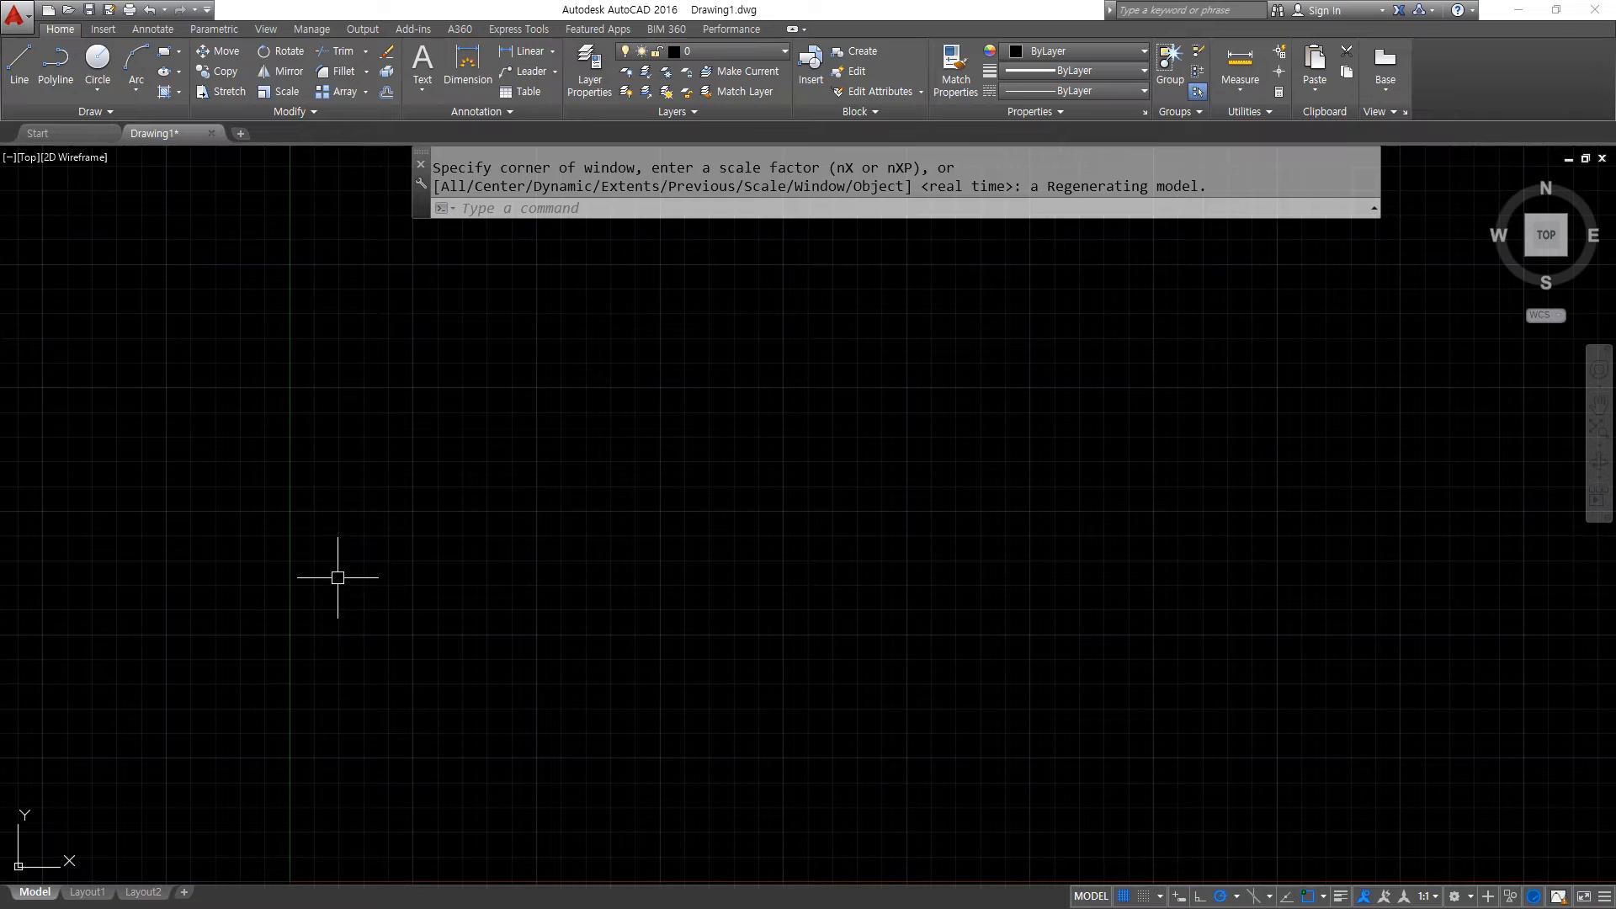
# Draw a line rising to the right at a shallow angle and turn on the lineweight display.
pyautogui.write('l')
pyautogui.press('Return')
pyautogui.click(547, 596)
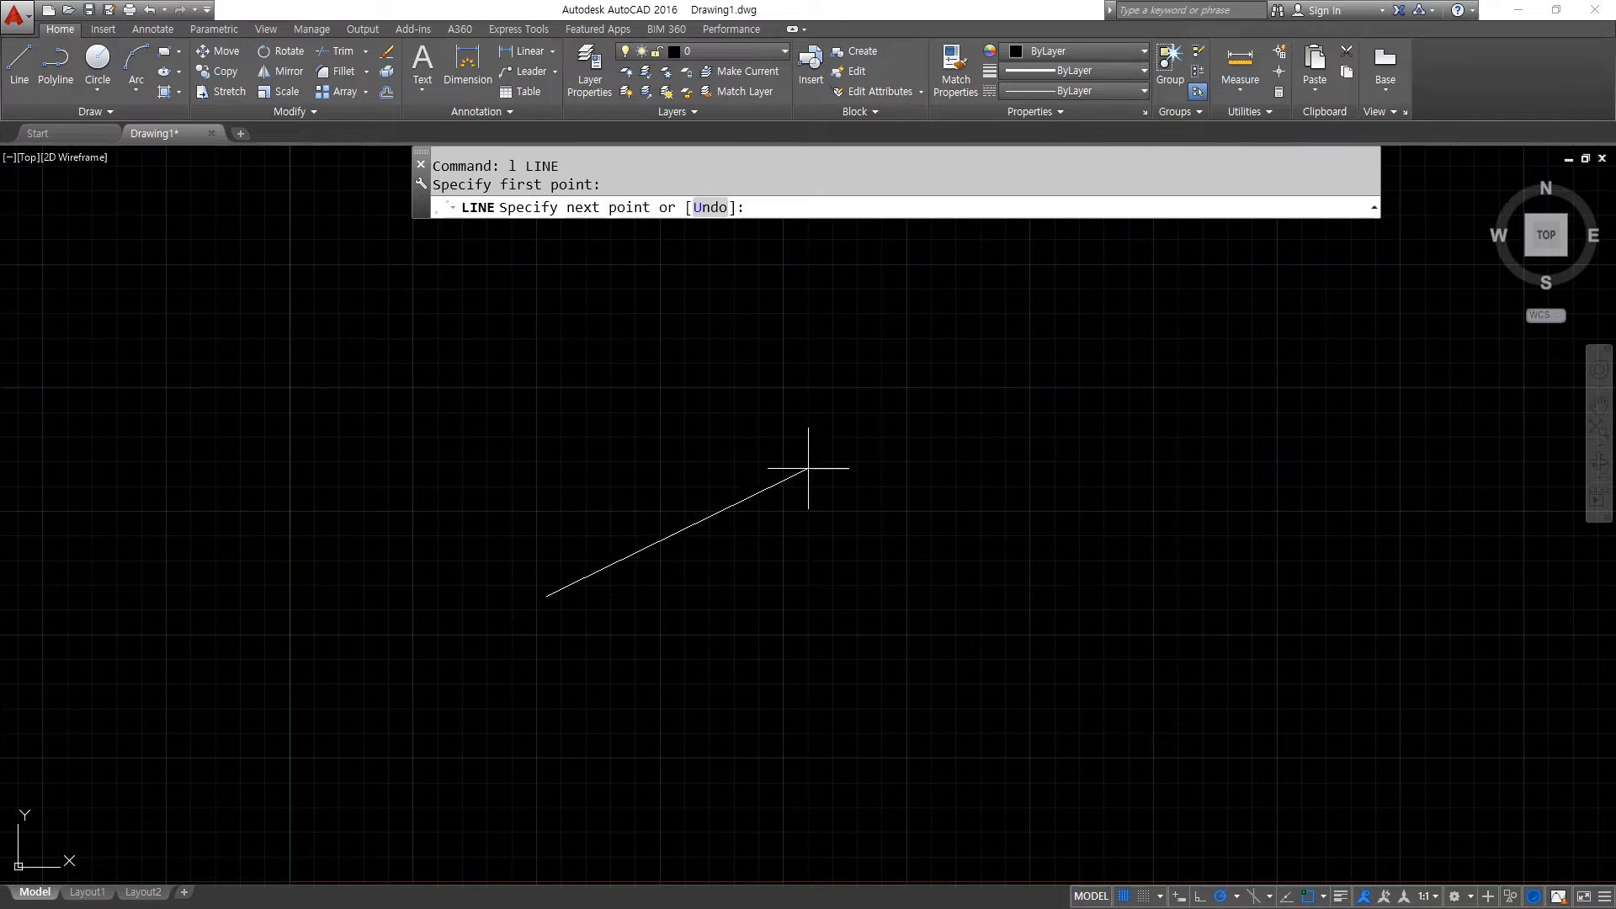
pyautogui.click(811, 466)
pyautogui.press('Escape')
pyautogui.click(1310, 897)
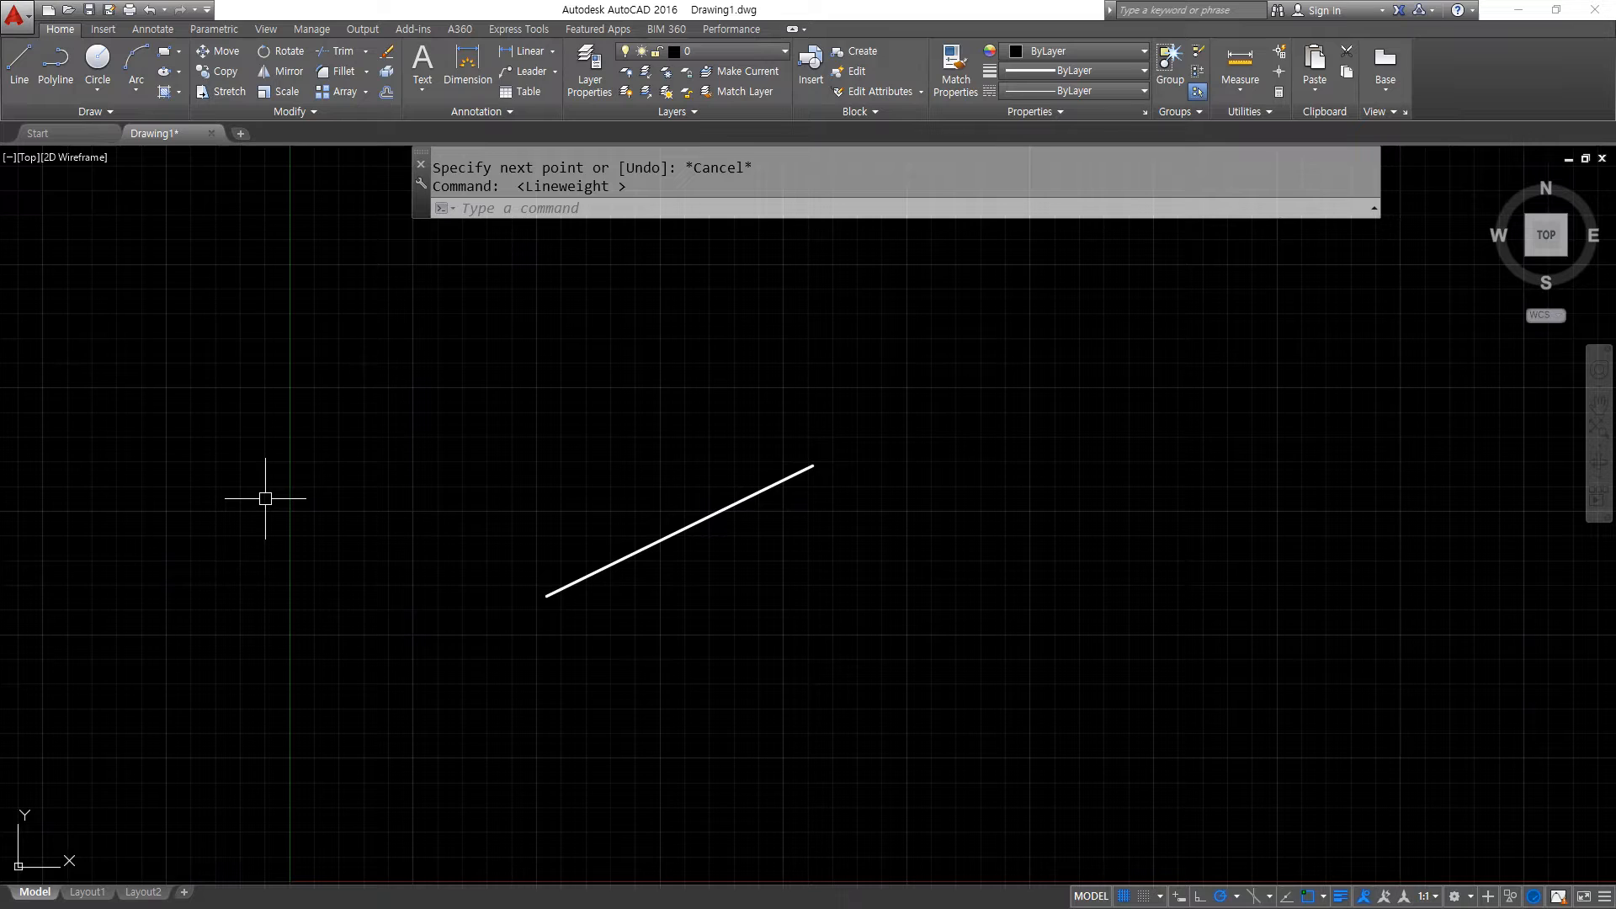
# Rotate the inclined line by 45° about its lower-left endpoint.
pyautogui.click(271, 57)
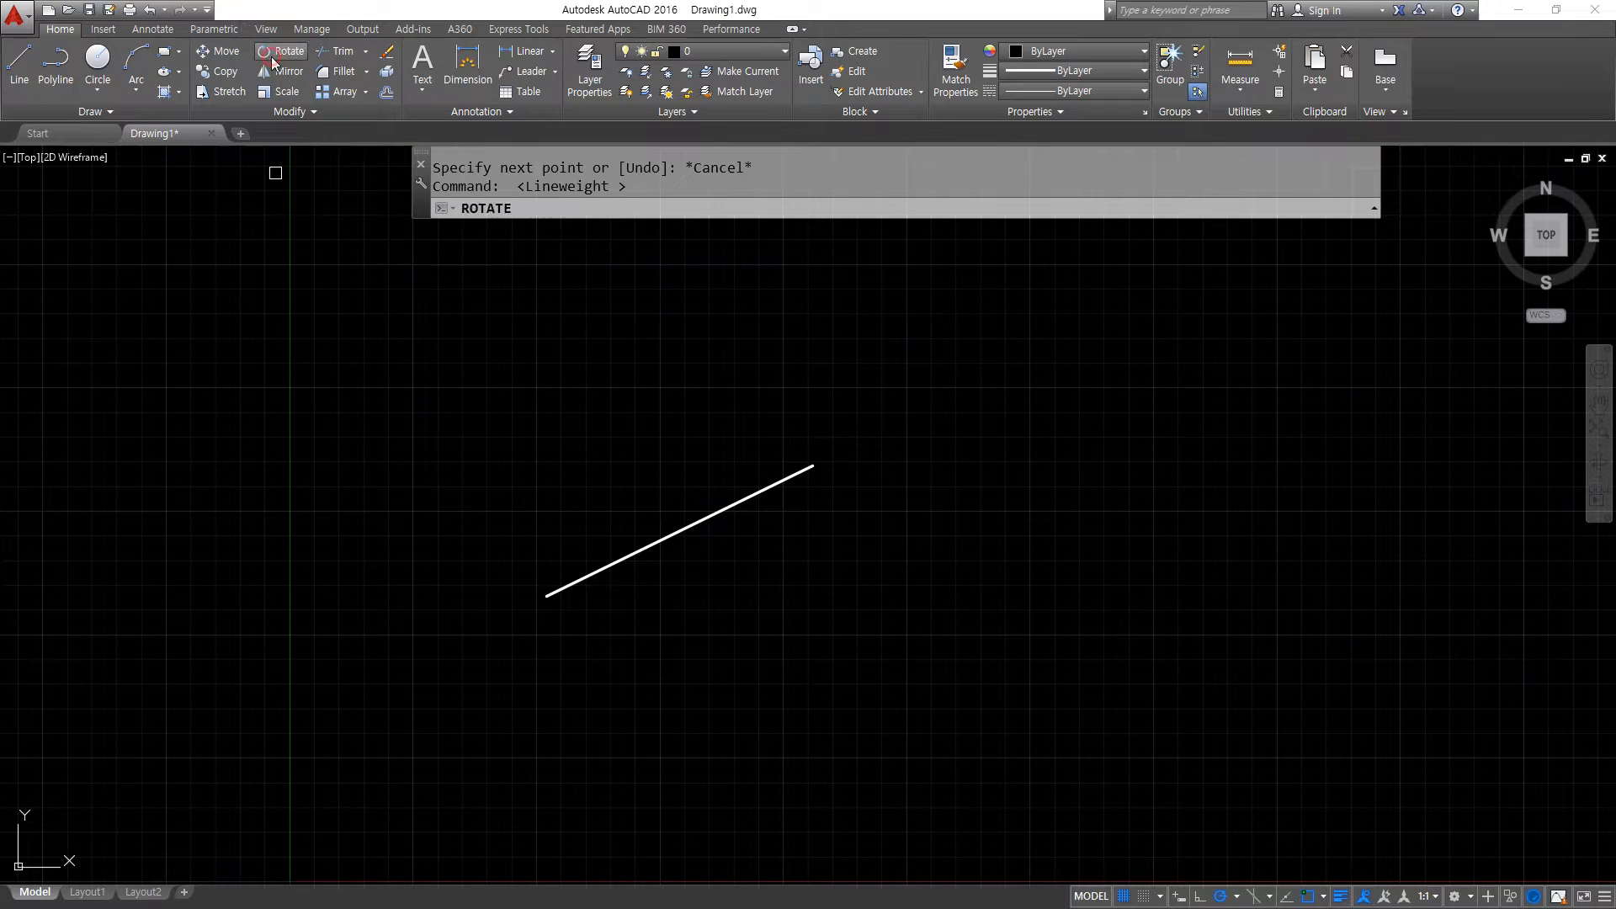
pyautogui.moveTo(518, 233); pyautogui.dragTo(649, 233)
pyautogui.press('Escape')
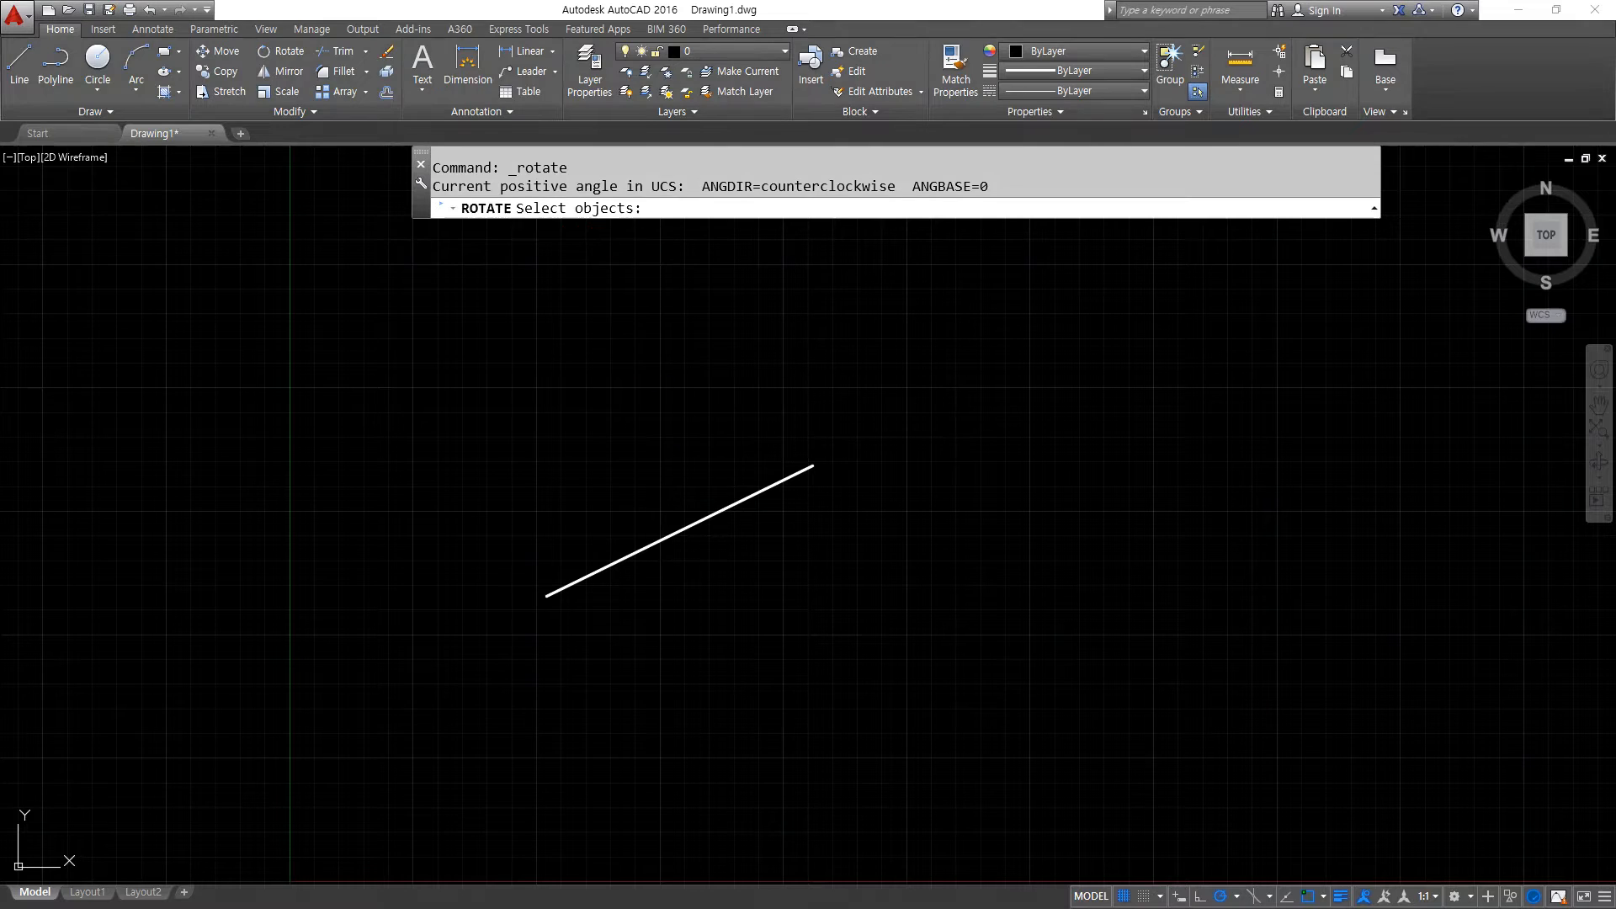
pyautogui.click(695, 530)
pyautogui.click(628, 482)
pyautogui.click(510, 705)
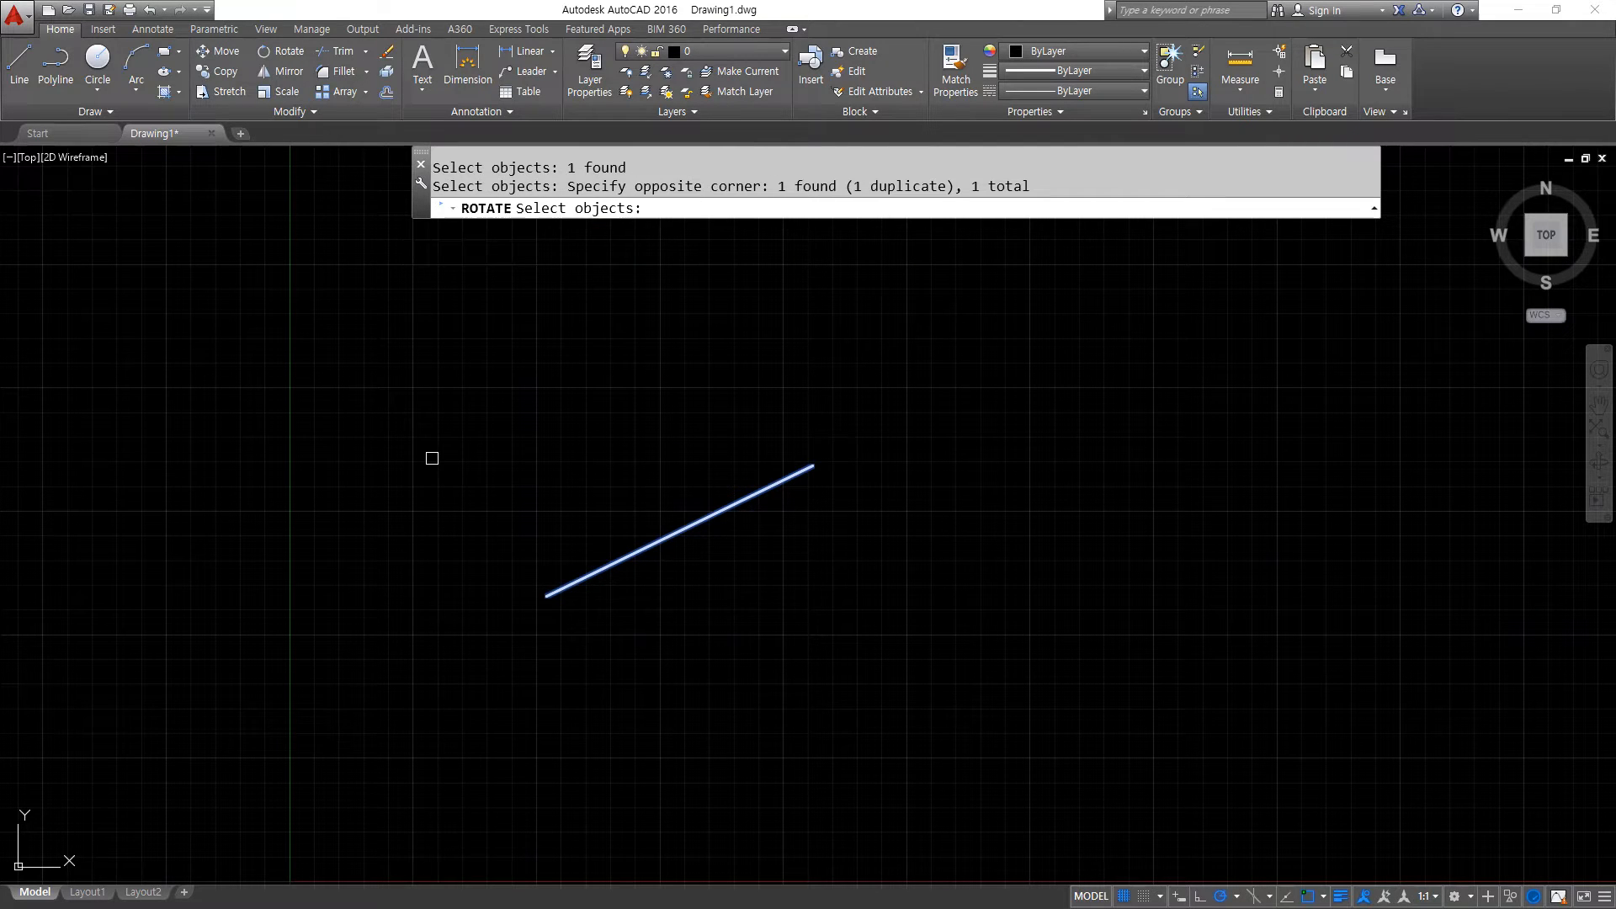
pyautogui.press('Return')
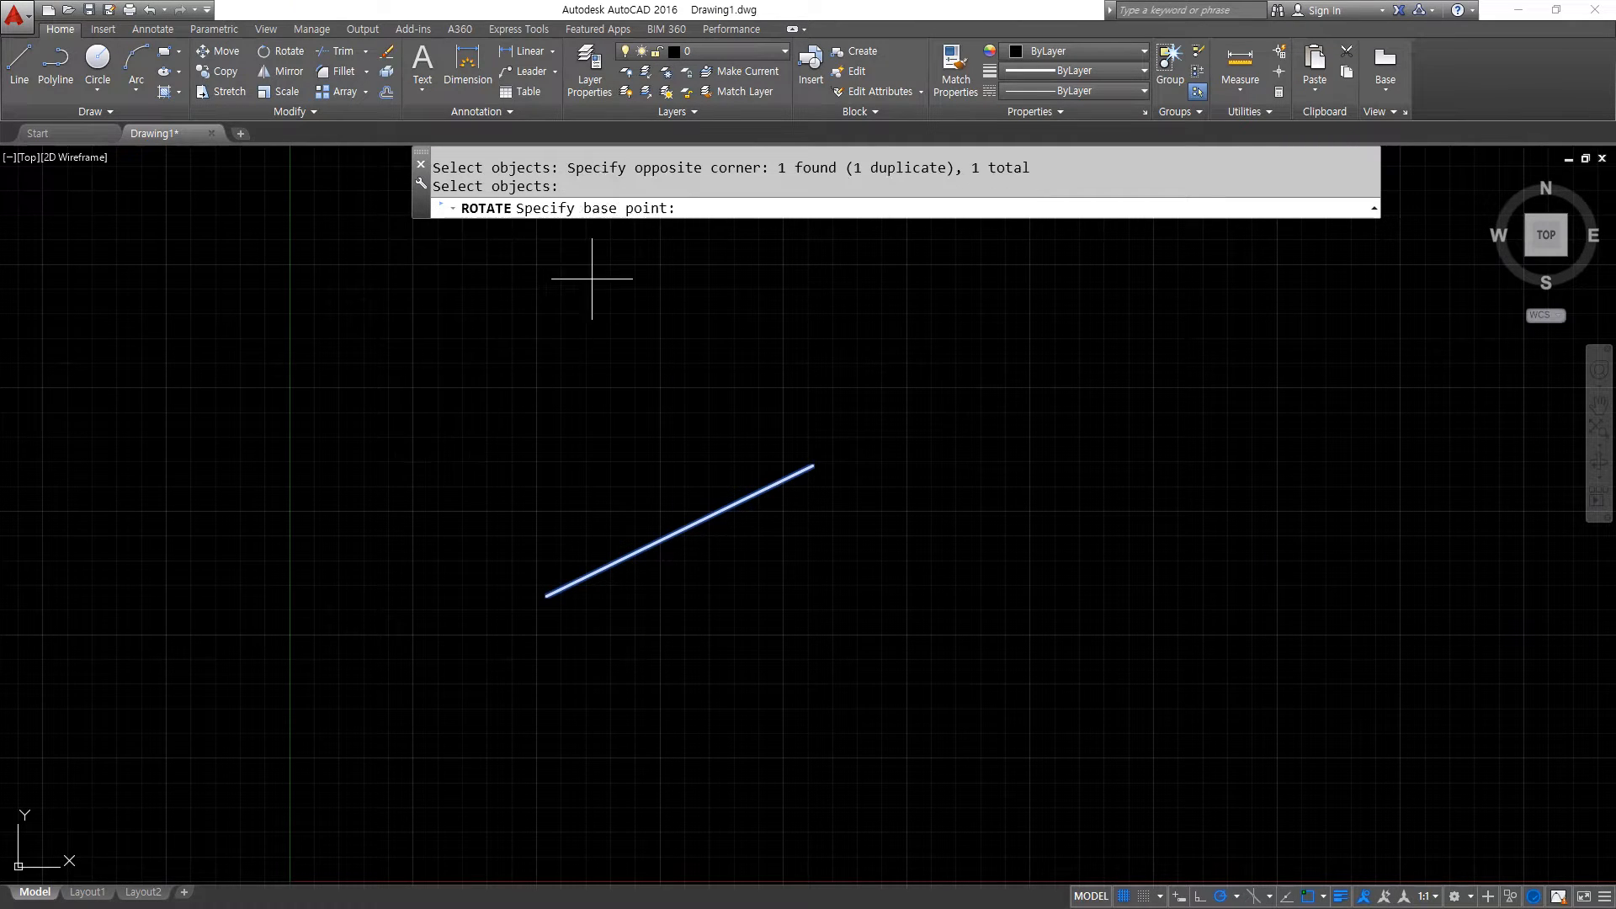
pyautogui.moveTo(655, 242)
pyautogui.mouseDown()
pyautogui.moveTo(661, 187)
pyautogui.moveTo(649, 239)
pyautogui.mouseUp()
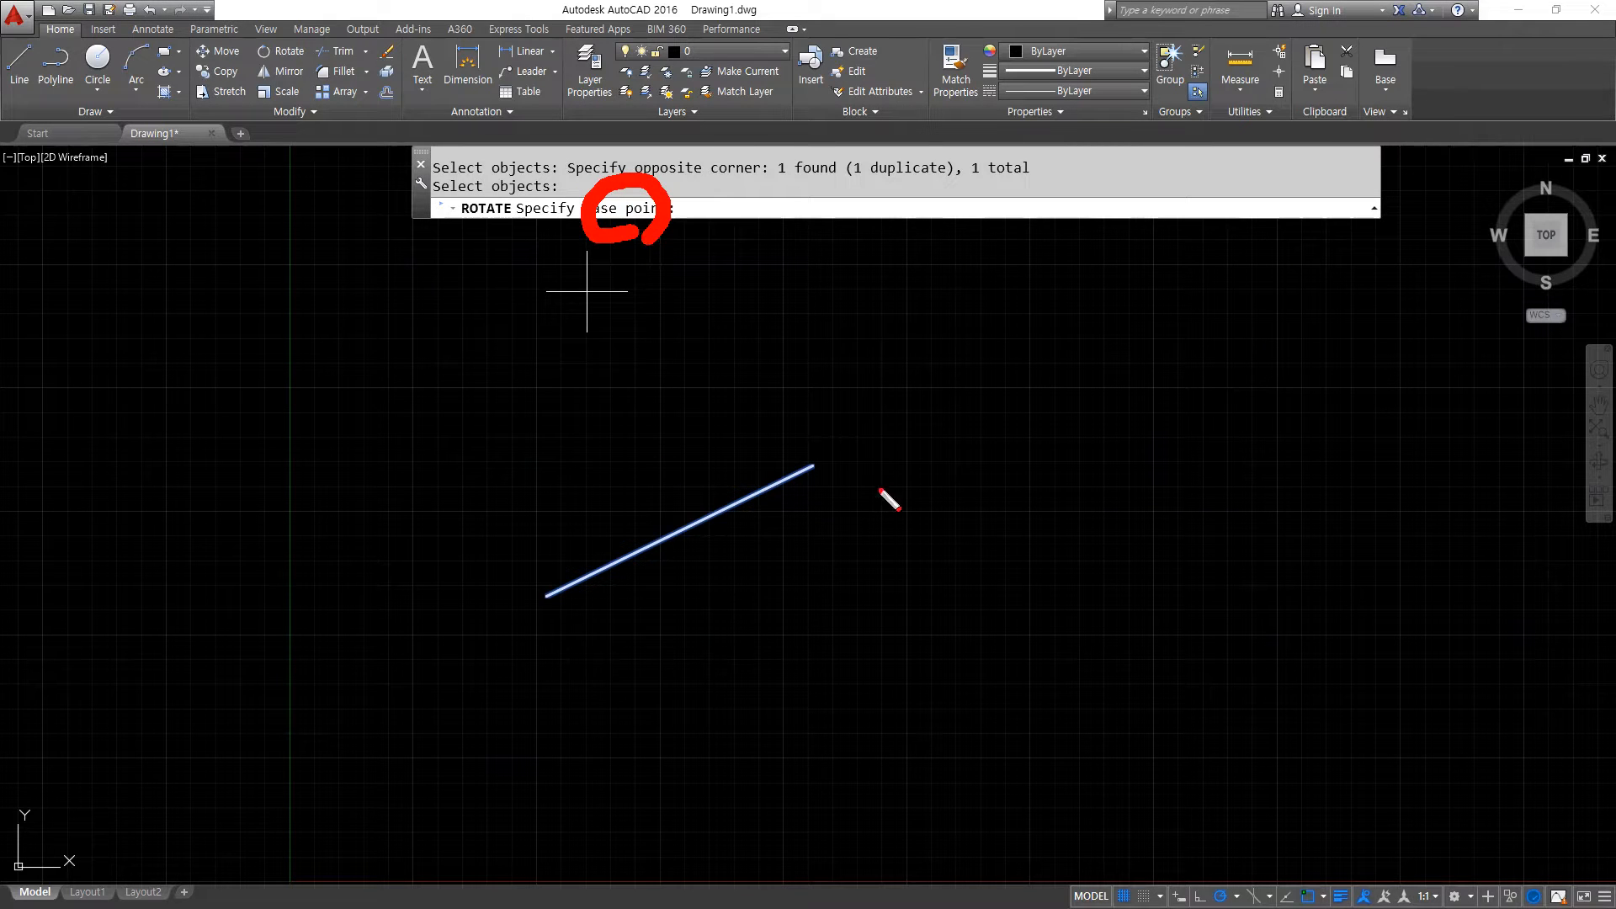
pyautogui.moveTo(859, 536)
pyautogui.mouseDown()
pyautogui.moveTo(861, 496)
pyautogui.moveTo(728, 300)
pyautogui.moveTo(690, 354)
pyautogui.mouseUp()
pyautogui.moveTo(939, 537)
pyautogui.mouseDown()
pyautogui.moveTo(849, 572)
pyautogui.moveTo(796, 557)
pyautogui.mouseUp()
pyautogui.moveTo(539, 572)
pyautogui.mouseDown()
pyautogui.moveTo(519, 627)
pyautogui.moveTo(559, 615)
pyautogui.mouseUp()
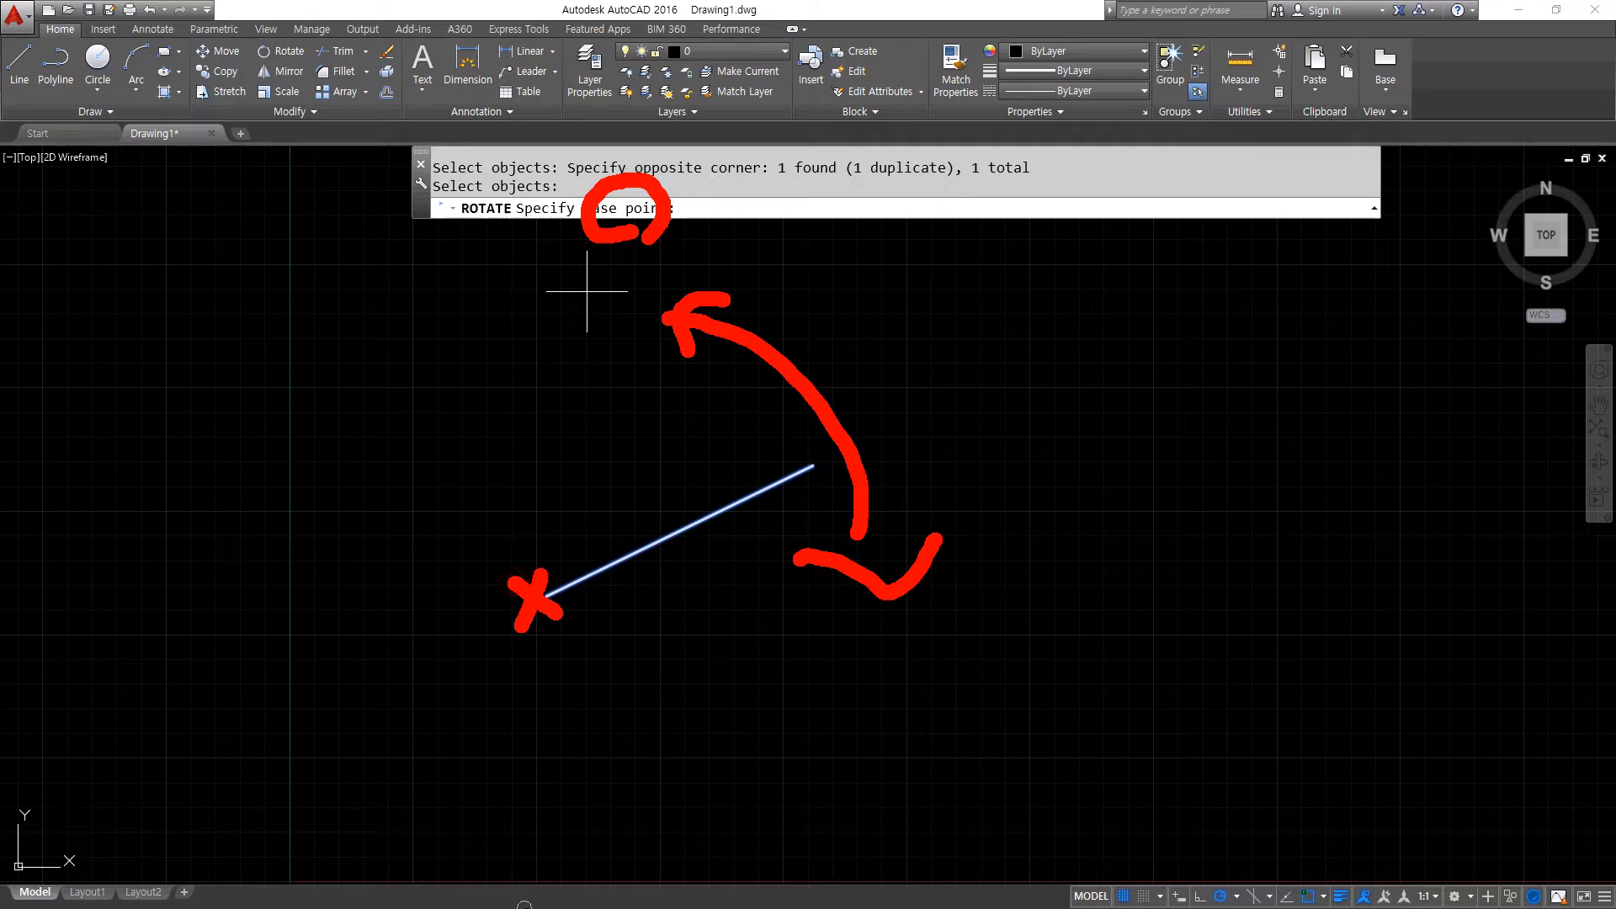
pyautogui.press('Escape')
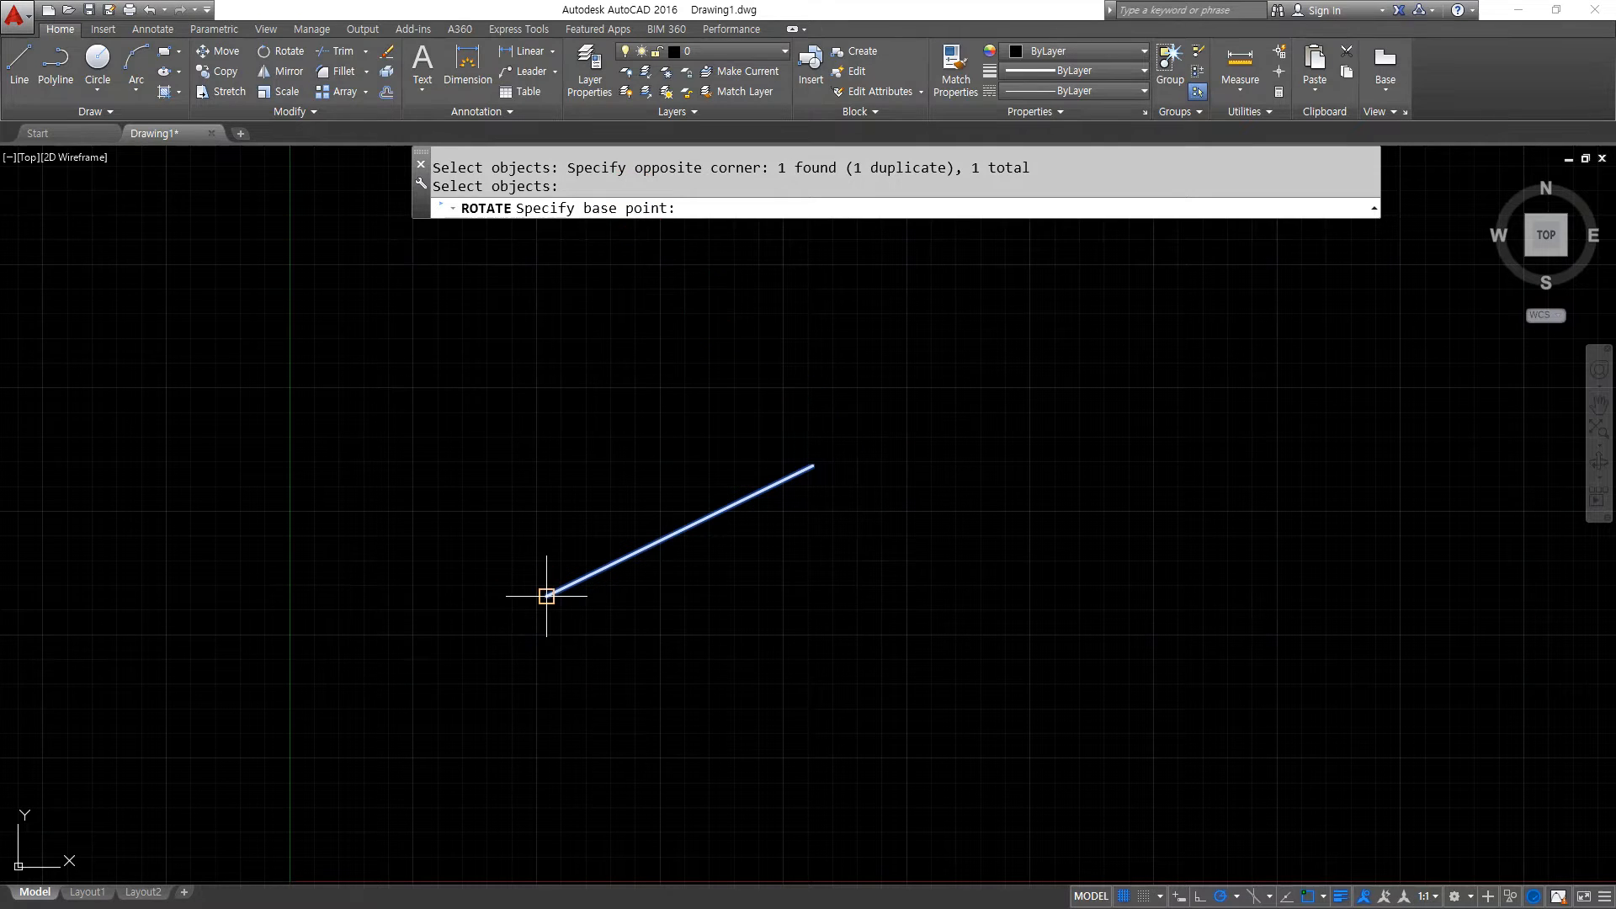
pyautogui.click(546, 596)
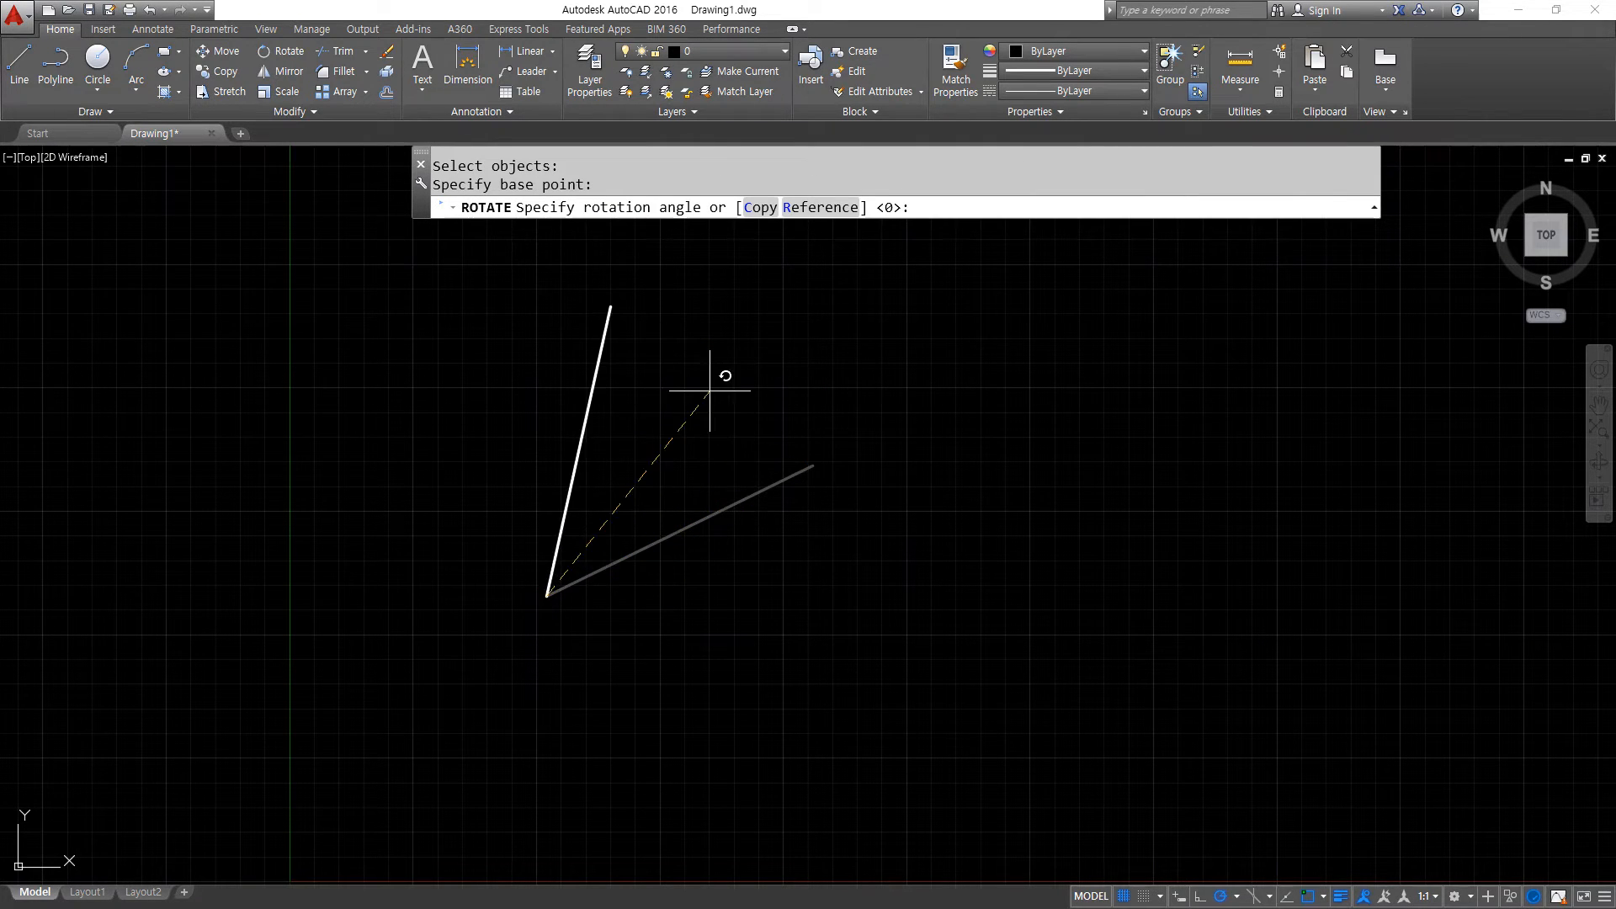
pyautogui.moveTo(702, 239)
pyautogui.mouseDown()
pyautogui.moveTo(603, 242)
pyautogui.moveTo(621, 217)
pyautogui.moveTo(584, 218)
pyautogui.mouseUp()
pyautogui.moveTo(963, 242)
pyautogui.mouseDown()
pyautogui.moveTo(923, 230)
pyautogui.moveTo(965, 232)
pyautogui.moveTo(968, 247)
pyautogui.mouseUp()
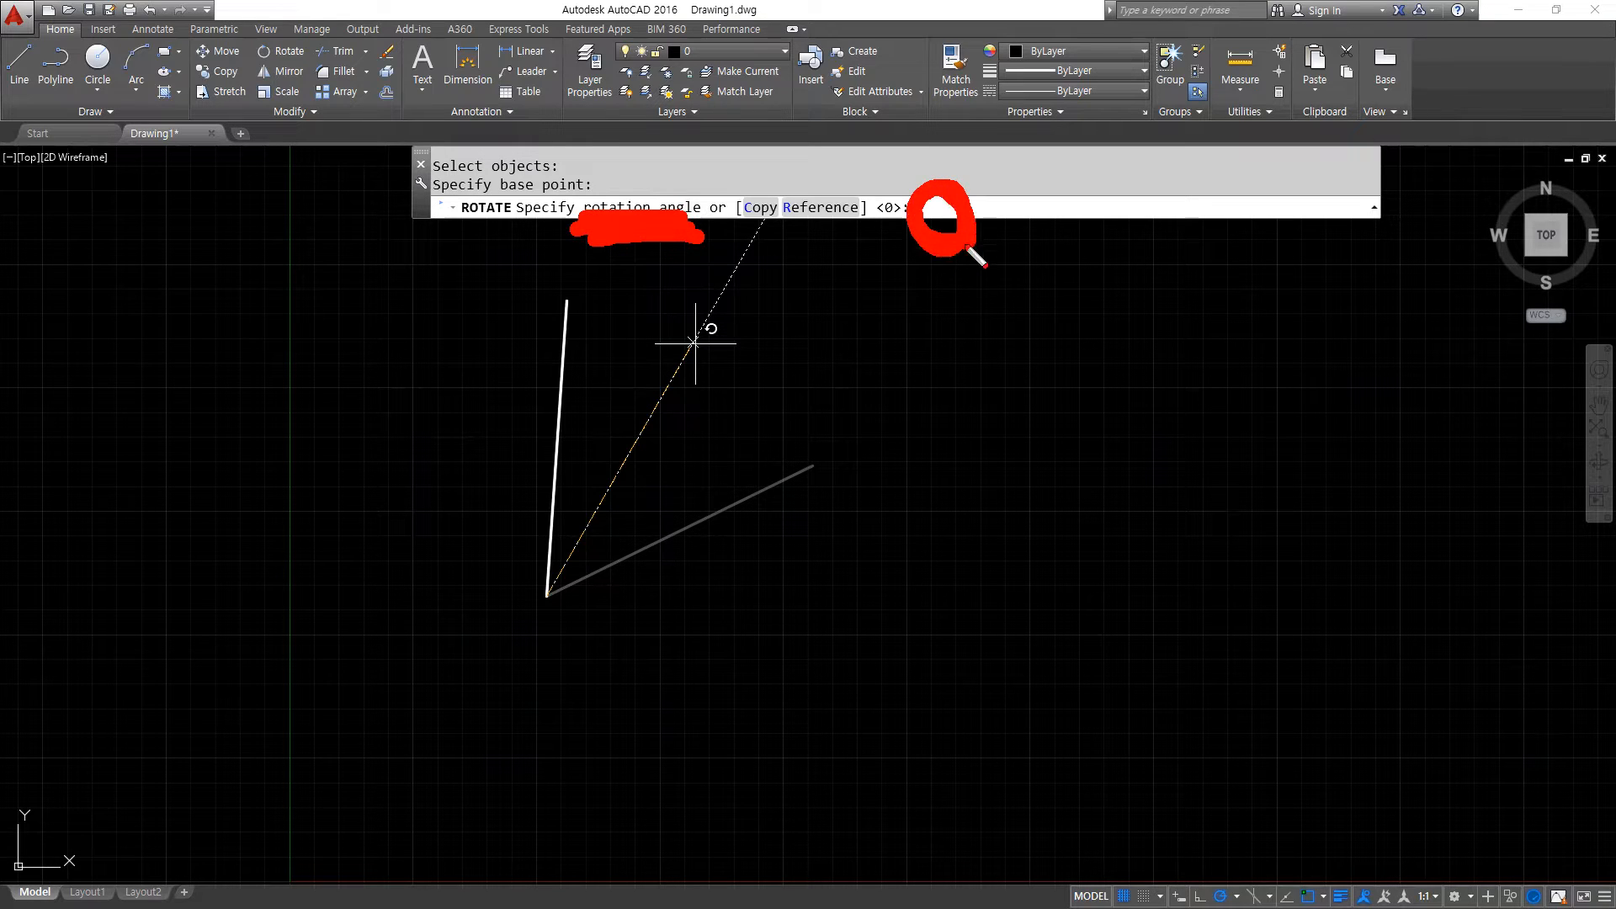
pyautogui.moveTo(808, 469); pyautogui.dragTo(658, 551)
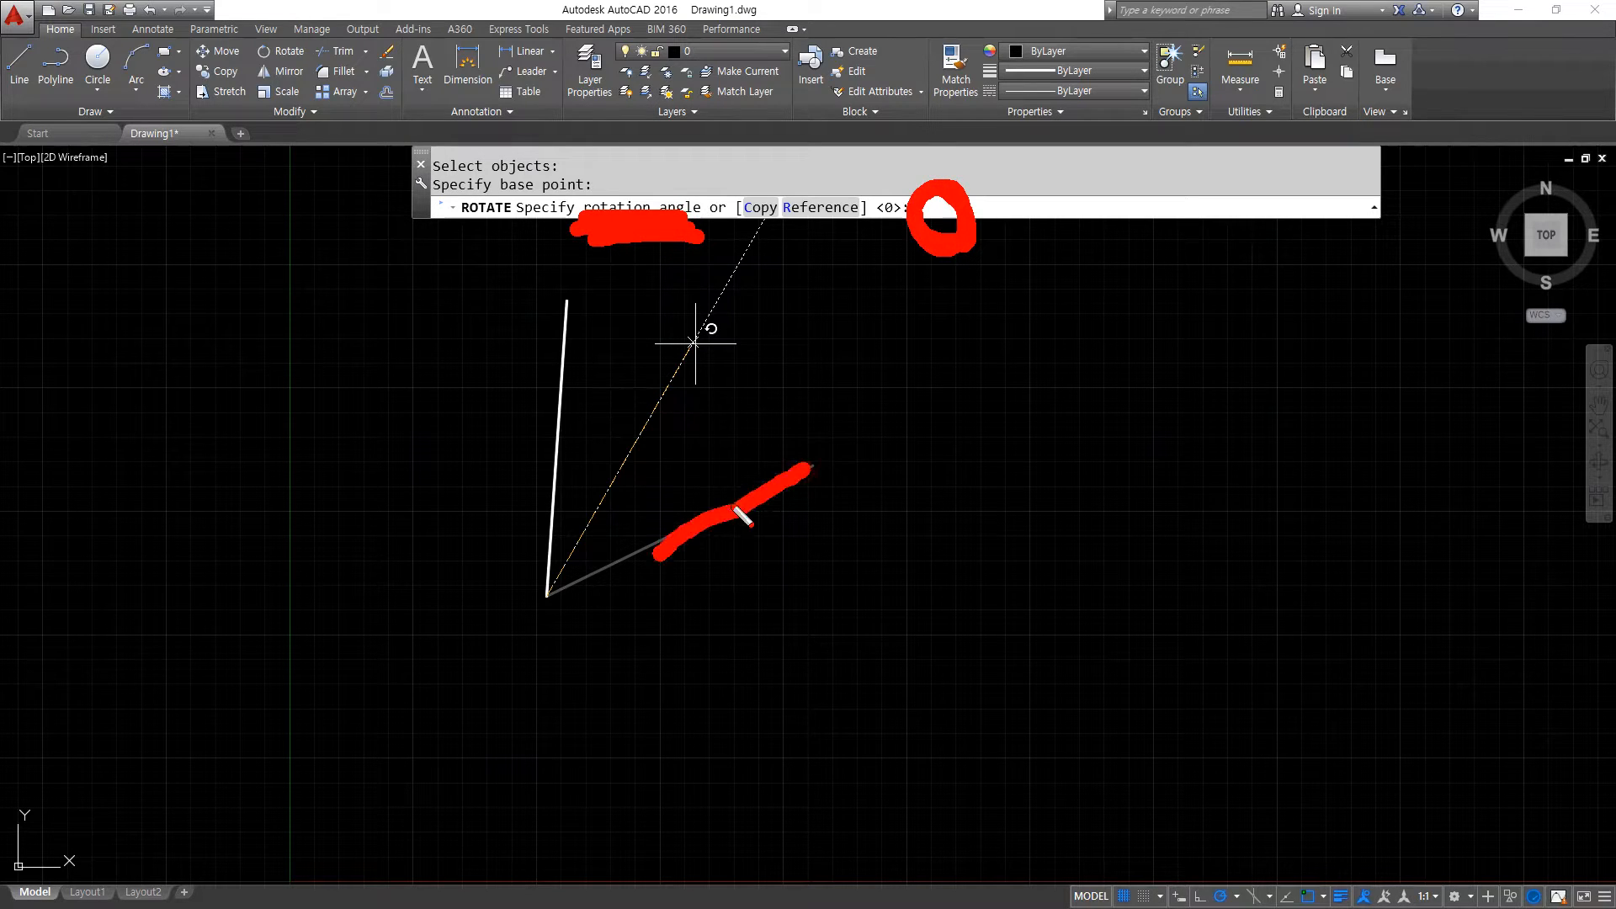
pyautogui.moveTo(734, 508)
pyautogui.mouseDown()
pyautogui.moveTo(601, 428)
pyautogui.moveTo(588, 461)
pyautogui.mouseUp()
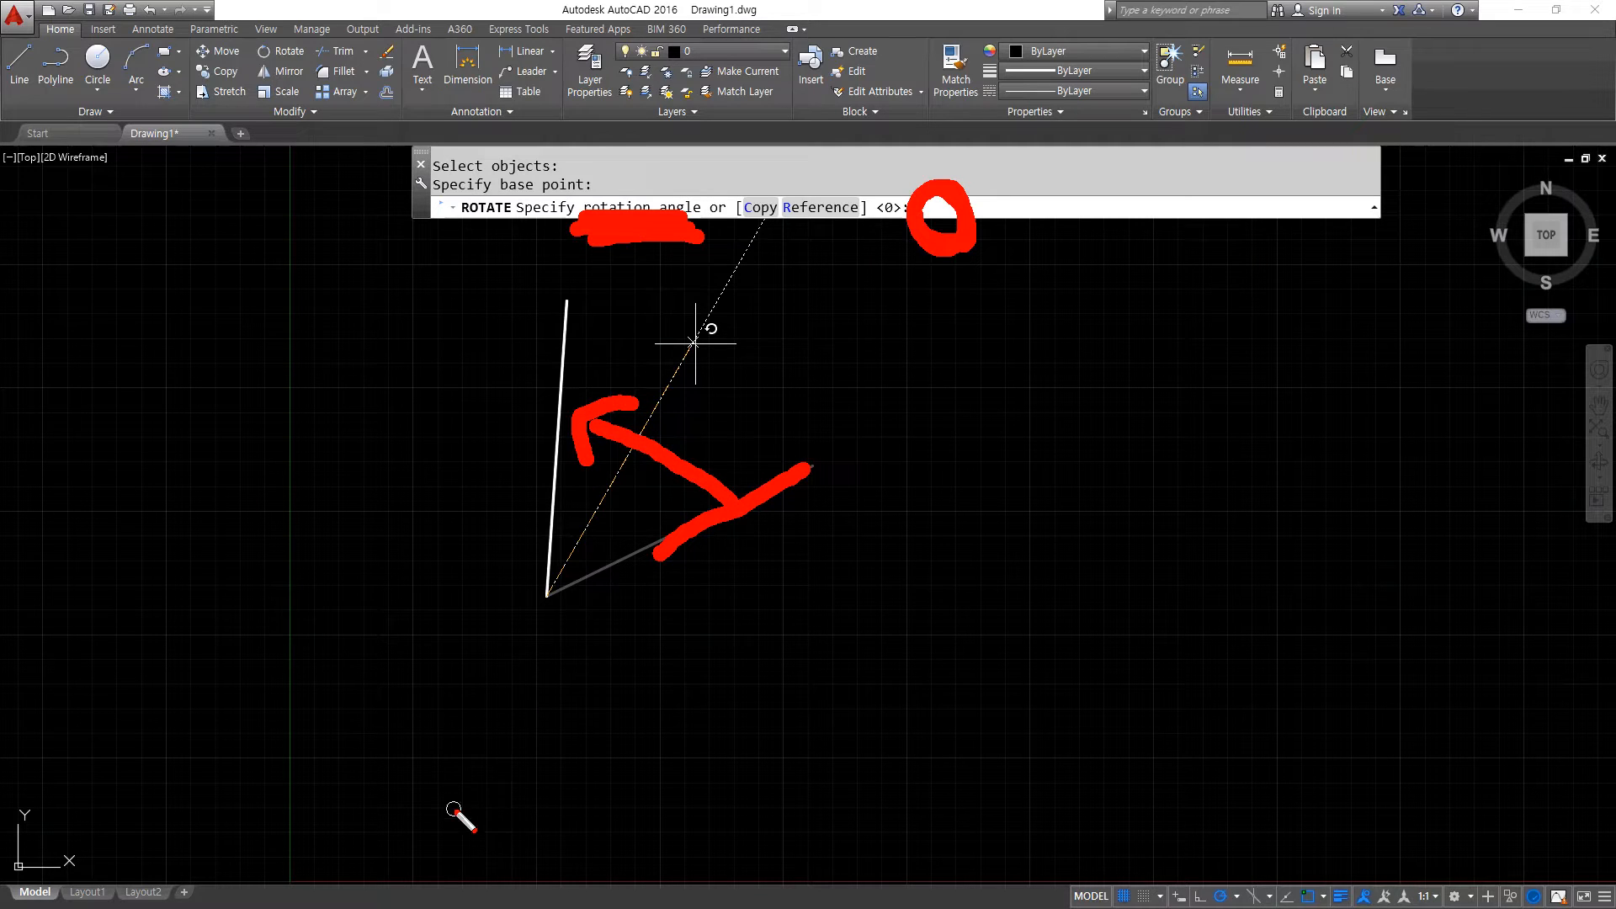
pyautogui.press('Escape')
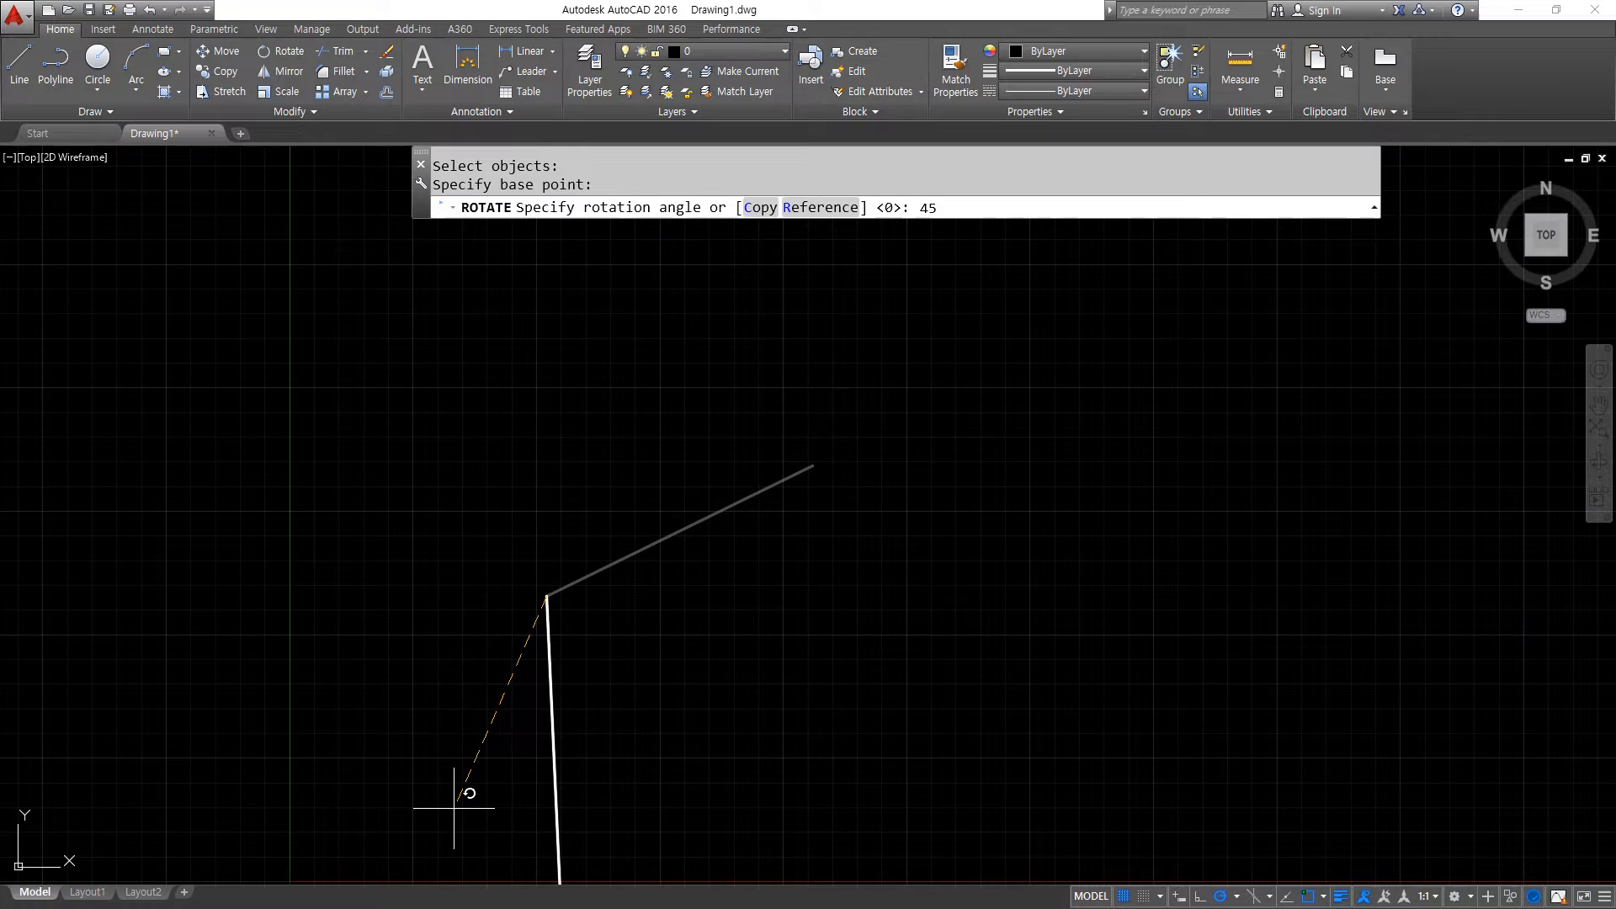
pyautogui.press('Return')
pyautogui.moveTo(829, 458); pyautogui.dragTo(571, 605)
pyautogui.moveTo(761, 487)
pyautogui.mouseDown()
pyautogui.moveTo(651, 404)
pyautogui.moveTo(649, 434)
pyautogui.mouseUp()
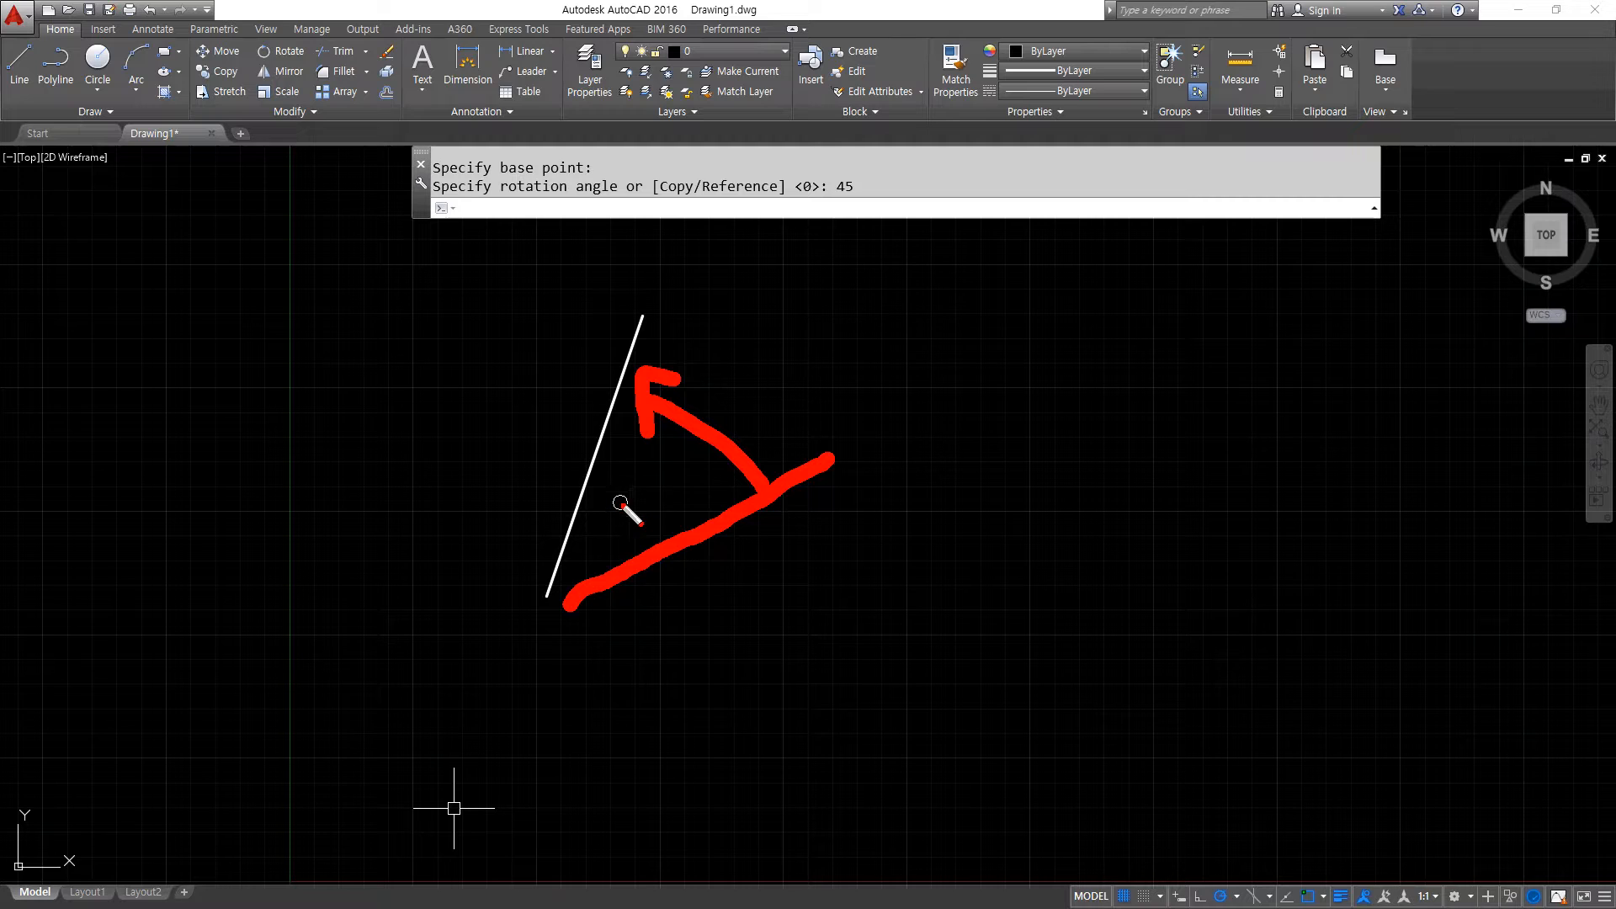
pyautogui.press('Escape')
# Rotate the line by a further 45° about the same lower endpoint.
pyautogui.write('ro')
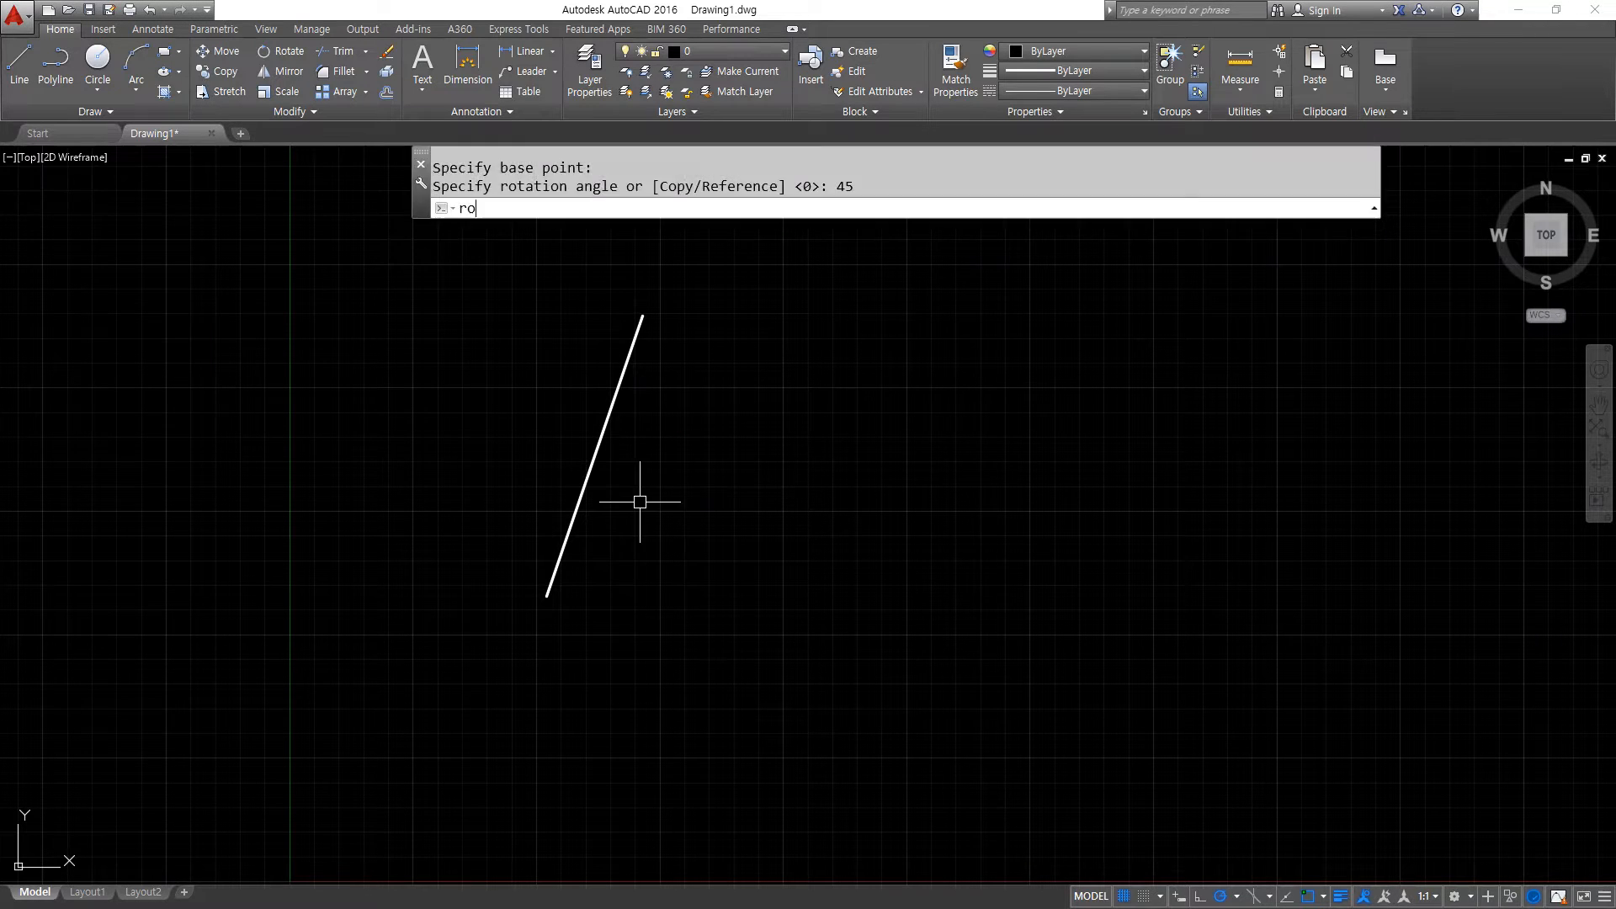
pyautogui.press('Return')
pyautogui.click(608, 463)
pyautogui.click(562, 524)
pyautogui.press('Return')
pyautogui.click(547, 595)
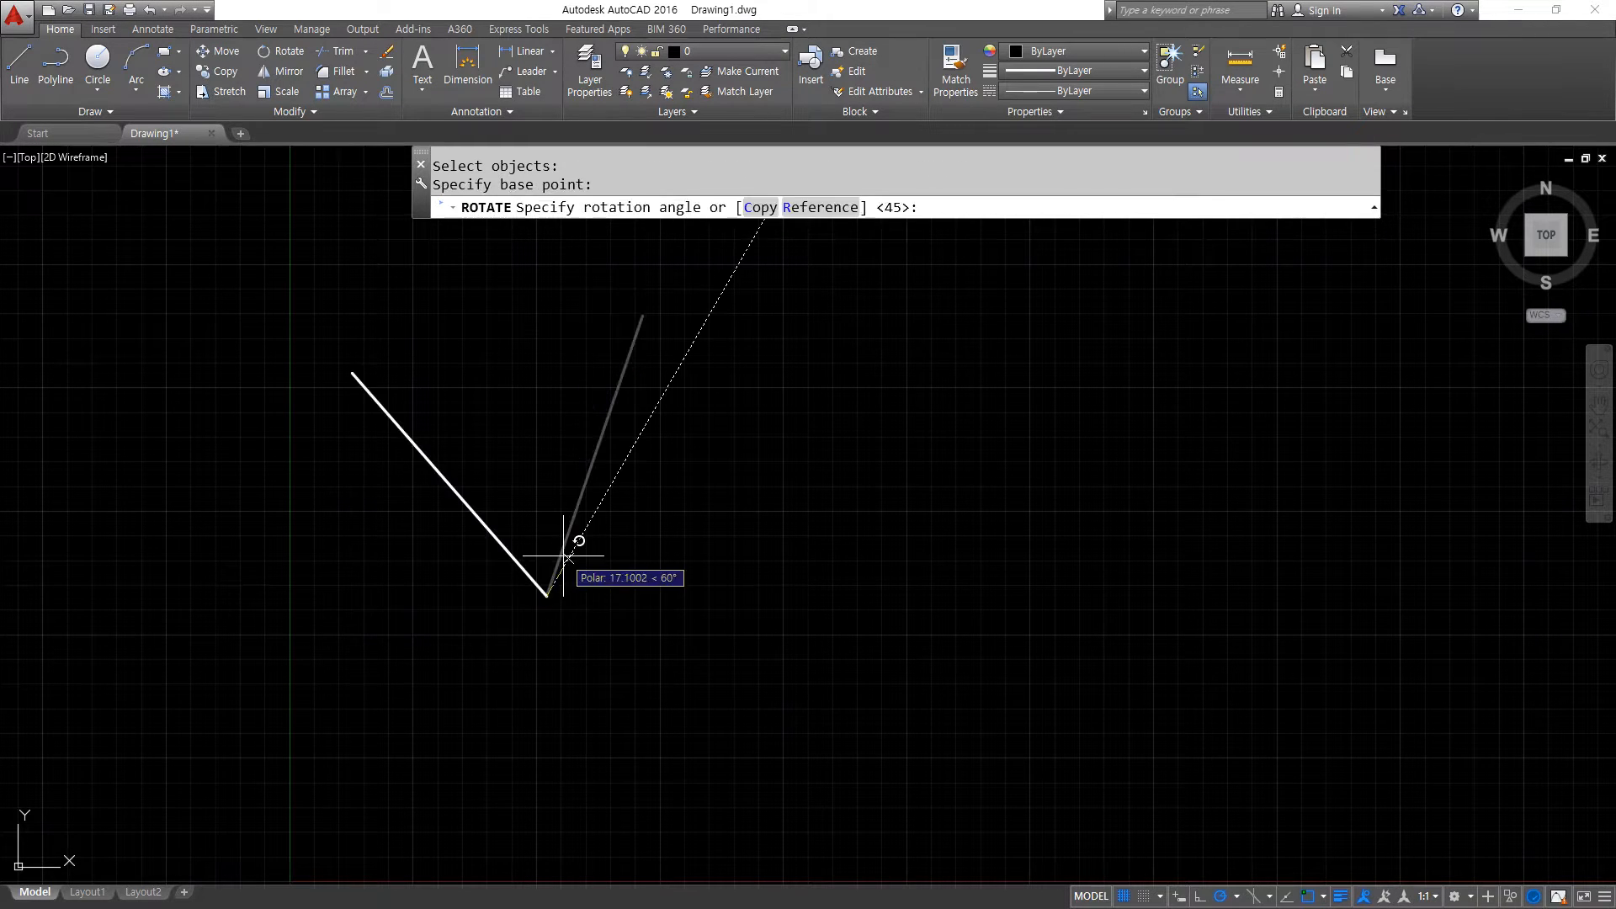
pyautogui.write('45')
pyautogui.press('Return')
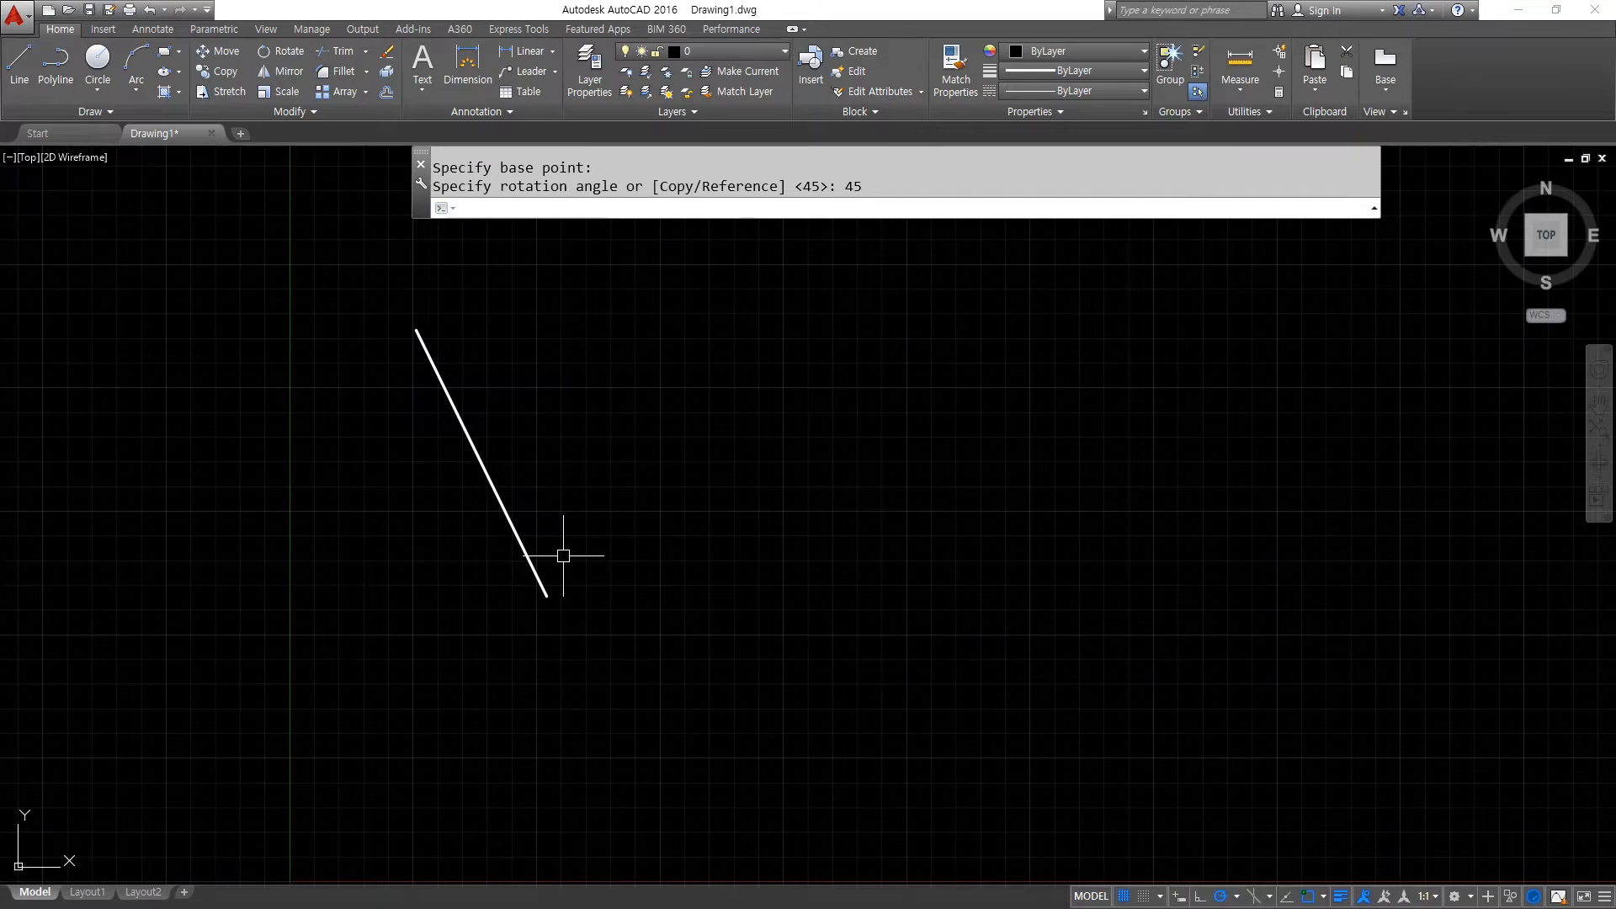
pyautogui.moveTo(692, 307); pyautogui.dragTo(573, 587)
pyautogui.moveTo(630, 413); pyautogui.dragTo(507, 414)
pyautogui.moveTo(520, 372); pyautogui.dragTo(512, 442)
pyautogui.press('Escape')
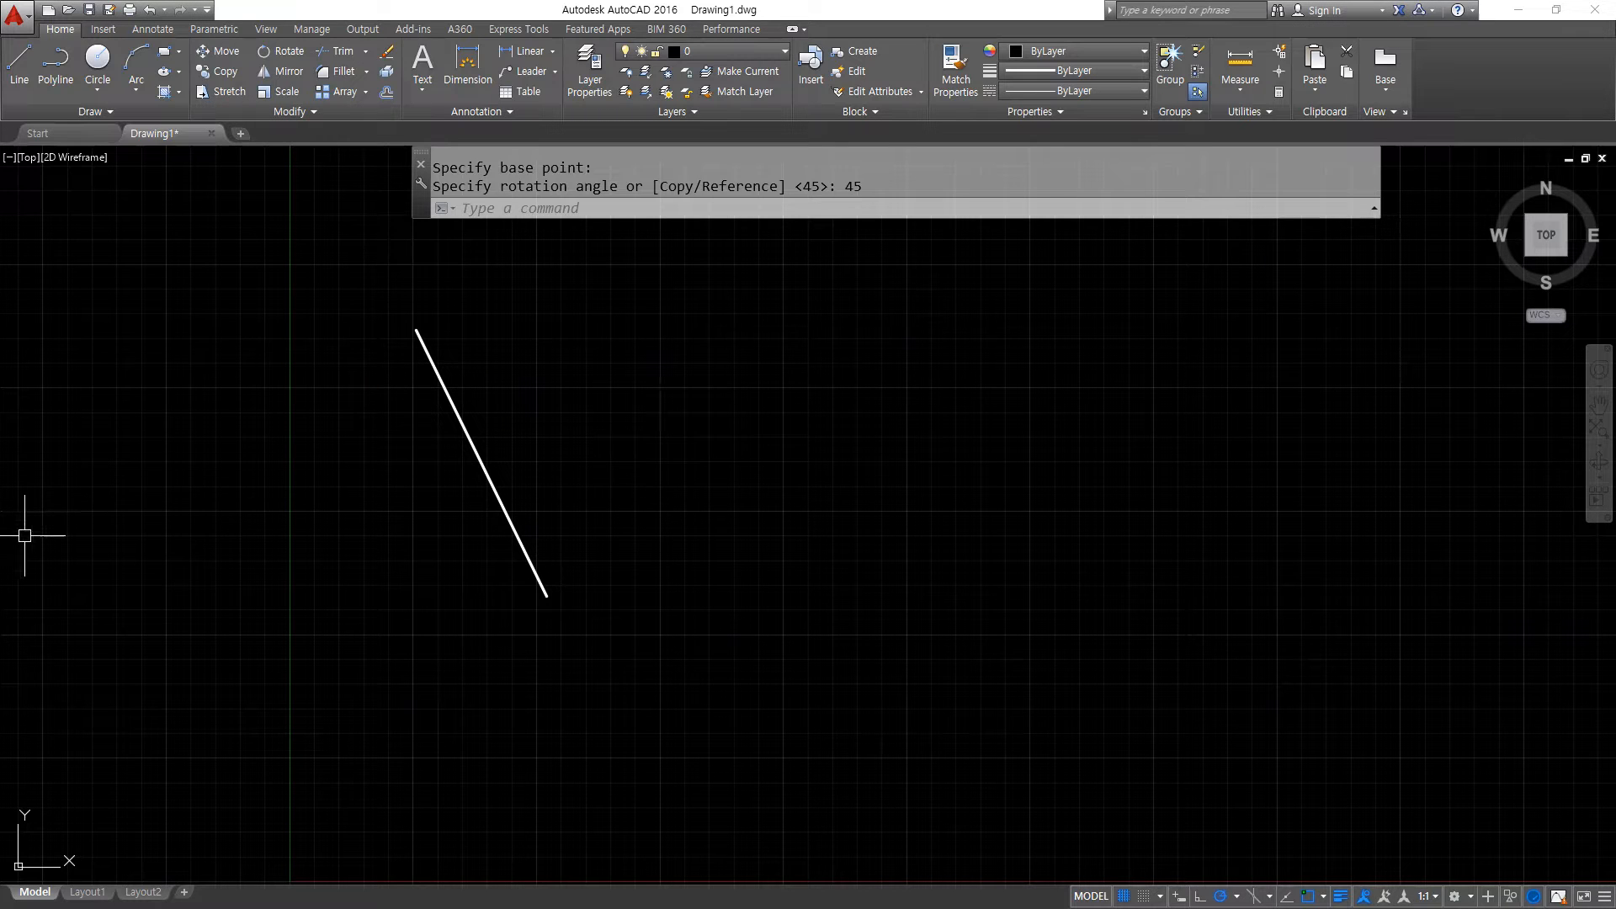
# Create a copy of the line rotated 90° about its lower endpoint, using the Copy option of Rotate.
pyautogui.write('ro')
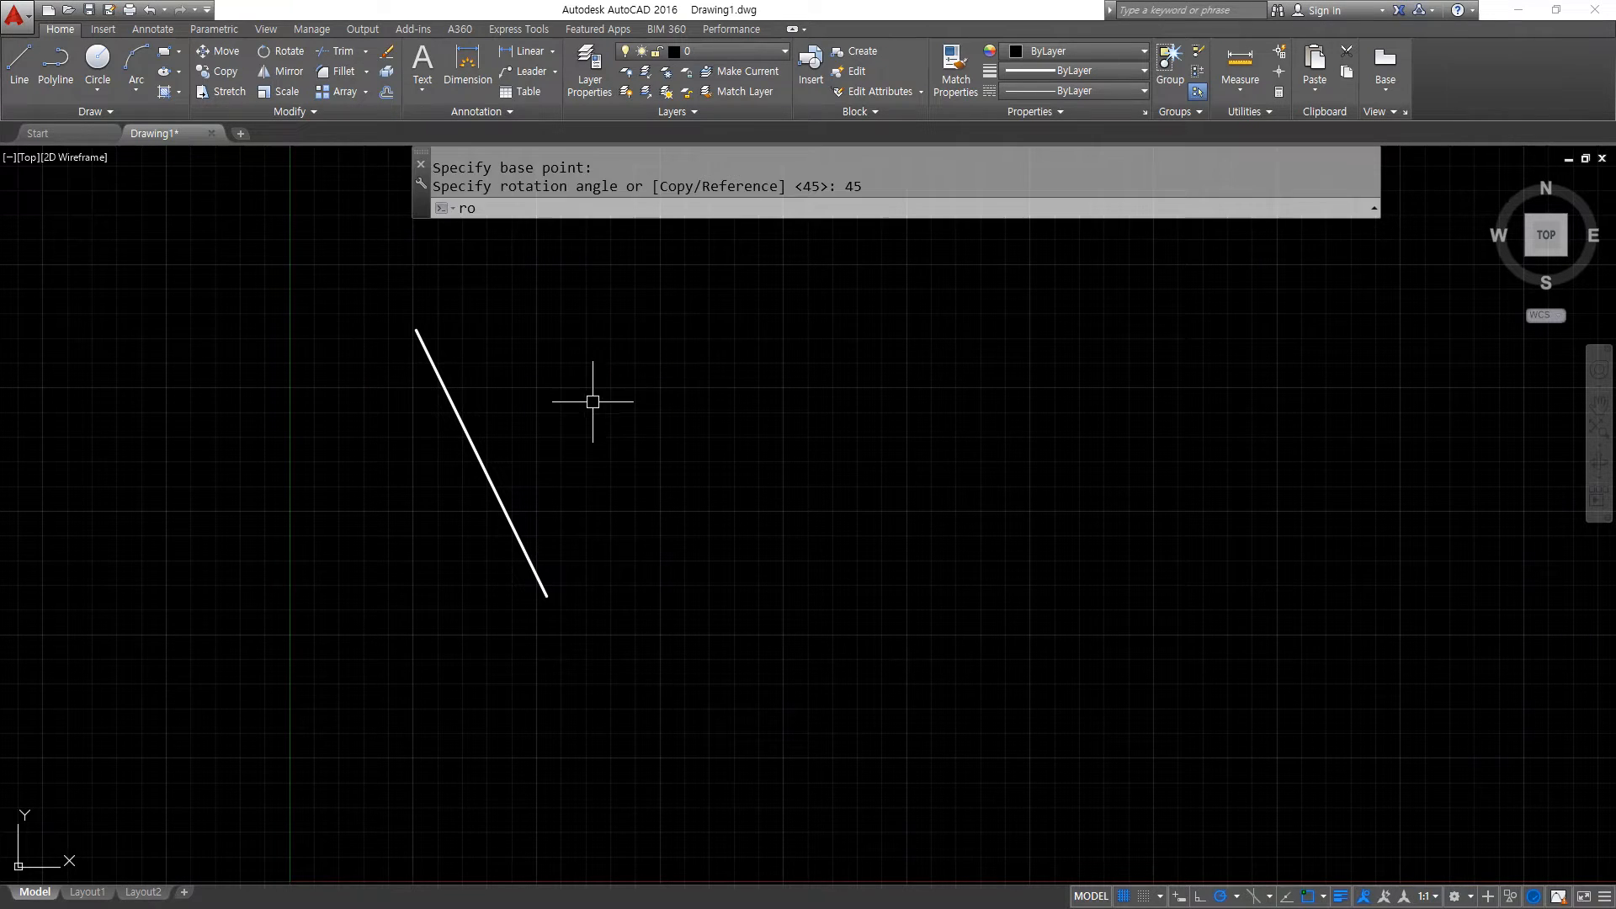
pyautogui.press('Return')
pyautogui.click(534, 420)
pyautogui.click(441, 469)
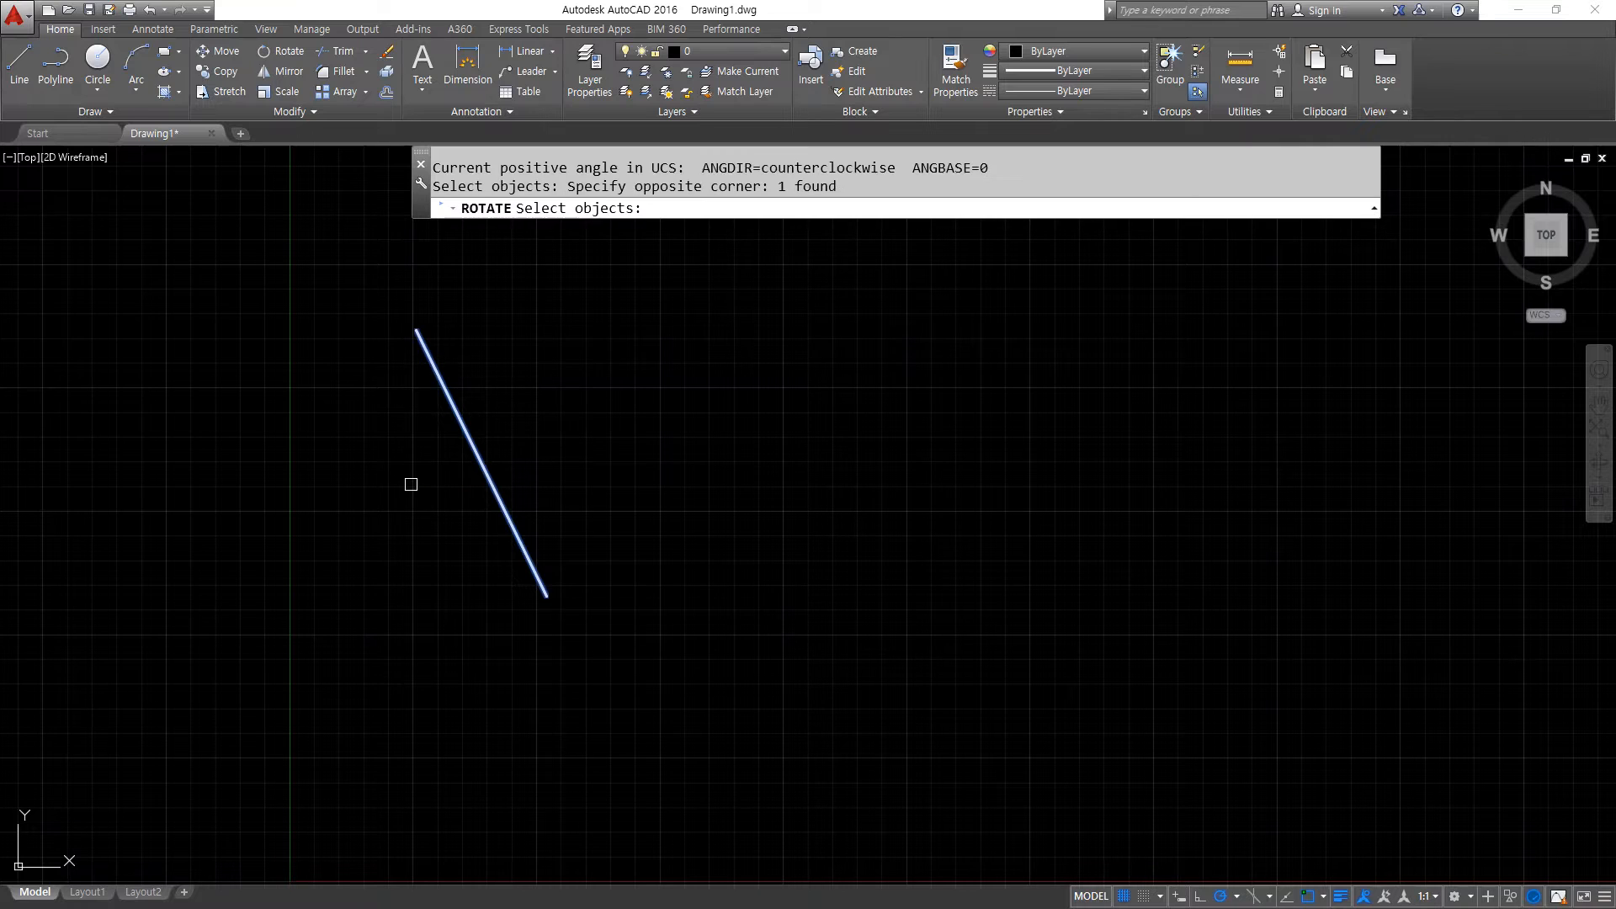
pyautogui.press('Return')
pyautogui.click(546, 596)
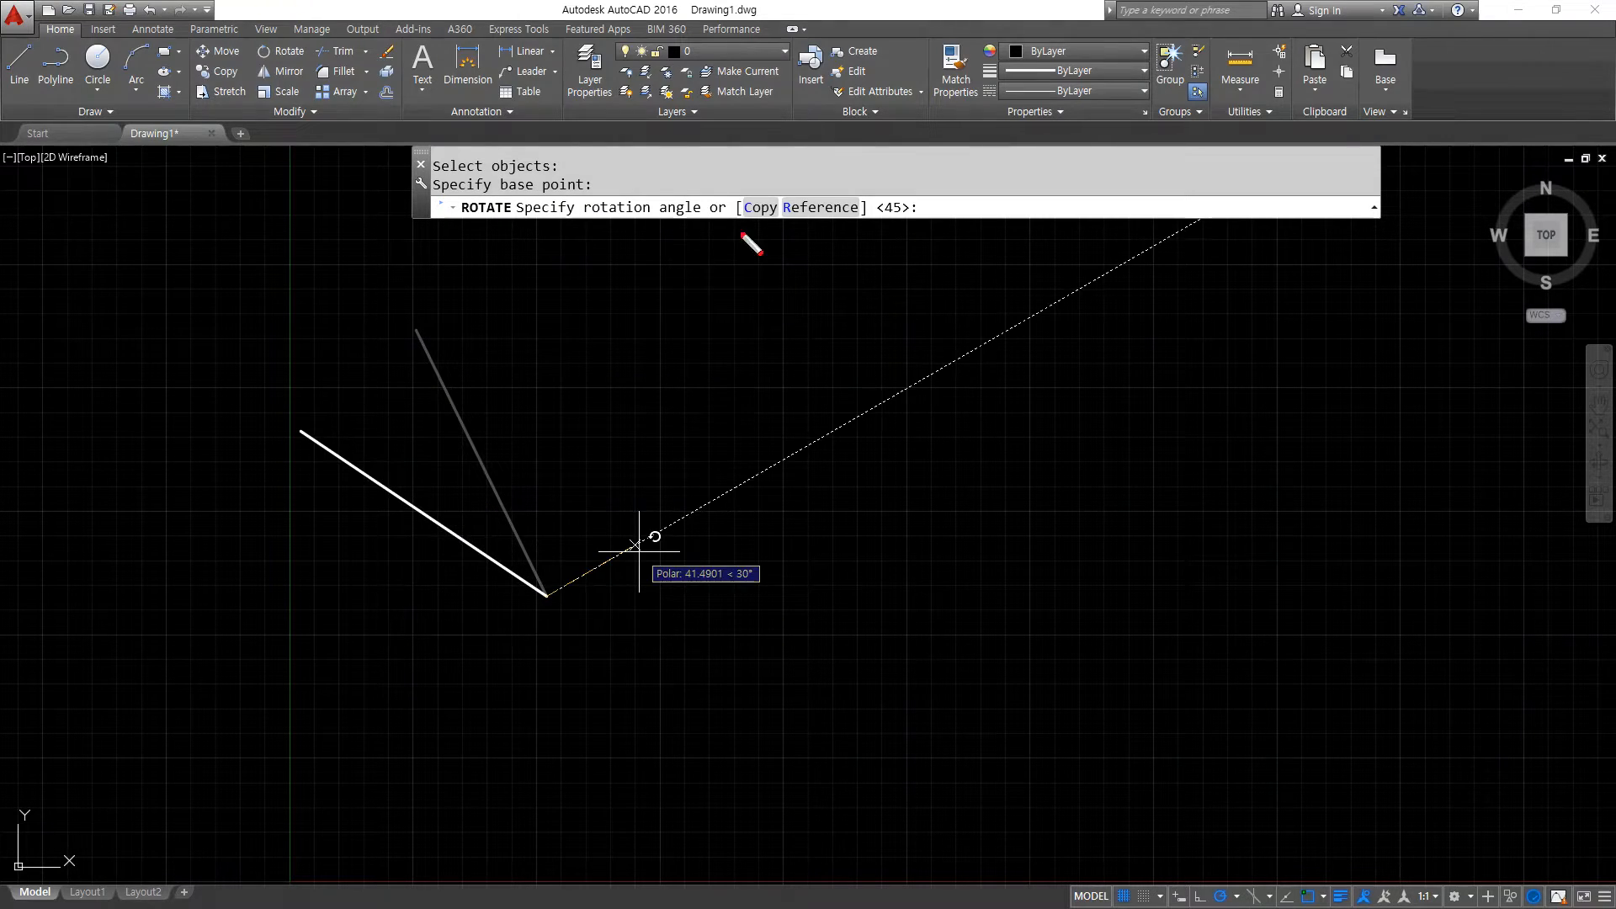
pyautogui.moveTo(785, 188); pyautogui.dragTo(766, 239)
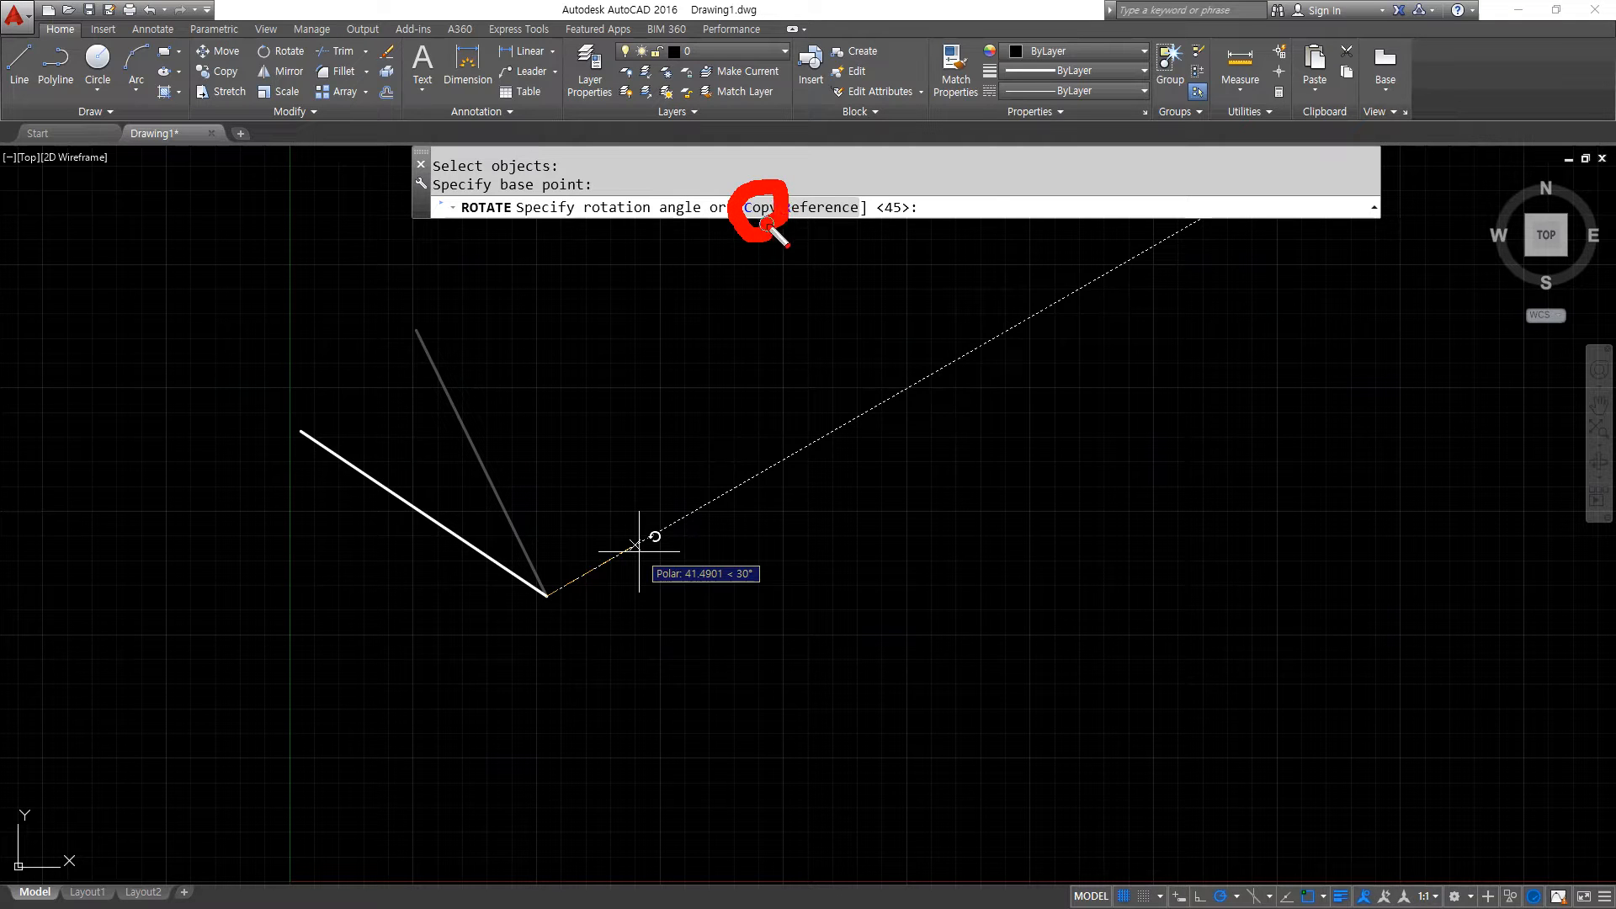
pyautogui.press('Escape')
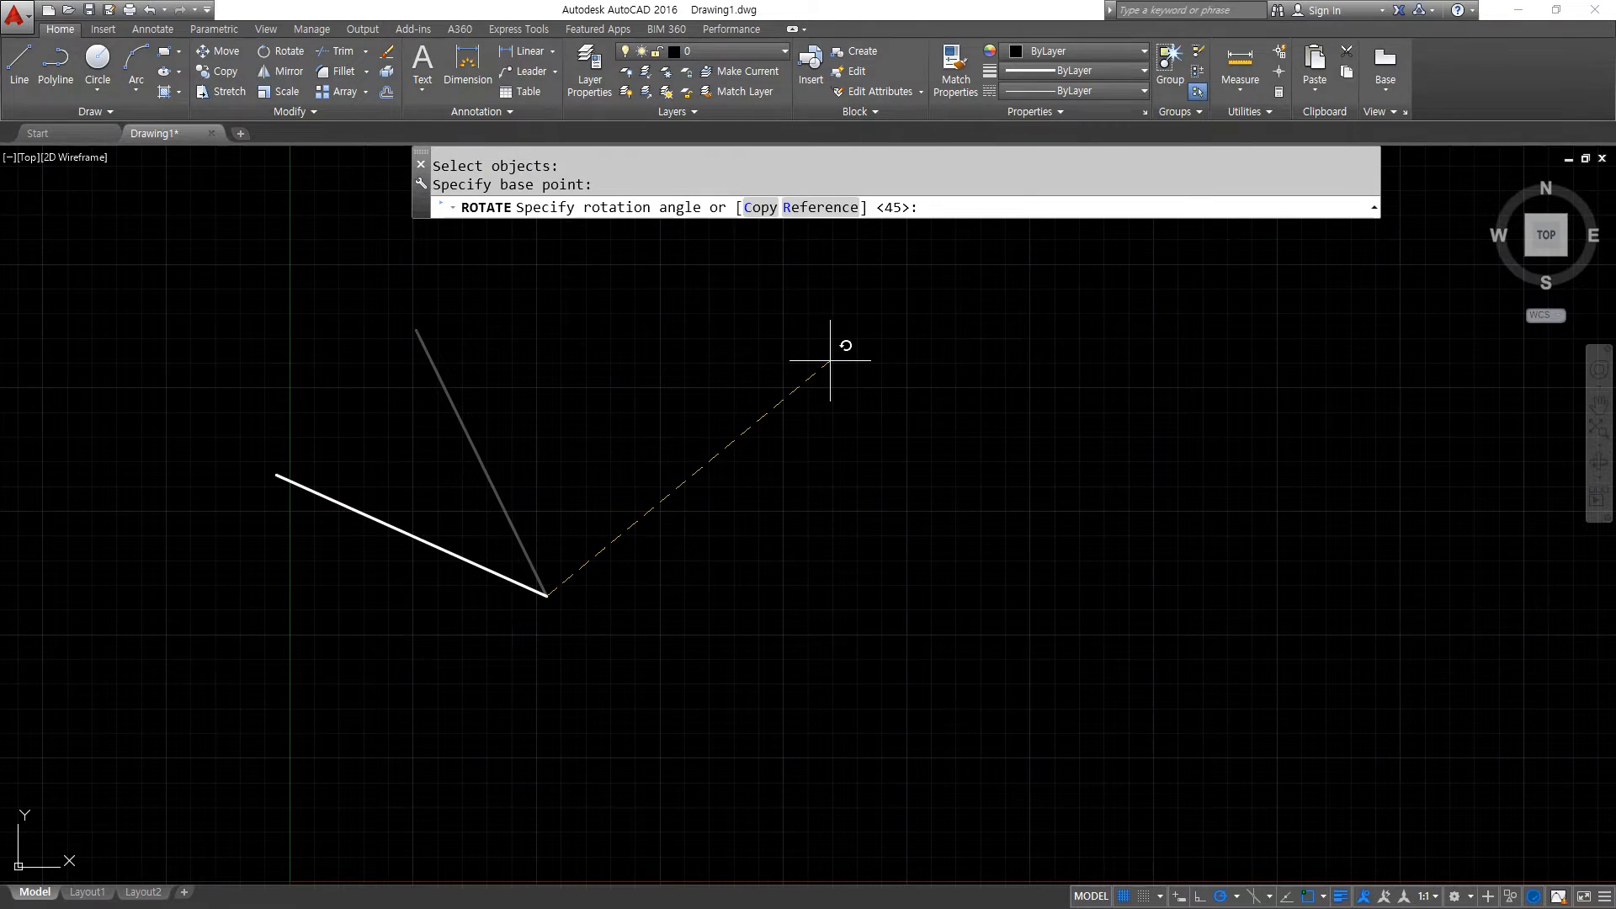
pyautogui.press('Return')
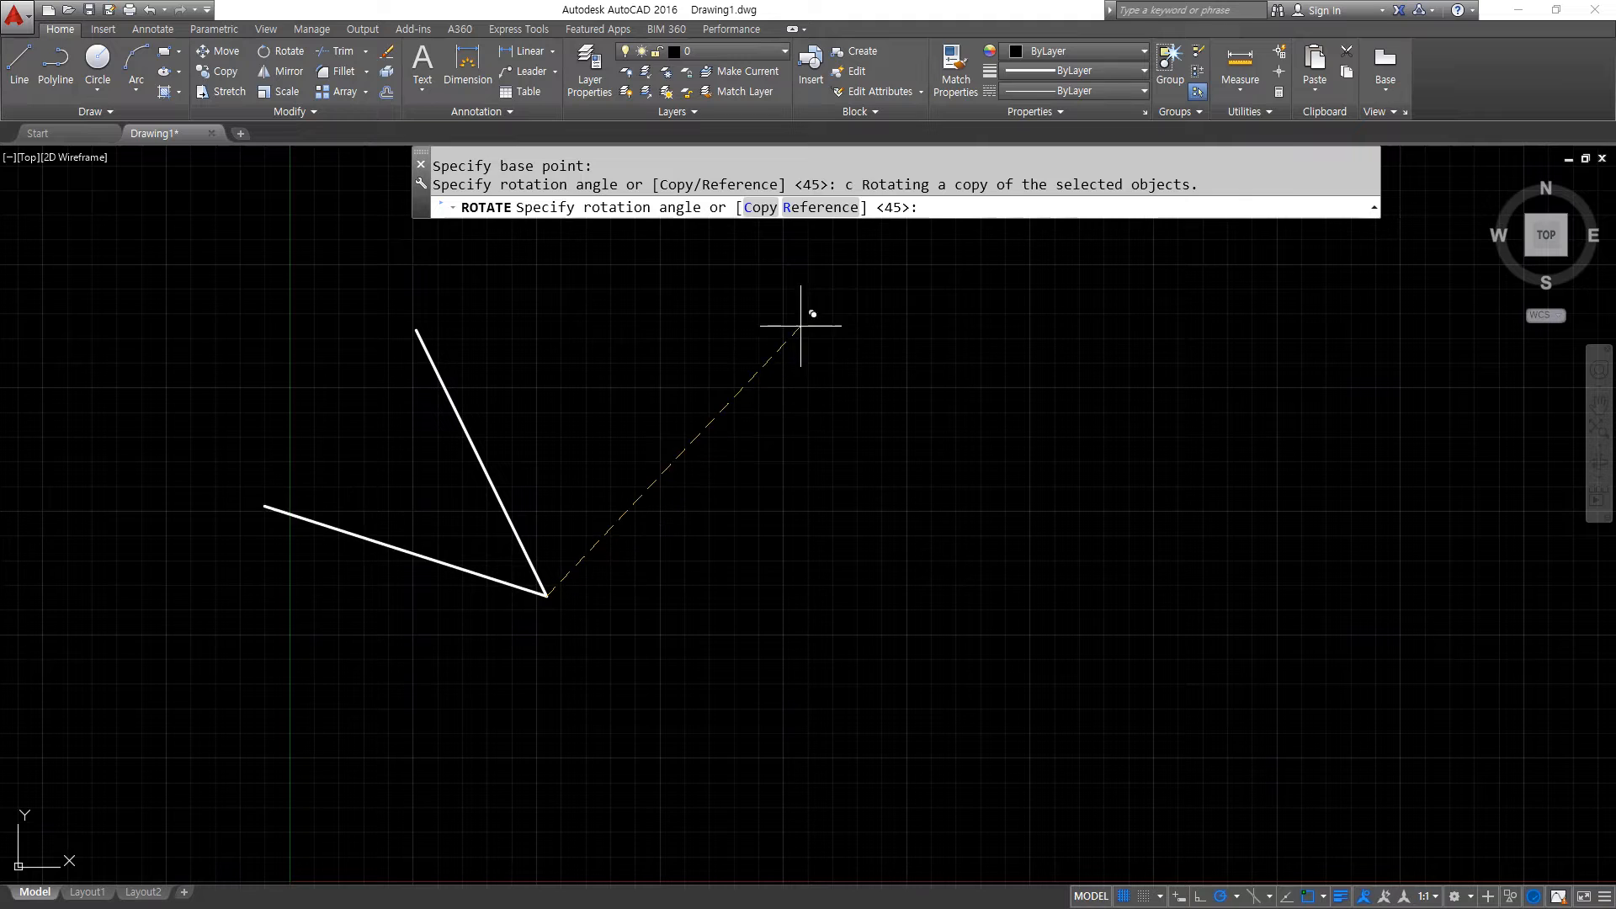
pyautogui.write('90')
pyautogui.press('Return')
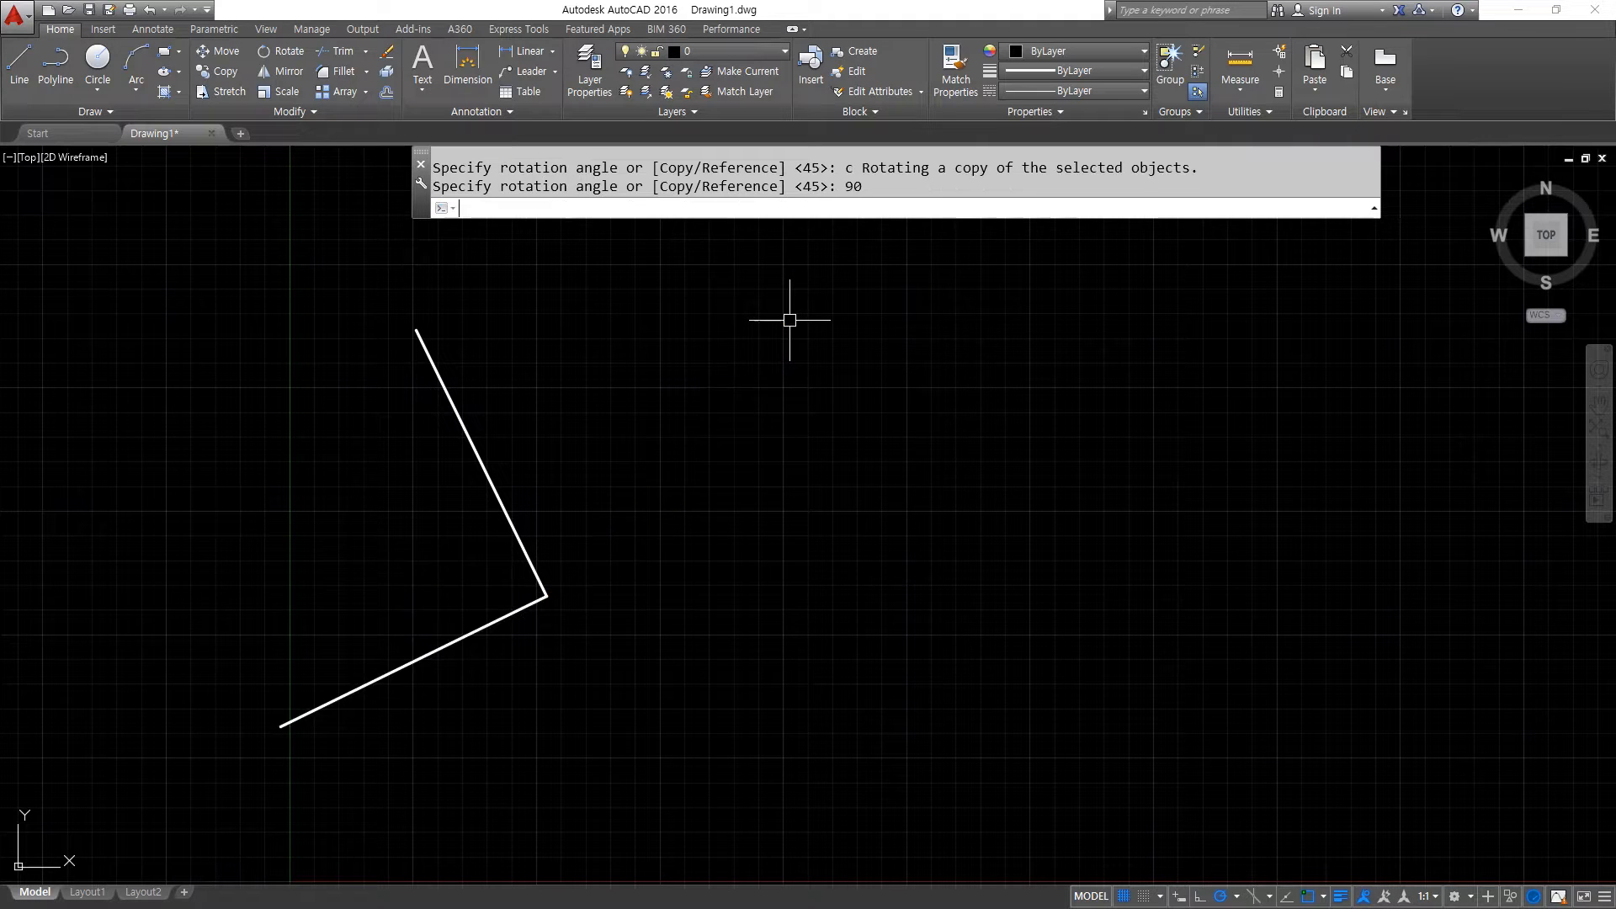
# Create a copy of the lower-left line rotated 90° about the endpoint shared by the two lines.
pyautogui.press('Return')
pyautogui.click(497, 579)
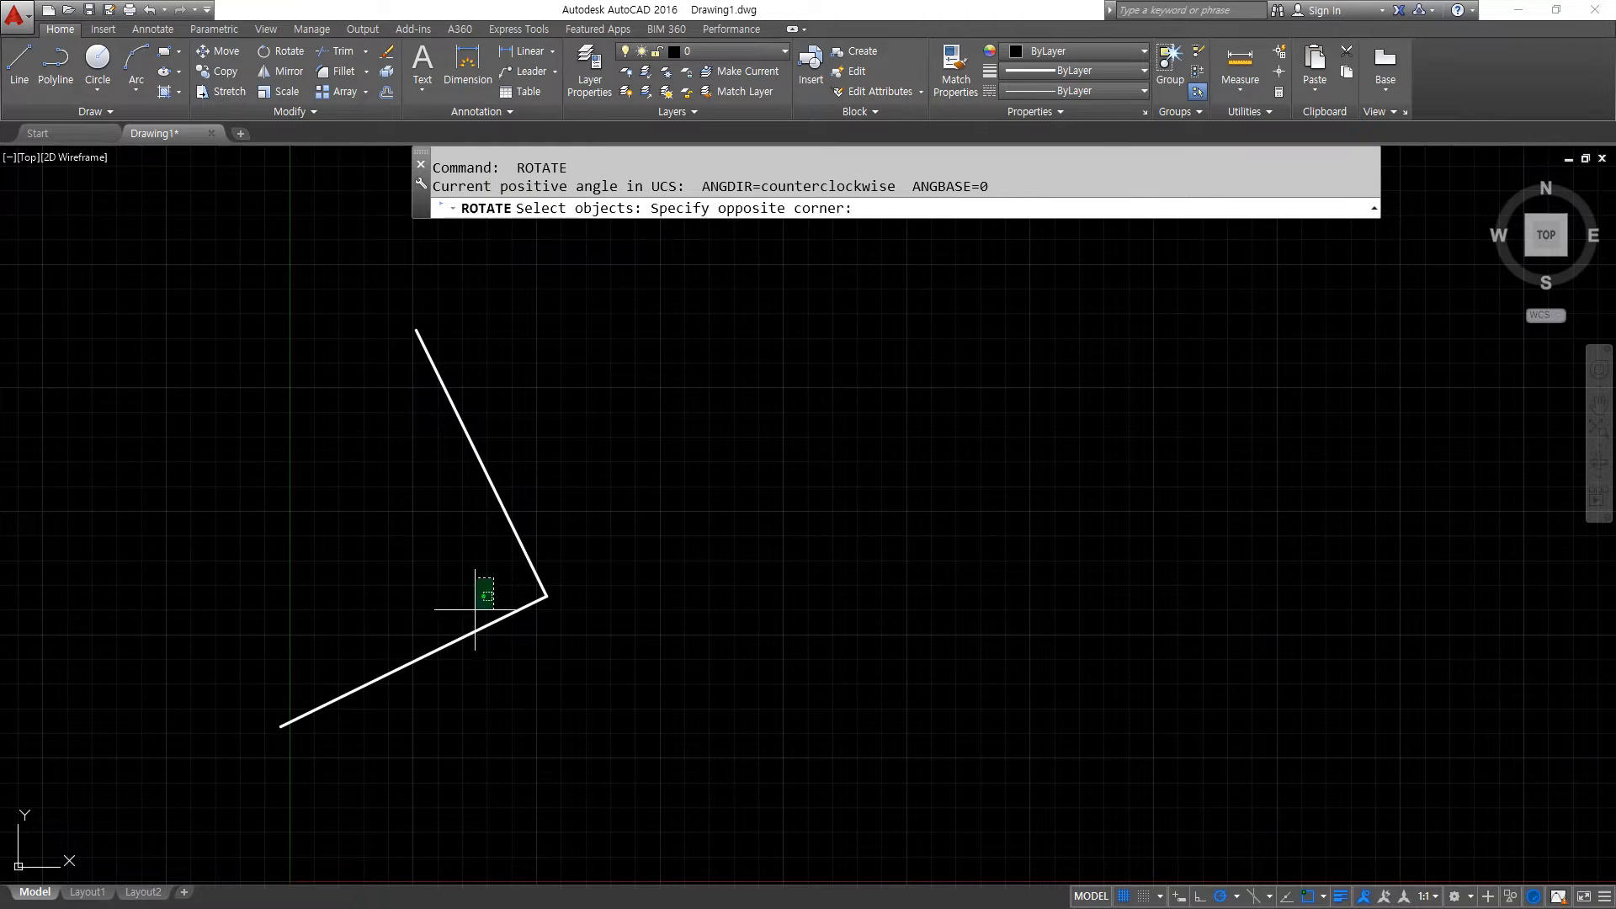
pyautogui.click(410, 728)
pyautogui.press('Return')
pyautogui.click(547, 597)
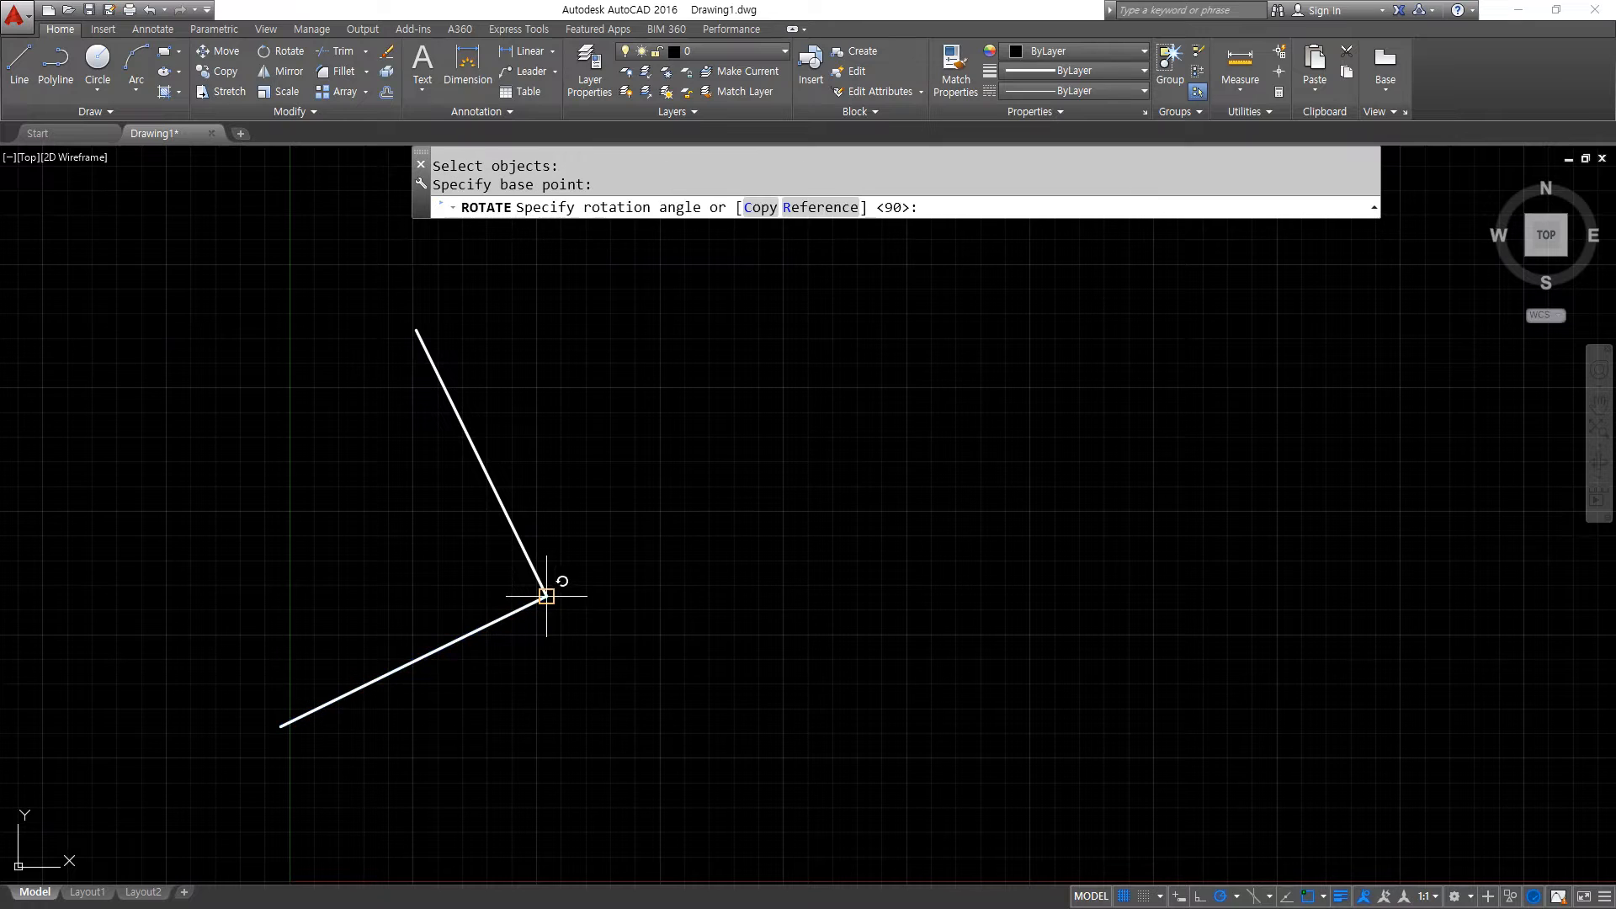
pyautogui.write('c')
pyautogui.press('Return')
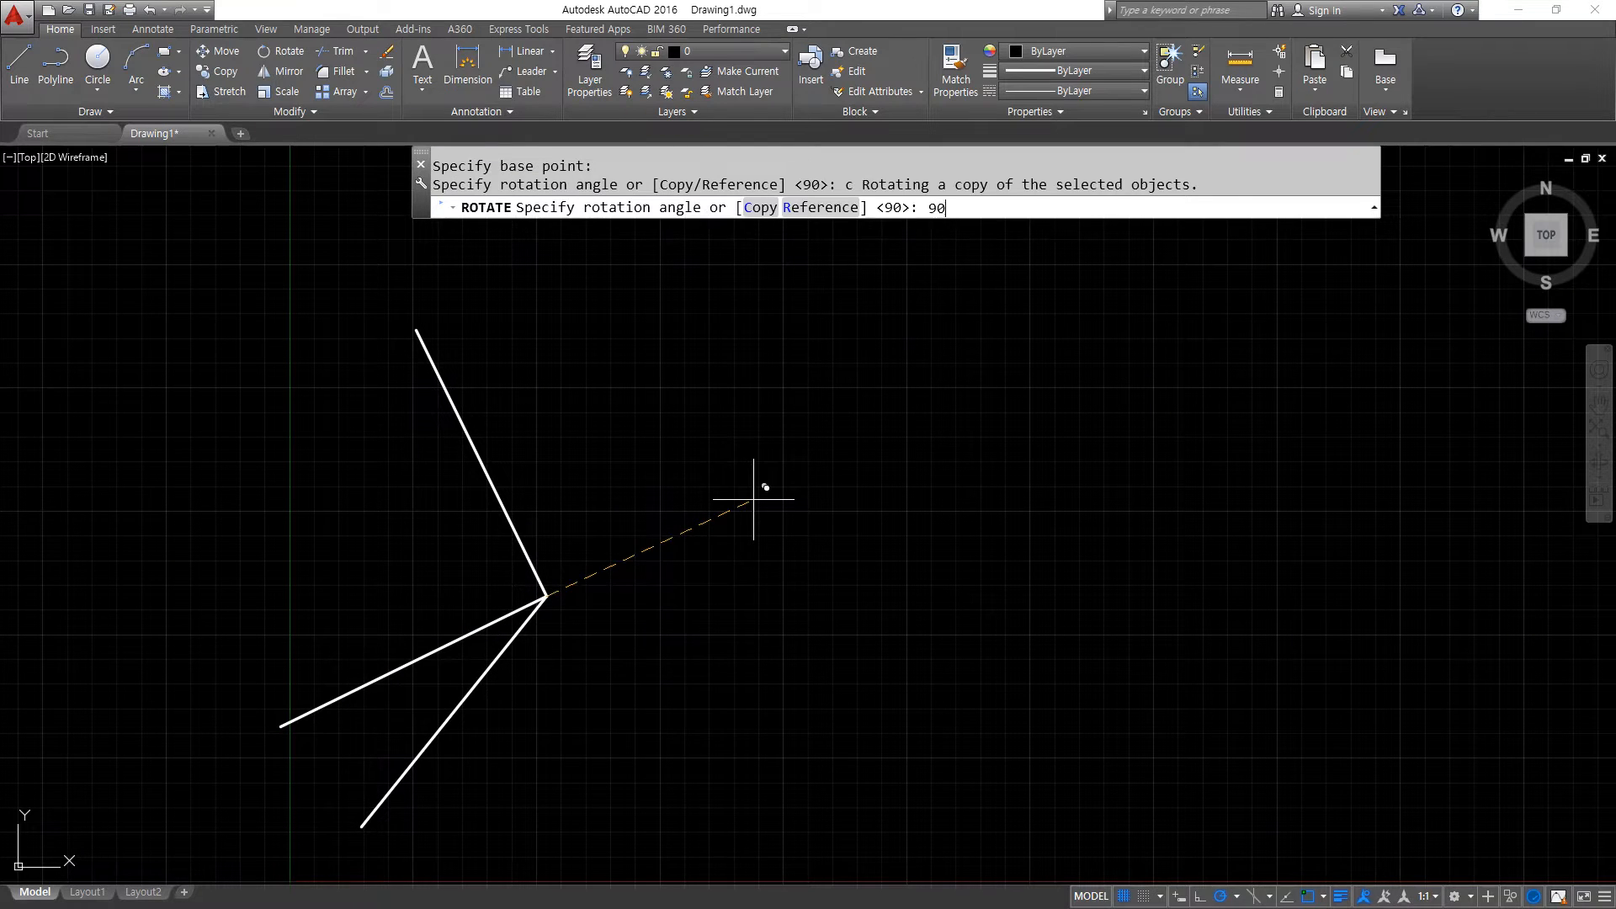
pyautogui.write('90')
pyautogui.press('Return')
# Create a copy of the lower-right line rotated 90° about the point where the three lines meet.
pyautogui.press('Return')
pyautogui.click(642, 627)
pyautogui.click(554, 709)
pyautogui.press('Return')
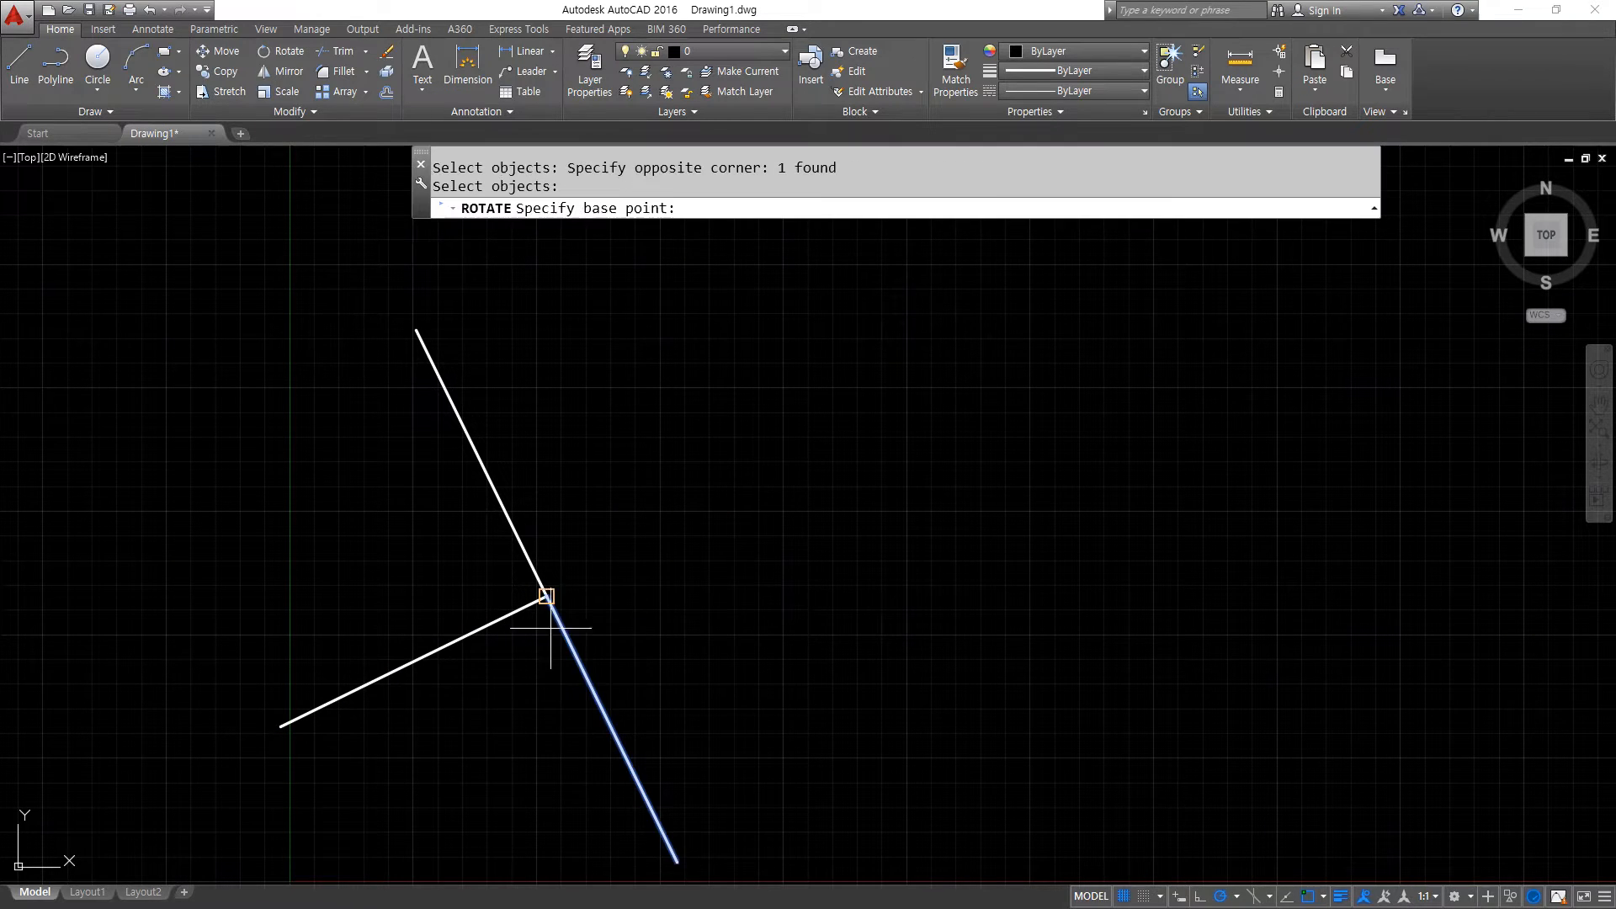
pyautogui.click(548, 596)
pyautogui.write('c')
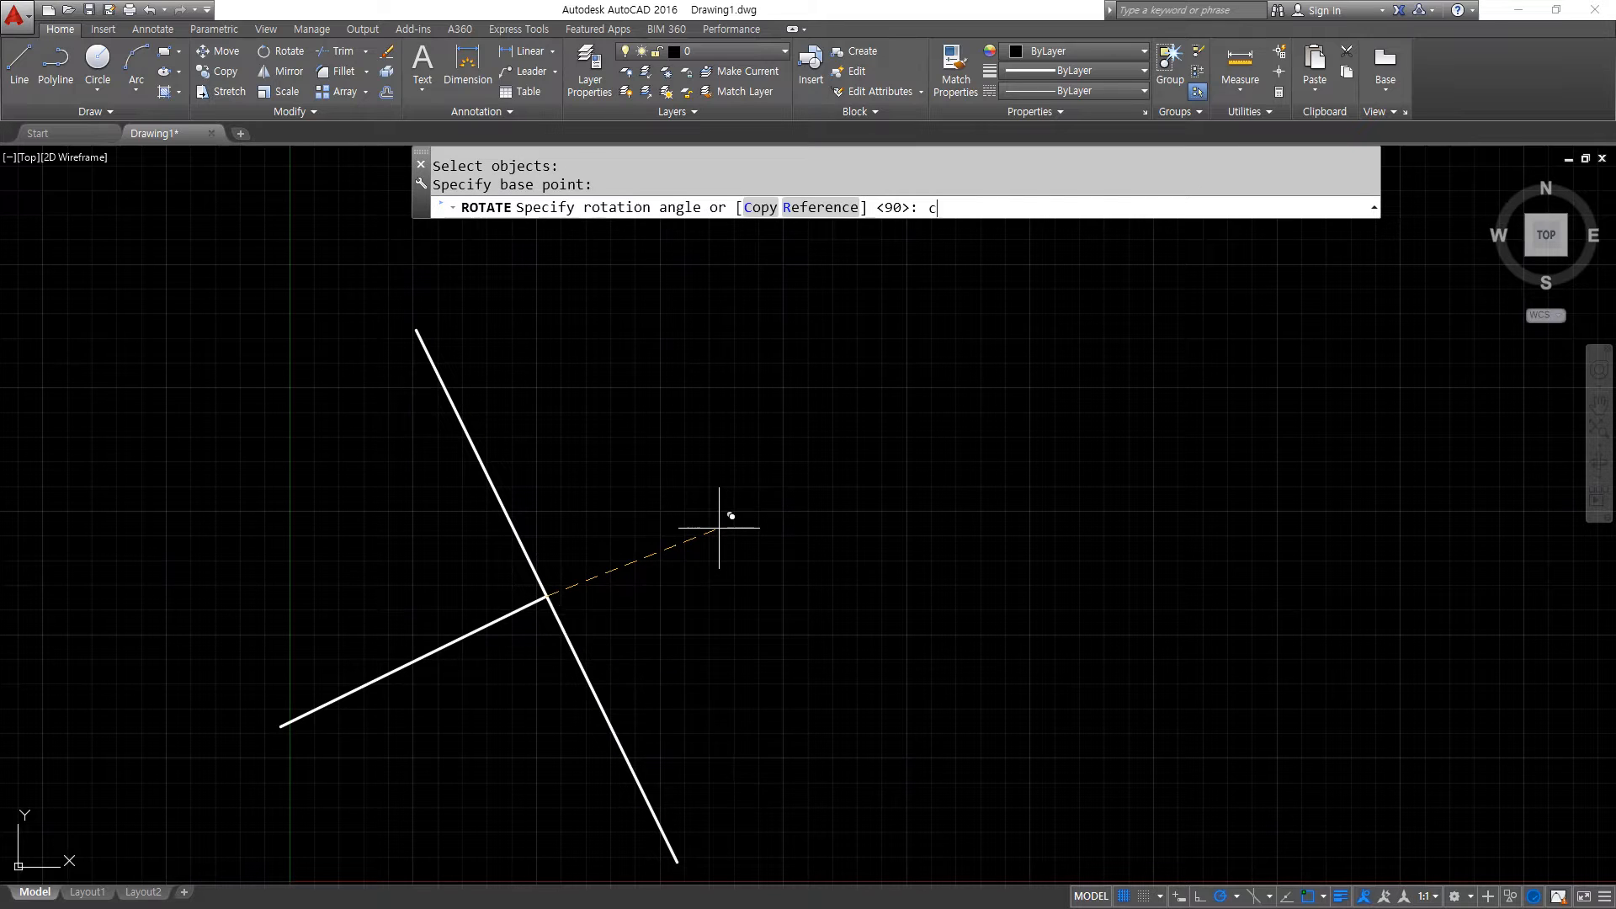
pyautogui.press('Return')
pyautogui.write('90')
pyautogui.press('Return')
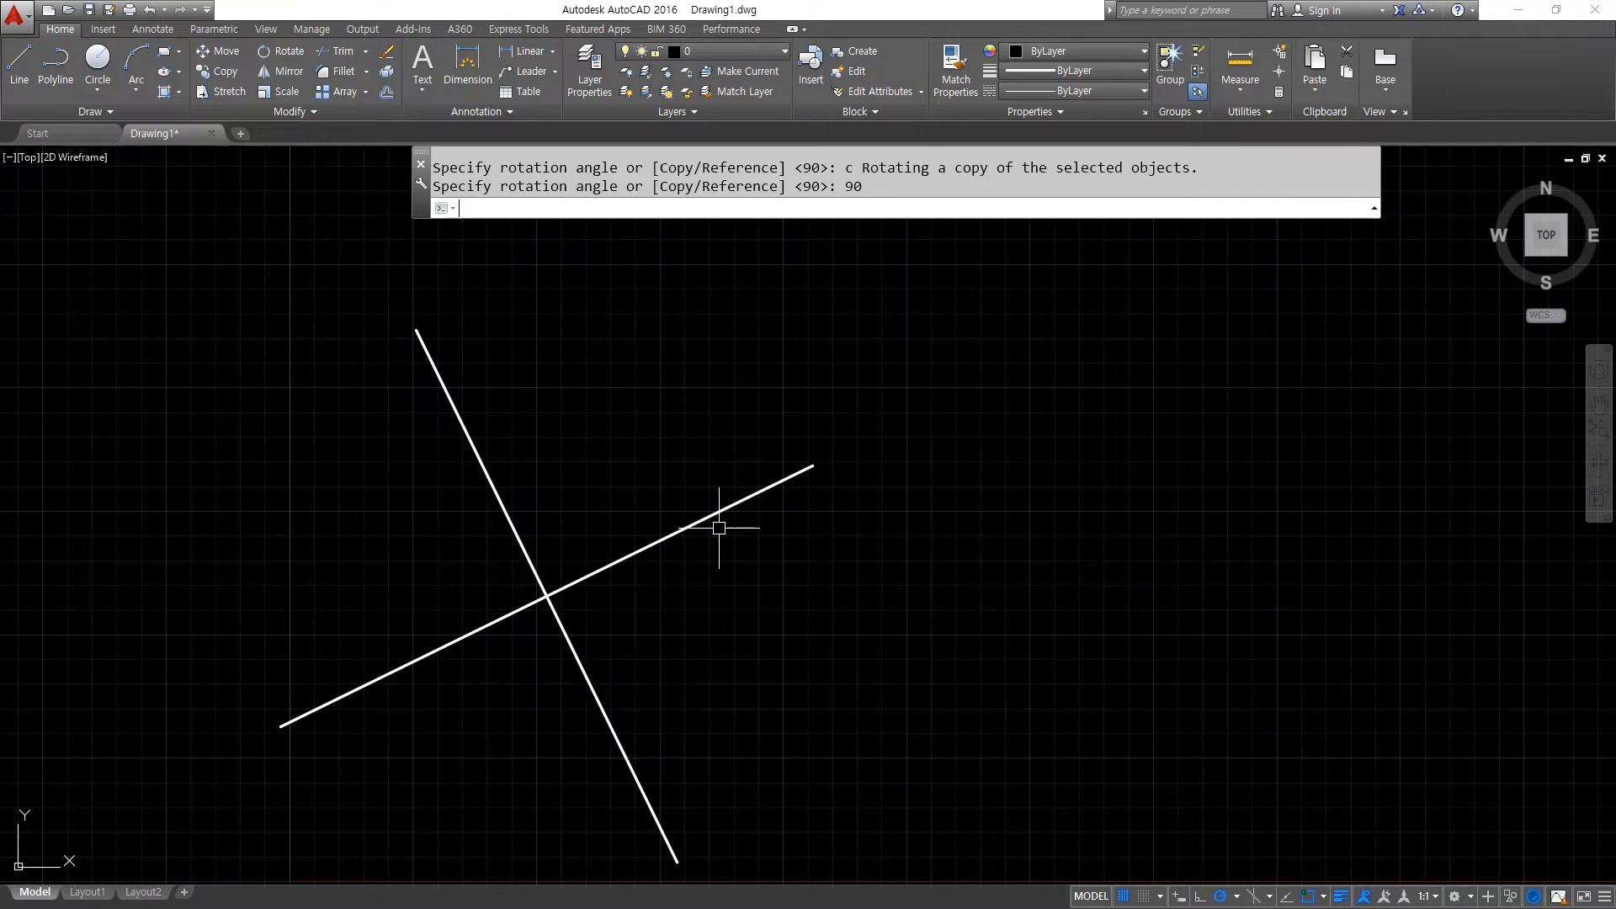
pyautogui.moveTo(589, 688)
pyautogui.mouseDown()
pyautogui.moveTo(494, 449)
pyautogui.moveTo(699, 599)
pyautogui.moveTo(606, 674)
pyautogui.mouseUp()
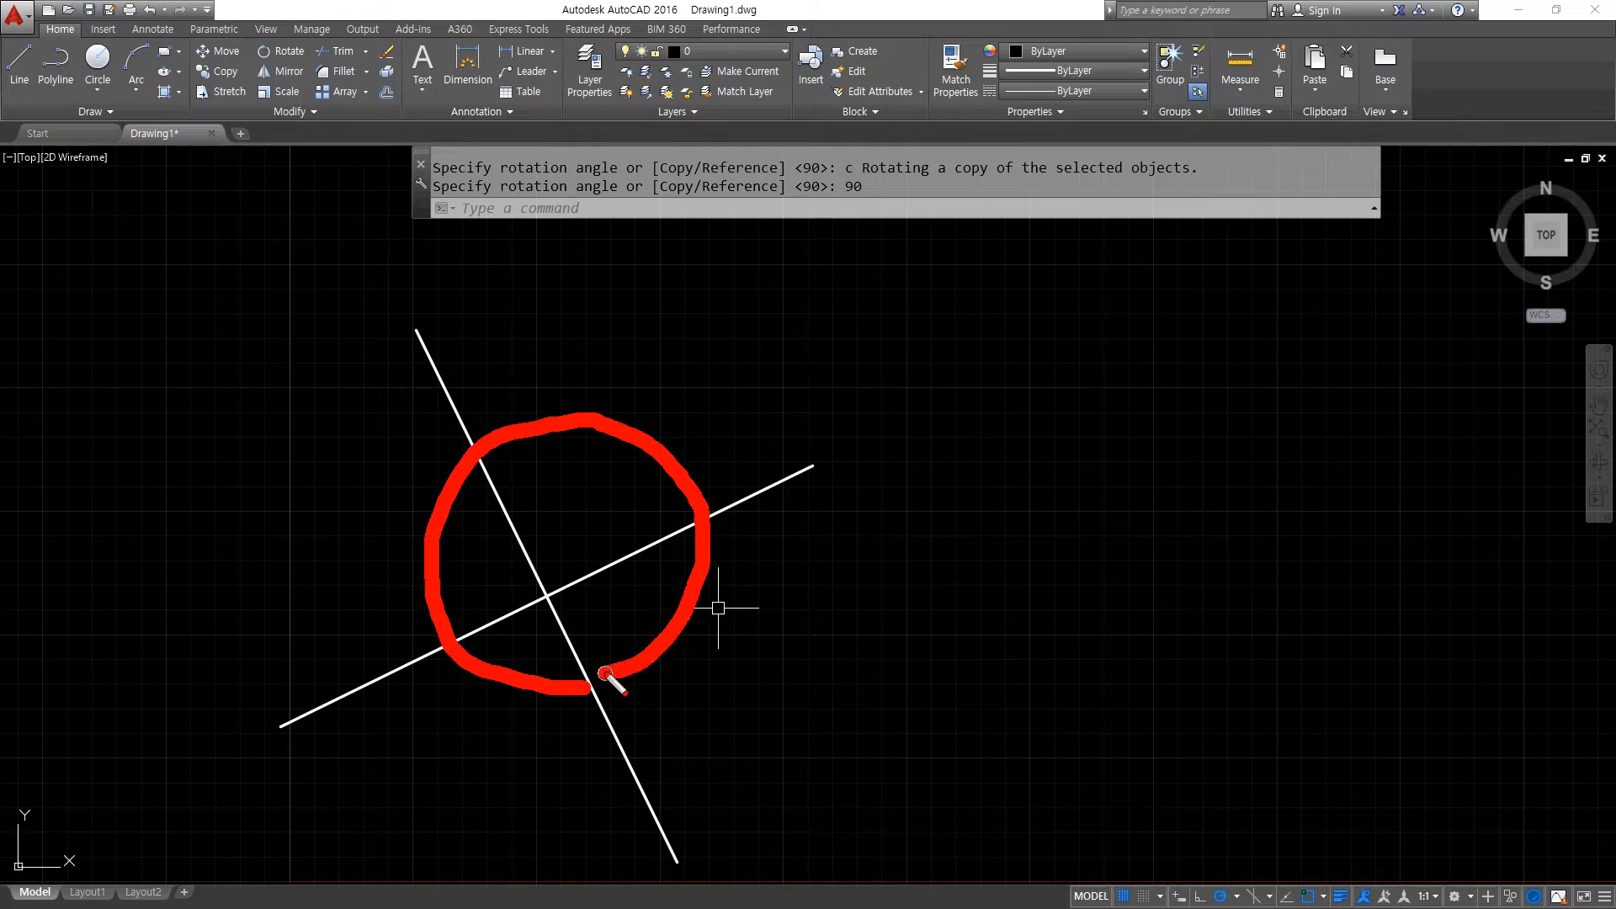
pyautogui.press('Escape')
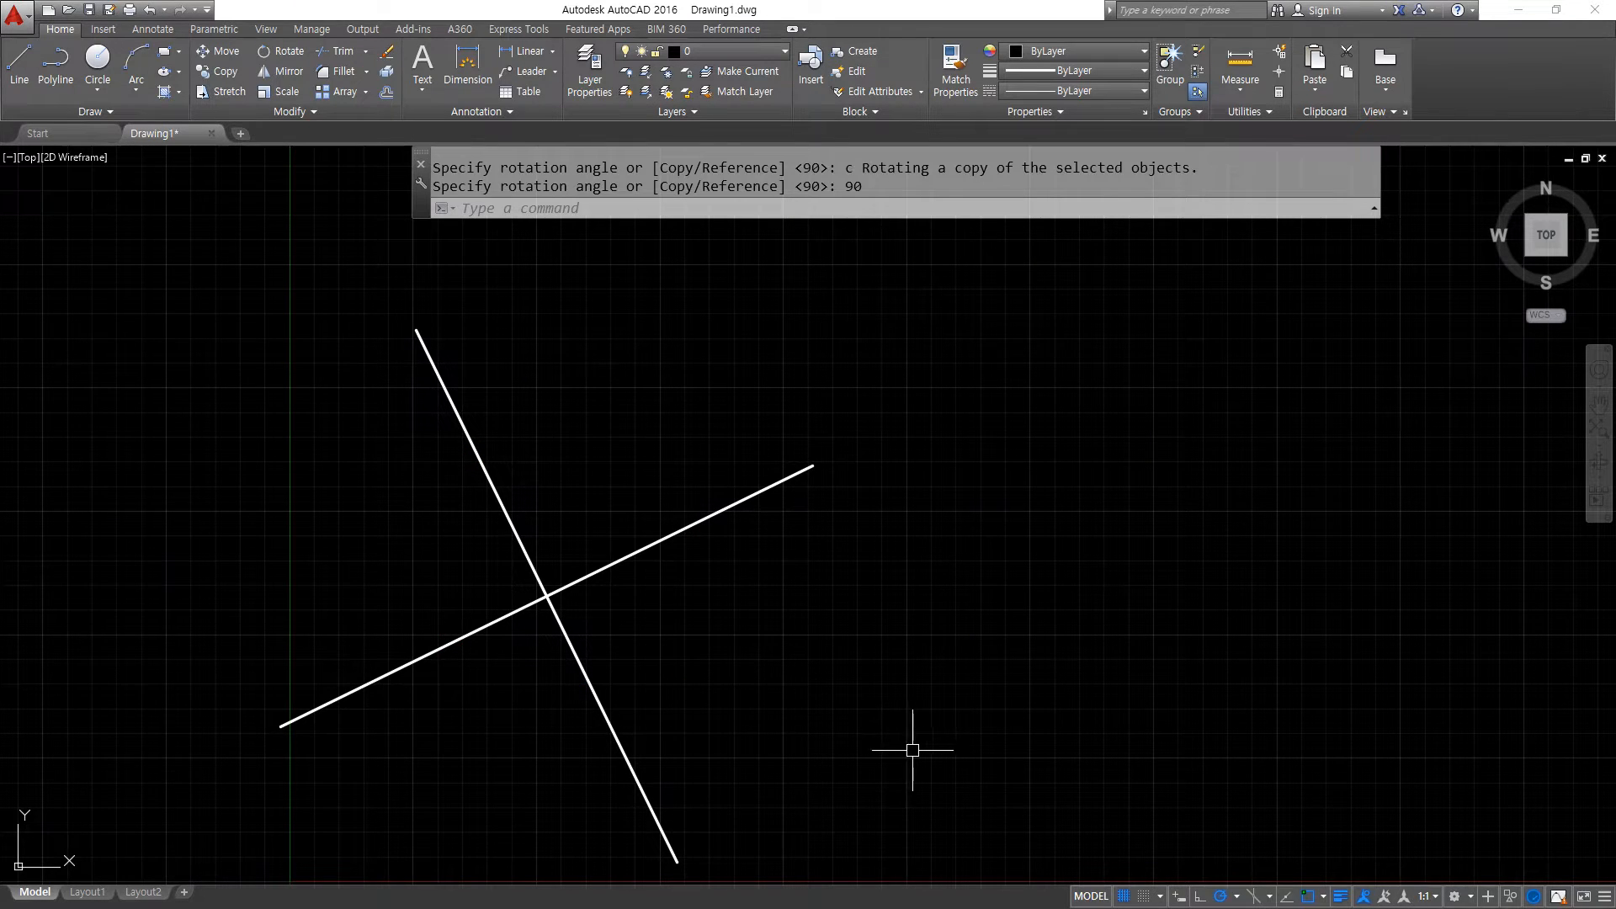
# Switch to the browser and examine the dimensioned reference drawing with the tapered rows of circles.
pyautogui.hotkey('alt', 'Tab')
pyautogui.moveTo(383, 435)
pyautogui.mouseDown()
pyautogui.moveTo(483, 454)
pyautogui.moveTo(463, 491)
pyautogui.mouseUp()
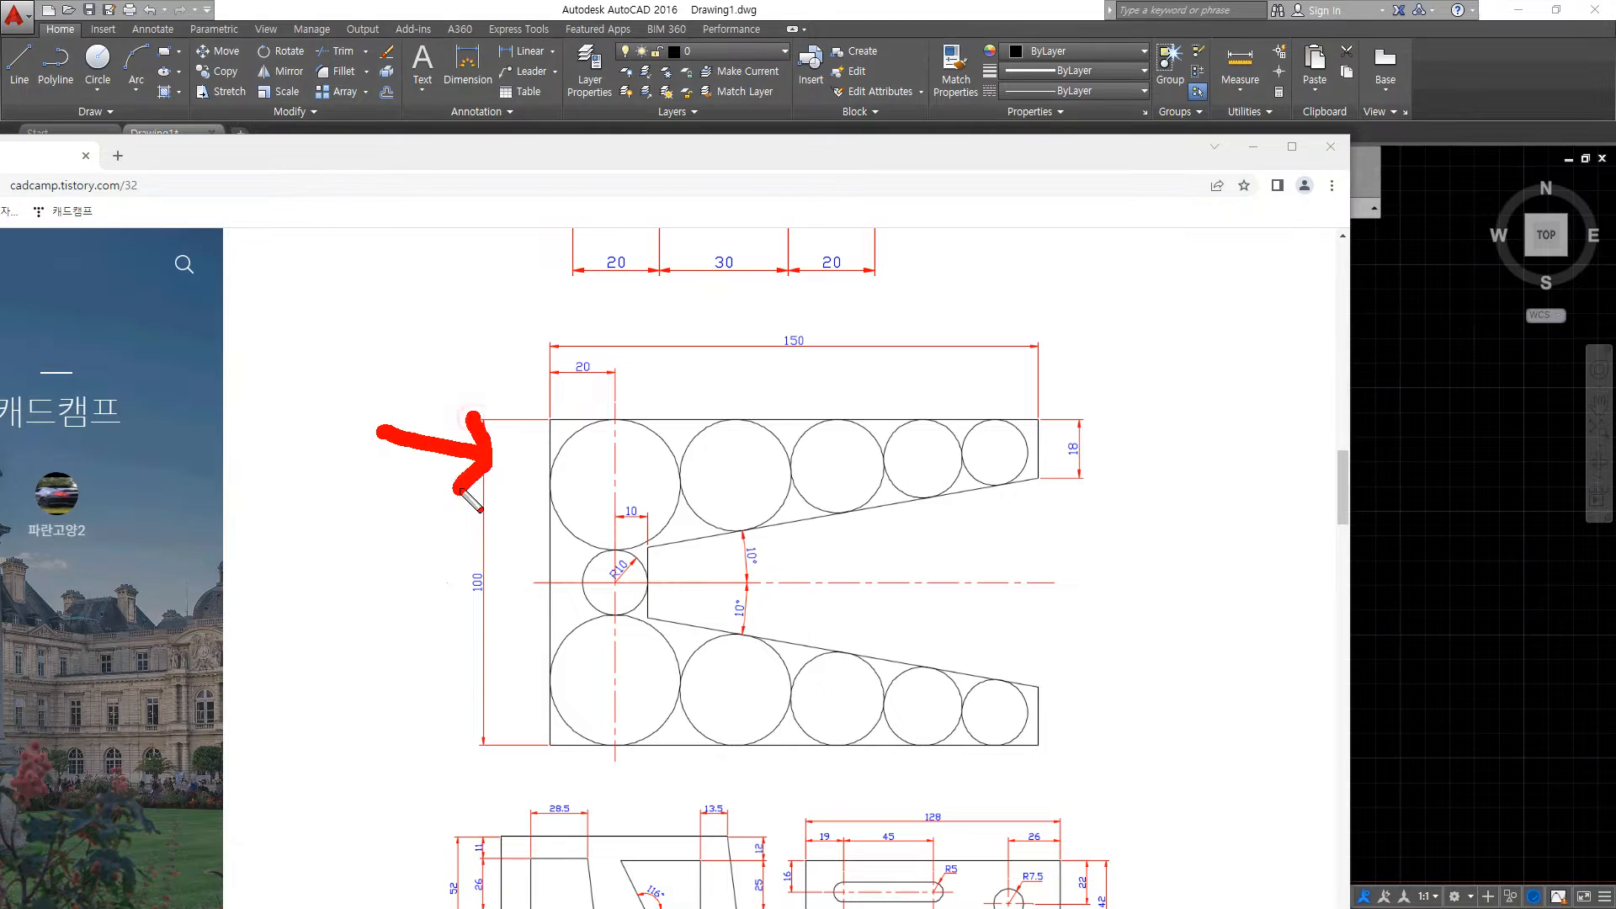
# Return to the AutoCAD drawing and erase all four rotated practice lines.
pyautogui.press('Escape')
pyautogui.moveTo(795, 144); pyautogui.dragTo(0, 207)
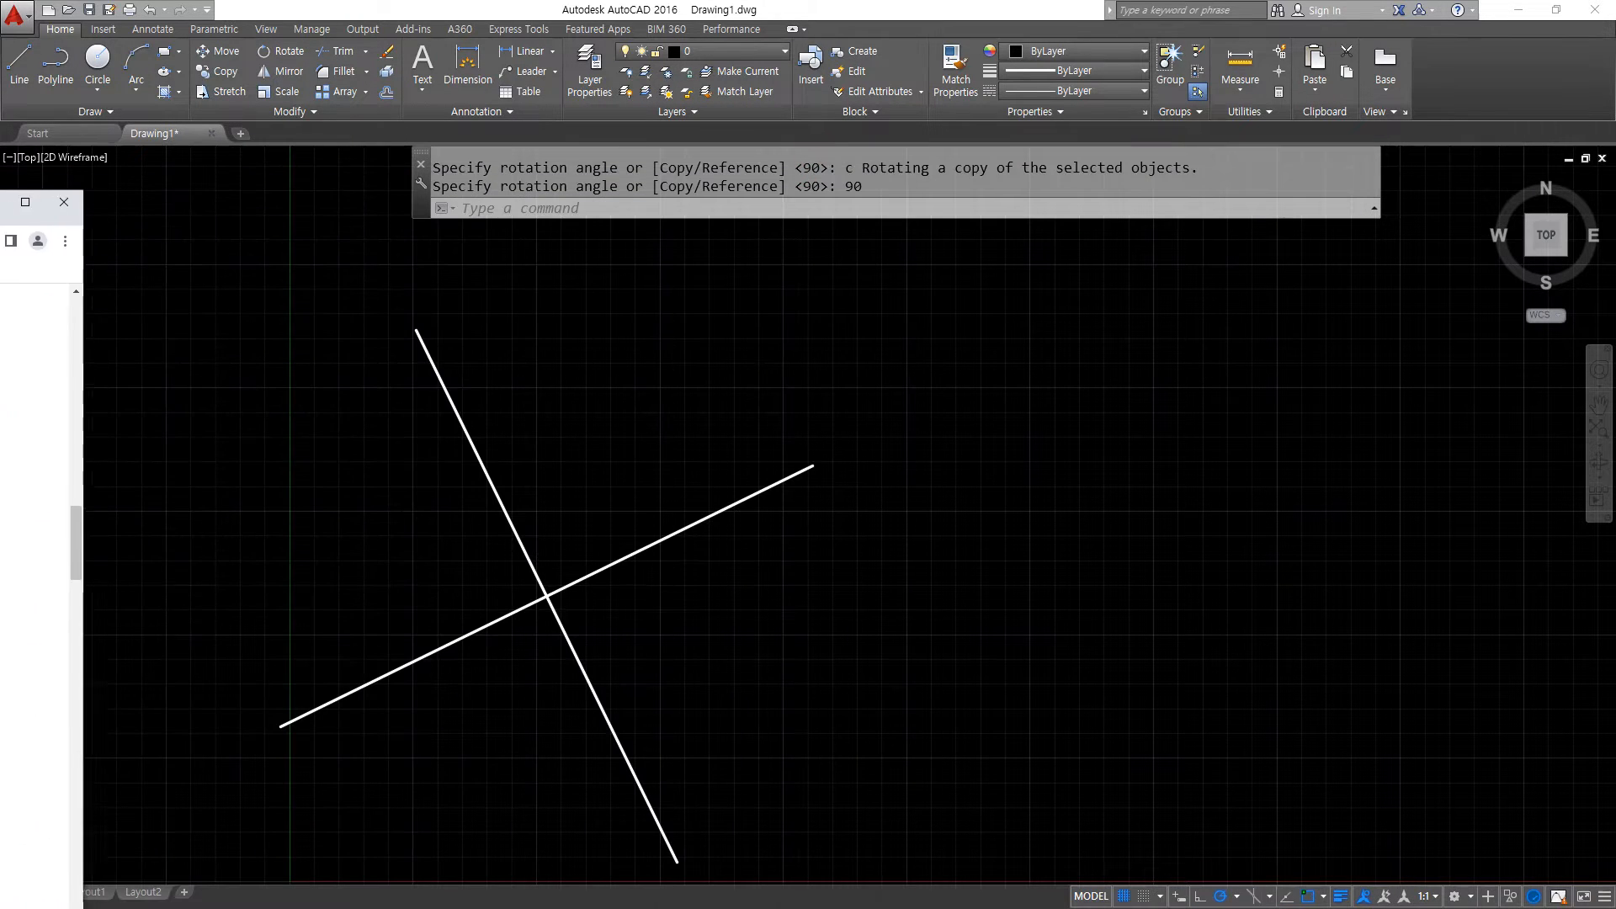
pyautogui.click(560, 592)
pyautogui.click(390, 548)
pyautogui.press('Delete')
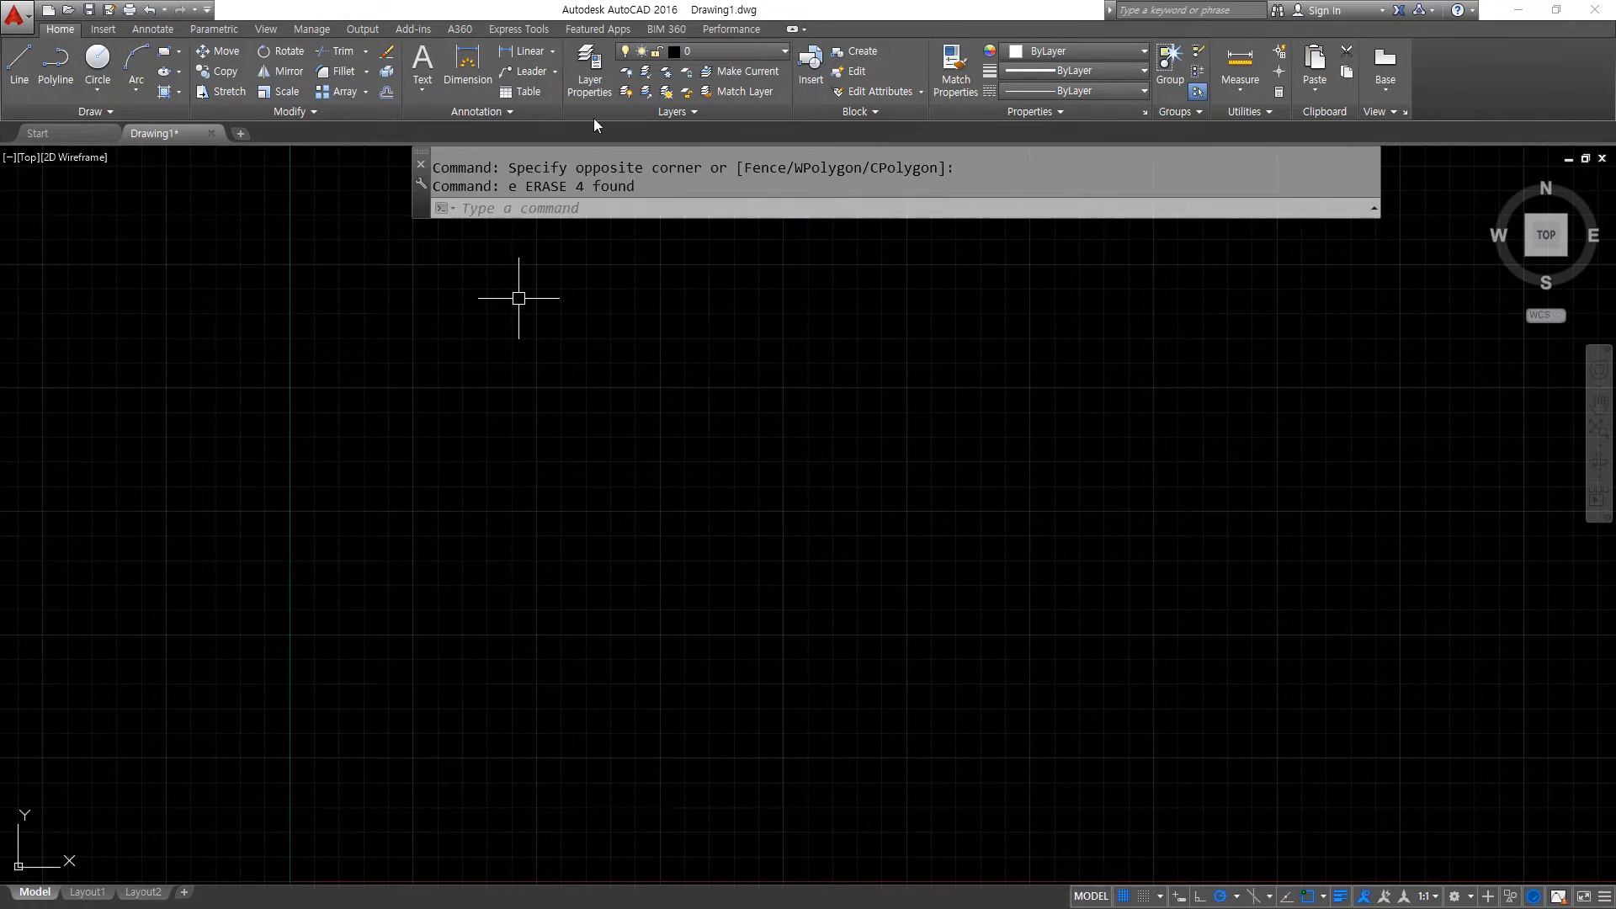
# Create a new layer named cen and set its colour to red (index 1).
pyautogui.click(589, 72)
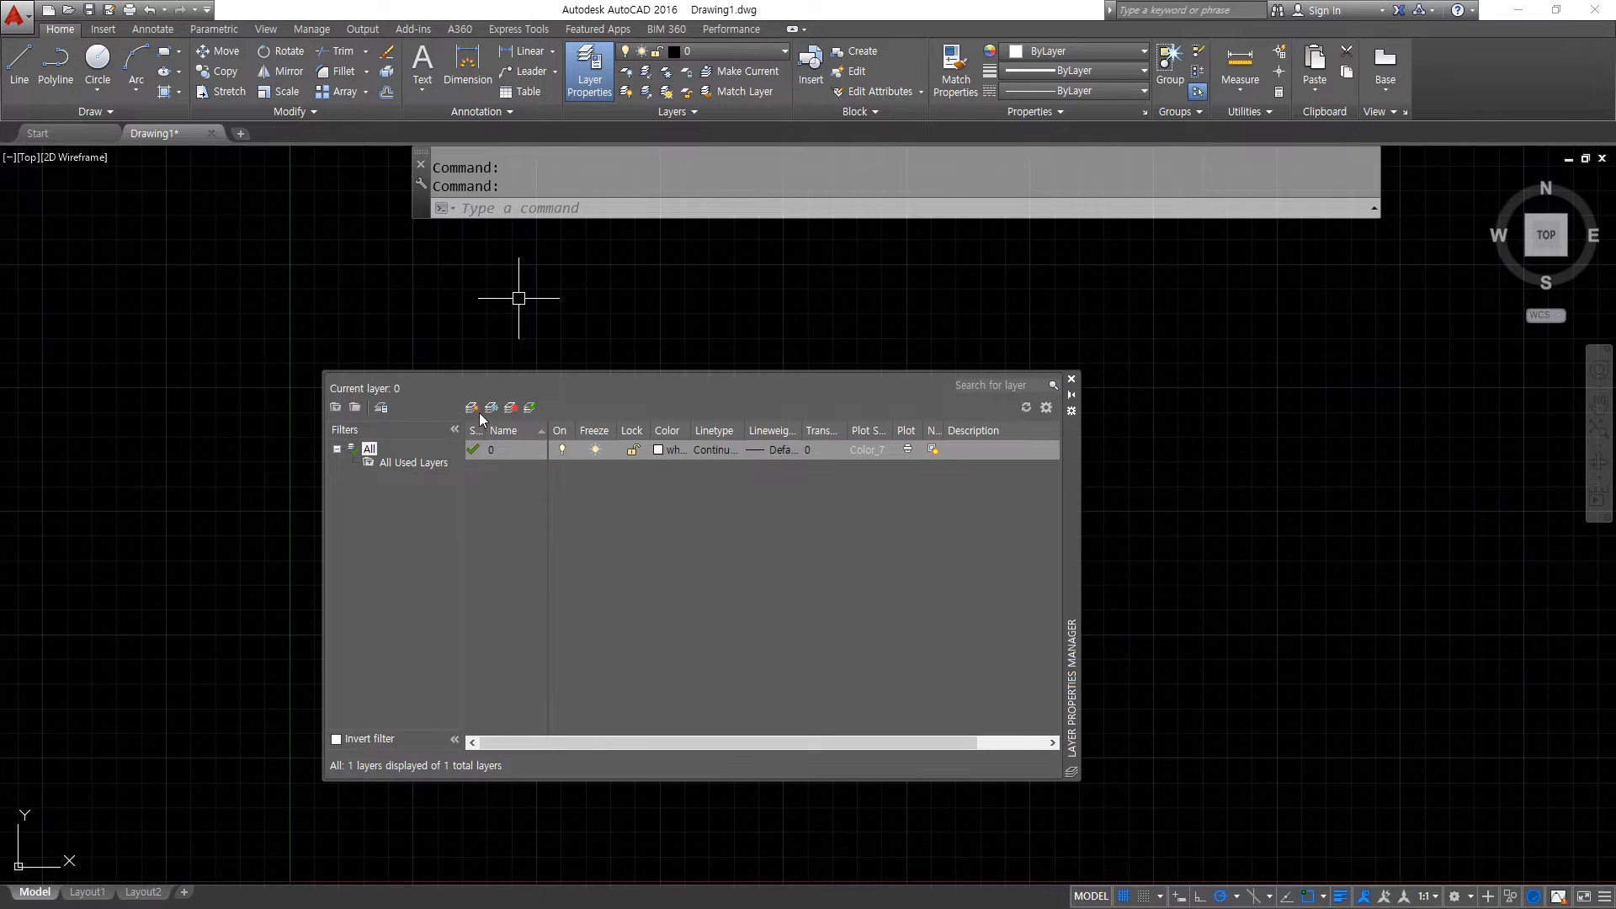
pyautogui.hotkey('alt', 'n')
pyautogui.write('cen')
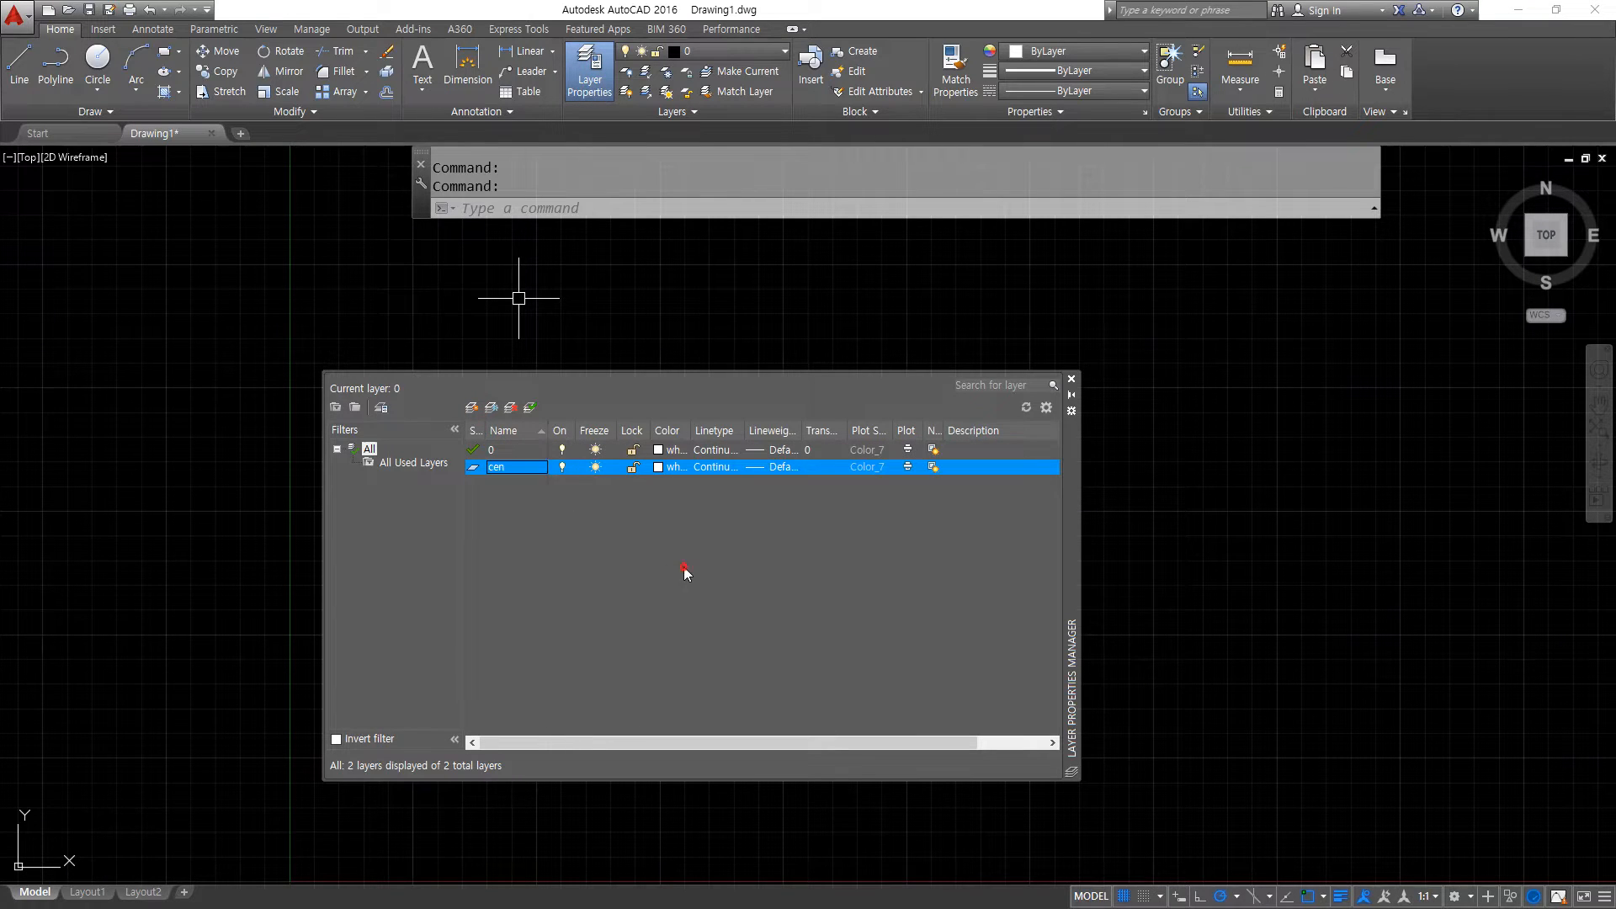
pyautogui.click(667, 466)
pyautogui.write('1')
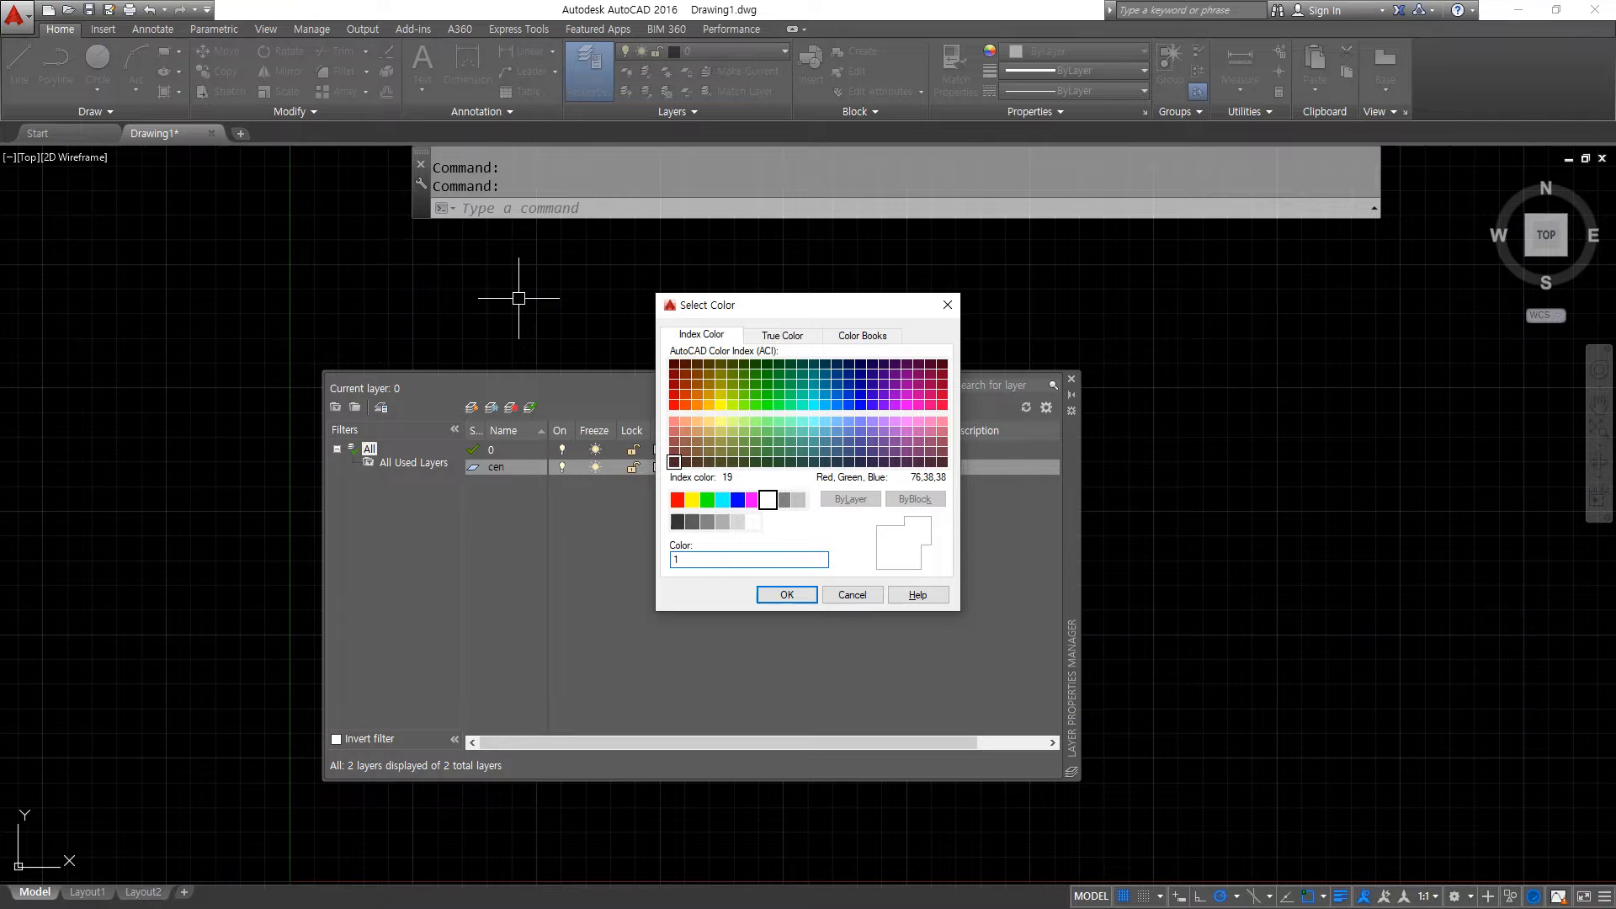
pyautogui.press('Return')
# Load the CENTER linetype from acadiso.lin, assign it to the cen layer, and close the layer manager.
pyautogui.click(710, 472)
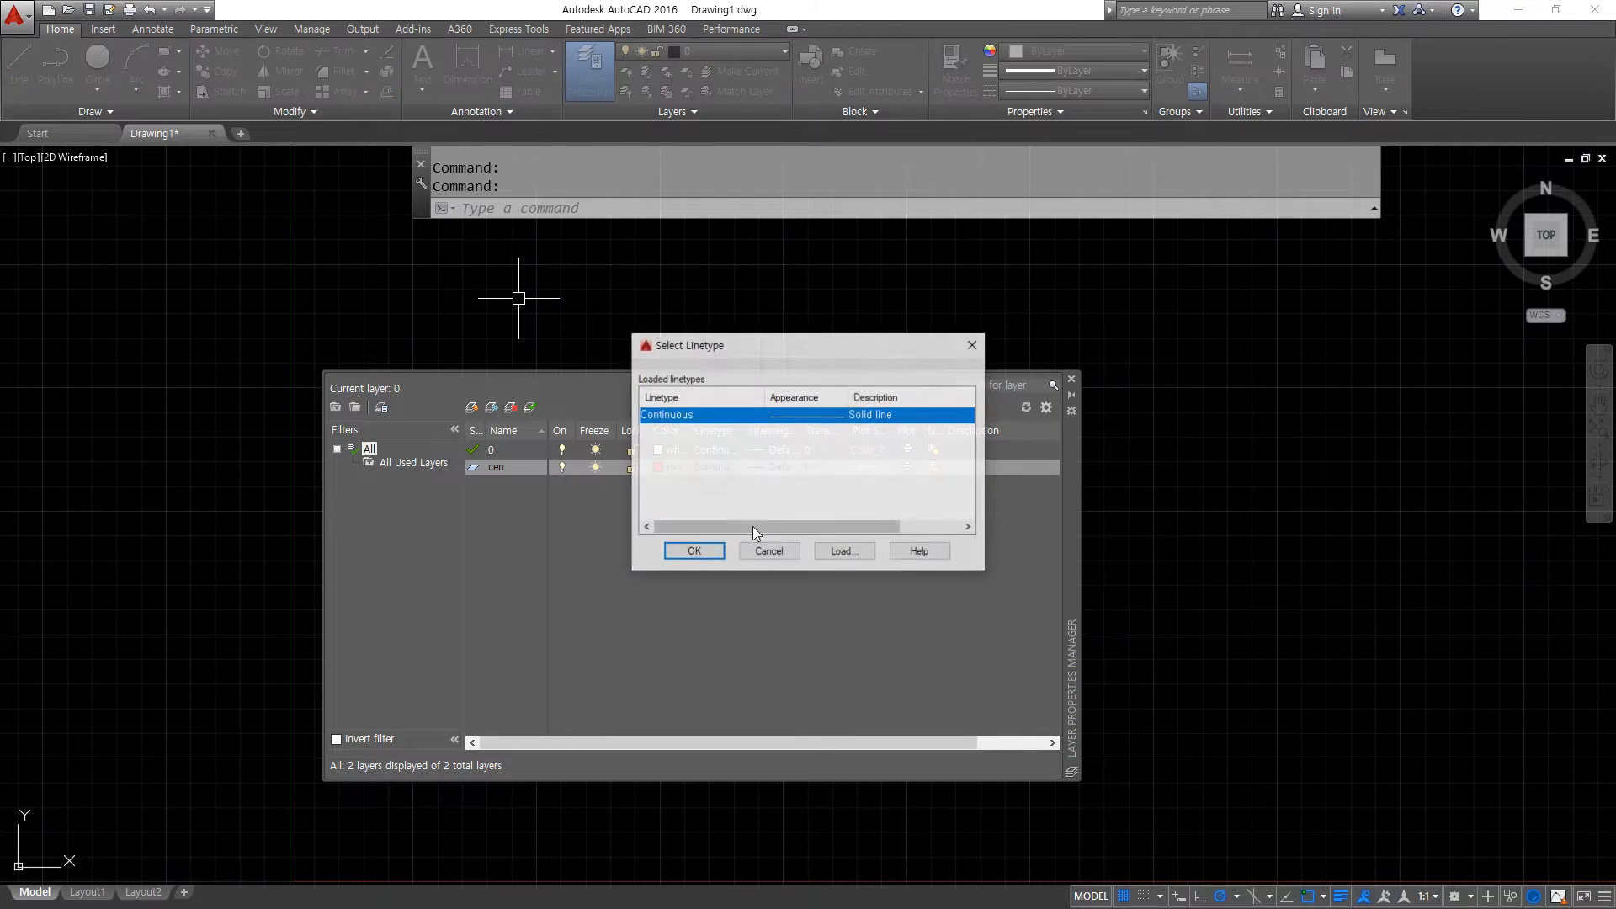
pyautogui.click(841, 552)
pyautogui.click(651, 464)
pyautogui.press('c')
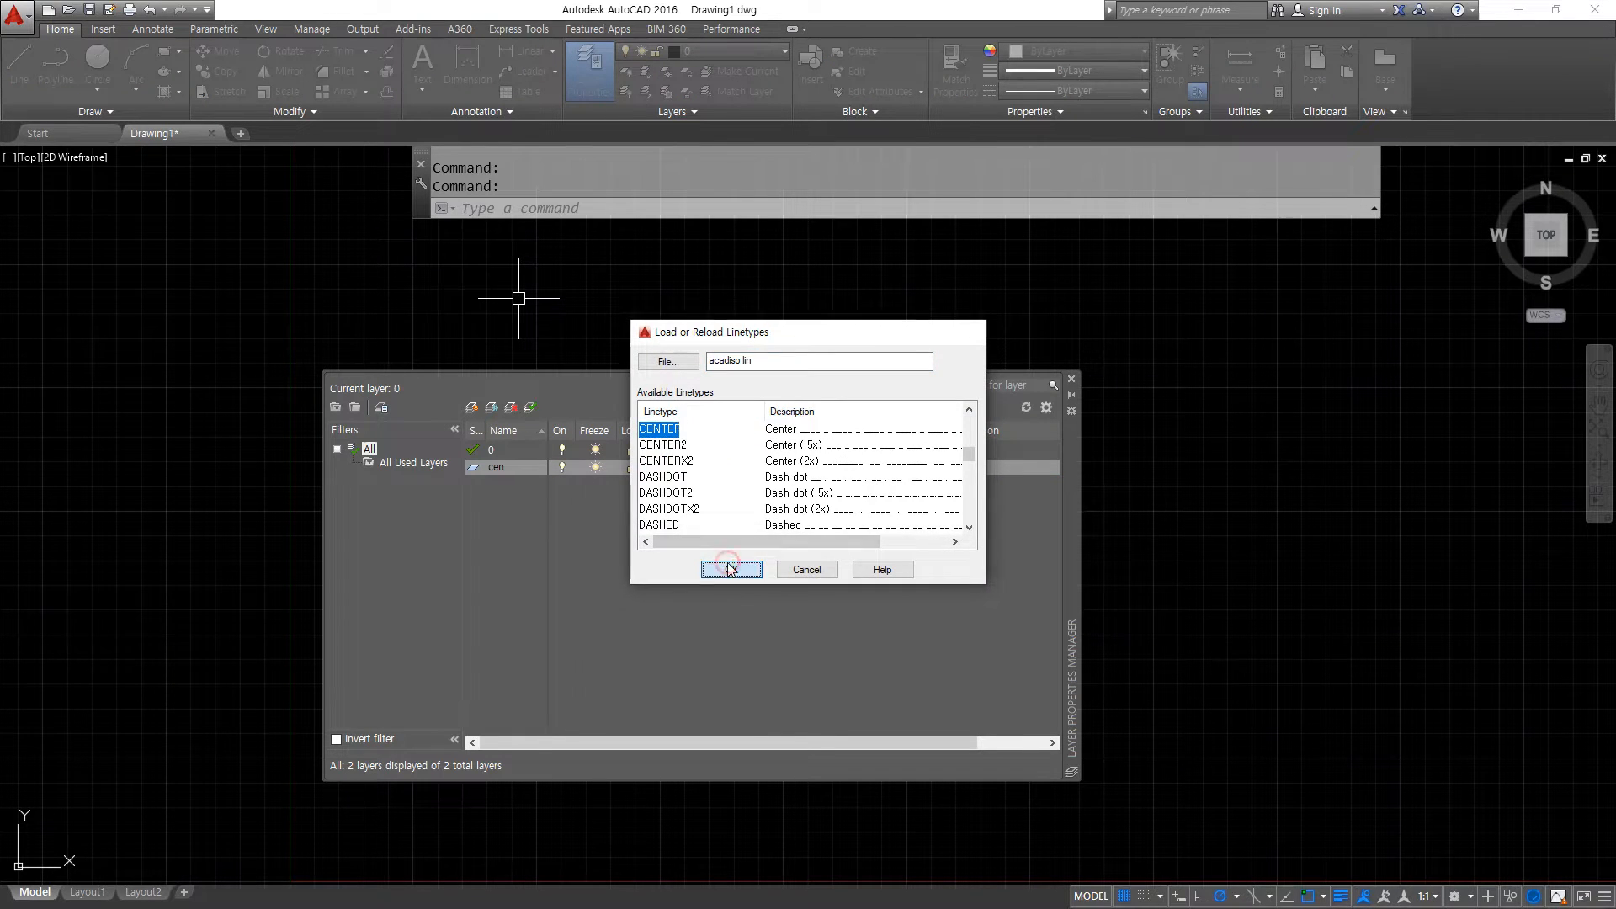
pyautogui.click(731, 569)
pyautogui.click(655, 415)
pyautogui.click(693, 552)
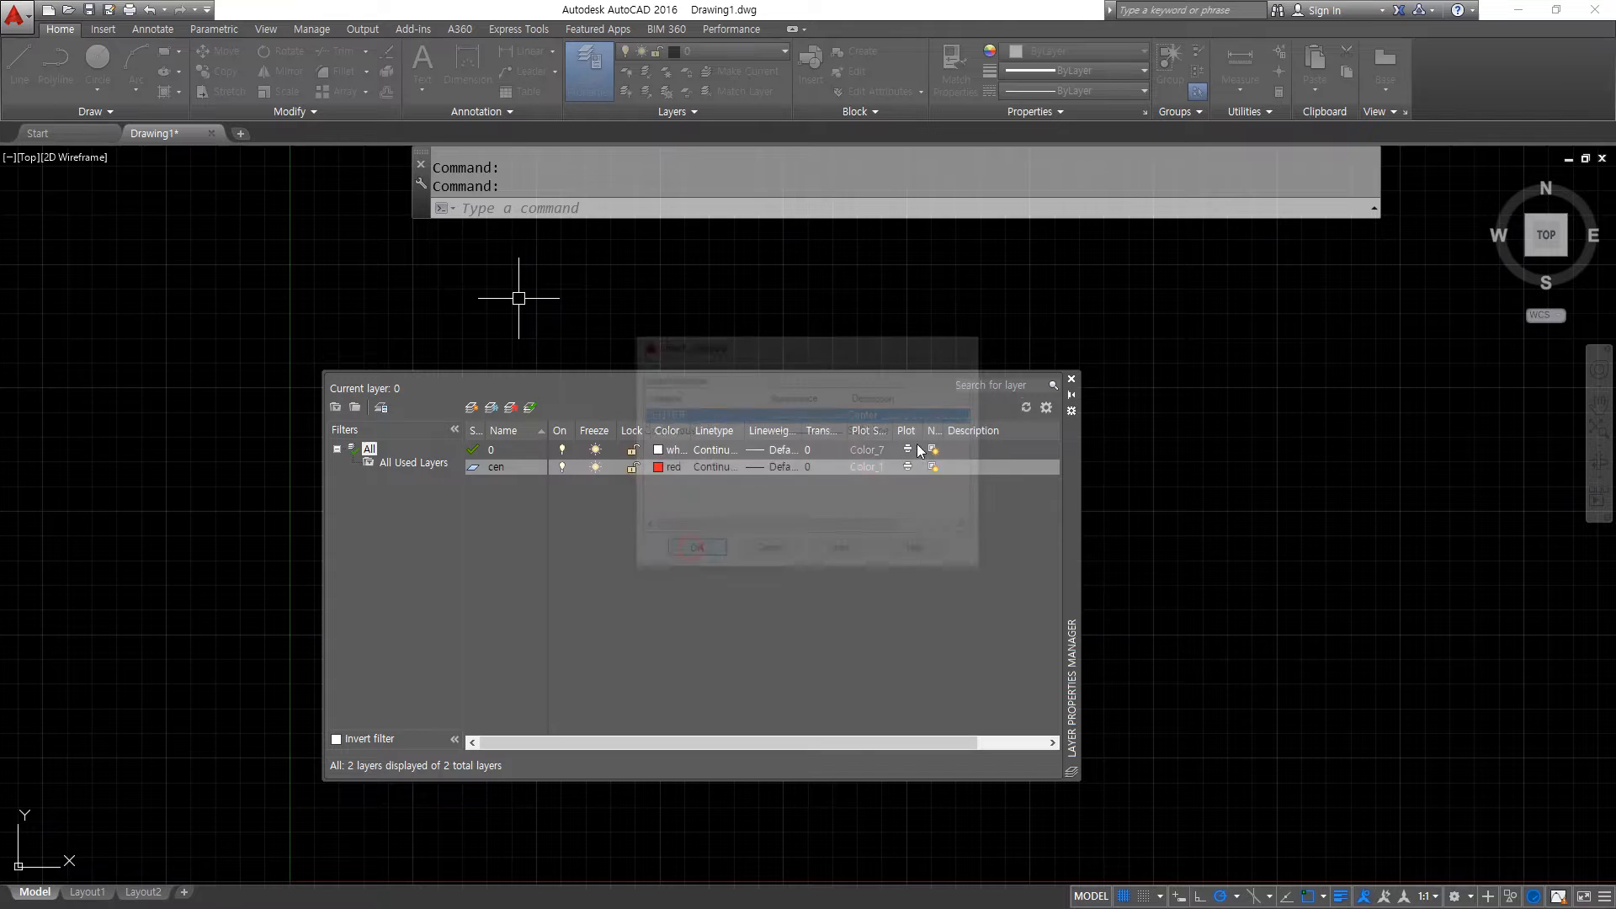
pyautogui.click(1071, 378)
# Draw a horizontal and a vertical construction line crossing at one point with XLINE.
pyautogui.write('xl')
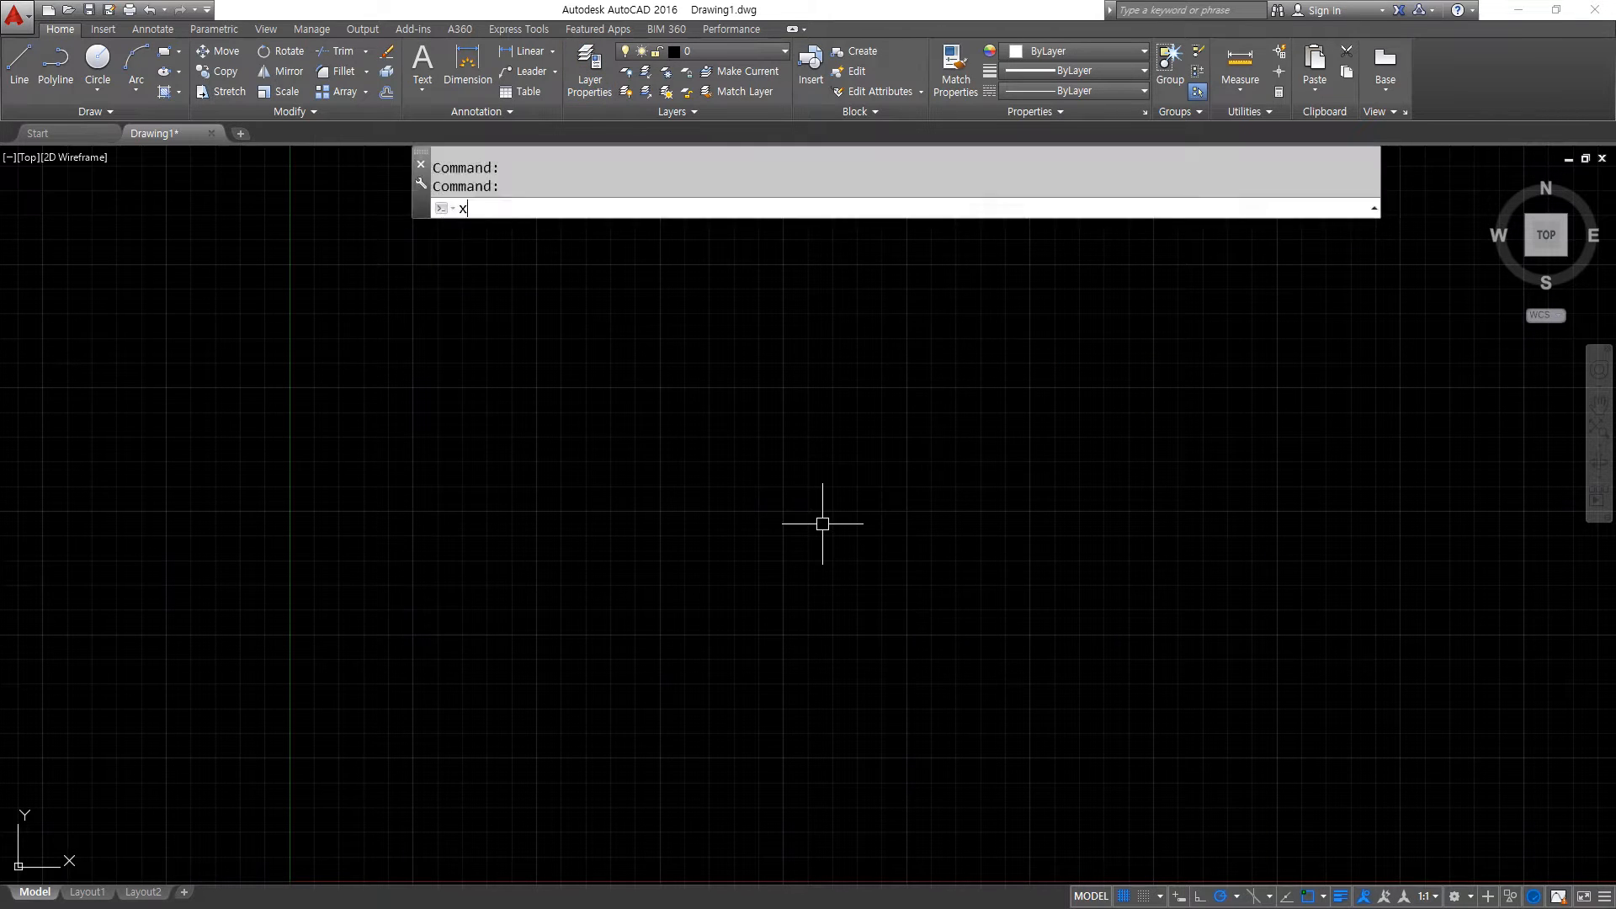
pyautogui.press('Return')
pyautogui.click(621, 542)
pyautogui.click(746, 542)
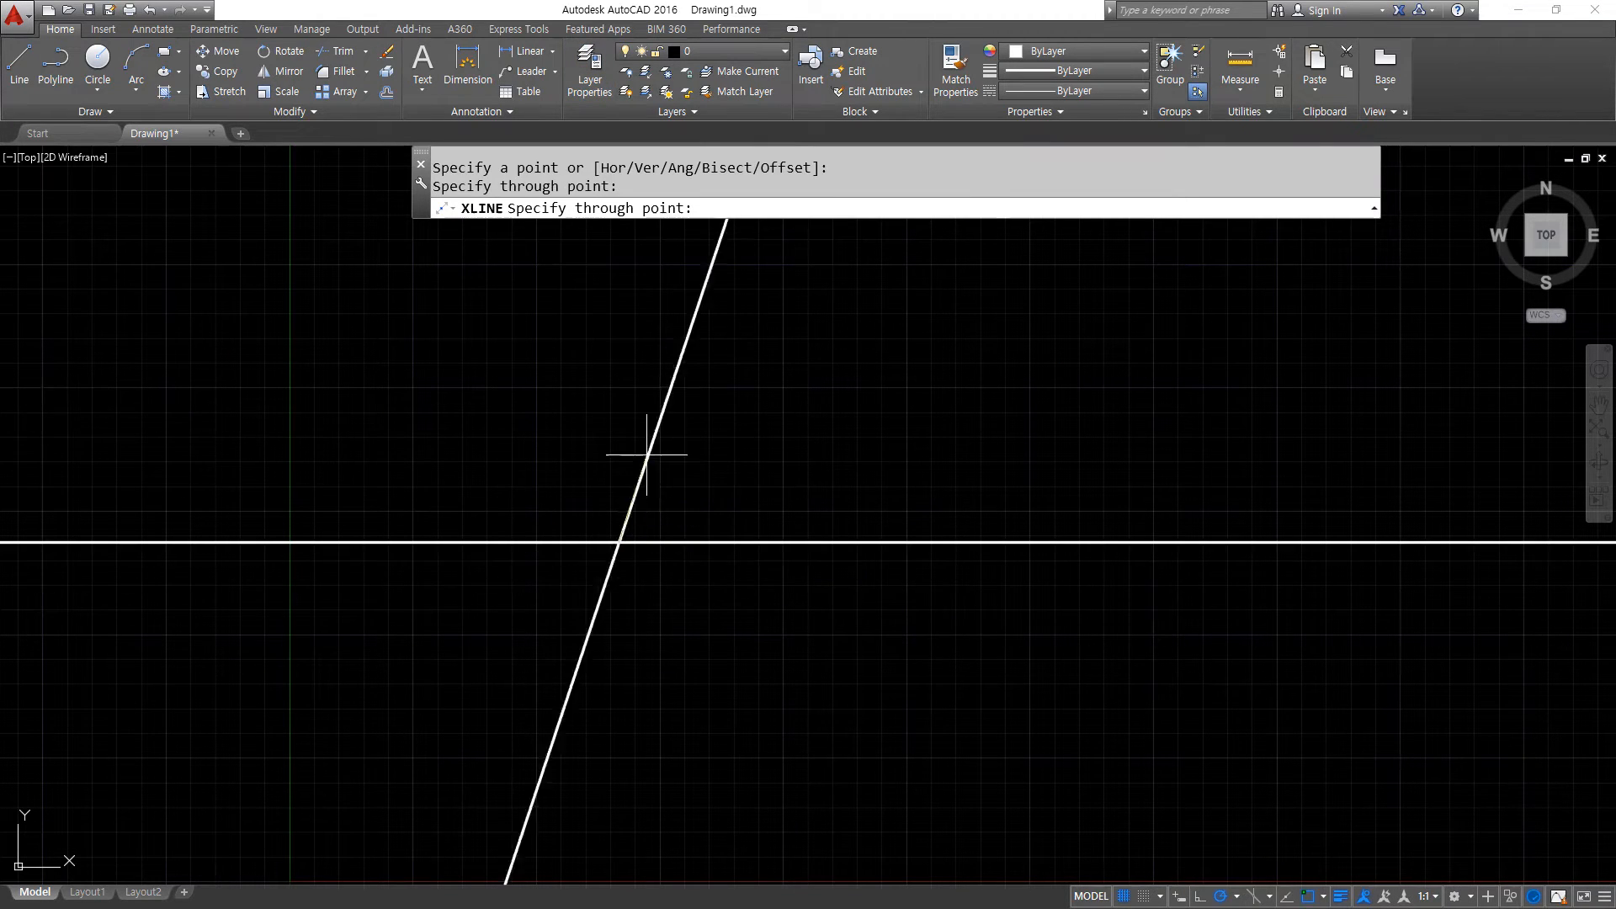
pyautogui.click(606, 469)
pyautogui.press('Return')
# Move both construction lines to the cen layer.
pyautogui.click(584, 571)
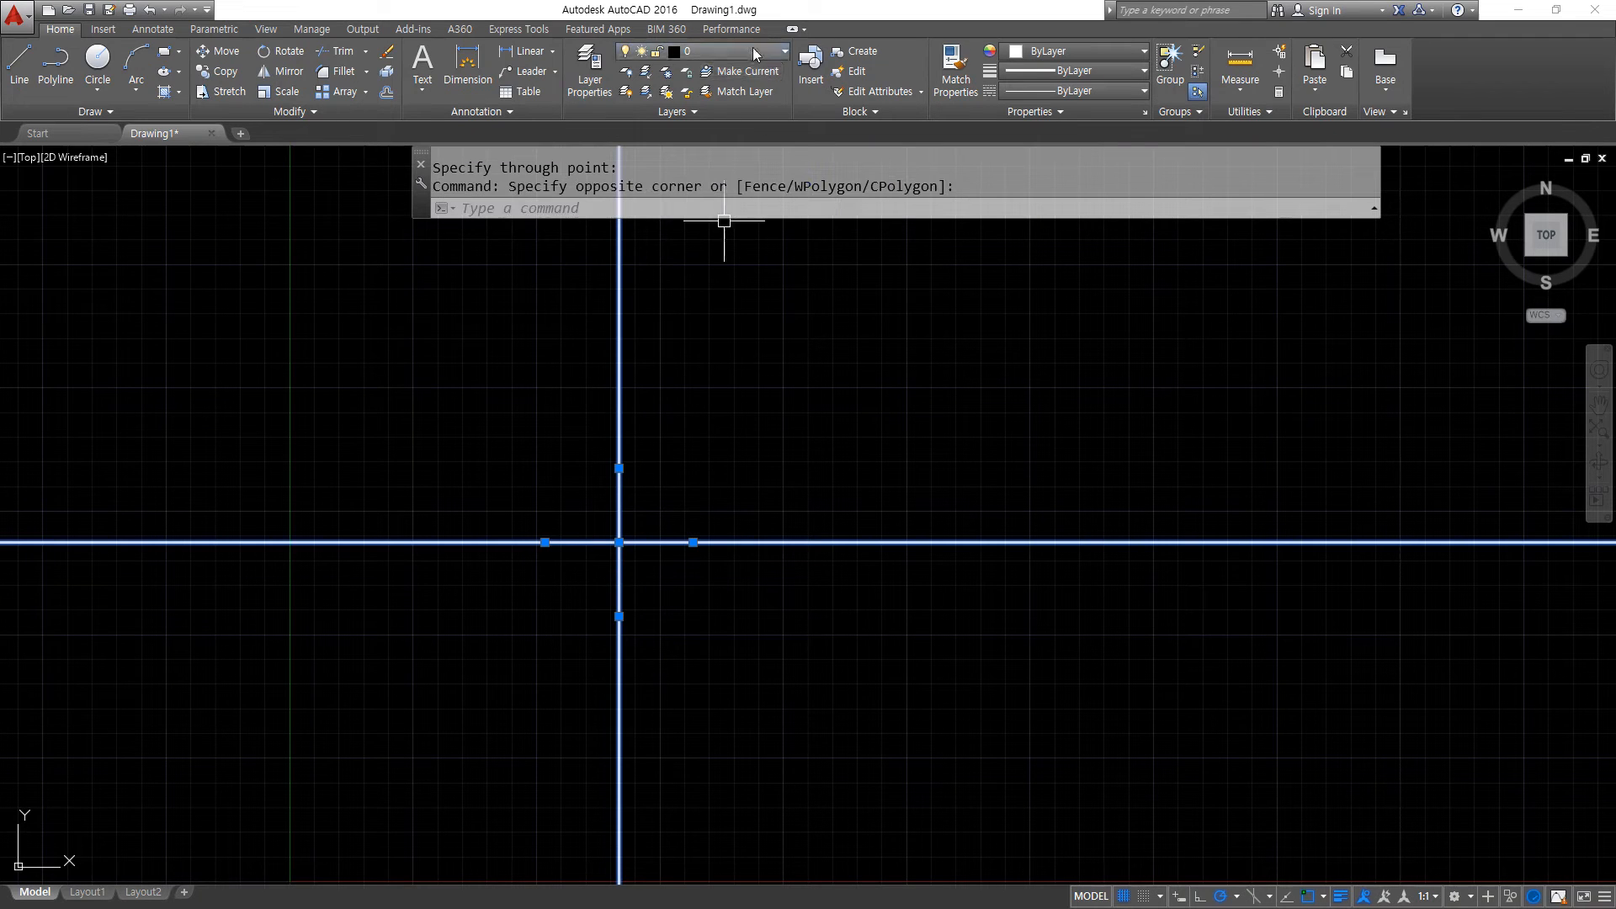
pyautogui.click(749, 51)
pyautogui.click(724, 94)
pyautogui.press('Escape')
pyautogui.press('Escape')
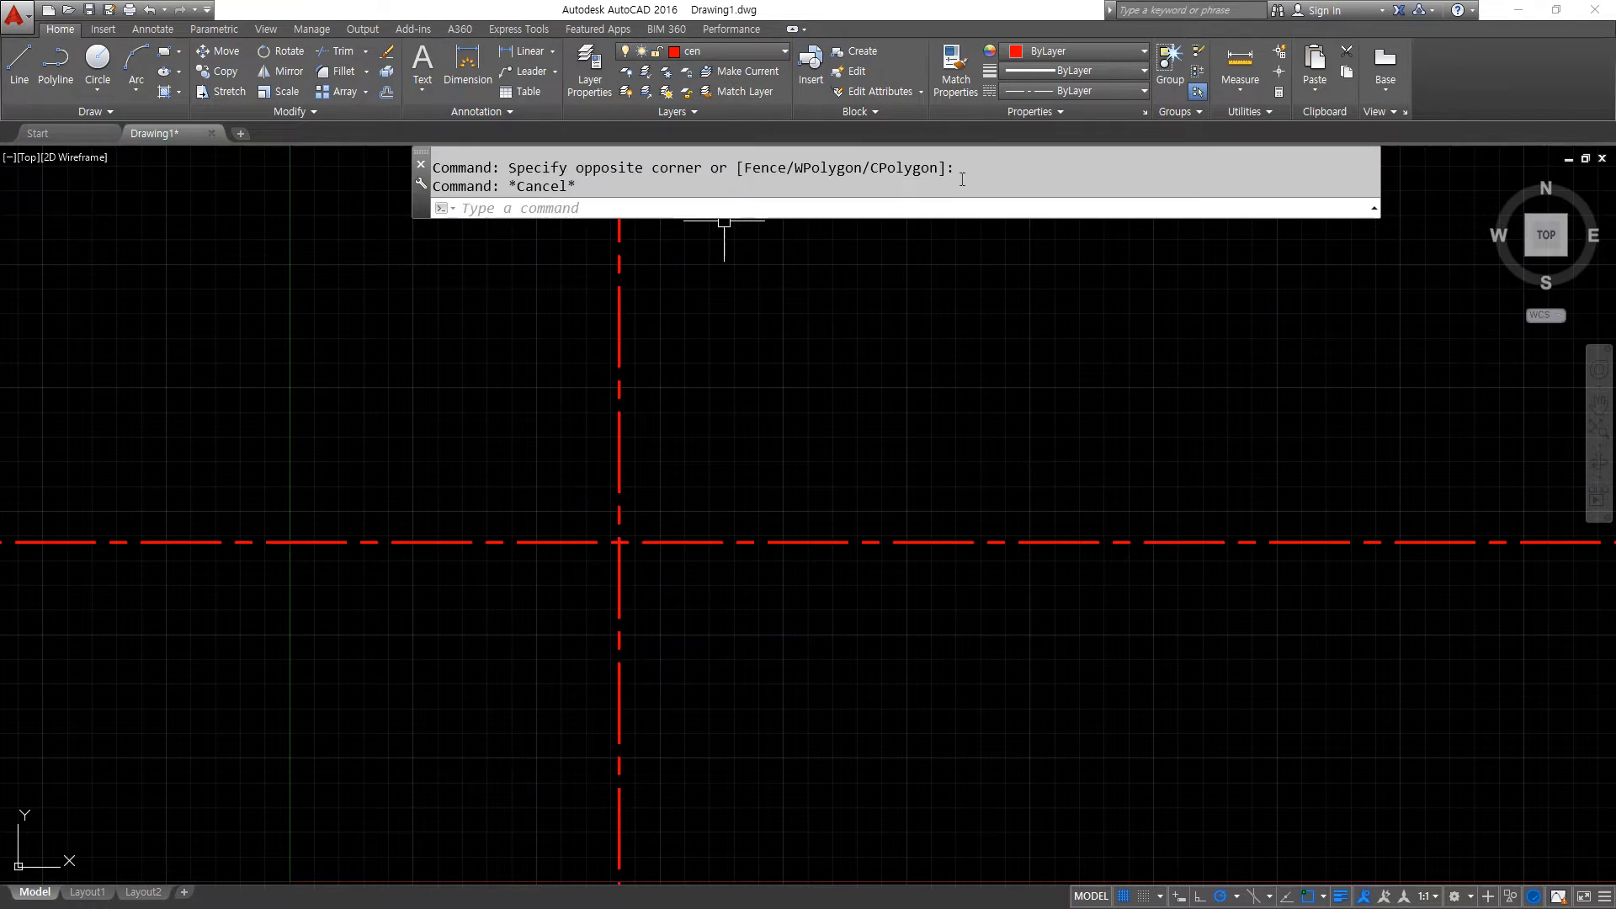
# Set the global linetype scale factor (LTSCALE) to 0.25.
pyautogui.write('lts')
pyautogui.press('Return')
pyautogui.write('0.25')
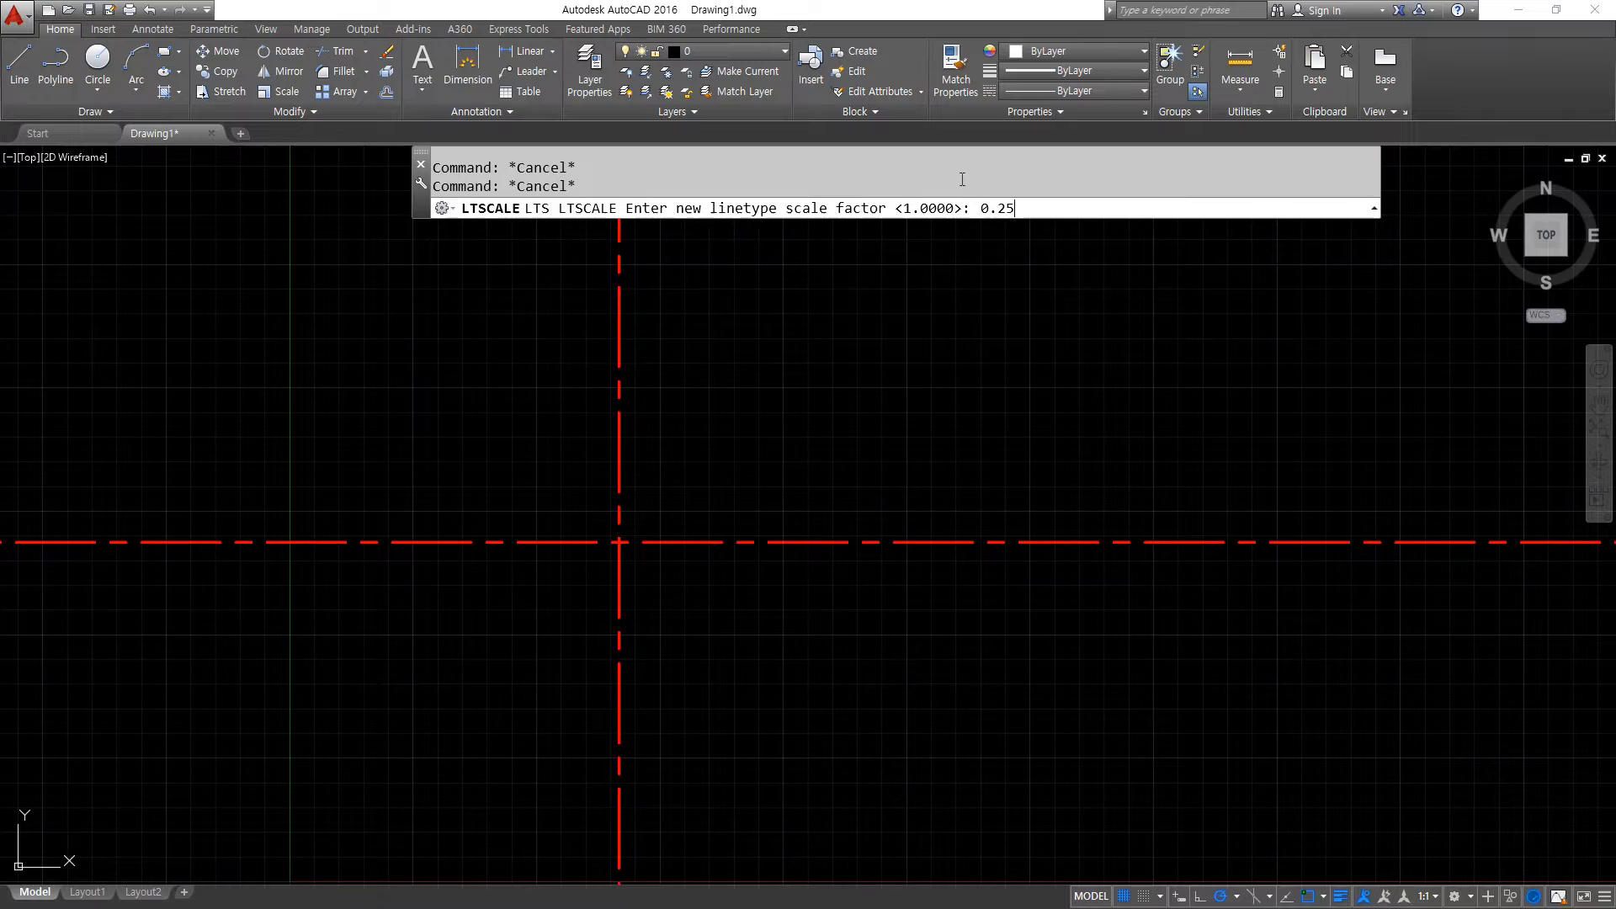
pyautogui.press('Return')
# Offset the horizontal centre line by 50 both upward and downward.
pyautogui.scroll(6, 796, 510)
pyautogui.moveTo(413, 604); pyautogui.dragTo(626, 556, button='middle')
pyautogui.write('o')
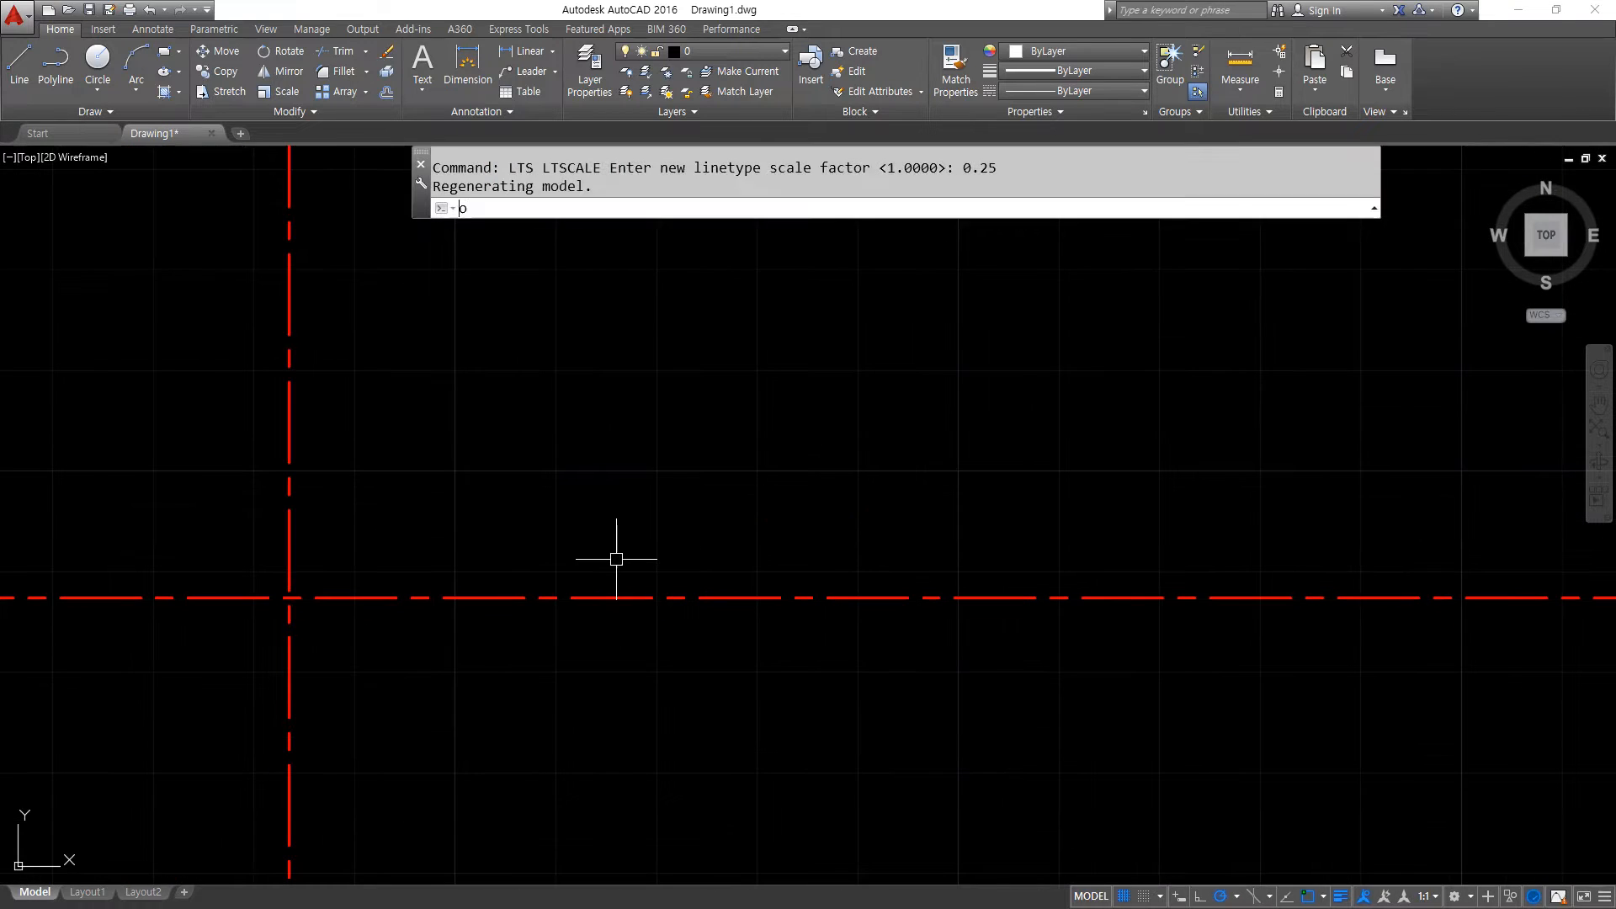
pyautogui.press('Return')
pyautogui.write('50')
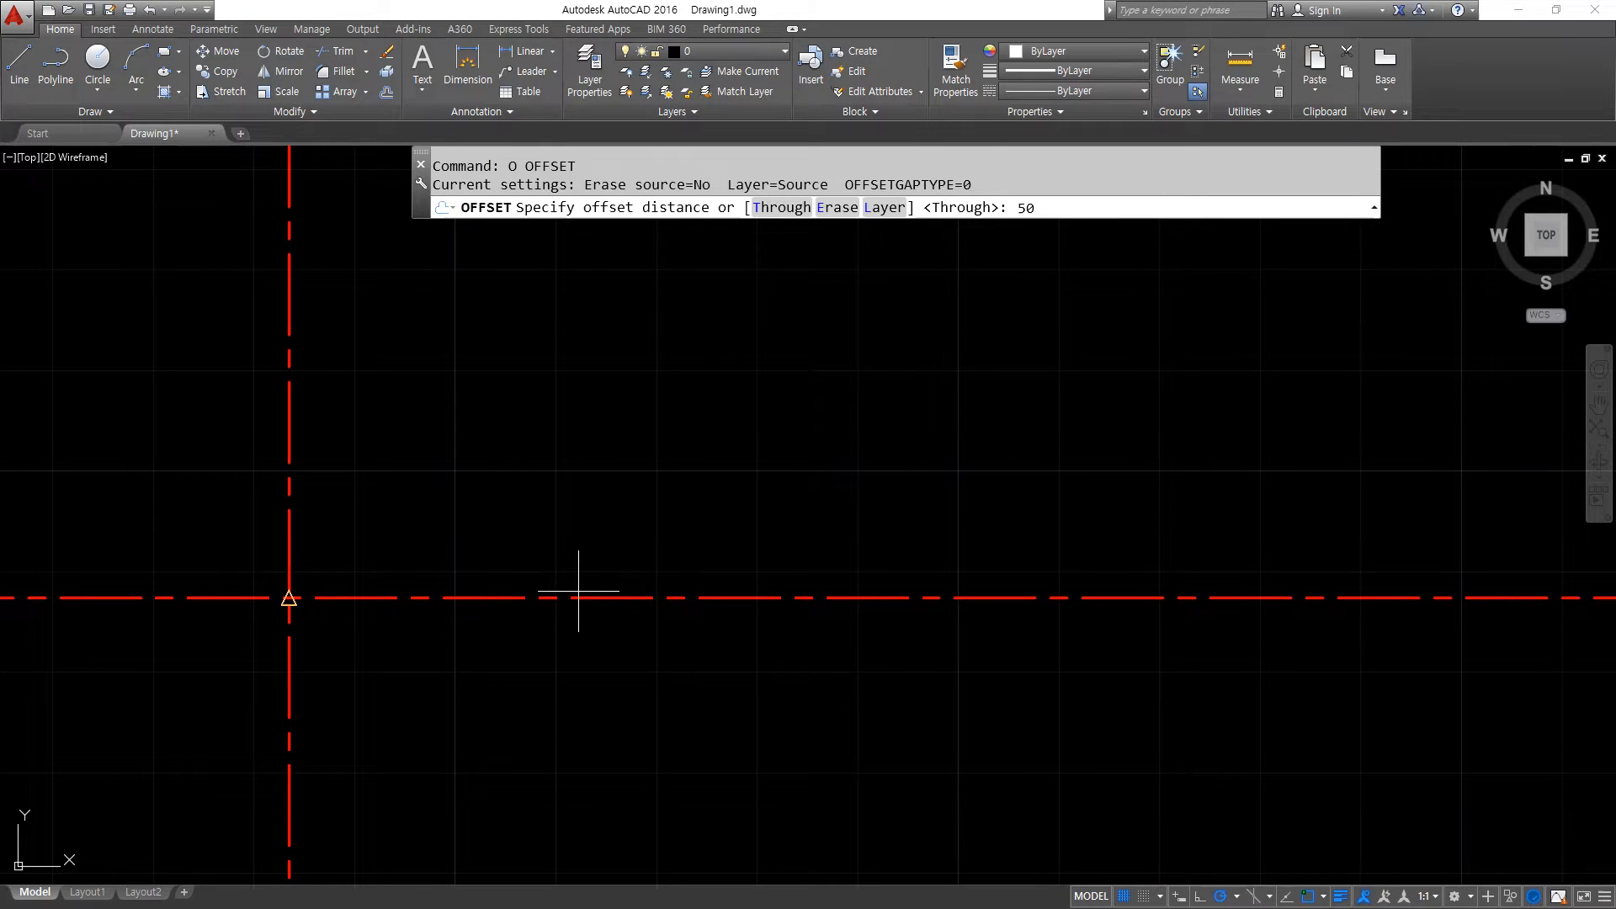
pyautogui.press('Return')
pyautogui.click(552, 597)
pyautogui.click(559, 581)
pyautogui.click(556, 598)
pyautogui.click(549, 648)
pyautogui.scroll(-4, 544, 659)
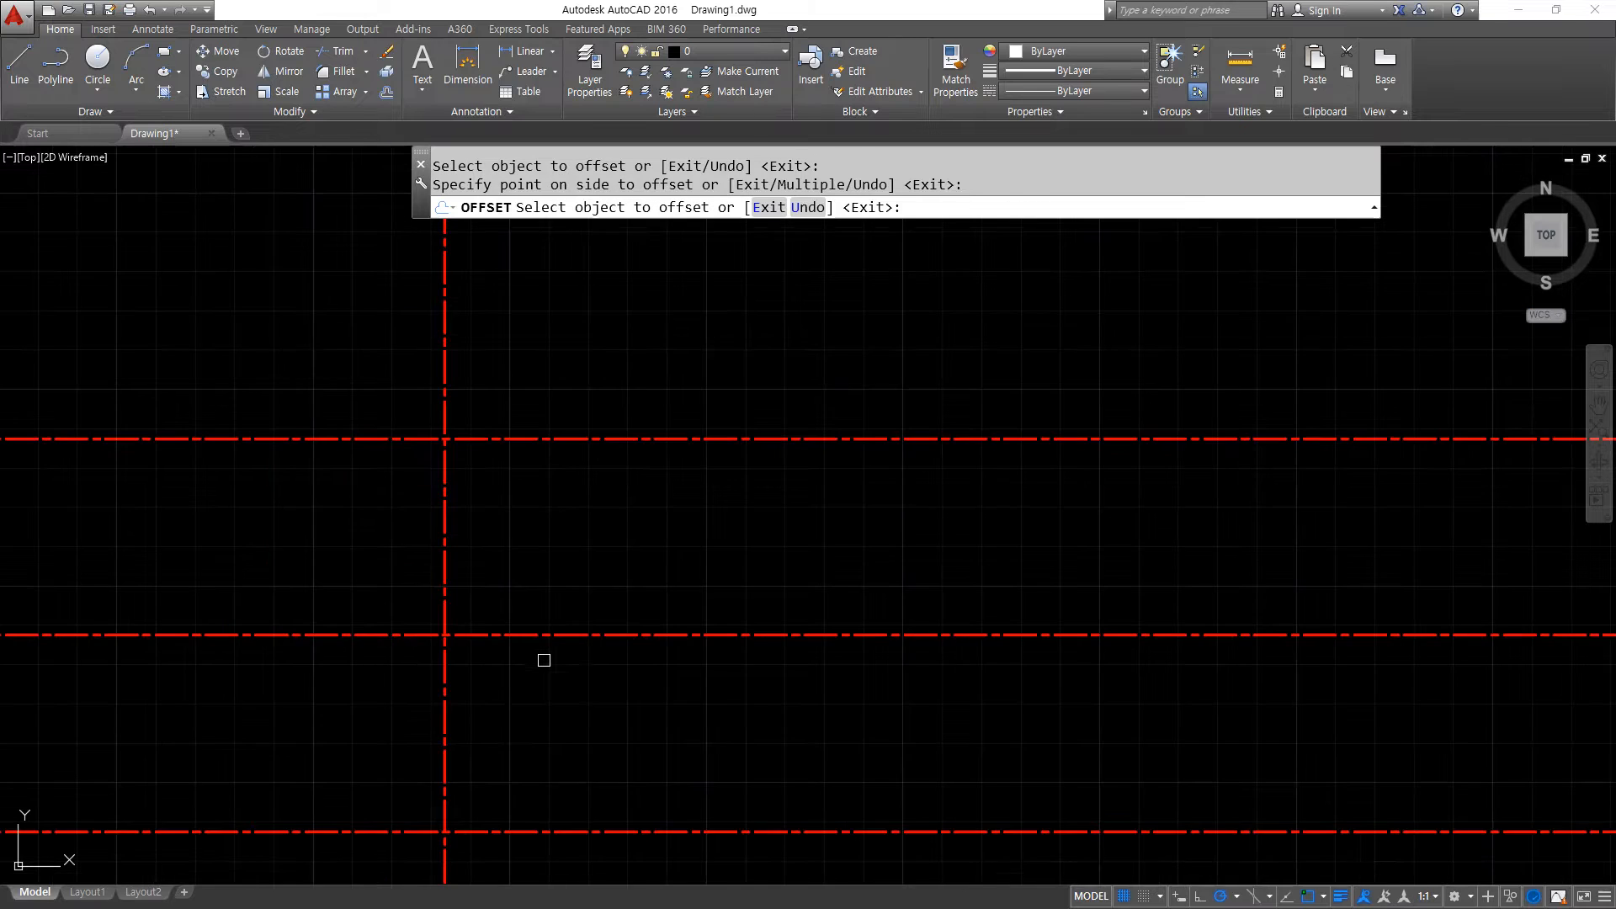
pyautogui.moveTo(511, 683); pyautogui.dragTo(562, 588, button='middle')
pyautogui.press('Return')
# Offset the vertical centre line by 20 to its left for the outer left edge.
pyautogui.press('Return')
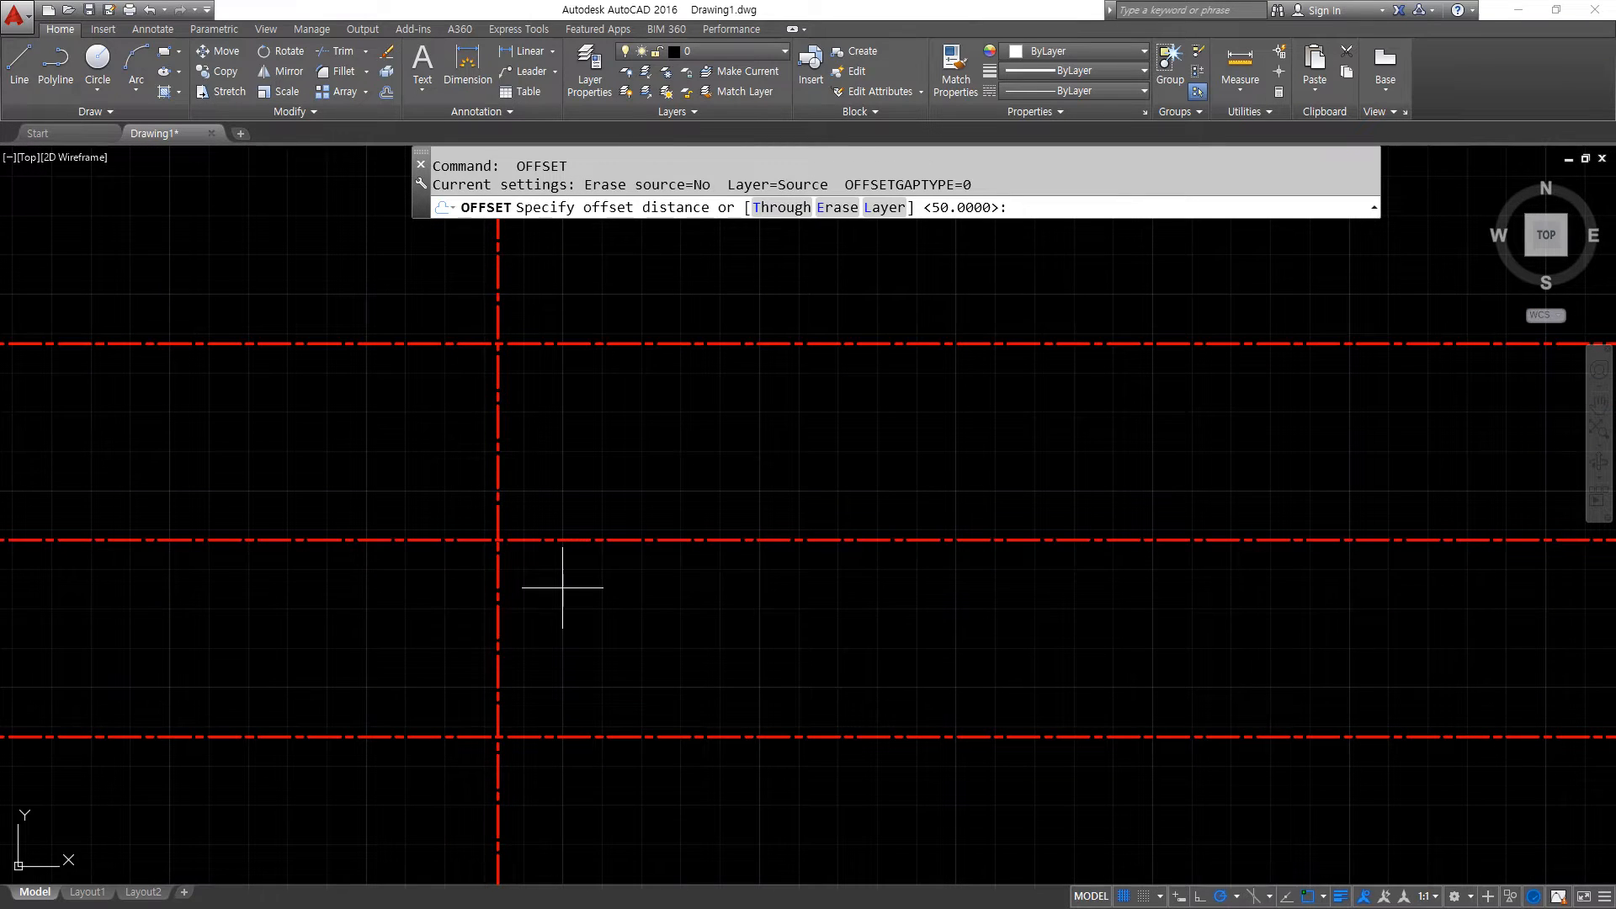
pyautogui.write('20')
pyautogui.press('Return')
pyautogui.click(496, 474)
pyautogui.click(404, 484)
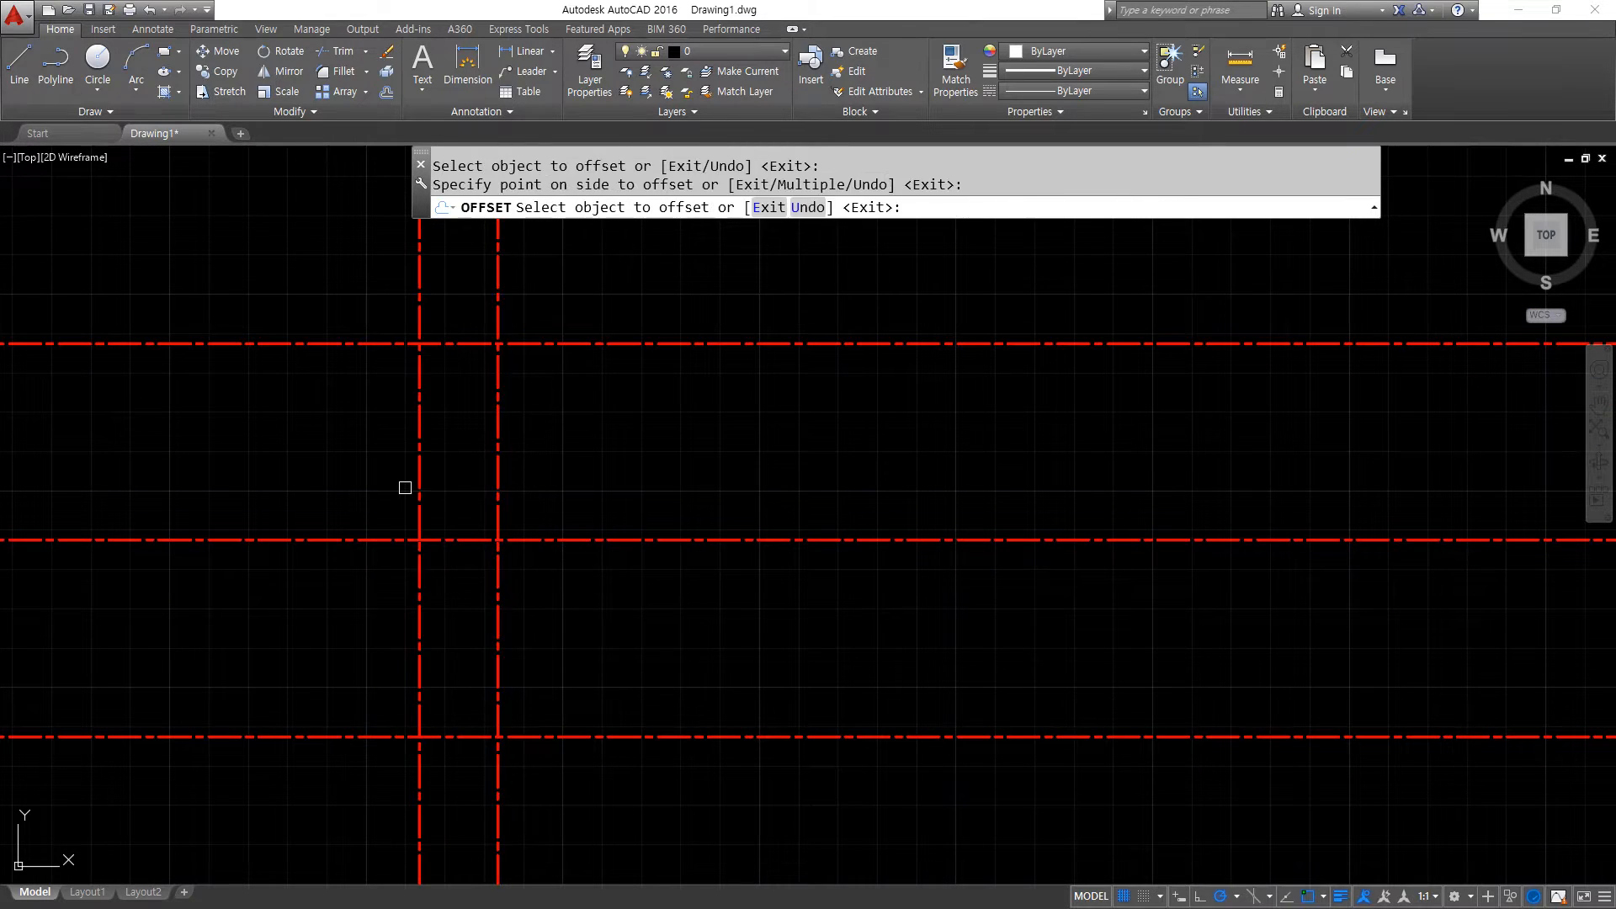
# Offset the original vertical centre line by 10 to its right for the inner edge.
pyautogui.press('Return')
pyautogui.write('10')
pyautogui.press('Return')
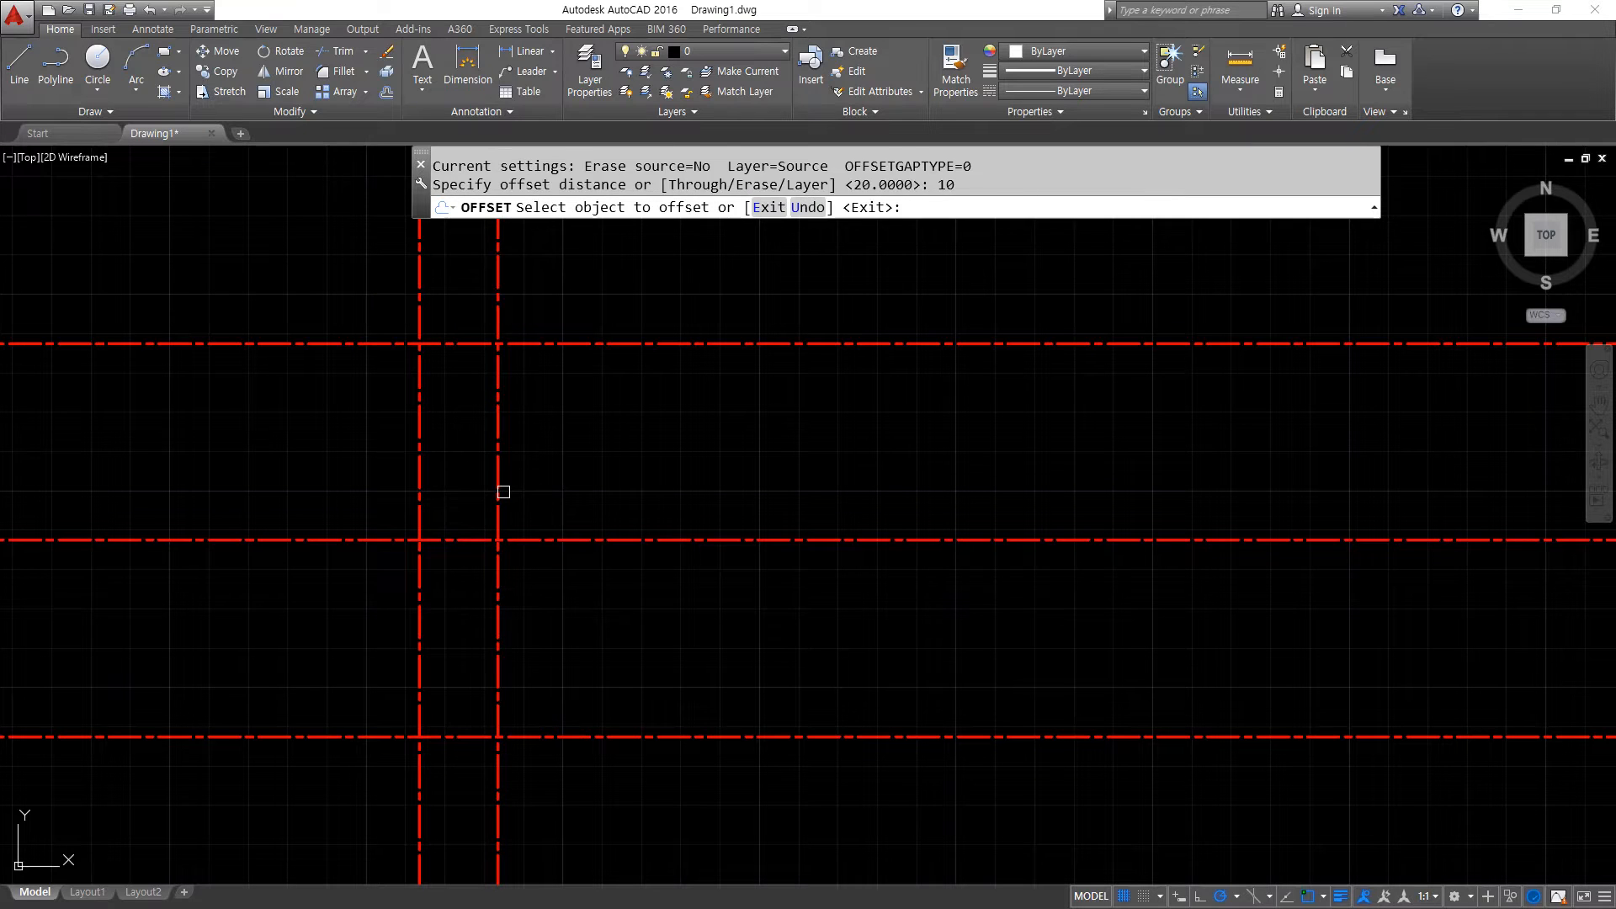
pyautogui.click(499, 487)
pyautogui.click(633, 495)
pyautogui.press('Return')
# Offset the leftmost vertical line by 150 to its right for the outer right edge.
pyautogui.press('Return')
pyautogui.write('15')
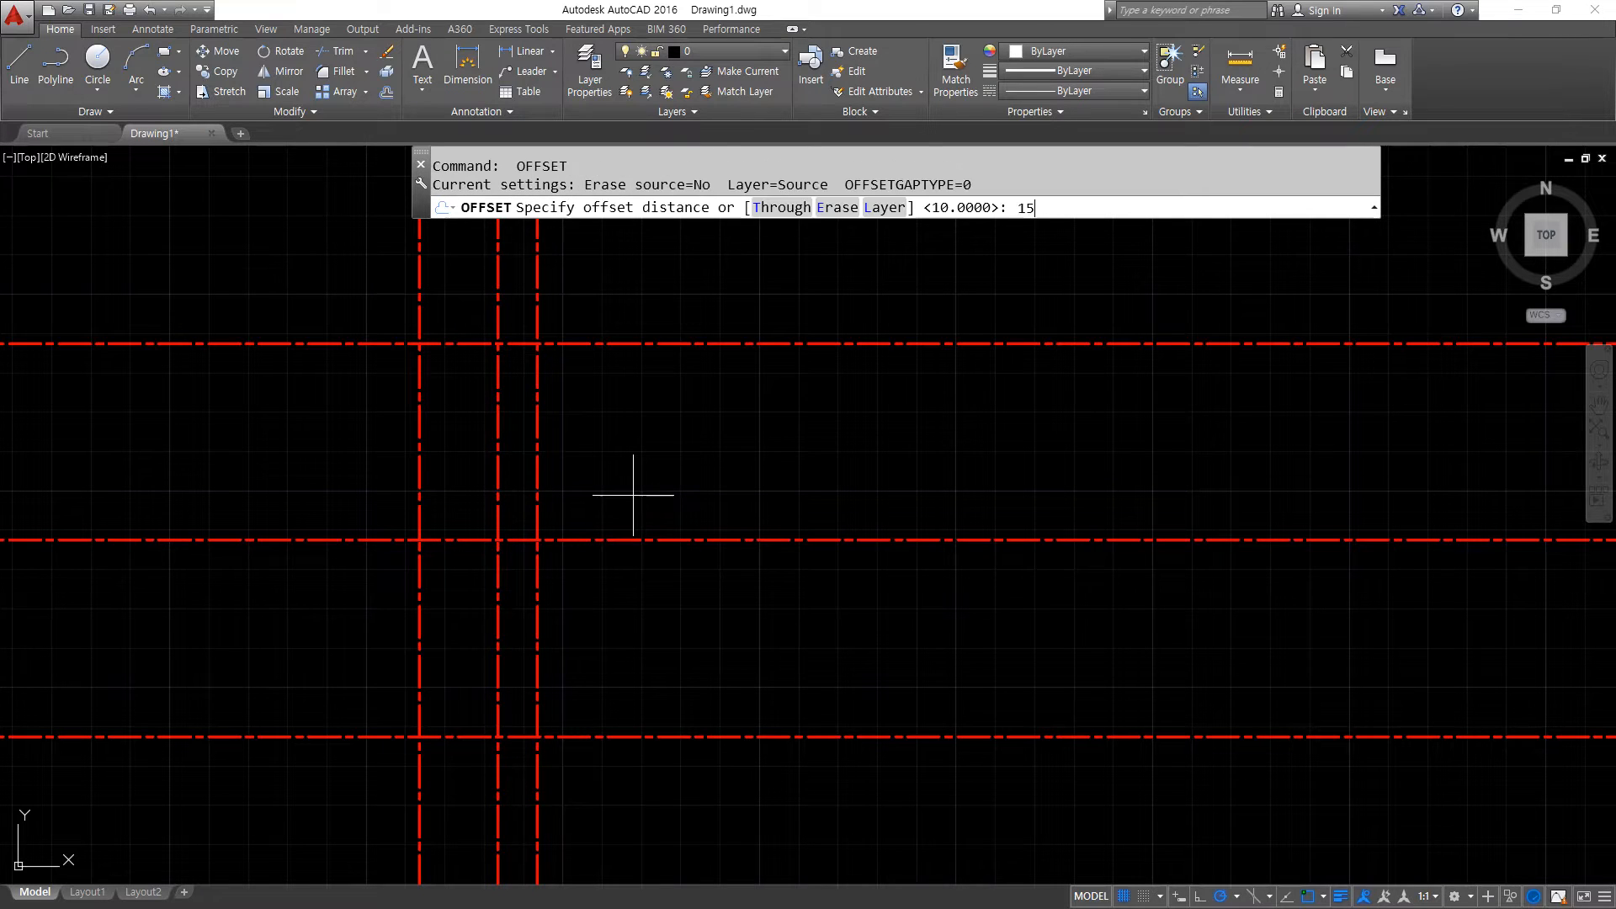
pyautogui.write('0')
pyautogui.press('Return')
pyautogui.click(421, 472)
pyautogui.click(1021, 426)
pyautogui.press('Return')
# Move the top horizontal line and the rightmost vertical line to layer 0.
pyautogui.moveTo(1021, 426); pyautogui.dragTo(936, 294)
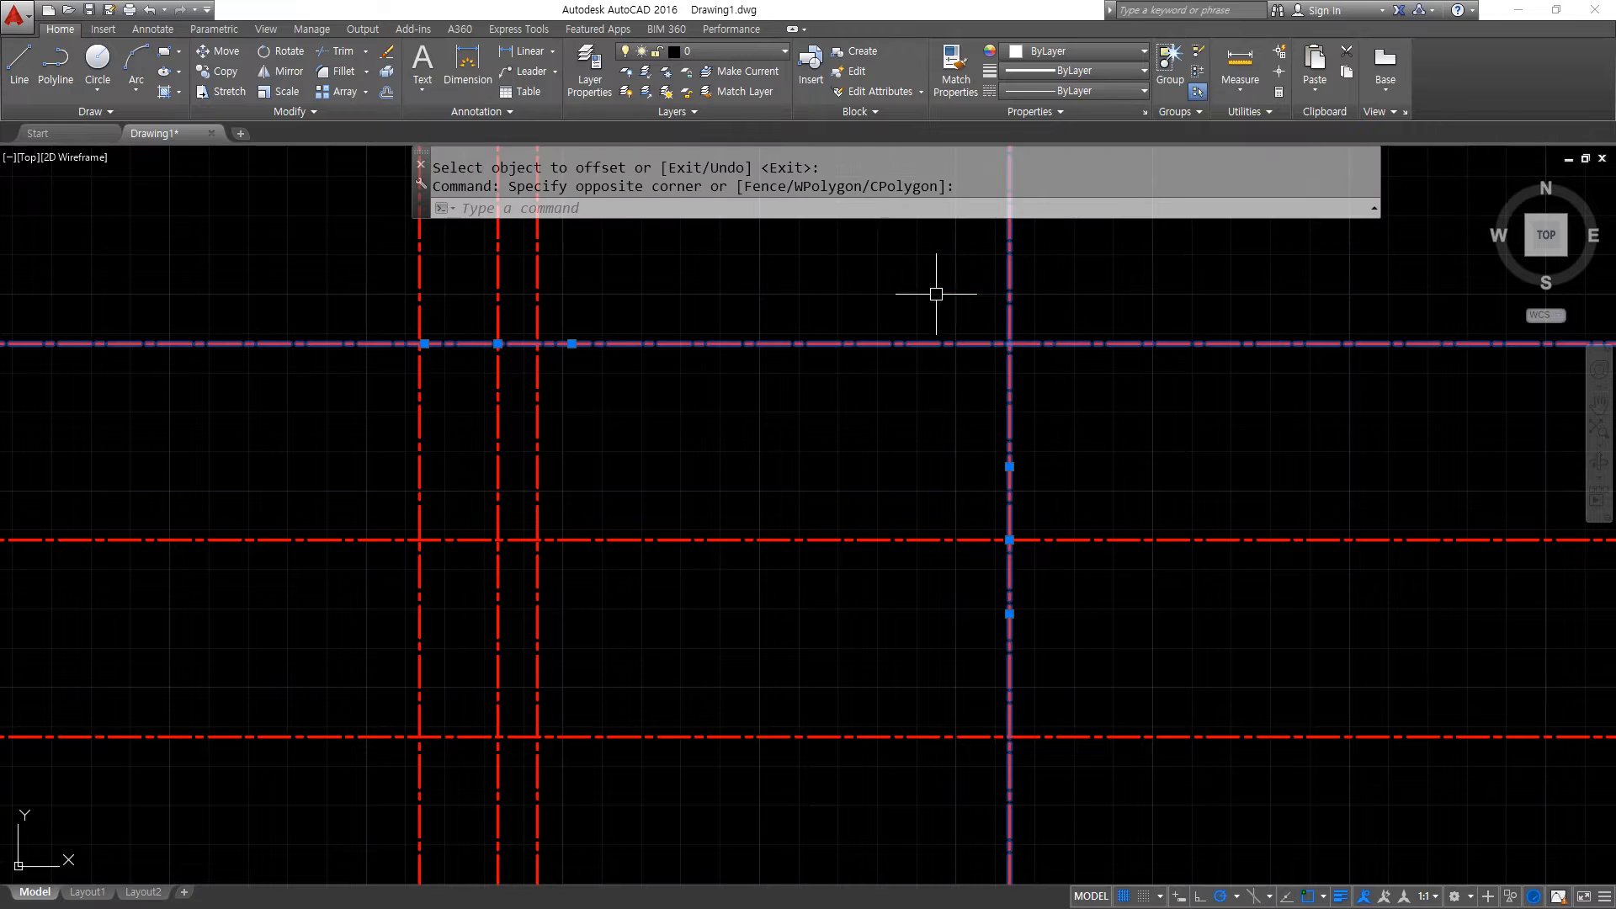
pyautogui.click(758, 50)
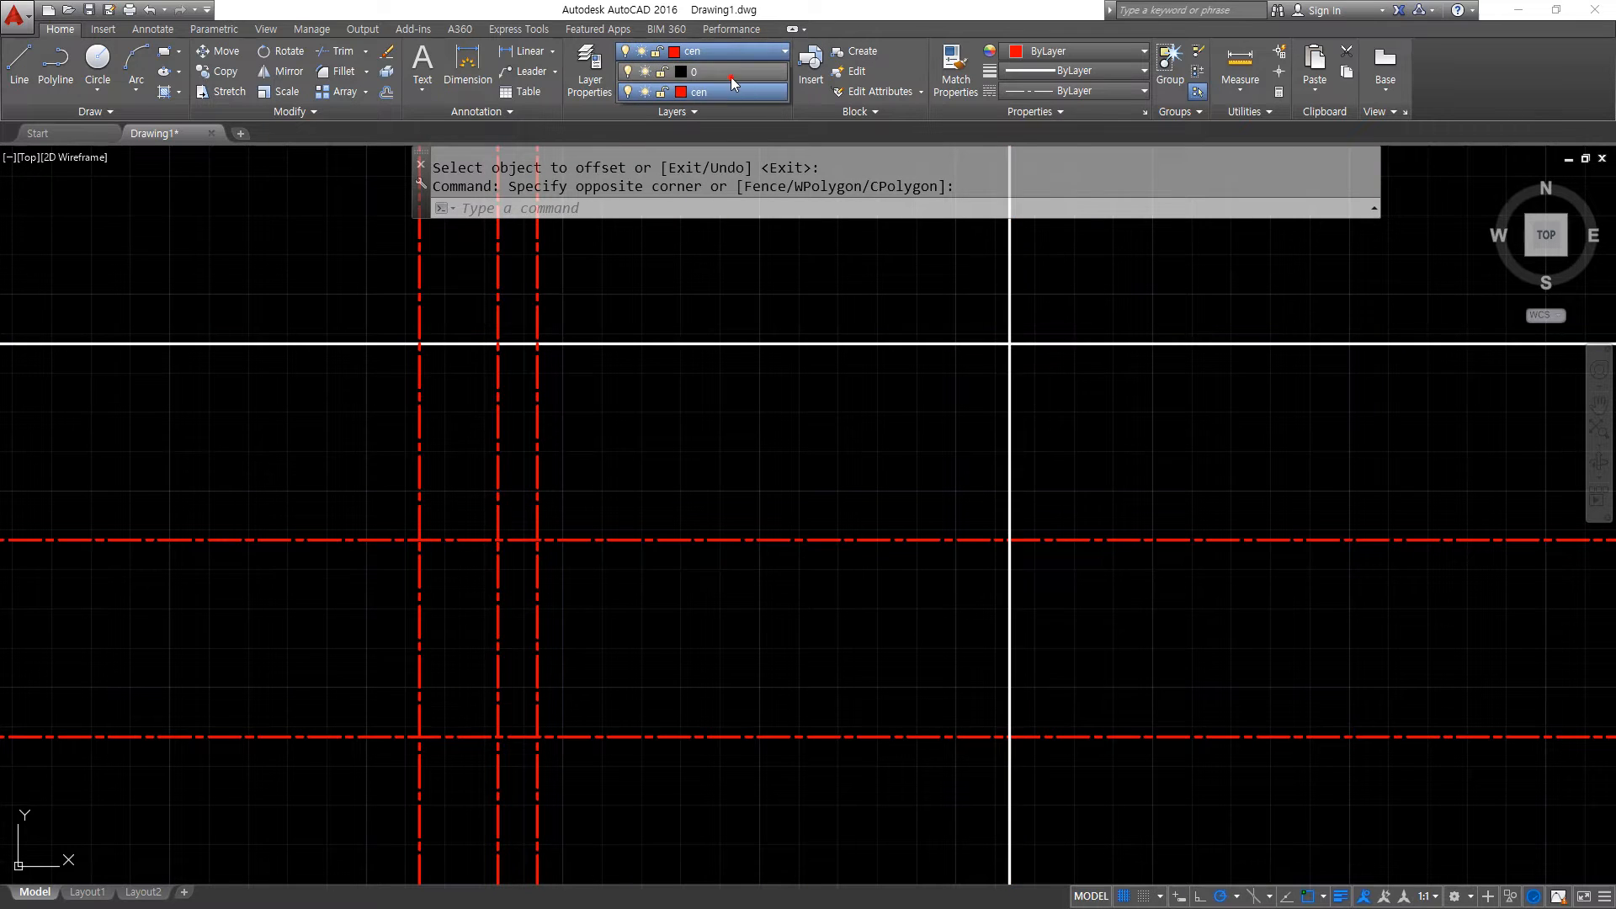
pyautogui.click(731, 74)
pyautogui.press('Escape')
pyautogui.press('Escape')
# Match the properties of the right edge onto the inner vertical line, the left edge and the bottom horizontal line.
pyautogui.write('ma')
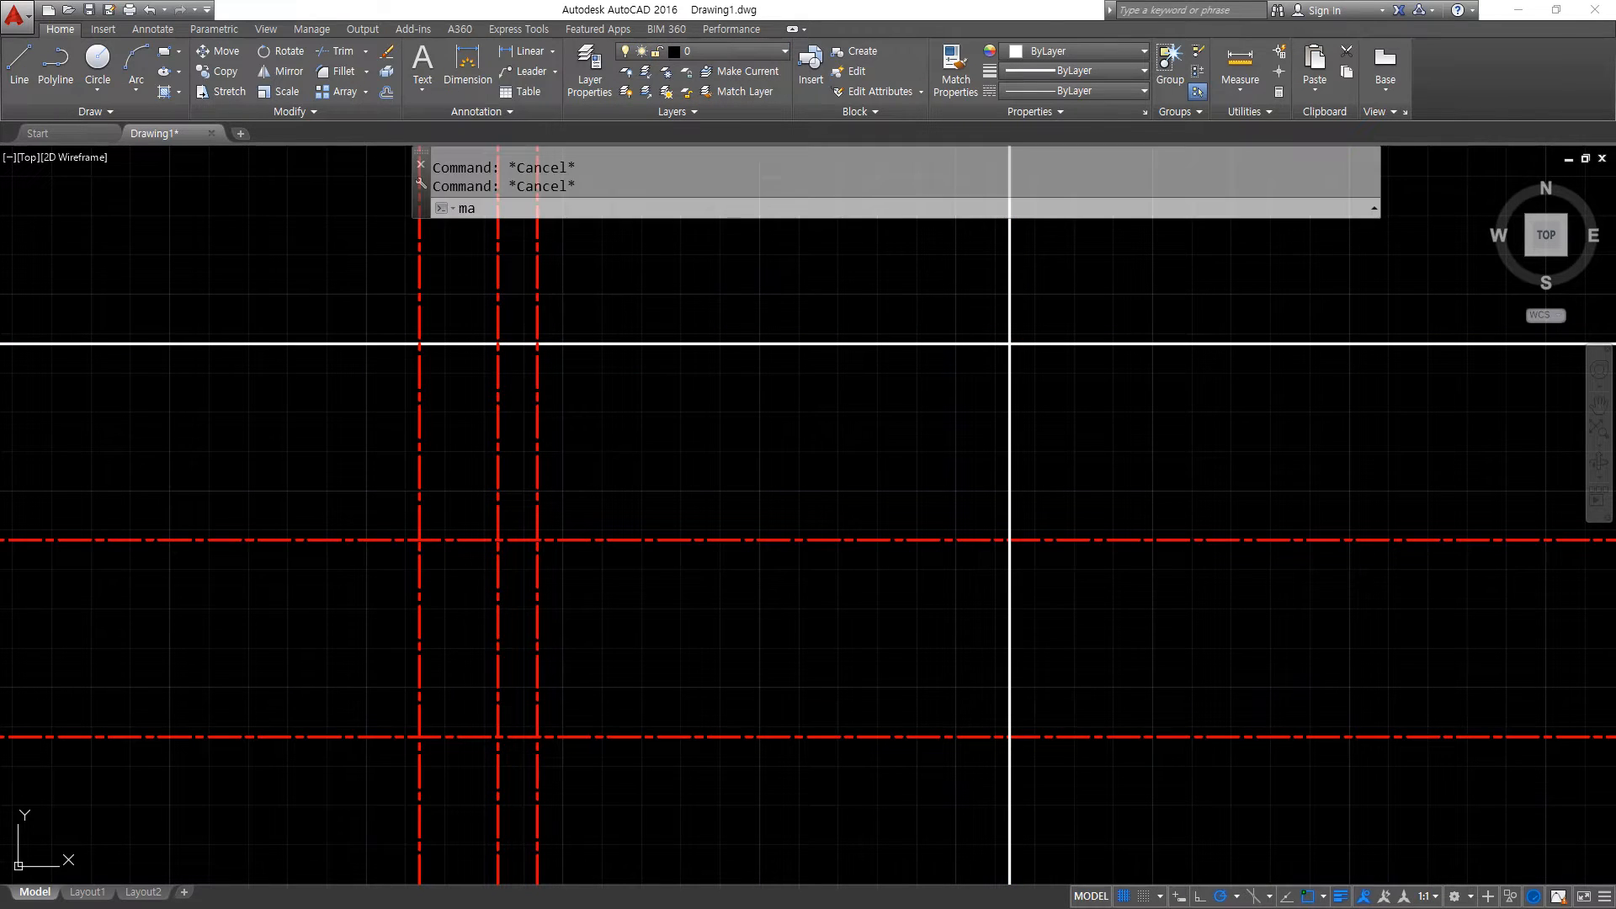
pyautogui.press('Return')
pyautogui.click(1012, 459)
pyautogui.click(535, 482)
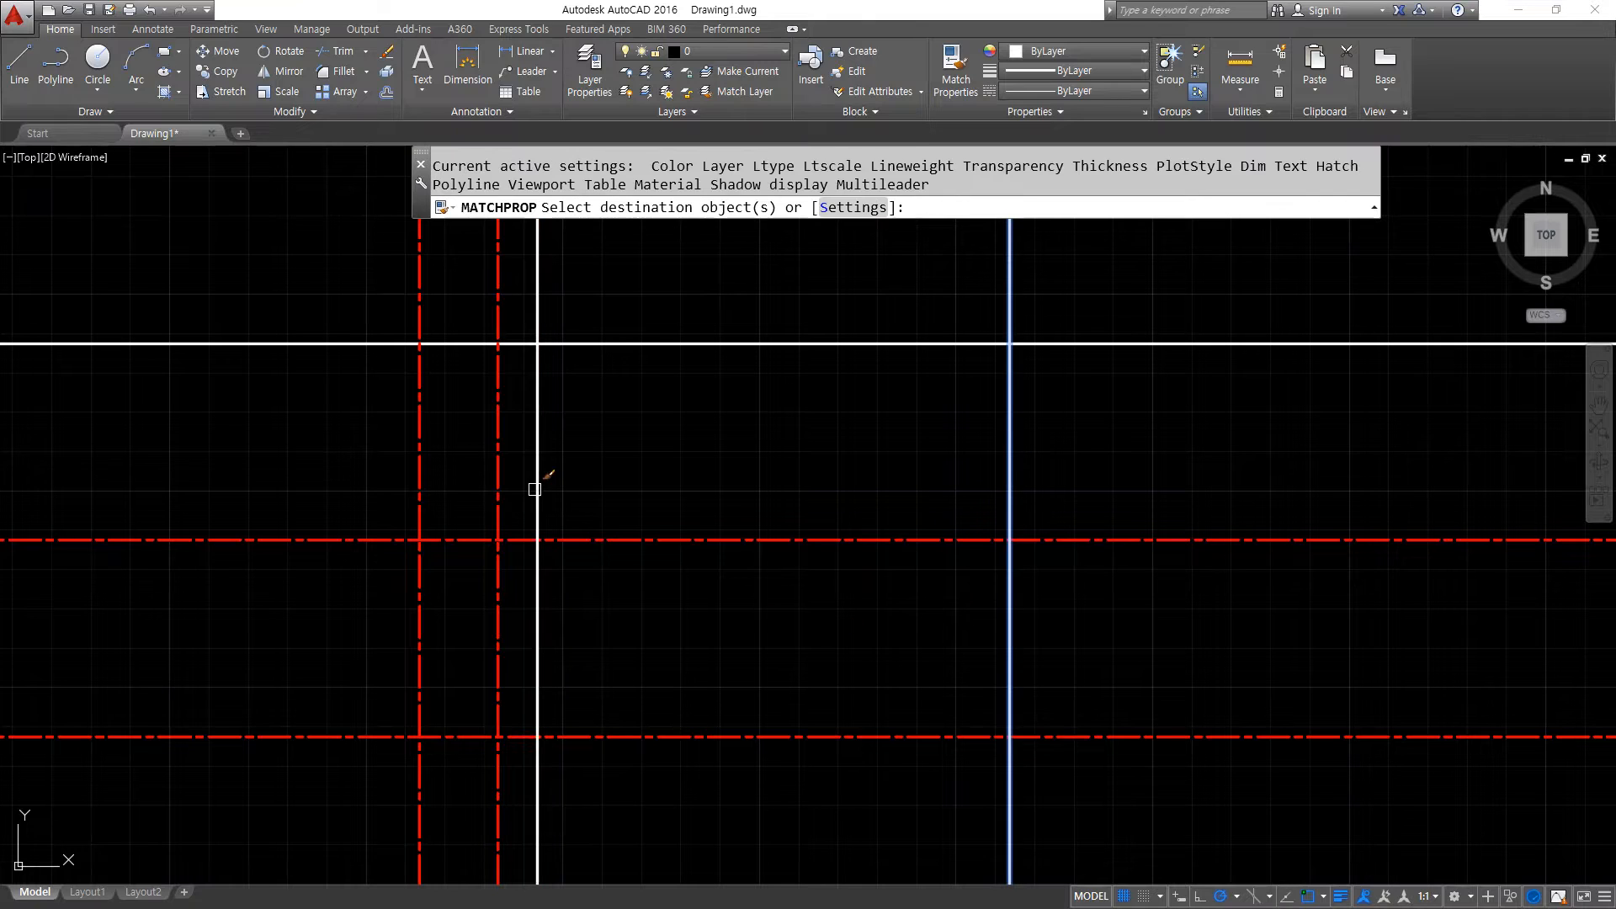
pyautogui.click(458, 696)
pyautogui.click(346, 831)
pyautogui.press('Return')
# Fillet the outline's two upper corners with radius 0, joining the top line to the left and right edges.
pyautogui.write('f')
pyautogui.press('Return')
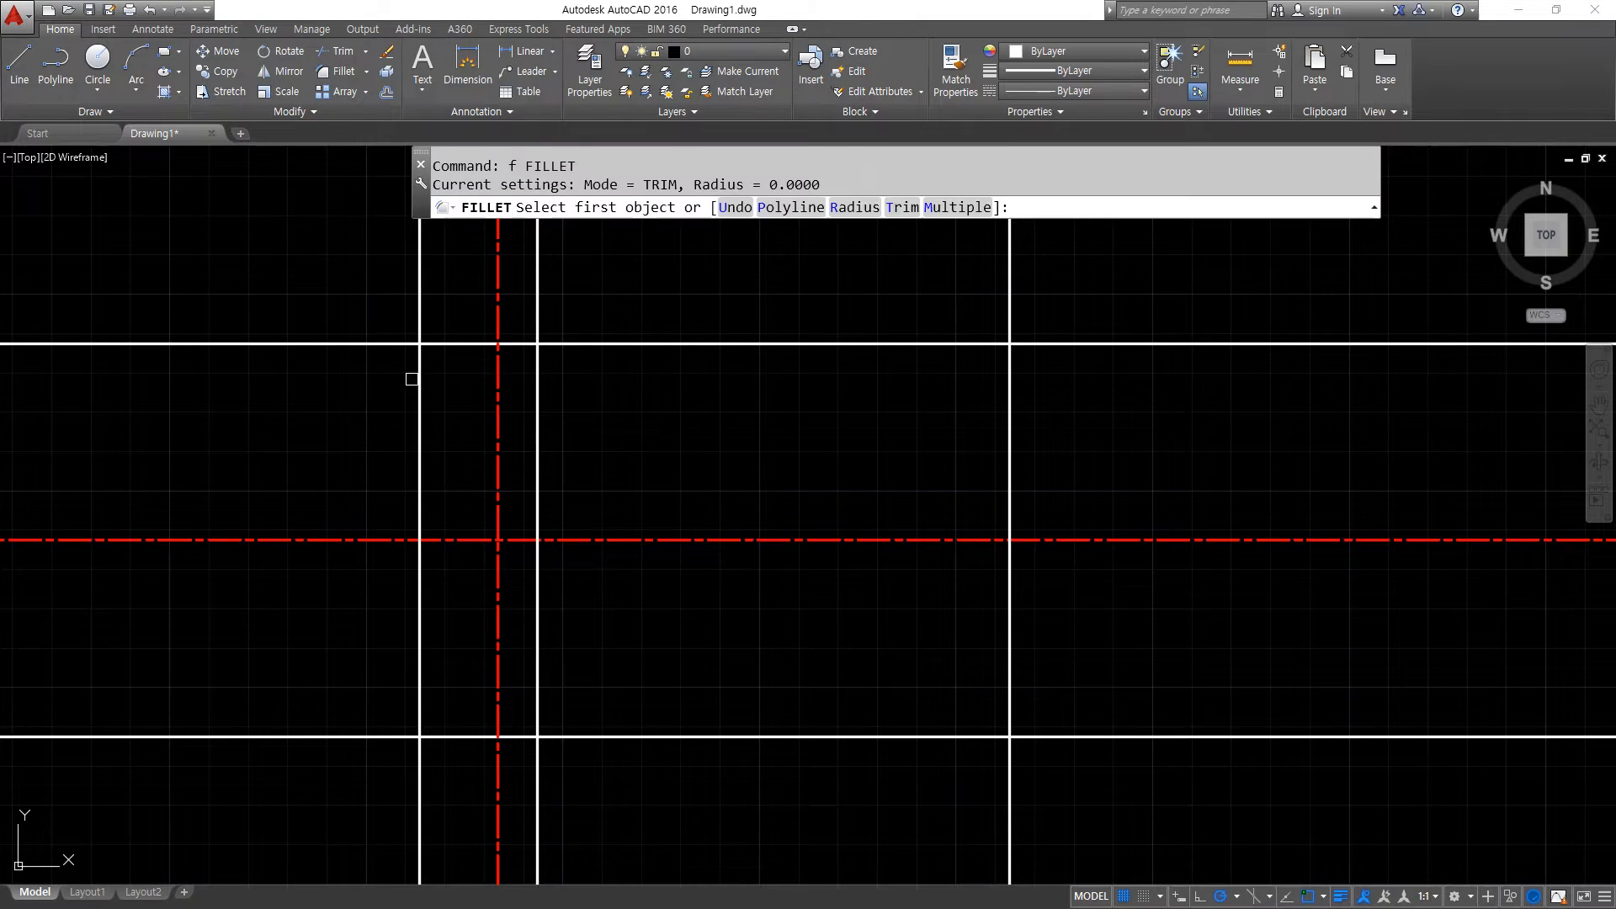
pyautogui.click(418, 376)
pyautogui.click(429, 344)
pyautogui.press('Return')
pyautogui.click(968, 345)
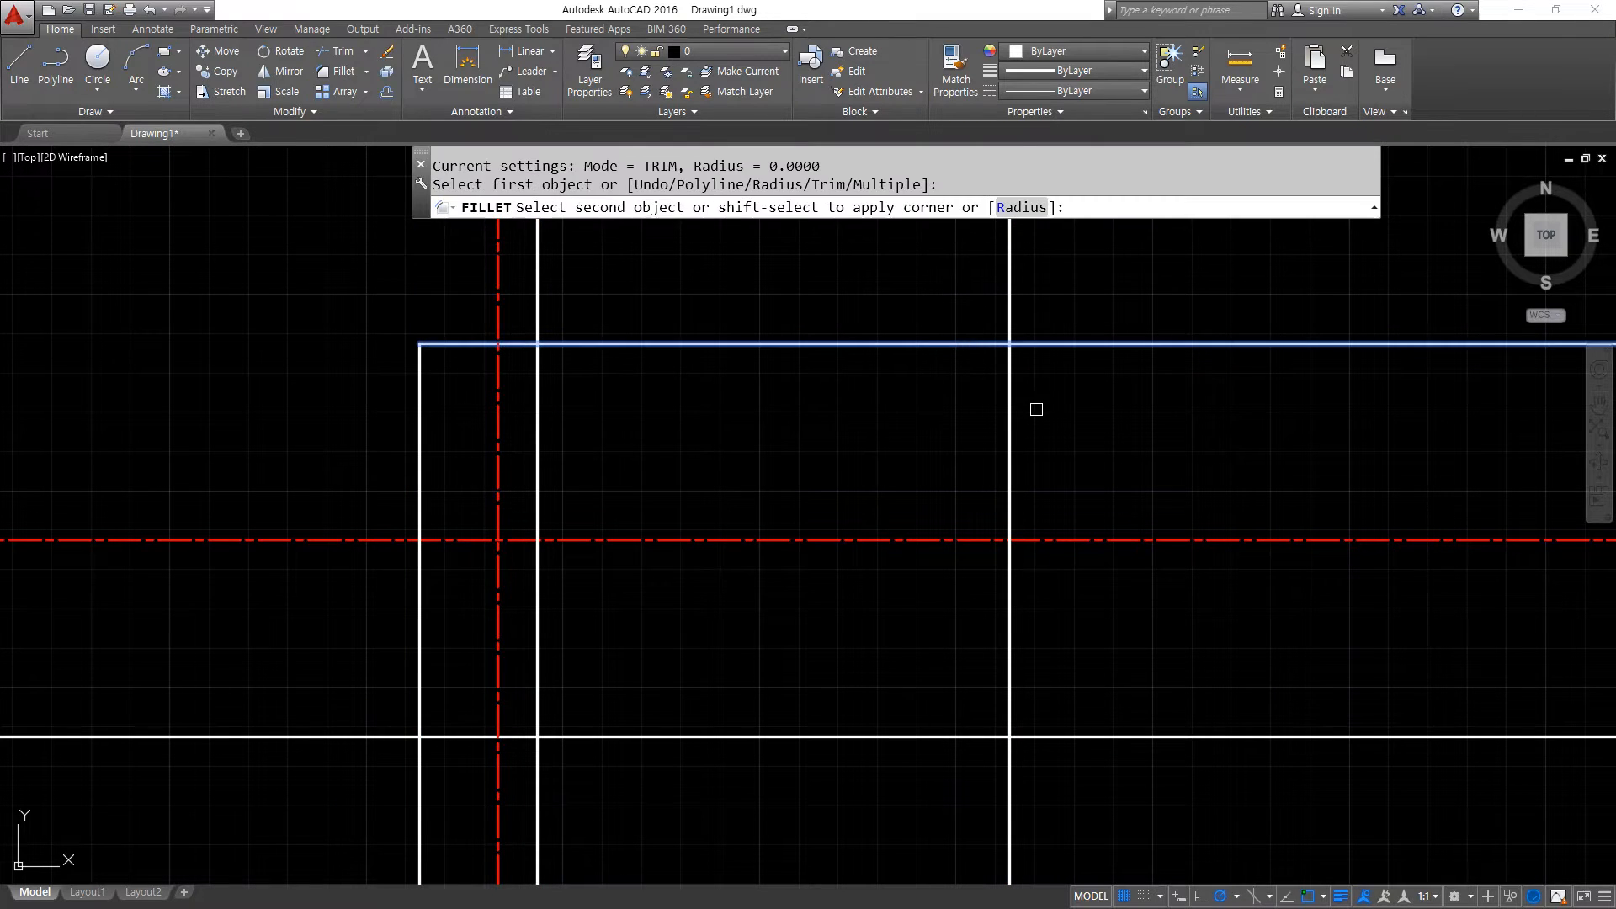
pyautogui.click(1011, 415)
# Fillet the outline's two lower corners with radius 0 to close the rectangle.
pyautogui.press('Return')
pyautogui.click(1013, 681)
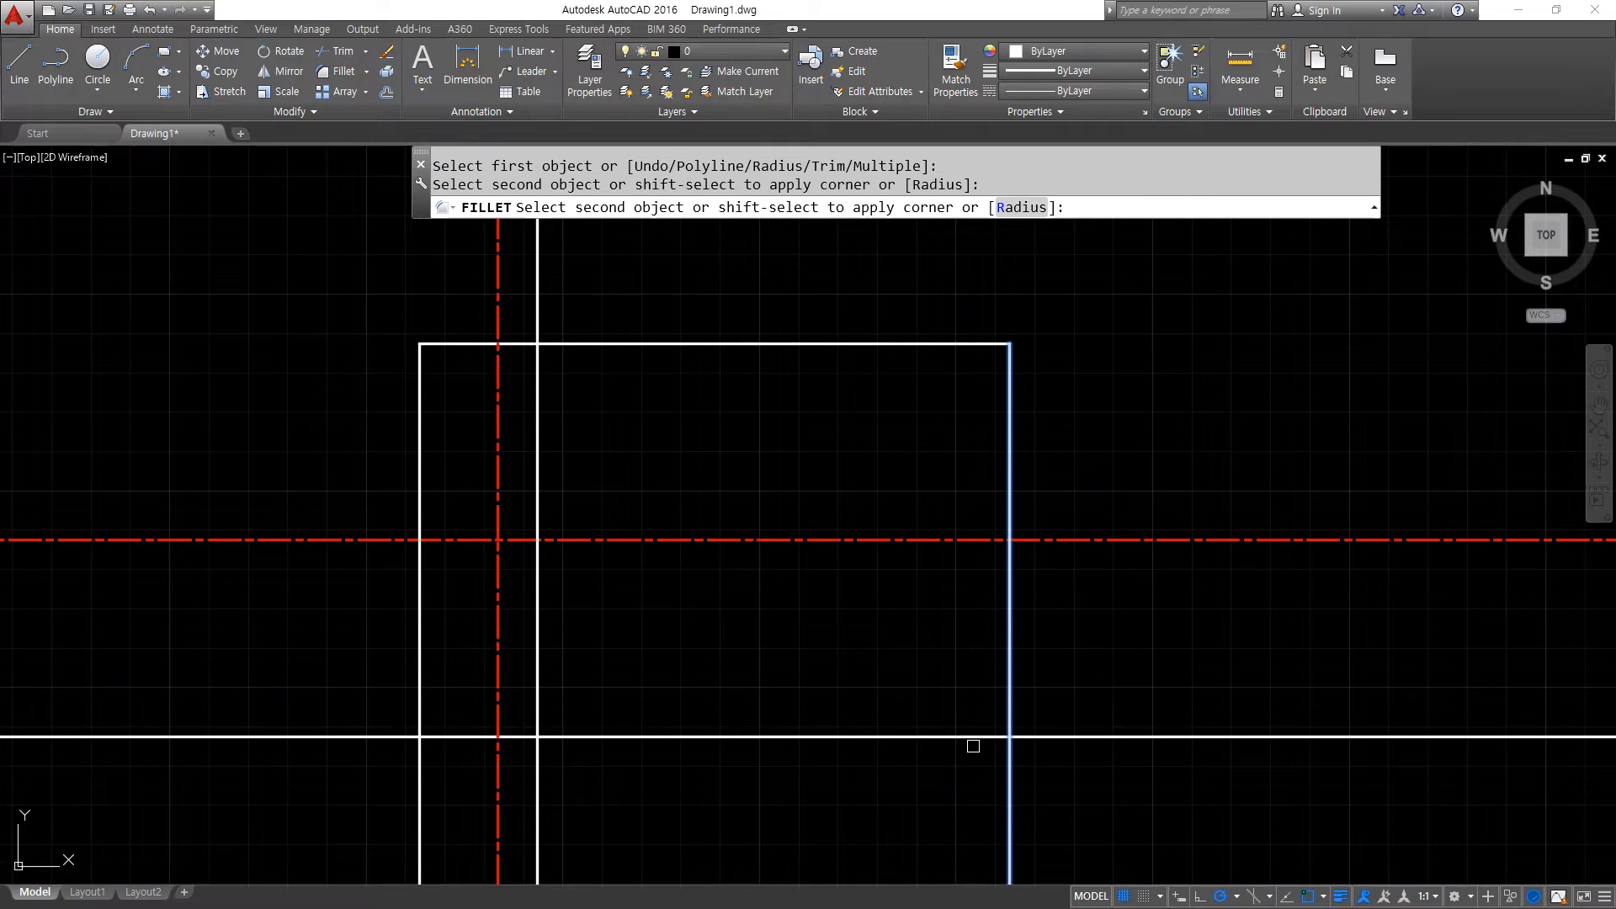
pyautogui.click(903, 741)
pyautogui.press('Return')
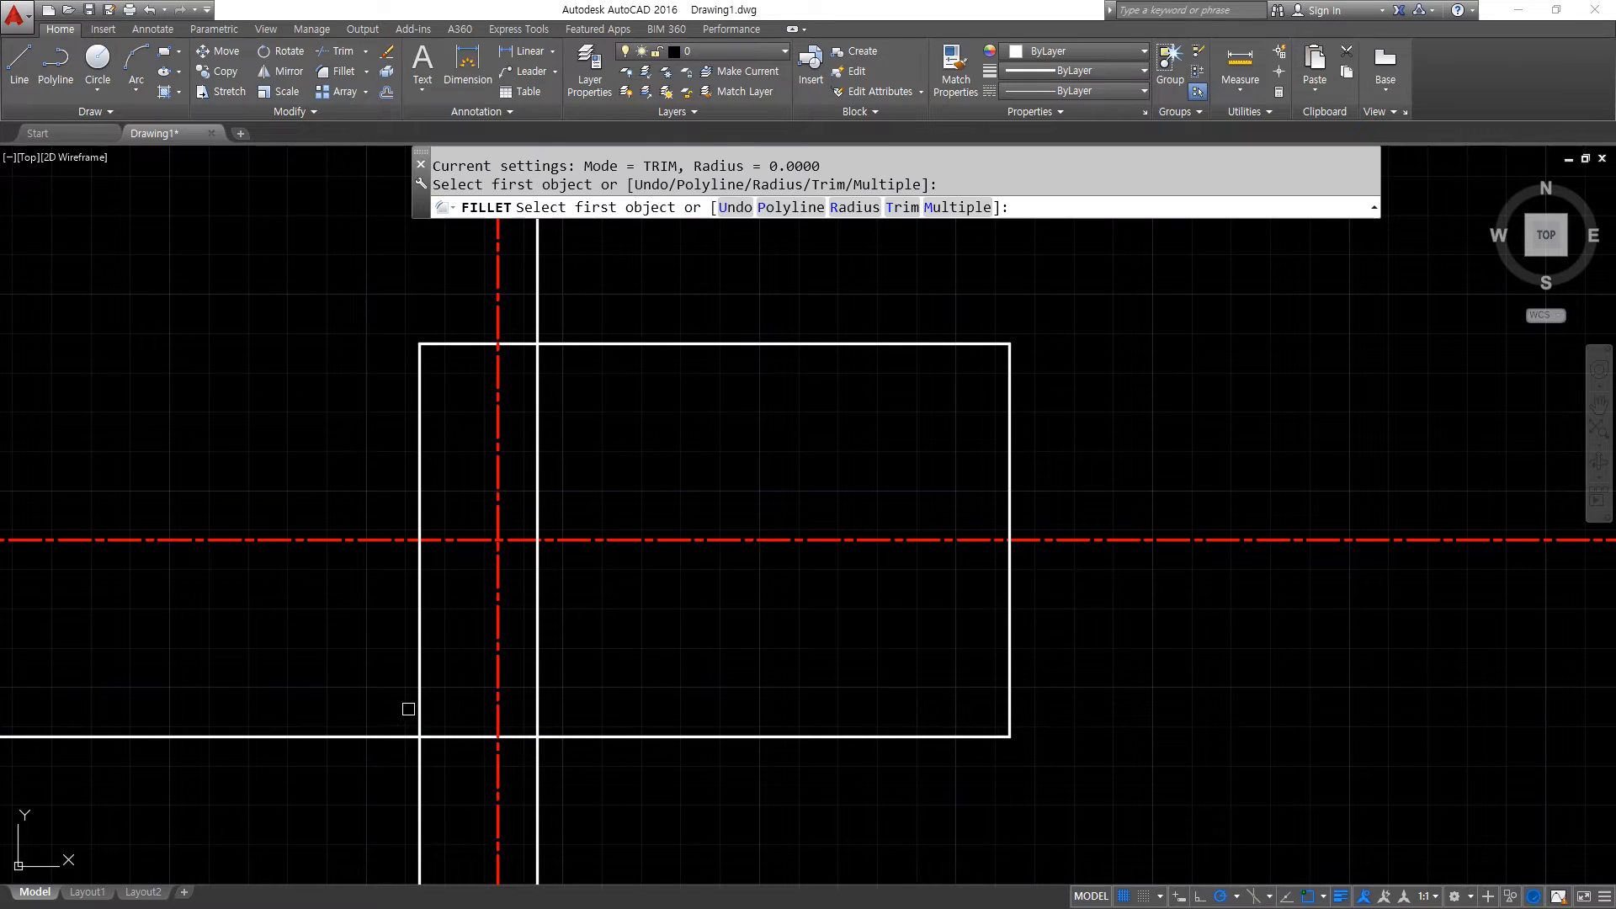
pyautogui.click(421, 696)
pyautogui.click(446, 736)
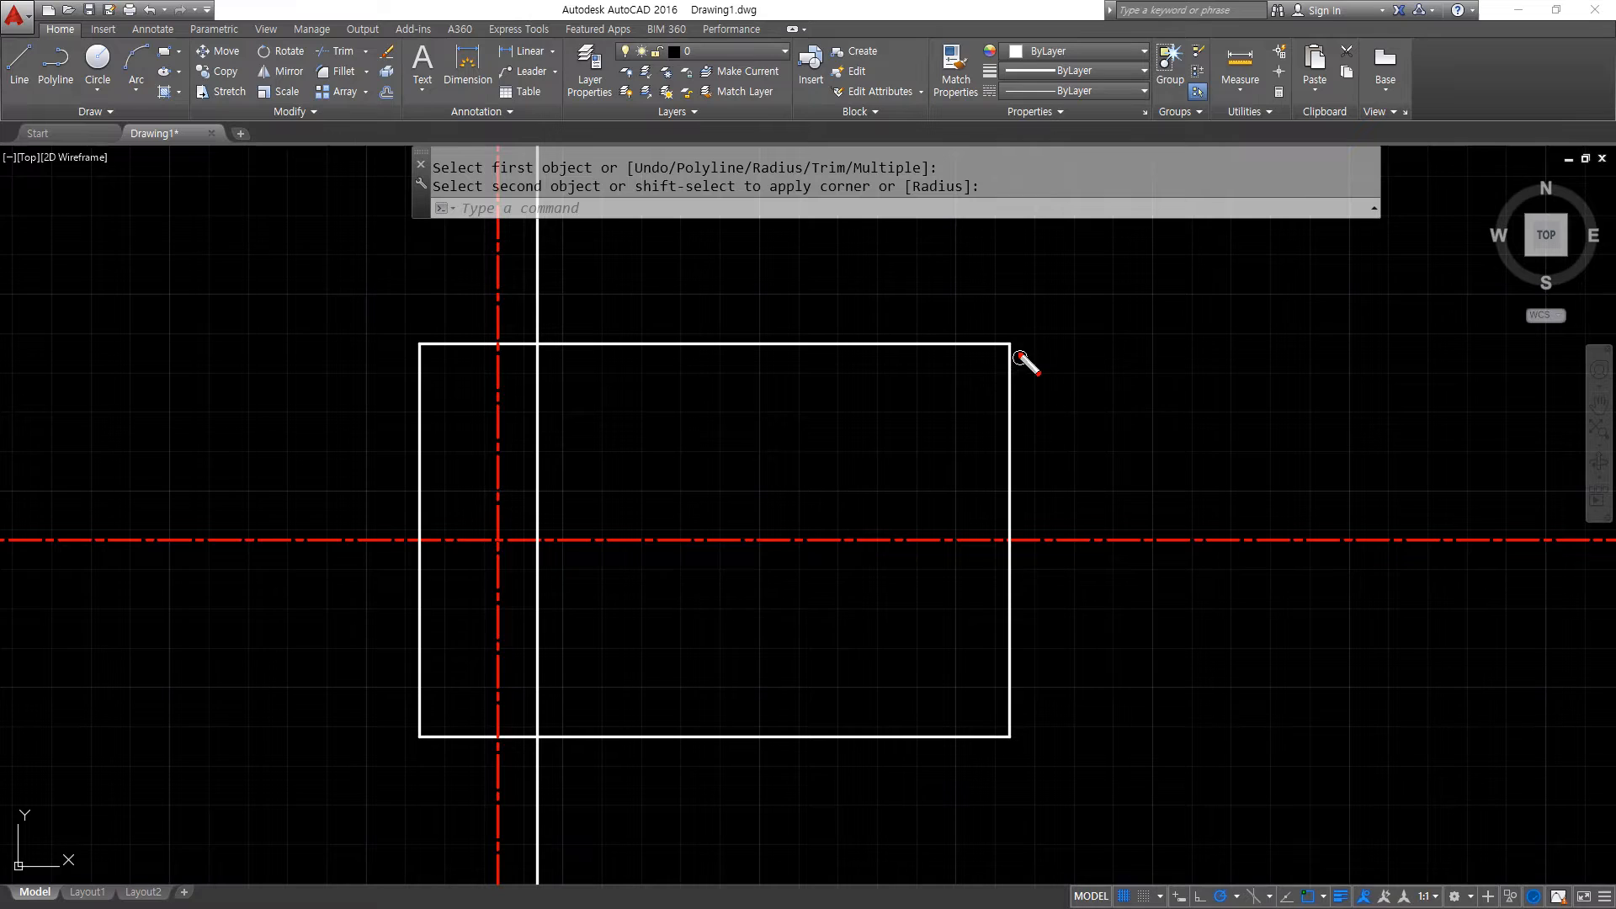
# Offset the rectangle's top and bottom edges inward by 18.
pyautogui.moveTo(1016, 347); pyautogui.dragTo(1025, 431)
pyautogui.write('o')
pyautogui.press('Return')
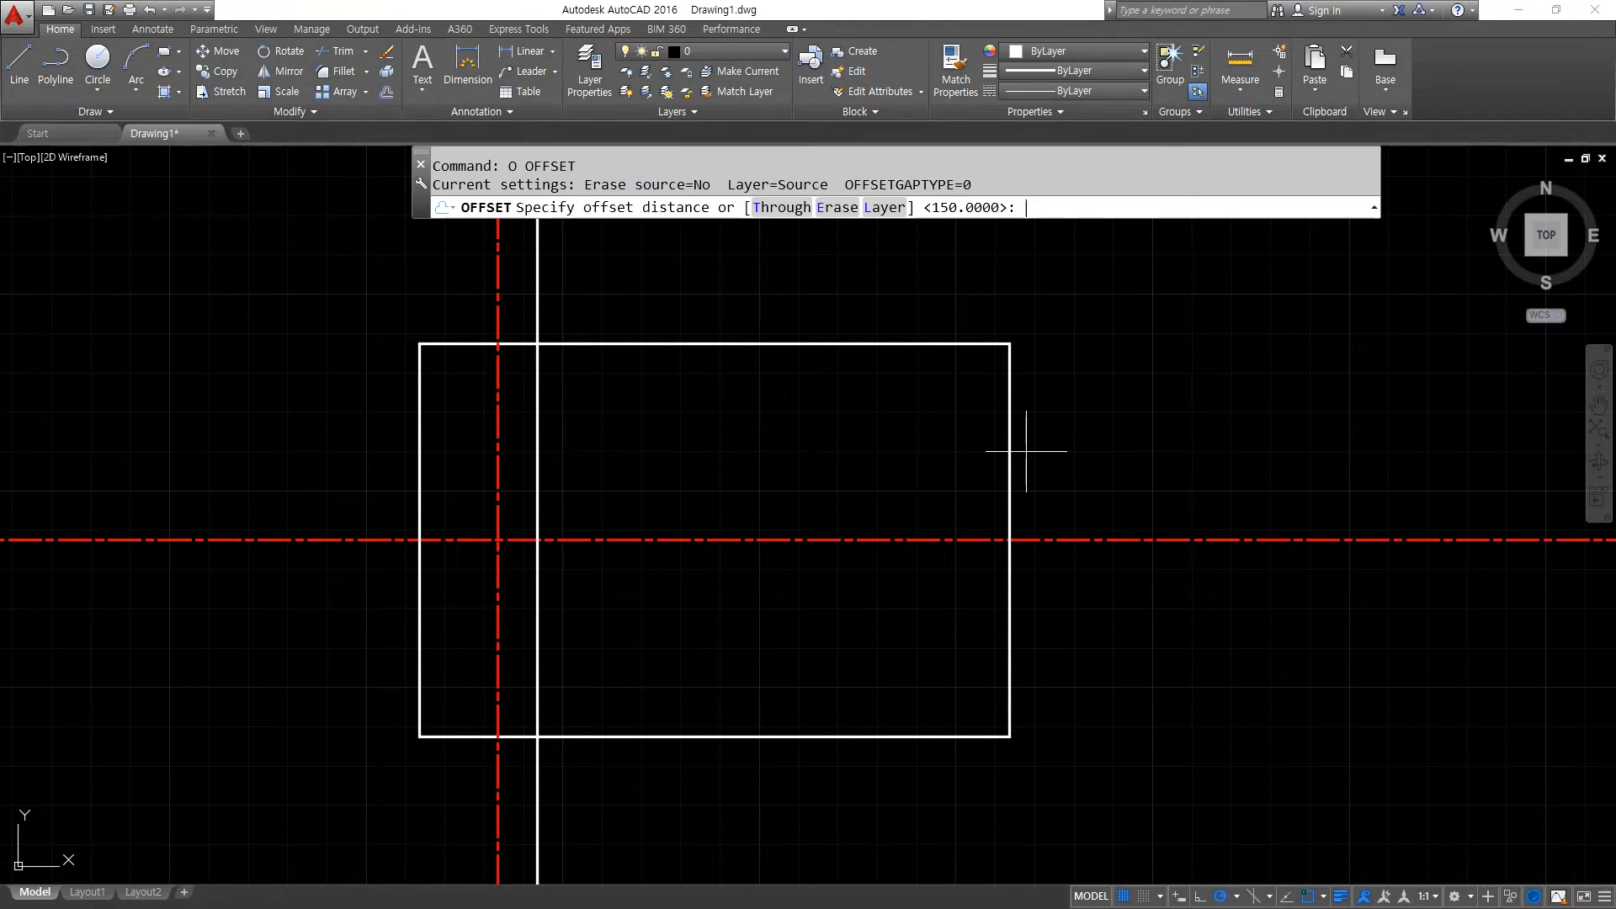
pyautogui.write('10')
pyautogui.press('Return')
pyautogui.click(1003, 344)
pyautogui.click(909, 696)
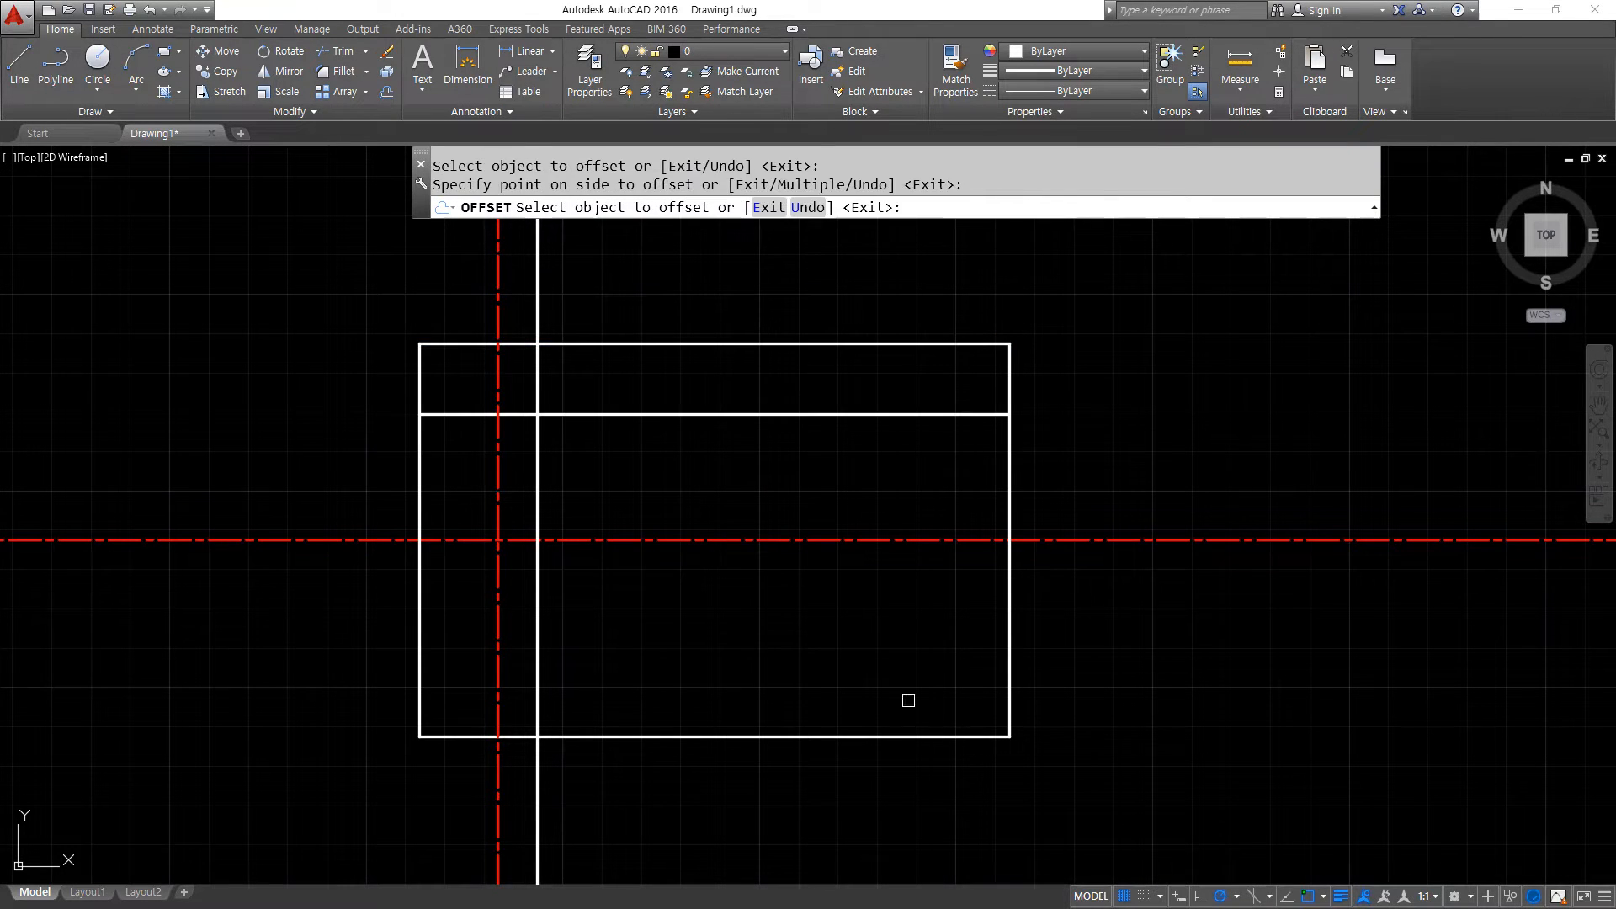
pyautogui.click(915, 737)
pyautogui.click(917, 673)
pyautogui.press('Return')
# Trim away the part of the right edge between the two inner horizontal lines.
pyautogui.write('tr')
pyautogui.press('Return')
pyautogui.press('Return')
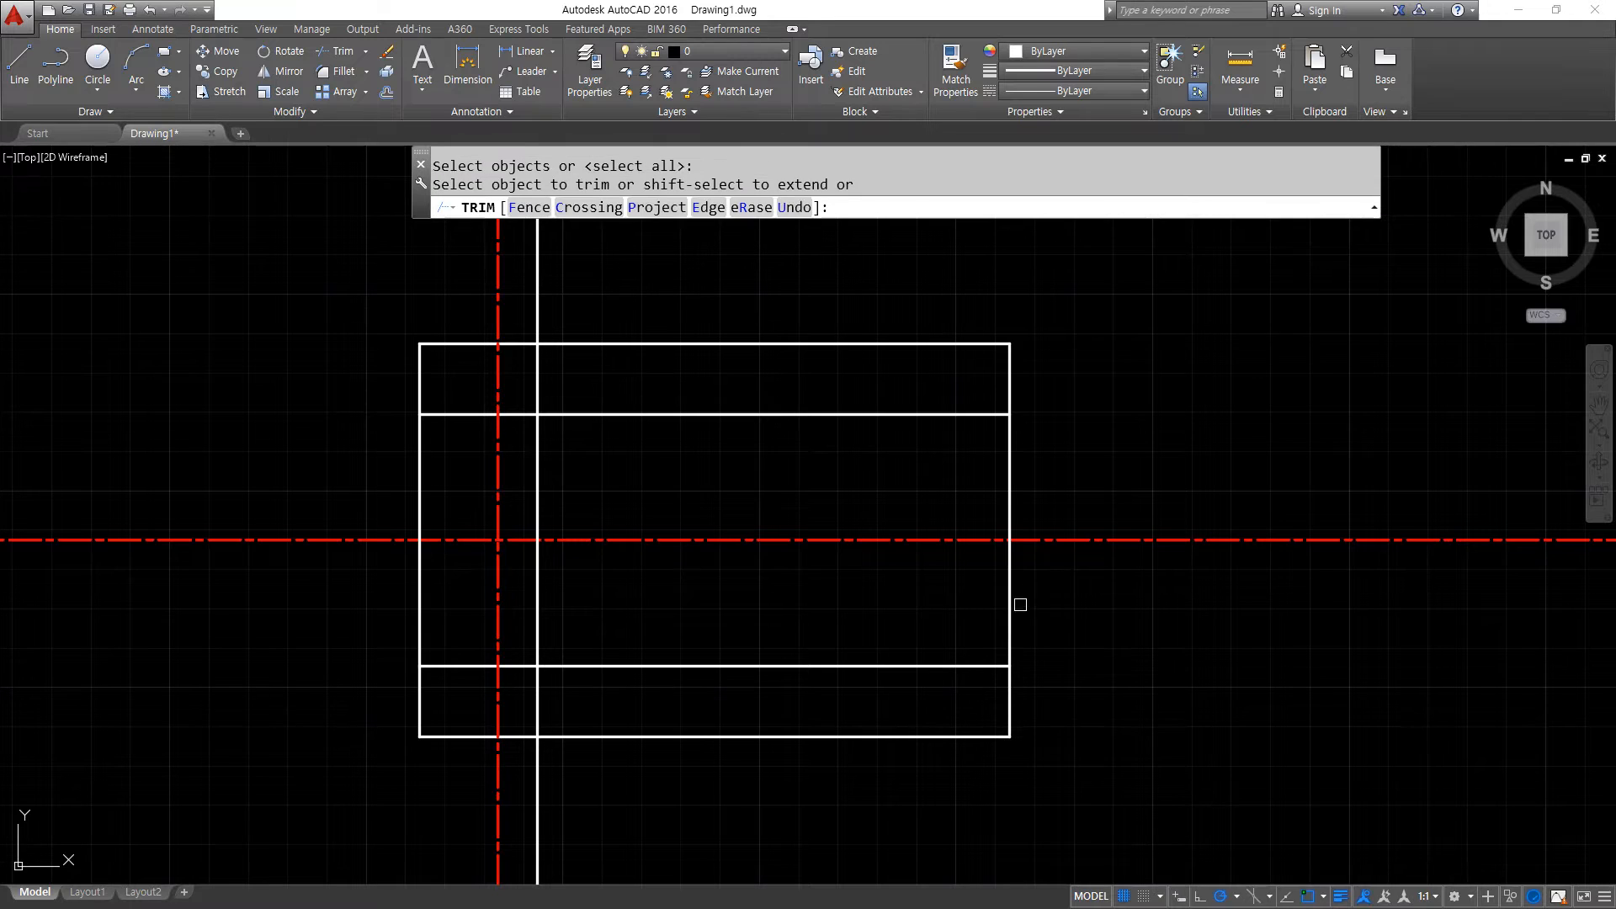
pyautogui.click(1009, 610)
pyautogui.press('Return')
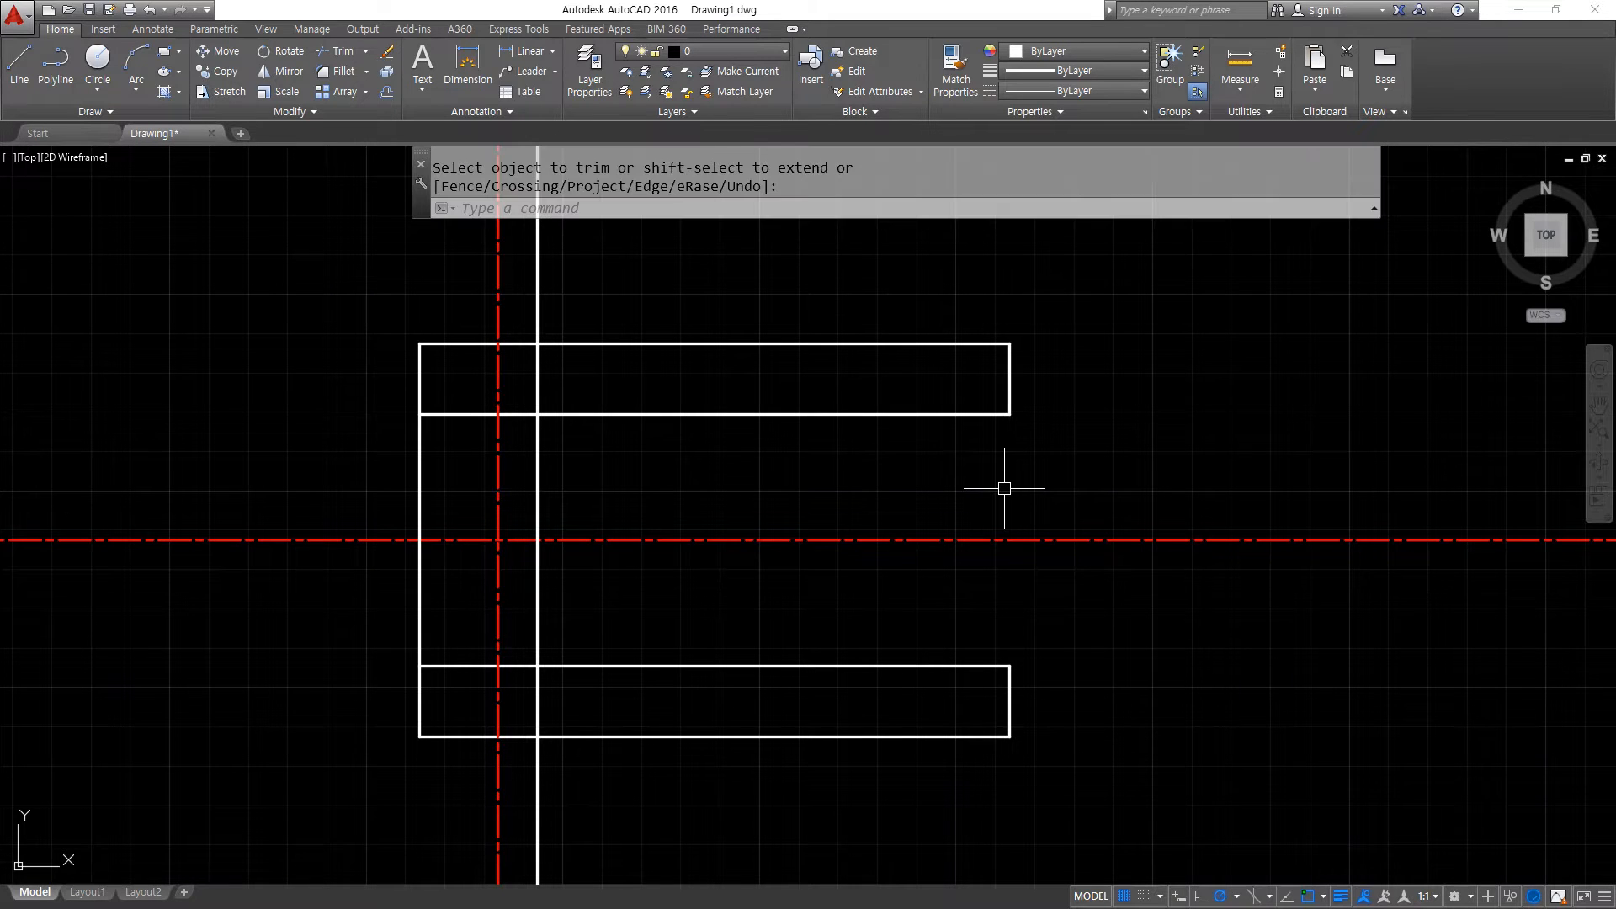
# Rotate the upper inner horizontal line by 10° about its right endpoint.
pyautogui.write('ro')
pyautogui.press('Return')
pyautogui.click(941, 413)
pyautogui.press('Return')
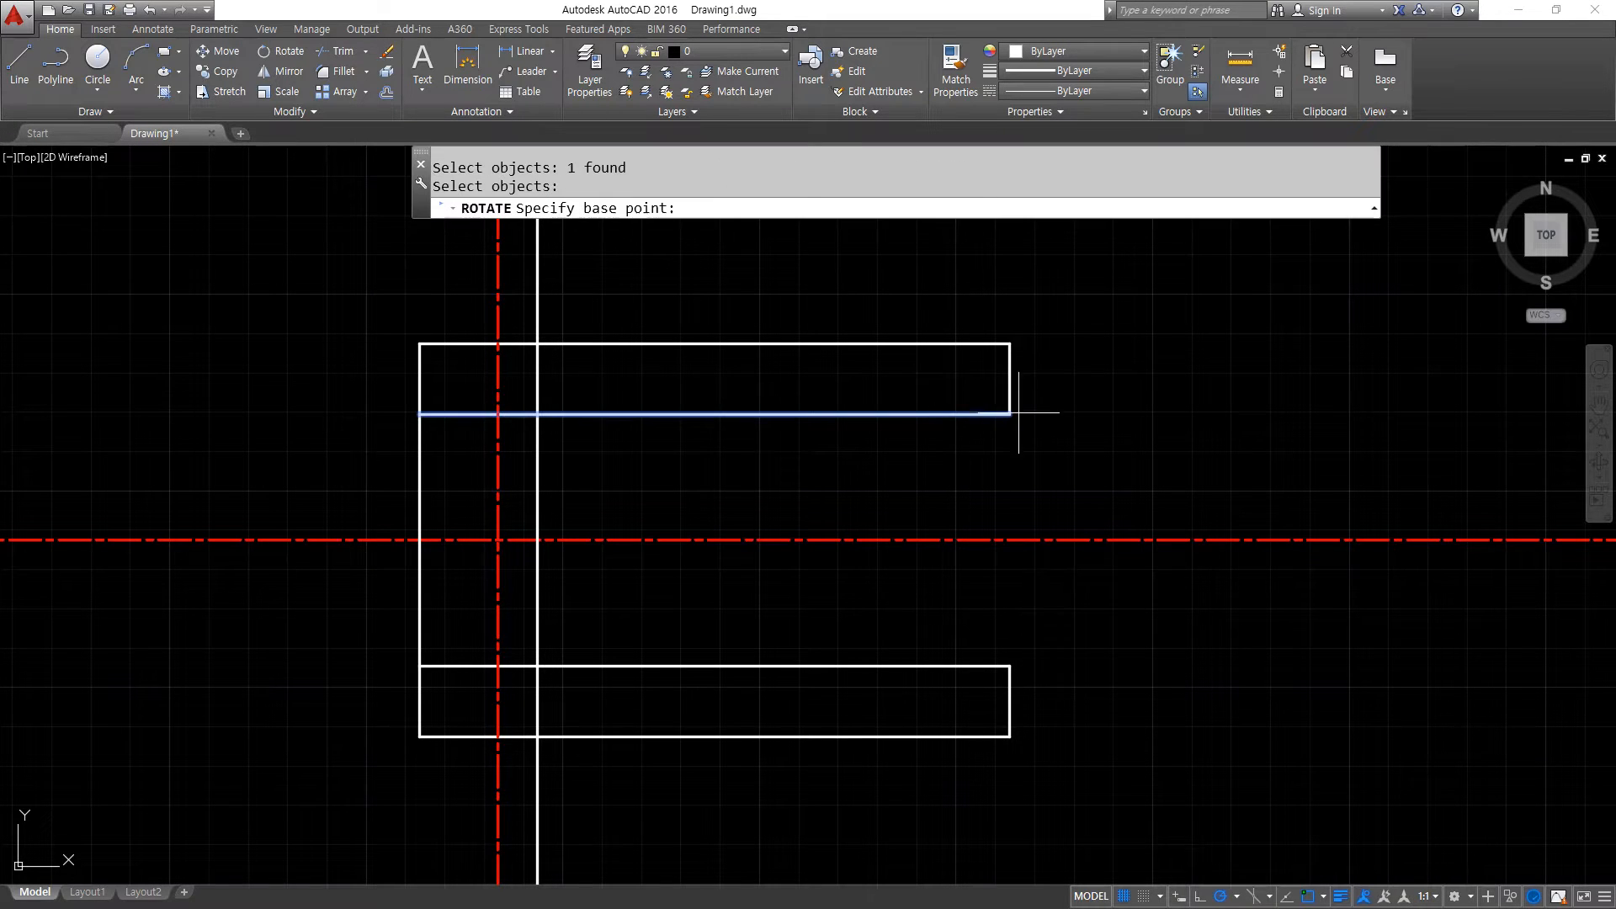
pyautogui.click(1010, 413)
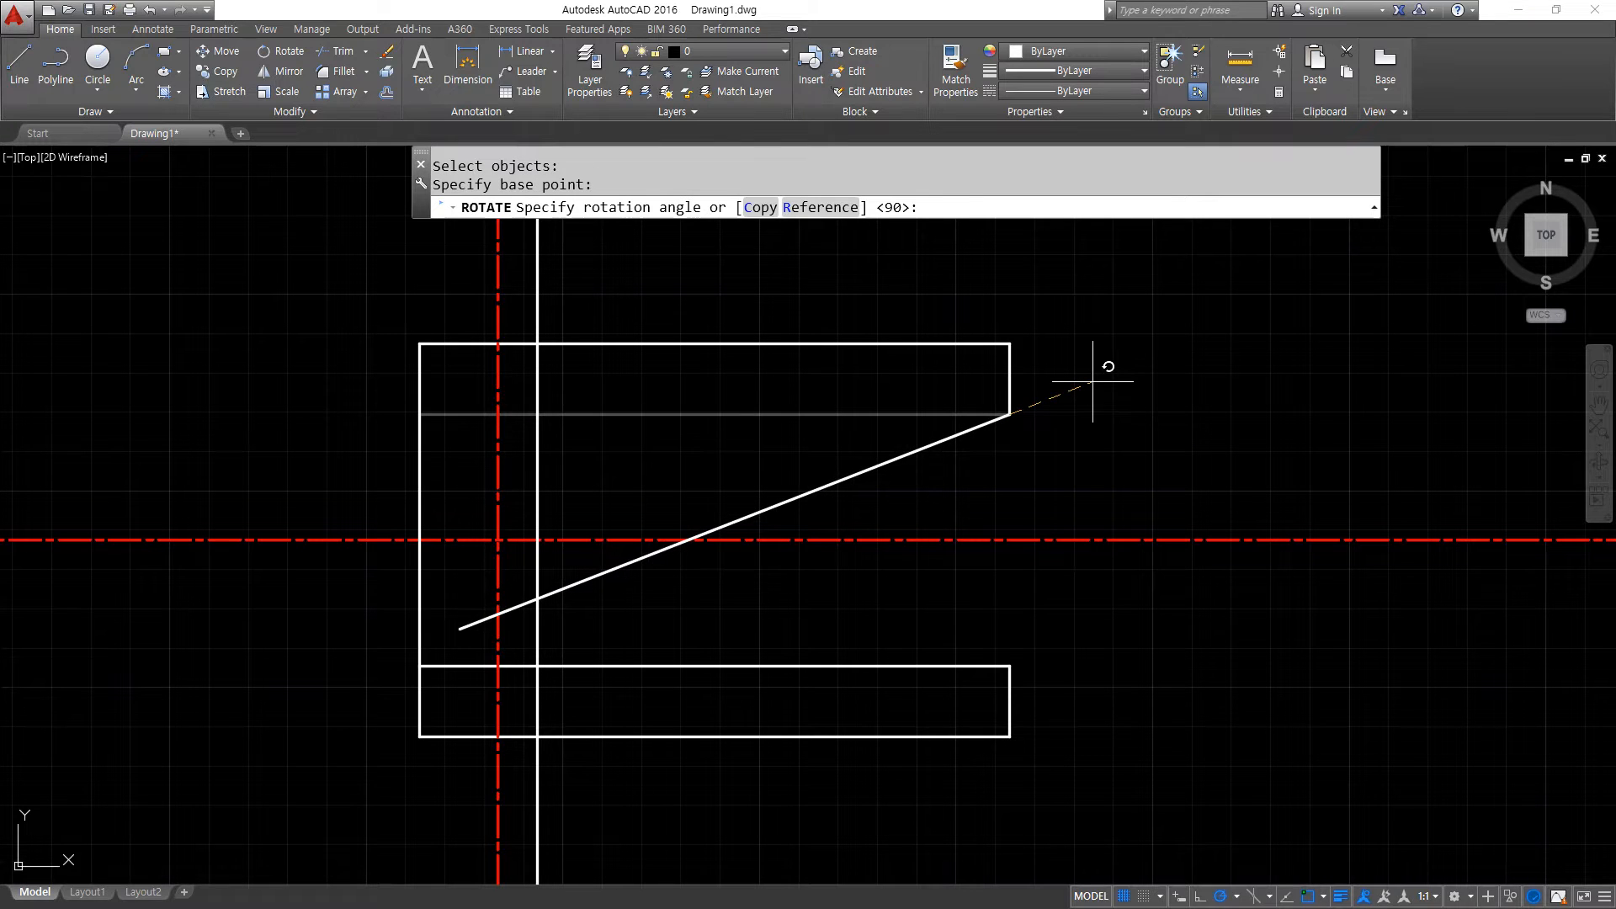
pyautogui.press('Return')
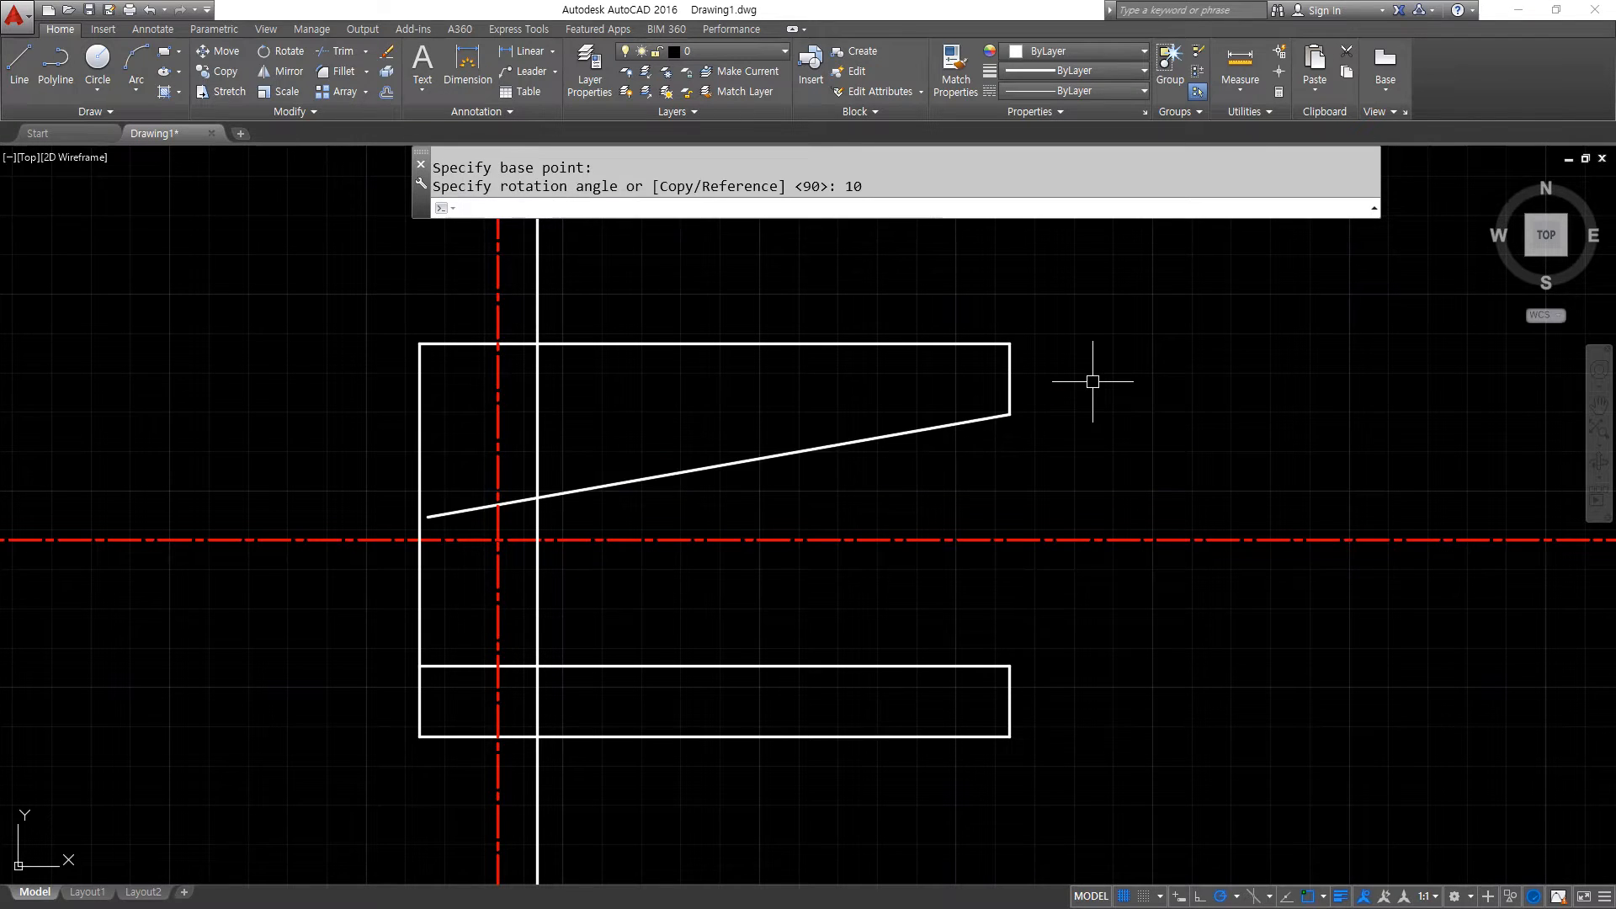
# Rotate the lower inner horizontal line by -10° about its right endpoint.
pyautogui.press('Return')
pyautogui.click(889, 670)
pyautogui.press('Return')
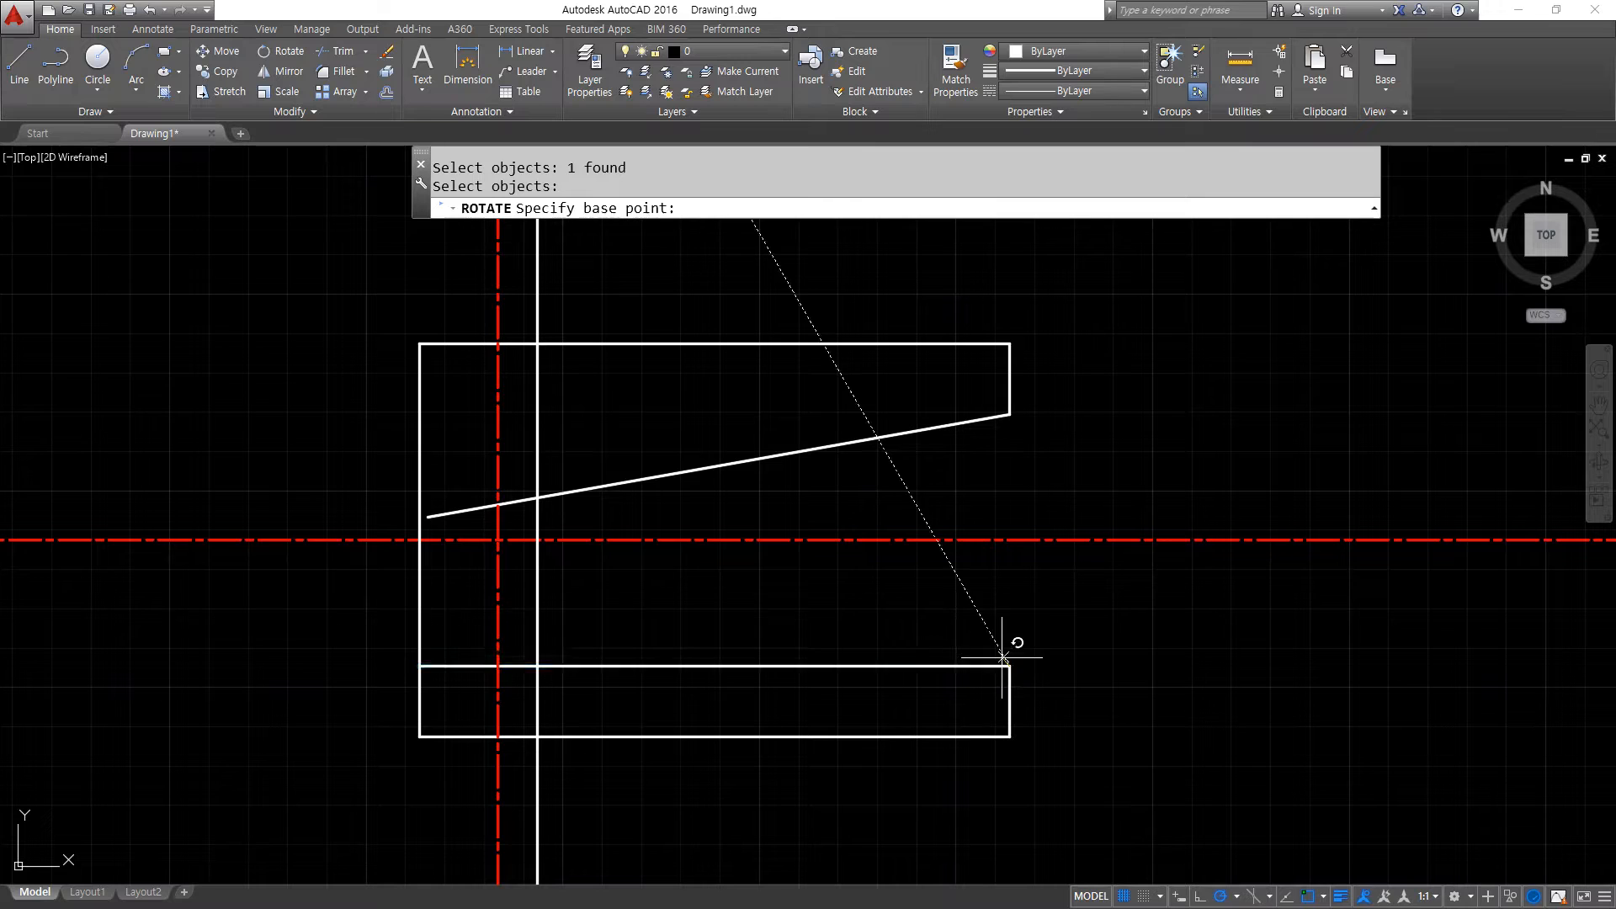
pyautogui.click(1010, 666)
pyautogui.moveTo(1003, 677)
pyautogui.mouseDown()
pyautogui.moveTo(1039, 658)
pyautogui.moveTo(741, 655)
pyautogui.moveTo(748, 678)
pyautogui.moveTo(900, 763)
pyautogui.moveTo(892, 778)
pyautogui.moveTo(989, 784)
pyautogui.mouseUp()
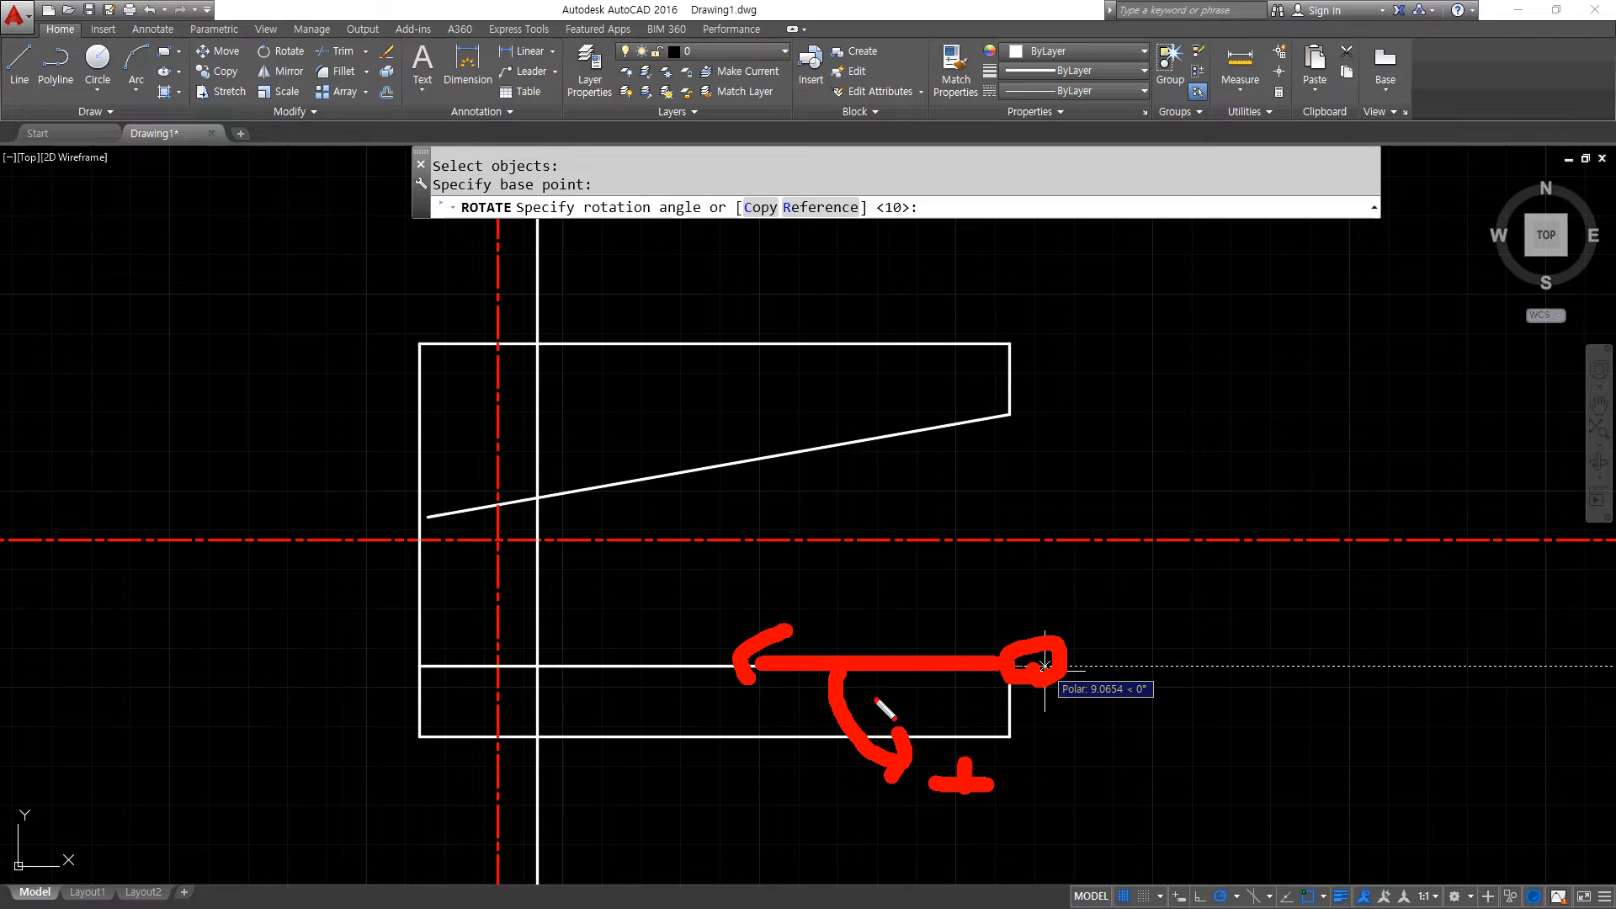
pyautogui.moveTo(833, 655)
pyautogui.mouseDown()
pyautogui.moveTo(869, 543)
pyautogui.moveTo(870, 575)
pyautogui.mouseUp()
pyautogui.moveTo(891, 500); pyautogui.dragTo(939, 500)
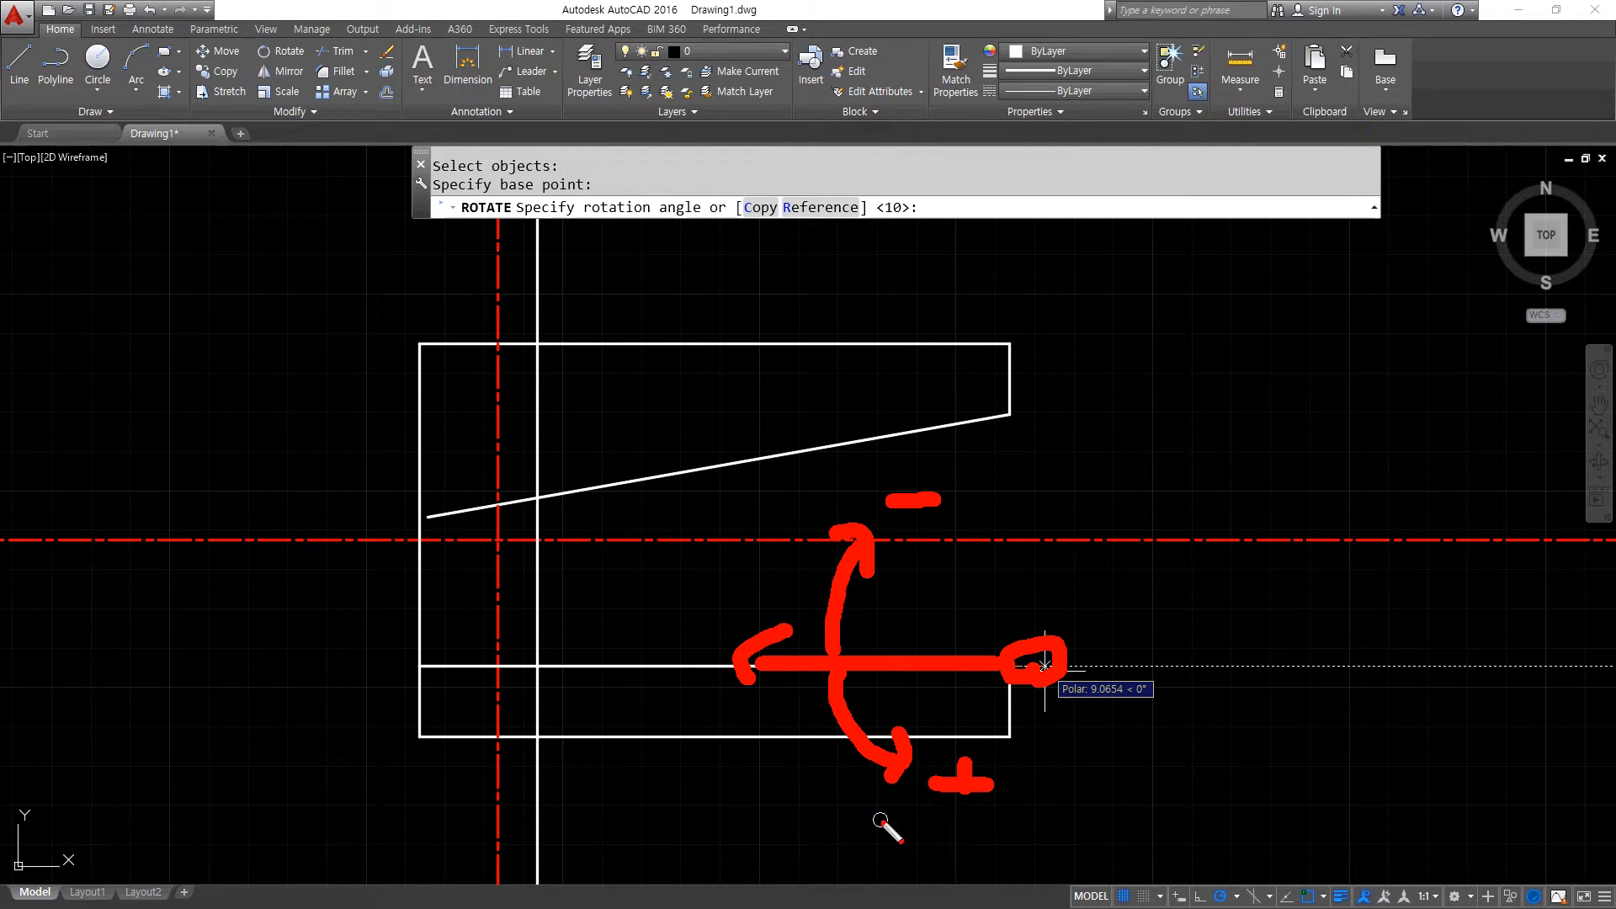
pyautogui.press('Escape')
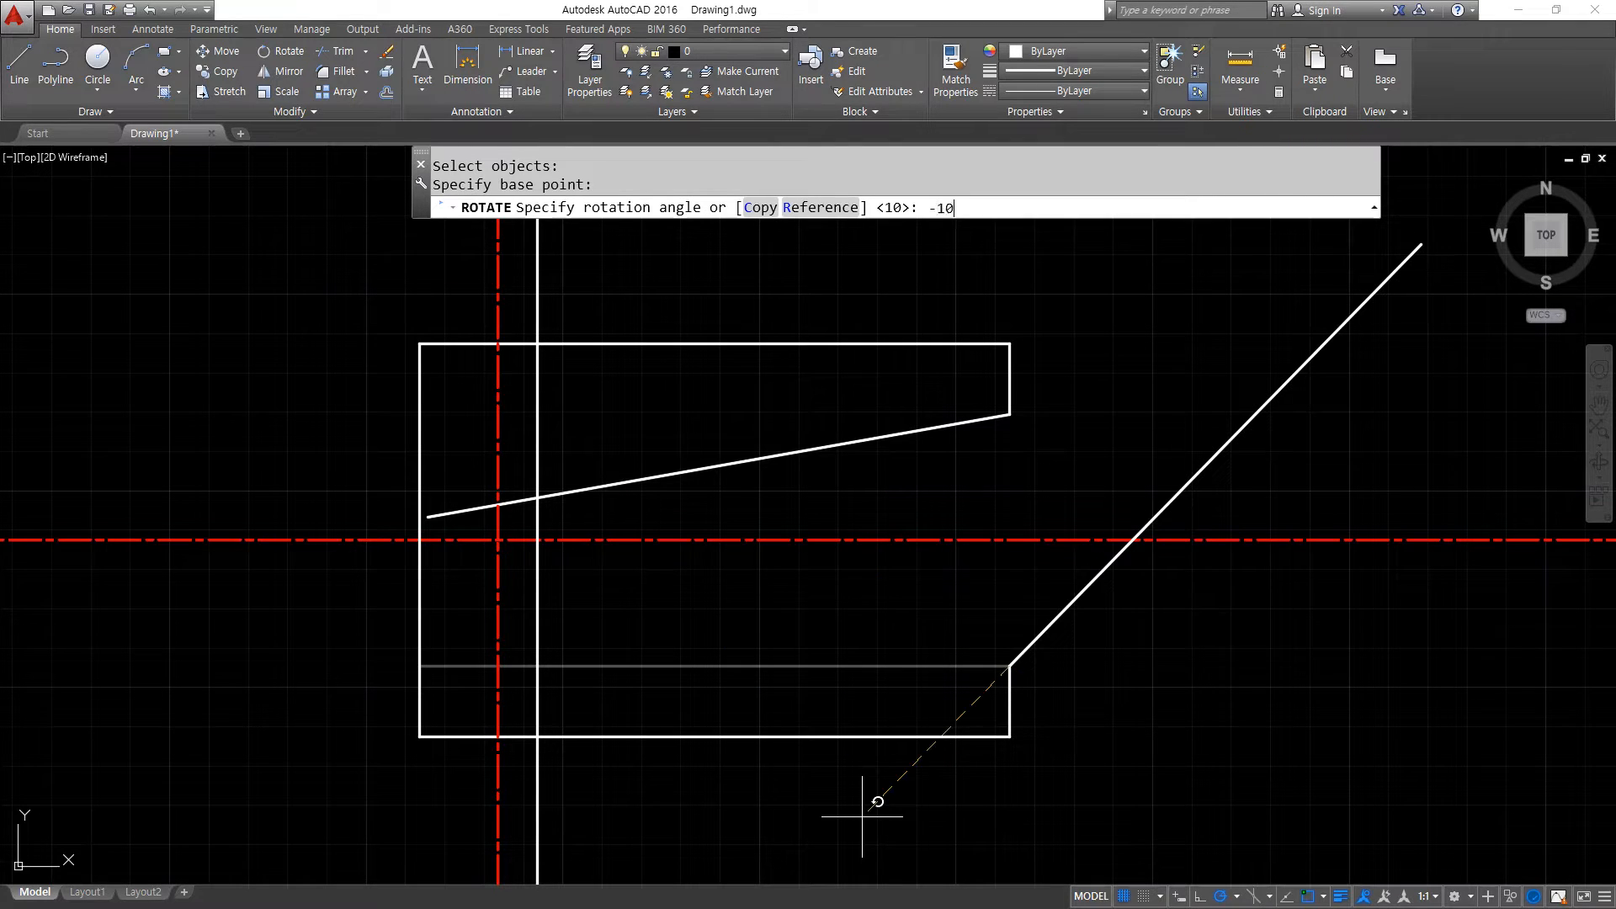
pyautogui.press('Return')
# Fillet both slanted lines with the inner vertical line at radius 0 to form the tapered notch's corners.
pyautogui.write('f')
pyautogui.press('Return')
pyautogui.click(556, 579)
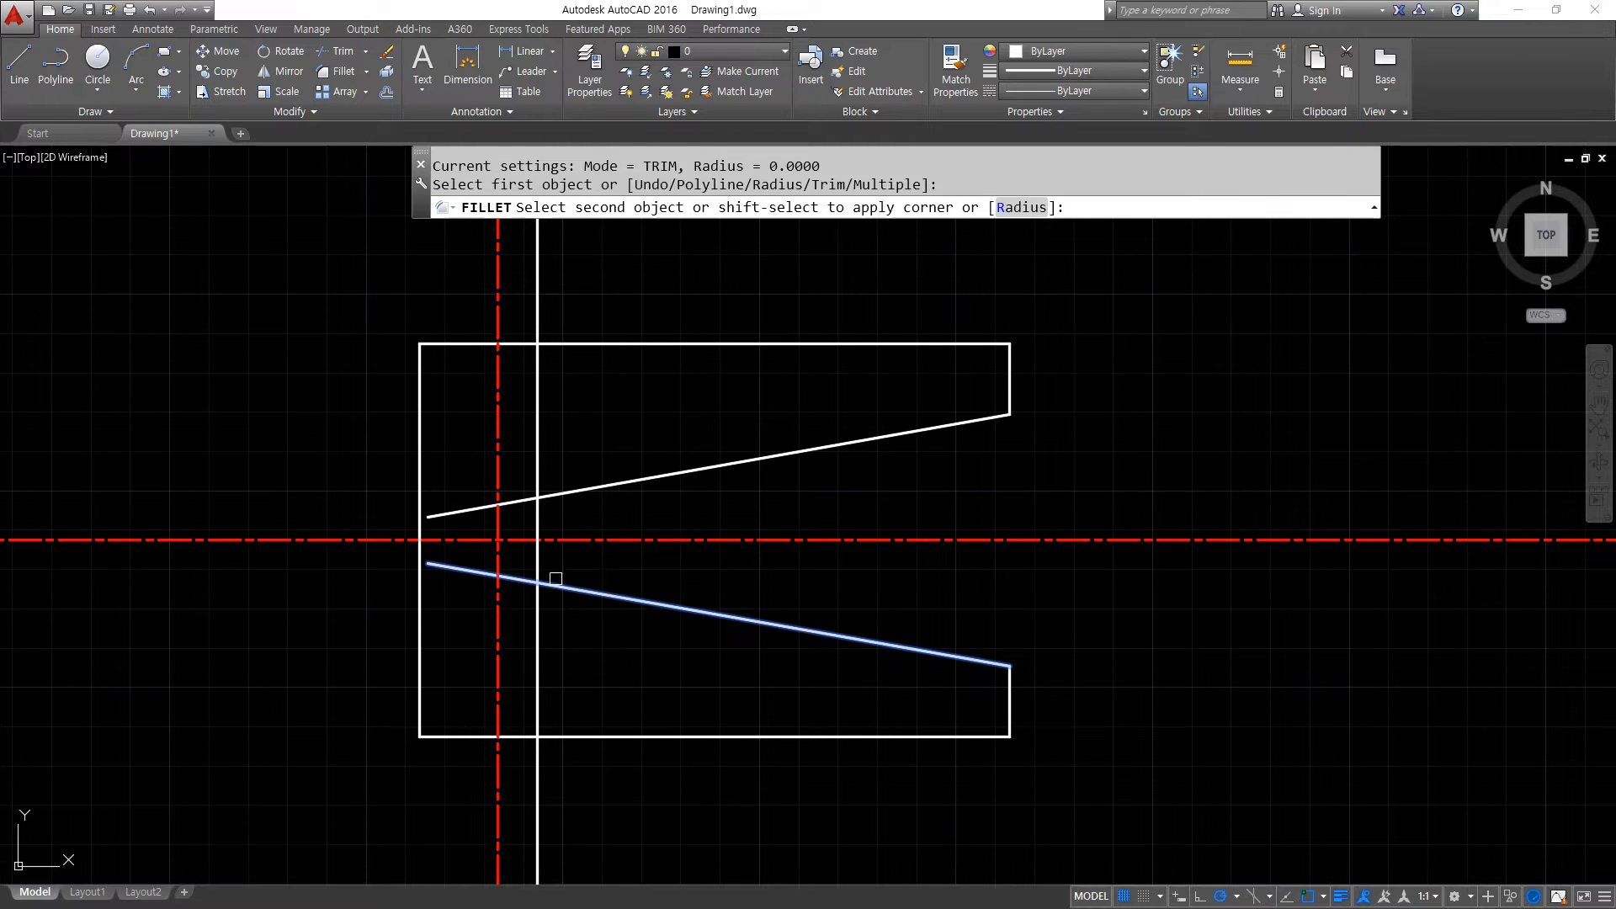
pyautogui.click(537, 551)
pyautogui.press('Return')
pyautogui.click(537, 526)
pyautogui.click(560, 493)
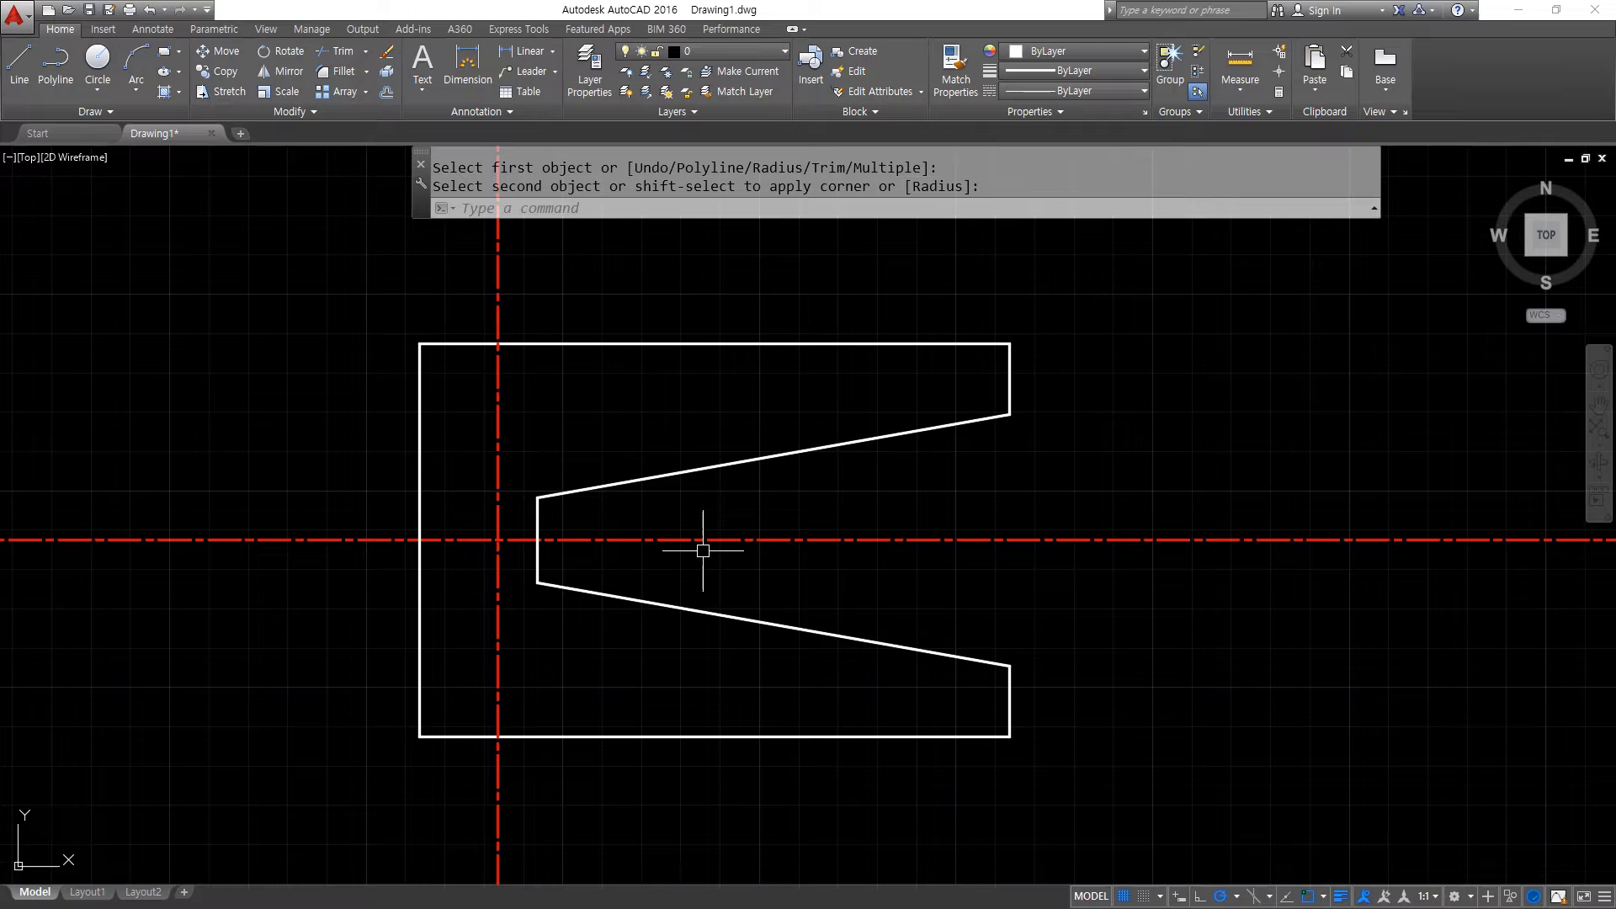
pyautogui.moveTo(833, 425); pyautogui.dragTo(837, 503)
pyautogui.moveTo(826, 661)
pyautogui.mouseDown()
pyautogui.moveTo(804, 623)
pyautogui.moveTo(815, 658)
pyautogui.mouseUp()
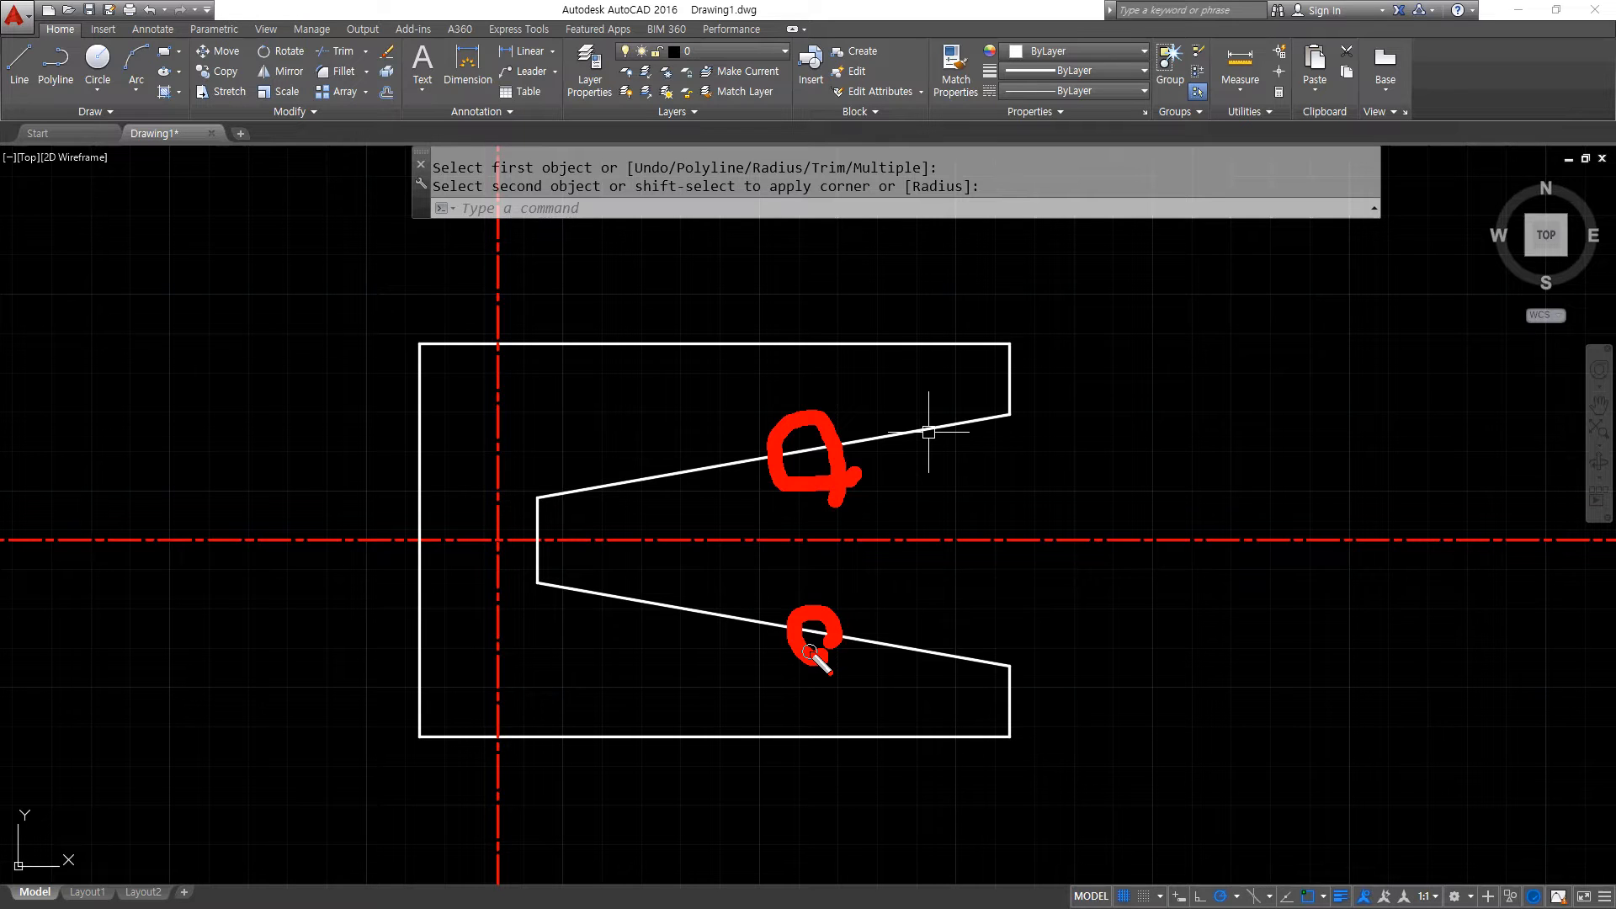
pyautogui.press('Escape')
# Switch to the browser and examine the practice drawings of parts with angled arc slots, including their angles and radii.
pyautogui.hotkey('alt', 'Tab')
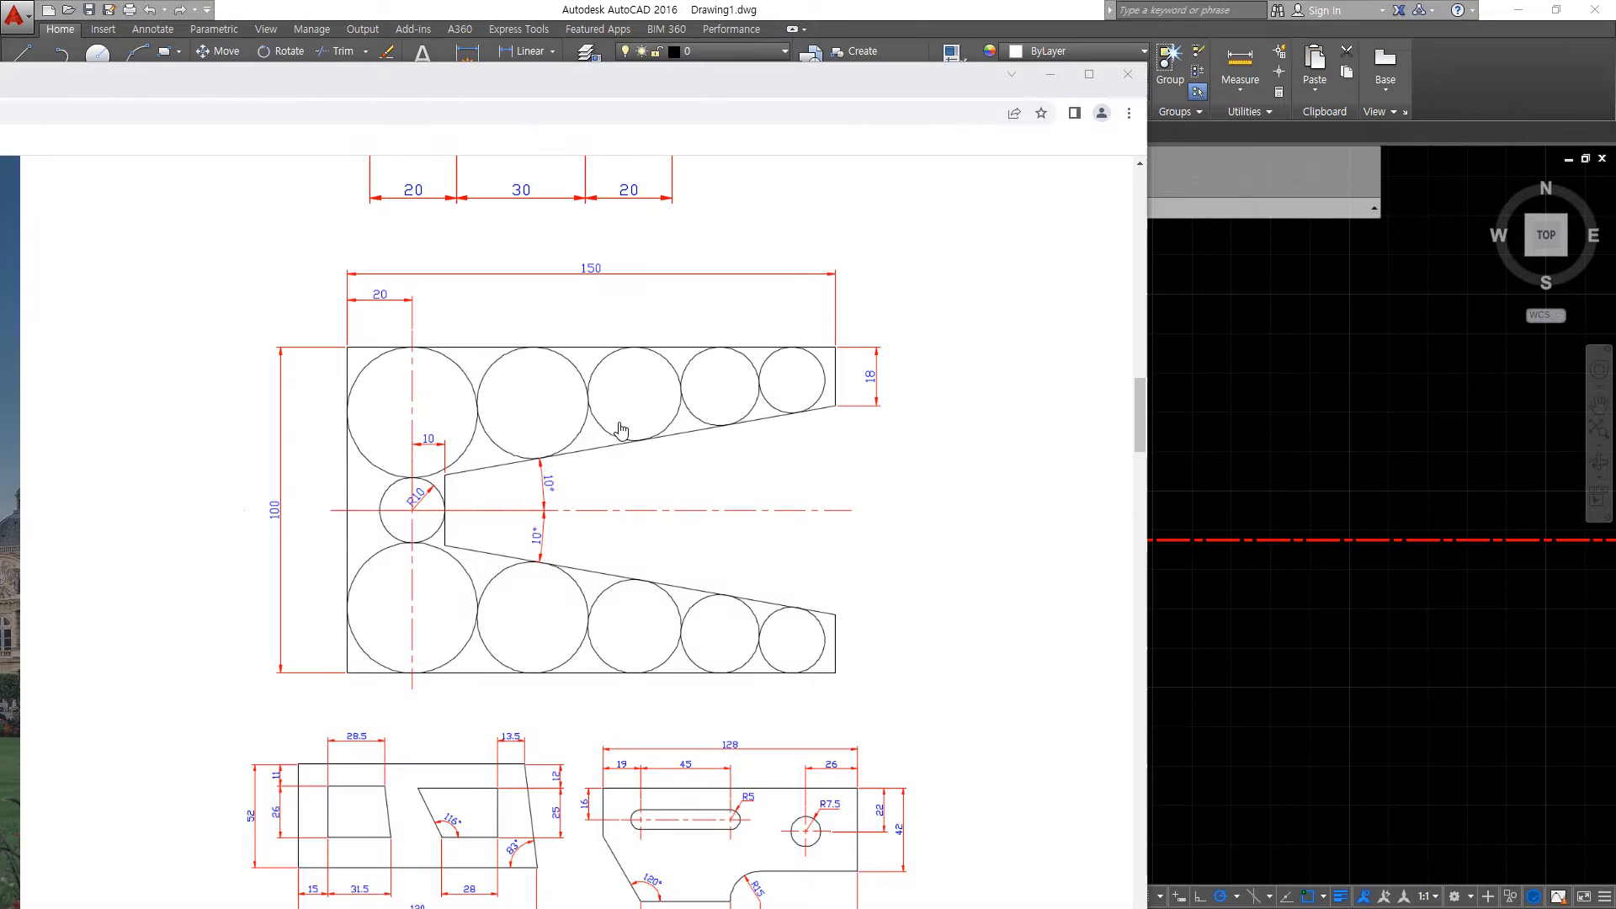
pyautogui.scroll(-15, 622, 431)
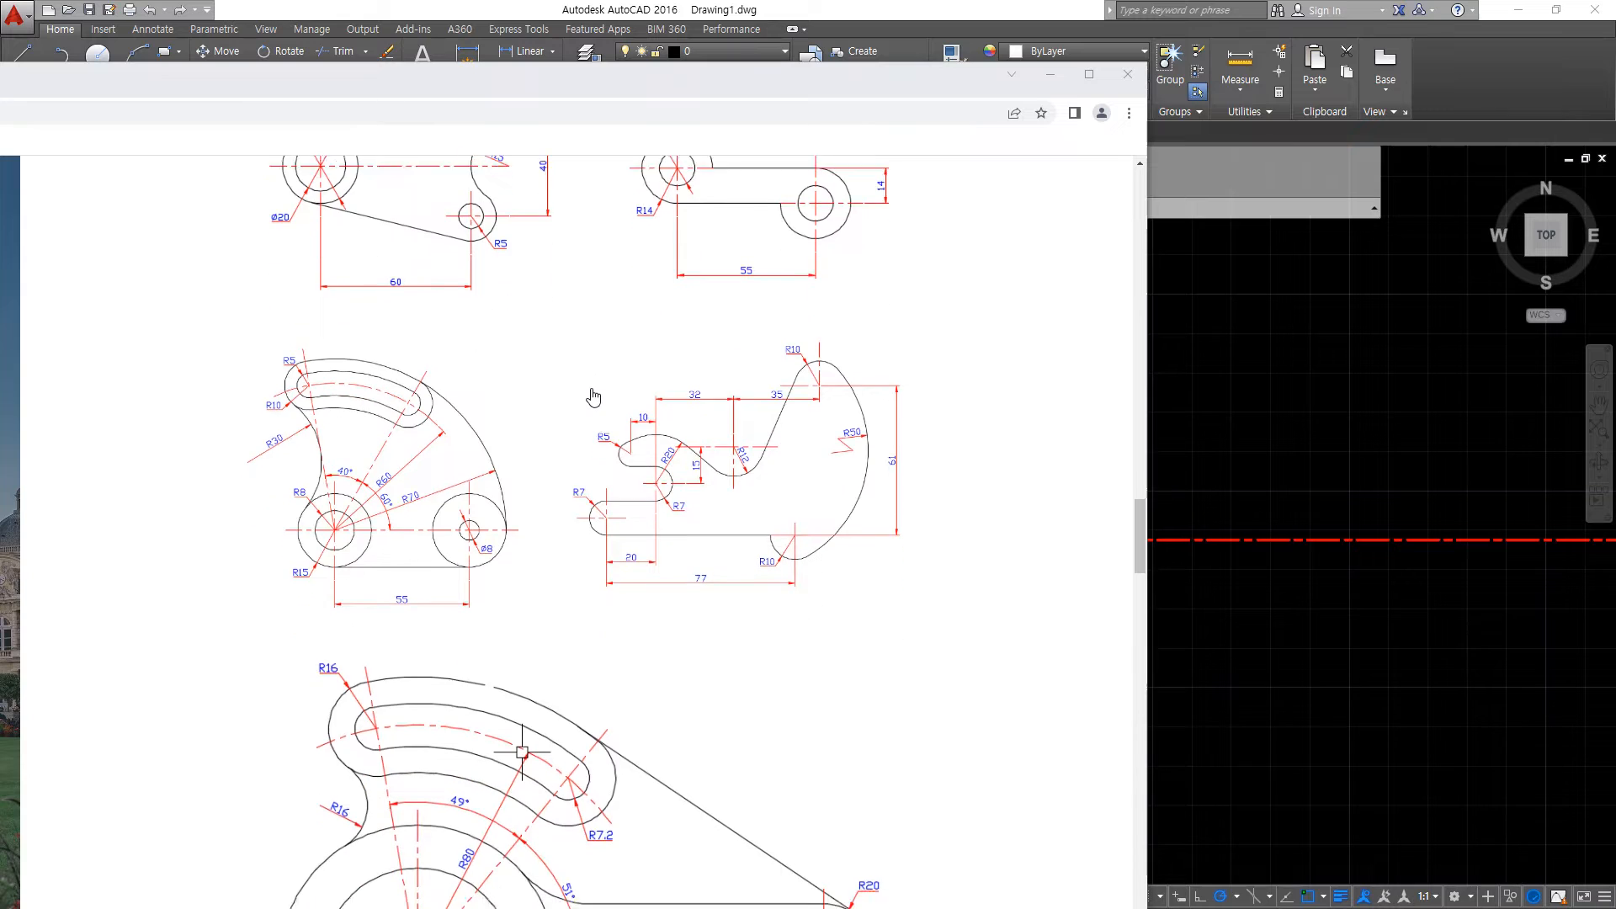
pyautogui.scroll(-3, 594, 396)
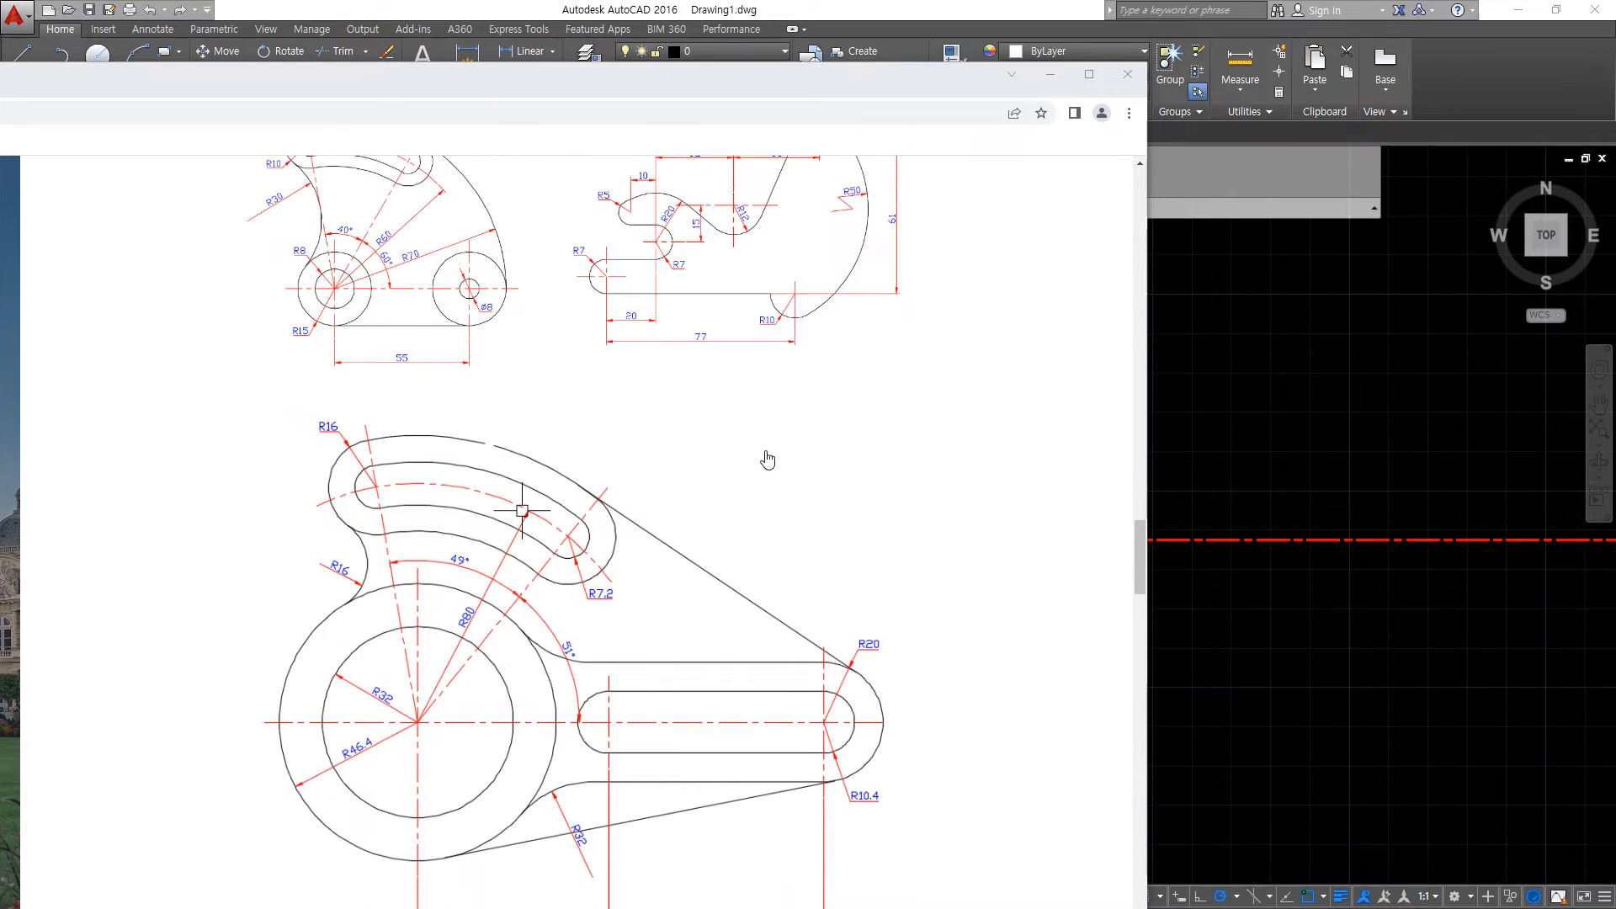
pyautogui.moveTo(787, 439); pyautogui.dragTo(715, 535)
pyautogui.moveTo(710, 469); pyautogui.dragTo(750, 534)
pyautogui.moveTo(137, 408)
pyautogui.mouseDown()
pyautogui.moveTo(219, 290)
pyautogui.moveTo(215, 331)
pyautogui.mouseUp()
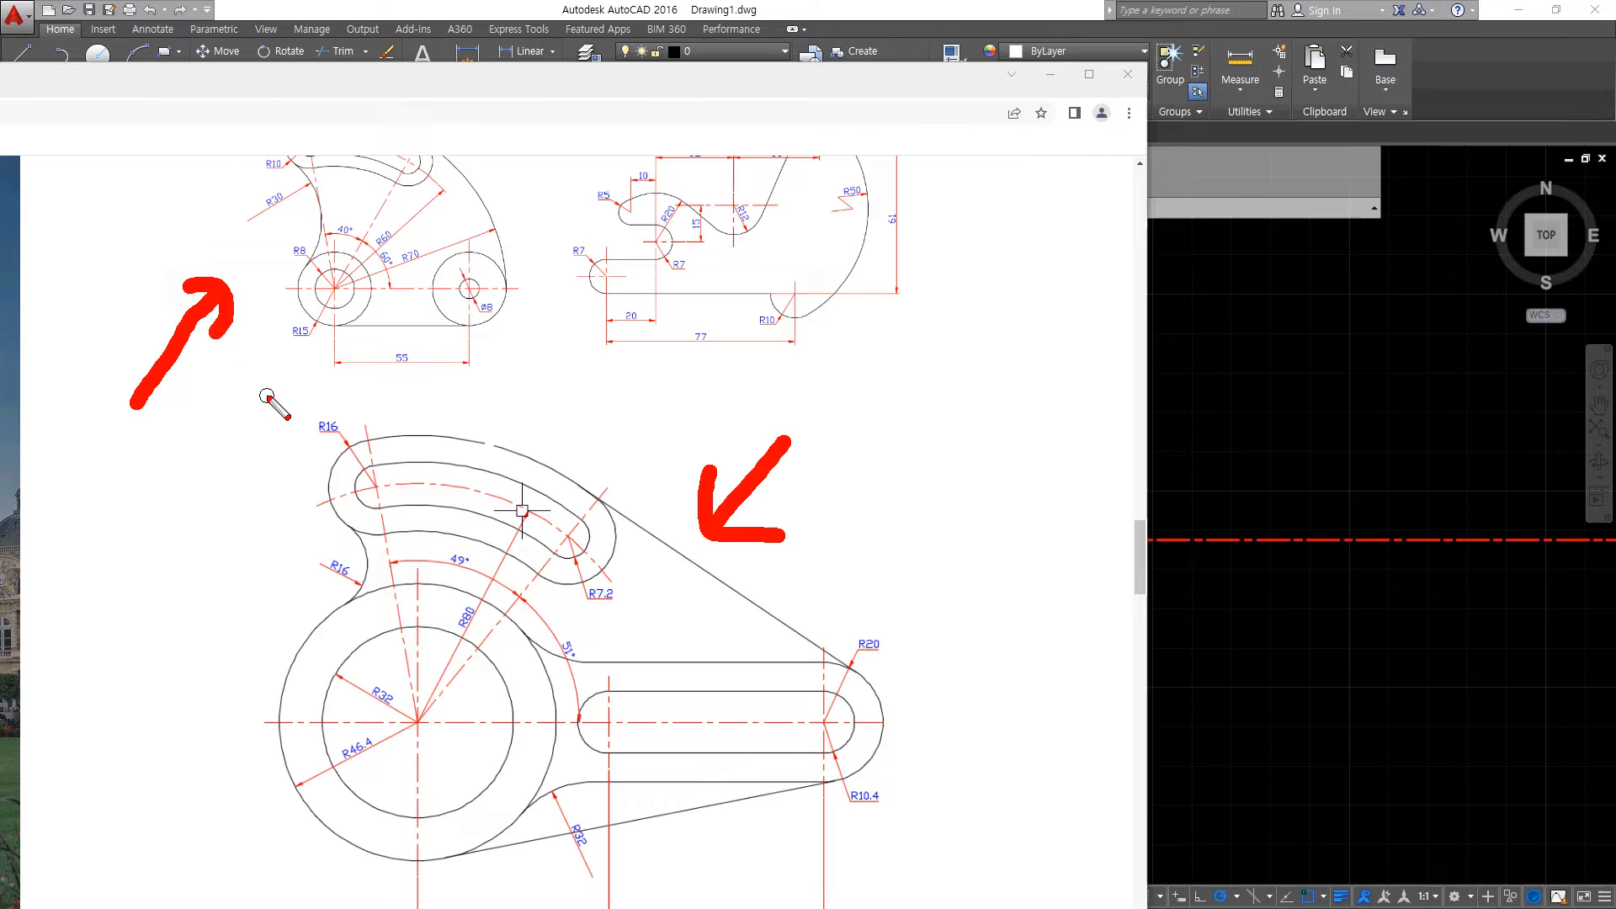
pyautogui.press('Escape')
pyautogui.scroll(1, 268, 411)
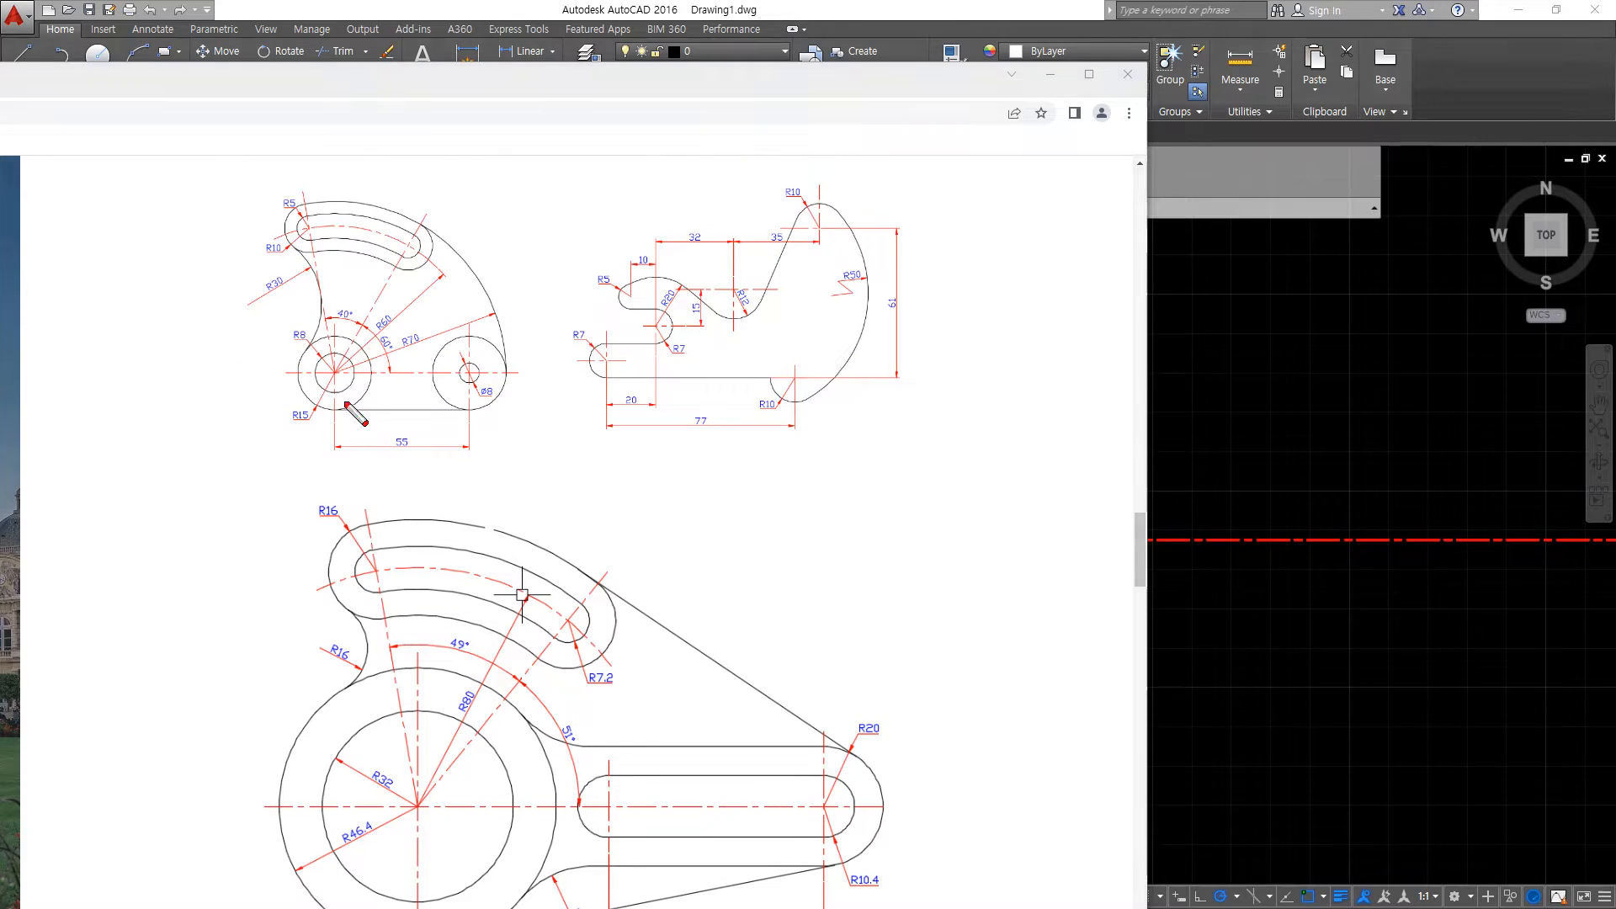
pyautogui.moveTo(387, 467); pyautogui.dragTo(273, 449)
pyautogui.moveTo(708, 527)
pyautogui.mouseDown()
pyautogui.moveTo(659, 579)
pyautogui.moveTo(610, 539)
pyautogui.mouseUp()
pyautogui.moveTo(396, 456)
pyautogui.mouseDown()
pyautogui.moveTo(349, 207)
pyautogui.moveTo(425, 504)
pyautogui.moveTo(378, 518)
pyautogui.mouseUp()
pyautogui.press('Escape')
pyautogui.moveTo(371, 160)
pyautogui.mouseDown()
pyautogui.moveTo(486, 241)
pyautogui.moveTo(254, 220)
pyautogui.moveTo(367, 177)
pyautogui.mouseUp()
pyautogui.press('Escape')
pyautogui.moveTo(506, 80); pyautogui.dragTo(0, 156)
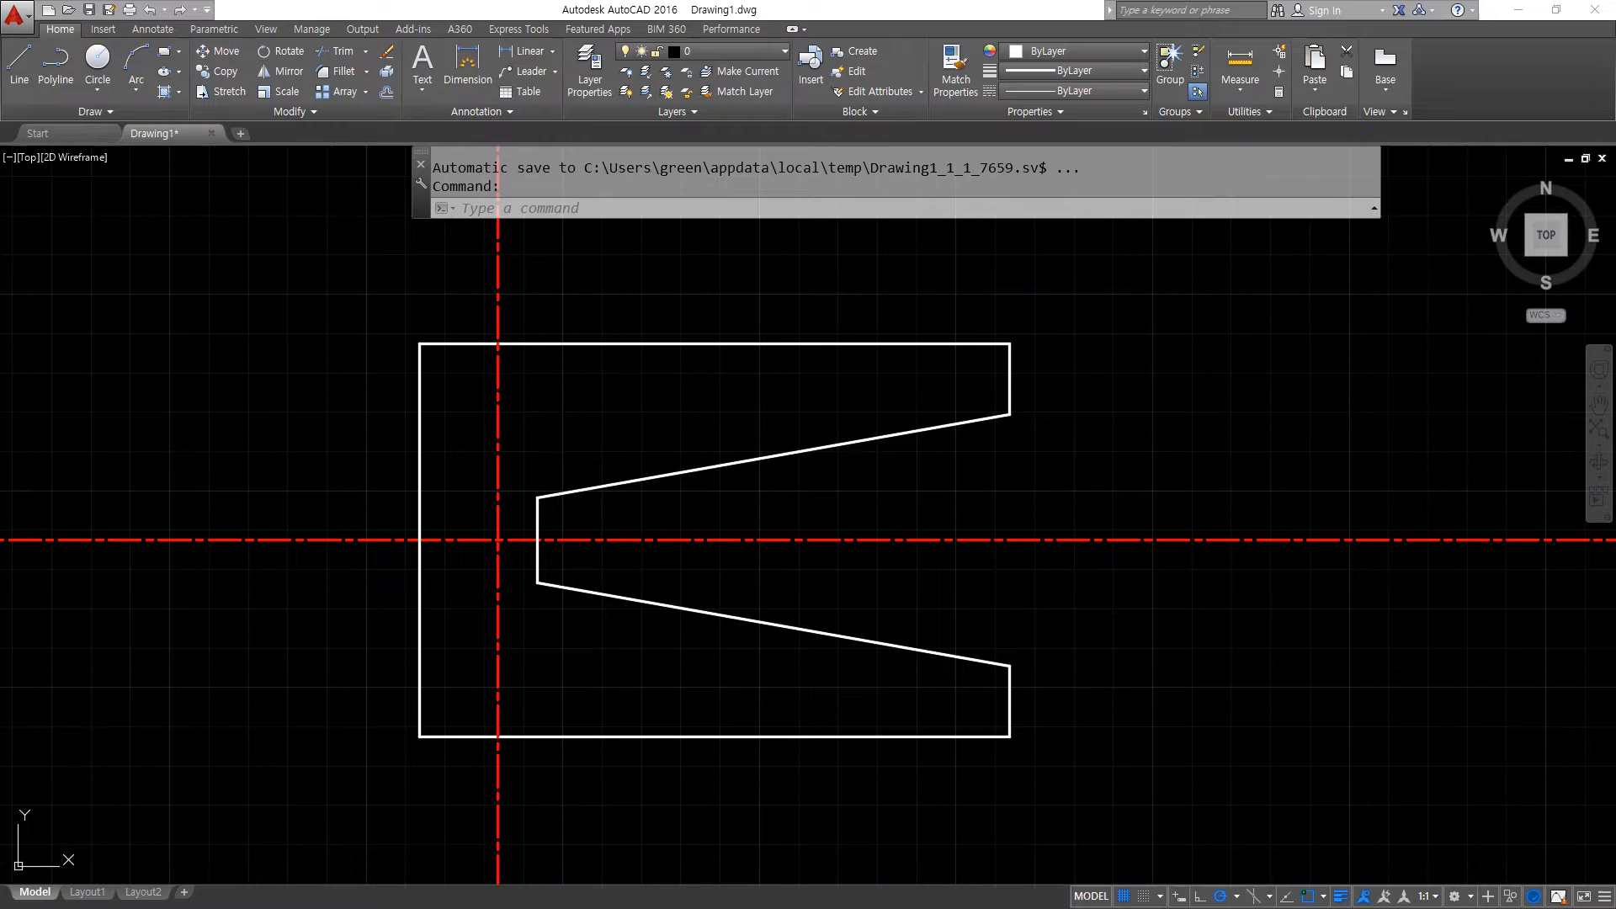
# Erase the whole tapered outline together with its centre lines.
pyautogui.click(945, 867)
pyautogui.click(741, 600)
pyautogui.click(234, 270)
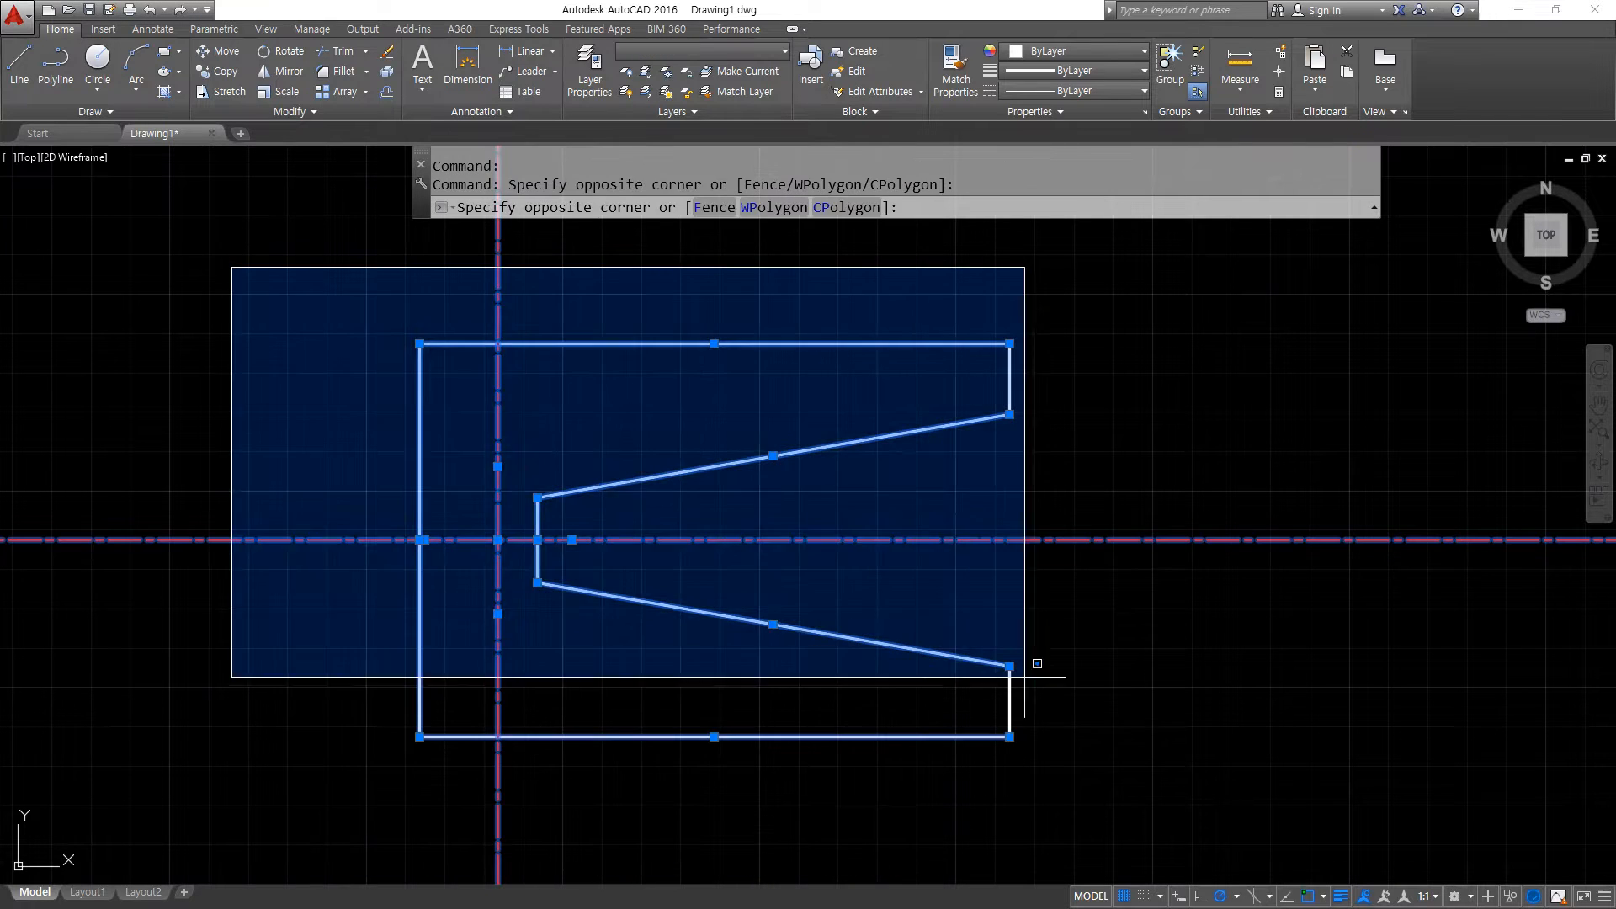
pyautogui.click(1216, 801)
pyautogui.press('Delete')
# Draw a horizontal and a vertical construction line crossing at one point in the empty drawing.
pyautogui.write('xl')
pyautogui.press('Return')
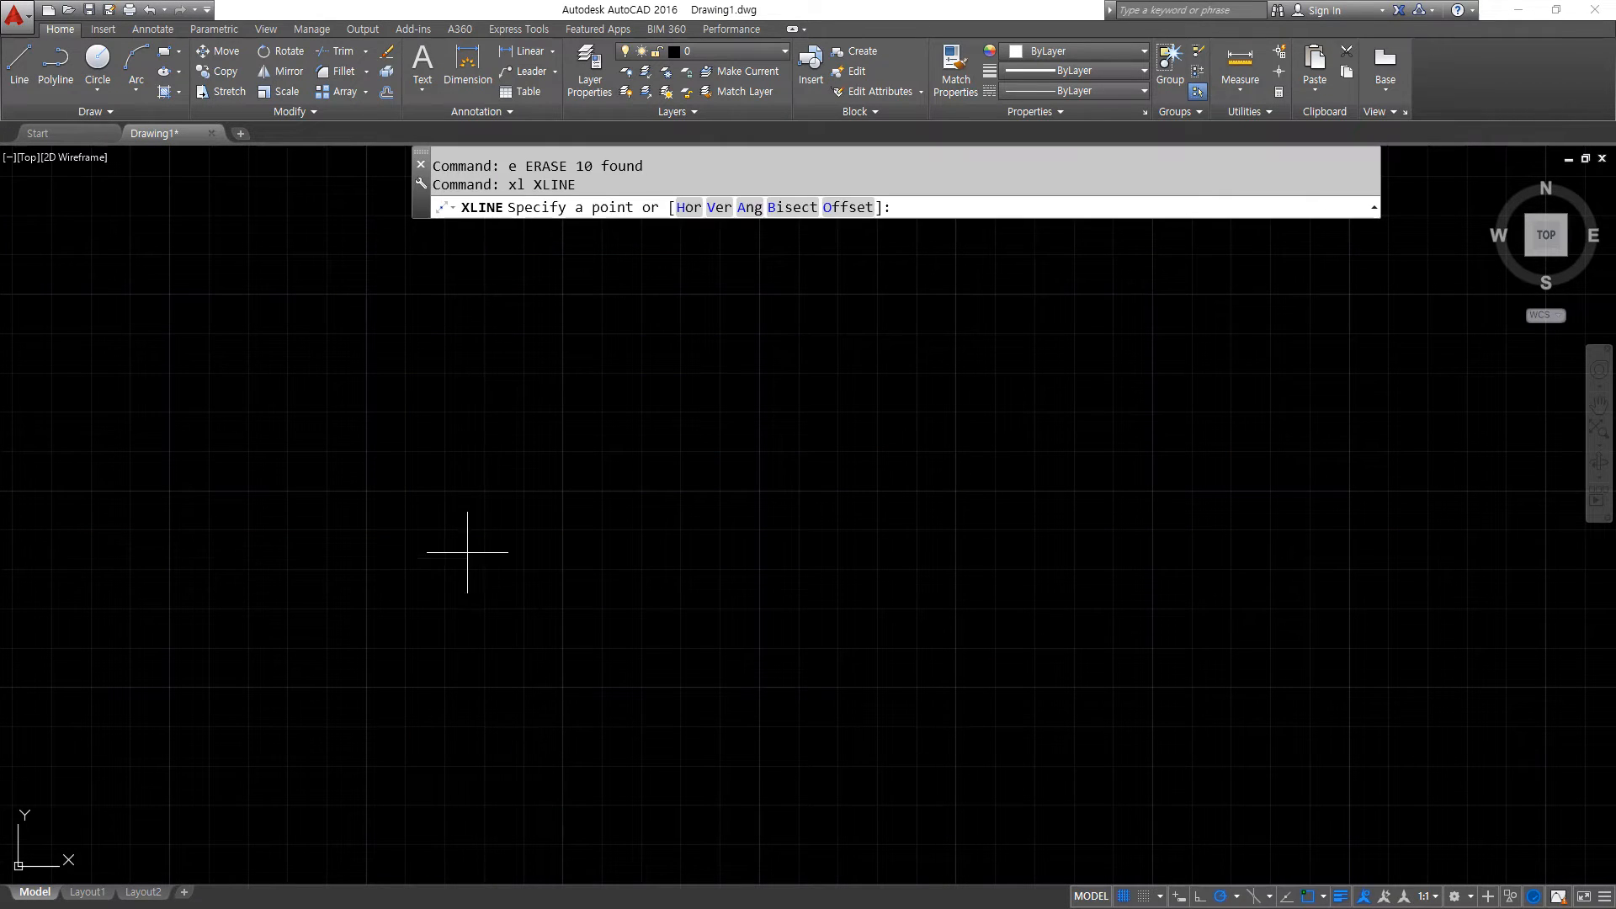
pyautogui.click(469, 544)
pyautogui.click(598, 537)
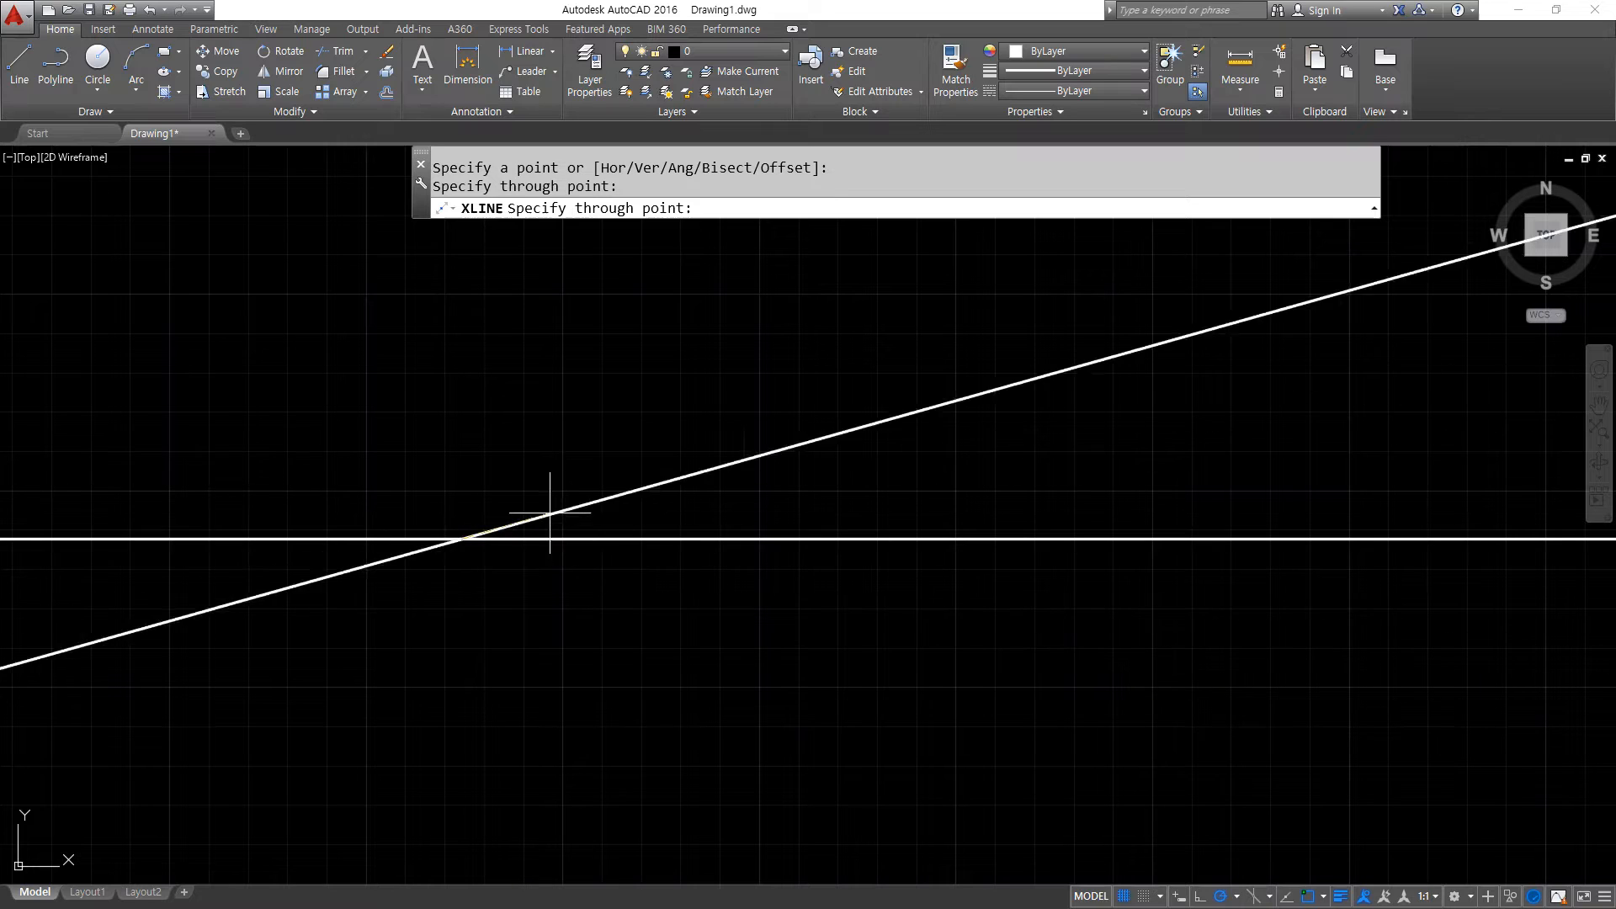
pyautogui.click(461, 491)
pyautogui.press('Return')
# Move both construction lines to the cen layer.
pyautogui.click(497, 586)
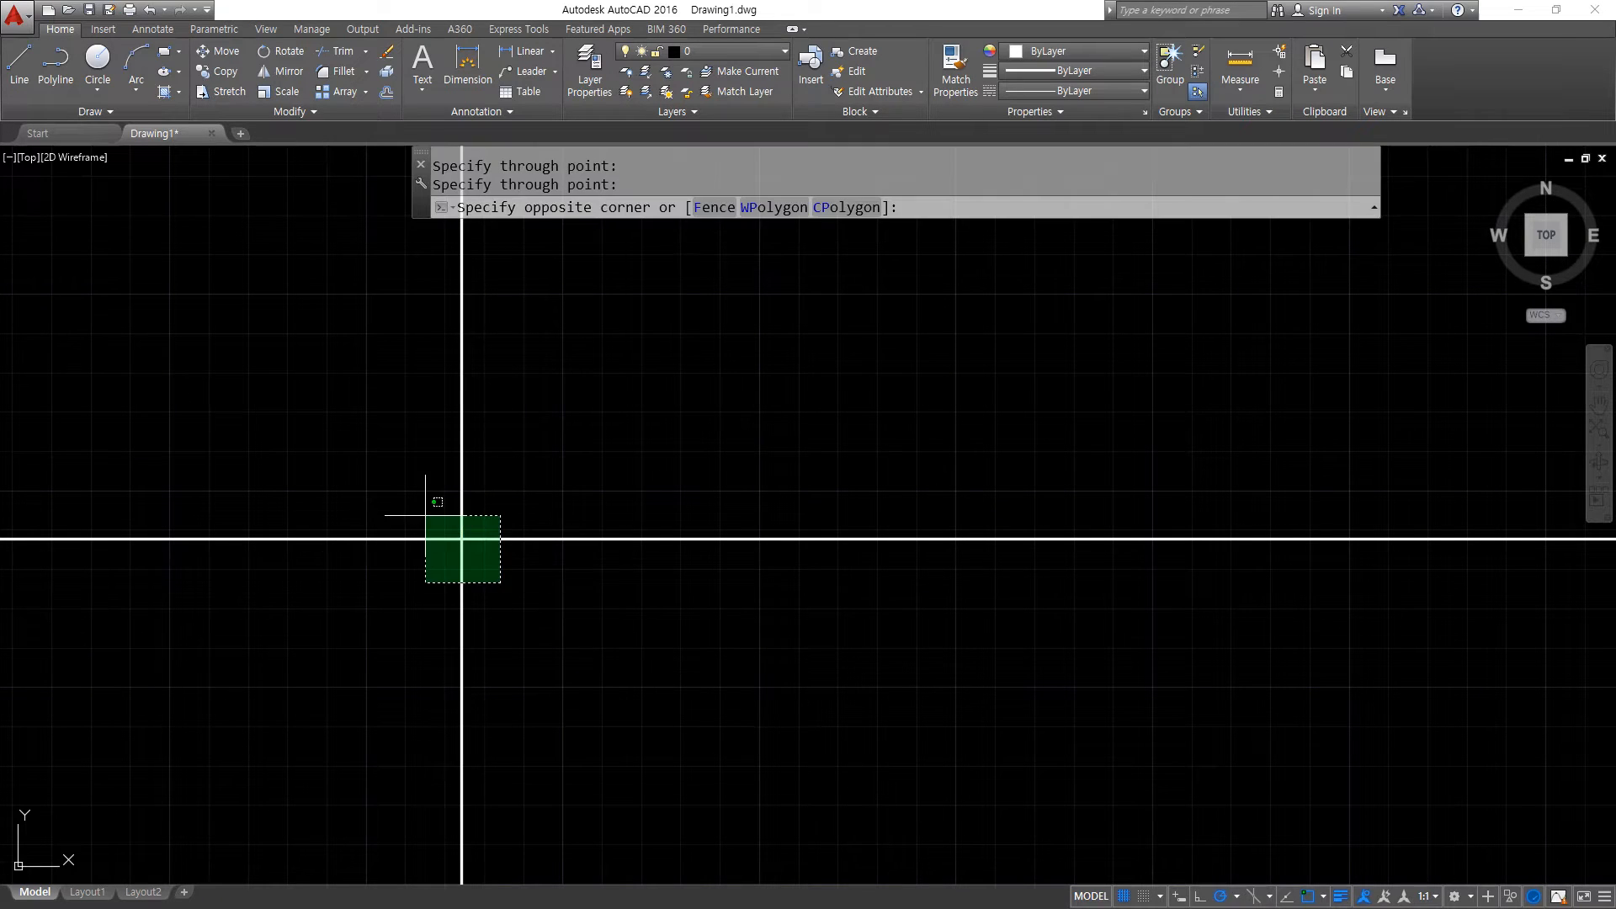
pyautogui.click(360, 498)
pyautogui.click(747, 52)
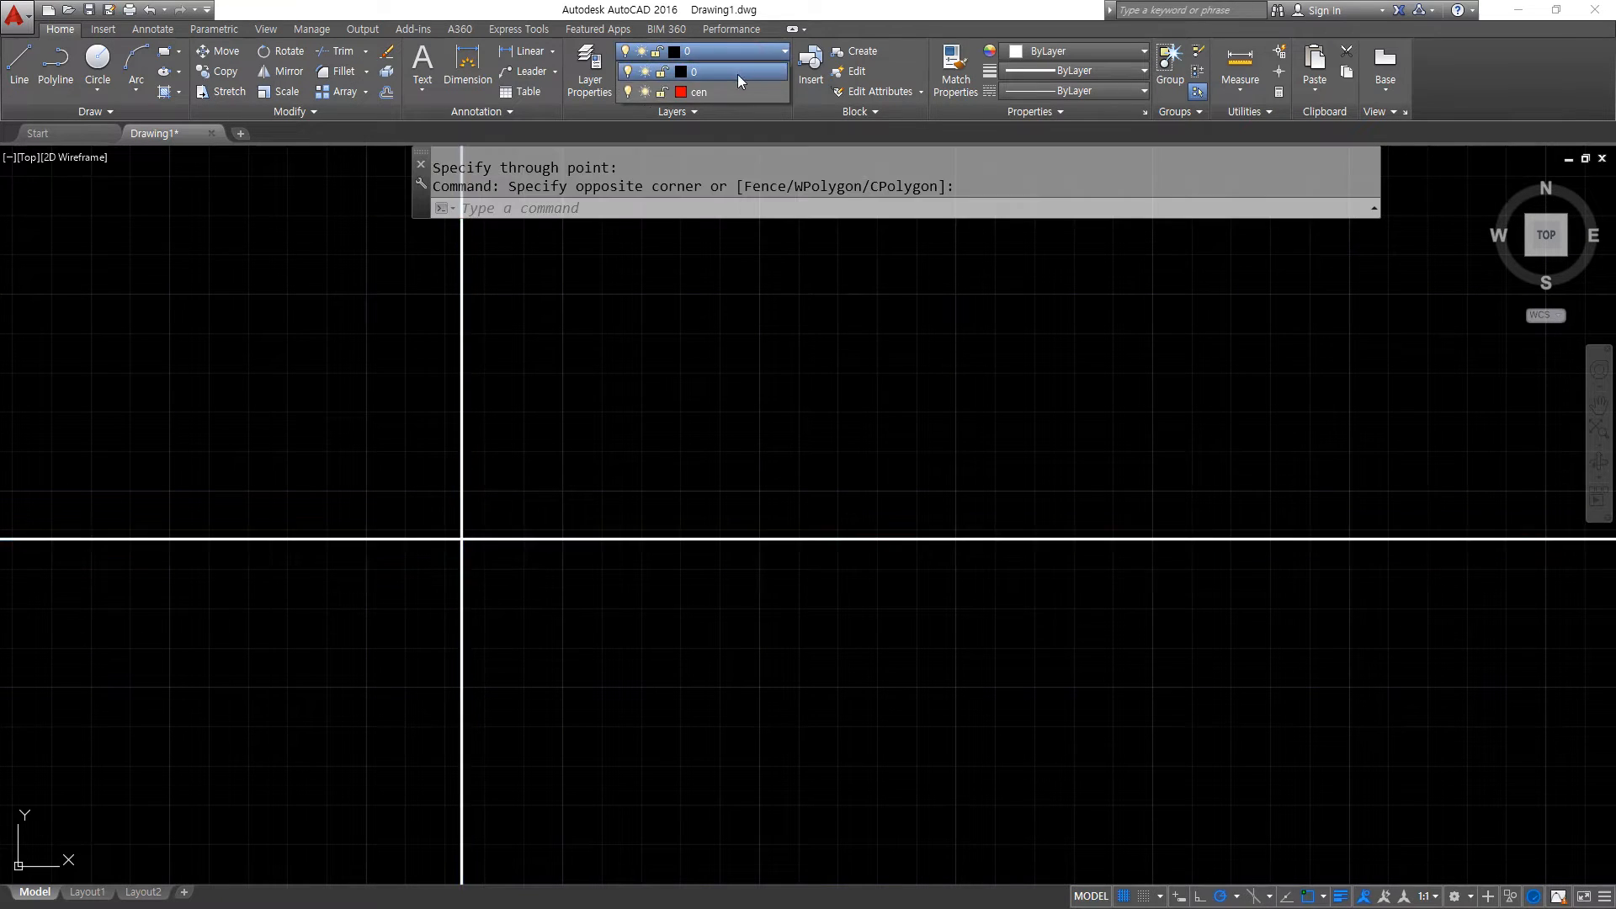
pyautogui.click(729, 91)
pyautogui.press('Escape')
pyautogui.press('Escape')
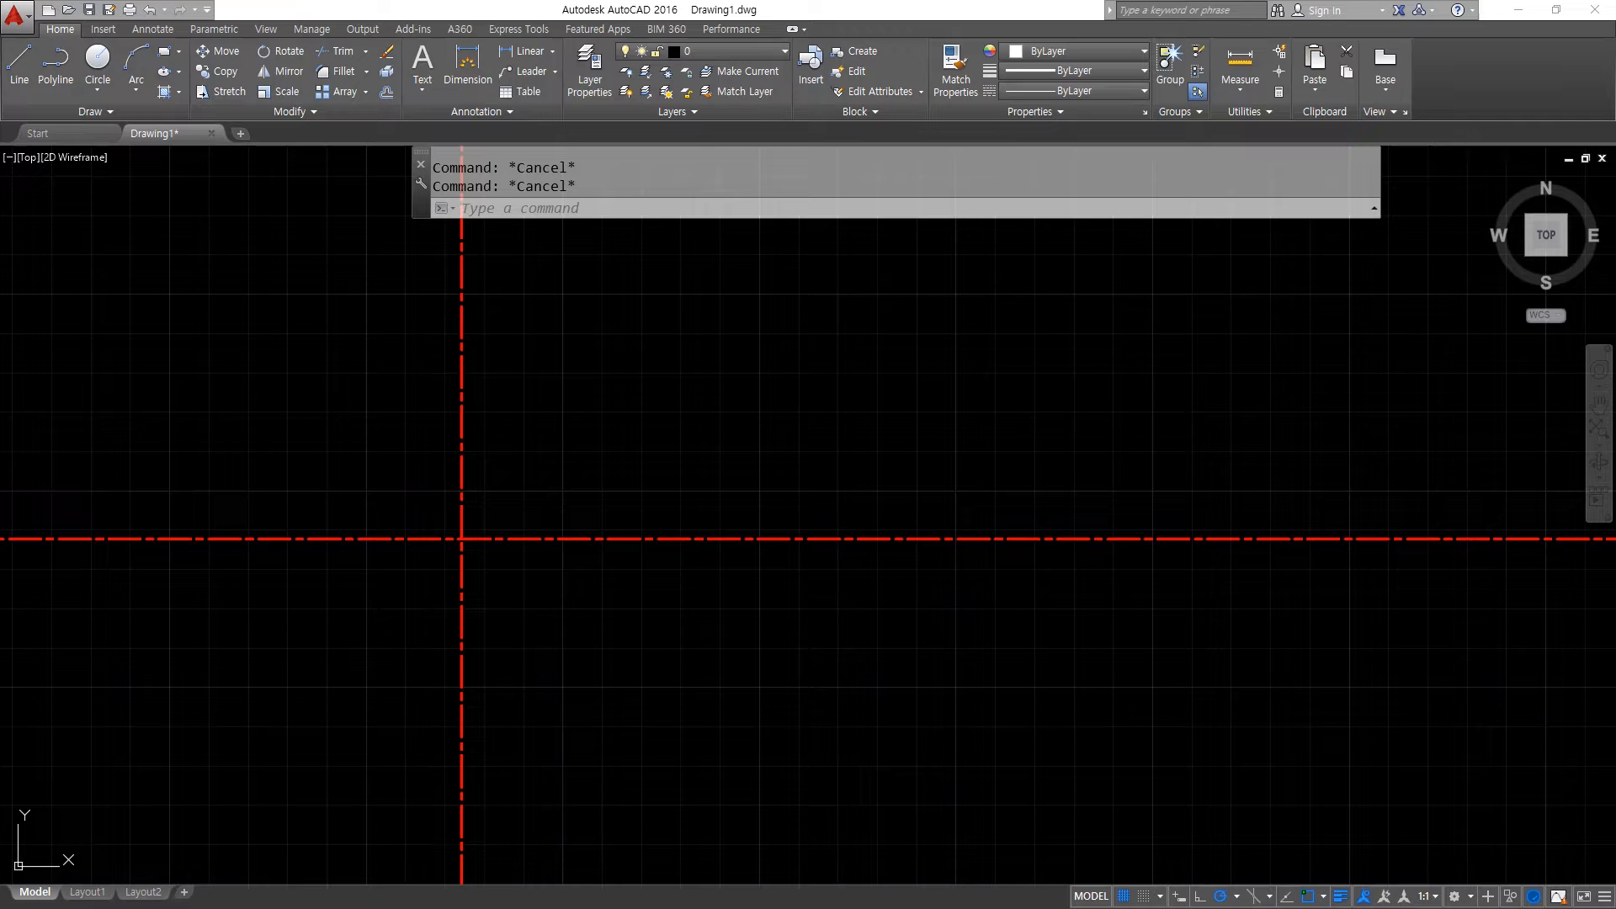
# Offset the vertical centre line 55 to the right.
pyautogui.write('o')
pyautogui.press('Return')
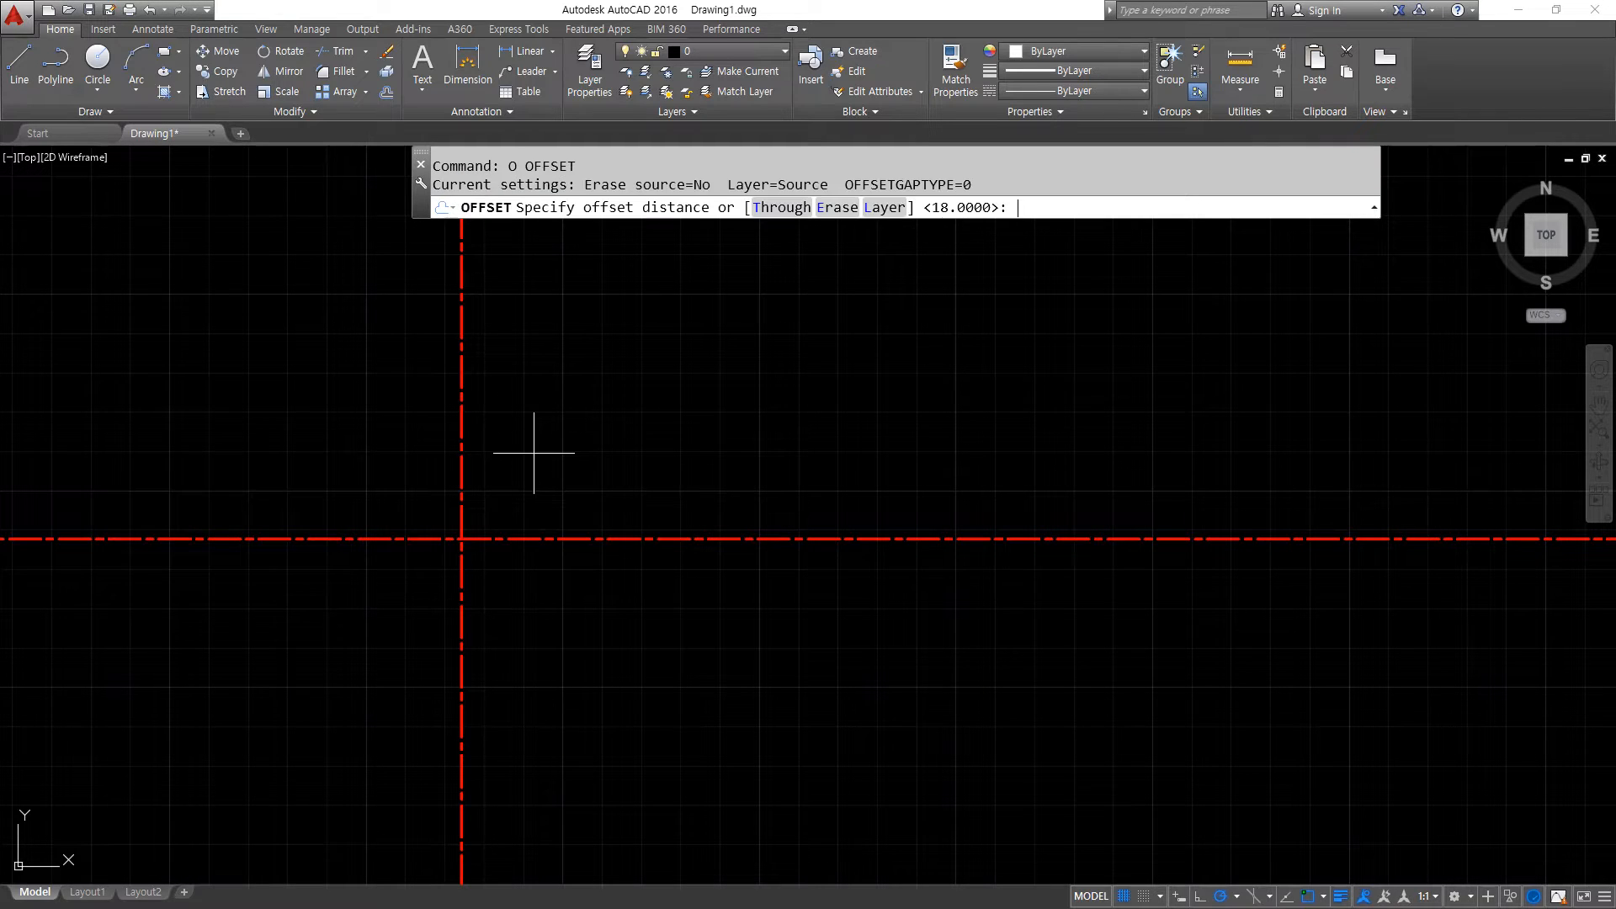
pyautogui.write('5')
pyautogui.press('Return')
pyautogui.click(460, 480)
pyautogui.click(771, 458)
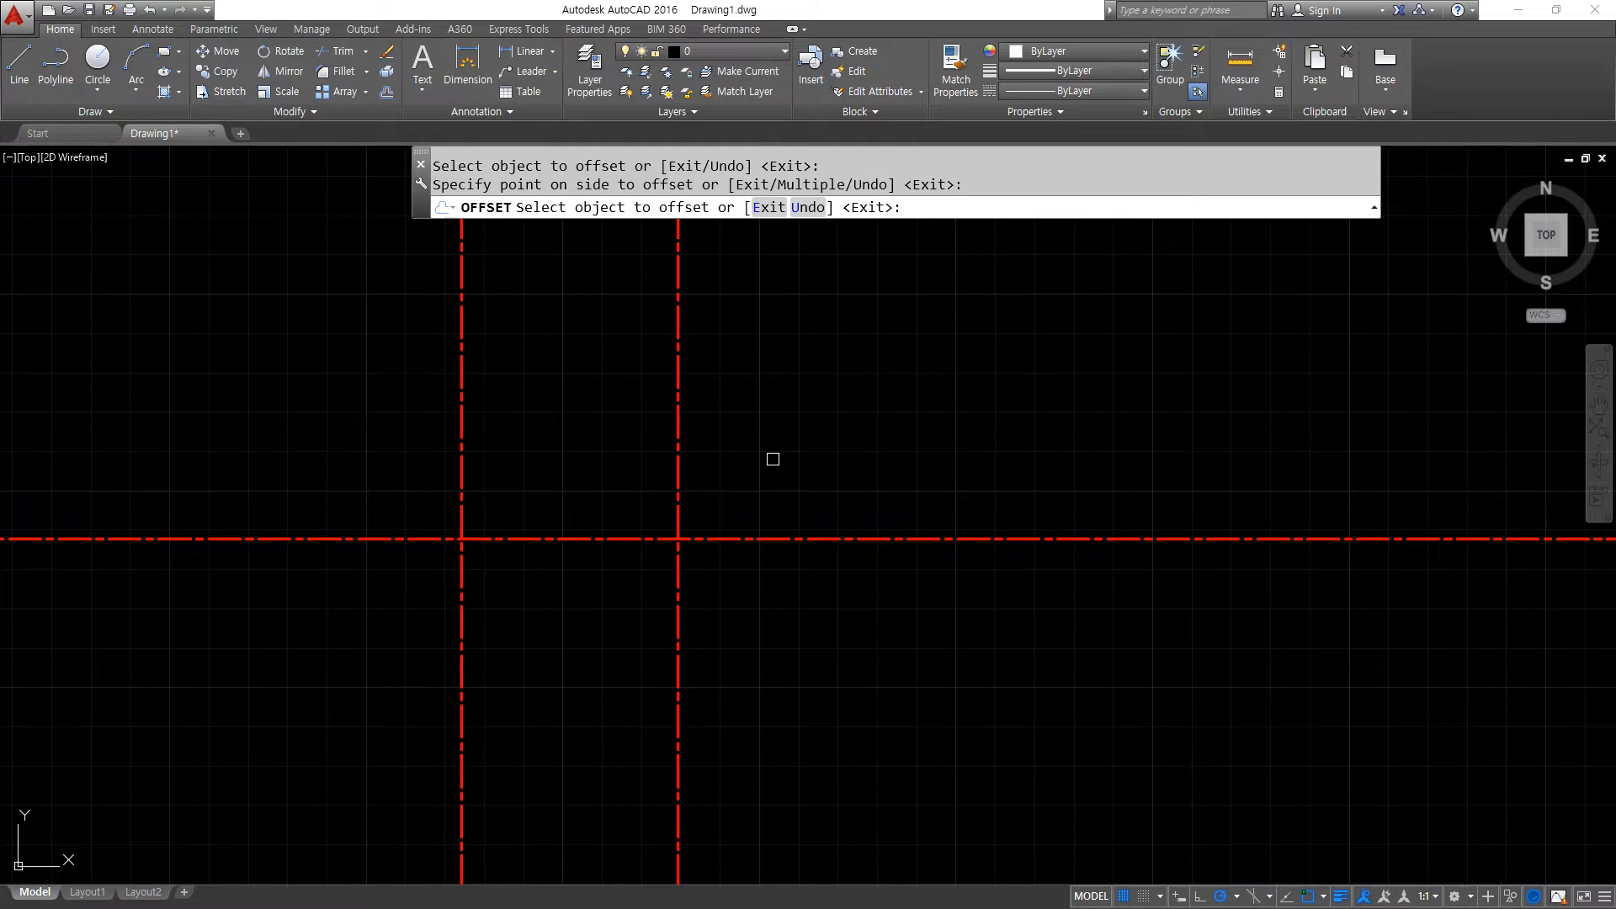
pyautogui.press('Return')
# Draw two concentric circles of radius 8 and 15 at the left centre line intersection.
pyautogui.write('c')
pyautogui.press('Return')
pyautogui.click(461, 539)
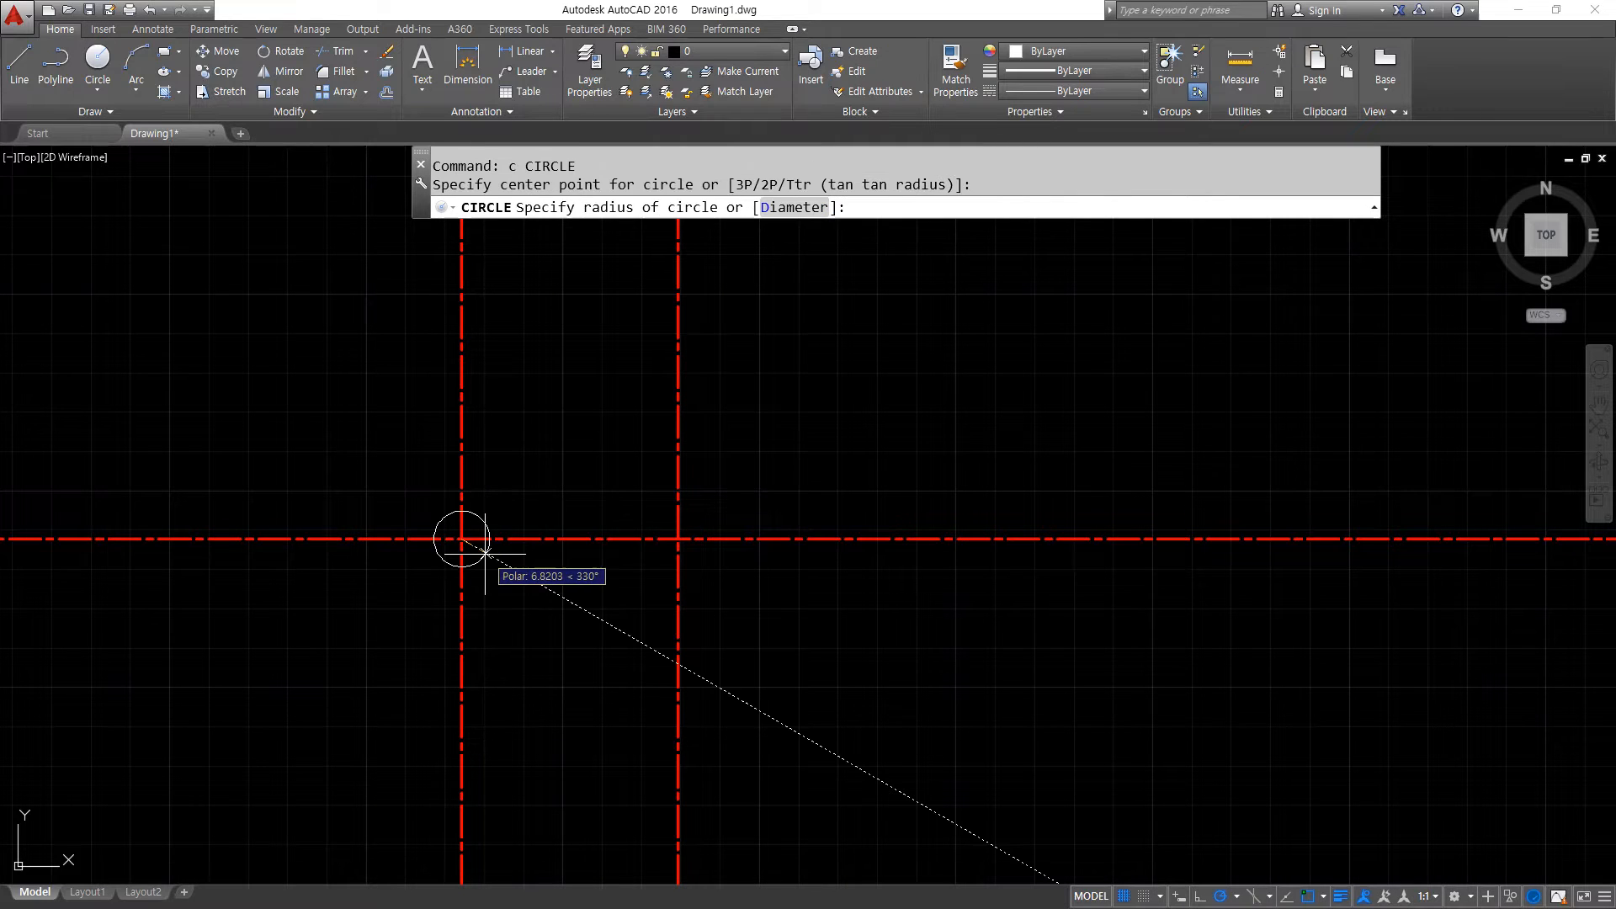
pyautogui.write('8')
pyautogui.press('Return')
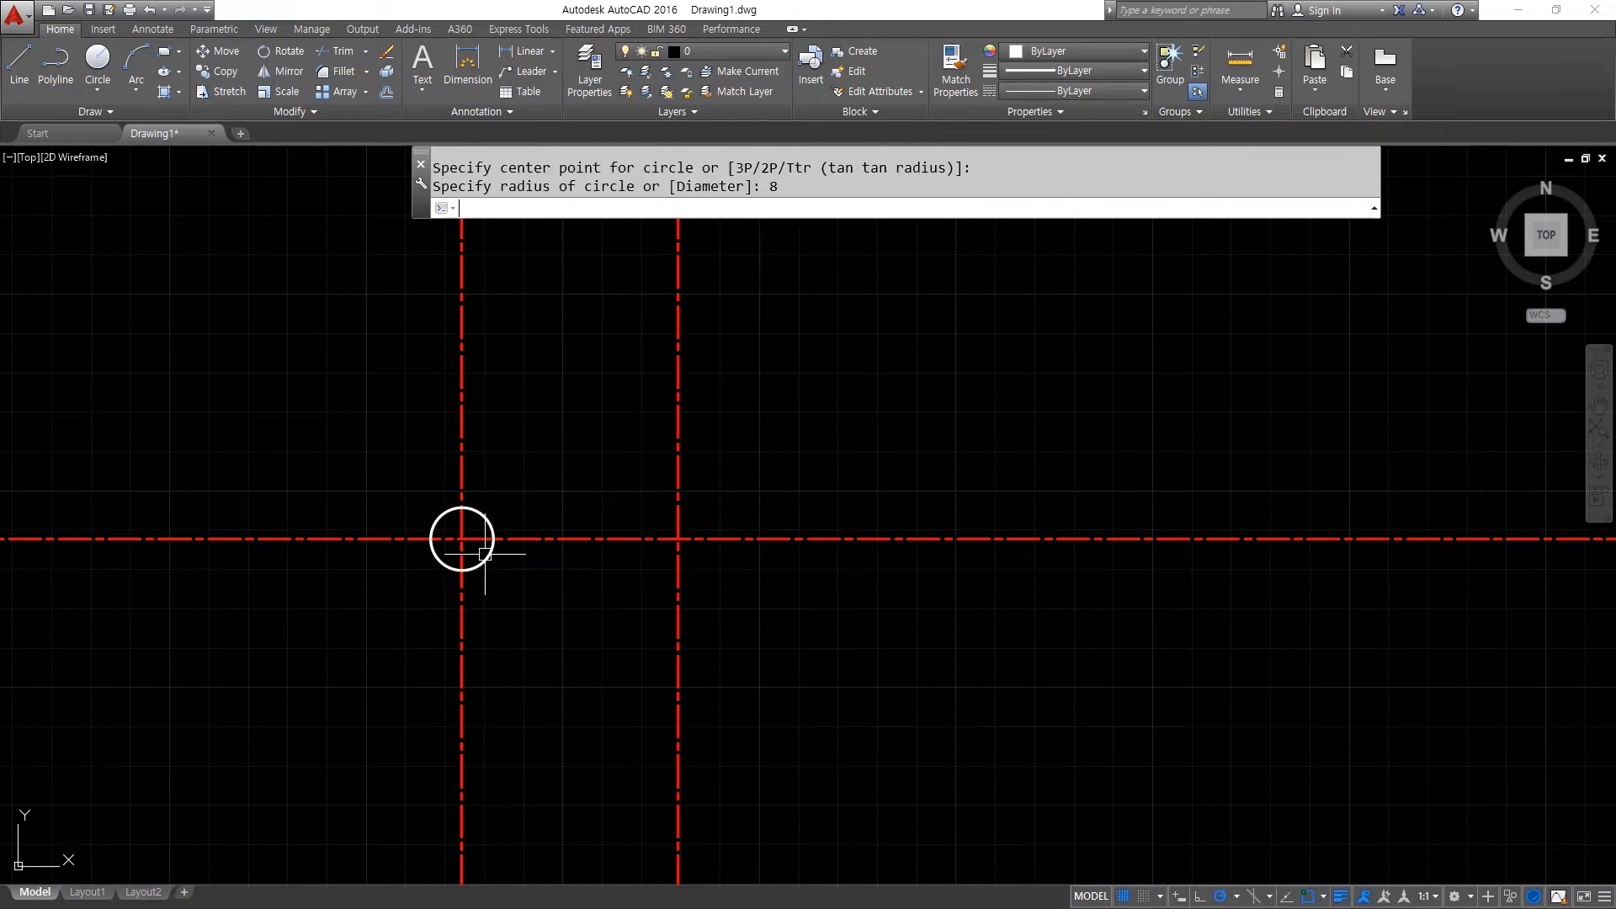
pyautogui.press('Return')
pyautogui.click(462, 539)
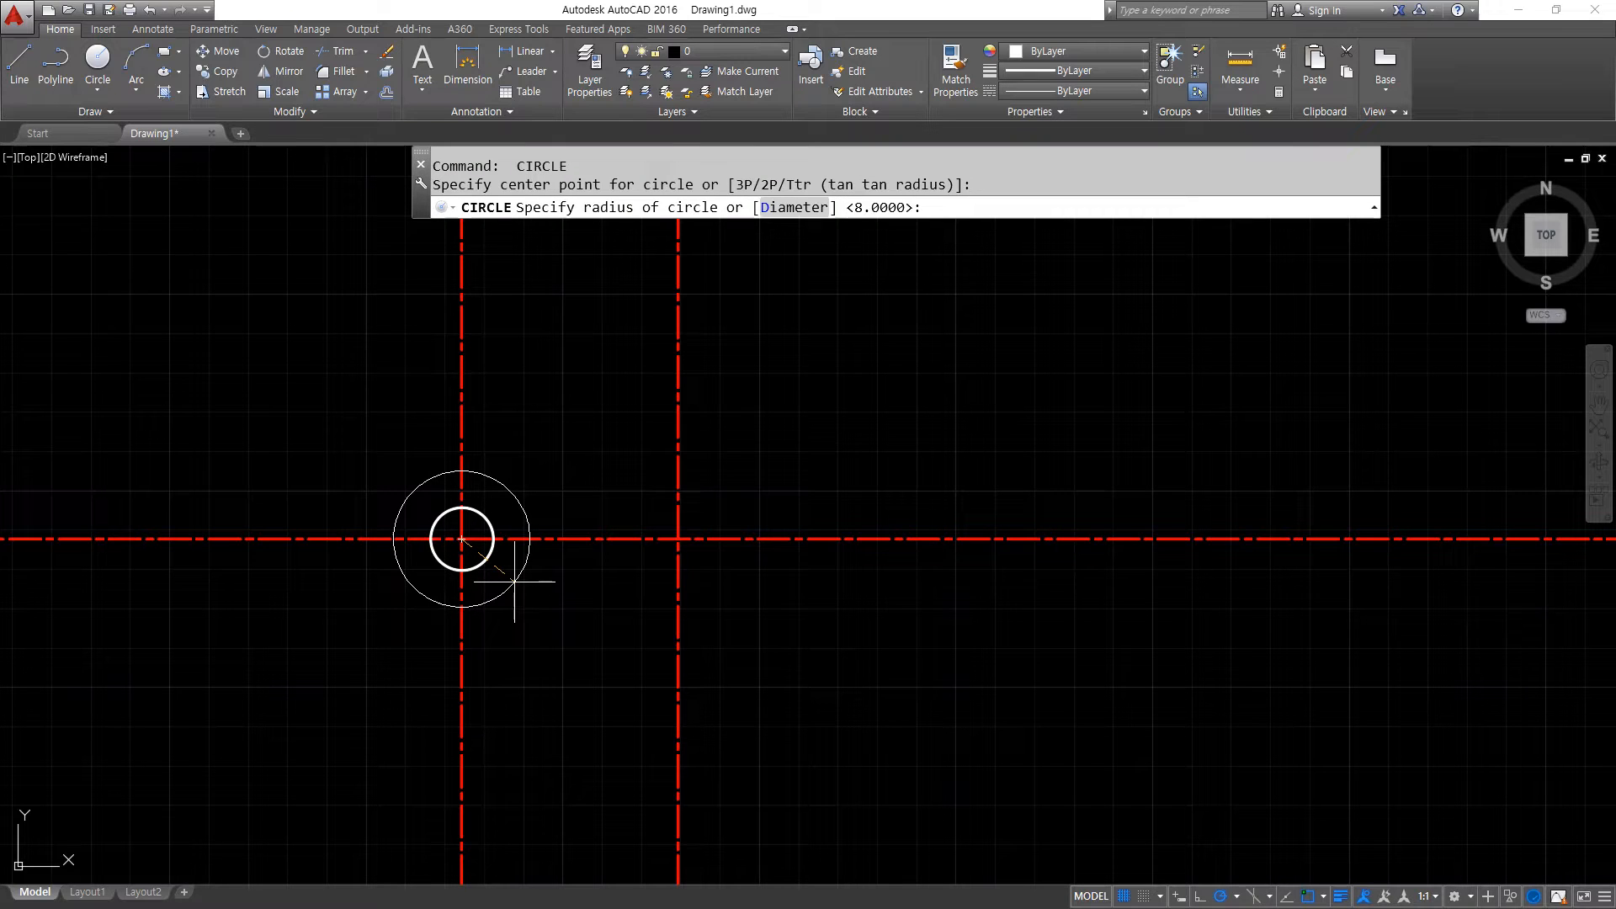
pyautogui.write('15')
pyautogui.press('Return')
# Draw concentric circles of diameter 8 and radius 15 at the right centre line intersection.
pyautogui.press('Return')
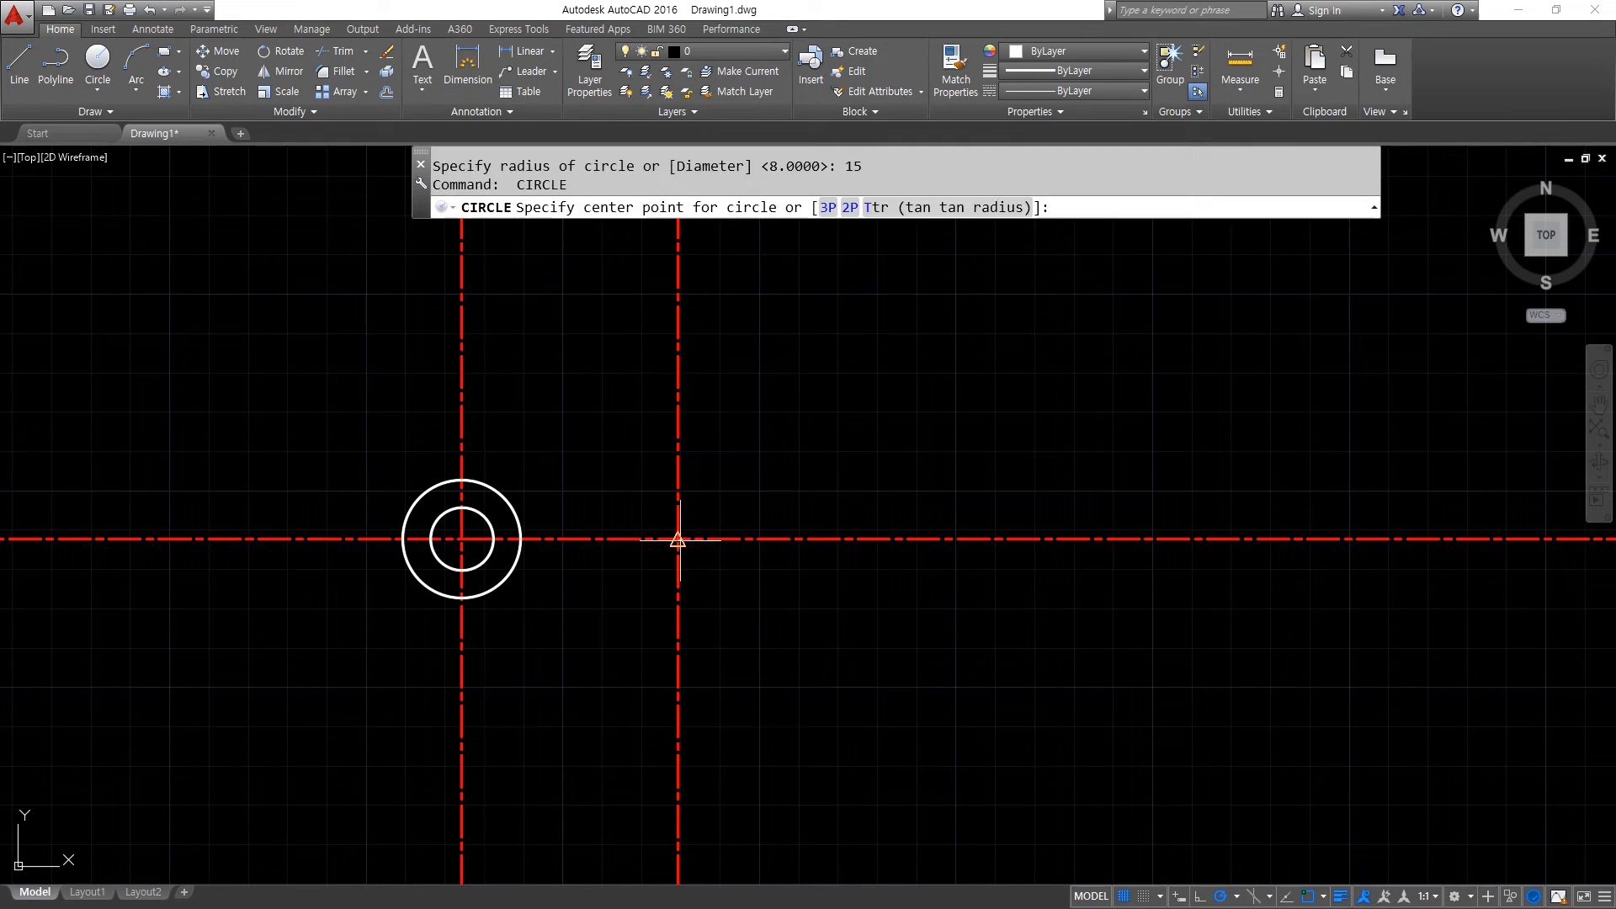
pyautogui.click(677, 539)
pyautogui.write('d')
pyautogui.press('Return')
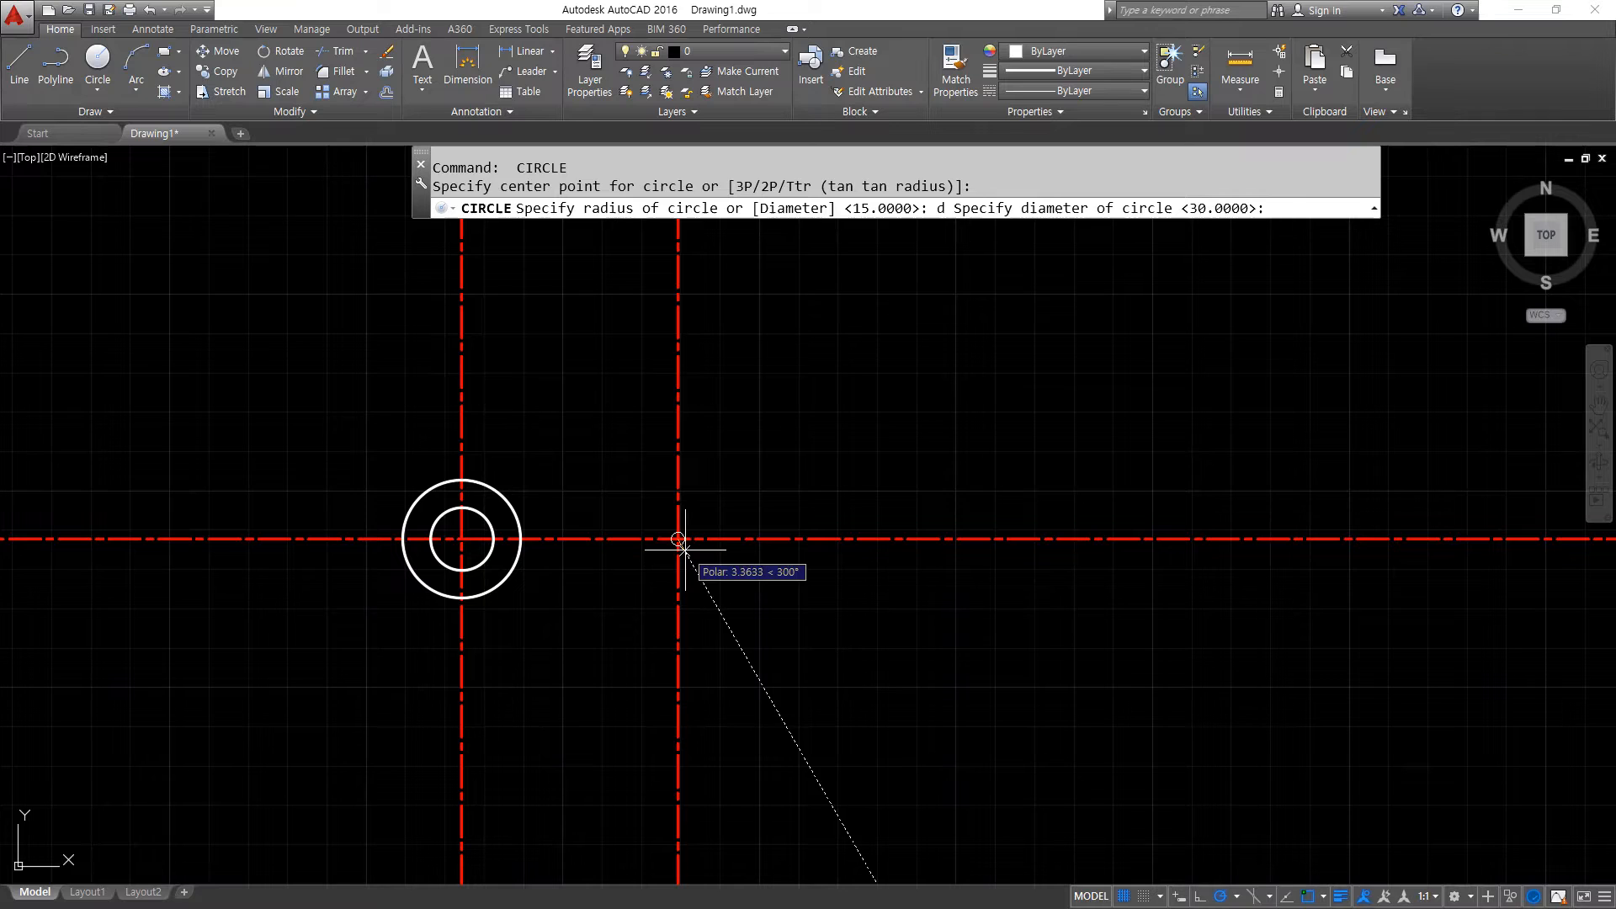
pyautogui.write('8')
pyautogui.press('Return')
pyautogui.press('Return')
pyautogui.click(678, 538)
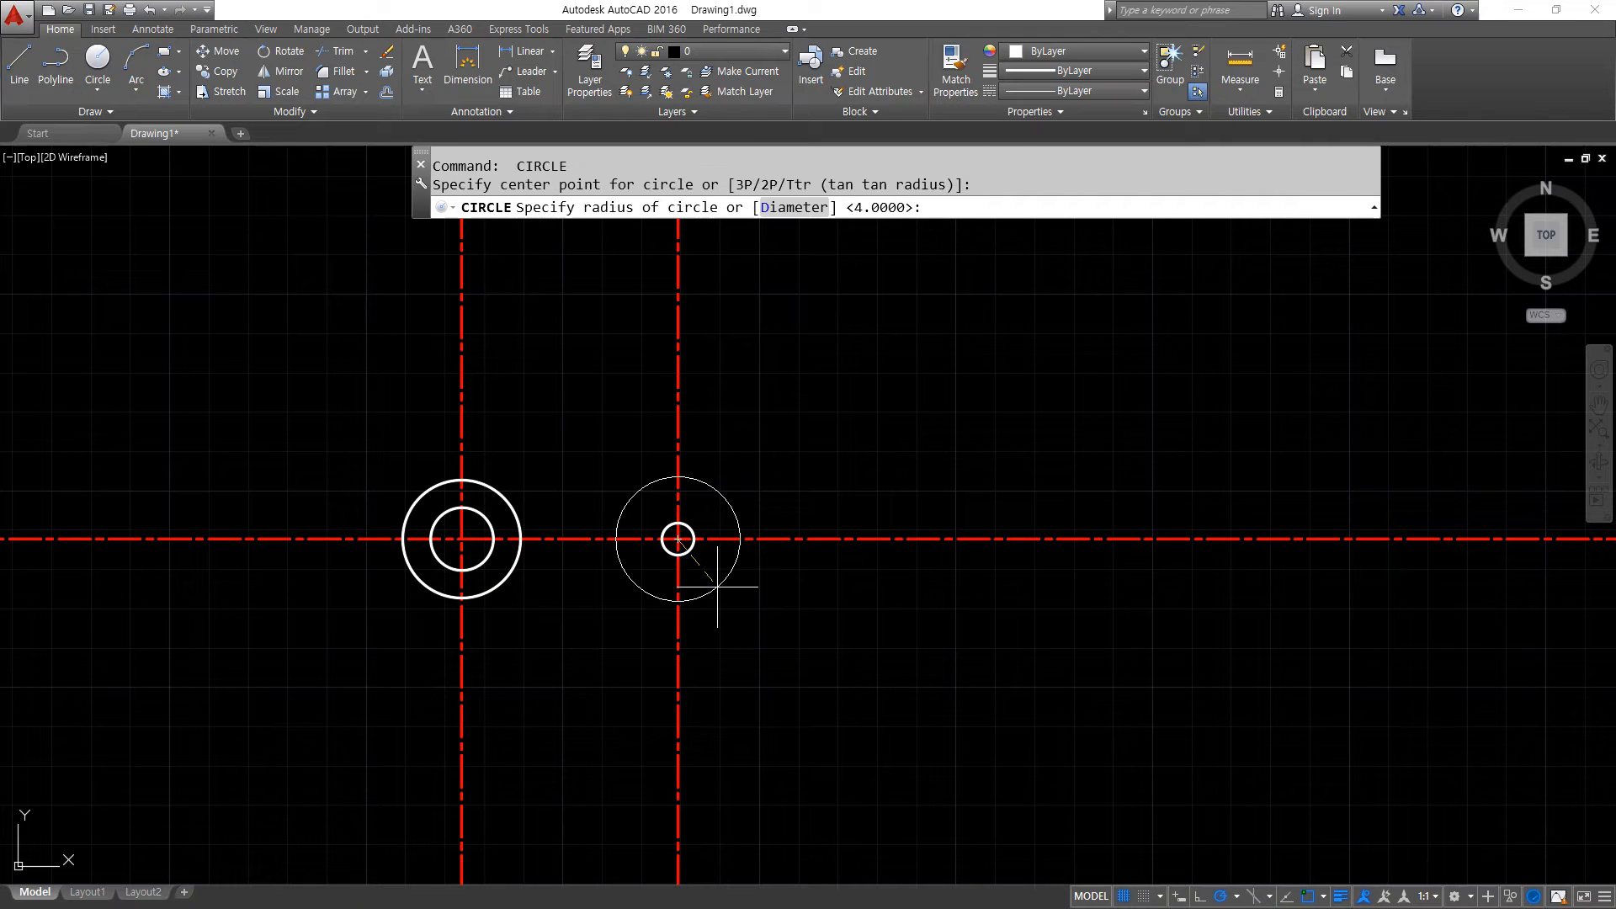
pyautogui.write('15')
pyautogui.press('Return')
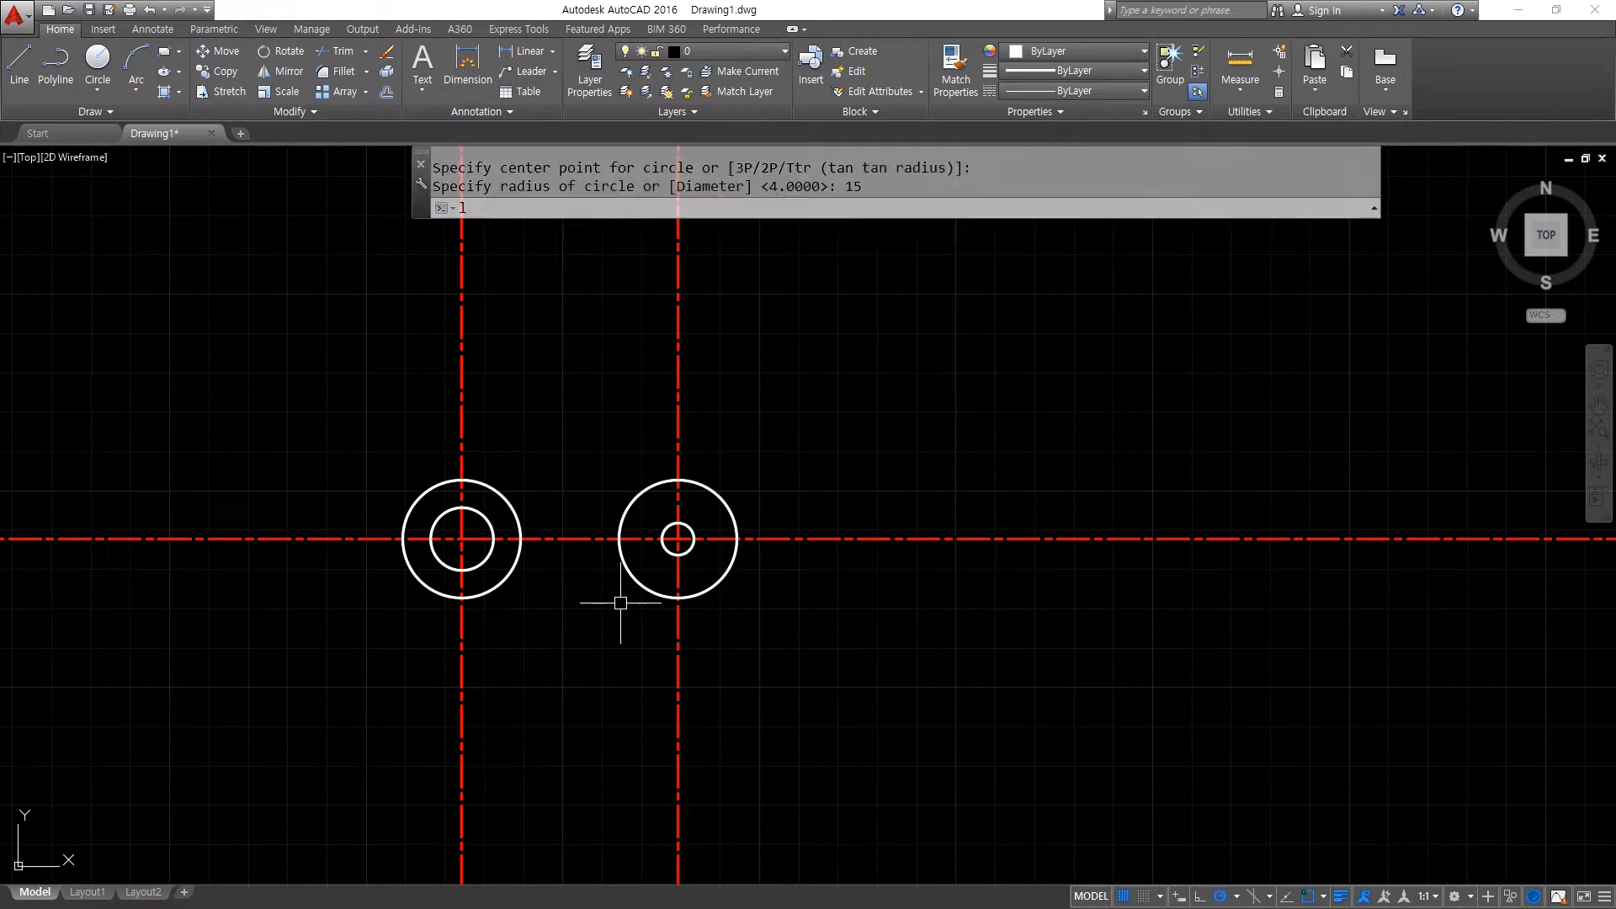
# Draw a line tangent to the undersides of the two radius 15 circles.
pyautogui.write('l')
pyautogui.press('Return')
pyautogui.keyDown('shift'); pyautogui.rightClick(828, 397); pyautogui.keyUp('shift')
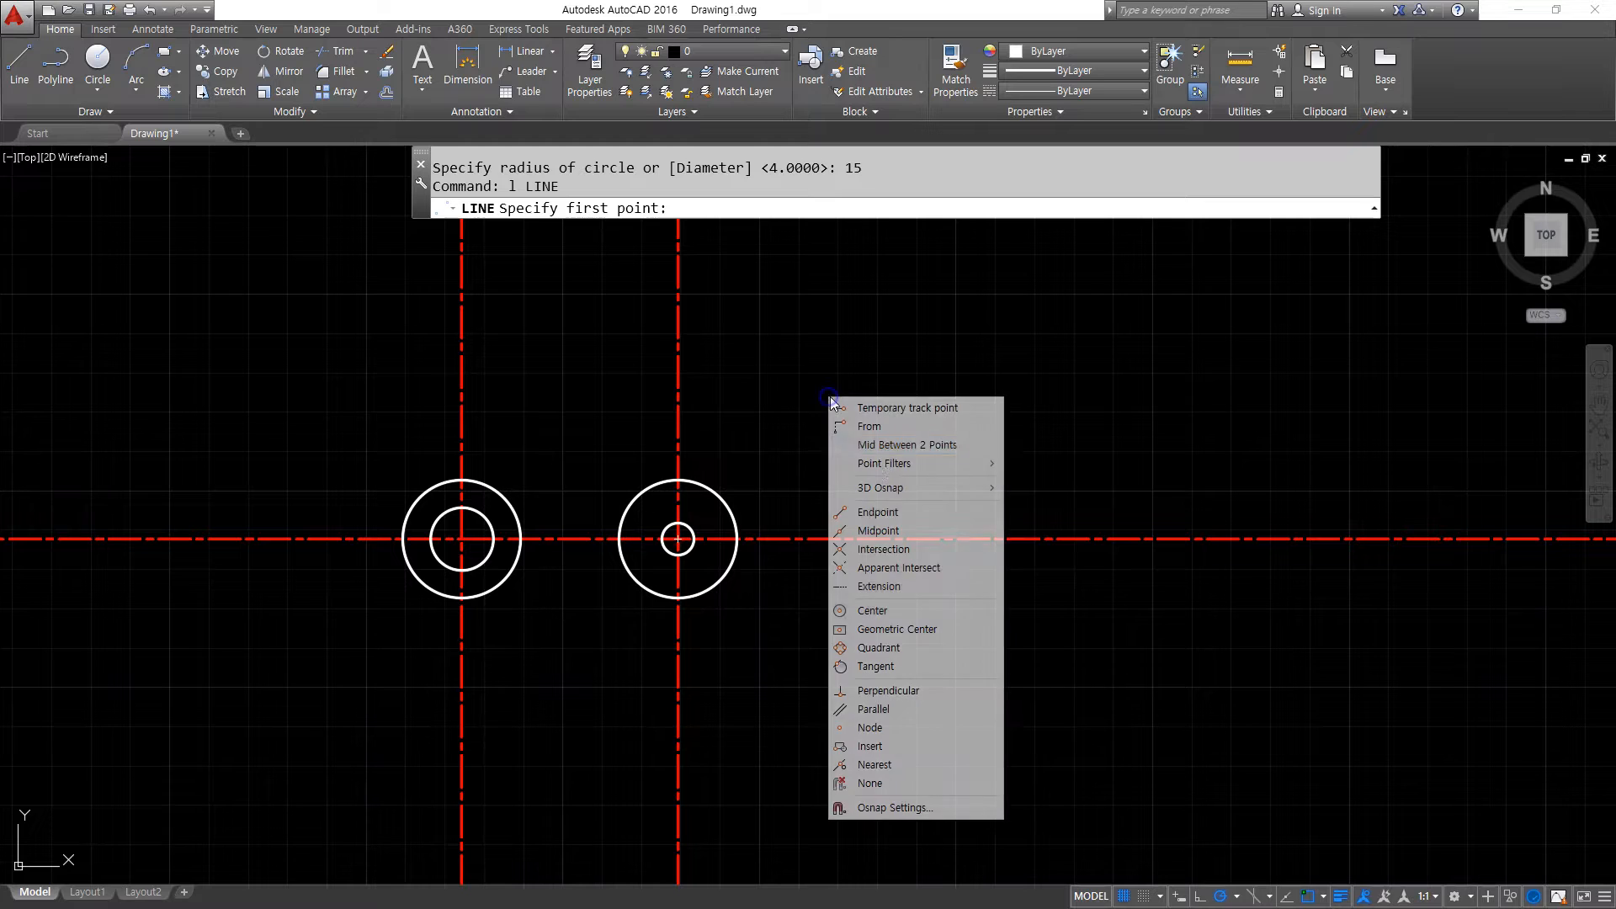
pyautogui.click(876, 666)
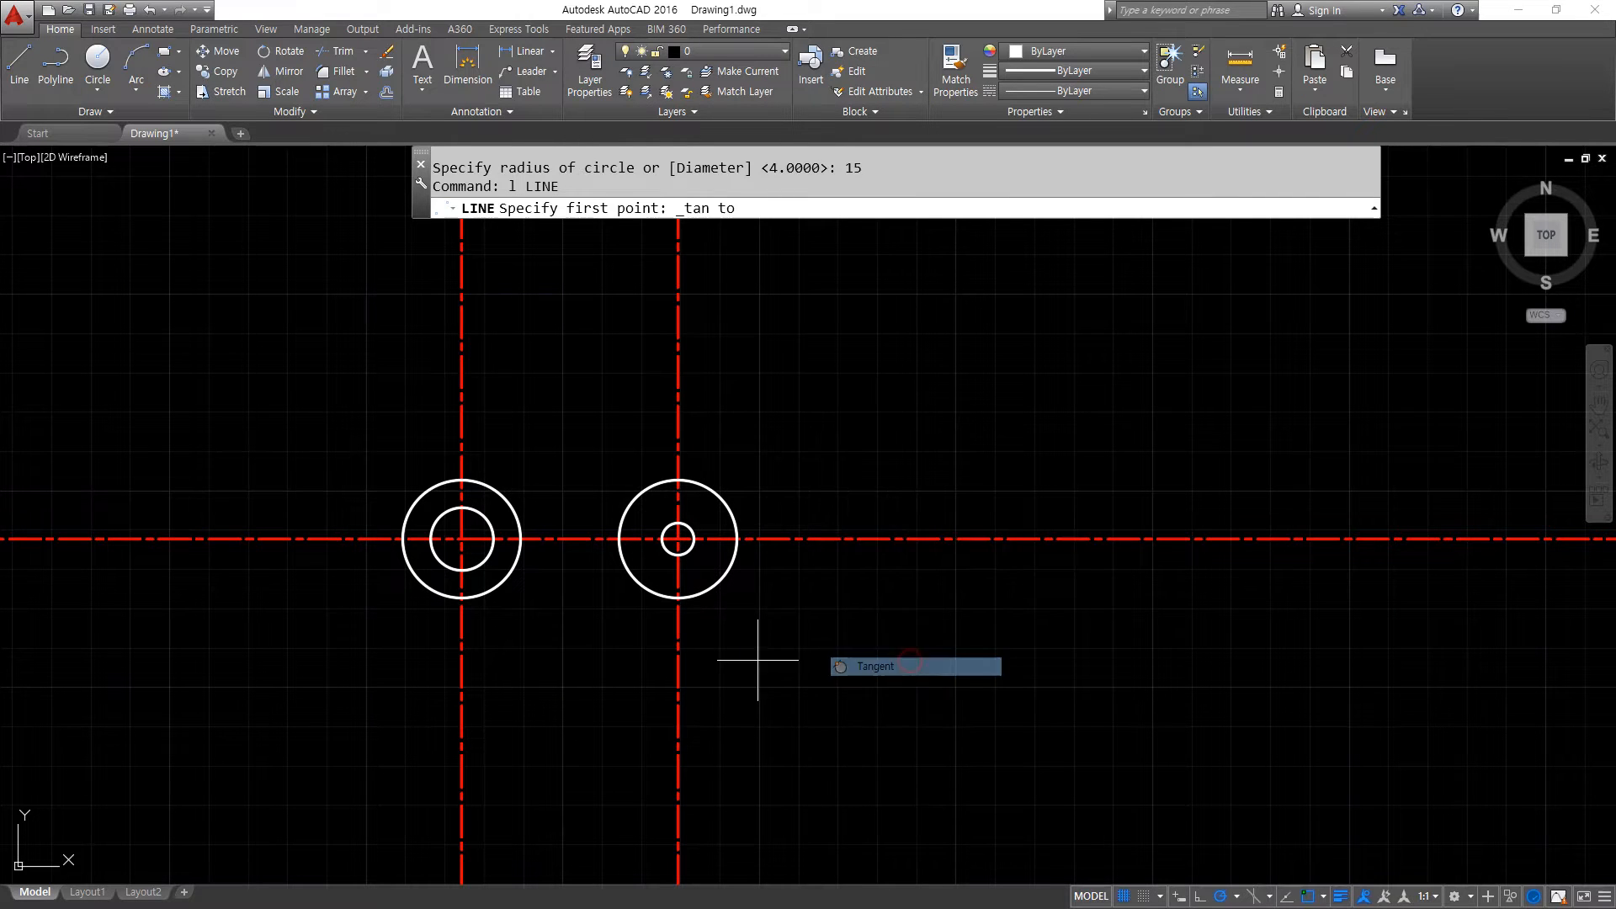
pyautogui.click(506, 579)
pyautogui.keyDown('shift'); pyautogui.rightClick(806, 598); pyautogui.keyUp('shift')
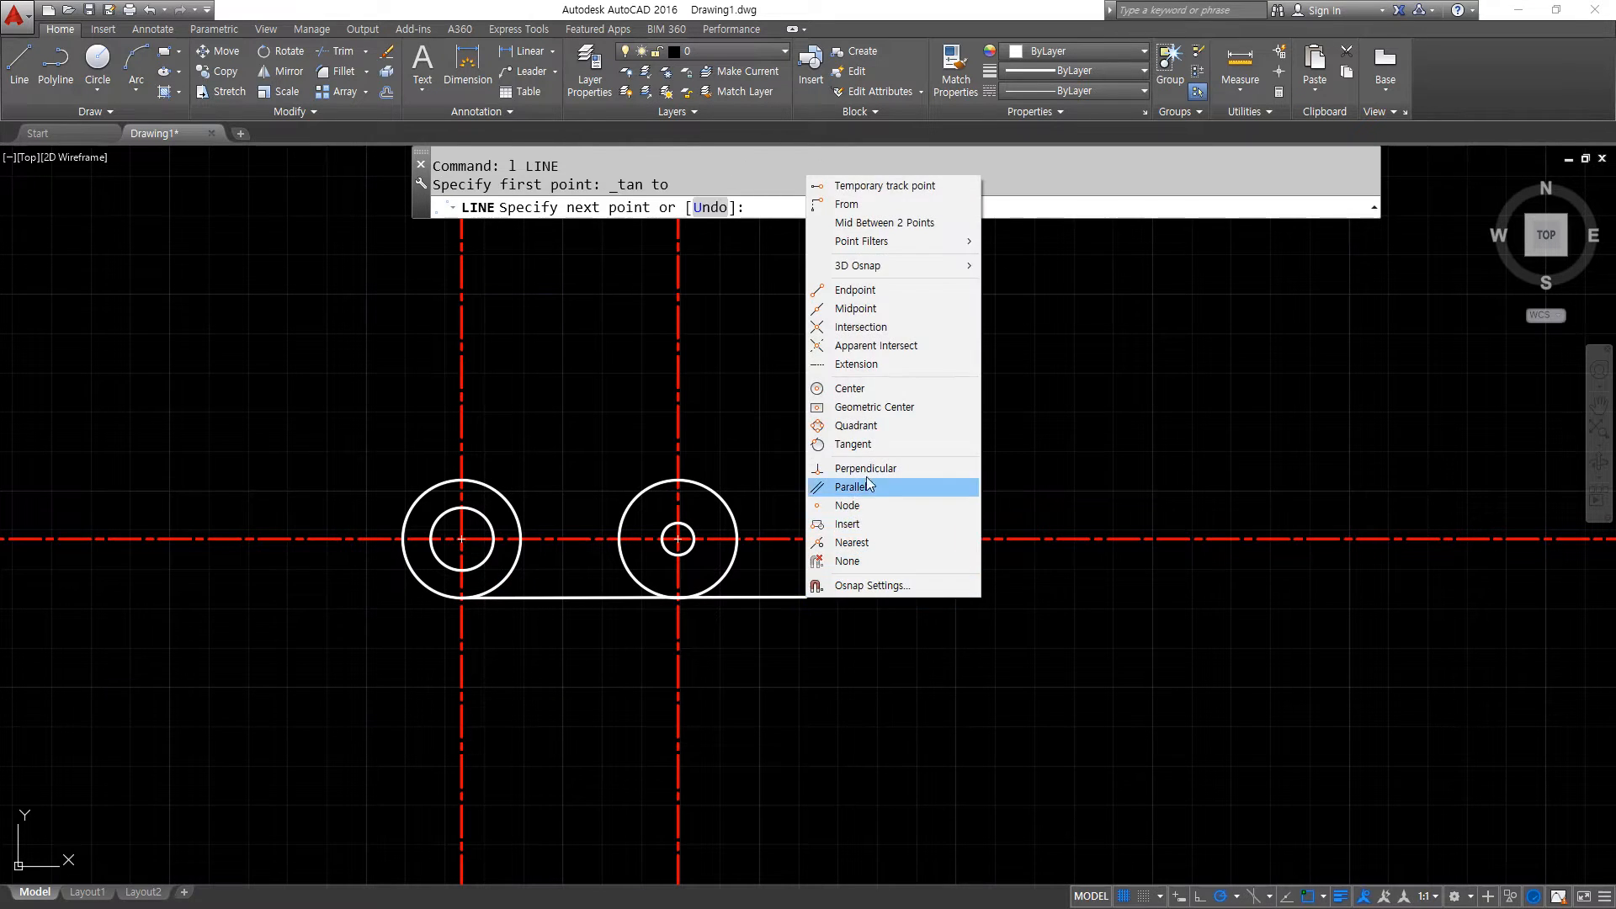
pyautogui.click(852, 443)
pyautogui.click(632, 580)
pyautogui.press('Return')
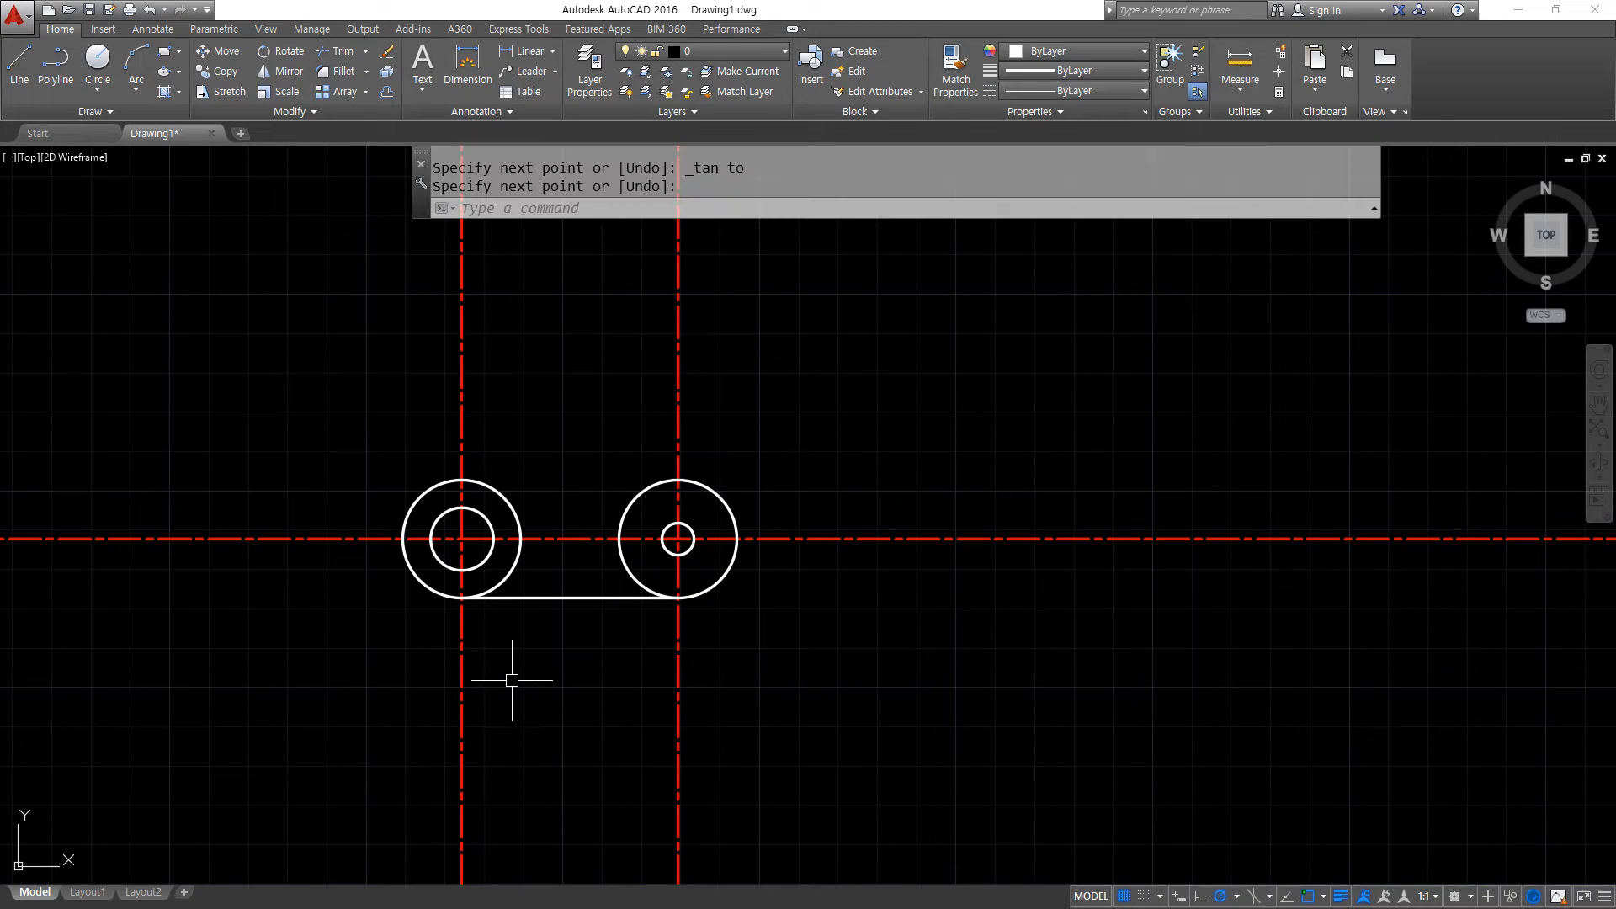
# Offset the outer circle of the left hub 5 outward.
pyautogui.write('o')
pyautogui.press('Return')
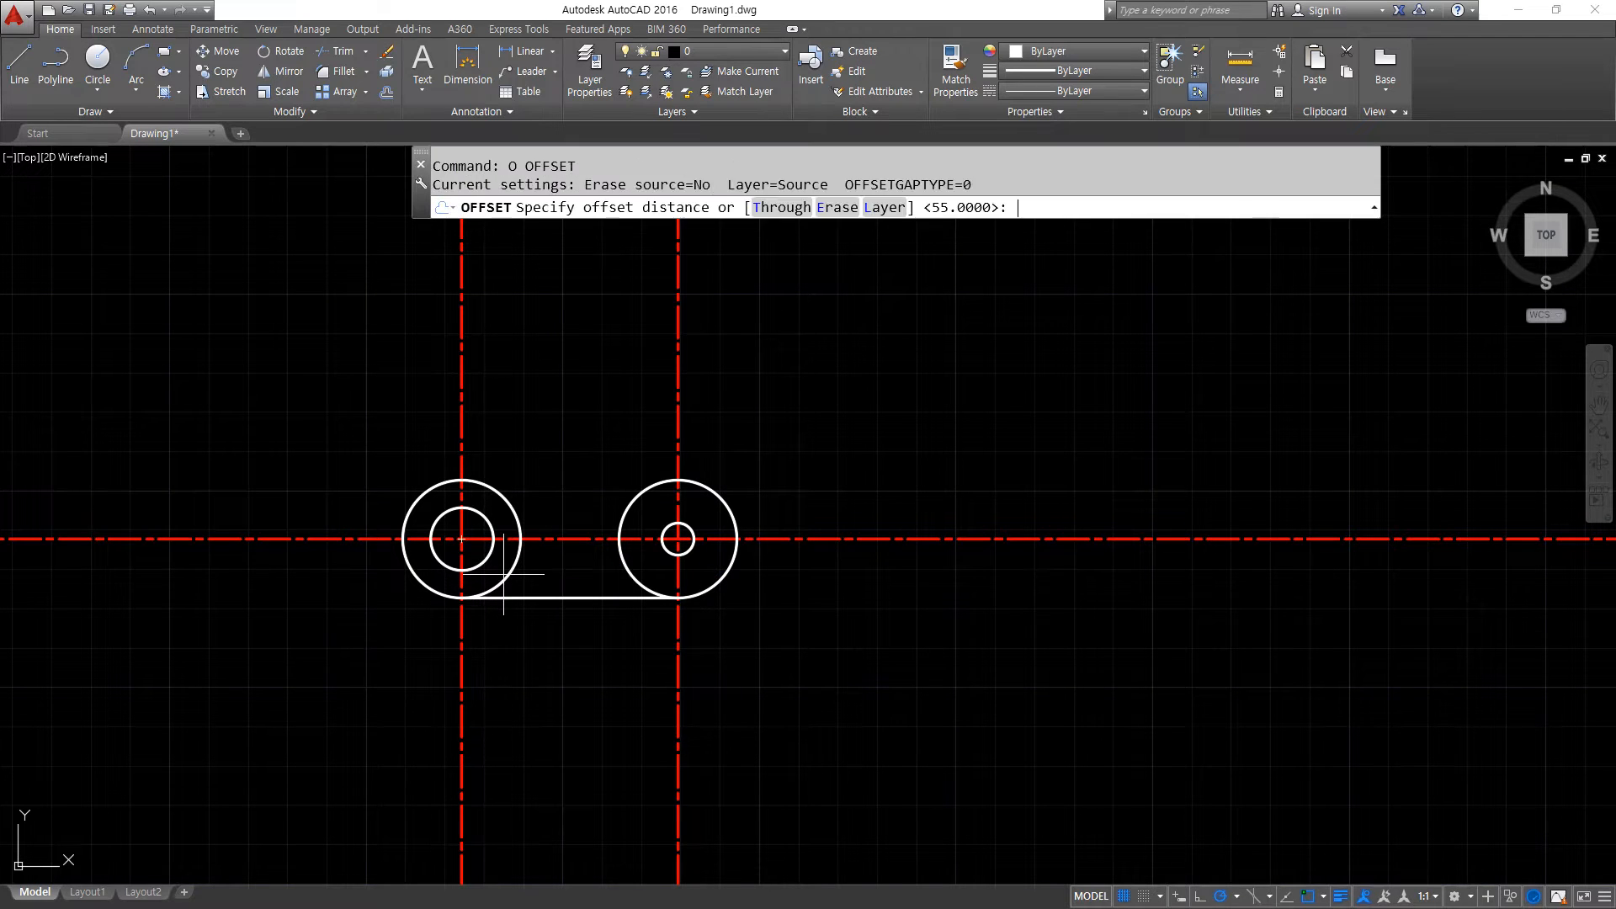
pyautogui.write('5')
pyautogui.press('Return')
pyautogui.click(514, 508)
pyautogui.click(536, 466)
pyautogui.press('Return')
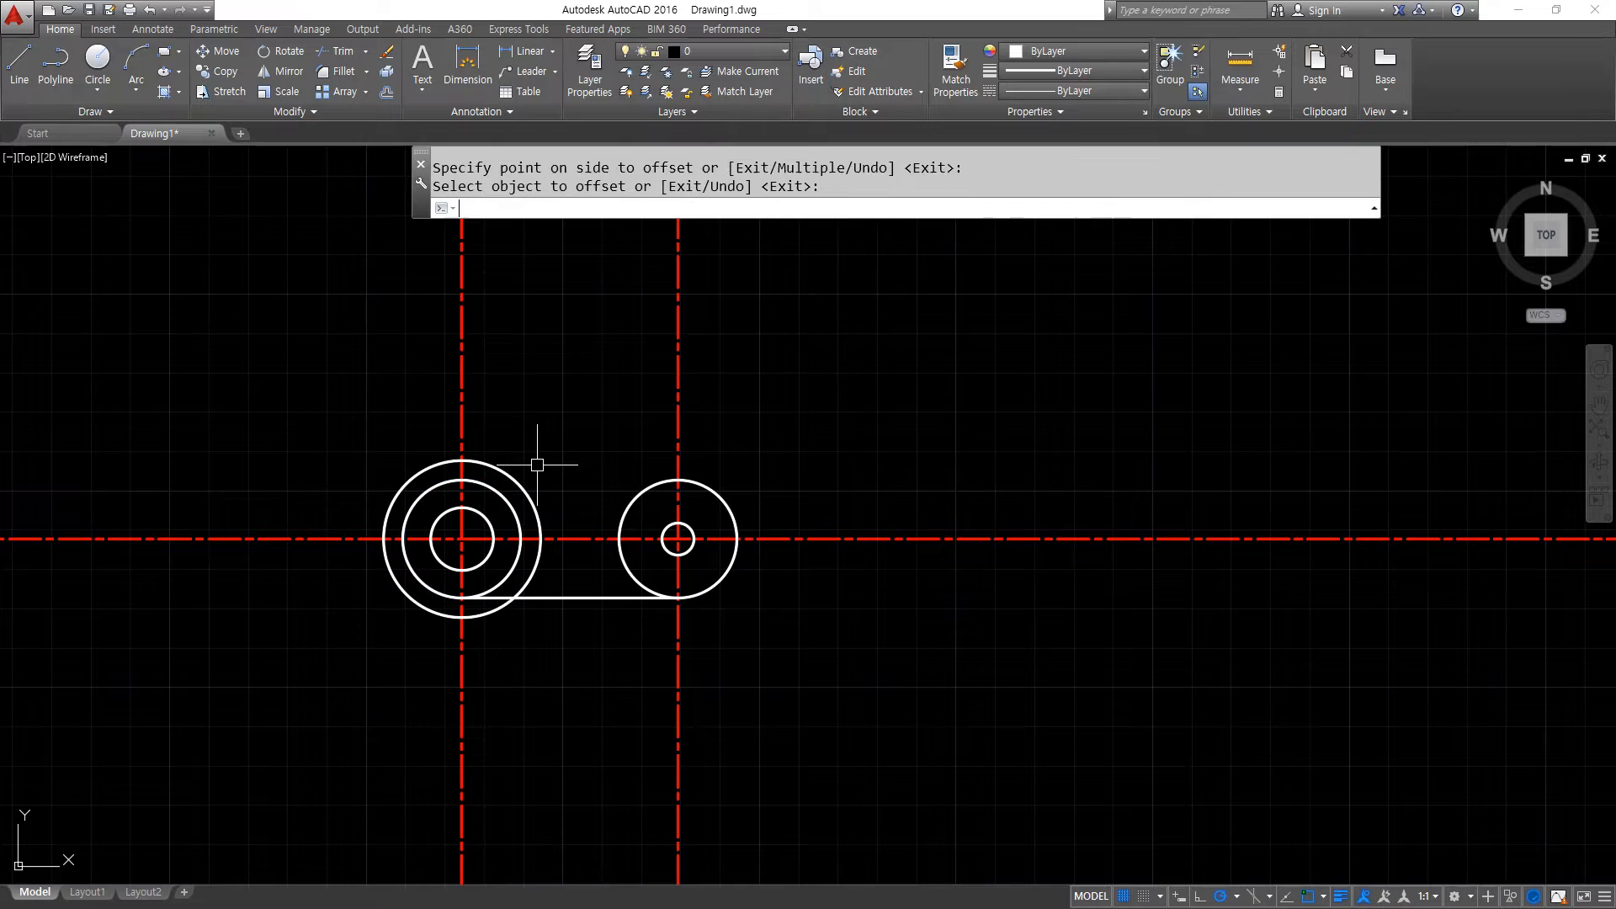
# Trim the centre lines above and to the left of the left hub's offset circle, and erase that circle.
pyautogui.write('tr')
pyautogui.press('Return')
pyautogui.press('Return')
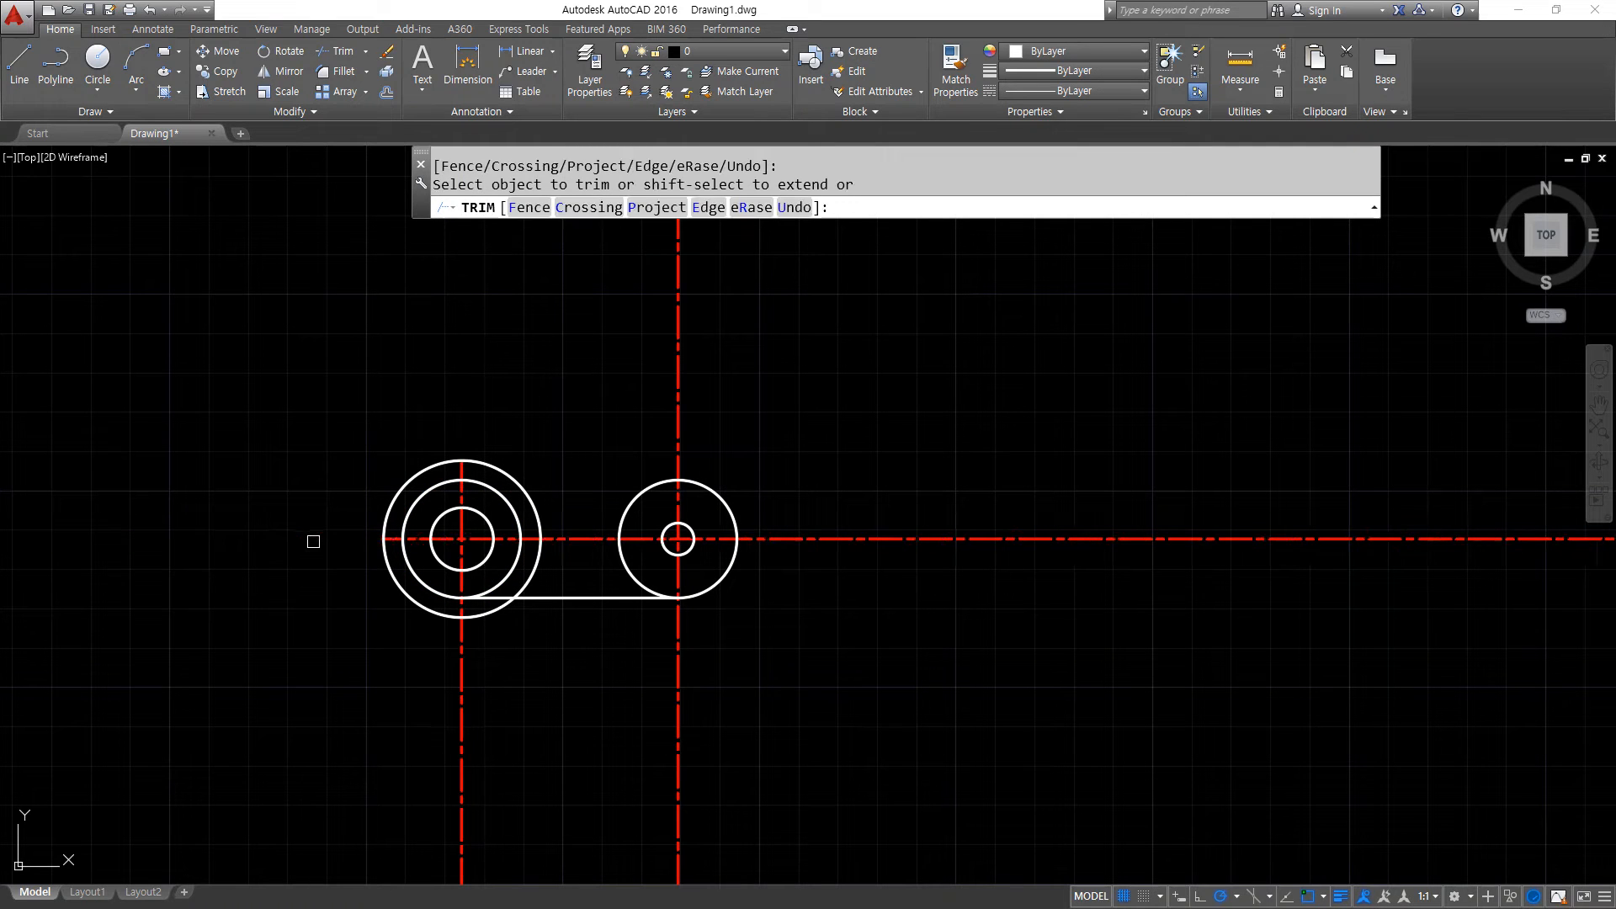
pyautogui.press('Escape')
pyautogui.click(407, 594)
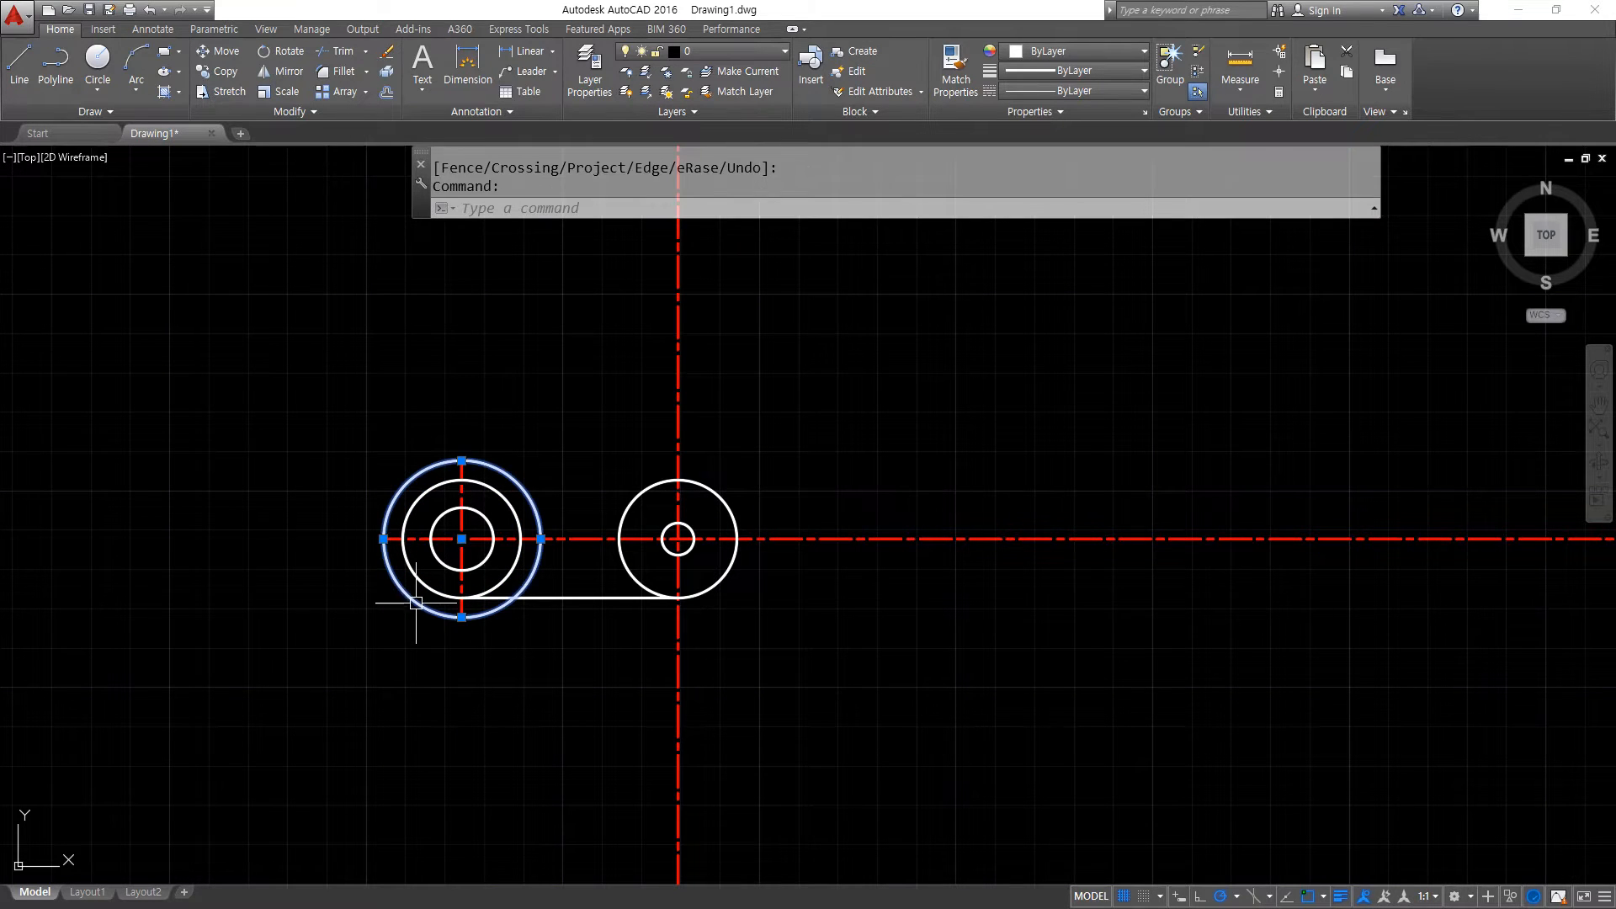
pyautogui.write('e')
pyautogui.press('Return')
pyautogui.write('c')
pyautogui.press('Return')
pyautogui.press('Escape')
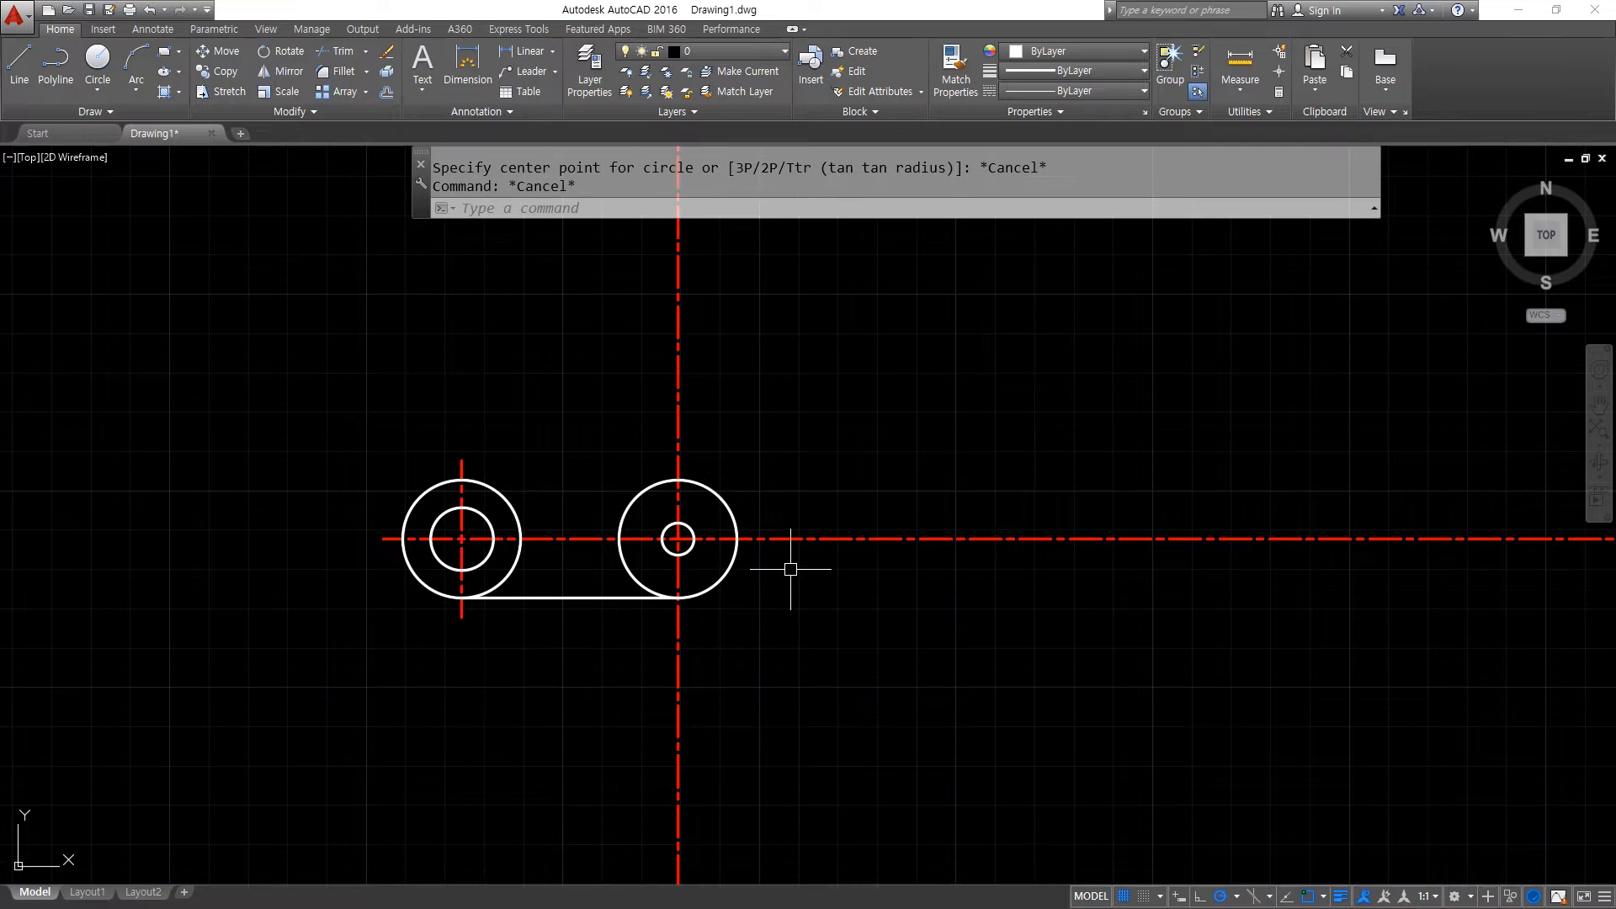
# Offset the outer circle of the right hub 5 outward.
pyautogui.write('o')
pyautogui.press('Return')
pyautogui.write('5')
pyautogui.press('Return')
pyautogui.click(722, 503)
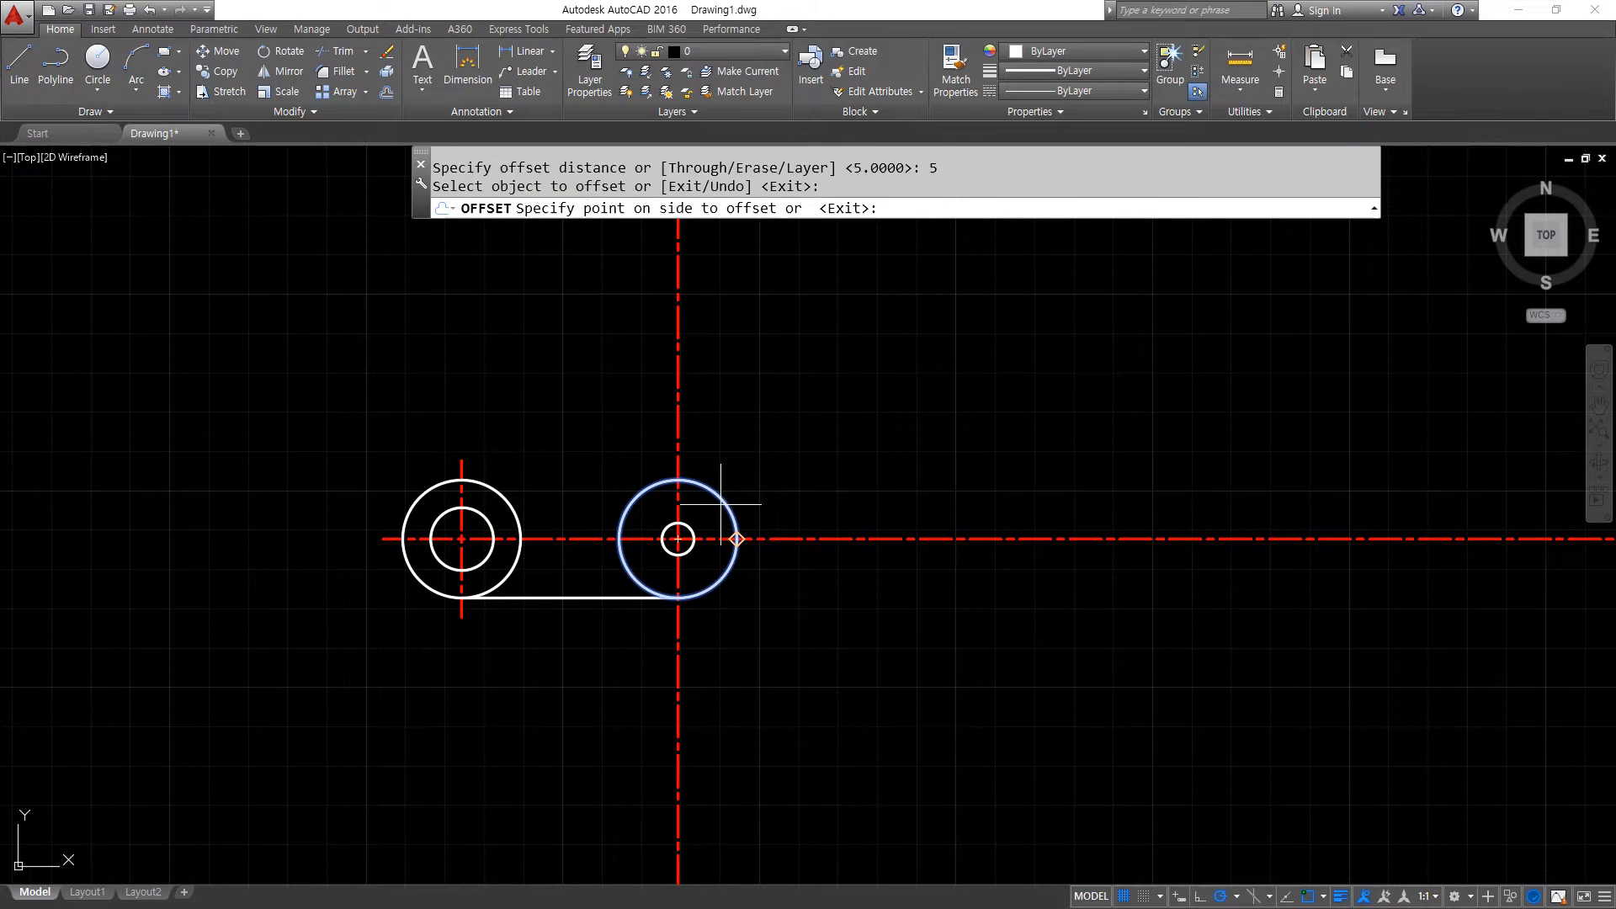
pyautogui.click(783, 471)
pyautogui.press('Return')
# Trim the centre lines extending beyond the right hub's offset circle, and erase that circle.
pyautogui.write('t')
pyautogui.press('Return')
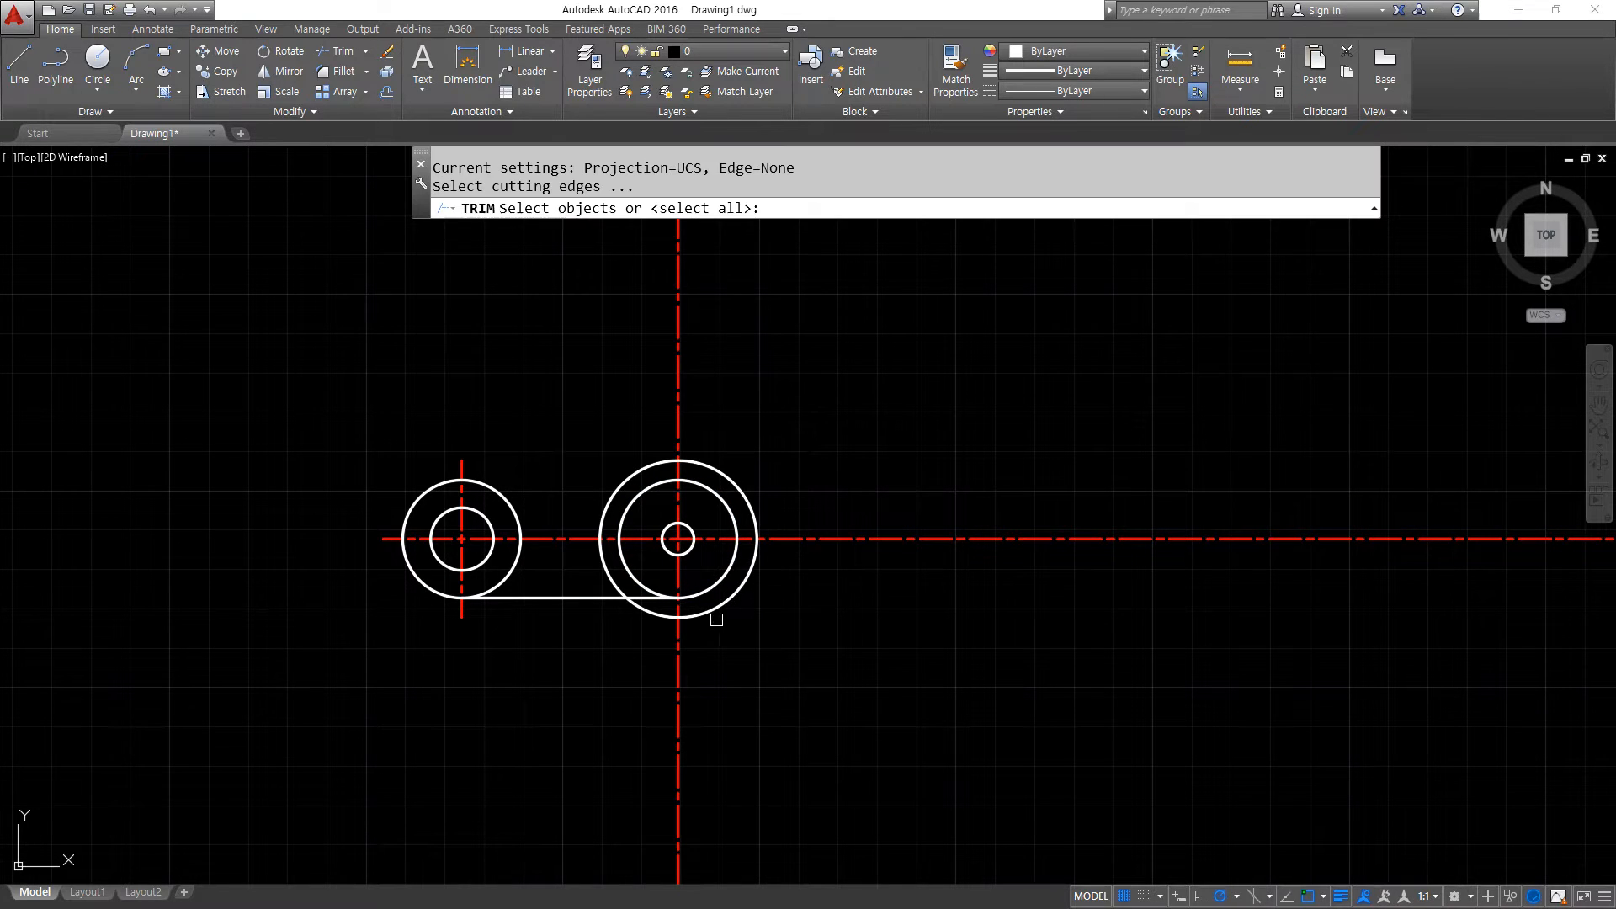
pyautogui.press('Return')
pyautogui.click(678, 673)
pyautogui.click(818, 539)
pyautogui.click(679, 404)
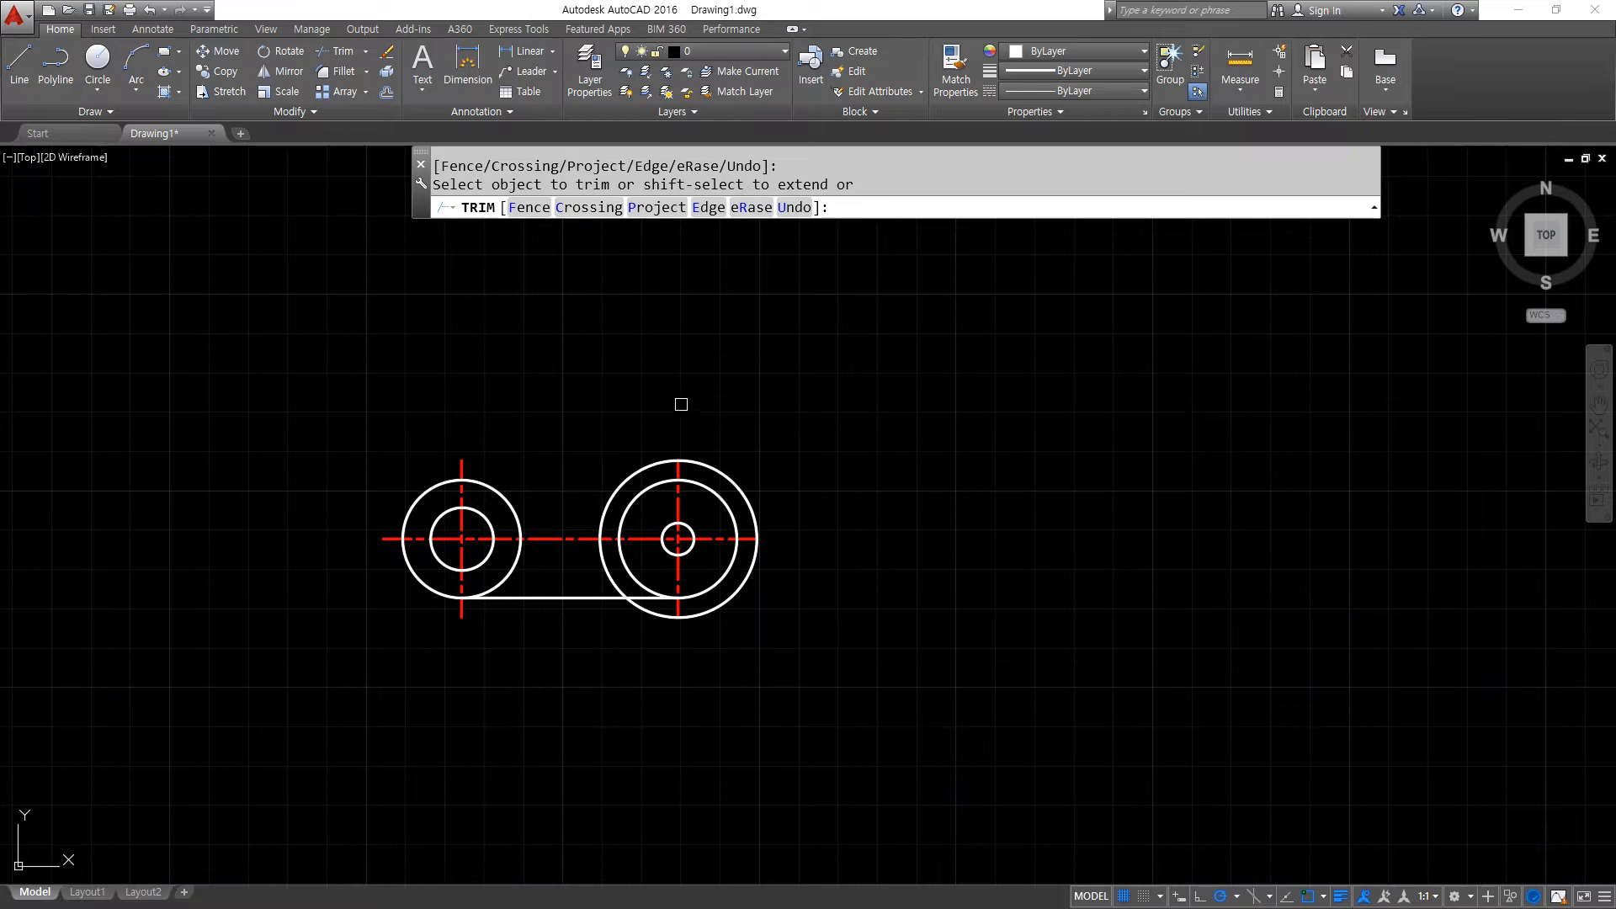
pyautogui.press('Return')
pyautogui.click(735, 484)
pyautogui.write('e')
pyautogui.press('Return')
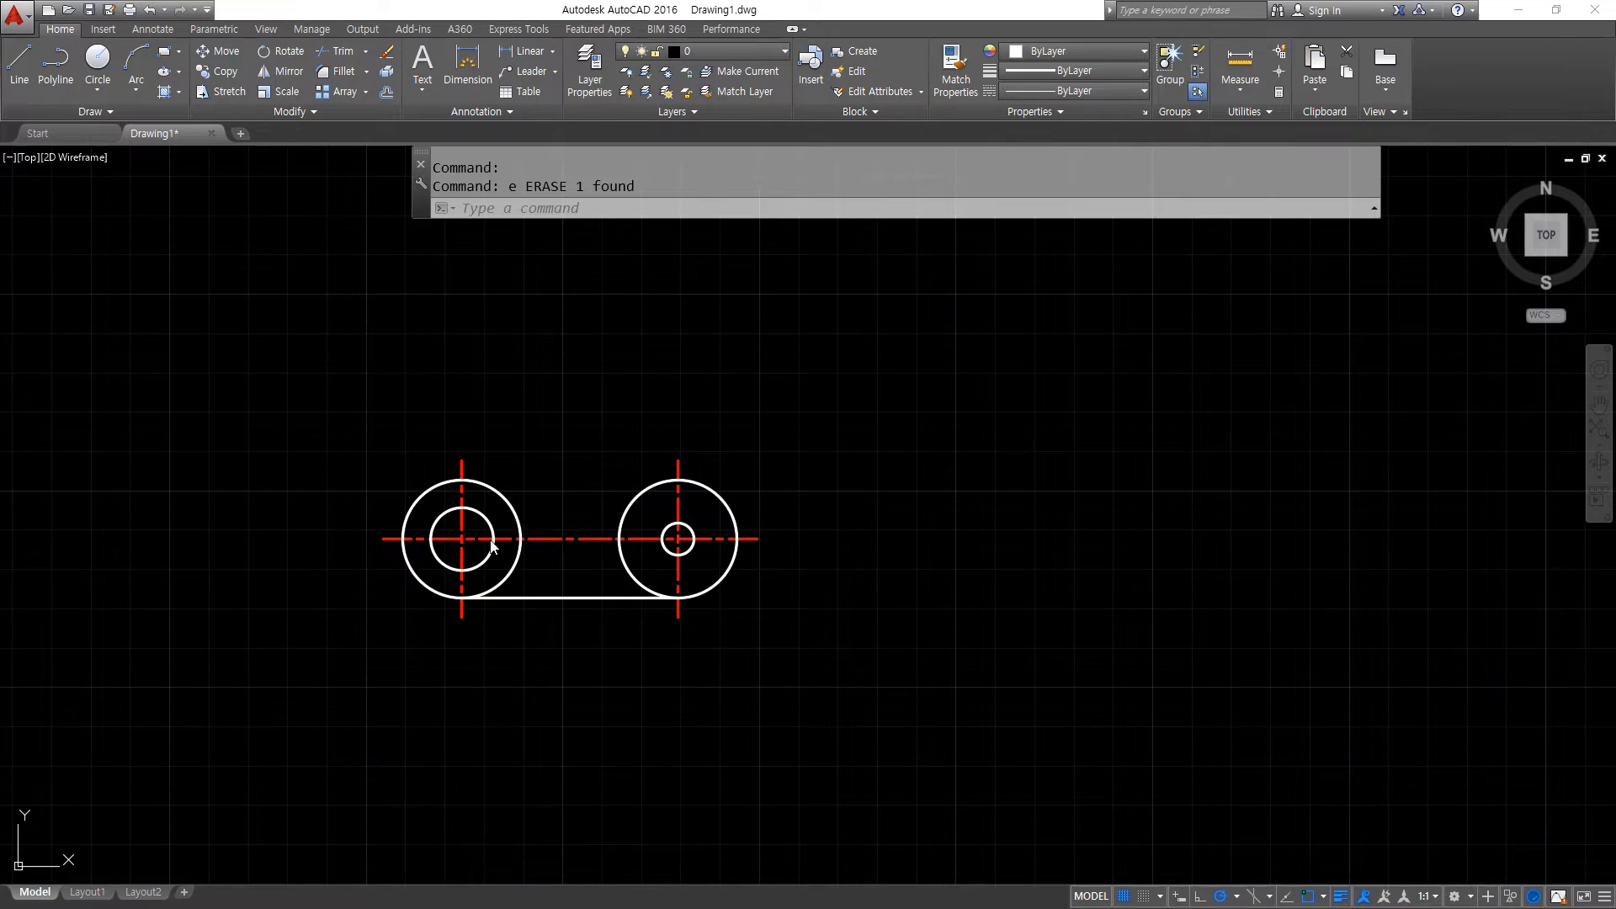
pyautogui.moveTo(472, 534)
pyautogui.mouseDown()
pyautogui.moveTo(623, 290)
pyautogui.moveTo(584, 264)
pyautogui.mouseUp()
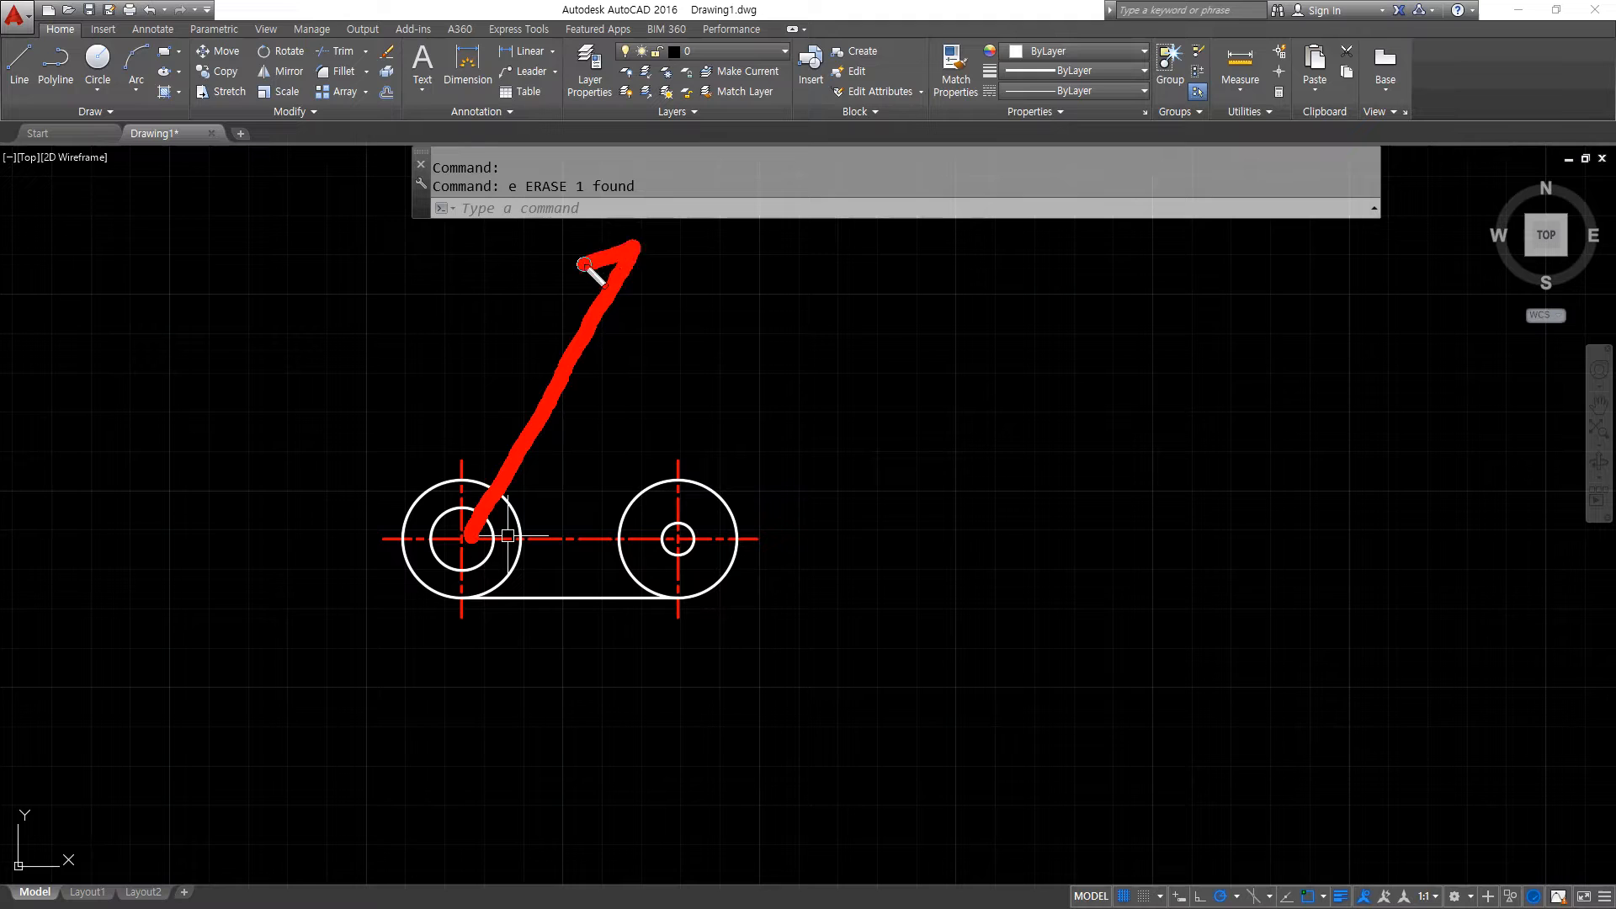
pyautogui.moveTo(601, 534)
pyautogui.mouseDown()
pyautogui.moveTo(562, 447)
pyautogui.moveTo(616, 418)
pyautogui.mouseUp()
pyautogui.moveTo(576, 518); pyautogui.dragTo(630, 503)
pyautogui.moveTo(703, 376); pyautogui.dragTo(694, 416)
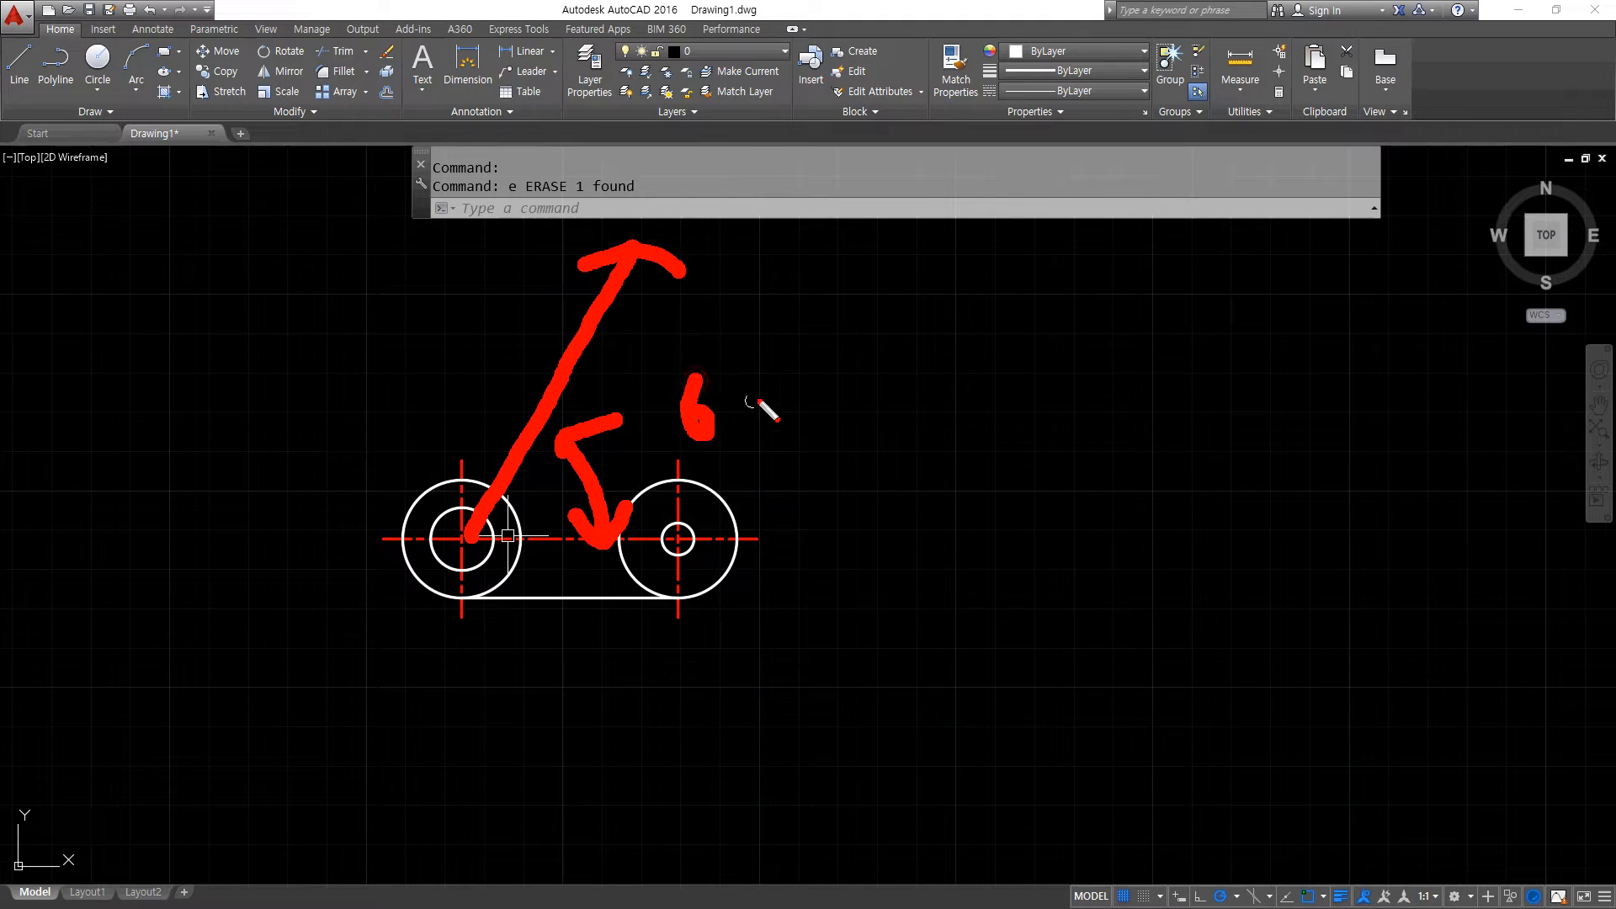
pyautogui.press('Escape')
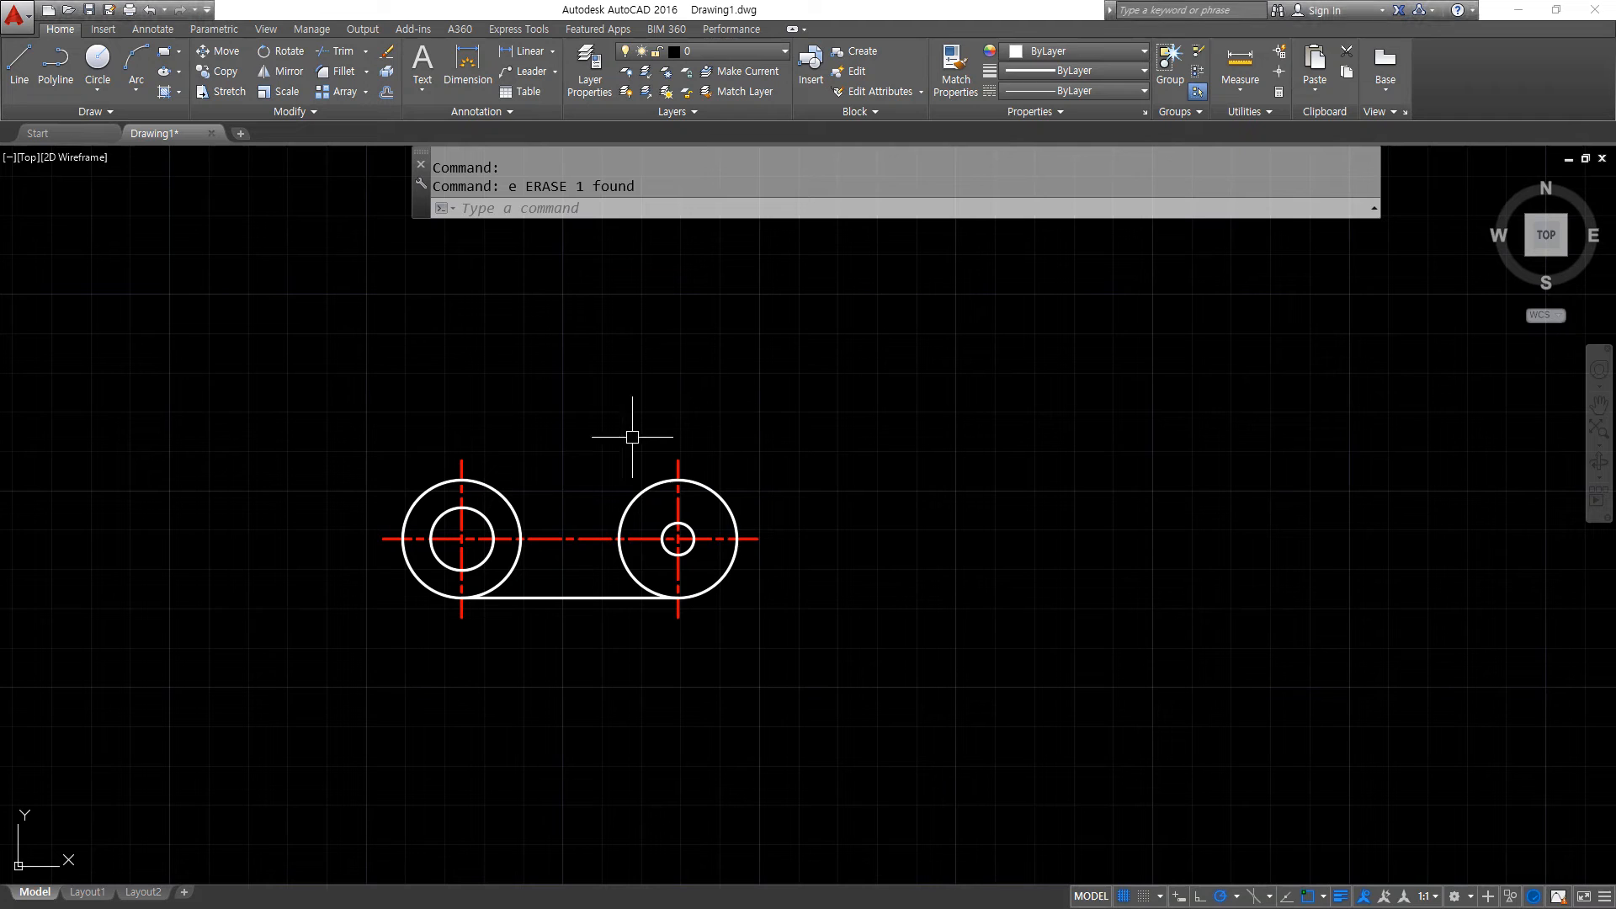
# Rotate a copy of the horizontal centre line by 60 degrees about the left hub's centre.
pyautogui.scroll(6, 416, 489)
pyautogui.write('ro')
pyautogui.press('Return')
pyautogui.click(919, 675)
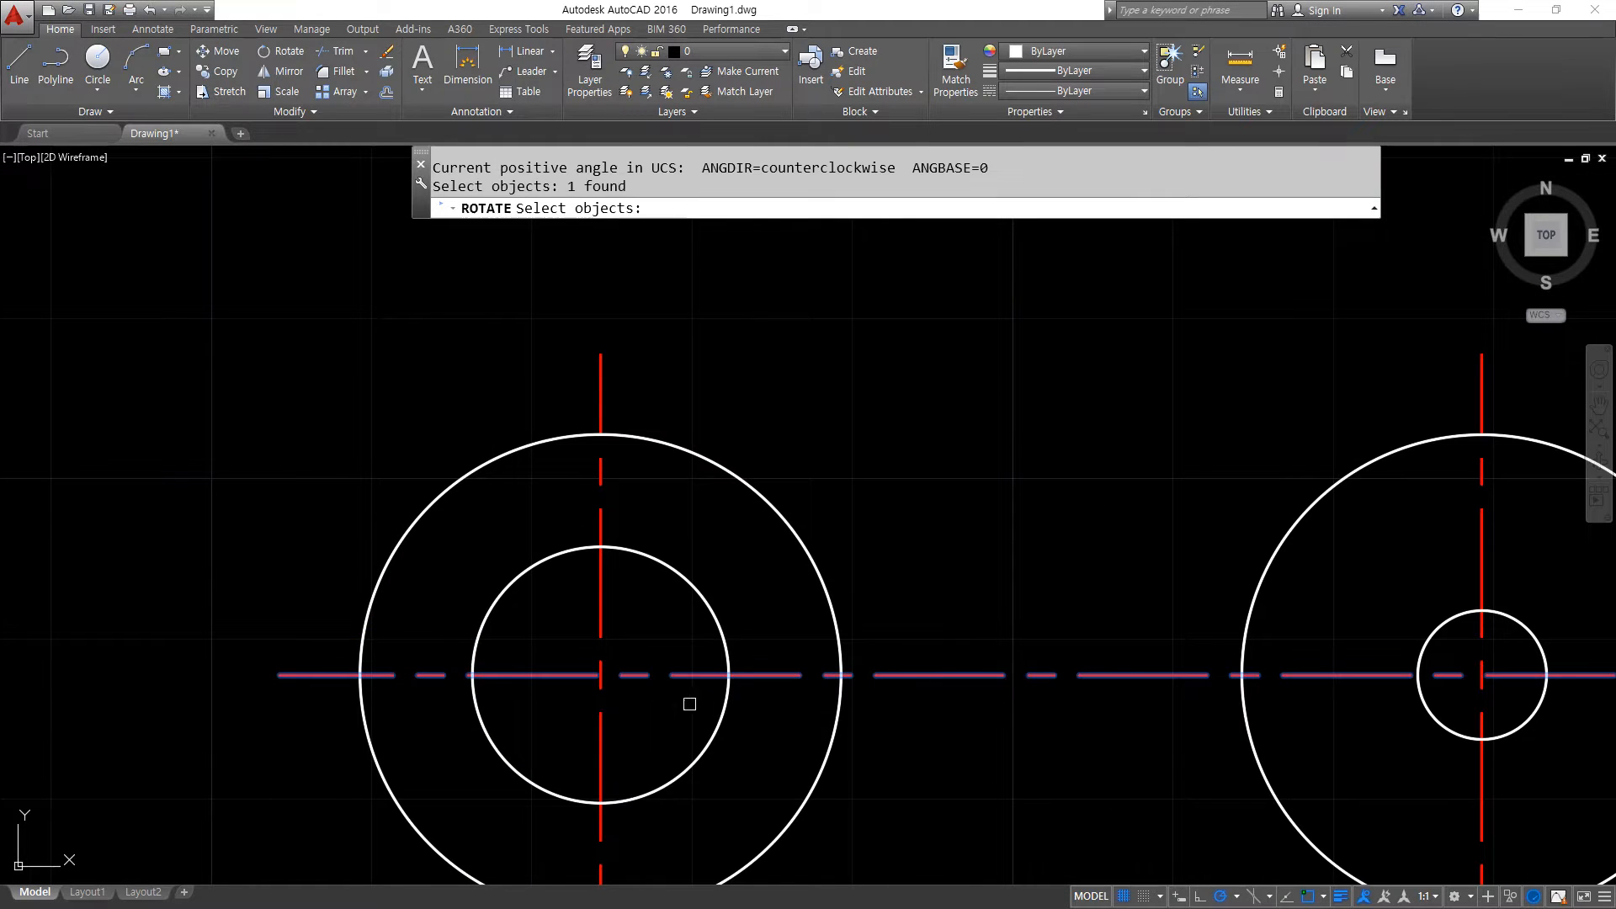
pyautogui.press('Return')
pyautogui.click(600, 675)
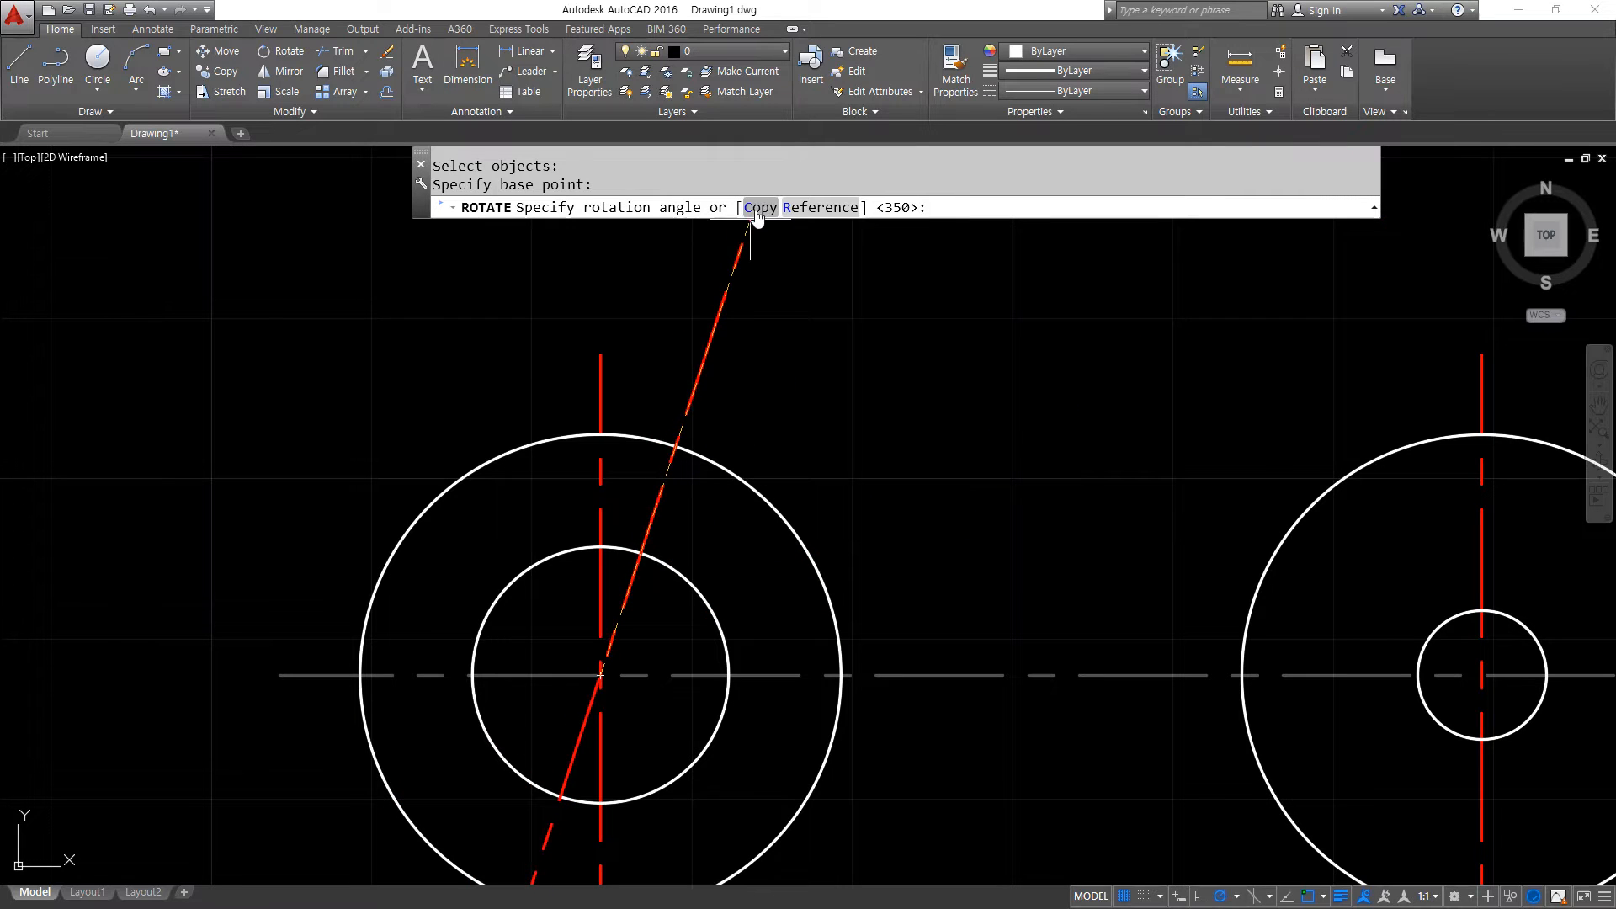
pyautogui.write('c')
pyautogui.press('Return')
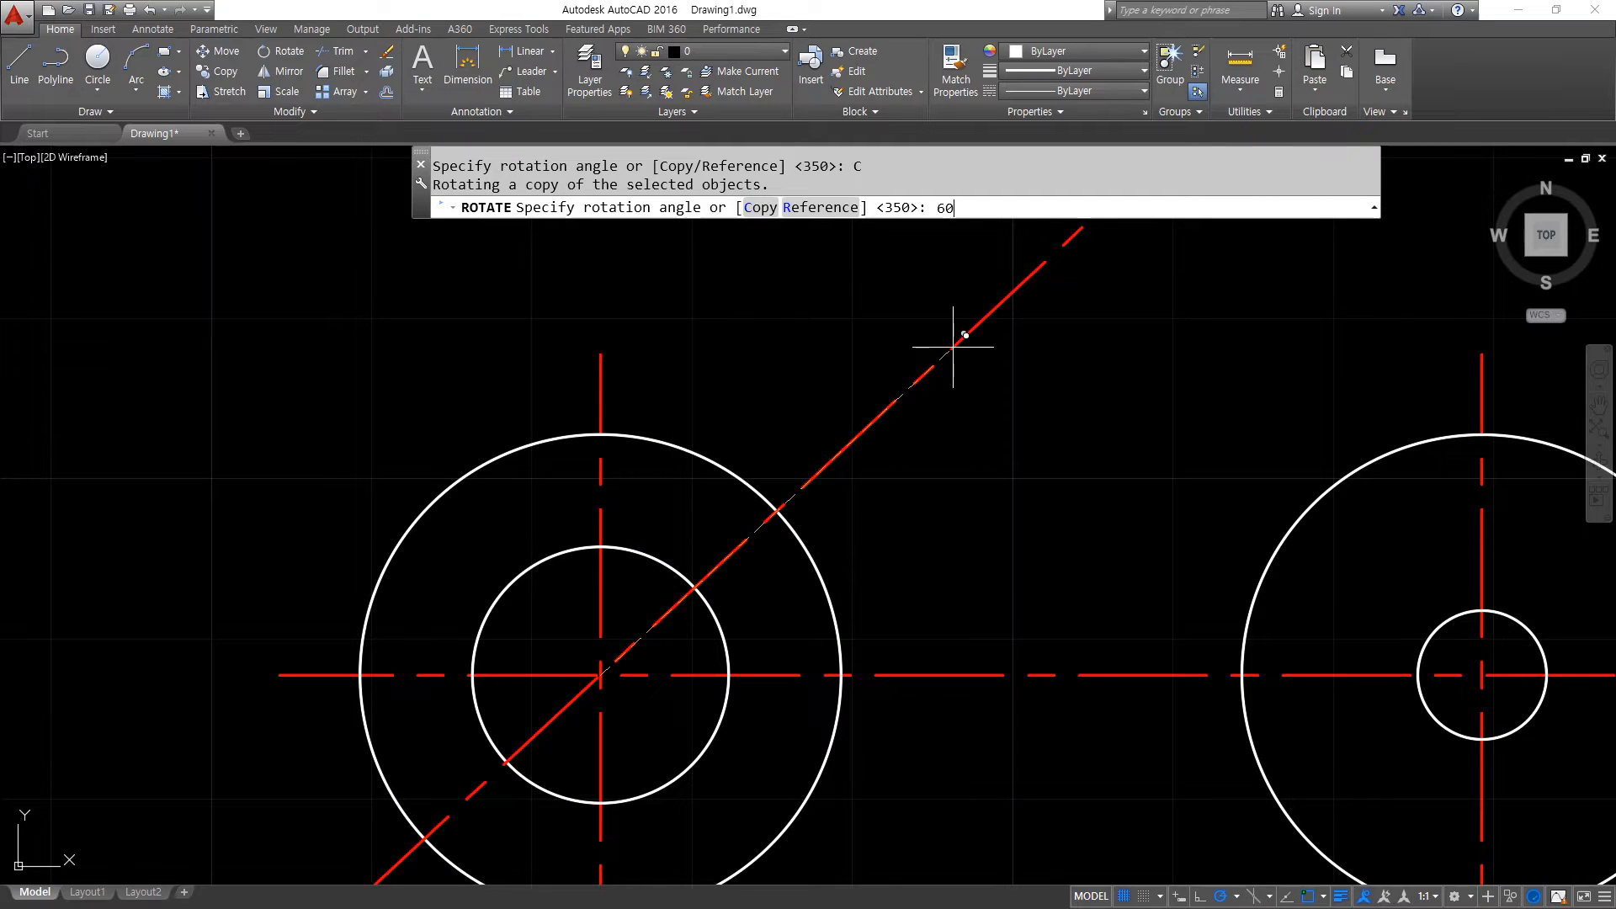
pyautogui.press('Return')
# Trim the 60 degree line below the horizontal centre line, using the horizontal line as cutting edge.
pyautogui.write('tr')
pyautogui.press('Return')
pyautogui.click(608, 675)
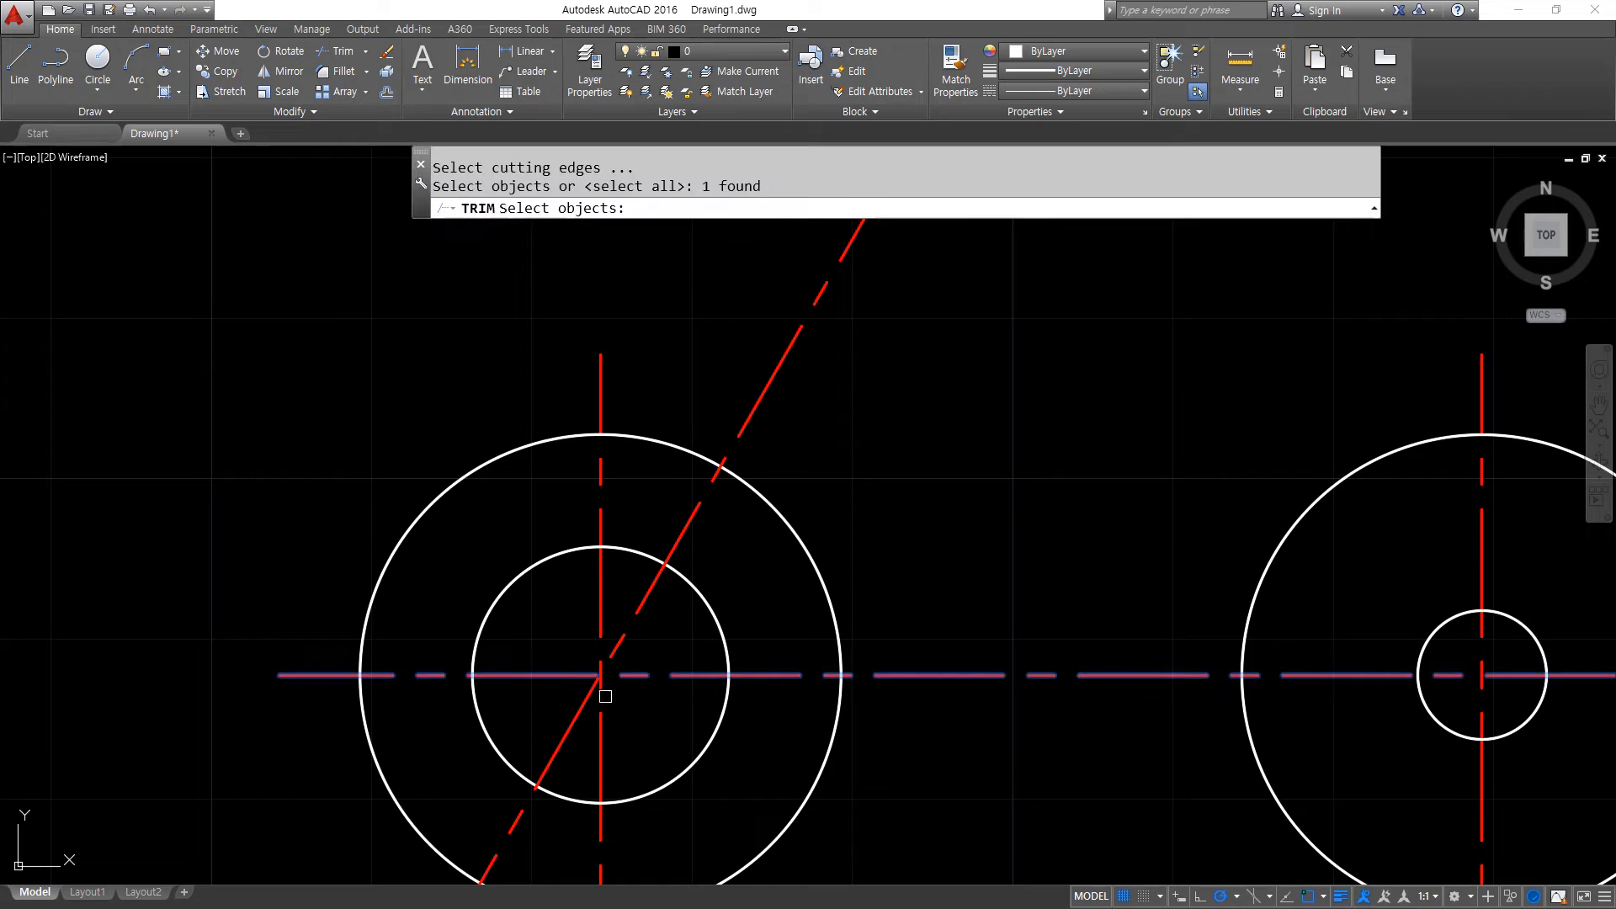
pyautogui.press('Return')
pyautogui.click(569, 720)
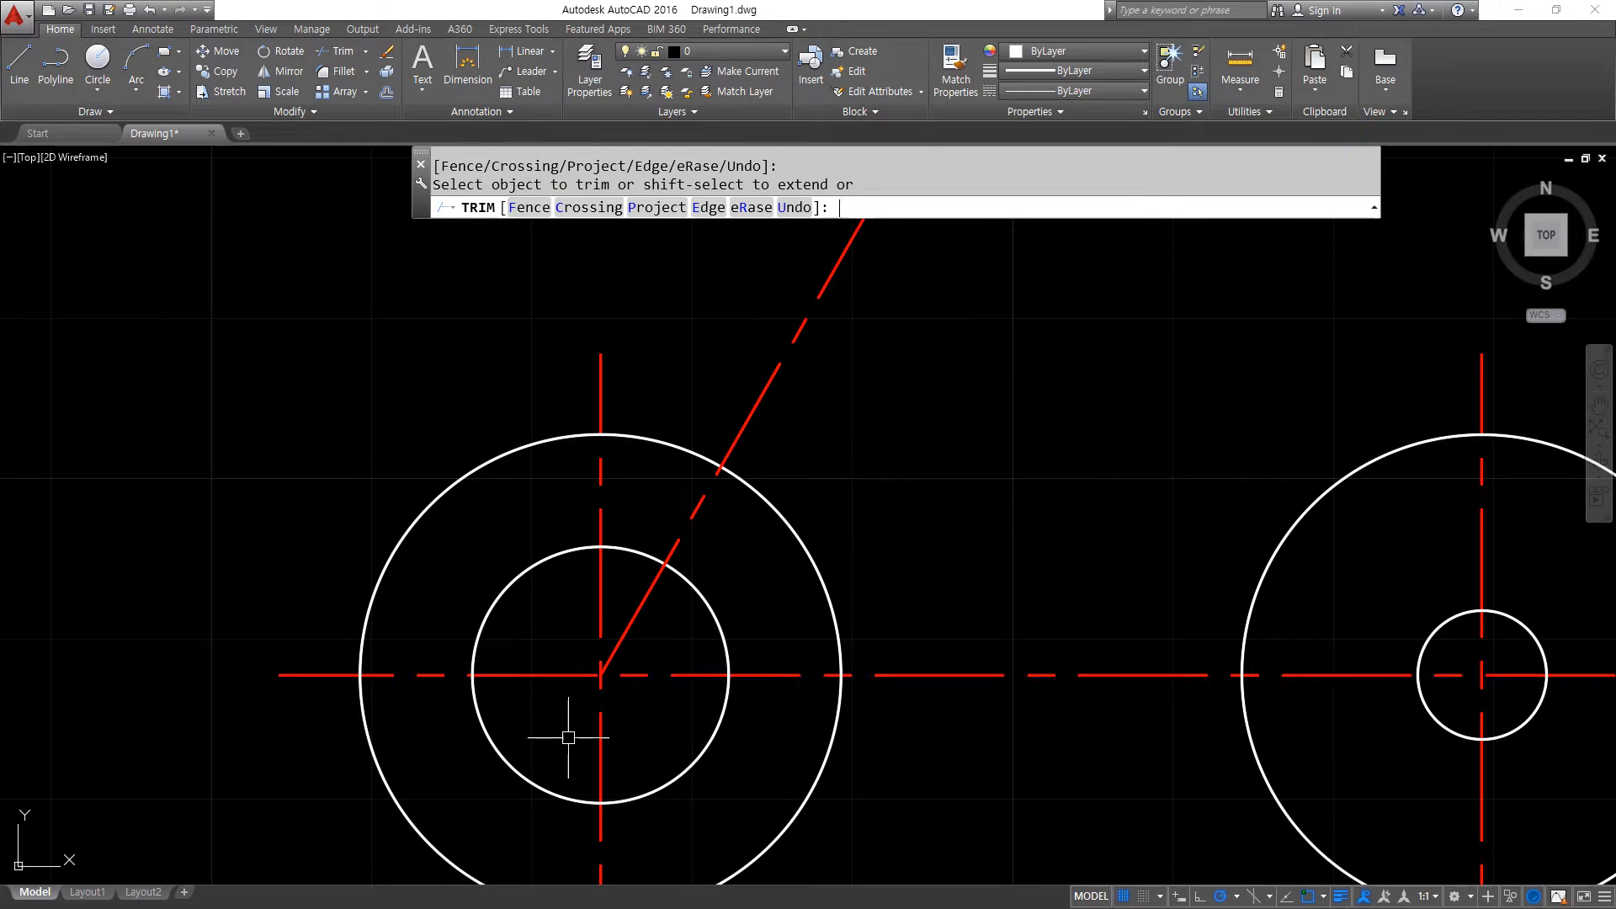
pyautogui.press('Return')
pyautogui.moveTo(784, 394)
pyautogui.mouseDown()
pyautogui.moveTo(682, 295)
pyautogui.moveTo(594, 246)
pyautogui.moveTo(561, 322)
pyautogui.mouseUp()
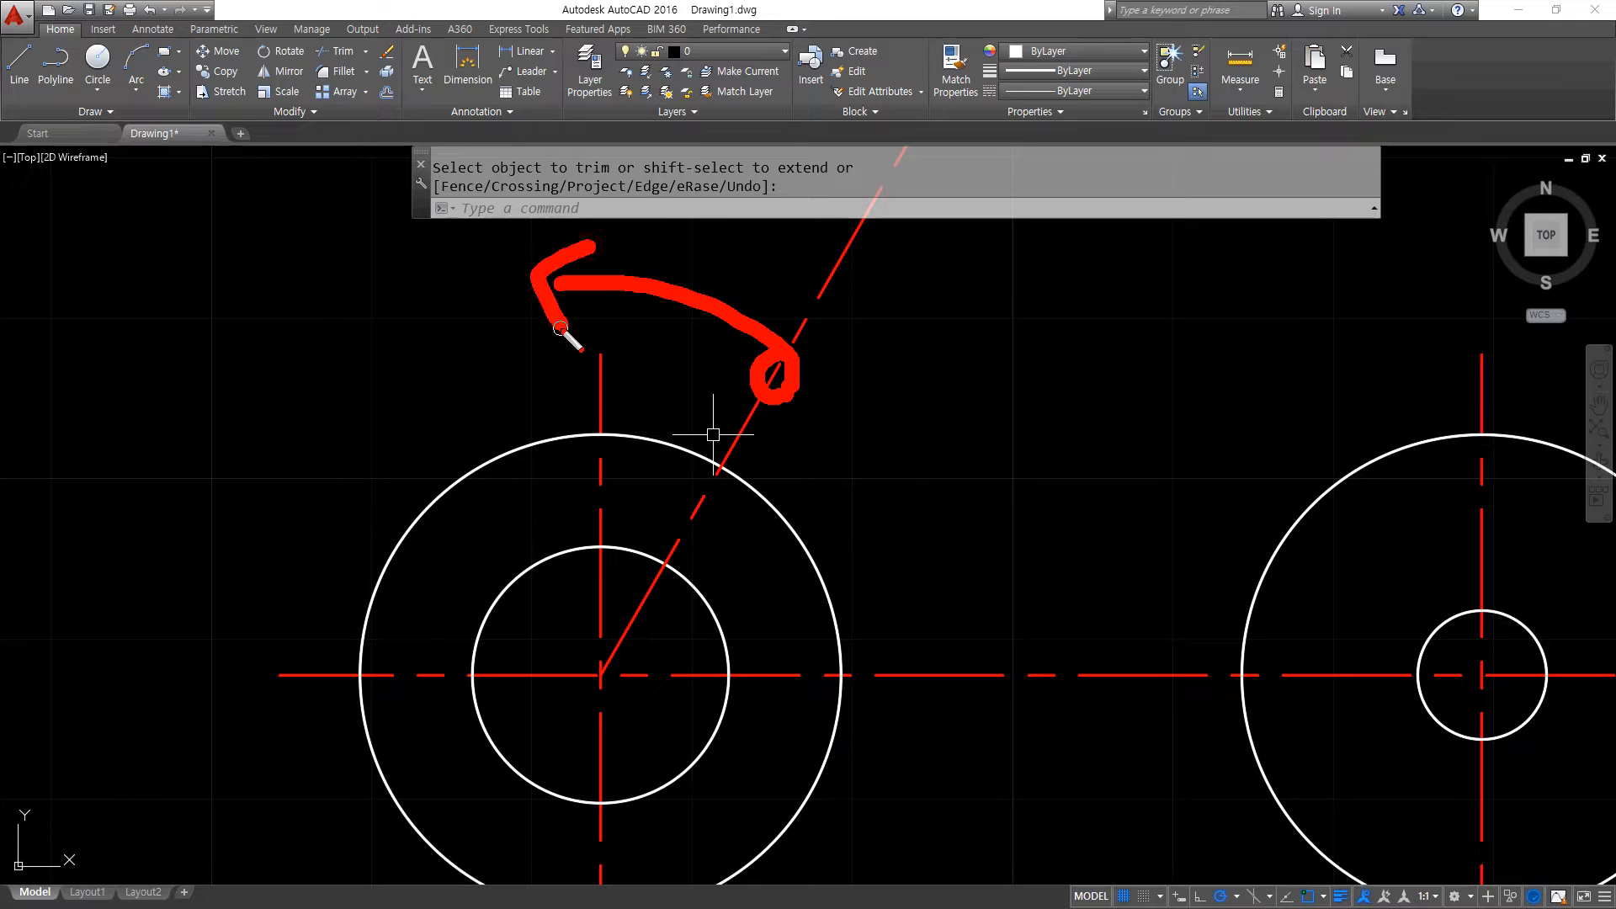
pyautogui.press('Escape')
# Rotate a copy of the 60 degree line by a further 40 degrees about the left hub's centre.
pyautogui.write('ro')
pyautogui.press('Return')
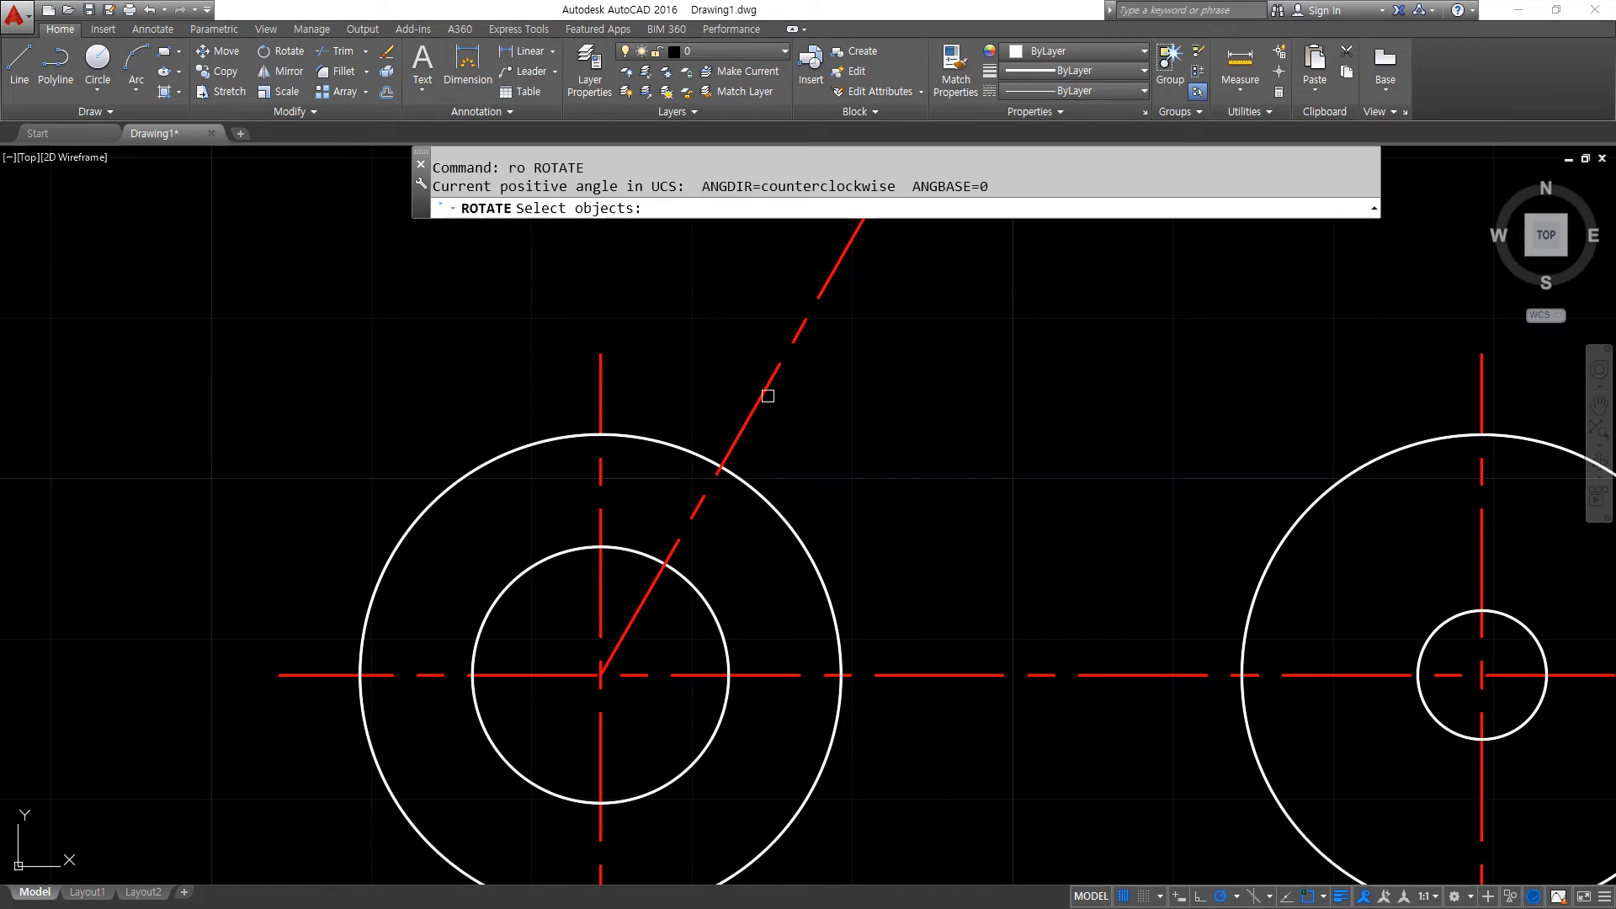
pyautogui.click(765, 389)
pyautogui.press('Return')
pyautogui.click(600, 675)
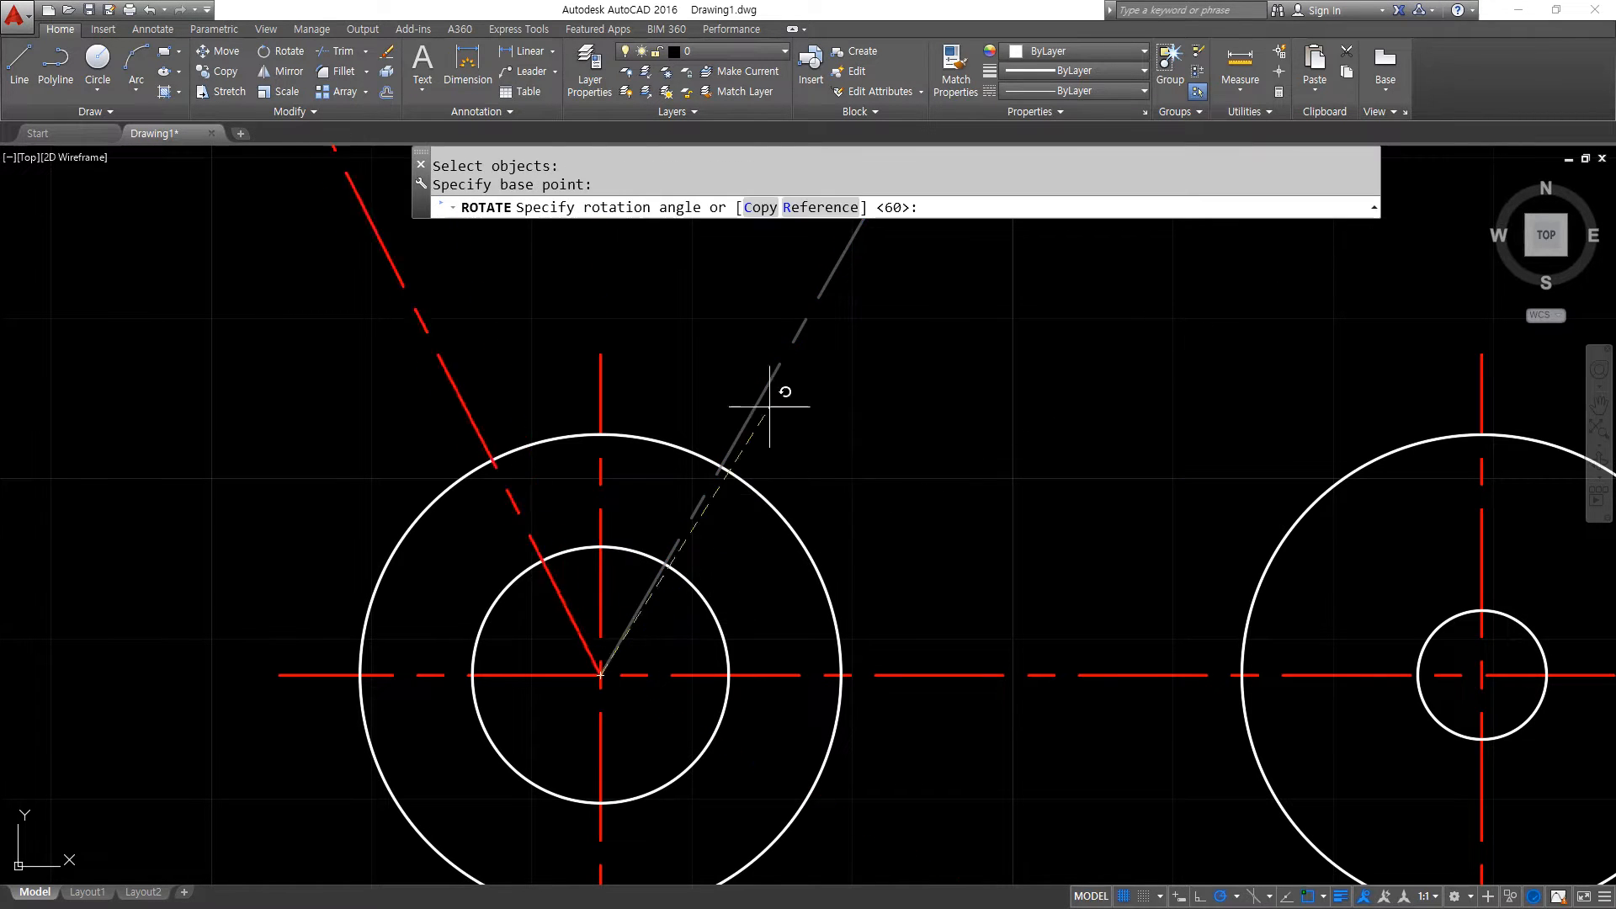
pyautogui.click(760, 208)
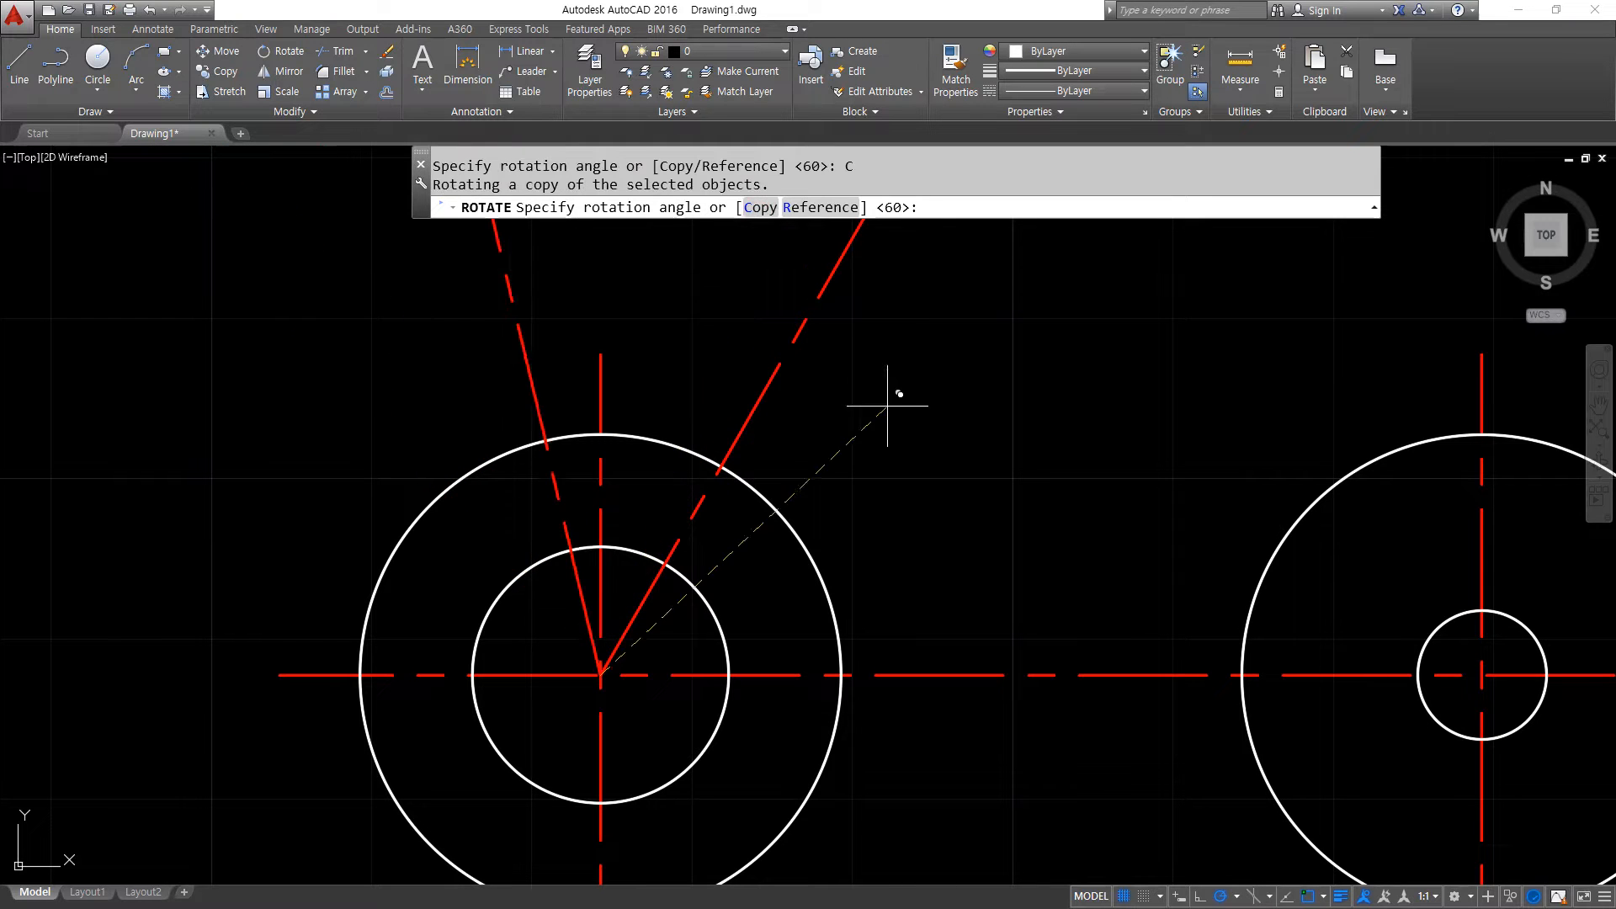
pyautogui.write('40')
pyautogui.press('Return')
# Draw a circle of radius 60 centred on the left hub.
pyautogui.scroll(-4, 945, 523)
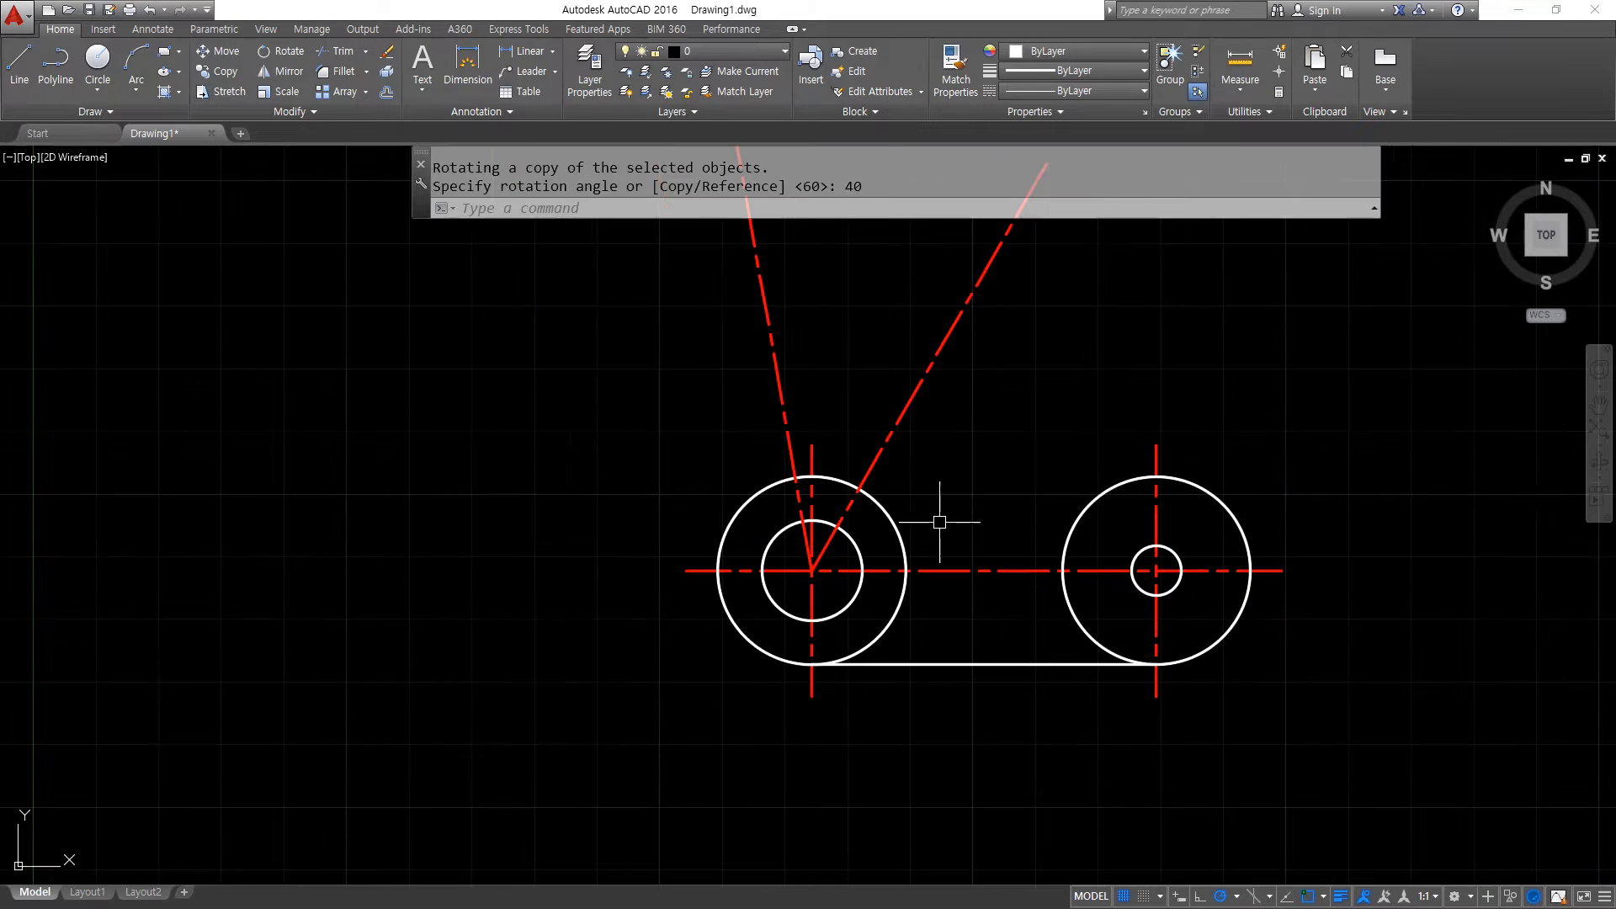
pyautogui.moveTo(946, 523)
pyautogui.mouseDown(button='middle')
pyautogui.moveTo(804, 541)
pyautogui.moveTo(734, 573)
pyautogui.mouseUp(button='middle')
pyautogui.write('c')
pyautogui.press('Return')
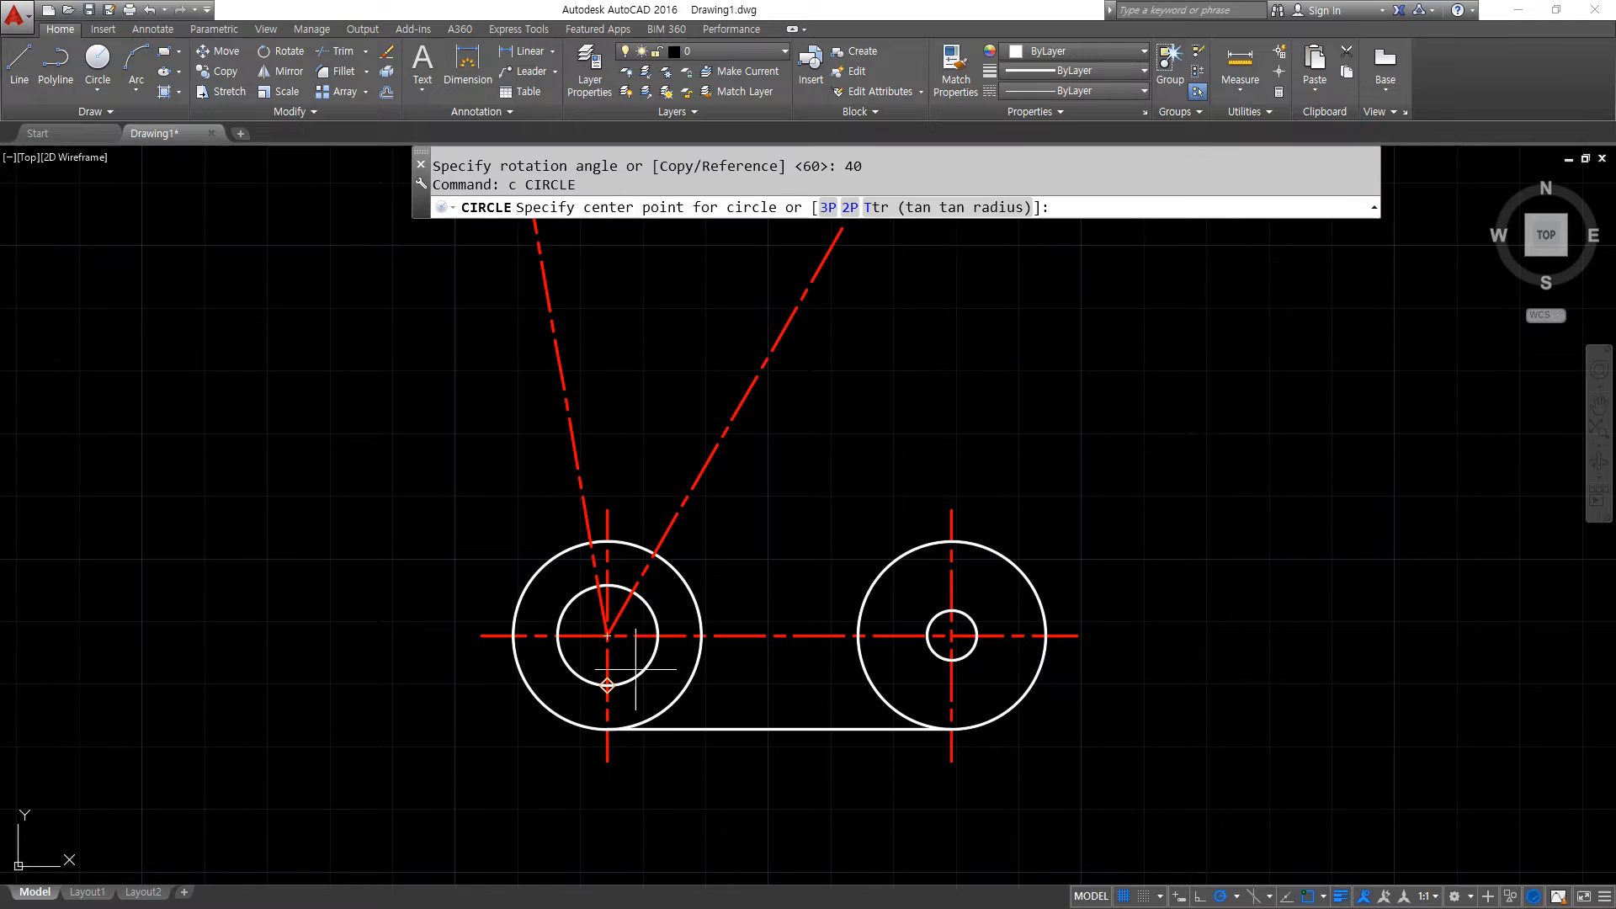
pyautogui.click(607, 636)
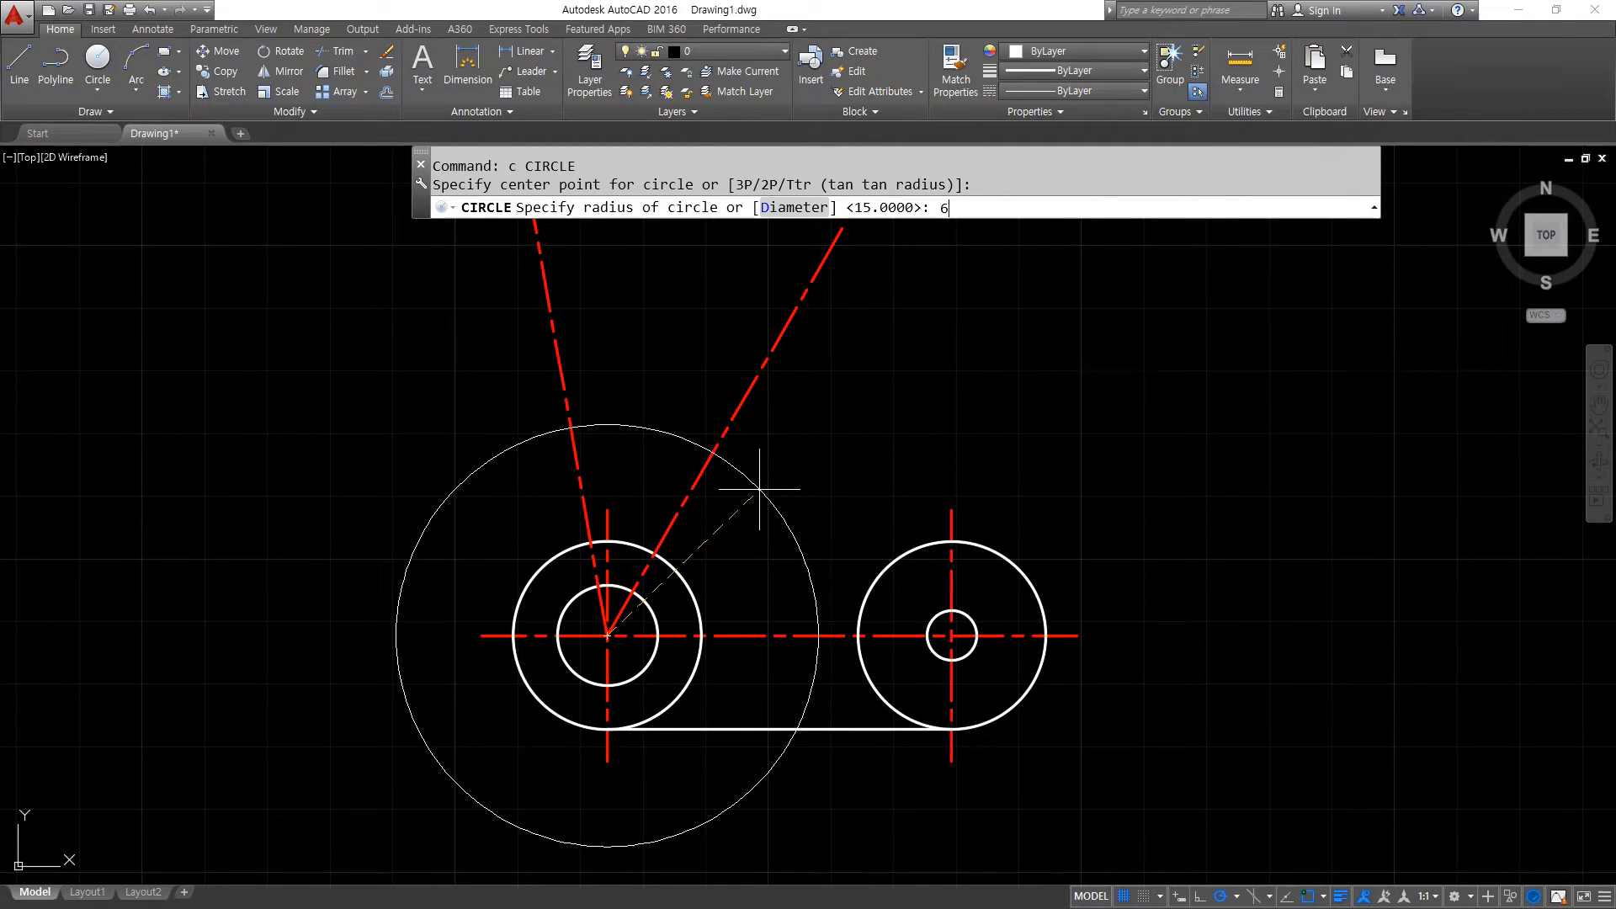
pyautogui.press('Return')
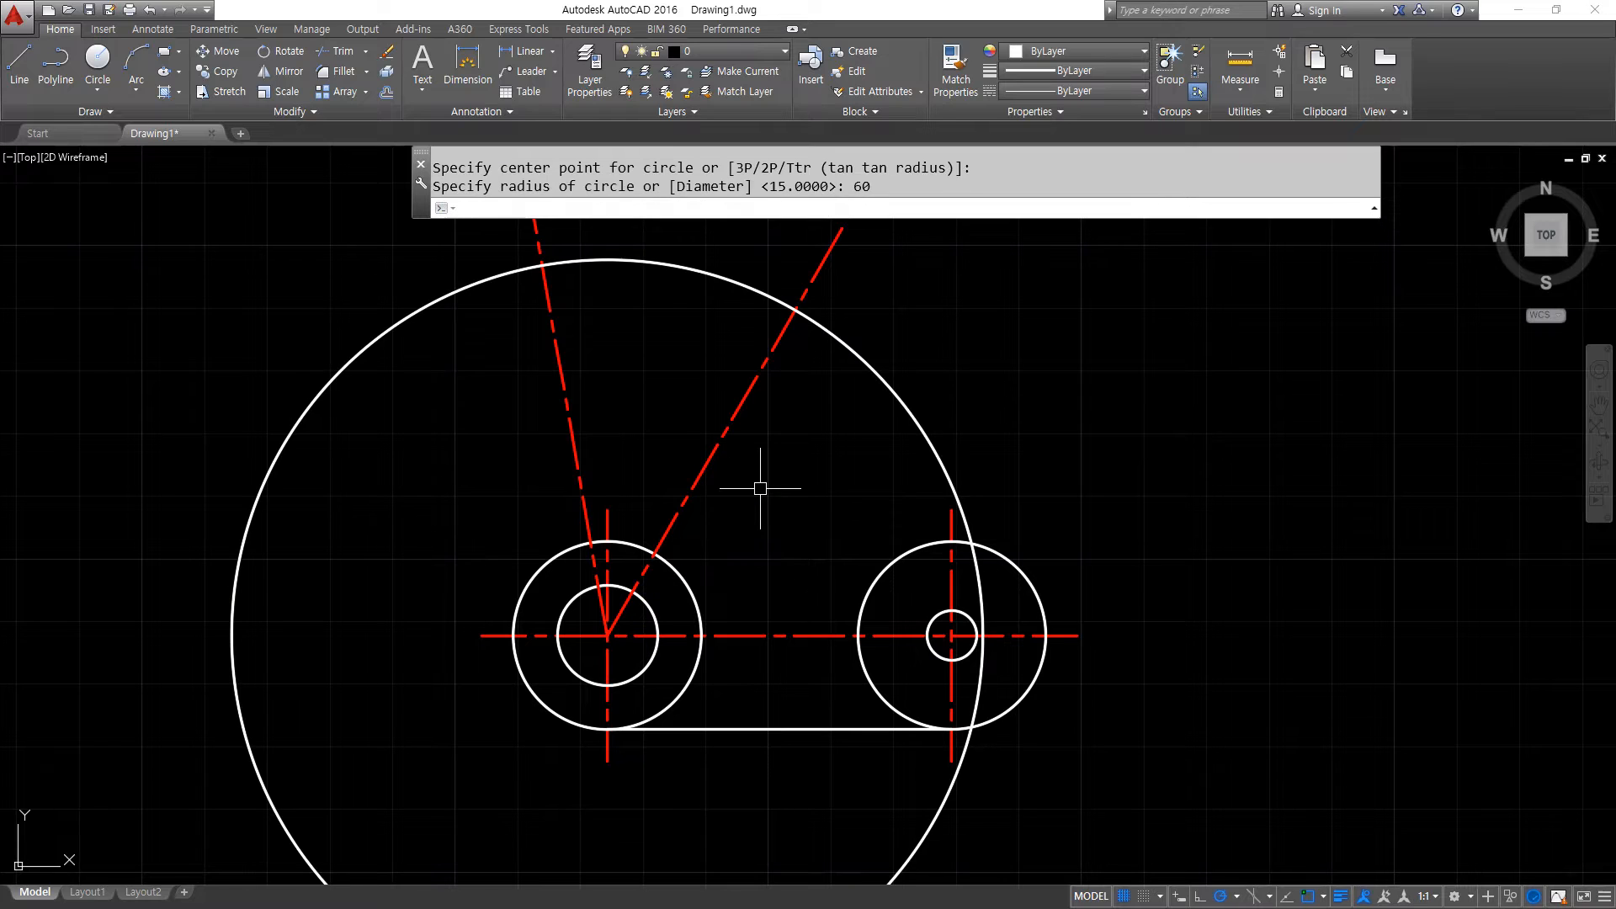
# Match the properties of the 60 degree centre line onto the radius 60 circle.
pyautogui.write('ma')
pyautogui.press('Return')
pyautogui.click(803, 296)
pyautogui.click(811, 318)
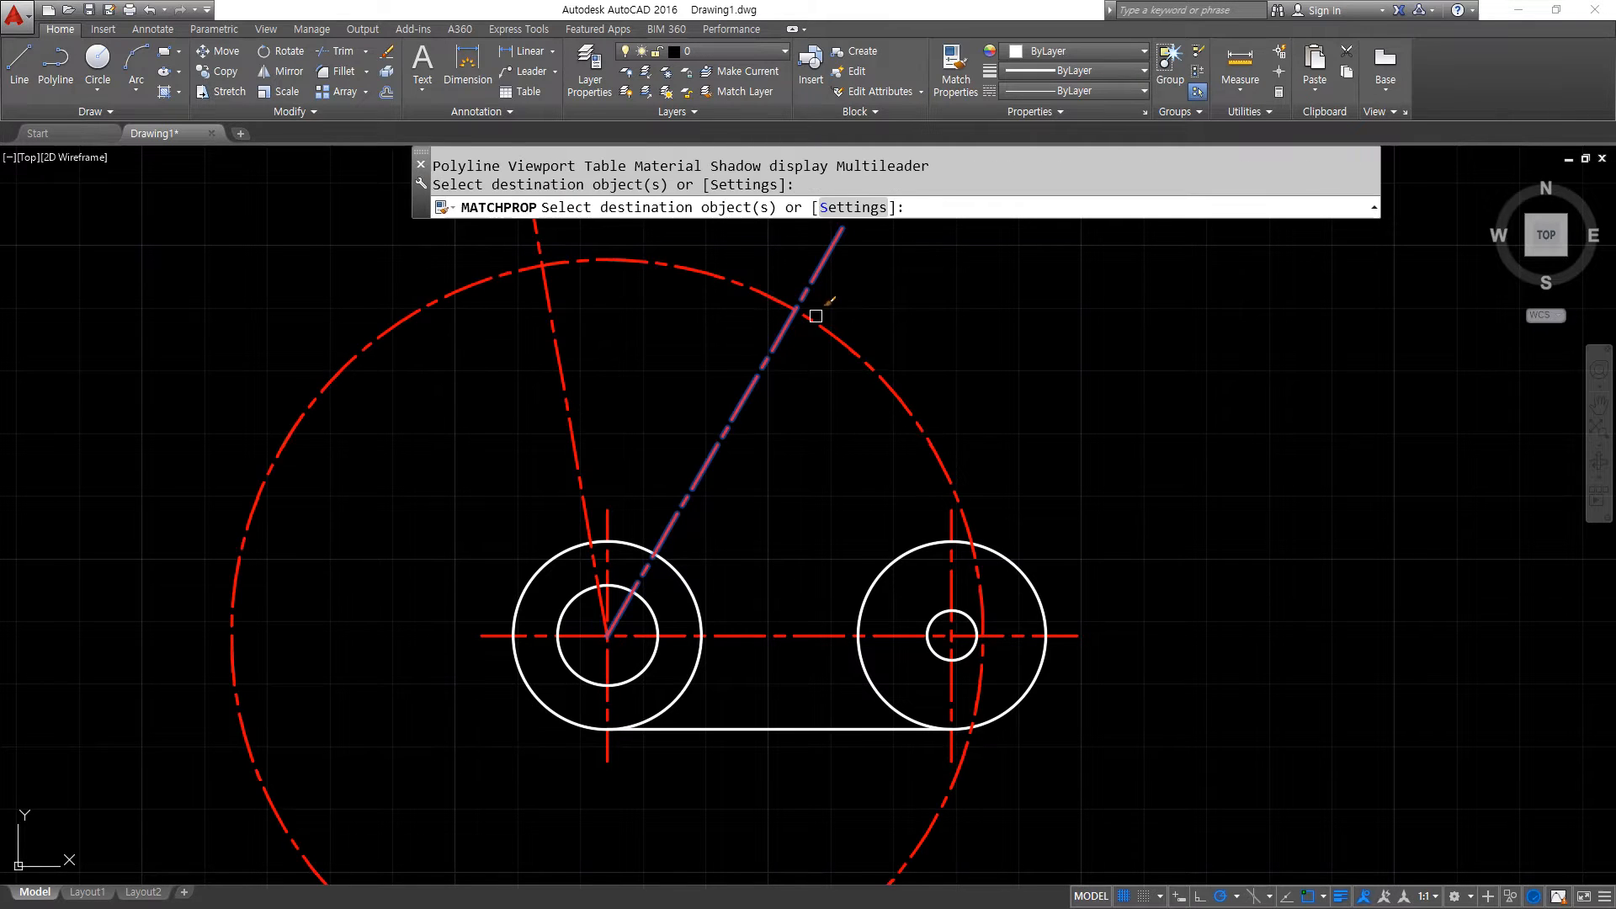
pyautogui.press('Return')
# Draw a circle of radius 5 at each intersection of the radius 60 circle with the two angled centre lines.
pyautogui.write('c')
pyautogui.press('Return')
pyautogui.click(541, 266)
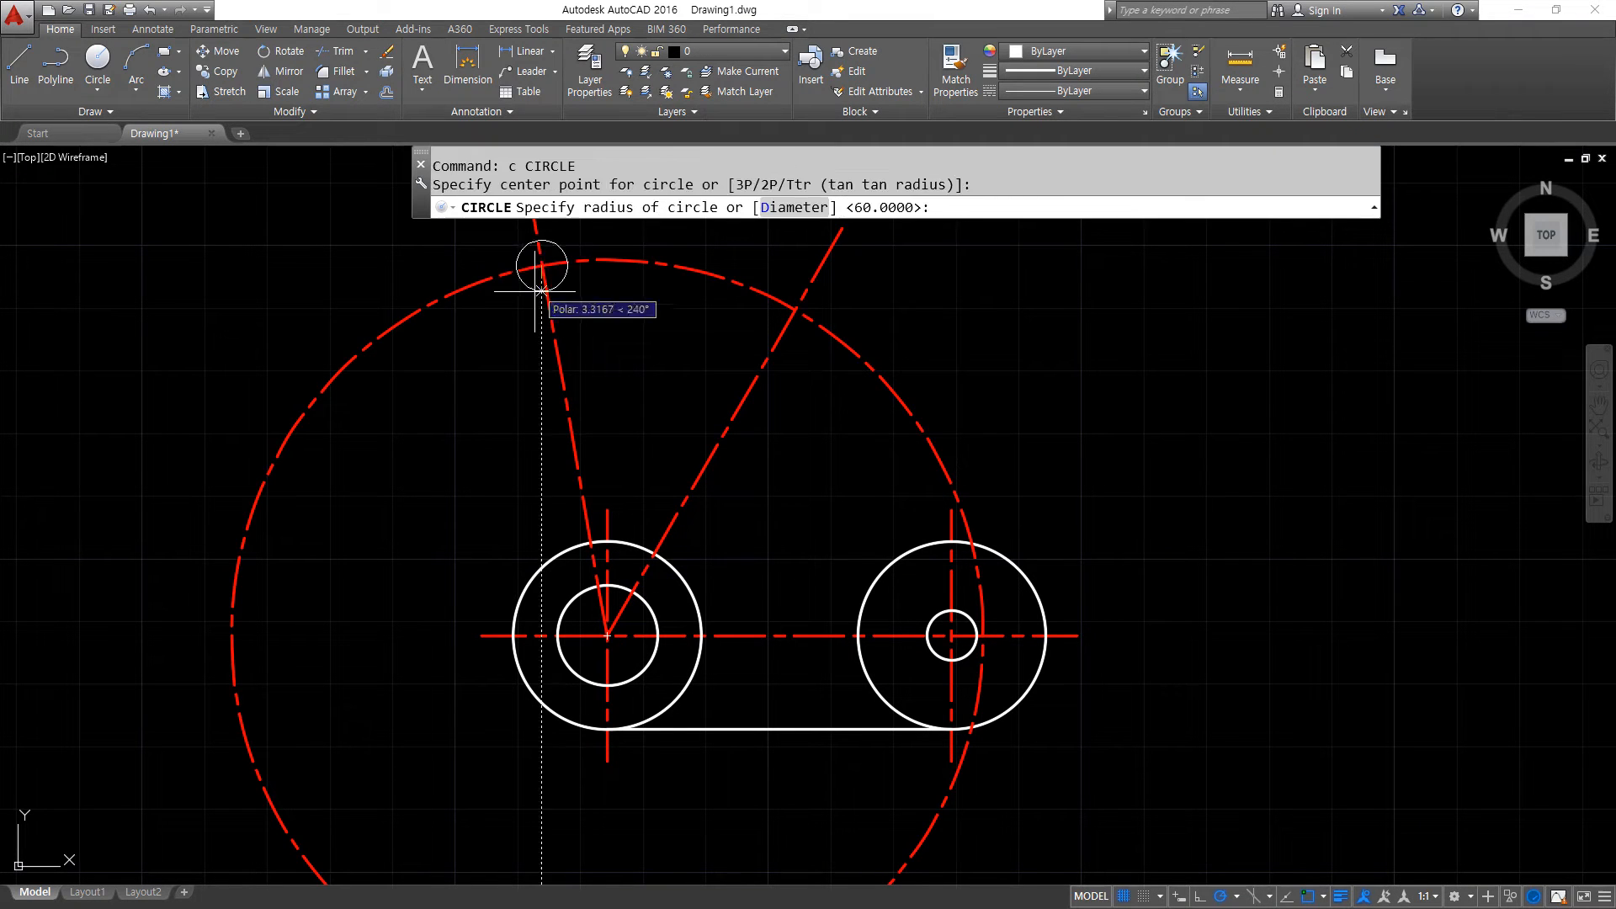
pyautogui.write('5')
pyautogui.press('Return')
pyautogui.press('Return')
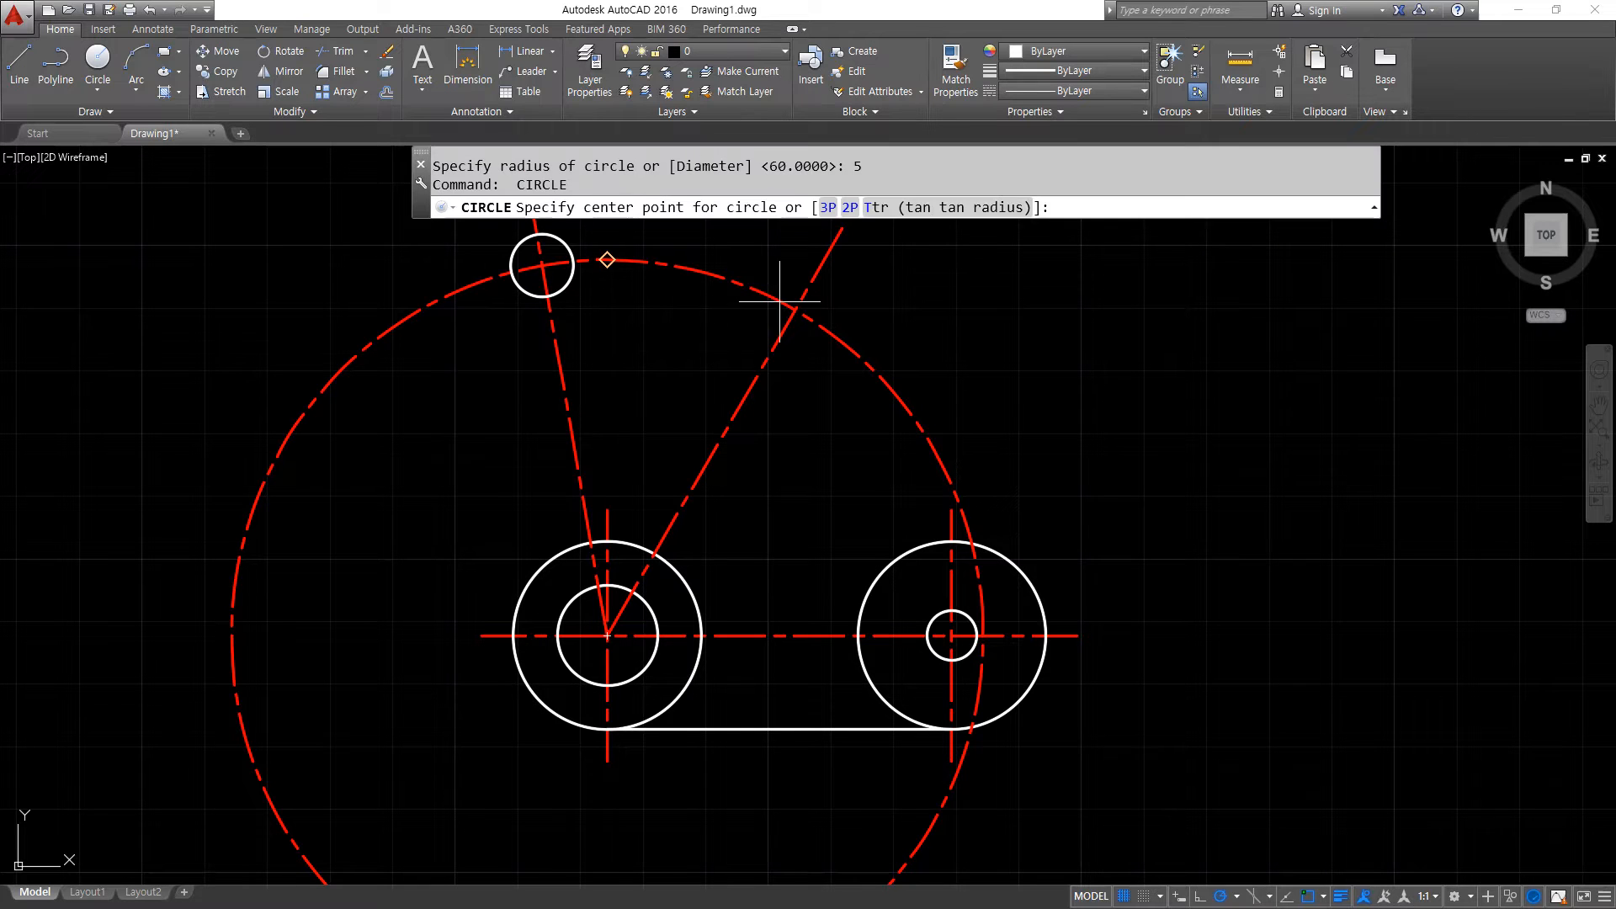
pyautogui.click(795, 310)
pyautogui.press('Return')
# Draw a concentric circle of radius 10 around each of the two radius 5 circles.
pyautogui.press('Return')
pyautogui.click(542, 267)
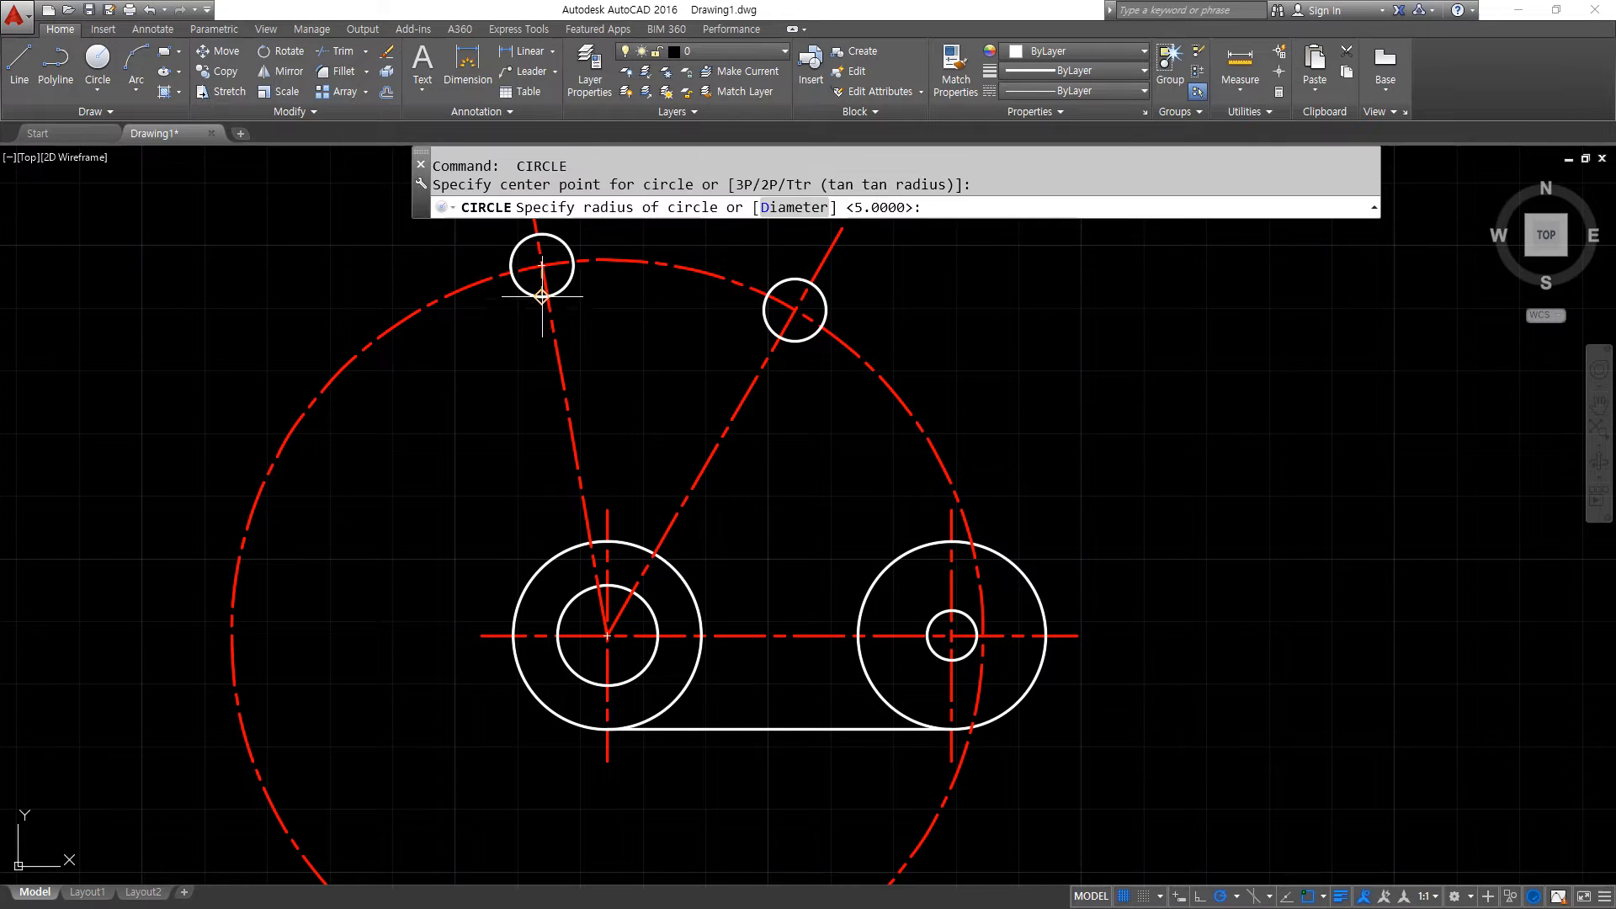
pyautogui.write('10')
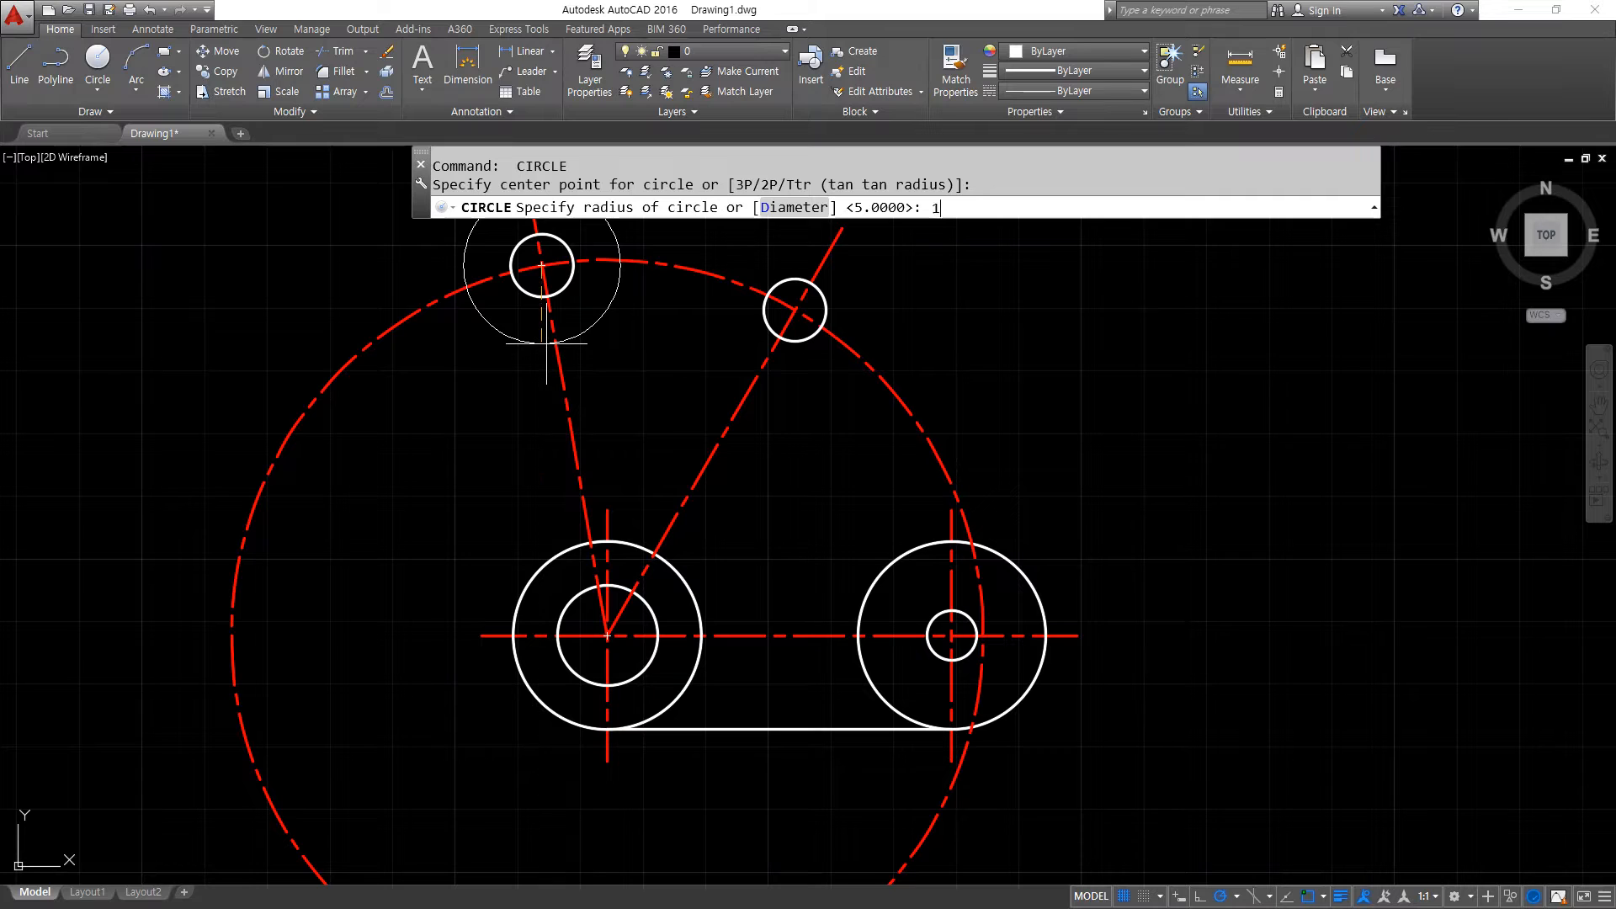
pyautogui.press('Return')
pyautogui.press('Return')
pyautogui.click(795, 310)
pyautogui.press('Return')
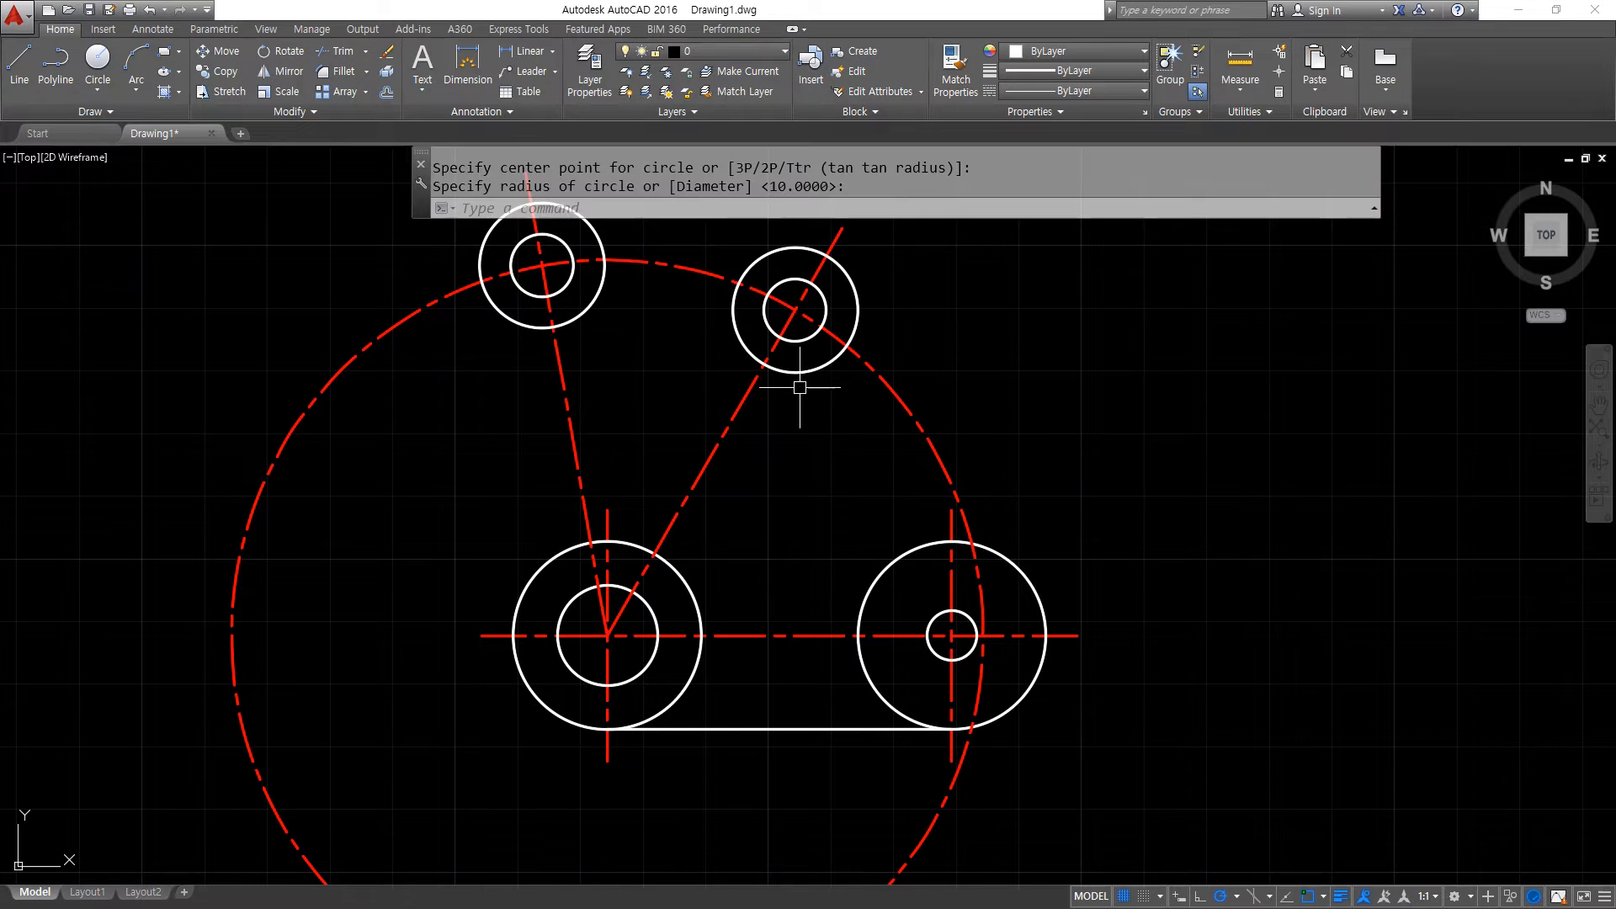
# Offset both radius 10 circles 5 outward.
pyautogui.write('o')
pyautogui.press('Return')
pyautogui.write('5')
pyautogui.press('Return')
pyautogui.click(792, 373)
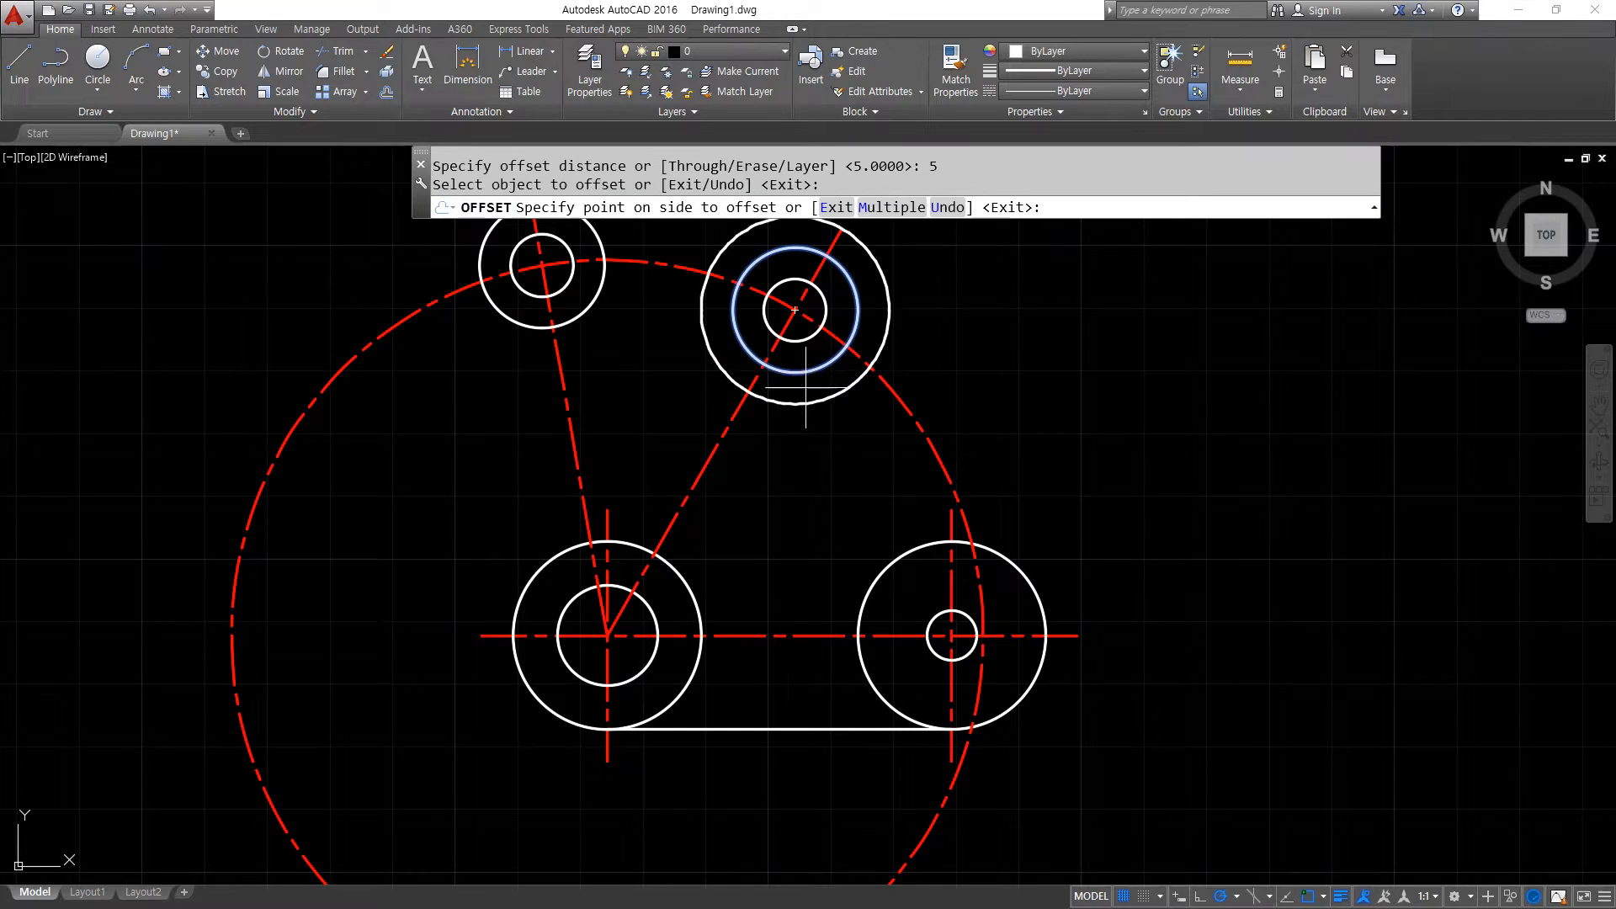
pyautogui.click(674, 420)
pyautogui.click(559, 327)
pyautogui.click(620, 361)
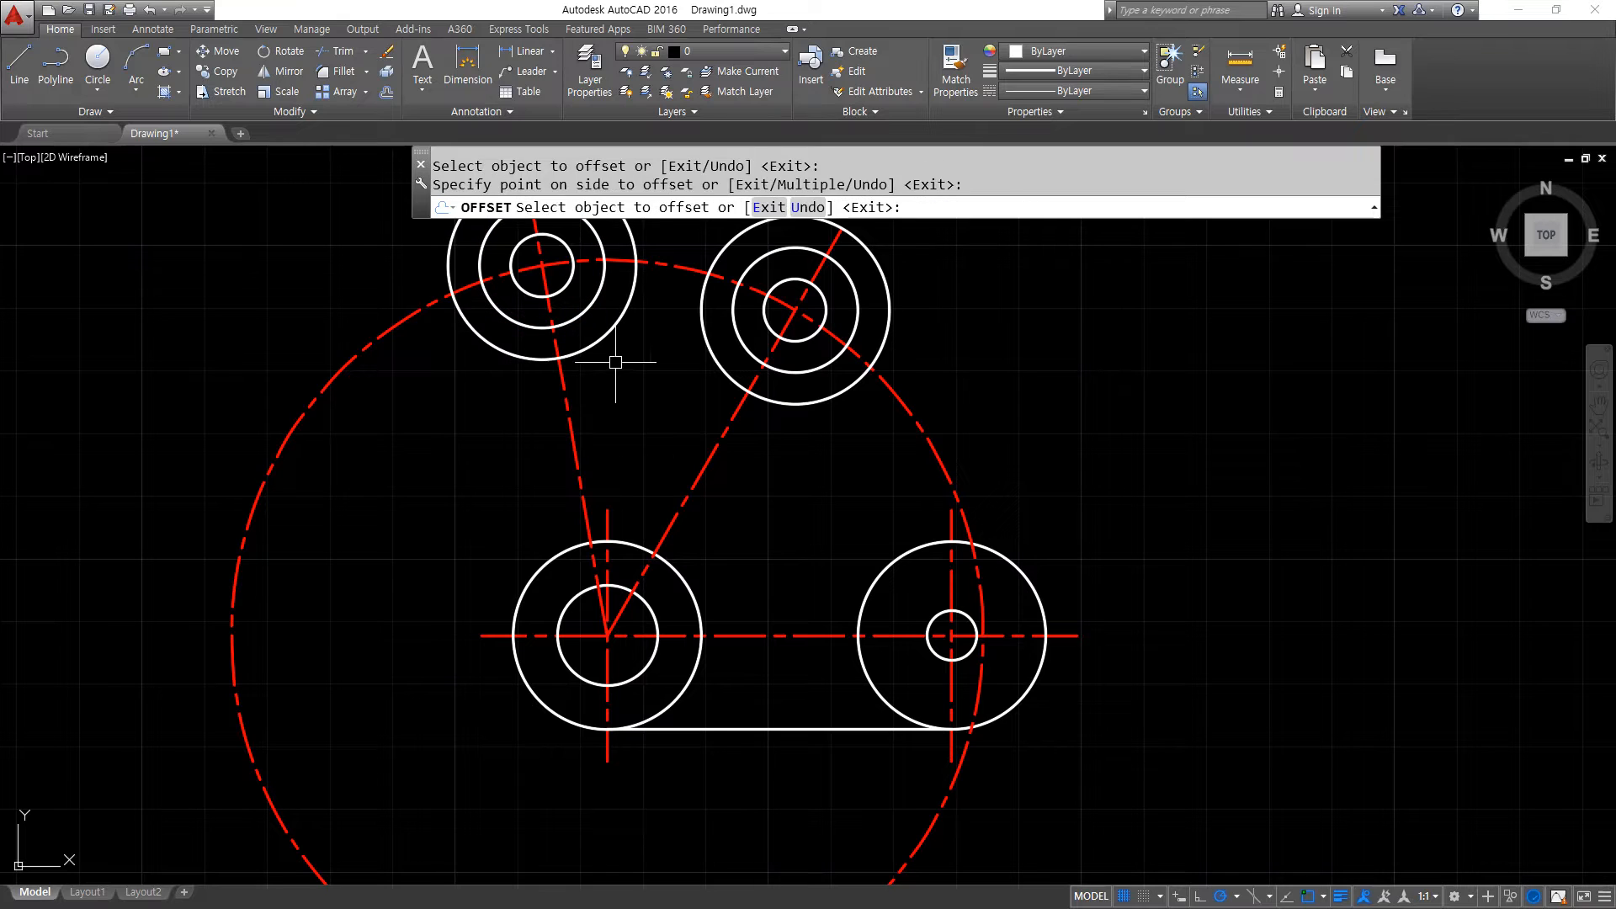
pyautogui.press('Return')
# Trim the radius 60 centre line circle and the angled centre lines beyond the two offset circles, keeping the arc between them.
pyautogui.write('tr')
pyautogui.press('Return')
pyautogui.click(601, 338)
pyautogui.click(721, 364)
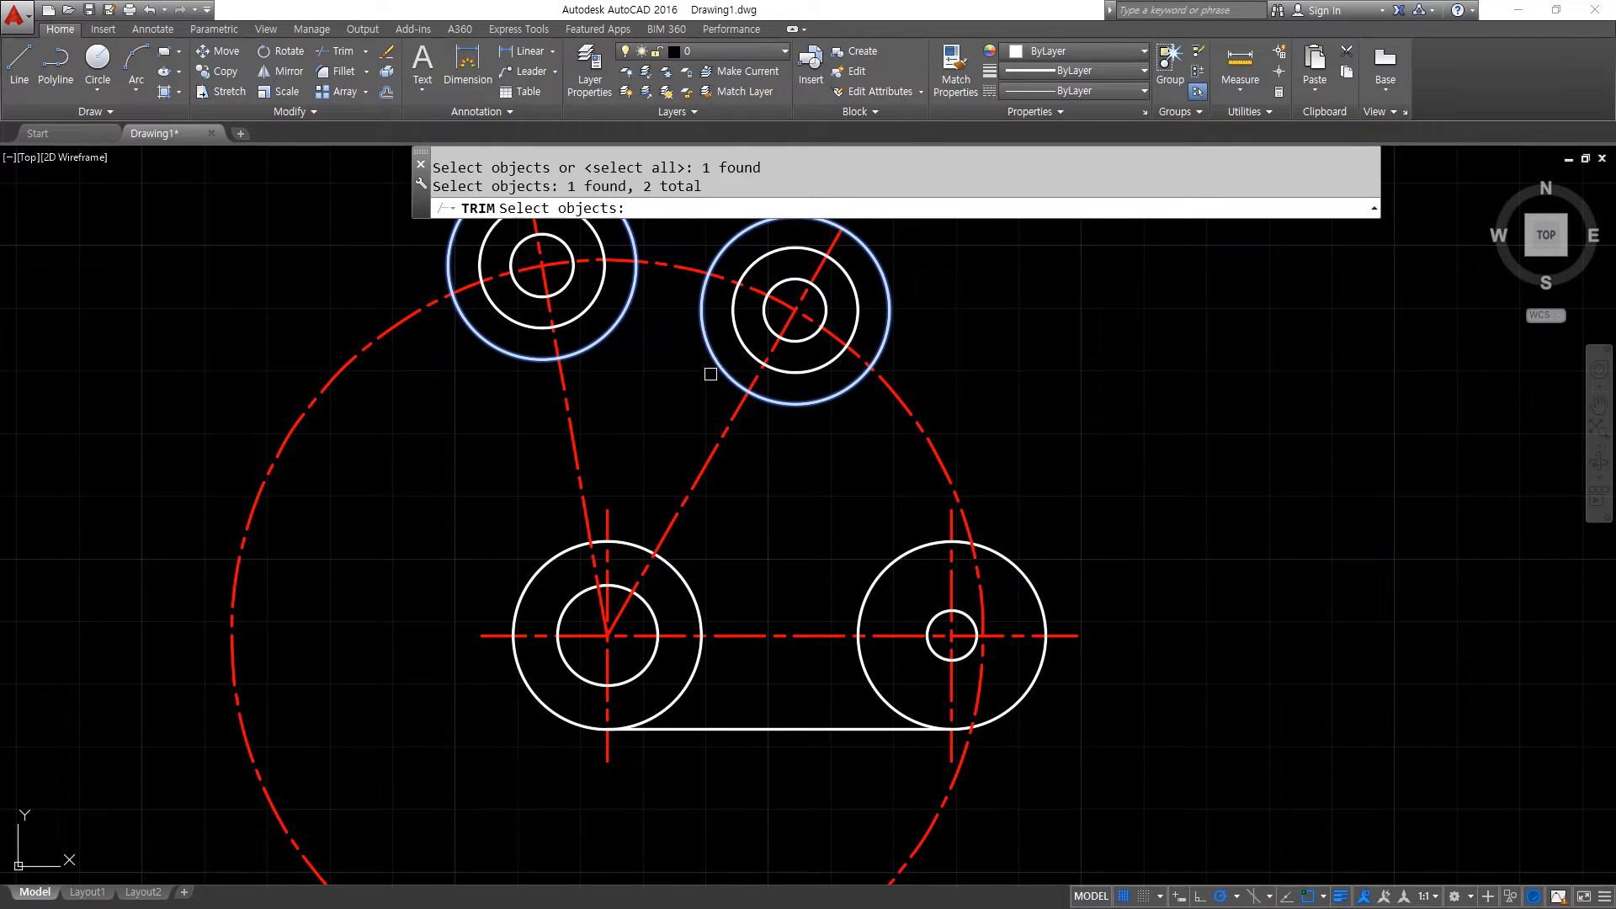
pyautogui.press('Return')
pyautogui.moveTo(454, 395); pyautogui.dragTo(439, 573, button='middle')
pyautogui.press('Return')
# Erase the two outer offset circles that served as trim boundaries around the slot's end circles.
pyautogui.click(840, 422)
pyautogui.click(581, 373)
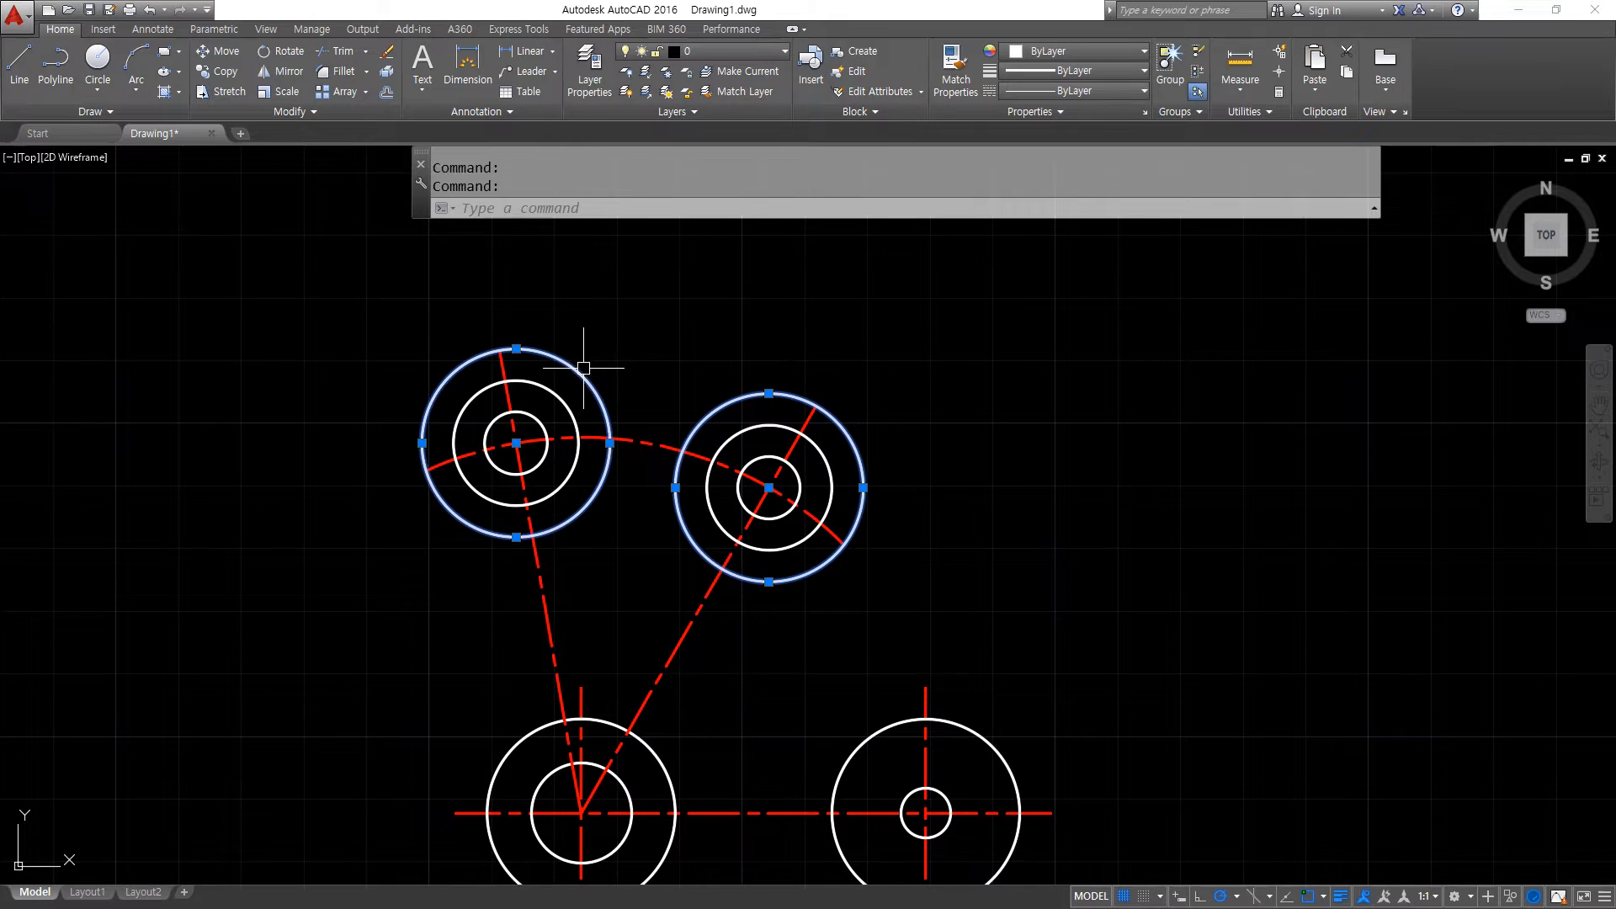
pyautogui.write('e')
pyautogui.press('Return')
# Offset the slot's dashed centre arc 5 outward, and offset the resulting arc another 5 outward.
pyautogui.scroll(4, 641, 501)
pyautogui.write('o')
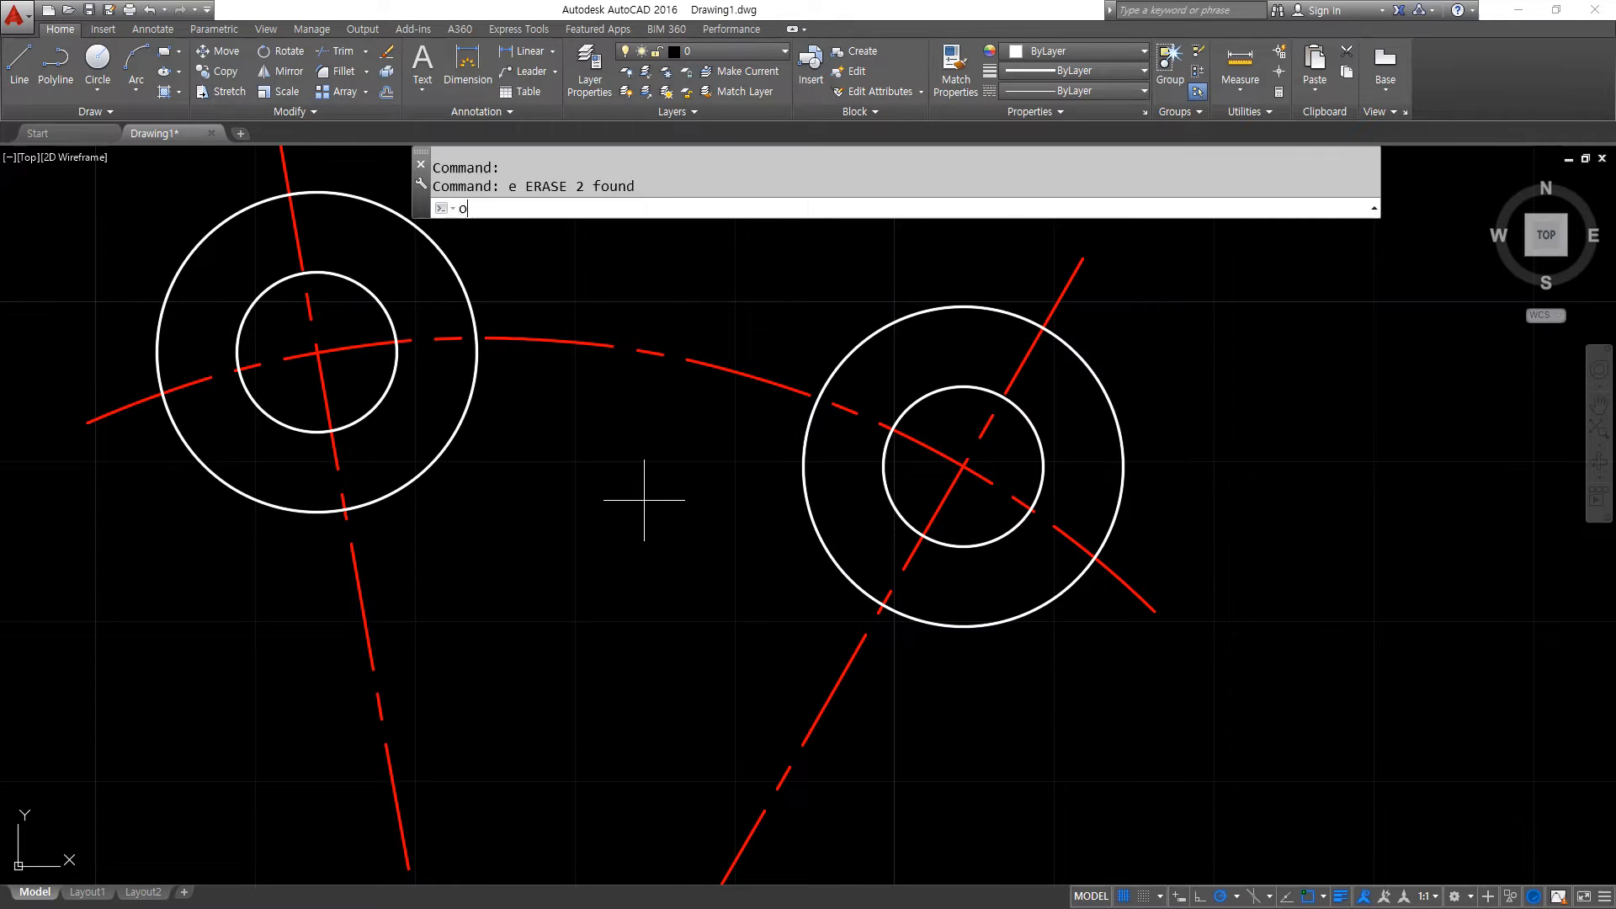
pyautogui.press('Return')
pyautogui.write('5')
pyautogui.press('Return')
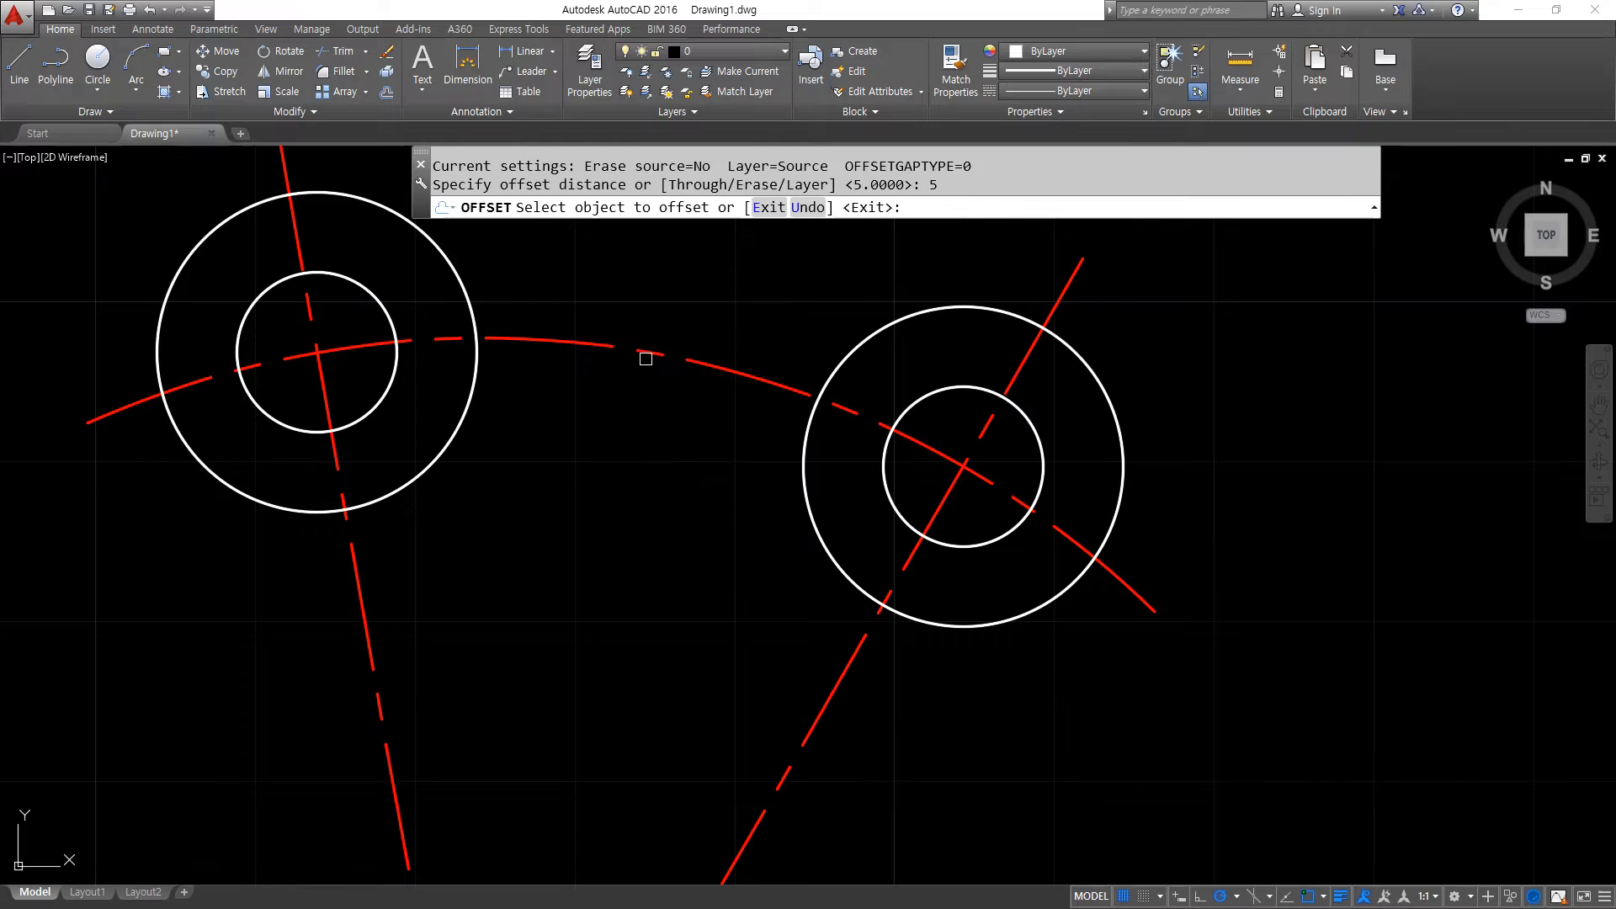
pyautogui.click(644, 349)
pyautogui.click(675, 310)
pyautogui.click(671, 267)
pyautogui.click(686, 256)
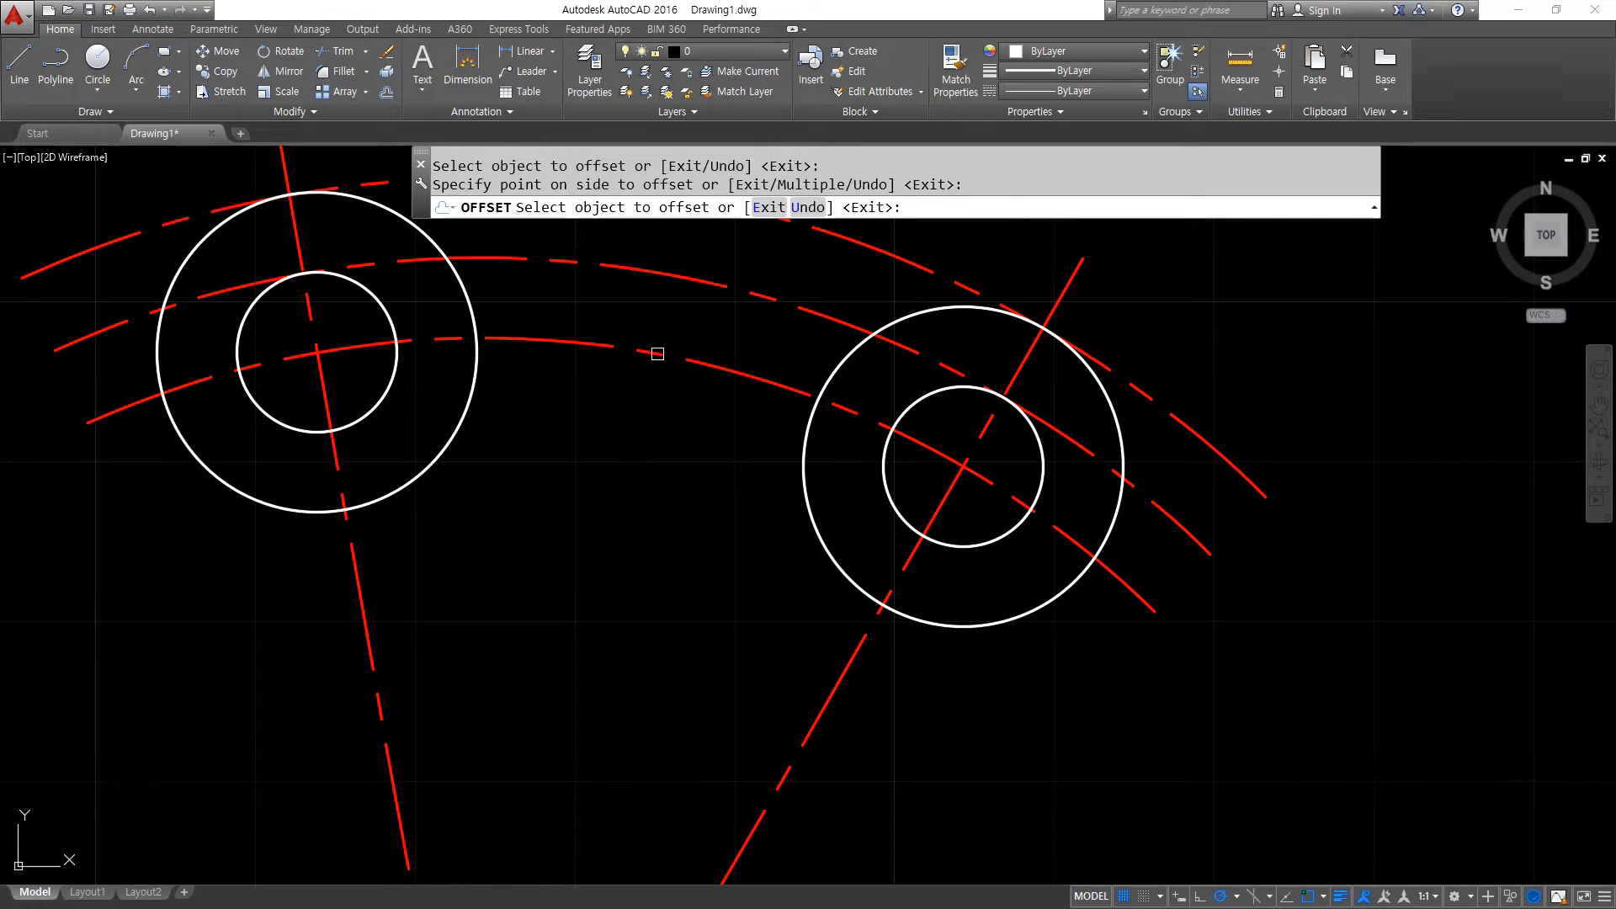
# Offset the dashed centre arc 5 inward, and offset the resulting arc another 5 inward.
pyautogui.click(657, 354)
pyautogui.click(641, 394)
pyautogui.click(631, 426)
pyautogui.click(624, 486)
pyautogui.press('Return')
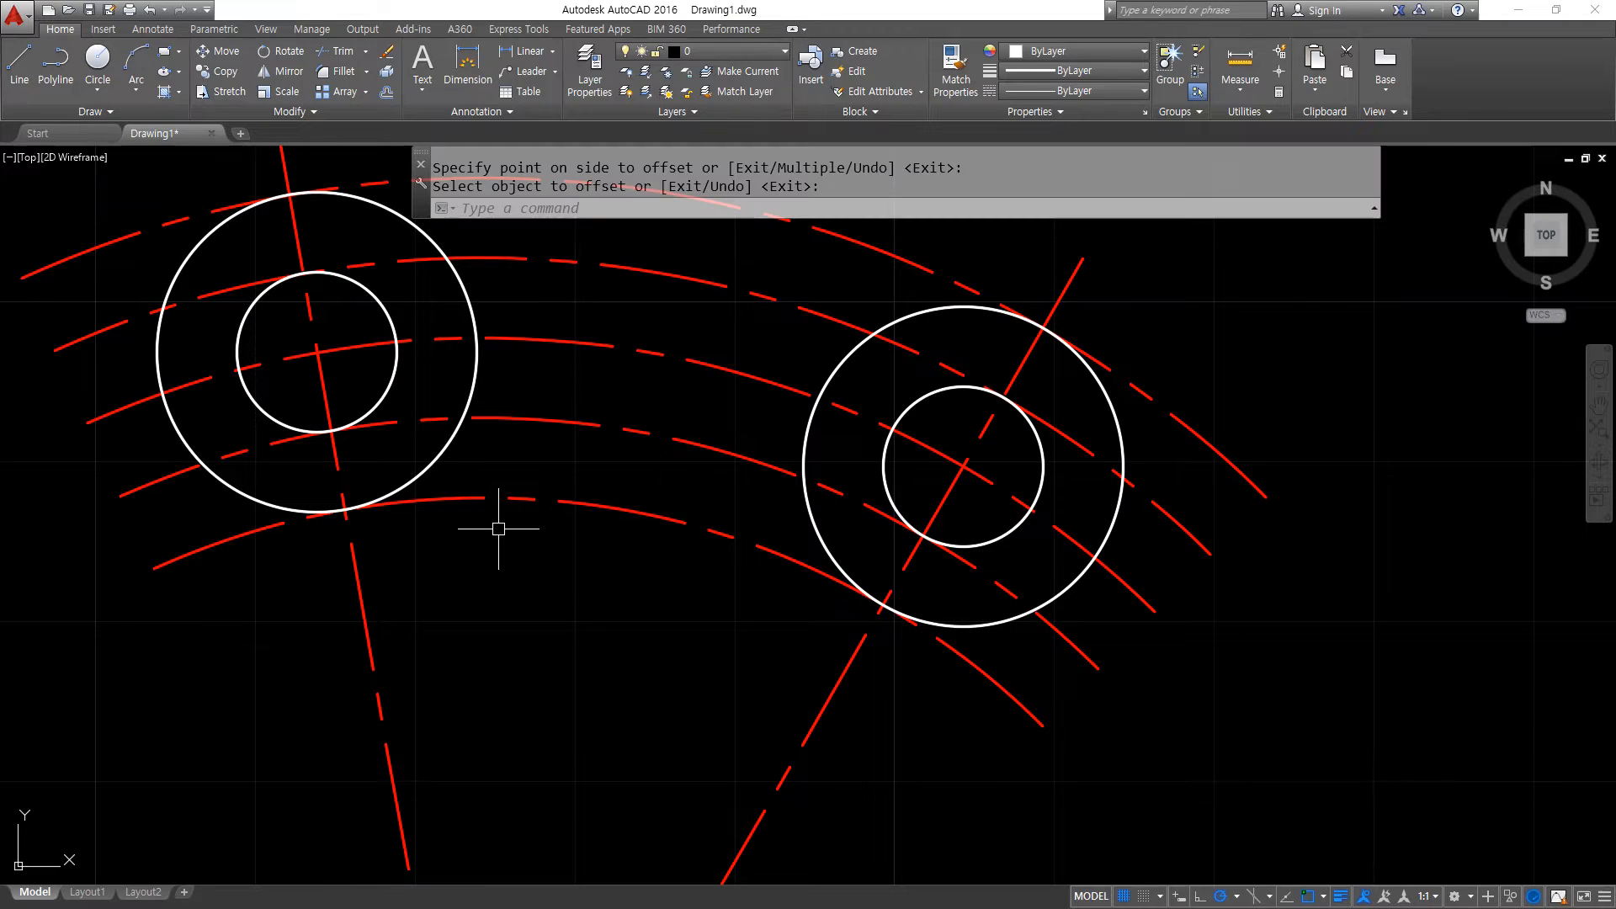
# Match the four offset arcs to the properties of the slot's radius 10 circle, leaving the centre arc dashed.
pyautogui.write('ma')
pyautogui.press('Return')
pyautogui.click(439, 457)
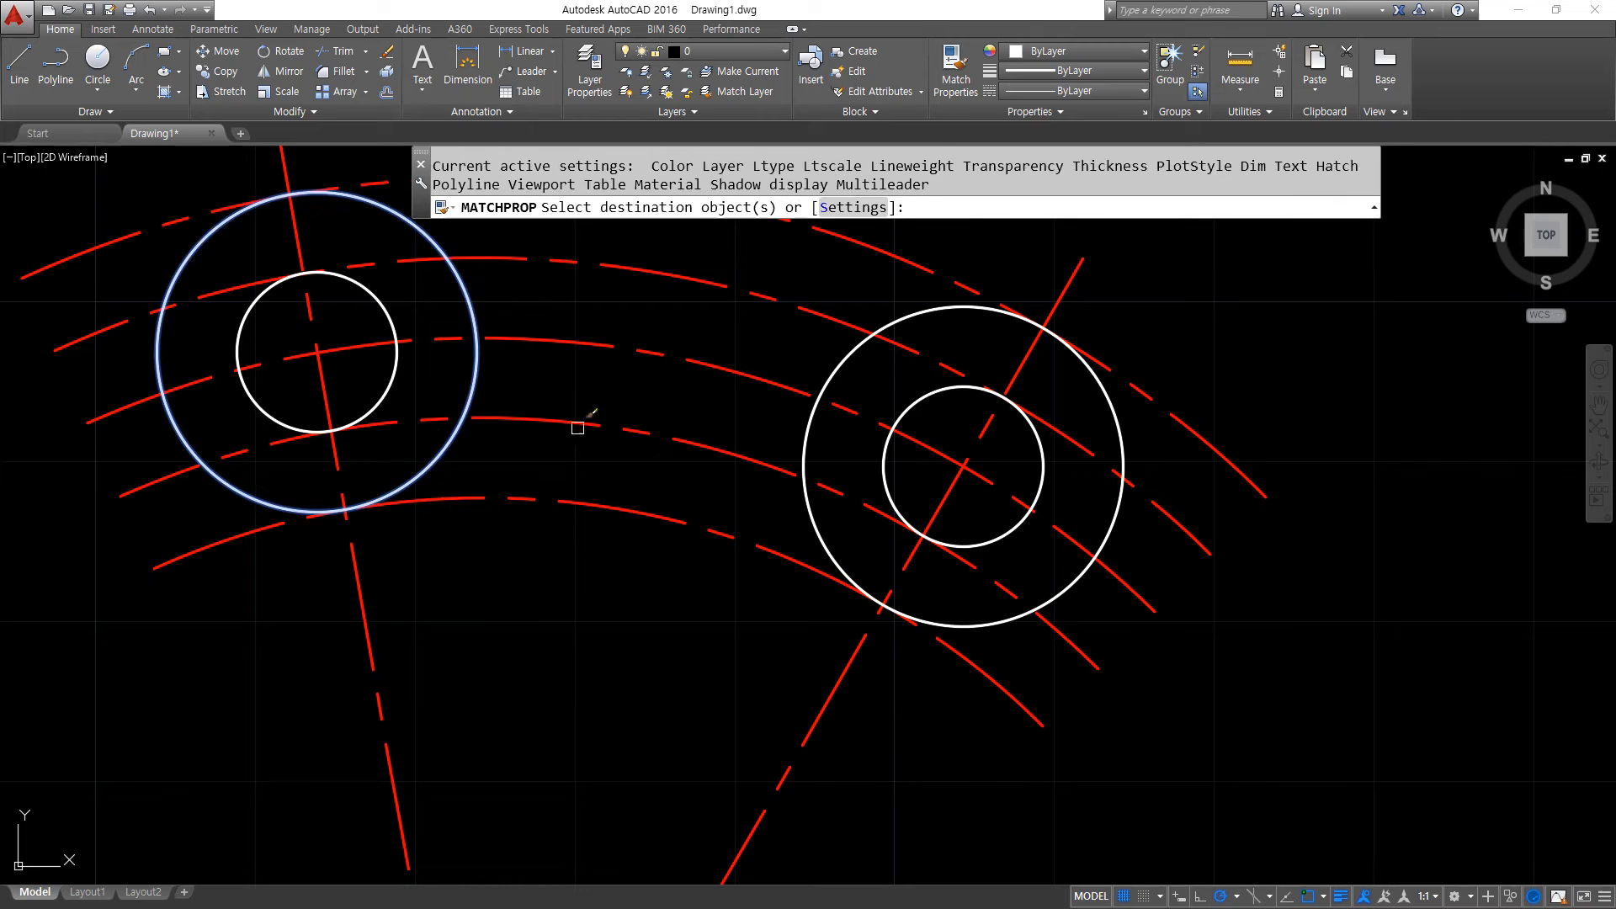
pyautogui.click(592, 402)
pyautogui.click(551, 556)
pyautogui.moveTo(595, 461); pyautogui.dragTo(585, 594, button='middle')
pyautogui.click(691, 301)
pyautogui.click(624, 434)
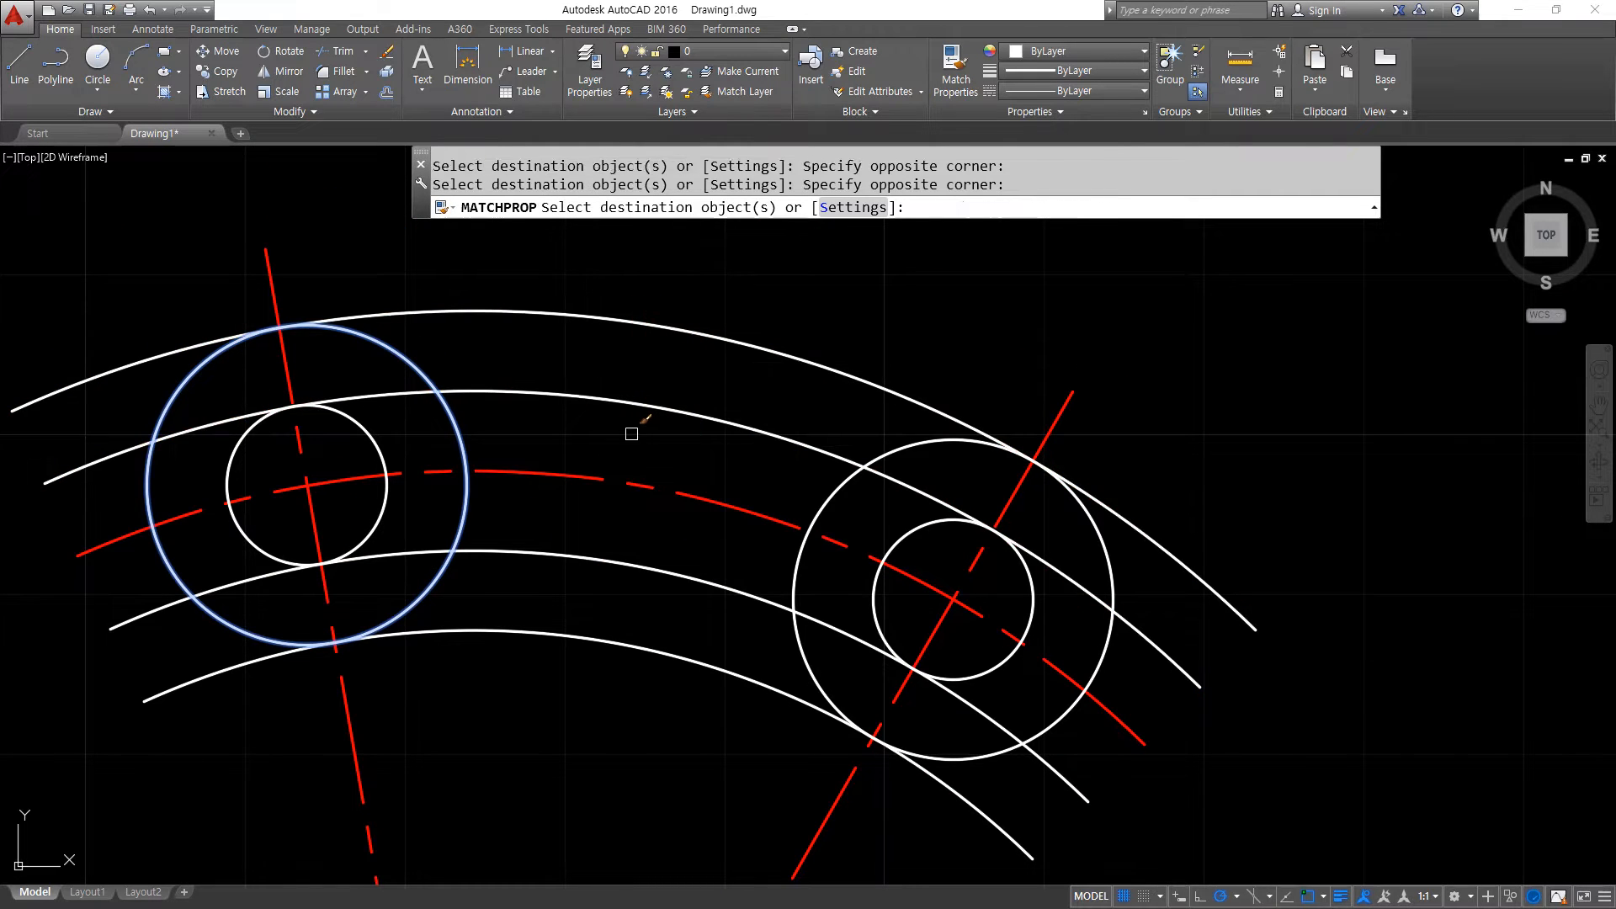
pyautogui.press('Return')
# Fillet both inner slot arcs against the radius 5 circle at the slot's left end with radius 0.
pyautogui.write('f')
pyautogui.press('Return')
pyautogui.click(392, 394)
pyautogui.click(373, 476)
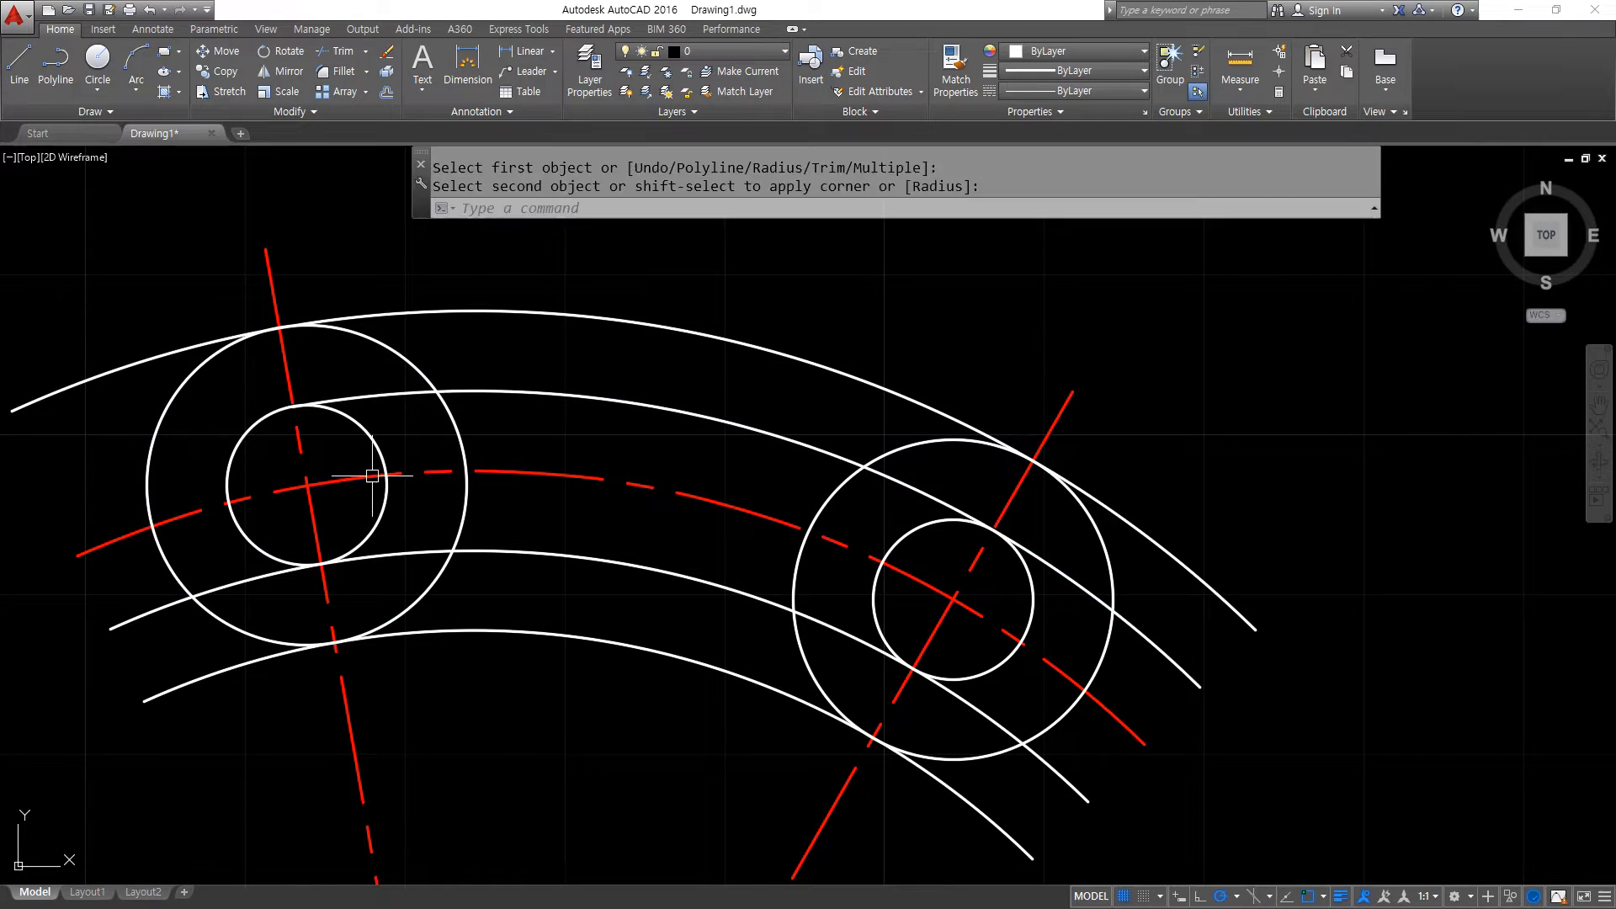
pyautogui.press('Return')
pyautogui.click(372, 475)
pyautogui.click(394, 559)
# Fillet the outermost and innermost arcs against the radius 10 circle at the slot's left end with radius 0.
pyautogui.press('Return')
pyautogui.click(428, 317)
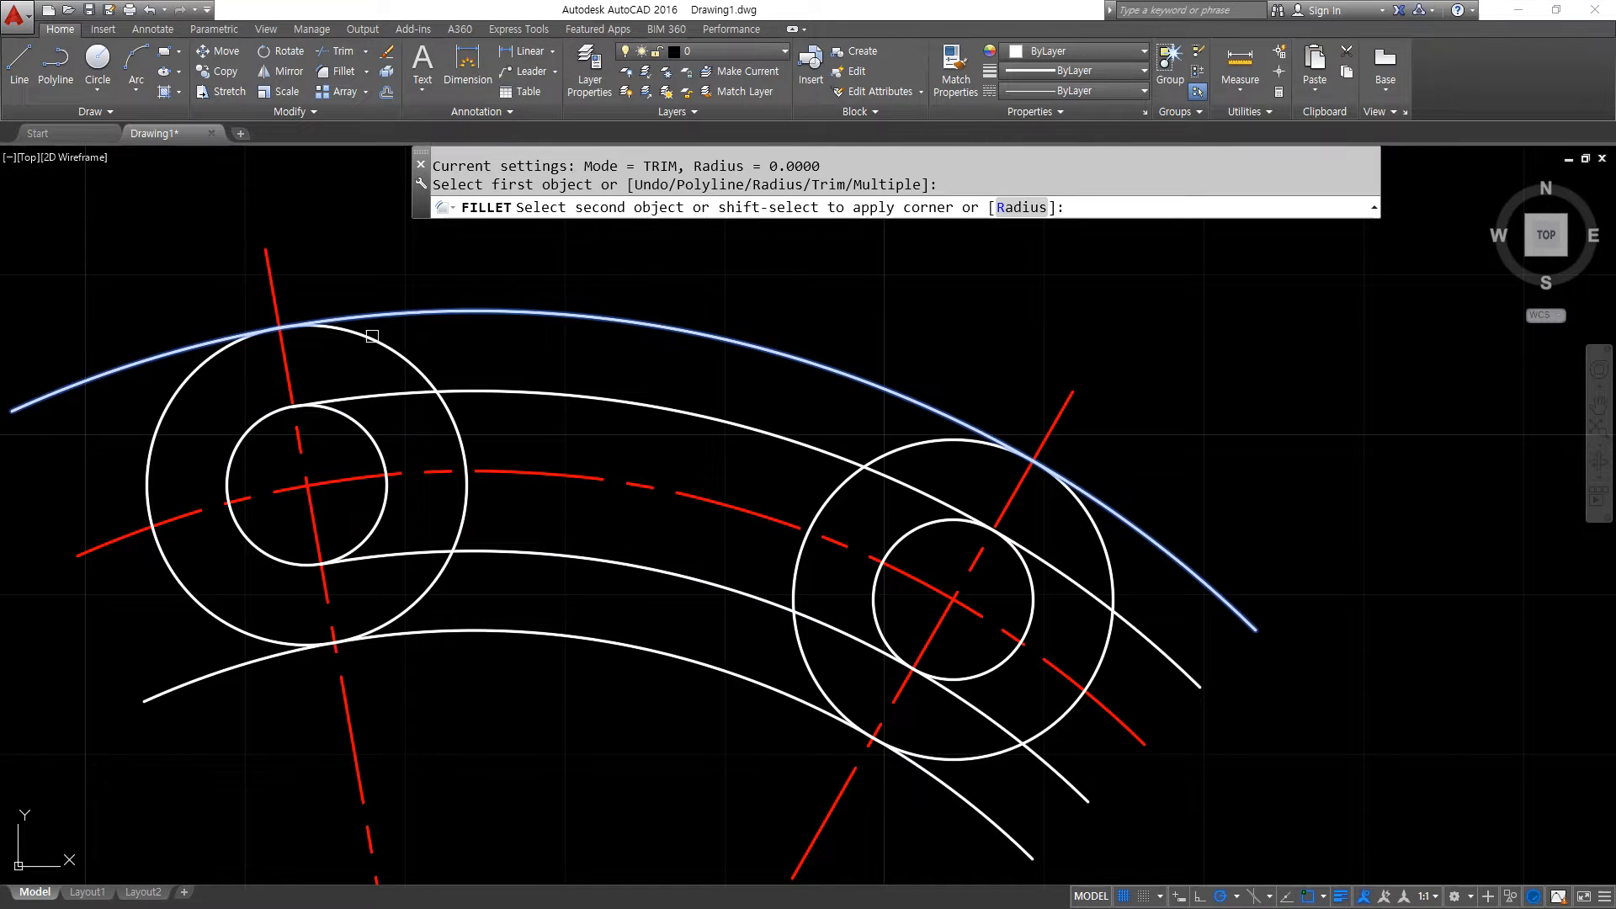
pyautogui.click(192, 370)
pyautogui.press('Return')
pyautogui.click(305, 644)
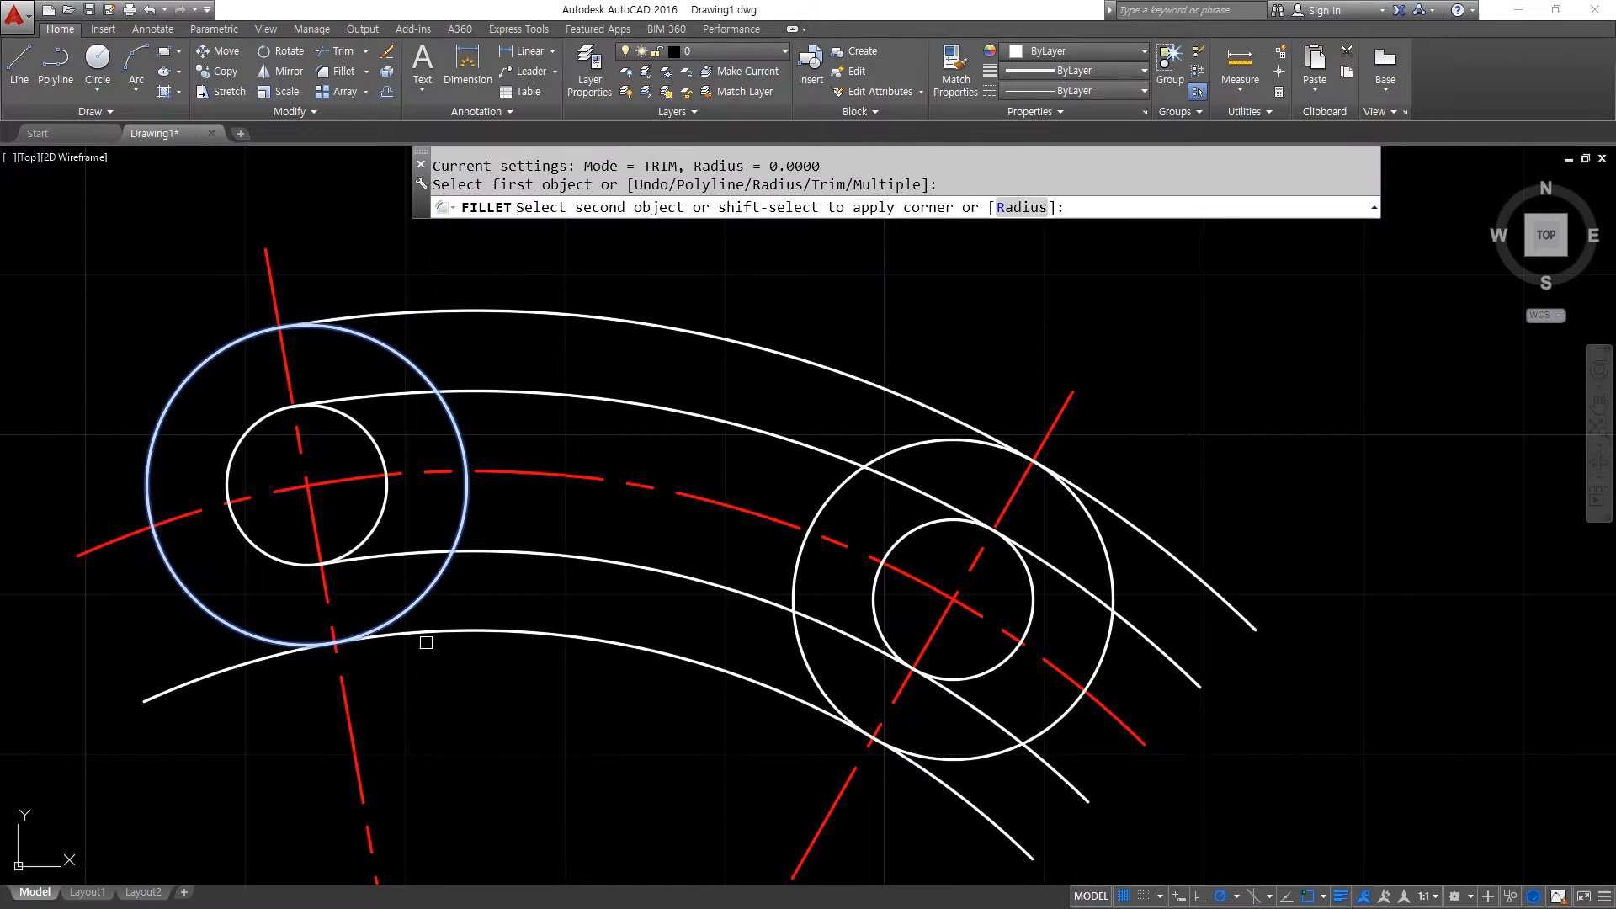
pyautogui.click(426, 642)
# Trim away part of the radius 5 and radius 10 circles inside the slot at its right end.
pyautogui.write('tr')
pyautogui.press('Return')
pyautogui.press('Return')
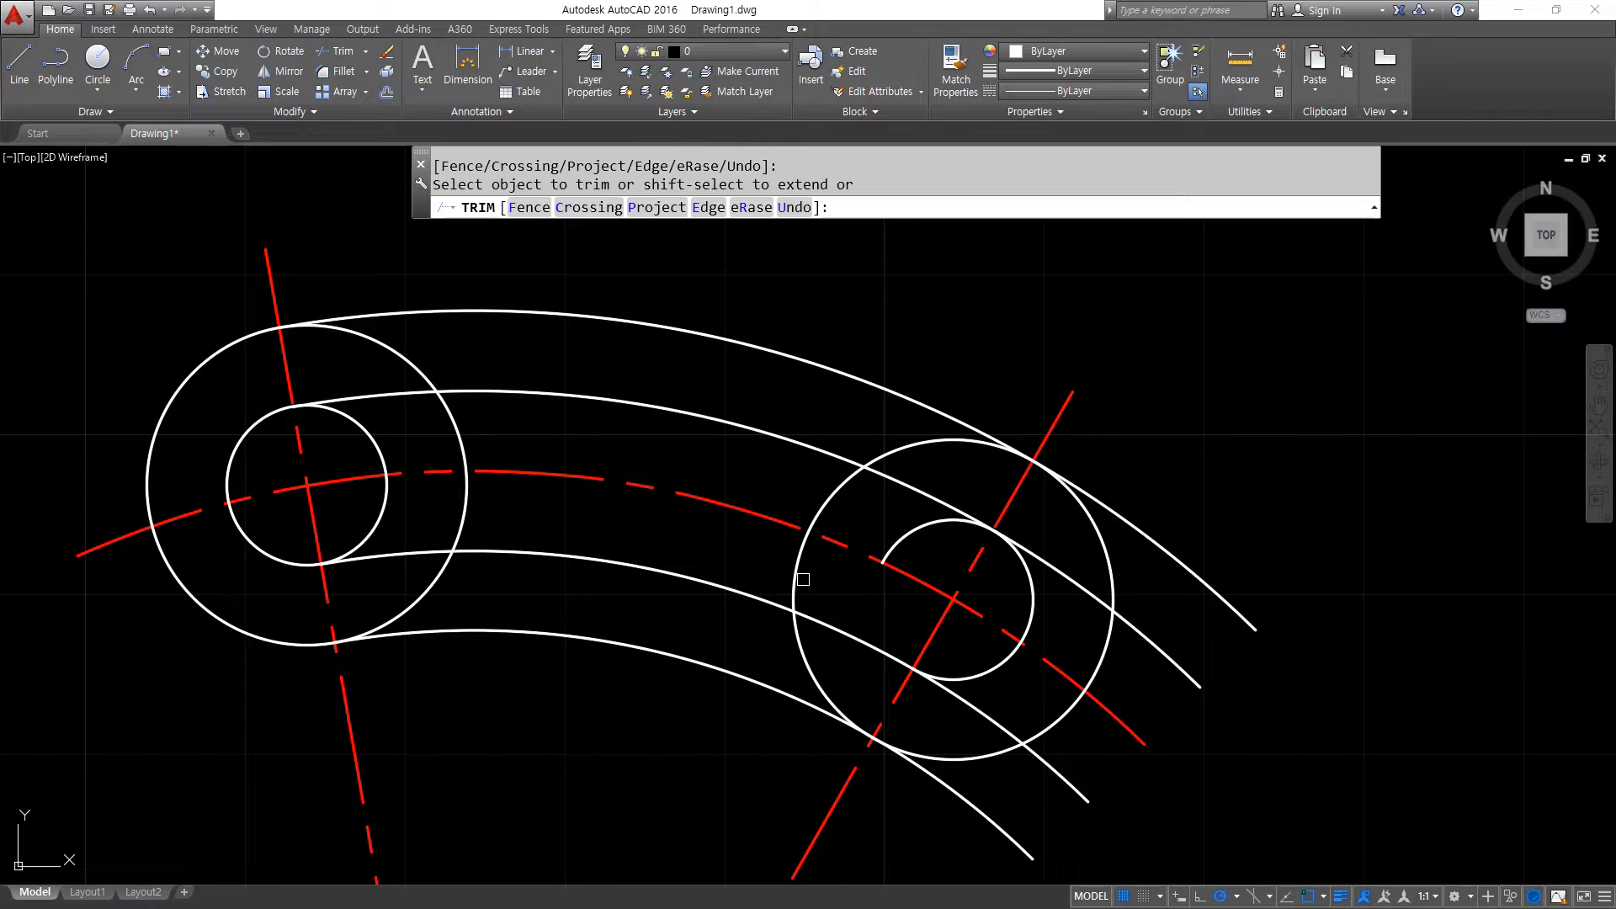
pyautogui.click(794, 568)
pyautogui.press('Return')
# Fillet both inner slot arcs with the radius 5 arc at the slot's right end, using radius 0.
pyautogui.write('f')
pyautogui.press('Return')
pyautogui.click(926, 495)
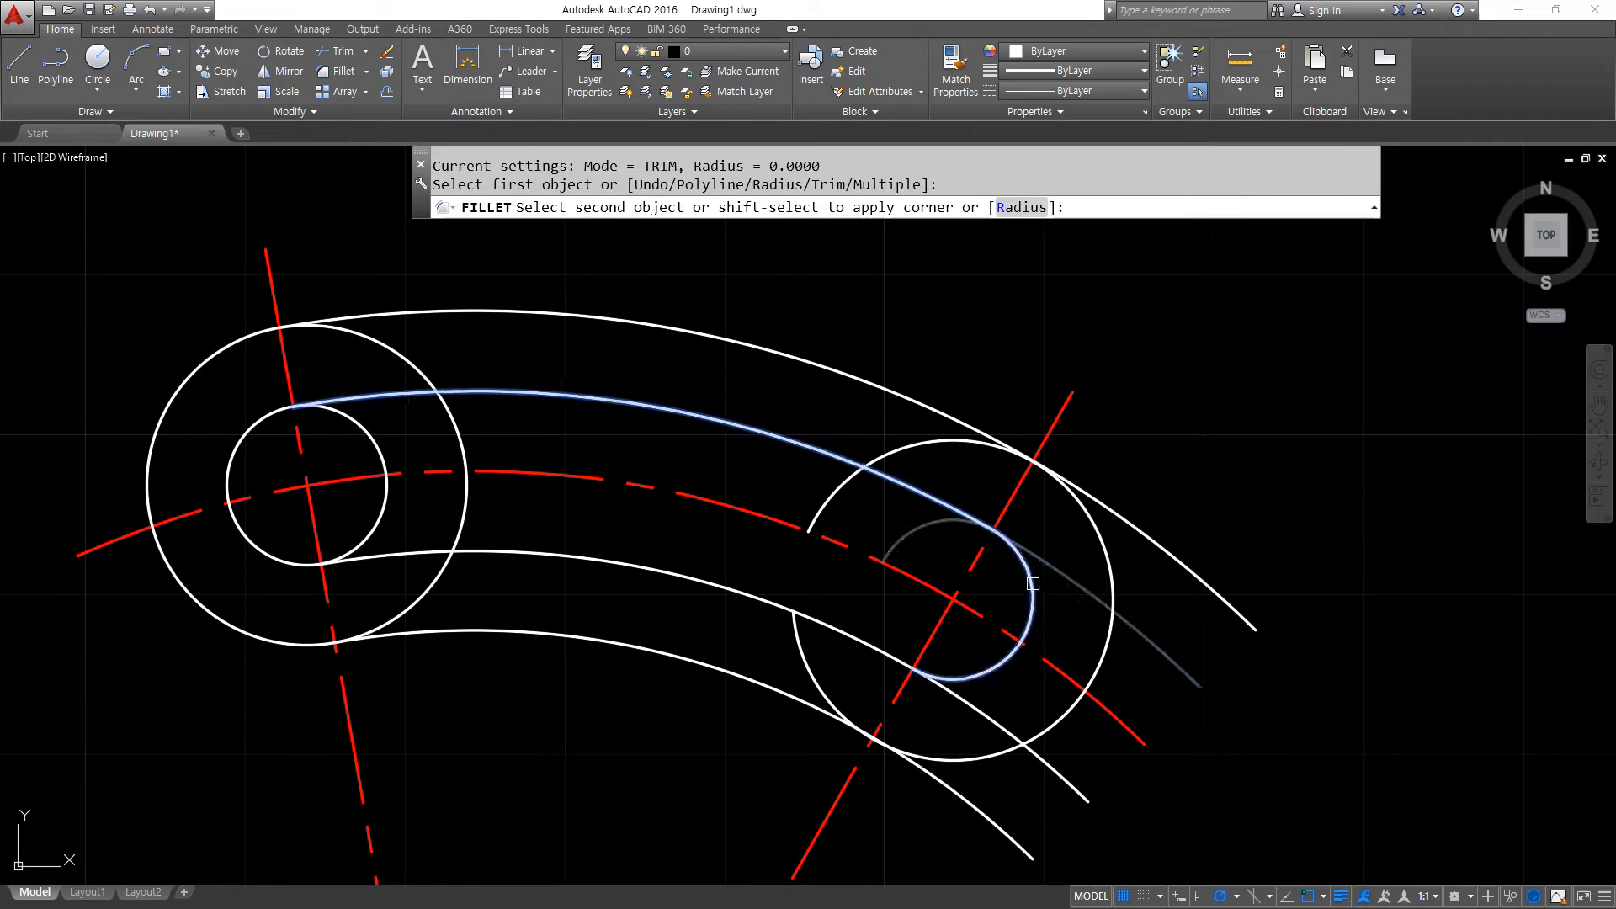
pyautogui.click(1030, 608)
pyautogui.press('Return')
pyautogui.click(992, 668)
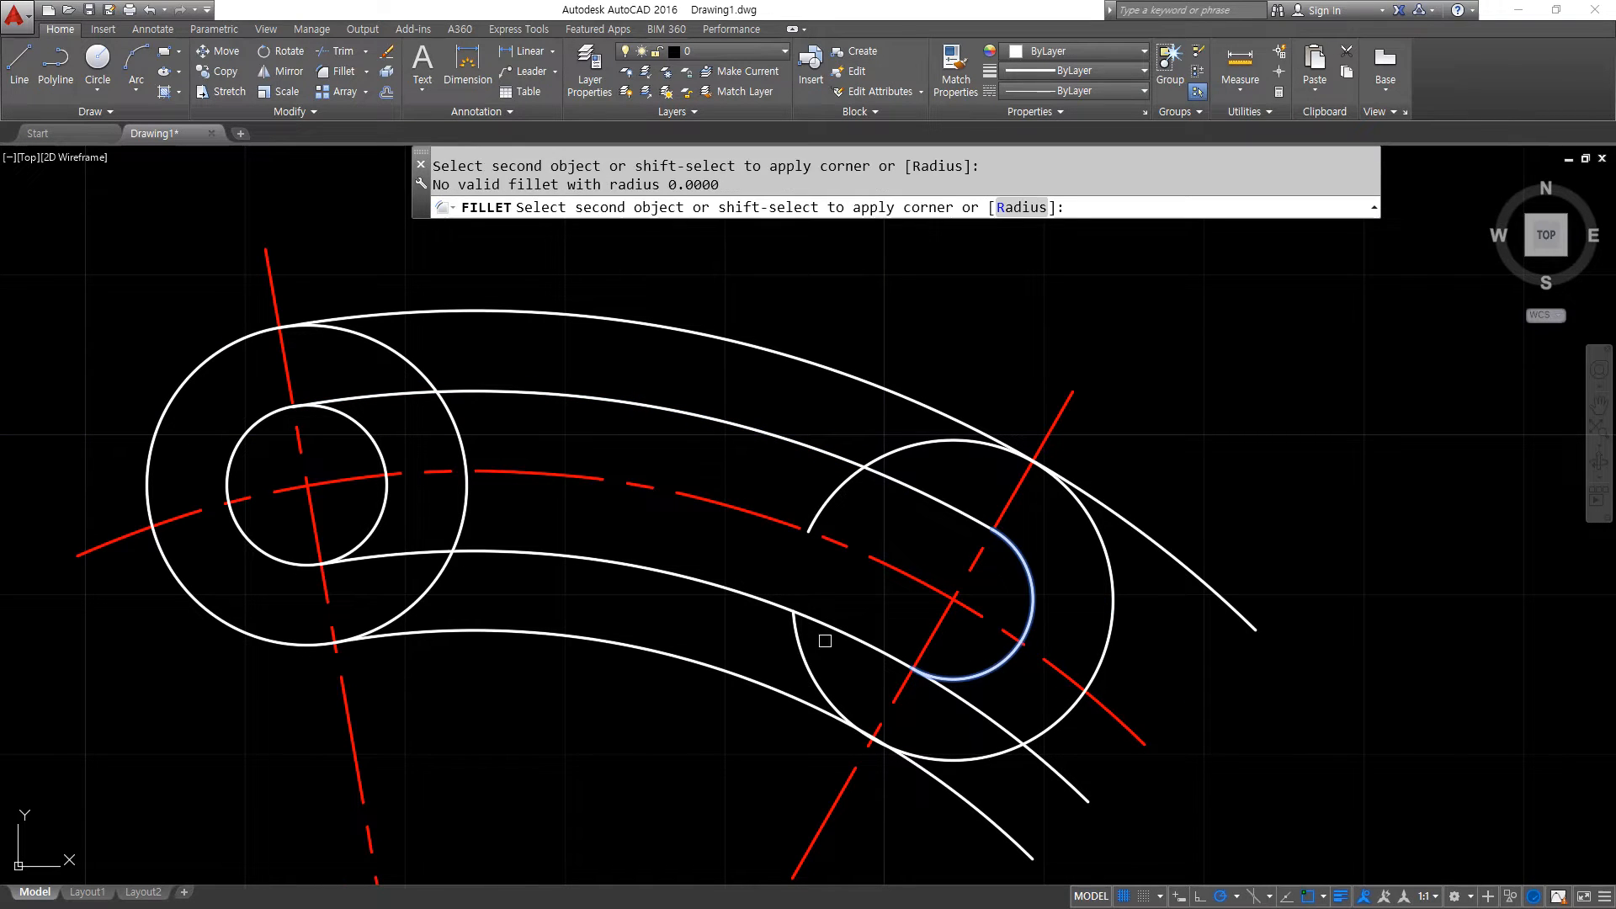
pyautogui.click(876, 642)
# Fillet the outermost and innermost arcs with the radius 10 arc at the slot's right end, using radius 0.
pyautogui.press('Return')
pyautogui.click(1092, 526)
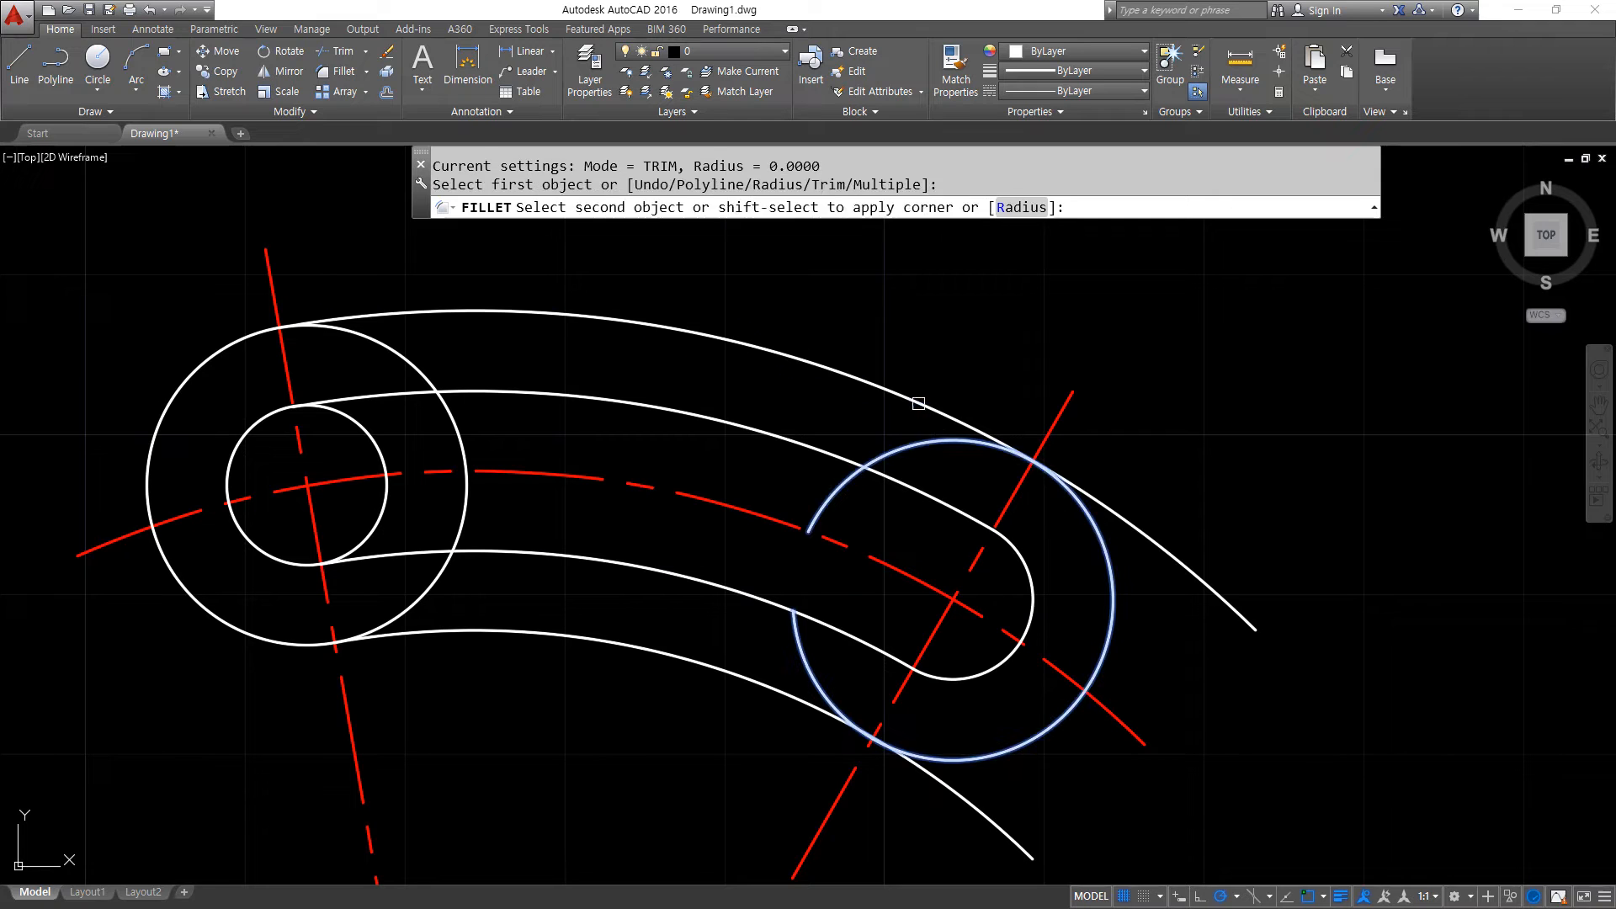
pyautogui.click(935, 389)
pyautogui.press('Return')
pyautogui.click(1001, 761)
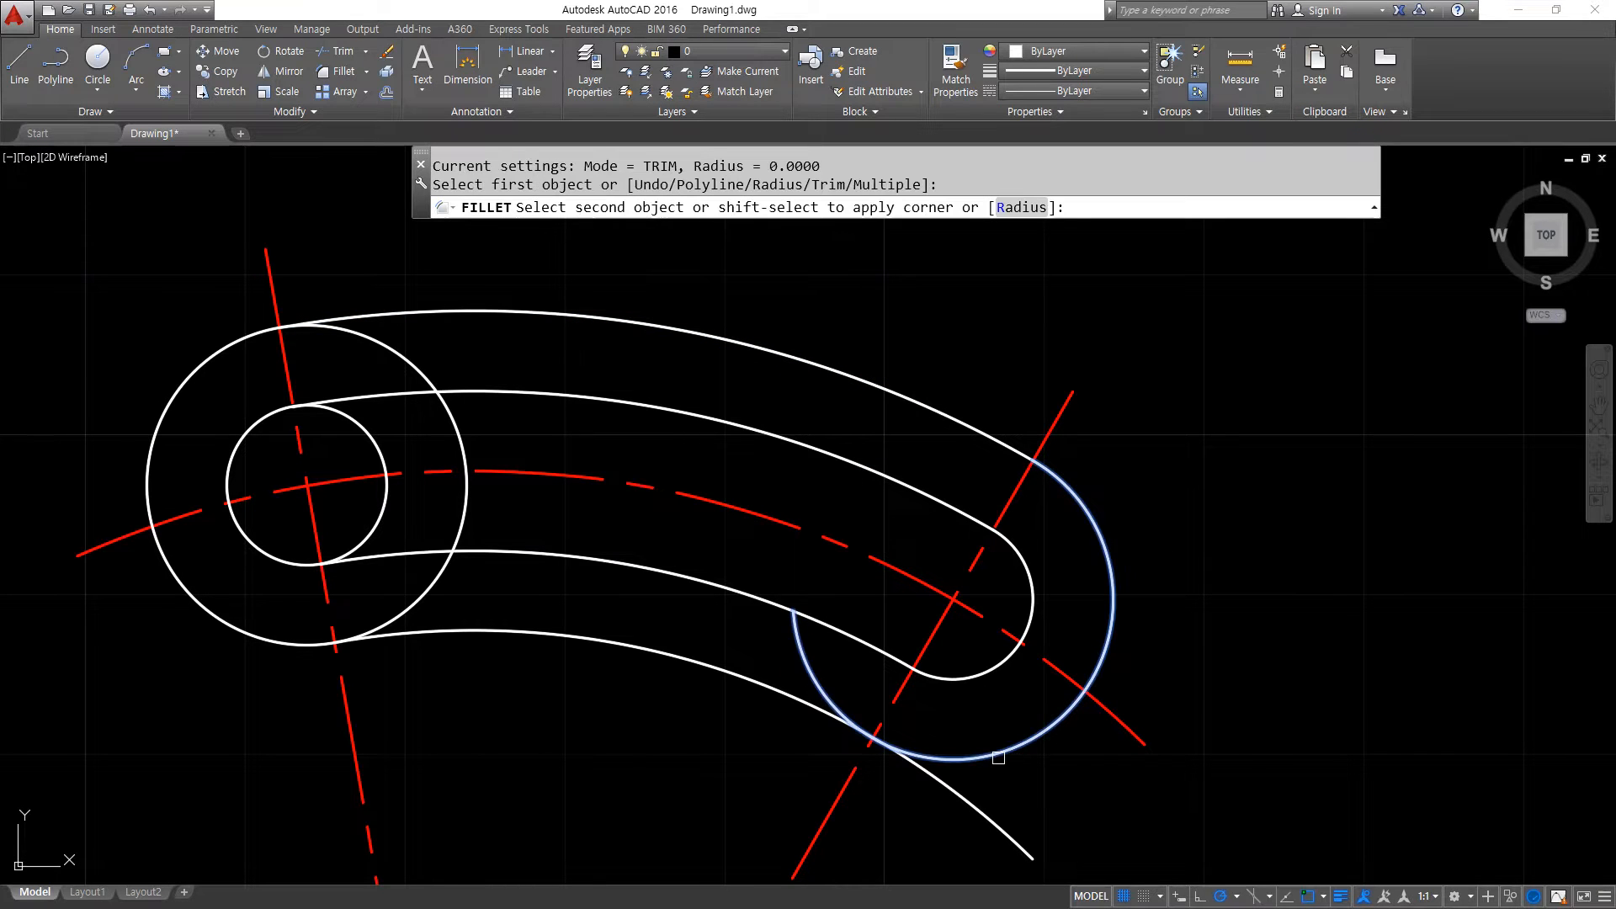
pyautogui.click(785, 692)
# Extend the slot's outermost arc down to the outer circle of the right hub.
pyautogui.scroll(-4, 603, 766)
pyautogui.moveTo(591, 777); pyautogui.dragTo(575, 634, button='middle')
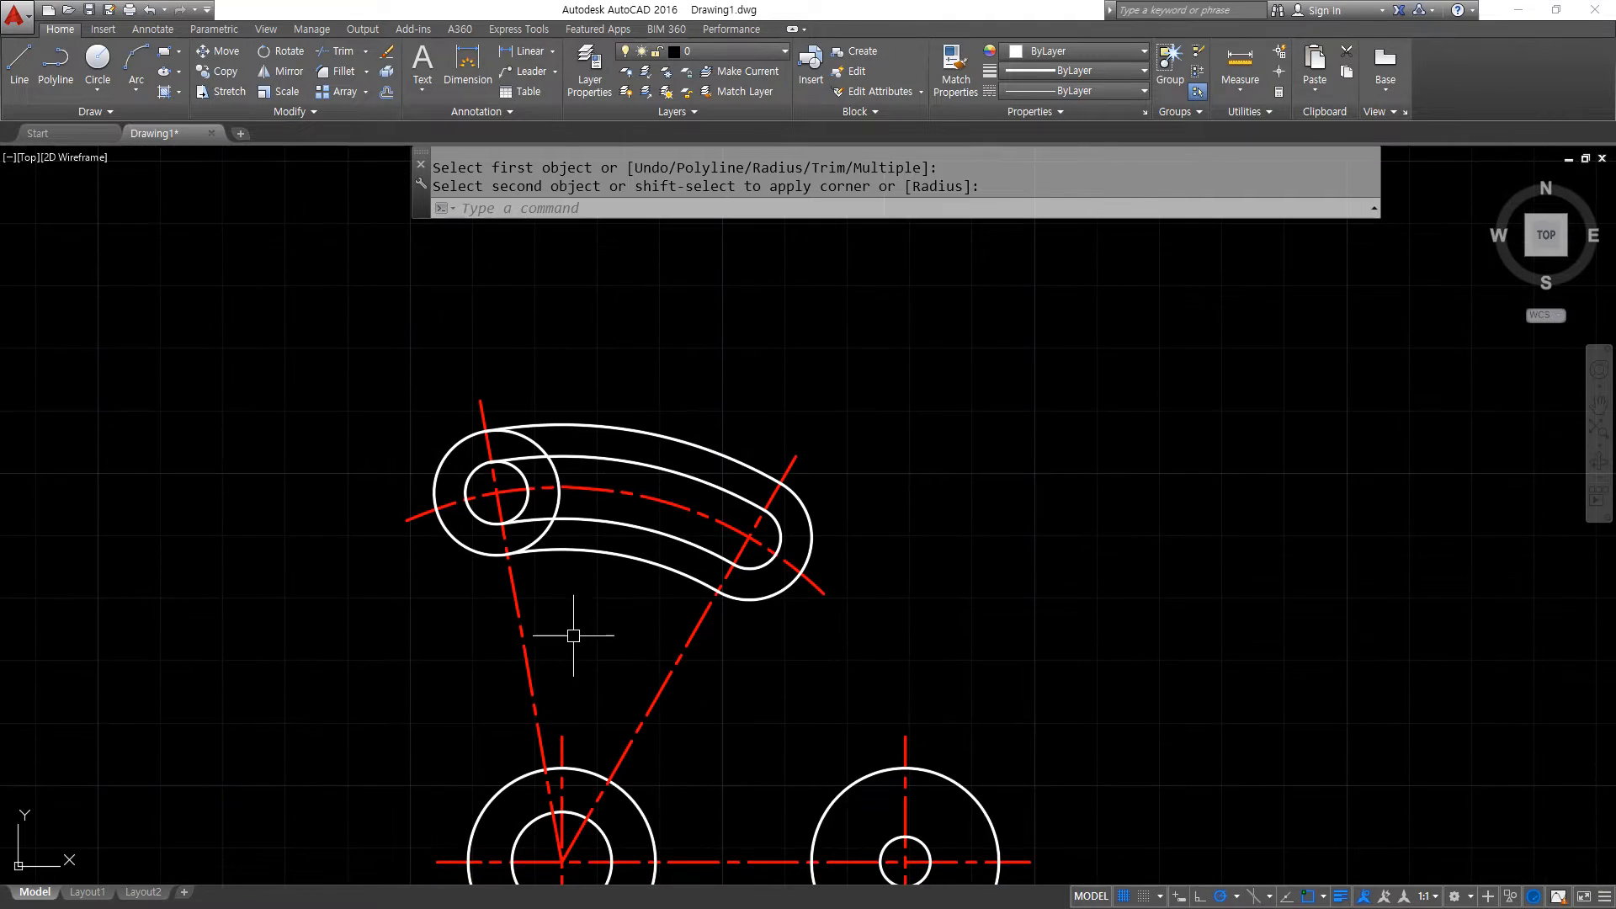
pyautogui.moveTo(878, 710); pyautogui.dragTo(758, 617, button='middle')
pyautogui.write('ex')
pyautogui.press('Return')
pyautogui.press('Return')
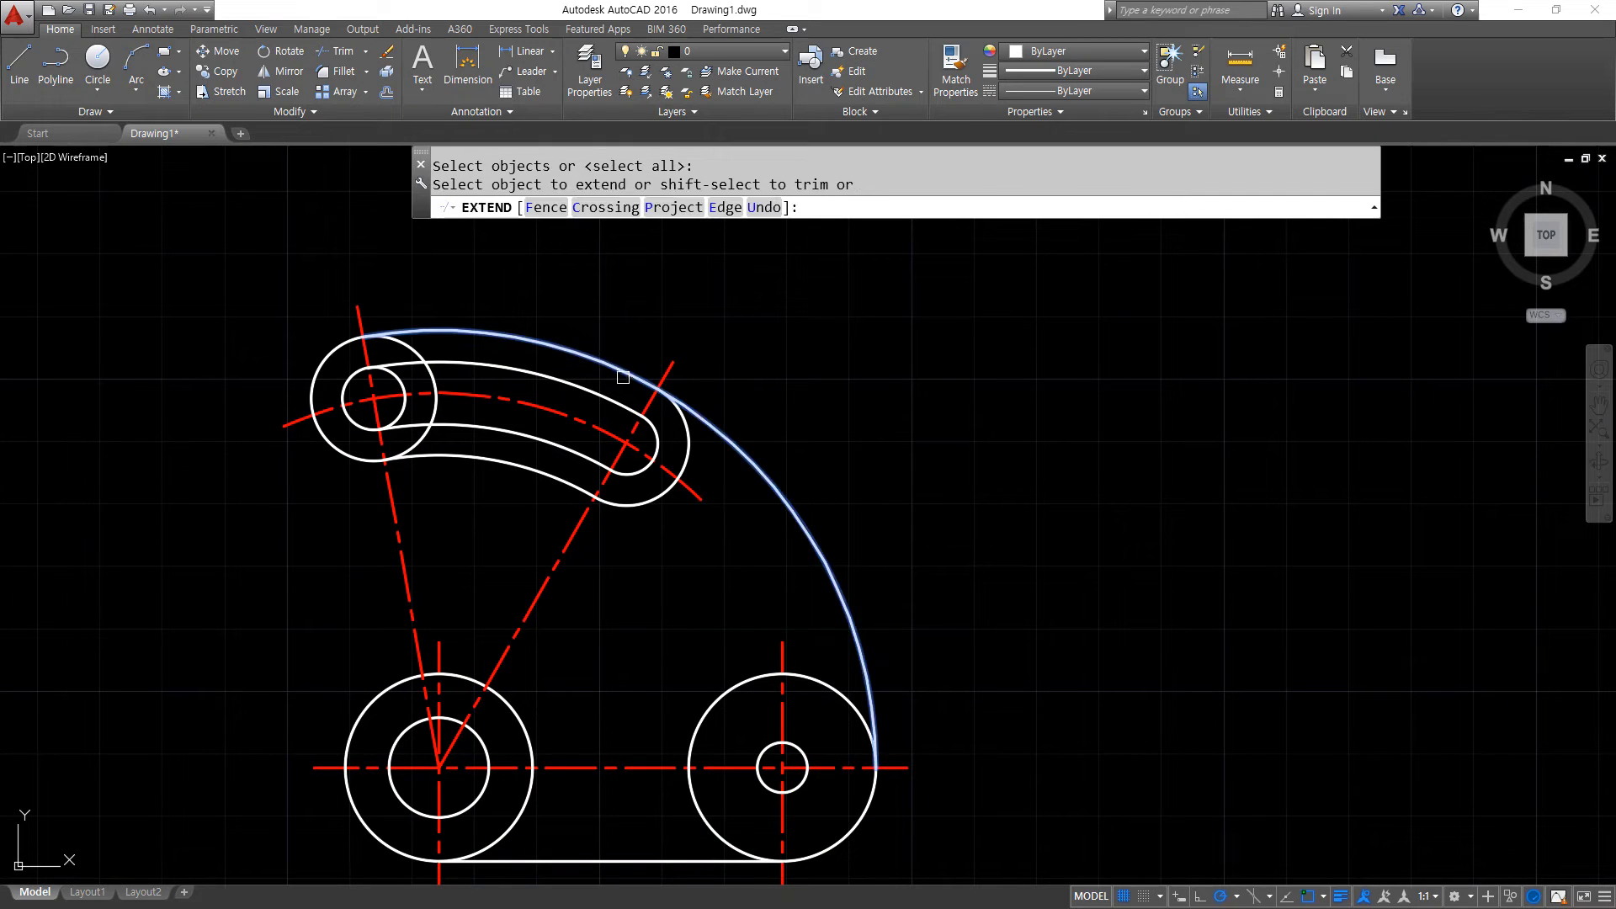
pyautogui.click(622, 374)
pyautogui.click(695, 756)
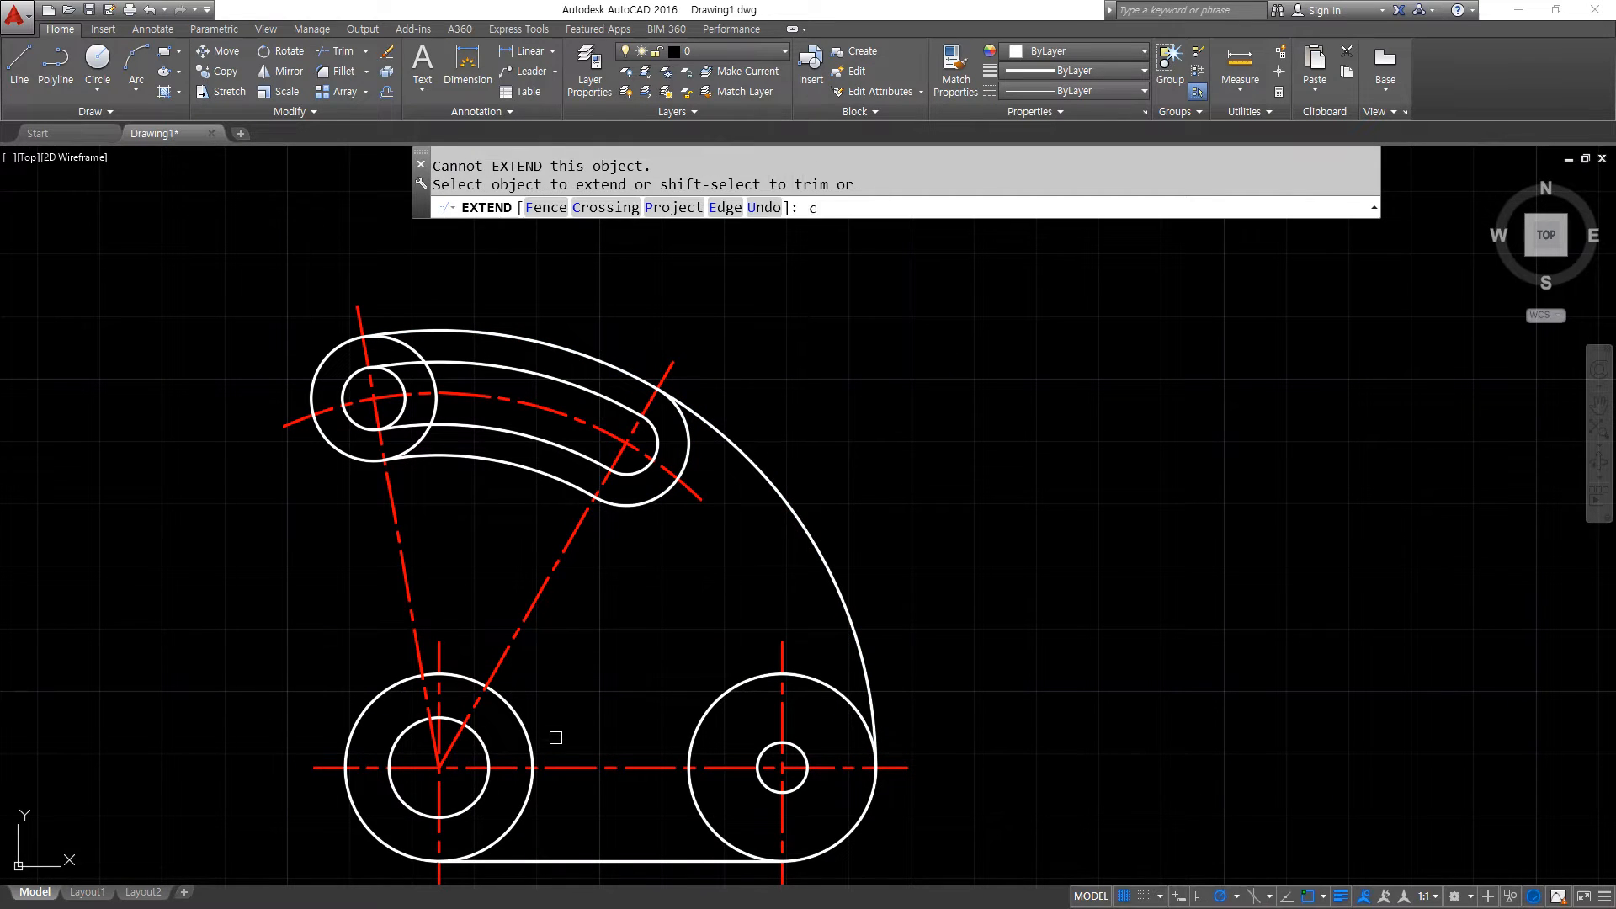
pyautogui.write('c')
pyautogui.press('Return')
pyautogui.press('Escape')
pyautogui.press('Escape')
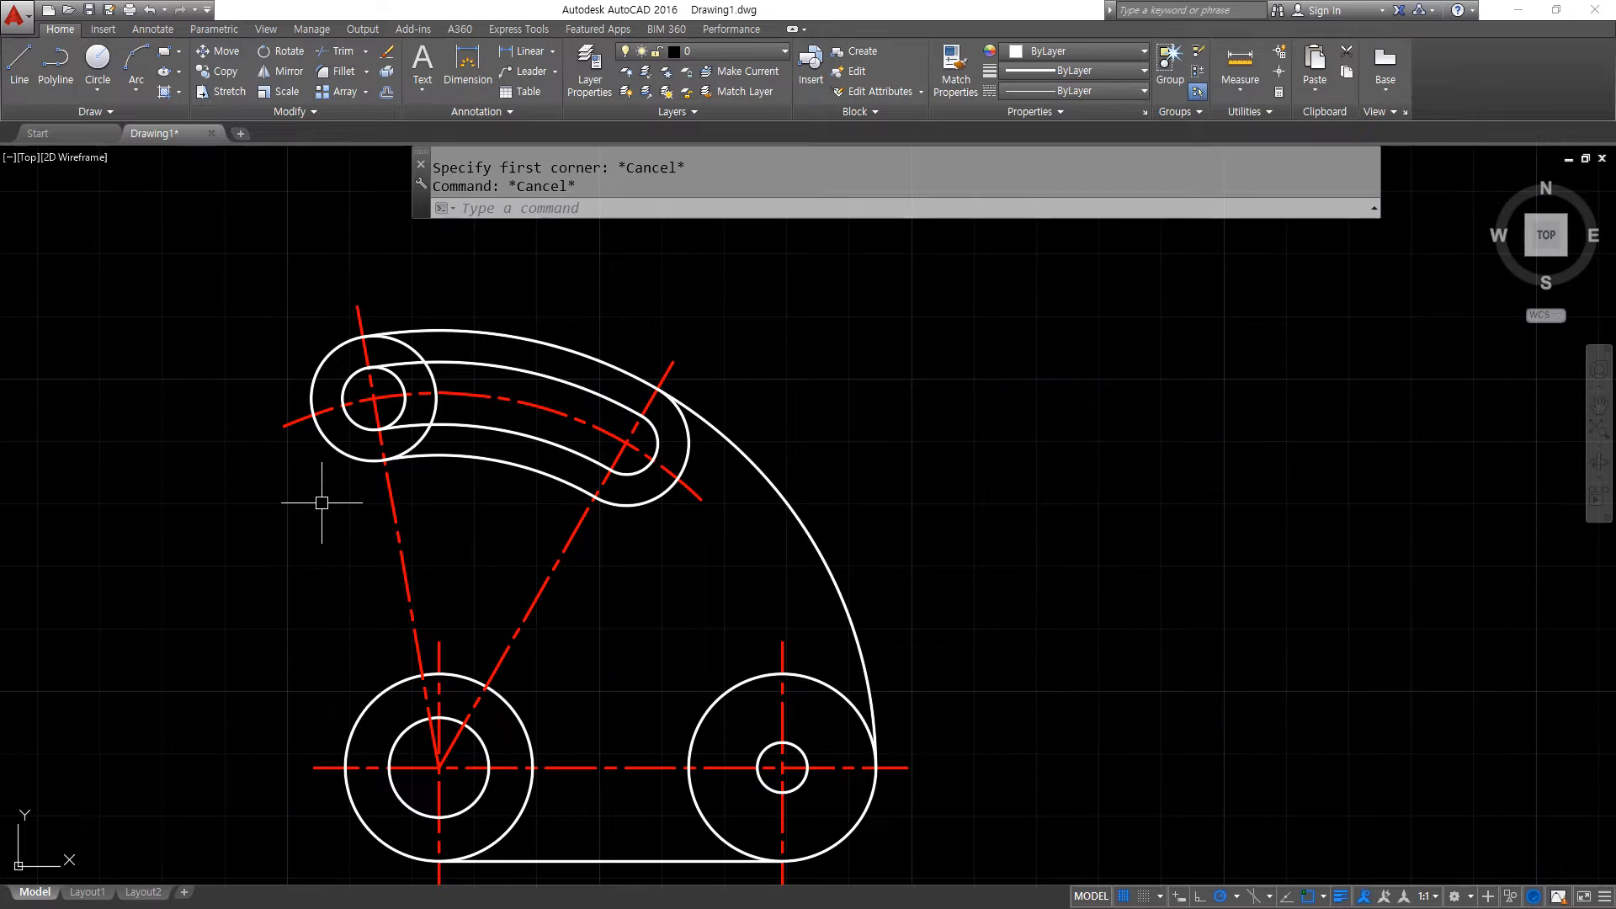
# Draw a circle of radius 30 tangent to the slot's left radius 10 circle and the left hub's outer circle.
pyautogui.write('c')
pyautogui.press('Return')
pyautogui.write('t')
pyautogui.press('Return')
pyautogui.click(327, 454)
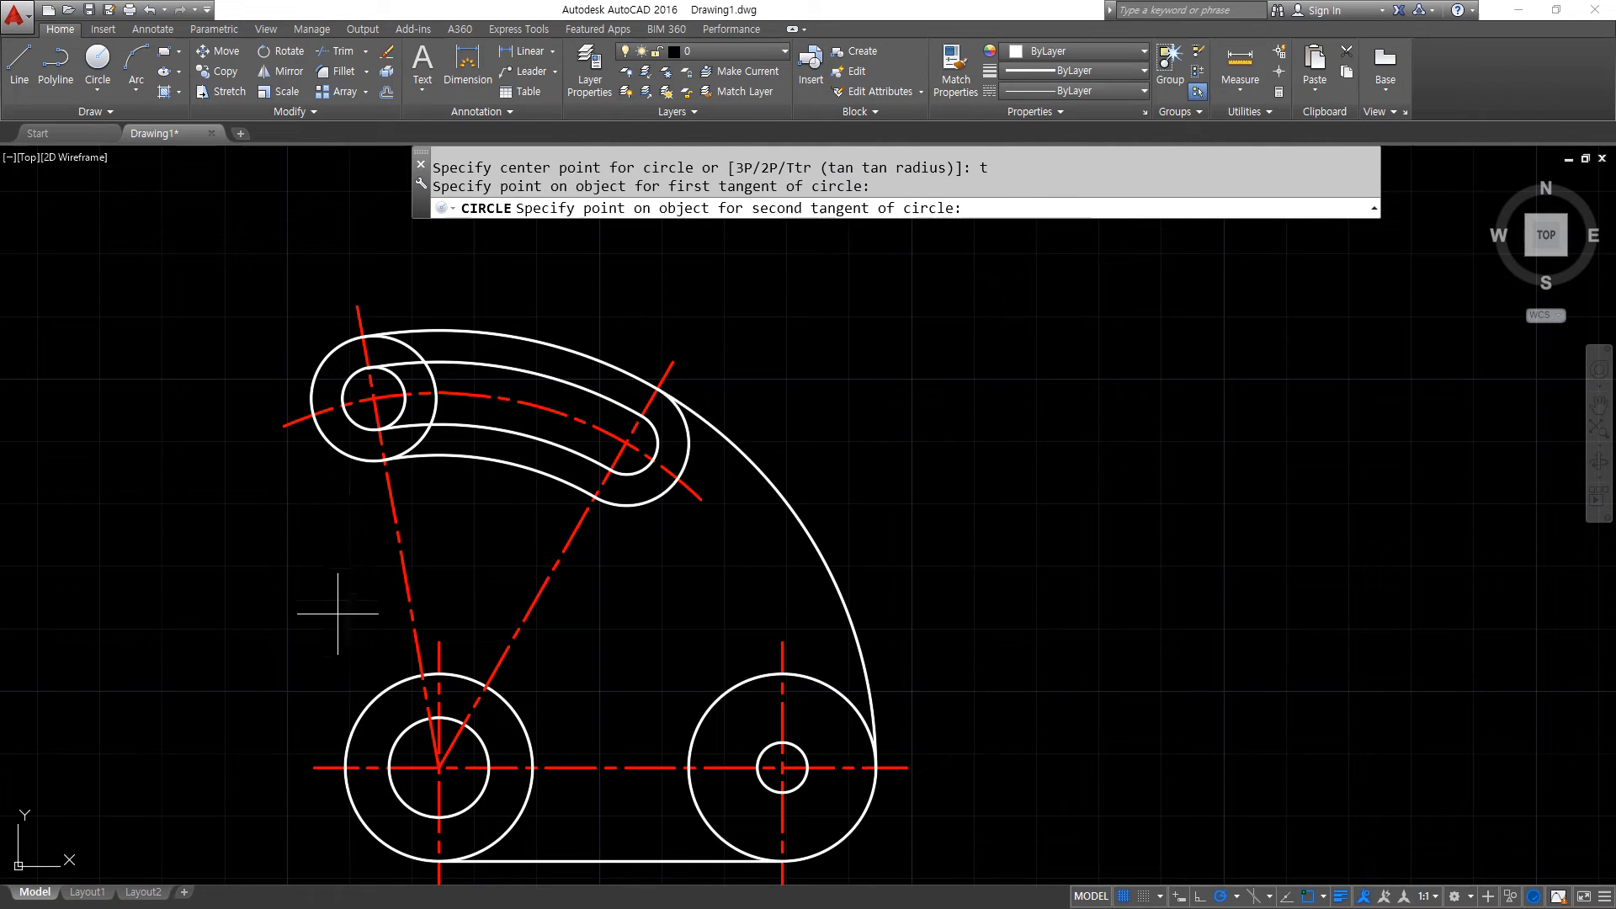
pyautogui.click(372, 707)
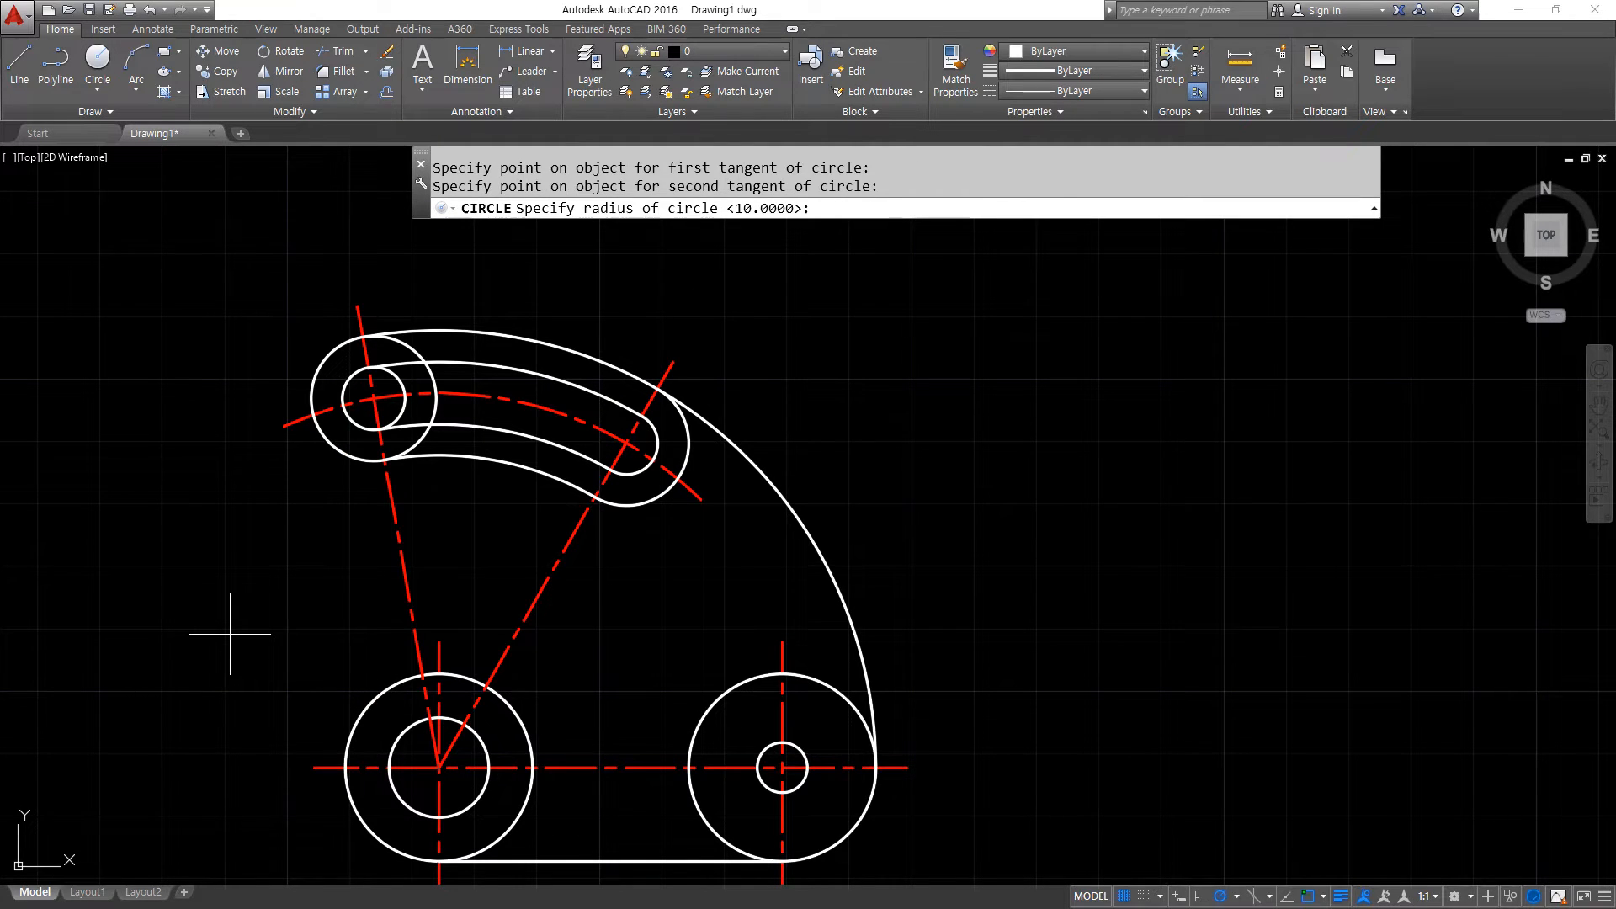
pyautogui.write('30')
pyautogui.press('Return')
# Trim the radius 30 circle to the slot's end circle and the left hub, keeping the concave arc between them.
pyautogui.write('tr')
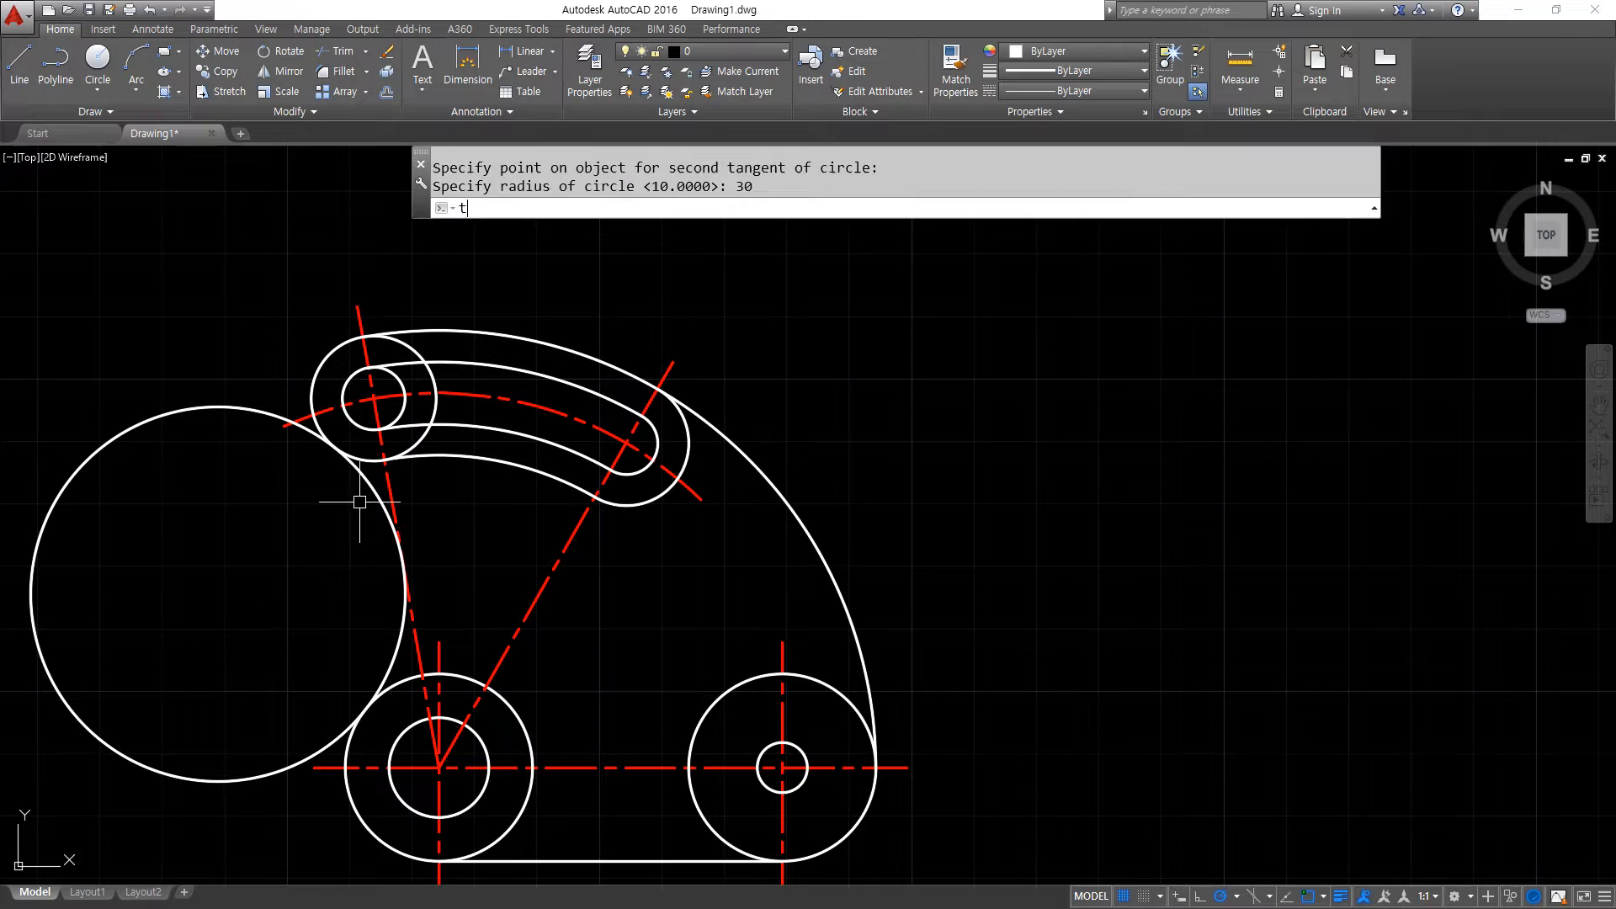
pyautogui.press('Return')
pyautogui.click(402, 453)
pyautogui.click(471, 675)
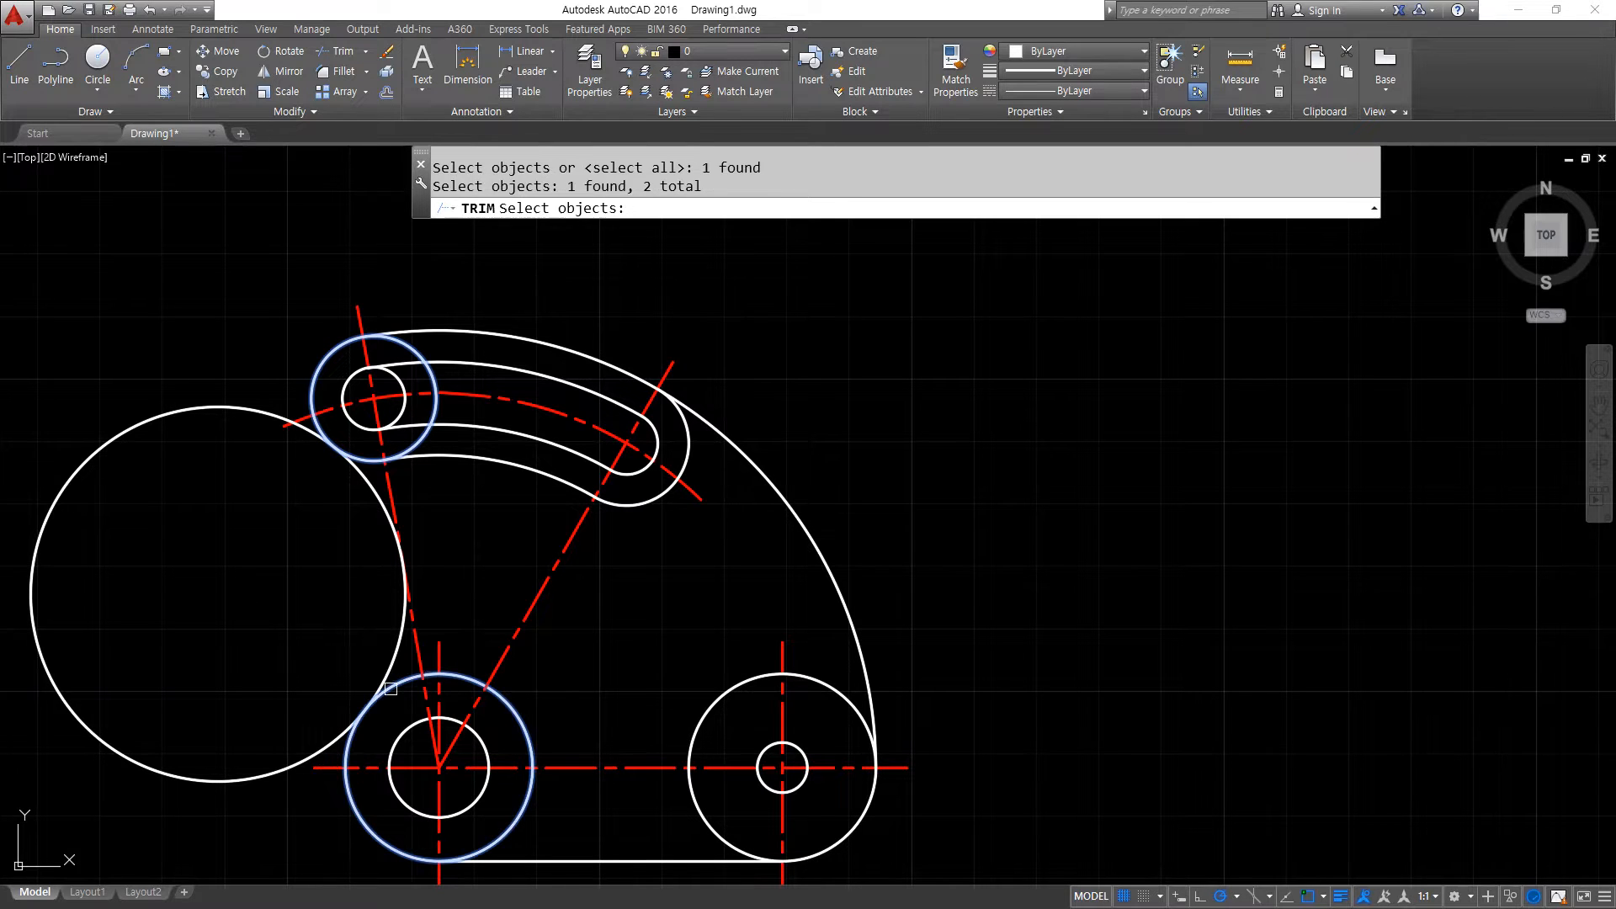
pyautogui.press('Return')
pyautogui.click(220, 789)
pyautogui.press('Return')
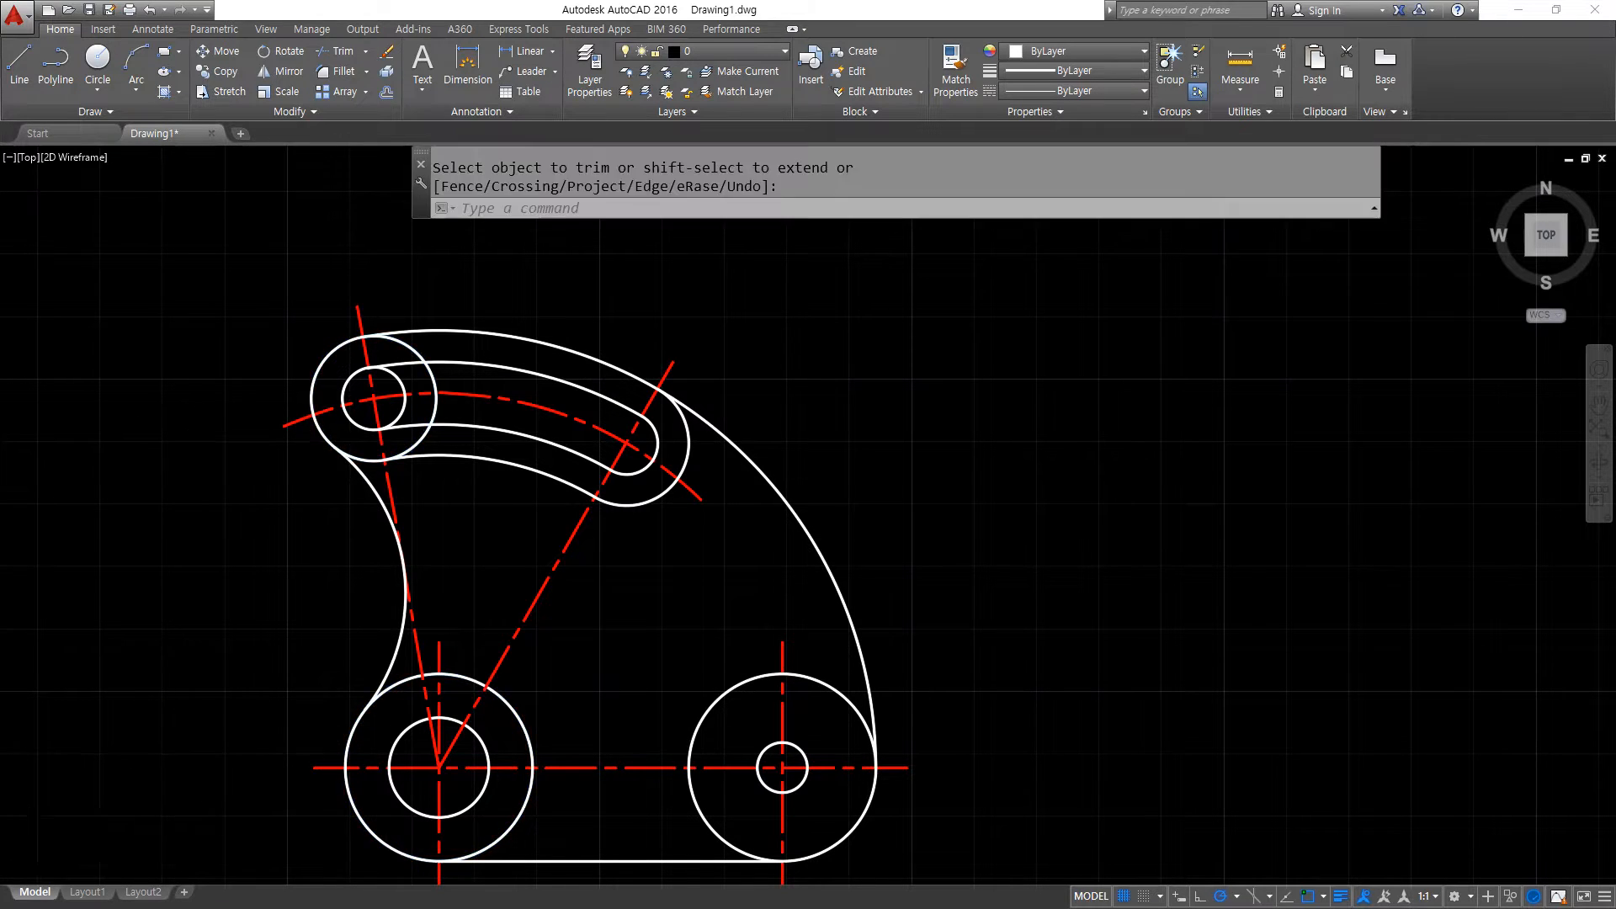
# Trim the inner side of the radius 10 circle at the slot's left end between the outermost and innermost arcs.
pyautogui.scroll(4, 469, 469)
pyautogui.press('Escape')
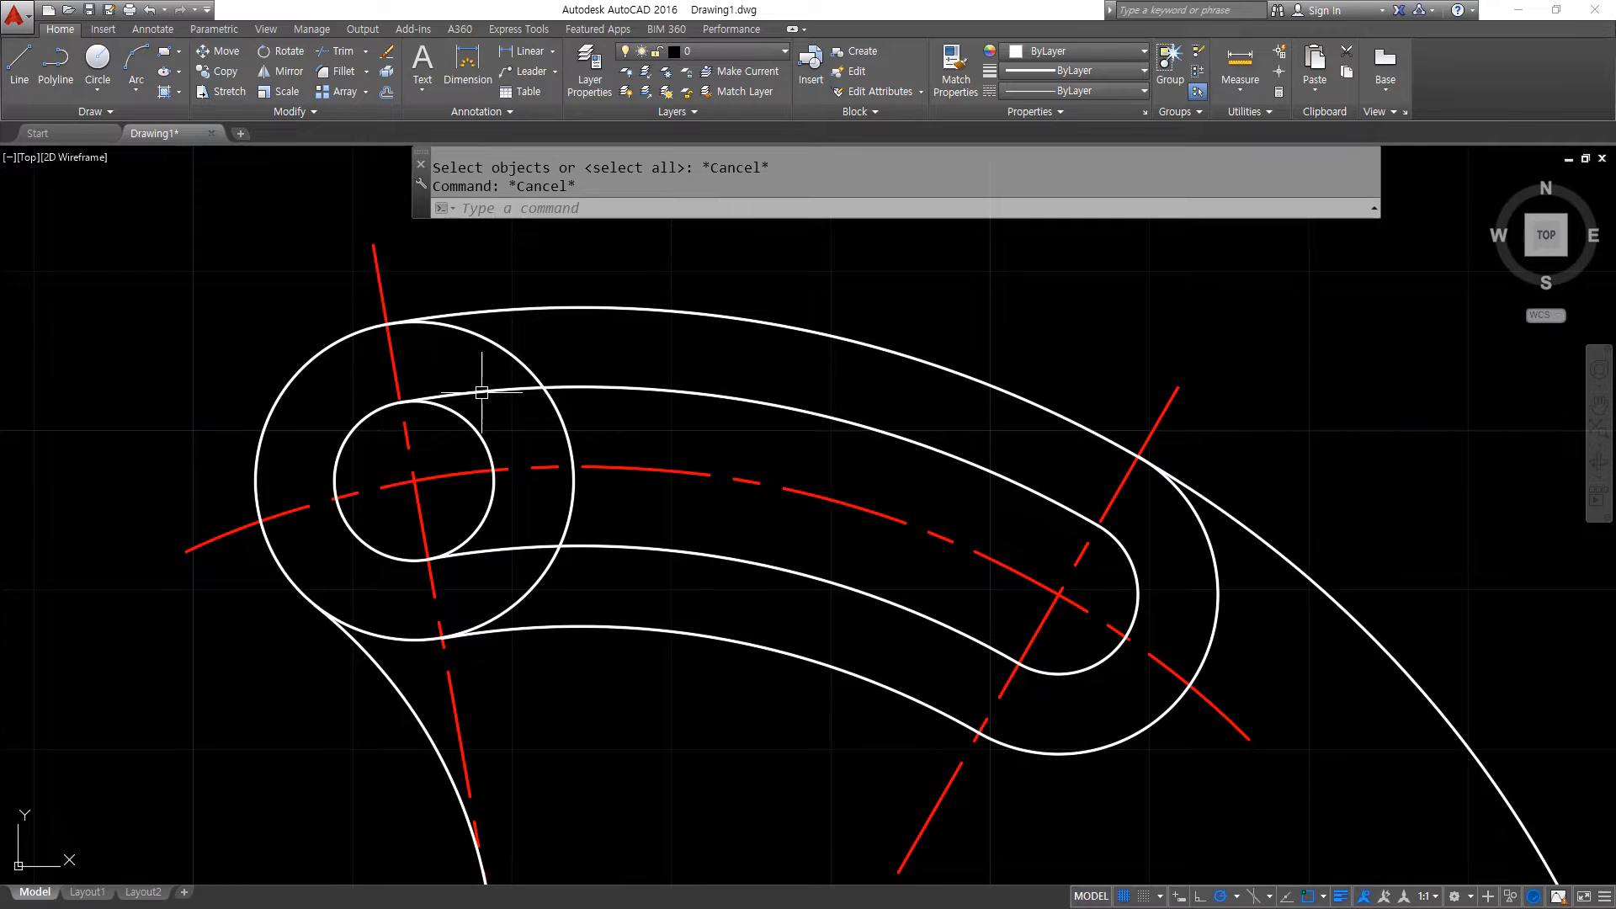
pyautogui.press('Return')
pyautogui.click(774, 699)
pyautogui.click(745, 551)
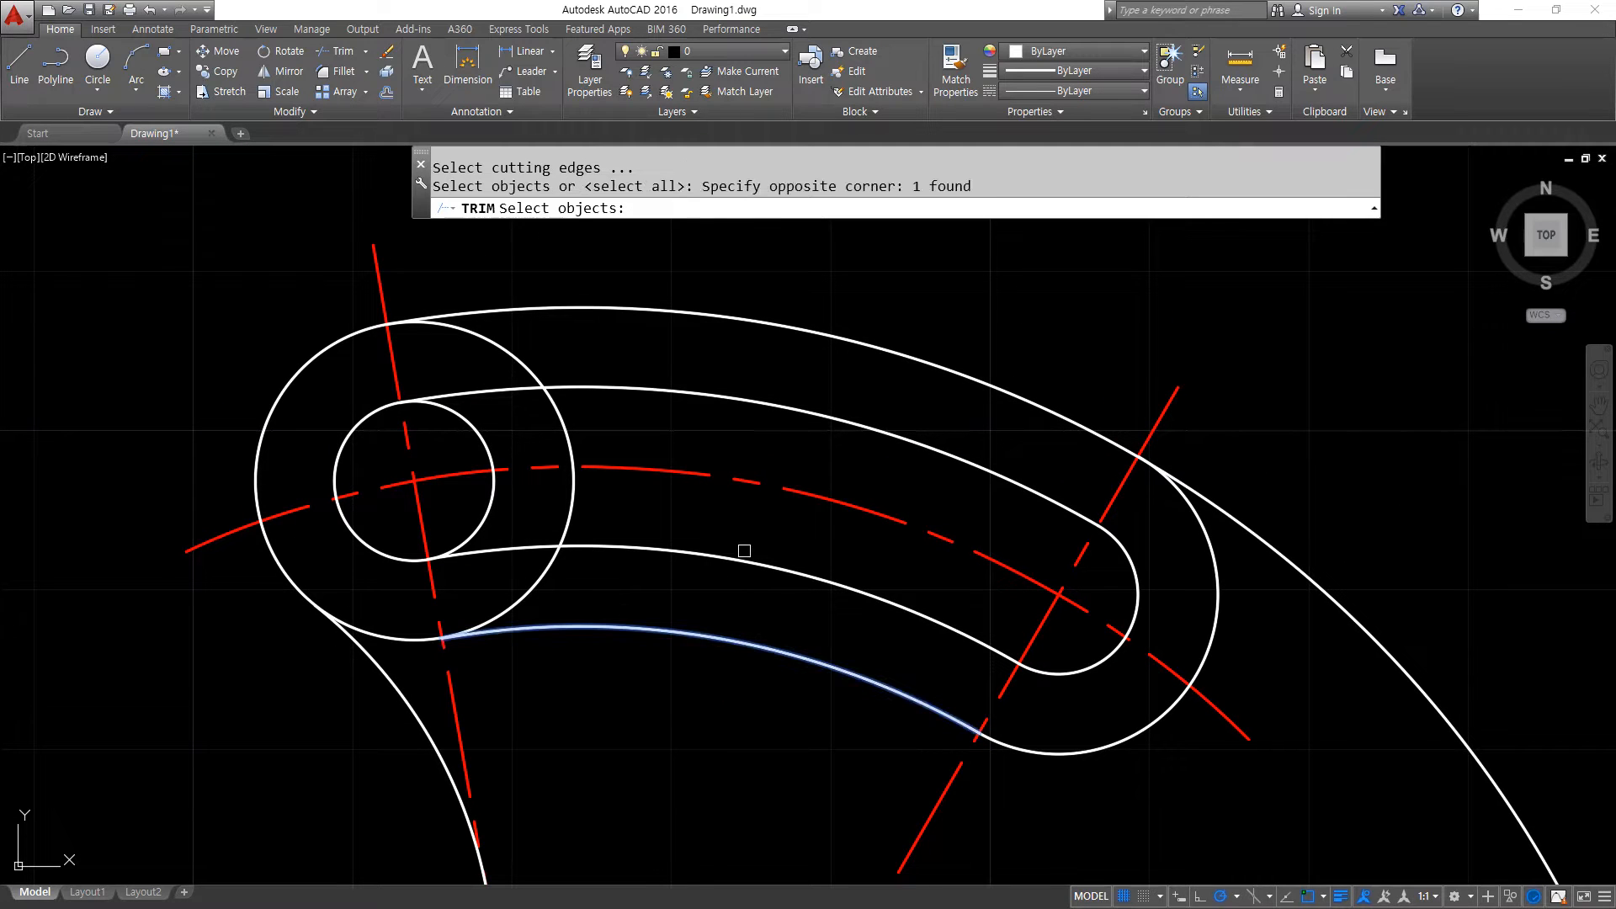
pyautogui.click(736, 326)
pyautogui.press('Return')
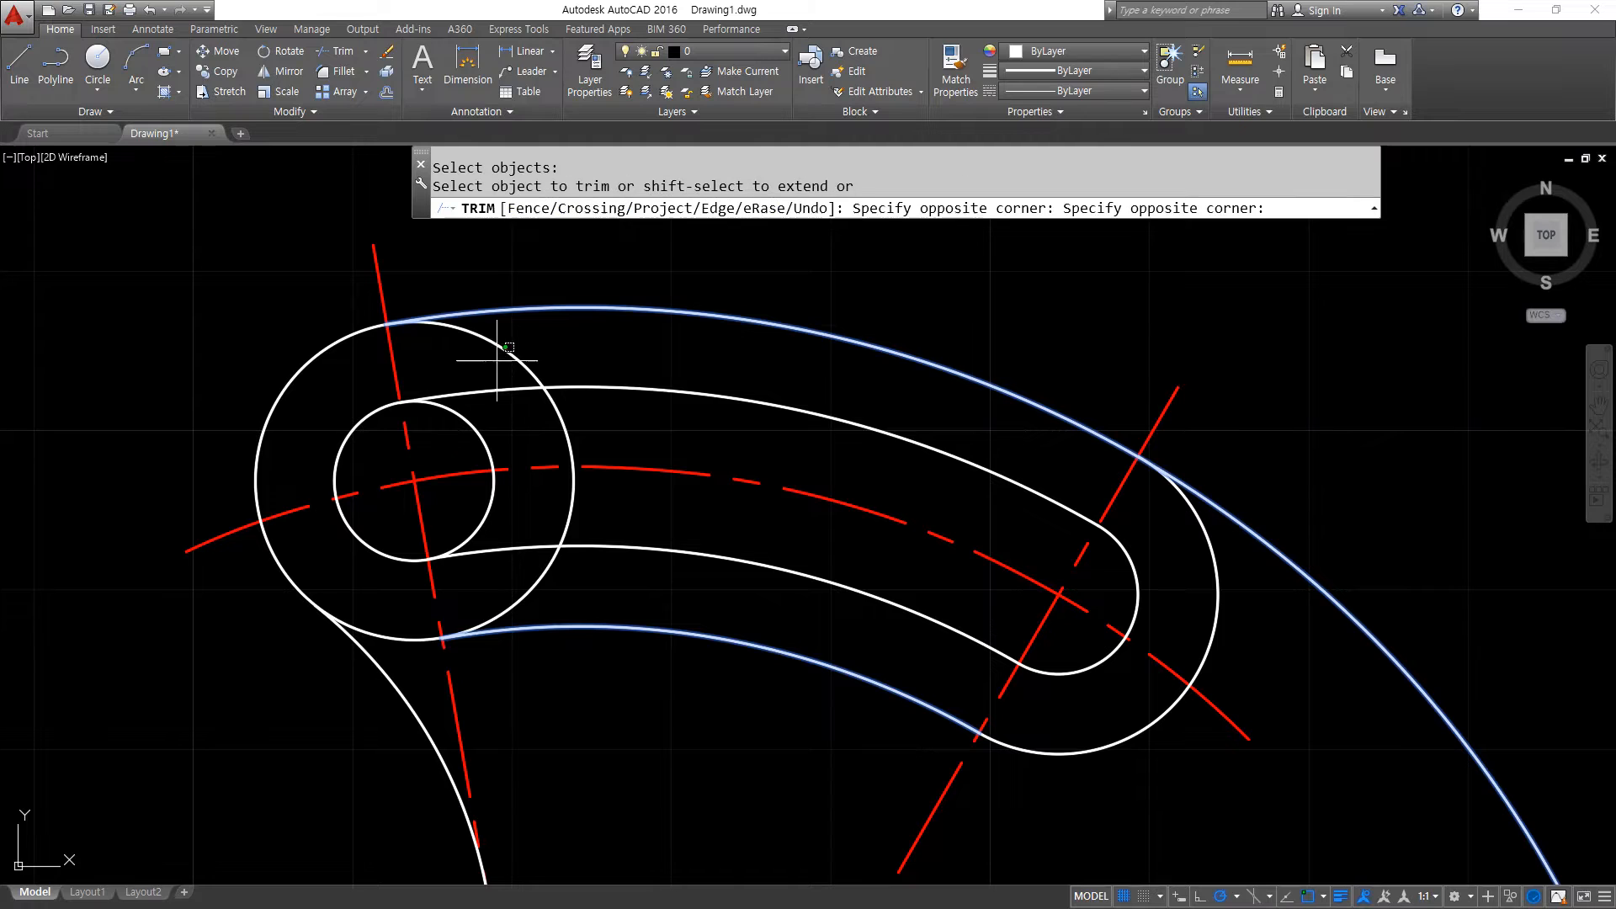
pyautogui.click(517, 358)
pyautogui.press('Return')
# Trim the inner side of the radius 5 circle at the slot's left end between the two inner slot arcs.
pyautogui.press('Return')
pyautogui.click(658, 388)
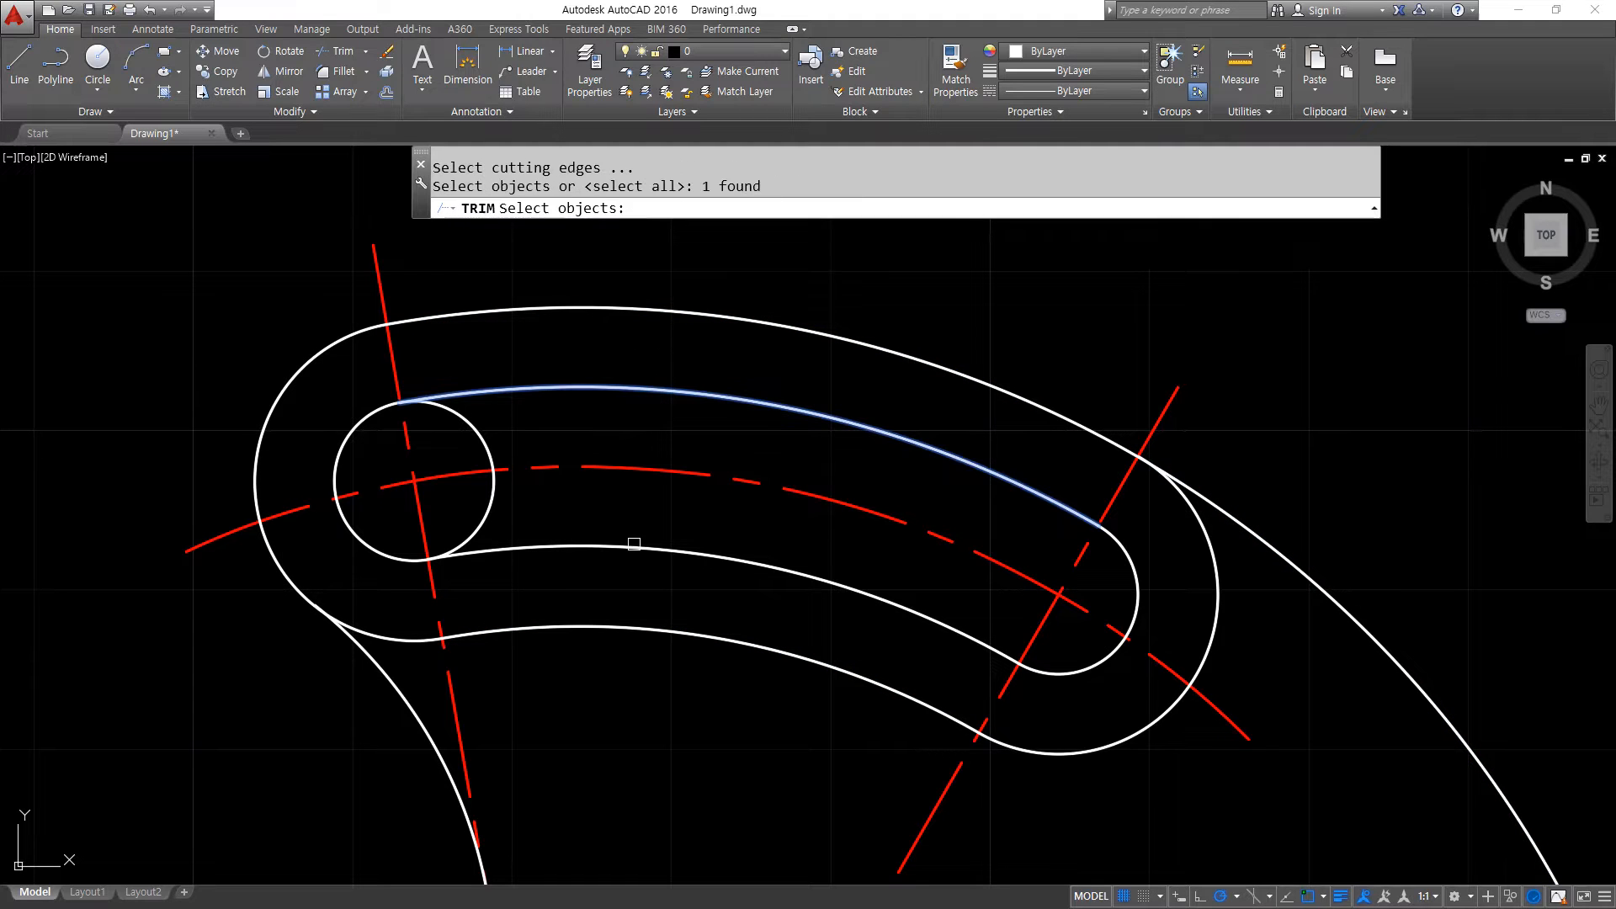
pyautogui.click(634, 545)
pyautogui.press('Return')
pyautogui.click(485, 512)
pyautogui.press('Return')
pyautogui.scroll(-4, 513, 518)
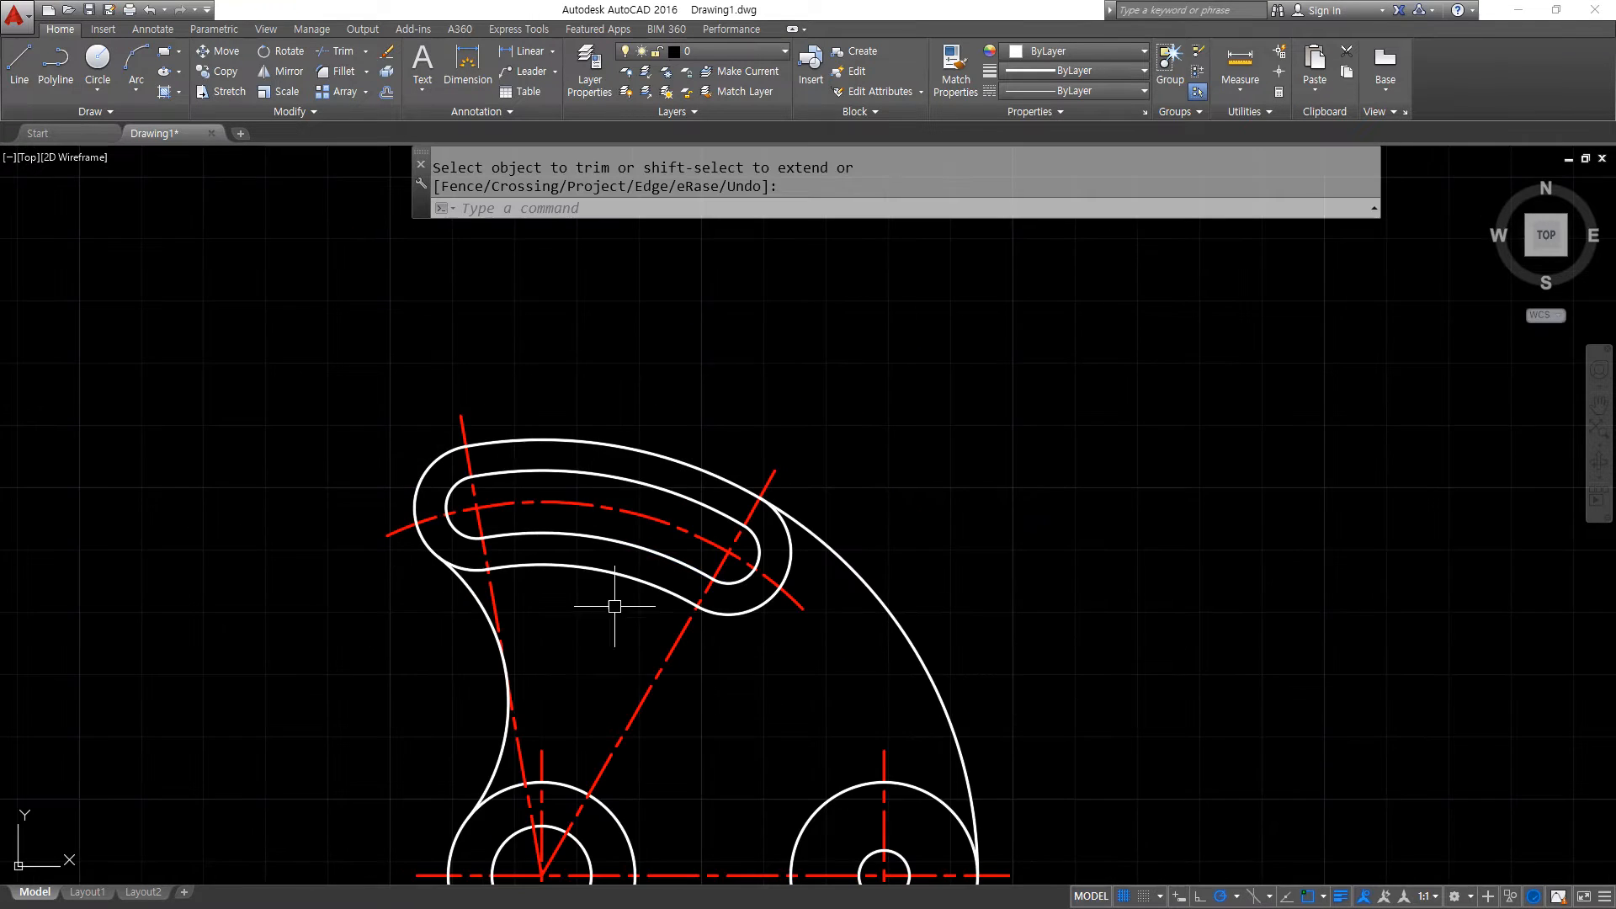
pyautogui.moveTo(613, 606); pyautogui.dragTo(546, 453, button='middle')
pyautogui.hotkey('ctrl', 'shift', 'd')
pyautogui.moveTo(371, 241); pyautogui.dragTo(398, 313)
pyautogui.moveTo(836, 240); pyautogui.dragTo(714, 313)
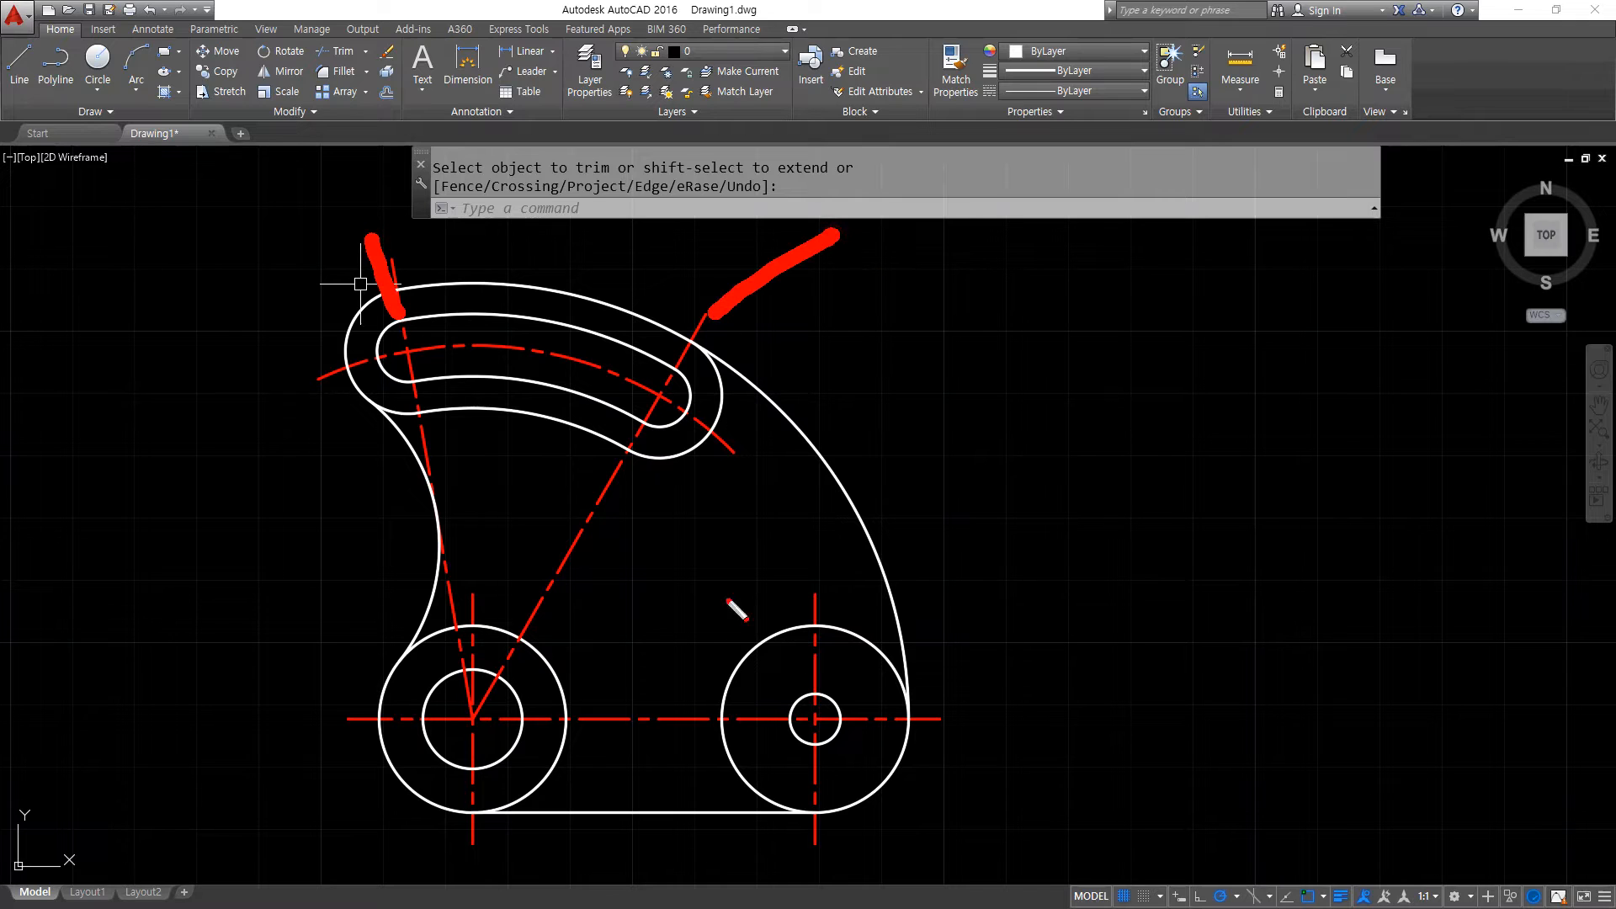
pyautogui.moveTo(532, 792)
pyautogui.mouseDown()
pyautogui.moveTo(579, 129)
pyautogui.moveTo(801, 780)
pyautogui.moveTo(747, 781)
pyautogui.mouseUp()
pyautogui.press('Escape')
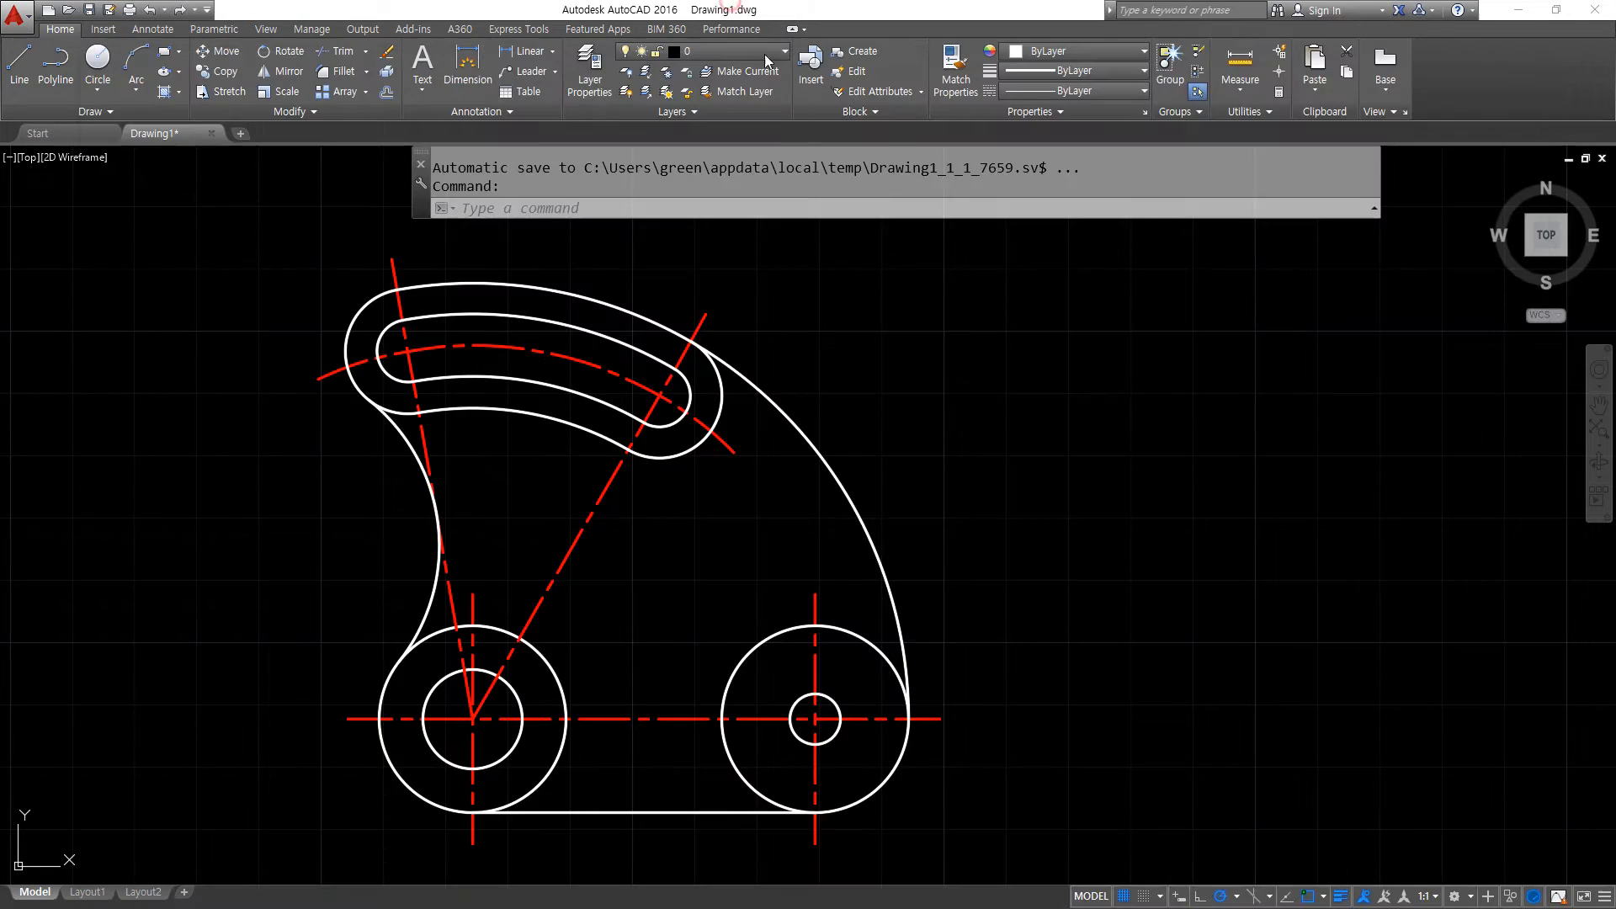
# Erase the whole finished part and zoom to the entire drawing area.
pyautogui.scroll(-2, 1256, 598)
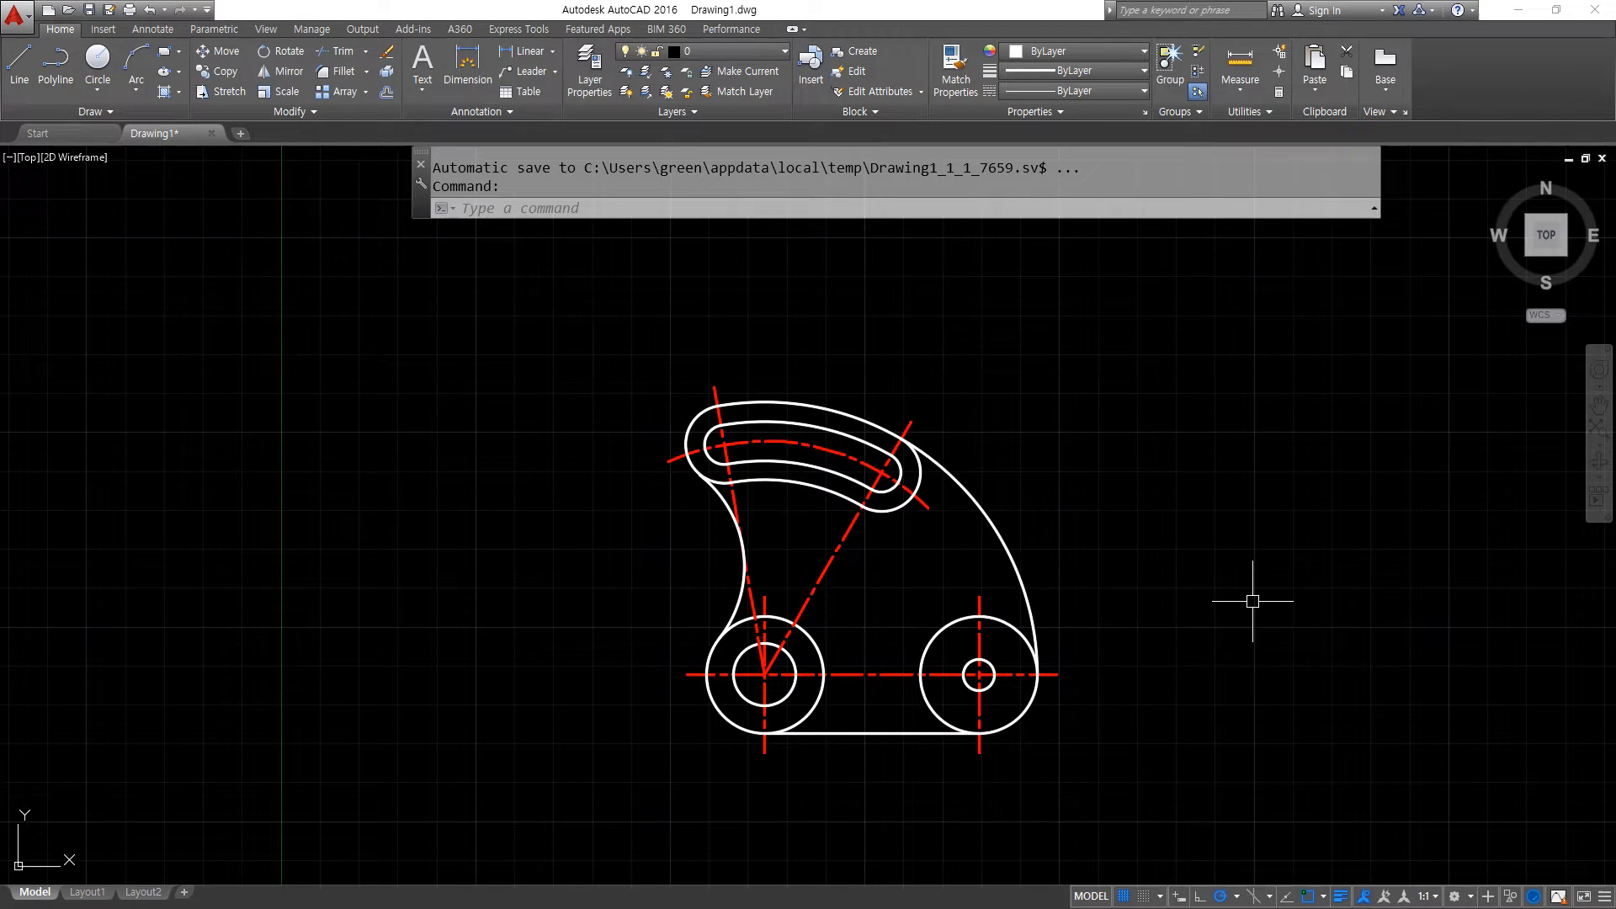
pyautogui.click(1190, 787)
pyautogui.click(506, 341)
pyautogui.press('Delete')
pyautogui.write('z')
pyautogui.press('Return')
pyautogui.write('a')
pyautogui.press('Return')
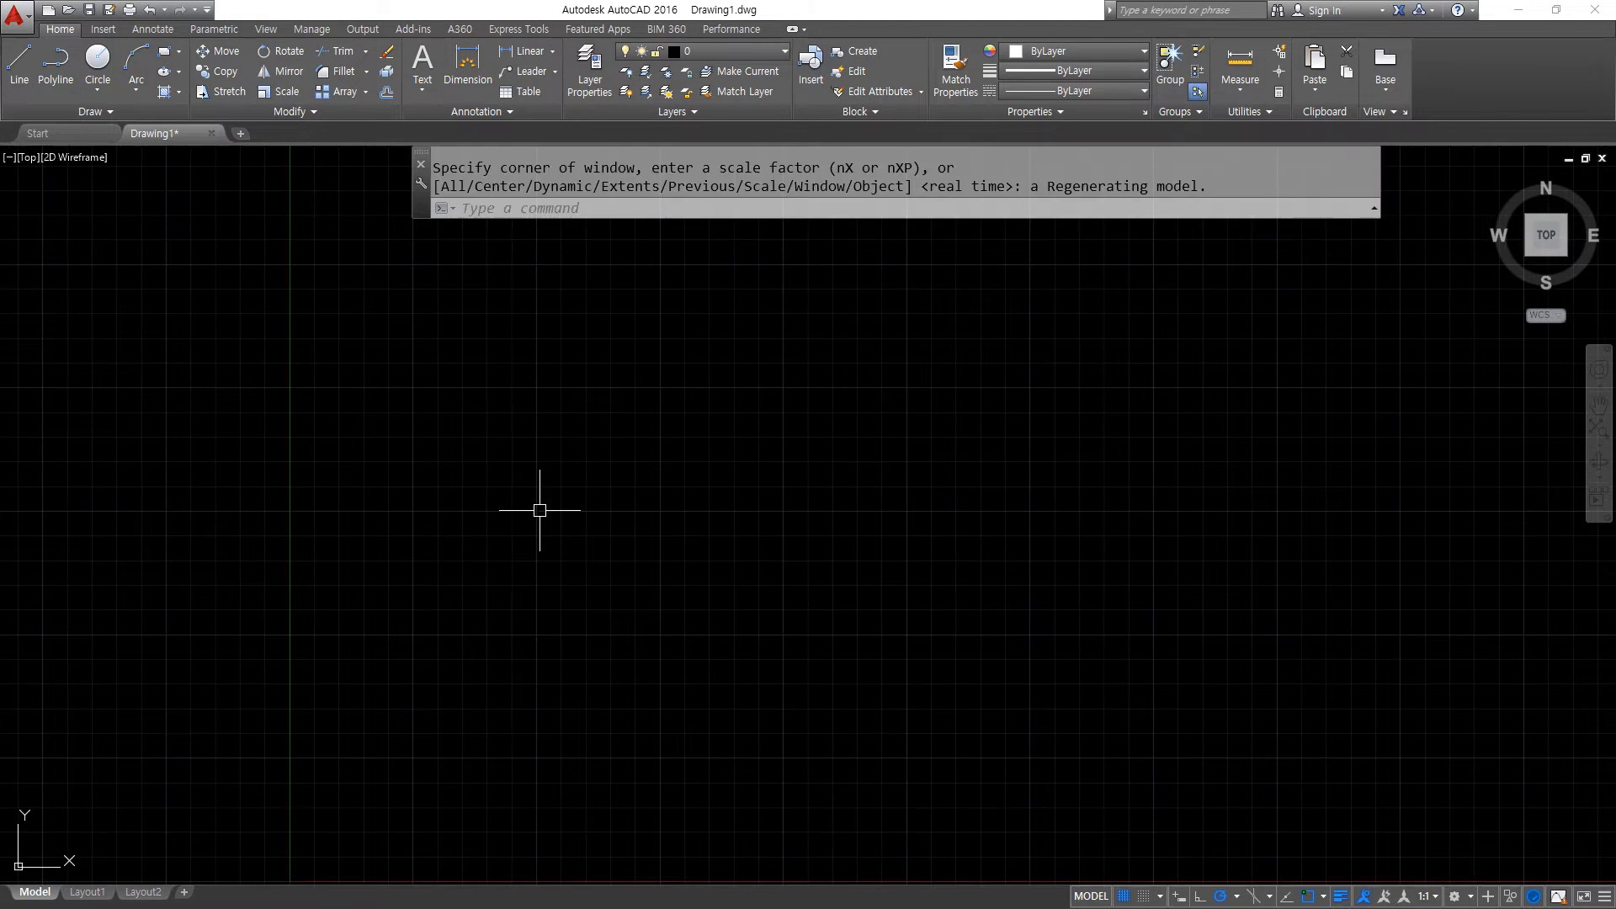
# Draw a single line rising to the right from the middle of the empty drawing area at a free angle.
pyautogui.write('l')
pyautogui.press('Return')
pyautogui.click(615, 632)
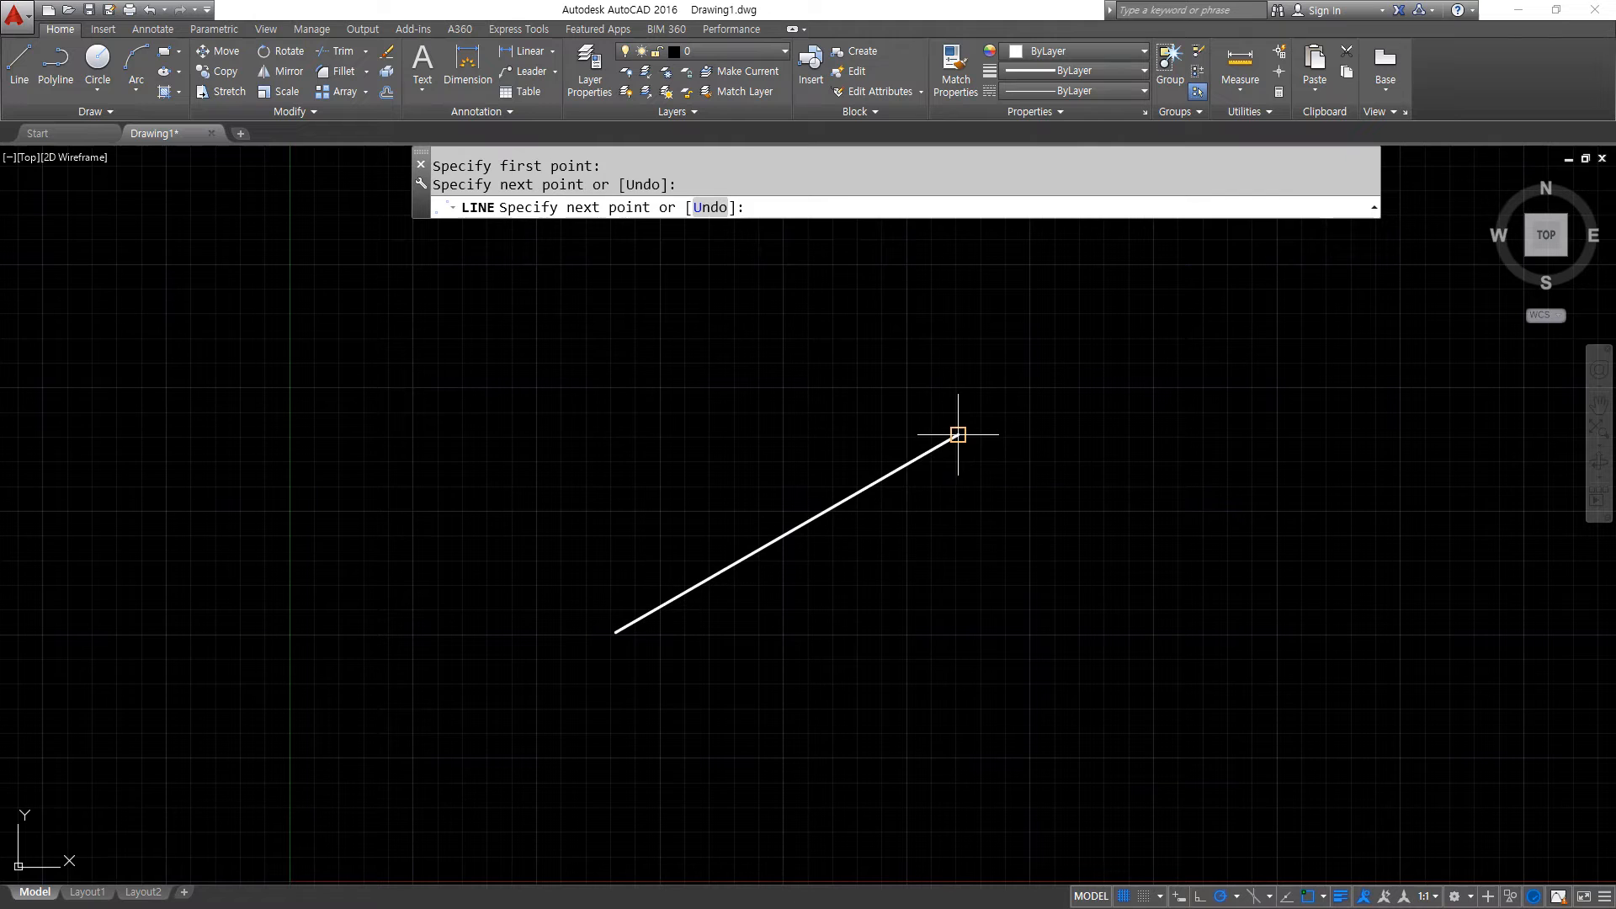
pyautogui.hotkey('ctrl', 'z')
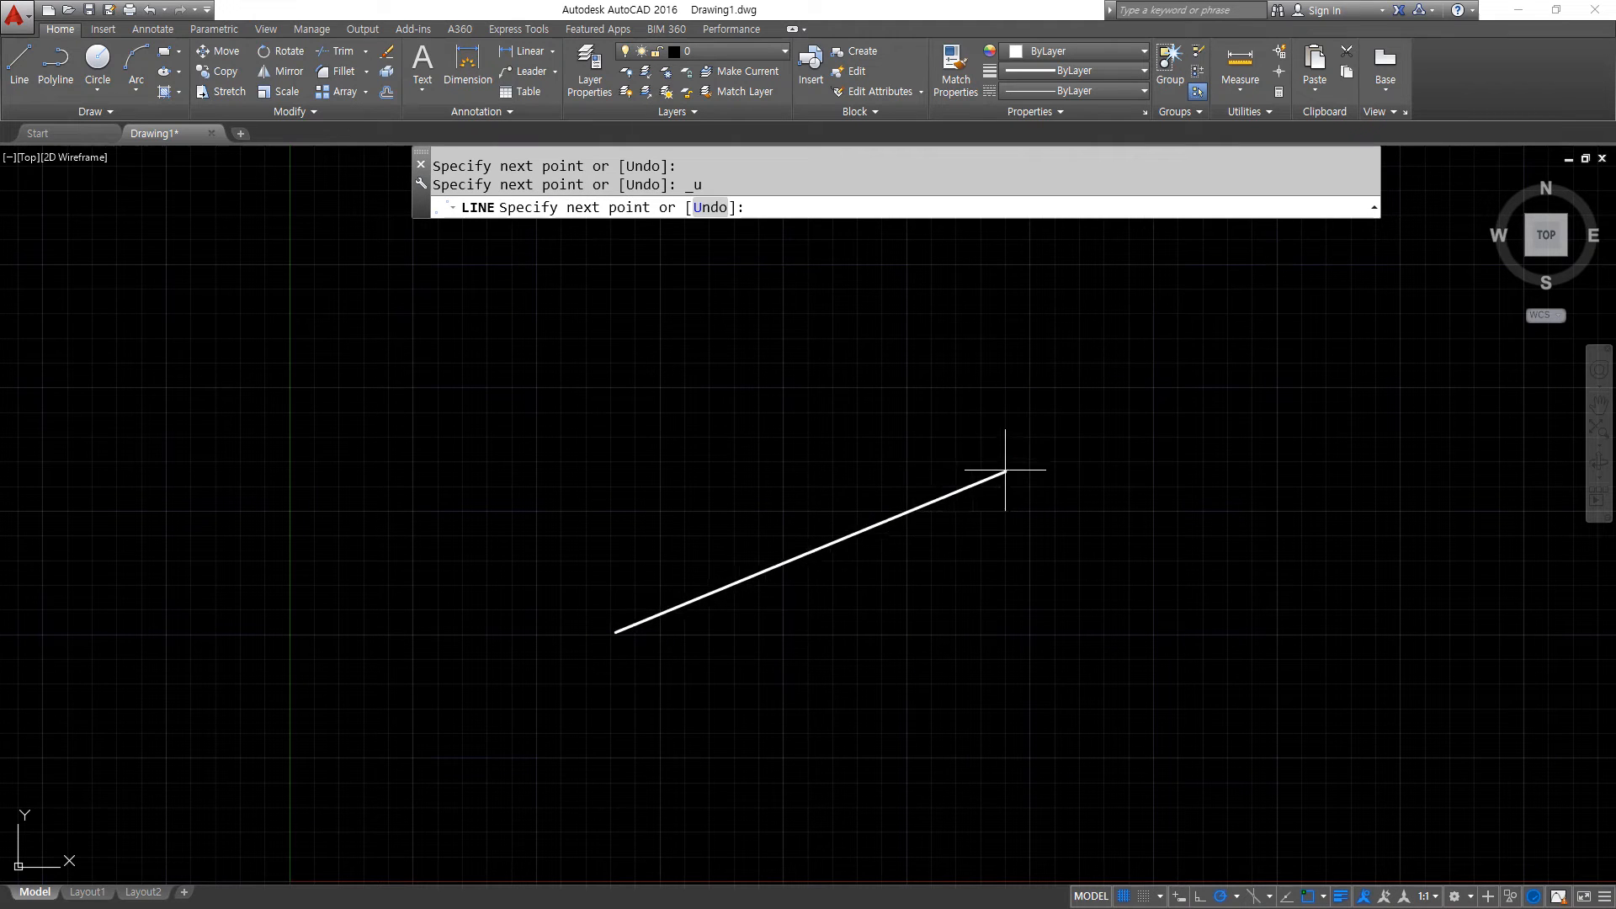
pyautogui.click(1005, 463)
pyautogui.press('Return')
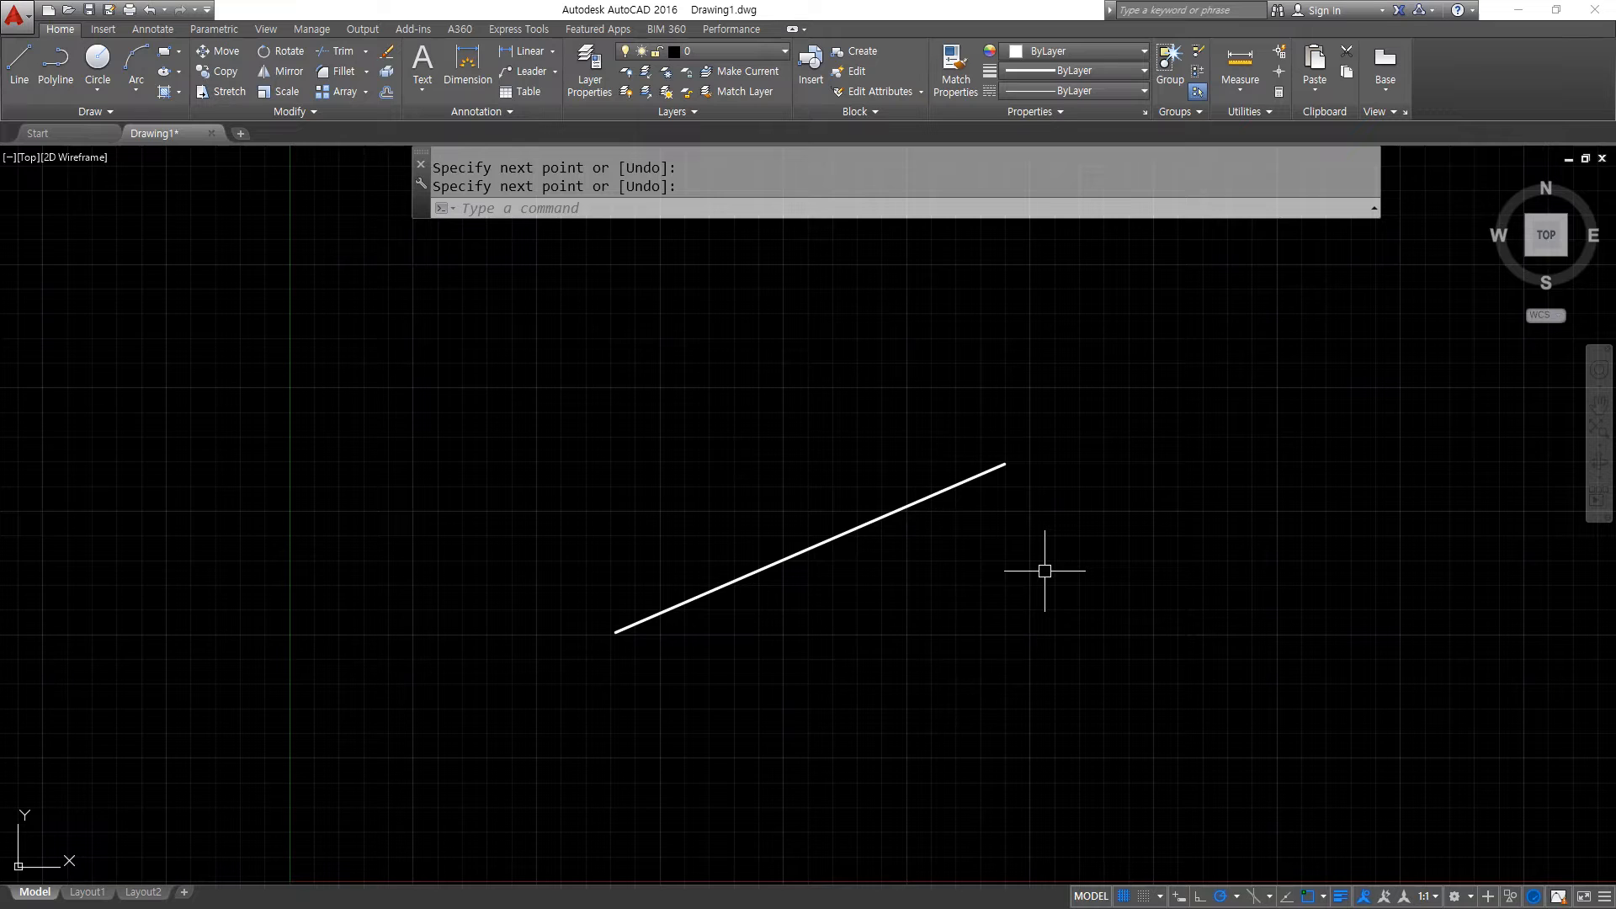
# Try rotating the slanted line 90° about its lower-left endpoint and undo the rotation.
pyautogui.write('ro')
pyautogui.press('Return')
pyautogui.click(820, 639)
pyautogui.click(668, 497)
pyautogui.press('Return')
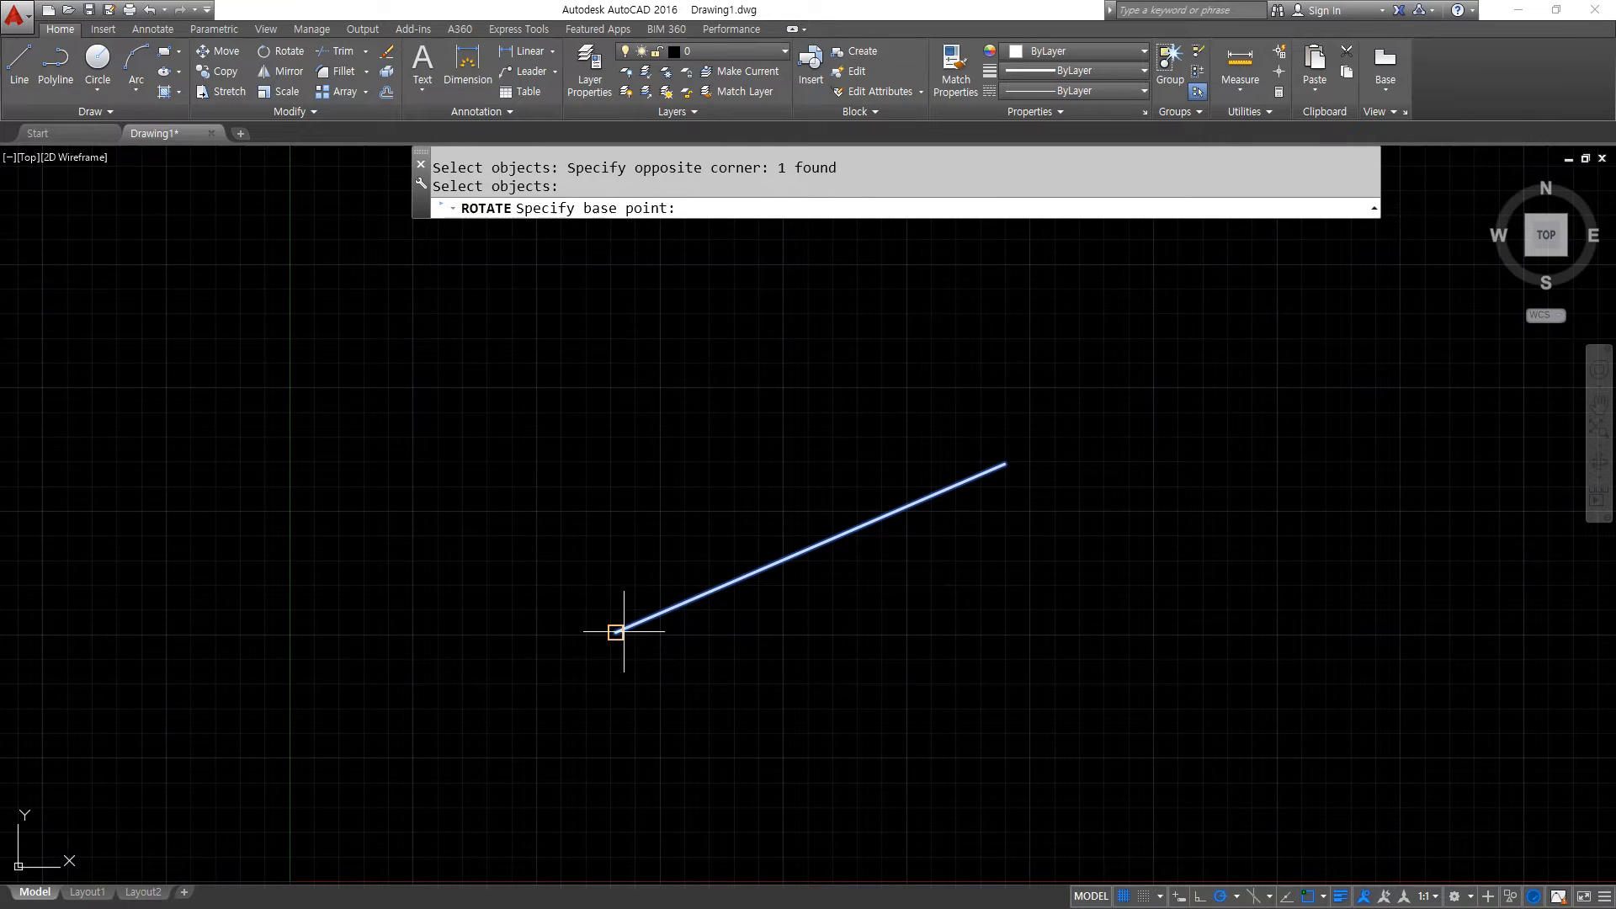
pyautogui.click(617, 631)
pyautogui.write('90')
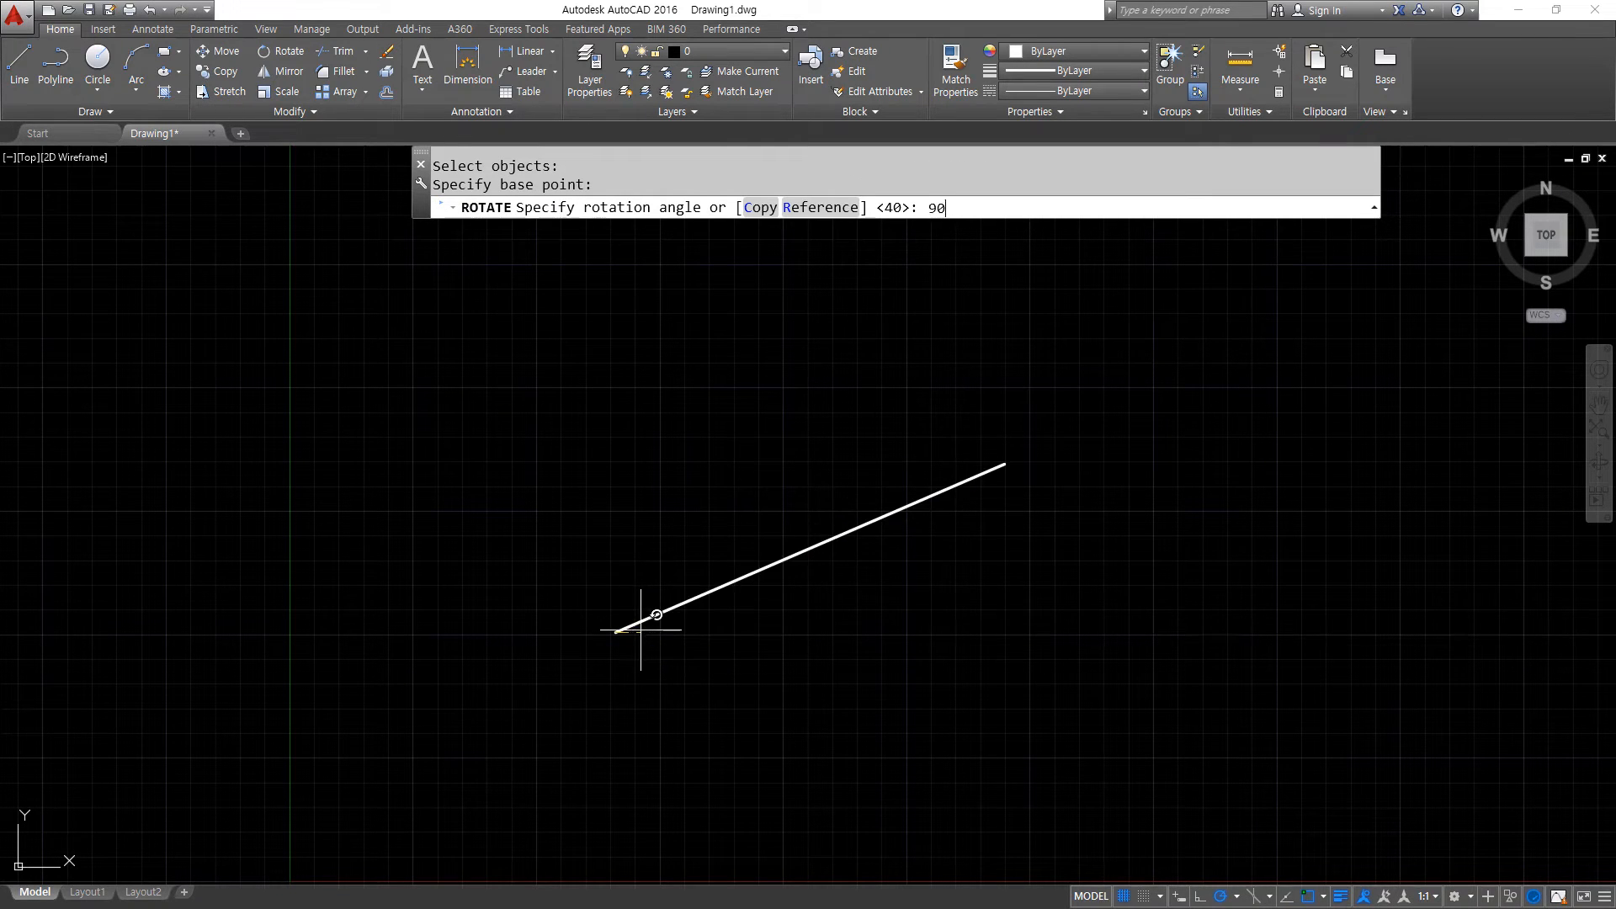
pyautogui.press('Return')
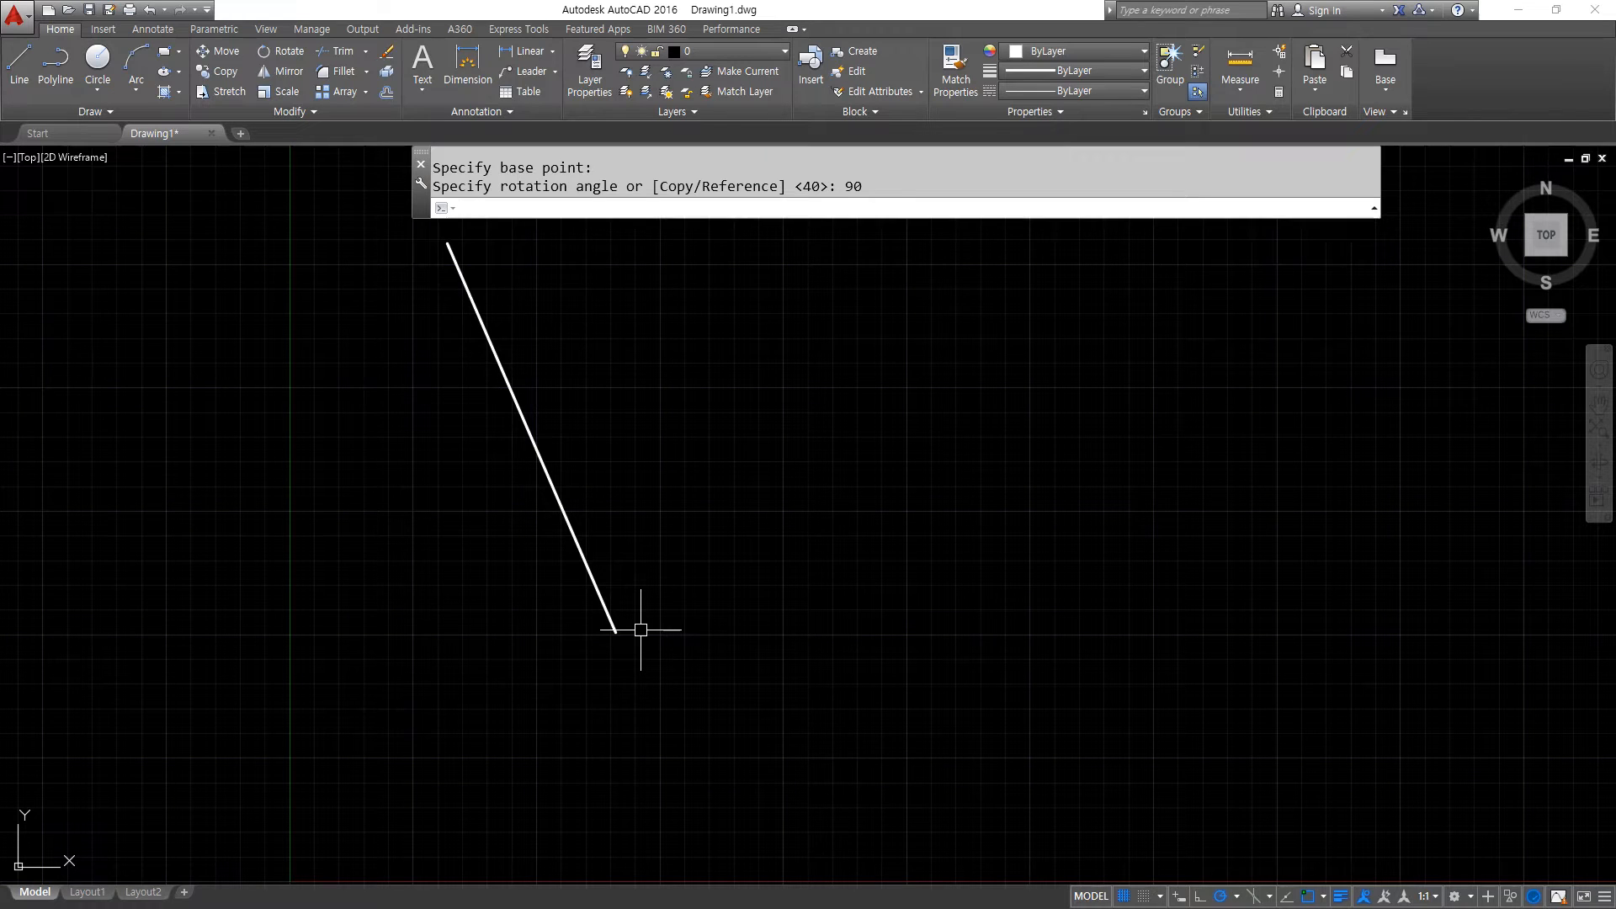
pyautogui.hotkey('ctrl', 'z')
pyautogui.moveTo(762, 642)
pyautogui.mouseDown()
pyautogui.moveTo(543, 439)
pyautogui.moveTo(505, 491)
pyautogui.mouseUp()
pyautogui.moveTo(671, 339)
pyautogui.mouseDown()
pyautogui.moveTo(594, 310)
pyautogui.moveTo(635, 428)
pyautogui.mouseUp()
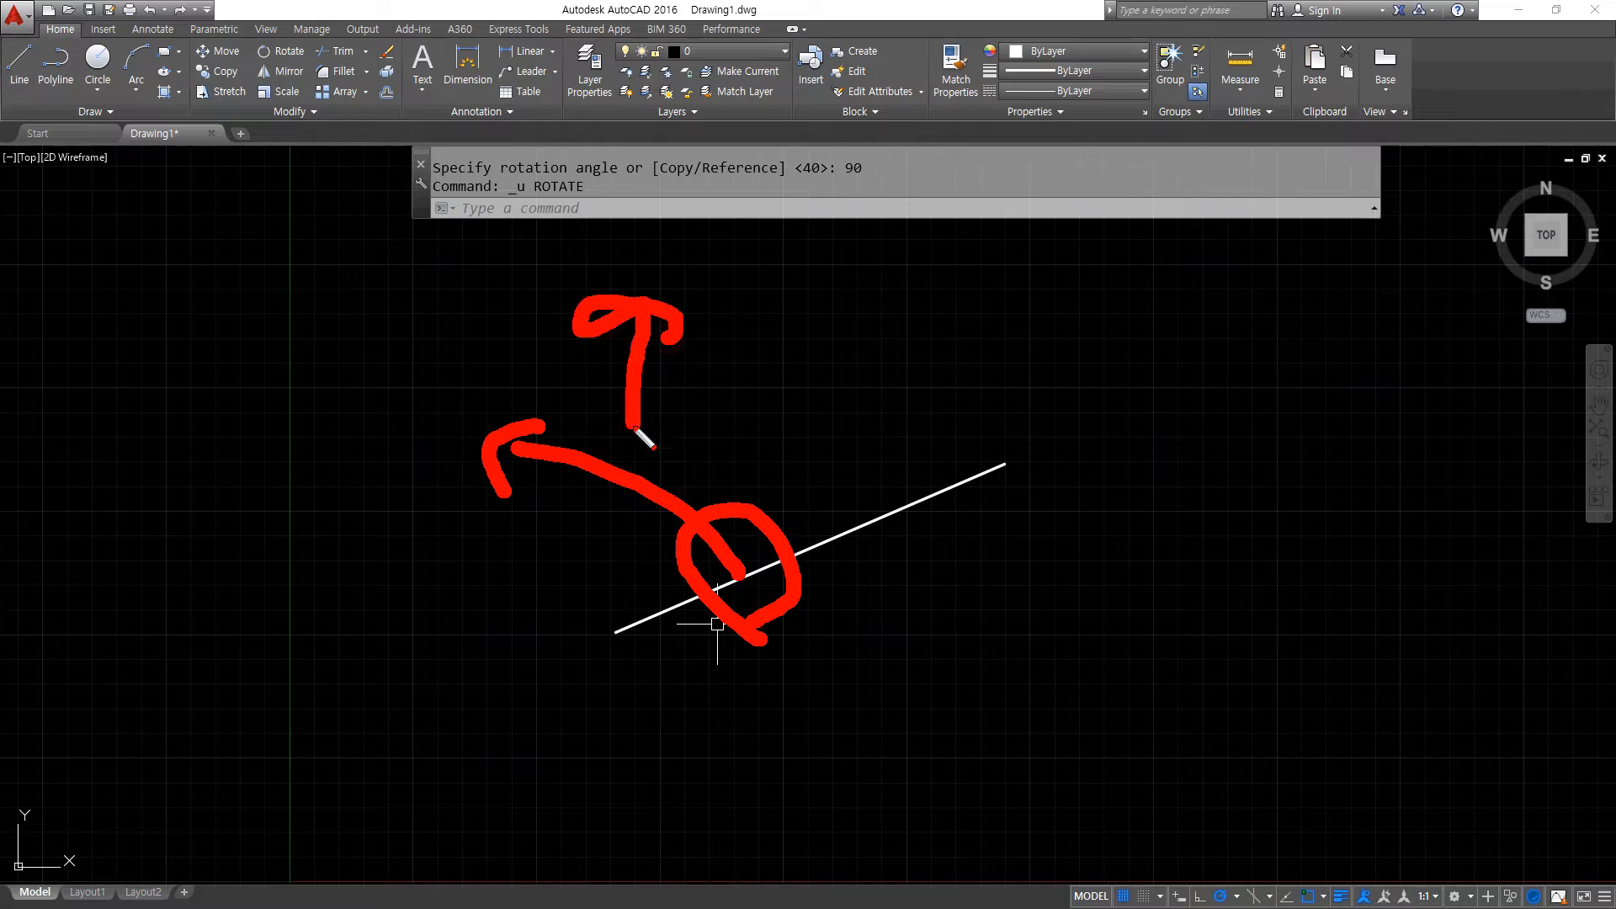
pyautogui.moveTo(713, 297)
pyautogui.mouseDown()
pyautogui.moveTo(734, 327)
pyautogui.moveTo(704, 324)
pyautogui.mouseUp()
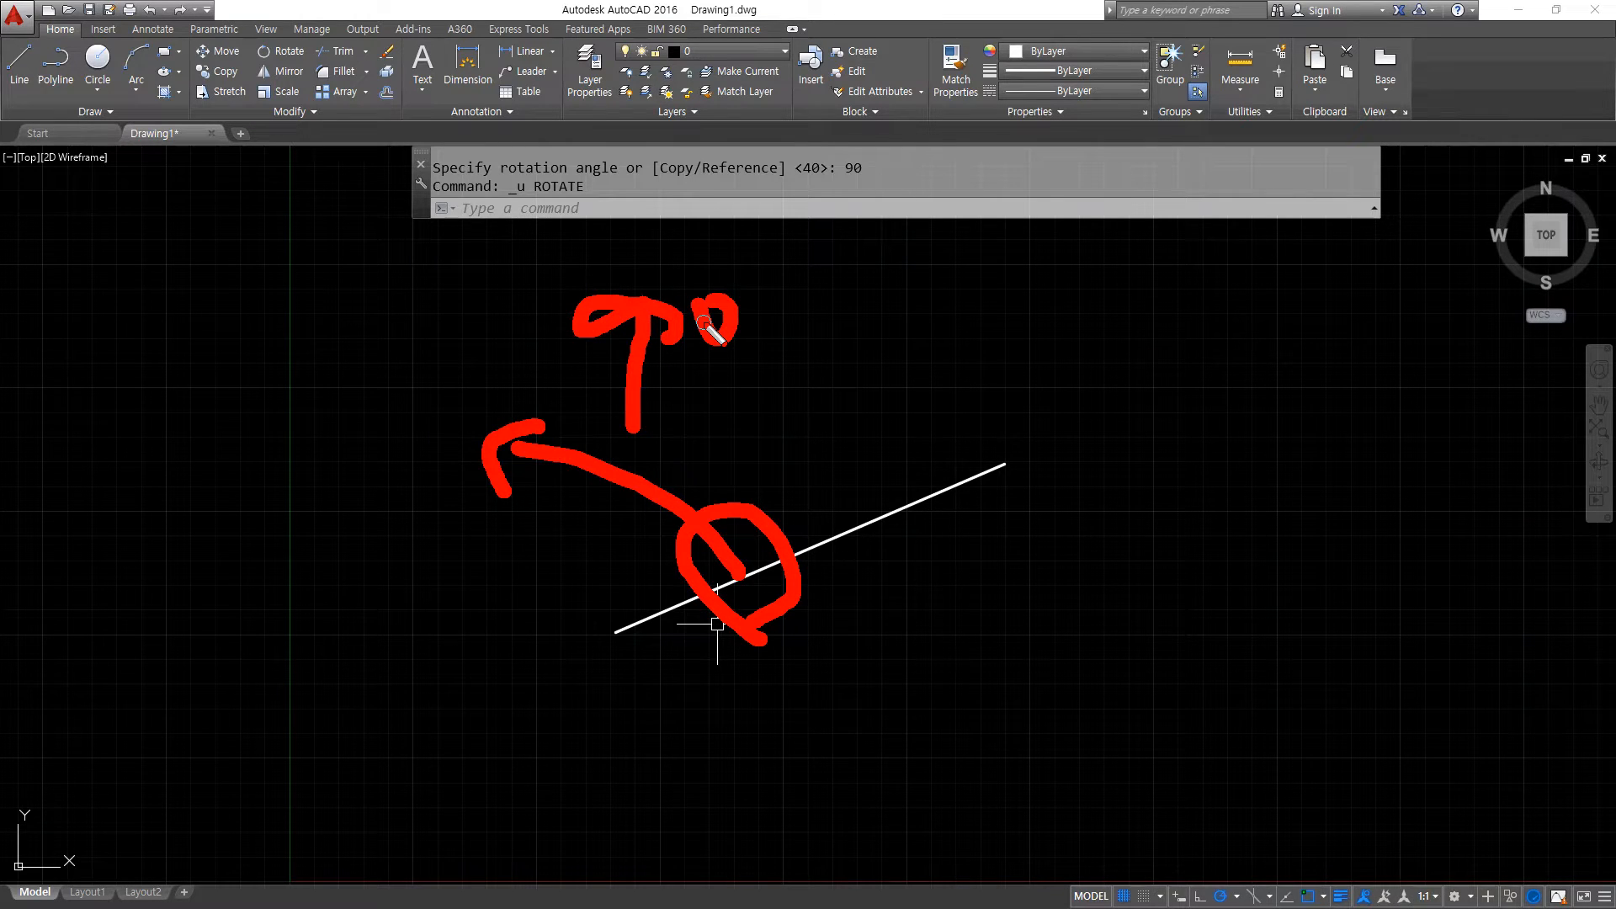
pyautogui.press('e')
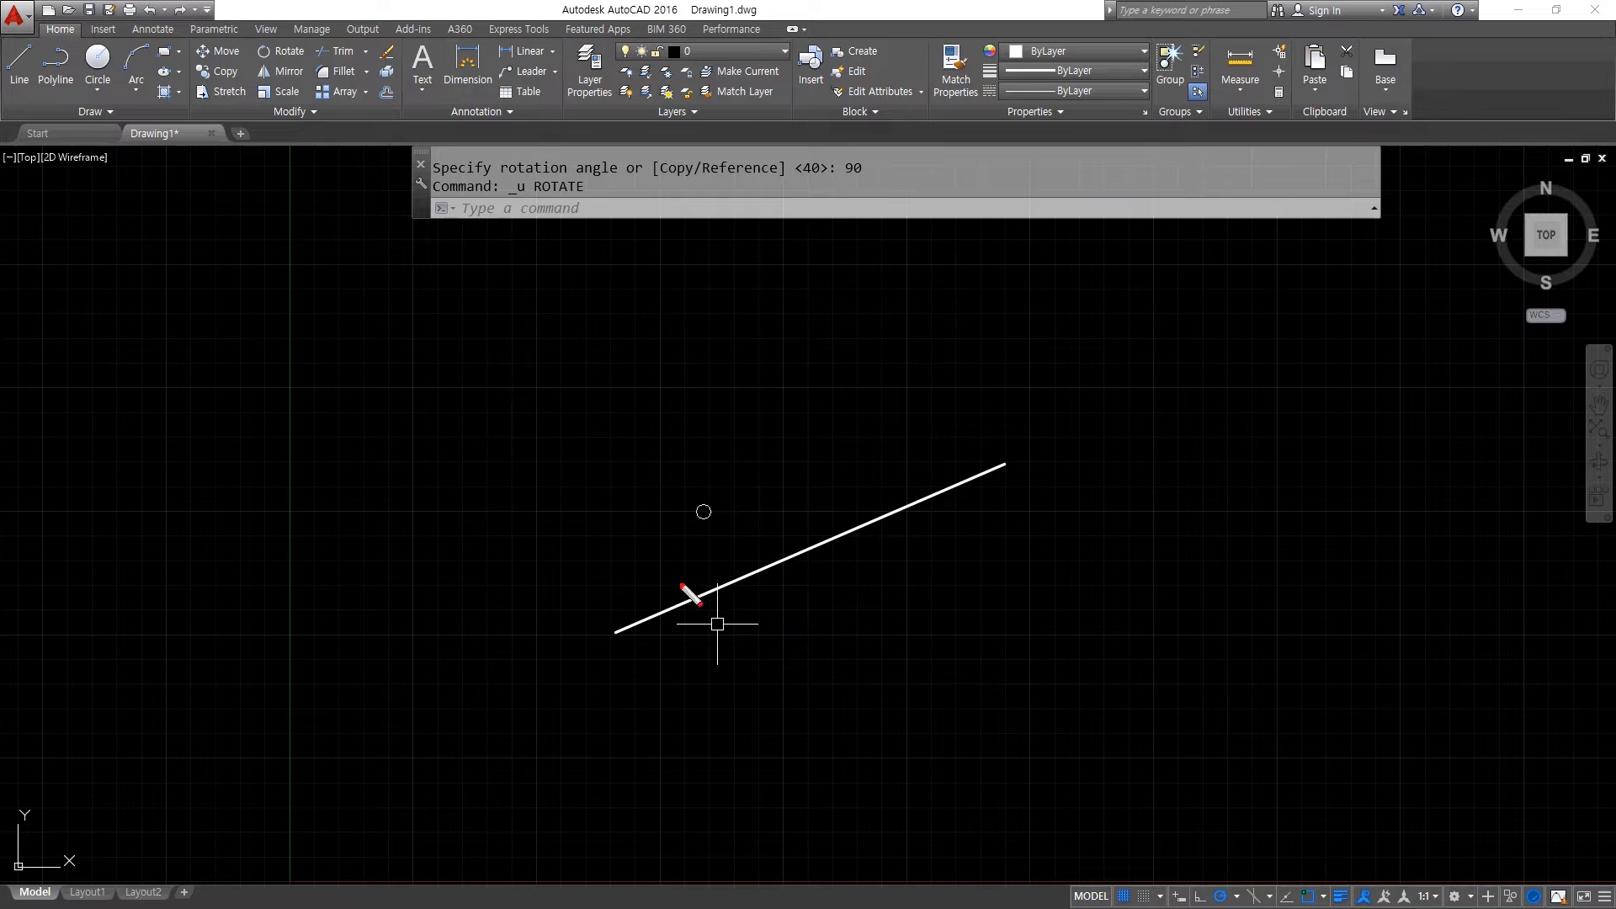
pyautogui.moveTo(615, 633); pyautogui.dragTo(585, 292)
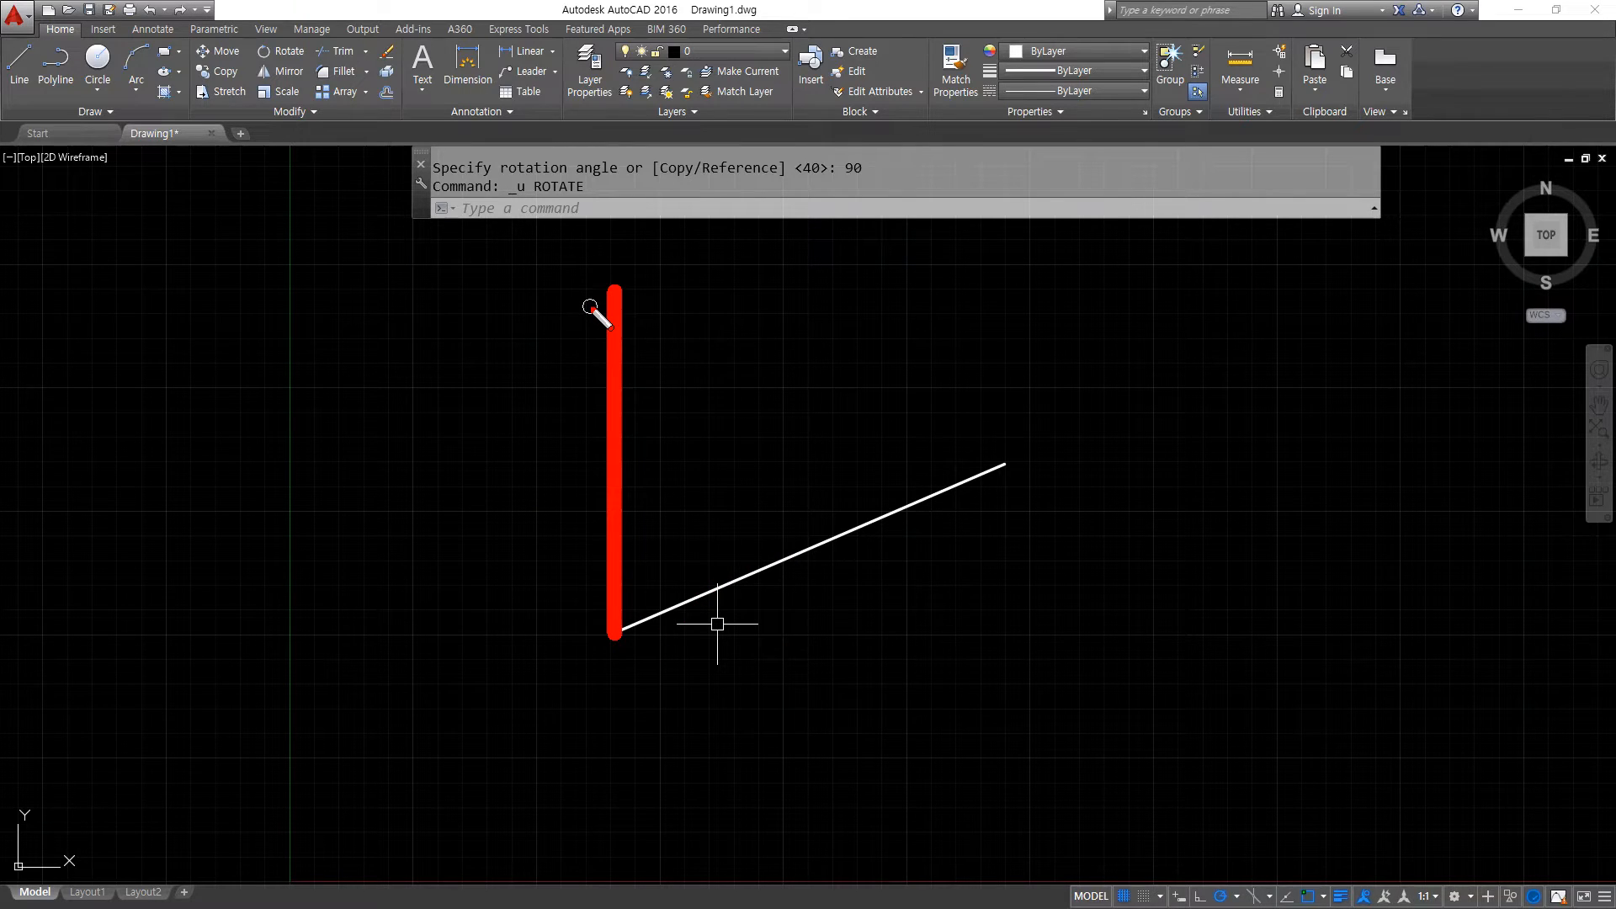
pyautogui.moveTo(620, 389)
pyautogui.mouseDown()
pyautogui.moveTo(810, 433)
pyautogui.moveTo(880, 493)
pyautogui.moveTo(859, 519)
pyautogui.mouseUp()
pyautogui.moveTo(663, 354); pyautogui.dragTo(648, 413)
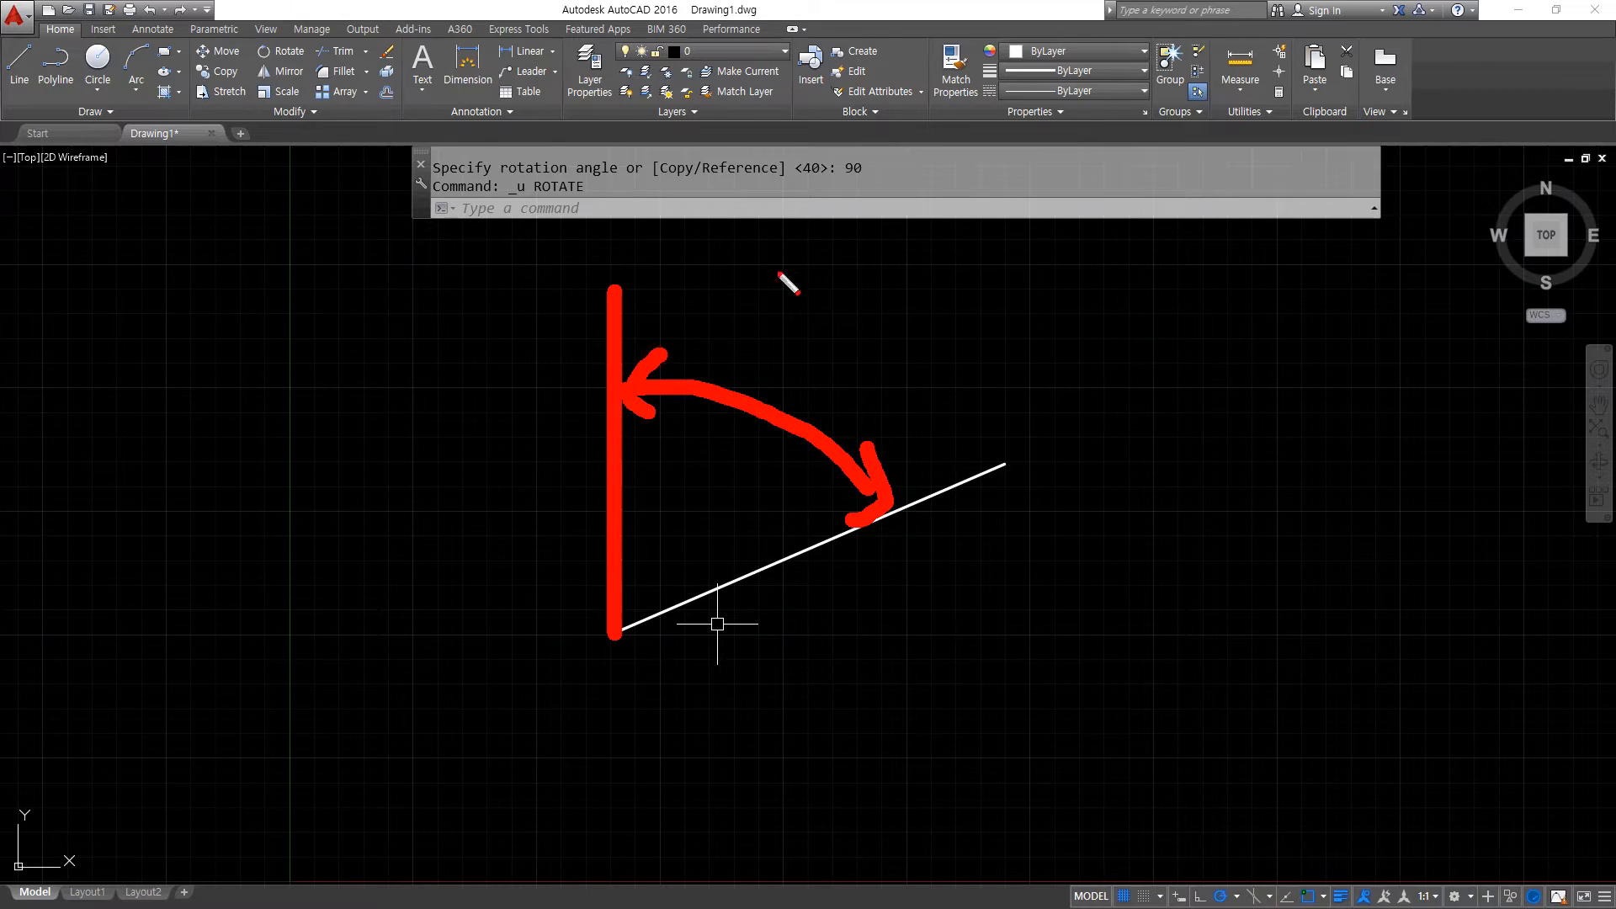
pyautogui.moveTo(776, 264)
pyautogui.mouseDown()
pyautogui.moveTo(800, 289)
pyautogui.moveTo(788, 316)
pyautogui.mouseUp()
pyautogui.click(804, 347)
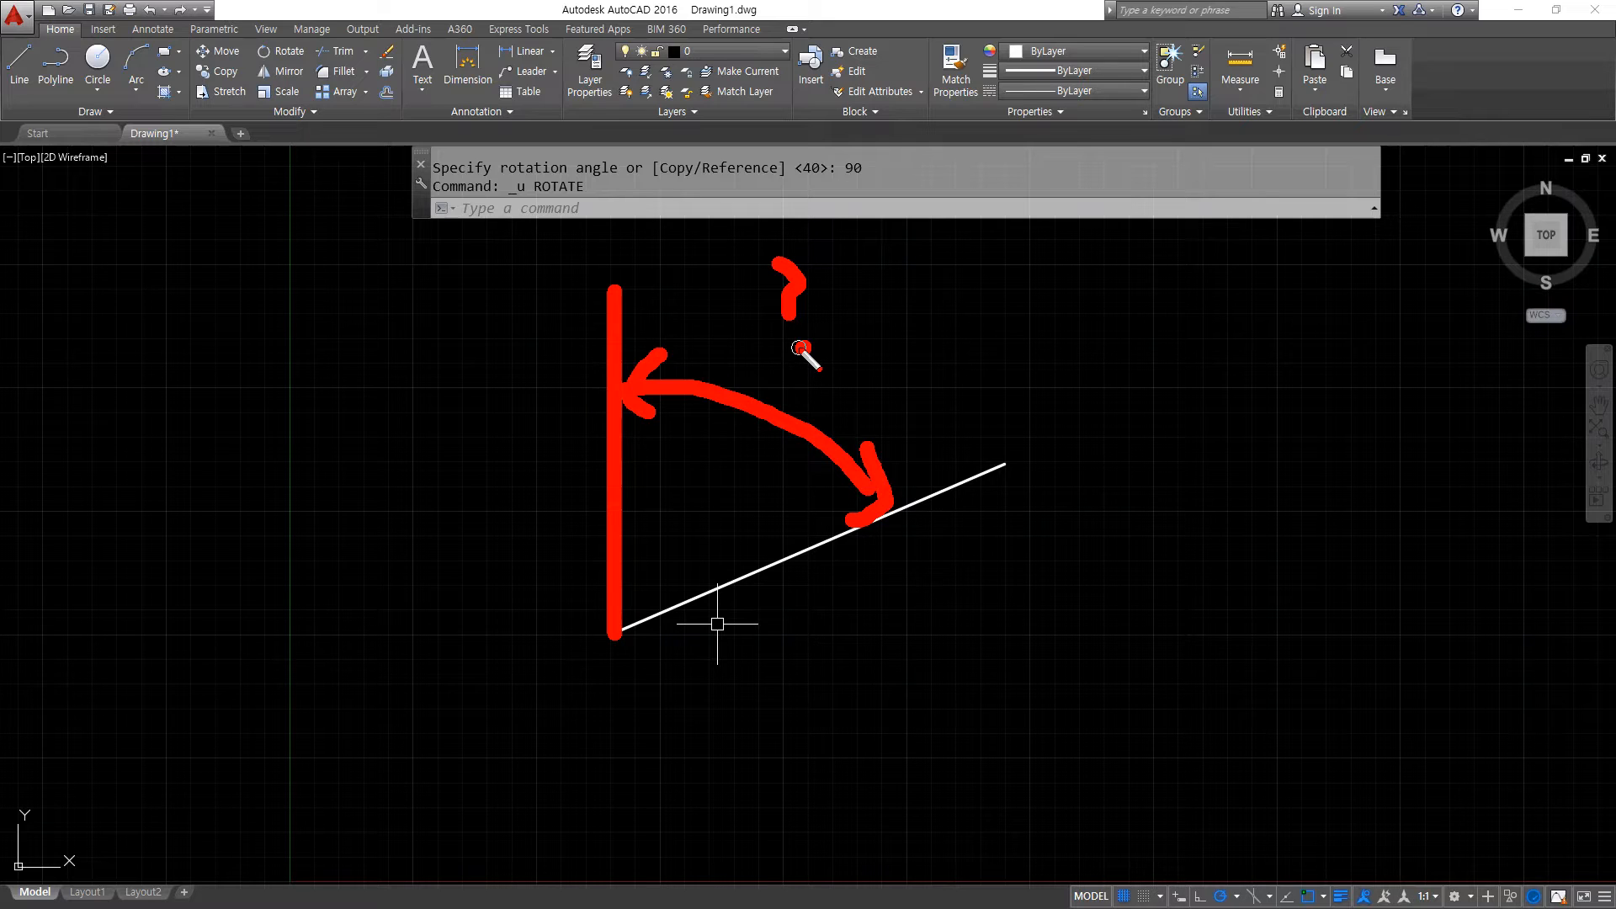
pyautogui.press('Escape')
pyautogui.write('ro')
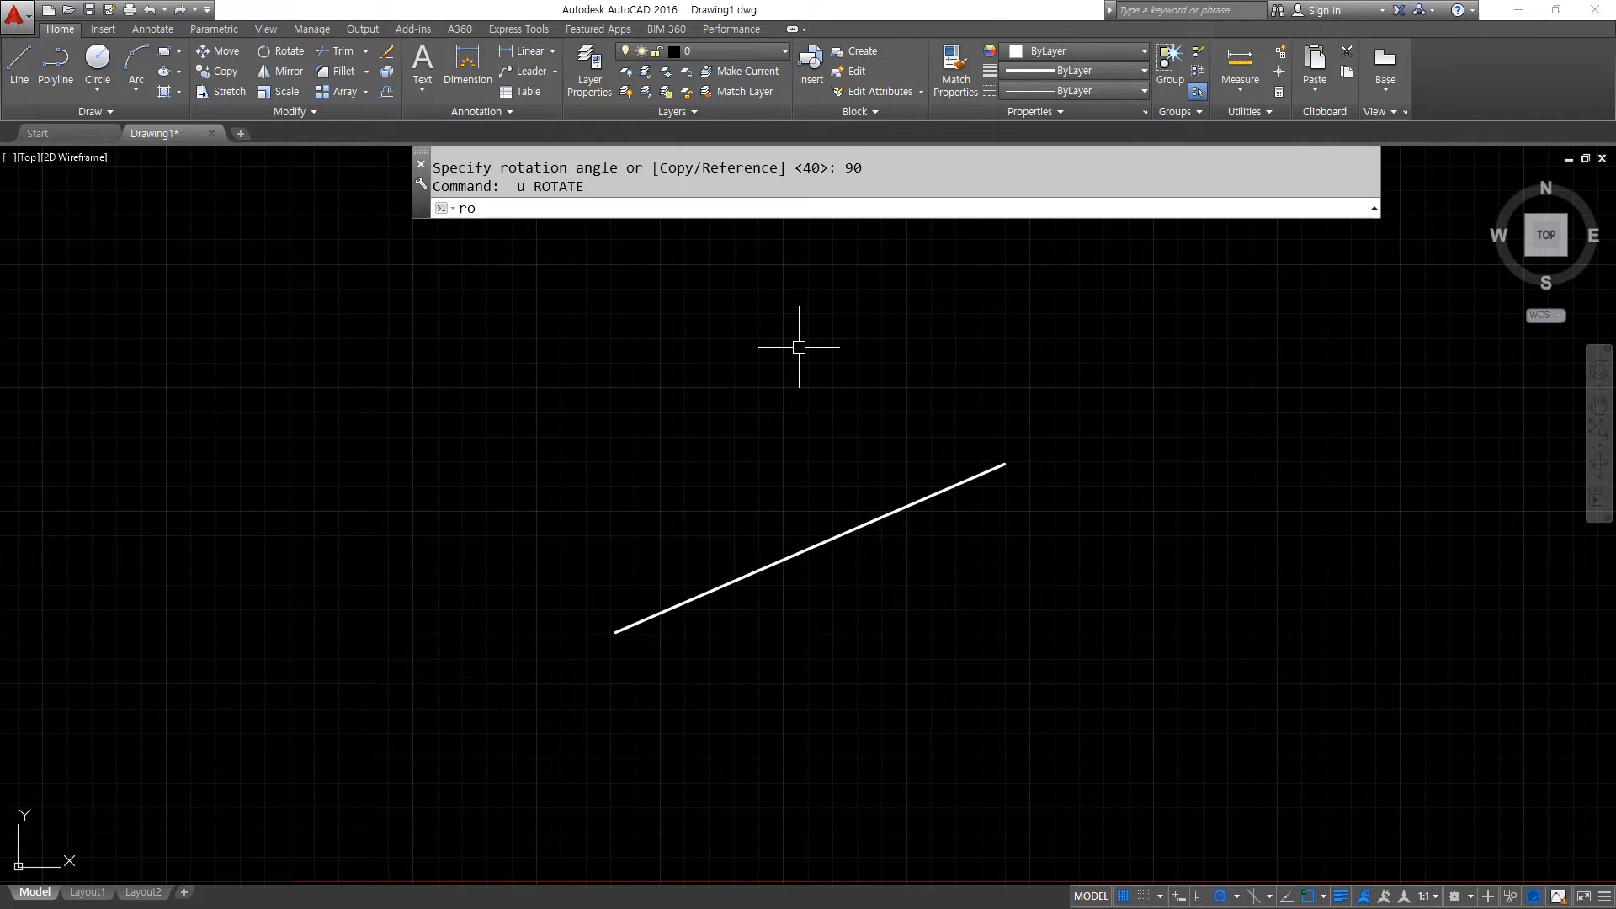
pyautogui.press('Return')
pyautogui.click(892, 533)
pyautogui.click(750, 530)
pyautogui.press('Return')
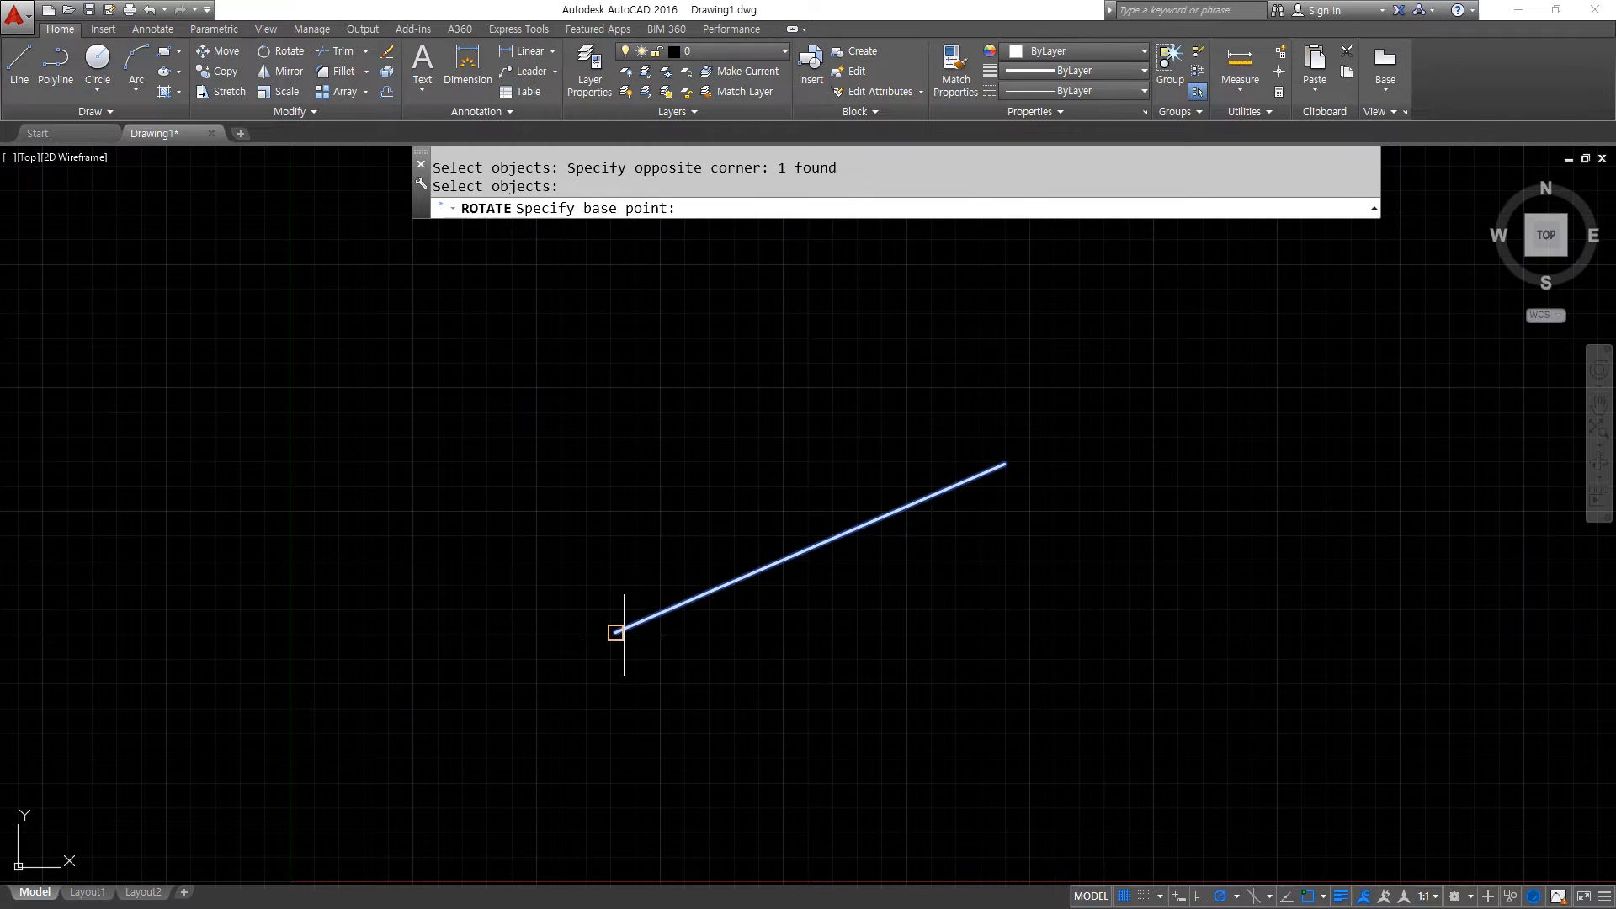
pyautogui.click(619, 633)
pyautogui.moveTo(861, 246)
pyautogui.mouseDown()
pyautogui.moveTo(775, 206)
pyautogui.moveTo(880, 226)
pyautogui.moveTo(848, 244)
pyautogui.mouseUp()
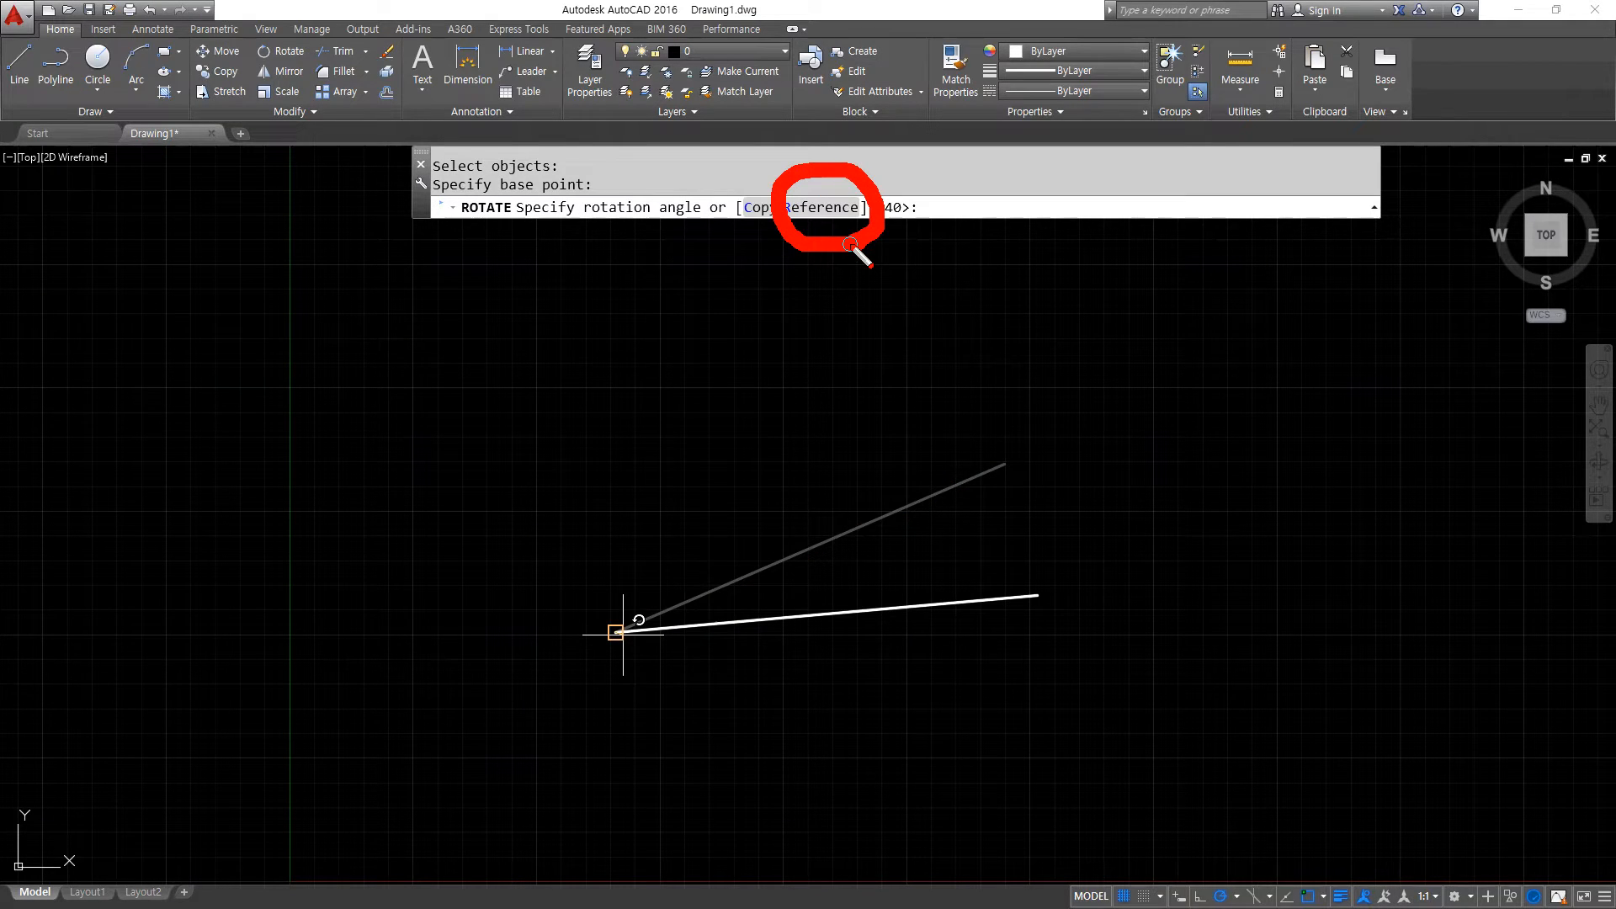
pyautogui.press('Escape')
pyautogui.click(761, 207)
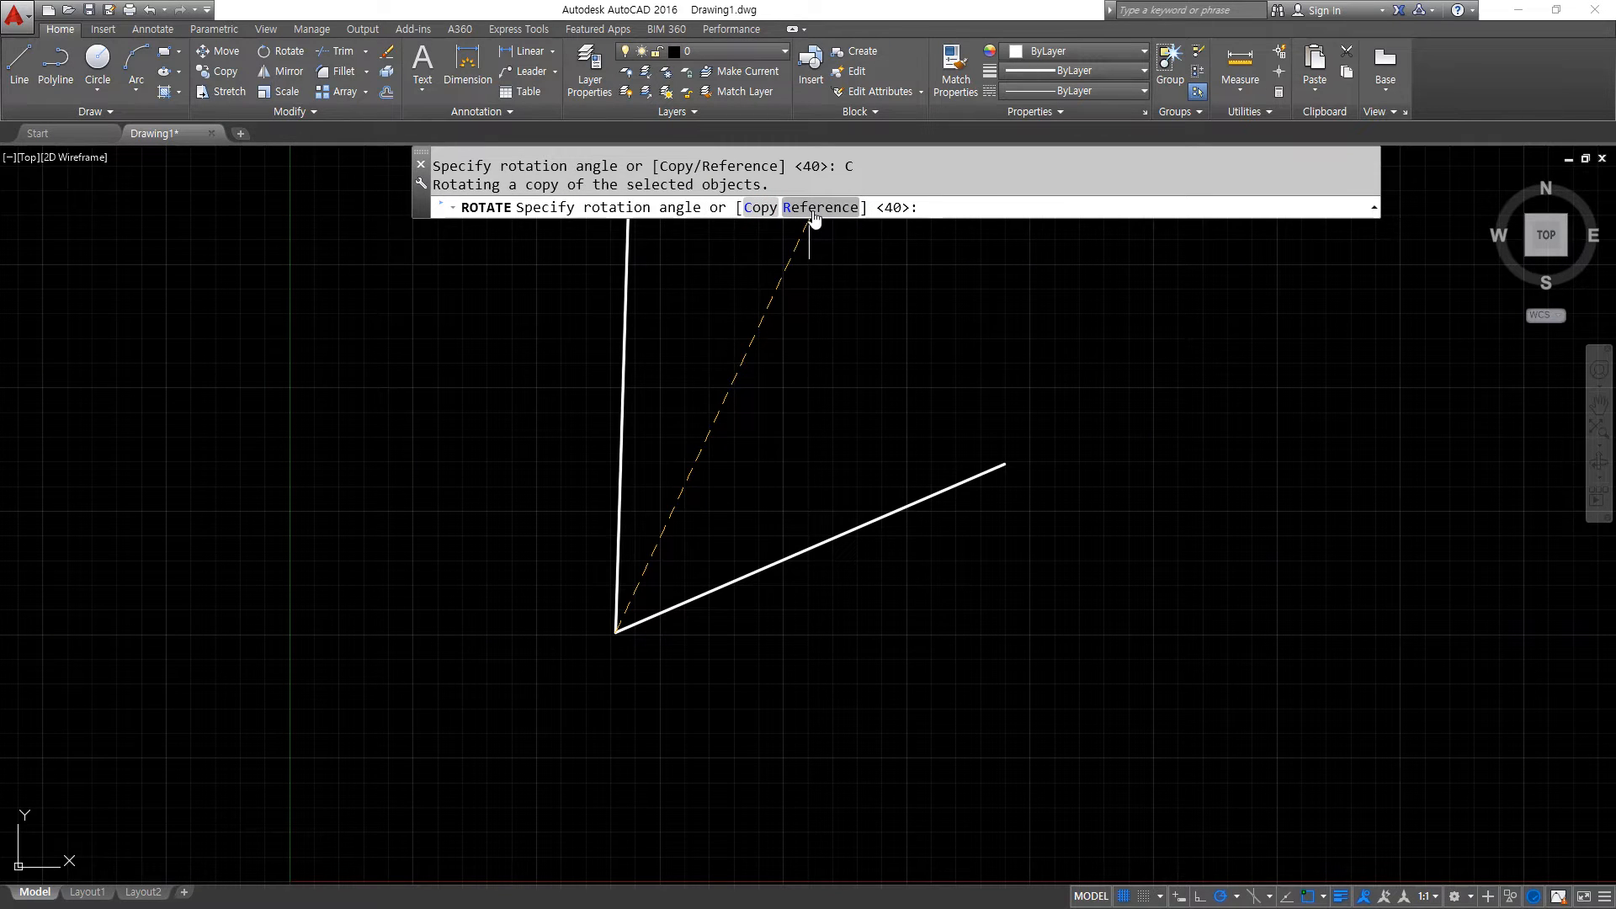
pyautogui.click(814, 211)
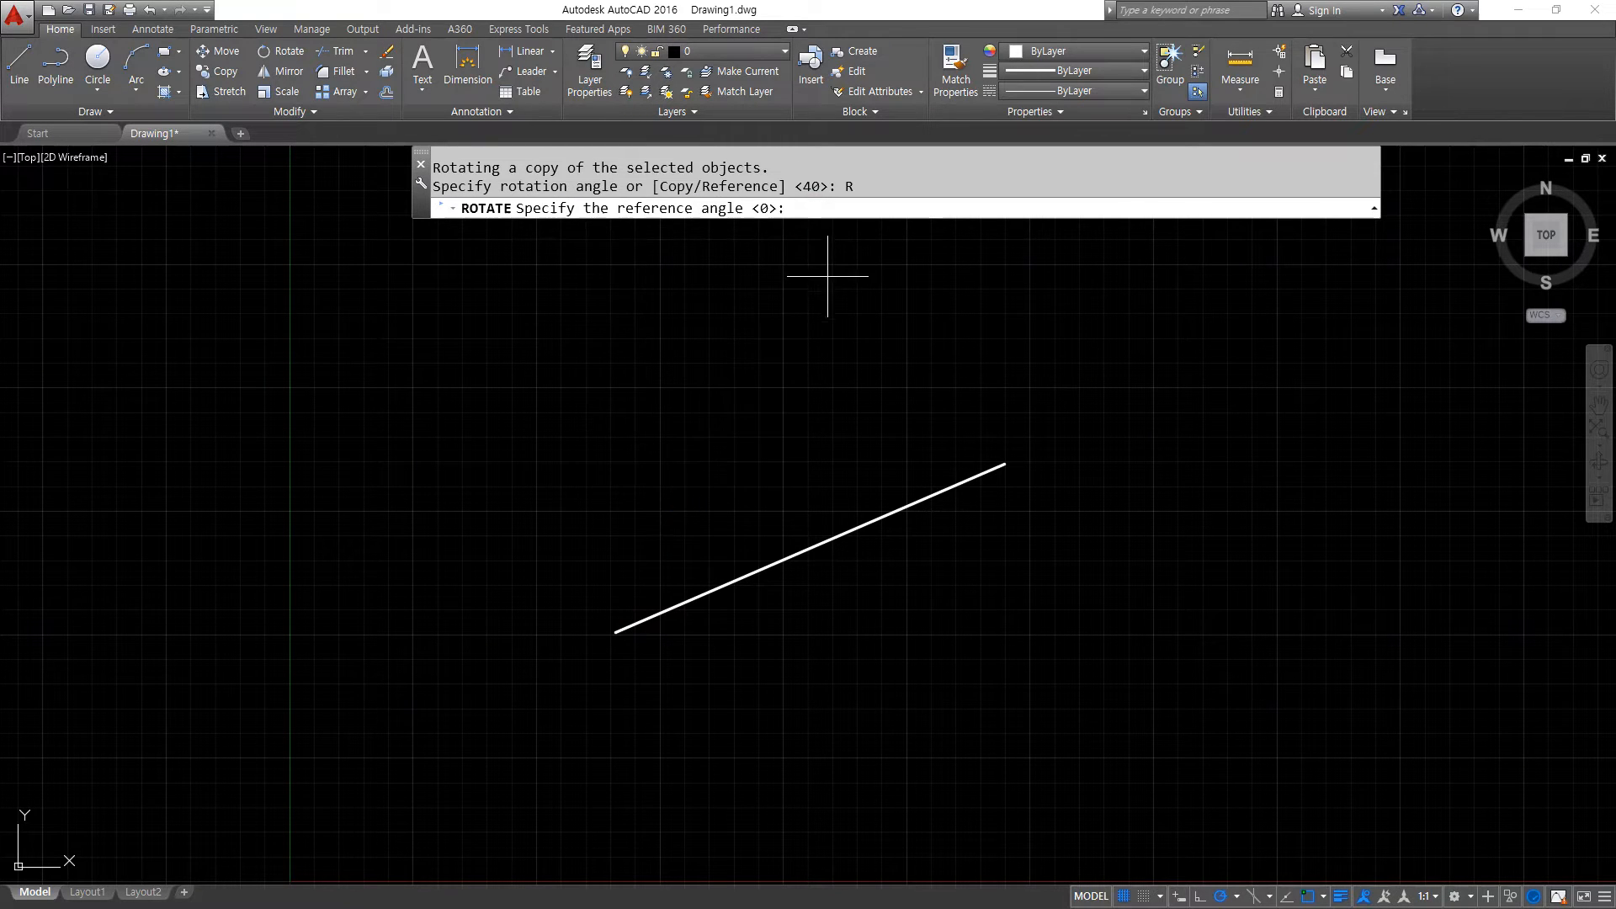
pyautogui.moveTo(848, 661)
pyautogui.mouseDown()
pyautogui.moveTo(761, 620)
pyautogui.moveTo(875, 633)
pyautogui.mouseUp()
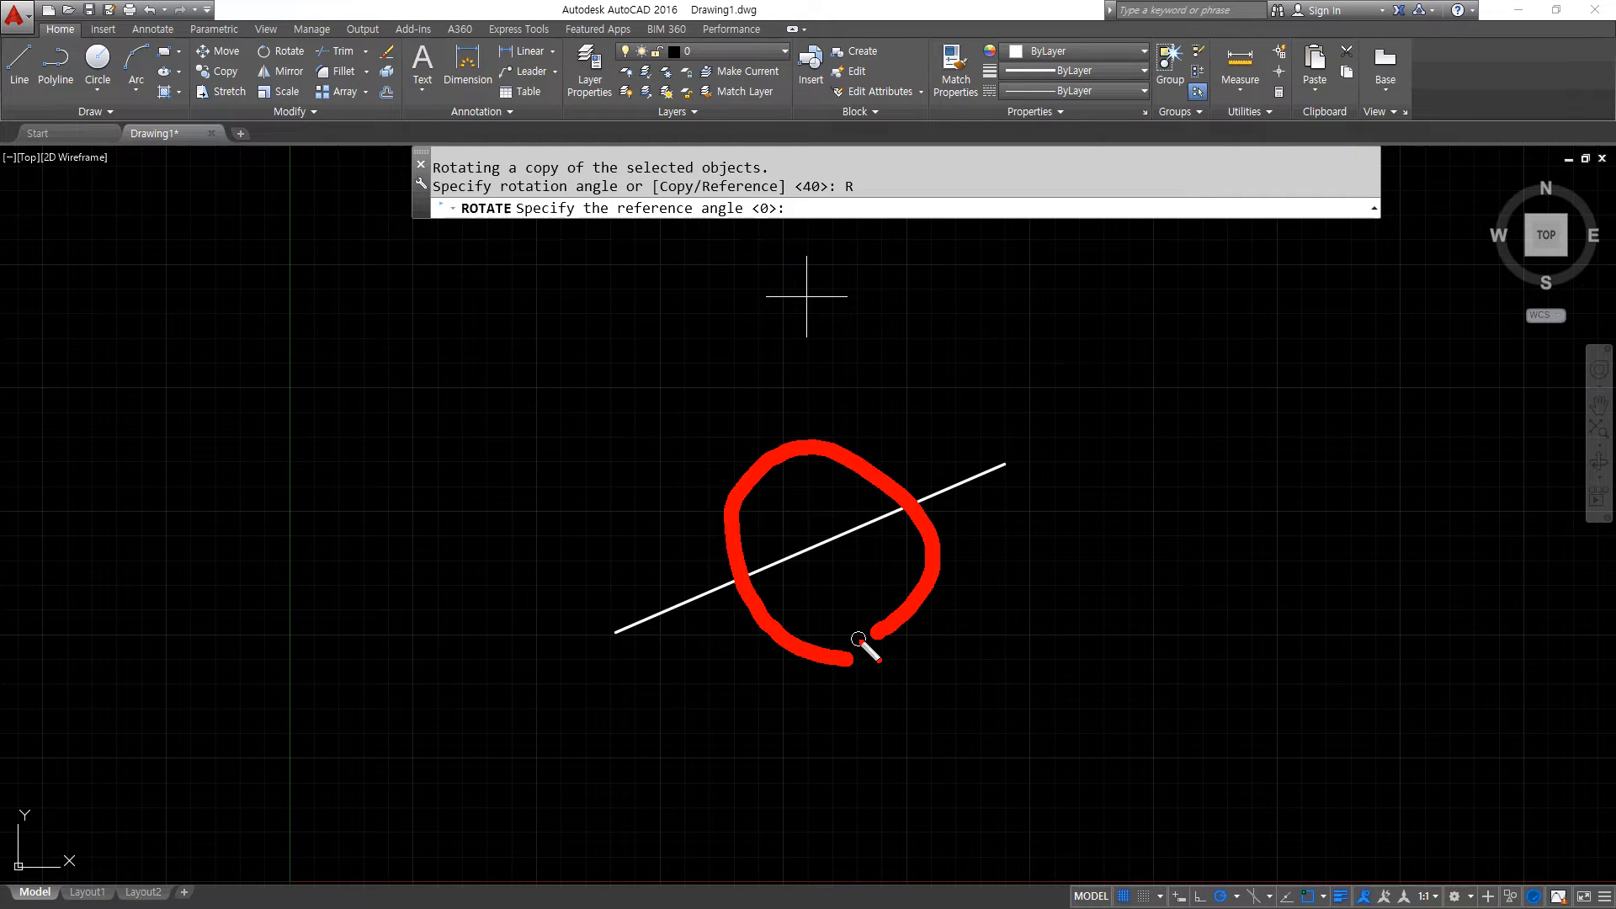
pyautogui.press('Escape')
# Draw a second line at 30° to the right of the first slanted line.
pyautogui.moveTo(1010, 577); pyautogui.dragTo(754, 619, button='middle')
pyautogui.write('l')
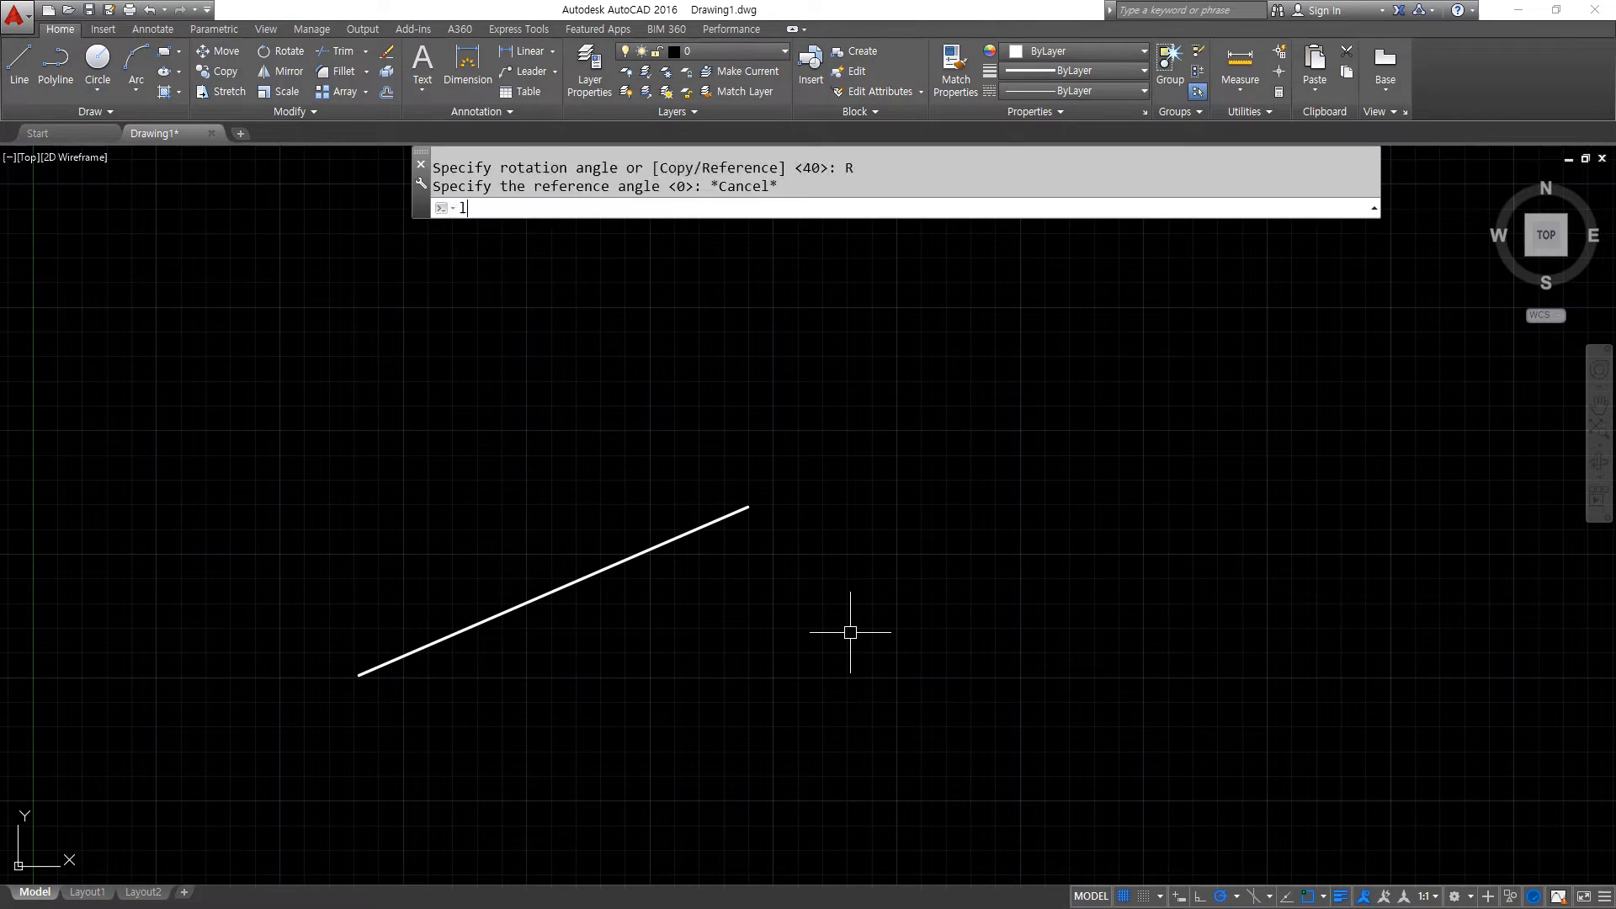
pyautogui.press('Return')
pyautogui.click(1044, 659)
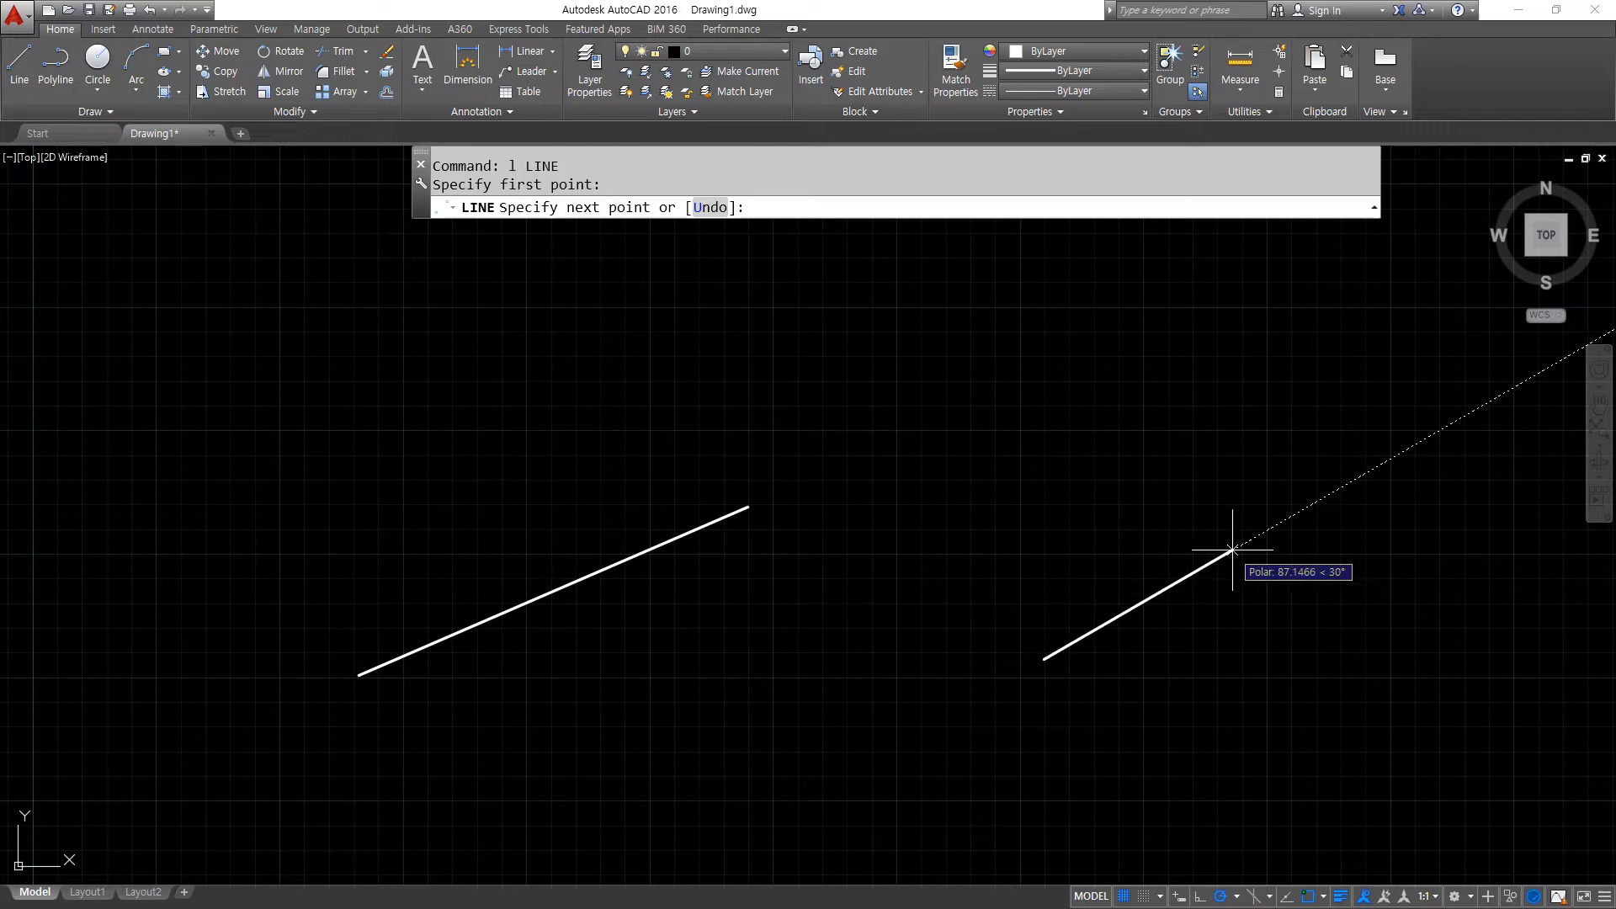
pyautogui.click(1327, 496)
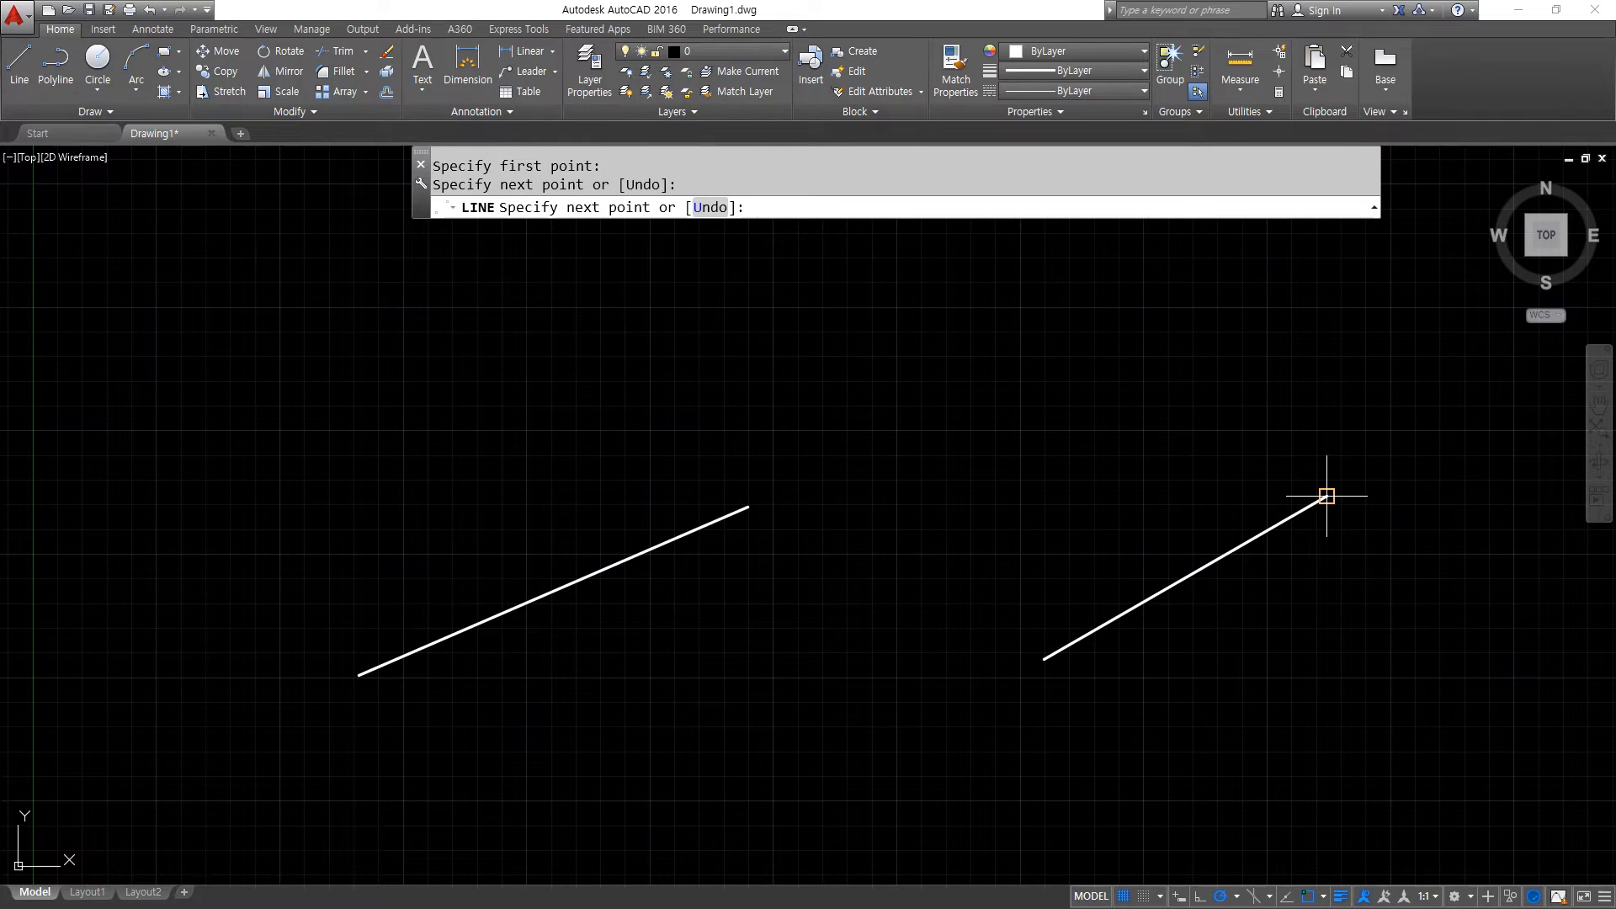
pyautogui.press('Return')
# Rotate a copy of the 30° line about its lower-left endpoint, using reference angle 30 and new angle 90.
pyautogui.write('ro')
pyautogui.press('Return')
pyautogui.click(1230, 665)
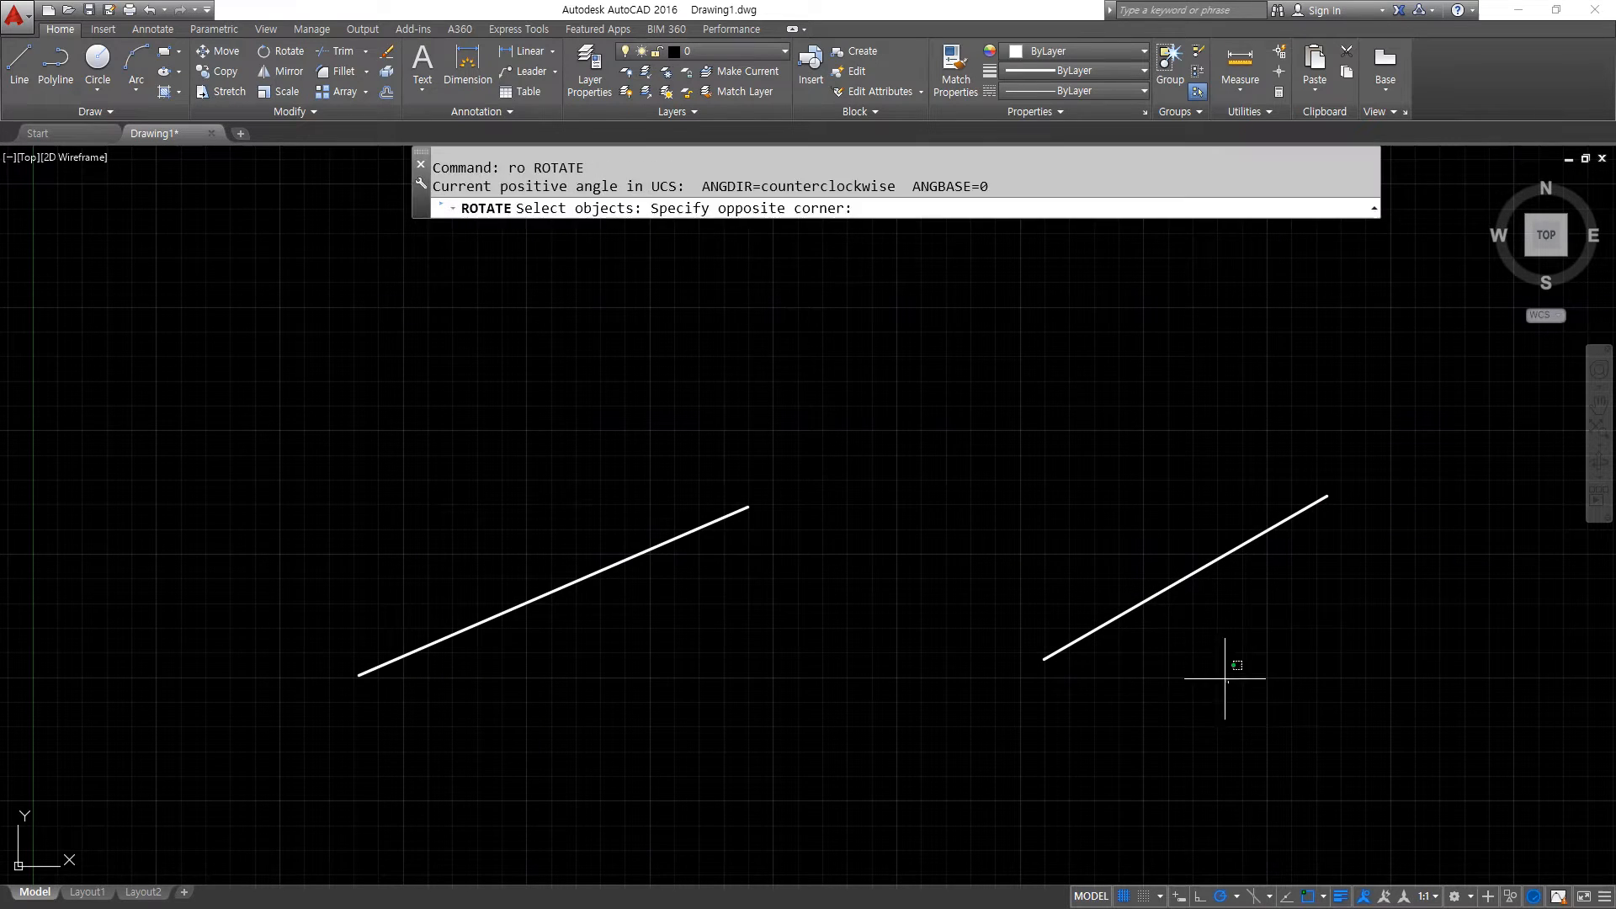
pyautogui.click(1089, 564)
pyautogui.press('Return')
pyautogui.click(1044, 659)
pyautogui.write('c')
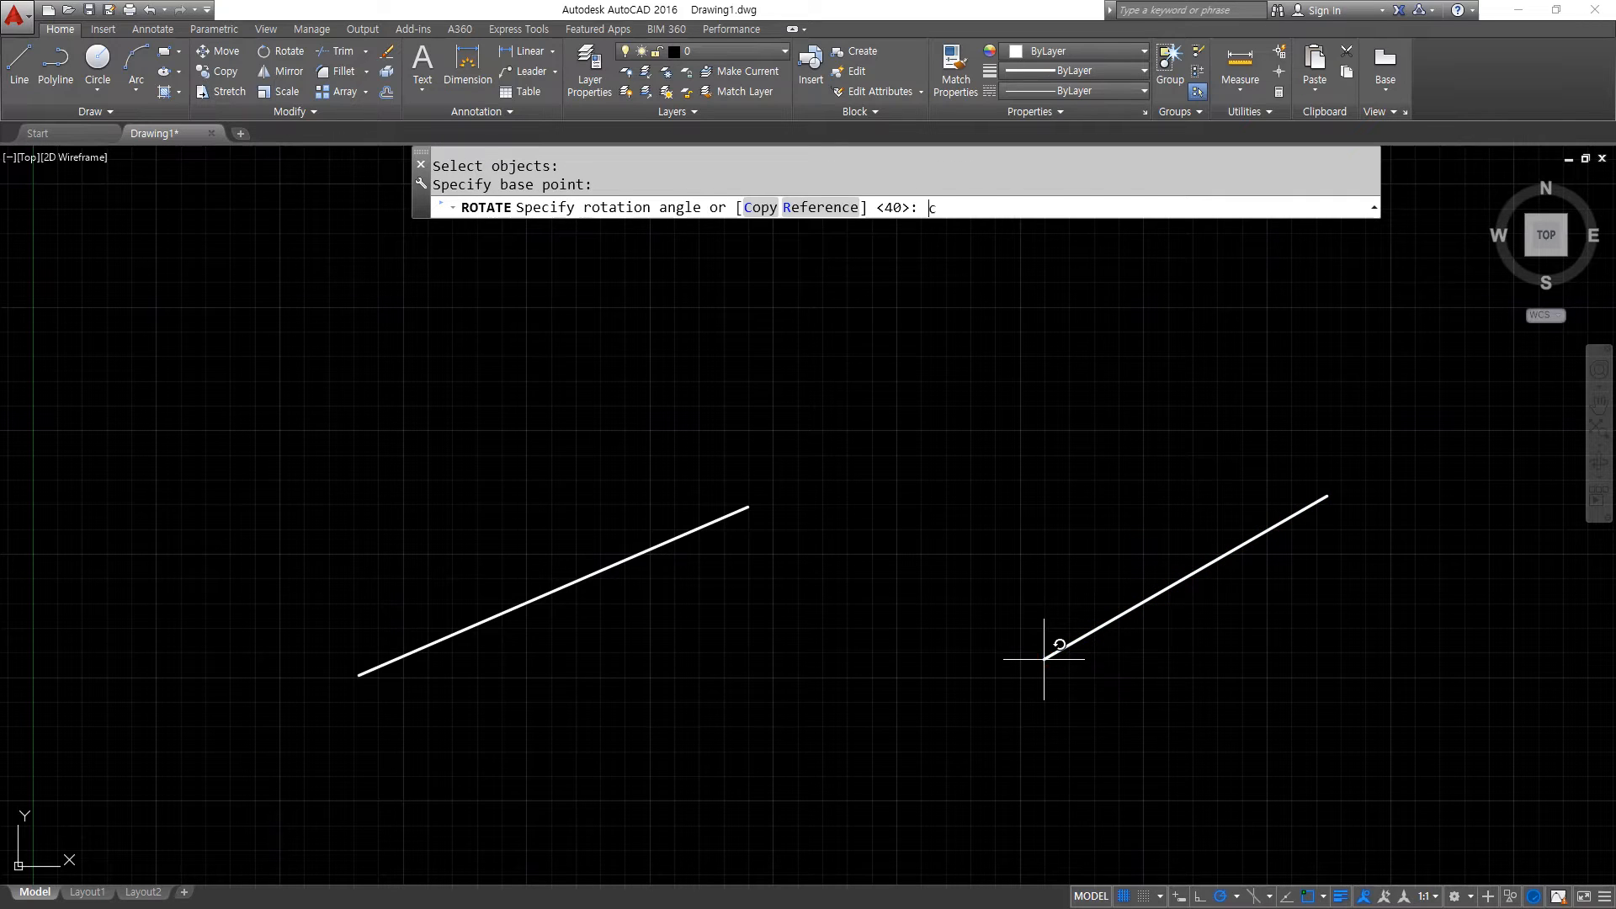
pyautogui.press('Return')
pyautogui.write('r')
pyautogui.press('Return')
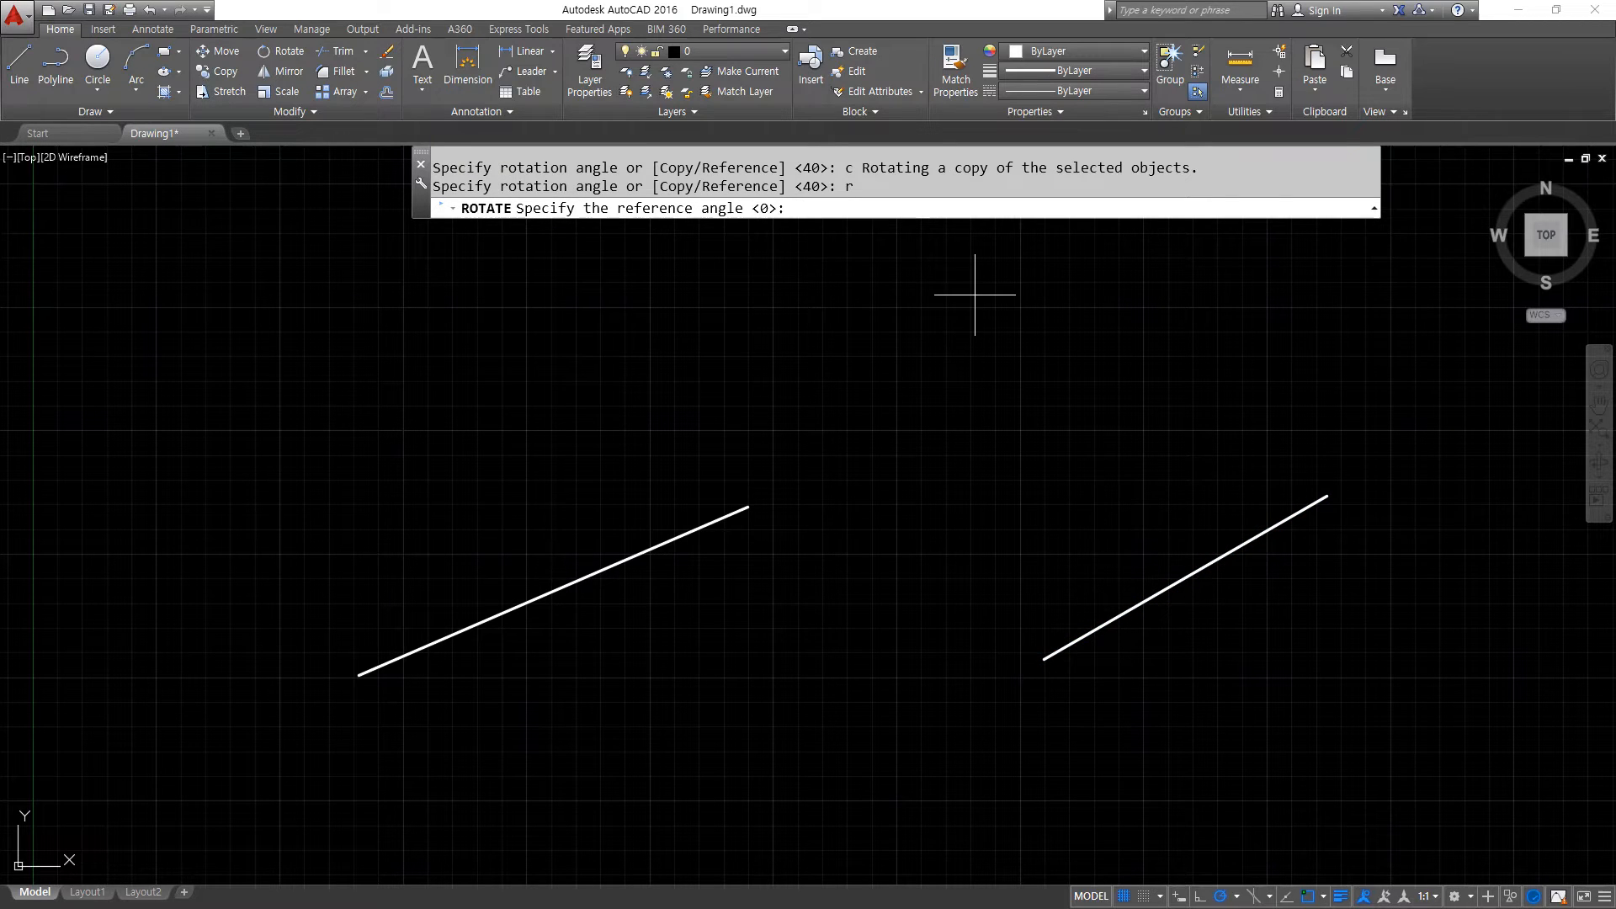
pyautogui.press('Return')
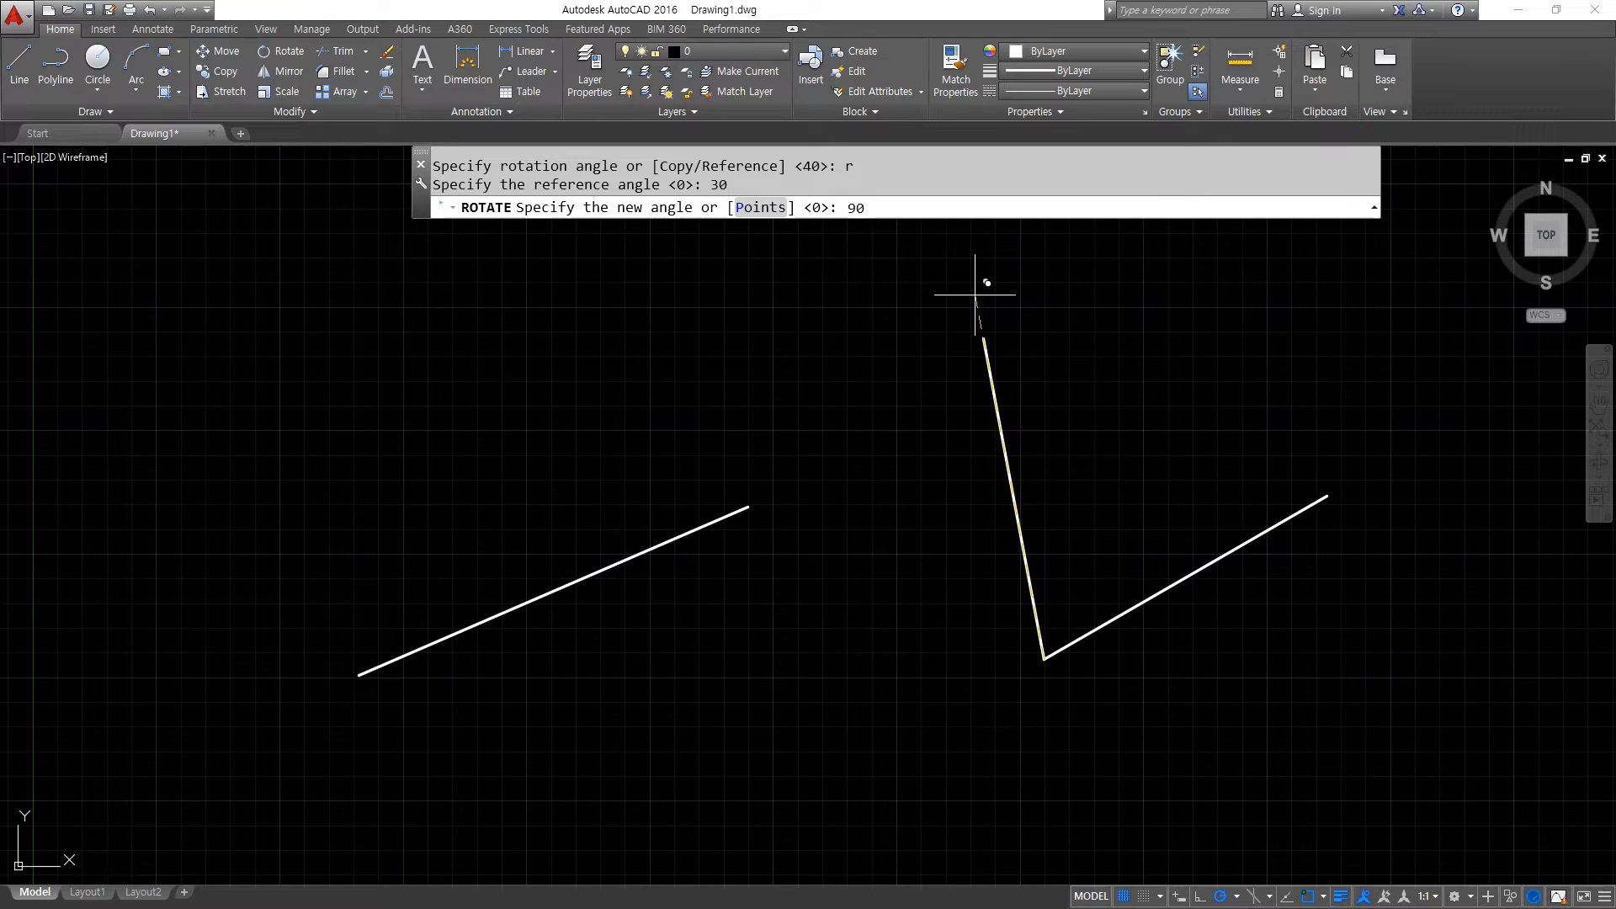
pyautogui.press('Return')
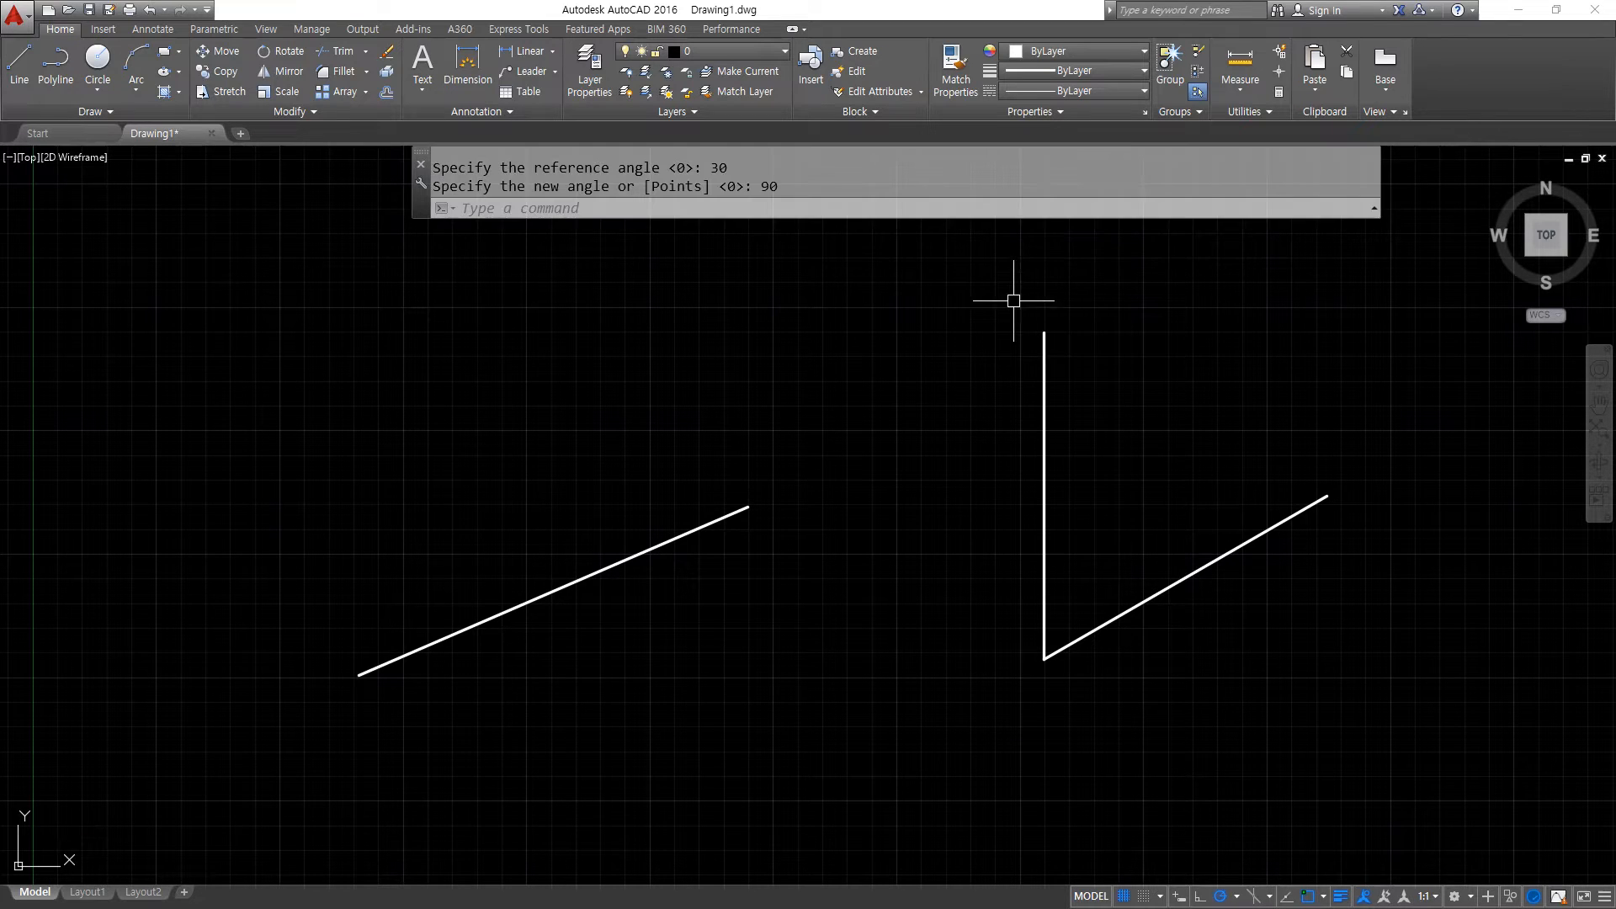
pyautogui.moveTo(1247, 584)
pyautogui.mouseDown()
pyautogui.moveTo(1197, 578)
pyautogui.moveTo(1244, 577)
pyautogui.mouseUp()
pyautogui.moveTo(1317, 356)
pyautogui.mouseDown()
pyautogui.moveTo(1315, 398)
pyautogui.moveTo(1343, 420)
pyautogui.mouseUp()
pyautogui.moveTo(1369, 376); pyautogui.dragTo(1373, 362)
pyautogui.moveTo(1000, 256); pyautogui.dragTo(1017, 308)
pyautogui.moveTo(1051, 253)
pyautogui.mouseDown()
pyautogui.moveTo(1053, 278)
pyautogui.moveTo(1056, 256)
pyautogui.mouseUp()
pyautogui.press('Escape')
# Start rotating a copy of the left slanted line about its lower-left endpoint.
pyautogui.write('ro')
pyautogui.press('Return')
pyautogui.click(679, 655)
pyautogui.click(488, 495)
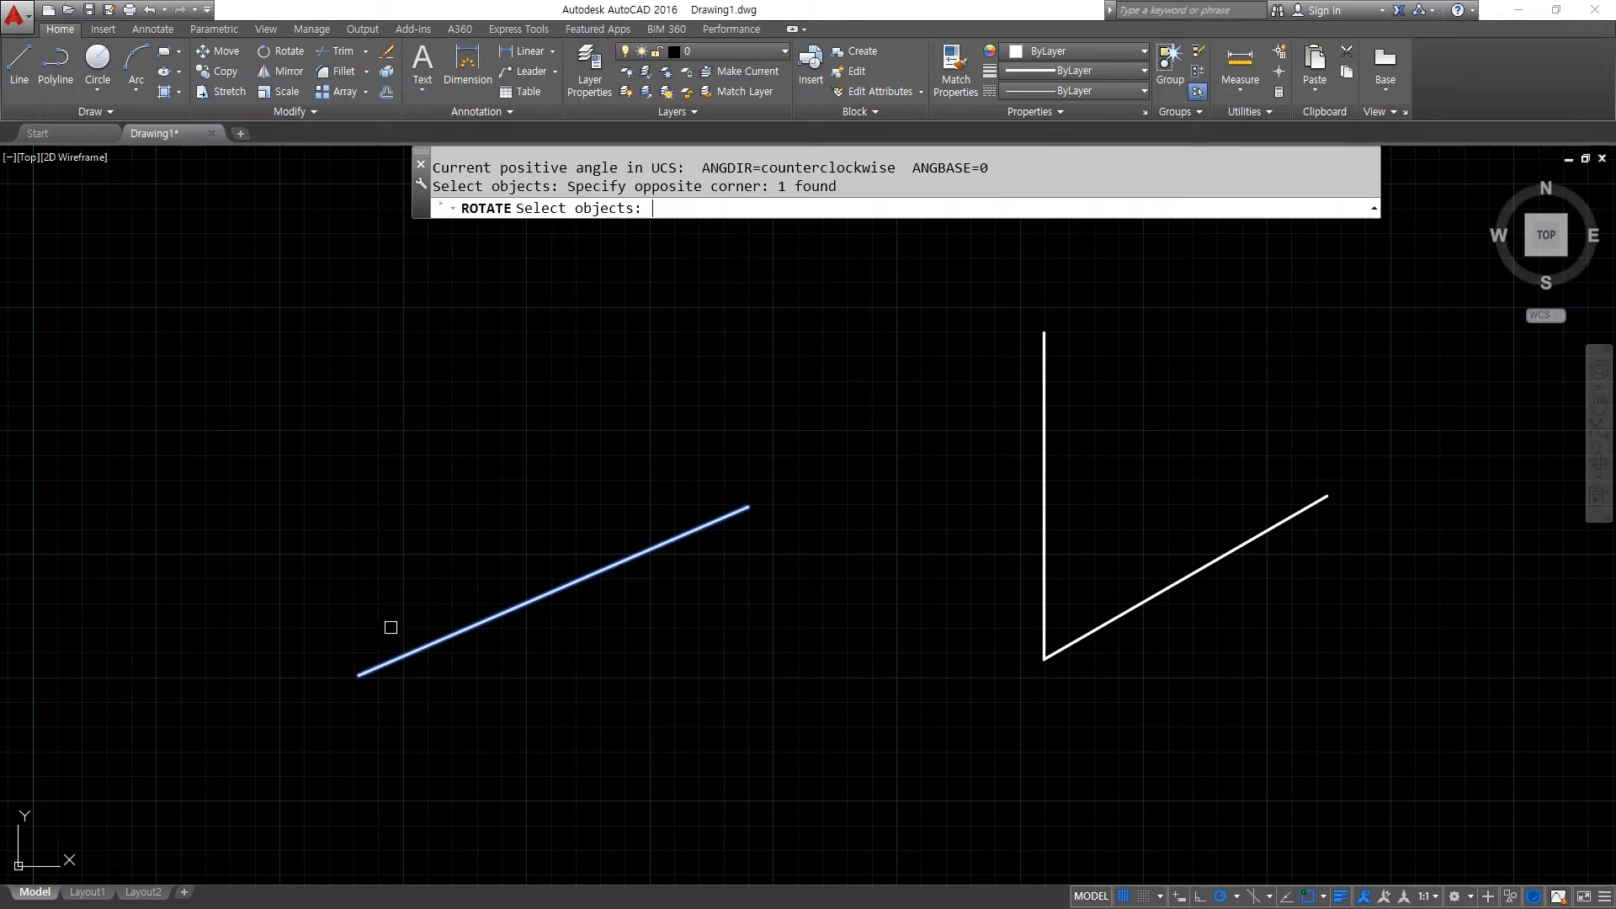
pyautogui.press('Return')
pyautogui.click(358, 674)
pyautogui.write('c')
pyautogui.press('Return')
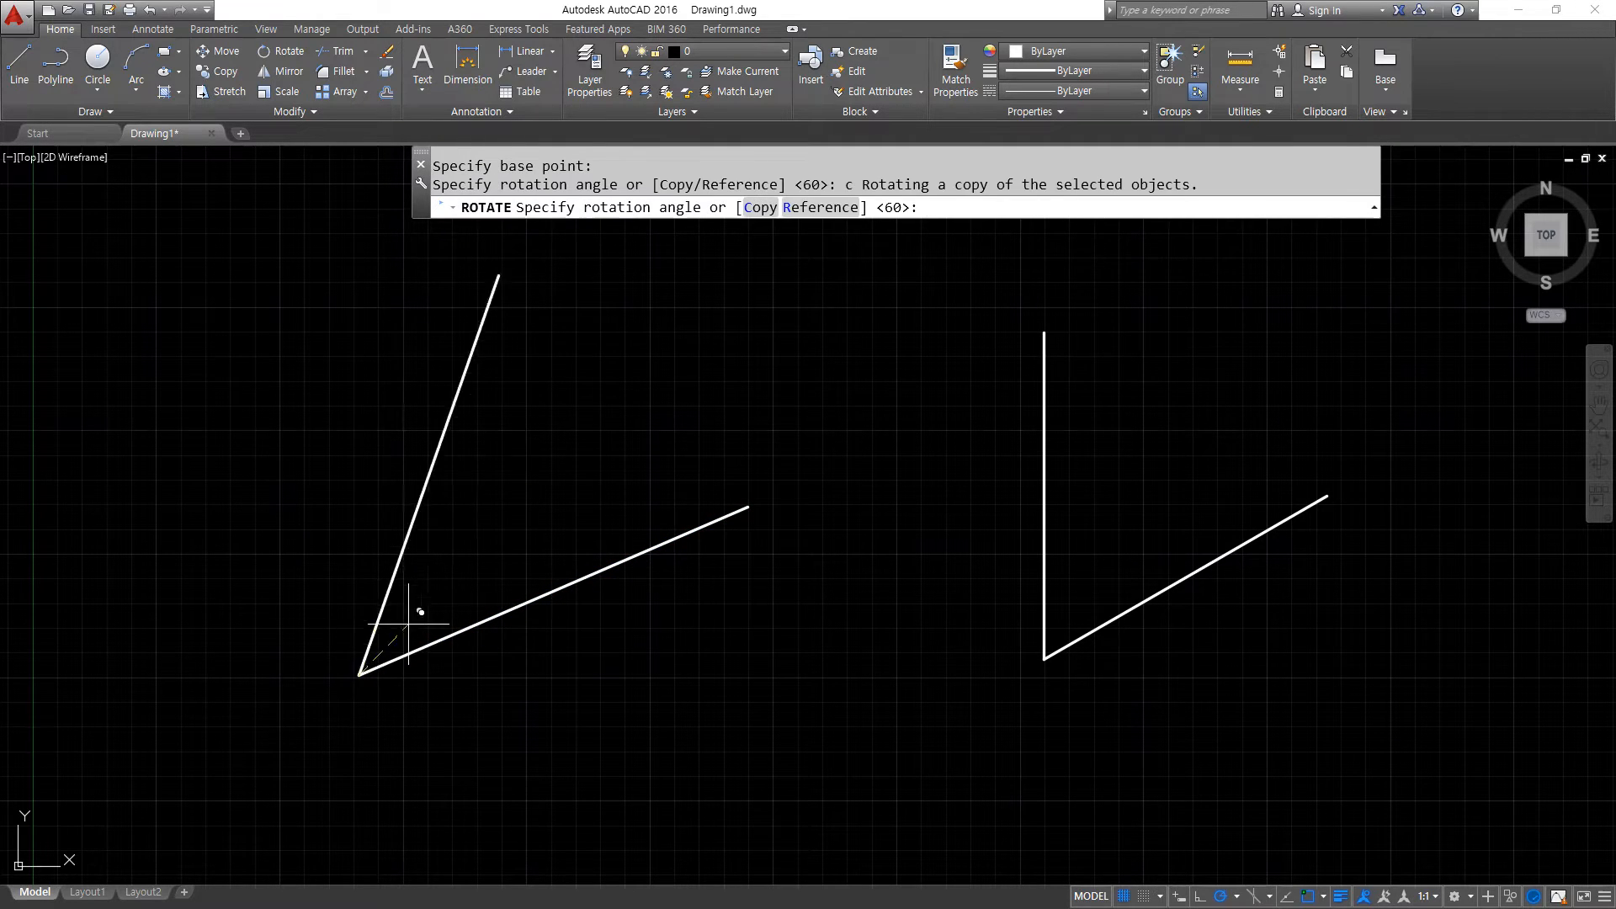
pyautogui.moveTo(656, 536); pyautogui.dragTo(674, 593)
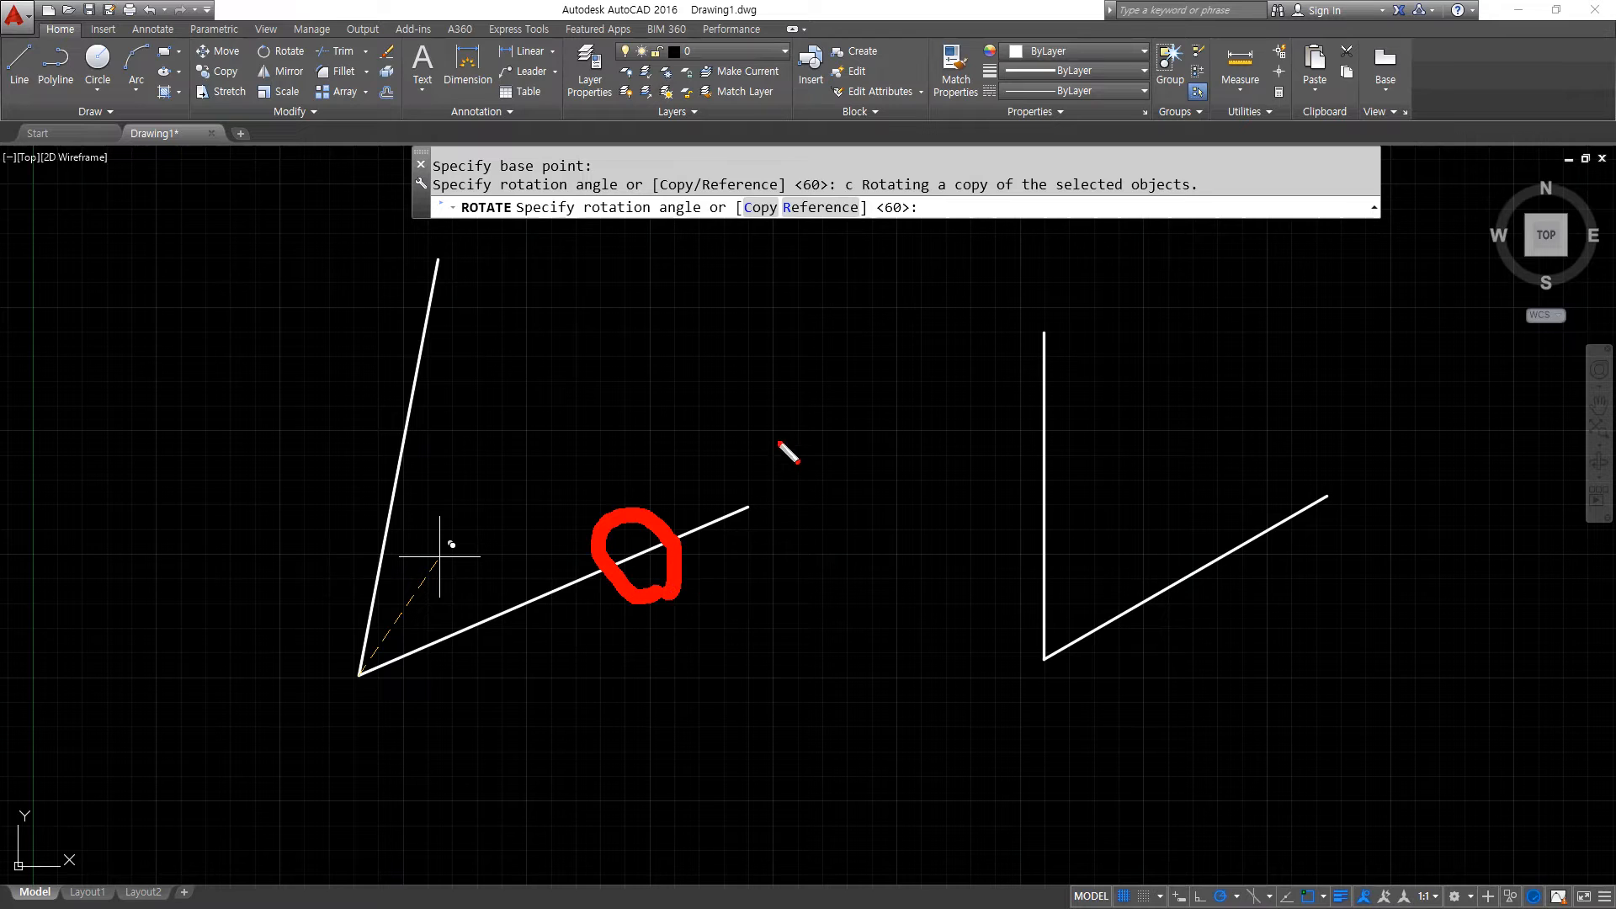
pyautogui.moveTo(776, 425); pyautogui.dragTo(803, 459)
pyautogui.click(806, 499)
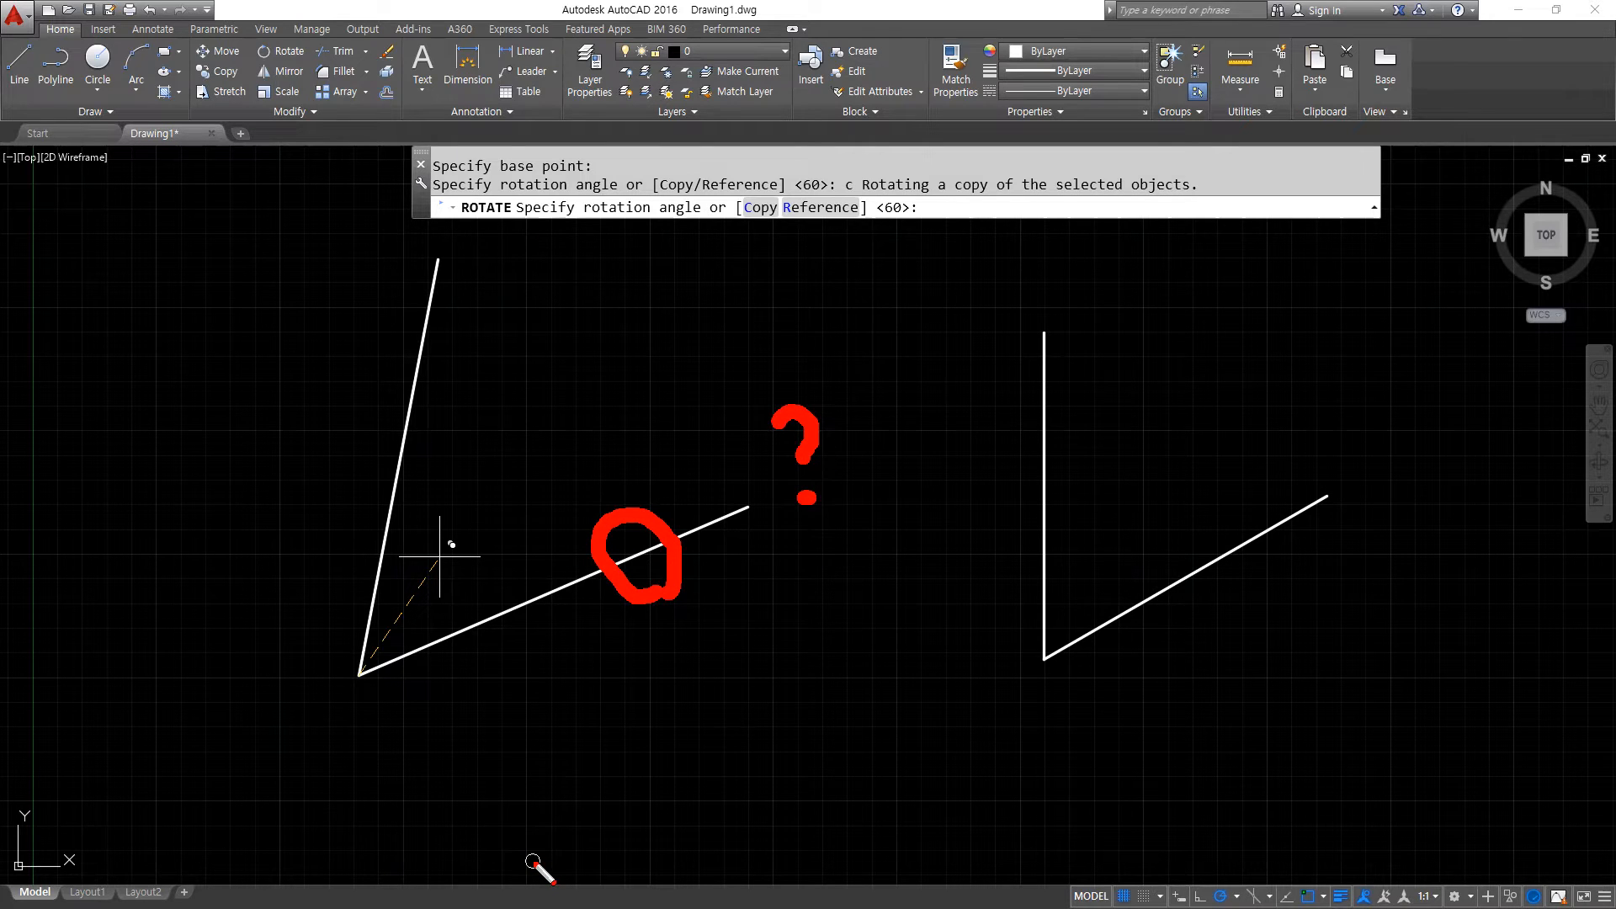
pyautogui.press('Escape')
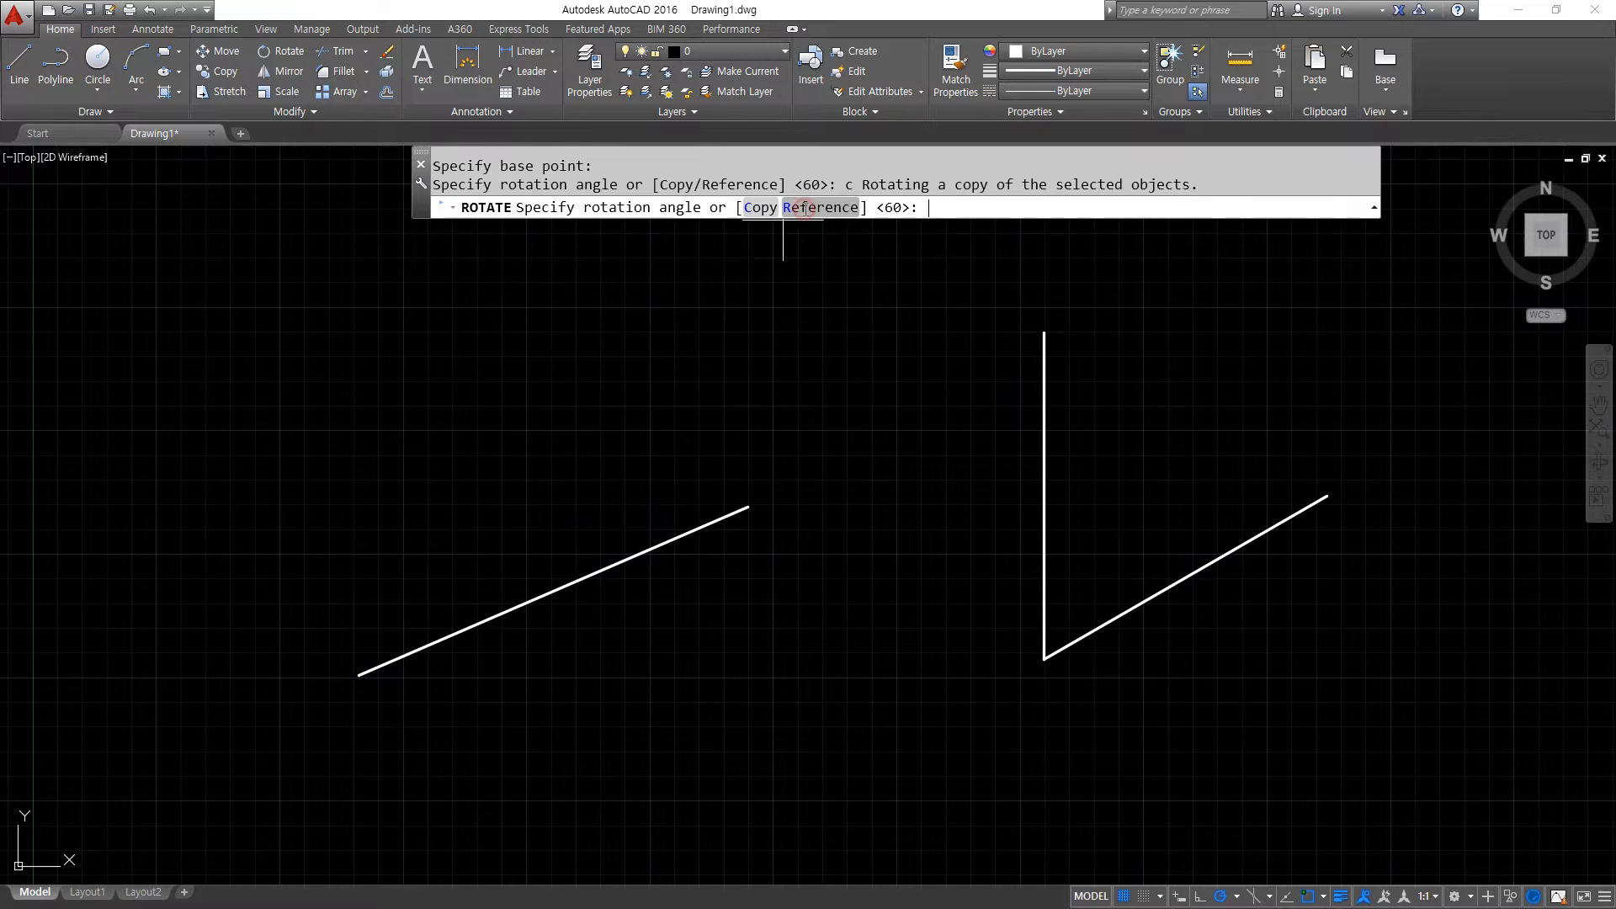
# Try rotating the left line's copy to 90°, using its two endpoints as the reference angle, and undo the rotation.
pyautogui.click(806, 216)
pyautogui.moveTo(612, 229)
pyautogui.mouseDown()
pyautogui.moveTo(844, 245)
pyautogui.moveTo(842, 324)
pyautogui.mouseUp()
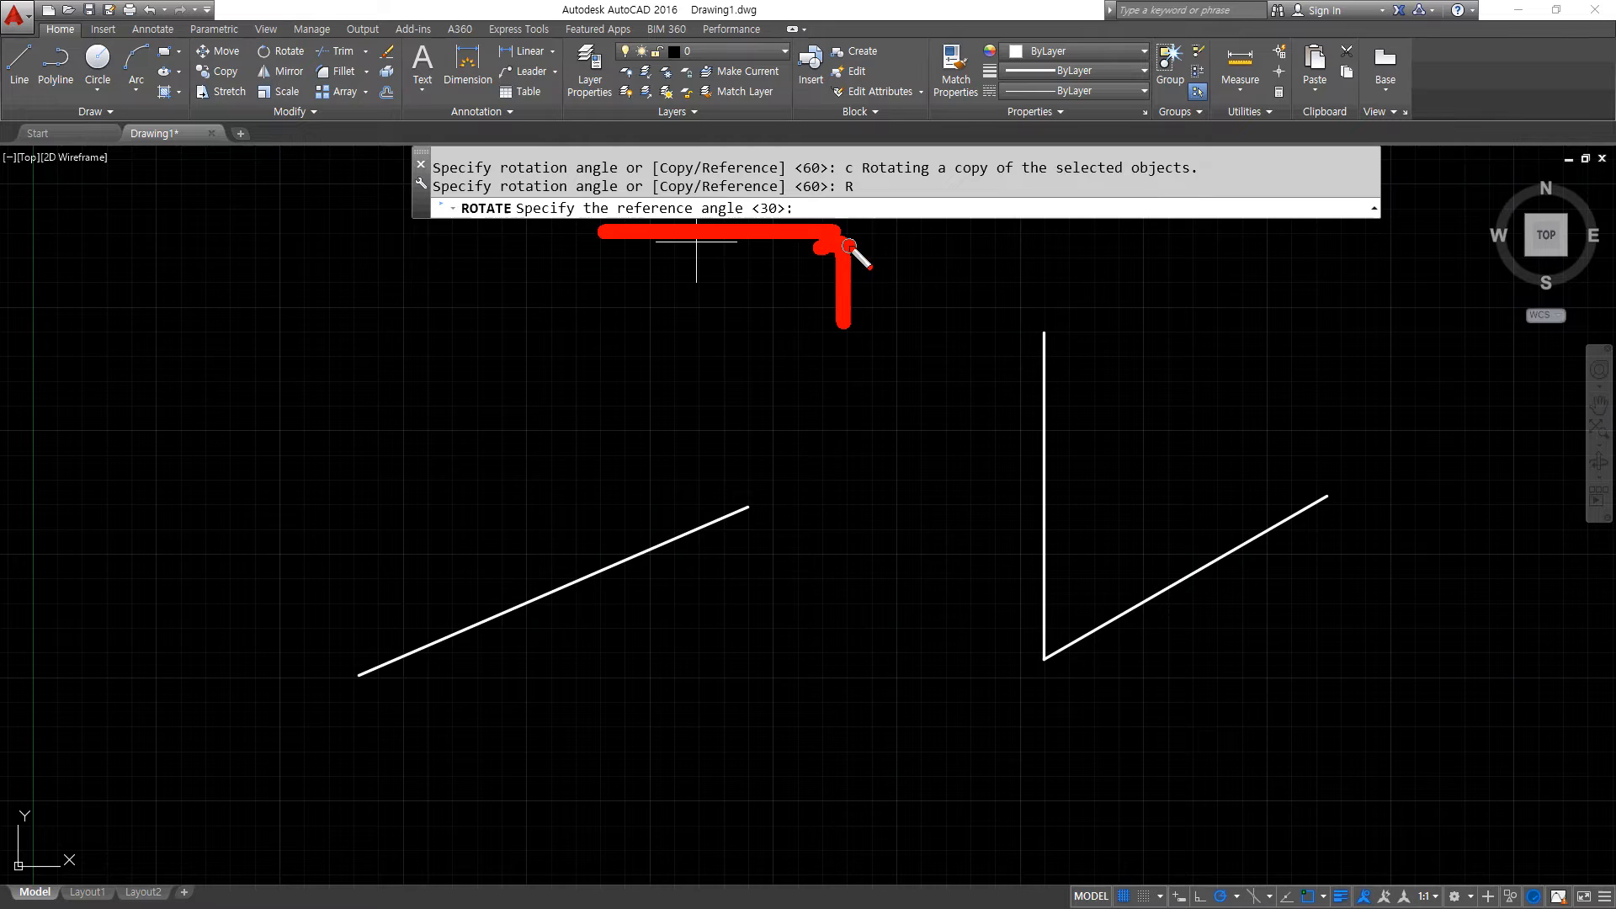
pyautogui.moveTo(849, 245); pyautogui.dragTo(882, 269)
pyautogui.press('Escape')
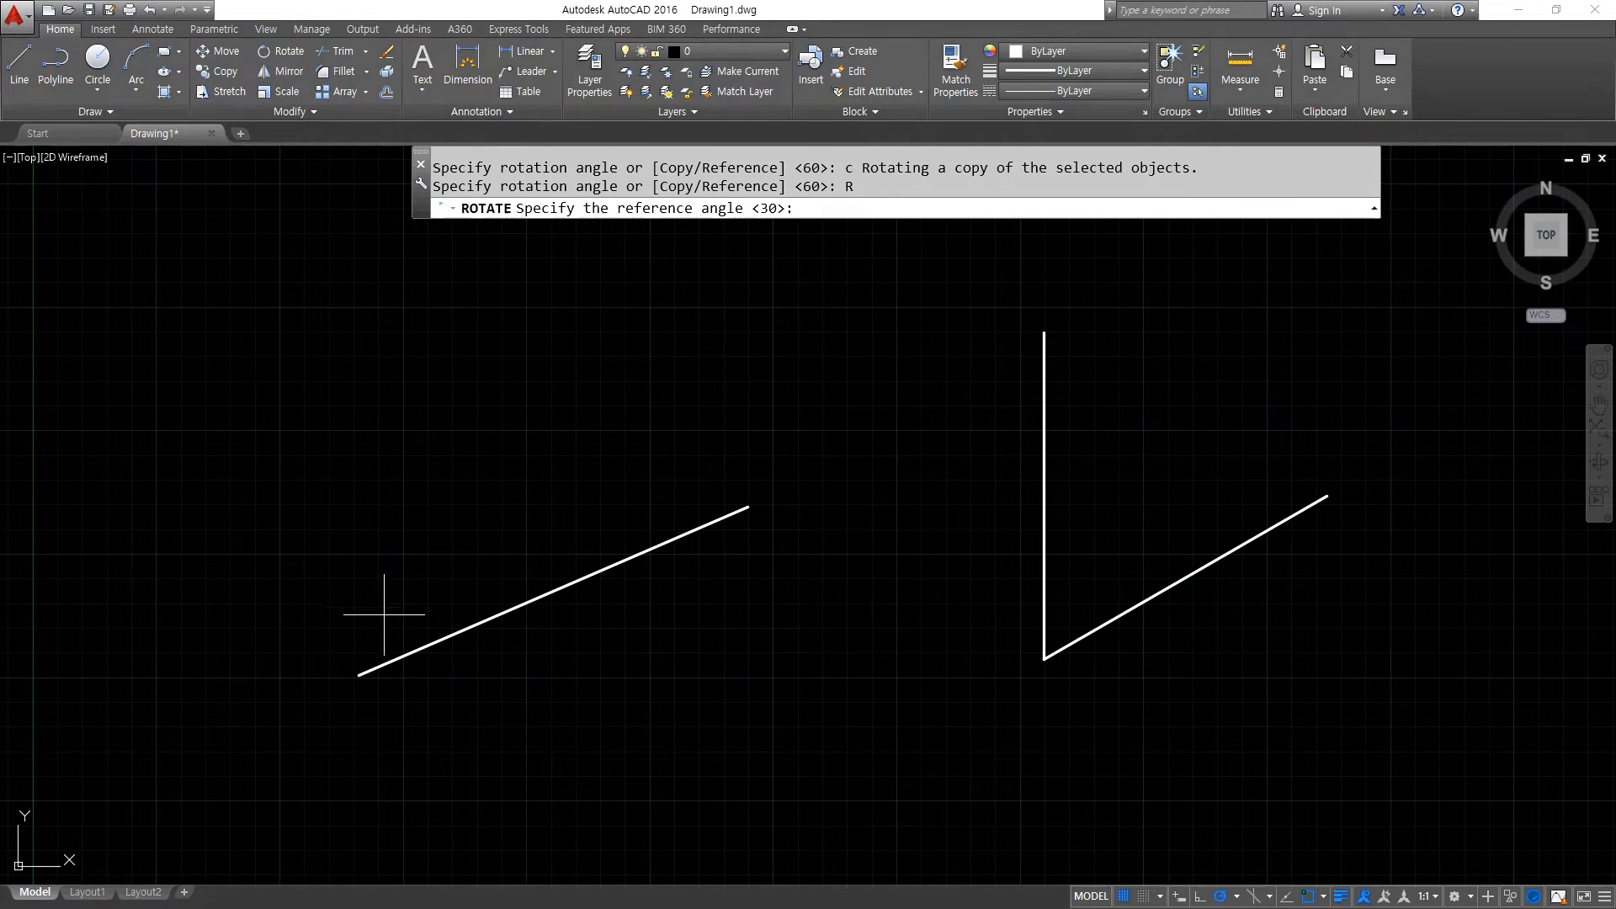
pyautogui.click(359, 675)
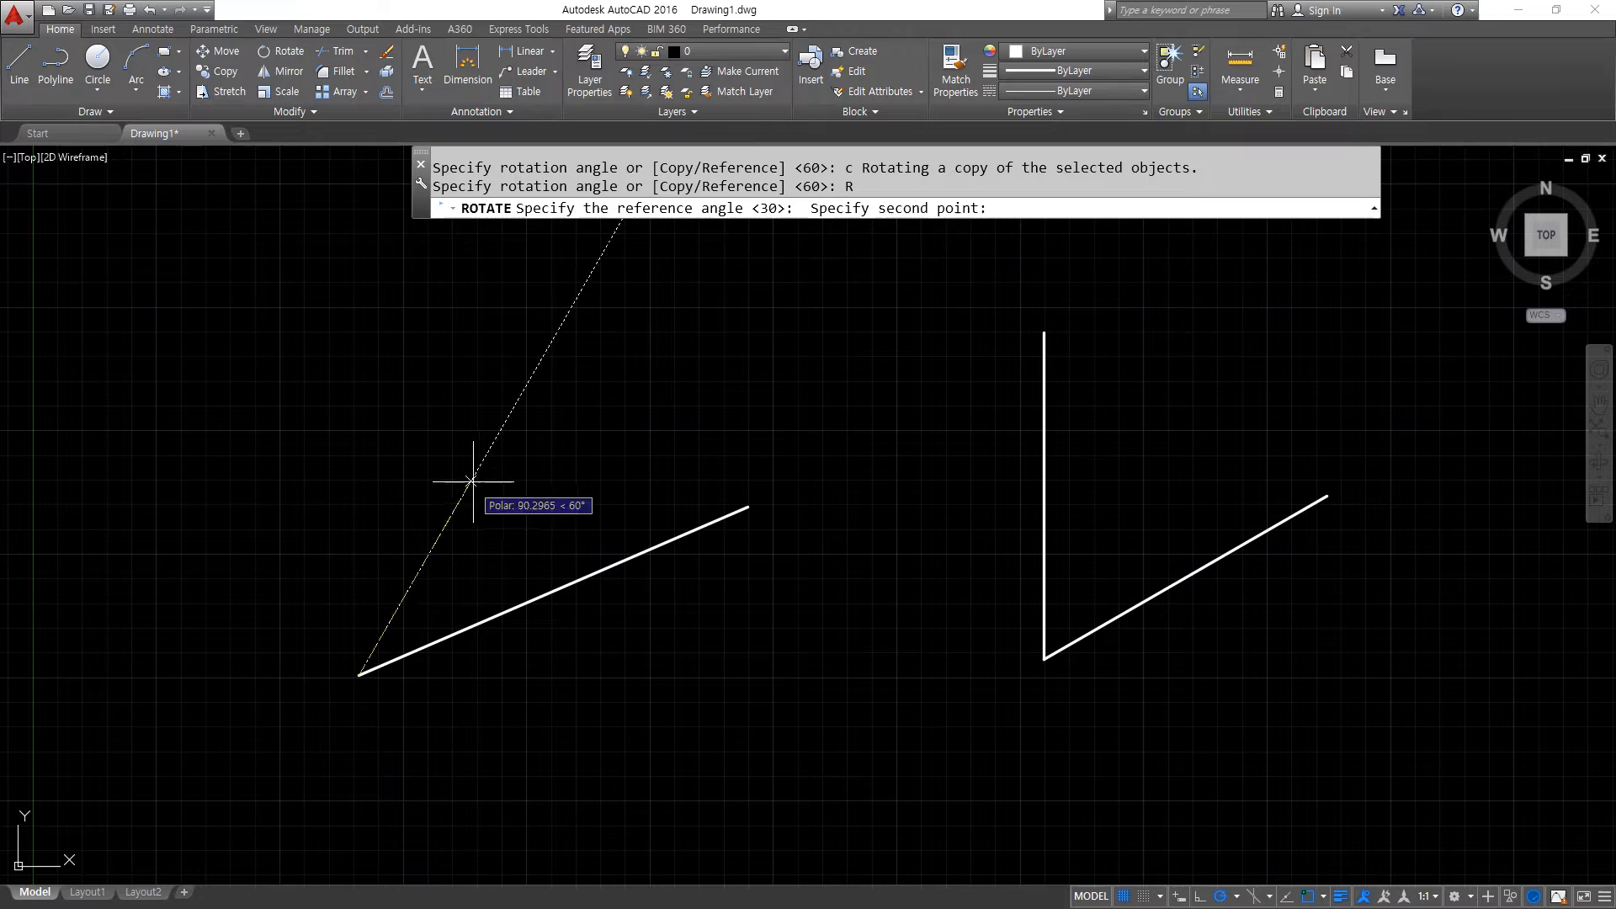
pyautogui.click(748, 506)
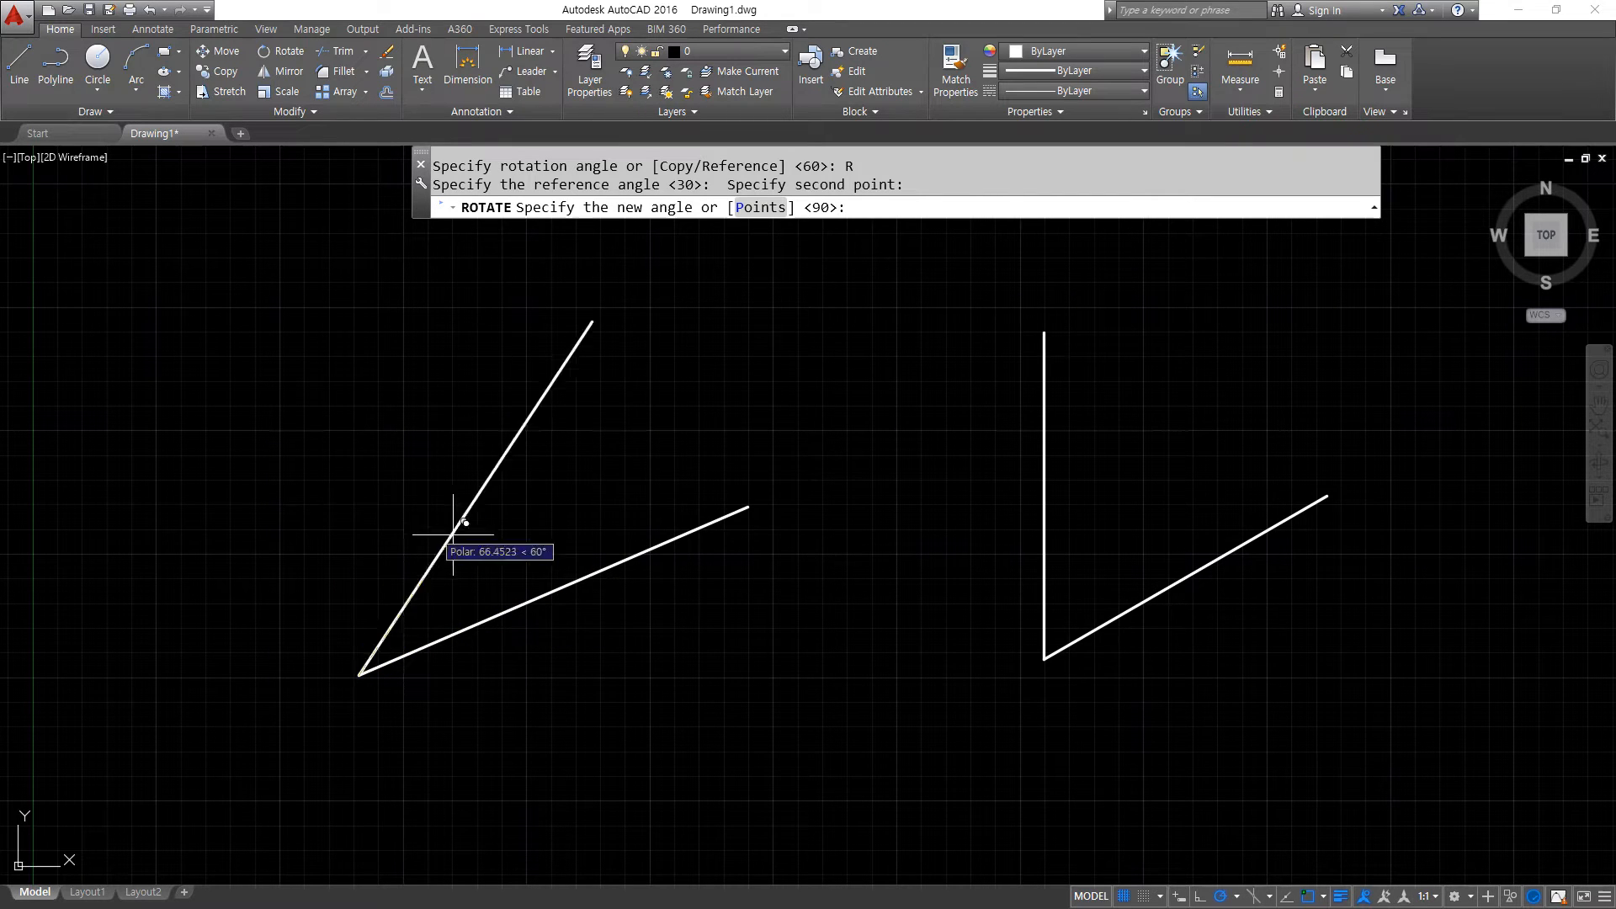
pyautogui.press('Return')
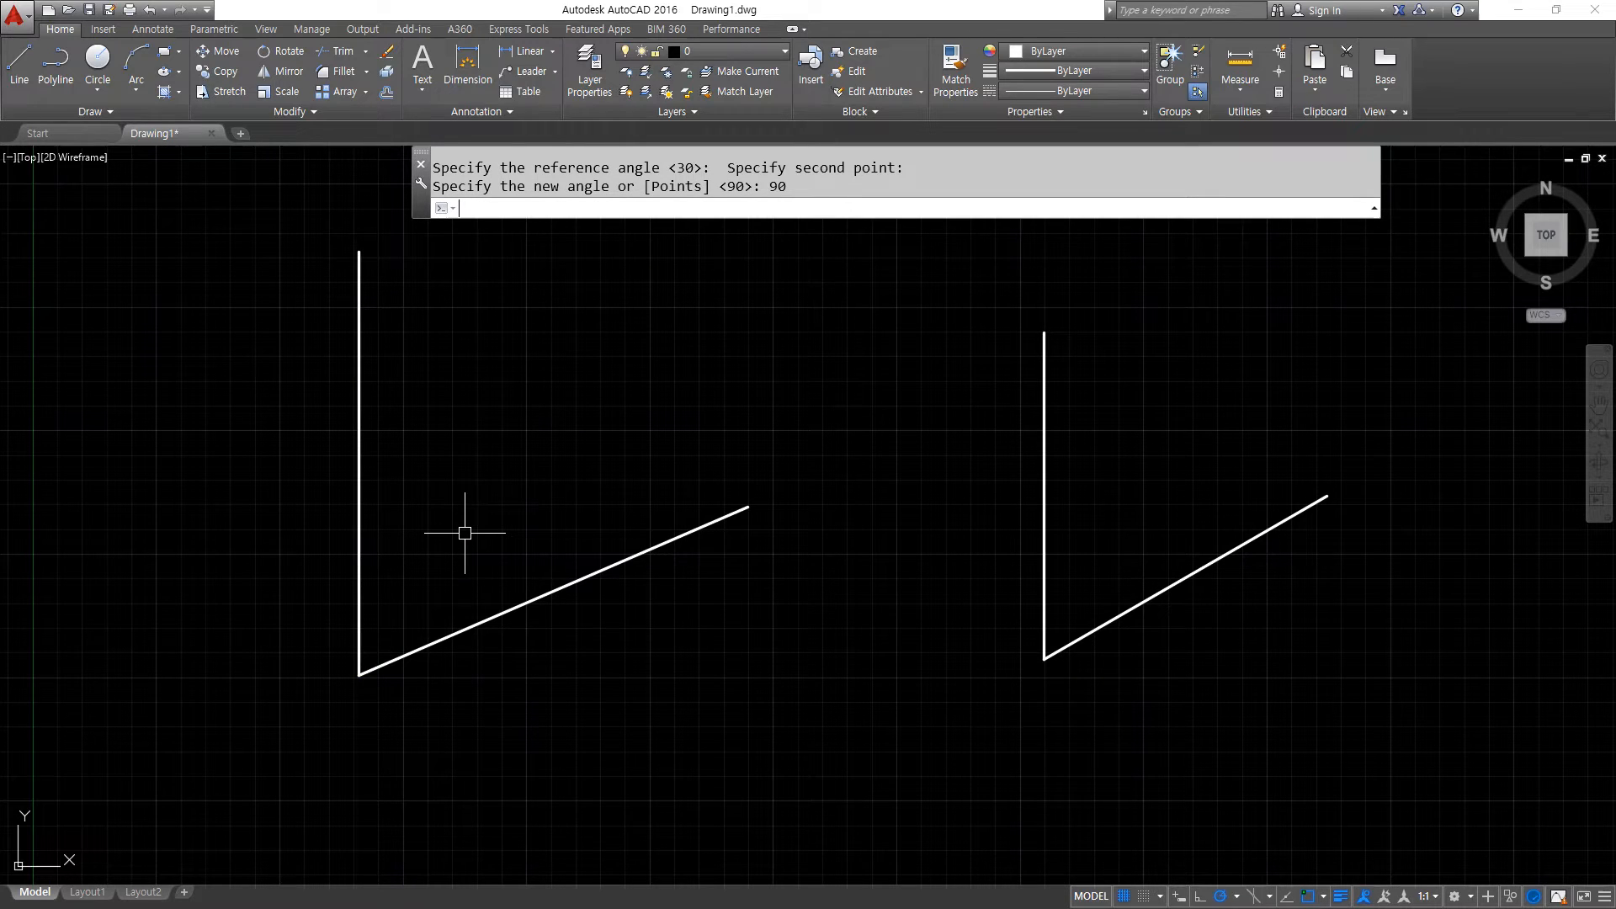
pyautogui.hotkey('ctrl', 'z')
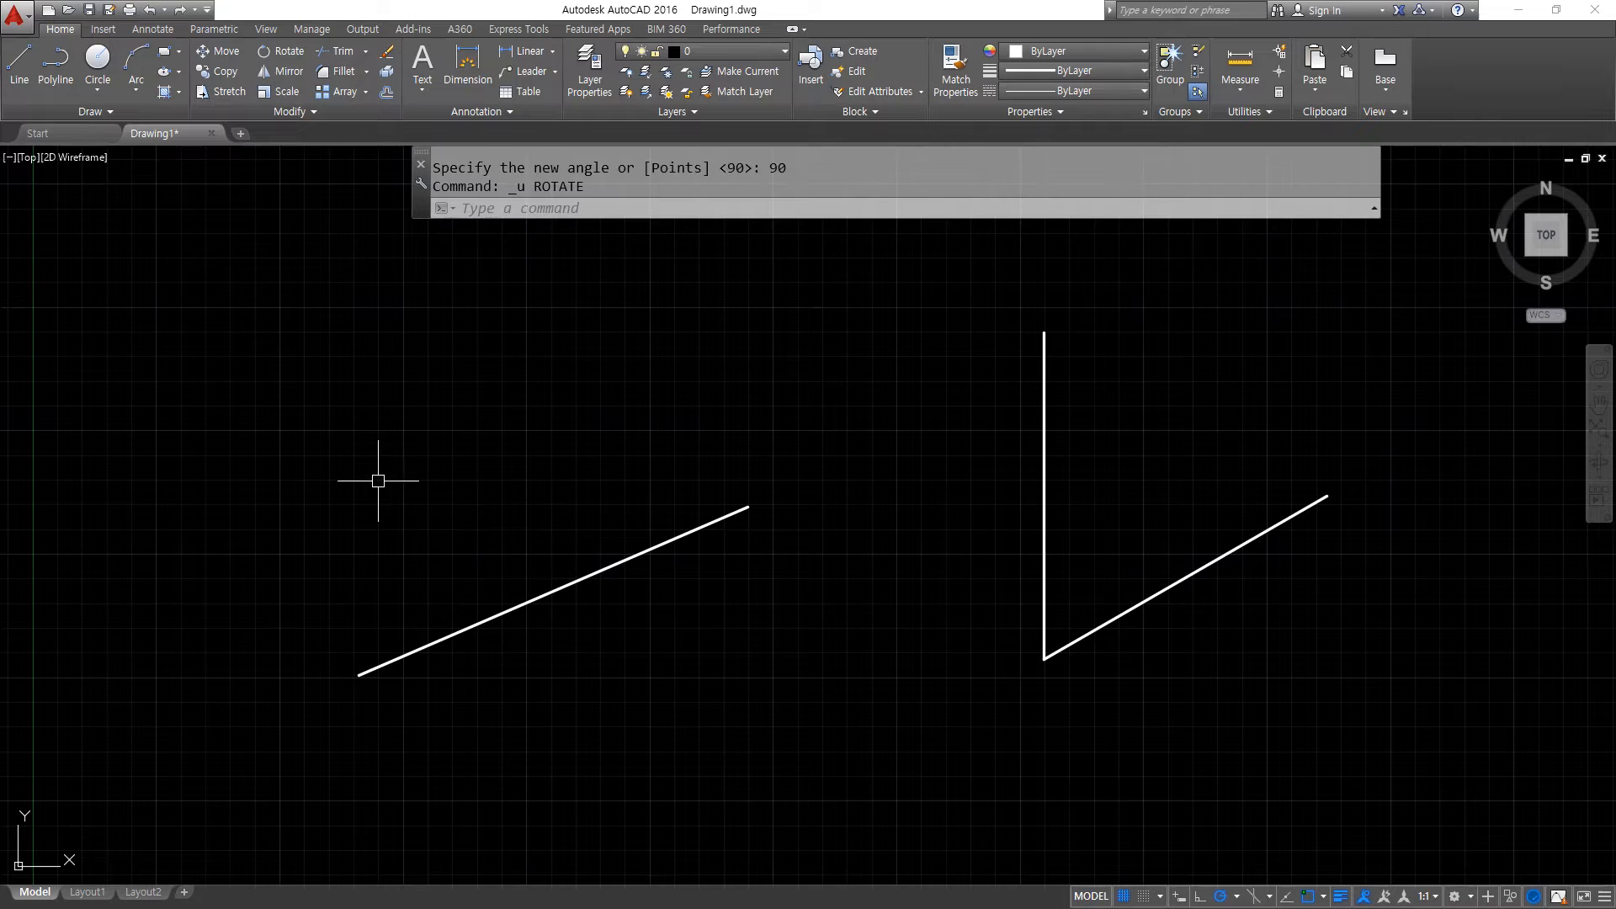
# Start rotating the left slanted line about its lower-left endpoint with the Copy option.
pyautogui.write('ro')
pyautogui.press('Return')
pyautogui.click(604, 630)
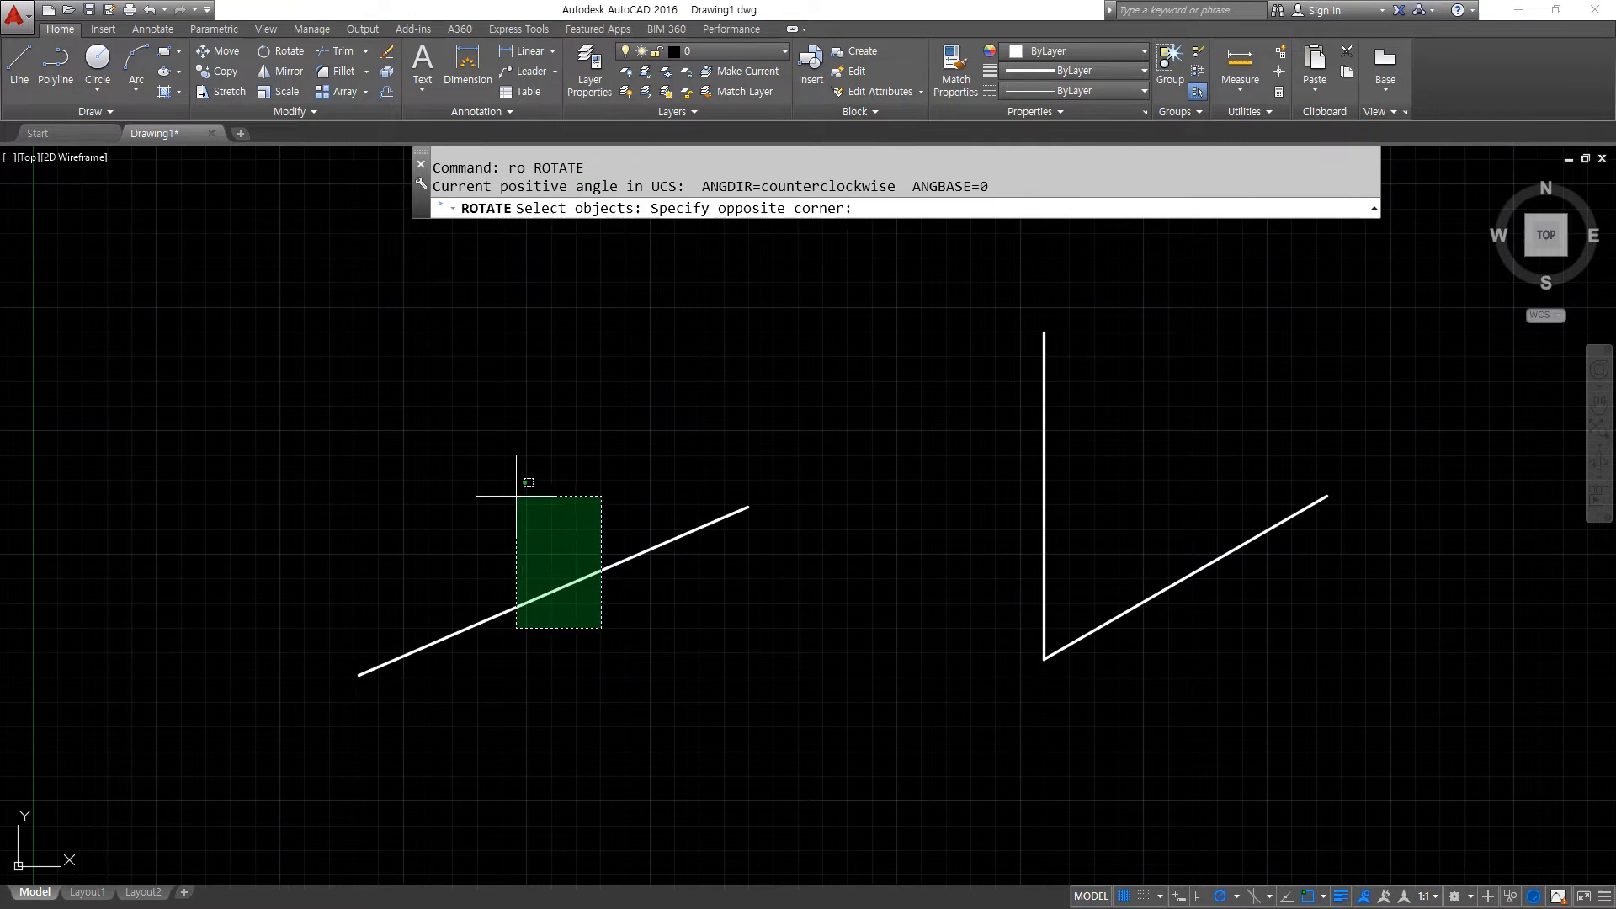
pyautogui.click(512, 484)
pyautogui.press('Return')
pyautogui.moveTo(242, 575)
pyautogui.mouseDown()
pyautogui.moveTo(317, 657)
pyautogui.moveTo(287, 676)
pyautogui.mouseUp()
pyautogui.press('Escape')
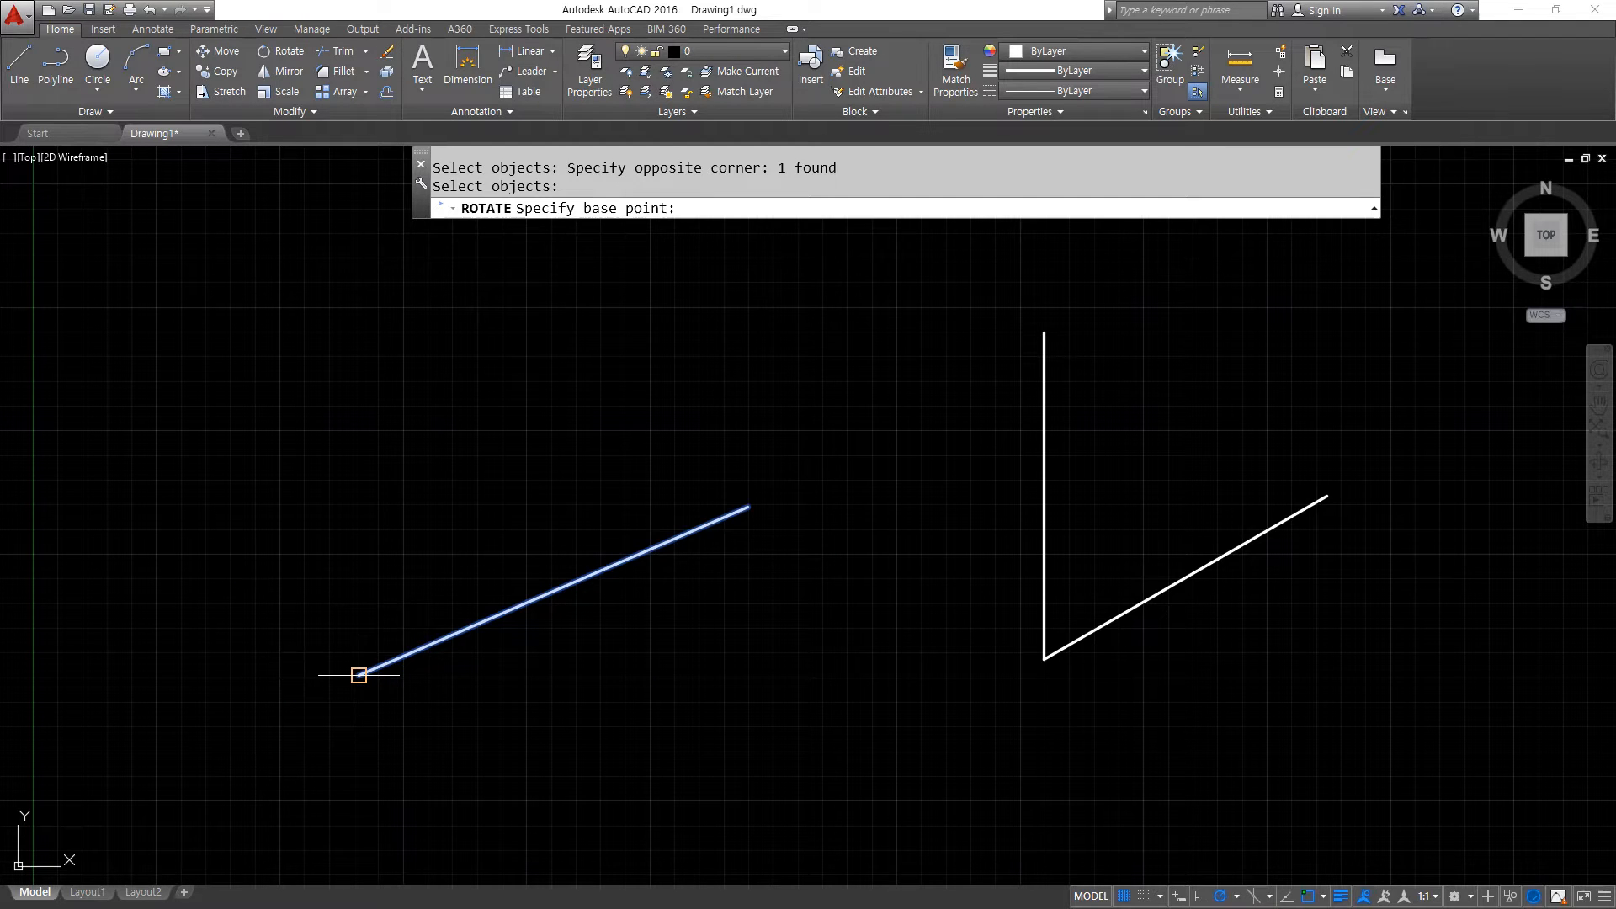
pyautogui.click(359, 676)
pyautogui.write('c')
pyautogui.press('Return')
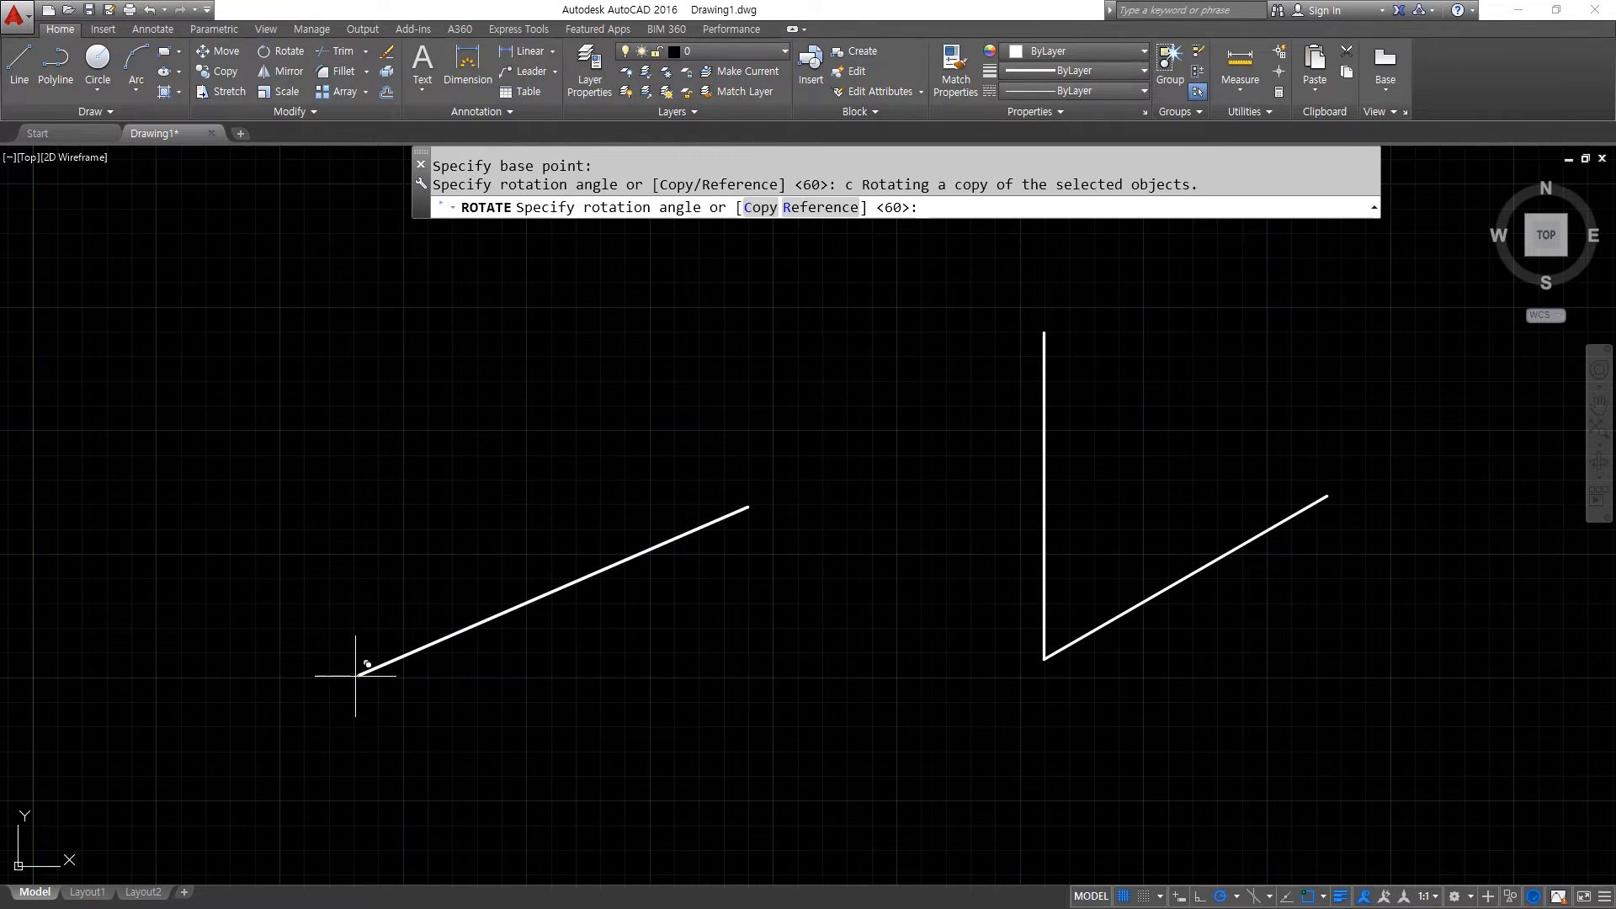
# Define the reference angle by the slanted line's lower-left and upper-right endpoints and set the new angle to 90.
pyautogui.write('r')
pyautogui.press('Return')
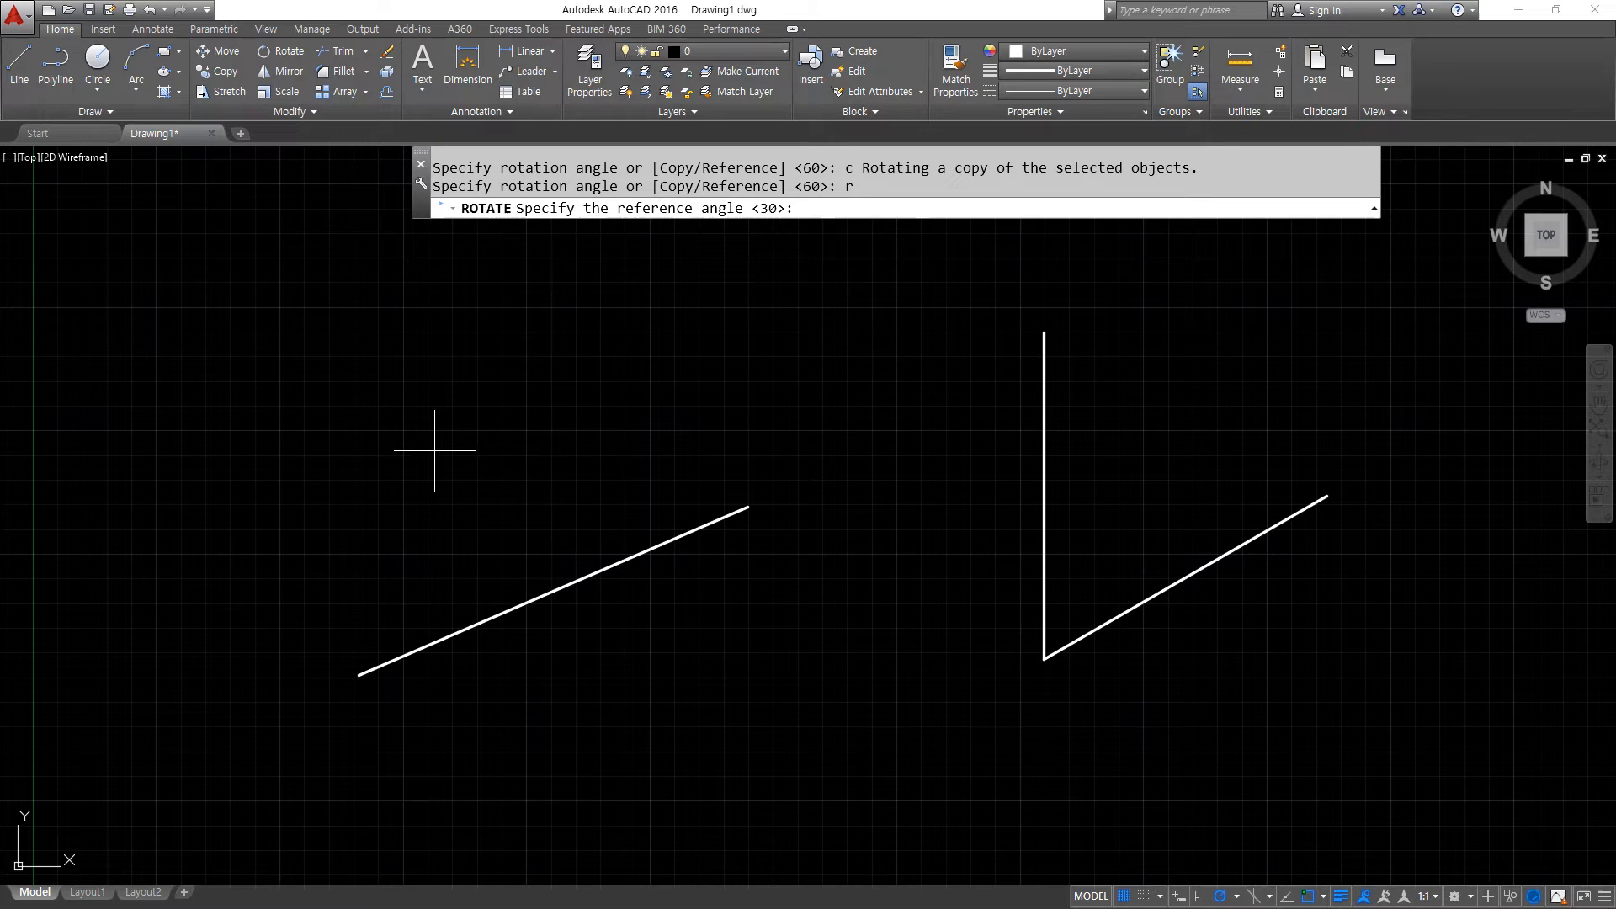
pyautogui.click(360, 671)
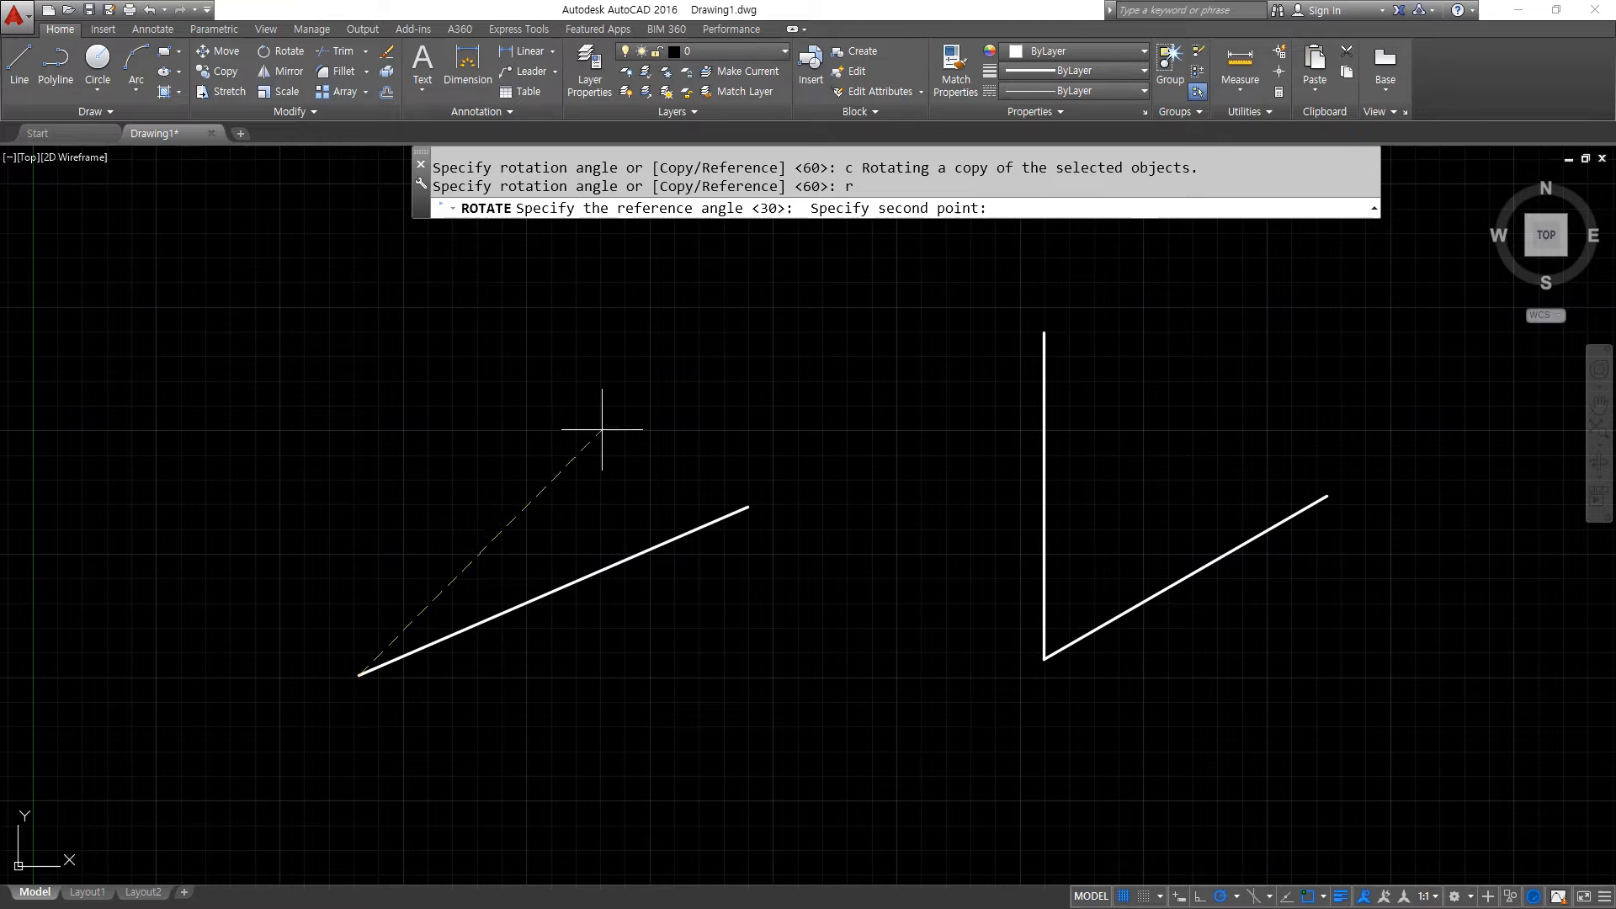
pyautogui.click(747, 507)
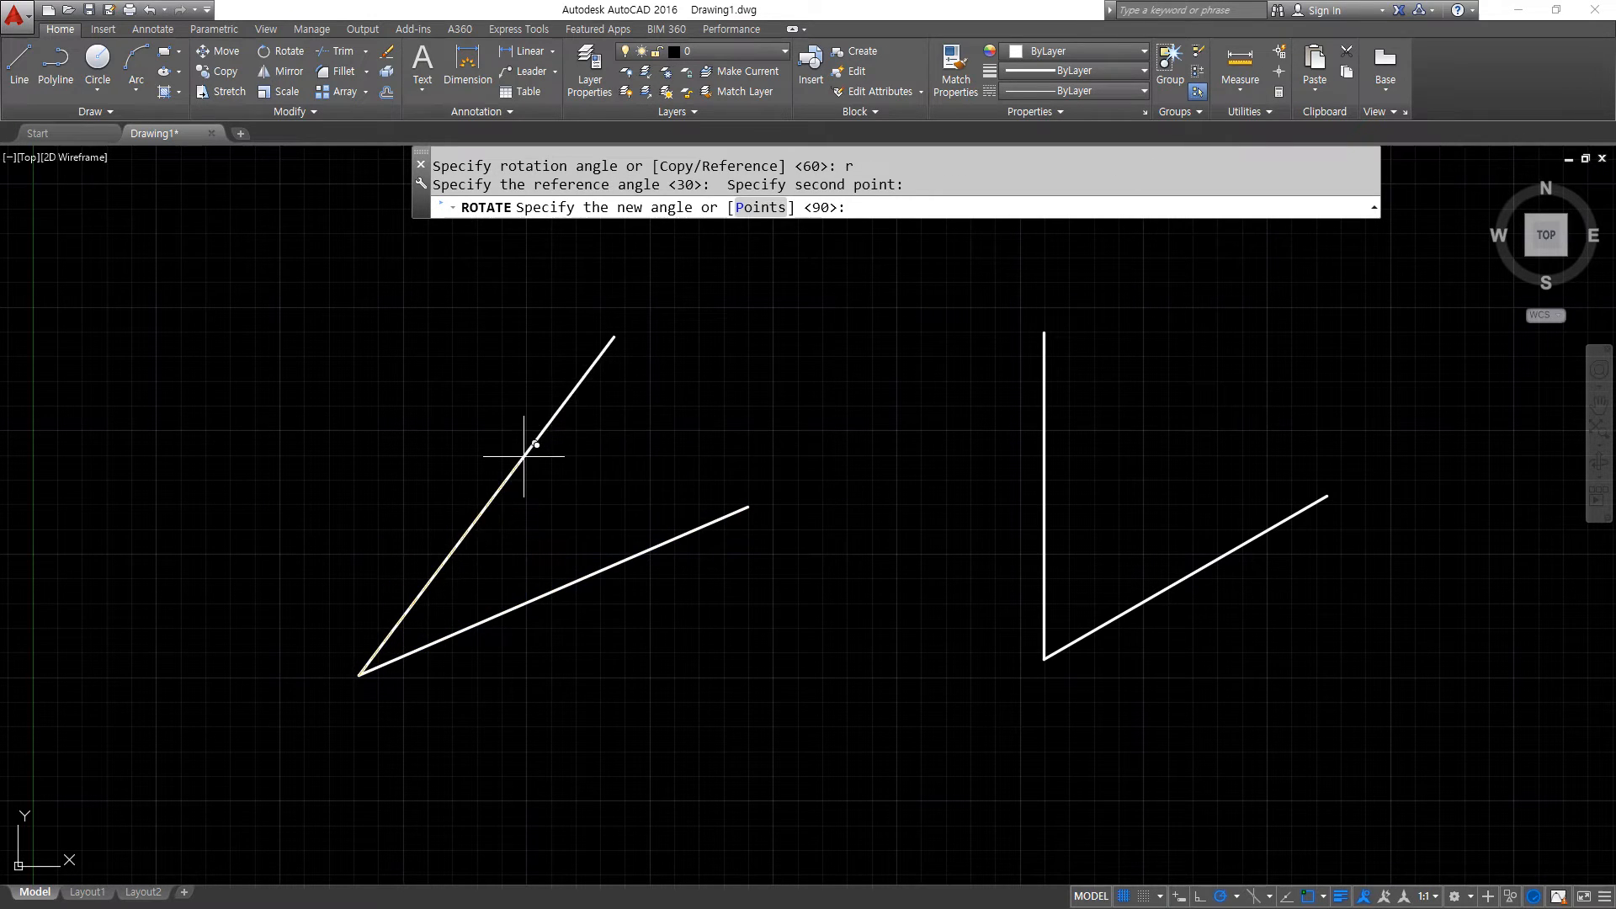
pyautogui.write('90')
pyautogui.press('Return')
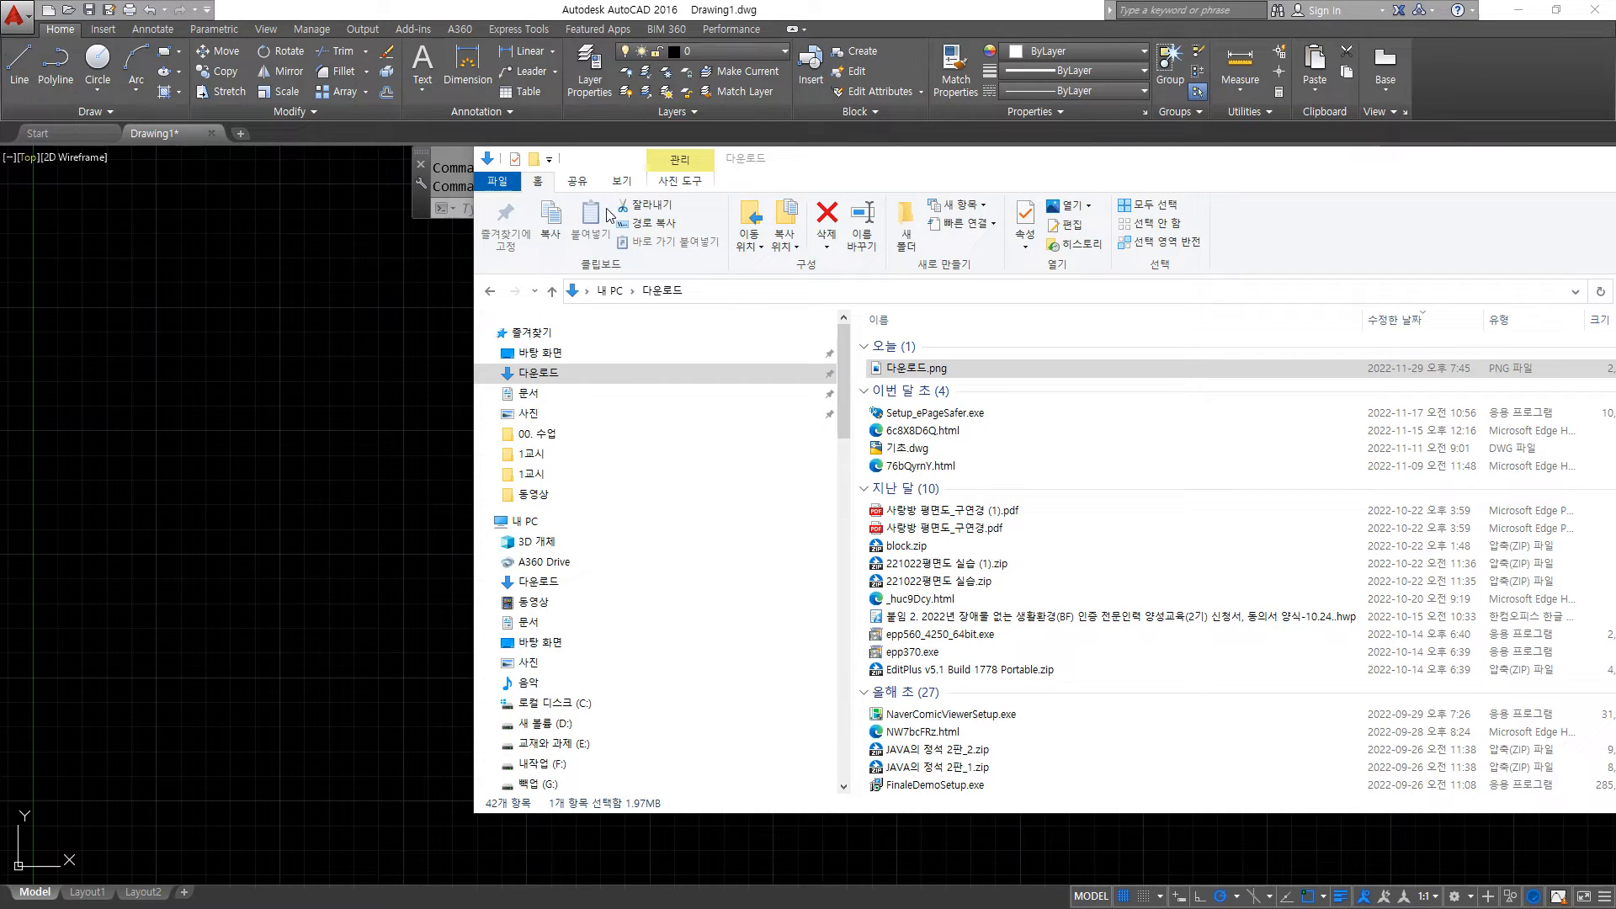
# Insert the image 다운로드.png from the Downloads folder just up and right of the origin, with scale factor 1 and rotation angle 0.
pyautogui.moveTo(901, 169); pyautogui.dragTo(1187, 149)
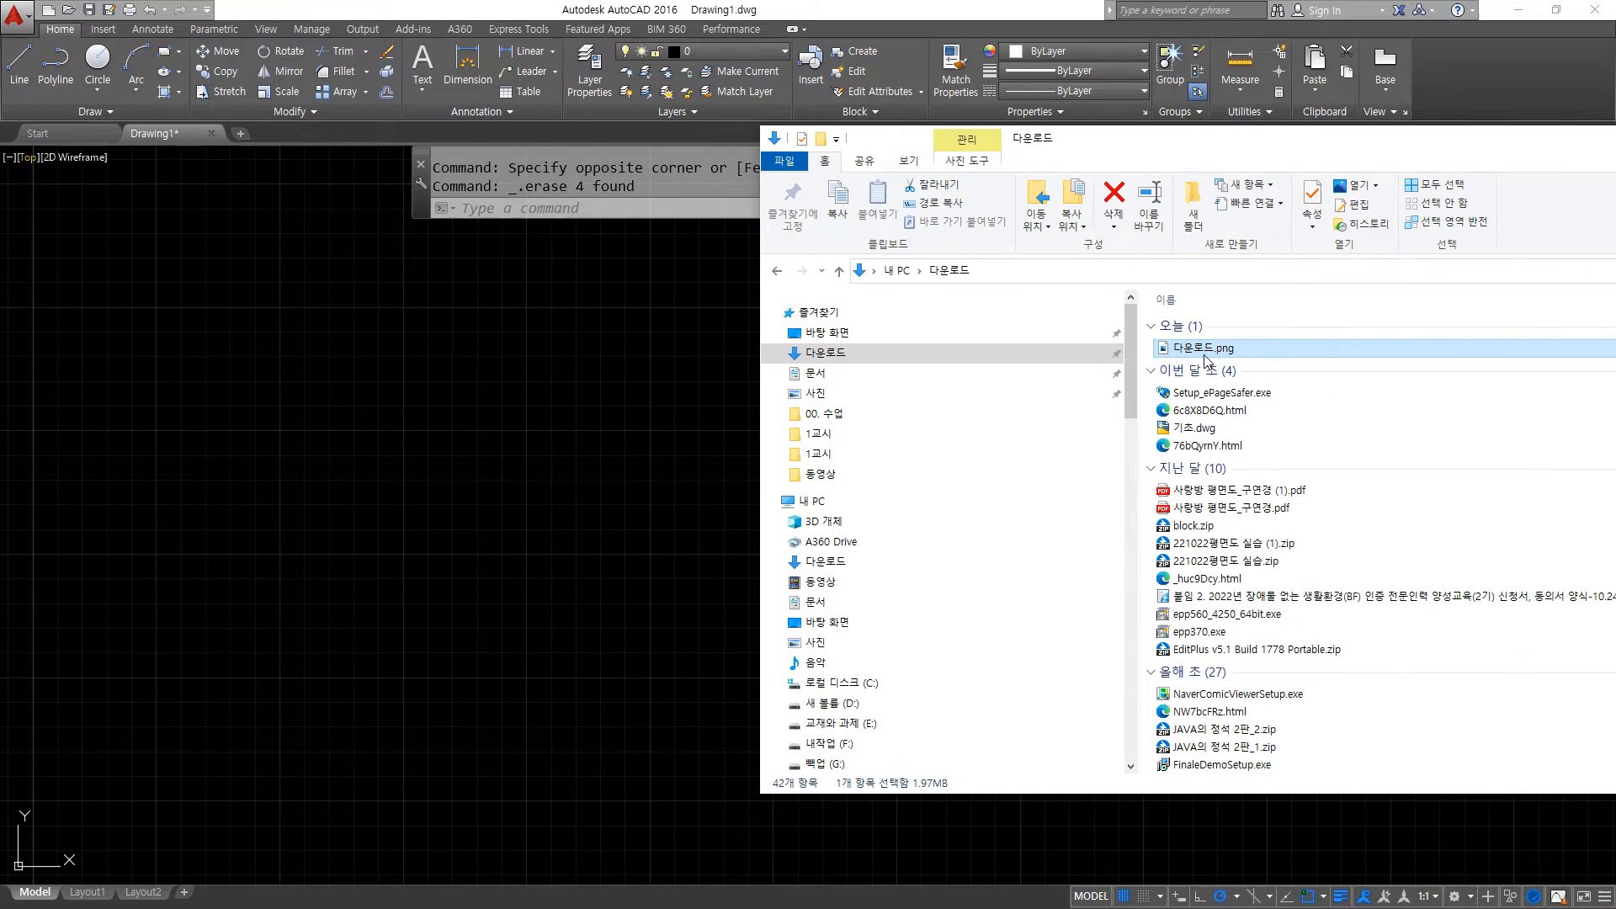
pyautogui.moveTo(1201, 345); pyautogui.dragTo(635, 263)
pyautogui.moveTo(295, 458); pyautogui.dragTo(295, 456)
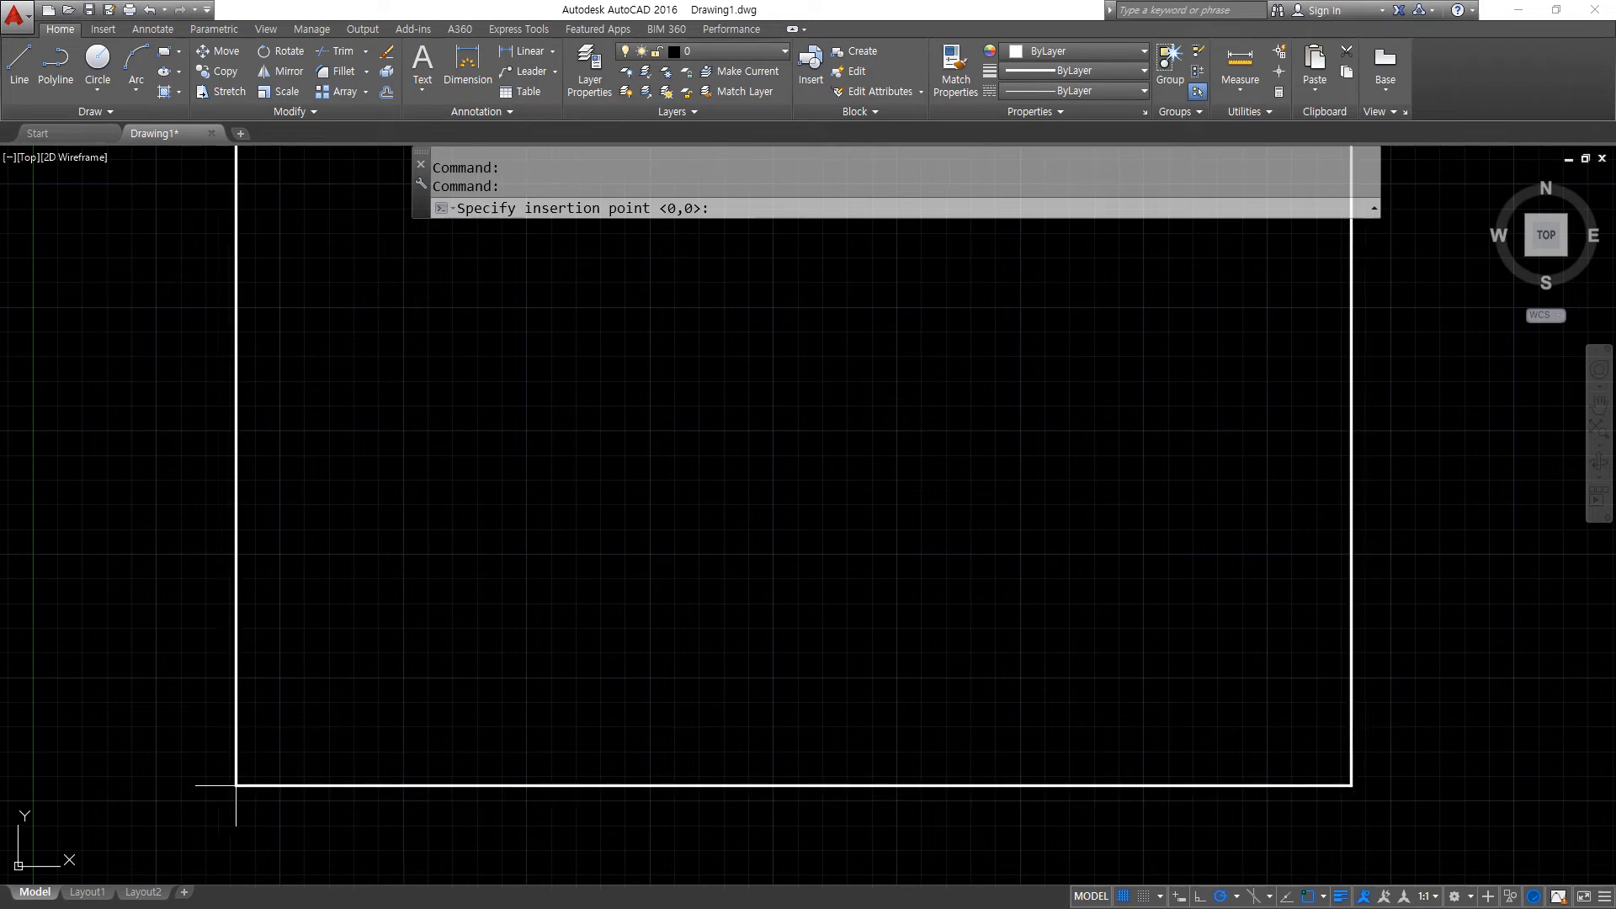
pyautogui.scroll(-5, 244, 770)
pyautogui.scroll(2, 257, 766)
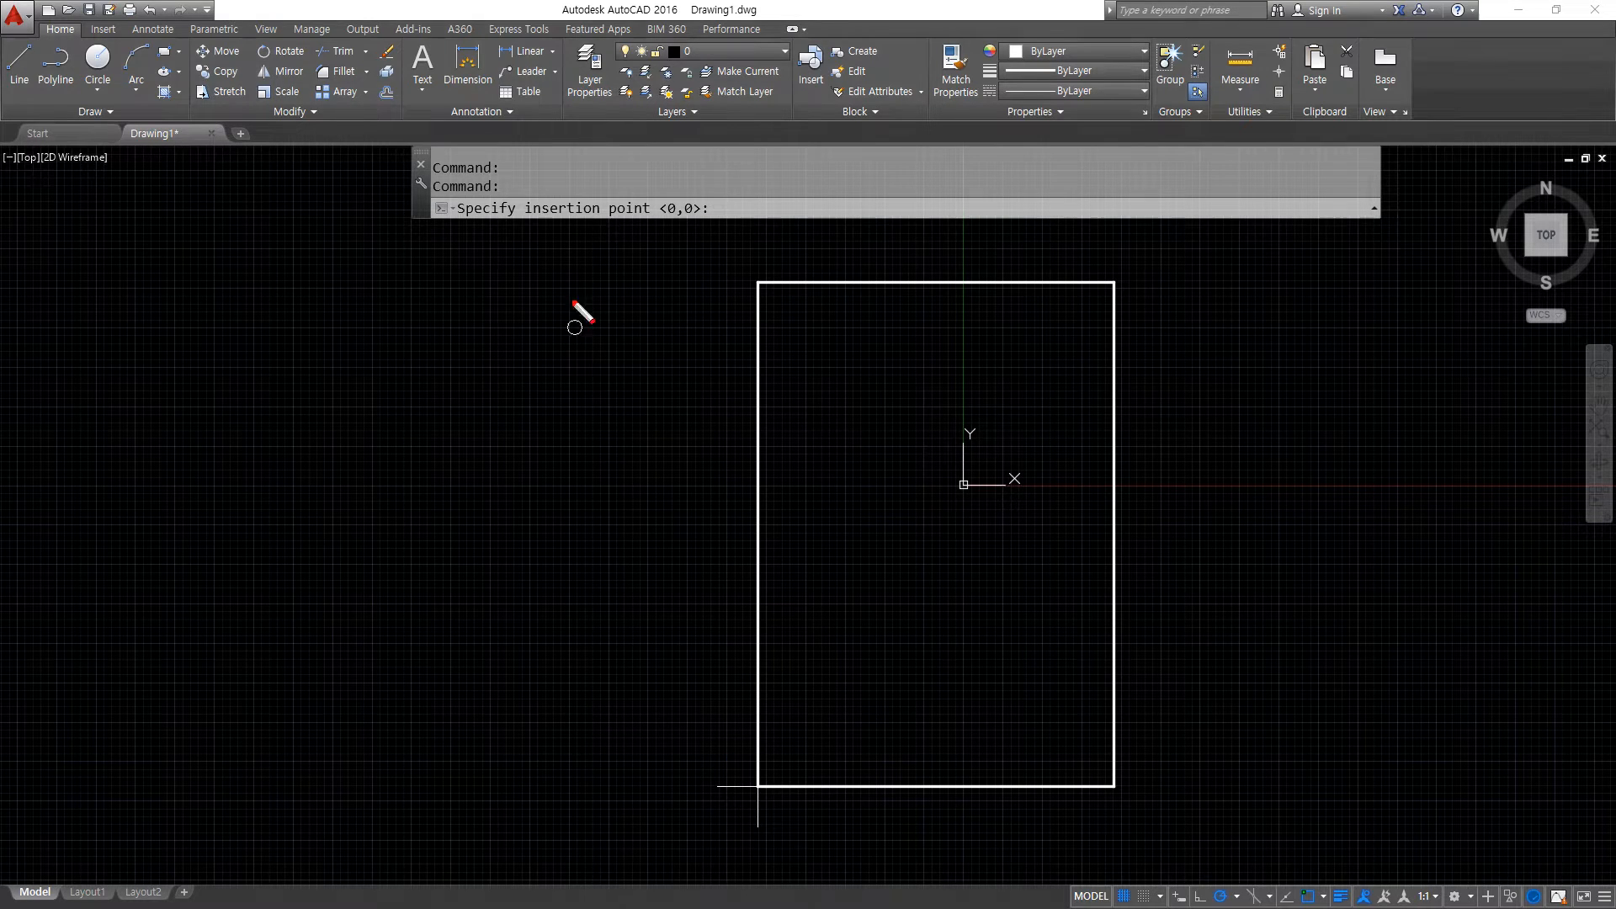
pyautogui.moveTo(519, 223); pyautogui.dragTo(676, 226)
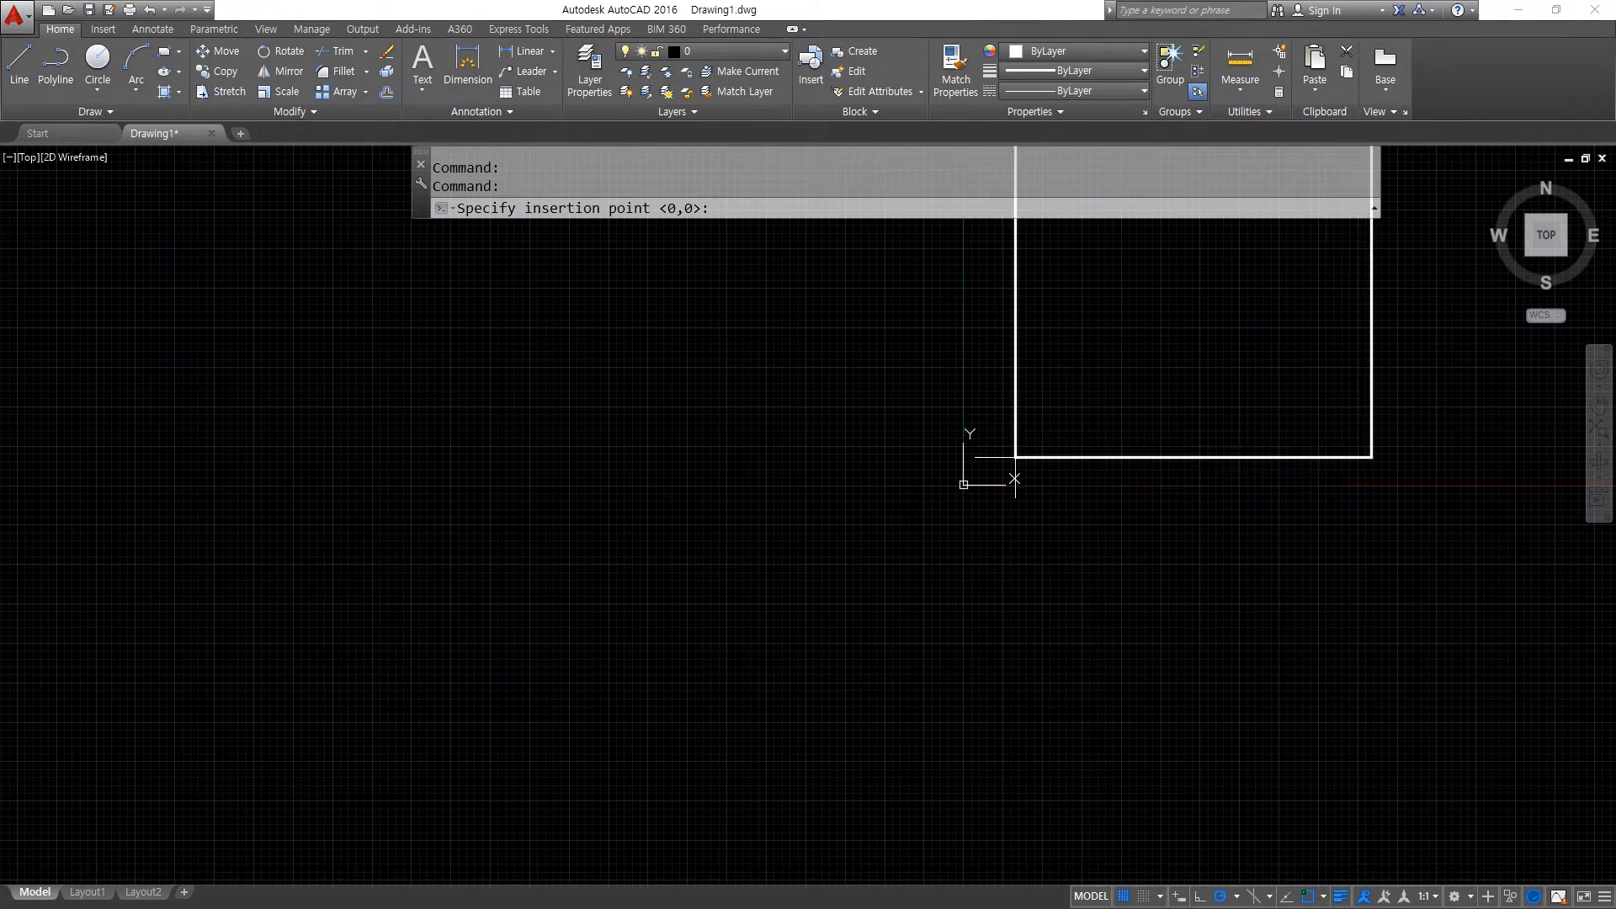
pyautogui.click(1030, 433)
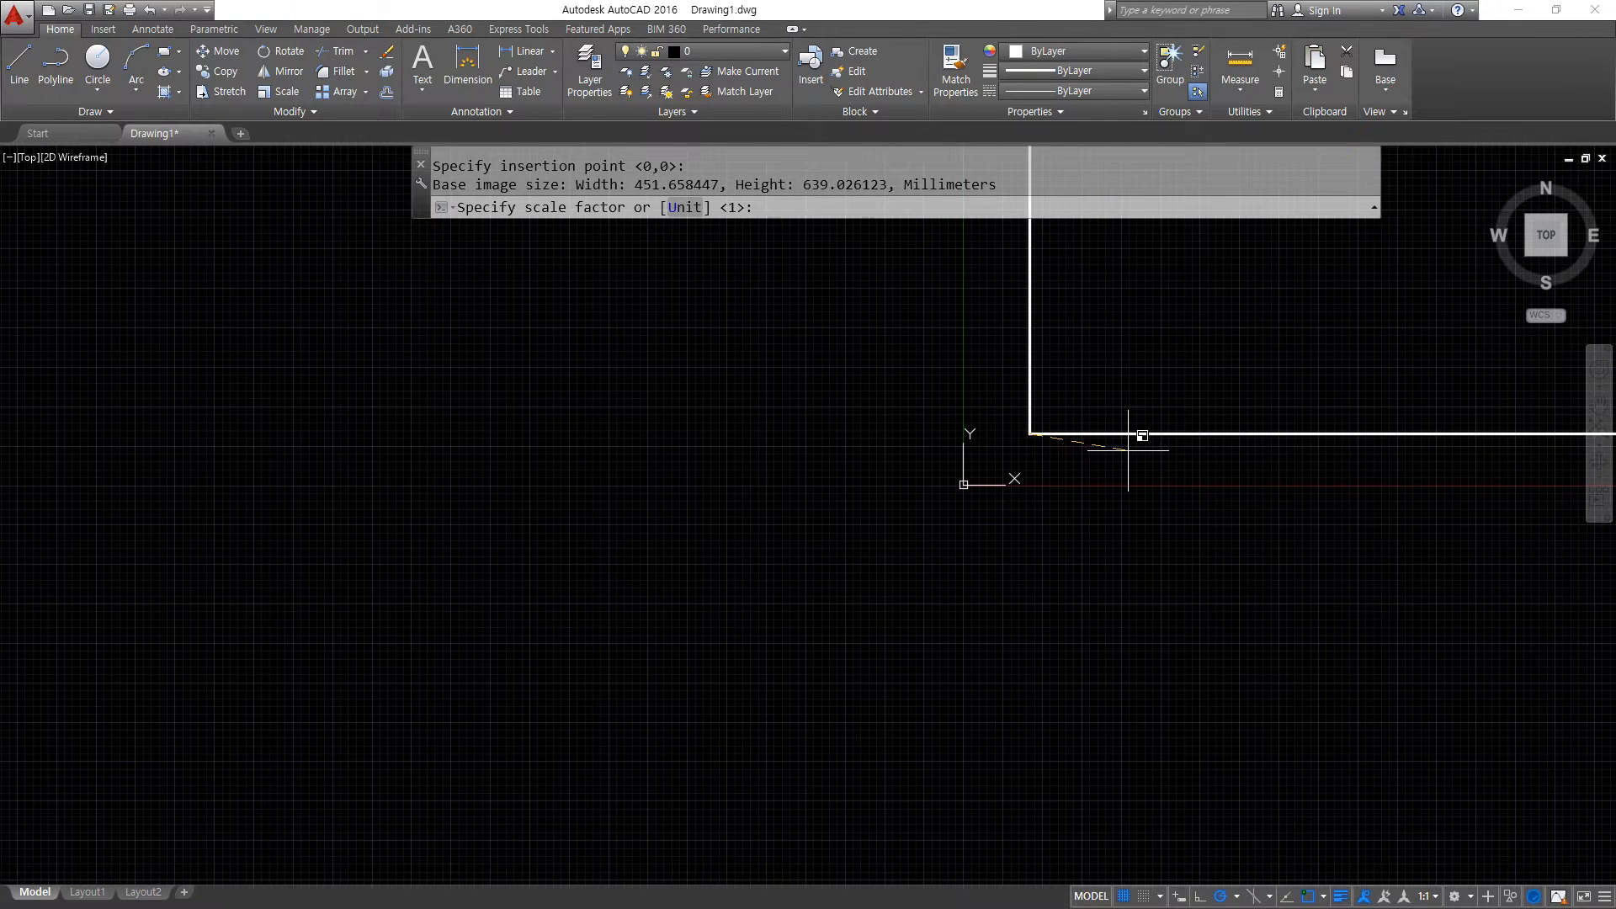
pyautogui.press('Return')
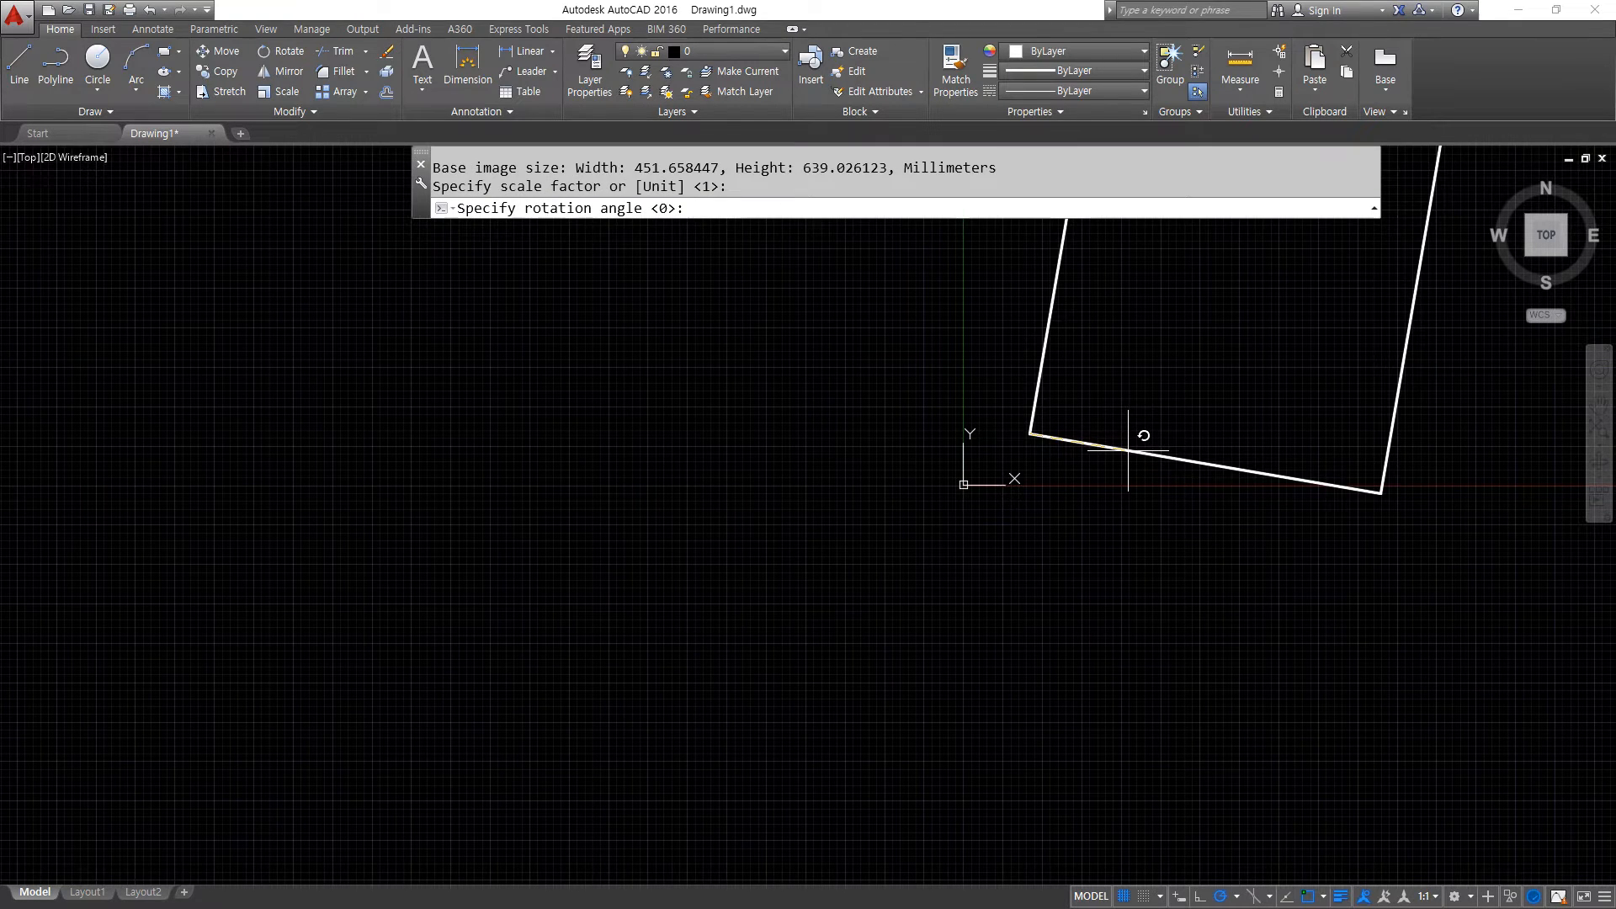
pyautogui.press('Return')
# Examine the land-use plan certificate's upper table, especially the site details and the 용도지역 (zoning district) row.
pyautogui.moveTo(1123, 471)
pyautogui.mouseDown(button='middle')
pyautogui.moveTo(826, 626)
pyautogui.moveTo(627, 761)
pyautogui.mouseUp(button='middle')
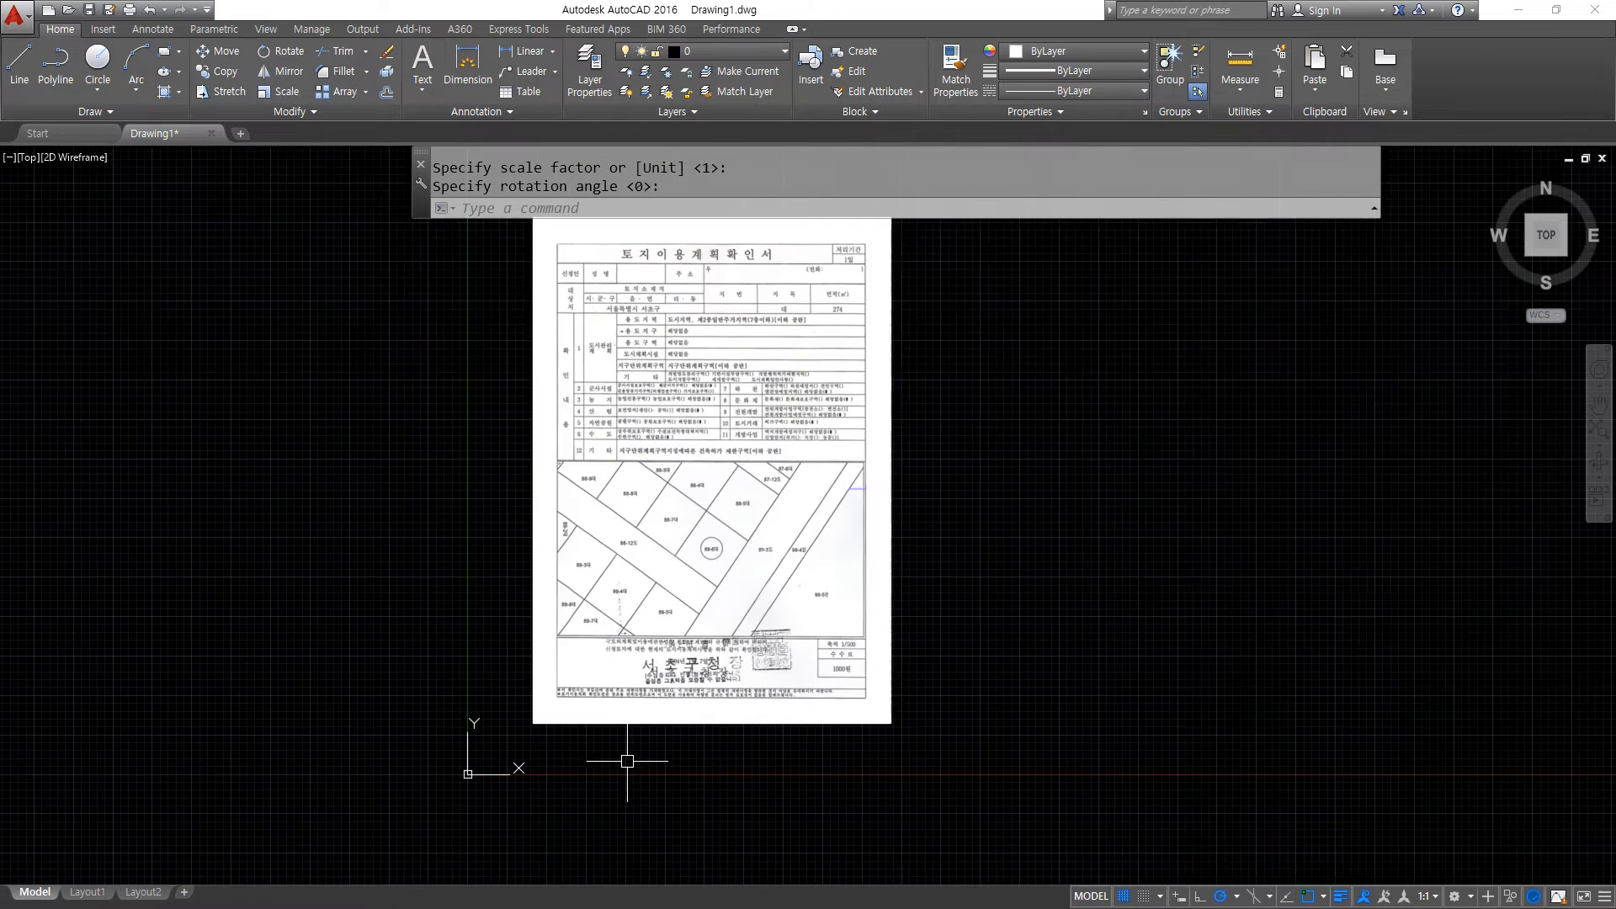
pyautogui.scroll(-2, 655, 746)
pyautogui.scroll(2, 737, 660)
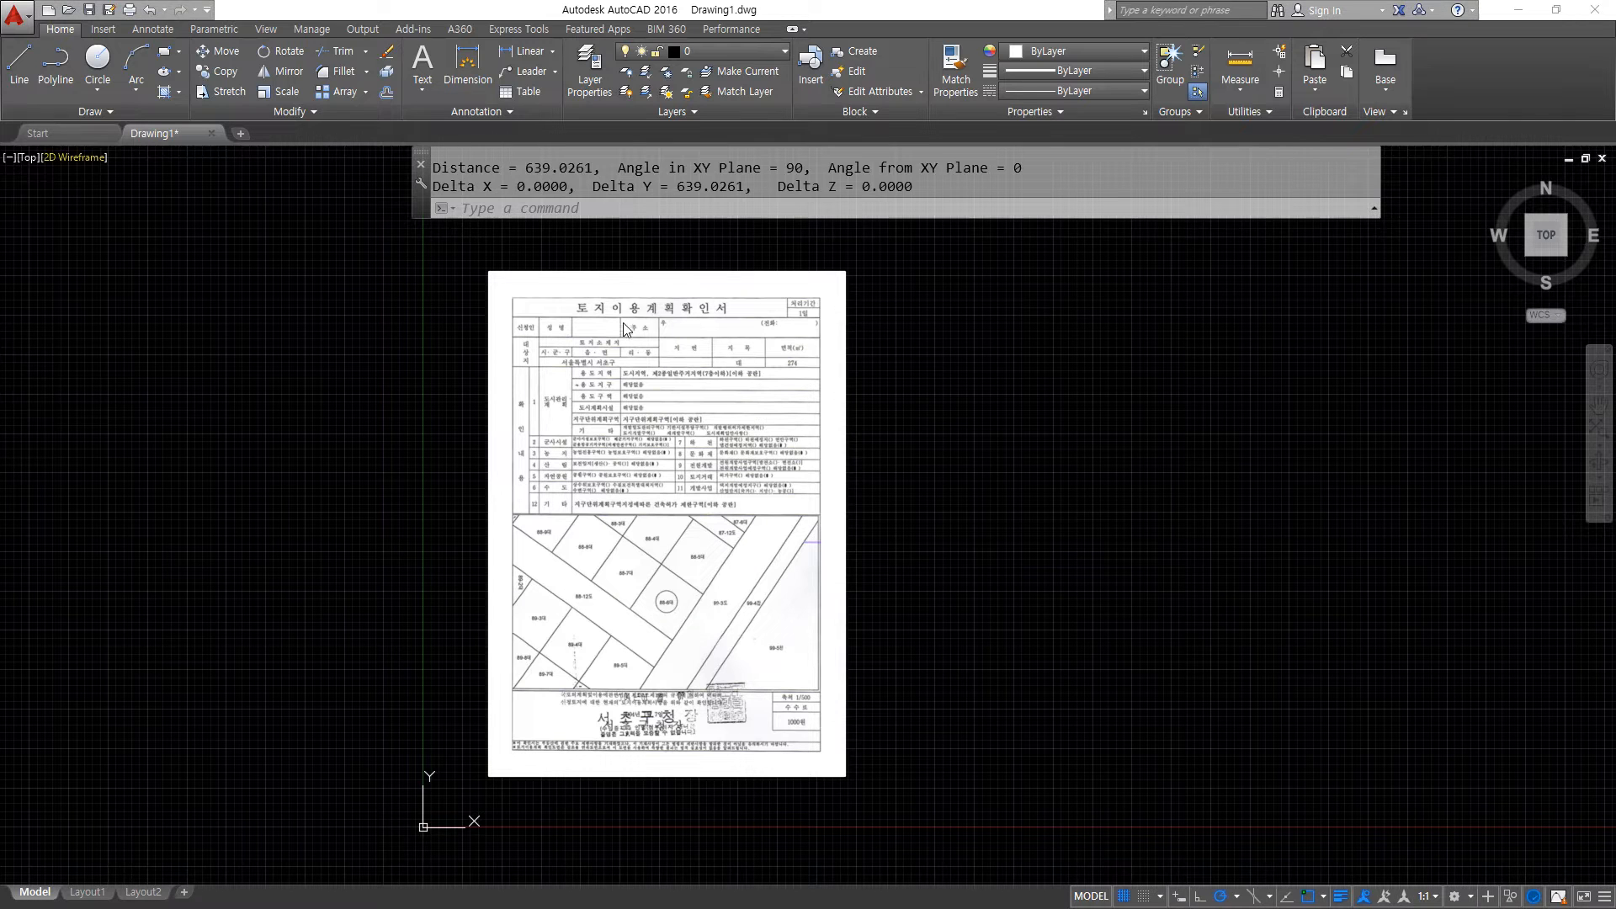
pyautogui.scroll(6, 638, 345)
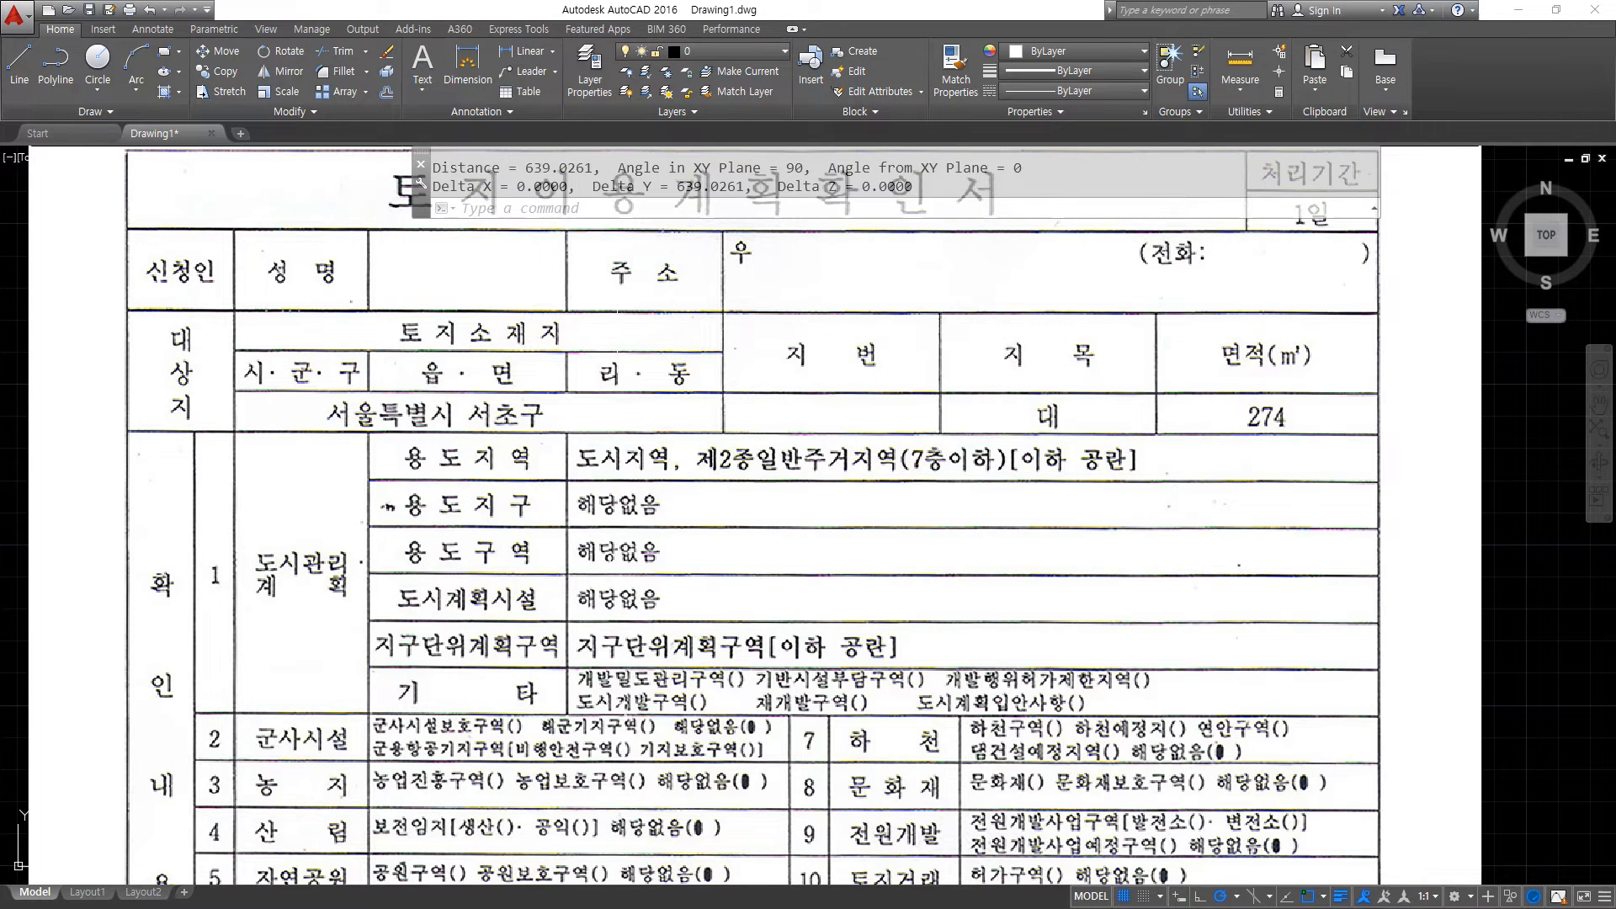
pyautogui.moveTo(619, 287); pyautogui.dragTo(630, 455, button='middle')
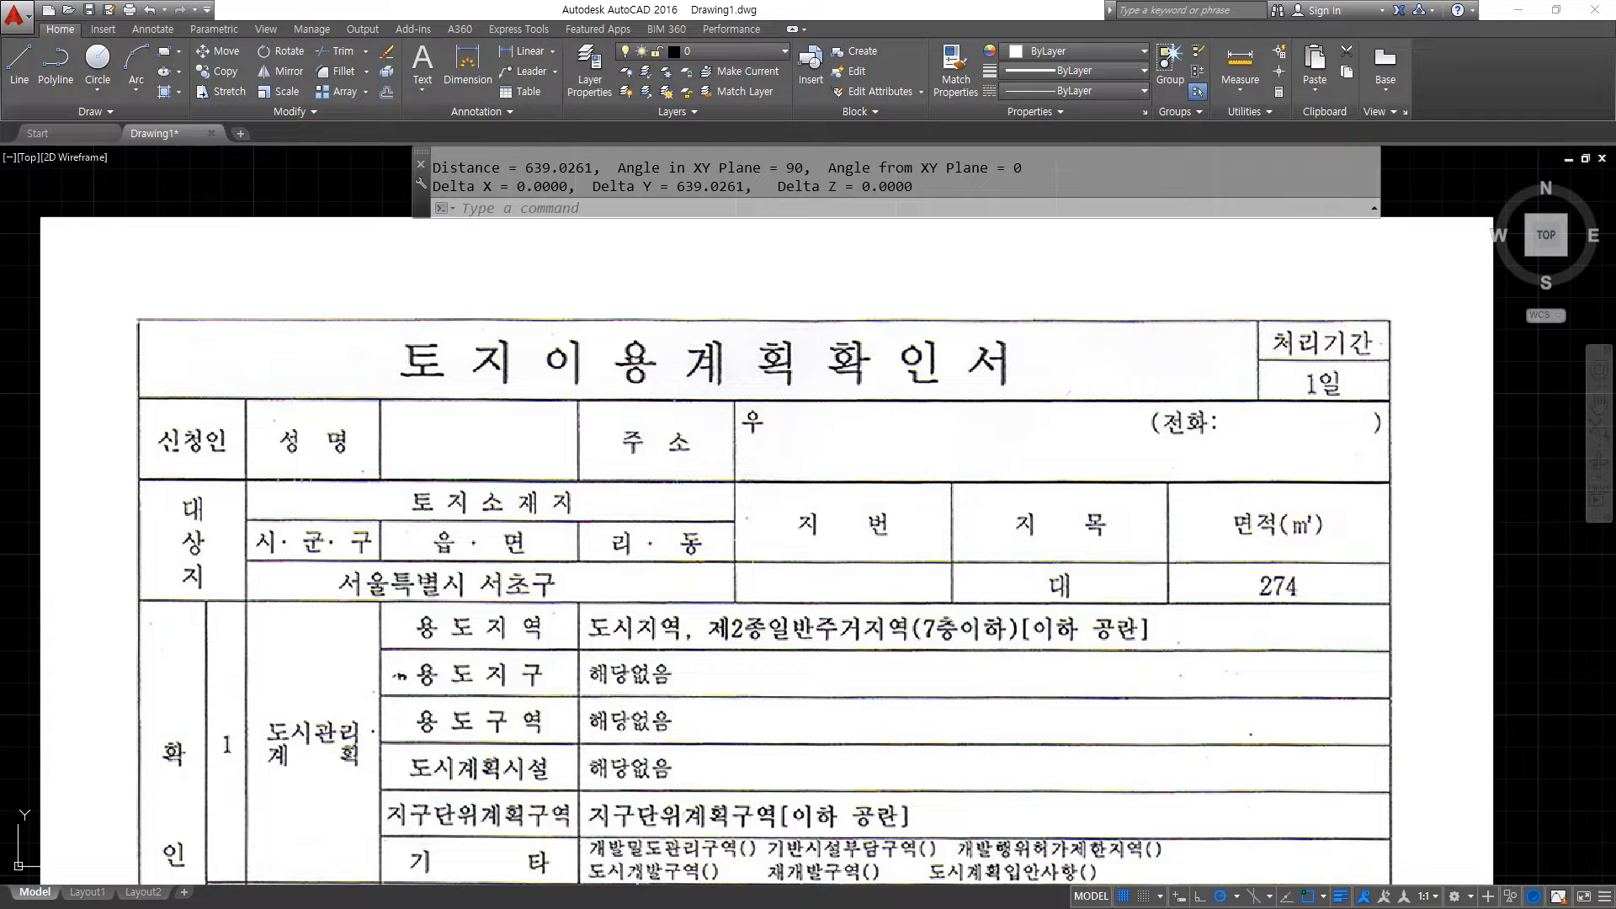
pyautogui.moveTo(324, 606)
pyautogui.mouseDown()
pyautogui.moveTo(1241, 591)
pyautogui.moveTo(1313, 622)
pyautogui.moveTo(1210, 516)
pyautogui.moveTo(1329, 562)
pyautogui.moveTo(1285, 618)
pyautogui.mouseUp()
pyautogui.press('Escape')
pyautogui.moveTo(725, 678); pyautogui.dragTo(728, 542, button='middle')
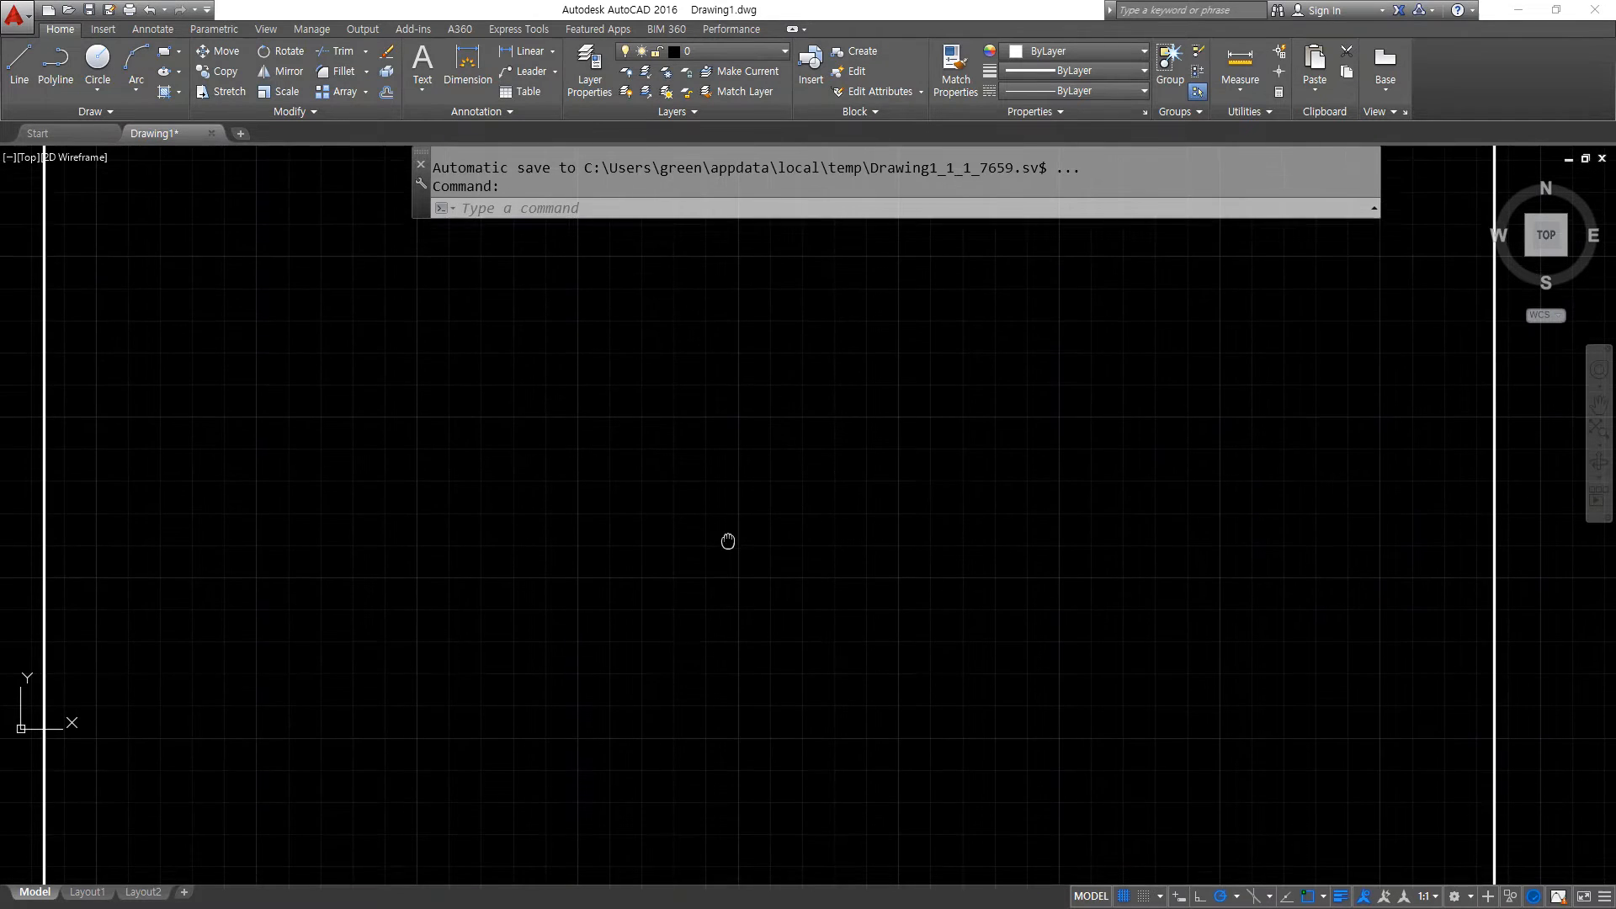
pyautogui.moveTo(724, 512)
pyautogui.mouseDown()
pyautogui.moveTo(957, 519)
pyautogui.moveTo(744, 522)
pyautogui.mouseUp()
pyautogui.moveTo(996, 523)
pyautogui.mouseDown()
pyautogui.moveTo(954, 528)
pyautogui.moveTo(1021, 471)
pyautogui.moveTo(993, 526)
pyautogui.mouseUp()
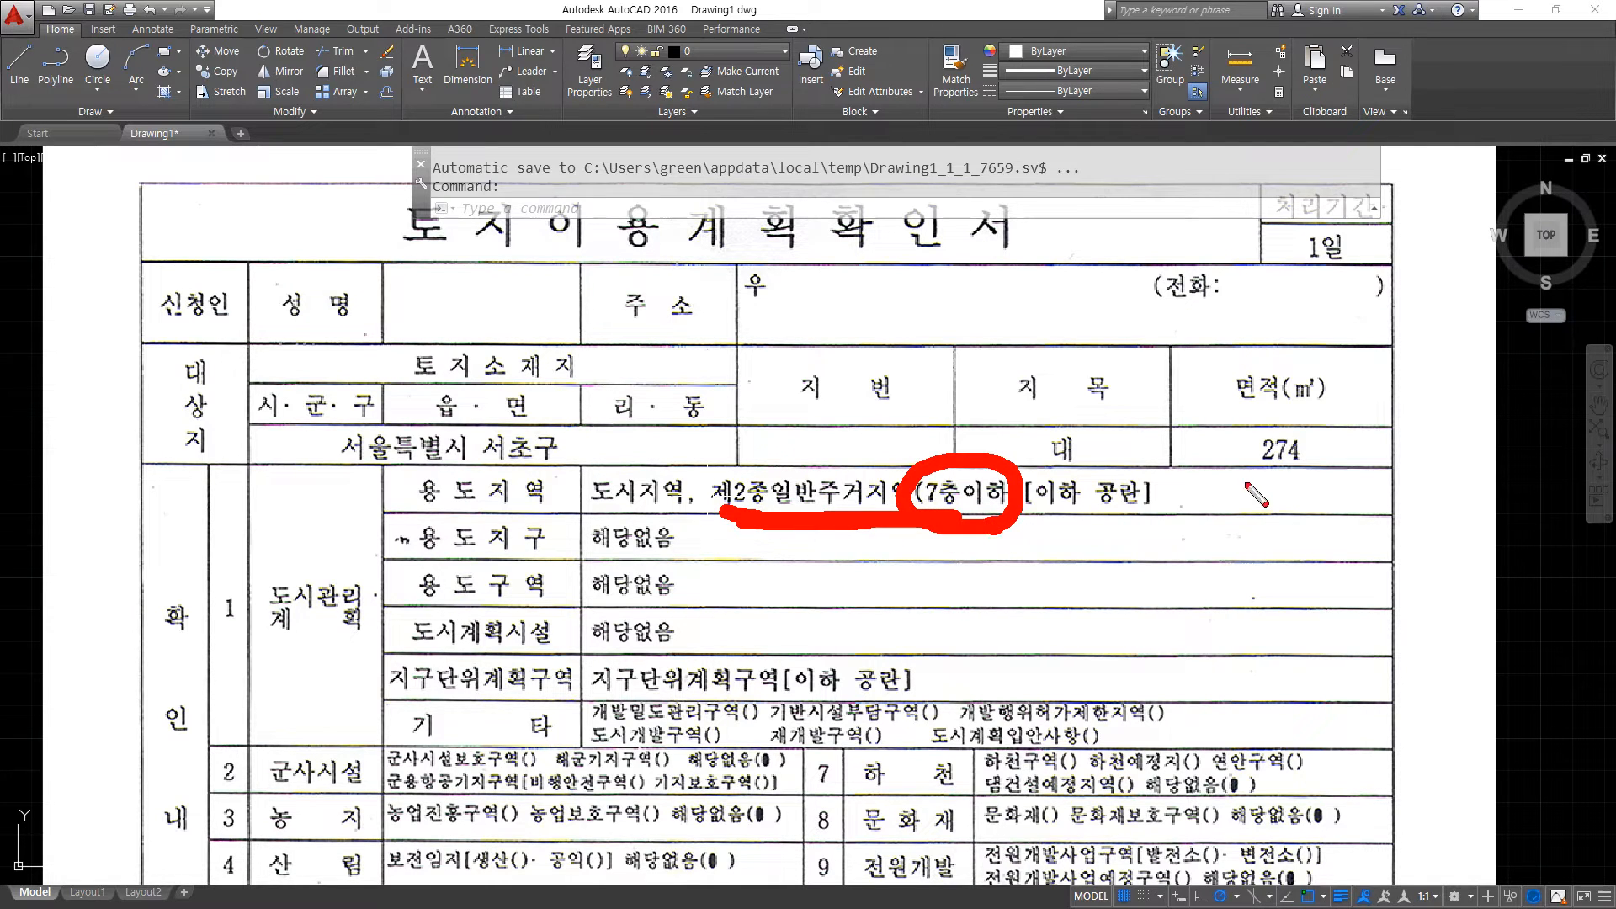
pyautogui.moveTo(1123, 358)
pyautogui.mouseDown()
pyautogui.moveTo(1126, 401)
pyautogui.moveTo(1168, 364)
pyautogui.moveTo(1167, 505)
pyautogui.mouseUp()
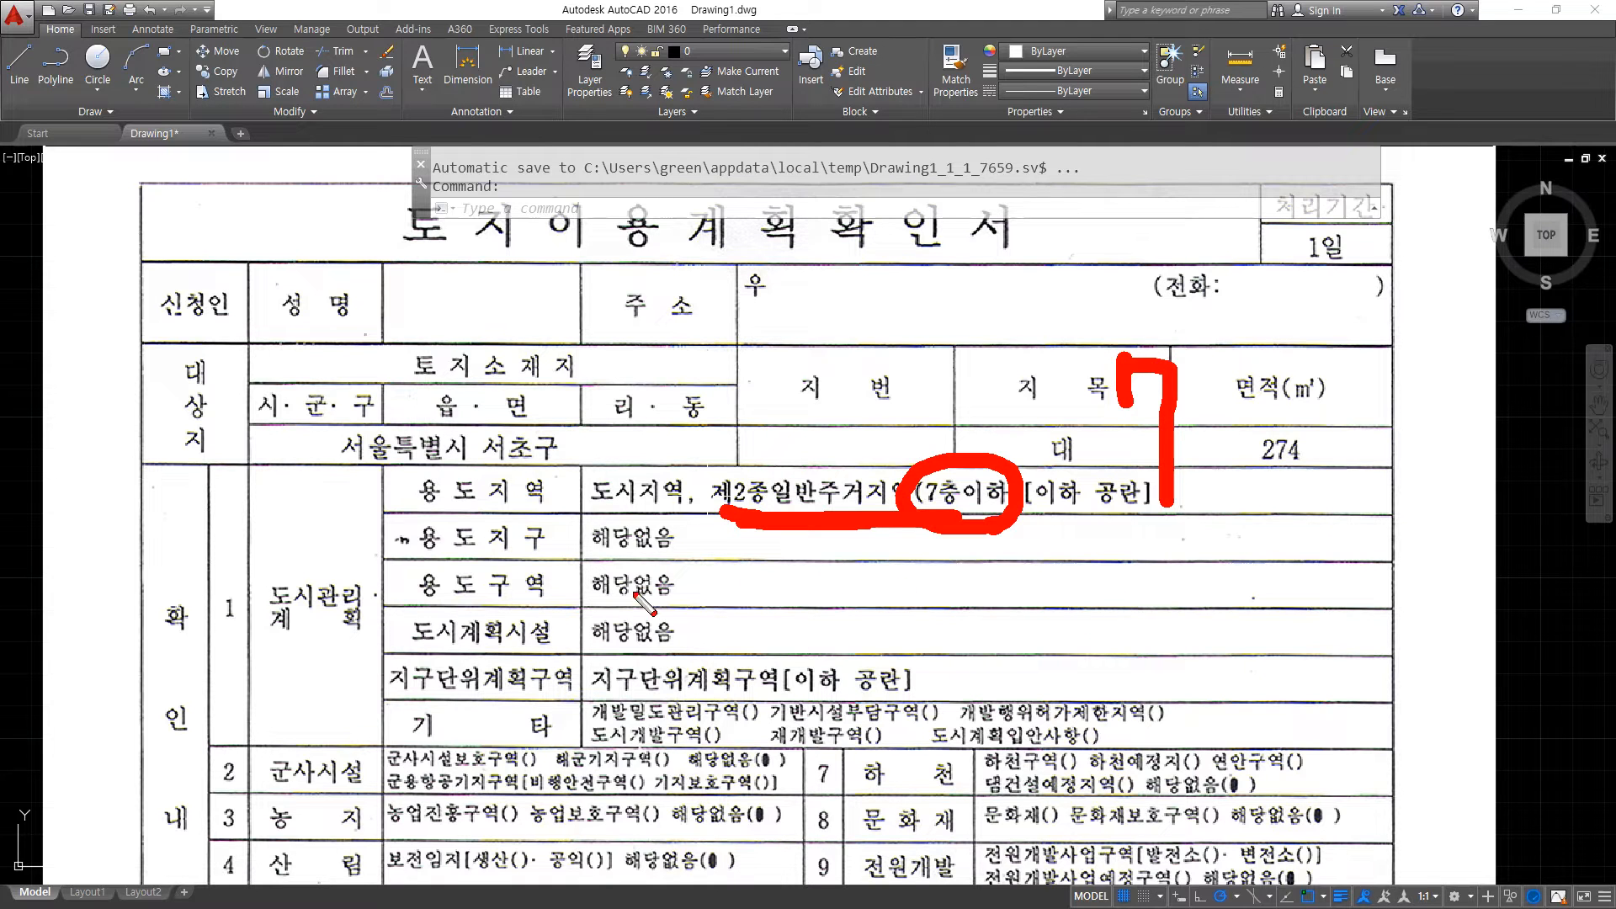
pyautogui.press('Escape')
# Review certificate items 2 to 11, from 군사시설 to 개발사업, for restrictions that apply to the site.
pyautogui.moveTo(743, 752); pyautogui.dragTo(735, 473, button='middle')
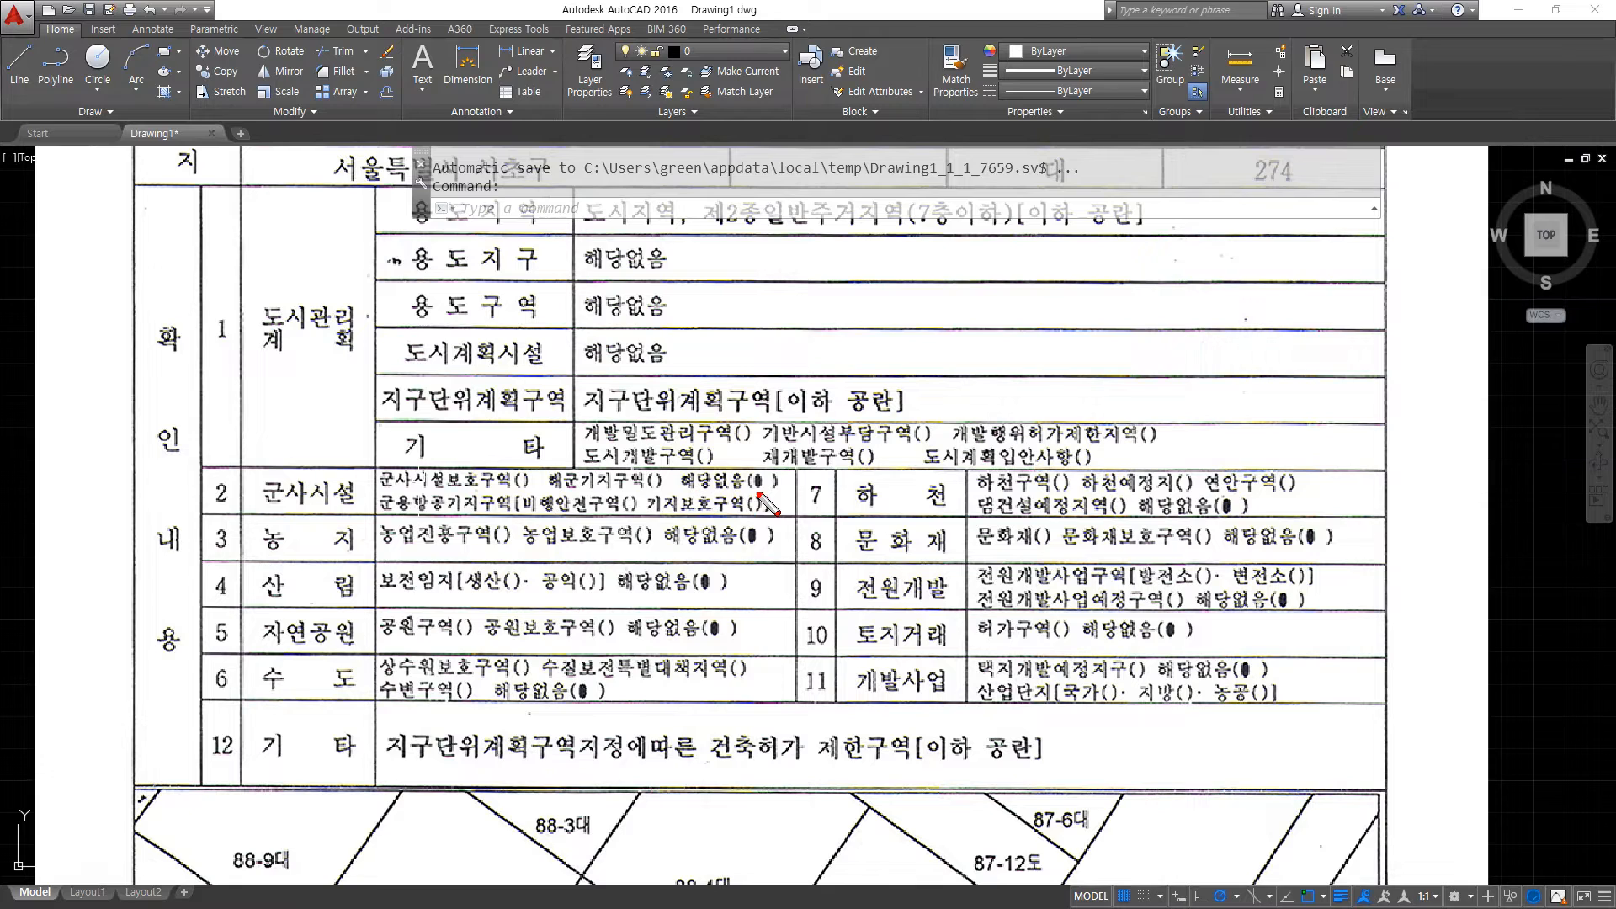
pyautogui.moveTo(784, 491)
pyautogui.mouseDown()
pyautogui.moveTo(705, 495)
pyautogui.moveTo(699, 546)
pyautogui.moveTo(599, 599)
pyautogui.mouseUp()
pyautogui.moveTo(733, 645); pyautogui.dragTo(667, 646)
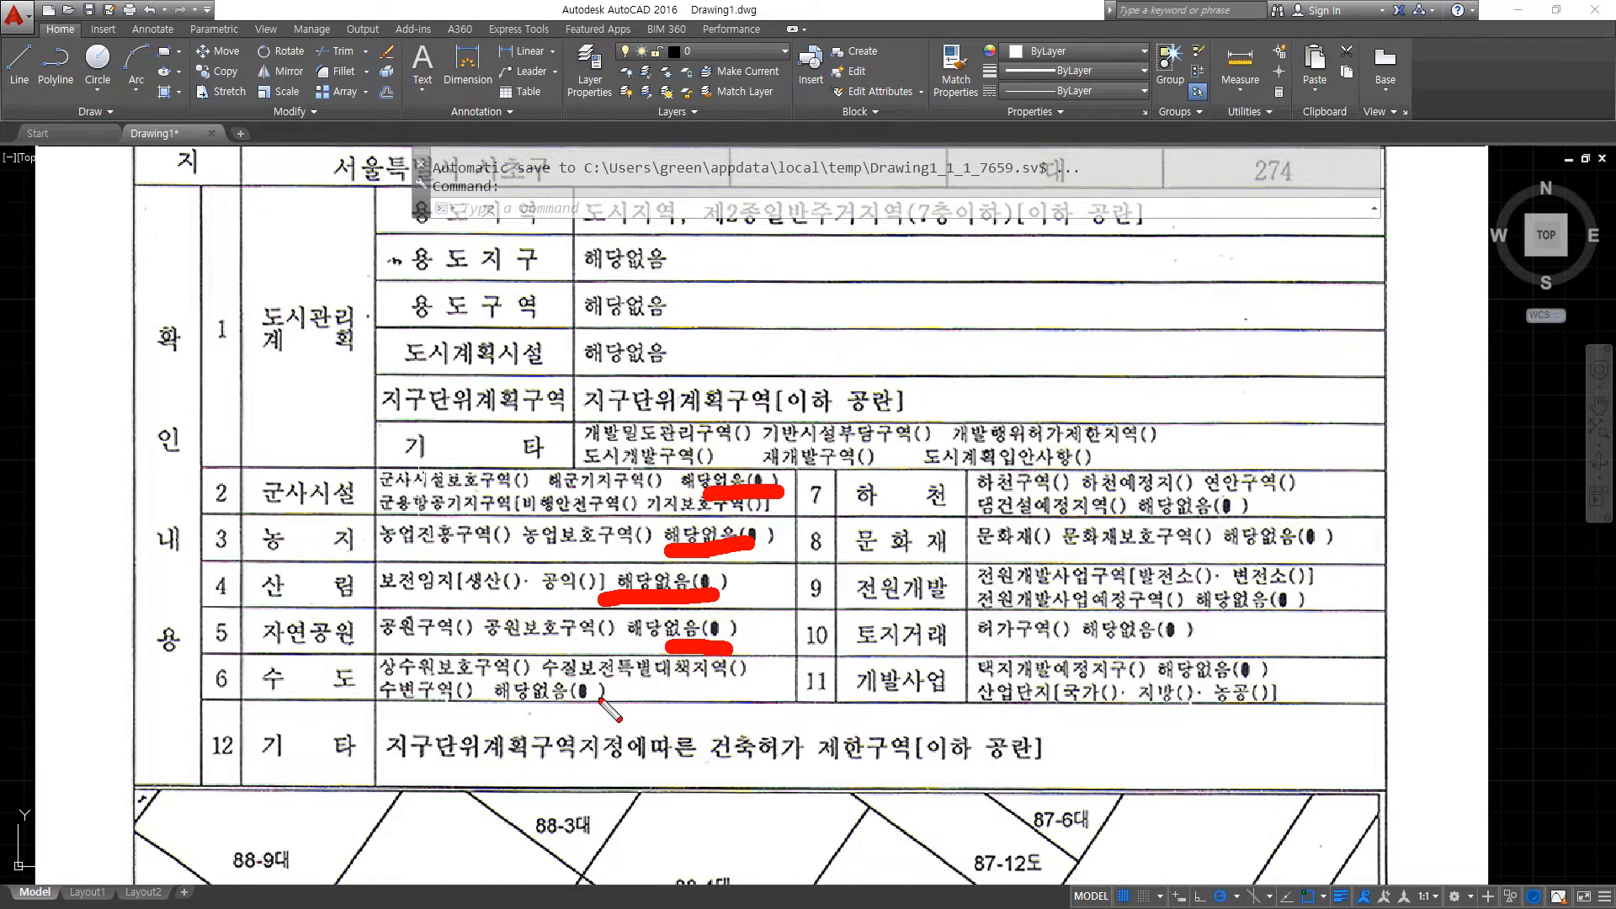
pyautogui.moveTo(603, 698); pyautogui.dragTo(523, 705)
pyautogui.moveTo(1231, 504); pyautogui.dragTo(1187, 512)
pyautogui.moveTo(1330, 546); pyautogui.dragTo(1264, 556)
pyautogui.moveTo(1239, 615); pyautogui.dragTo(1186, 626)
pyautogui.moveTo(1172, 637); pyautogui.dragTo(1149, 644)
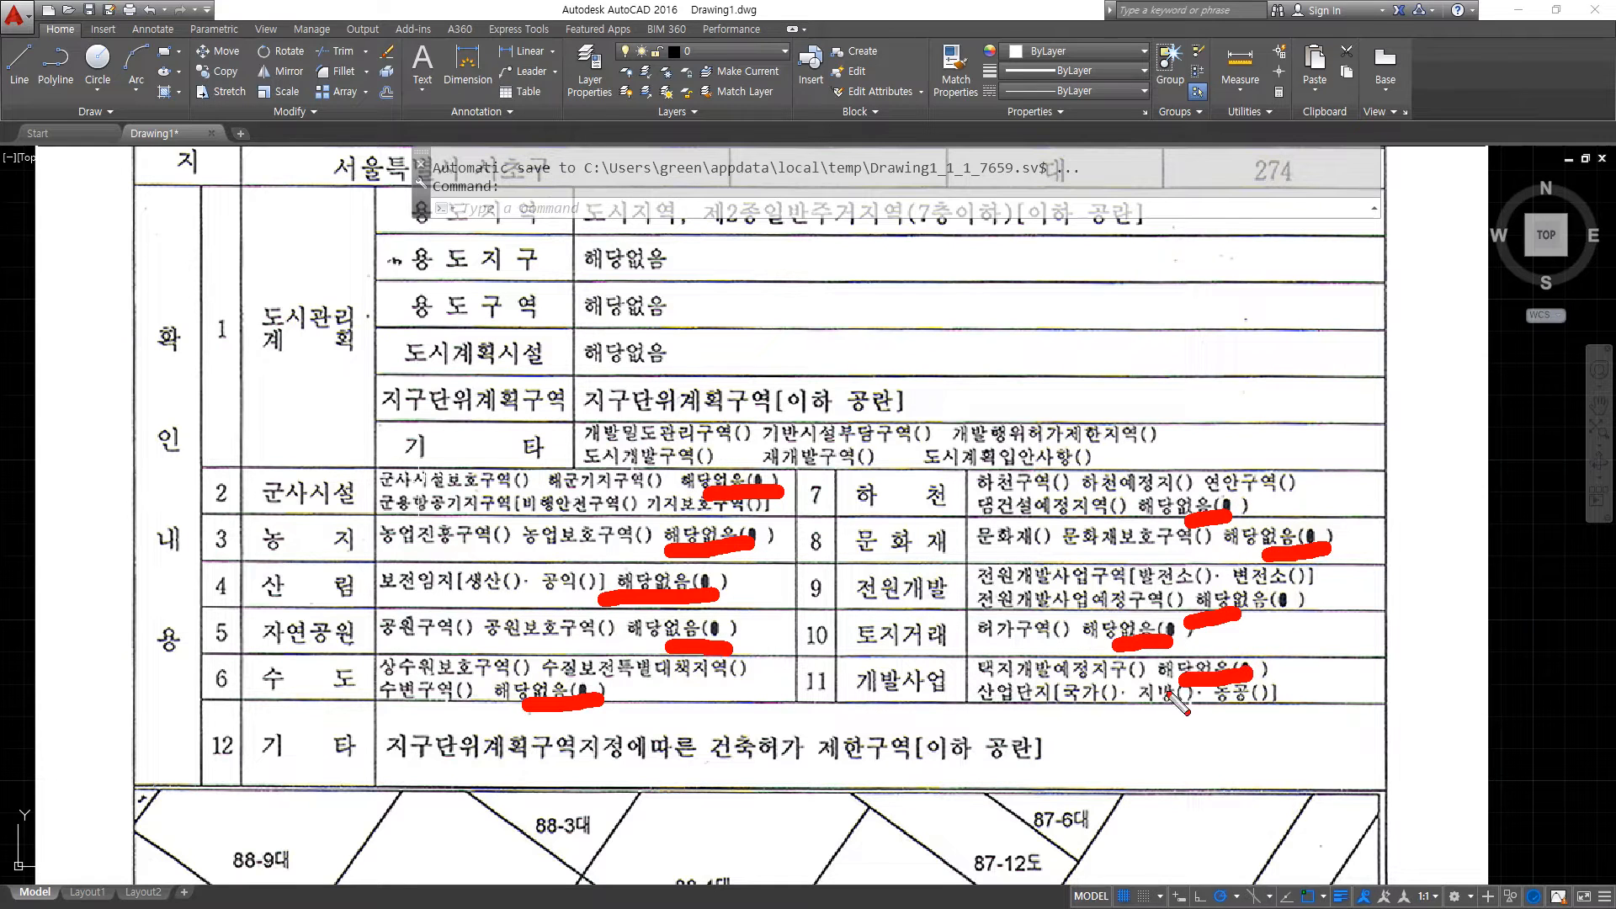
pyautogui.press('Escape')
# Examine the certificate's cadastral map around the circled lot 88-6대 and the adjoining road 88-12도.
pyautogui.moveTo(654, 742); pyautogui.dragTo(665, 402, button='middle')
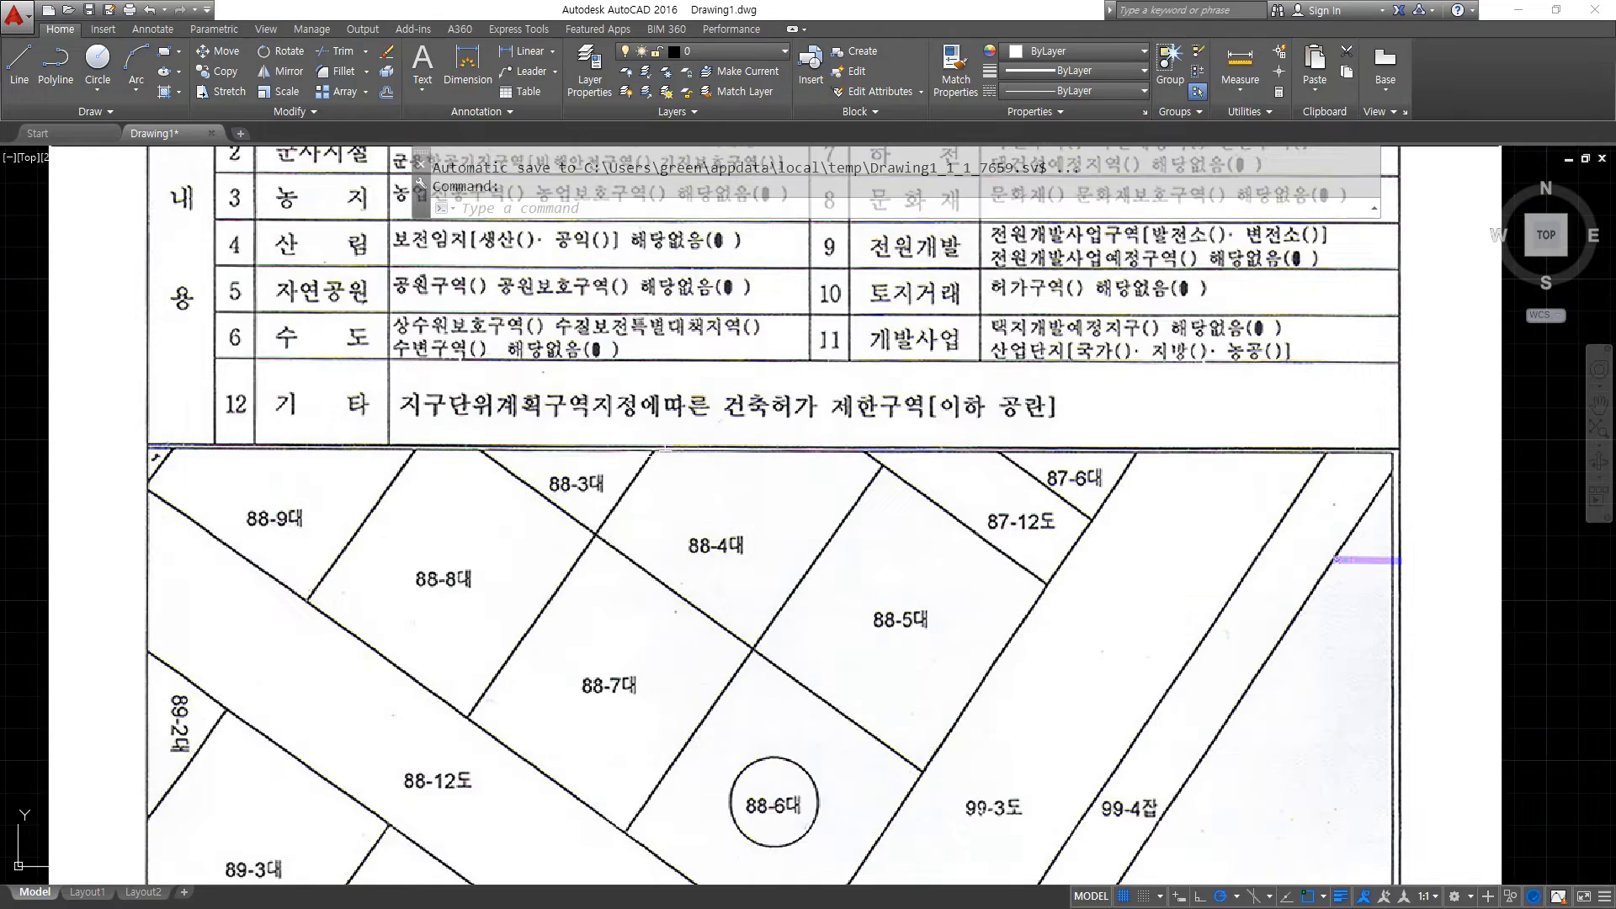
pyautogui.scroll(-2, 676, 553)
pyautogui.moveTo(708, 661); pyautogui.dragTo(691, 486, button='middle')
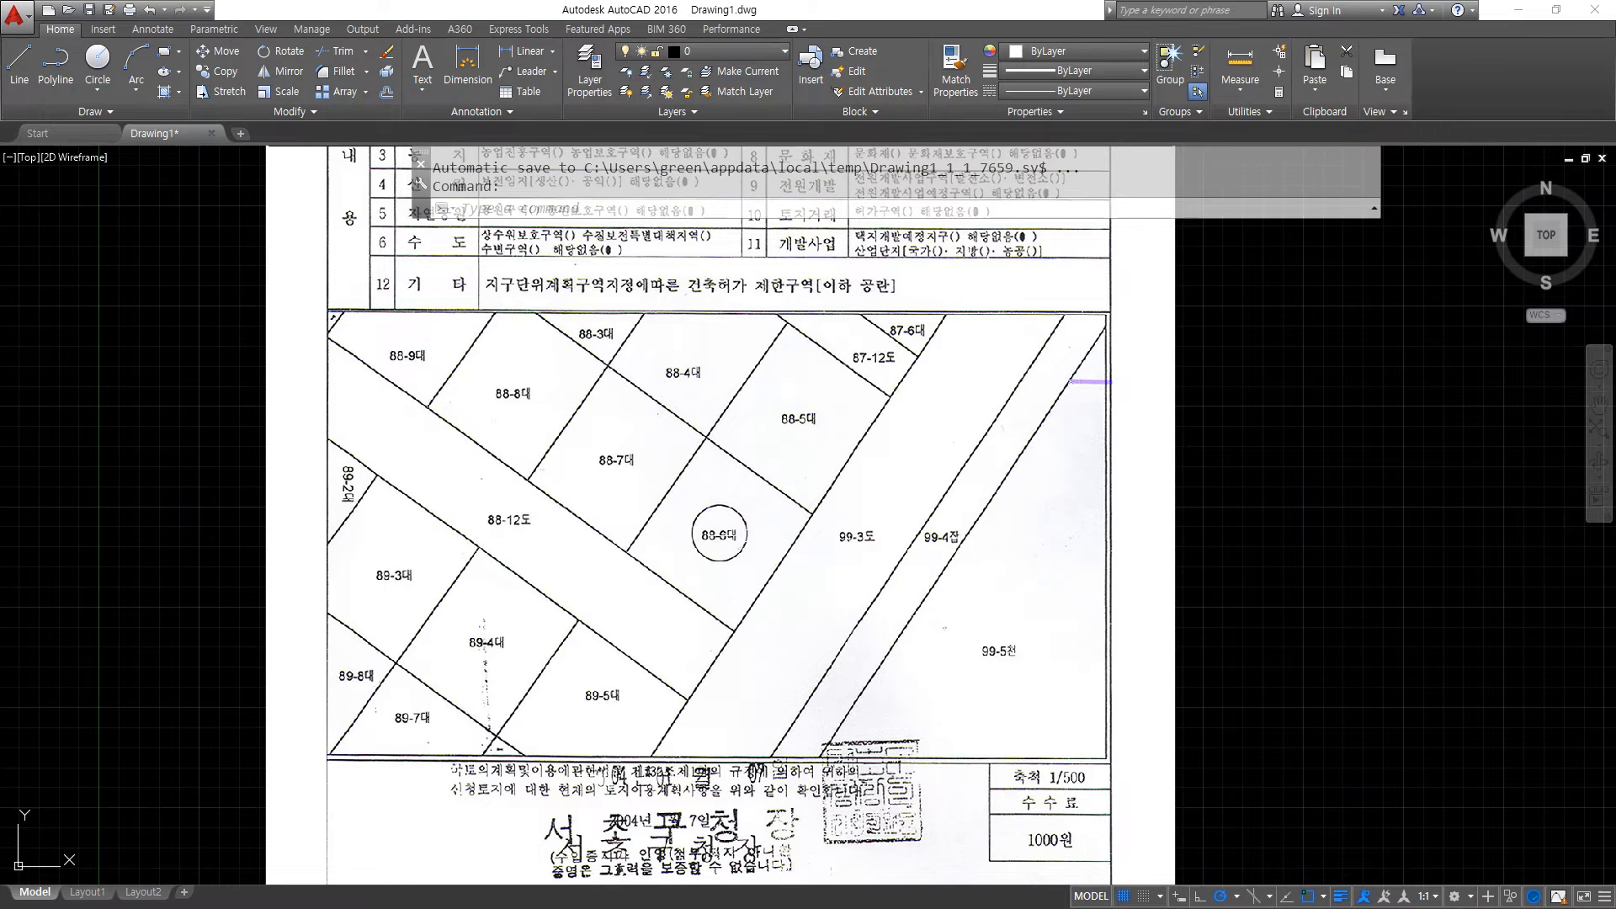
pyautogui.hotkey('ctrl', '2')
pyautogui.moveTo(722, 574)
pyautogui.mouseDown()
pyautogui.moveTo(687, 562)
pyautogui.moveTo(753, 514)
pyautogui.moveTo(749, 553)
pyautogui.moveTo(714, 574)
pyautogui.mouseUp()
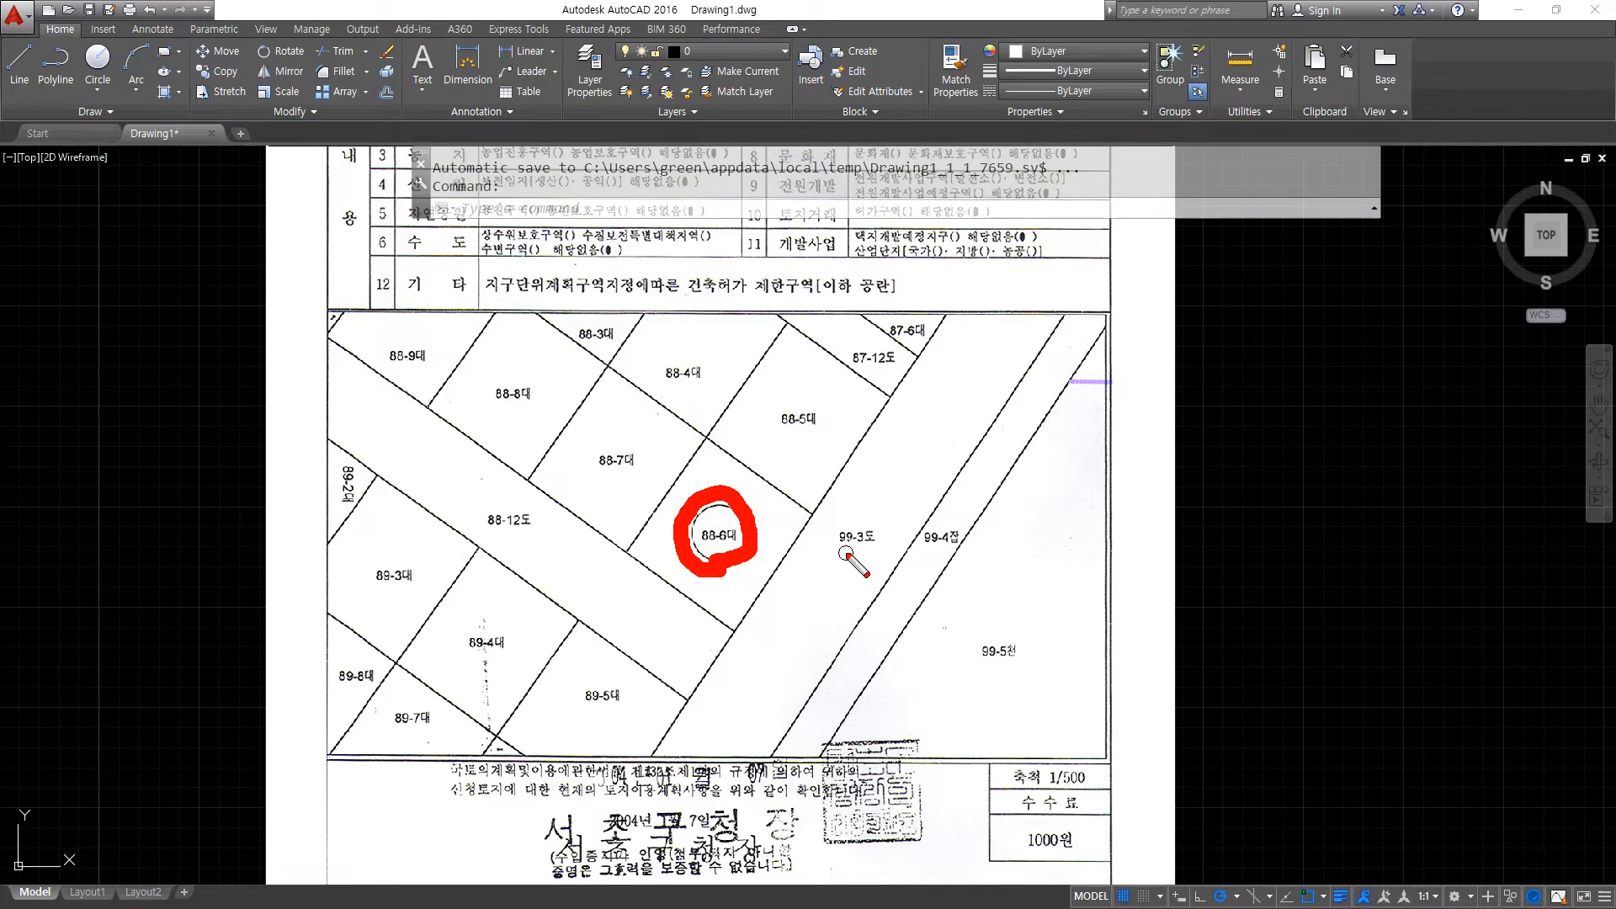
pyautogui.press('Escape')
pyautogui.scroll(4, 774, 506)
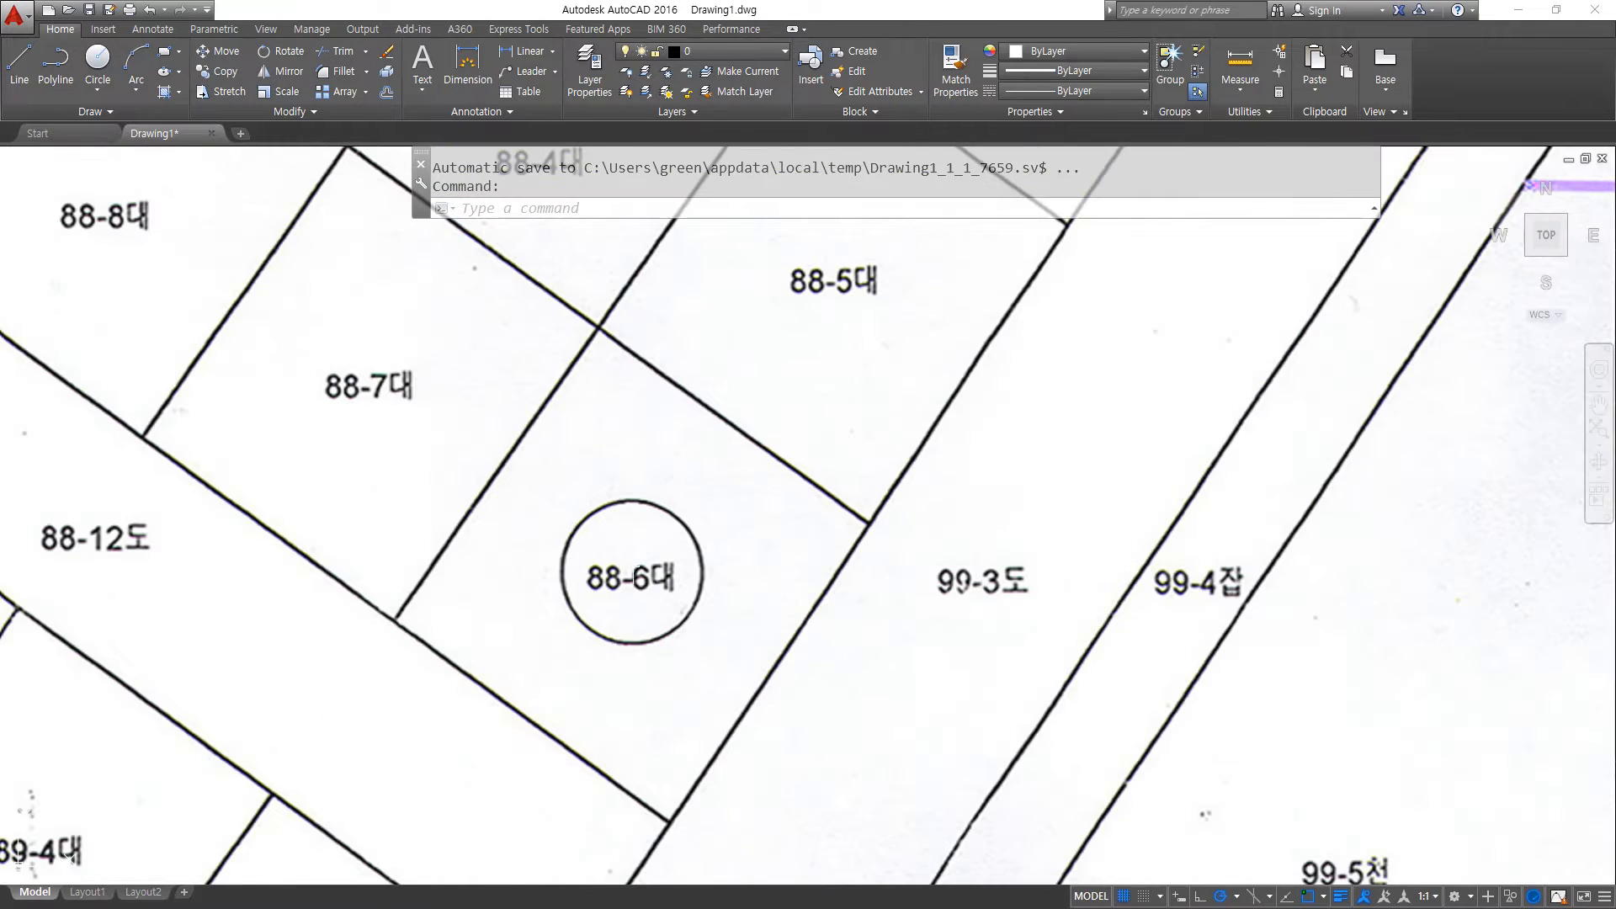
pyautogui.moveTo(571, 608); pyautogui.dragTo(692, 609)
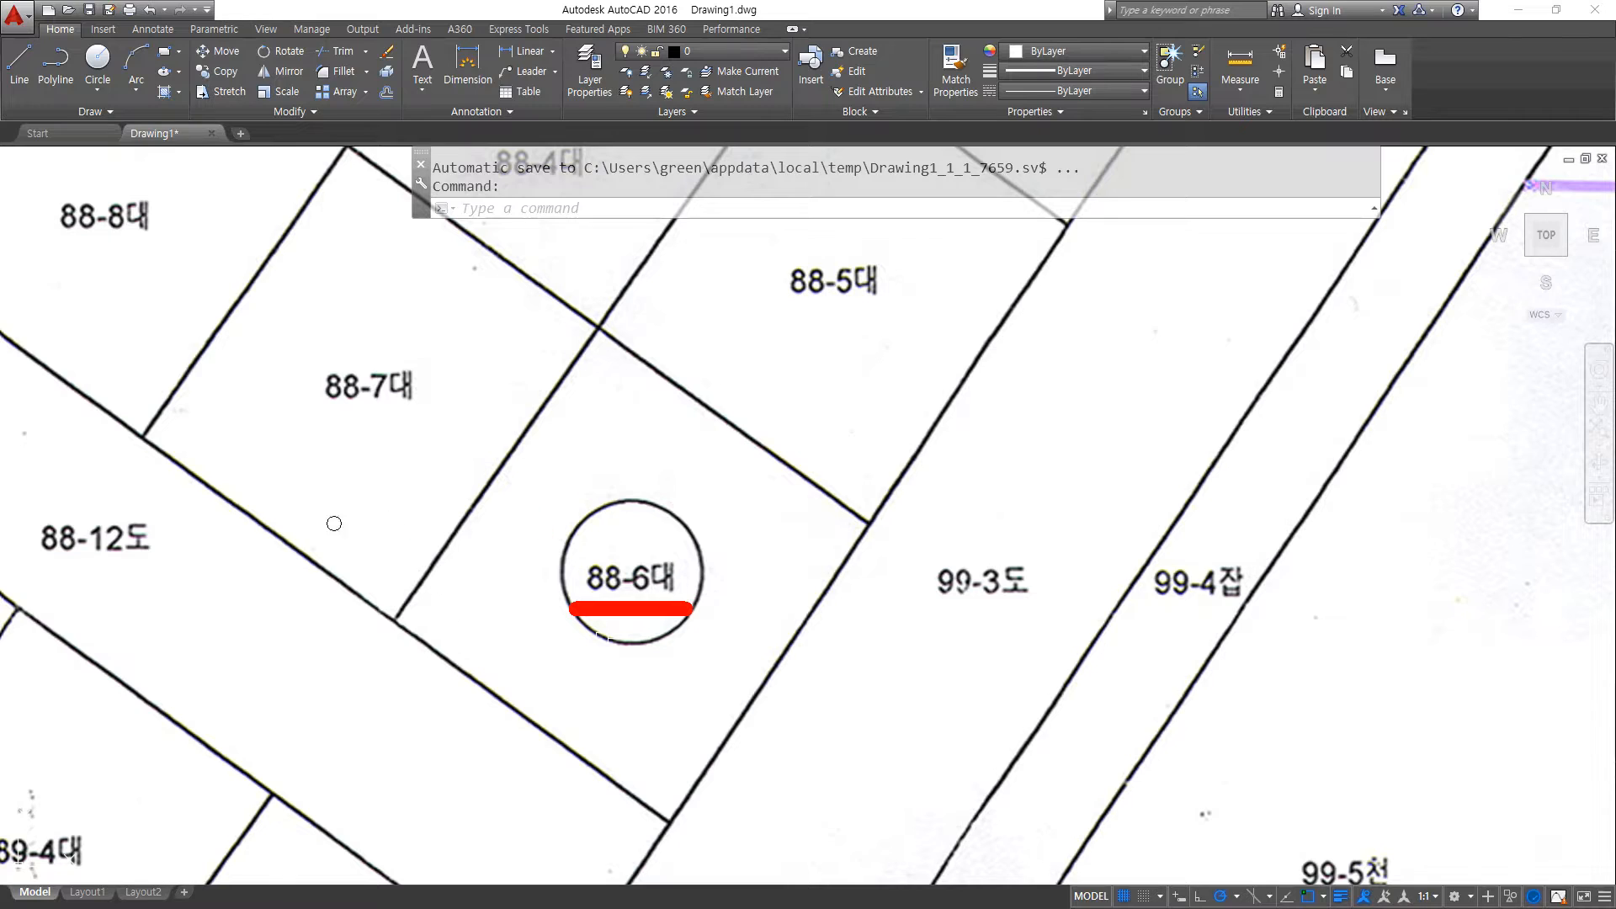
pyautogui.press('Escape')
pyautogui.moveTo(334, 523); pyautogui.dragTo(416, 509, button='middle')
pyautogui.moveTo(134, 559); pyautogui.dragTo(229, 560)
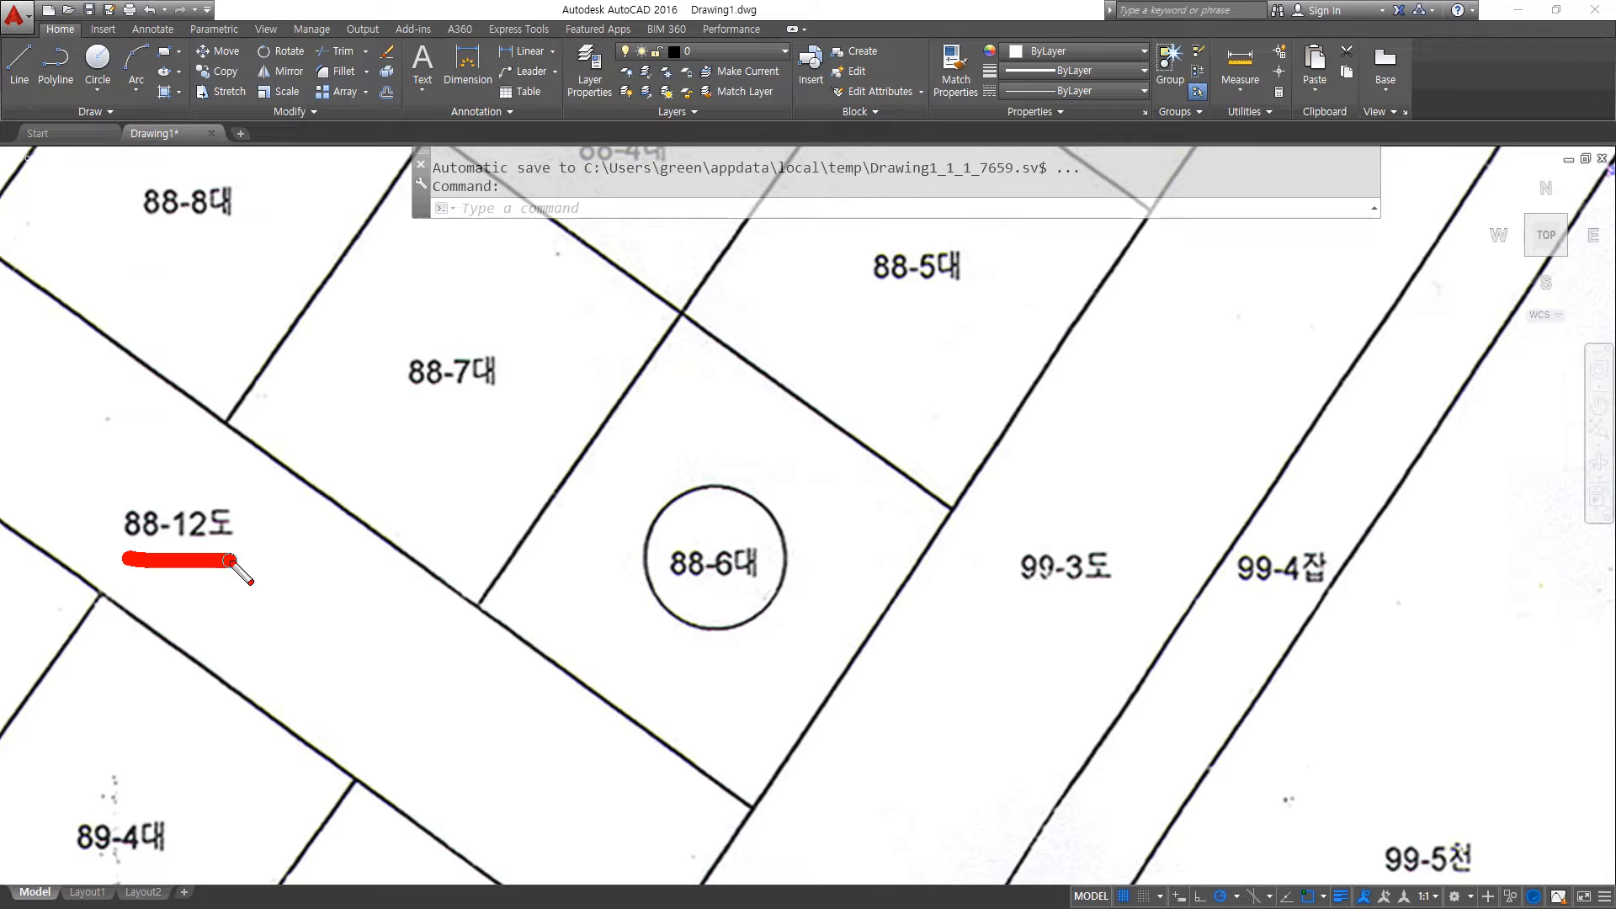
# Examine parcels 99-3도, 99-4잡 and 99-5천 beside lot 88-6대 on the cadastral map, including the ground profile across them.
pyautogui.moveTo(1104, 591); pyautogui.dragTo(1013, 592)
pyautogui.moveTo(1205, 349)
pyautogui.mouseDown()
pyautogui.moveTo(1139, 472)
pyautogui.moveTo(897, 808)
pyautogui.mouseUp()
pyautogui.moveTo(523, 723); pyautogui.dragTo(739, 846)
pyautogui.moveTo(863, 787)
pyautogui.mouseDown()
pyautogui.moveTo(811, 877)
pyautogui.moveTo(732, 866)
pyautogui.mouseUp()
pyautogui.press('Escape')
pyautogui.moveTo(852, 687)
pyautogui.mouseDown(button='middle')
pyautogui.moveTo(690, 598)
pyautogui.moveTo(524, 546)
pyautogui.mouseUp(button='middle')
pyautogui.moveTo(1039, 761); pyautogui.dragTo(1162, 760)
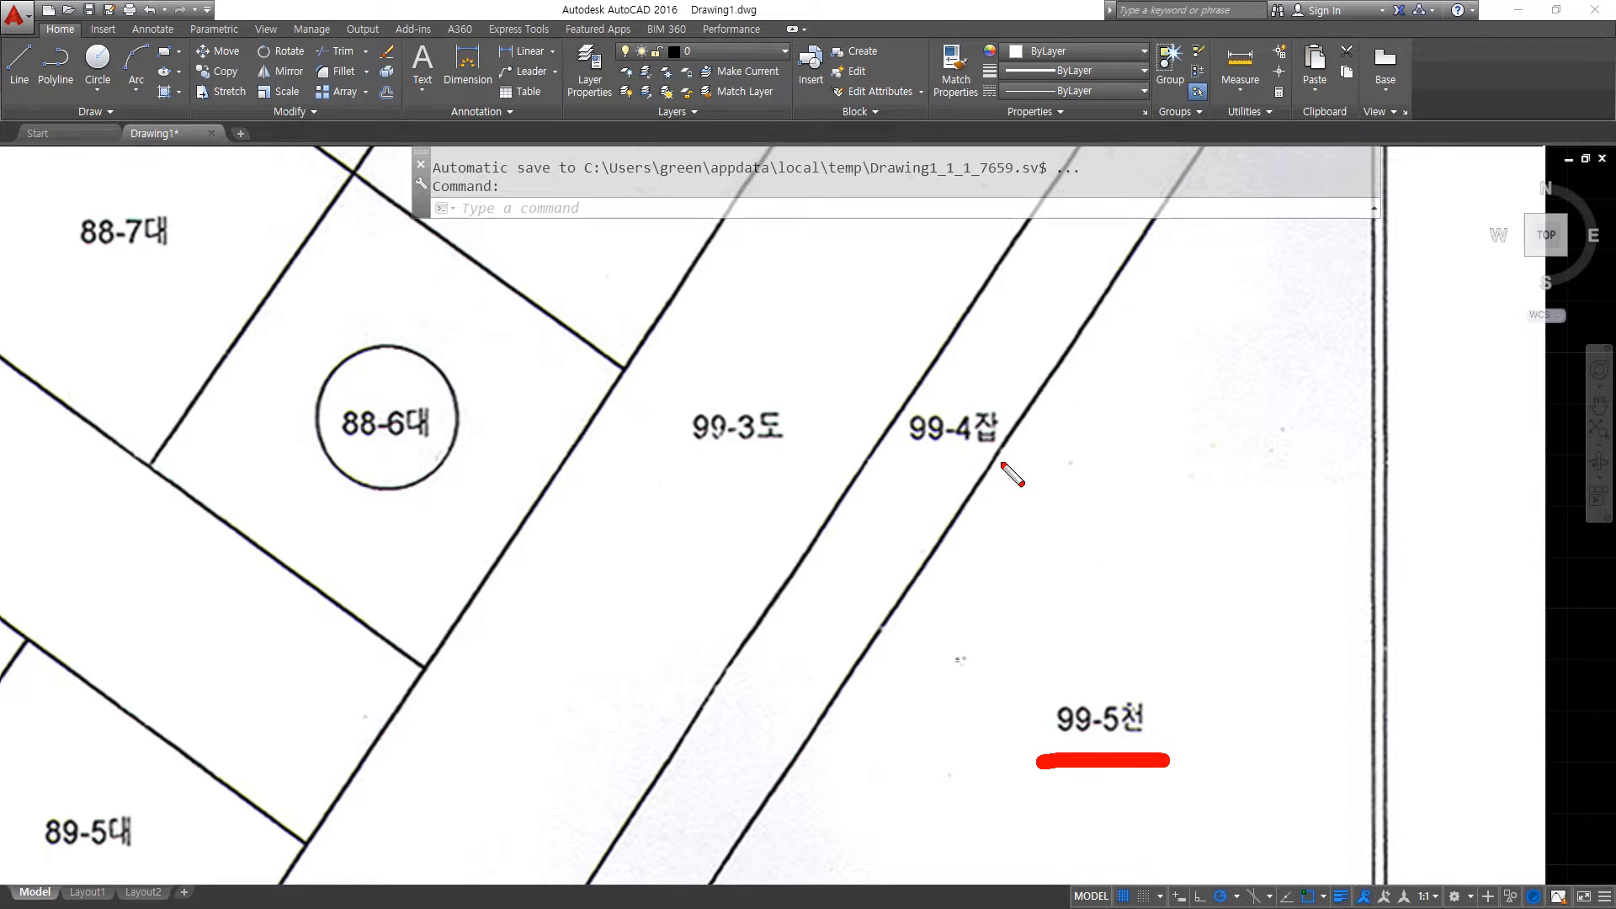
pyautogui.moveTo(1006, 461); pyautogui.dragTo(890, 460)
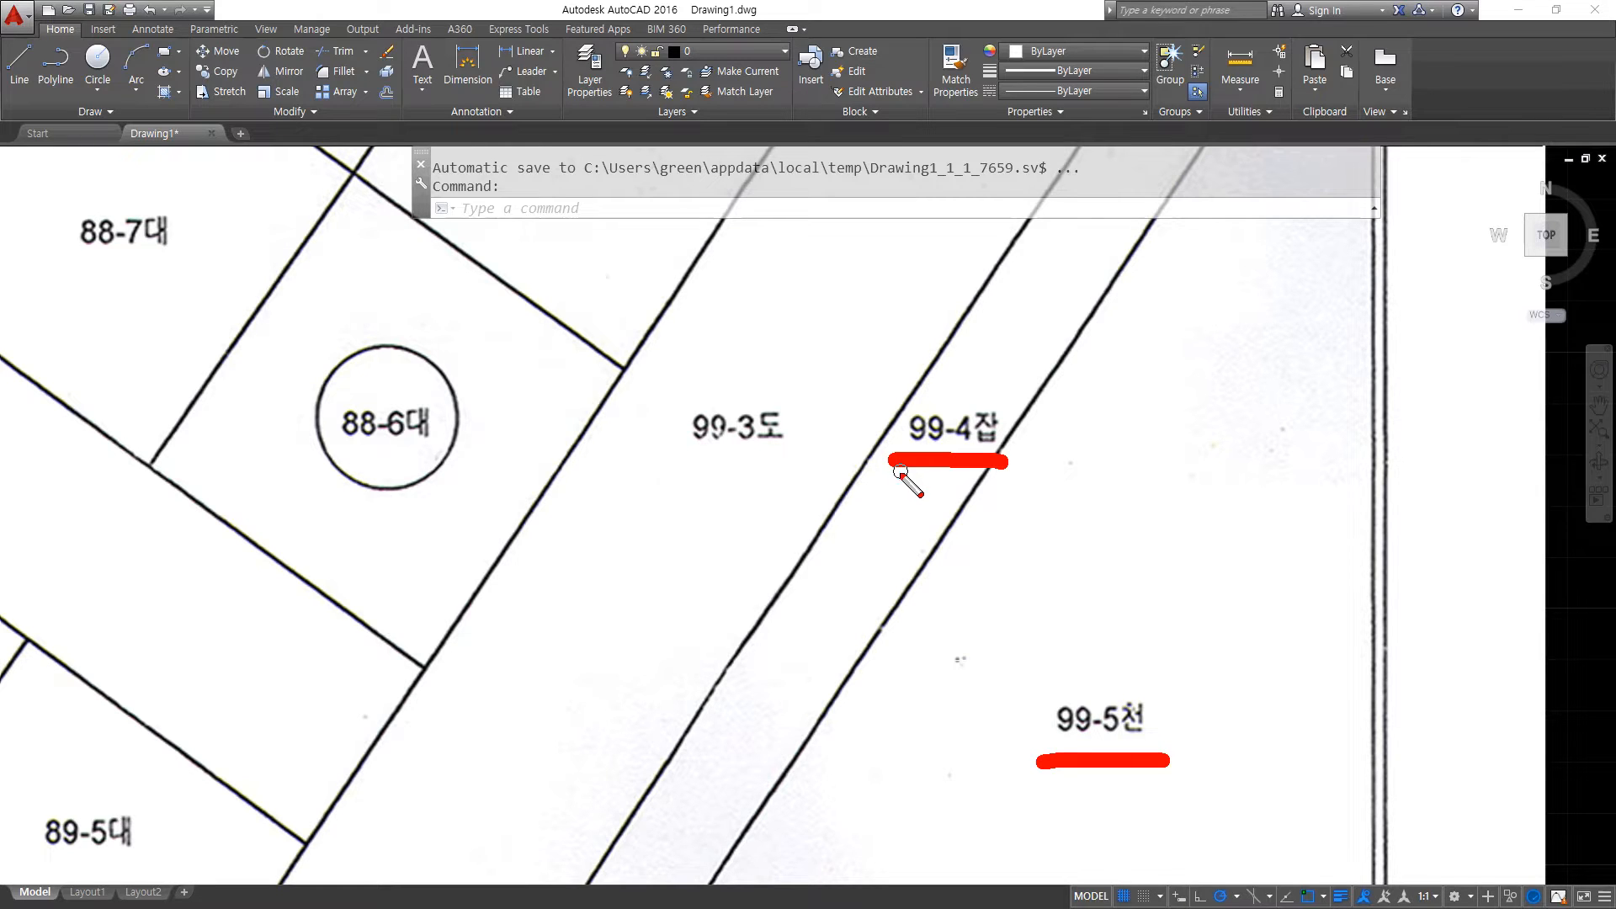
pyautogui.moveTo(724, 482)
pyautogui.mouseDown()
pyautogui.moveTo(673, 429)
pyautogui.moveTo(772, 450)
pyautogui.mouseUp()
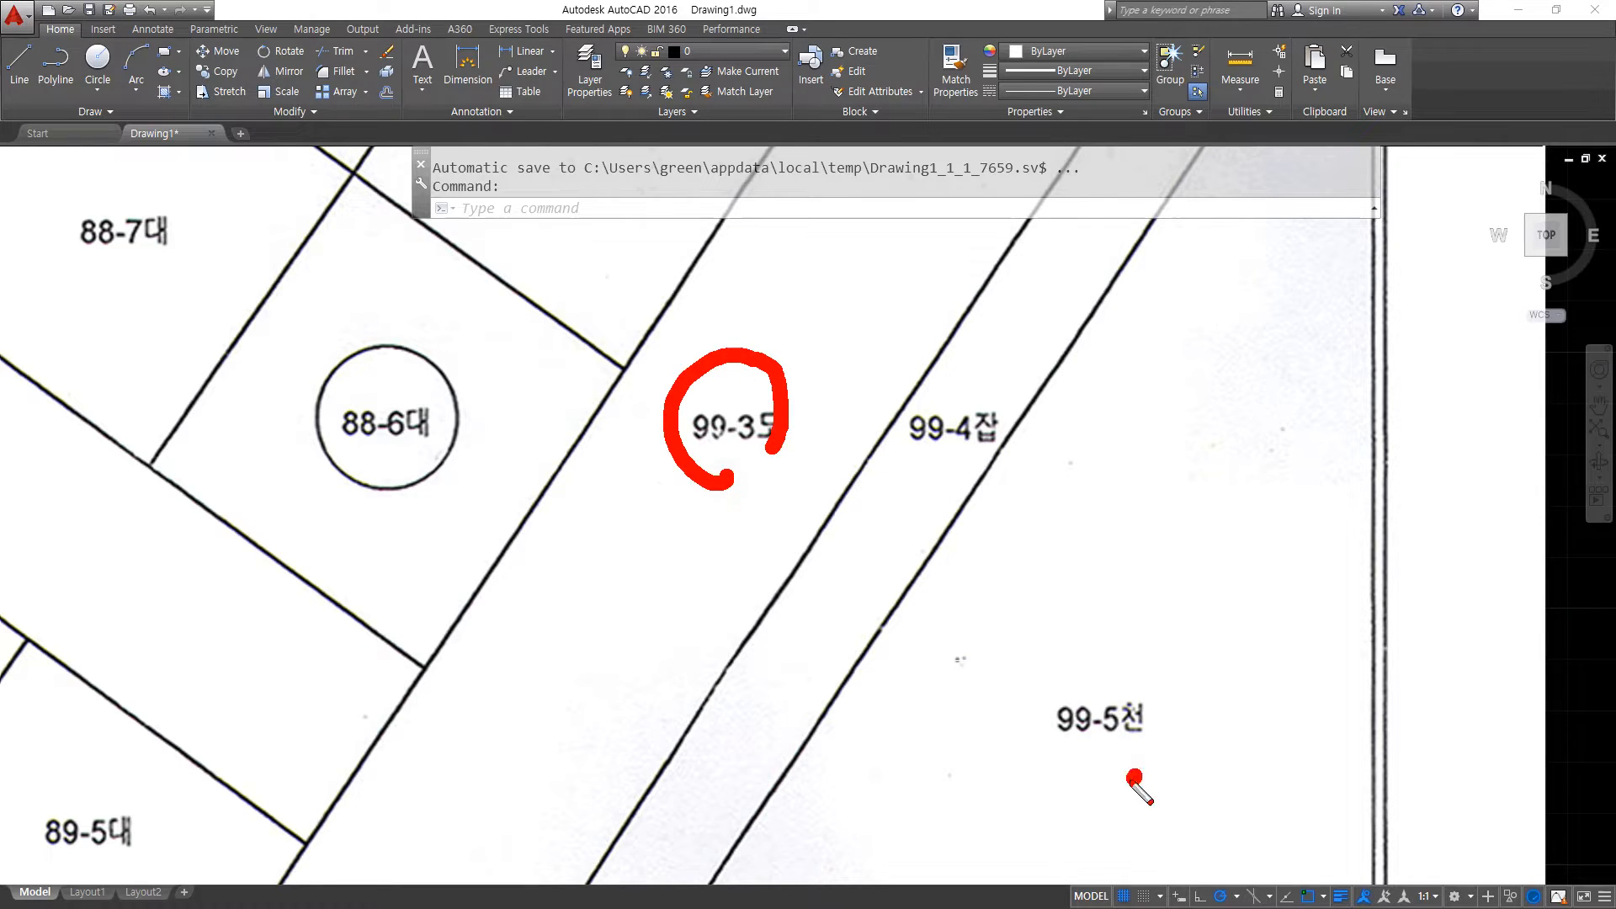
pyautogui.moveTo(1134, 776)
pyautogui.mouseDown()
pyautogui.moveTo(1160, 711)
pyautogui.moveTo(1129, 773)
pyautogui.mouseUp()
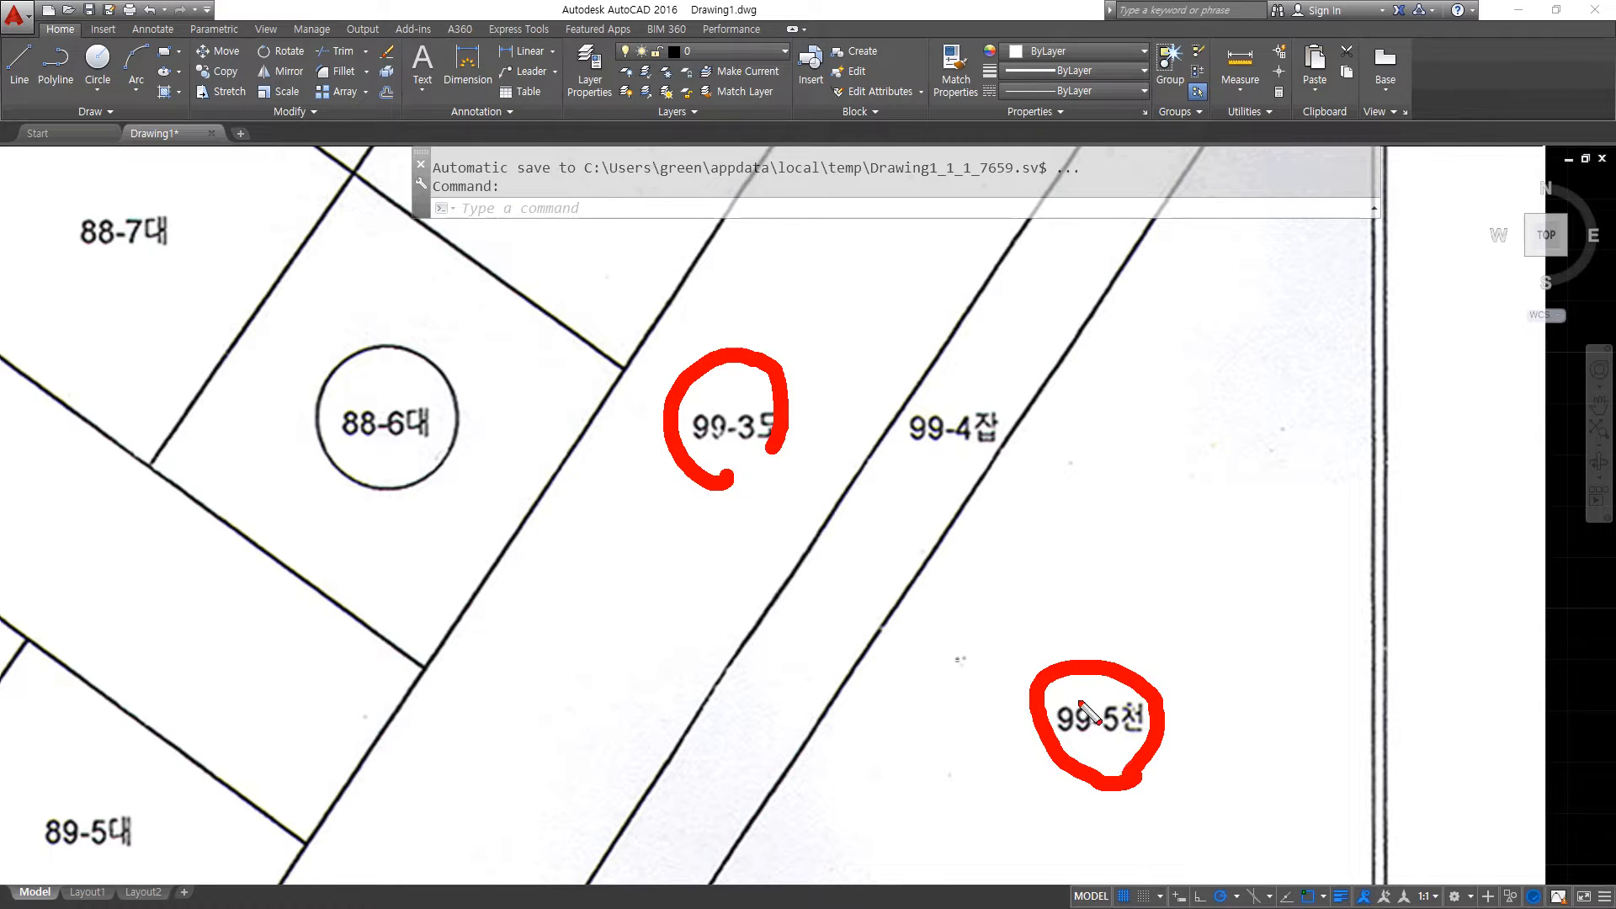
pyautogui.press('e')
pyautogui.moveTo(638, 357)
pyautogui.mouseDown()
pyautogui.moveTo(926, 369)
pyautogui.moveTo(982, 493)
pyautogui.moveTo(1268, 477)
pyautogui.mouseUp()
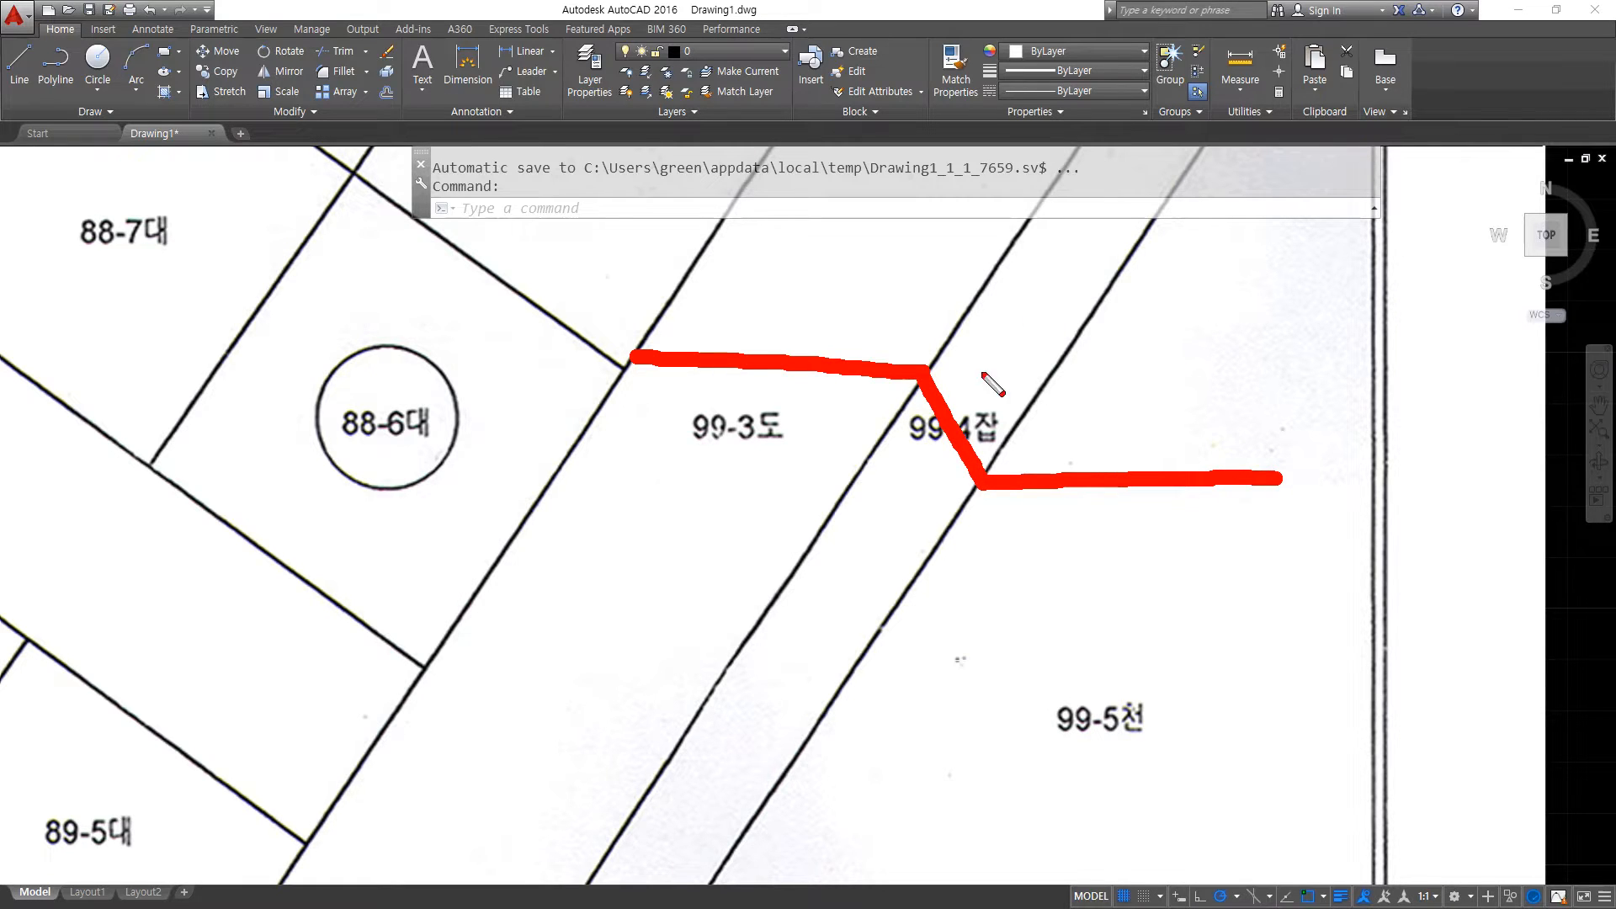
pyautogui.moveTo(976, 493)
pyautogui.mouseDown()
pyautogui.moveTo(947, 378)
pyautogui.moveTo(1016, 425)
pyautogui.moveTo(975, 490)
pyautogui.mouseUp()
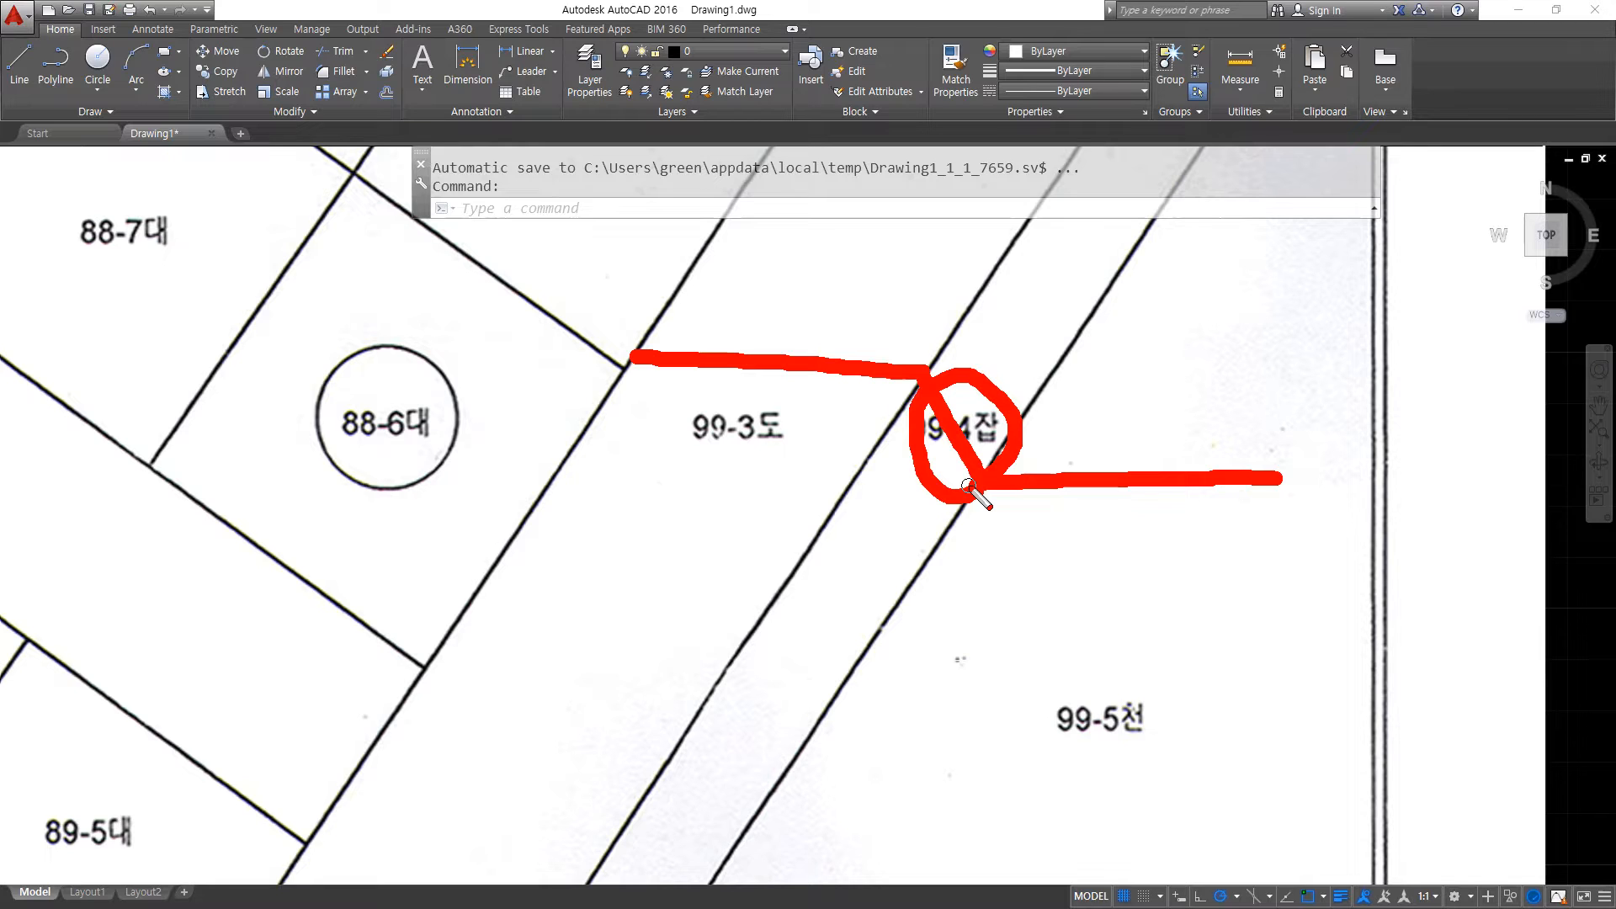
pyautogui.press('Escape')
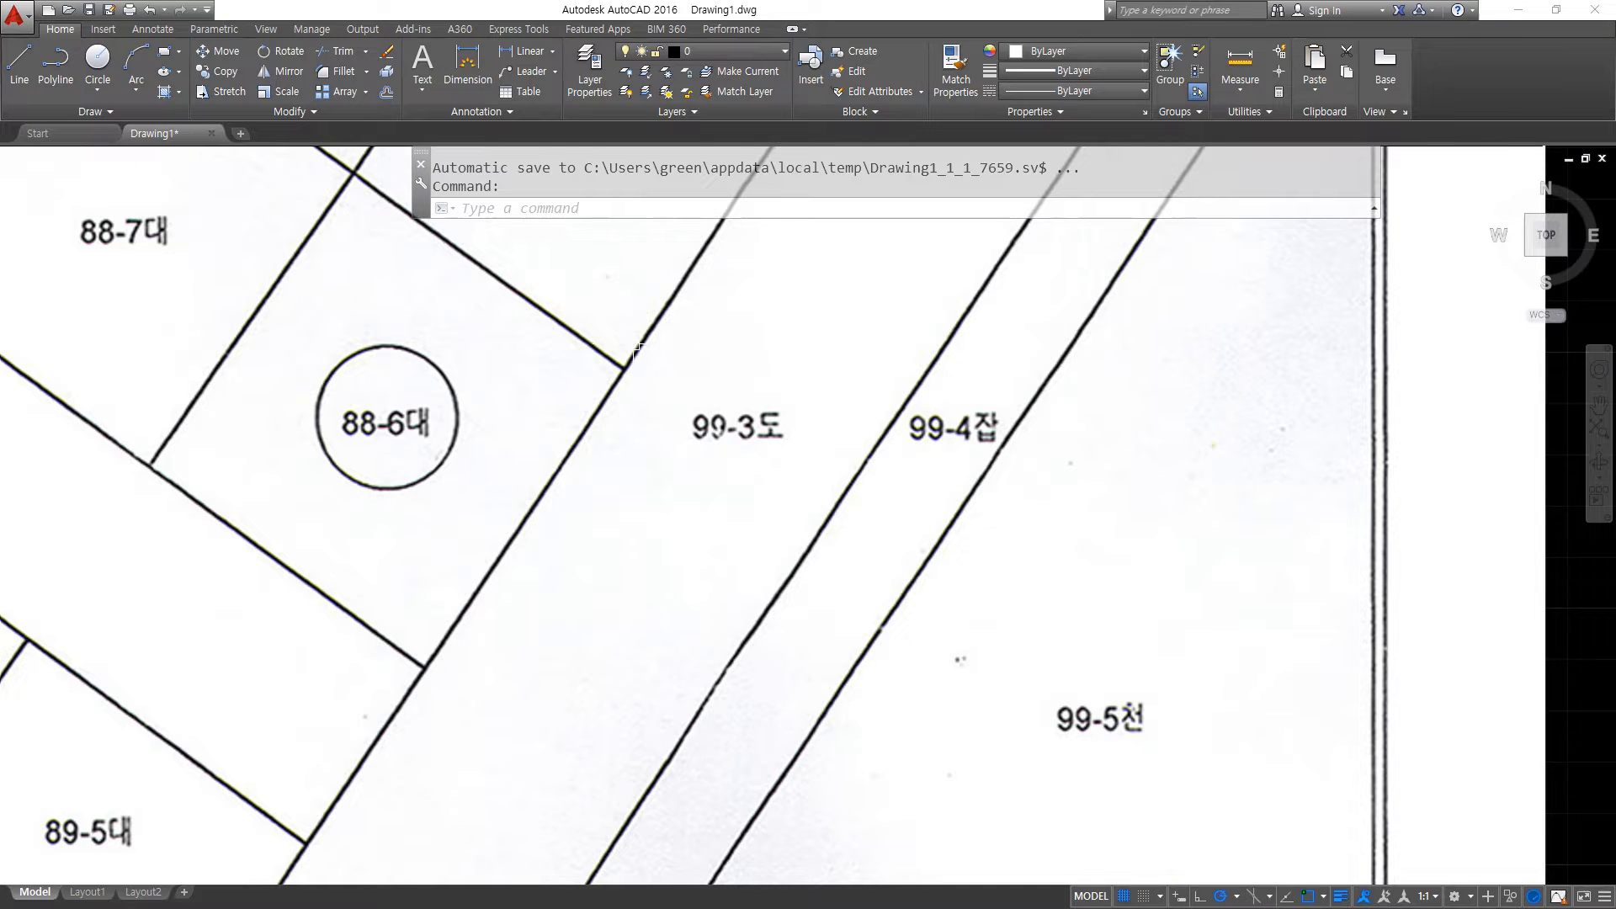
# Trace lot 88-6대's boundary along road 99-3도 with a line running slightly past both of the lot's corners.
pyautogui.write('l')
pyautogui.press('Return')
pyautogui.scroll(10, 637, 352)
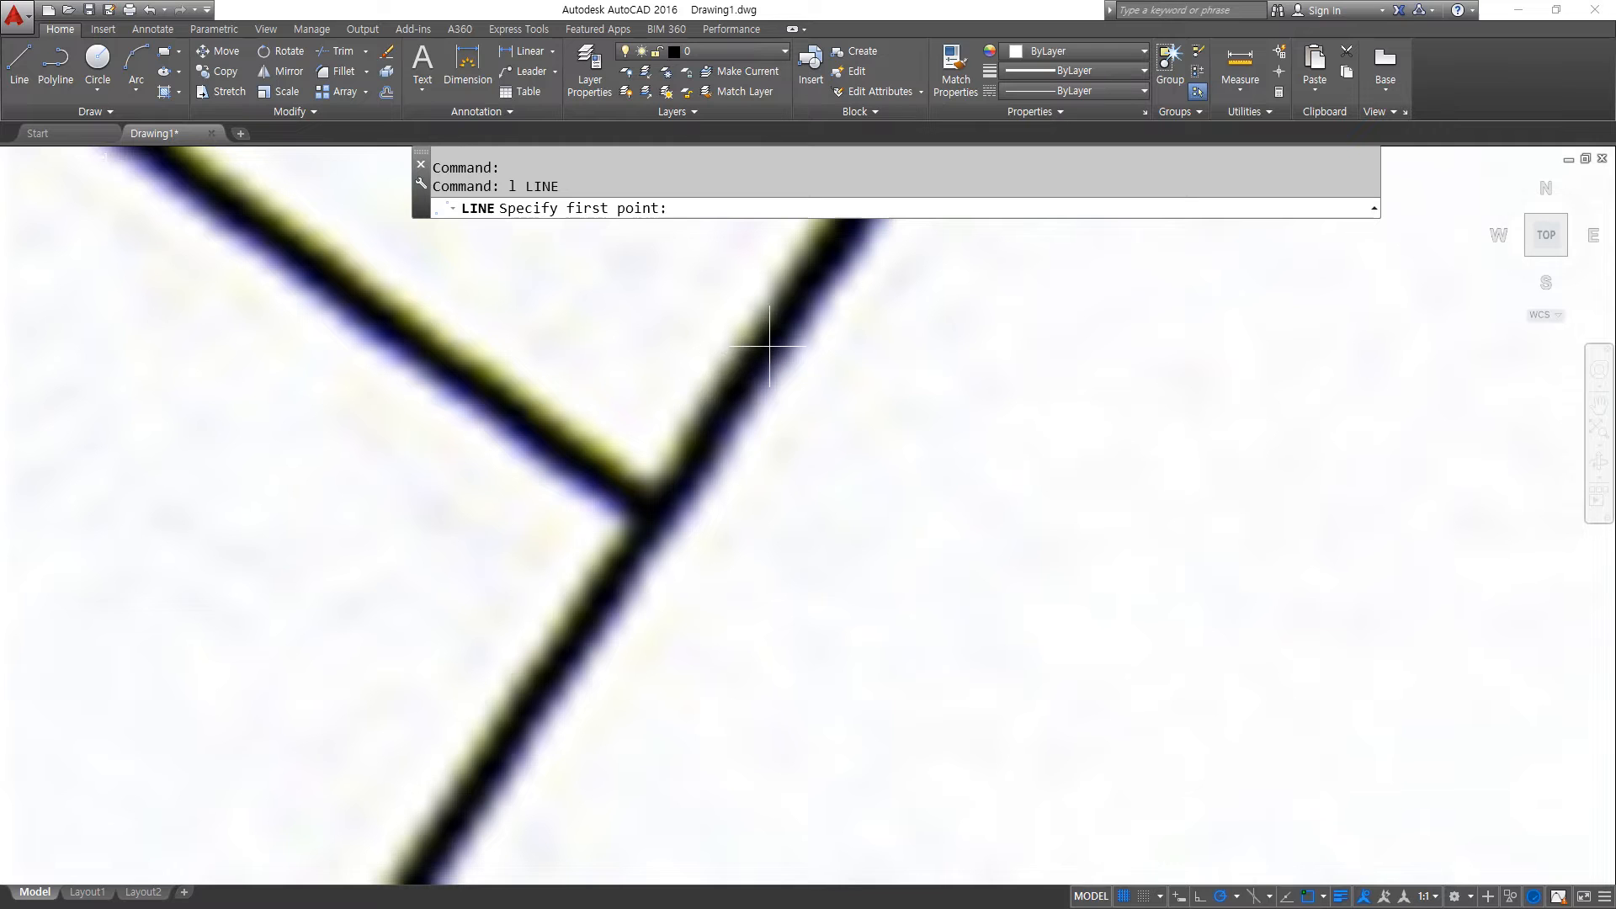
pyautogui.click(767, 353)
pyautogui.scroll(-6, 678, 475)
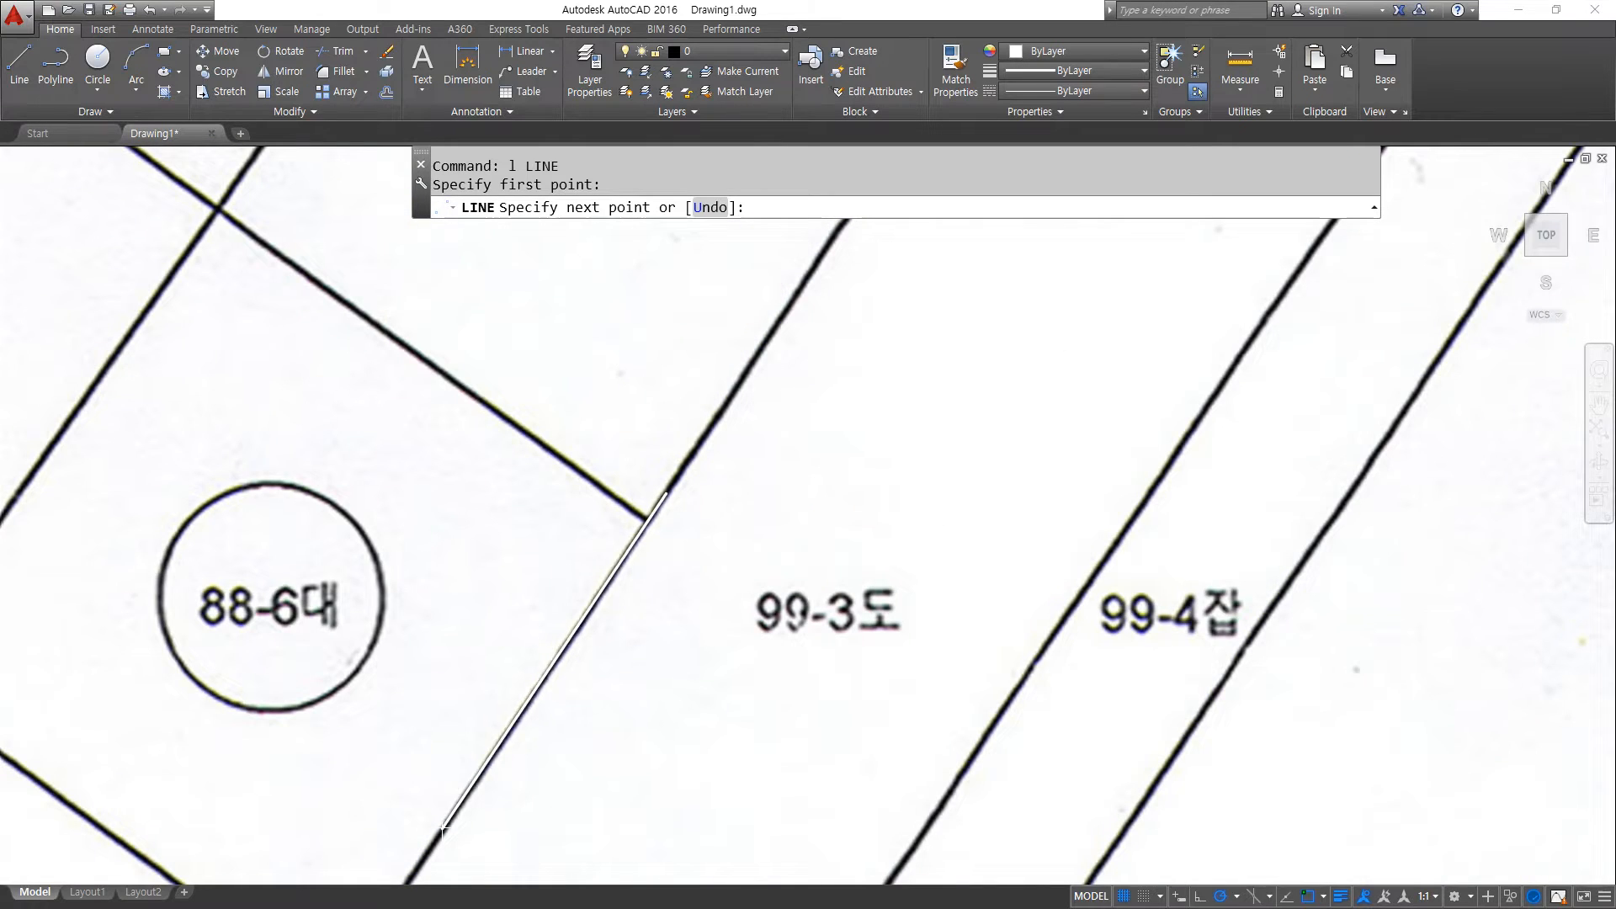
pyautogui.moveTo(440, 831); pyautogui.dragTo(624, 479, button='middle')
pyautogui.scroll(9, 471, 734)
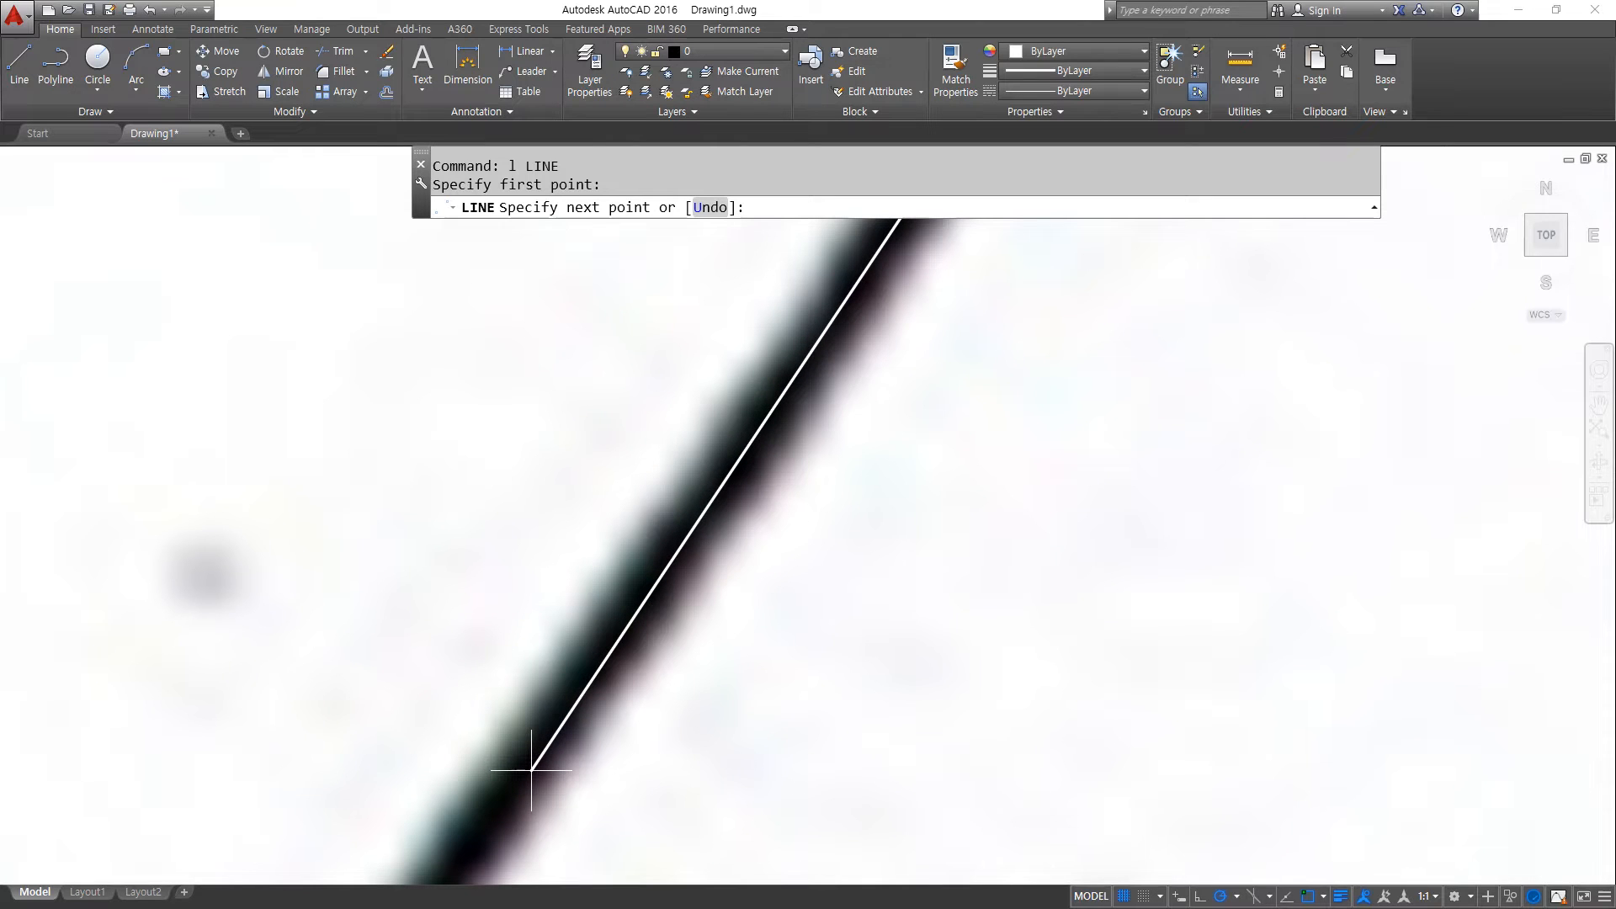
pyautogui.click(531, 771)
pyautogui.press('space')
# Trace lot 88-6대's boundary along road 88-12도 with a line extending past the corner shared with lot 88-7대.
pyautogui.scroll(-4, 796, 391)
pyautogui.moveTo(798, 387); pyautogui.dragTo(617, 711, button='middle')
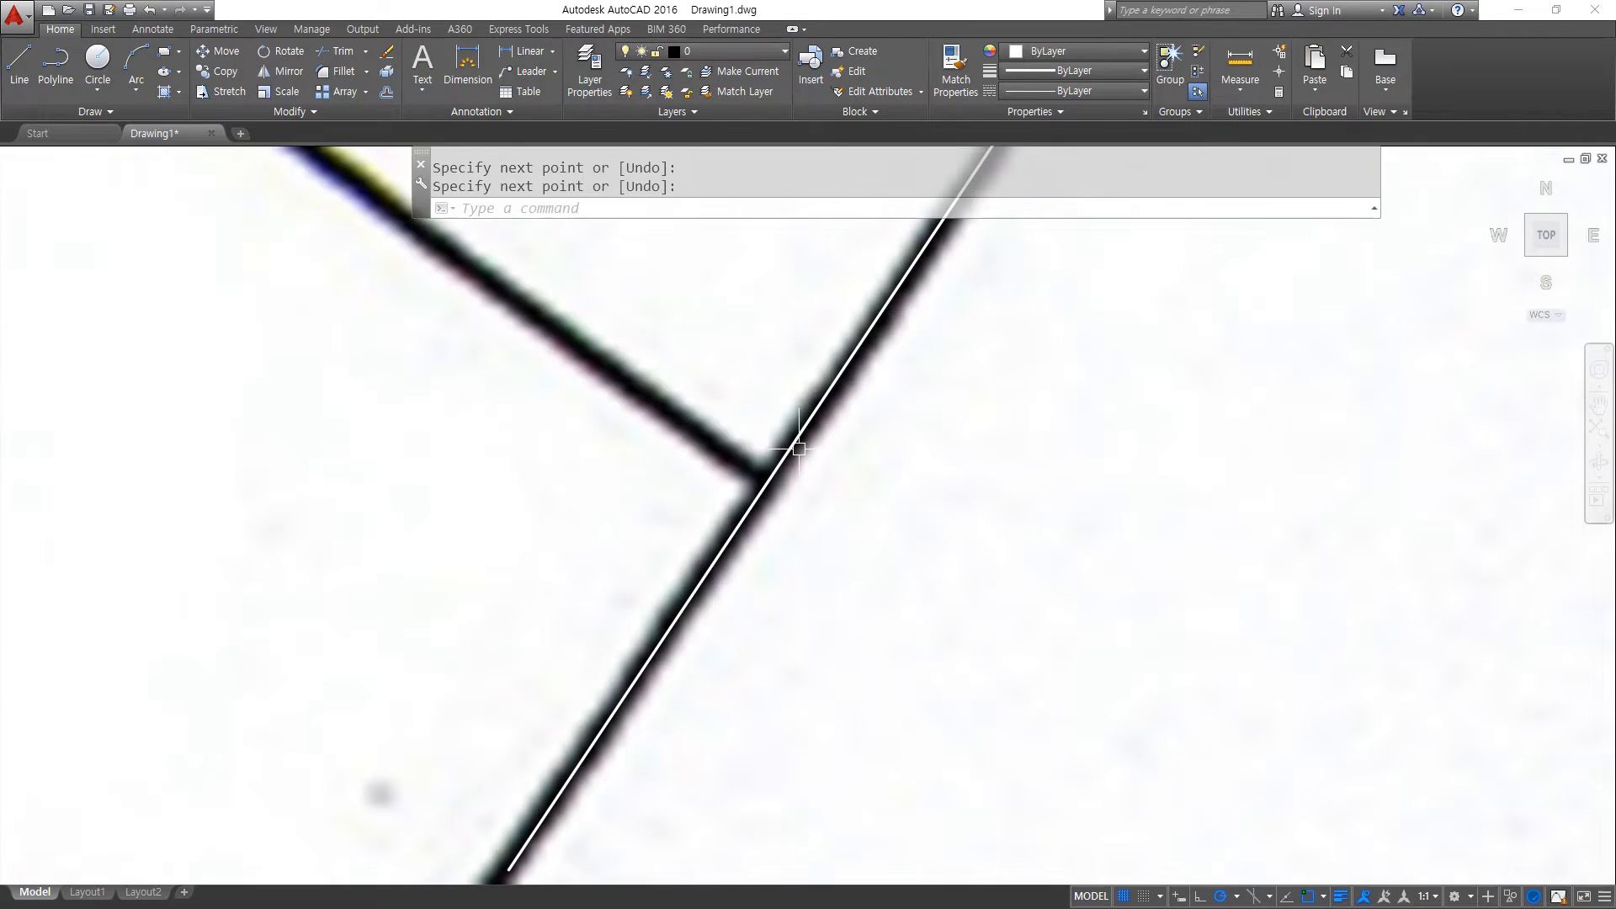
pyautogui.scroll(4, 754, 436)
pyautogui.press('space')
pyautogui.click(577, 392)
pyautogui.scroll(-4, 456, 333)
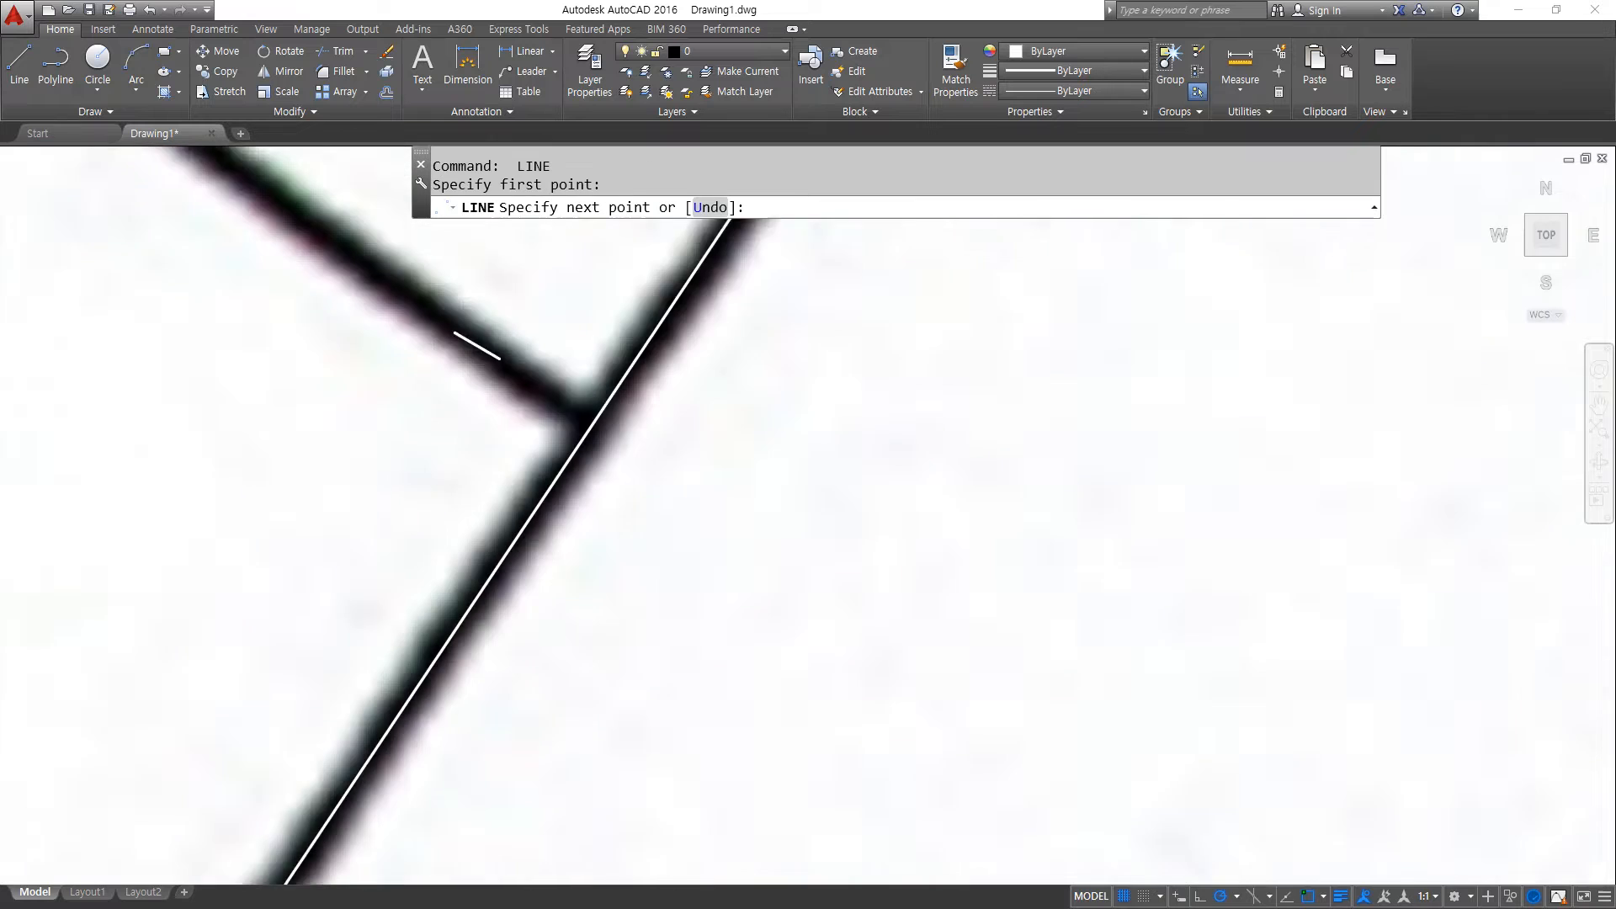
pyautogui.scroll(-10, 455, 333)
pyautogui.moveTo(291, 198); pyautogui.dragTo(672, 640, button='middle')
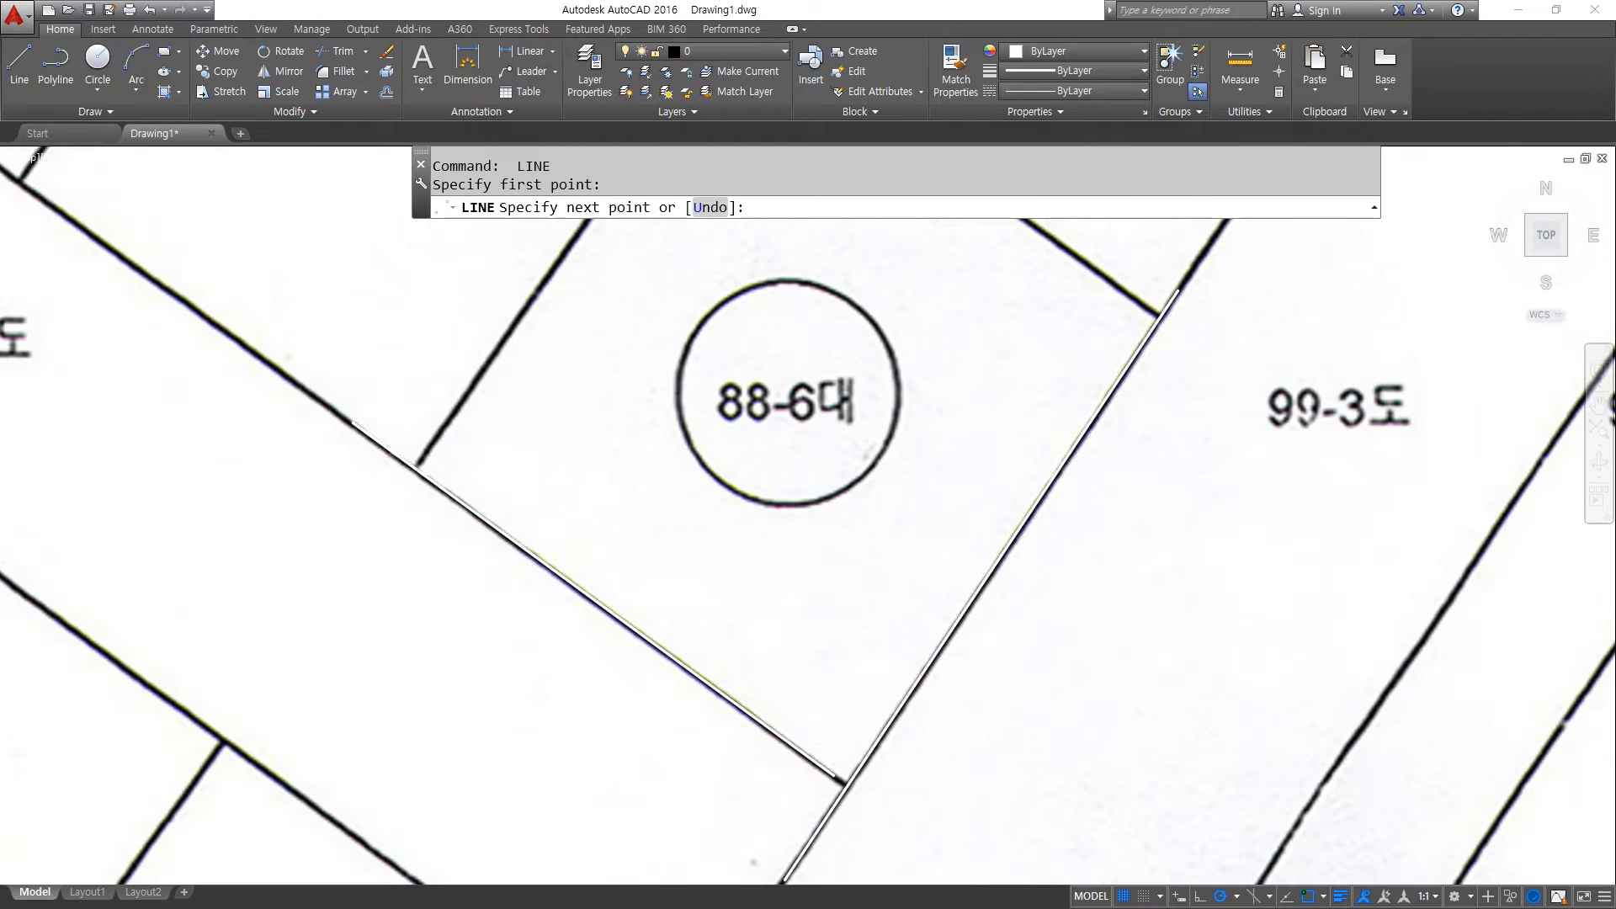
pyautogui.scroll(8, 351, 421)
pyautogui.click(354, 418)
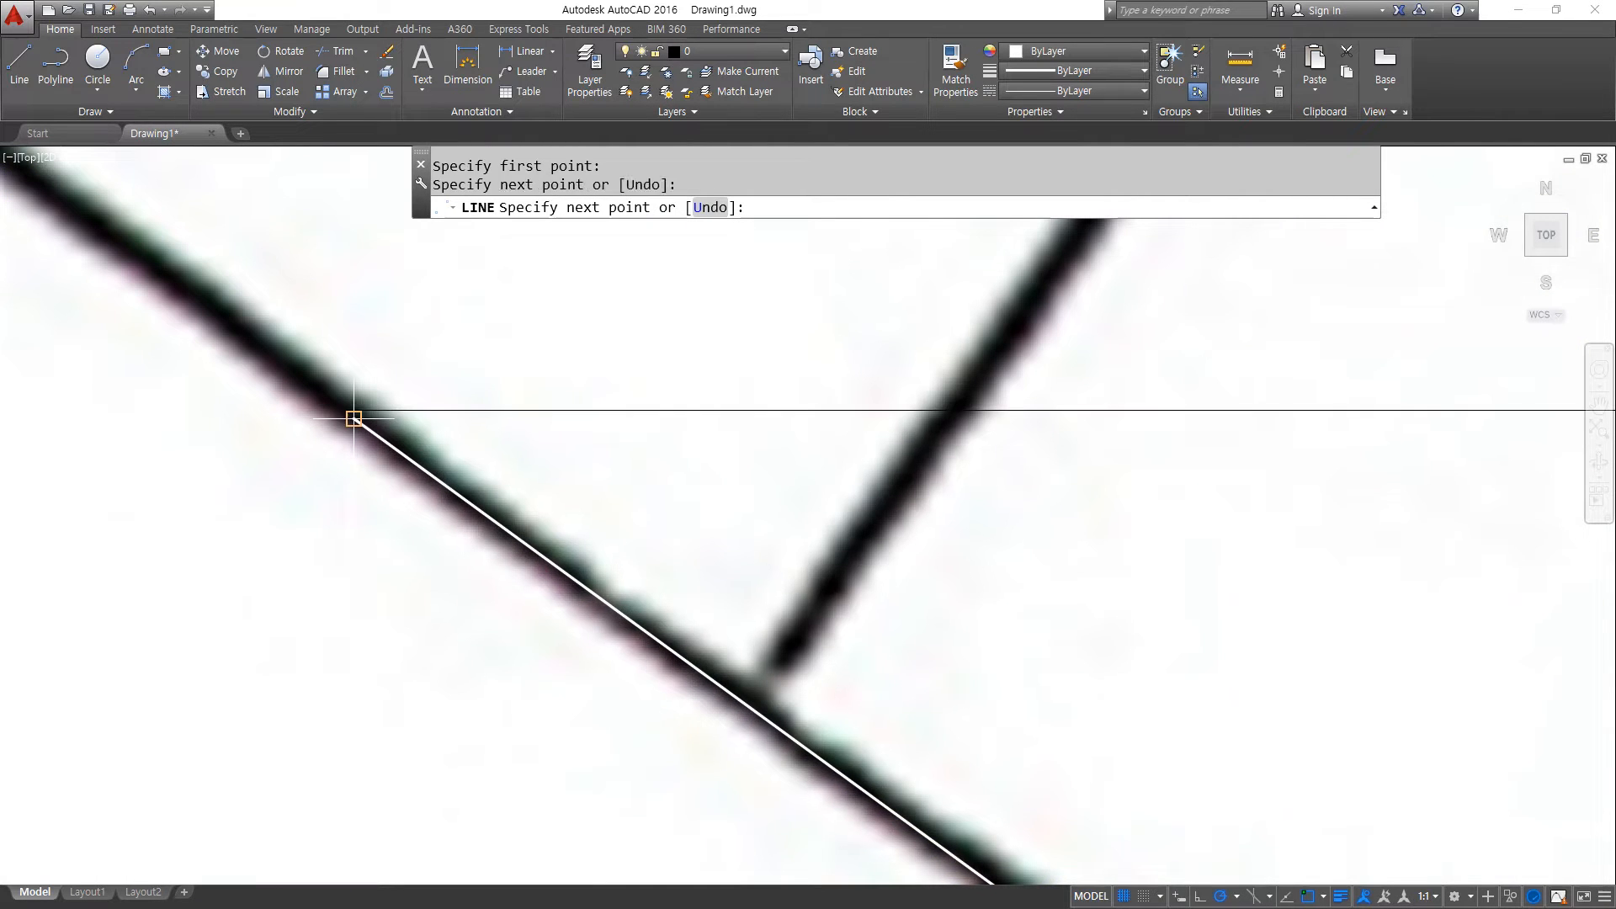
pyautogui.press('space')
# Trace the boundary between lots 88-6대 and 88-7대 with a line extending past the lot's north corner.
pyautogui.press('space')
pyautogui.click(788, 651)
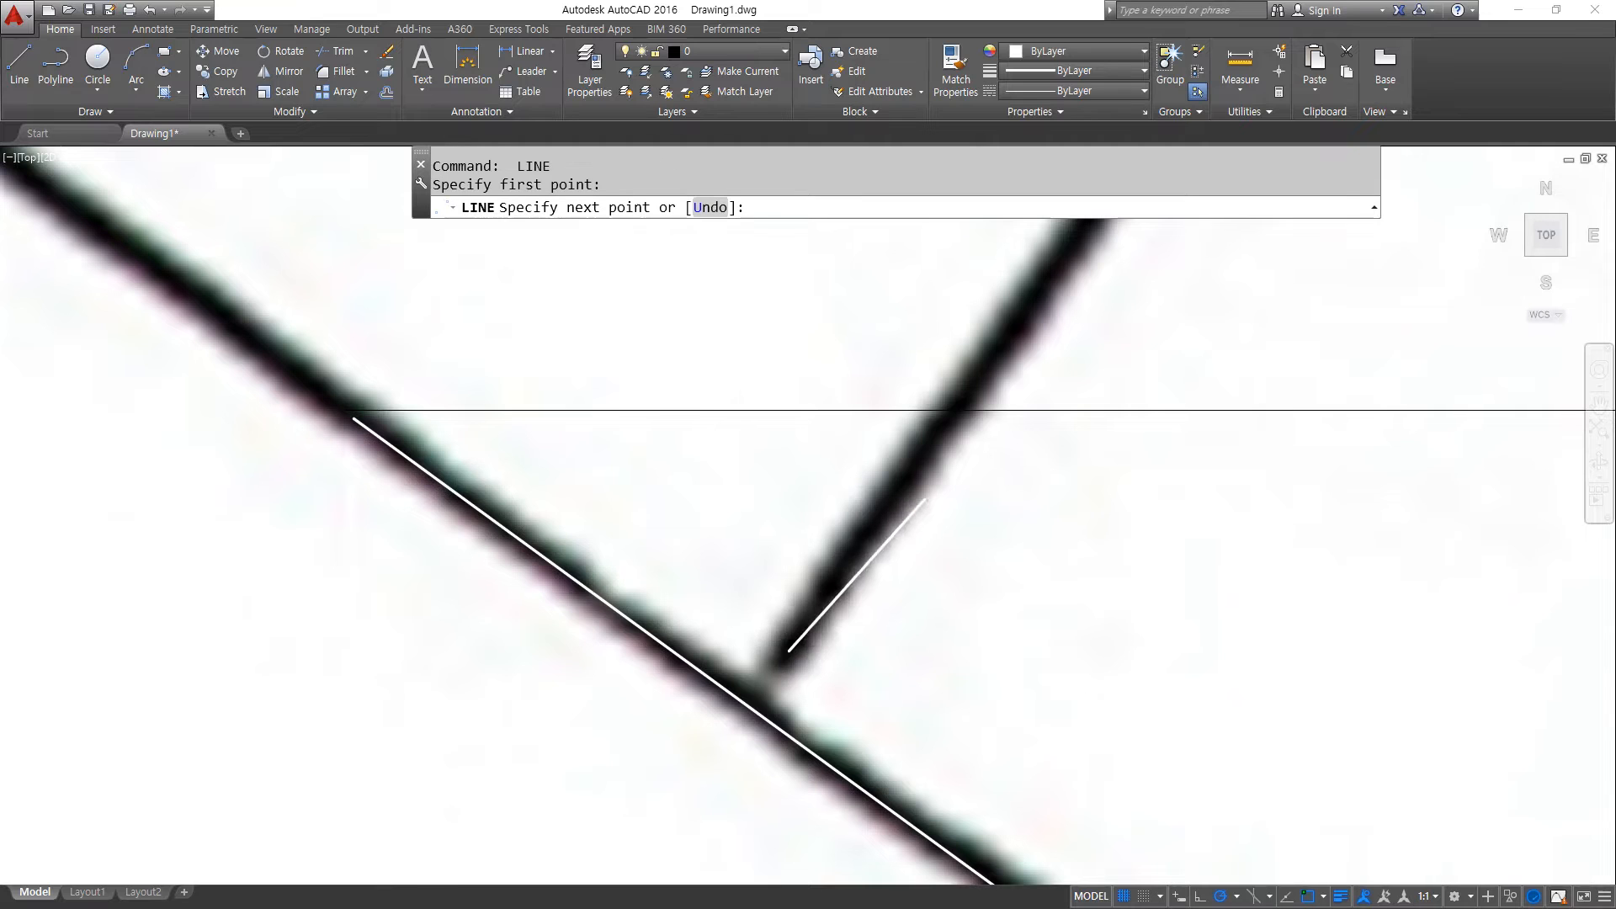
pyautogui.scroll(-8, 926, 497)
pyautogui.moveTo(989, 387); pyautogui.dragTo(576, 622, button='middle')
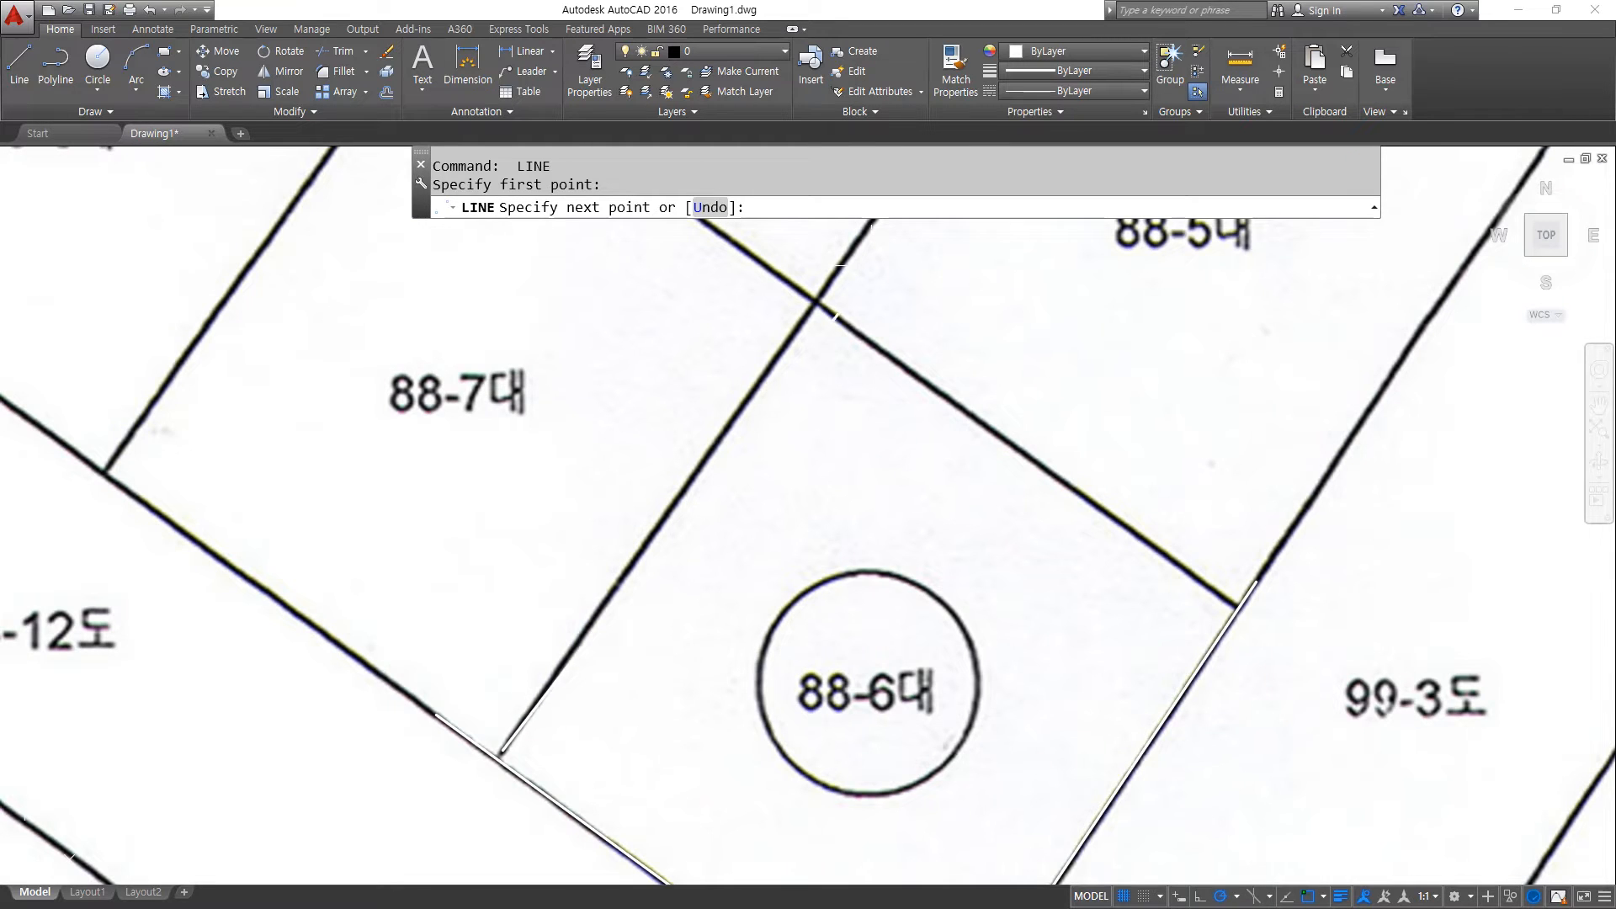
pyautogui.scroll(10, 833, 299)
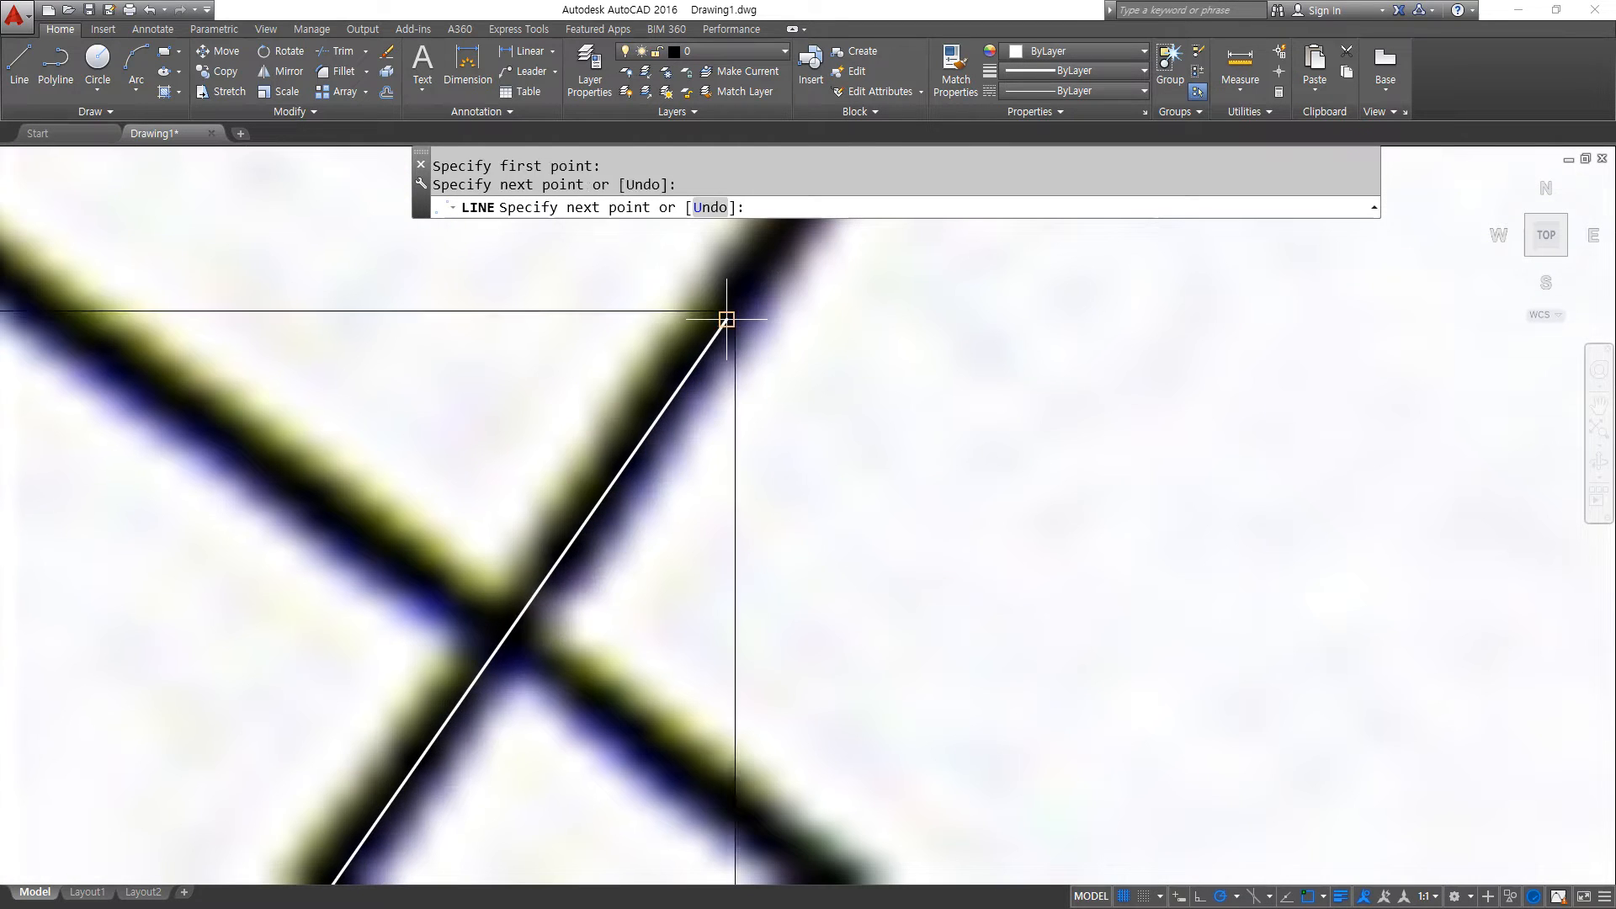
pyautogui.click(726, 319)
pyautogui.press('space')
# Trace the boundary between lots 88-6대 and 88-5대 with a line from just beyond the north corner to road 99-3도.
pyautogui.press('space')
pyautogui.click(262, 468)
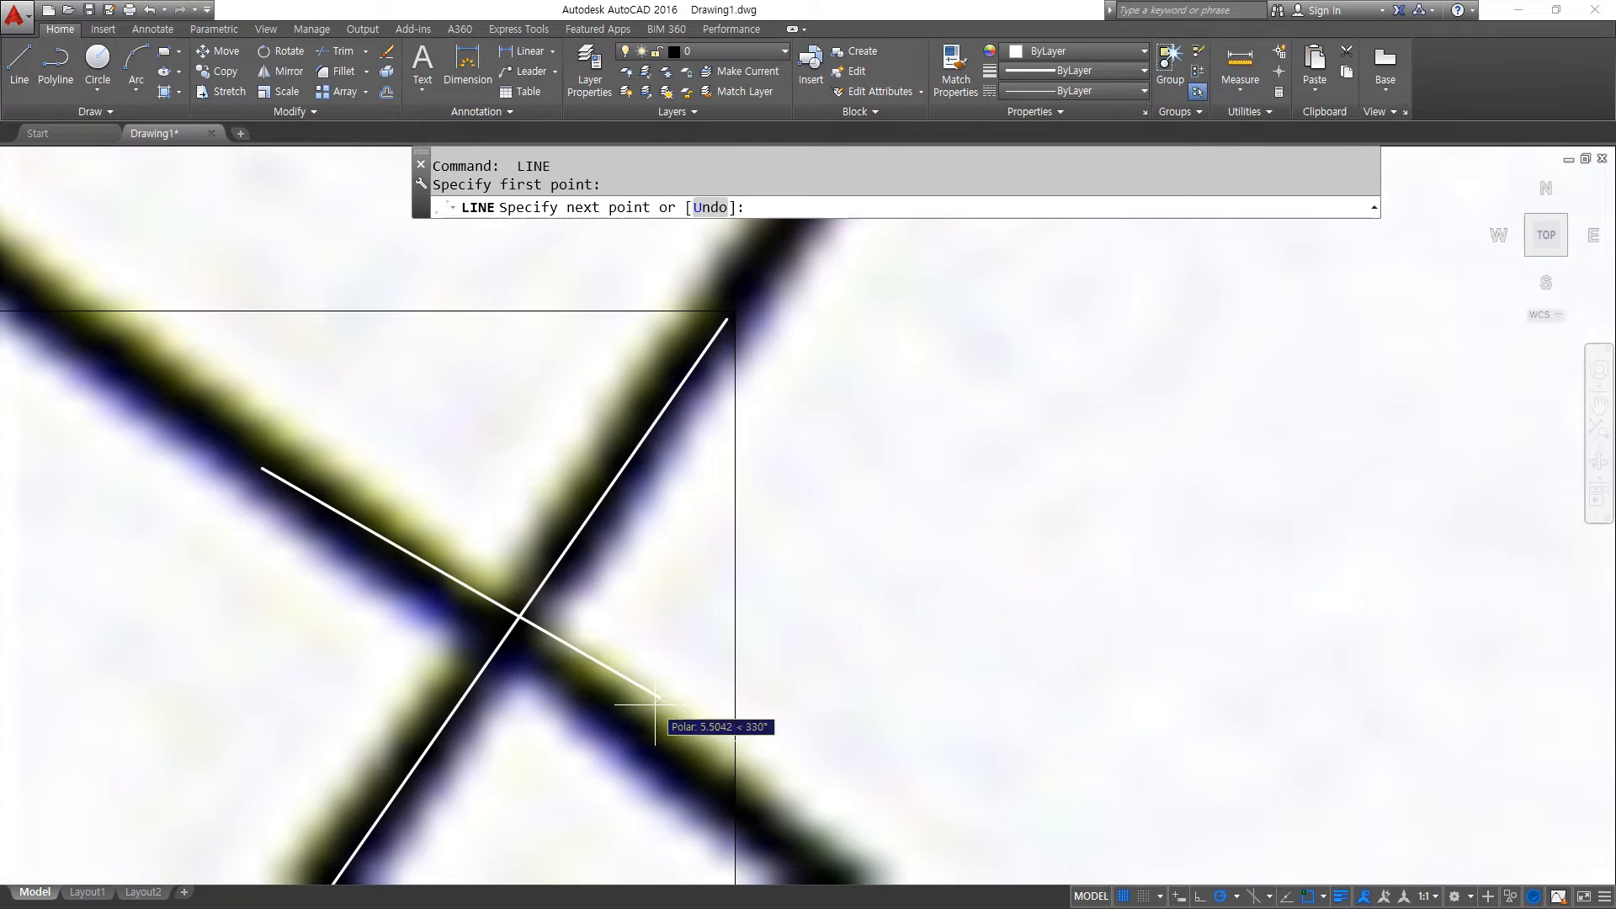
pyautogui.scroll(-10, 665, 699)
pyautogui.scroll(4, 727, 684)
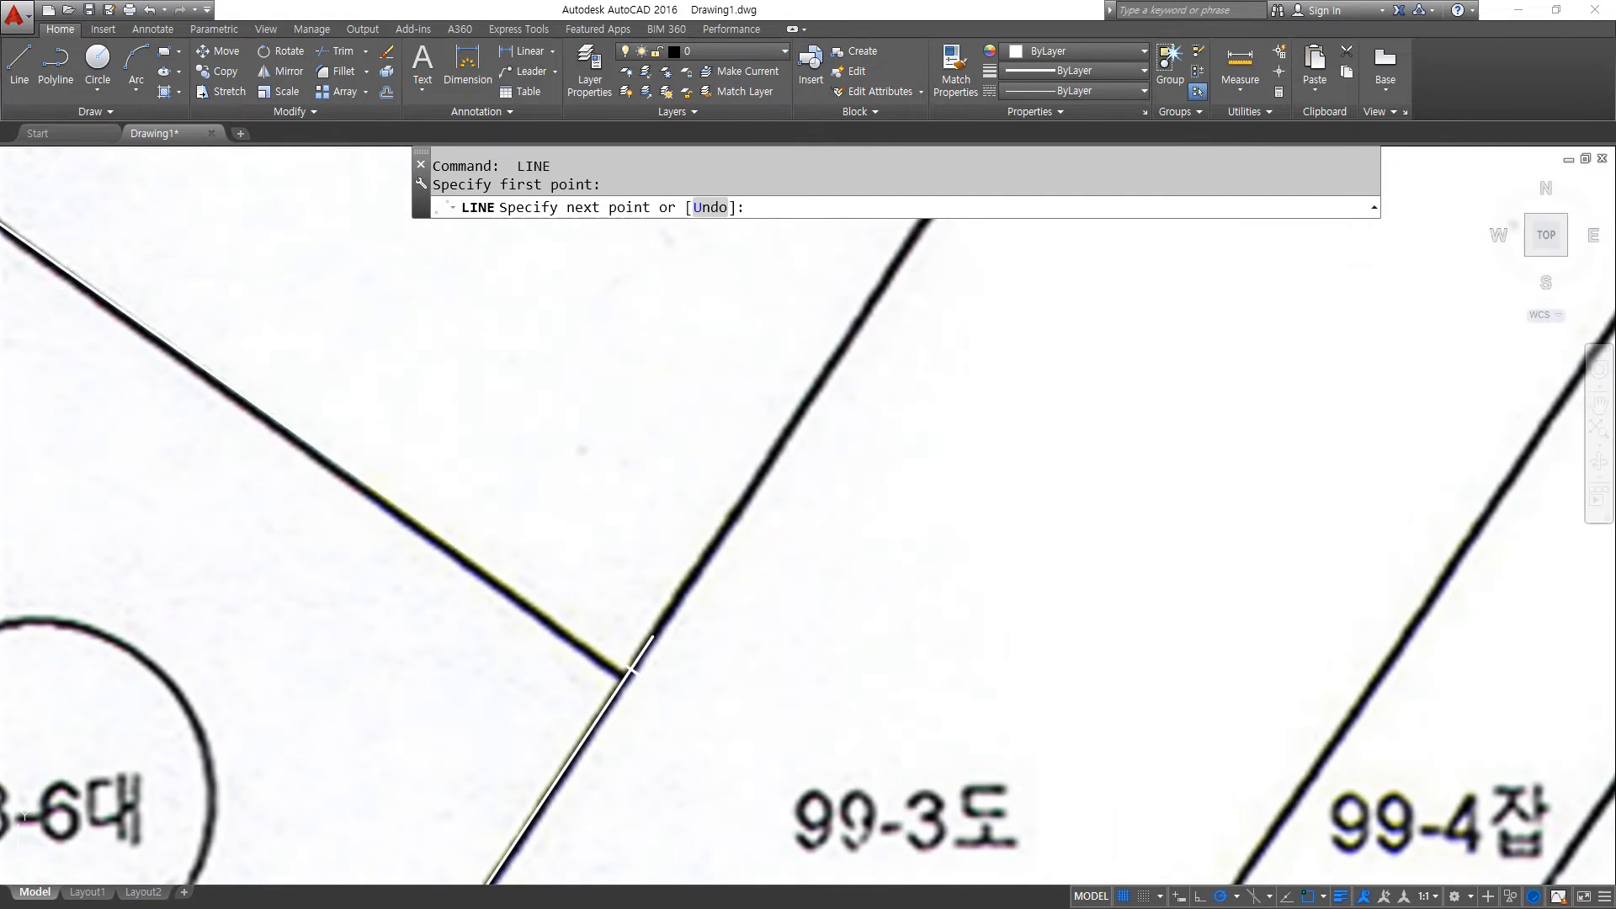
pyautogui.click(624, 677)
pyautogui.press('space')
# Delete the land-use plan certificate image, keeping only the traced lot lines.
pyautogui.scroll(-10, 722, 590)
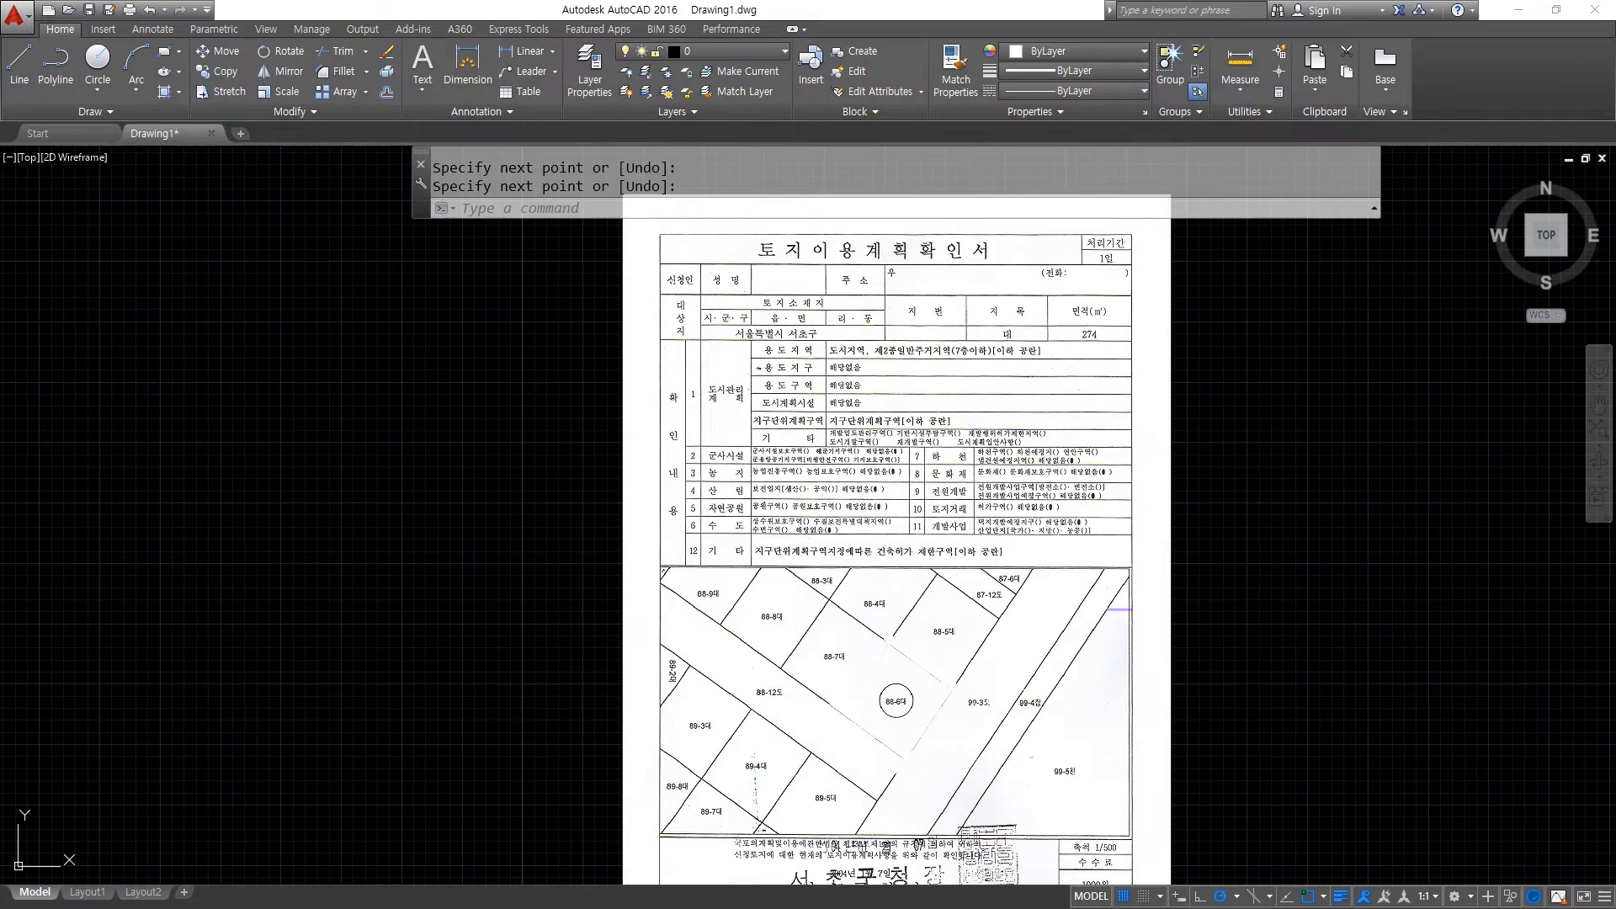
pyautogui.moveTo(1076, 512); pyautogui.dragTo(982, 505, button='middle')
pyautogui.hotkey('ctrl', 'alt', 'd')
pyautogui.moveTo(887, 327); pyautogui.dragTo(847, 376)
pyautogui.moveTo(843, 318); pyautogui.dragTo(889, 385)
pyautogui.moveTo(1105, 471); pyautogui.dragTo(1108, 489)
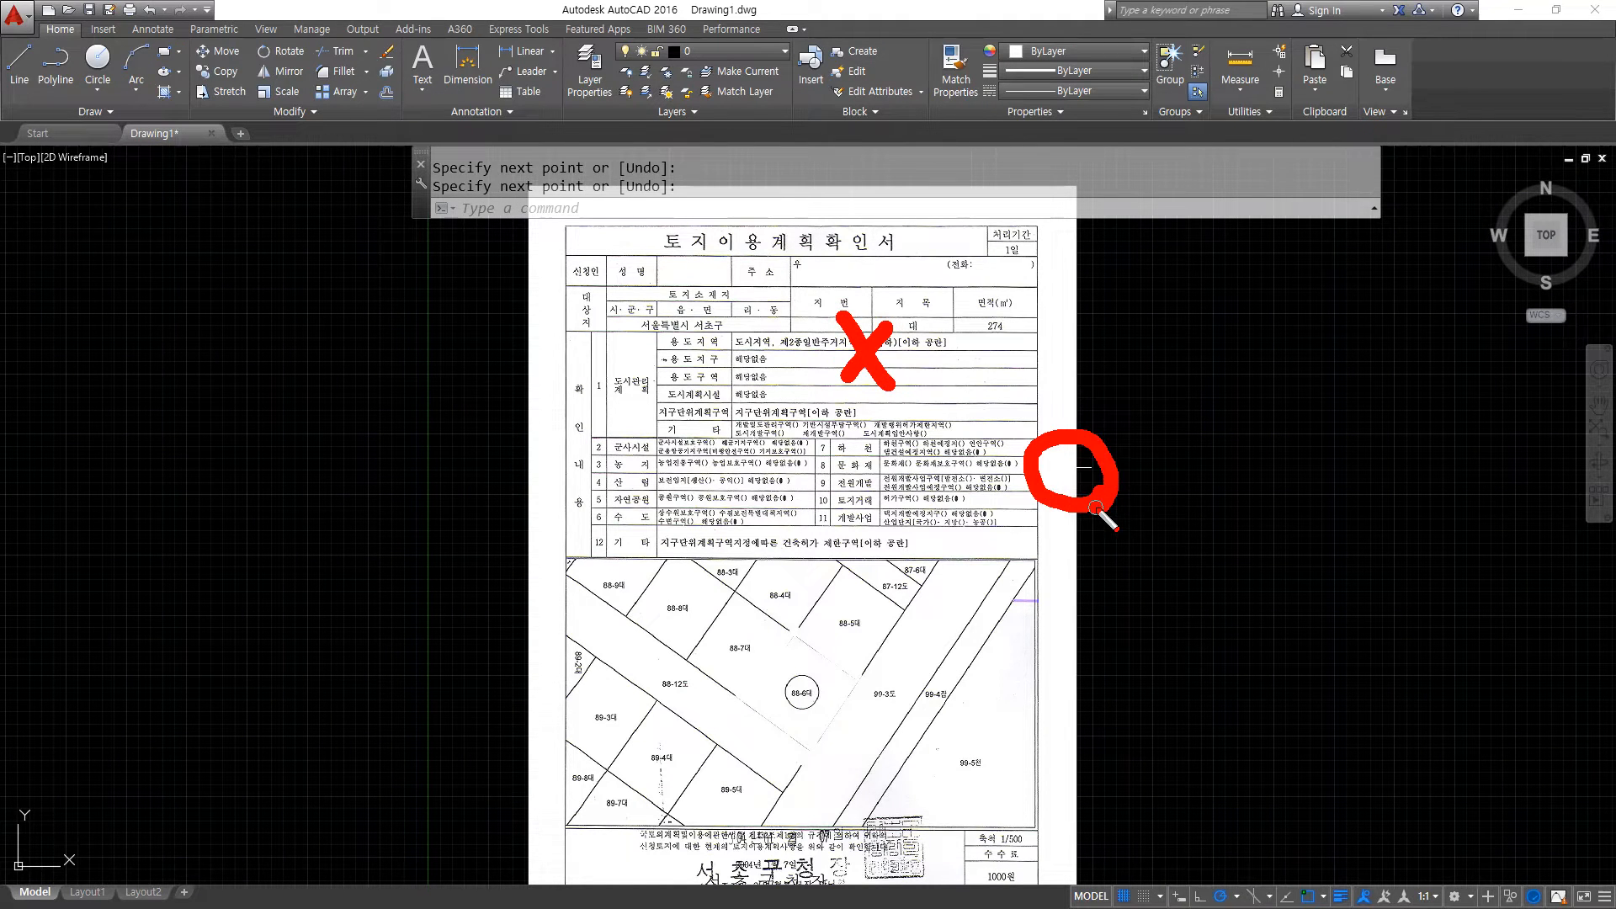
pyautogui.press('Escape')
pyautogui.click(1110, 450)
pyautogui.click(1041, 483)
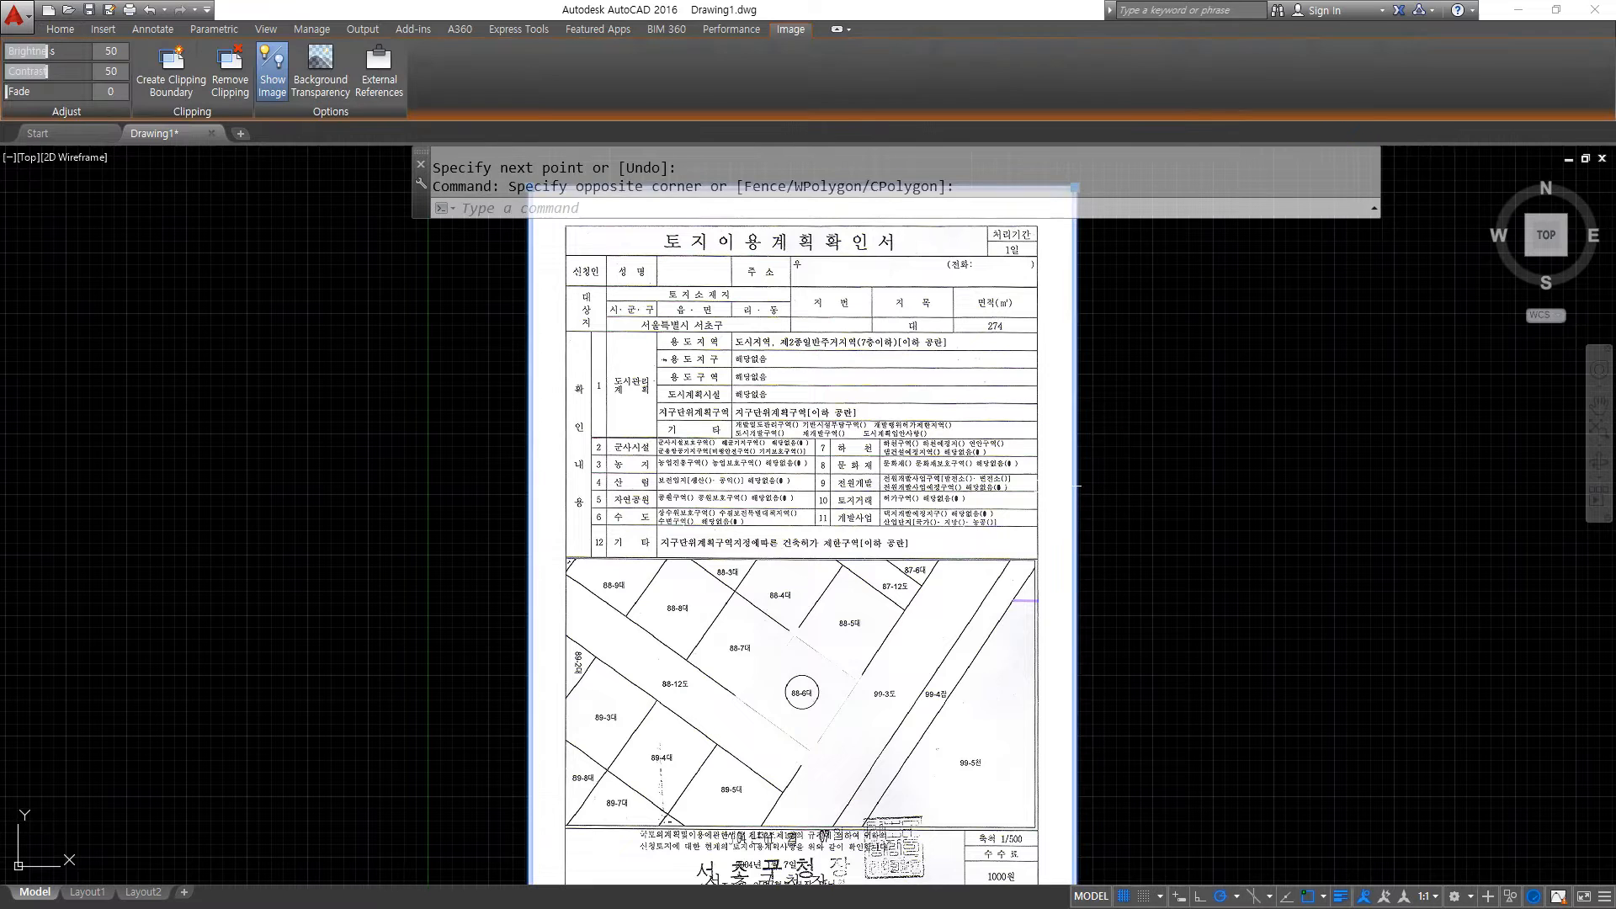
pyautogui.press('Delete')
# Fillet the east and south corners of the traced lot with radius 0 so the boundary lines meet exactly.
pyautogui.scroll(7, 824, 766)
pyautogui.moveTo(928, 509); pyautogui.dragTo(923, 638, button='middle')
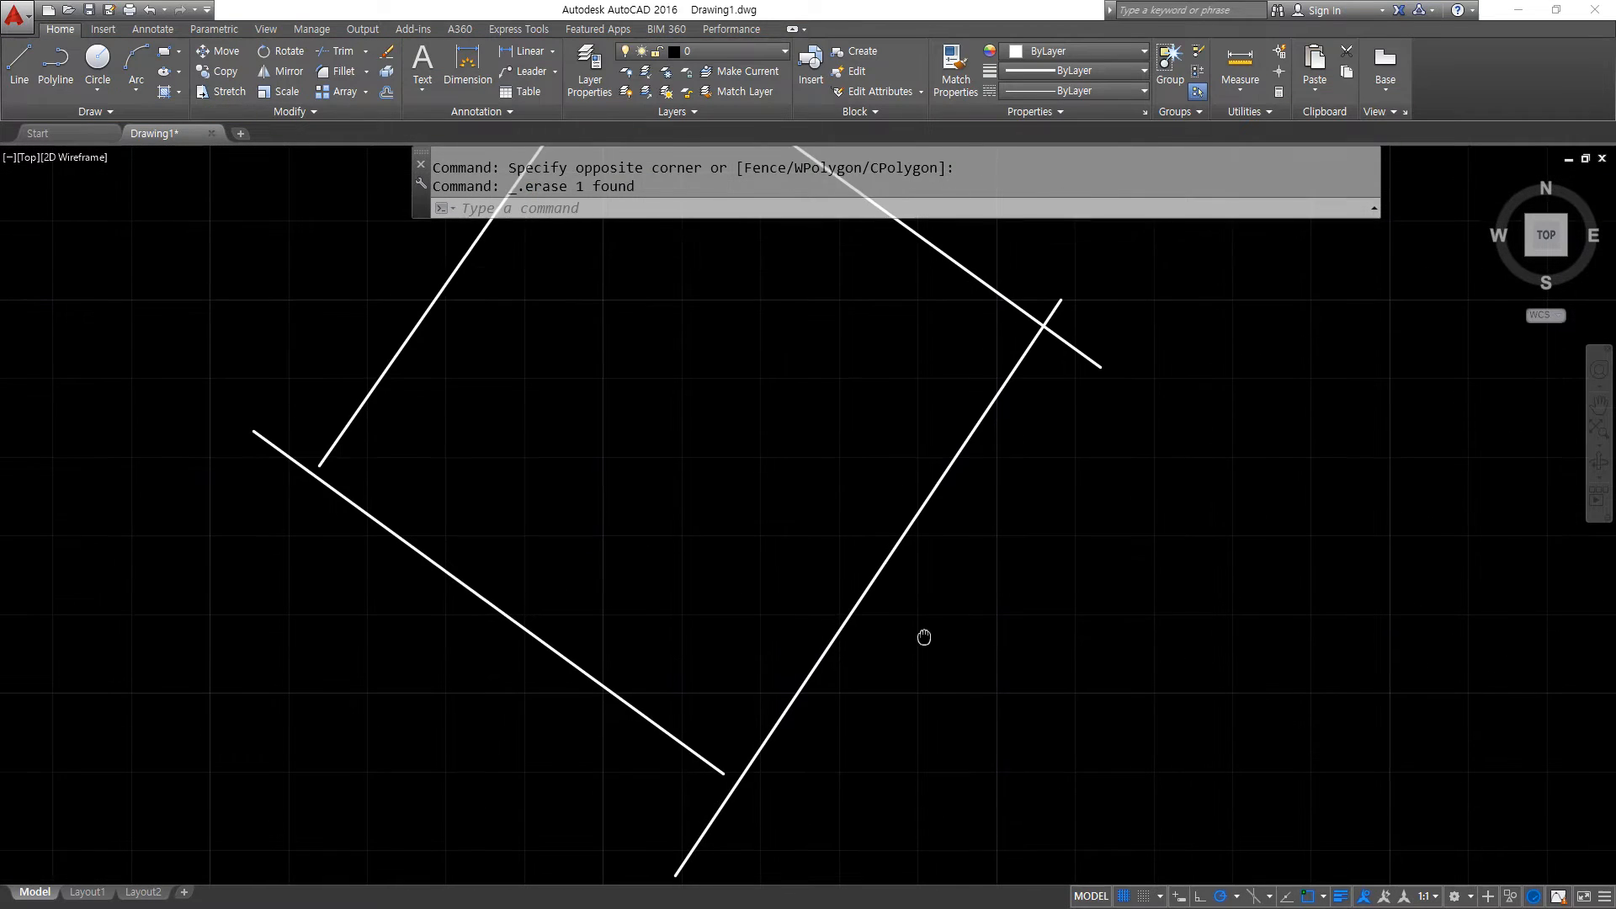
pyautogui.write('f')
pyautogui.press('space')
pyautogui.click(1016, 308)
pyautogui.click(1020, 345)
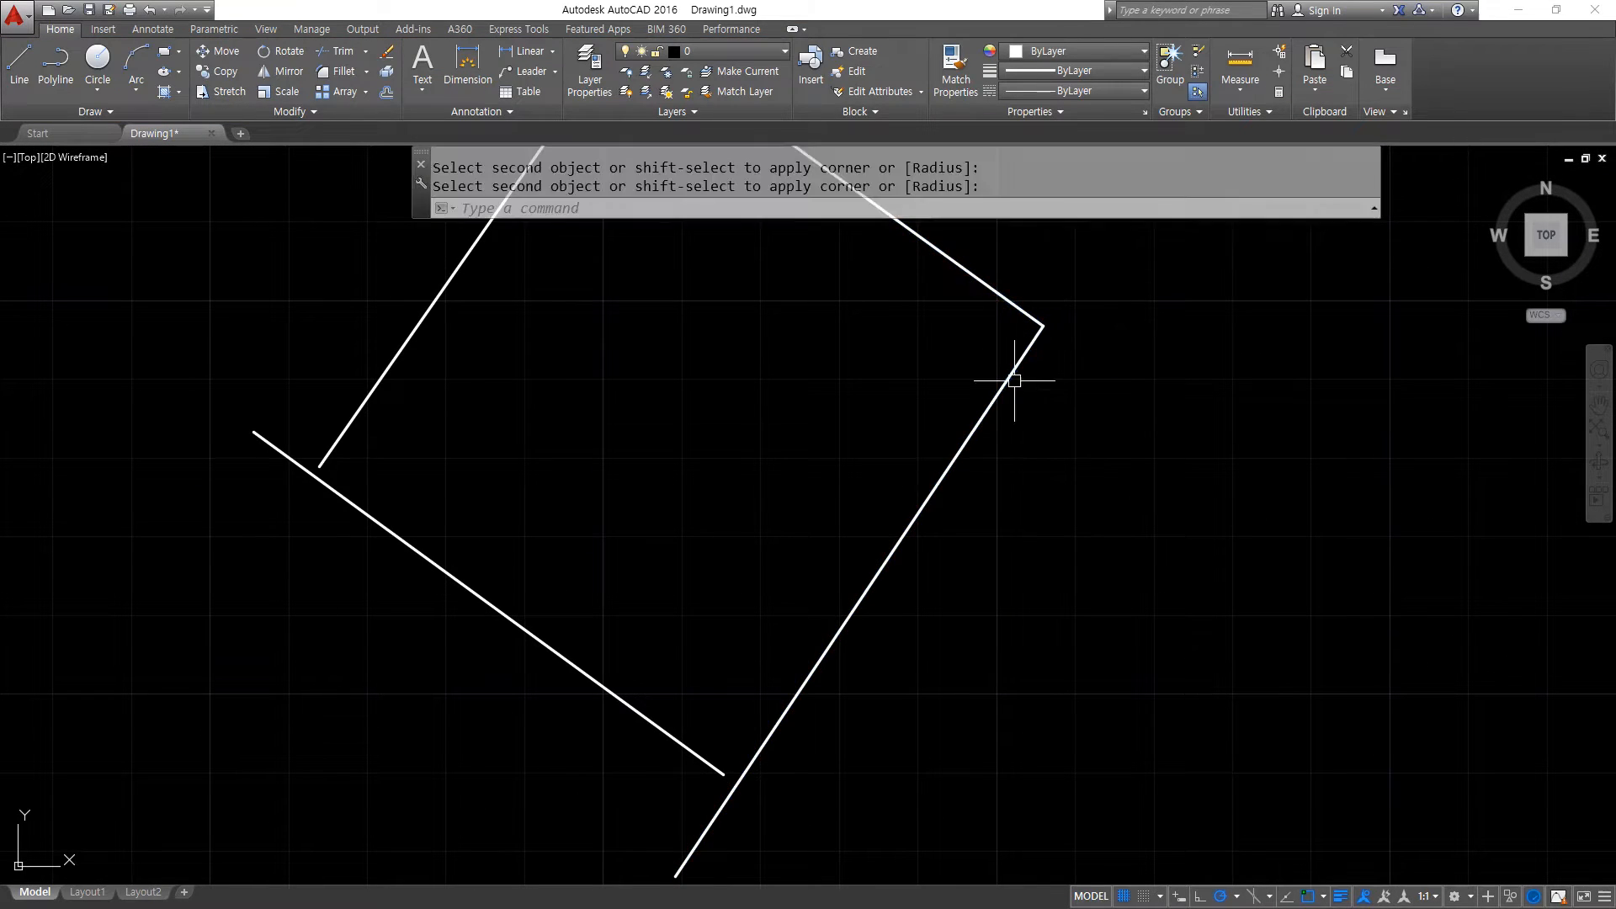
pyautogui.press('space')
pyautogui.click(801, 707)
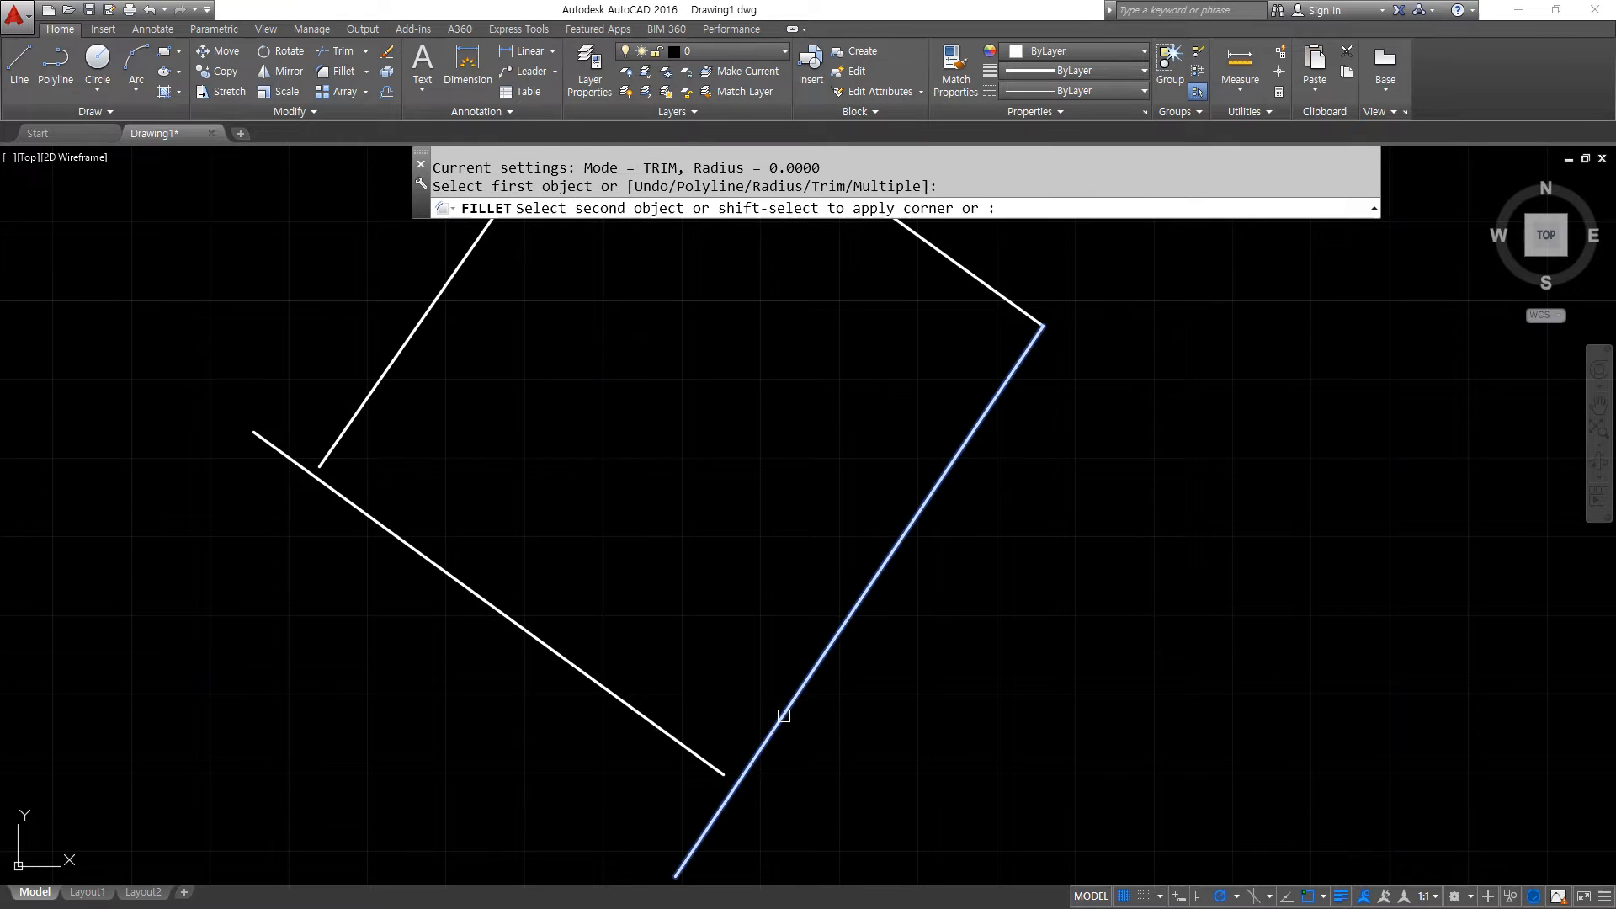
pyautogui.click(702, 758)
# Fillet the west and north corners of the lot with radius 0 to close the four-sided outline.
pyautogui.press('space')
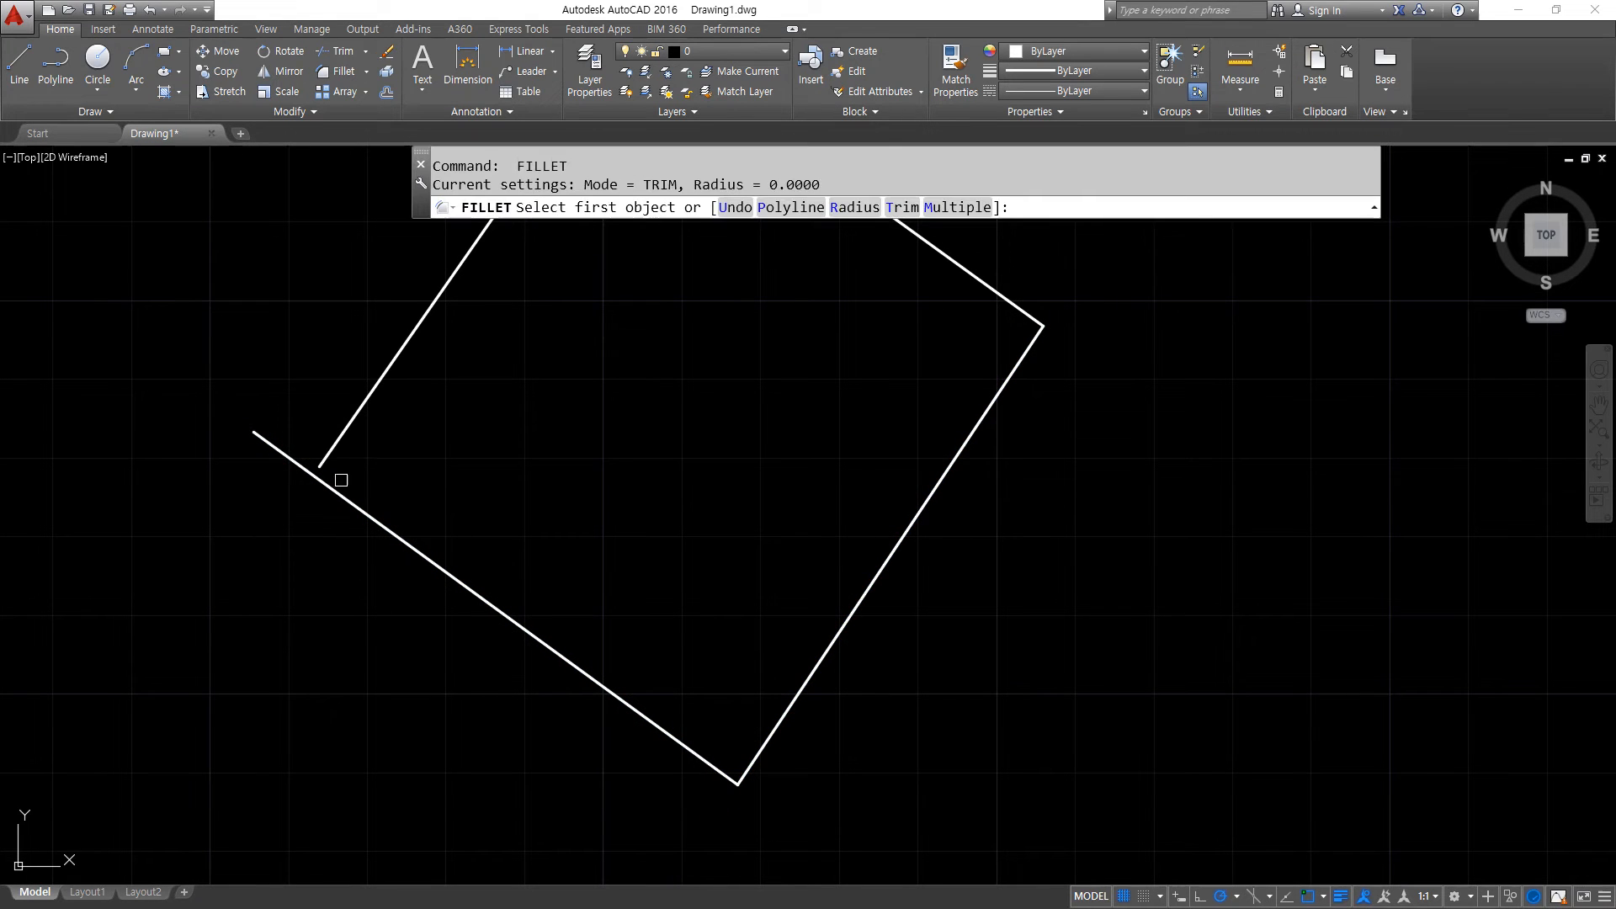
pyautogui.click(335, 434)
pyautogui.click(325, 487)
pyautogui.moveTo(542, 361); pyautogui.dragTo(512, 501, button='middle')
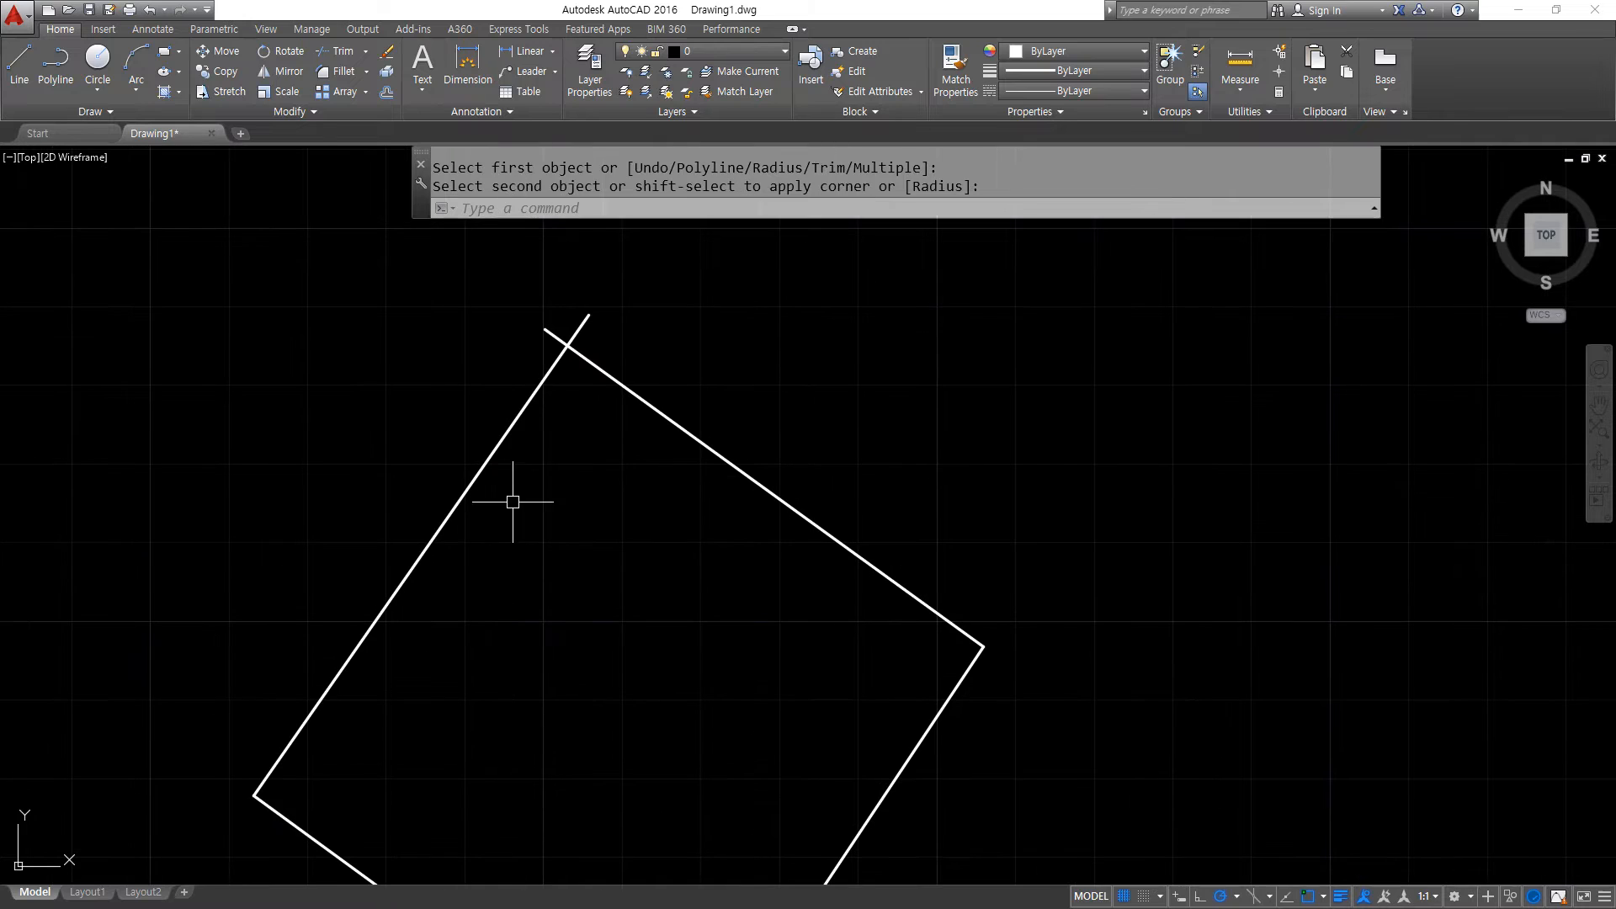
pyautogui.press('space')
pyautogui.click(516, 412)
pyautogui.click(595, 365)
pyautogui.scroll(-2, 589, 522)
pyautogui.moveTo(603, 548); pyautogui.dragTo(709, 429, button='middle')
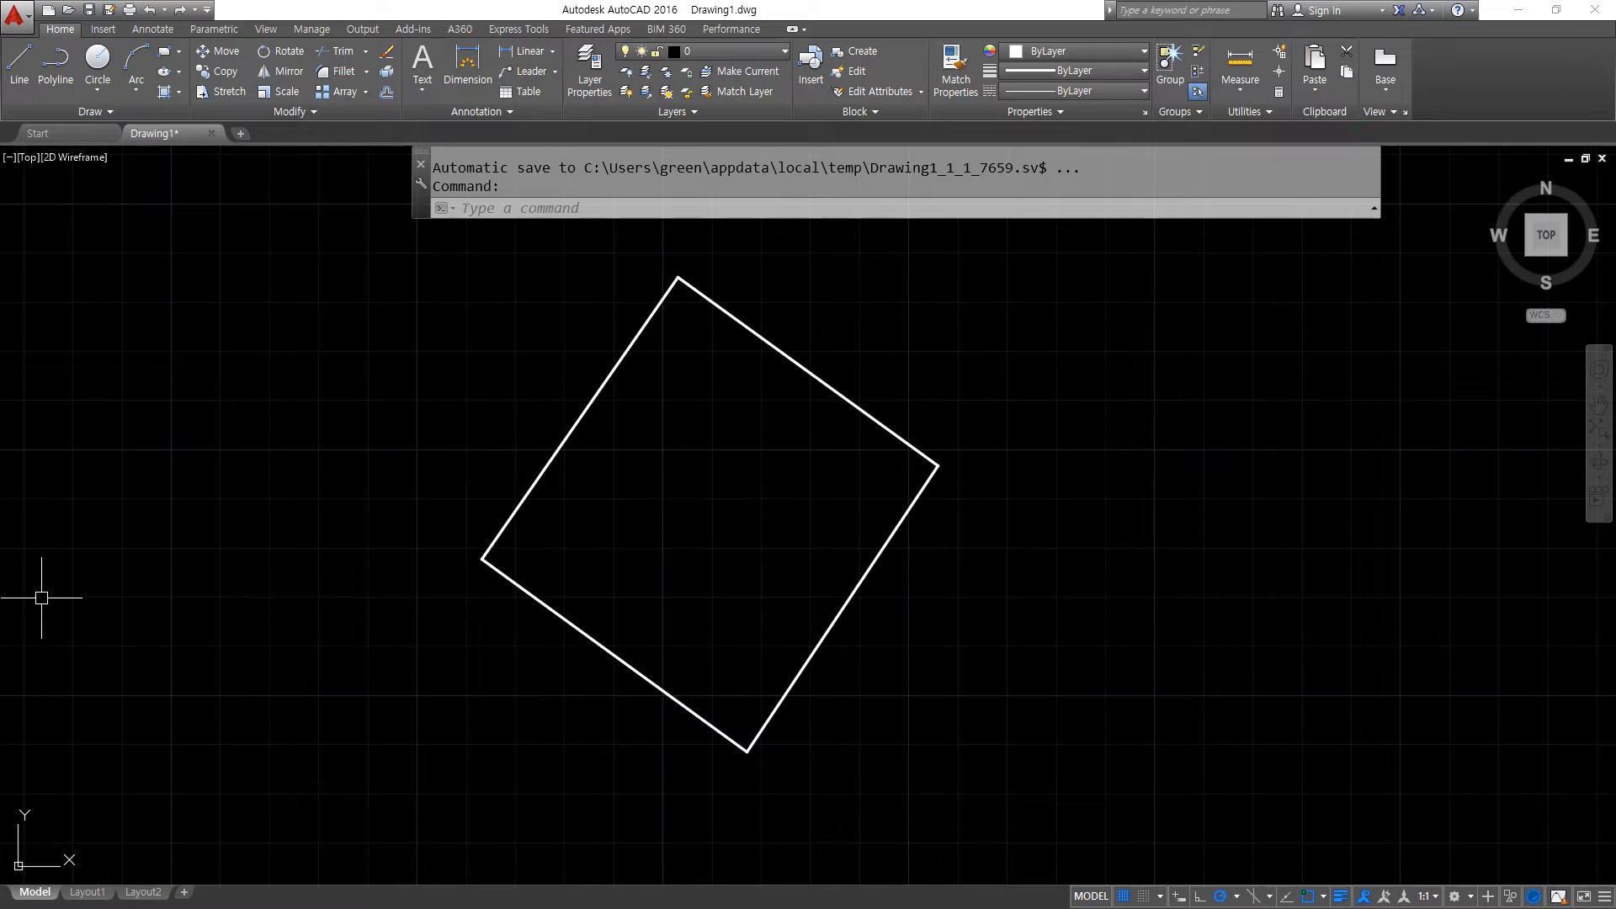
# Switch to the ROTATE 예제 page in the browser and examine the cadastral map's 축척 1/500 scale and north-south orientation.
pyautogui.hotkey('alt', 'Tab')
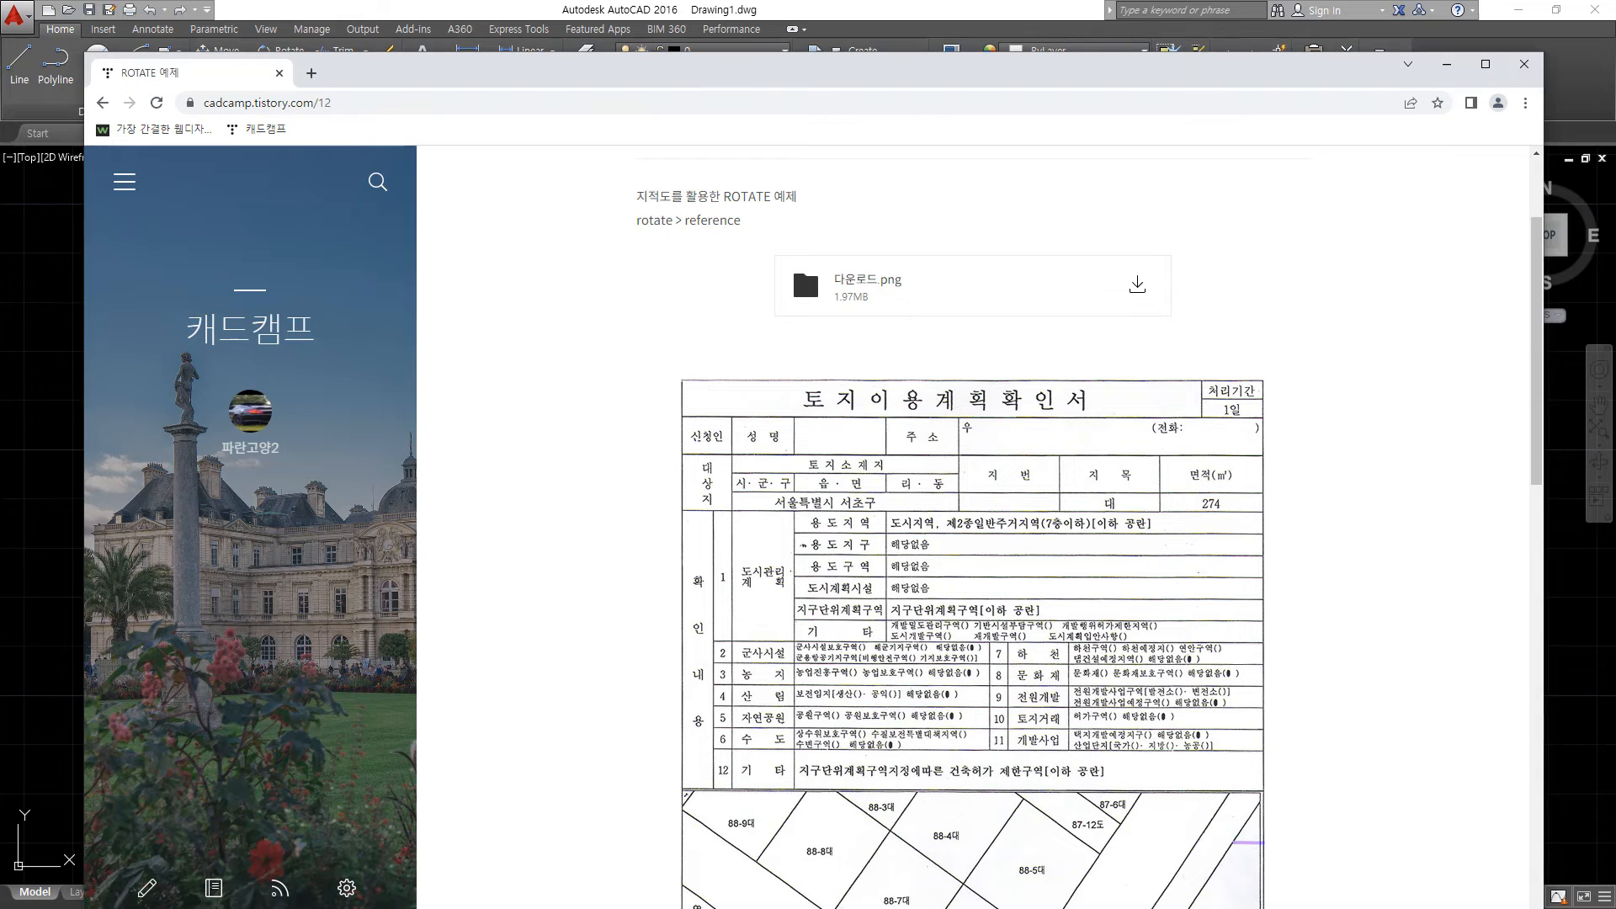
pyautogui.scroll(-5, 660, 480)
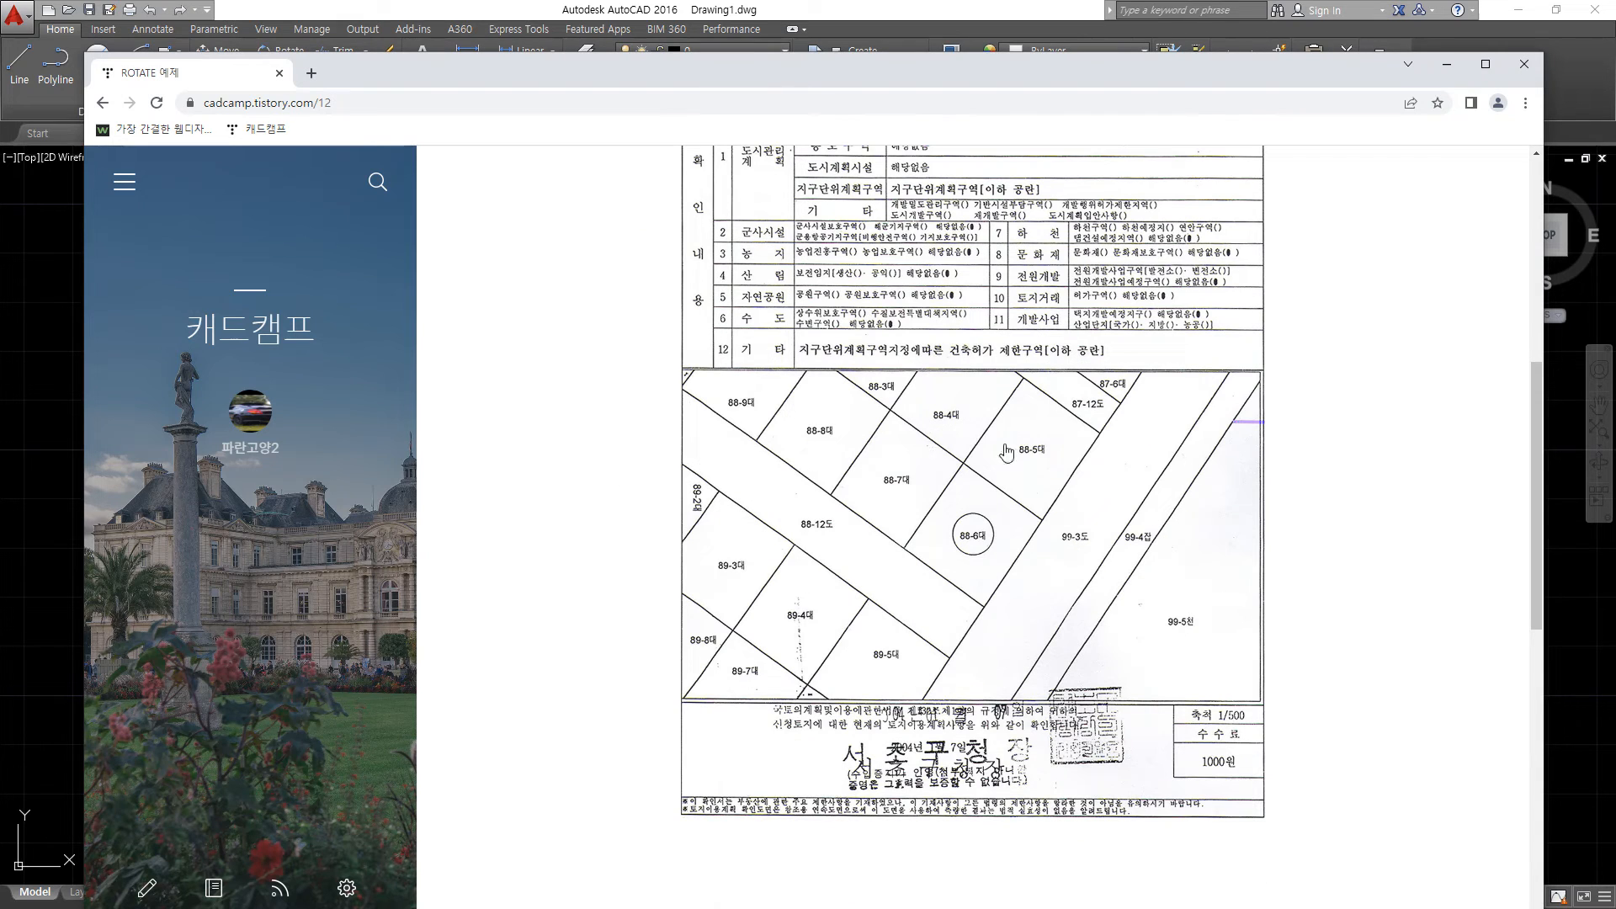
pyautogui.moveTo(980, 762)
pyautogui.mouseDown()
pyautogui.moveTo(552, 353)
pyautogui.moveTo(1414, 559)
pyautogui.moveTo(1014, 789)
pyautogui.moveTo(963, 786)
pyautogui.mouseUp()
pyautogui.press('Escape')
pyautogui.hotkey('ctrl', '2')
pyautogui.moveTo(1182, 733); pyautogui.dragTo(1254, 735)
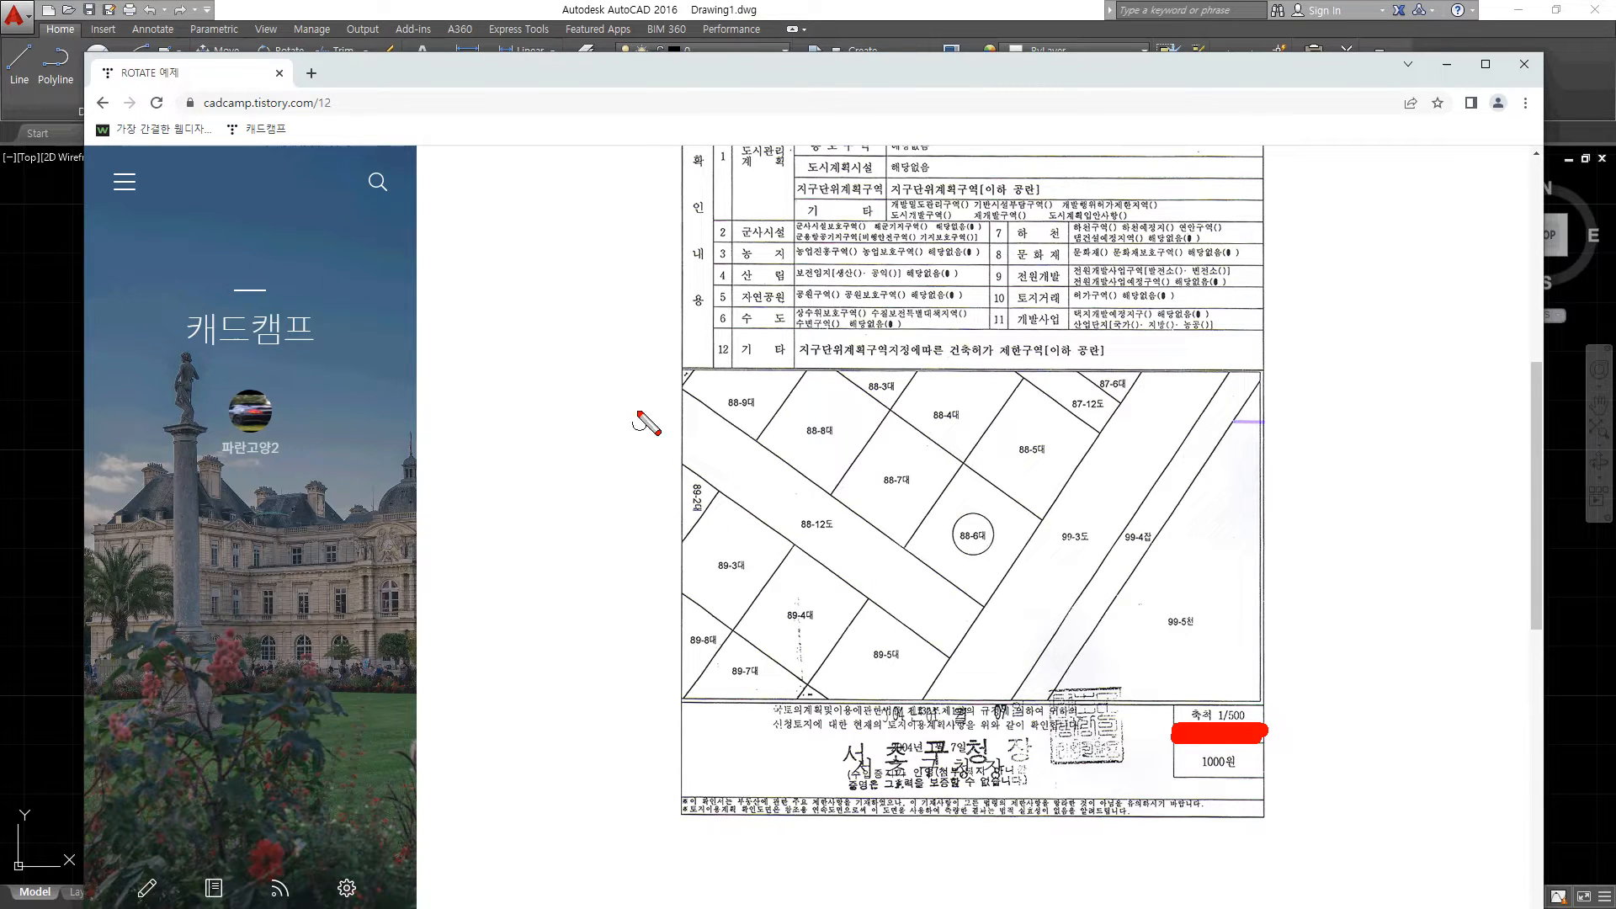
pyautogui.moveTo(628, 370); pyautogui.dragTo(627, 509)
pyautogui.moveTo(628, 367)
pyautogui.mouseDown()
pyautogui.moveTo(599, 394)
pyautogui.moveTo(657, 392)
pyautogui.mouseUp()
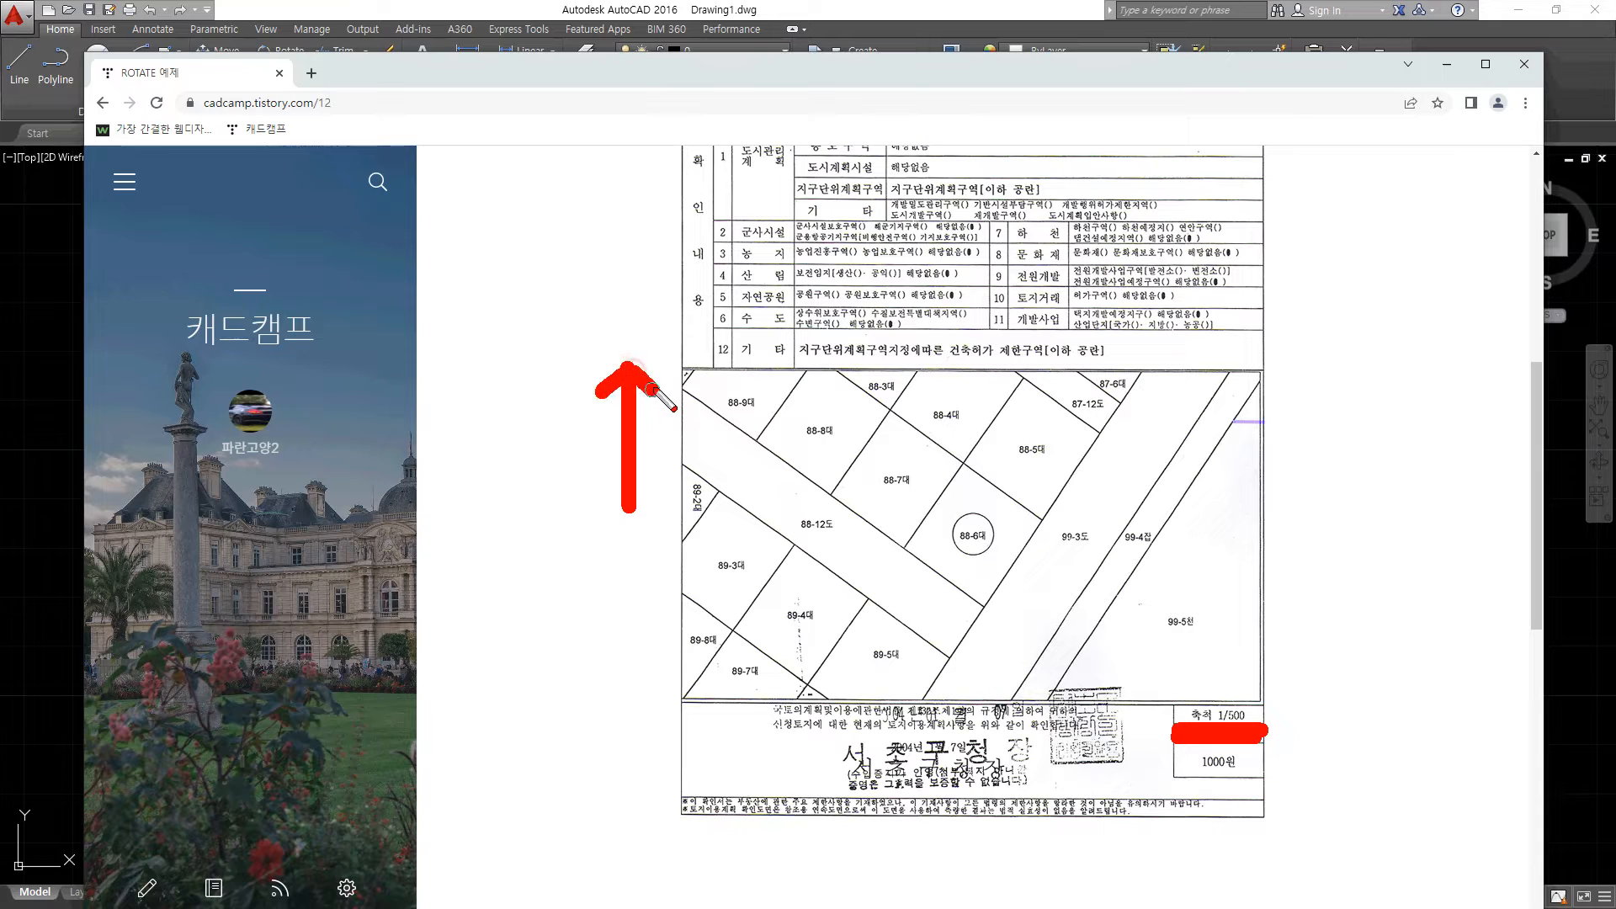
pyautogui.moveTo(626, 288)
pyautogui.mouseDown()
pyautogui.moveTo(606, 317)
pyautogui.moveTo(673, 291)
pyautogui.moveTo(699, 206)
pyautogui.mouseUp()
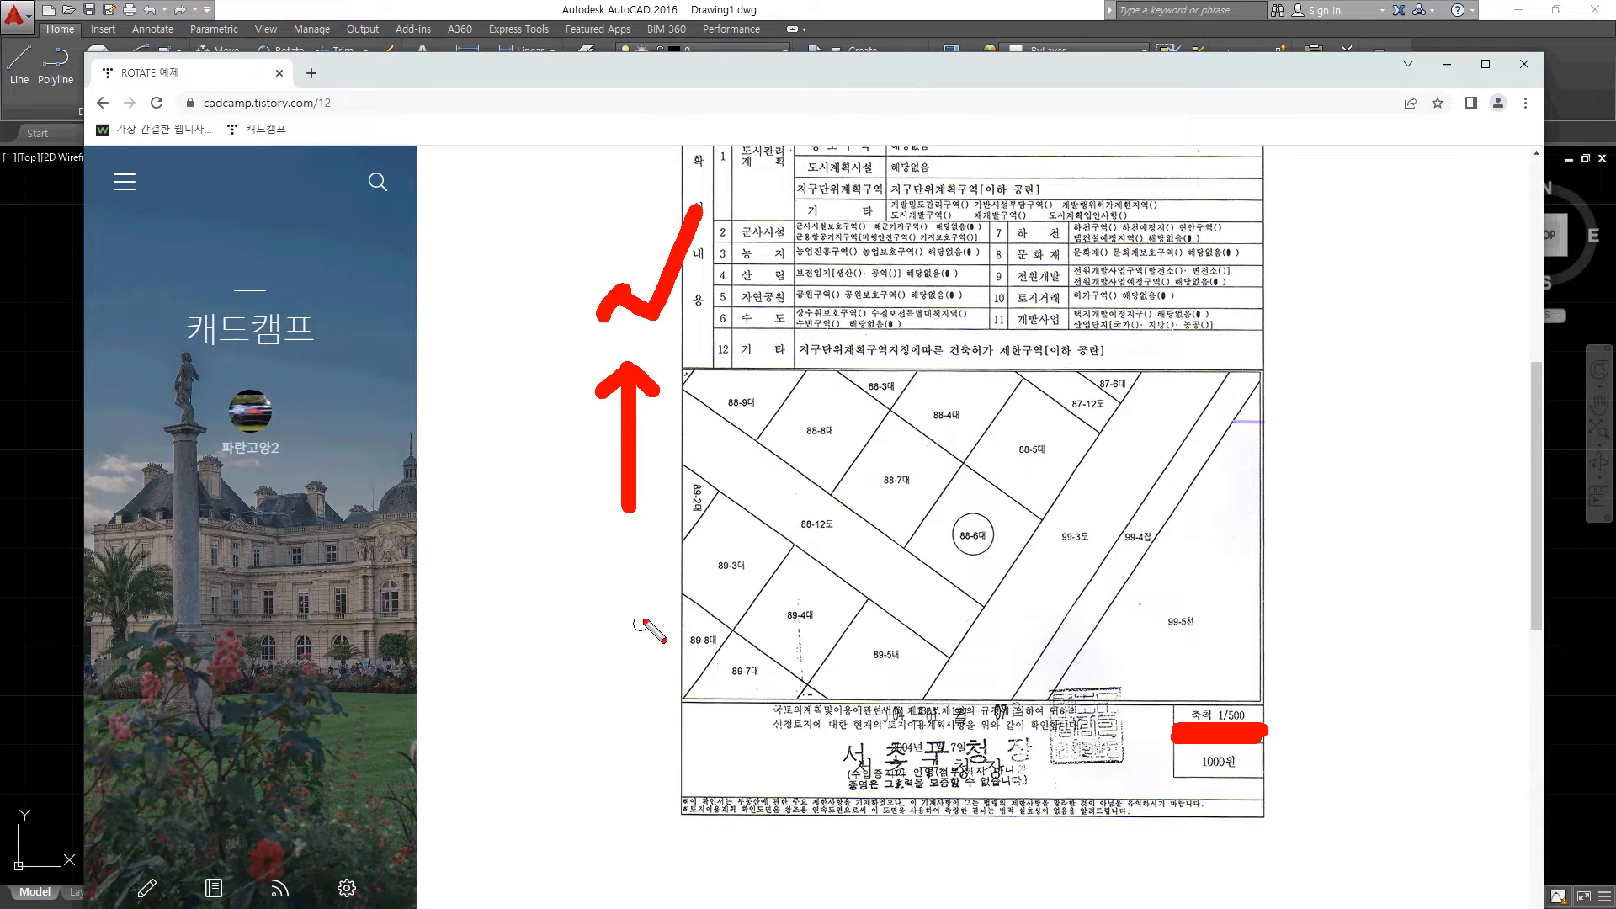
pyautogui.moveTo(644, 613)
pyautogui.mouseDown()
pyautogui.moveTo(649, 705)
pyautogui.moveTo(671, 693)
pyautogui.mouseUp()
pyautogui.moveTo(664, 756); pyautogui.dragTo(628, 788)
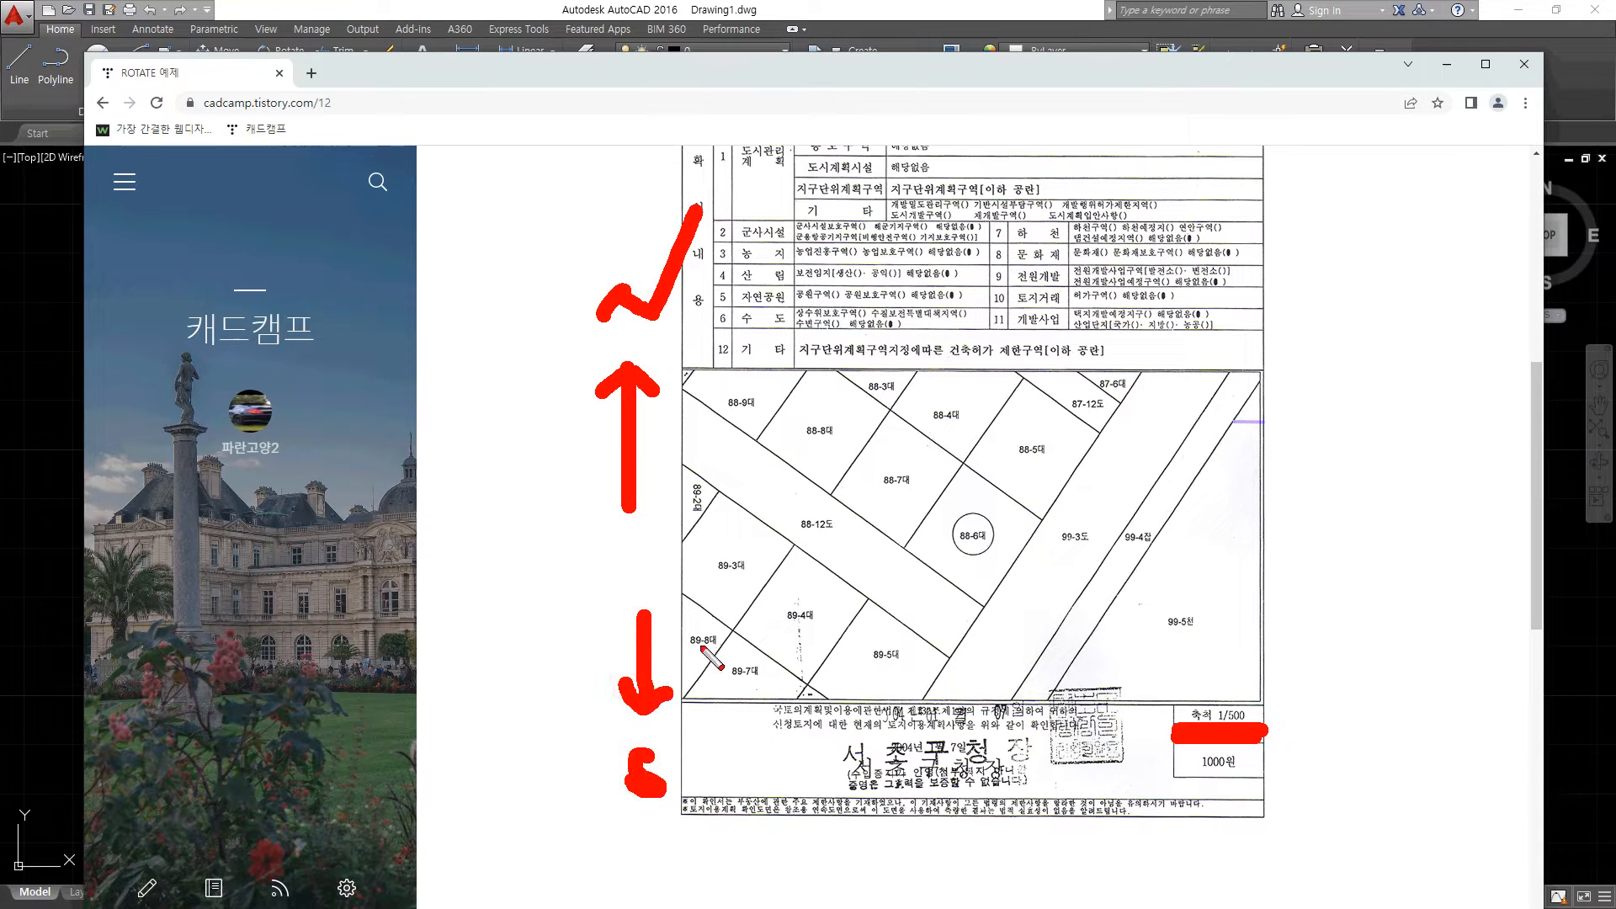
pyautogui.moveTo(688, 547)
pyautogui.mouseDown()
pyautogui.moveTo(769, 542)
pyautogui.moveTo(792, 577)
pyautogui.mouseUp()
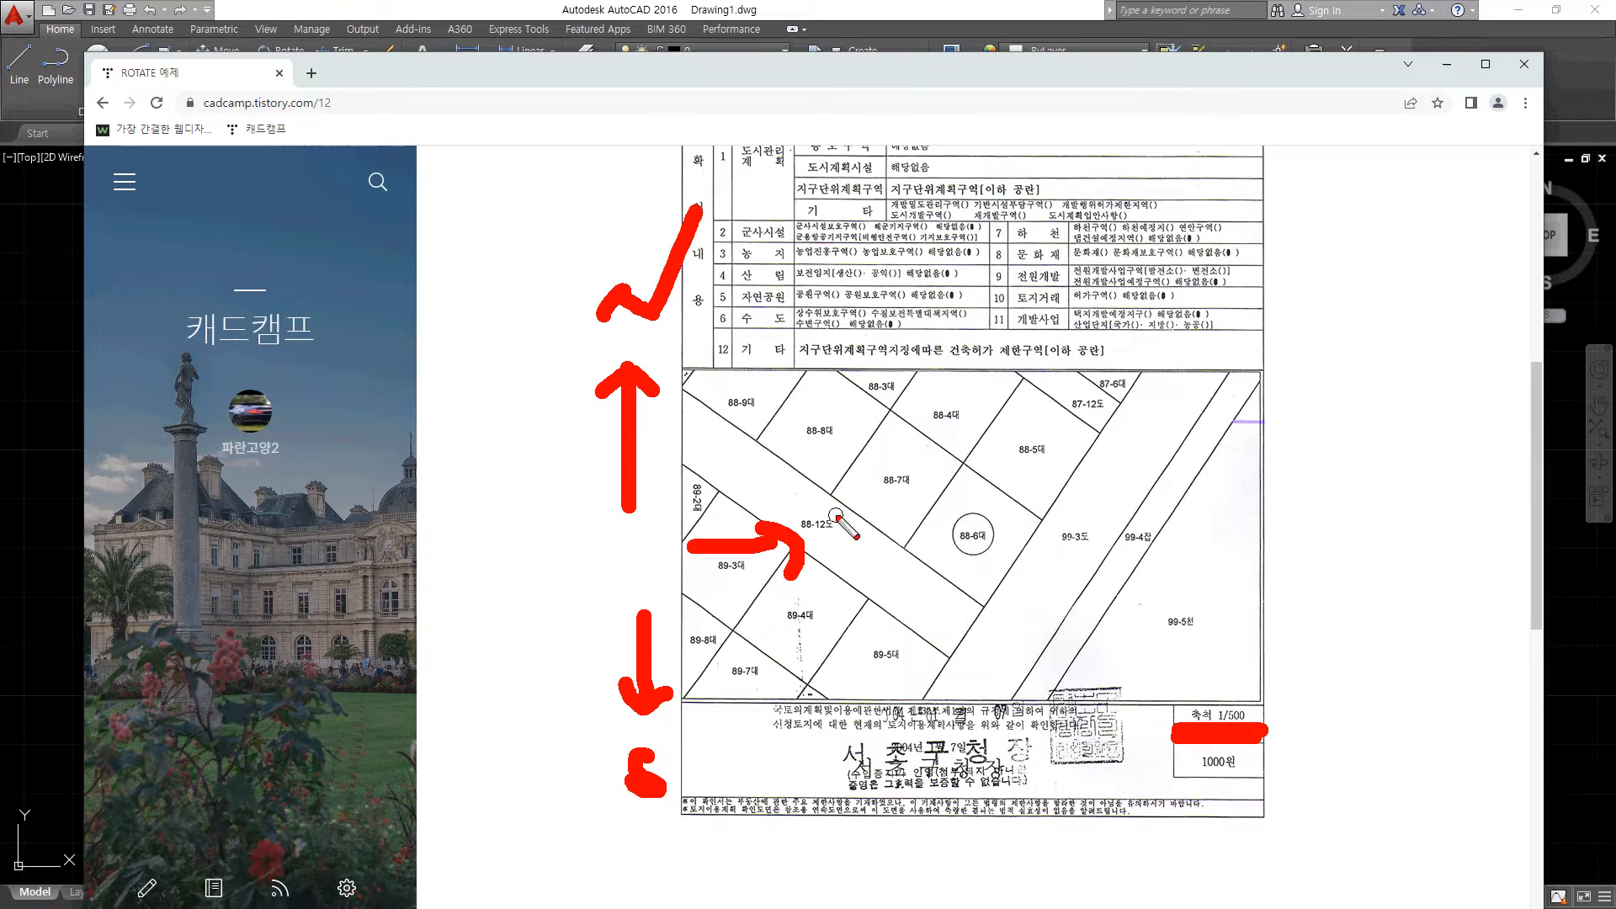
# Examine the cadastral map's east-west orientation on the ROTATE 예제 page.
pyautogui.moveTo(884, 511)
pyautogui.mouseDown()
pyautogui.moveTo(838, 599)
pyautogui.moveTo(886, 604)
pyautogui.mouseUp()
pyautogui.moveTo(834, 559); pyautogui.dragTo(880, 561)
pyautogui.moveTo(543, 553)
pyautogui.mouseDown()
pyautogui.moveTo(492, 552)
pyautogui.moveTo(480, 581)
pyautogui.mouseUp()
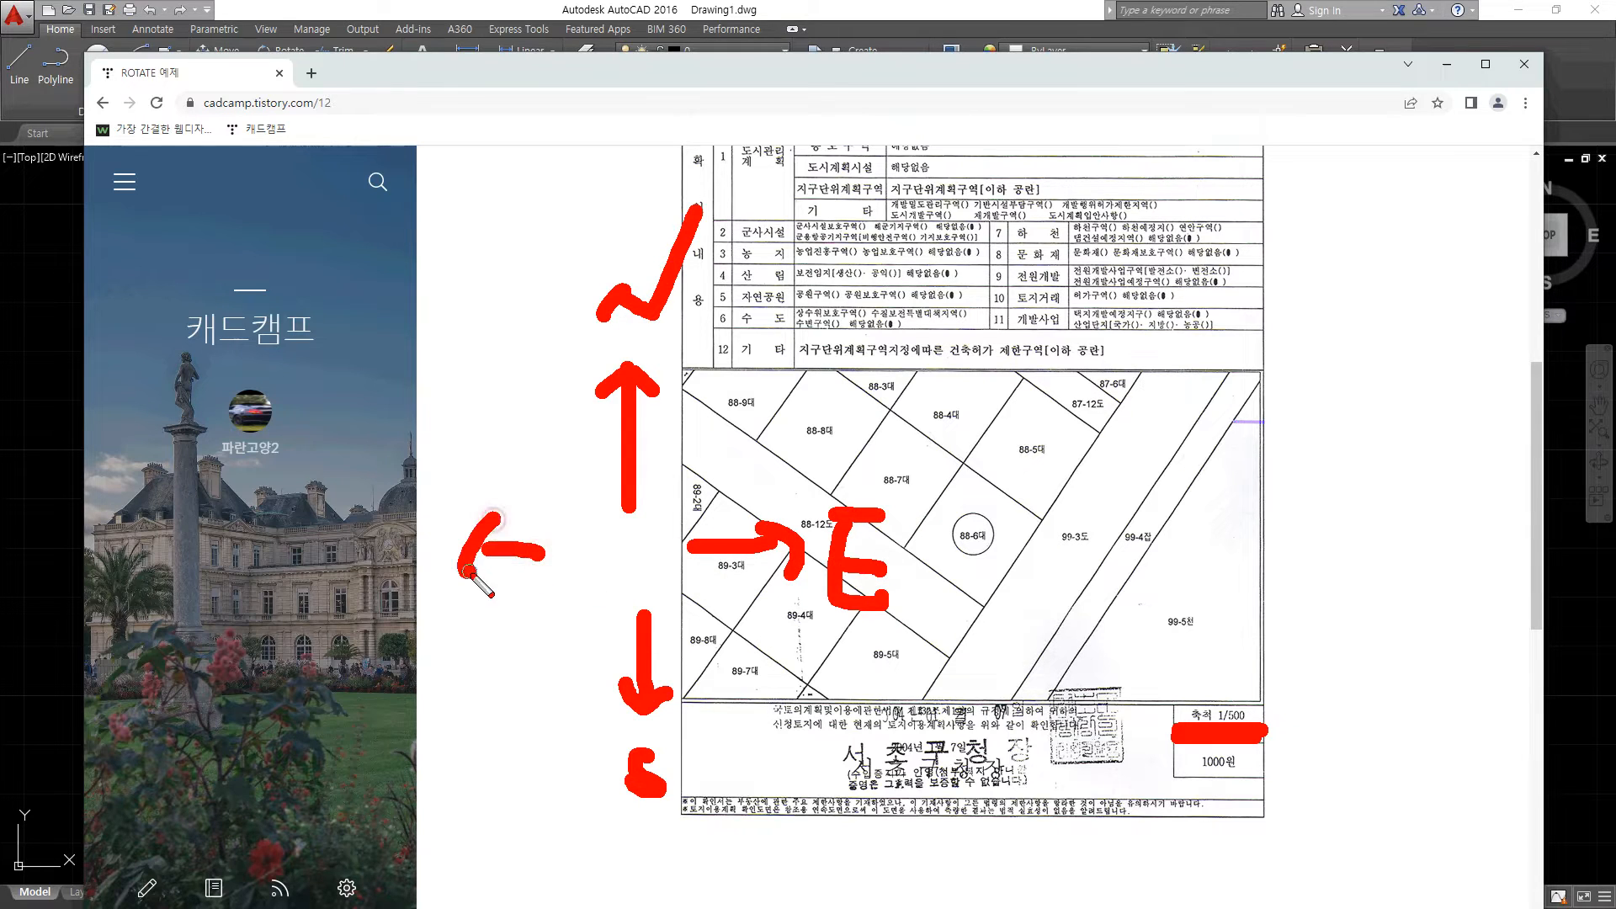
pyautogui.moveTo(296, 496)
pyautogui.mouseDown()
pyautogui.moveTo(301, 556)
pyautogui.moveTo(349, 510)
pyautogui.mouseUp()
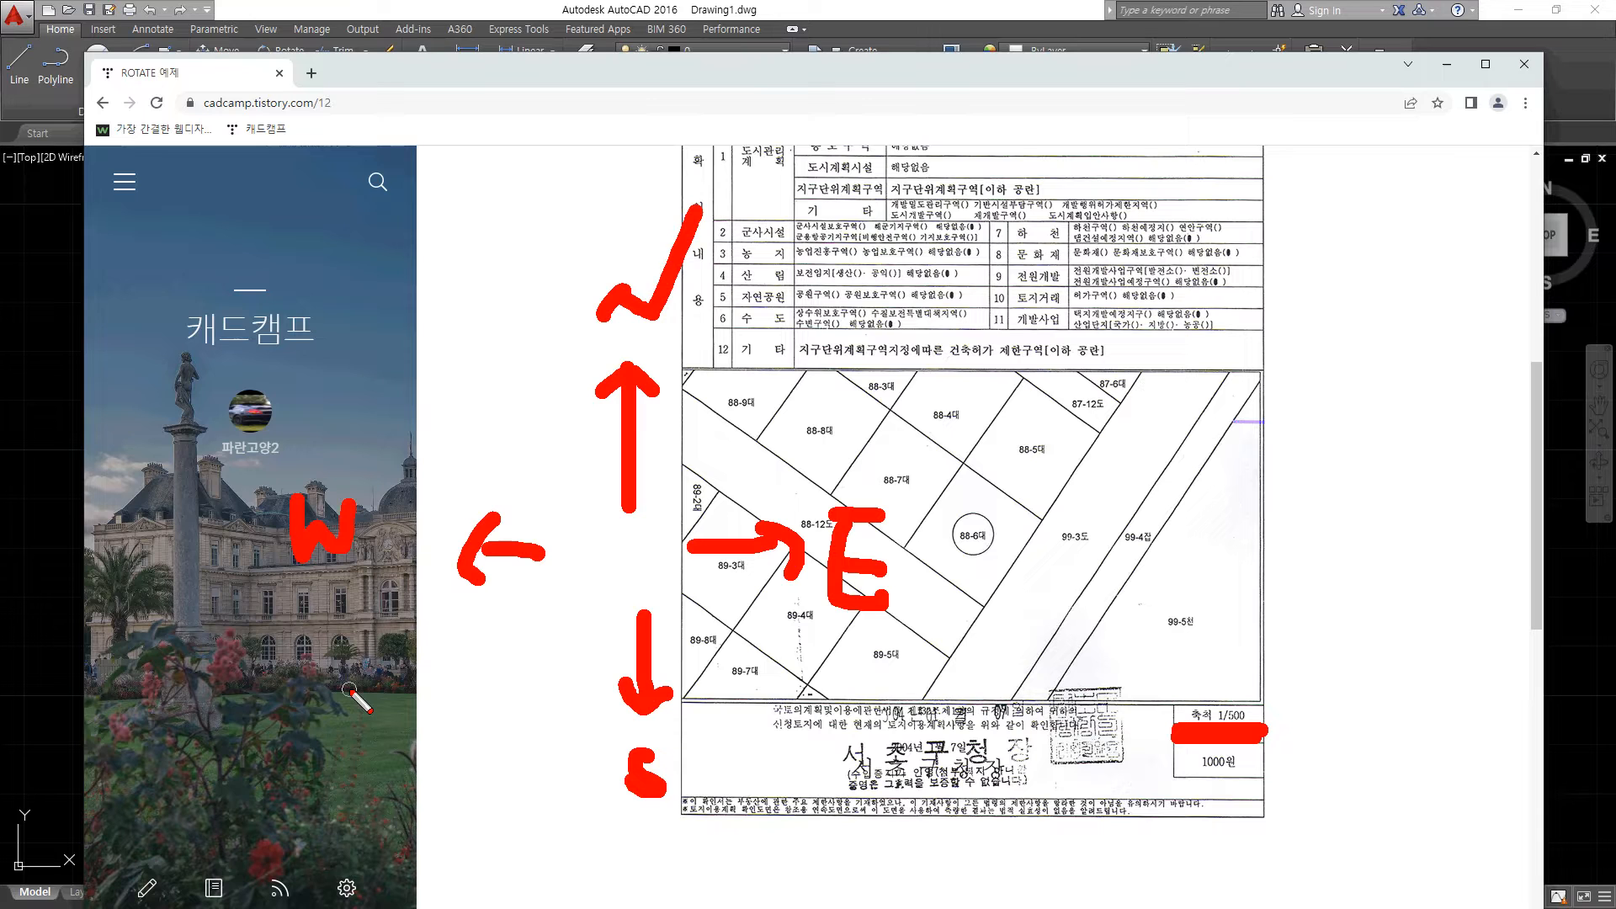
pyautogui.press('Escape')
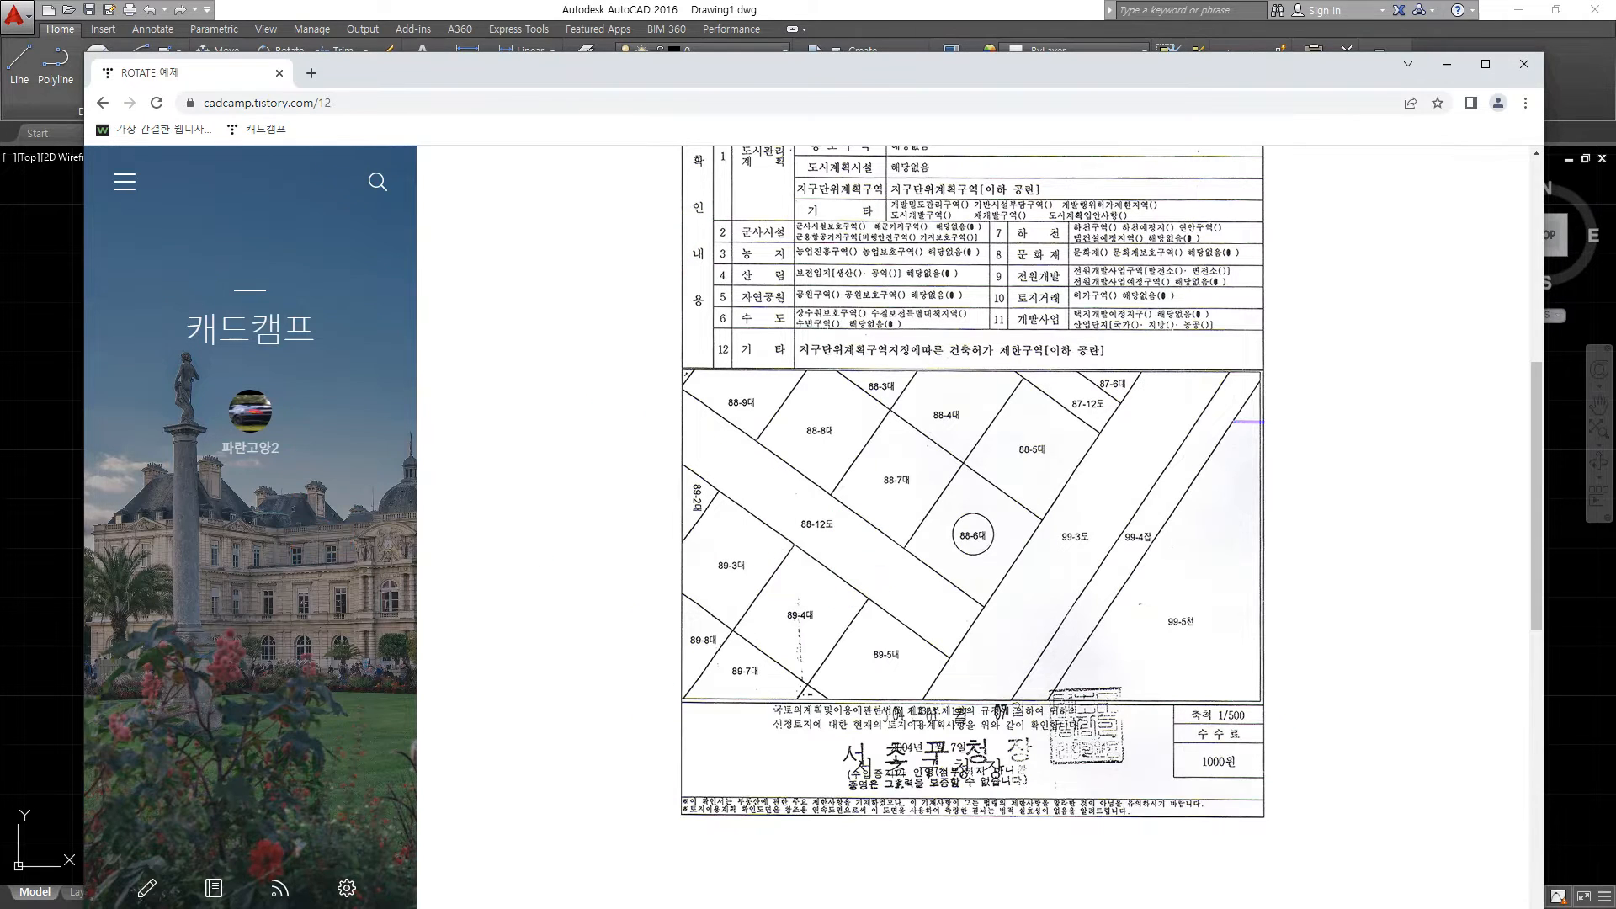
# Switch back to AutoCAD and draw a circle of radius 10 in the empty area west of the lot outline.
pyautogui.click(425, 9)
pyautogui.scroll(3, 322, 555)
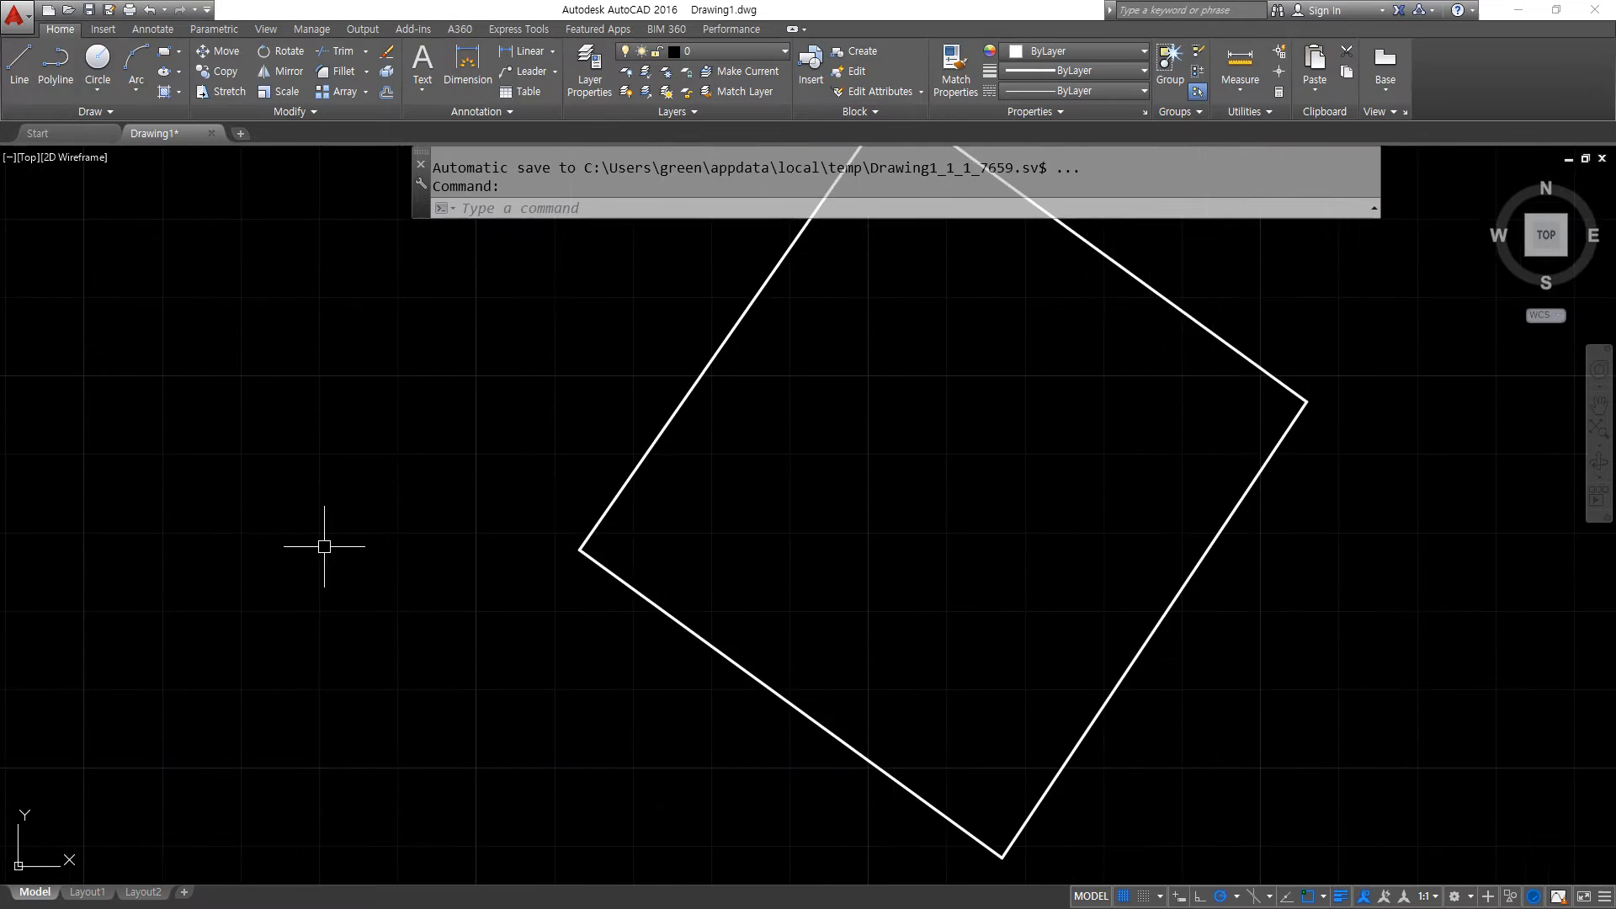
pyautogui.write('c')
pyautogui.press('Return')
pyautogui.click(465, 533)
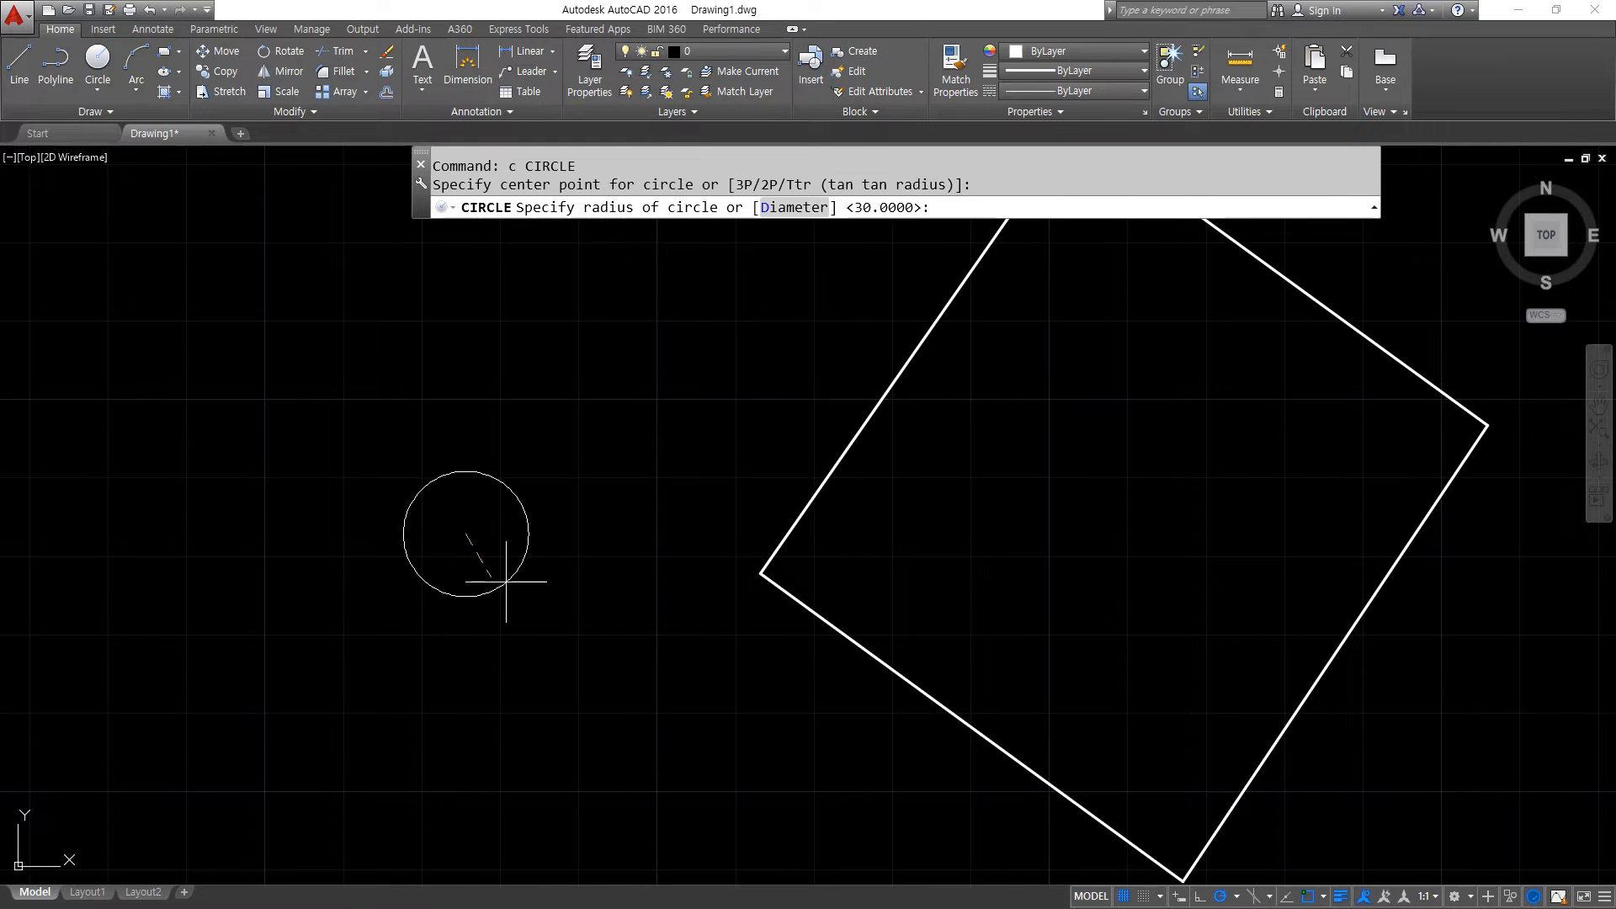
pyautogui.write('10')
pyautogui.press('Return')
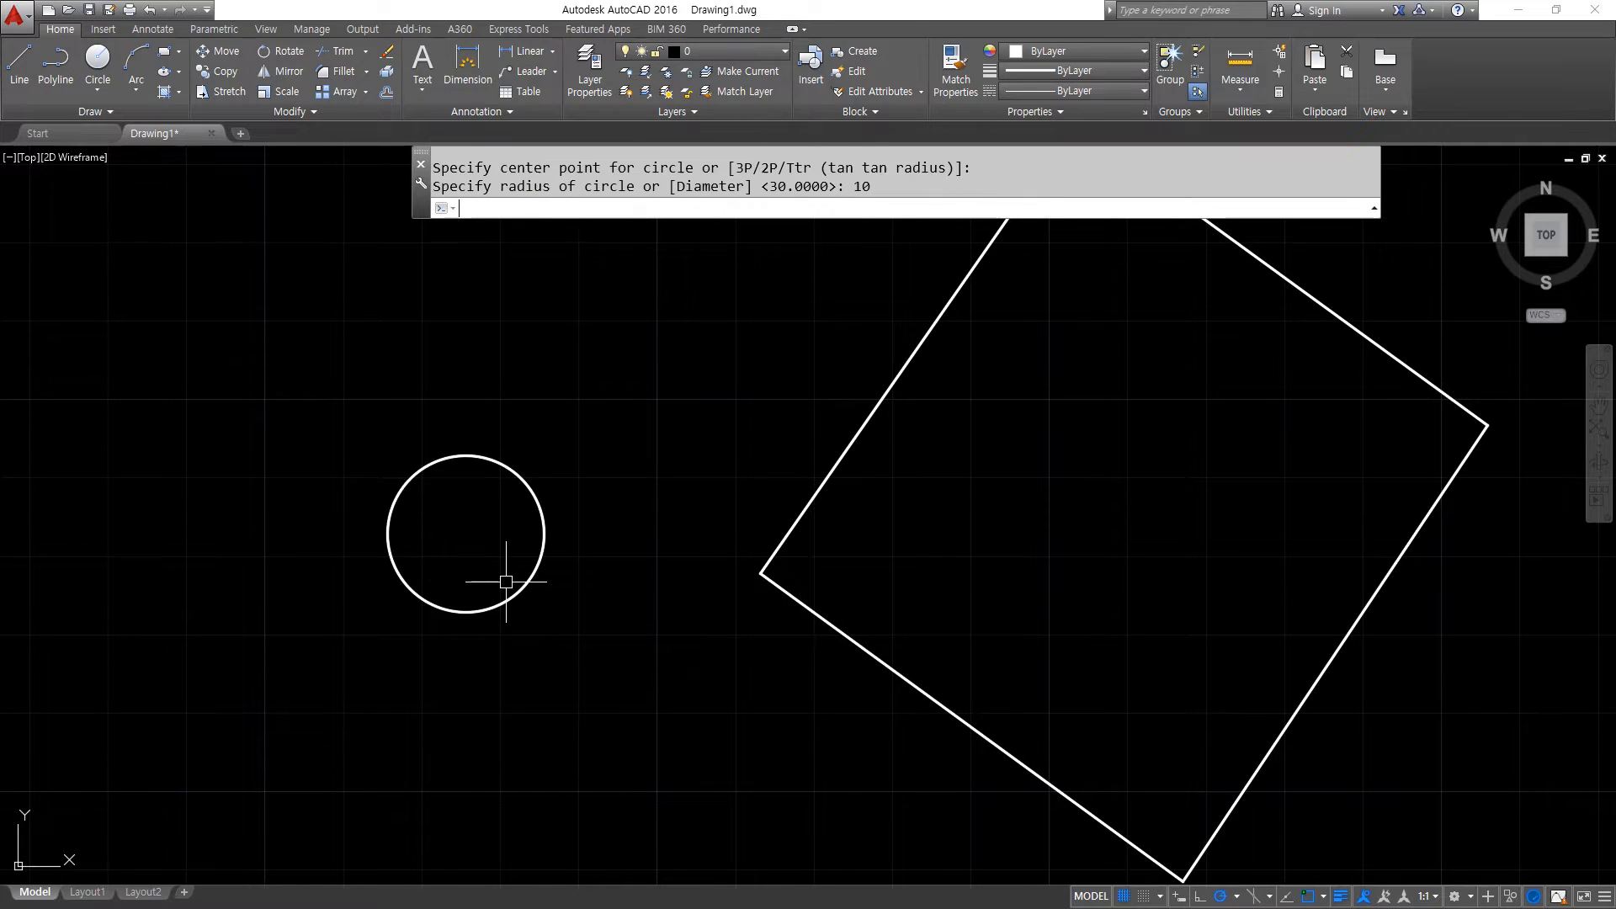
# Draw a vertical line through the circle from its top quadrant to its bottom quadrant.
pyautogui.write('l')
pyautogui.press('Return')
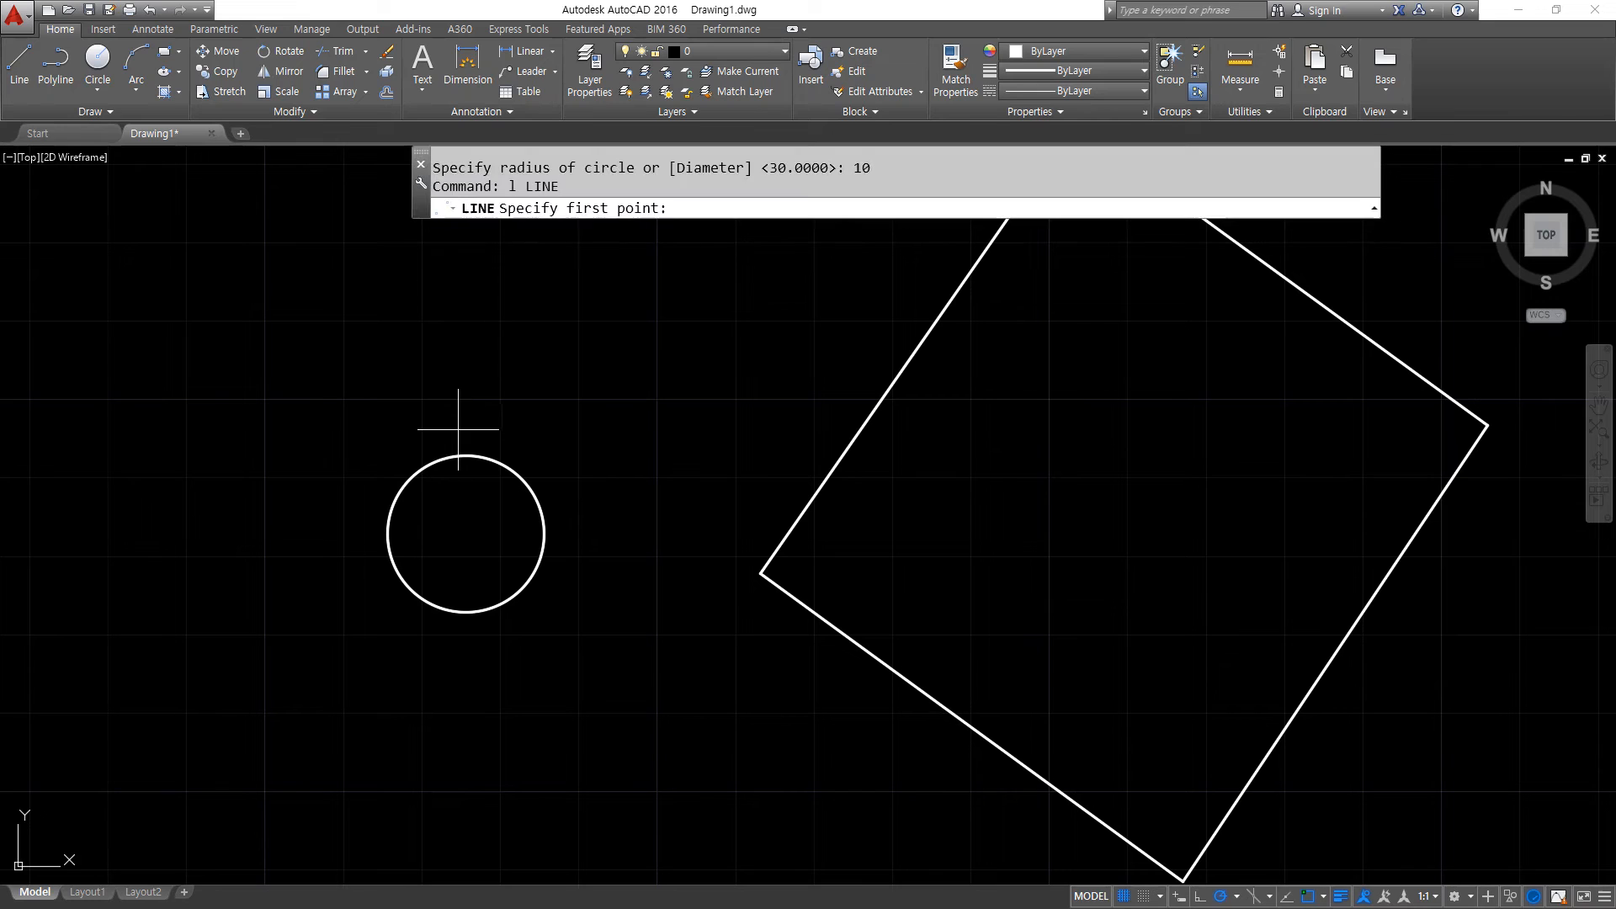
pyautogui.click(465, 455)
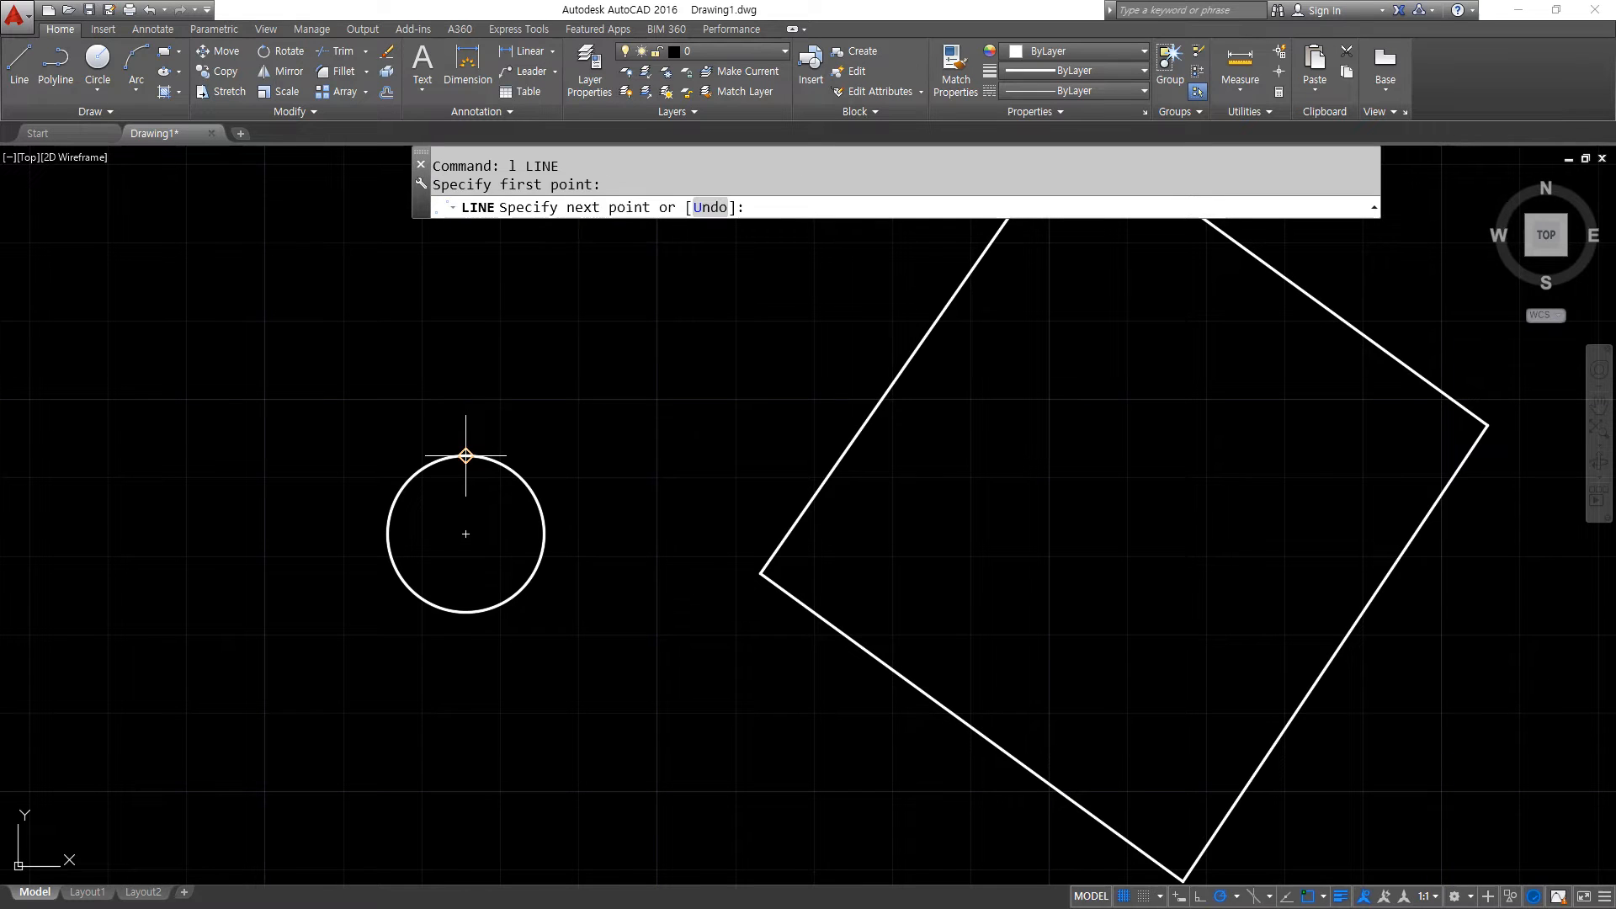
pyautogui.click(466, 612)
pyautogui.press('Return')
# Draw two slanted arrowhead lines from the circle's top quadrant to its left and right quadrants.
pyautogui.press('Return')
pyautogui.click(466, 456)
pyautogui.click(387, 533)
pyautogui.press('Return')
pyautogui.press('Return')
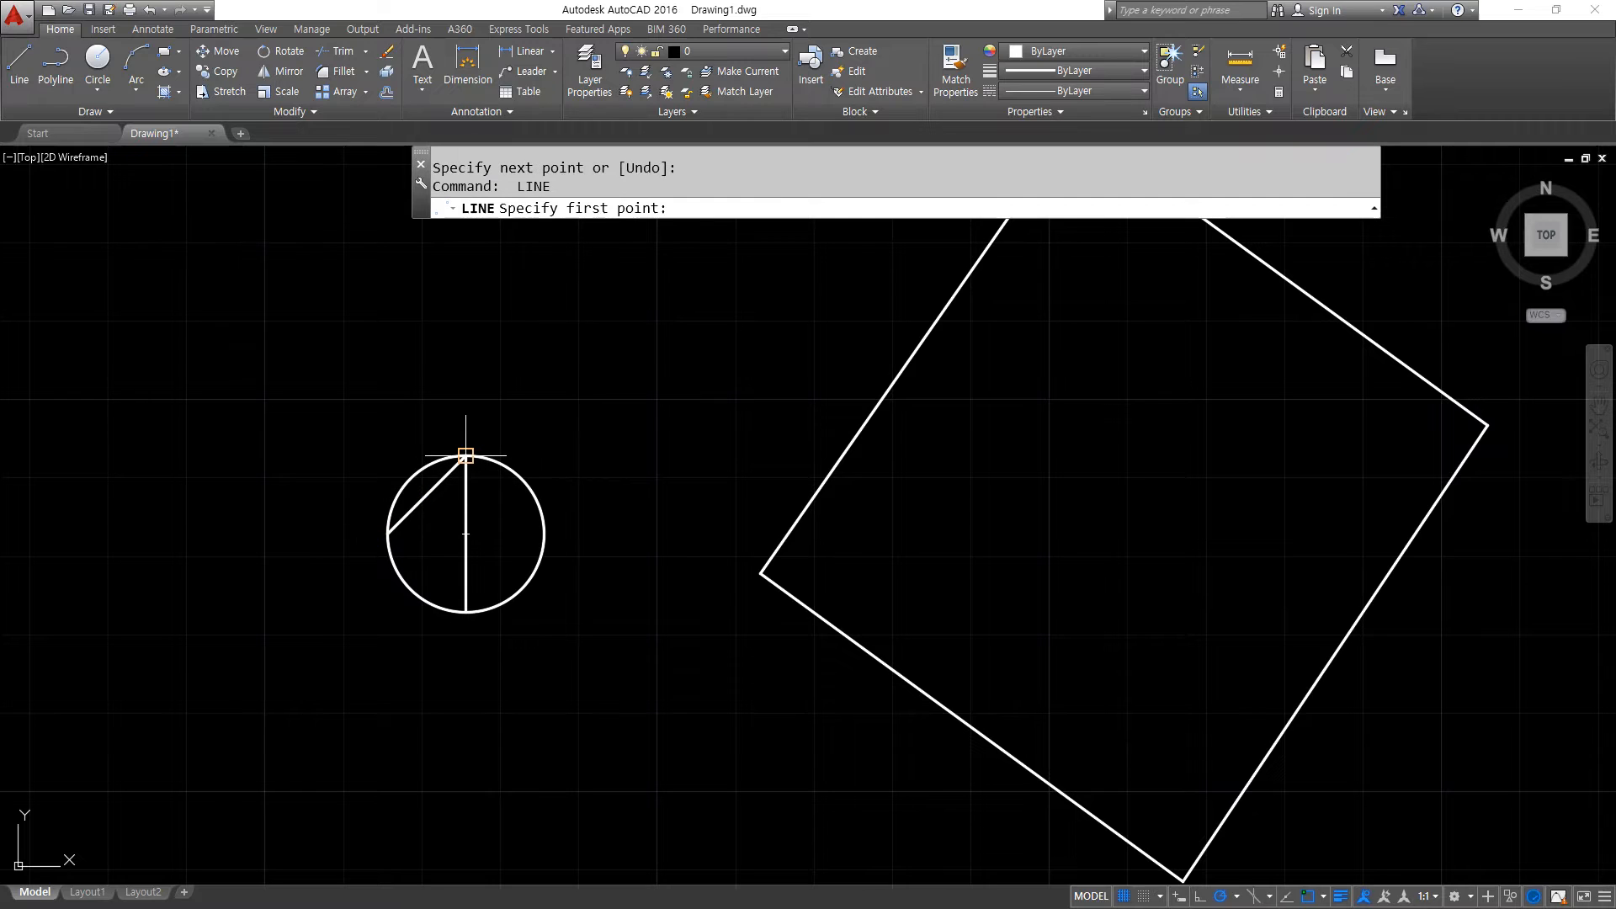
pyautogui.click(465, 455)
pyautogui.click(544, 533)
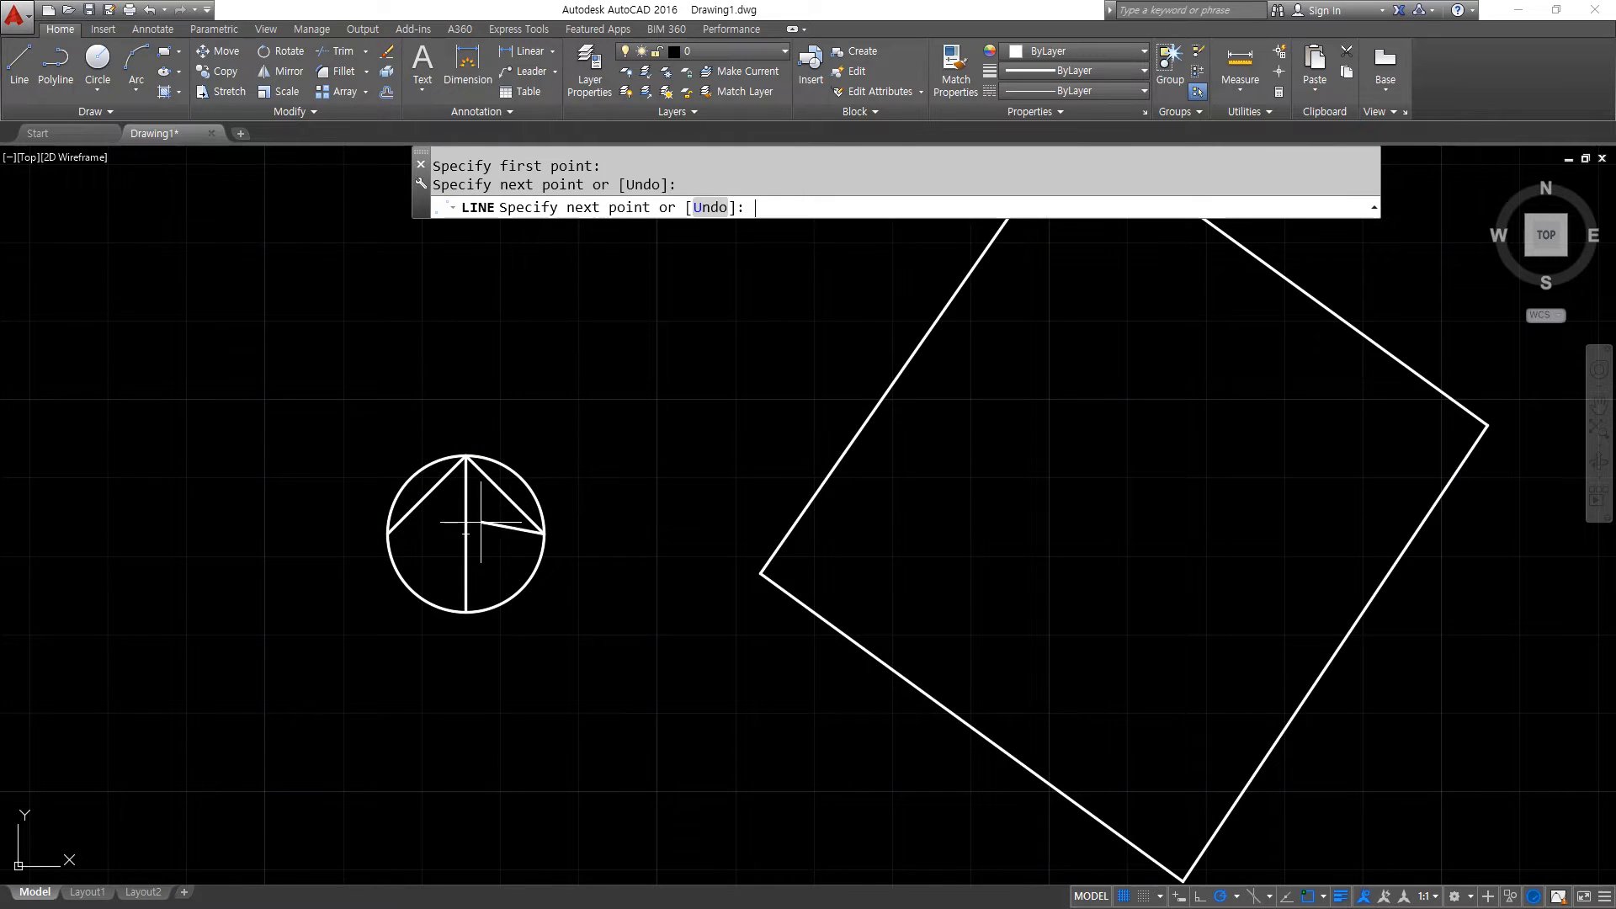
pyautogui.press('Return')
# Start the Offset command for the north arrow symbol.
pyautogui.scroll(2, 440, 521)
pyautogui.scroll(2, 438, 522)
pyautogui.write('o')
pyautogui.press('Return')
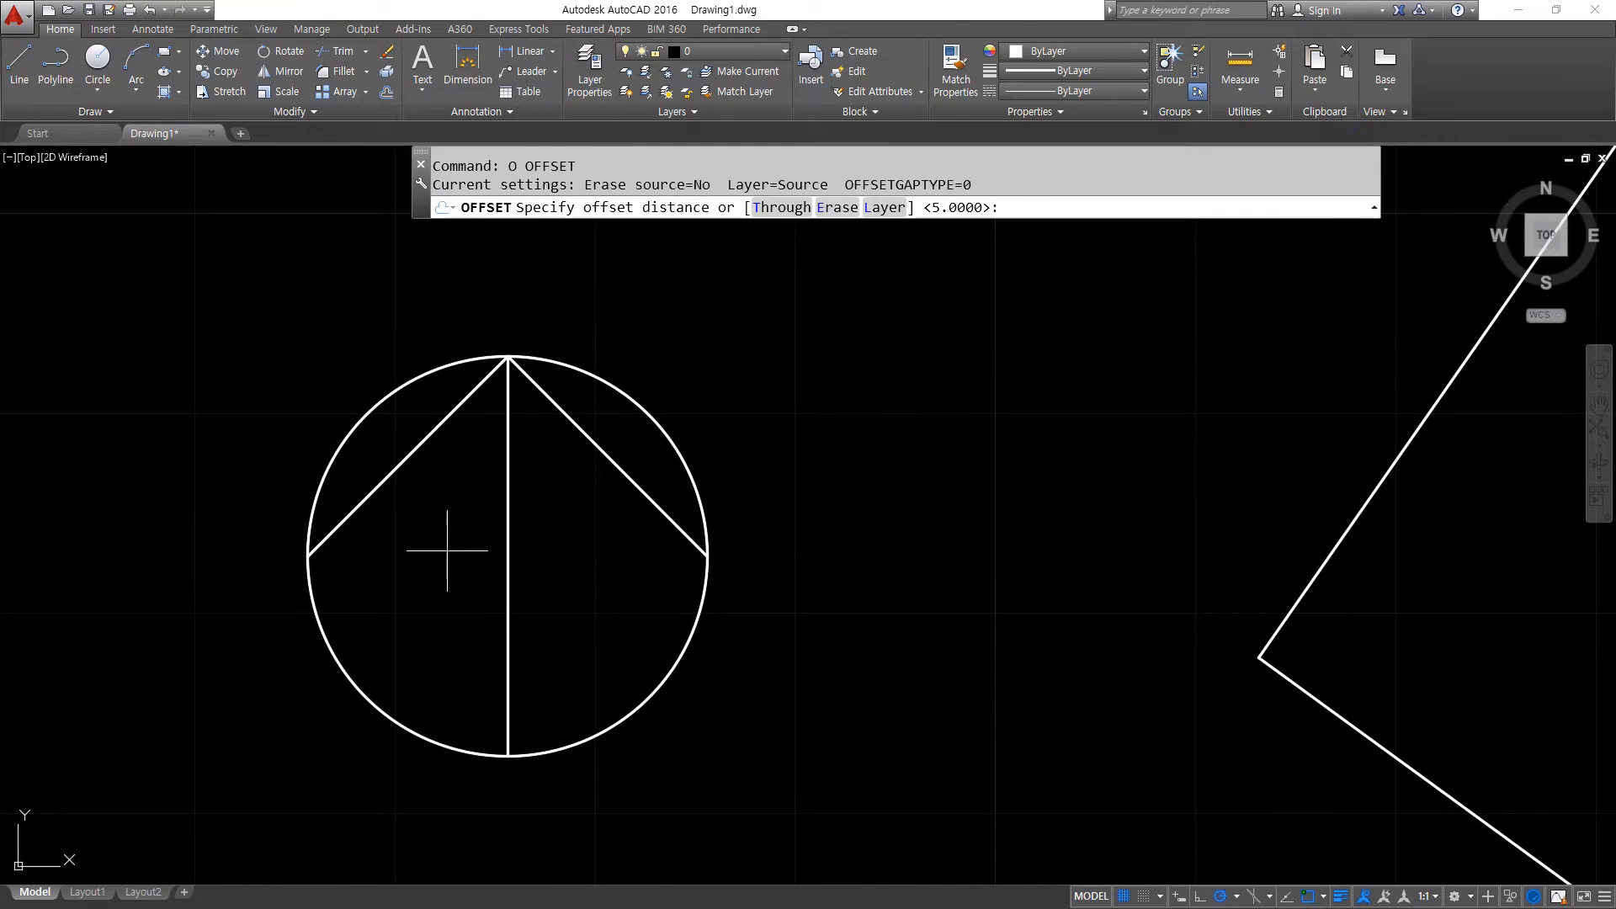
# Offset the two slanted arrowhead lines 4 units toward the inside of the circle.
pyautogui.write('4')
pyautogui.press('Return')
pyautogui.click(397, 467)
pyautogui.click(680, 486)
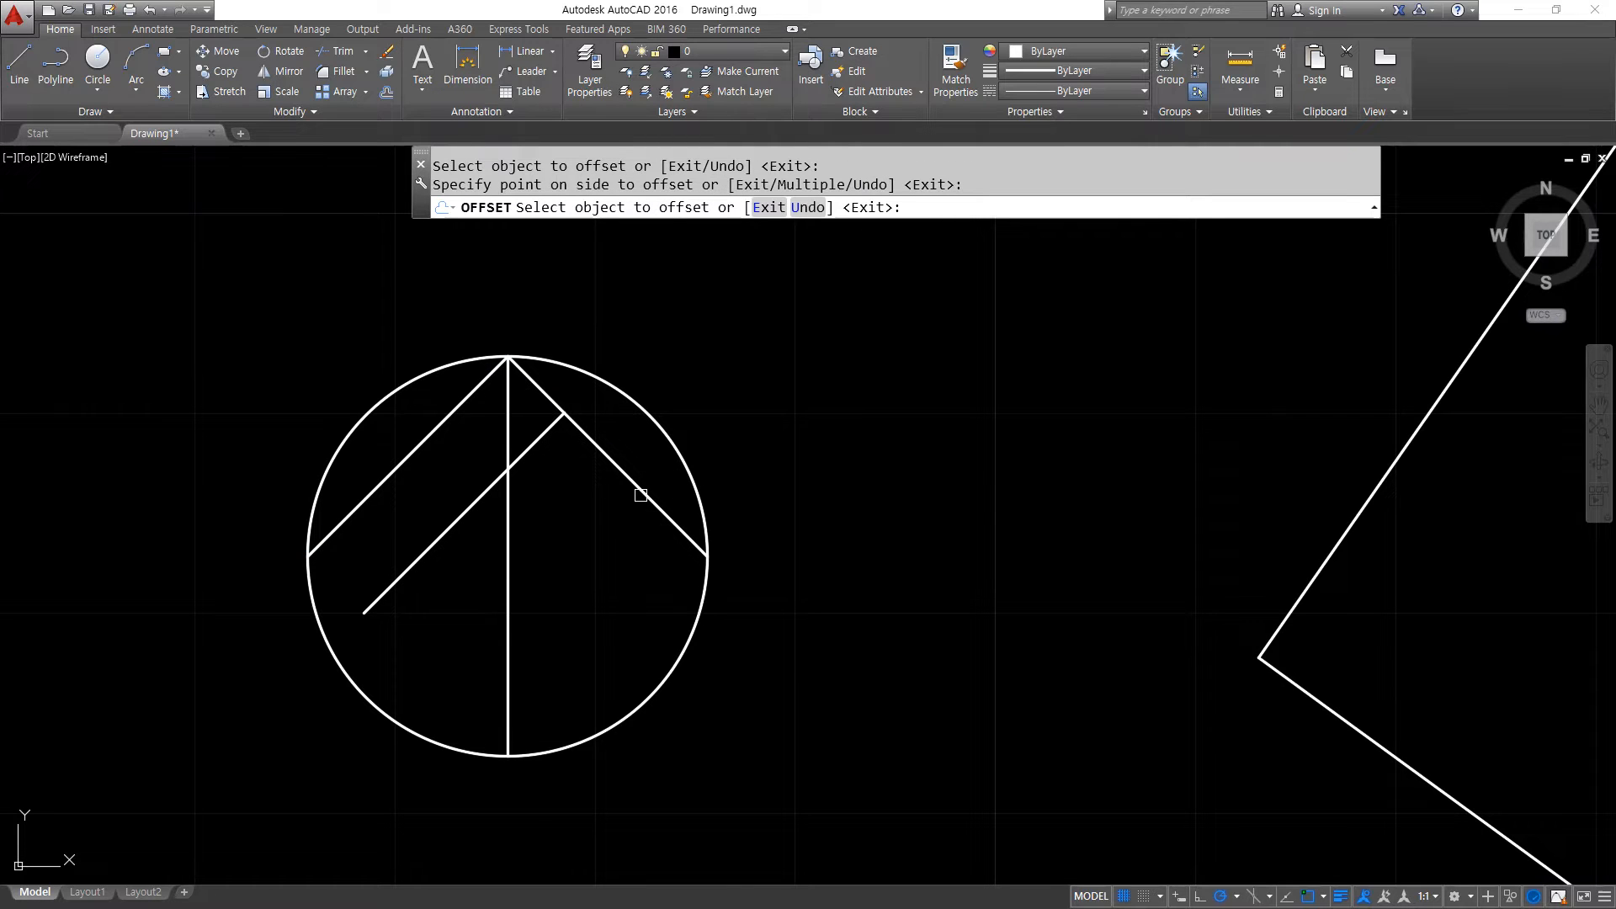
pyautogui.click(641, 495)
pyautogui.click(578, 559)
pyautogui.press('Return')
# Offset the vertical centre line 2 units to both sides.
pyautogui.press('Return')
pyautogui.write('2')
pyautogui.press('Return')
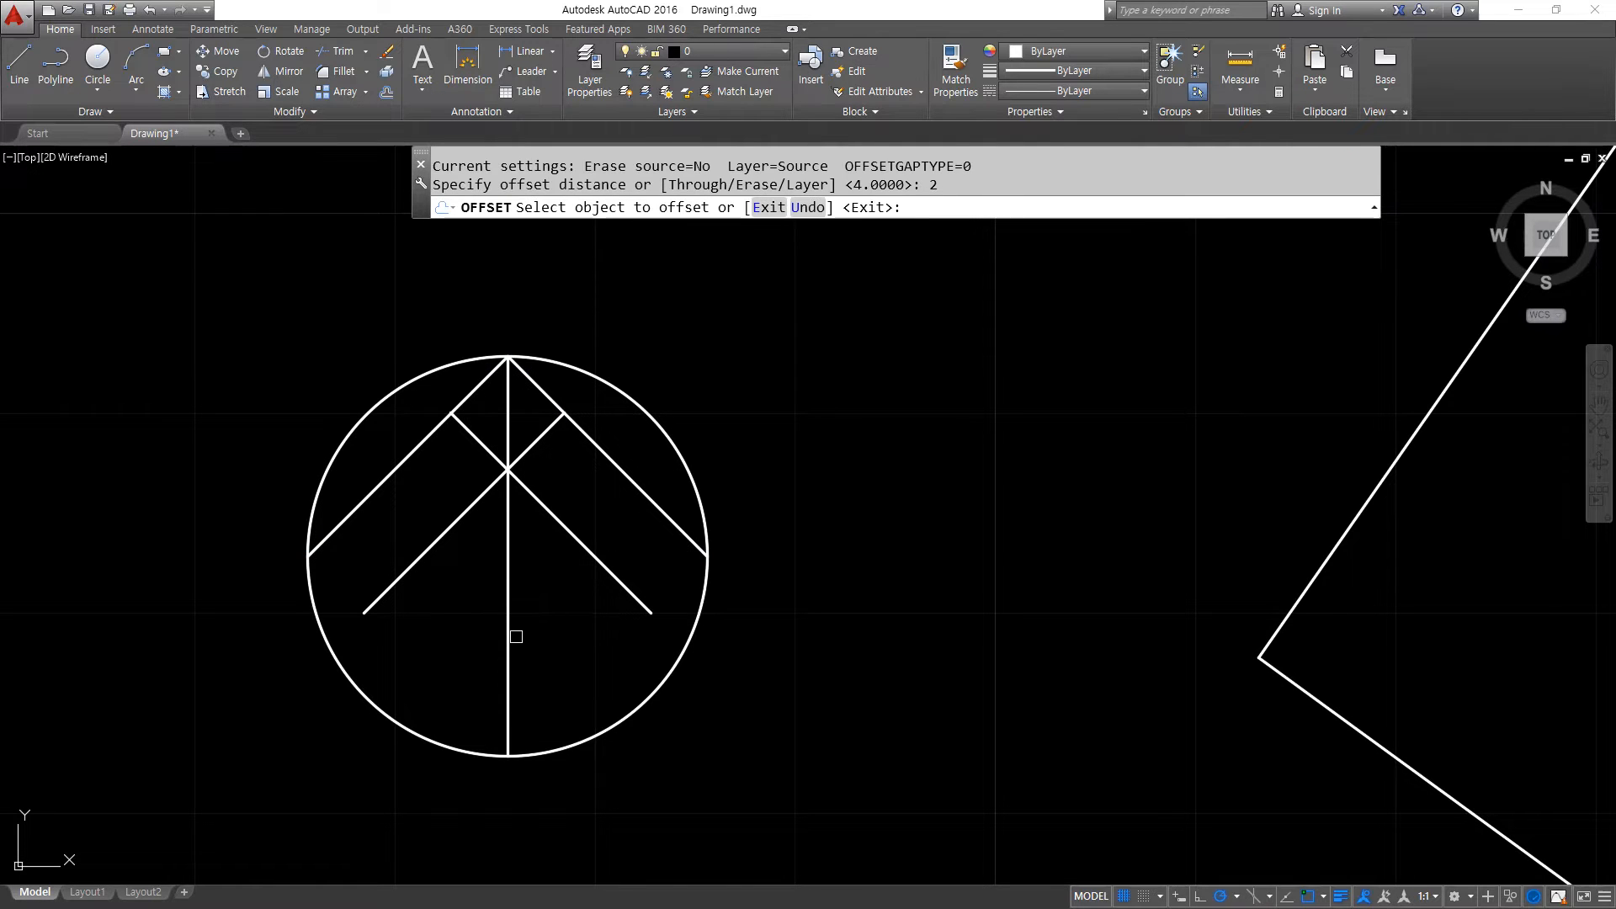
pyautogui.click(510, 637)
pyautogui.click(548, 642)
pyautogui.click(509, 660)
pyautogui.click(458, 635)
# Fillet the left inner slanted line to the left vertical line with radius 0 and bring both lines' outer ends to the circle.
pyautogui.write('f')
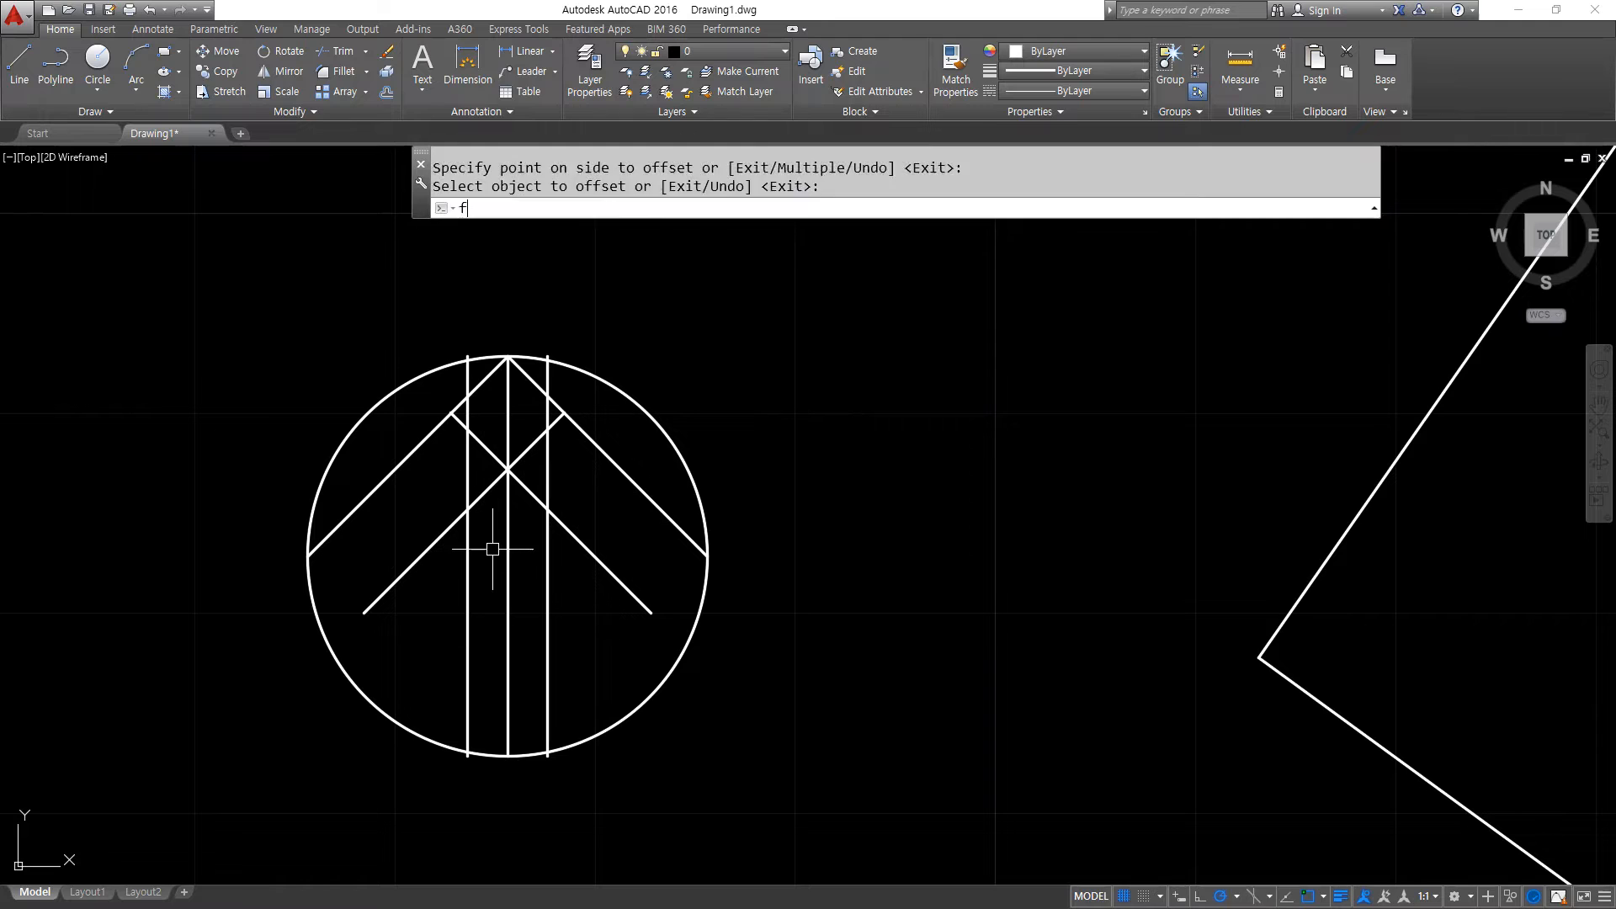
pyautogui.press('Return')
pyautogui.click(468, 551)
pyautogui.click(421, 555)
pyautogui.press('Return')
pyautogui.click(395, 581)
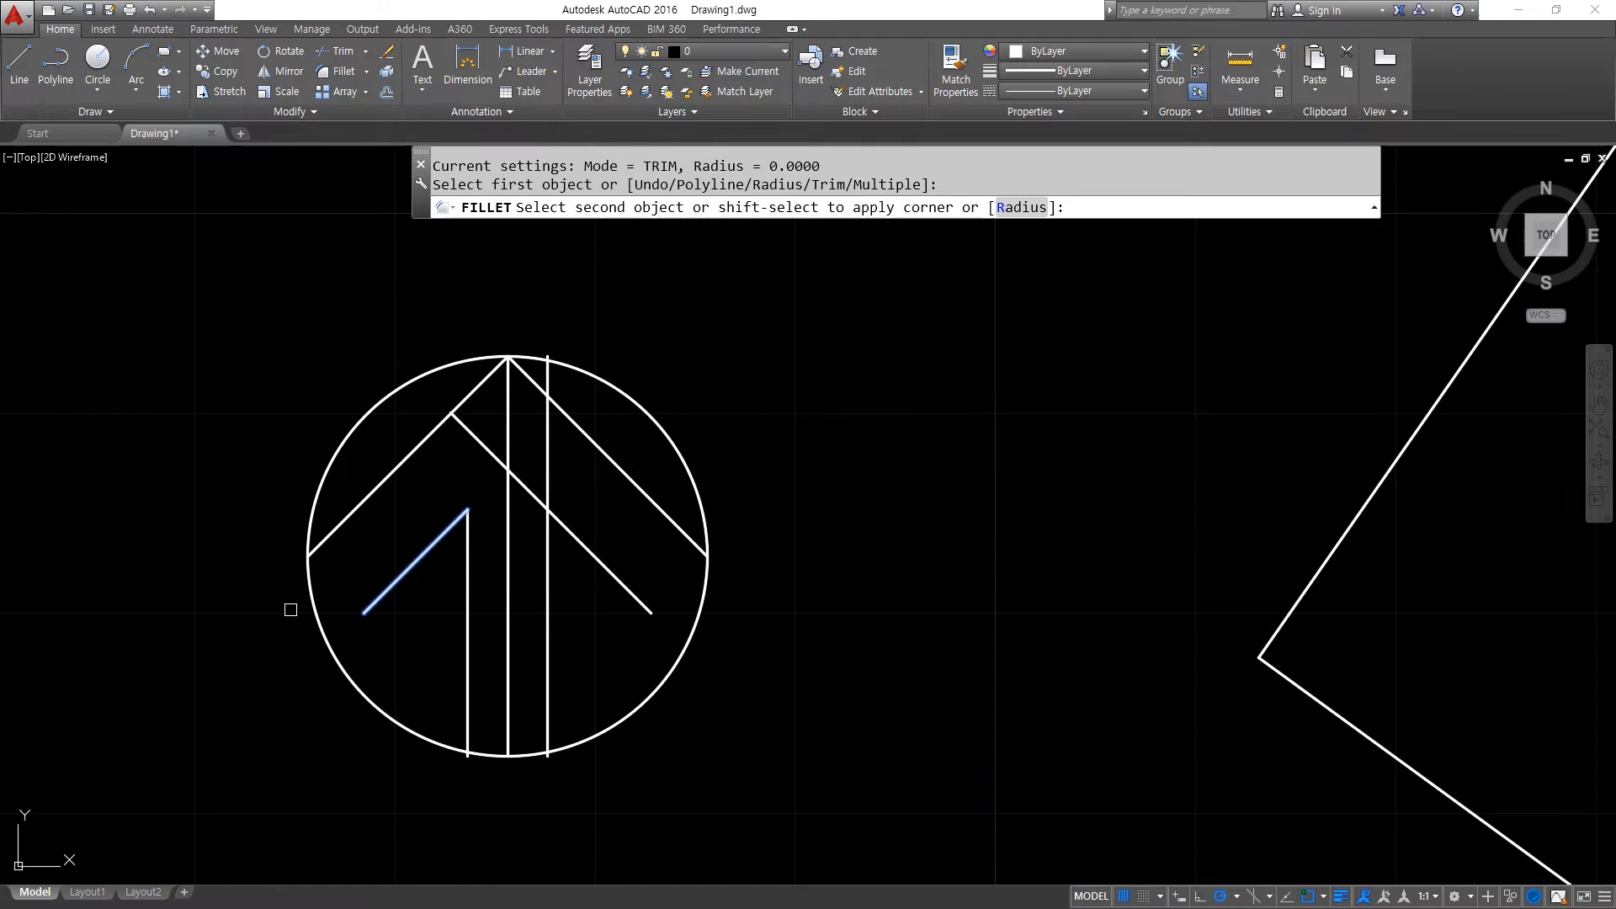
pyautogui.click(312, 605)
pyautogui.press('Return')
pyautogui.click(466, 731)
pyautogui.click(433, 741)
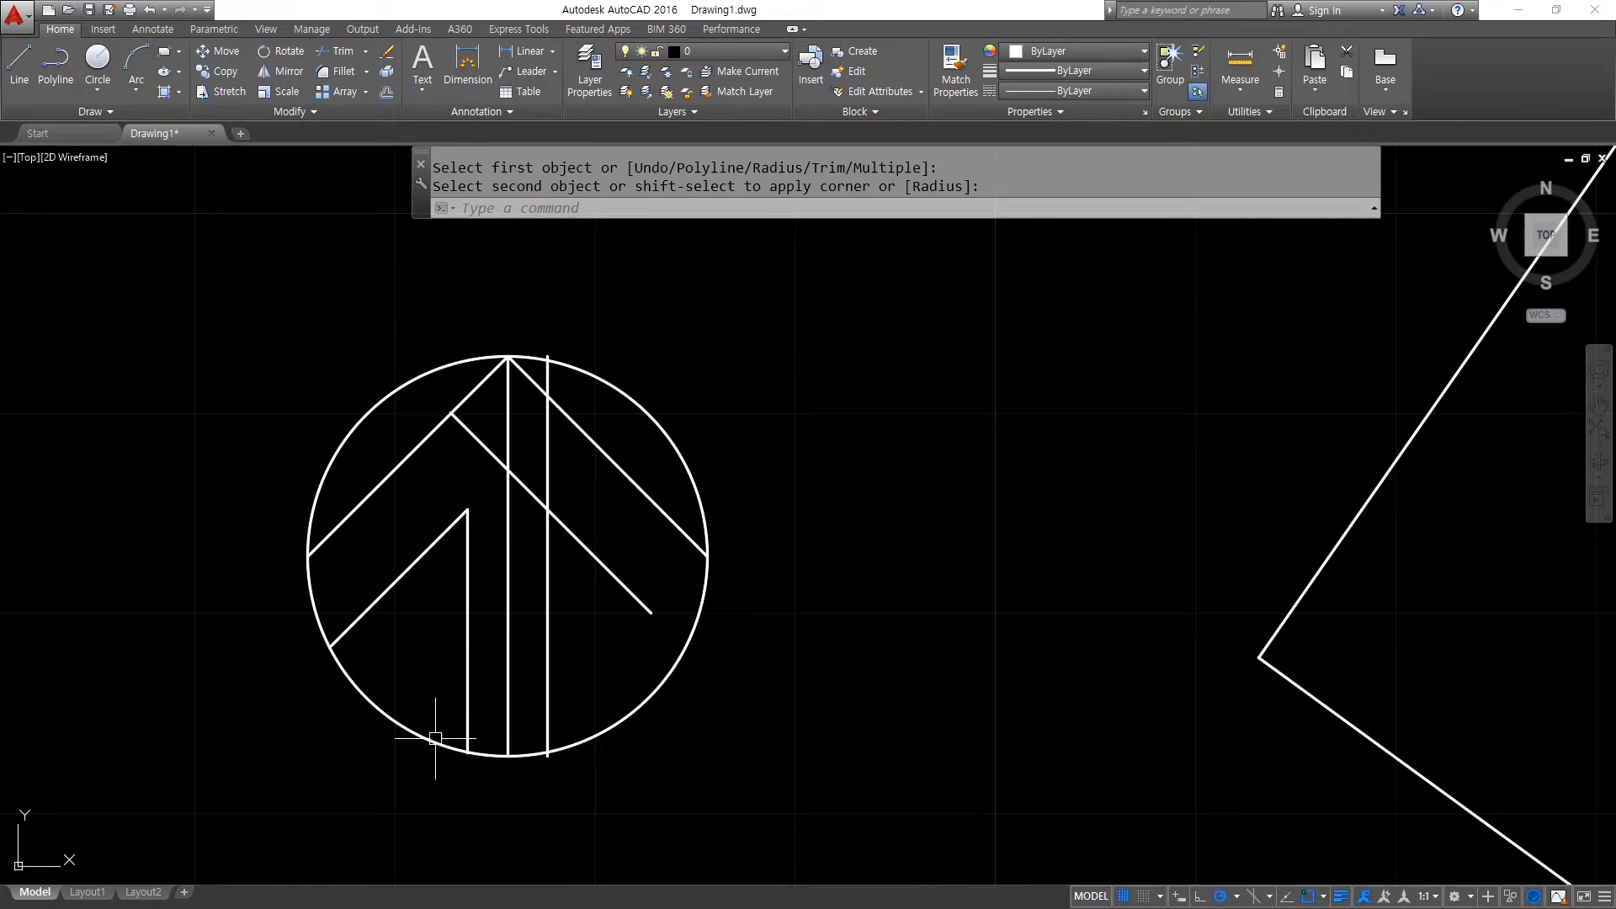
# Fillet the right vertical and right inner slanted lines to the circle with radius 0 and join them at their inner corner.
pyautogui.press('Return')
pyautogui.click(565, 746)
pyautogui.click(548, 730)
pyautogui.press('Return')
pyautogui.click(642, 607)
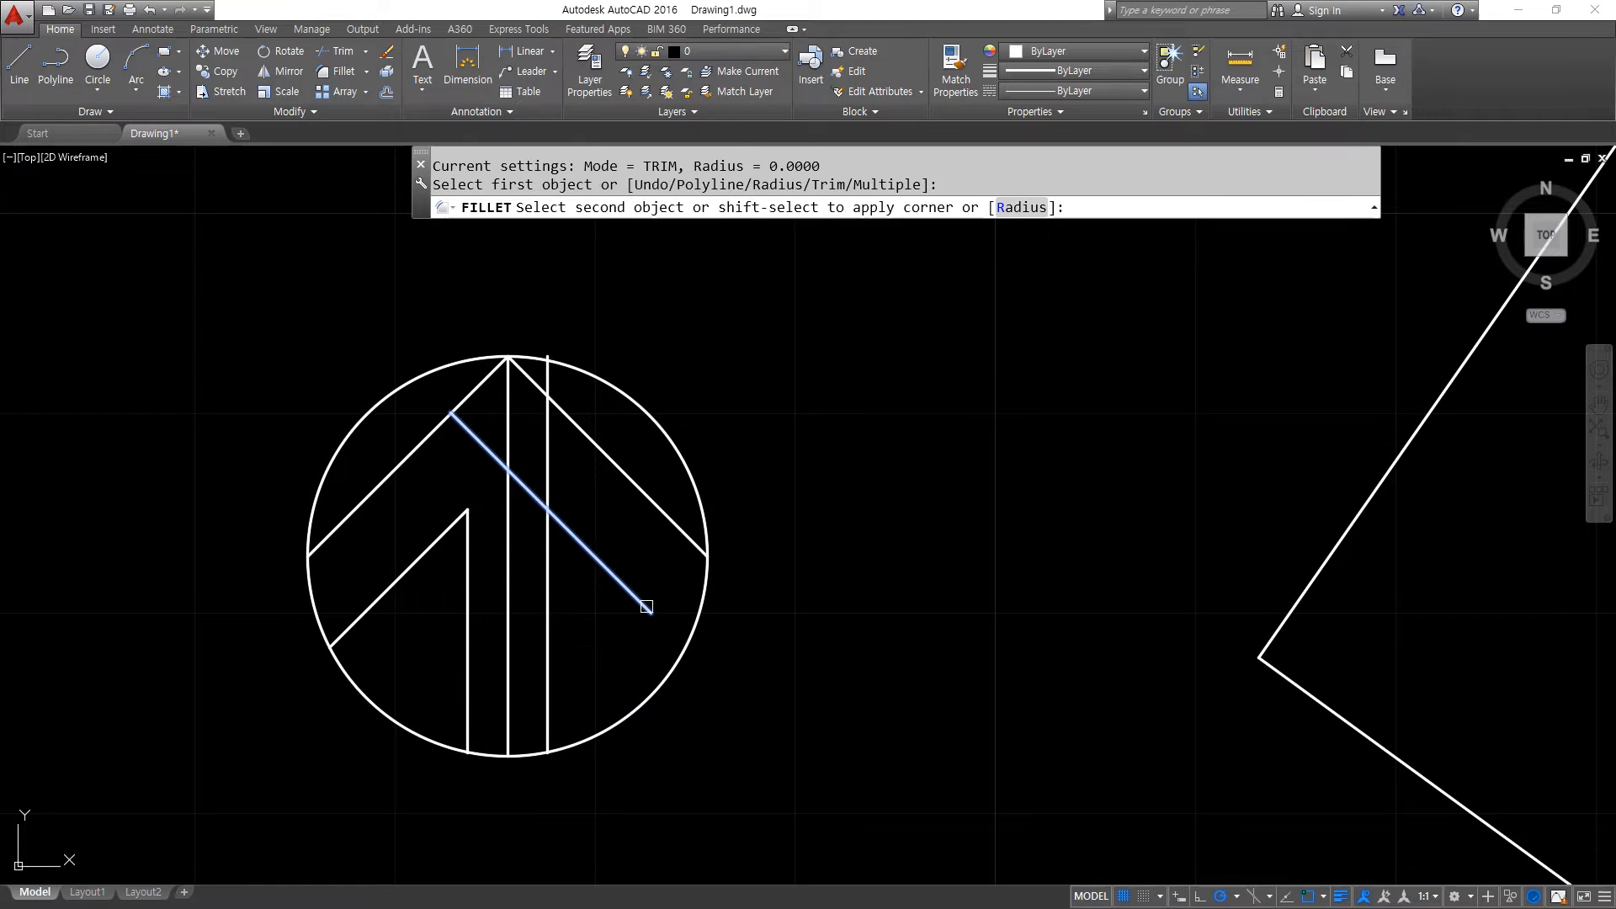
pyautogui.click(669, 669)
pyautogui.press('Return')
pyautogui.click(599, 562)
pyautogui.click(543, 555)
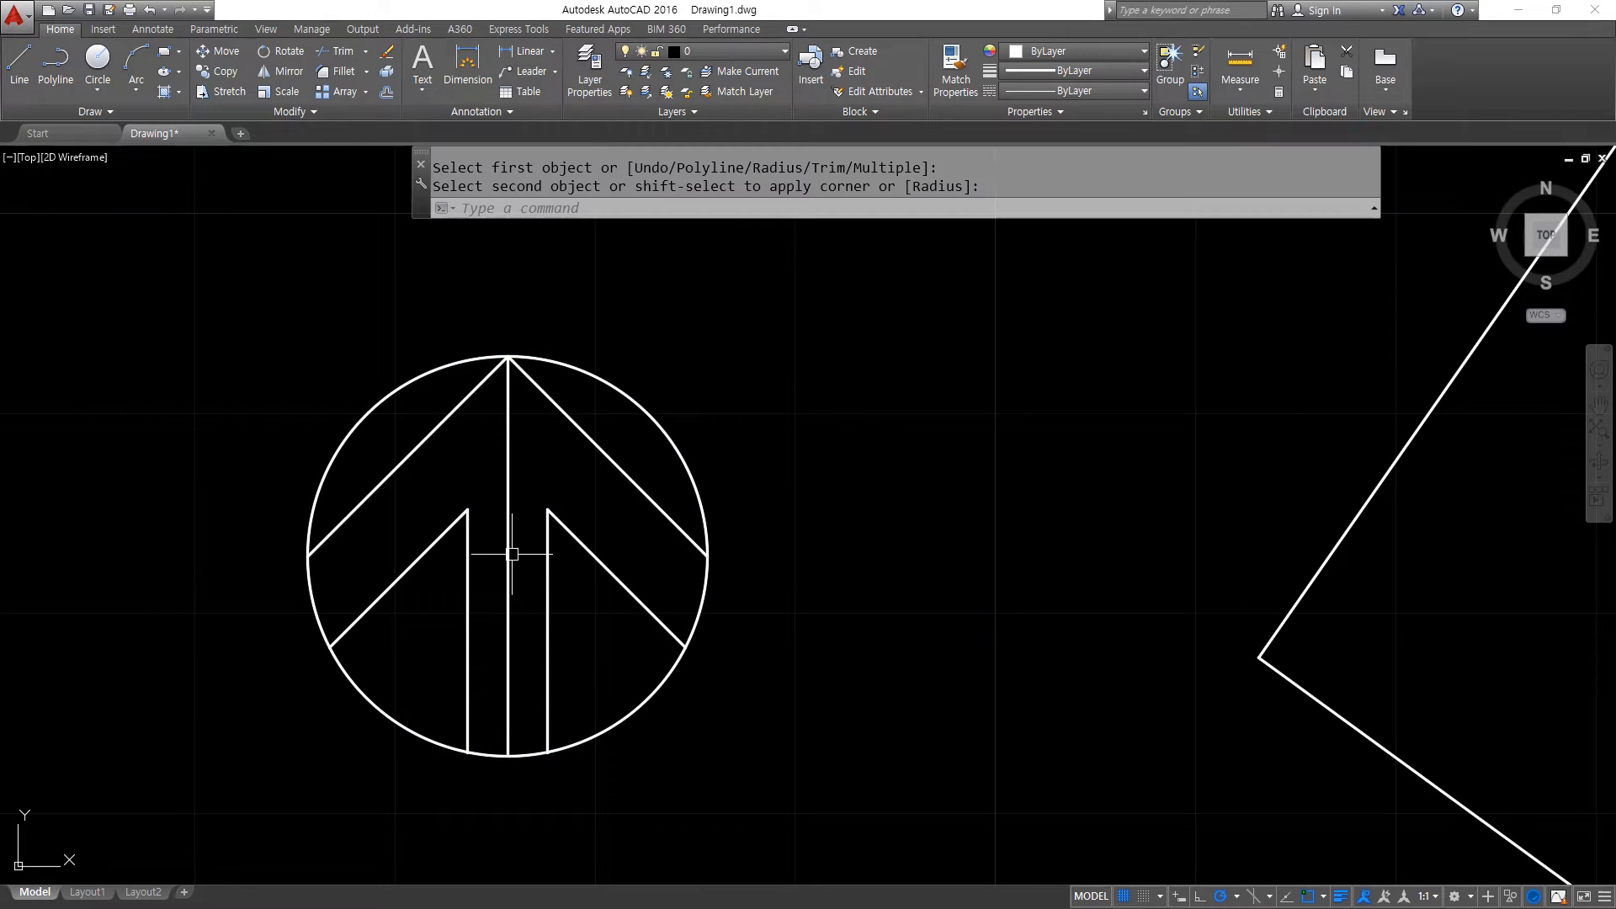
# Erase the vertical centre line inside the arrow.
pyautogui.click(508, 722)
pyautogui.write('e')
pyautogui.press('Return')
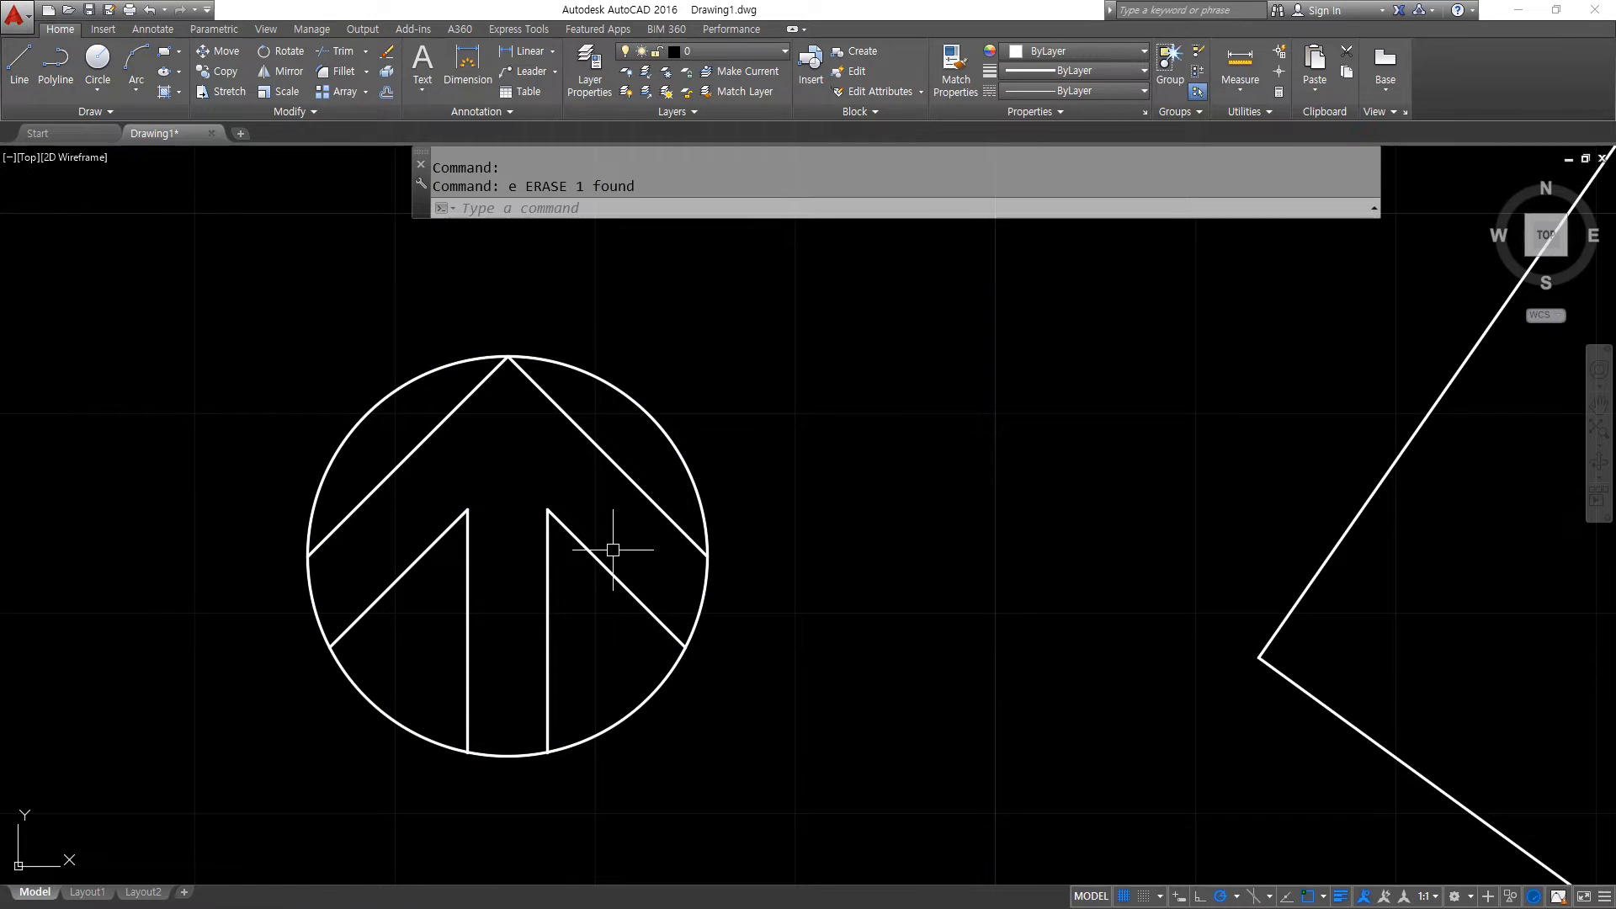
# Draw a circle of radius 10 in the empty space left of the finished arrow symbol.
pyautogui.moveTo(613, 549); pyautogui.dragTo(652, 537, button='middle')
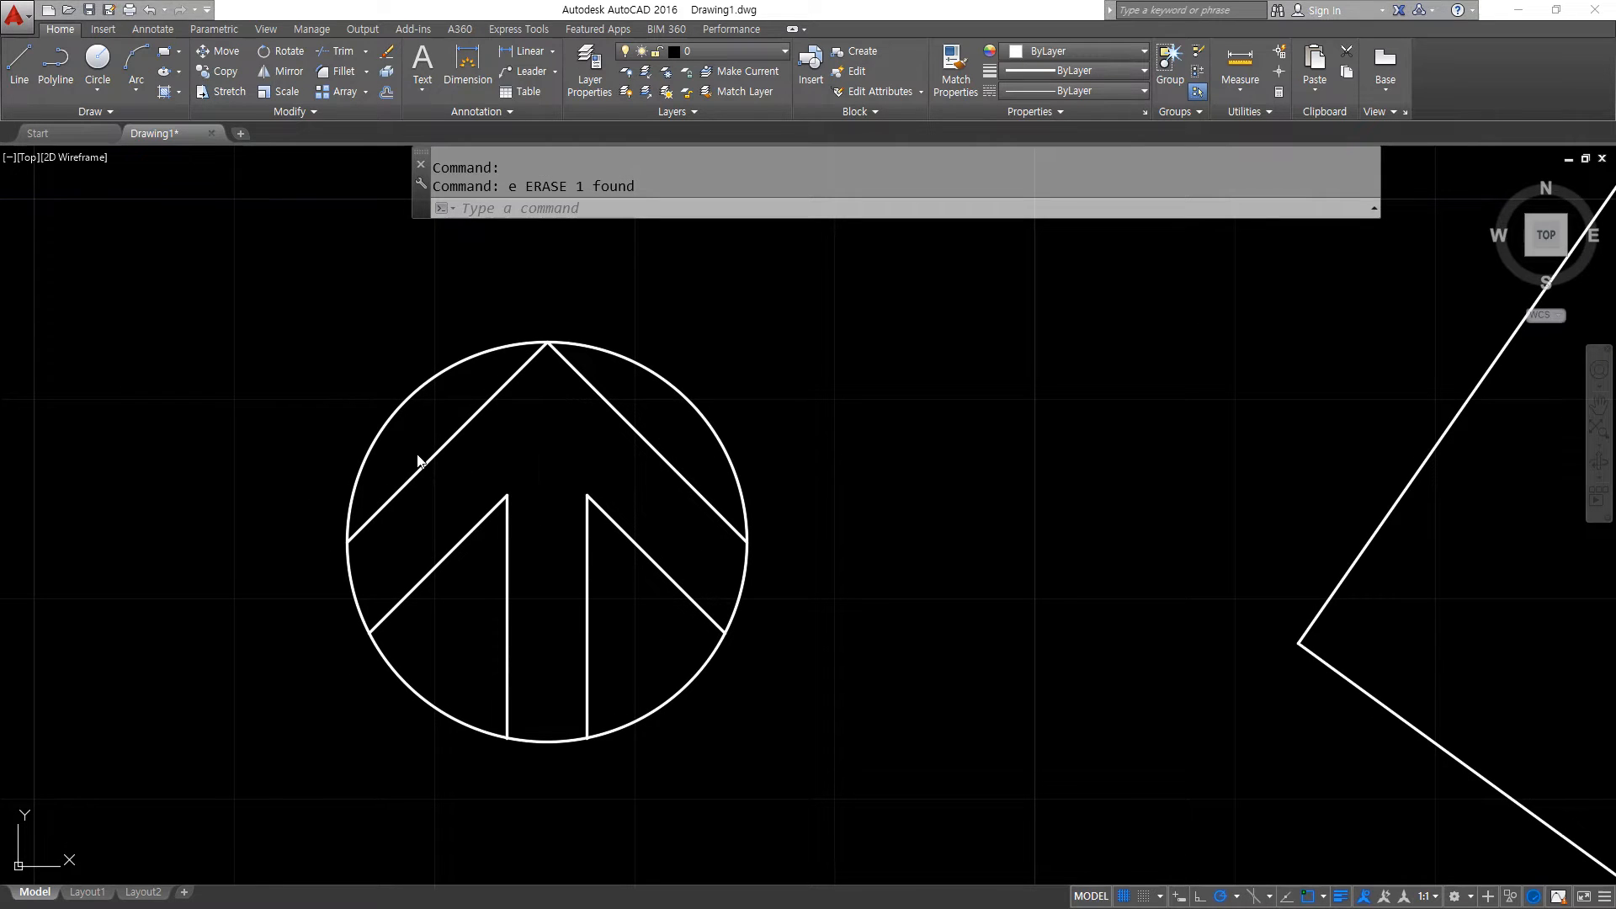
pyautogui.moveTo(223, 506)
pyautogui.mouseDown(button='middle')
pyautogui.moveTo(527, 502)
pyautogui.moveTo(509, 525)
pyautogui.mouseUp(button='middle')
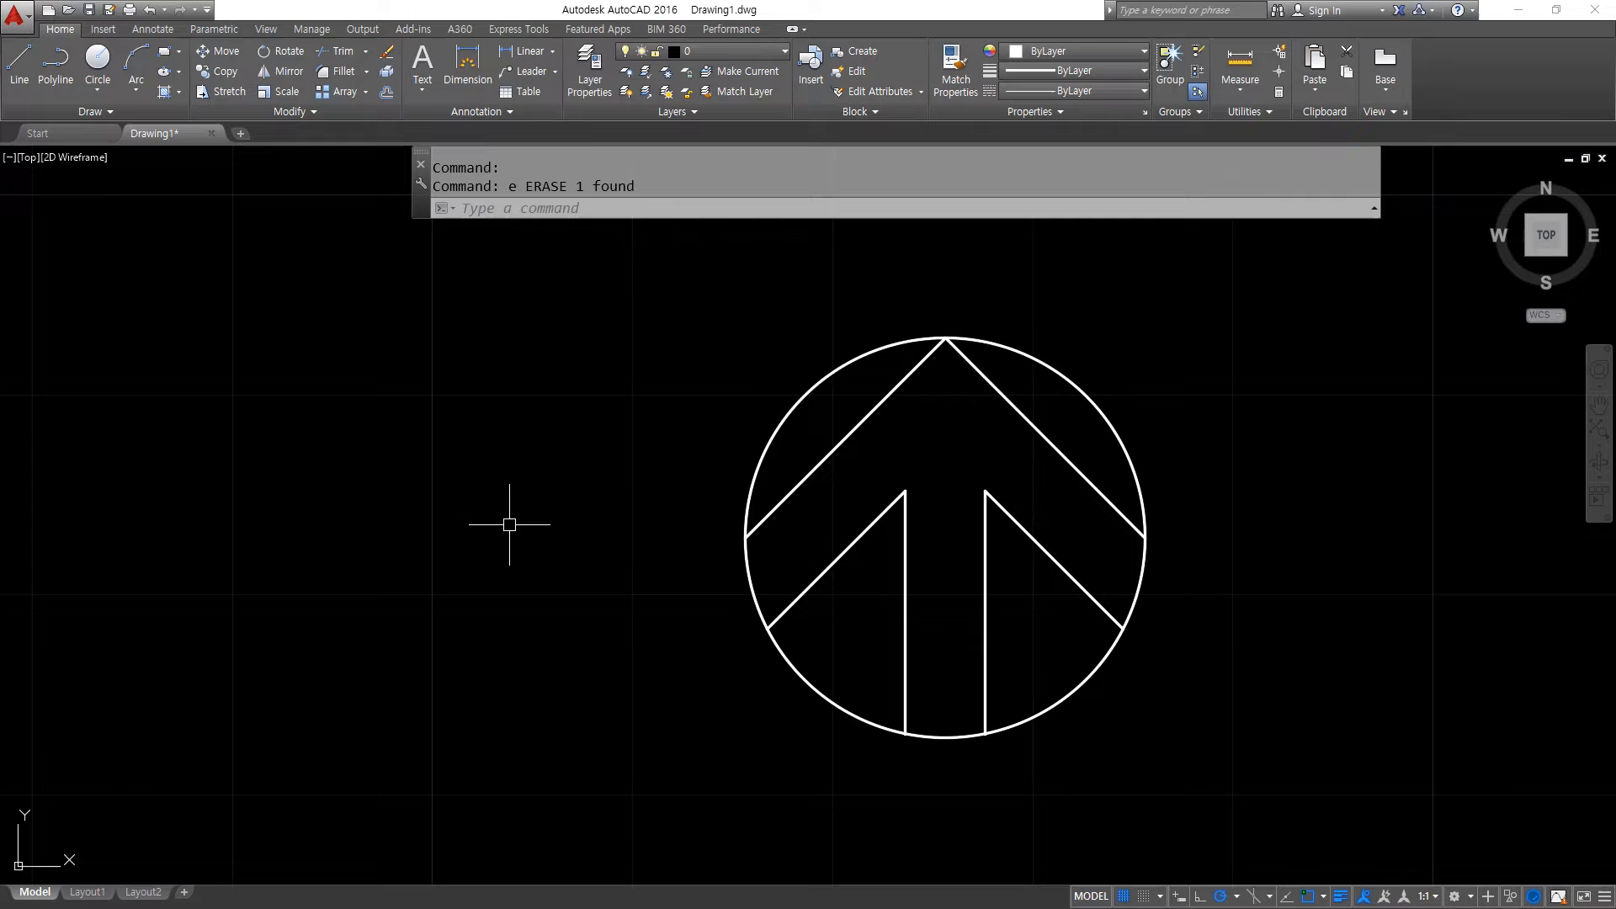
pyautogui.write('c')
pyautogui.press('Return')
pyautogui.click(387, 548)
pyautogui.write('10')
pyautogui.press('Return')
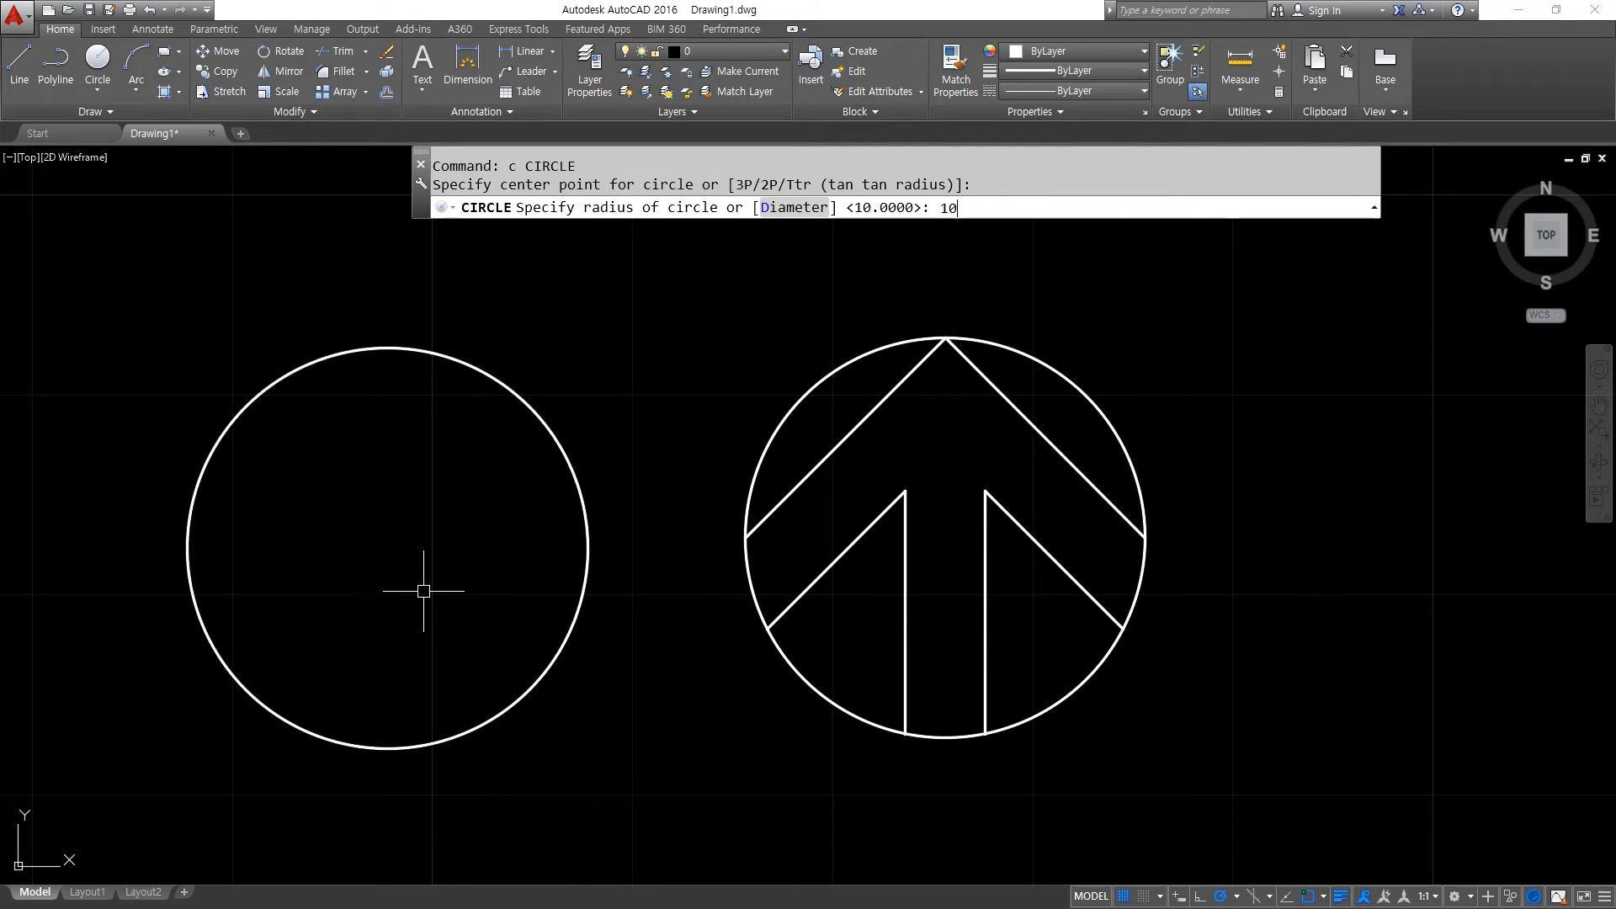
# Set the polar tracking increment to 15 degrees and draw the new circle's vertical and horizontal diameters between its quadrants.
pyautogui.click(1236, 895)
pyautogui.click(1263, 814)
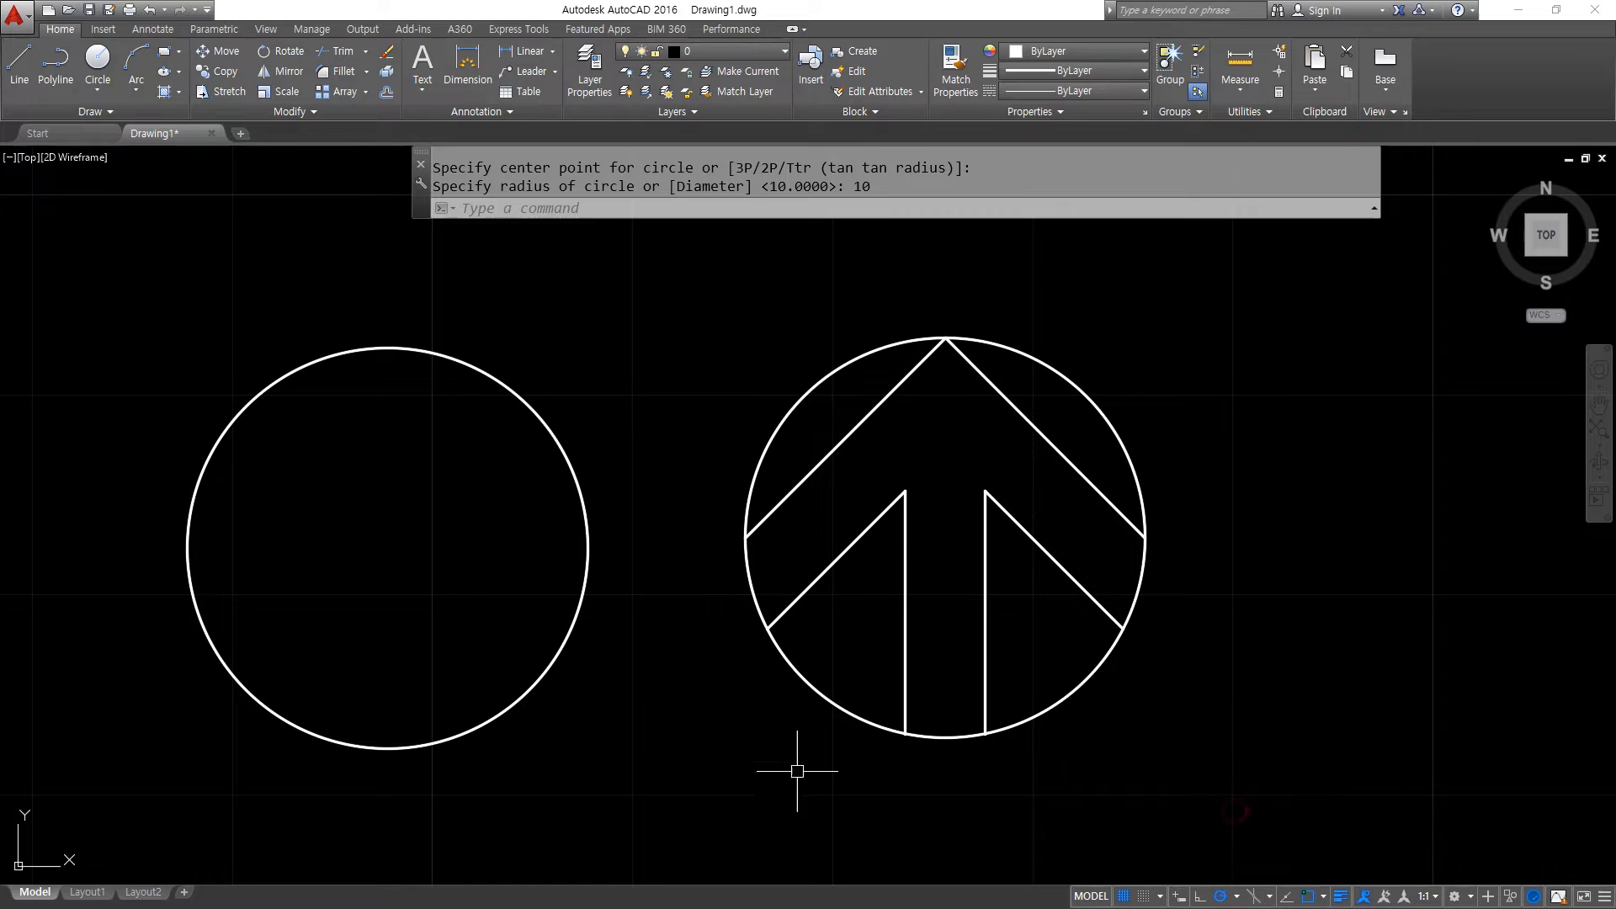
pyautogui.write('l')
pyautogui.press('Return')
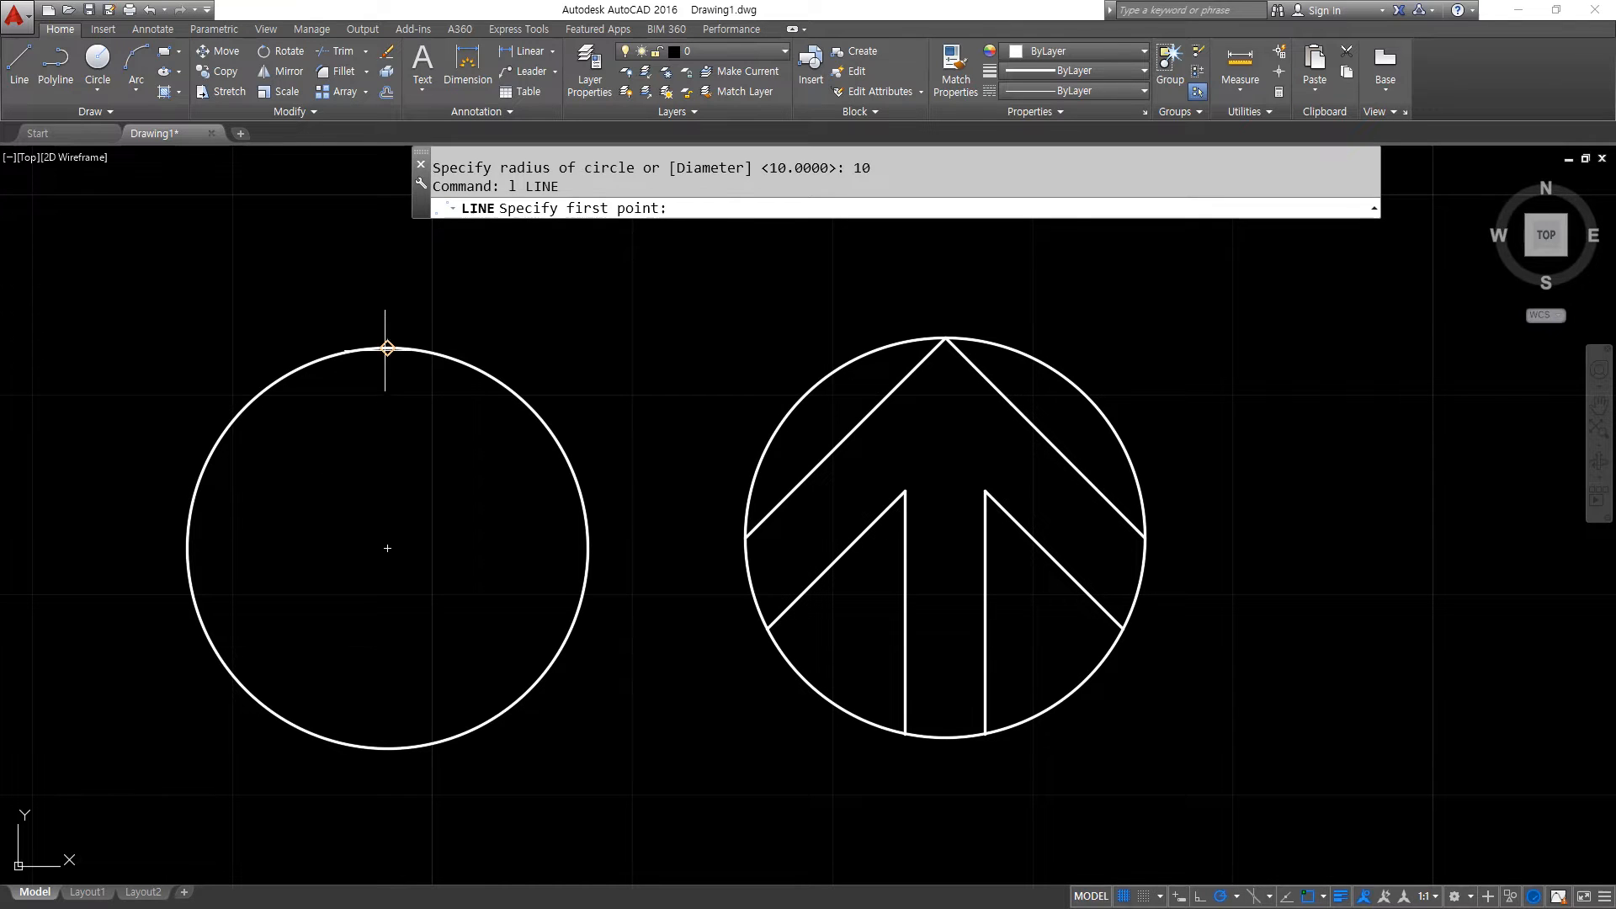
pyautogui.click(387, 348)
pyautogui.click(387, 748)
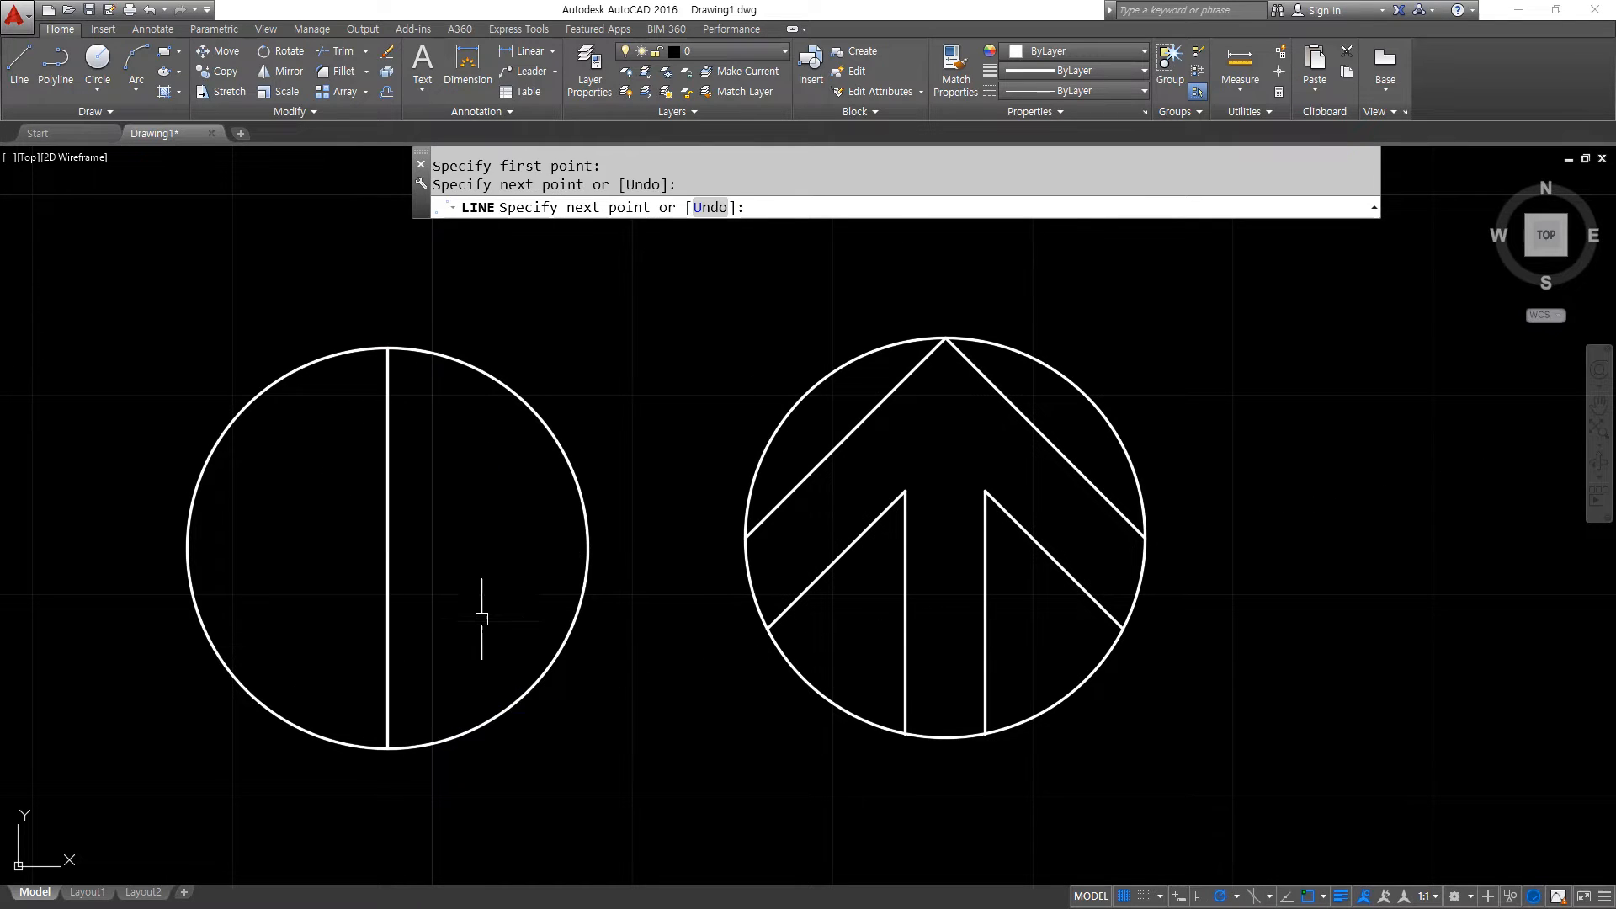
pyautogui.press('Return')
pyautogui.press('Return')
pyautogui.click(588, 548)
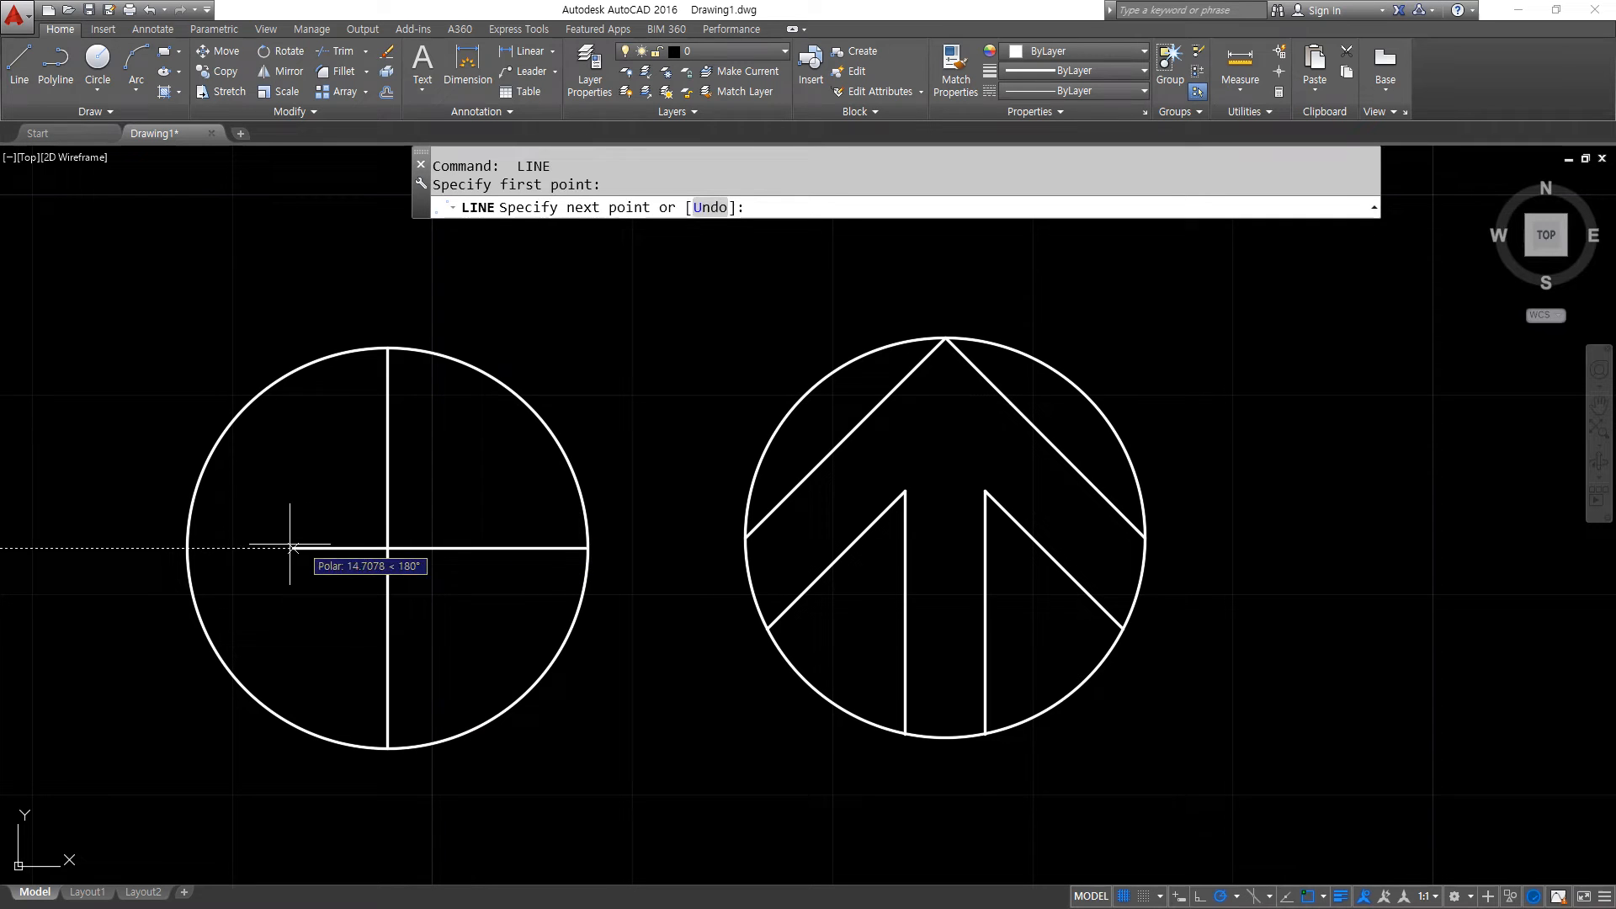
pyautogui.click(187, 548)
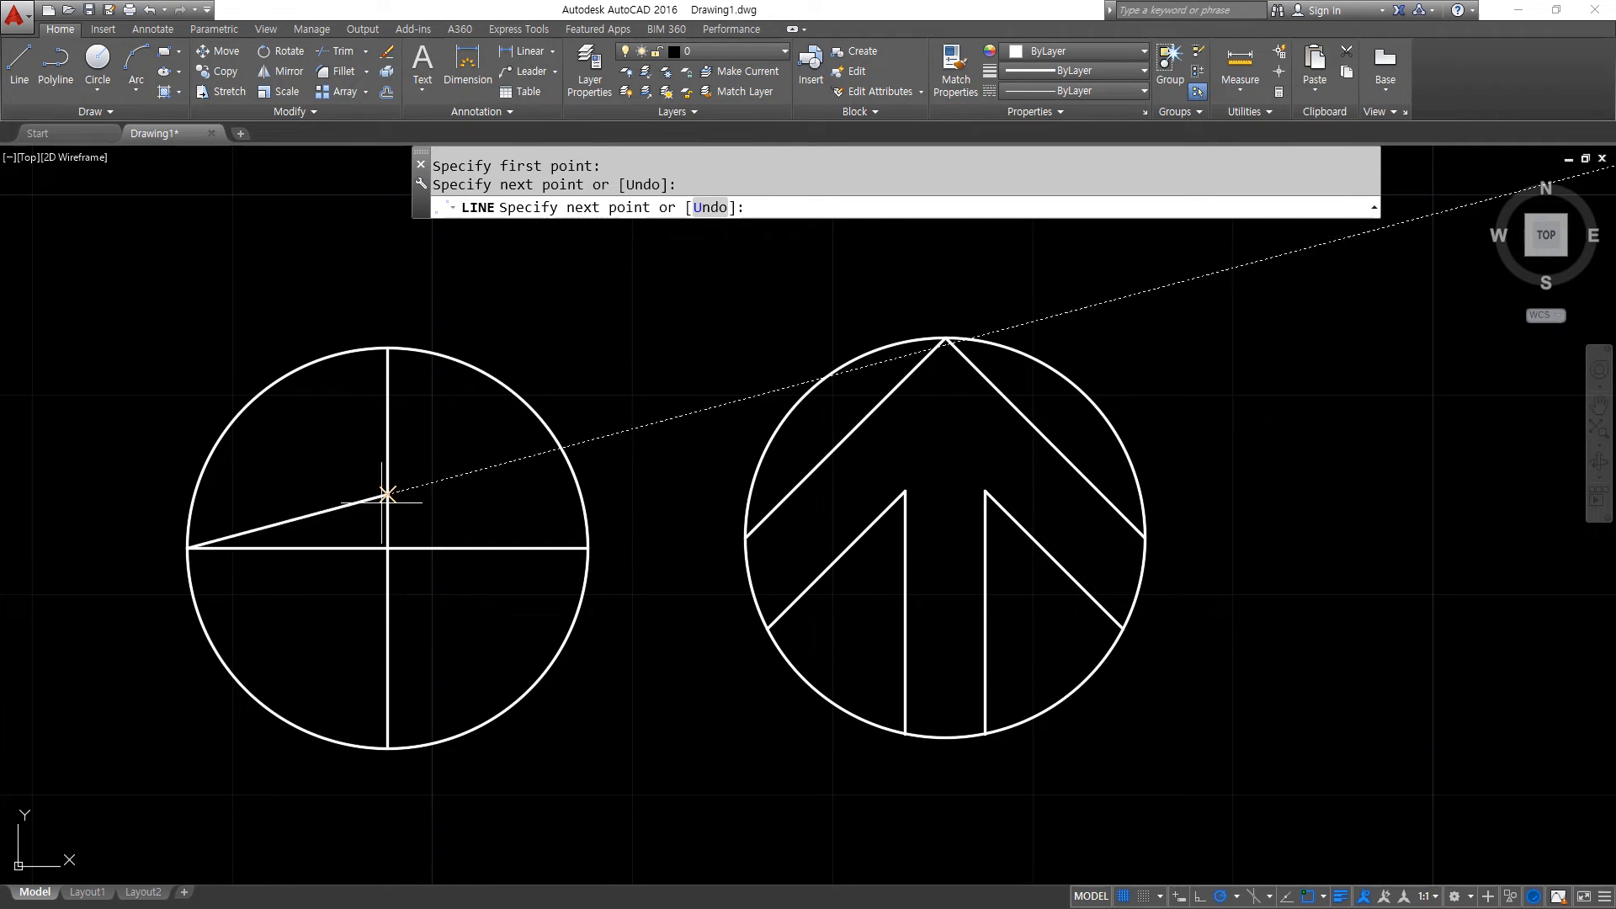
# Continue the line into a flat horizontal diamond with 15-degree sides, from the left quadrant through the right quadrant and back.
pyautogui.click(387, 495)
pyautogui.click(588, 548)
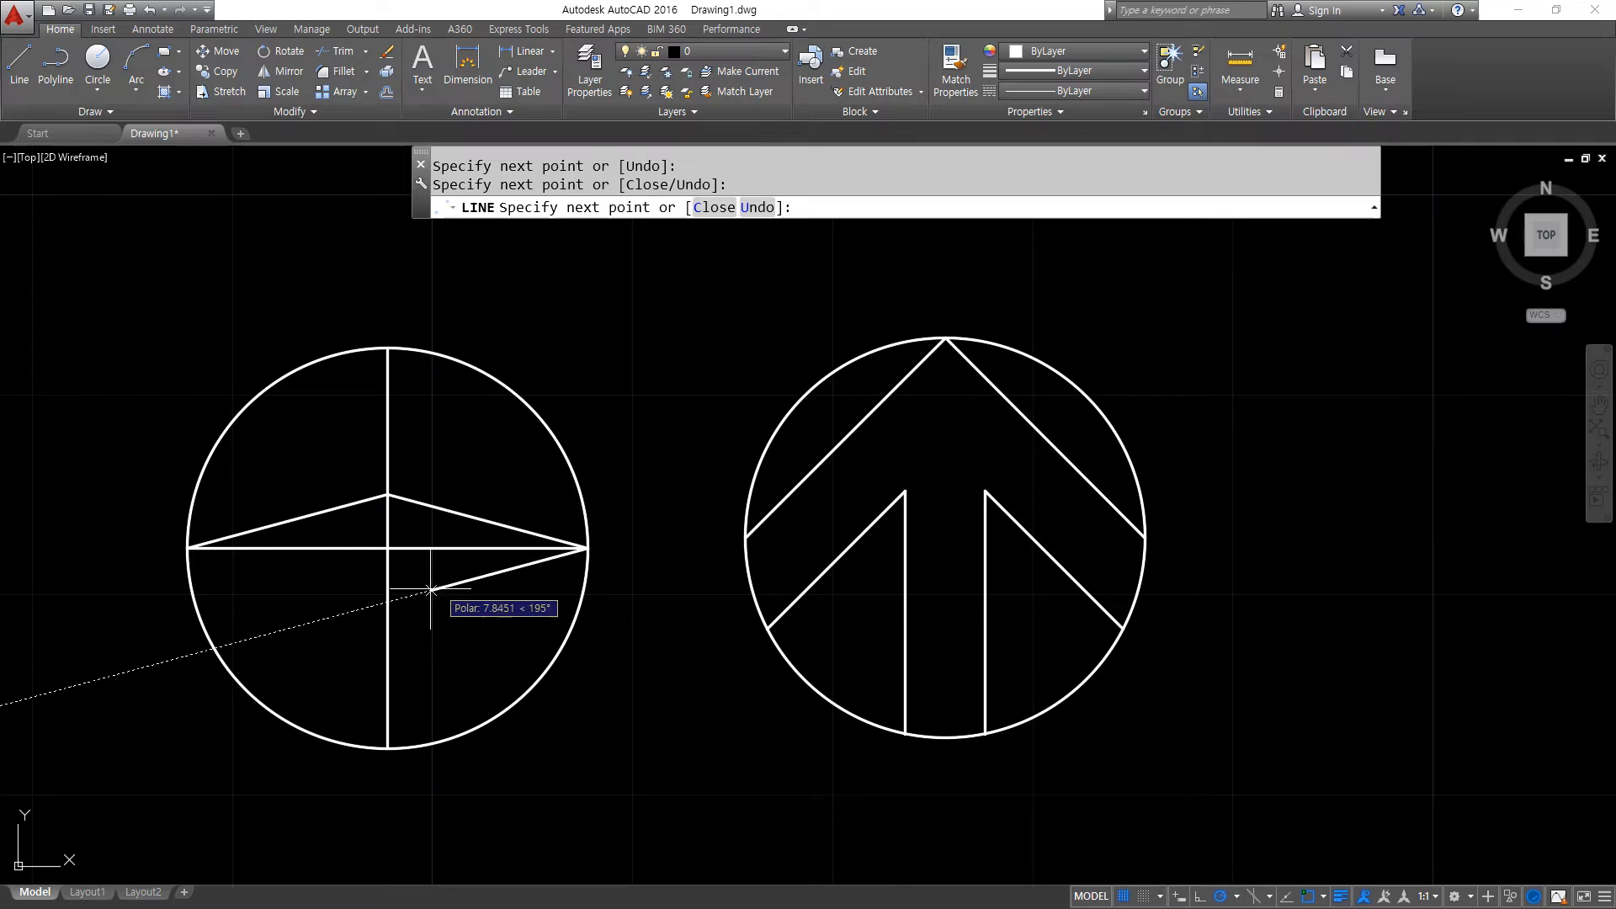
pyautogui.click(388, 601)
pyautogui.click(187, 548)
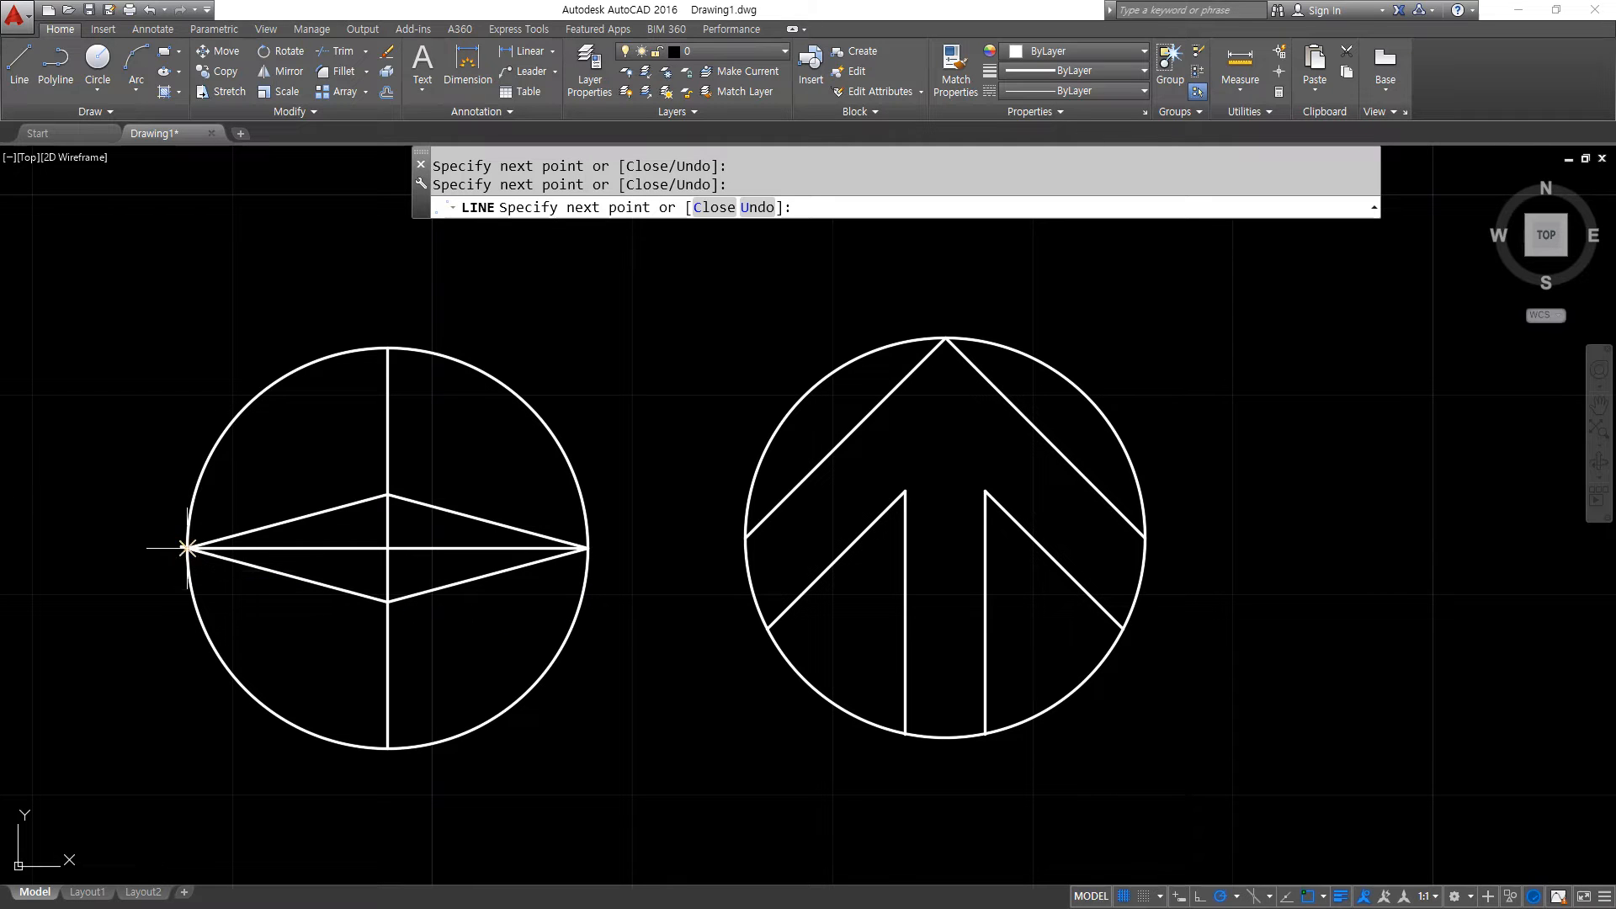
pyautogui.hotkey('ctrl', 'z')
pyautogui.click(187, 548)
pyautogui.press('Return')
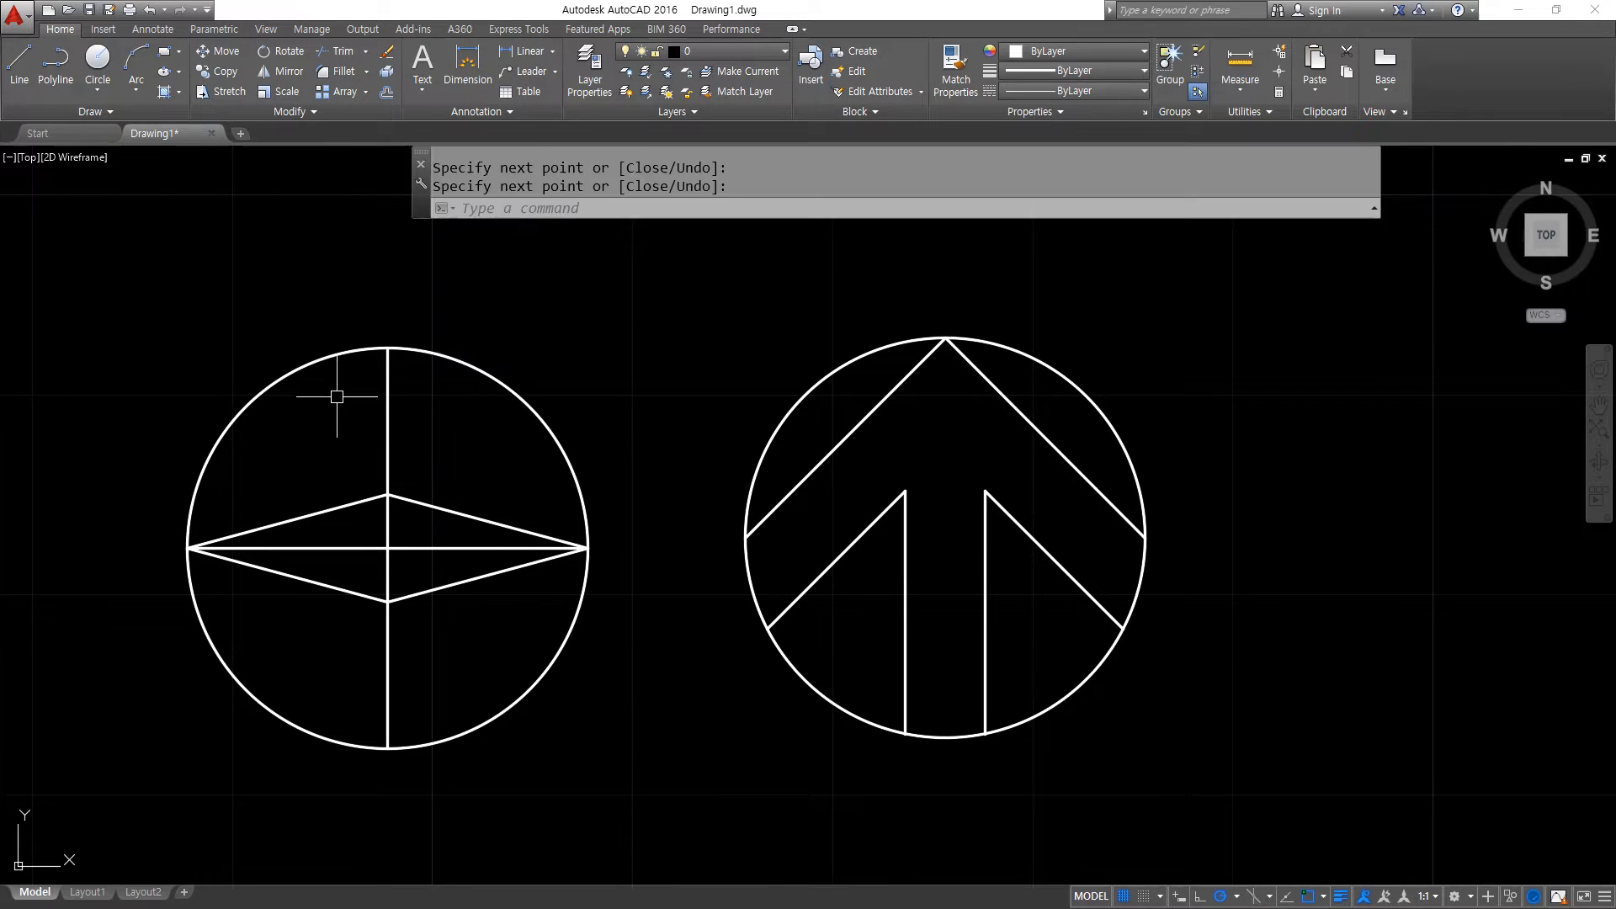
# Draw a matching narrow vertical diamond from the circle's top quadrant to its bottom quadrant, with side corners on the horizontal diameter.
pyautogui.press('Return')
pyautogui.click(387, 348)
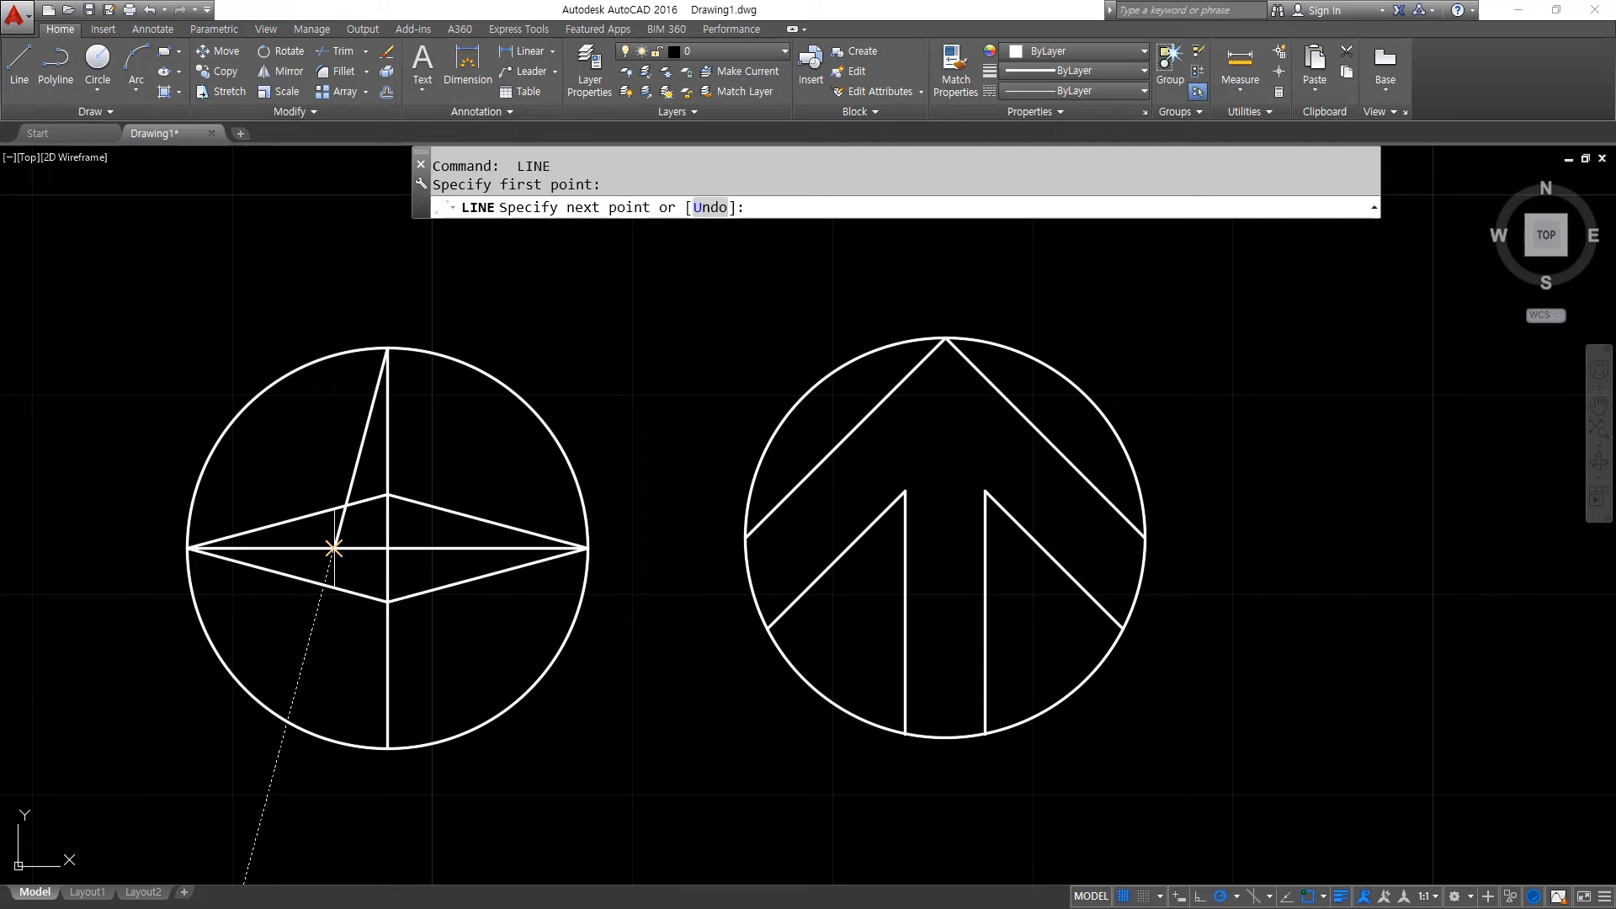
pyautogui.click(334, 548)
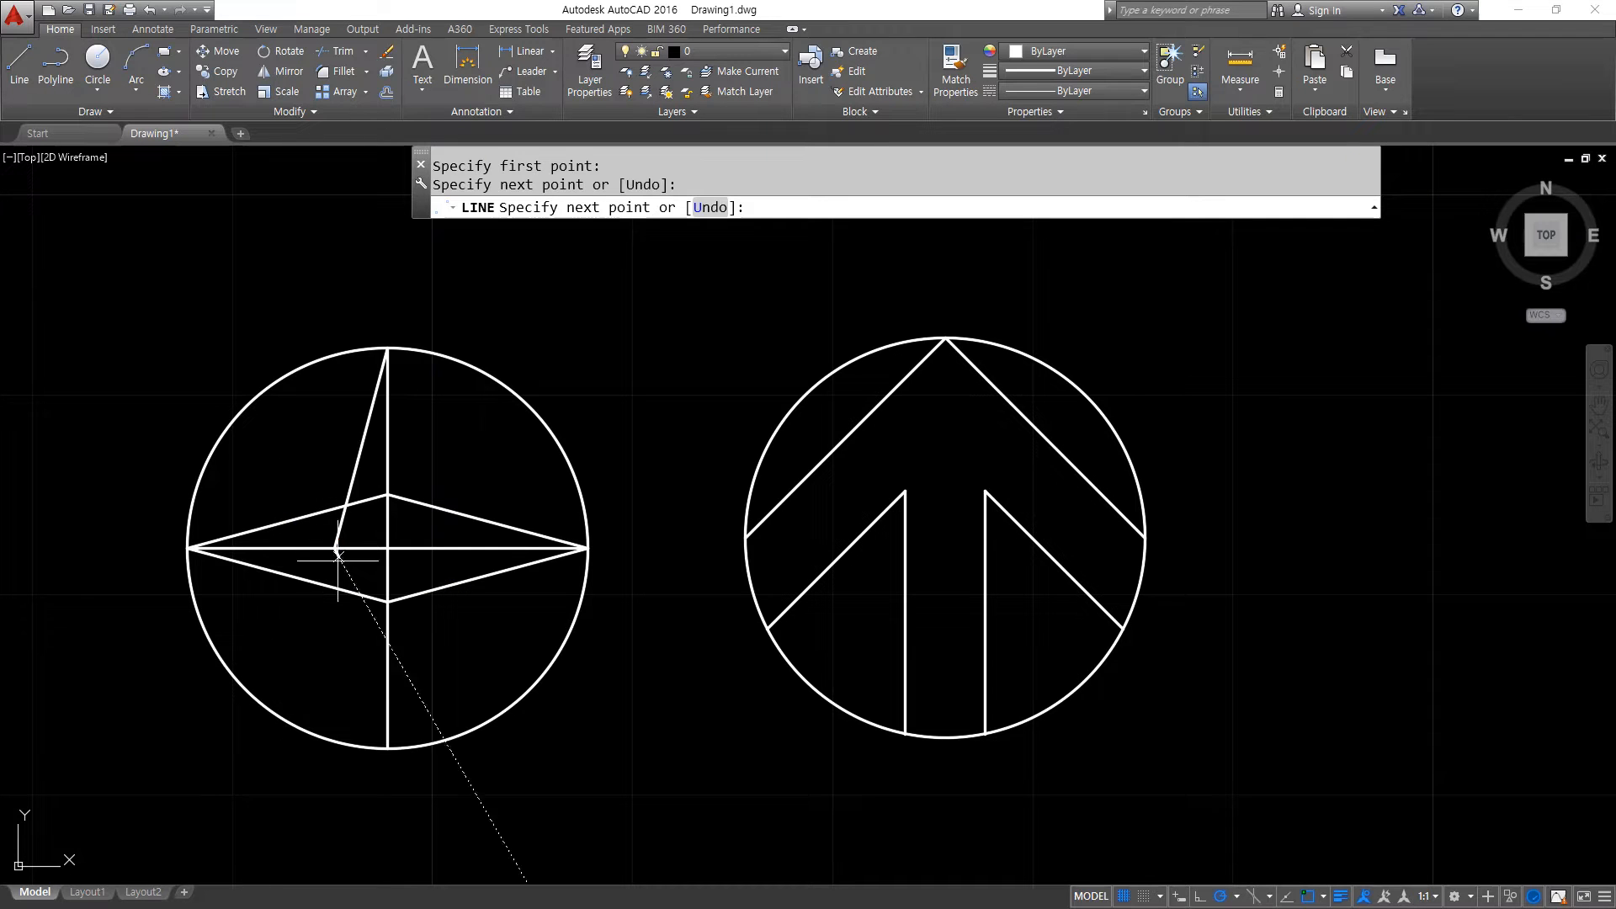
pyautogui.click(387, 748)
pyautogui.click(440, 548)
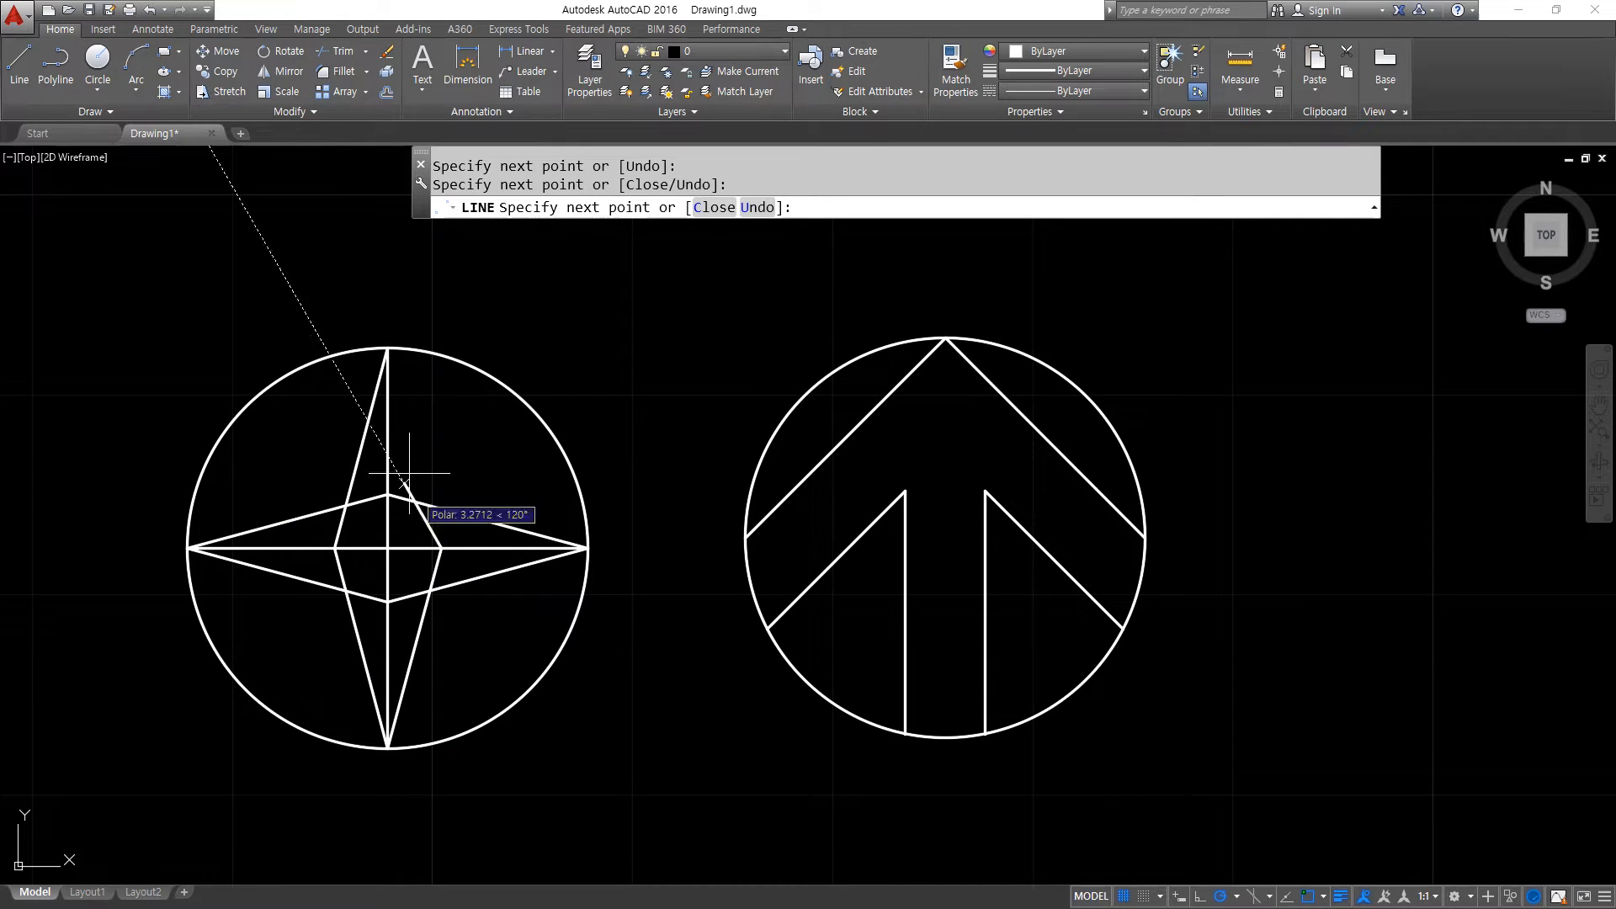
pyautogui.click(387, 350)
pyautogui.press('Return')
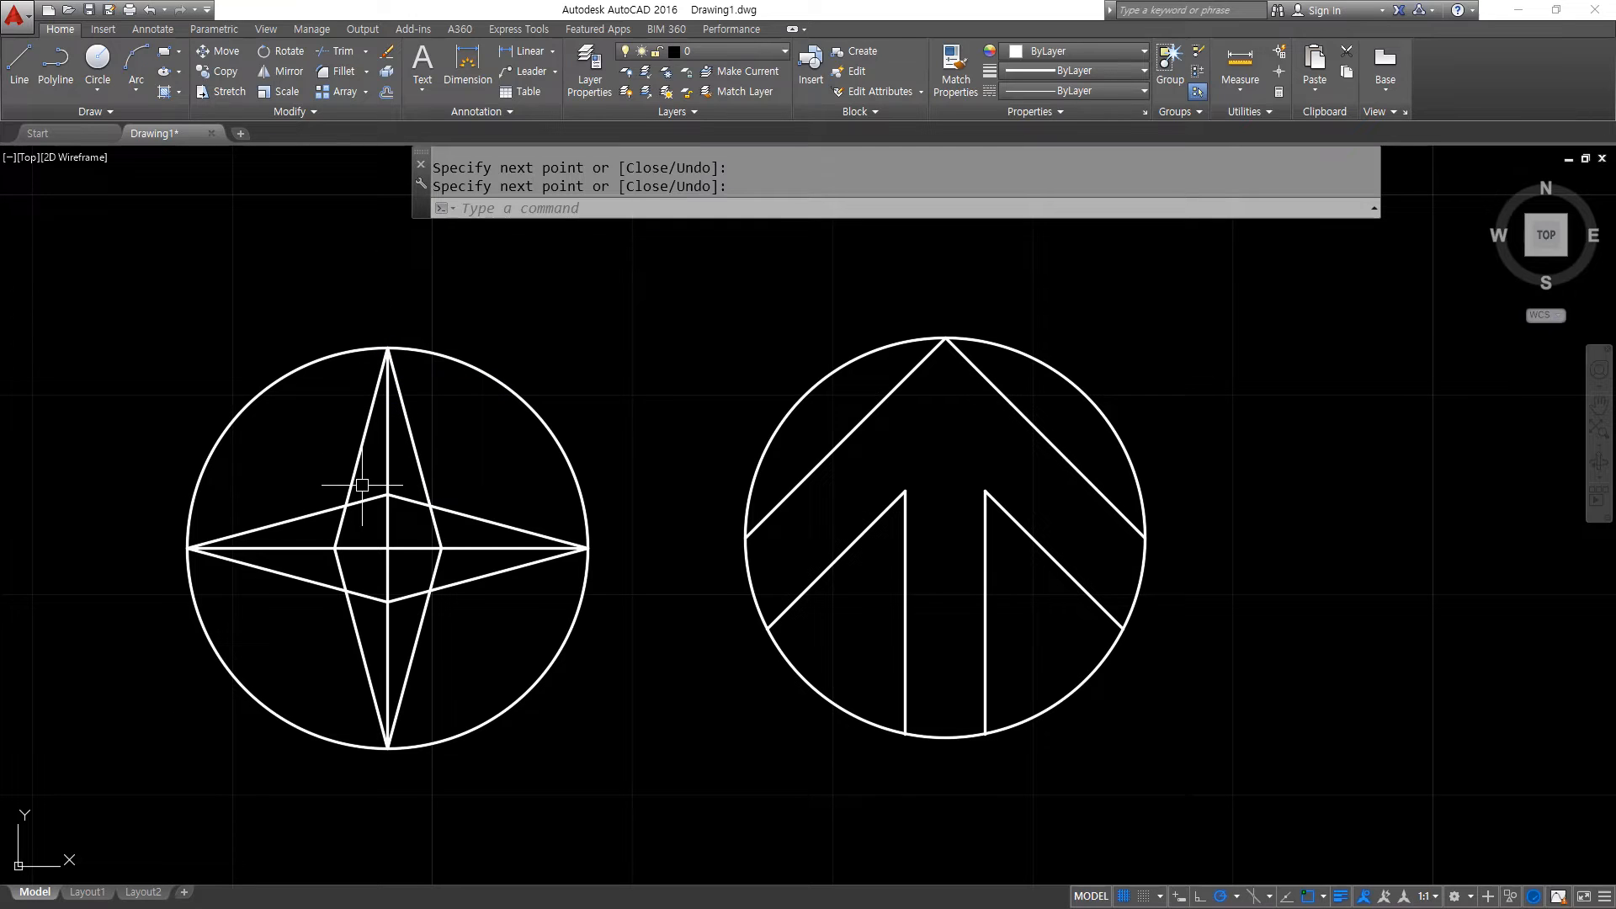
pyautogui.write('f')
pyautogui.press('Return')
pyautogui.click(435, 568)
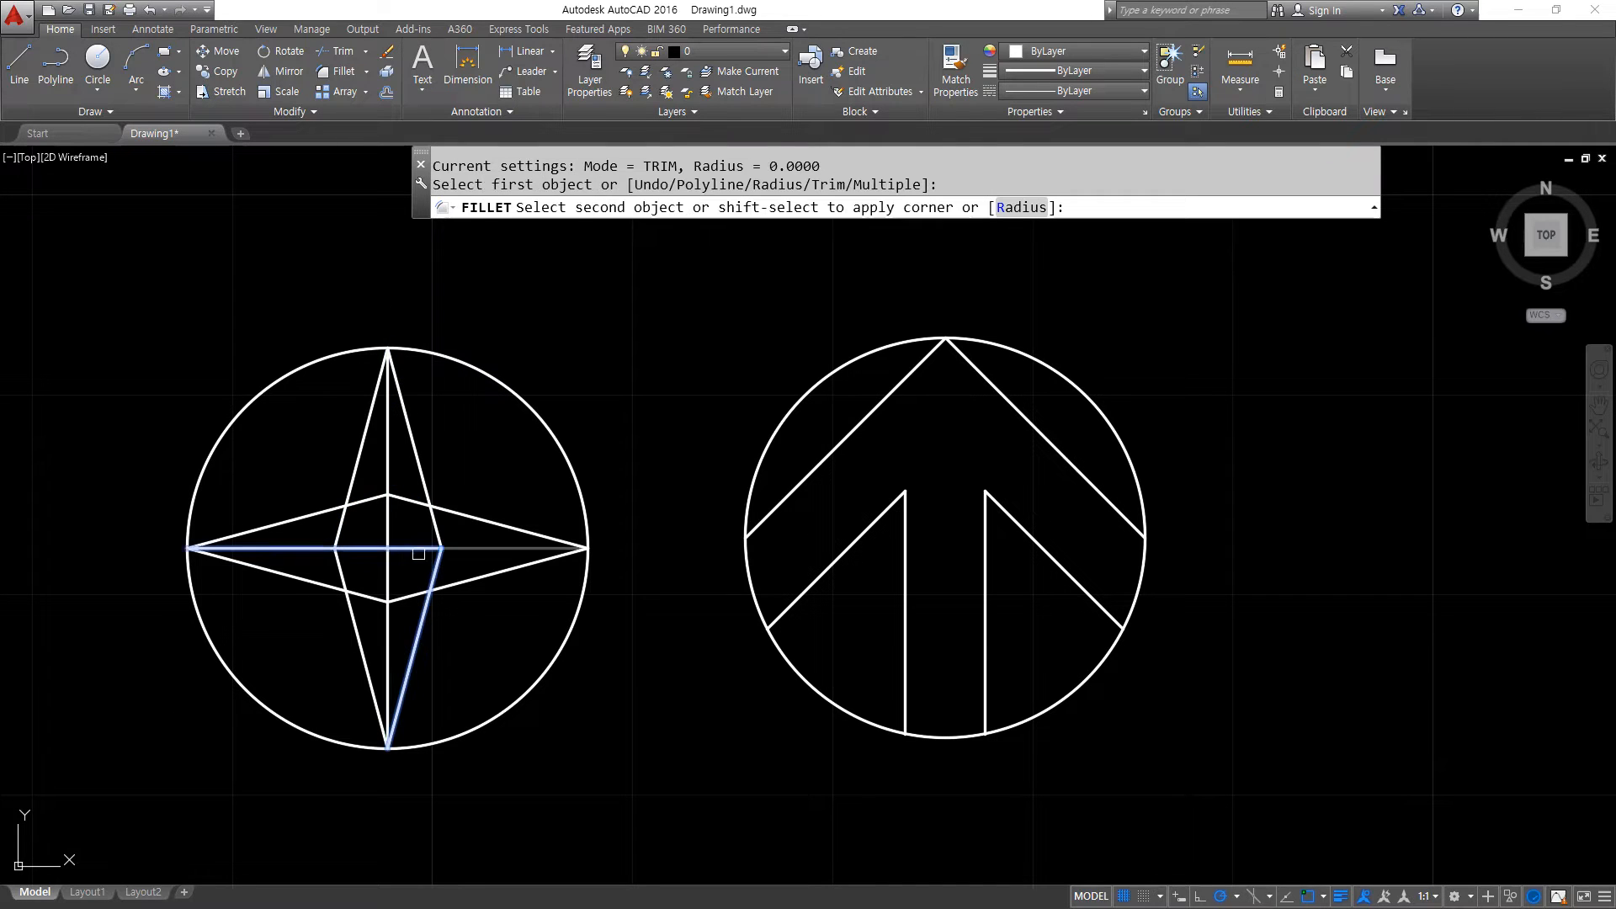
pyautogui.press('Escape')
# Fillet opposite diamond sides with radius 0 so they meet in the upper-right and upper-left points of a smaller star.
pyautogui.write('f')
pyautogui.press('Return')
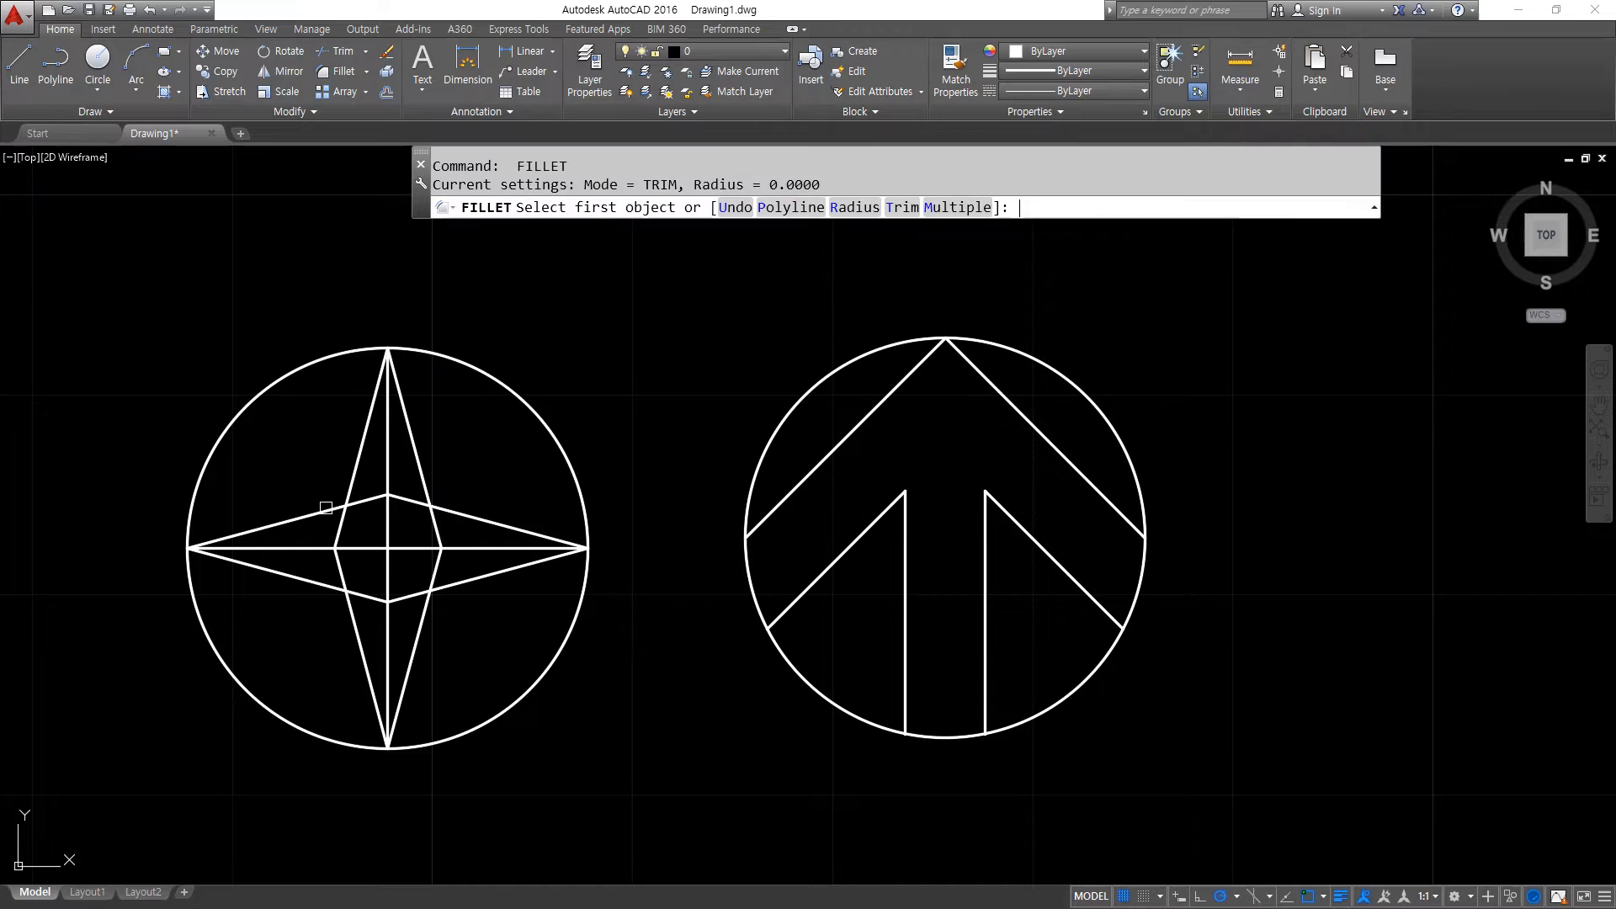
pyautogui.click(326, 509)
pyautogui.click(436, 572)
pyautogui.press('Return')
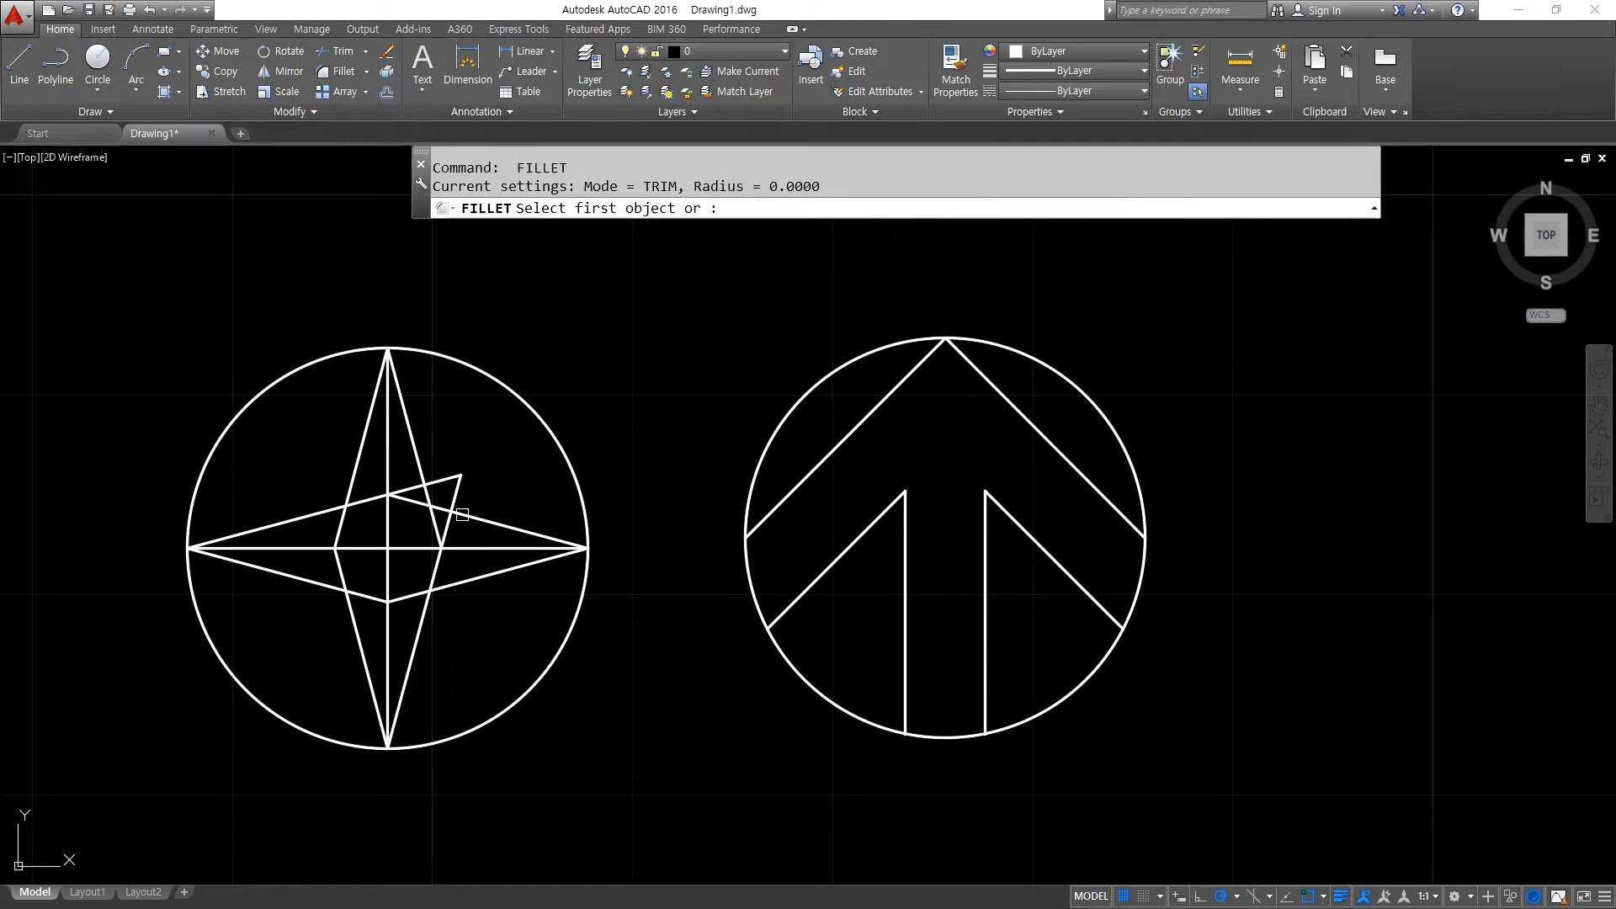
pyautogui.click(488, 523)
pyautogui.click(337, 560)
# Fillet the remaining diamond sides with radius 0 to form the small star's lower-left and lower-right points.
pyautogui.press('Return')
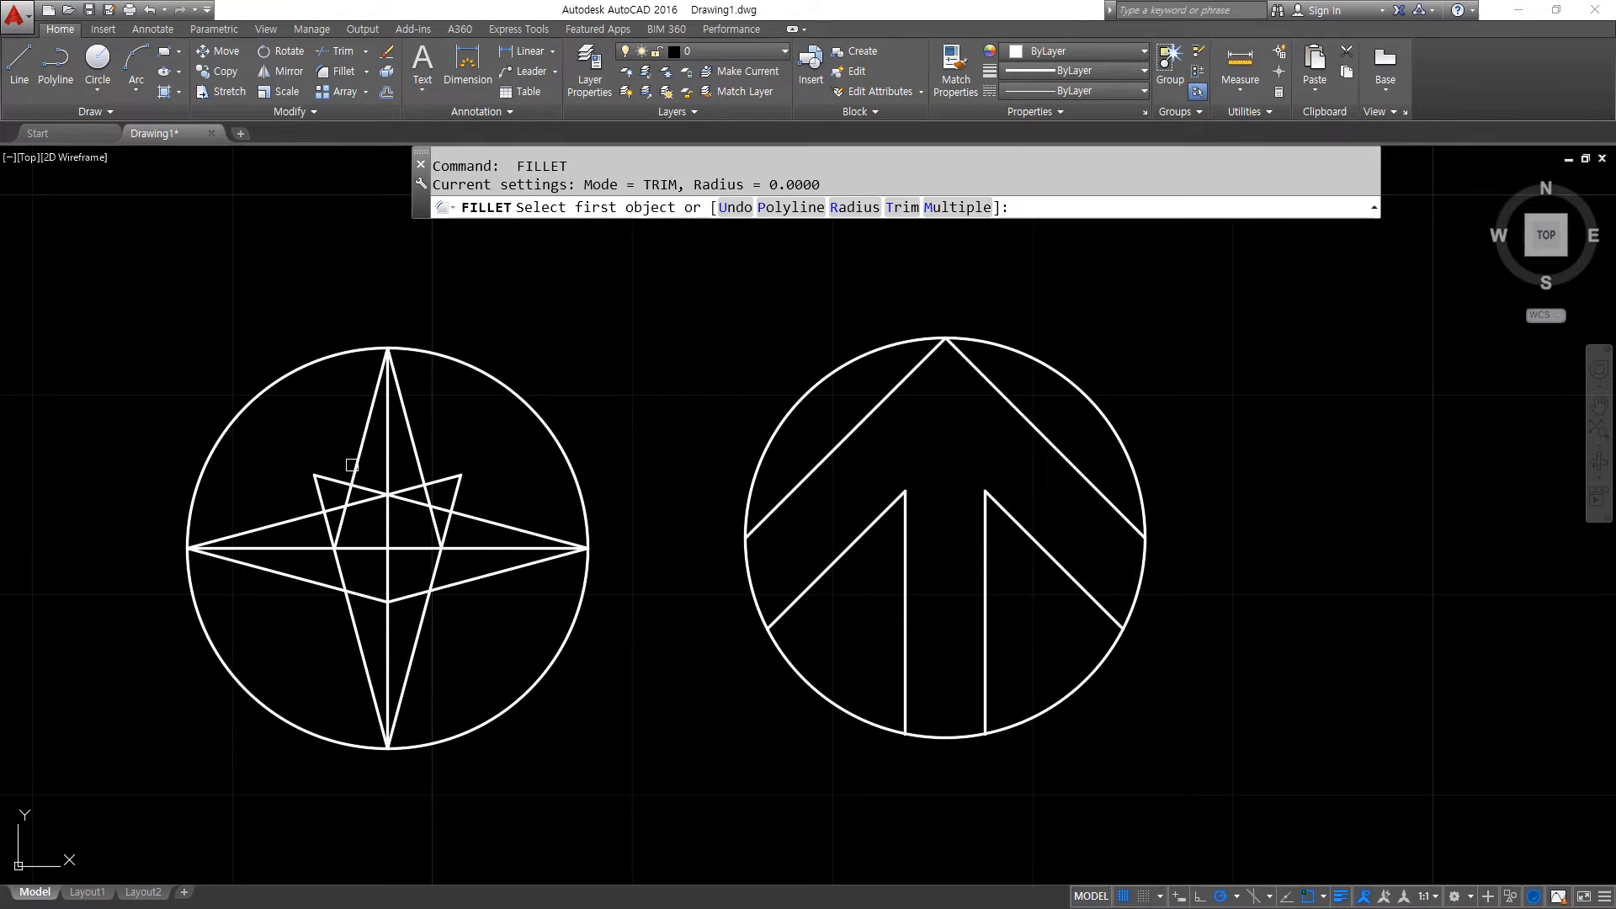
pyautogui.click(350, 487)
pyautogui.click(463, 581)
pyautogui.press('Return')
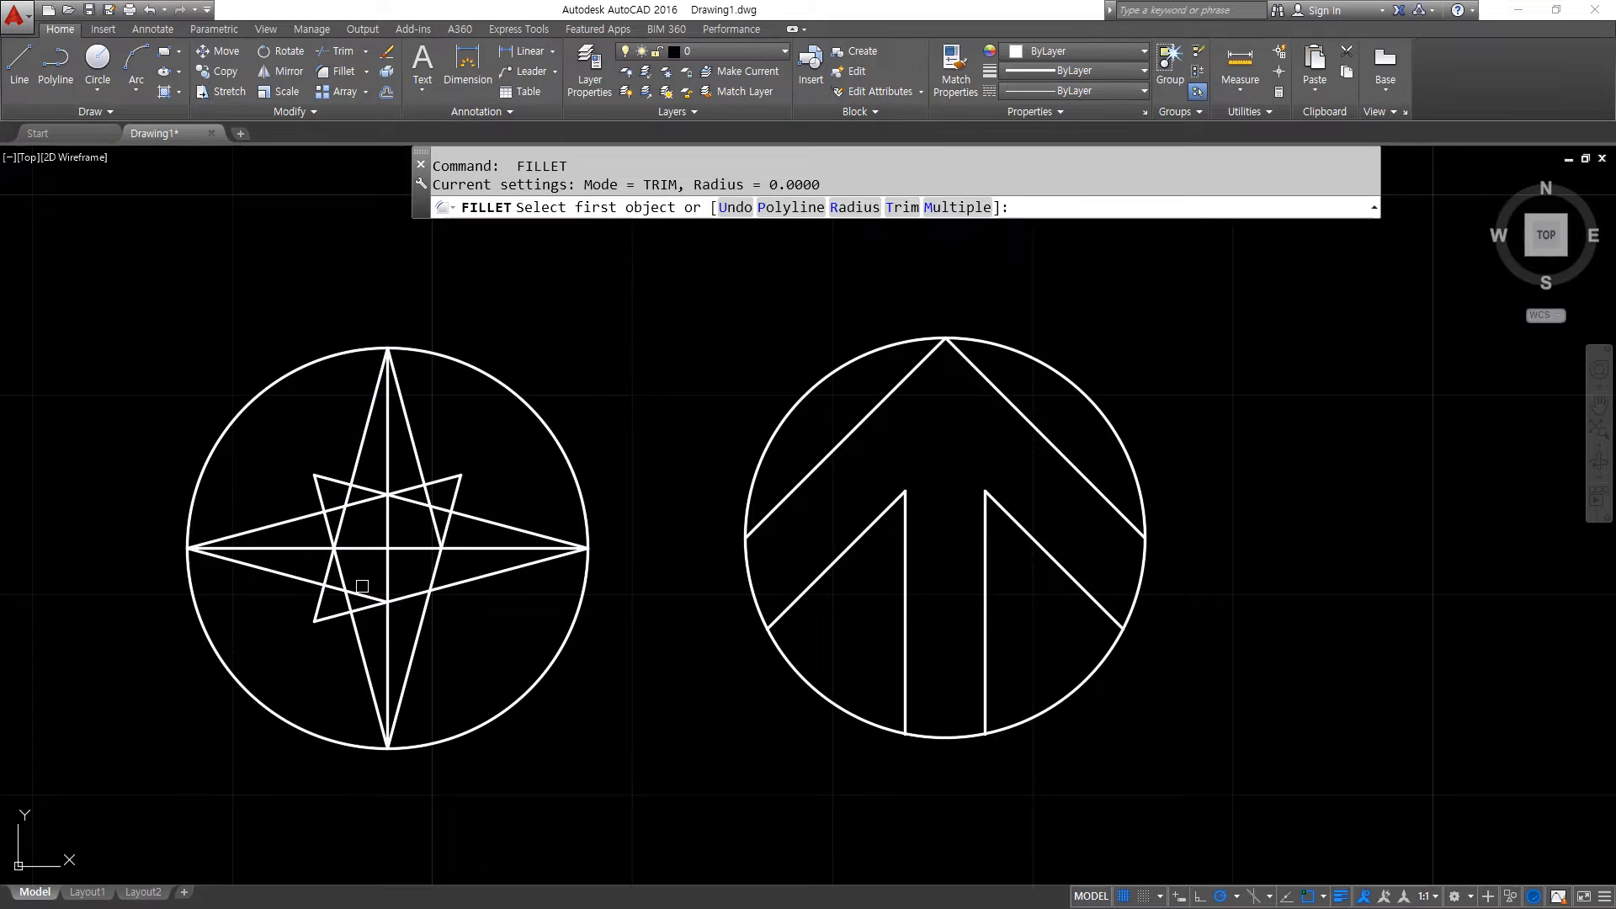
pyautogui.click(366, 595)
pyautogui.click(427, 514)
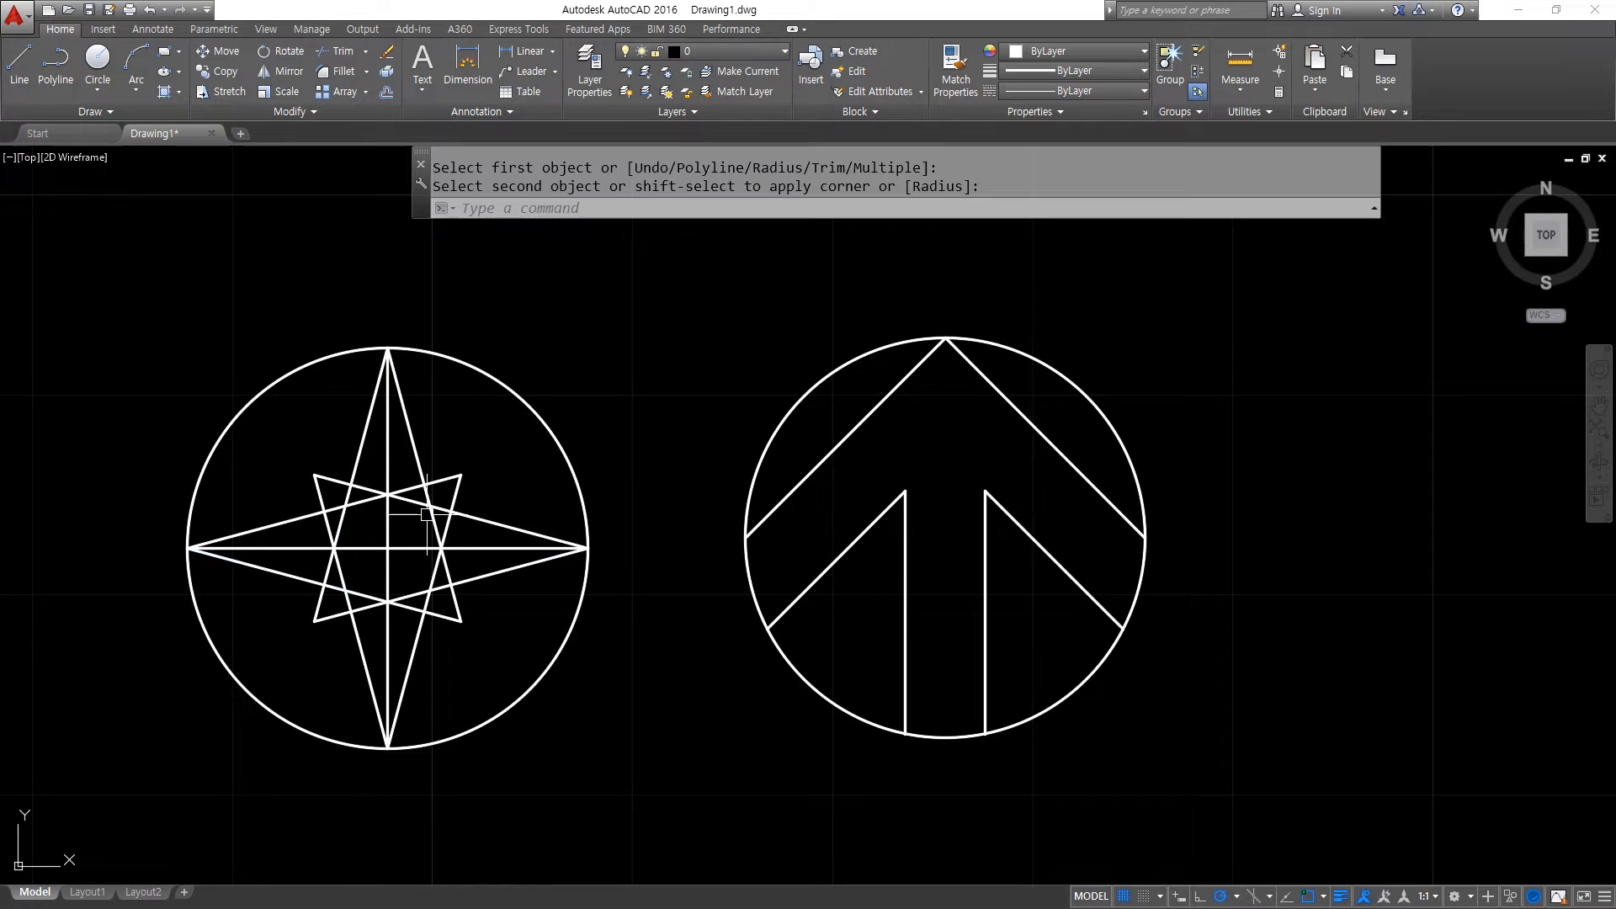
# Draw two diagonal lines through the centre connecting the opposite points of the small star.
pyautogui.write('l')
pyautogui.press('Return')
pyautogui.click(461, 477)
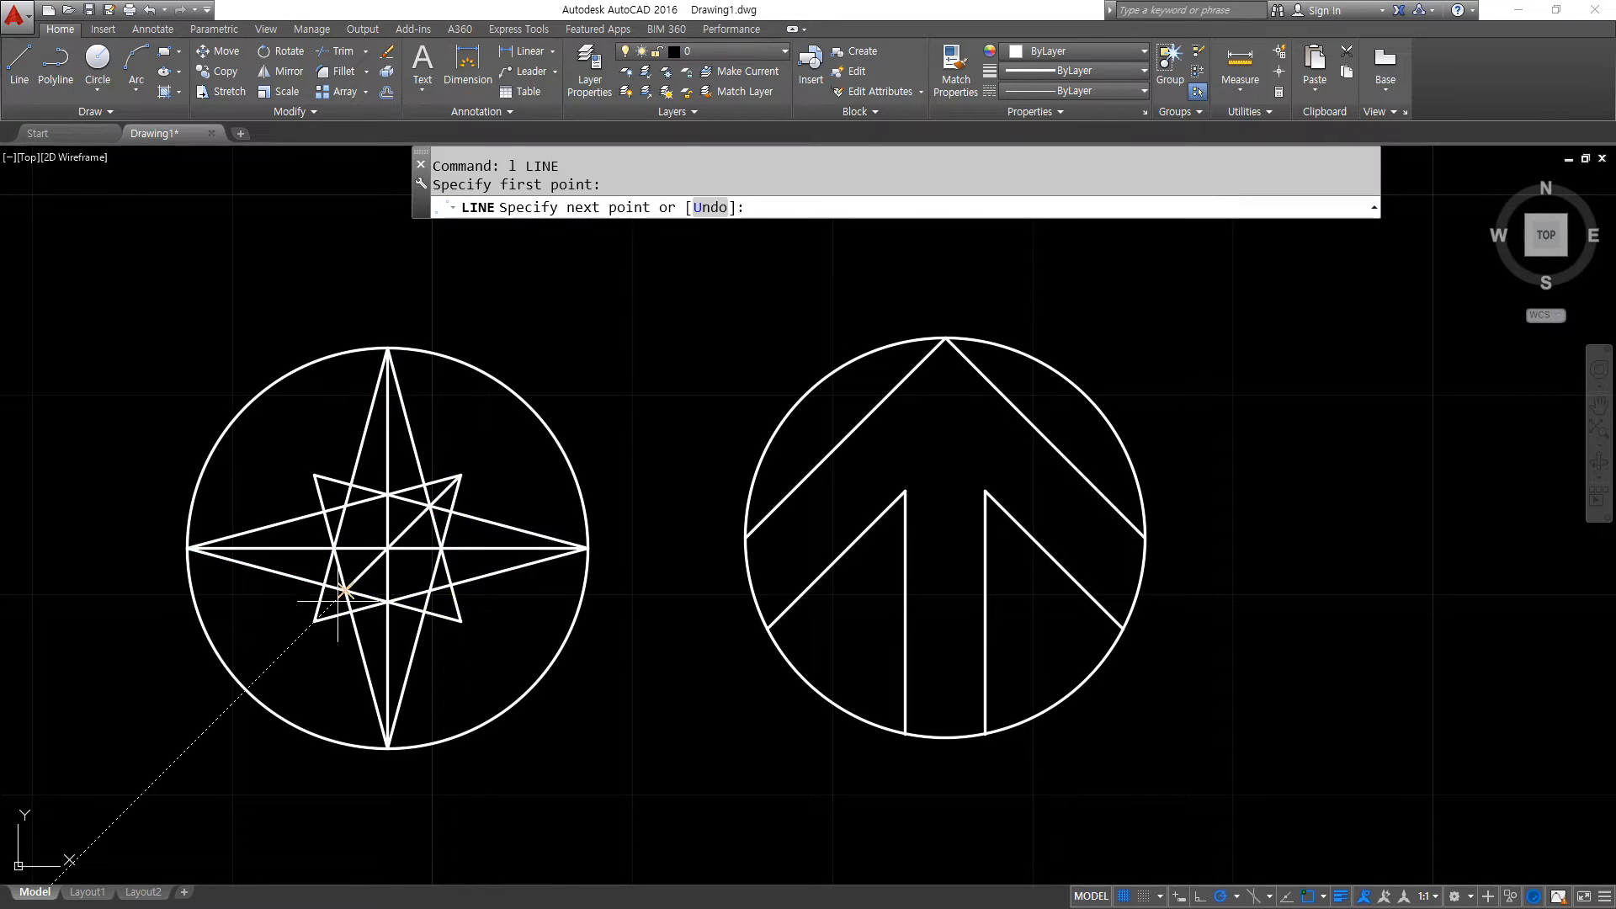
pyautogui.click(314, 621)
pyautogui.press('Return')
pyautogui.press('Return')
pyautogui.click(314, 476)
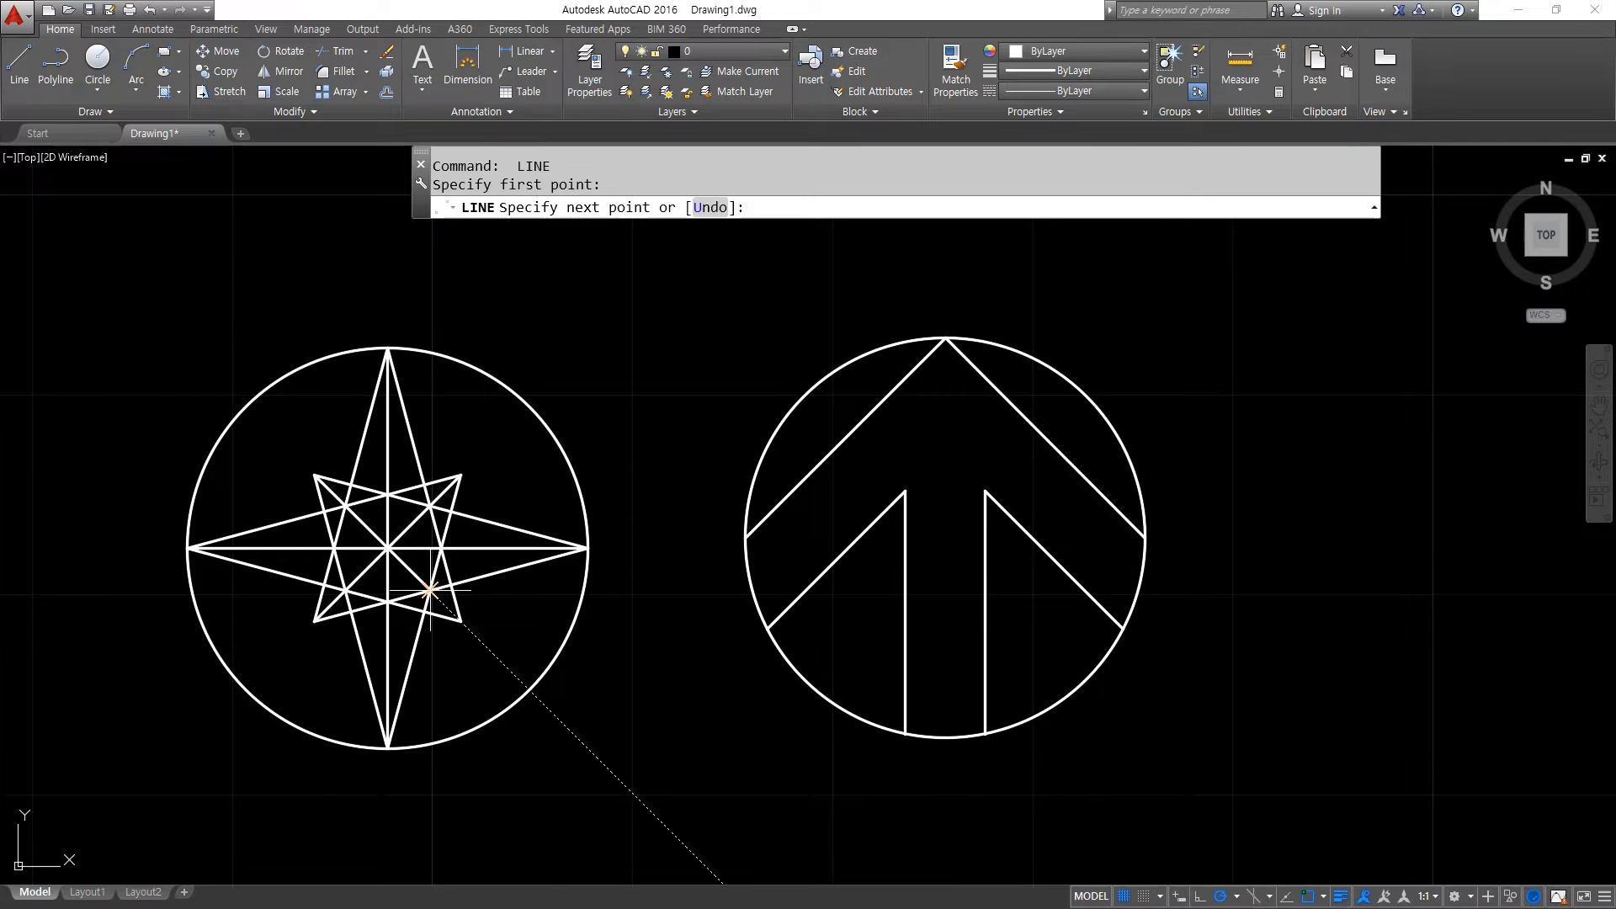
pyautogui.click(462, 621)
pyautogui.press('Return')
# Trim away the overlapping star edges between the compass star's upper-left, top and upper-right points.
pyautogui.scroll(2, 376, 549)
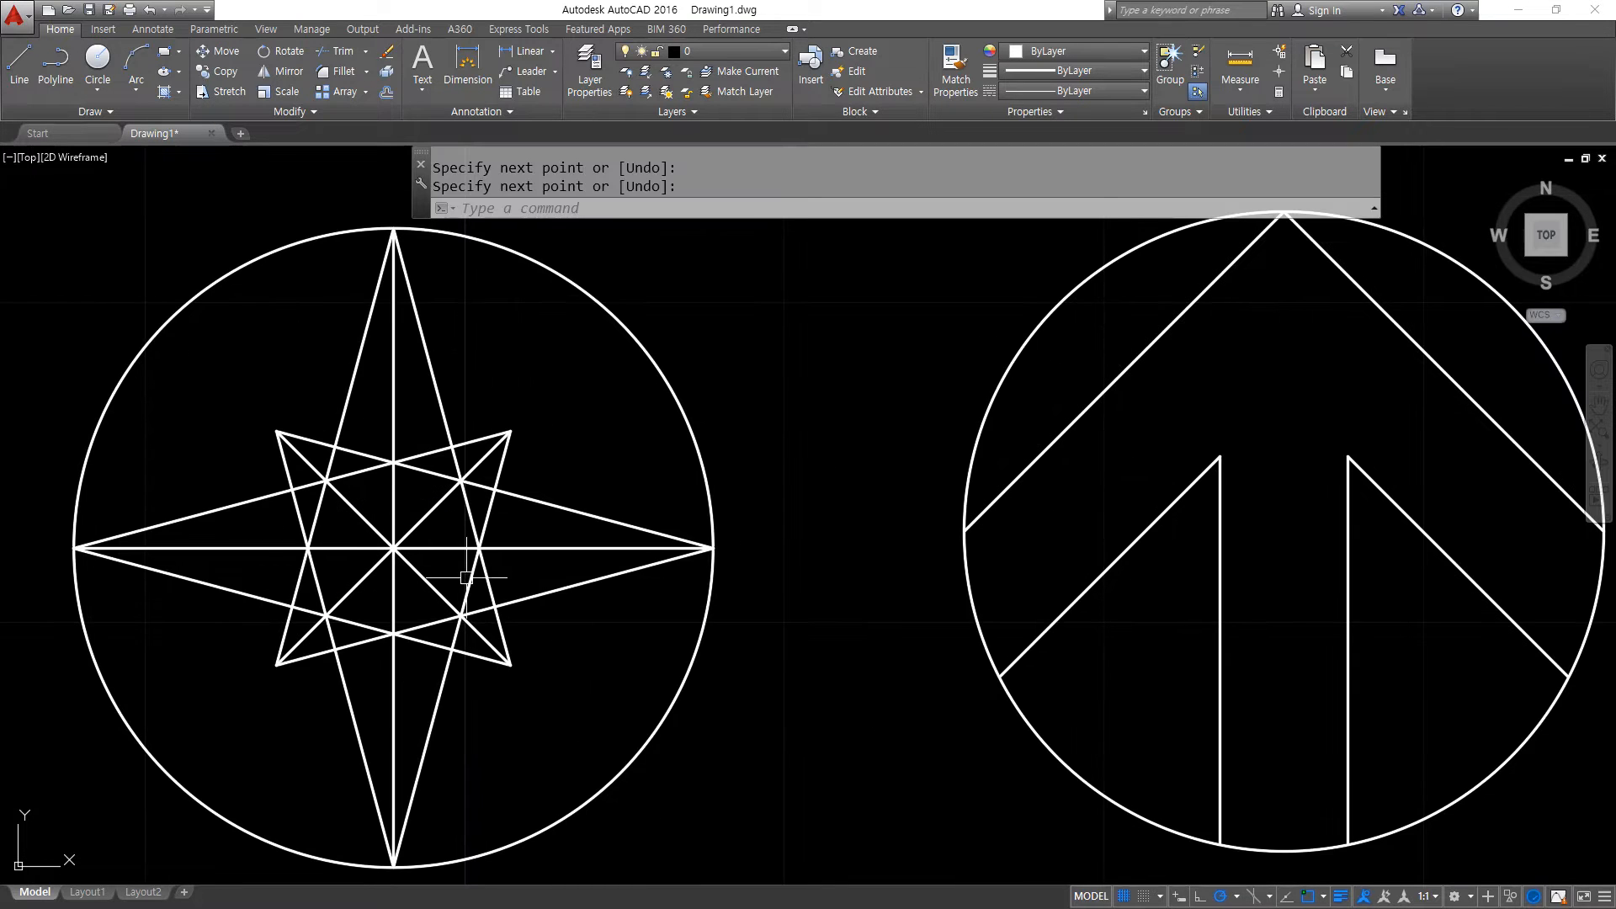
pyautogui.scroll(2, 464, 586)
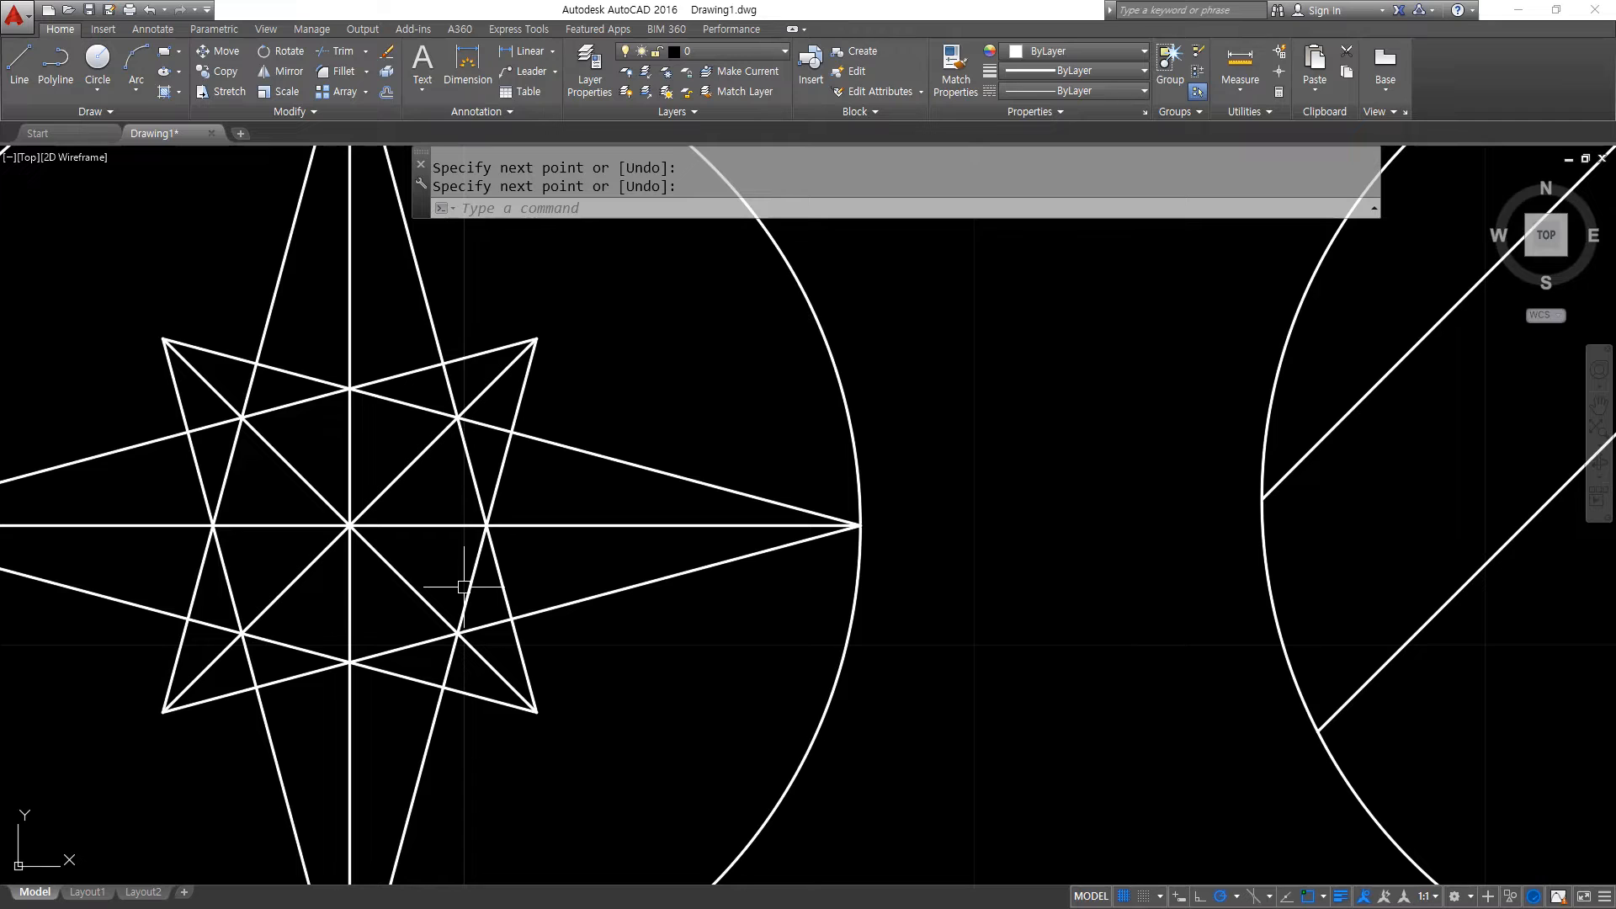
pyautogui.write('tr')
pyautogui.press('Return')
pyautogui.press('Return')
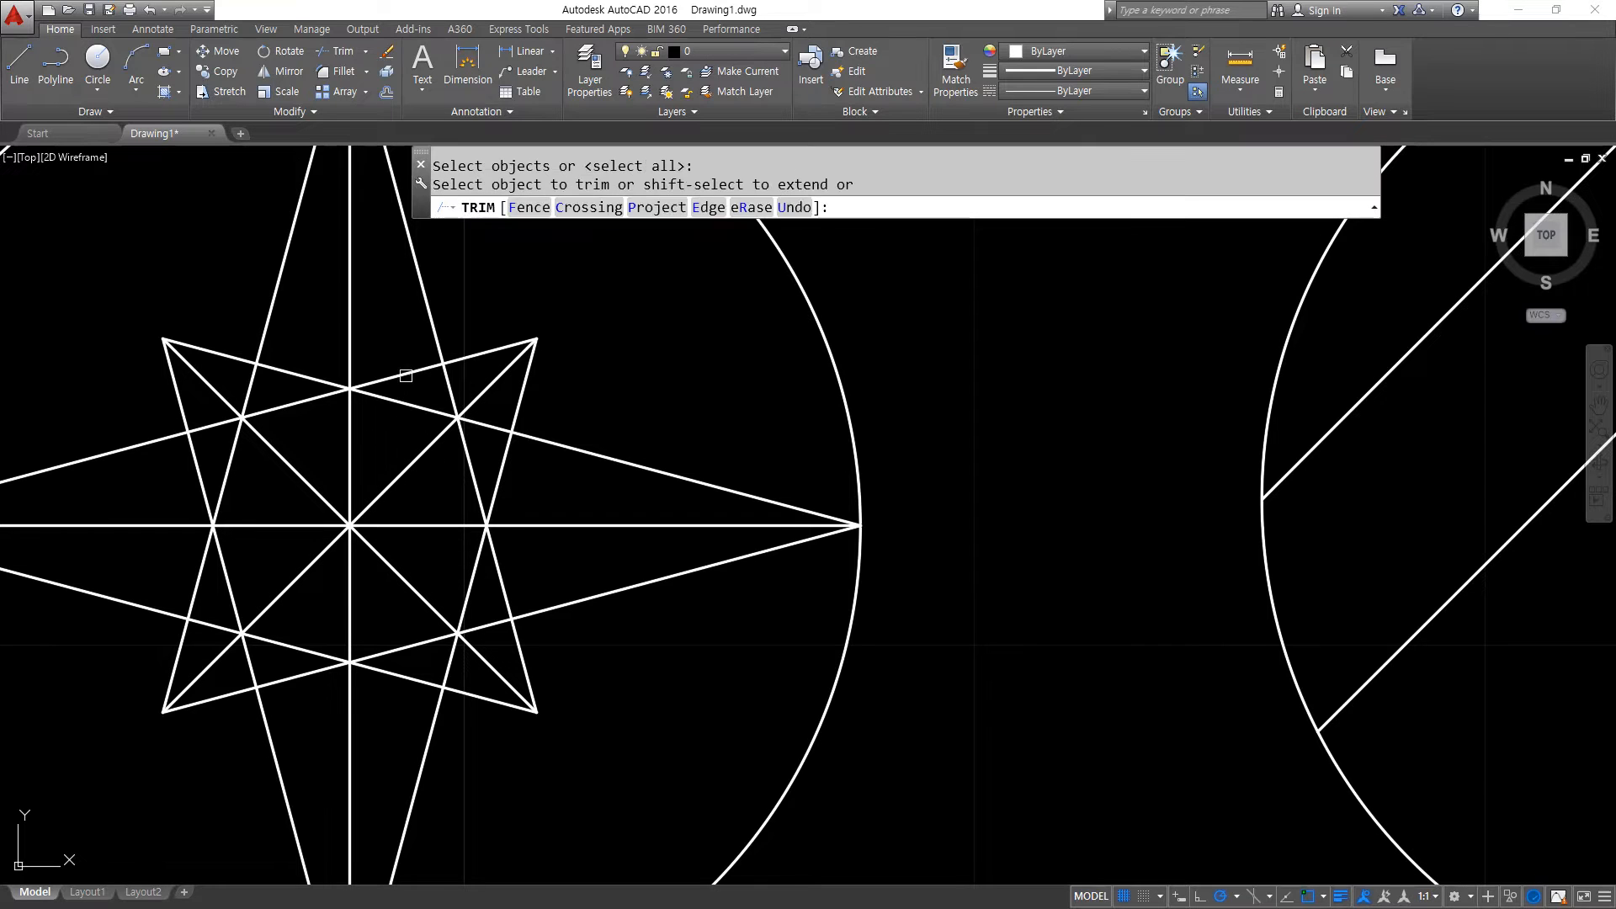
pyautogui.click(406, 354)
pyautogui.click(393, 408)
pyautogui.click(352, 352)
pyautogui.click(311, 419)
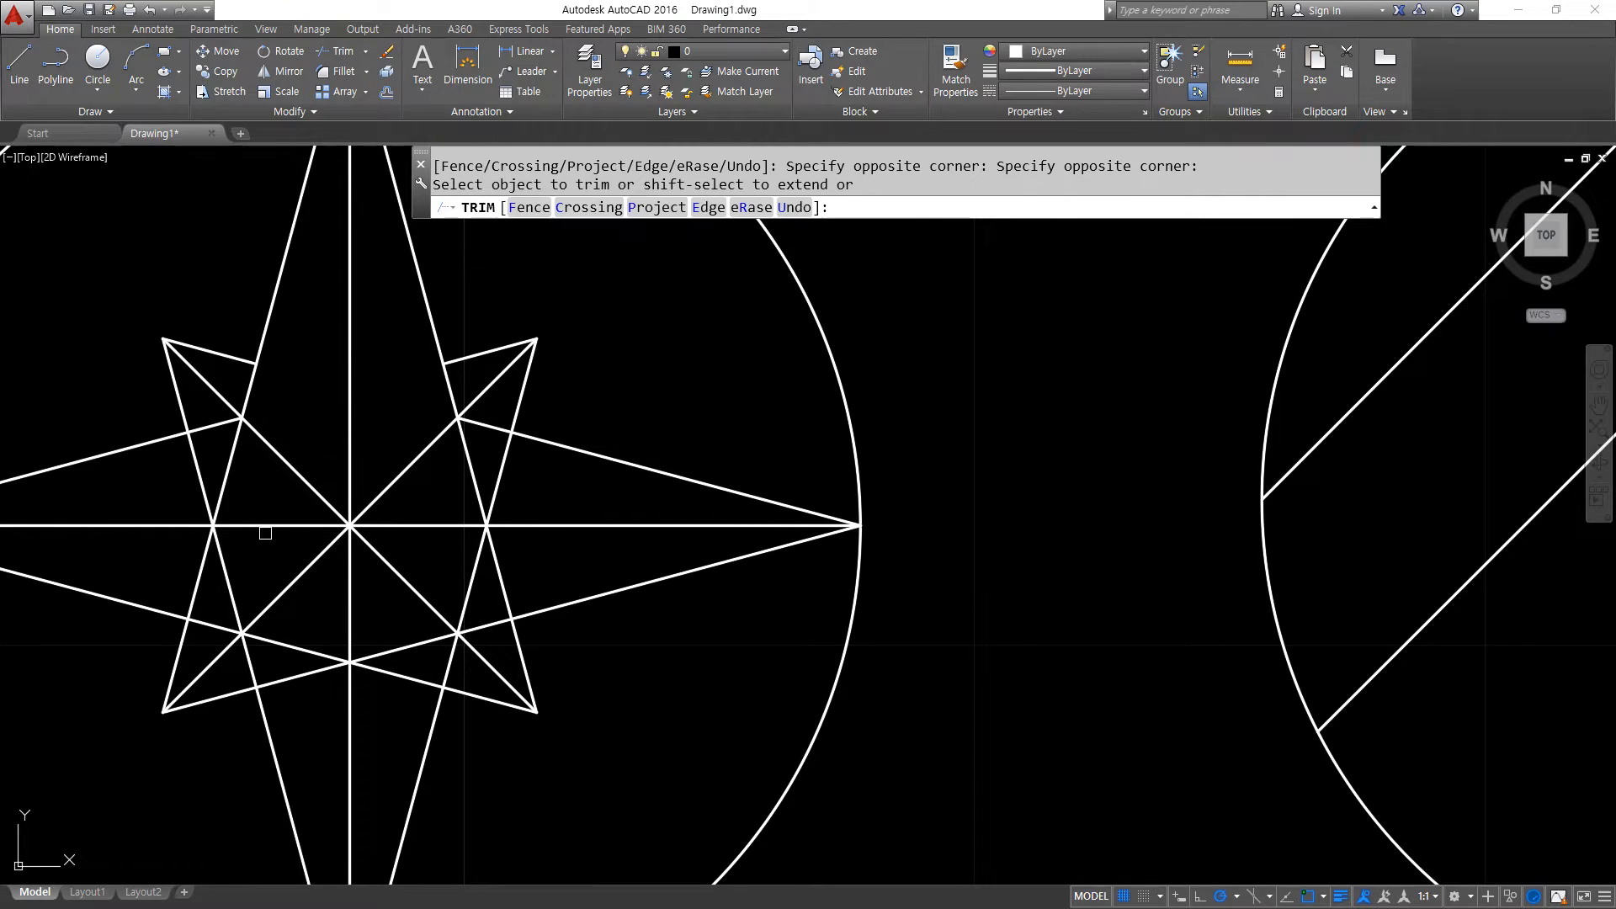
# Trim the overlapping edges on the star's left side and between its lower-left point and the vertical axis.
pyautogui.moveTo(255, 560); pyautogui.dragTo(427, 543, button='middle')
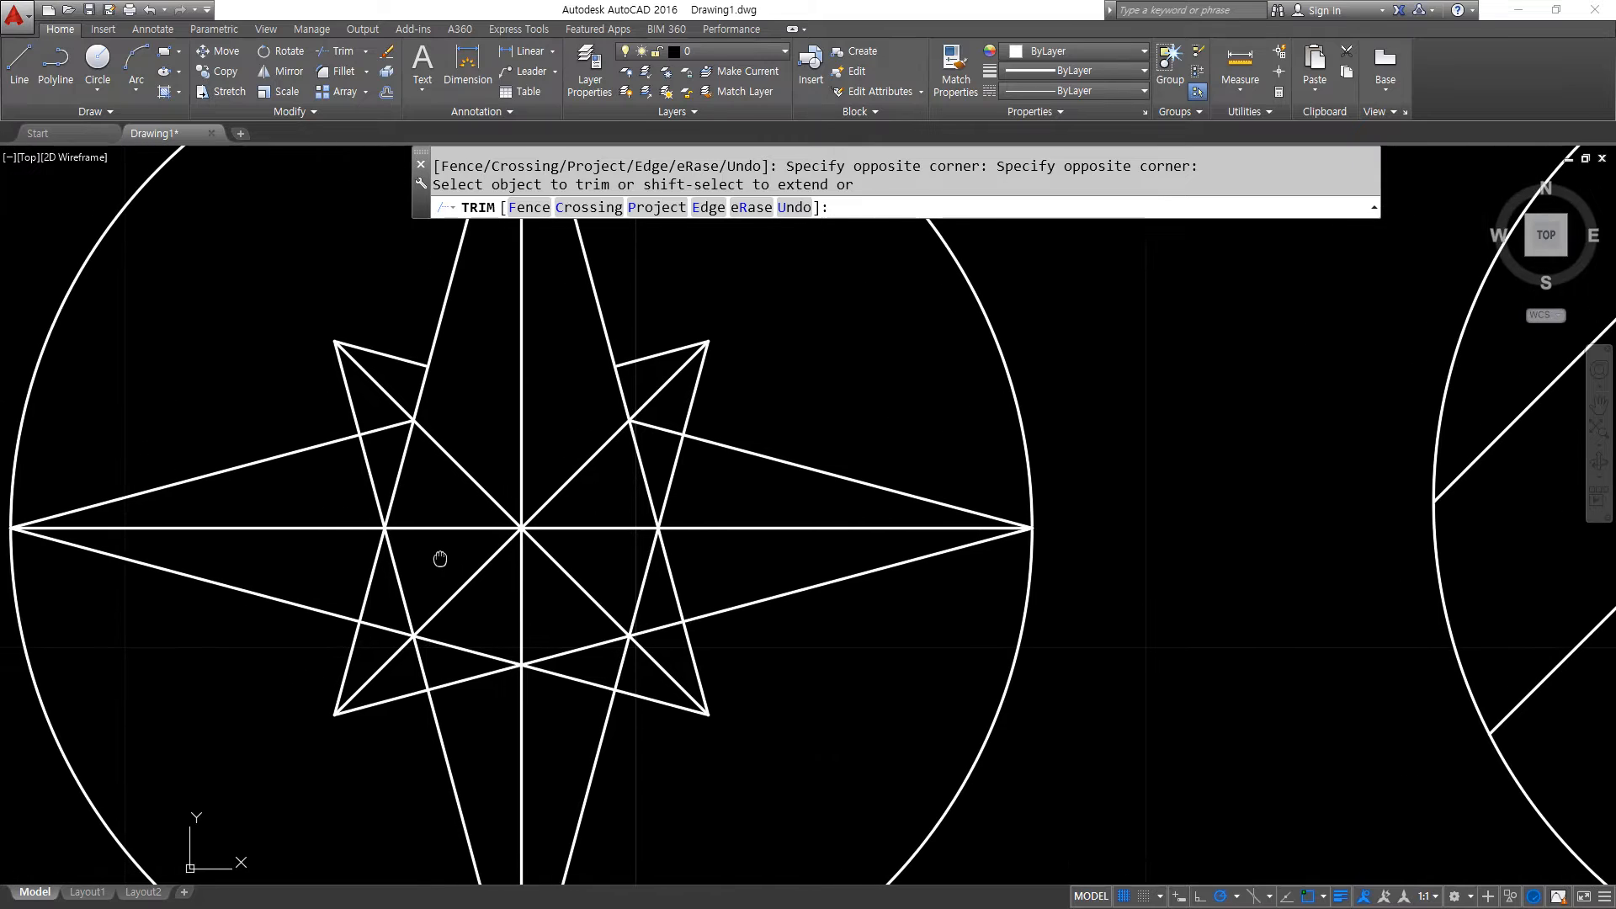
pyautogui.click(415, 501)
pyautogui.click(336, 473)
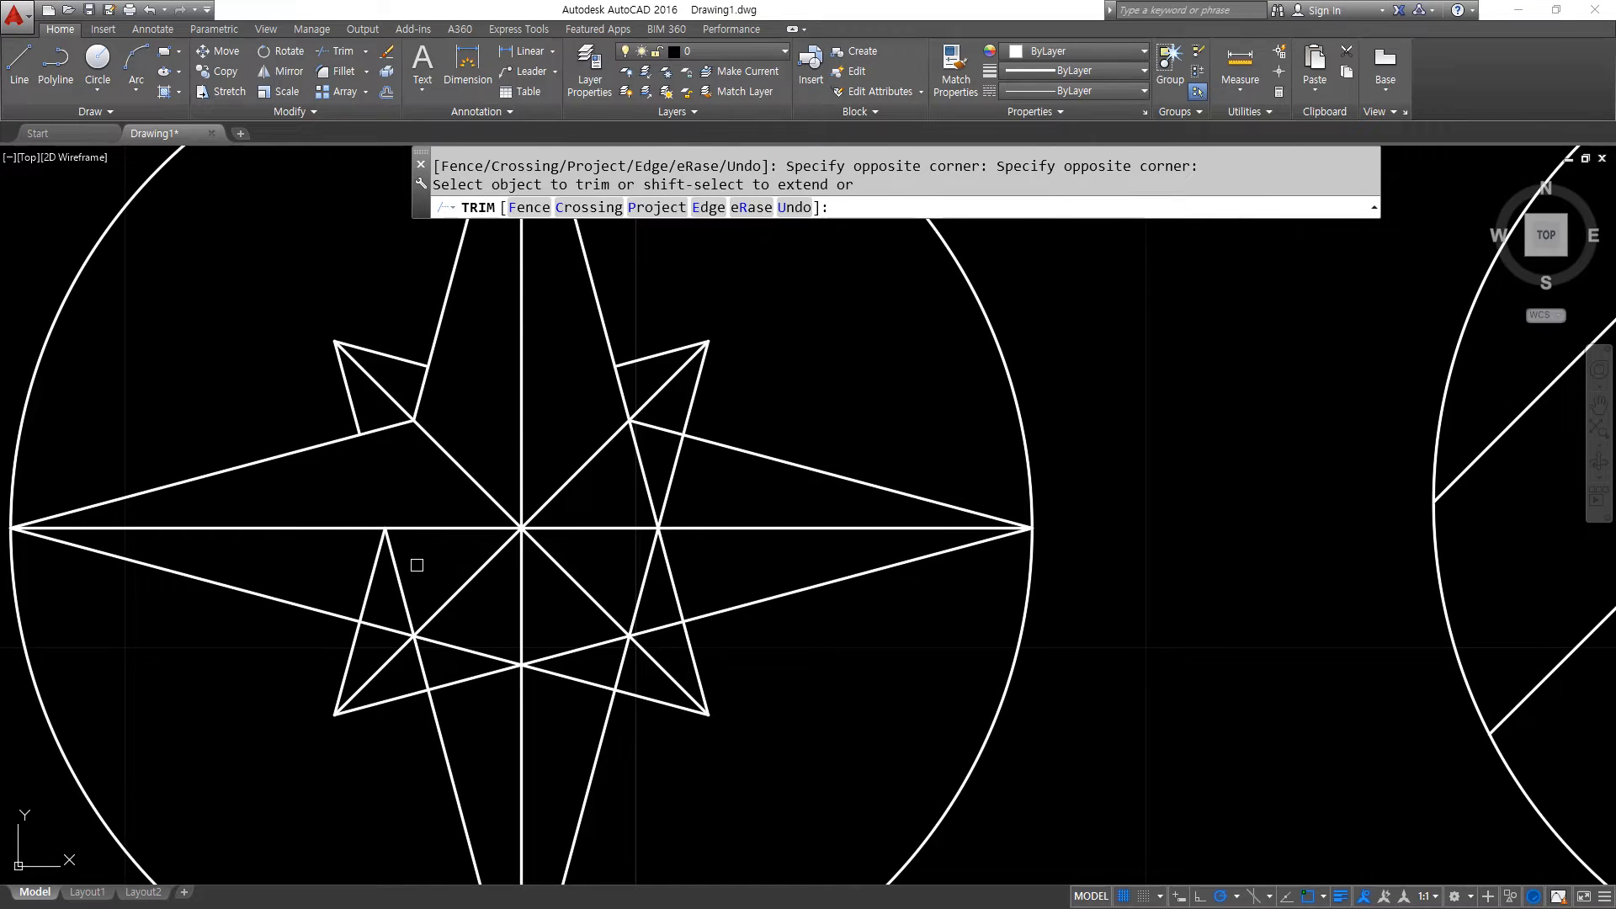
pyautogui.click(415, 567)
pyautogui.click(346, 569)
pyautogui.click(478, 631)
pyautogui.click(439, 715)
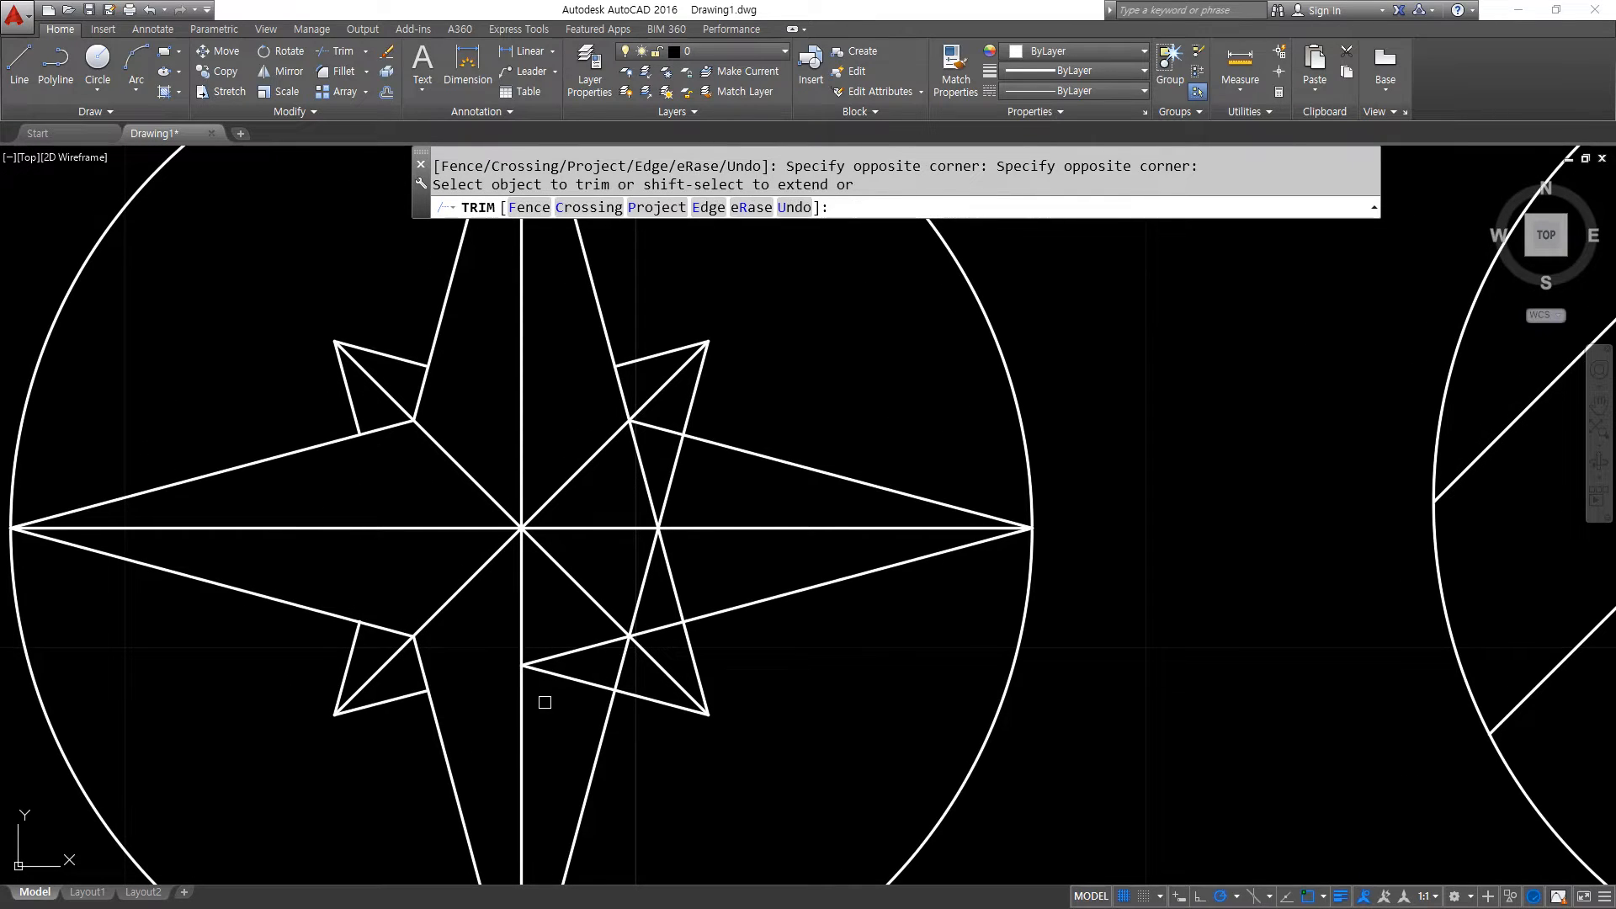
# Trim the remaining overlapping edges beside the lower-right point and along the star's right side.
pyautogui.click(574, 708)
pyautogui.click(554, 624)
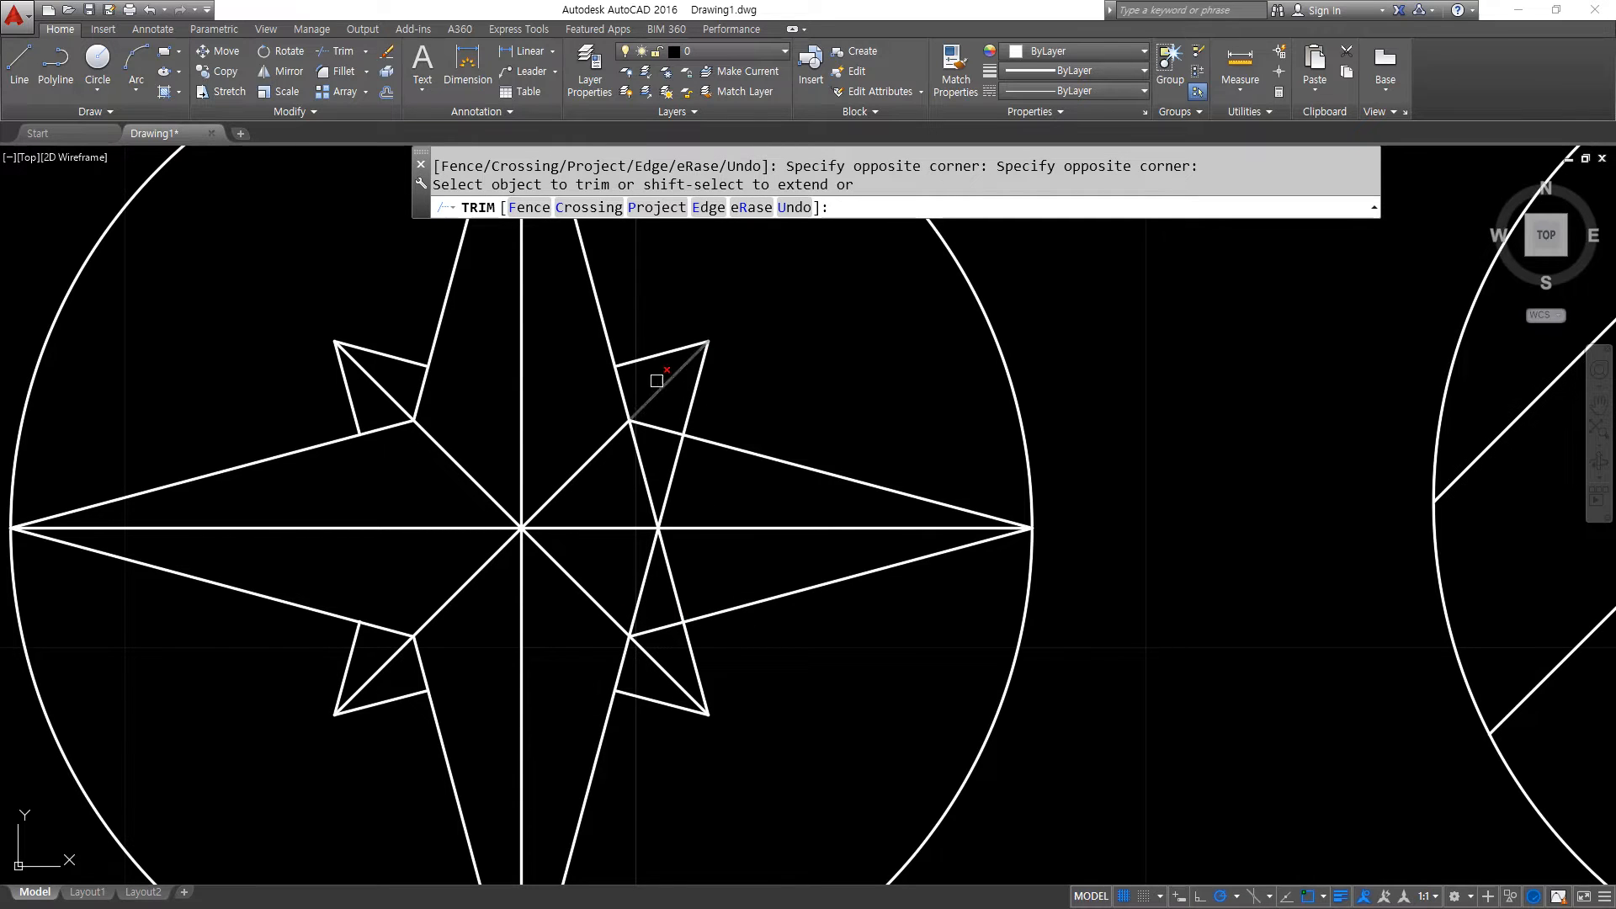
pyautogui.click(696, 476)
pyautogui.click(644, 496)
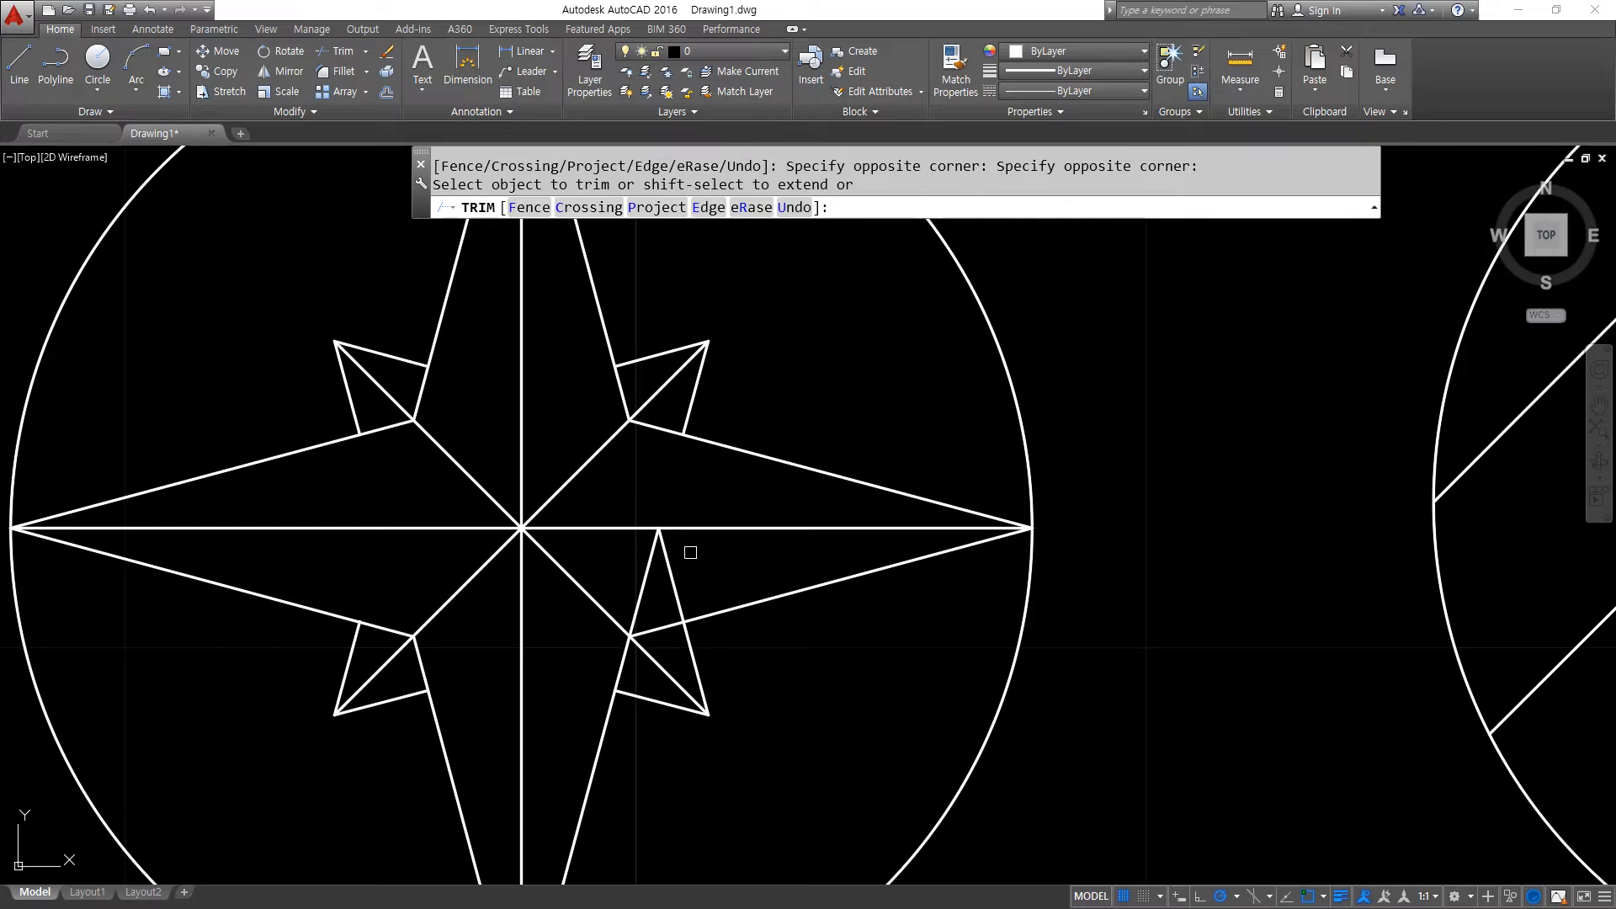
pyautogui.click(697, 570)
pyautogui.click(644, 587)
pyautogui.scroll(-2, 616, 684)
pyautogui.scroll(-3, 615, 685)
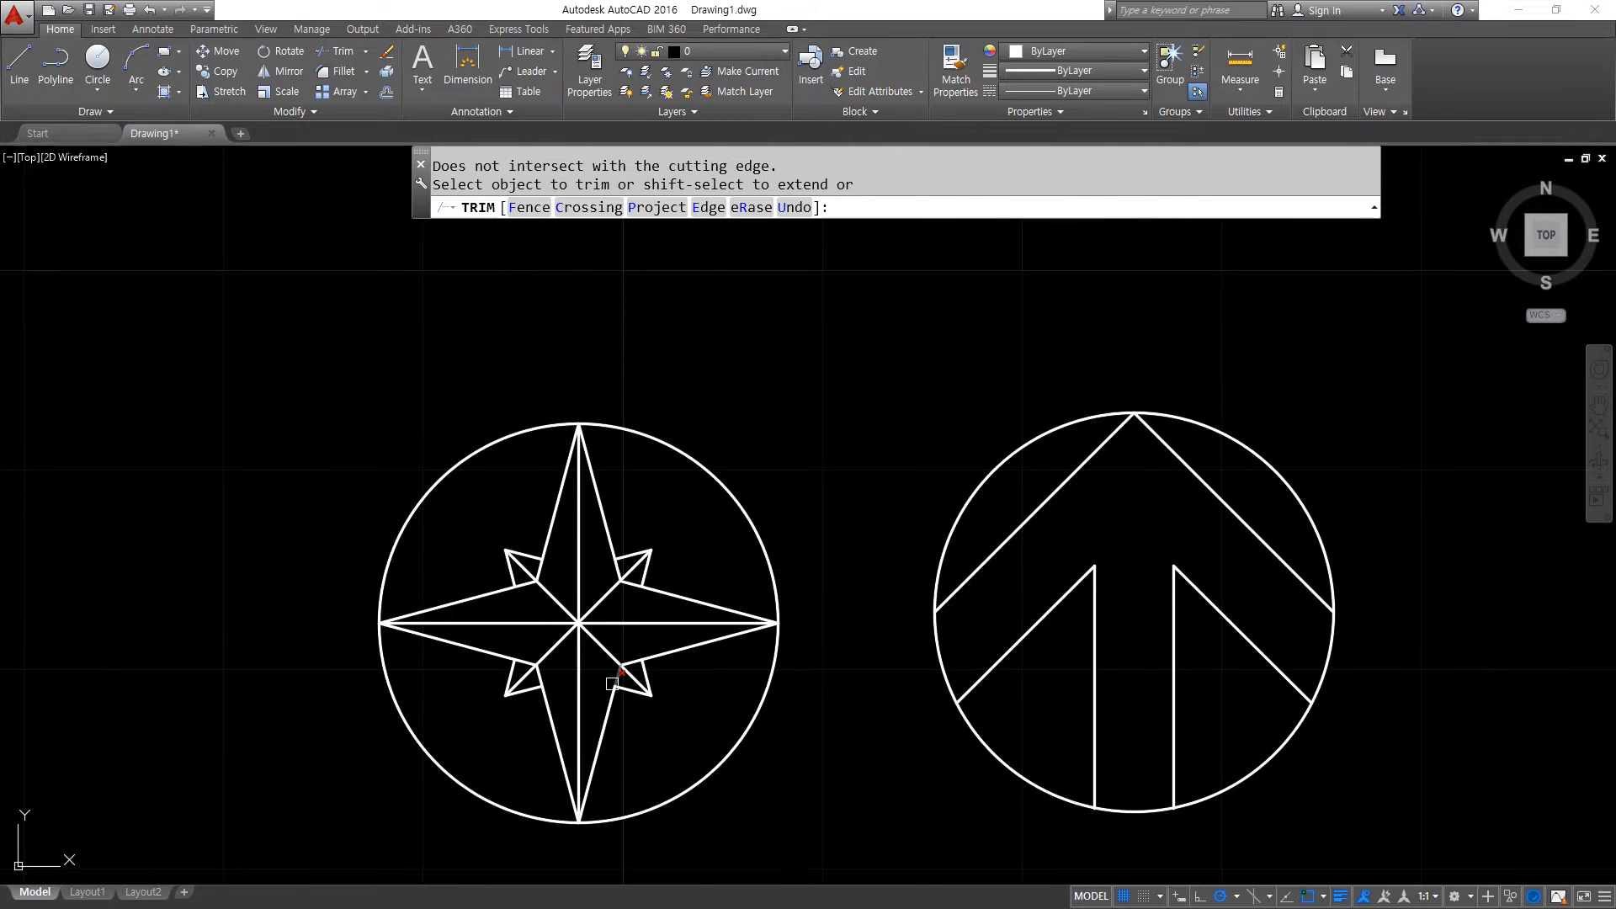
pyautogui.press('Return')
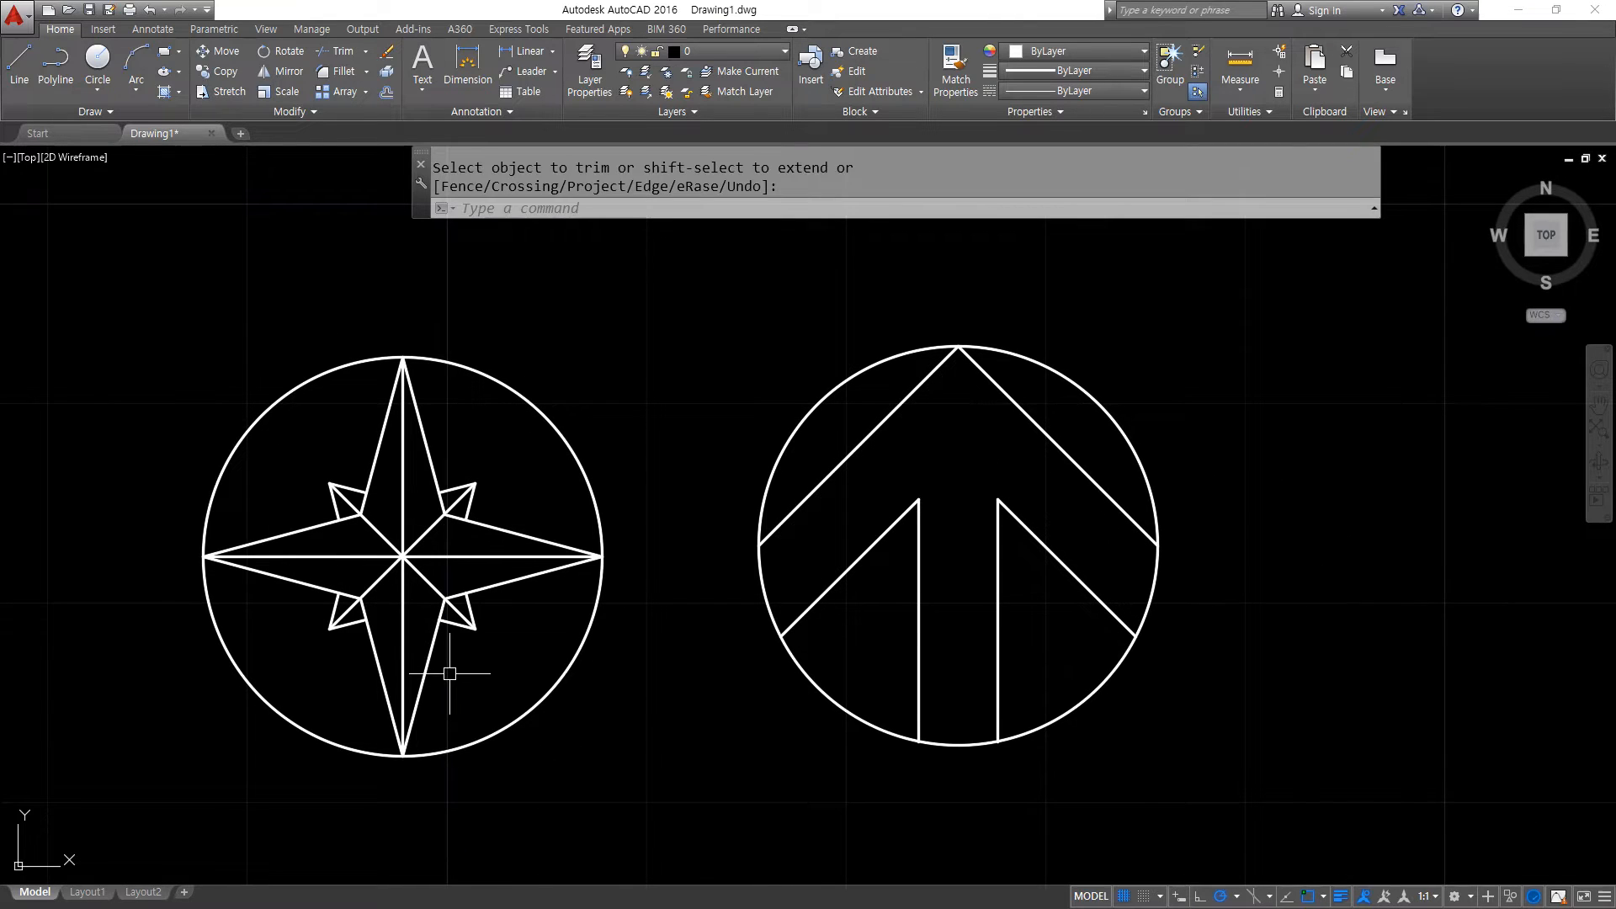
# Fill one half of each large and small point of the compass star with a SOLID hatch.
pyautogui.write('h')
pyautogui.press('Return')
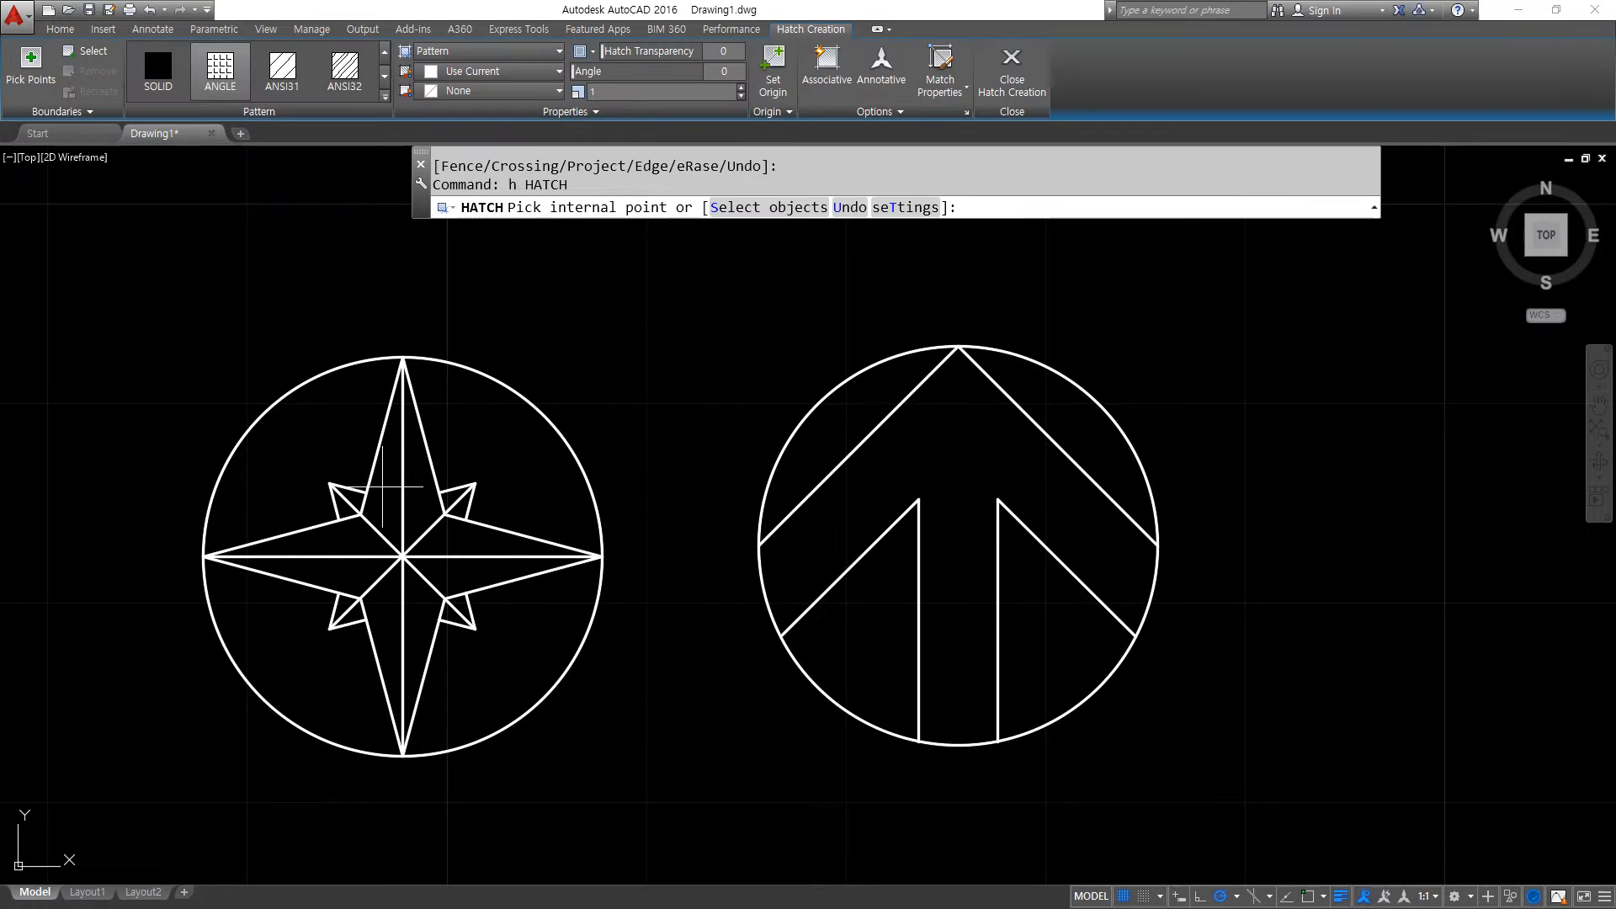
pyautogui.click(158, 69)
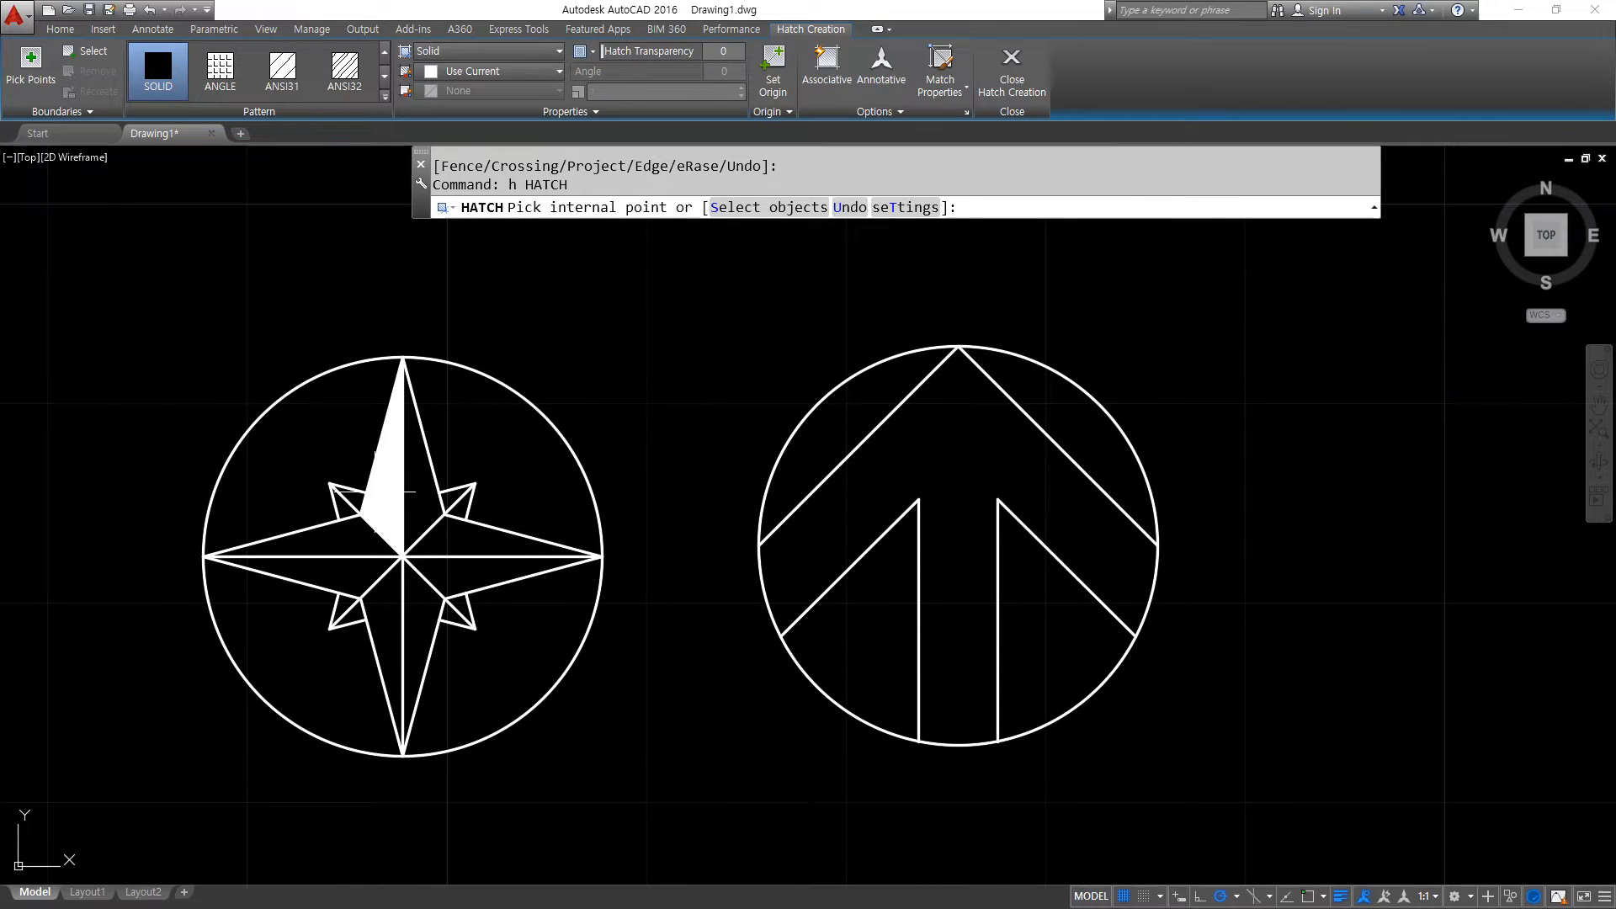
pyautogui.click(384, 467)
pyautogui.click(345, 573)
pyautogui.click(416, 623)
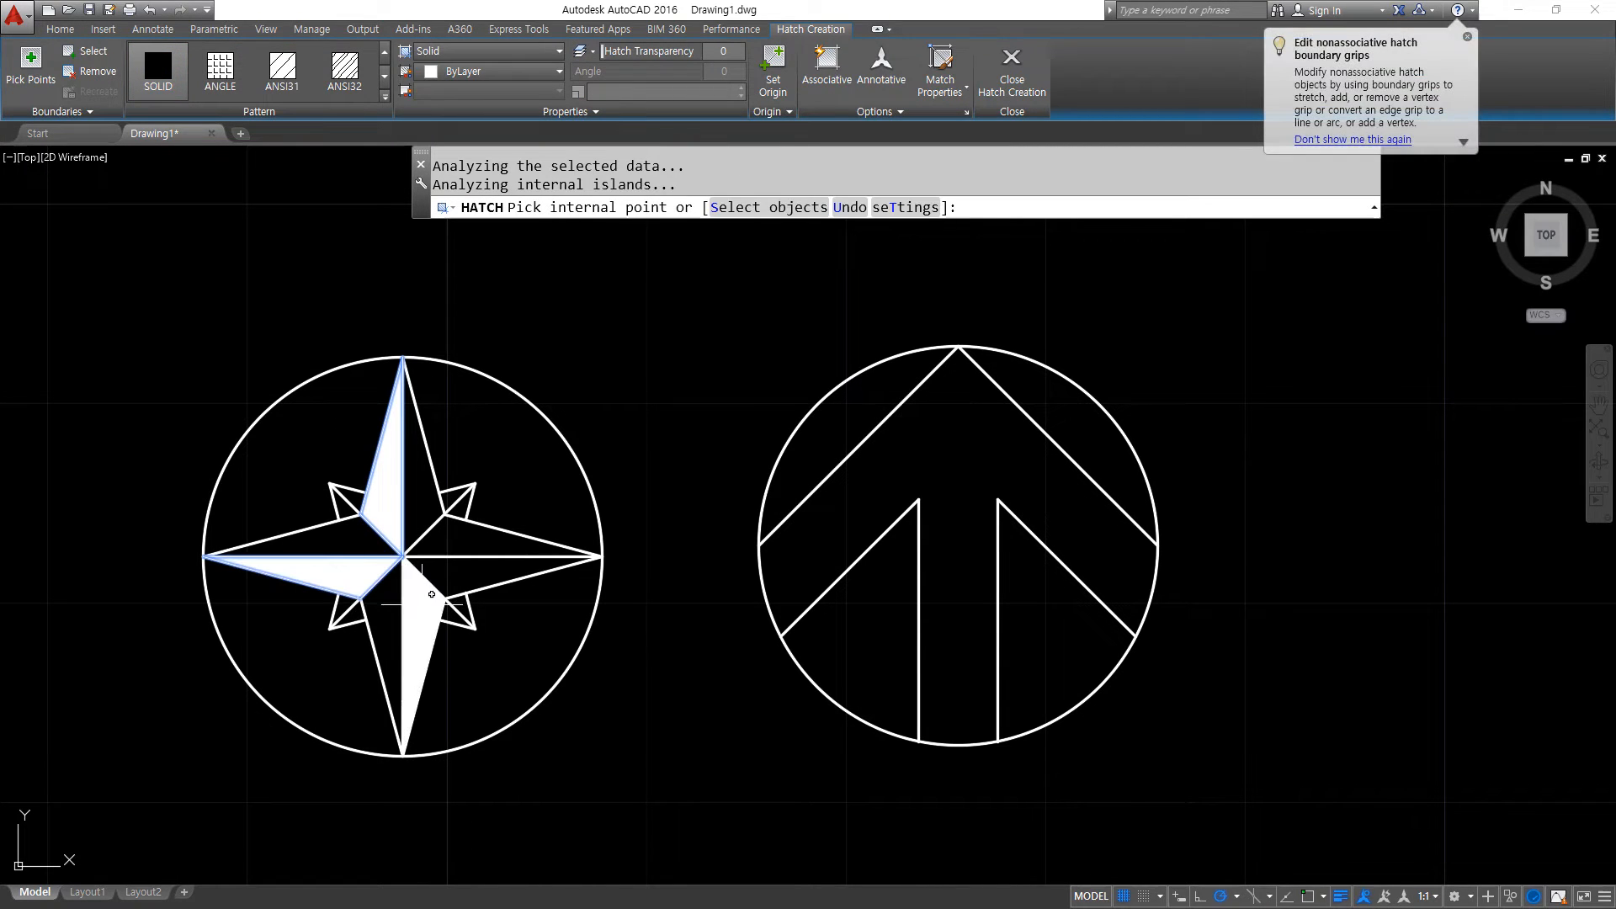
pyautogui.click(459, 543)
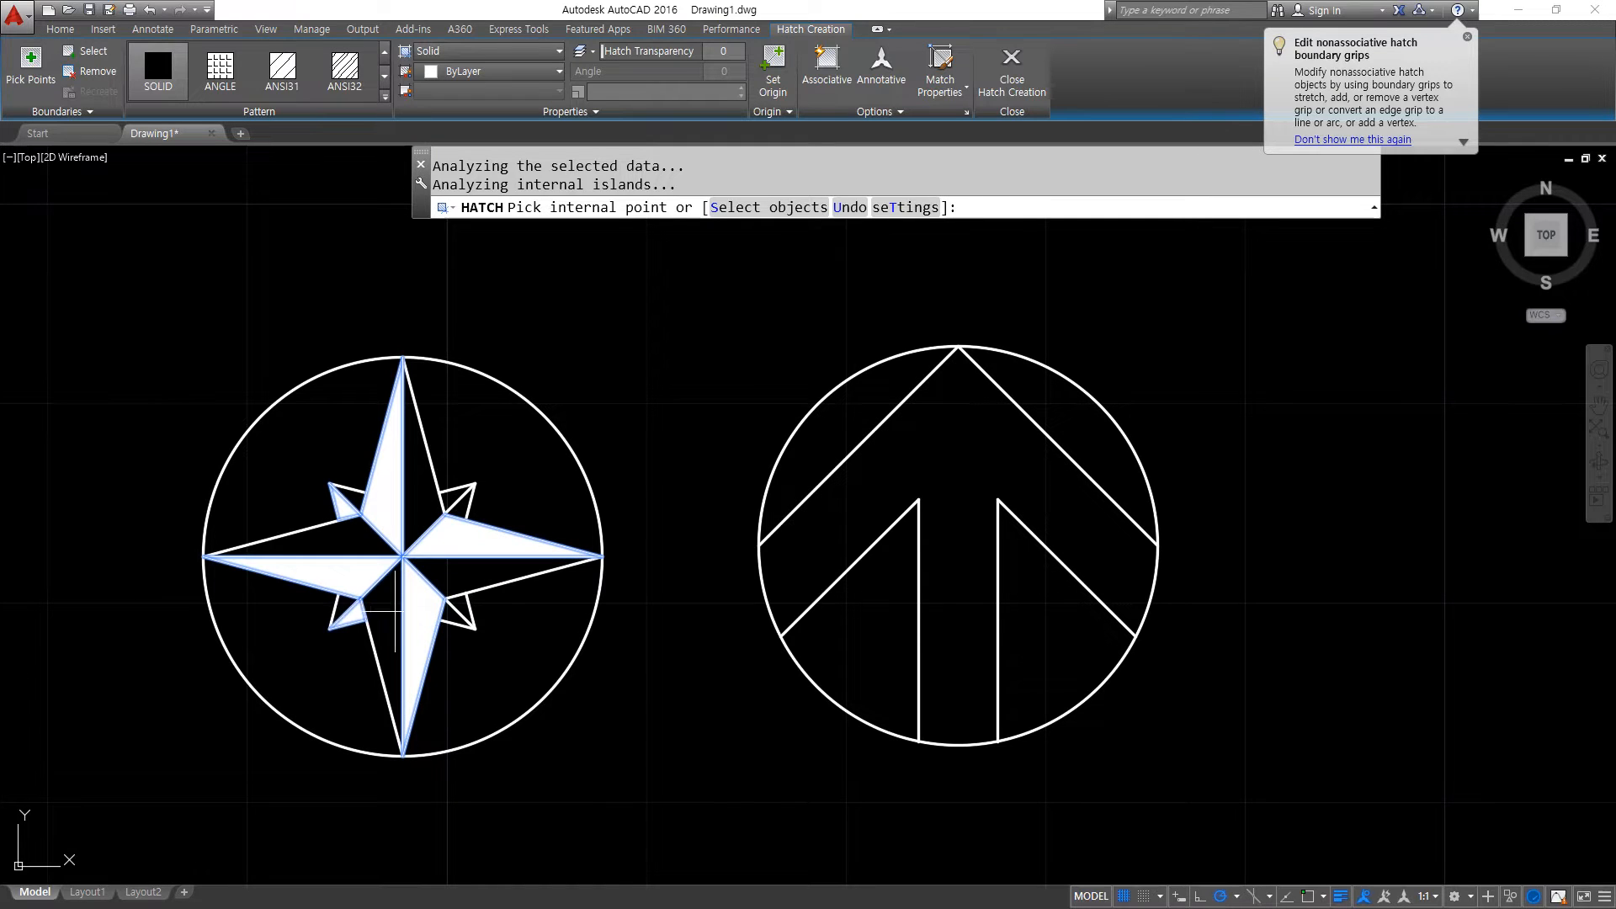
pyautogui.click(457, 606)
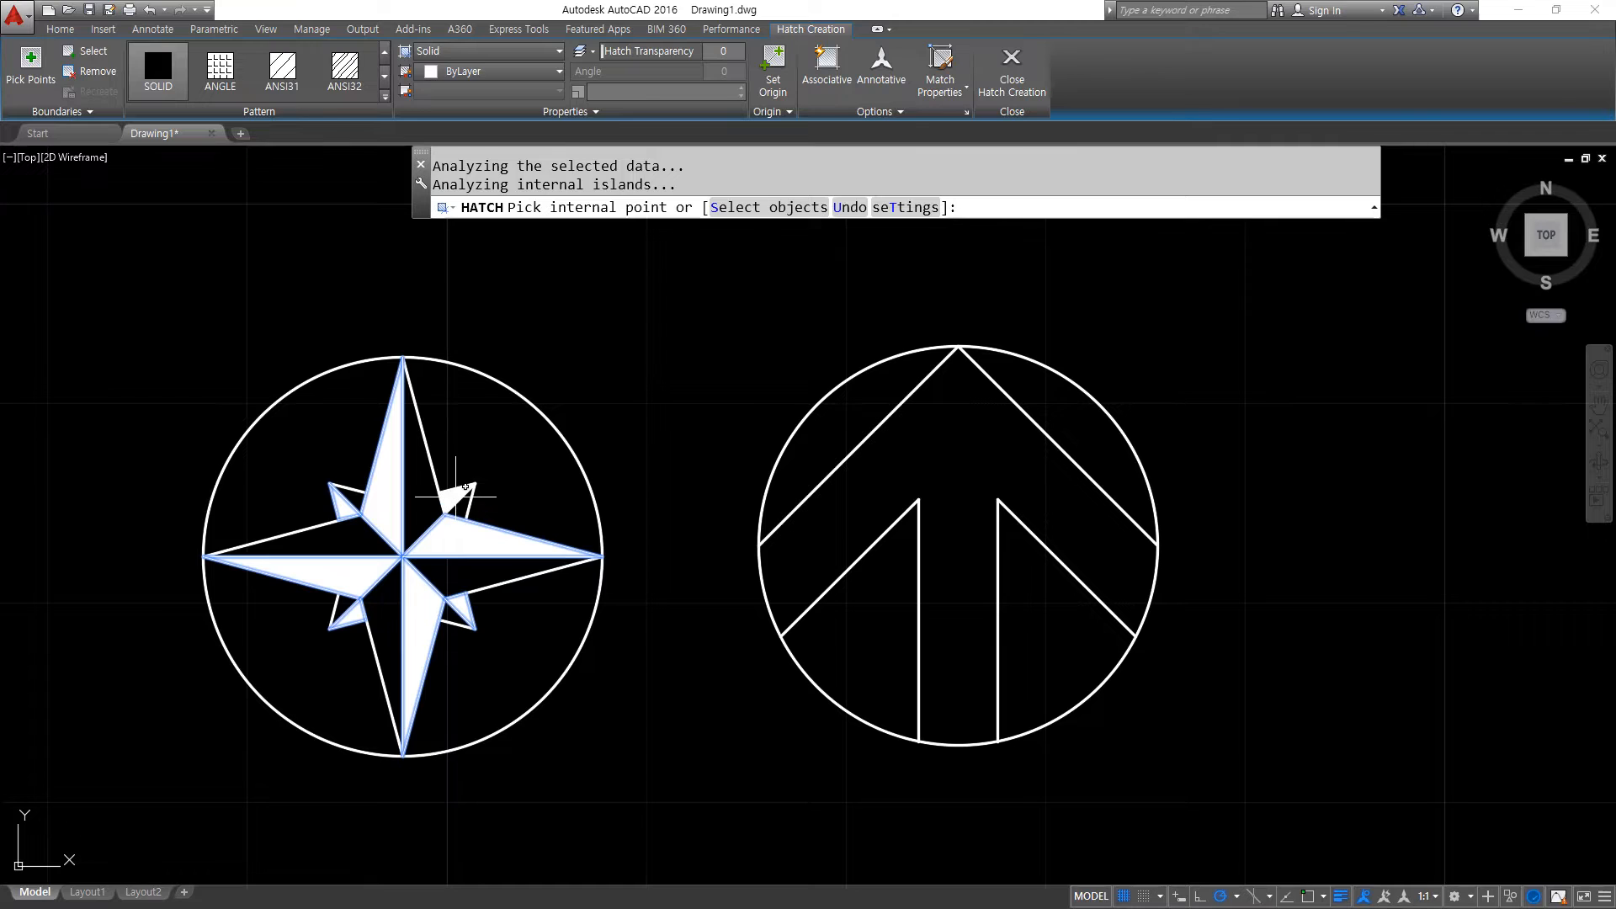
pyautogui.click(455, 497)
pyautogui.press('space')
# Fill the arrow shape inside the other circle with a SOLID hatch.
pyautogui.press('space')
pyautogui.click(931, 436)
pyautogui.press('space')
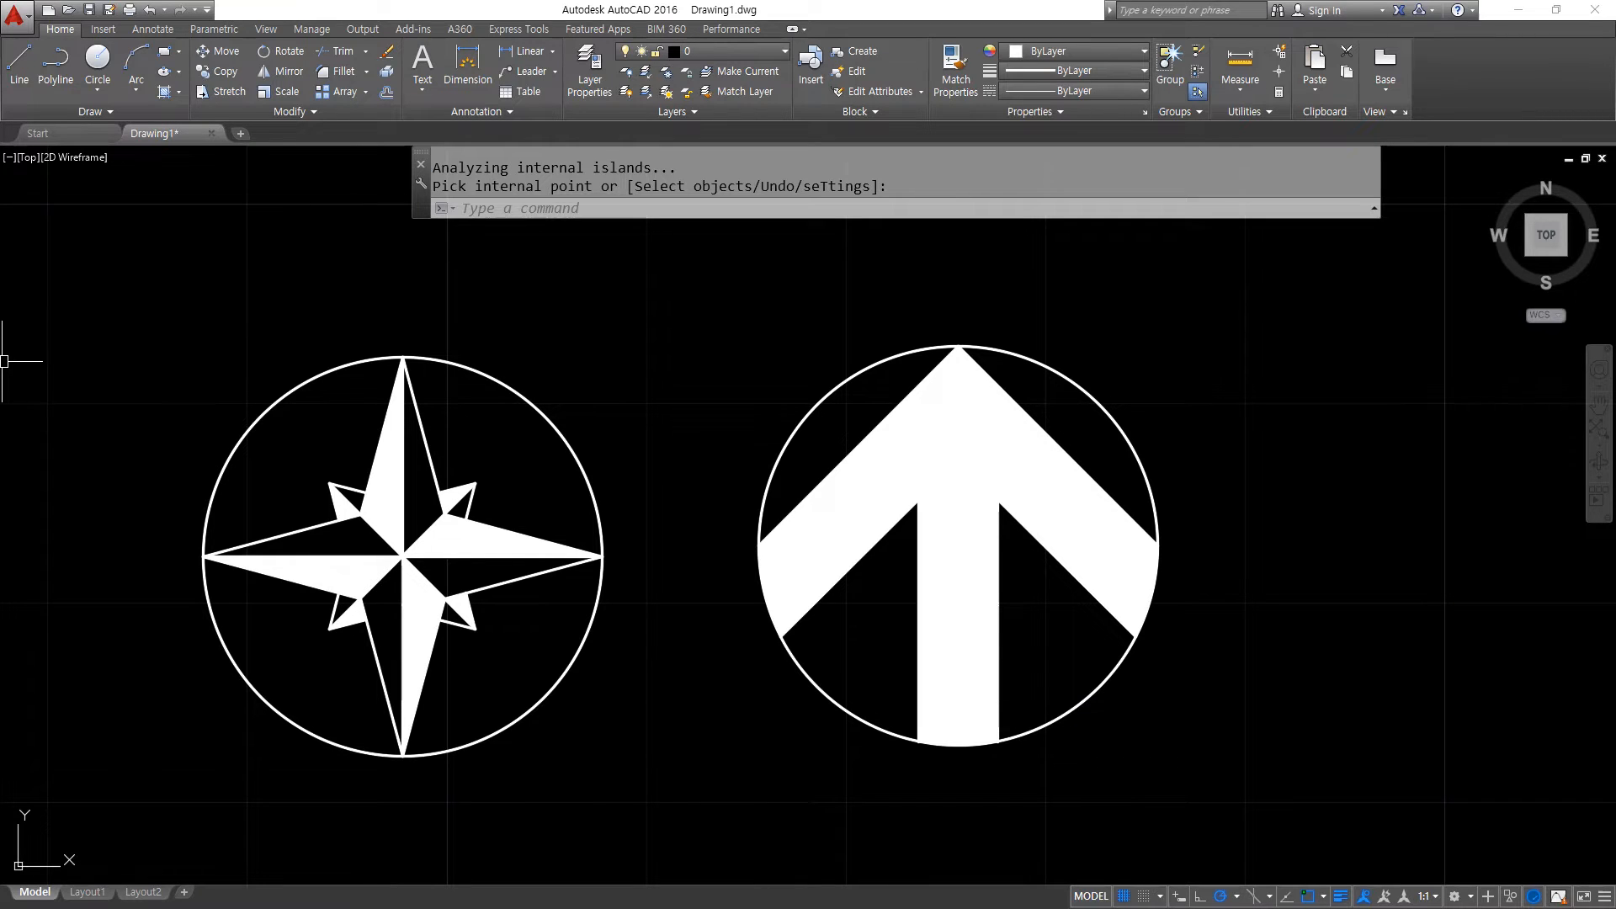
# Move the filled arrow symbol next to the tilted square, just above its left corner.
pyautogui.scroll(-6, 955, 431)
pyautogui.moveTo(1022, 426); pyautogui.dragTo(530, 506, button='middle')
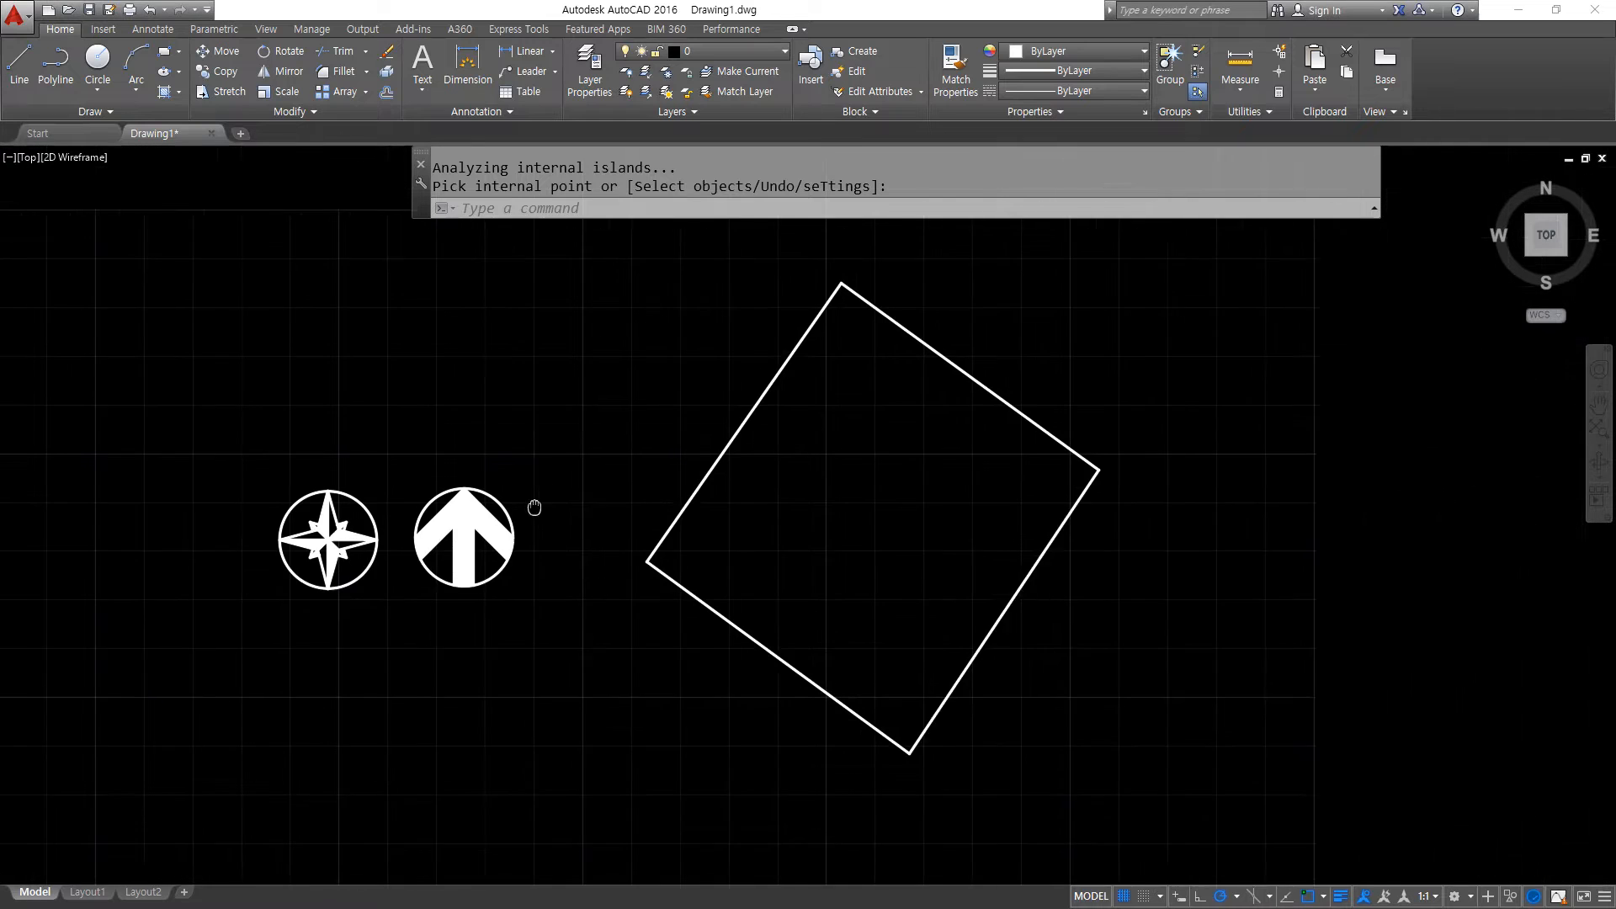
pyautogui.scroll(4, 497, 536)
pyautogui.write('m')
pyautogui.press('Return')
pyautogui.click(520, 712)
pyautogui.click(344, 454)
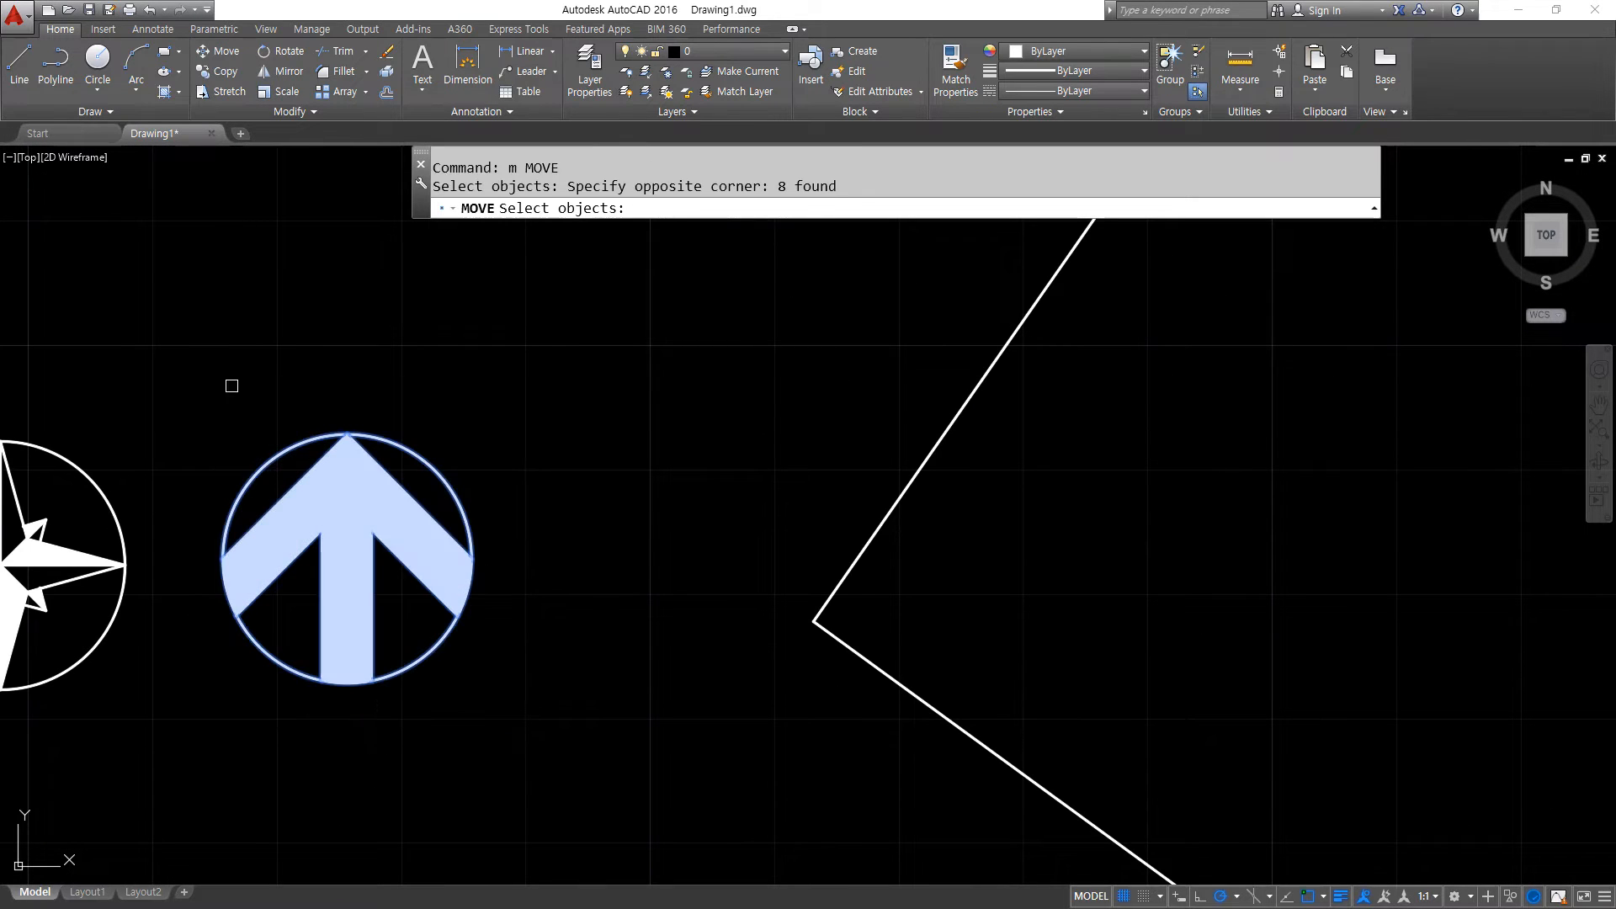
pyautogui.press('Return')
pyautogui.click(289, 411)
pyautogui.click(636, 297)
pyautogui.scroll(-6, 590, 427)
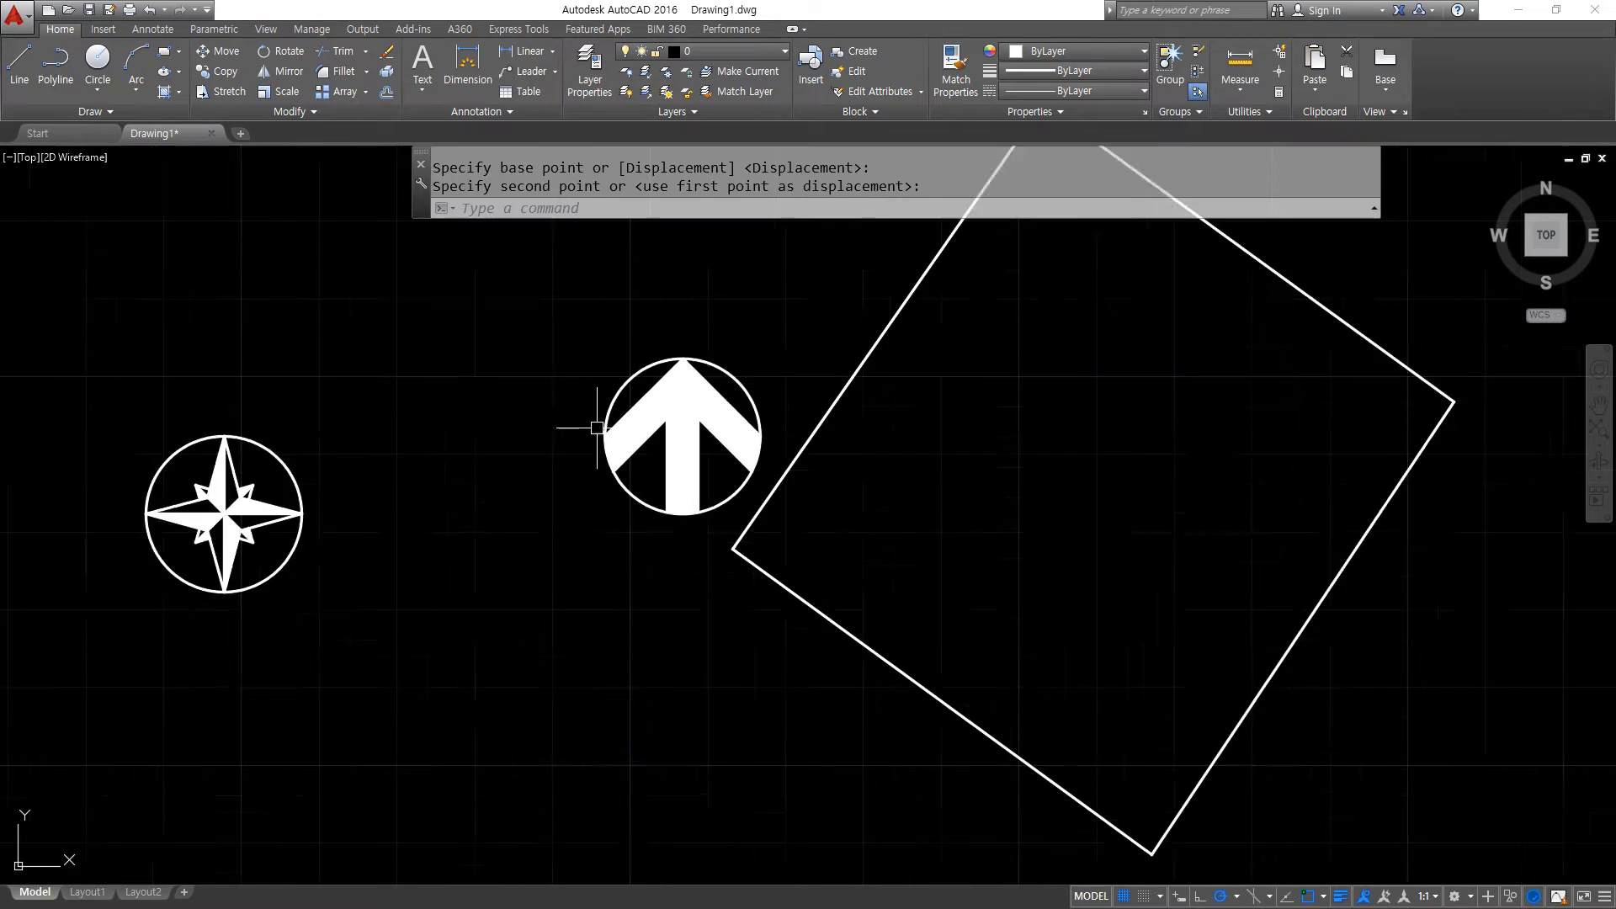
pyautogui.moveTo(707, 472); pyautogui.dragTo(644, 480, button='middle')
pyautogui.scroll(2, 415, 541)
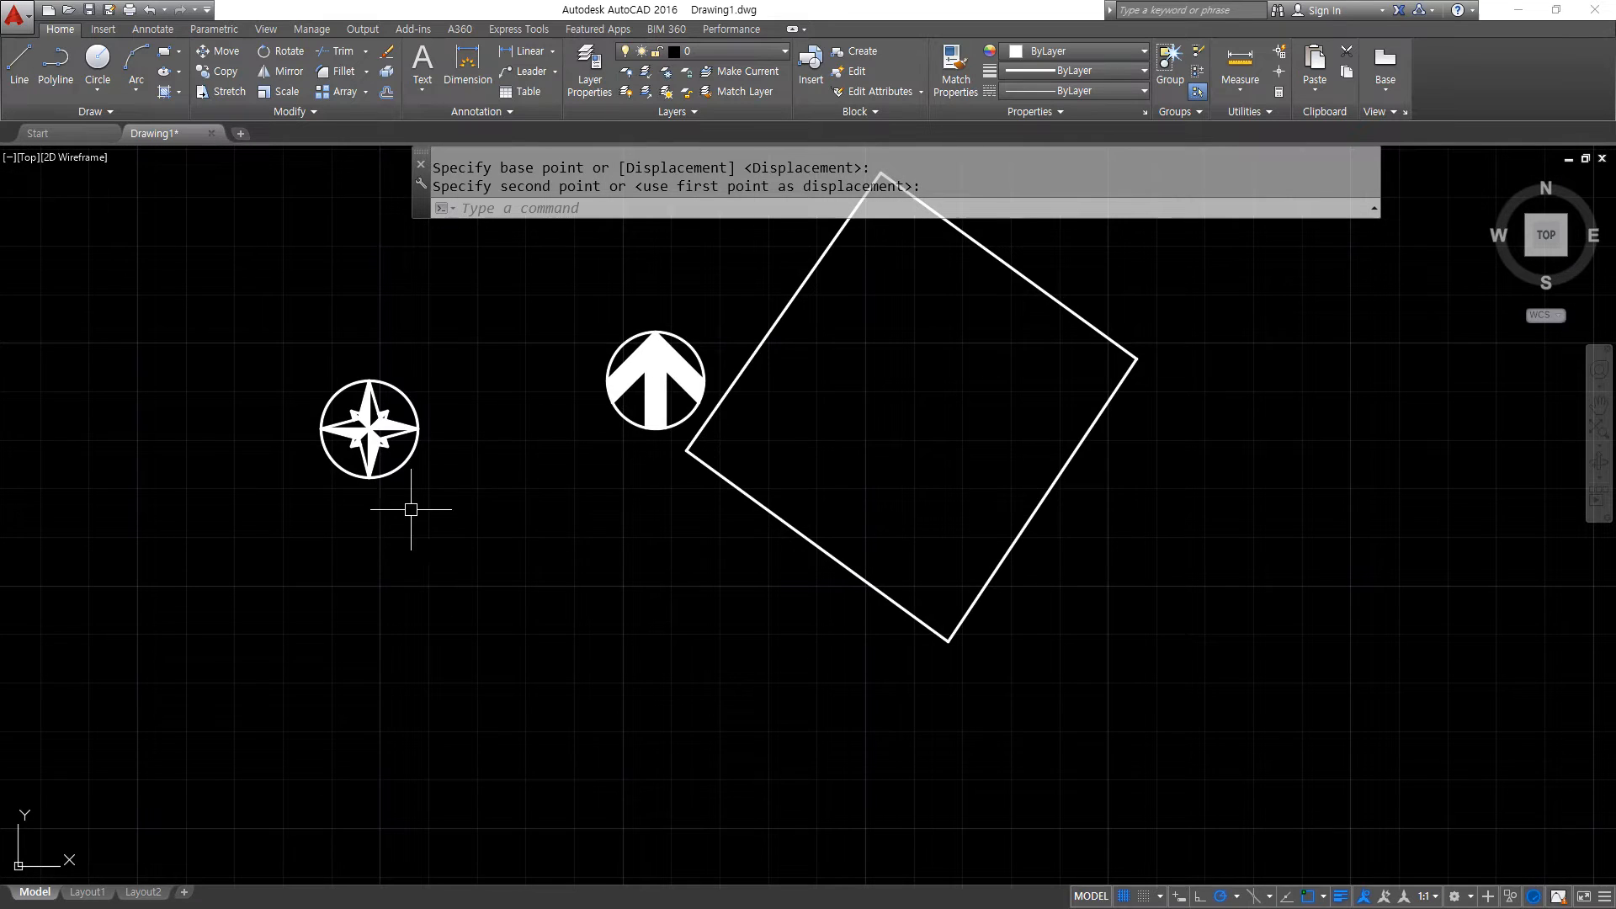
pyautogui.scroll(2, 446, 512)
pyautogui.click(453, 516)
pyautogui.press('Escape')
pyautogui.moveTo(643, 522); pyautogui.dragTo(569, 579, button='middle')
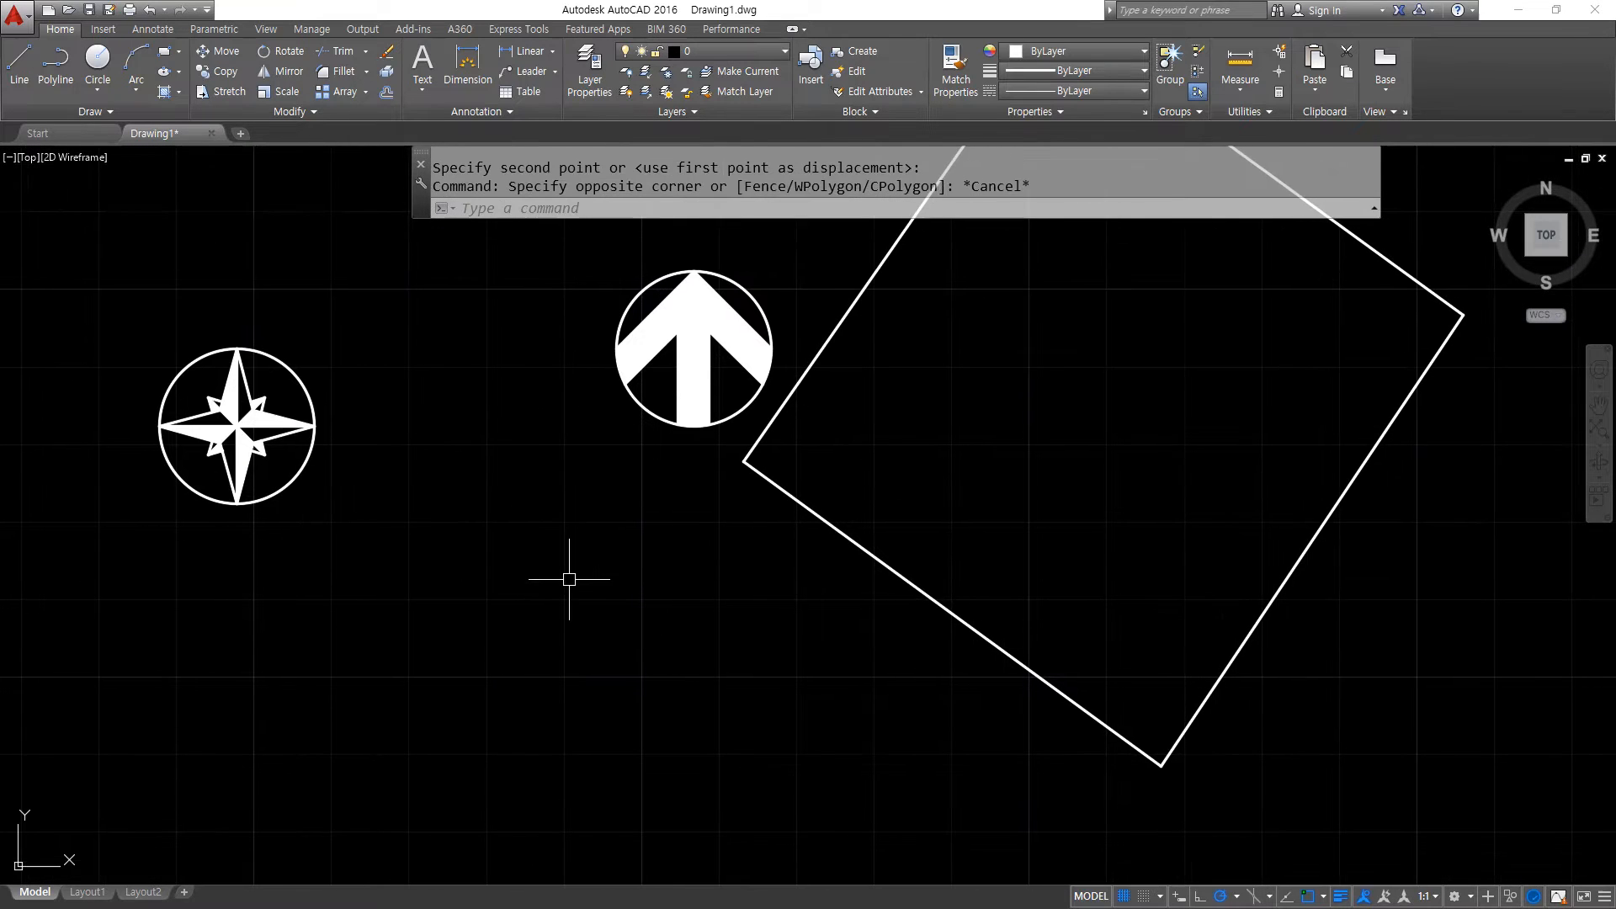
# Rotate the arrow symbol and tilted square about the square's left corner, using its upper-left edge as reference and new angle 0.
pyautogui.write('ro')
pyautogui.press('Return')
pyautogui.scroll(-2, 1221, 644)
pyautogui.moveTo(1183, 642); pyautogui.dragTo(992, 701, button='middle')
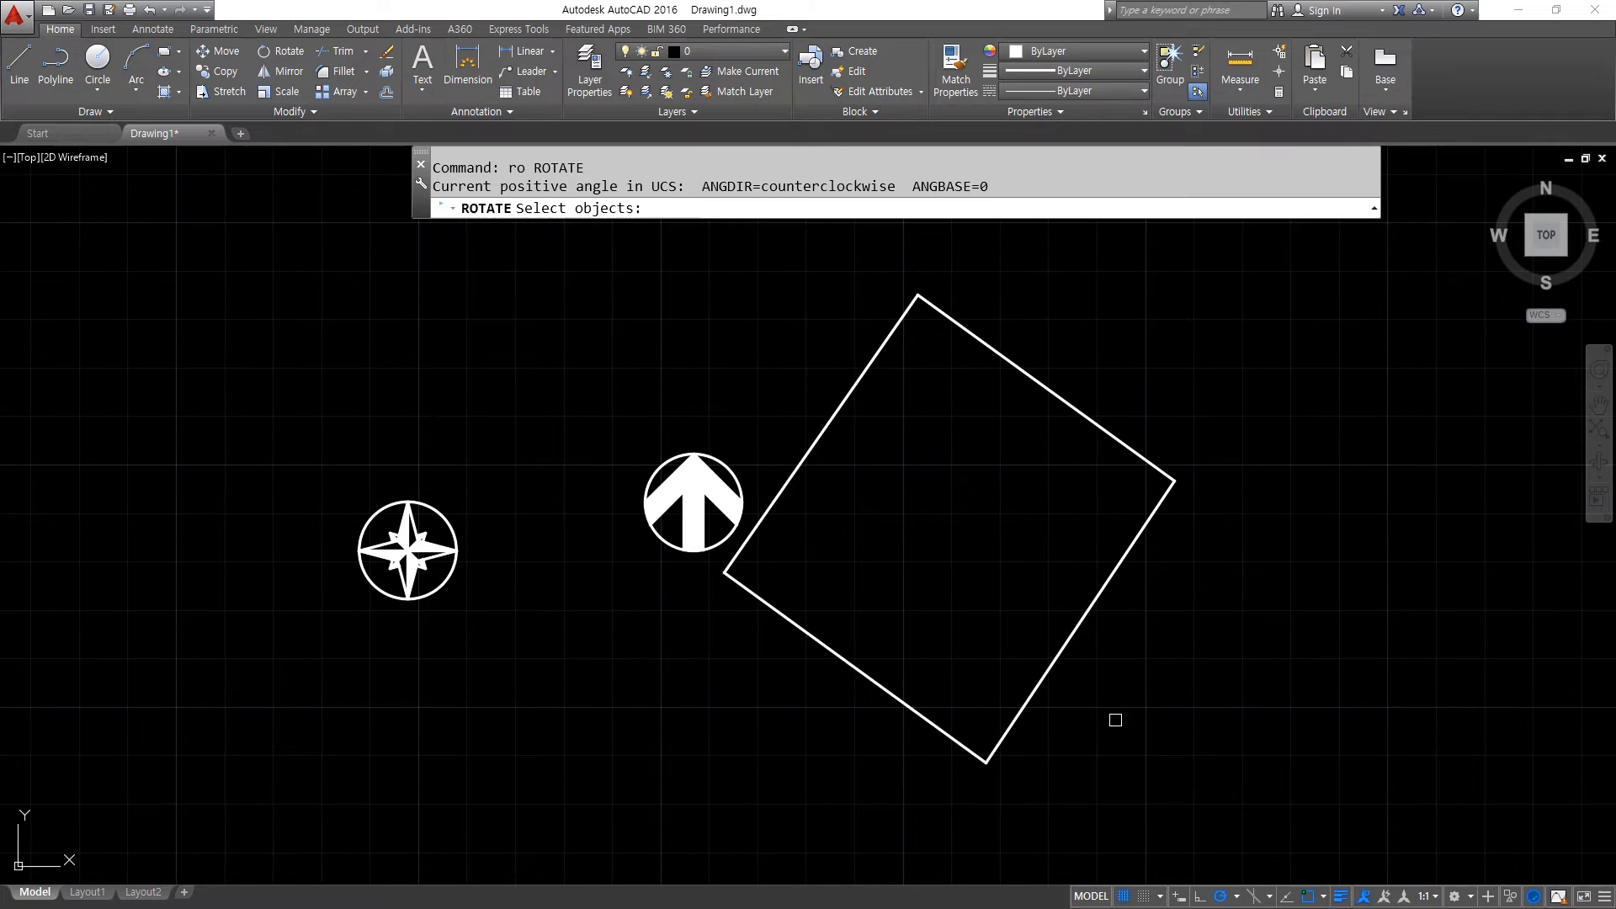
pyautogui.click(1194, 757)
pyautogui.click(801, 301)
pyautogui.press('Return')
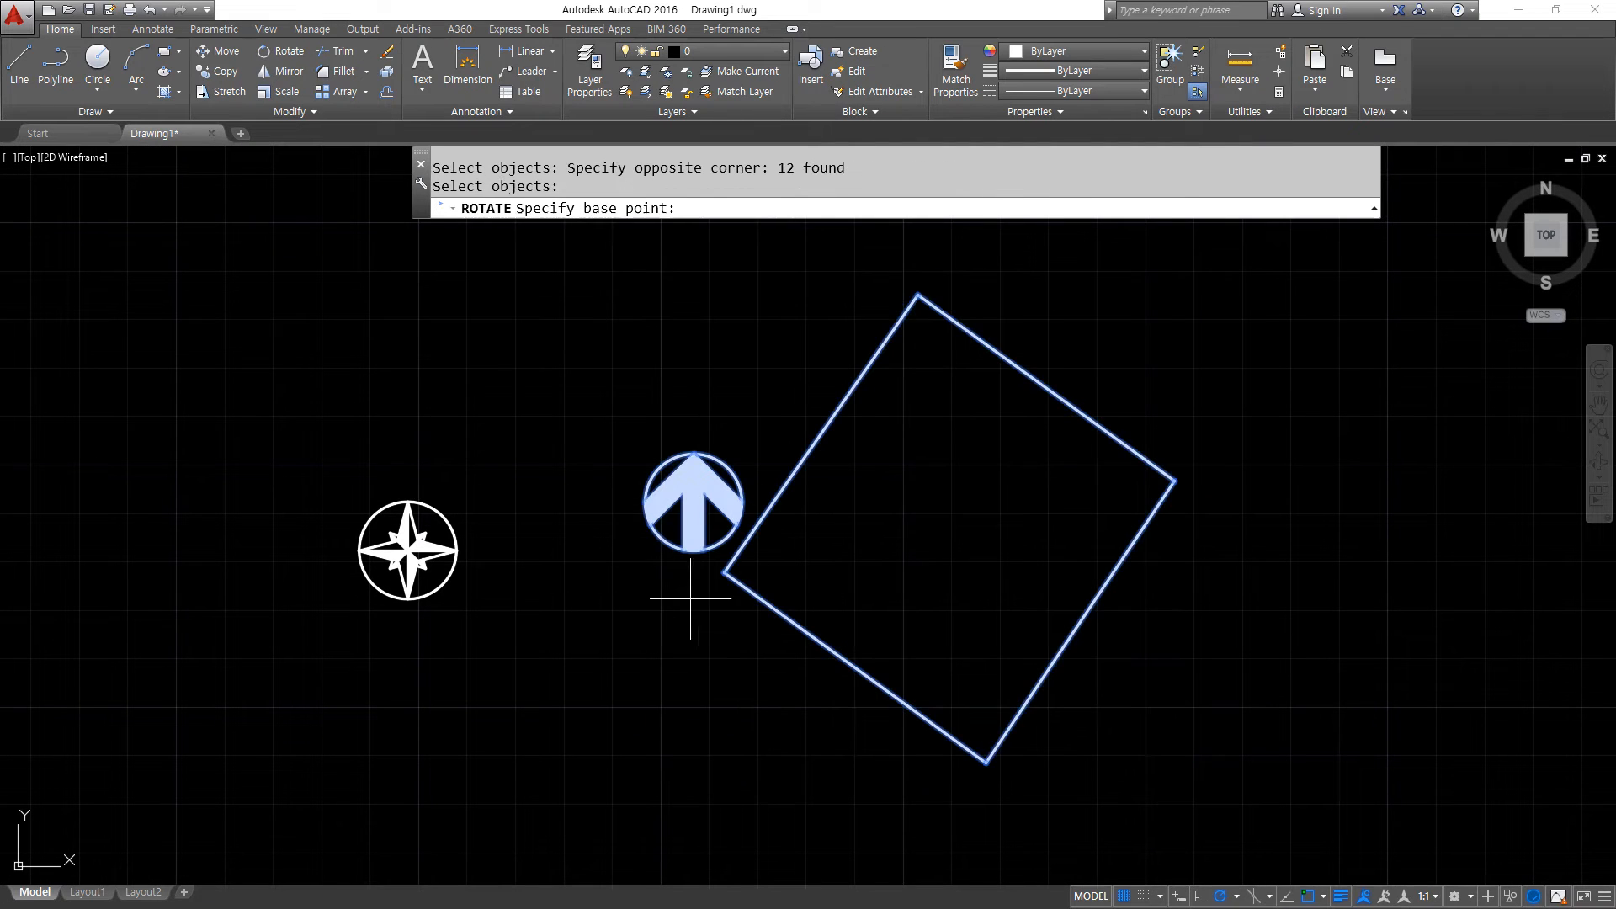
pyautogui.click(734, 578)
pyautogui.click(724, 572)
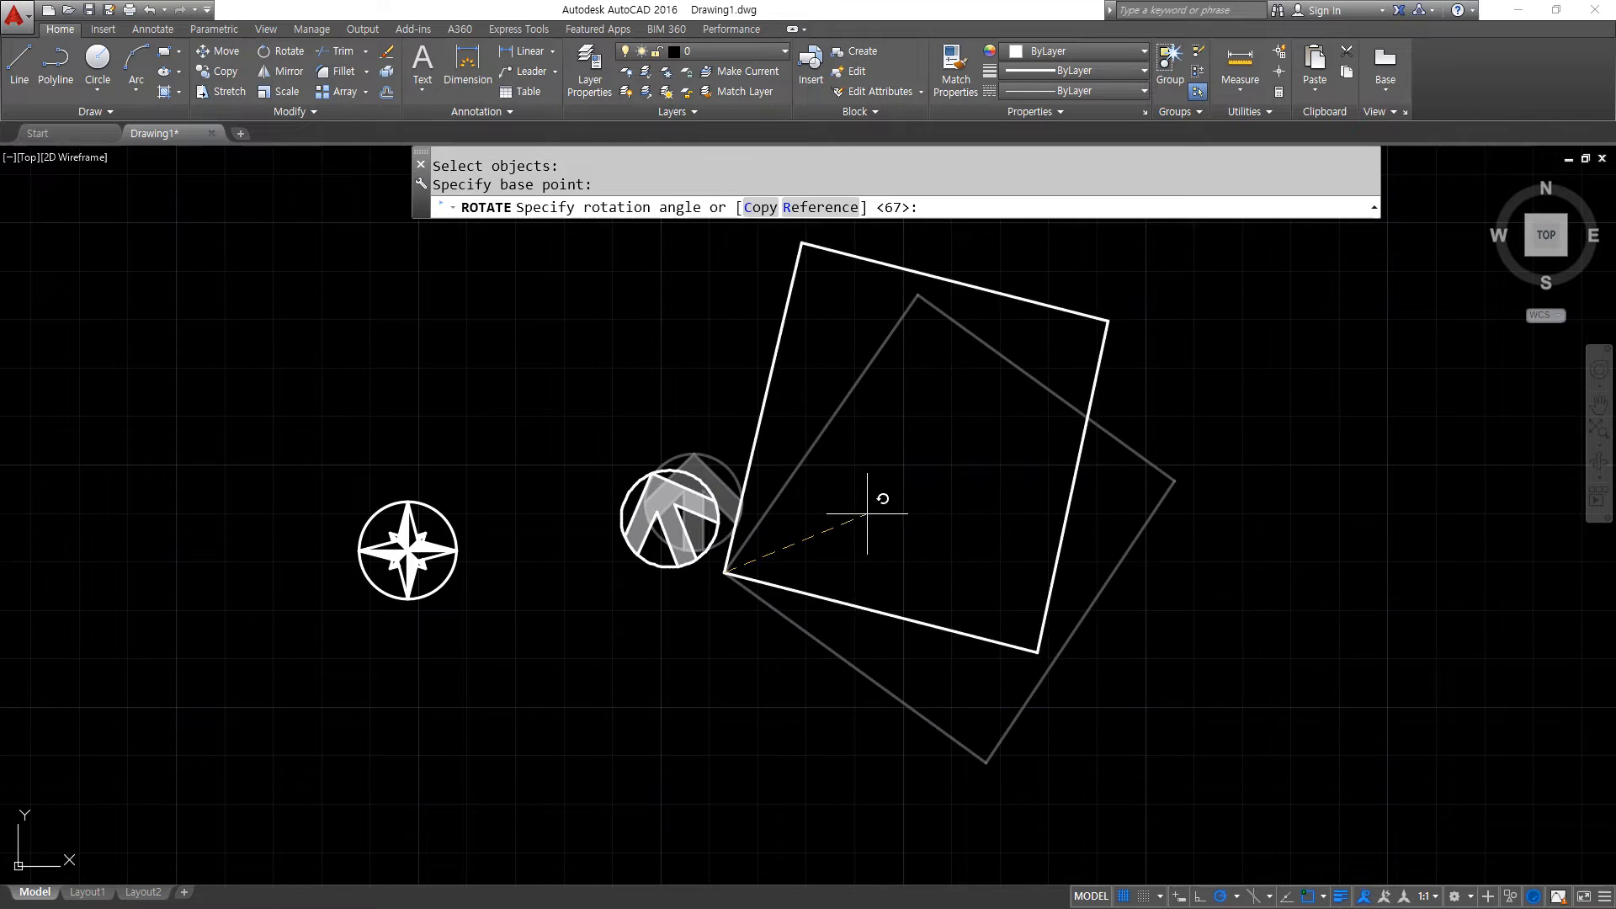
pyautogui.write('r')
pyautogui.press('Return')
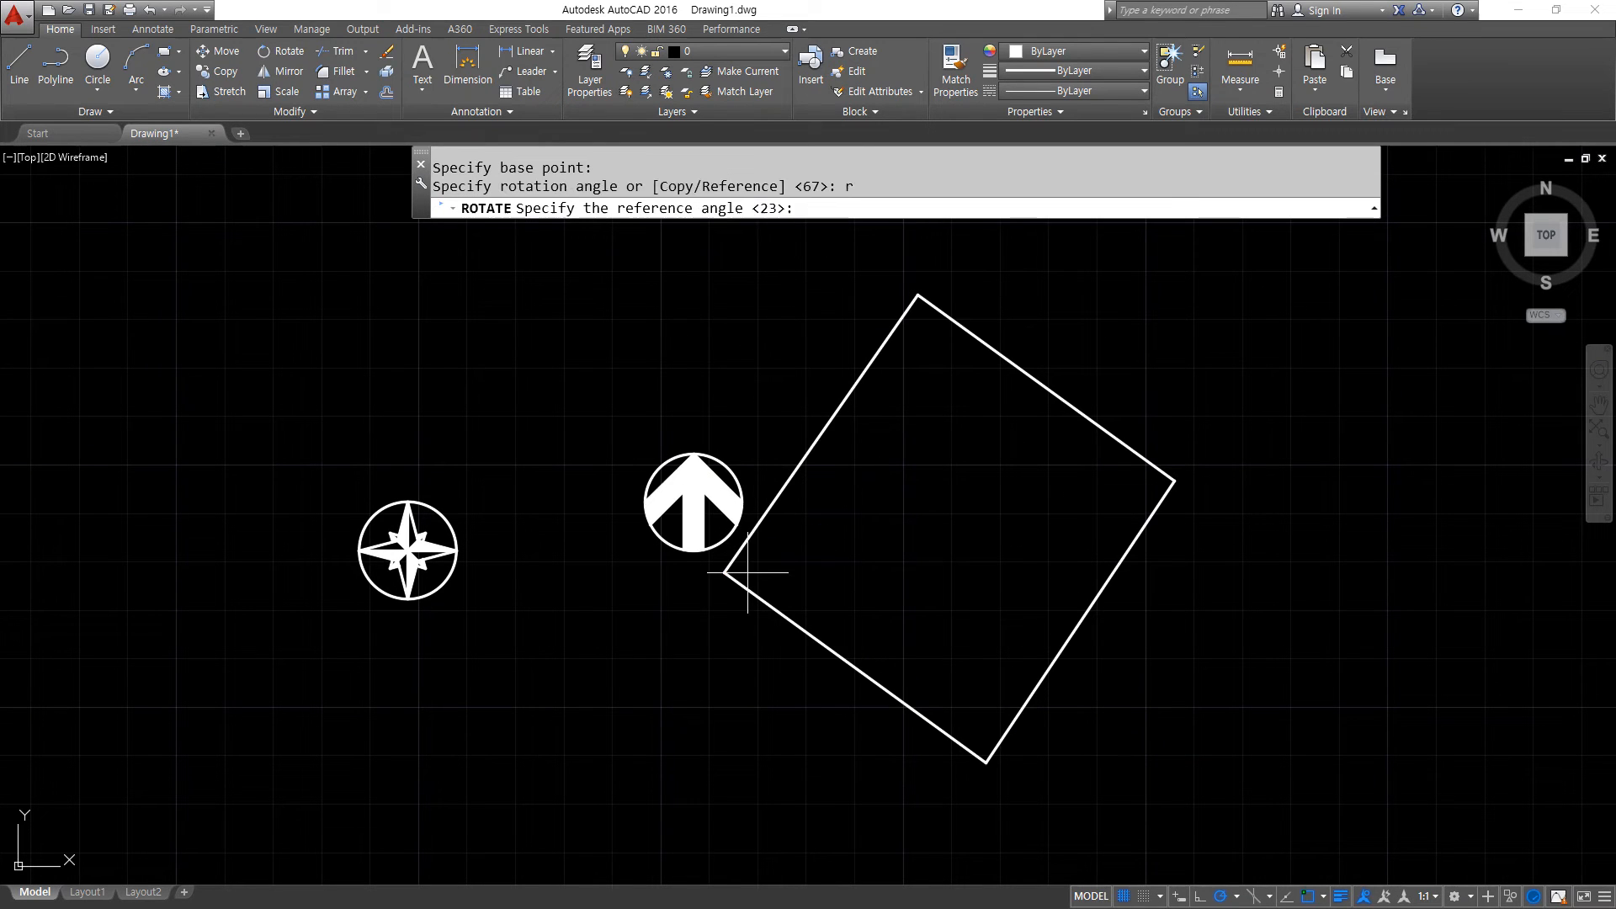
pyautogui.click(724, 572)
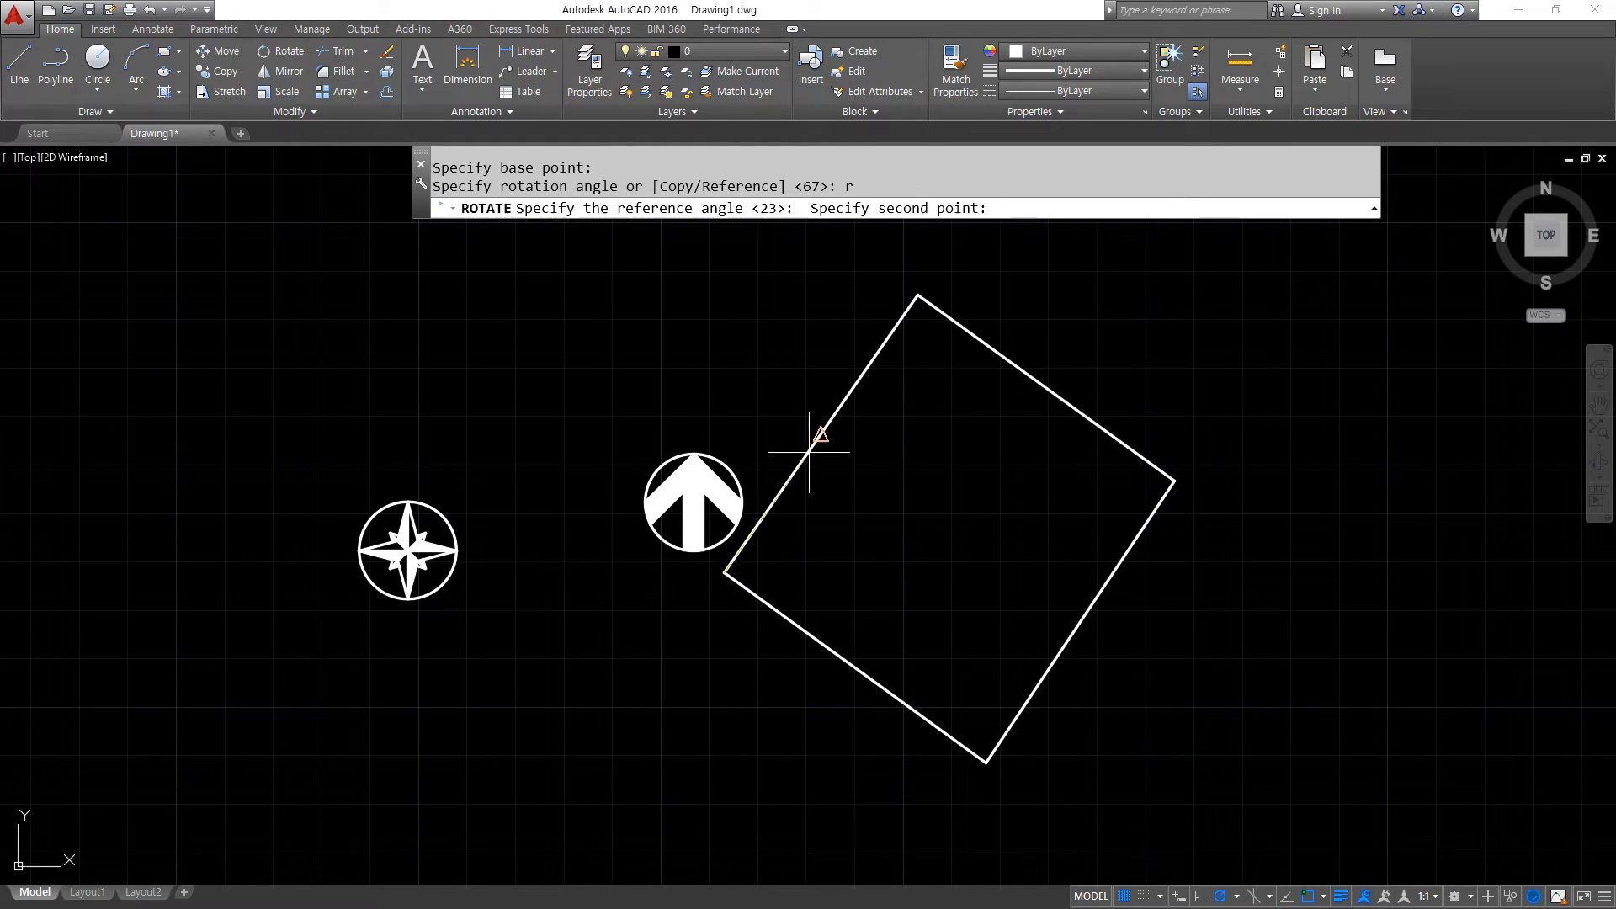
pyautogui.click(917, 294)
pyautogui.write('0')
pyautogui.press('Return')
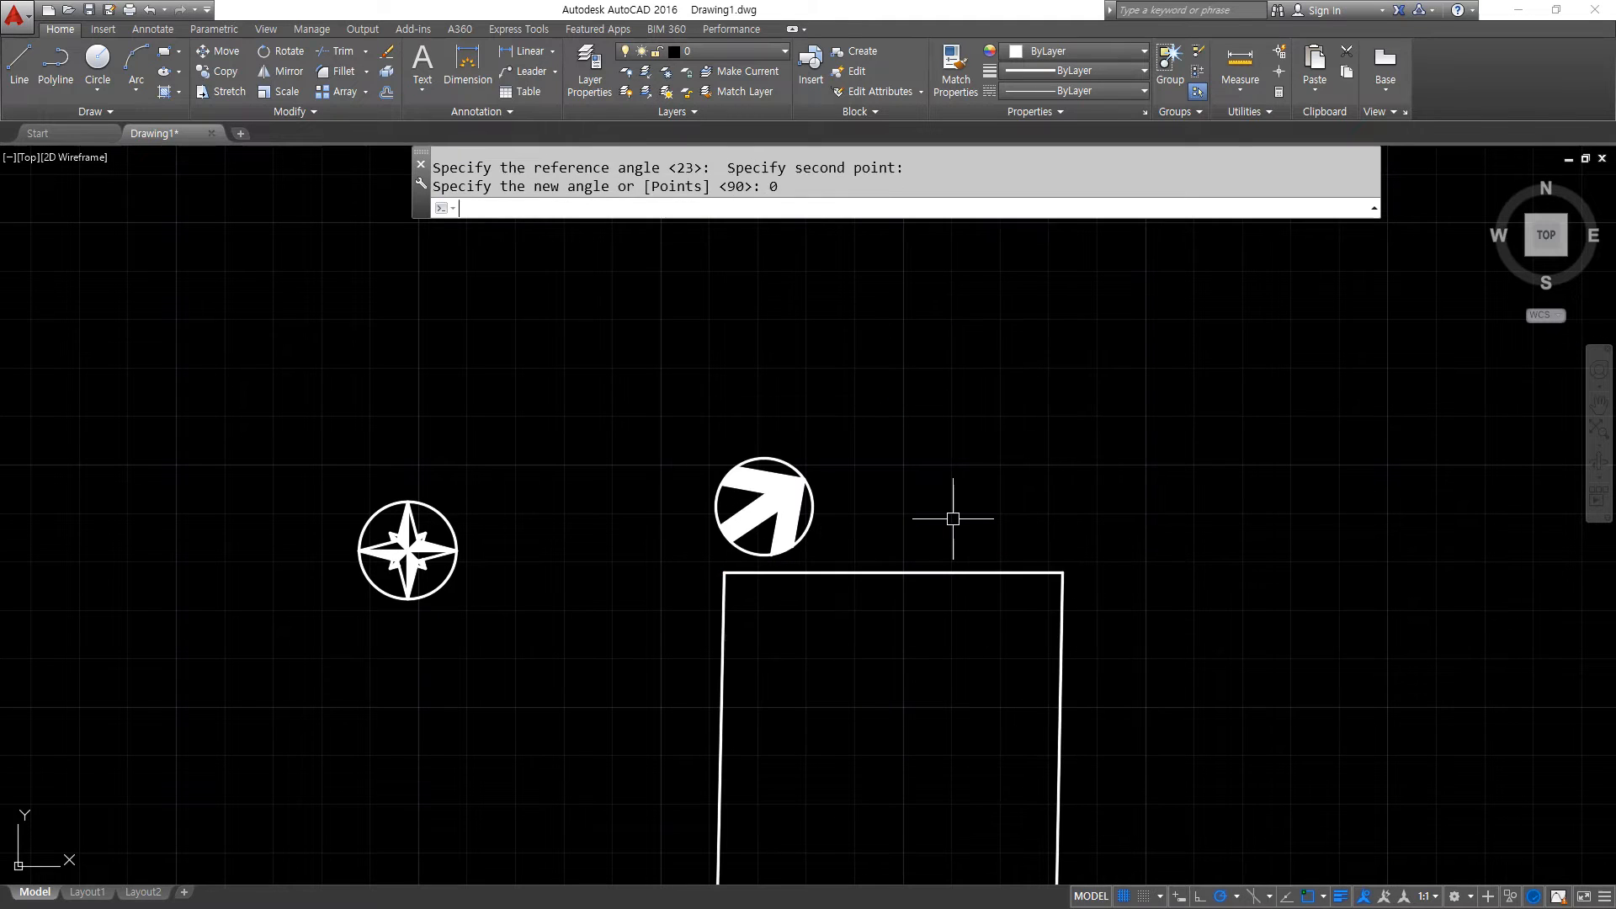
pyautogui.moveTo(899, 597); pyautogui.dragTo(747, 433, button='middle')
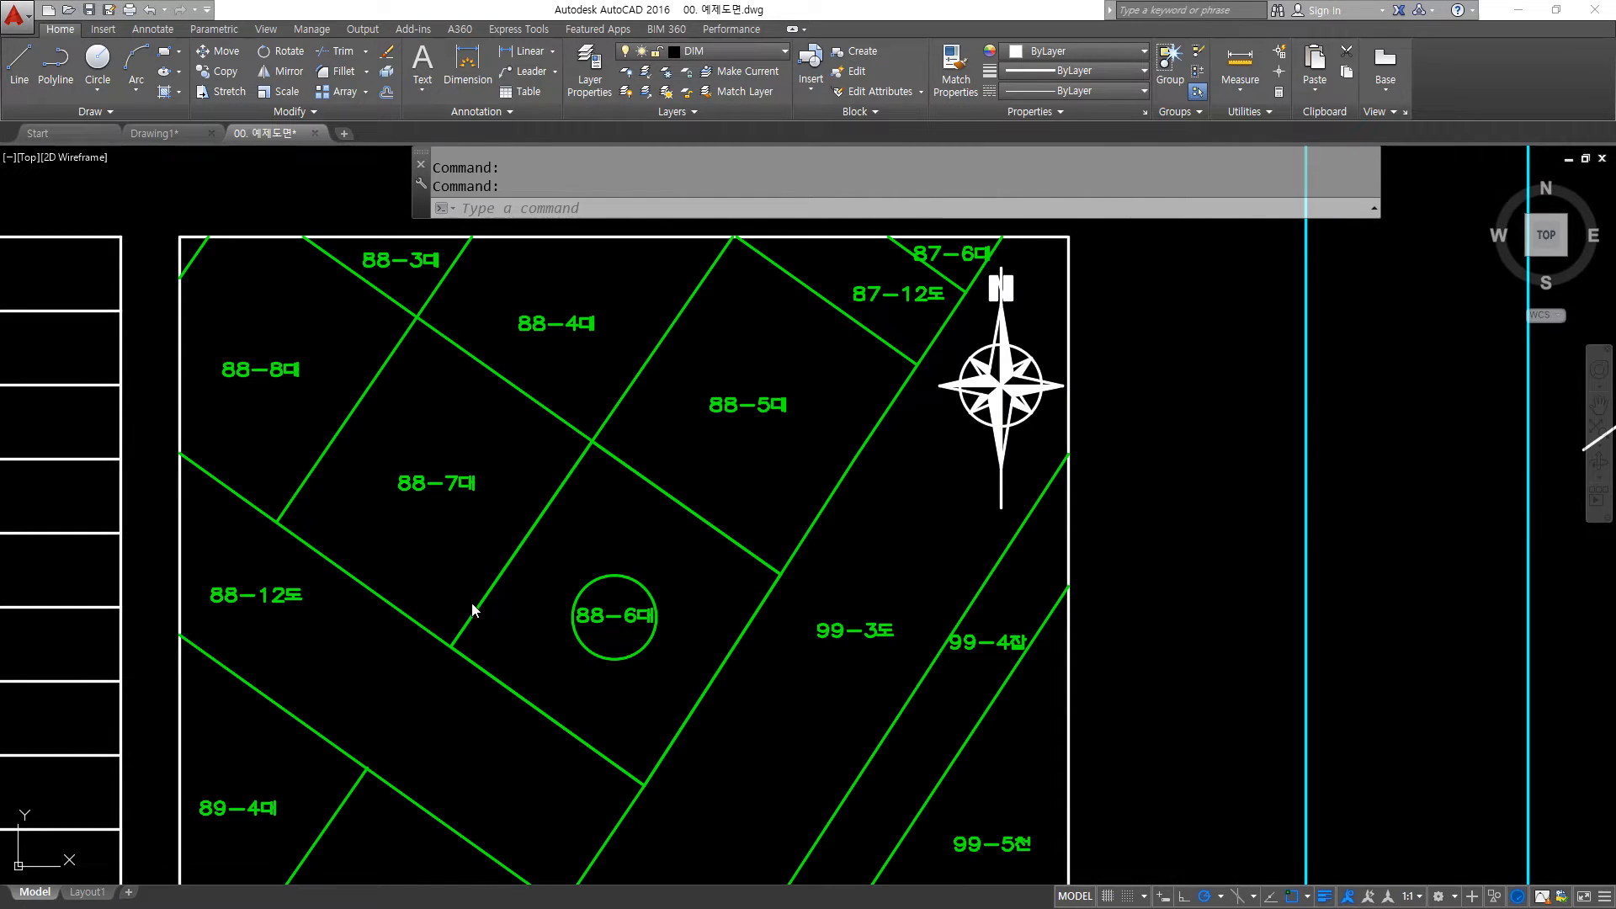
# Examine the north arrows on the cadastral map and on the site plan in the example drawing.
pyautogui.moveTo(573, 666); pyautogui.dragTo(611, 623, button='middle')
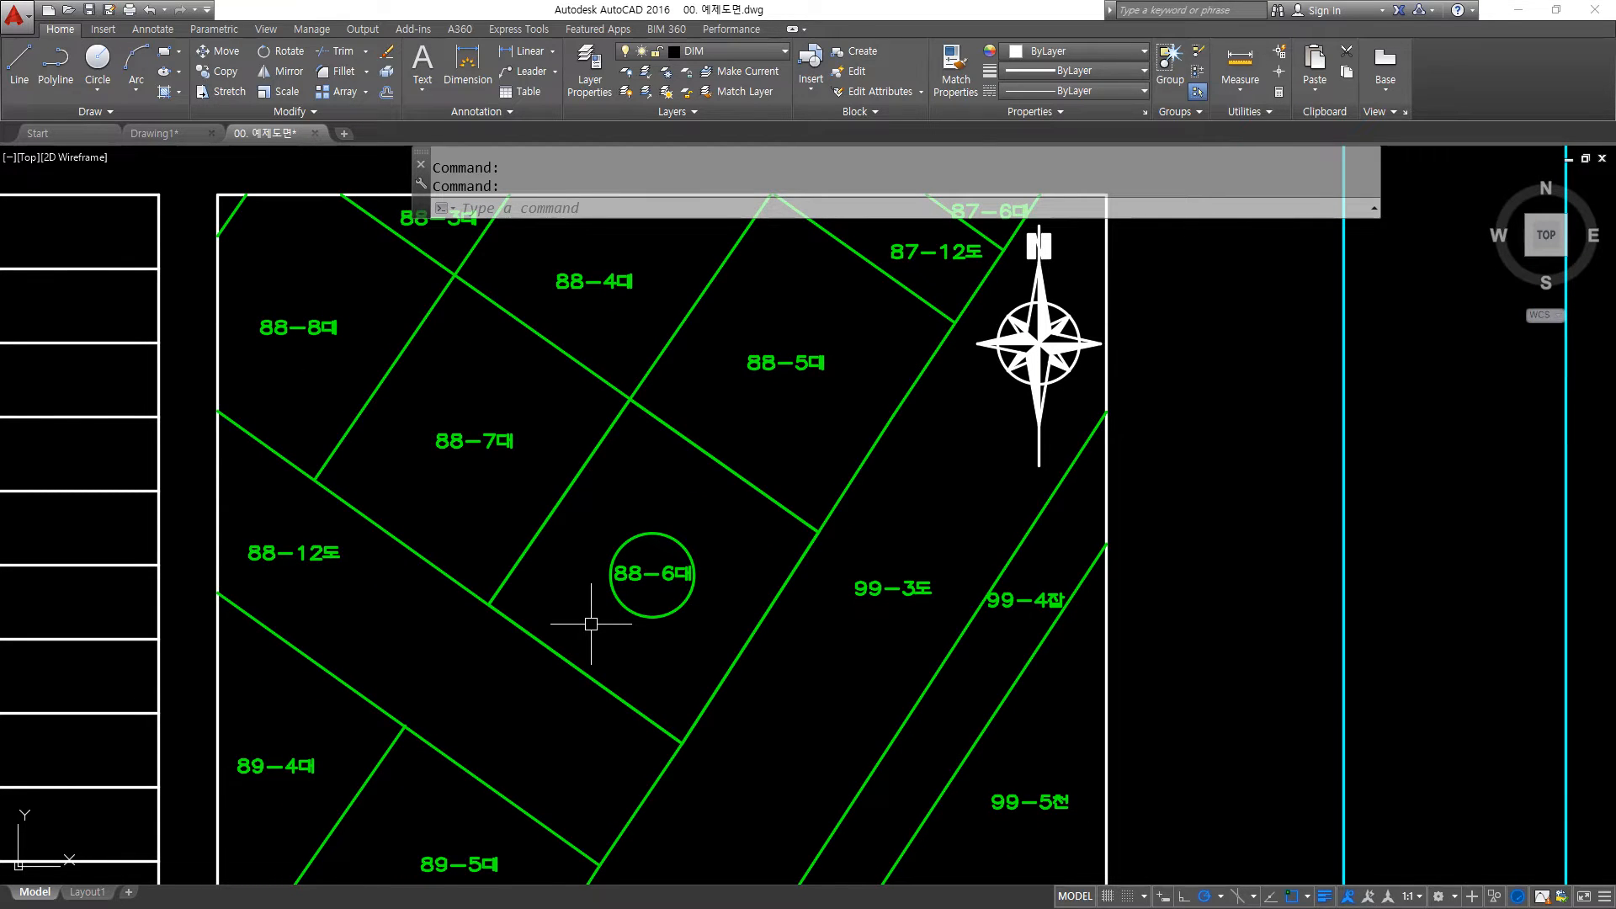
pyautogui.scroll(-2, 592, 608)
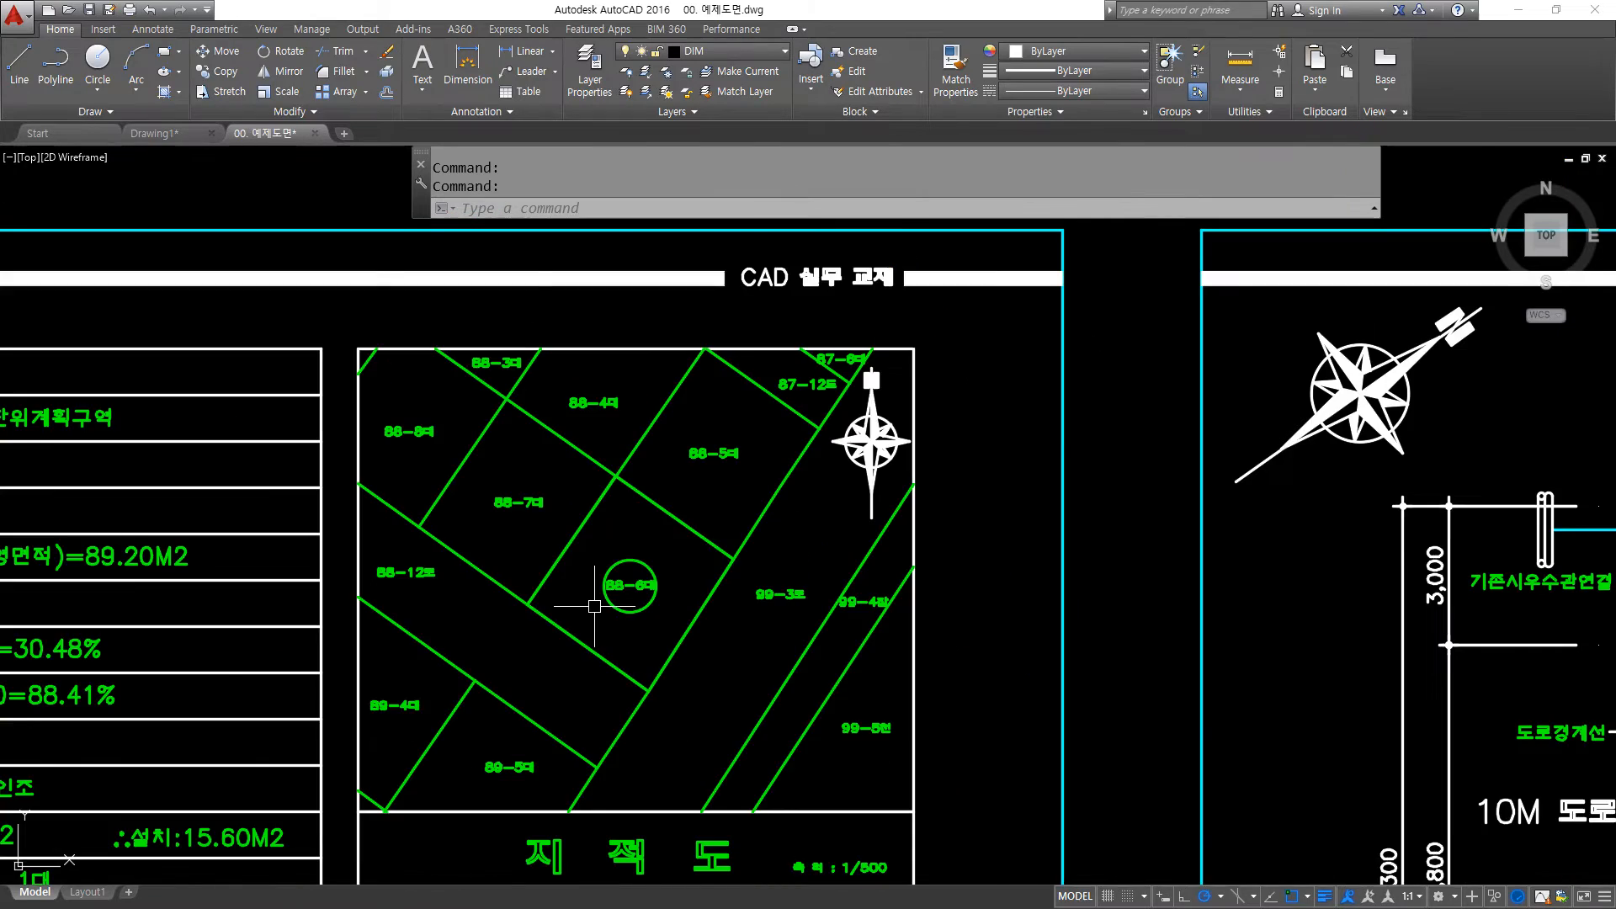
pyautogui.scroll(-2, 597, 612)
pyautogui.moveTo(953, 614); pyautogui.dragTo(356, 880, button='middle')
pyautogui.moveTo(679, 526)
pyautogui.mouseDown(button='middle')
pyautogui.moveTo(558, 732)
pyautogui.moveTo(558, 415)
pyautogui.mouseUp(button='middle')
pyautogui.moveTo(754, 736); pyautogui.dragTo(730, 328, button='middle')
pyautogui.scroll(2, 674, 555)
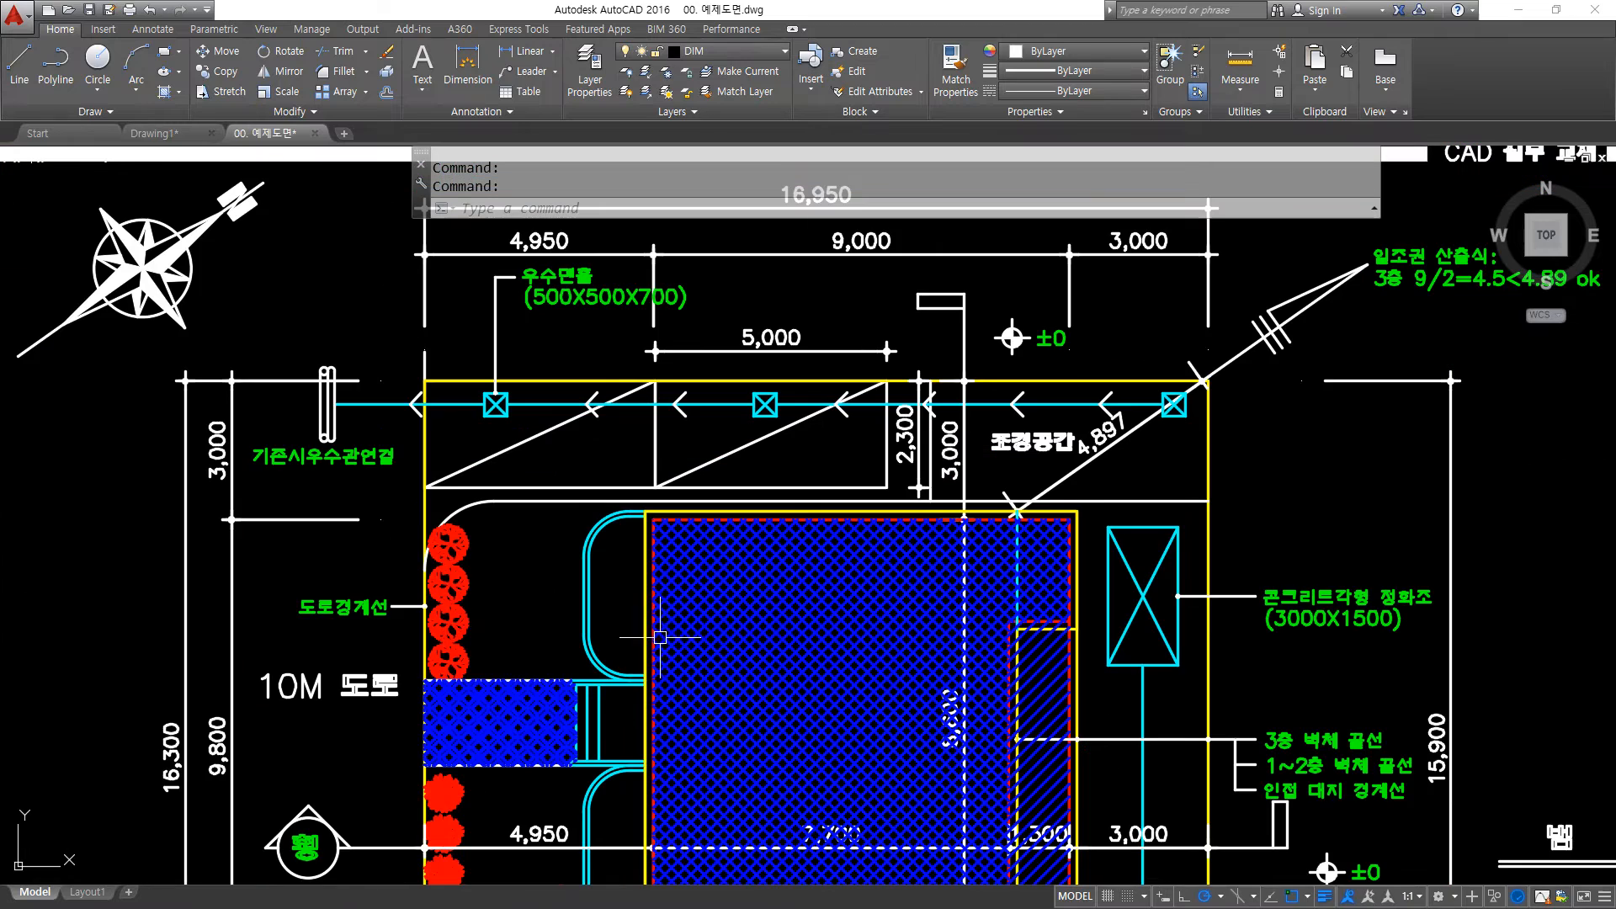
pyautogui.scroll(2, 505, 628)
pyautogui.scroll(1, 496, 505)
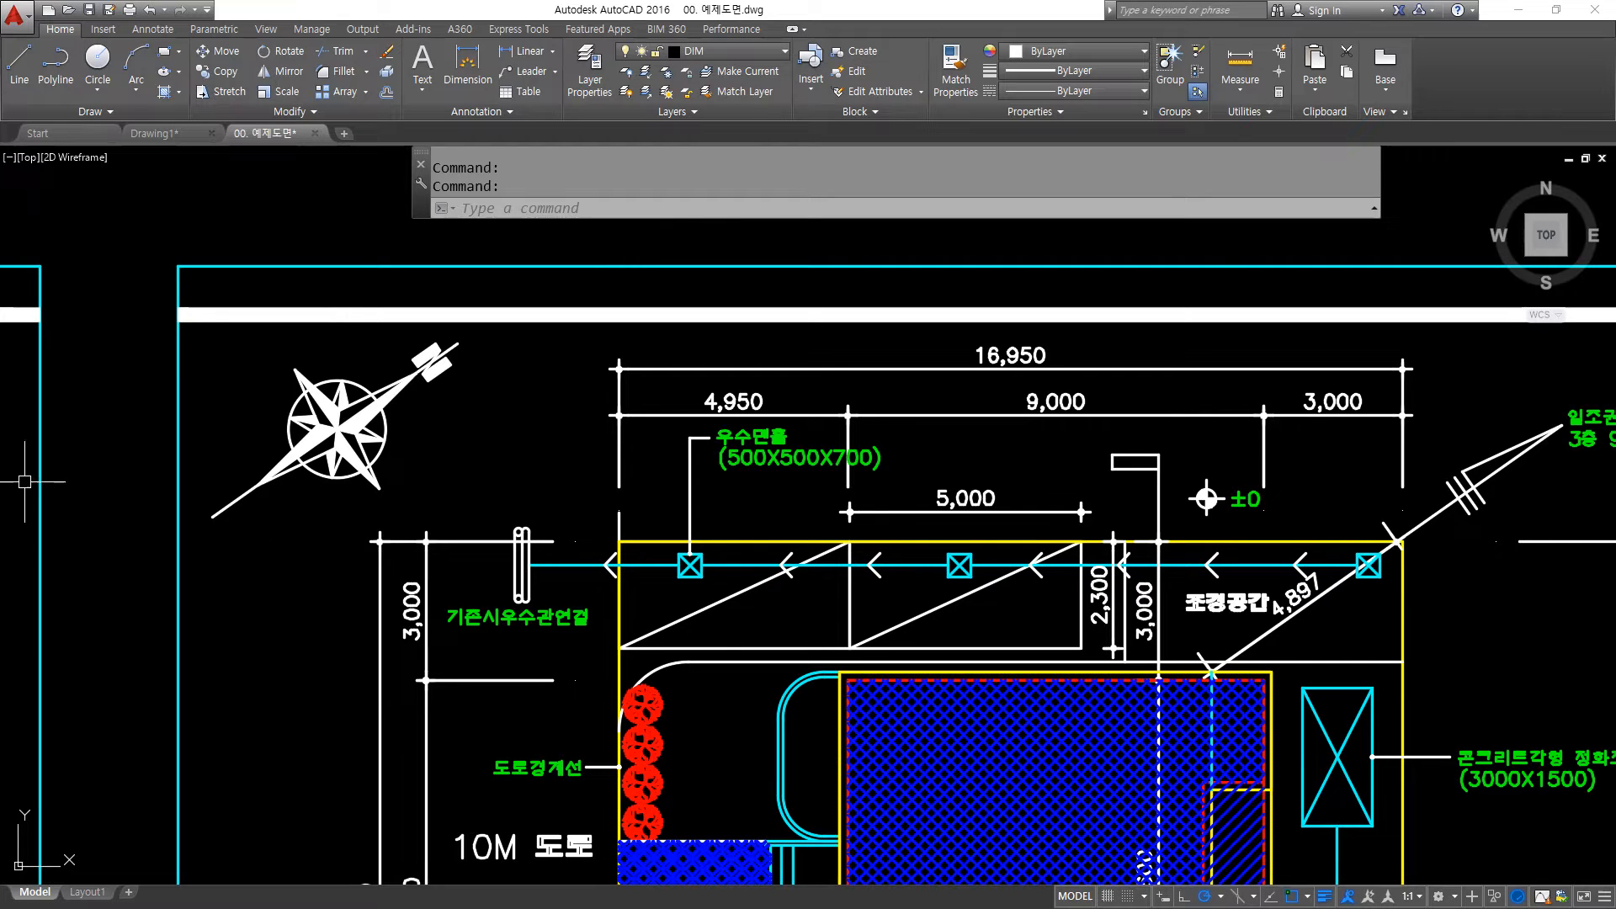
# Switch to Drawing1 and draw a 100 by 100 square in the empty space beside the north-arrow square.
pyautogui.click(154, 133)
pyautogui.scroll(-2, 905, 726)
pyautogui.moveTo(1014, 710)
pyautogui.mouseDown(button='middle')
pyautogui.moveTo(786, 620)
pyautogui.moveTo(802, 647)
pyautogui.moveTo(775, 651)
pyautogui.mouseUp(button='middle')
pyautogui.write('rec')
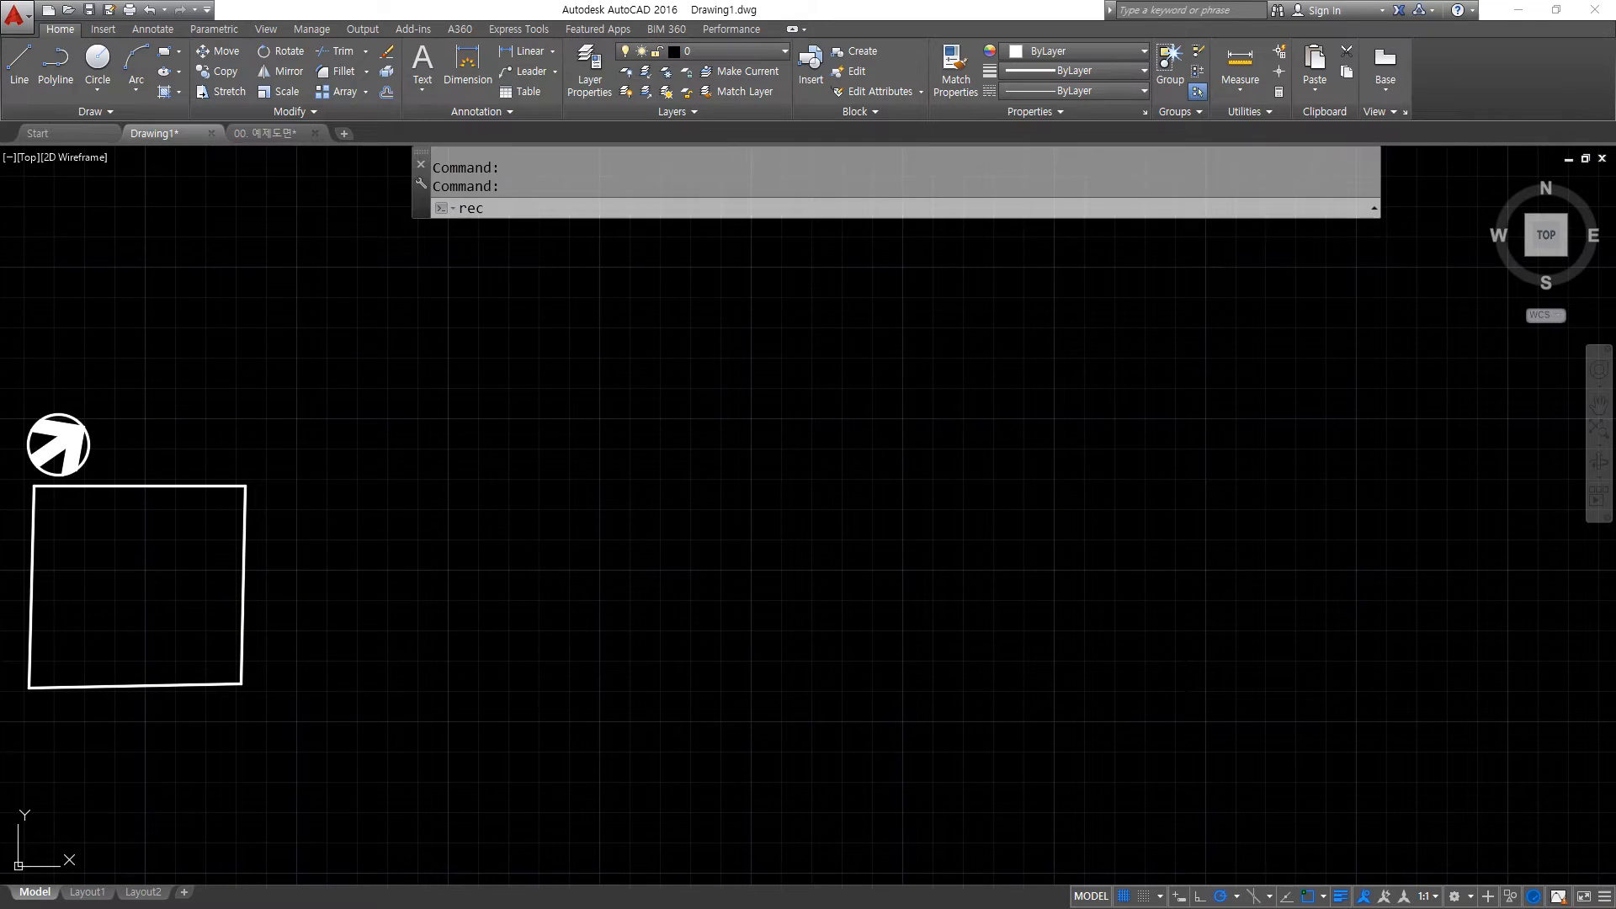
pyautogui.press('Return')
pyautogui.click(626, 642)
pyautogui.write('@100,100')
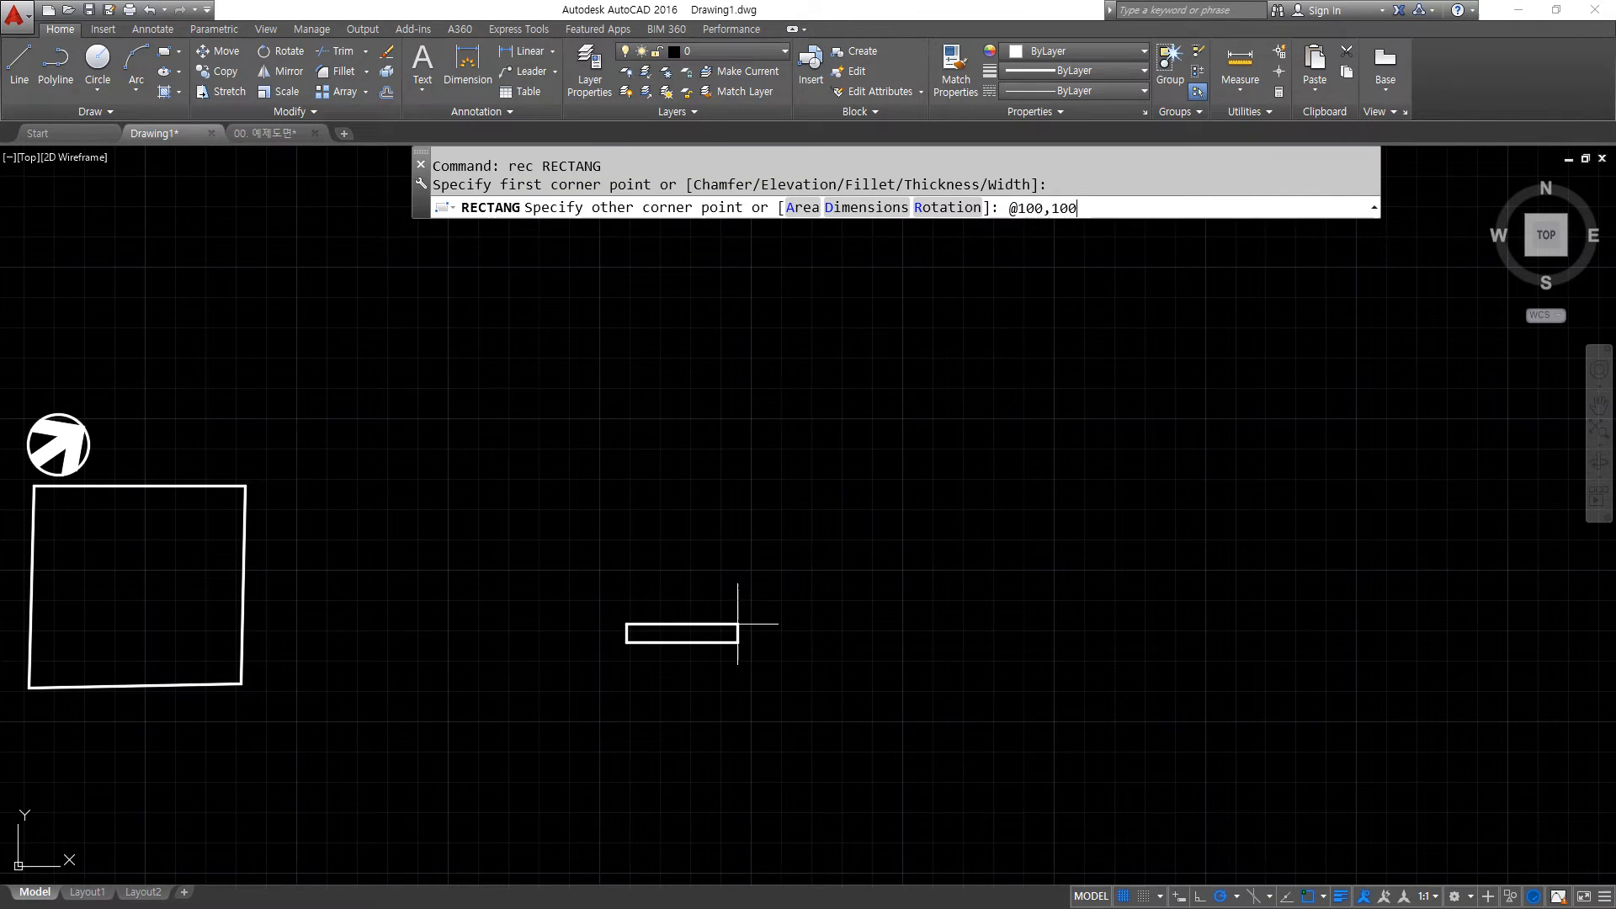
pyautogui.press('Return')
# Scale the new square by a factor of 2 about its lower-left corner.
pyautogui.moveTo(779, 548); pyautogui.dragTo(690, 626, button='middle')
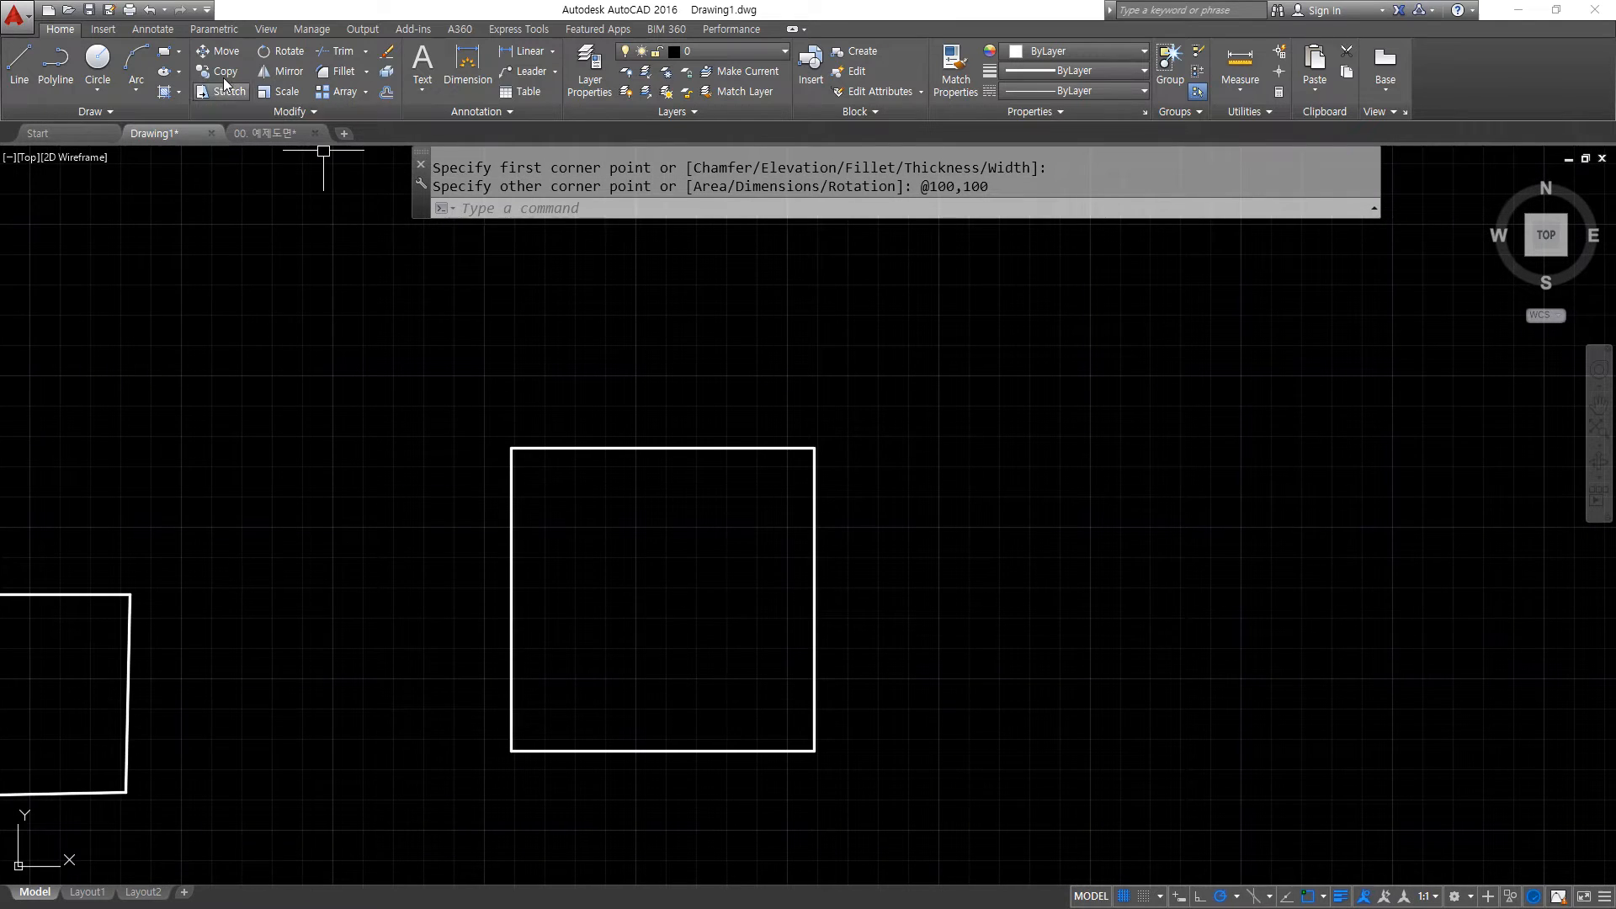
pyautogui.click(277, 91)
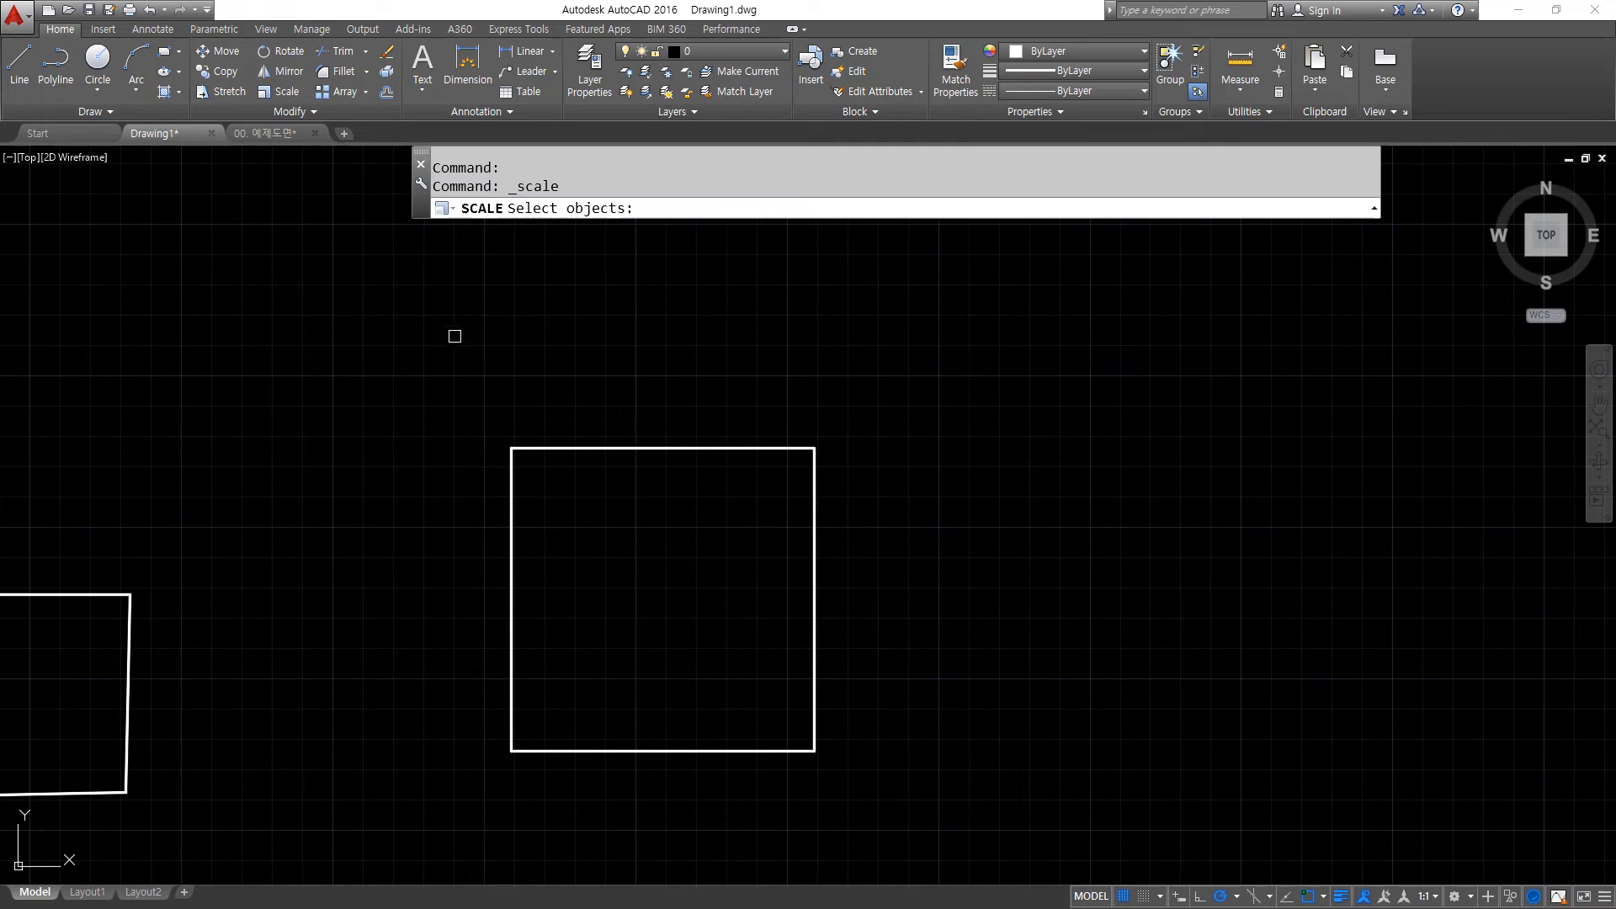
pyautogui.click(587, 448)
pyautogui.press('Return')
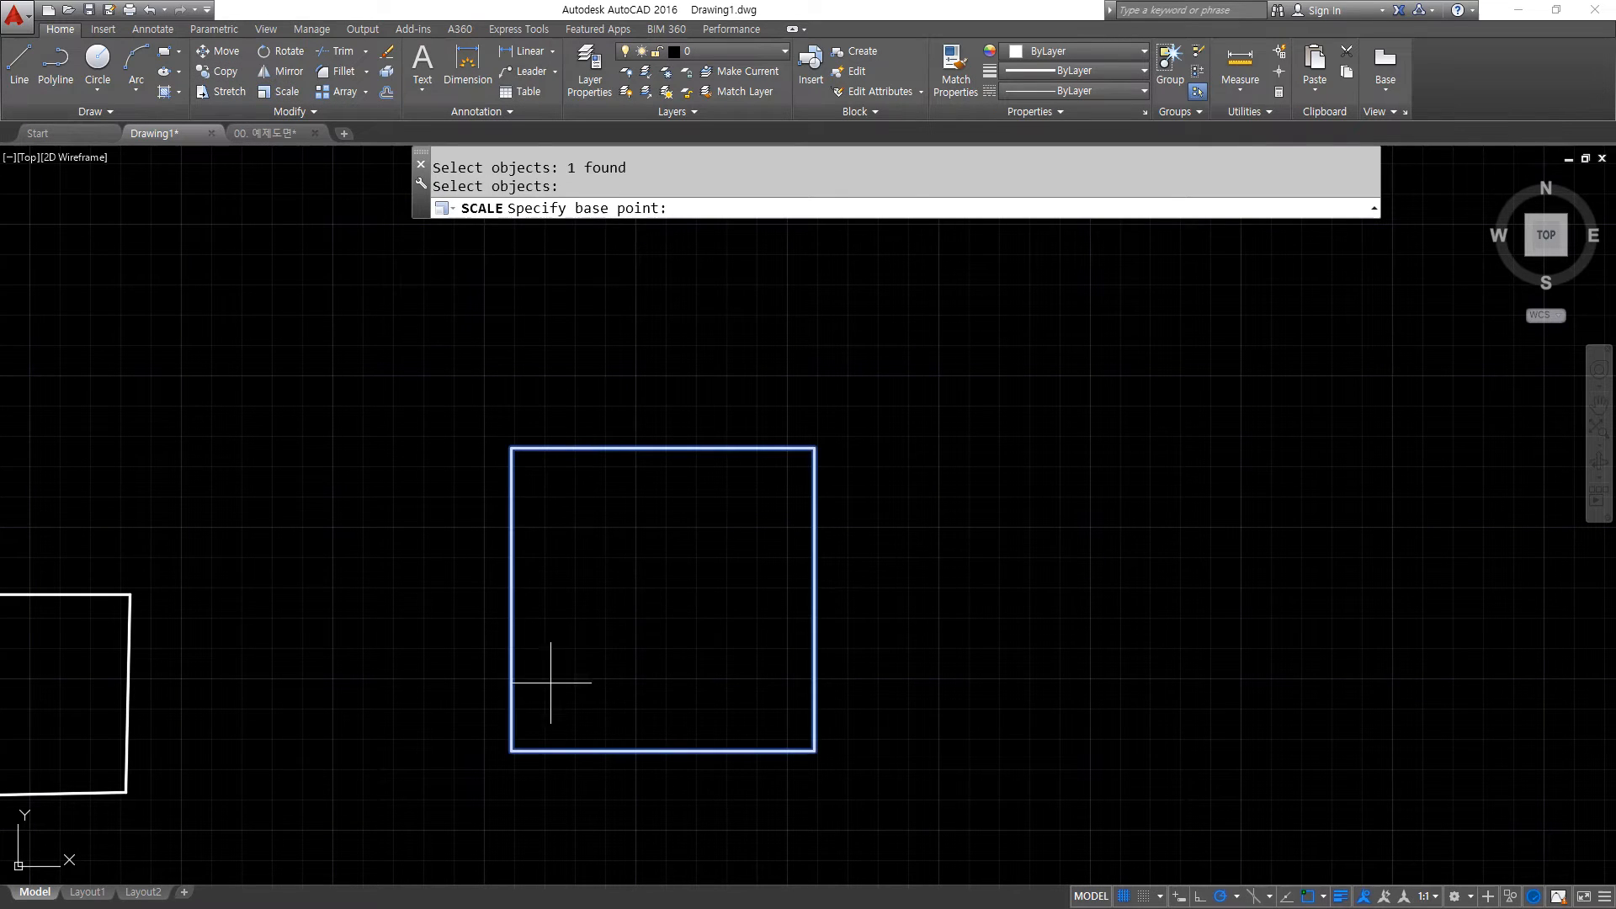
pyautogui.click(512, 749)
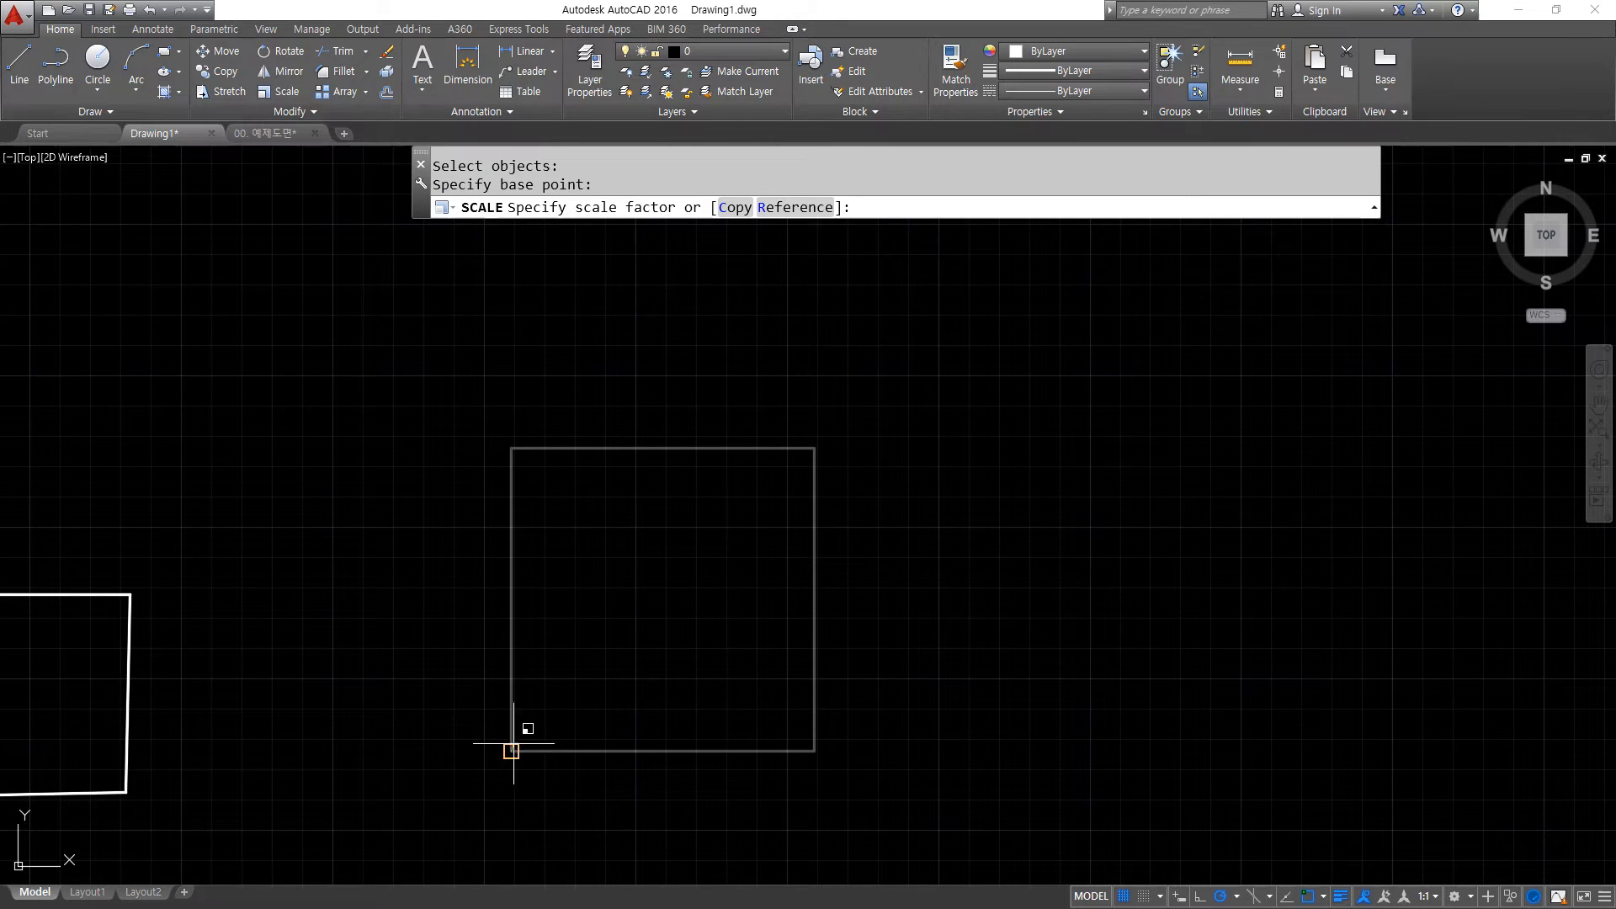
pyautogui.moveTo(903, 240)
pyautogui.mouseDown()
pyautogui.moveTo(886, 184)
pyautogui.moveTo(901, 244)
pyautogui.mouseUp()
pyautogui.press('Escape')
pyautogui.write('2')
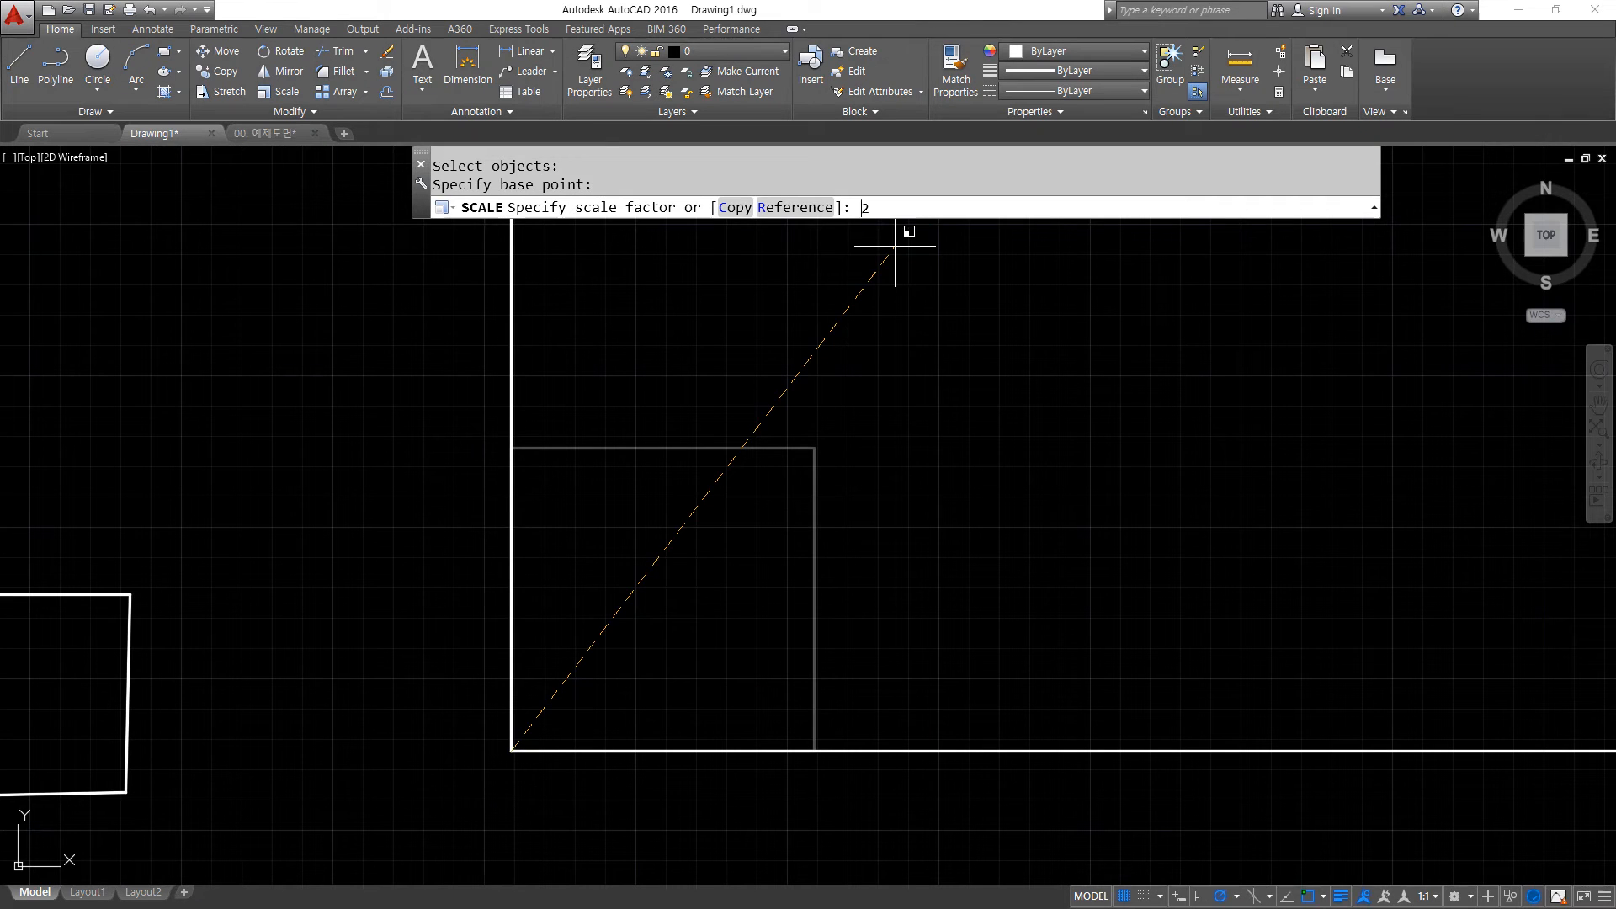
pyautogui.press('Return')
# Add a linear dimension below the bottom edge of the enlarged square.
pyautogui.moveTo(670, 711); pyautogui.dragTo(539, 489, button='middle')
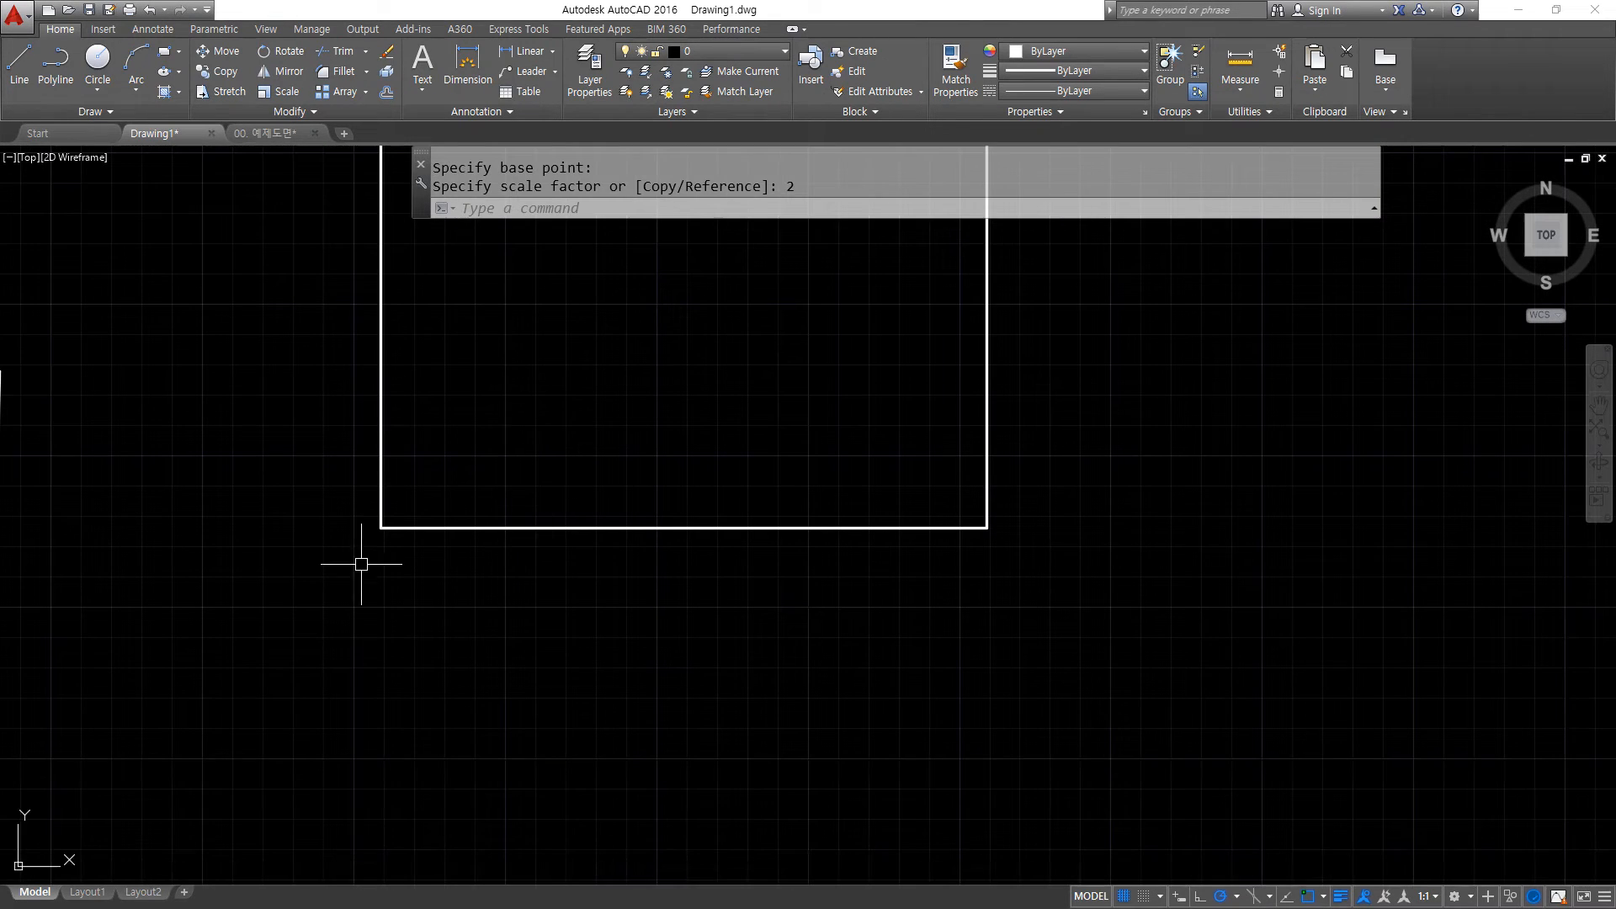
pyautogui.click(522, 52)
pyautogui.click(381, 528)
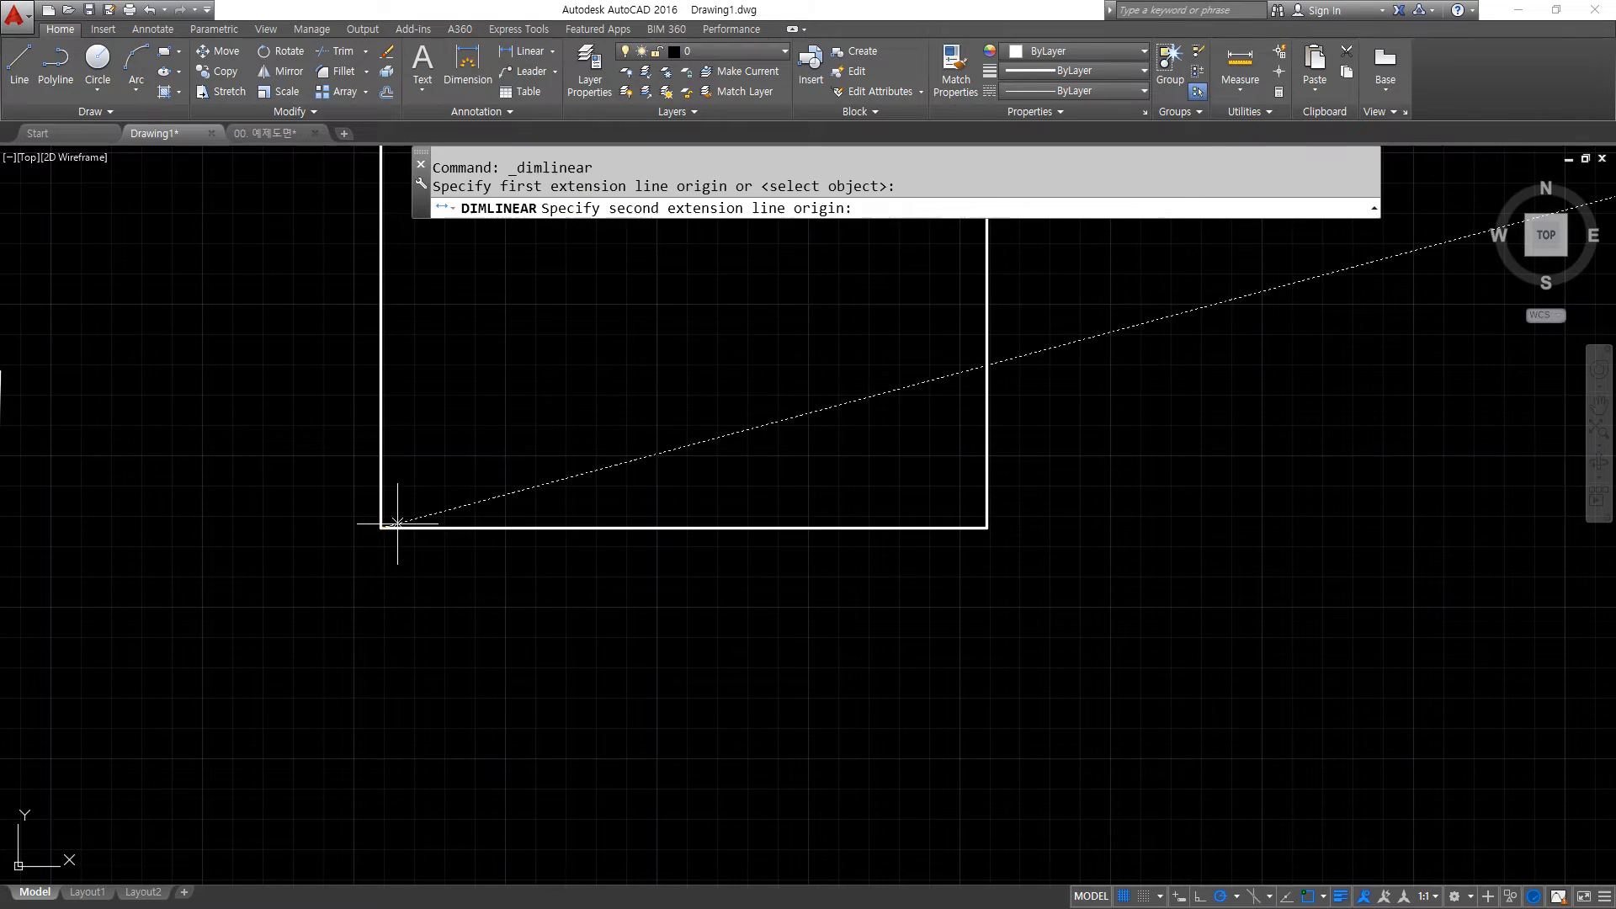
pyautogui.click(986, 528)
pyautogui.click(721, 566)
pyautogui.scroll(5, 655, 597)
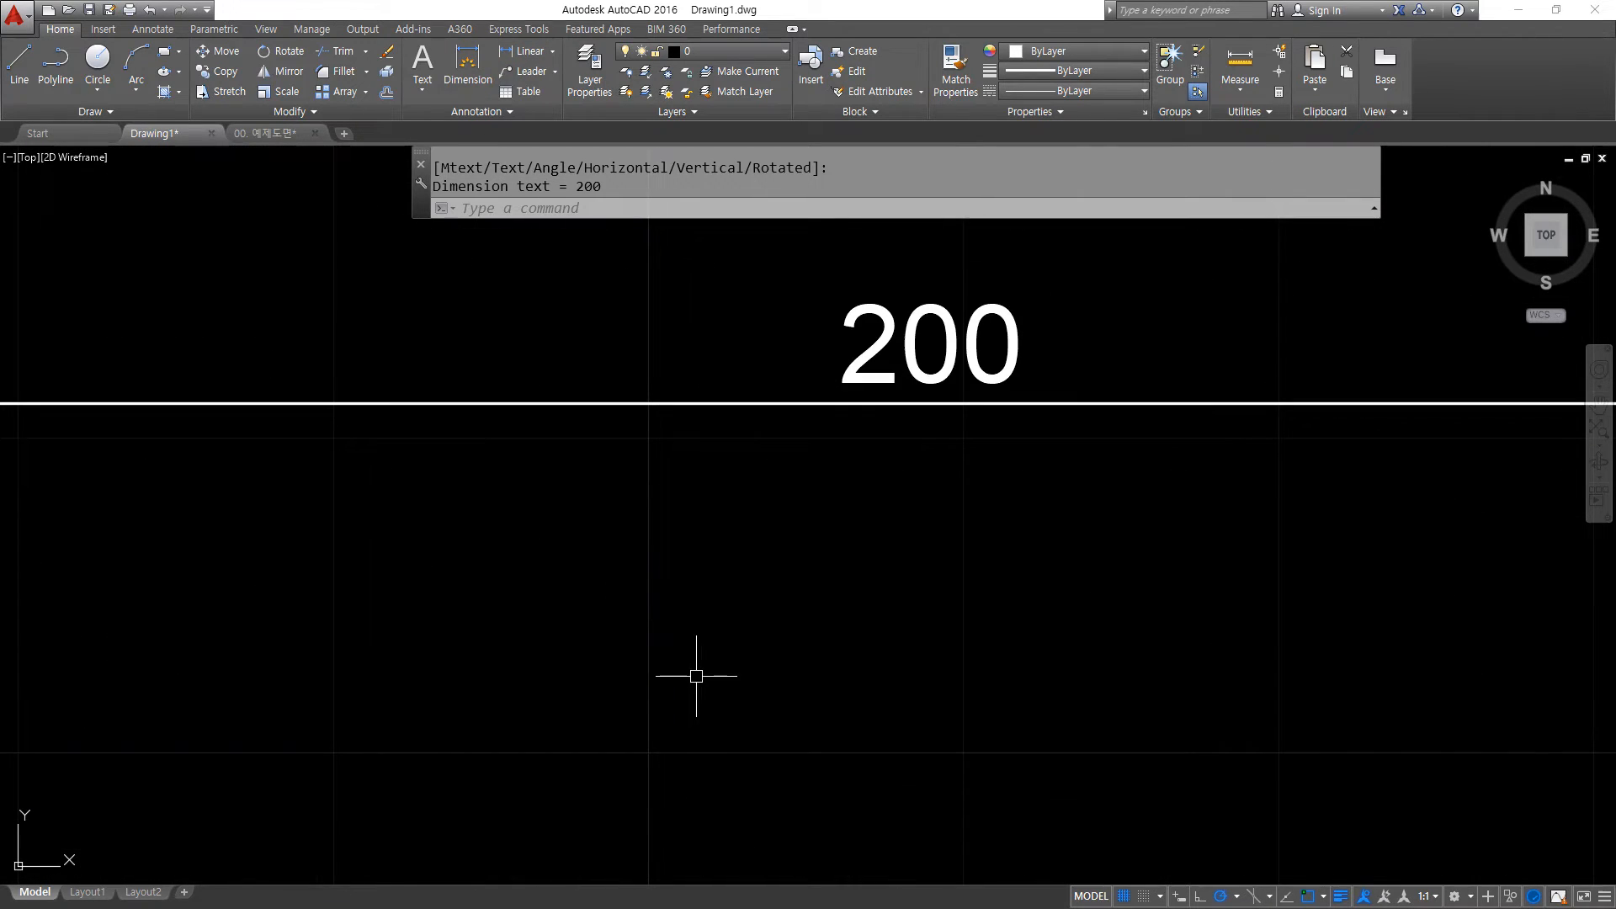
pyautogui.scroll(-3, 696, 673)
pyautogui.press('Escape')
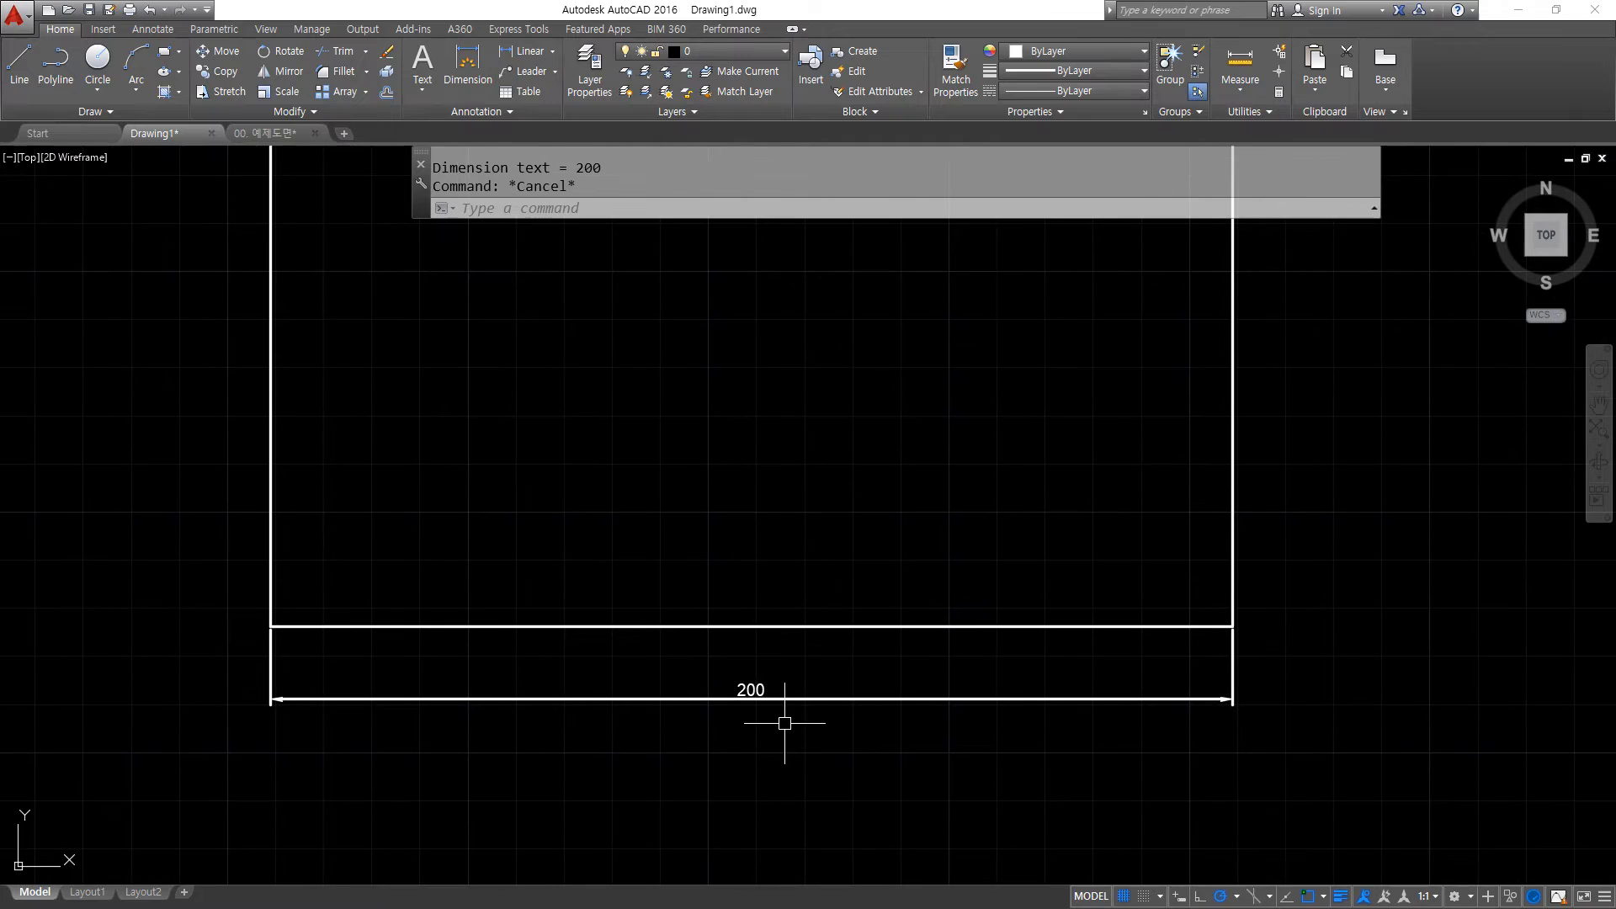
# Erase the linear dimension below the square.
pyautogui.click(776, 721)
pyautogui.click(636, 630)
pyautogui.press('Delete')
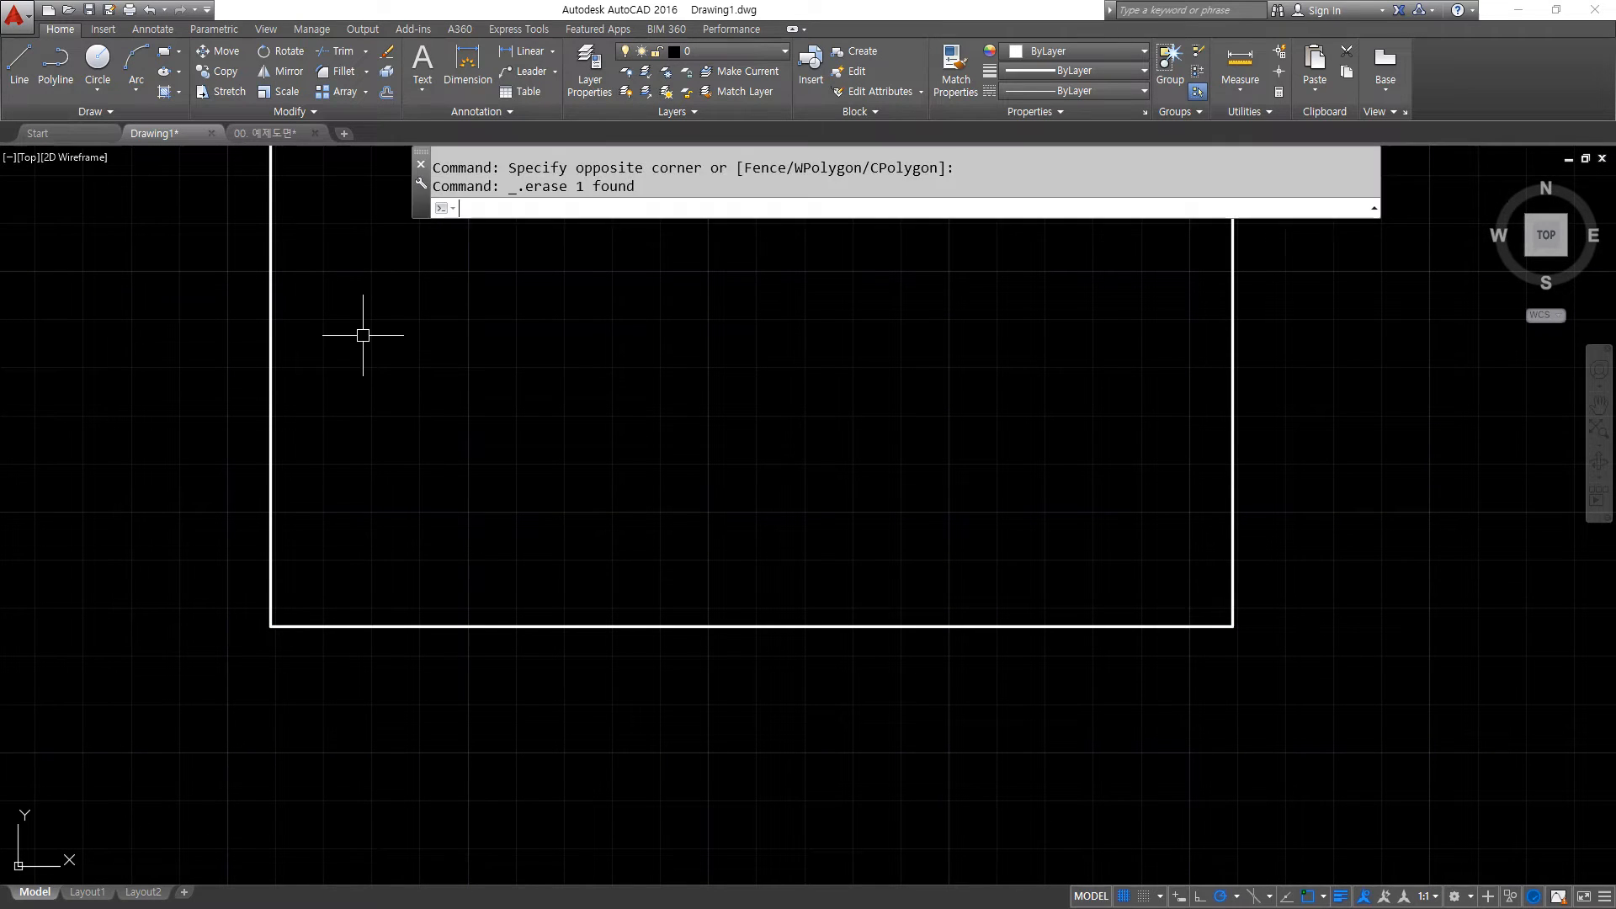
# Scale the square by a factor of 0.5 about its lower-left corner.
pyautogui.write('sc')
pyautogui.press('Return')
pyautogui.click(396, 495)
pyautogui.click(245, 663)
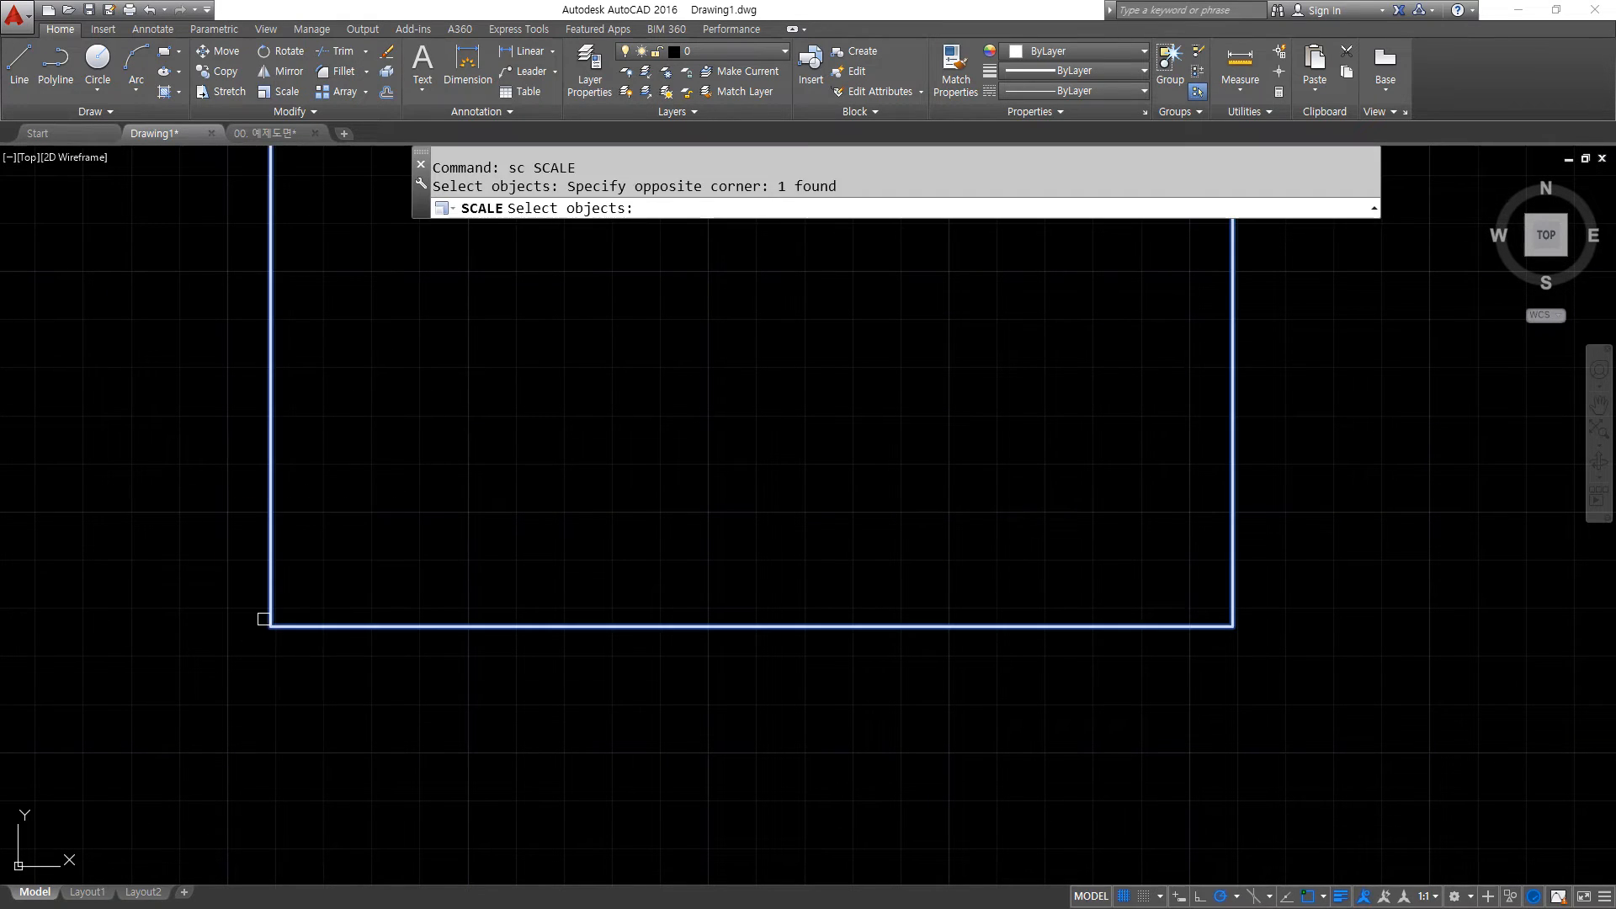
pyautogui.press('Return')
pyautogui.click(270, 627)
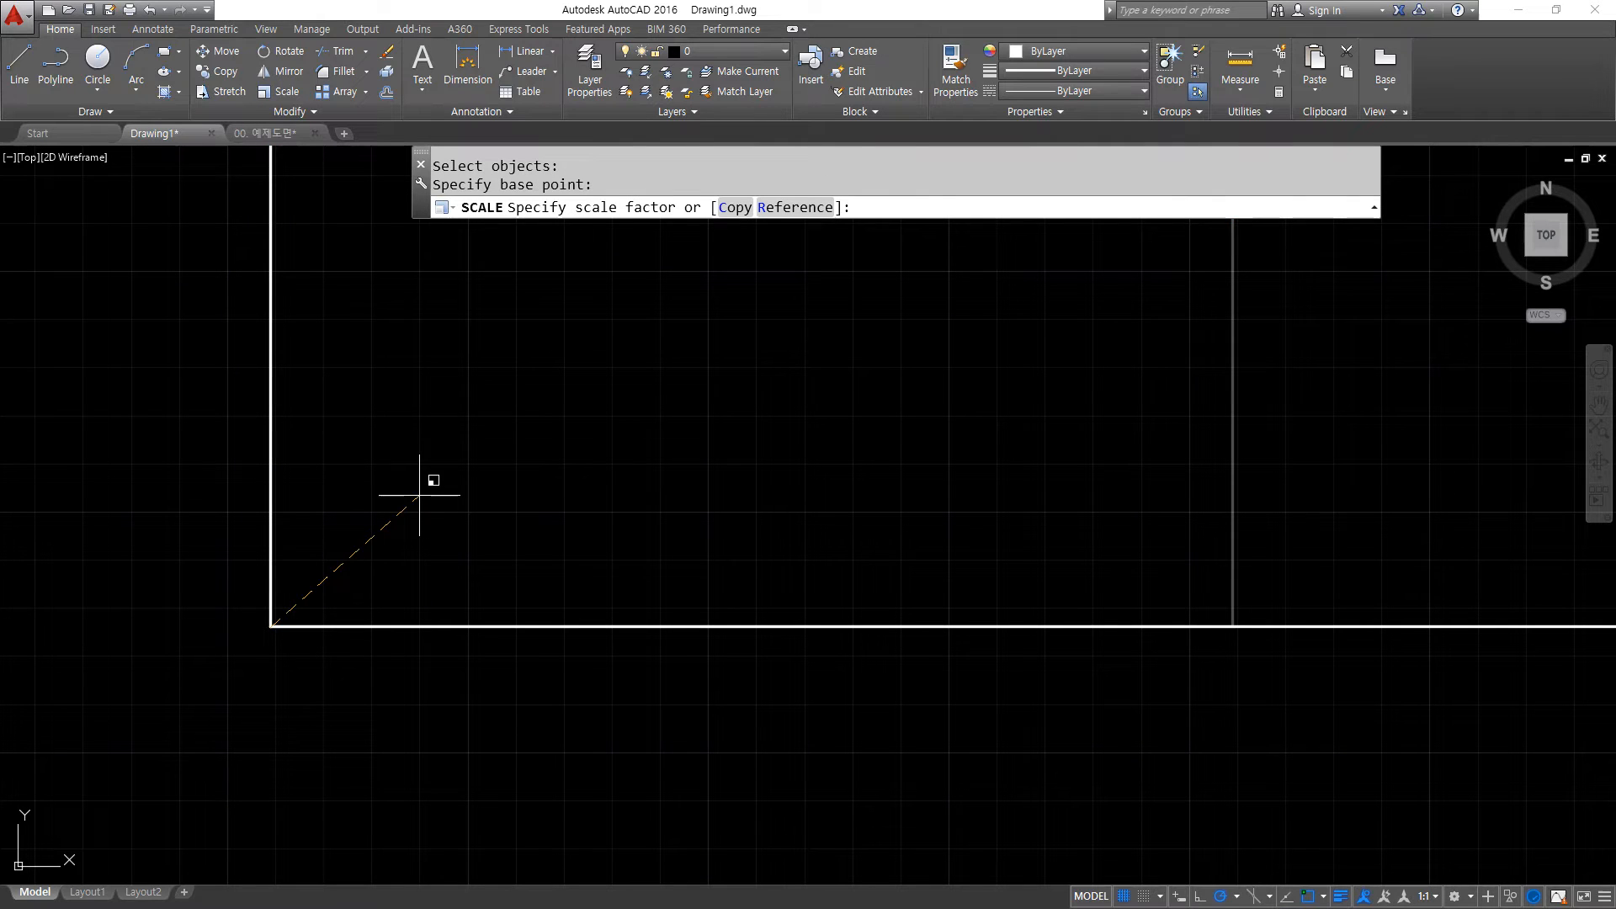
pyautogui.write('0.5')
pyautogui.press('Return')
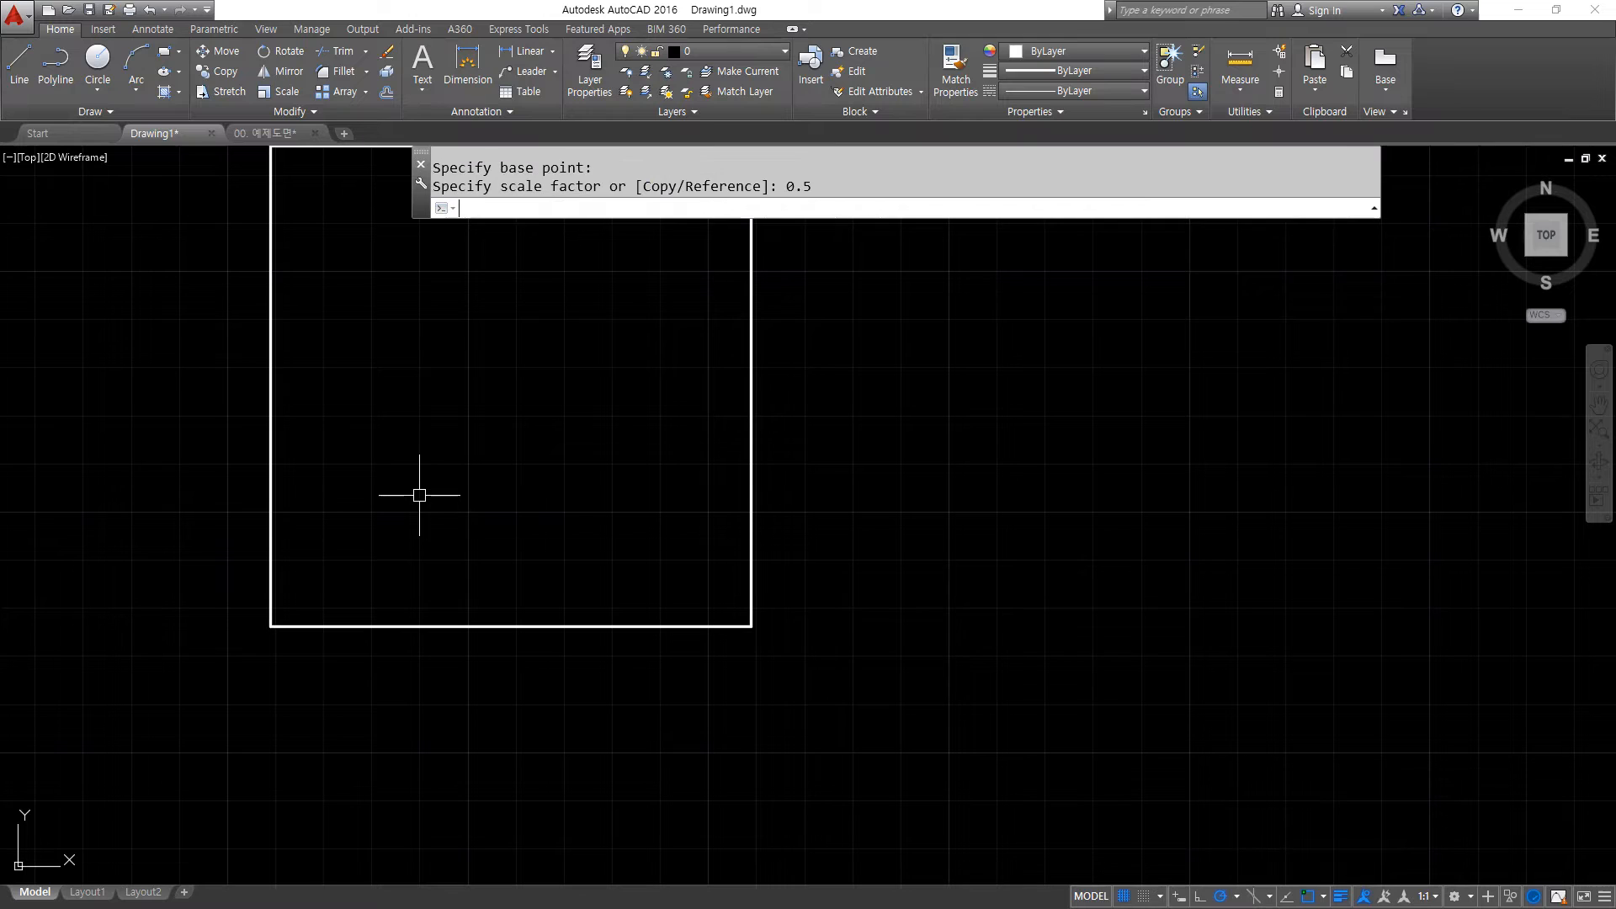
# Place a linear dimension below the bottom edge of the reduced square.
pyautogui.click(527, 53)
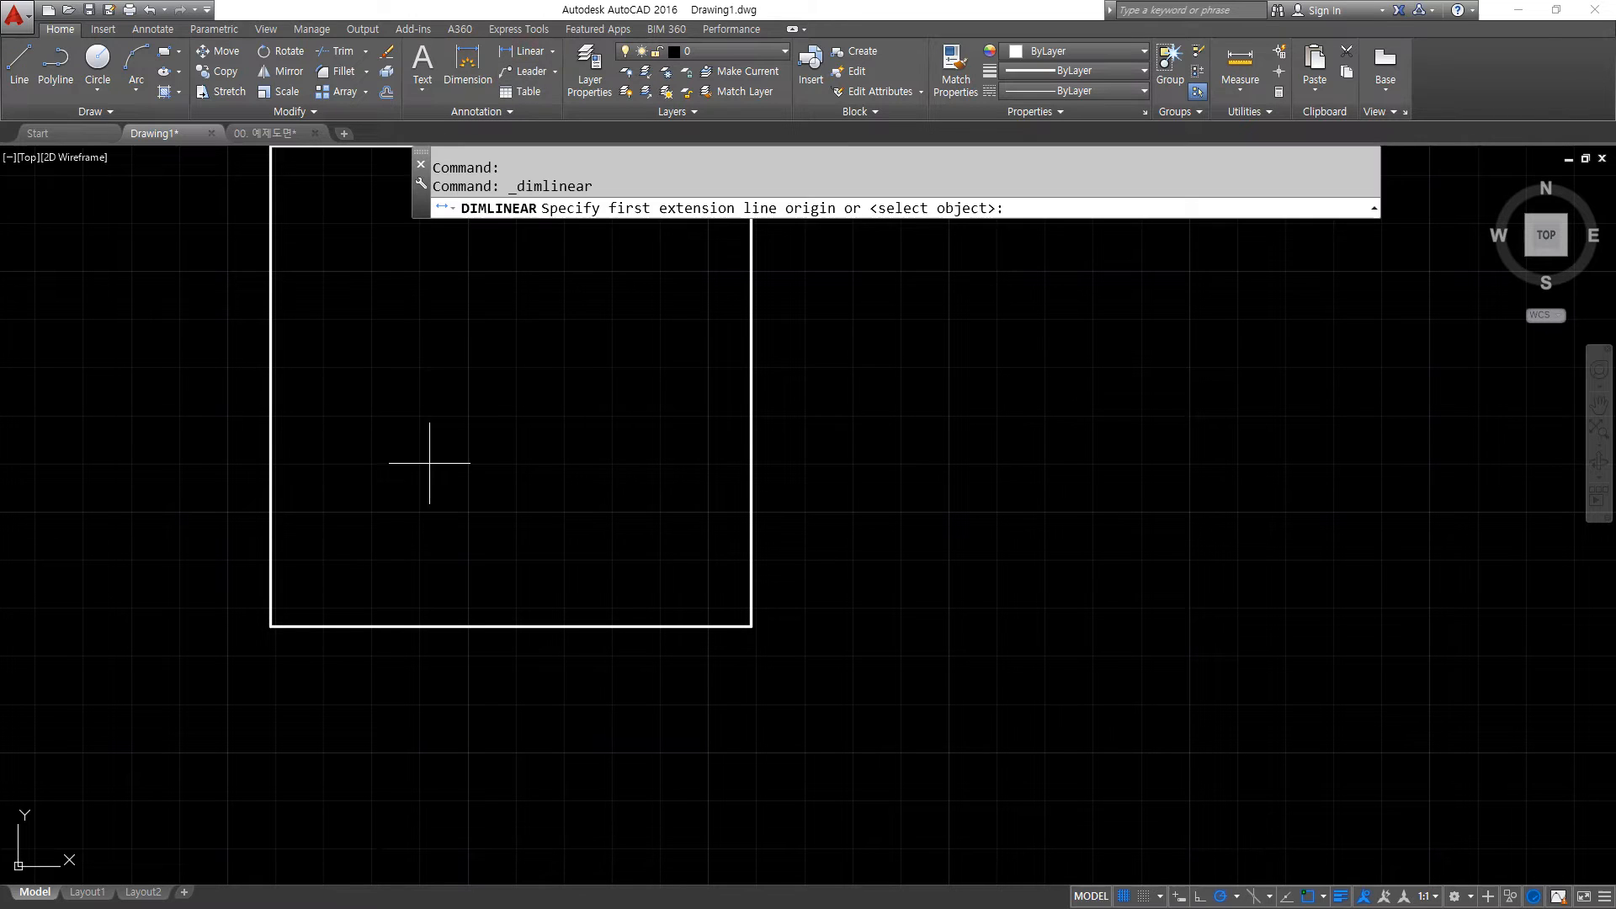
pyautogui.click(270, 627)
pyautogui.click(750, 628)
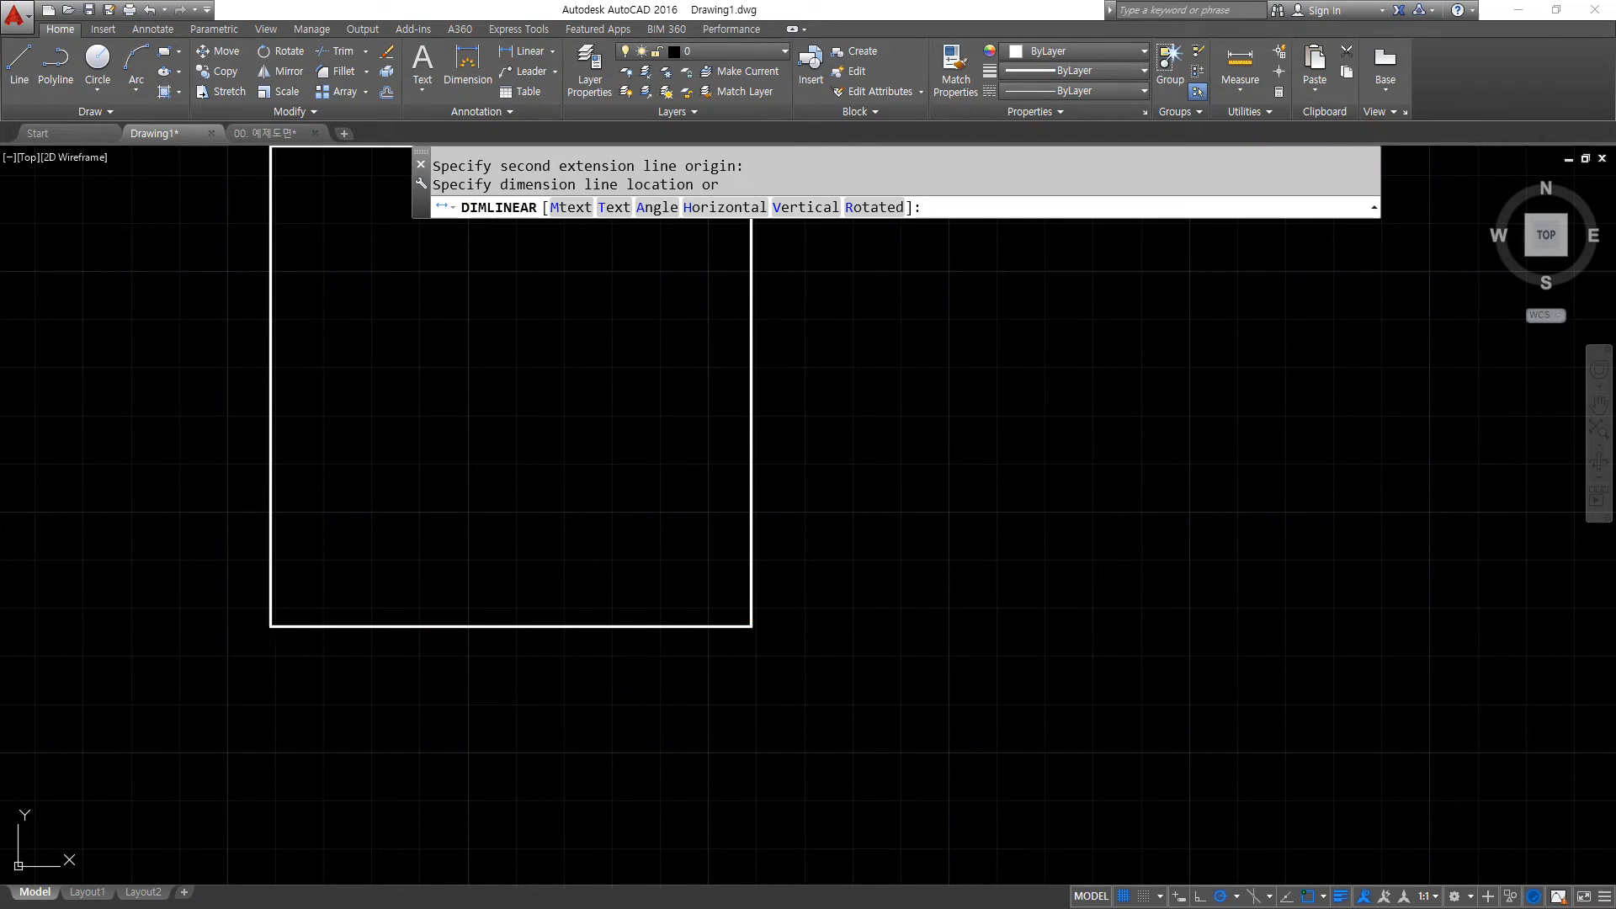
pyautogui.click(455, 678)
pyautogui.scroll(2, 577, 623)
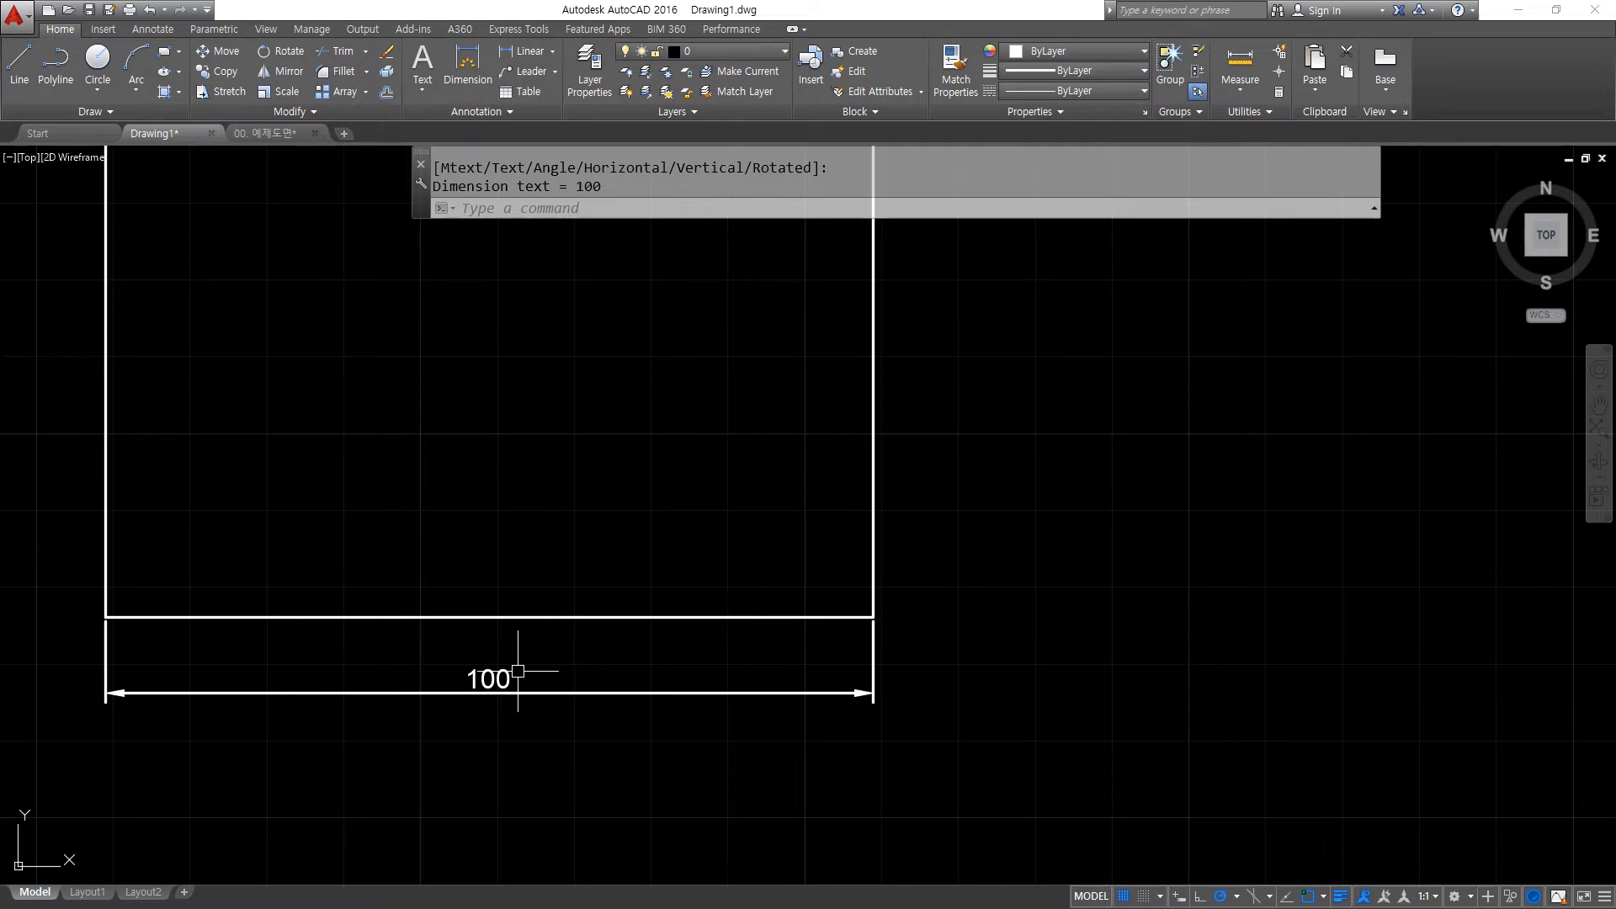
pyautogui.scroll(-4, 542, 362)
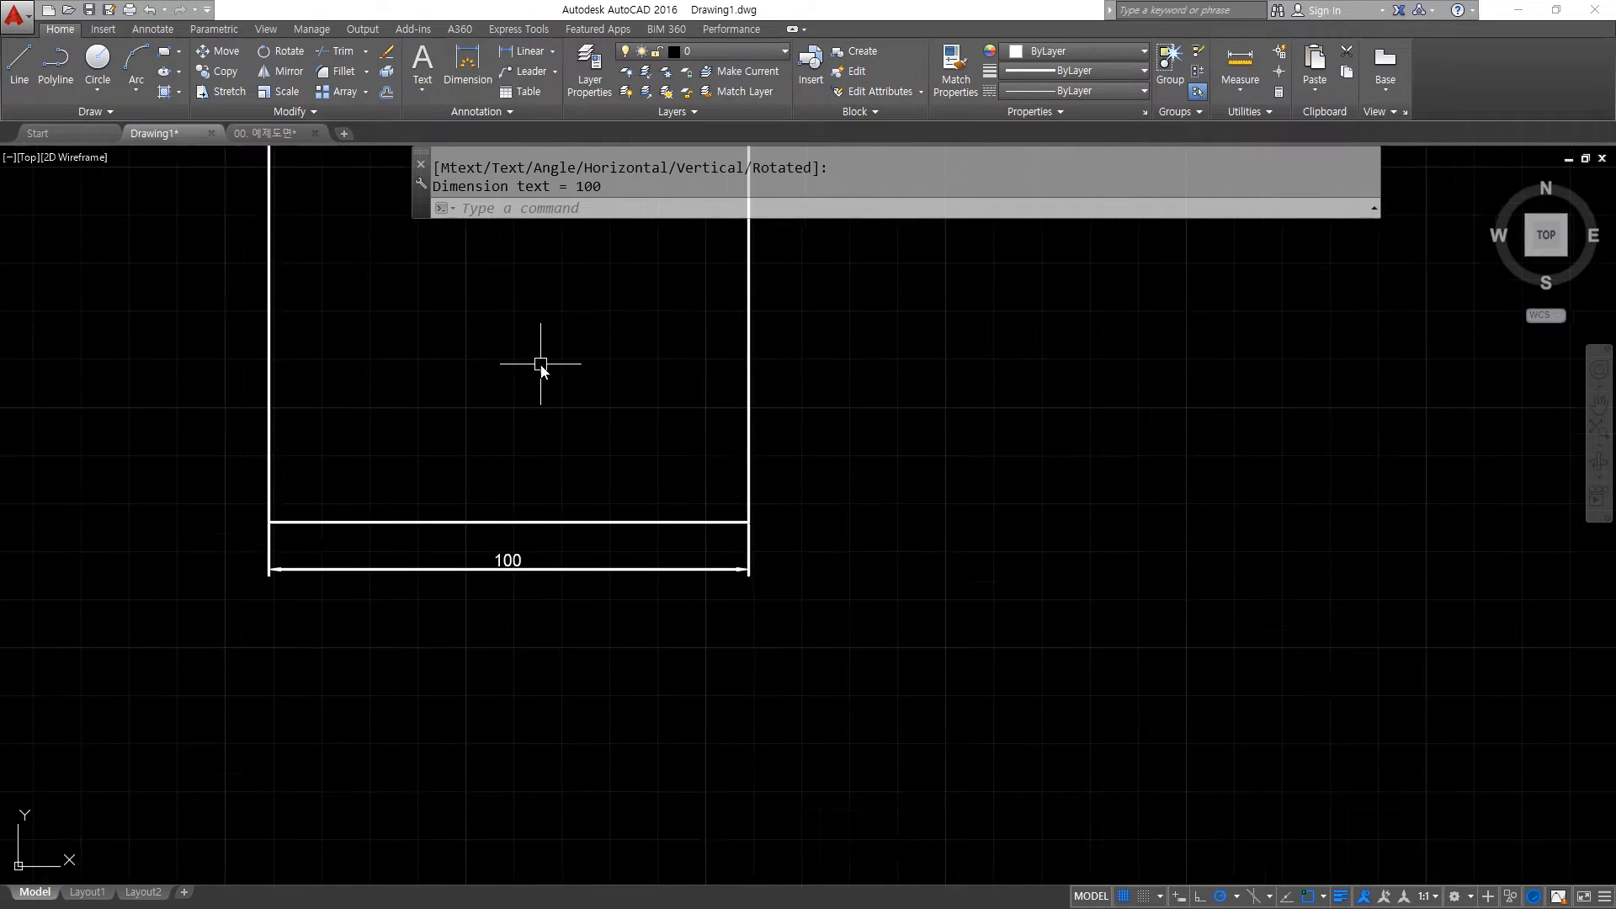
# Scale the square together with its dimension by a factor of 1.25 about the square's lower-left corner.
pyautogui.moveTo(536, 419); pyautogui.dragTo(569, 524, button='middle')
pyautogui.write('sc')
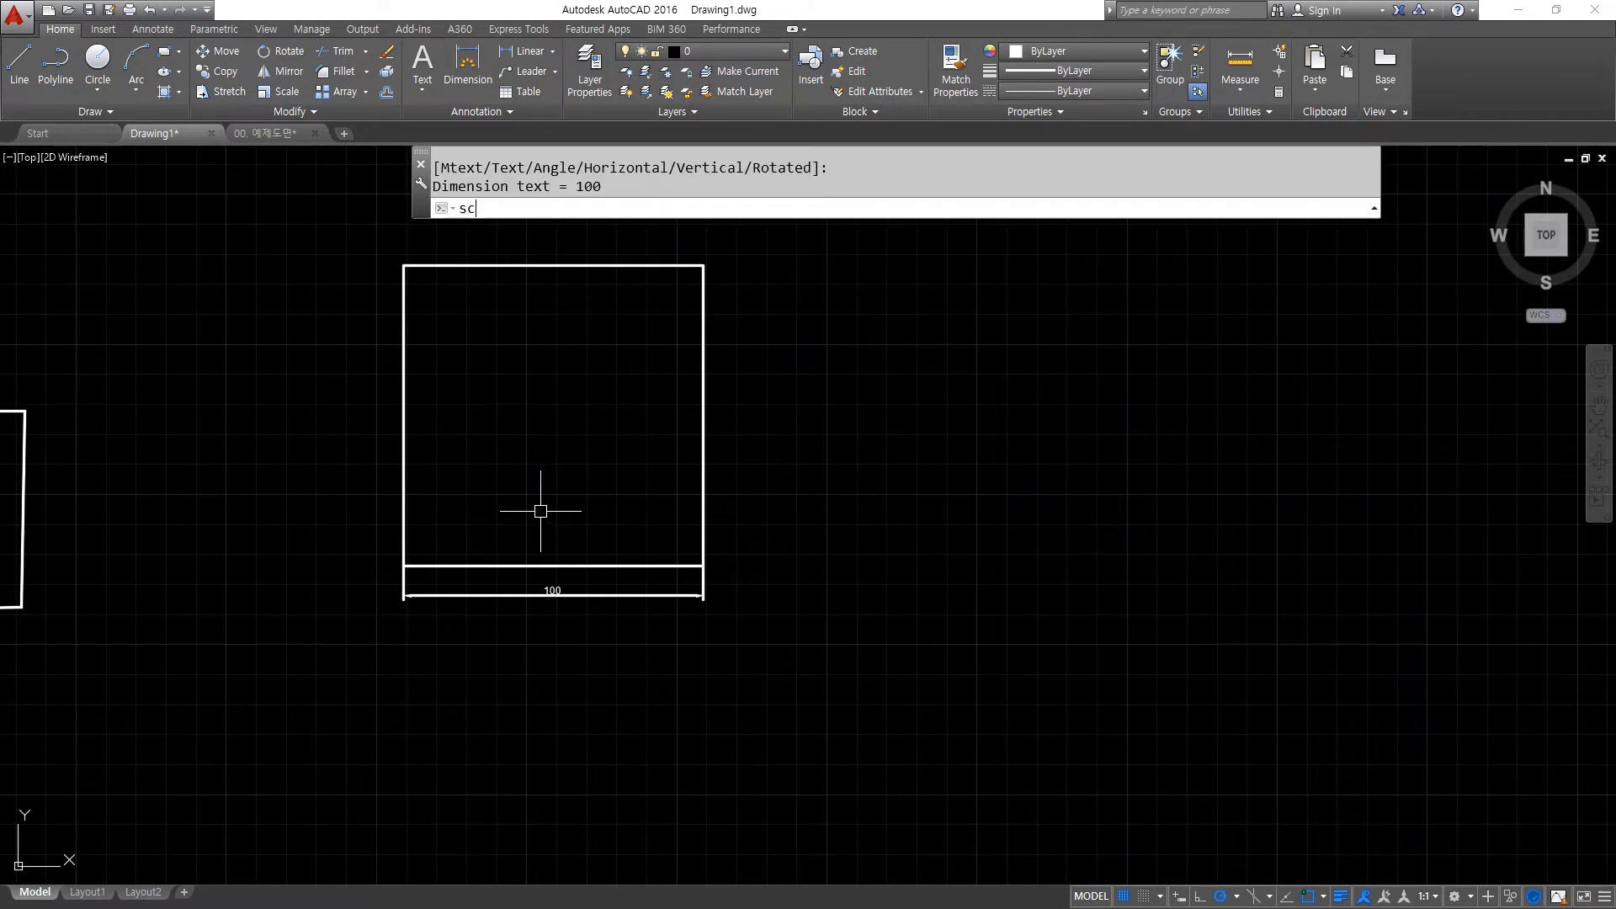
pyautogui.press('Return')
pyautogui.click(534, 444)
pyautogui.click(365, 598)
pyautogui.press('Return')
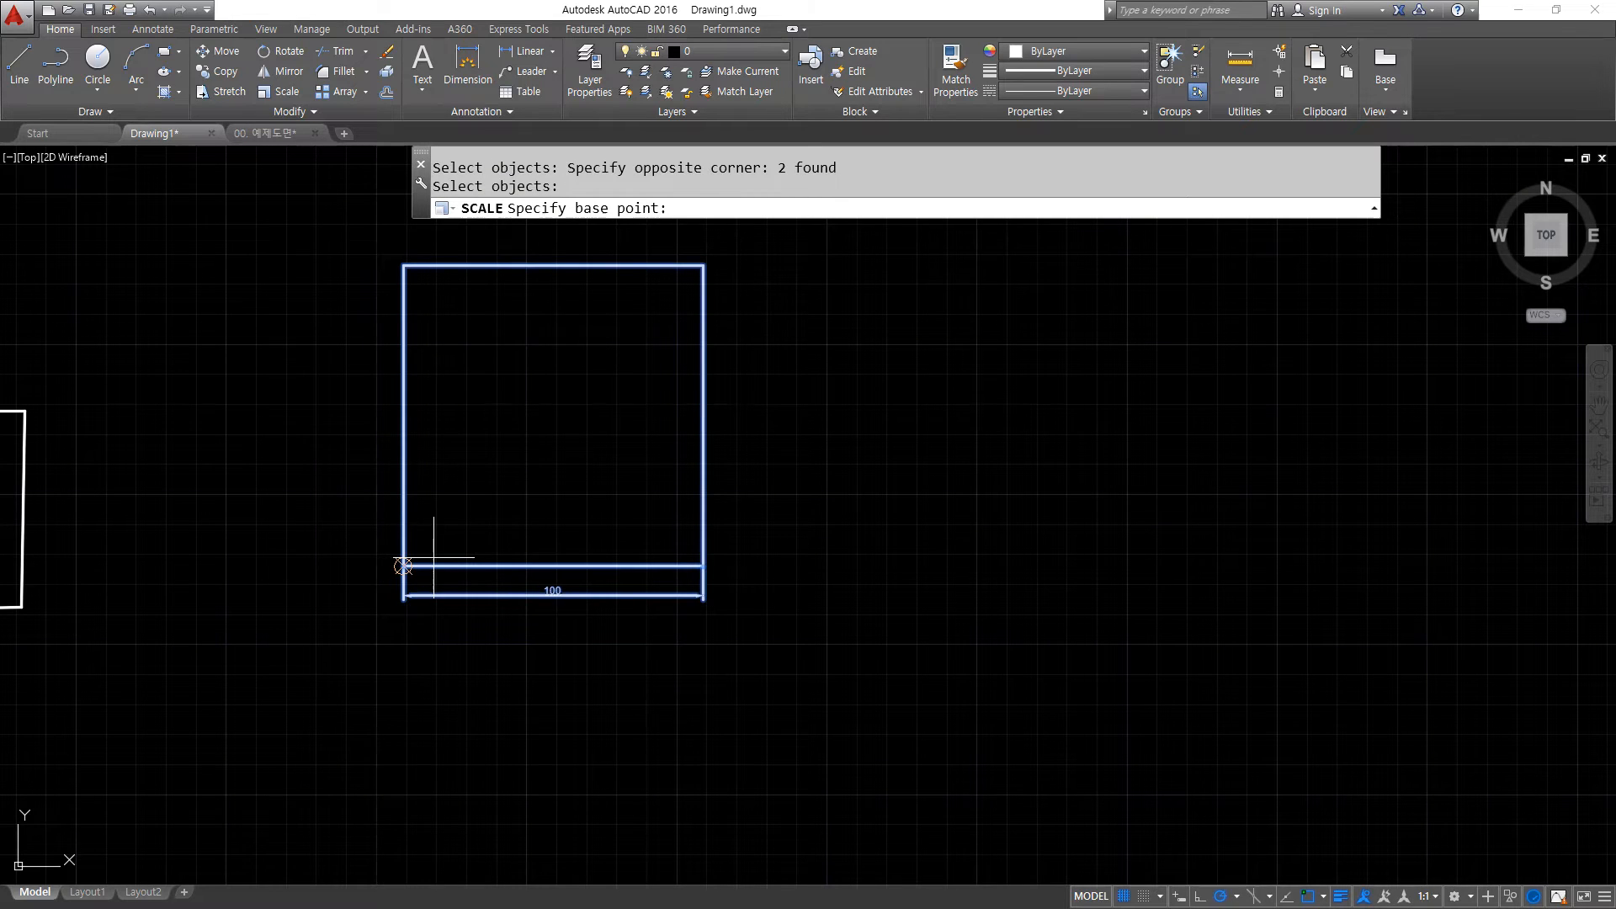
pyautogui.click(404, 566)
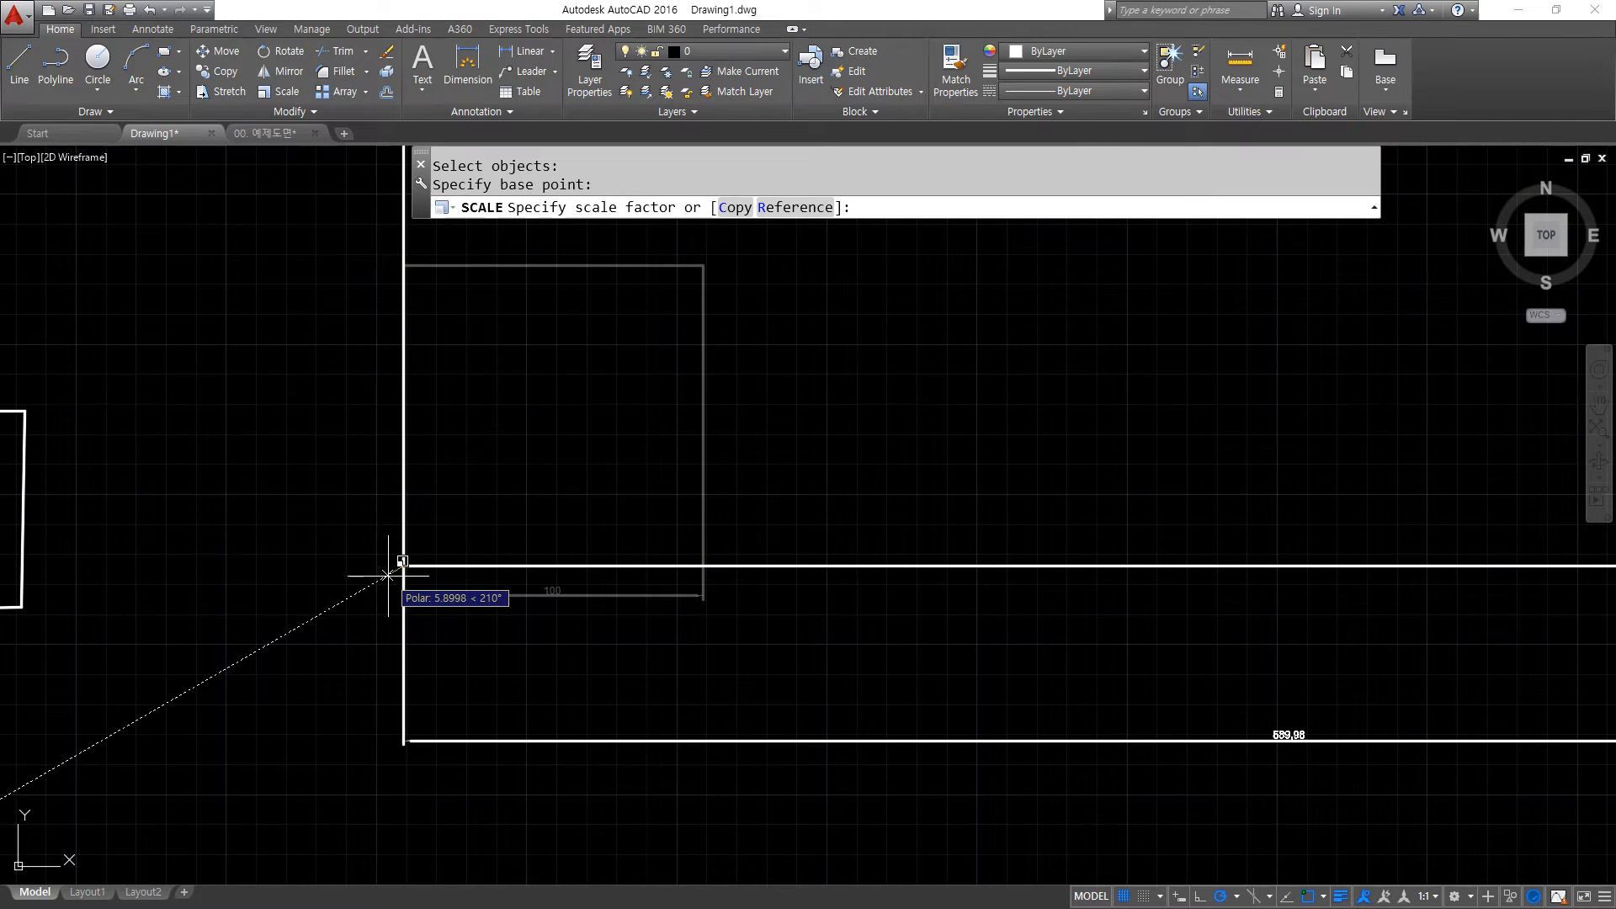
pyautogui.write('1.25')
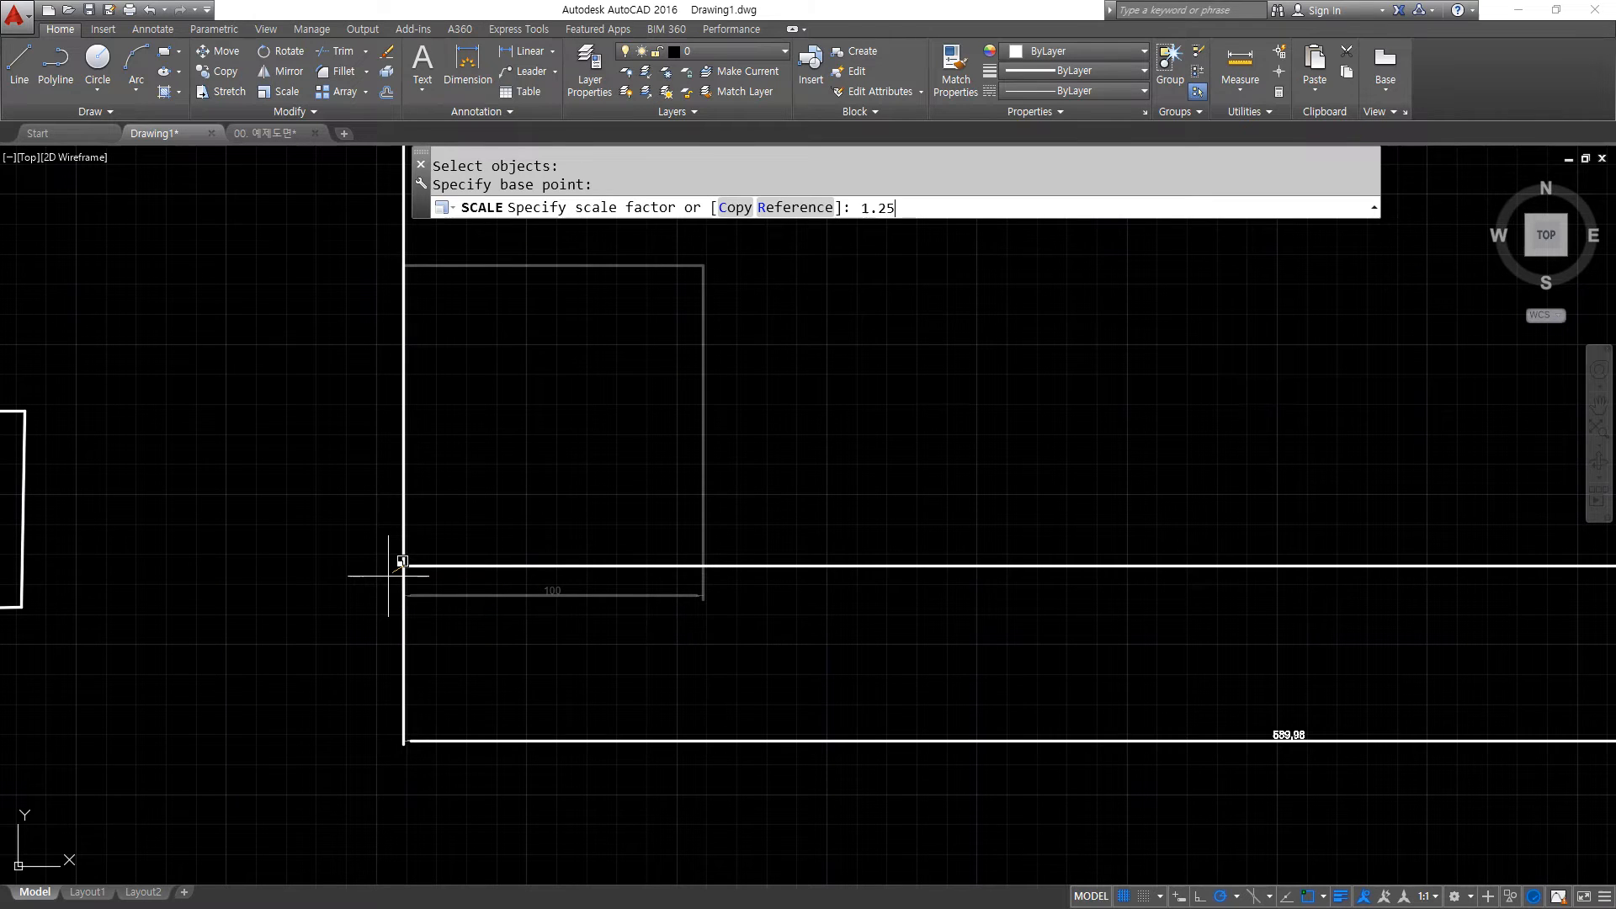
pyautogui.press('Return')
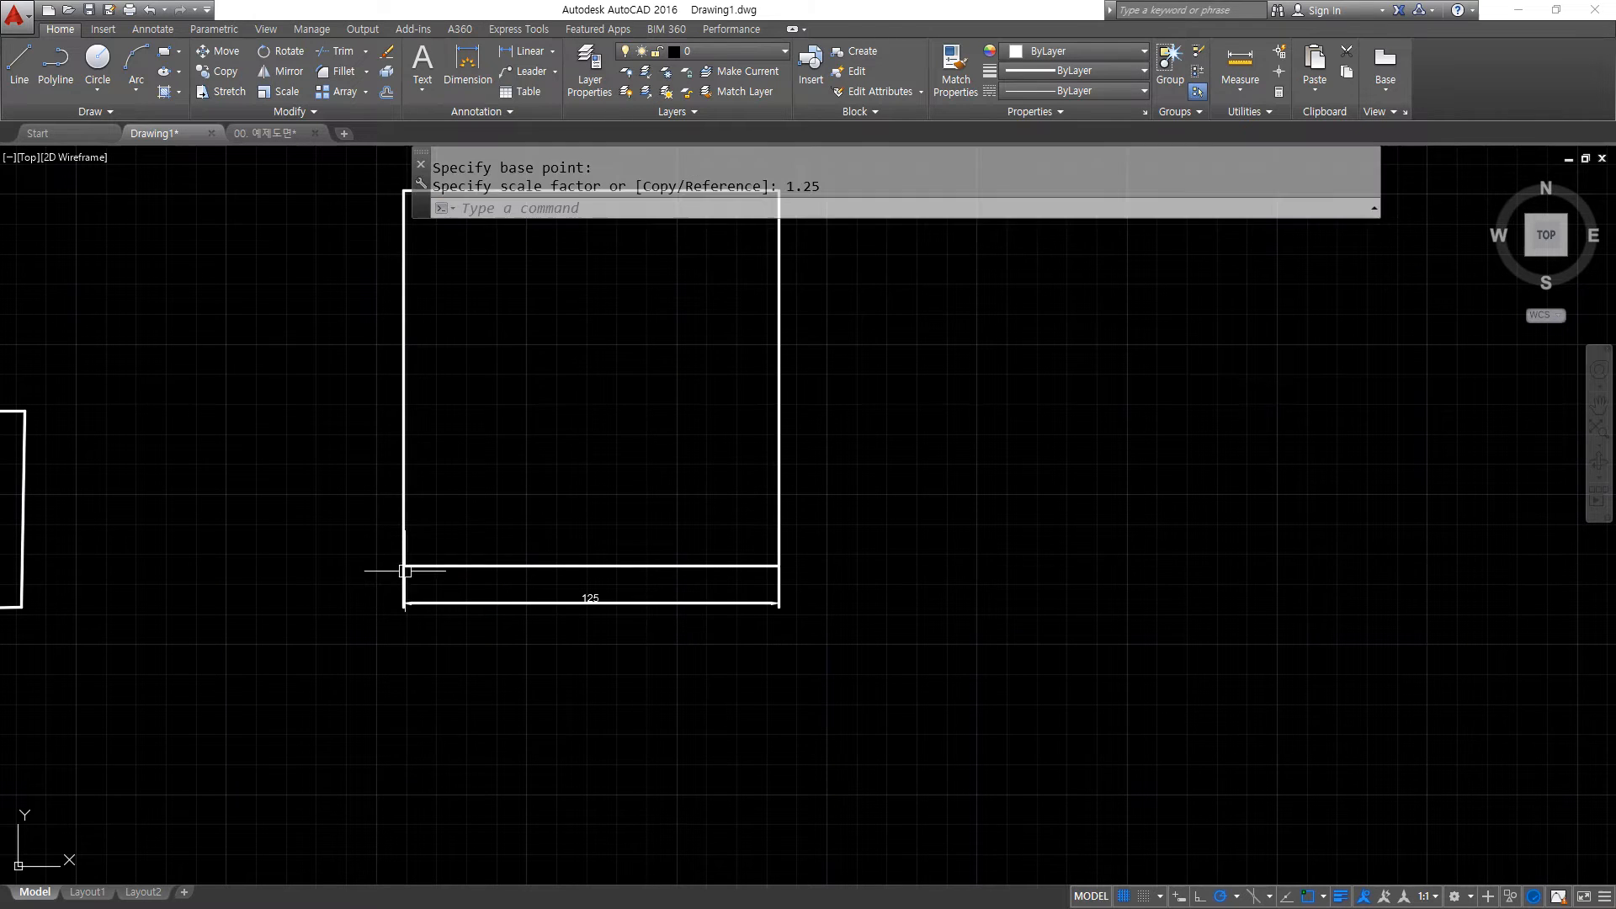
pyautogui.scroll(6, 567, 614)
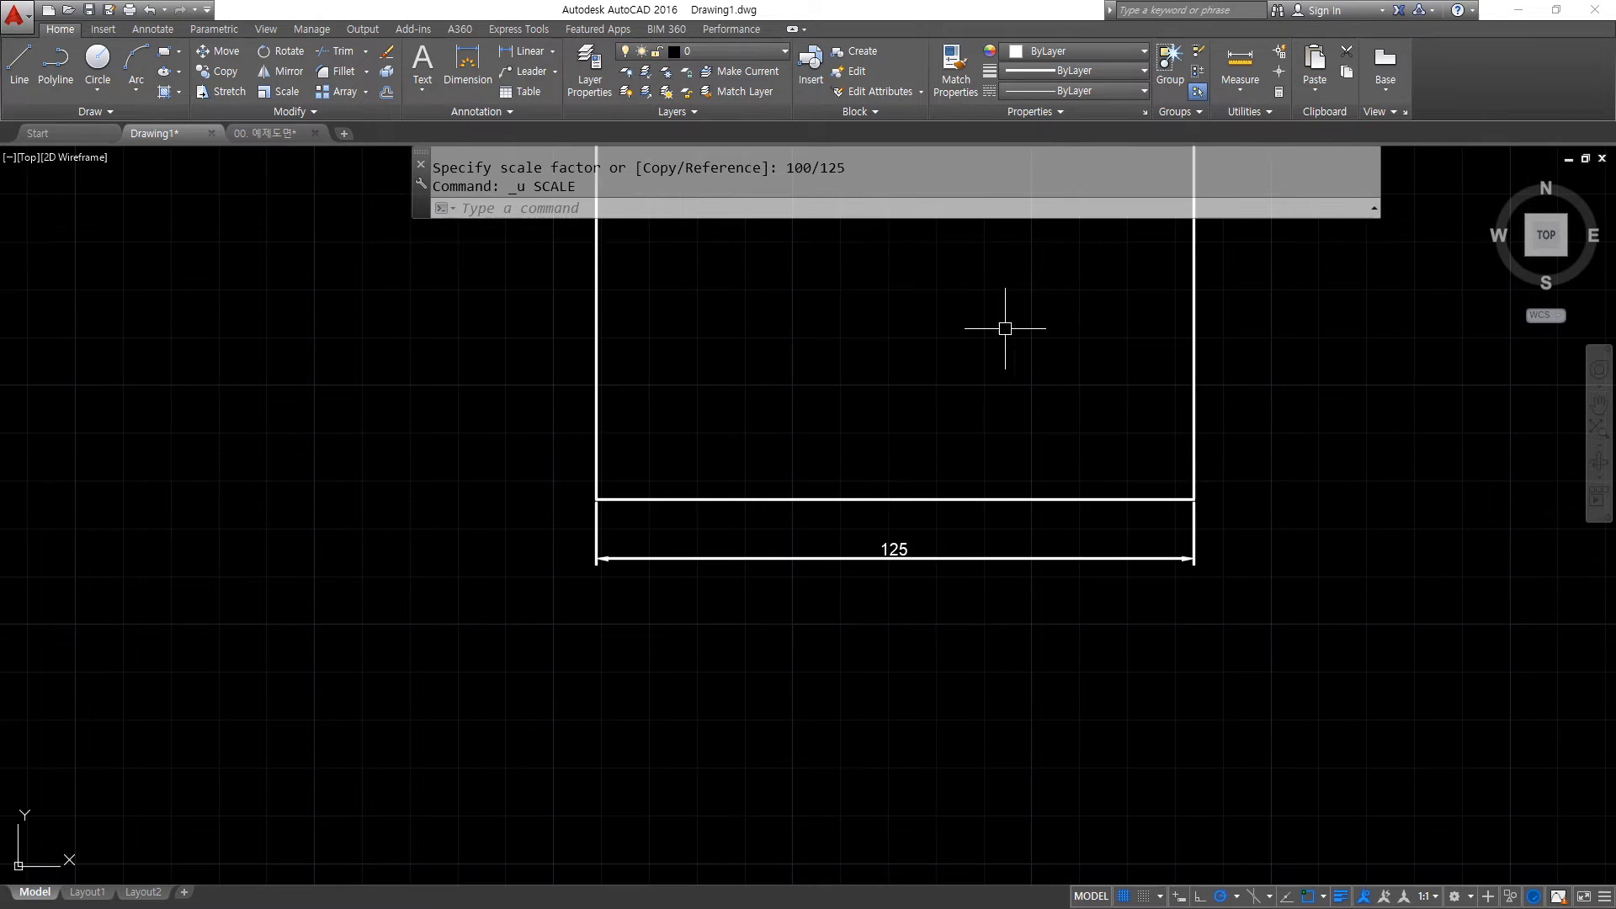
pyautogui.moveTo(1003, 328); pyautogui.dragTo(451, 455, button='middle')
pyautogui.scroll(5, 605, 592)
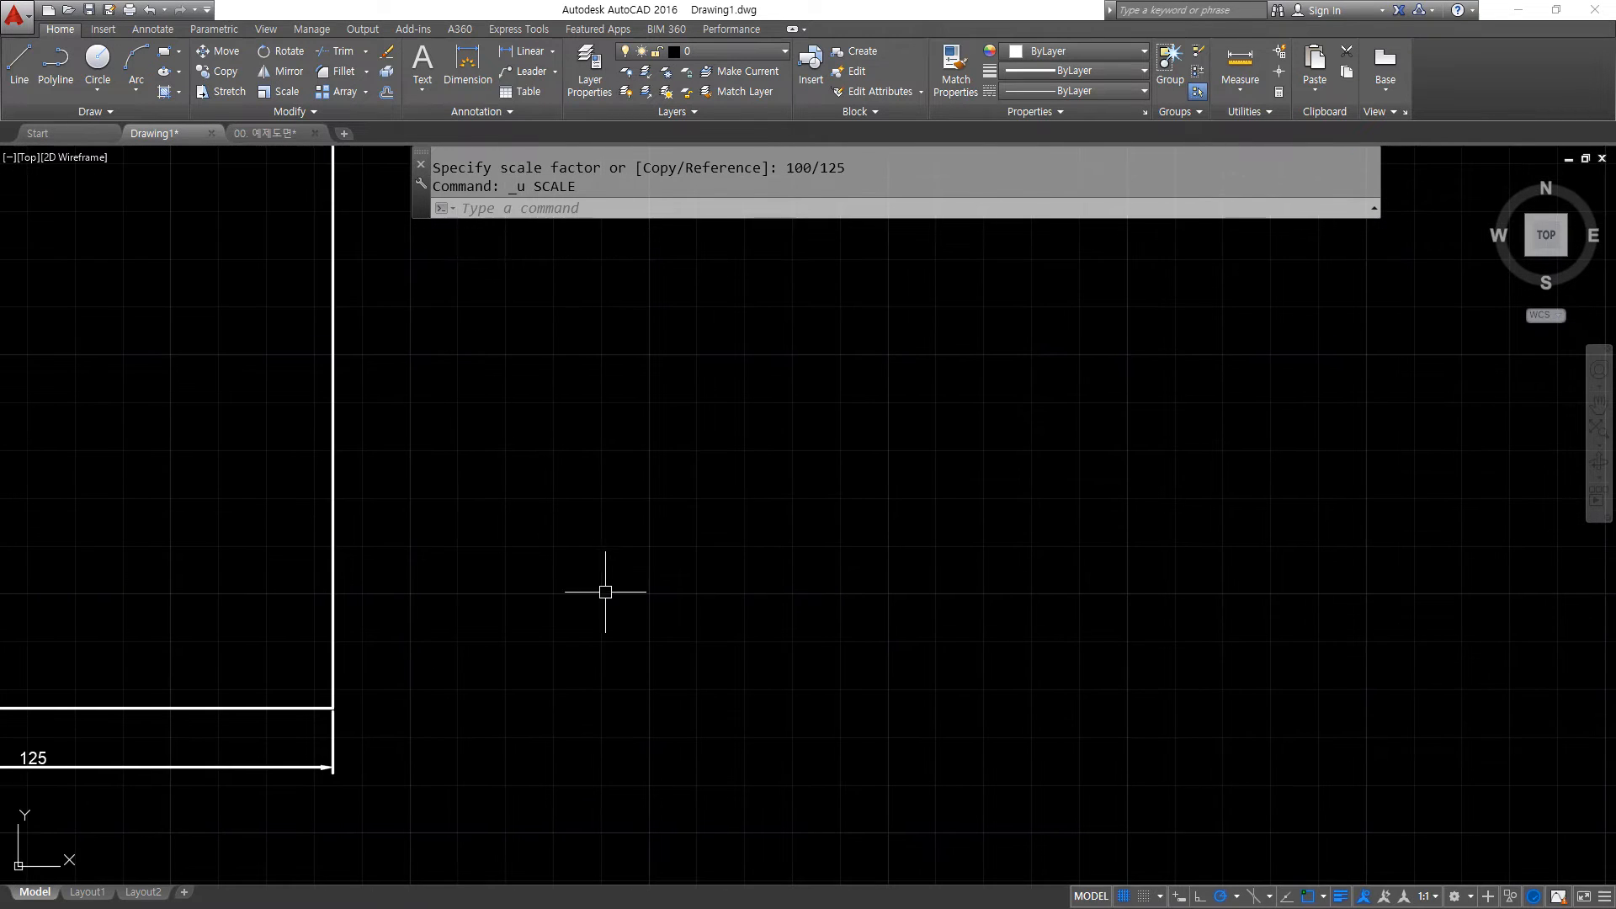
pyautogui.write('scale')
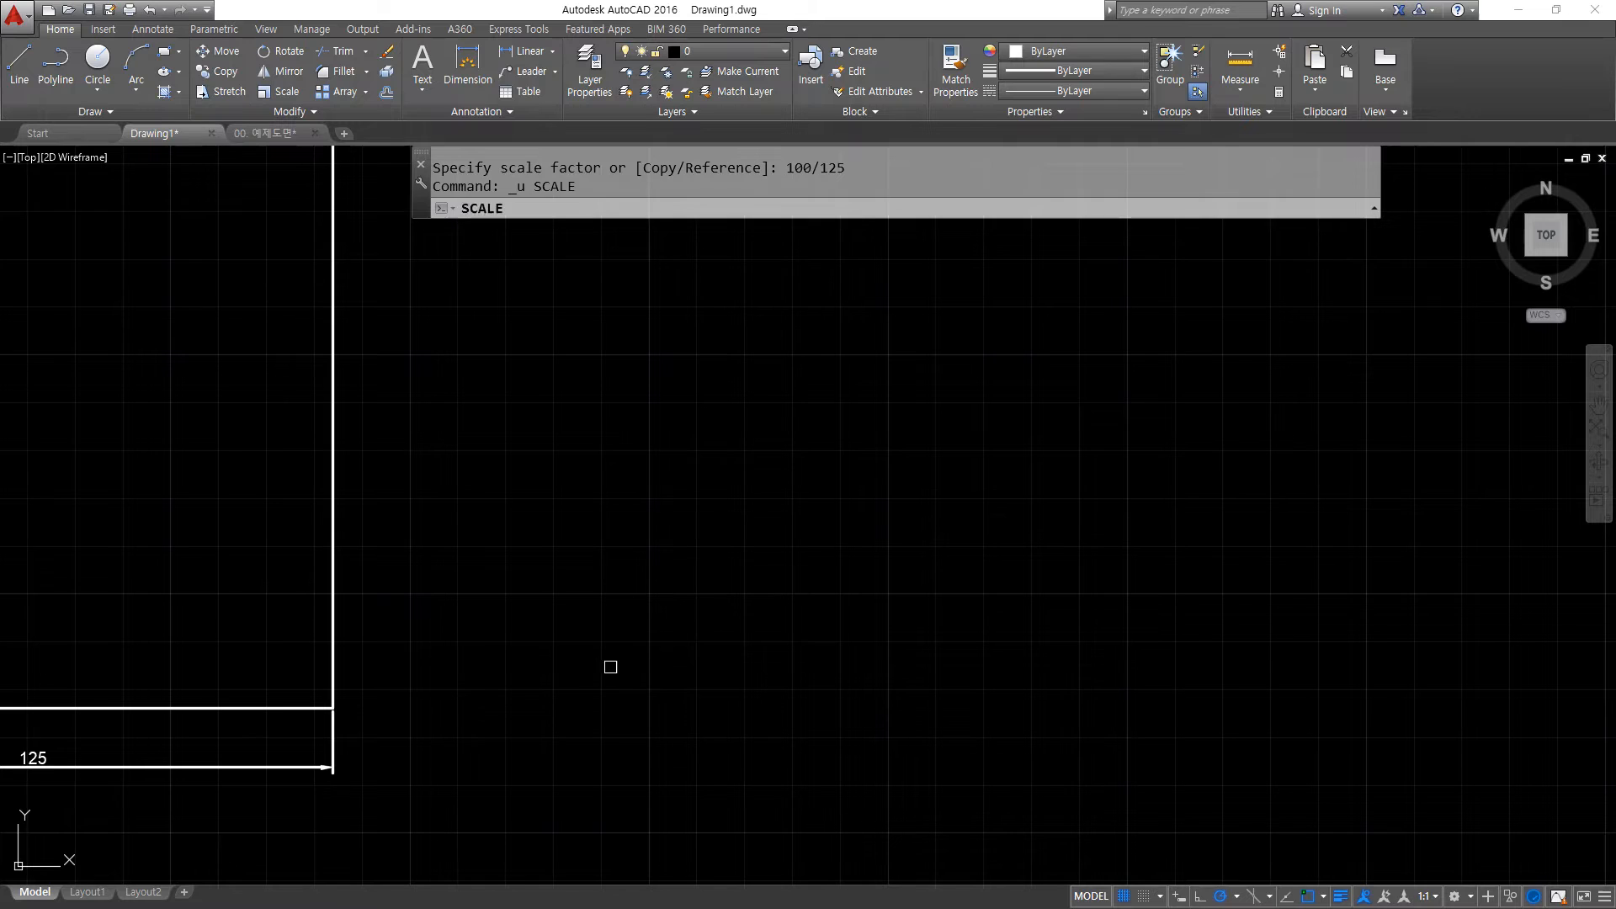
pyautogui.press('Return')
pyautogui.press('Escape')
# Draw another 100 by 100 square to the right of the dimensioned square.
pyautogui.write('rec')
pyautogui.press('Return')
pyautogui.click(629, 685)
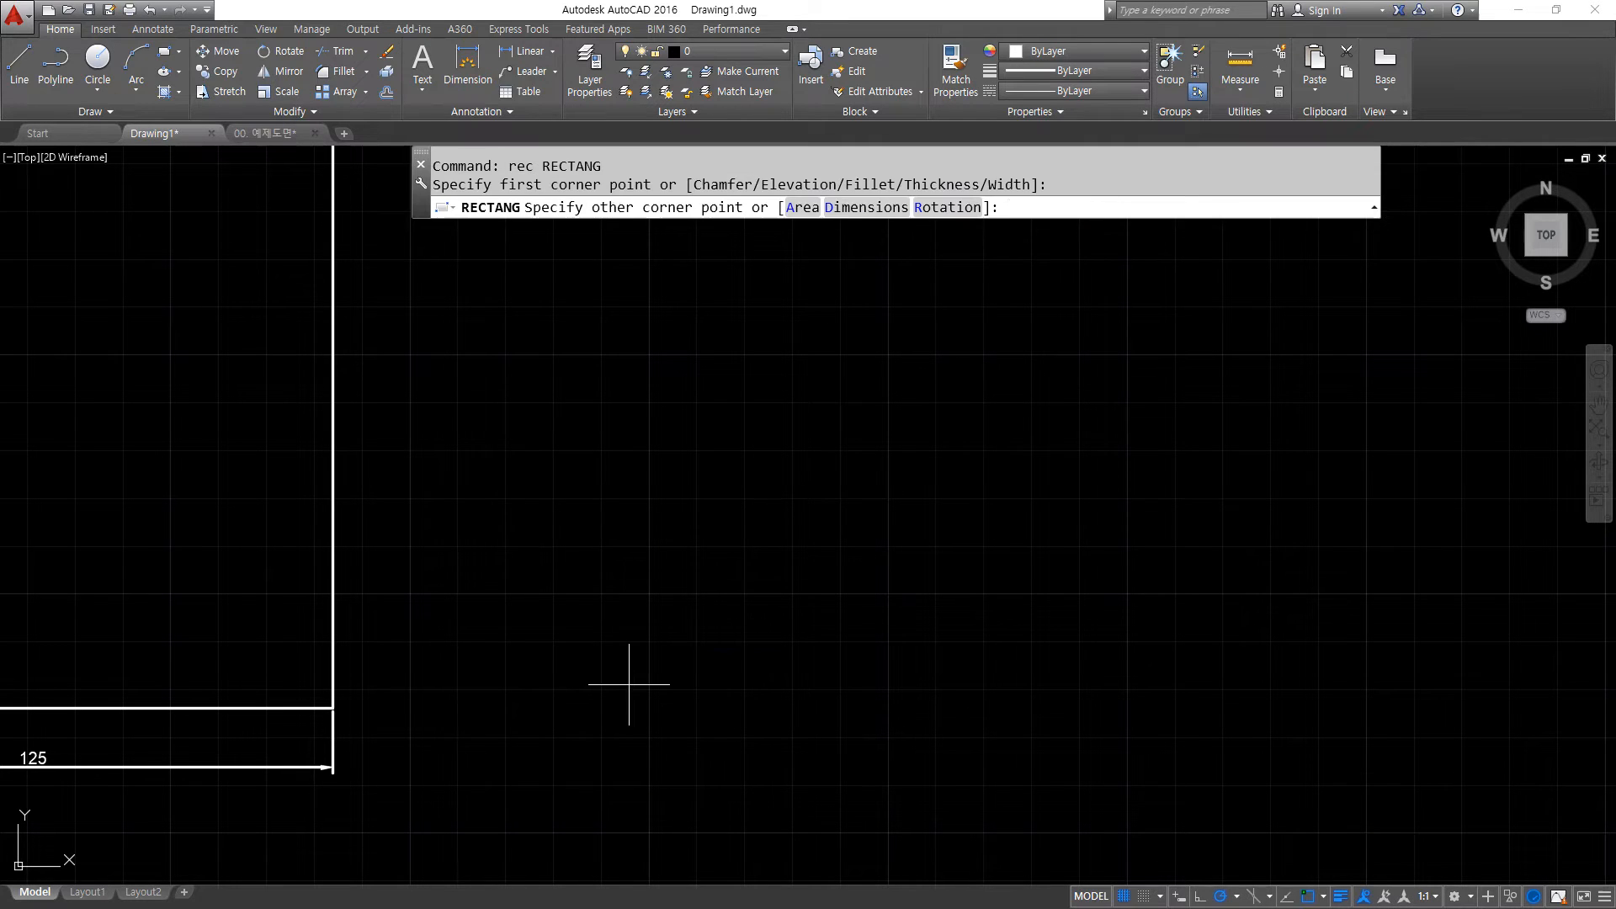
pyautogui.write('@100,100')
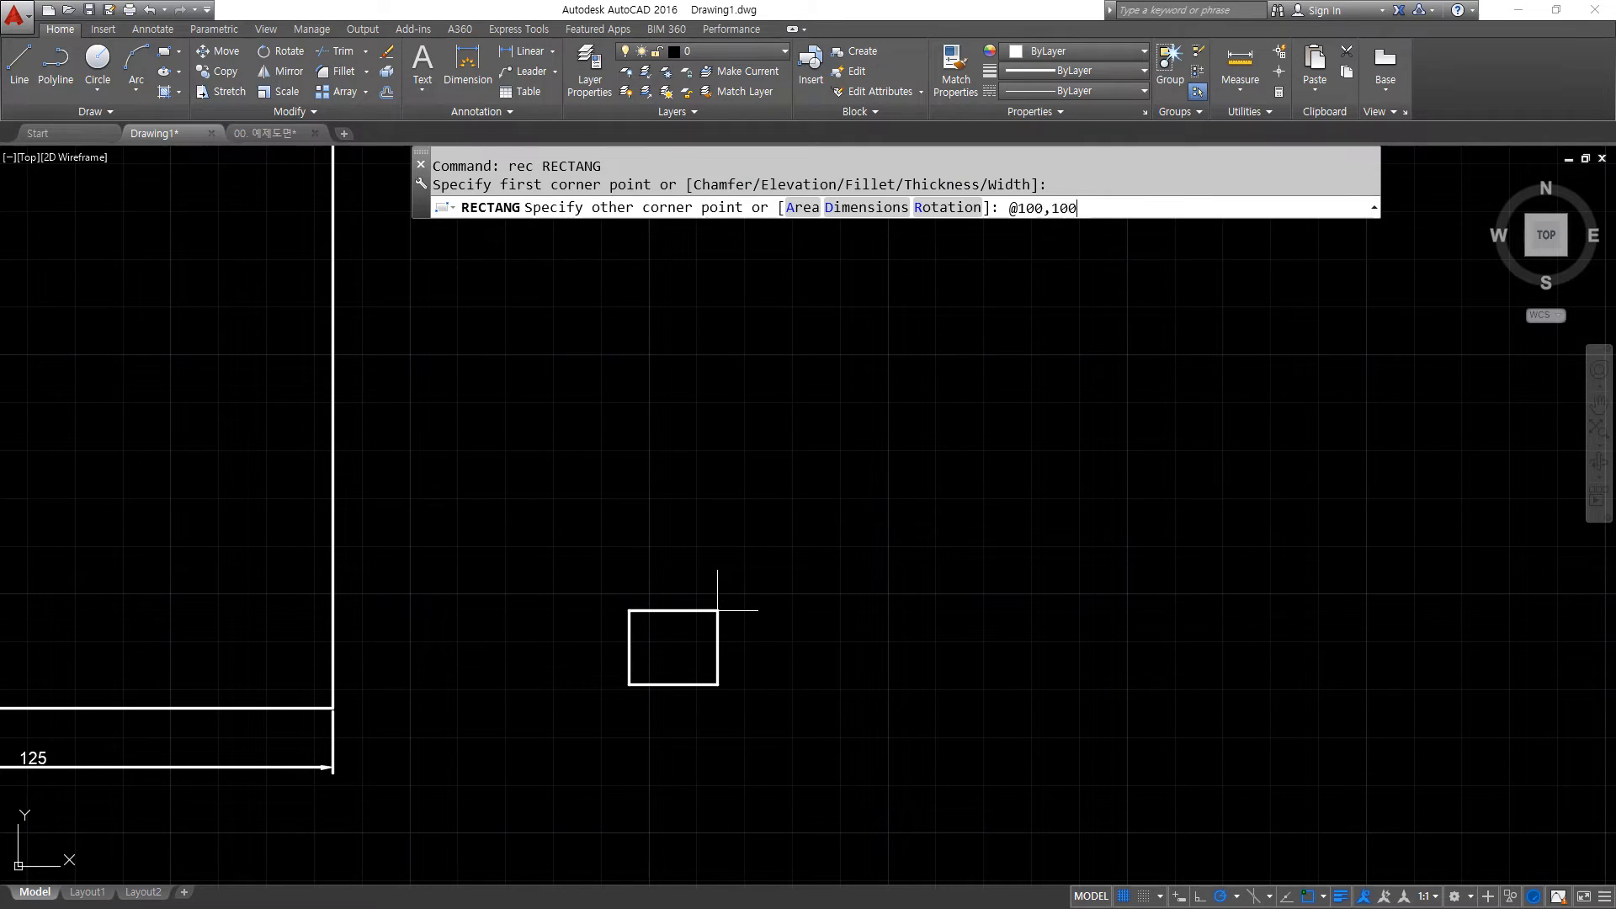
pyautogui.press('Return')
# Scale the second square by a factor of 3 about its lower-left corner.
pyautogui.scroll(-2, 722, 606)
pyautogui.moveTo(721, 606); pyautogui.dragTo(687, 596, button='middle')
pyautogui.write('sc')
pyautogui.press('Return')
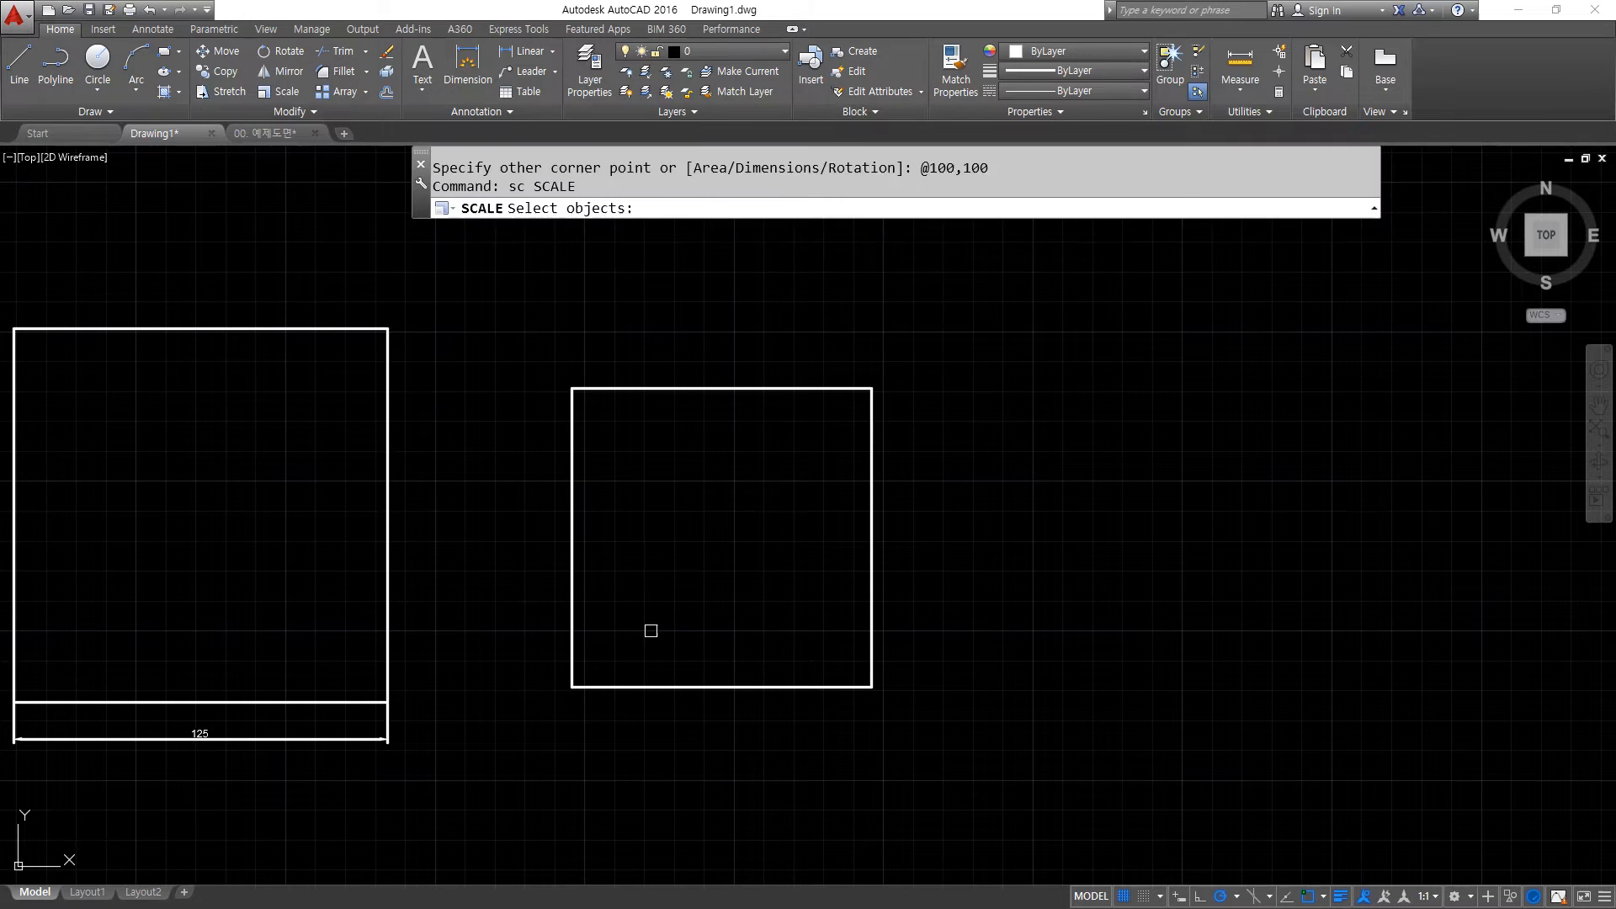
pyautogui.moveTo(650, 631); pyautogui.dragTo(533, 729)
pyautogui.press('Return')
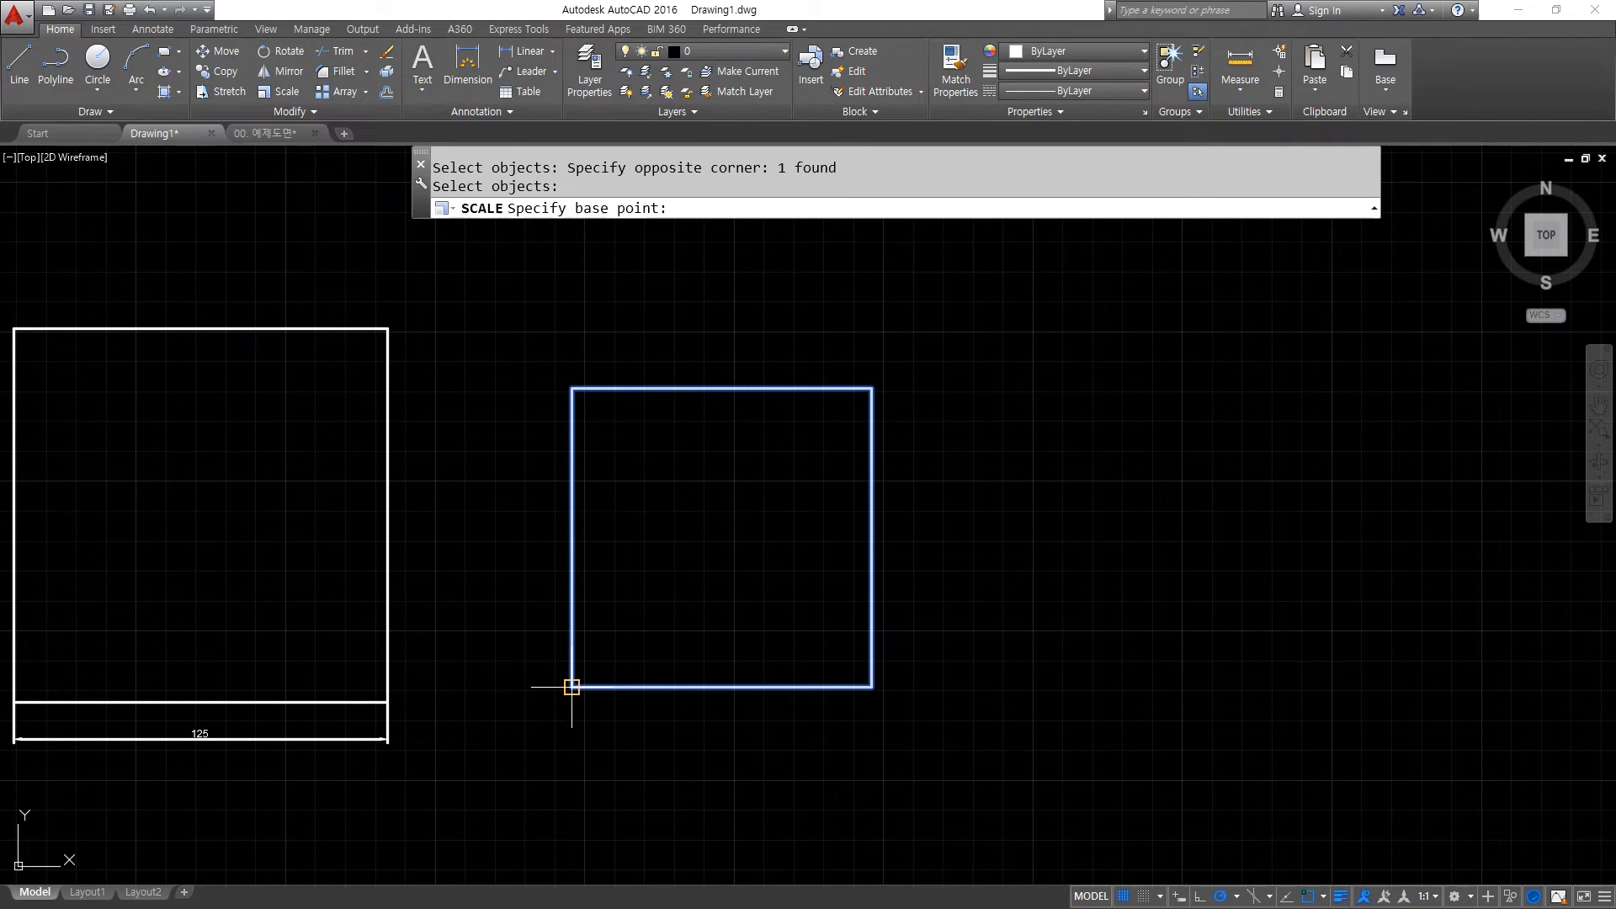
pyautogui.click(572, 687)
pyautogui.write('3')
pyautogui.press('Return')
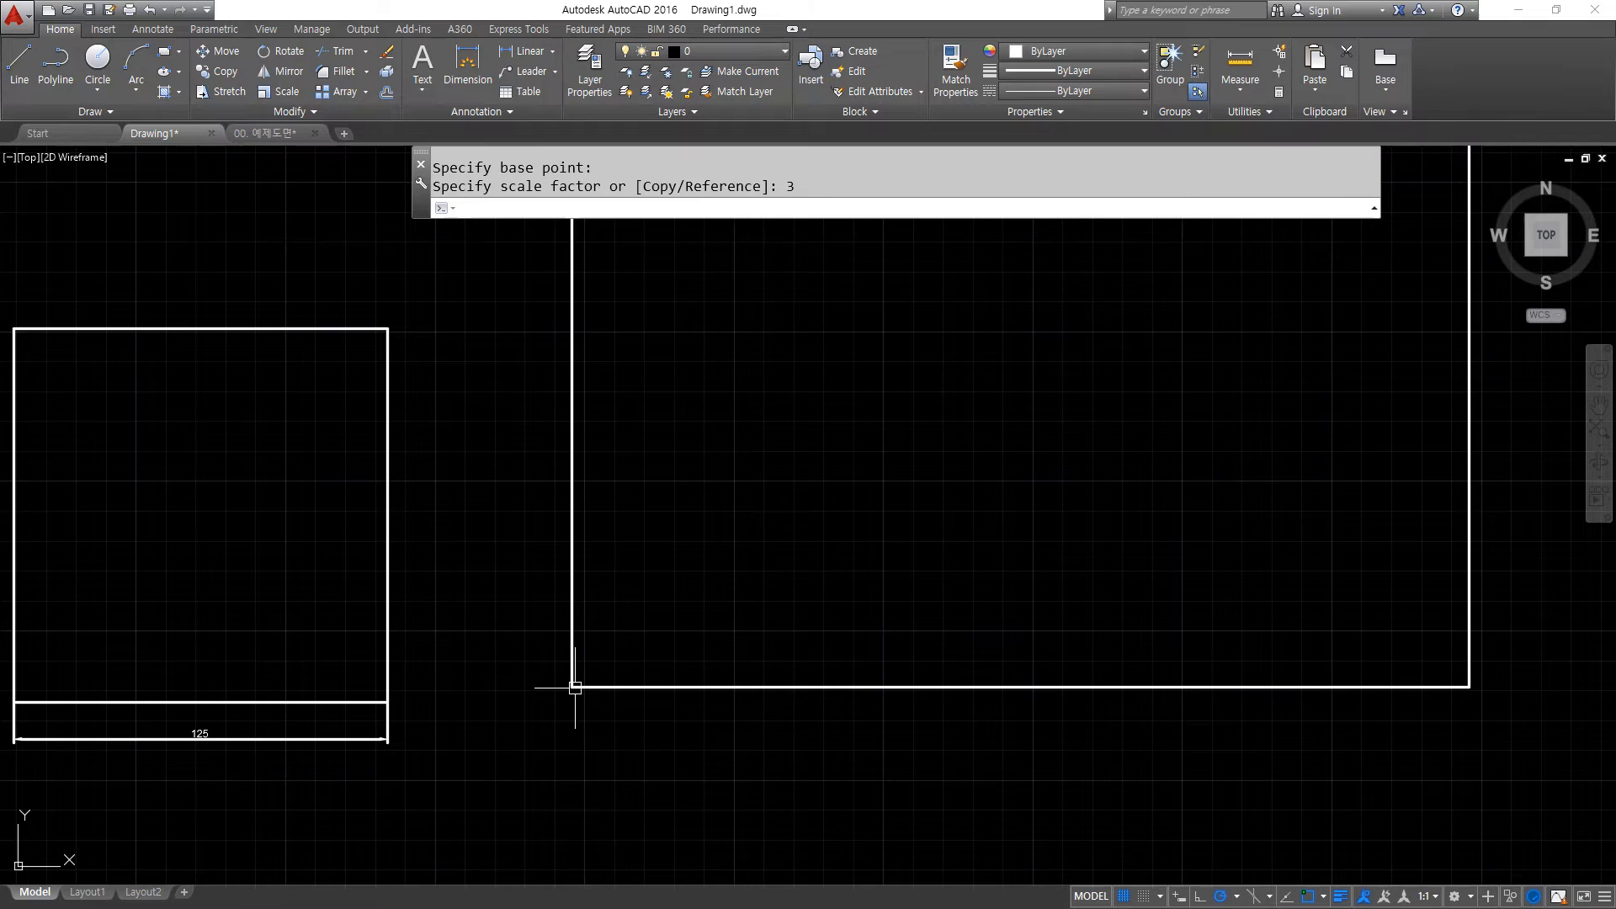
# Place a linear dimension below the bottom edge of the tripled square.
pyautogui.click(526, 51)
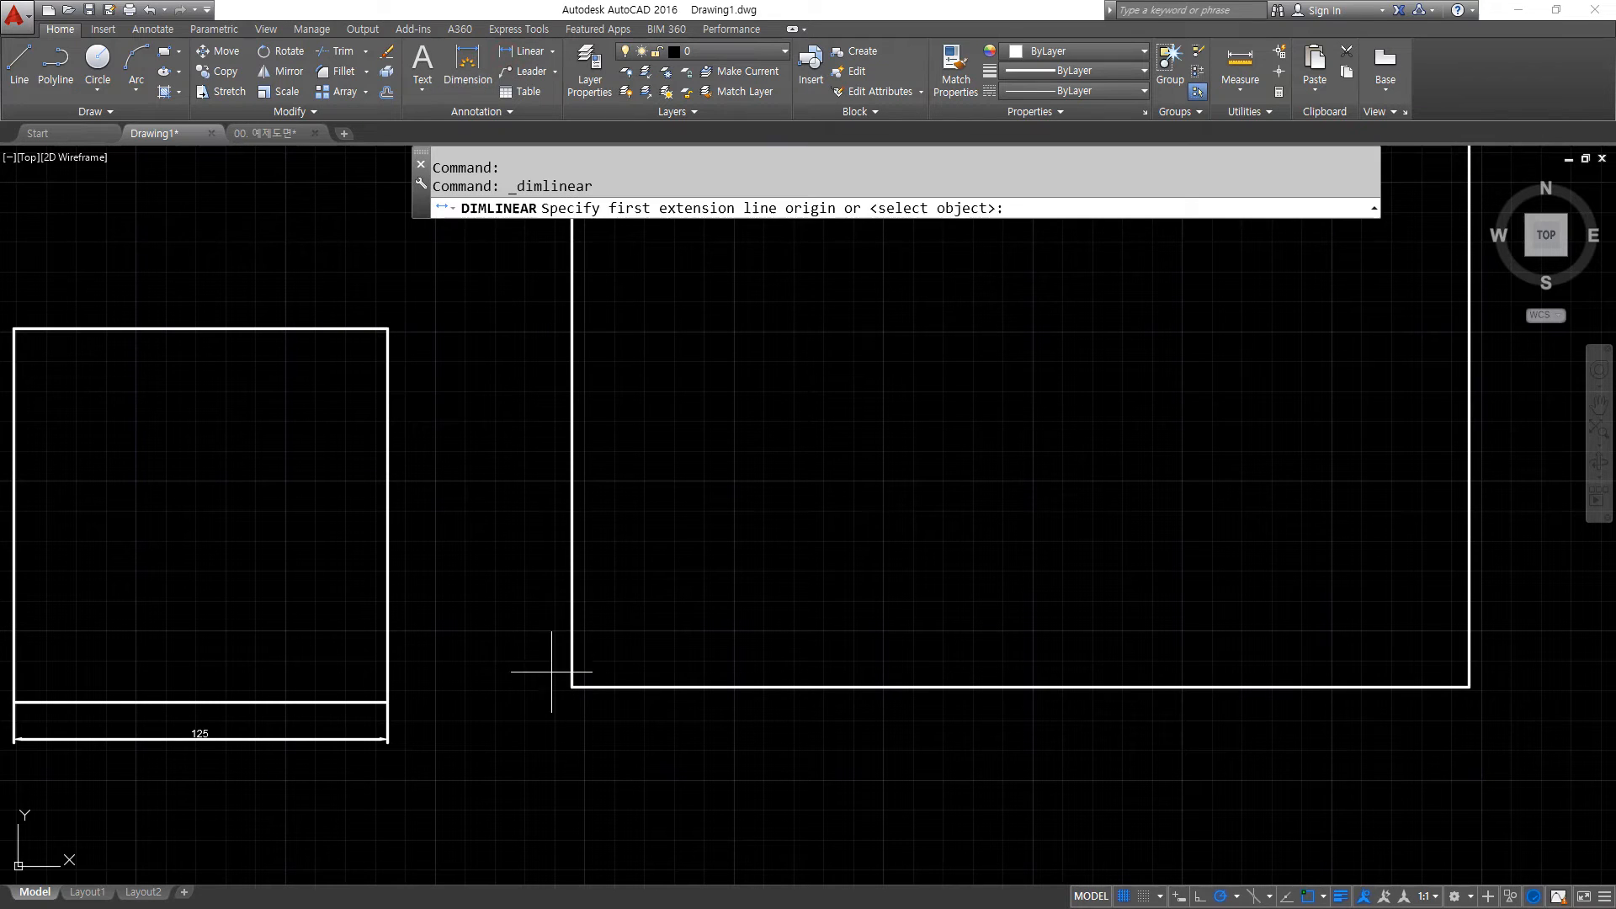
pyautogui.click(572, 687)
pyautogui.click(1469, 687)
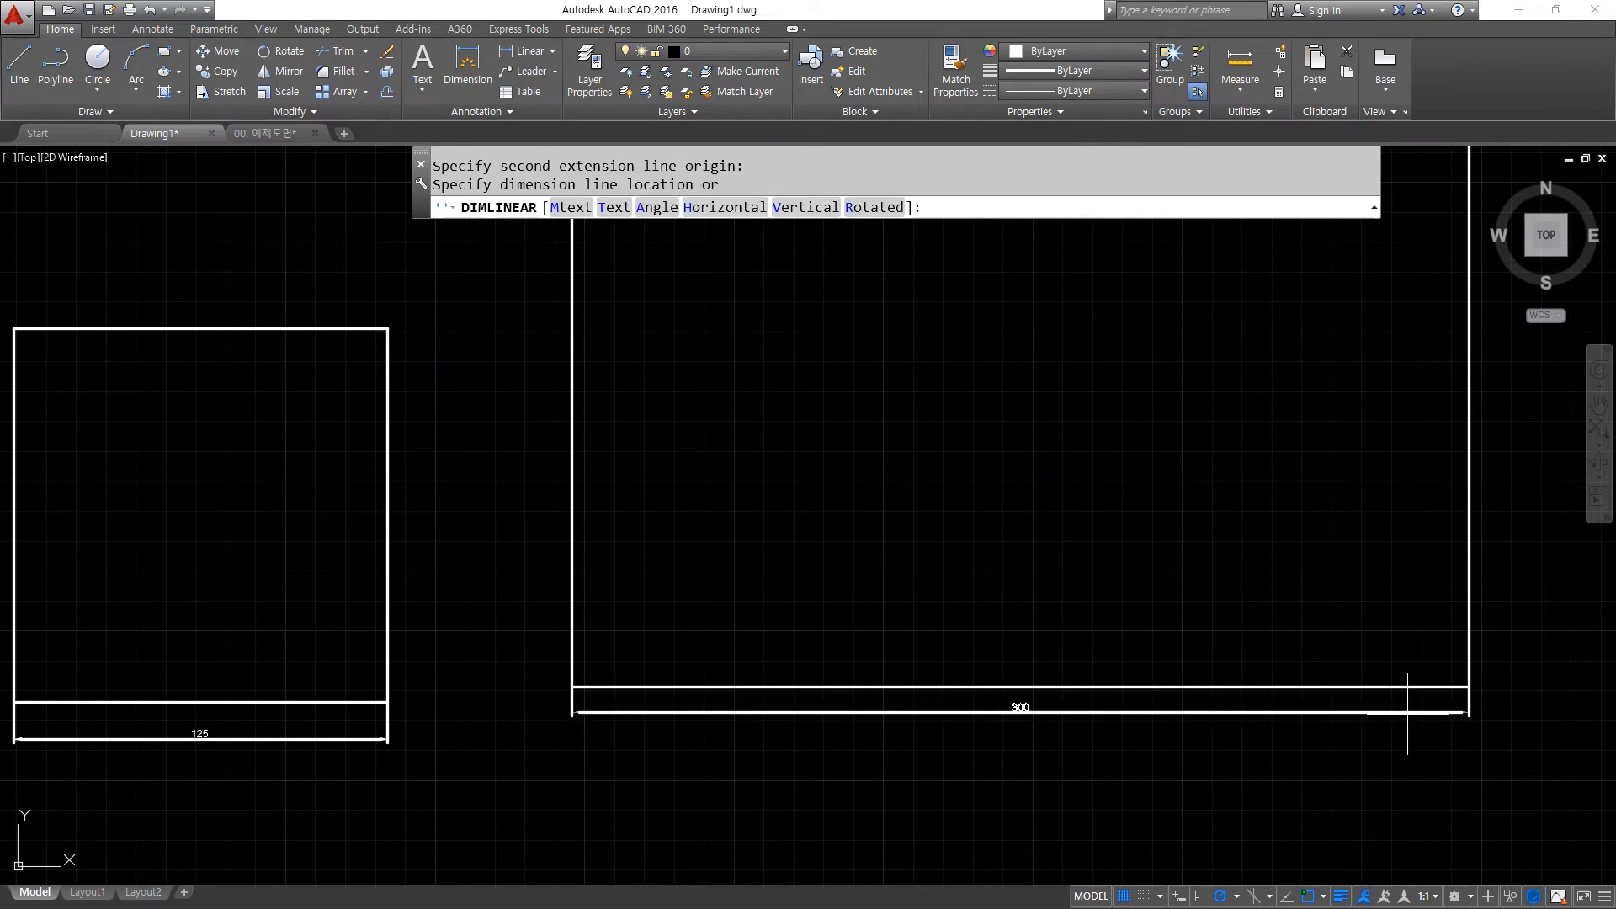
pyautogui.click(1031, 749)
pyautogui.scroll(8, 1028, 750)
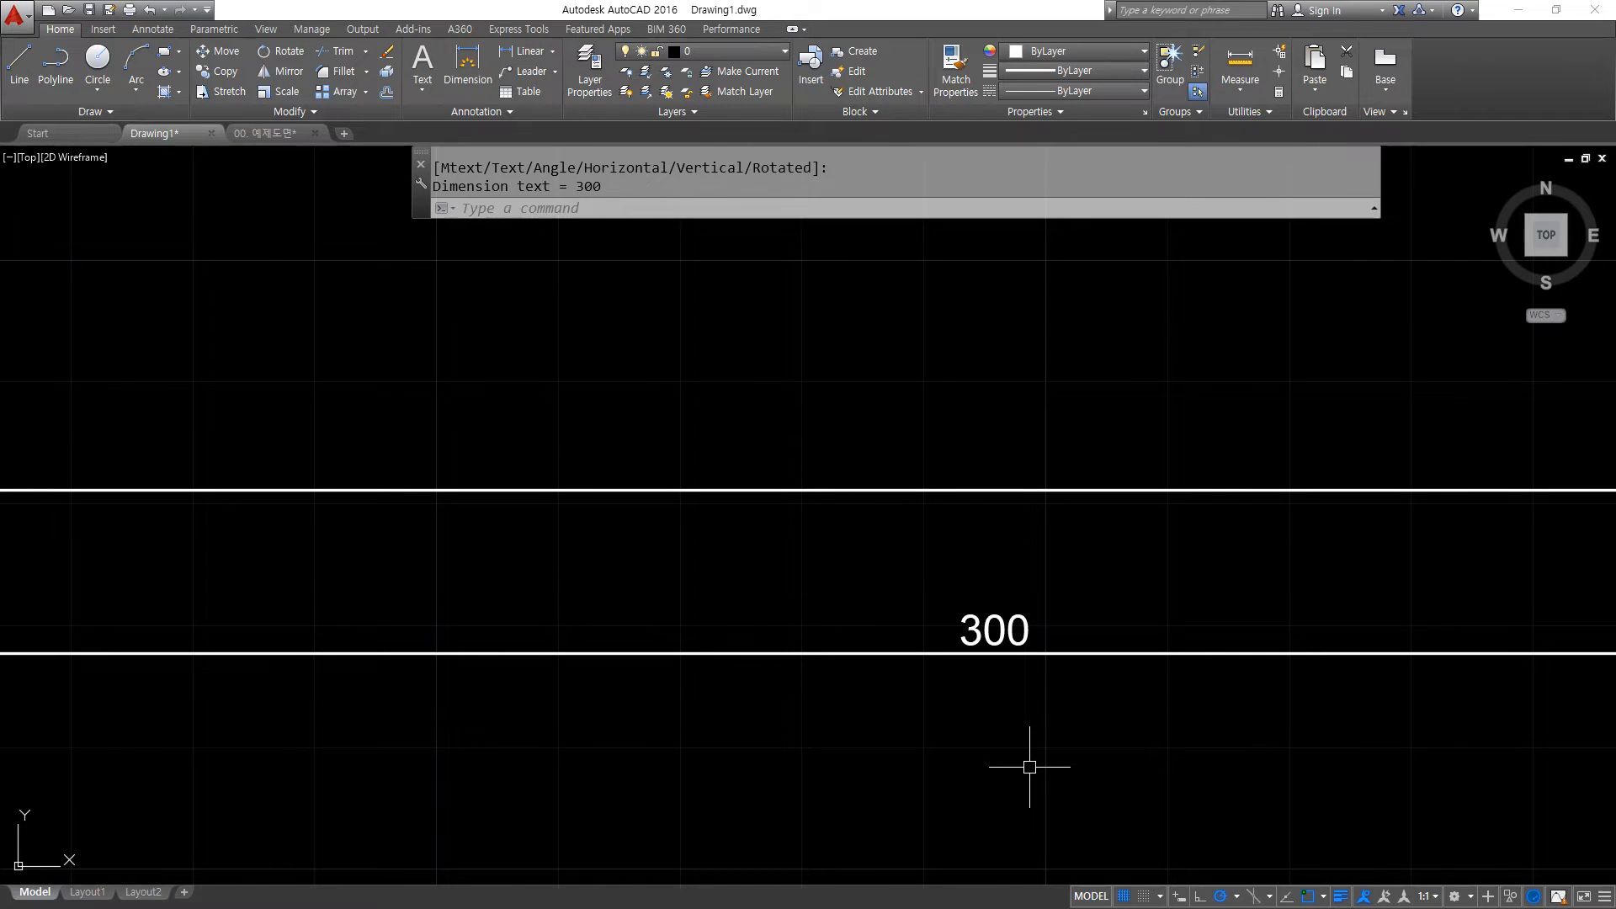
# Scale the tripled square together with its dimension by a factor of 1/3 about the square's lower-left corner.
pyautogui.scroll(-2, 1030, 767)
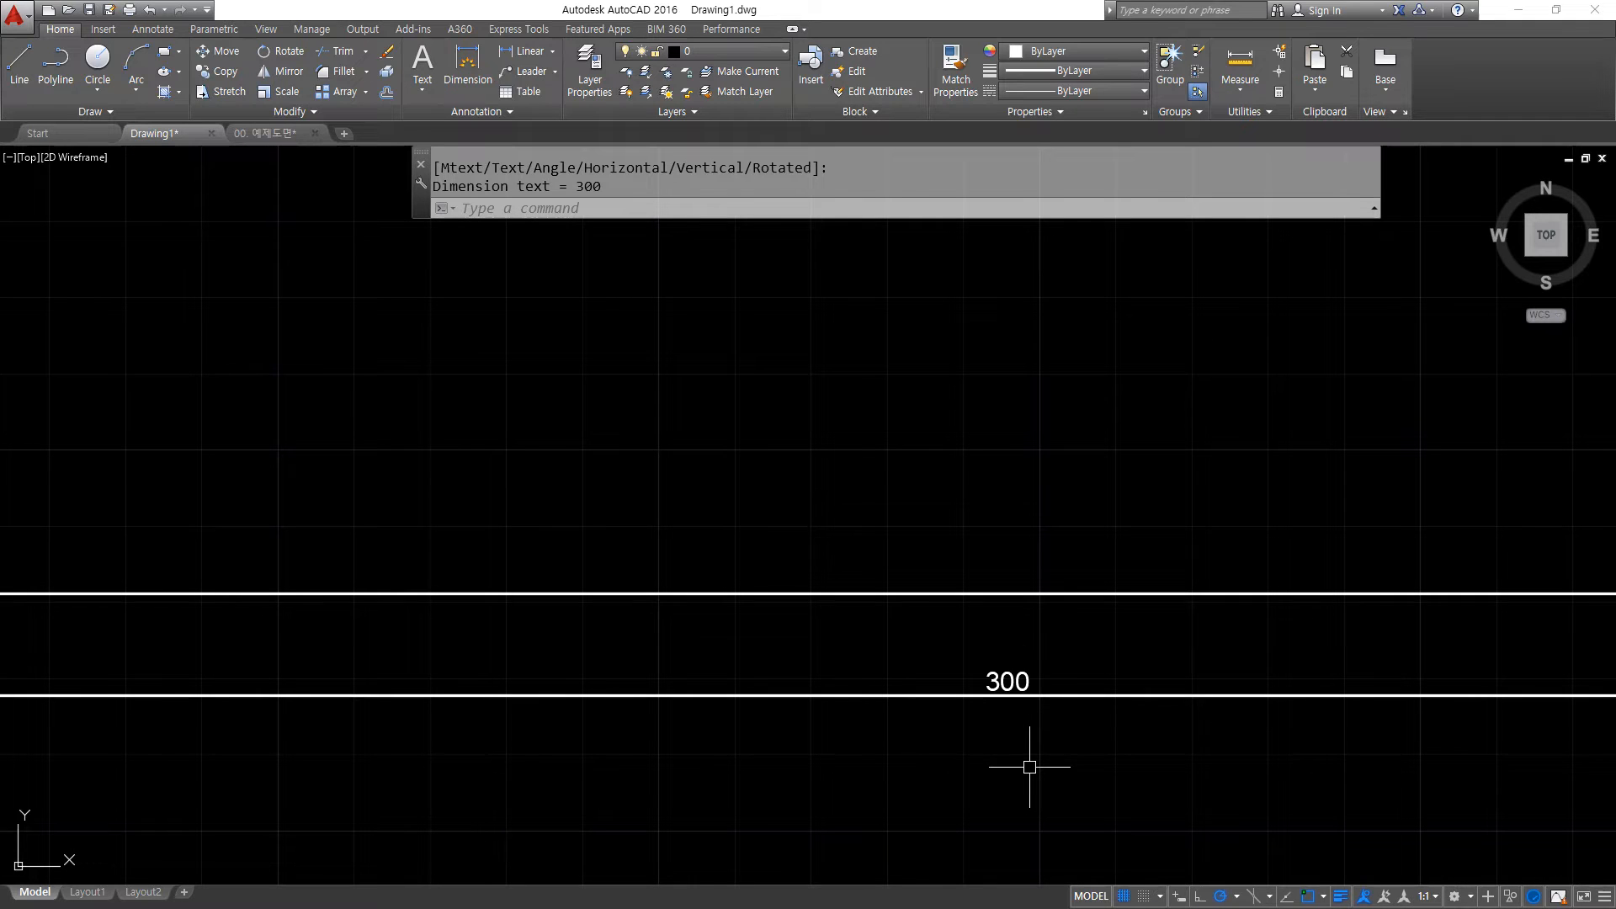
pyautogui.scroll(-2, 967, 674)
pyautogui.write('sc')
pyautogui.press('Return')
pyautogui.click(367, 529)
pyautogui.click(190, 766)
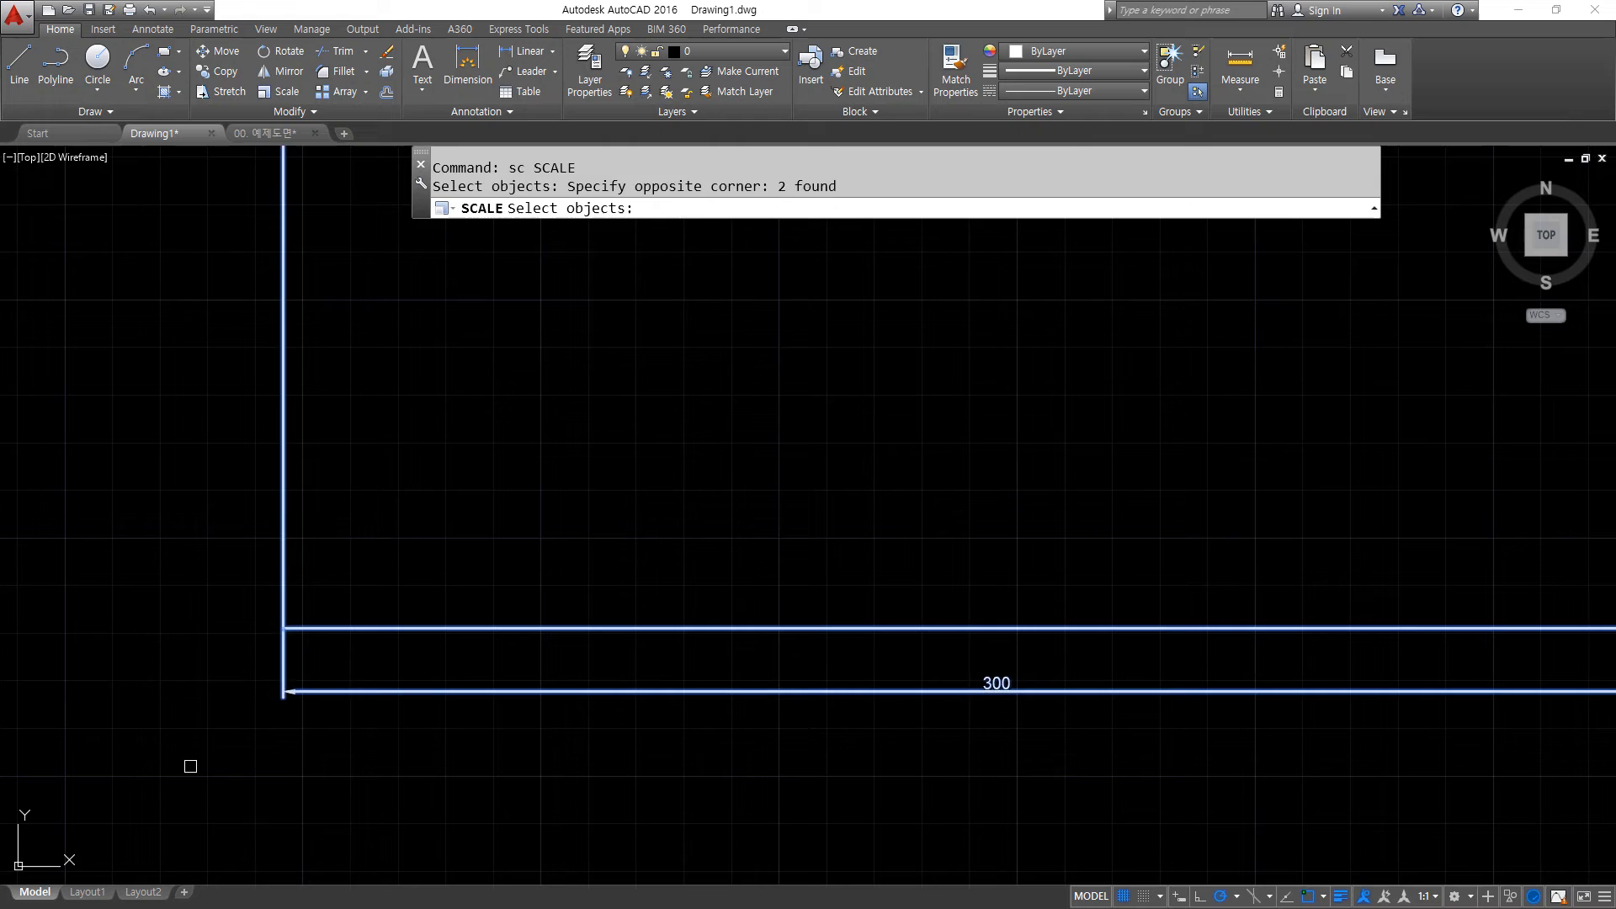
pyautogui.press('Return')
pyautogui.click(285, 627)
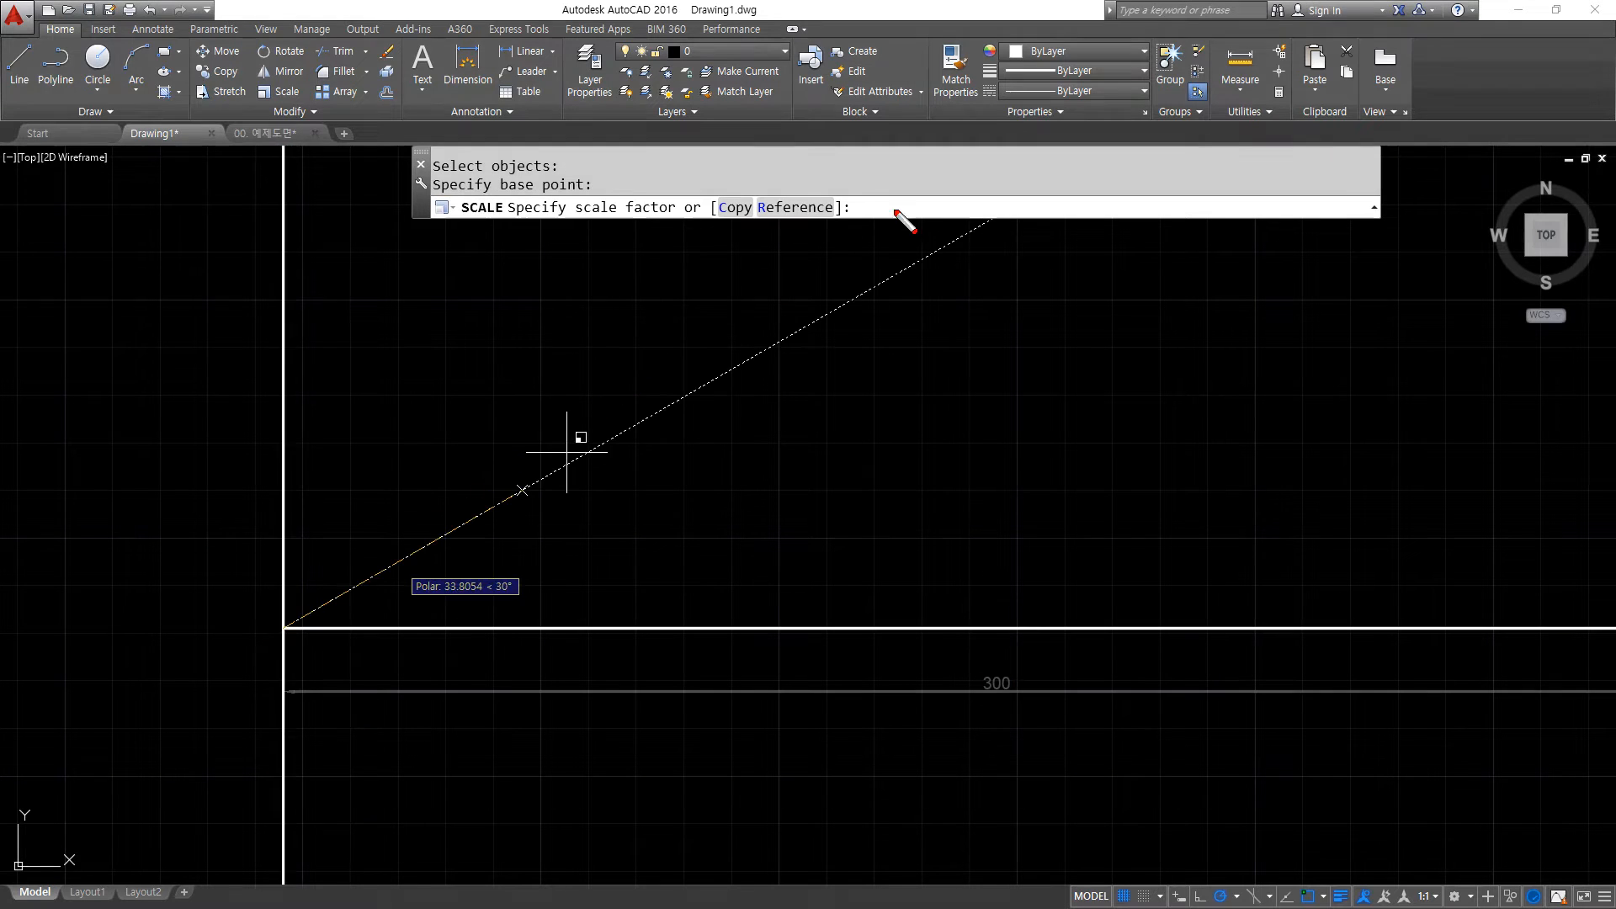
pyautogui.moveTo(897, 212)
pyautogui.mouseDown()
pyautogui.moveTo(855, 173)
pyautogui.moveTo(901, 252)
pyautogui.mouseUp()
pyautogui.write('1/')
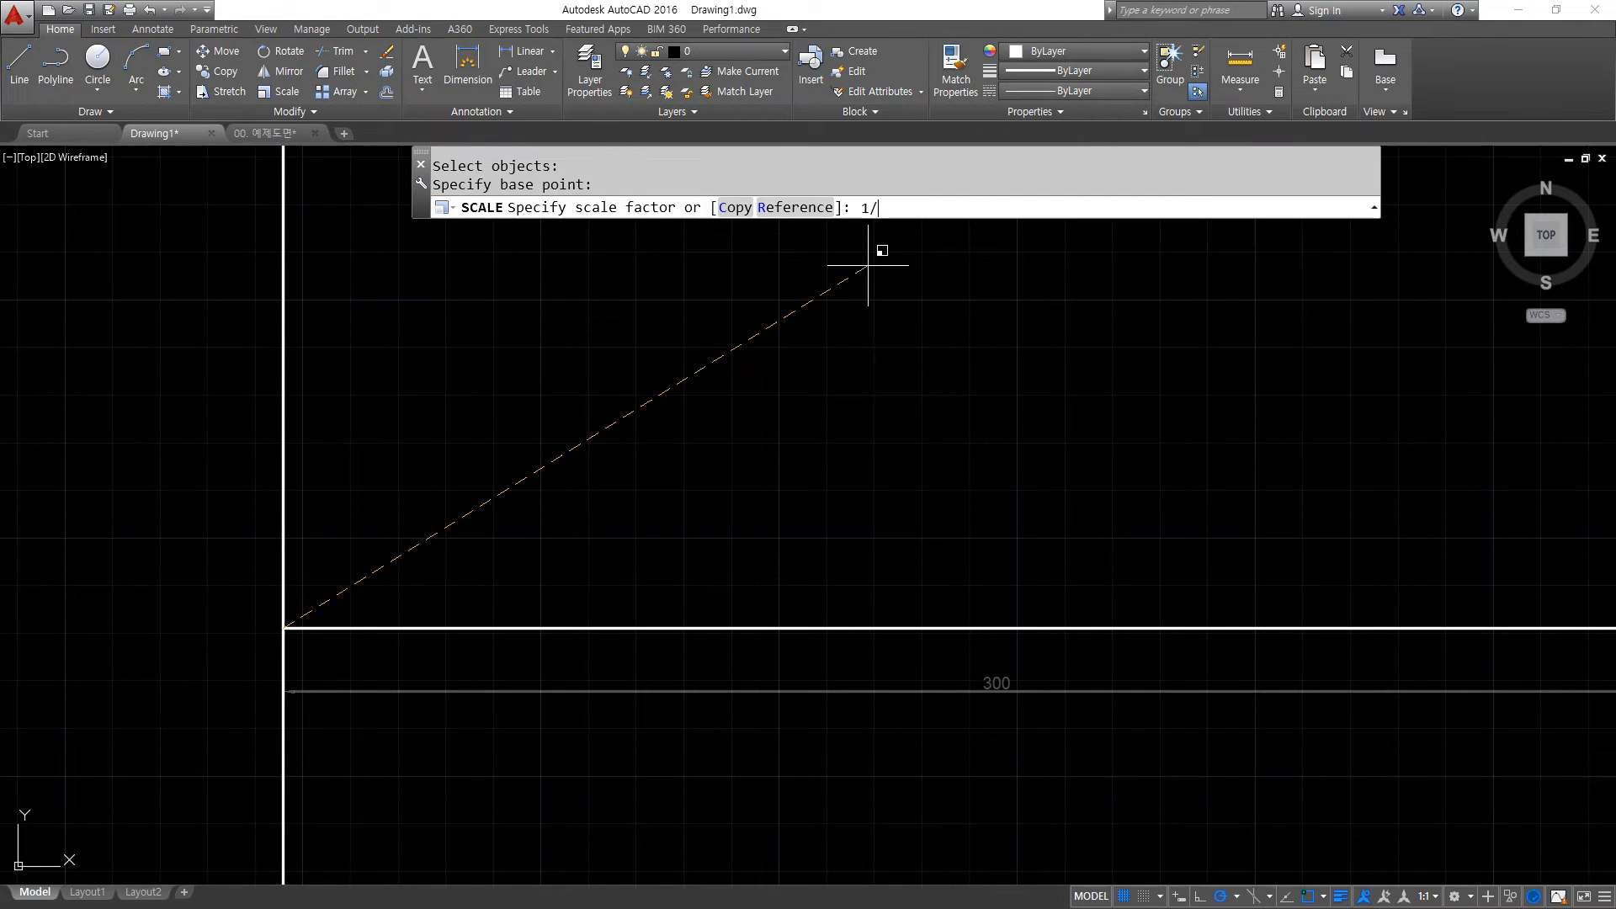
pyautogui.write('3')
pyautogui.press('Return')
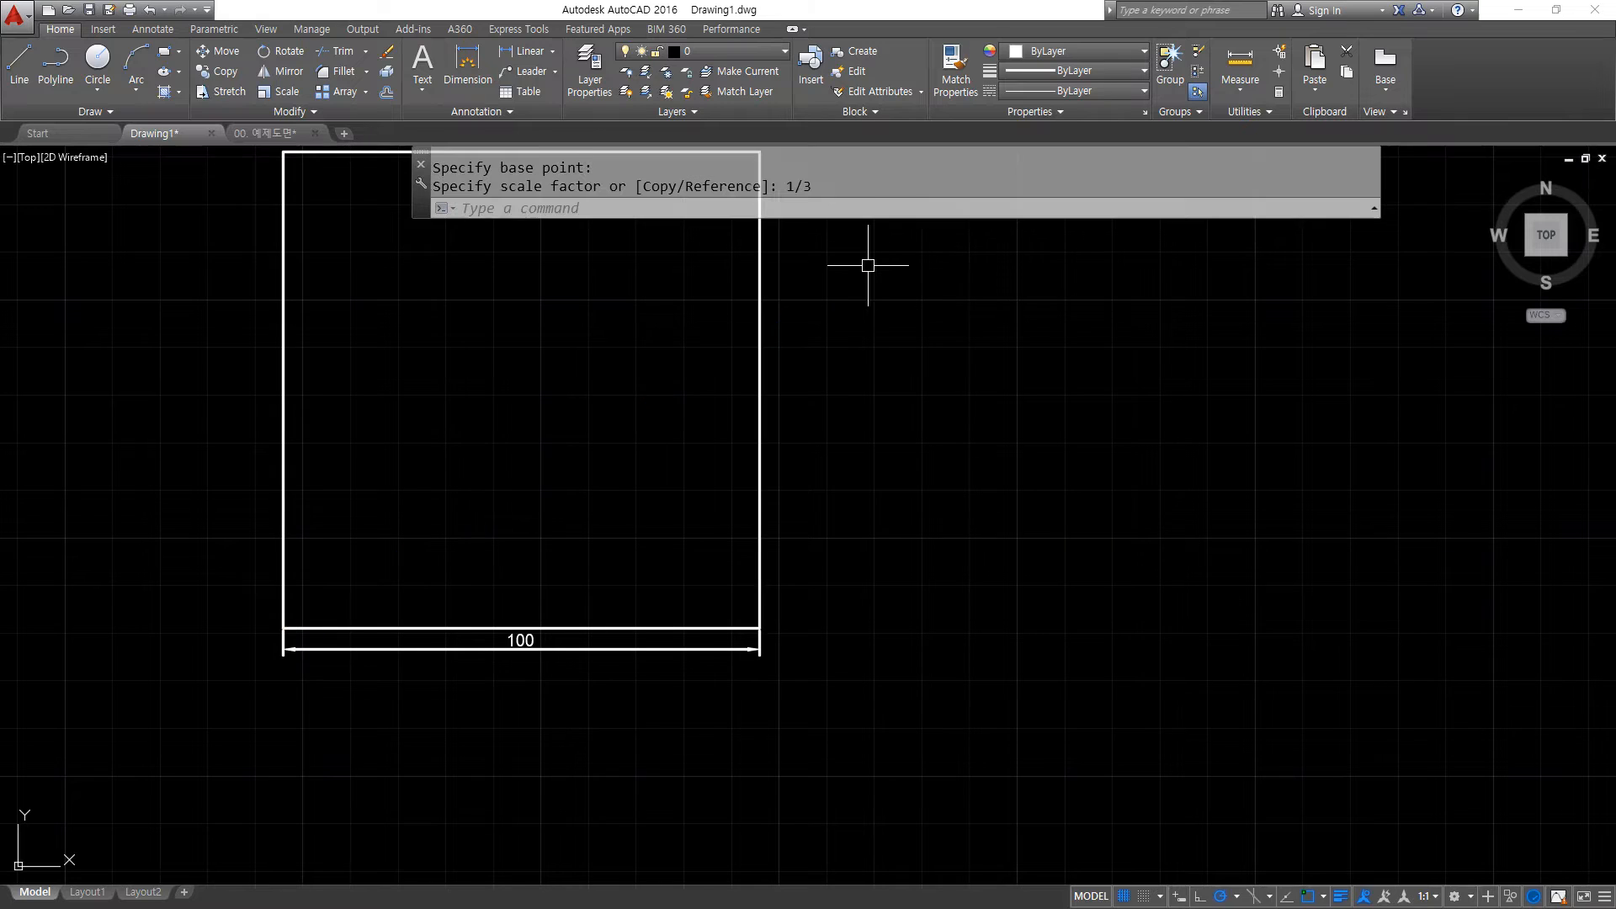
# Scale the 125-wide square and its dimension by a factor of 100/125 about the square's lower-left corner.
pyautogui.scroll(4, 560, 685)
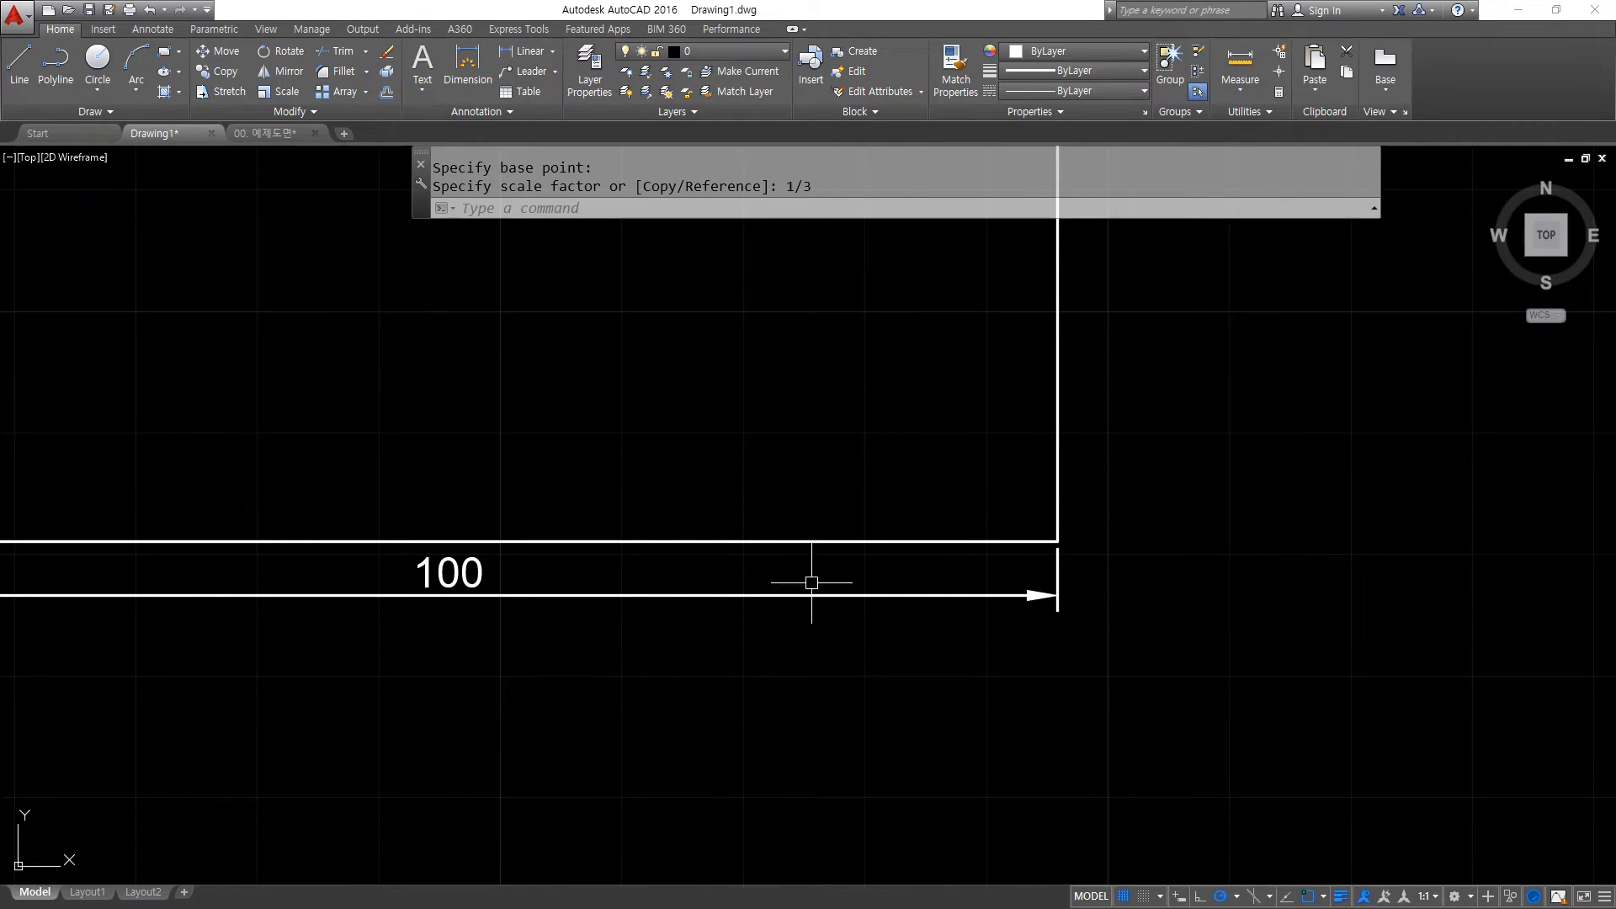
pyautogui.moveTo(644, 609); pyautogui.dragTo(999, 629, button='middle')
pyautogui.scroll(-3, 502, 654)
pyautogui.moveTo(471, 647); pyautogui.dragTo(930, 571, button='middle')
pyautogui.scroll(4, 314, 621)
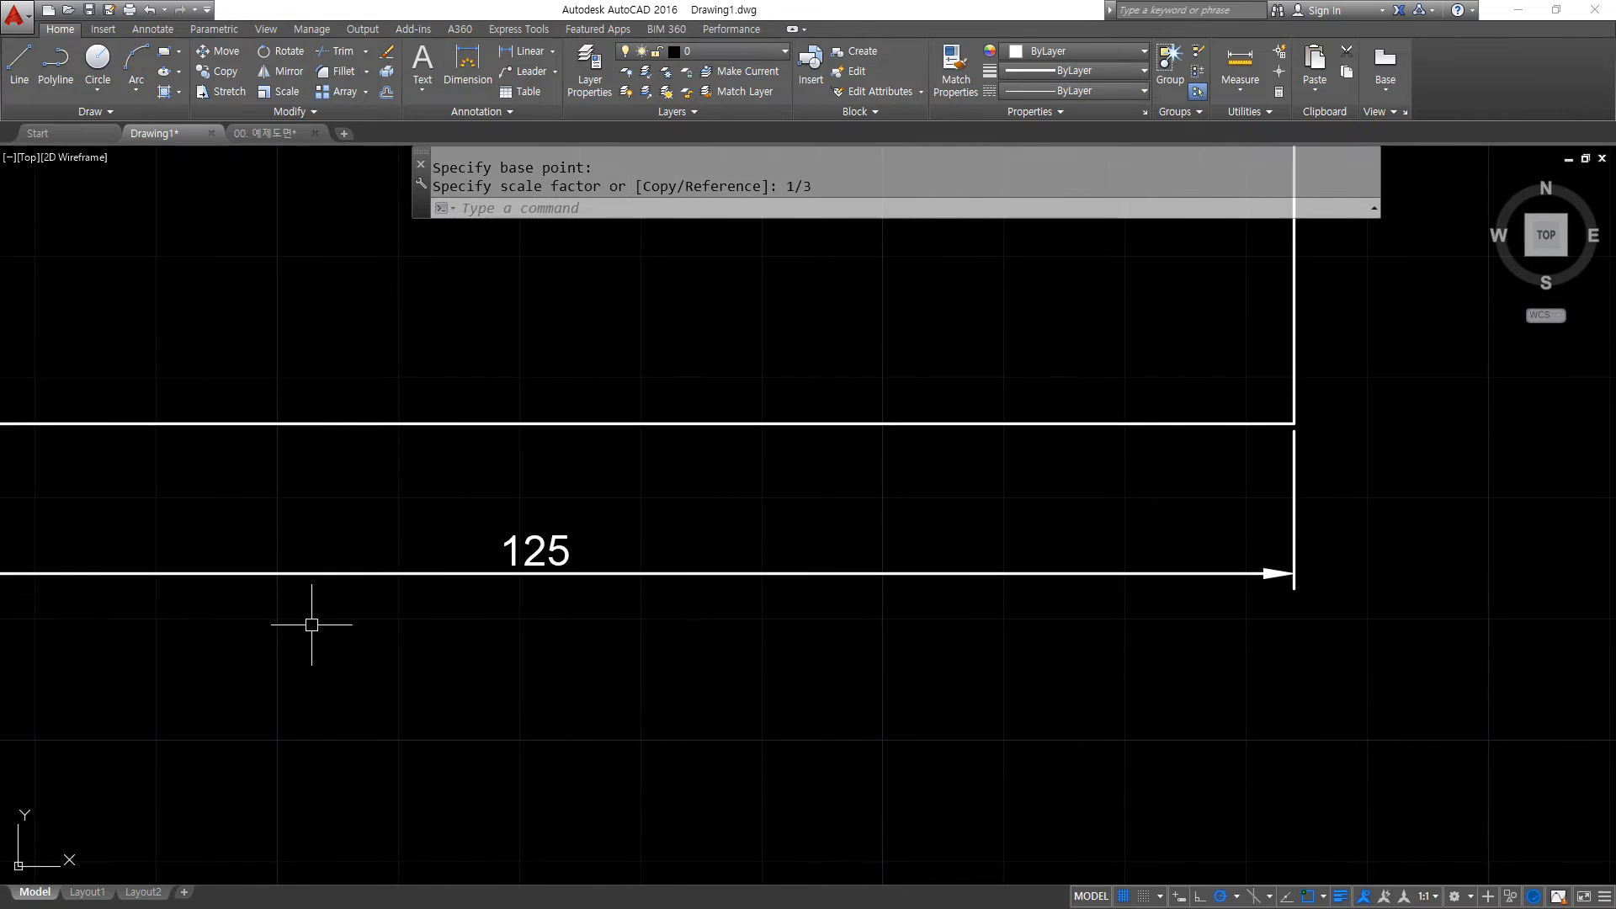
pyautogui.moveTo(314, 621); pyautogui.dragTo(737, 711, button='middle')
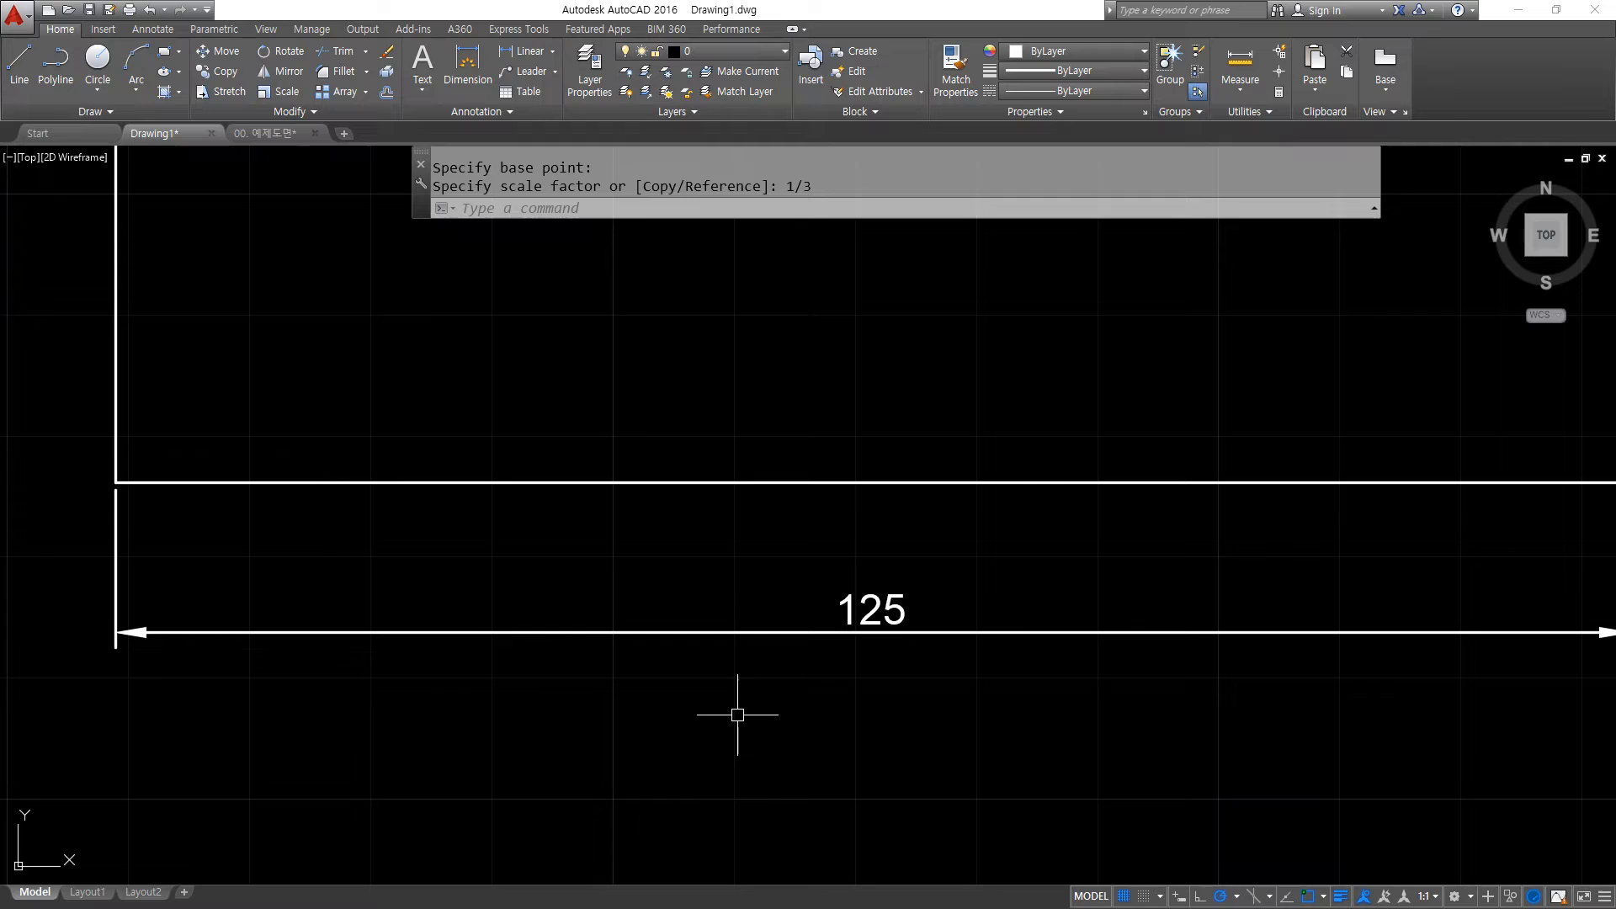
pyautogui.scroll(-2, 685, 685)
pyautogui.write('sc')
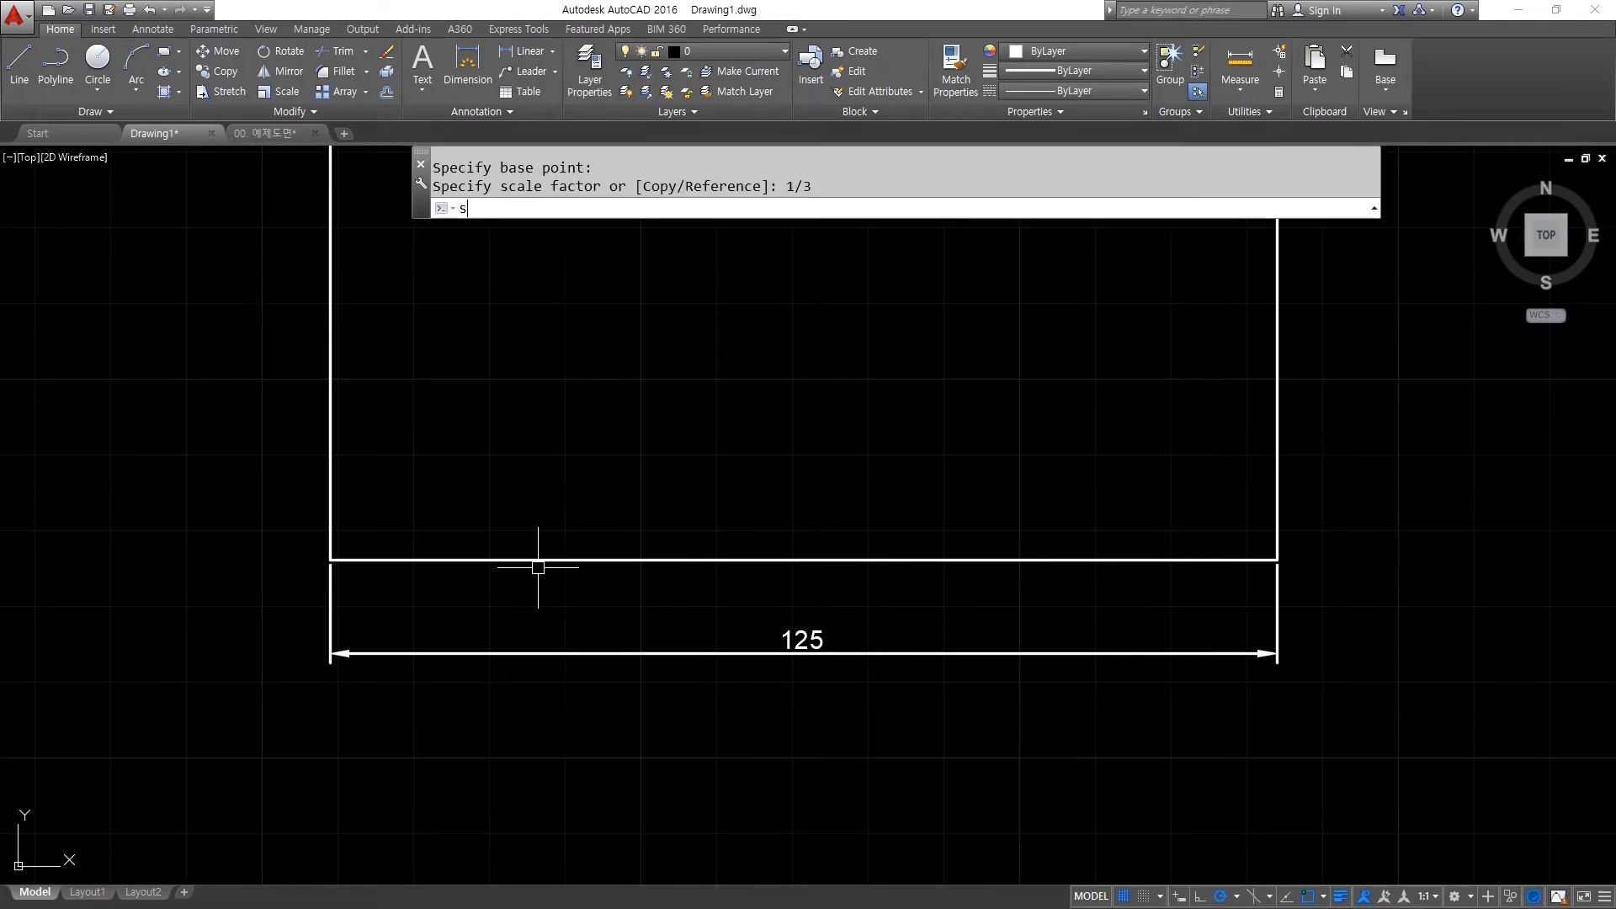
pyautogui.press('Return')
pyautogui.click(488, 507)
pyautogui.click(235, 690)
pyautogui.press('Return')
pyautogui.click(330, 560)
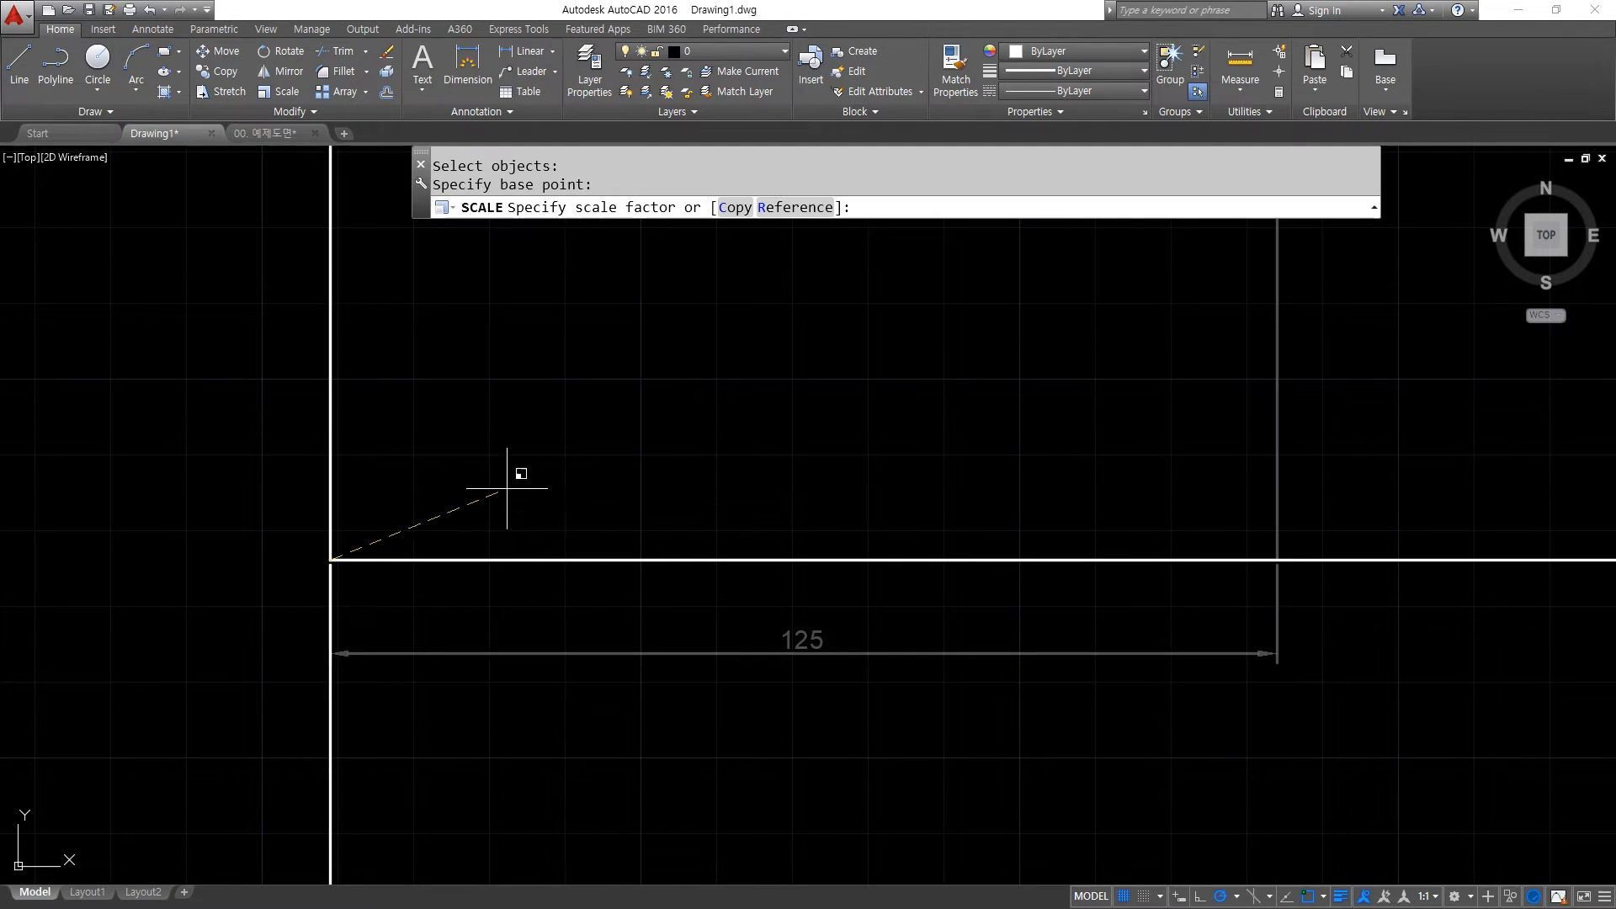
pyautogui.write('100')
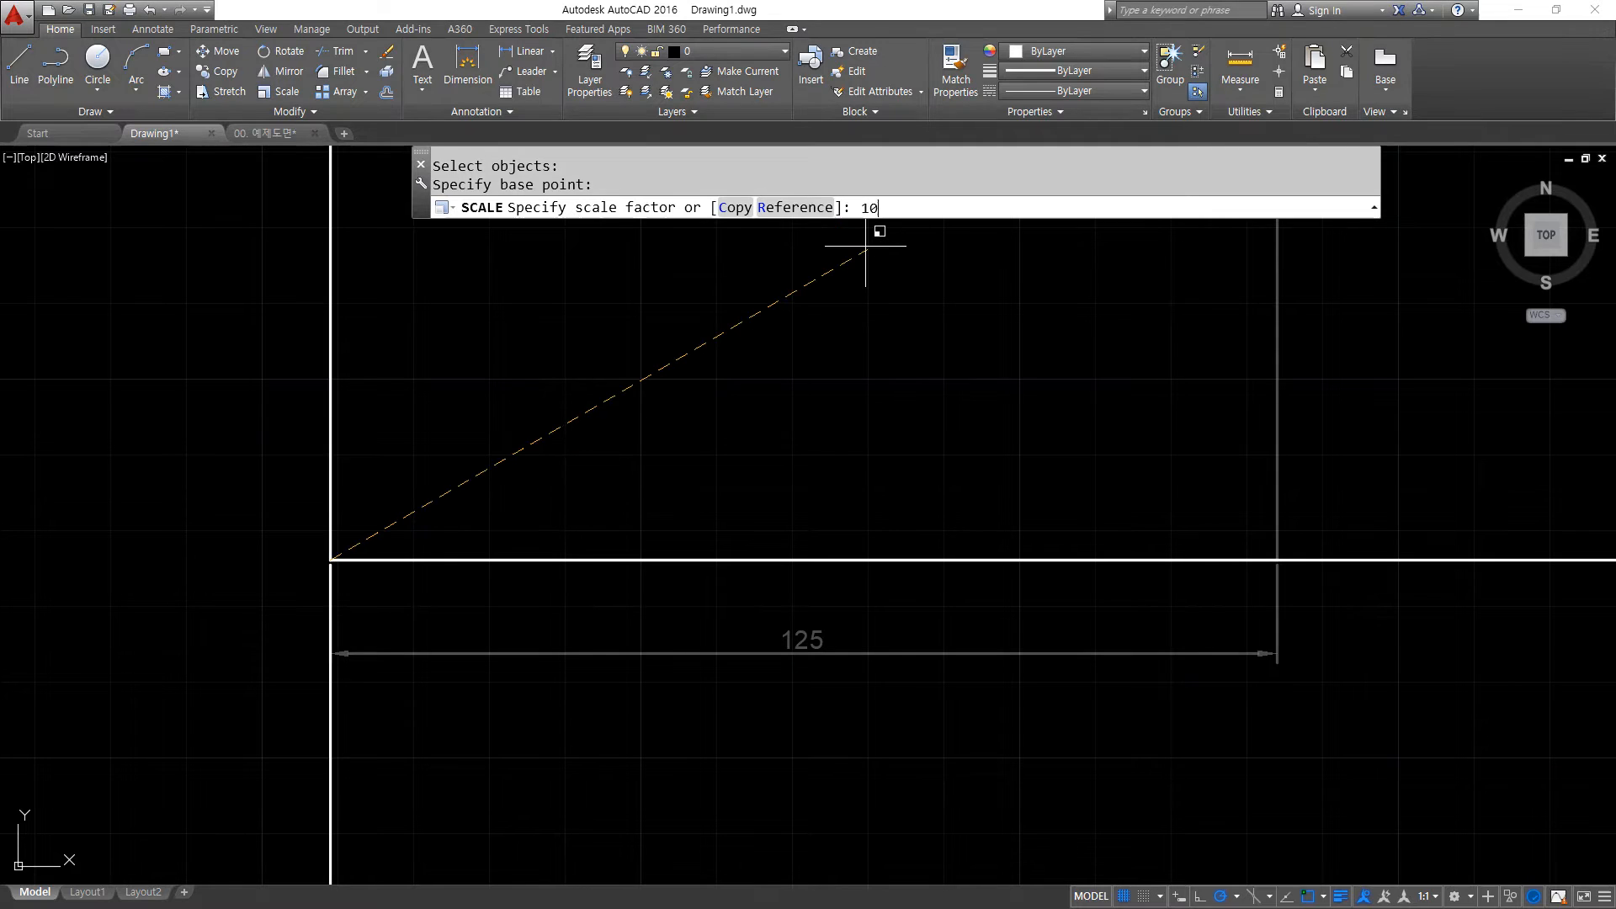
pyautogui.write('/125')
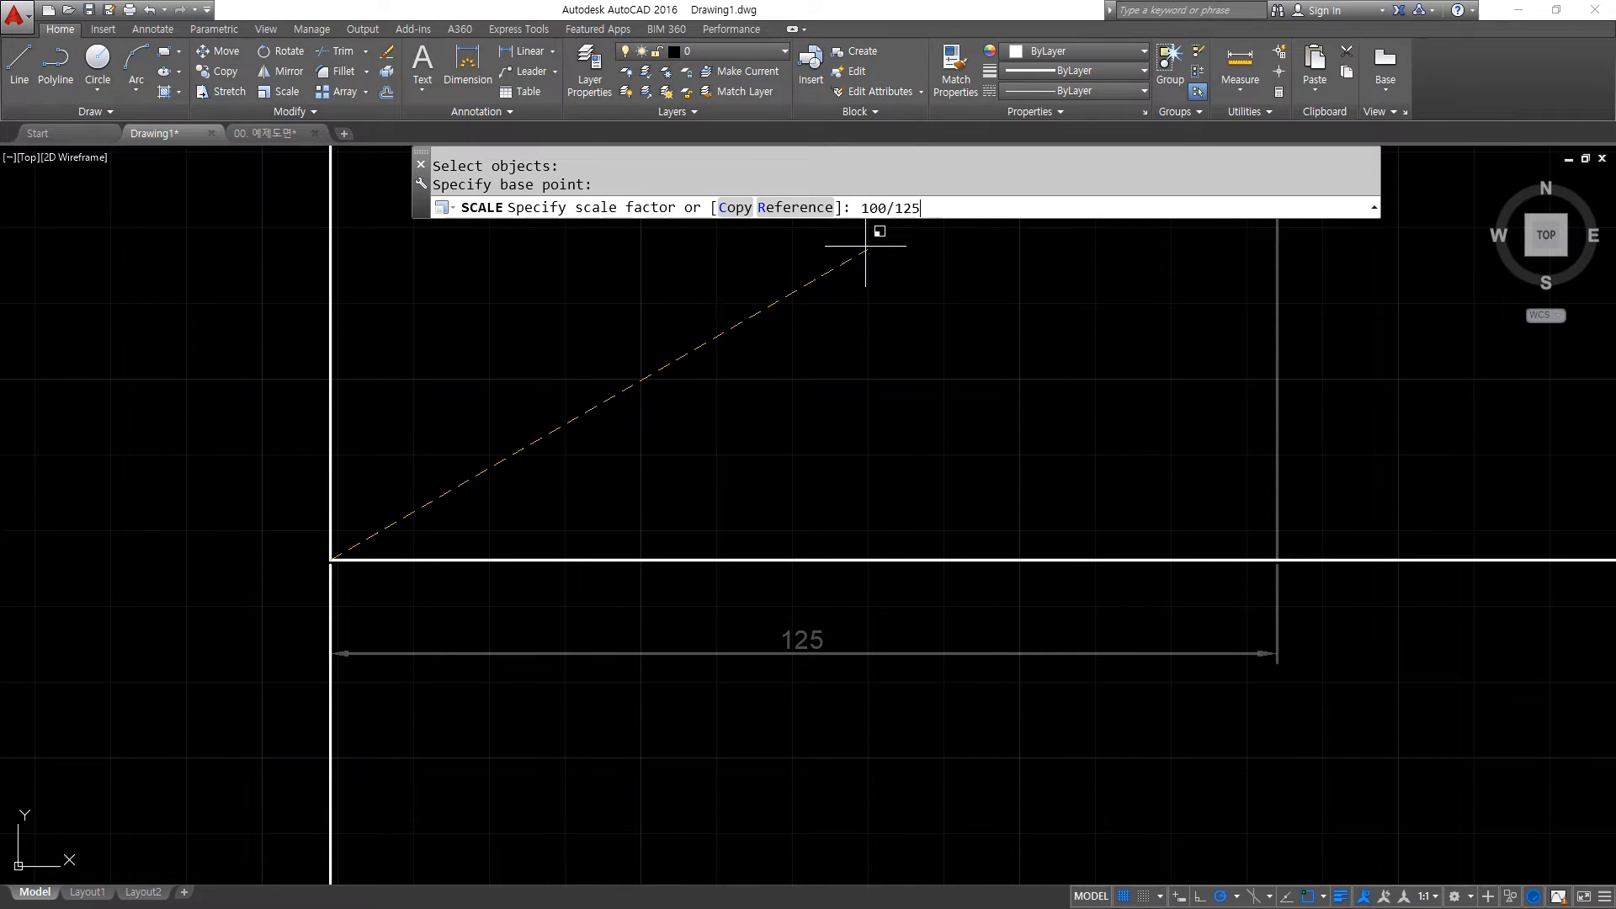
pyautogui.press('Return')
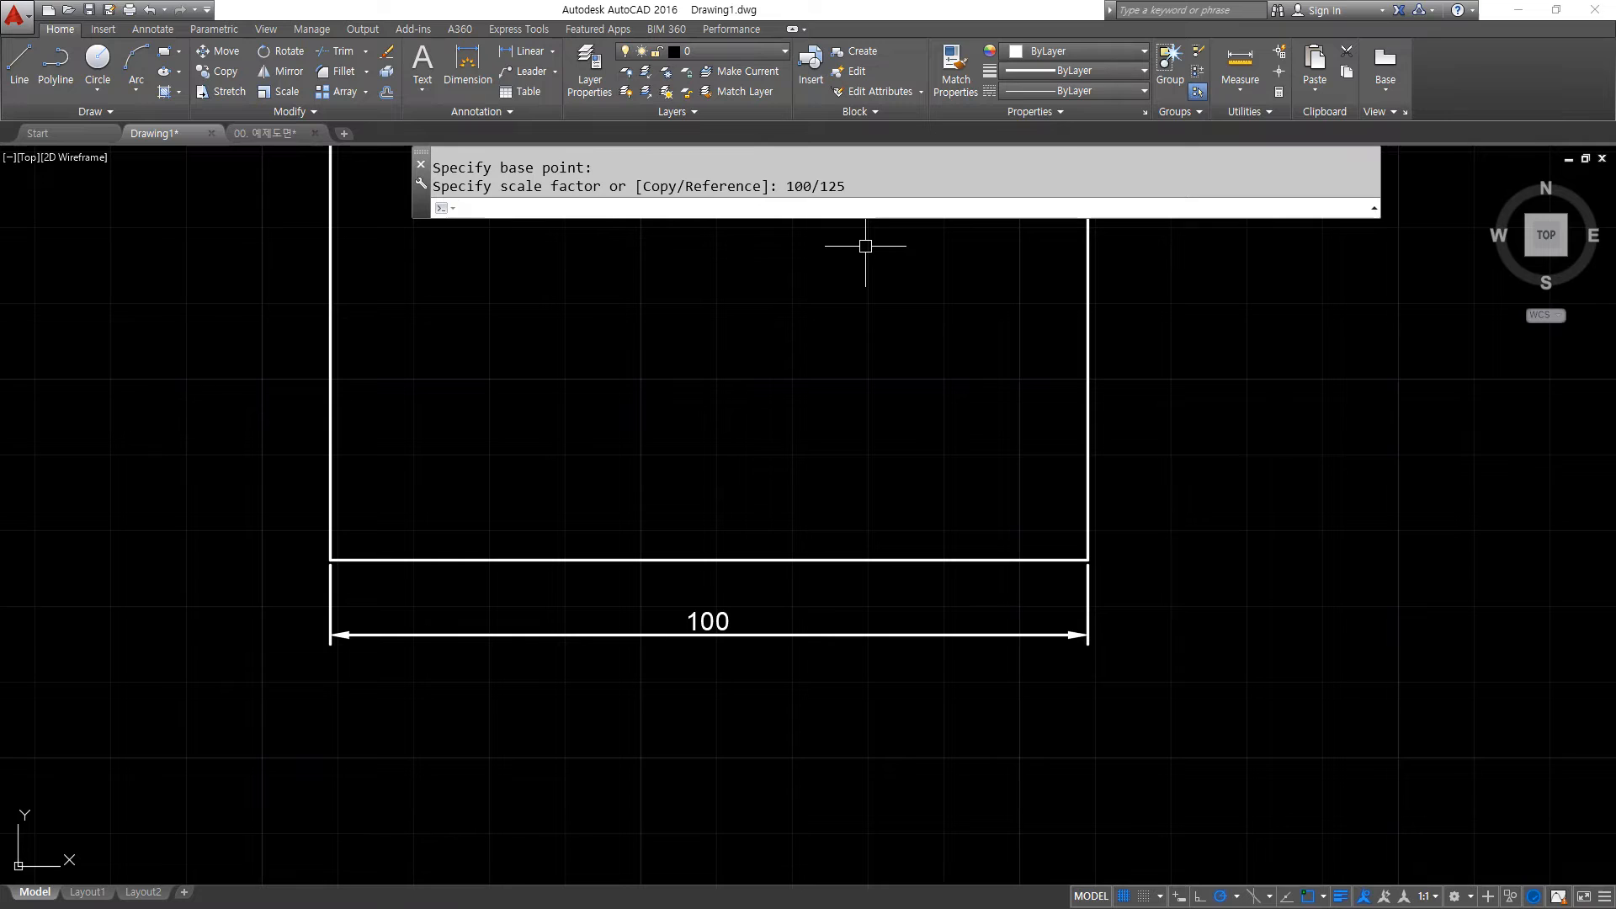
# Draw a 420 by 297 rectangle to the right of the site outline.
pyautogui.write('z')
pyautogui.press('Return')
pyautogui.write('a')
pyautogui.press('Return')
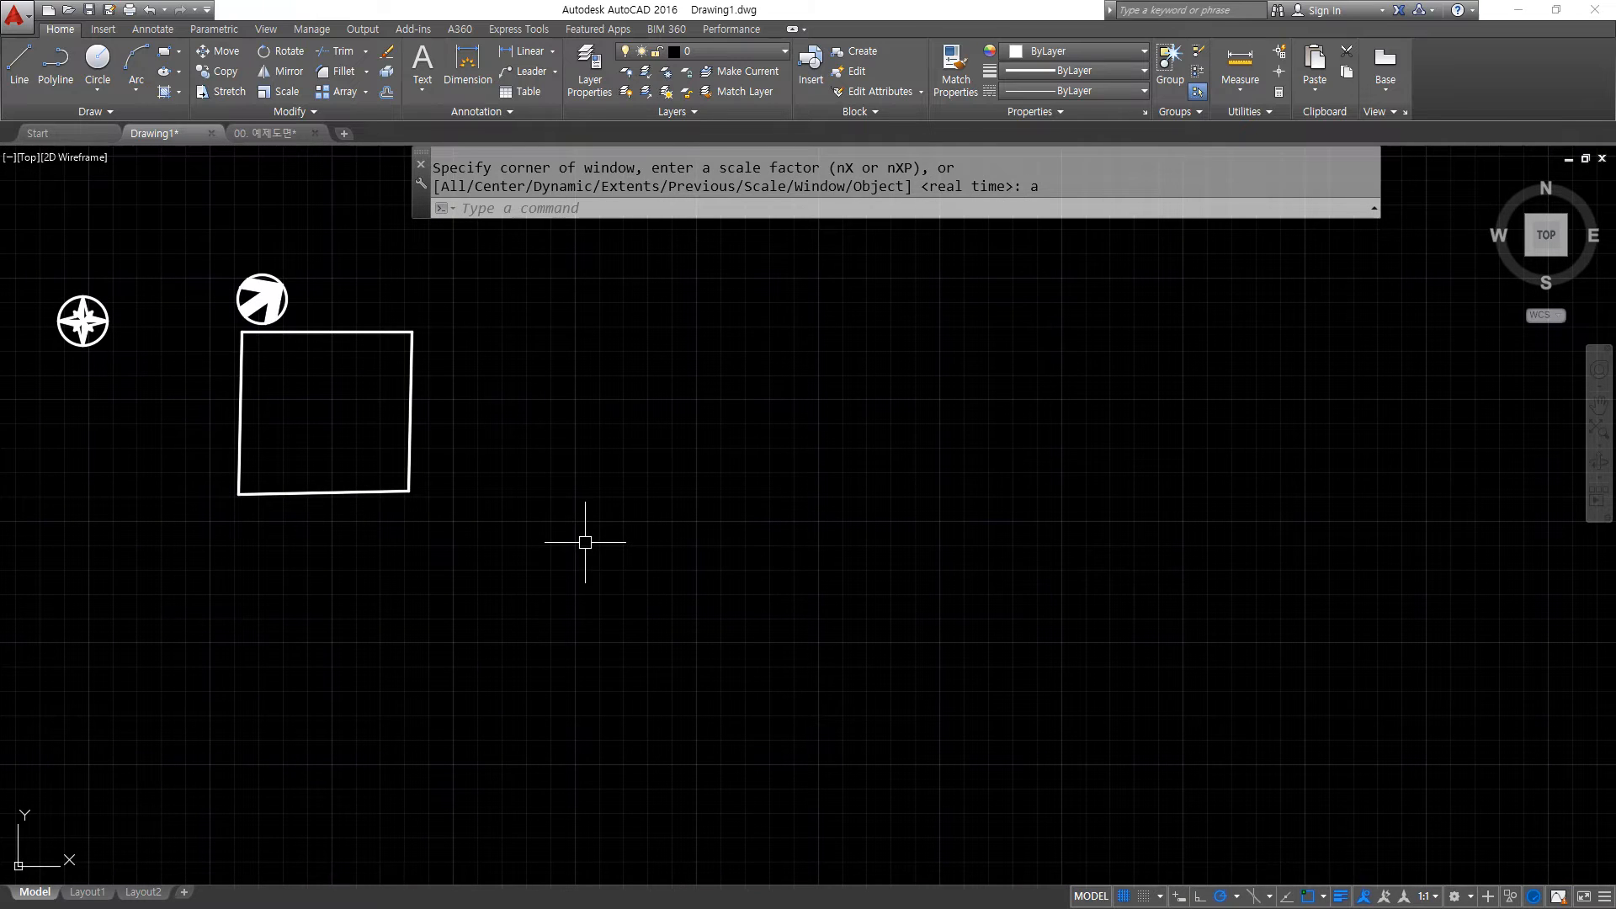
pyautogui.write('rec')
pyautogui.press('Return')
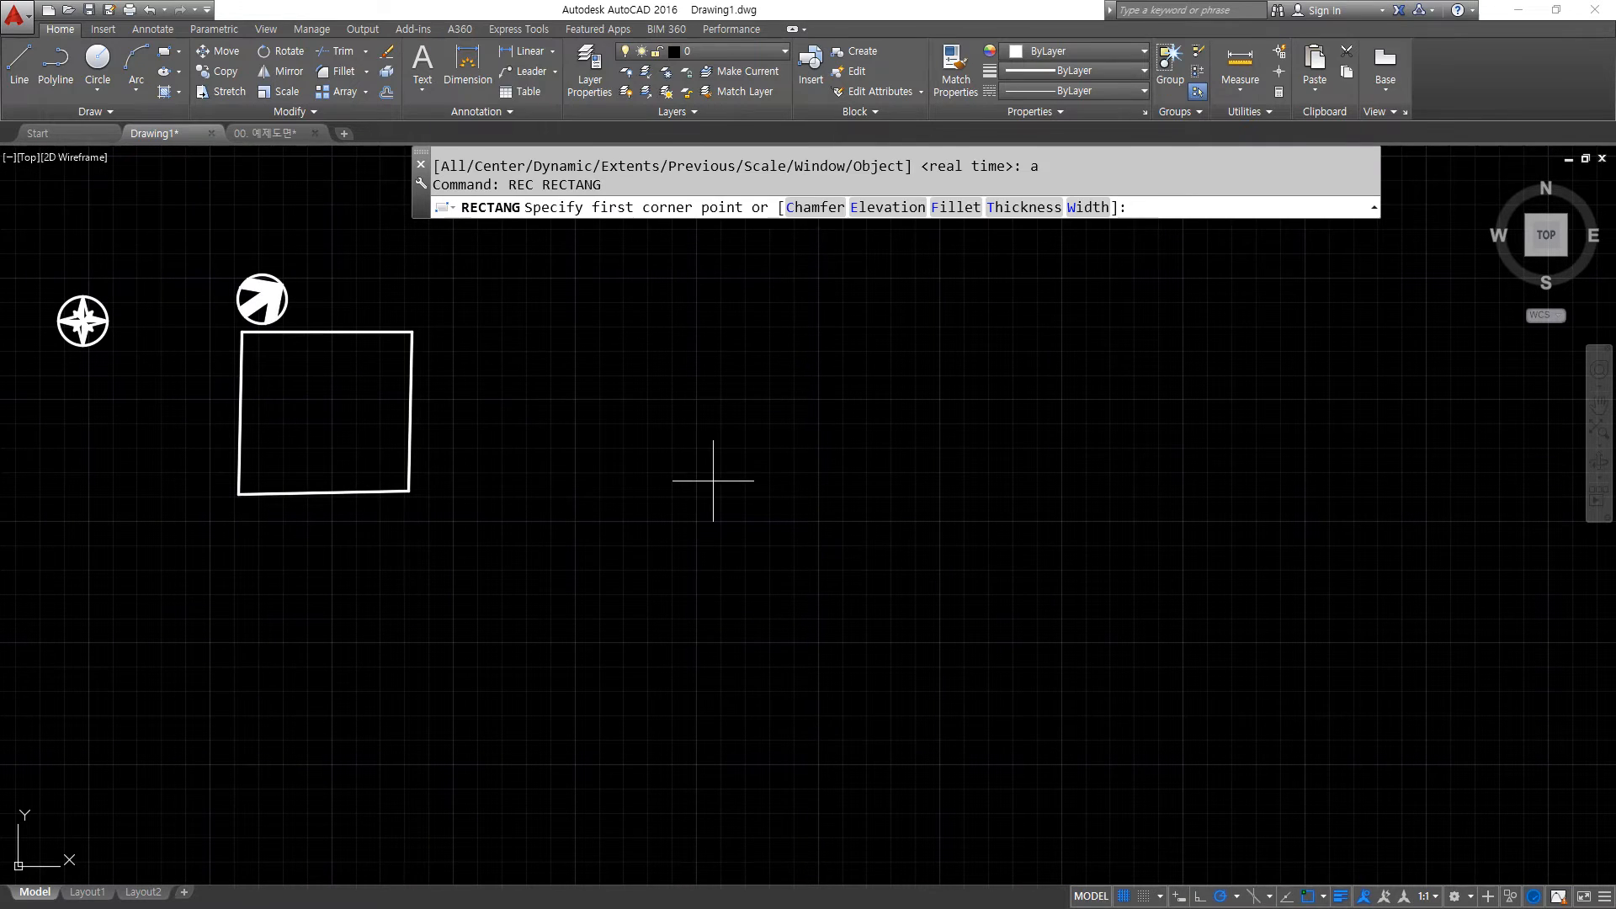
pyautogui.click(635, 569)
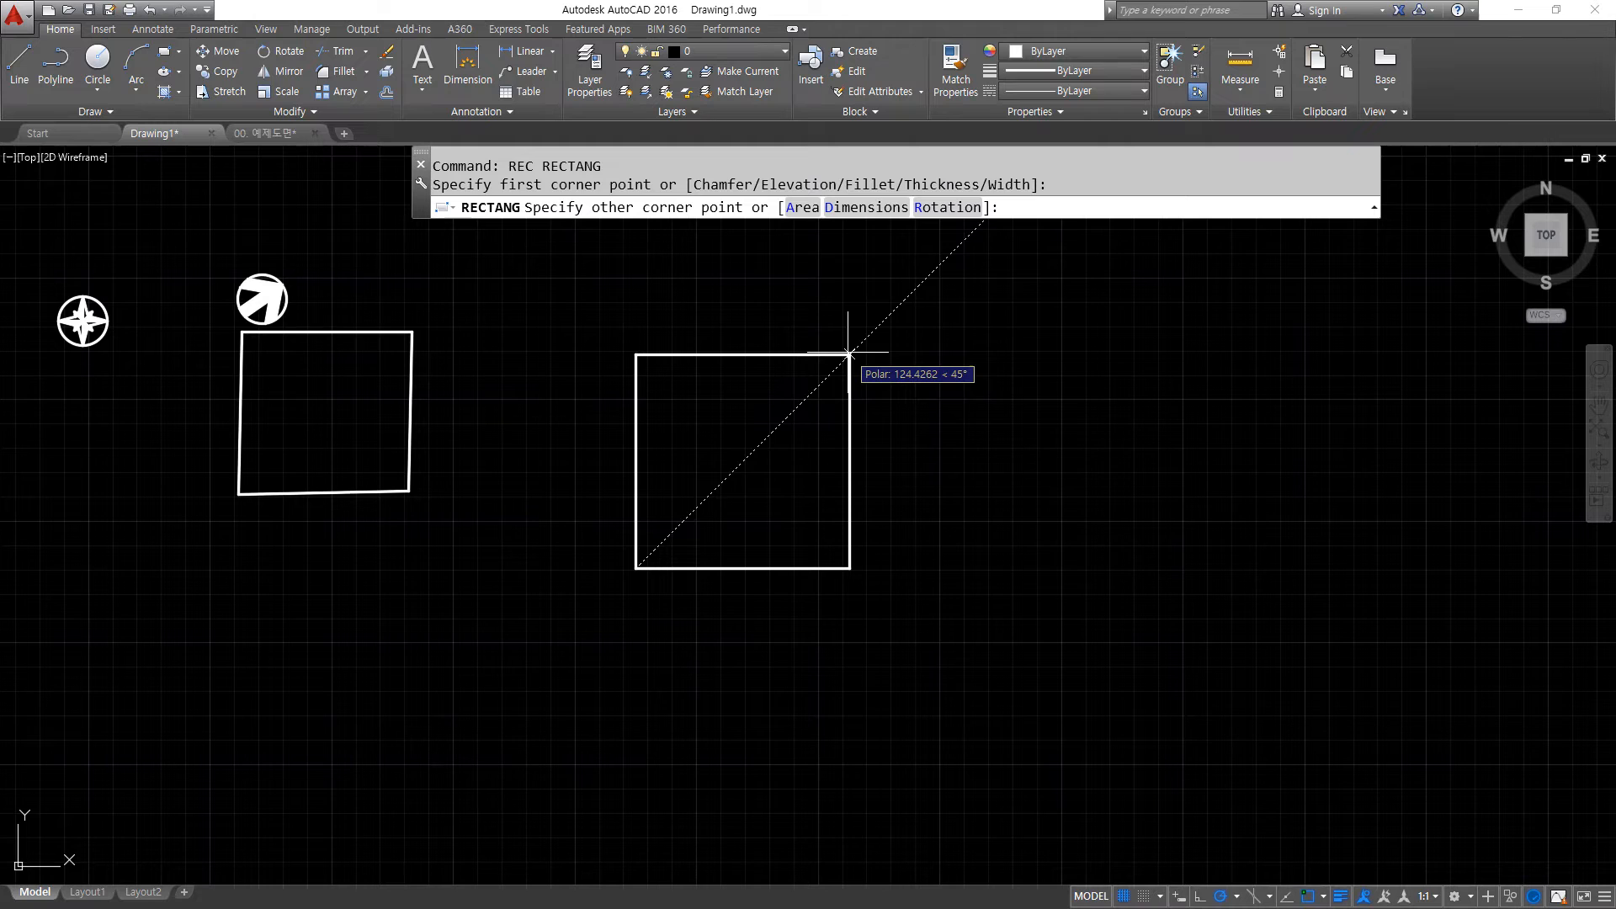
pyautogui.write('@420,297')
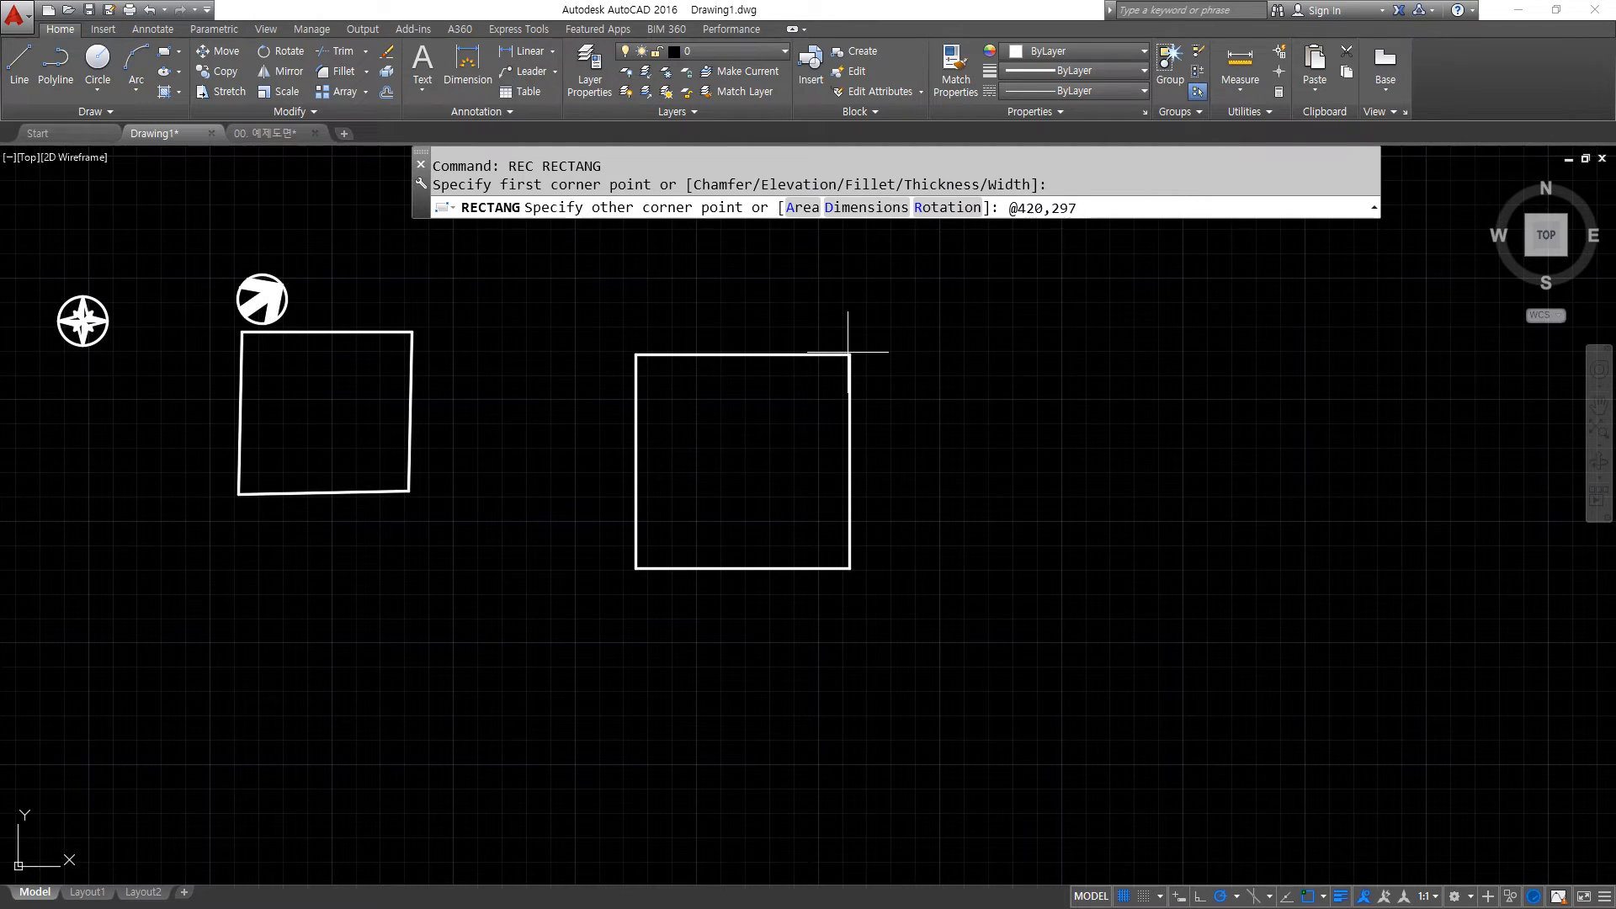
pyautogui.press('Return')
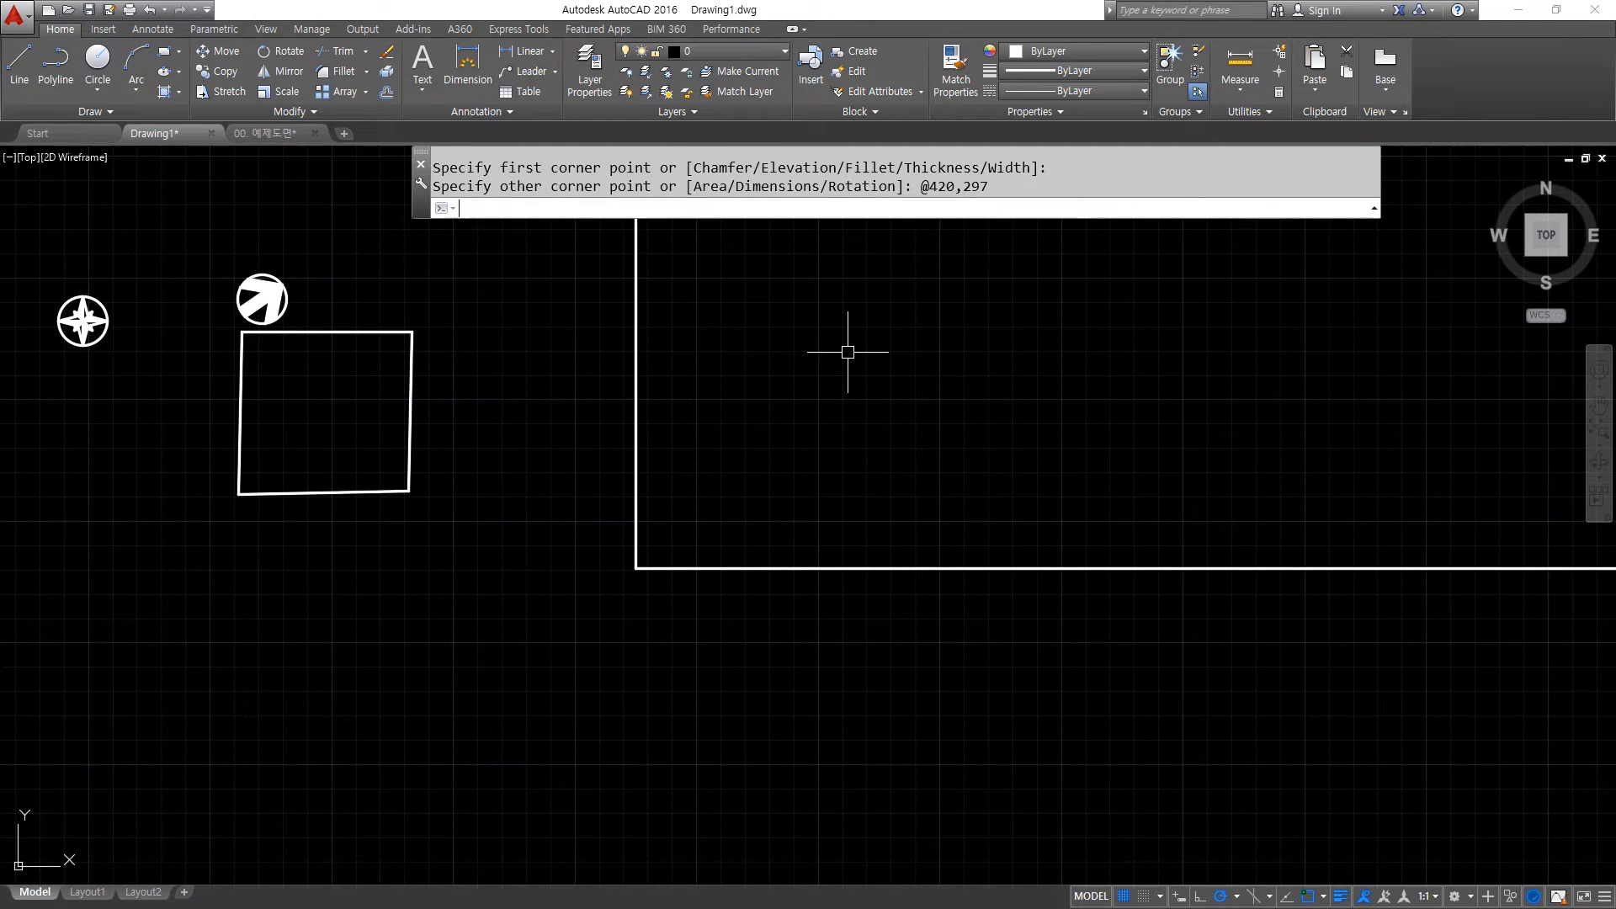
pyautogui.write('o')
pyautogui.press('Return')
pyautogui.press('Return')
pyautogui.write('10')
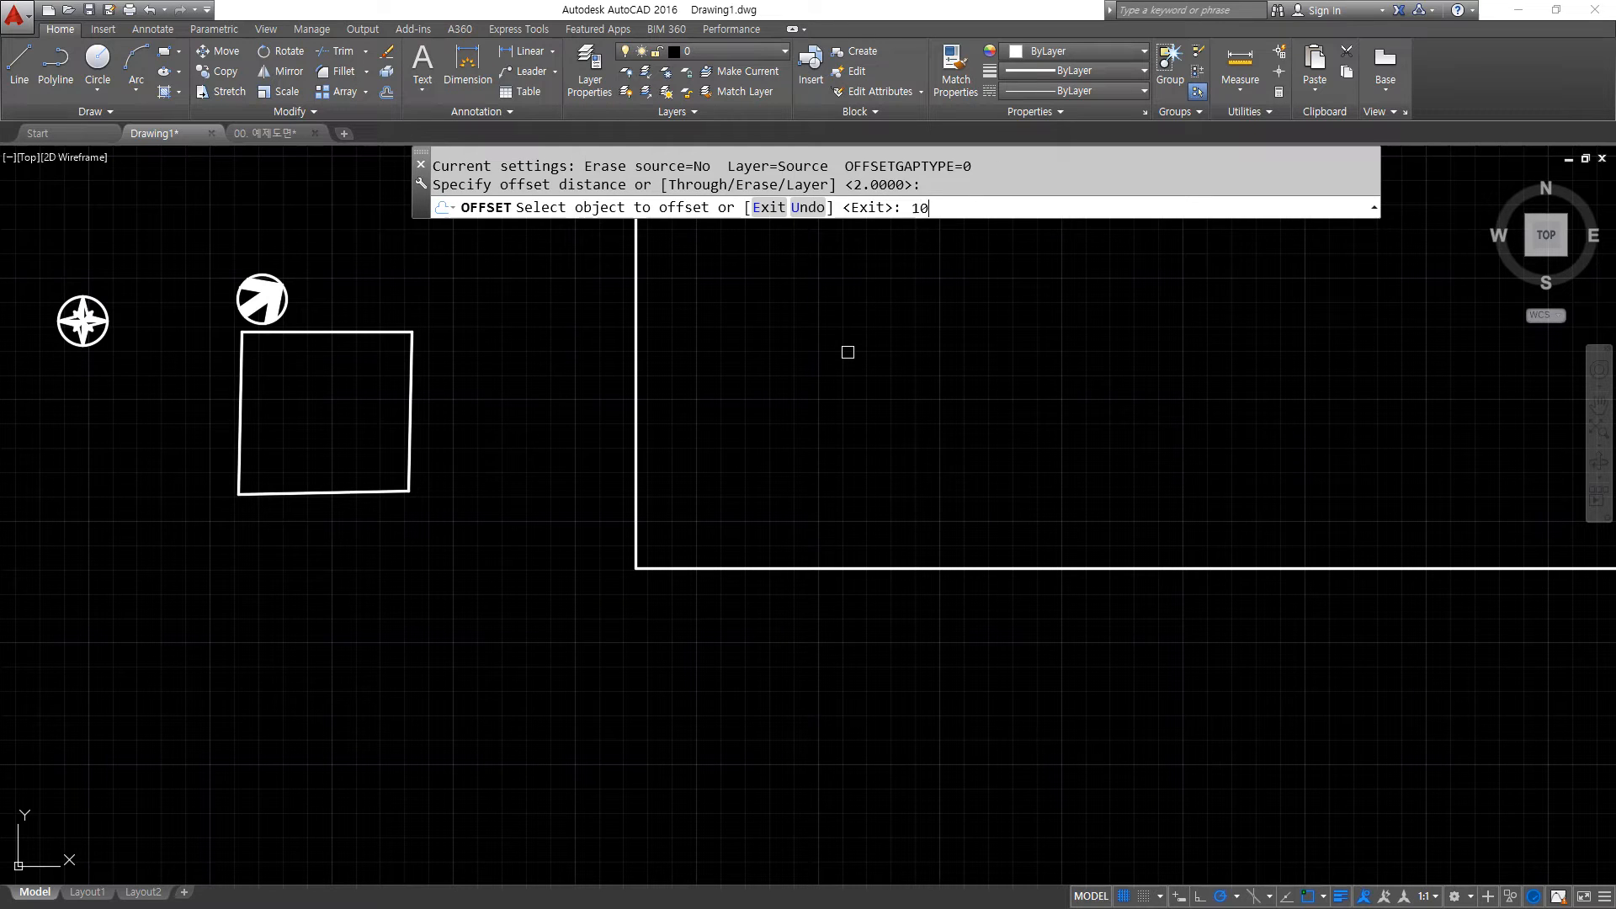
pyautogui.press('Return')
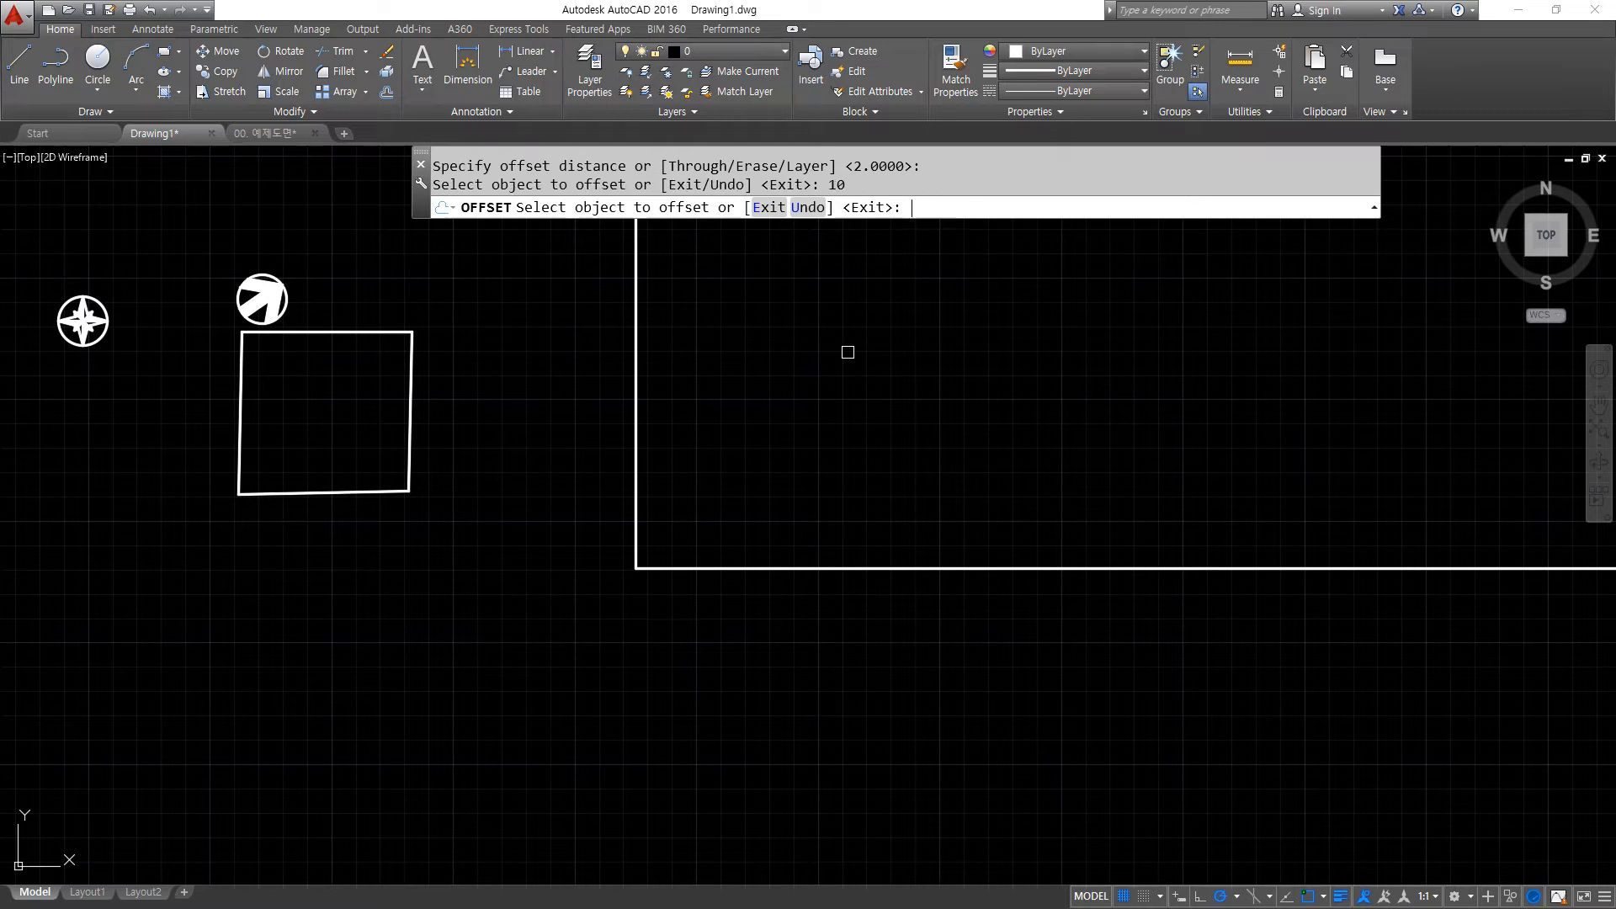
pyautogui.click(635, 348)
pyautogui.press('Escape')
pyautogui.press('Escape')
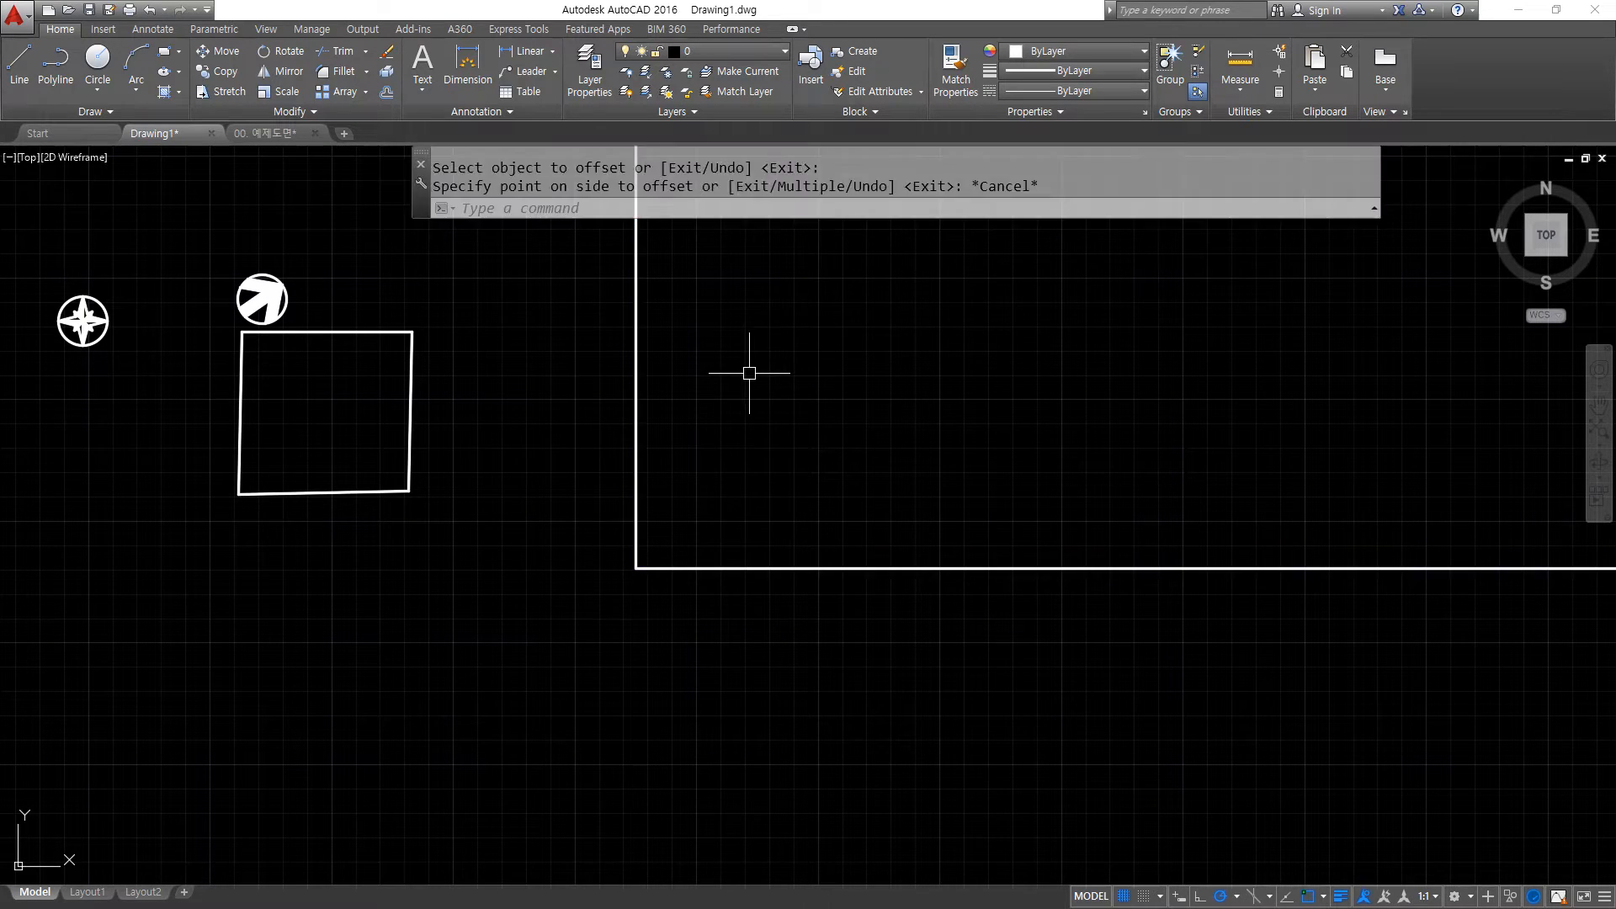
# Offset the 420 by 297 rectangle inward by 10.
pyautogui.write('o')
pyautogui.press('Return')
pyautogui.write('10')
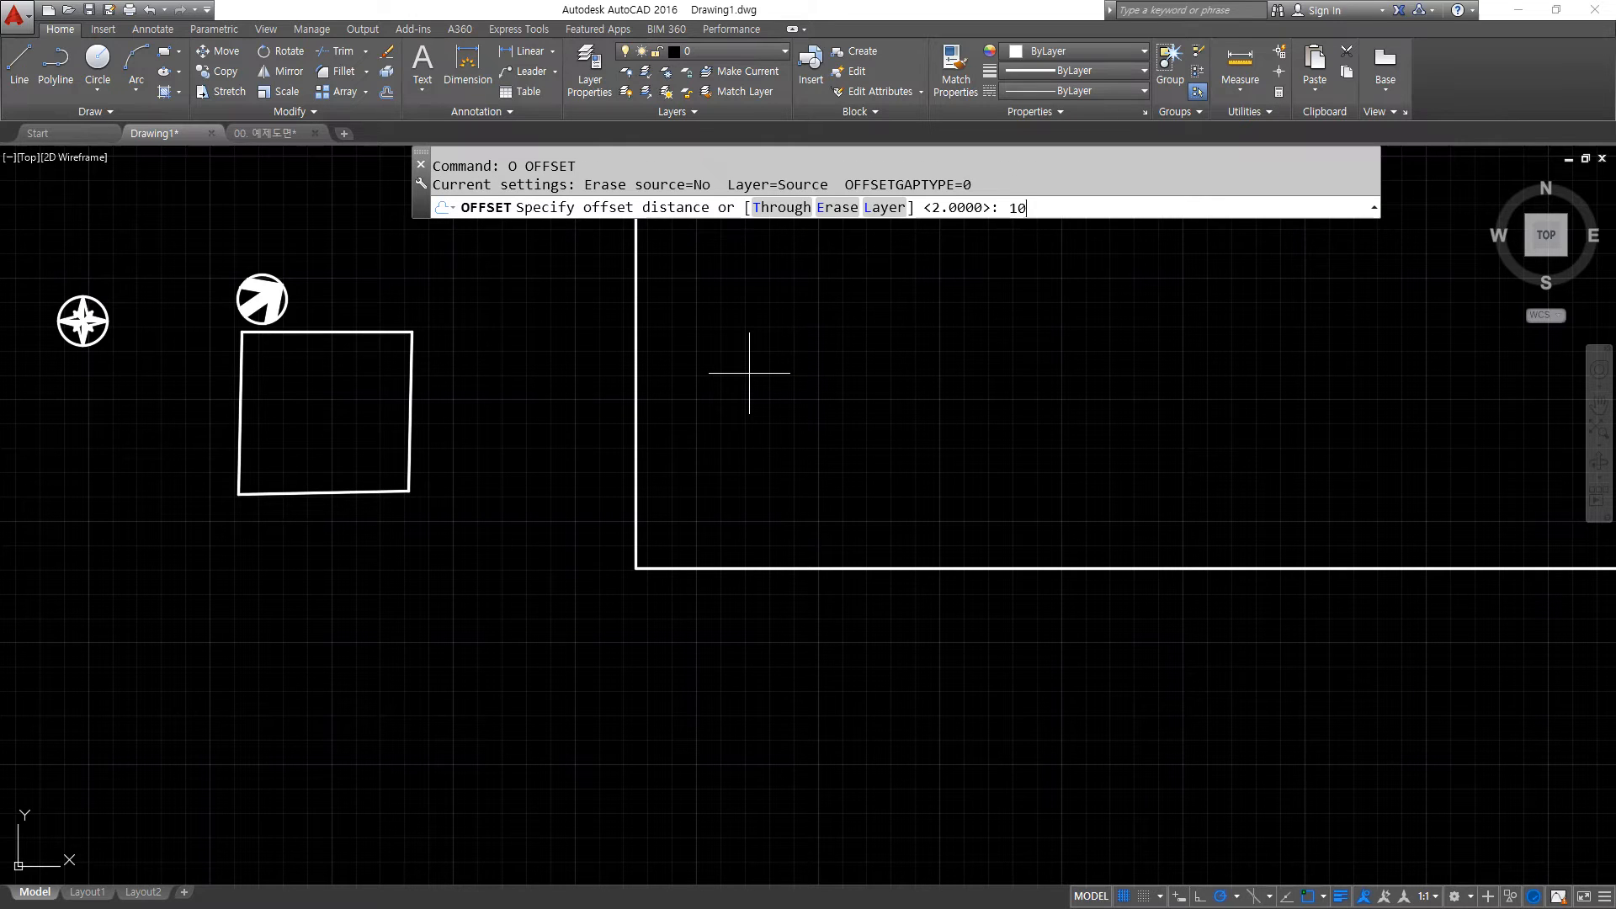
pyautogui.press('Return')
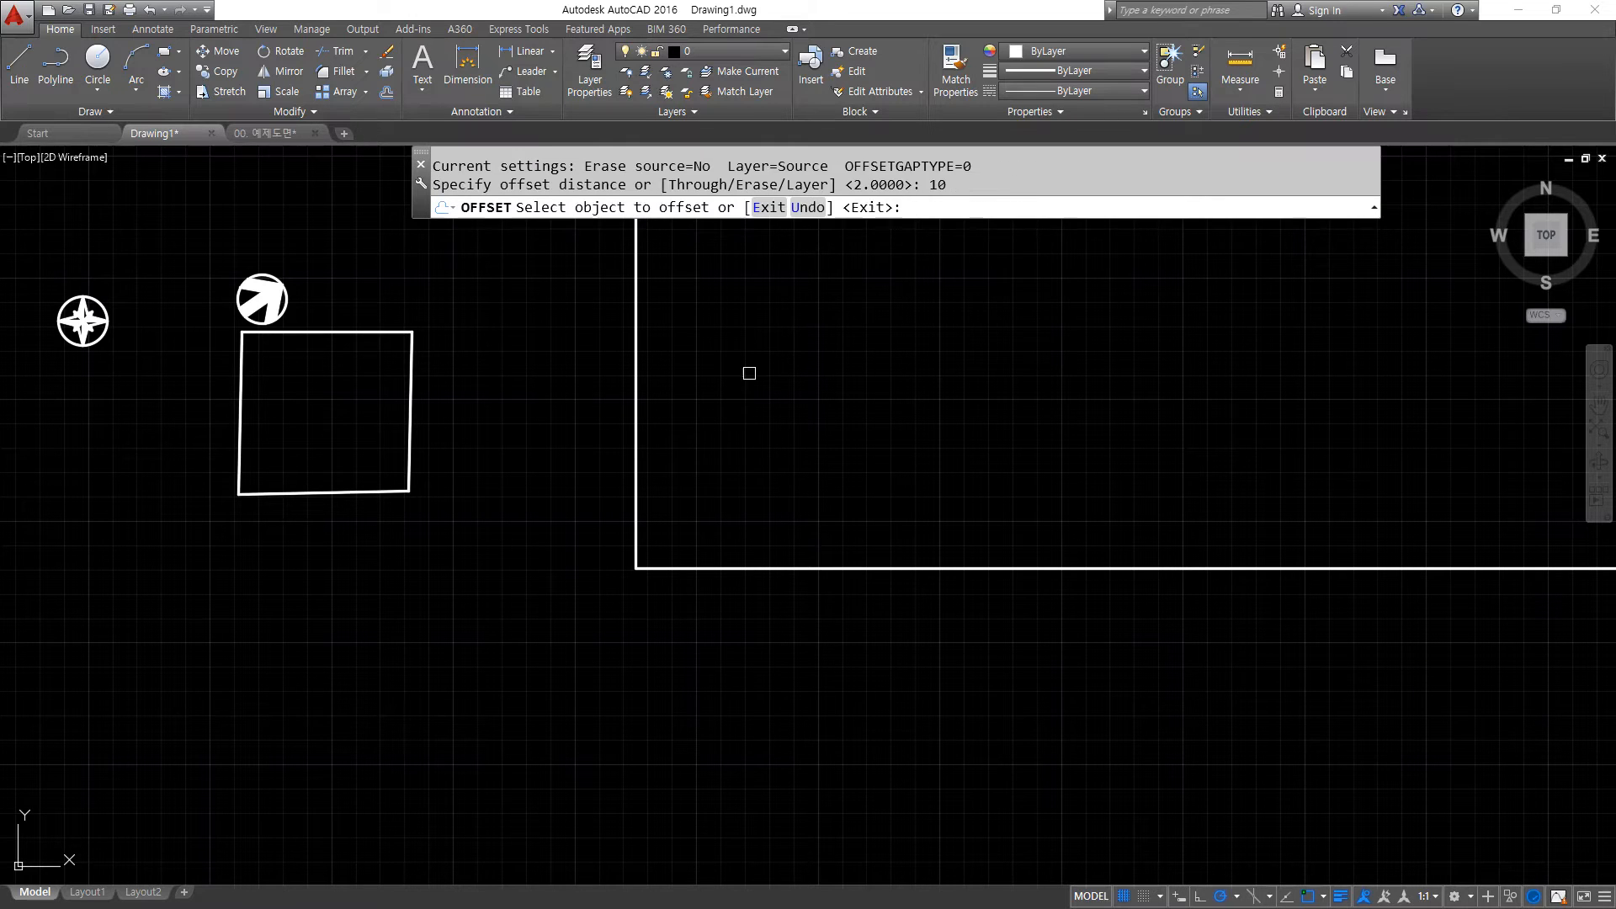
pyautogui.click(642, 442)
pyautogui.click(637, 446)
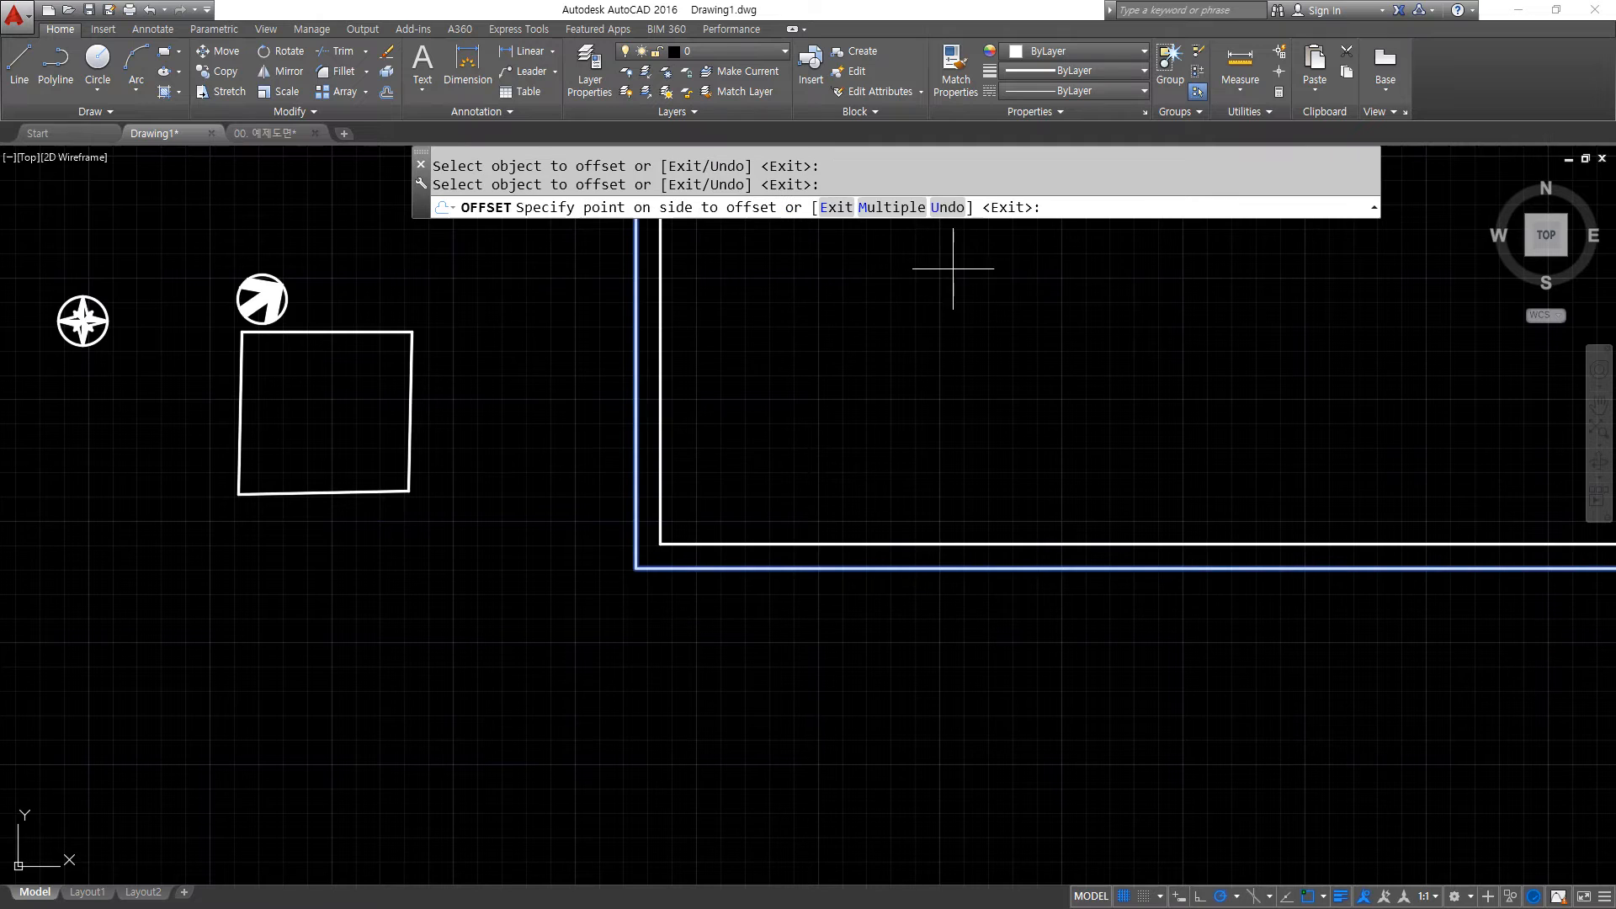
pyautogui.click(919, 341)
pyautogui.scroll(-2, 918, 341)
pyautogui.moveTo(920, 325); pyautogui.dragTo(542, 653, button='middle')
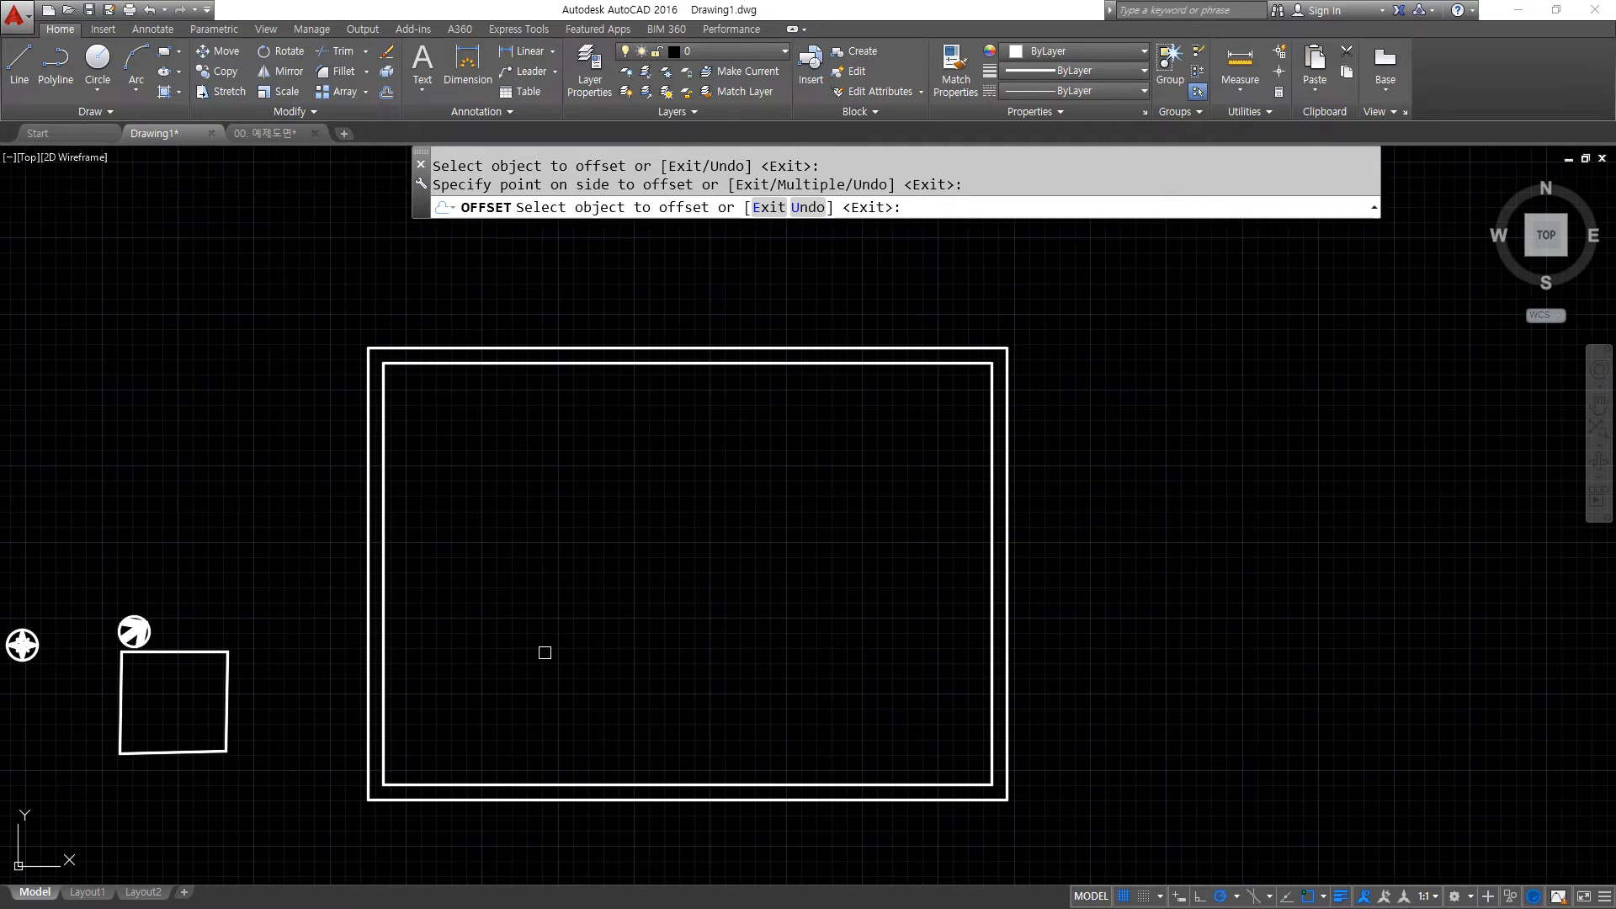
pyautogui.press('Return')
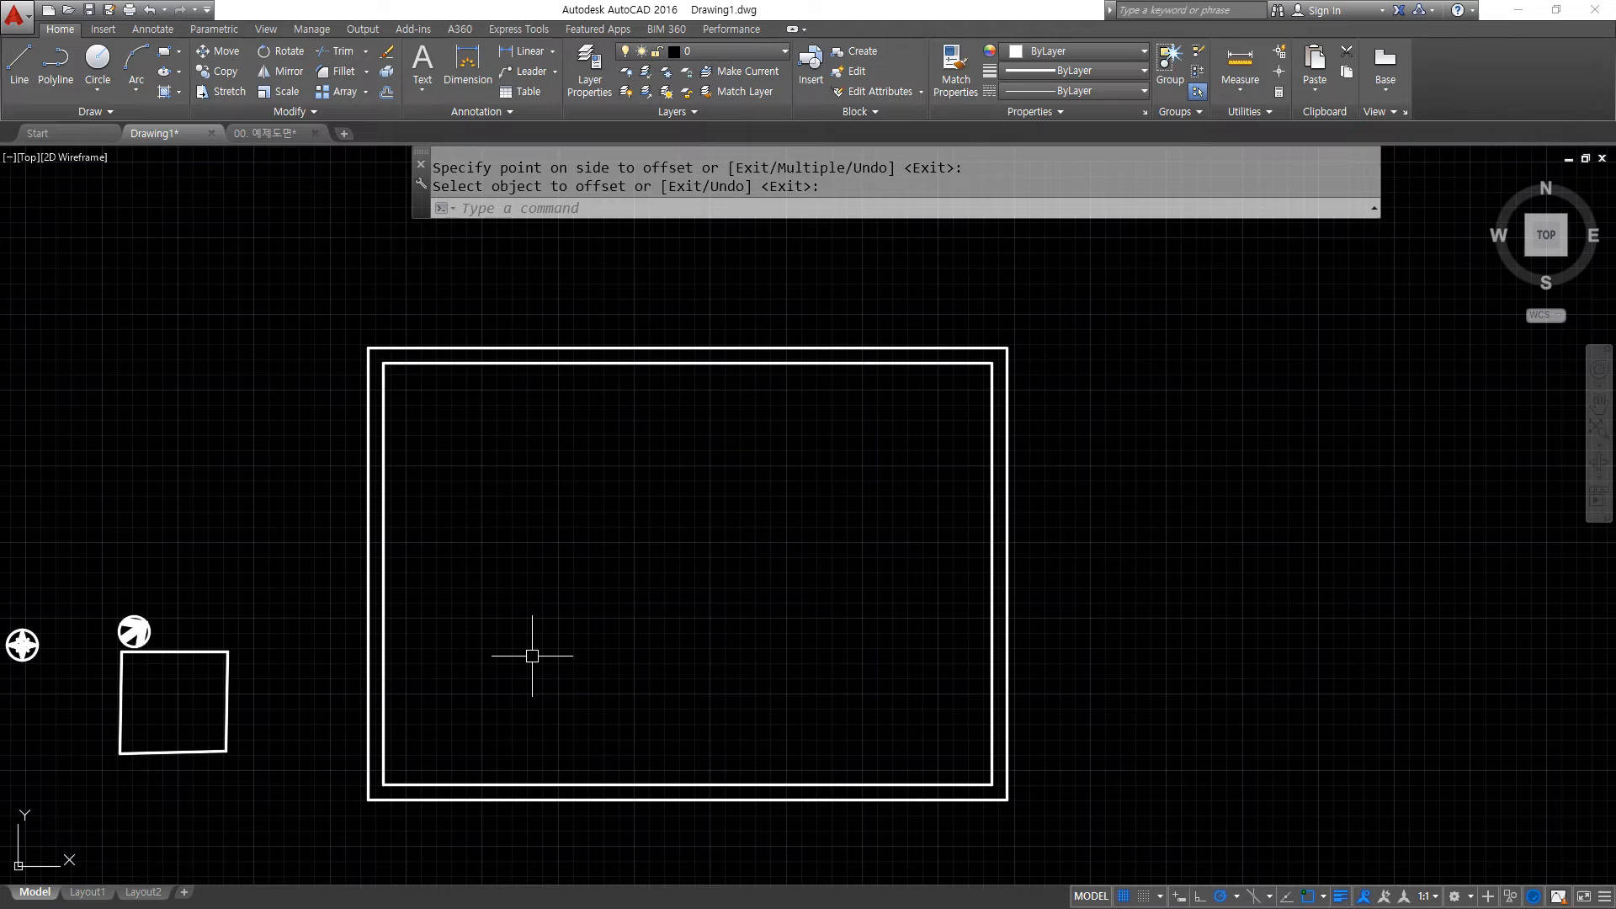
# Copy both frame rectangles from their outer lower-left corner to the outer lower-right corner.
pyautogui.write('cp')
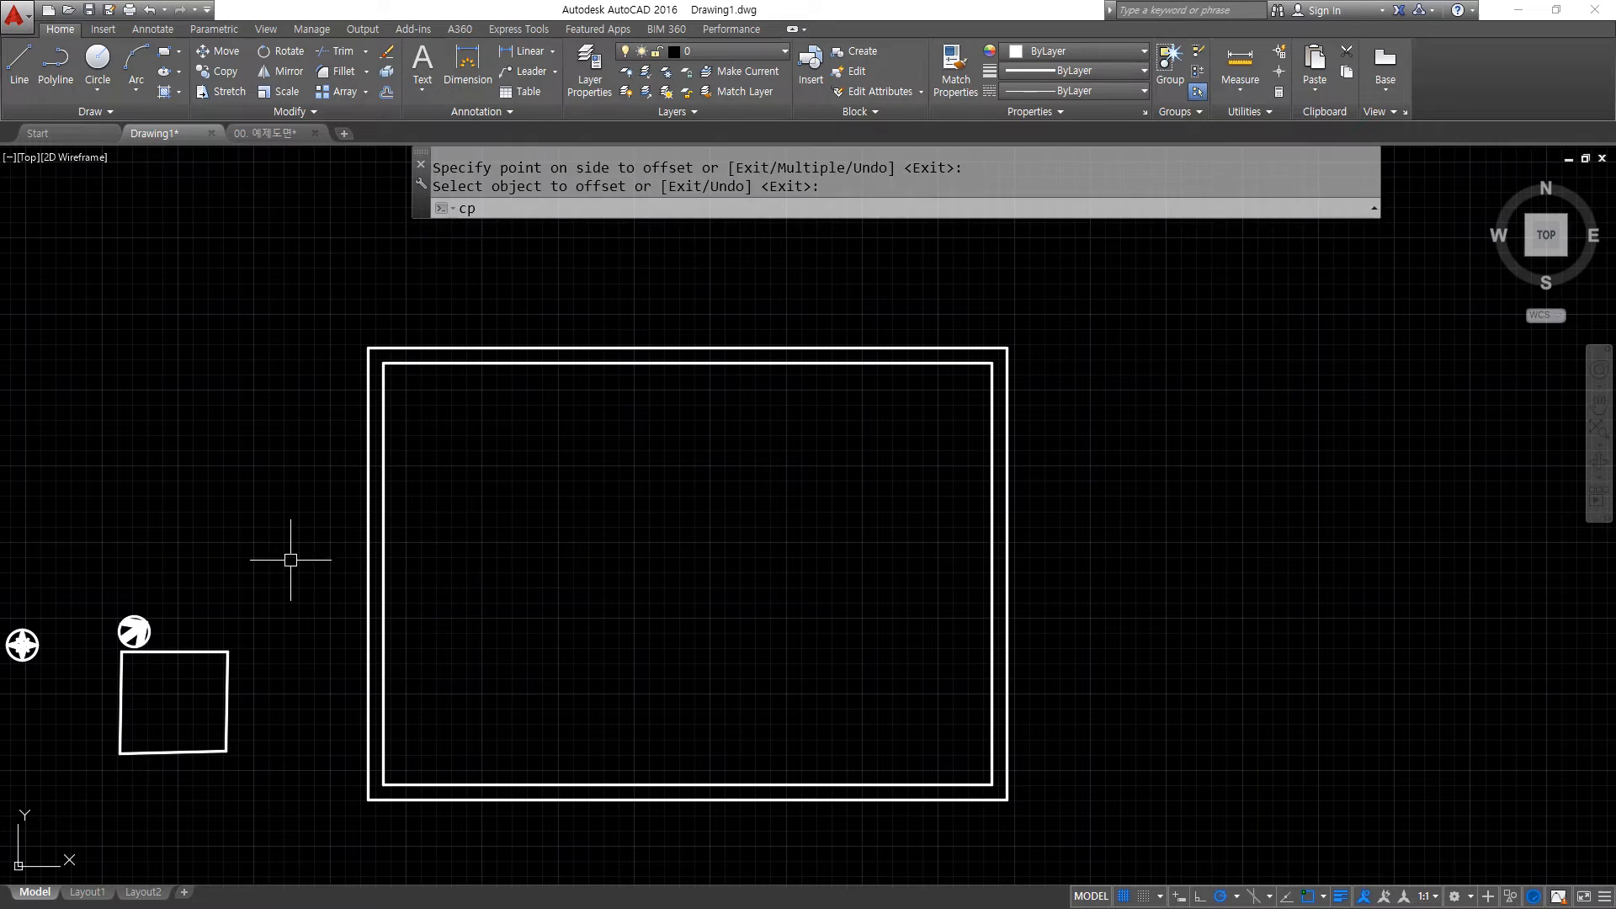
pyautogui.press('Return')
pyautogui.click(429, 744)
pyautogui.click(318, 854)
pyautogui.press('Return')
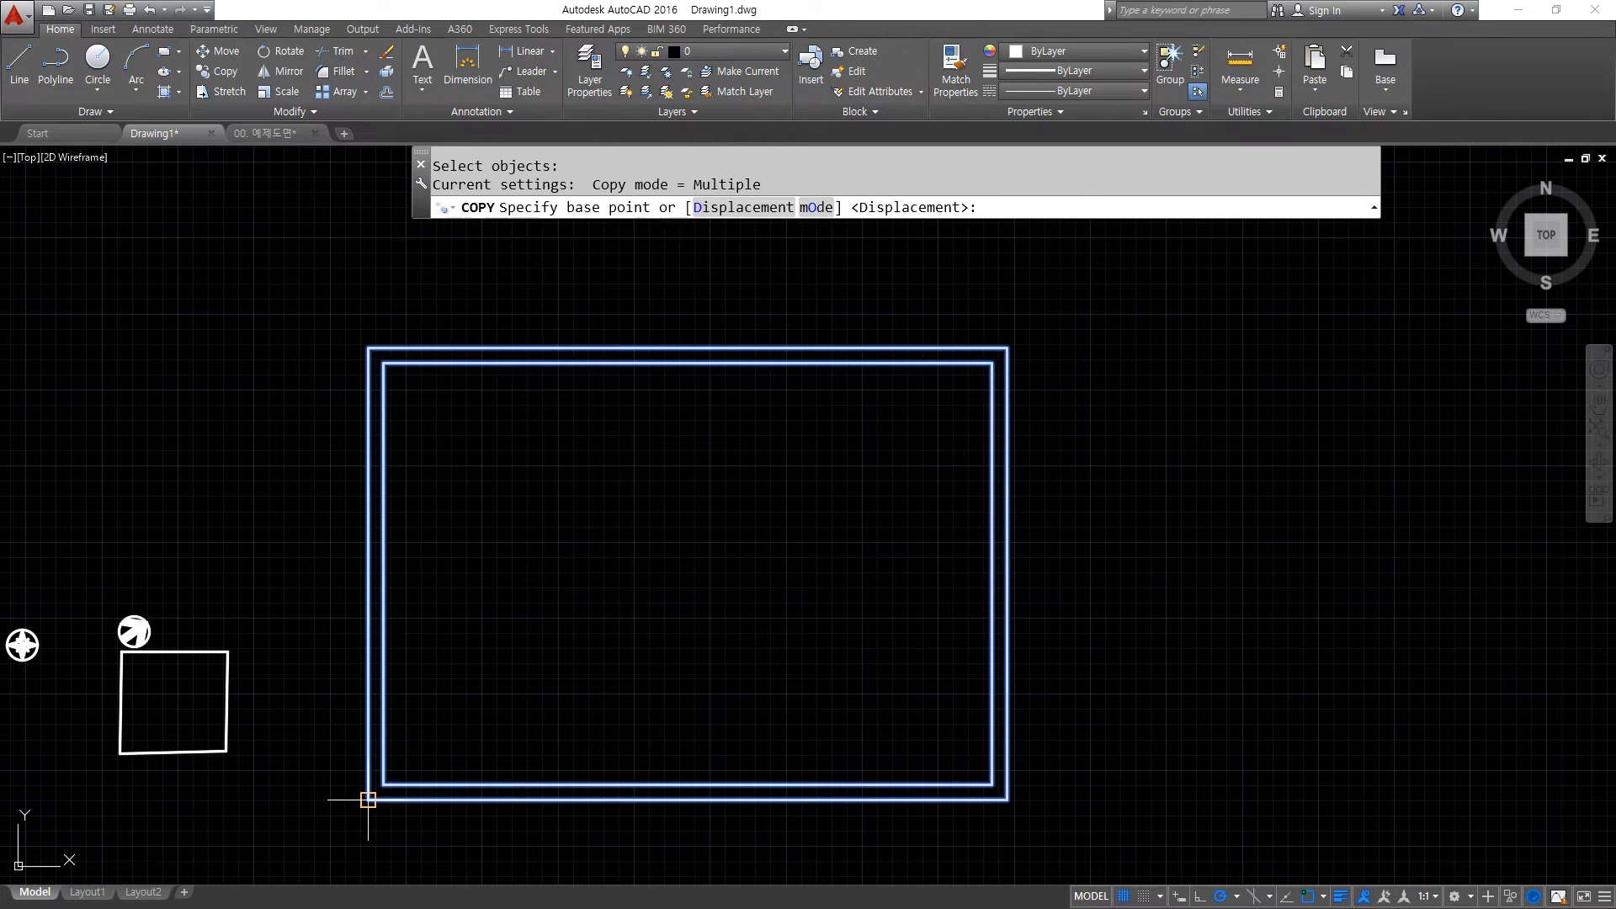
pyautogui.click(368, 800)
pyautogui.click(1009, 799)
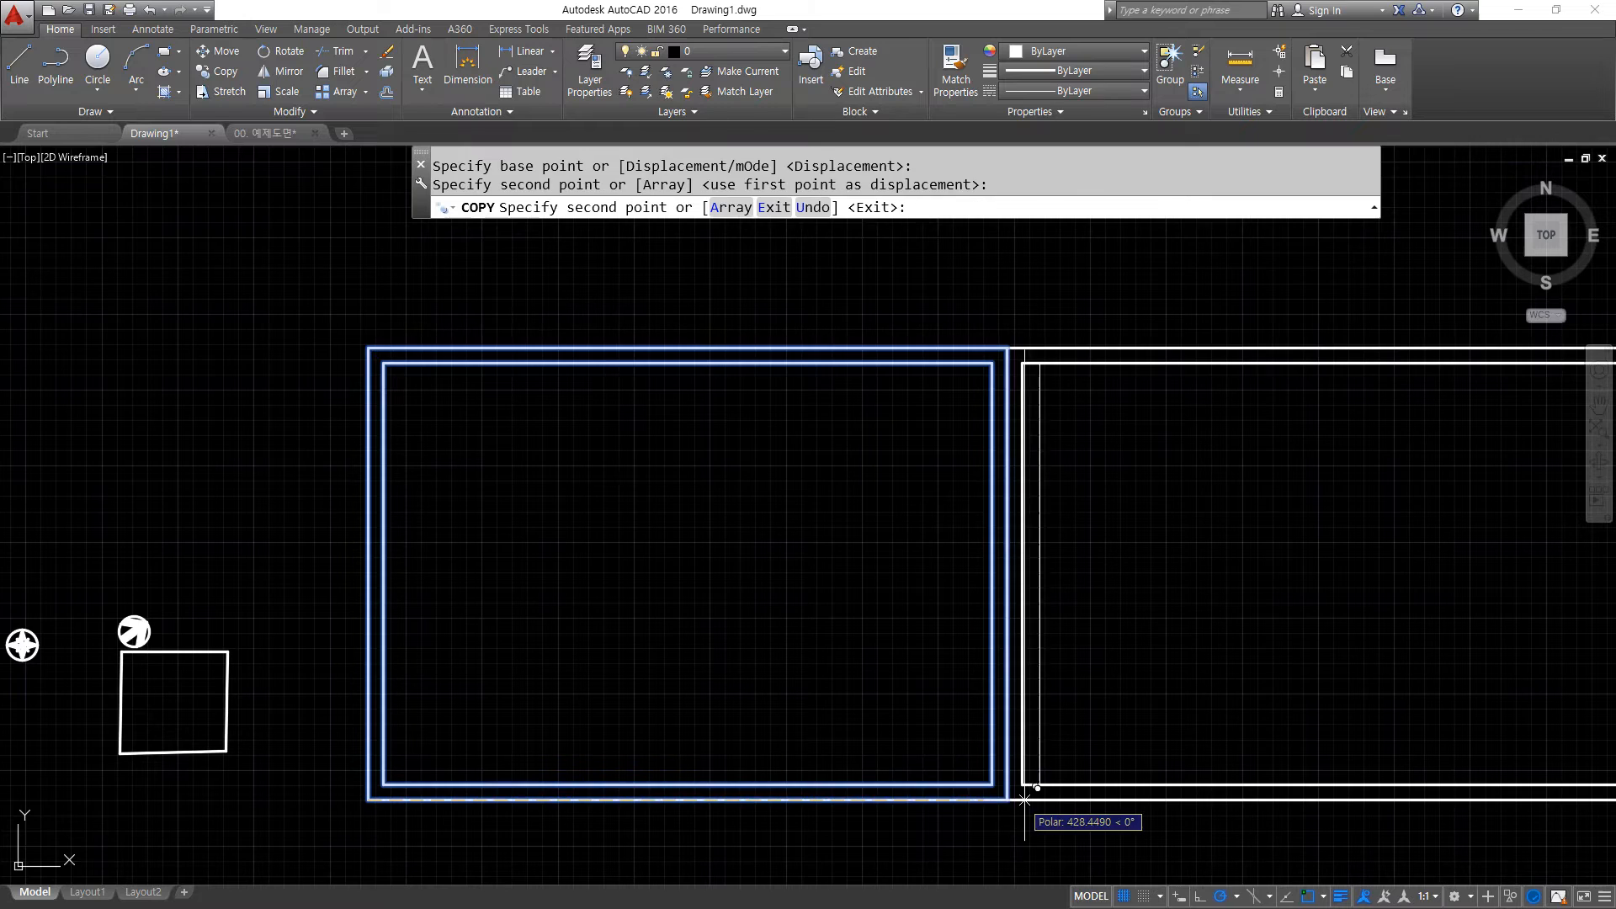
pyautogui.press('Return')
# Scale the copied frame's two rectangles by a factor of 40 about their outer lower-left corner.
pyautogui.moveTo(1116, 729); pyautogui.dragTo(664, 721, button='middle')
pyautogui.write('sc')
pyautogui.press('Return')
pyautogui.click(747, 682)
pyautogui.click(646, 822)
pyautogui.press('Return')
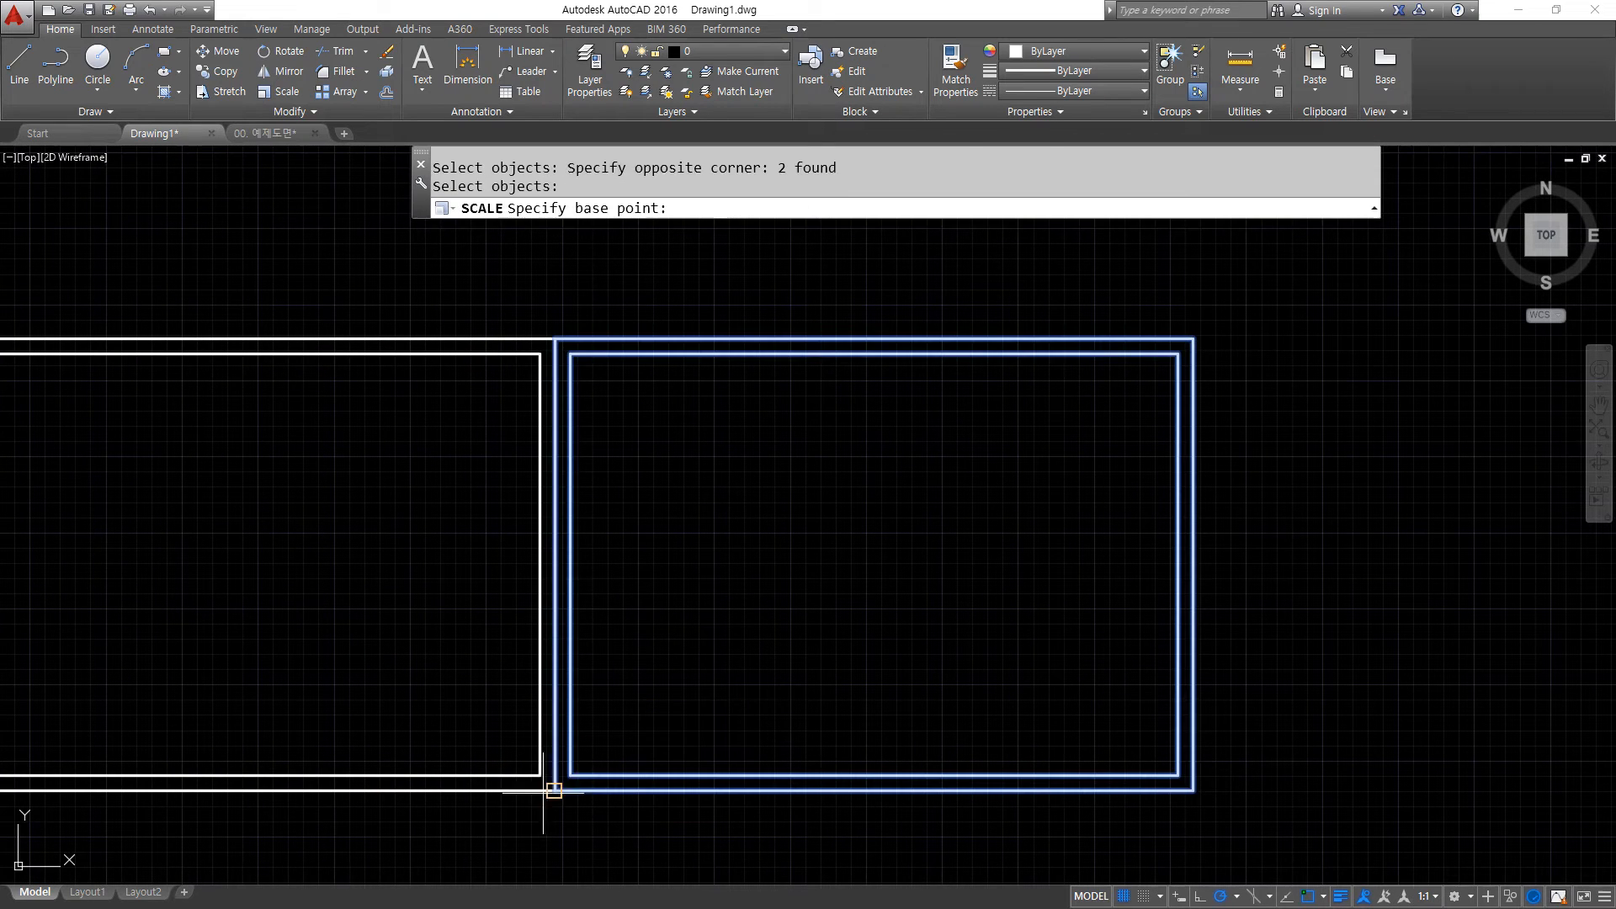
pyautogui.click(552, 789)
pyautogui.write('40')
pyautogui.press('Return')
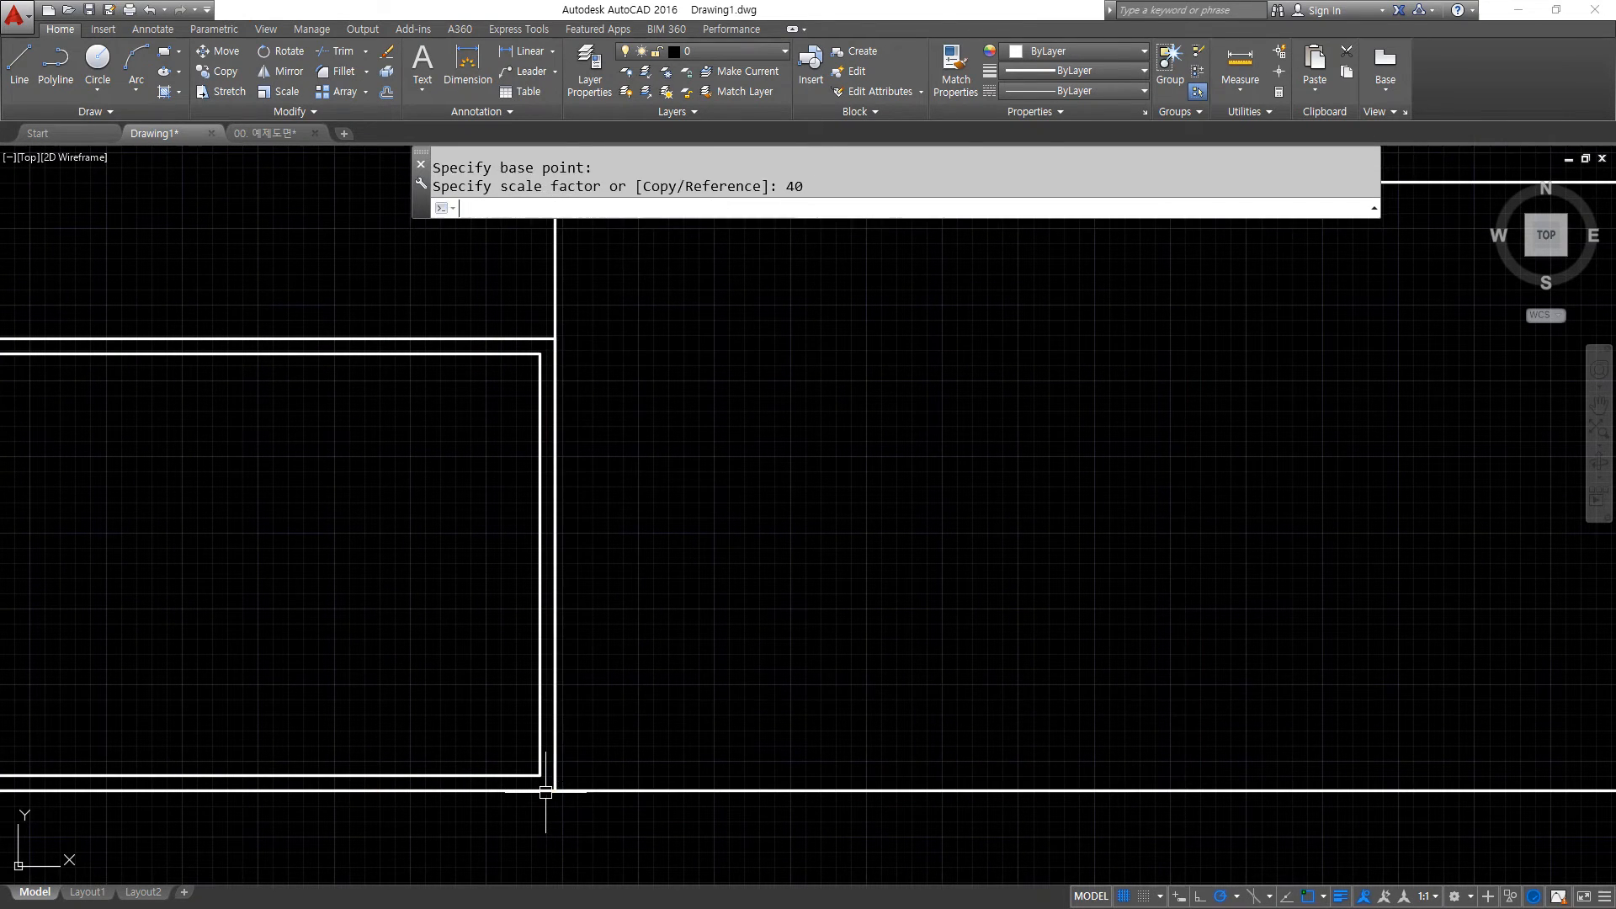
pyautogui.scroll(-5, 335, 725)
pyautogui.scroll(-6, 532, 739)
pyautogui.scroll(-4, 783, 663)
pyautogui.moveTo(800, 641); pyautogui.dragTo(595, 719, button='middle')
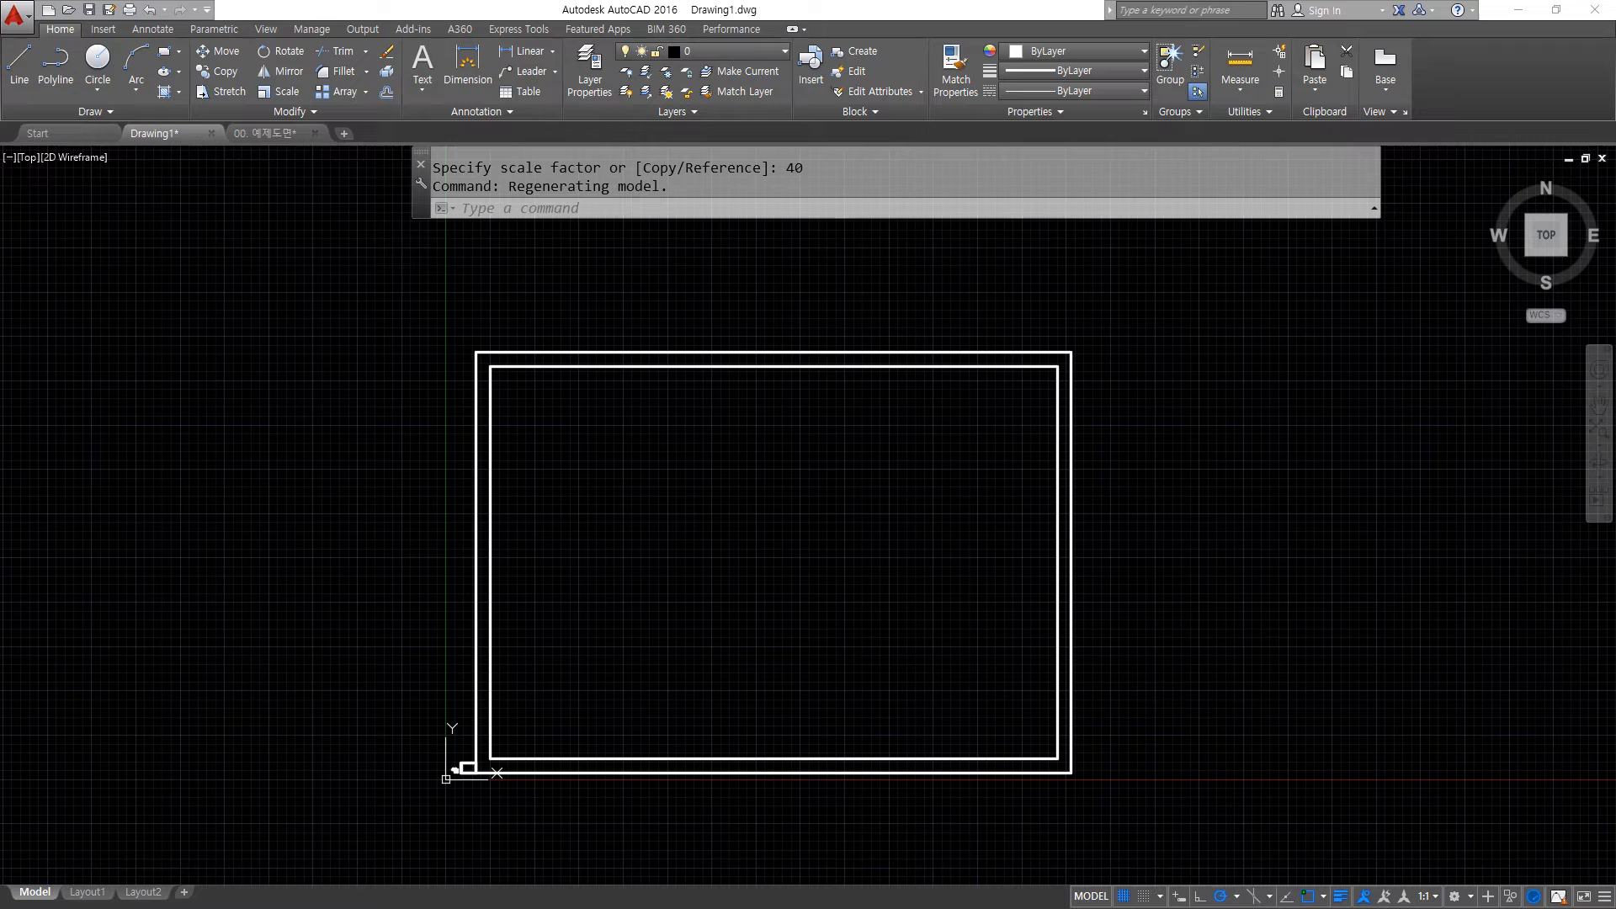
# Scale a copy of the enlarged frame's two rectangles by a factor of 1/40 about their outer lower-left corner.
pyautogui.write('sc')
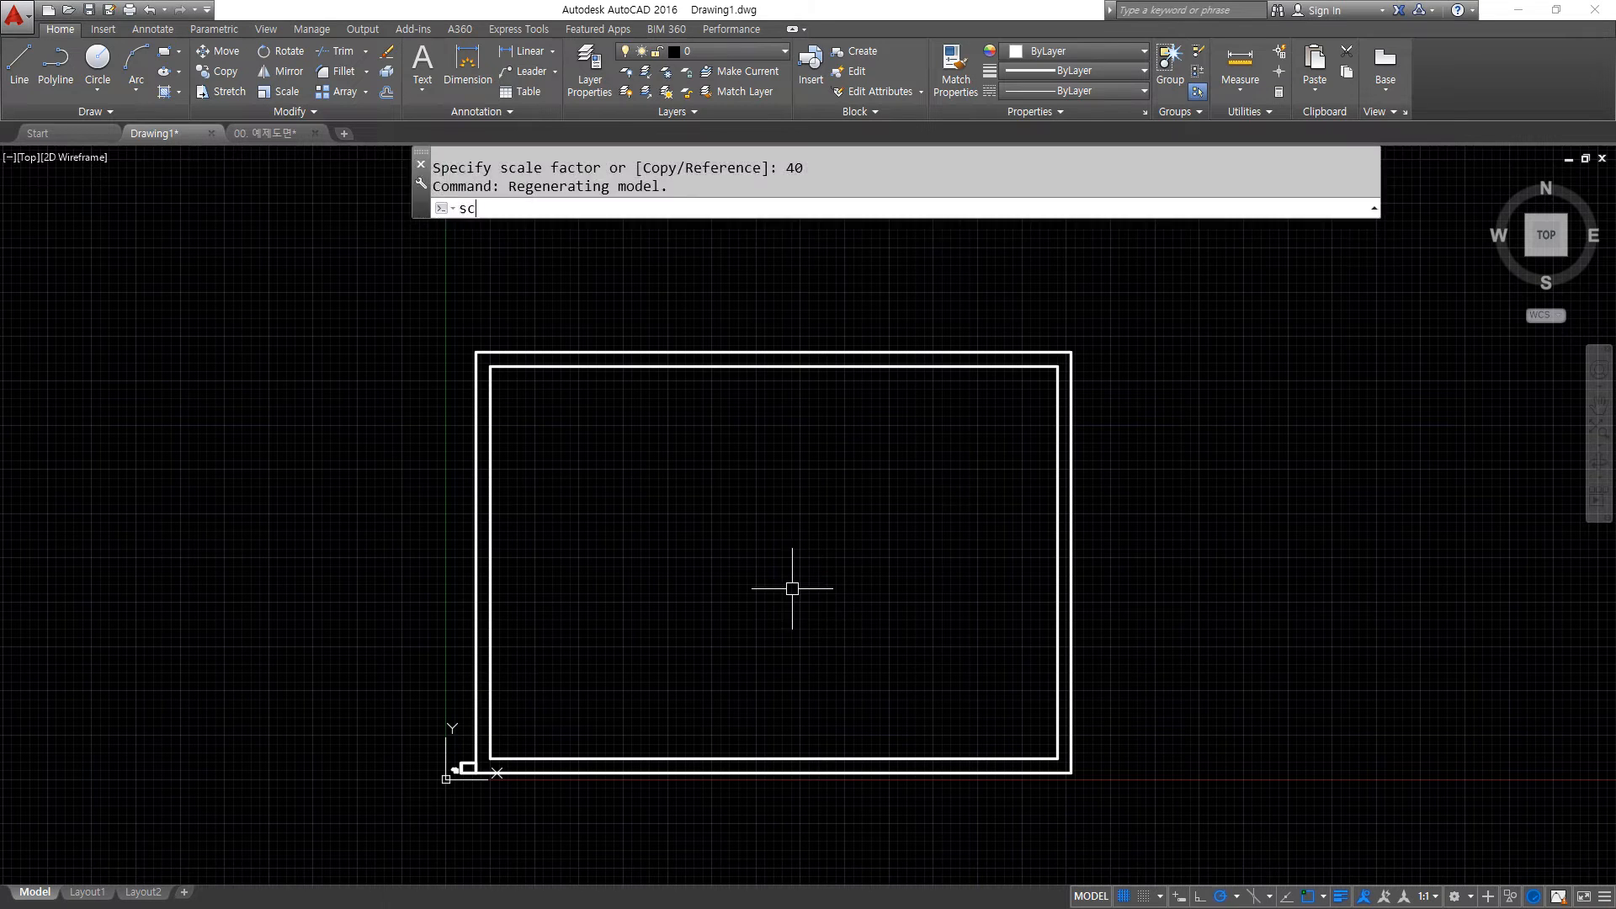
pyautogui.press('Return')
pyautogui.click(505, 278)
pyautogui.click(372, 516)
pyautogui.press('Return')
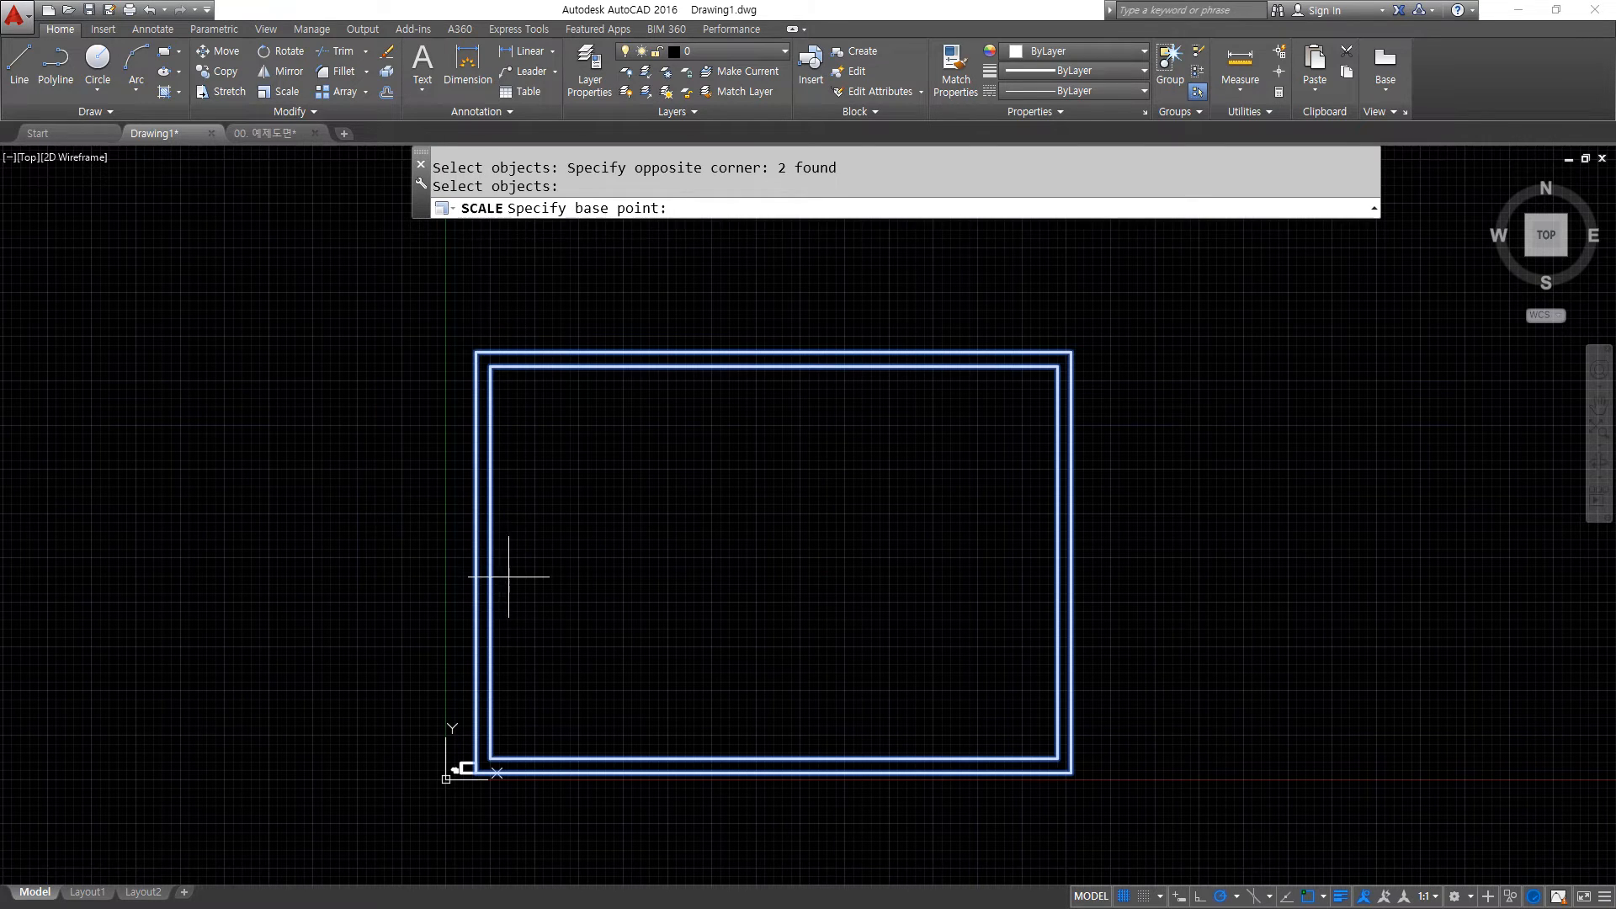
pyautogui.scroll(2, 480, 766)
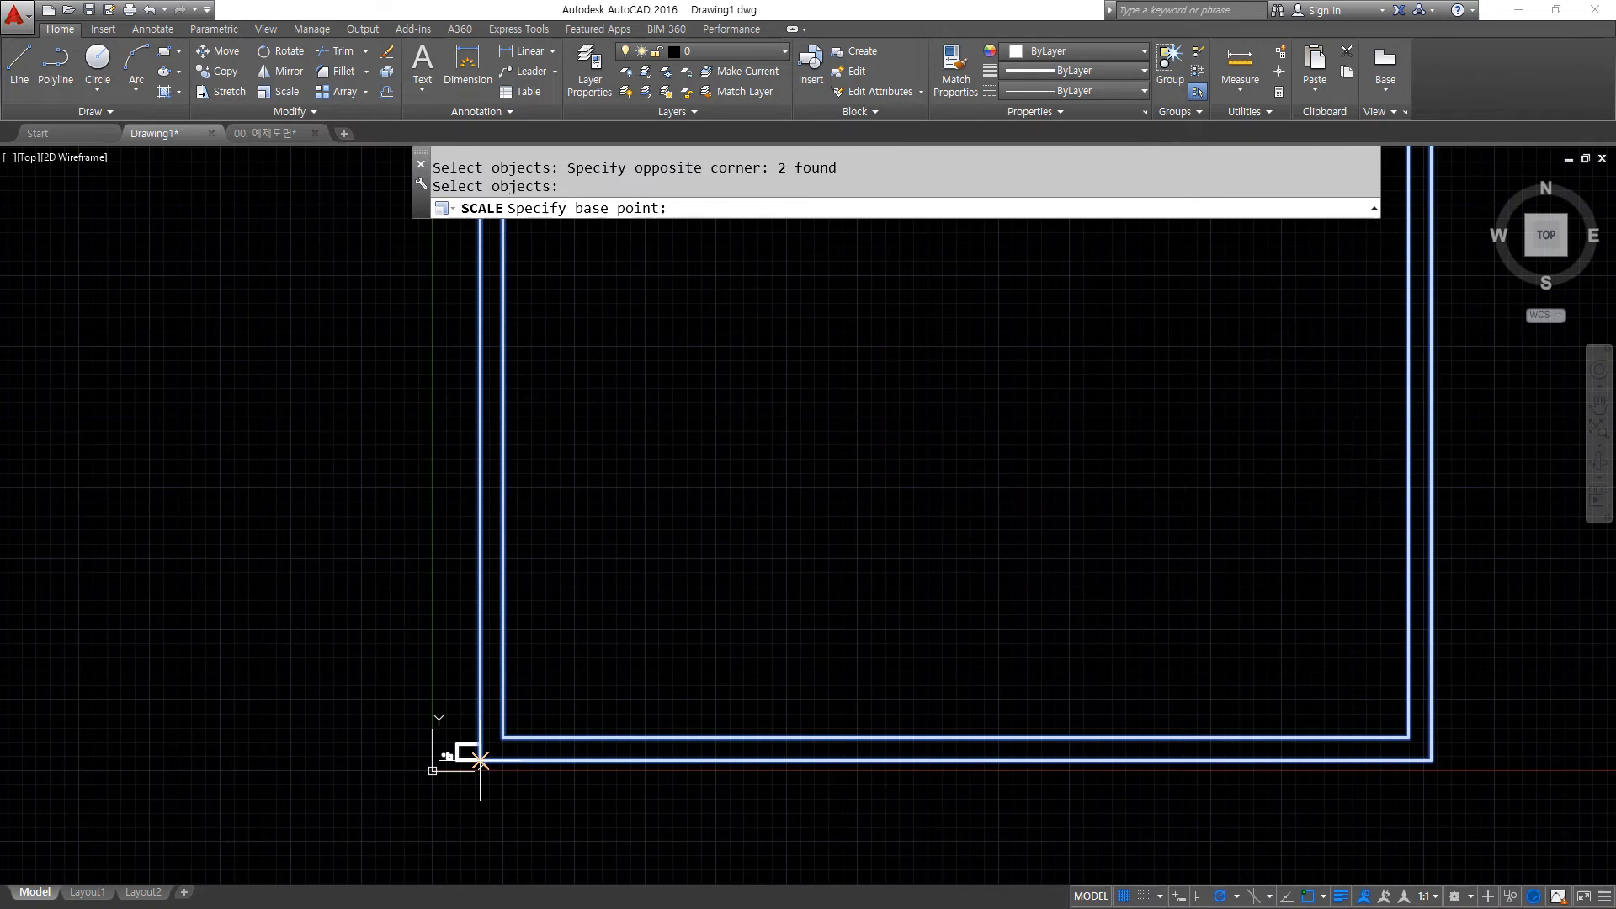
pyautogui.scroll(3, 472, 762)
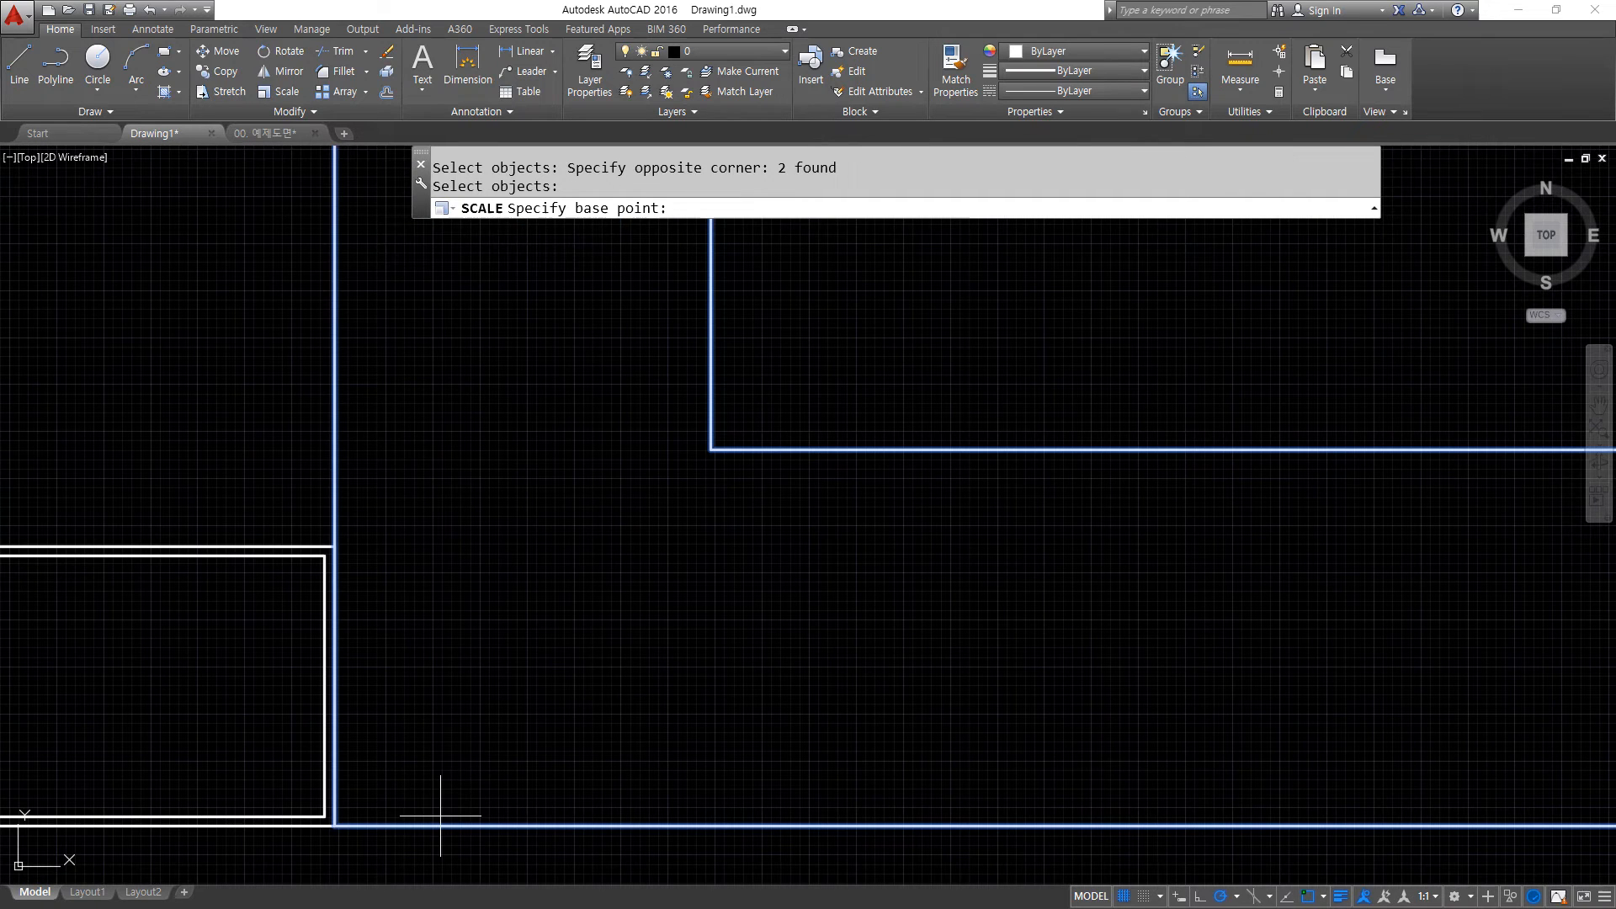
pyautogui.click(335, 826)
pyautogui.scroll(-4, 471, 762)
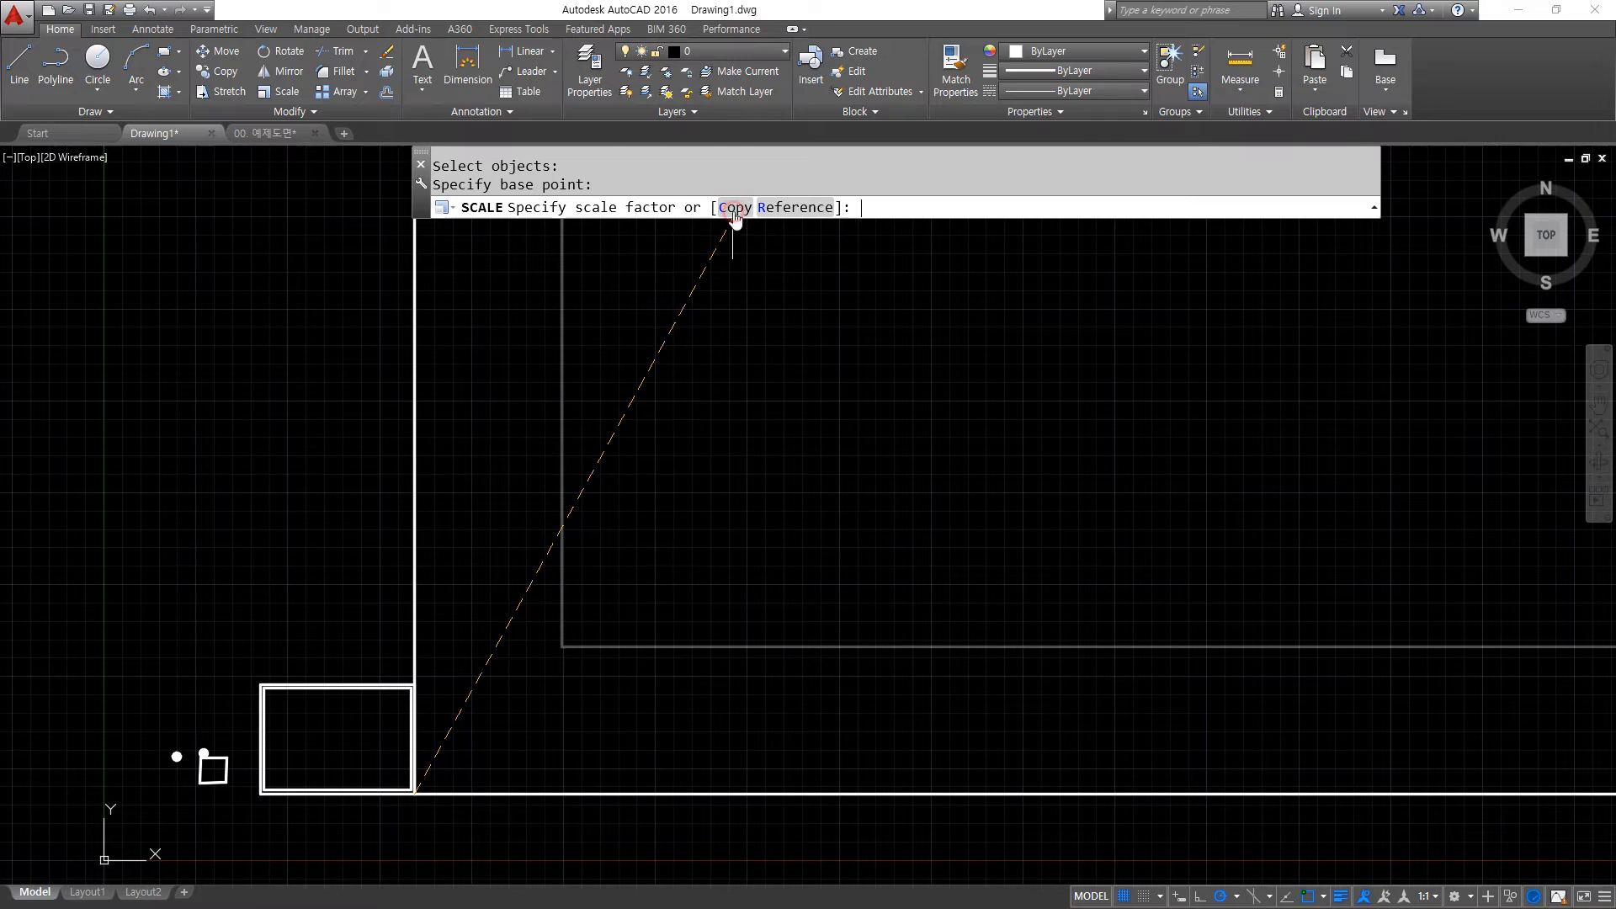
pyautogui.click(735, 208)
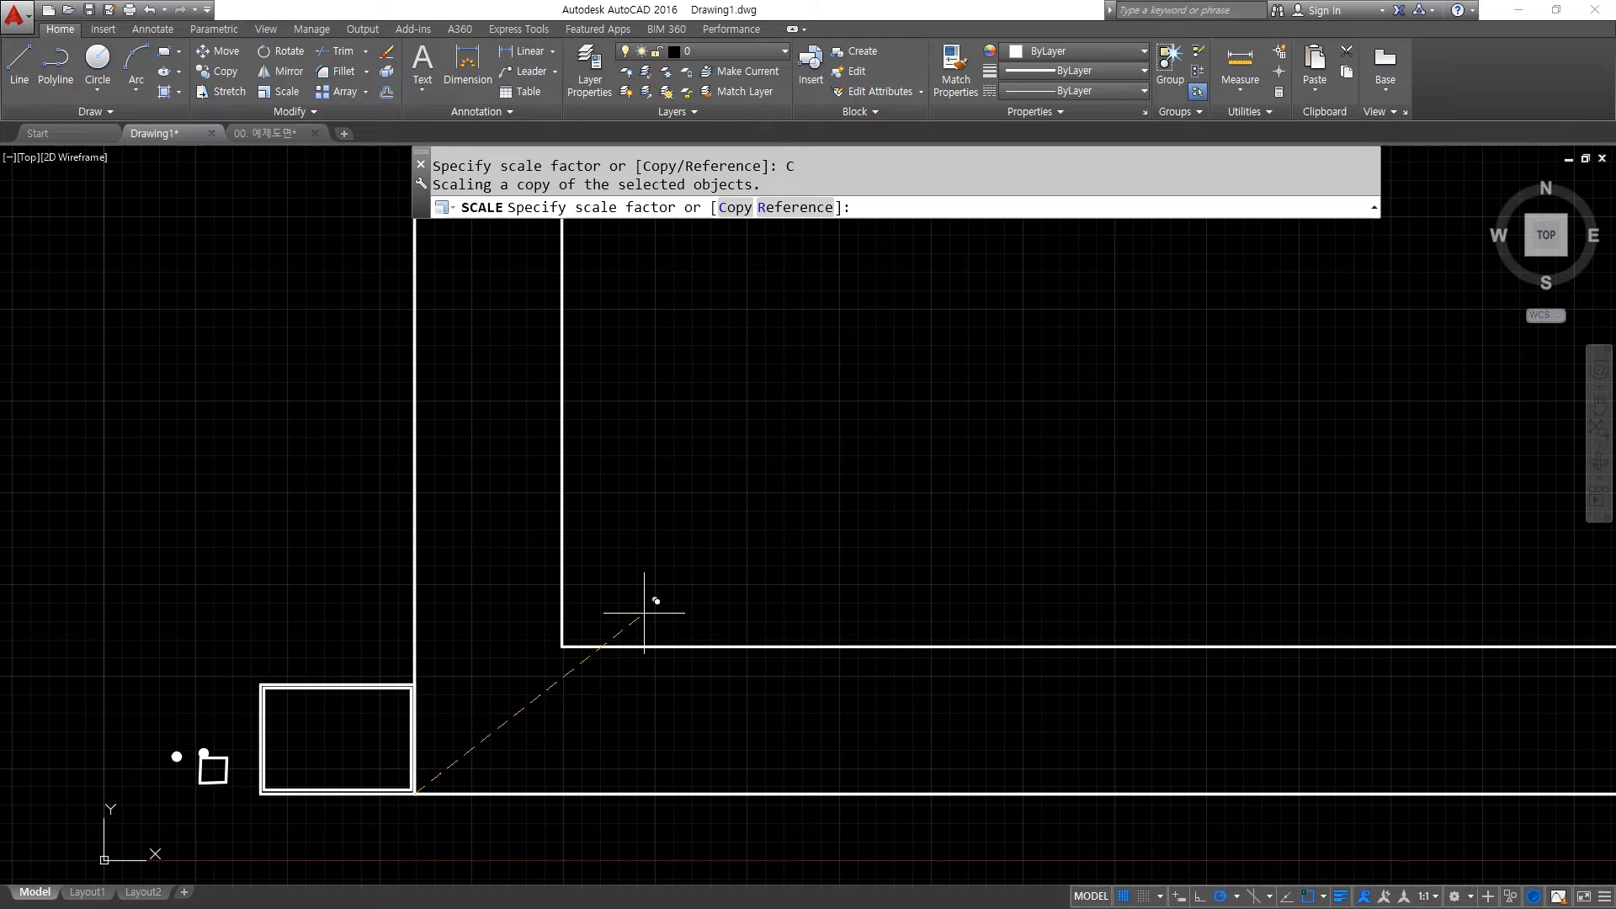
pyautogui.write('1/40')
pyautogui.press('Return')
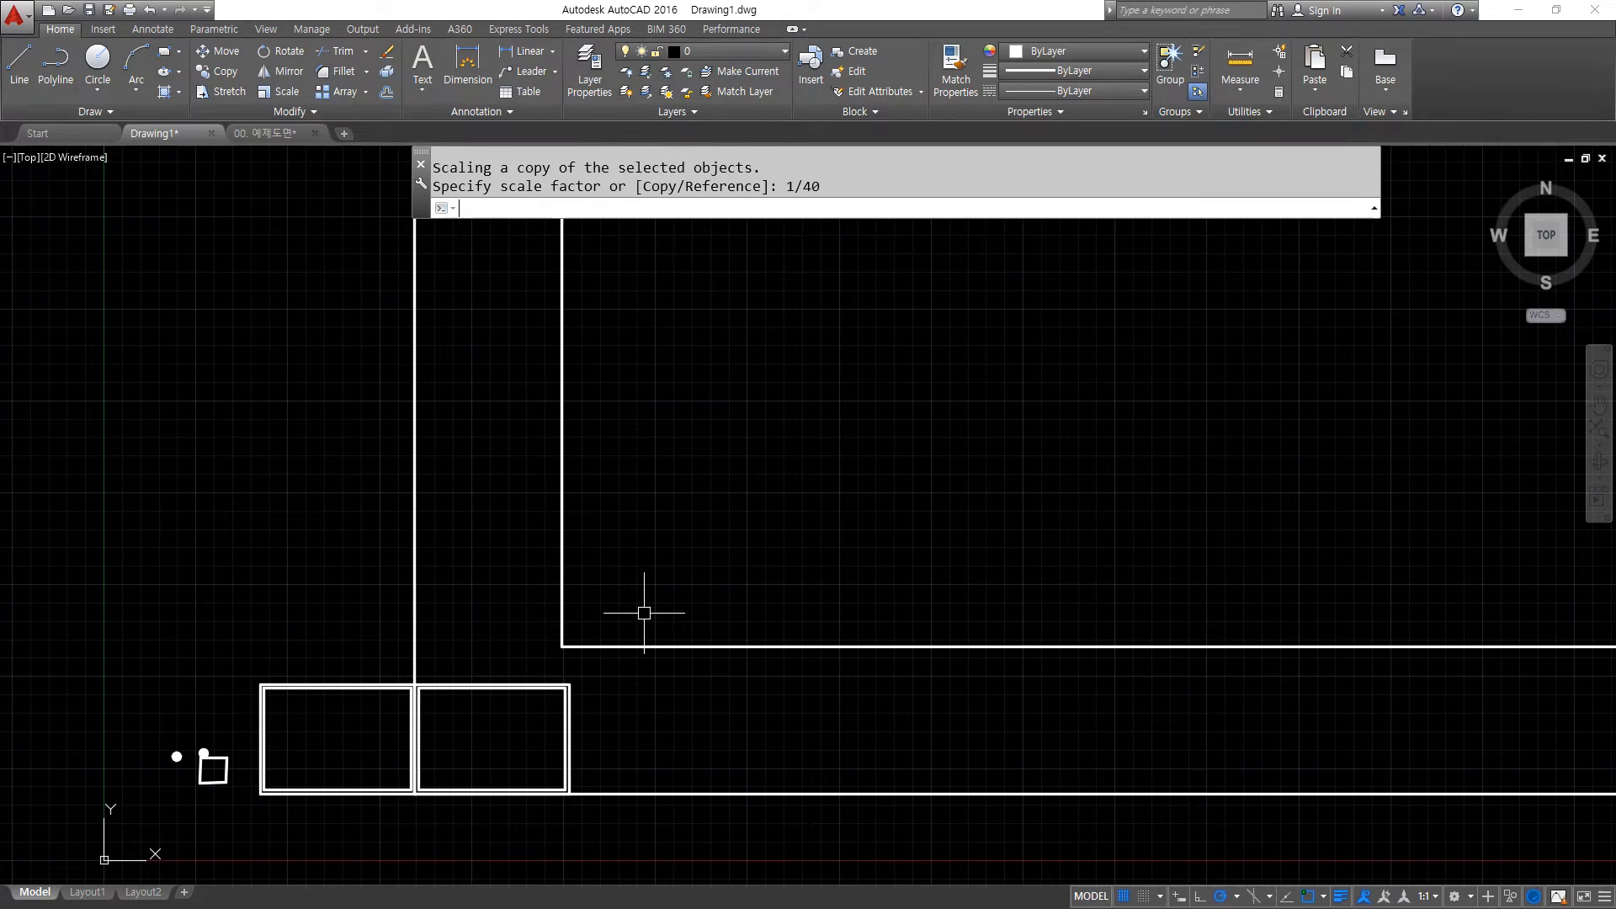
pyautogui.scroll(4, 362, 792)
pyautogui.scroll(2, 399, 760)
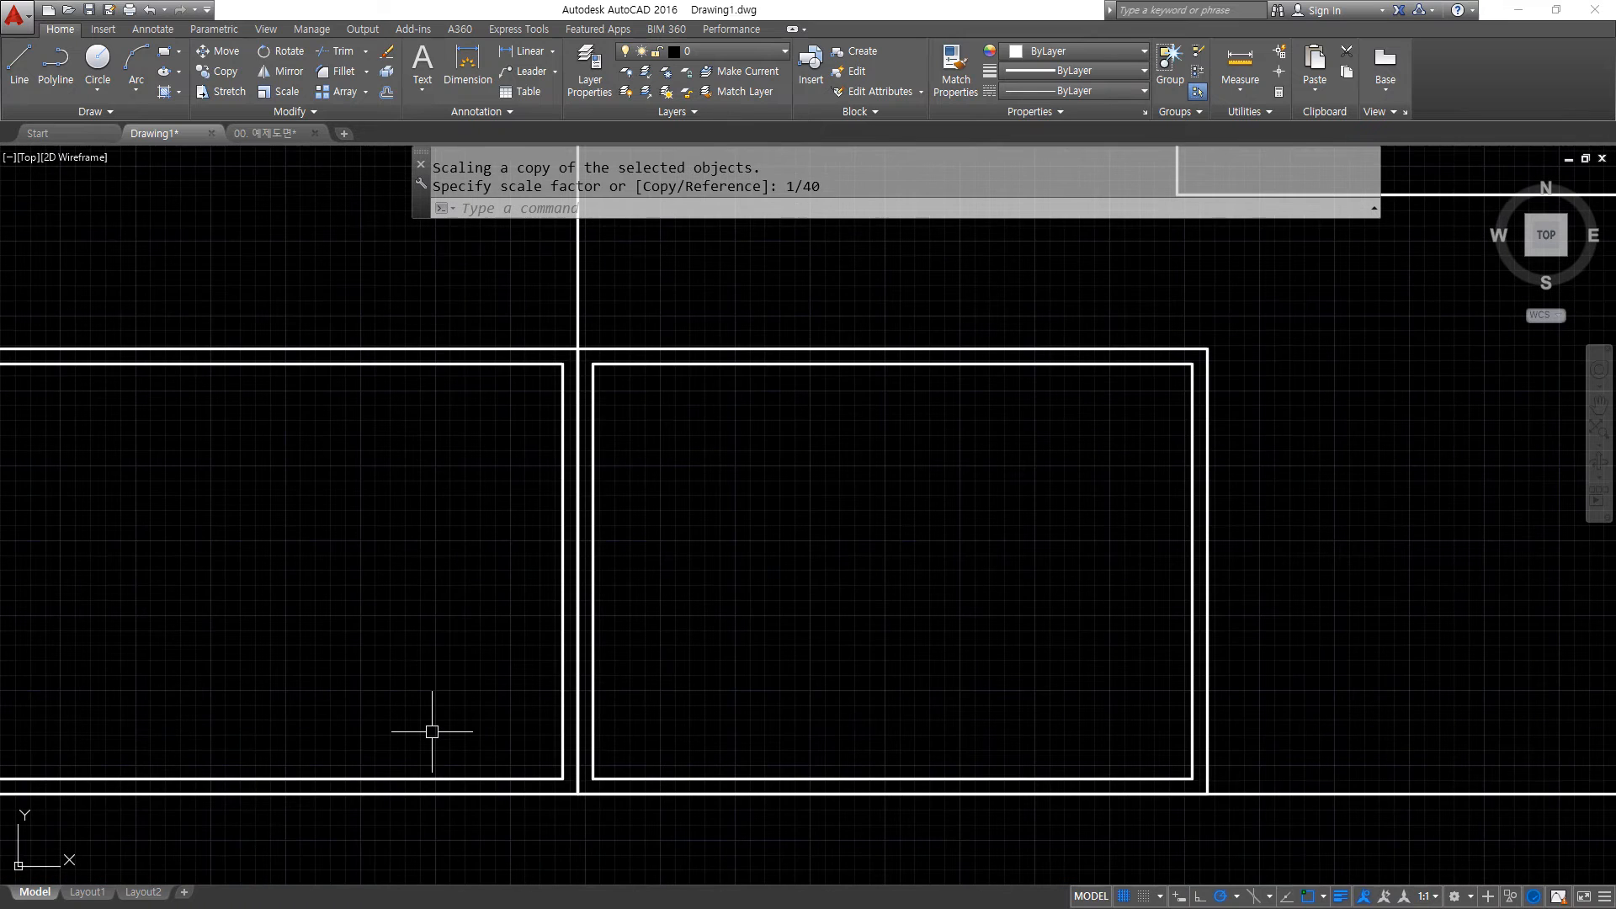
pyautogui.scroll(-8, 764, 572)
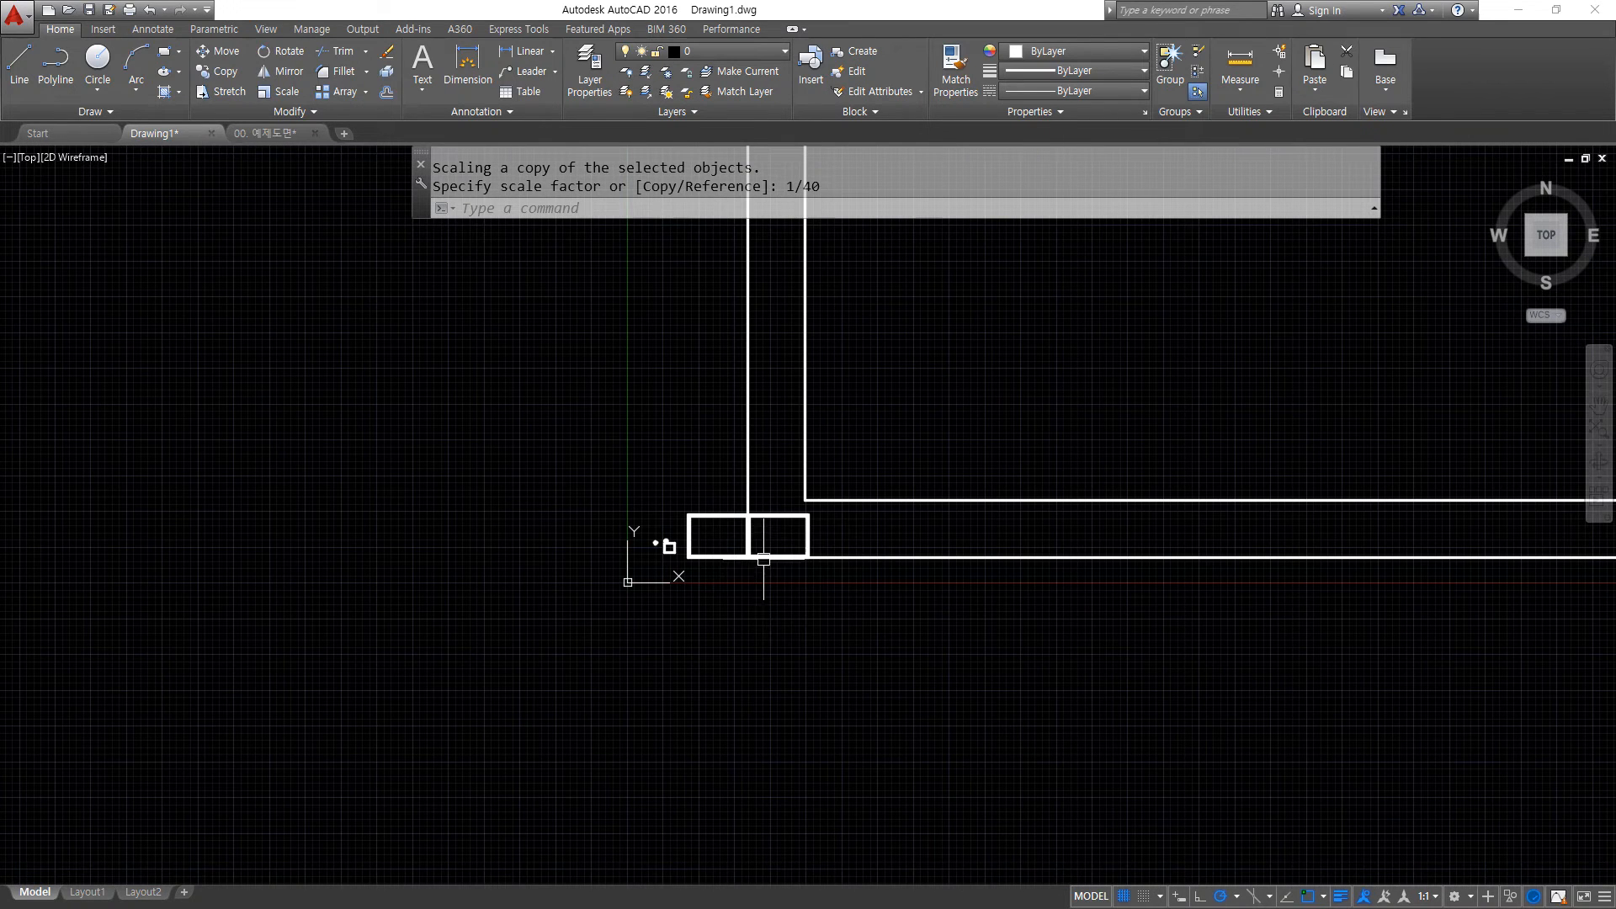
# Scale the original small frame's two rectangles by a factor of 50 about their outer lower-right corner.
pyautogui.scroll(8, 763, 571)
pyautogui.write('s')
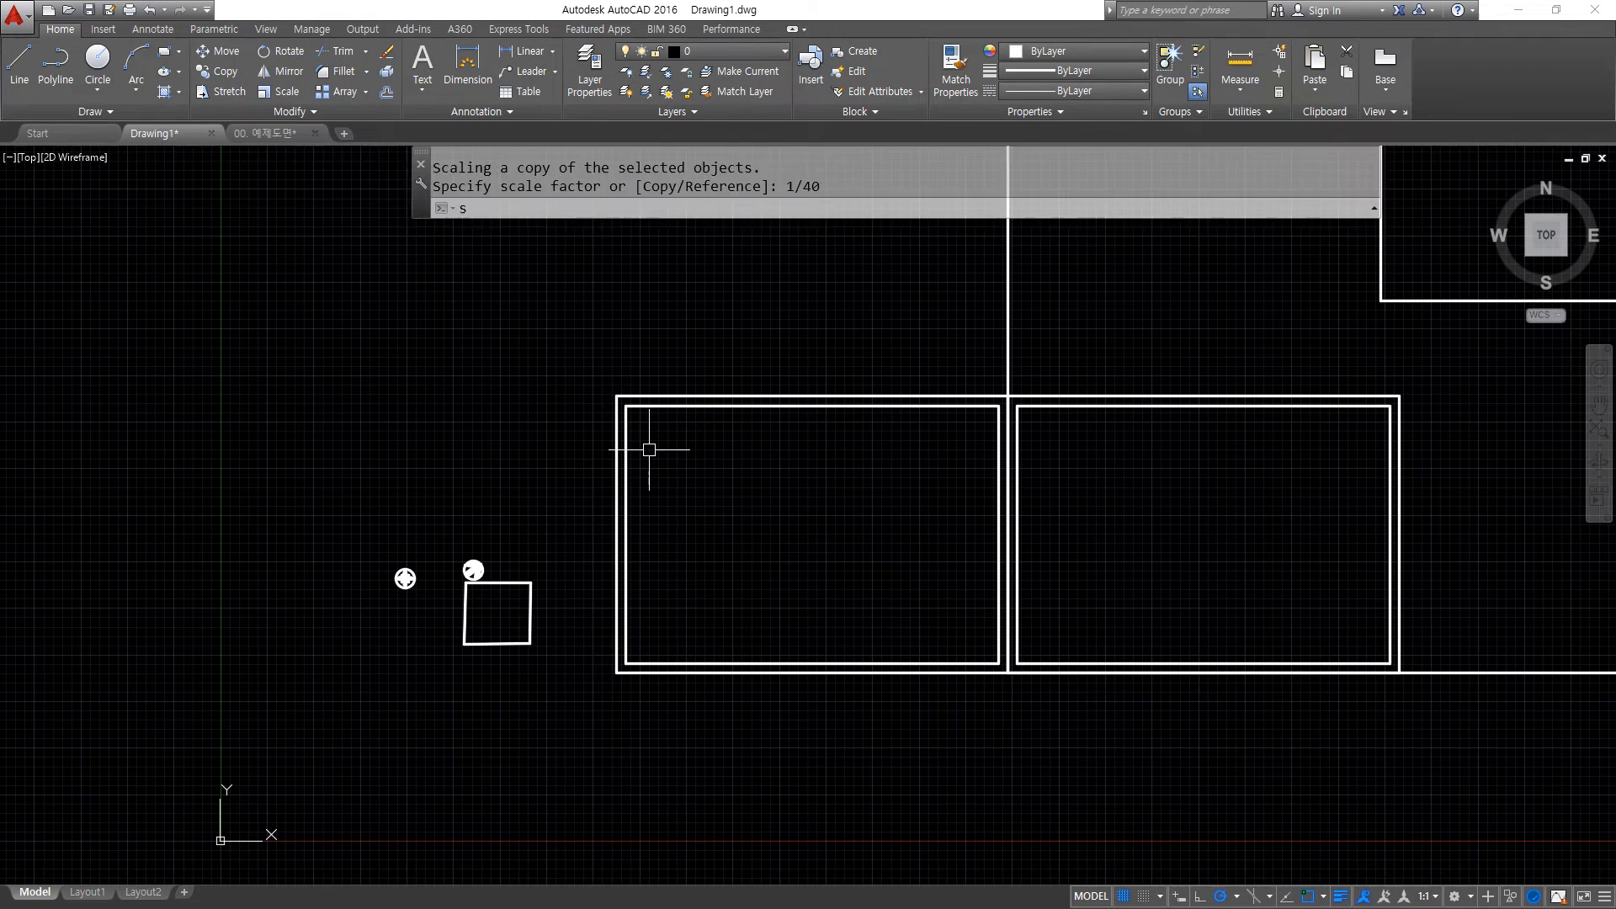
pyautogui.press('Return')
pyautogui.click(642, 447)
pyautogui.click(491, 328)
pyautogui.press('Return')
pyautogui.click(1007, 673)
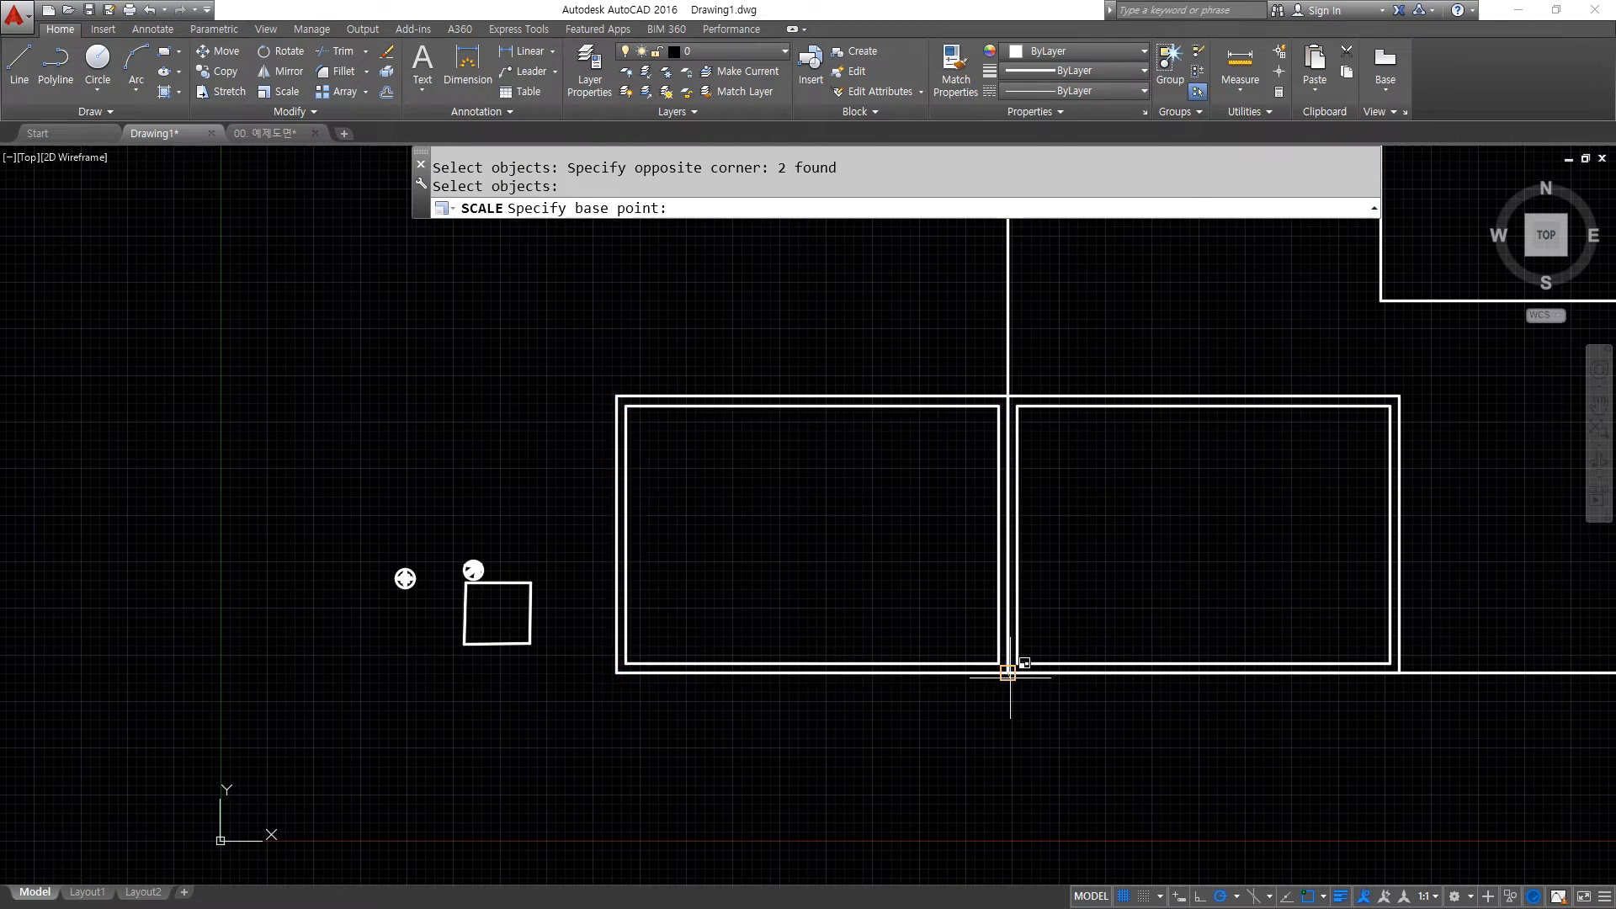
pyautogui.write('50')
pyautogui.press('Return')
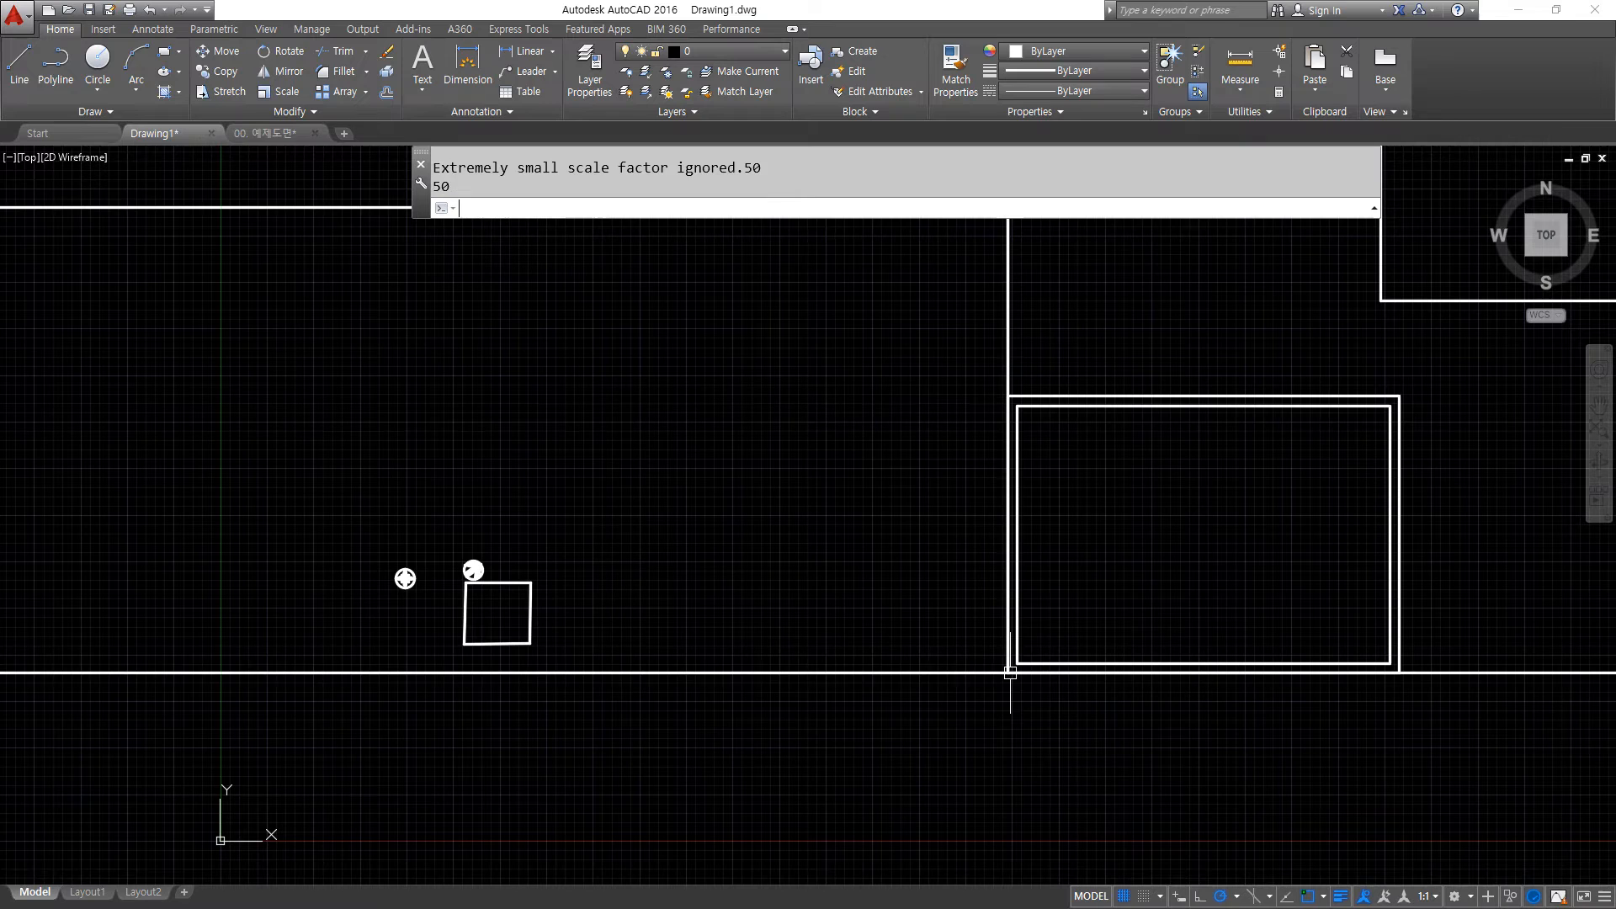
pyautogui.scroll(-5, 1176, 750)
pyautogui.scroll(6, 775, 722)
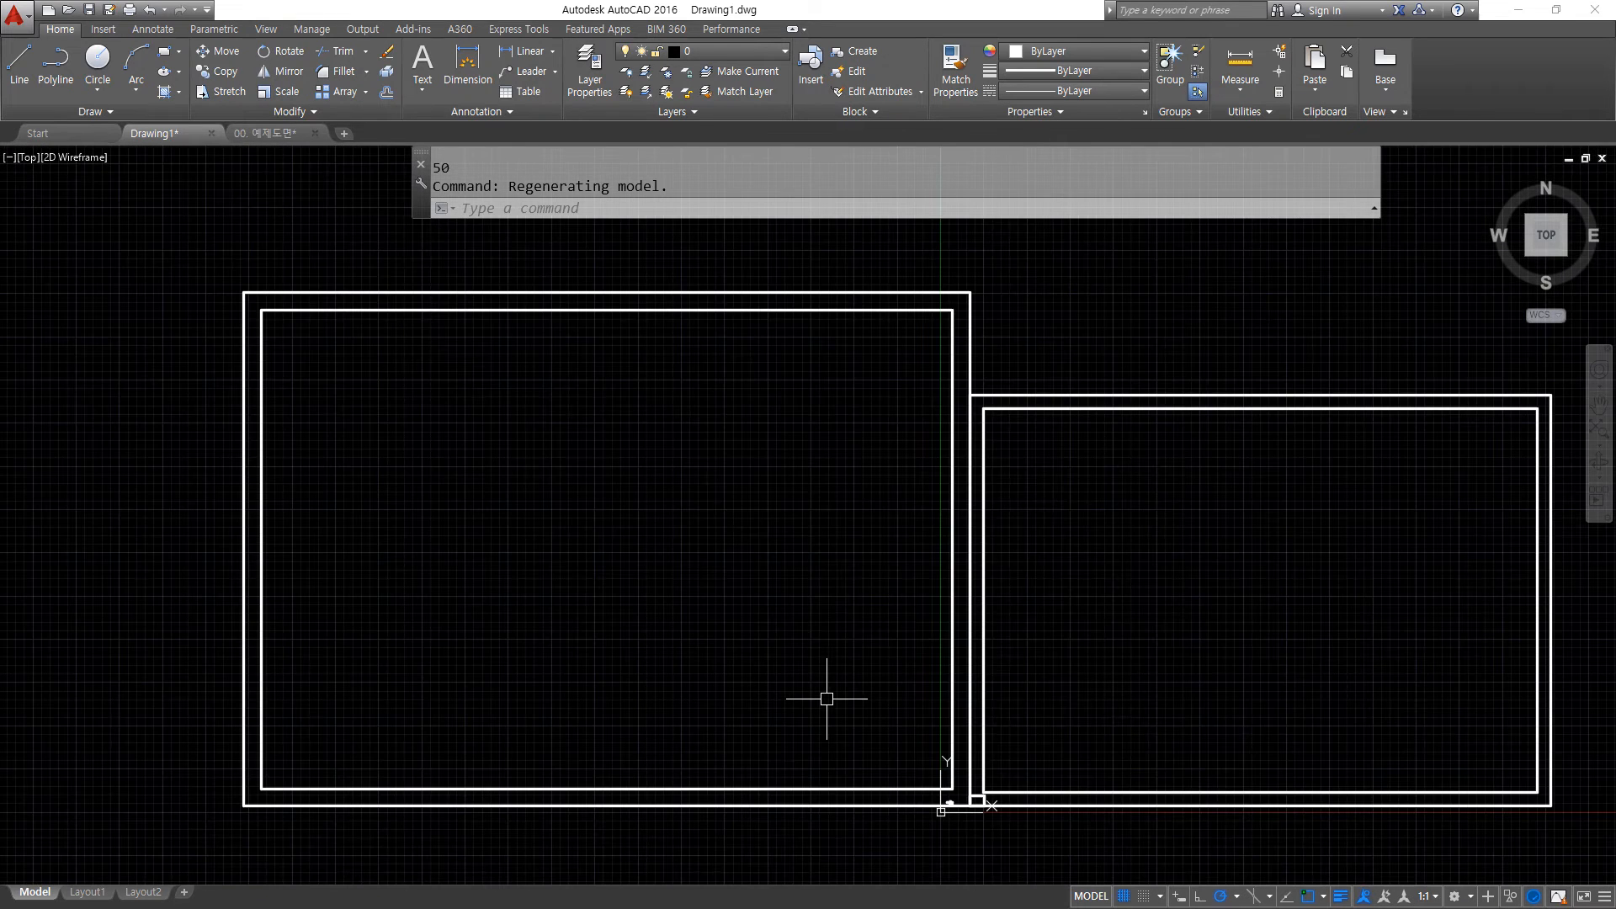
pyautogui.moveTo(709, 374); pyautogui.dragTo(682, 380)
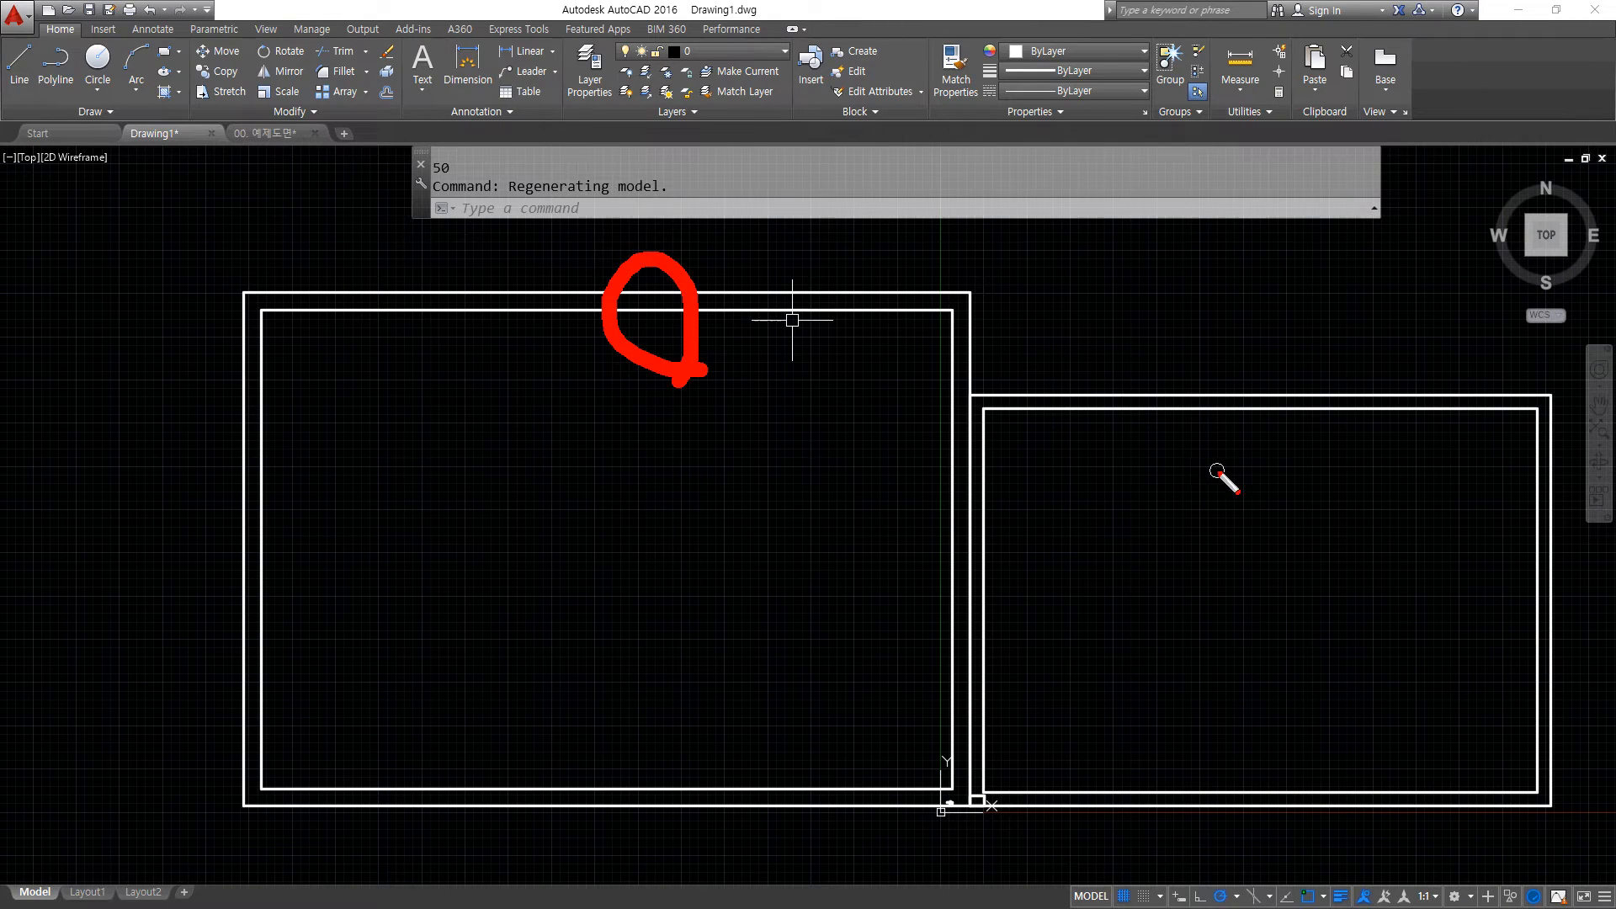
pyautogui.moveTo(1217, 468); pyautogui.dragTo(1207, 460)
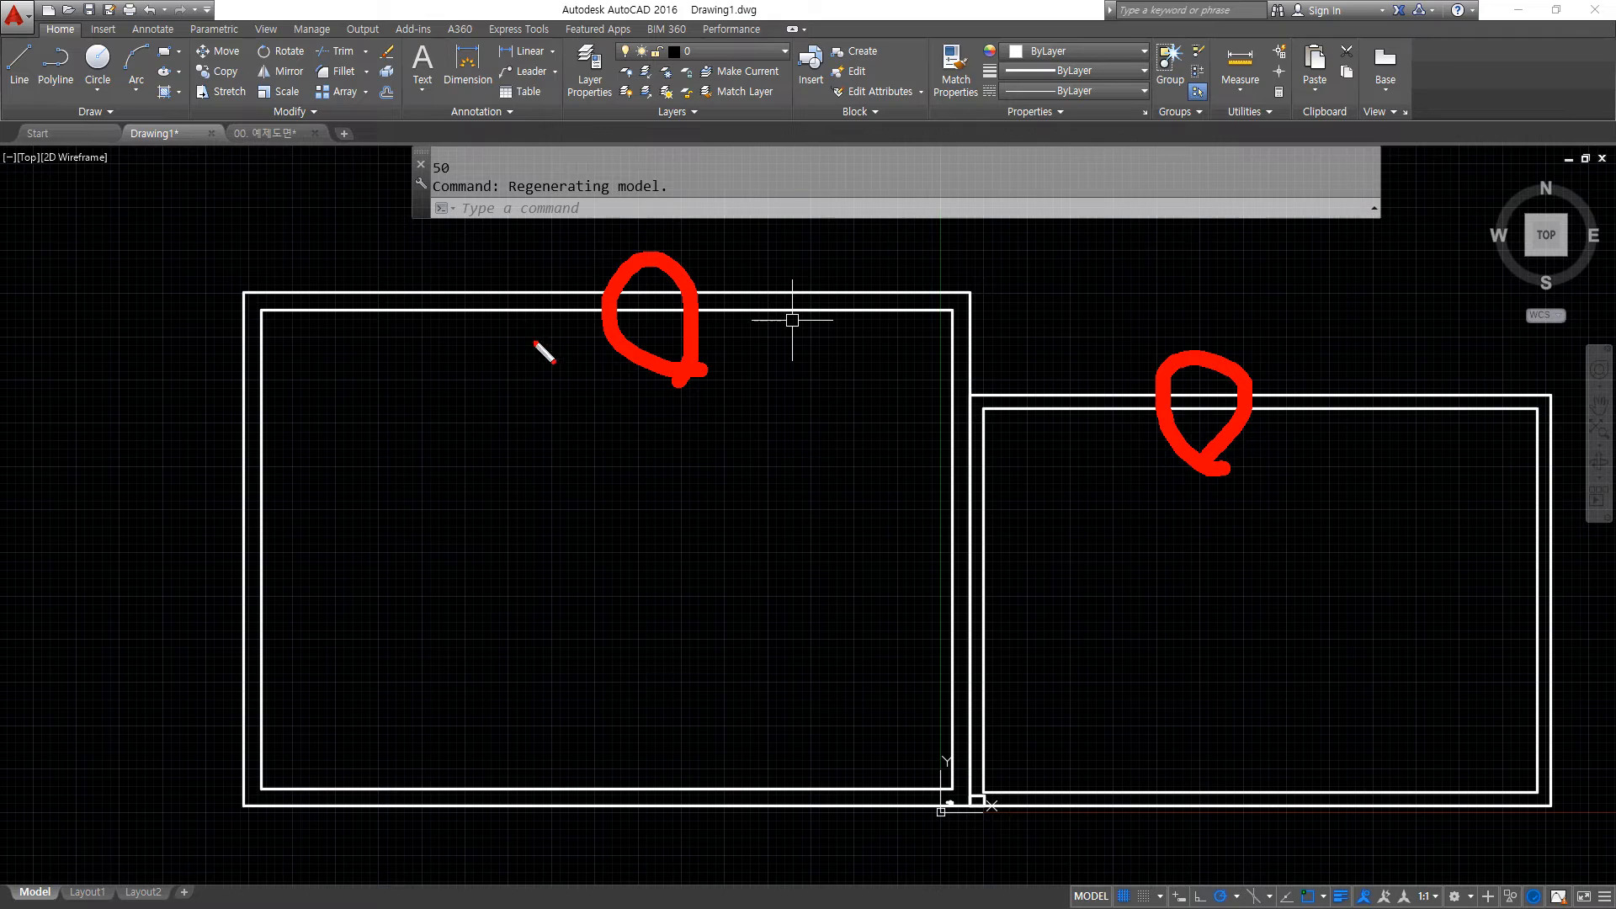
pyautogui.moveTo(545, 350); pyautogui.dragTo(598, 434)
pyautogui.moveTo(538, 389); pyautogui.dragTo(537, 465)
pyautogui.moveTo(602, 395); pyautogui.dragTo(621, 414)
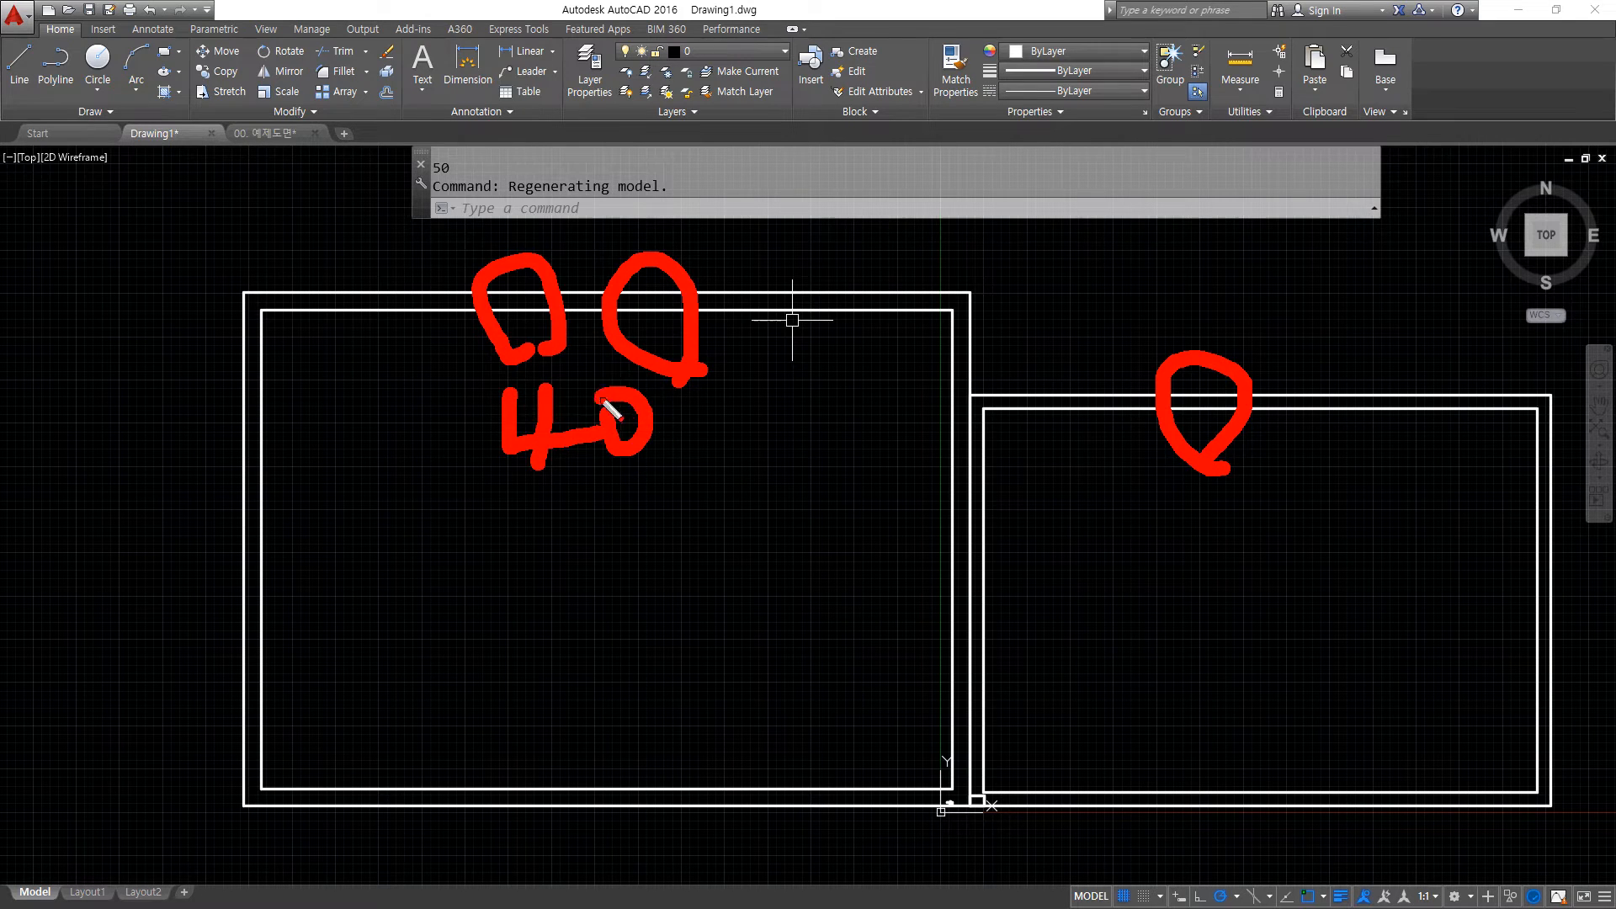
pyautogui.moveTo(682, 486); pyautogui.dragTo(537, 520)
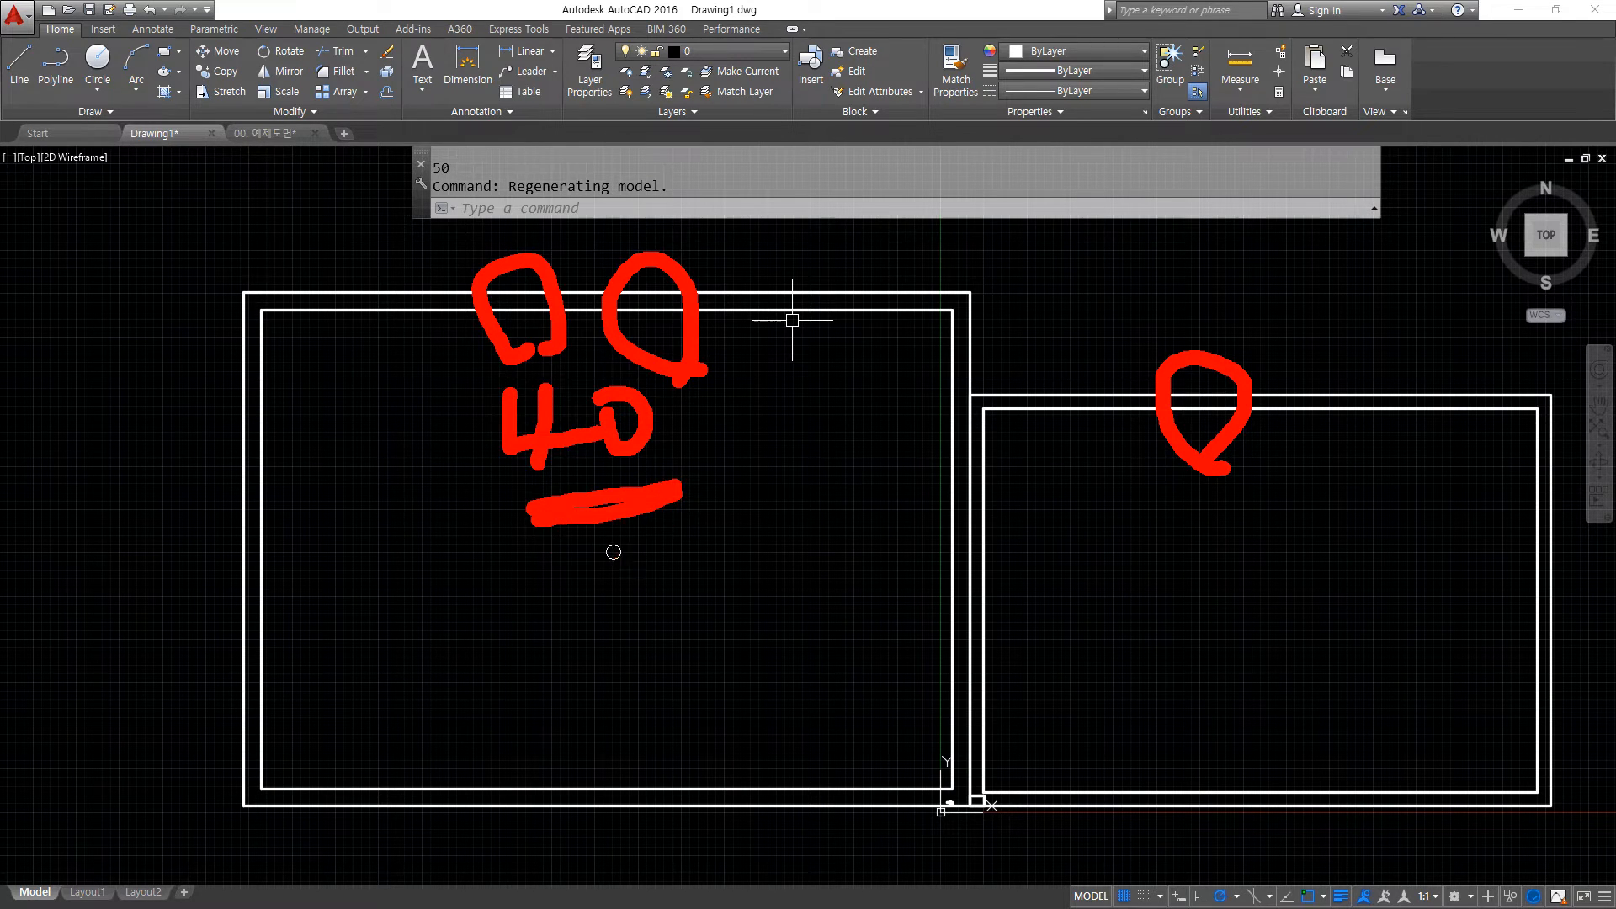
pyautogui.press('Escape')
# Scale the larger frame about its outer lower-right corner using the Reference option, with reference length 50 and new length 40.
pyautogui.write('sc')
pyautogui.press('Return')
pyautogui.click(606, 685)
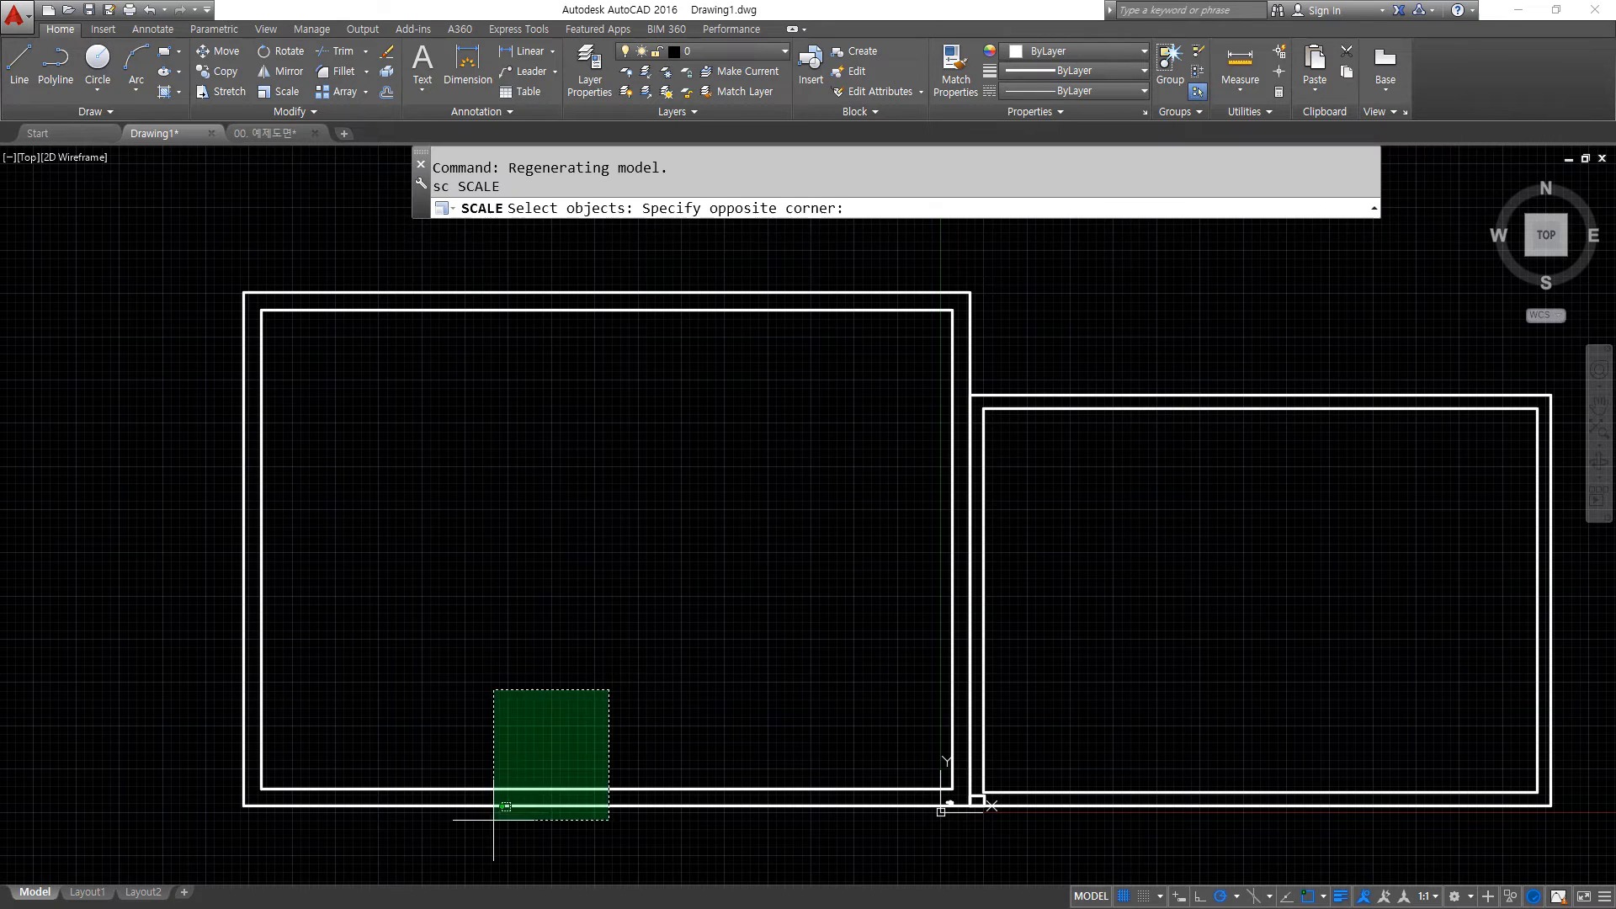
pyautogui.click(494, 823)
pyautogui.press('Return')
pyautogui.scroll(9, 1010, 815)
pyautogui.scroll(2, 1009, 816)
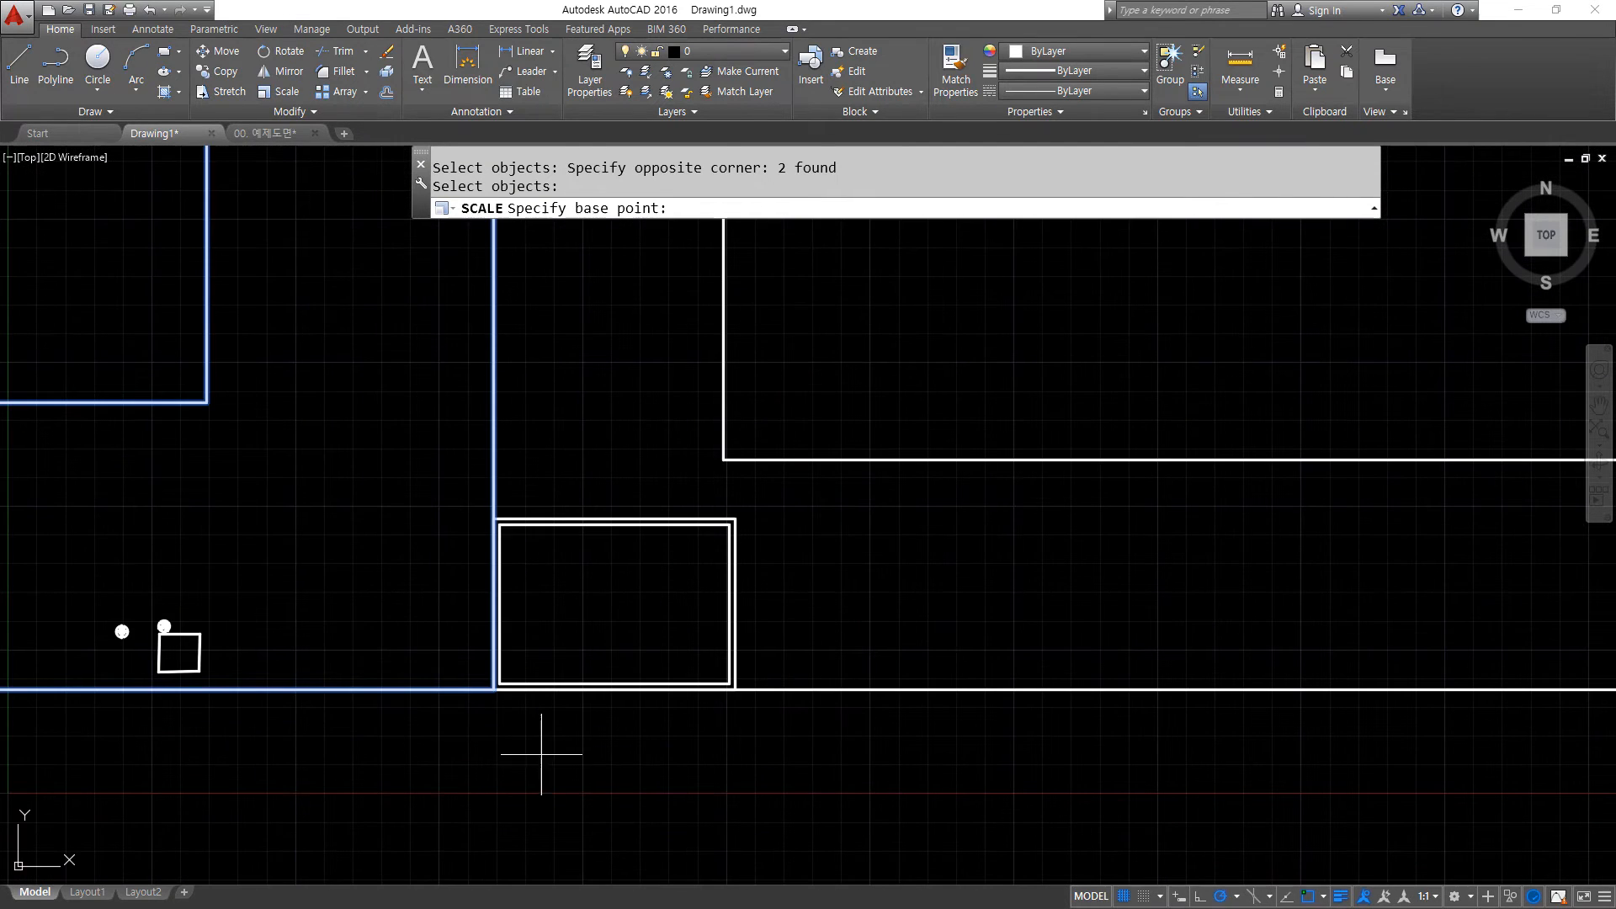
pyautogui.click(469, 683)
pyautogui.scroll(-8, 486, 682)
pyautogui.scroll(-6, 486, 682)
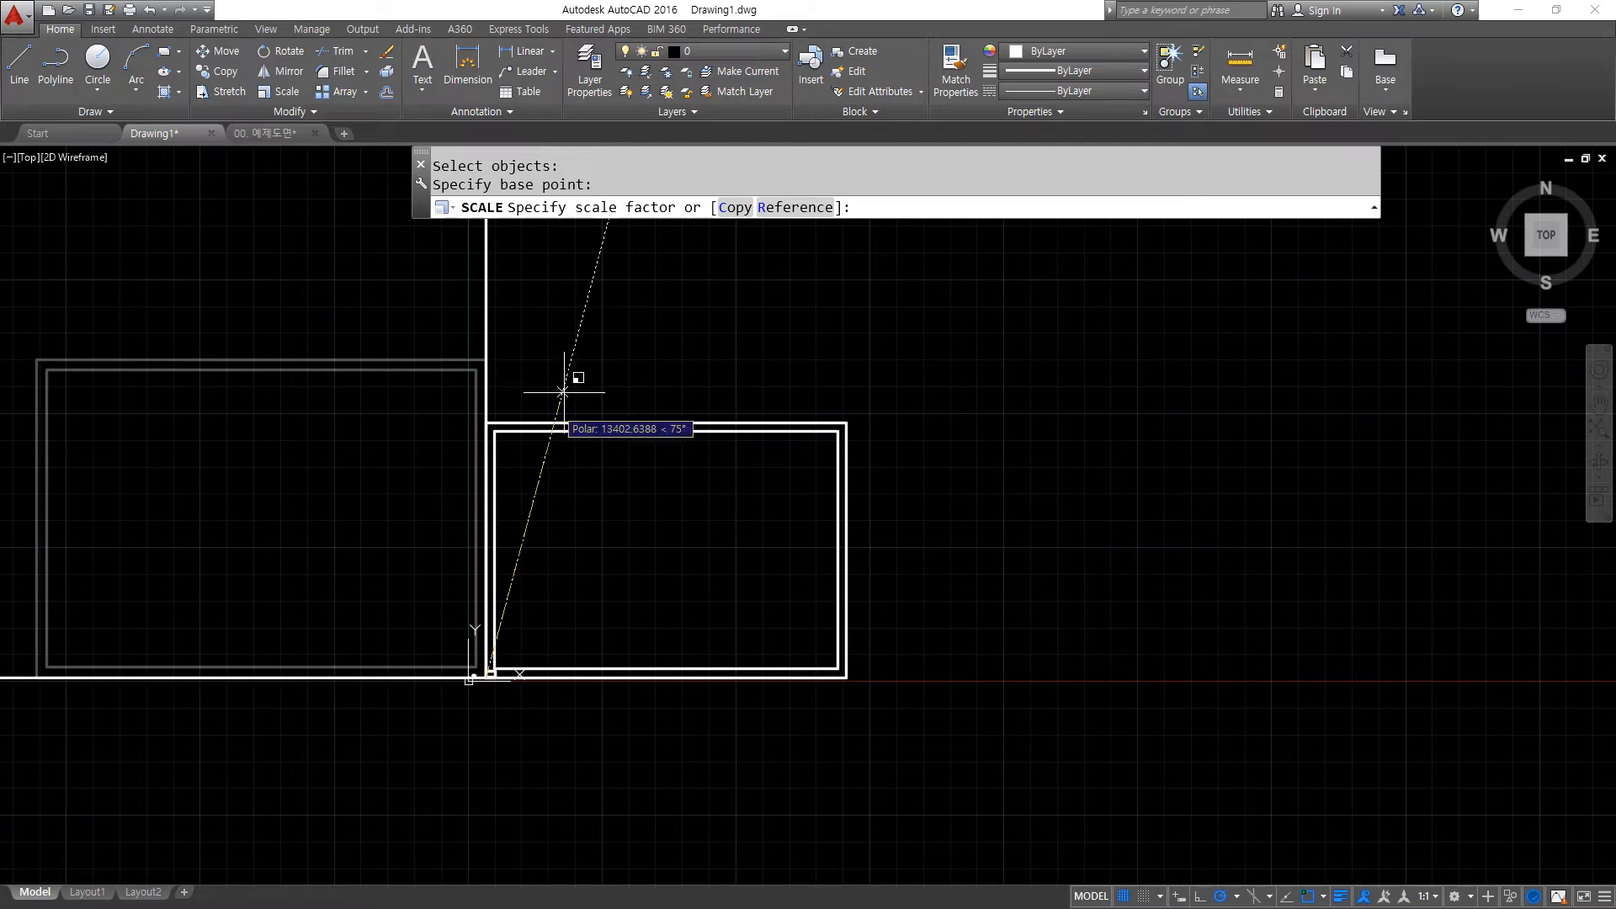
pyautogui.hotkey('ctrl', '2')
pyautogui.moveTo(814, 250)
pyautogui.mouseDown()
pyautogui.moveTo(784, 157)
pyautogui.moveTo(837, 261)
pyautogui.mouseUp()
pyautogui.press('Escape')
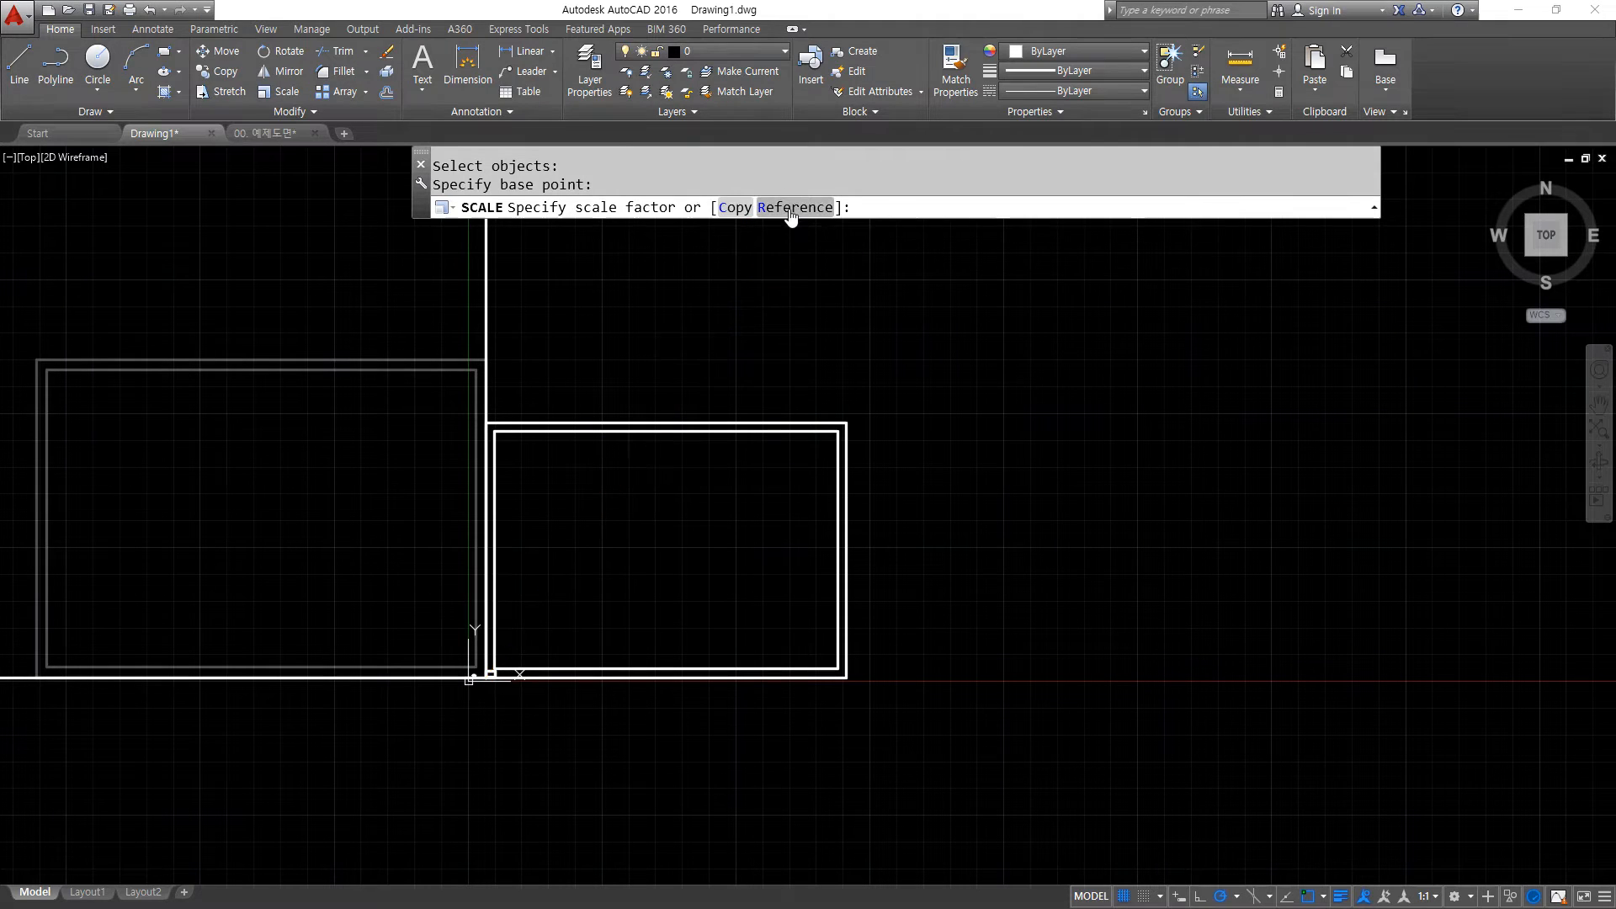
pyautogui.write('r')
pyautogui.press('Return')
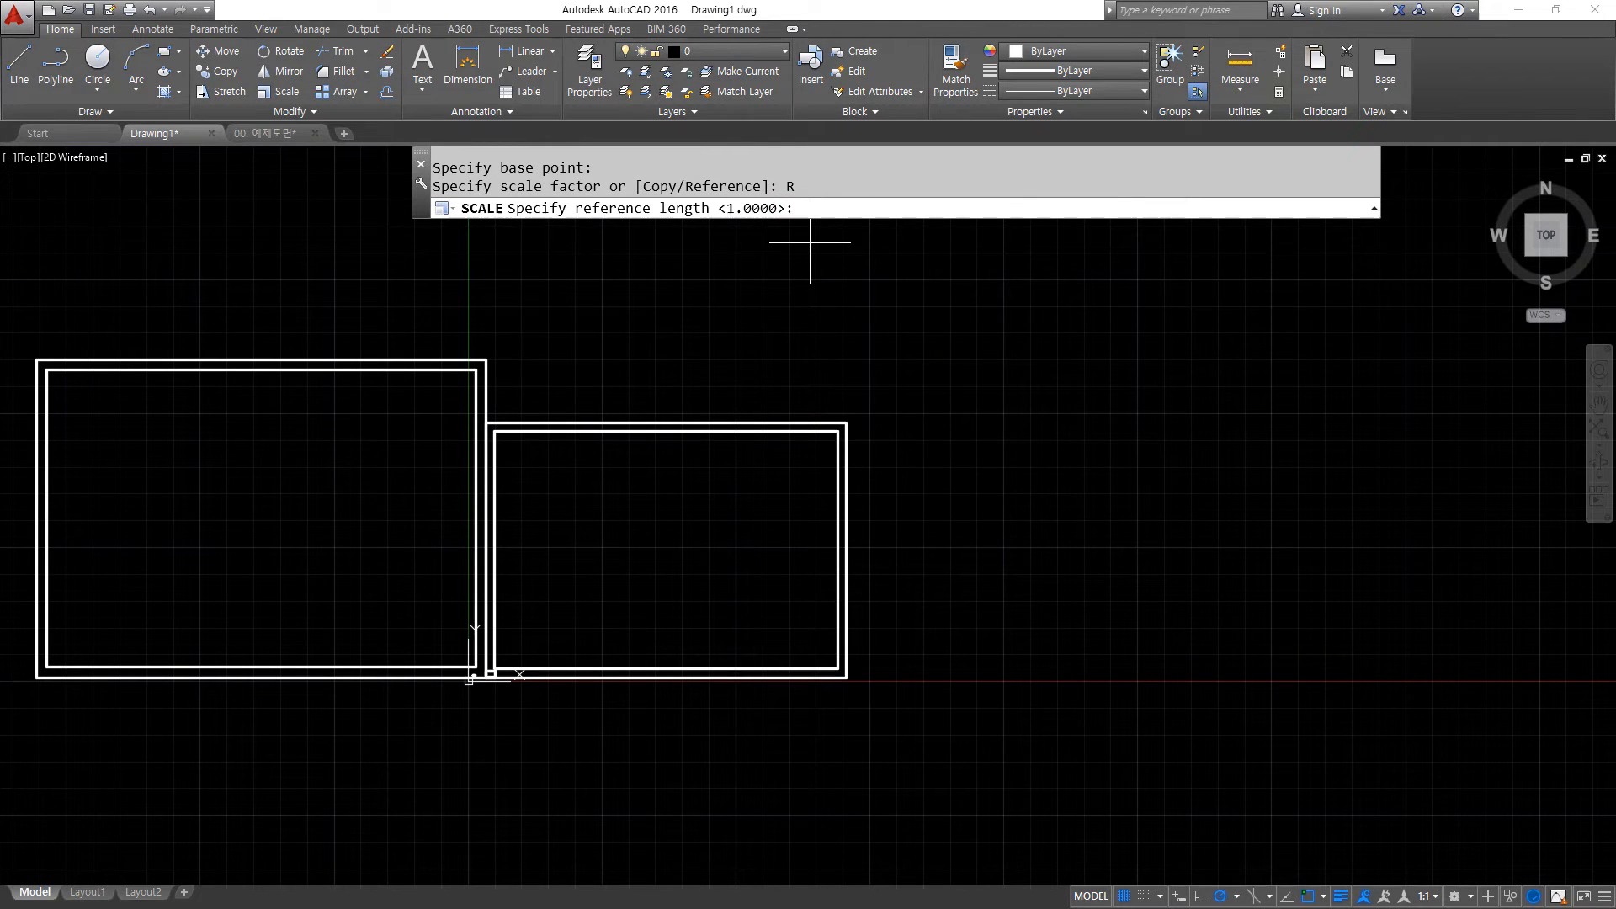
pyautogui.write('50')
pyautogui.press('Return')
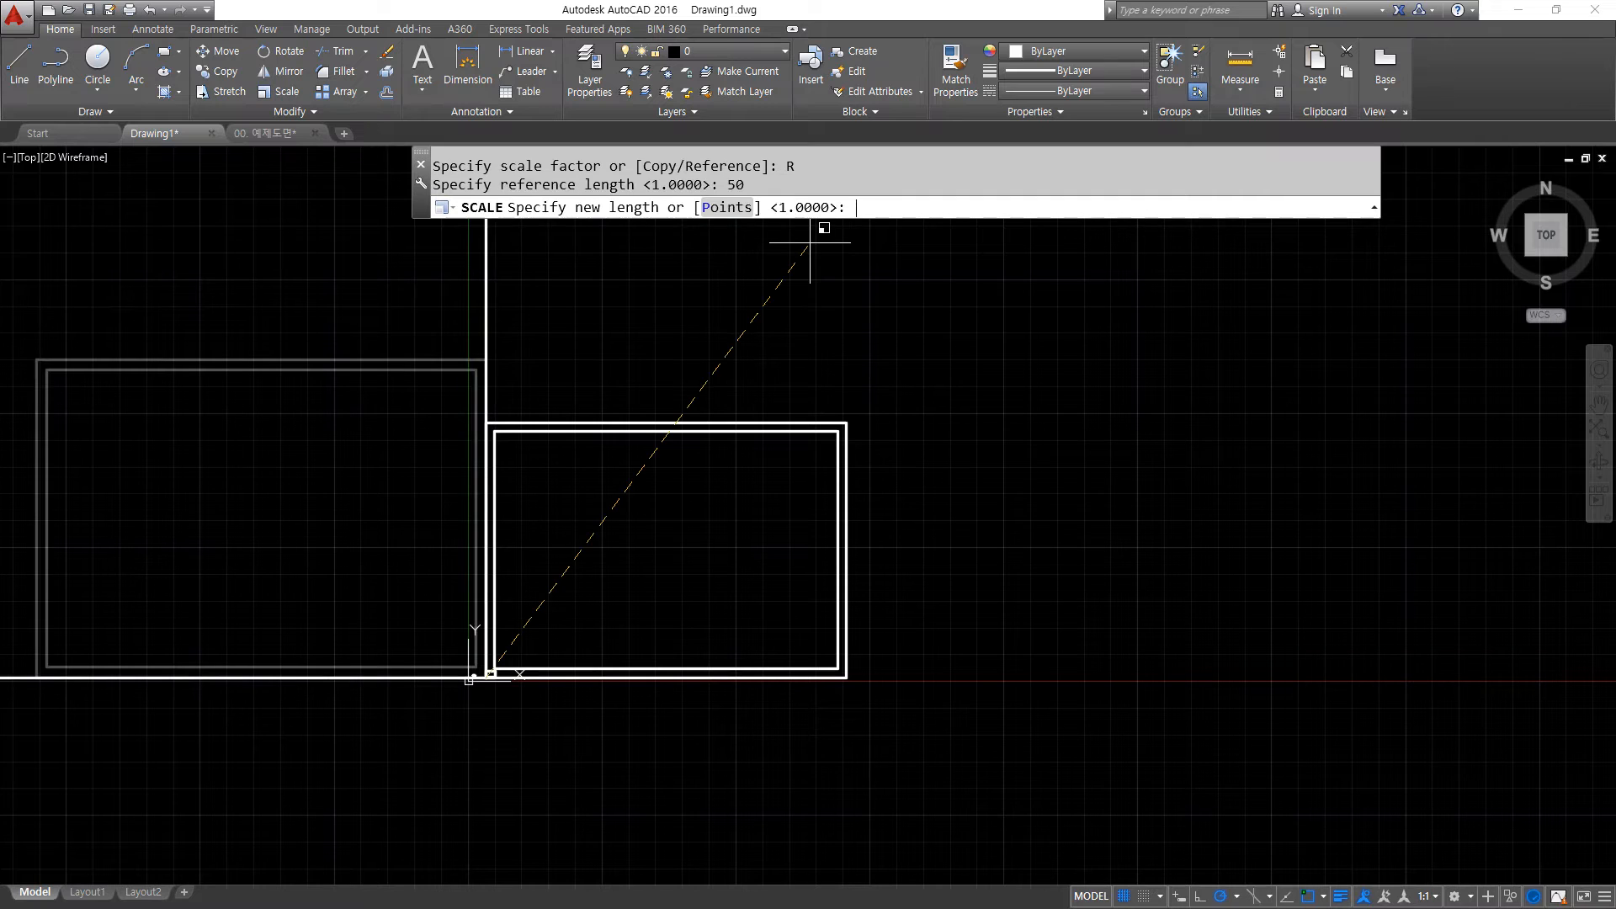
pyautogui.write('40')
pyautogui.press('Return')
pyautogui.scroll(2, 336, 499)
pyautogui.scroll(2, 396, 509)
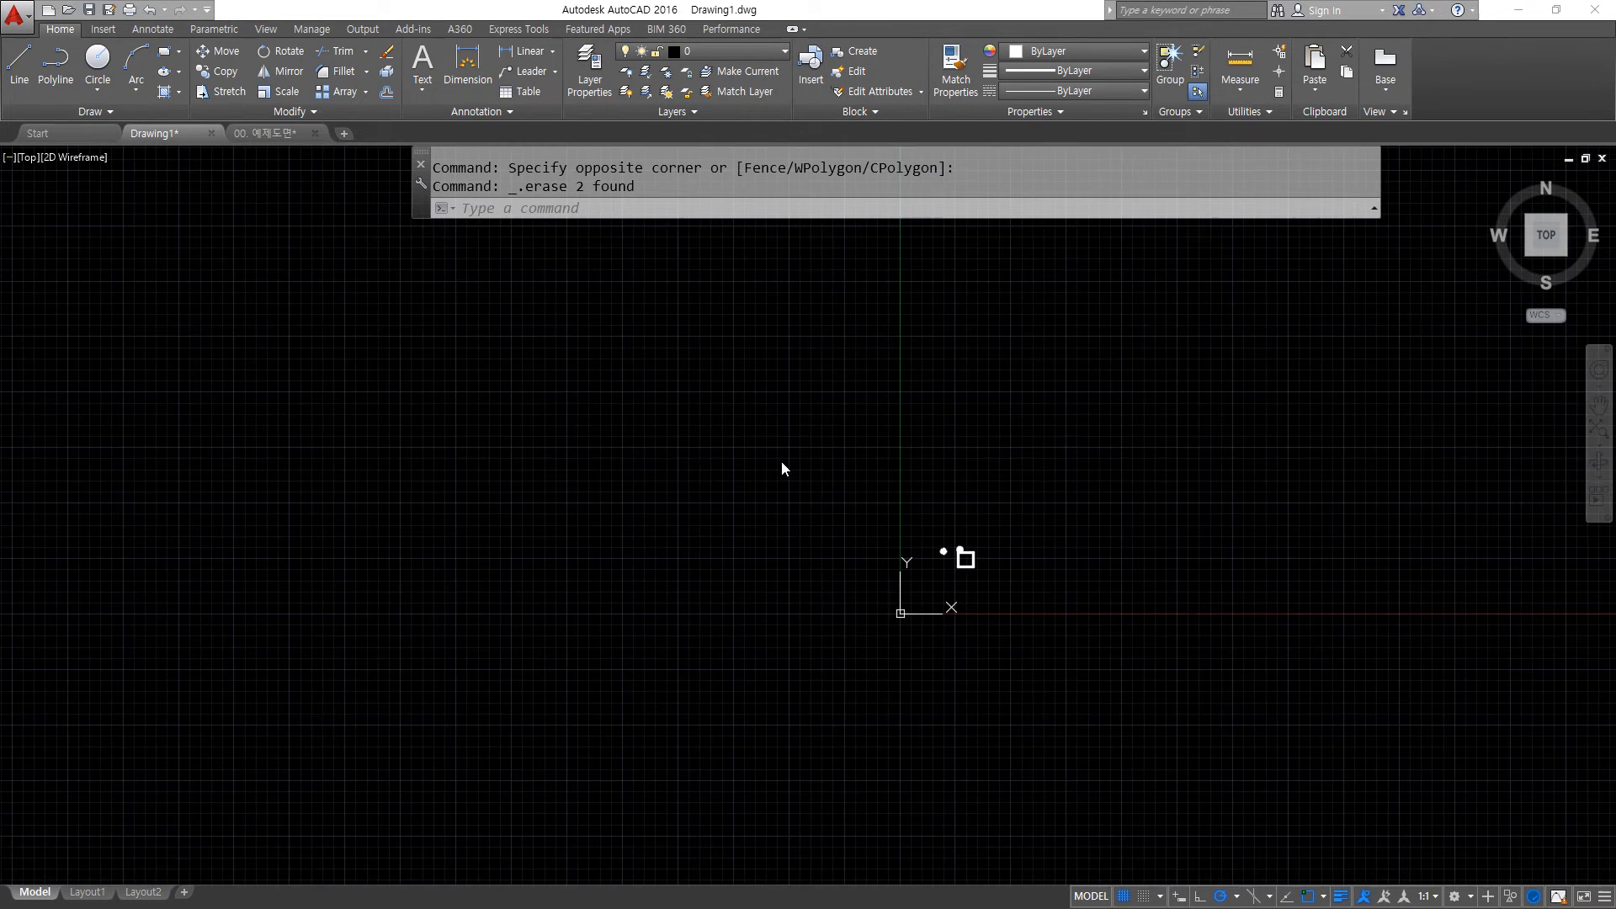
# Switch to the 00. 예제도면 drawing and examine the overall width dimension above the site's upper boundary.
pyautogui.scroll(6, 1108, 657)
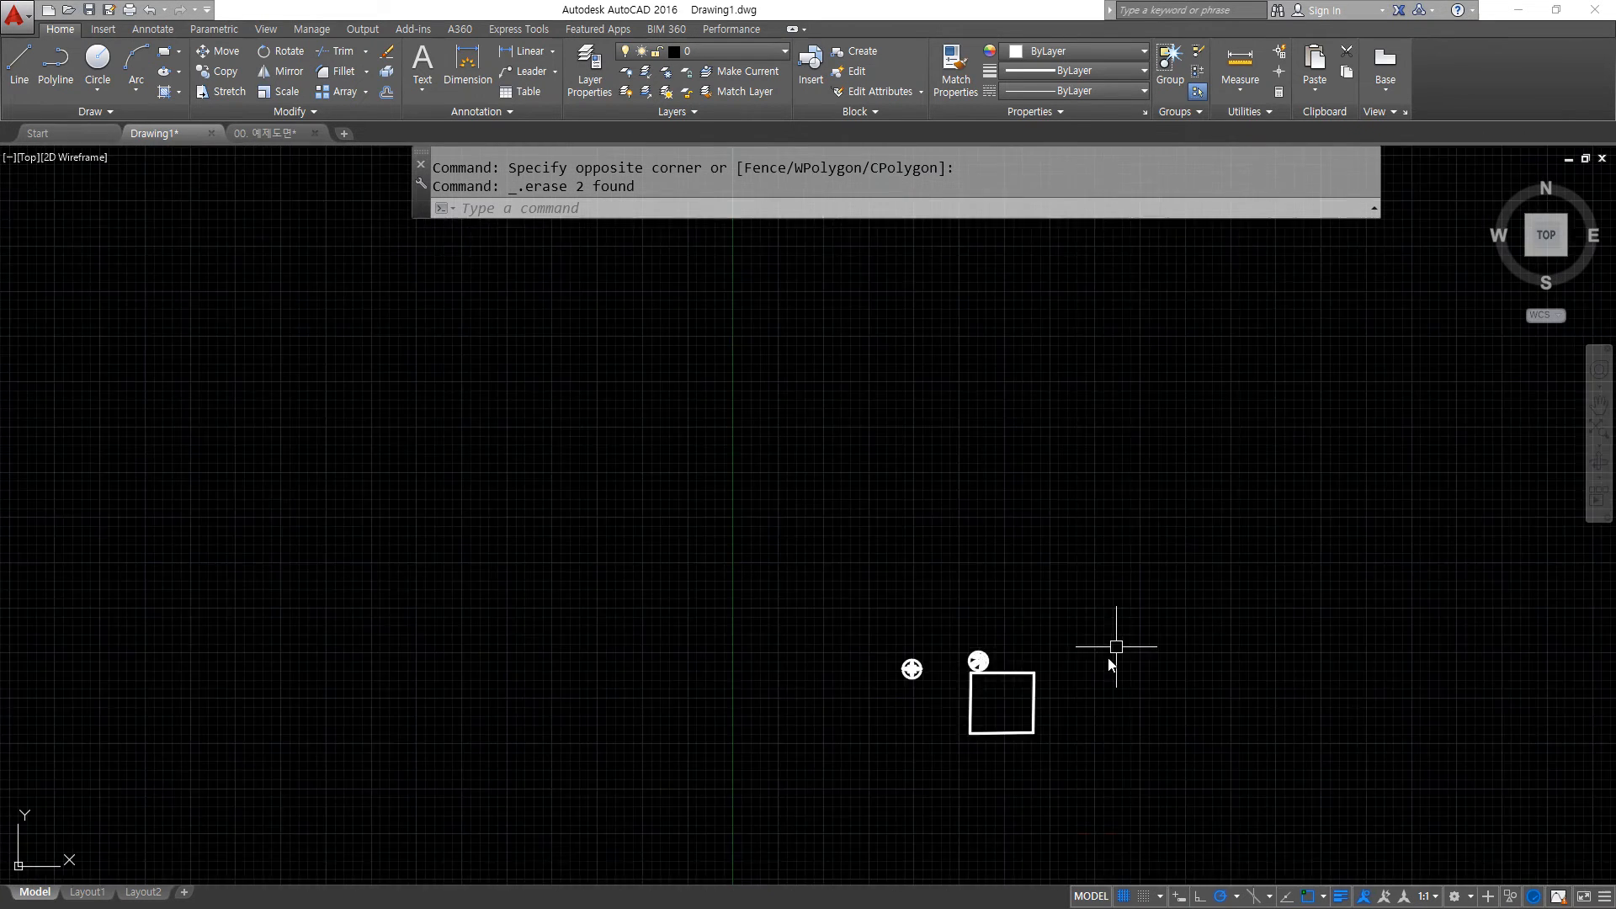
pyautogui.click(265, 133)
pyautogui.moveTo(913, 631); pyautogui.dragTo(726, 647, button='middle')
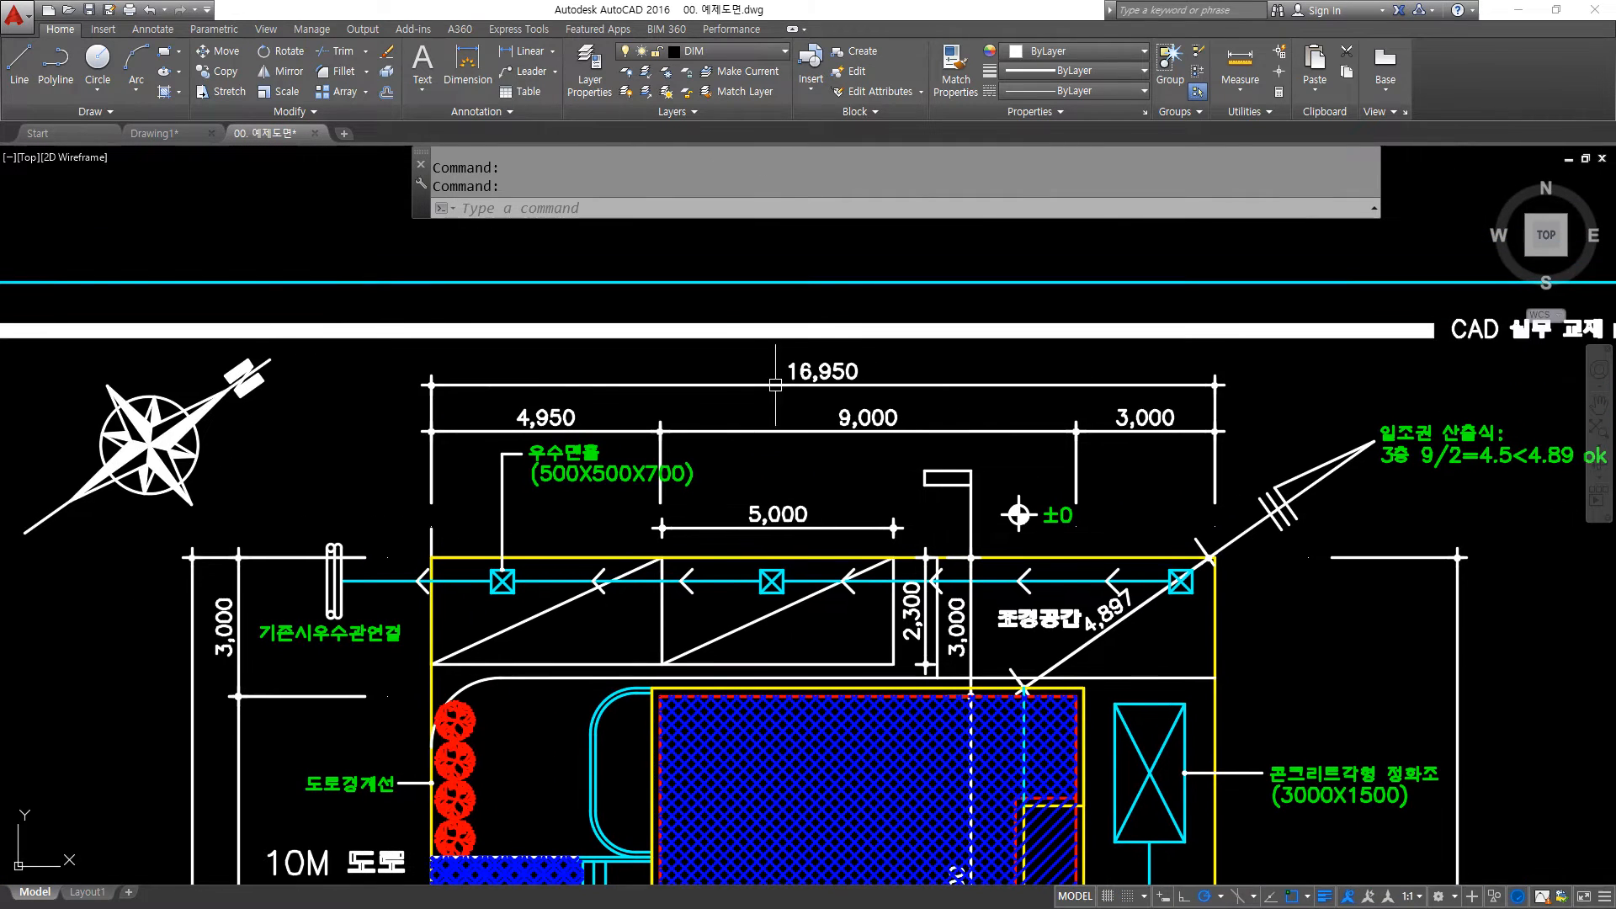
pyautogui.moveTo(781, 389)
pyautogui.mouseDown()
pyautogui.moveTo(867, 345)
pyautogui.moveTo(856, 390)
pyautogui.mouseUp()
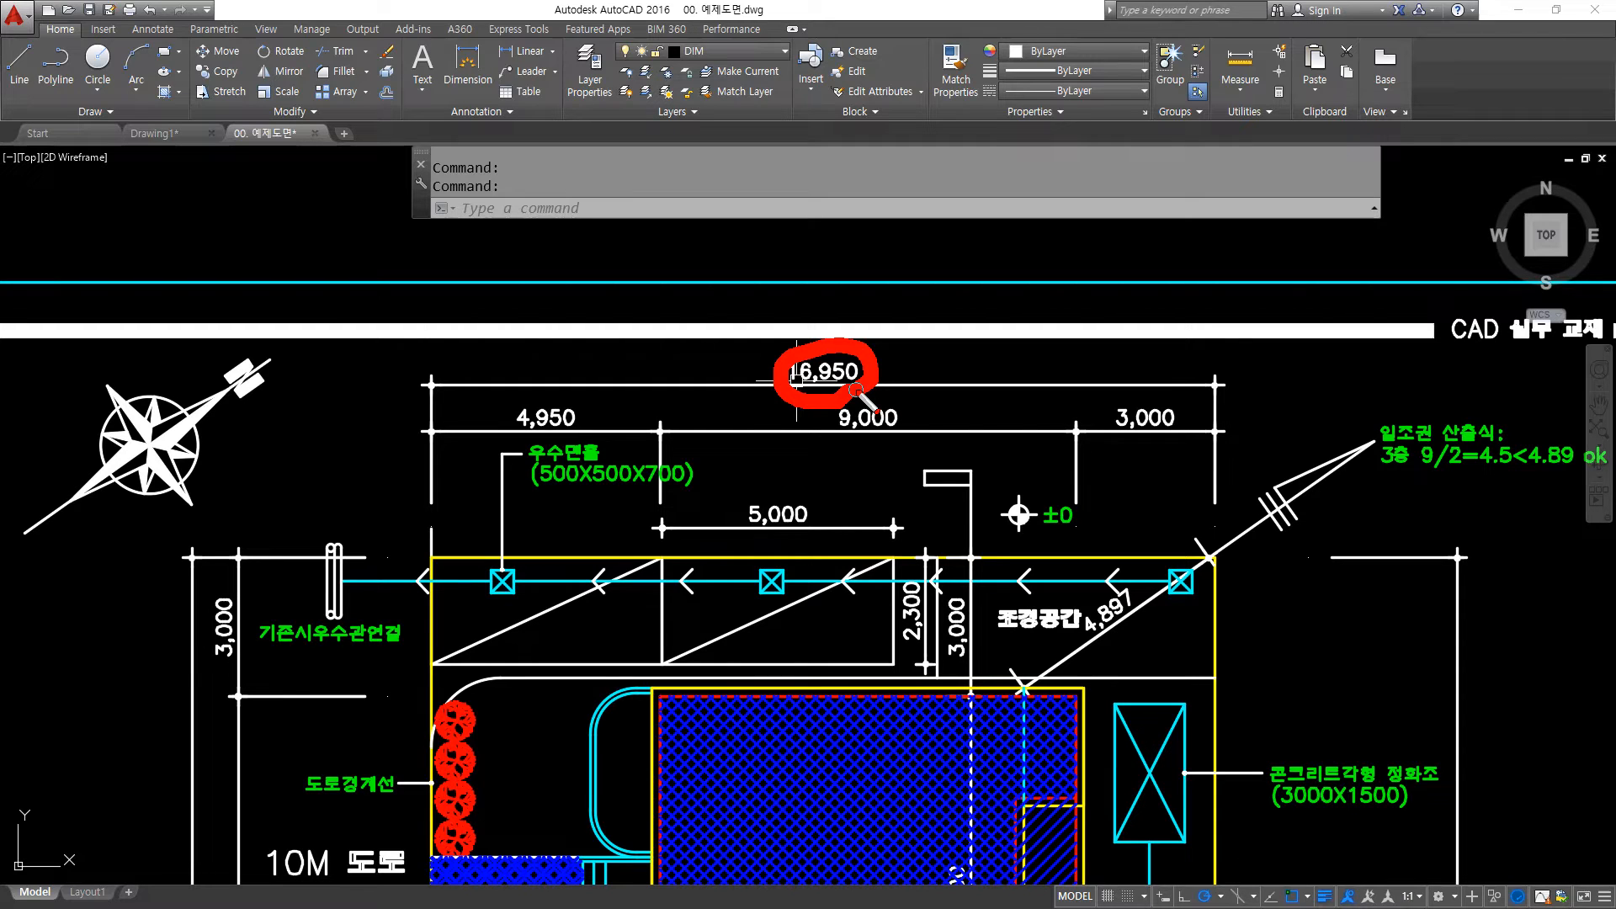
pyautogui.moveTo(810, 411)
pyautogui.mouseDown()
pyautogui.moveTo(771, 389)
pyautogui.moveTo(841, 349)
pyautogui.mouseUp()
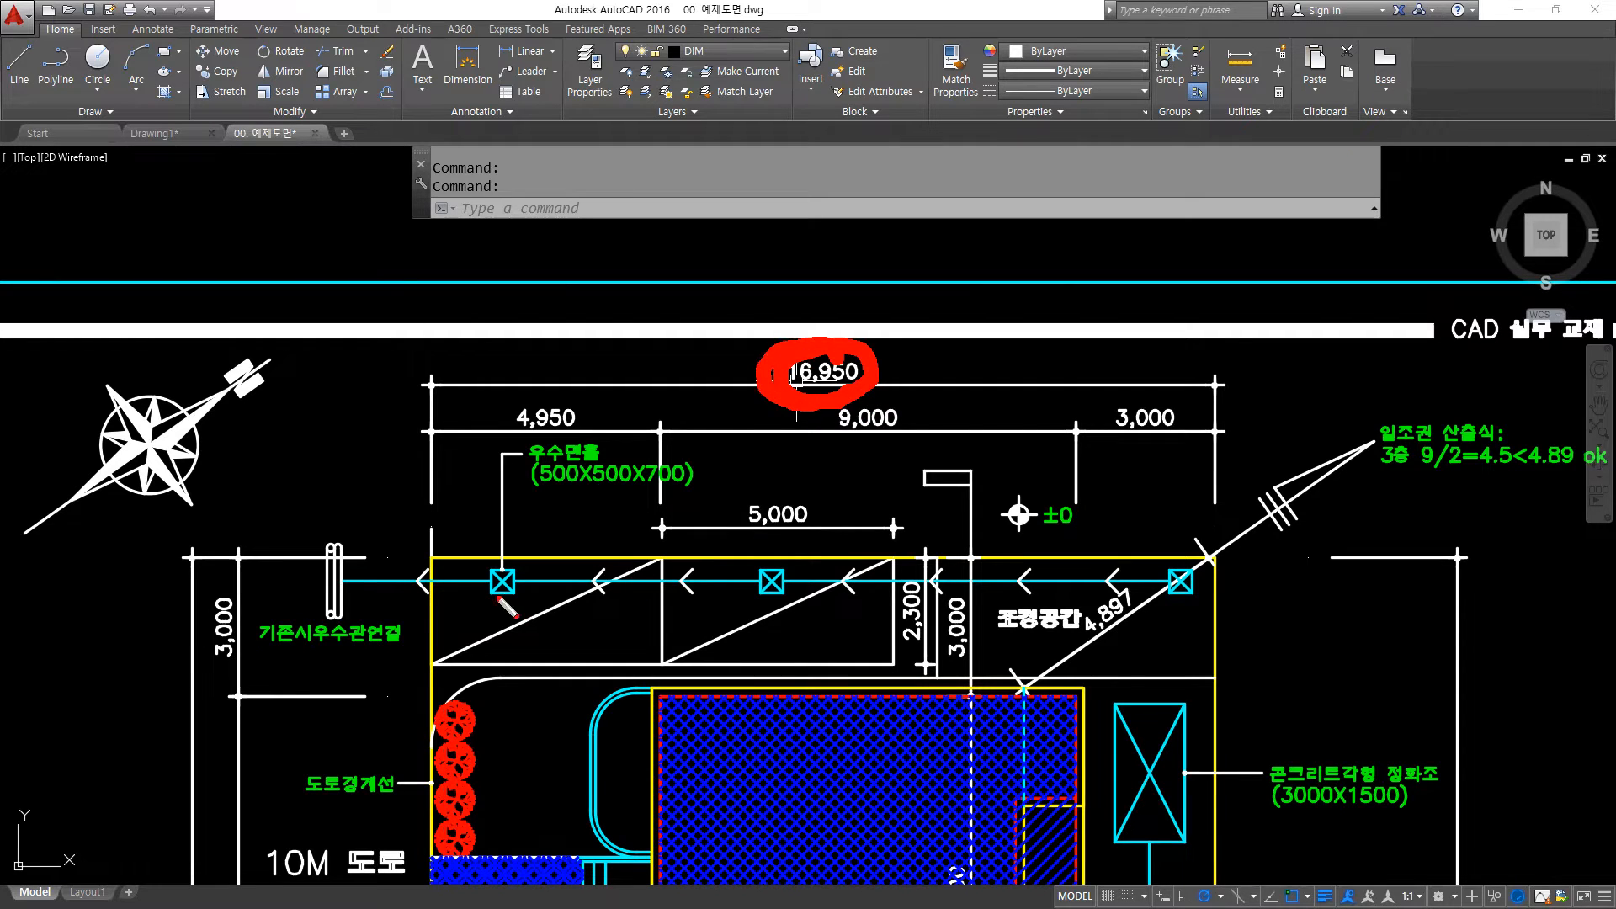
pyautogui.moveTo(427, 523)
pyautogui.mouseDown()
pyautogui.moveTo(438, 572)
pyautogui.moveTo(1210, 543)
pyautogui.moveTo(1209, 517)
pyautogui.mouseUp()
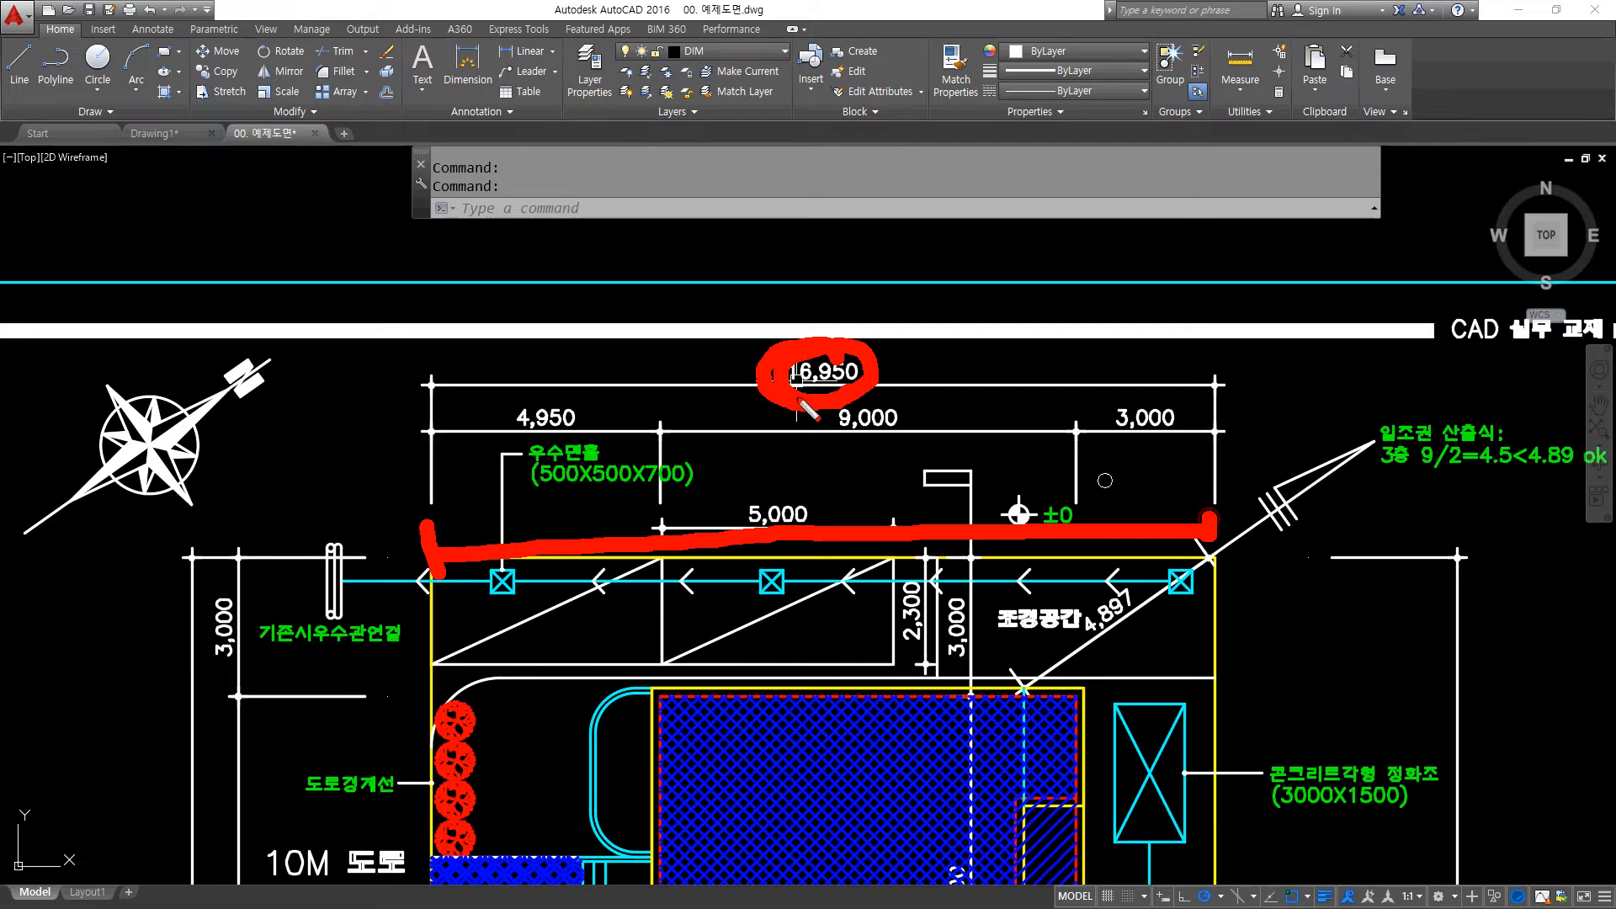
pyautogui.moveTo(808, 408); pyautogui.dragTo(753, 398)
pyautogui.press('Escape')
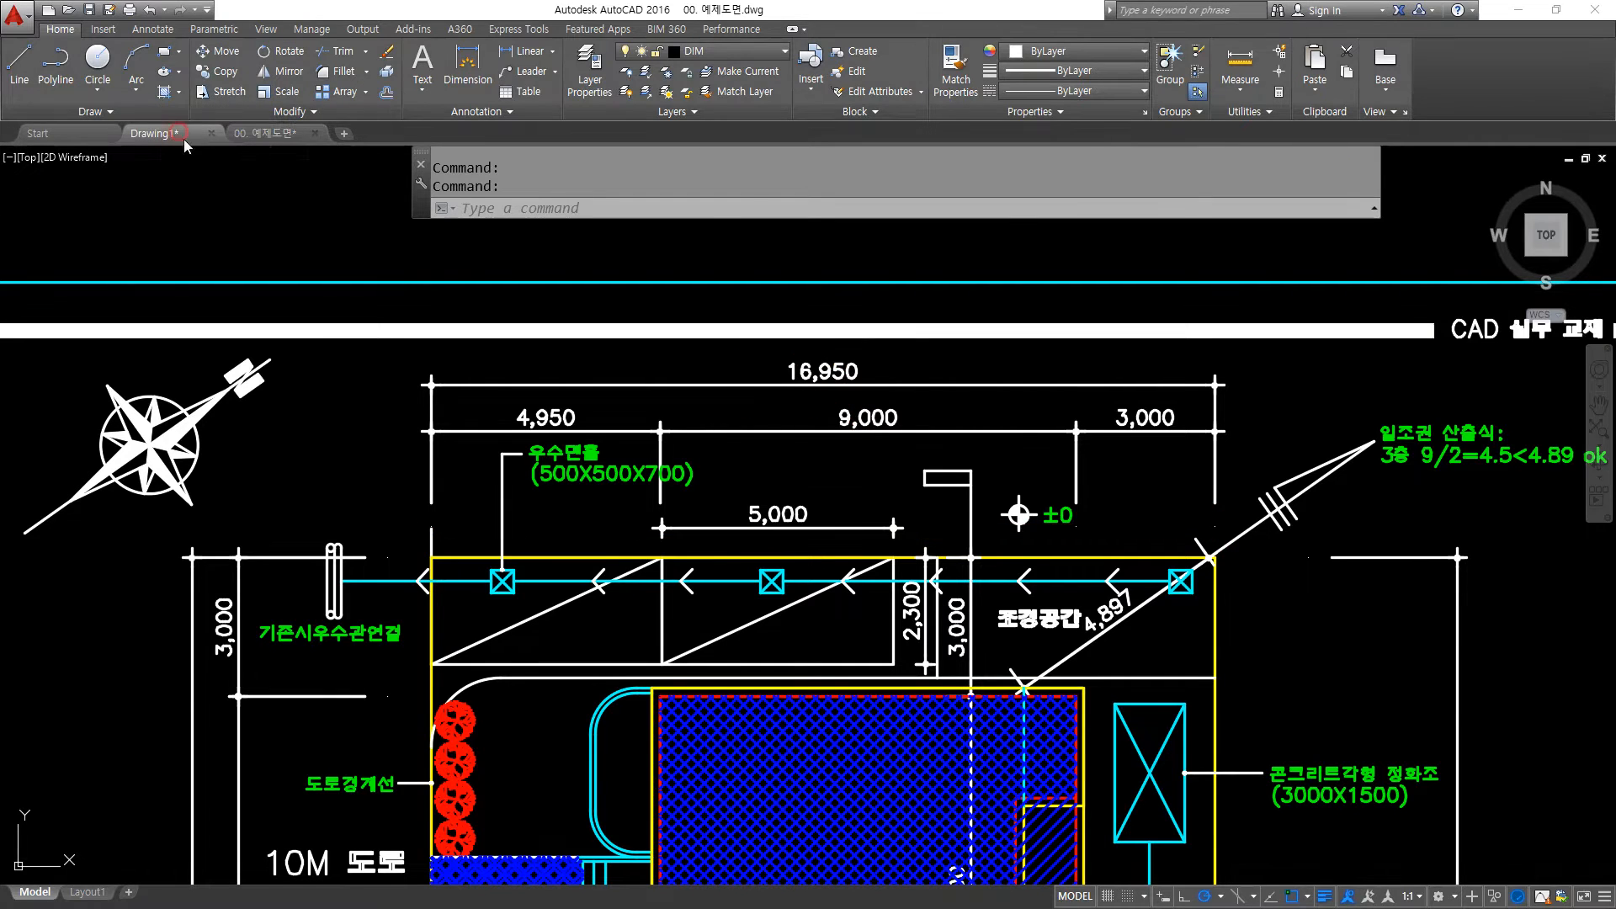
# Return to Drawing1 and examine the two ends of the site outline's upper edge.
pyautogui.click(178, 133)
pyautogui.scroll(5, 944, 544)
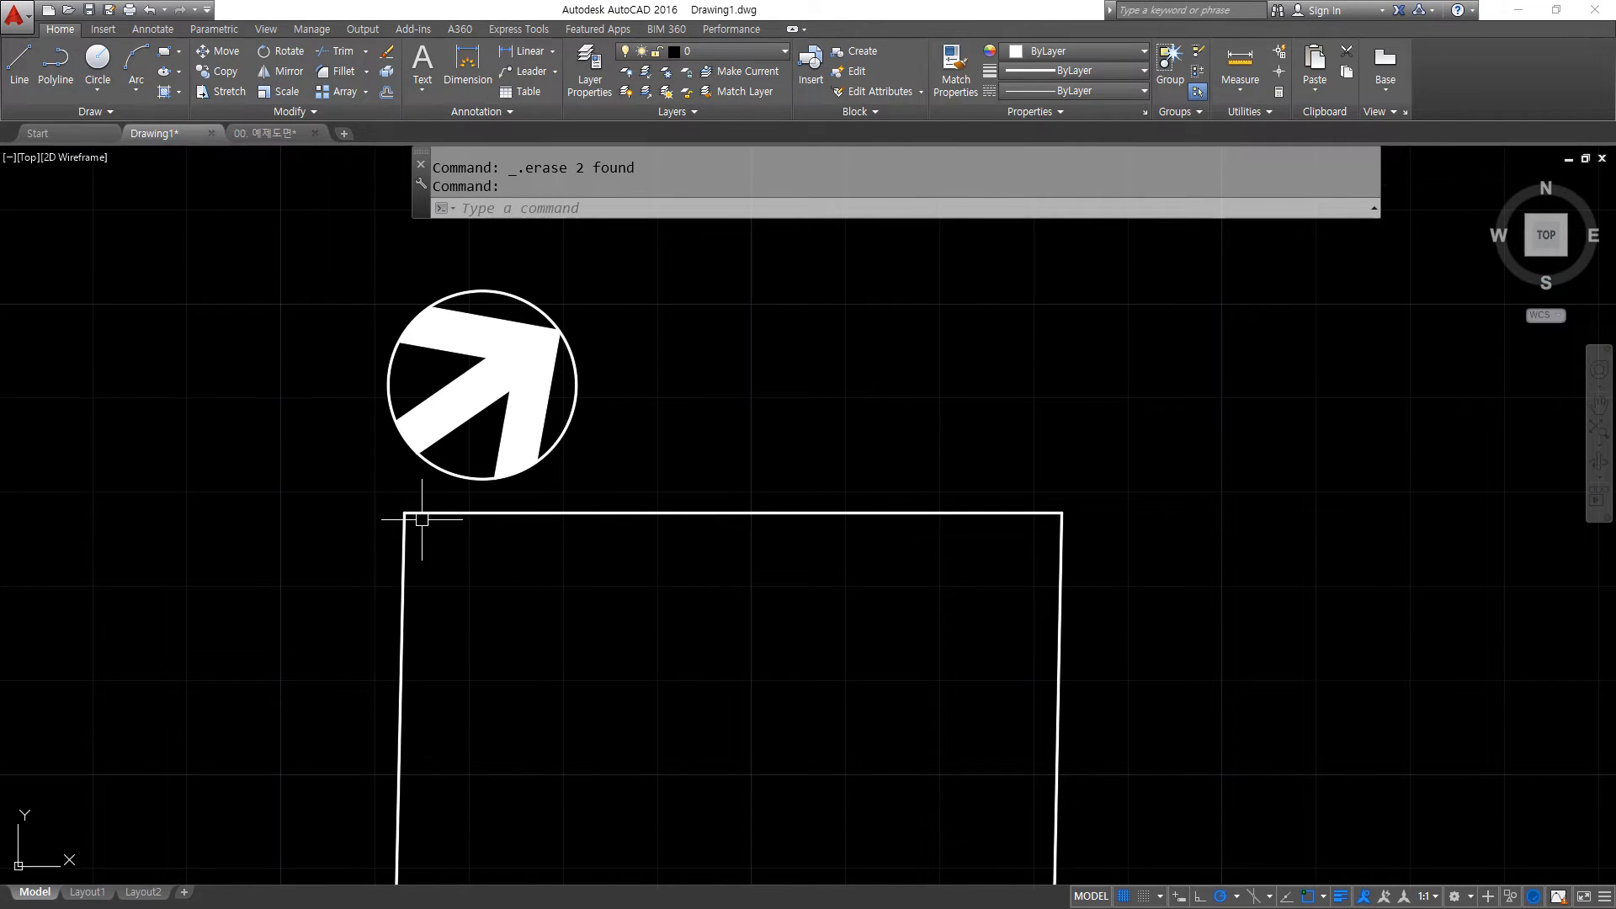
pyautogui.moveTo(394, 486); pyautogui.dragTo(393, 529)
pyautogui.moveTo(1065, 496); pyautogui.dragTo(1038, 541)
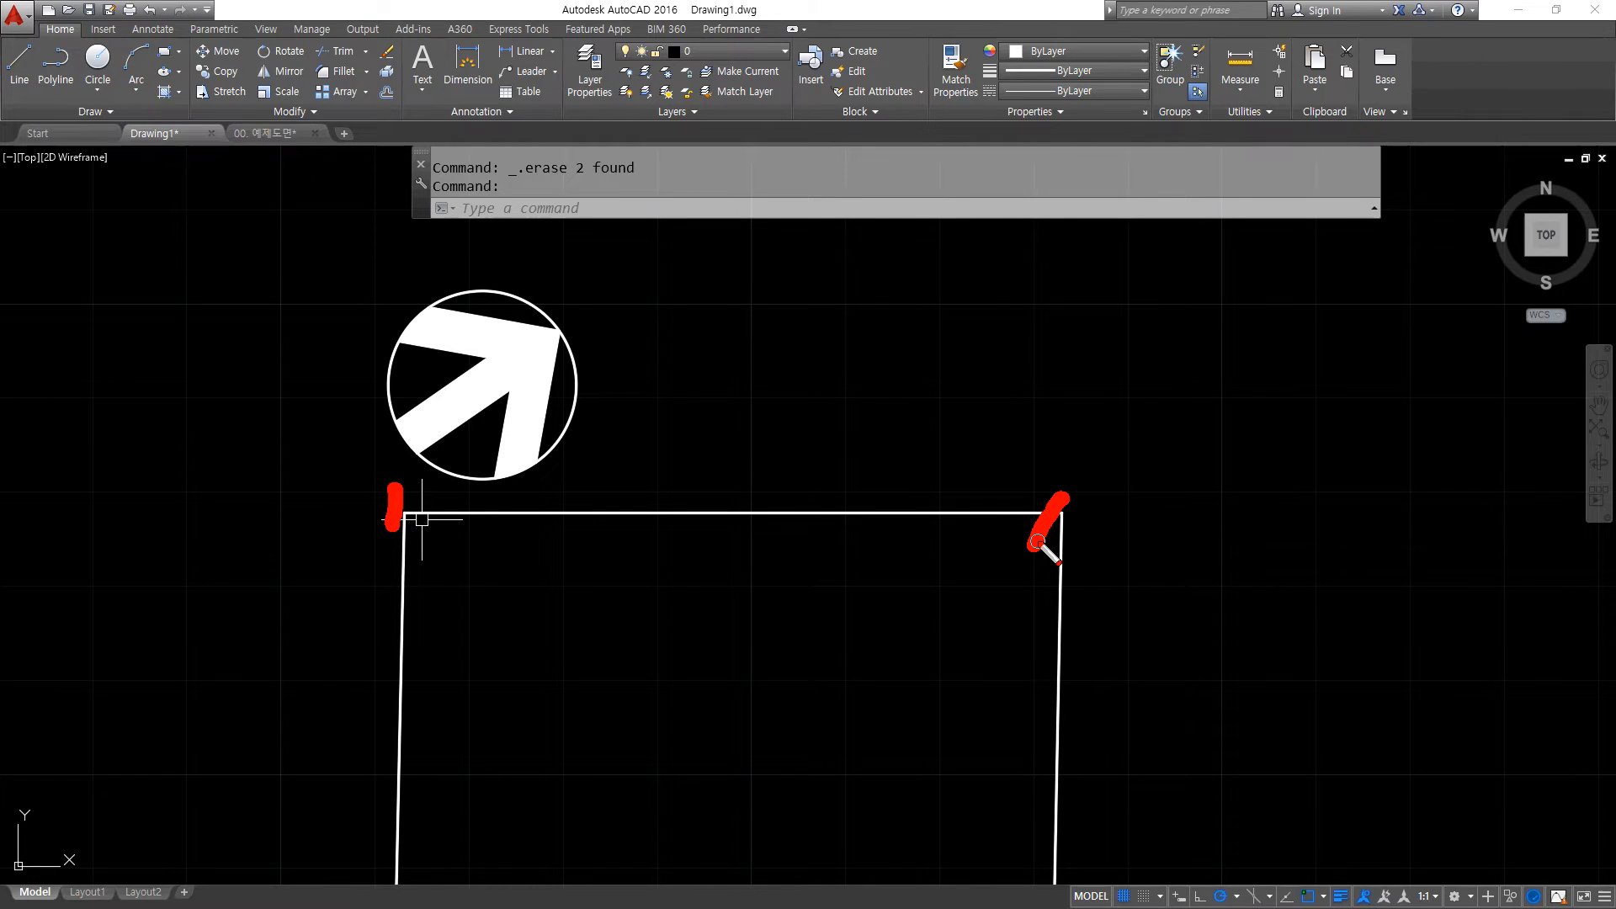
# Try scaling the site outline and the arrow symbol about the outline's upper-left corner, using its upper edge as the reference length.
pyautogui.write('sc')
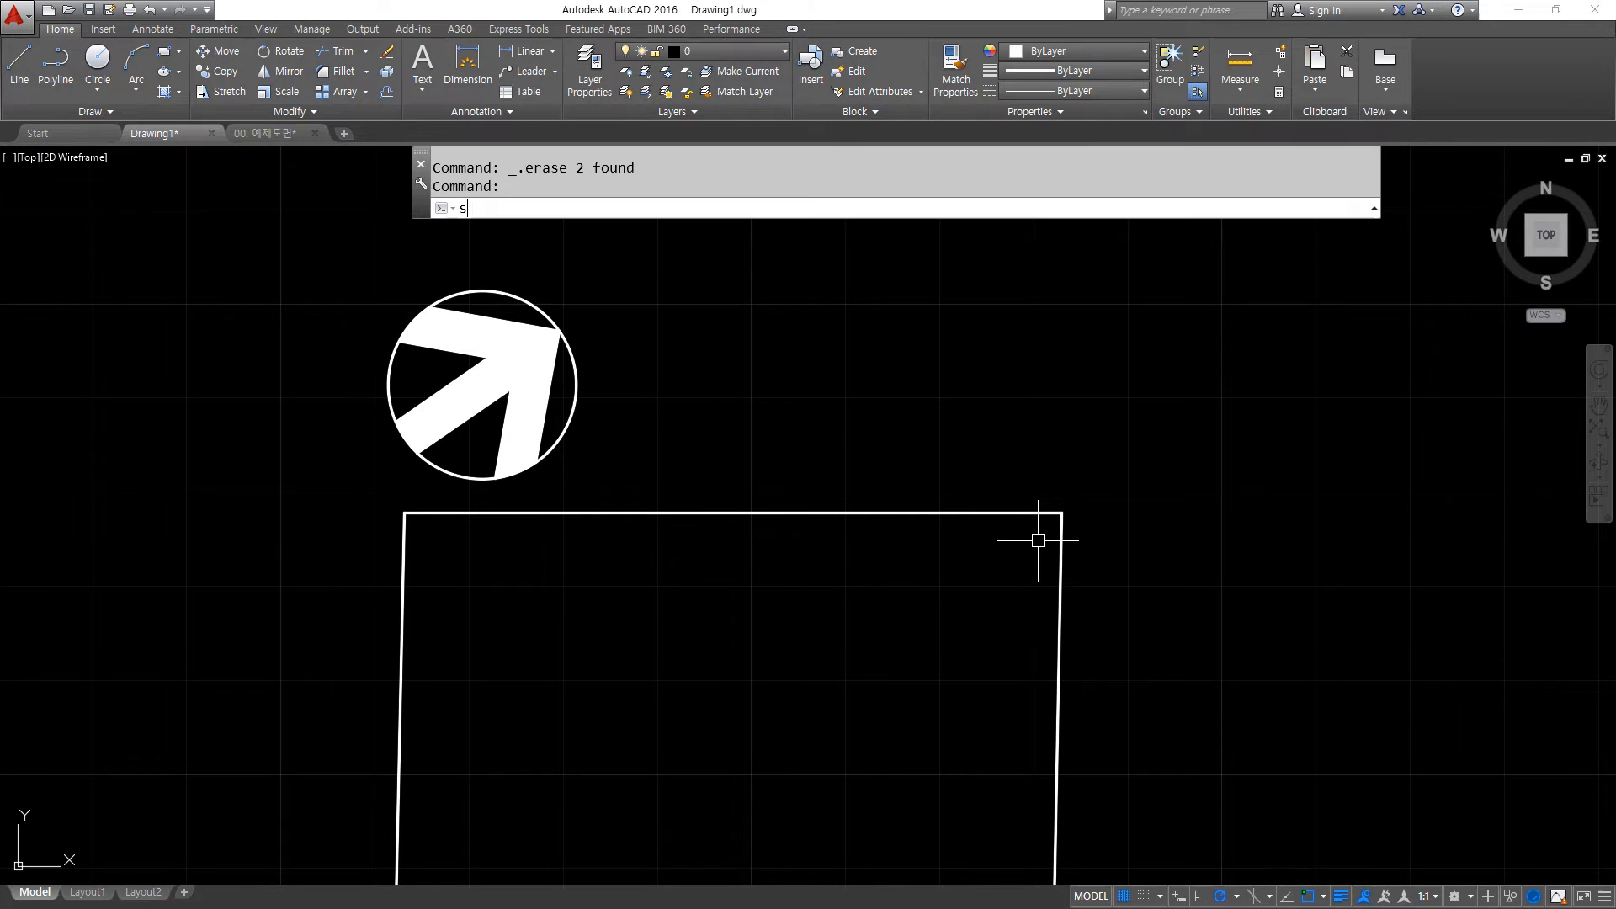
pyautogui.press('Return')
pyautogui.scroll(-2, 1035, 466)
pyautogui.scroll(-3, 1035, 466)
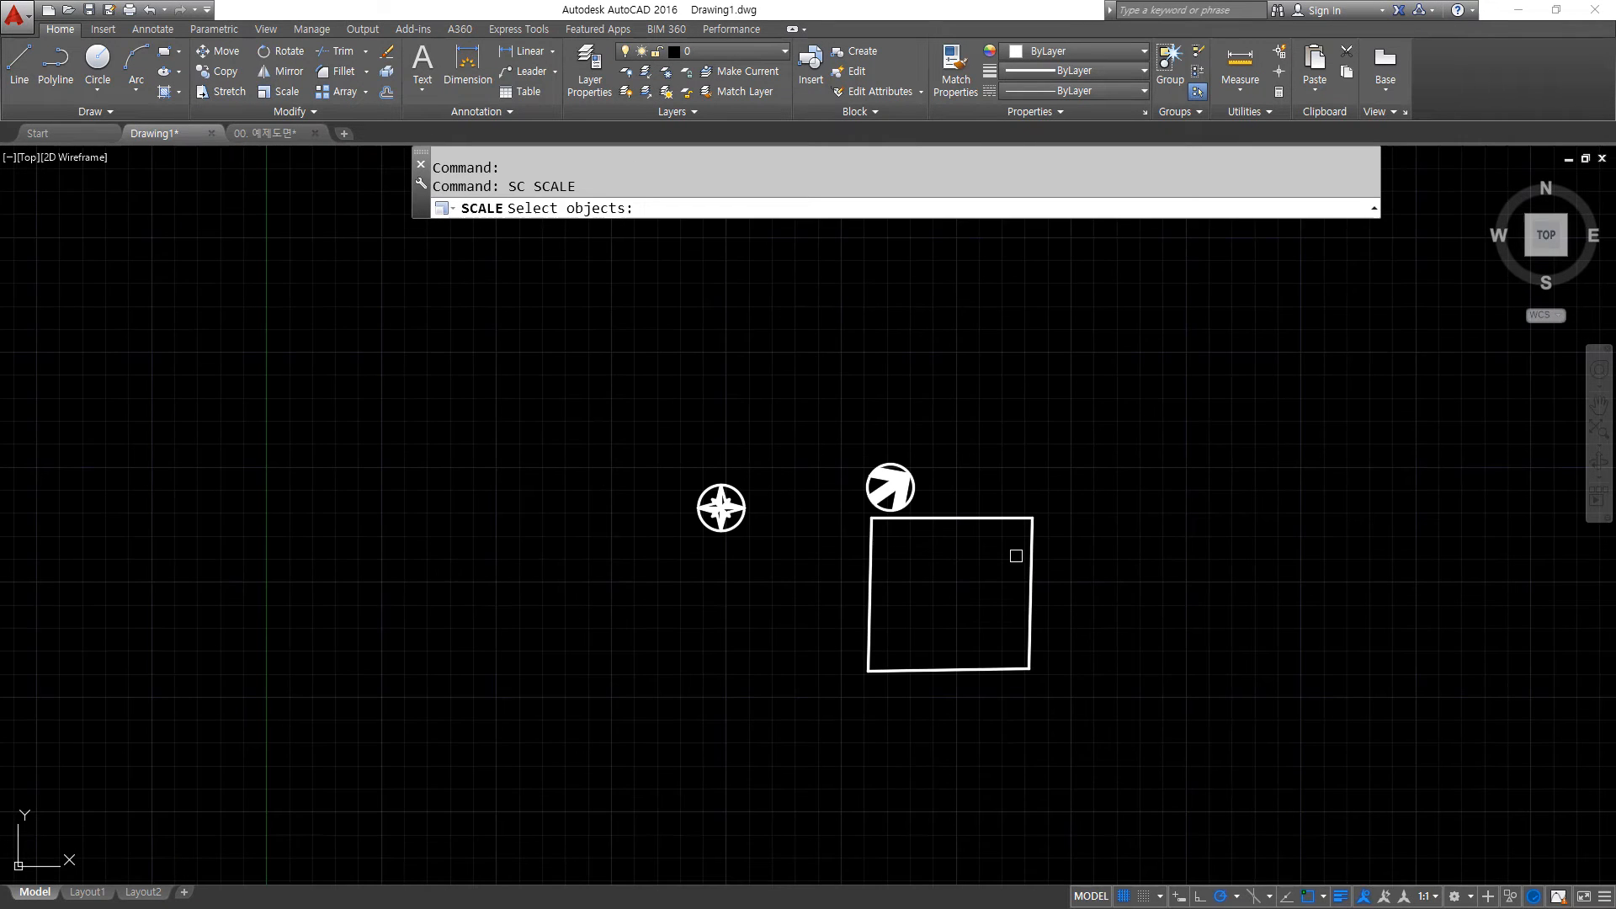
pyautogui.click(1136, 814)
pyautogui.click(813, 406)
pyautogui.press('Return')
pyautogui.scroll(5, 912, 559)
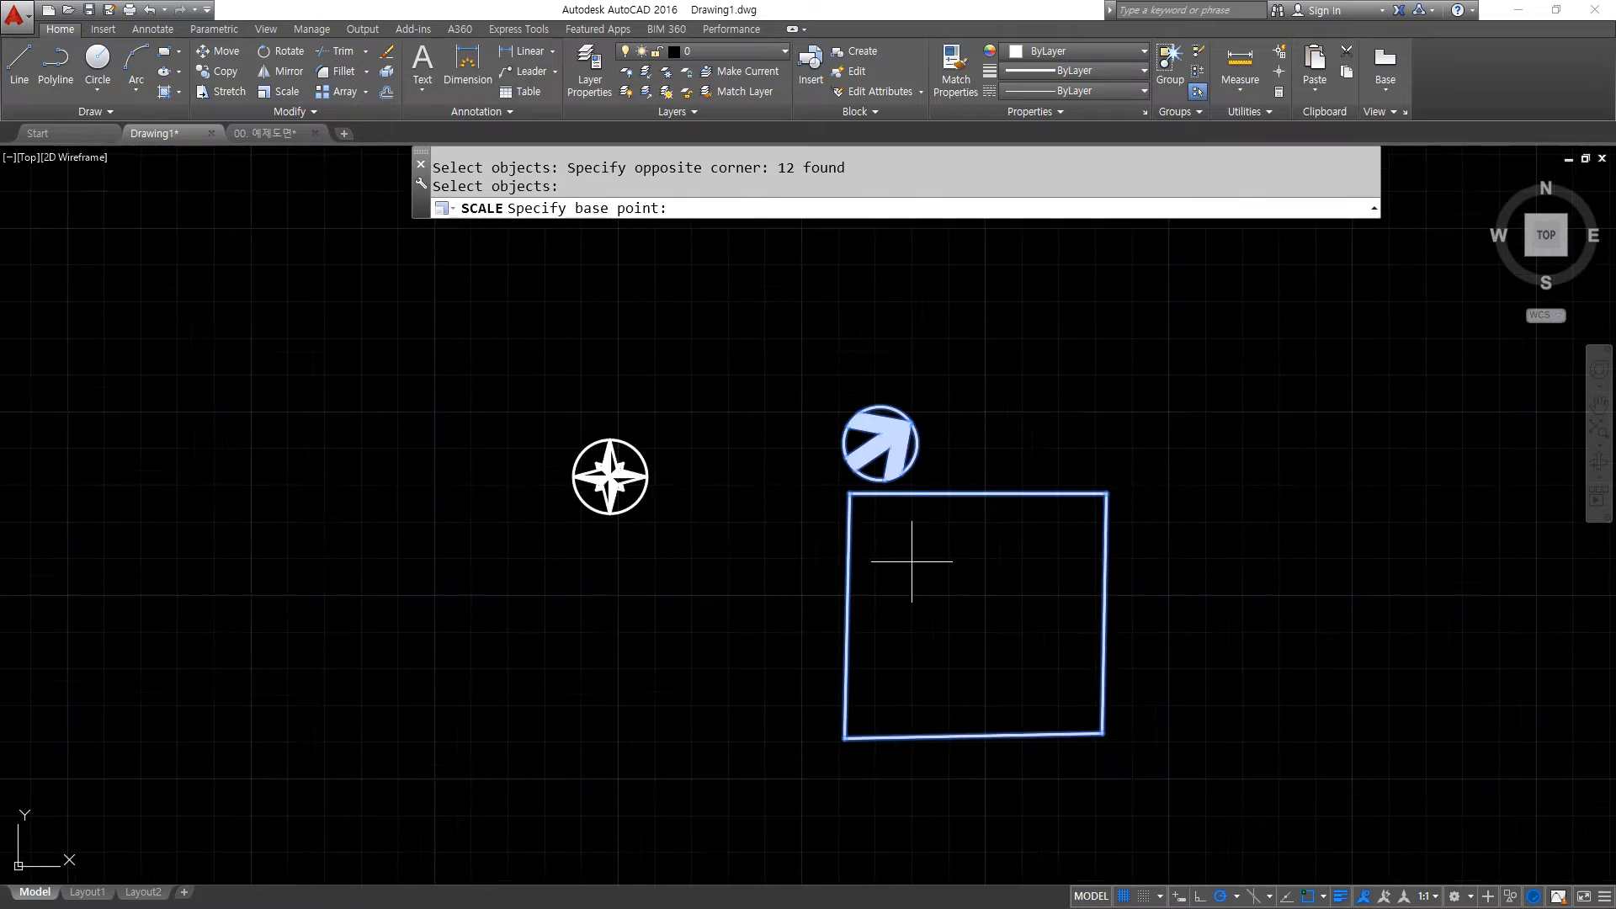
pyautogui.click(761, 389)
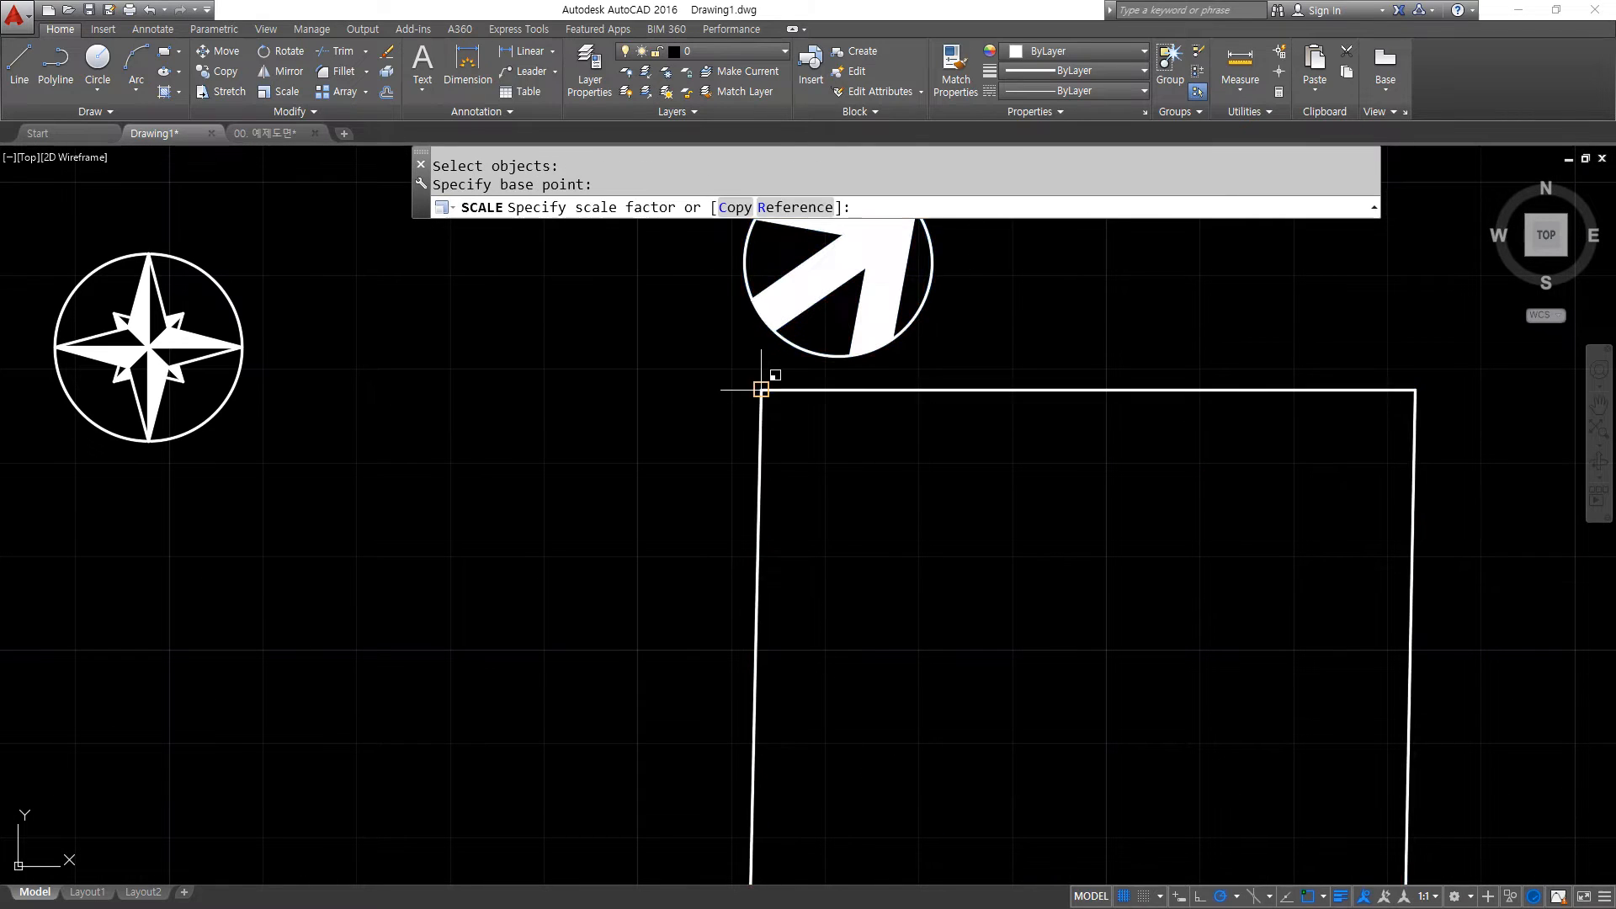
pyautogui.write('r')
pyautogui.press('Return')
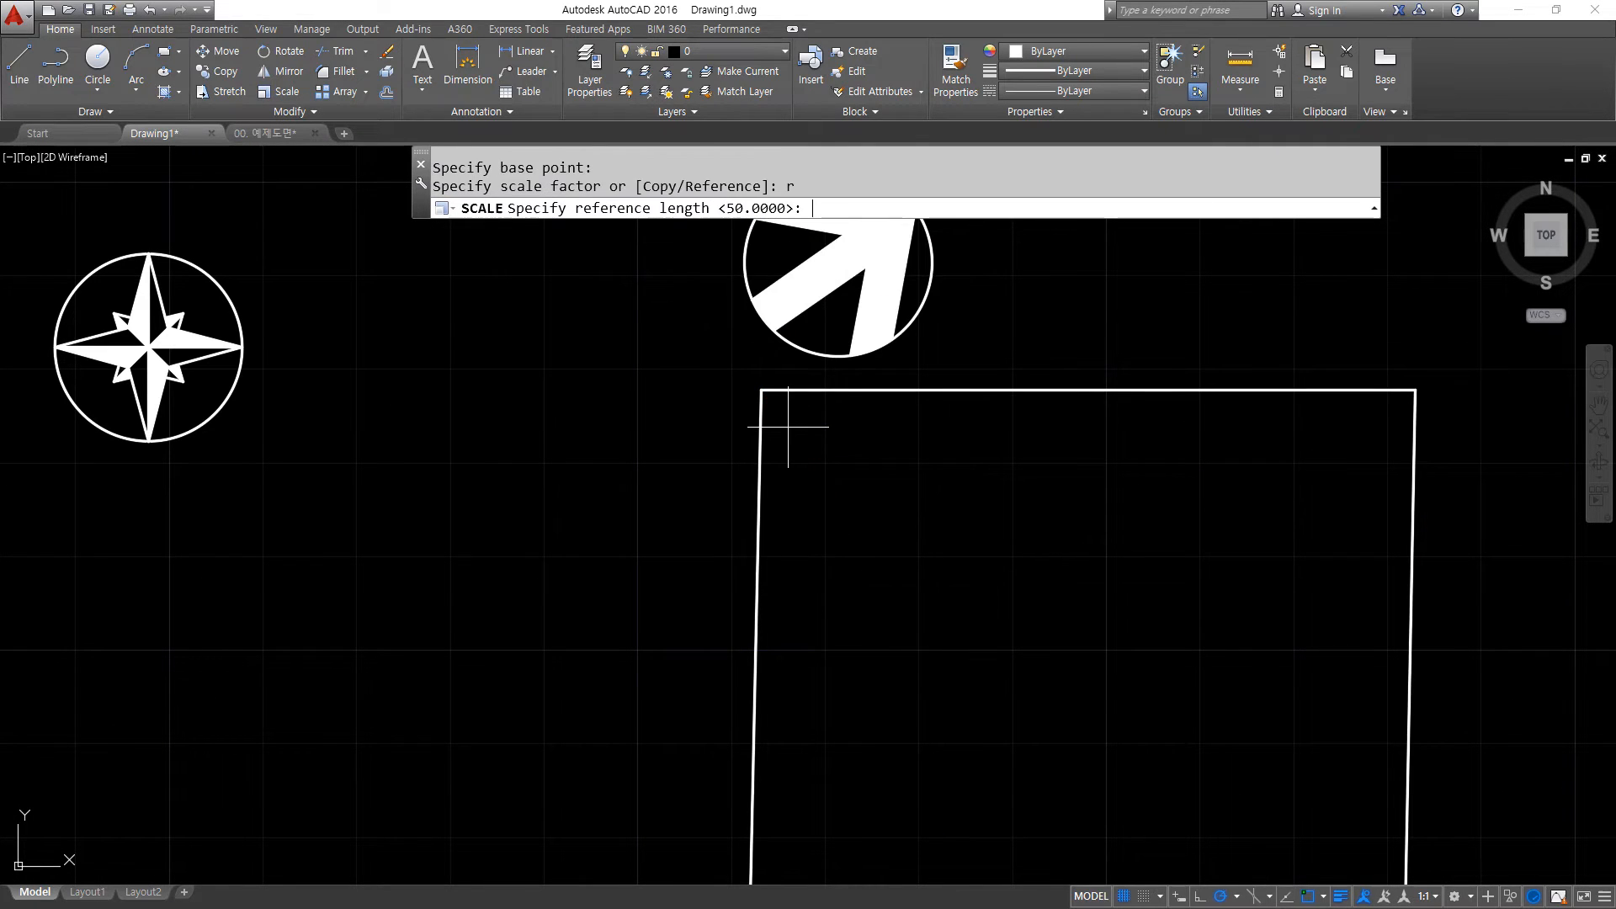
pyautogui.click(761, 390)
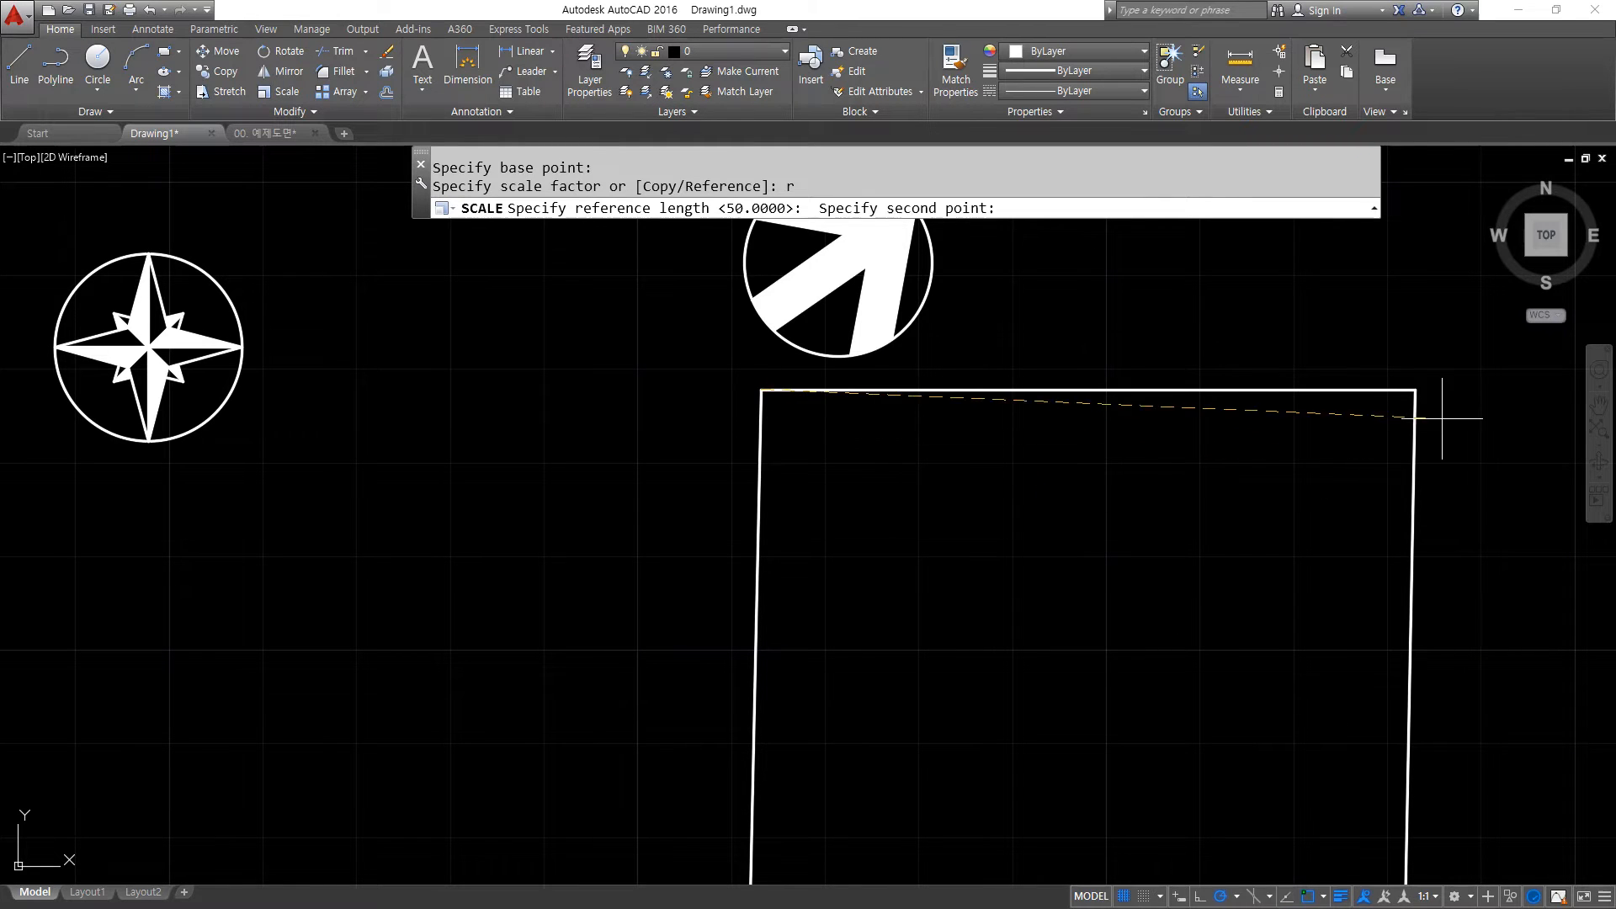
pyautogui.click(1415, 390)
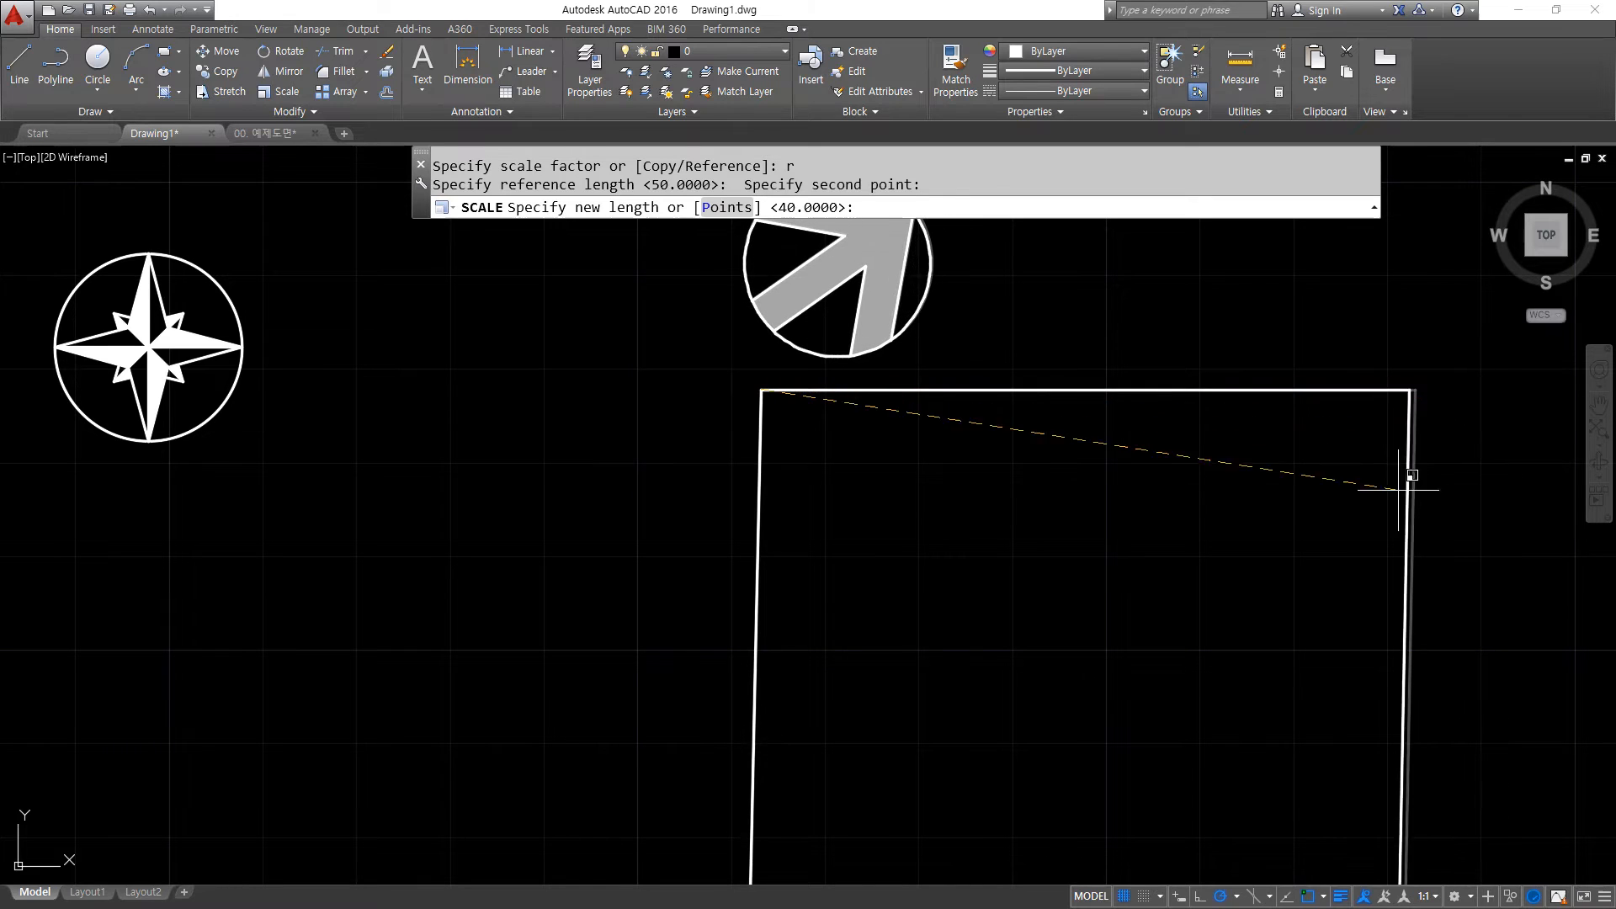
pyautogui.write('1000')
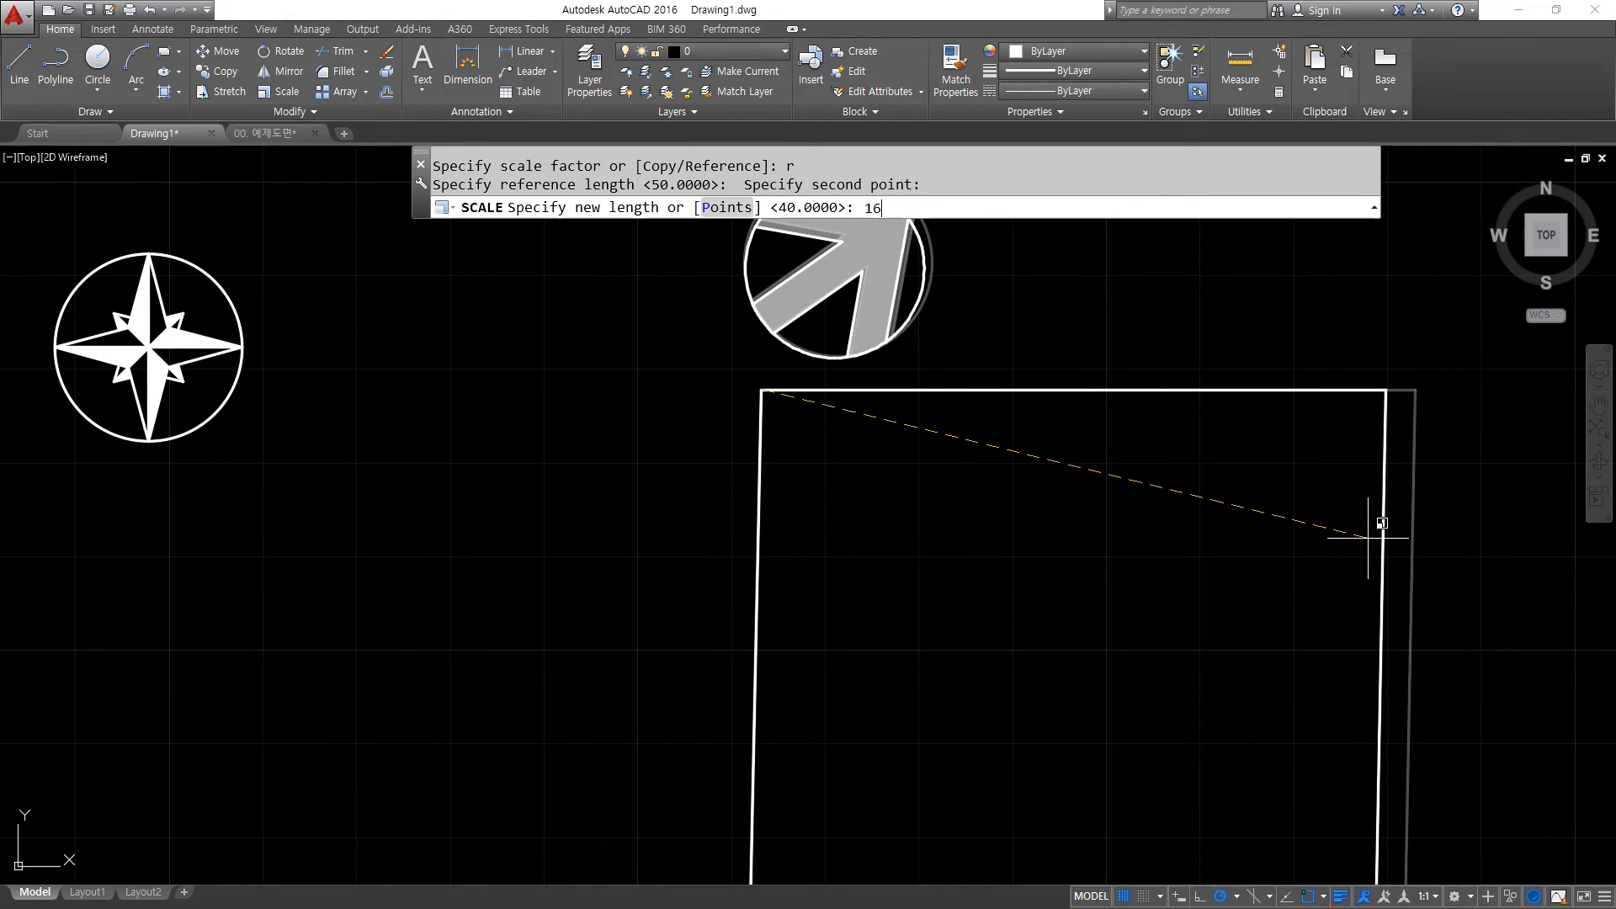
pyautogui.press('Return')
pyautogui.scroll(-9, 1238, 538)
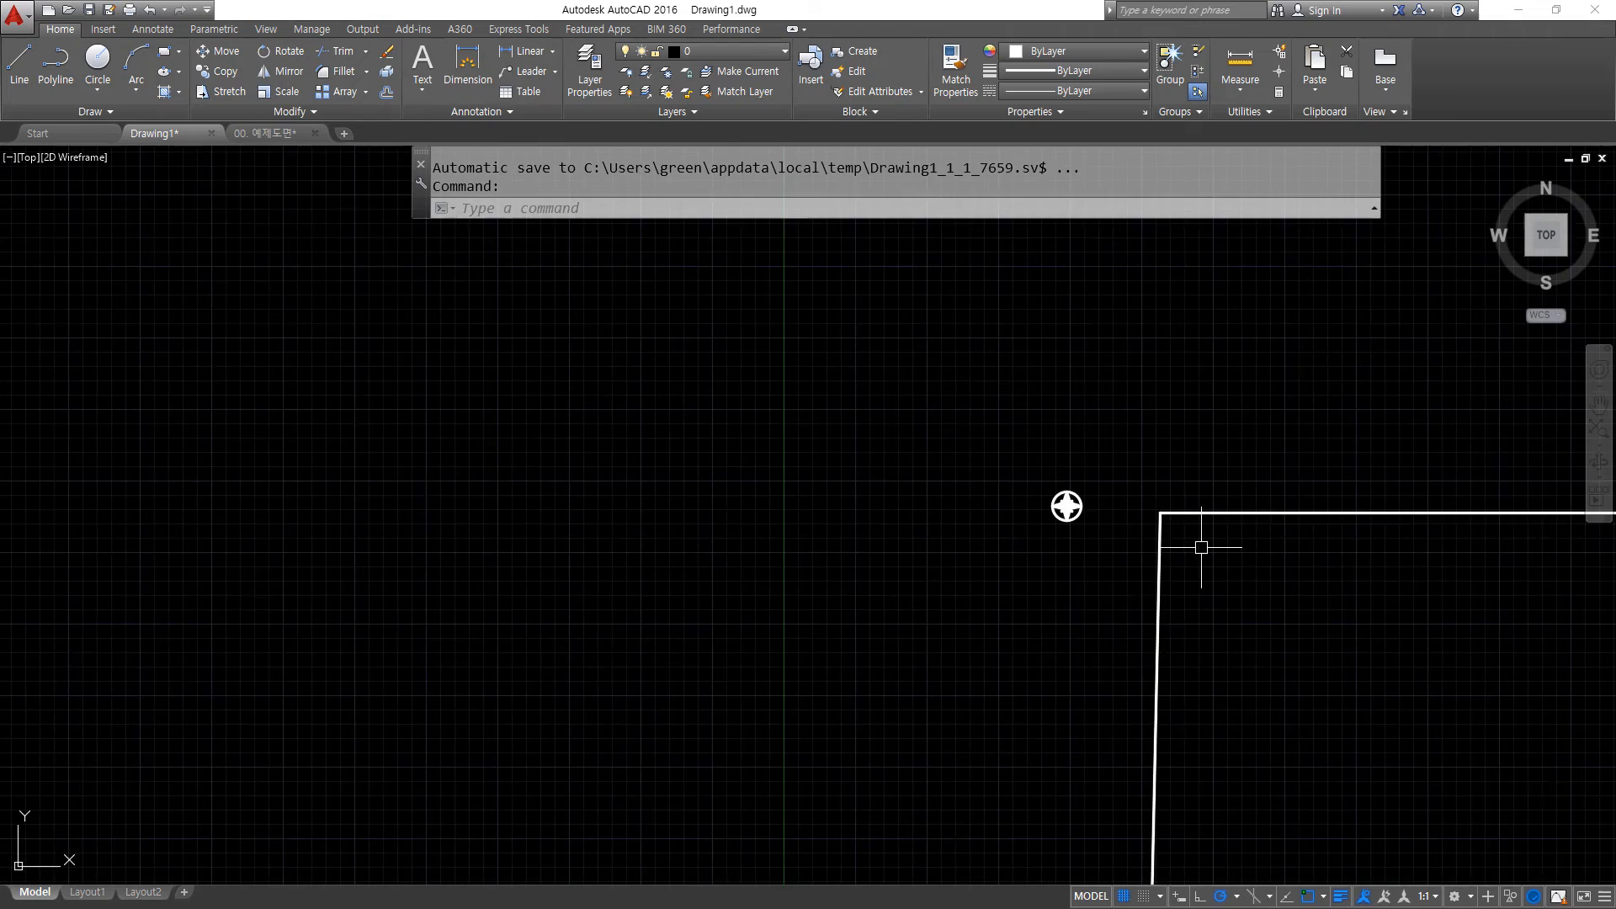
pyautogui.moveTo(1152, 551)
pyautogui.mouseDown(button='middle')
pyautogui.moveTo(314, 628)
pyautogui.moveTo(4, 606)
pyautogui.mouseUp(button='middle')
pyautogui.scroll(-6, 321, 581)
pyautogui.scroll(-8, 715, 556)
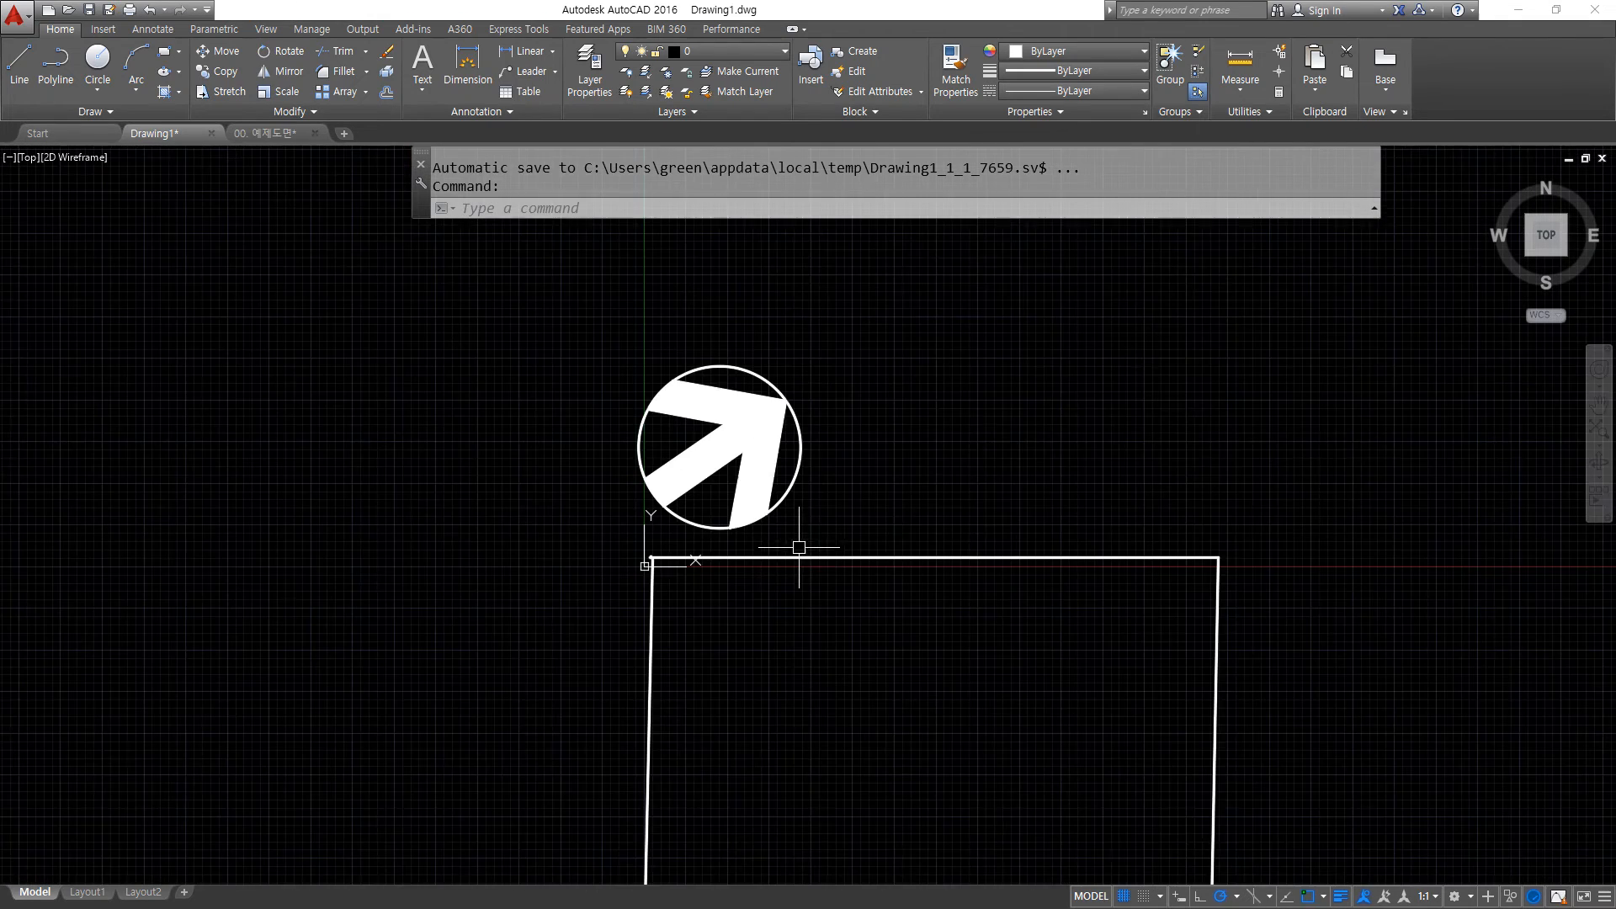
pyautogui.moveTo(913, 535); pyautogui.dragTo(786, 523, button='middle')
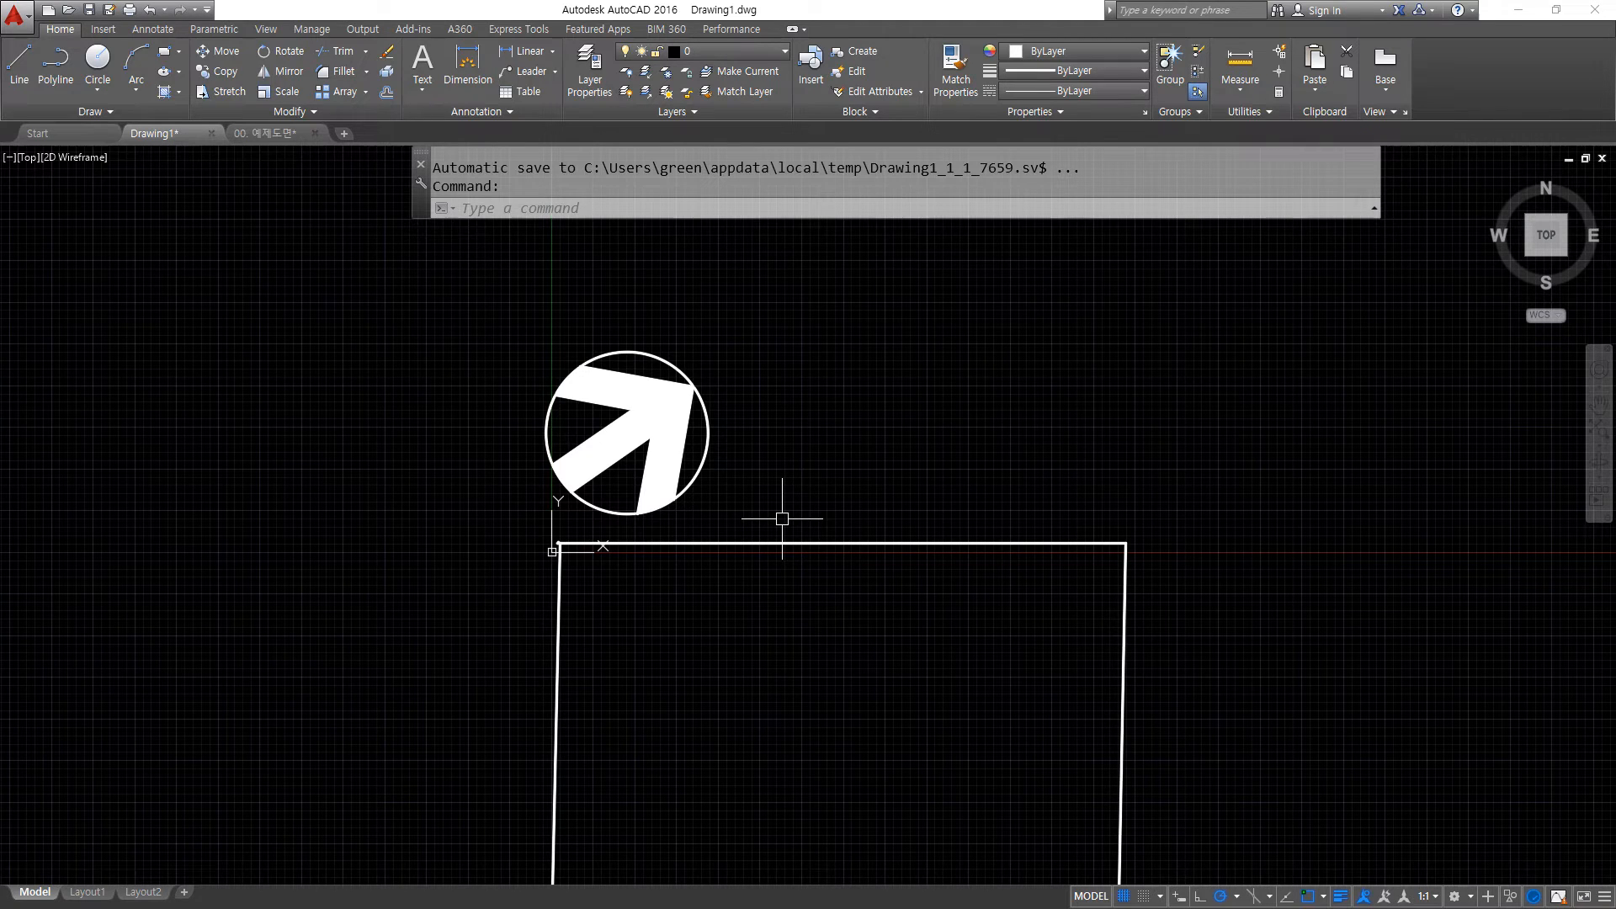
# Undo the last scaling of the site outline and arrow symbol.
pyautogui.hotkey('ctrl', 'z')
pyautogui.hotkey('ctrl', 'z')
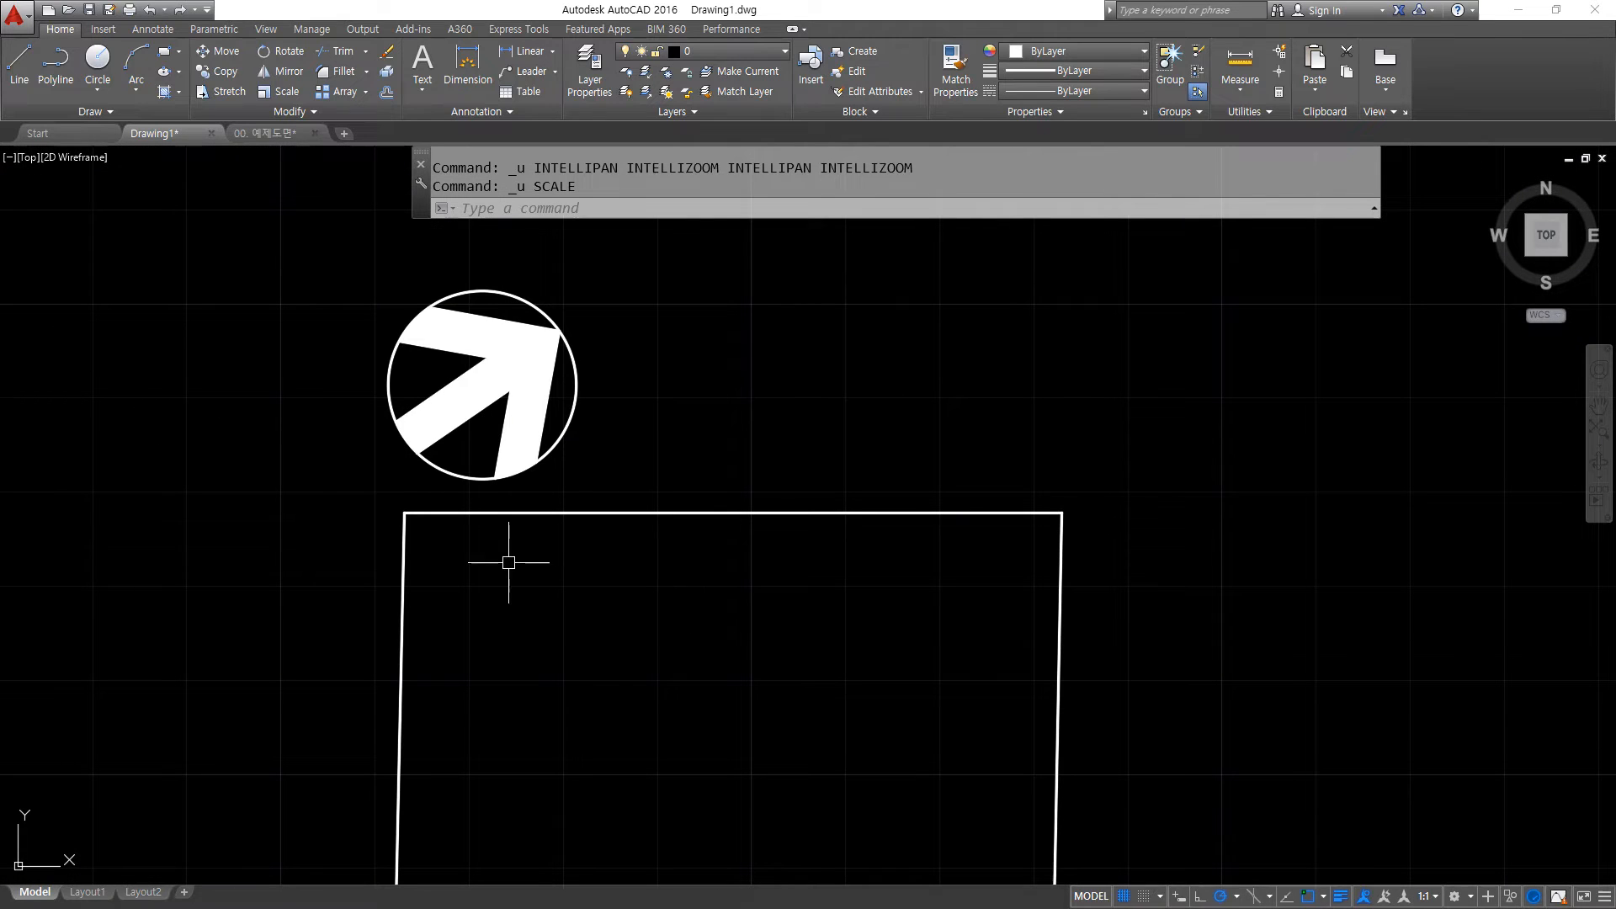
pyautogui.moveTo(425, 505); pyautogui.dragTo(400, 528)
pyautogui.moveTo(1080, 499); pyautogui.dragTo(1031, 543)
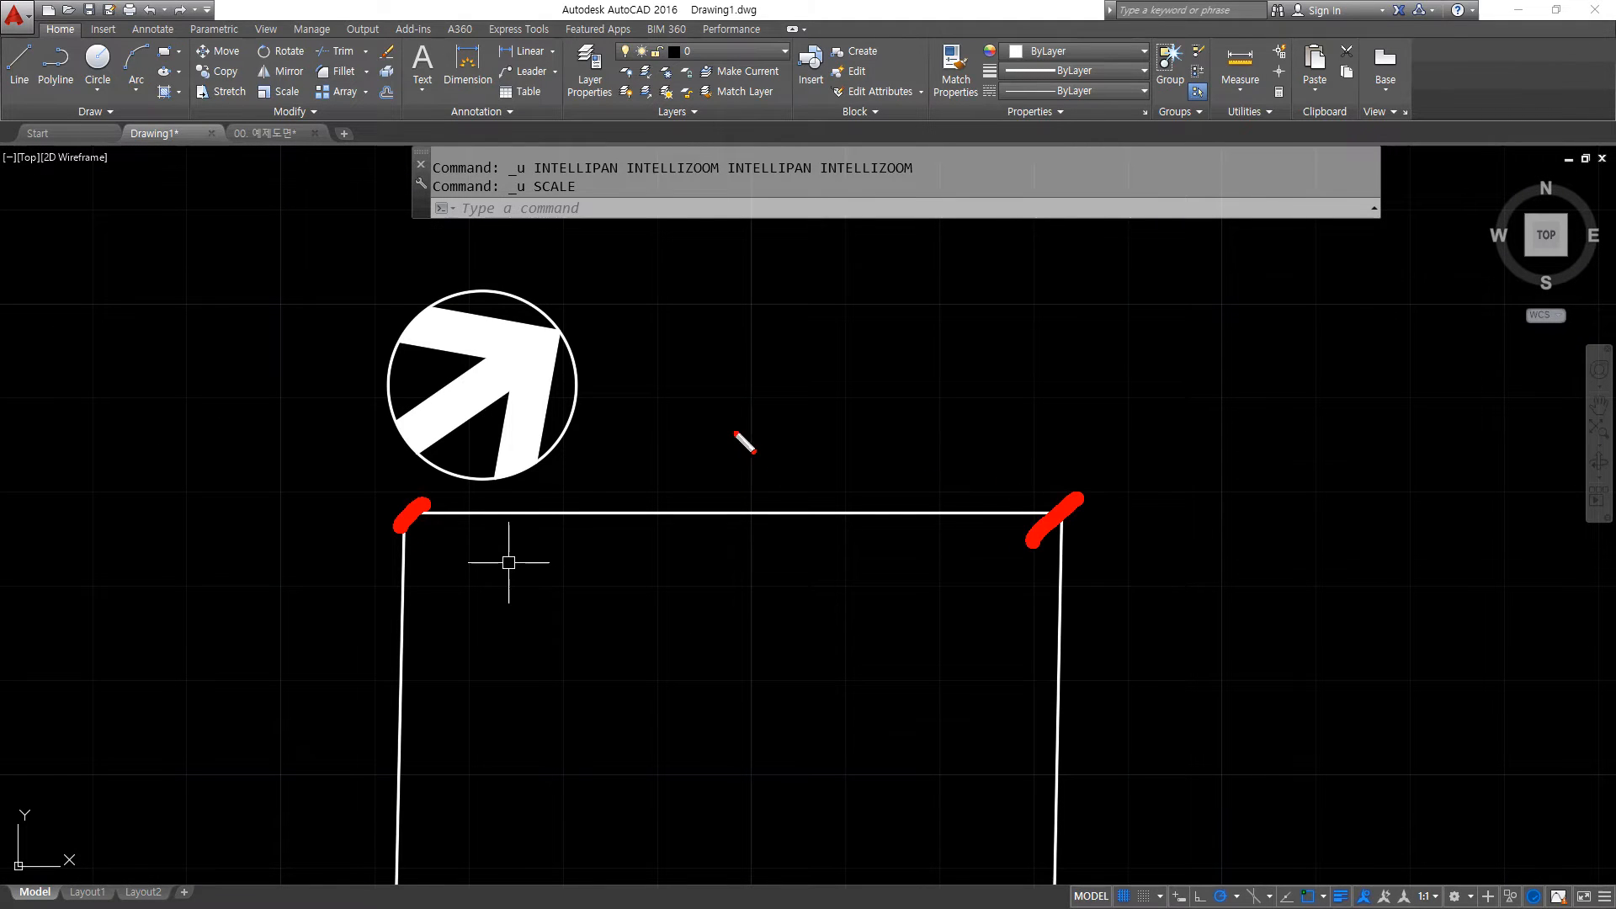
pyautogui.moveTo(665, 436)
pyautogui.mouseDown()
pyautogui.moveTo(727, 375)
pyautogui.moveTo(797, 408)
pyautogui.moveTo(857, 407)
pyautogui.moveTo(873, 365)
pyautogui.moveTo(876, 484)
pyautogui.mouseUp()
pyautogui.moveTo(986, 307)
pyautogui.mouseDown()
pyautogui.moveTo(951, 431)
pyautogui.moveTo(1002, 371)
pyautogui.mouseUp()
pyautogui.moveTo(1027, 358); pyautogui.dragTo(1025, 362)
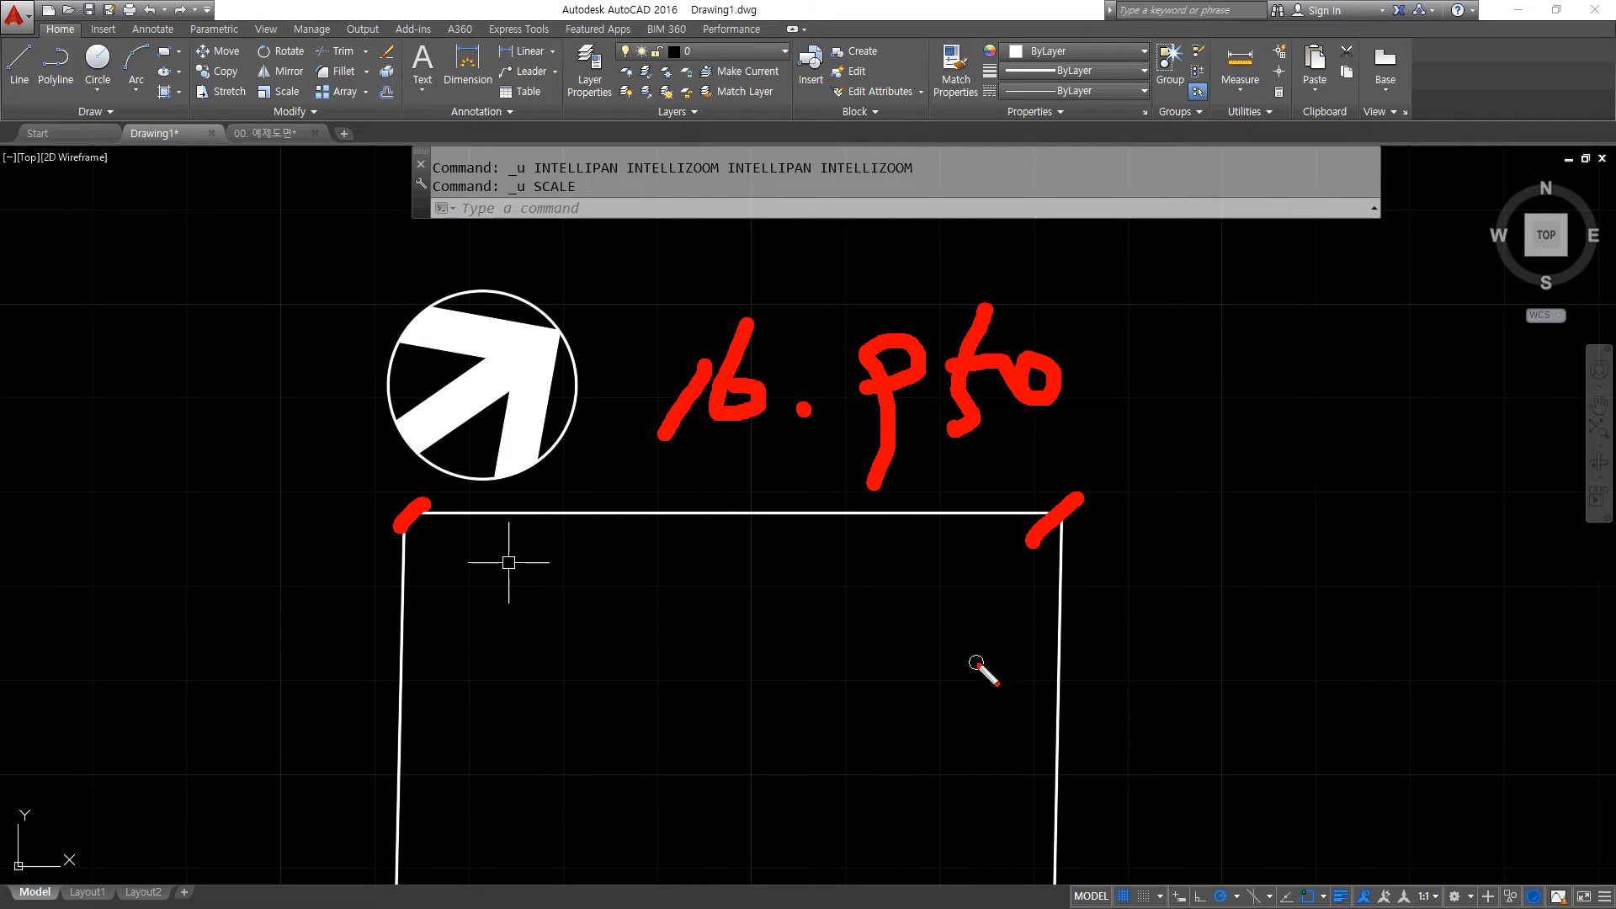
pyautogui.press('Escape')
# Scale the site outline and arrow symbol about the outline's upper-left corner by Reference, taking its upper edge as reference and 16950 as new length.
pyautogui.write('sc')
pyautogui.press('Return')
pyautogui.scroll(-4, 1129, 631)
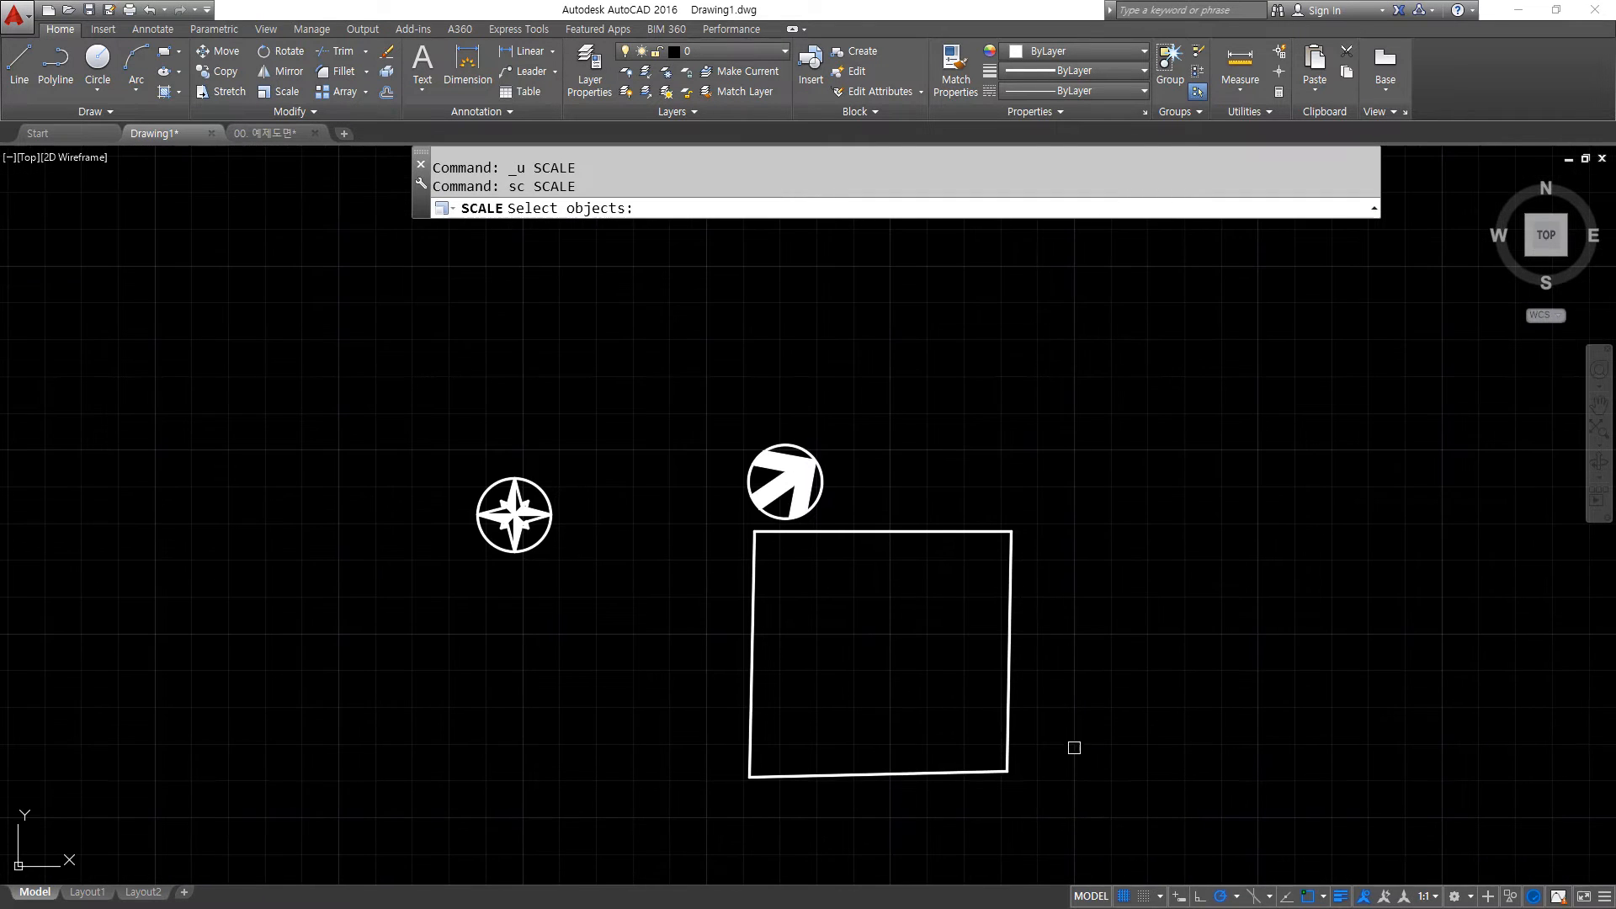
pyautogui.click(1110, 831)
pyautogui.click(661, 375)
pyautogui.press('Return')
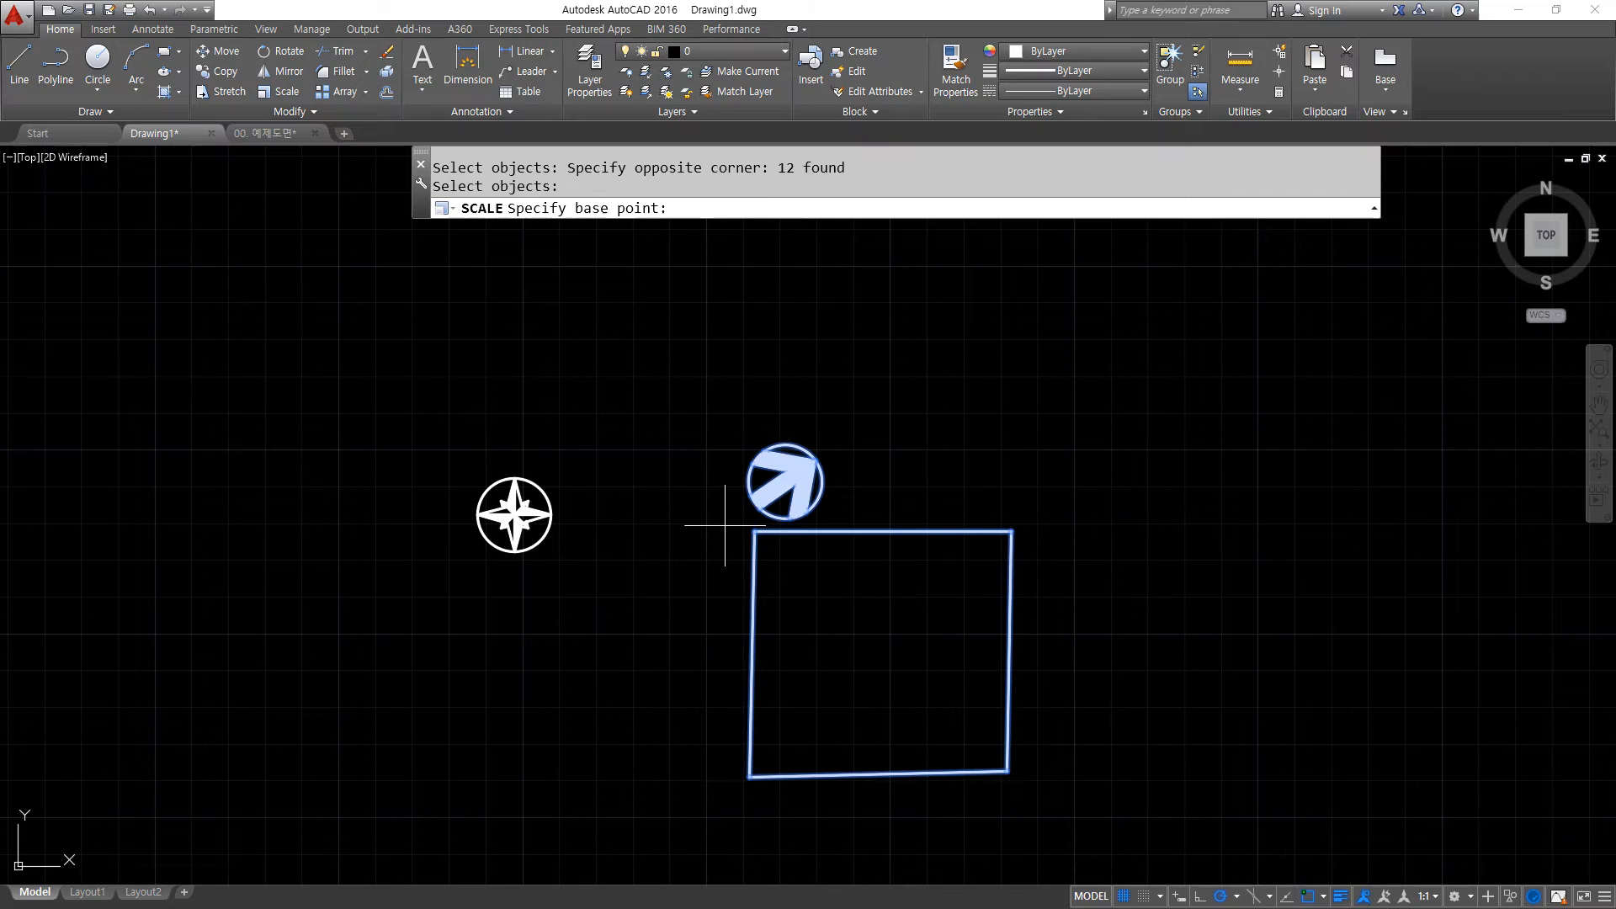
pyautogui.click(754, 531)
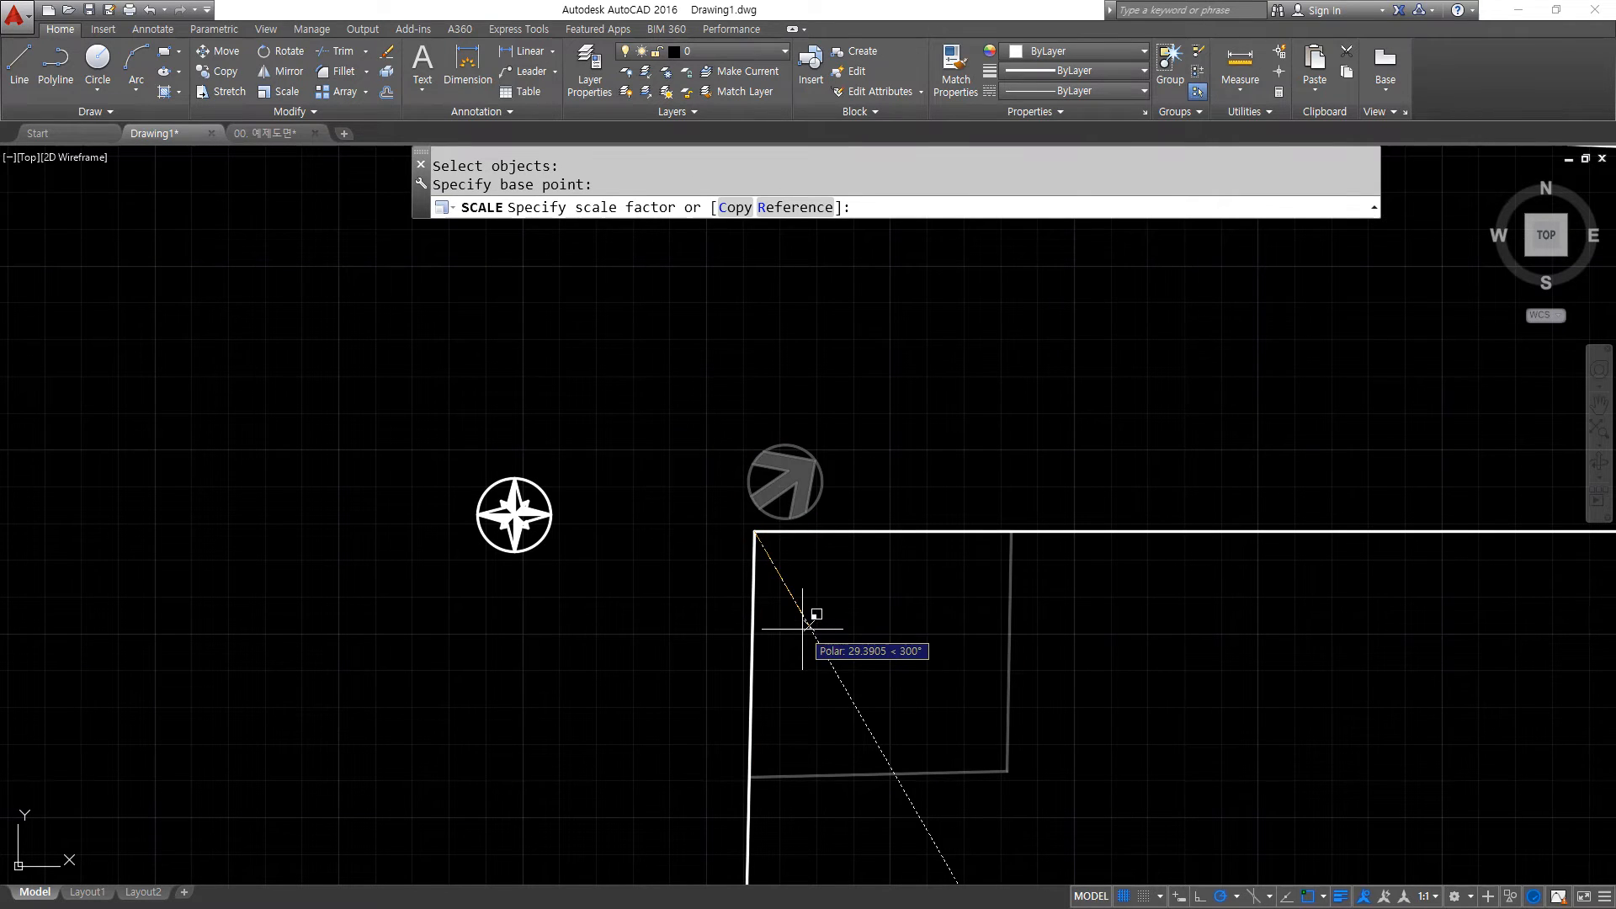
pyautogui.write('r')
pyautogui.press('Return')
pyautogui.click(755, 532)
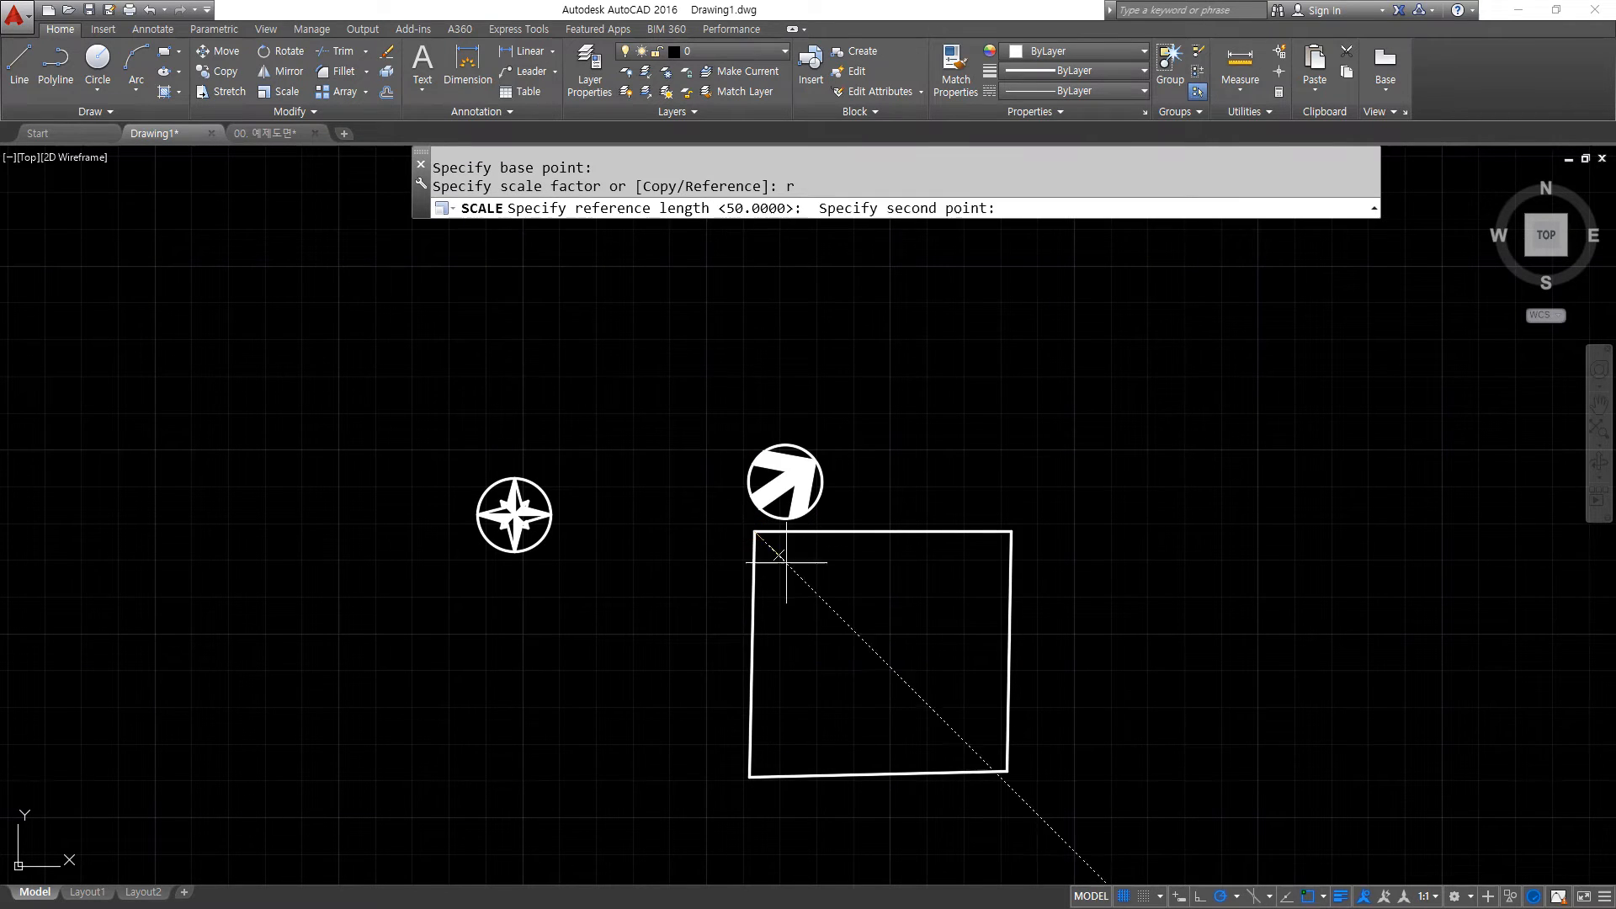
pyautogui.click(1011, 531)
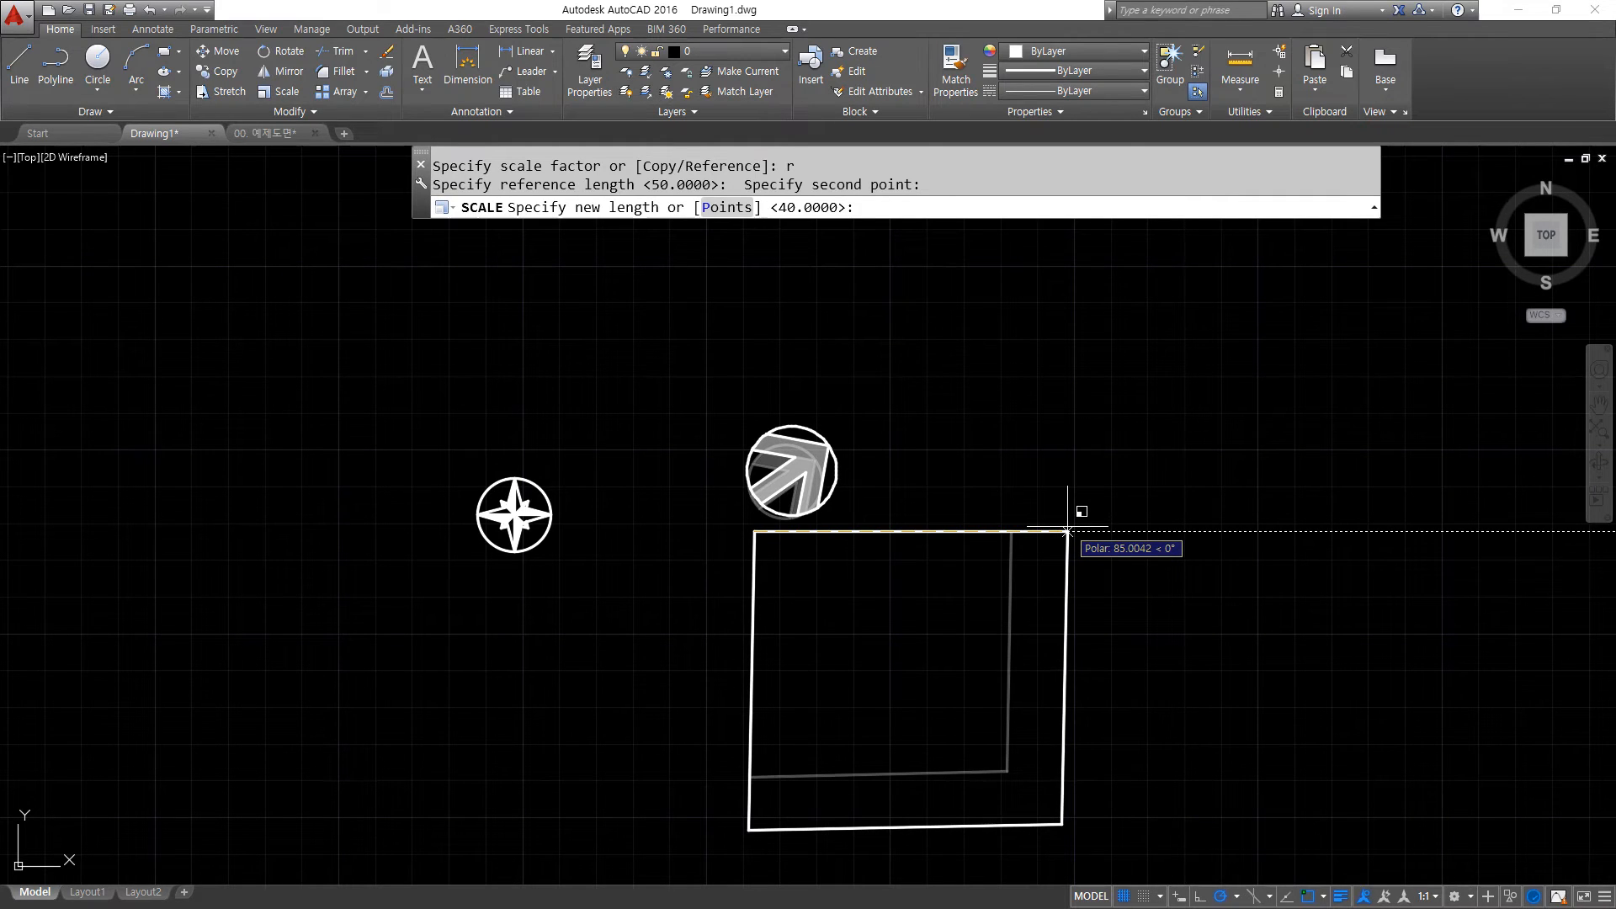
pyautogui.write('169')
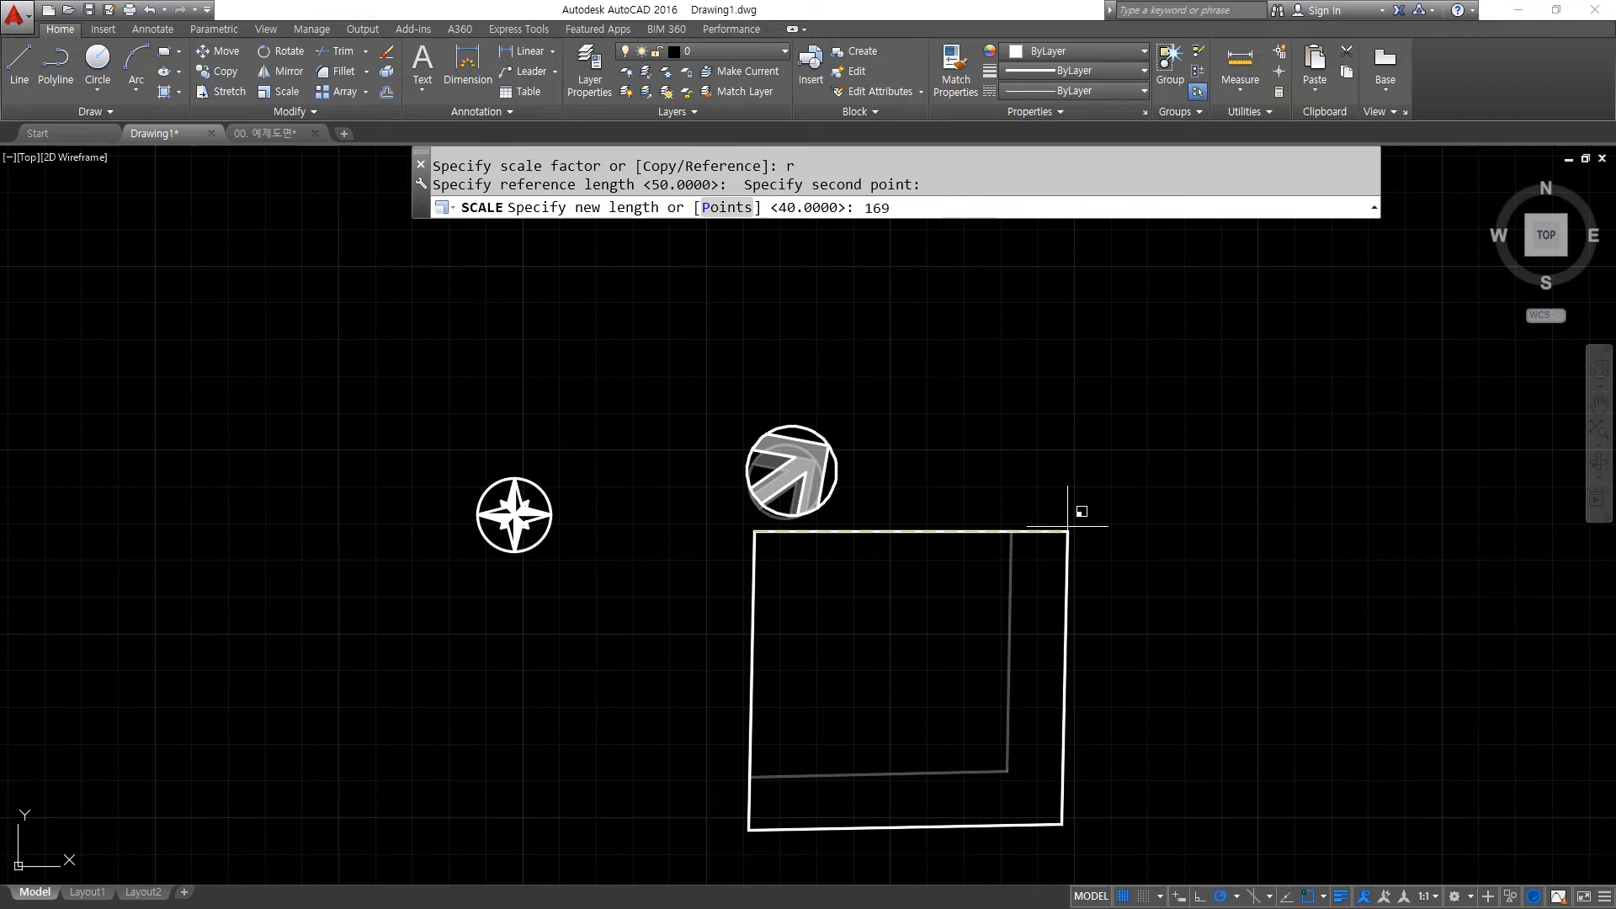
pyautogui.write('50')
pyautogui.press('Return')
pyautogui.scroll(-15, 1061, 527)
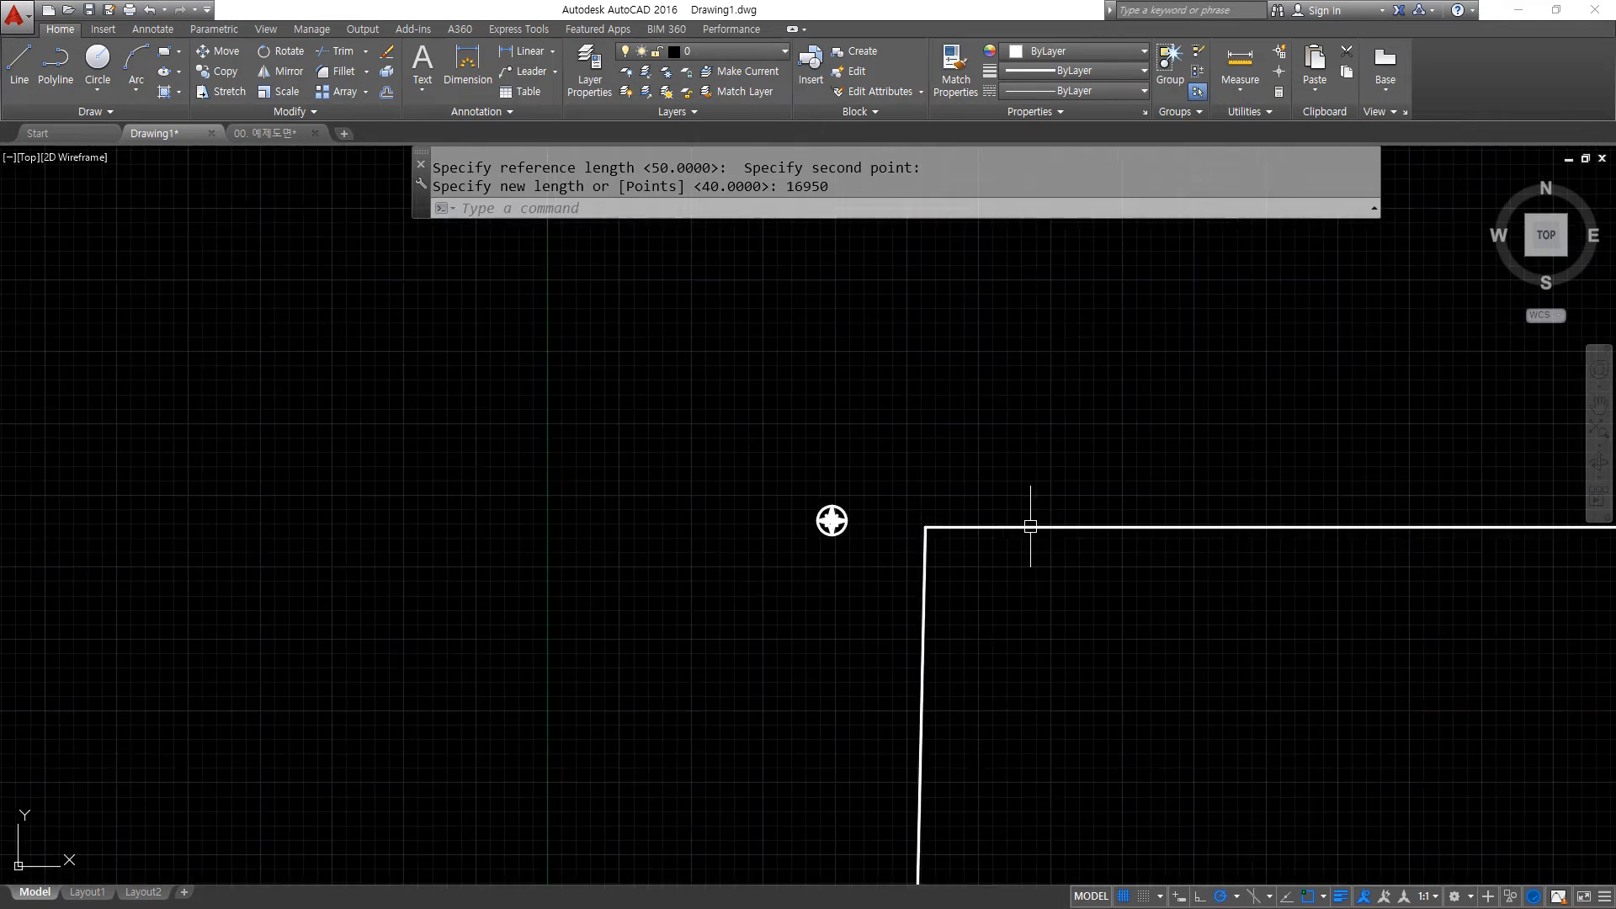
pyautogui.scroll(-6, 1237, 583)
pyautogui.moveTo(1263, 593); pyautogui.dragTo(652, 426, button='middle')
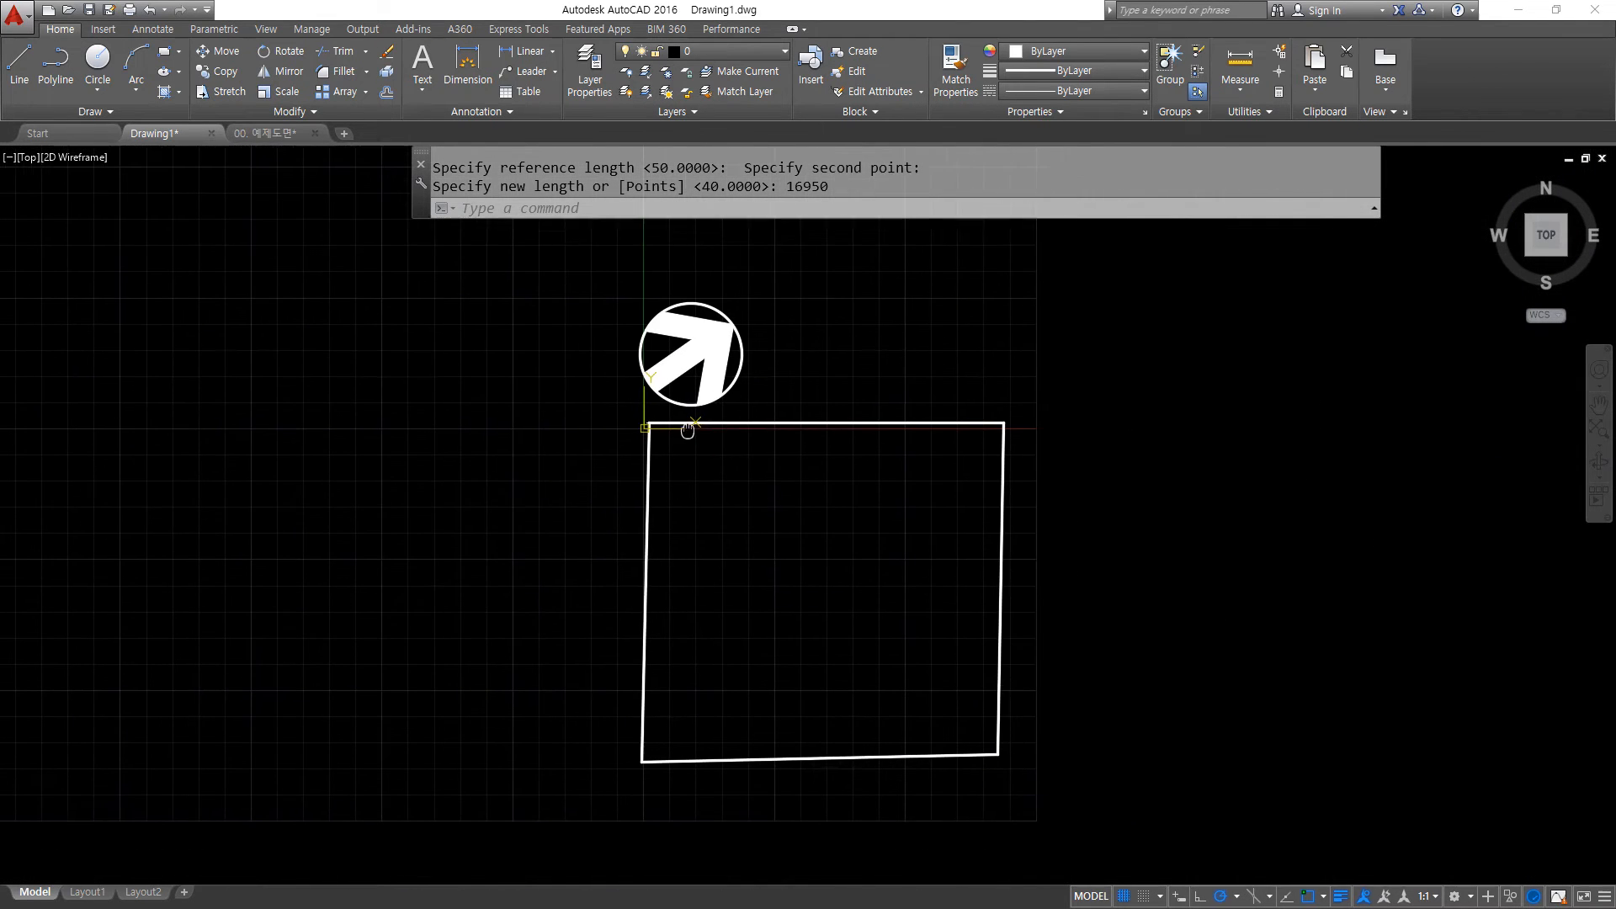
pyautogui.moveTo(661, 450); pyautogui.dragTo(982, 432)
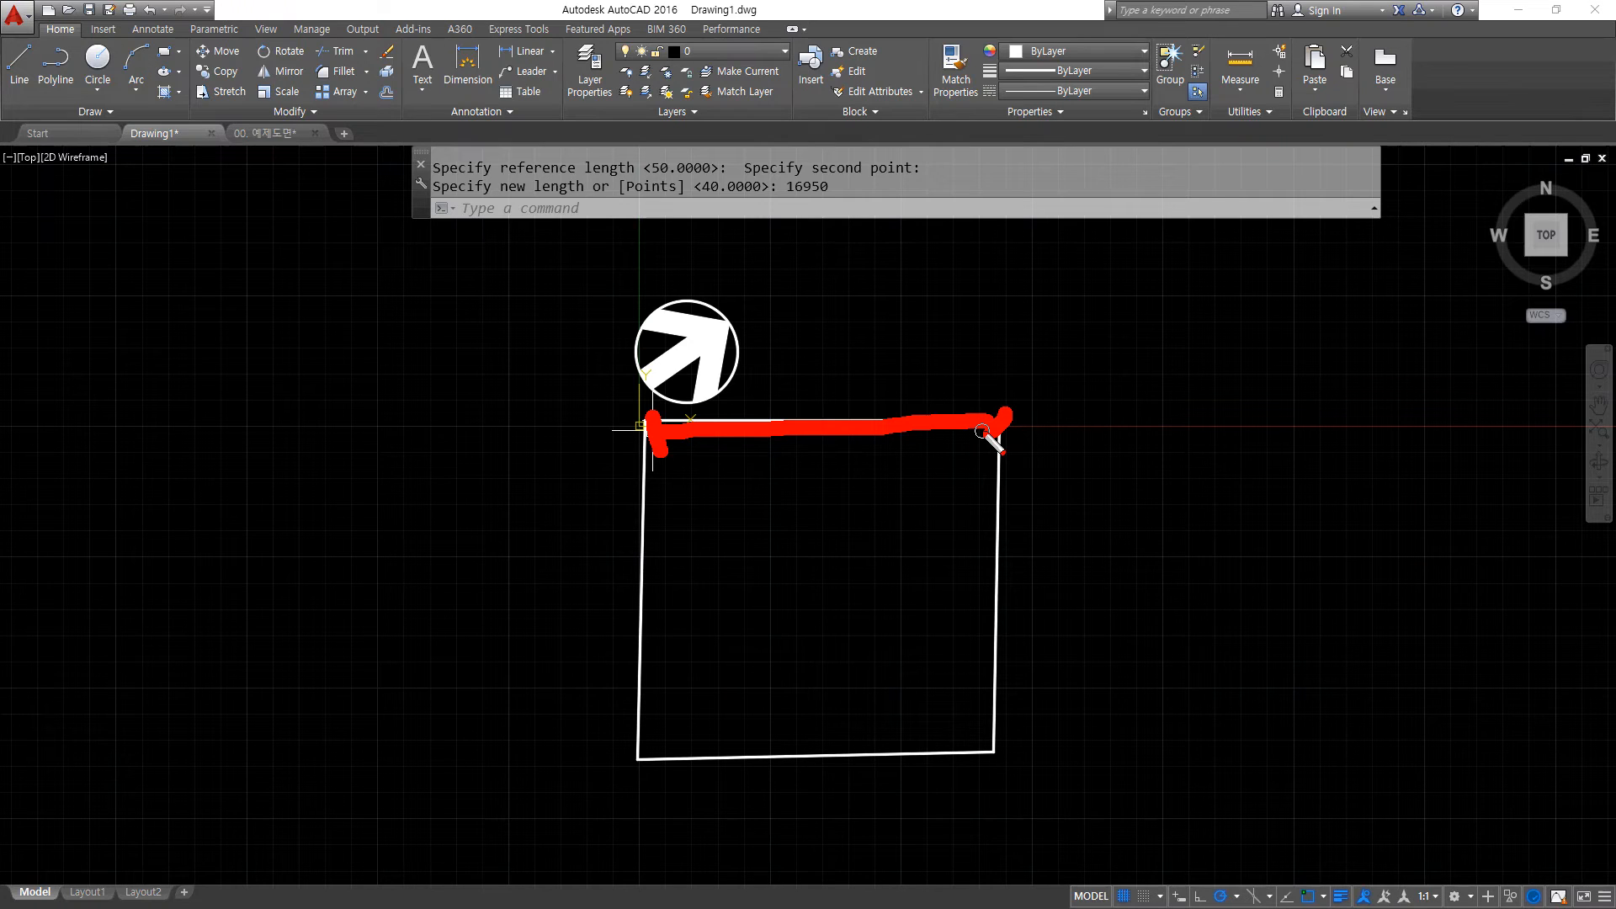
pyautogui.press('Escape')
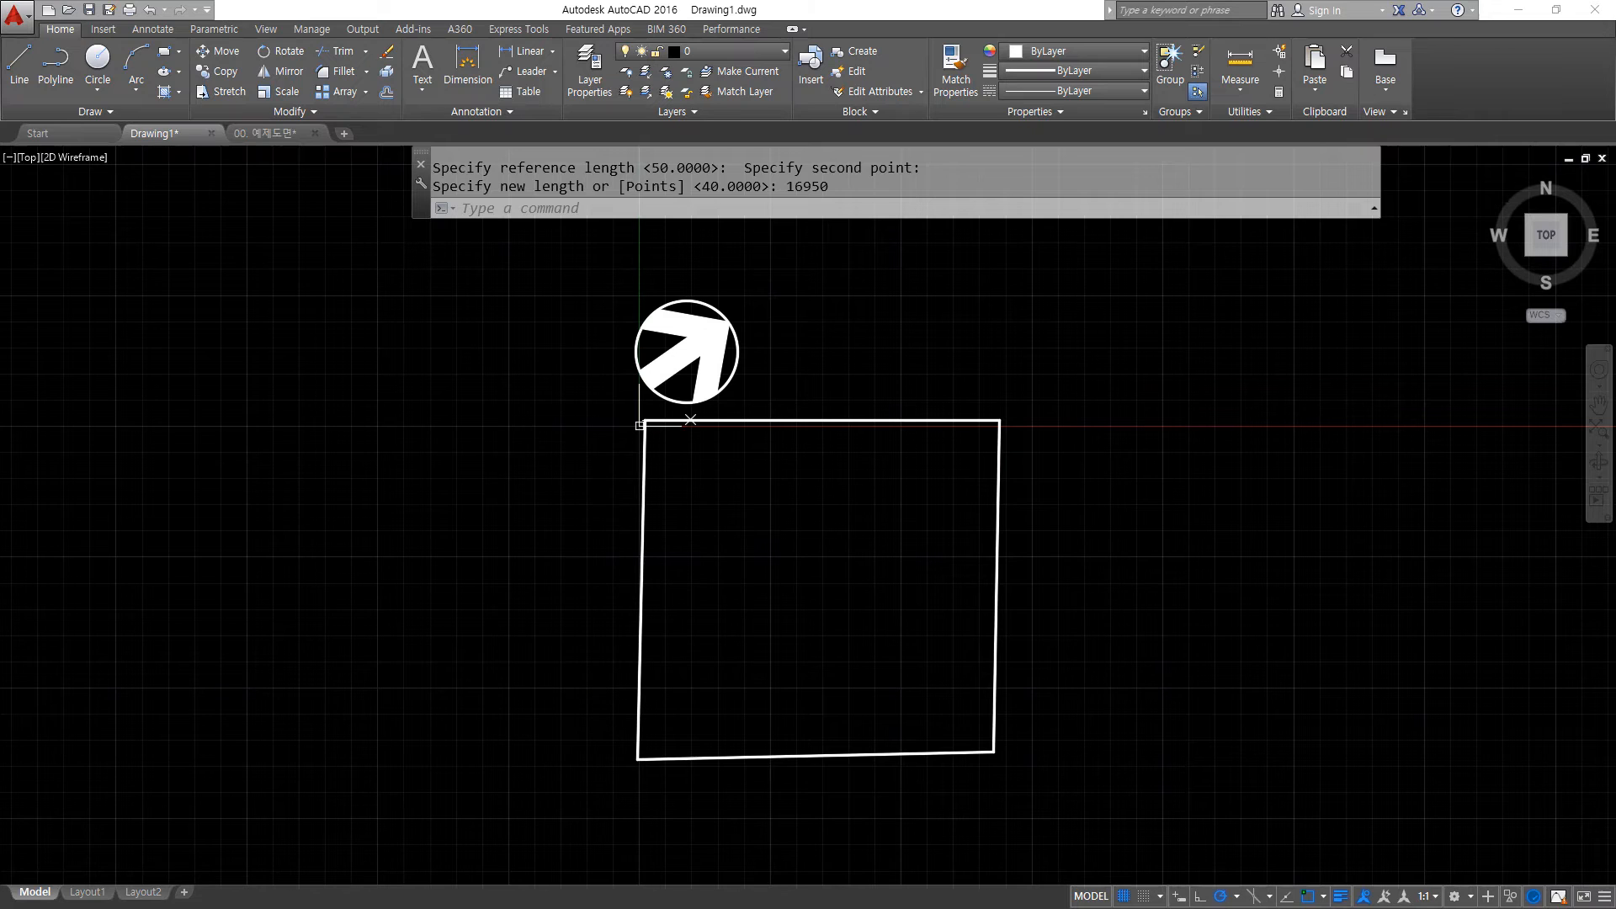
# Switch to the 00. 캐드 2차 .txt notes in Notepad, review the Stretch entry in the command list, and return to AutoCAD.
pyautogui.hotkey('alt', 'Tab')
pyautogui.scroll(-1, 715, 488)
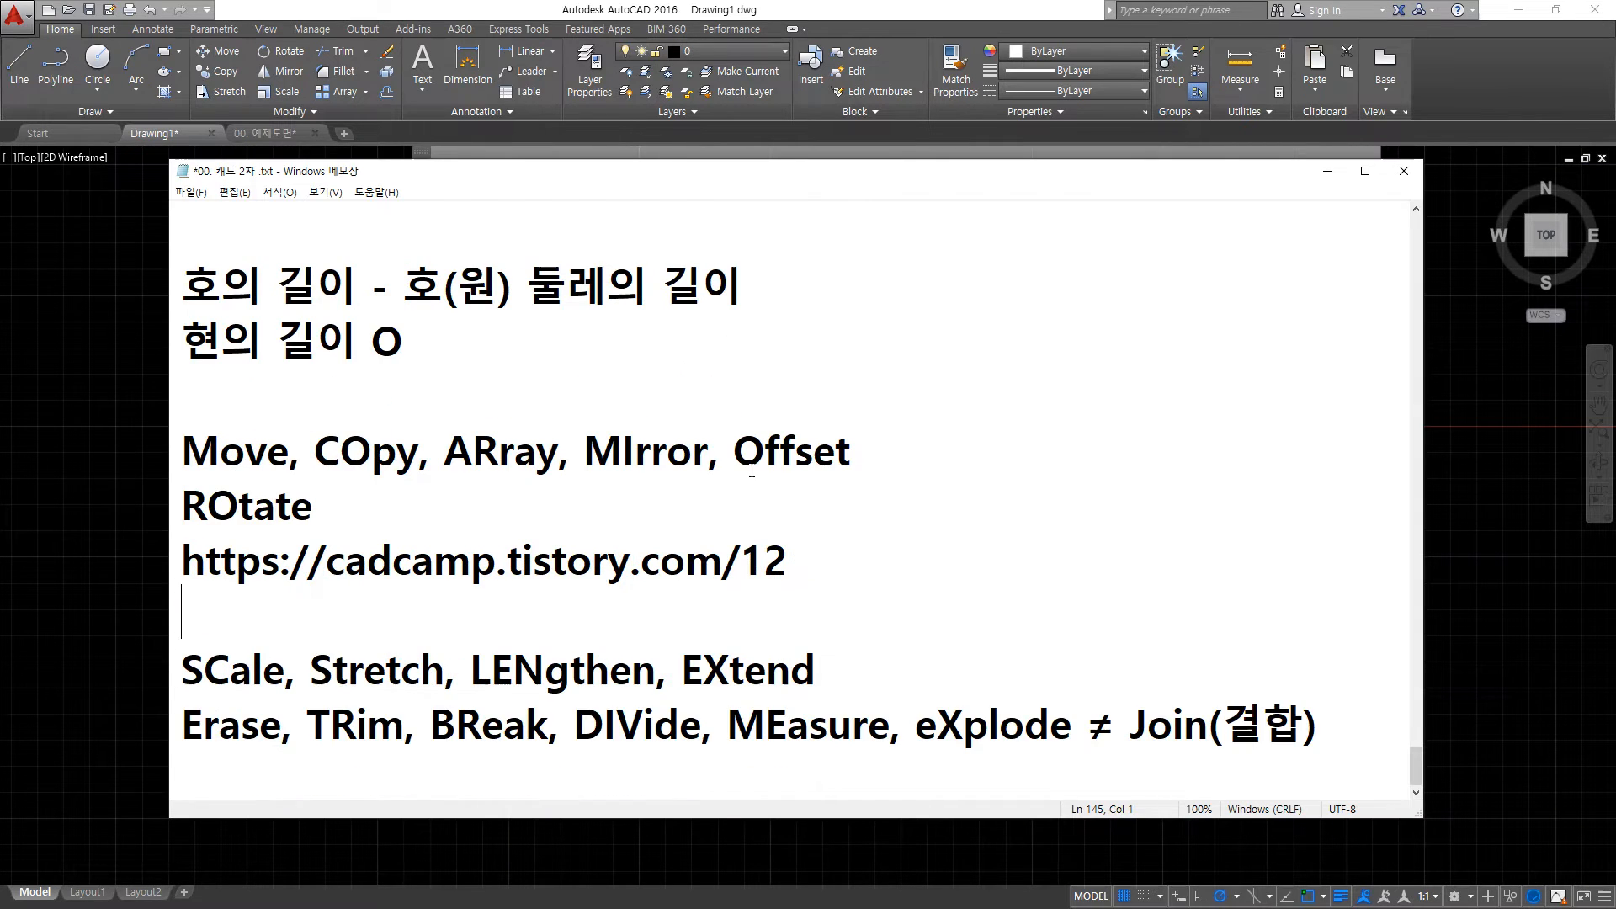
pyautogui.hotkey('ctrl', 'alt', 'd')
pyautogui.moveTo(309, 701)
pyautogui.mouseDown()
pyautogui.moveTo(447, 696)
pyautogui.moveTo(326, 698)
pyautogui.mouseUp()
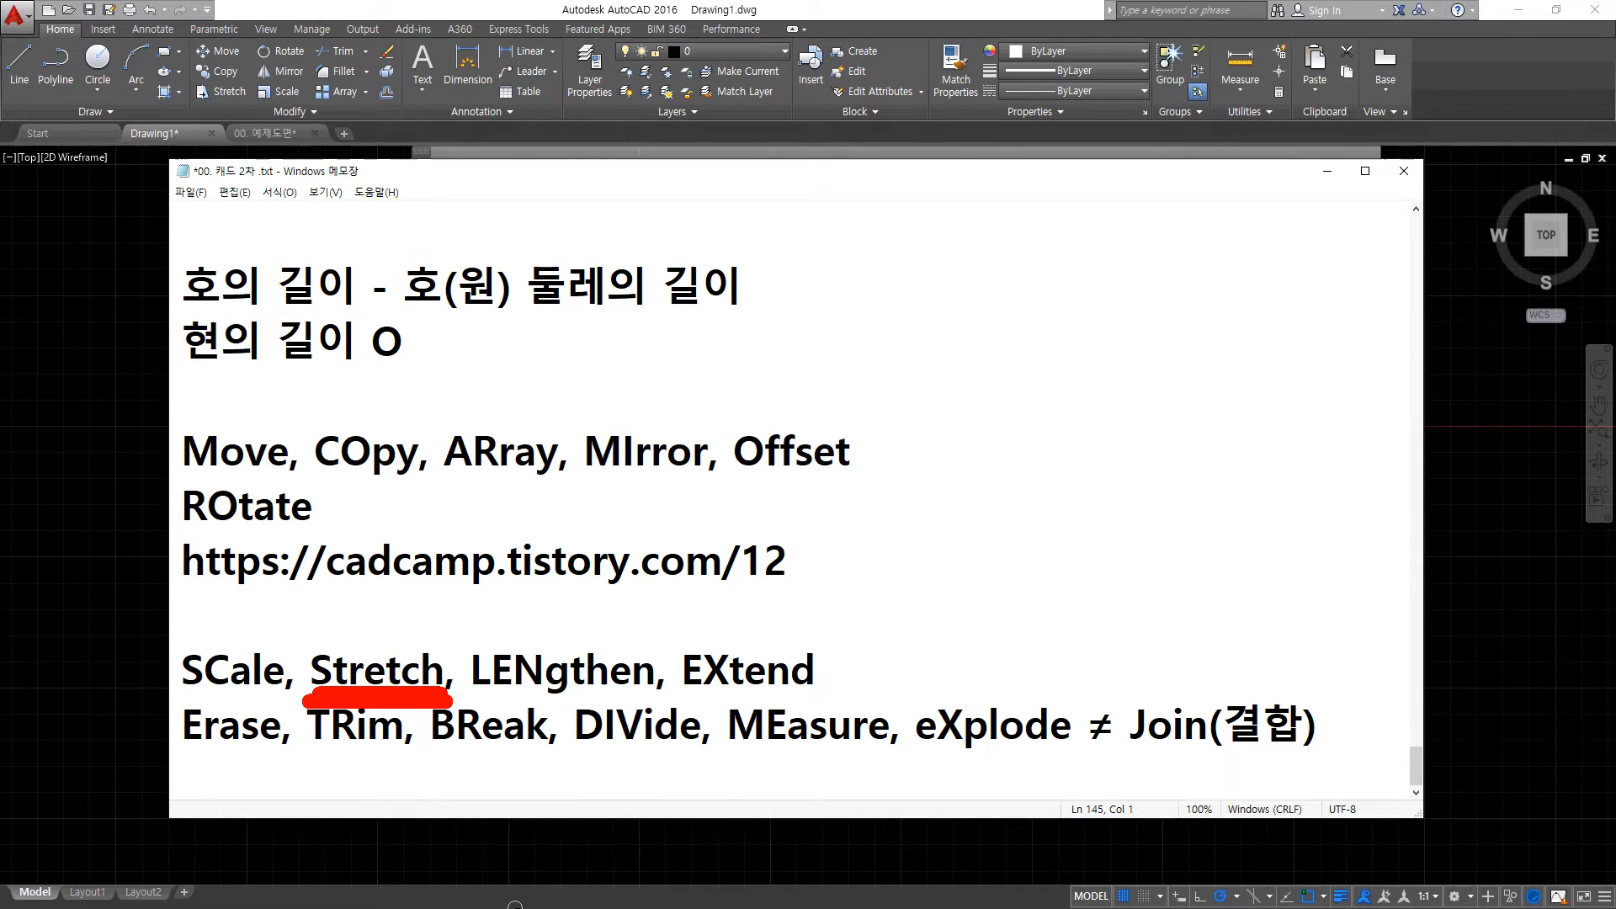
pyautogui.press('Escape')
pyautogui.click(894, 7)
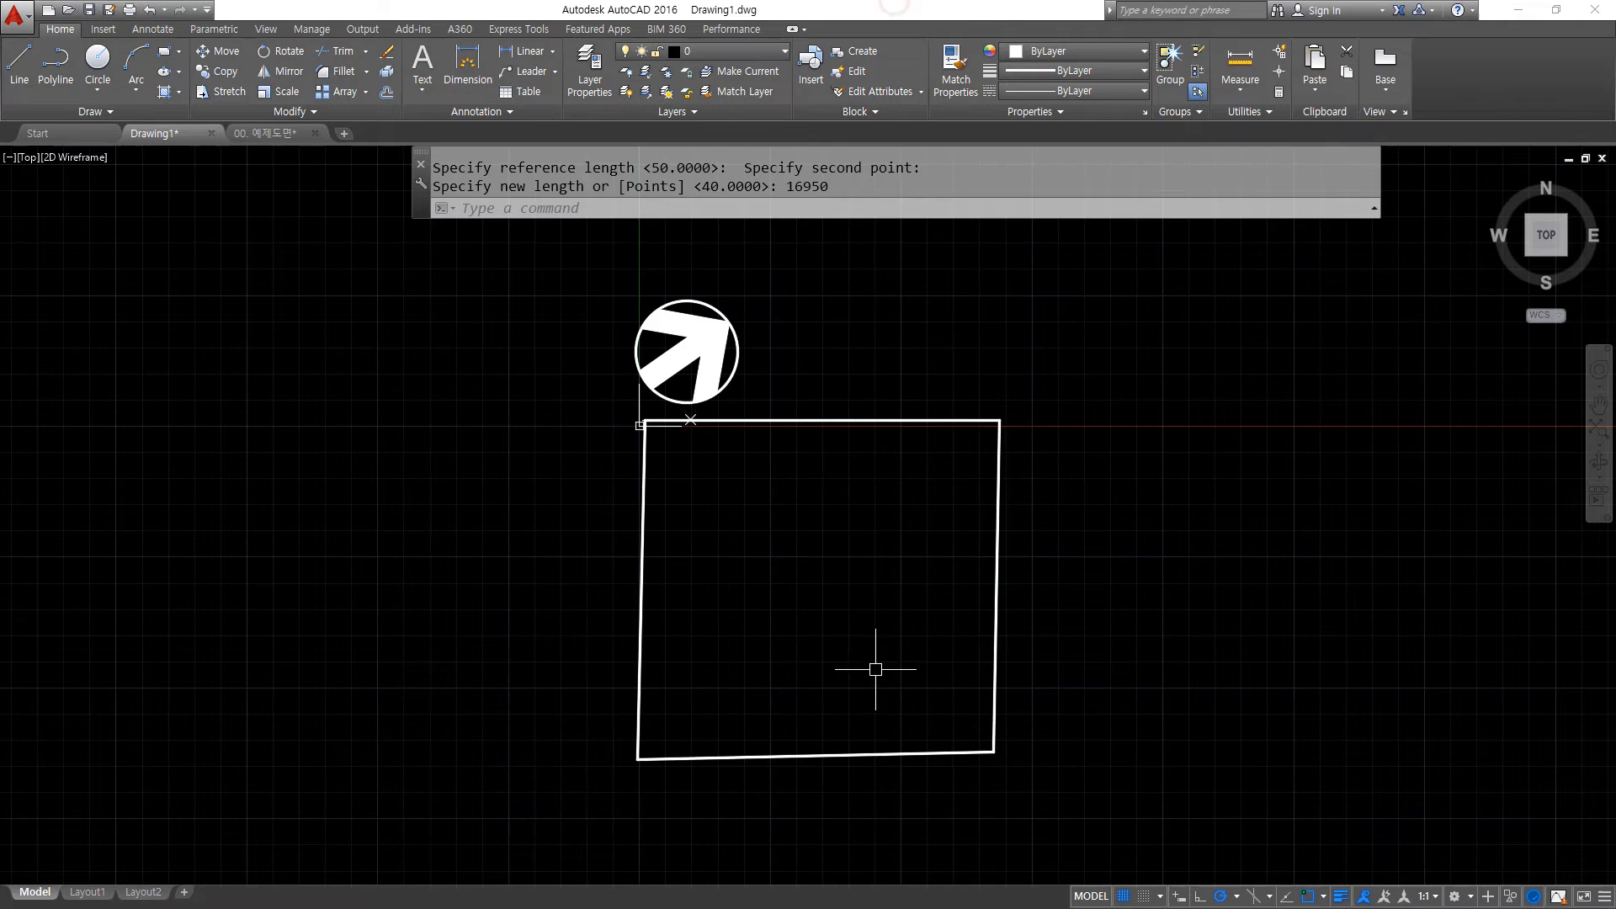
# Draw a 100 by 100 rectangle in the empty area to the right of the site outline.
pyautogui.moveTo(949, 779); pyautogui.dragTo(369, 773, button='middle')
pyautogui.write('rec')
pyautogui.press('Return')
pyautogui.click(683, 709)
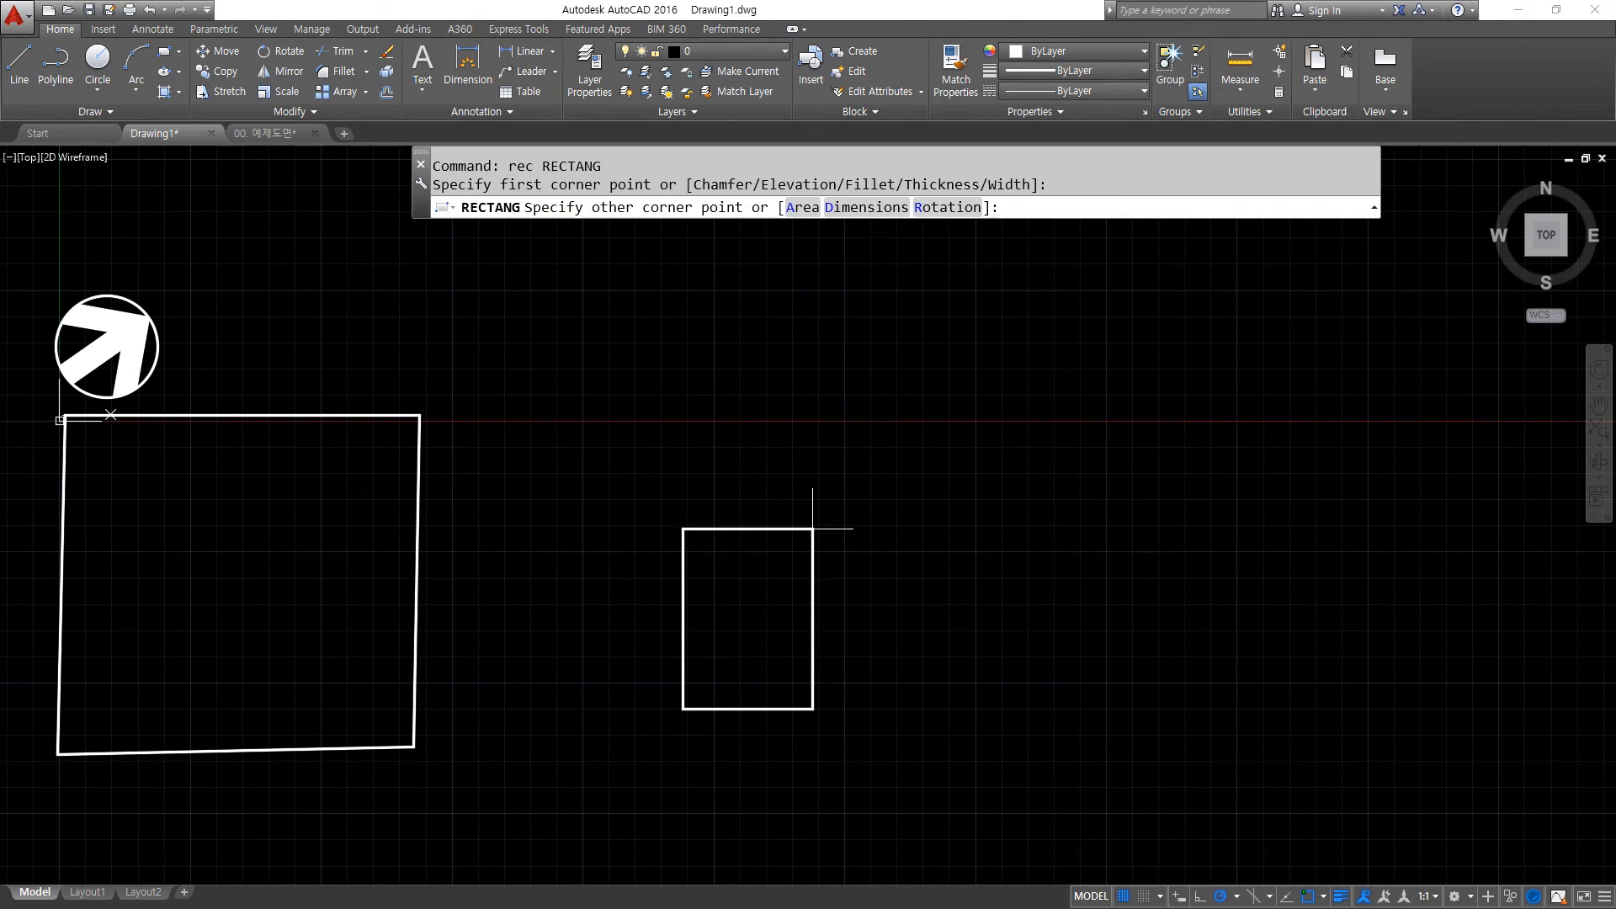
pyautogui.write('@100,100')
pyautogui.press('Return')
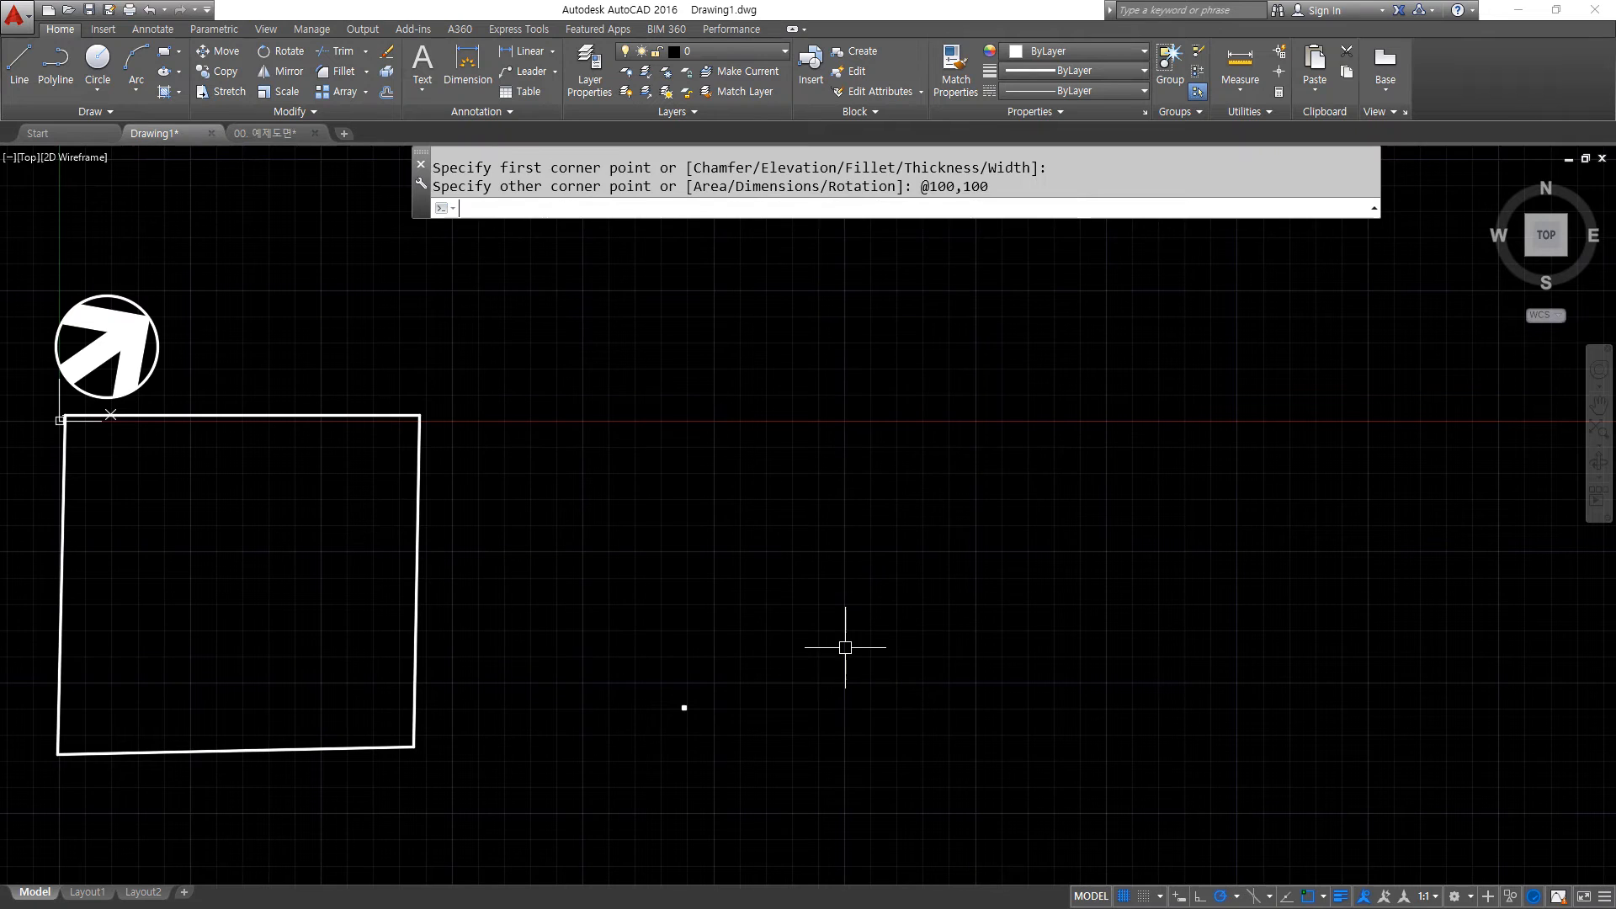
pyautogui.scroll(-10, 566, 703)
pyautogui.moveTo(556, 263); pyautogui.dragTo(571, 473, button='middle')
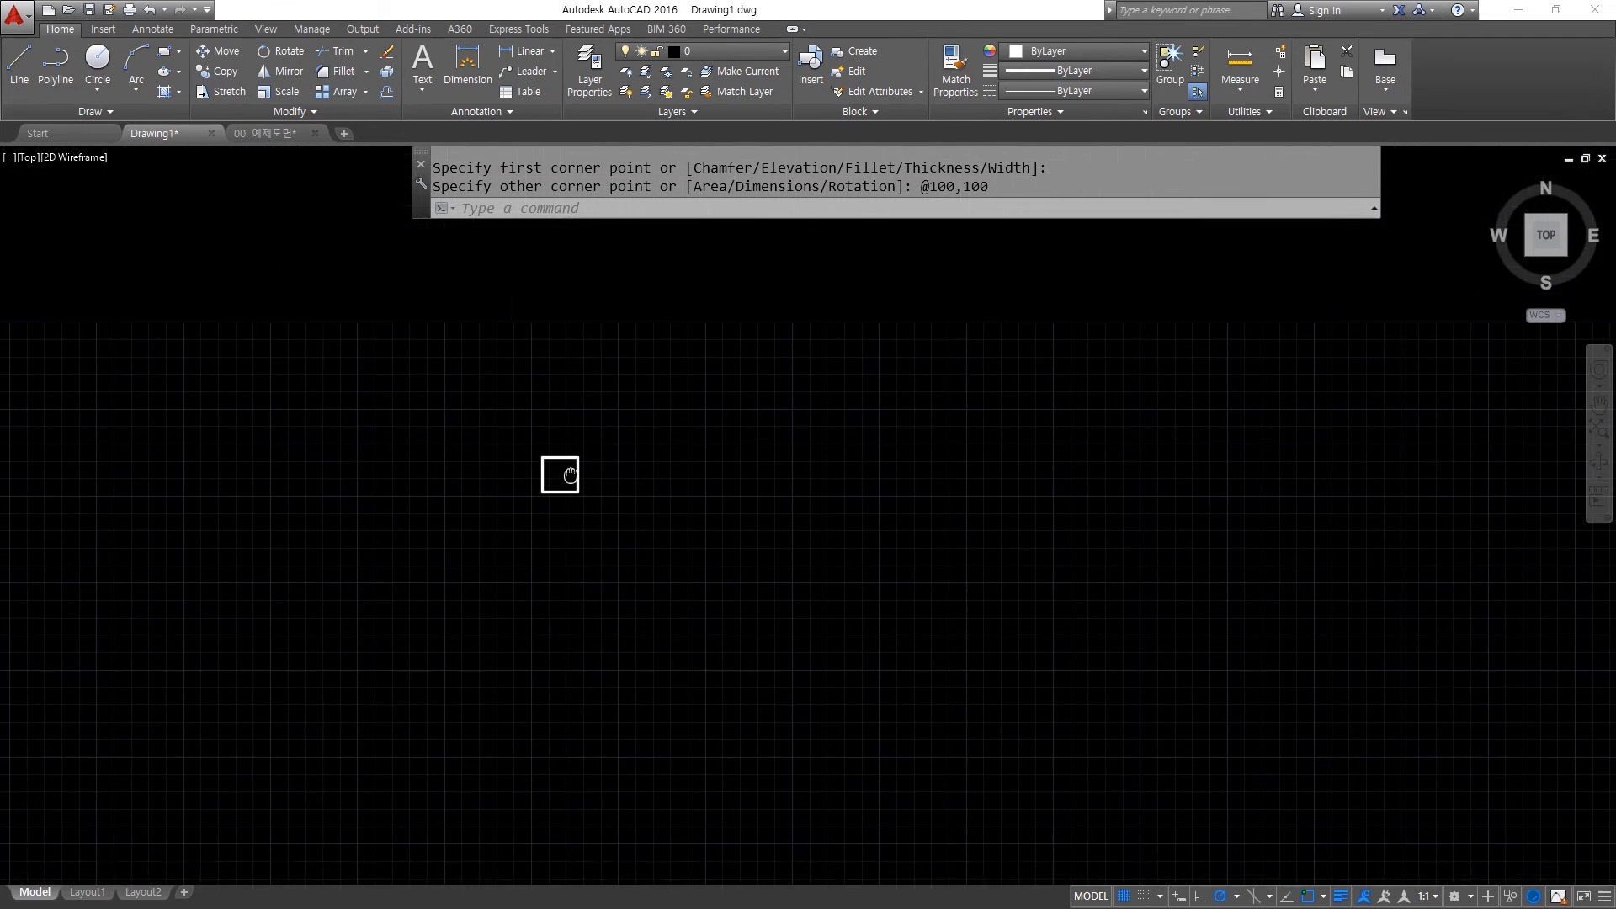
# Try to pick the square's right side for Stretch with an enclosing window covering only part of the square.
pyautogui.scroll(8, 572, 476)
pyautogui.write('s')
pyautogui.press('Return')
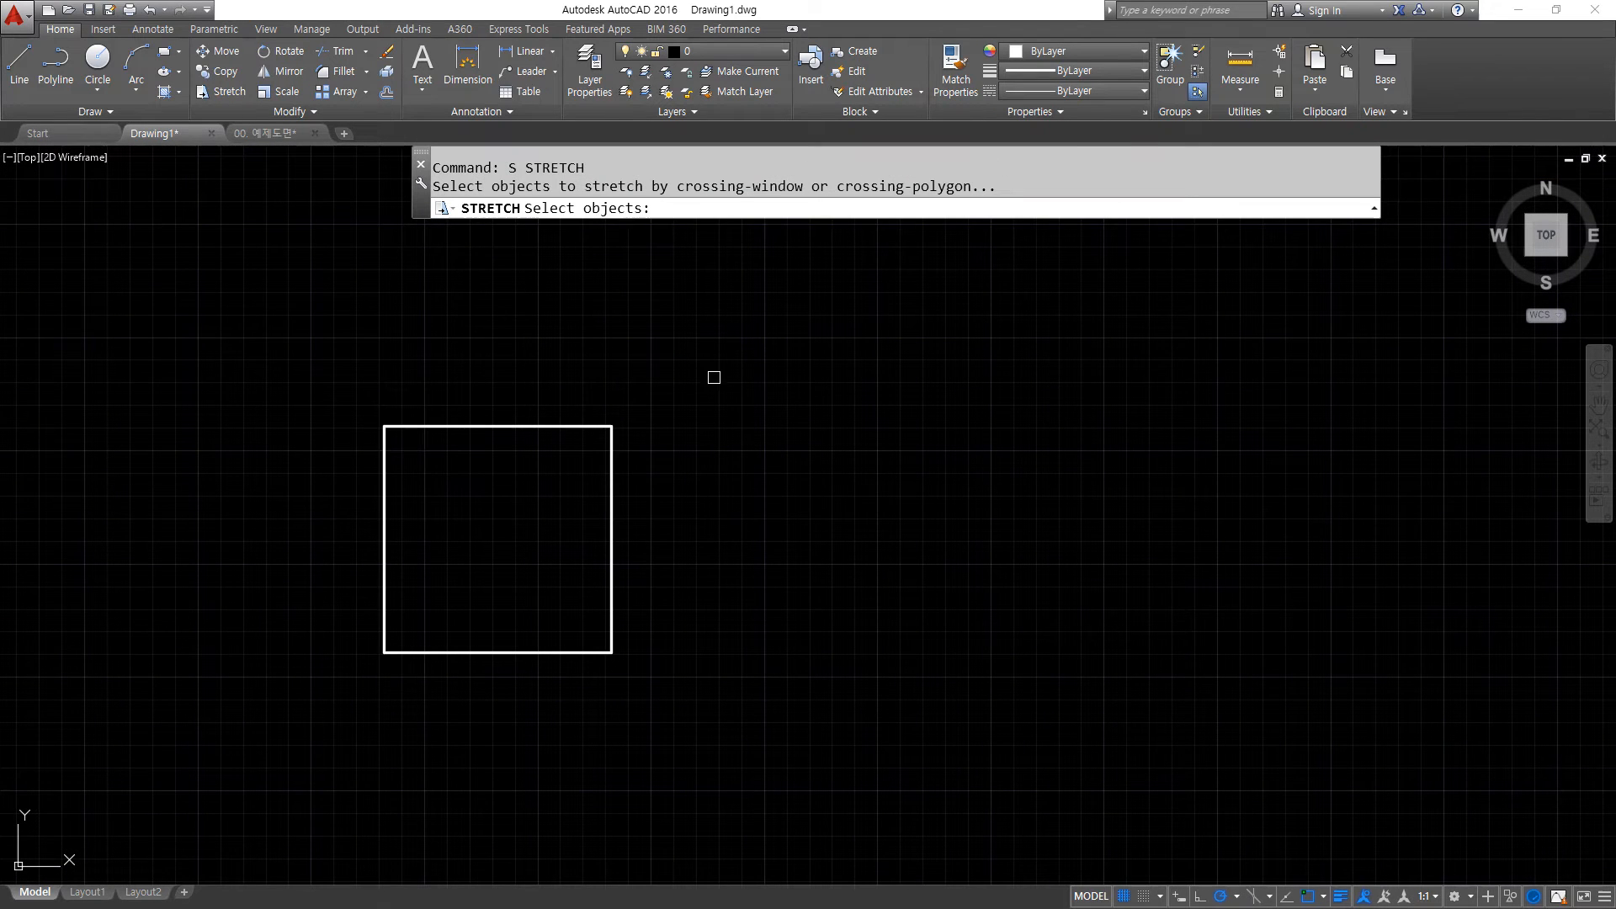
pyautogui.moveTo(442, 200); pyautogui.dragTo(982, 199)
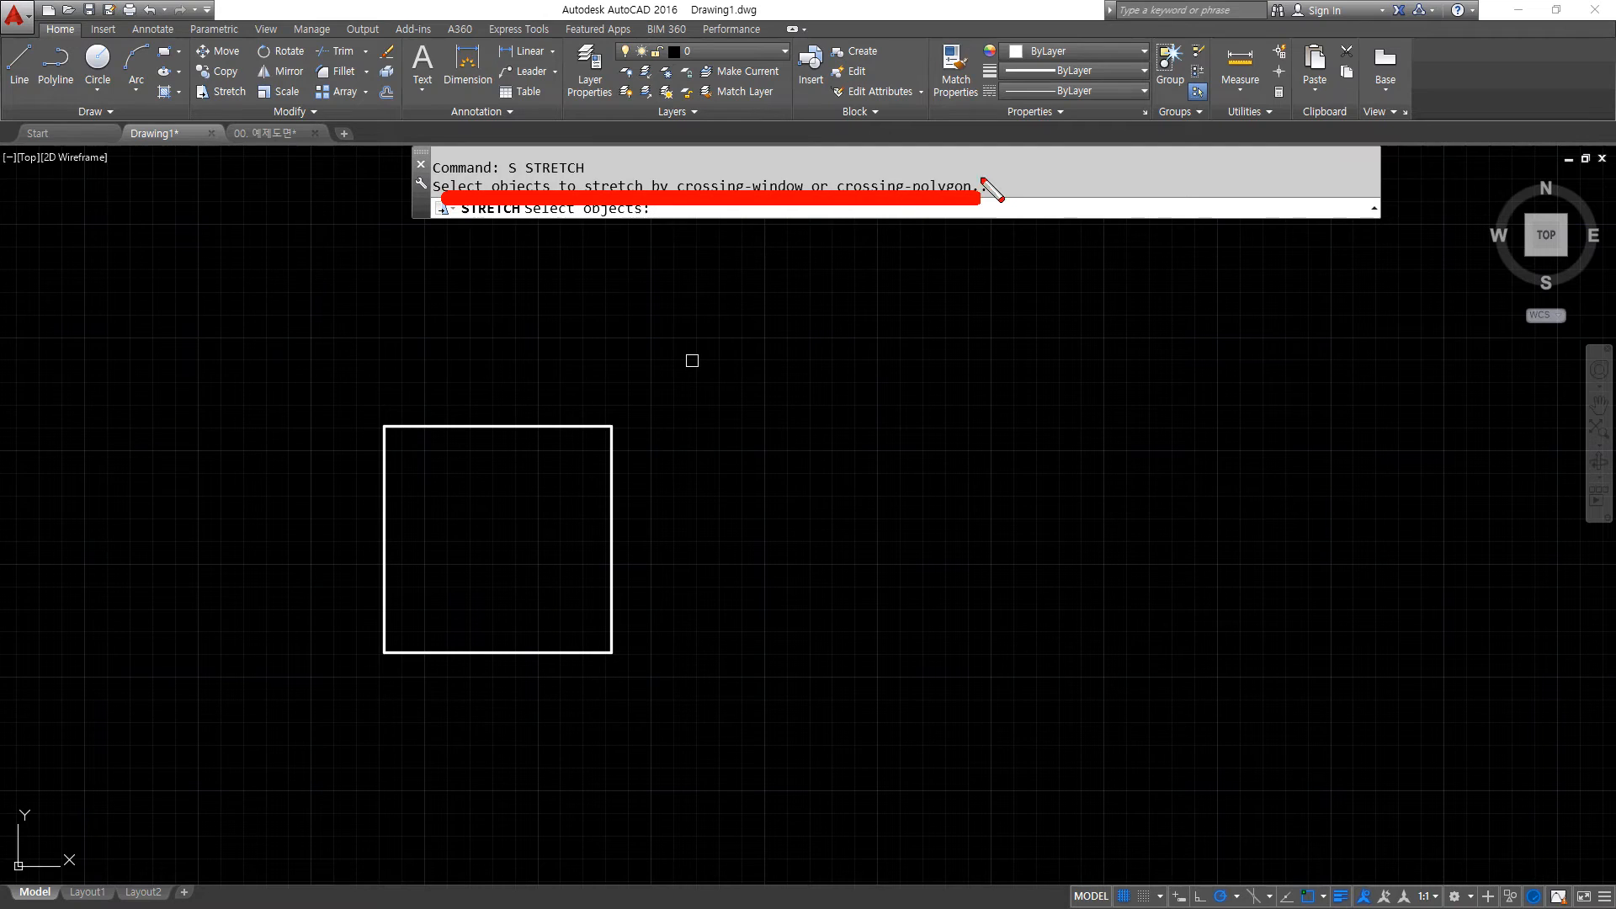
pyautogui.press('Escape')
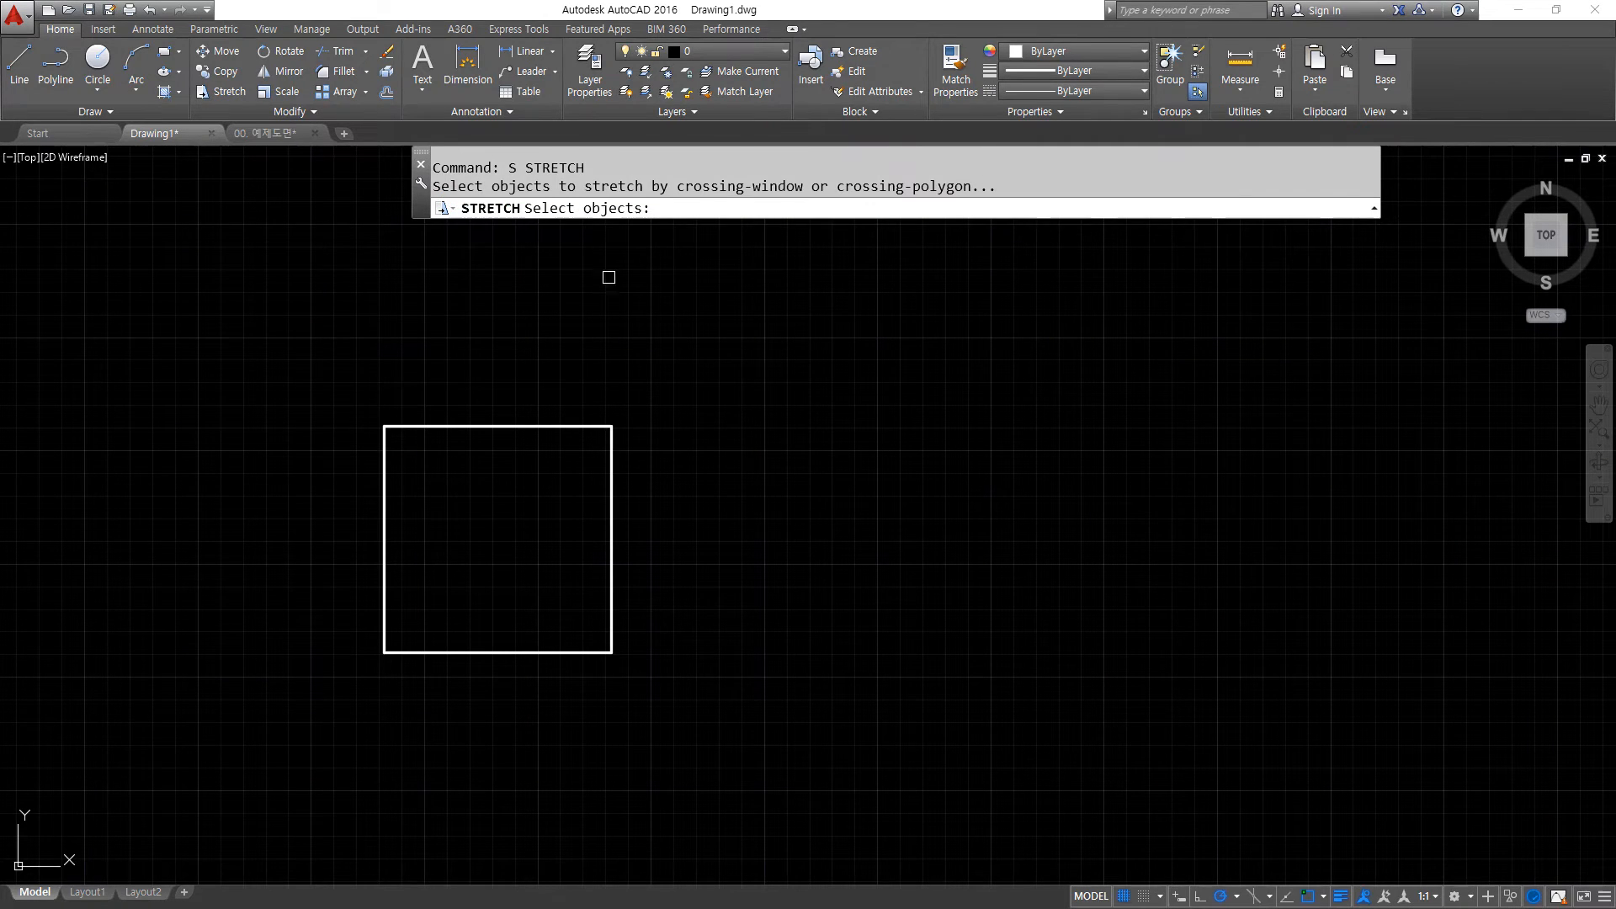
pyautogui.press('super+plus')
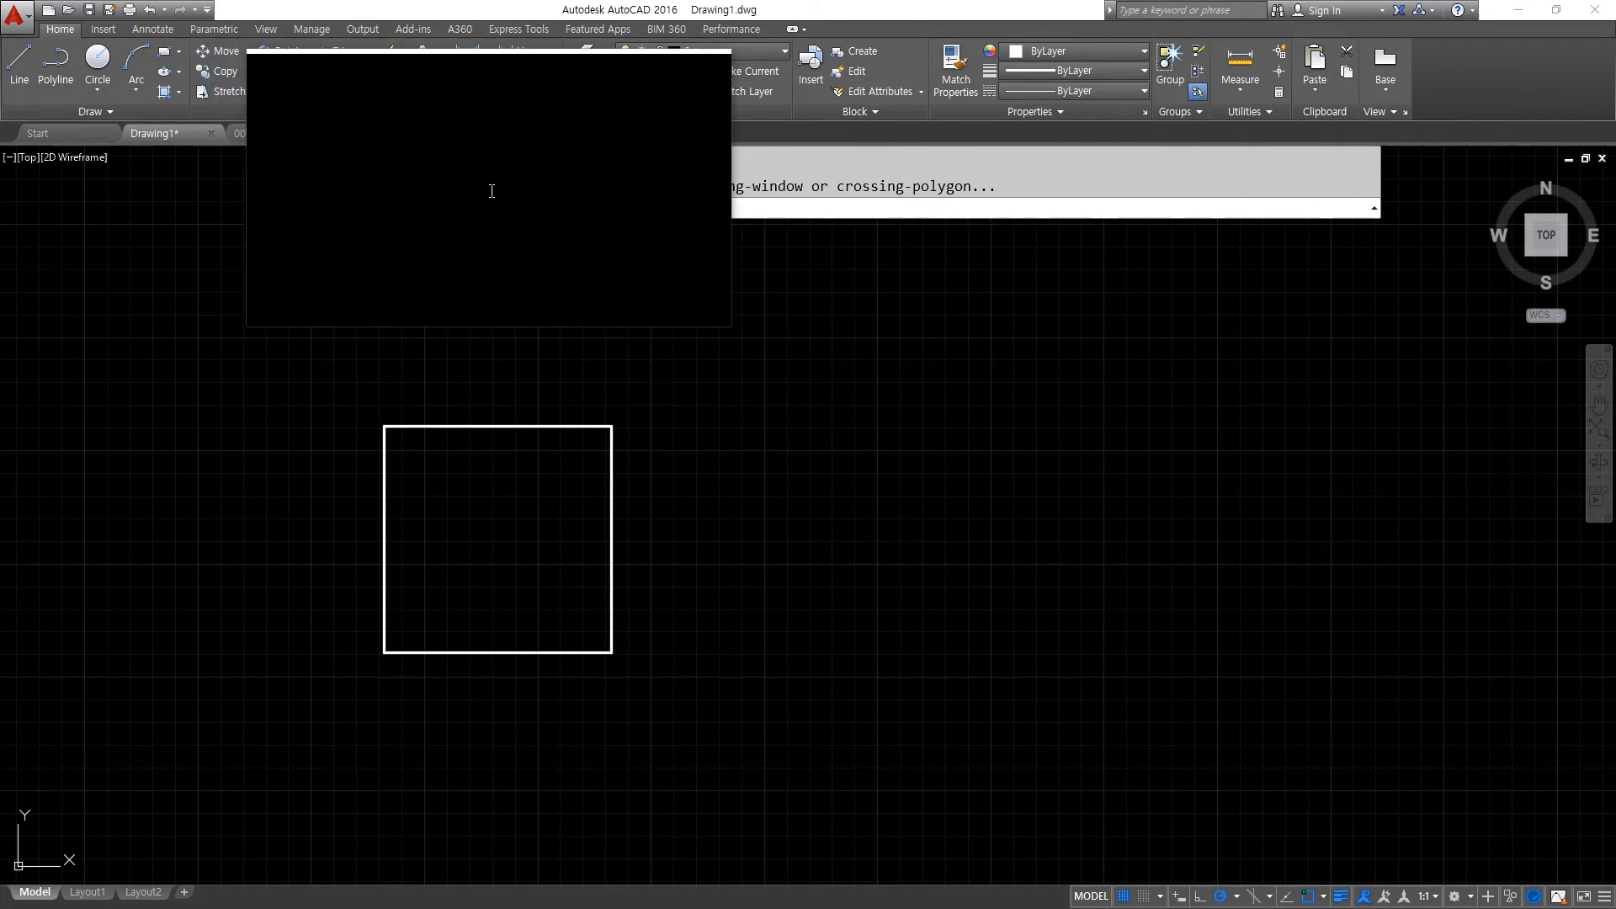
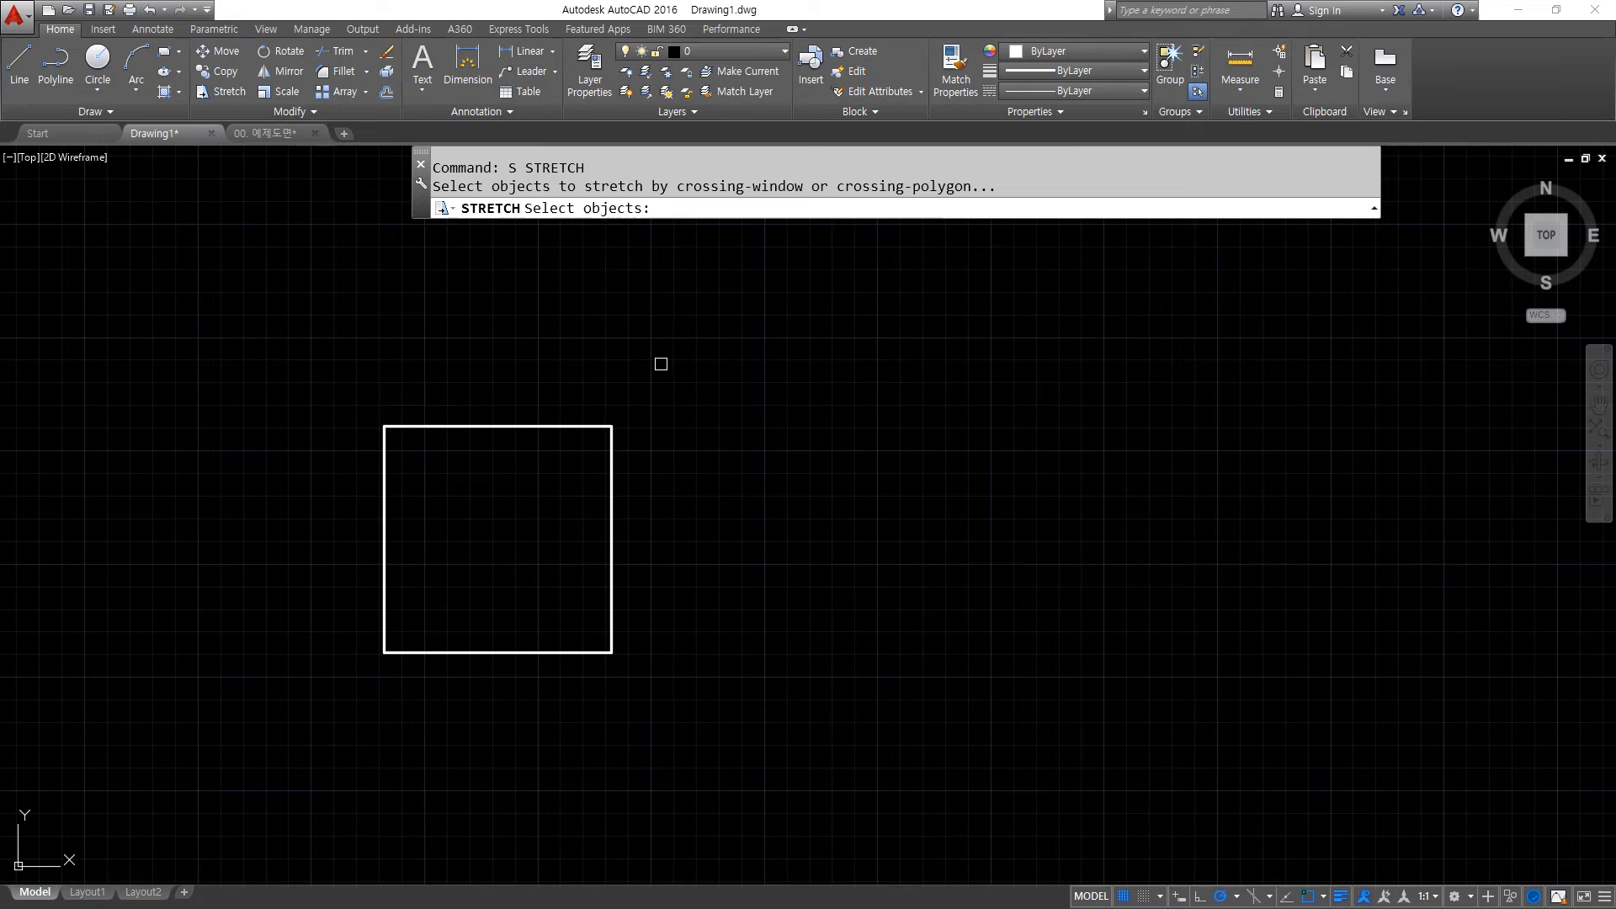
pyautogui.click(552, 362)
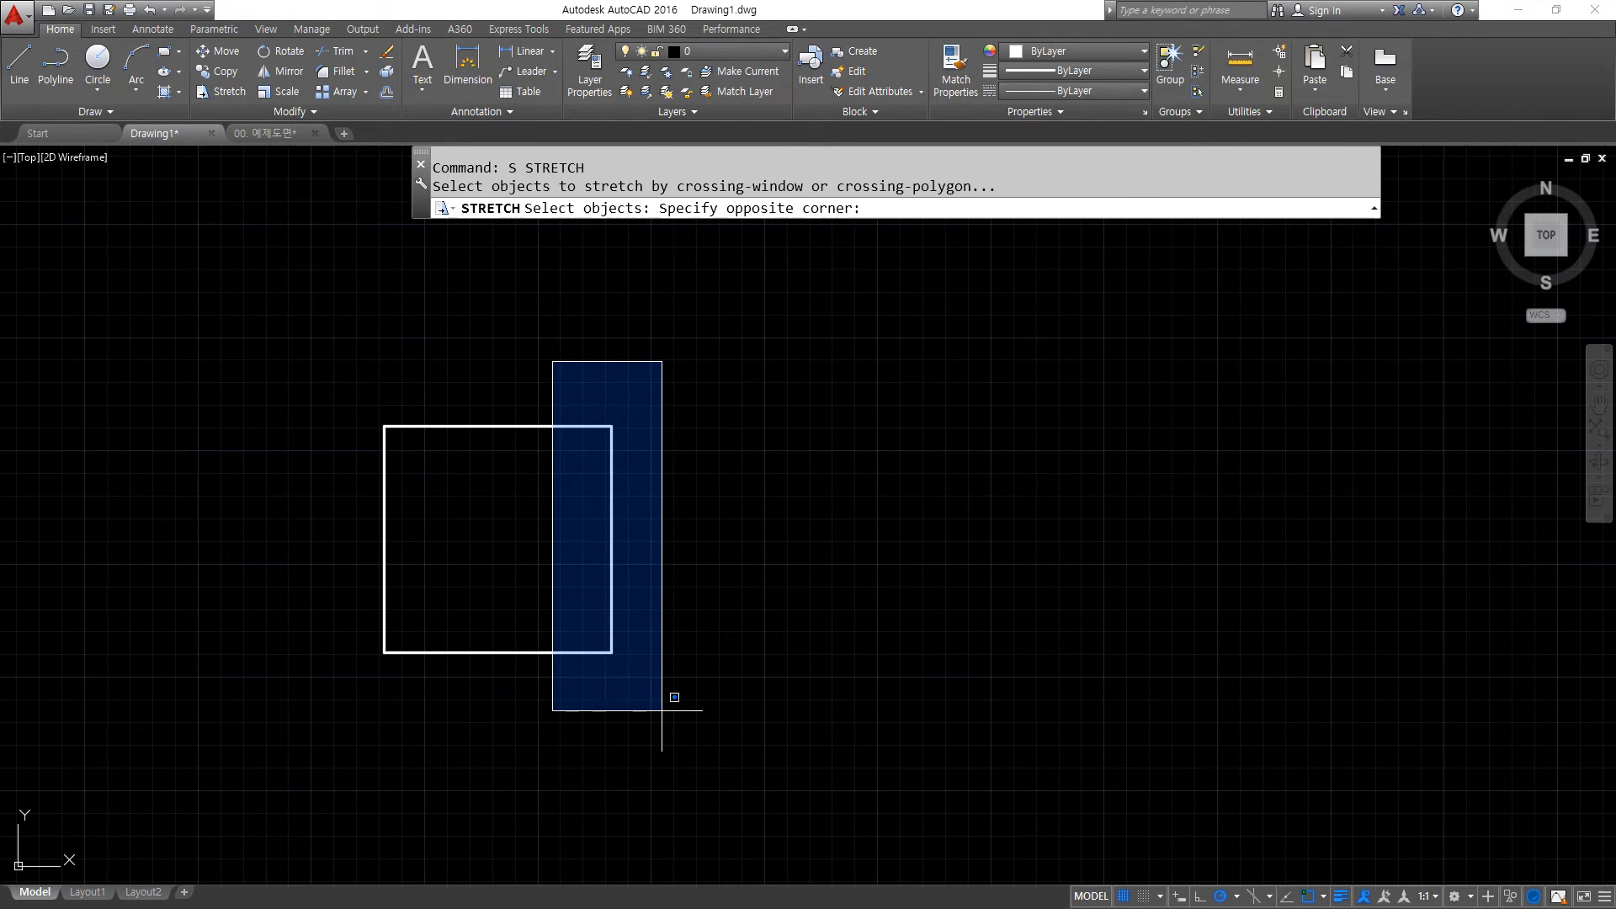
pyautogui.click(662, 710)
pyautogui.click(665, 563)
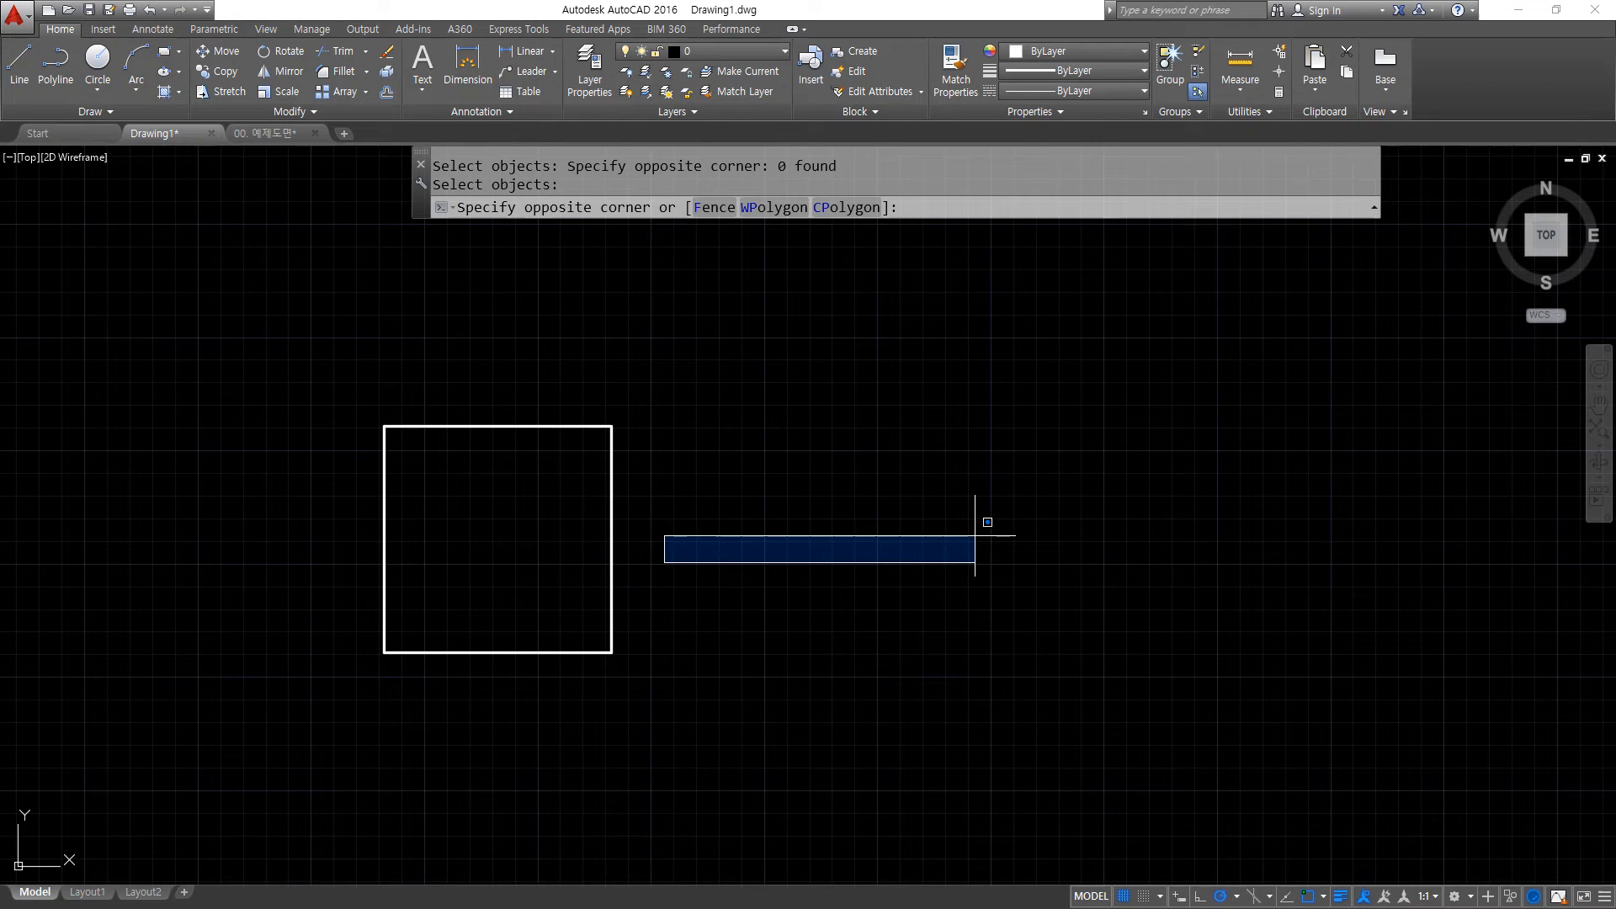
pyautogui.press('Escape')
# Retry Stretch twice with enclosing window selections around the square's right edge.
pyautogui.press('space')
pyautogui.click(560, 368)
pyautogui.click(712, 750)
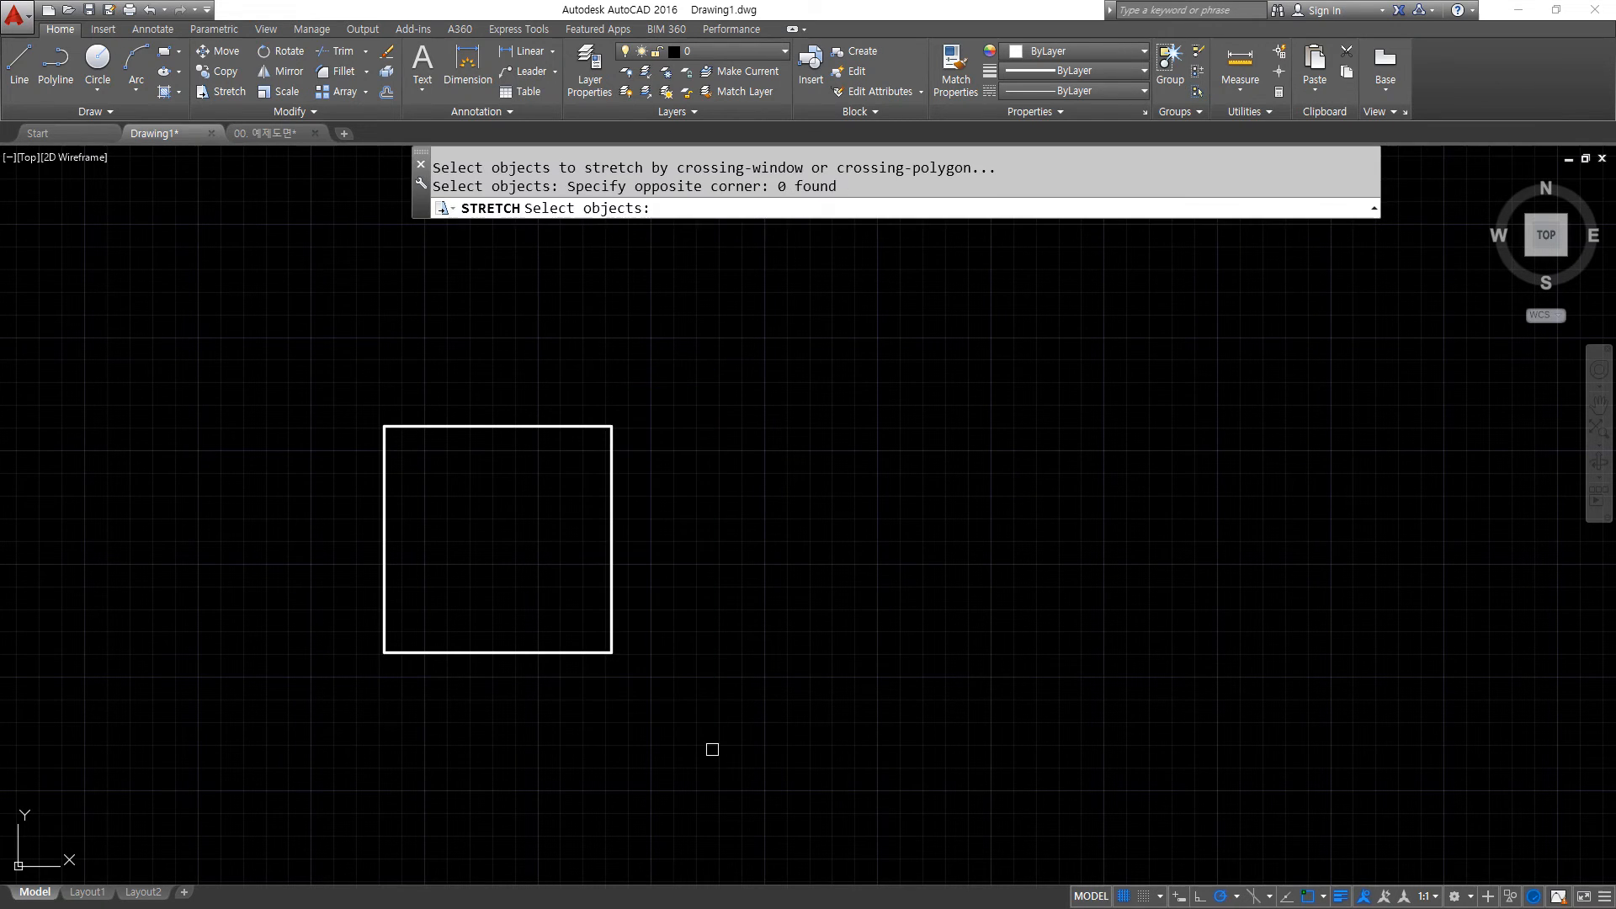
pyautogui.press('Escape')
pyautogui.press('space')
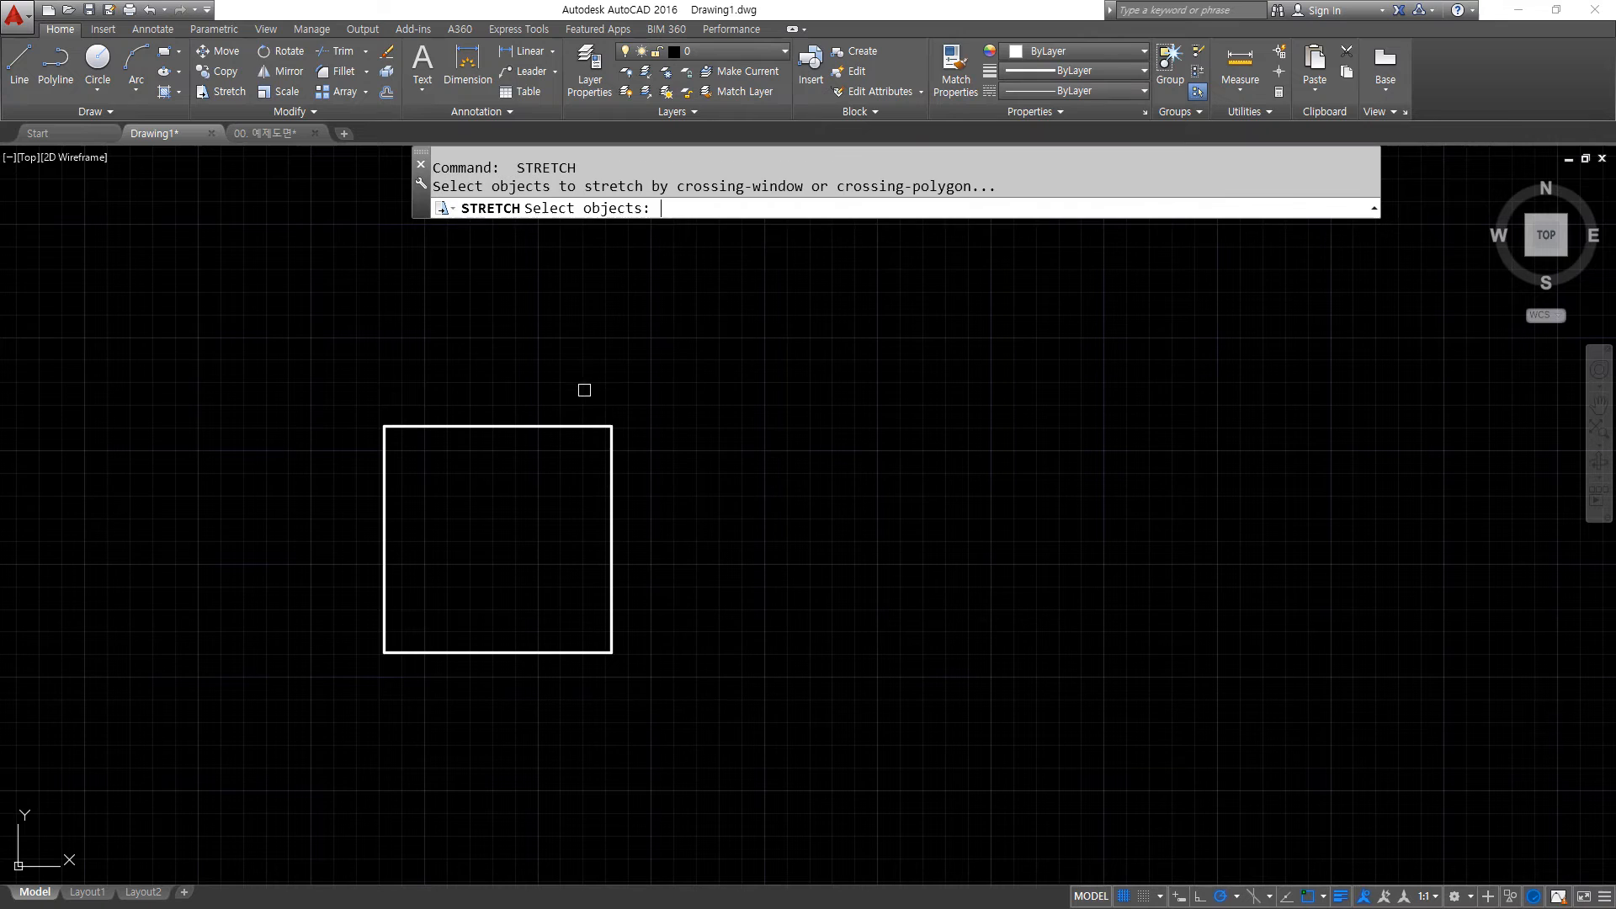
pyautogui.click(579, 386)
pyautogui.click(676, 721)
pyautogui.press('space')
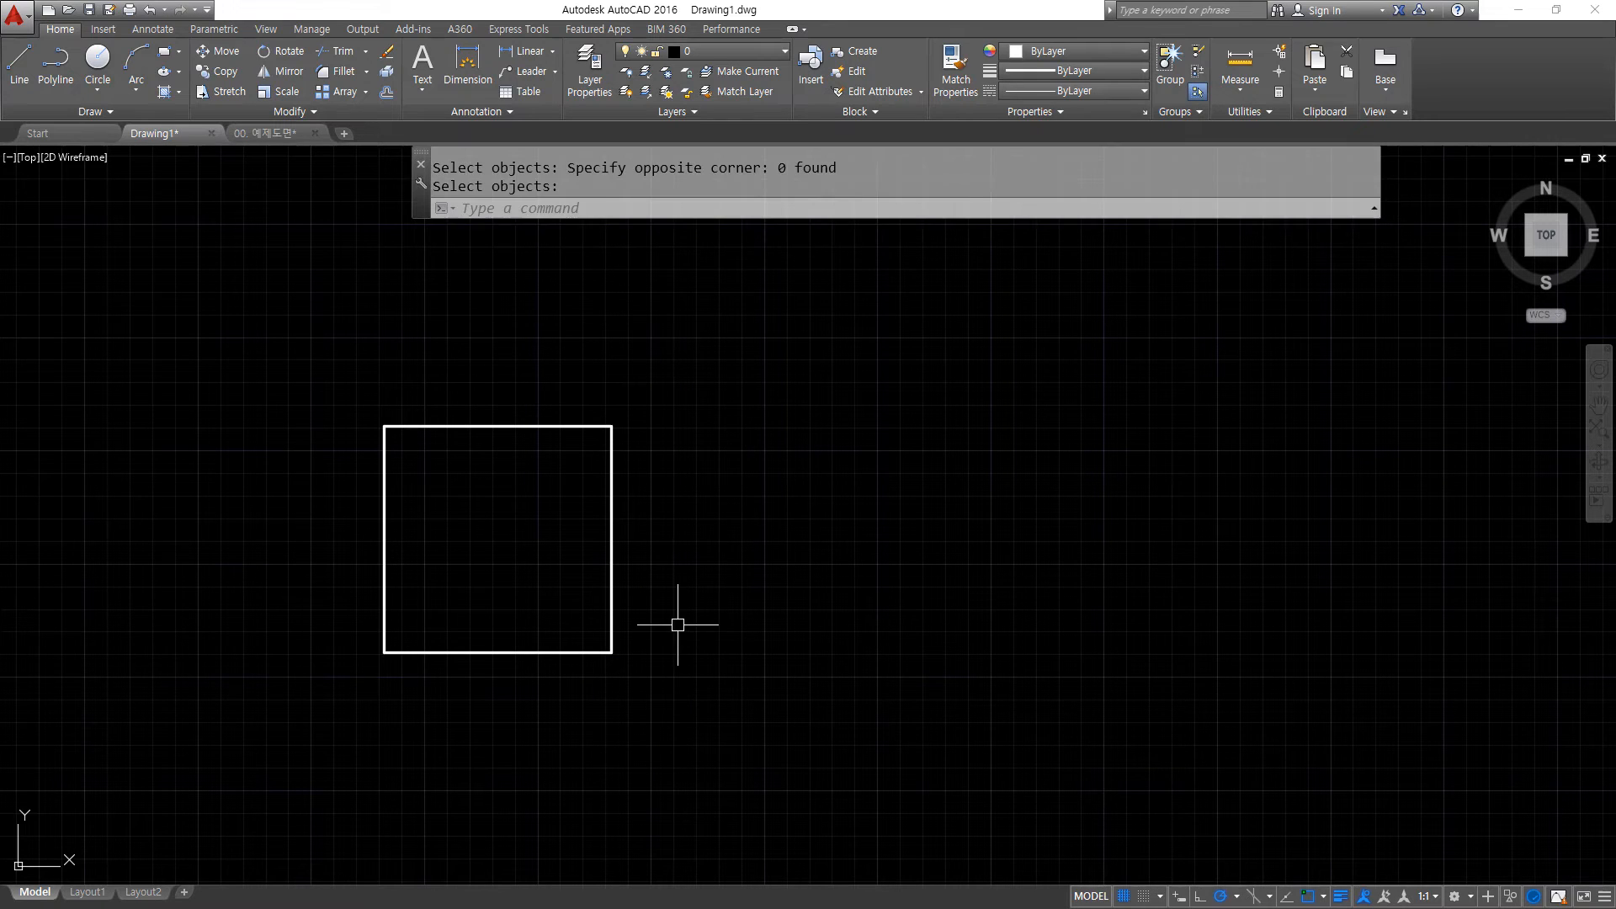
# Try to stretch the square rightward with a crossing selection over only the middle of its right edge, excluding the corners.
pyautogui.press('space')
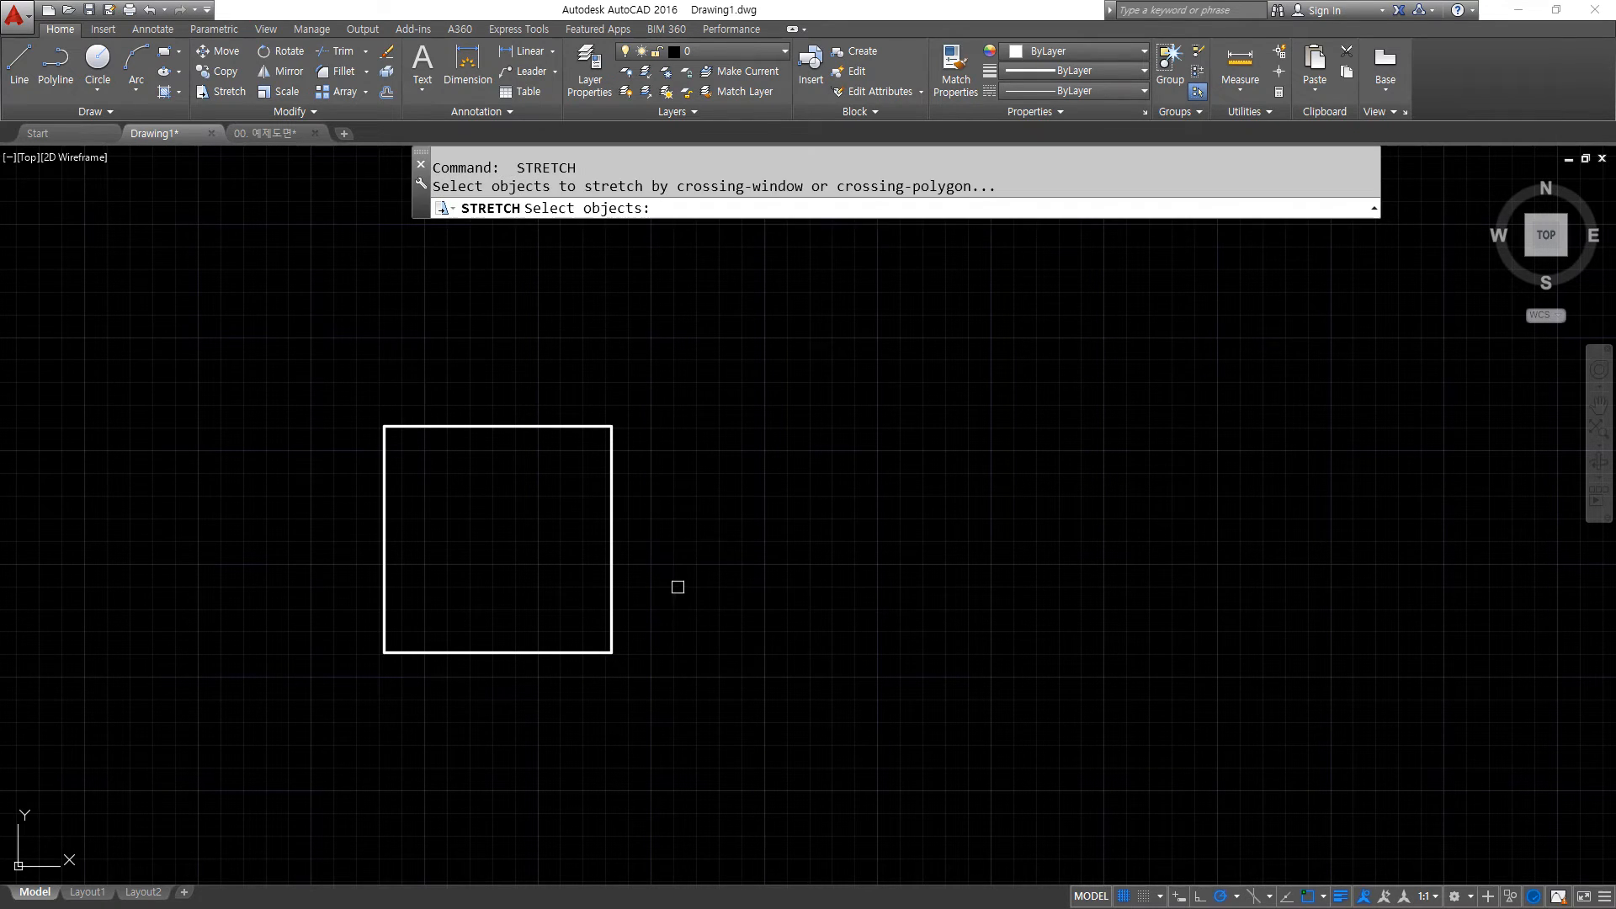
pyautogui.click(678, 588)
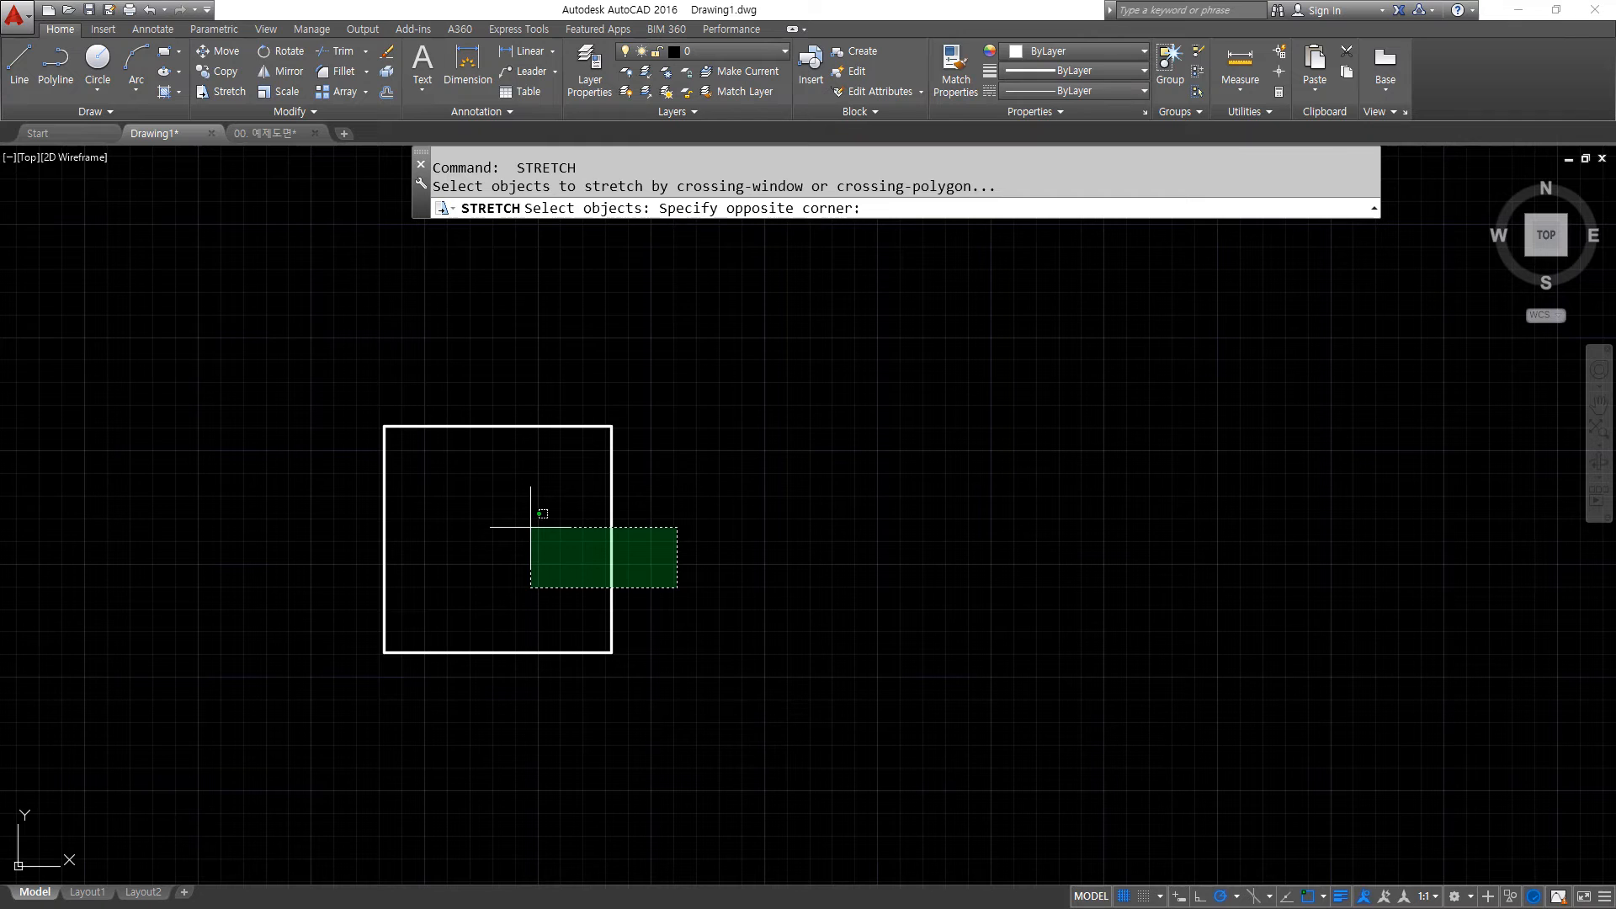
pyautogui.moveTo(653, 613)
pyautogui.mouseDown()
pyautogui.moveTo(487, 540)
pyautogui.moveTo(701, 527)
pyautogui.moveTo(607, 607)
pyautogui.mouseUp()
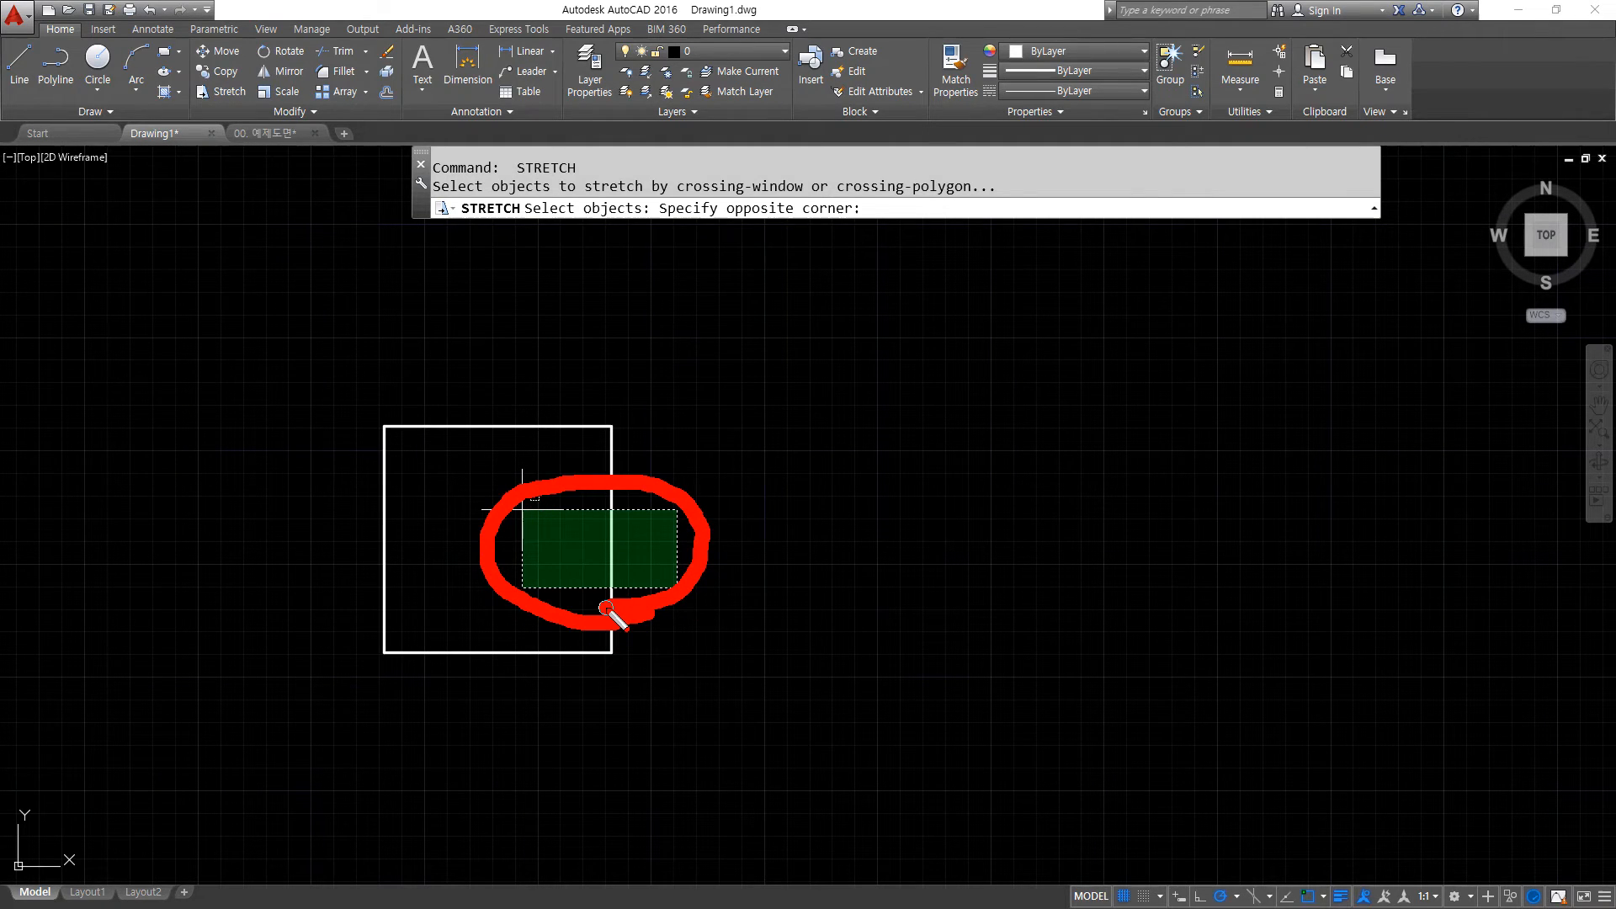
pyautogui.press('Escape')
pyautogui.click(523, 508)
pyautogui.press('Return')
pyautogui.click(685, 534)
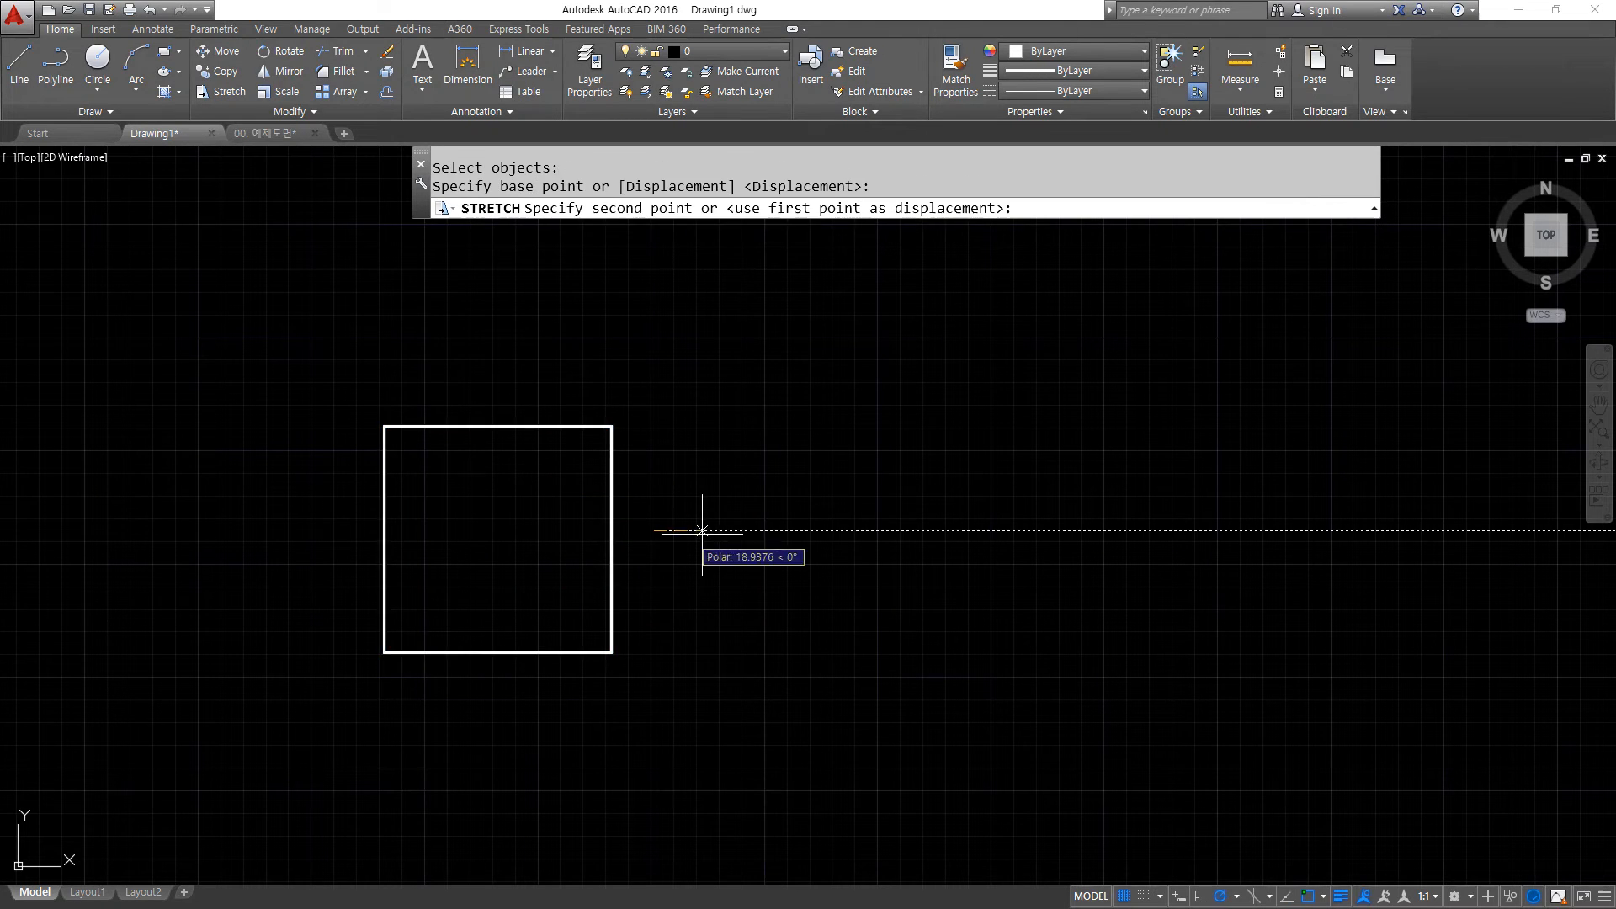
pyautogui.click(887, 530)
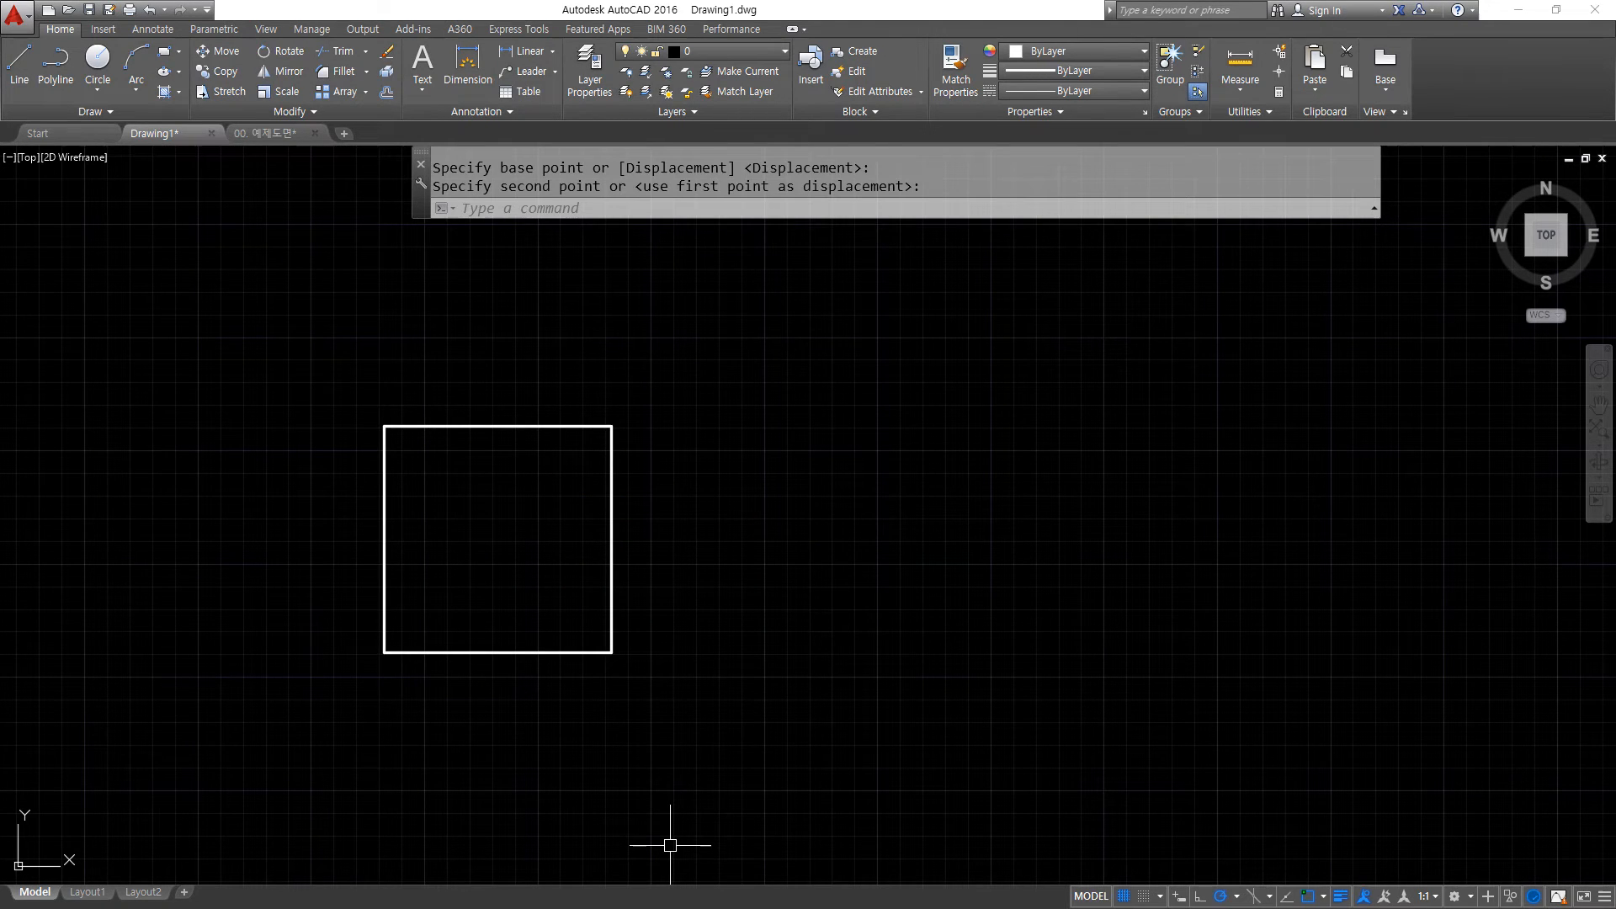
# Stretch the square horizontally to the right with a crossing selection over both right corners, using the upper-right corner as base point.
pyautogui.press('Return')
pyautogui.click(649, 338)
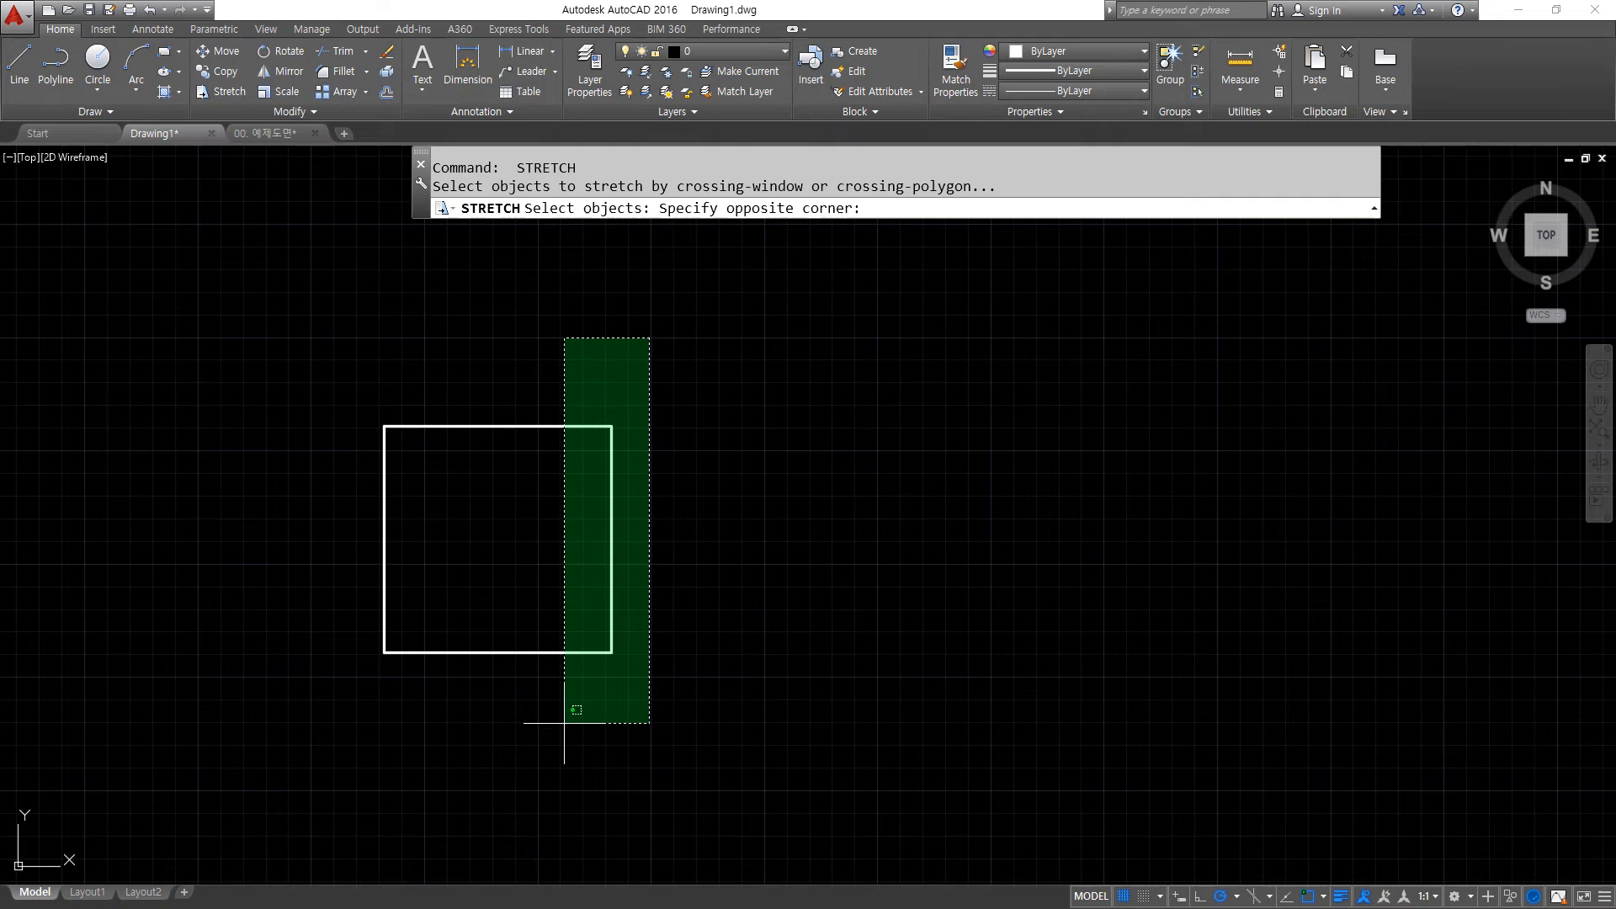
pyautogui.moveTo(624, 436); pyautogui.dragTo(608, 419)
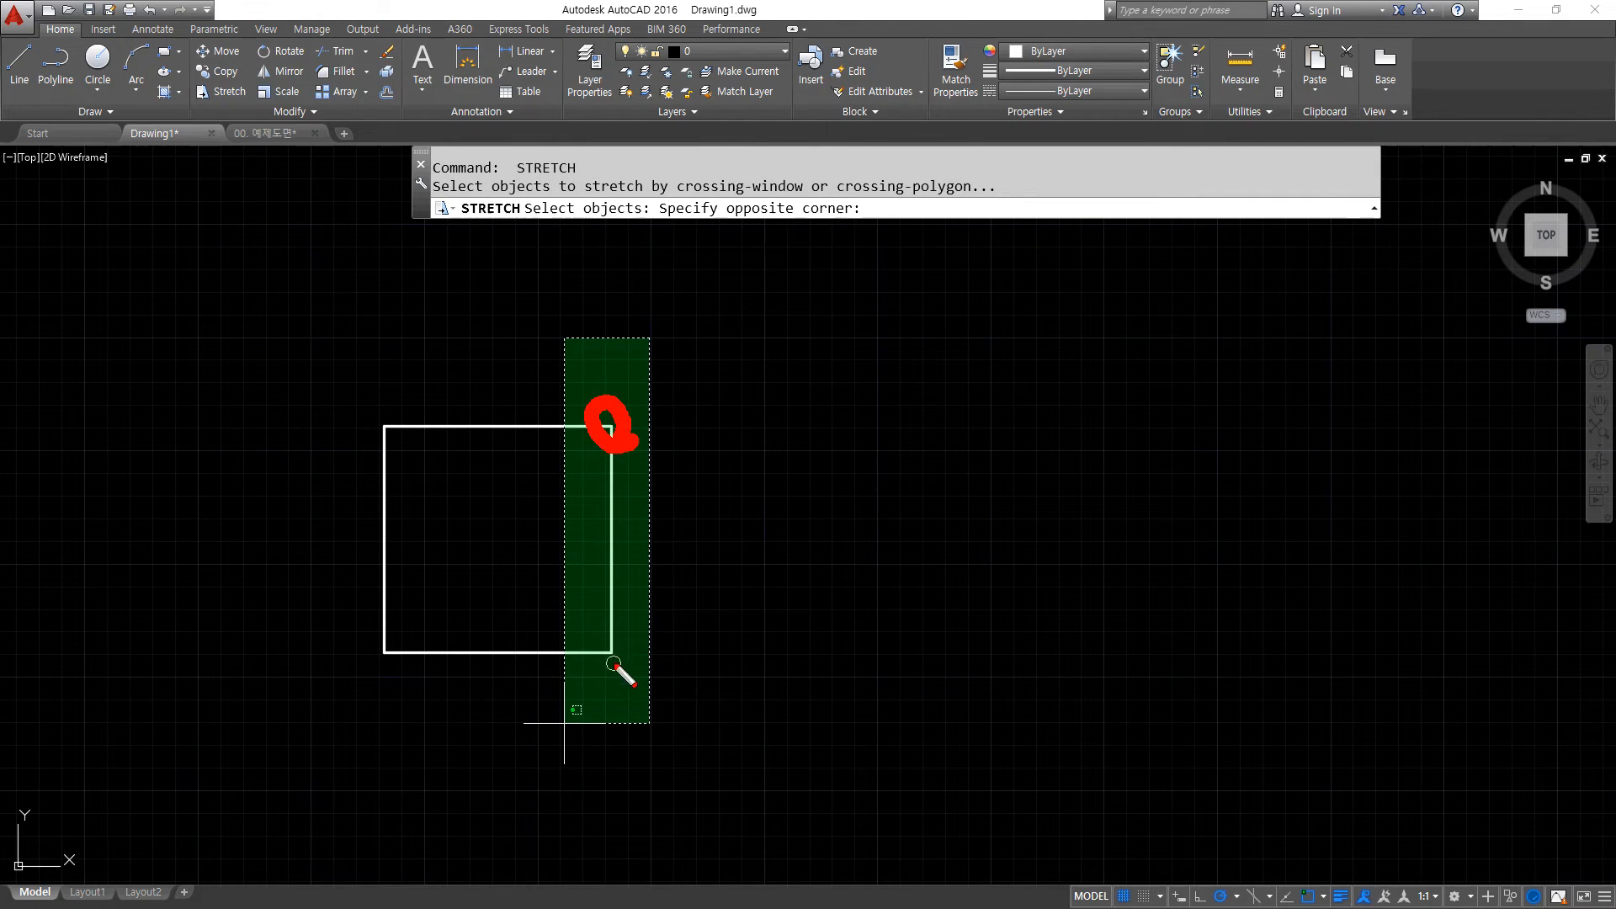
pyautogui.moveTo(609, 657); pyautogui.dragTo(610, 642)
pyautogui.press('Escape')
pyautogui.click(561, 734)
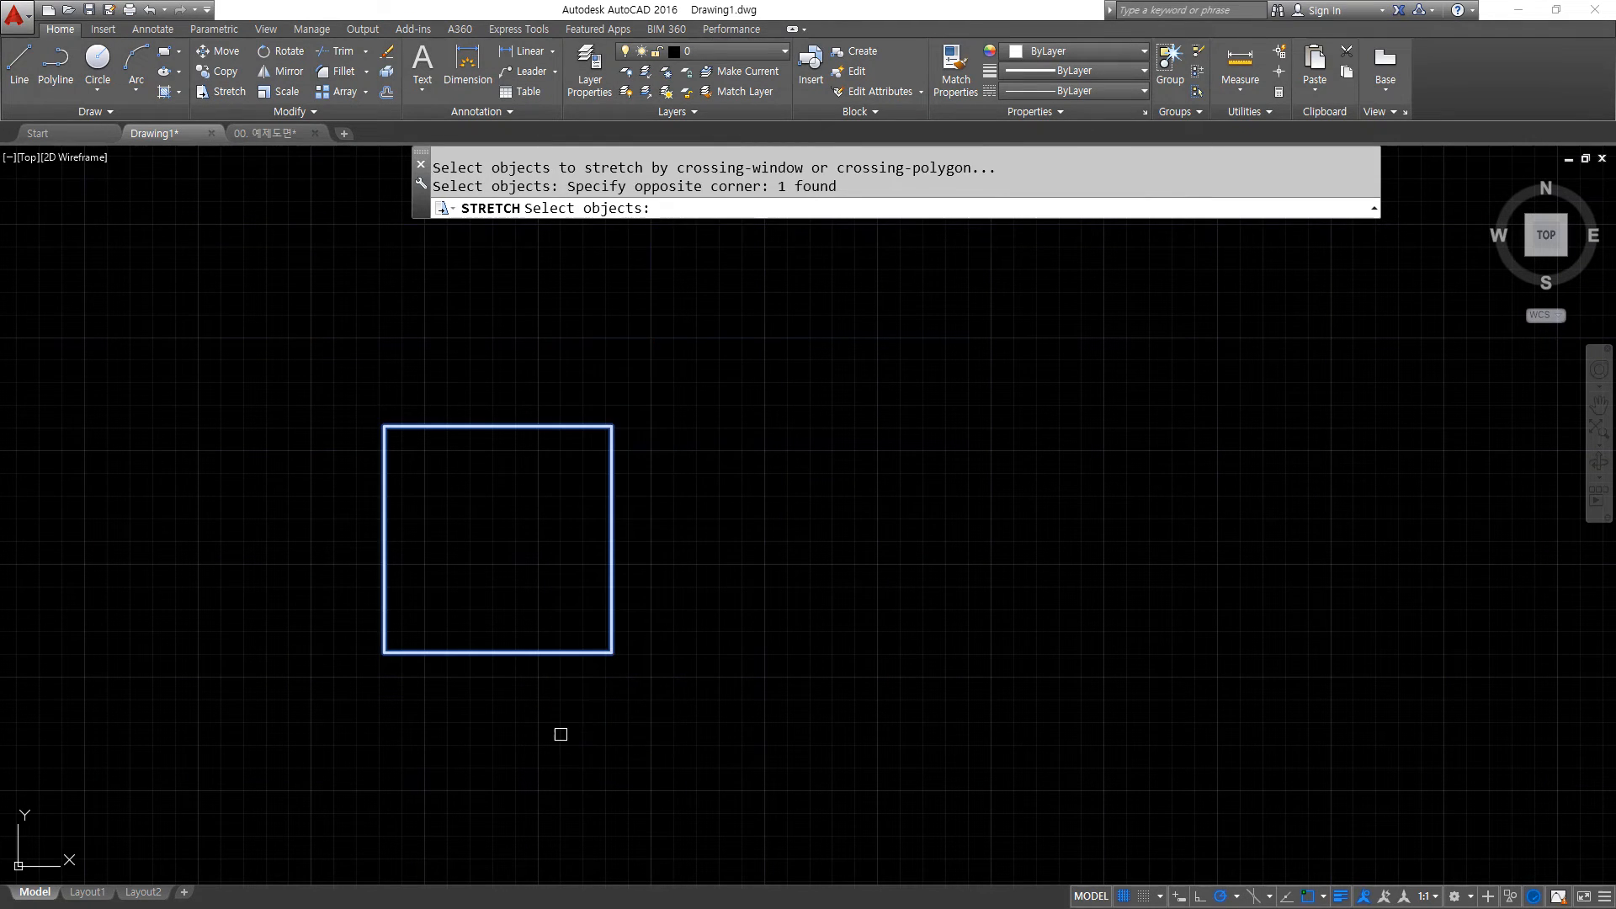
pyautogui.press('Return')
pyautogui.click(612, 427)
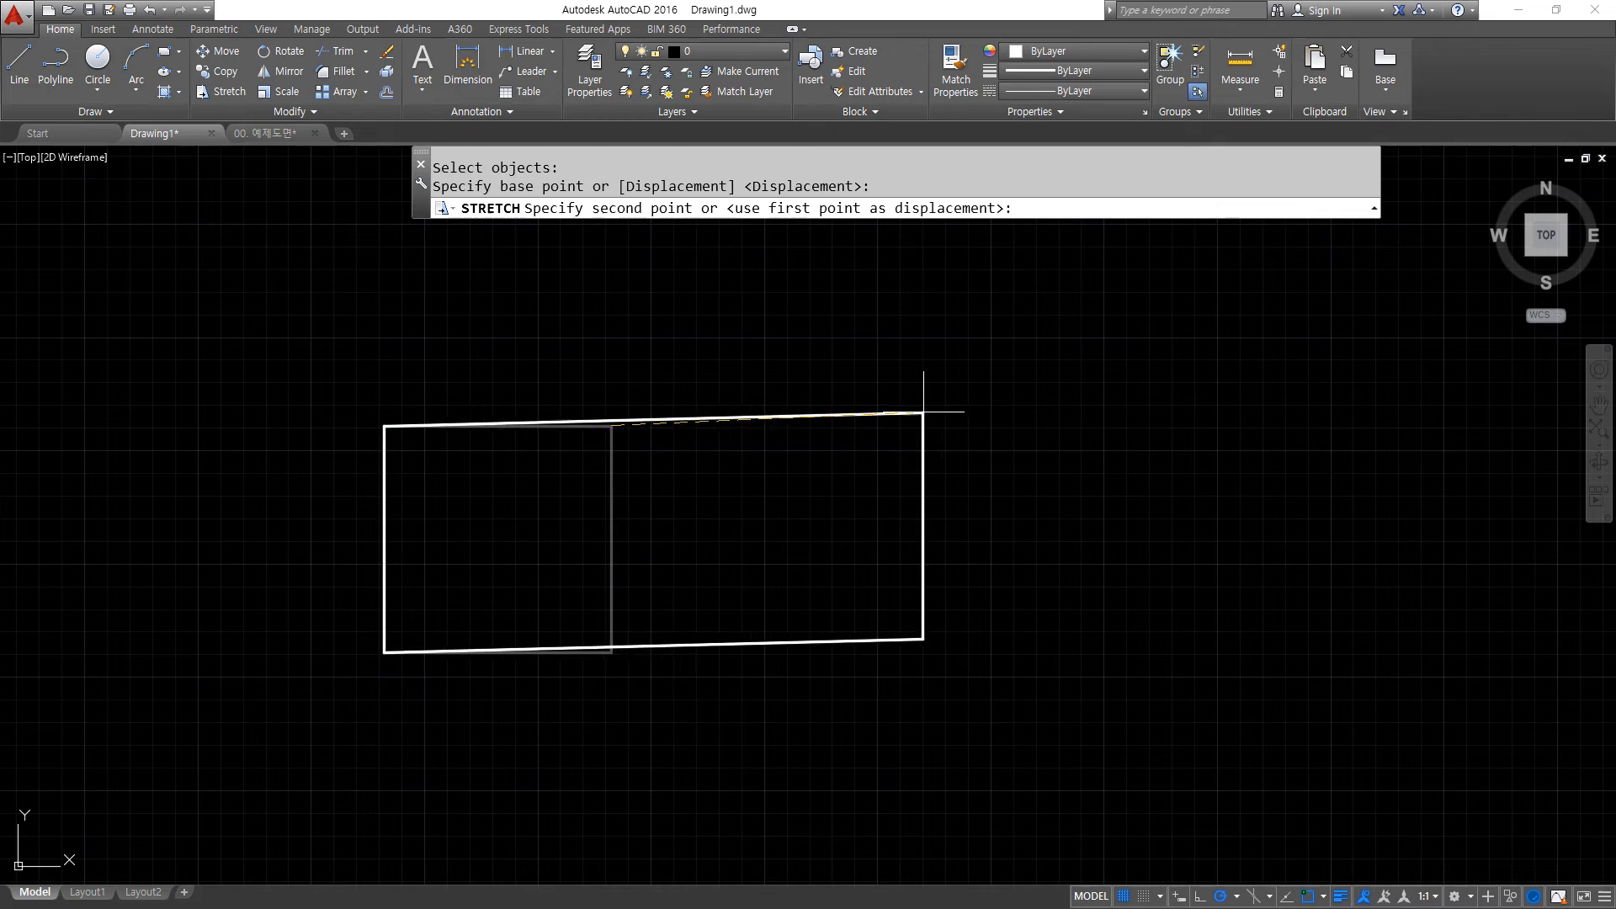
pyautogui.click(968, 426)
# Stretch the rectangle's right side back leftward to a nearly square shape, using the lower-right corner as base point.
pyautogui.press('Return')
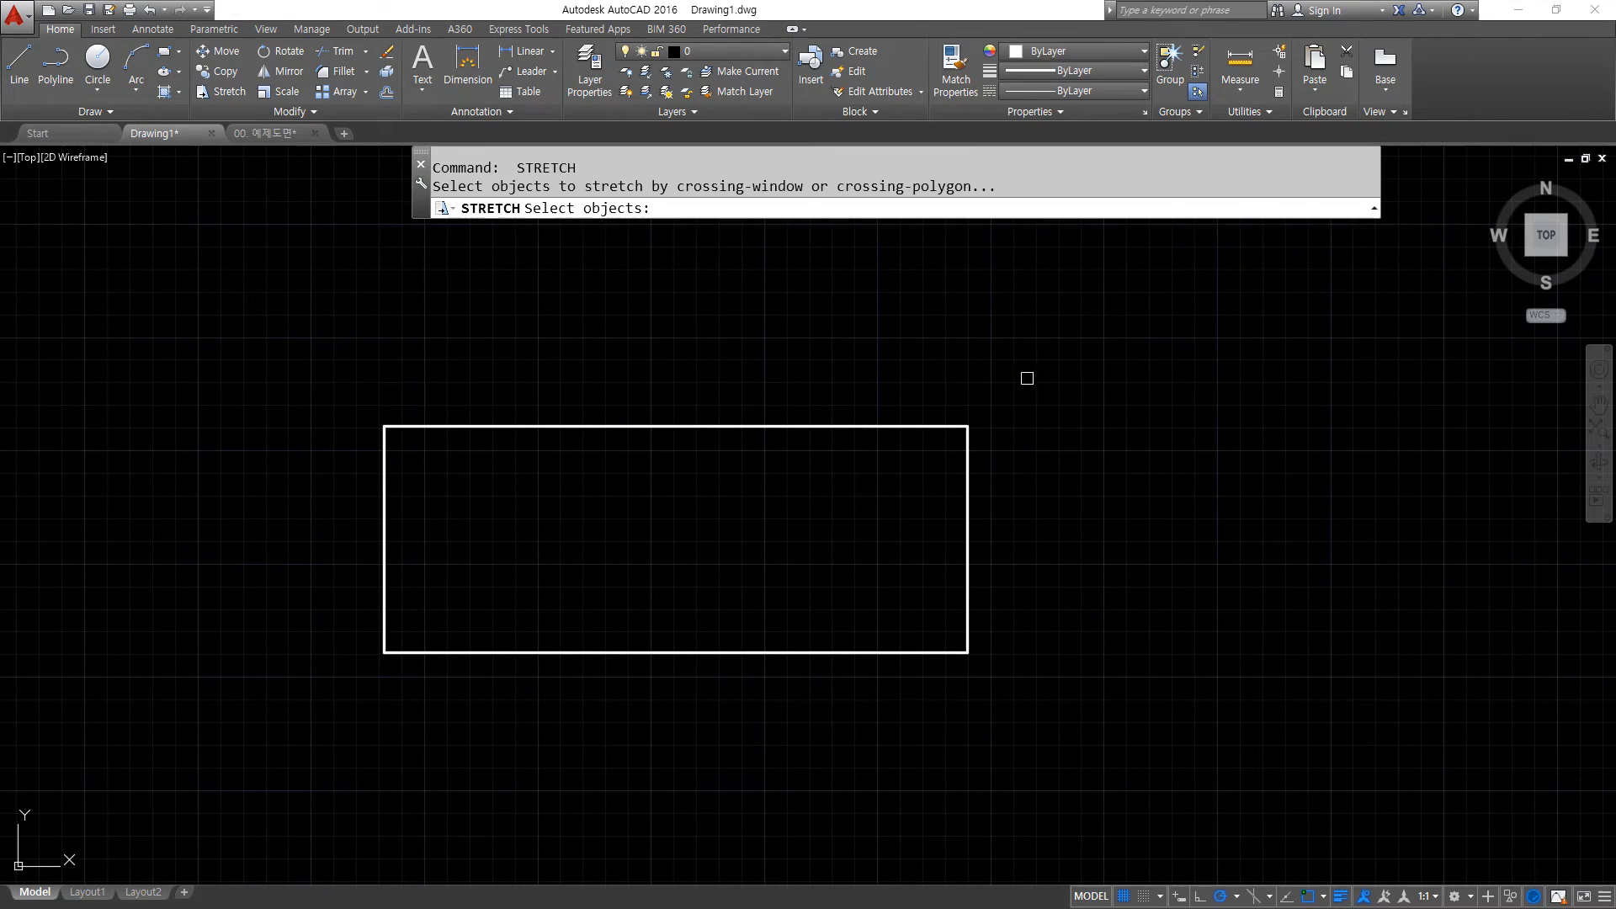
pyautogui.click(1027, 379)
pyautogui.click(889, 732)
pyautogui.press('Return')
pyautogui.click(967, 653)
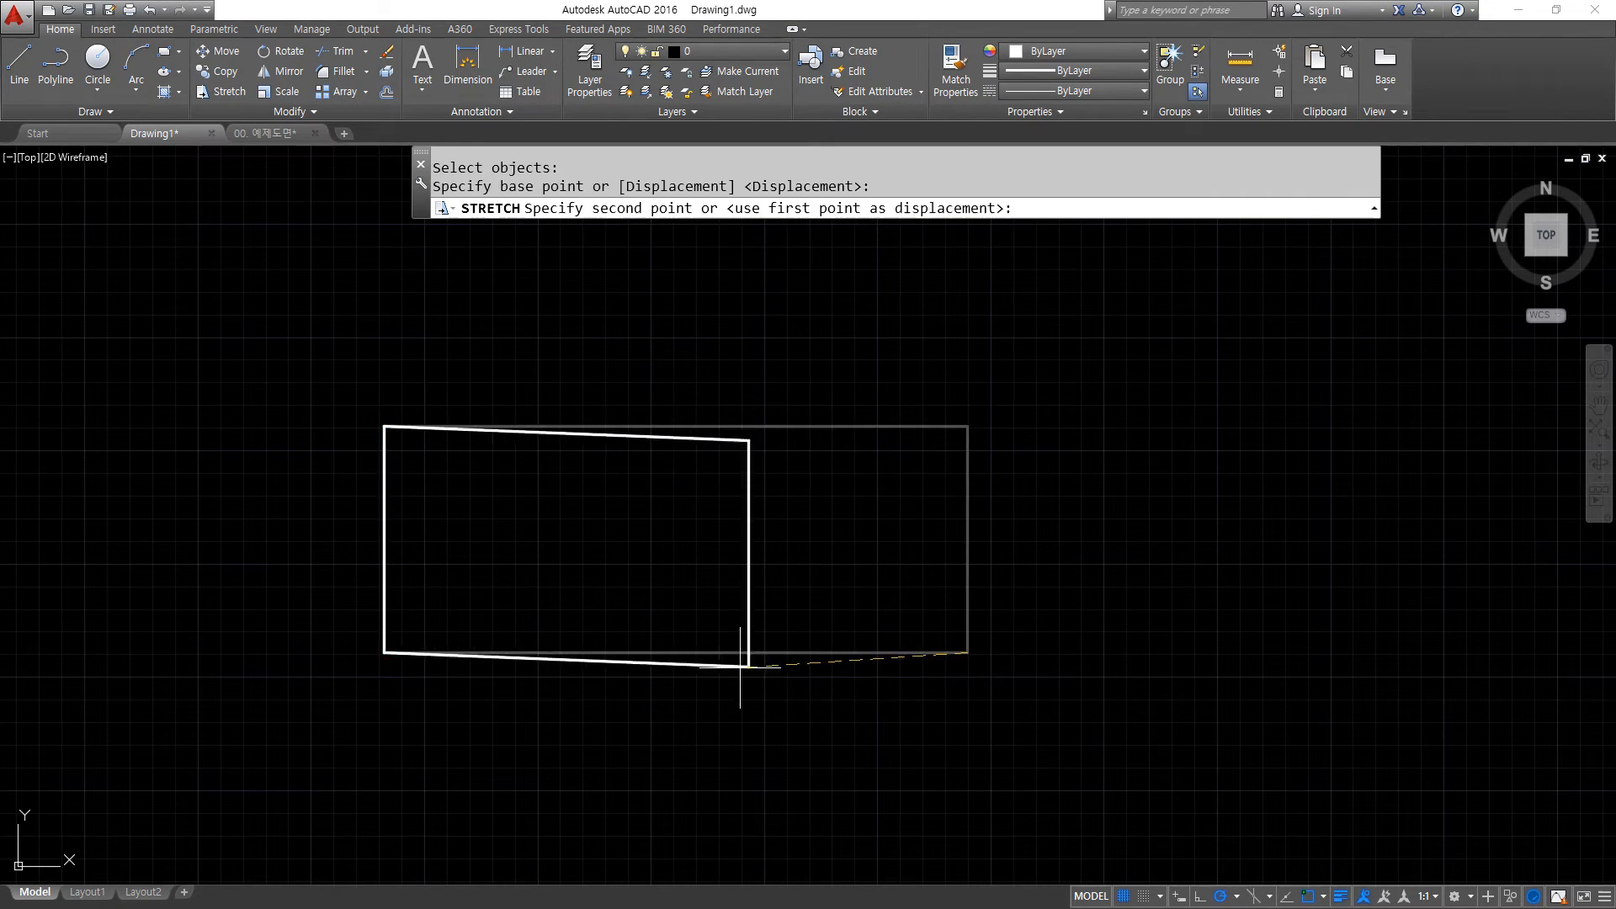
pyautogui.click(626, 652)
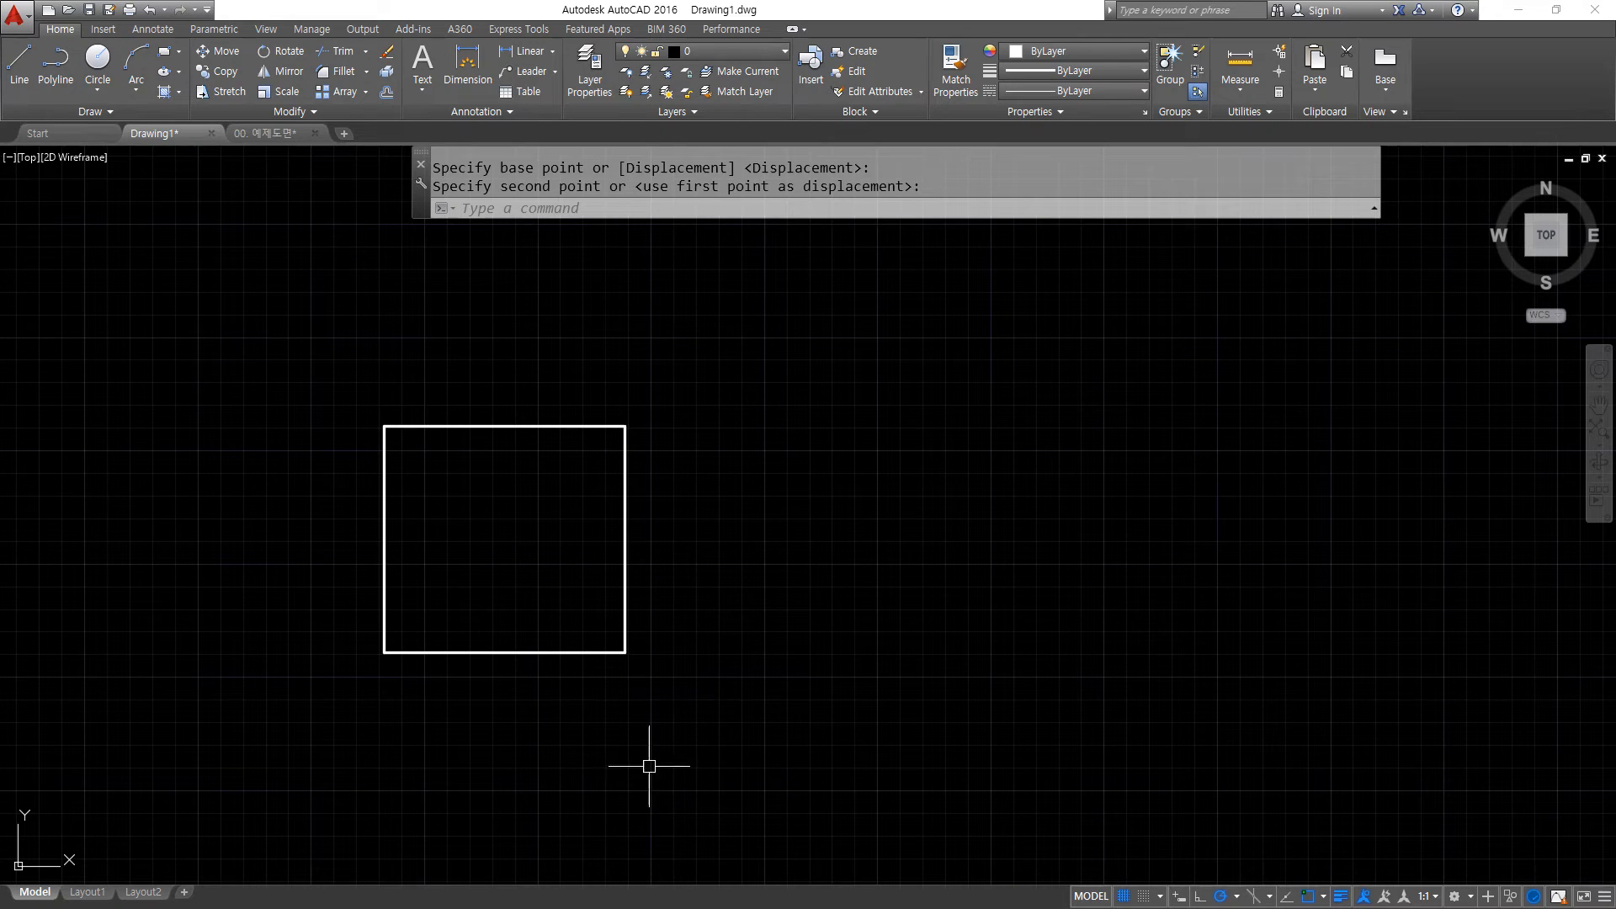
# Stretch the rectangle's right side 100 units to the right from its upper-right corner.
pyautogui.press('Return')
pyautogui.click(703, 722)
pyautogui.click(594, 326)
pyautogui.press('Return')
pyautogui.click(625, 425)
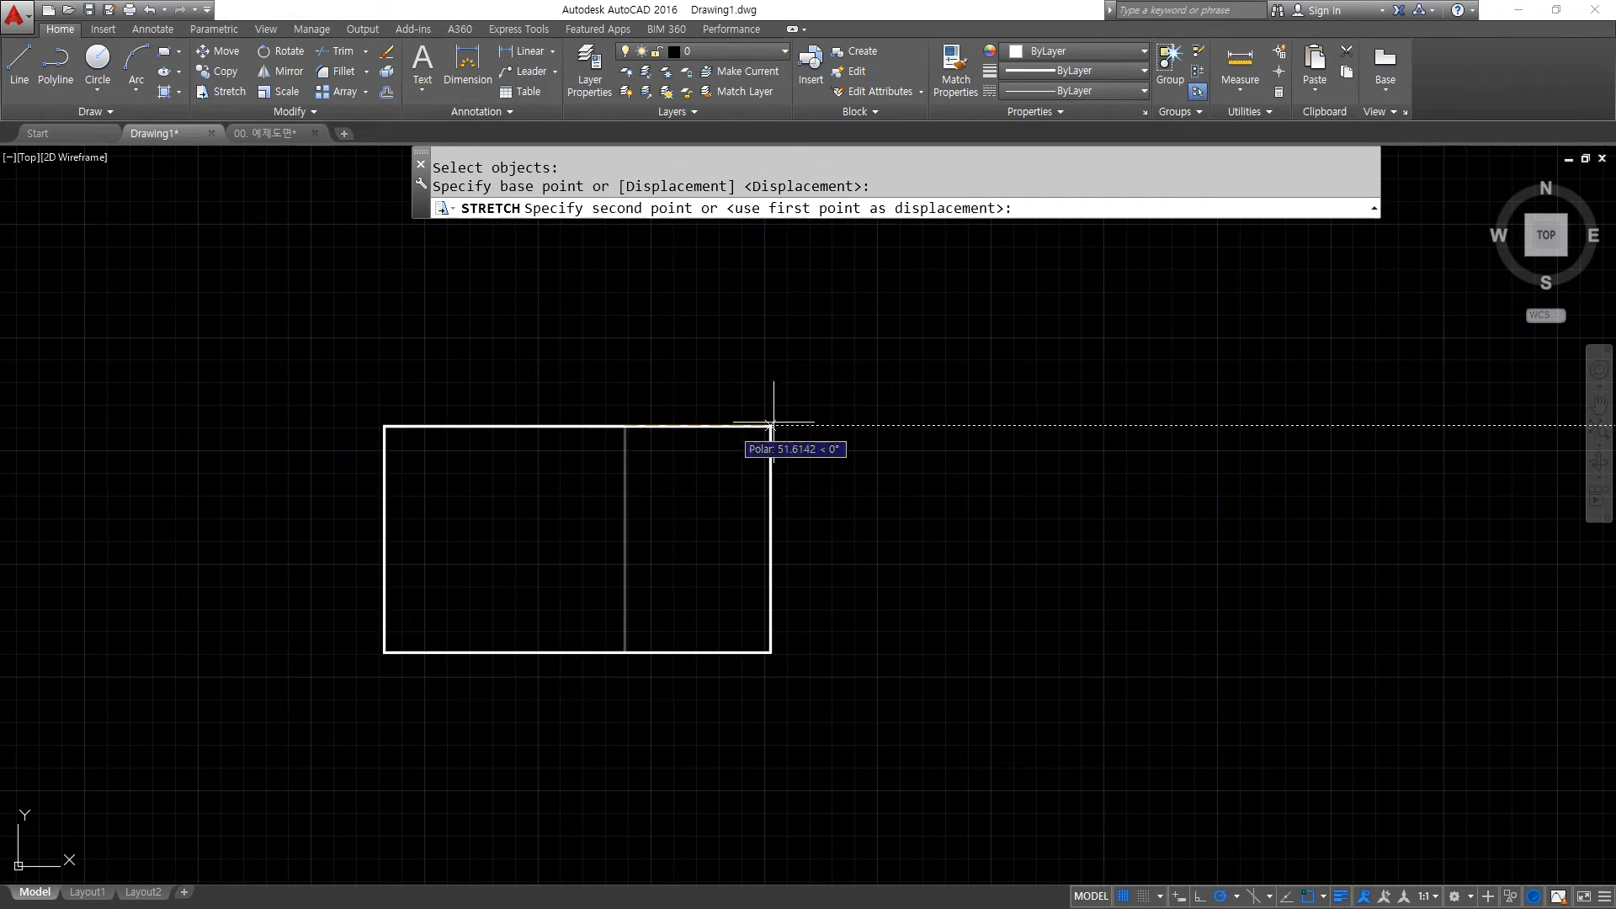
pyautogui.write('100')
pyautogui.press('Return')
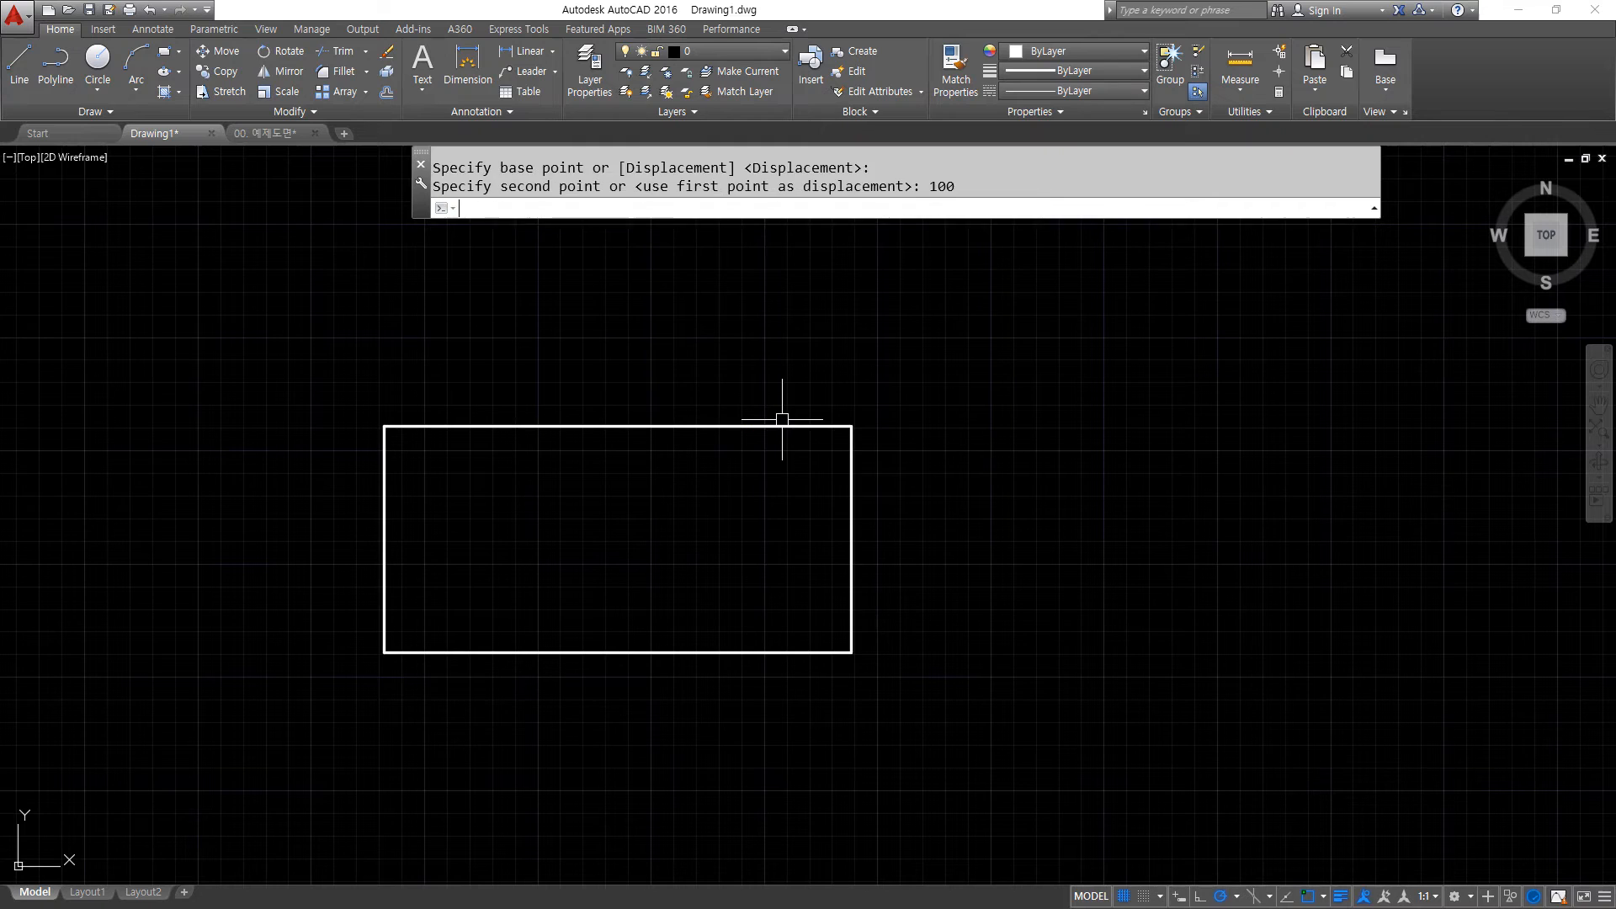
# Stretch the rectangle's right side 100 units to the left from its lower-right corner.
pyautogui.press('Return')
pyautogui.click(926, 341)
pyautogui.click(823, 673)
pyautogui.press('Return')
pyautogui.click(852, 652)
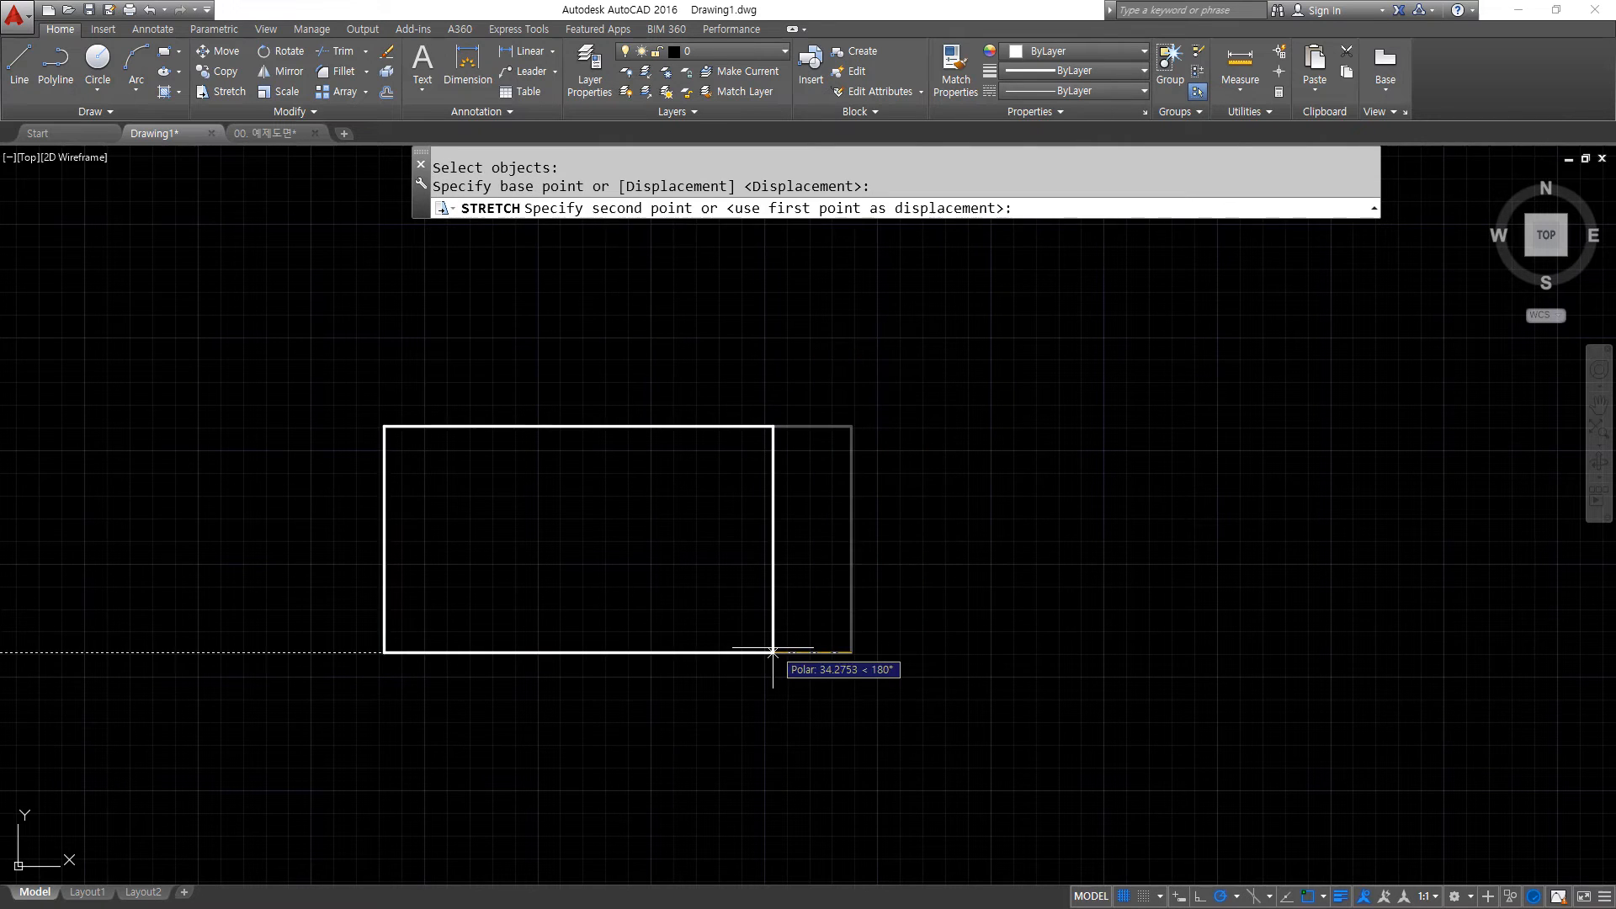
pyautogui.write('1')
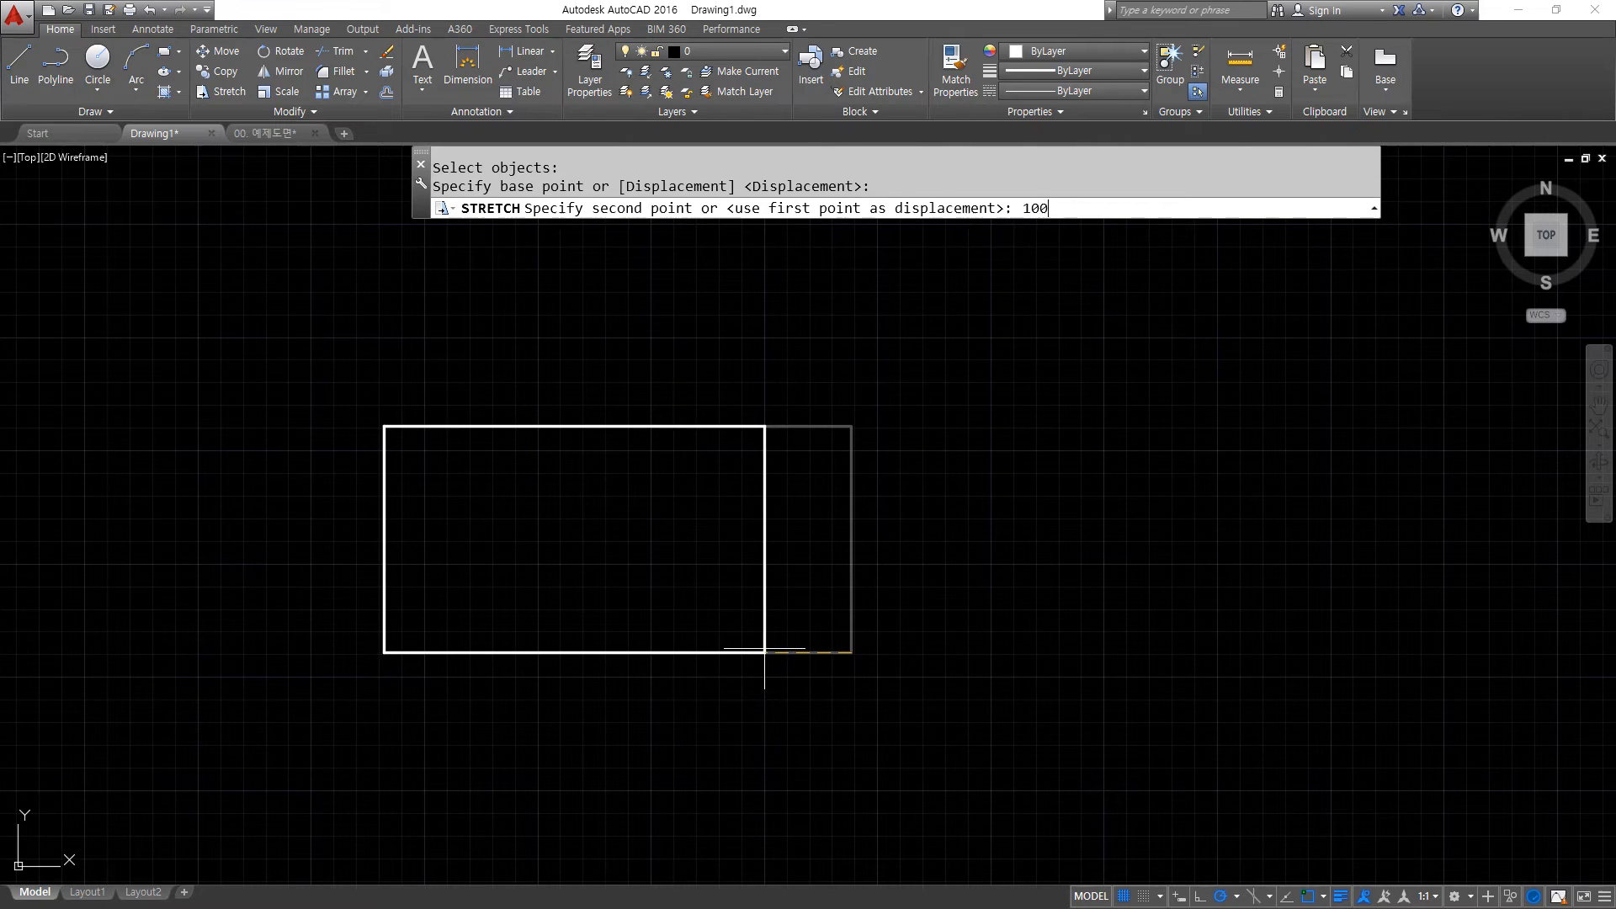
pyautogui.write('00')
pyautogui.press('Return')
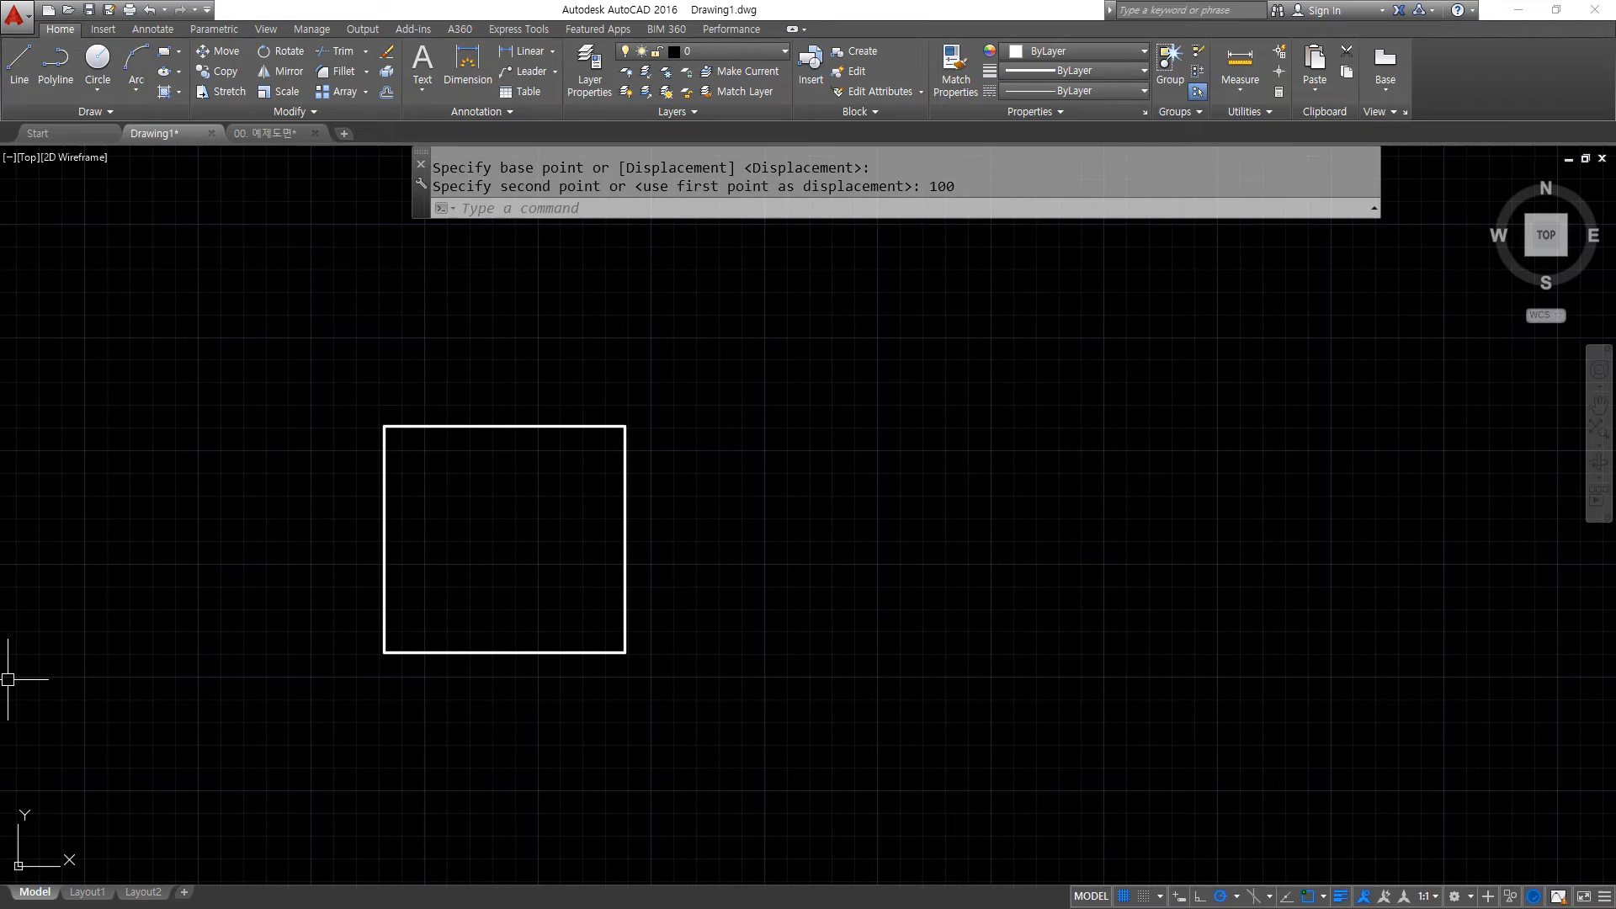
# Stretch only the rectangle's upper-right corner diagonally outward, up and to the right.
pyautogui.write('s')
pyautogui.press('Return')
pyautogui.click(679, 362)
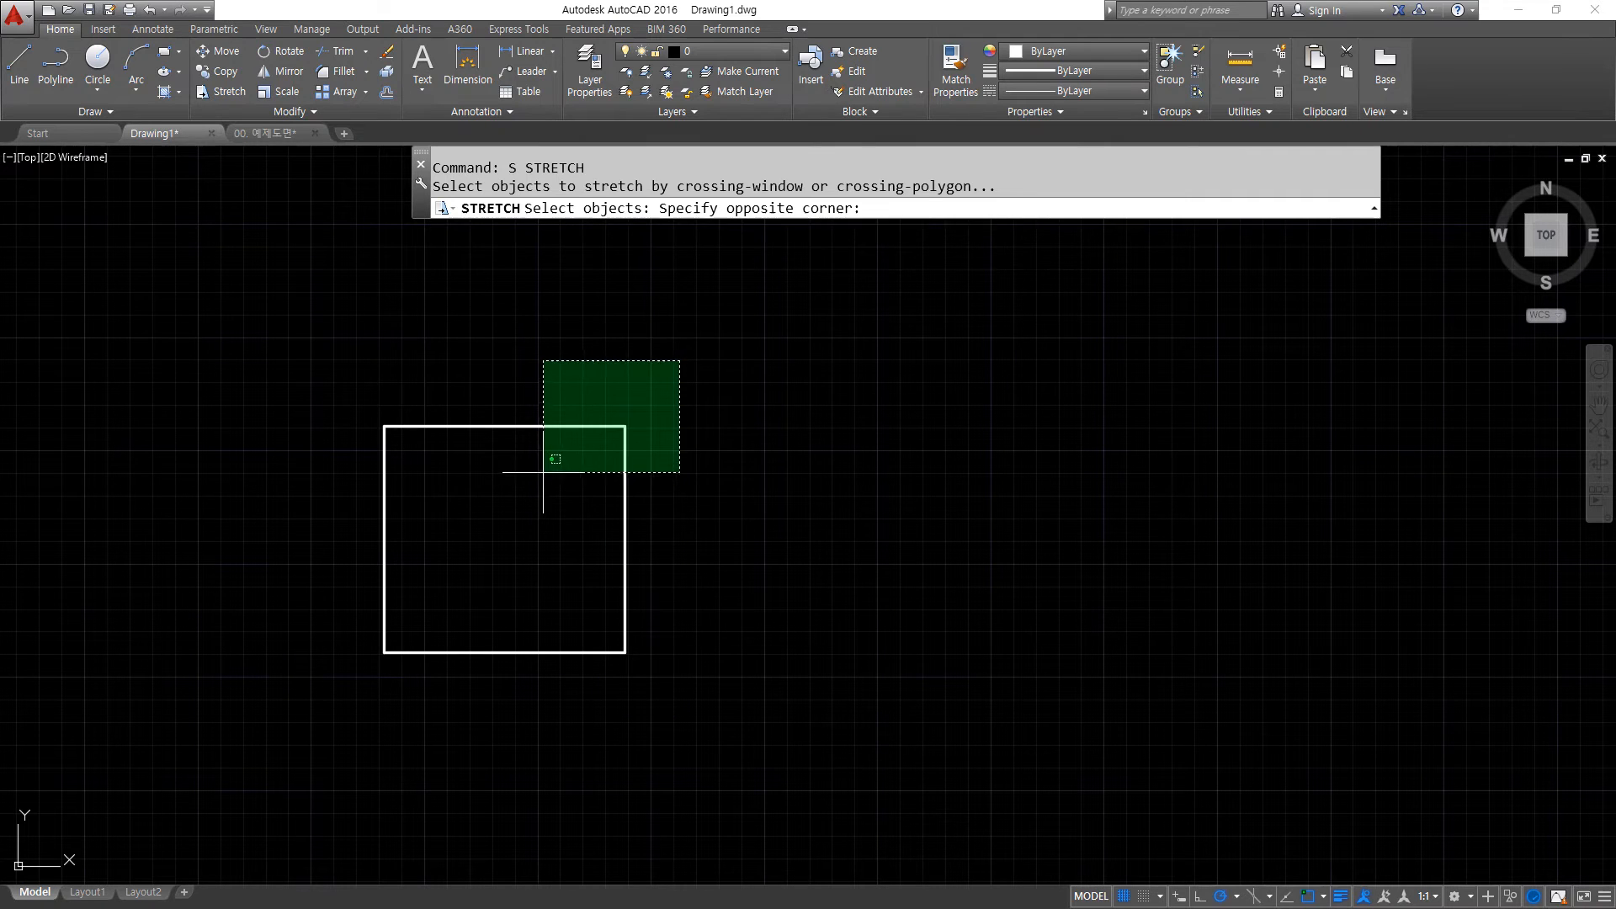
pyautogui.click(543, 457)
pyautogui.press('Return')
pyautogui.click(625, 426)
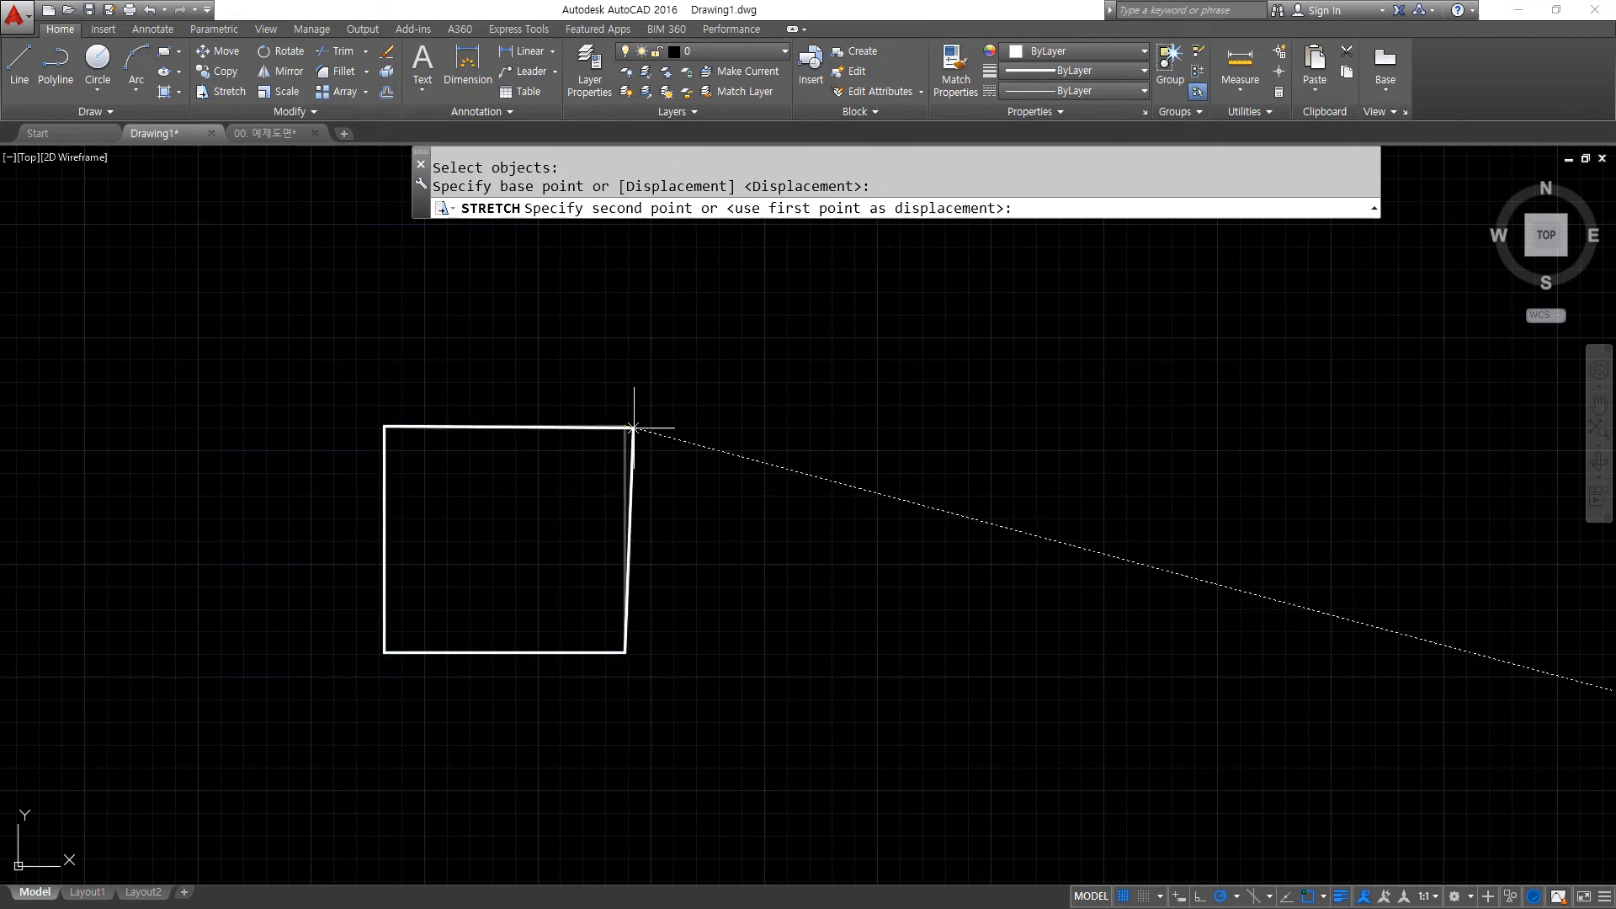
pyautogui.click(711, 340)
# Stretch only the shape's lower-right corner diagonally outward, down and to the right.
pyautogui.press('Return')
pyautogui.click(686, 698)
pyautogui.click(566, 595)
pyautogui.press('Return')
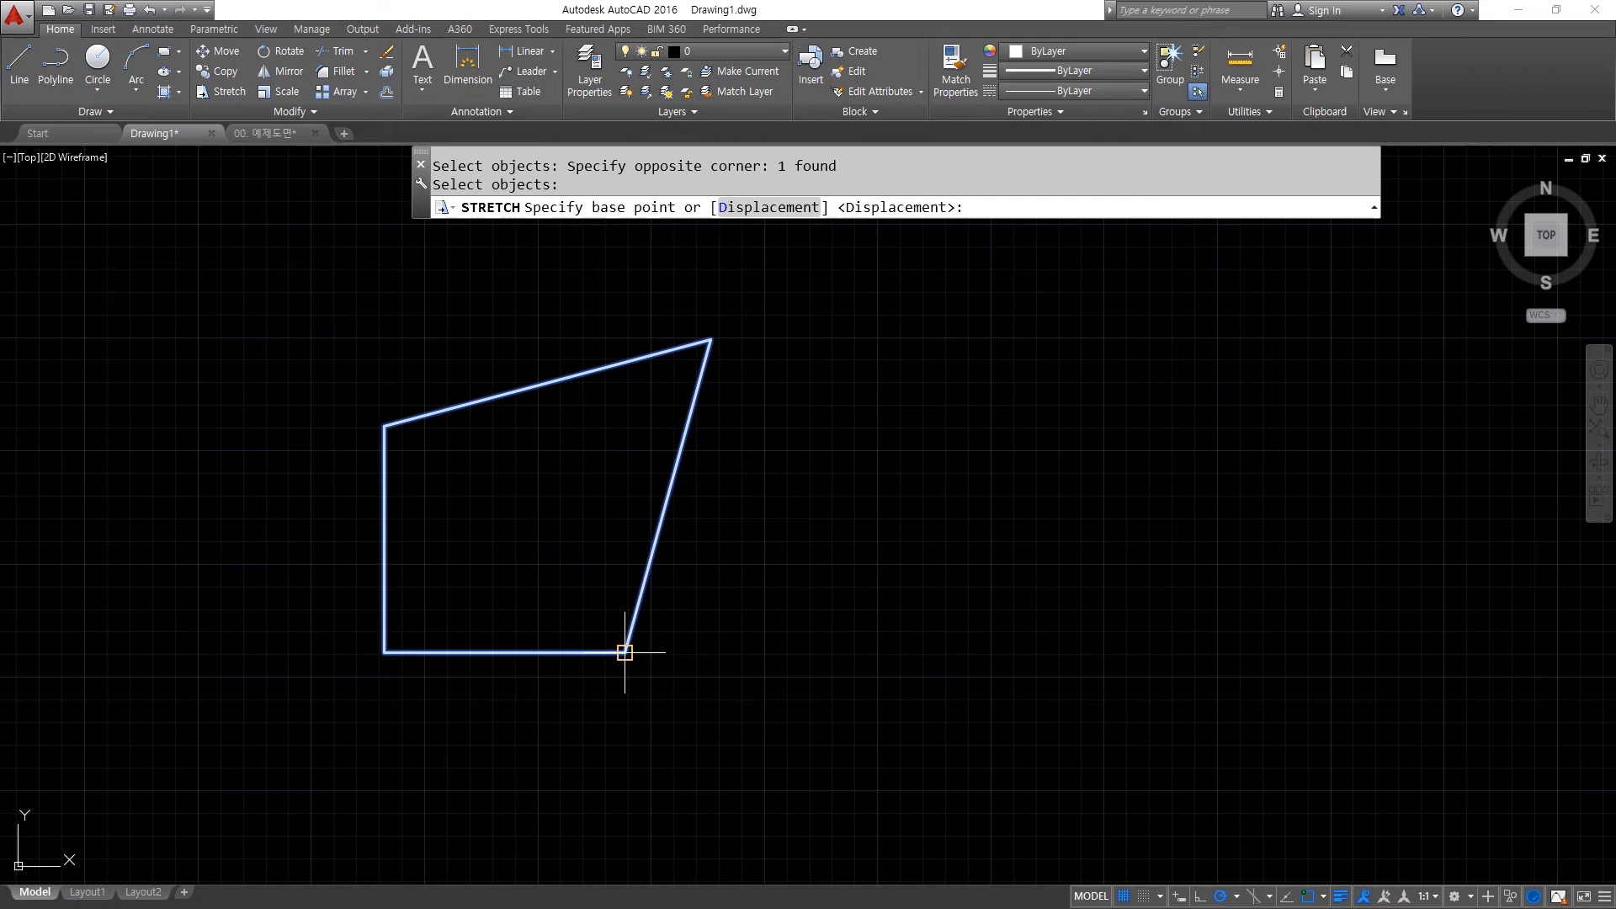
pyautogui.click(626, 651)
pyautogui.click(721, 720)
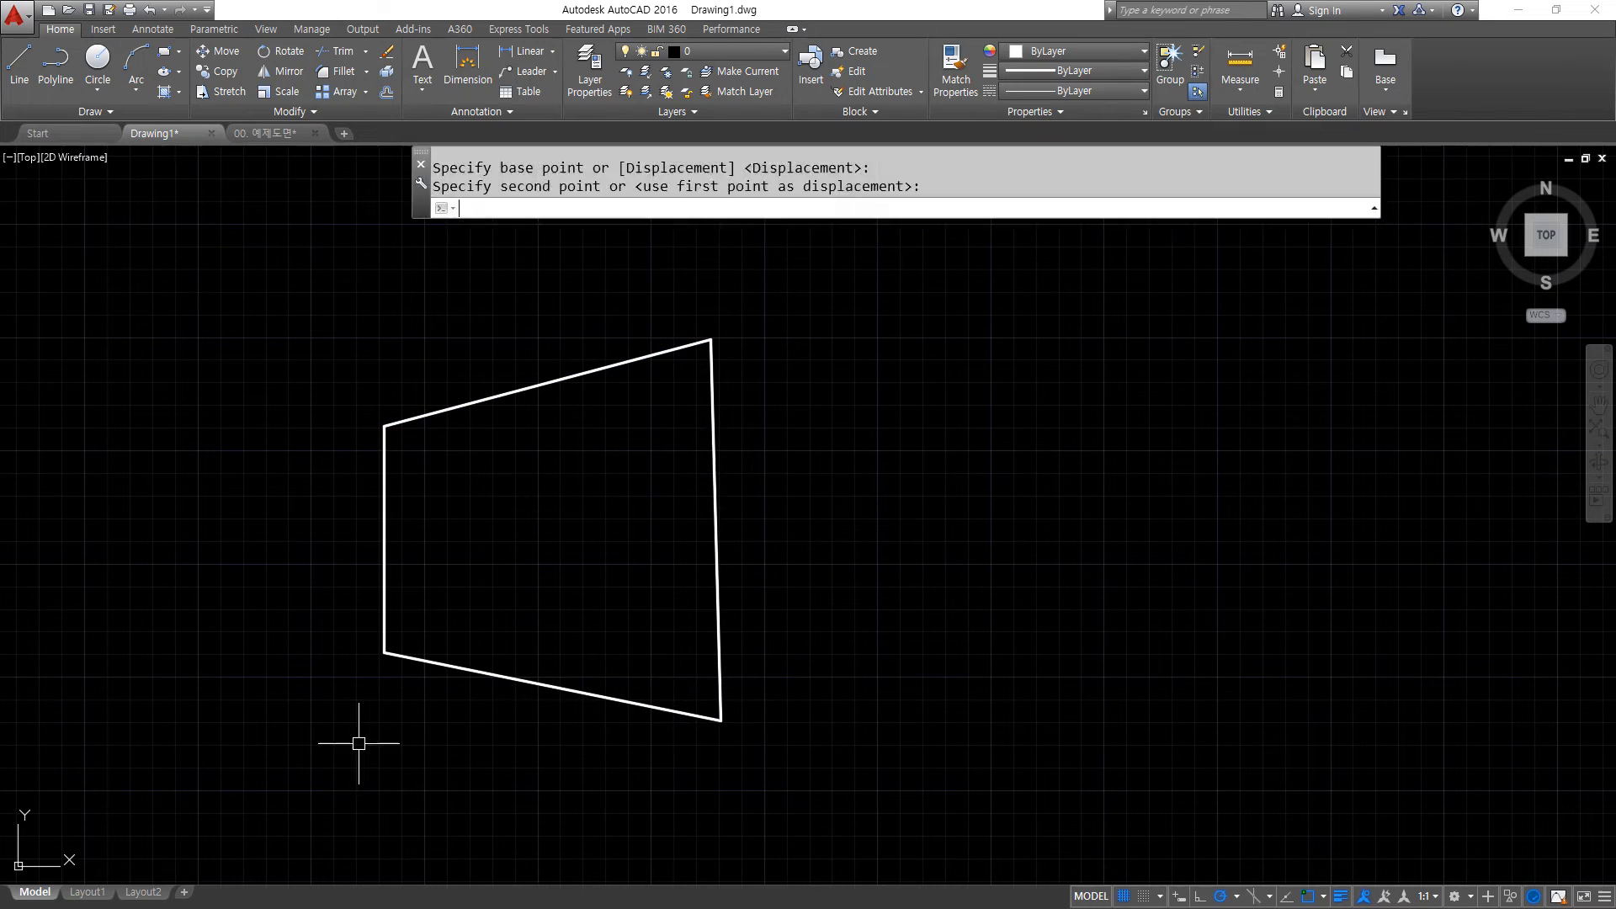
# Stretch only the shape's lower-left corner outward, down and slightly to the left.
pyautogui.press('Return')
pyautogui.click(433, 706)
pyautogui.click(327, 586)
pyautogui.press('Return')
pyautogui.click(384, 652)
pyautogui.click(350, 738)
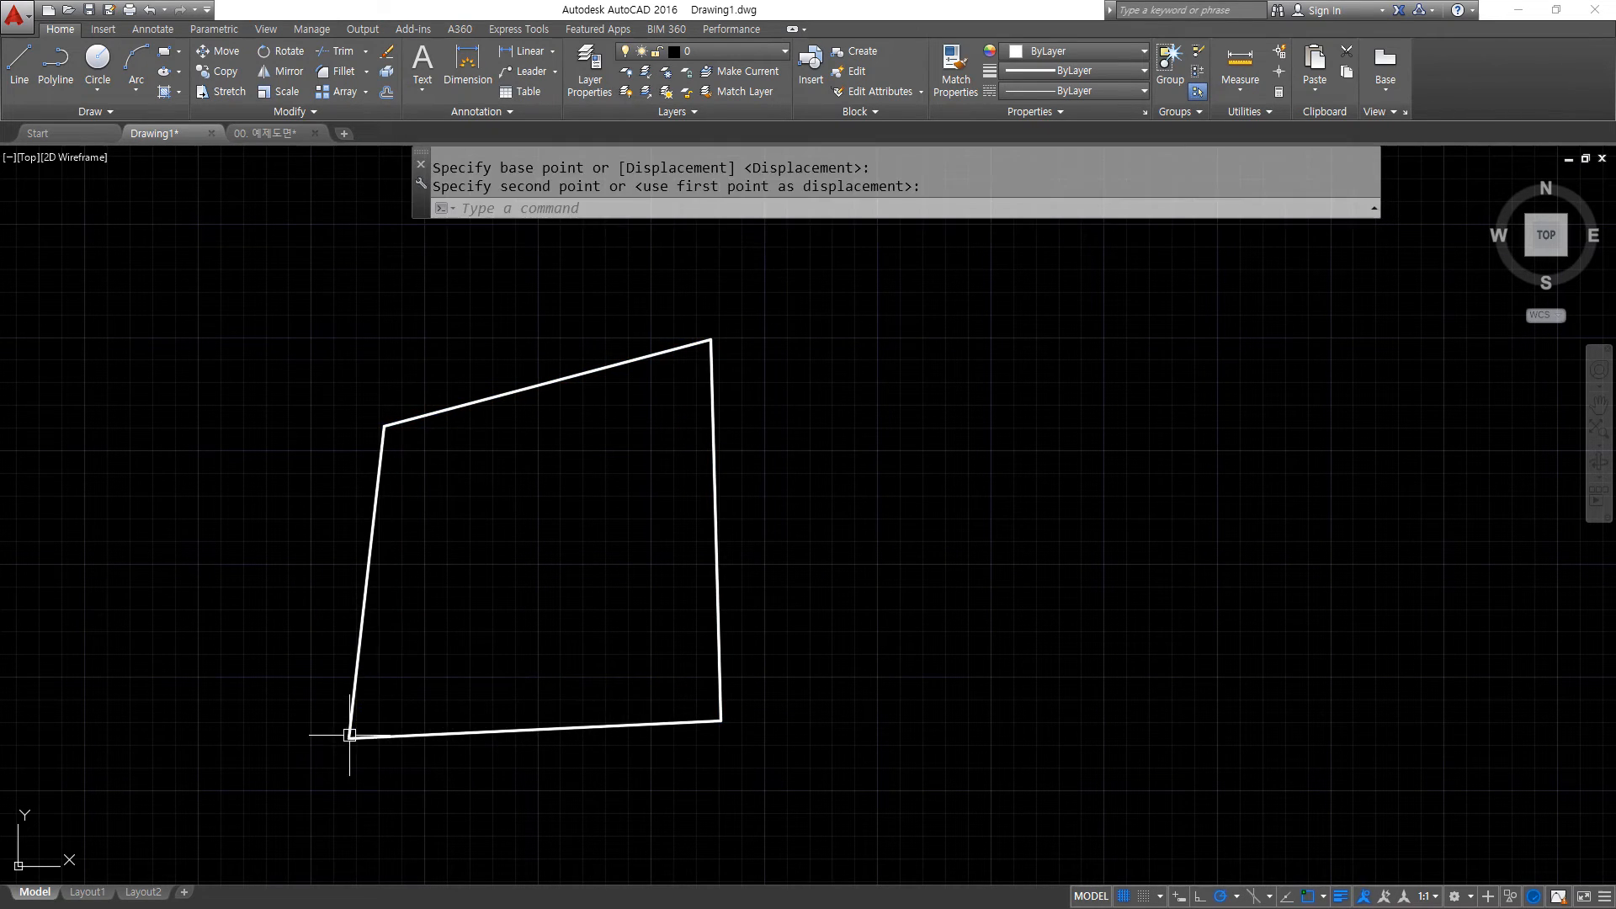
# Stretch only the shape's upper-left corner diagonally outward, up and to the left.
pyautogui.press('Return')
pyautogui.click(440, 534)
pyautogui.click(376, 423)
pyautogui.press('Return')
pyautogui.click(384, 425)
pyautogui.click(325, 365)
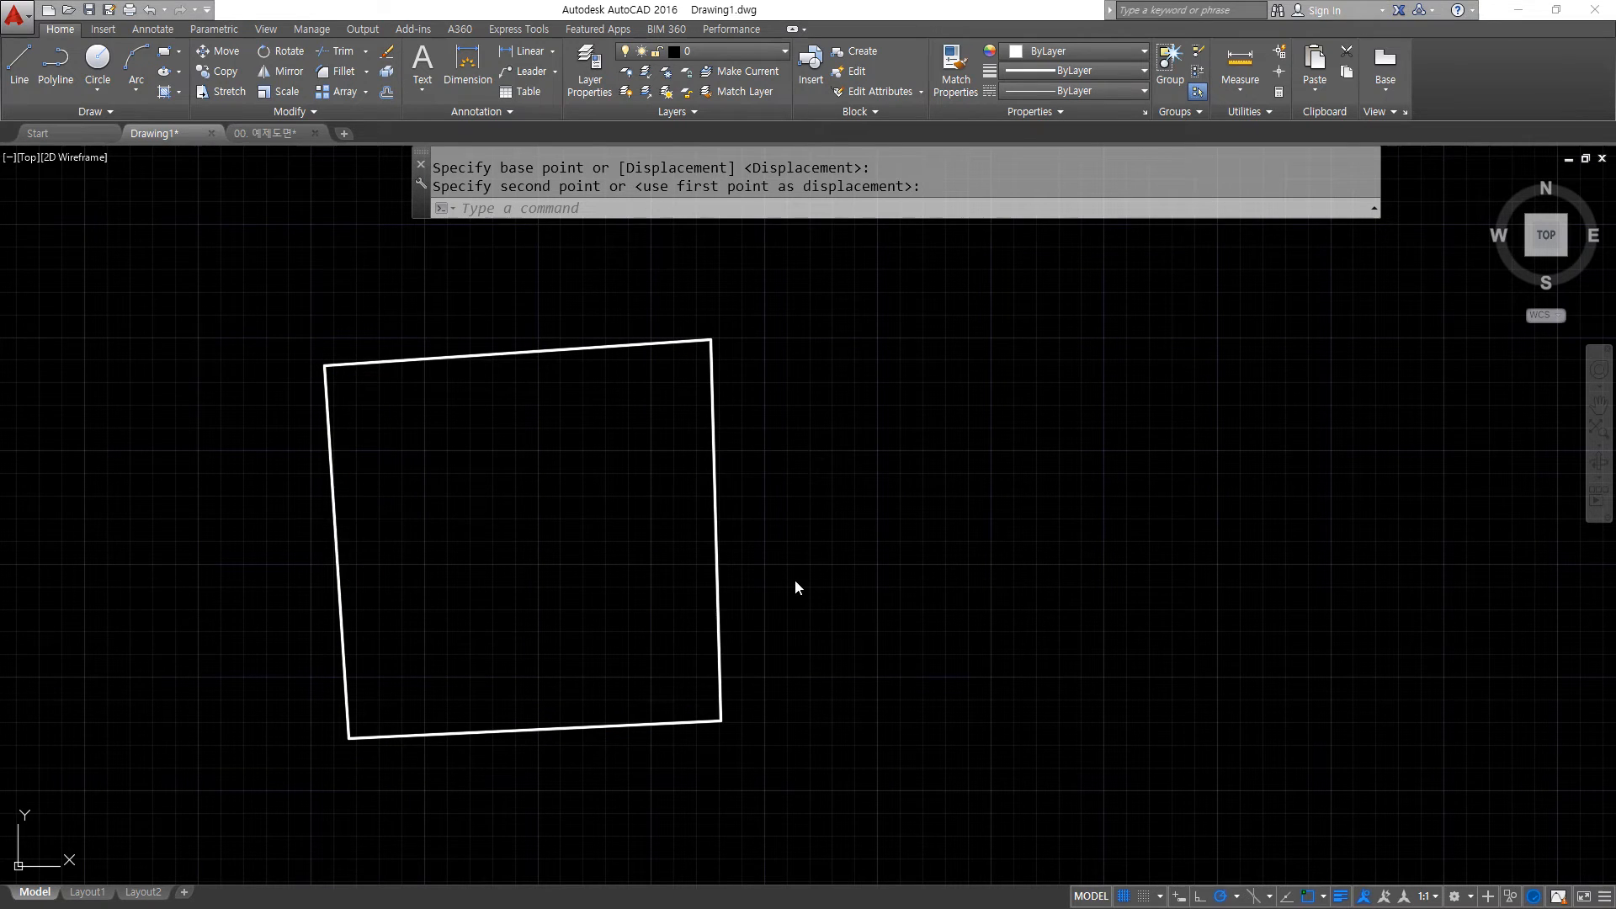
# Draw a slanted line rising to the right in the empty space beside the stretched quadrilateral.
pyautogui.scroll(-2, 795, 579)
pyautogui.write('l')
pyautogui.press('Return')
pyautogui.click(861, 664)
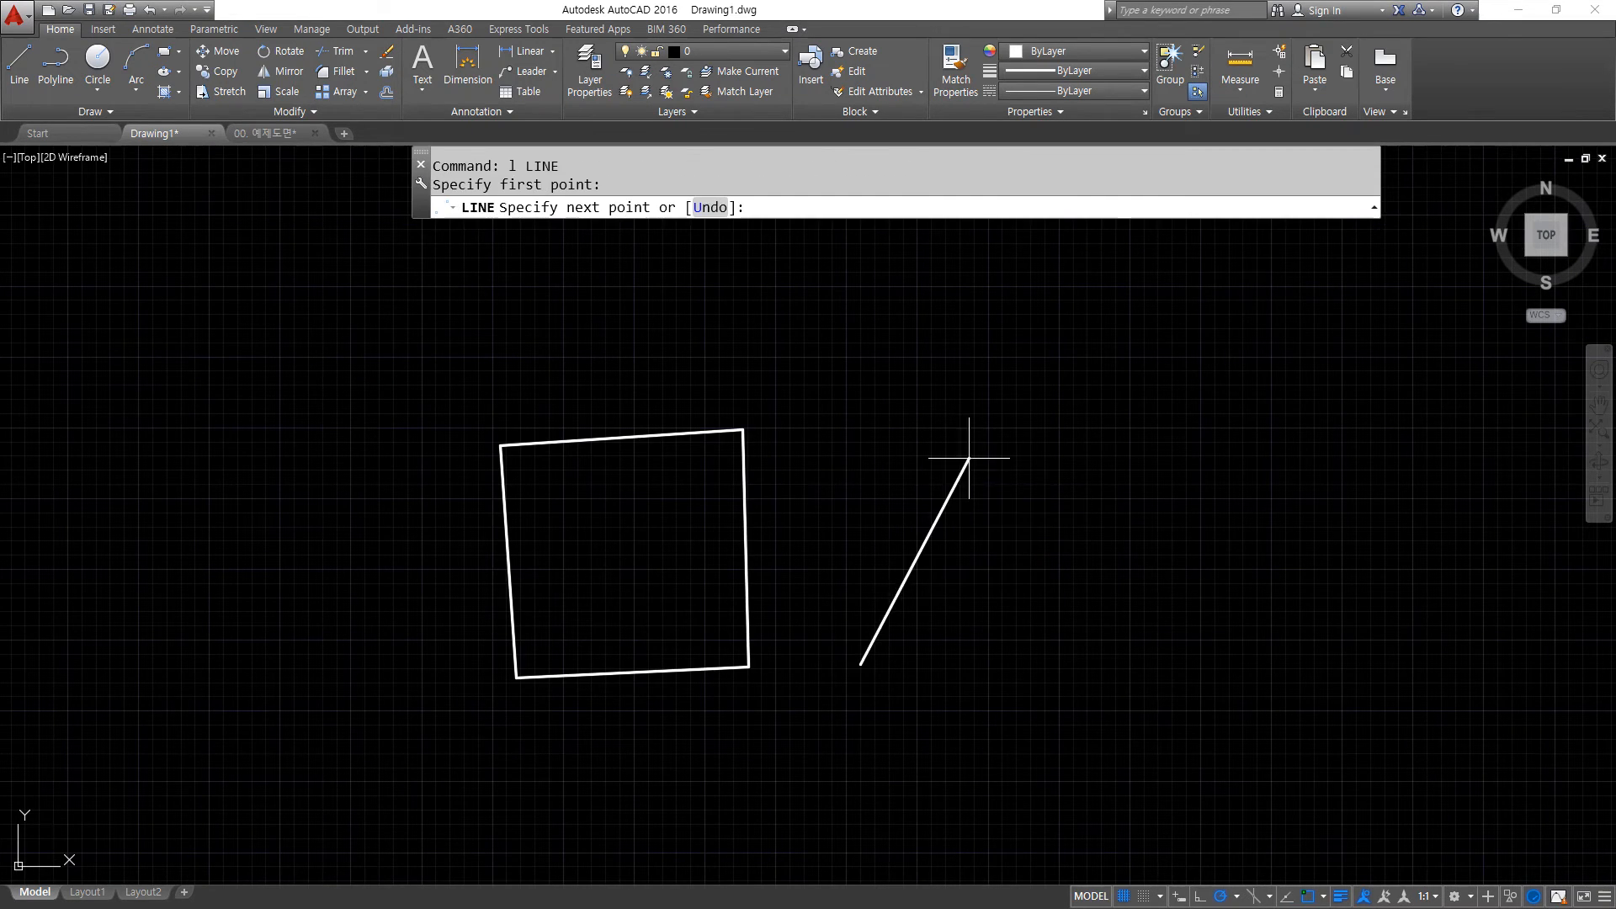
pyautogui.click(969, 459)
pyautogui.press('Return')
# Draw a circle with a radius of about 83 in the empty space beyond the slanted line.
pyautogui.write('c')
pyautogui.press('Return')
pyautogui.click(1150, 526)
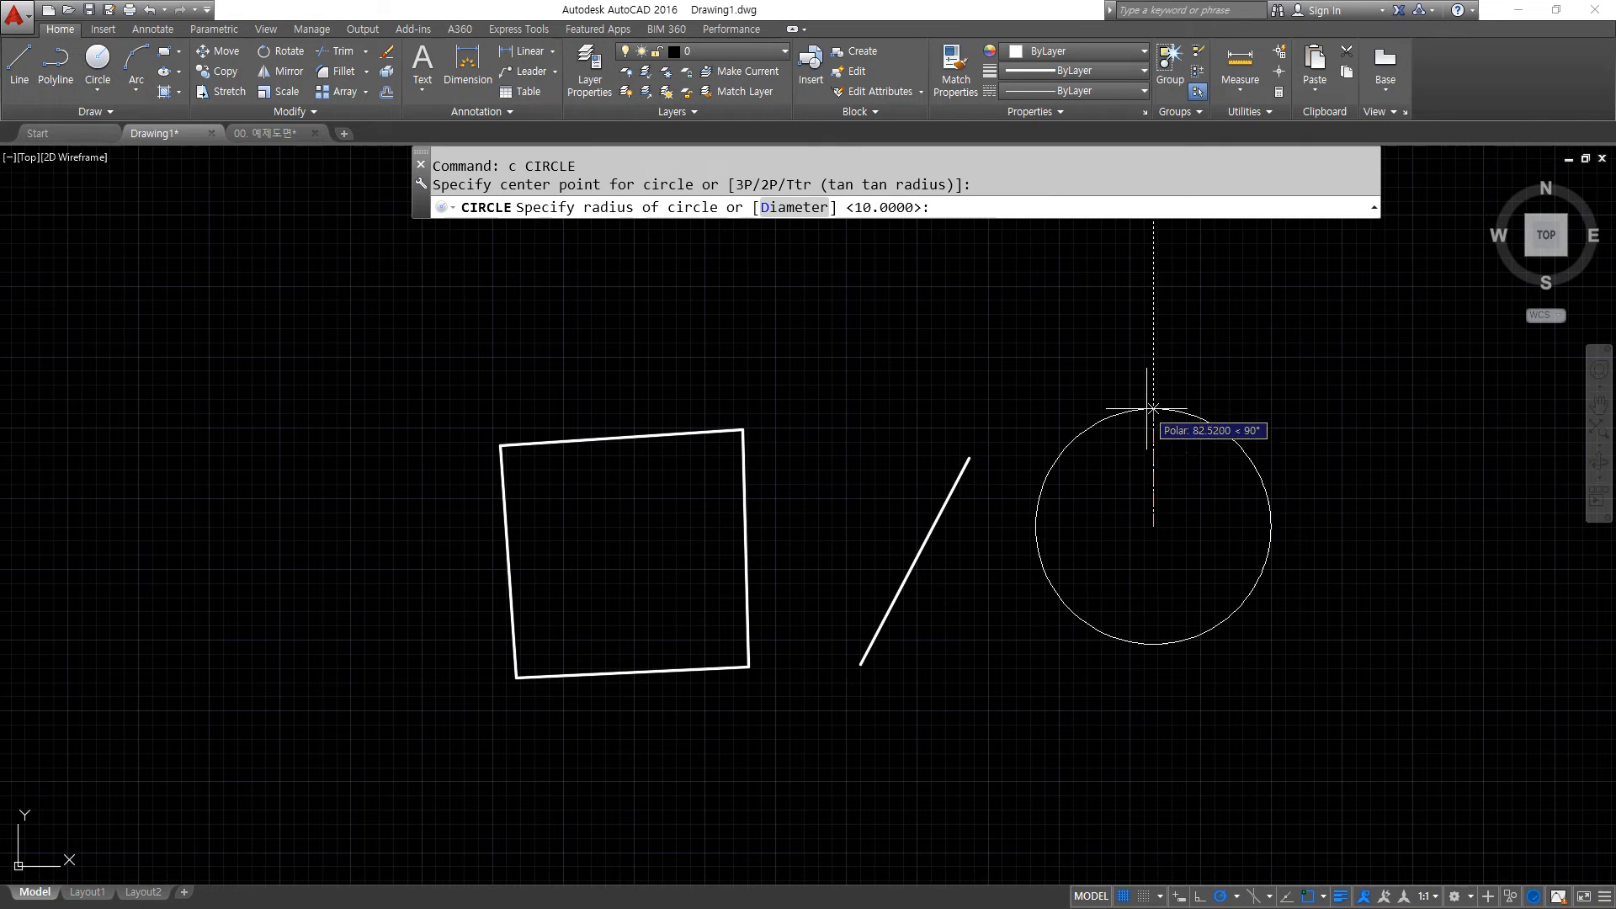
pyautogui.click(1151, 410)
# Select the line and circle, then grip-stretch the line's upper end to the left and its lower end to the right.
pyautogui.click(1130, 556)
pyautogui.click(826, 433)
pyautogui.scroll(2, 1000, 603)
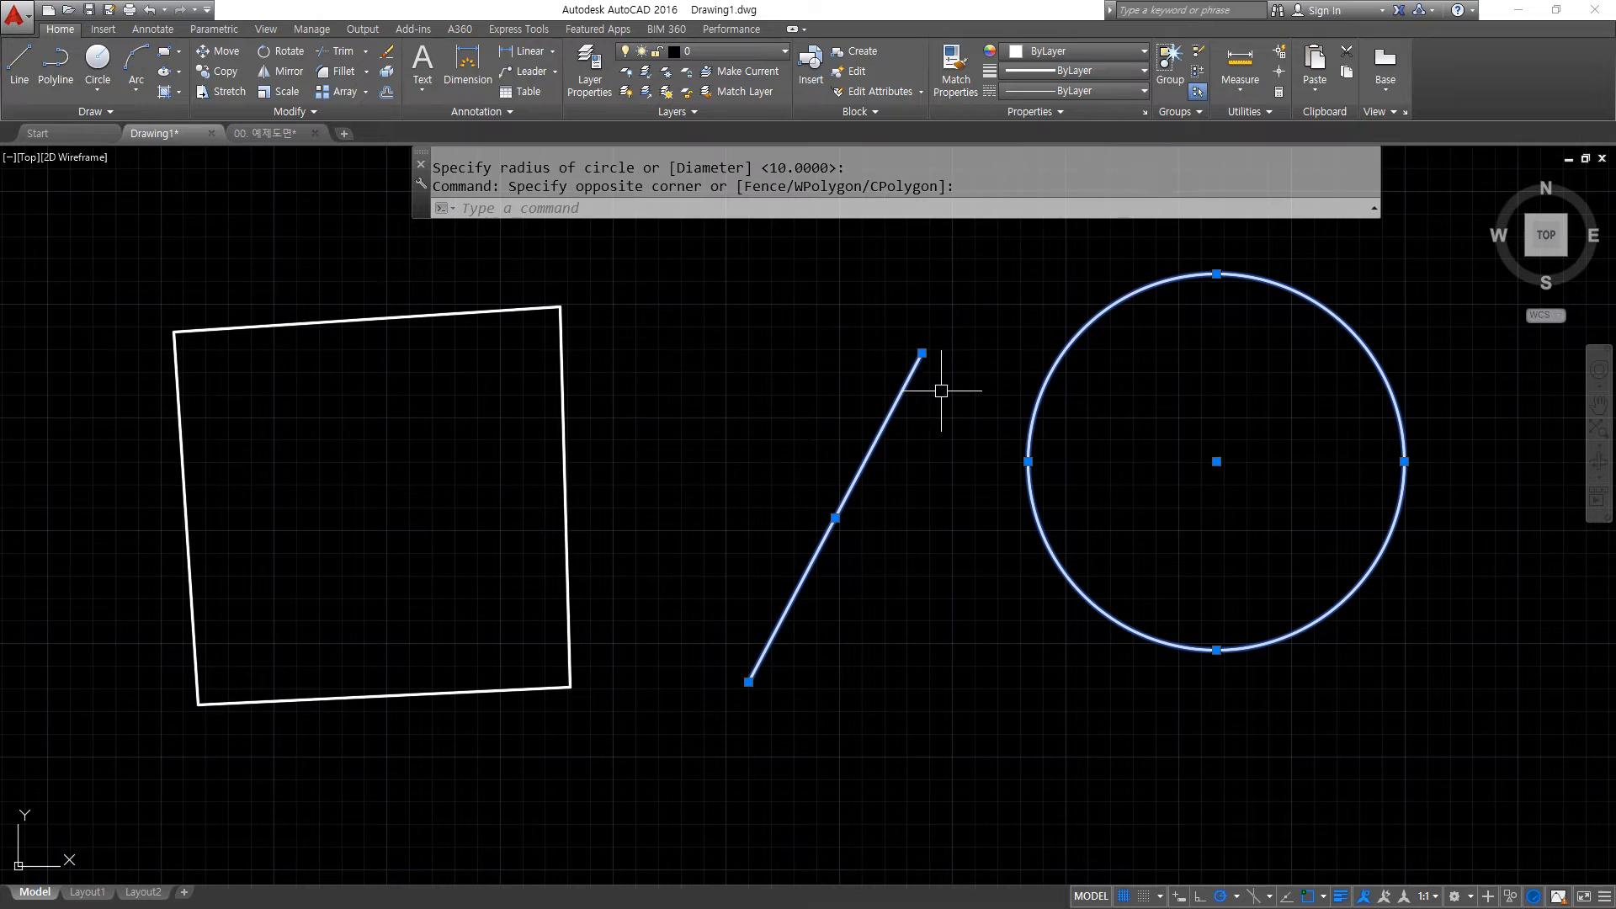
pyautogui.press('super+plus')
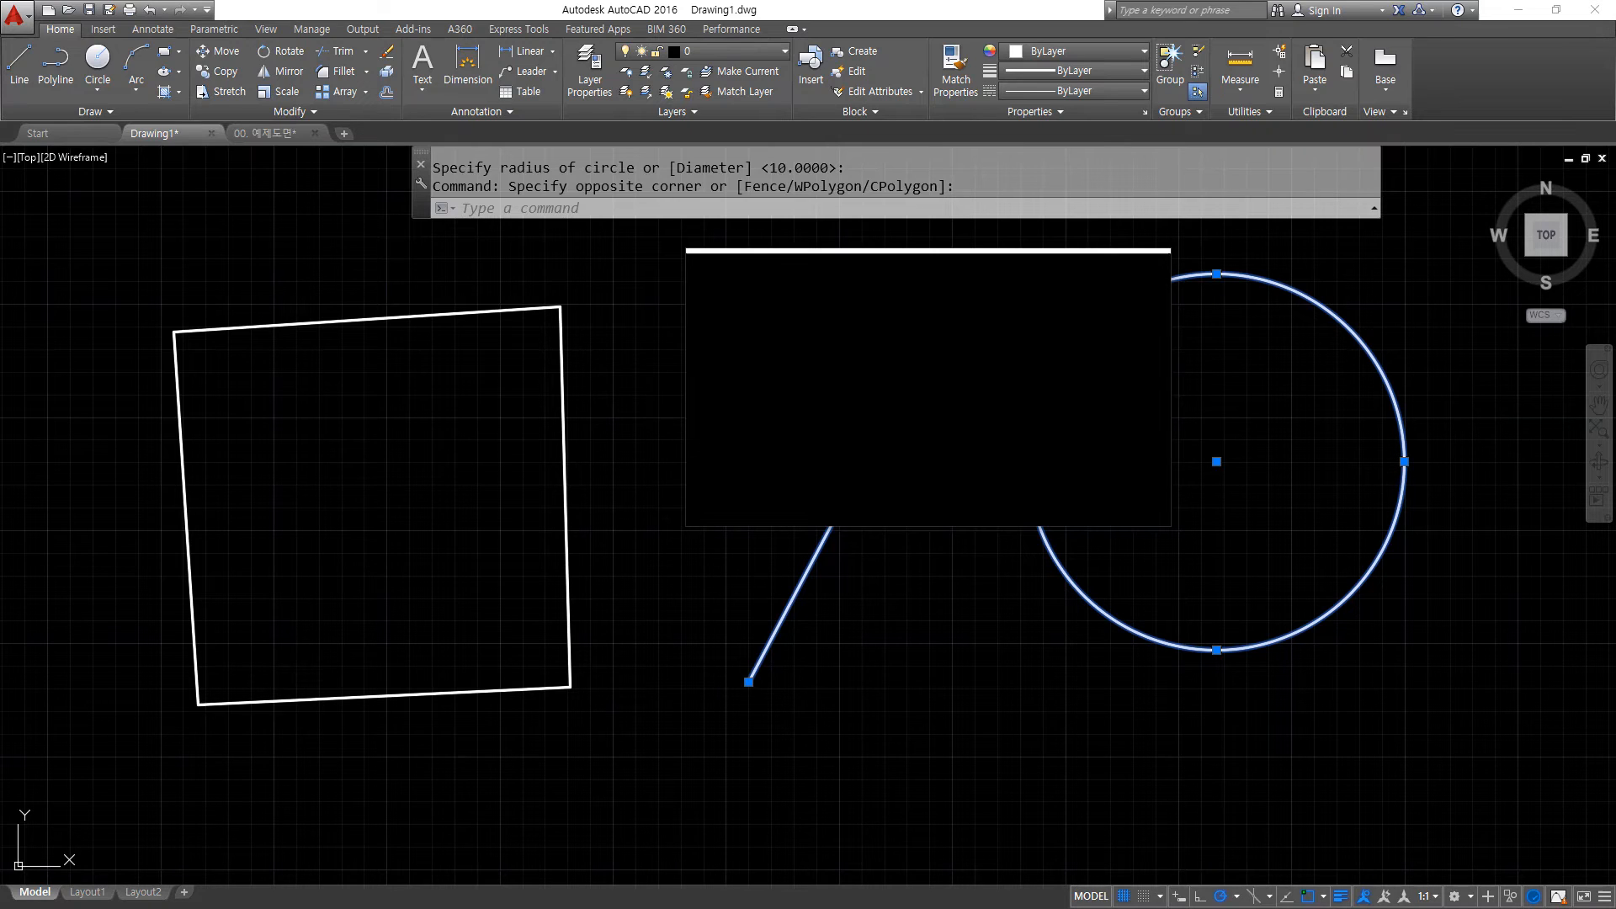
pyautogui.moveTo(929, 260)
pyautogui.mouseDown()
pyautogui.moveTo(944, 228)
pyautogui.moveTo(929, 223)
pyautogui.mouseUp()
pyautogui.click(926, 353)
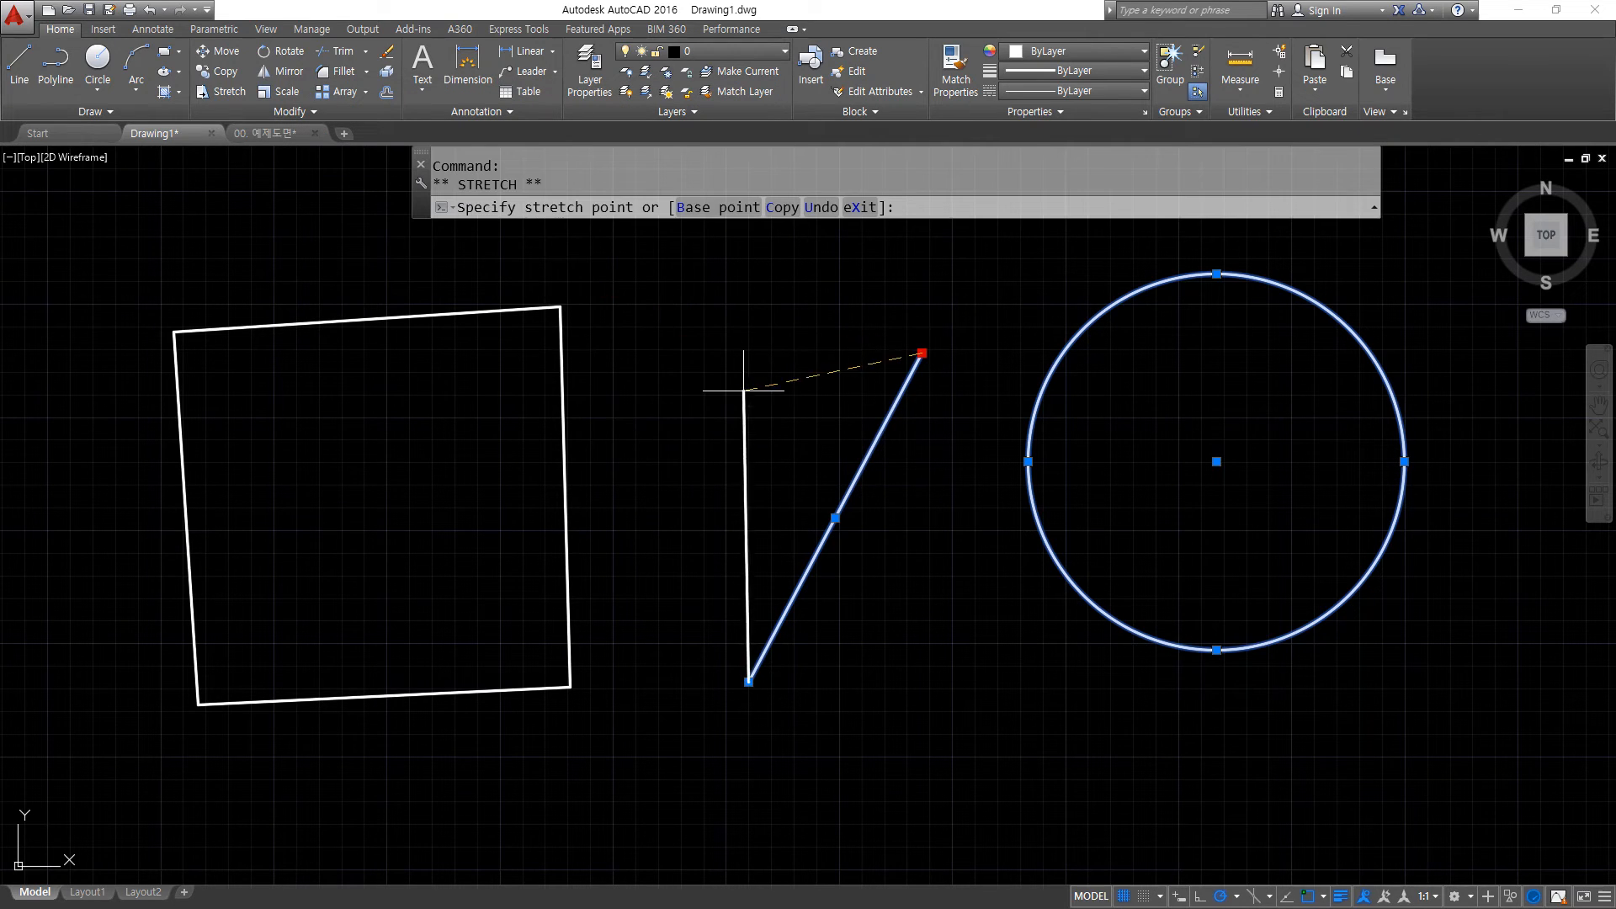
pyautogui.click(726, 353)
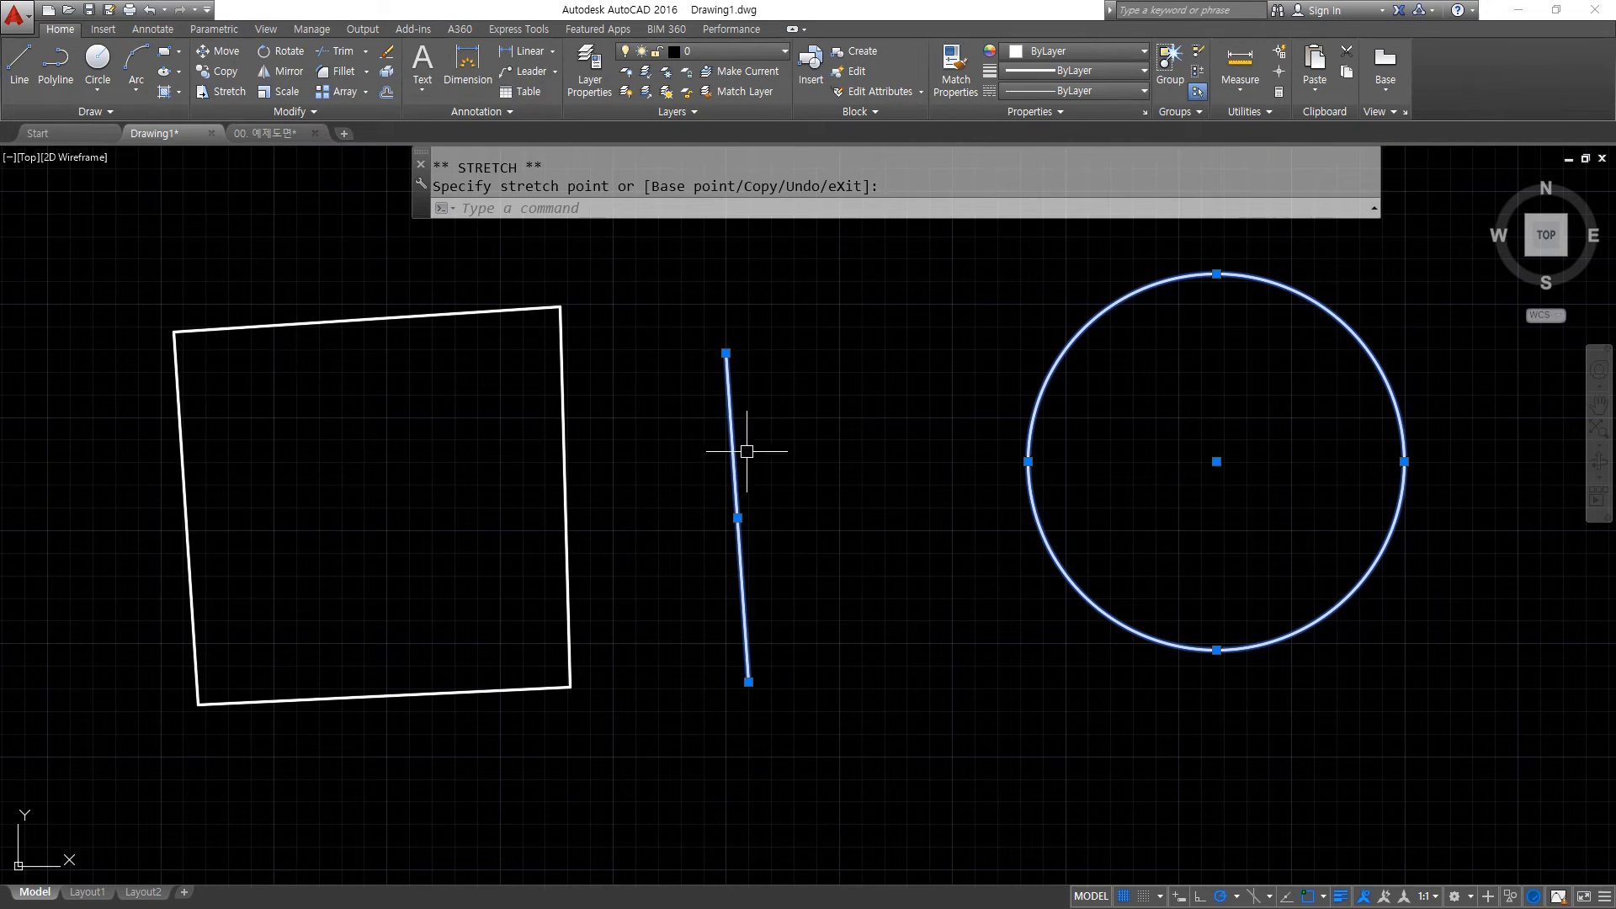
pyautogui.click(752, 680)
pyautogui.click(930, 721)
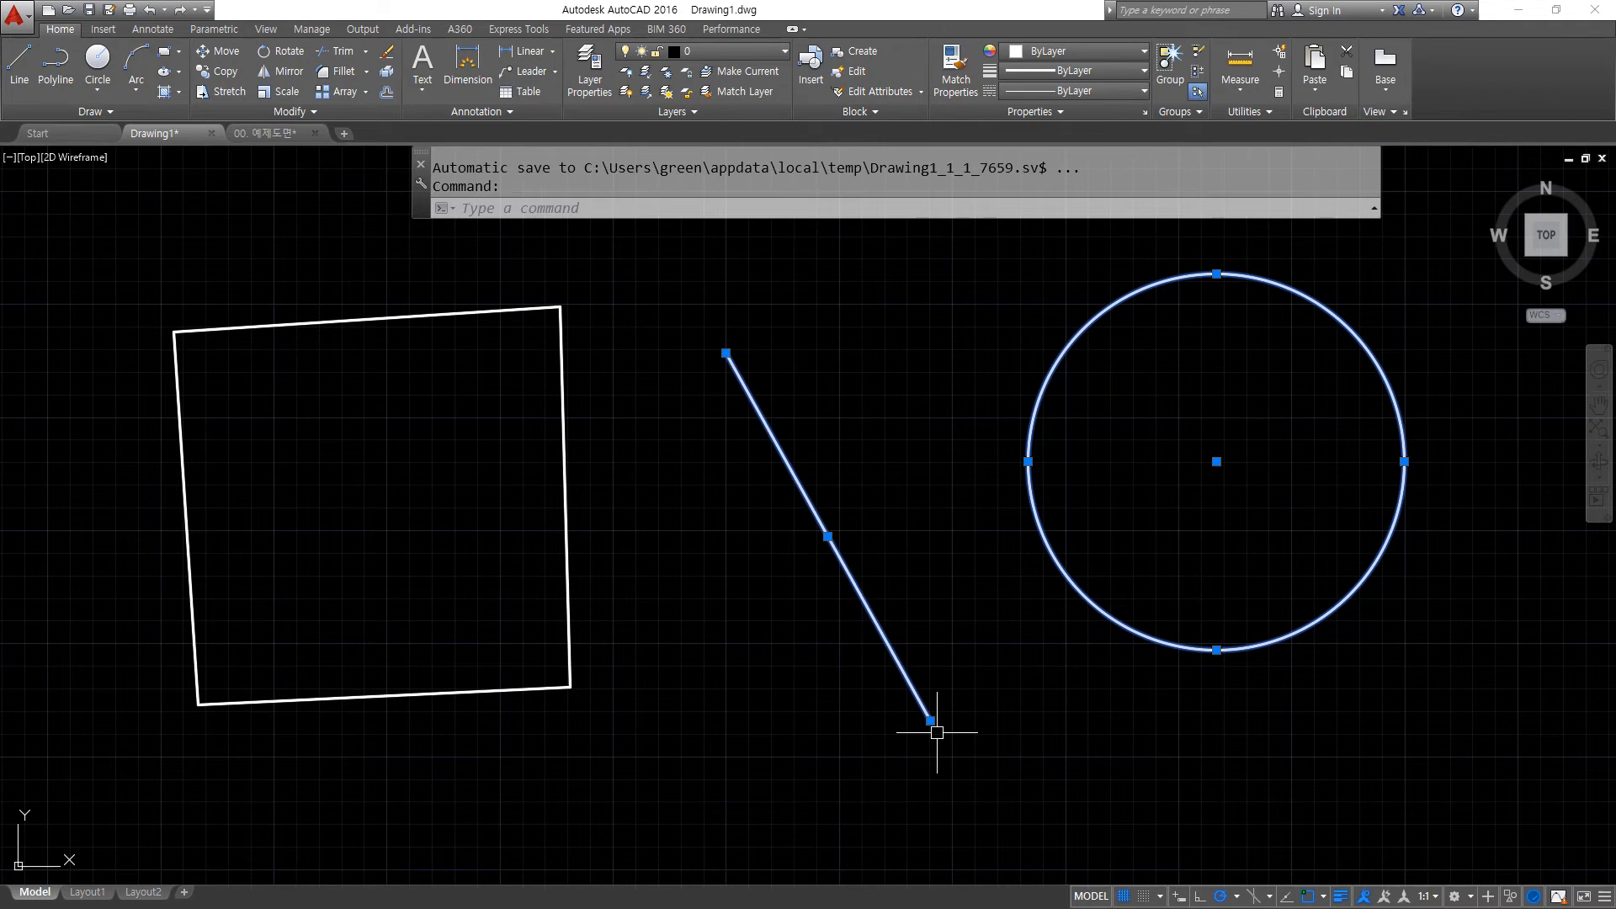
# Preview the Move, Rotate, Scale and Mirror grip modes from the line's upper end, then cancel and clear the selection.
pyautogui.click(725, 353)
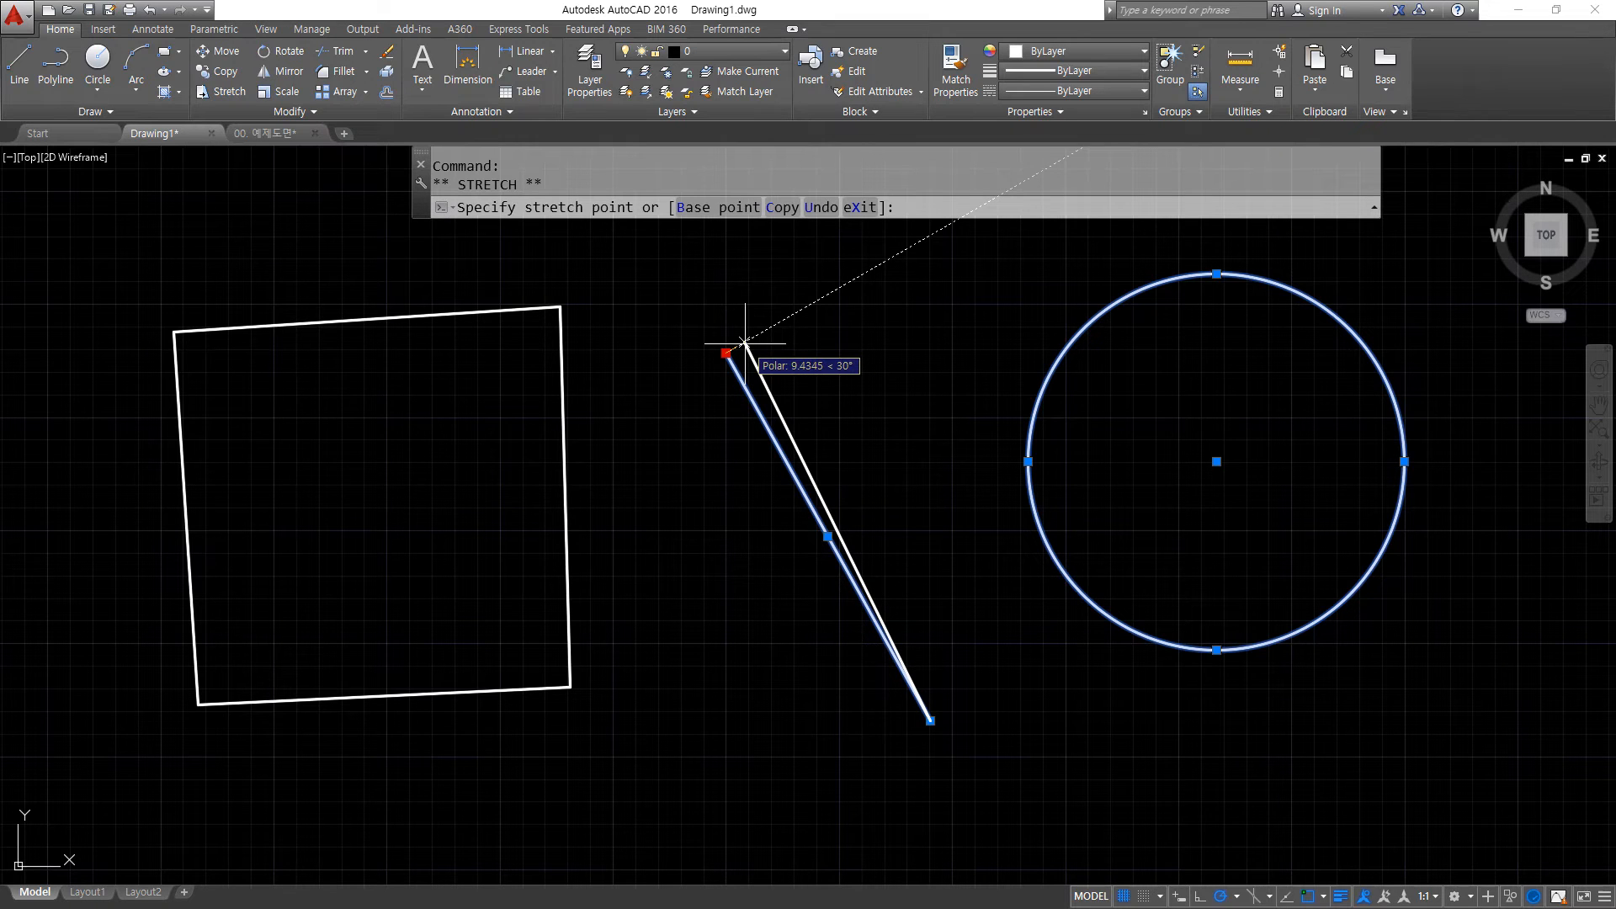
pyautogui.press('space')
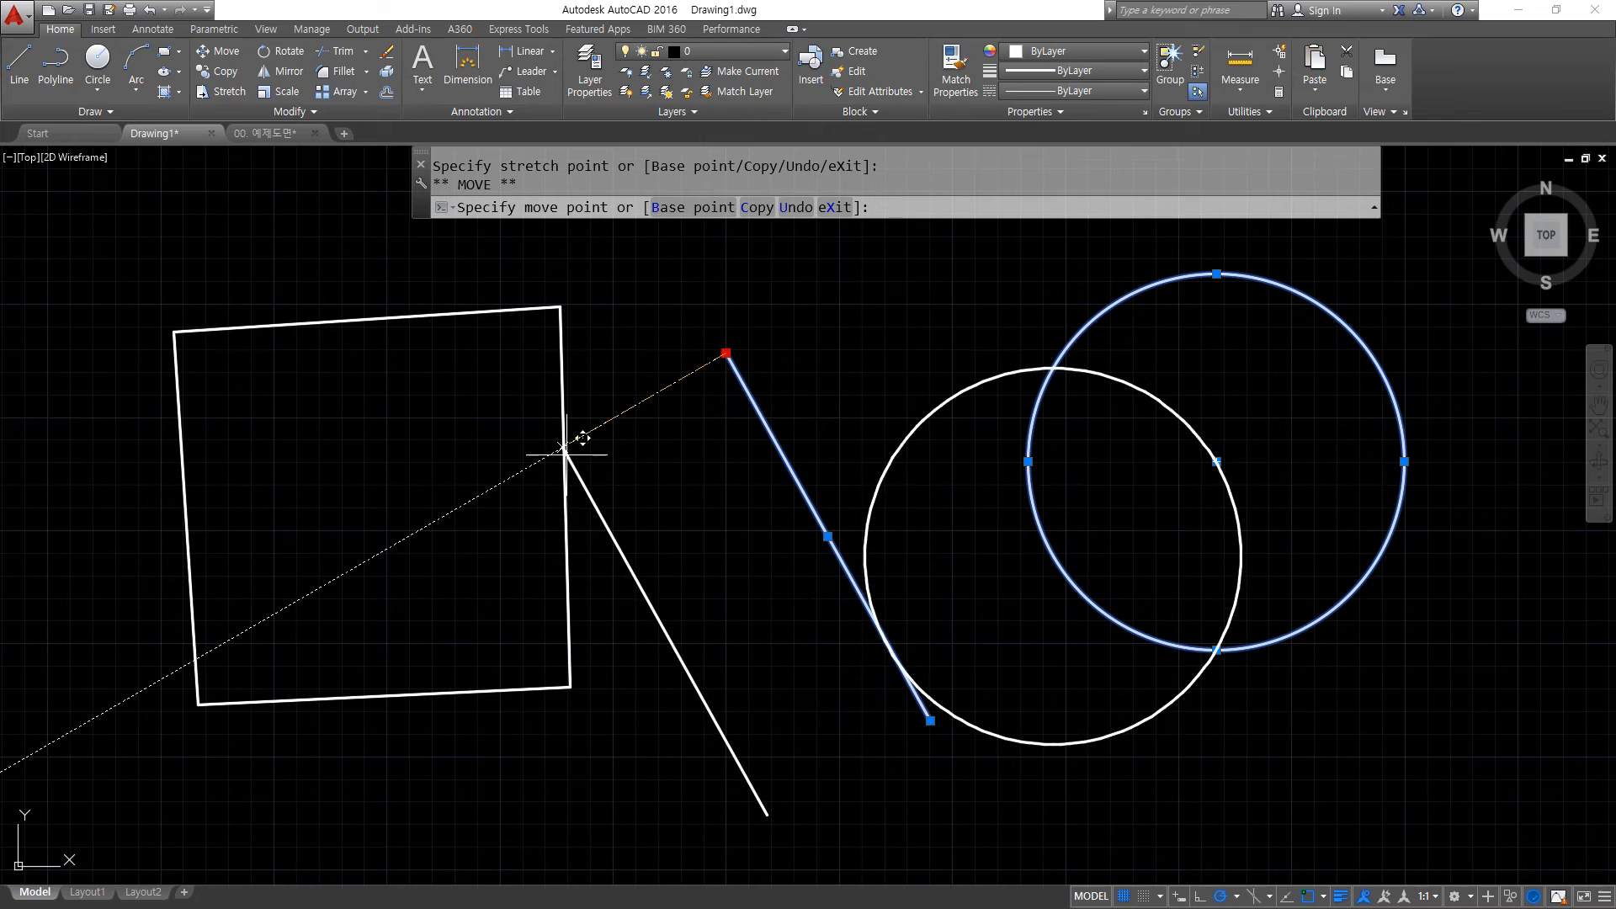
pyautogui.press('space')
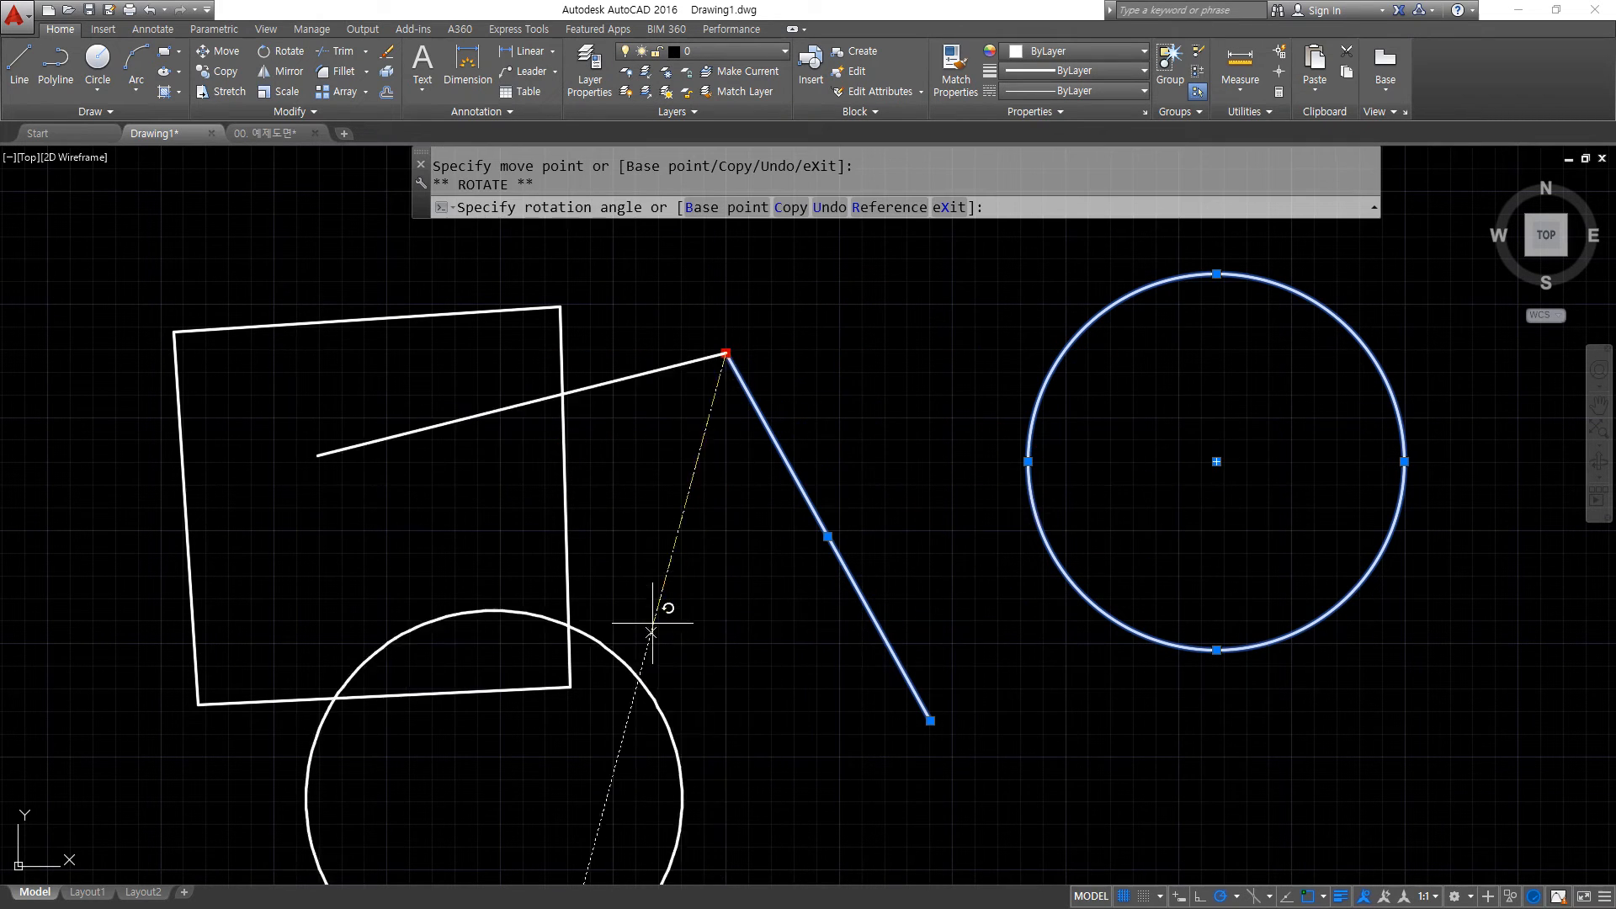
pyautogui.press('space')
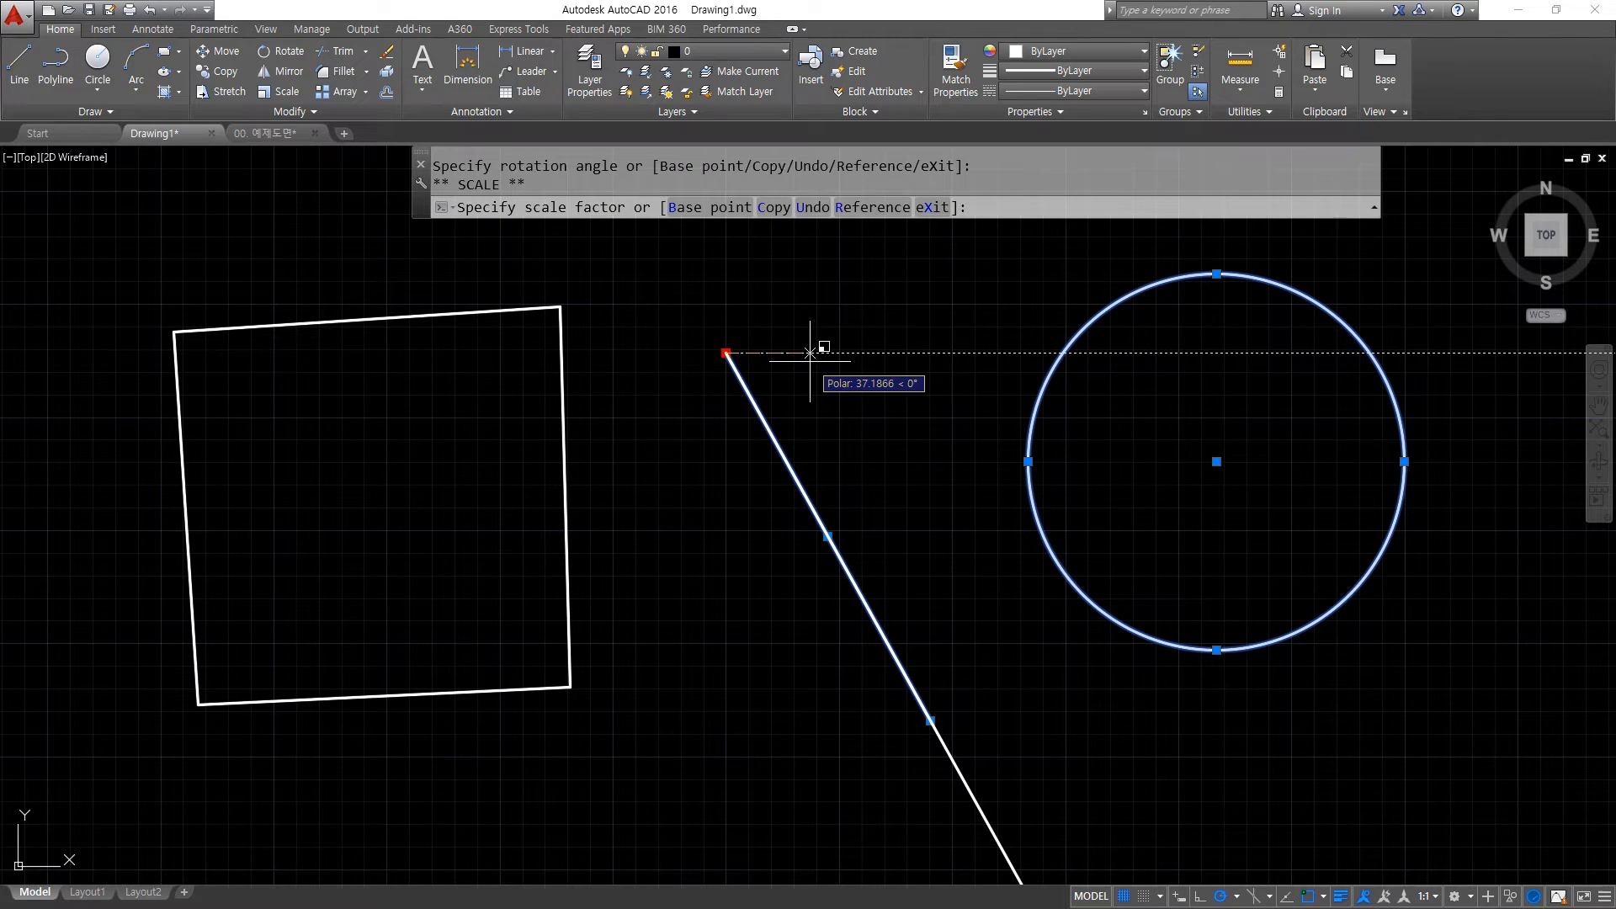
pyautogui.press('space')
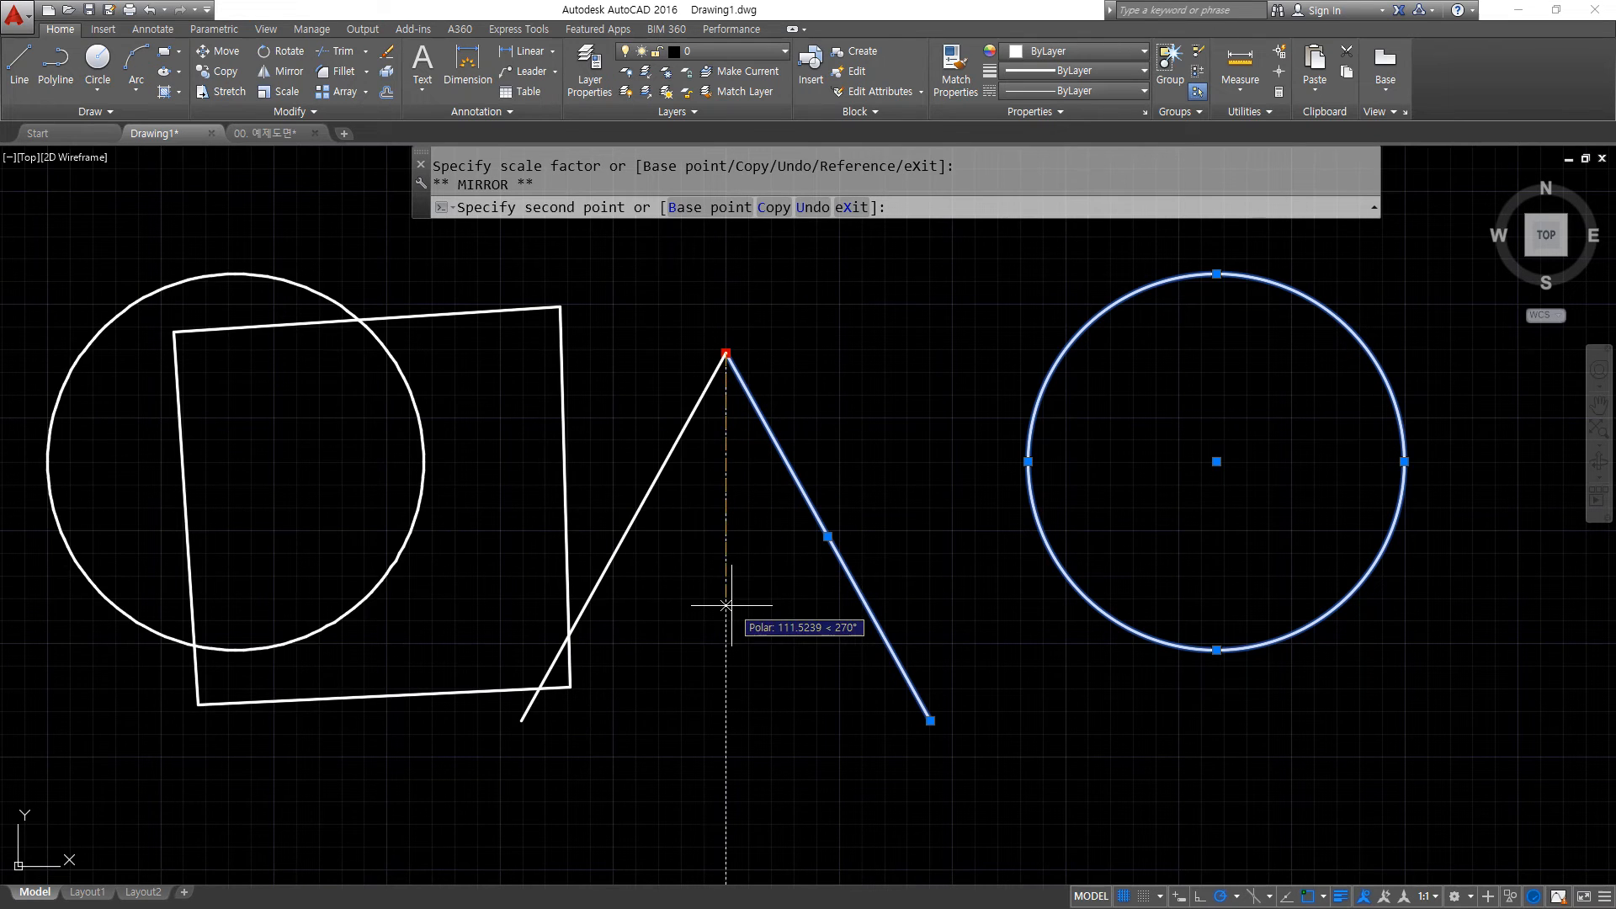
pyautogui.press('space')
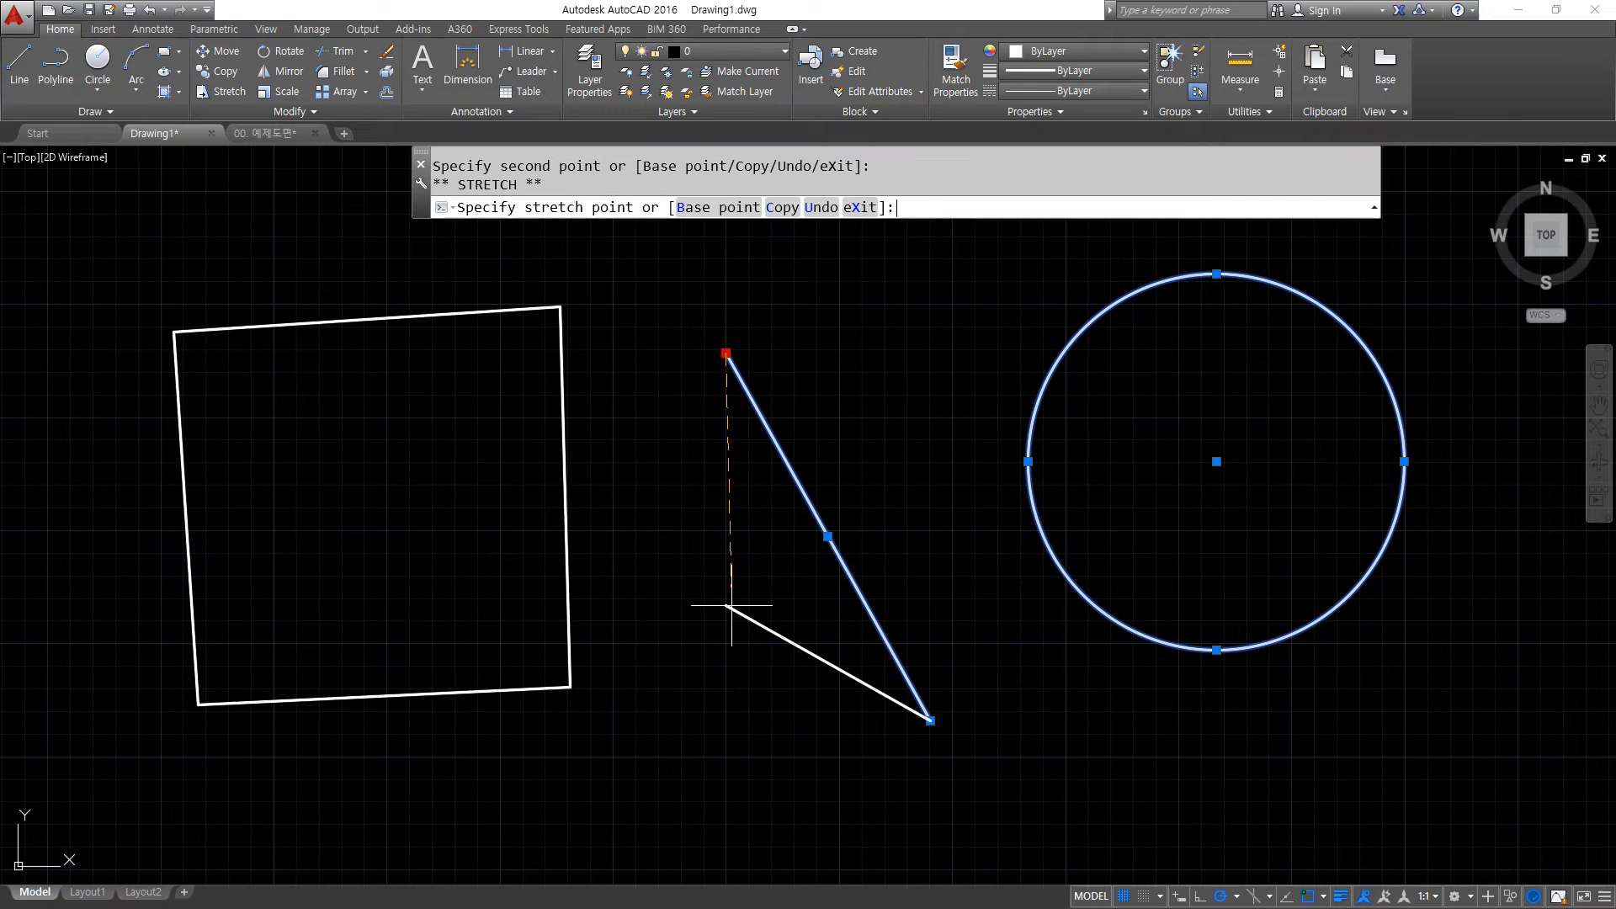
pyautogui.press('Escape')
pyautogui.press('Escape')
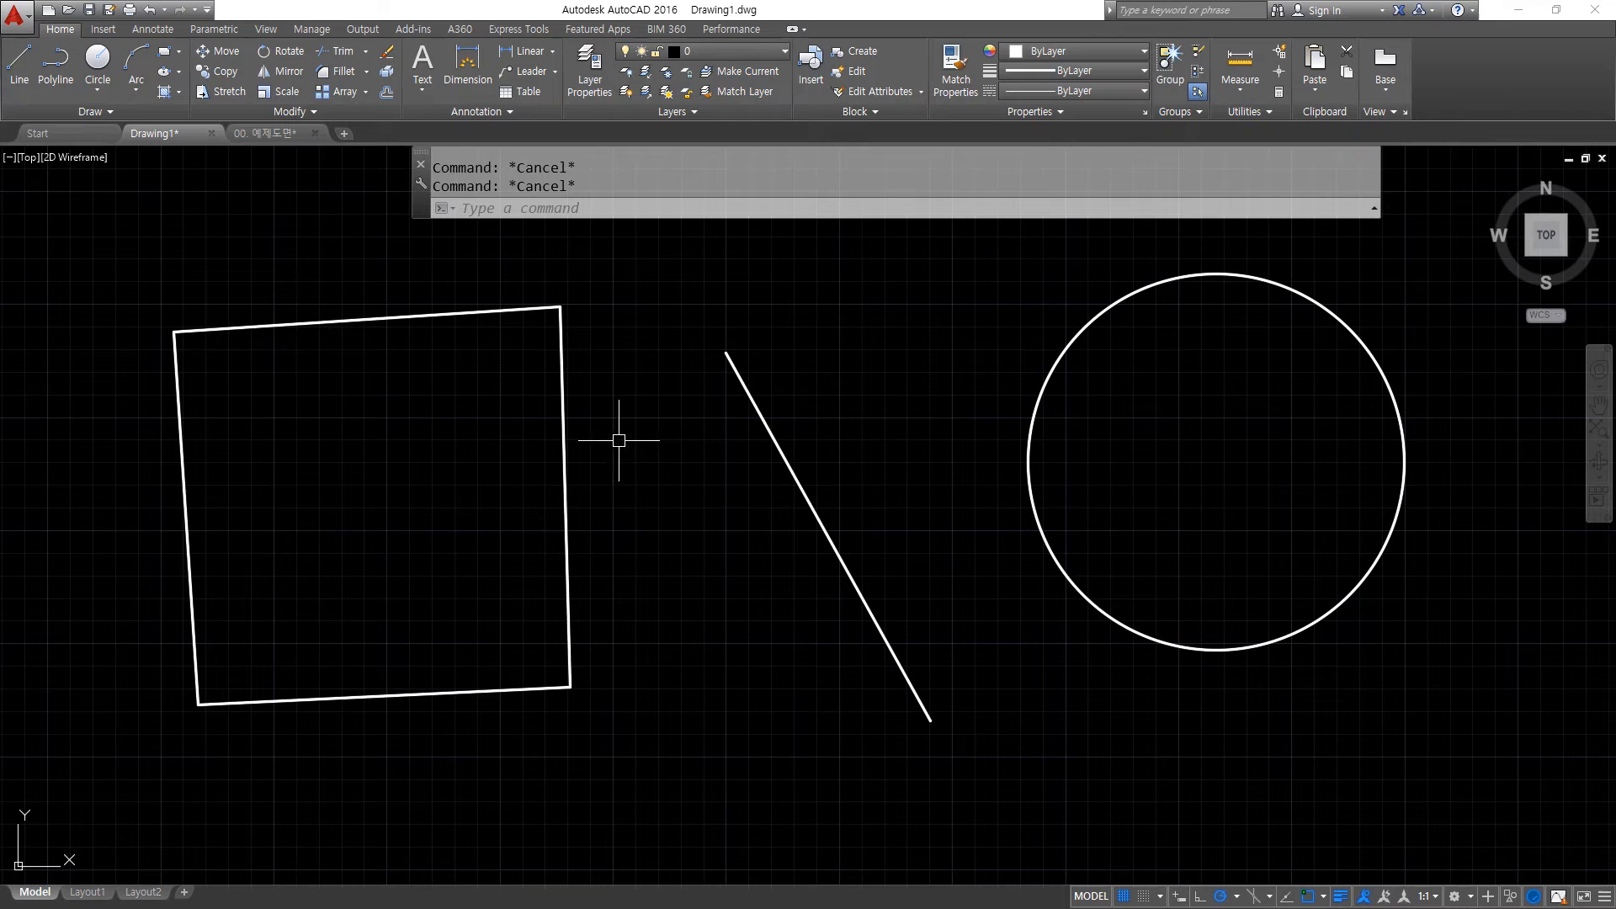
# Grip-stretch the quadrilateral's upper-right corner outward and snap the line's upper end onto that corner.
pyautogui.click(561, 482)
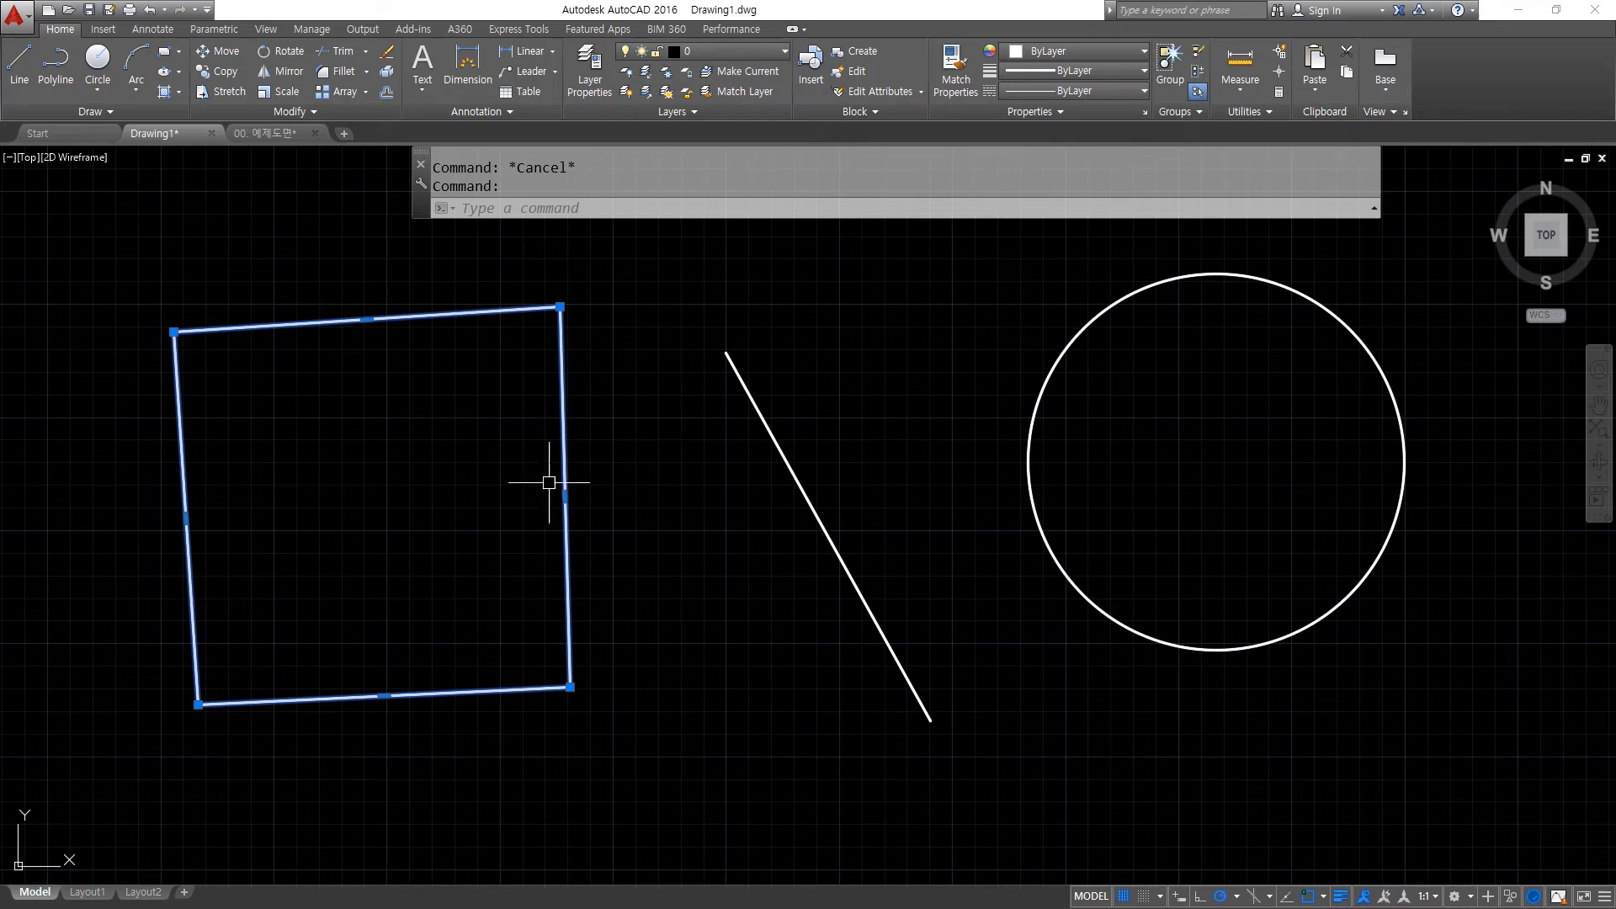
pyautogui.click(560, 306)
pyautogui.click(686, 271)
pyautogui.click(744, 389)
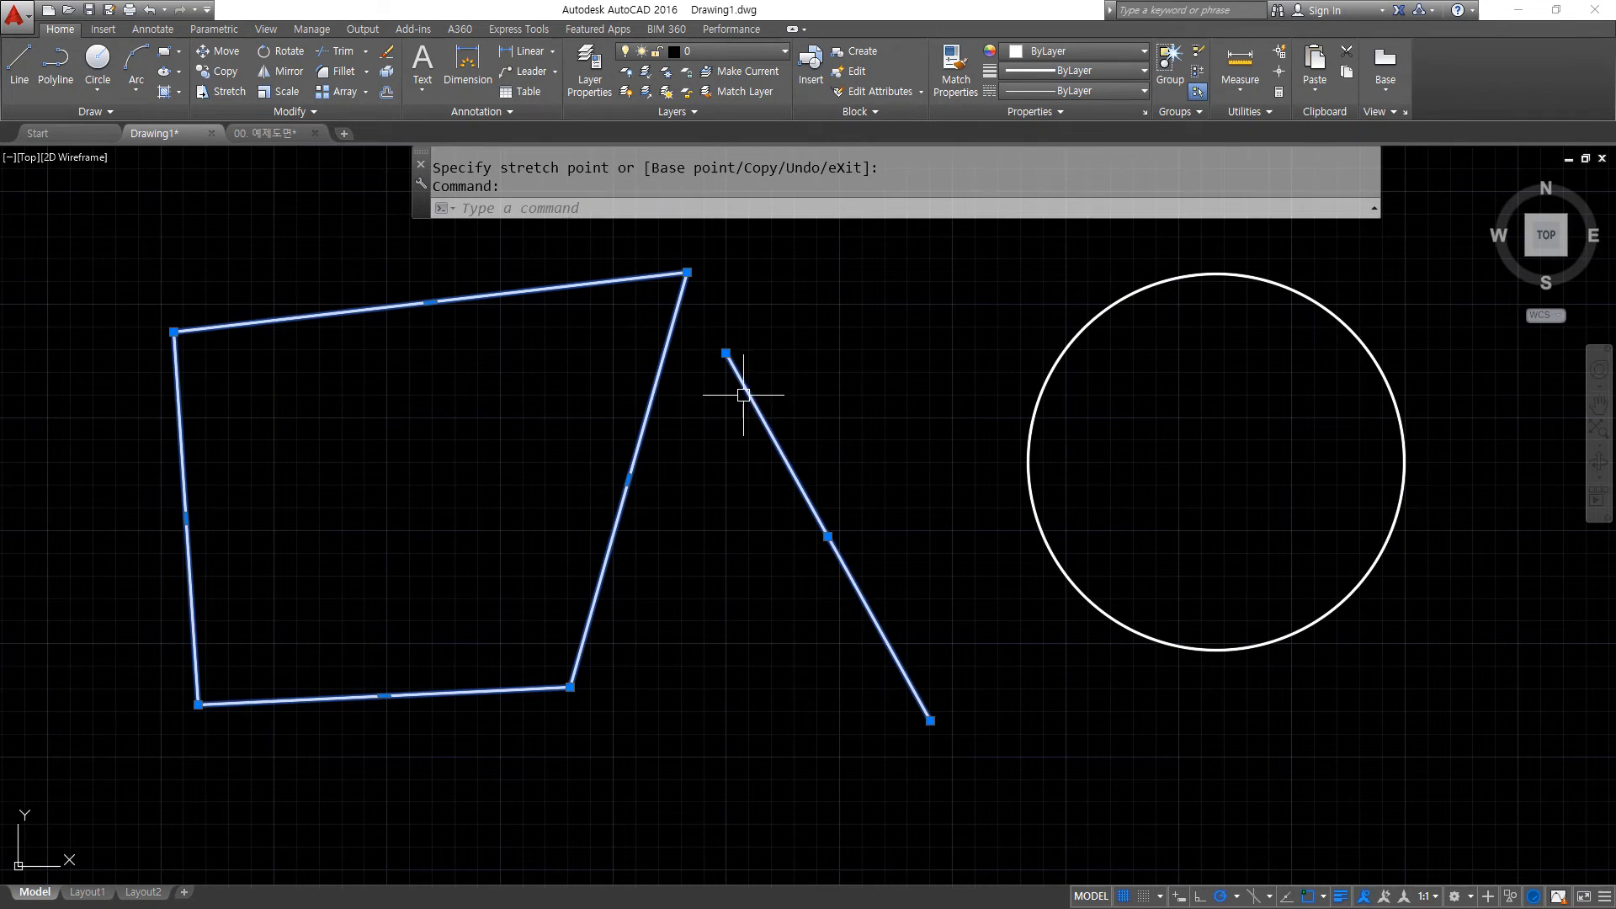
pyautogui.click(726, 353)
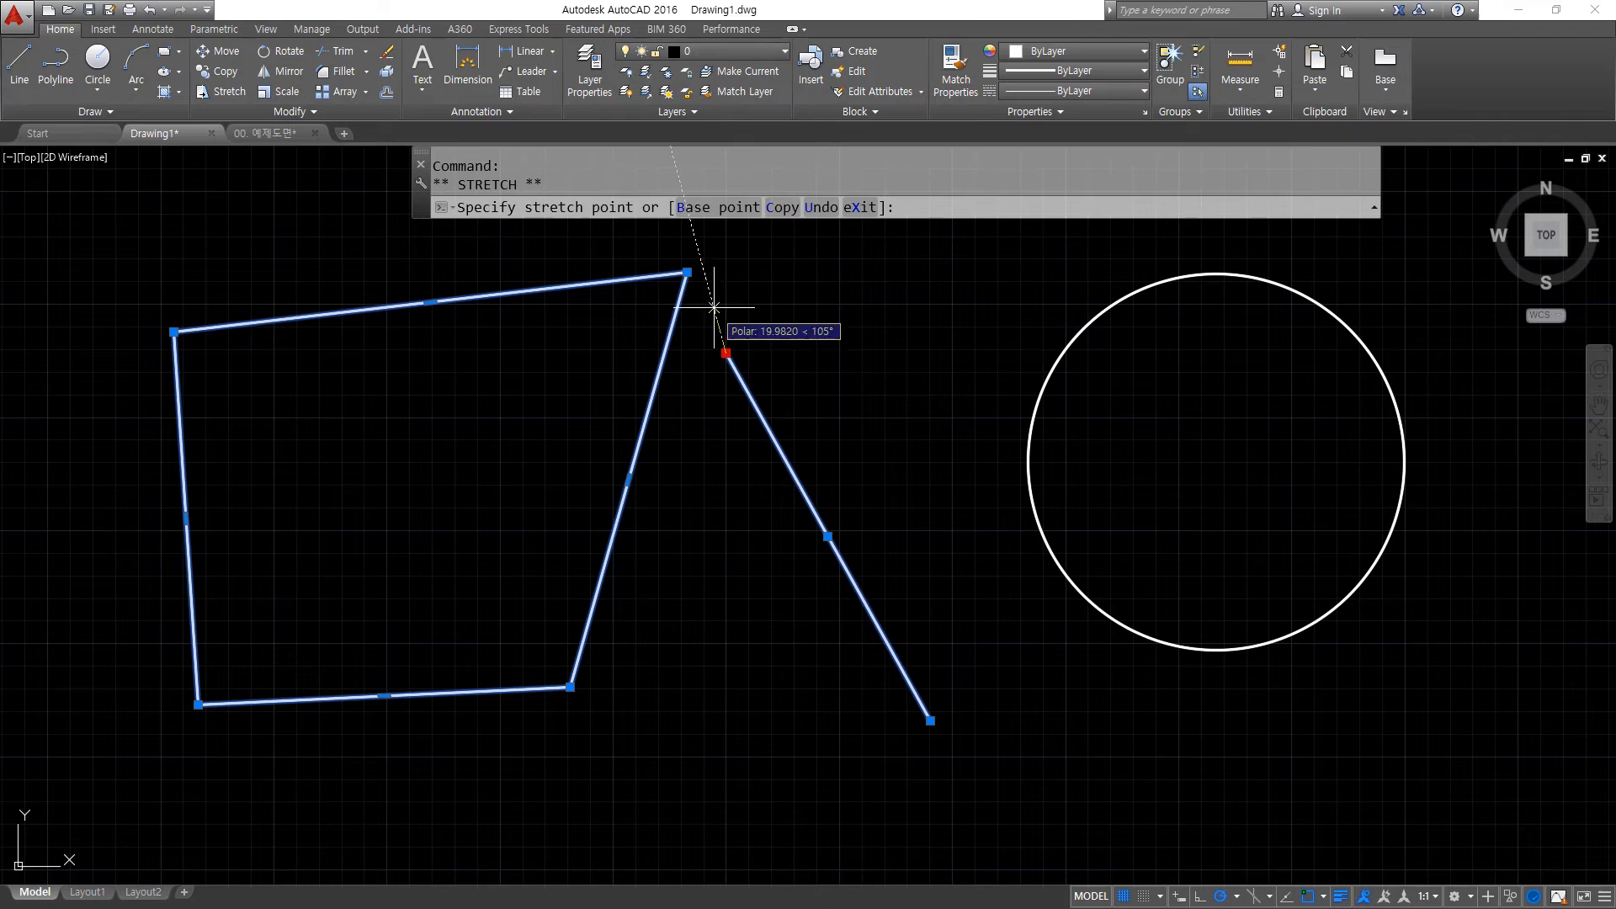
pyautogui.click(687, 271)
pyautogui.press('Escape')
pyautogui.press('Escape')
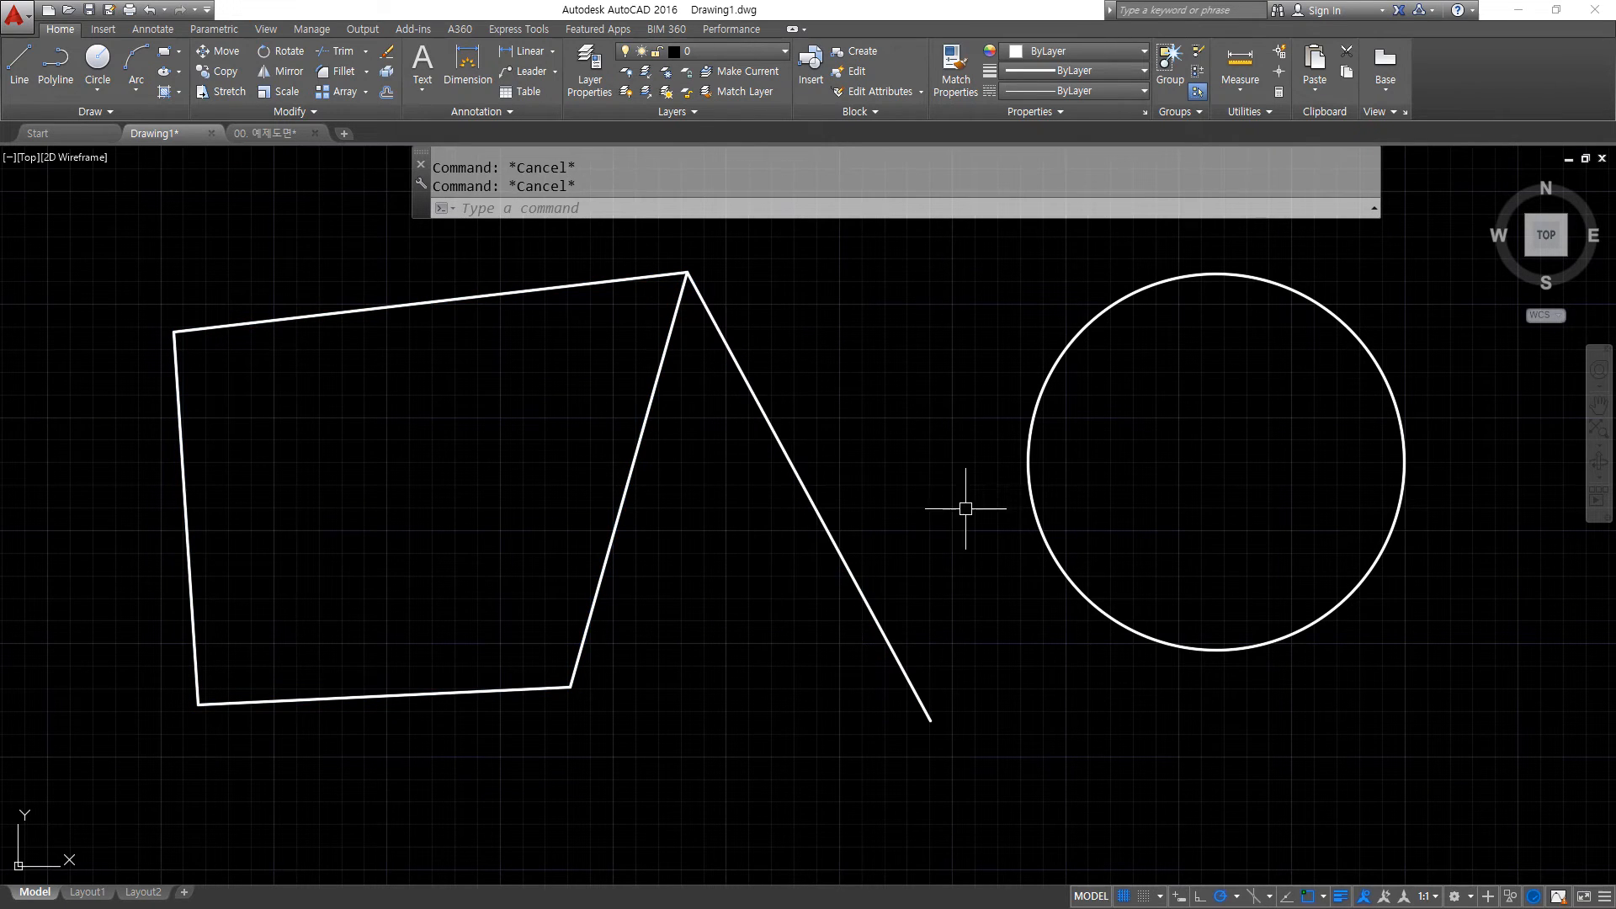
# Enlarge the circle from its left quadrant grip out to the line, then move its center onto the line's midpoint.
pyautogui.click(1030, 503)
pyautogui.click(1027, 462)
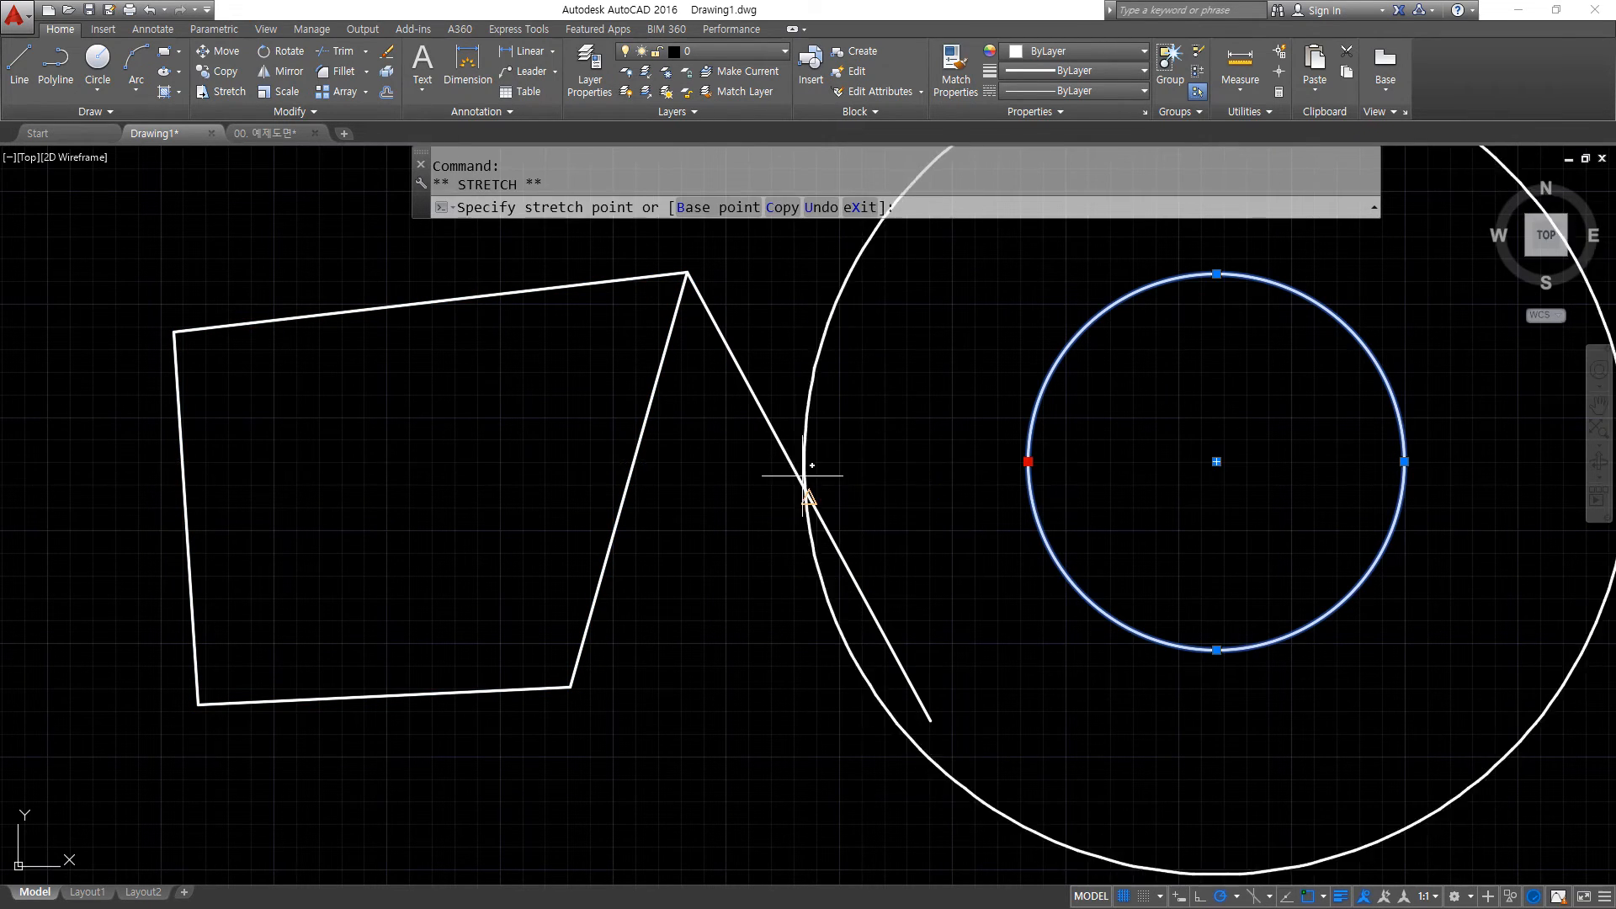
pyautogui.click(803, 469)
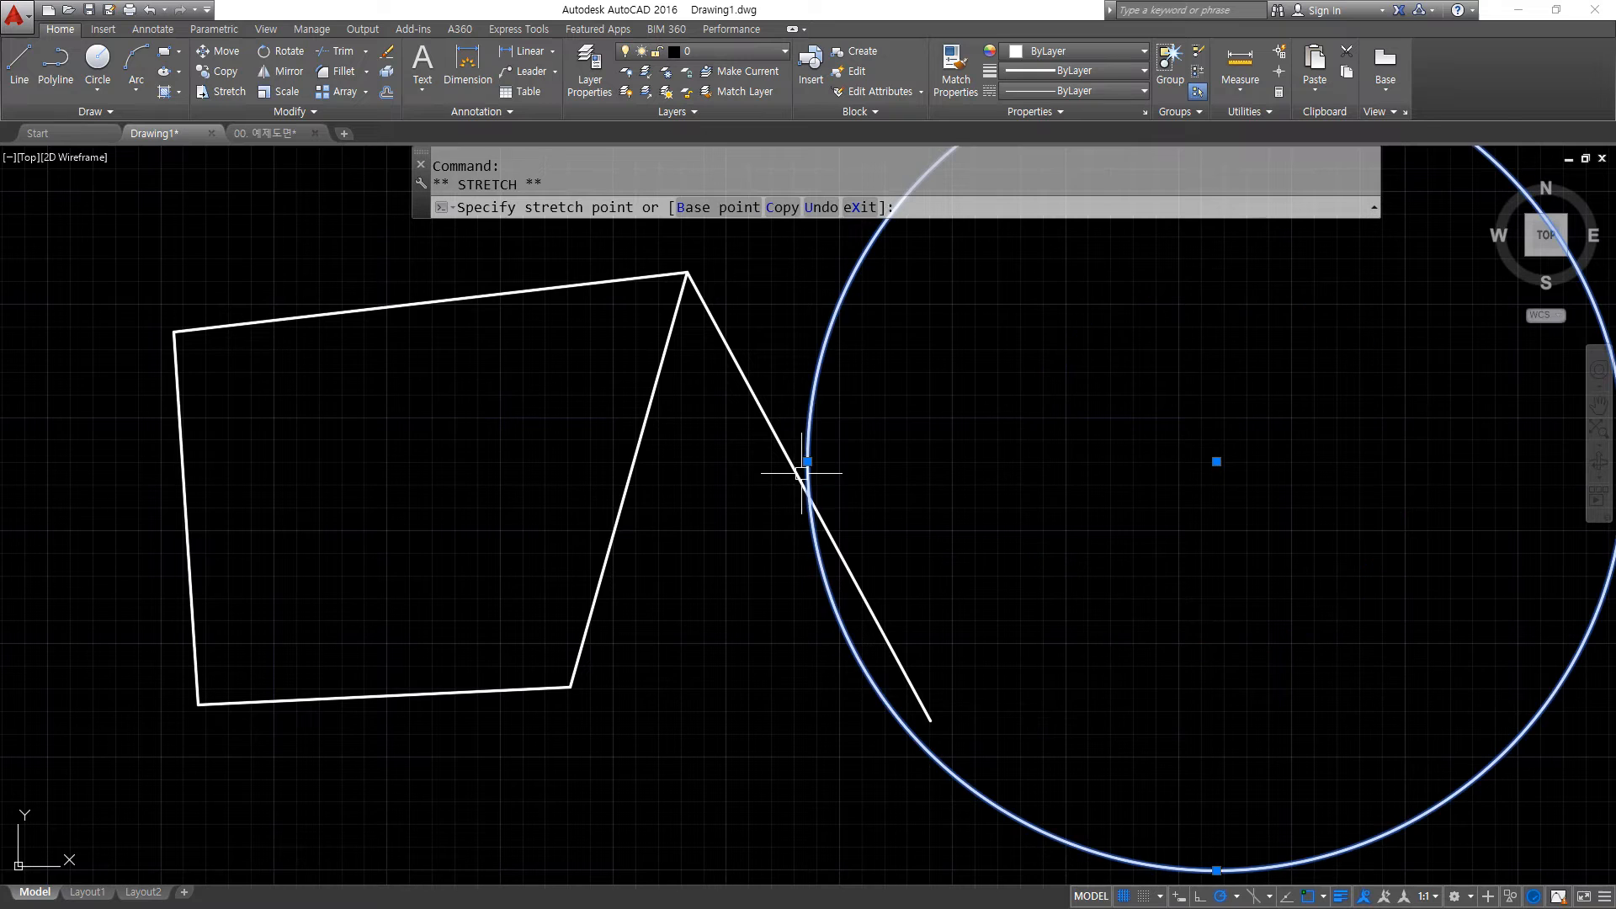
pyautogui.click(1212, 461)
pyautogui.click(1107, 482)
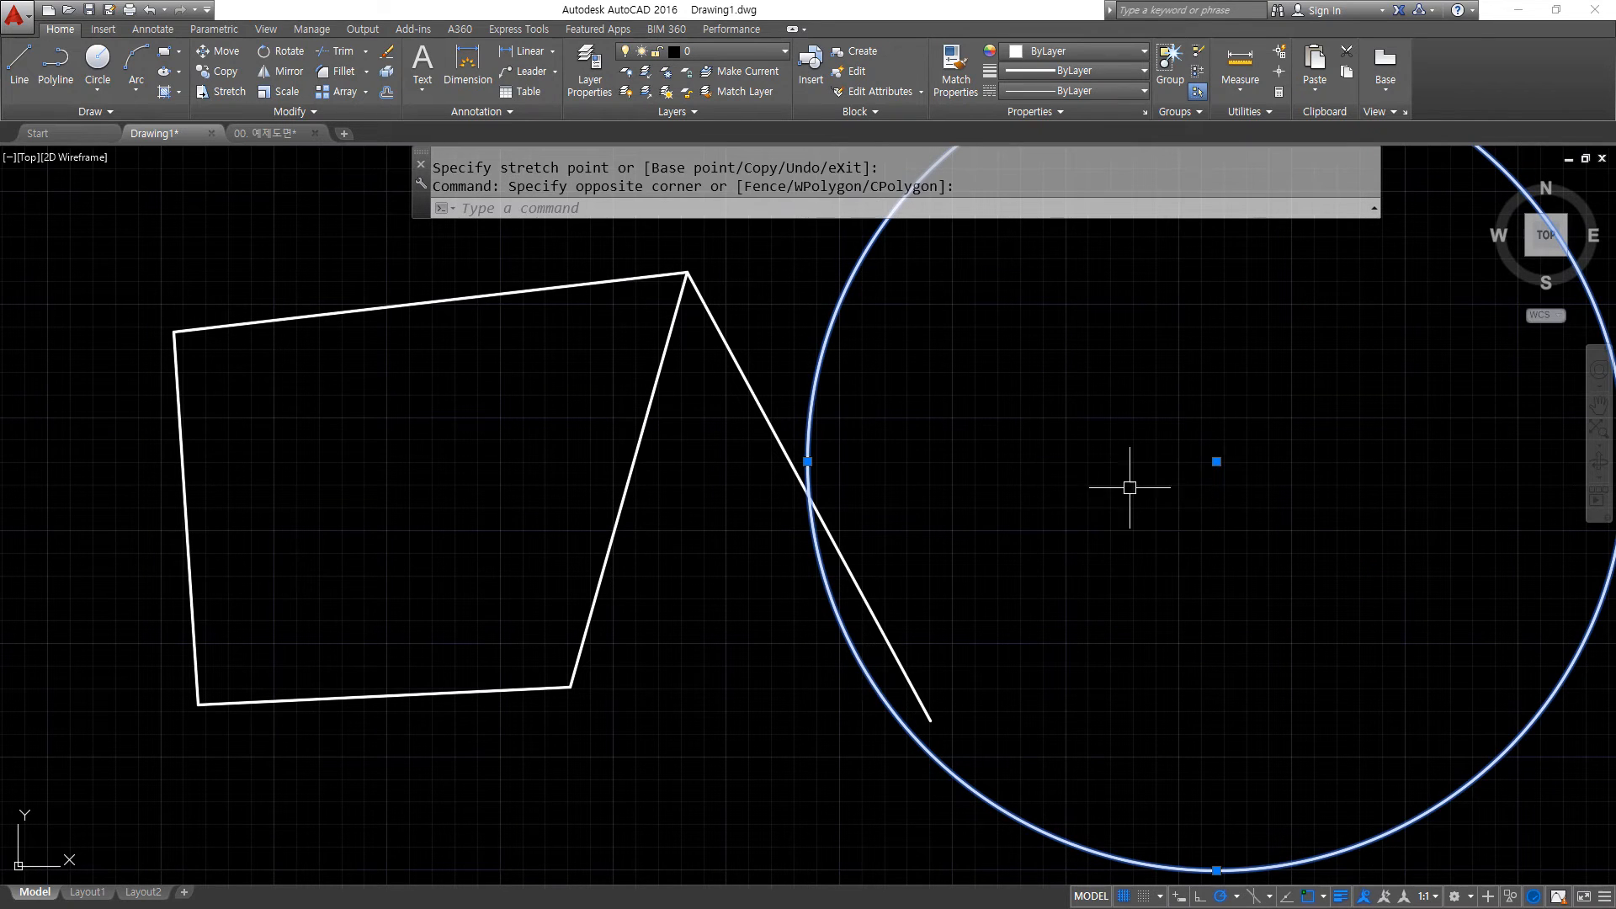
pyautogui.click(1216, 461)
pyautogui.click(806, 496)
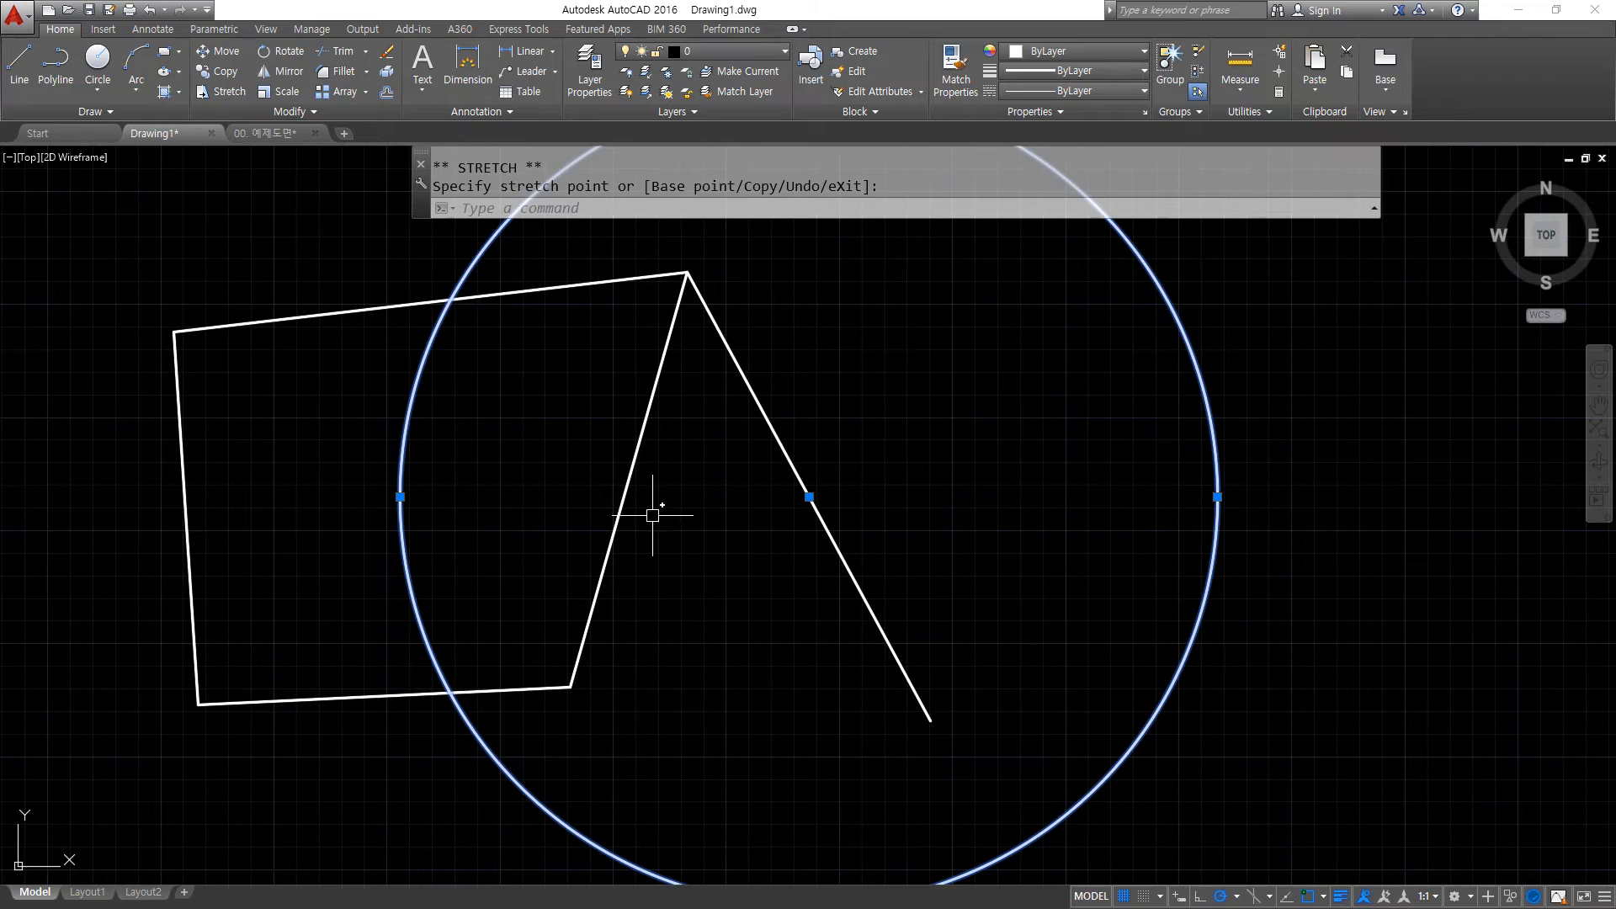
pyautogui.scroll(-2, 797, 613)
pyautogui.press('Escape')
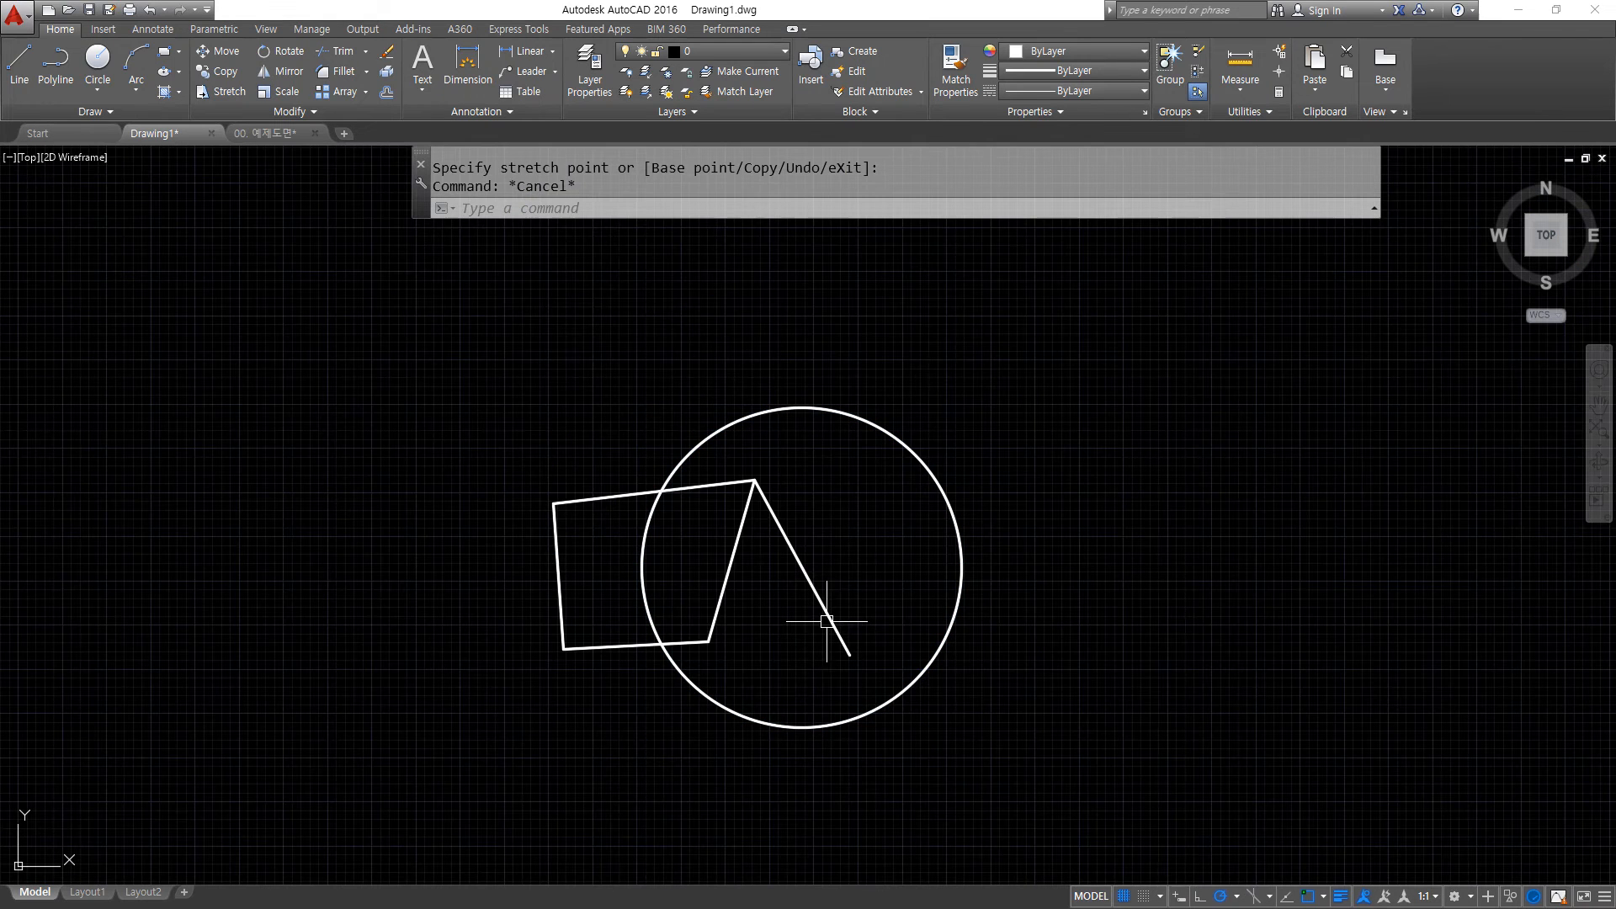
# Extend both ends of the slanted line to the circle.
pyautogui.write('ex')
pyautogui.press('Return')
pyautogui.press('Return')
pyautogui.click(825, 623)
pyautogui.click(780, 528)
pyautogui.press('Return')
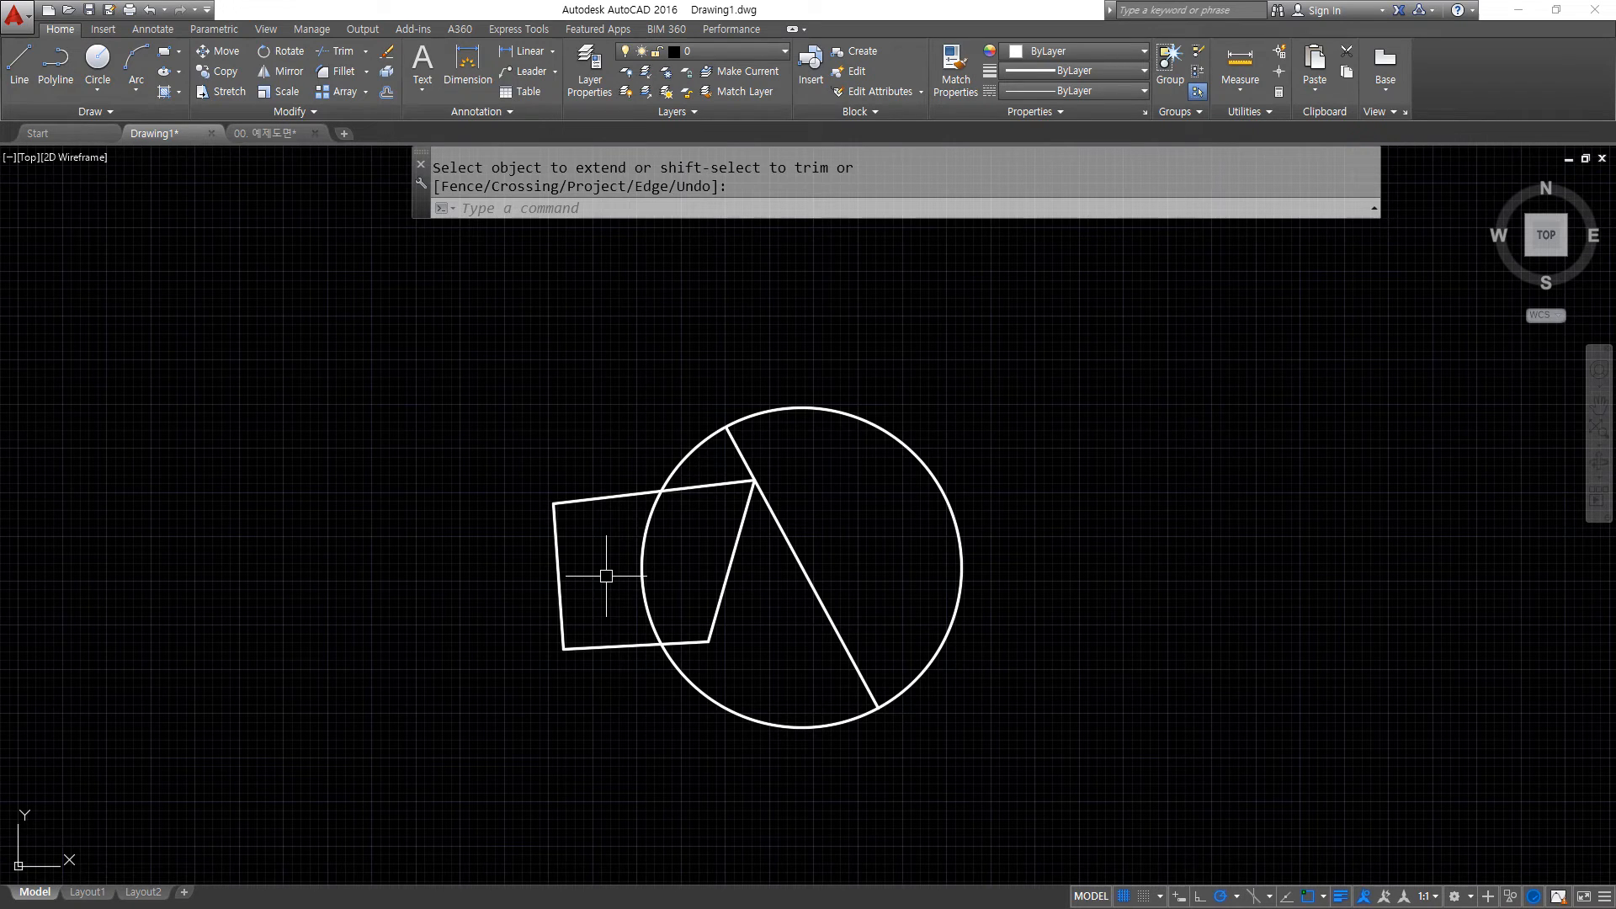
# Switch to the command list in Notepad and extend the highlight on LENgthen up to EXtend.
pyautogui.hotkey('alt', 'Tab')
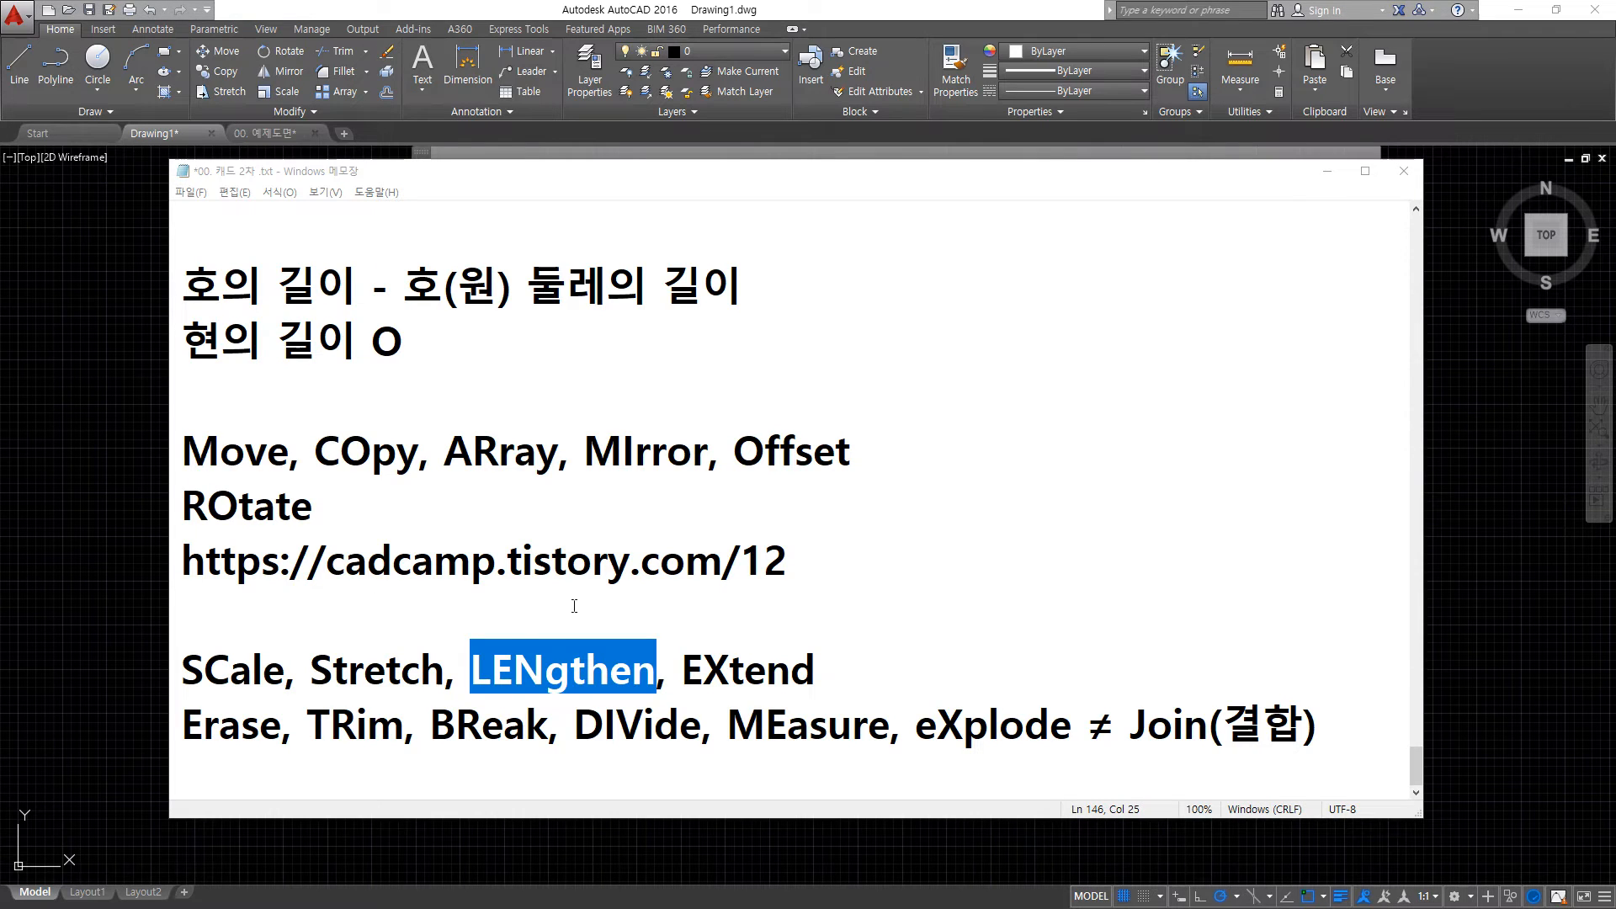
pyautogui.hotkey('shift', 'Right')
pyautogui.hotkey('shift', 'Right')
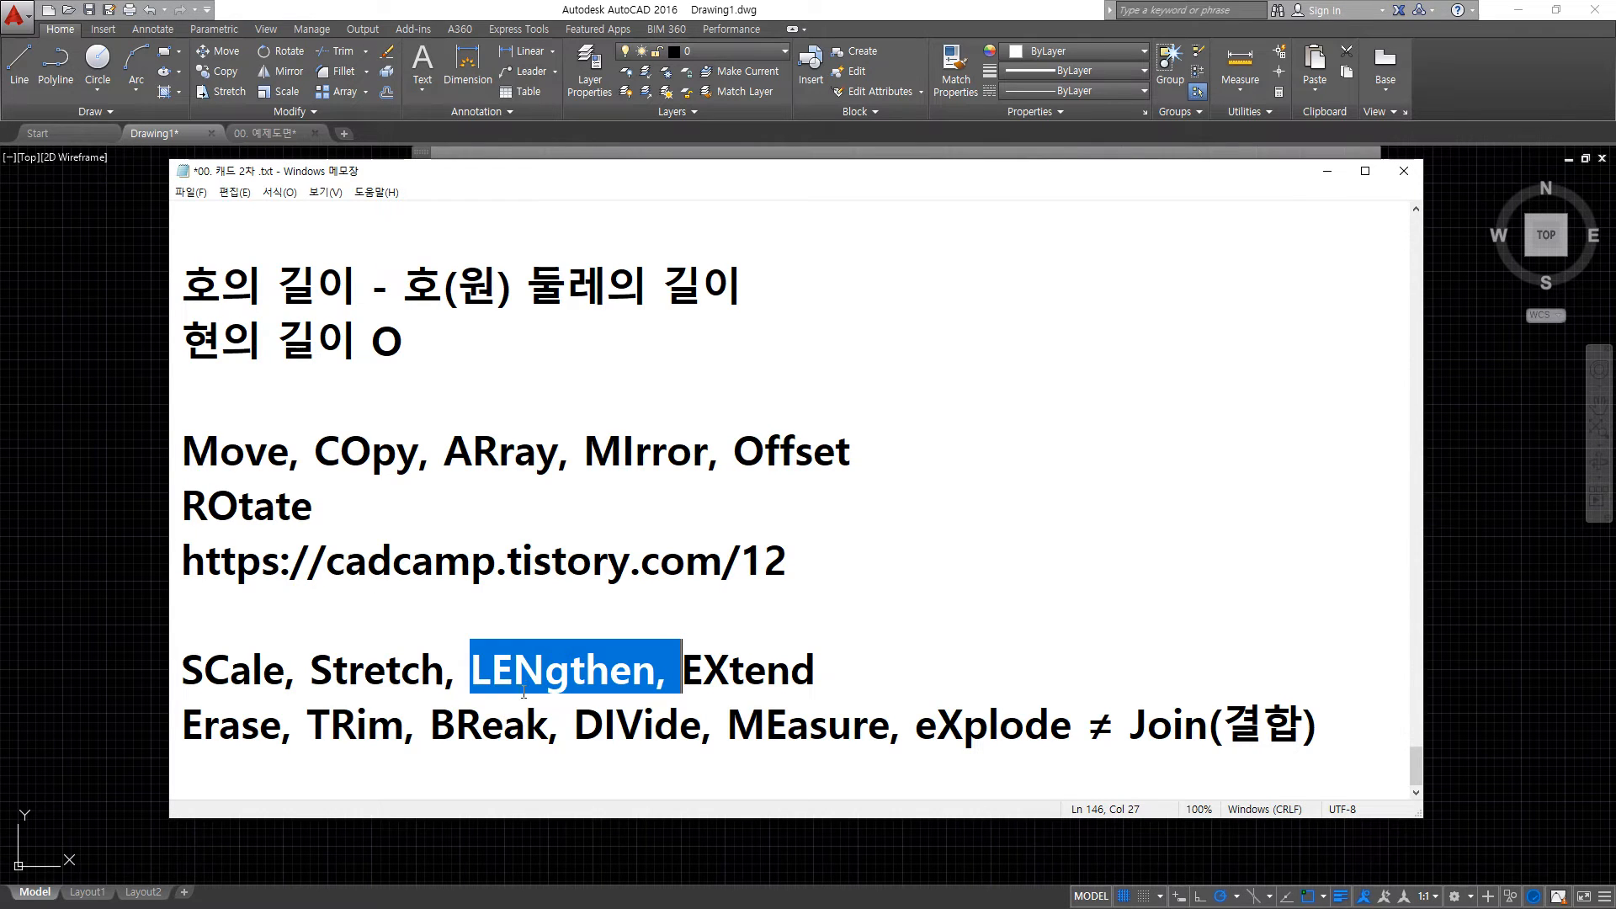
# Return to AutoCAD and erase all objects in the drawing, including the remaining quadrilateral and arrow symbol.
pyautogui.hotkey('alt', 'Tab')
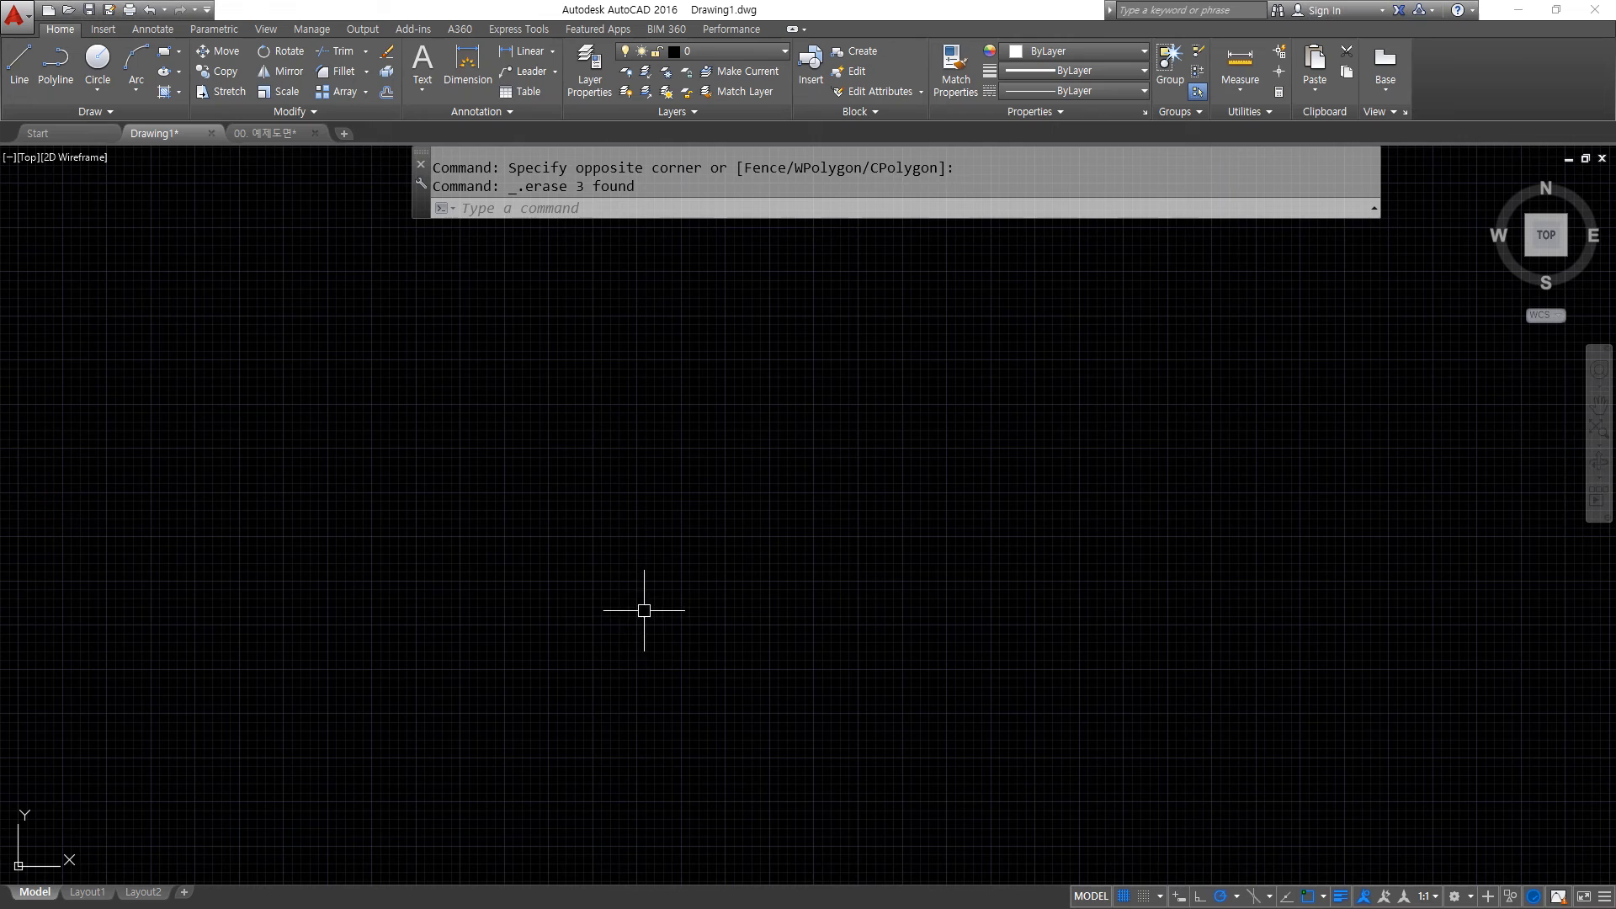
pyautogui.write('z')
pyautogui.press('Return')
pyautogui.write('a')
pyautogui.press('Return')
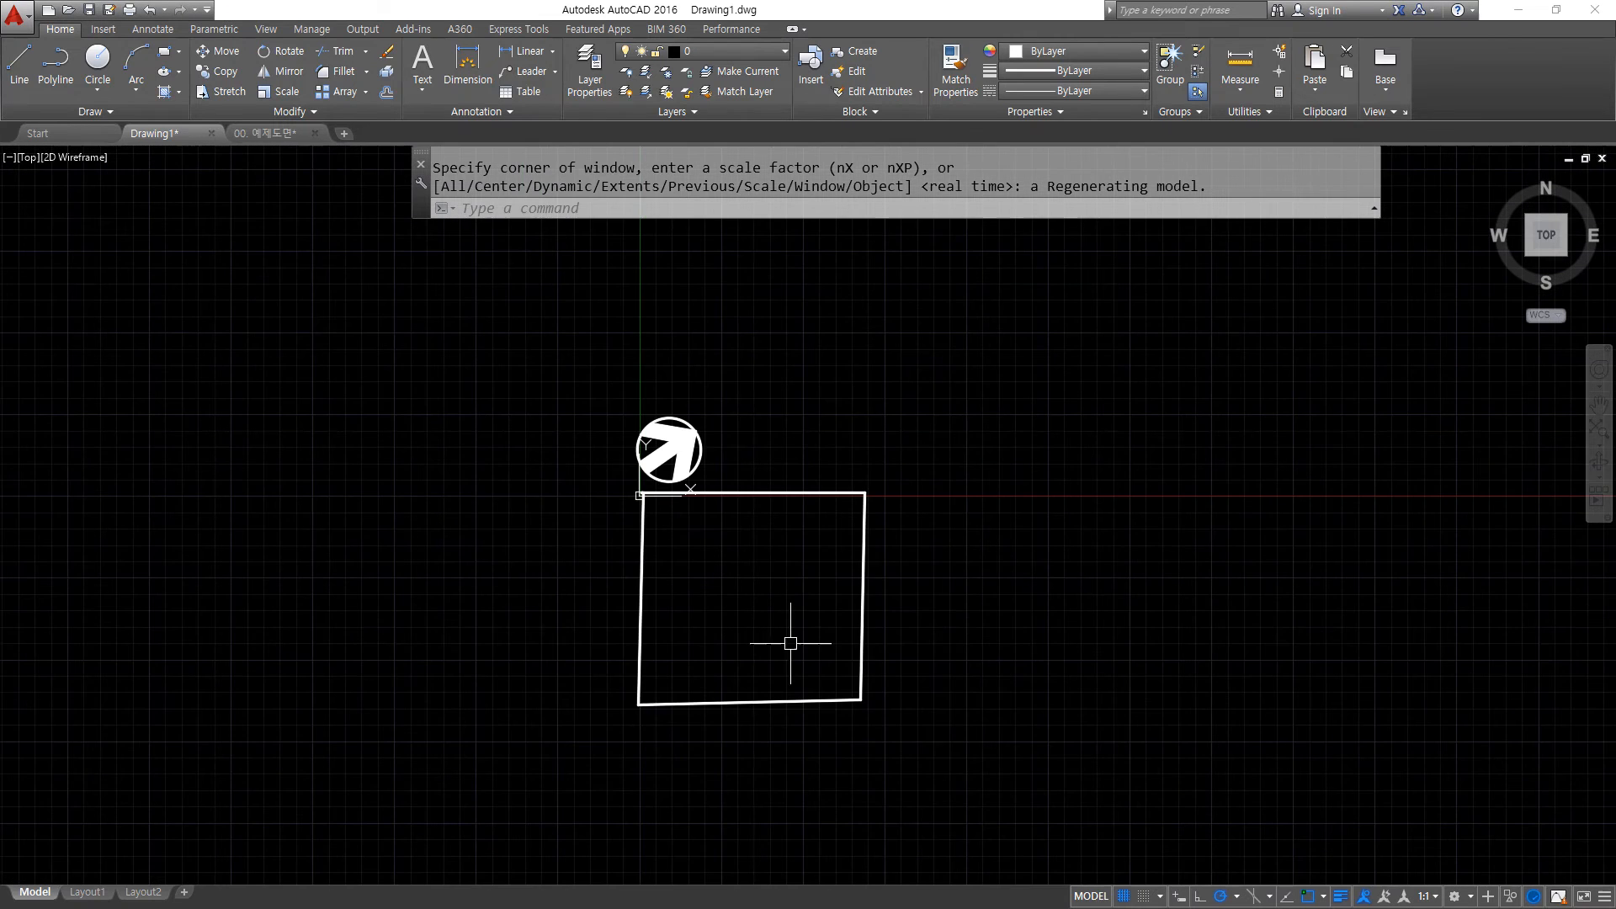
pyautogui.click(1008, 773)
pyautogui.click(459, 369)
pyautogui.write('e')
pyautogui.press('Return')
# Draw a single slanted line rising to the right at 15° in the empty drawing.
pyautogui.write('z')
pyautogui.press('Return')
pyautogui.write('a')
pyautogui.press('Return')
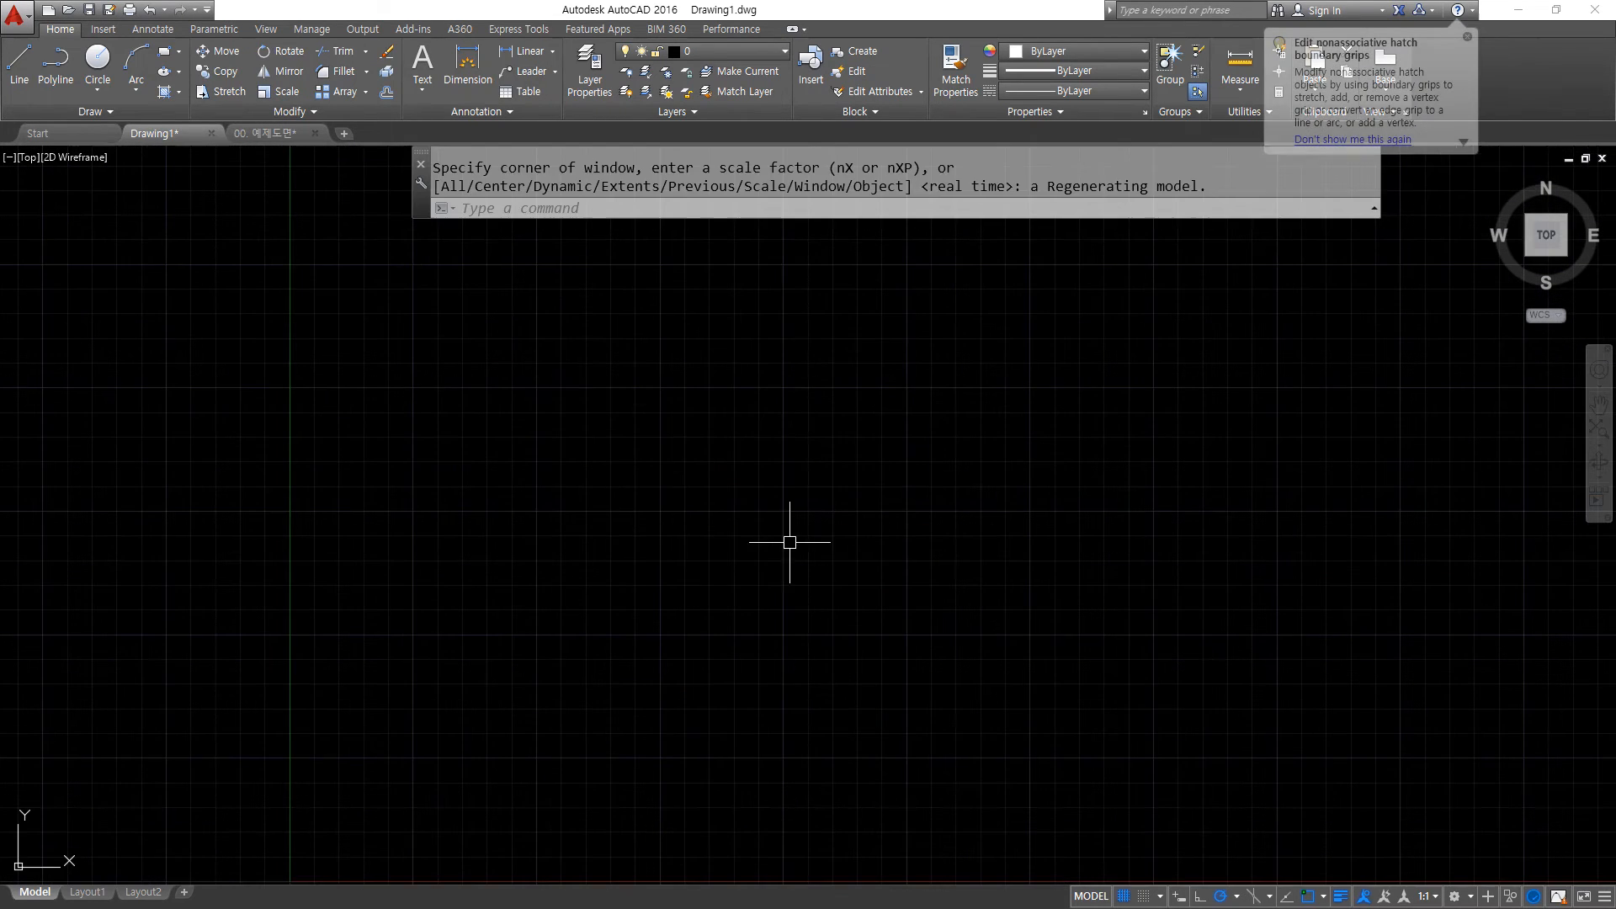
pyautogui.write('l')
pyautogui.press('Return')
pyautogui.click(410, 639)
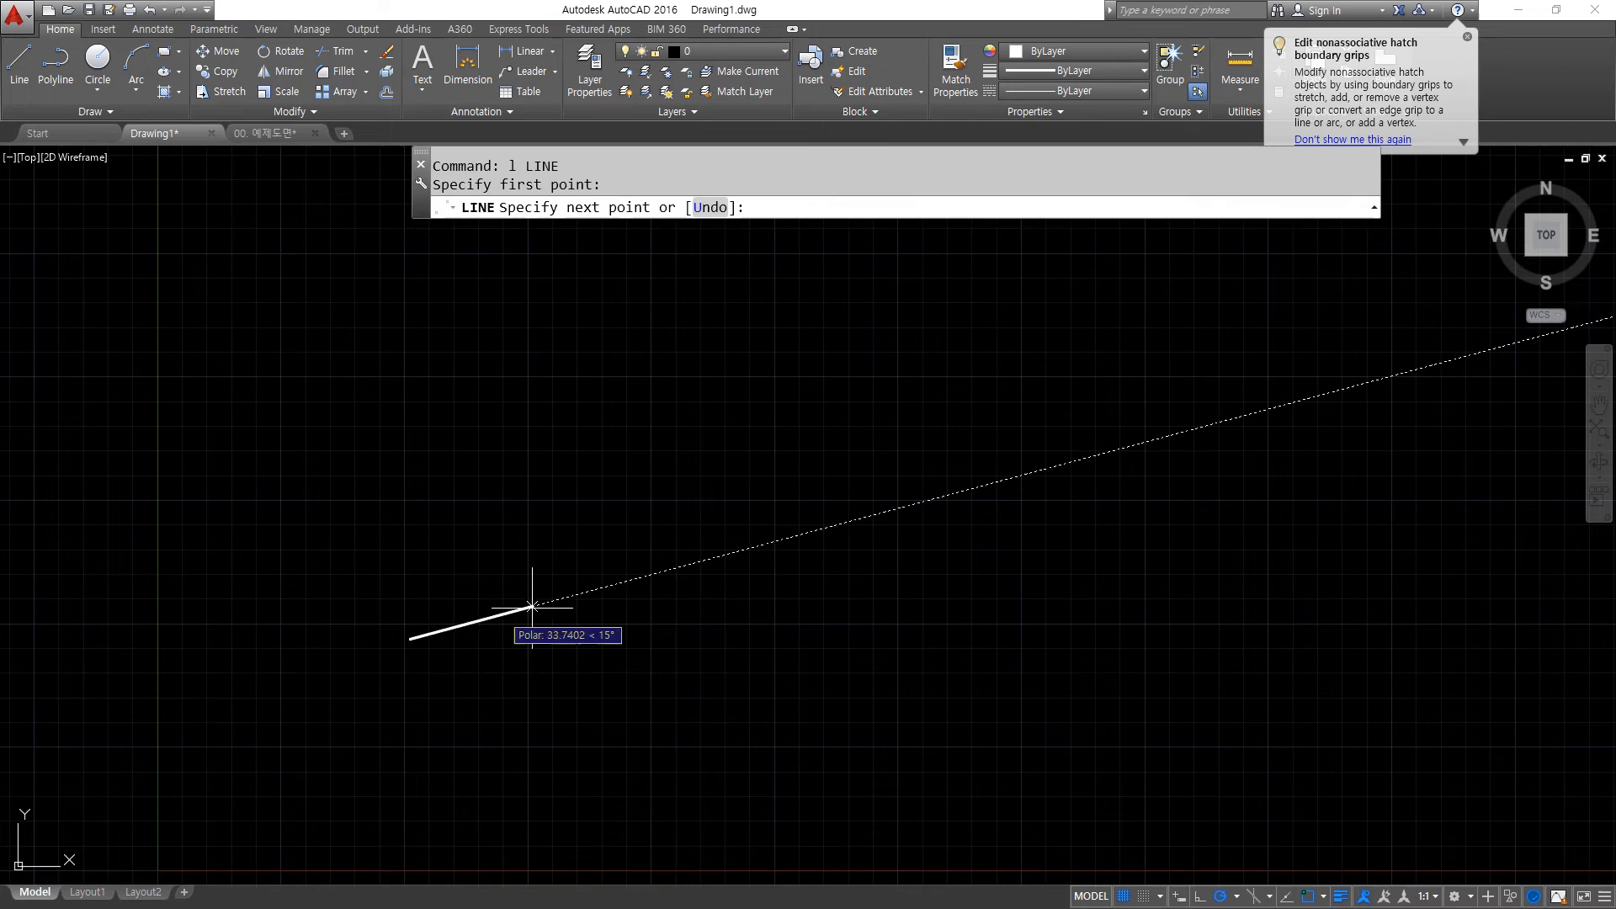
pyautogui.click(734, 553)
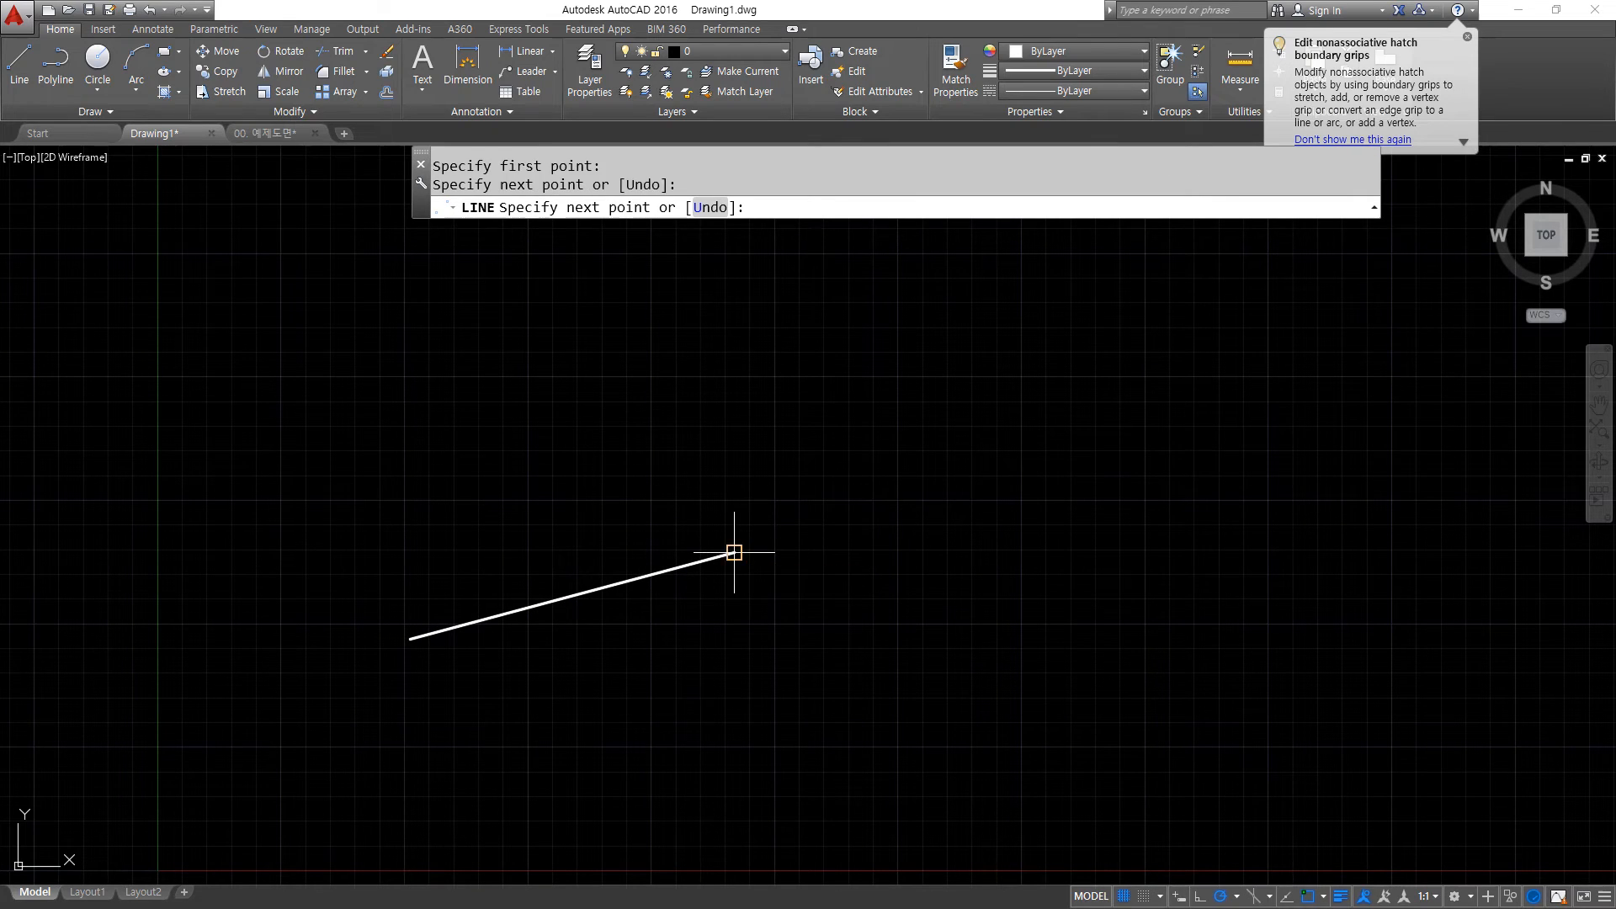
pyautogui.press('Return')
# Lengthen the slanted line with the DYnamic option by moving its upper-right endpoint farther along the line's direction.
pyautogui.scroll(4, 606, 595)
pyautogui.write('l')
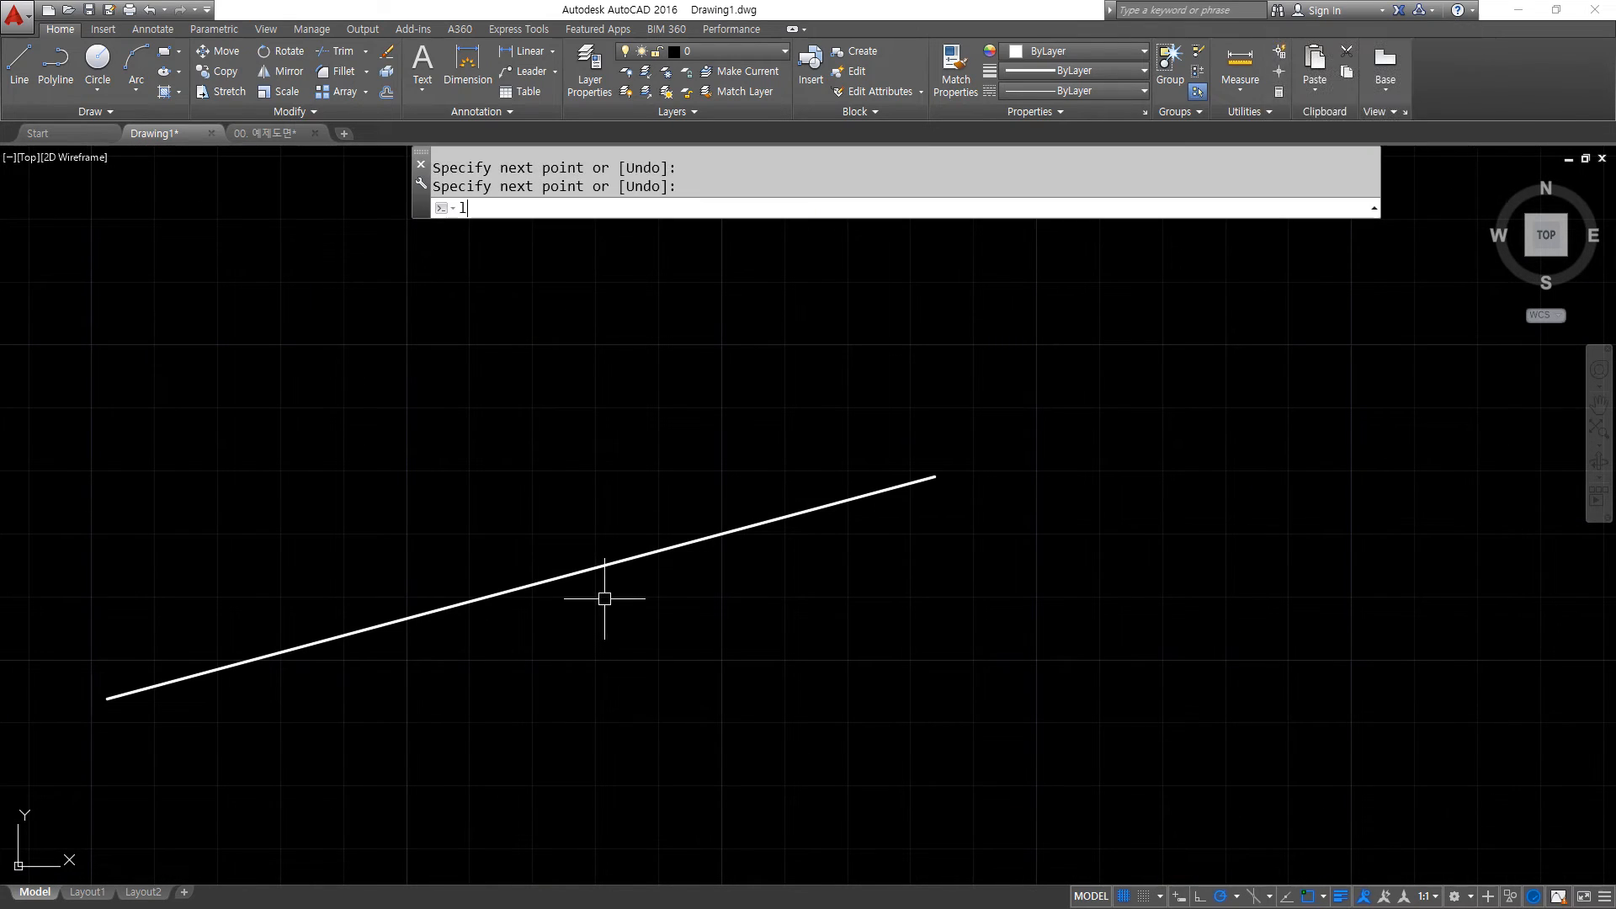
pyautogui.write('en')
pyautogui.press('Return')
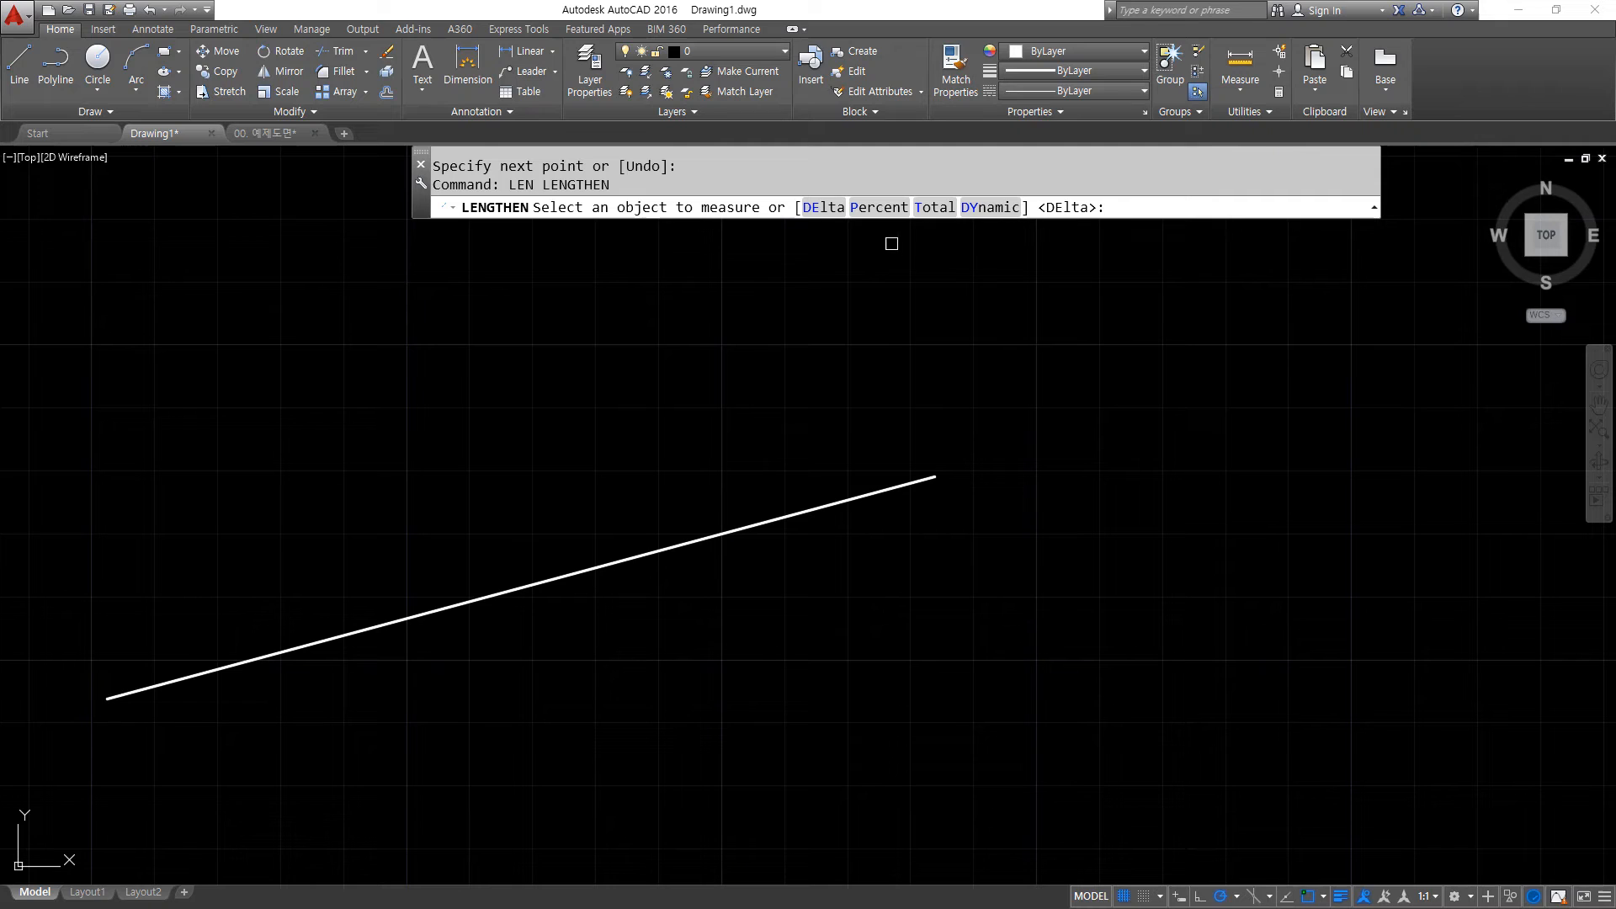
pyautogui.press('super+plus')
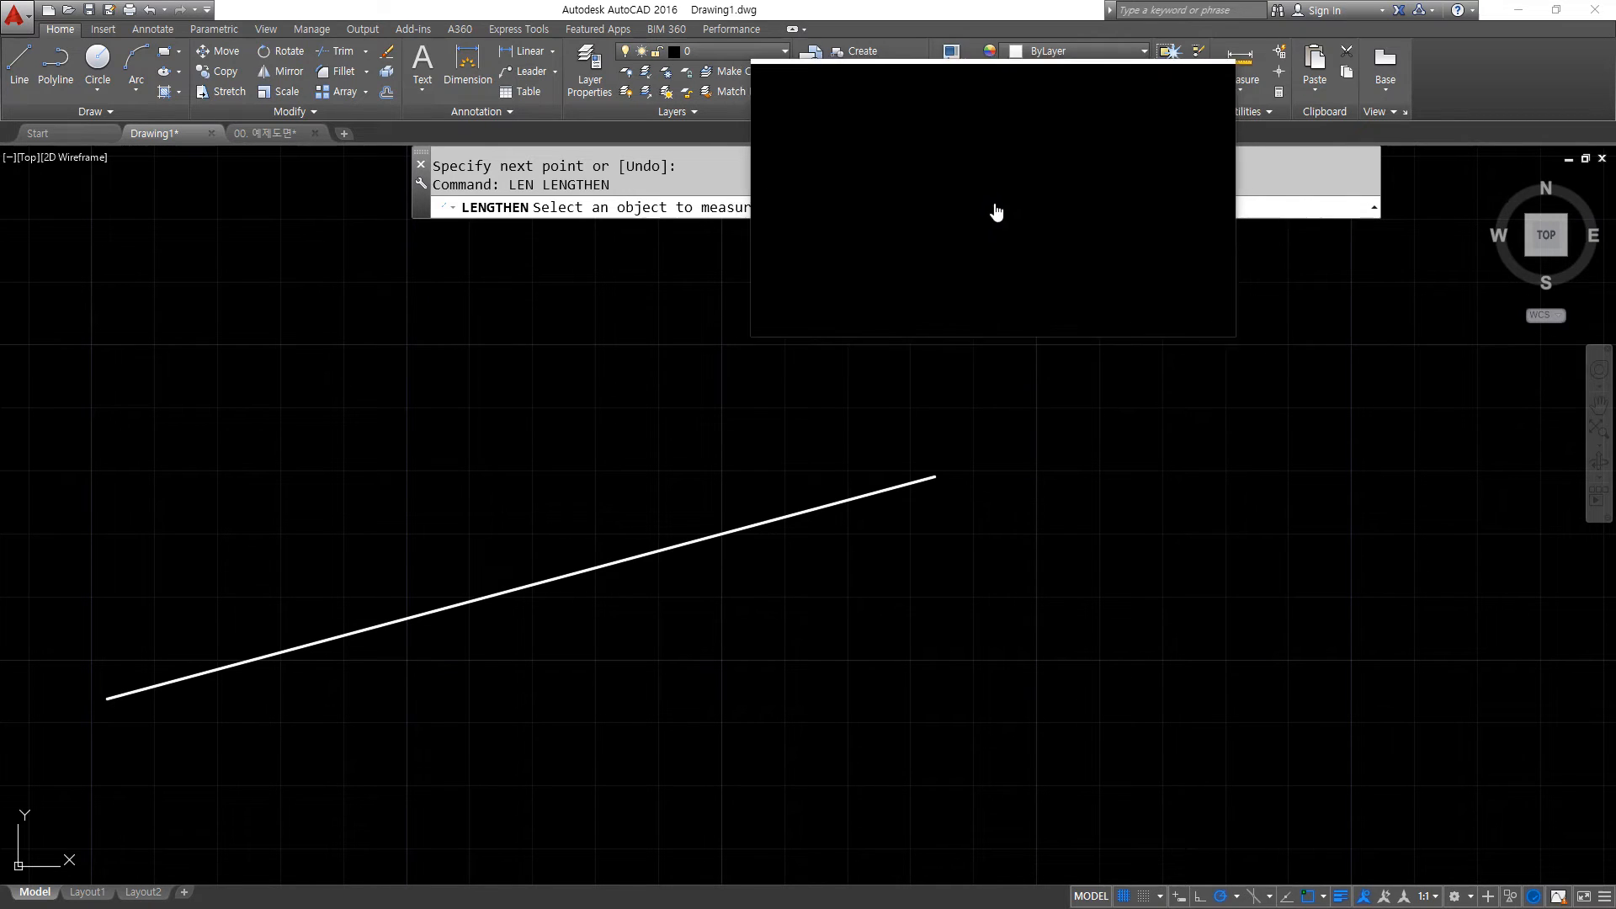
pyautogui.write('DY')
pyautogui.press('Return')
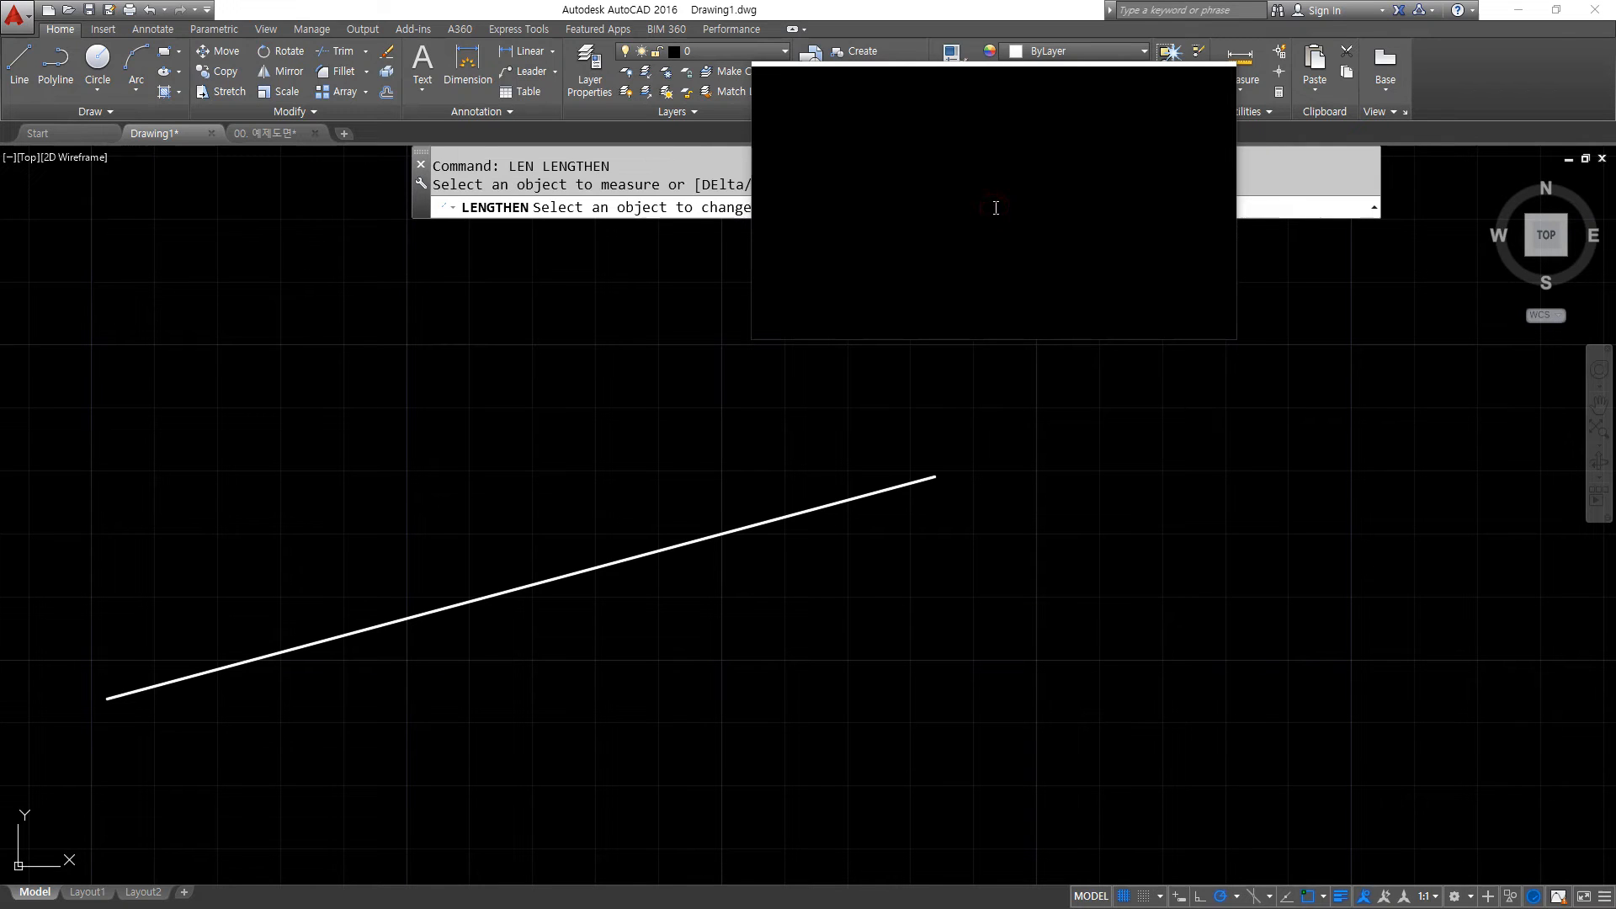
pyautogui.click(892, 488)
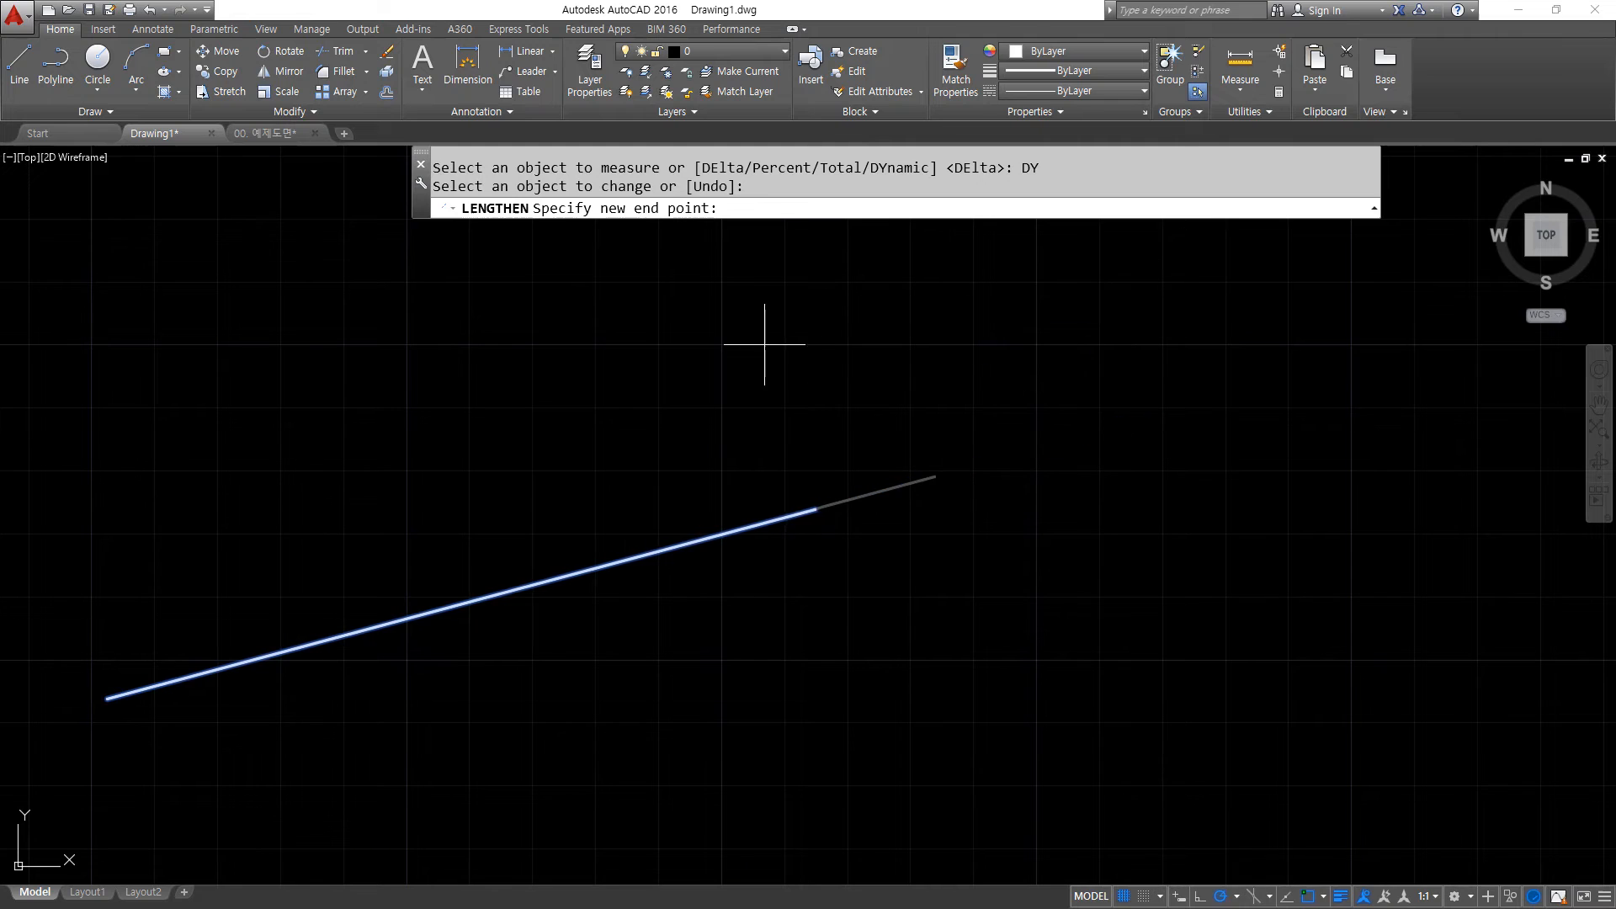
pyautogui.click(1174, 319)
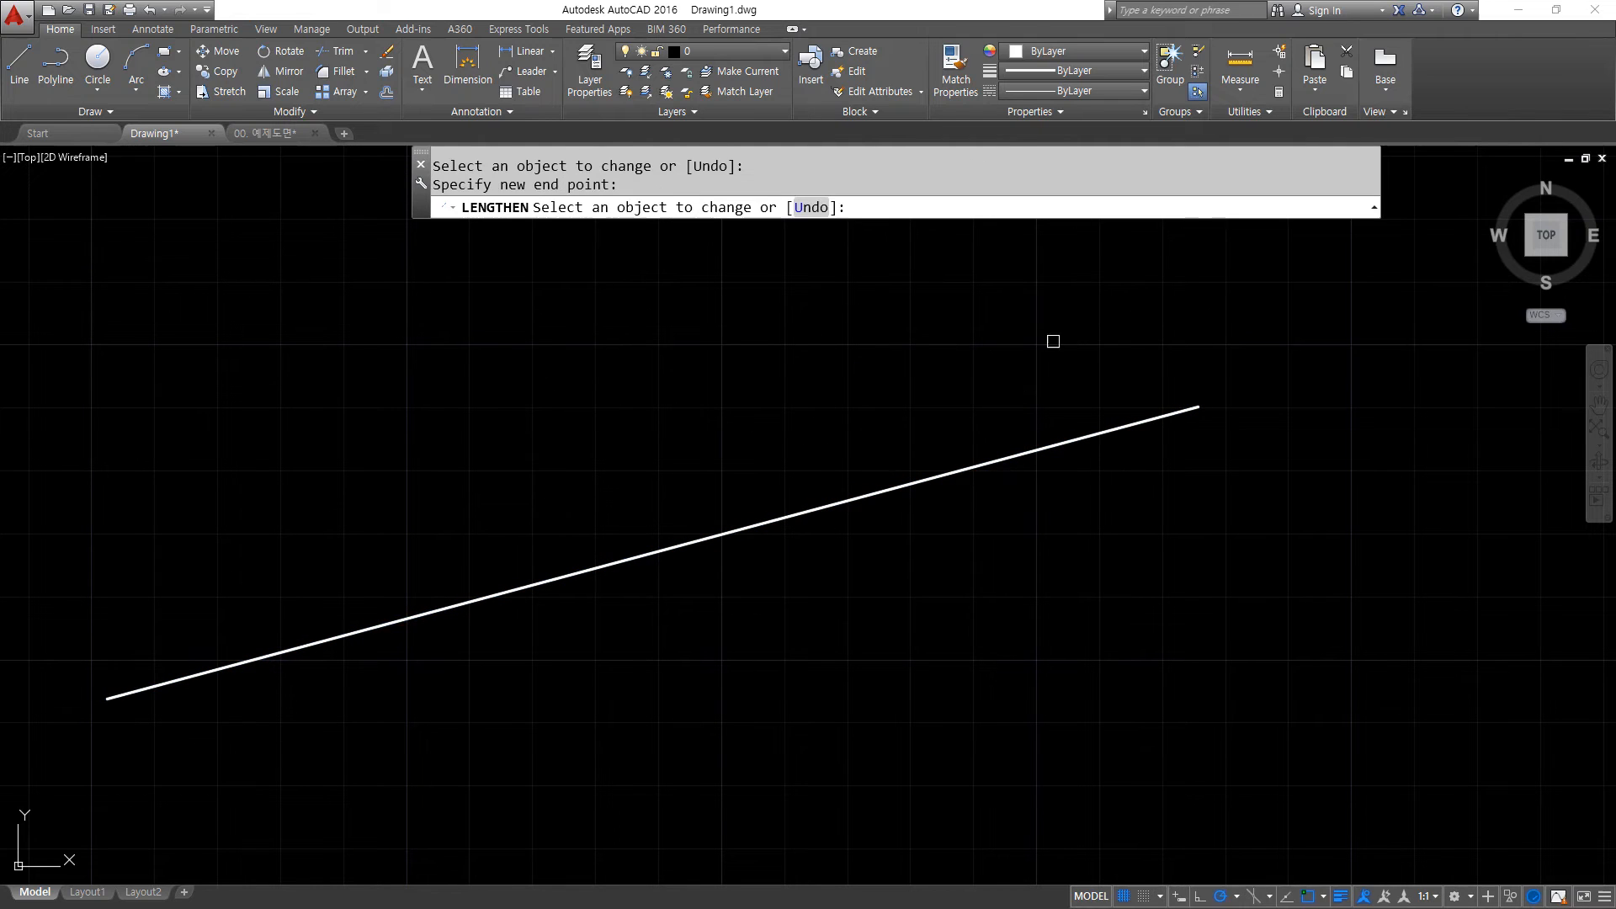
# Dynamically shorten and extend the line's lower-left end several times, leaving it slightly short of its original start, and end Lengthen.
pyautogui.click(185, 675)
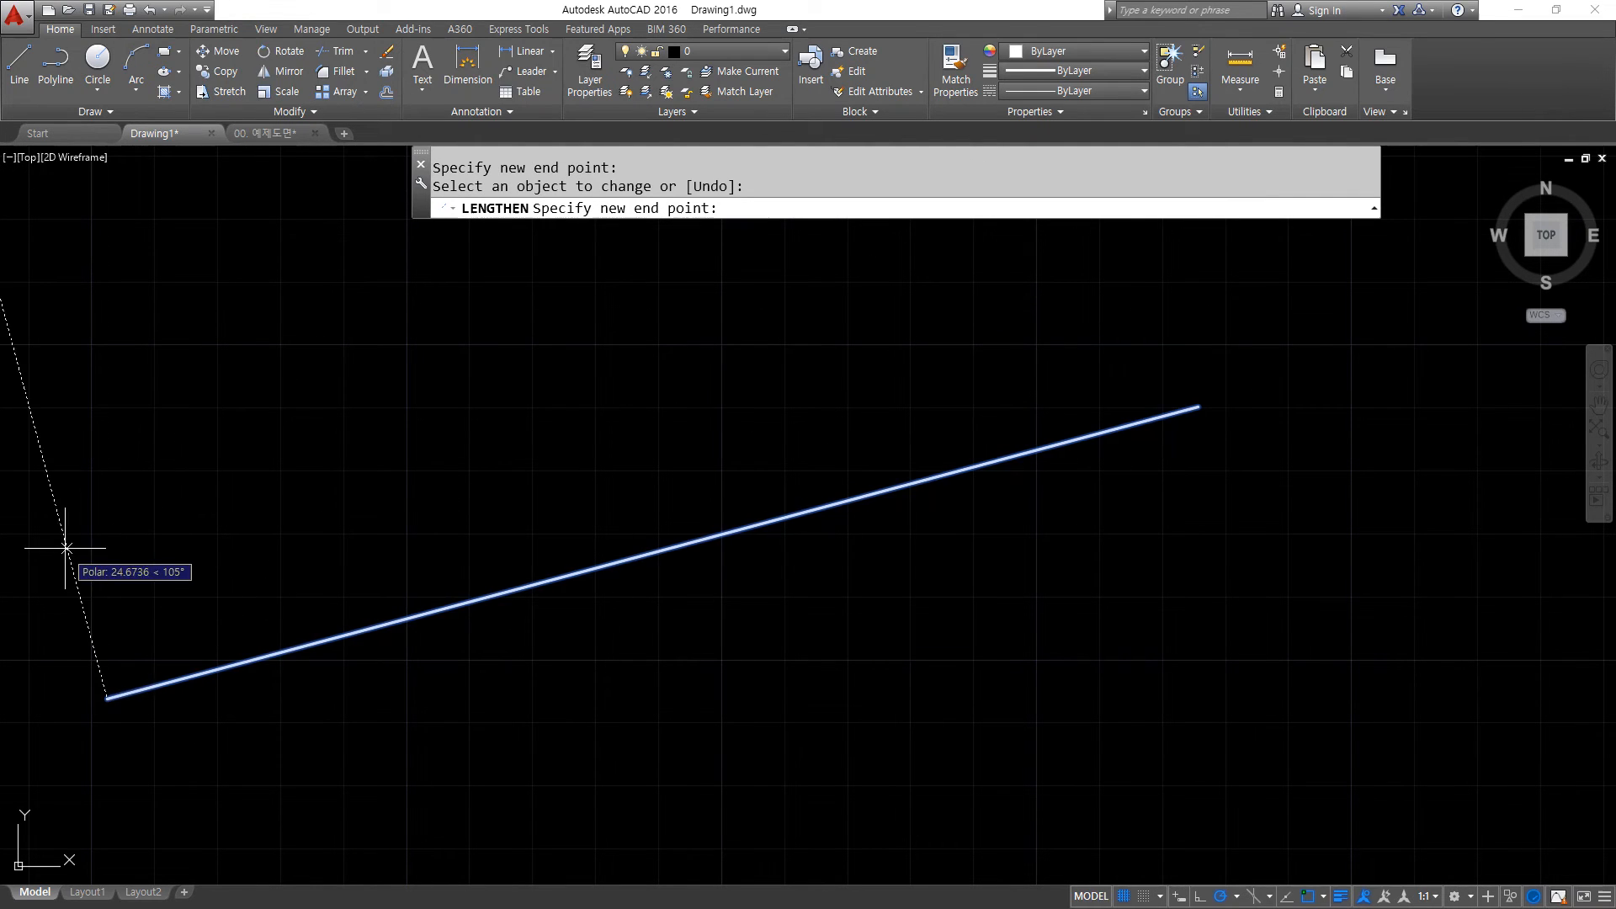
pyautogui.click(371, 440)
pyautogui.click(437, 607)
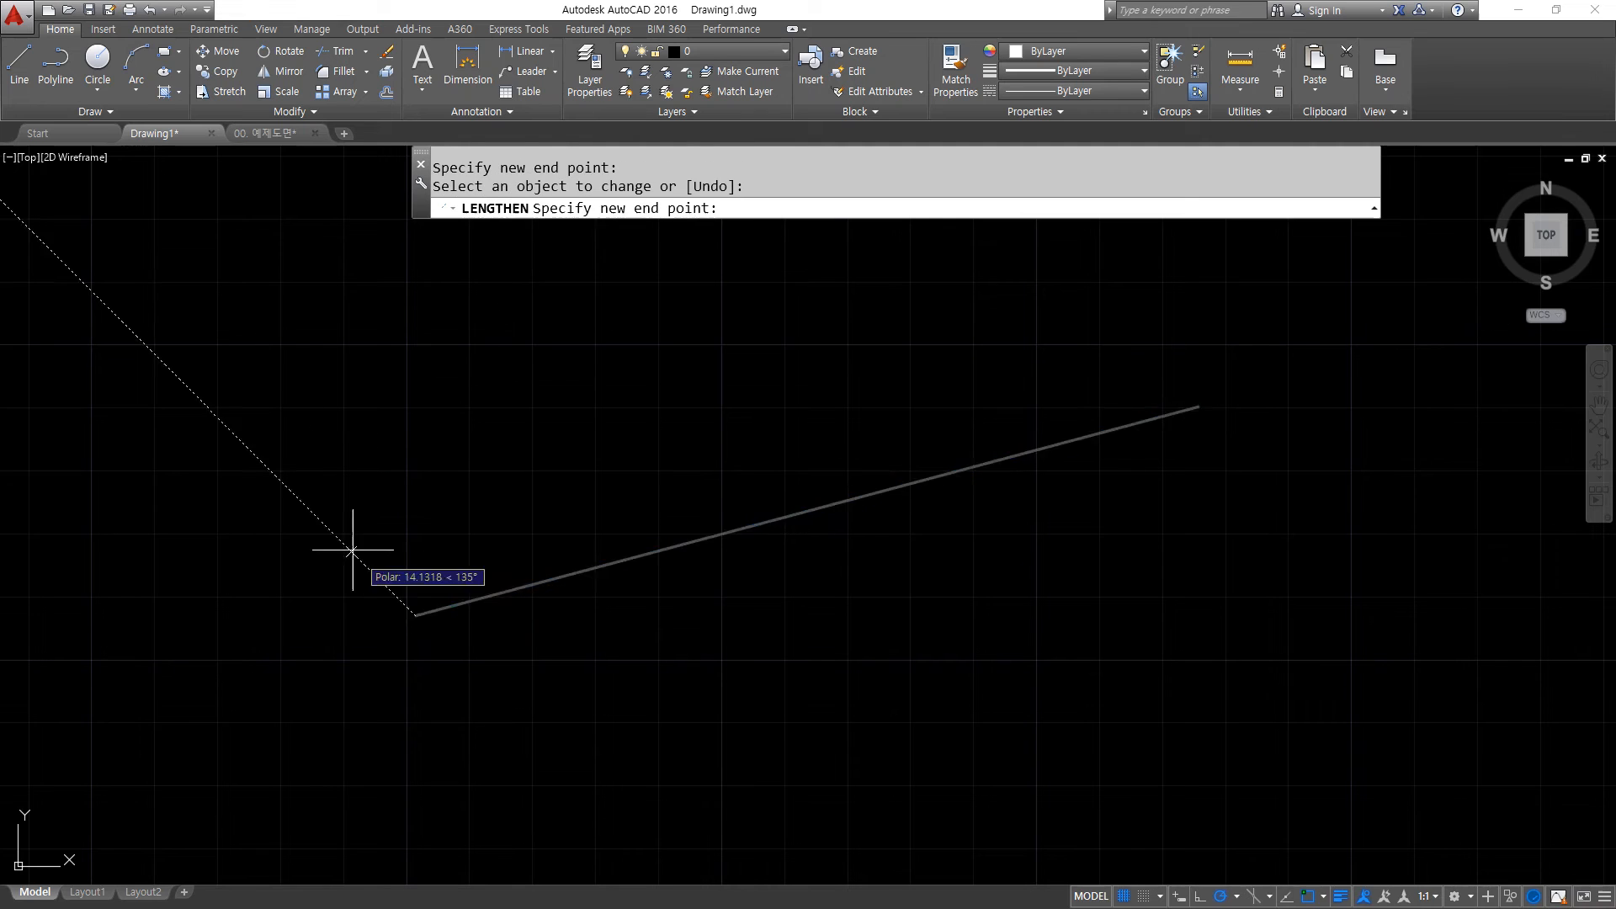
pyautogui.click(97, 518)
pyautogui.click(179, 674)
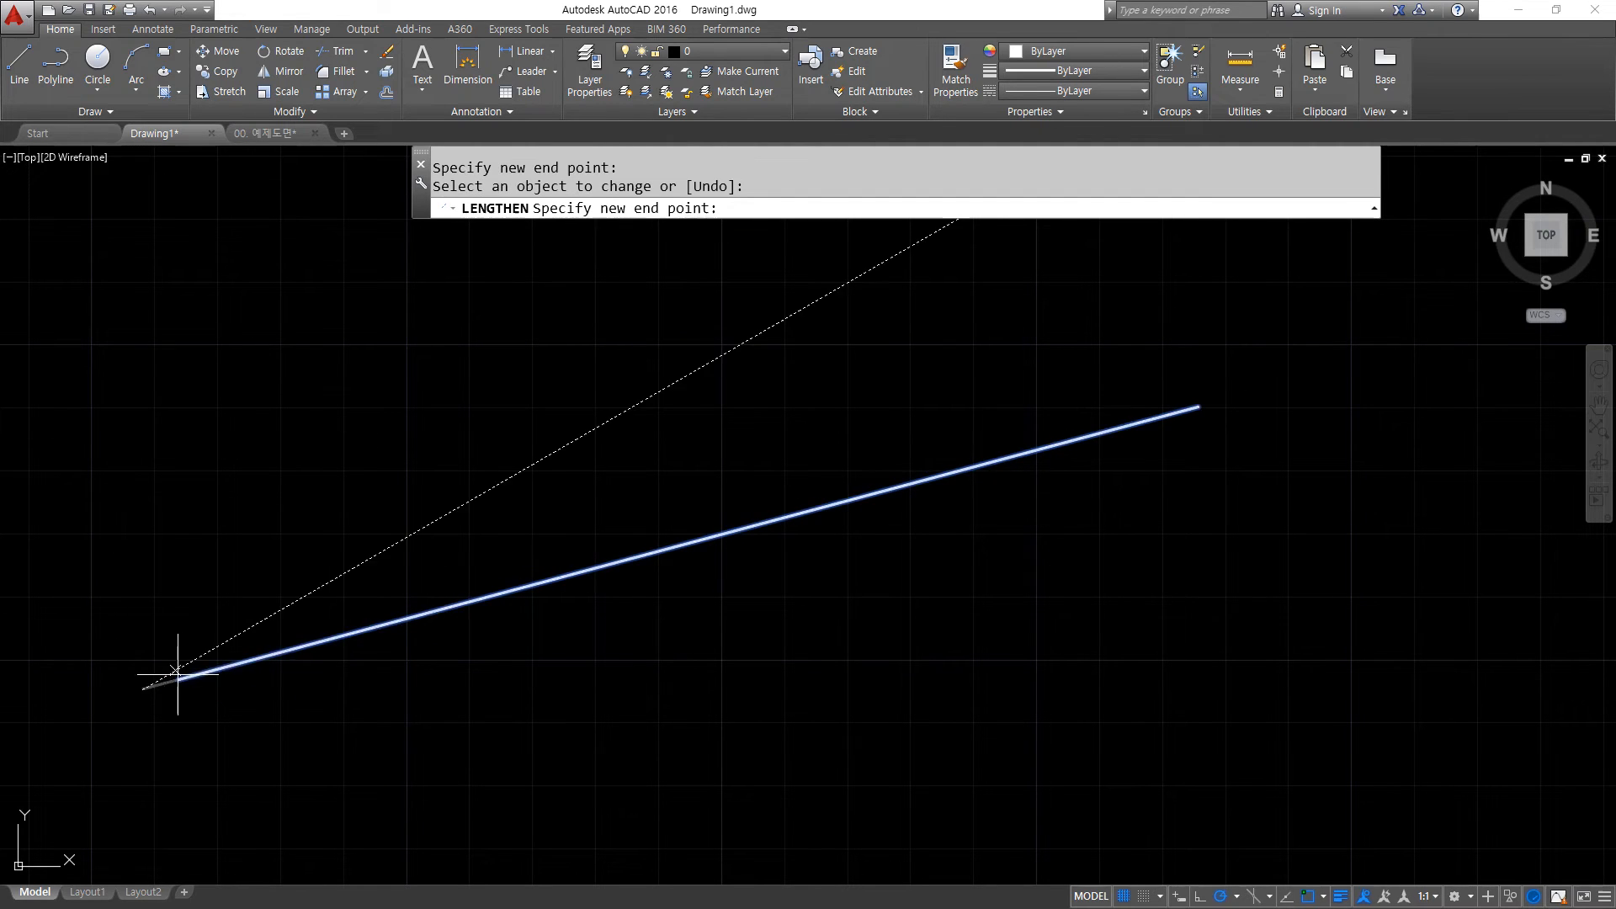
pyautogui.click(465, 578)
pyautogui.click(496, 595)
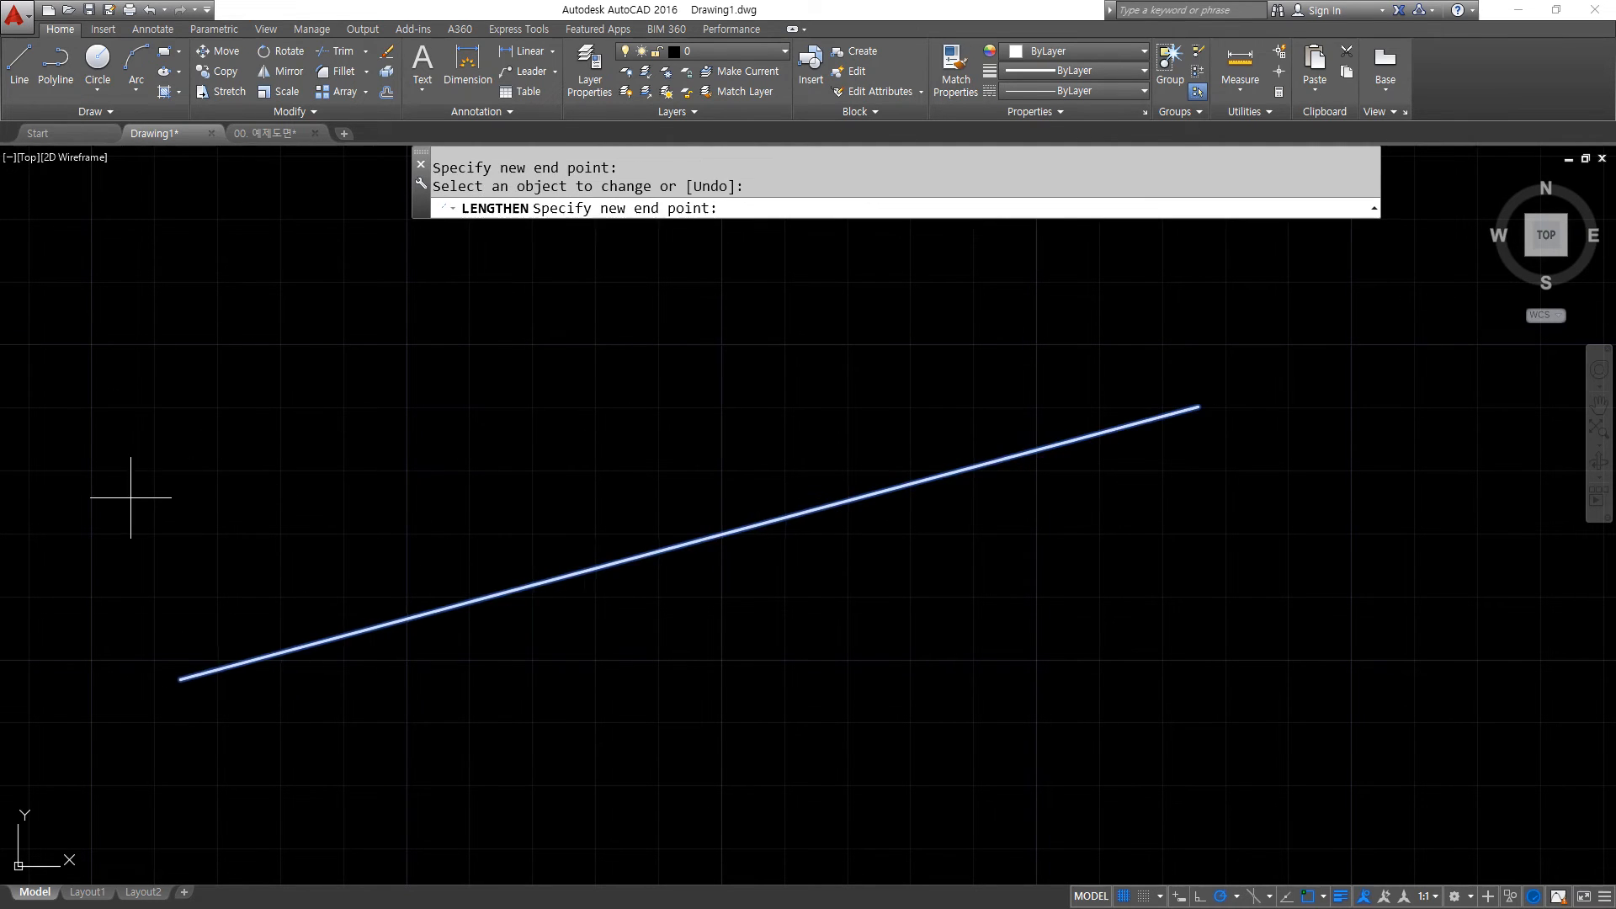
pyautogui.click(139, 493)
pyautogui.press('Escape')
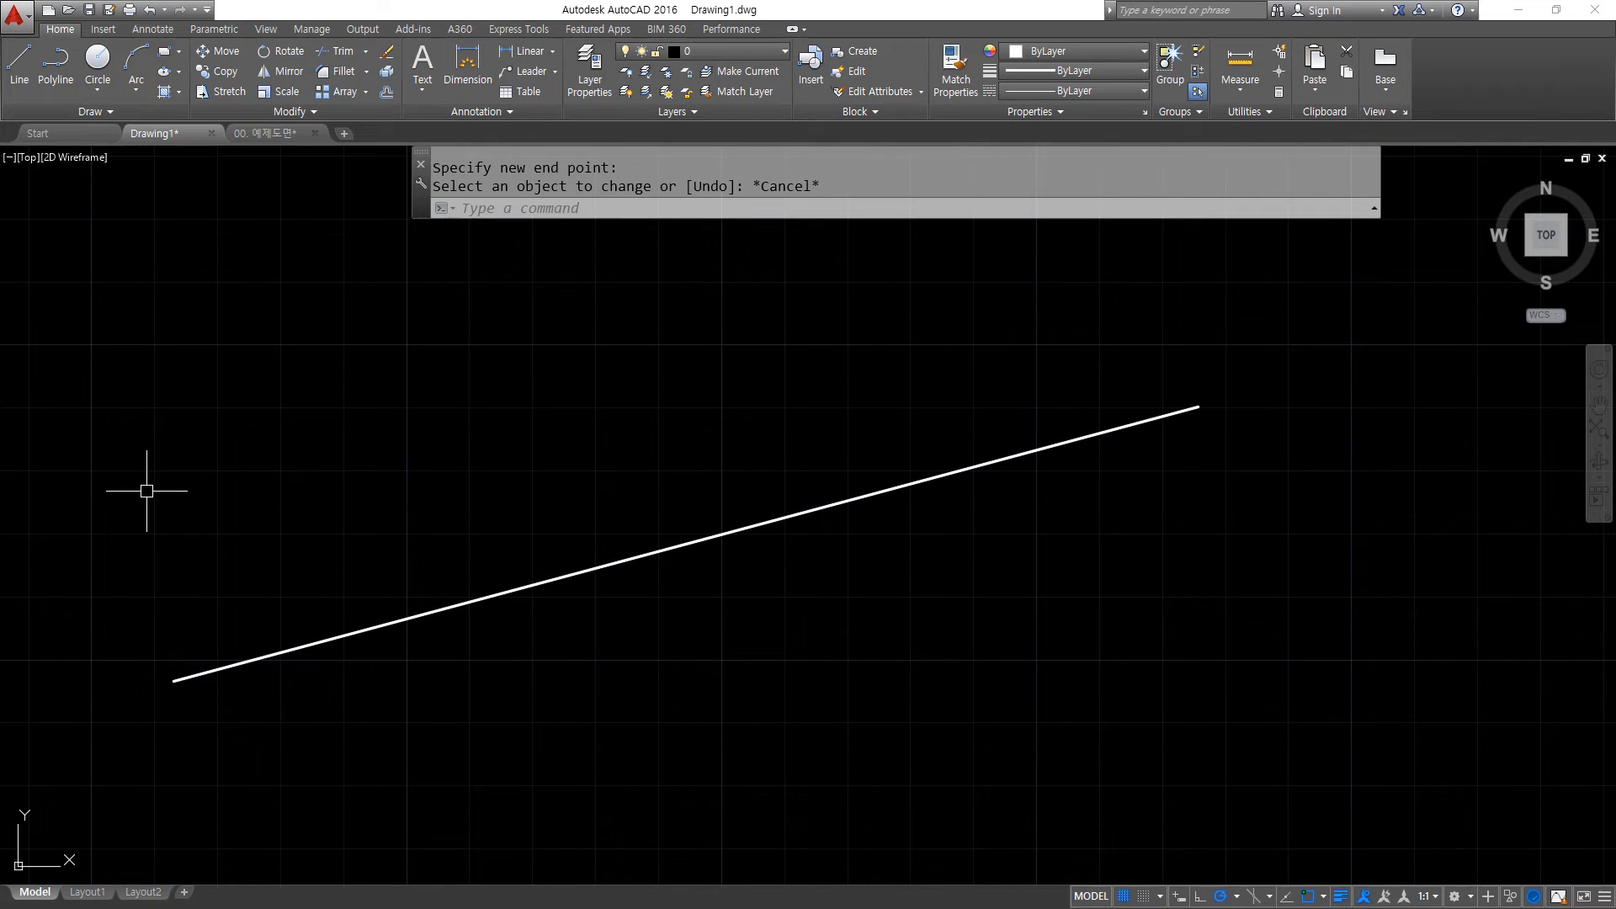
# Use Lengthen with the Total option to set the line's total length to 200, changing it at the upper-right end.
pyautogui.write('LEn')
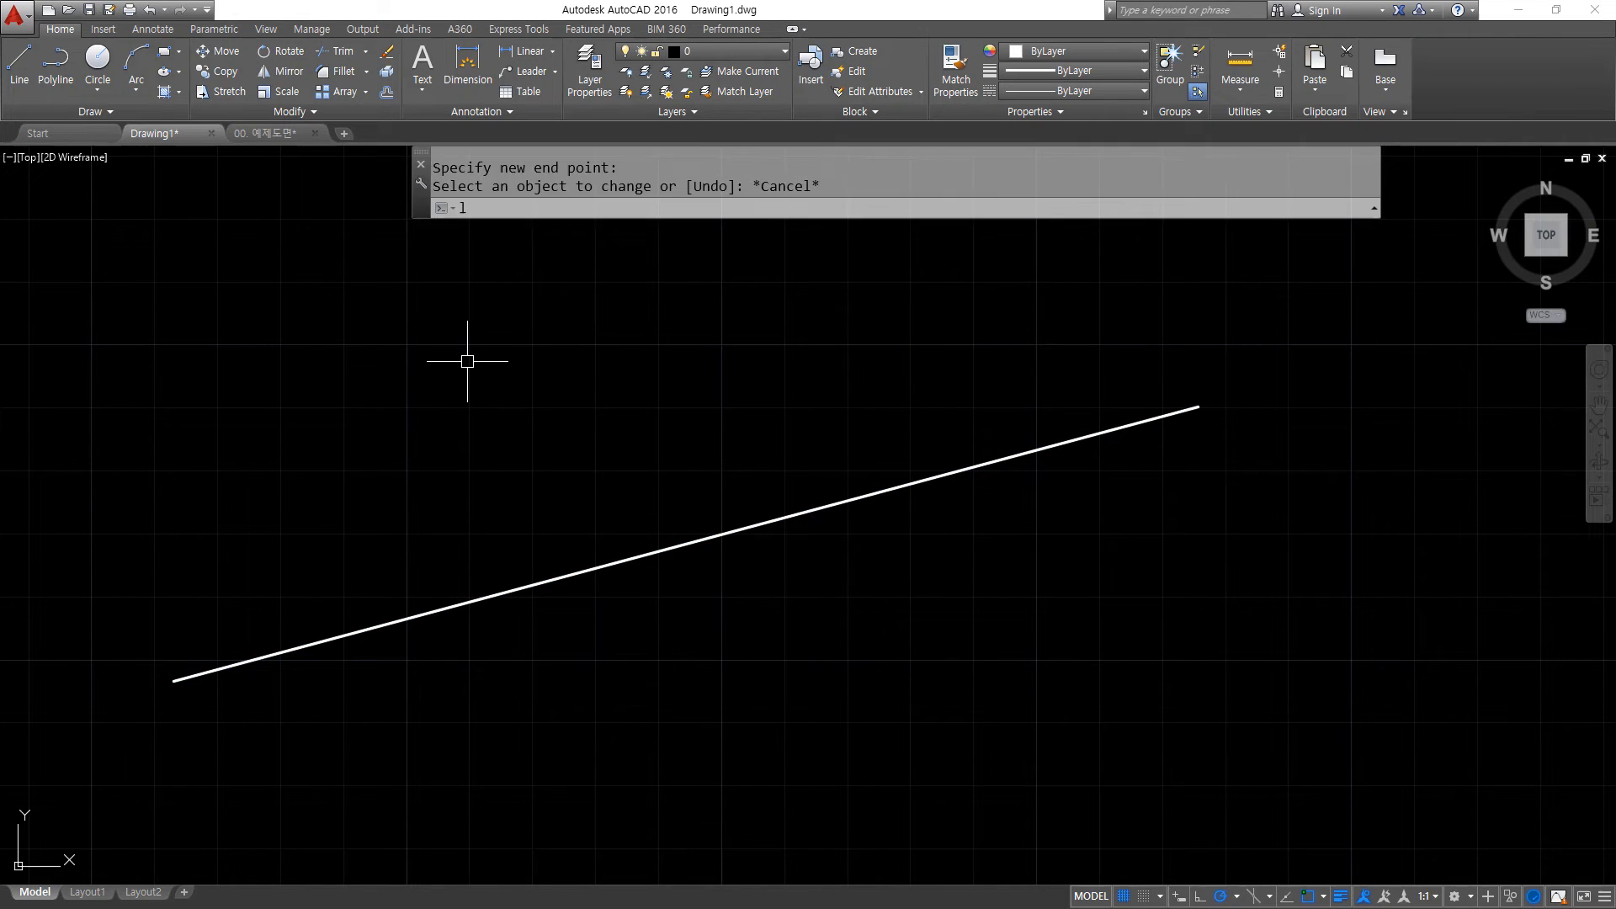
pyautogui.press('Return')
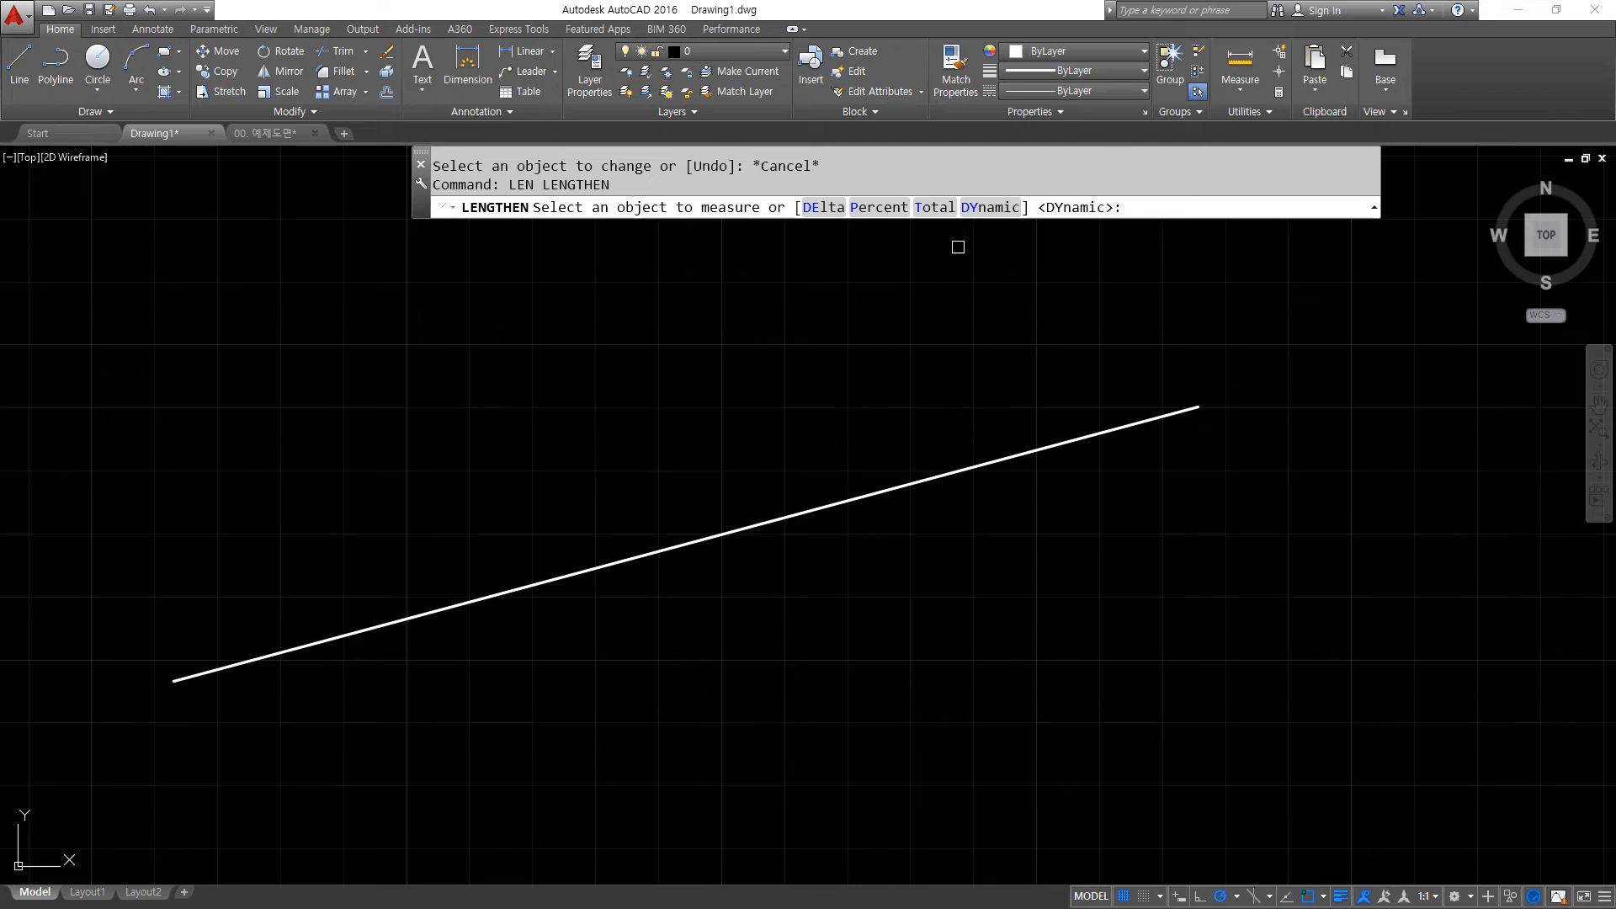
pyautogui.click(936, 209)
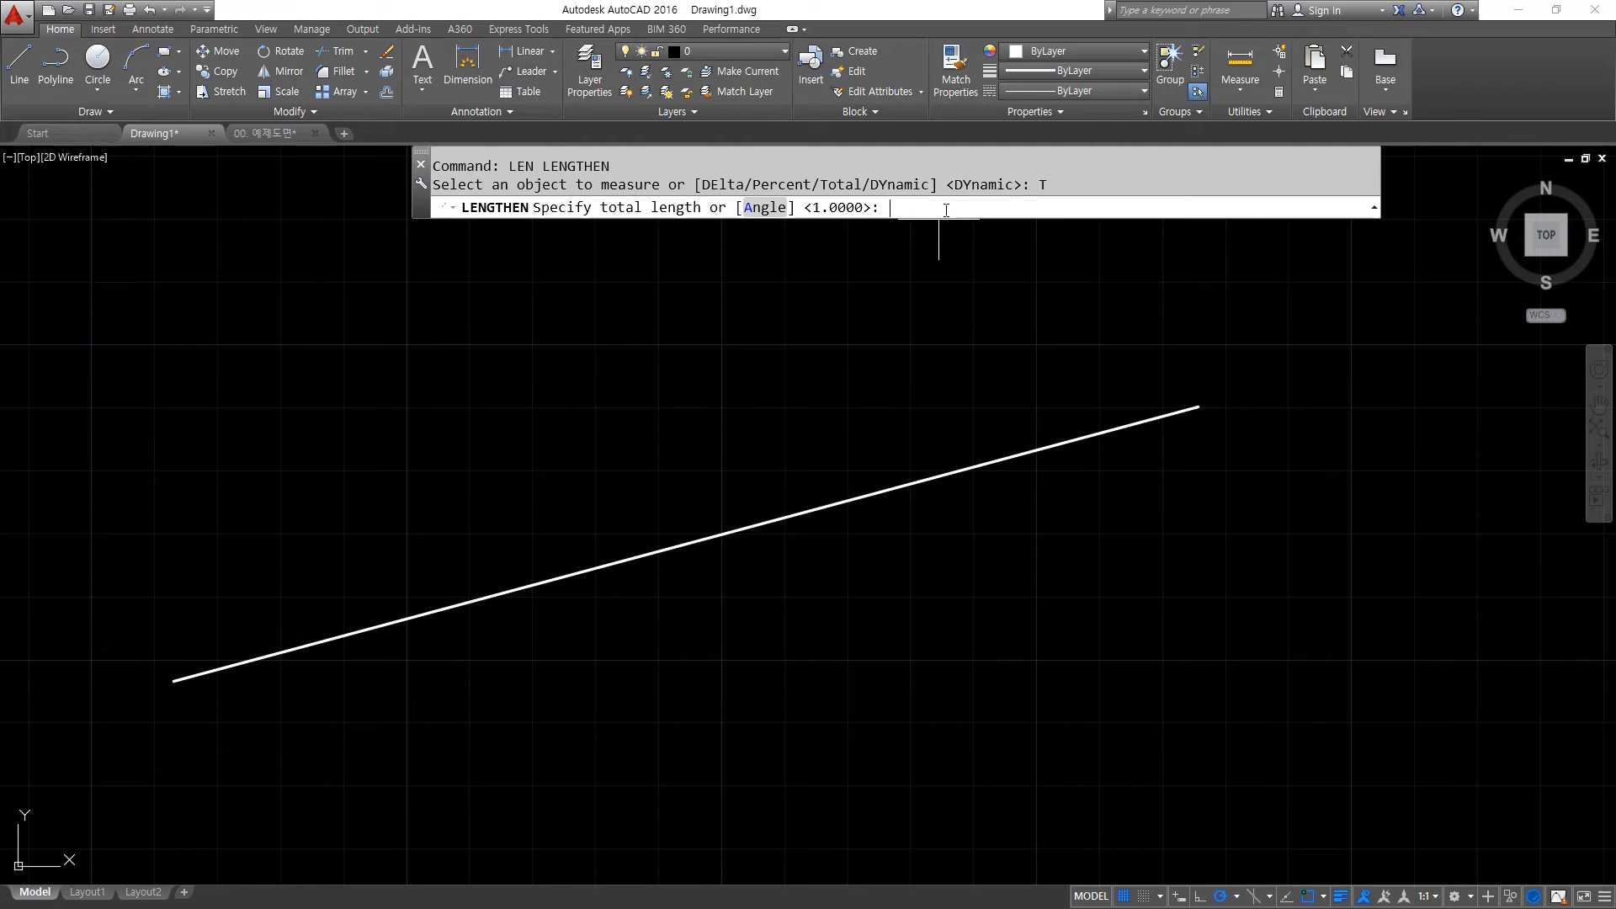
pyautogui.write('200')
pyautogui.press('Return')
pyautogui.click(1103, 428)
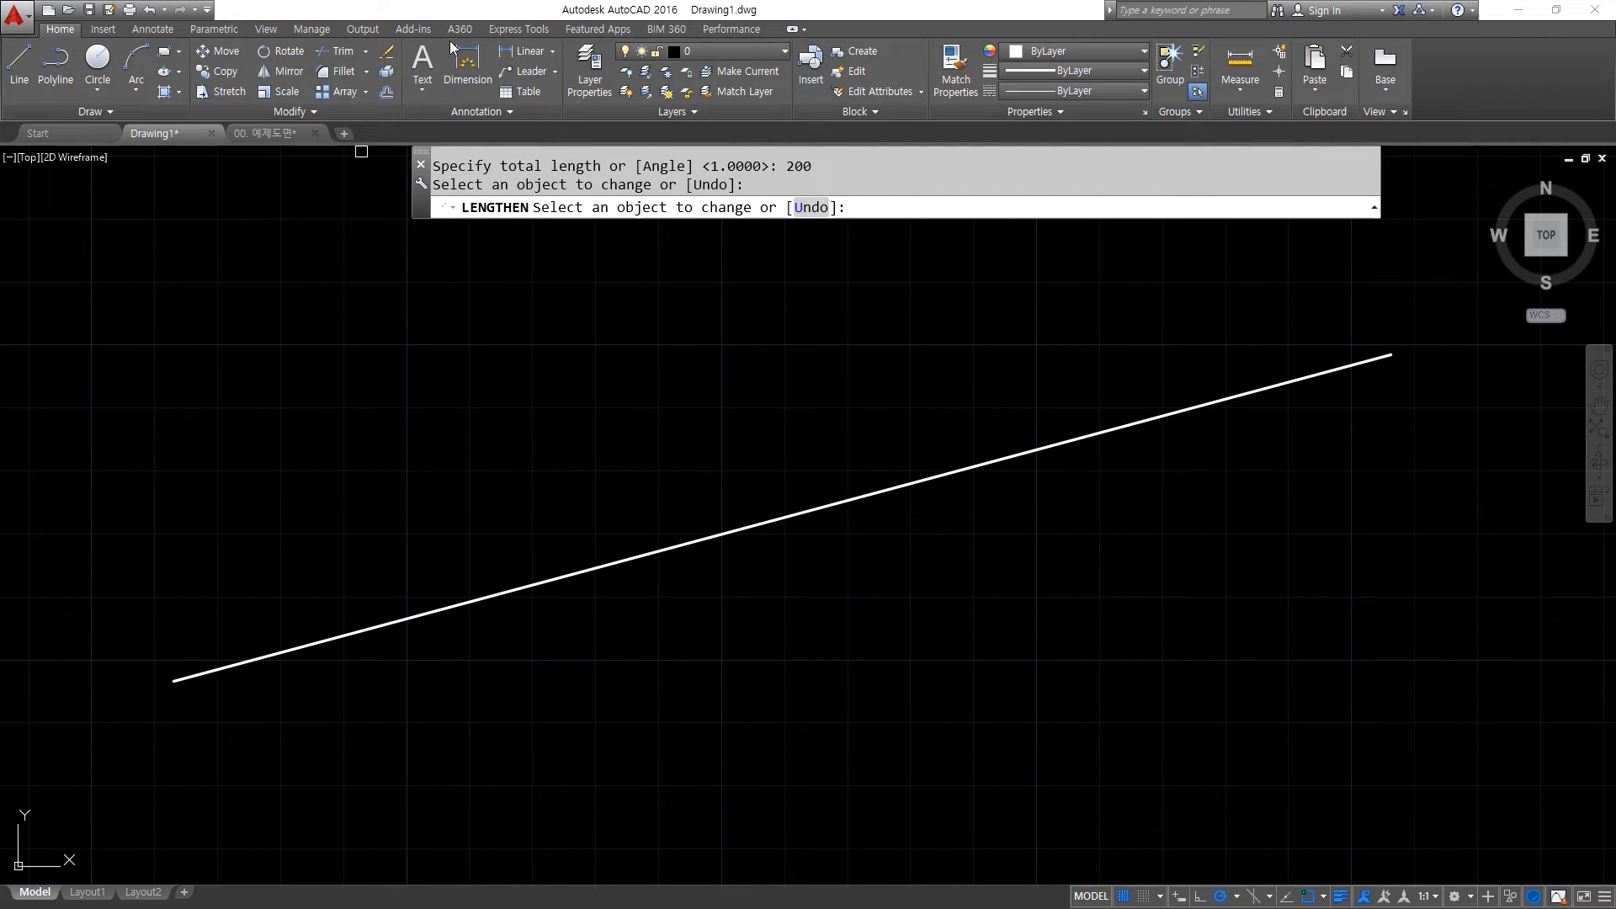
pyautogui.press('Escape')
# Place an aligned dimension above the slanted line, measured between its two endpoints, and check its value.
pyautogui.click(154, 30)
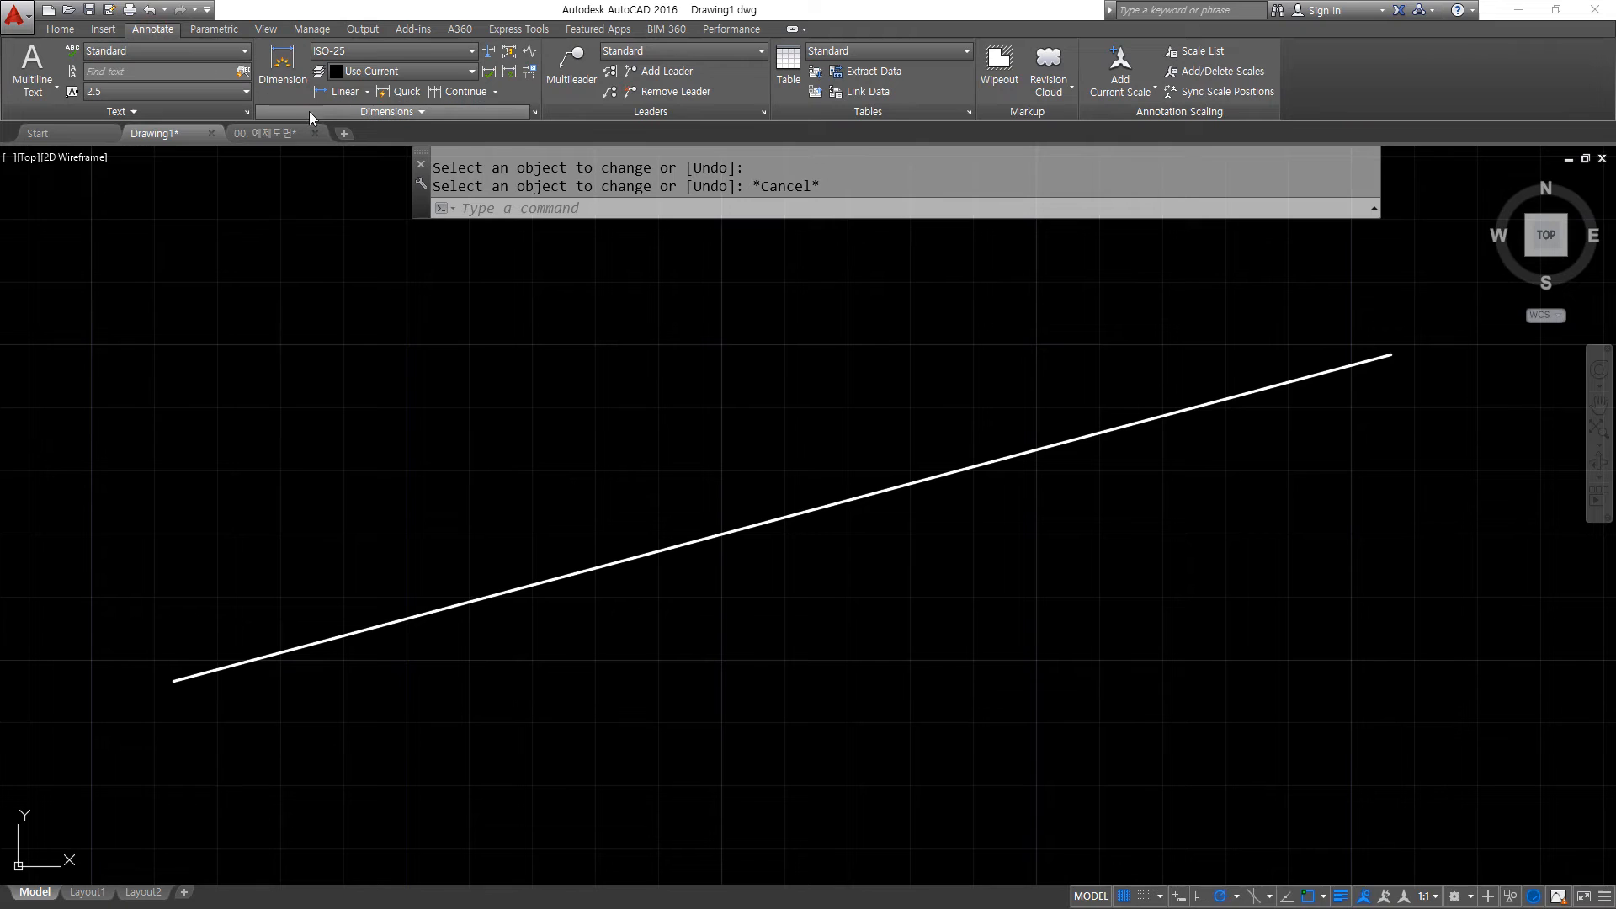
pyautogui.click(366, 92)
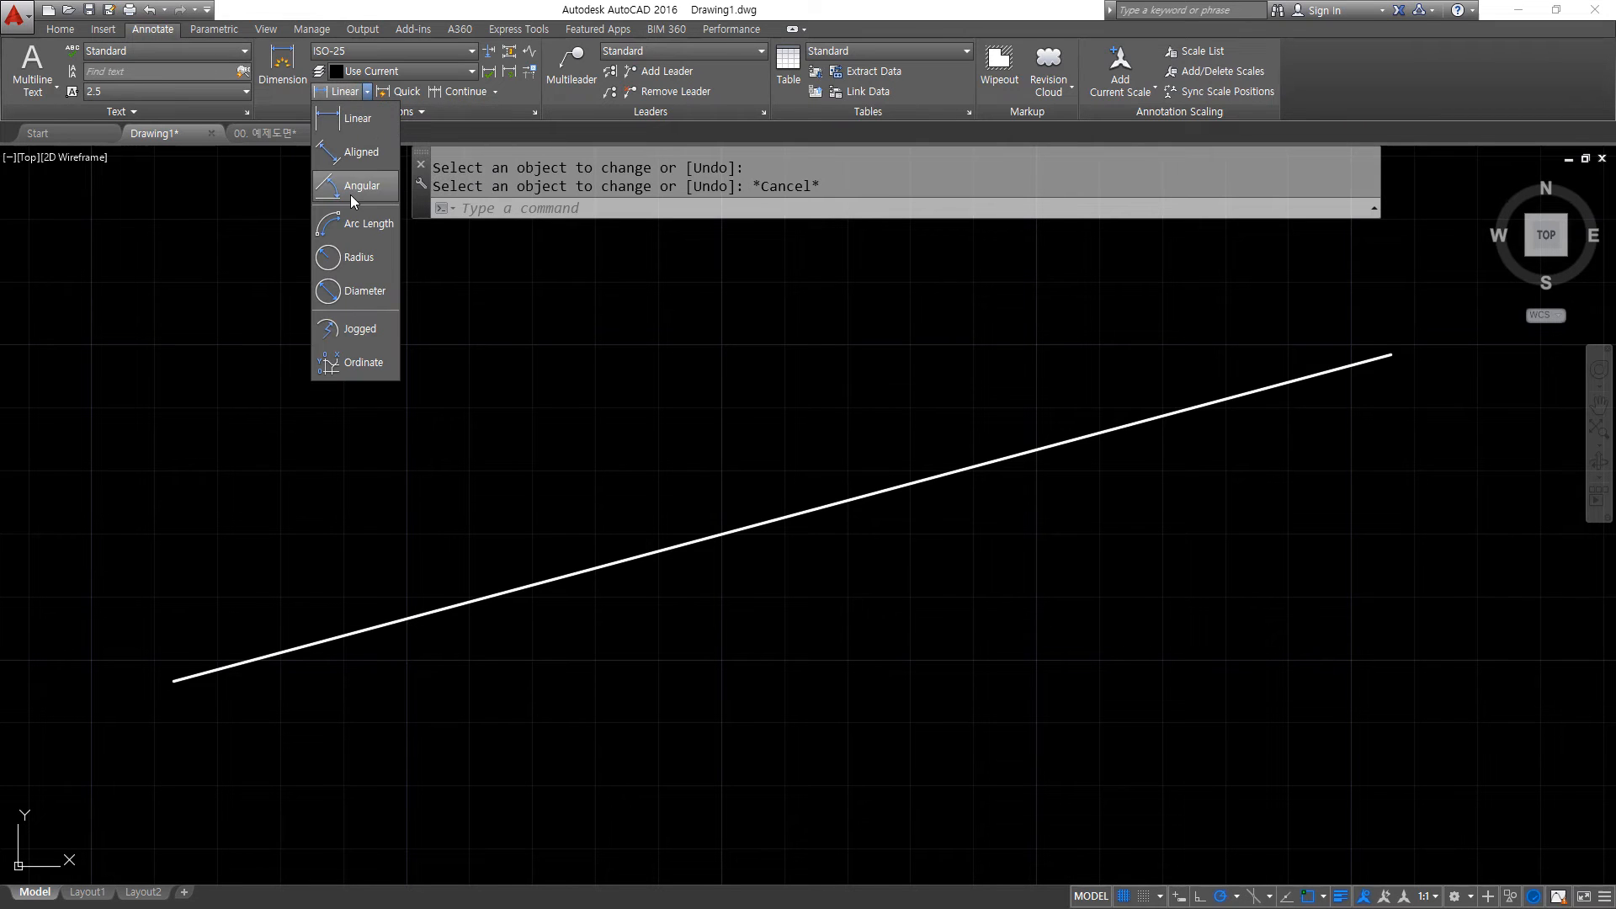
pyautogui.click(357, 164)
pyautogui.click(174, 681)
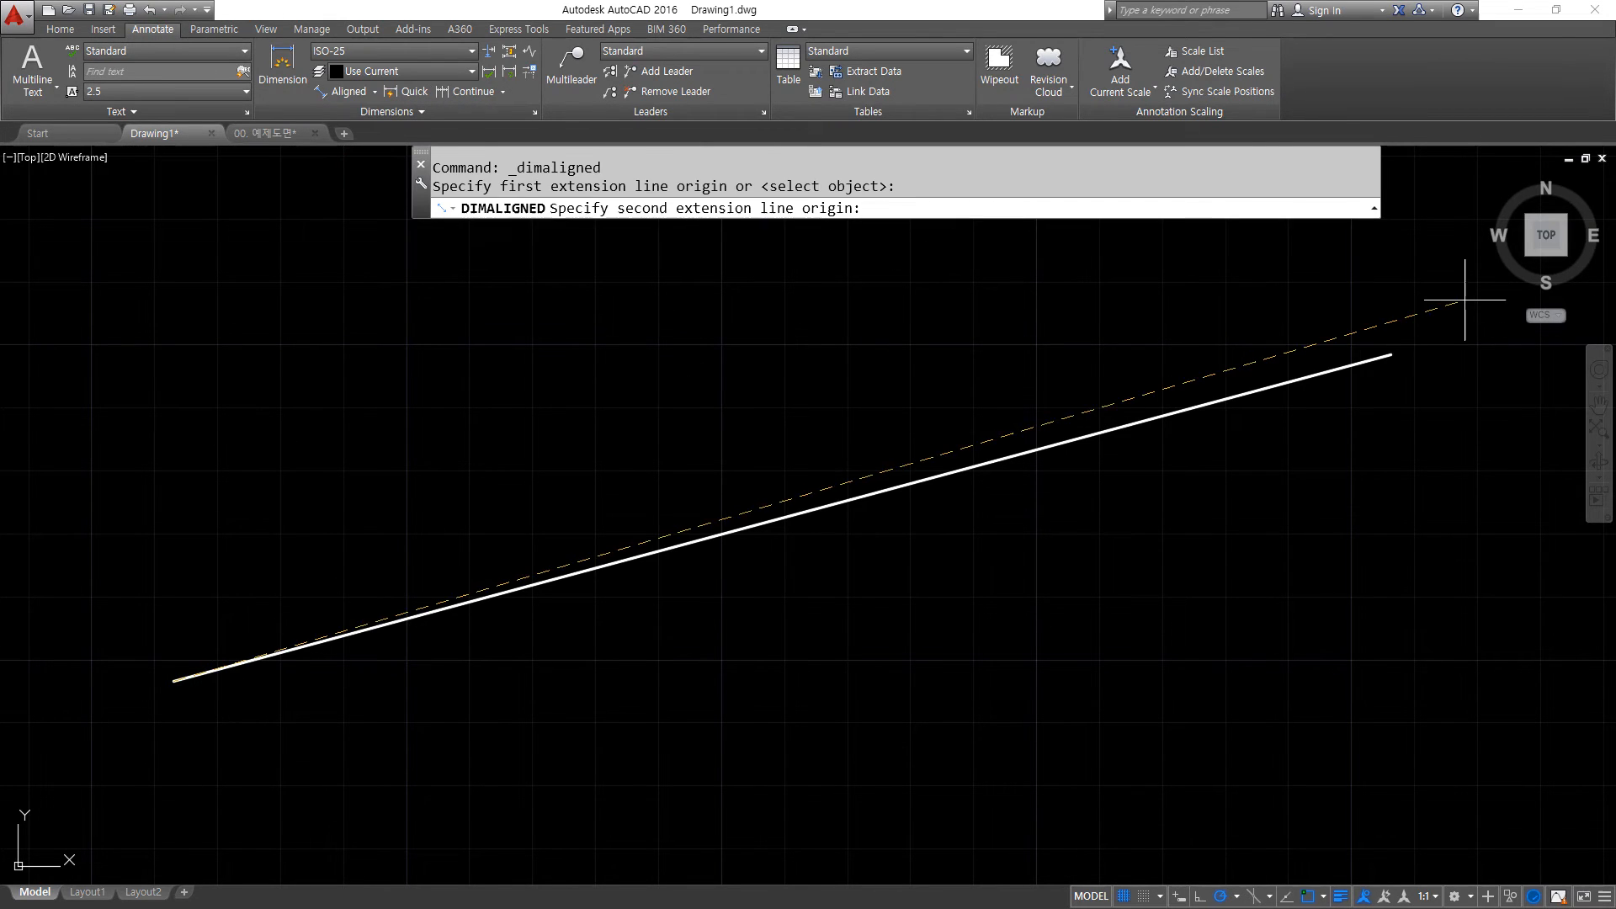
pyautogui.click(1390, 354)
pyautogui.click(826, 384)
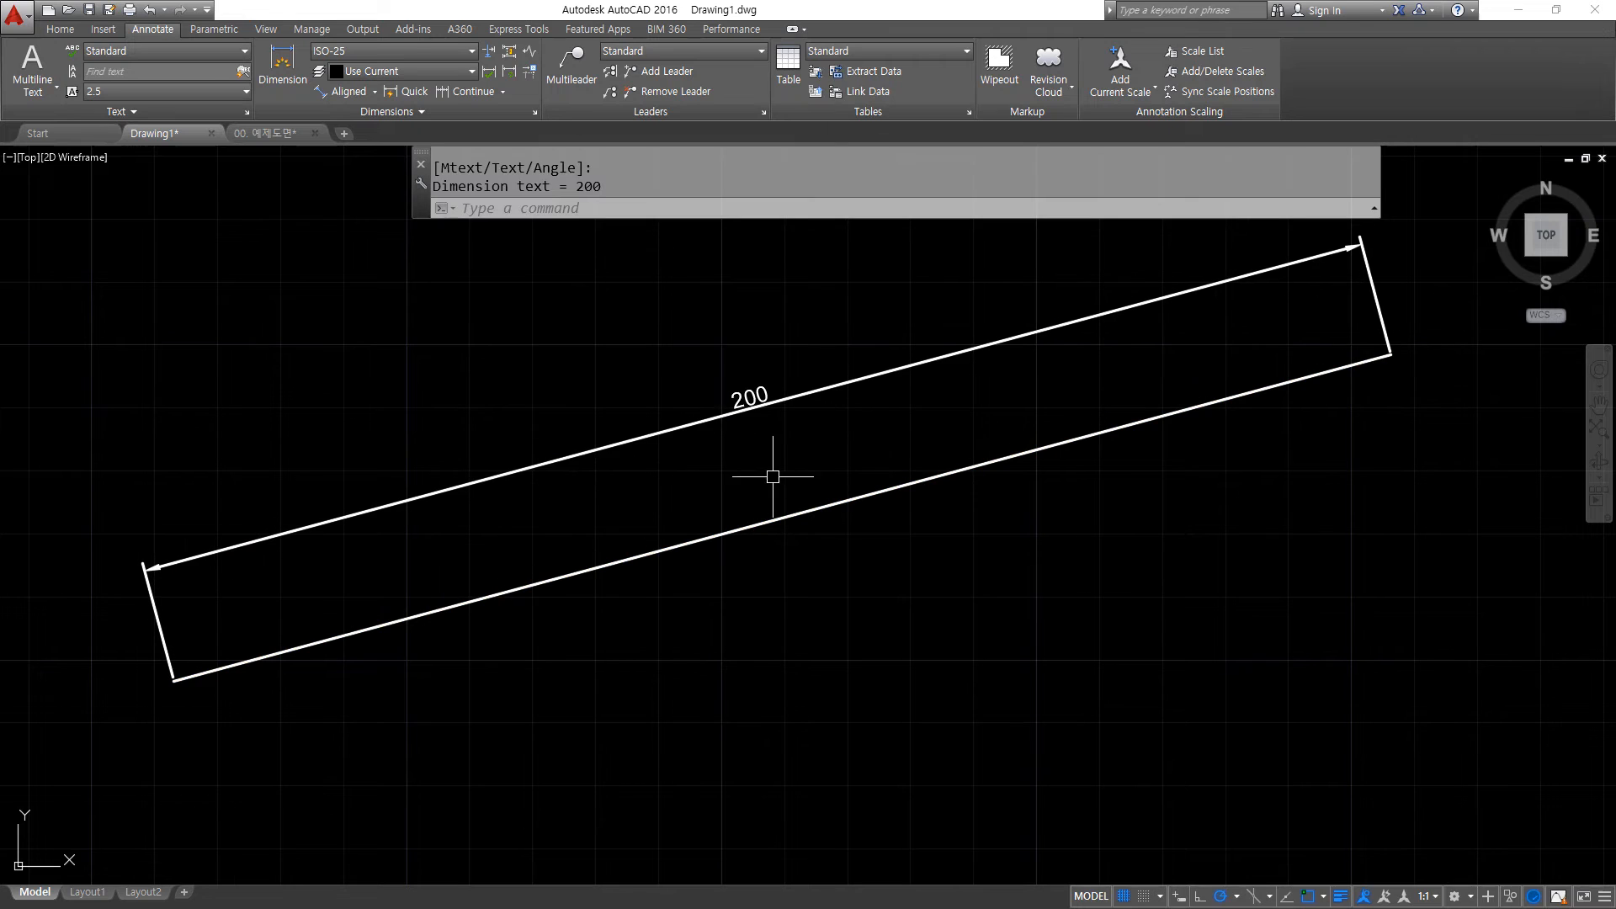
pyautogui.moveTo(803, 447); pyautogui.dragTo(808, 488, button='middle')
pyautogui.scroll(4, 811, 470)
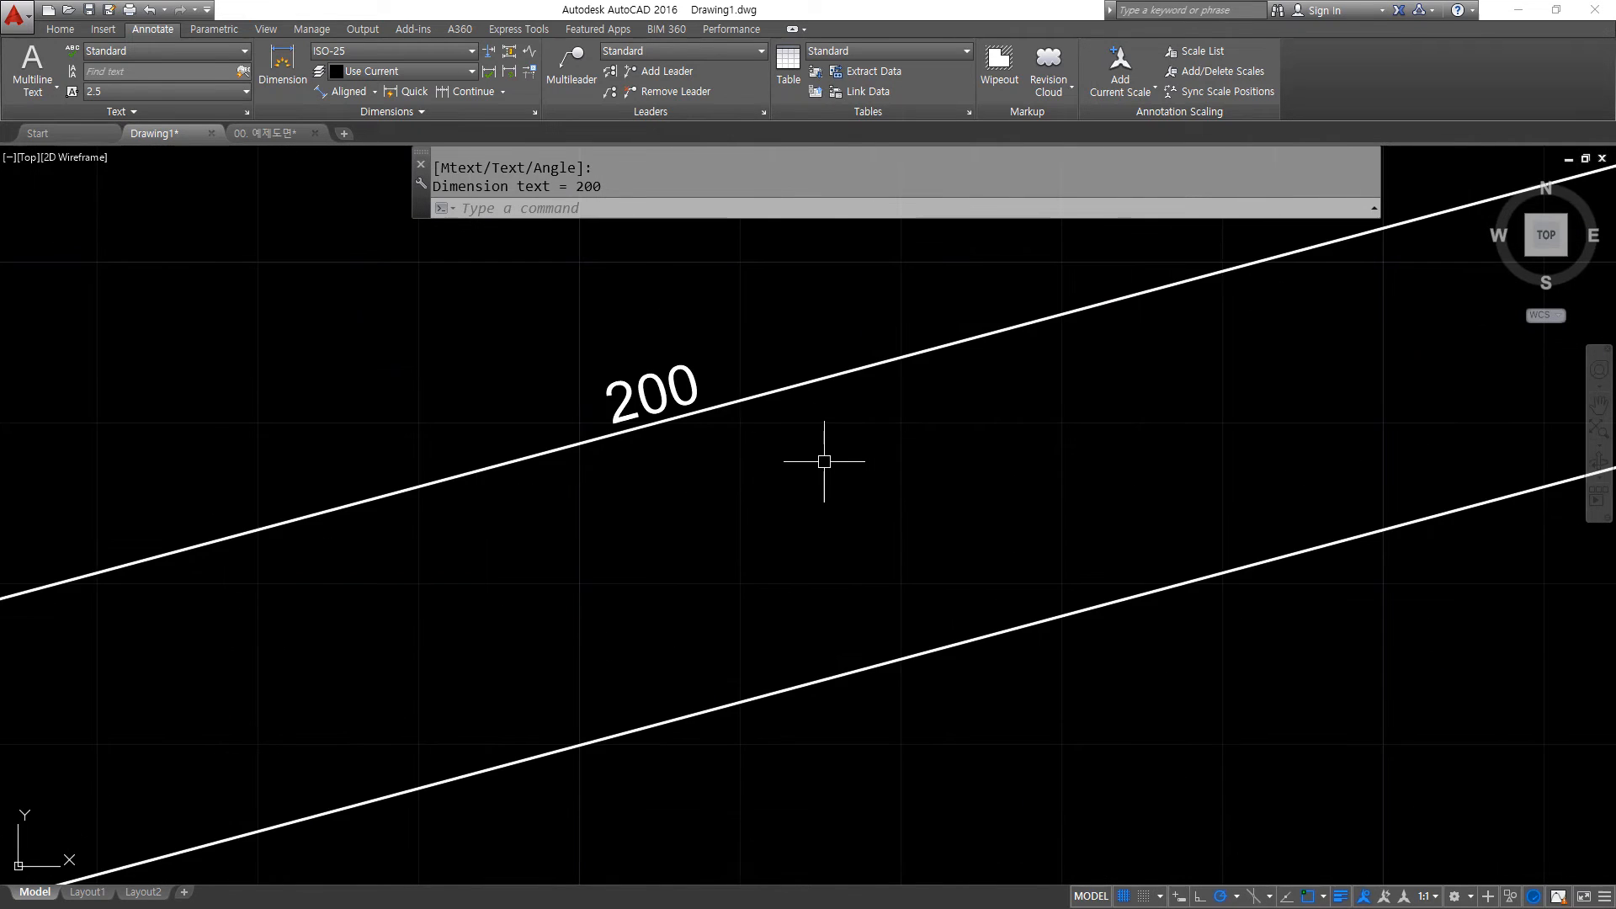
pyautogui.scroll(-4, 825, 455)
pyautogui.scroll(2, 821, 446)
pyautogui.press('Escape')
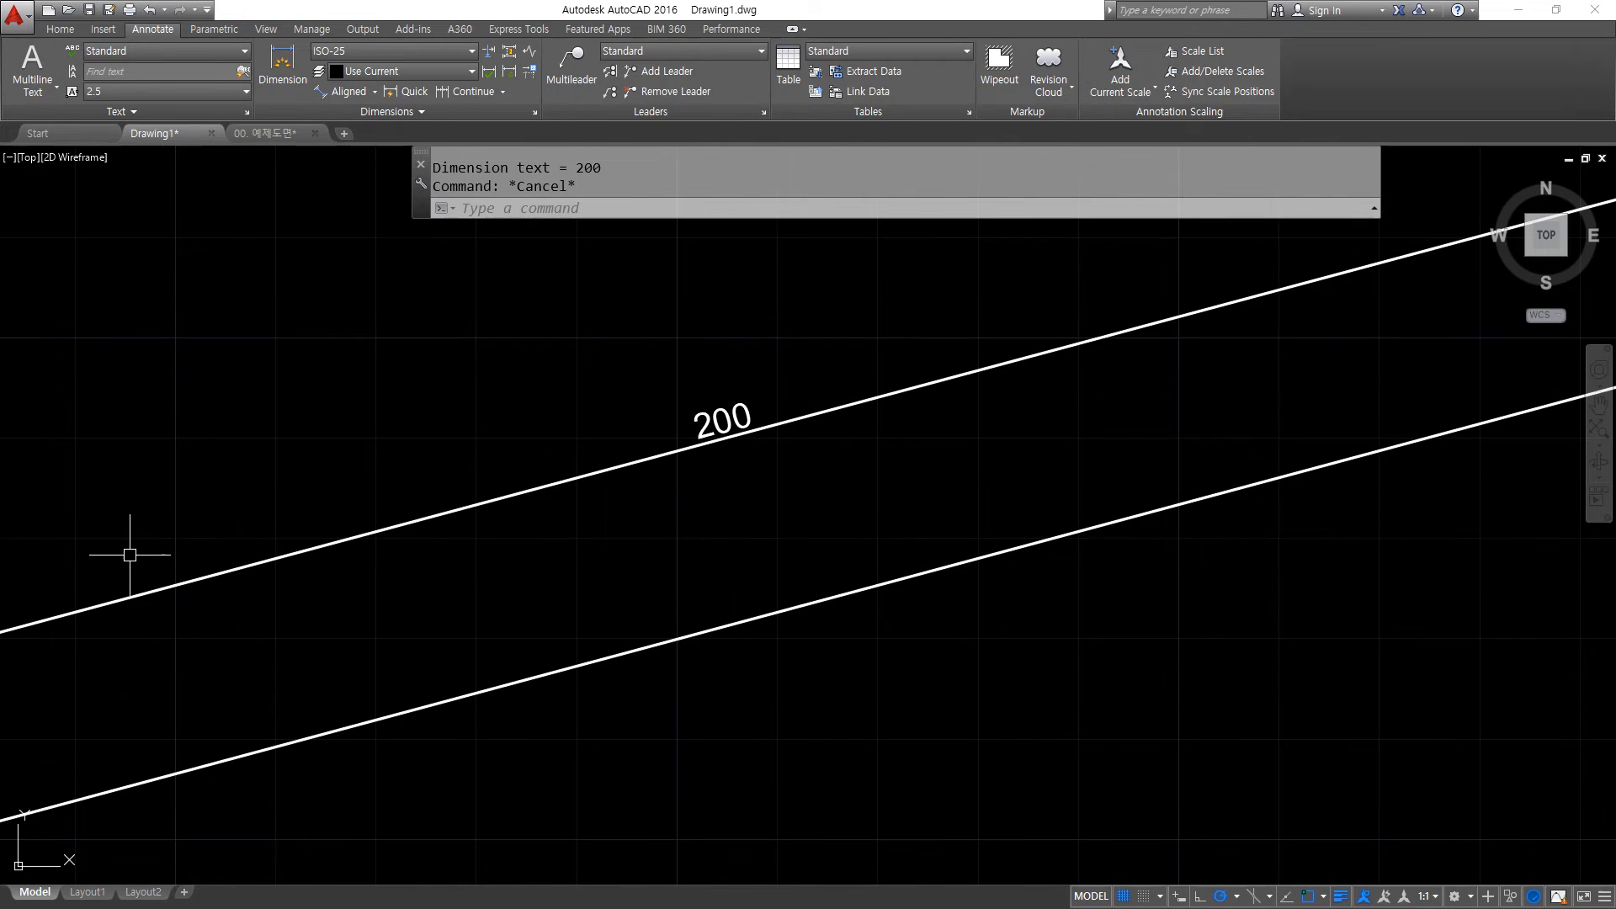
# Erase the aligned dimension above the slanted line.
pyautogui.click(801, 483)
pyautogui.click(678, 368)
pyautogui.write('e')
pyautogui.press('Return')
# Start Lengthen with the Percent option and enter a percentage length of 200 for the slanted line.
pyautogui.scroll(-3, 682, 519)
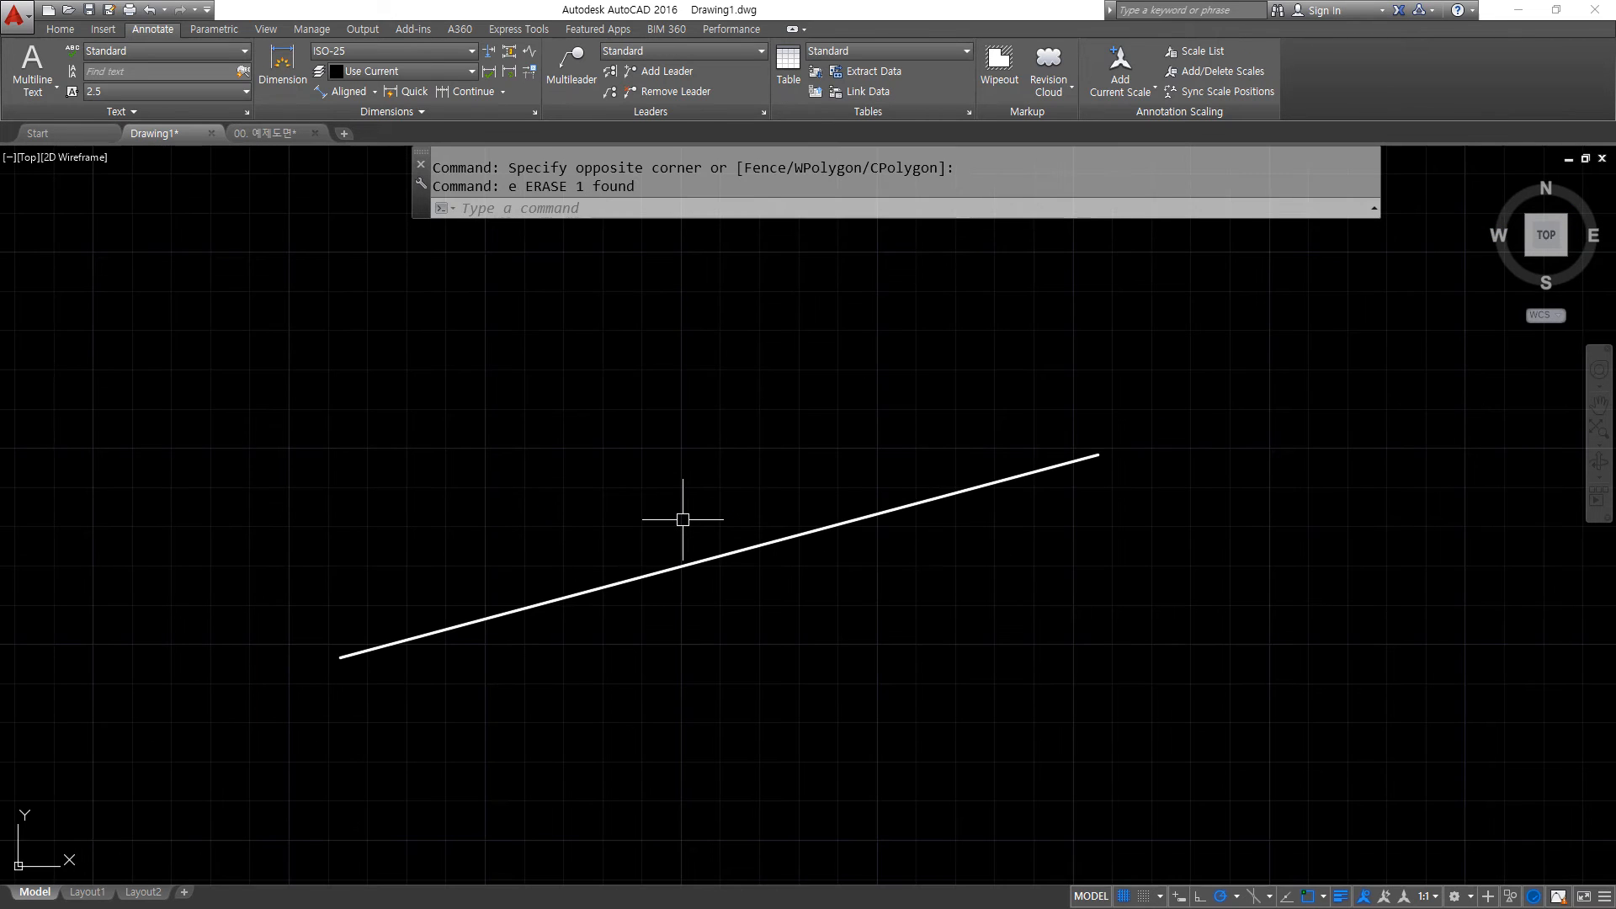
pyautogui.write('len')
pyautogui.press('Return')
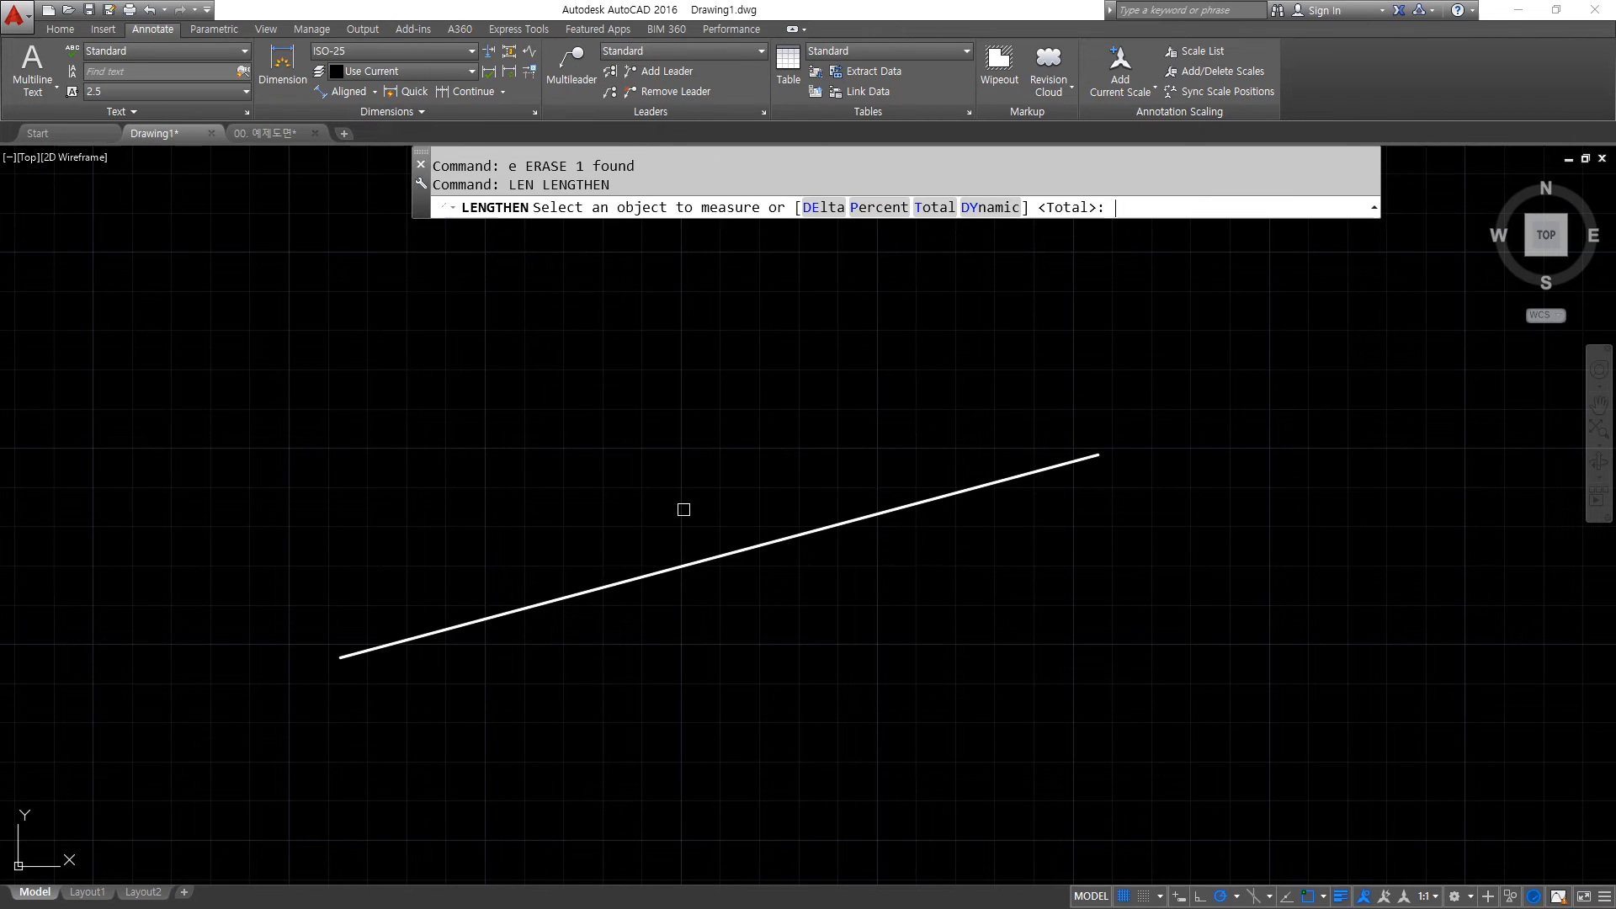
pyautogui.click(876, 207)
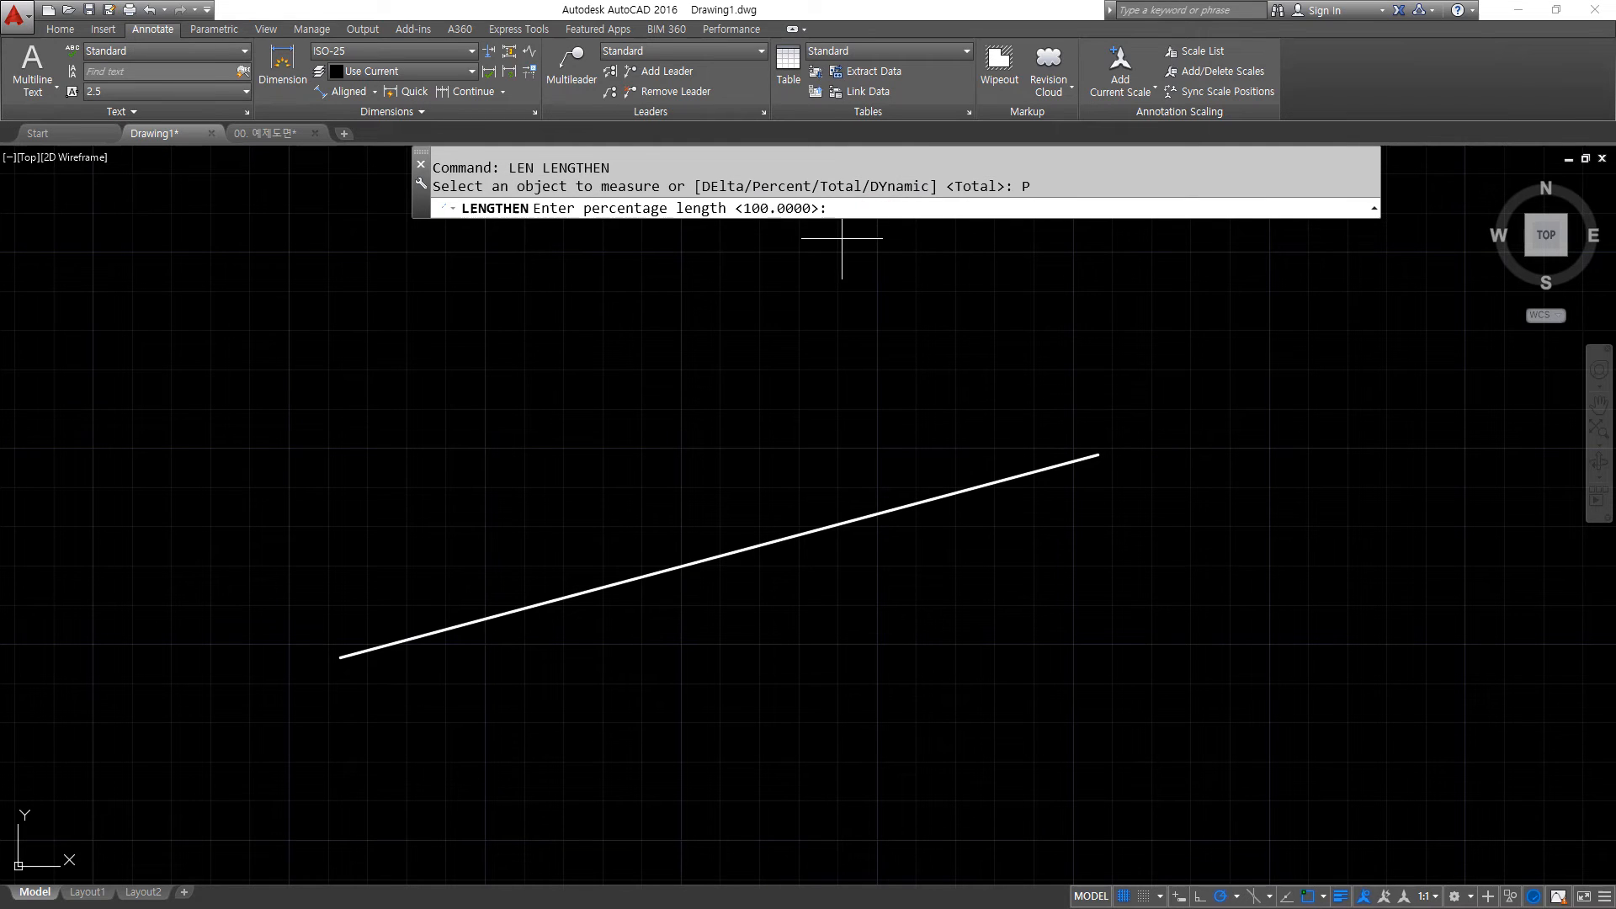
pyautogui.write('2')
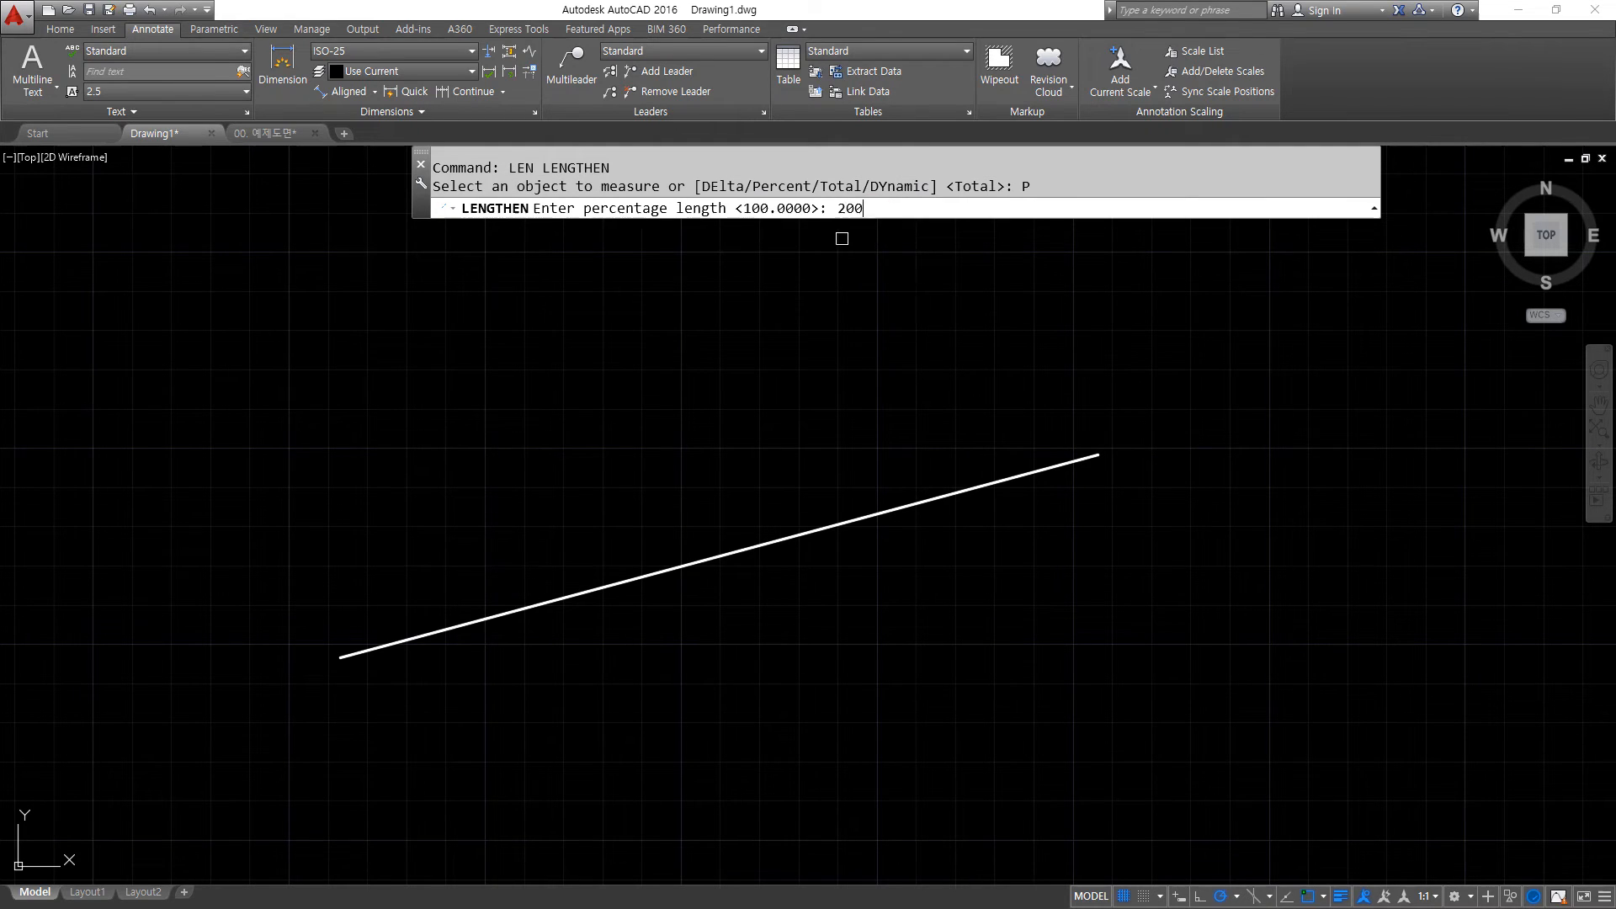
# Lengthen the slanted line repeatedly at both ends using the Percent option at 200.
pyautogui.write('00')
pyautogui.press('Return')
pyautogui.scroll(-5, 989, 508)
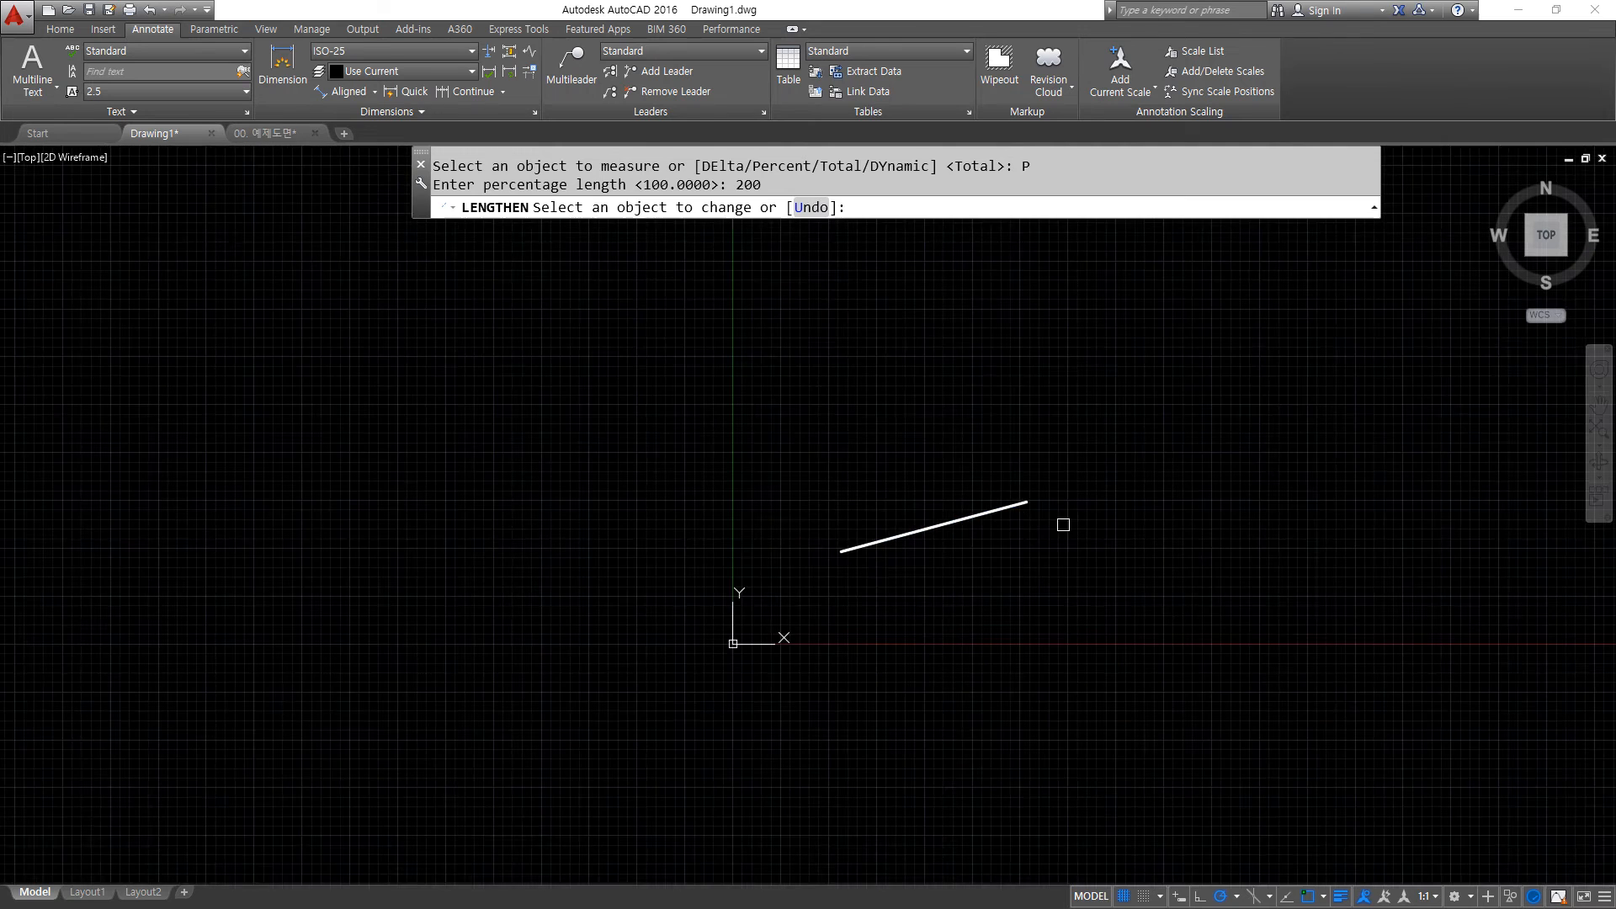
pyautogui.moveTo(1063, 525); pyautogui.dragTo(710, 619, button='middle')
pyautogui.click(711, 620)
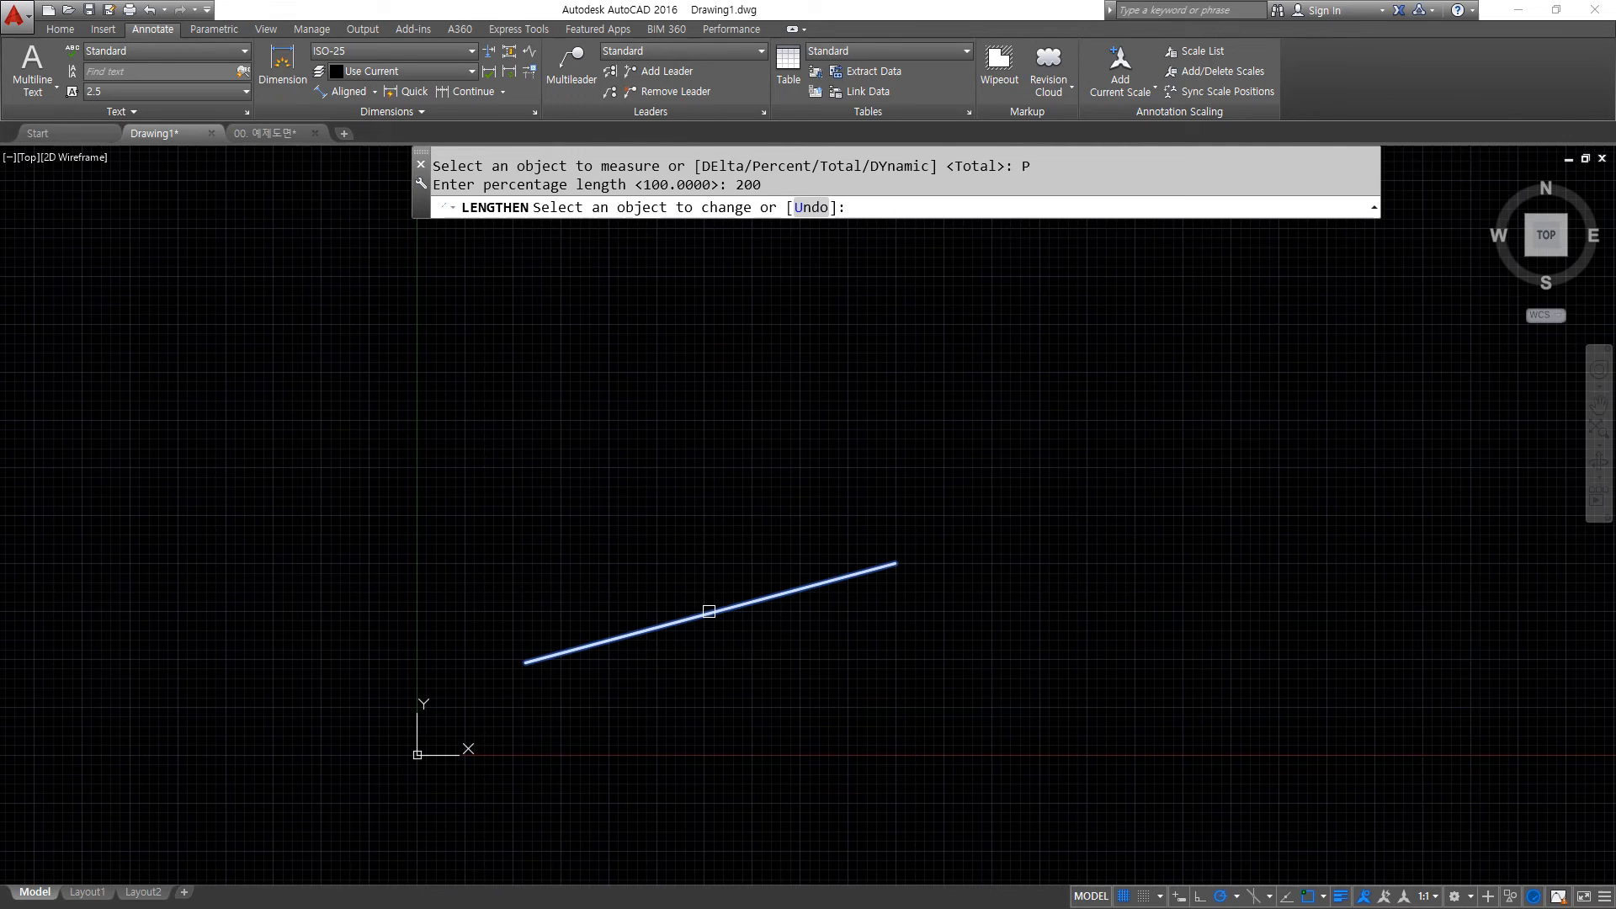
pyautogui.click(846, 582)
pyautogui.click(588, 648)
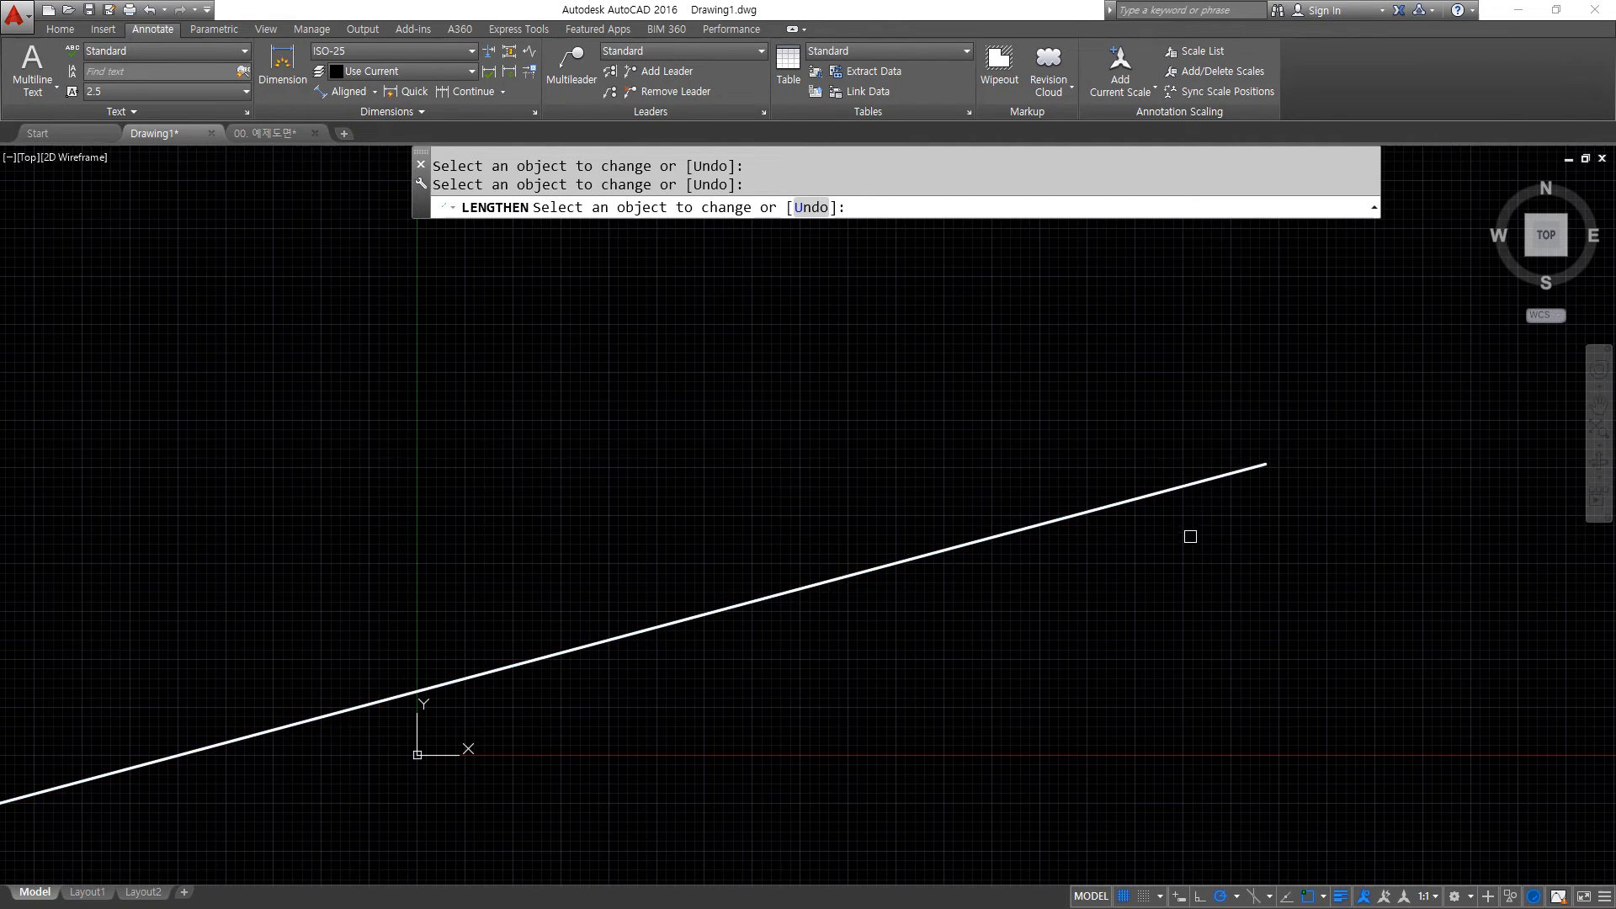
pyautogui.click(1174, 489)
pyautogui.scroll(-2, 1120, 614)
pyautogui.press('space')
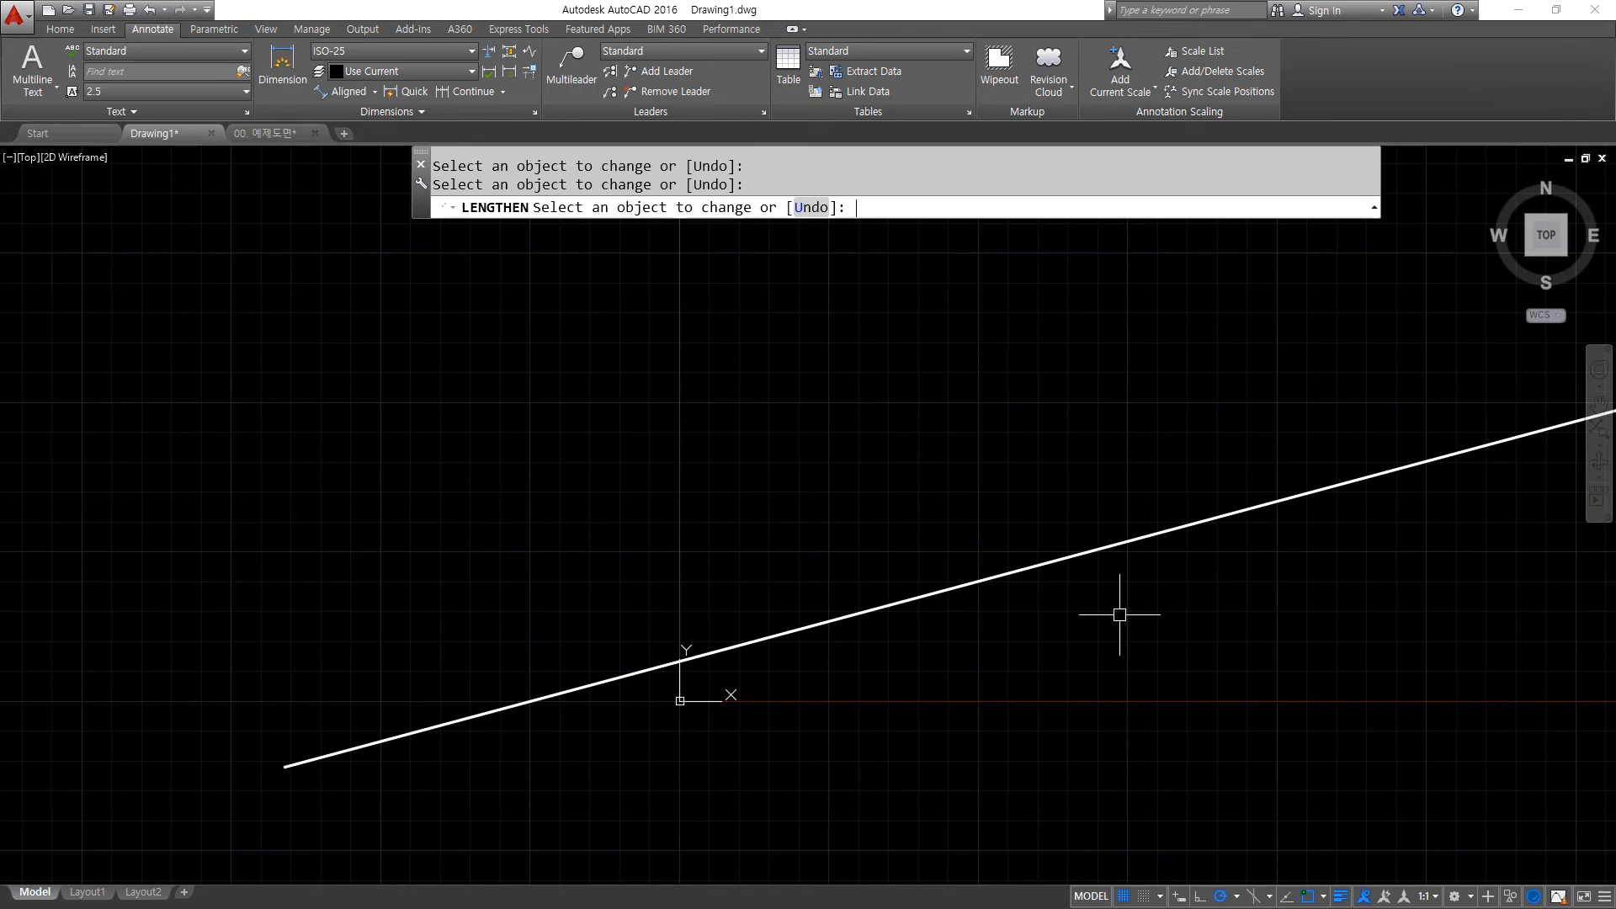
# Shorten the slanted line repeatedly from both ends using Lengthen with the Percent option at 50.
pyautogui.press('space')
pyautogui.click(878, 207)
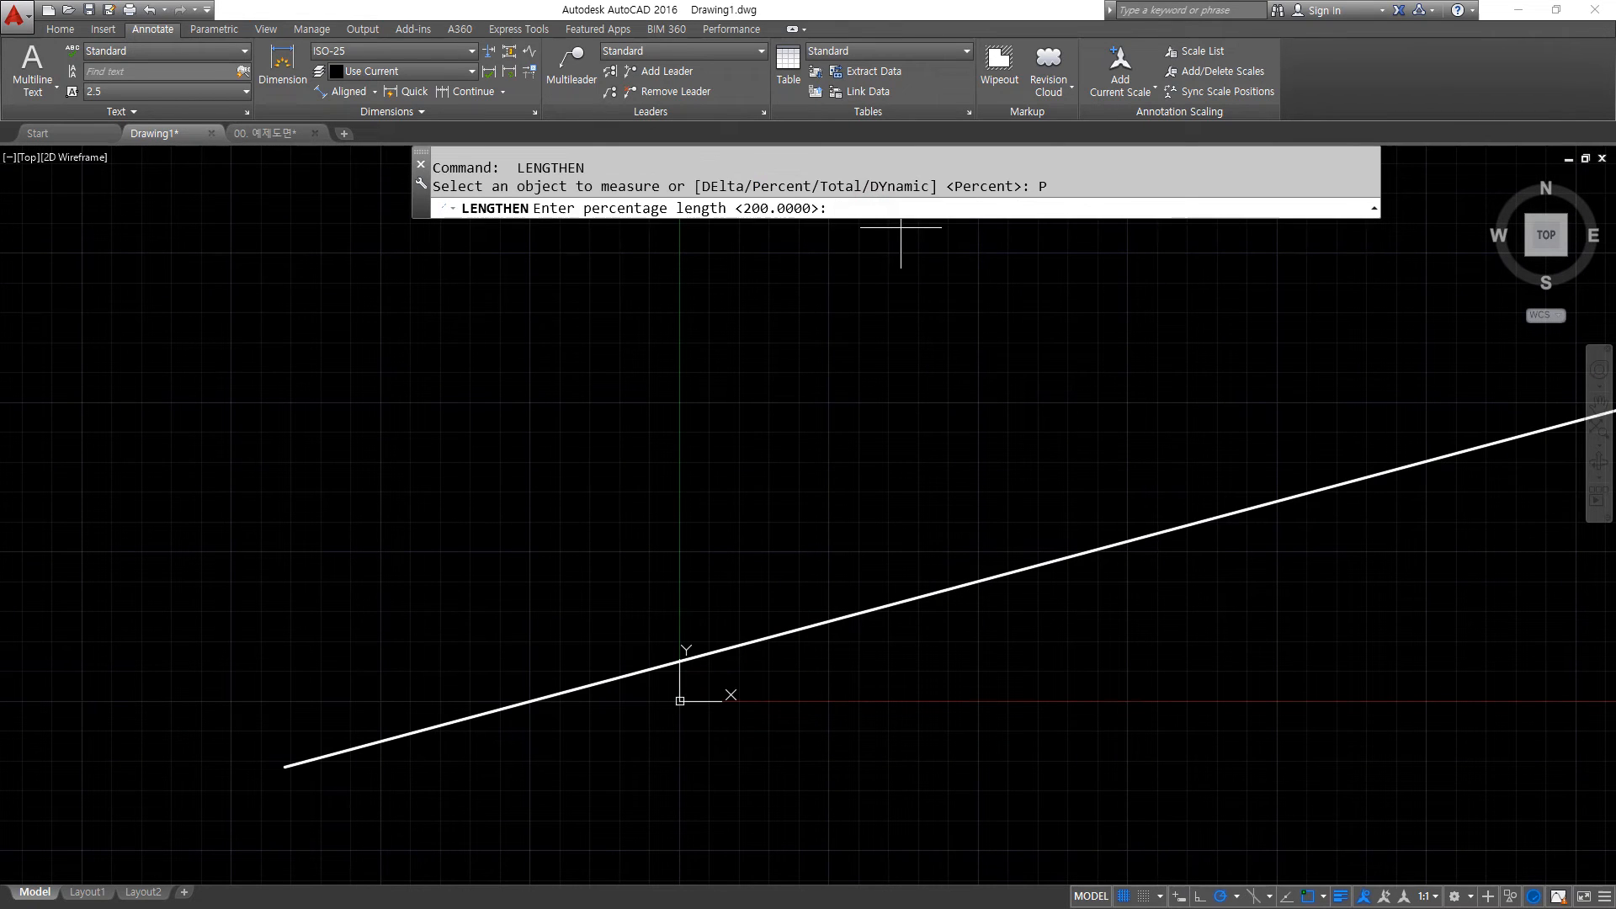
pyautogui.write('50')
pyautogui.press('Return')
pyautogui.scroll(-2, 1059, 359)
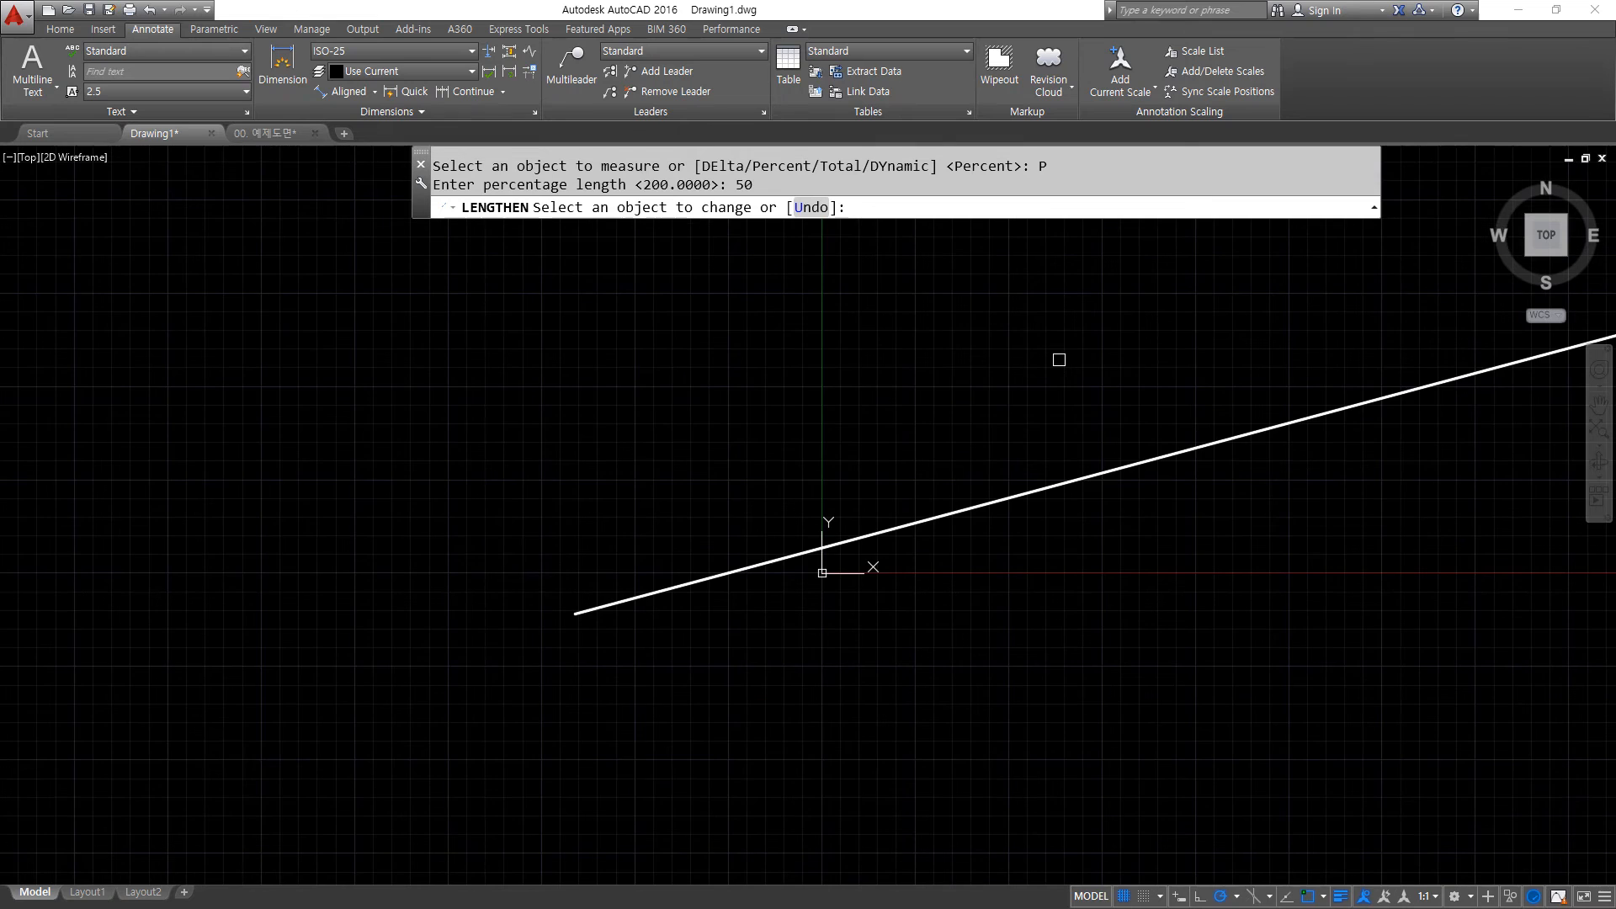
pyautogui.scroll(-2, 1060, 374)
pyautogui.moveTo(1043, 375); pyautogui.dragTo(844, 429, button='middle')
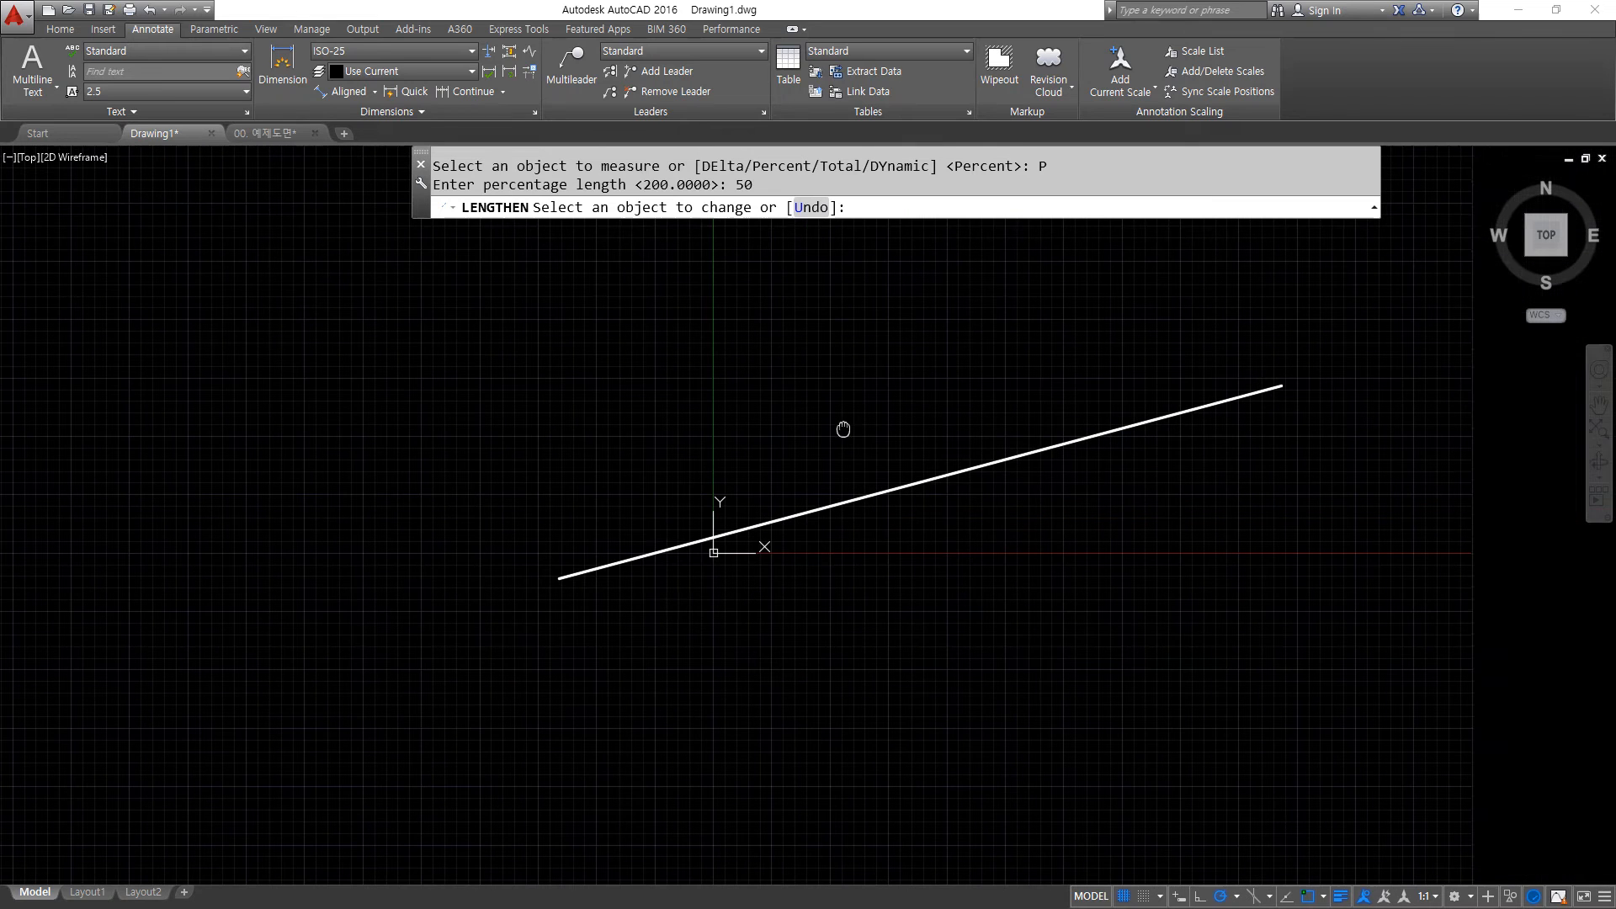
pyautogui.click(1174, 413)
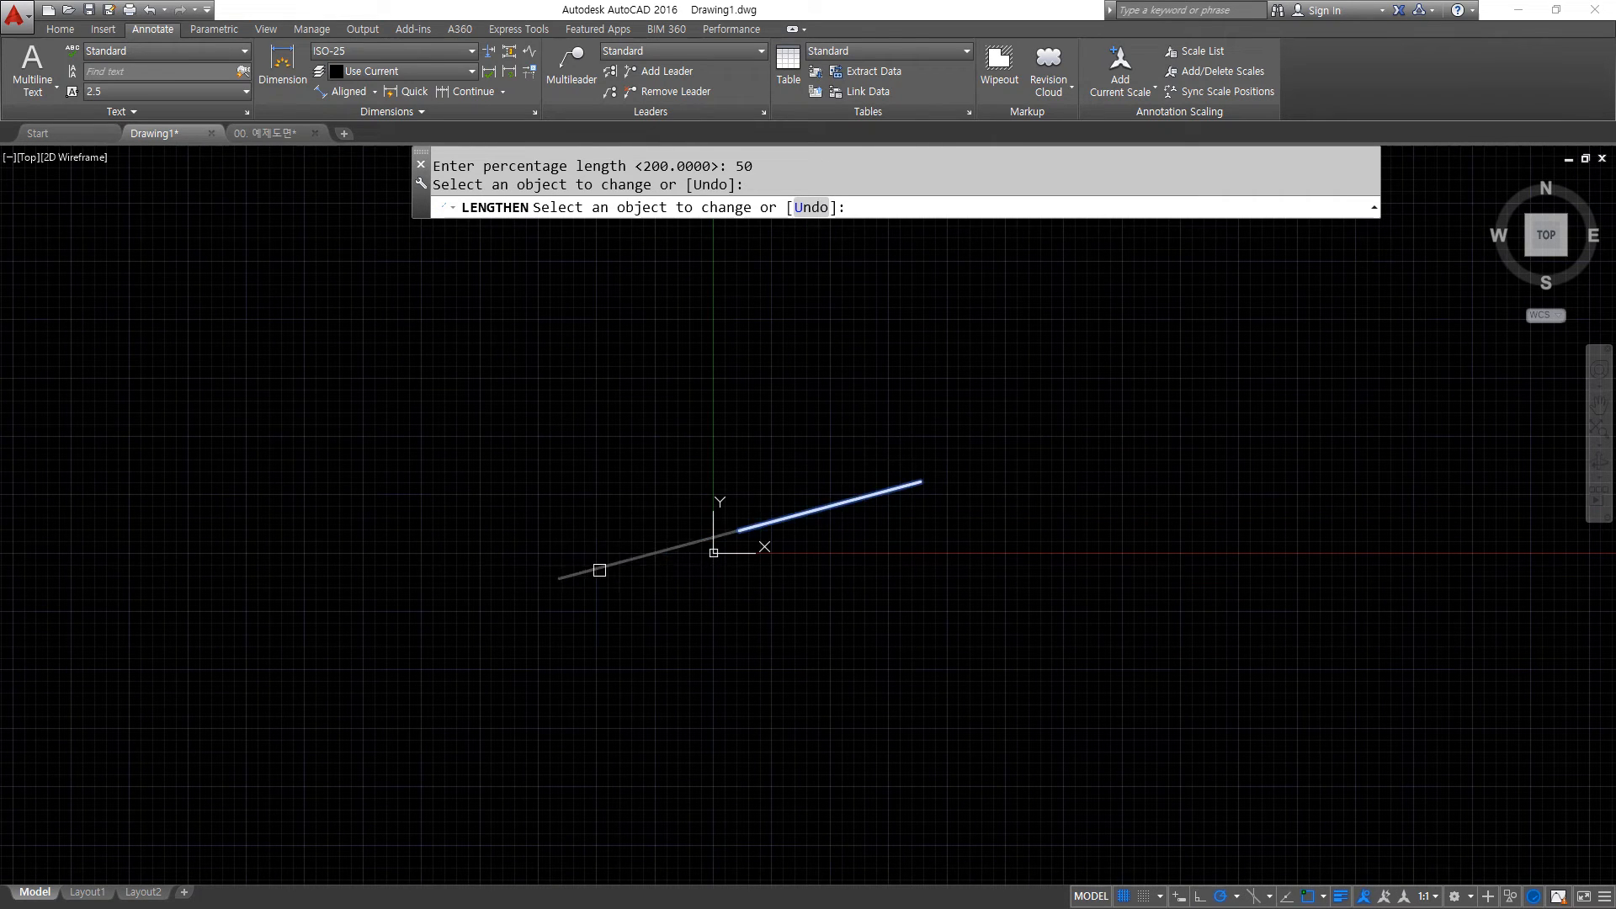
pyautogui.click(599, 567)
pyautogui.click(765, 526)
pyautogui.click(841, 498)
pyautogui.scroll(4, 899, 513)
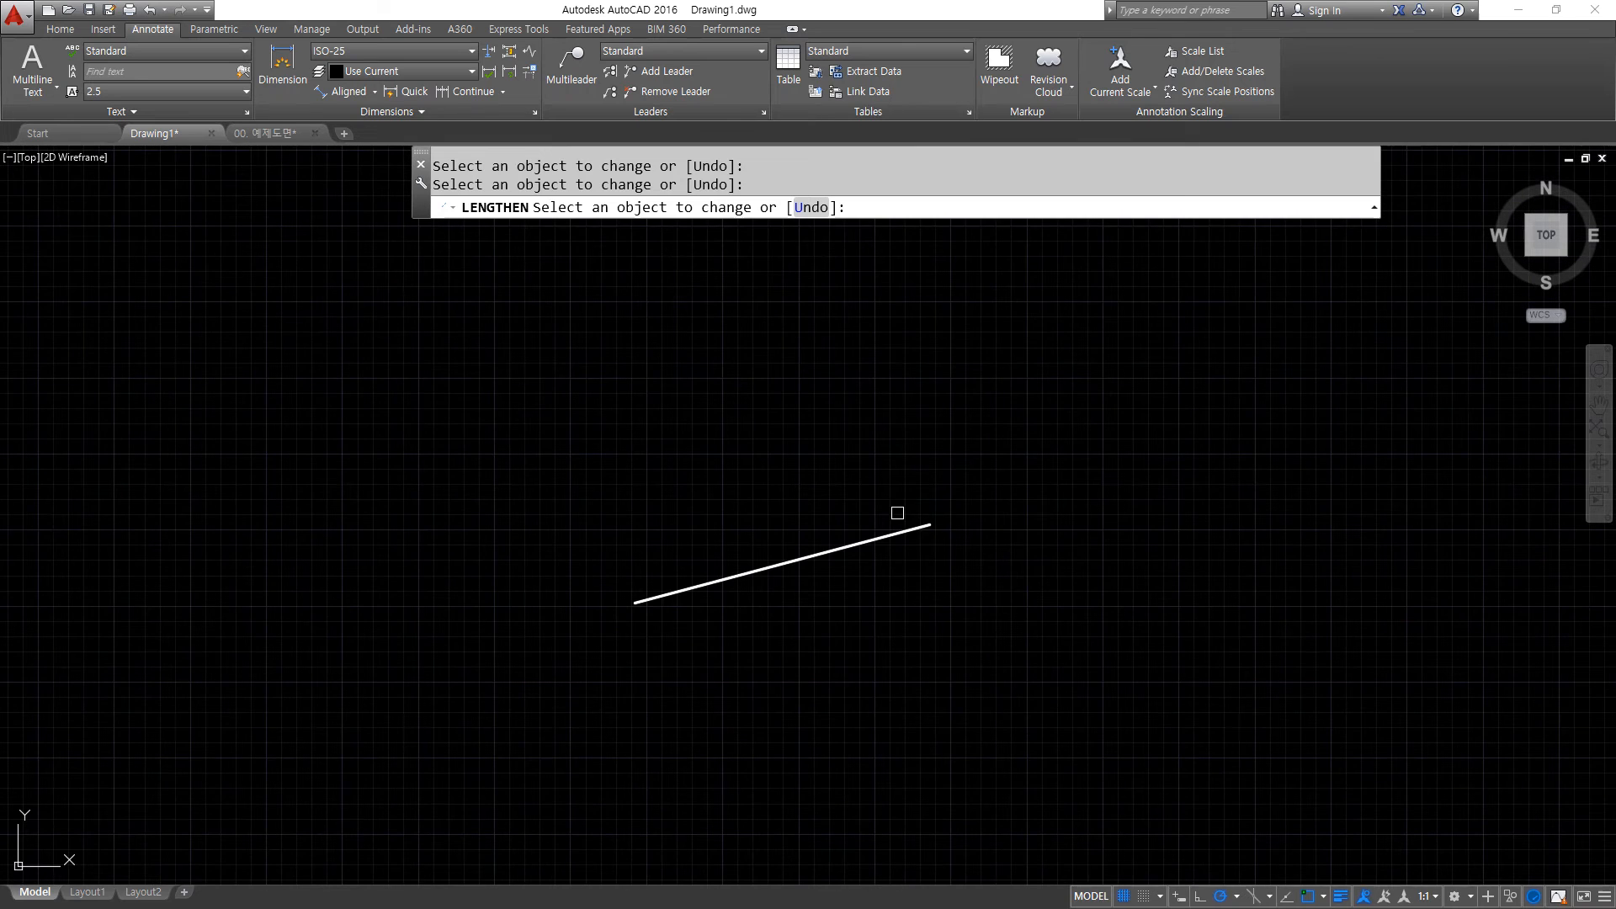
pyautogui.click(922, 523)
pyautogui.press('Return')
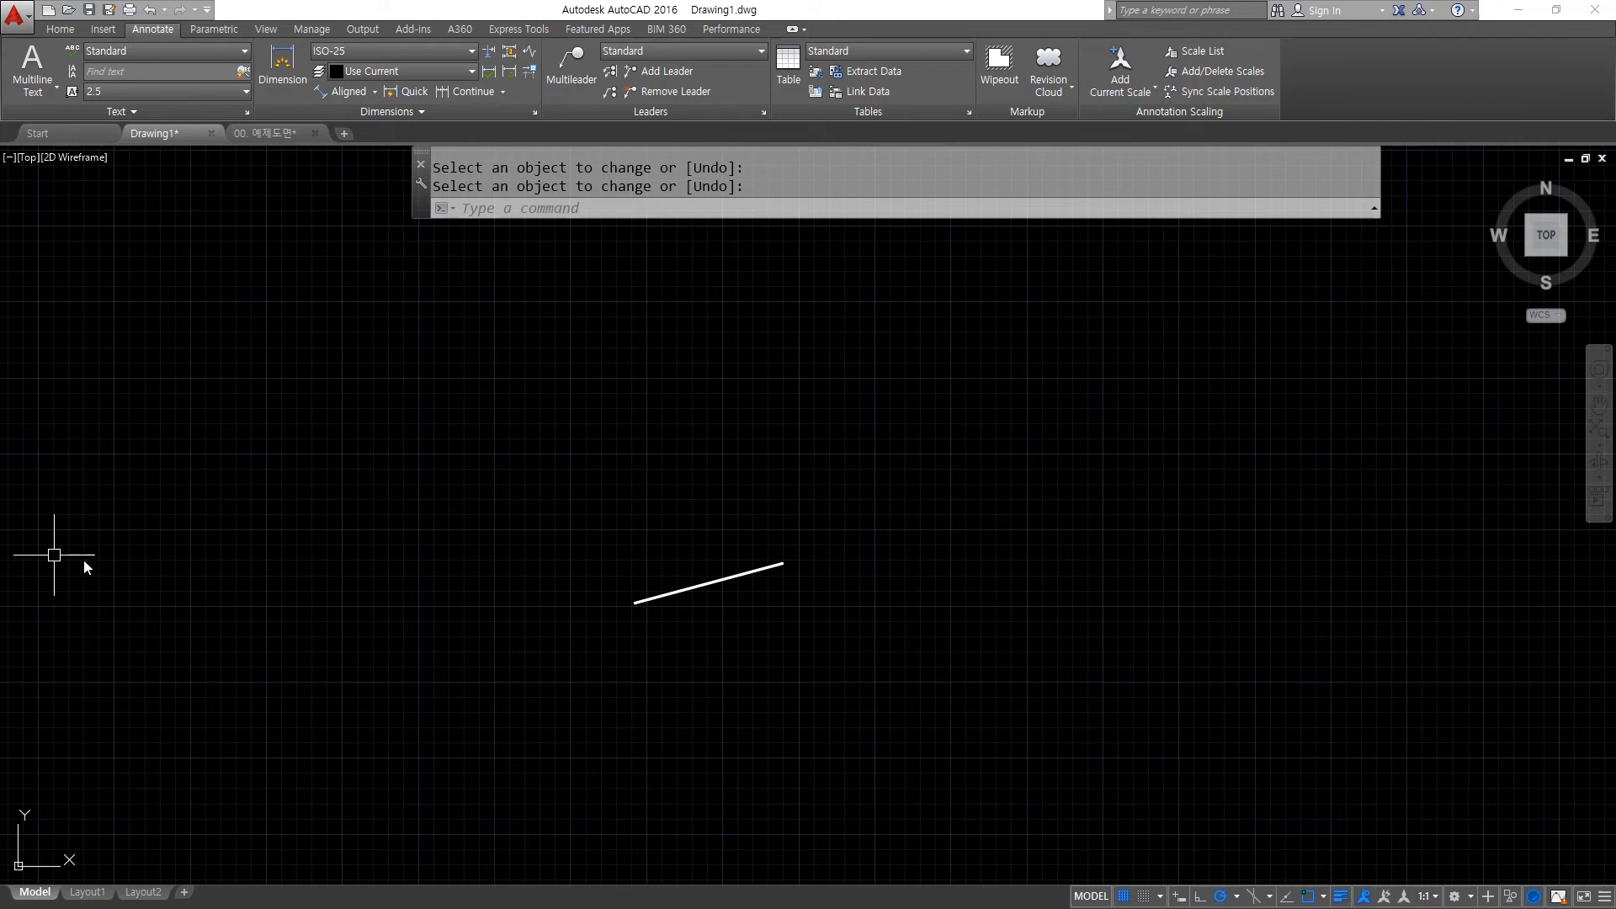
# Extend the slanted line several times at each end using Lengthen with a delta of 50.
pyautogui.write('LENGTHEN')
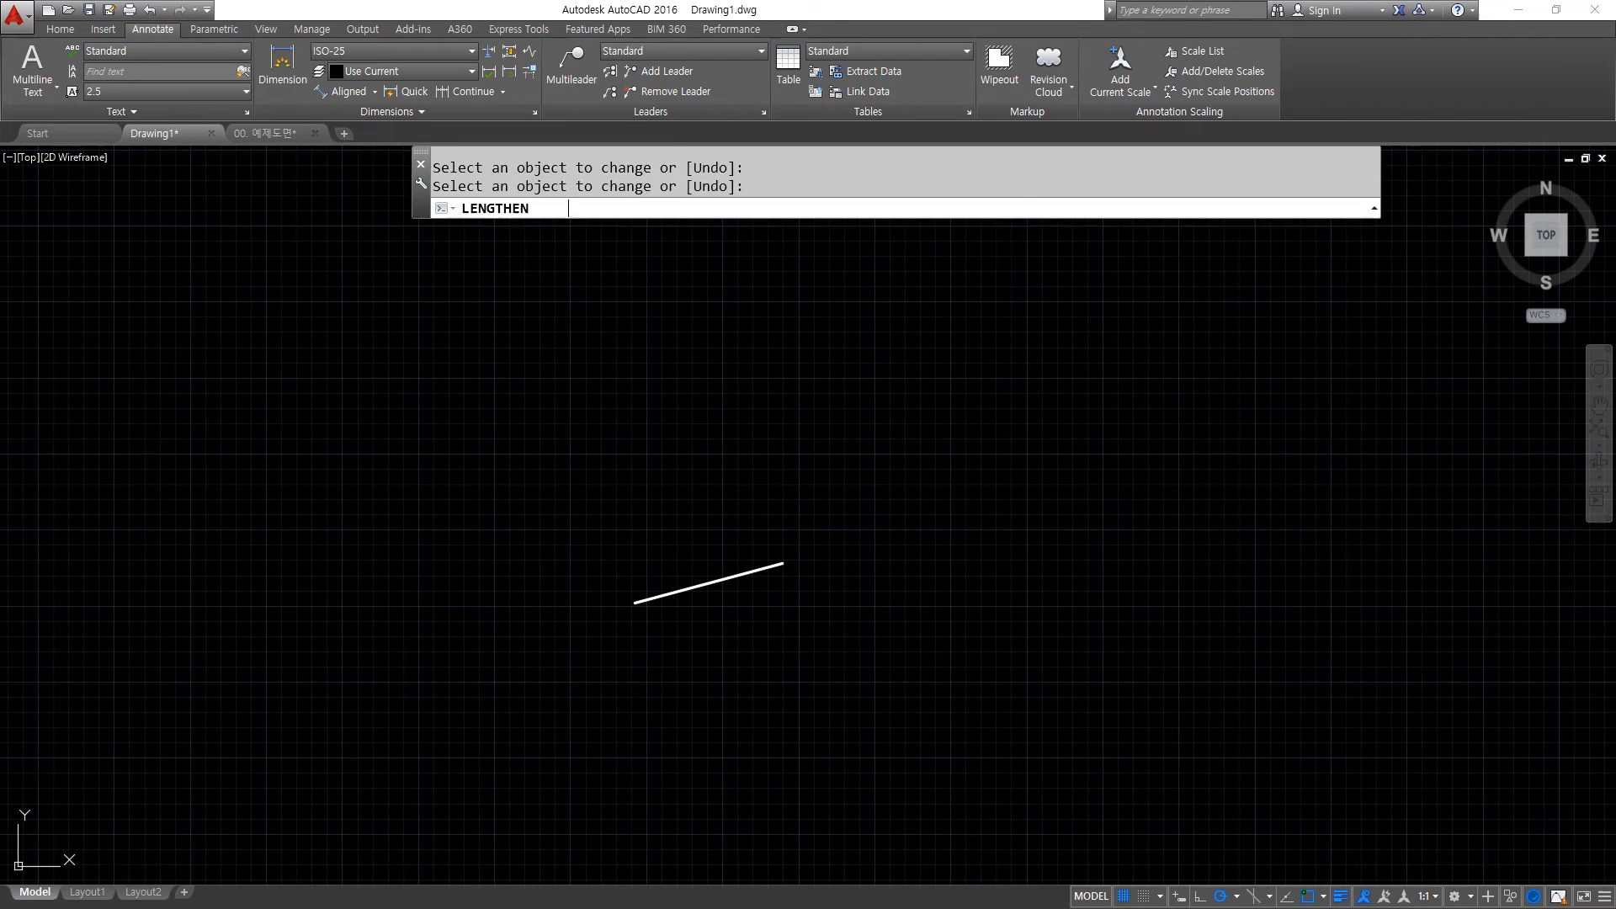
pyautogui.press('Return')
pyautogui.click(820, 212)
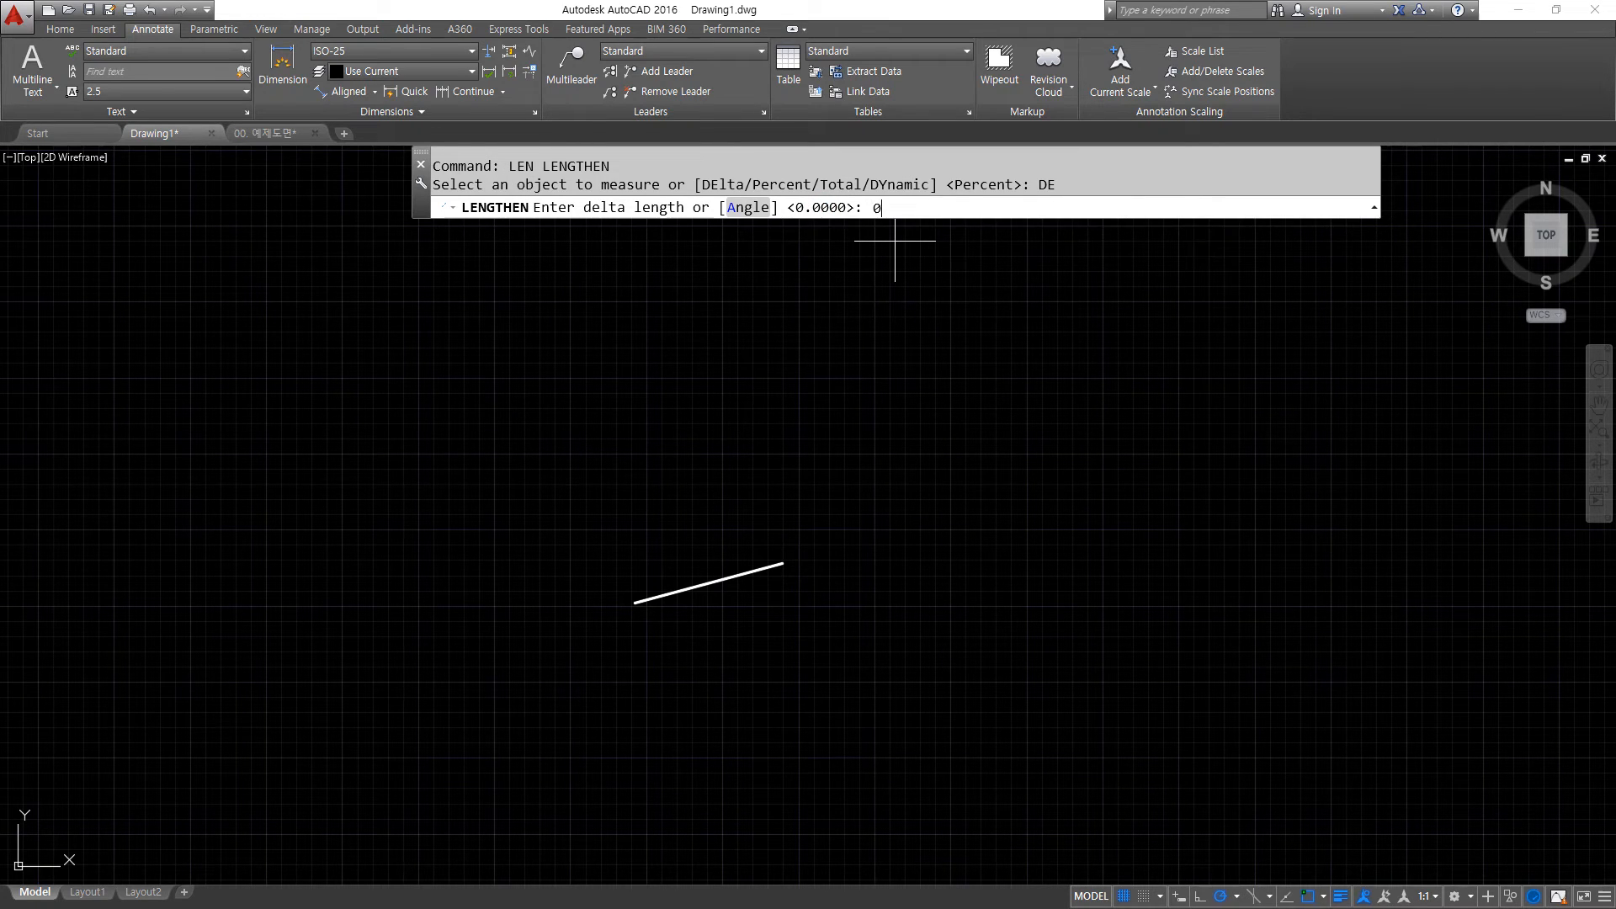
pyautogui.press('Return')
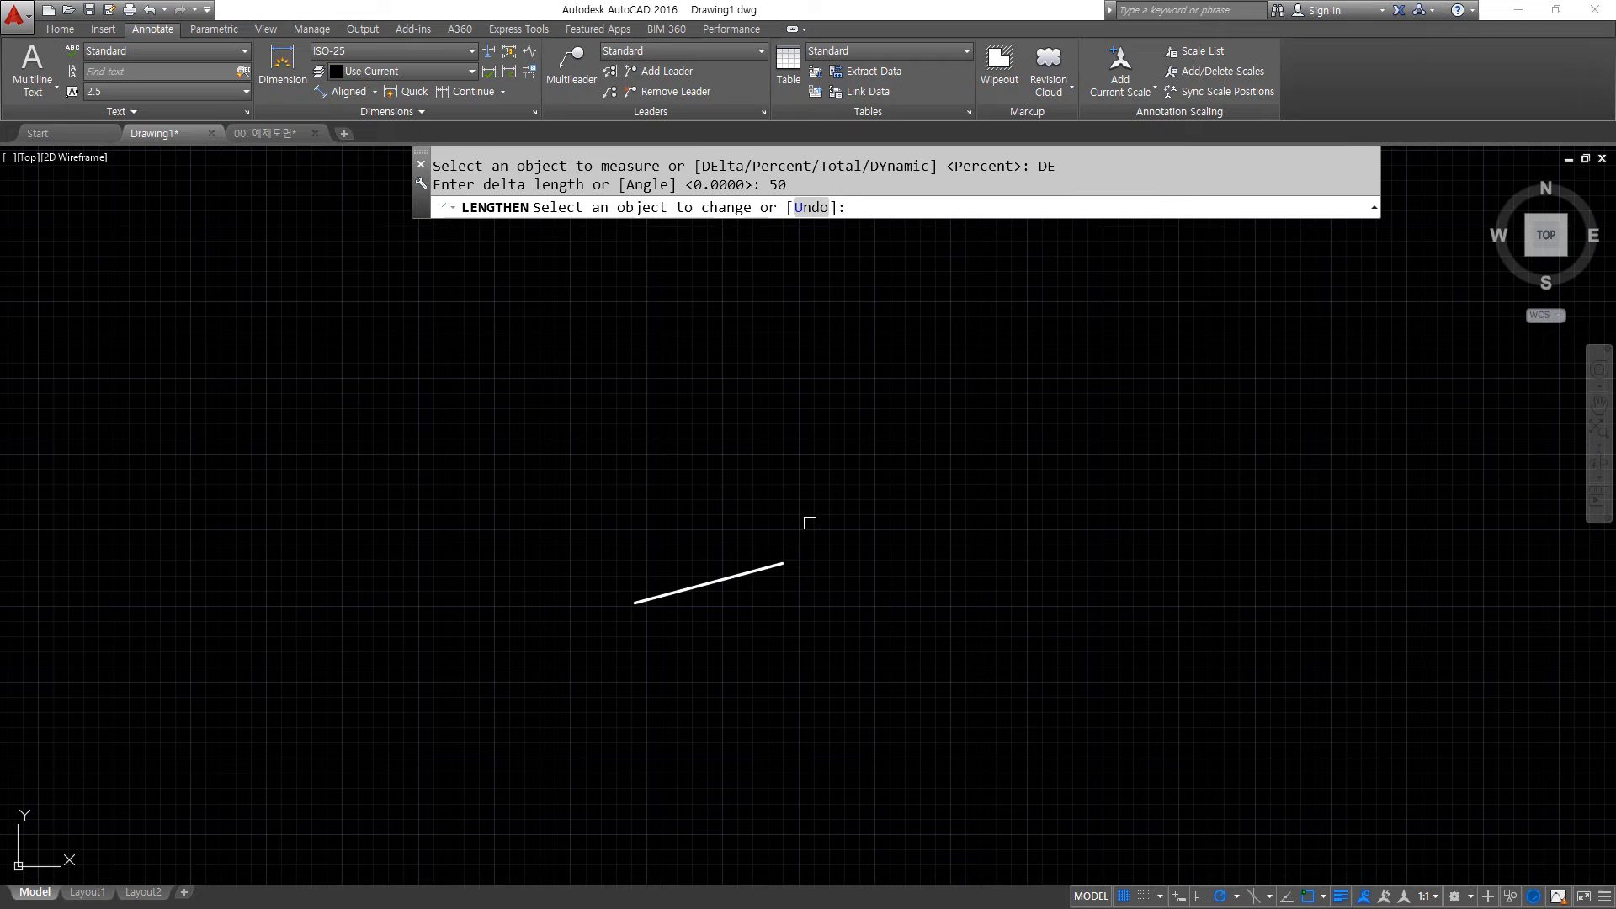
pyautogui.click(848, 545)
pyautogui.click(870, 541)
pyautogui.click(937, 517)
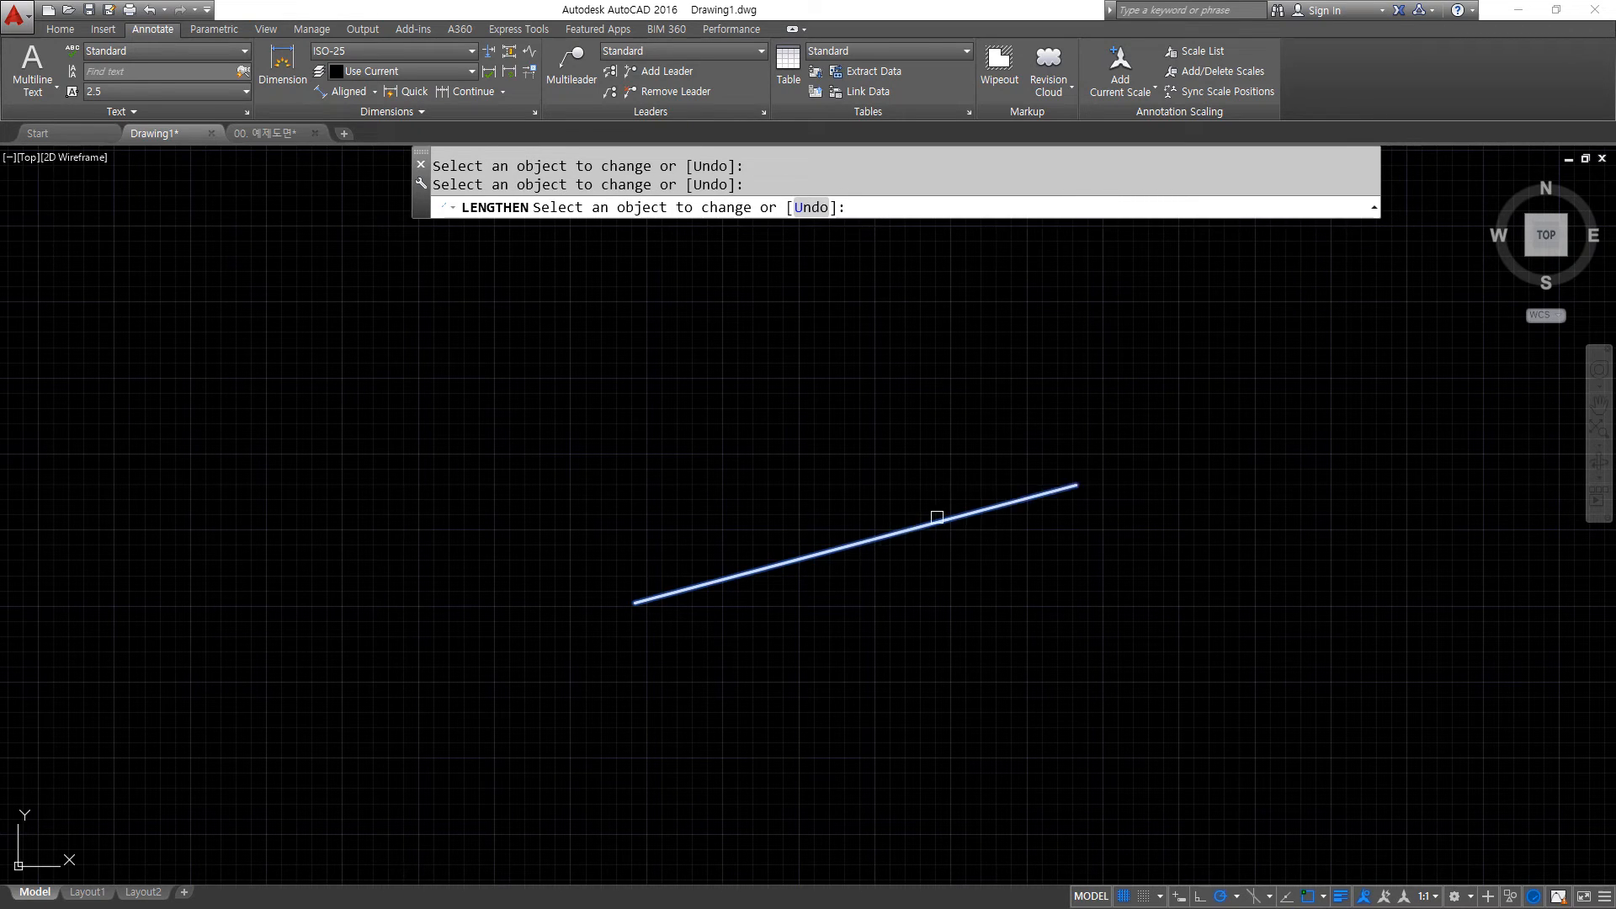
pyautogui.click(758, 570)
pyautogui.click(703, 585)
pyautogui.click(580, 617)
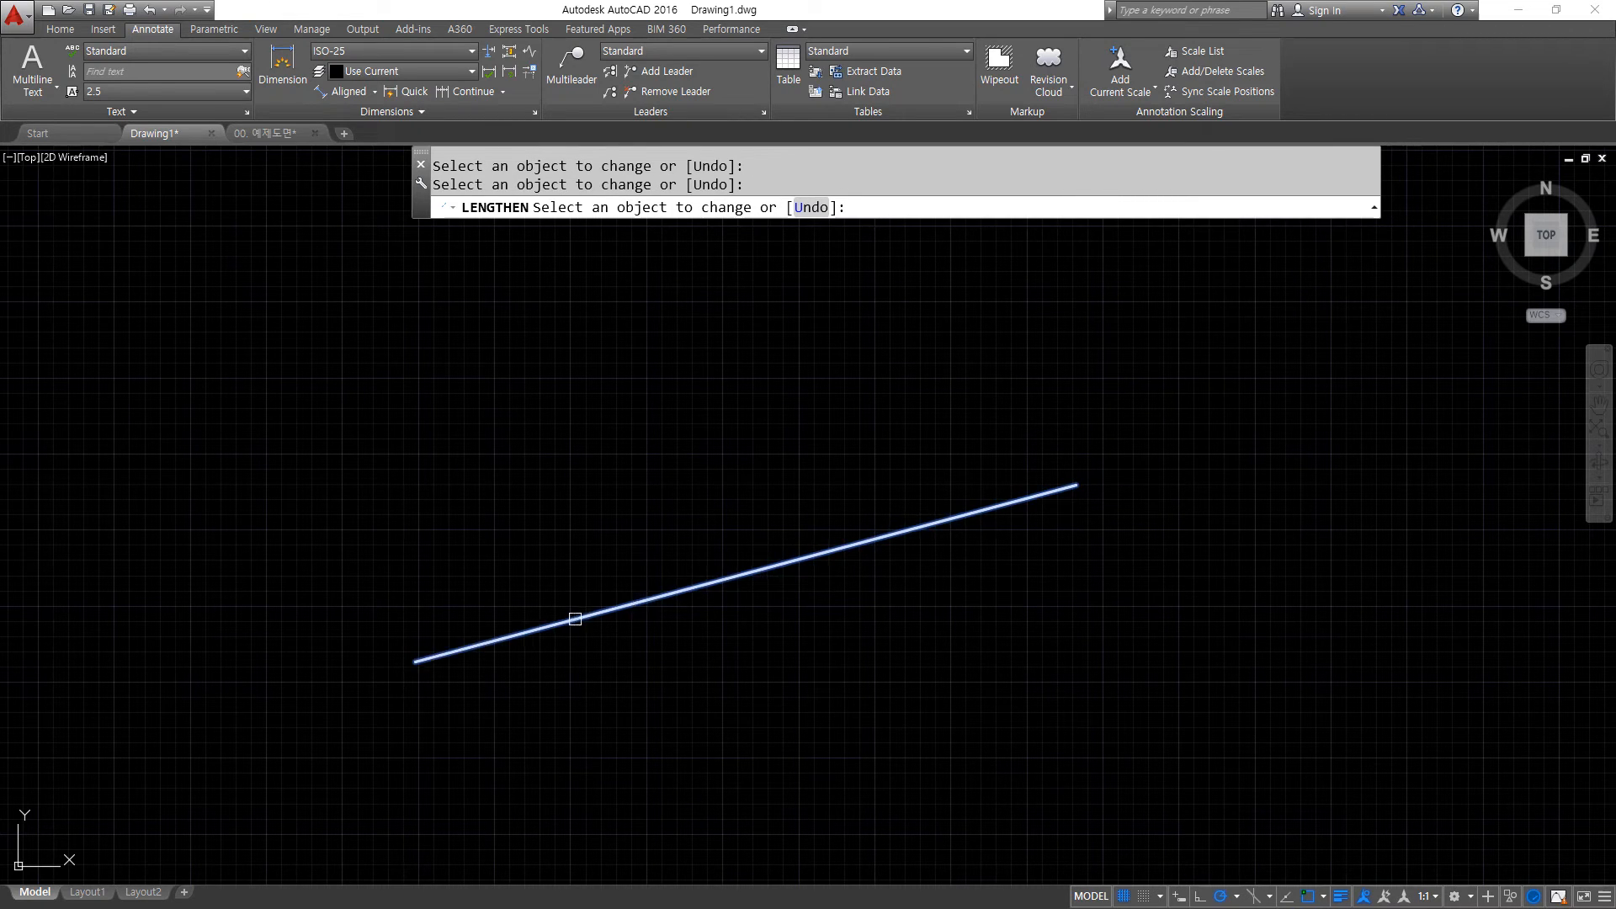
pyautogui.click(1018, 498)
pyautogui.click(1020, 497)
pyautogui.click(506, 633)
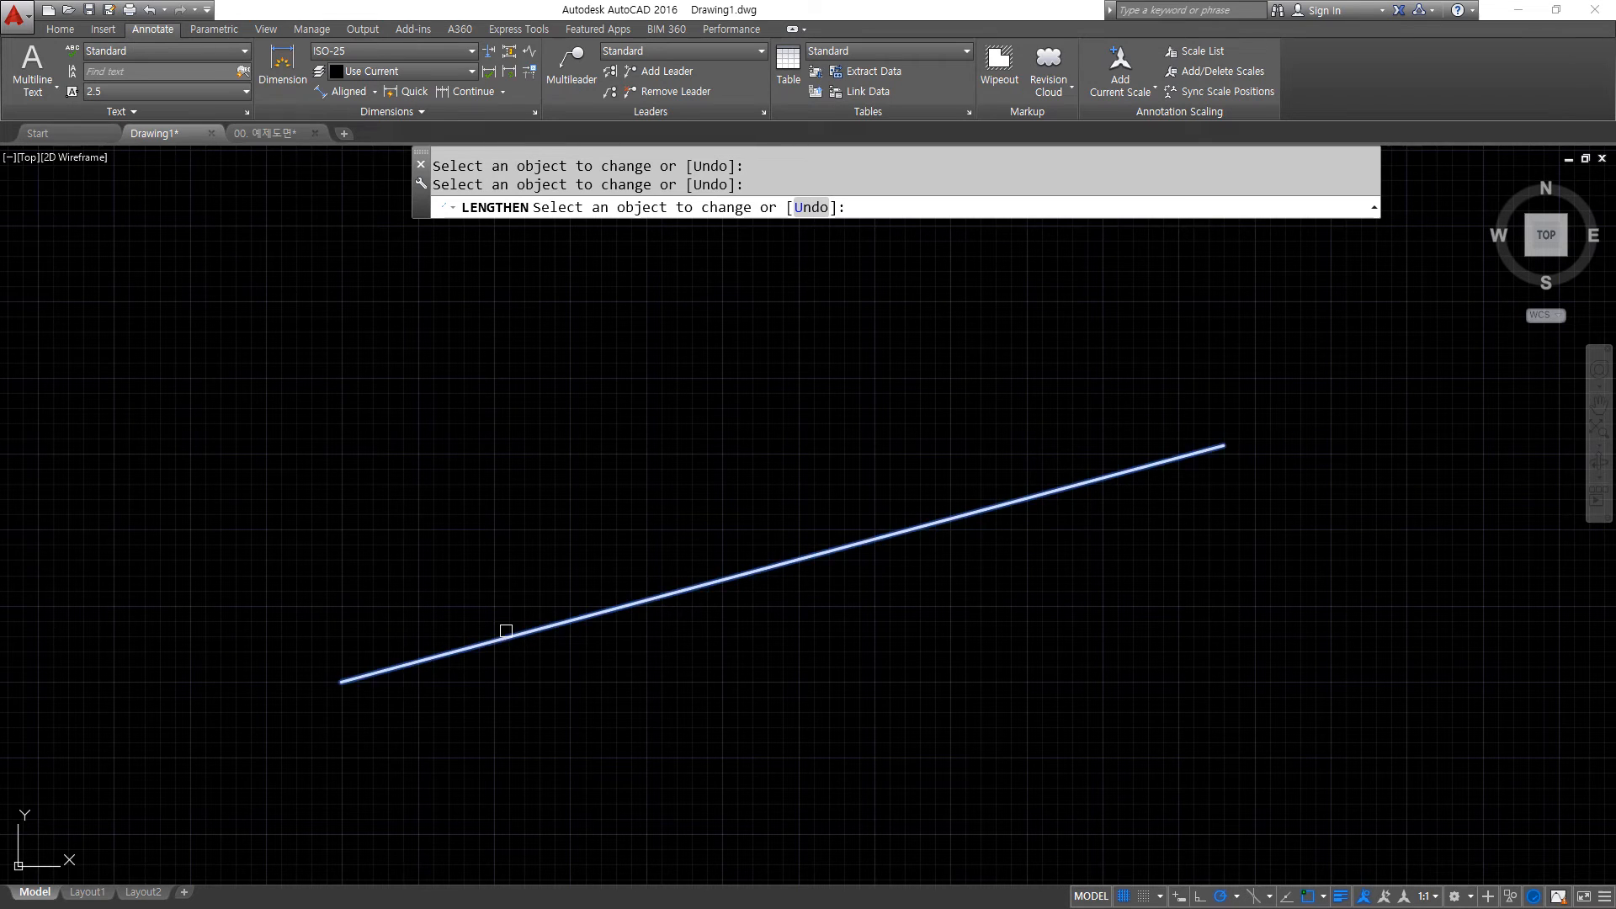
pyautogui.click(498, 638)
pyautogui.press('Return')
# Shorten the slanted line from both ends using Lengthen with a delta of -100 until it cannot shrink further.
pyautogui.press('Return')
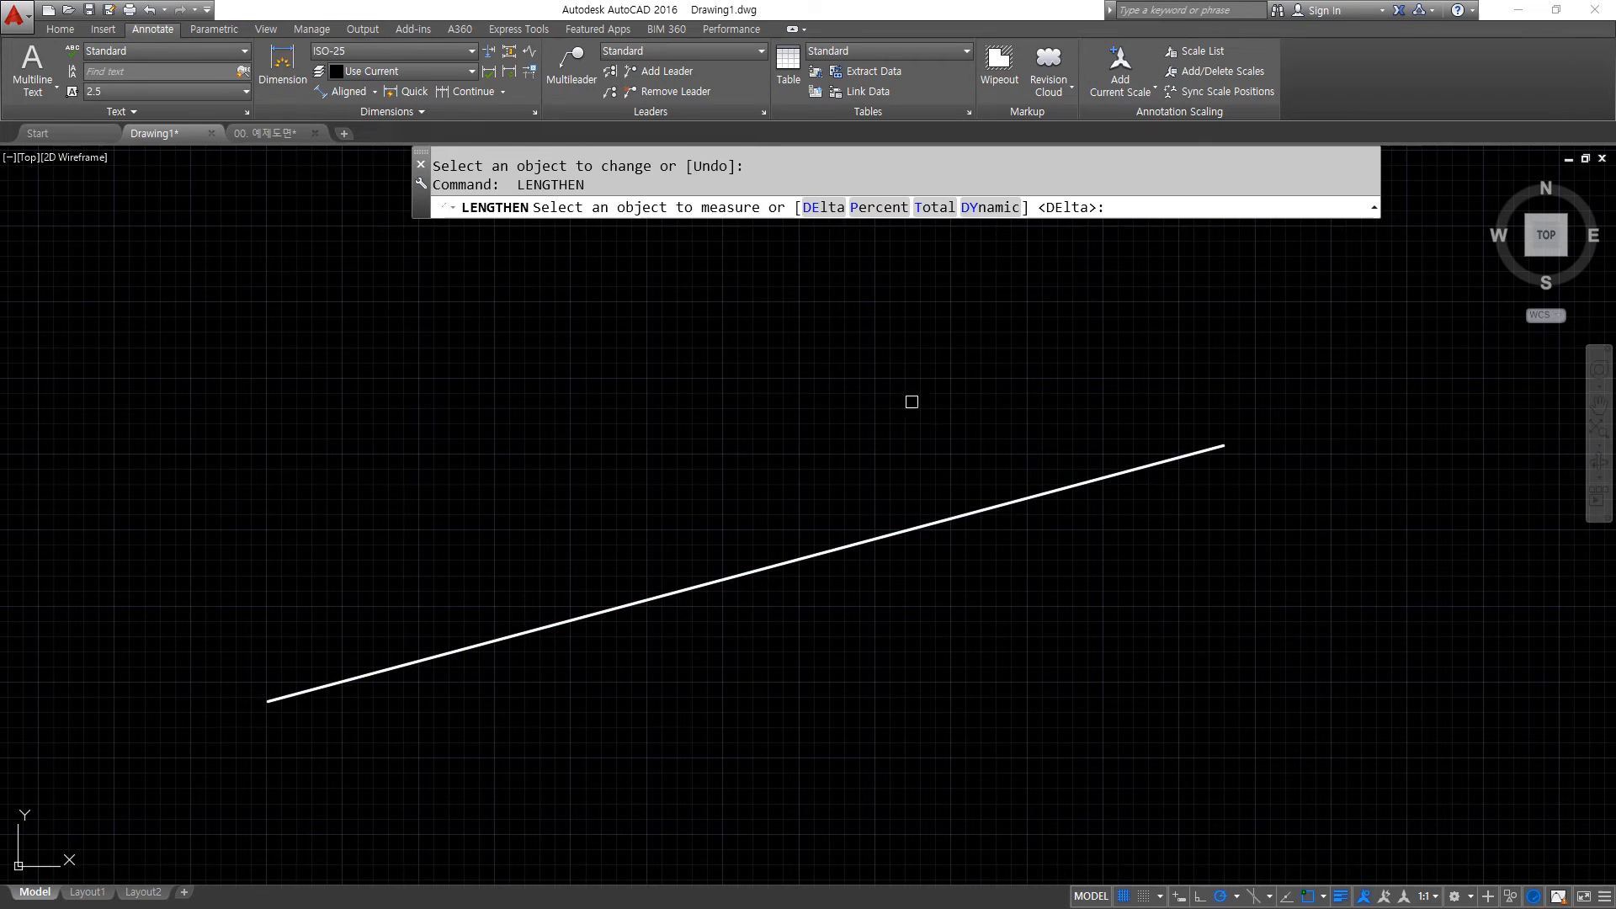
pyautogui.click(825, 211)
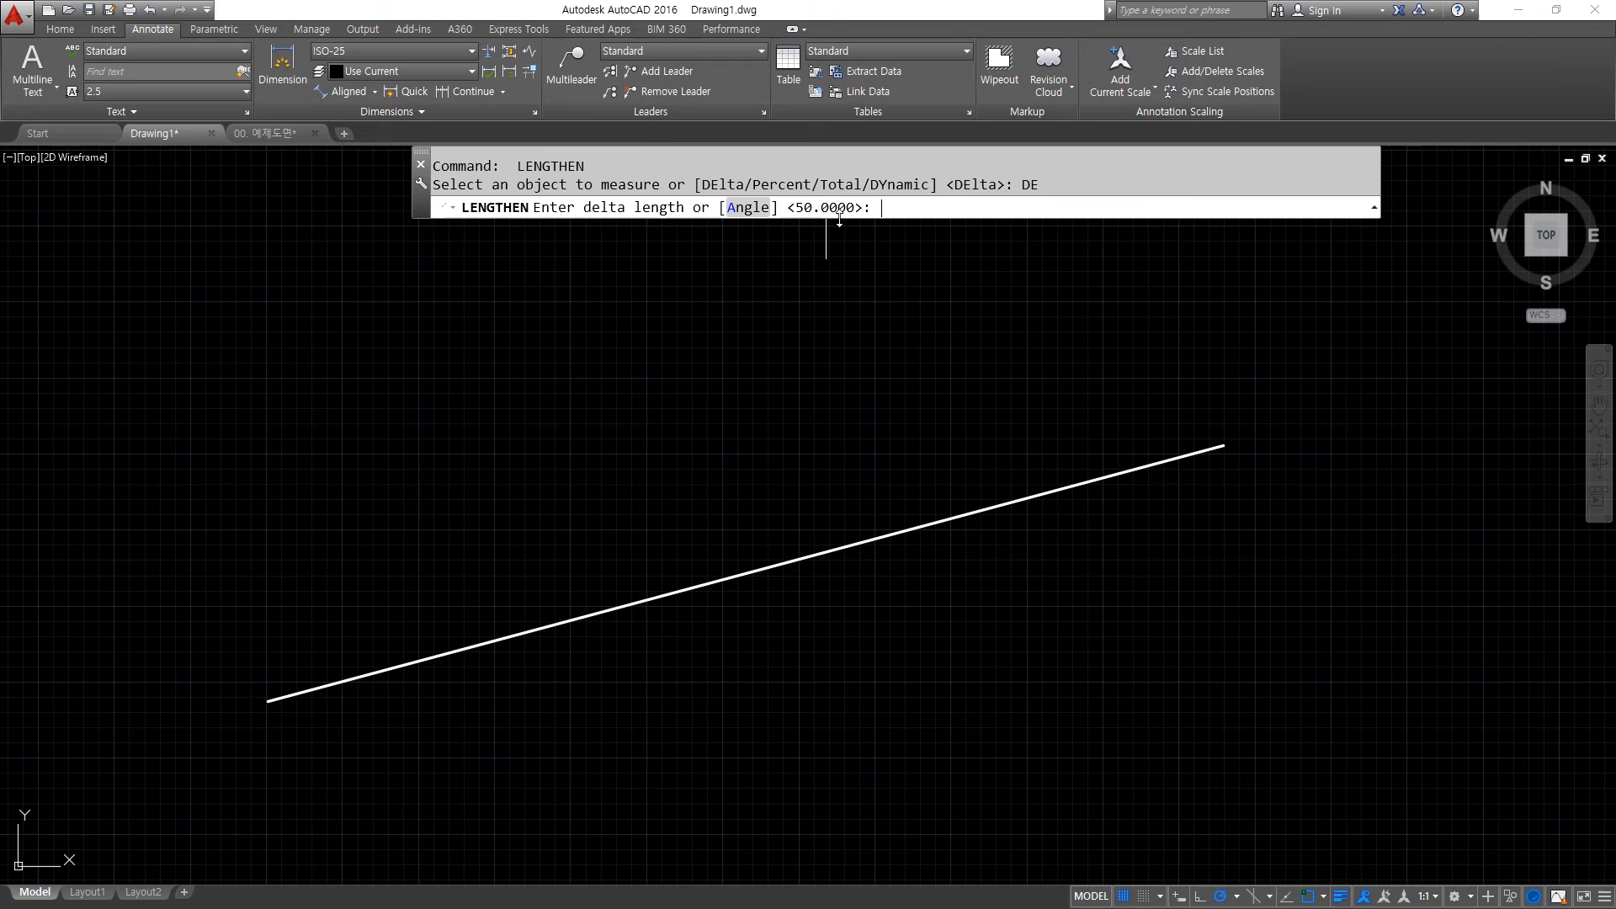
pyautogui.press('Return')
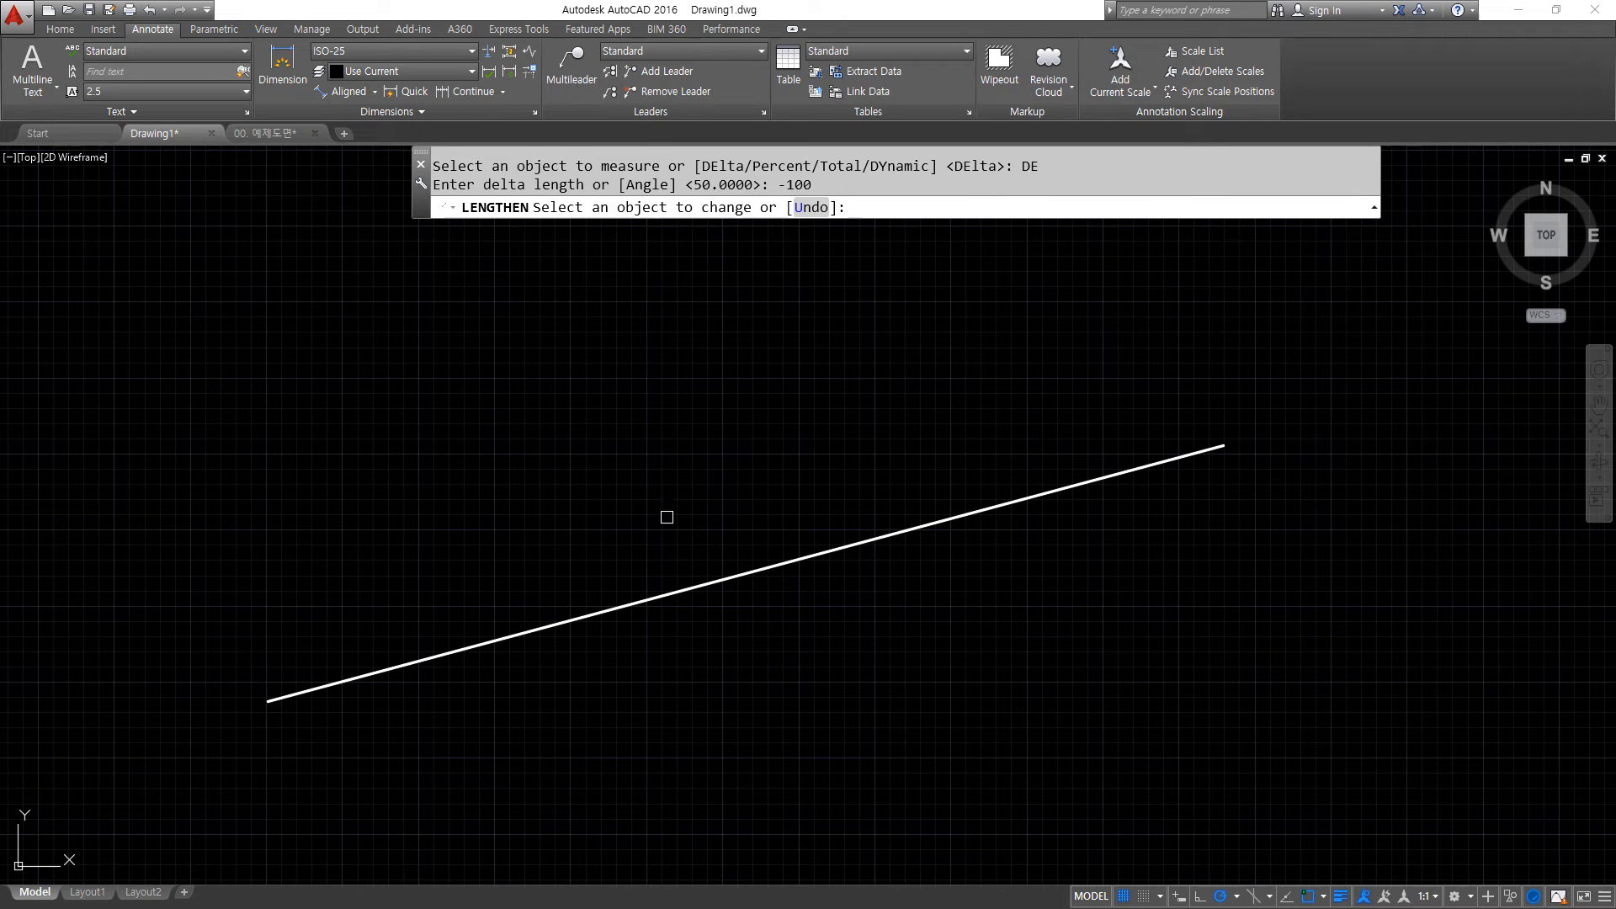
pyautogui.click(519, 635)
pyautogui.click(1076, 480)
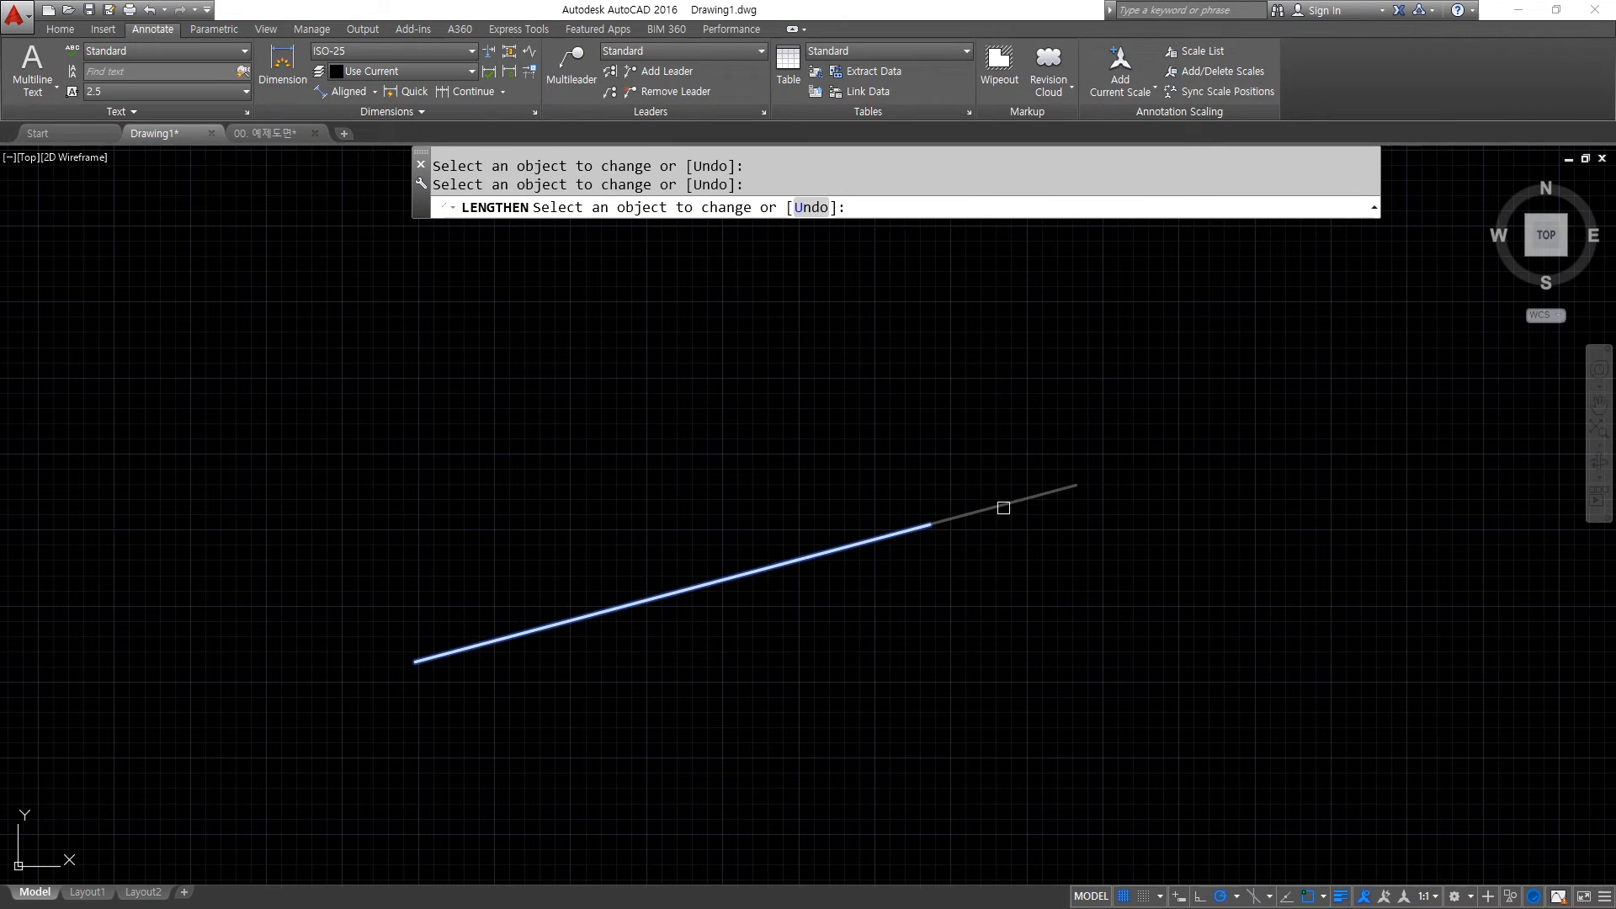
pyautogui.click(947, 523)
pyautogui.click(512, 634)
pyautogui.click(581, 613)
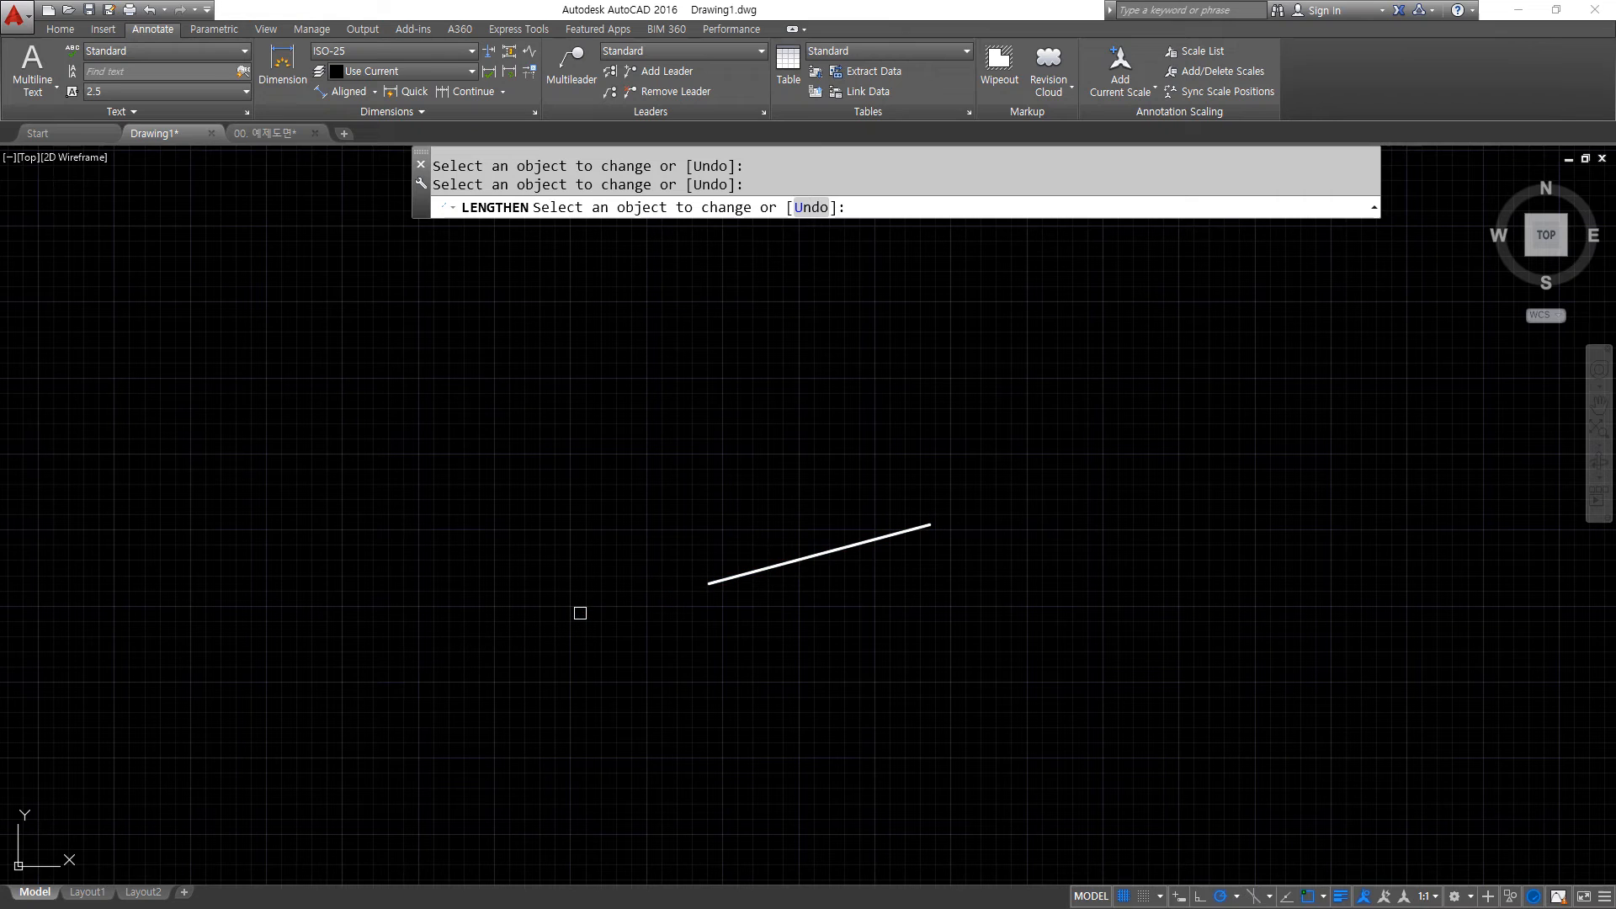
pyautogui.click(711, 581)
pyautogui.click(854, 546)
pyautogui.scroll(4, 876, 534)
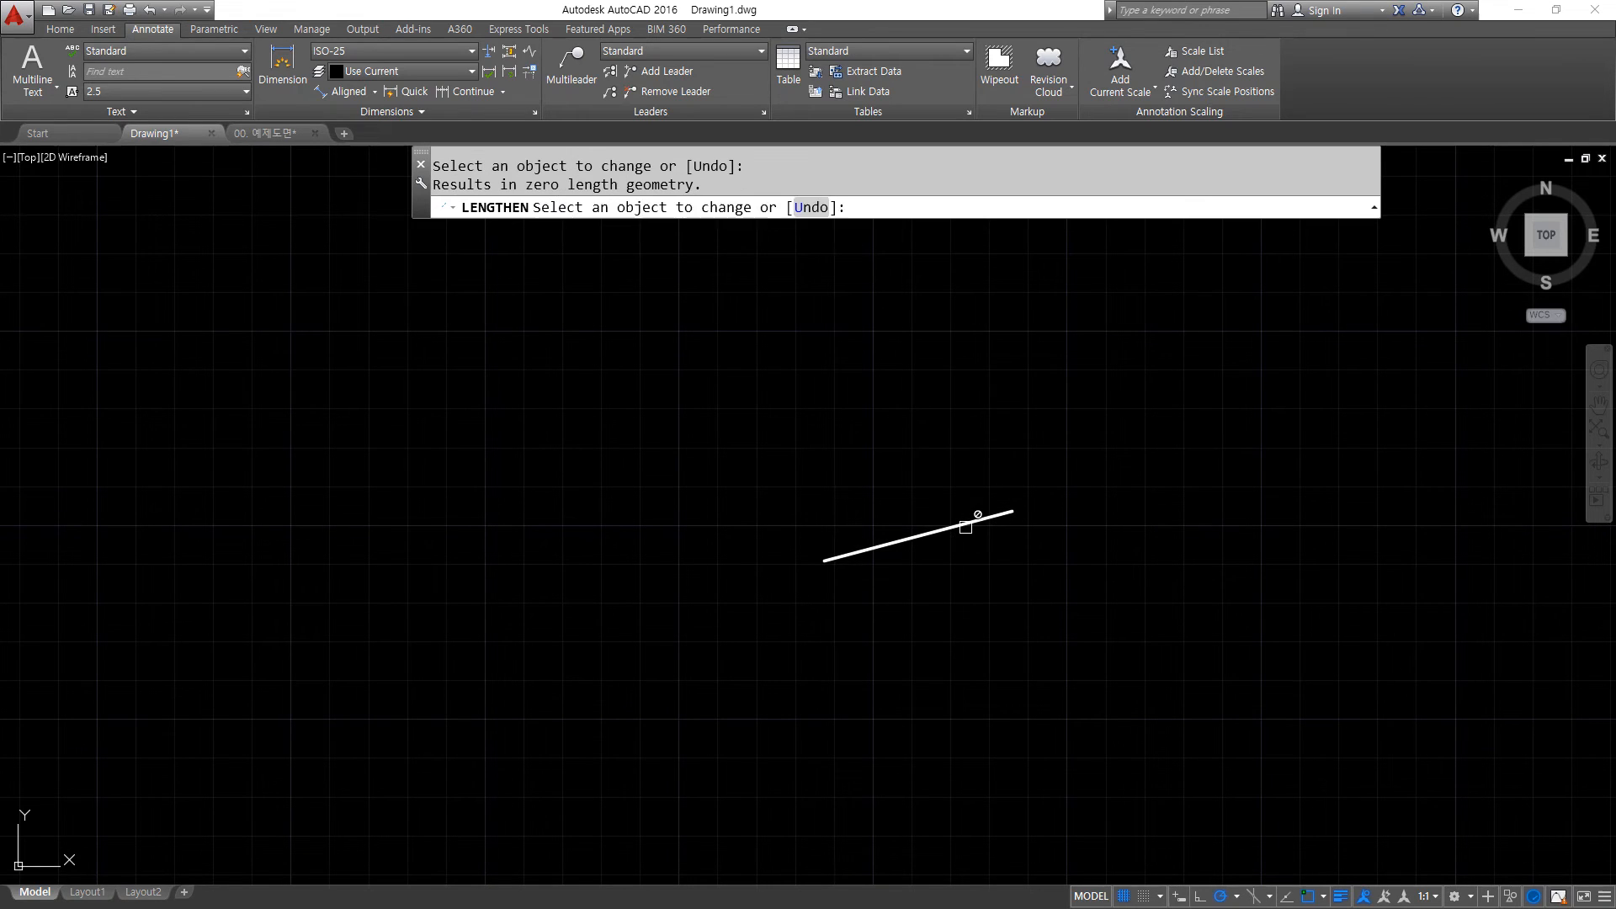
pyautogui.press('Return')
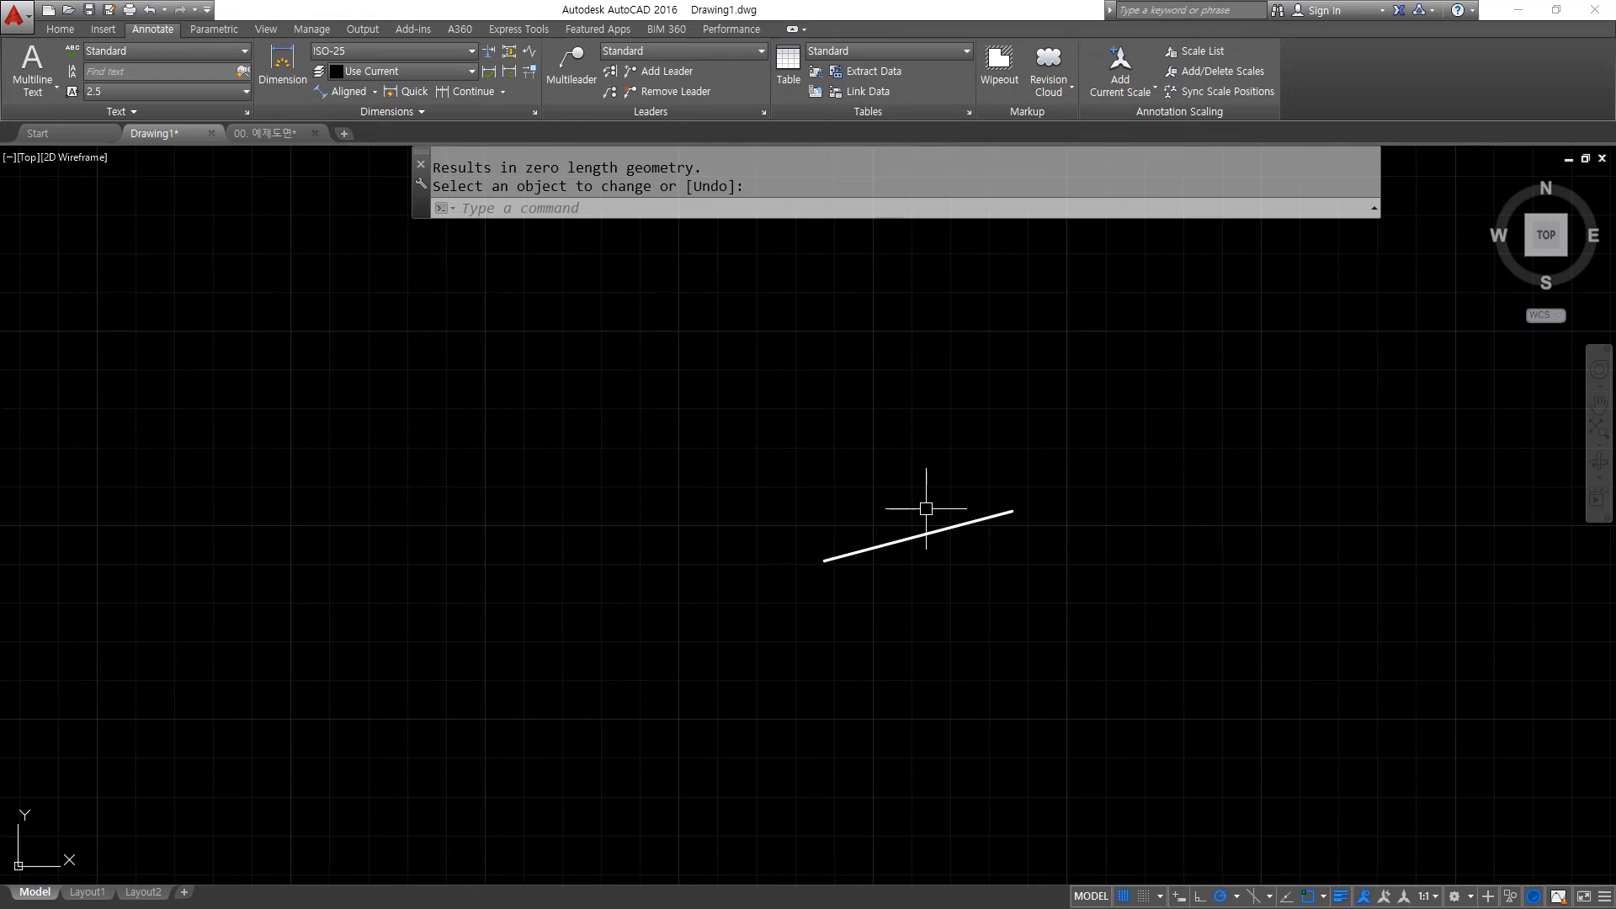
# Delete the remaining slanted line from the drawing.
pyautogui.click(1043, 624)
pyautogui.click(761, 451)
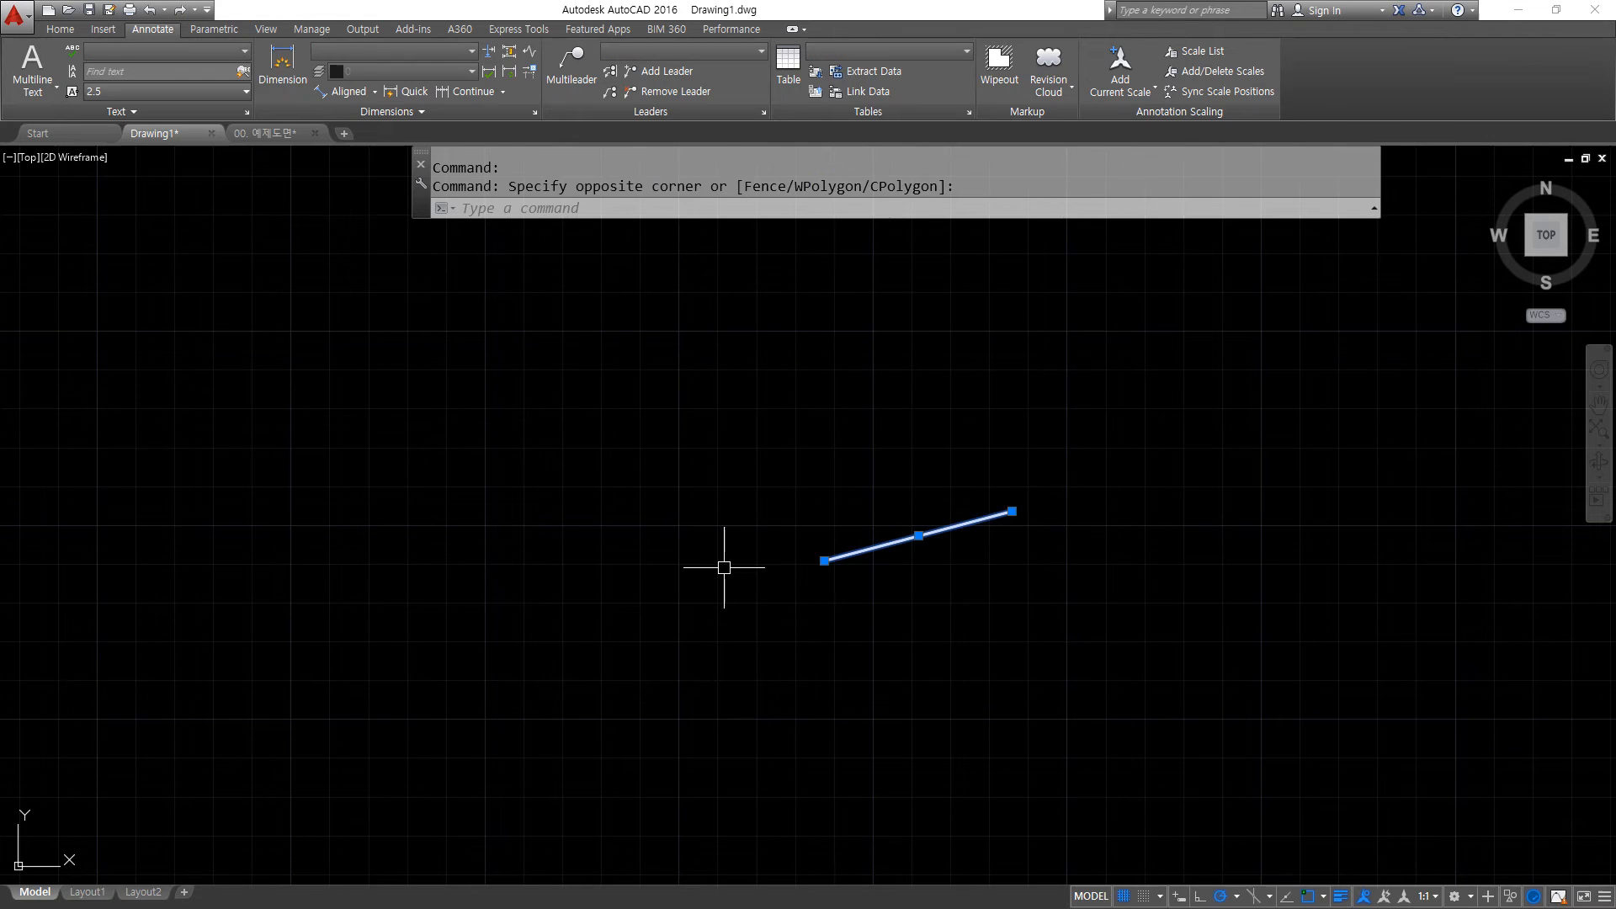
pyautogui.press('Delete')
# Draw one horizontal and one vertical construction line crossing at a common point with XLINE.
pyautogui.write('xl')
pyautogui.press('Return')
pyautogui.click(469, 633)
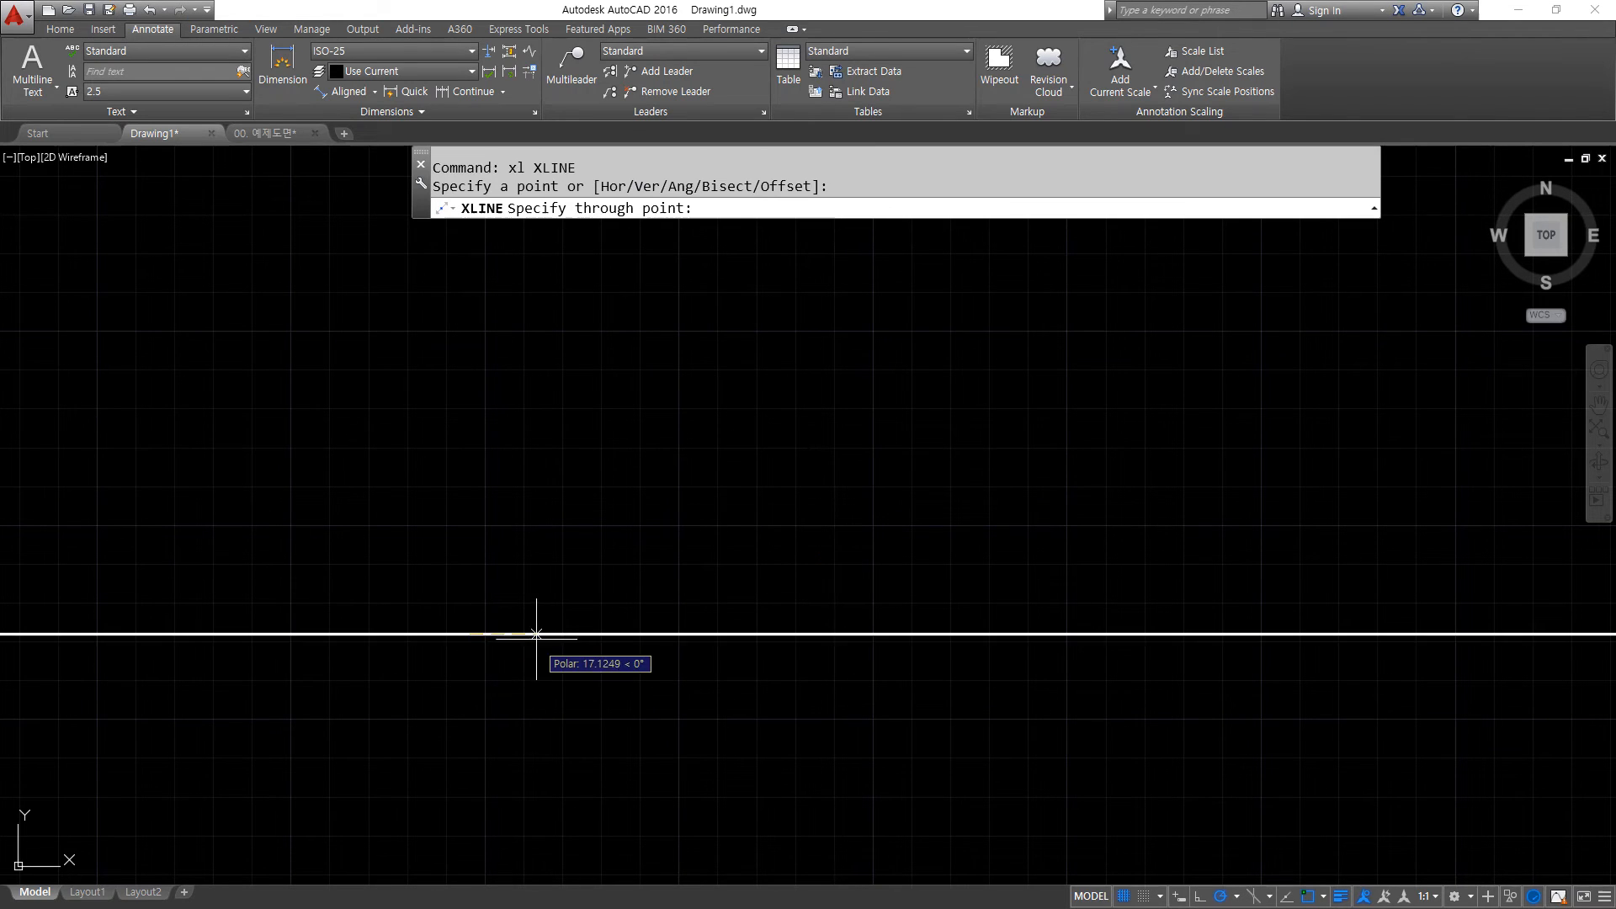
pyautogui.click(536, 633)
pyautogui.click(472, 536)
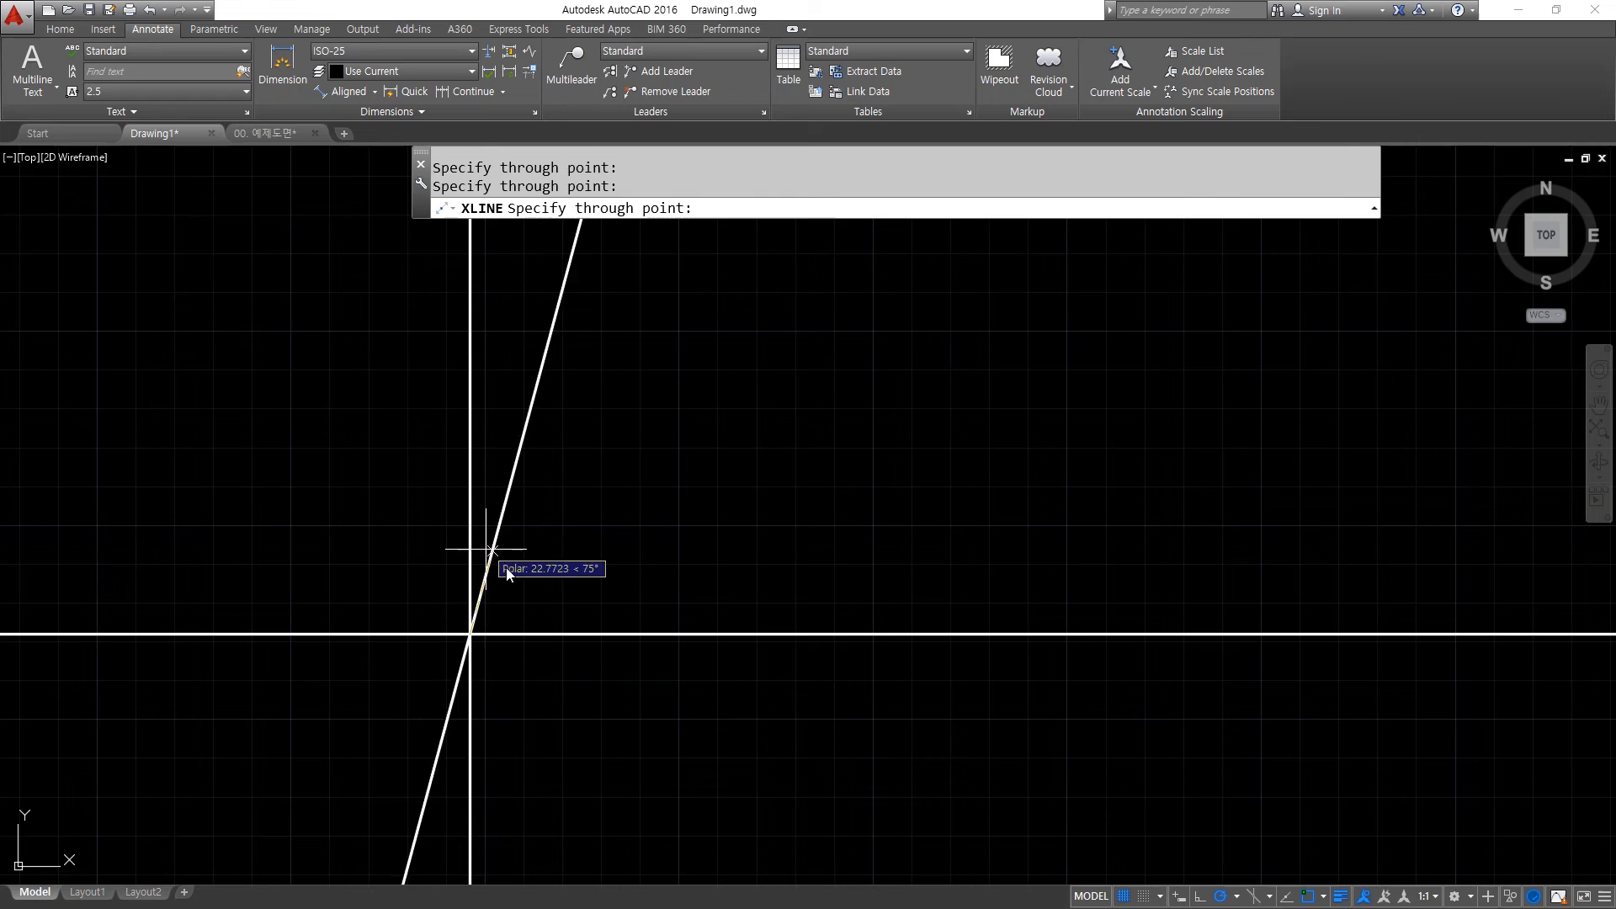
pyautogui.press('Return')
# Assign both construction lines to the cen layer and clear the selection.
pyautogui.click(520, 577)
pyautogui.click(448, 657)
pyautogui.click(60, 28)
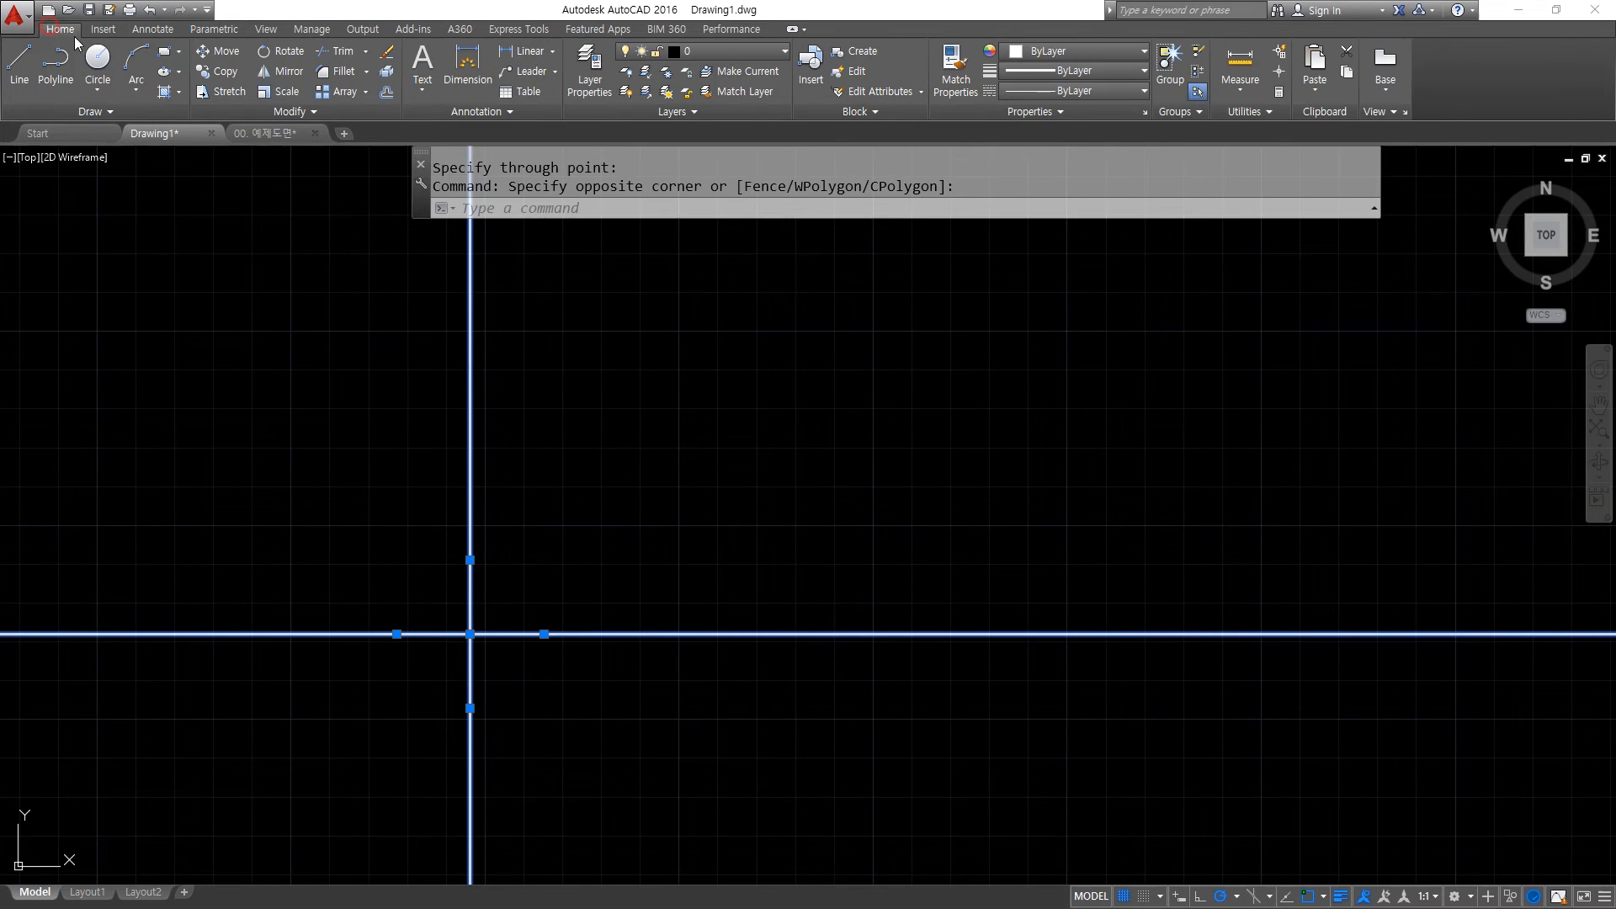
pyautogui.click(707, 51)
pyautogui.click(706, 98)
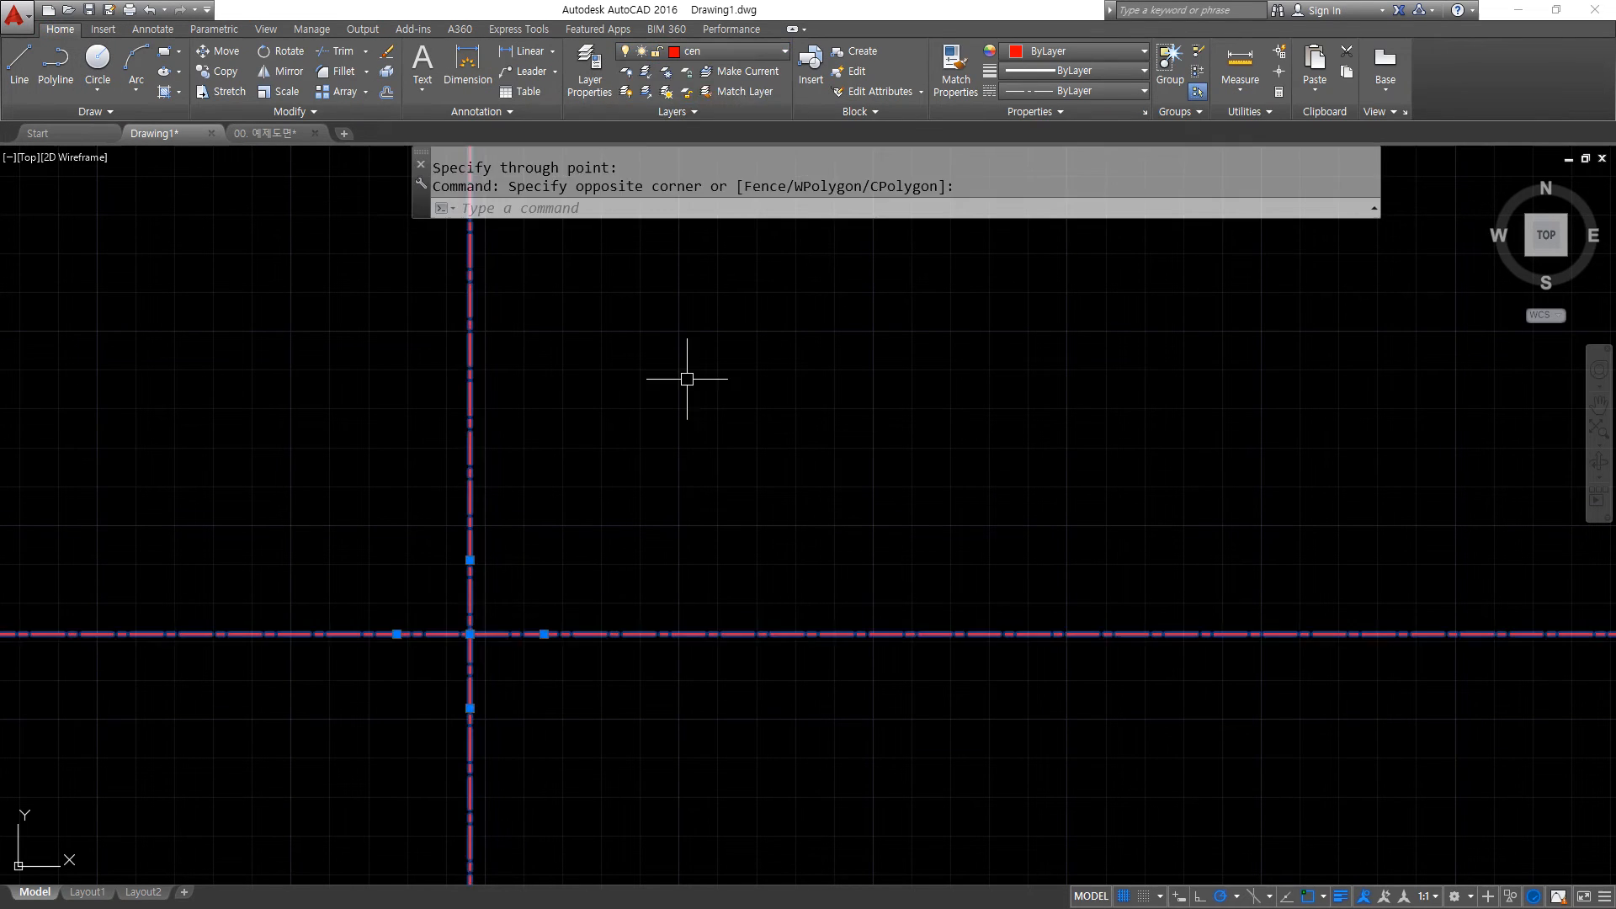
pyautogui.press('Escape')
pyautogui.press('Escape')
# Offset the horizontal centre line upward by 35.
pyautogui.write('o')
pyautogui.press('Return')
pyautogui.write('35')
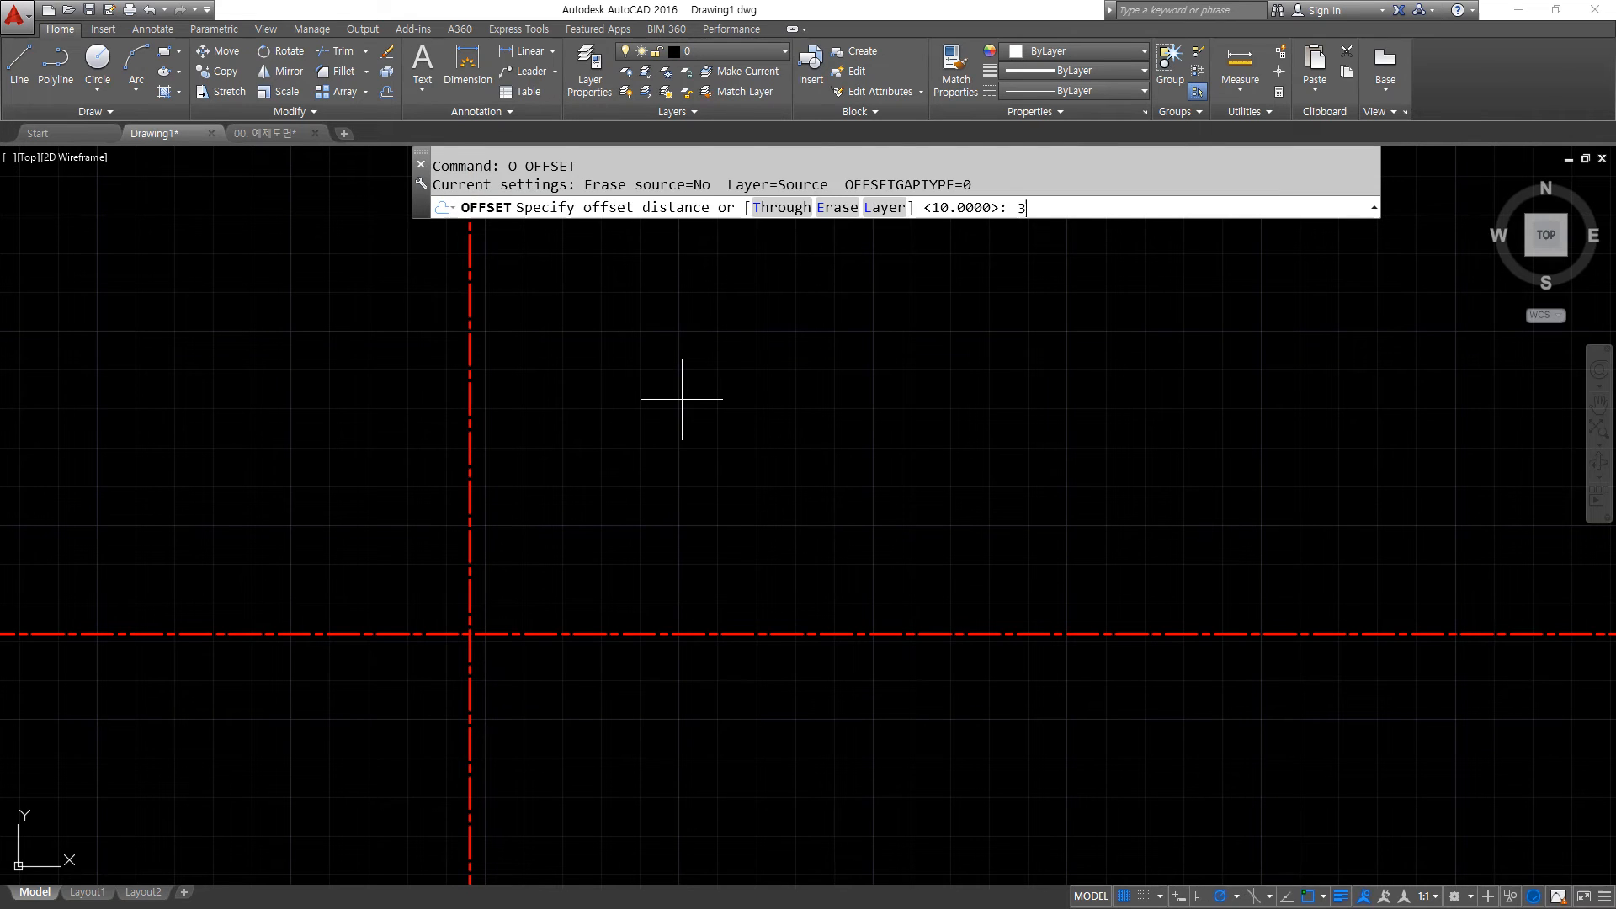
pyautogui.press('Return')
pyautogui.click(671, 627)
pyautogui.click(675, 552)
pyautogui.press('Return')
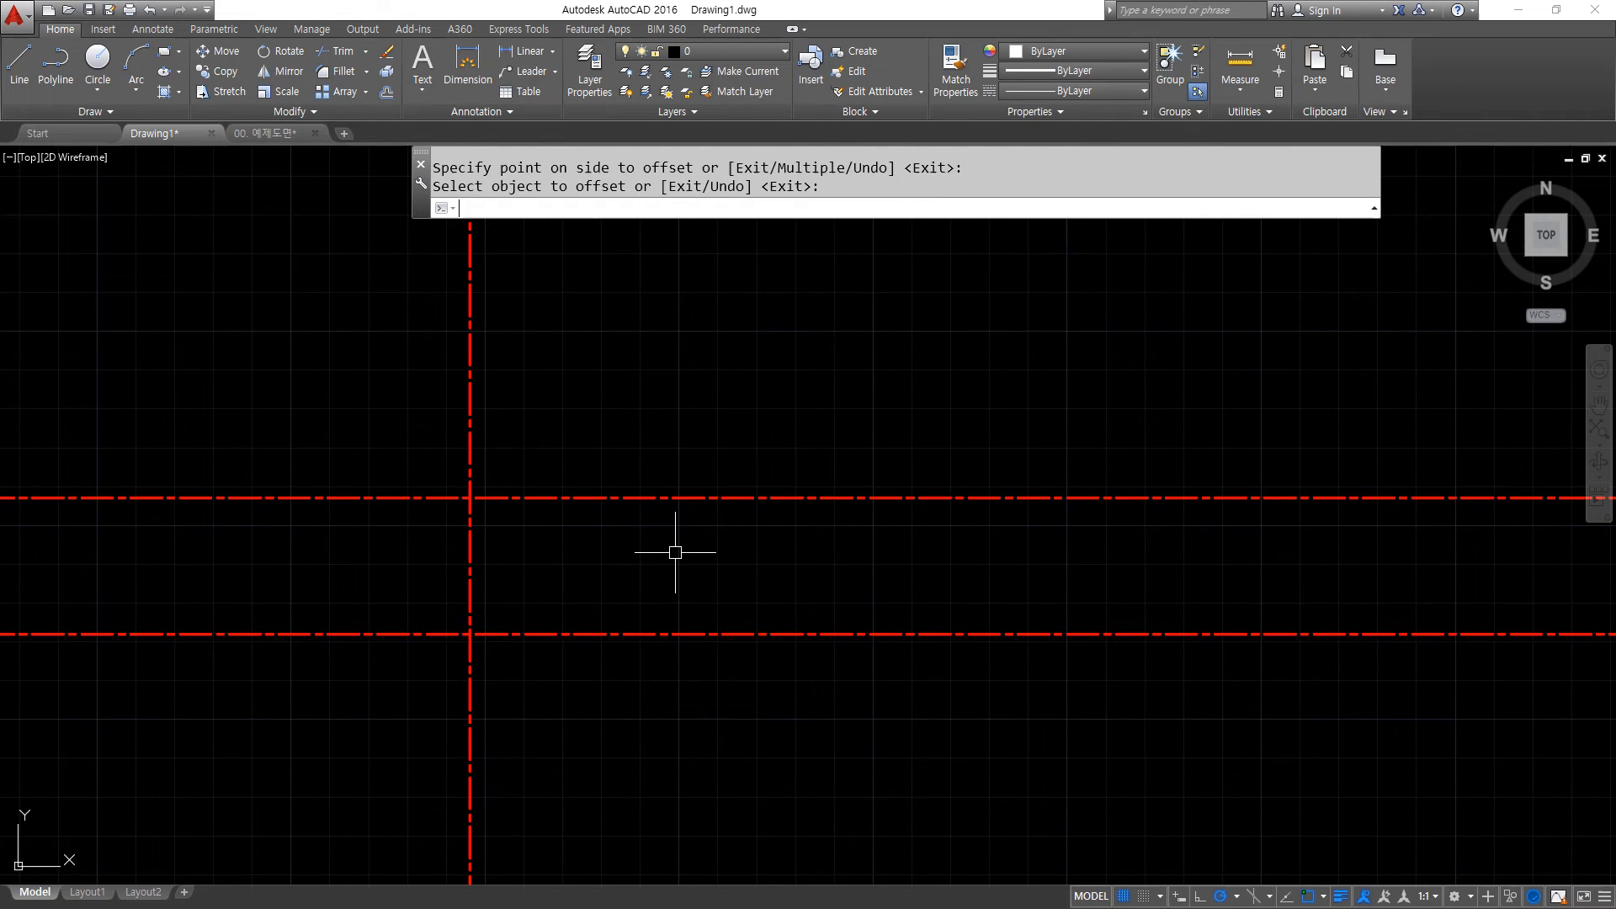
# Offset the upper horizontal centre line upward by 30.
pyautogui.press('Return')
pyautogui.write('3')
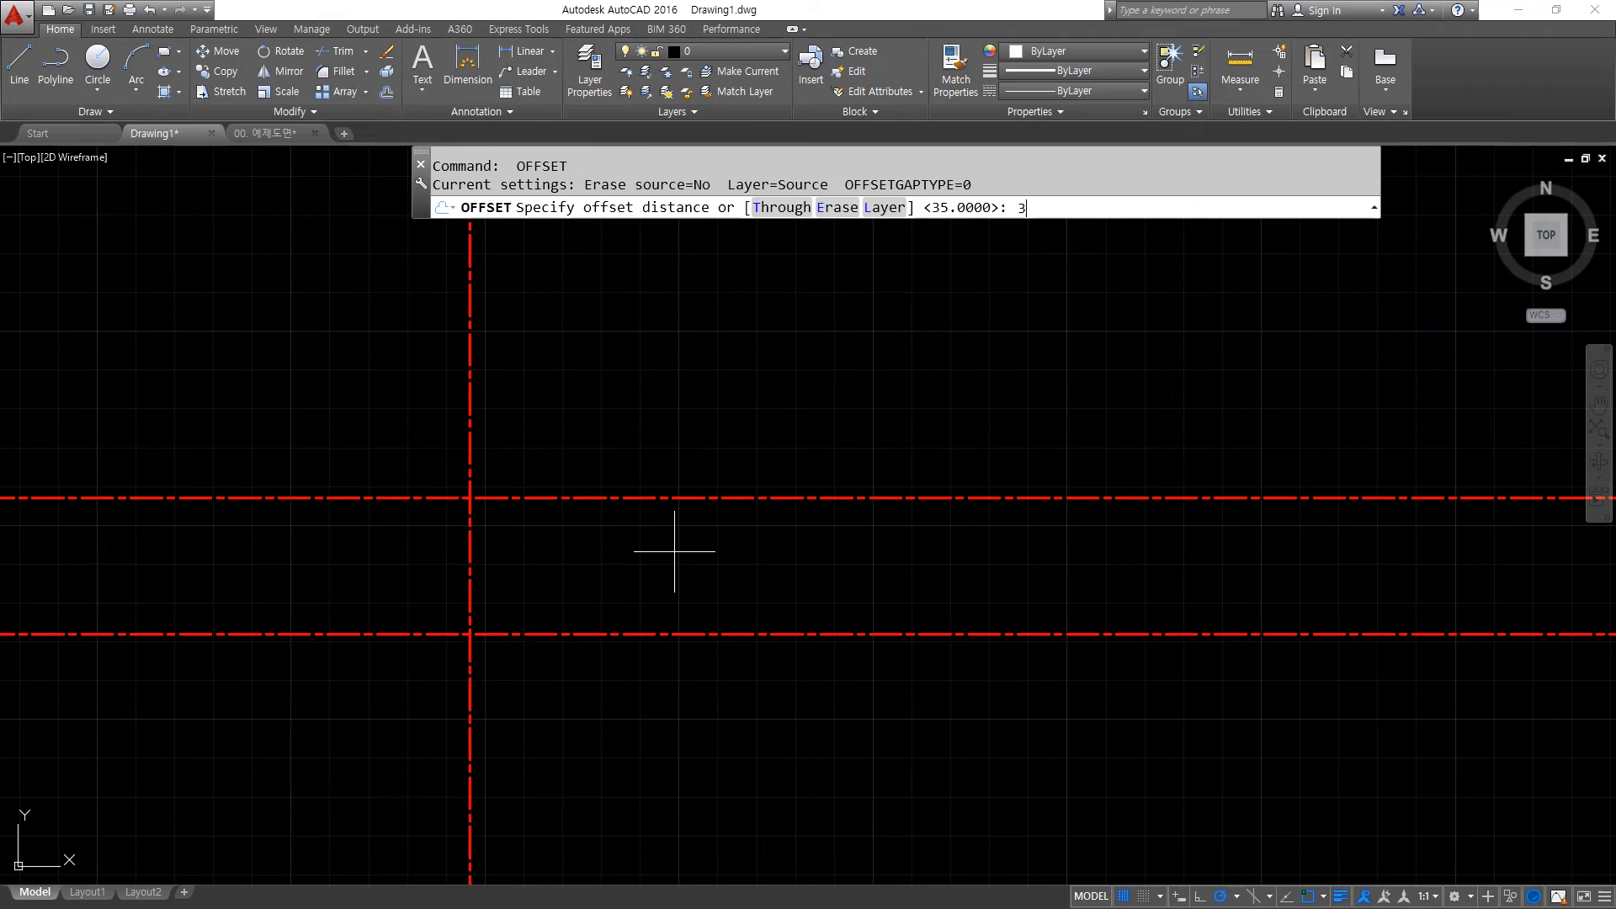
pyautogui.write('0')
pyautogui.press('Return')
pyautogui.click(671, 497)
pyautogui.click(675, 425)
pyautogui.press('Return')
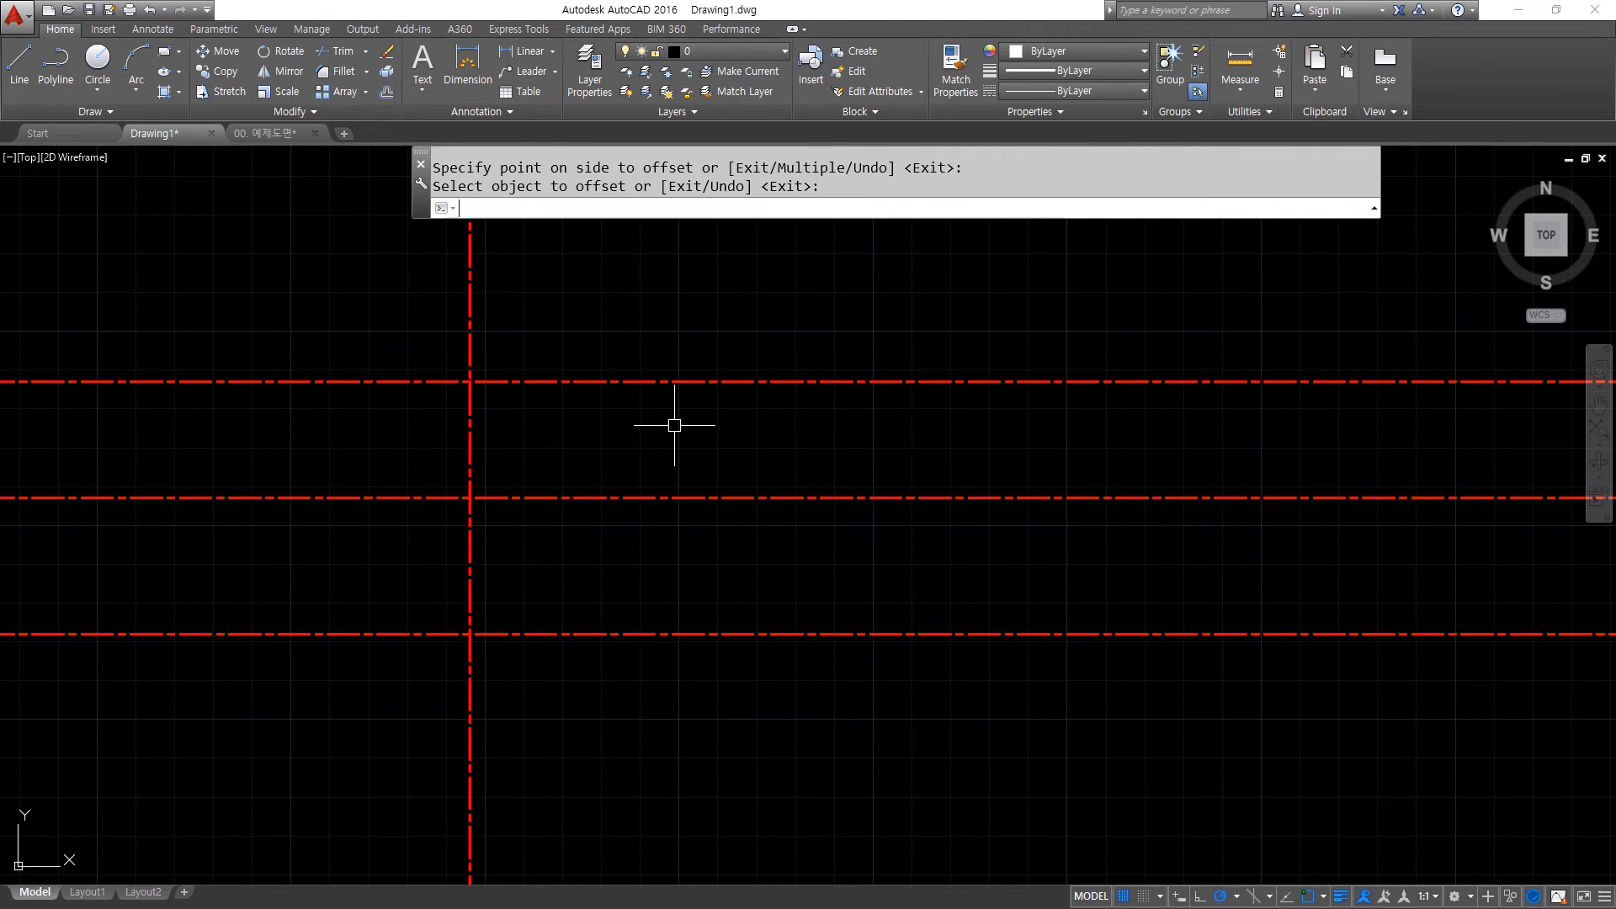
# Offset the topmost horizontal centre line upward by 25.
pyautogui.press('Return')
pyautogui.write('25')
pyautogui.press('Return')
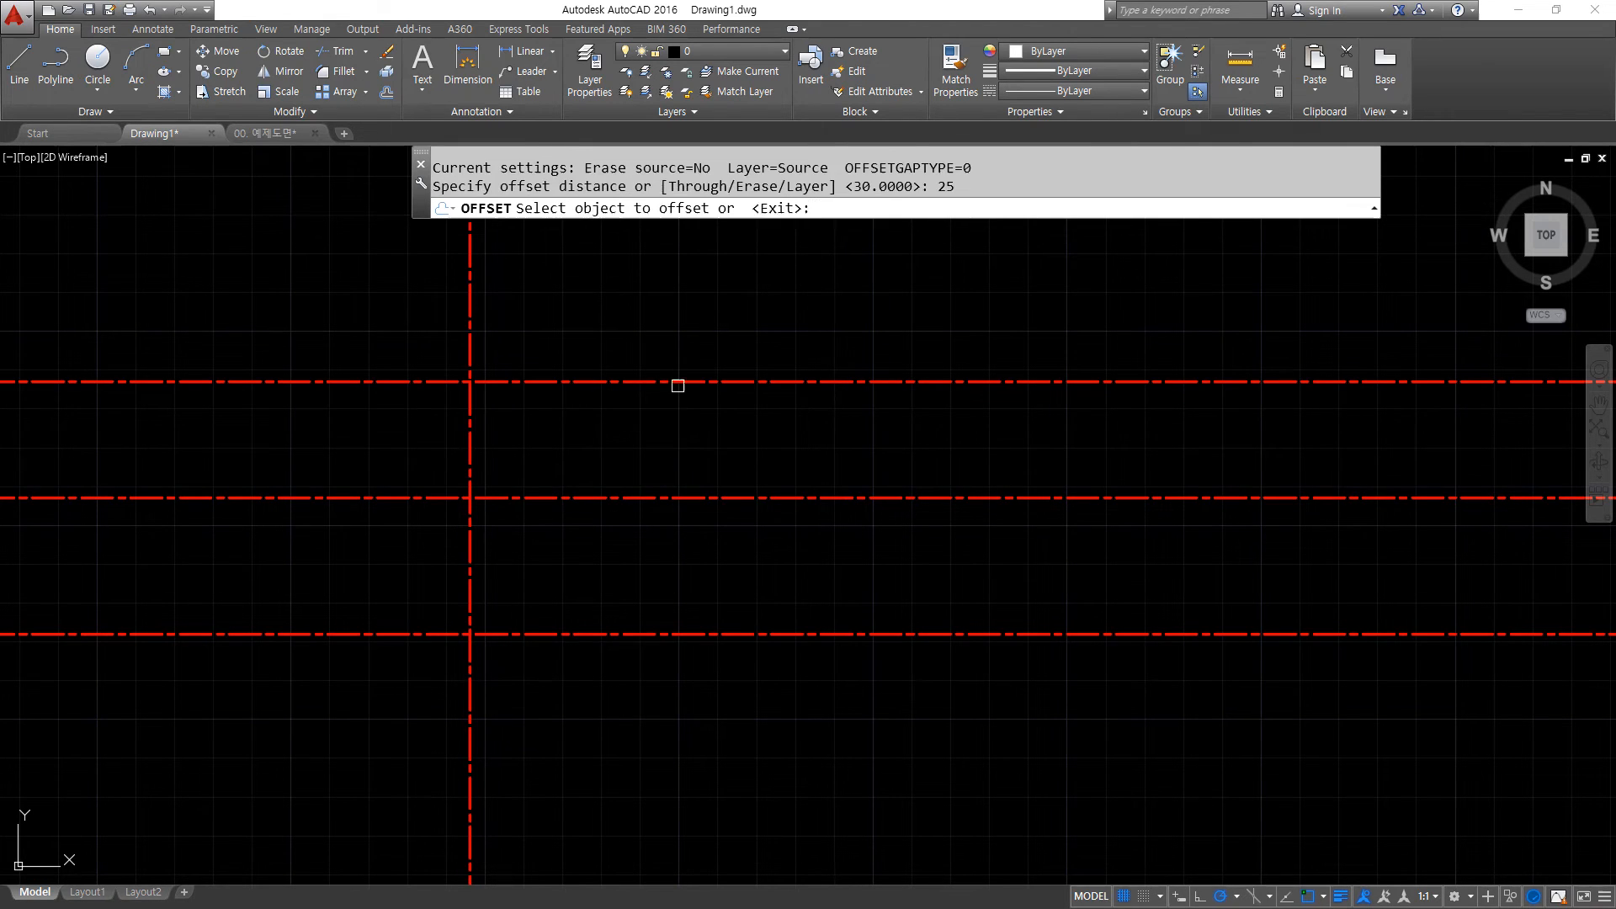
pyautogui.click(677, 382)
pyautogui.click(705, 309)
pyautogui.press('Return')
# Offset the vertical centre line to the right by 45.
pyautogui.press('Return')
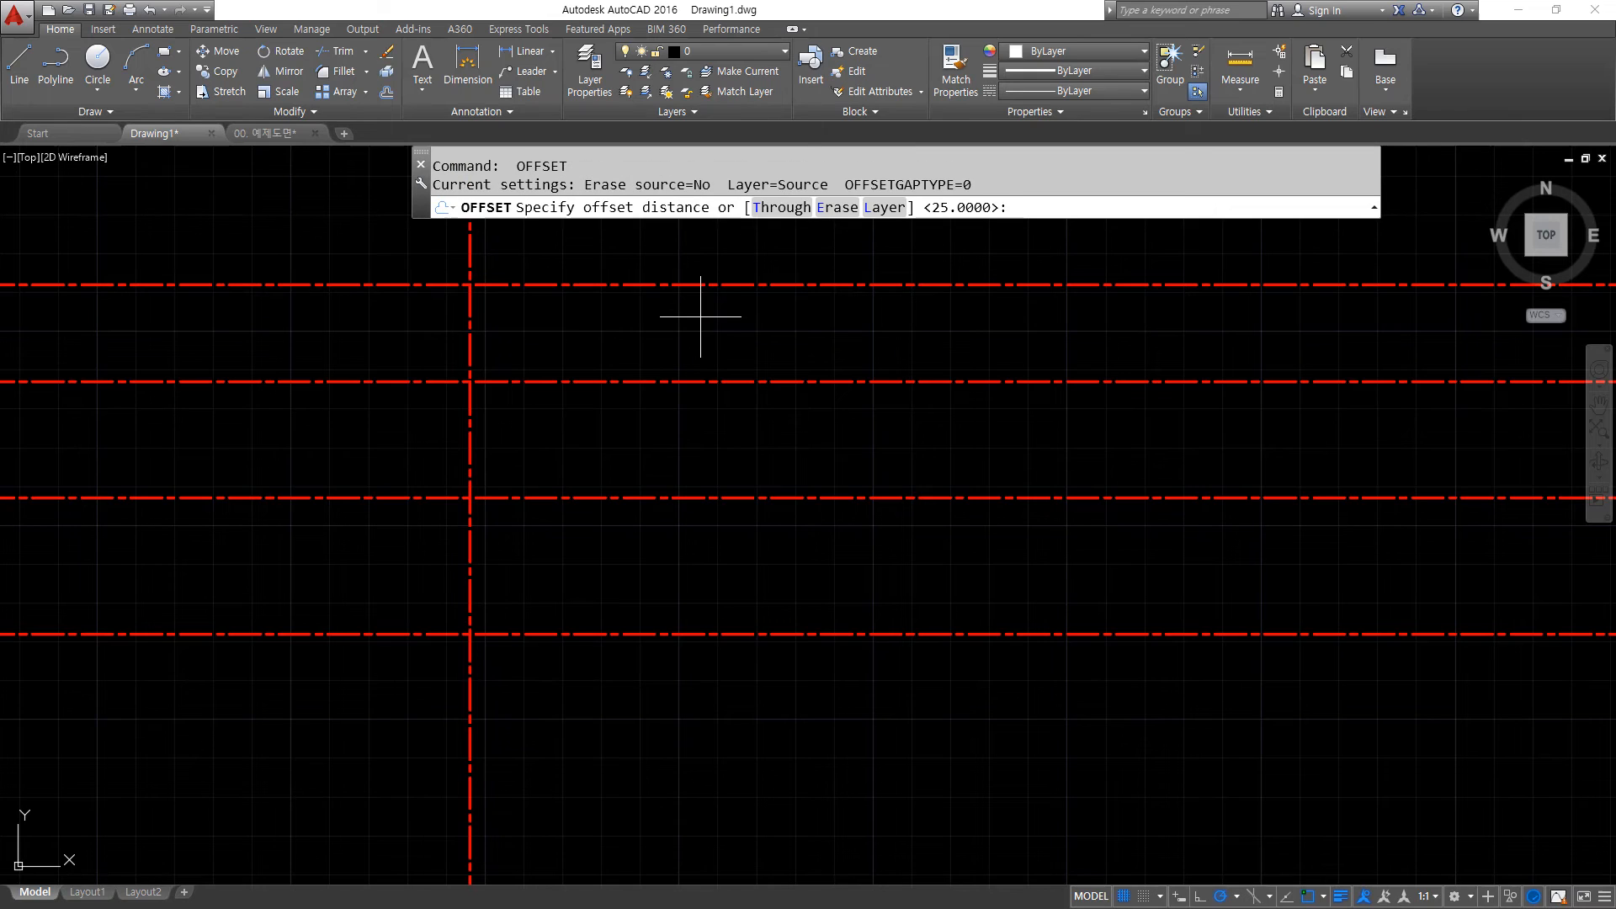
pyautogui.write('45')
pyautogui.press('Return')
pyautogui.click(470, 344)
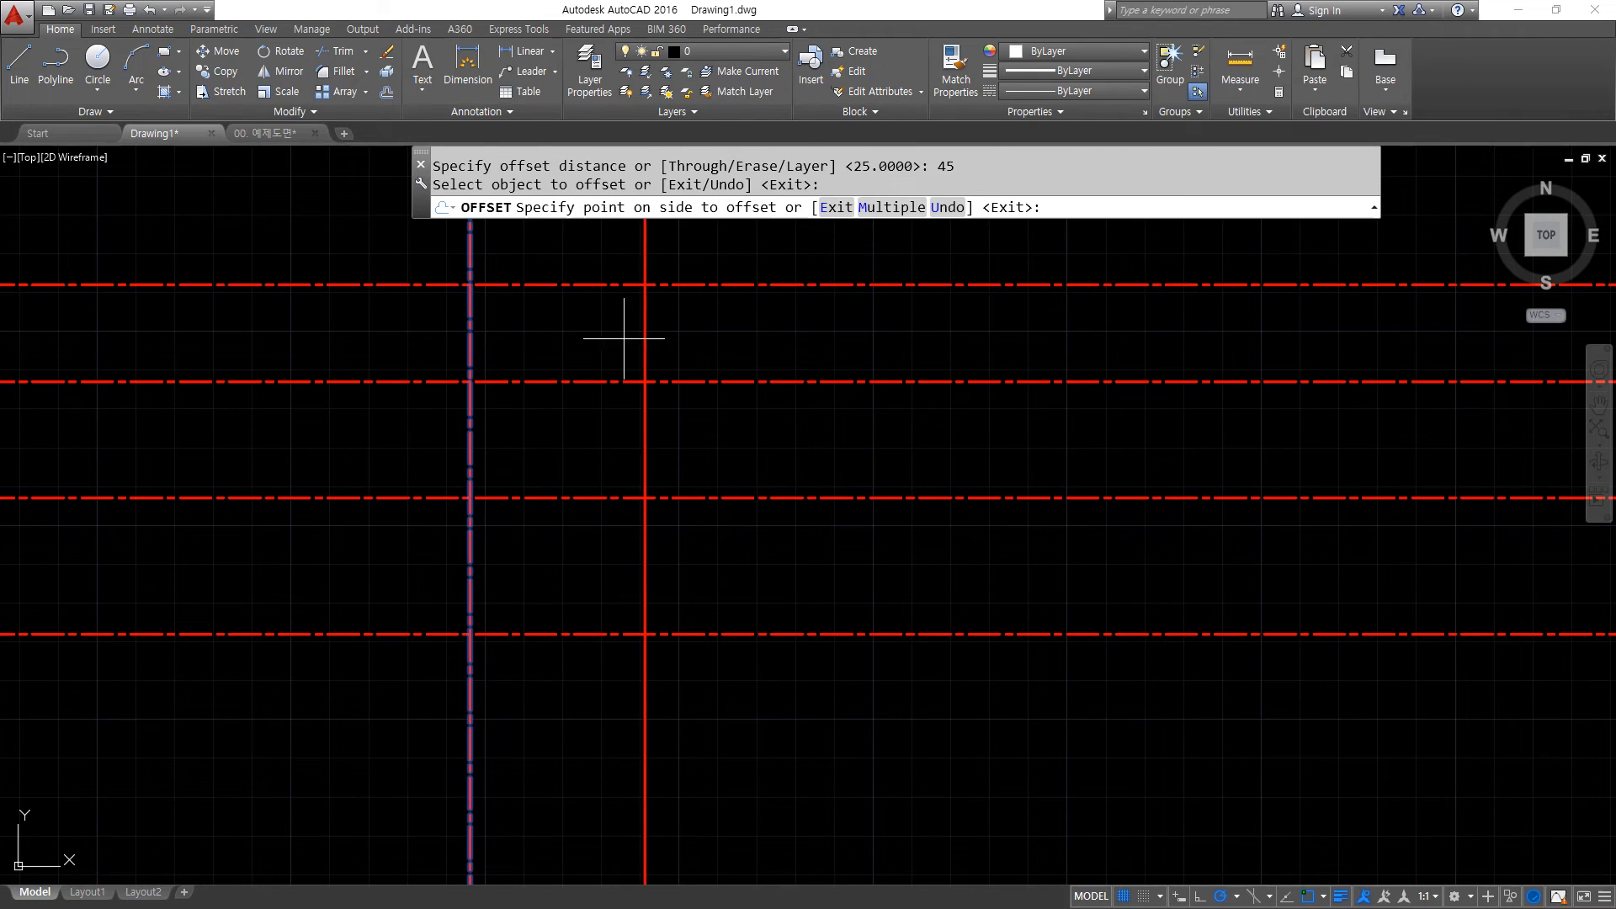
pyautogui.click(631, 343)
pyautogui.press('Return')
# Offset the second vertical centre line to the right by 75.
pyautogui.press('Return')
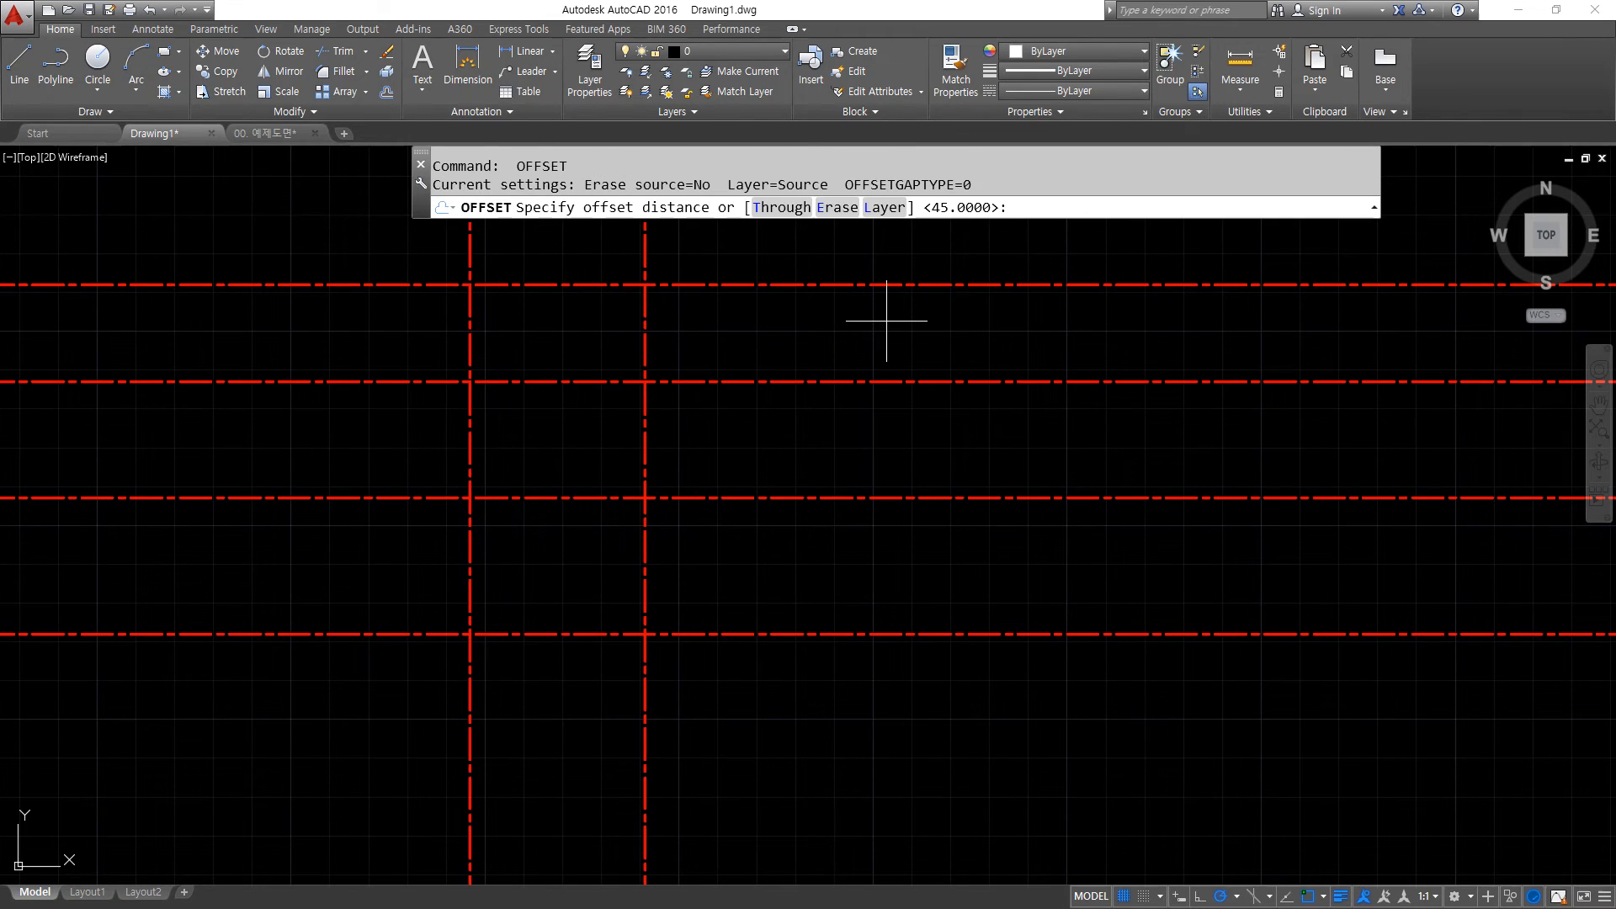
pyautogui.write('75')
pyautogui.press('Return')
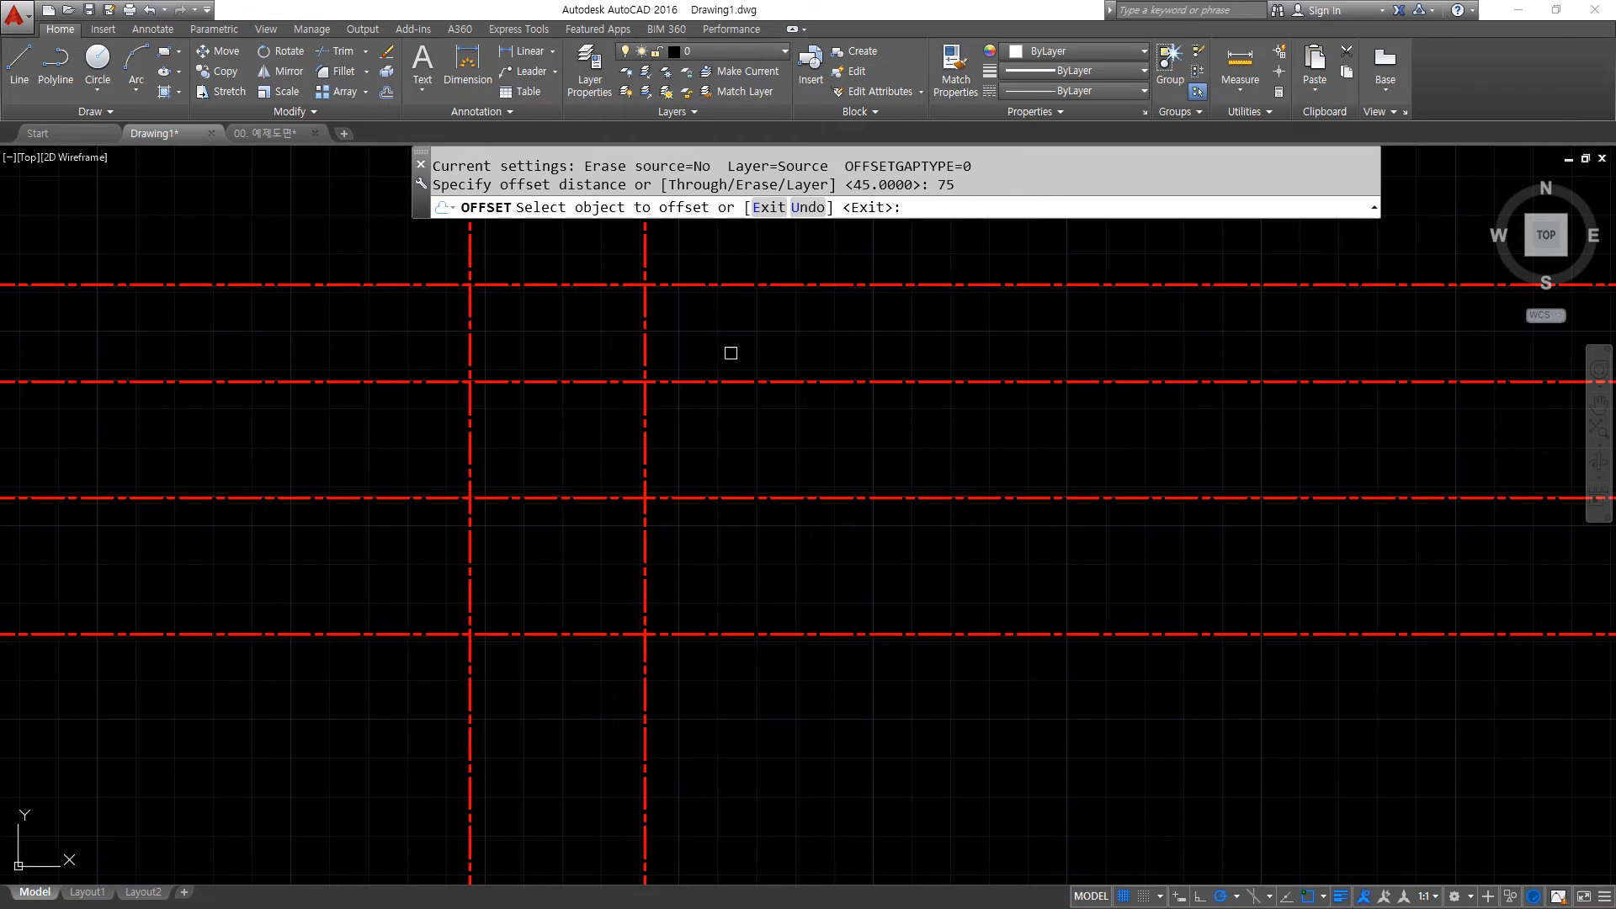
pyautogui.click(643, 340)
pyautogui.click(993, 329)
pyautogui.press('Return')
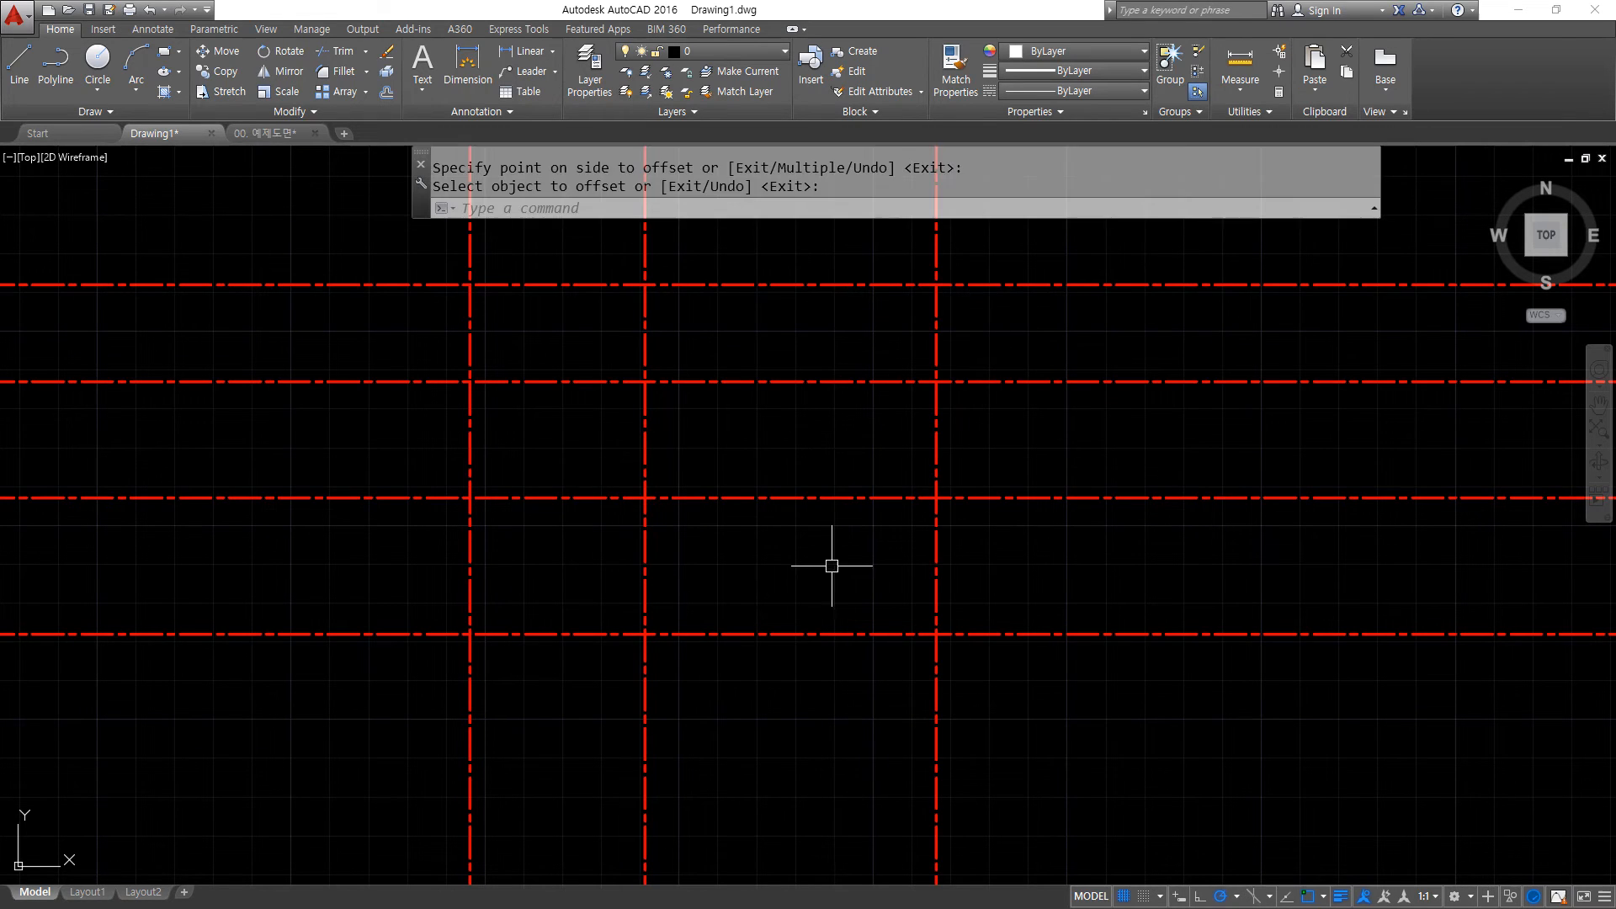
# Draw 18-diameter circles where the leftmost vertical centre line crosses the two lowest horizontal centre lines.
pyautogui.write('c')
pyautogui.press('Return')
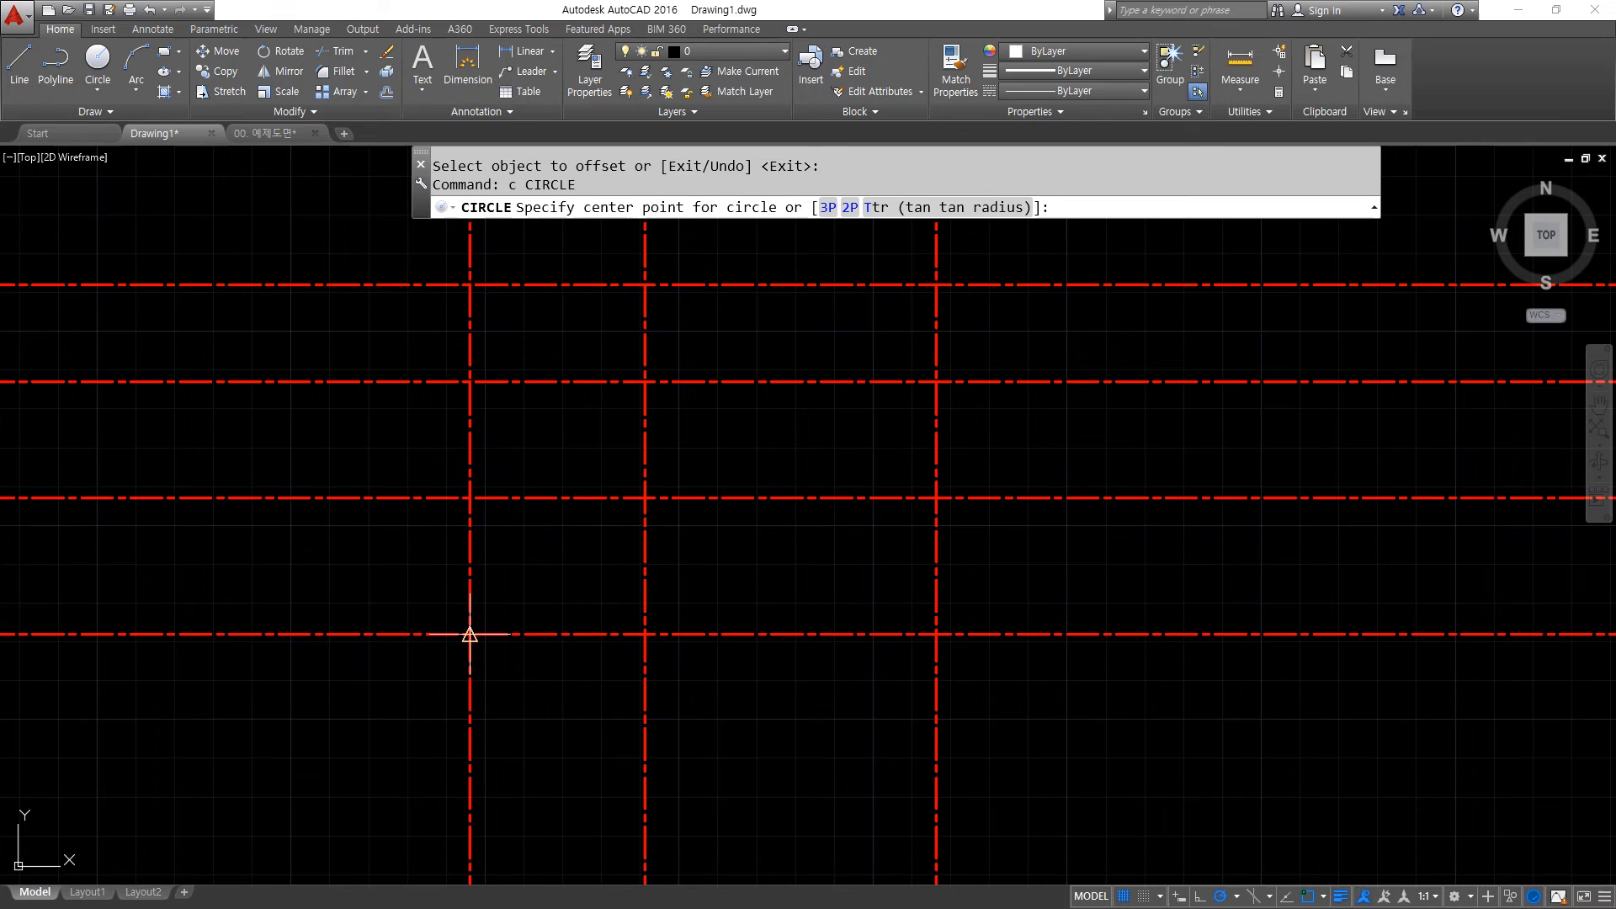
pyautogui.click(469, 634)
pyautogui.write('d')
pyautogui.press('Return')
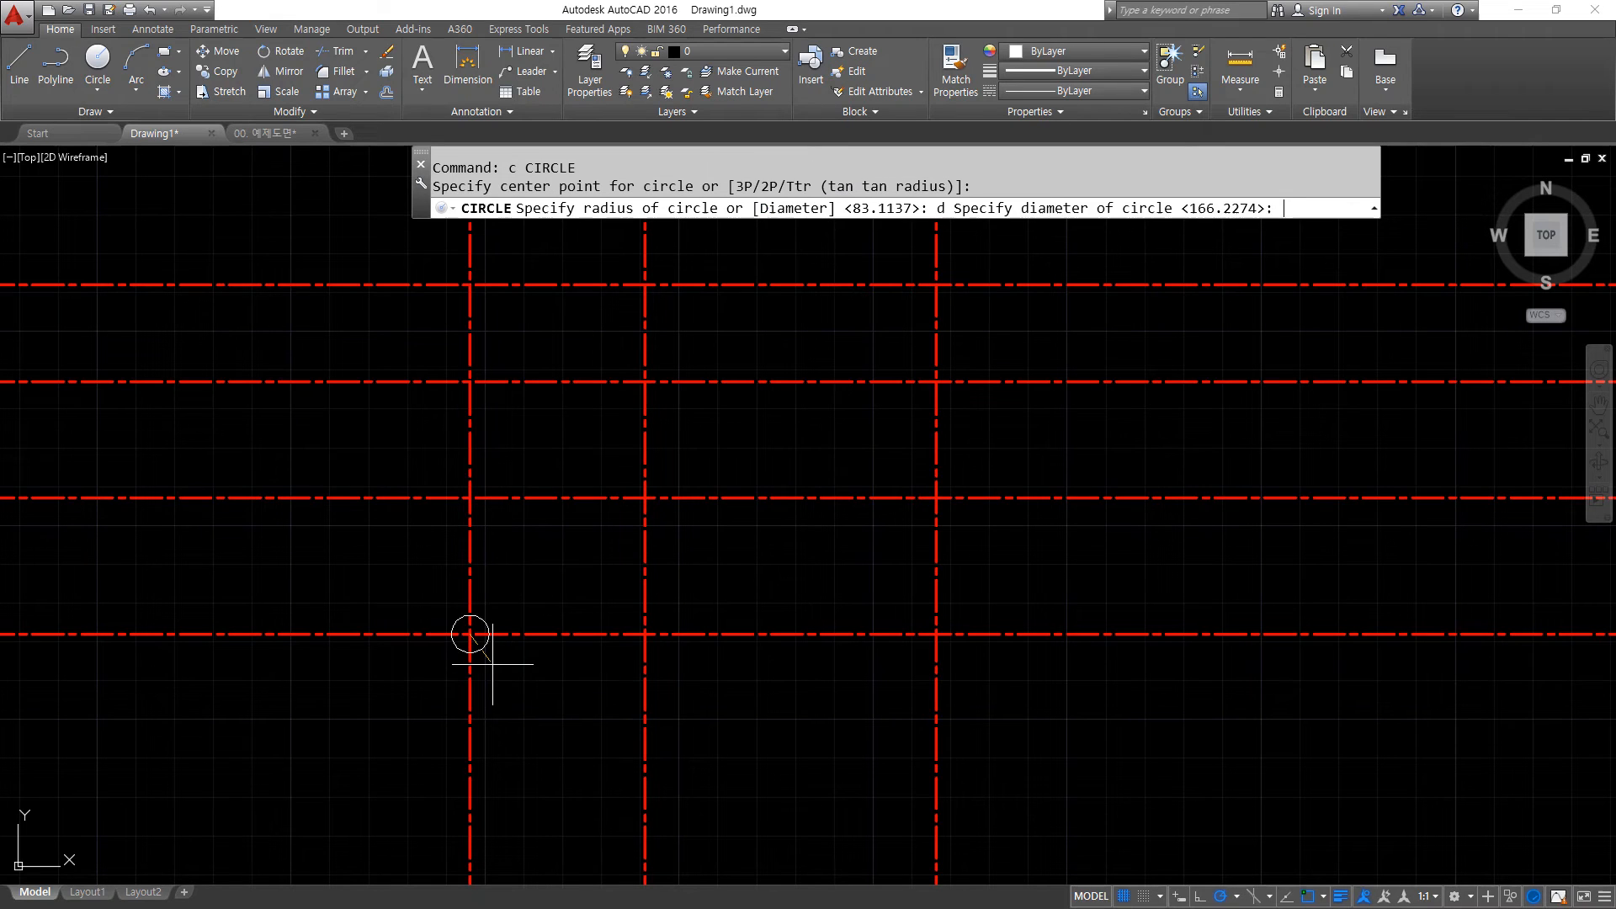
pyautogui.write('18')
pyautogui.press('Return')
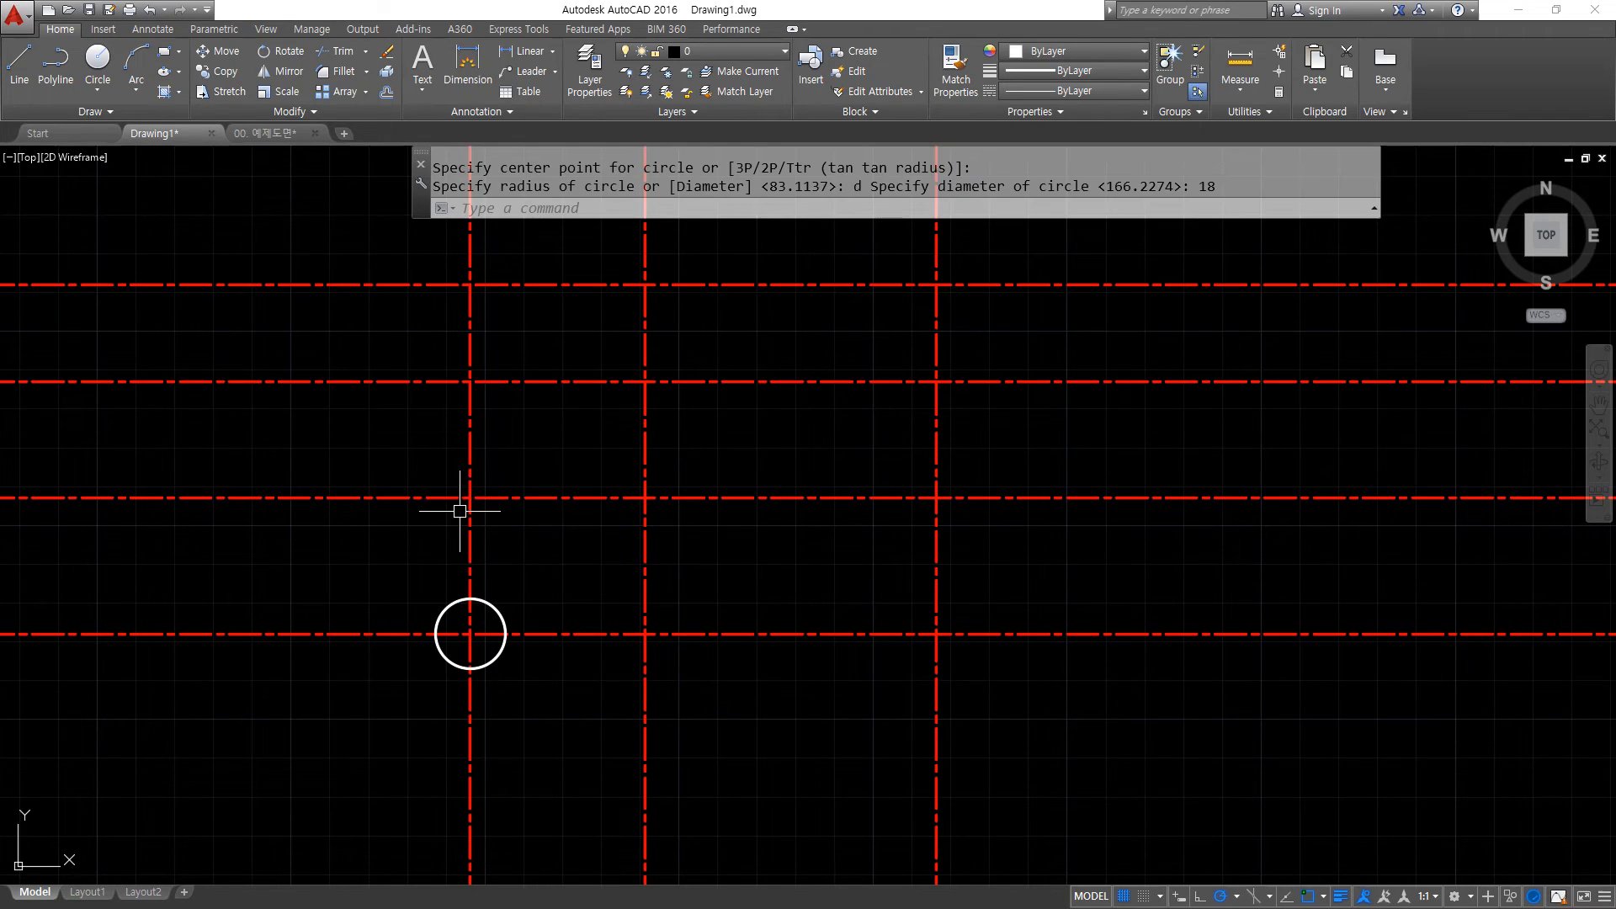
pyautogui.press('Return')
pyautogui.click(468, 498)
pyautogui.press('Return')
# Draw 30-diameter circles concentric with both 18-diameter circles.
pyautogui.press('Return')
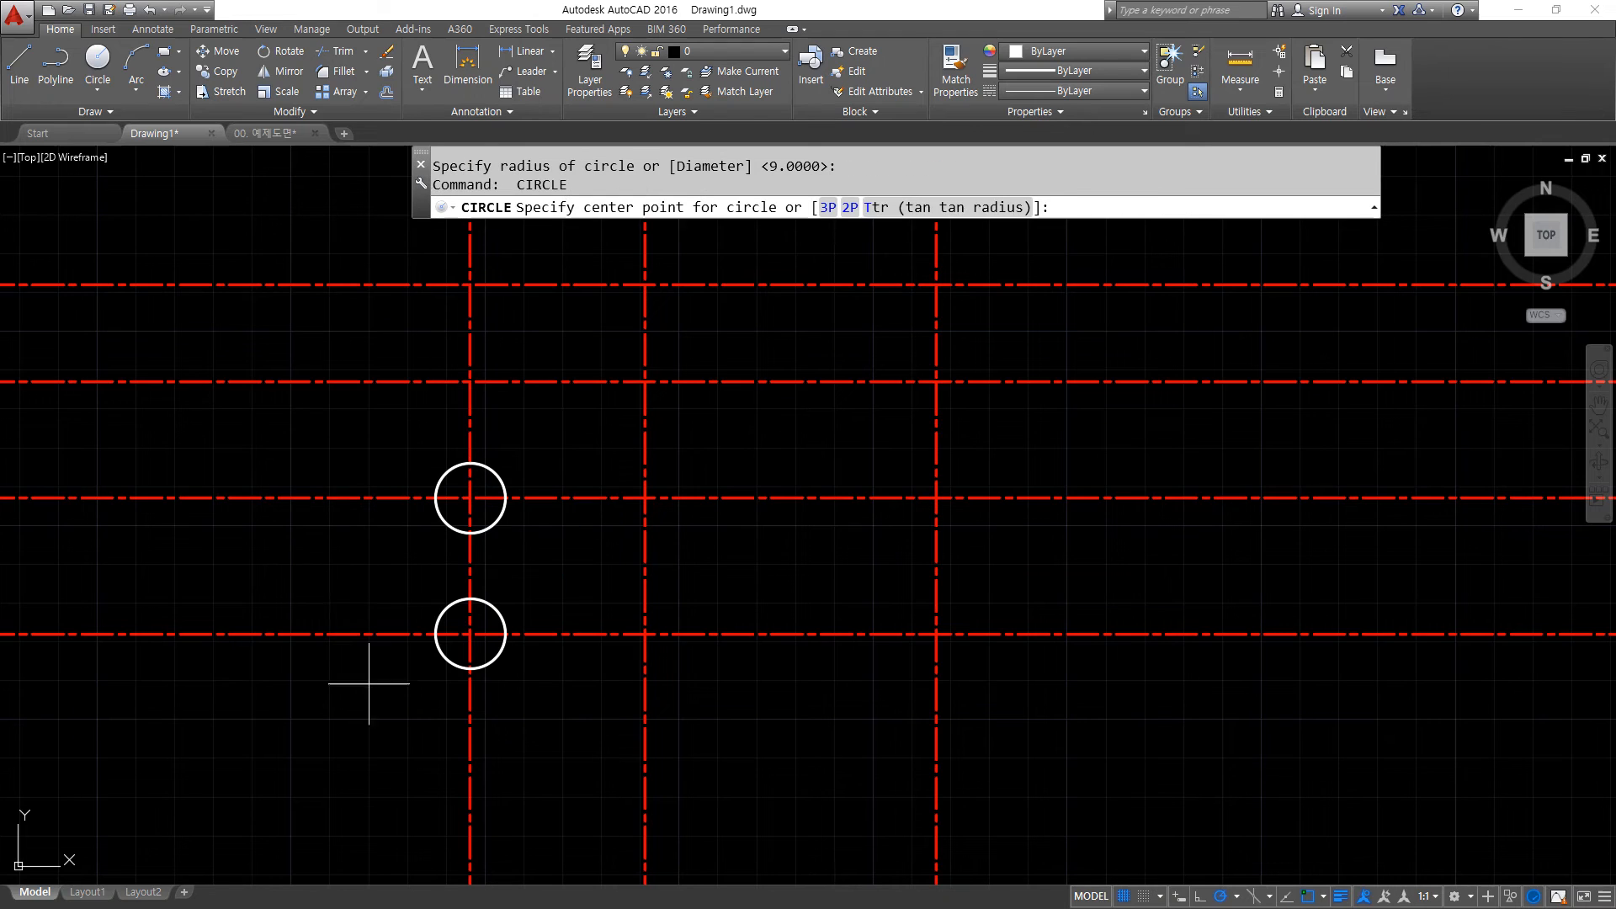
pyautogui.click(470, 634)
pyautogui.write('d')
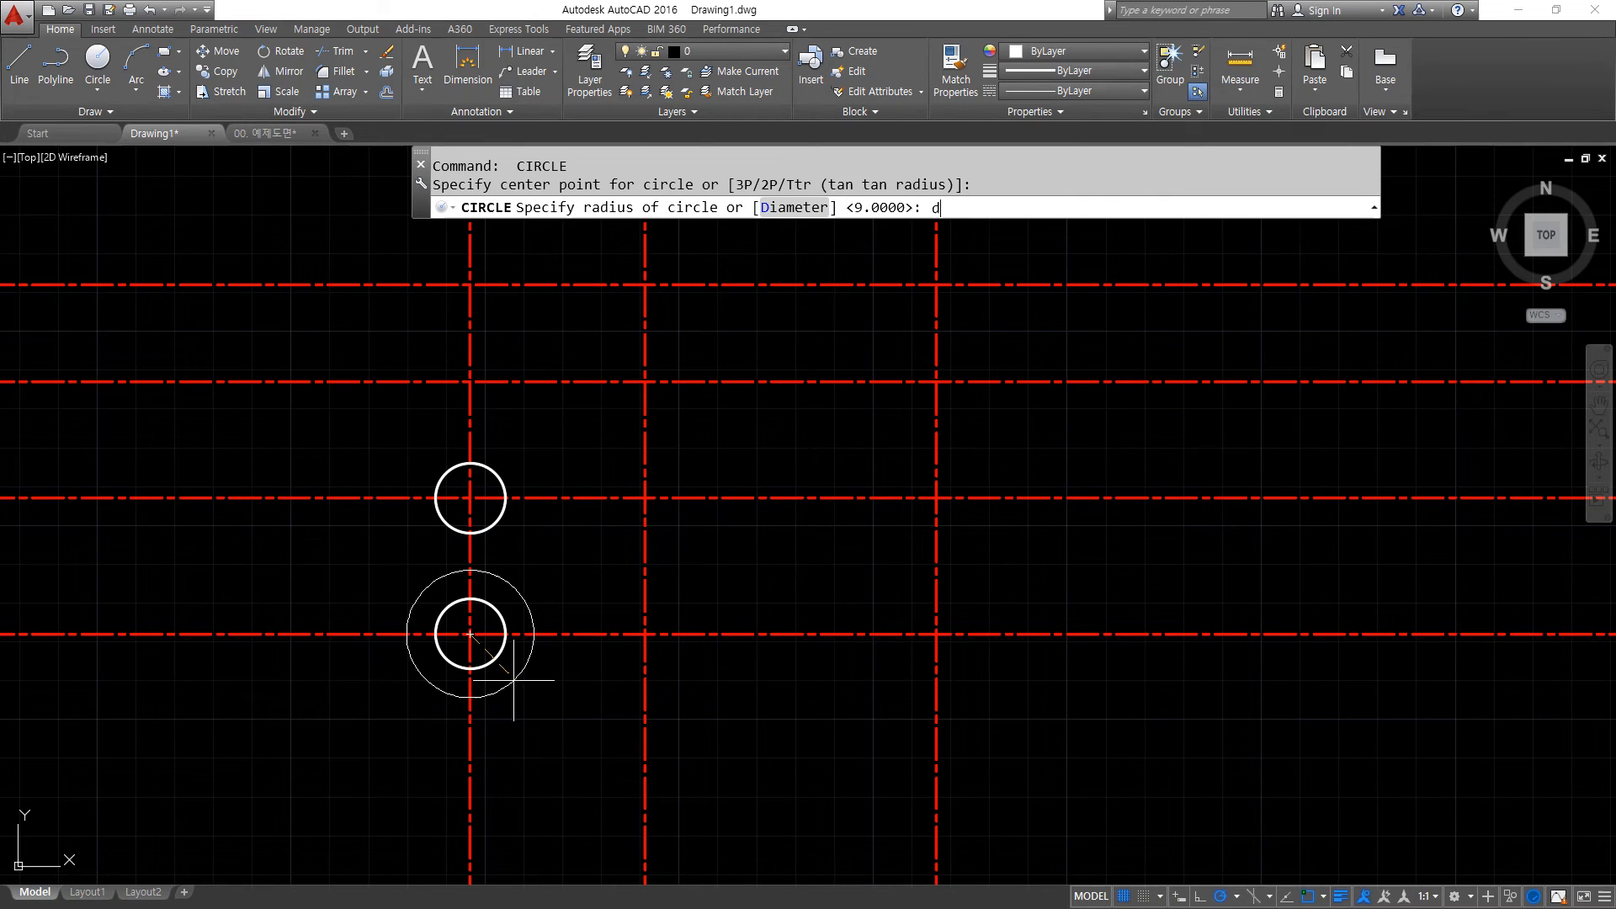
pyautogui.press('Return')
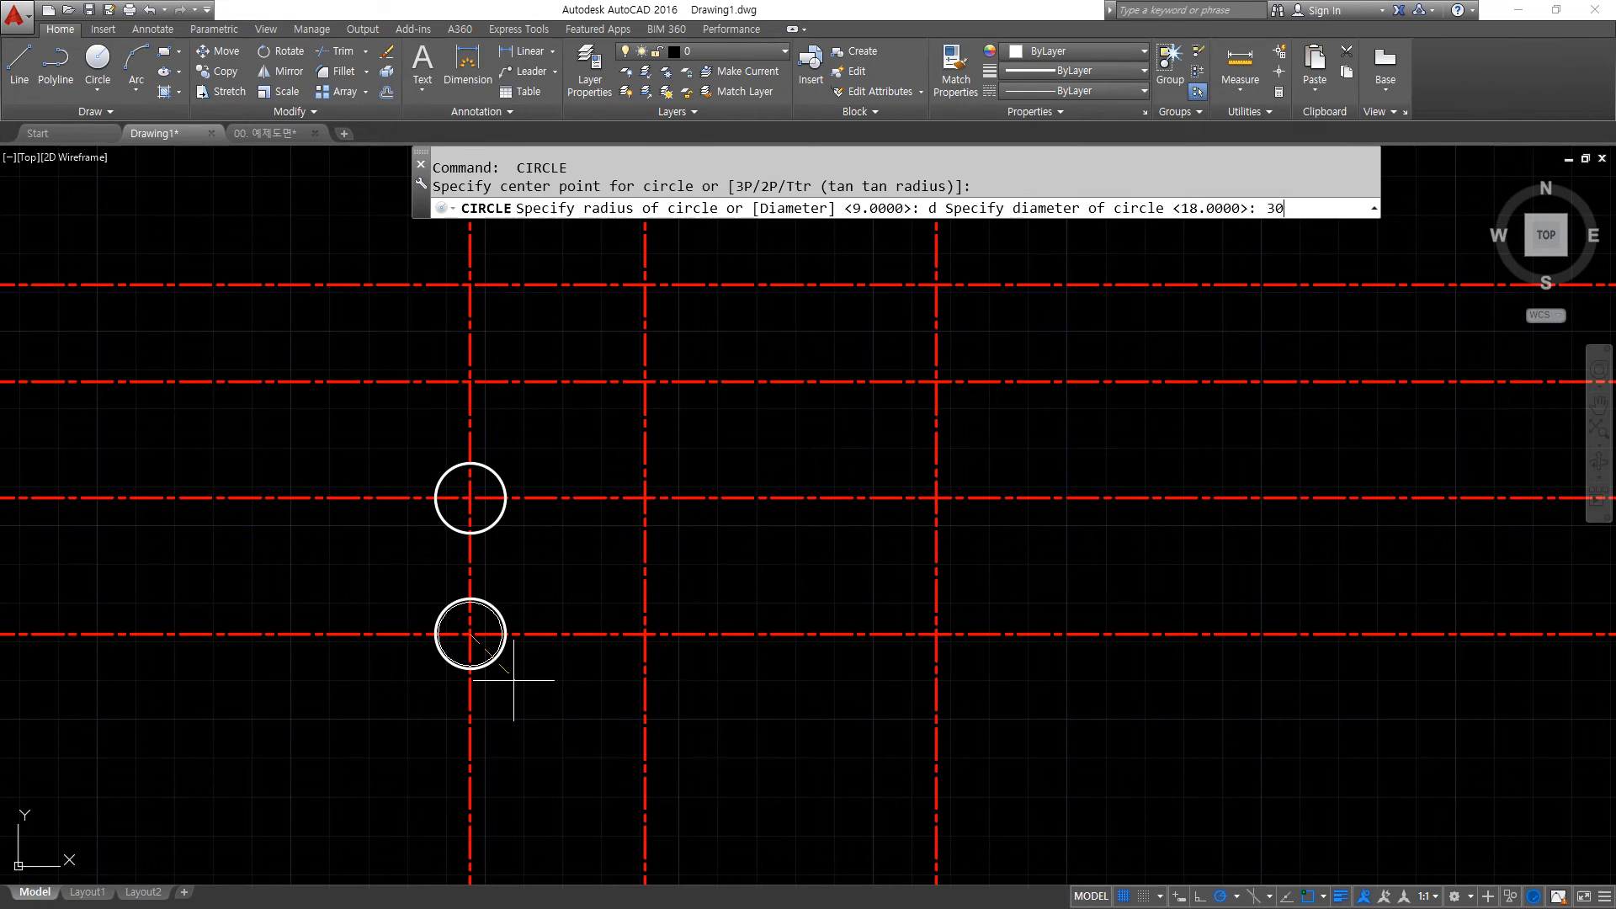
pyautogui.write('30')
pyautogui.press('Return')
pyautogui.press('Return')
pyautogui.click(470, 498)
pyautogui.press('Return')
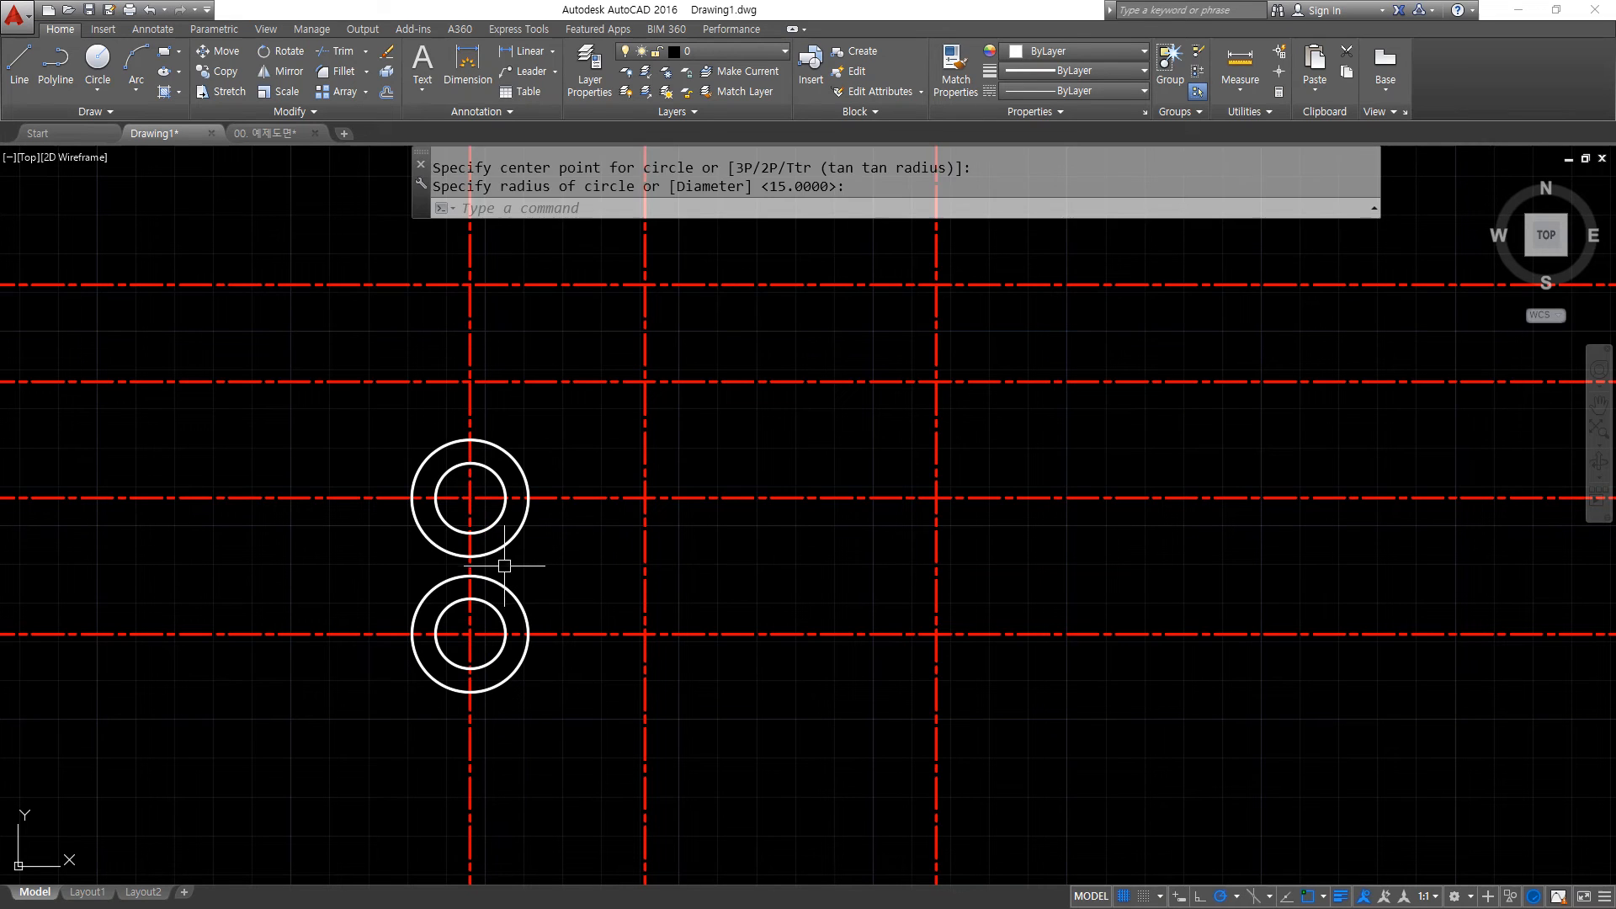
# Try offsetting the leftmost vertical centre line to the left by 18.
pyautogui.write('o')
pyautogui.press('Return')
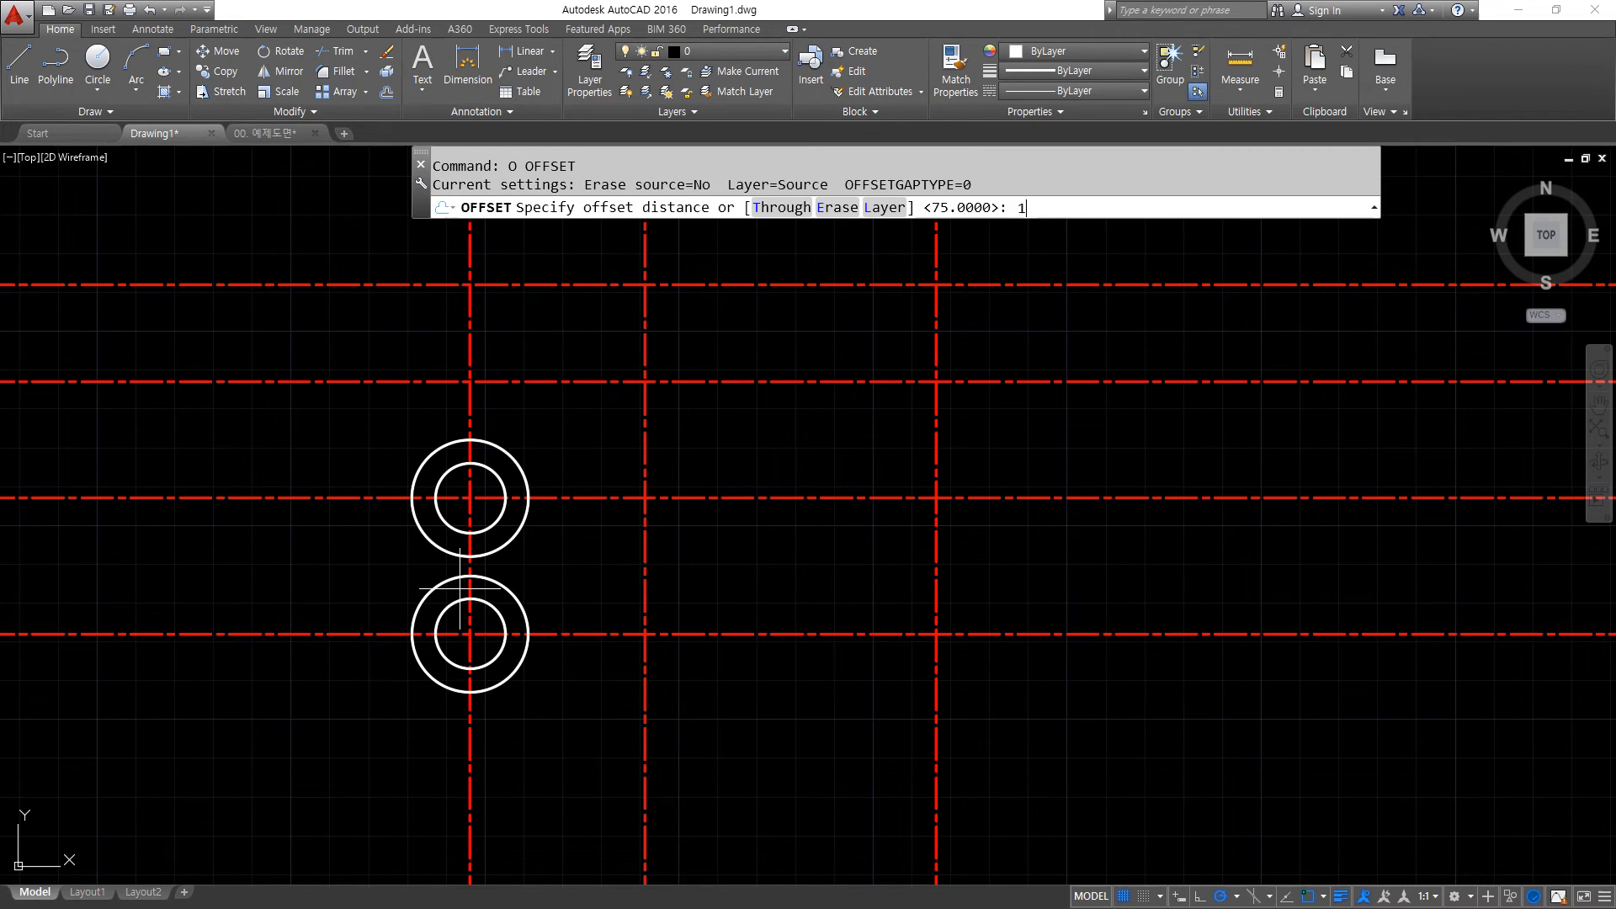
pyautogui.write('18')
pyautogui.press('Return')
pyautogui.scroll(2, 462, 715)
pyautogui.click(480, 715)
pyautogui.click(462, 730)
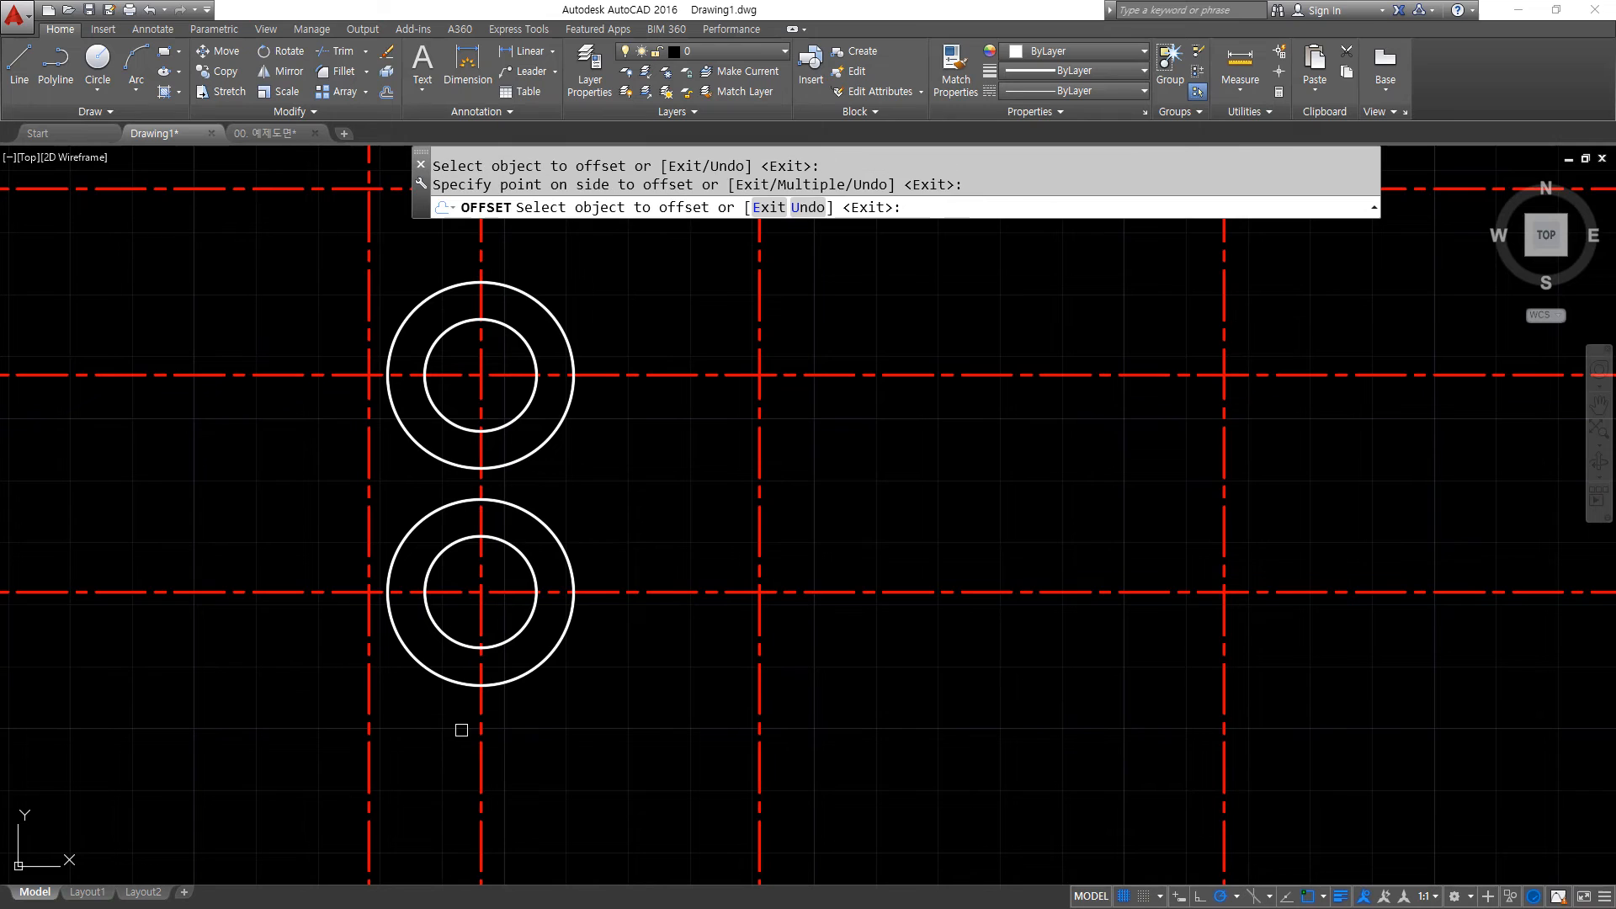
# Erase the vertical line just offset to the left of the circles.
pyautogui.press('Escape')
pyautogui.click(406, 724)
pyautogui.click(291, 755)
pyautogui.press('Delete')
# Offset the vertical centre line through the circles by 18/2 to both sides.
pyautogui.write('o')
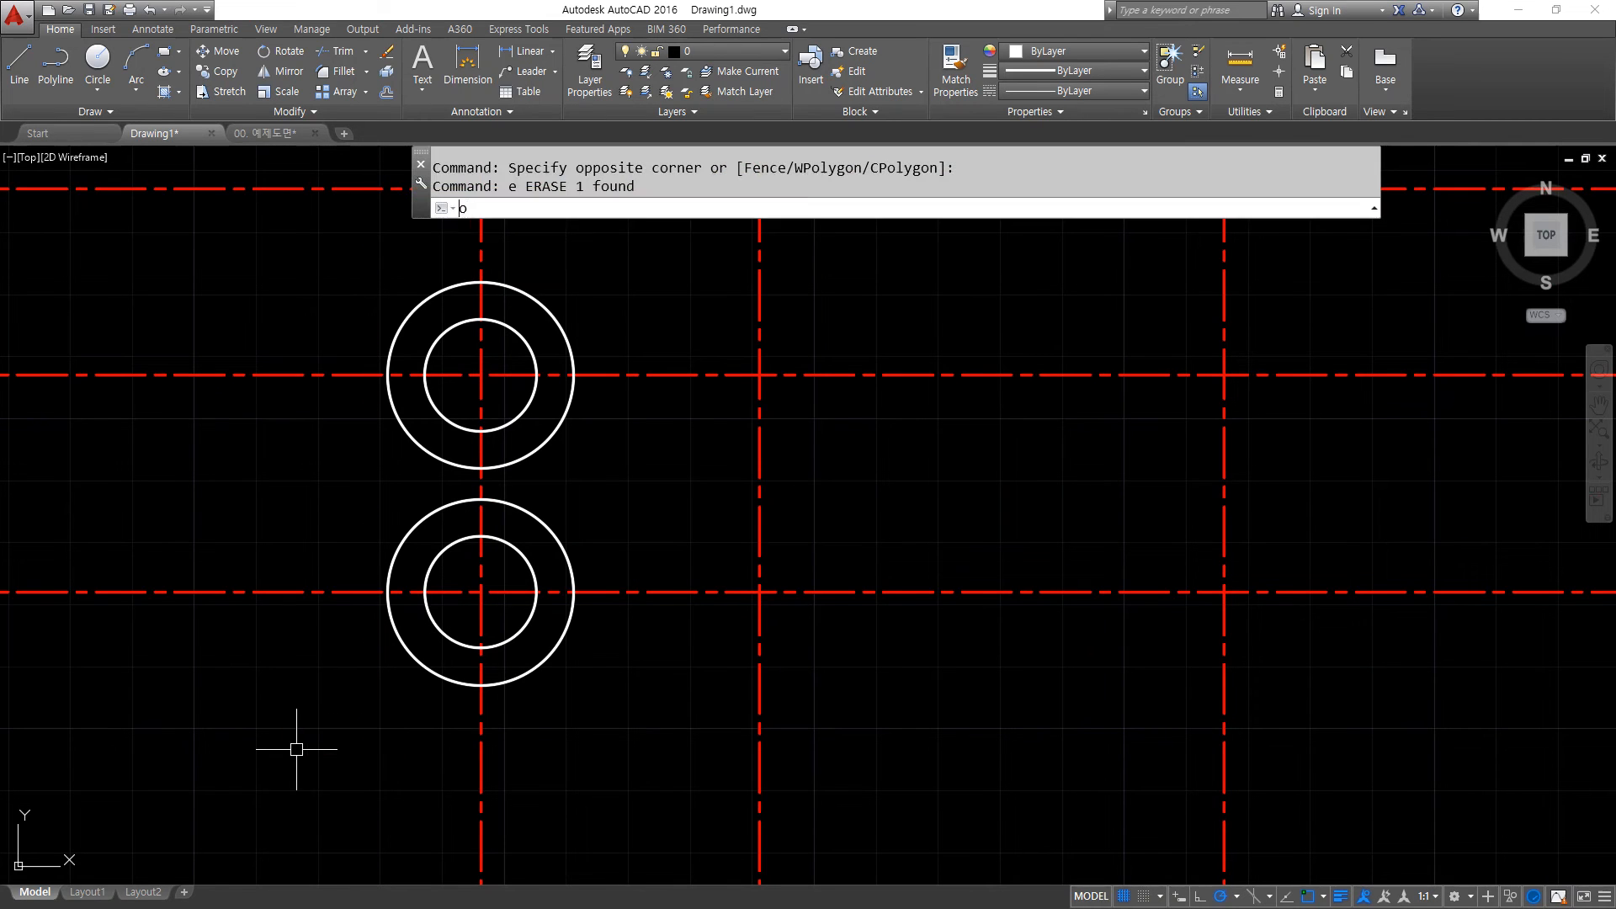
pyautogui.press('Return')
pyautogui.write('18/2')
pyautogui.press('Return')
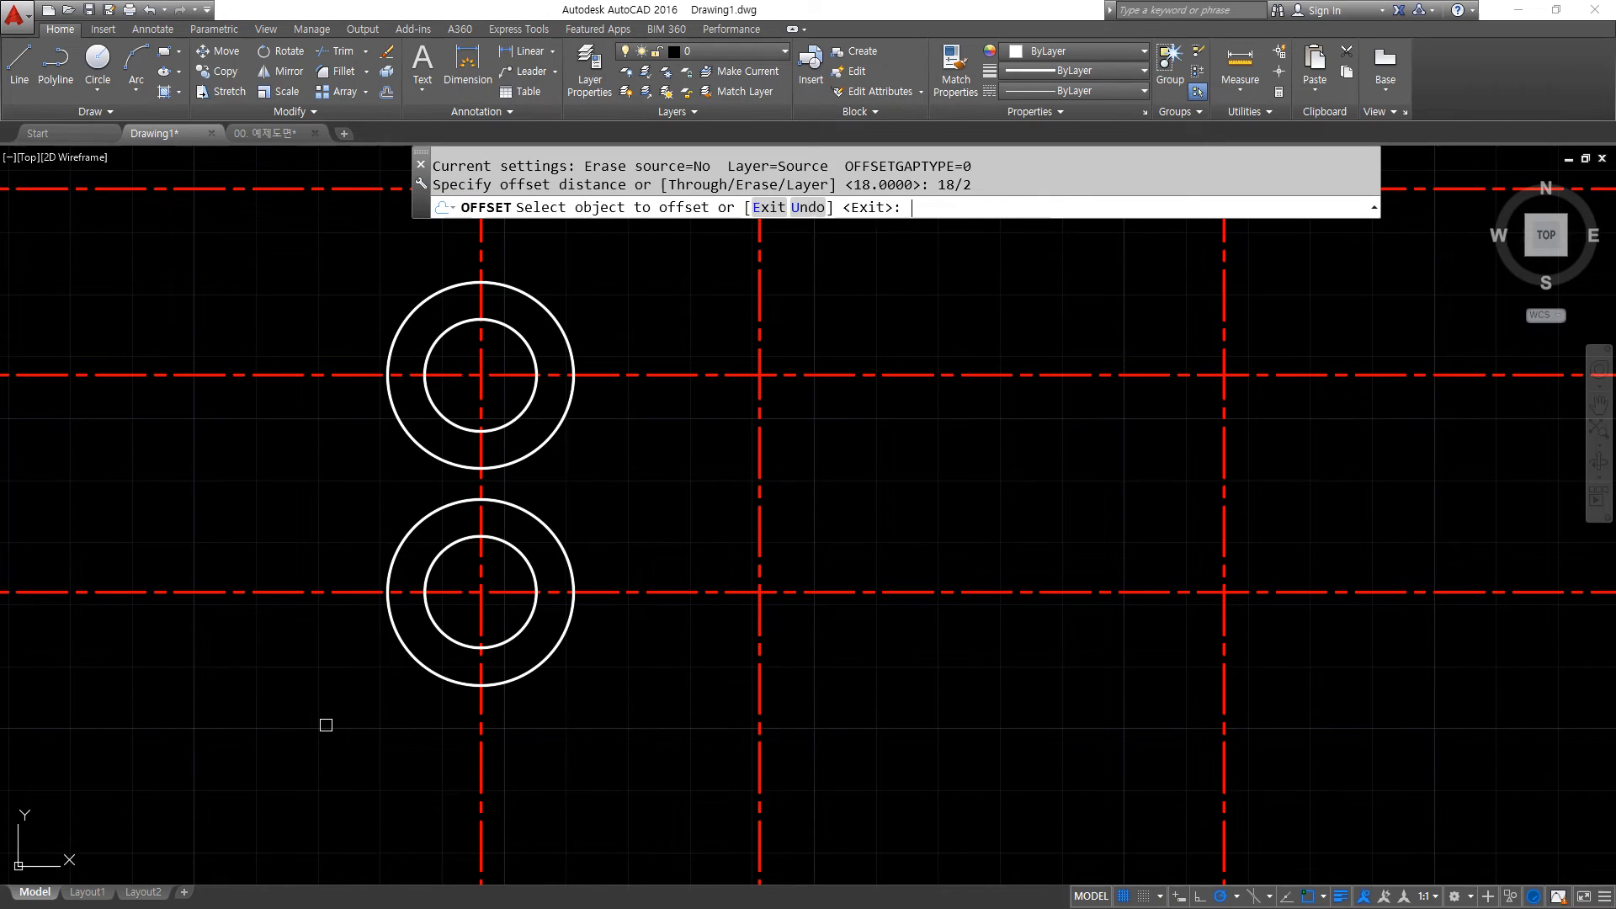
pyautogui.click(480, 761)
pyautogui.click(461, 762)
pyautogui.click(484, 764)
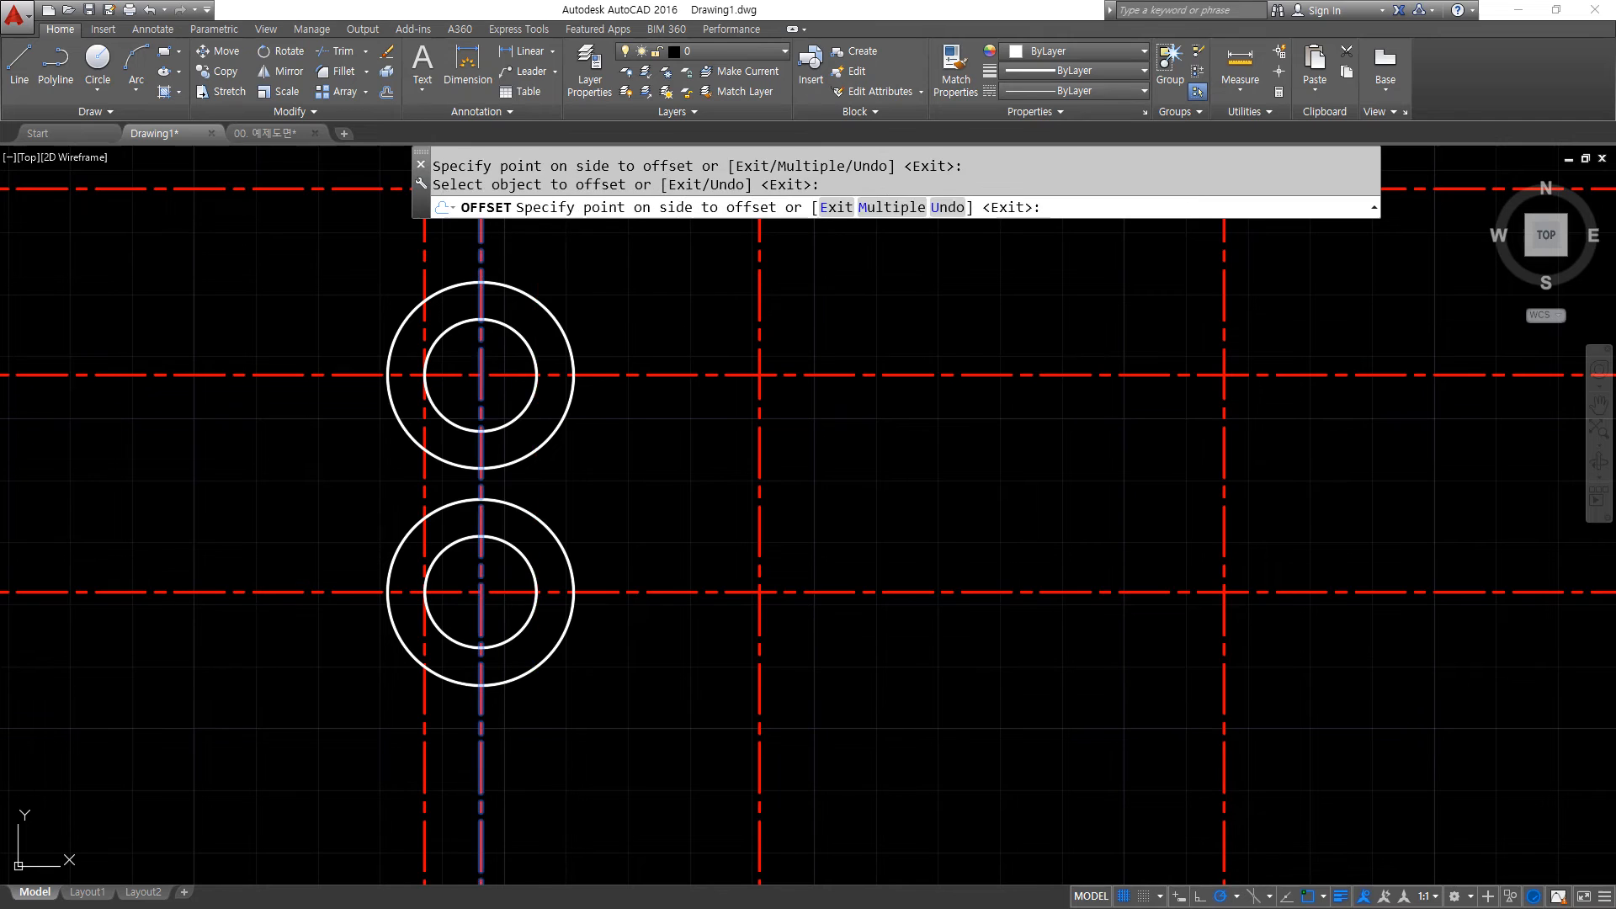
pyautogui.click(520, 760)
pyautogui.press('Return')
# Offset the vertical centre line through the circles by 15 to both sides, tangent to the outer circles.
pyautogui.press('Return')
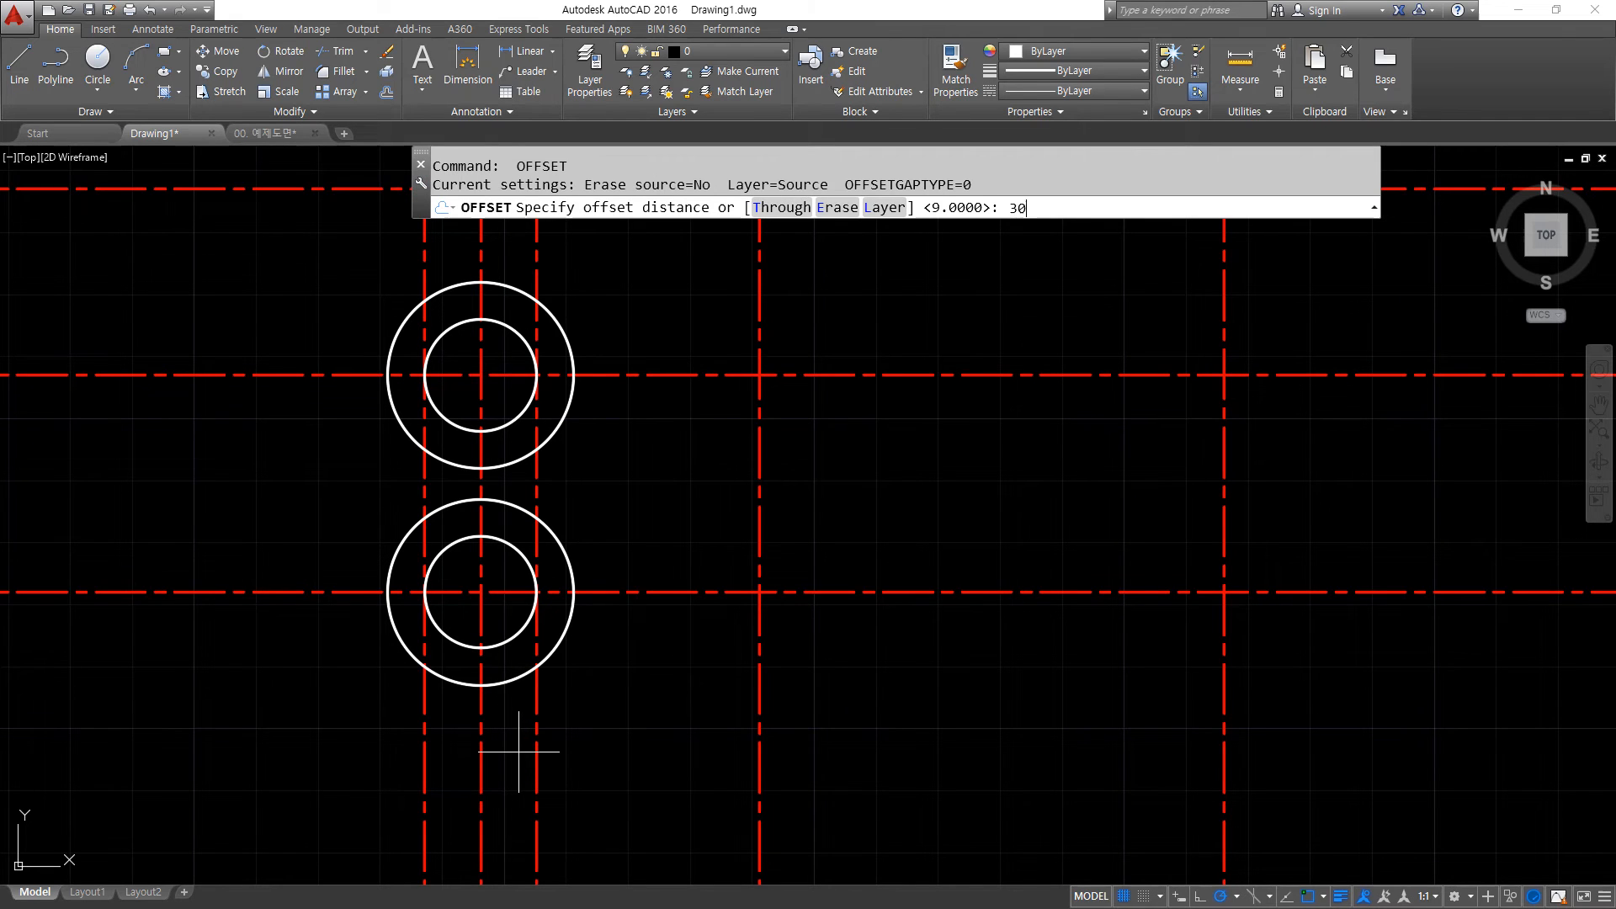
pyautogui.press('Return')
pyautogui.click(481, 761)
pyautogui.click(458, 762)
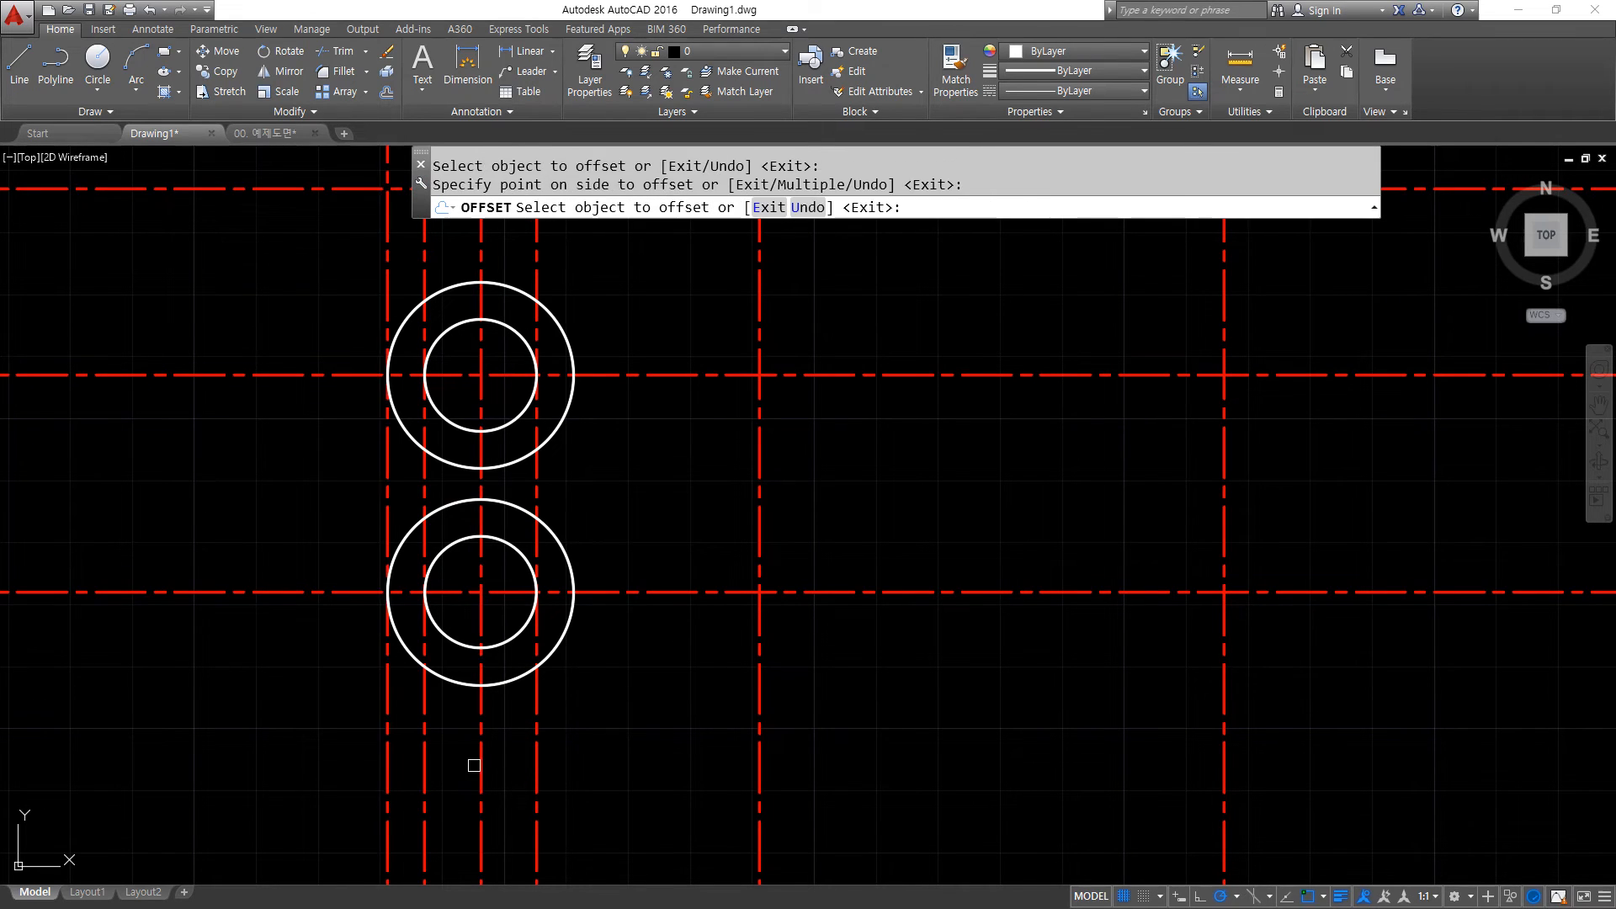
pyautogui.click(481, 764)
pyautogui.click(606, 764)
pyautogui.press('Return')
# Match the properties of the lower outer circle to the four offset vertical lines beside the centre line.
pyautogui.write('ma')
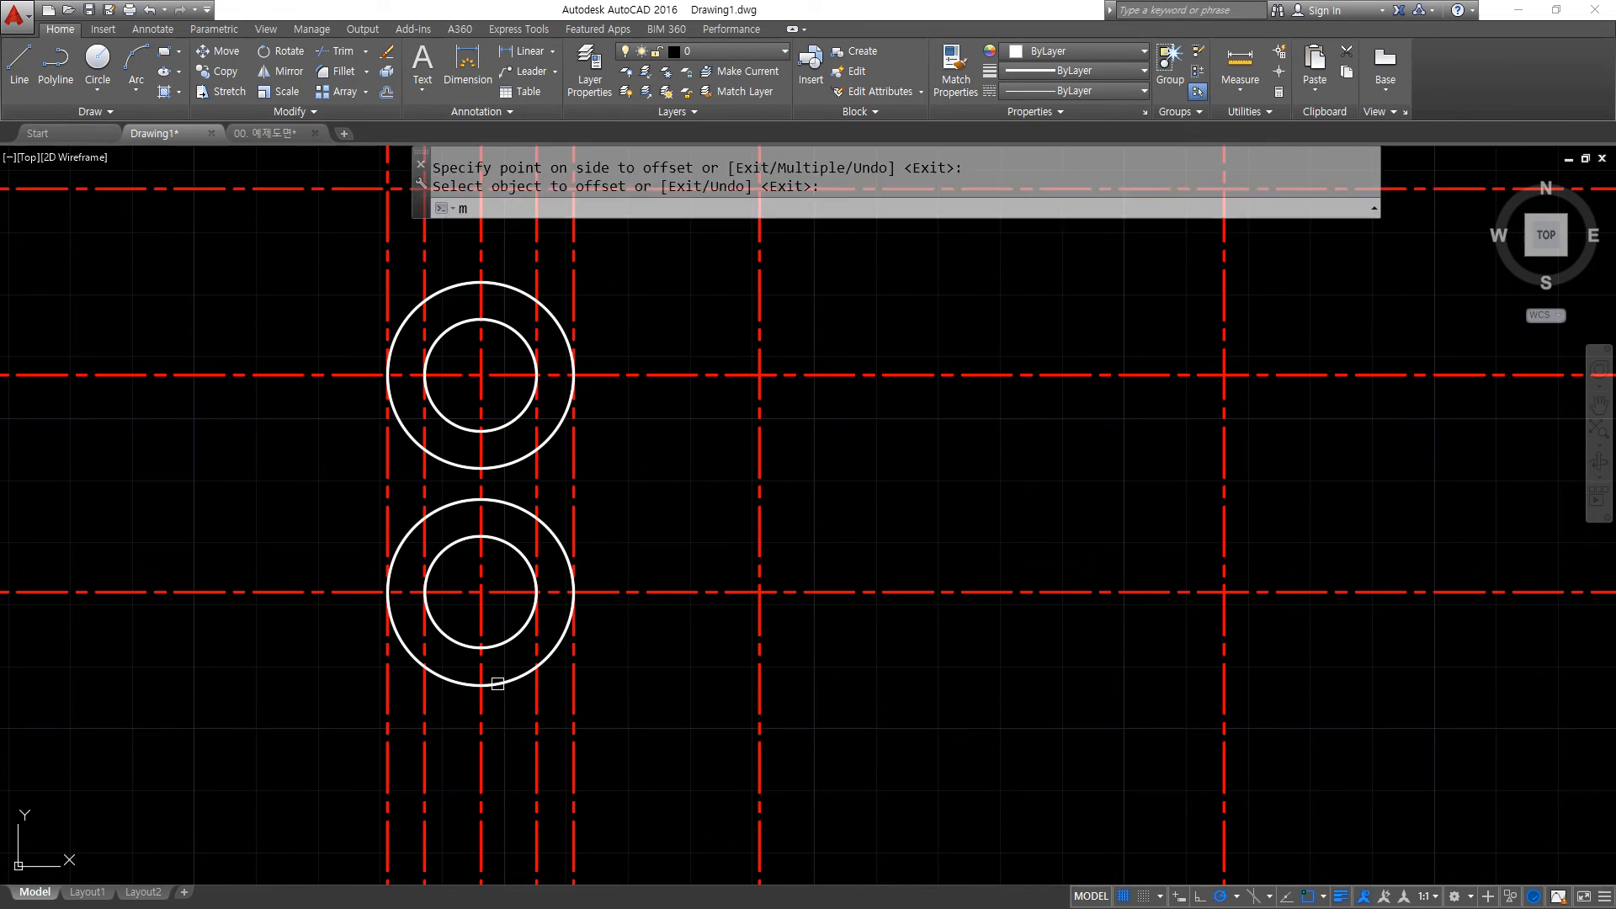
pyautogui.press('Return')
pyautogui.click(506, 683)
pyautogui.click(620, 737)
pyautogui.click(486, 827)
pyautogui.click(453, 768)
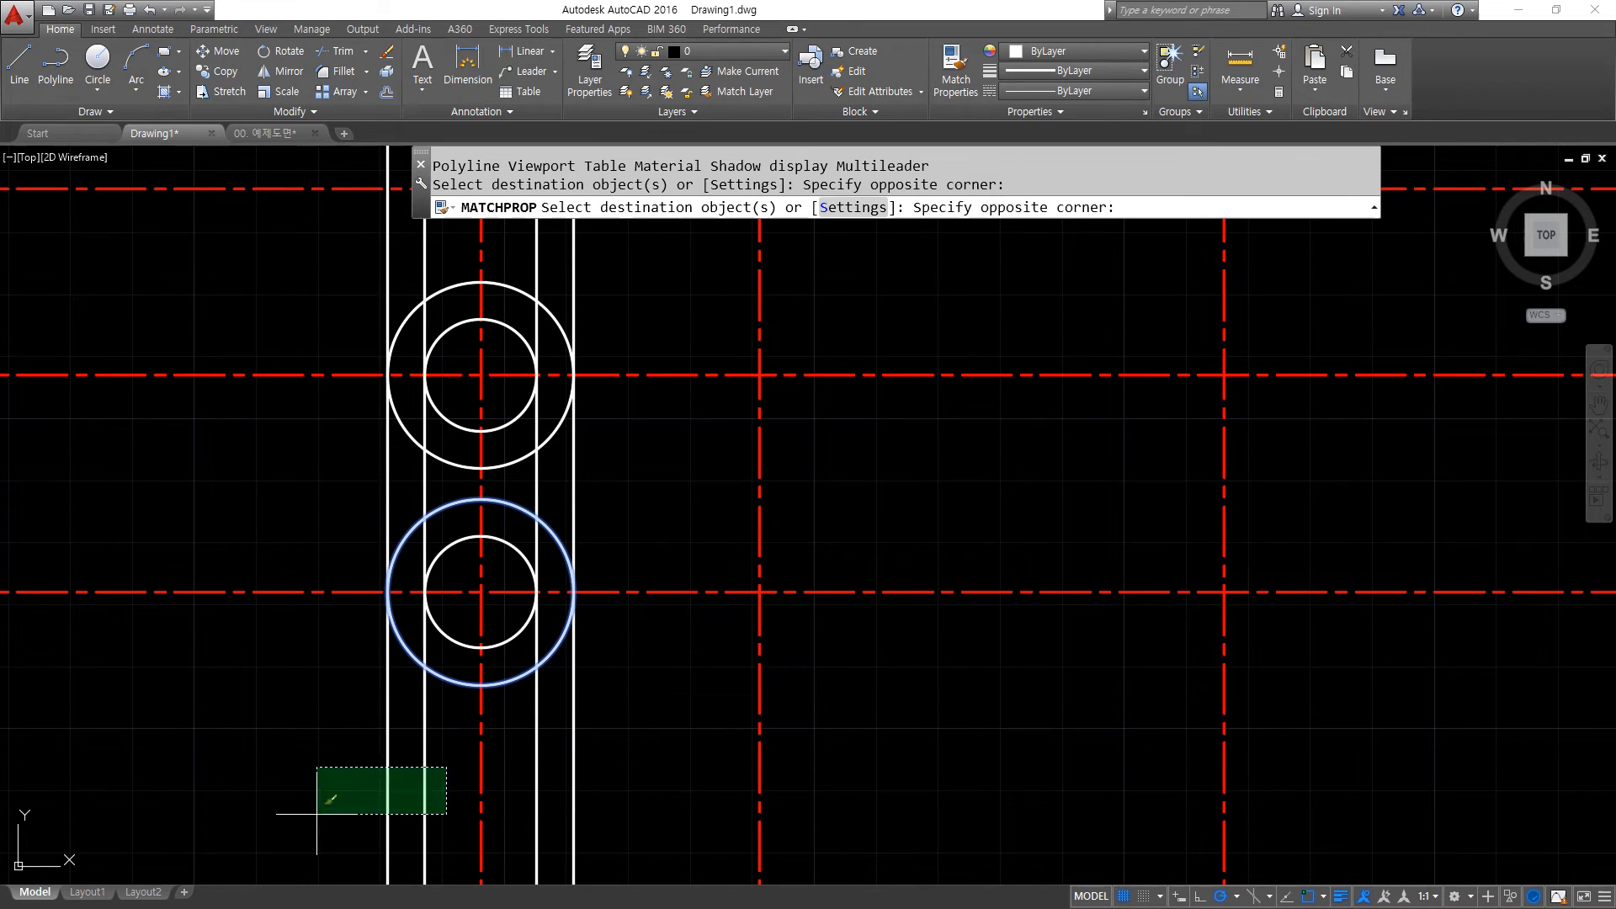
pyautogui.click(277, 854)
pyautogui.press('Return')
# Trim the facing arc pieces of all four circles between the inner left line and the vertical centre line.
pyautogui.write('tr')
pyautogui.press('Return')
pyautogui.press('Return')
pyautogui.click(467, 557)
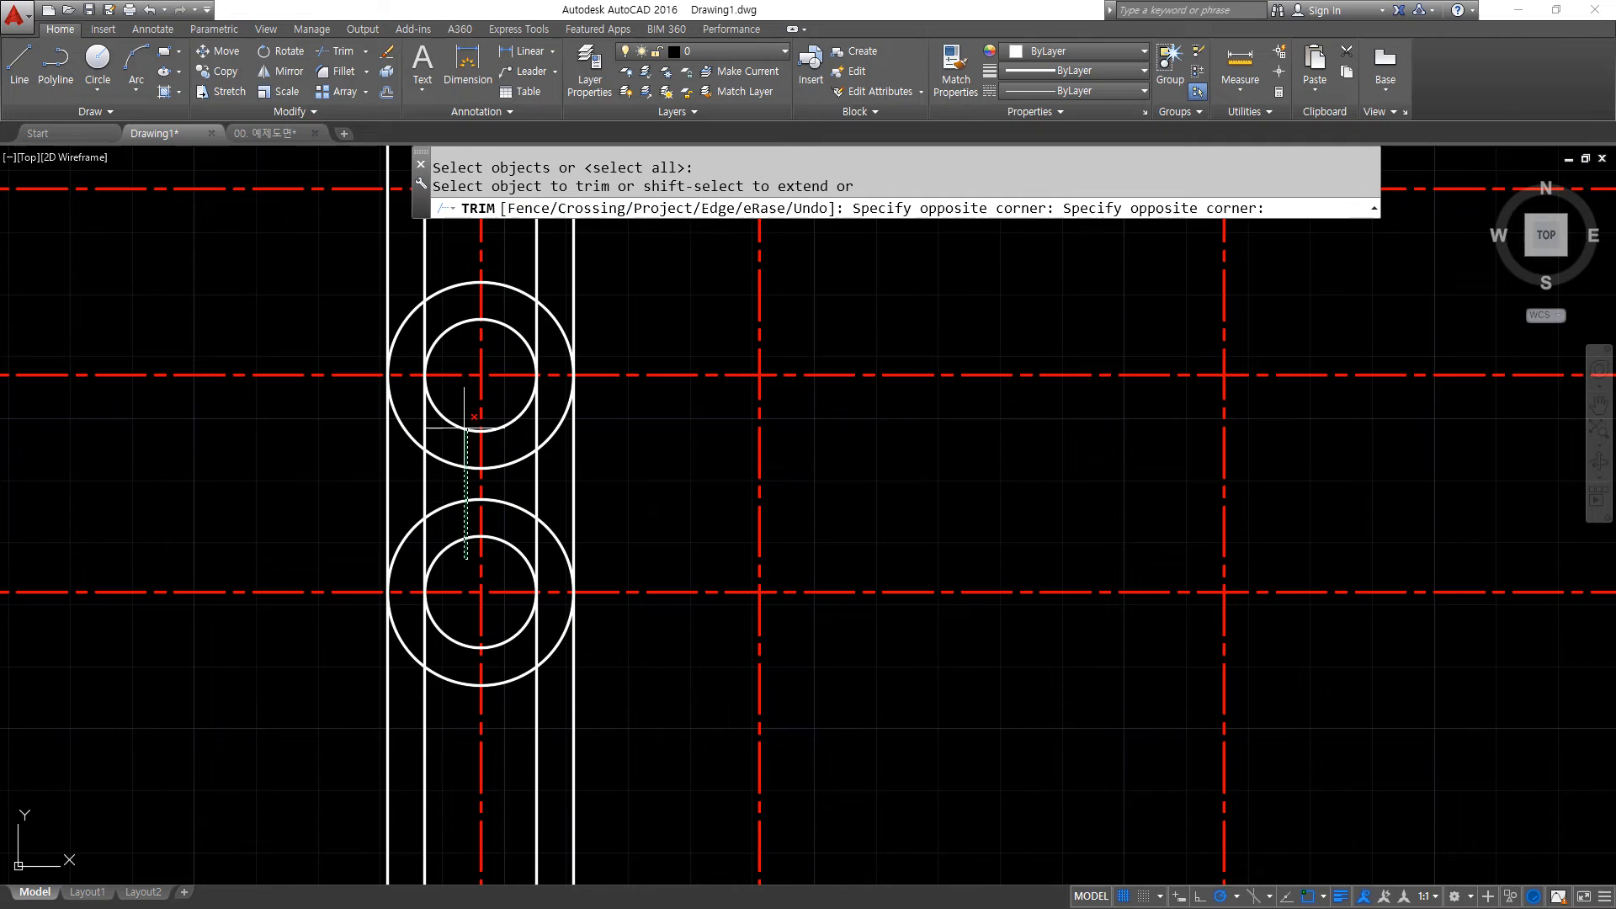
pyautogui.click(453, 415)
pyautogui.press('Return')
# Join the upper inner and outer arcs to their right-hand vertical lines with zero-radius fillets.
pyautogui.write('f')
pyautogui.press('Return')
pyautogui.click(511, 329)
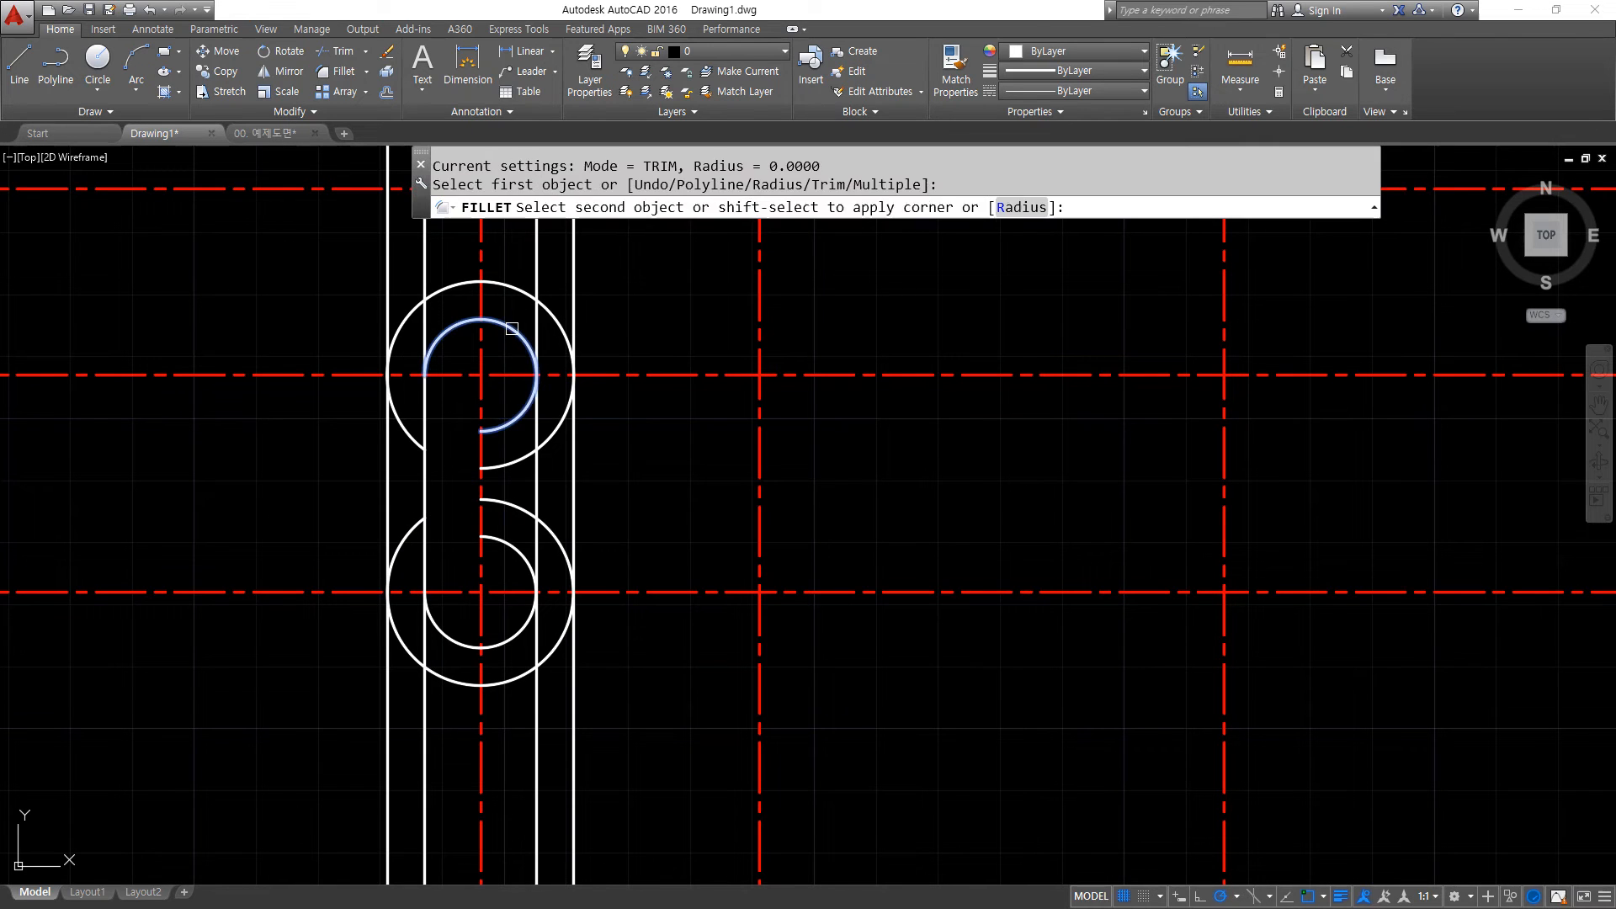
pyautogui.click(538, 472)
pyautogui.press('Return')
pyautogui.press('Return')
pyautogui.click(557, 316)
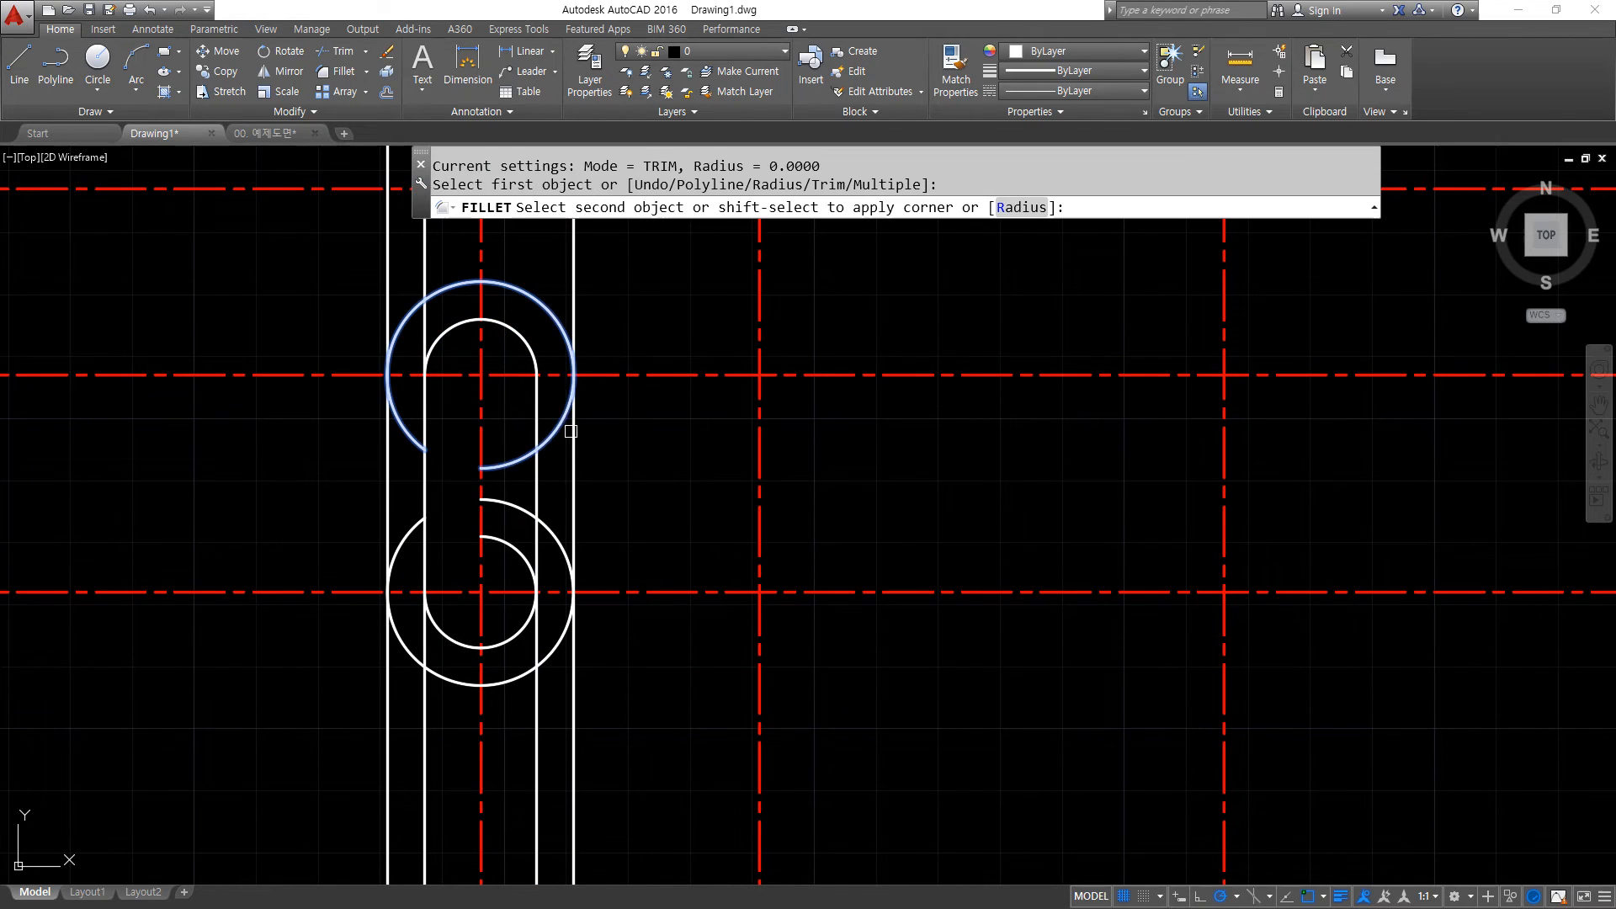
pyautogui.click(573, 478)
# Join the right-hand outer and inner vertical lines to the lower arcs with zero-radius fillets.
pyautogui.press('Return')
pyautogui.click(569, 501)
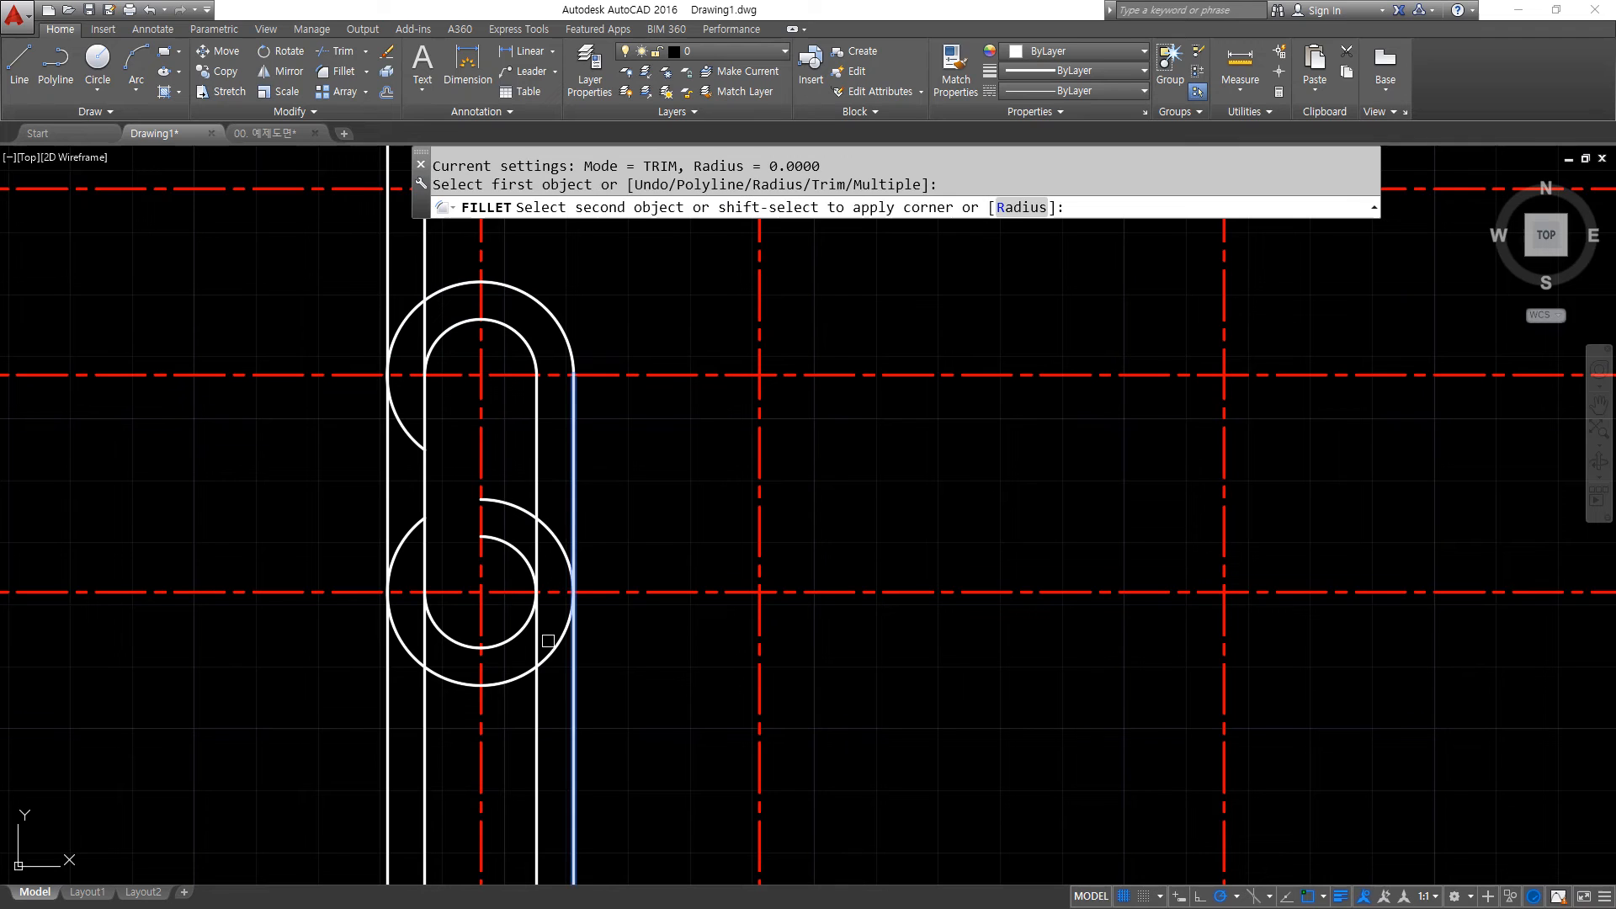
pyautogui.click(548, 642)
pyautogui.press('Return')
pyautogui.click(536, 493)
pyautogui.click(525, 599)
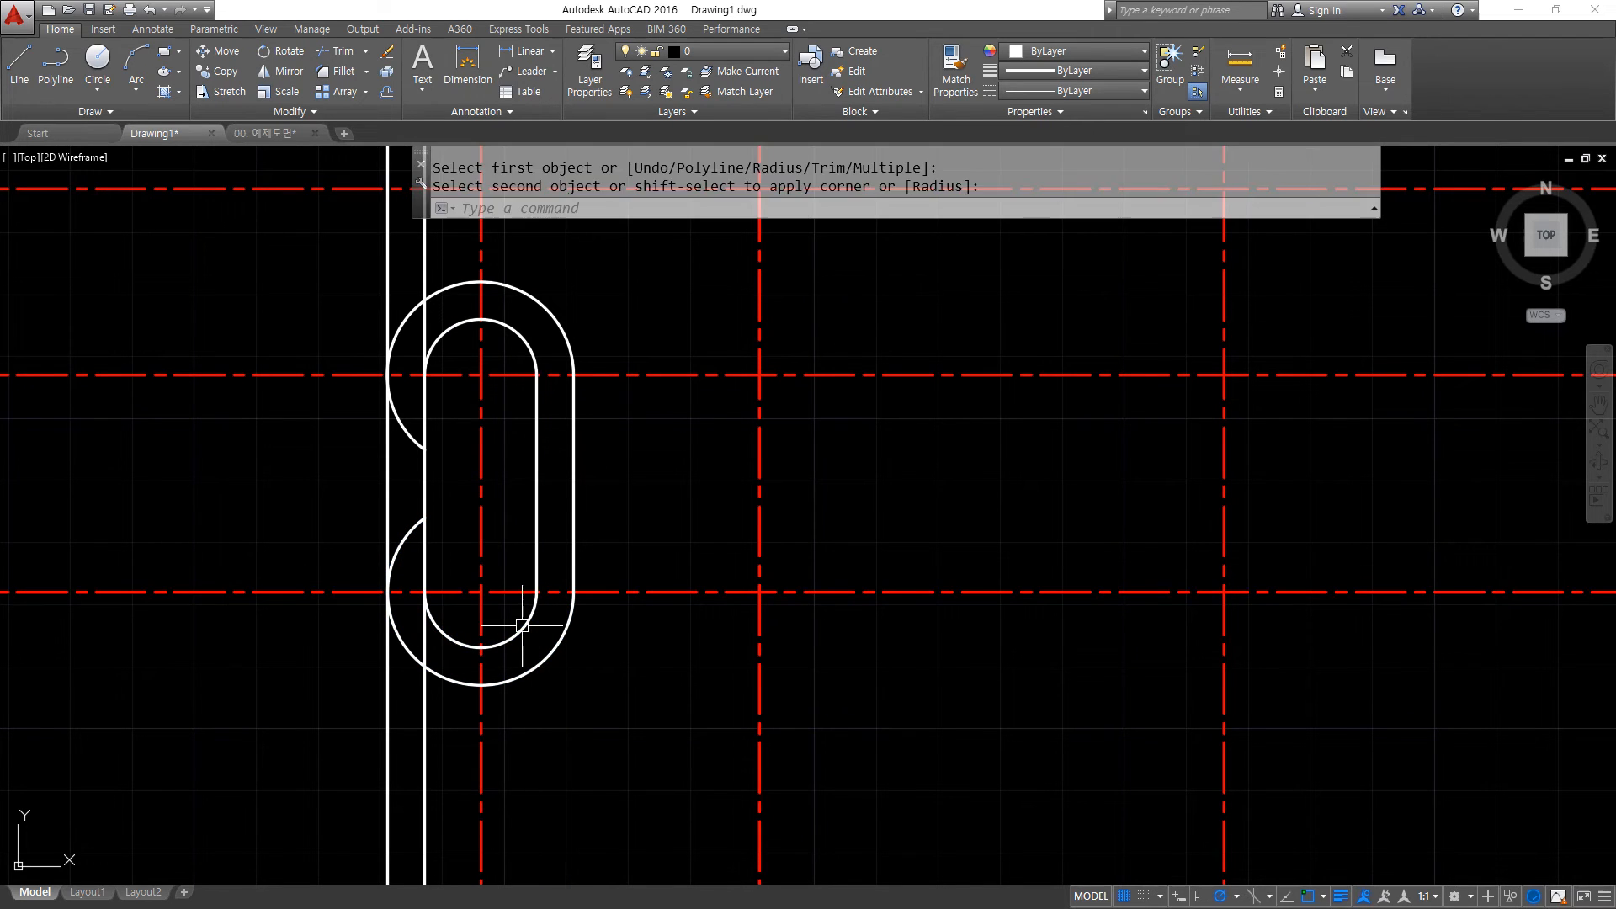
# Join the left-hand inner and outer vertical lines to the lower arcs with zero-radius fillets.
pyautogui.press('Return')
pyautogui.click(426, 499)
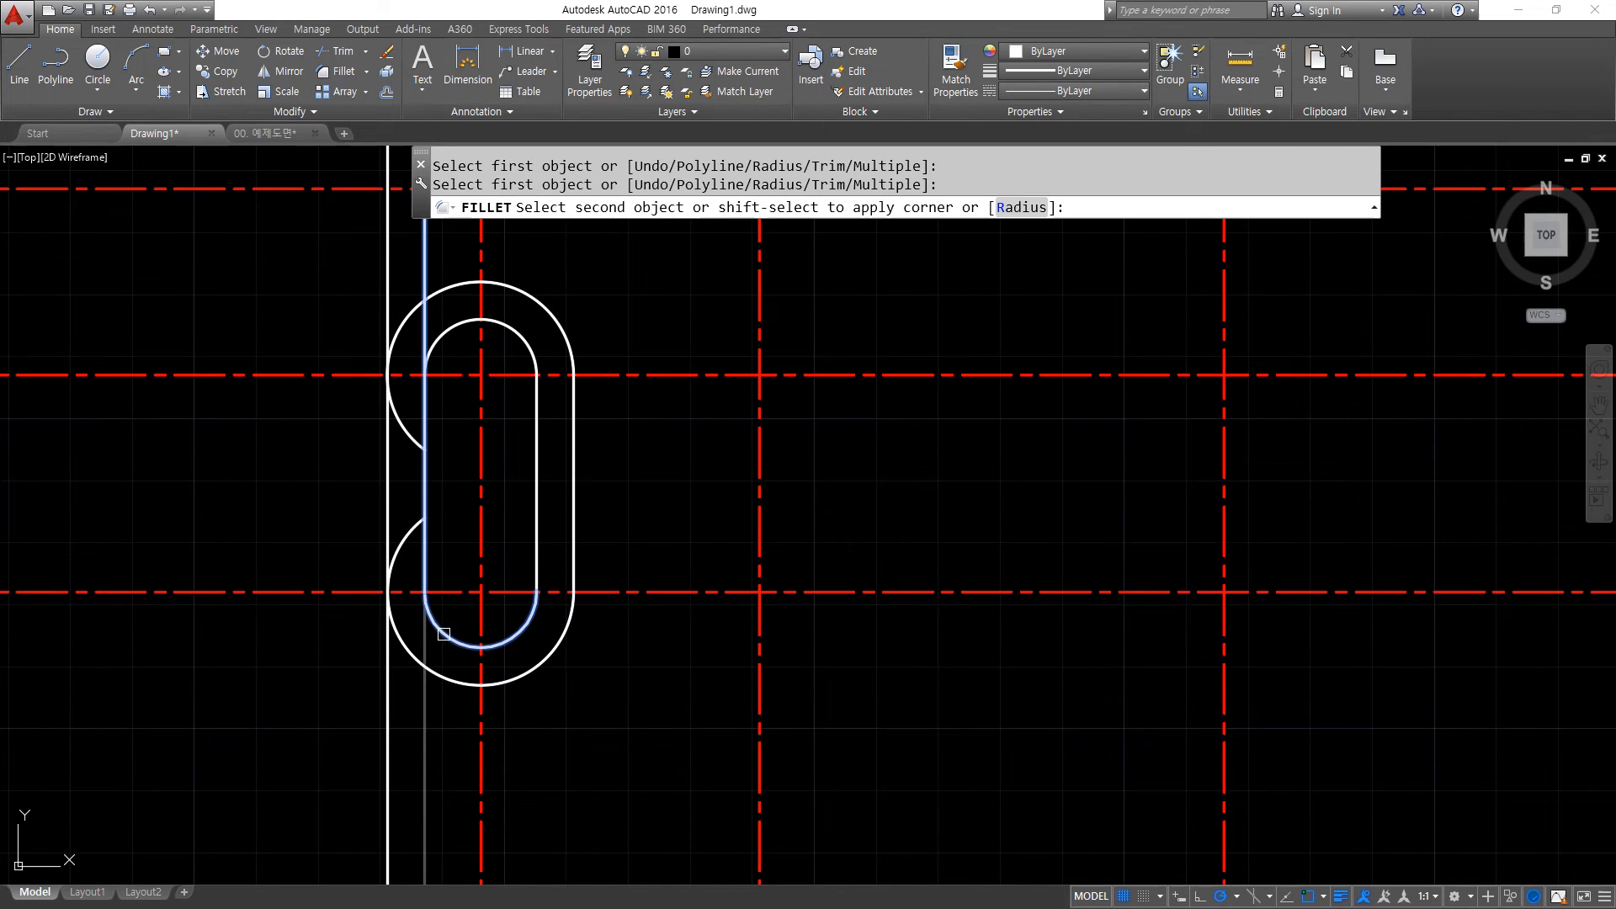
pyautogui.click(406, 639)
pyautogui.press('Return')
pyautogui.click(407, 639)
pyautogui.click(386, 463)
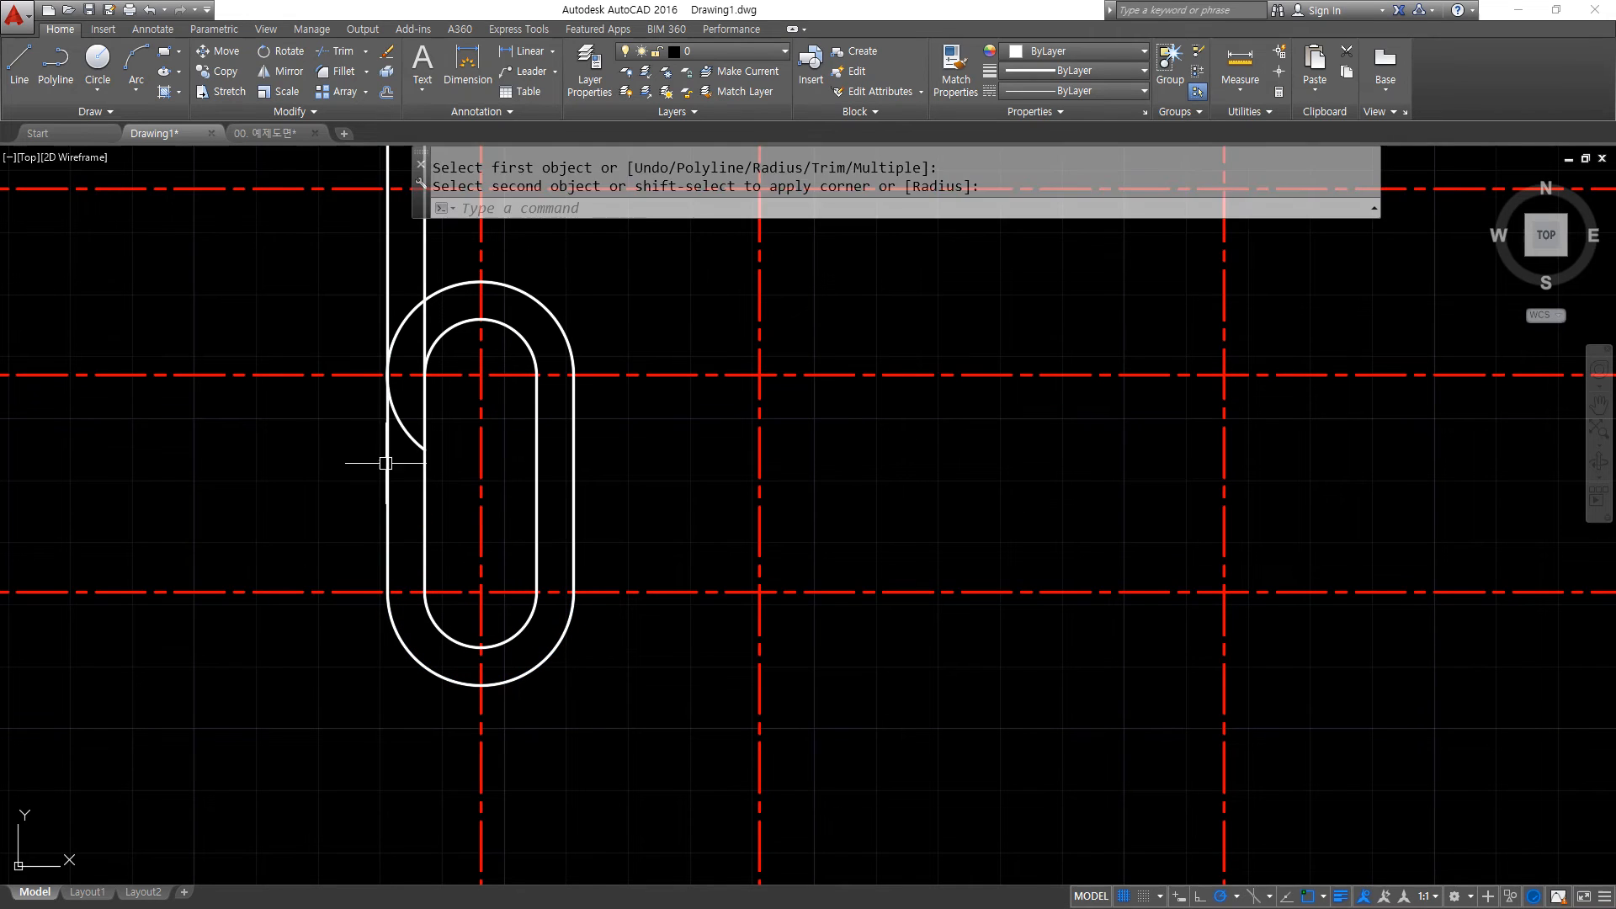
# Close both slot outlines by filleting the left-hand outer and inner lines to the upper arcs with zero radius.
pyautogui.press('Return')
pyautogui.click(386, 462)
pyautogui.click(405, 326)
pyautogui.press('Return')
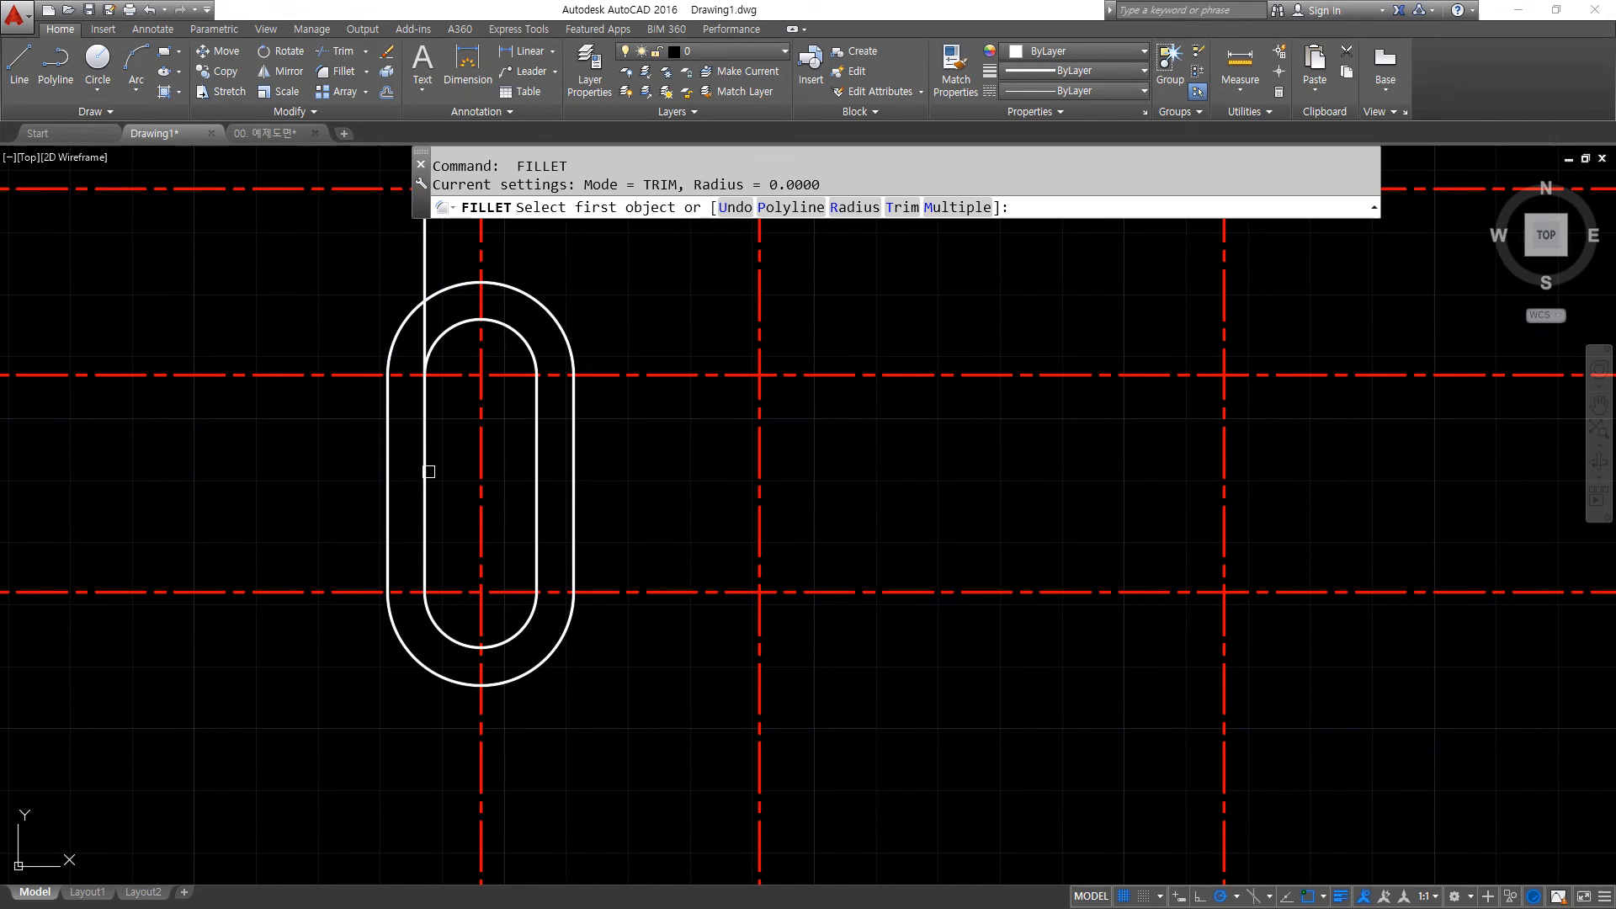
pyautogui.click(430, 469)
pyautogui.click(451, 337)
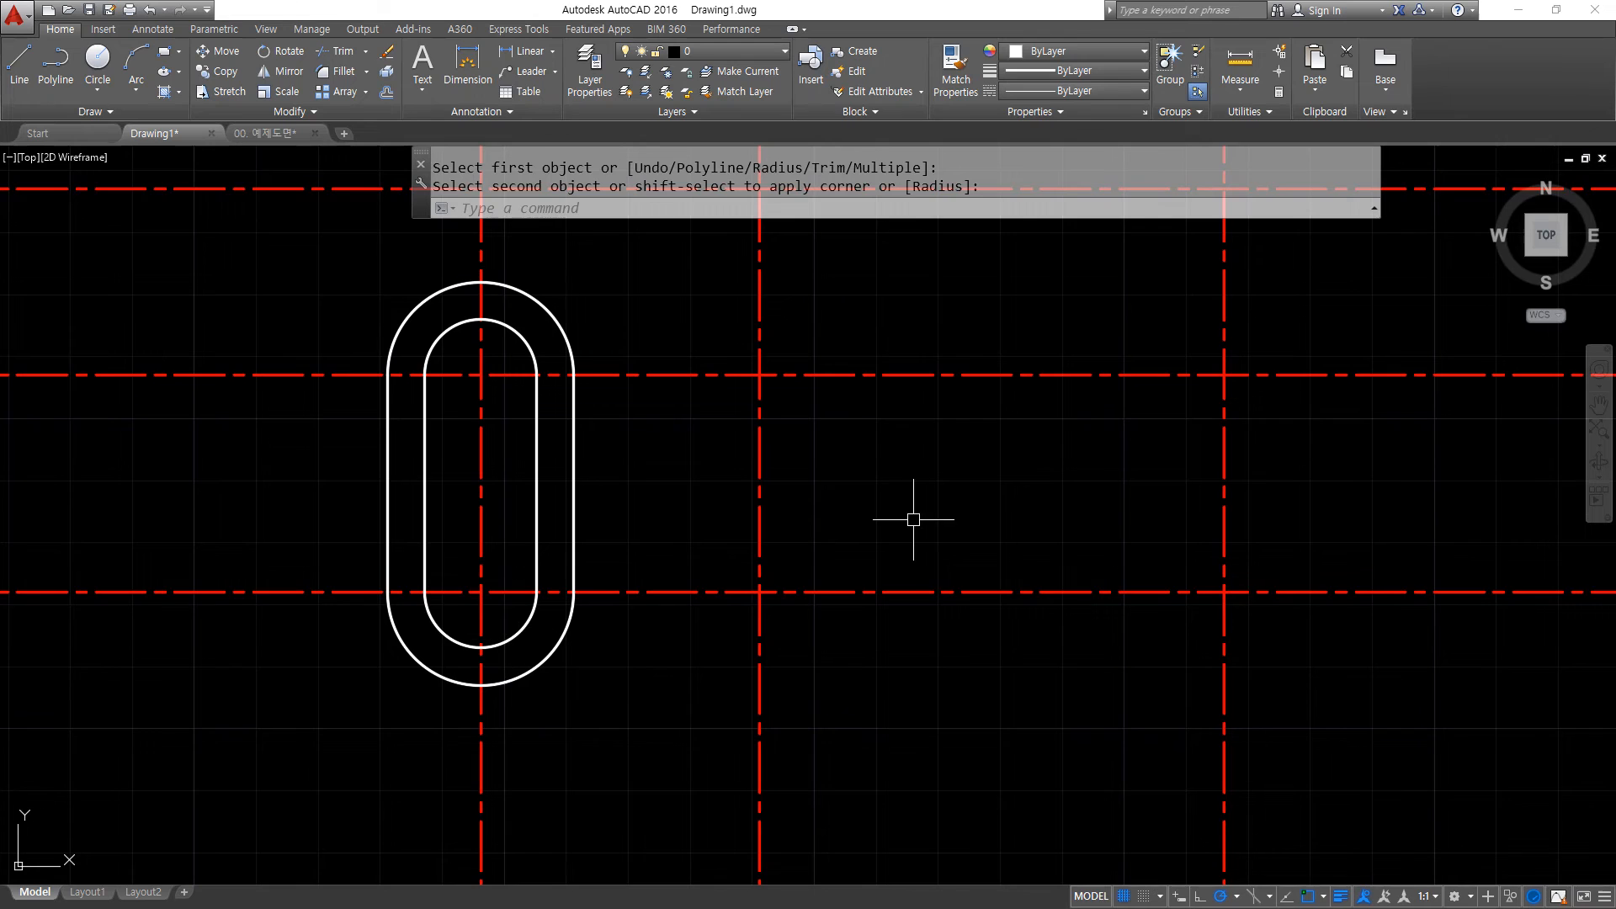
# Draw a 14-diameter circle where the rightmost vertical centre line crosses the second-lowest horizontal centre line.
pyautogui.moveTo(913, 519)
pyautogui.mouseDown(button='middle')
pyautogui.moveTo(480, 570)
pyautogui.moveTo(653, 552)
pyautogui.mouseUp(button='middle')
pyautogui.write('c')
pyautogui.press('Return')
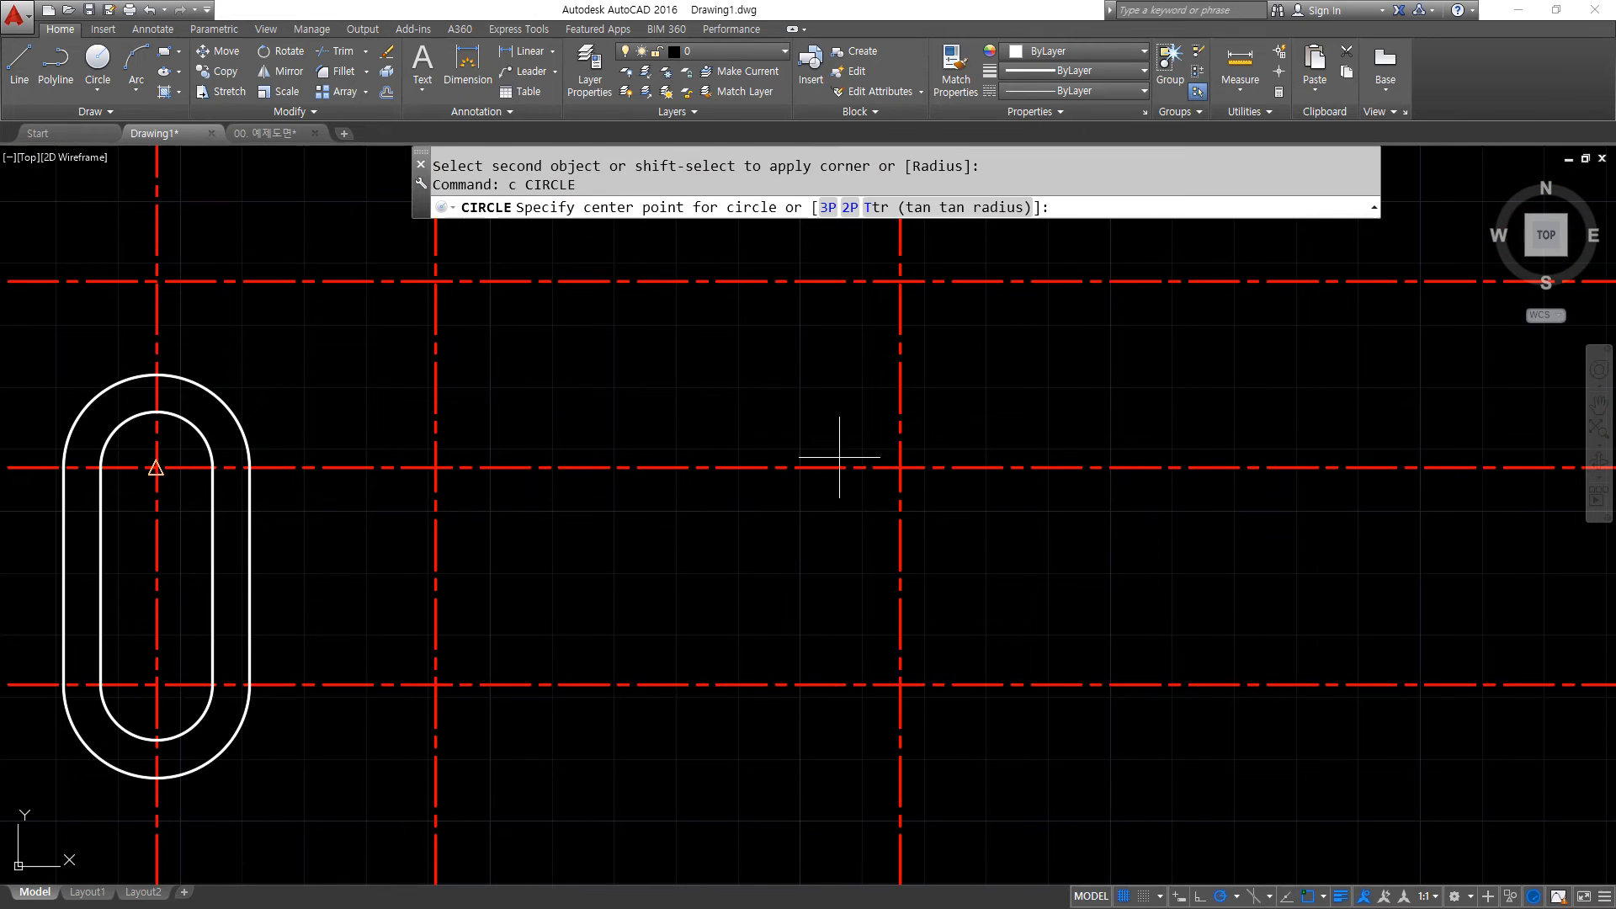
pyautogui.click(901, 467)
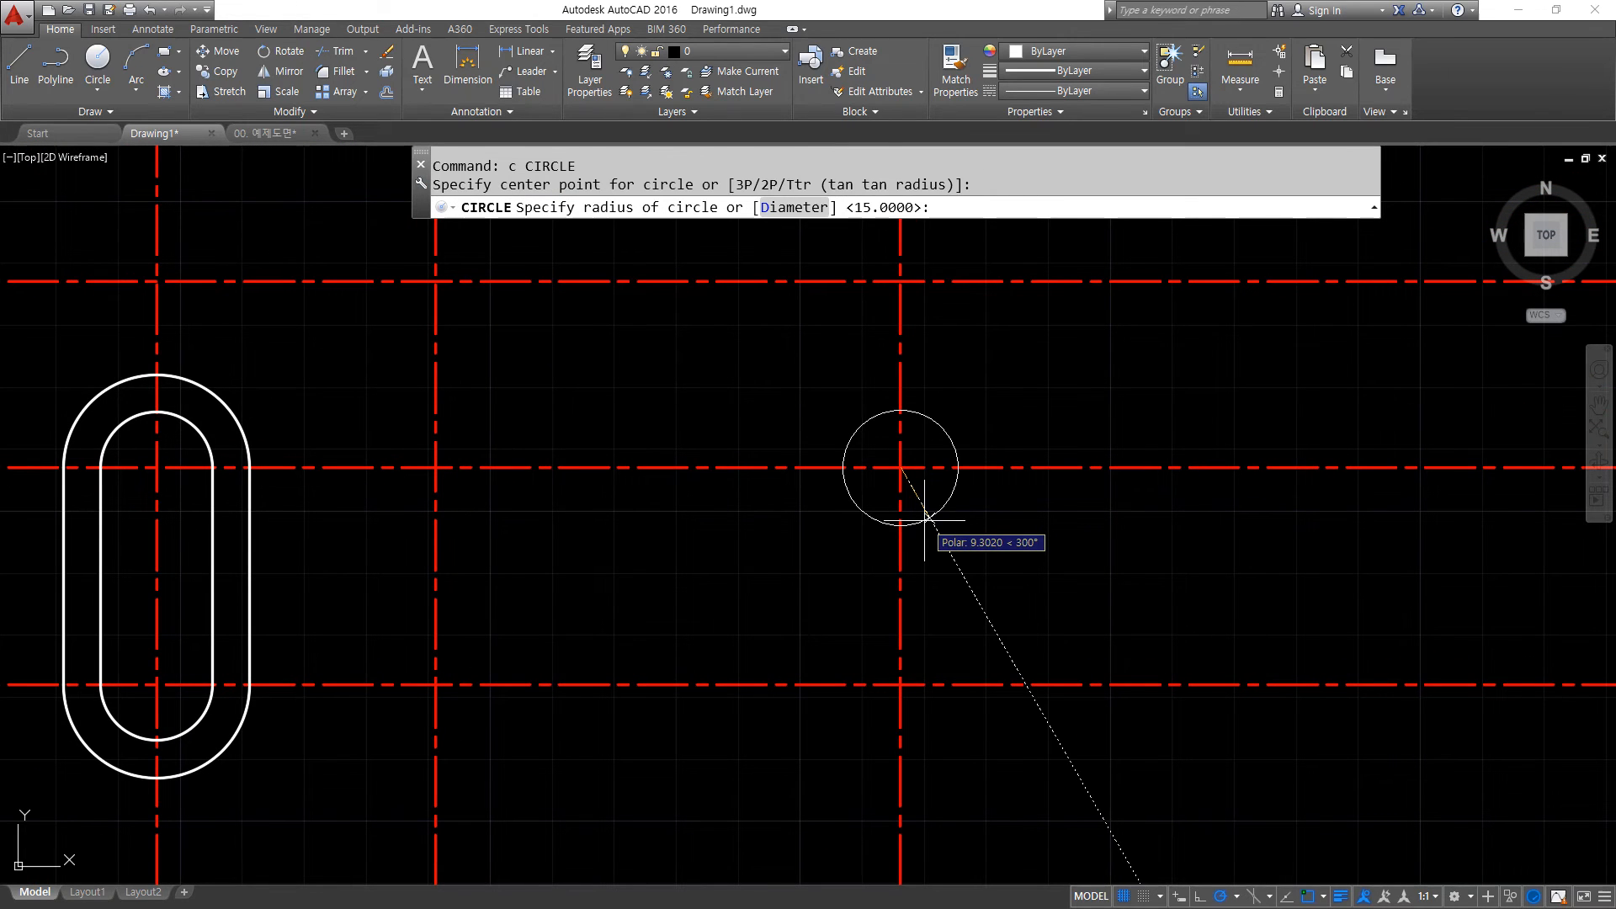
pyautogui.write('d')
pyautogui.press('Return')
pyautogui.write('14')
pyautogui.press('Return')
# Draw a 30-diameter circle concentric with the 14-diameter circle.
pyautogui.press('Return')
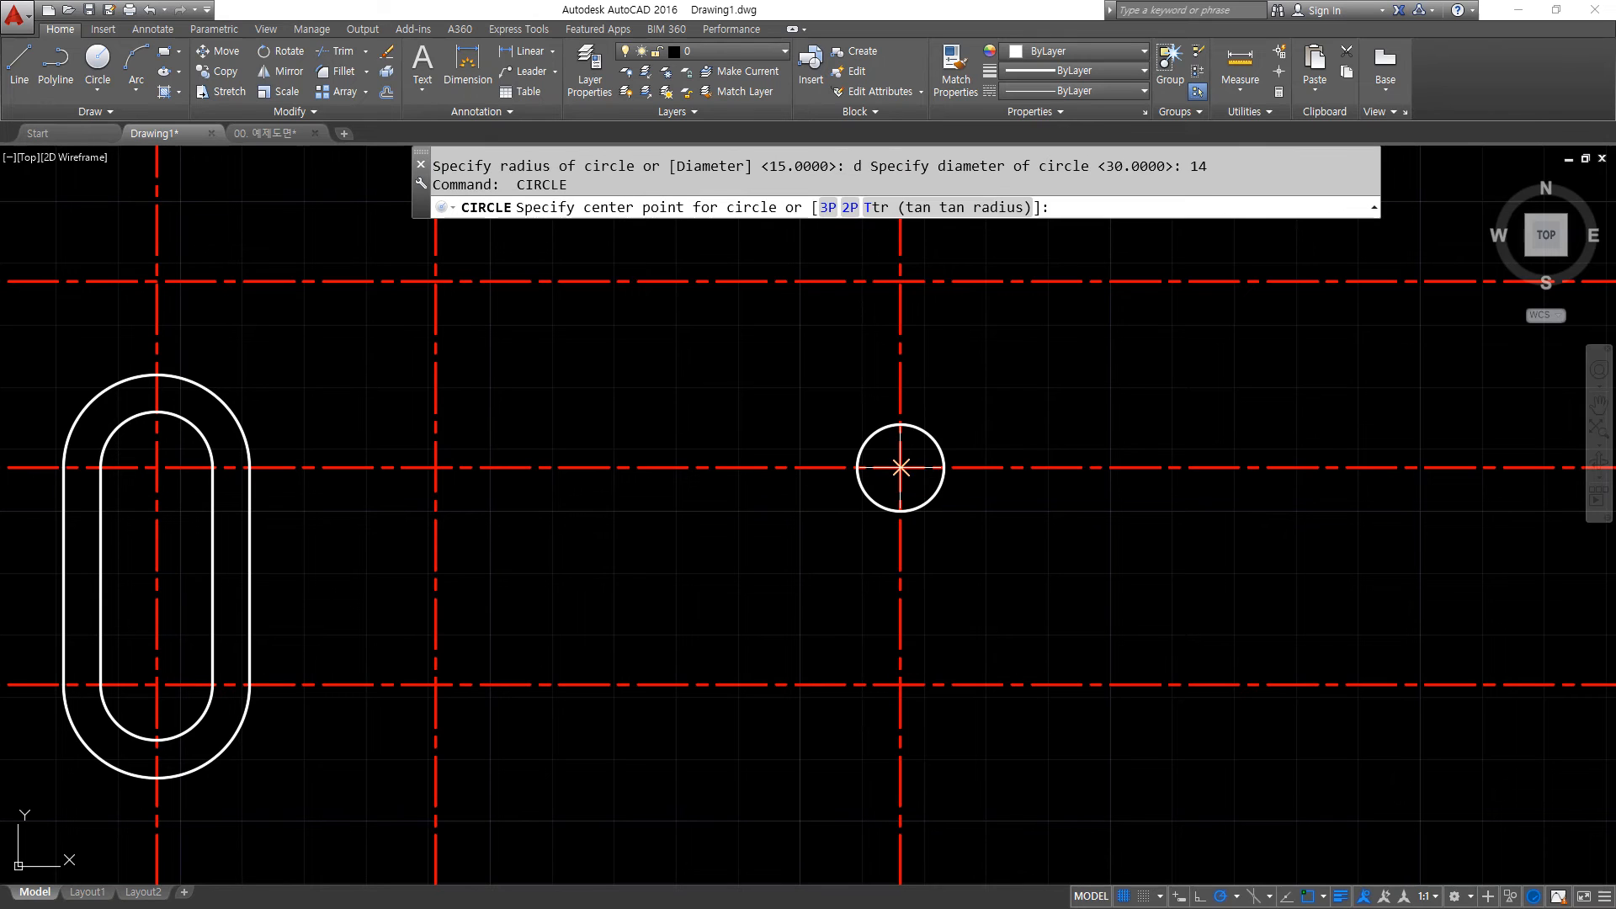
pyautogui.click(900, 467)
pyautogui.write('d')
pyautogui.press('Return')
pyautogui.write('30')
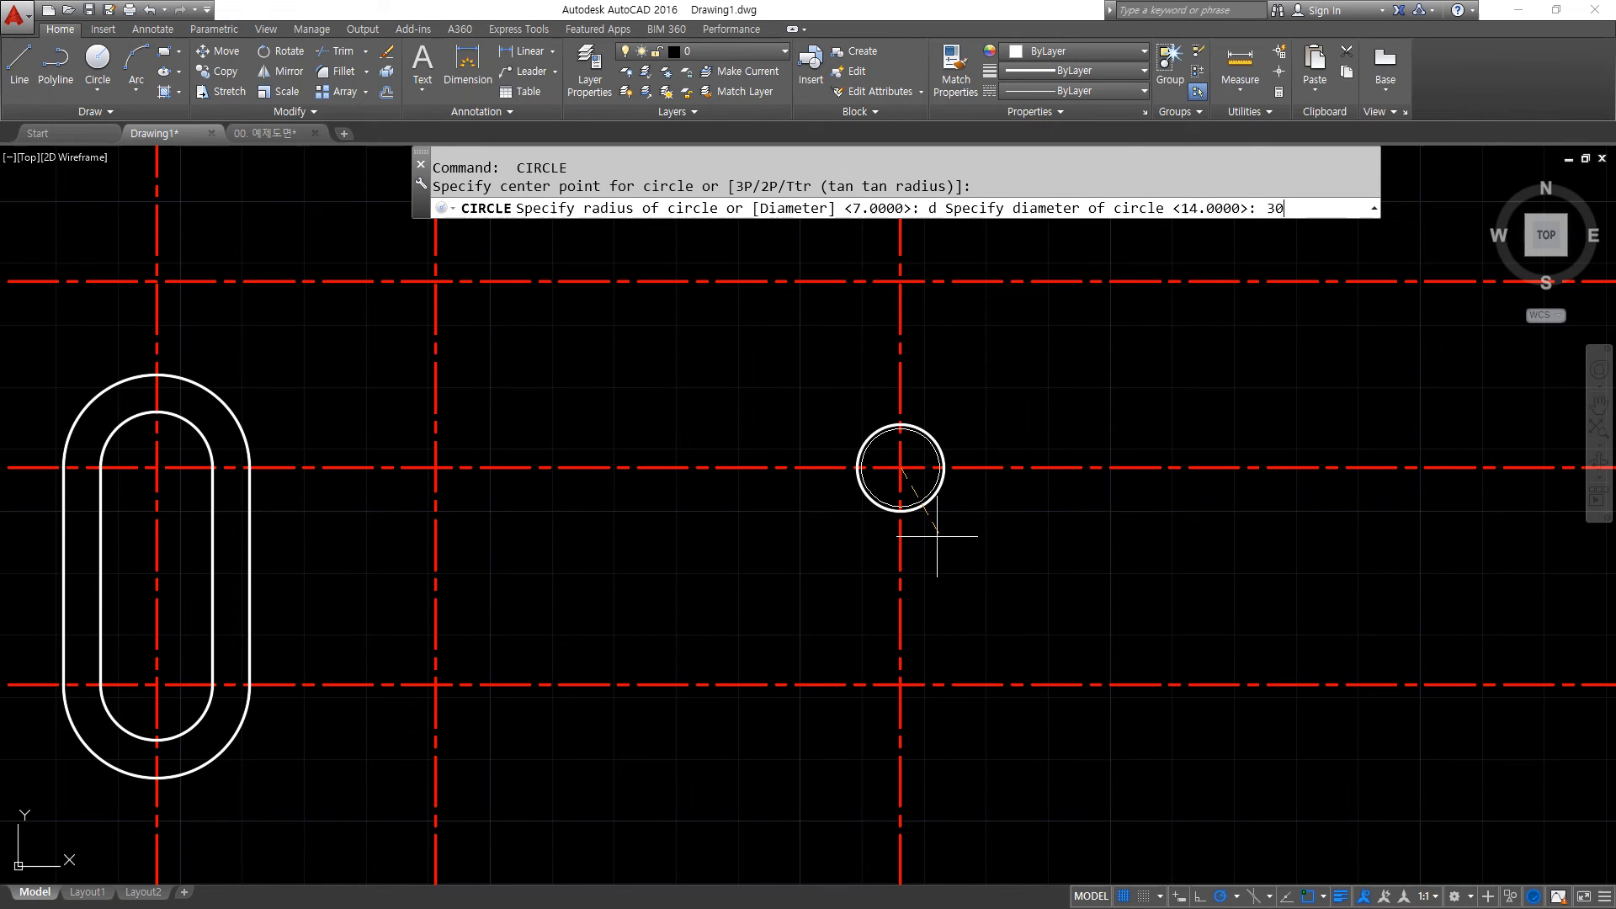
pyautogui.press('Return')
# Draw a 14-diameter circle where the middle vertical centre line crosses the second-highest horizontal centre line.
pyautogui.moveTo(558, 468); pyautogui.dragTo(617, 566, button='middle')
pyautogui.write('c')
pyautogui.press('Return')
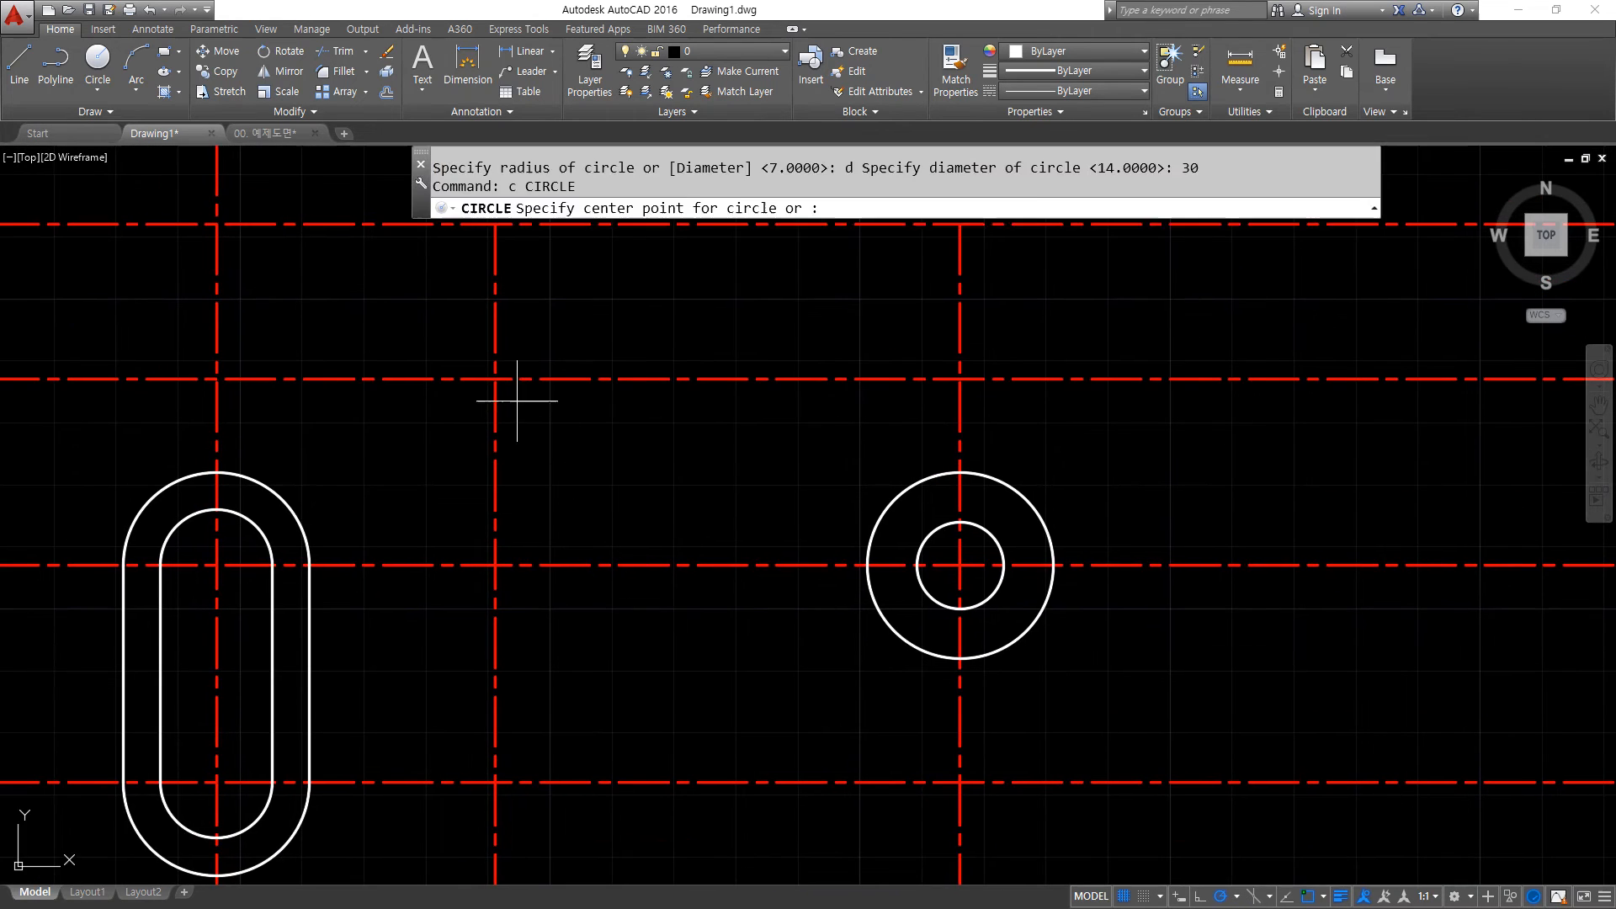
pyautogui.click(495, 379)
pyautogui.write('d')
pyautogui.press('Return')
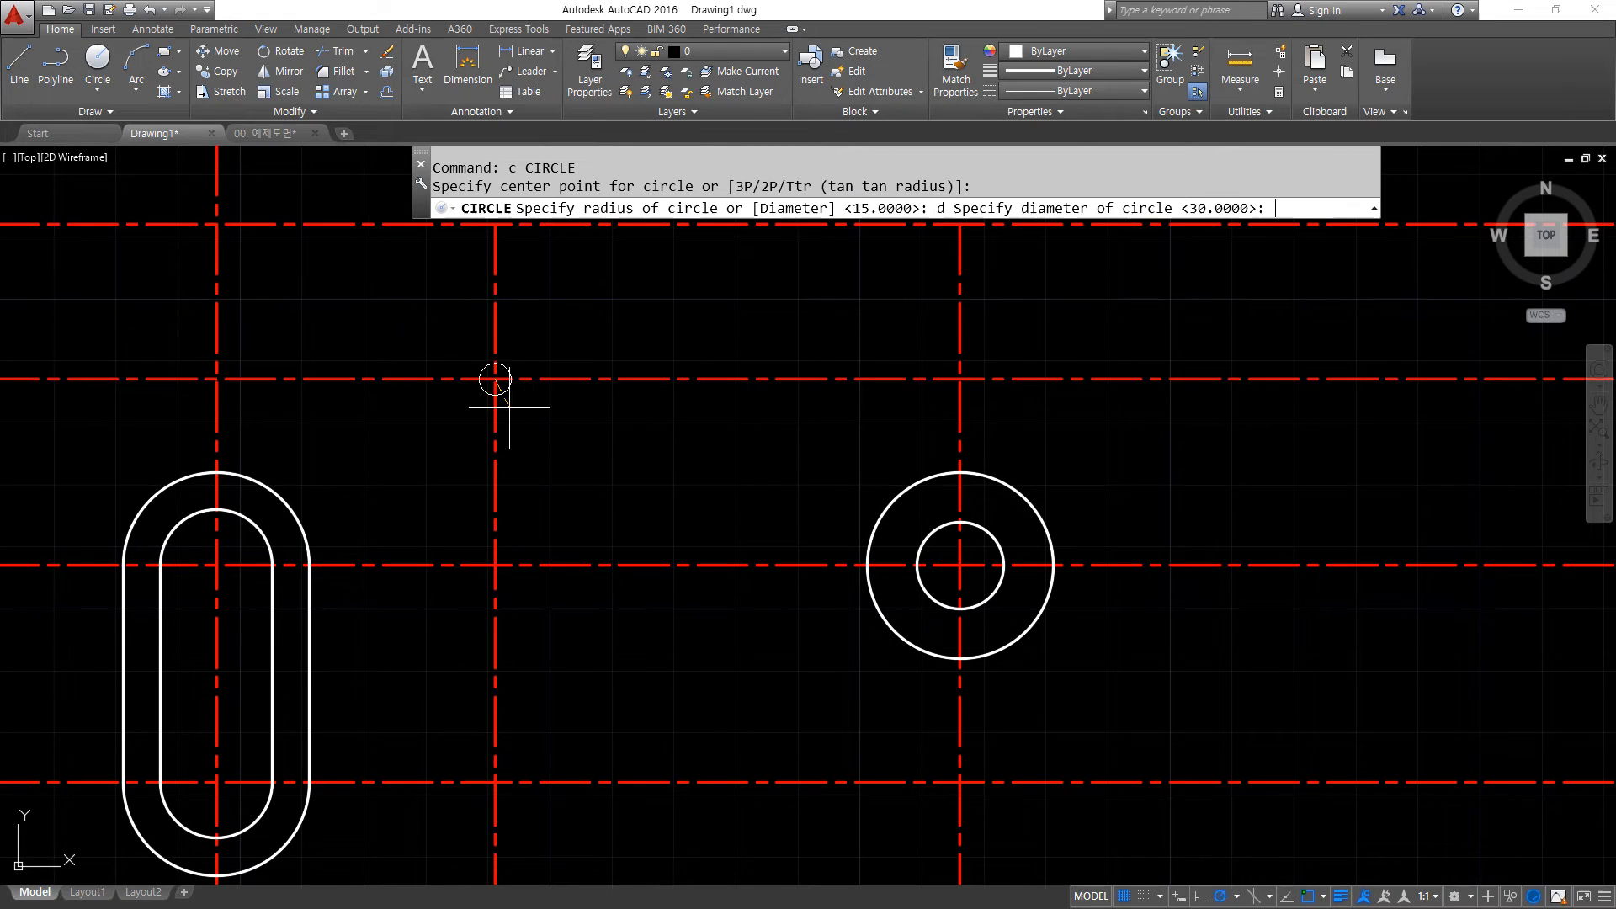
pyautogui.press('Return')
# Draw a 26-diameter circle concentric with the 14-diameter circle on the middle vertical centre line.
pyautogui.write('c')
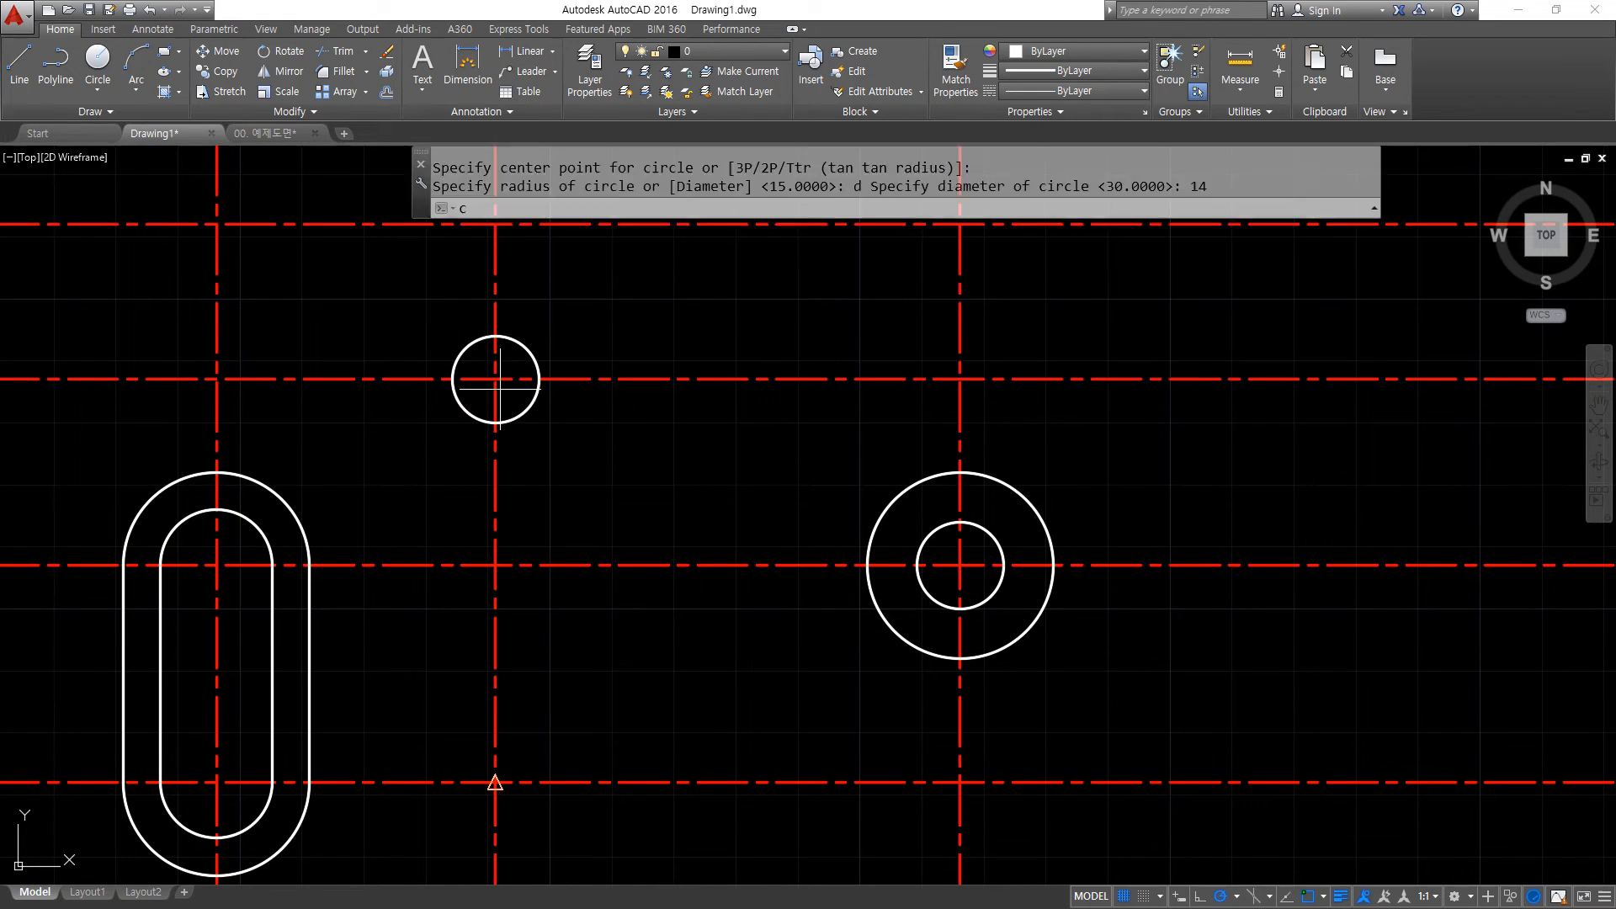
pyautogui.press('Return')
pyautogui.click(495, 379)
pyautogui.write('d')
pyautogui.press('Return')
pyautogui.write('26')
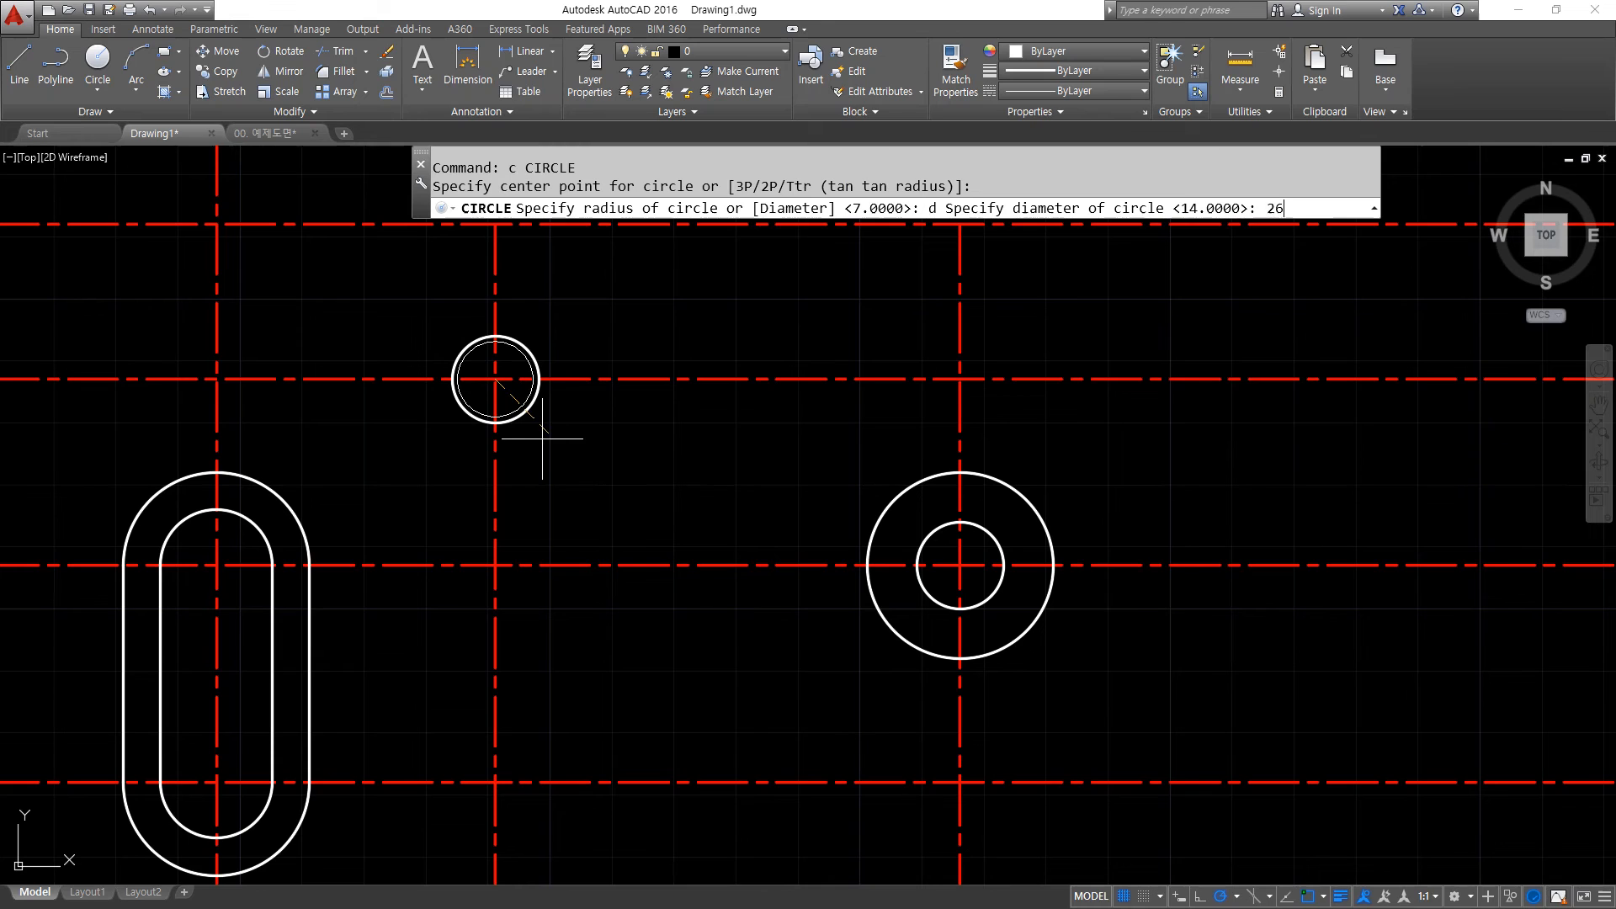
pyautogui.press('Return')
# Draw a circle of radius 100 tangent to the outer slot's lower arc and the underside of the 30-diameter circle.
pyautogui.moveTo(551, 580); pyautogui.dragTo(547, 486, button='middle')
pyautogui.write('c')
pyautogui.press('Return')
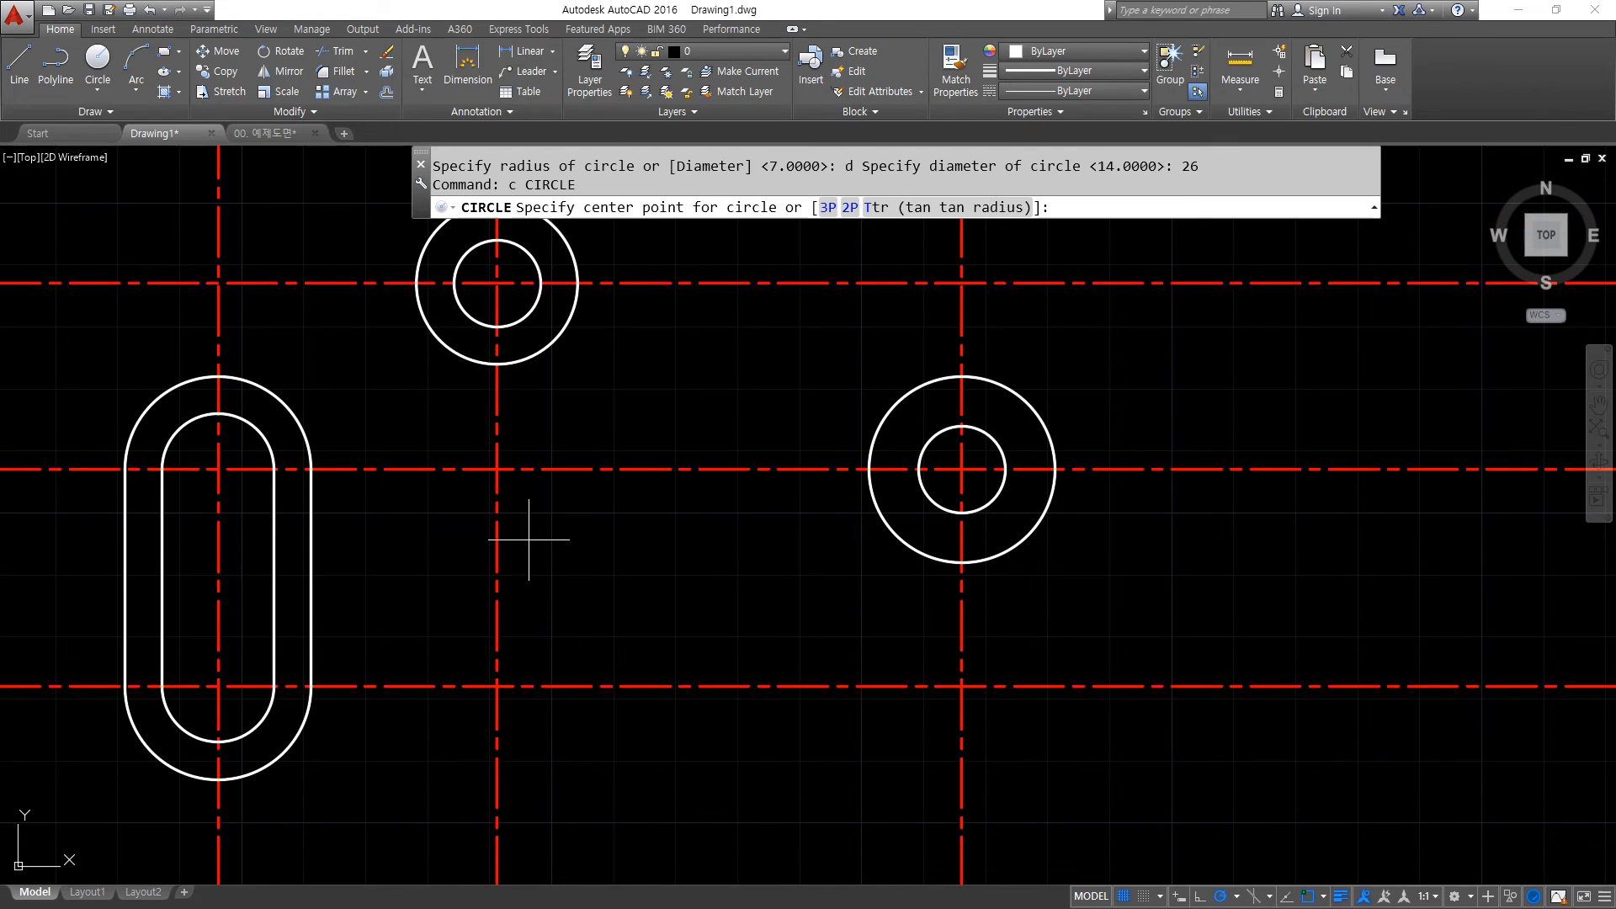
pyautogui.write('t')
pyautogui.press('Return')
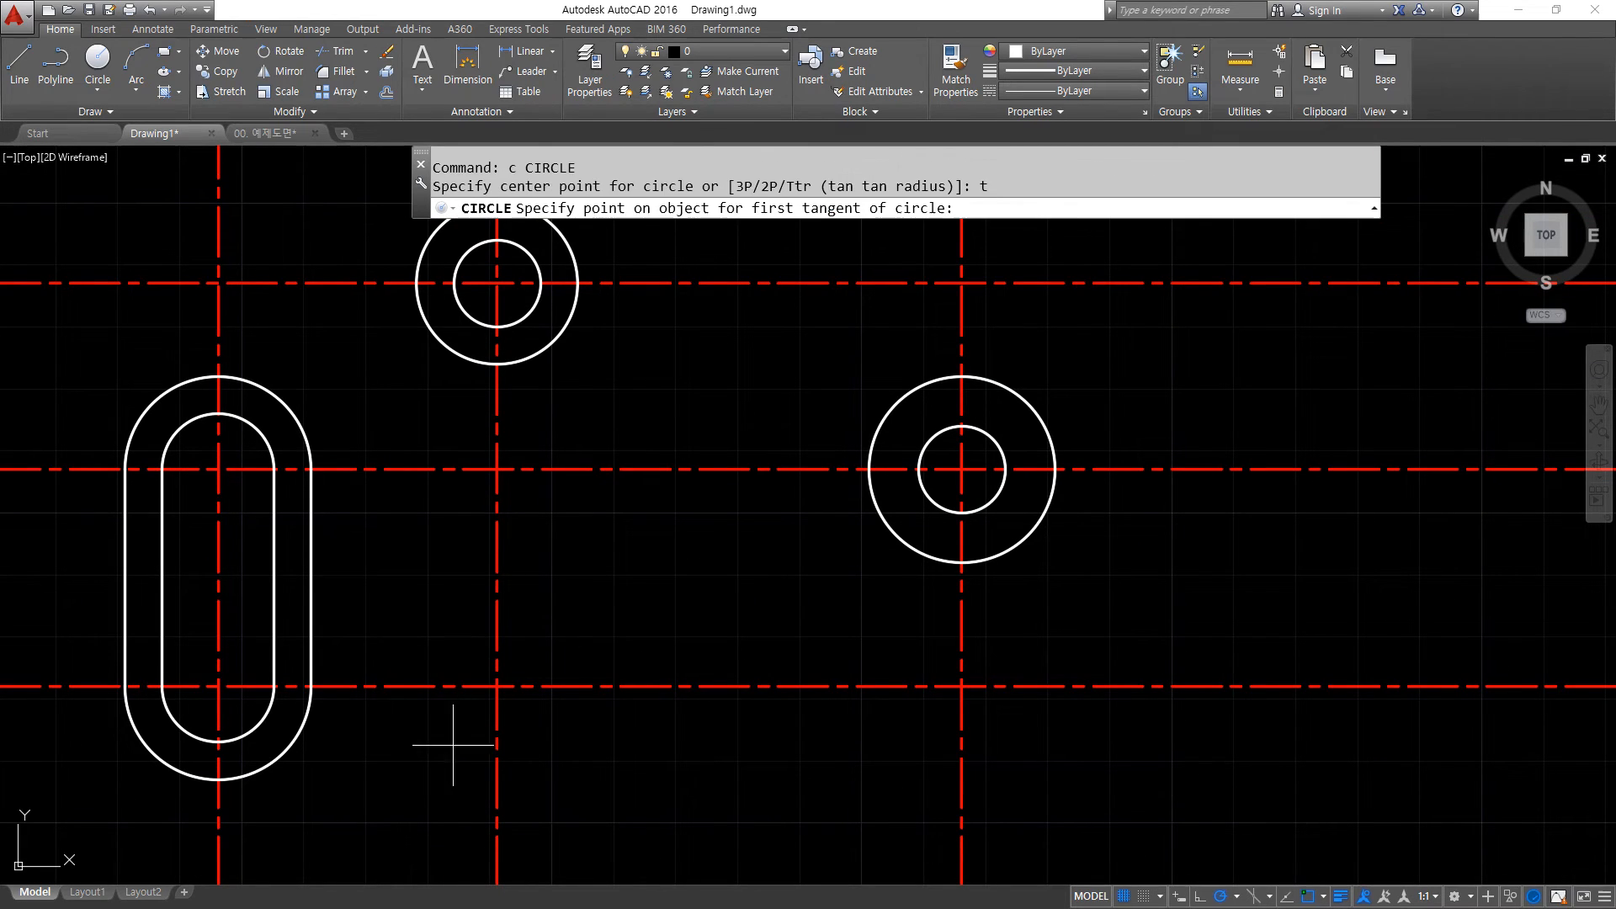
pyautogui.click(305, 749)
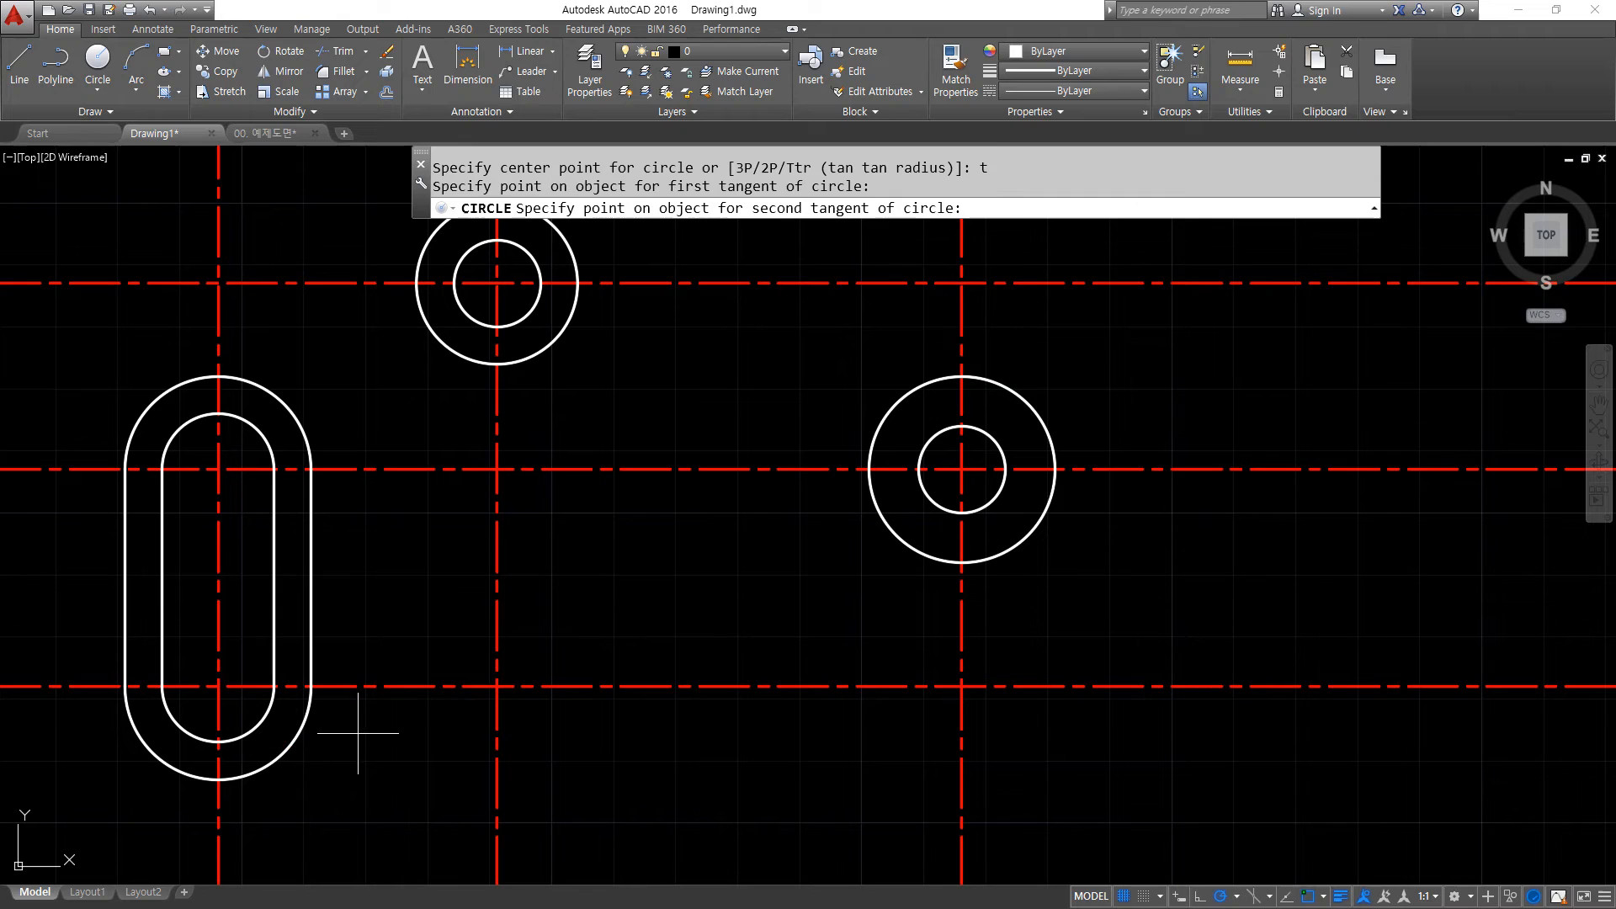
pyautogui.click(1017, 547)
pyautogui.write('100')
pyautogui.press('Return')
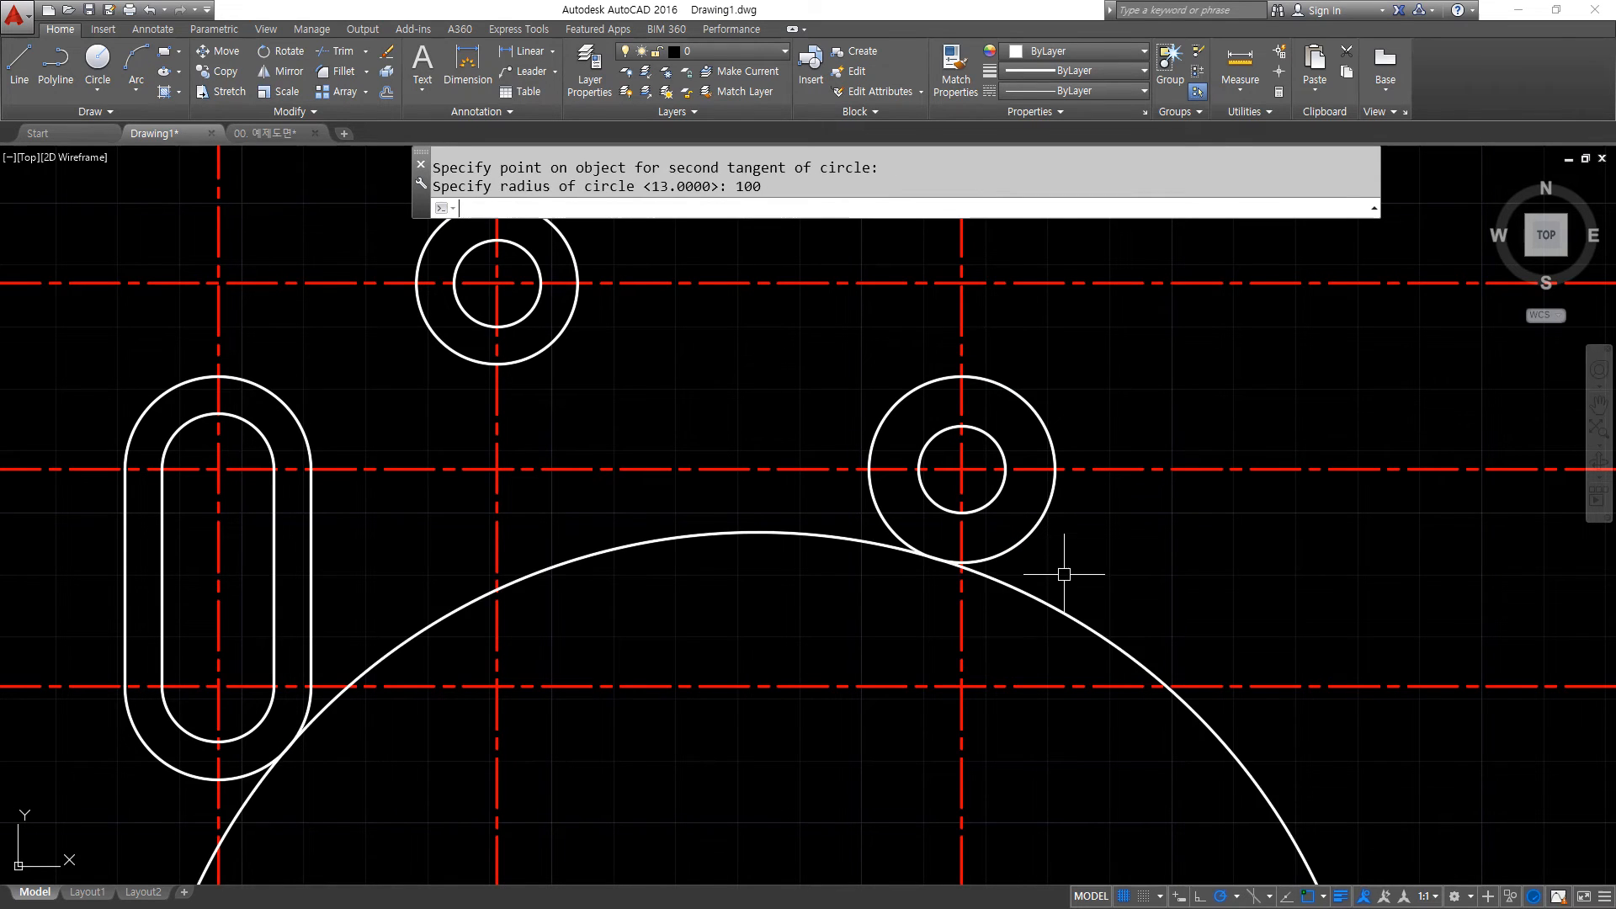
# Trim the radius-100 circle to the arc between the outer slot and the 30-diameter circle.
pyautogui.scroll(-2, 783, 567)
pyautogui.write('tr')
pyautogui.press('Return')
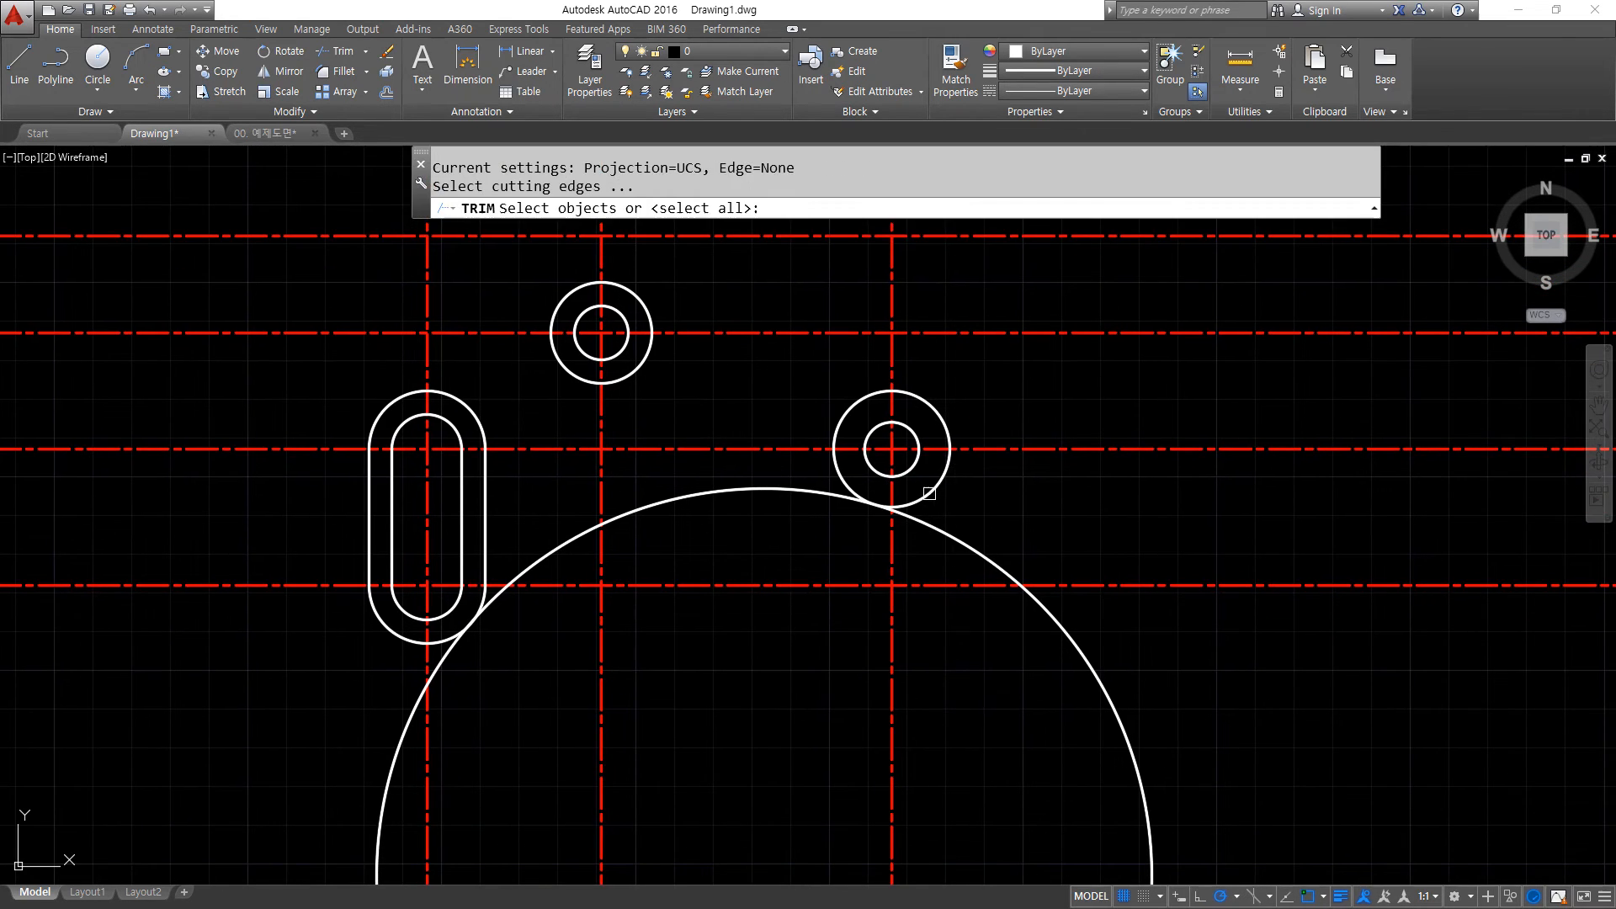
pyautogui.click(935, 492)
pyautogui.click(383, 631)
pyautogui.press('Return')
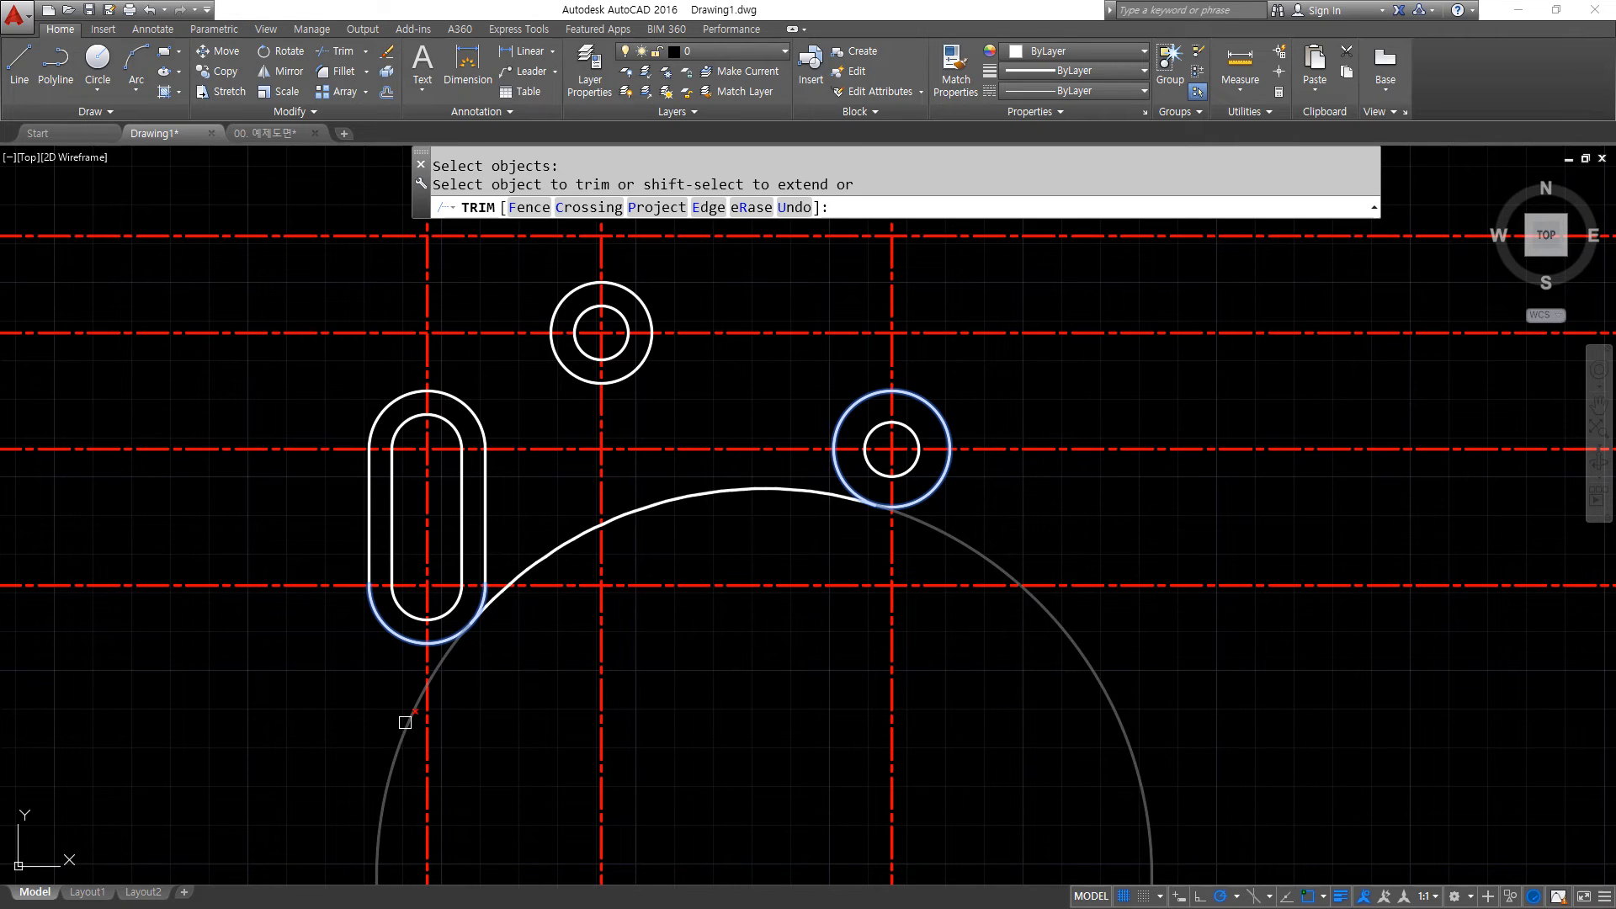
pyautogui.click(405, 721)
pyautogui.press('Return')
# Draw a circle of radius 120 tangent to the tops of the 30-diameter circle and the outer slot's upper arc.
pyautogui.moveTo(610, 531); pyautogui.dragTo(636, 604, button='middle')
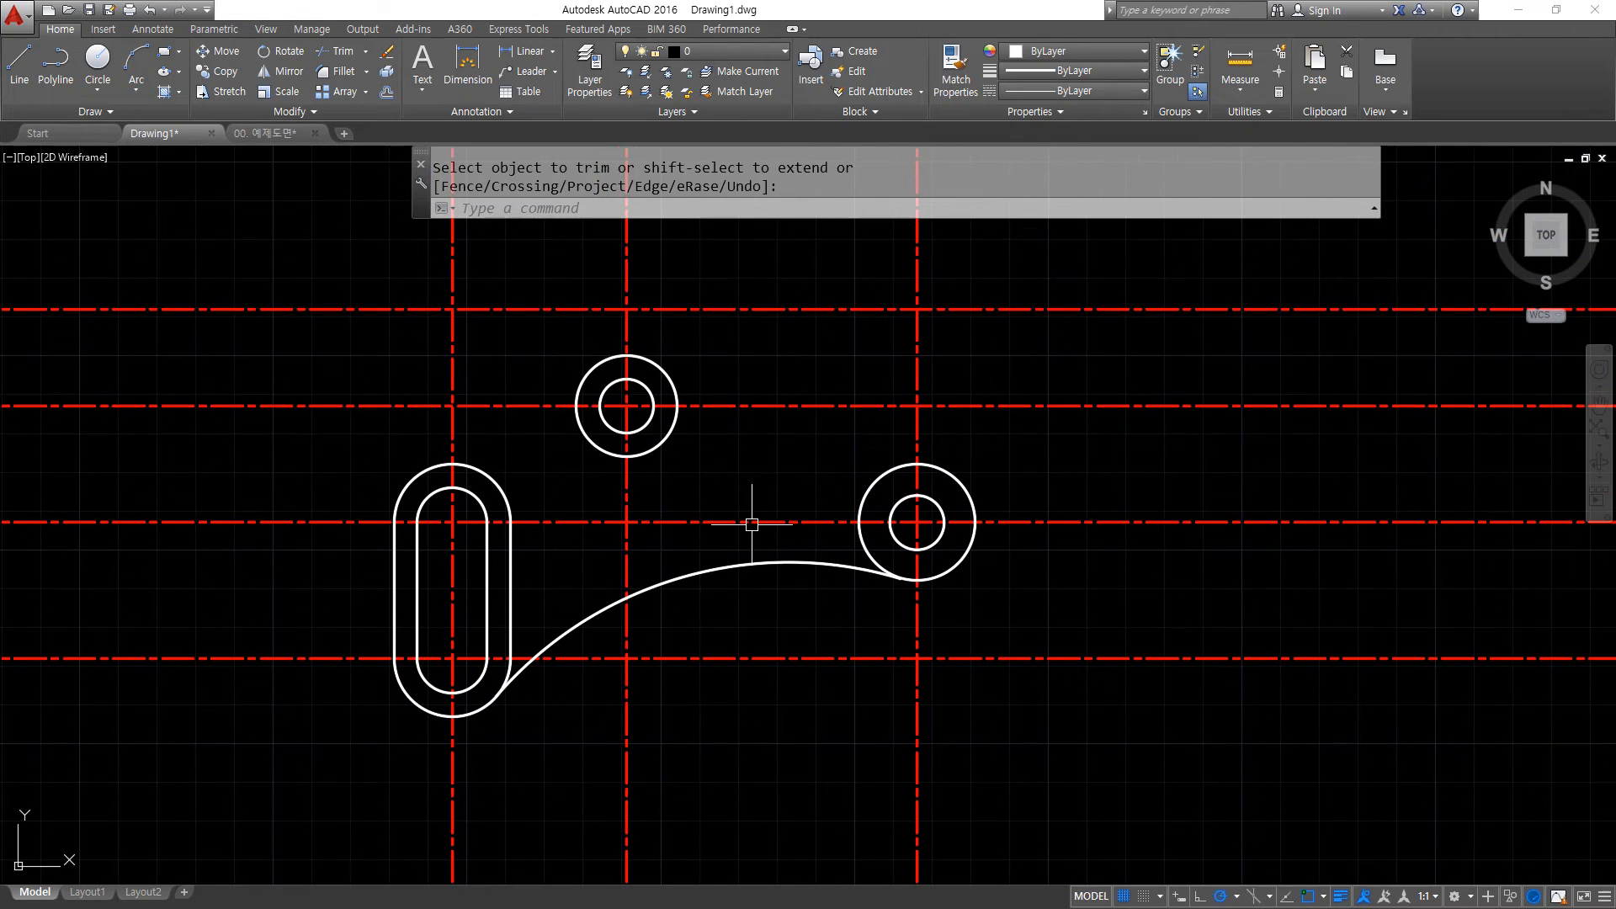
pyautogui.write('c')
pyautogui.press('Return')
pyautogui.write('t')
pyautogui.press('Return')
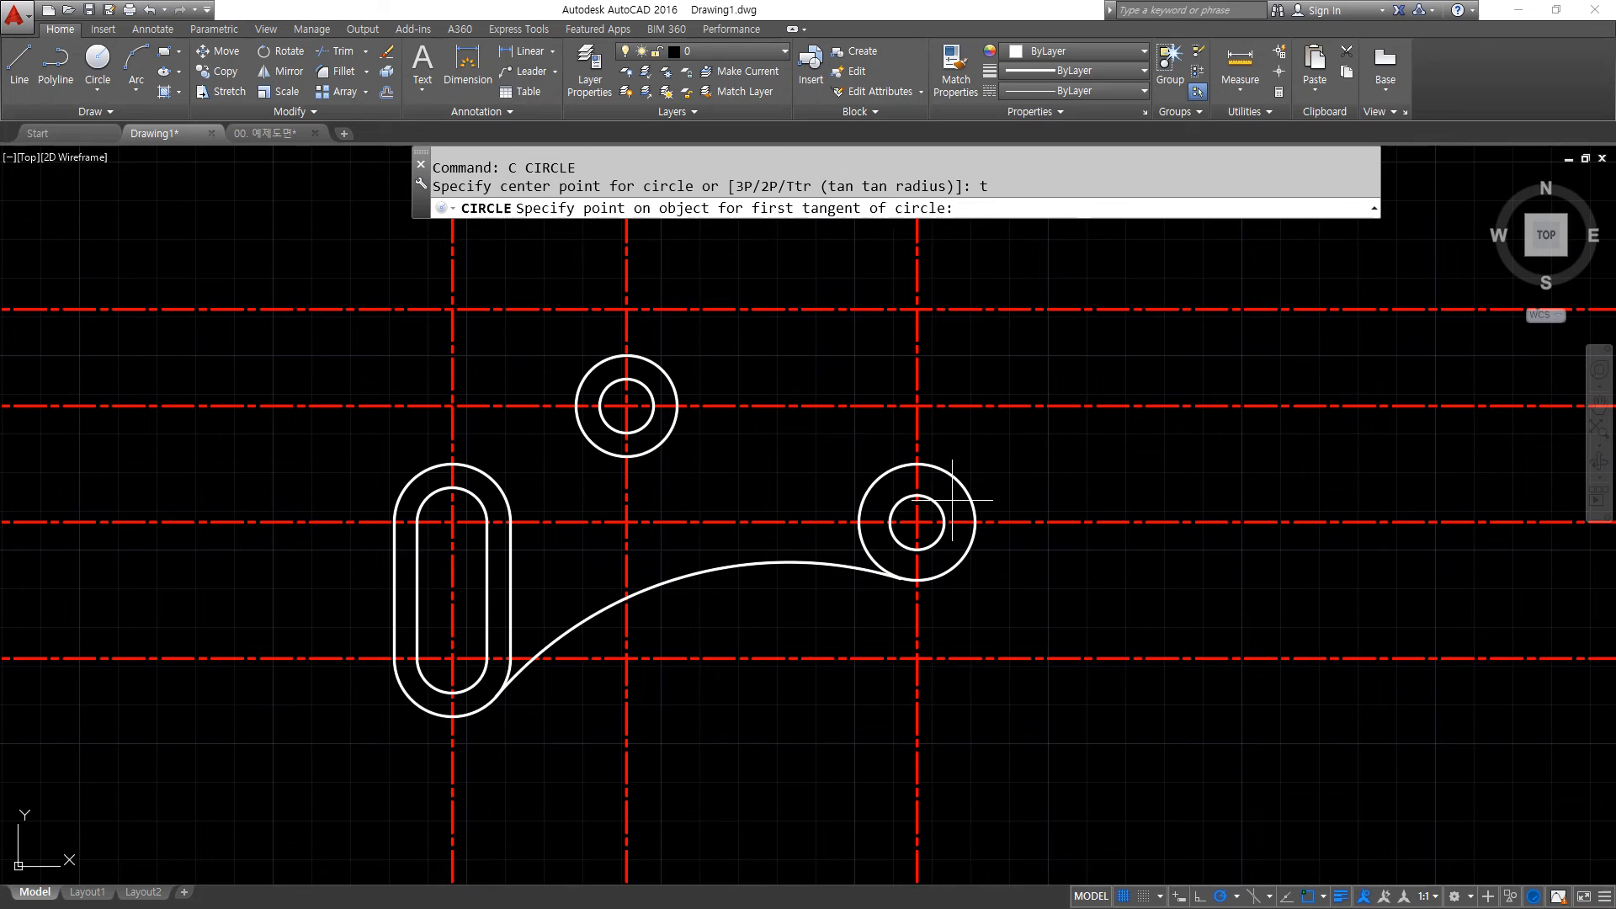
pyautogui.click(962, 481)
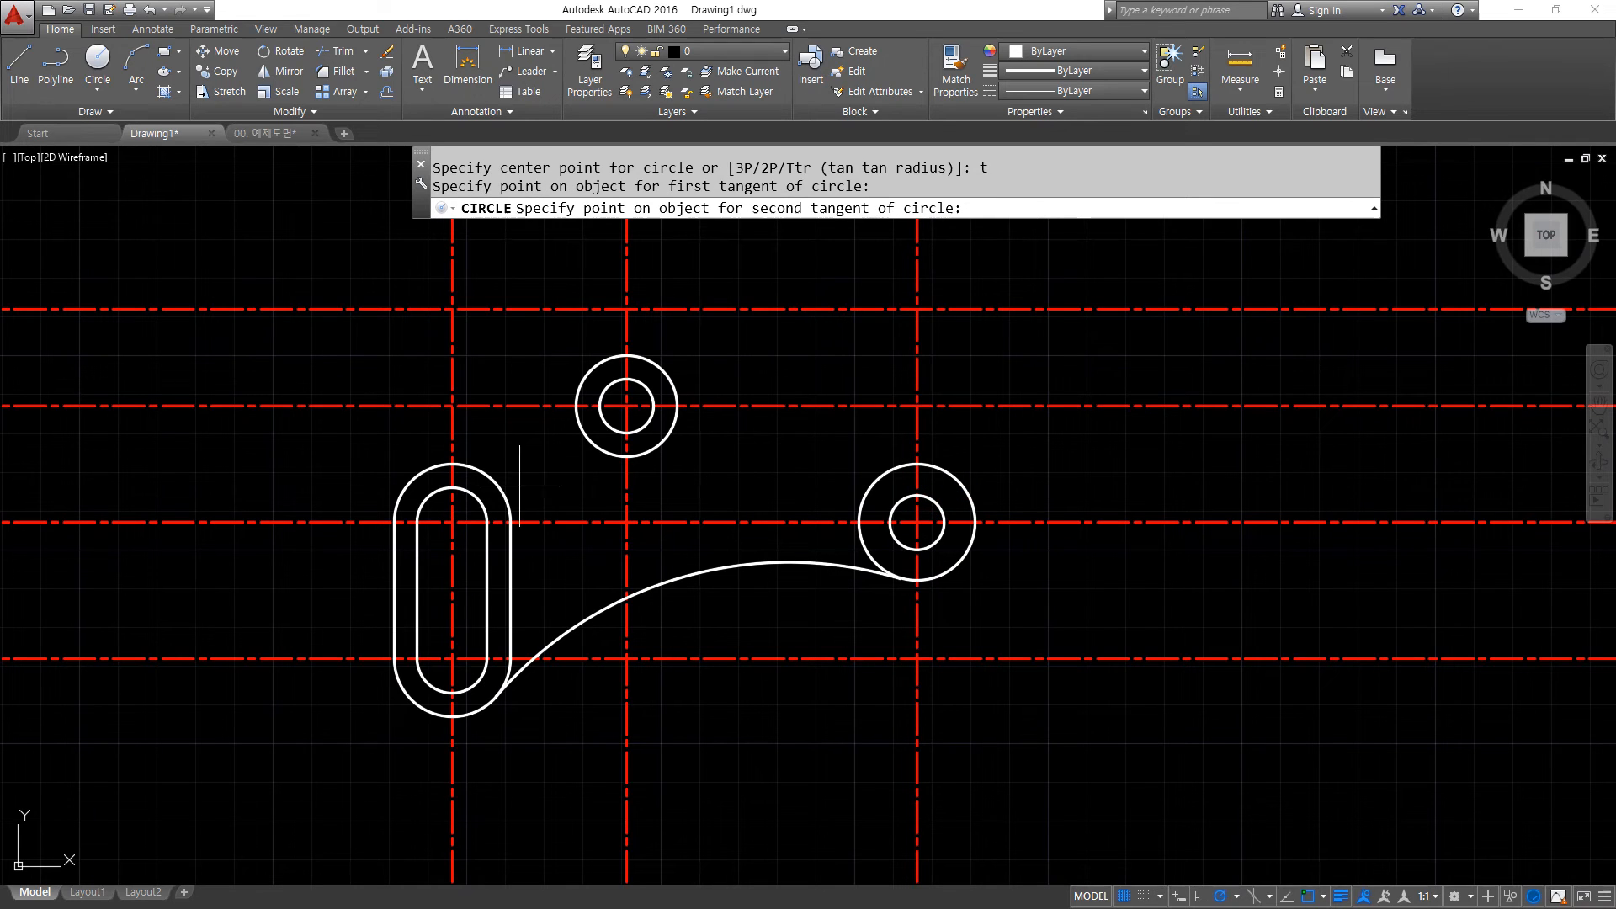
pyautogui.click(407, 480)
pyautogui.write('120')
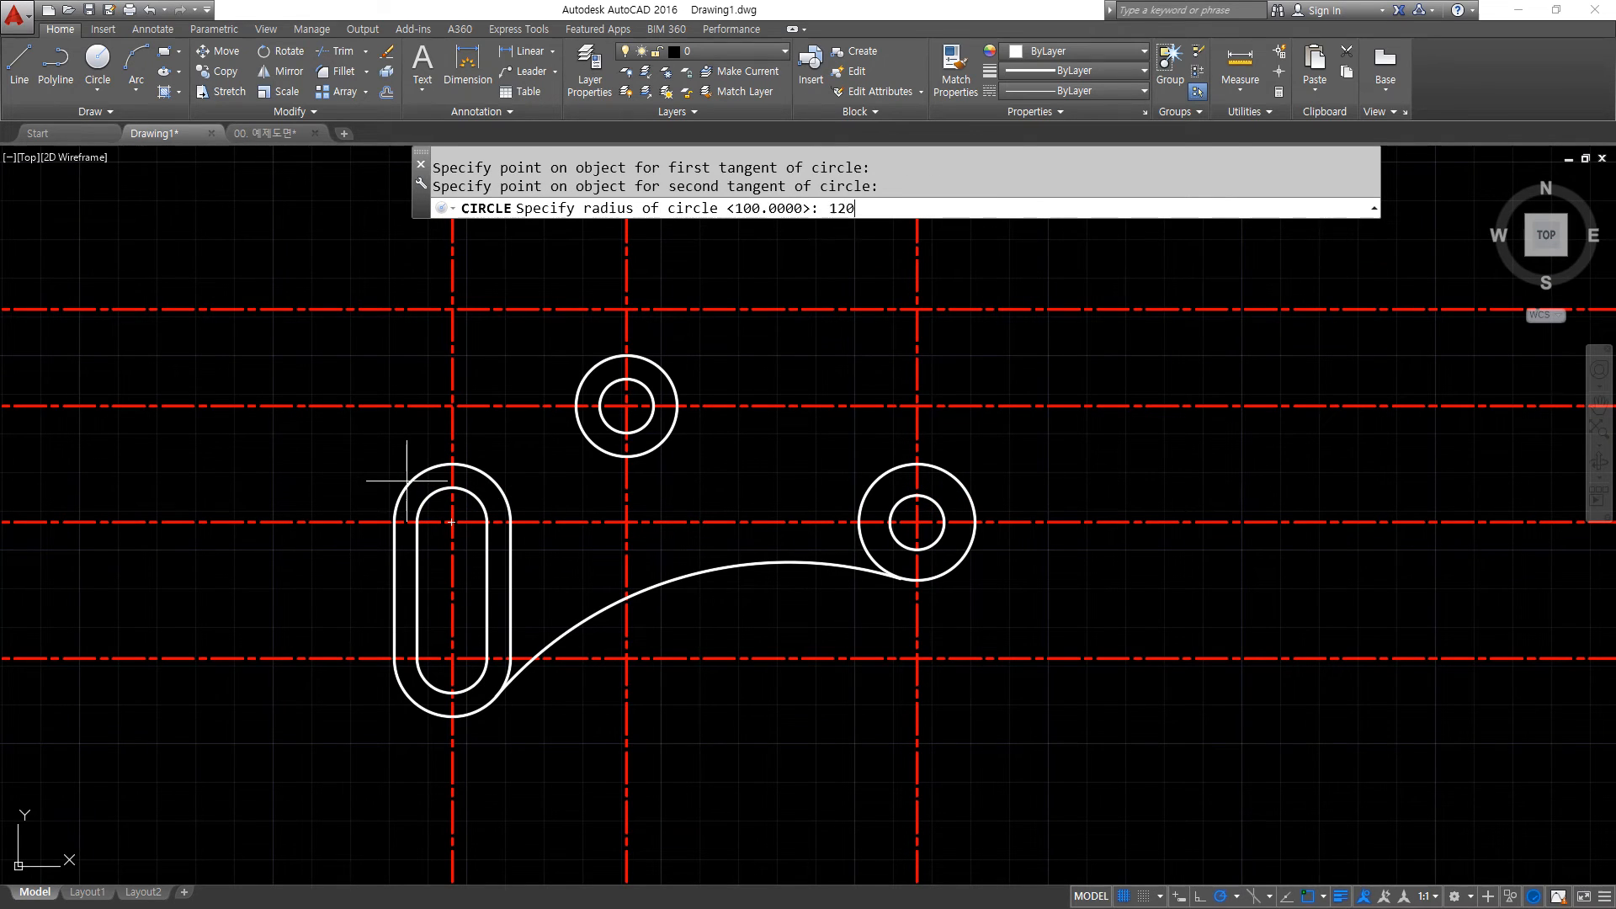
pyautogui.press('Return')
# Trim the radius-120 circle to the upper arc between the outer slot and the 30-diameter circle.
pyautogui.write('tr')
pyautogui.press('Return')
pyautogui.click(876, 479)
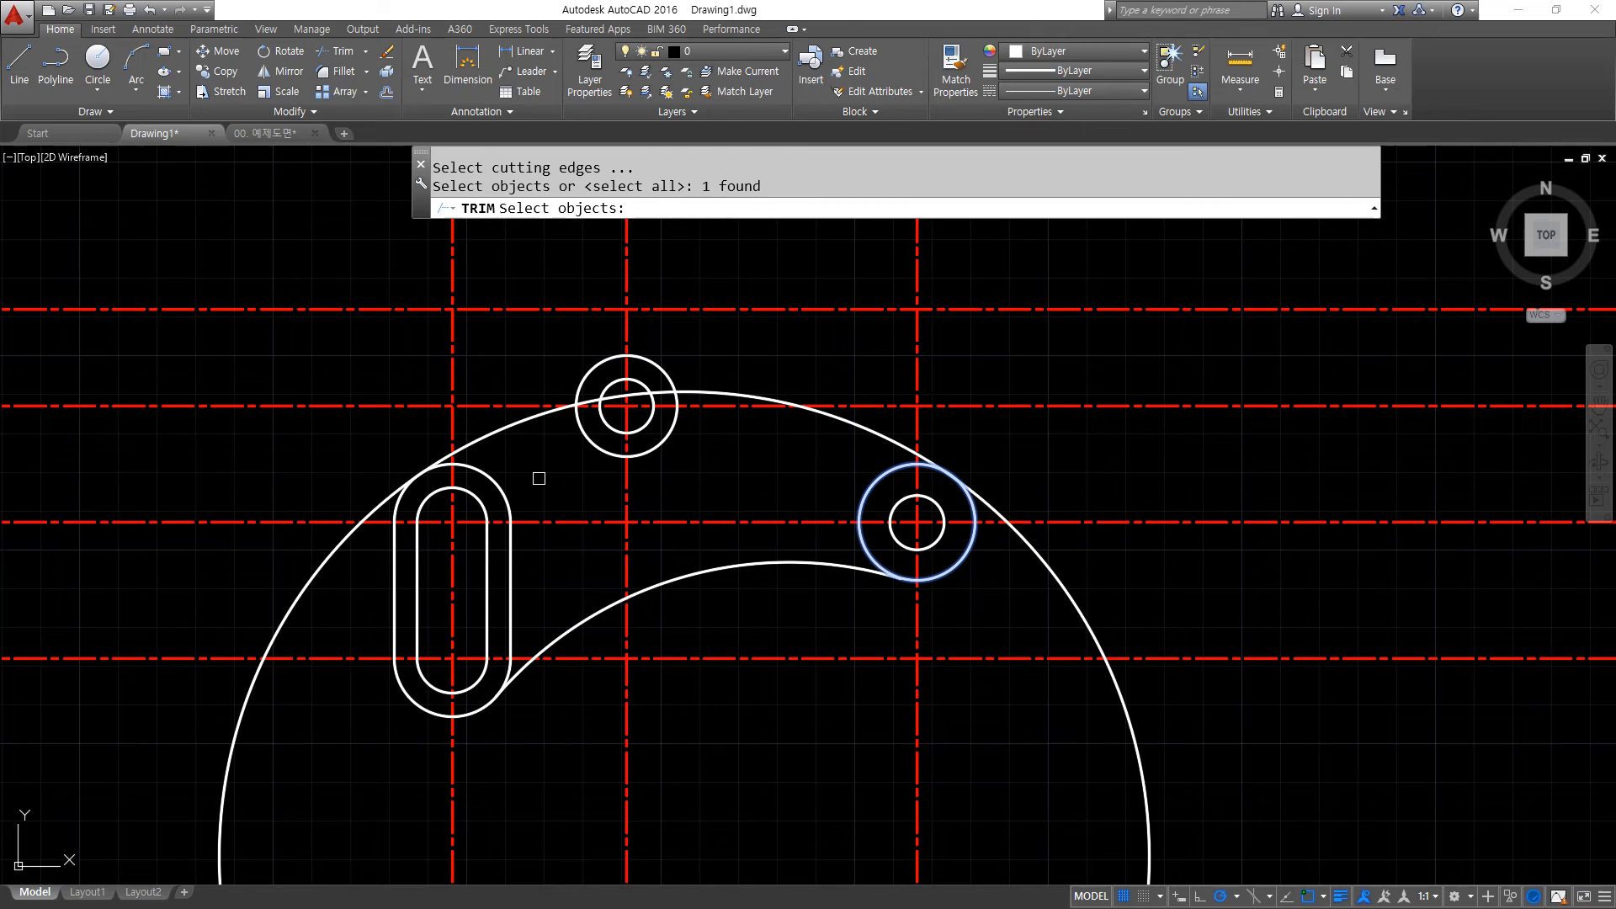
pyautogui.click(485, 470)
pyautogui.press('Return')
pyautogui.click(999, 662)
pyautogui.click(1087, 627)
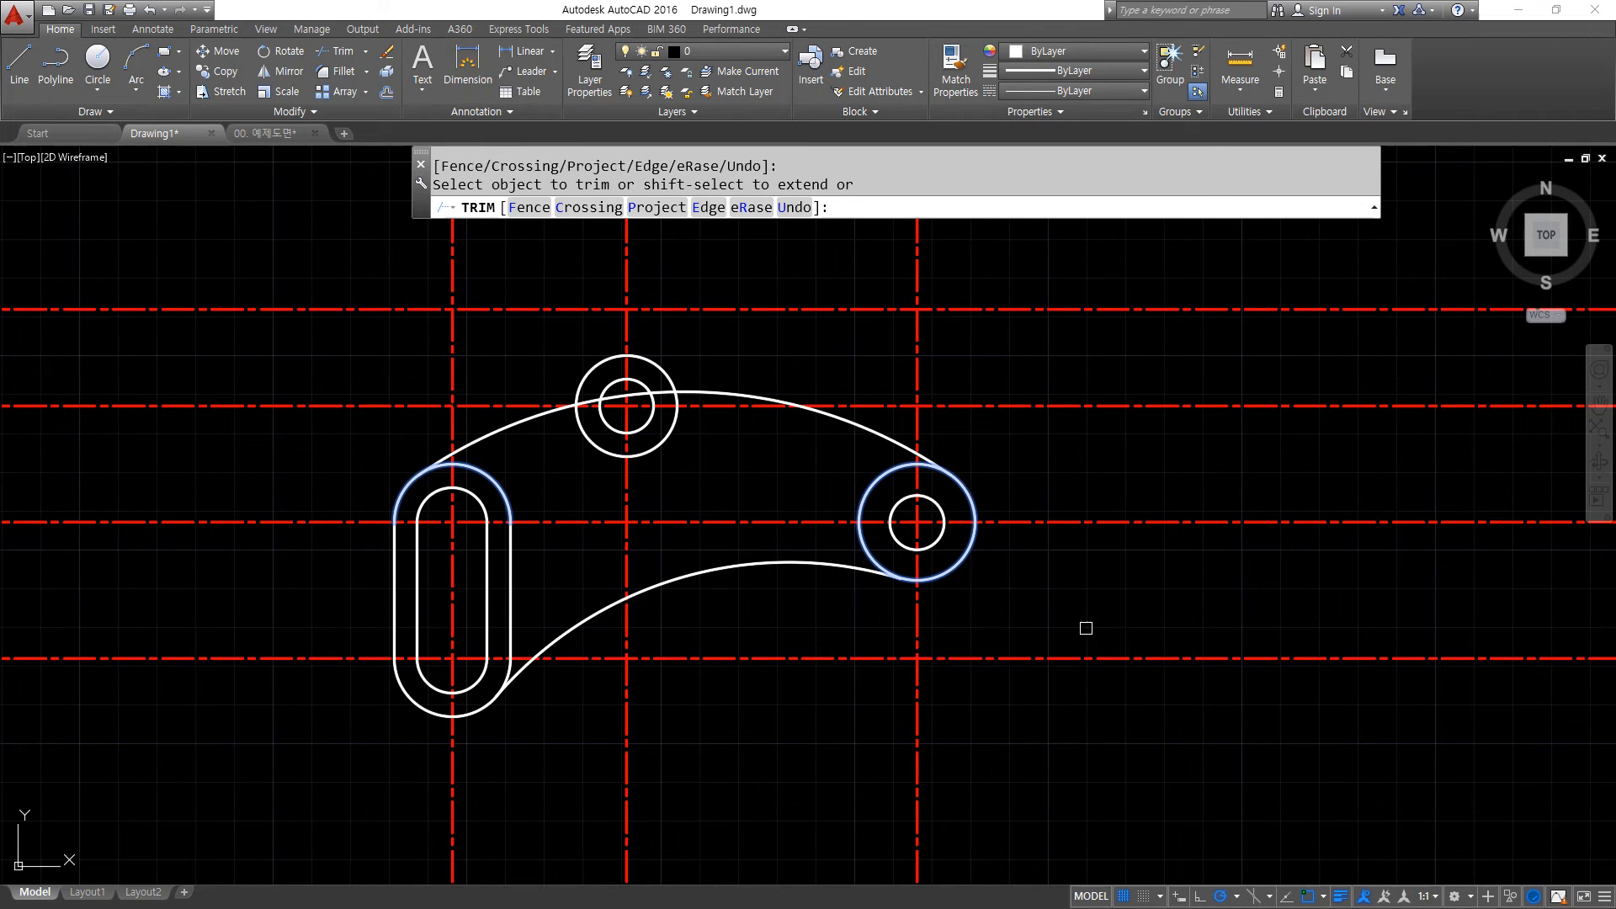
pyautogui.press('Return')
# Trim the centre lines outside the 30-diameter circle, using that circle as the cutting edge.
pyautogui.press('Return')
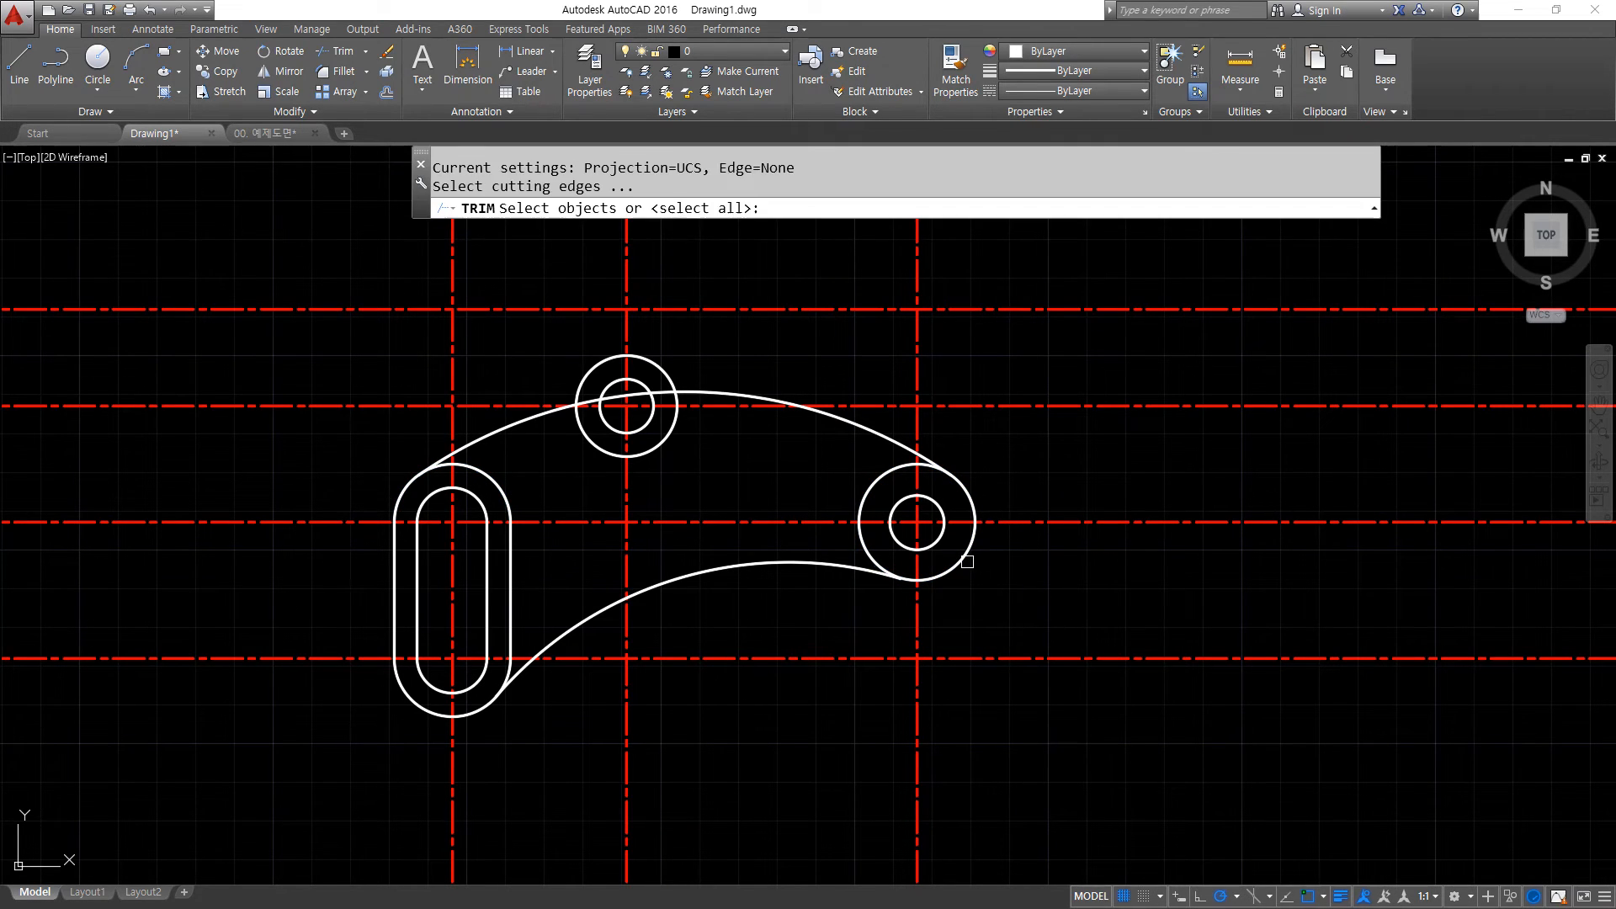
pyautogui.click(967, 562)
pyautogui.press('Return')
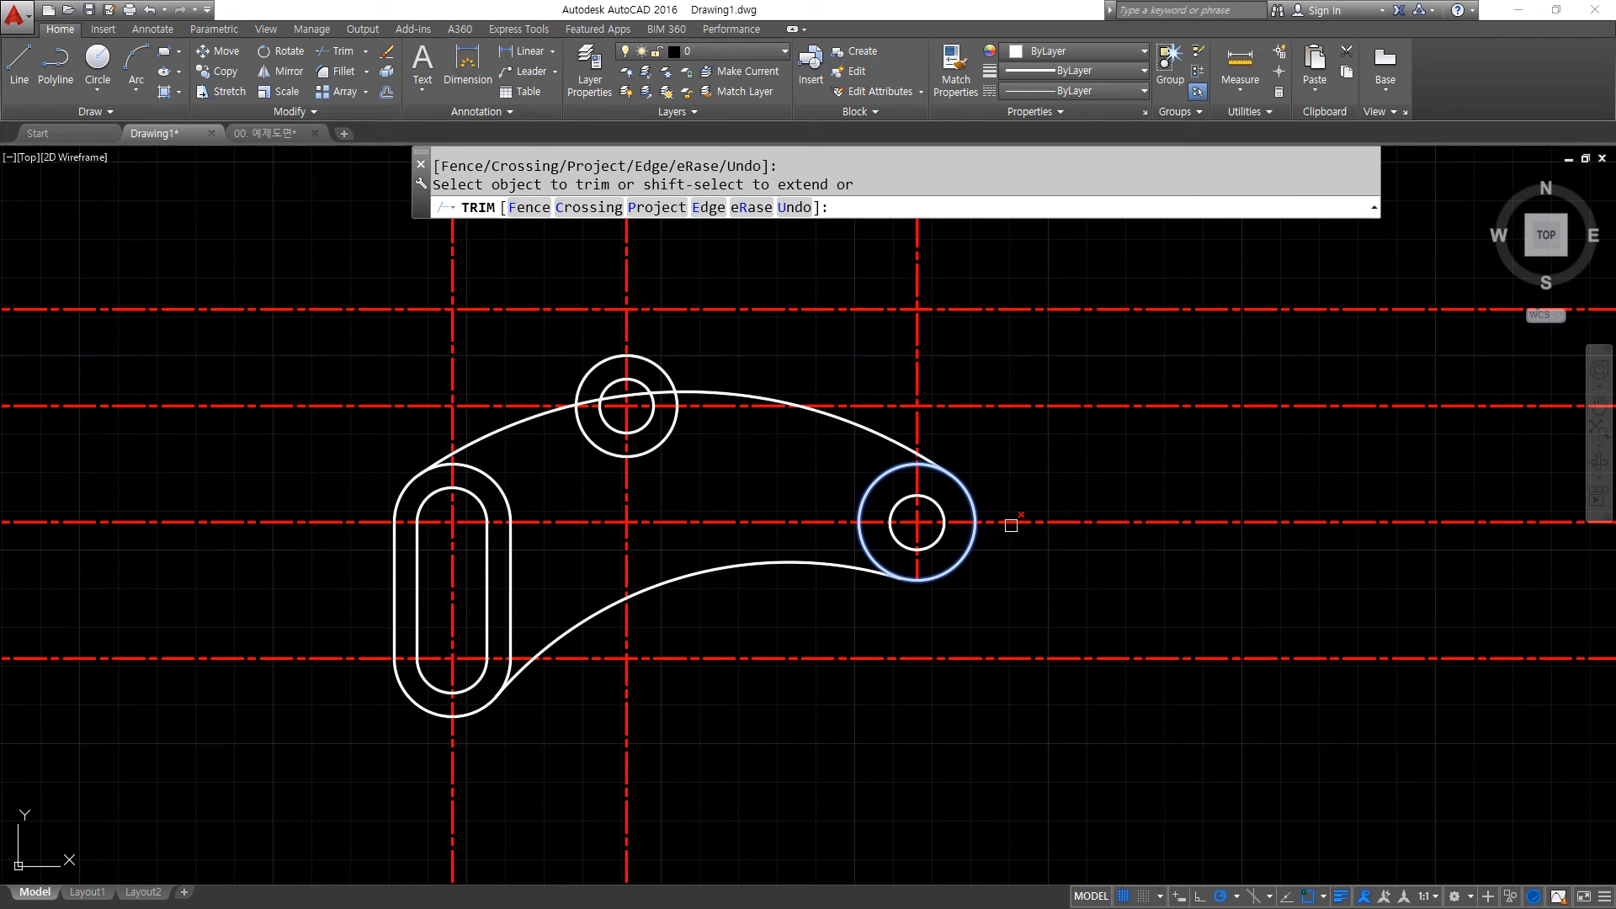
pyautogui.click(1011, 524)
pyautogui.click(922, 425)
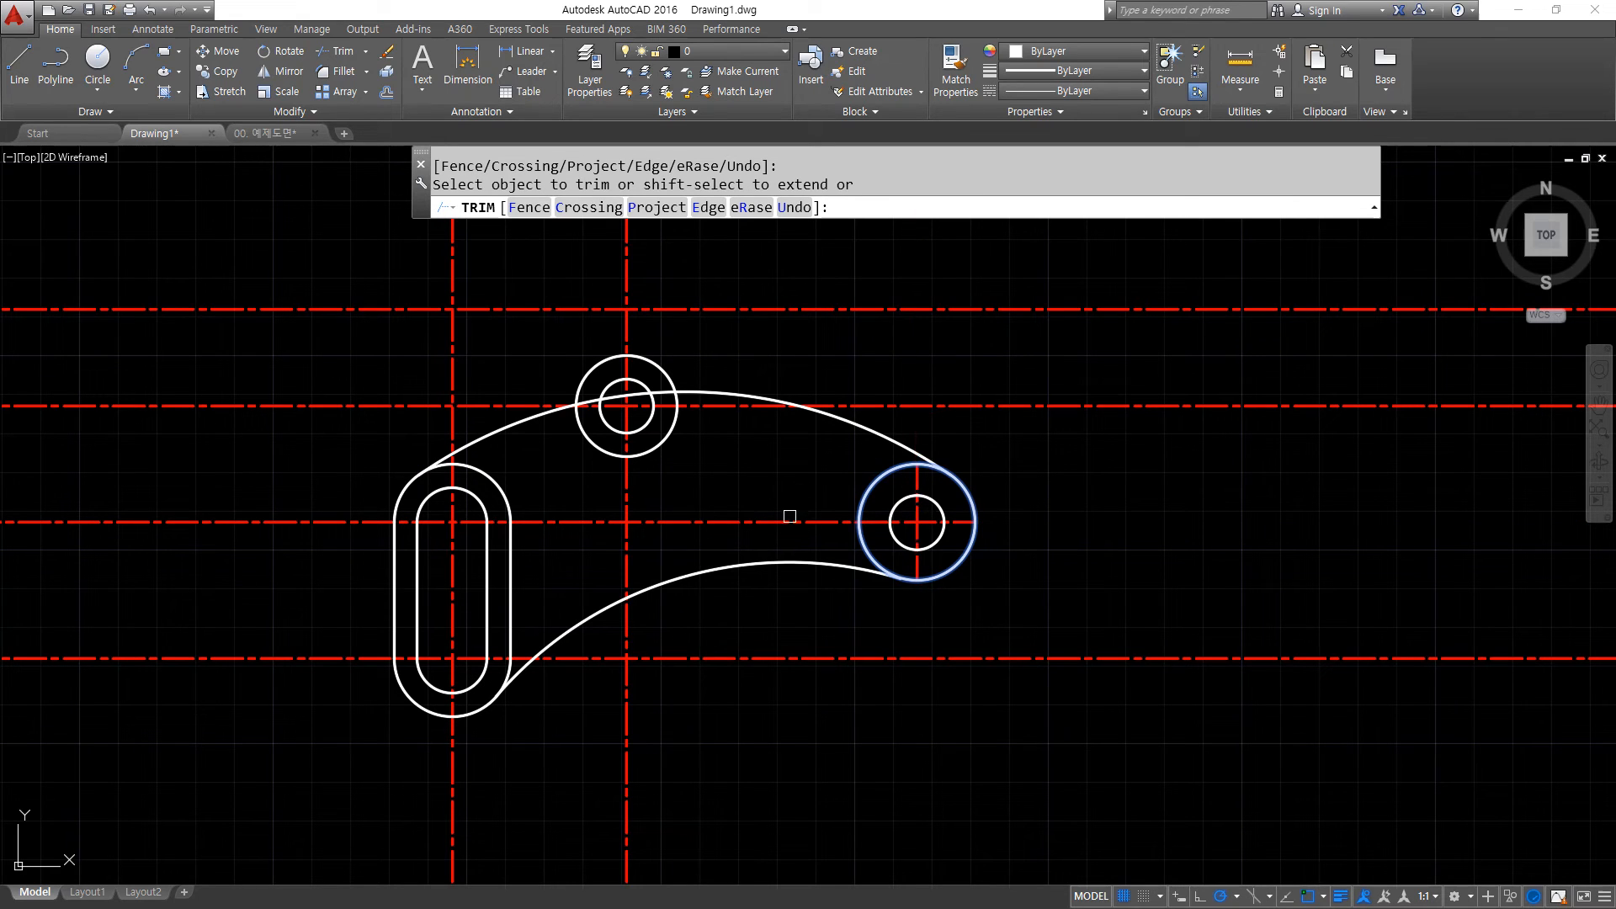
pyautogui.press('Return')
# Try trimming the centre lines around the 26-diameter circle, and undo both centre-line trims.
pyautogui.write('tr')
pyautogui.press('Return')
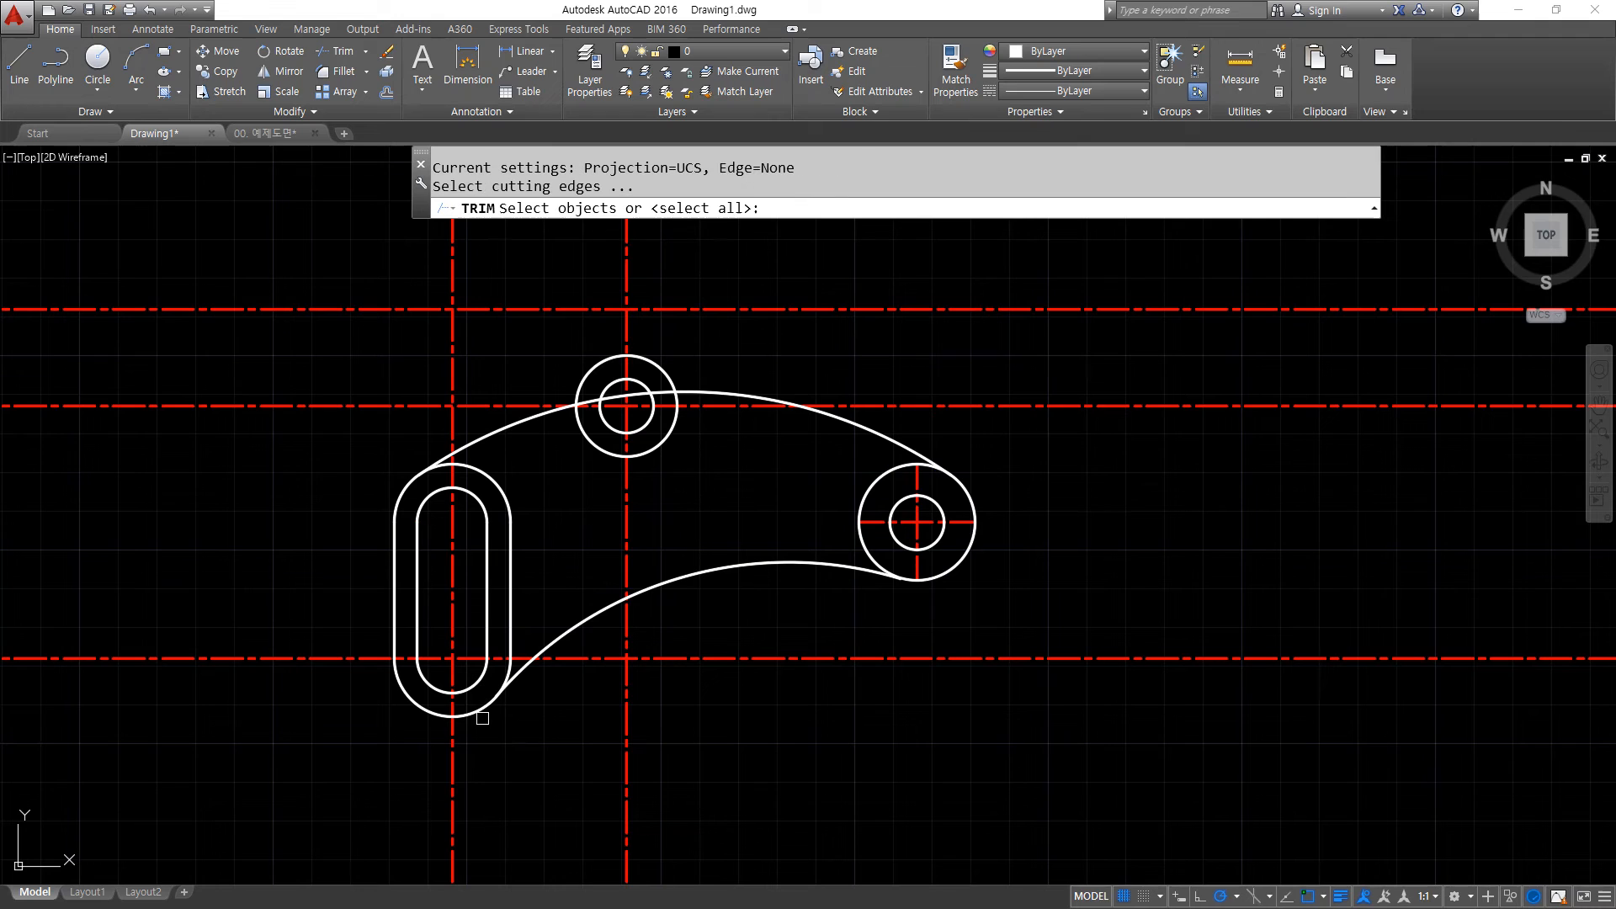
pyautogui.click(667, 447)
pyautogui.press('Return')
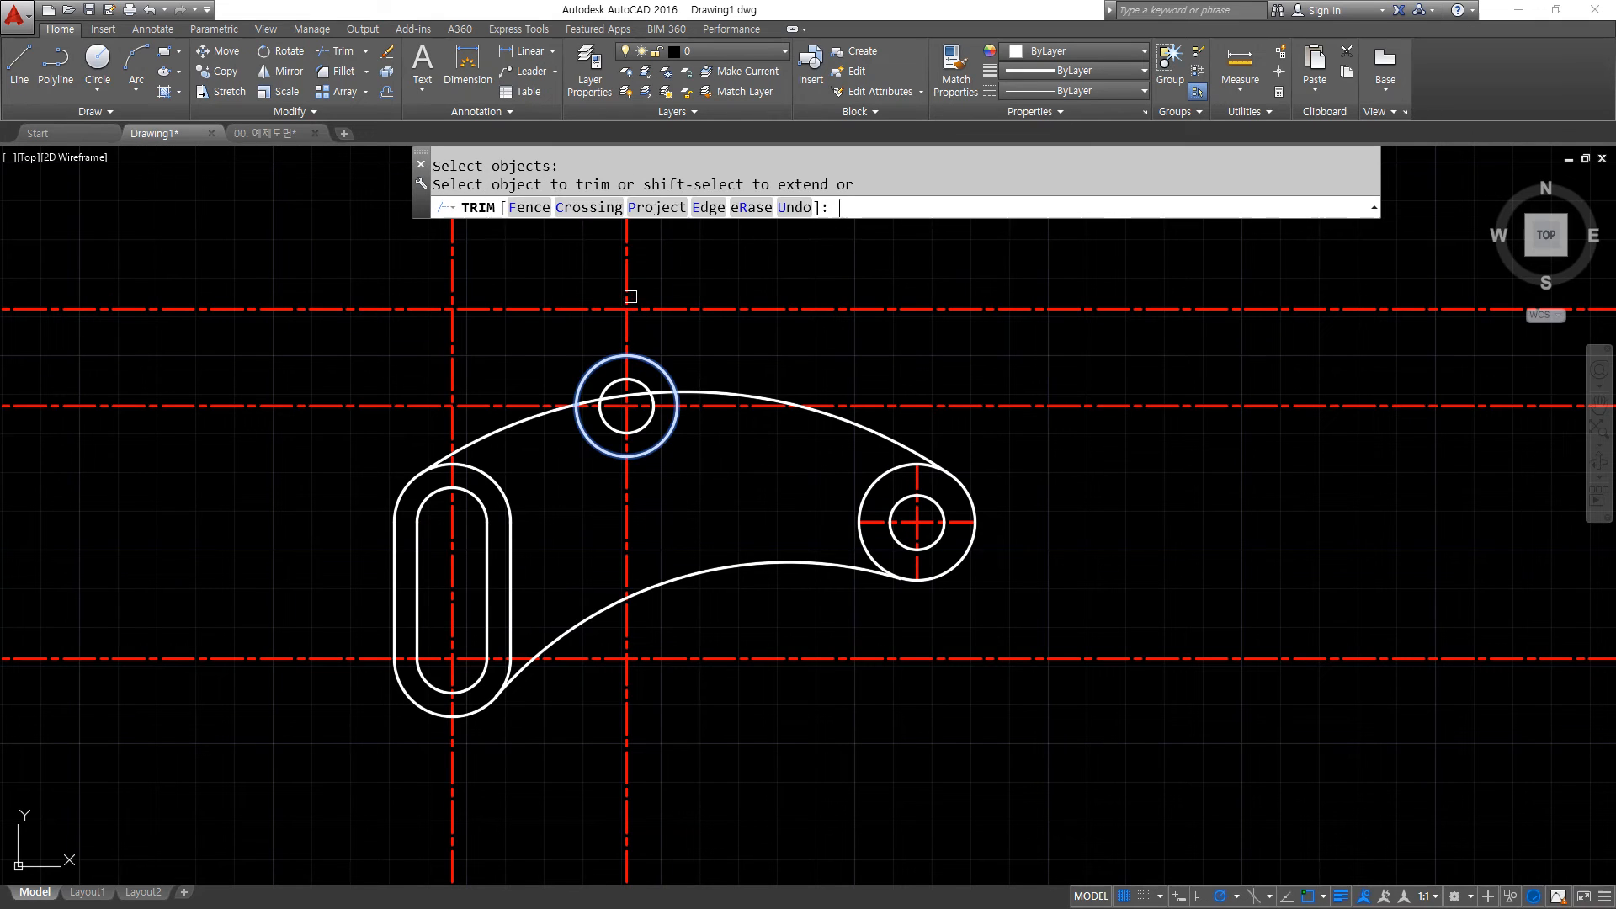
pyautogui.click(630, 289)
pyautogui.click(635, 304)
pyautogui.click(897, 396)
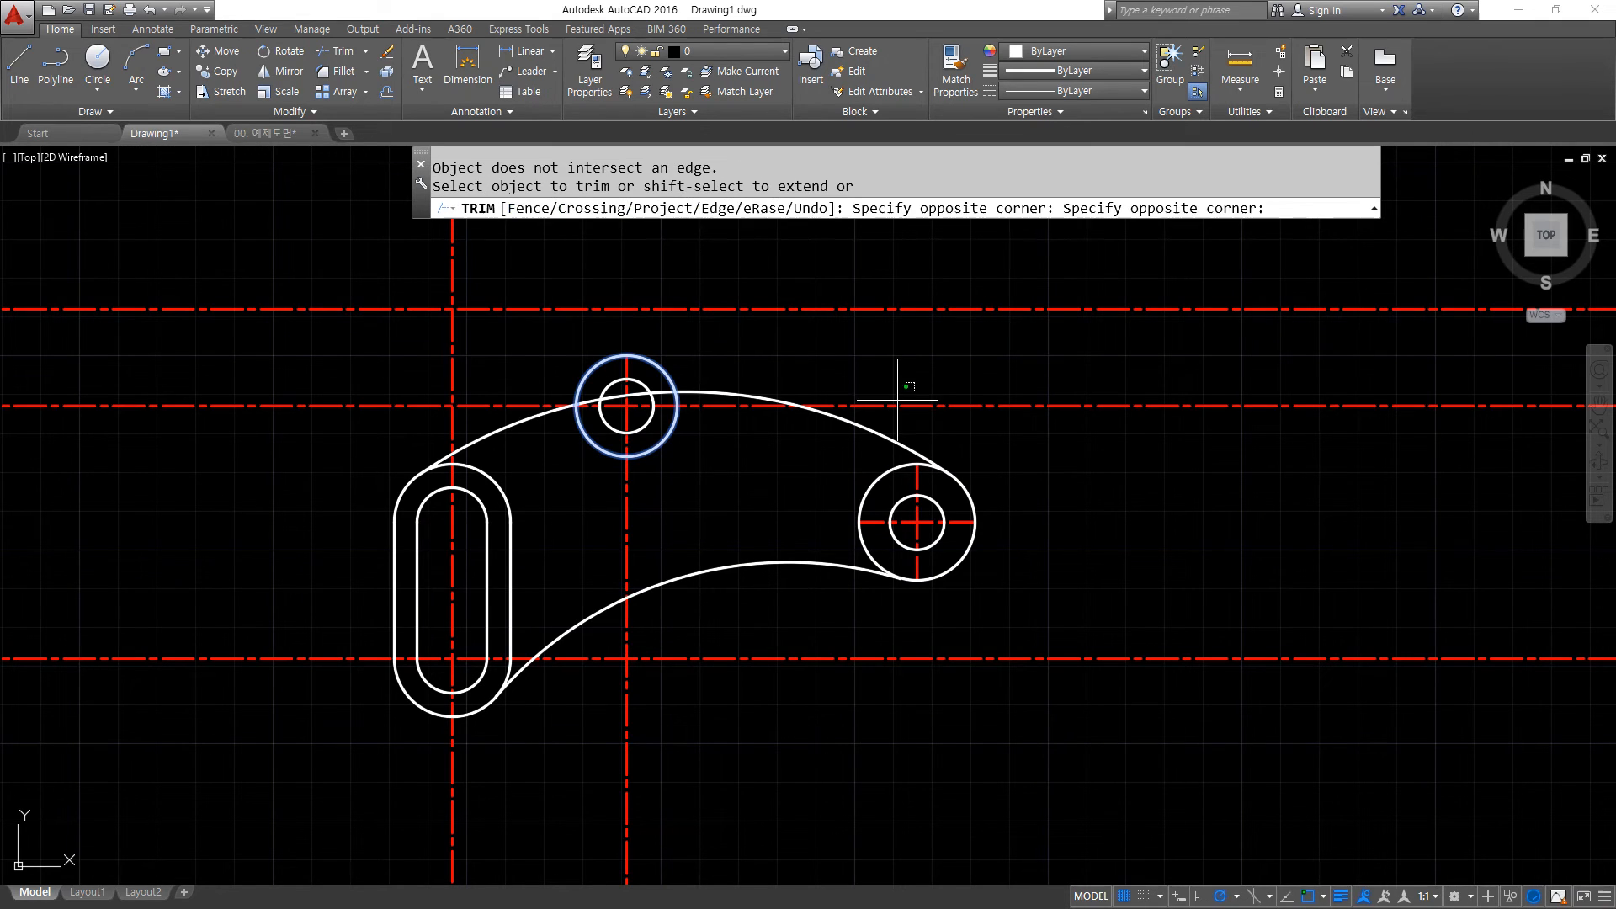
pyautogui.click(891, 421)
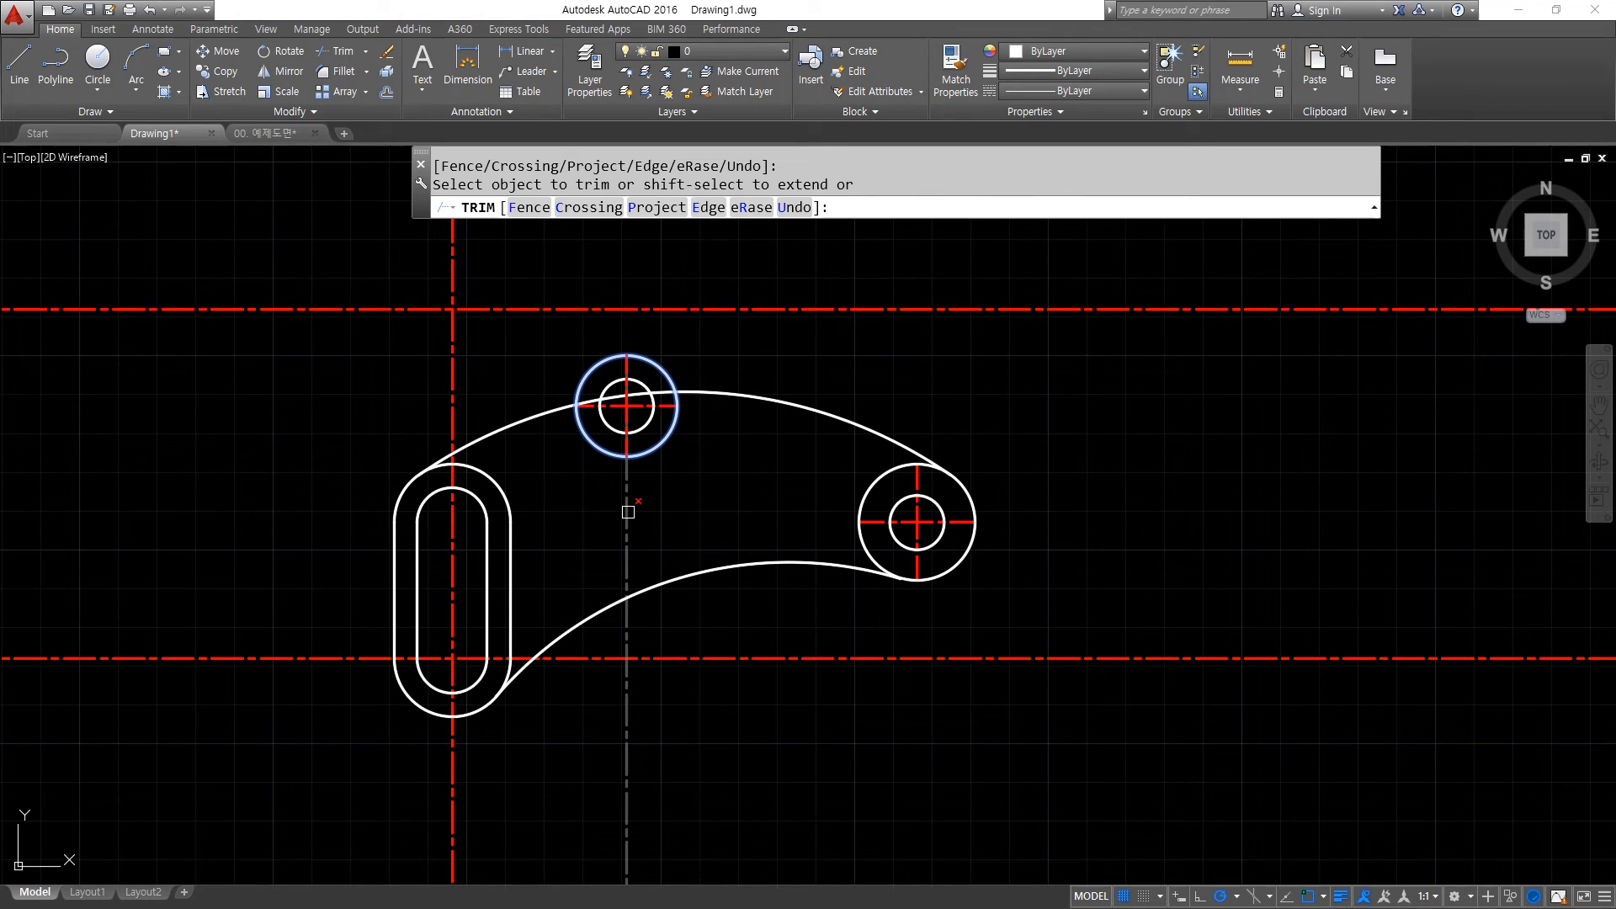
pyautogui.press('Escape')
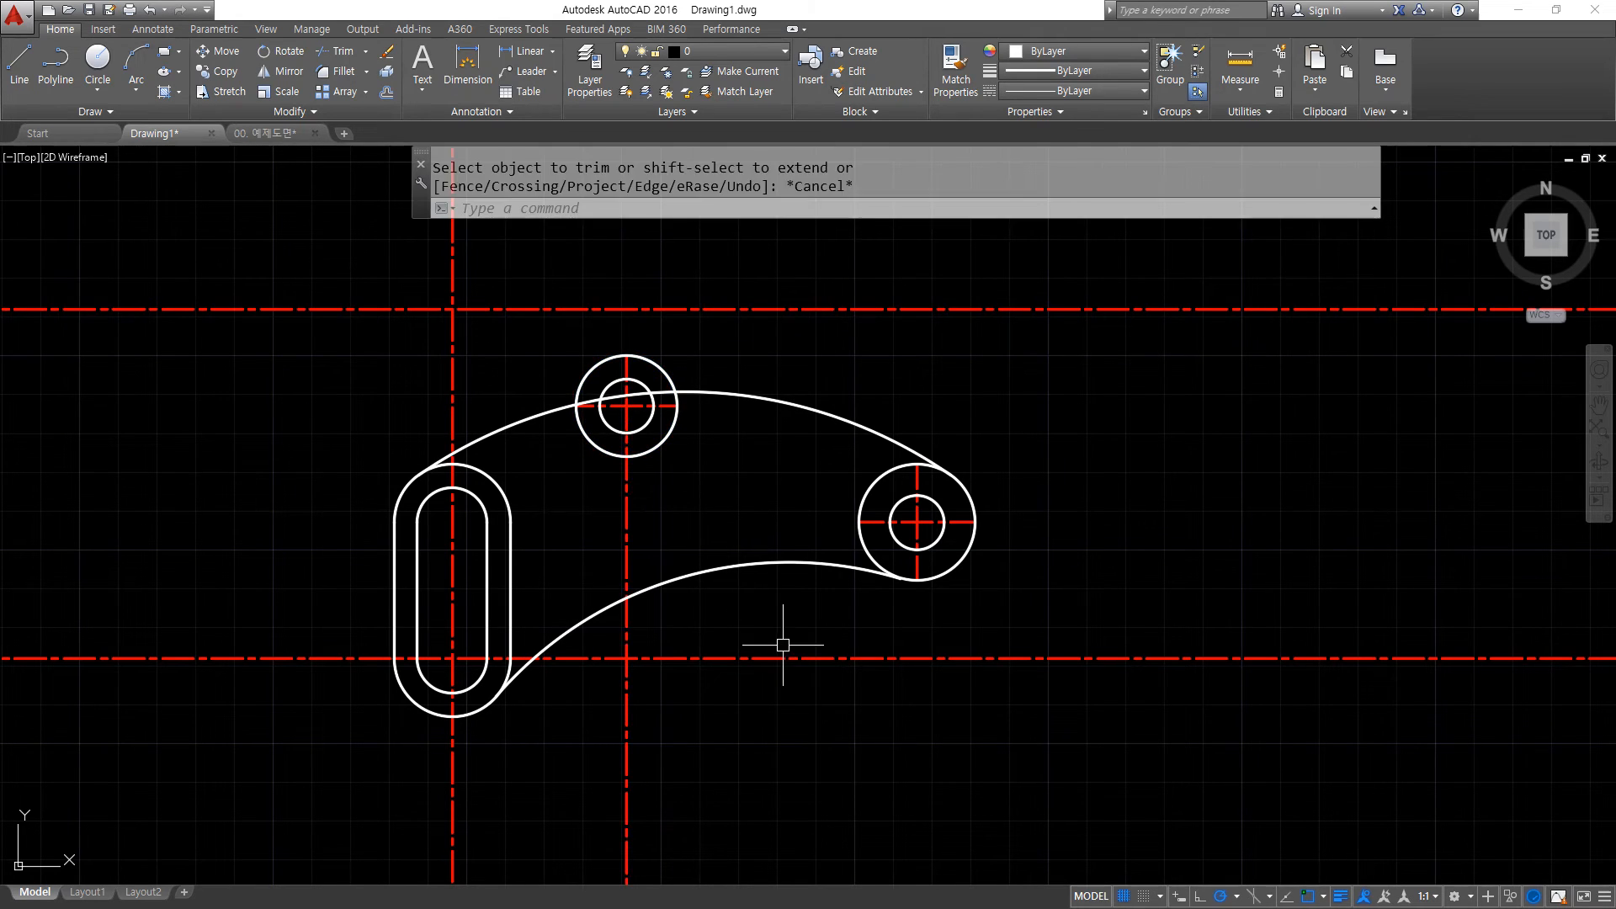
pyautogui.hotkey('ctrl', 'z')
pyautogui.hotkey('ctrl', 'z')
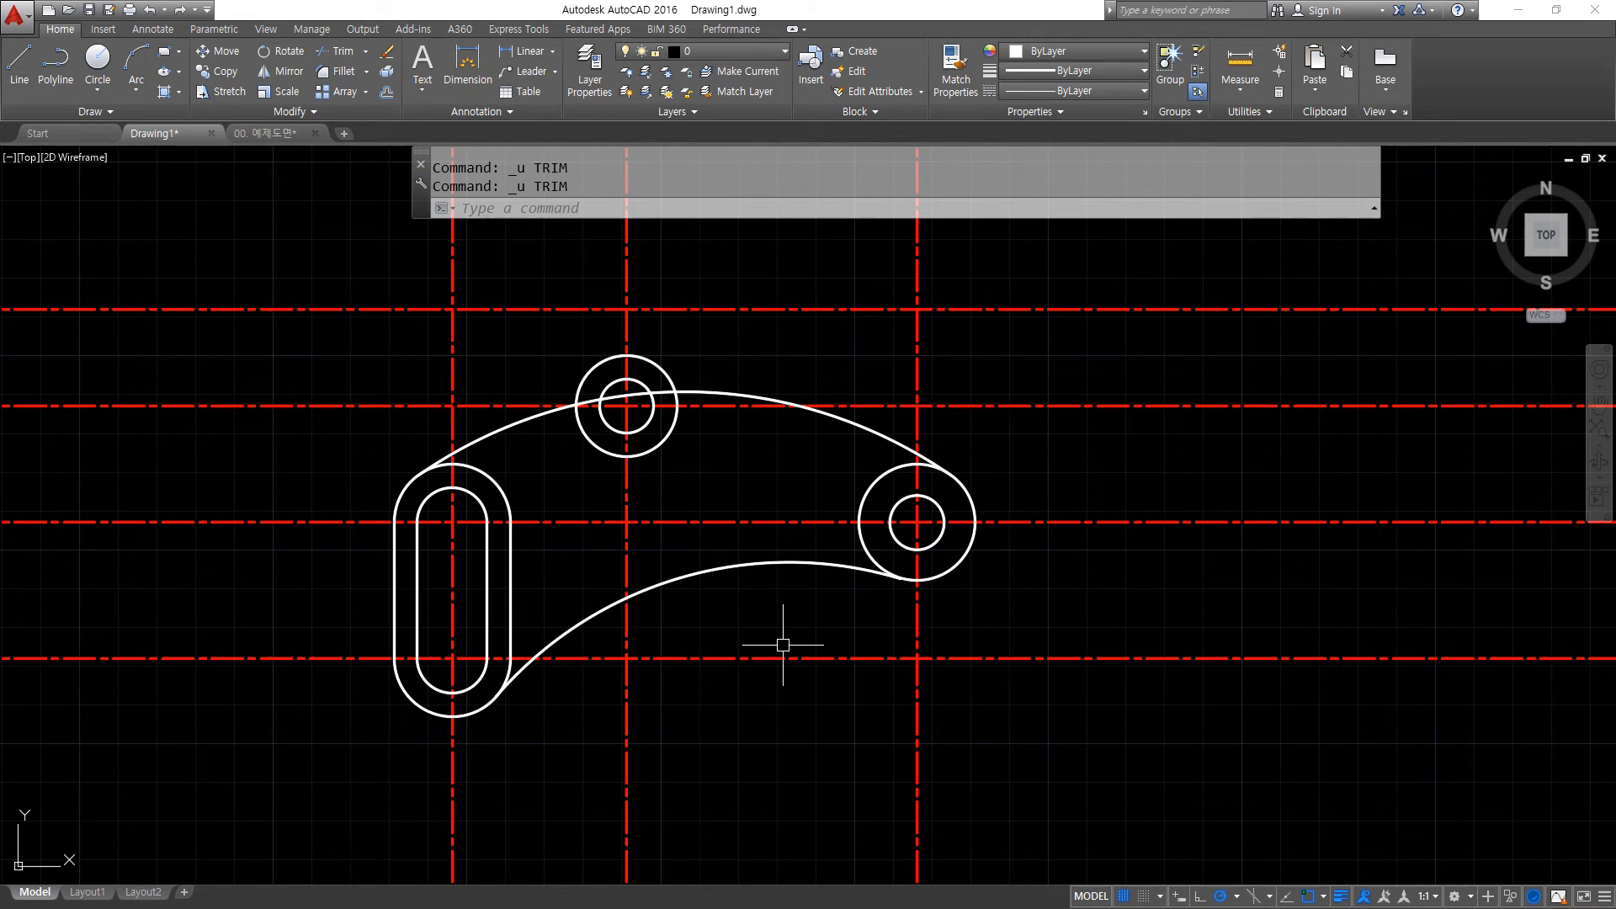
# Move the 14- and 26-diameter circles up along the middle vertical centre line to the topmost horizontal centre line.
pyautogui.write('m')
pyautogui.press('Return')
pyautogui.click(558, 335)
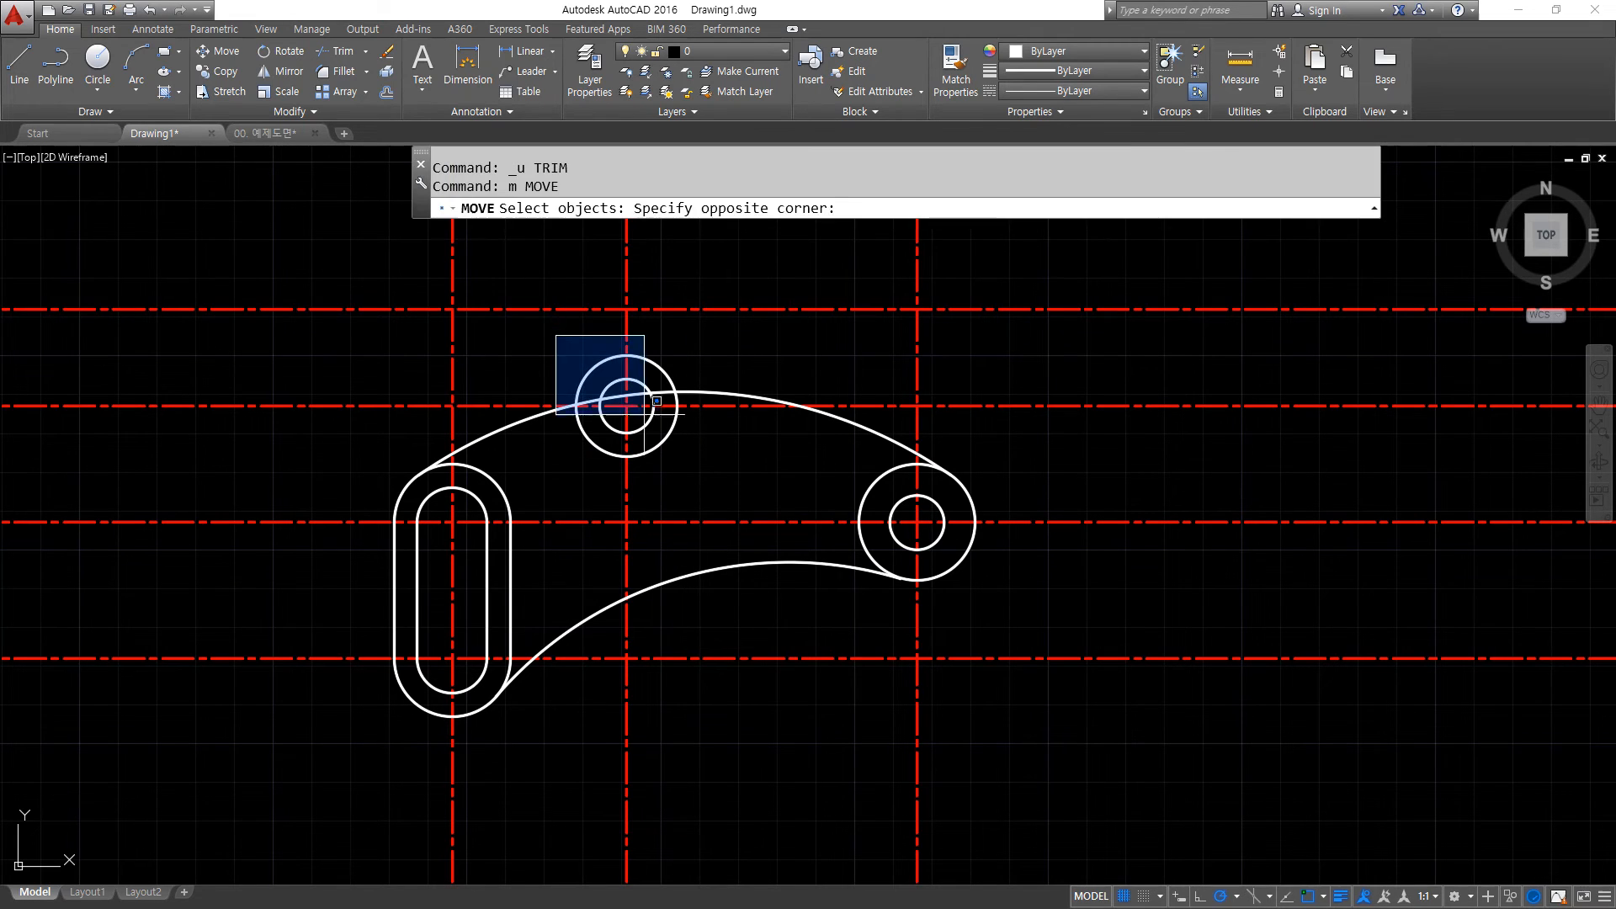
pyautogui.click(700, 468)
pyautogui.press('Return')
pyautogui.click(626, 407)
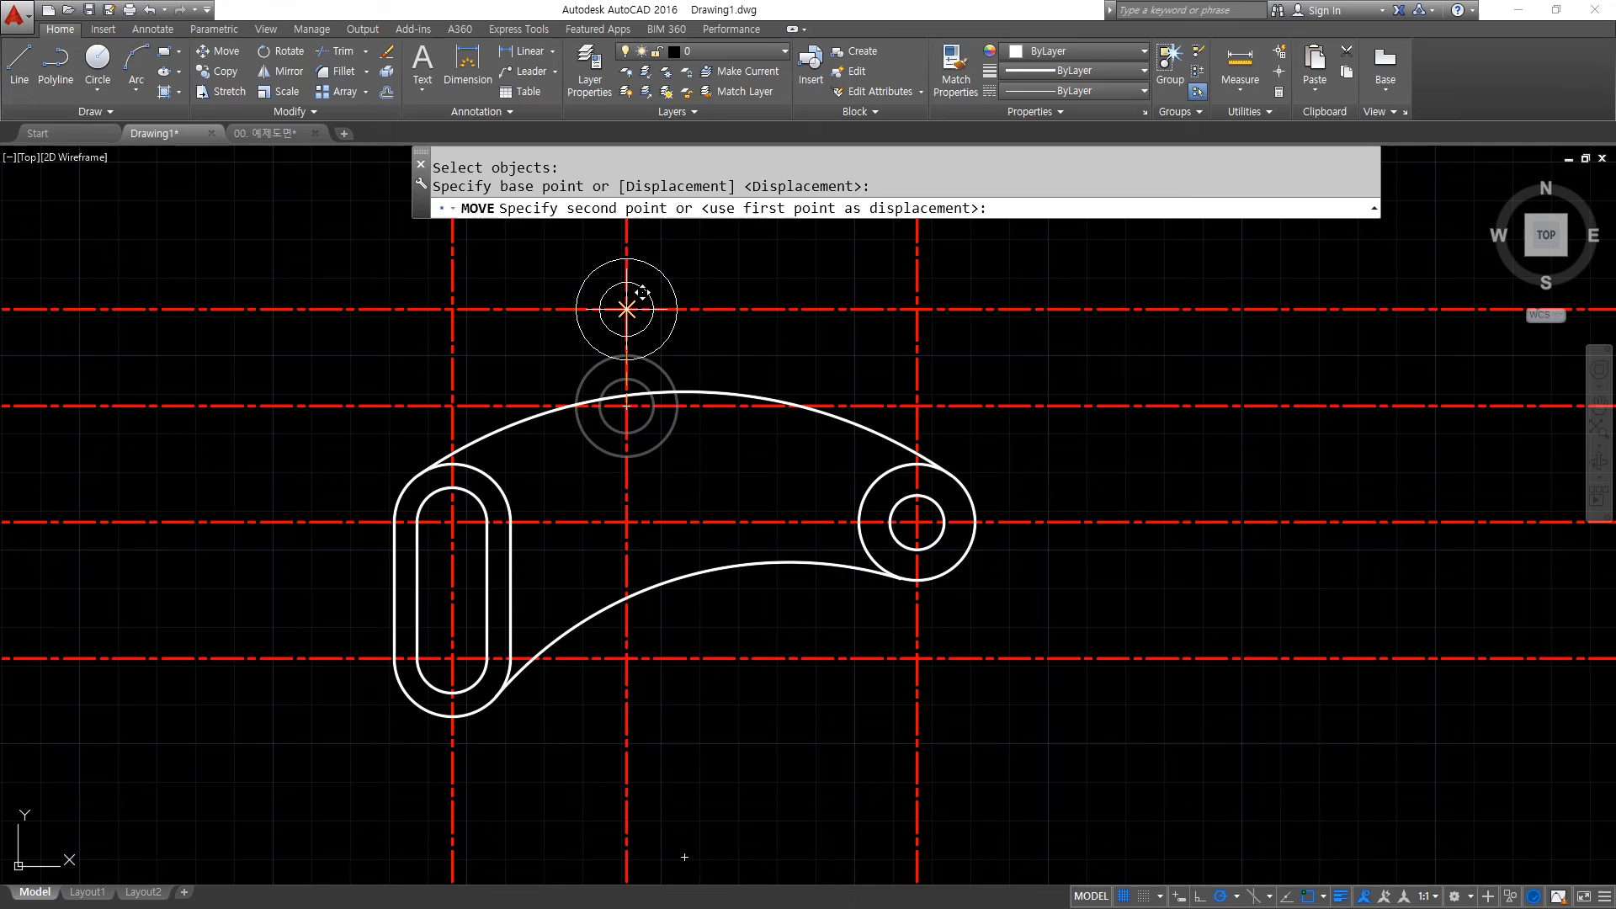
pyautogui.click(626, 310)
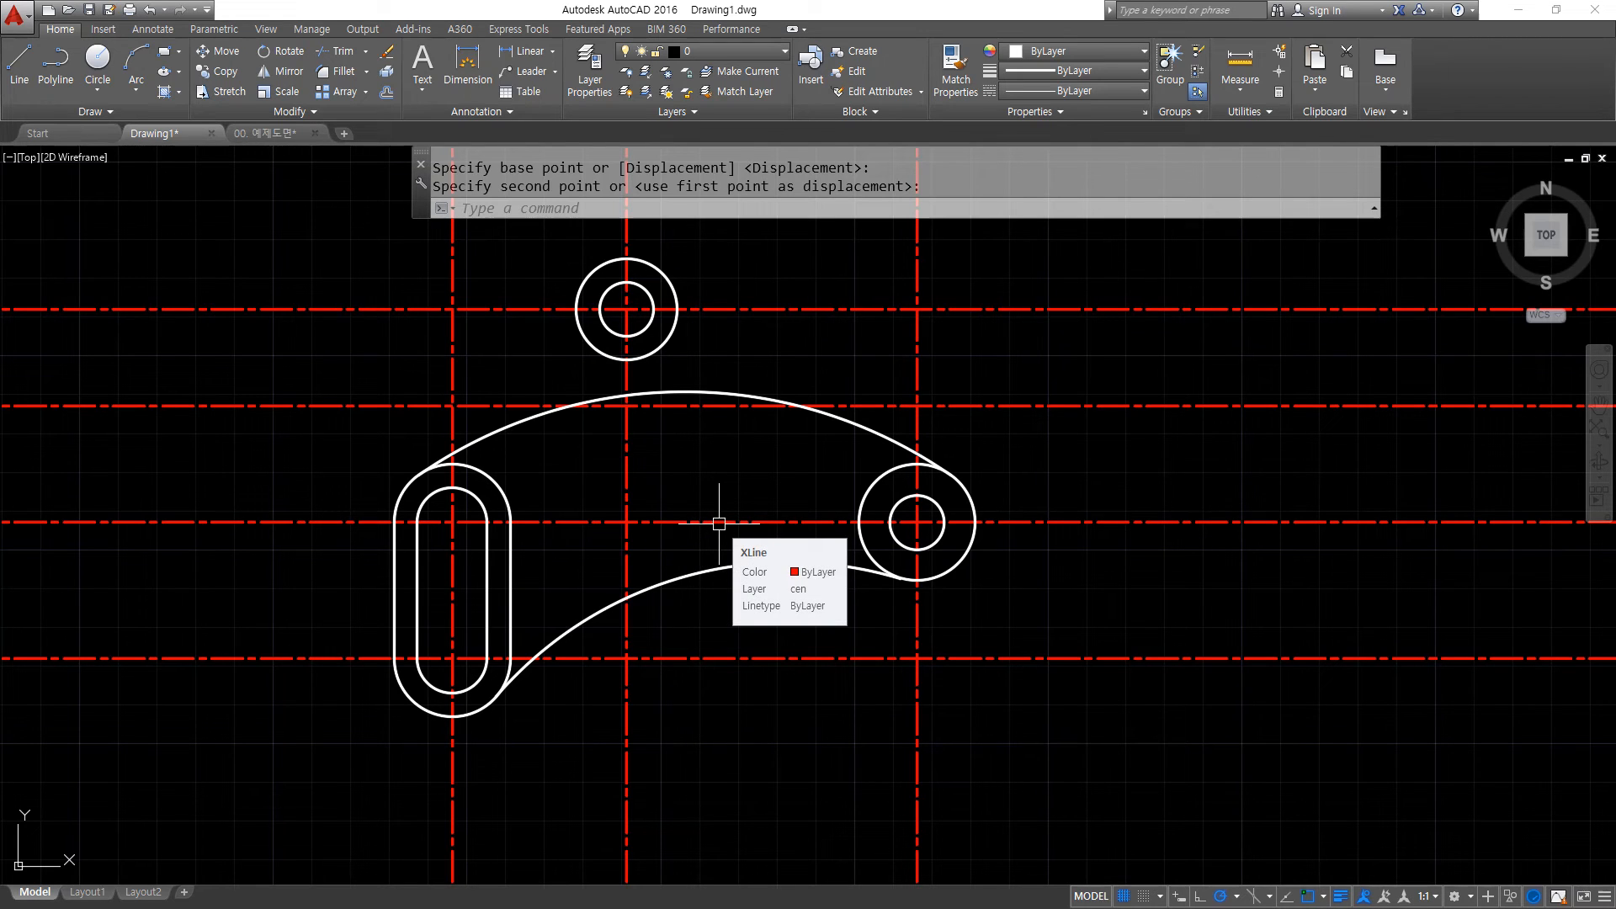
# Erase the upper and lower tangent arcs joining the slot to the 30-diameter circle.
pyautogui.click(850, 414)
pyautogui.click(804, 552)
pyautogui.click(770, 619)
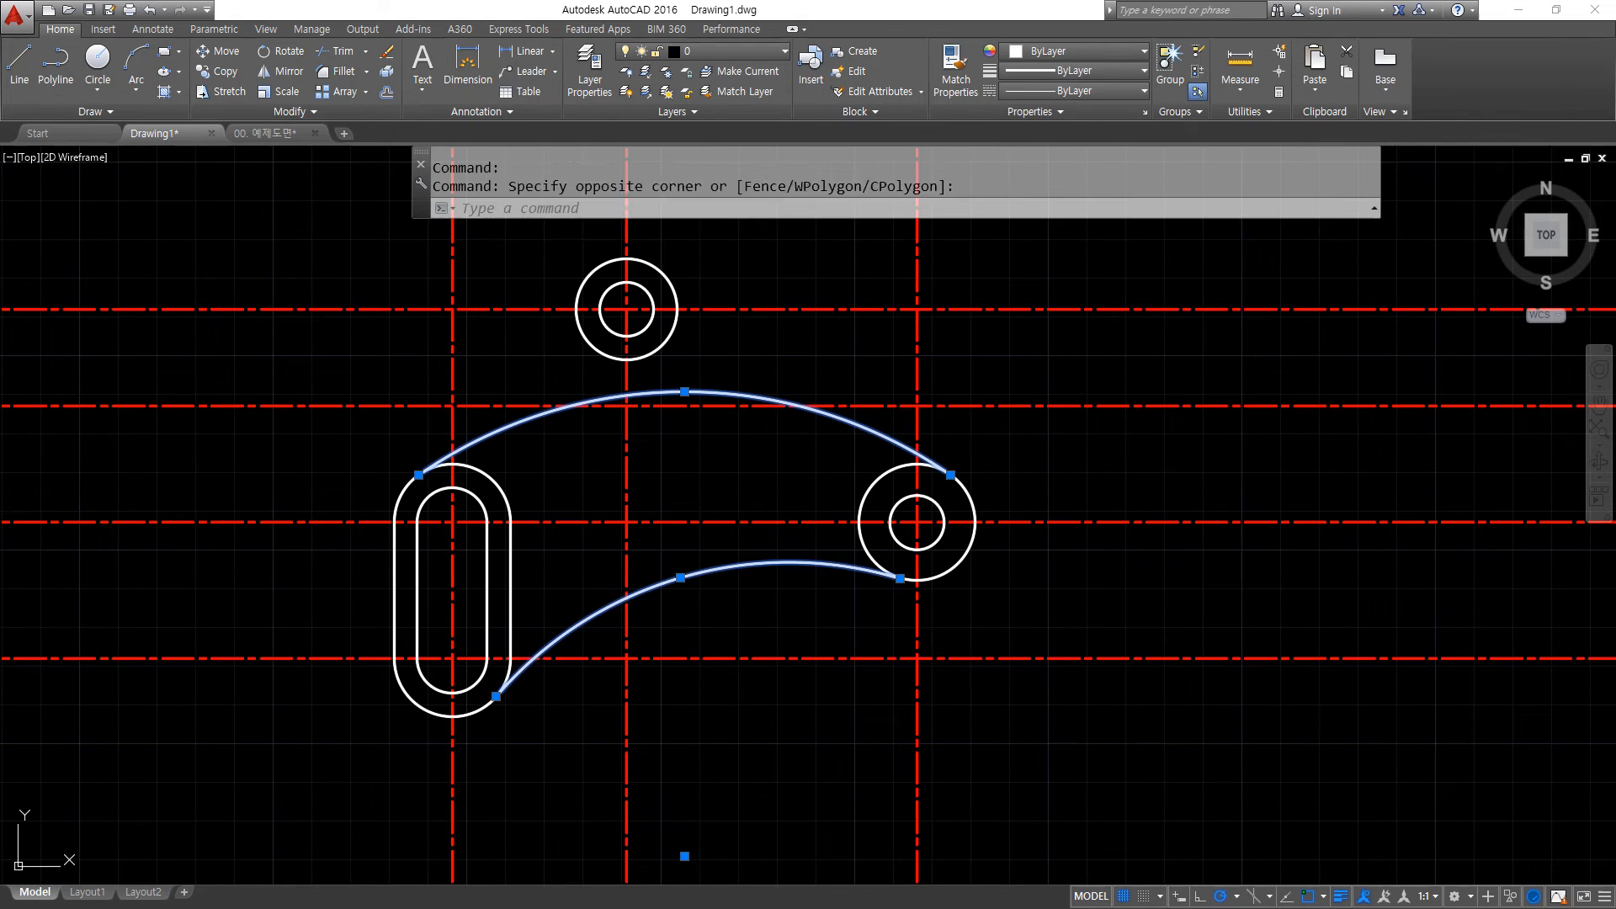
pyautogui.write('e')
pyautogui.press('Return')
# Move the 14- and 30-diameter circles up along the rightmost vertical centre line to the second-highest horizontal centre line.
pyautogui.write('m')
pyautogui.press('Return')
pyautogui.click(806, 377)
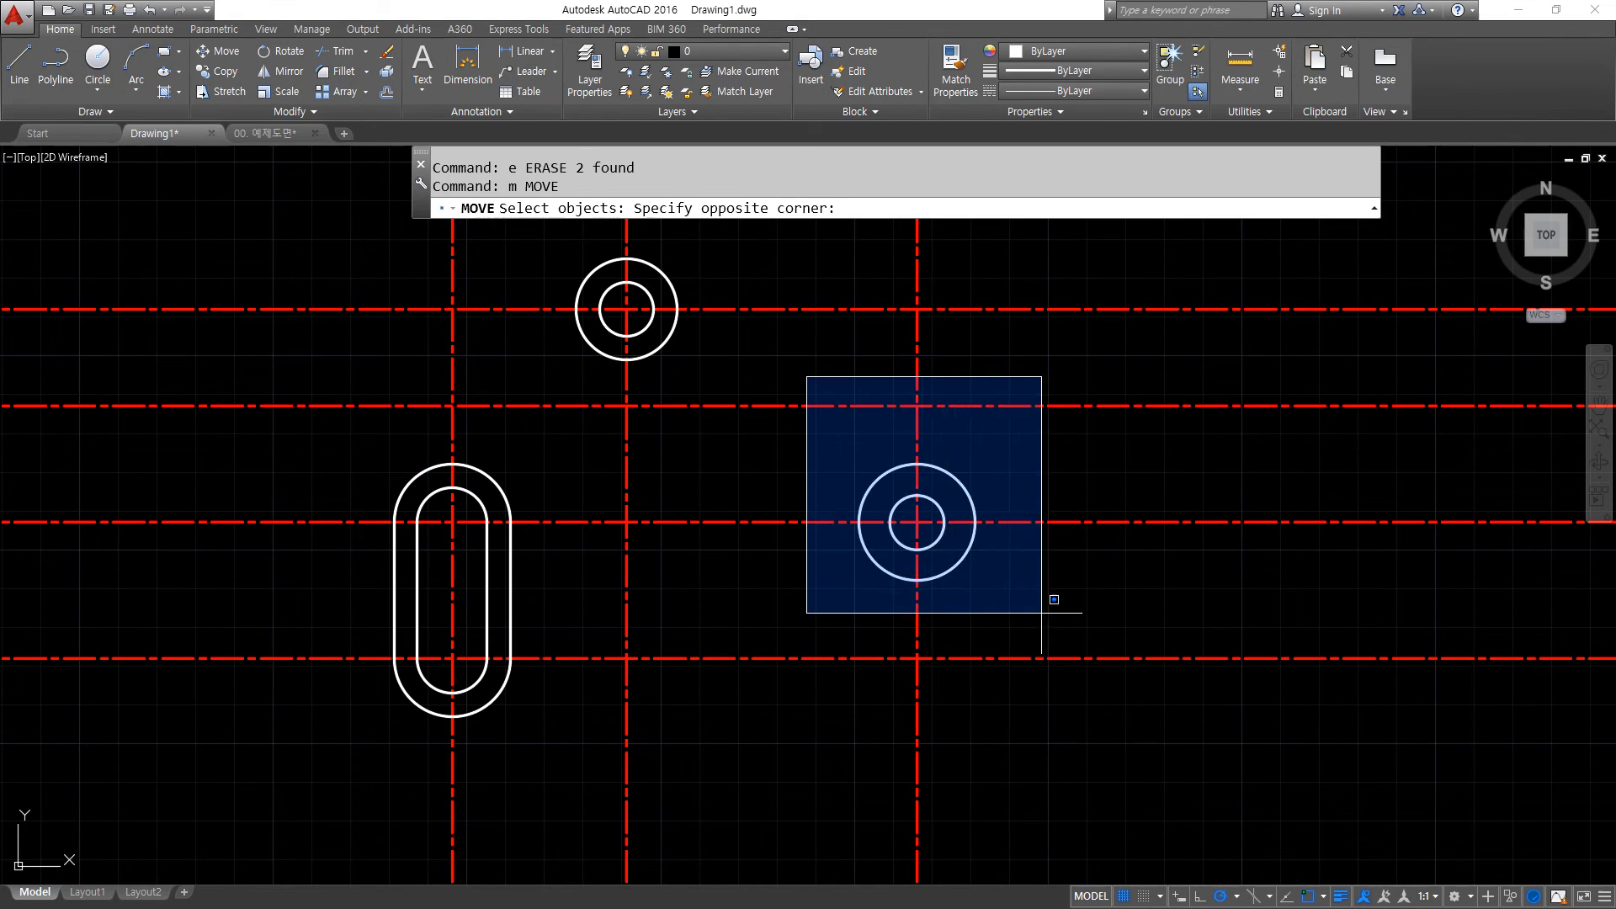
pyautogui.click(1052, 611)
pyautogui.press('Return')
pyautogui.click(916, 522)
pyautogui.click(920, 395)
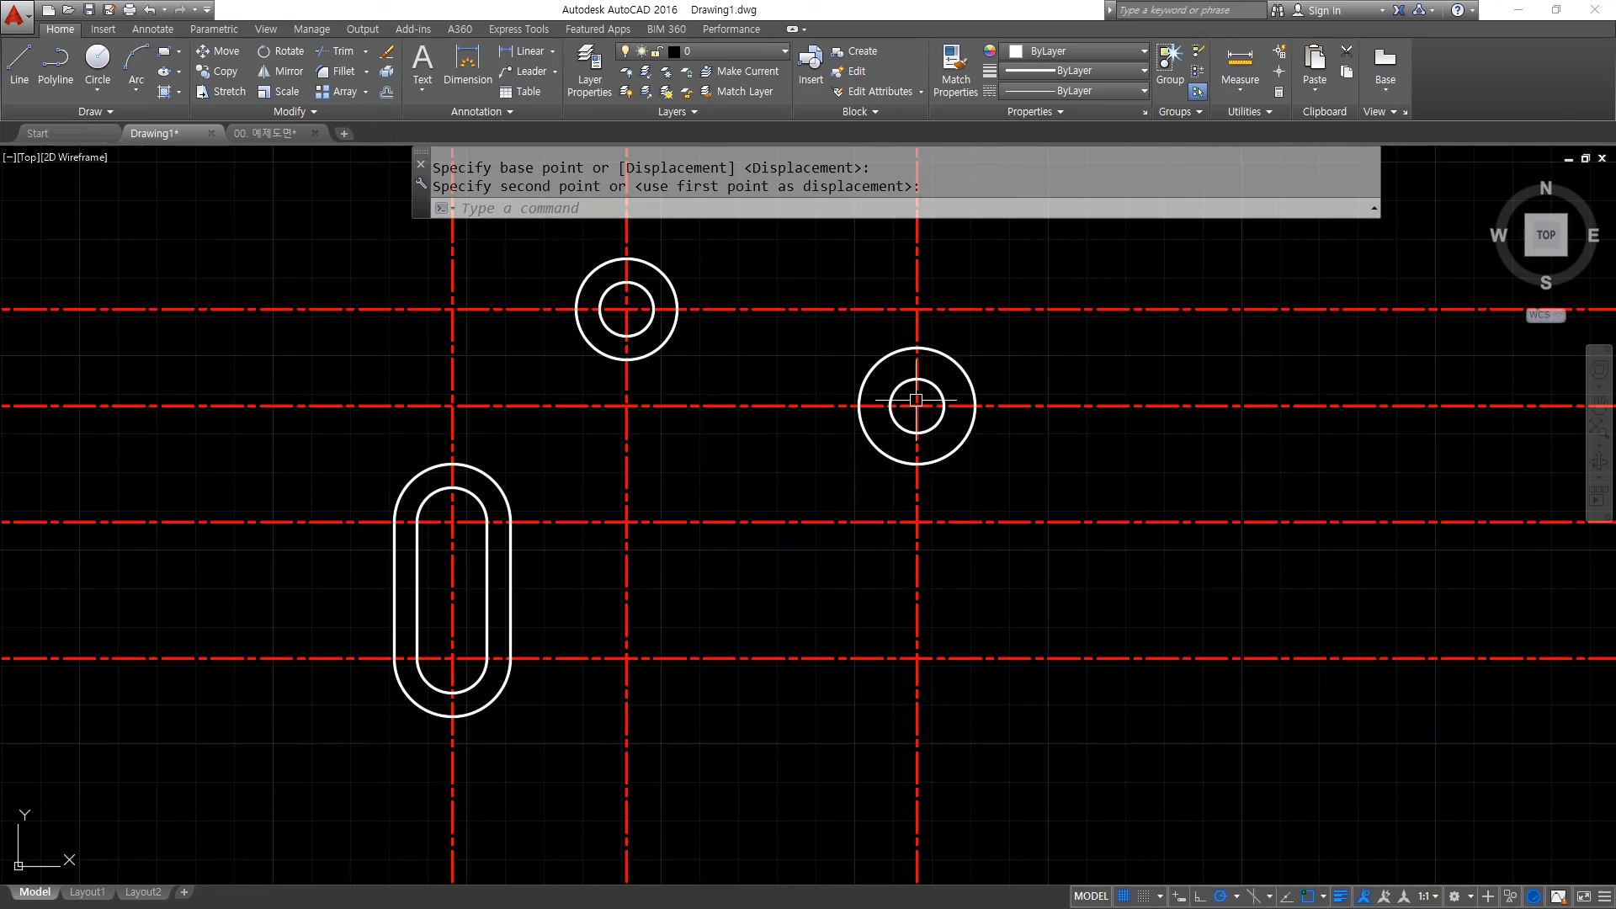
pyautogui.write('c')
pyautogui.press('Return')
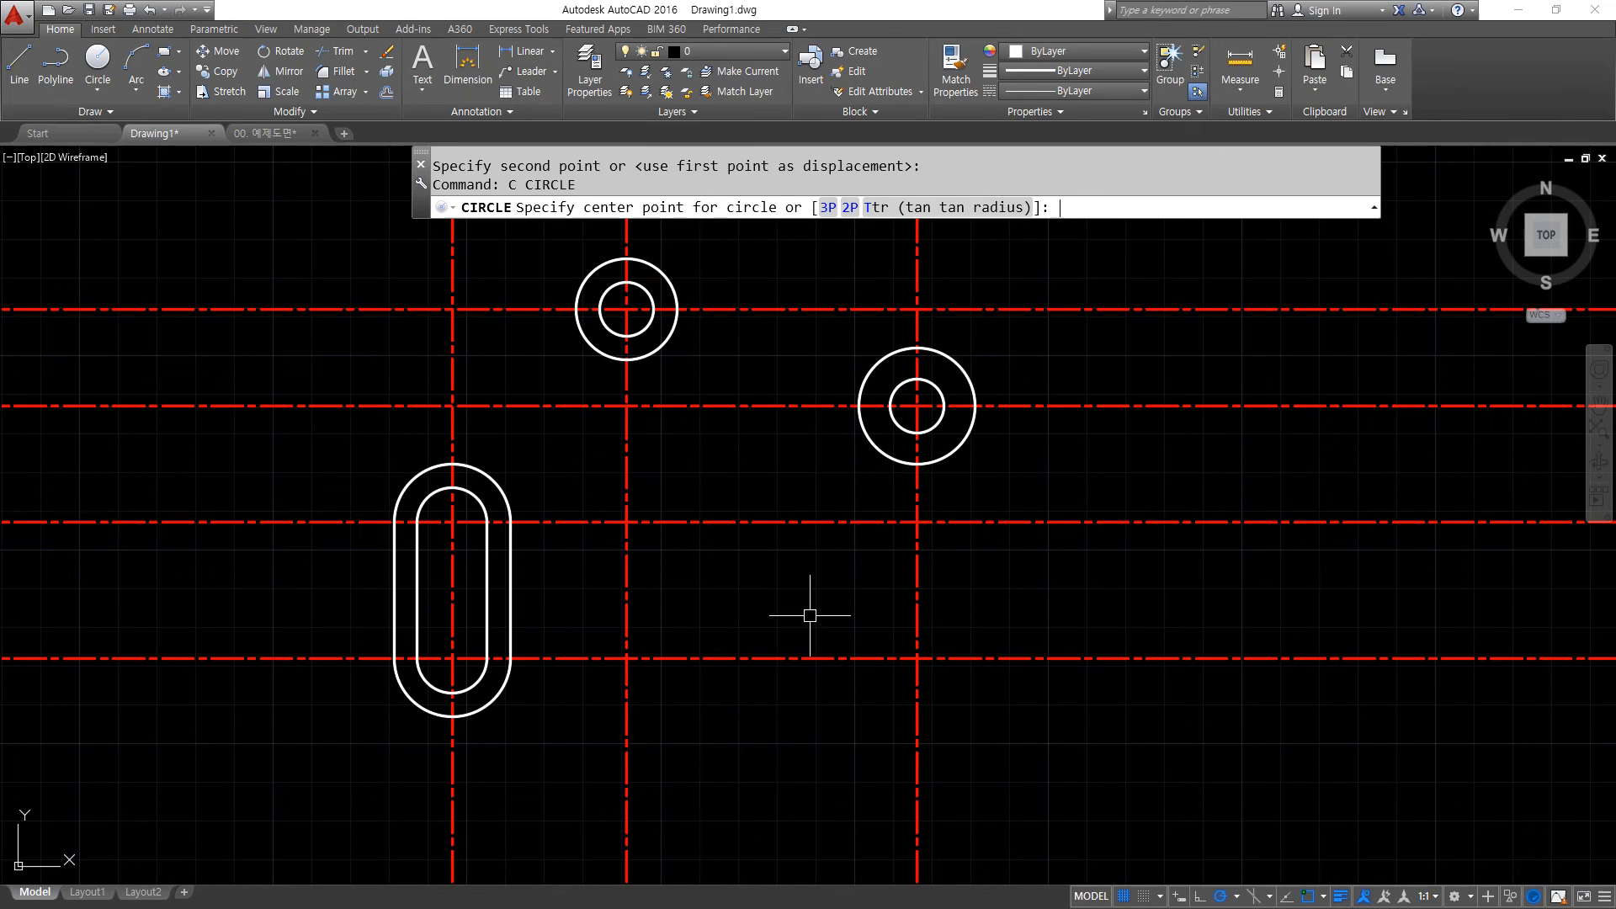
pyautogui.press('Escape')
# Trim the horizontal centre lines beyond the outermost vertical centre lines, and the vertical ones above the topmost horizontal centre line.
pyautogui.write('tr')
pyautogui.press('Return')
pyautogui.press('Return')
pyautogui.moveTo(1173, 746); pyautogui.dragTo(1078, 280)
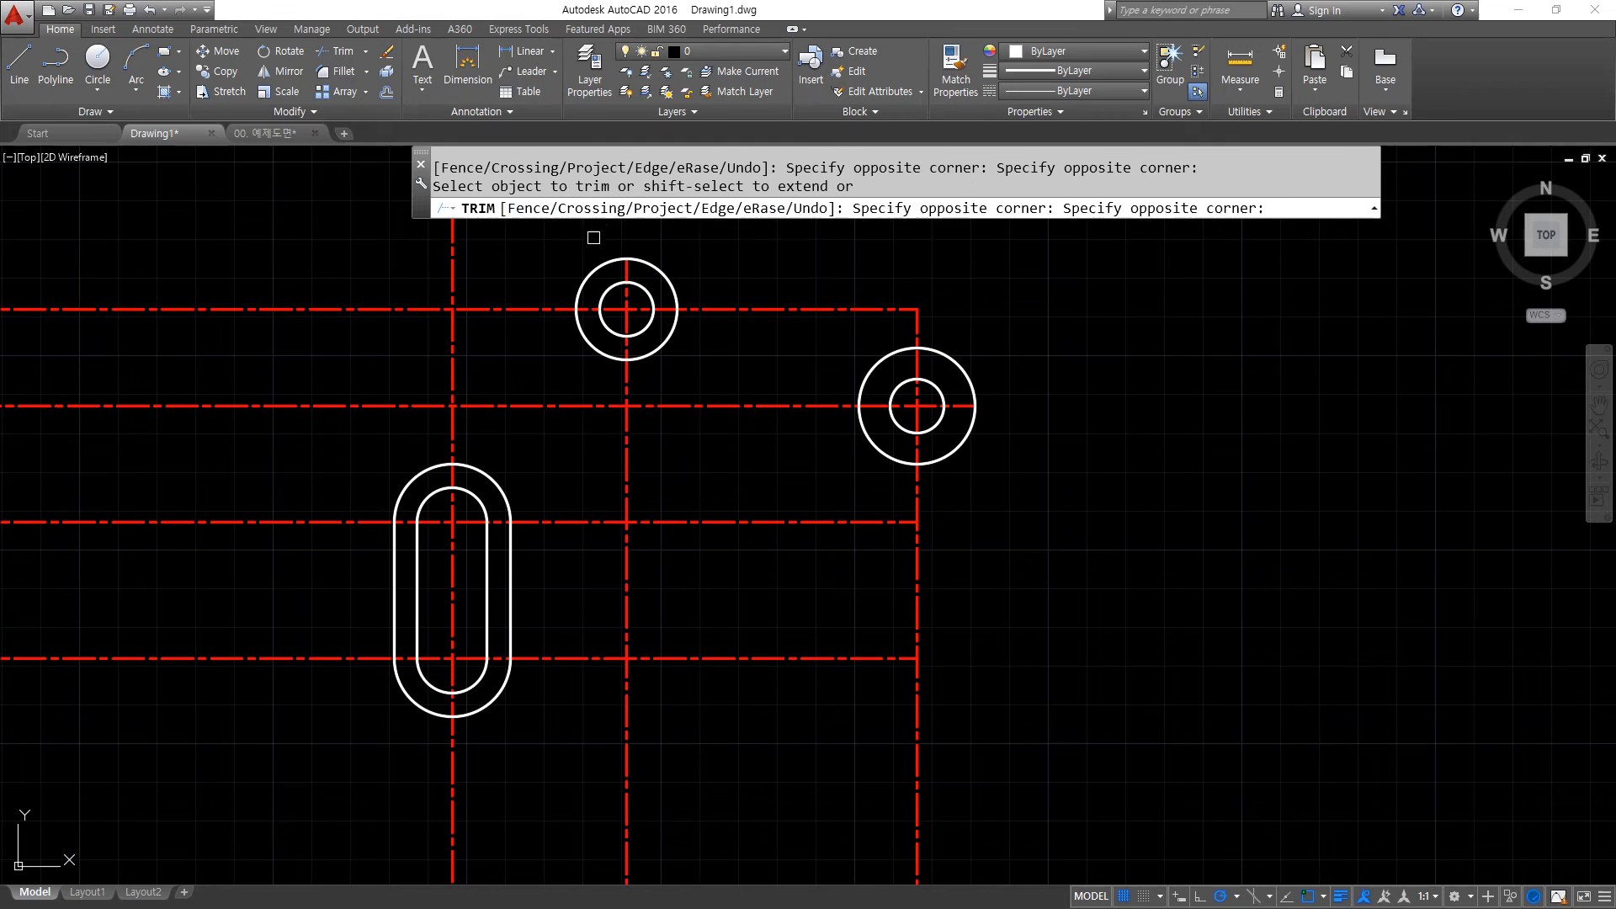
pyautogui.click(250, 266)
pyautogui.click(197, 831)
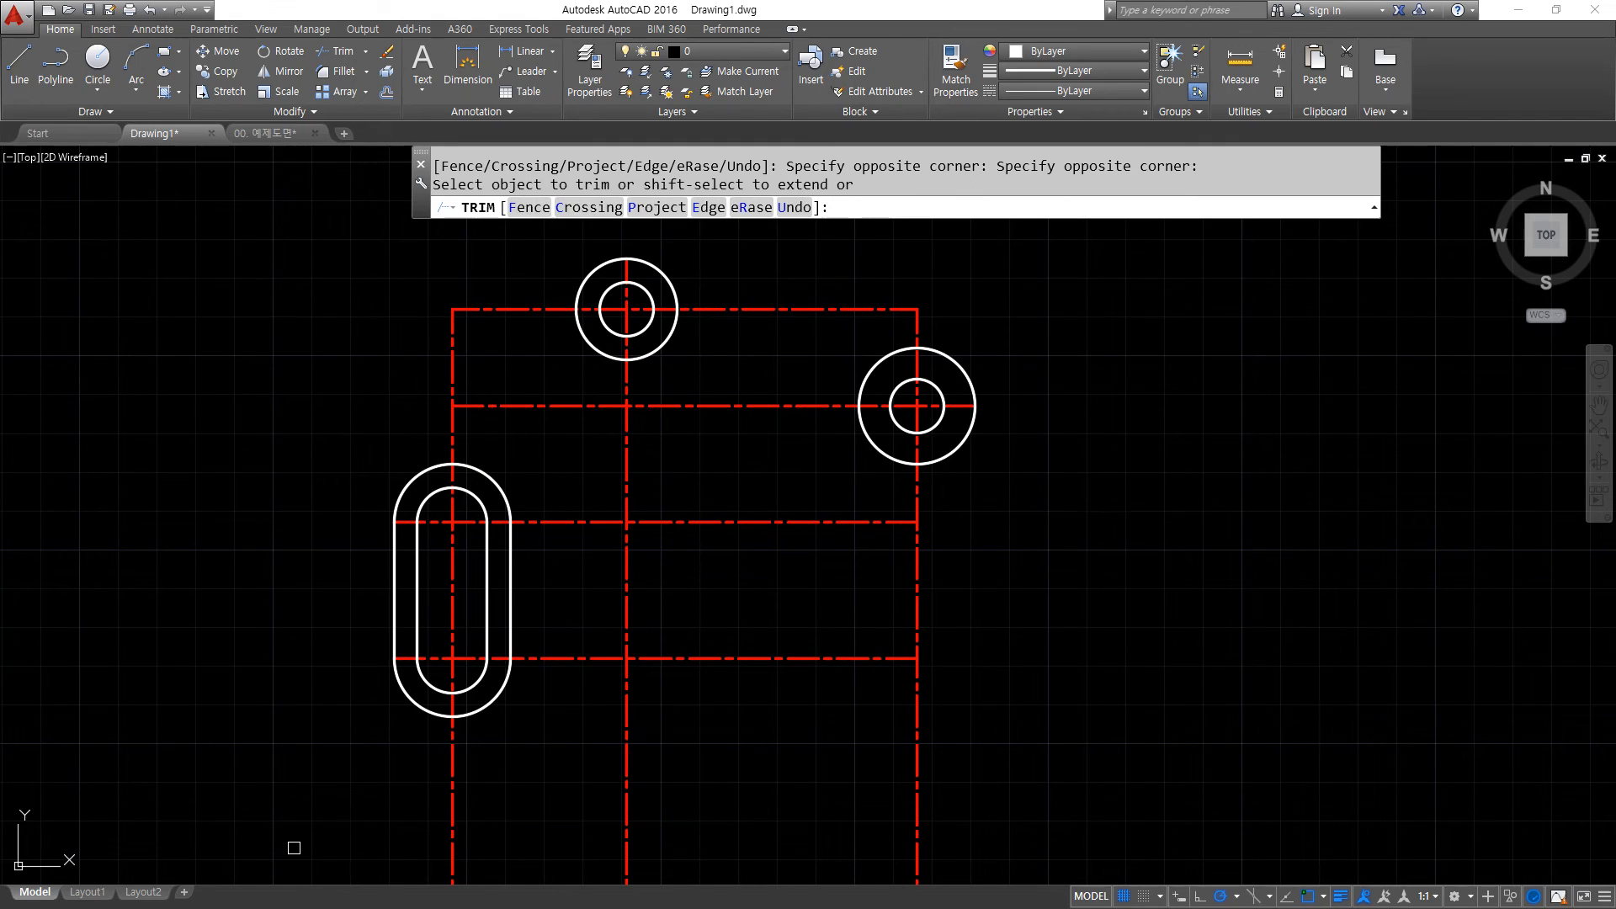
# Trim the vertical centre lines below the slot and the centre-line segments linking the slot and circles to the lower rectangle.
pyautogui.click(289, 851)
pyautogui.click(1128, 750)
pyautogui.click(954, 731)
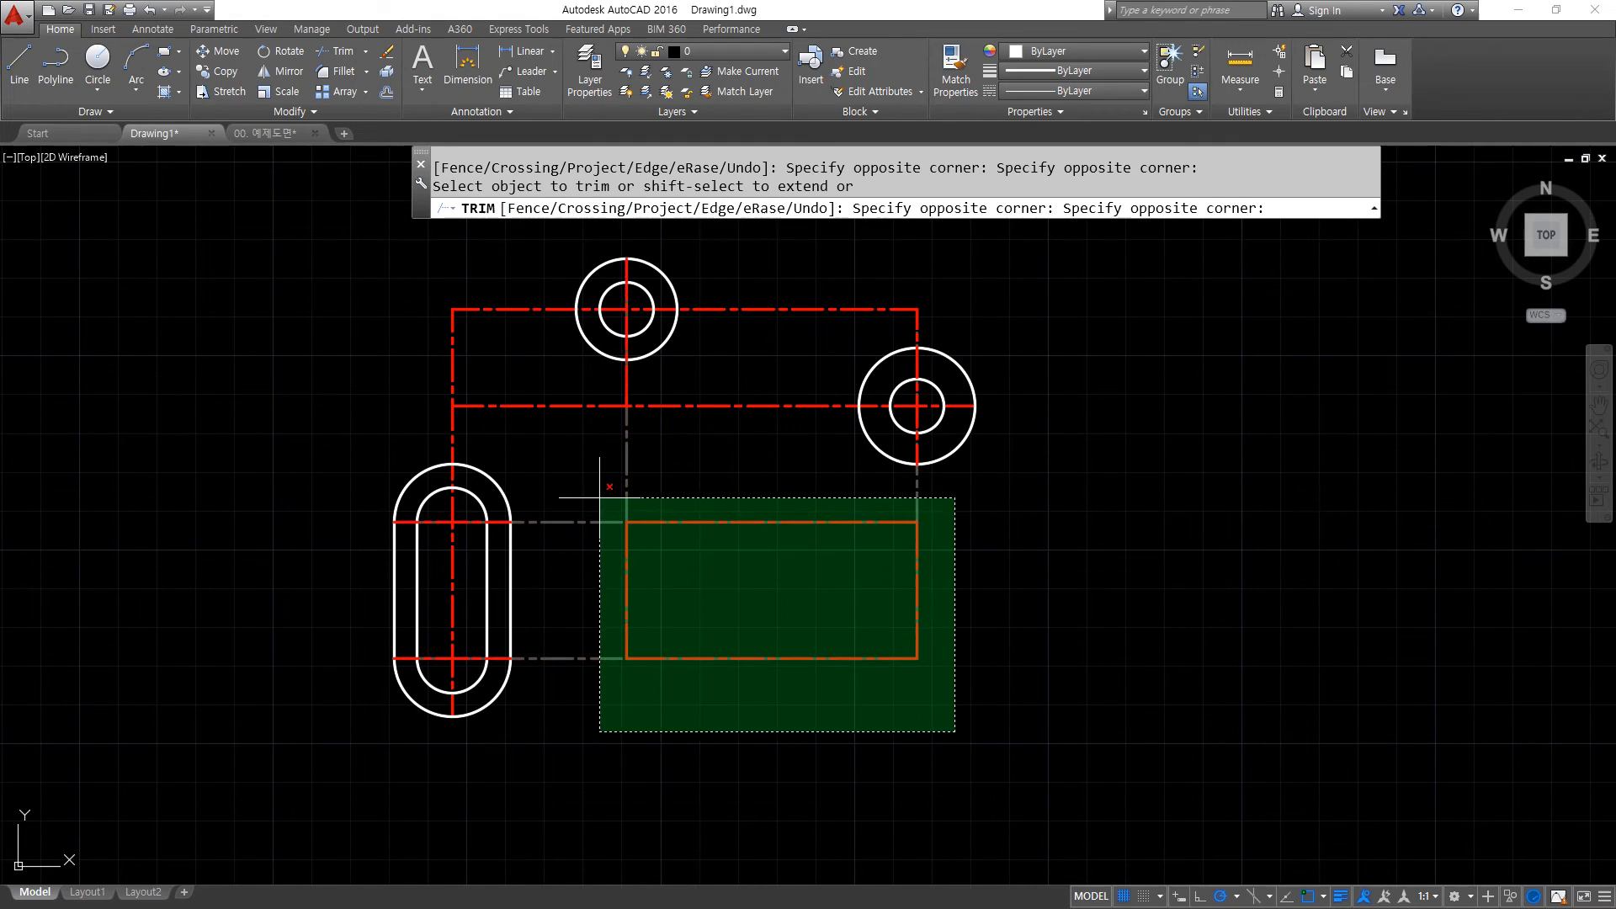
pyautogui.click(608, 498)
pyautogui.click(586, 707)
pyautogui.click(557, 519)
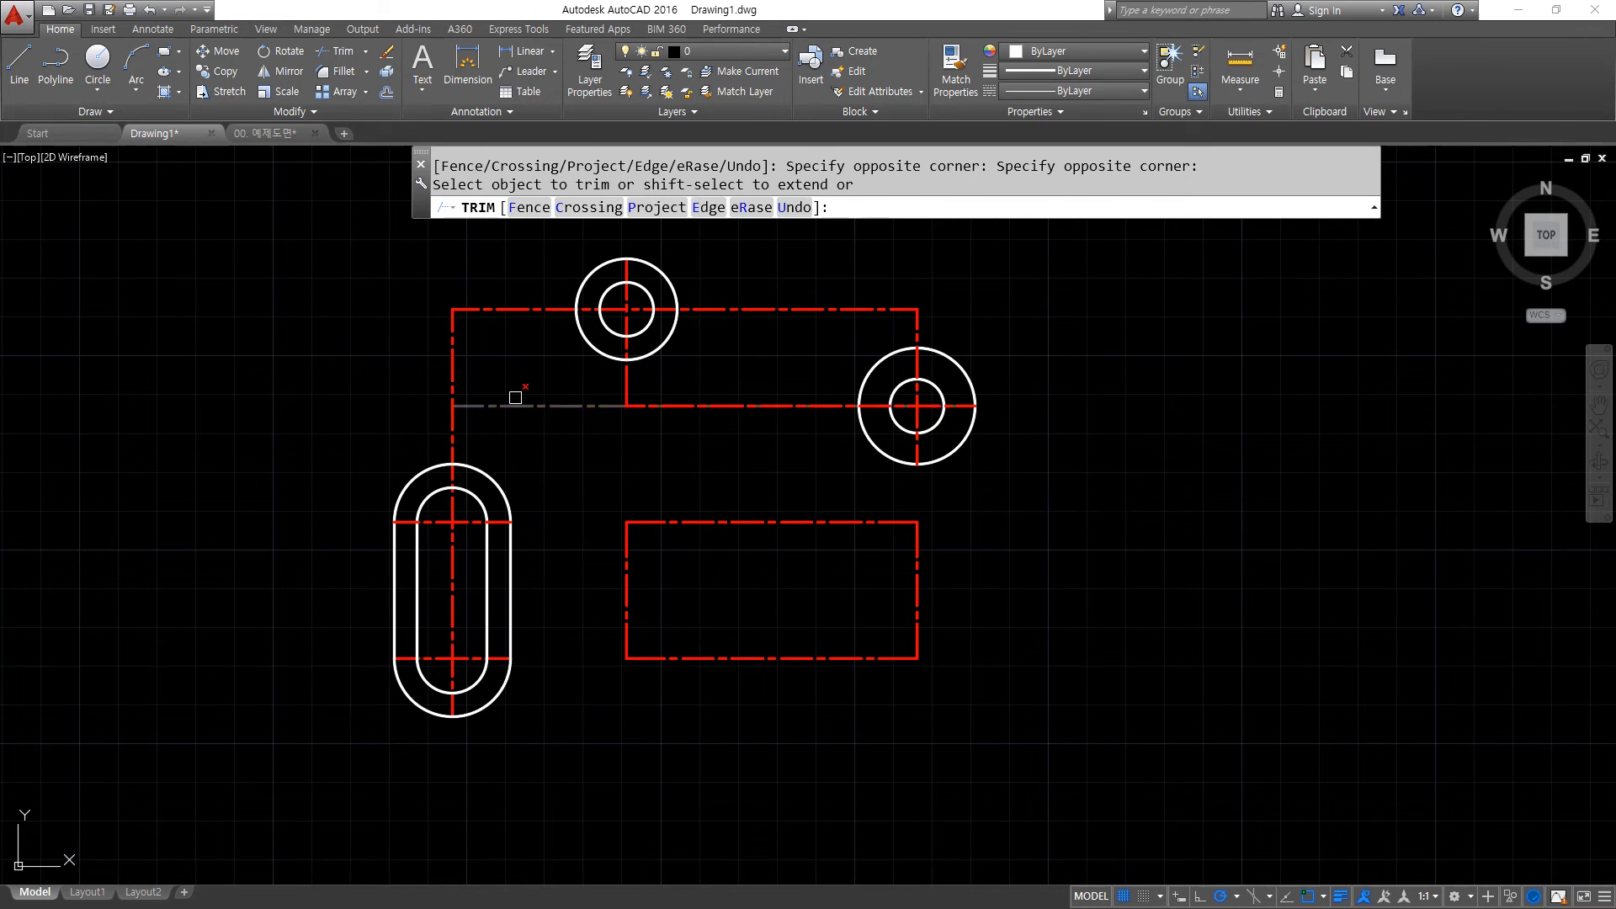
# Trim the remaining centre-line segments connecting the slot, the 26-diameter circle and the 30-diameter circle.
pyautogui.click(494, 418)
pyautogui.click(366, 268)
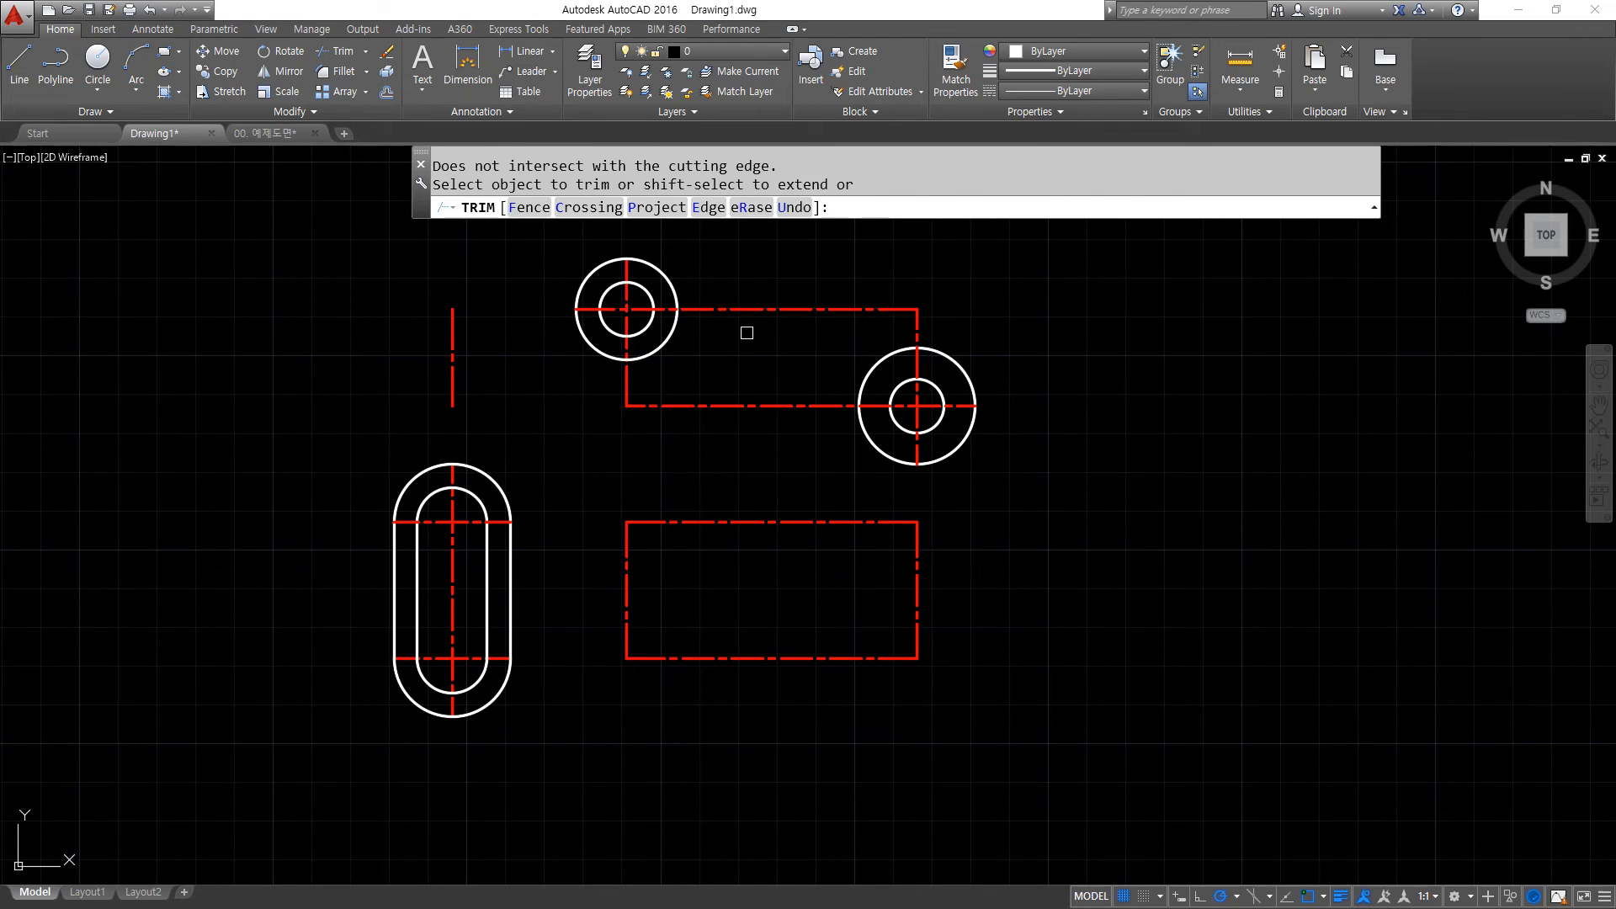
pyautogui.click(793, 278)
pyautogui.click(711, 450)
pyautogui.click(660, 423)
pyautogui.click(577, 343)
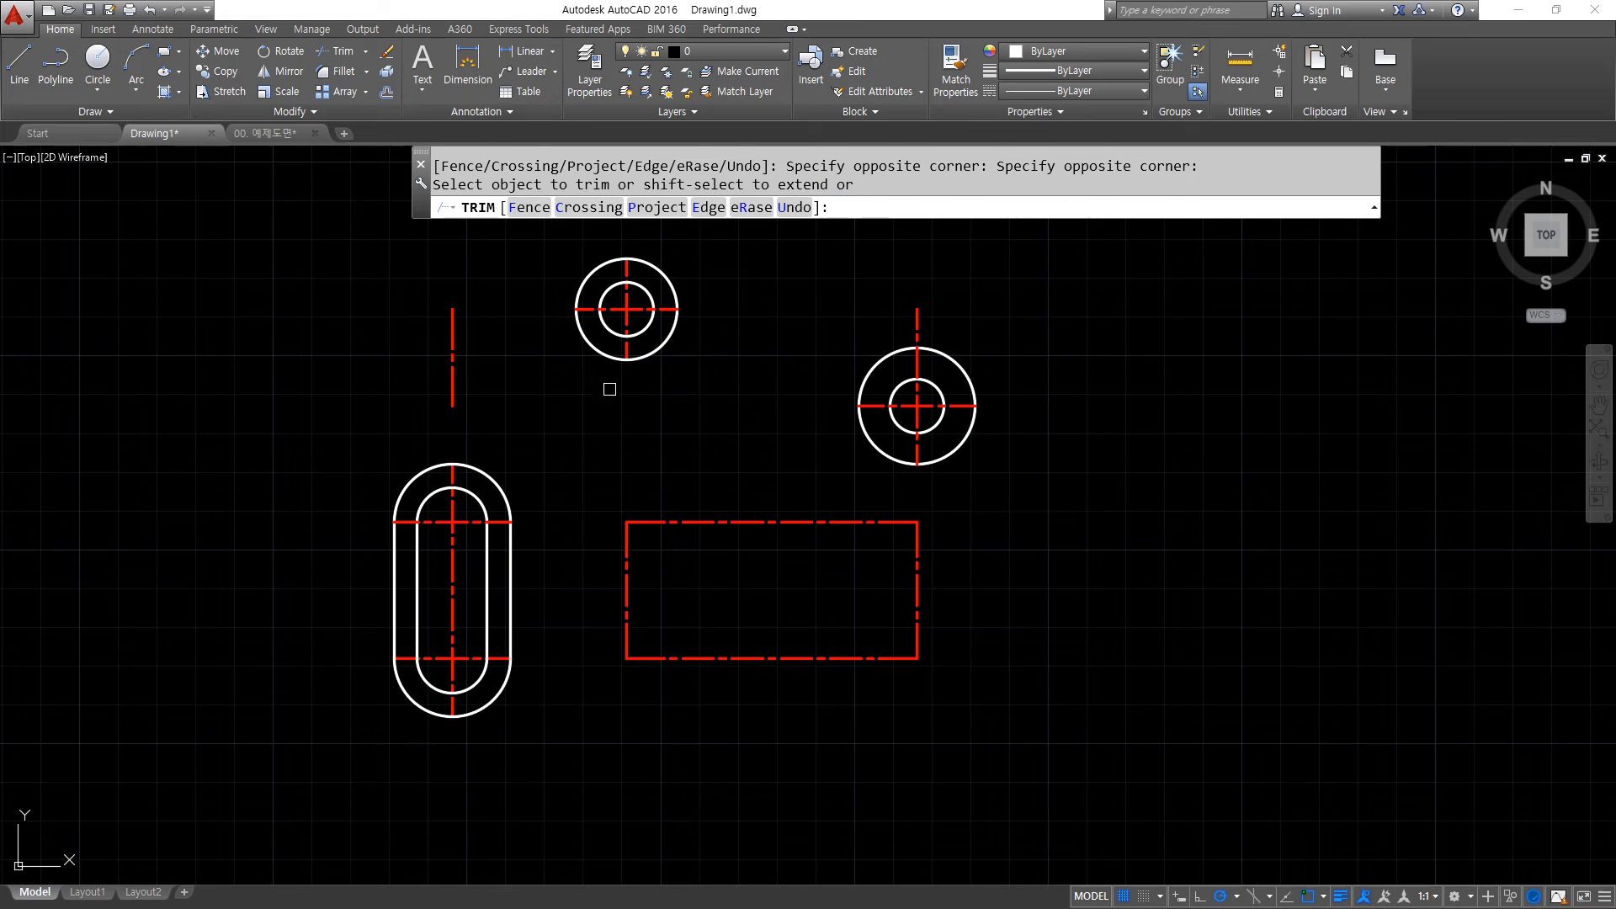
# Trim the leftover vertical centre-line stub above the 30-diameter circle.
pyautogui.press('Return')
pyautogui.press('Return')
pyautogui.press('Return')
pyautogui.click(972, 250)
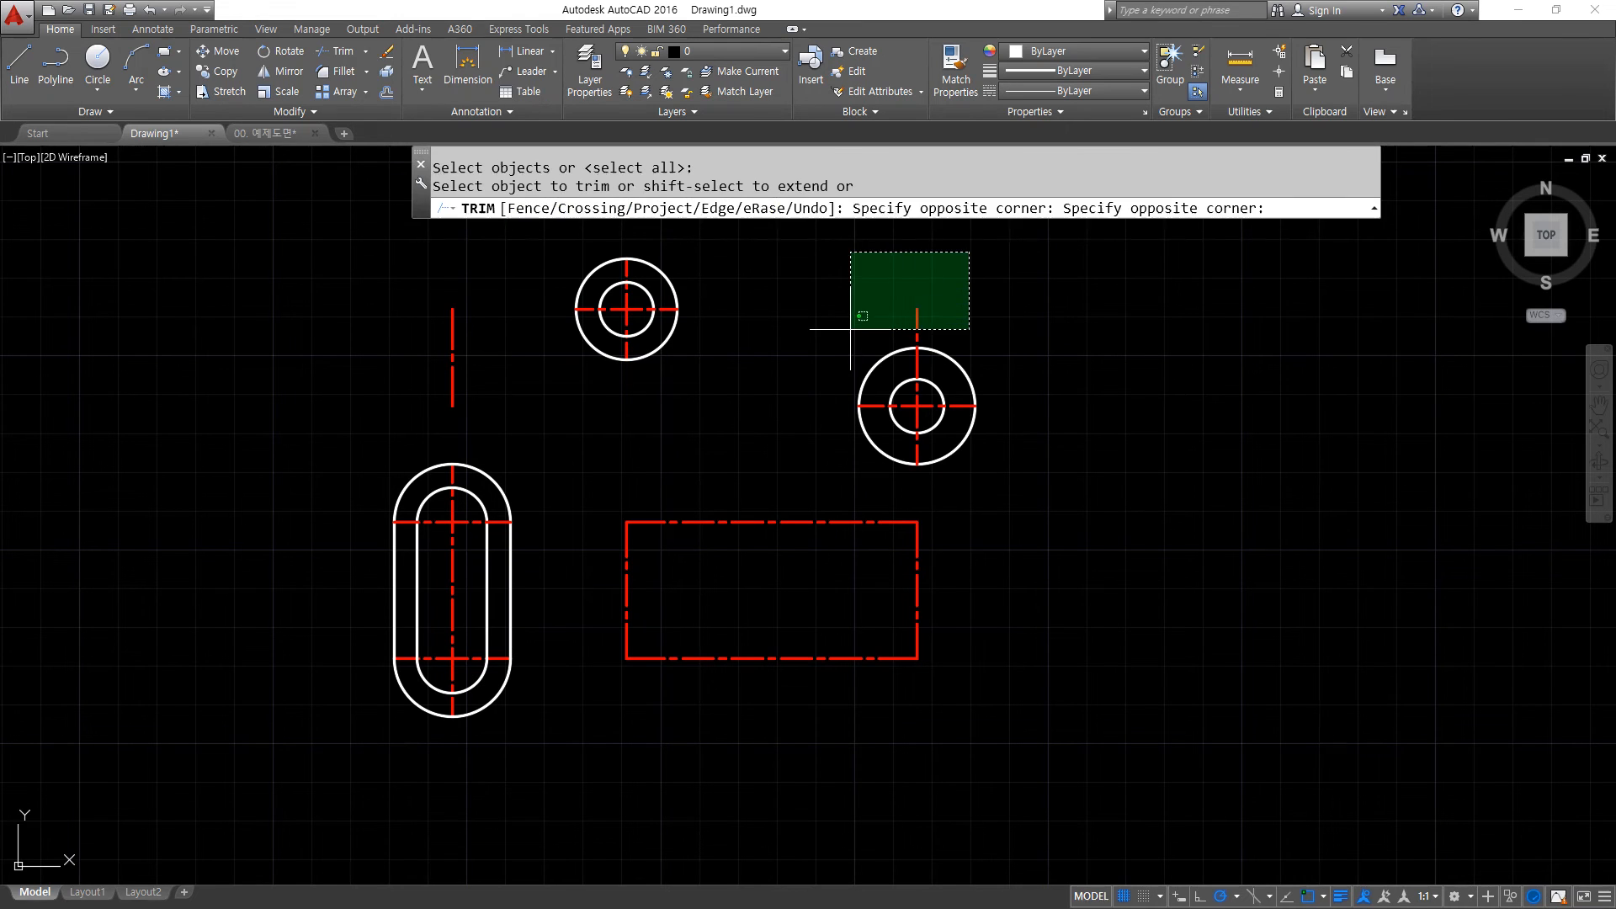
pyautogui.click(848, 336)
pyautogui.press('Return')
pyautogui.write('tr')
pyautogui.press('Return')
pyautogui.press('Return')
pyautogui.click(920, 318)
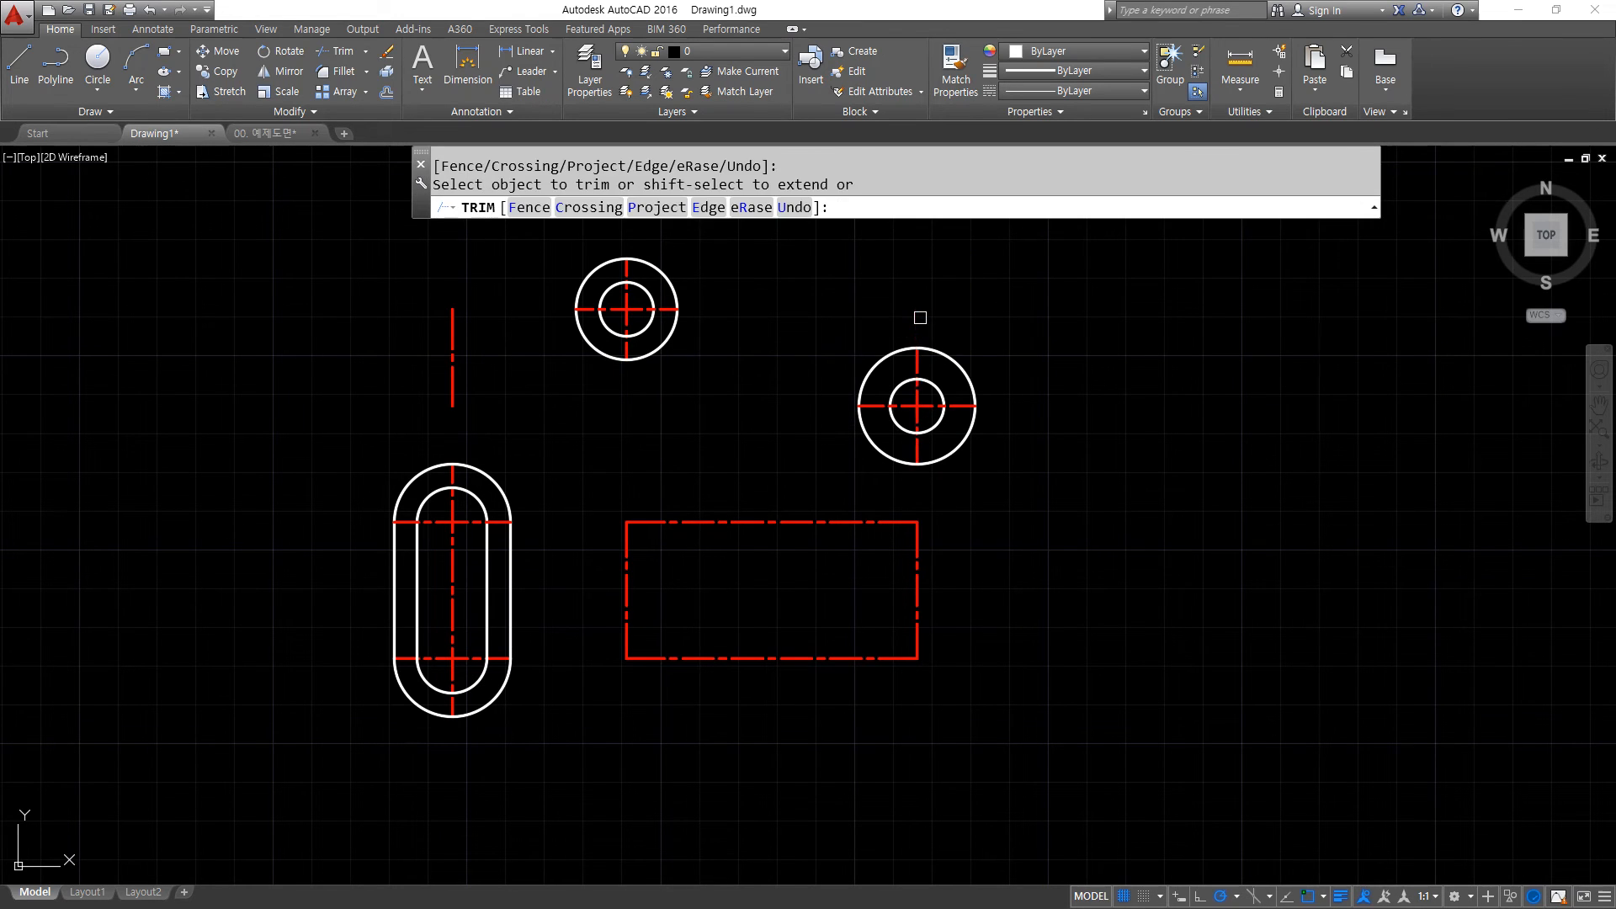
pyautogui.press('Return')
# Erase the leftover centre-line rectangle below the circles and the isolated vertical centre-line piece above the slot.
pyautogui.click(989, 711)
pyautogui.click(594, 496)
pyautogui.write('e')
pyautogui.press('Return')
pyautogui.click(494, 398)
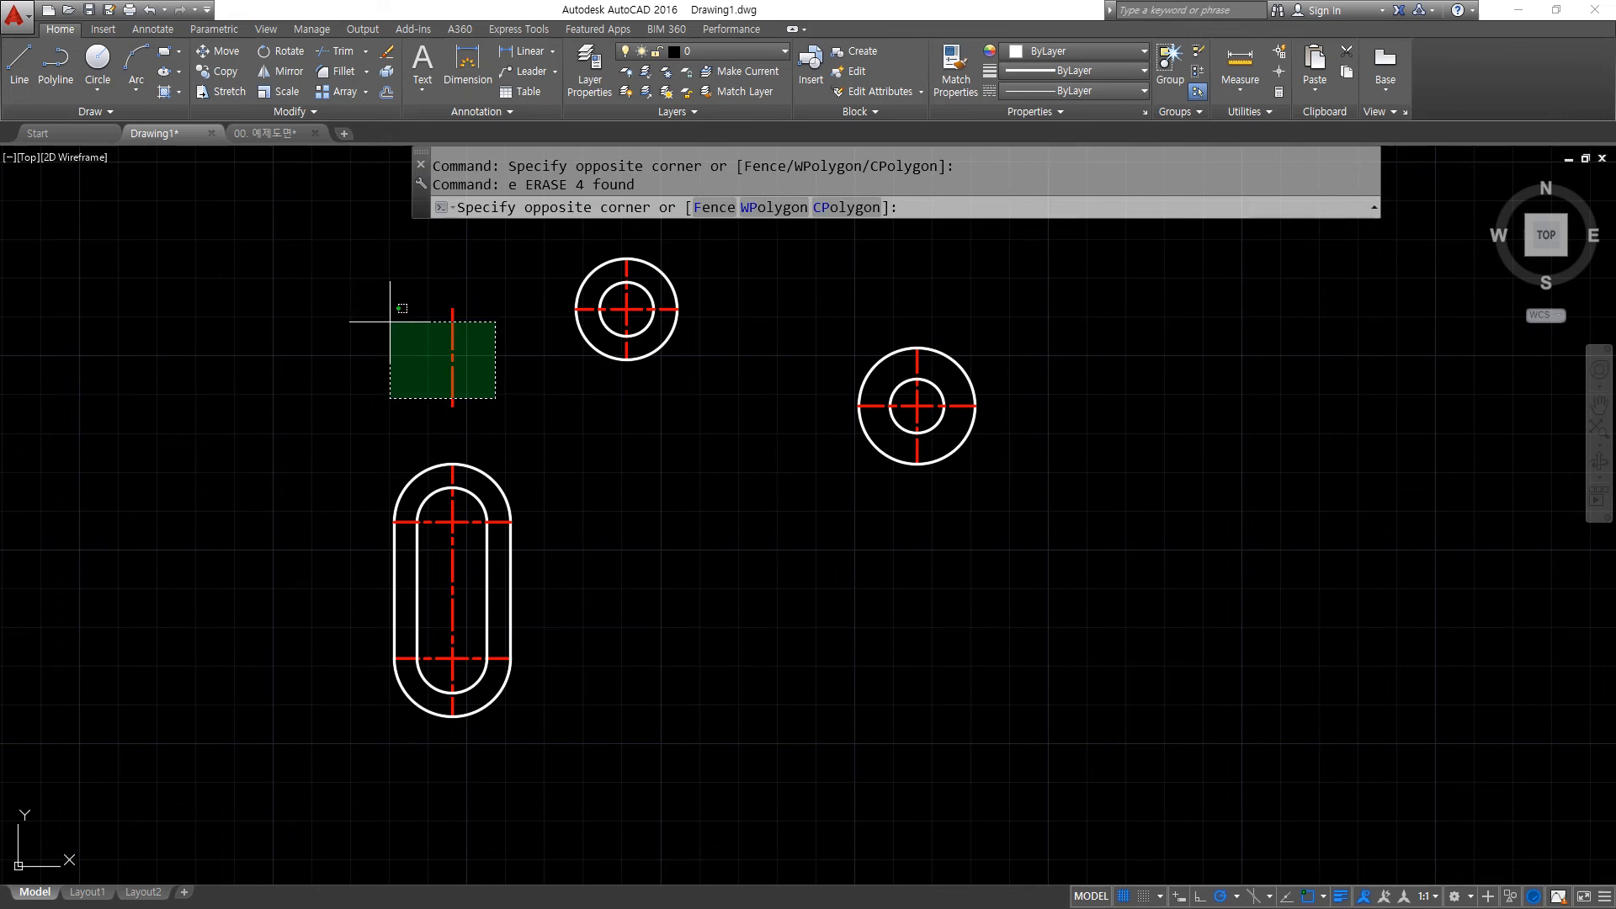
pyautogui.click(393, 315)
pyautogui.write('e')
pyautogui.press('Return')
# Lengthen the slot's vertical and two horizontal centre lines by a delta of 5 at each end.
pyautogui.write('len')
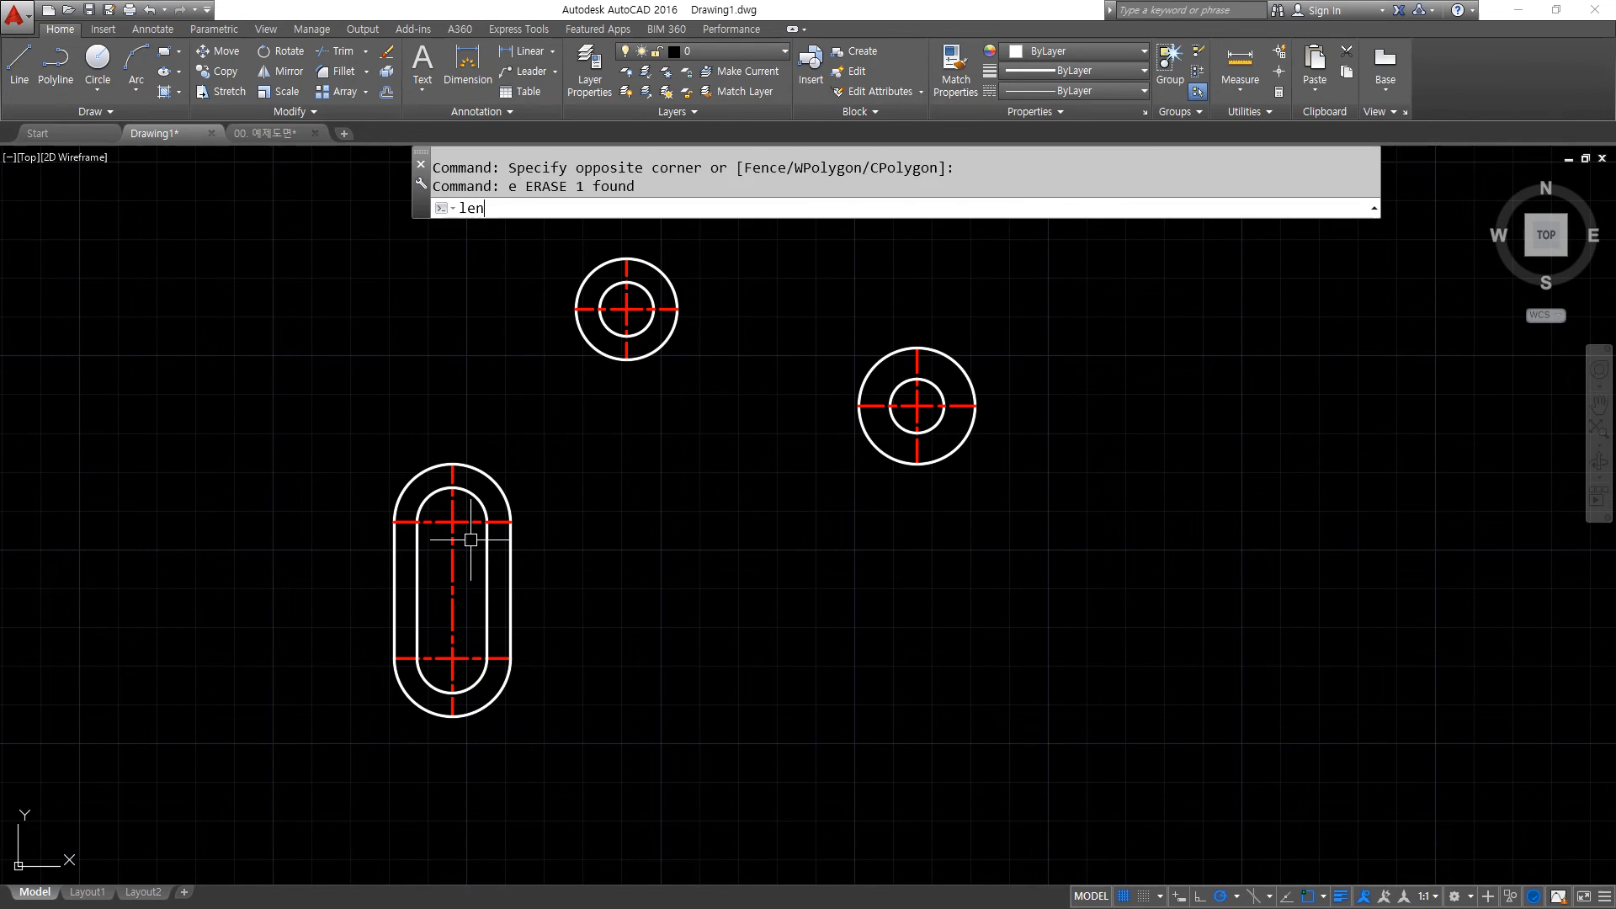
pyautogui.press('Return')
pyautogui.write('de')
pyautogui.press('Return')
pyautogui.write('5')
pyautogui.press('Return')
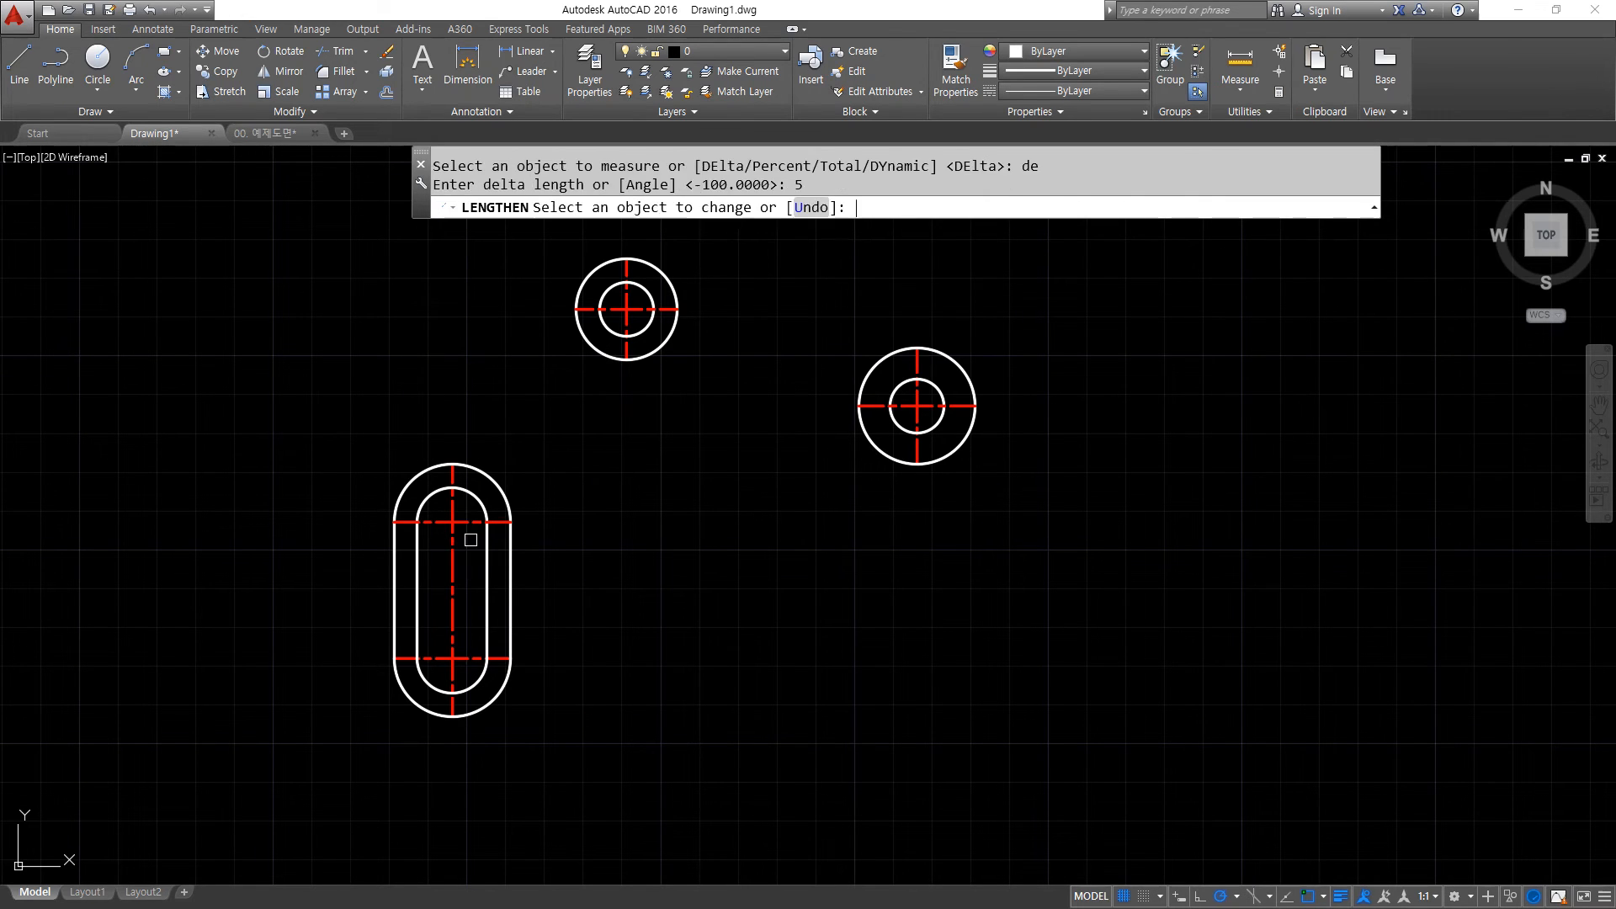
pyautogui.scroll(2, 477, 484)
pyautogui.click(452, 473)
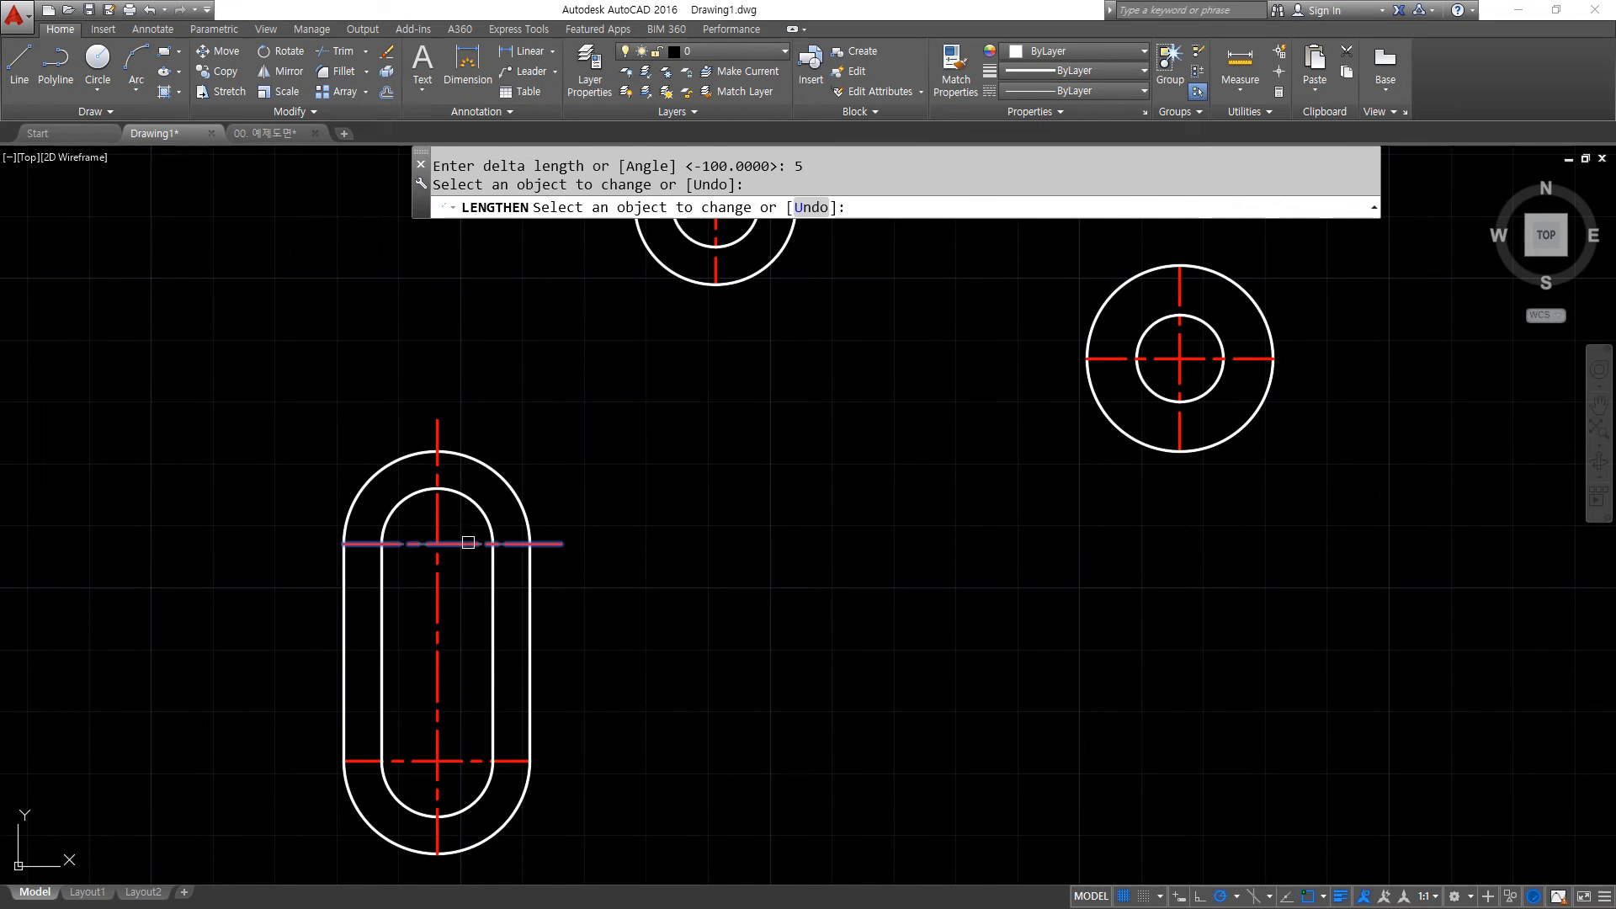
pyautogui.click(407, 544)
pyautogui.click(441, 834)
pyautogui.click(476, 760)
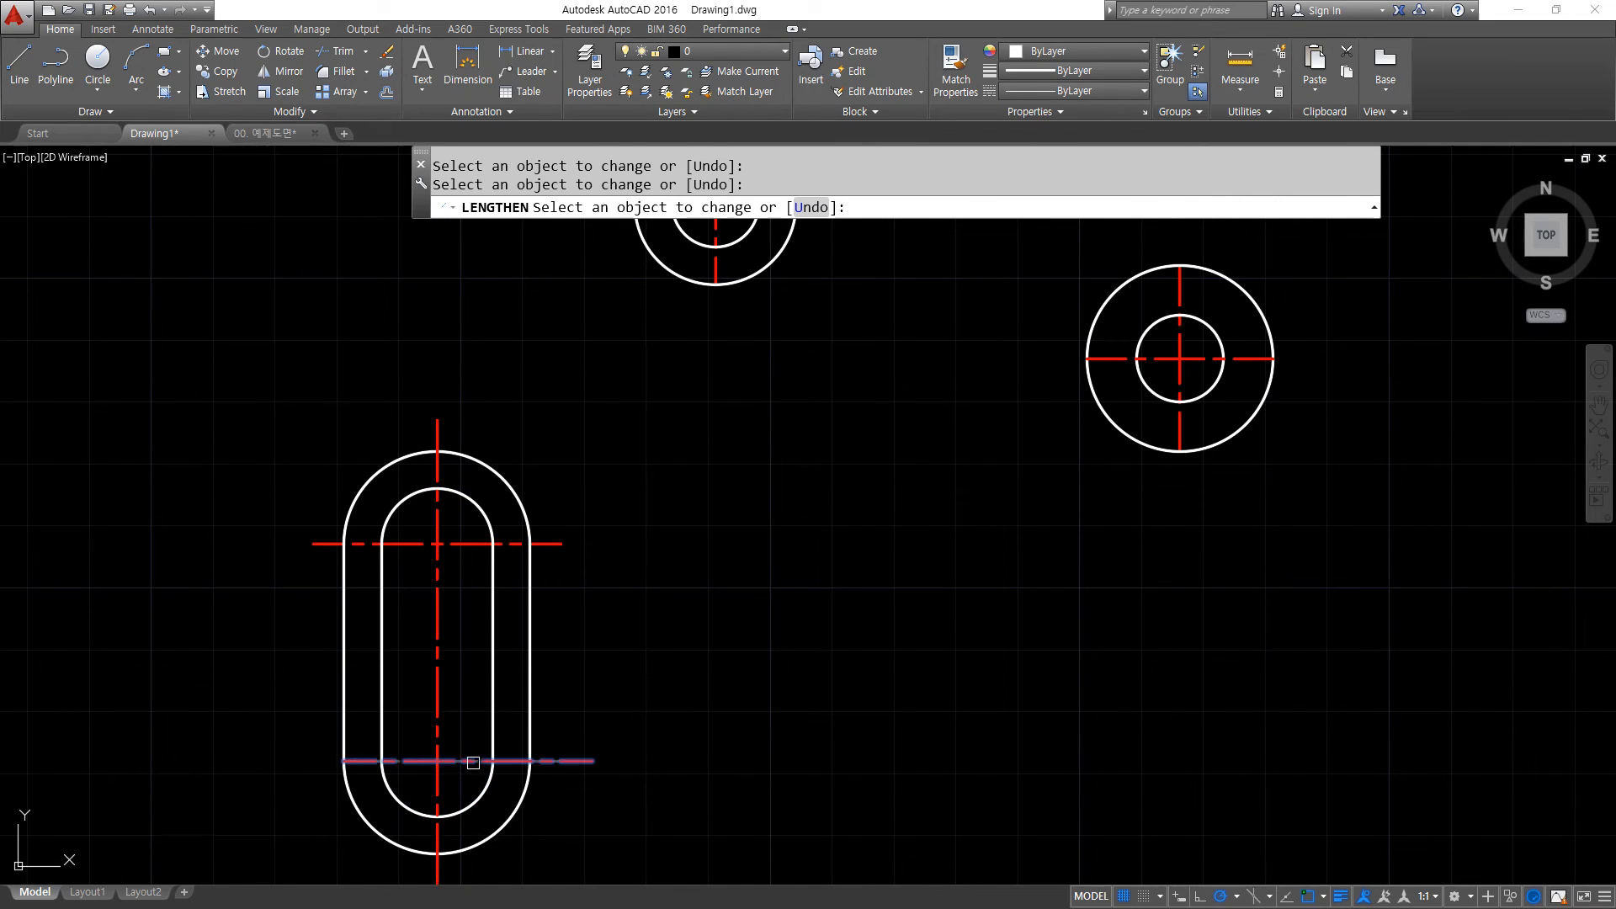
pyautogui.click(415, 760)
# Lengthen both centre lines of the 30-diameter circle by 5 at each end.
pyautogui.moveTo(1126, 372); pyautogui.dragTo(724, 723, button='middle')
pyautogui.click(726, 722)
pyautogui.click(838, 709)
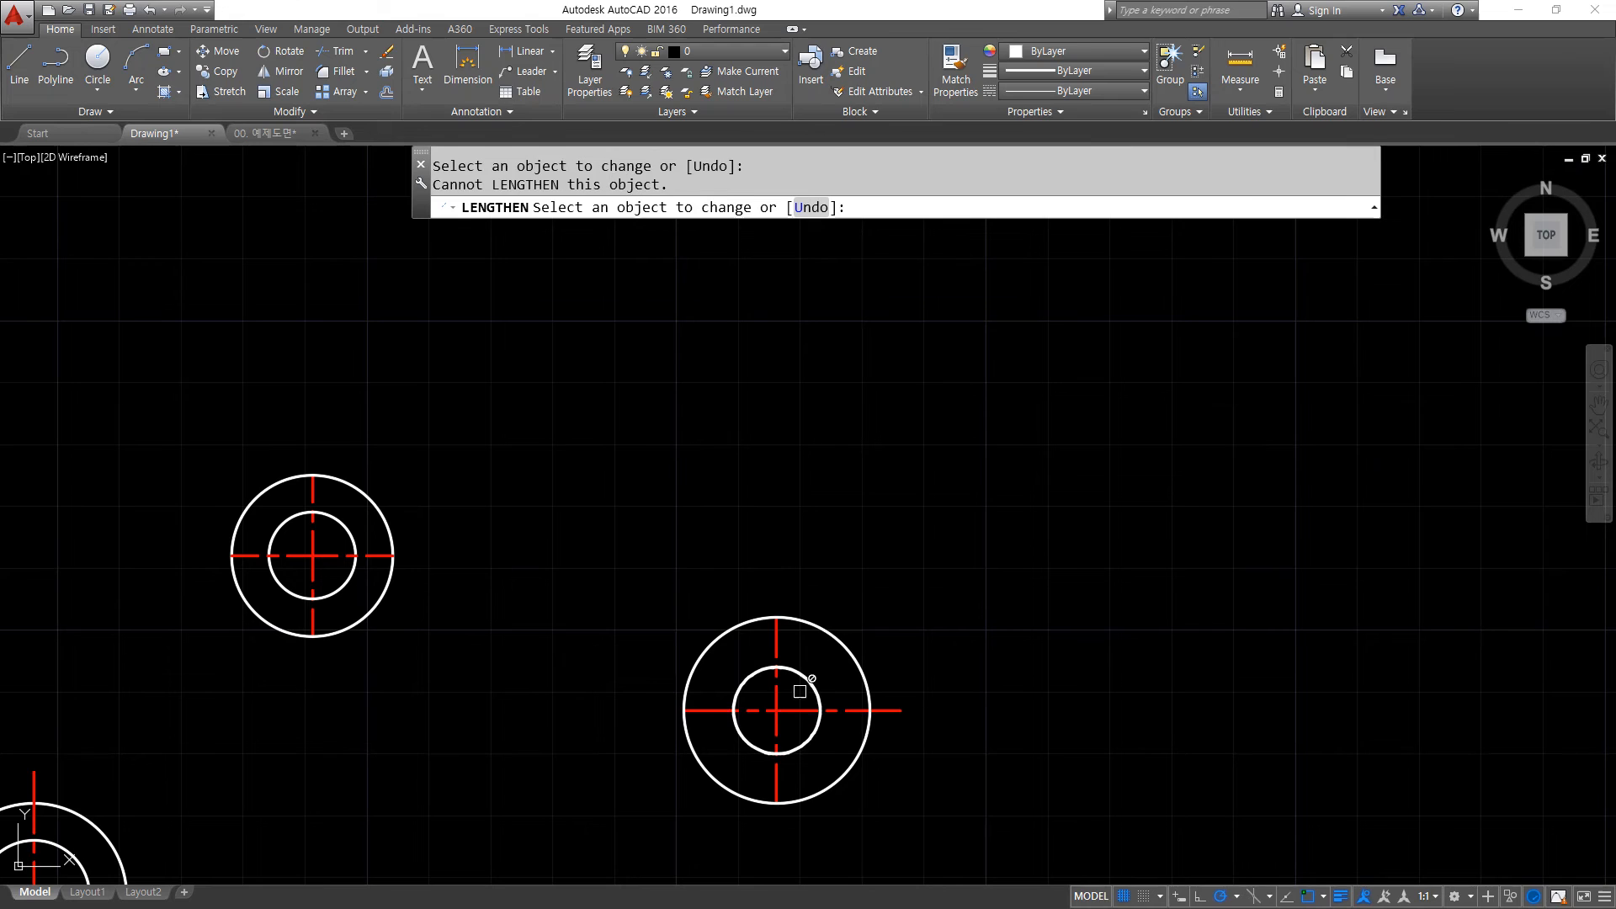
pyautogui.click(776, 687)
pyautogui.click(776, 741)
pyautogui.click(738, 710)
pyautogui.click(715, 709)
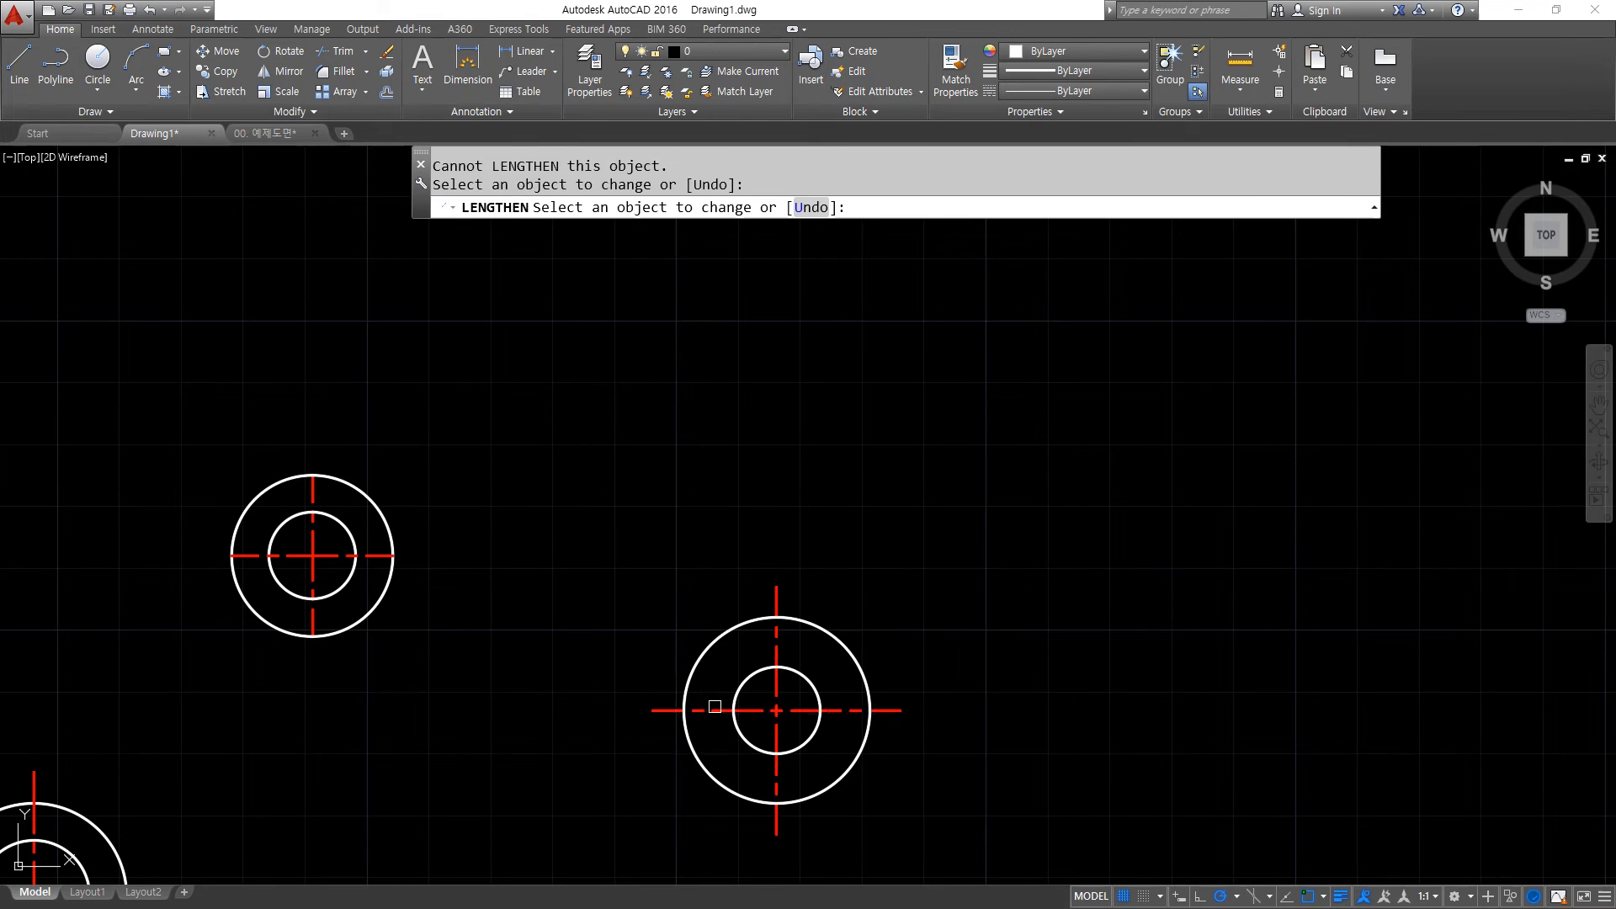
# Lengthen both centre lines of the 26-diameter circle by 5 at each end.
pyautogui.click(329, 631)
pyautogui.click(314, 613)
pyautogui.click(350, 569)
pyautogui.click(340, 557)
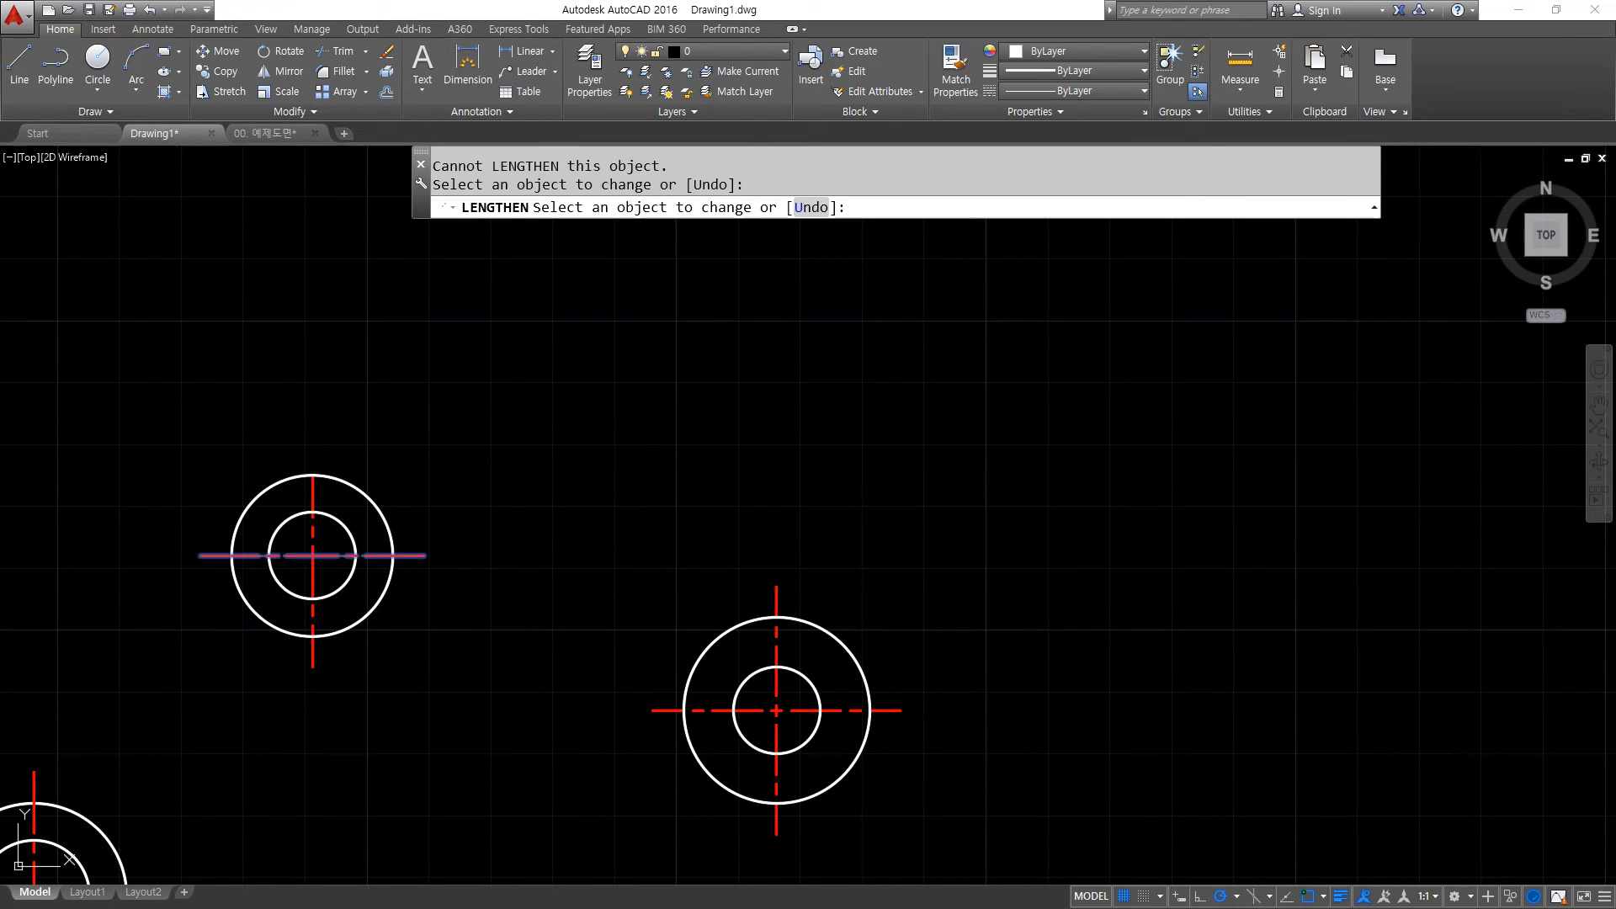
pyautogui.click(291, 556)
pyautogui.click(312, 539)
pyautogui.click(362, 627)
pyautogui.press('Return')
# Draw a radius 100 circle tangent to the lower sides of the 30-diameter circle and the slot's outer bottom arc.
pyautogui.scroll(-2, 487, 559)
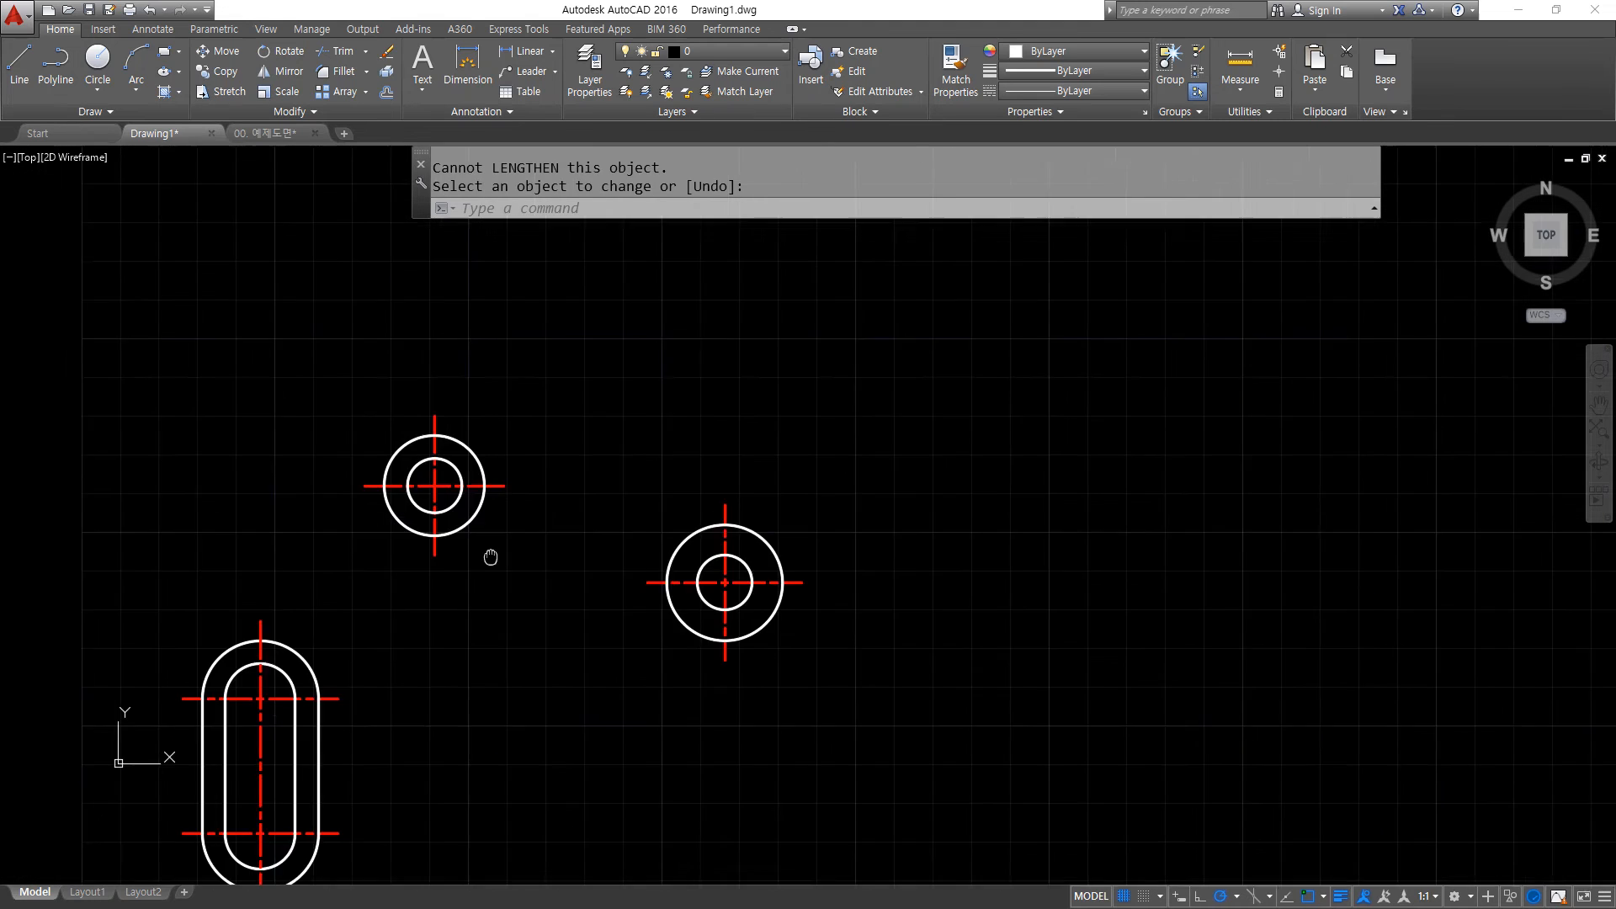
pyautogui.moveTo(530, 476); pyautogui.dragTo(613, 422, button='middle')
pyautogui.write('c')
pyautogui.press('Return')
pyautogui.write('t')
pyautogui.press('Return')
pyautogui.click(860, 558)
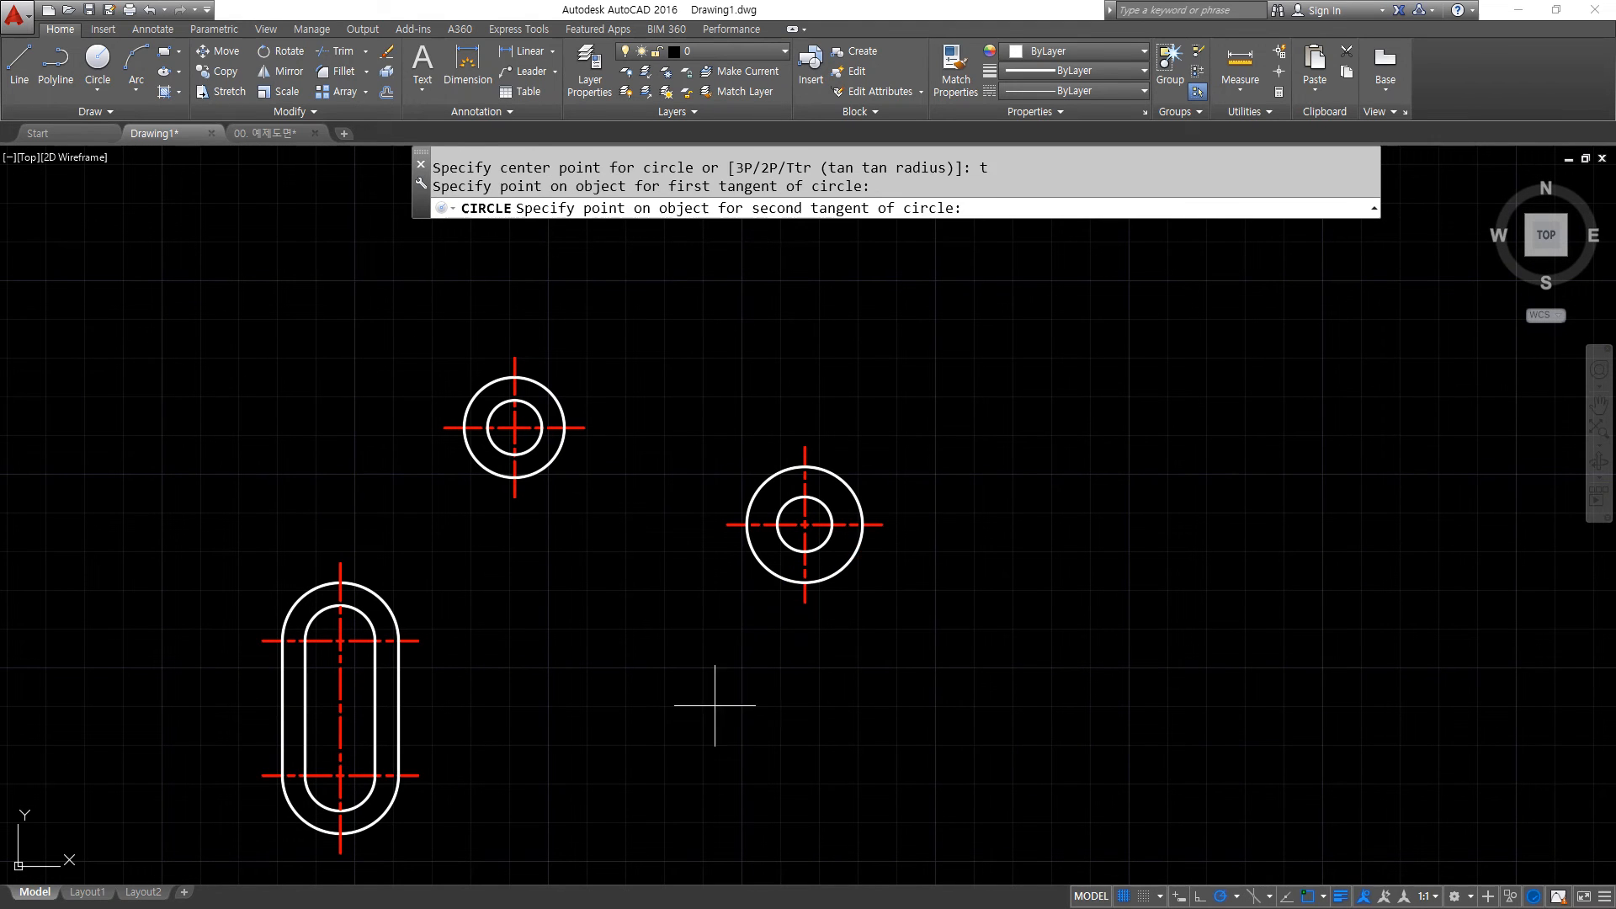
pyautogui.click(391, 825)
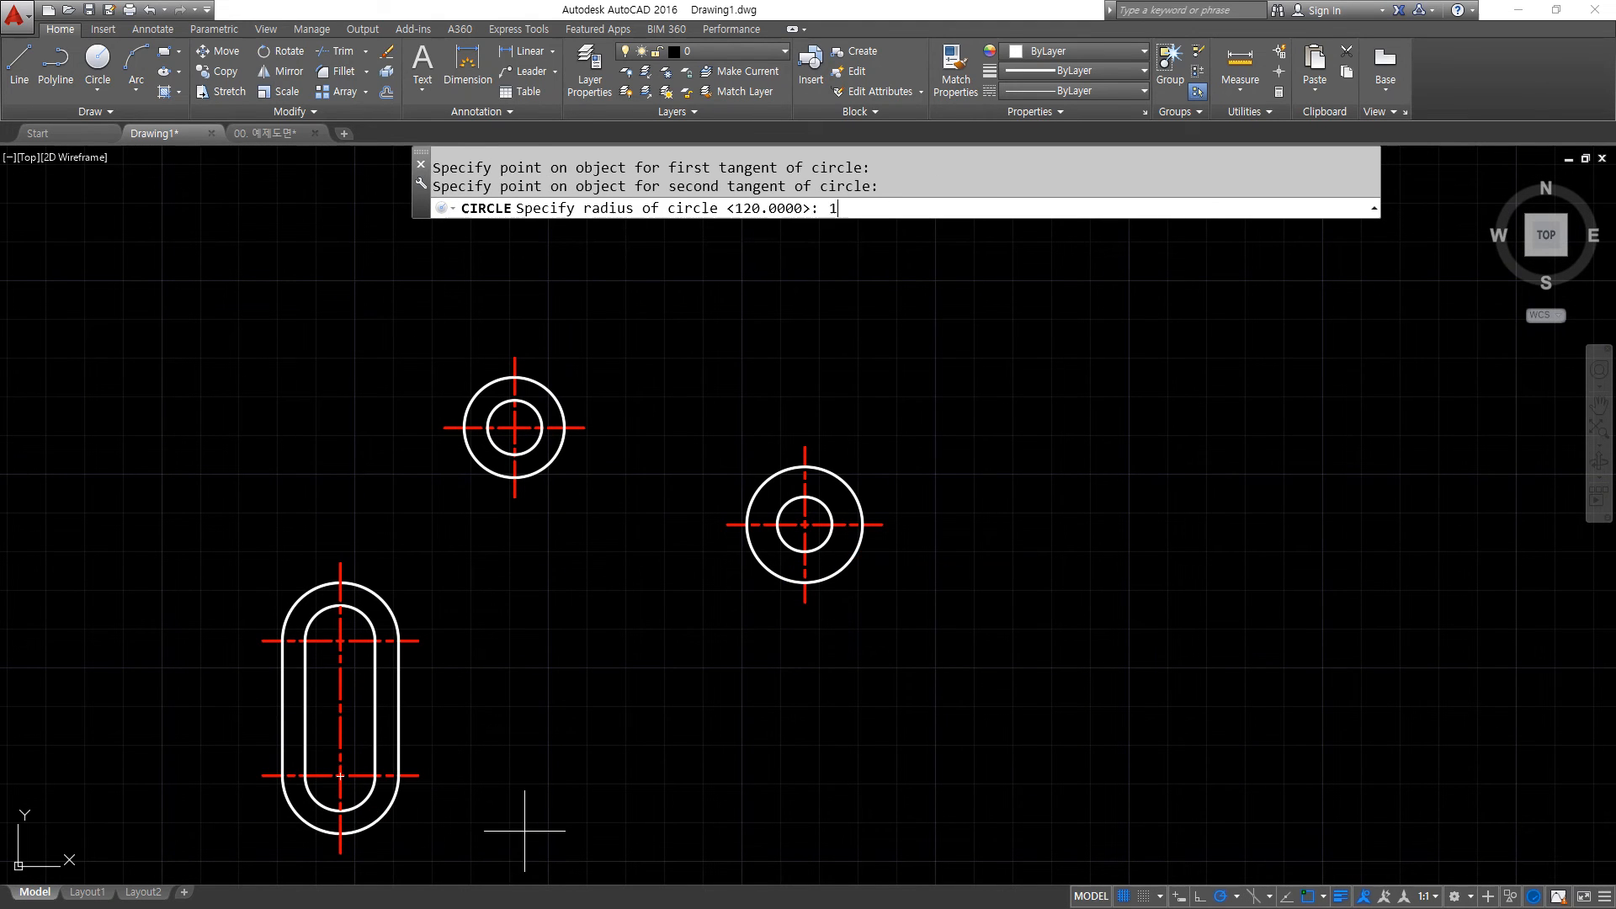
pyautogui.write('100')
pyautogui.press('Return')
# Trim the radius 100 circle to the upper arc between the slot and the 30-diameter circle.
pyautogui.moveTo(561, 727); pyautogui.dragTo(545, 645, button='middle')
pyautogui.write('tr')
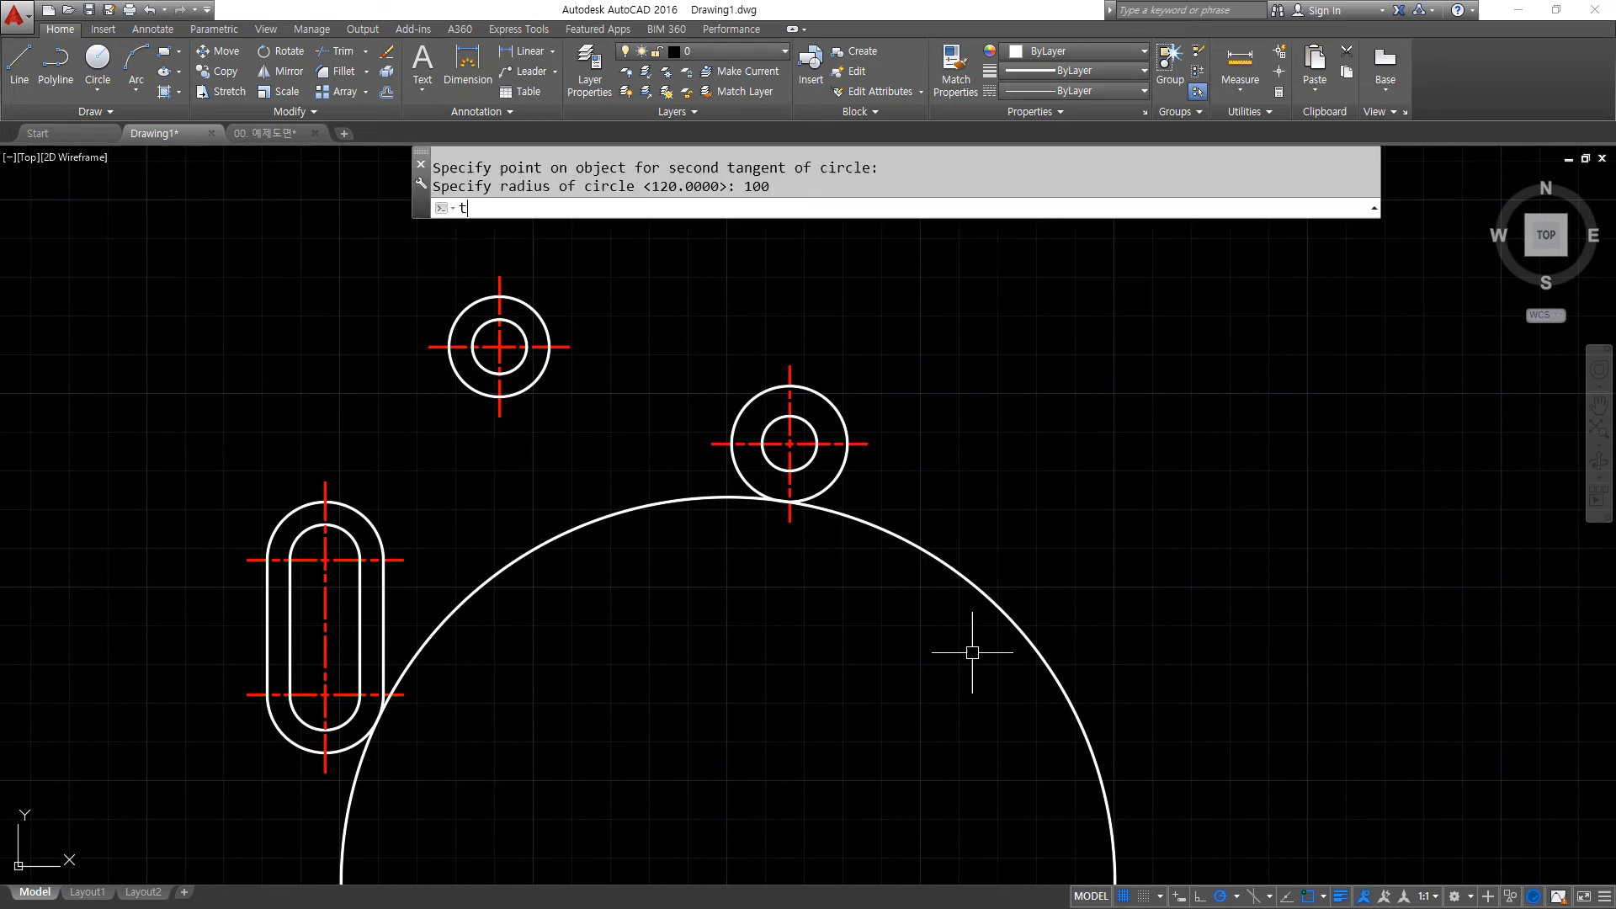
pyautogui.press('Return')
pyautogui.press('Return')
pyautogui.click(1152, 583)
pyautogui.click(1027, 653)
pyautogui.press('Return')
# Draw a radius 120 circle tangent to the upper sides of the 30-diameter circle and the slot's outer top arc.
pyautogui.write('c')
pyautogui.press('Return')
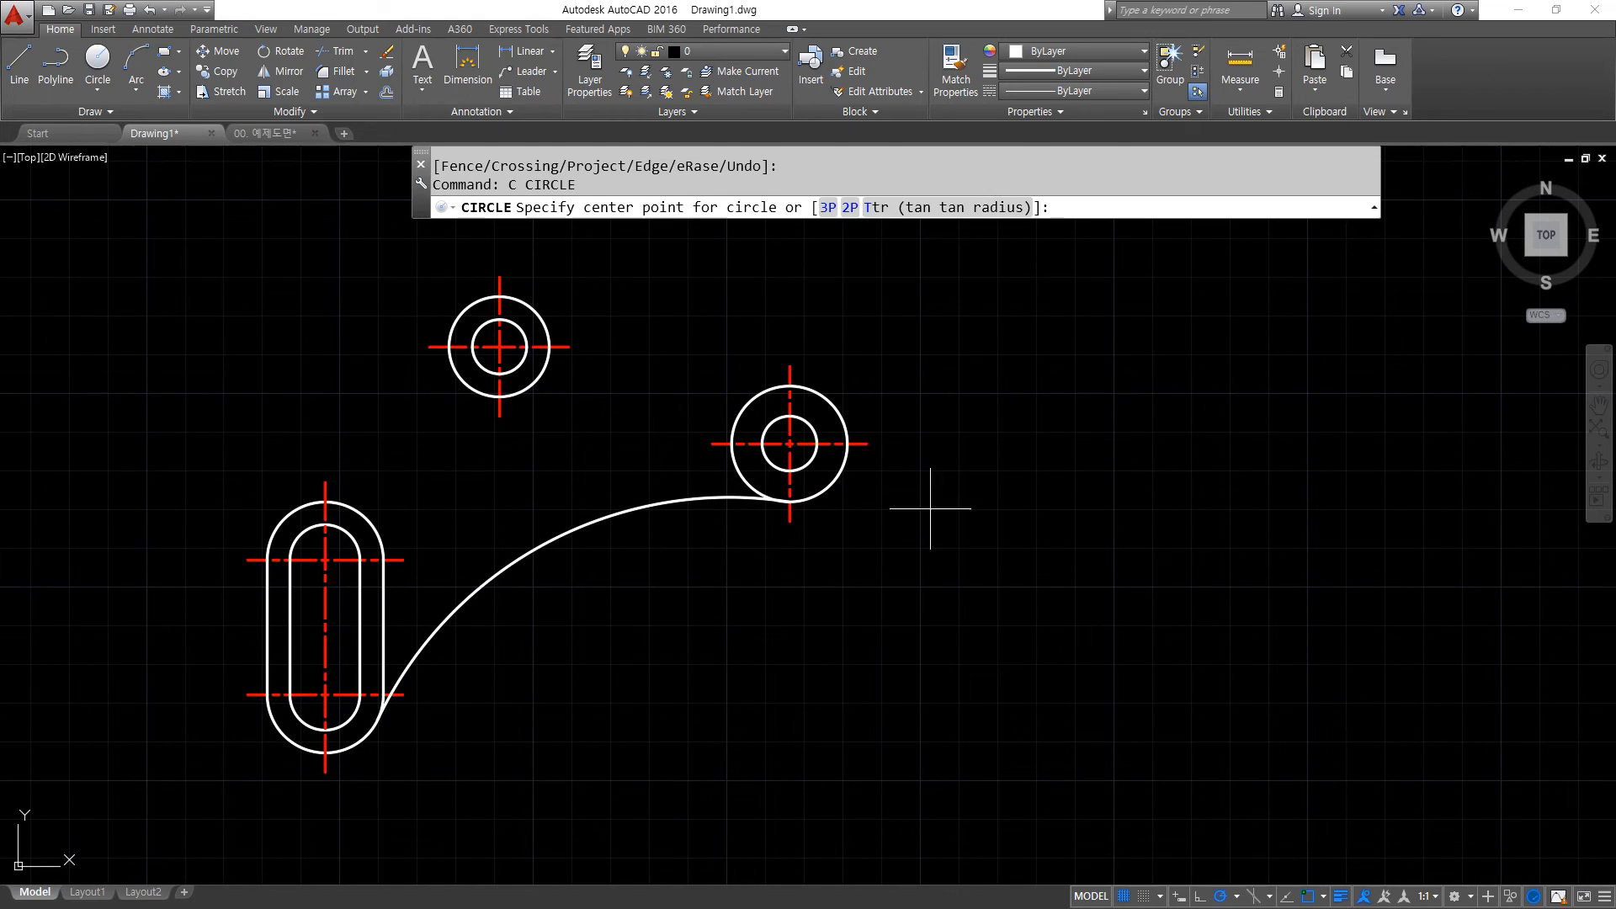
pyautogui.write('t')
pyautogui.press('Return')
pyautogui.click(827, 409)
pyautogui.click(278, 523)
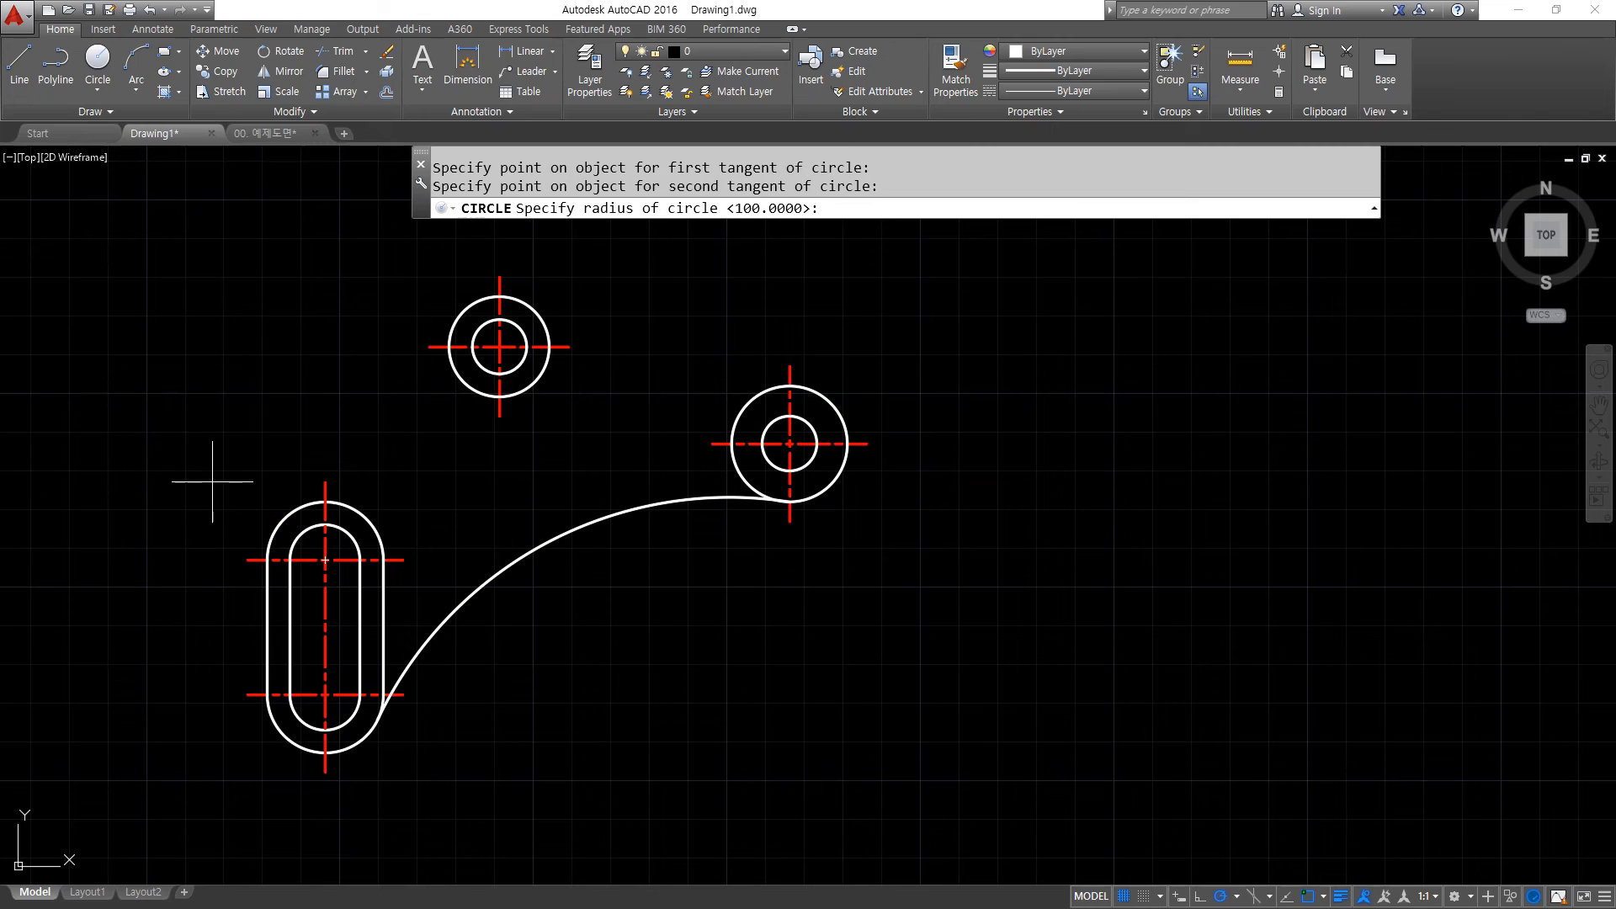
pyautogui.press('Return')
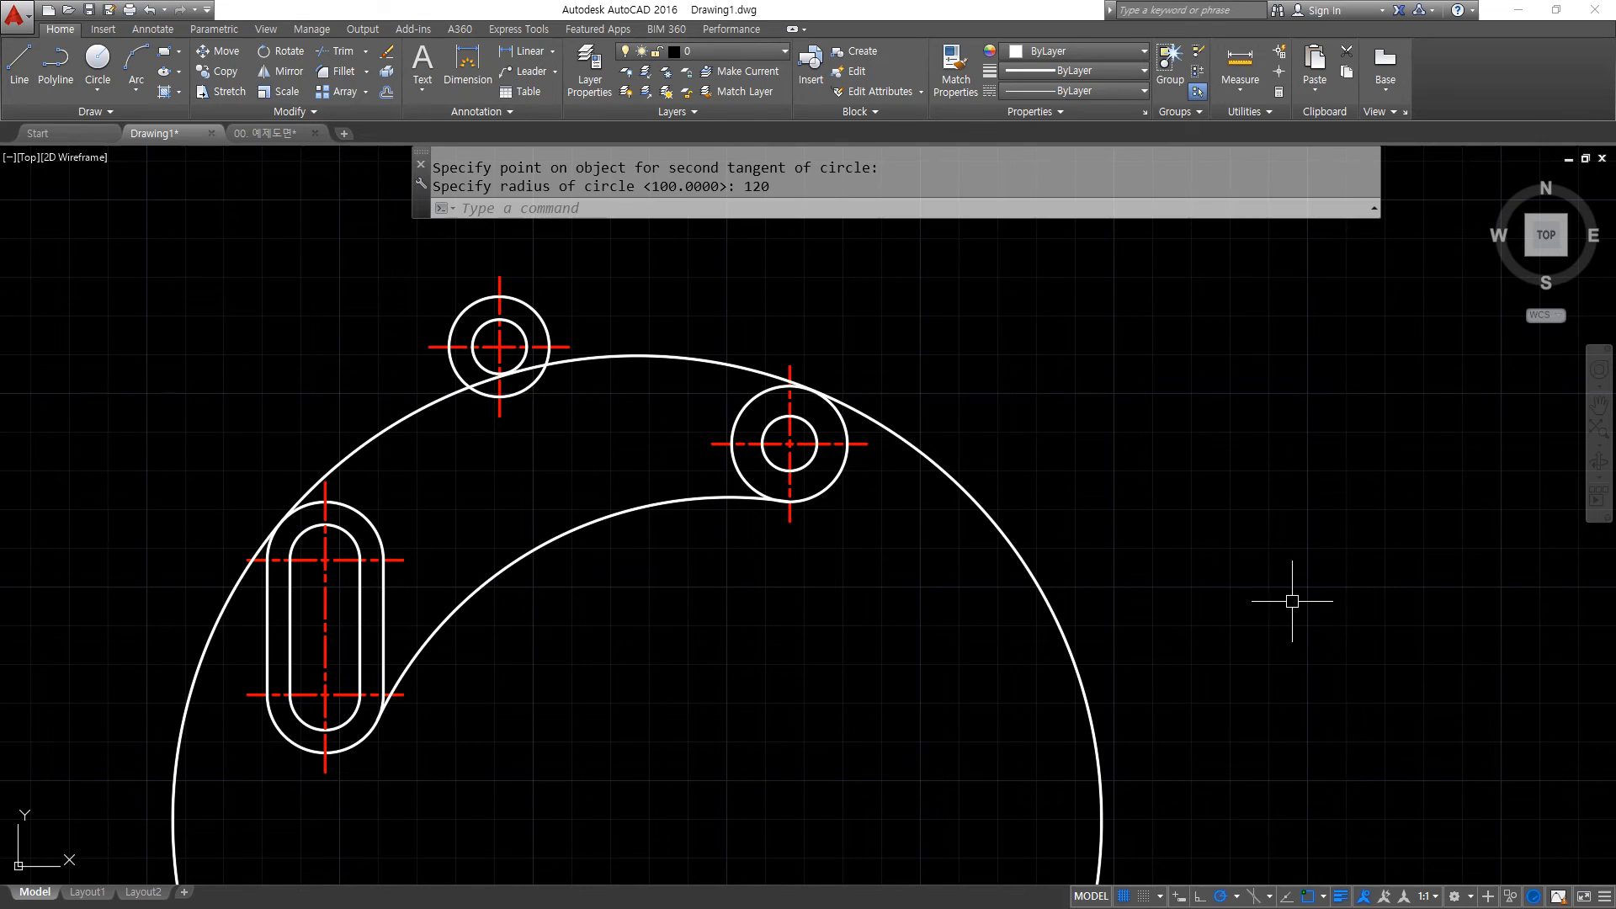
# Trim the radius 120 circle to the upper arc between the slot's top and the 30-diameter circle.
pyautogui.write('tr')
pyautogui.press('Return')
pyautogui.press('Return')
pyautogui.click(1183, 590)
pyautogui.click(993, 667)
pyautogui.press('Return')
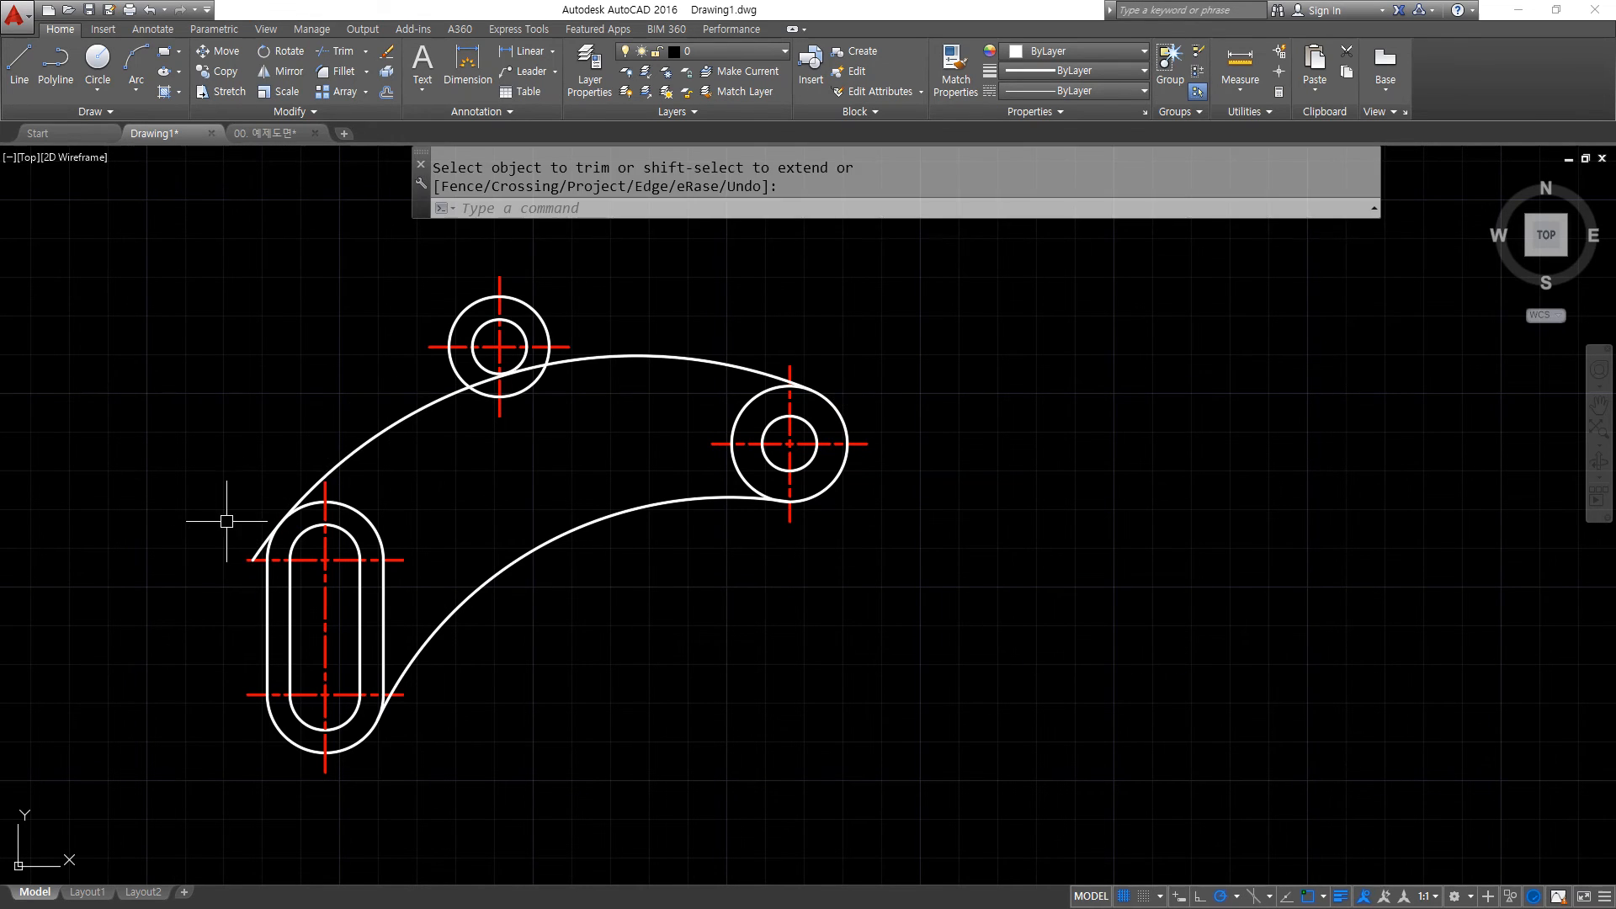
pyautogui.scroll(6, 227, 530)
pyautogui.press('Return')
pyautogui.press('Return')
pyautogui.click(358, 599)
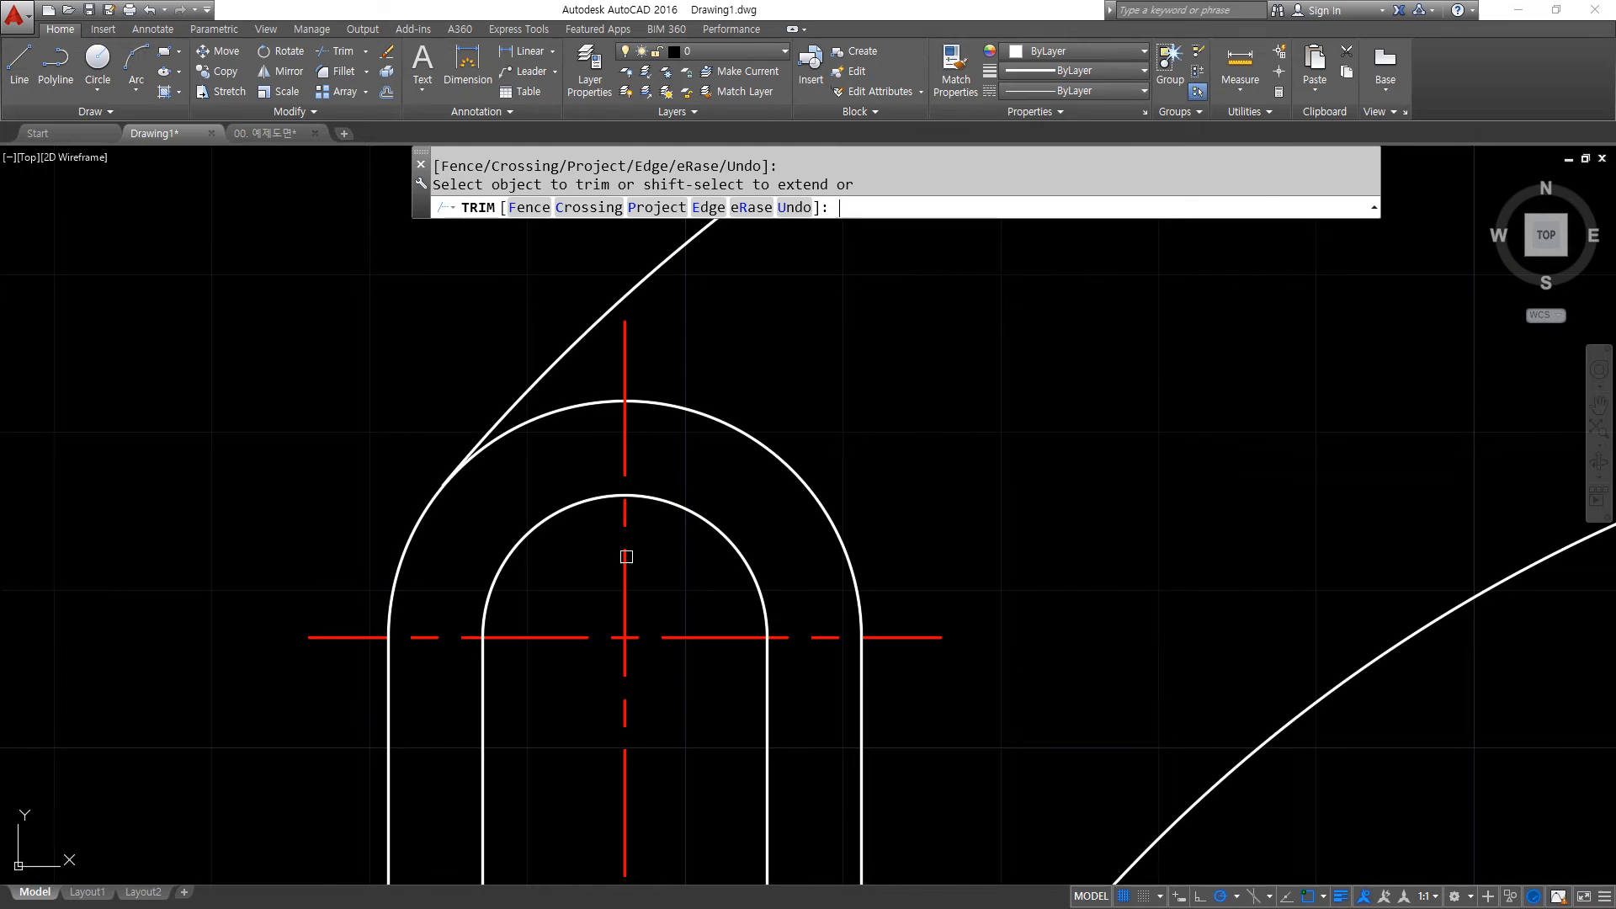
pyautogui.press('Return')
# Draw a vertical line from the left quadrant of the 26-diameter circle down to the radius 120 arc.
pyautogui.scroll(-4, 977, 503)
pyautogui.moveTo(1165, 433); pyautogui.dragTo(757, 534, button='middle')
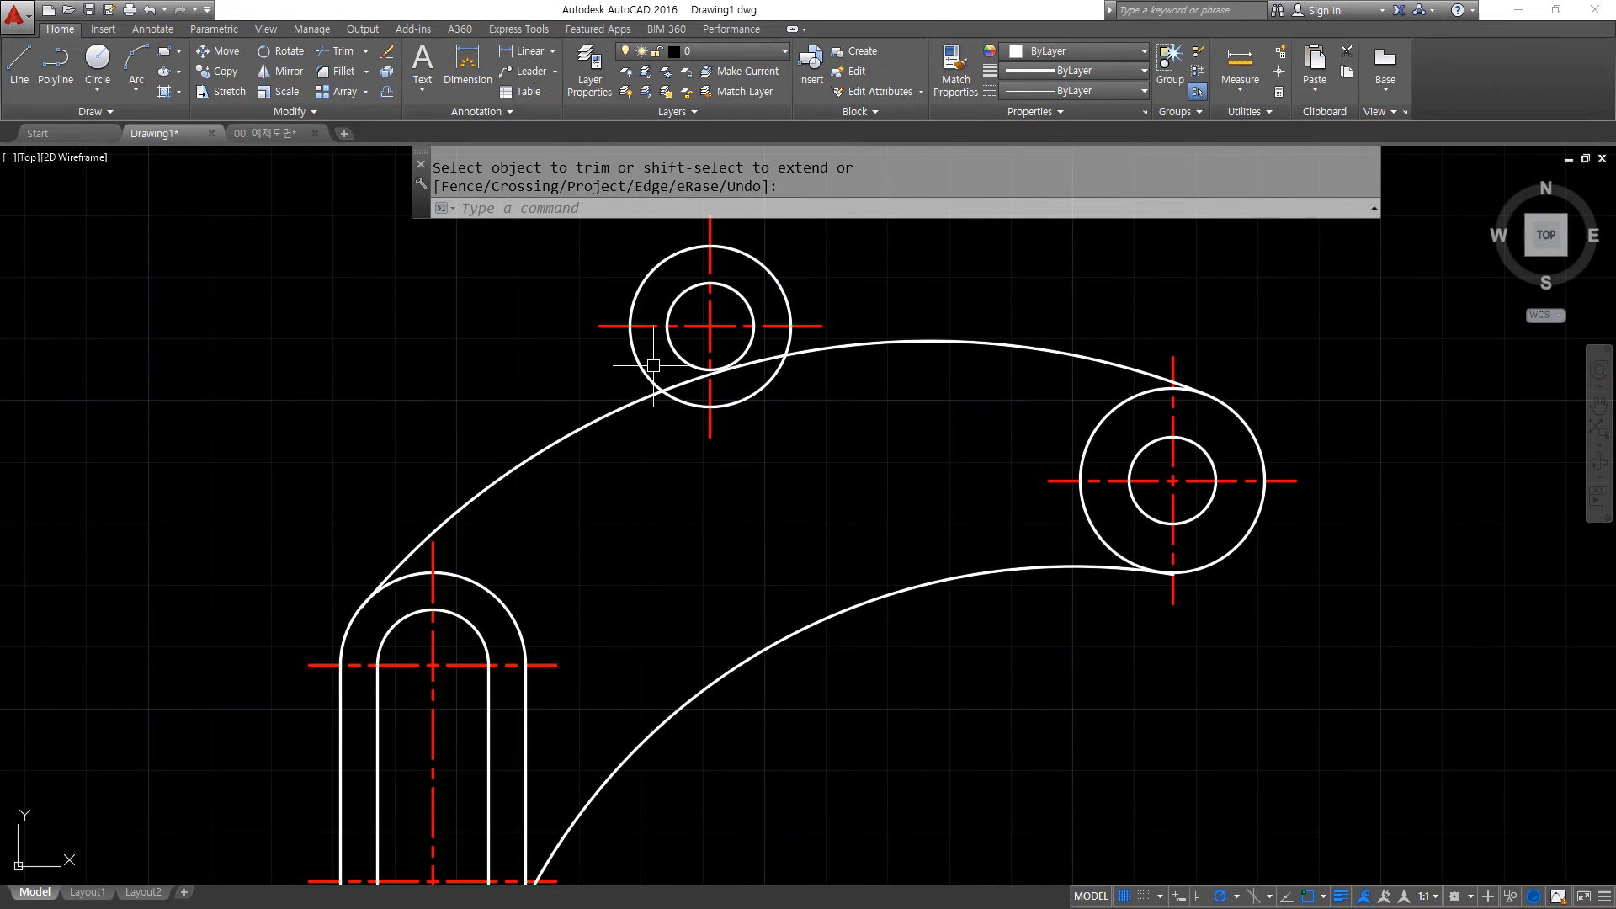
pyautogui.scroll(2, 636, 369)
pyautogui.write('l')
pyautogui.press('Return')
pyautogui.click(617, 303)
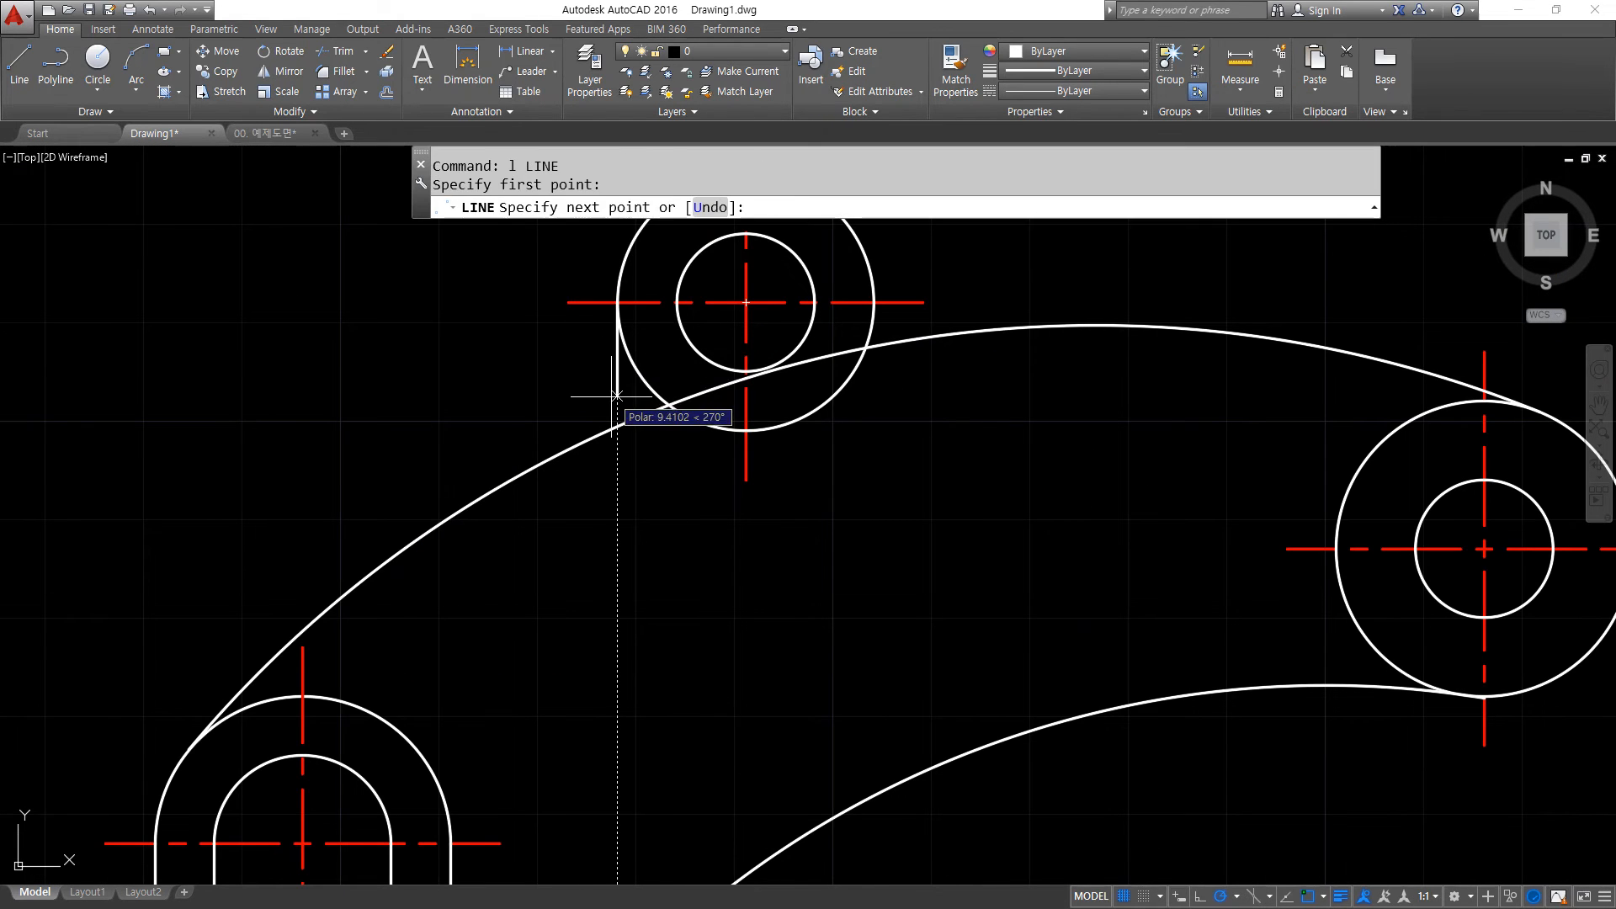
pyautogui.click(605, 431)
pyautogui.press('Return')
pyautogui.scroll(2, 585, 408)
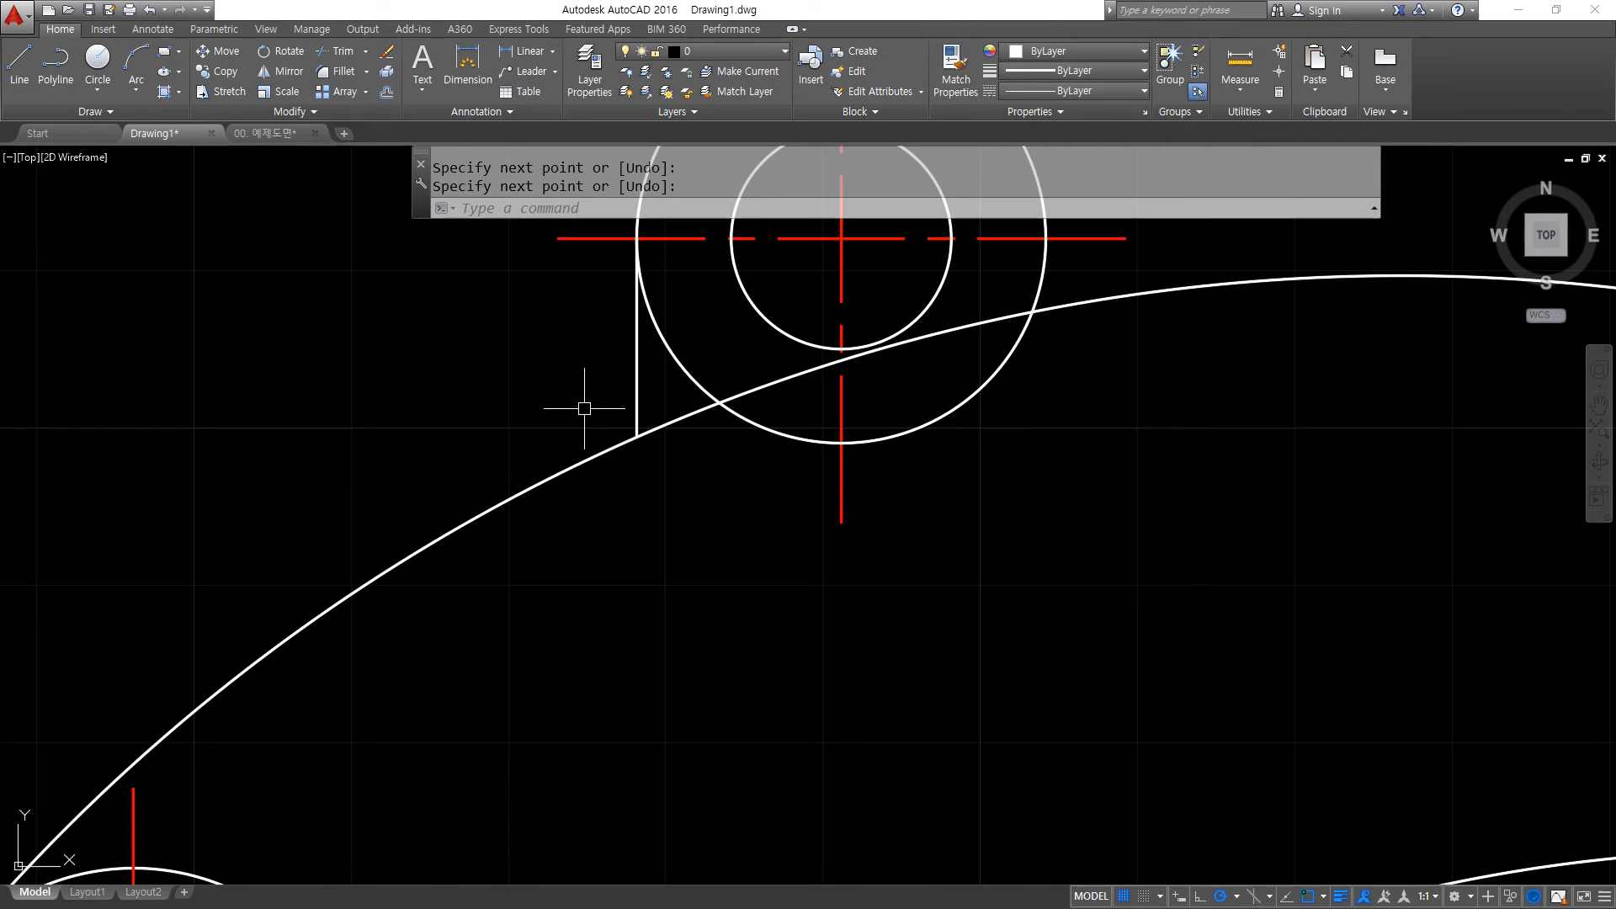
pyautogui.write('f')
pyautogui.press('Return')
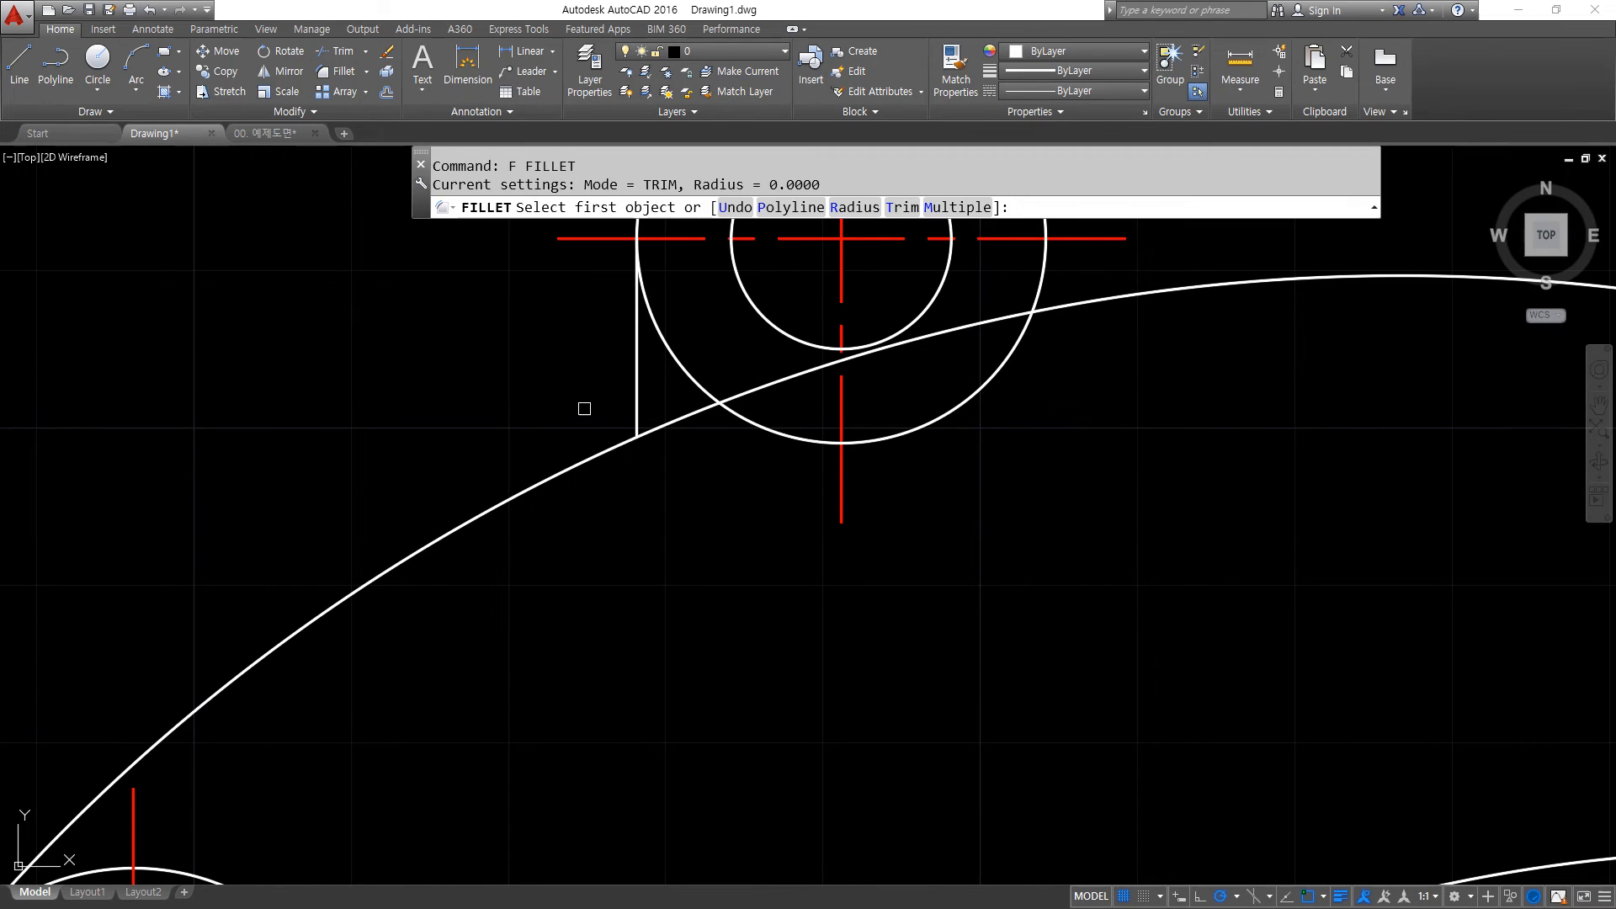
pyautogui.press('Escape')
# Trim the radius 120 arc inside the 26-diameter circle between its lower left edge and its vertical centre line.
pyautogui.write('tr')
pyautogui.press('Return')
pyautogui.press('Return')
pyautogui.click(760, 391)
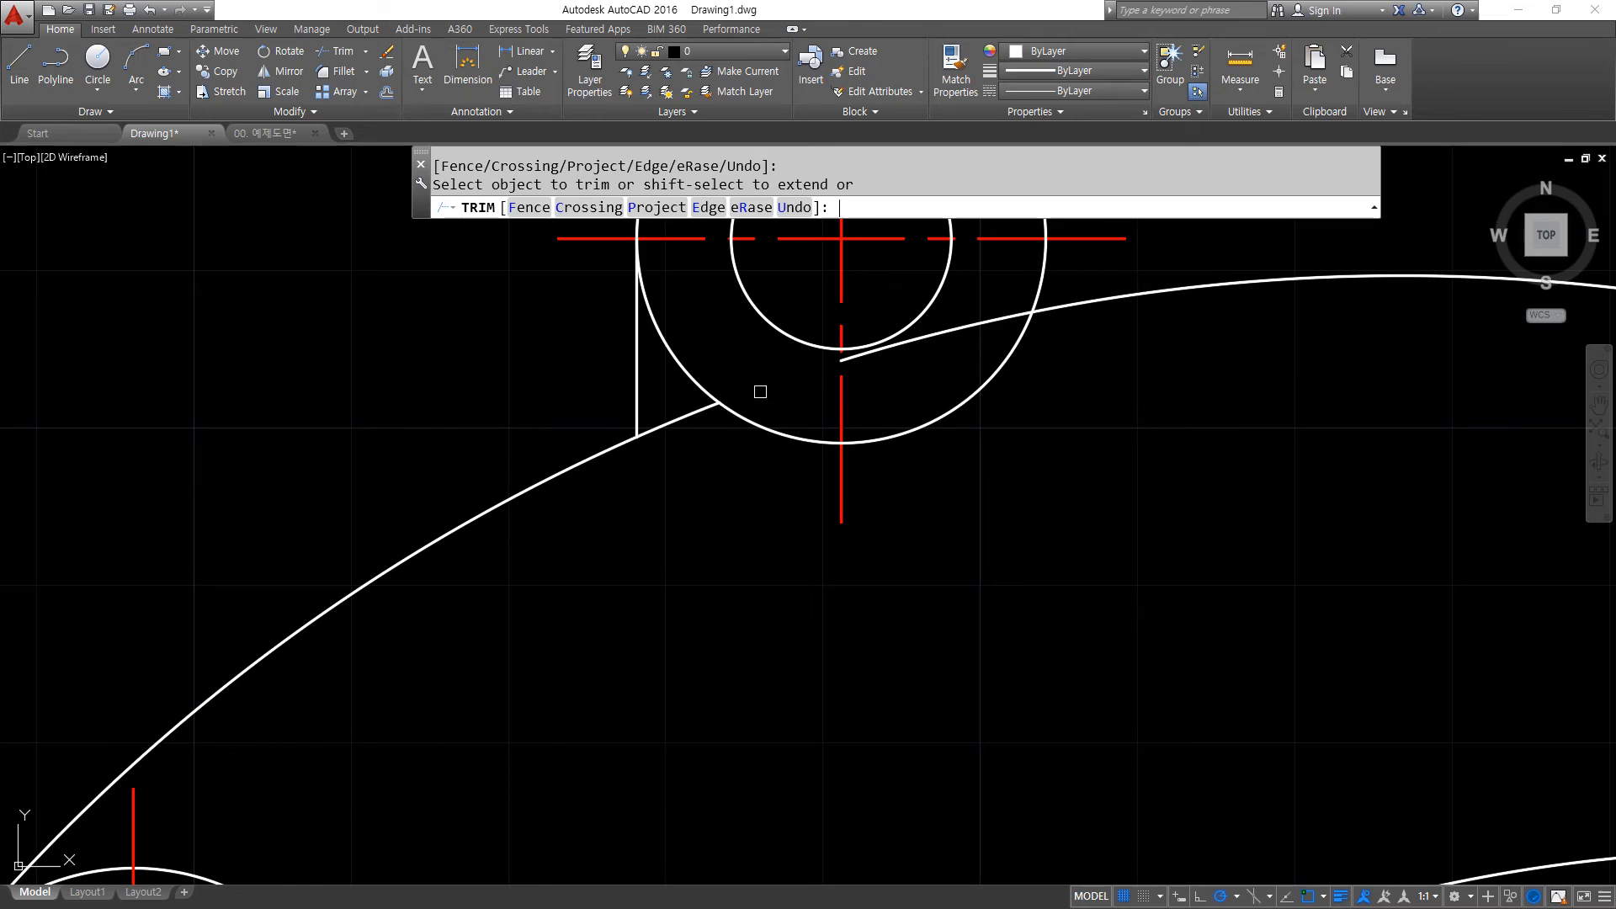
pyautogui.press('Return')
# Fillet the corner between the vertical line and the left part of the radius 120 arc with radius 5.
pyautogui.write('f')
pyautogui.press('Return')
pyautogui.write('r')
pyautogui.press('Return')
pyautogui.write('5')
pyautogui.press('Return')
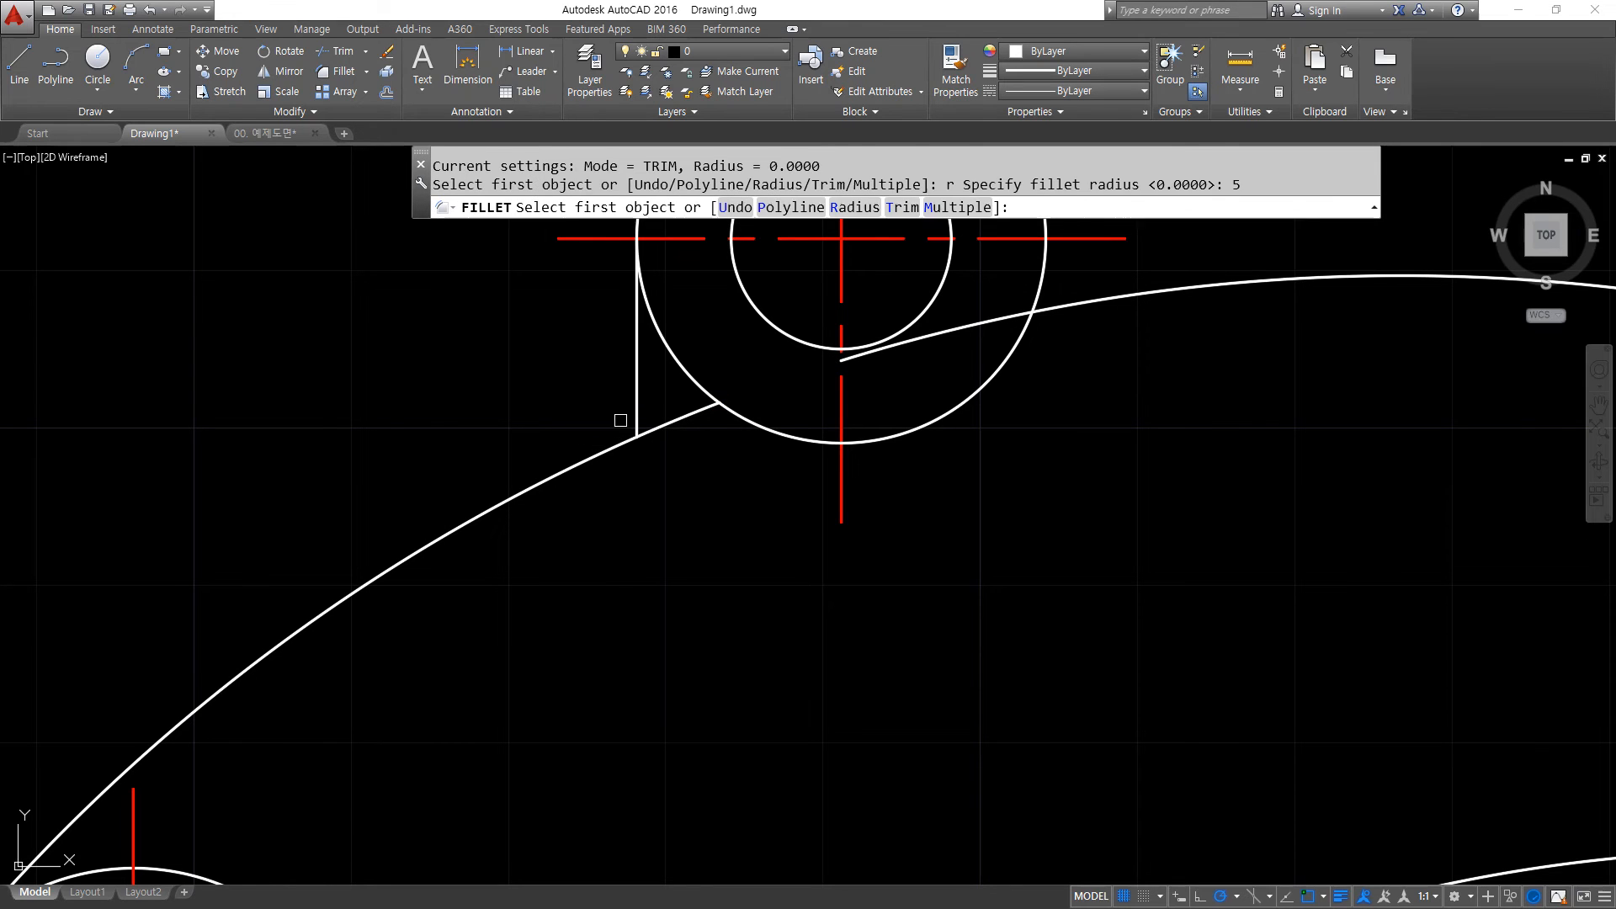
pyautogui.click(633, 410)
pyautogui.click(607, 452)
# Fillet the right side of the 26-diameter circle to the right part of the radius 120 arc with radius 5.
pyautogui.moveTo(895, 404); pyautogui.dragTo(575, 536, button='middle')
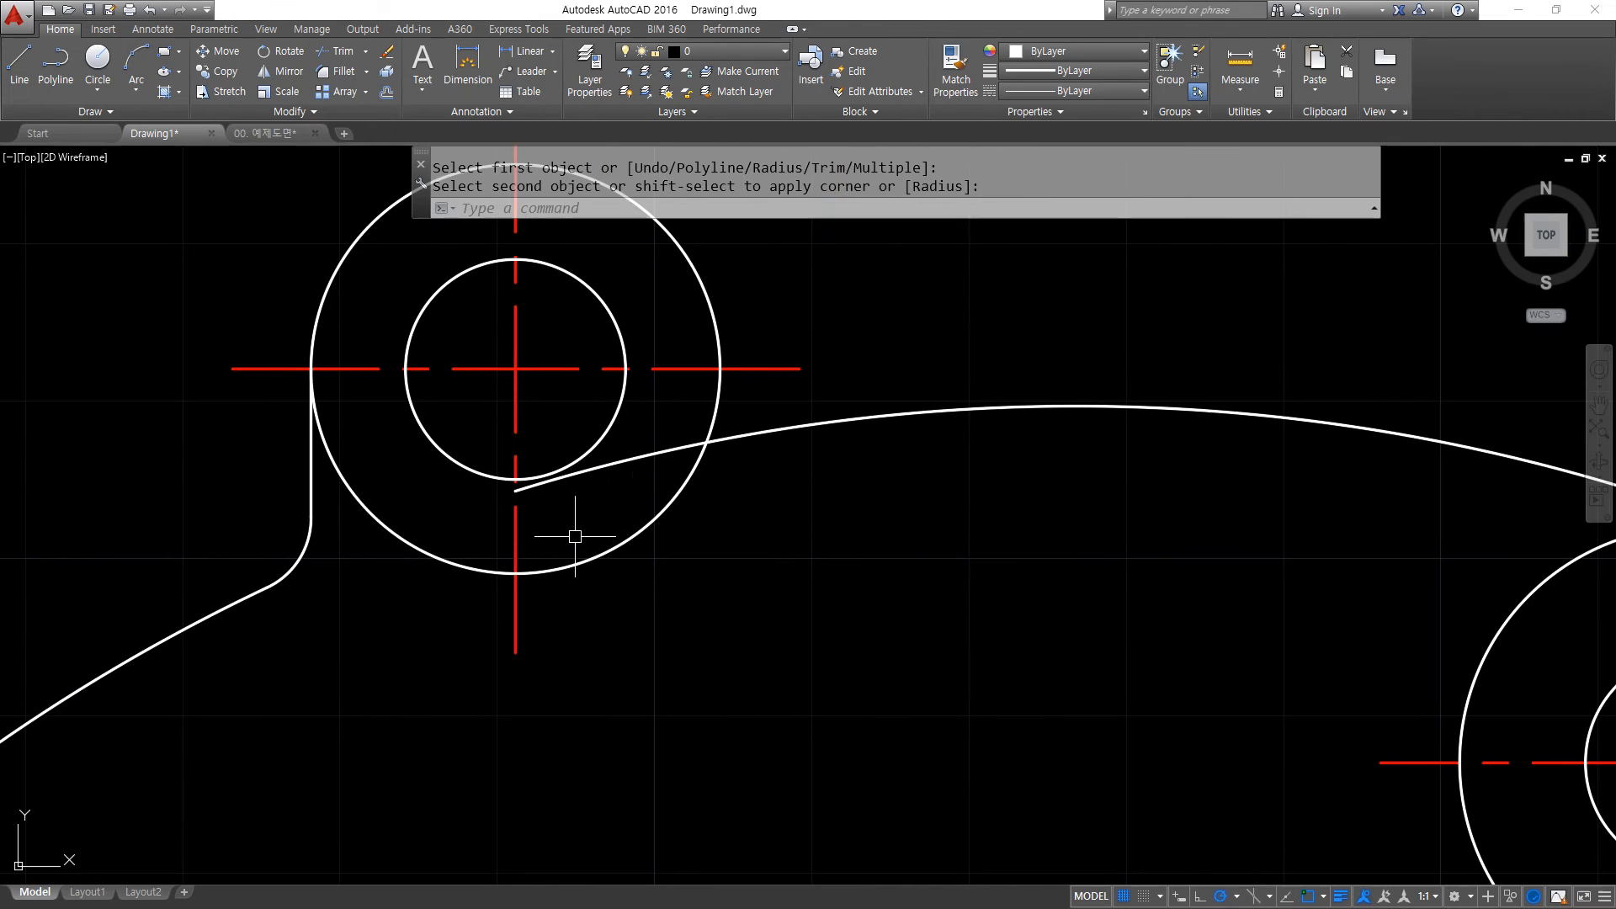
pyautogui.write('f')
pyautogui.press('Return')
pyautogui.click(721, 430)
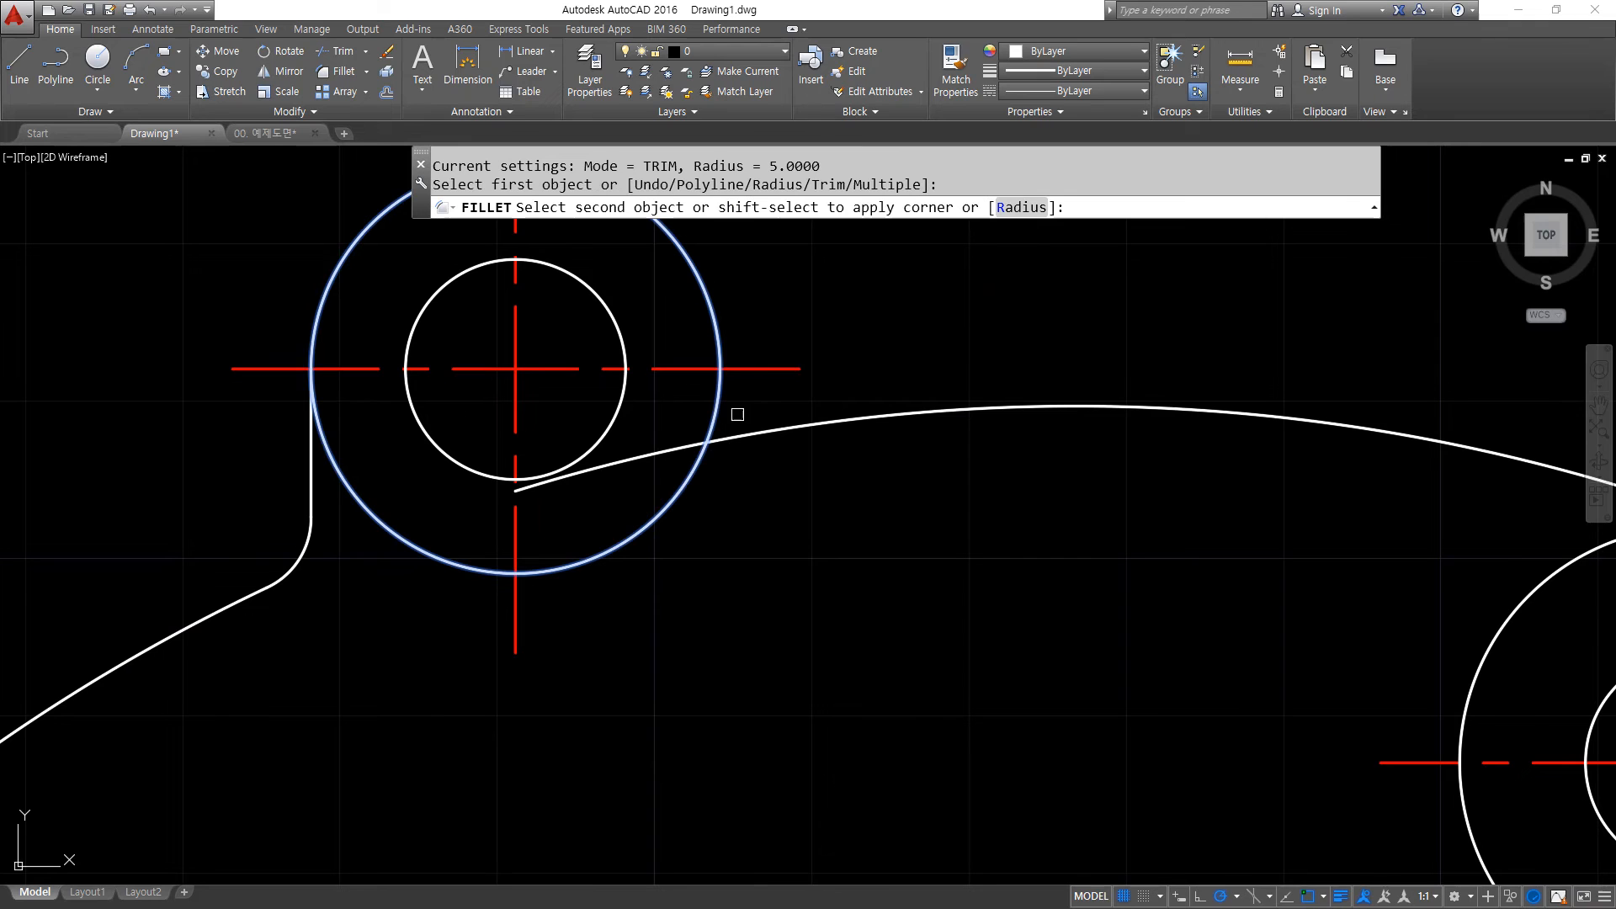
pyautogui.click(776, 426)
# Trim away the lower part of the 26-diameter circle between the vertical line and the right fillet.
pyautogui.scroll(-2, 738, 567)
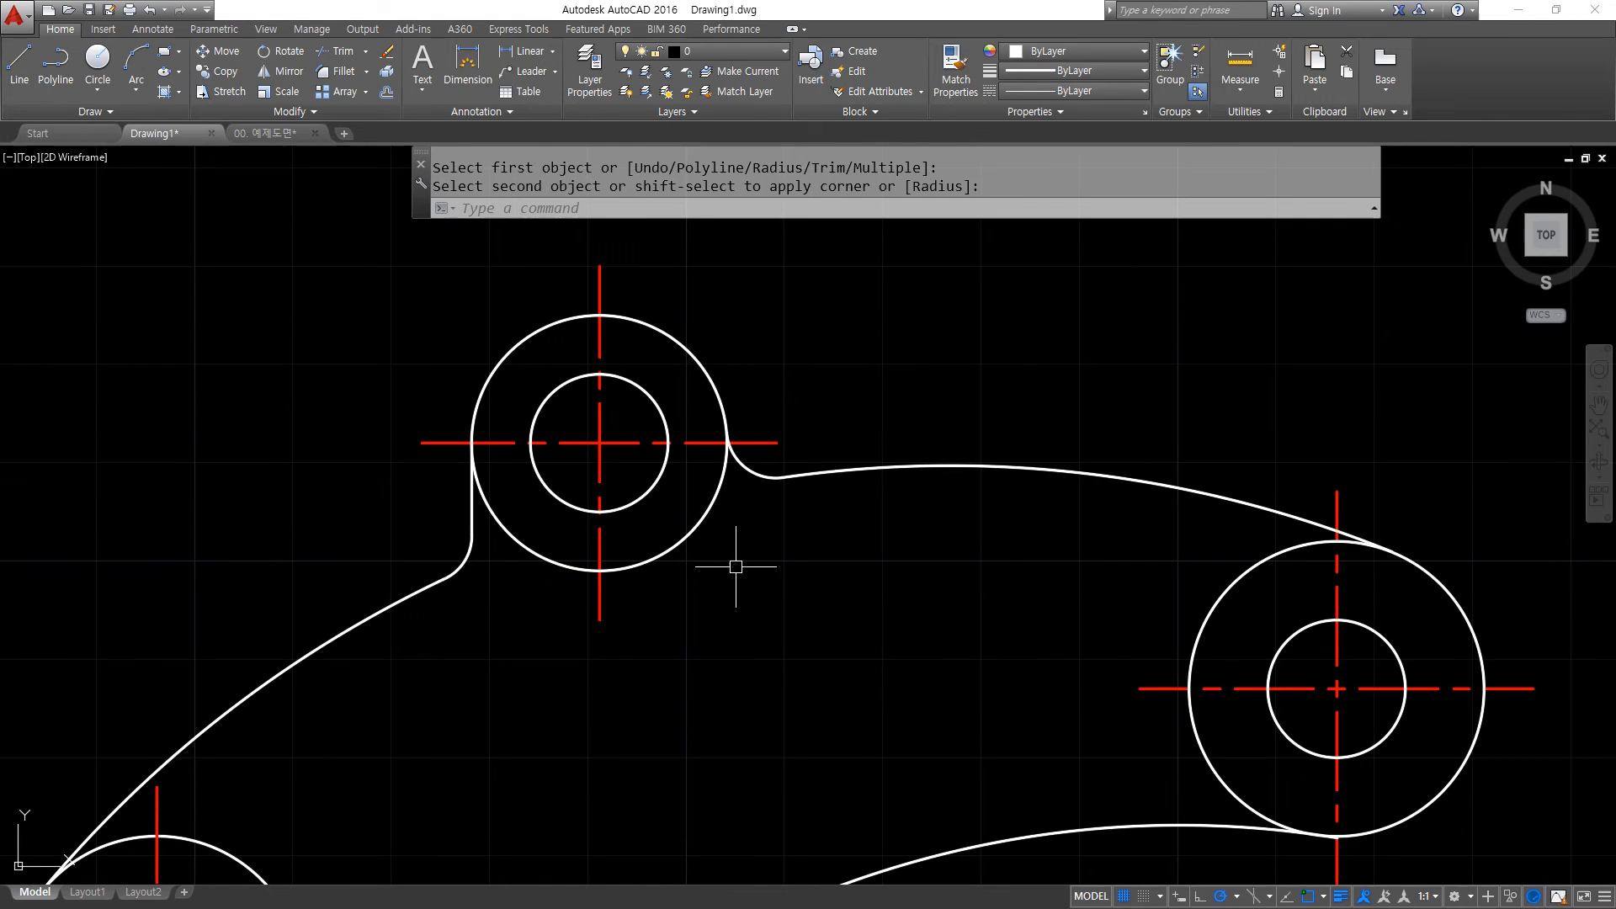
pyautogui.write('tr')
pyautogui.press('Return')
pyautogui.press('Return')
pyautogui.click(703, 511)
pyautogui.click(547, 561)
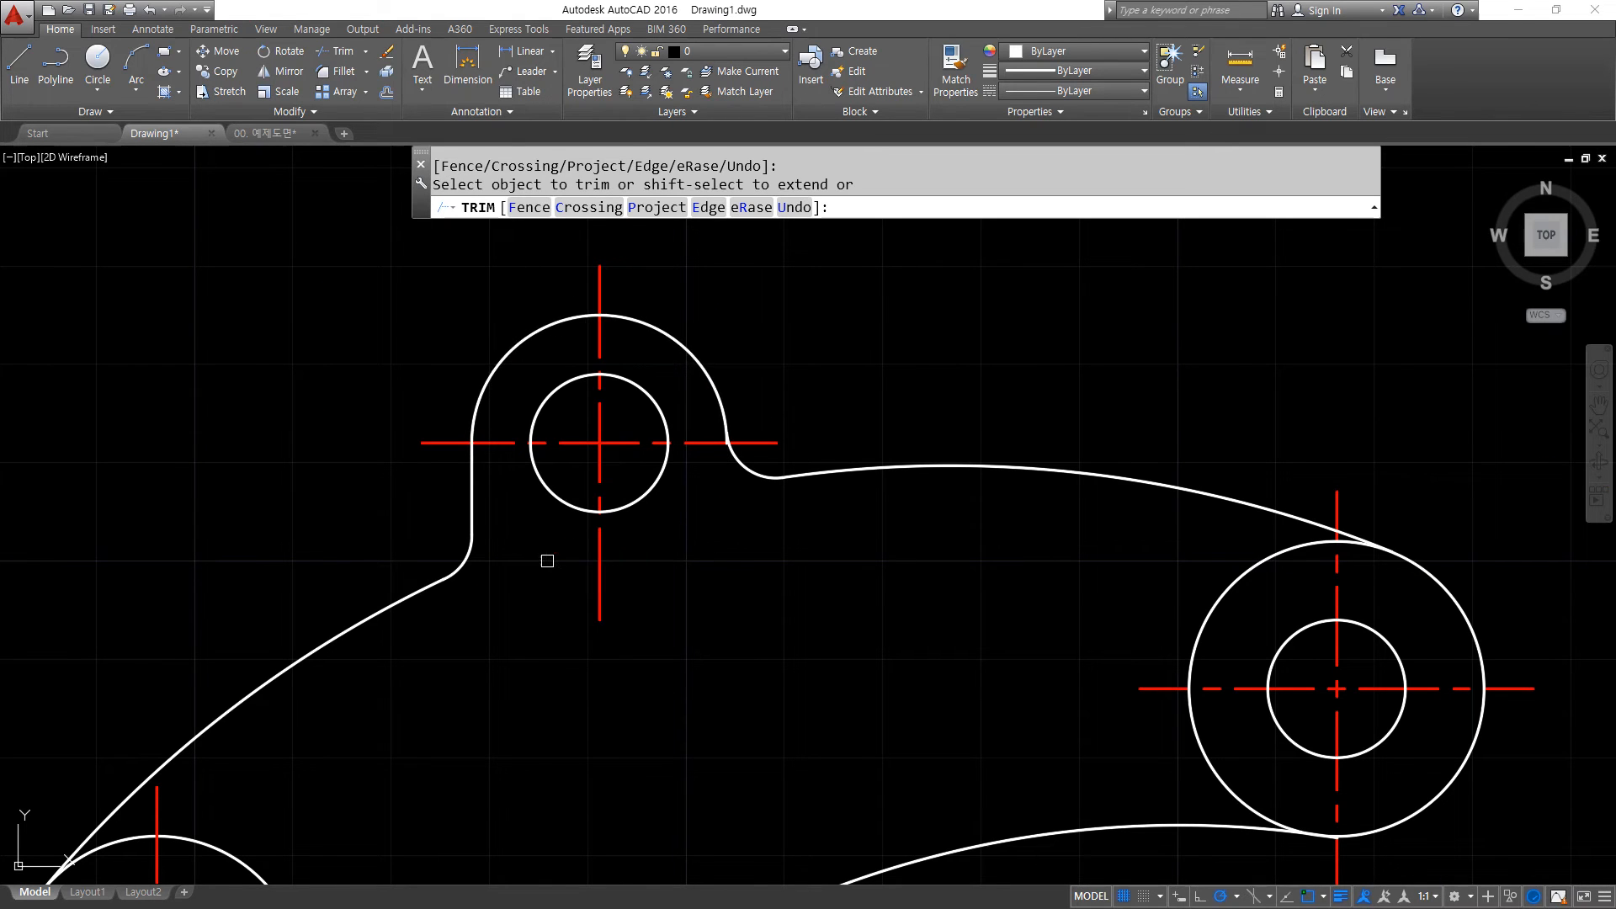
# Trim the leftover end of the 26-diameter circle beside the right fillet at the horizontal centre line.
pyautogui.scroll(8, 707, 447)
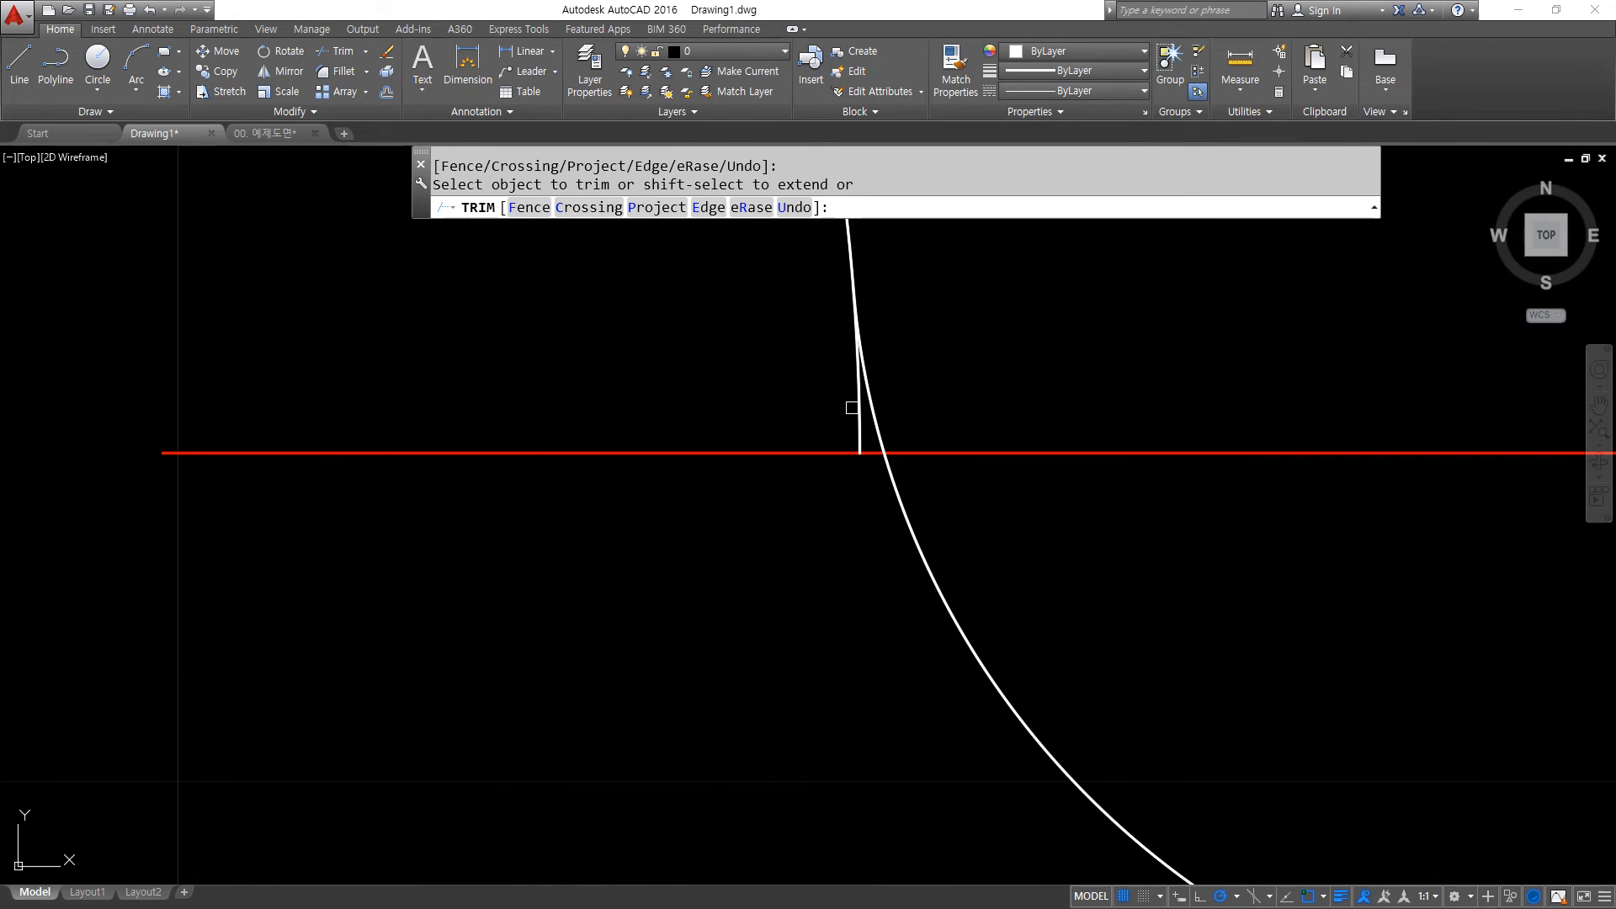
pyautogui.click(854, 407)
pyautogui.press('Return')
pyautogui.scroll(-8, 762, 523)
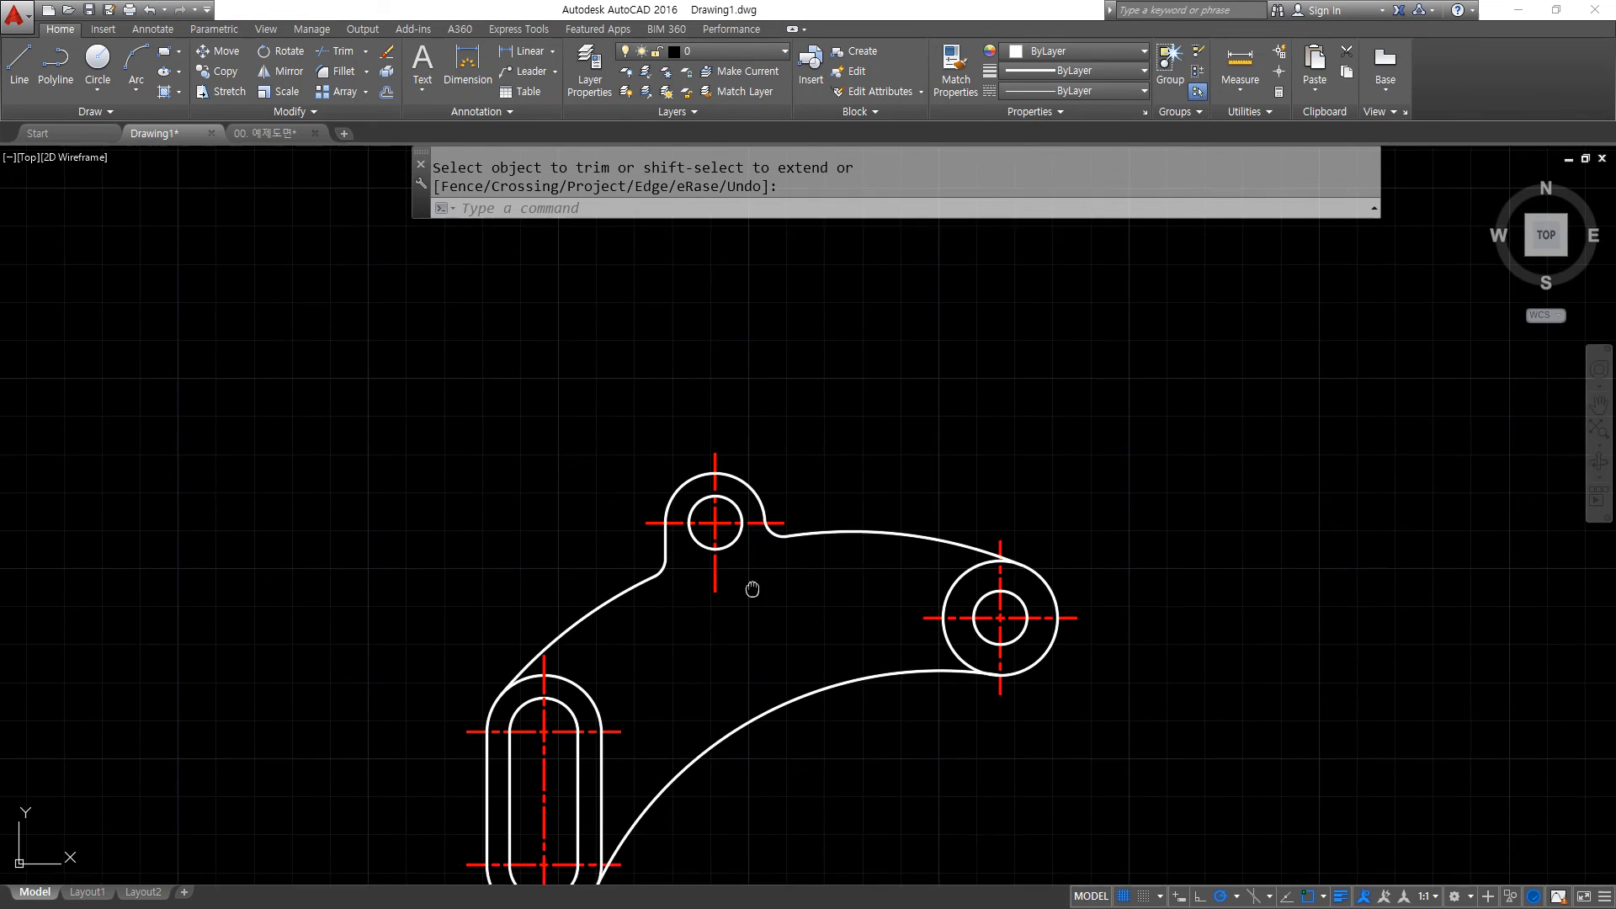
pyautogui.moveTo(752, 589); pyautogui.dragTo(755, 453, button='middle')
pyautogui.moveTo(554, 871)
pyautogui.mouseDown()
pyautogui.moveTo(542, 487)
pyautogui.moveTo(575, 813)
pyautogui.mouseUp()
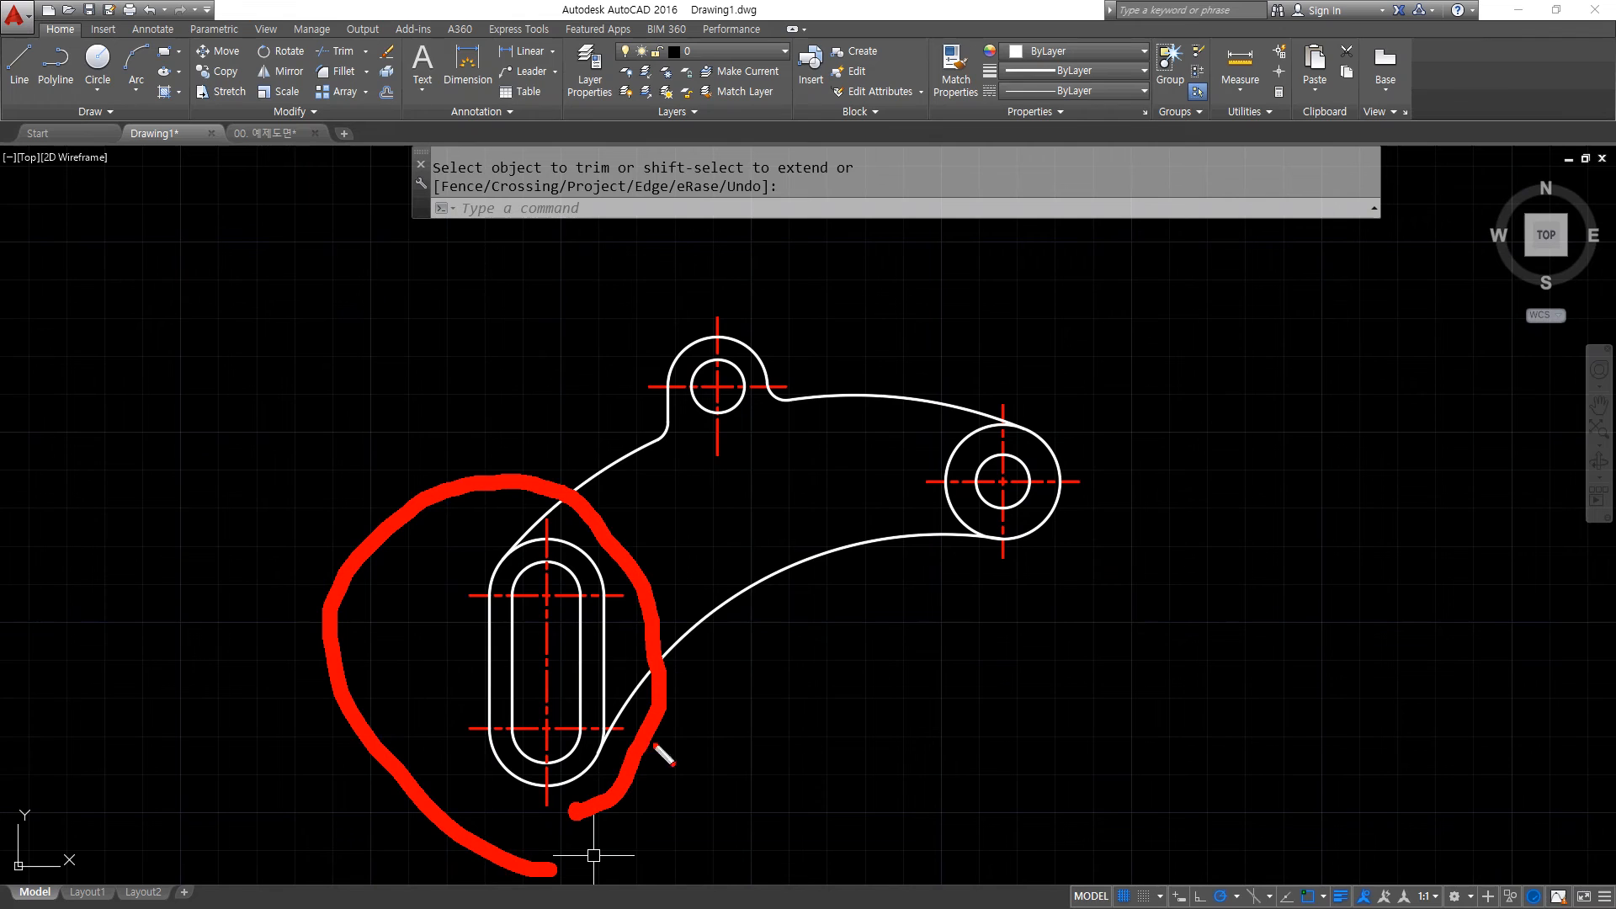
pyautogui.moveTo(1052, 580)
pyautogui.mouseDown()
pyautogui.moveTo(941, 599)
pyautogui.moveTo(1082, 558)
pyautogui.mouseUp()
pyautogui.moveTo(775, 496)
pyautogui.mouseDown()
pyautogui.moveTo(717, 503)
pyautogui.moveTo(800, 521)
pyautogui.mouseUp()
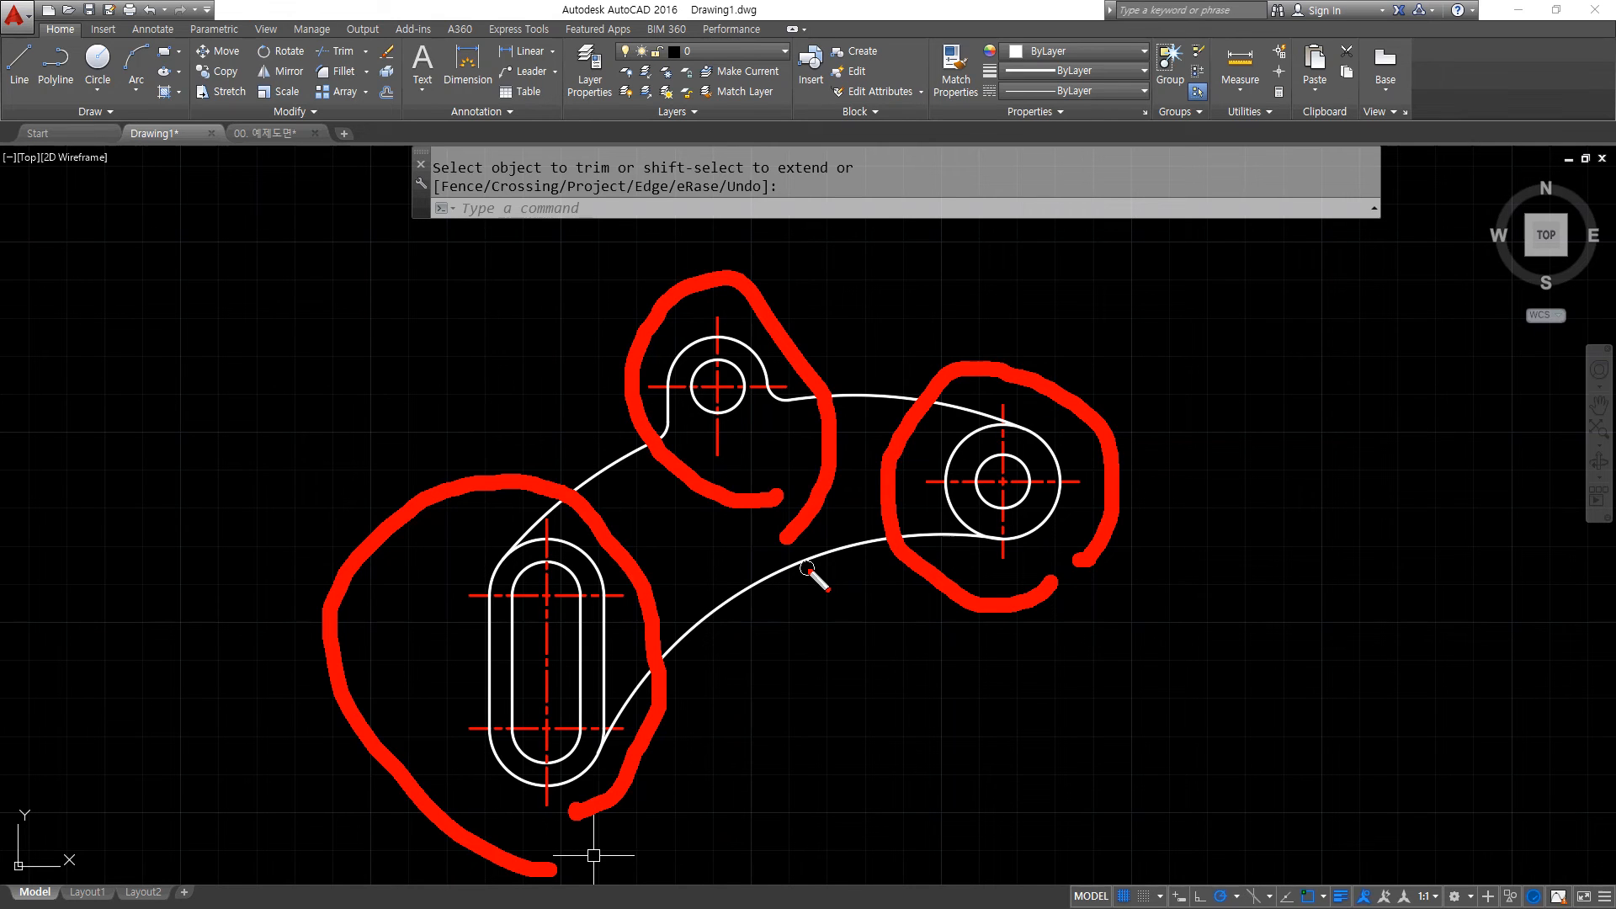
pyautogui.press('Escape')
# Switch to the Notepad notes to review the listed editing commands, and return to the AutoCAD drawing.
pyautogui.hotkey('alt', 'Tab')
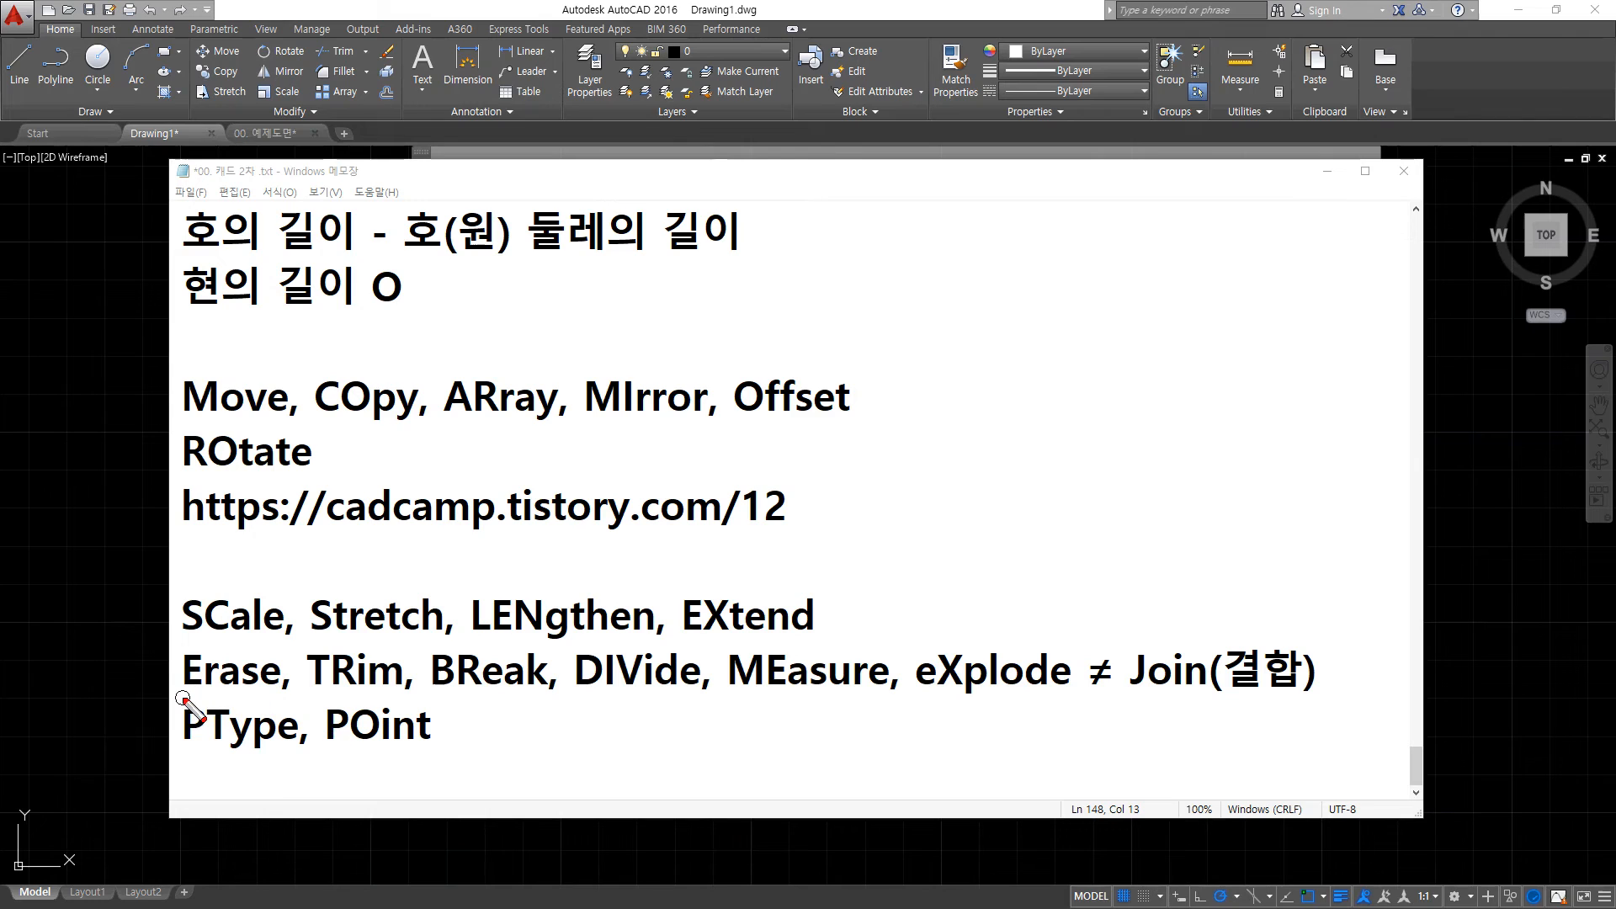
pyautogui.moveTo(183, 698); pyautogui.dragTo(402, 698)
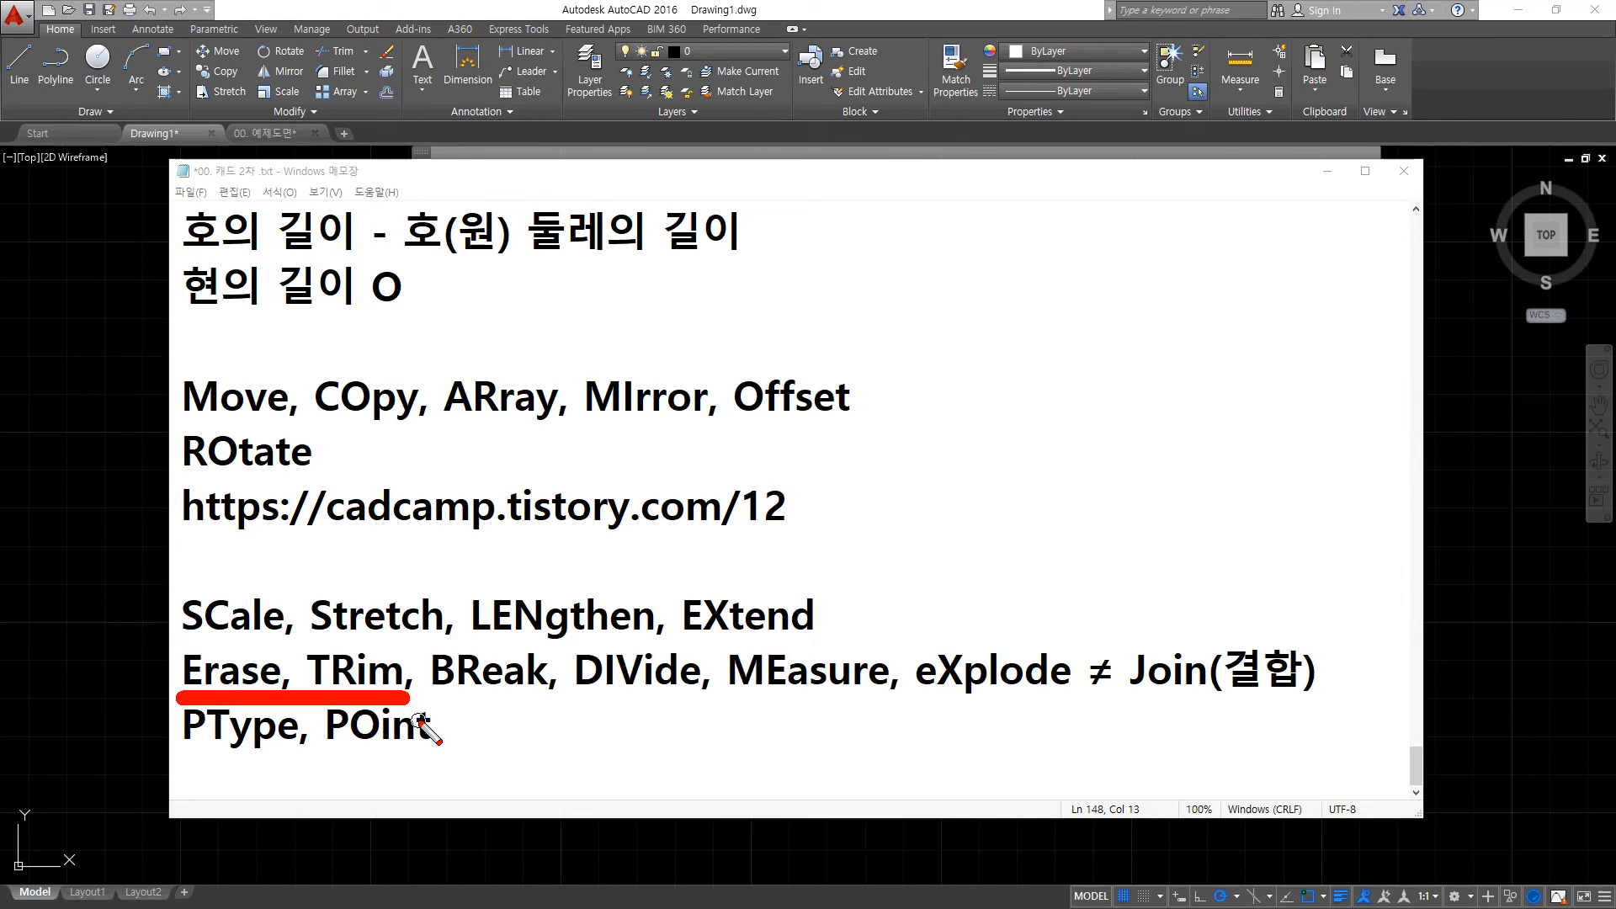
pyautogui.press('Escape')
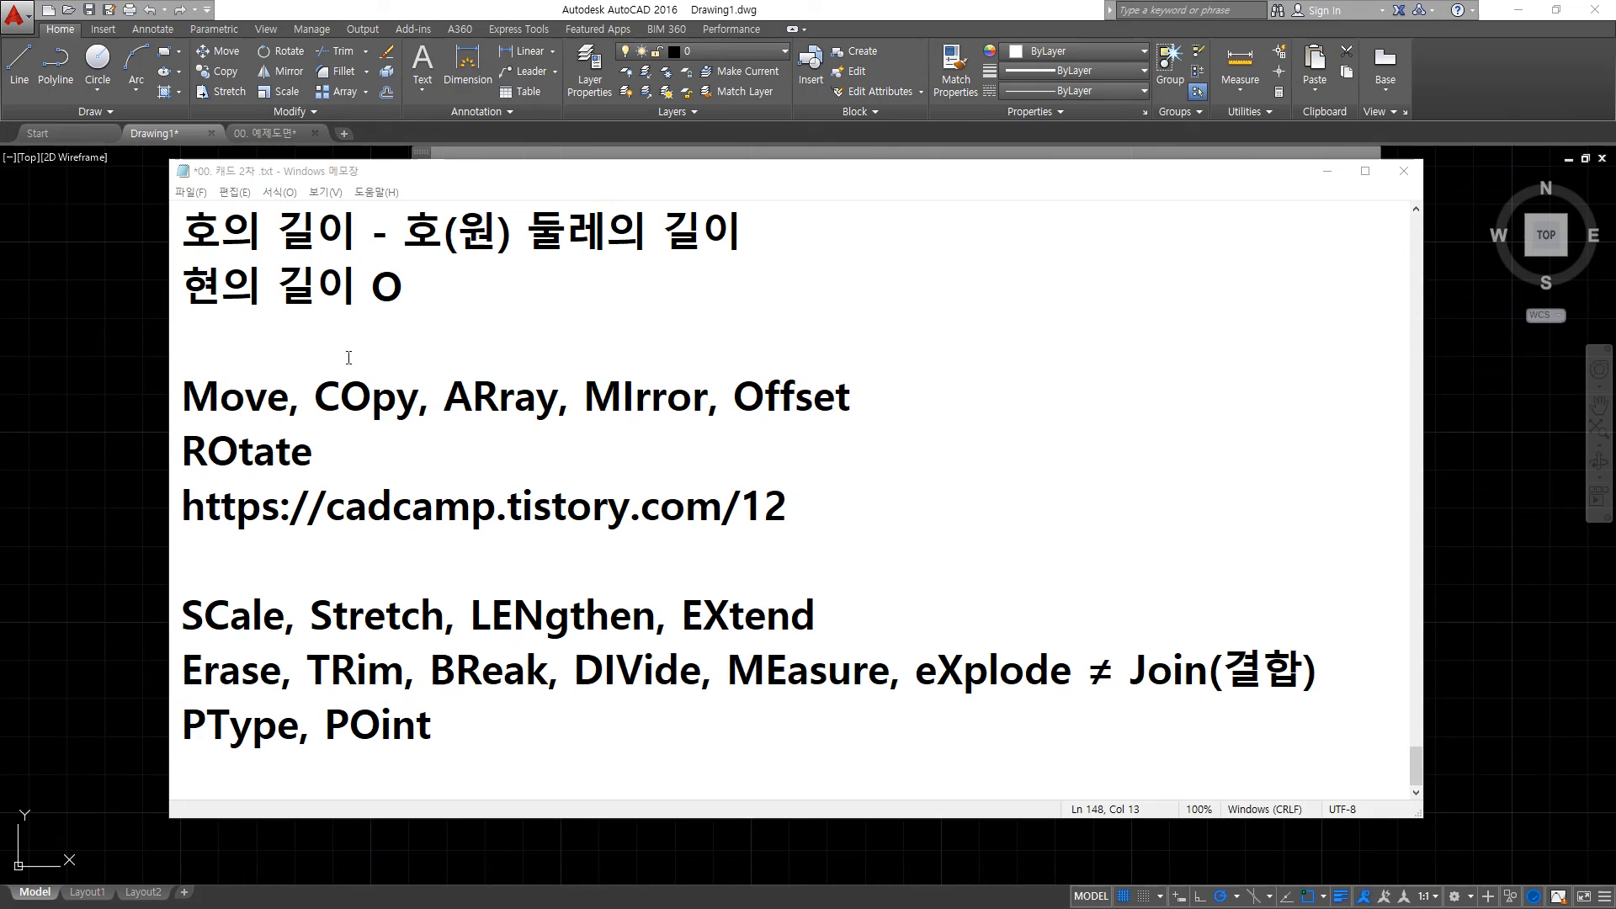
pyautogui.click(125, 337)
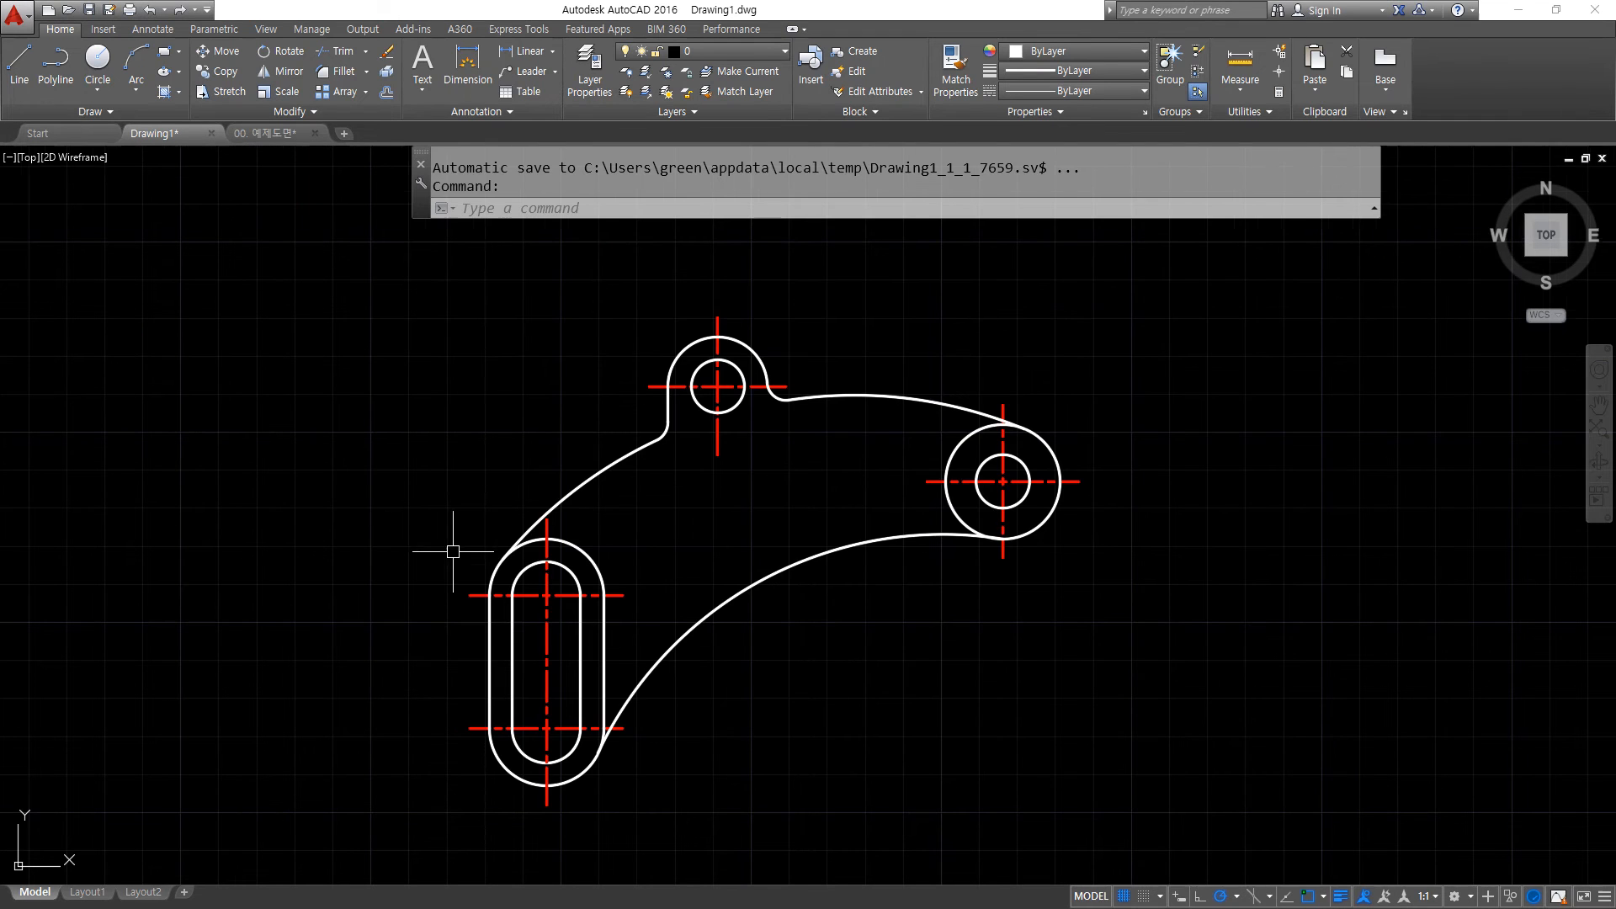
# Erase all objects of the finished part from the drawing.
pyautogui.scroll(-2, 453, 551)
pyautogui.click(1104, 768)
pyautogui.click(343, 343)
pyautogui.write('E')
pyautogui.press('Return')
# Draw a single slanted line rising gently to the right across the empty drawing area.
pyautogui.write('l')
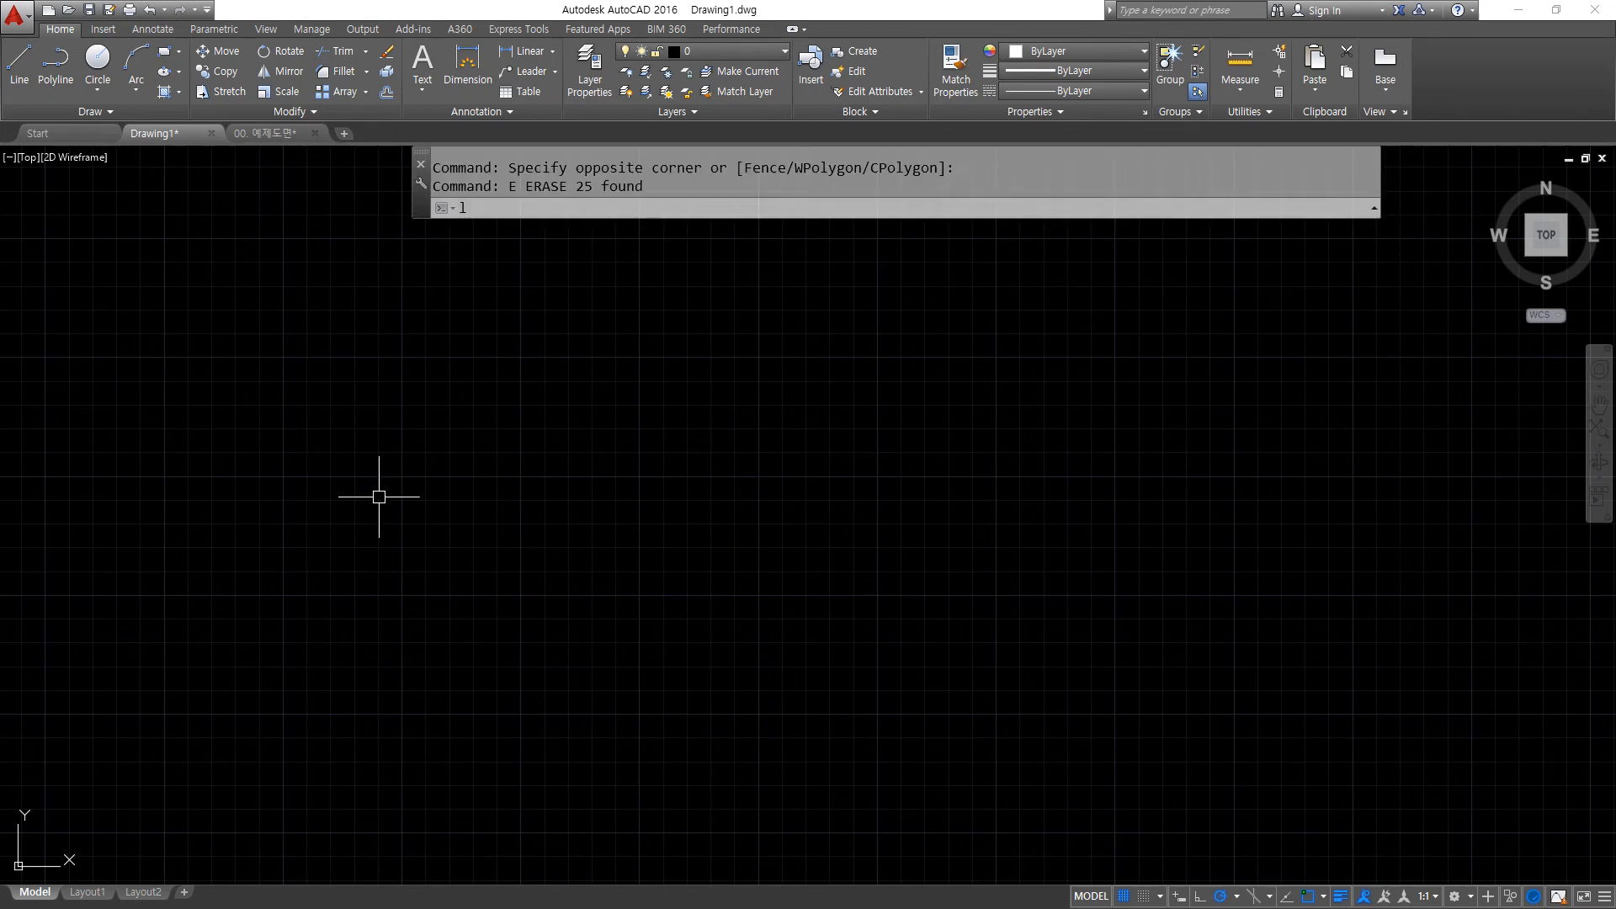
pyautogui.press('Return')
pyautogui.click(246, 636)
pyautogui.click(877, 520)
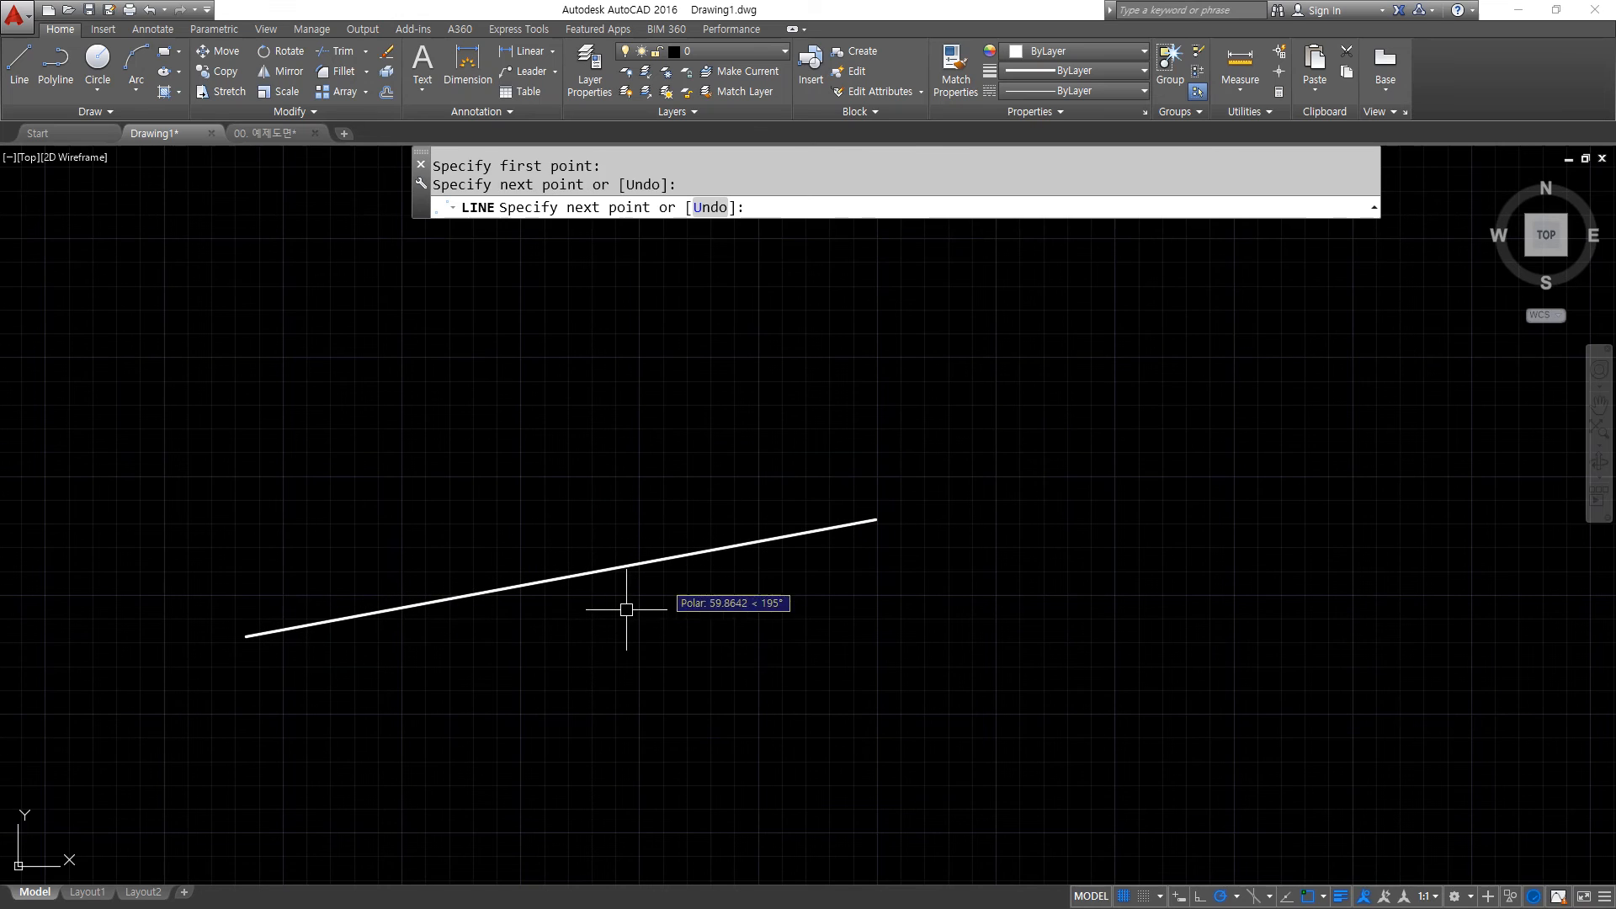
pyautogui.press('Return')
# Try to break a gap in the middle of the slanted line between two freely picked points, and undo it.
pyautogui.write('br')
pyautogui.press('Return')
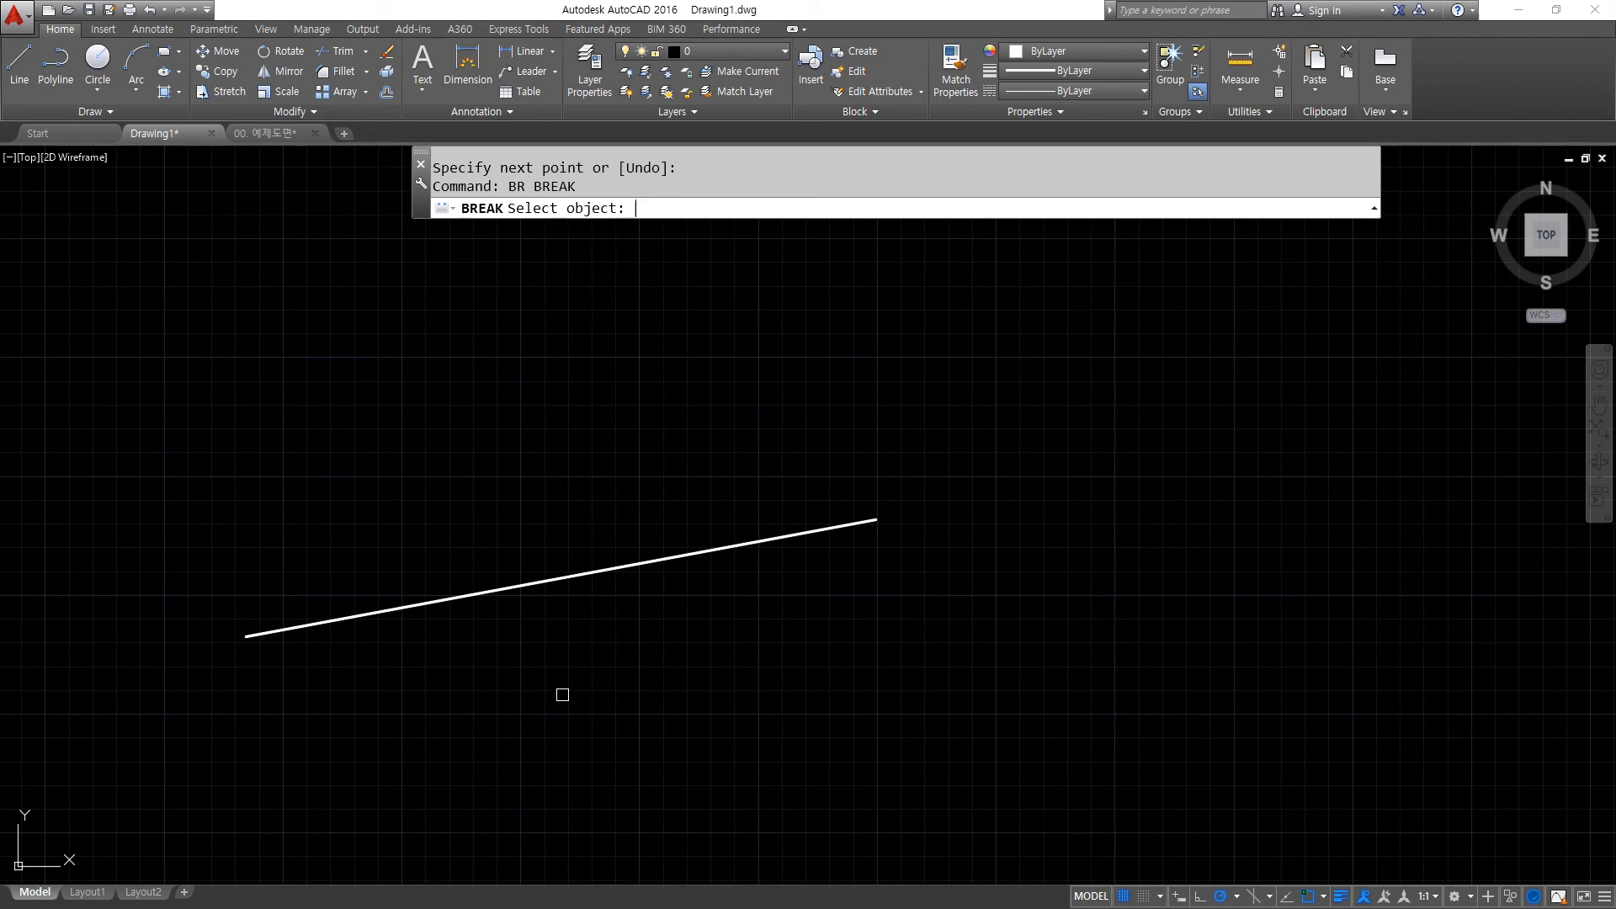
pyautogui.hotkey('ctrl', '2')
pyautogui.moveTo(577, 237)
pyautogui.mouseDown()
pyautogui.moveTo(510, 244)
pyautogui.moveTo(505, 200)
pyautogui.moveTo(631, 209)
pyautogui.moveTo(559, 244)
pyautogui.mouseUp()
pyautogui.press('Escape')
pyautogui.click(471, 598)
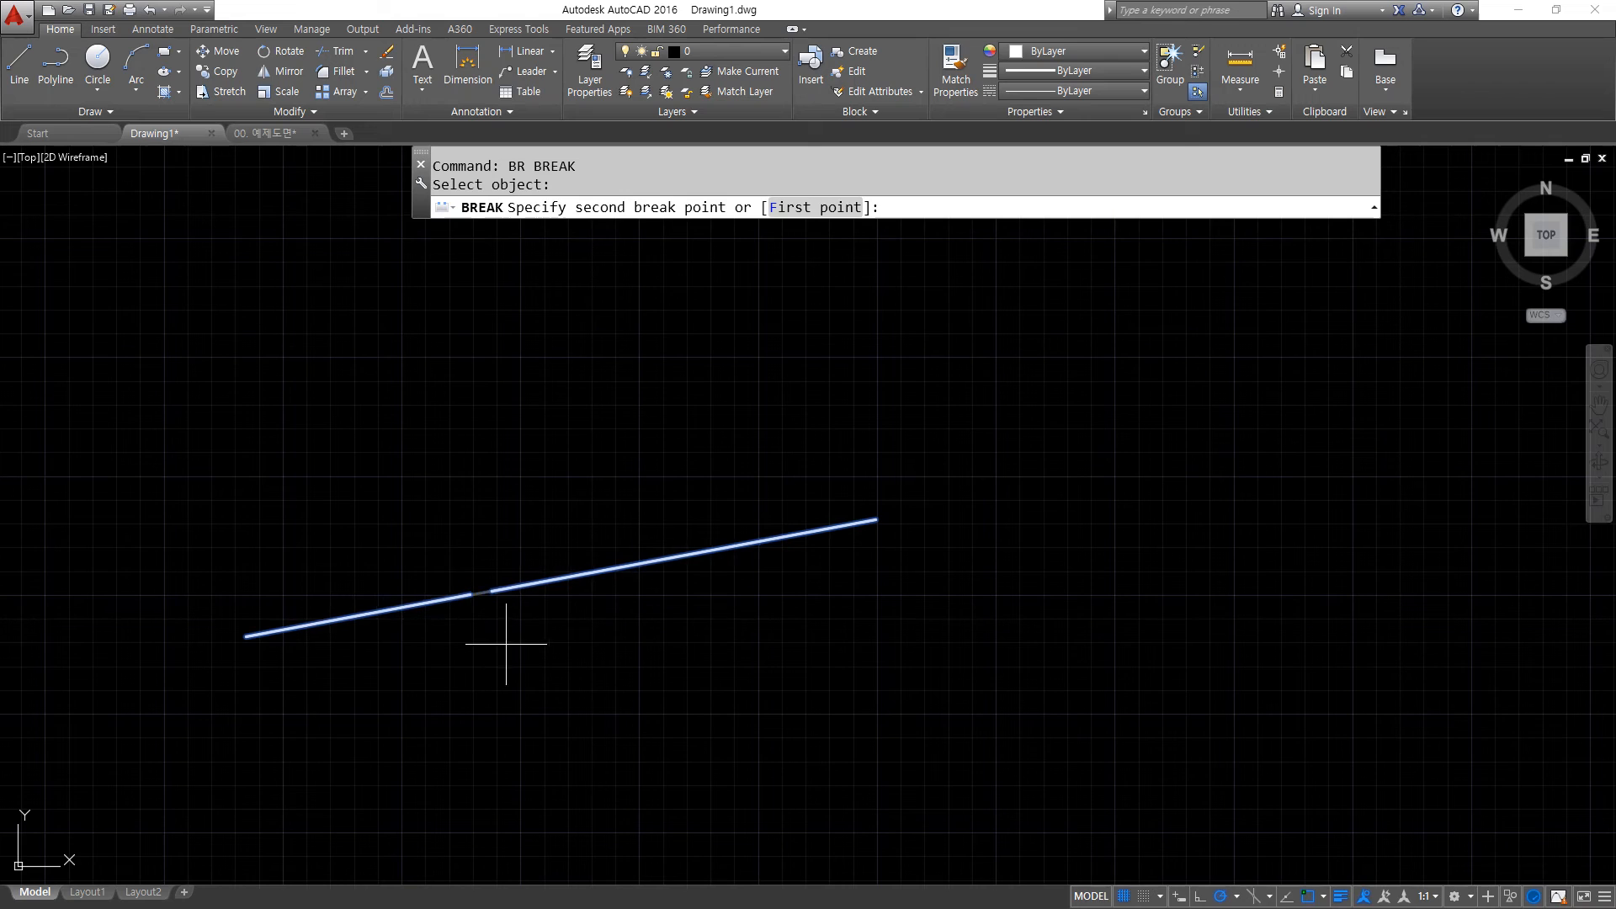
pyautogui.click(668, 613)
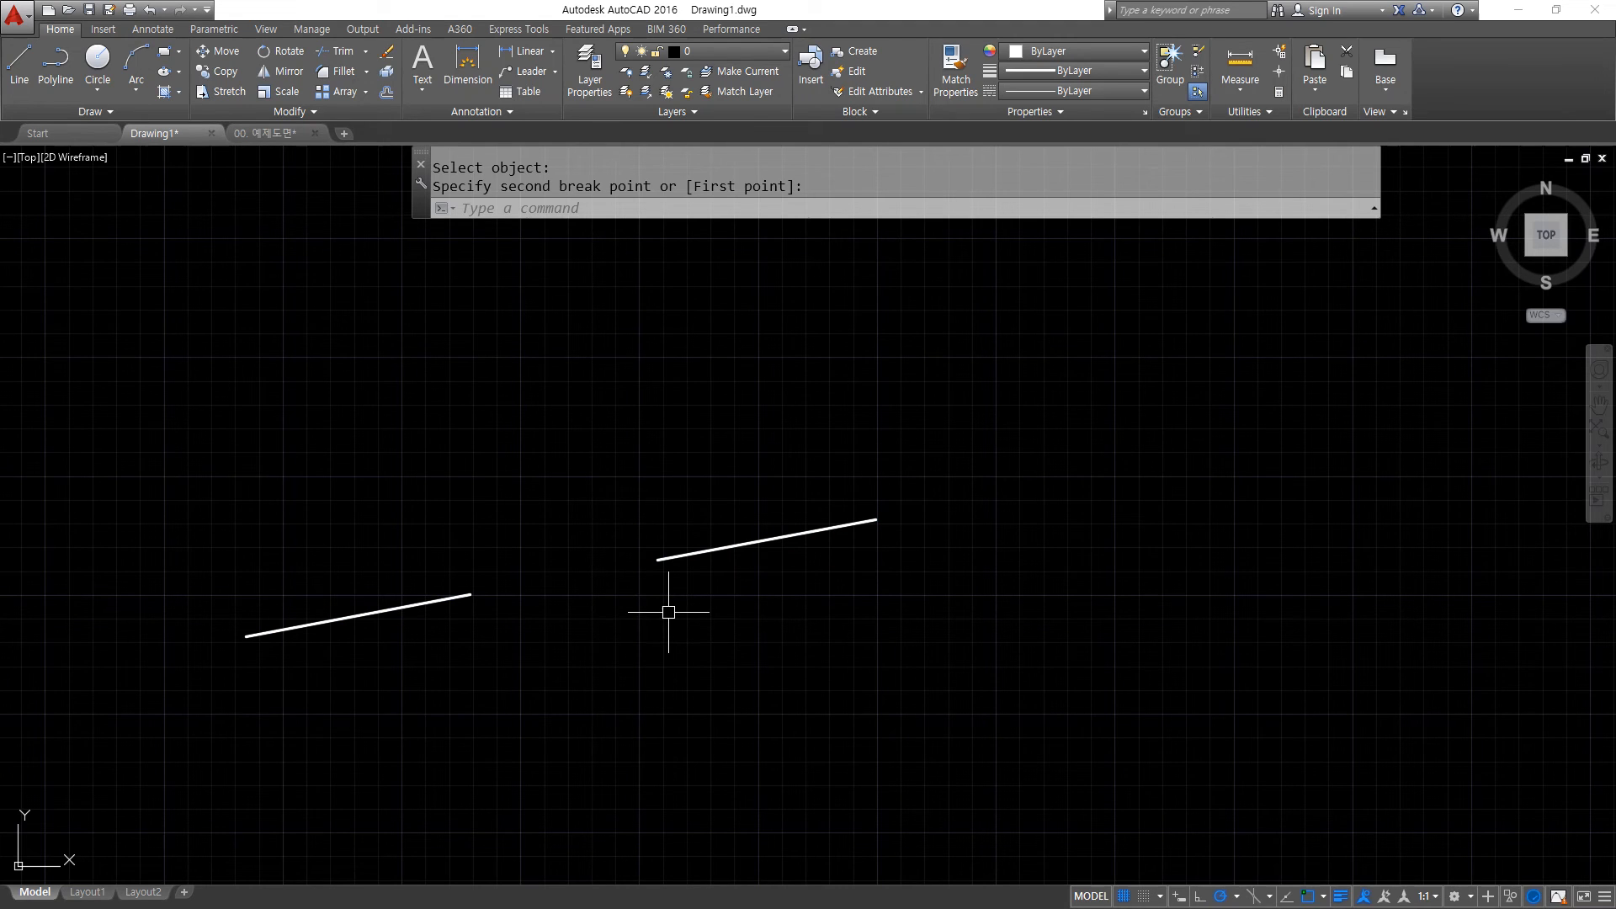
pyautogui.hotkey('ctrl', 'z')
# Try a slightly wider break in the slanted line, starting at the point where it is selected, and undo it.
pyautogui.write('br')
pyautogui.press('Return')
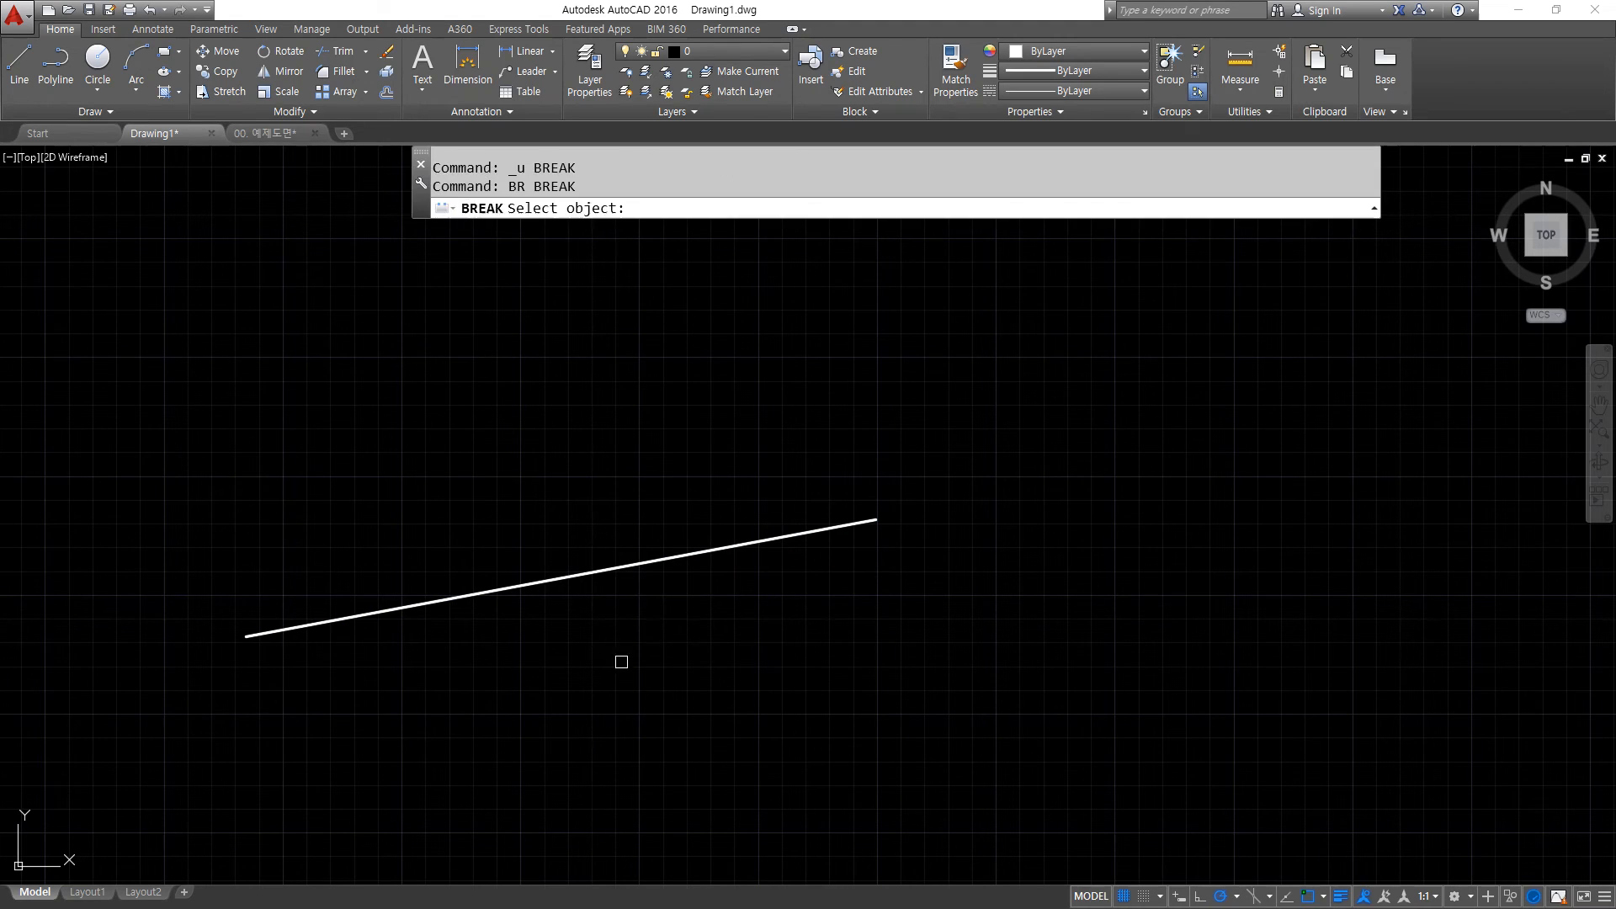
pyautogui.click(439, 602)
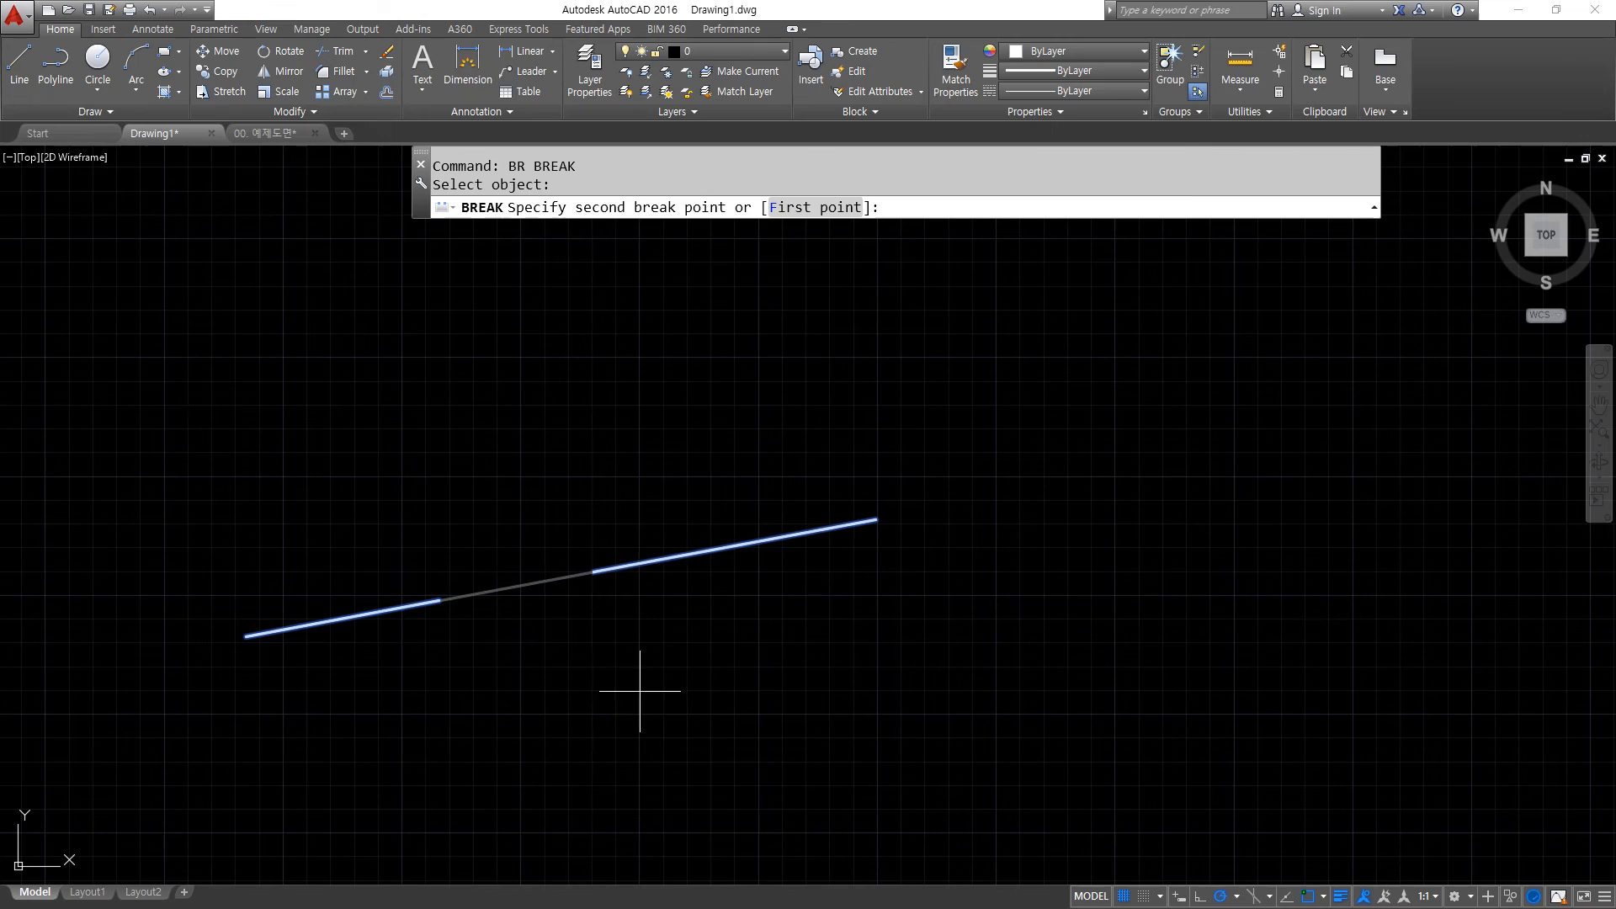
pyautogui.click(696, 660)
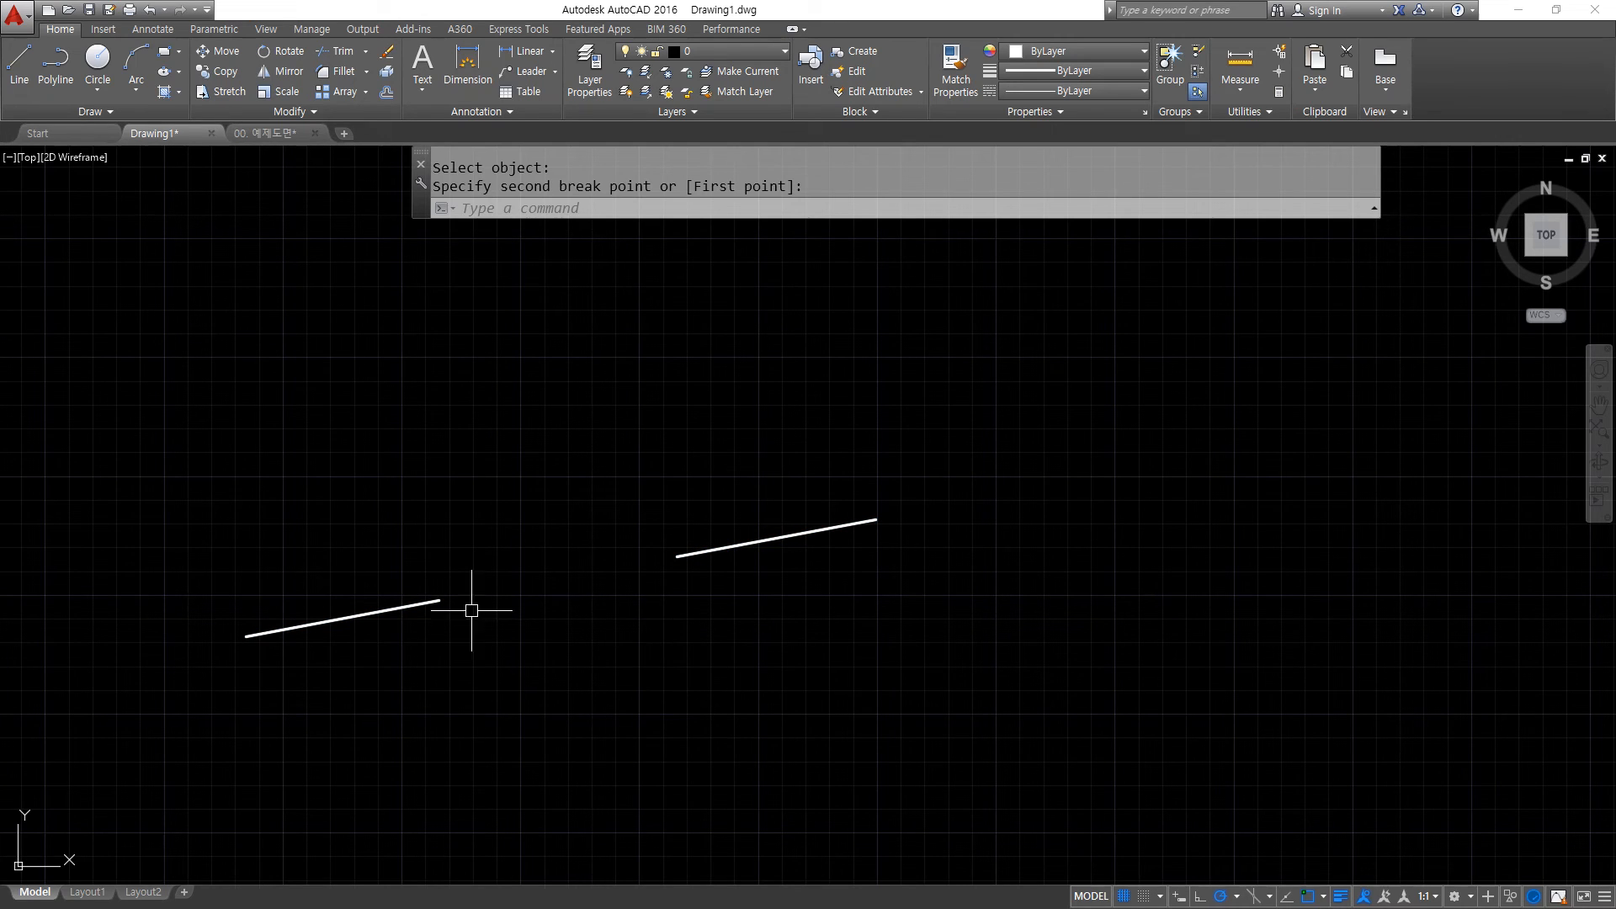
pyautogui.hotkey('ctrl', 'z')
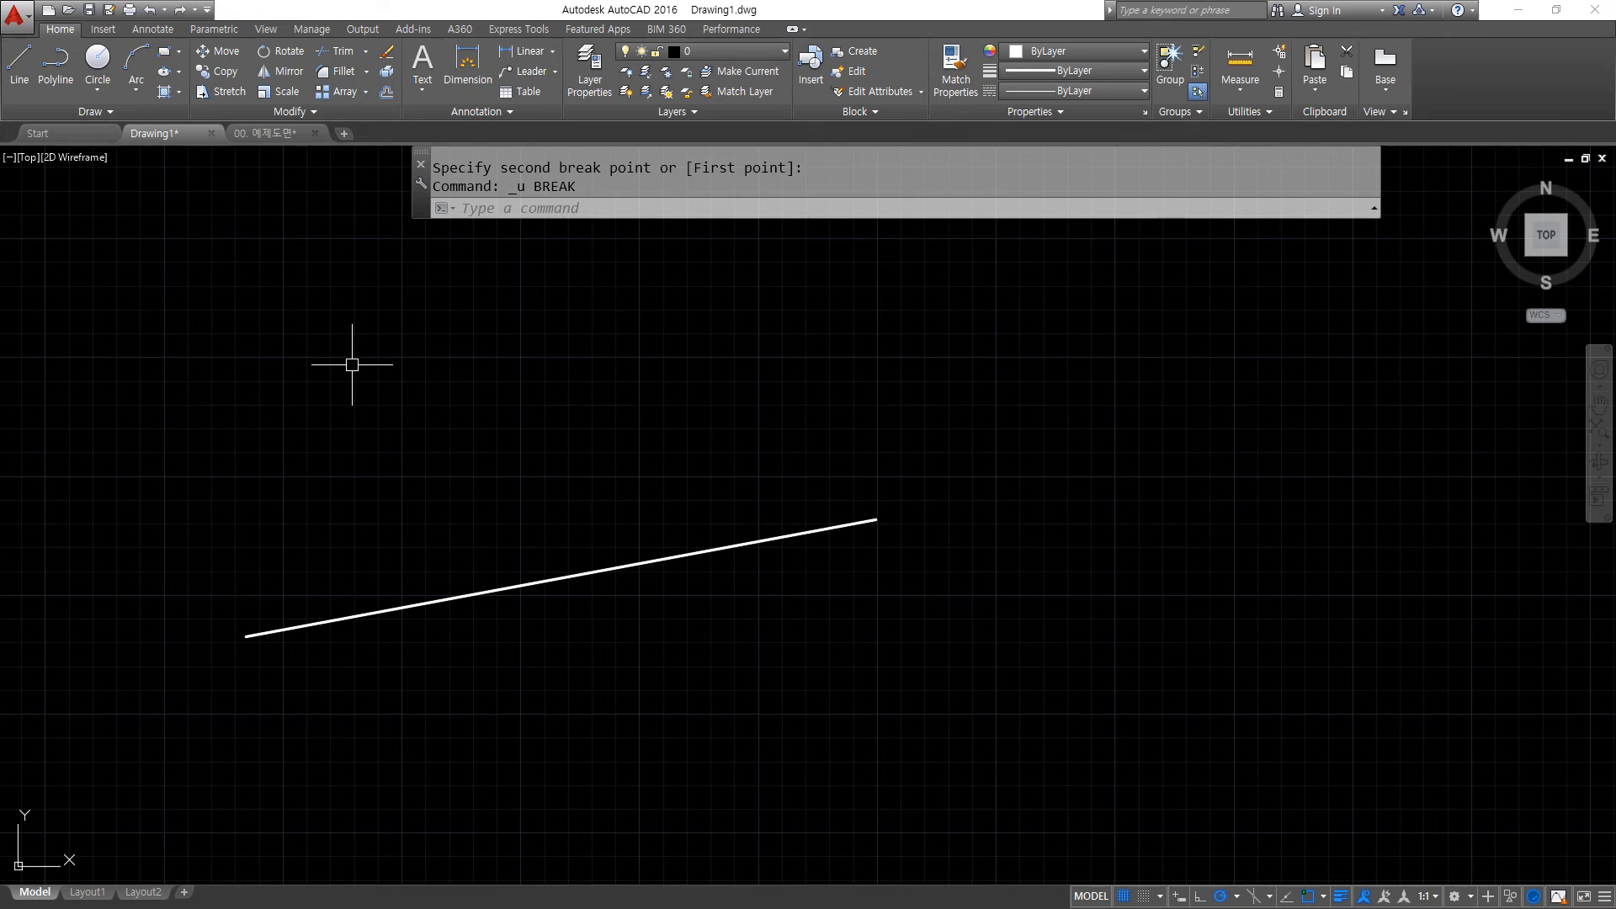
# Draw one vertical and one nearly vertical line crossing the left and right parts of the slanted line.
pyautogui.write('l')
pyautogui.press('Return')
pyautogui.click(422, 402)
pyautogui.click(422, 797)
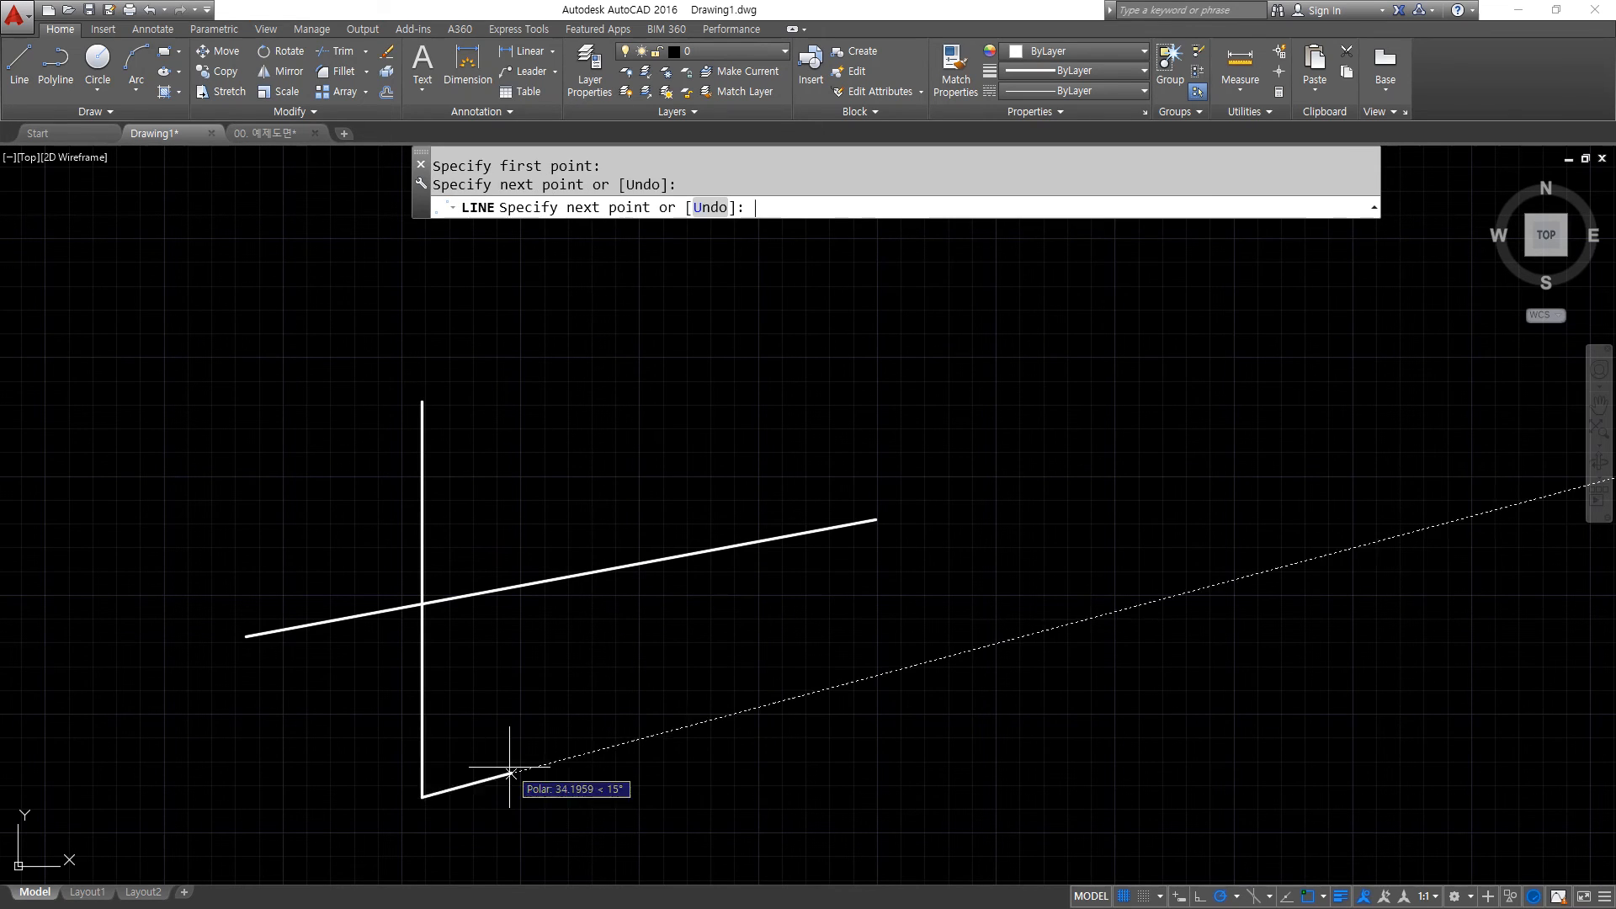
pyautogui.press('Return')
pyautogui.press('Return')
pyautogui.click(679, 379)
pyautogui.click(691, 744)
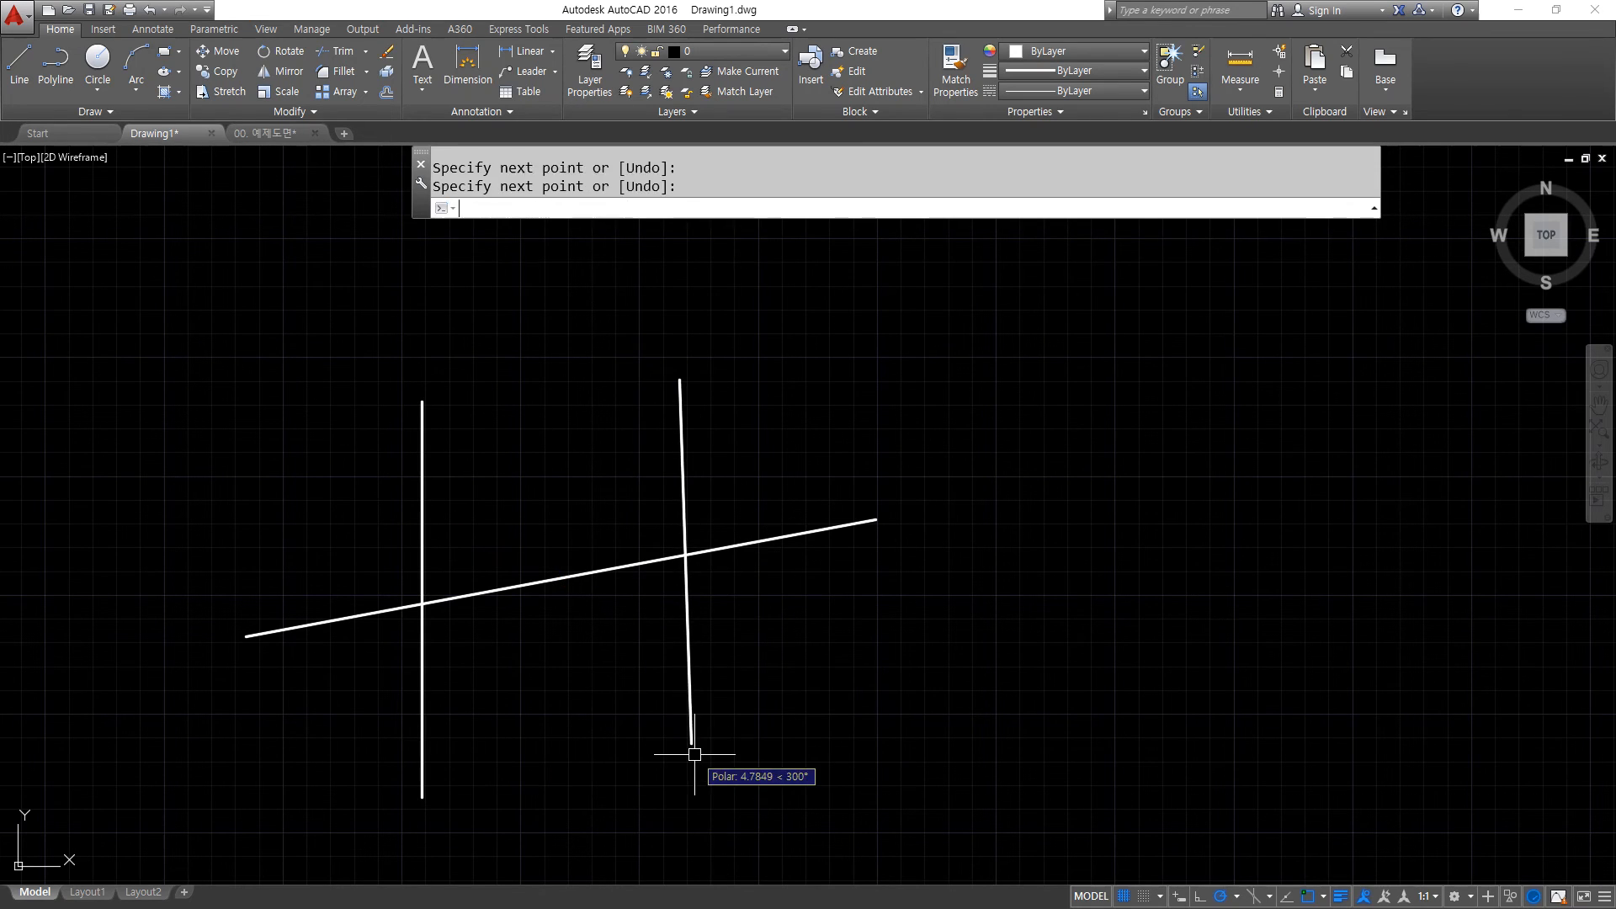
pyautogui.press('Return')
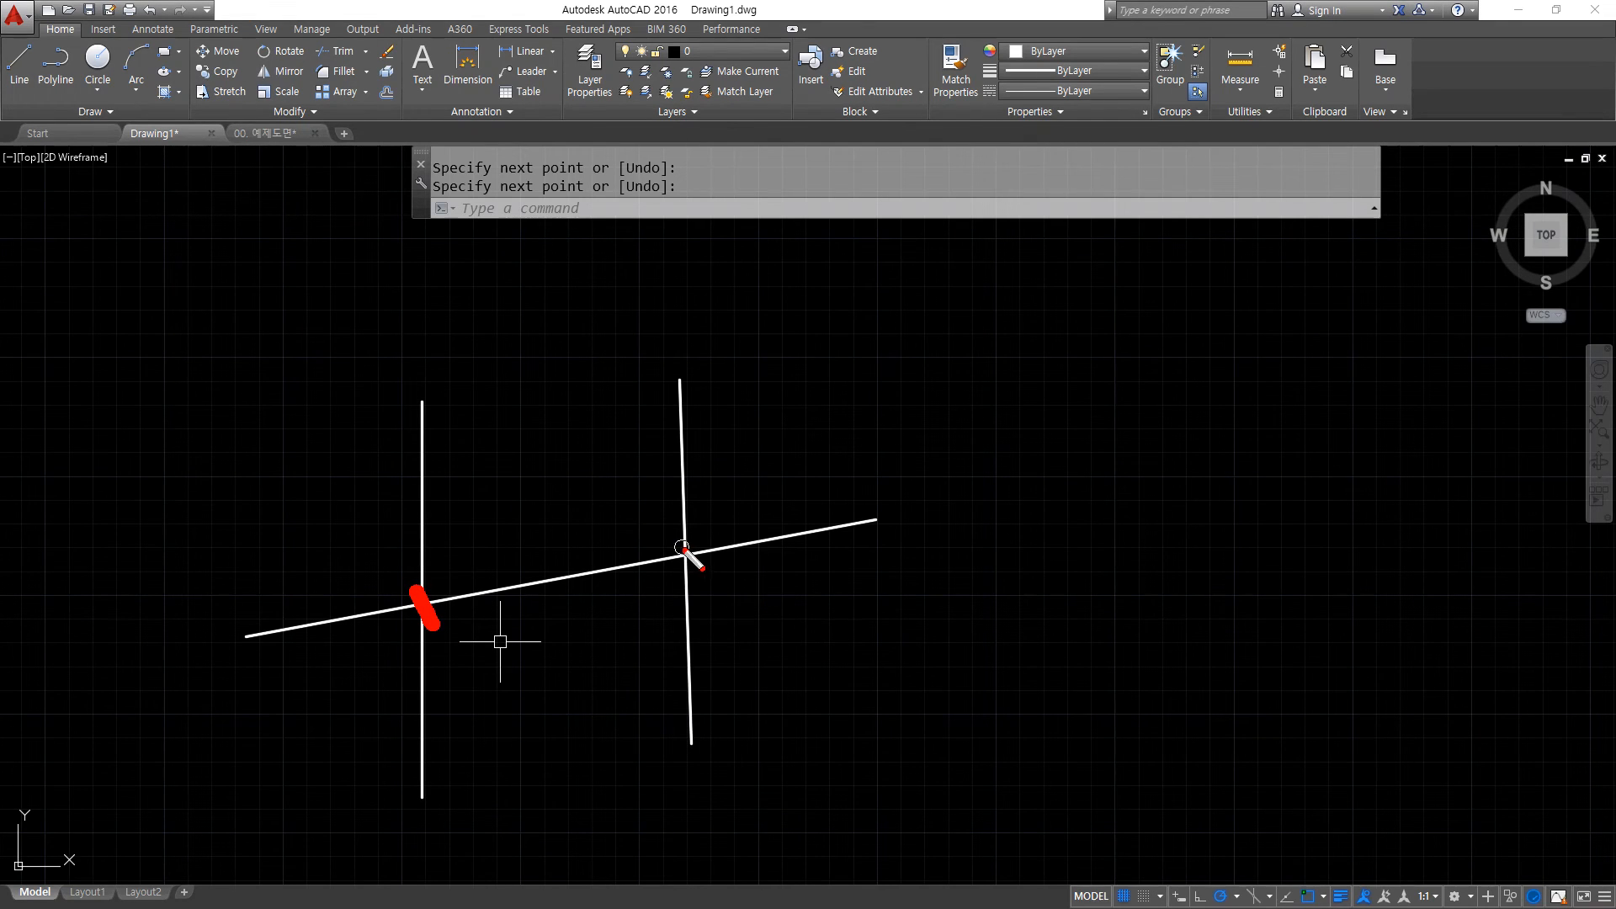
# Try to break the slanted line from a selection point between the crossing lines to its right intersection, and undo the break.
pyautogui.moveTo(682, 548); pyautogui.dragTo(699, 568)
pyautogui.write('br')
pyautogui.press('Return')
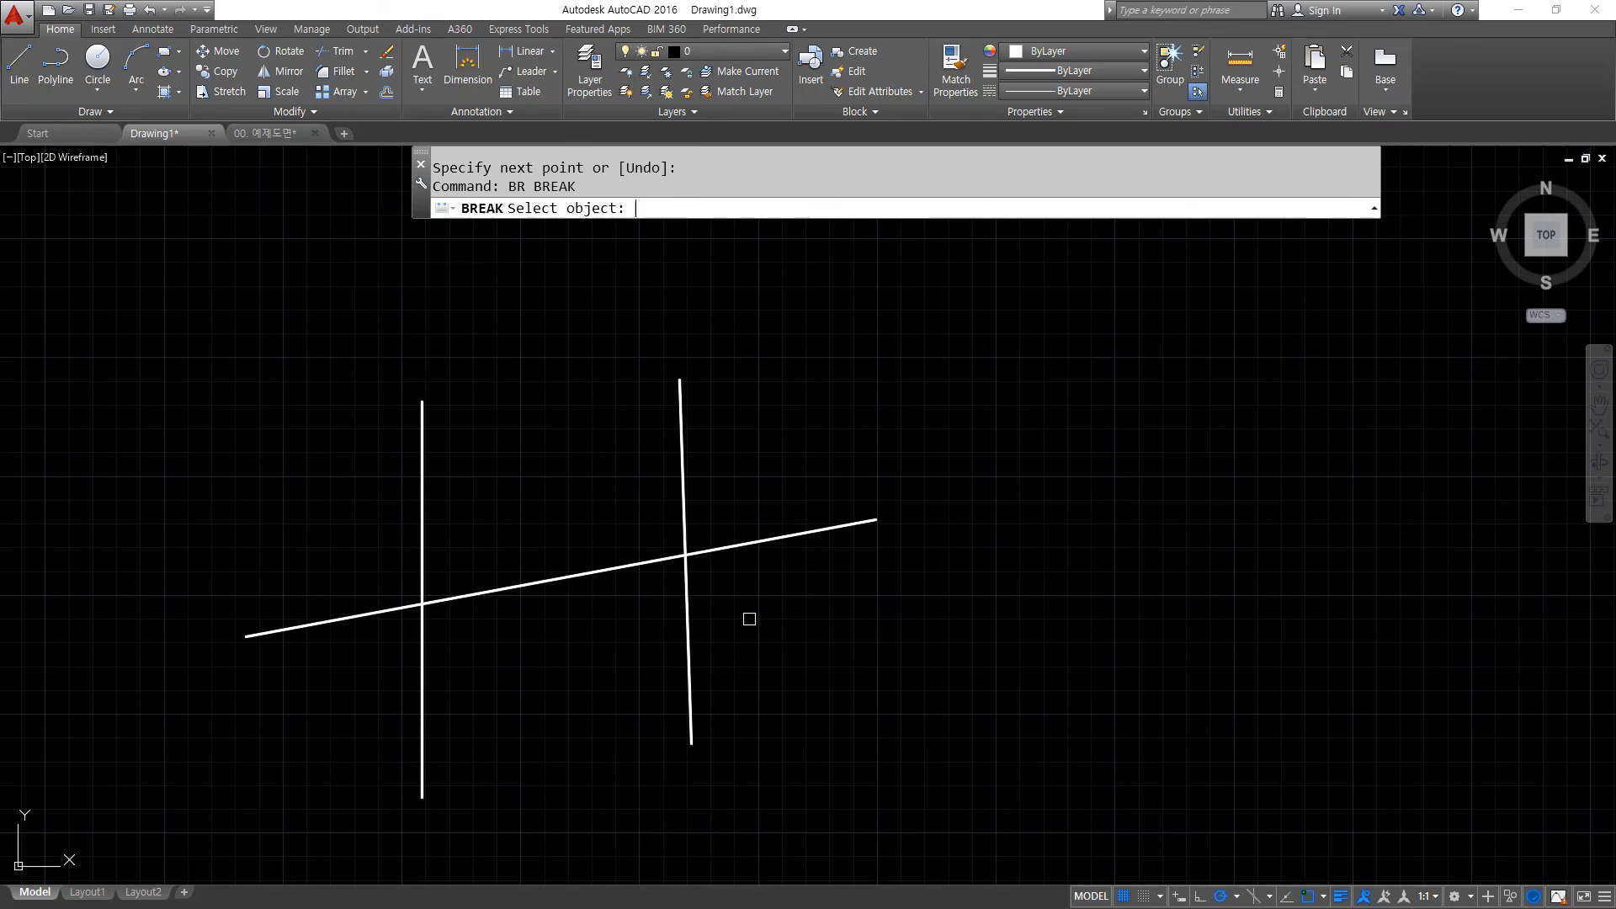
pyautogui.click(518, 584)
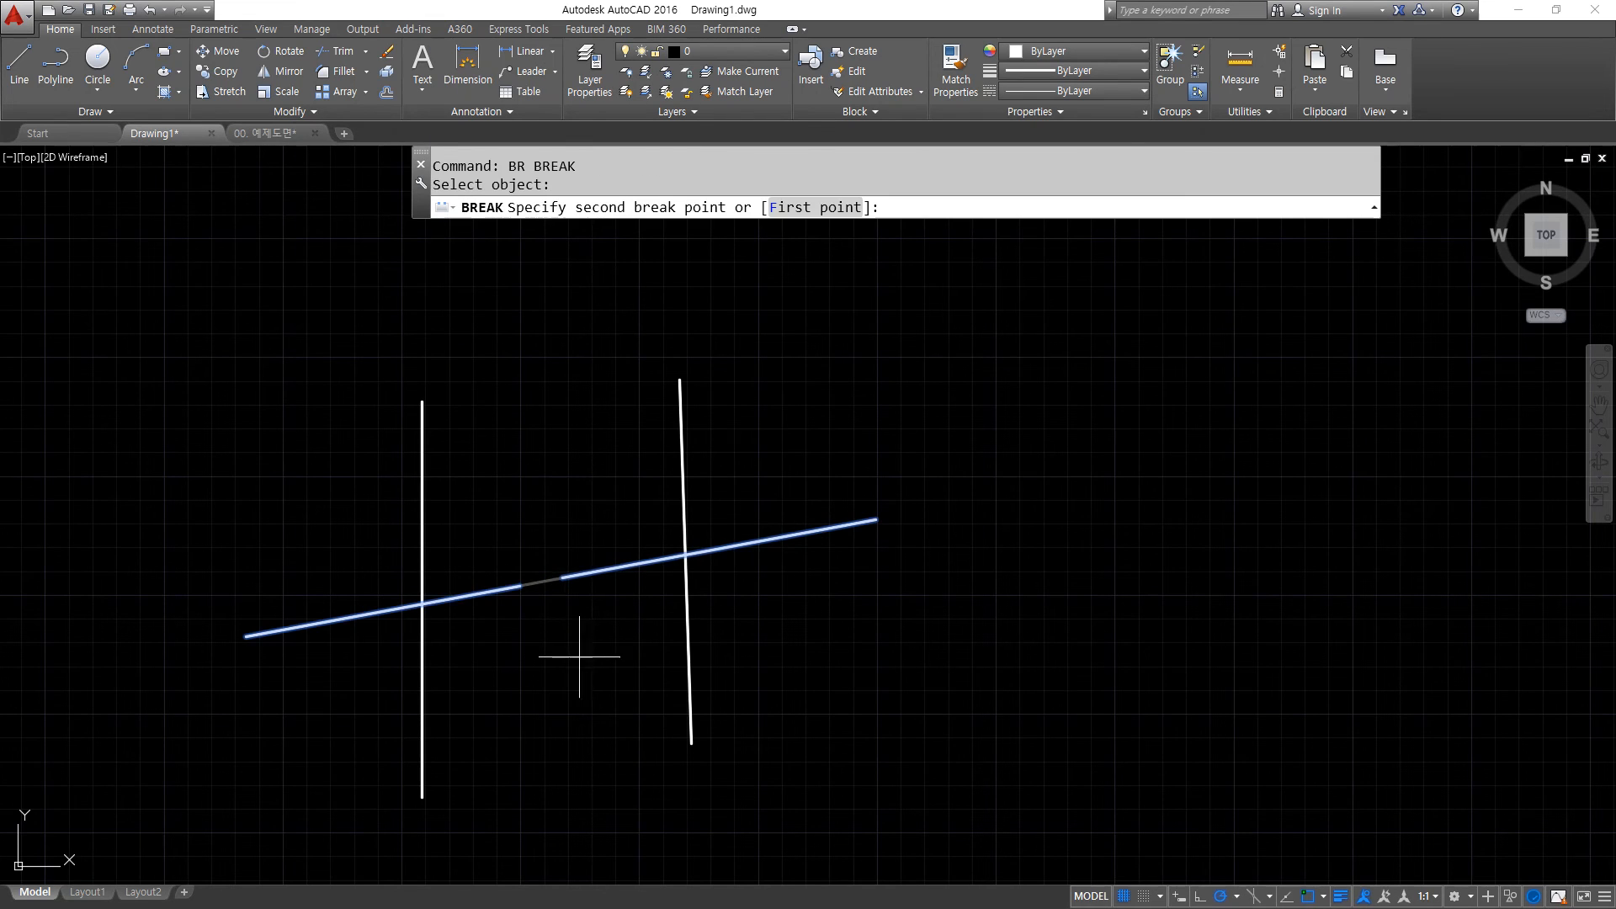
pyautogui.moveTo(537, 461)
pyautogui.mouseDown()
pyautogui.moveTo(527, 543)
pyautogui.moveTo(505, 543)
pyautogui.moveTo(550, 541)
pyautogui.mouseUp()
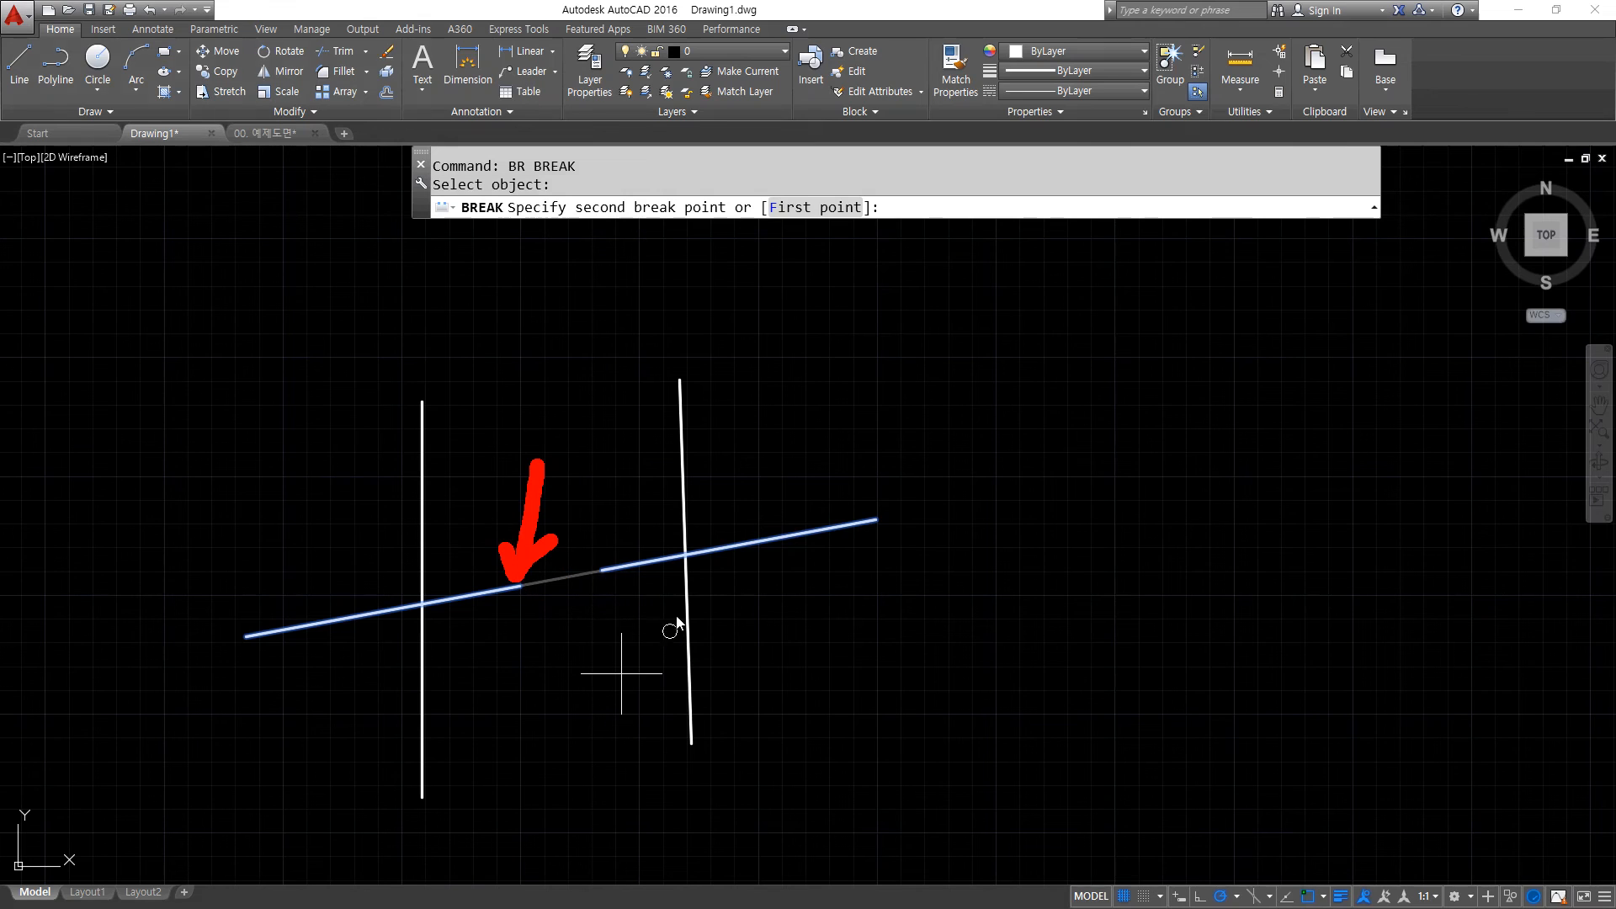
pyautogui.click(685, 555)
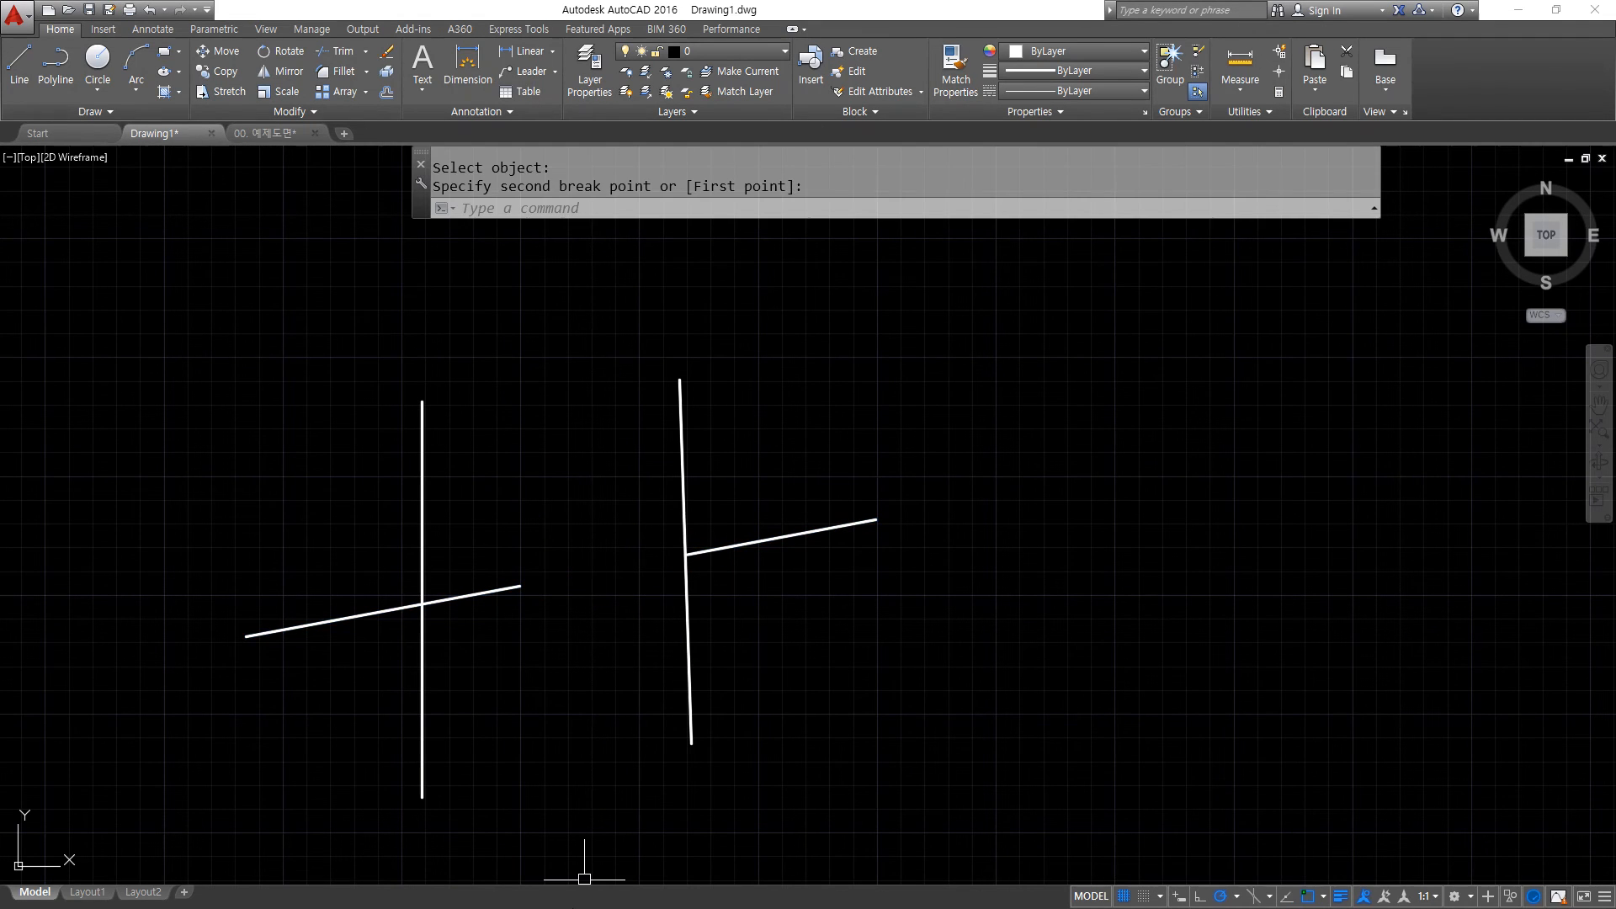
pyautogui.hotkey('ctrl', 'z')
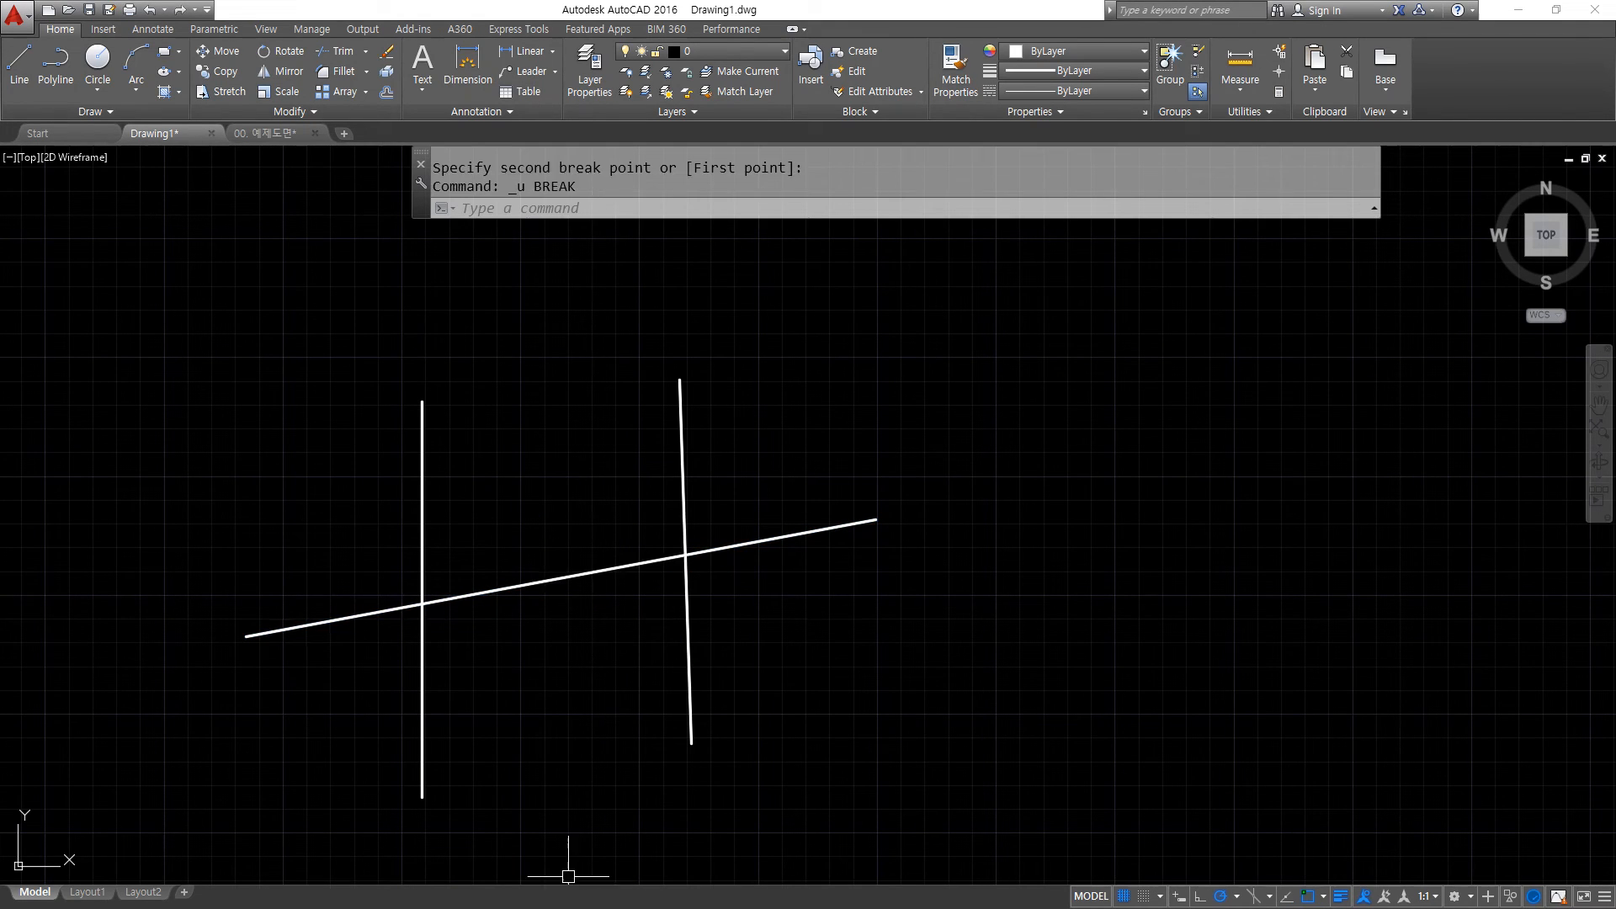
# Break the slanted line with the First point option exactly between its left and right intersections, and undo the break.
pyautogui.write('br')
pyautogui.press('Return')
pyautogui.click(534, 582)
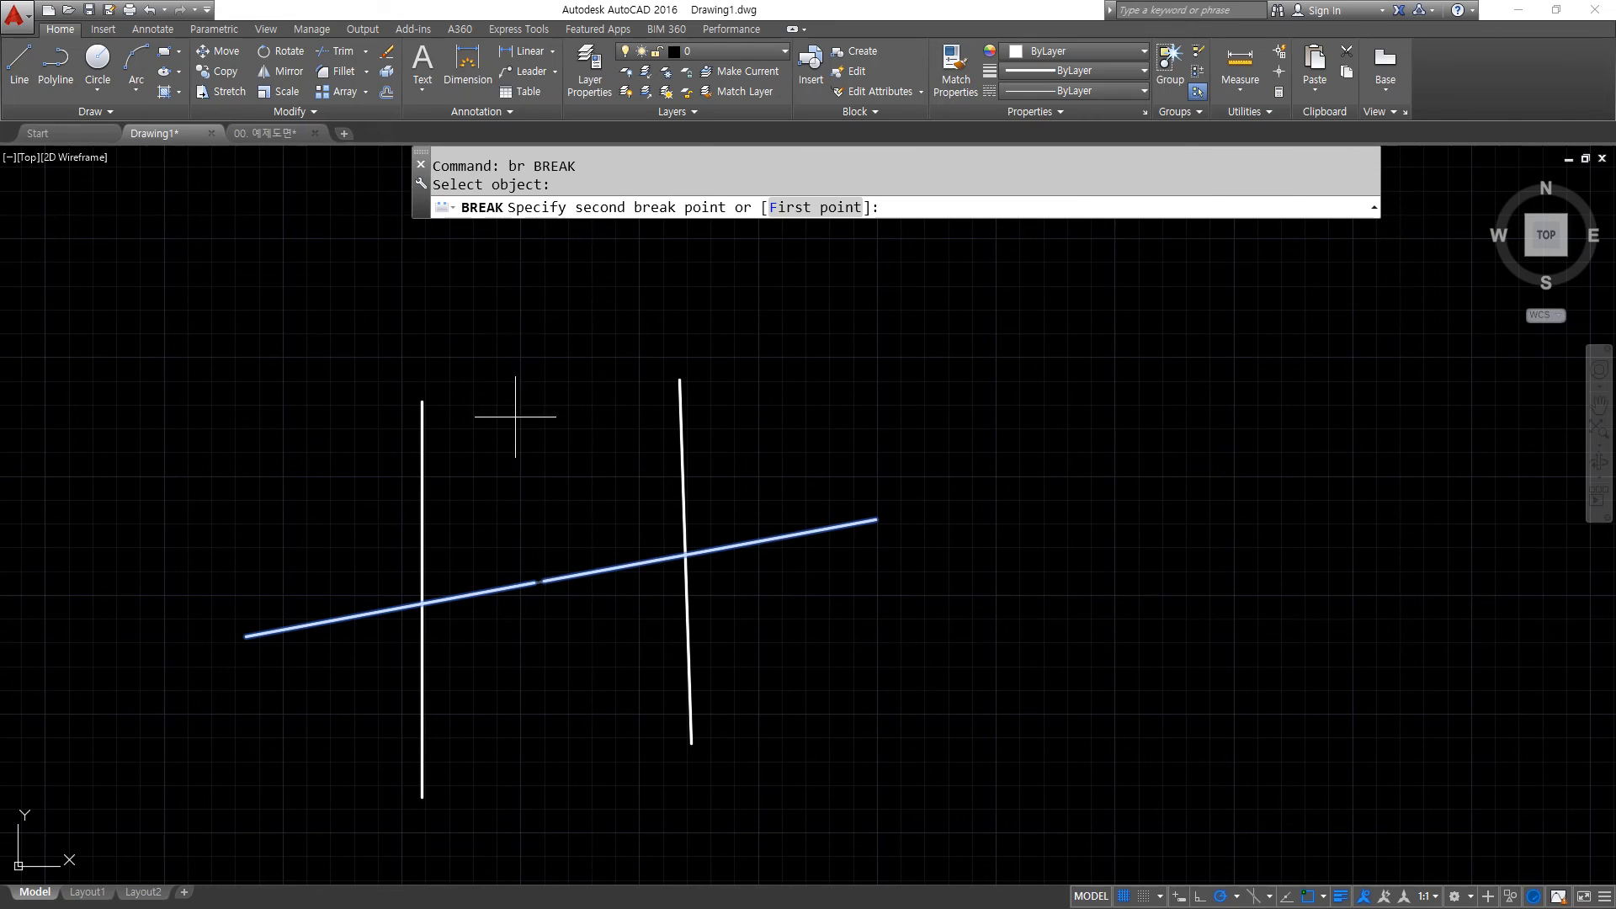
pyautogui.moveTo(845, 235)
pyautogui.mouseDown()
pyautogui.moveTo(680, 263)
pyautogui.moveTo(762, 162)
pyautogui.moveTo(868, 206)
pyautogui.moveTo(855, 234)
pyautogui.mouseUp()
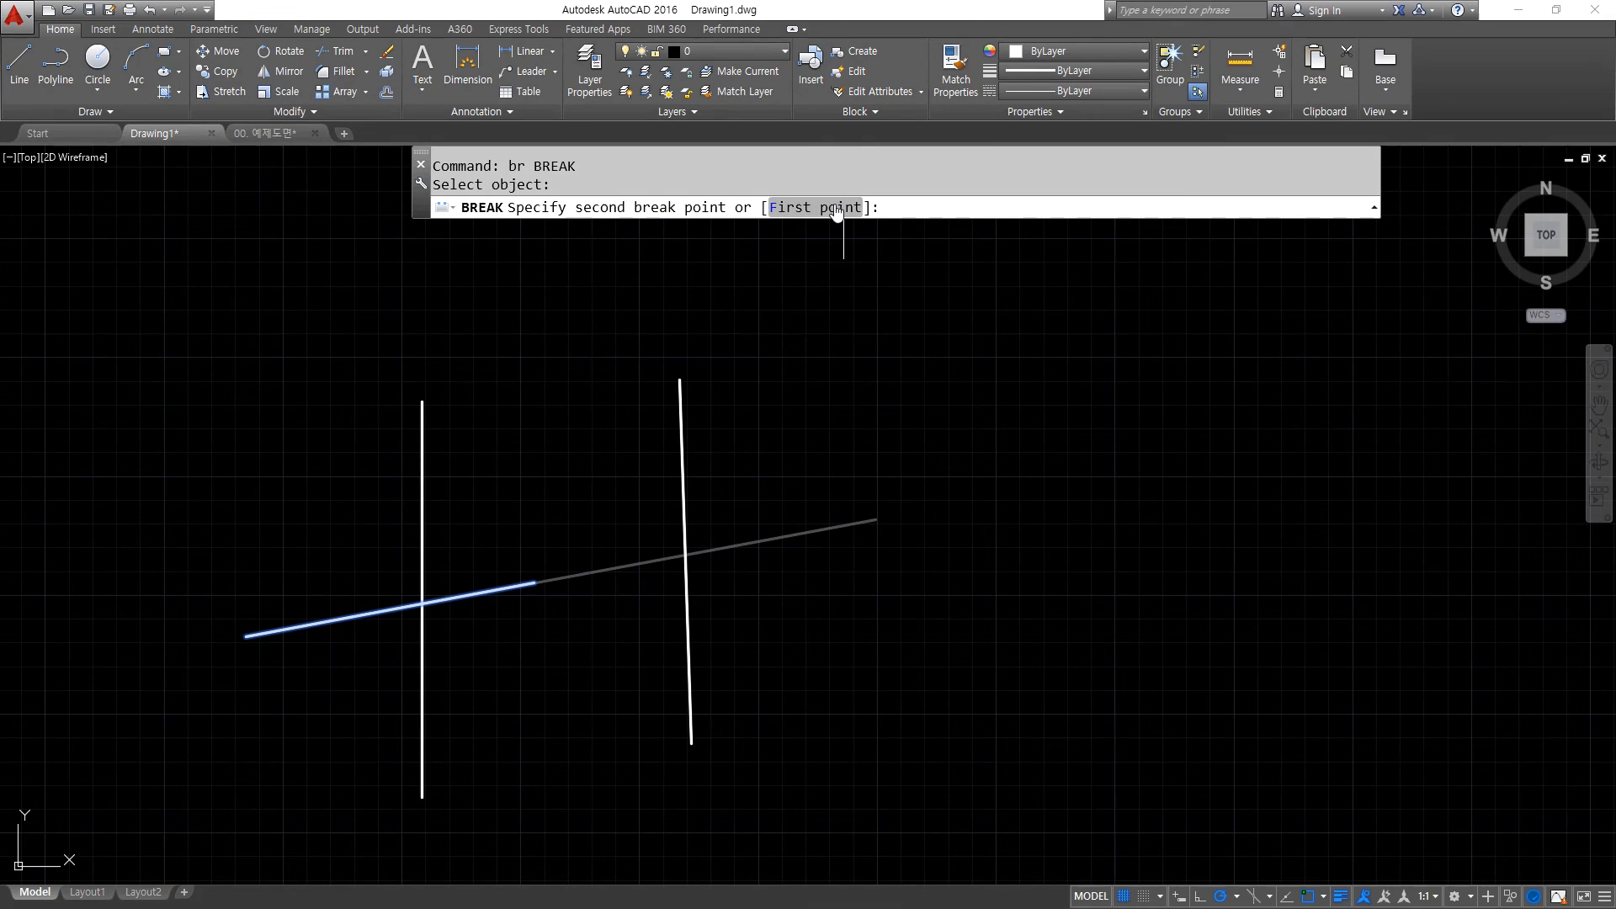
pyautogui.click(834, 206)
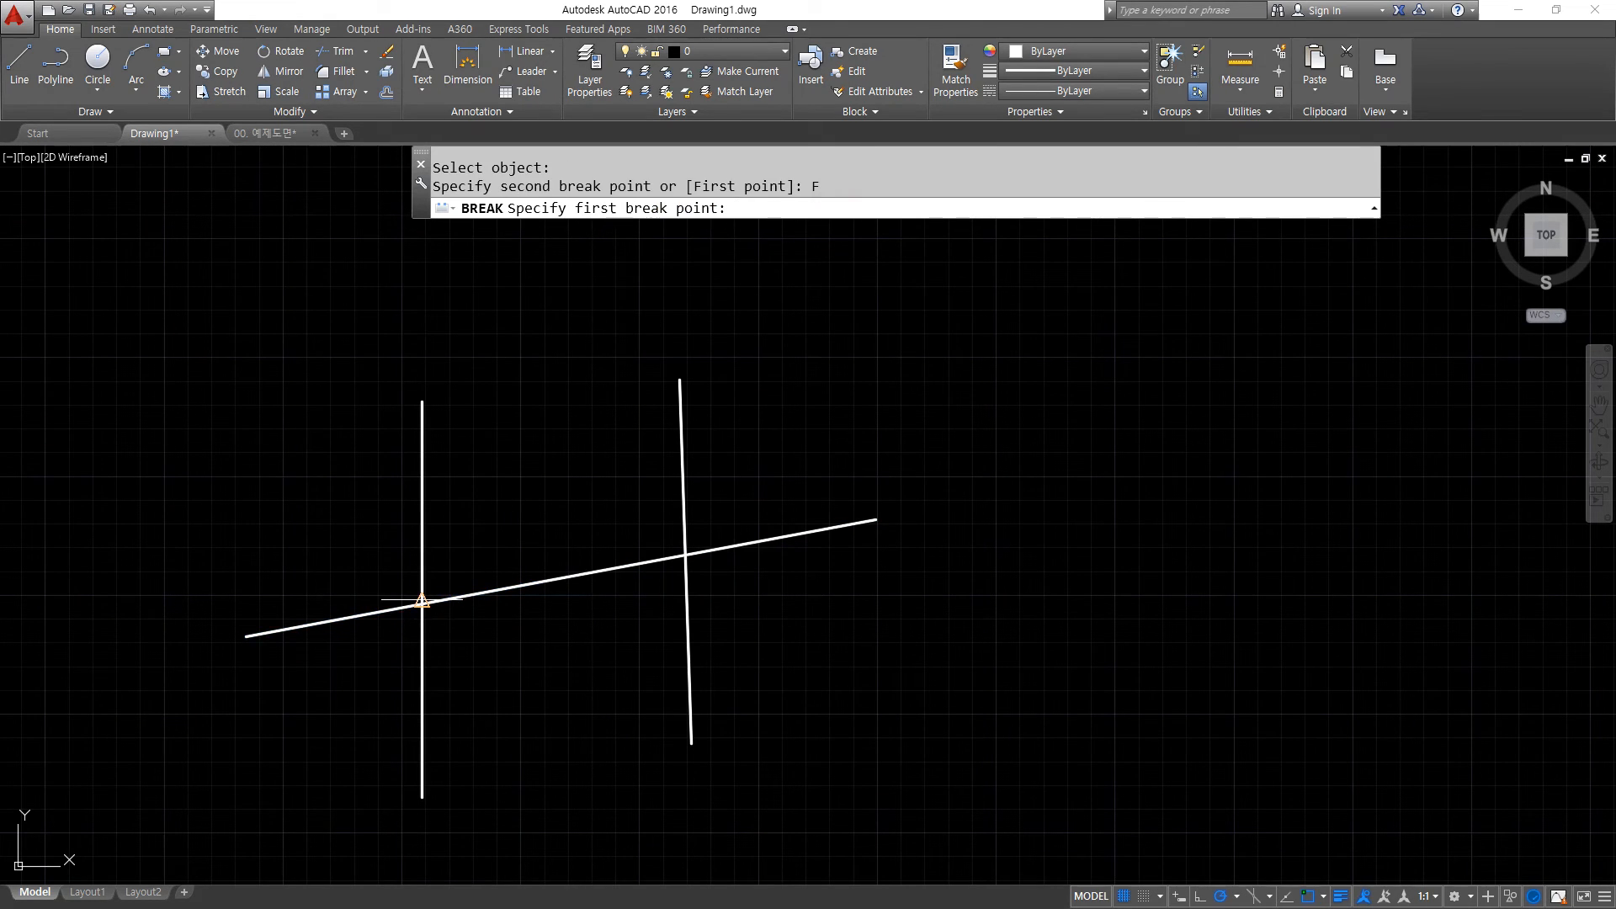
pyautogui.scroll(8, 424, 611)
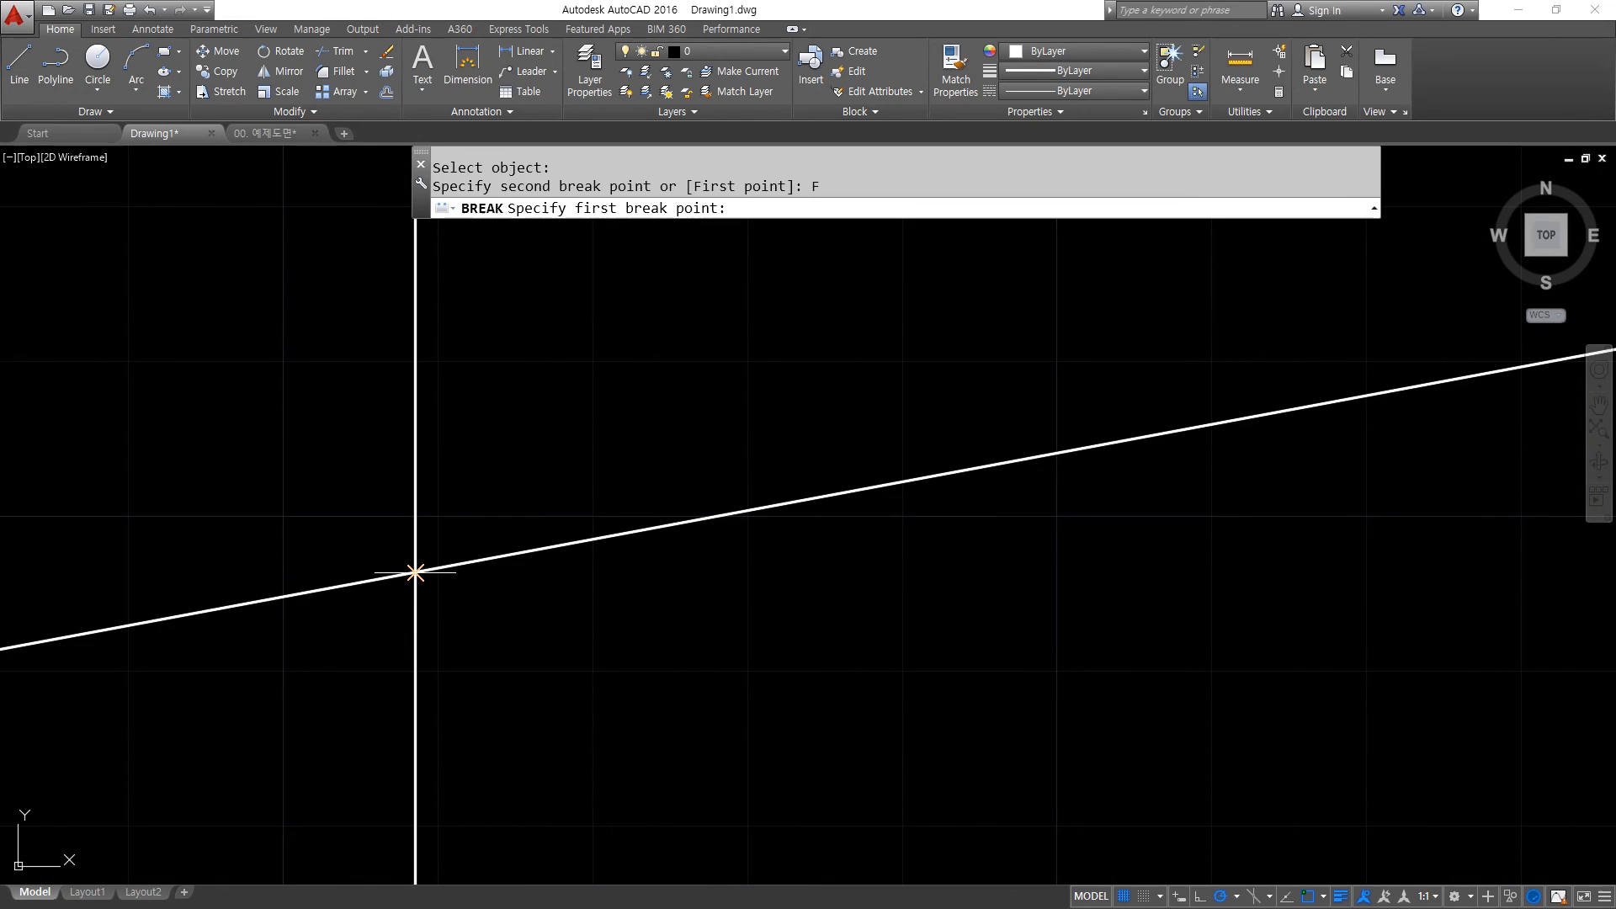
pyautogui.click(416, 570)
pyautogui.scroll(-2, 1034, 541)
pyautogui.scroll(-2, 1297, 505)
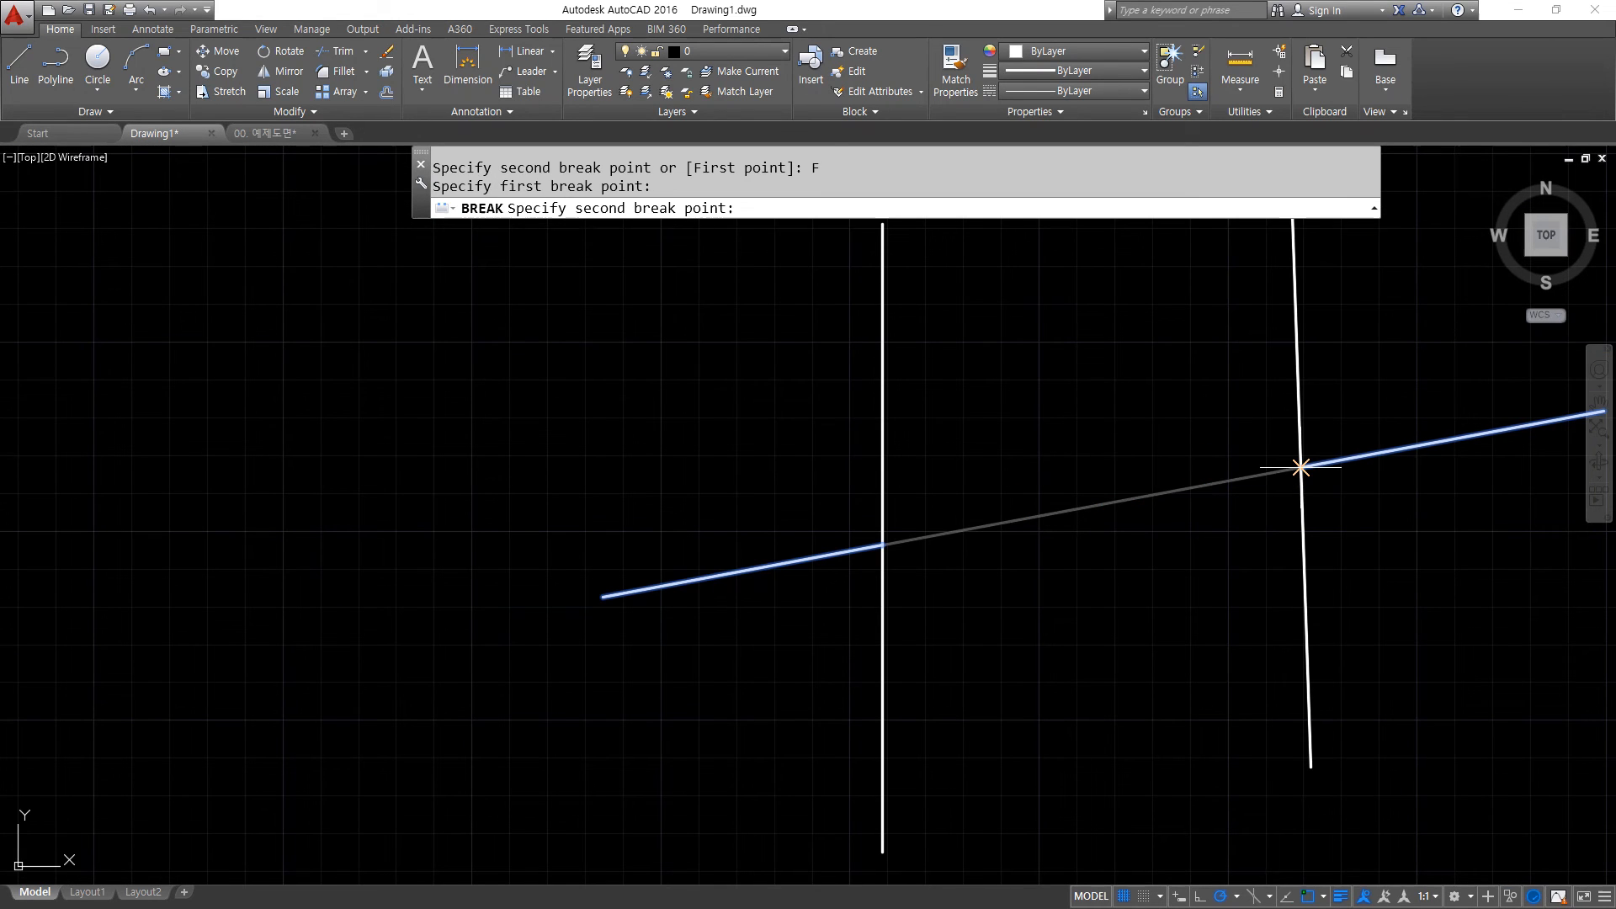
pyautogui.click(1300, 466)
pyautogui.moveTo(1049, 585); pyautogui.dragTo(822, 614, button='middle')
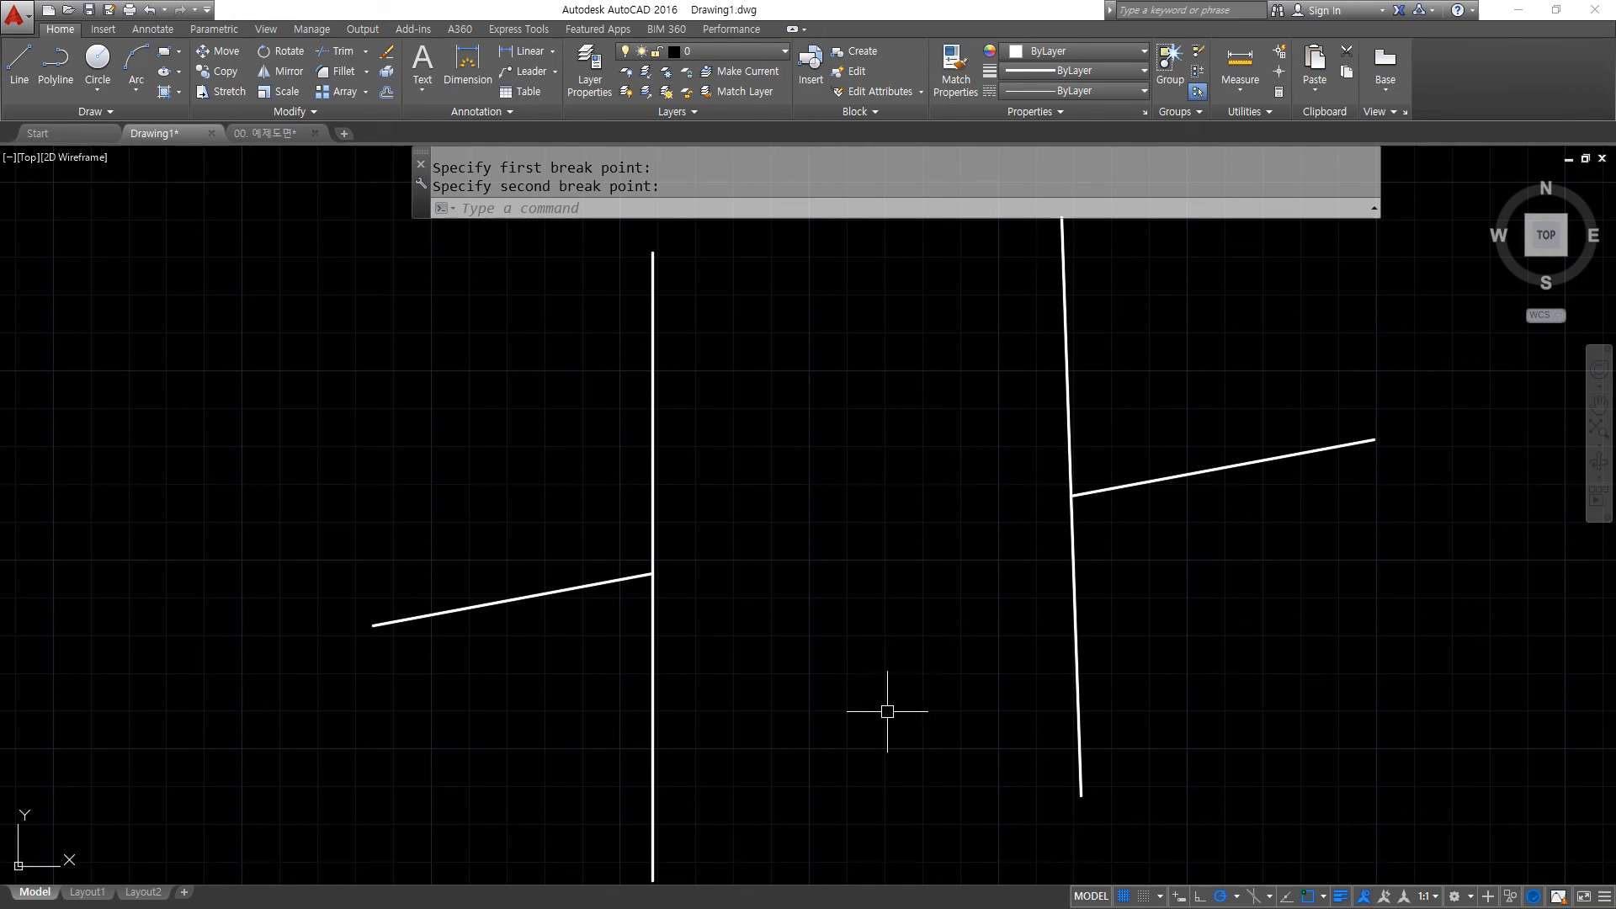
pyautogui.hotkey('ctrl', 'z')
pyautogui.hotkey('ctrl', 'z')
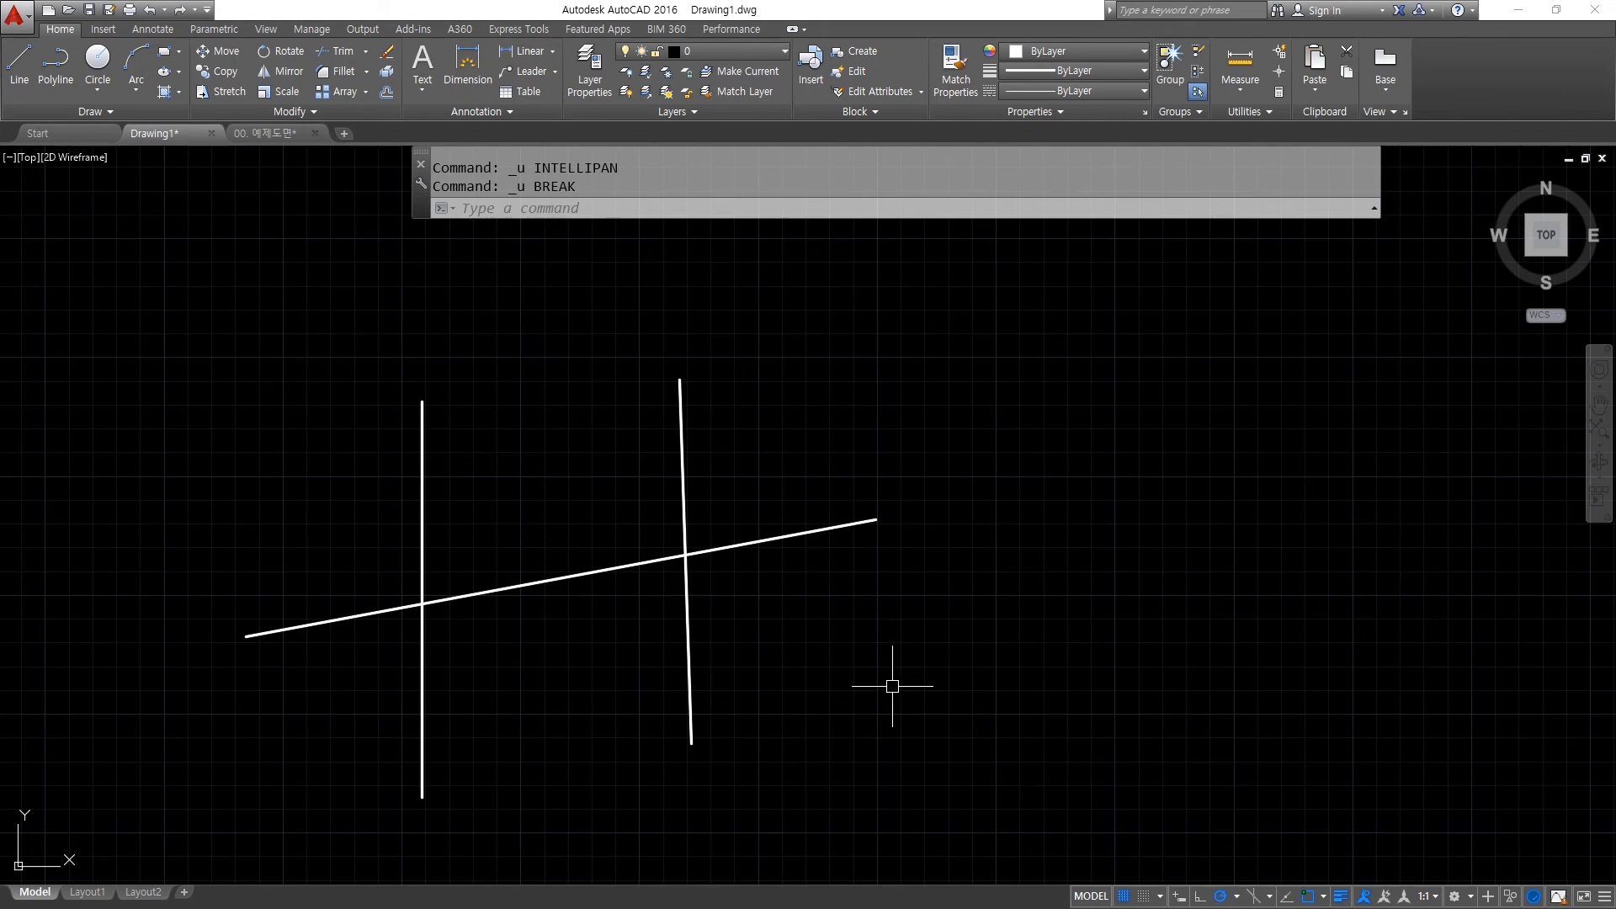
# Break the slanted line with the First point option, removing the part between its left and right intersections with the crossing lines.
pyautogui.write('b')
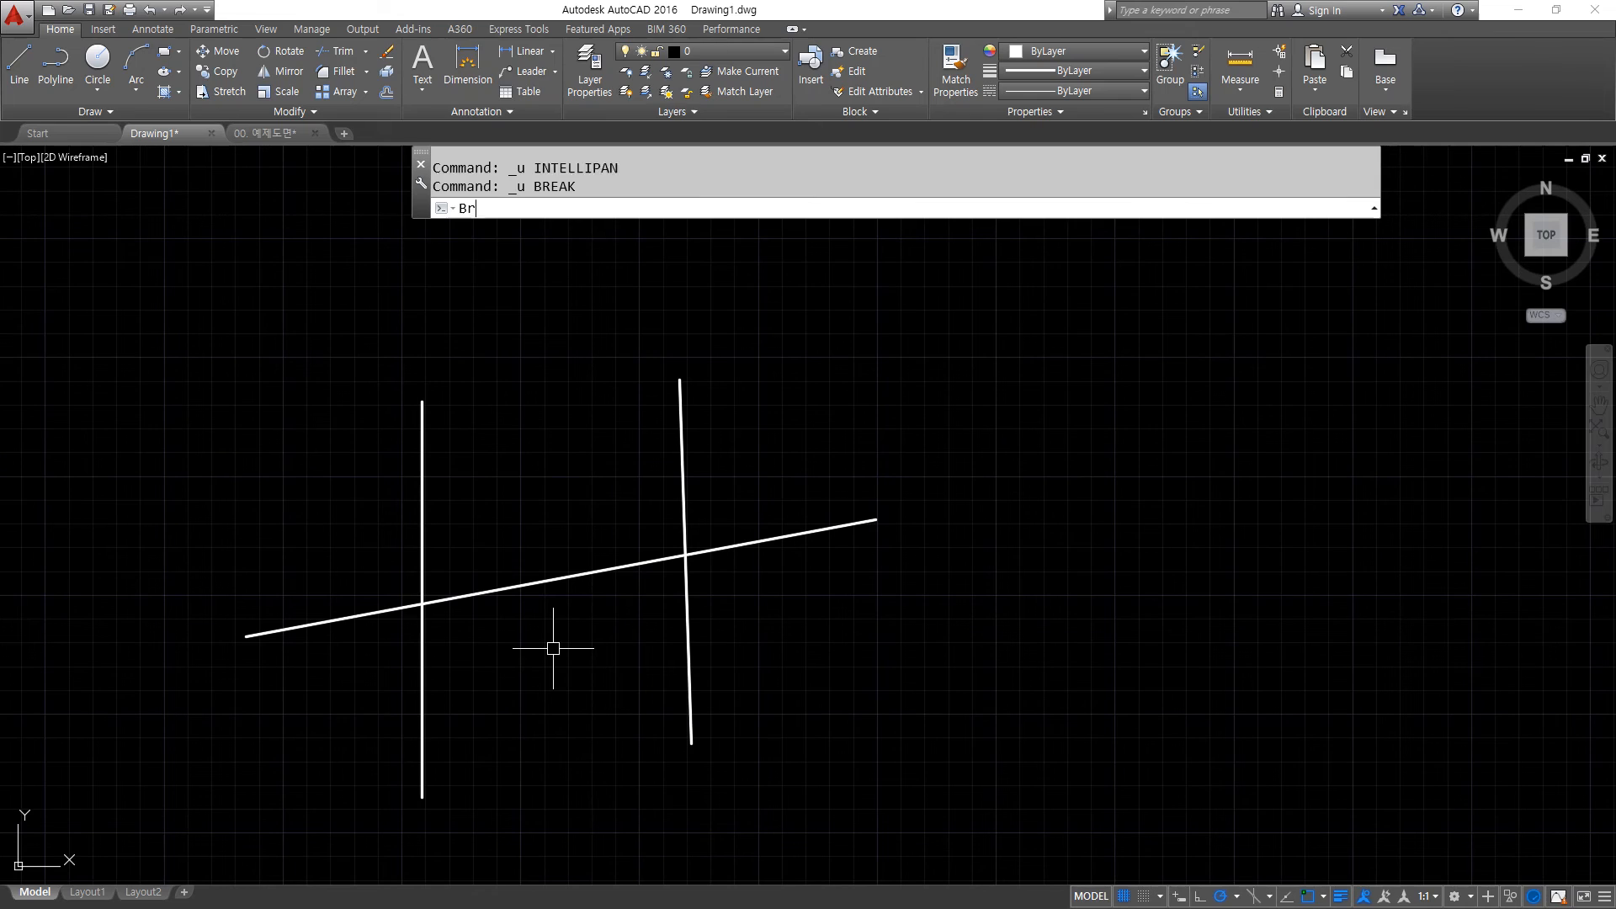
pyautogui.press('Return')
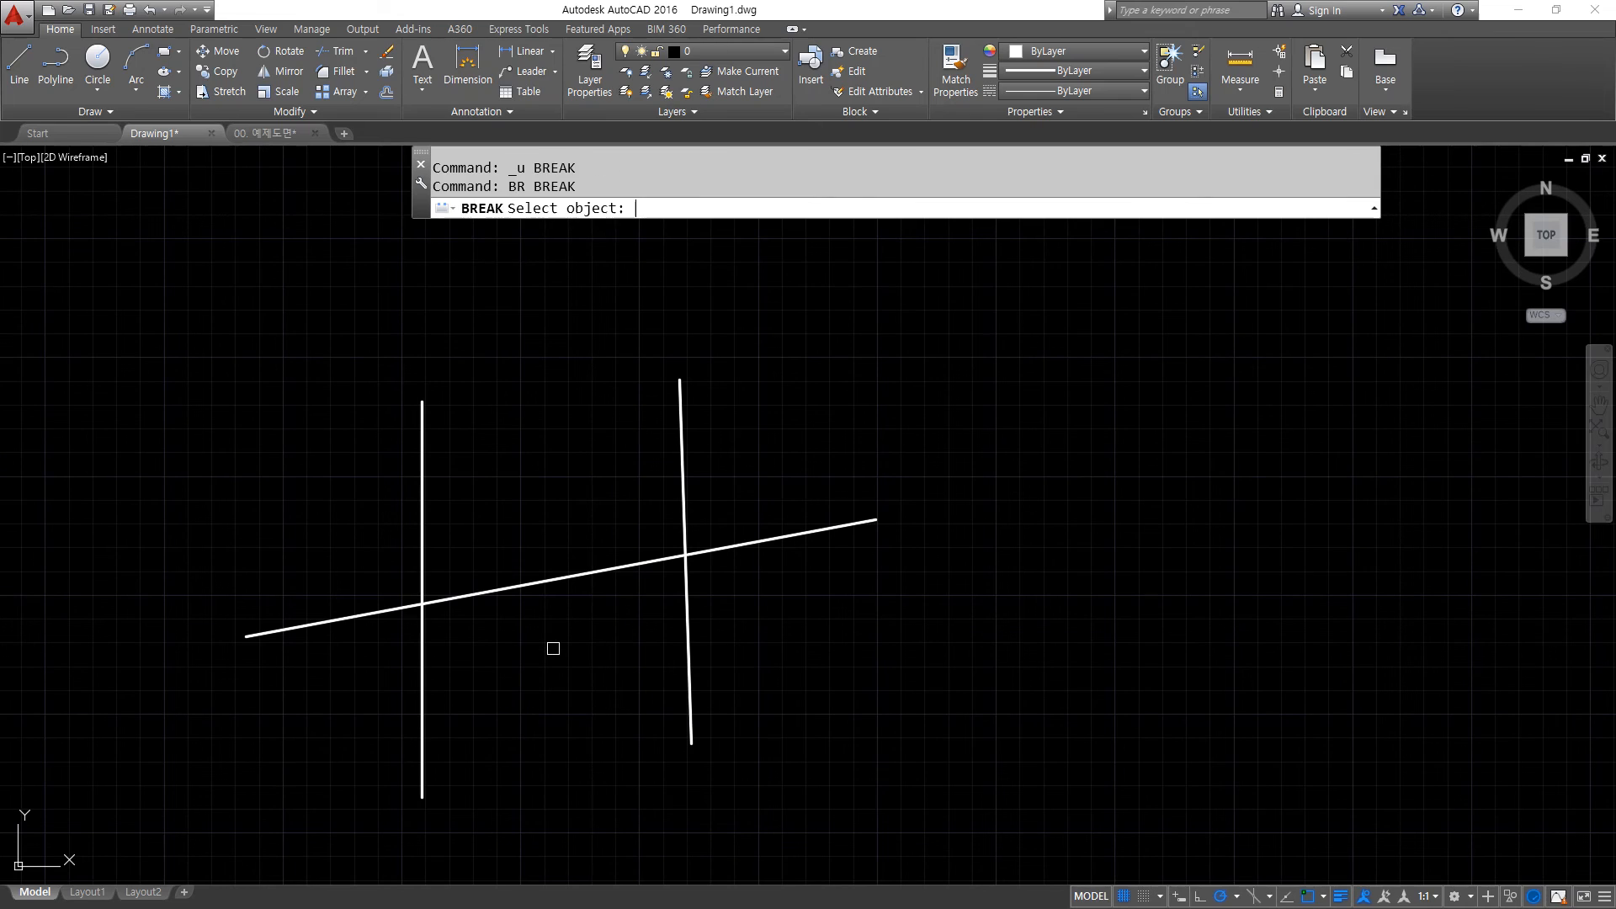
pyautogui.click(548, 576)
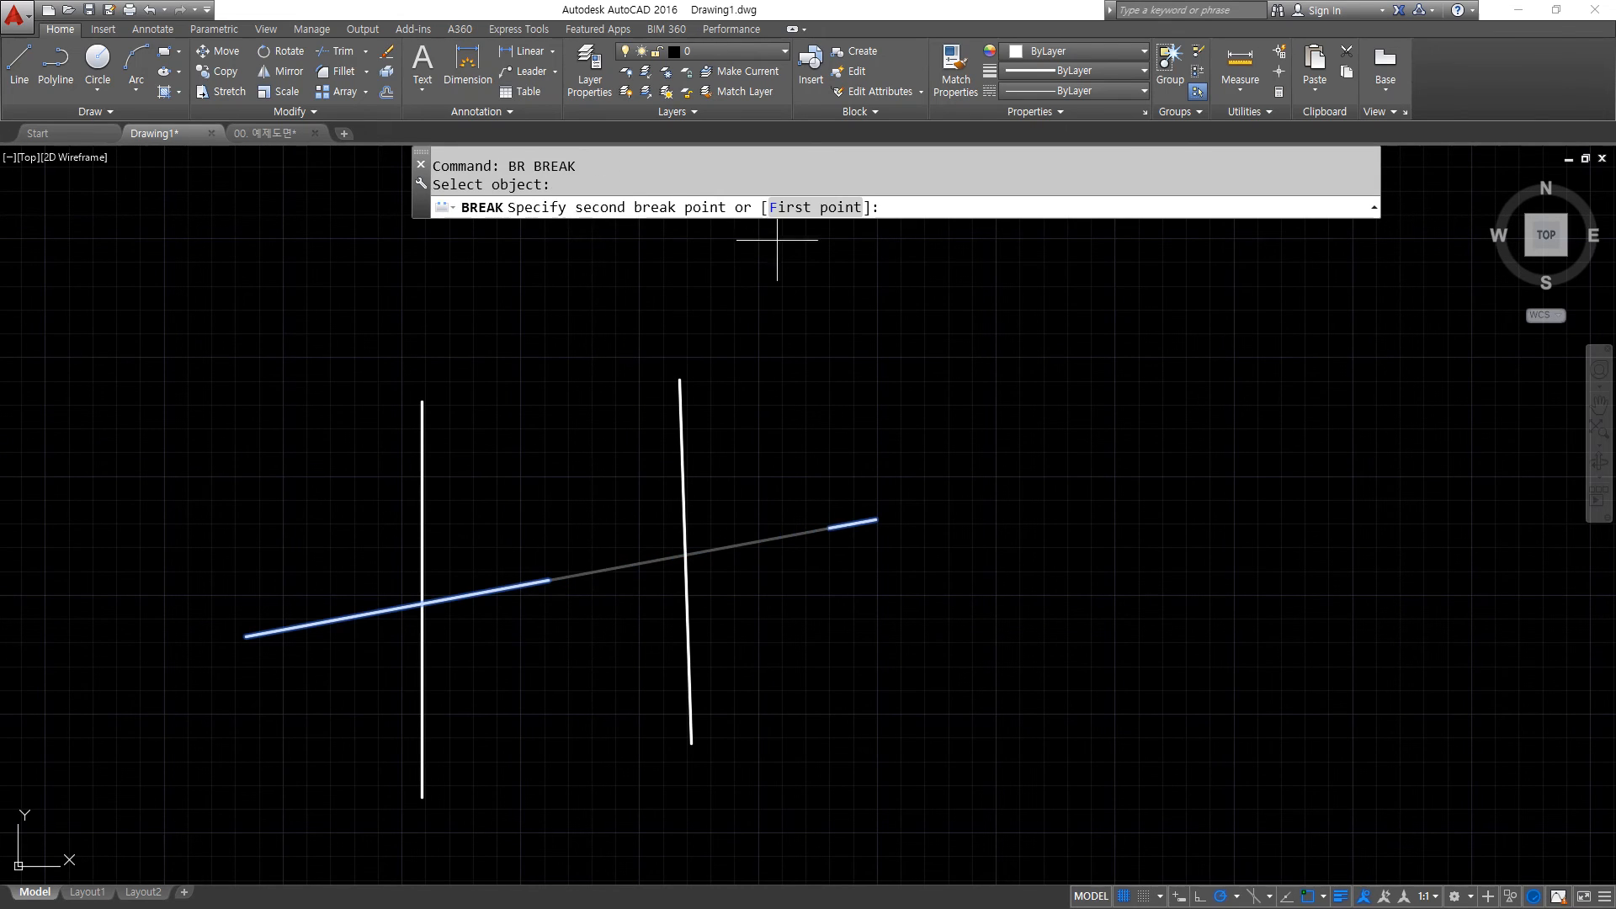
pyautogui.click(804, 209)
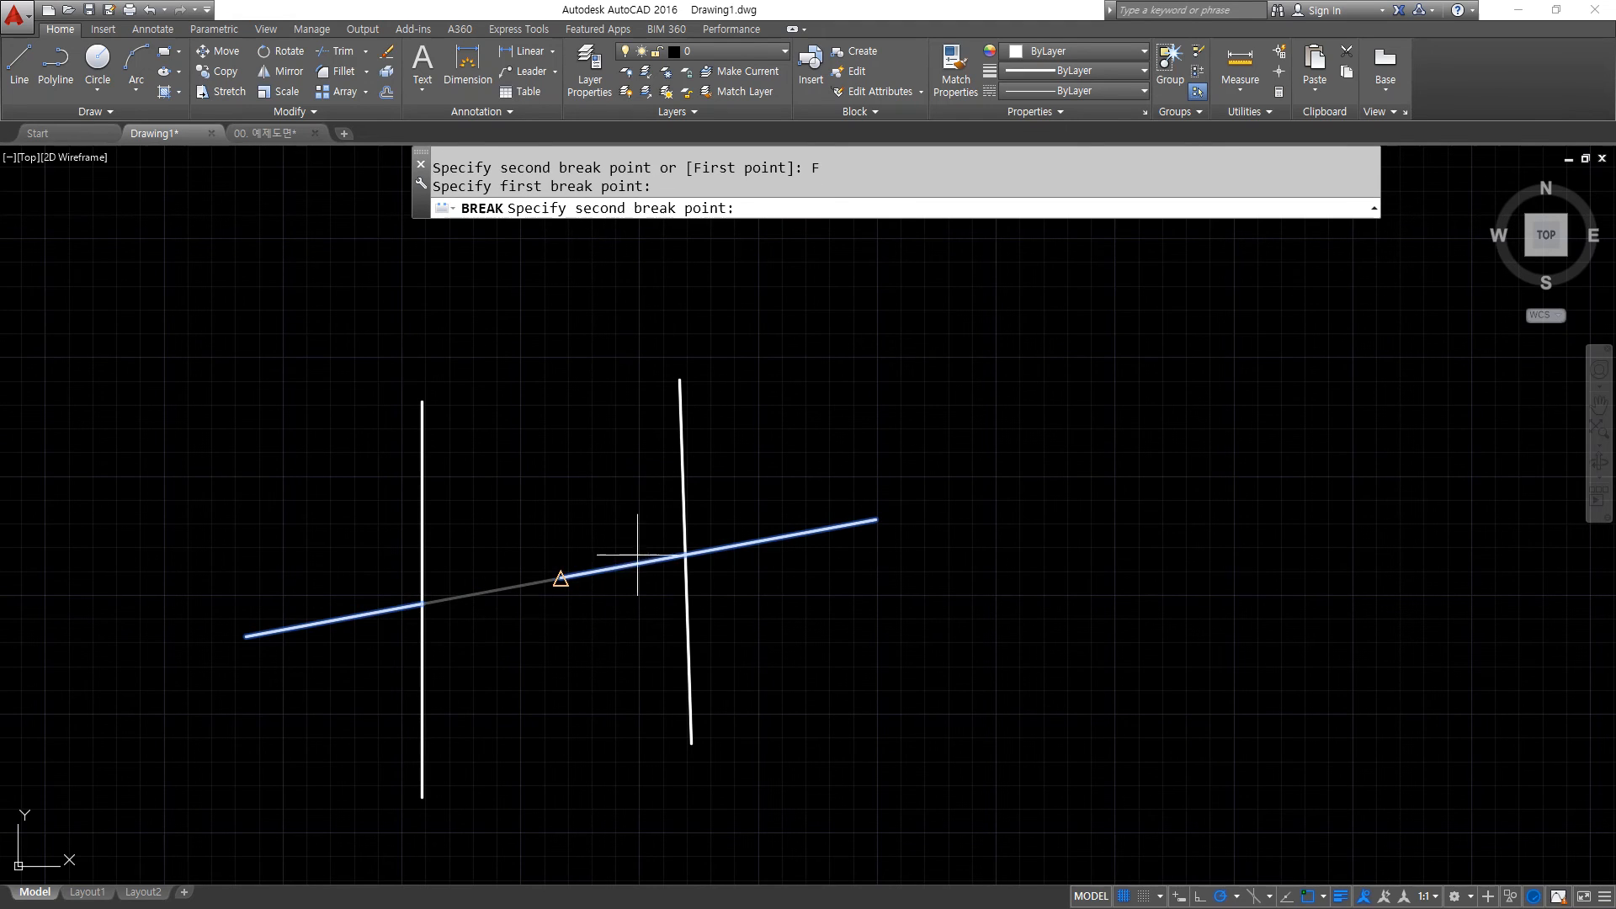
pyautogui.click(685, 554)
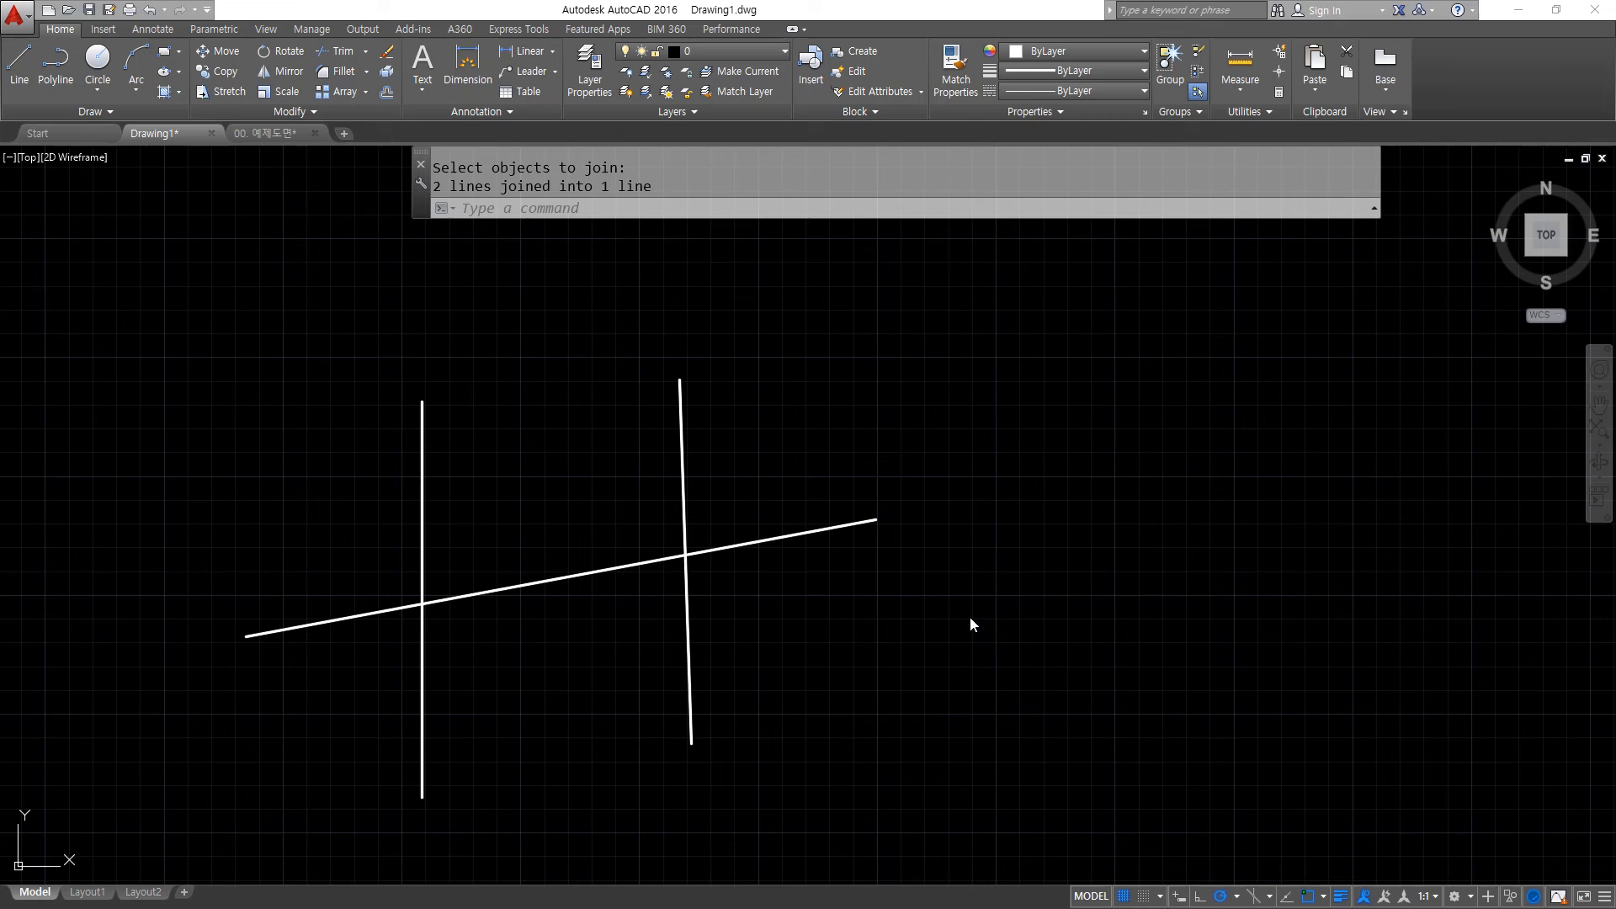
# Undo the last join of the slanted line's two pieces.
pyautogui.click(898, 621)
pyautogui.hotkey('ctrl', 'z')
pyautogui.press('Escape')
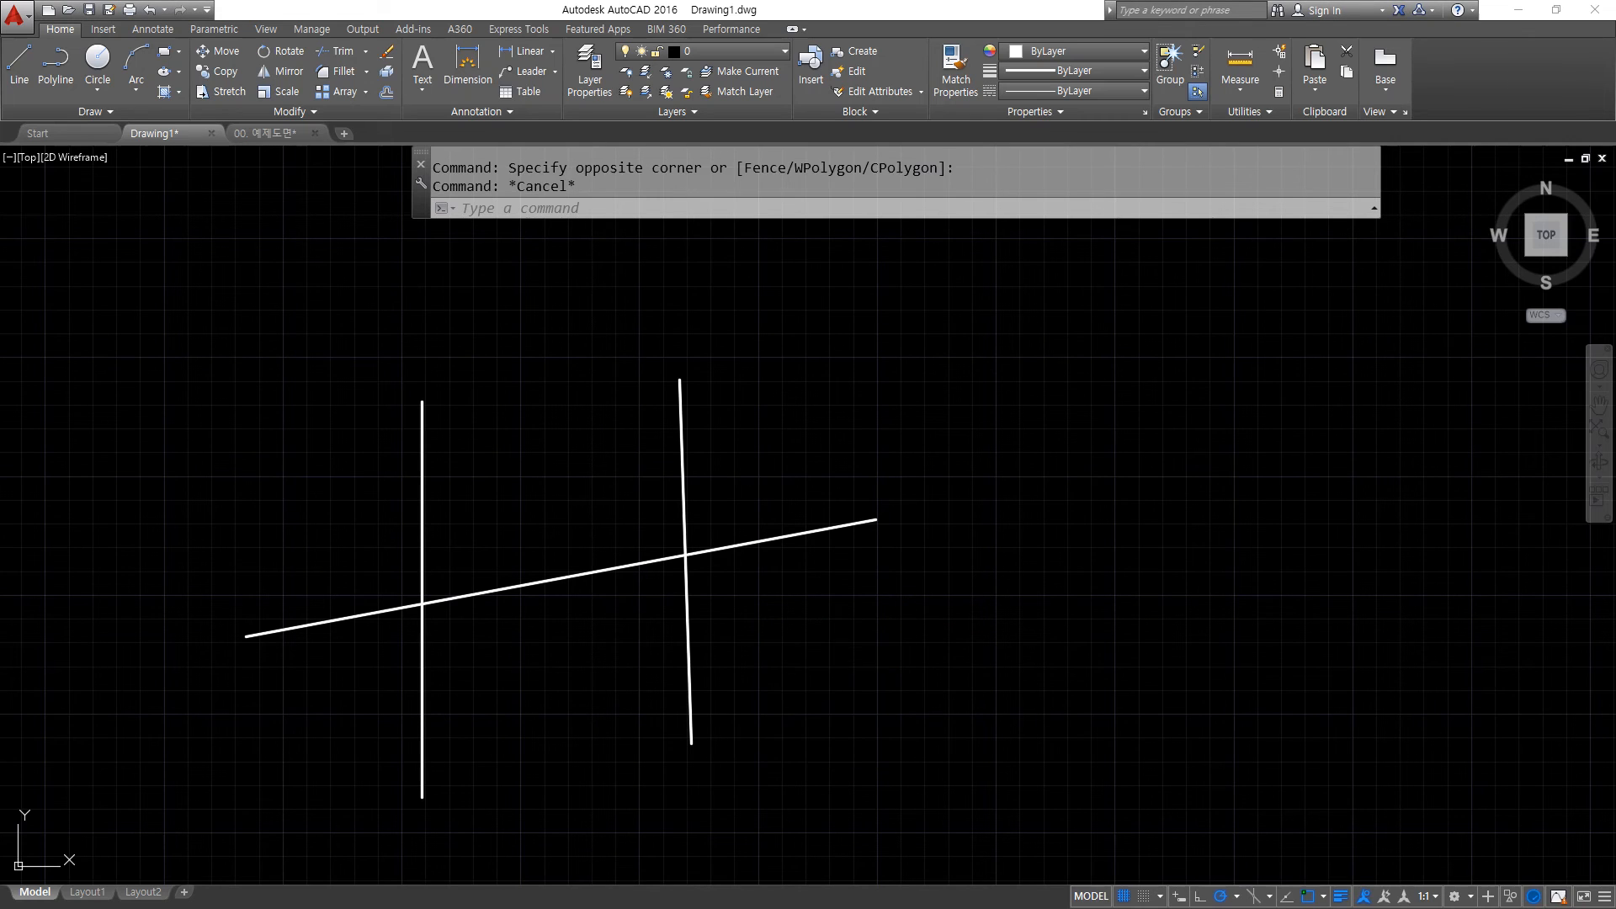
pyautogui.hotkey('ctrl', 'z')
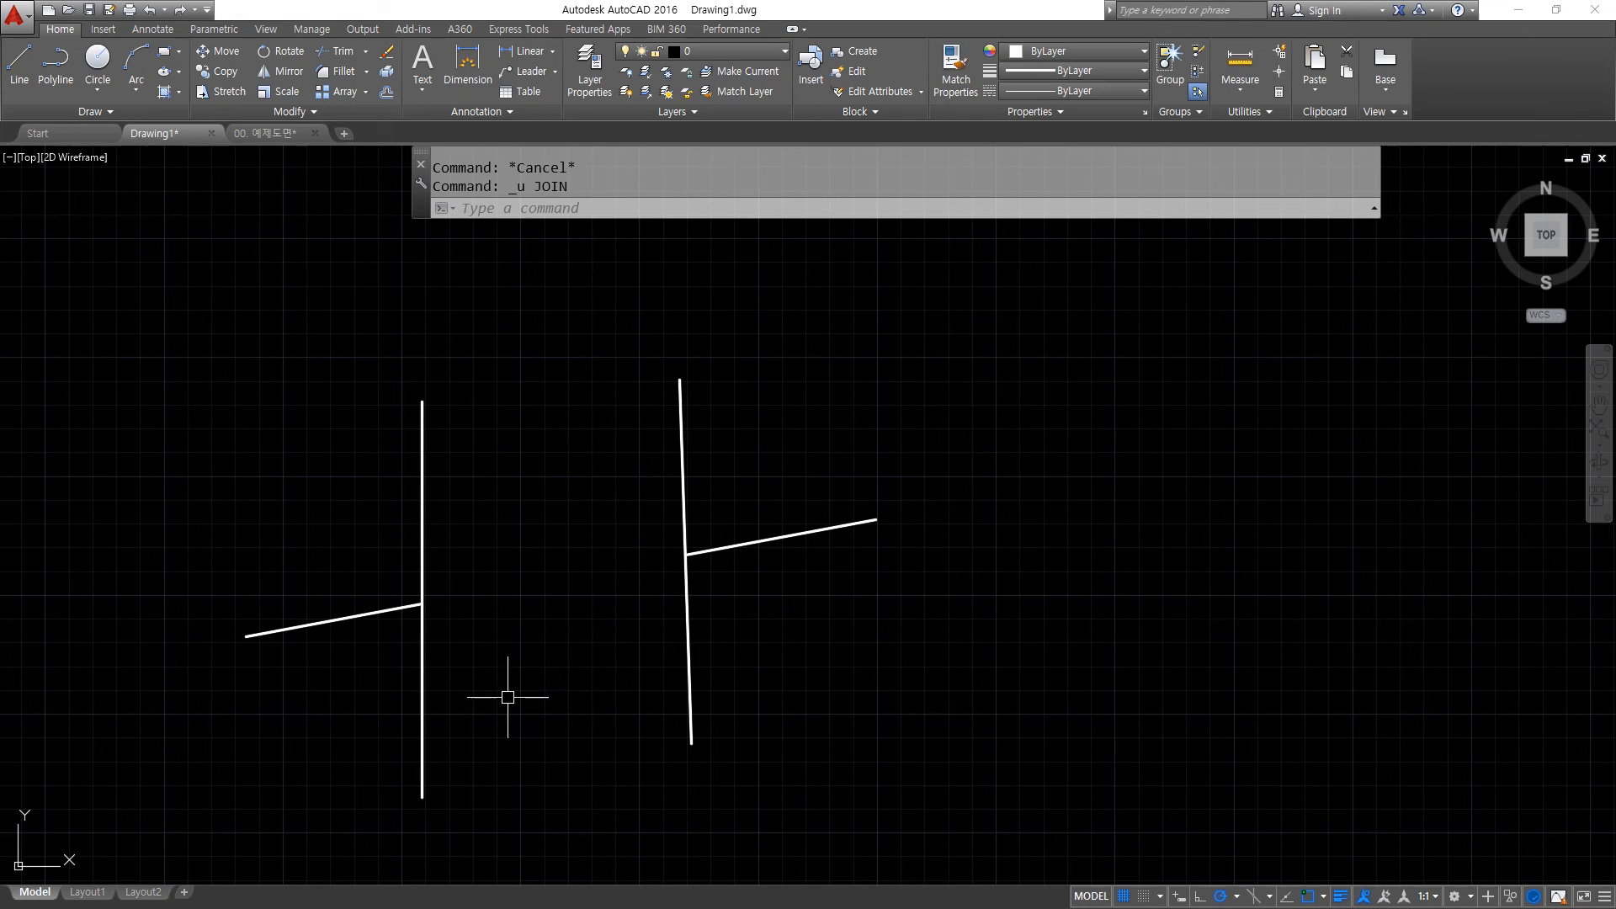
# Join the left and right pieces of the slanted line into one line.
pyautogui.write('j')
pyautogui.press('Return')
pyautogui.click(379, 607)
pyautogui.click(786, 536)
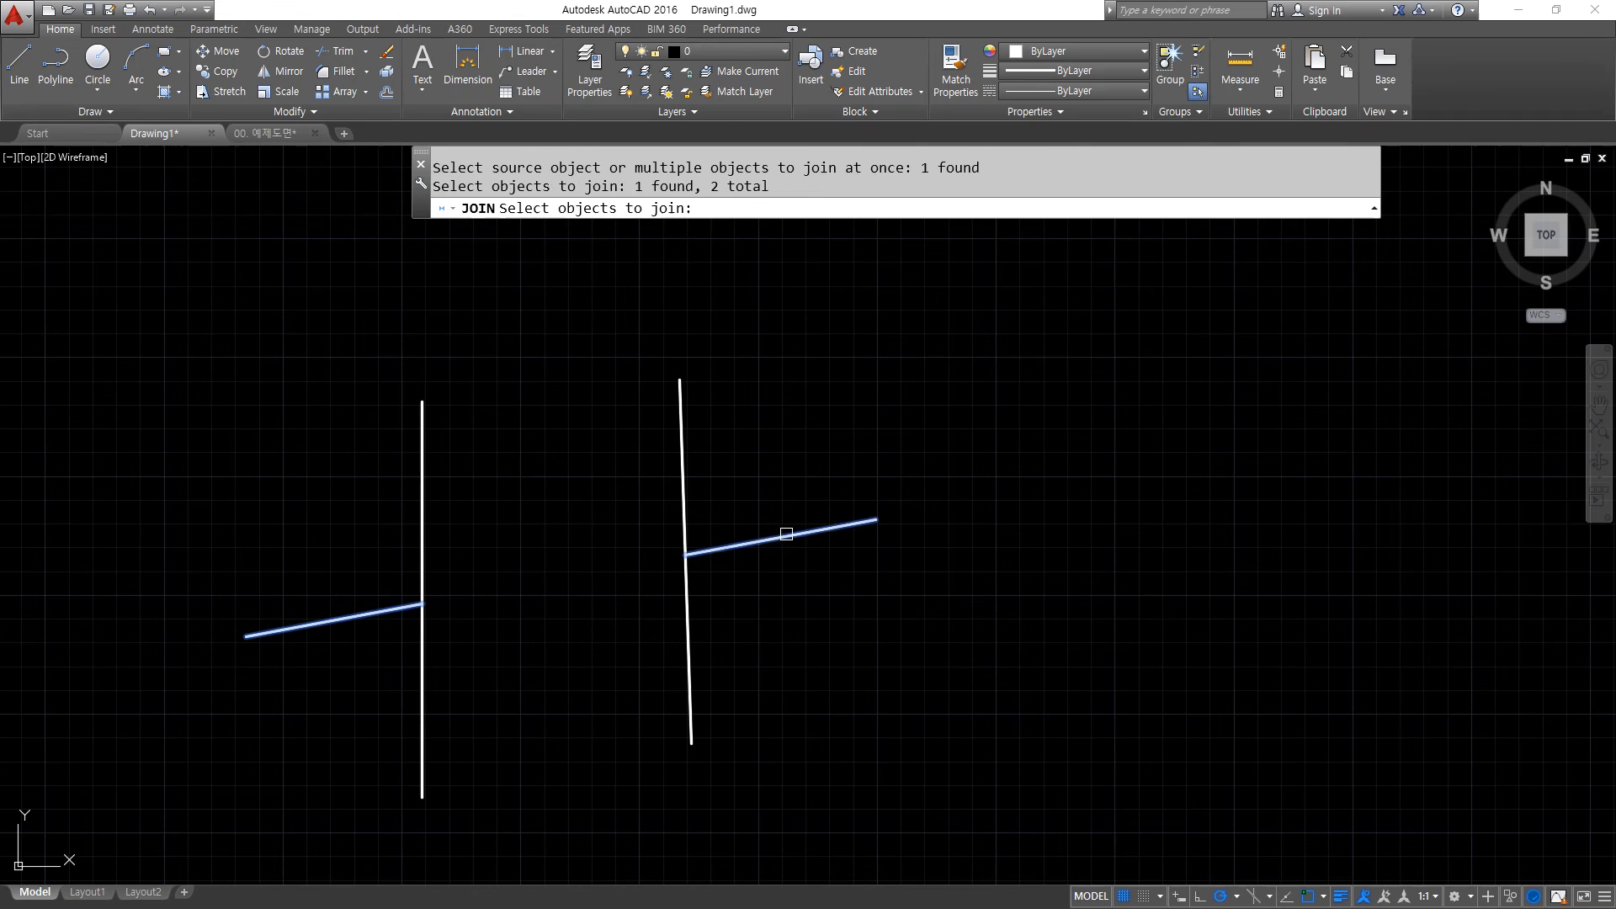
pyautogui.press('Return')
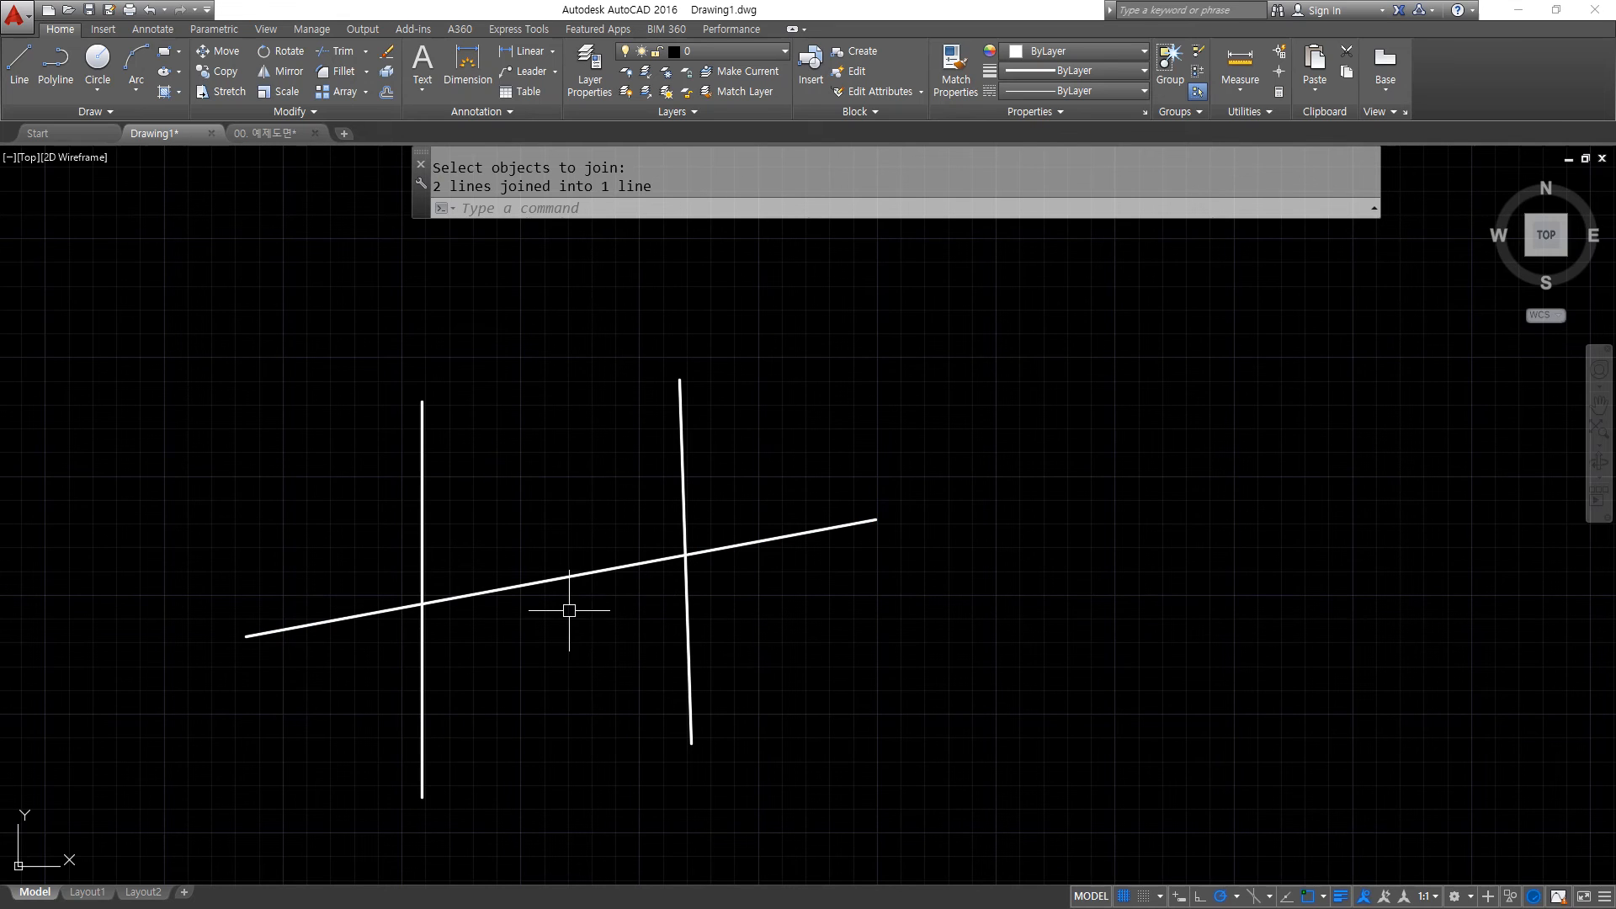
# Erase the nearly vertical crossing line and move the vertical line so it crosses the slanted line near its middle.
pyautogui.moveTo(685, 595)
pyautogui.mouseDown()
pyautogui.moveTo(615, 708)
pyautogui.moveTo(426, 747)
pyautogui.mouseUp()
pyautogui.write('e')
pyautogui.press('Return')
pyautogui.write('m')
pyautogui.press('Return')
pyautogui.press('Return')
pyautogui.click(610, 712)
pyautogui.click(795, 658)
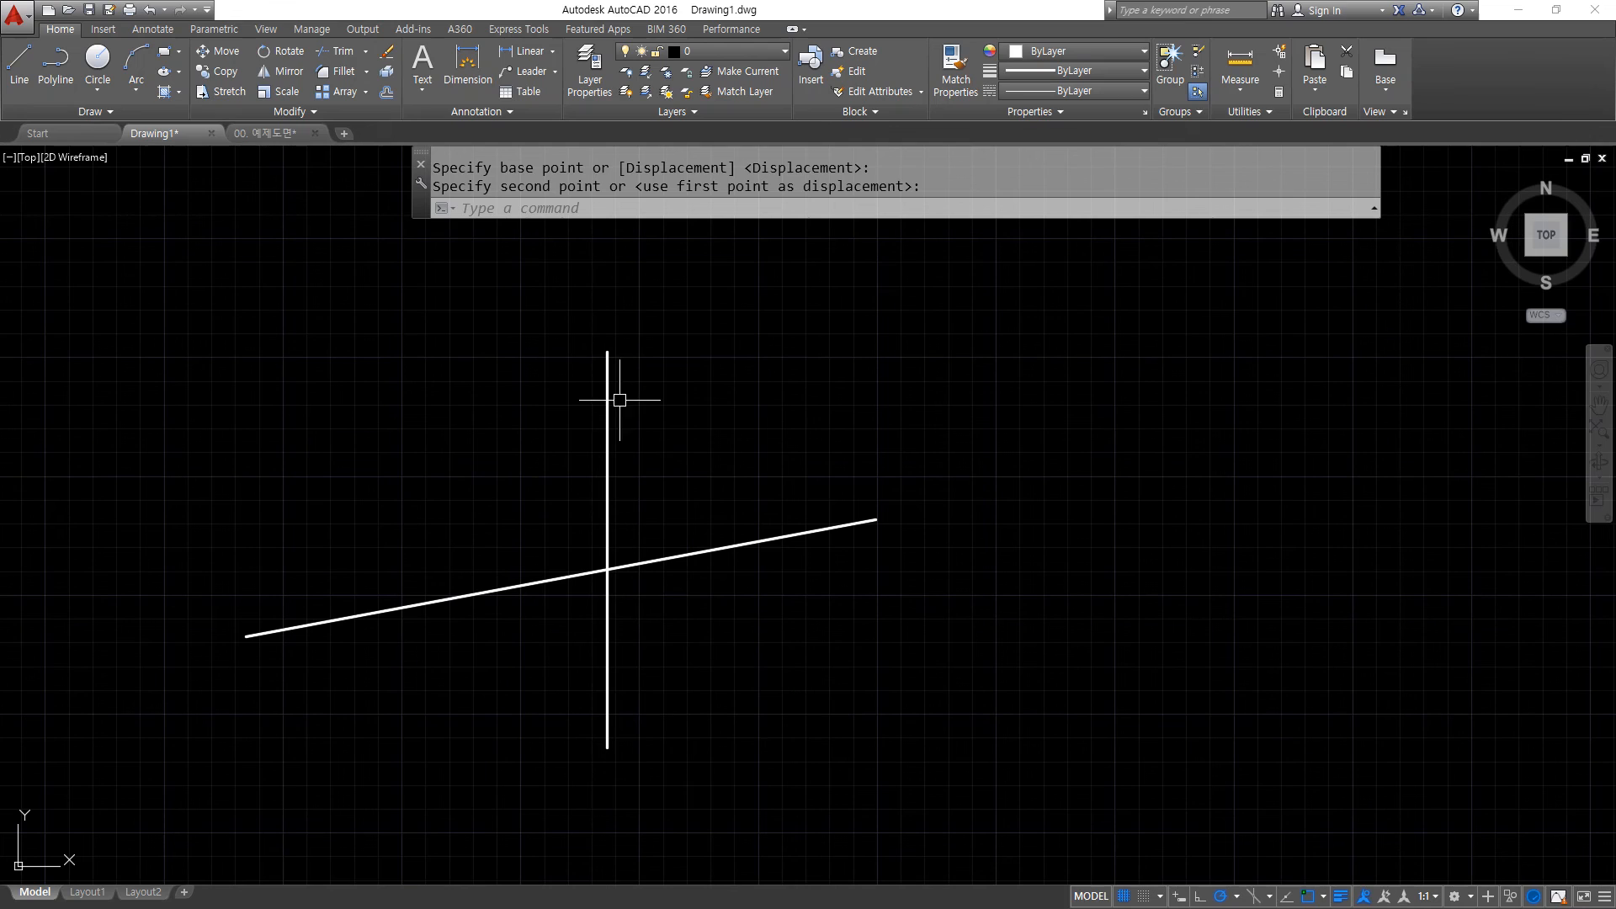
pyautogui.moveTo(615, 339); pyautogui.dragTo(614, 813)
pyautogui.moveTo(376, 571); pyautogui.dragTo(486, 450)
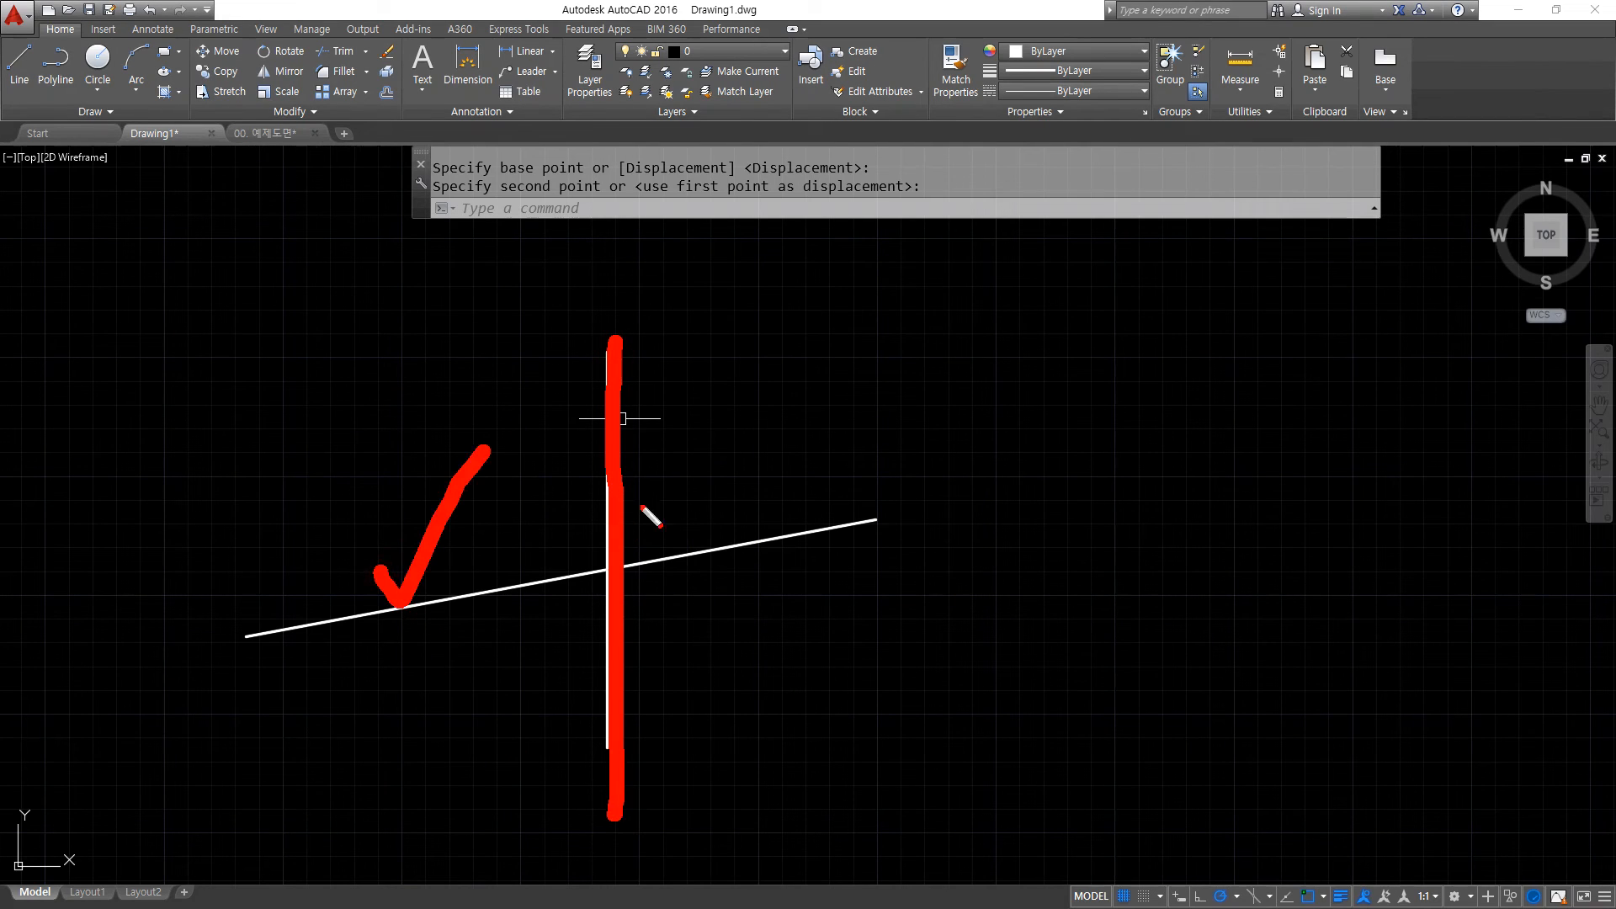
pyautogui.moveTo(684, 483); pyautogui.dragTo(764, 463)
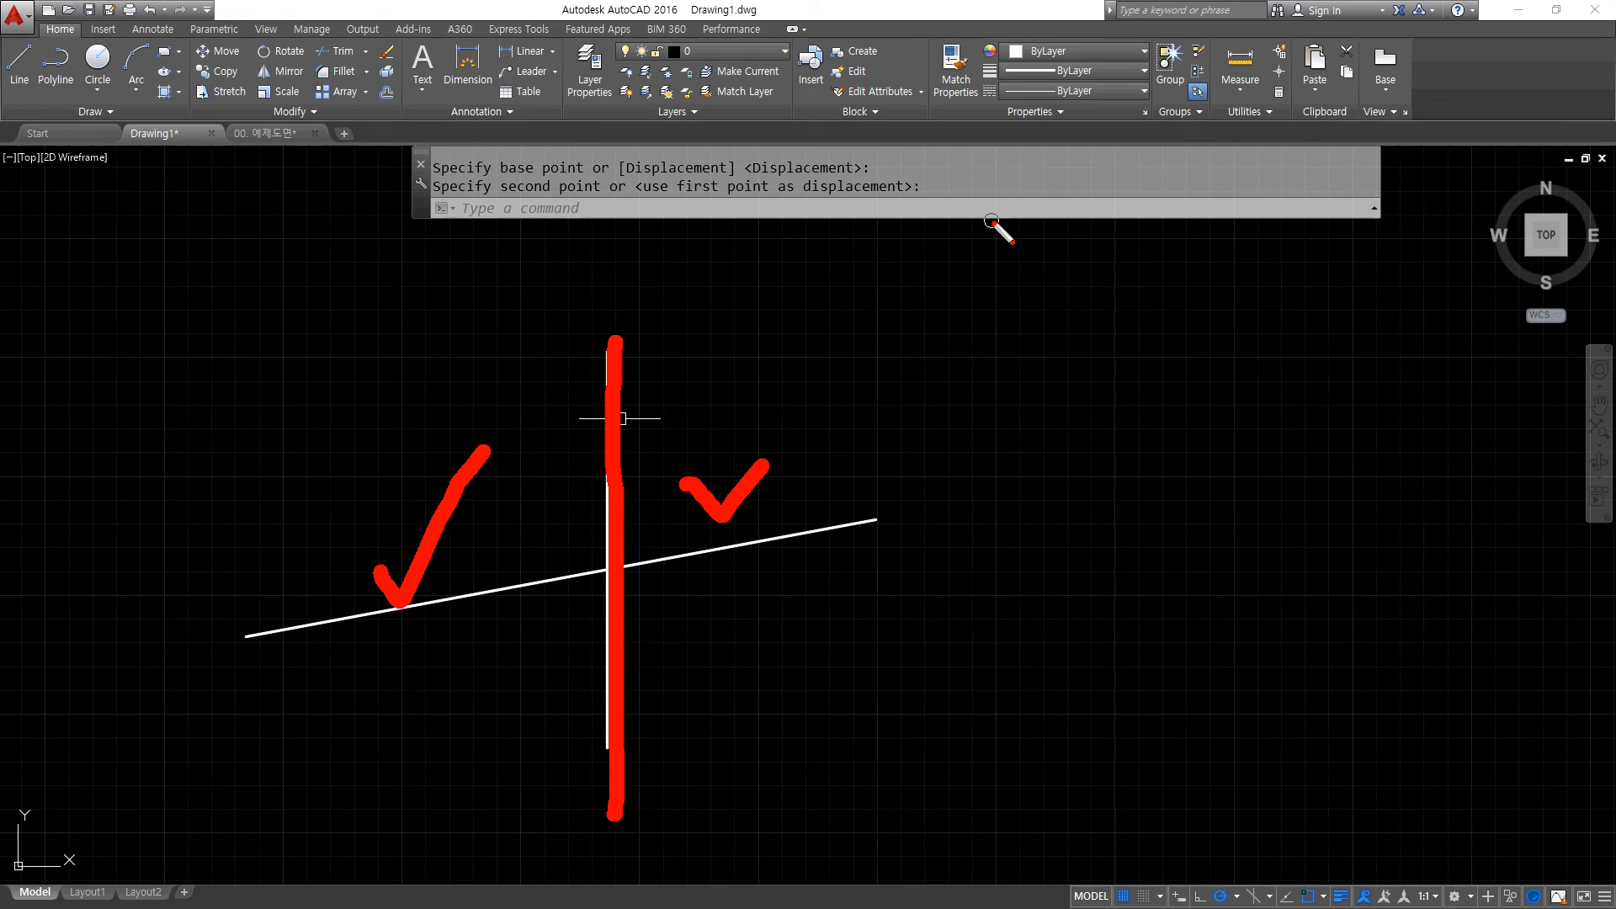
pyautogui.press('Escape')
# Split the slanted line without a gap using Break's First point option, giving its intersection with the vertical line as both break points.
pyautogui.write('br')
pyautogui.press('Return')
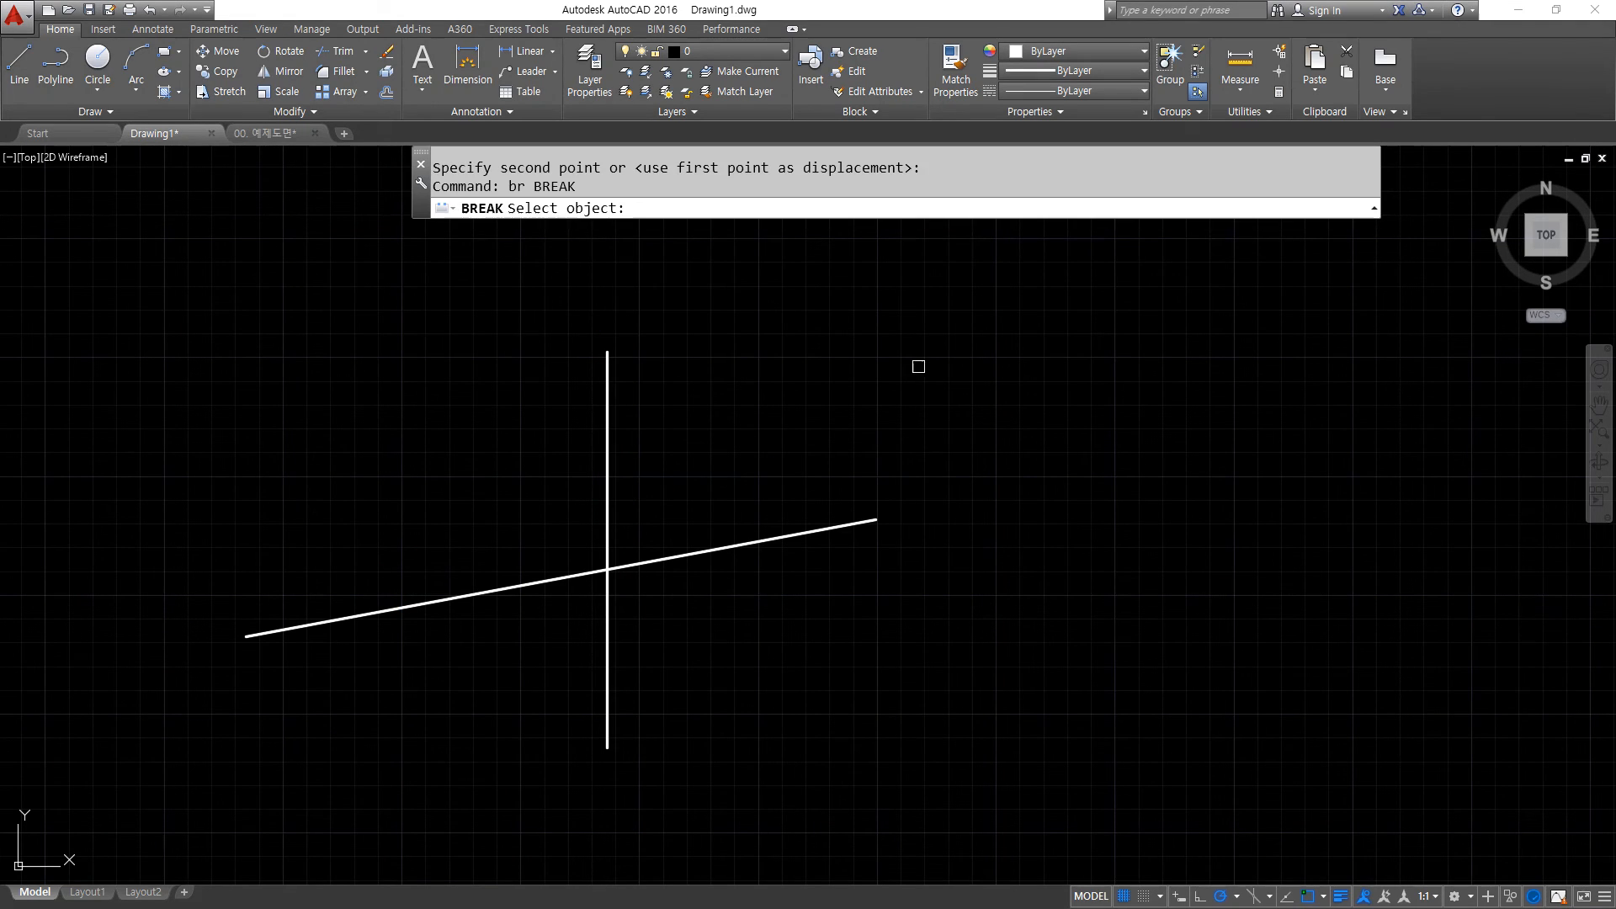
pyautogui.click(768, 540)
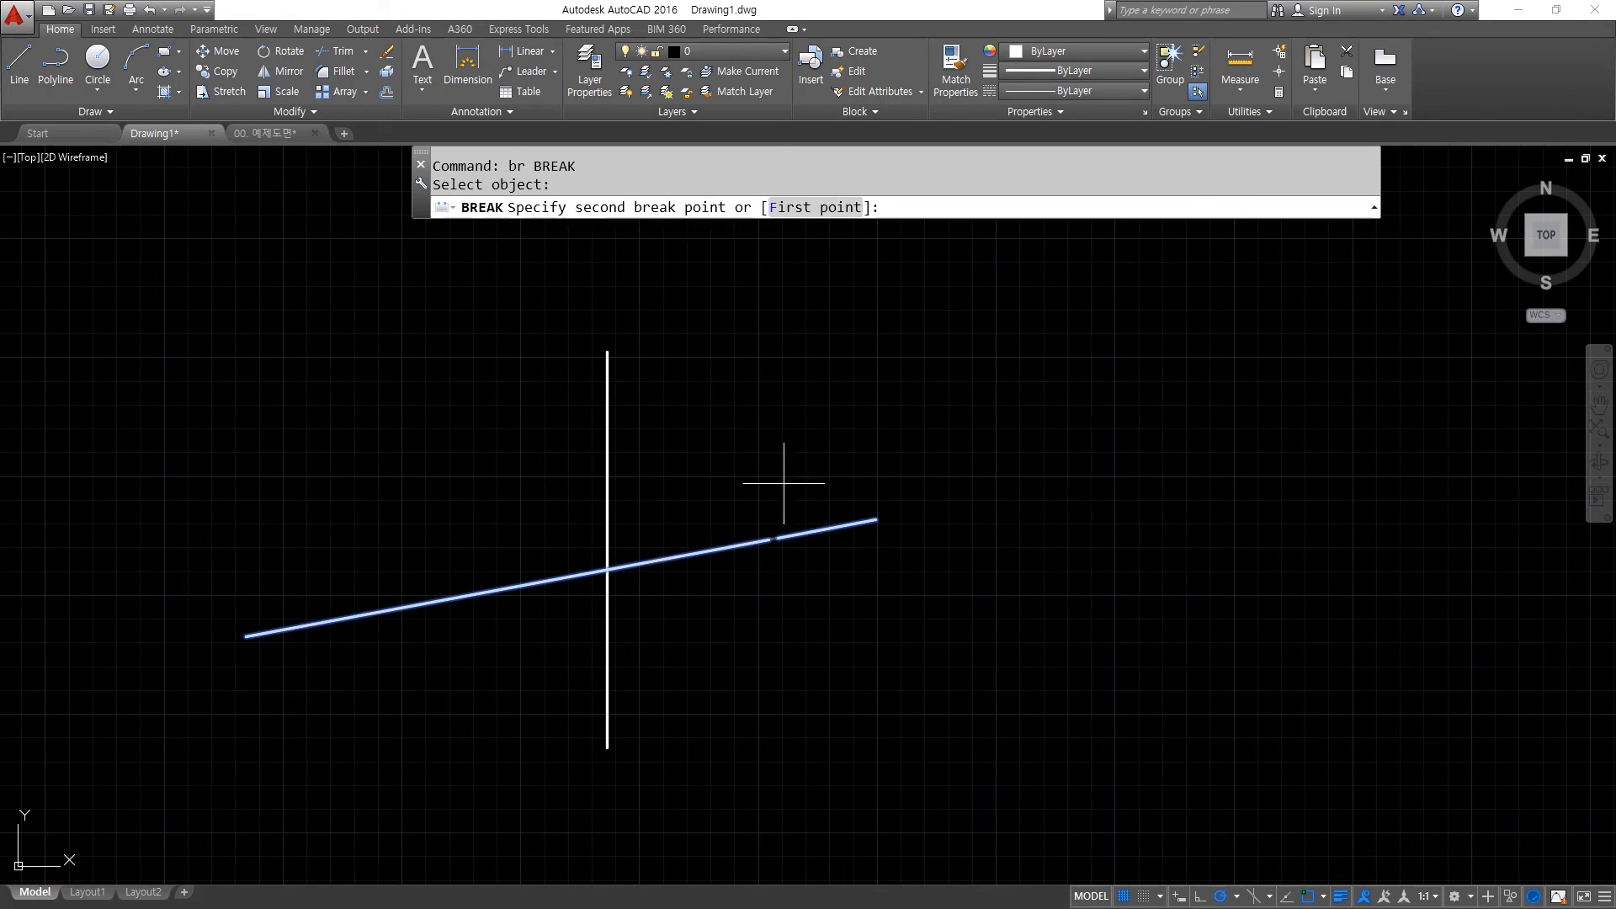
pyautogui.click(829, 208)
pyautogui.click(607, 570)
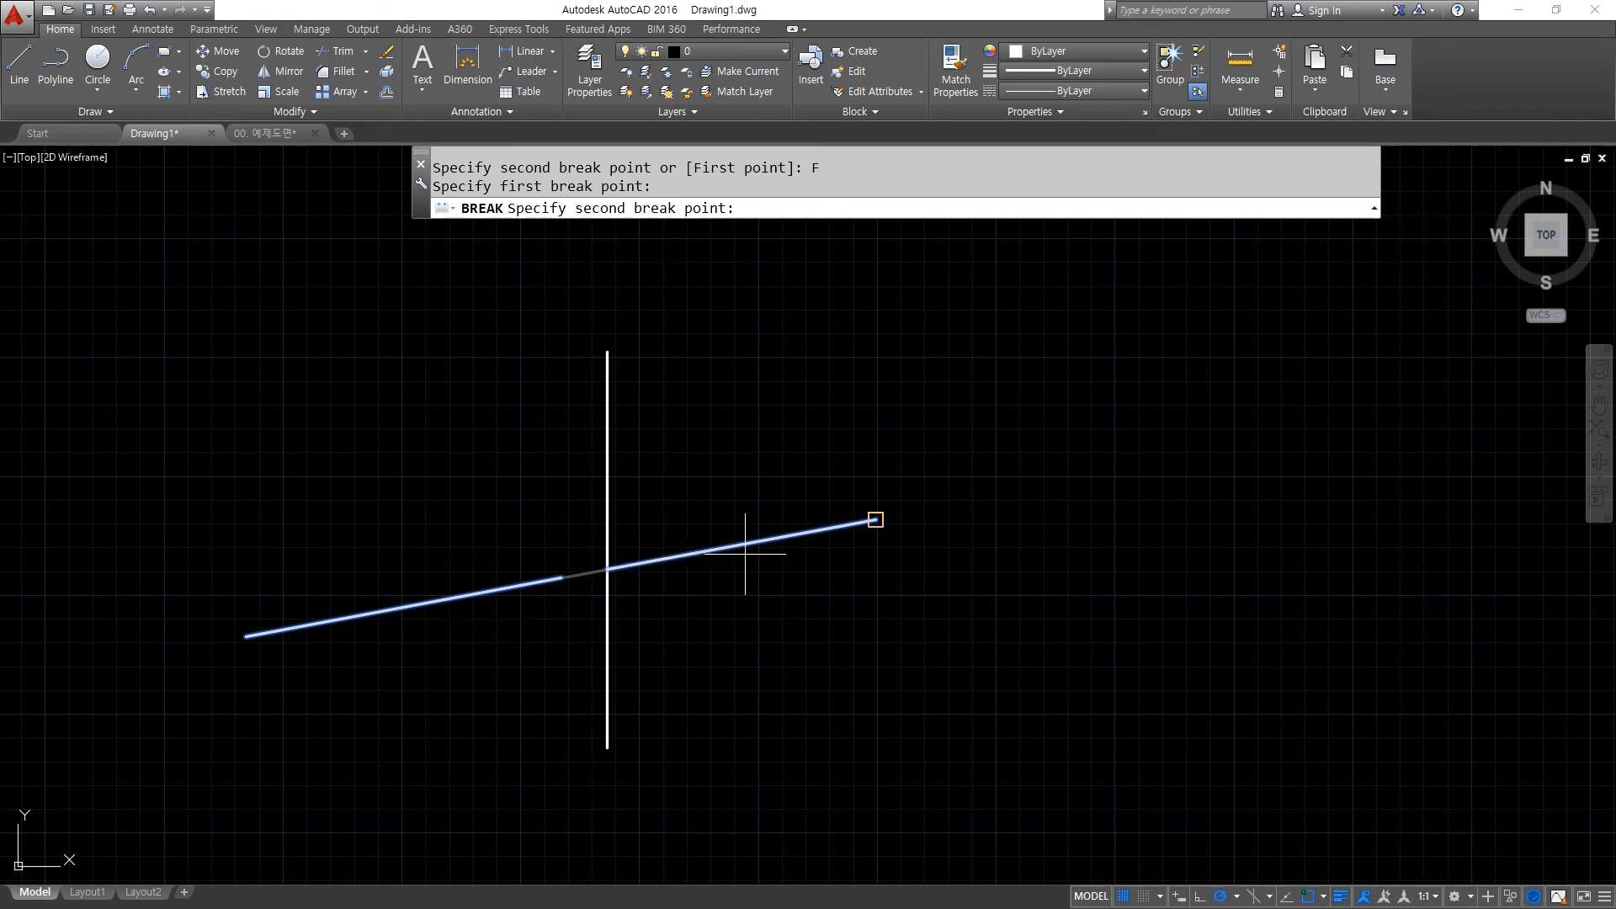
pyautogui.click(607, 569)
# Put the slanted line's left piece on the cen layer.
pyautogui.click(457, 578)
pyautogui.click(396, 649)
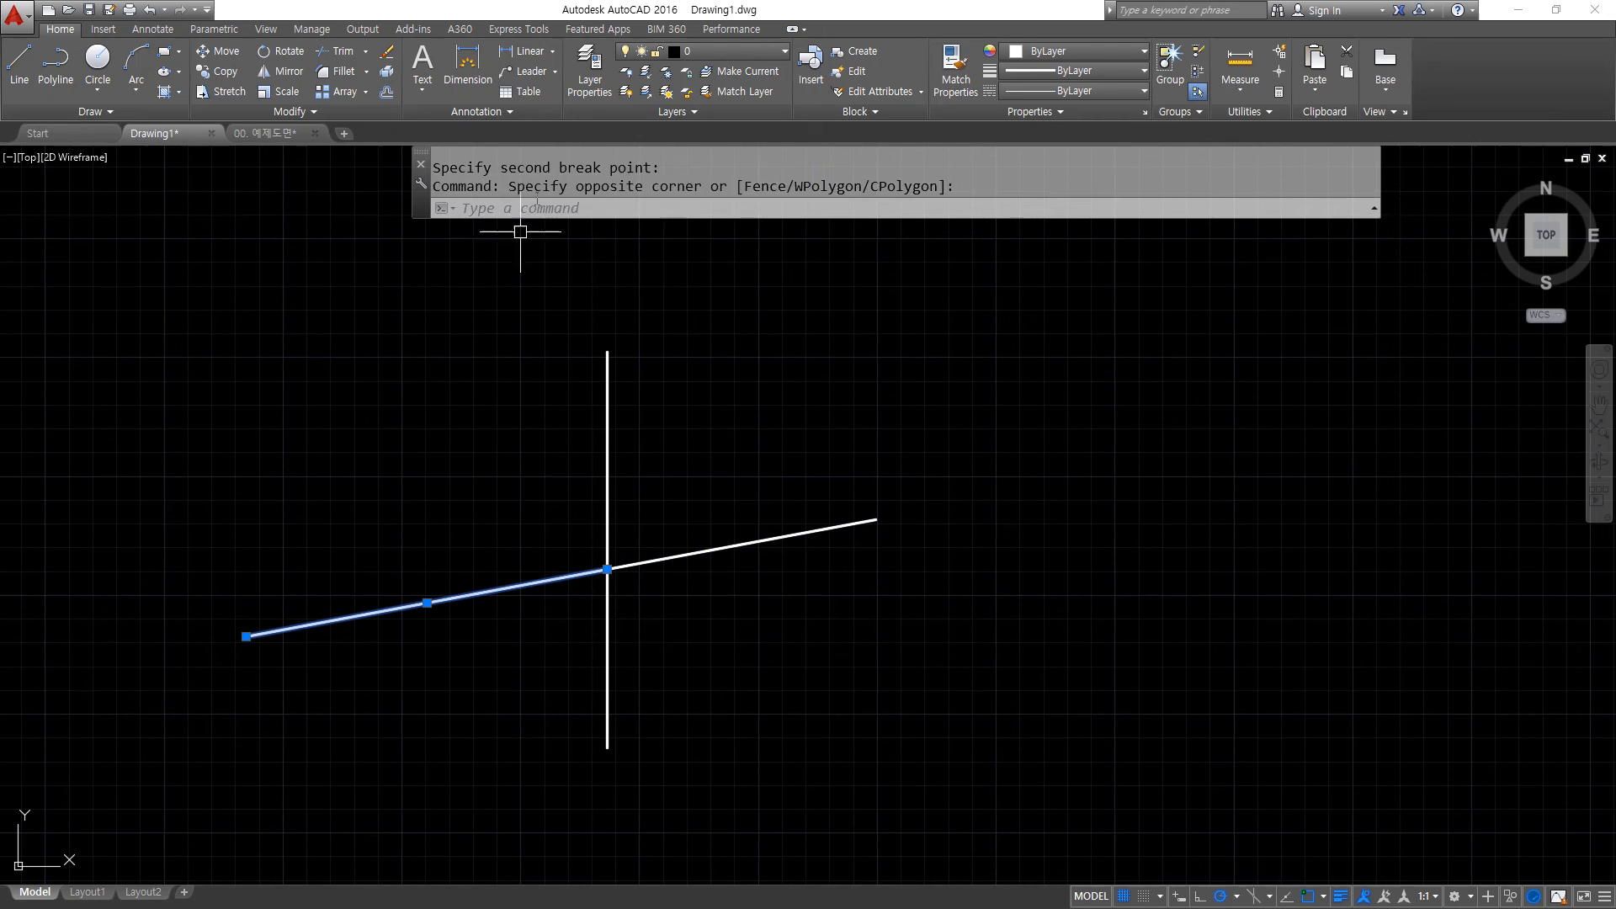
pyautogui.click(714, 55)
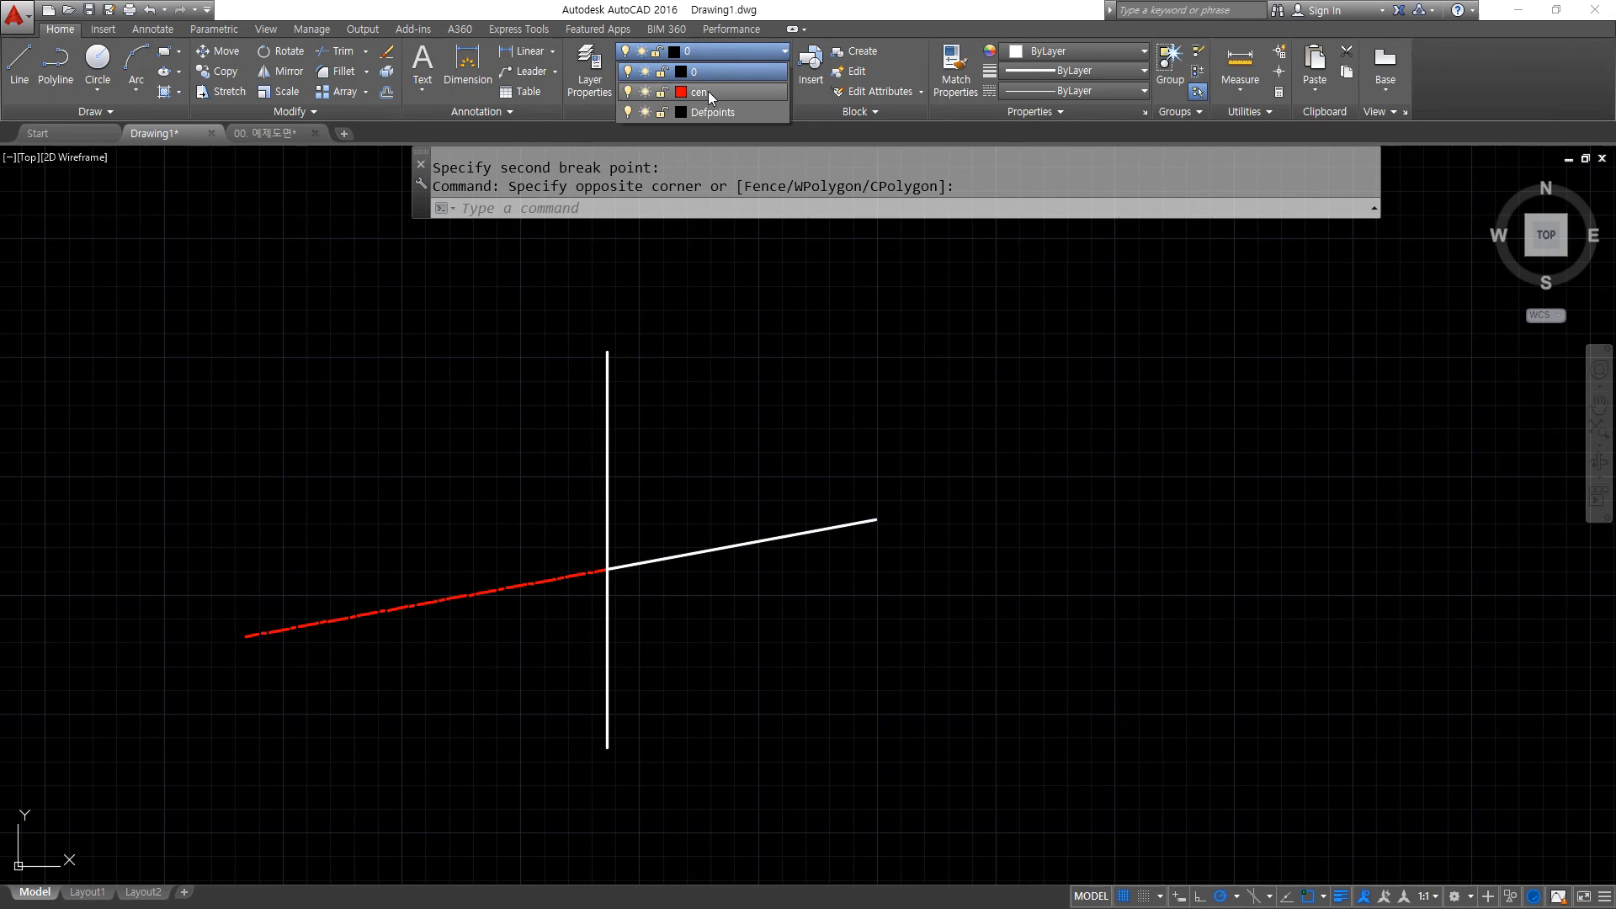
pyautogui.click(709, 91)
pyautogui.press('Escape')
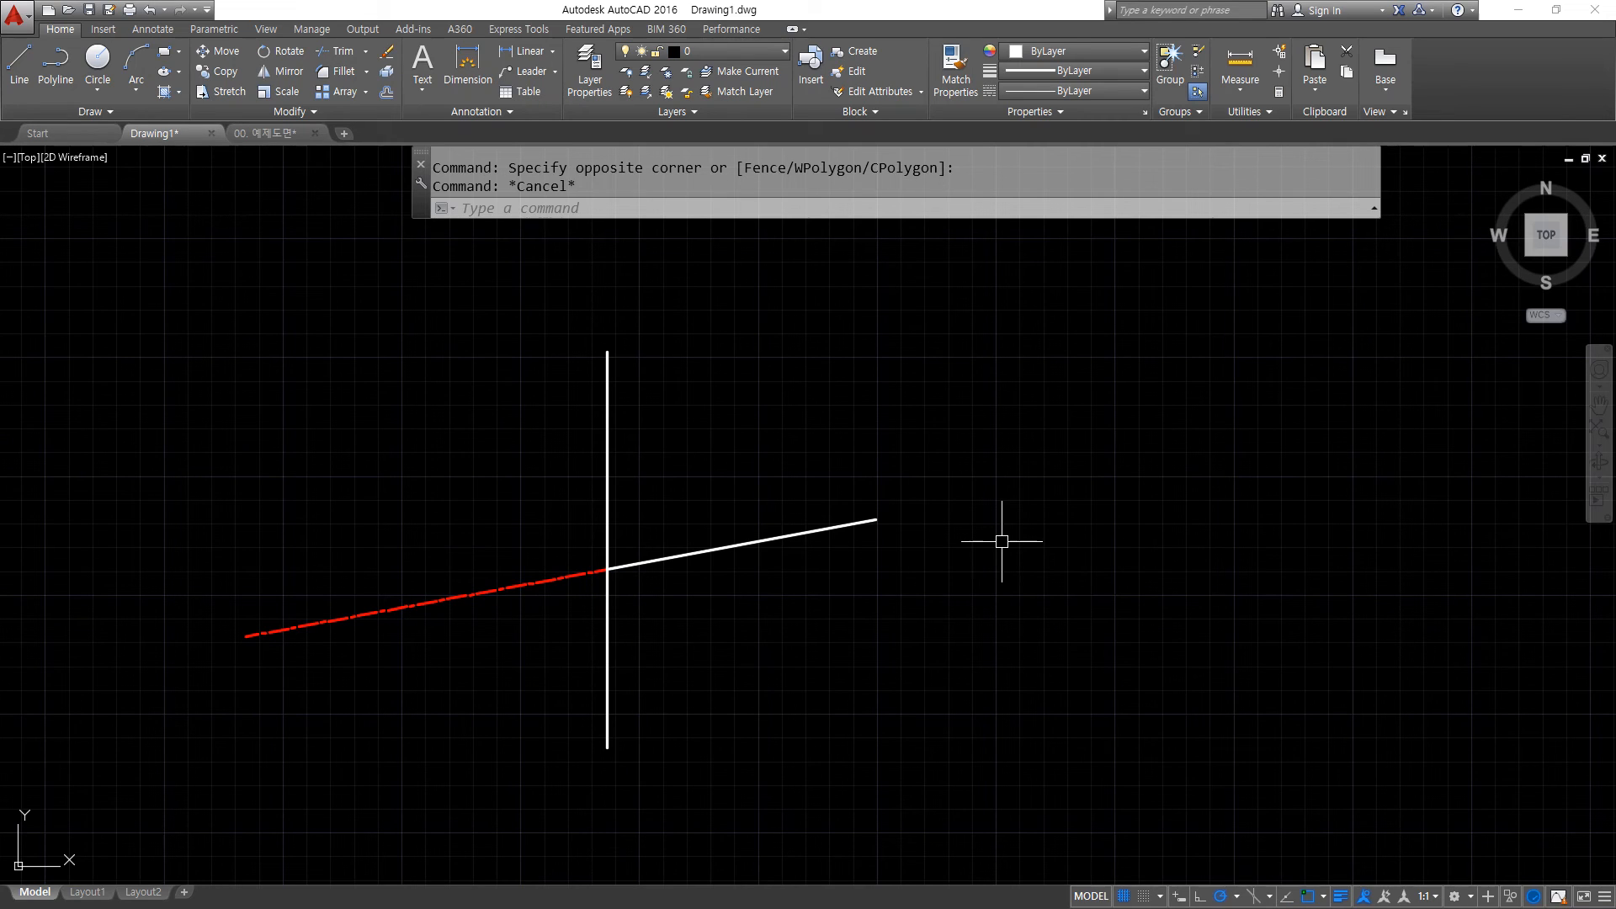
# Undo the left piece's layer change and the break at the intersection.
pyautogui.hotkey('ctrl', 'z')
pyautogui.hotkey('ctrl', 'z')
pyautogui.click(677, 549)
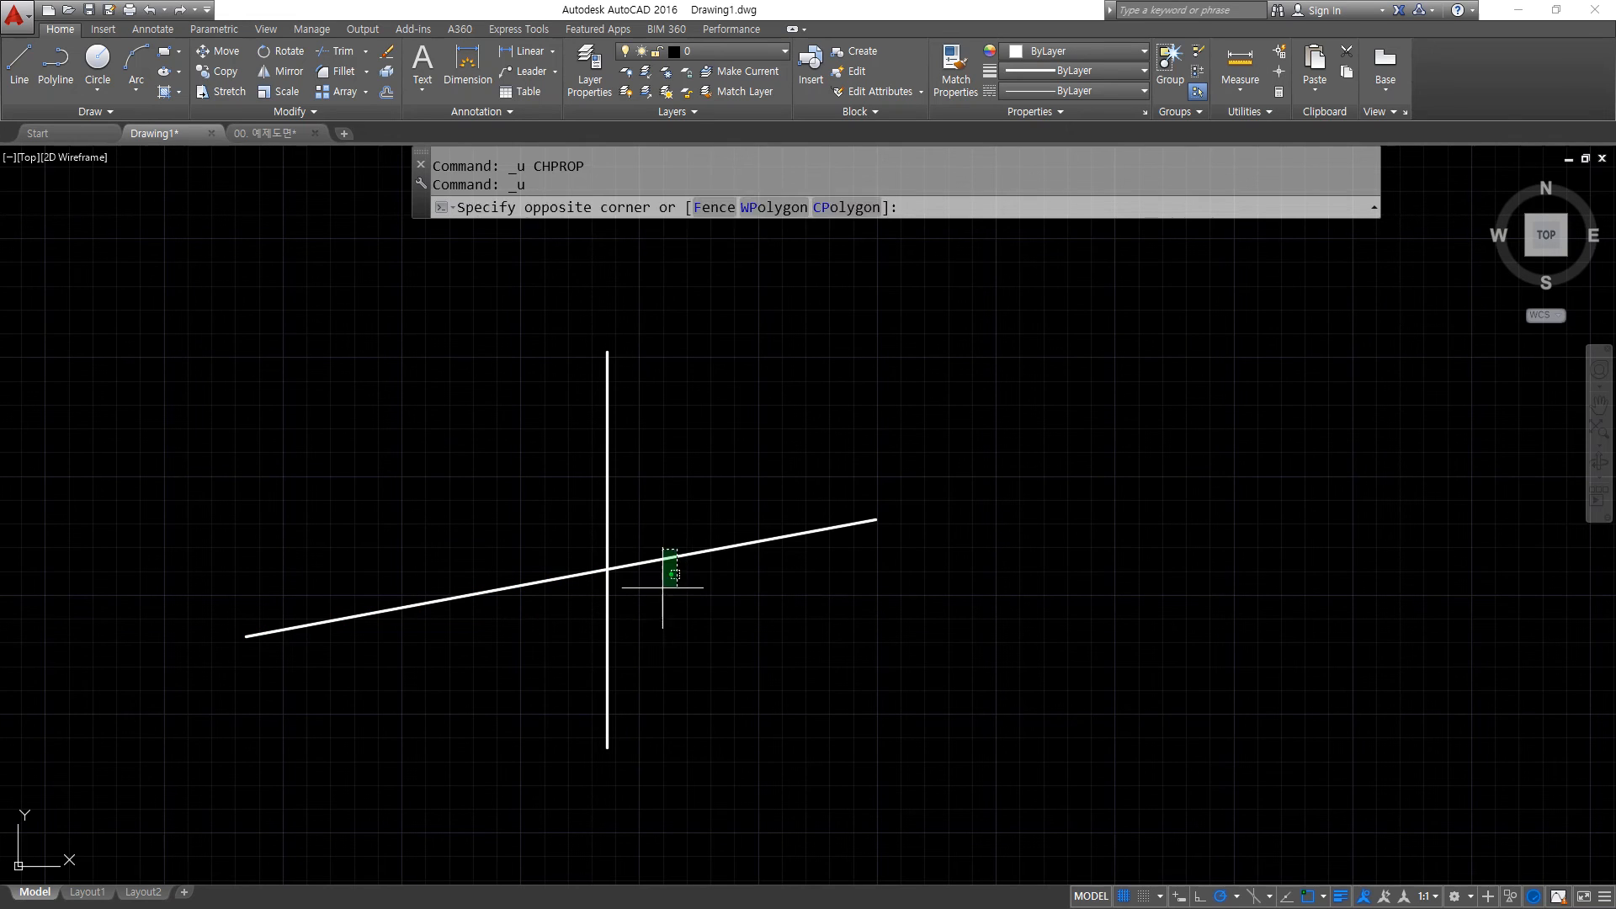
pyautogui.press('Escape')
pyautogui.hotkey('ctrl', 'z')
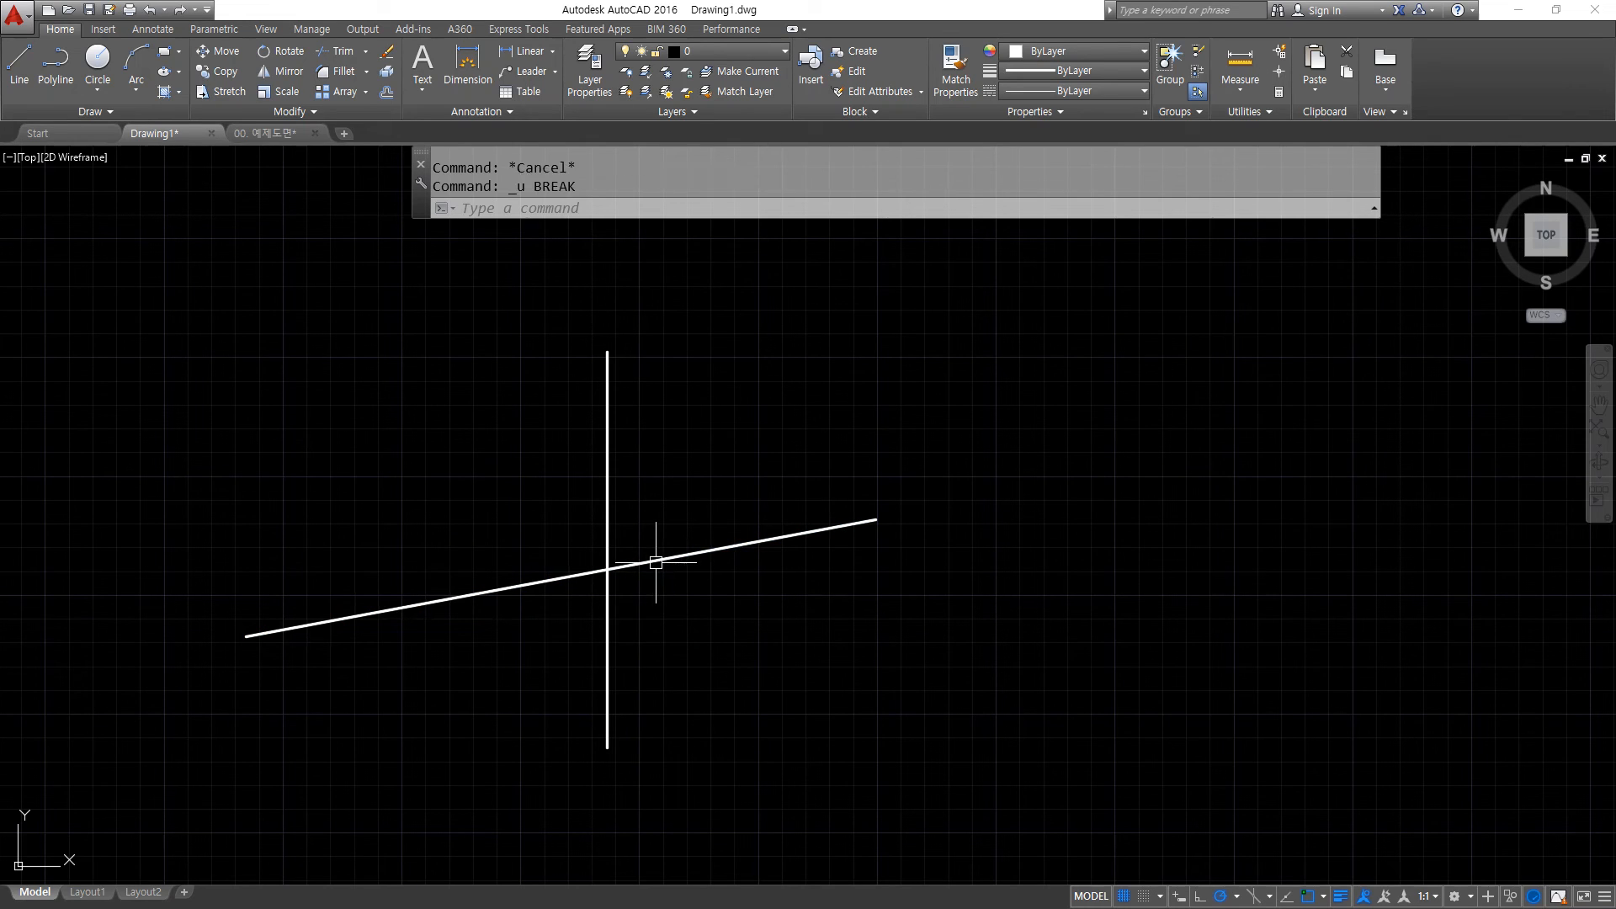
# Break the slanted line again with the First point option, using its intersection with the vertical line for both break points.
pyautogui.write('br')
pyautogui.press('Return')
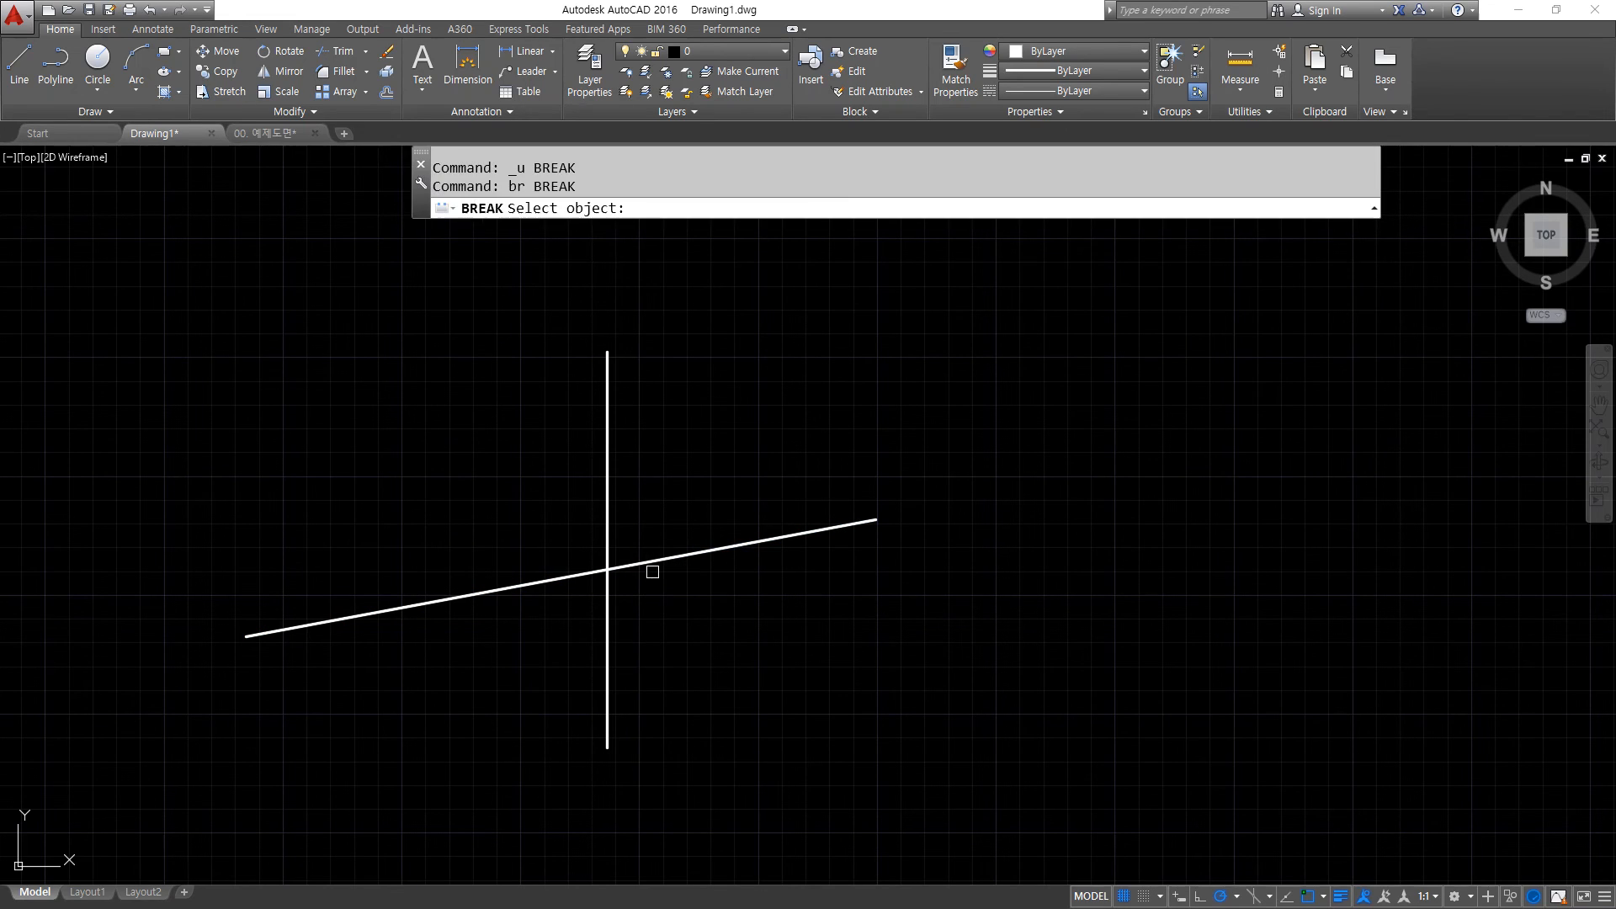
pyautogui.click(706, 550)
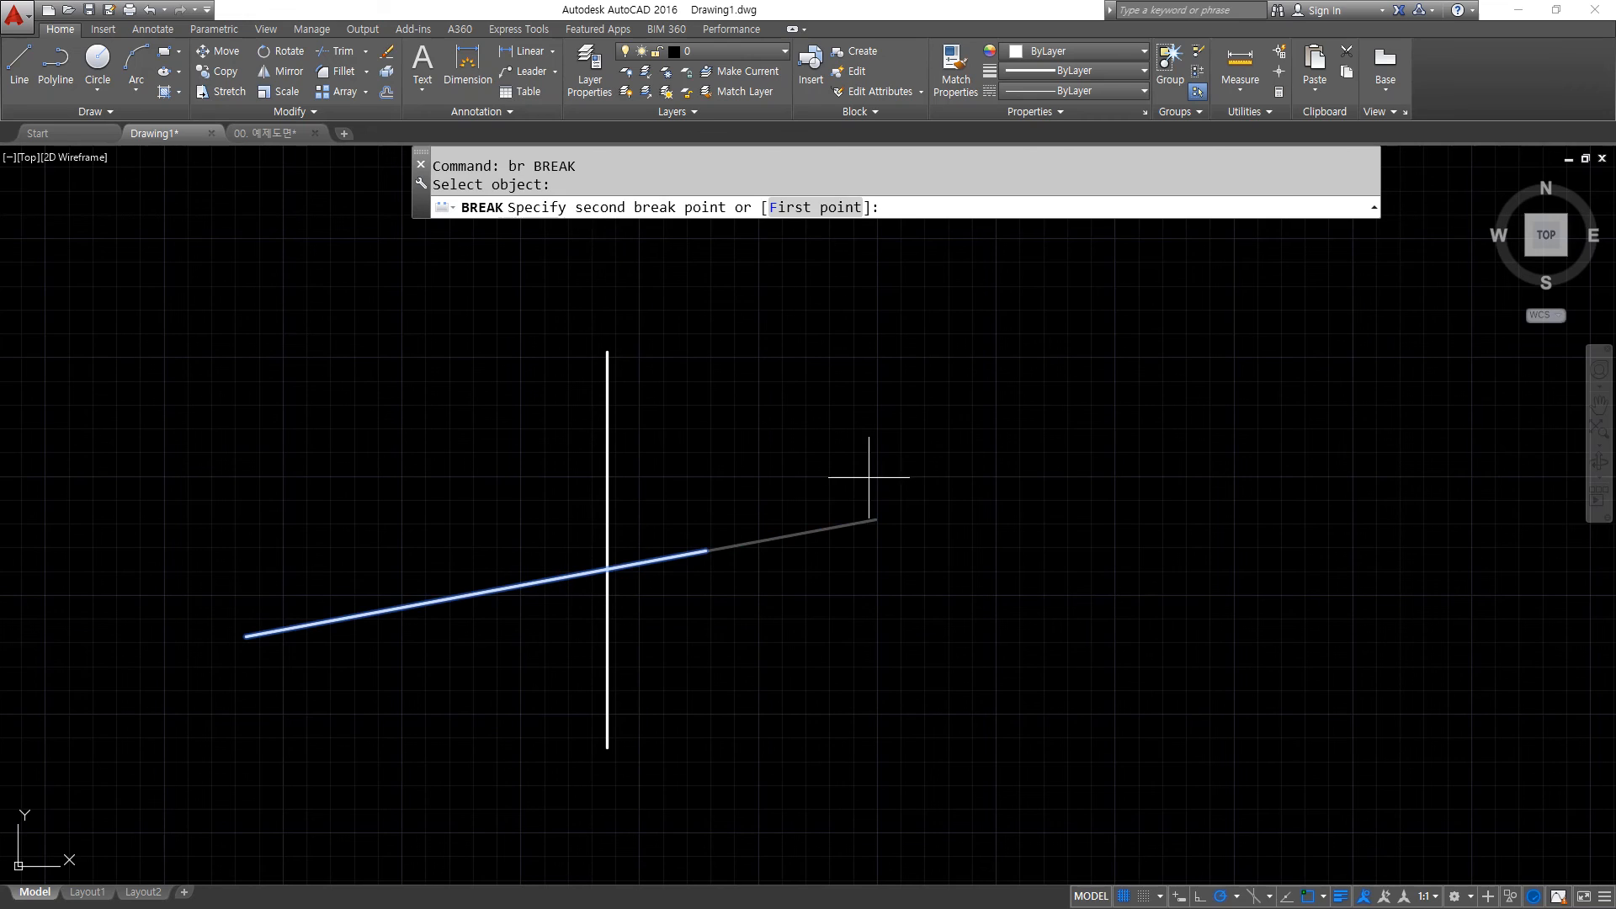
pyautogui.click(834, 208)
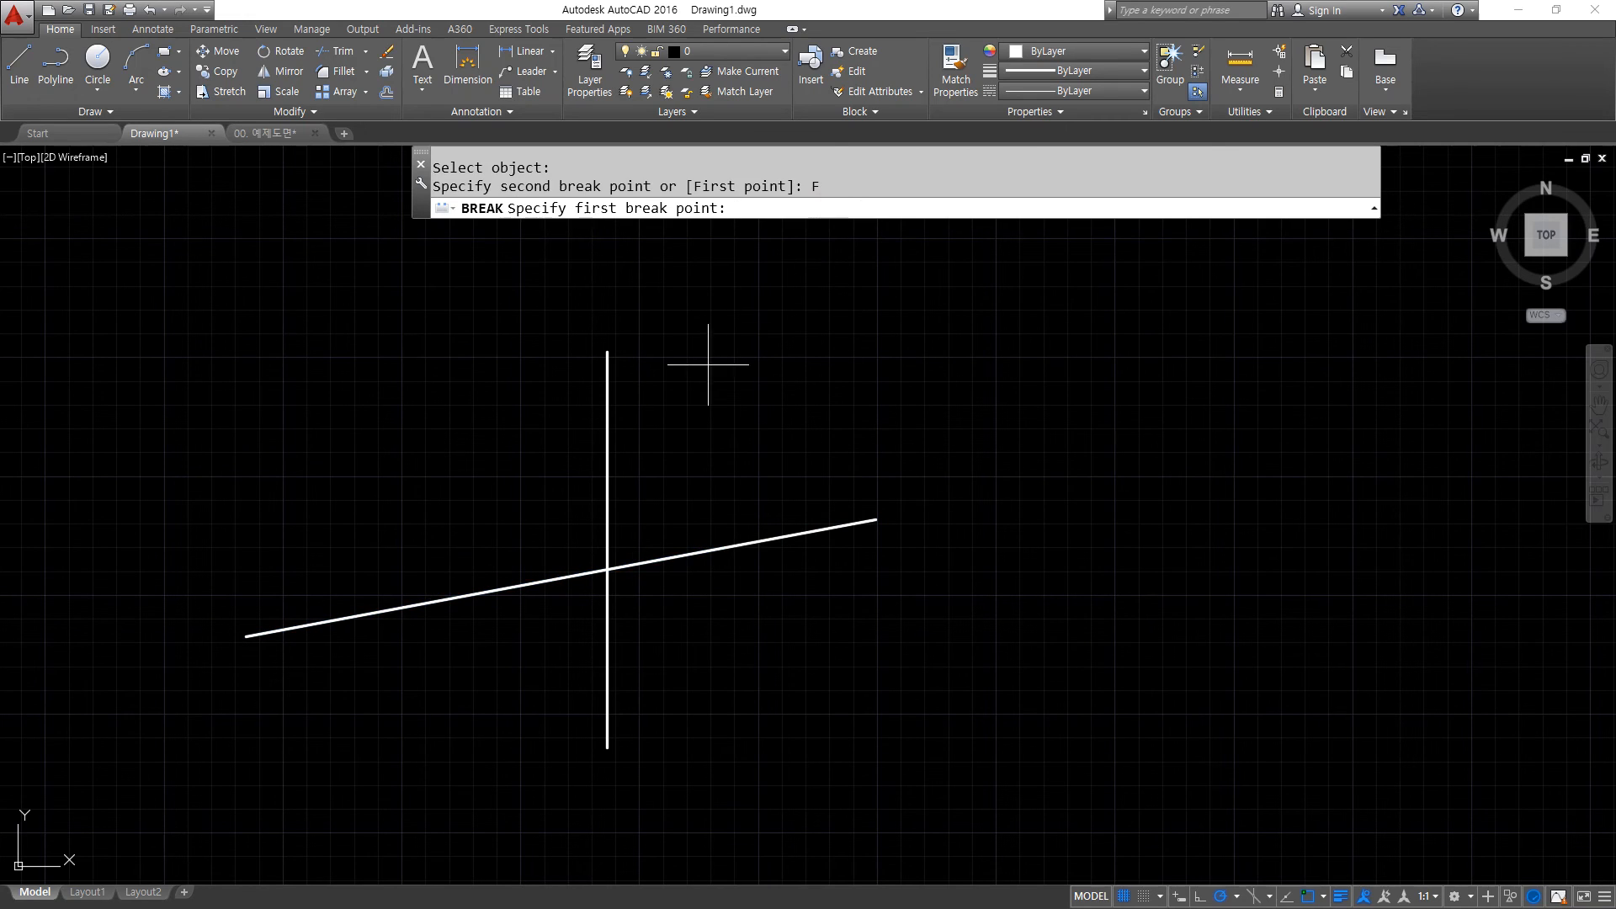
pyautogui.click(607, 569)
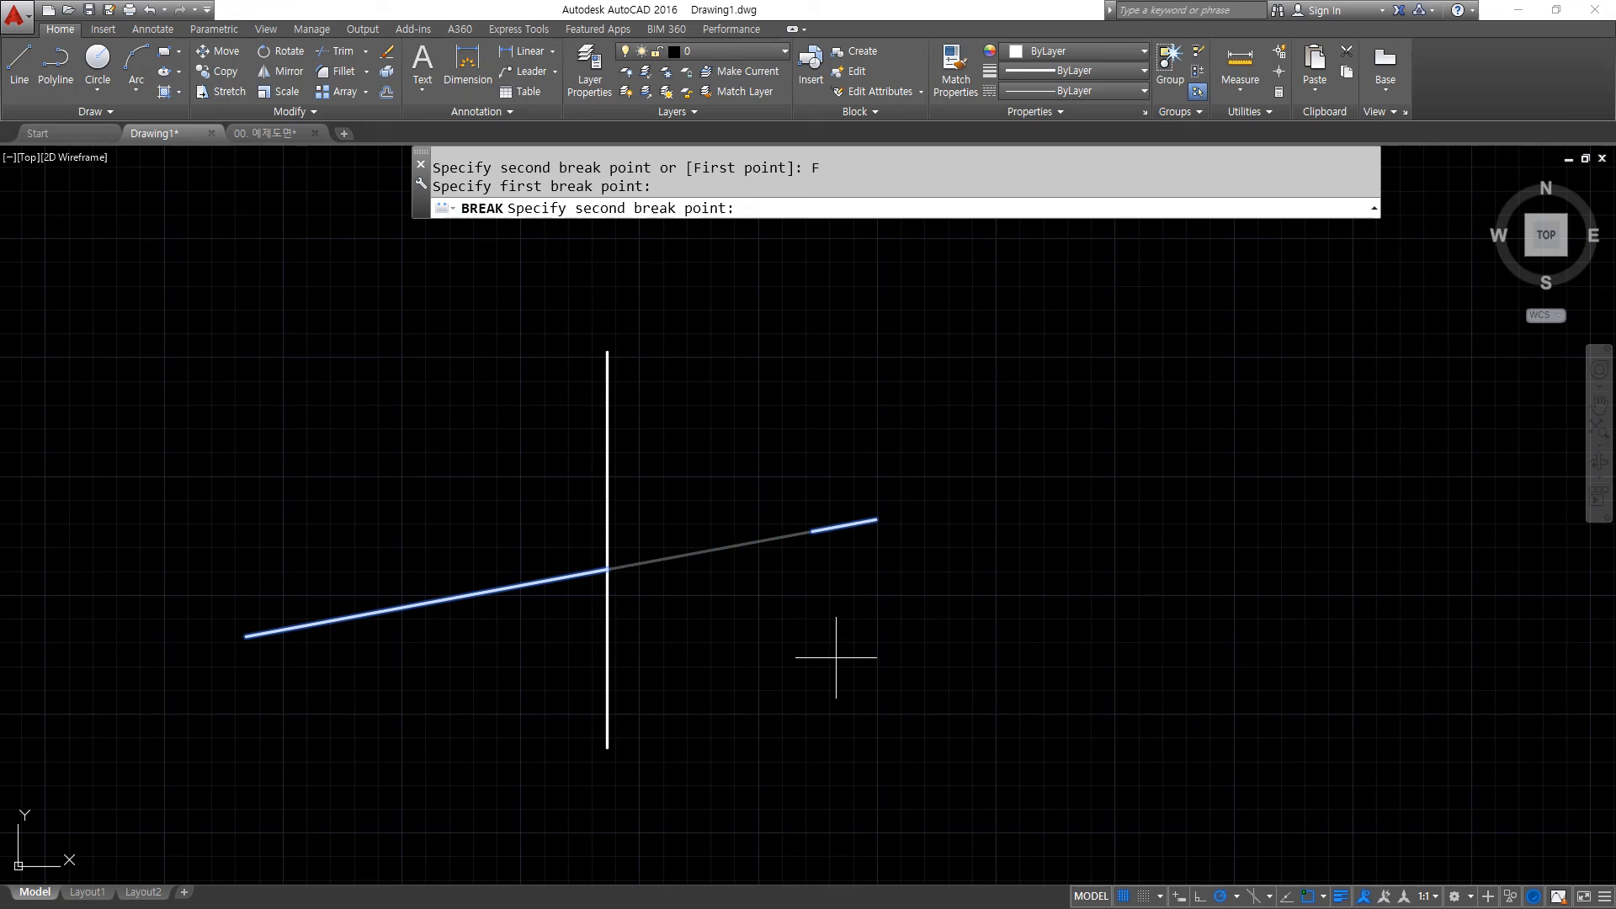
pyautogui.click(607, 570)
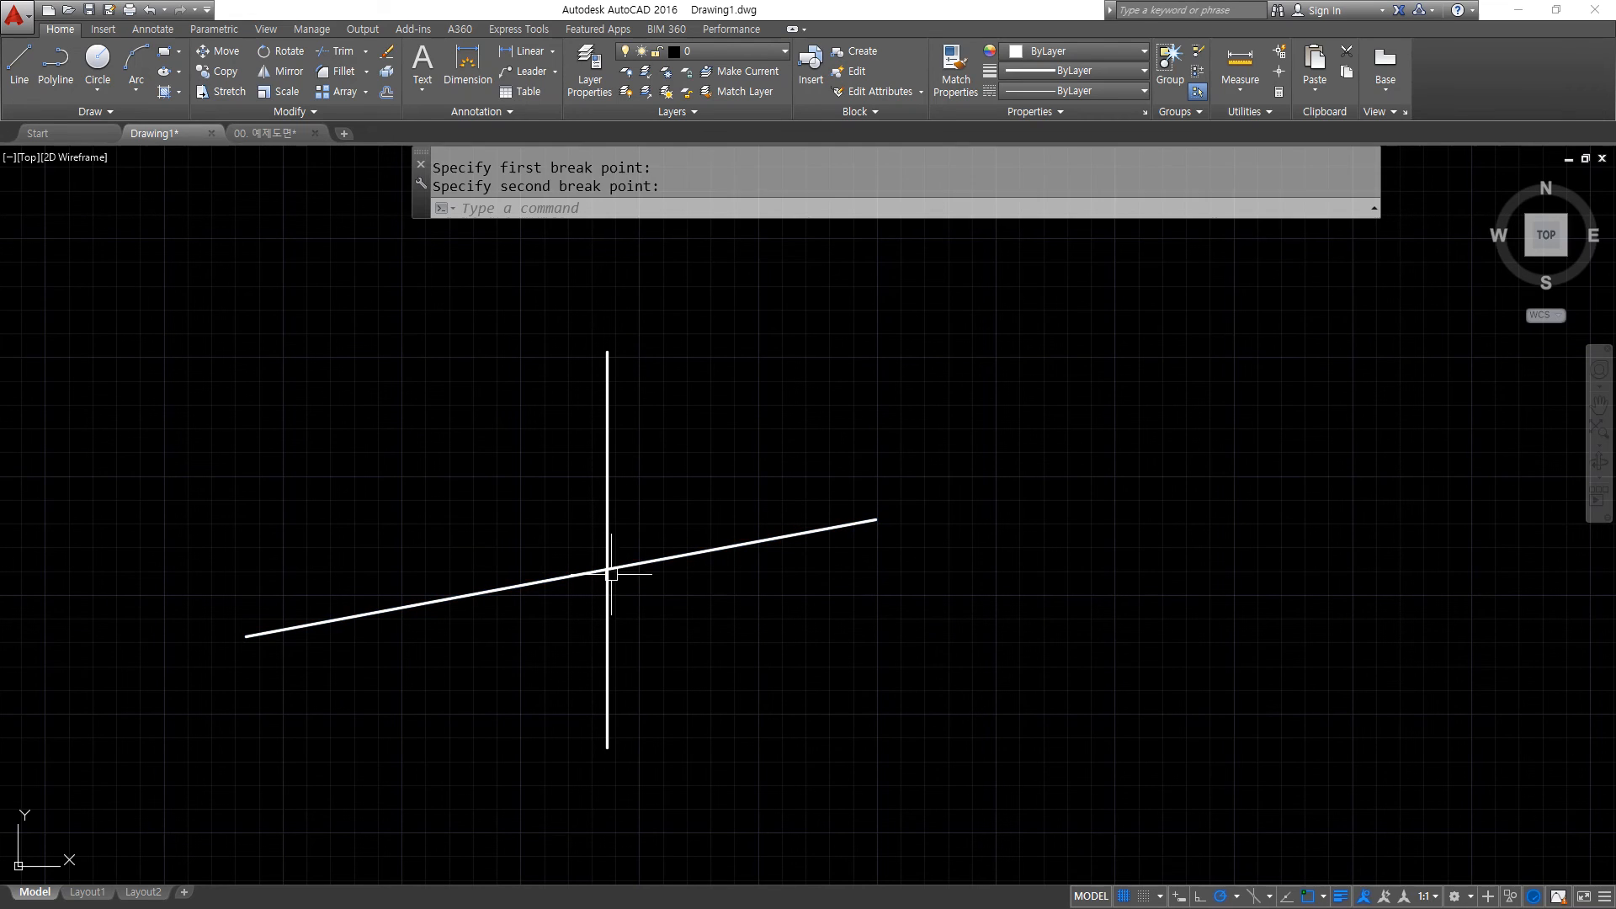
# Assign the left piece of the broken slanted line to the cen layer.
pyautogui.click(531, 660)
pyautogui.click(463, 567)
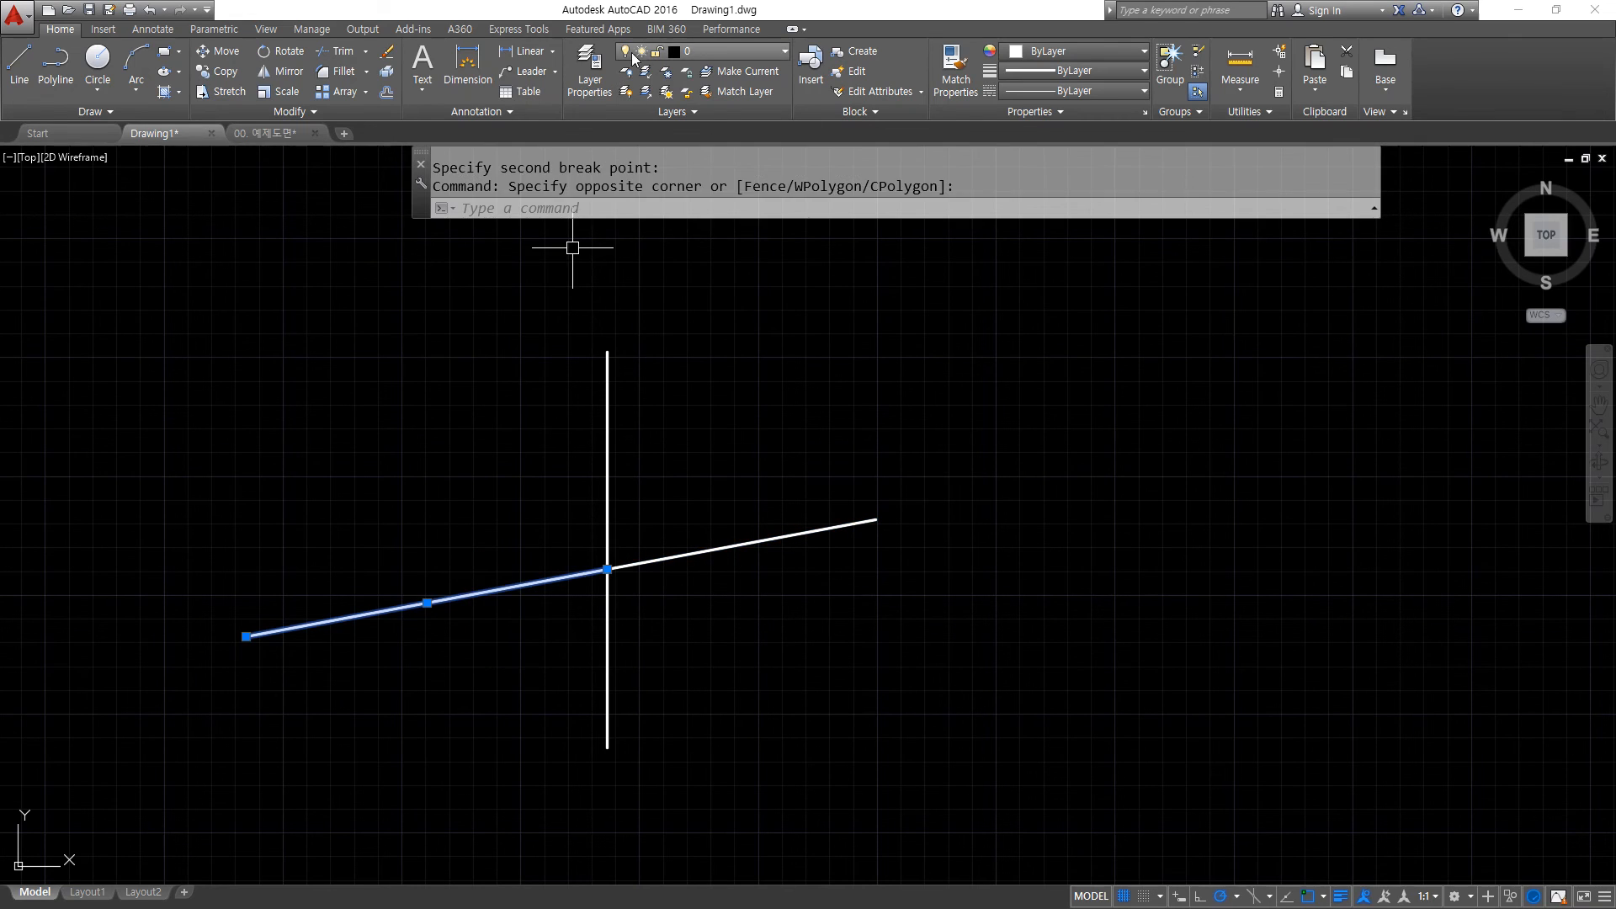
pyautogui.click(732, 52)
pyautogui.click(703, 91)
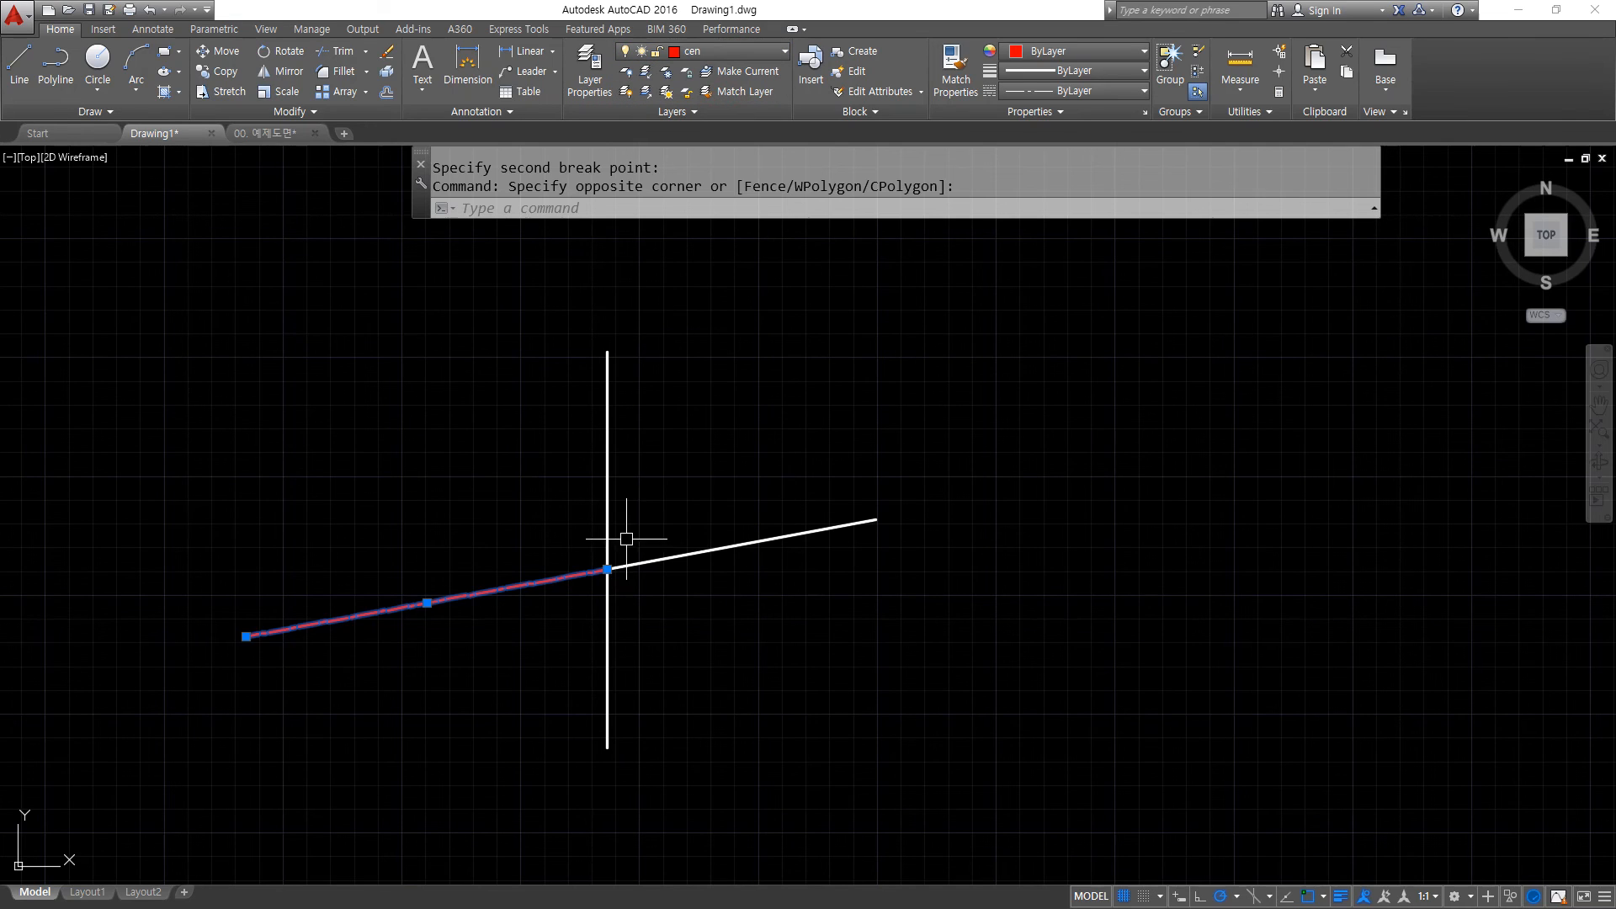
pyautogui.scroll(4, 602, 581)
pyautogui.press('Escape')
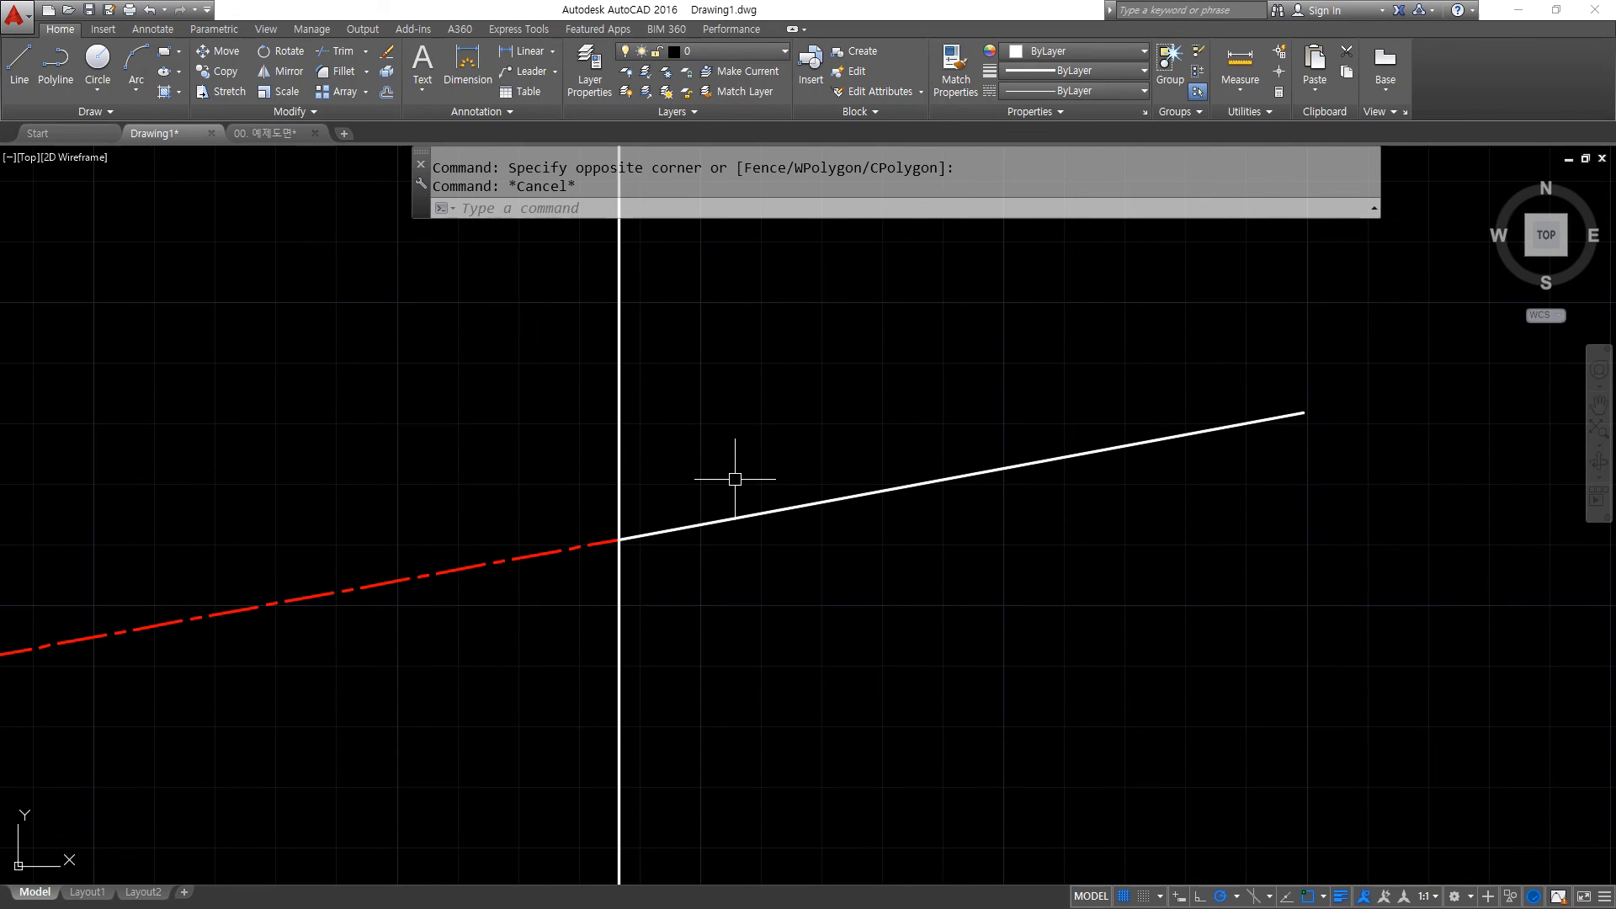
# Switch to the Notepad command list and highlight the PType, POint, DIVide and MEasure entries.
pyautogui.hotkey('alt', 'Tab')
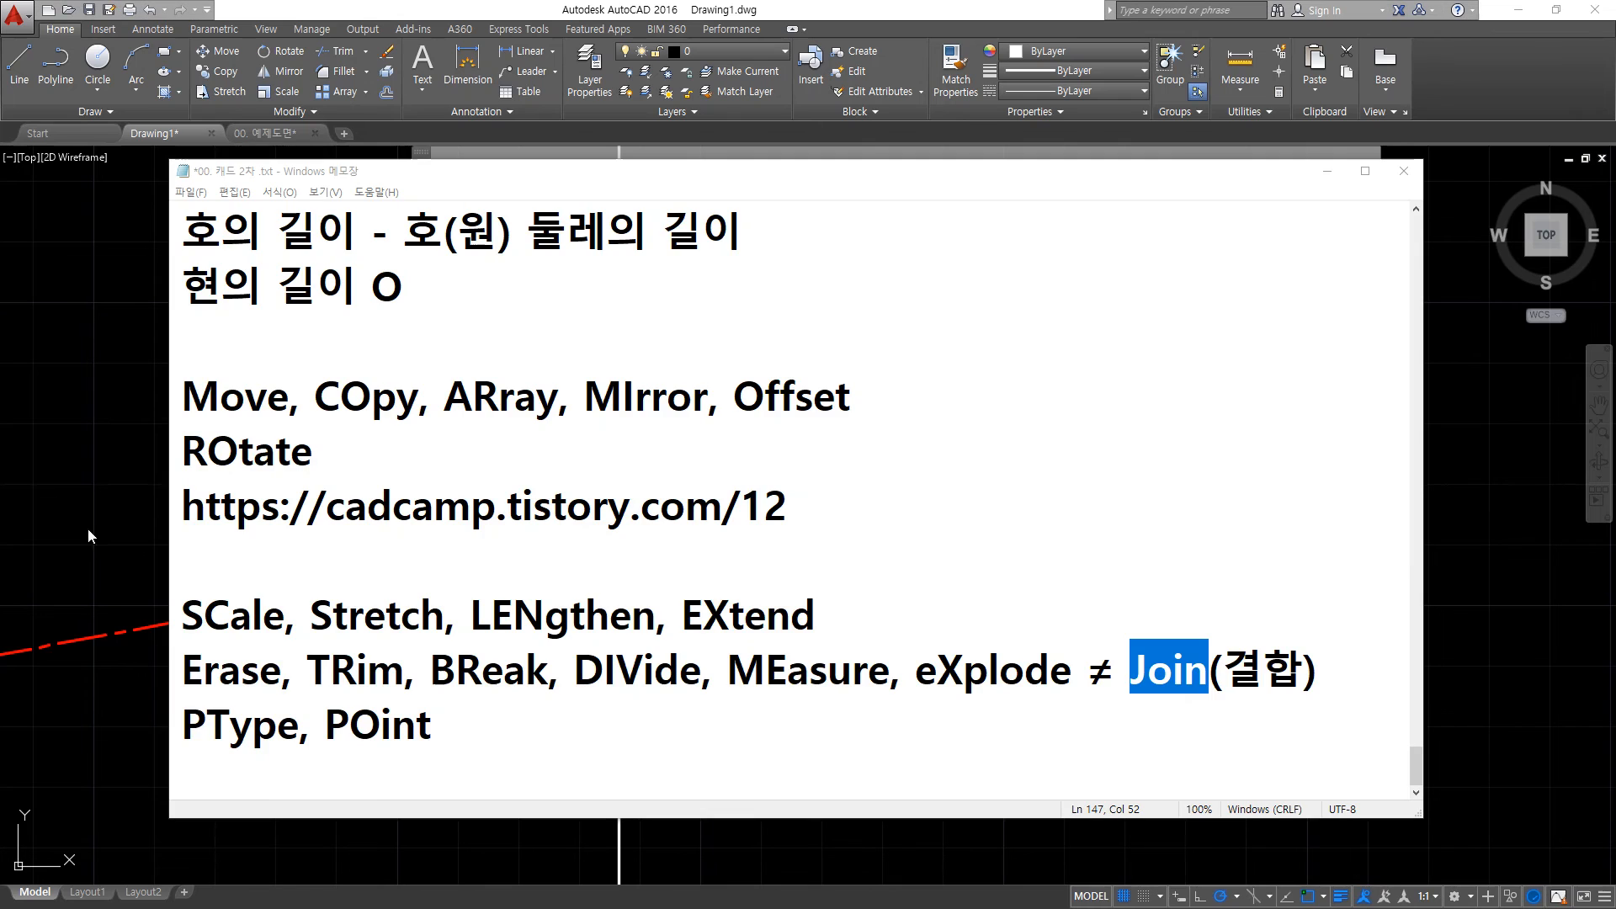
pyautogui.moveTo(447, 731); pyautogui.dragTo(181, 729)
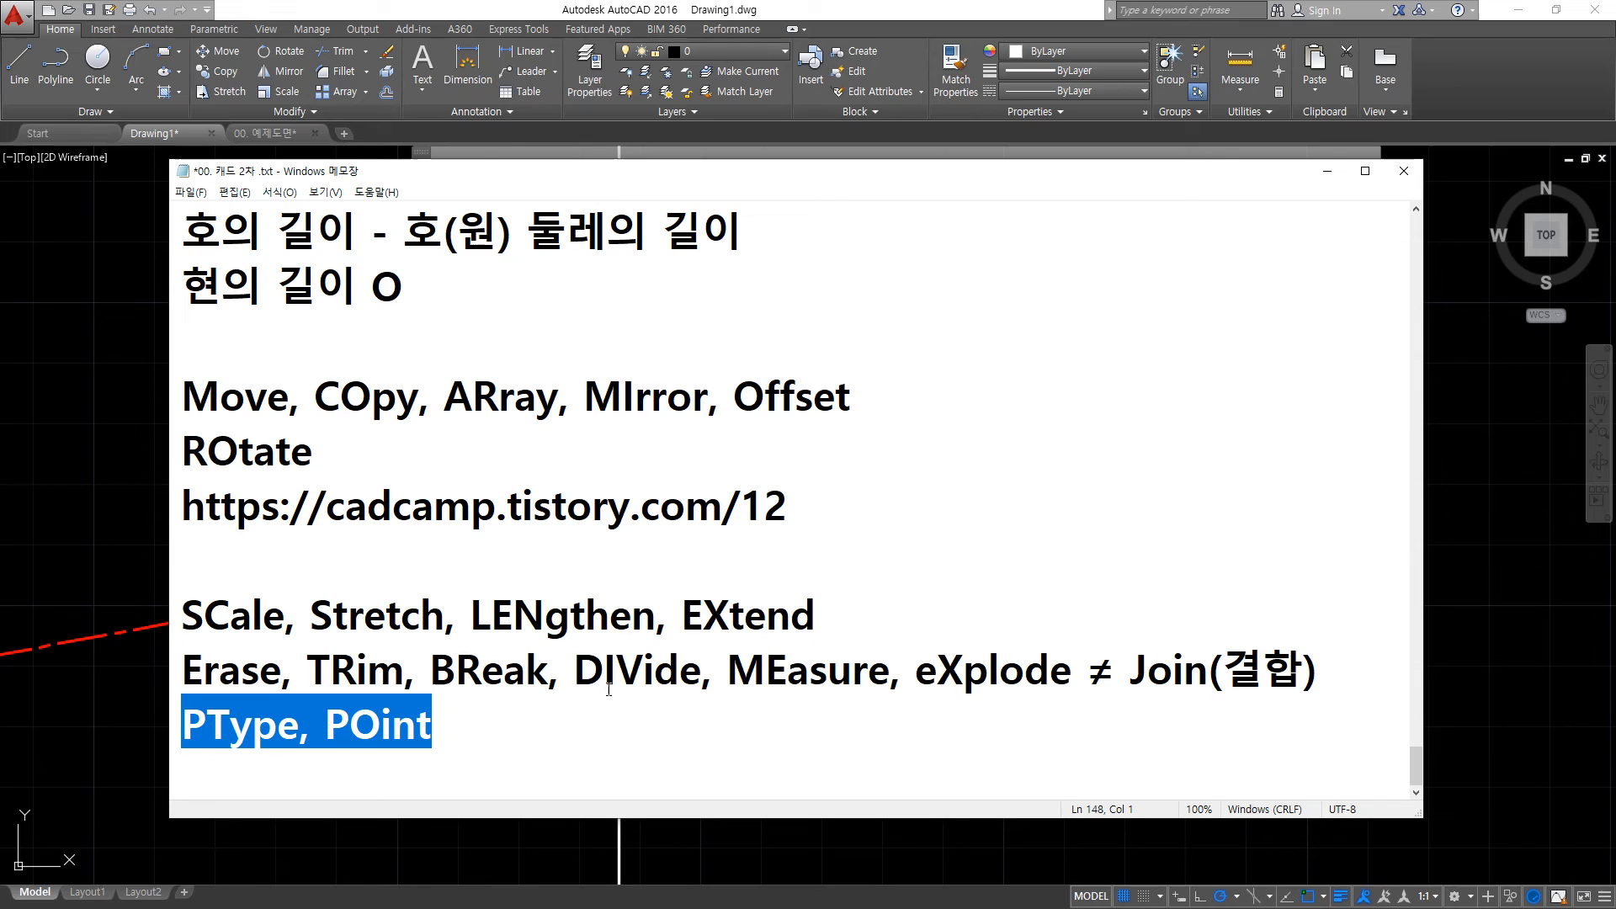
pyautogui.moveTo(560, 669); pyautogui.dragTo(899, 654)
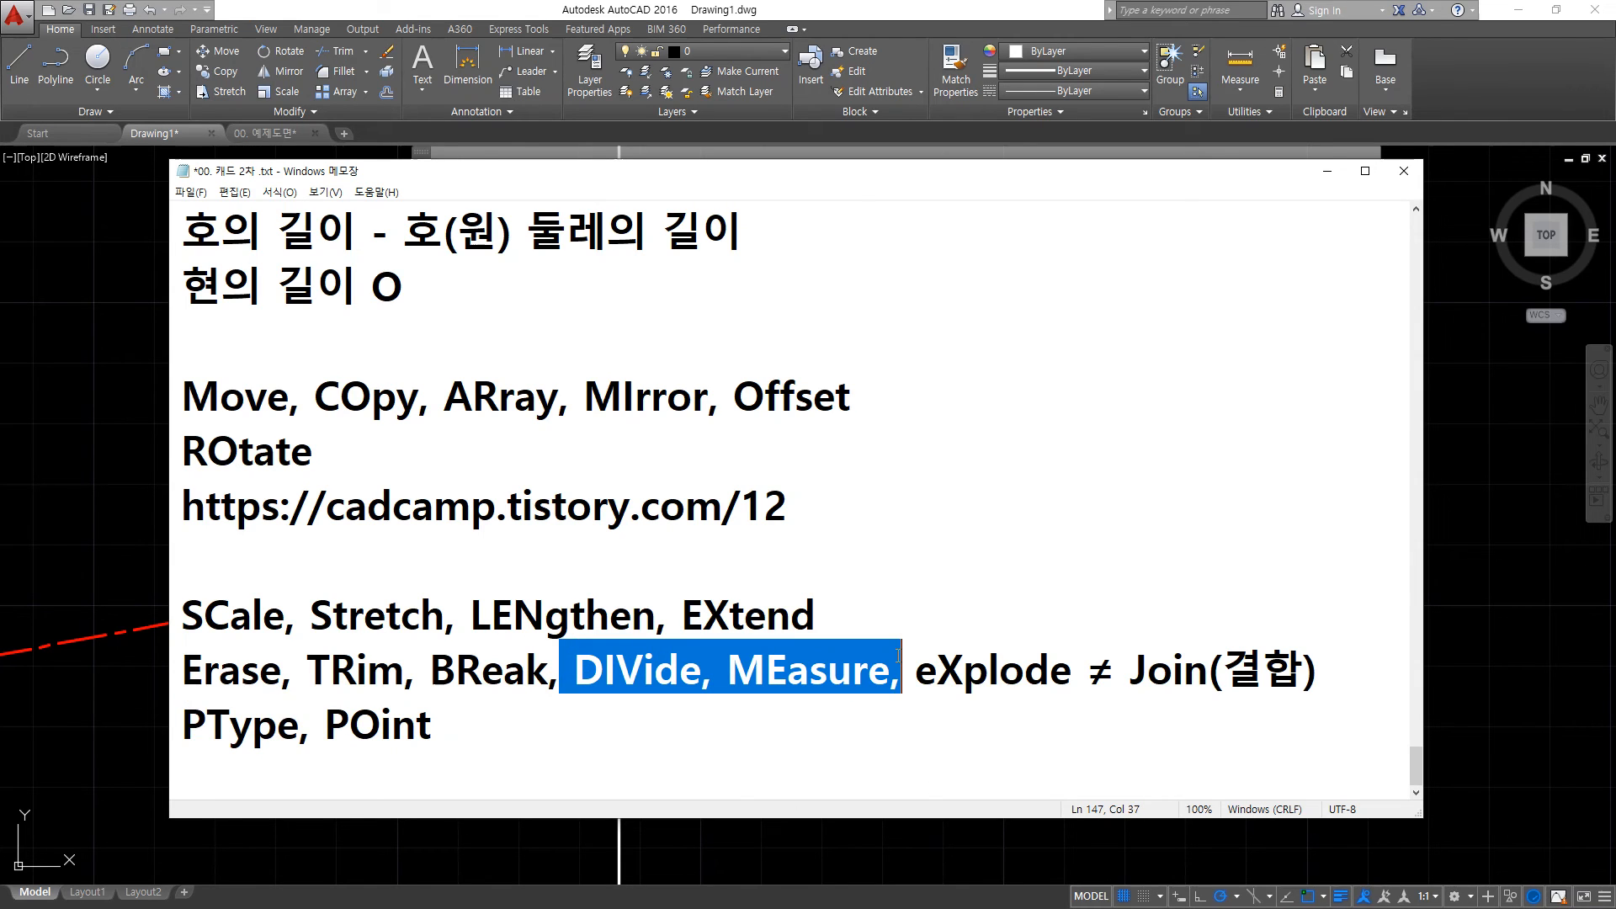
pyautogui.click(851, 652)
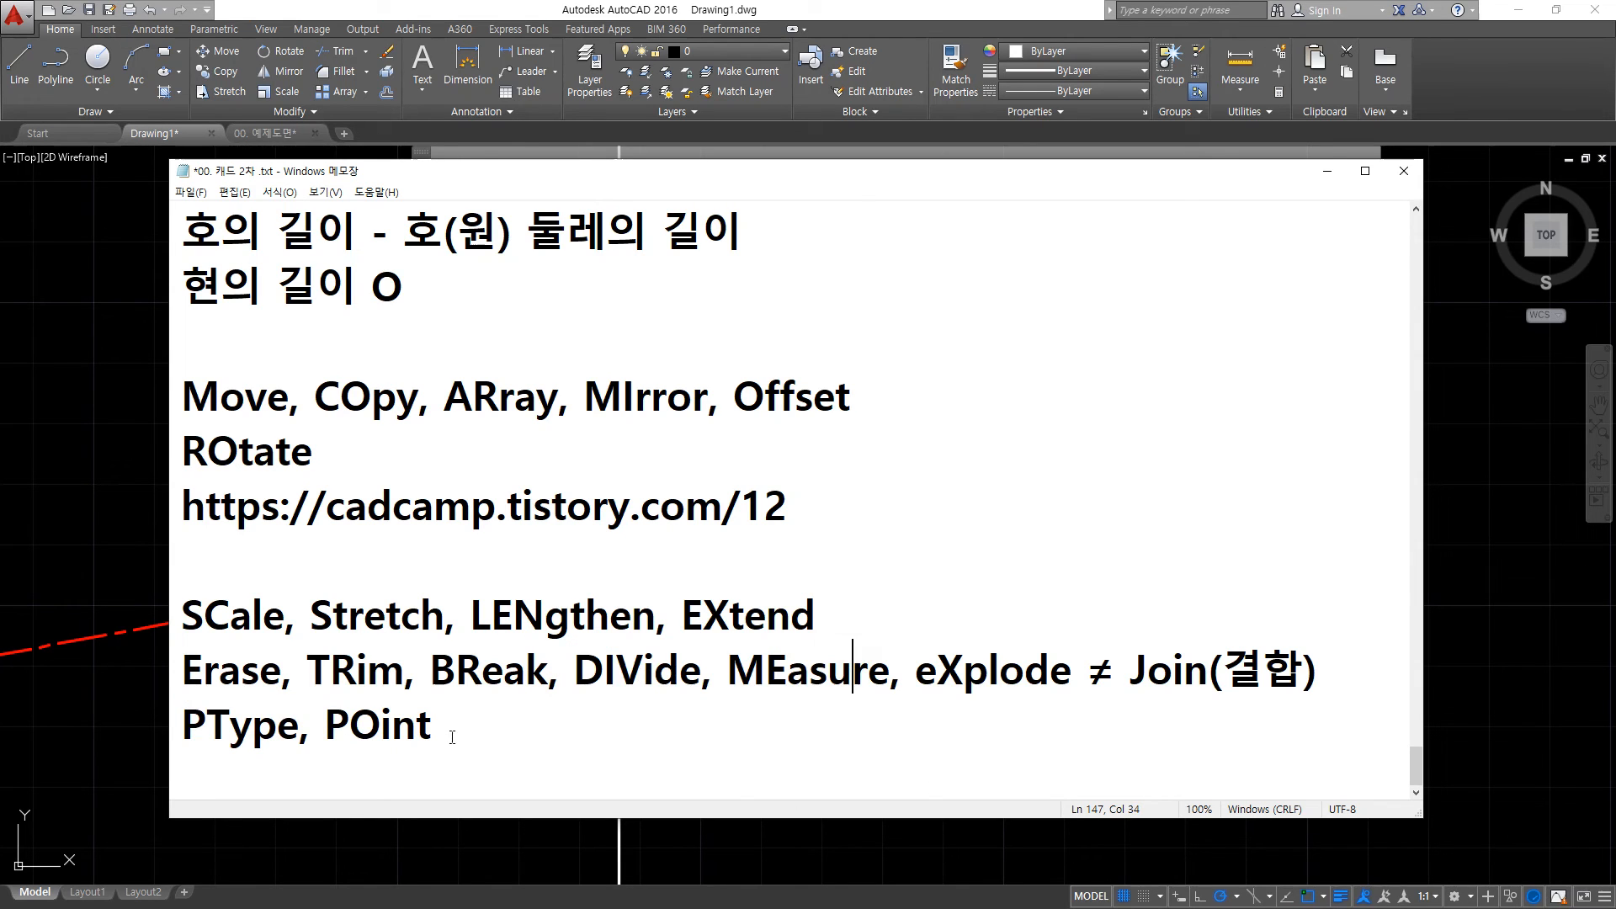
pyautogui.moveTo(452, 738); pyautogui.dragTo(181, 725)
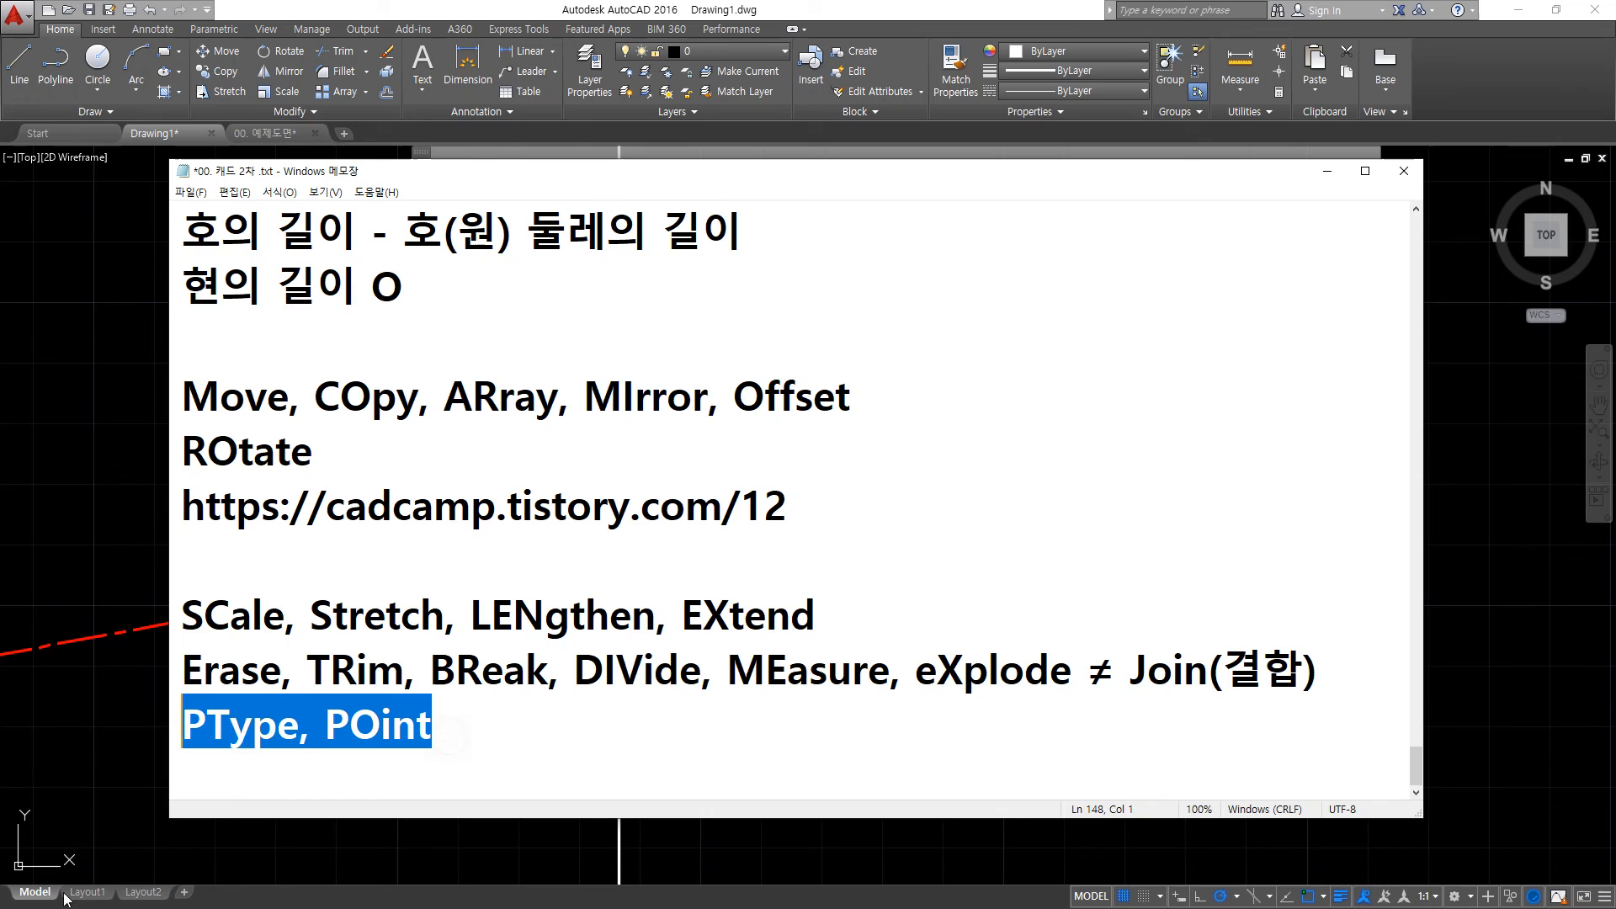
# Return to AutoCAD and place a point in the empty area above the red part of the slanted line.
pyautogui.click(59, 566)
pyautogui.write('po')
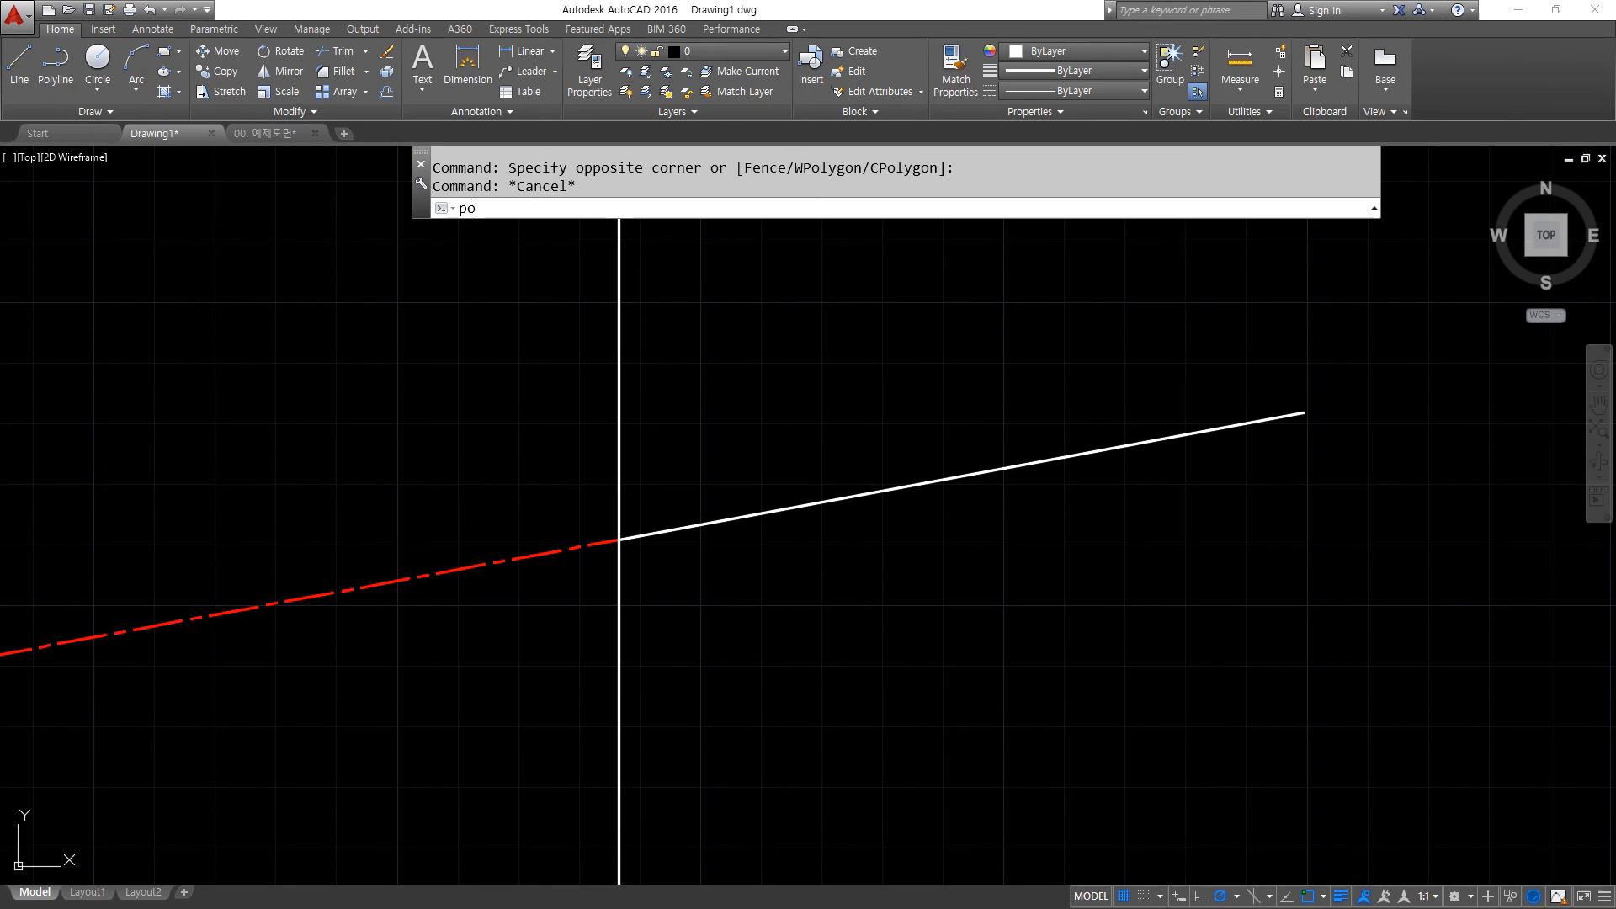
pyautogui.press('Return')
pyautogui.click(228, 346)
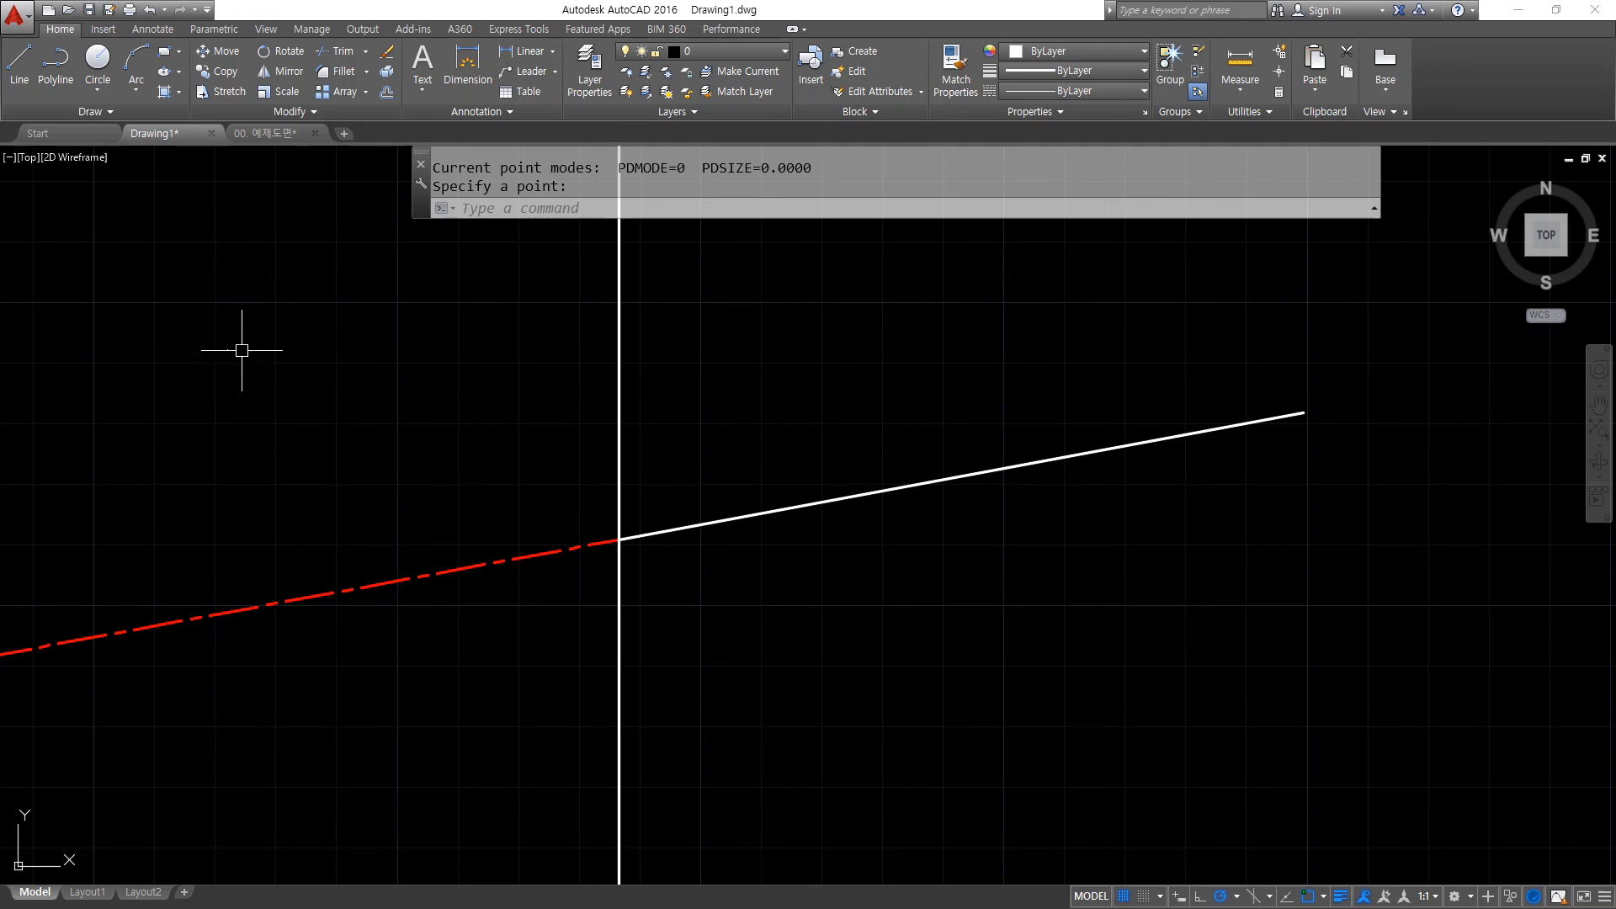
pyautogui.hotkey('ctrl', 'shift', '3')
pyautogui.moveTo(233, 378)
pyautogui.mouseDown()
pyautogui.moveTo(228, 321)
pyautogui.moveTo(228, 382)
pyautogui.mouseUp()
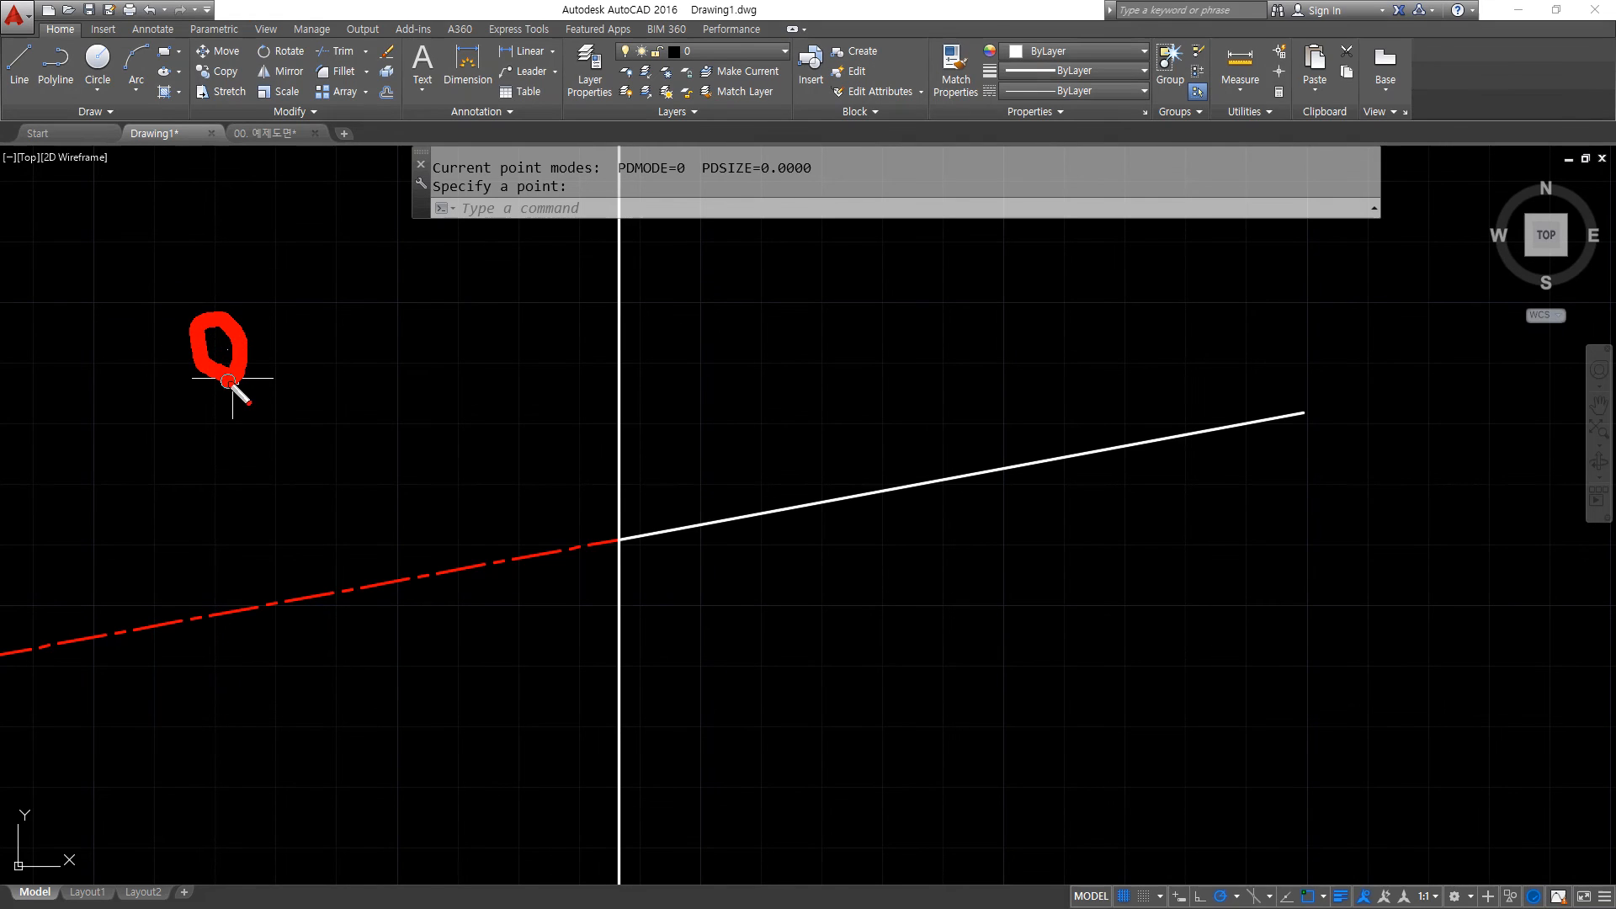
pyautogui.hotkey('ctrl', 'shift', '3')
# Place eight more points scattered across the empty area above the red part of the slanted line.
pyautogui.press('Return')
pyautogui.click(346, 352)
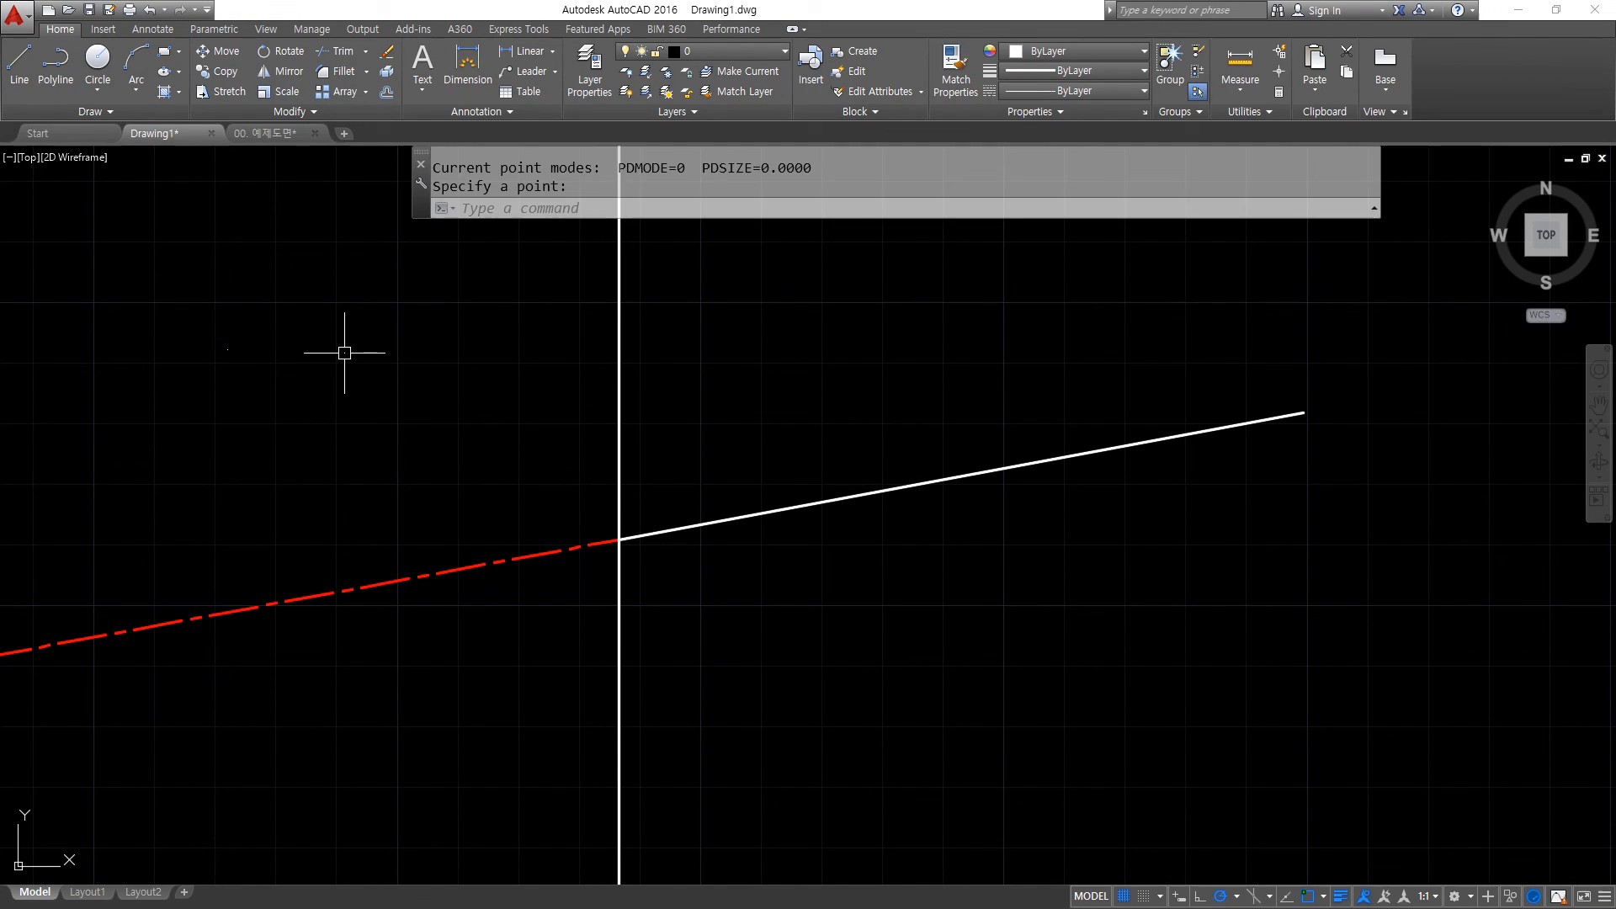
pyautogui.click(284, 456)
pyautogui.press('Return')
pyautogui.click(433, 438)
pyautogui.press('Return')
pyautogui.click(500, 368)
pyautogui.press('Return')
pyautogui.click(353, 237)
pyautogui.press('Return')
pyautogui.click(221, 263)
pyautogui.press('Return')
pyautogui.click(441, 291)
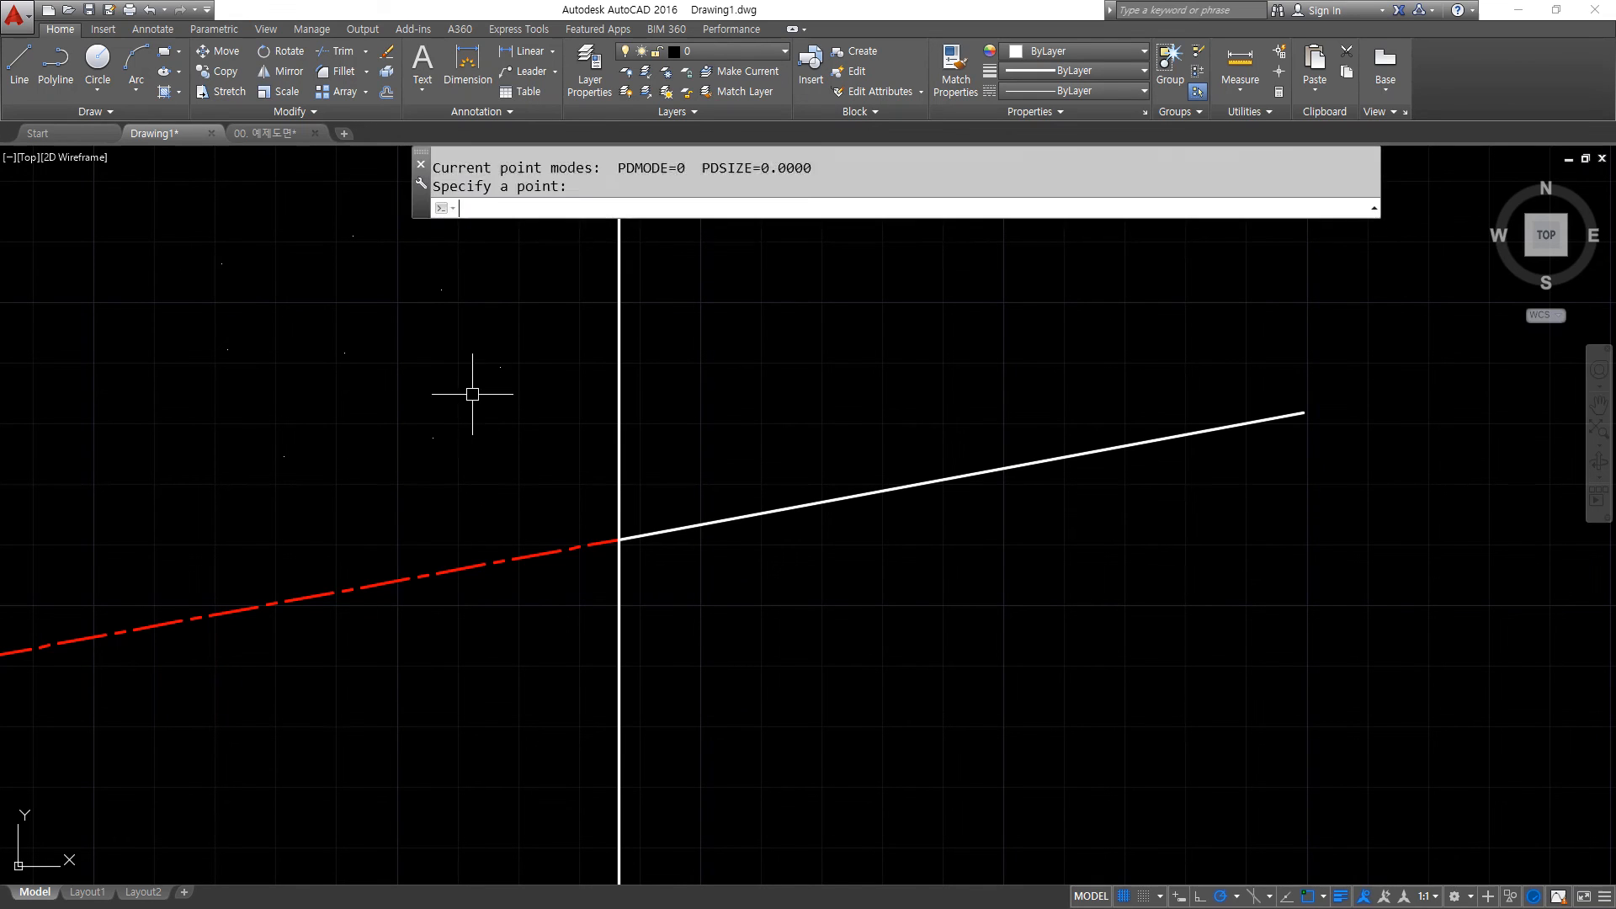
pyautogui.click(507, 442)
# Select all the placed points with one window to see their locations, and clear the selection.
pyautogui.click(137, 202)
pyautogui.click(583, 503)
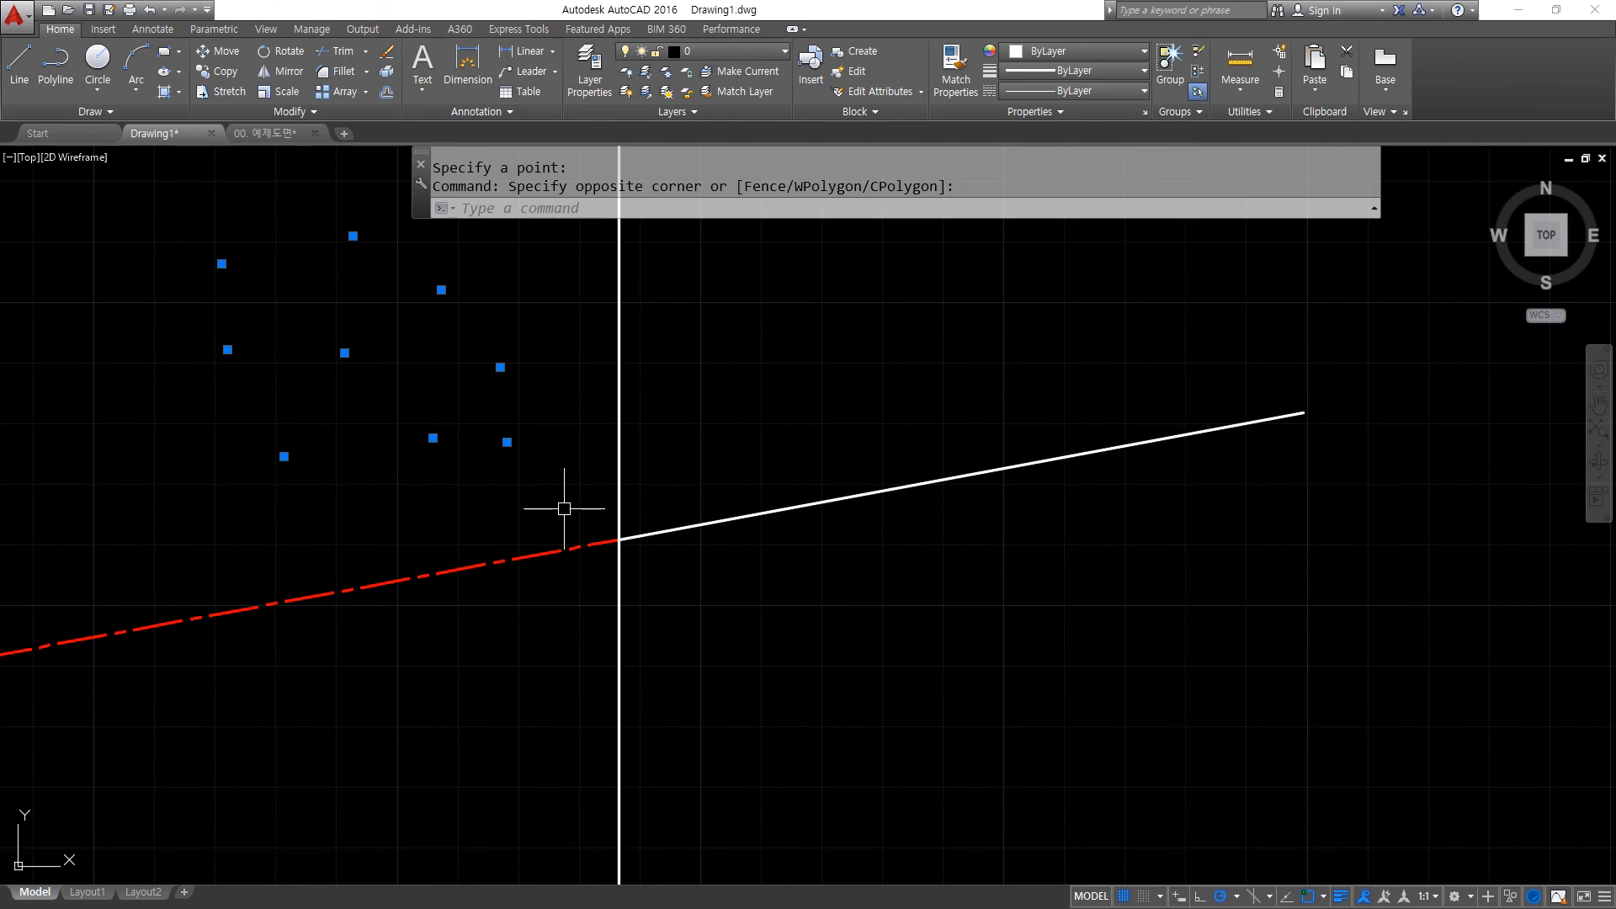
pyautogui.press('Escape')
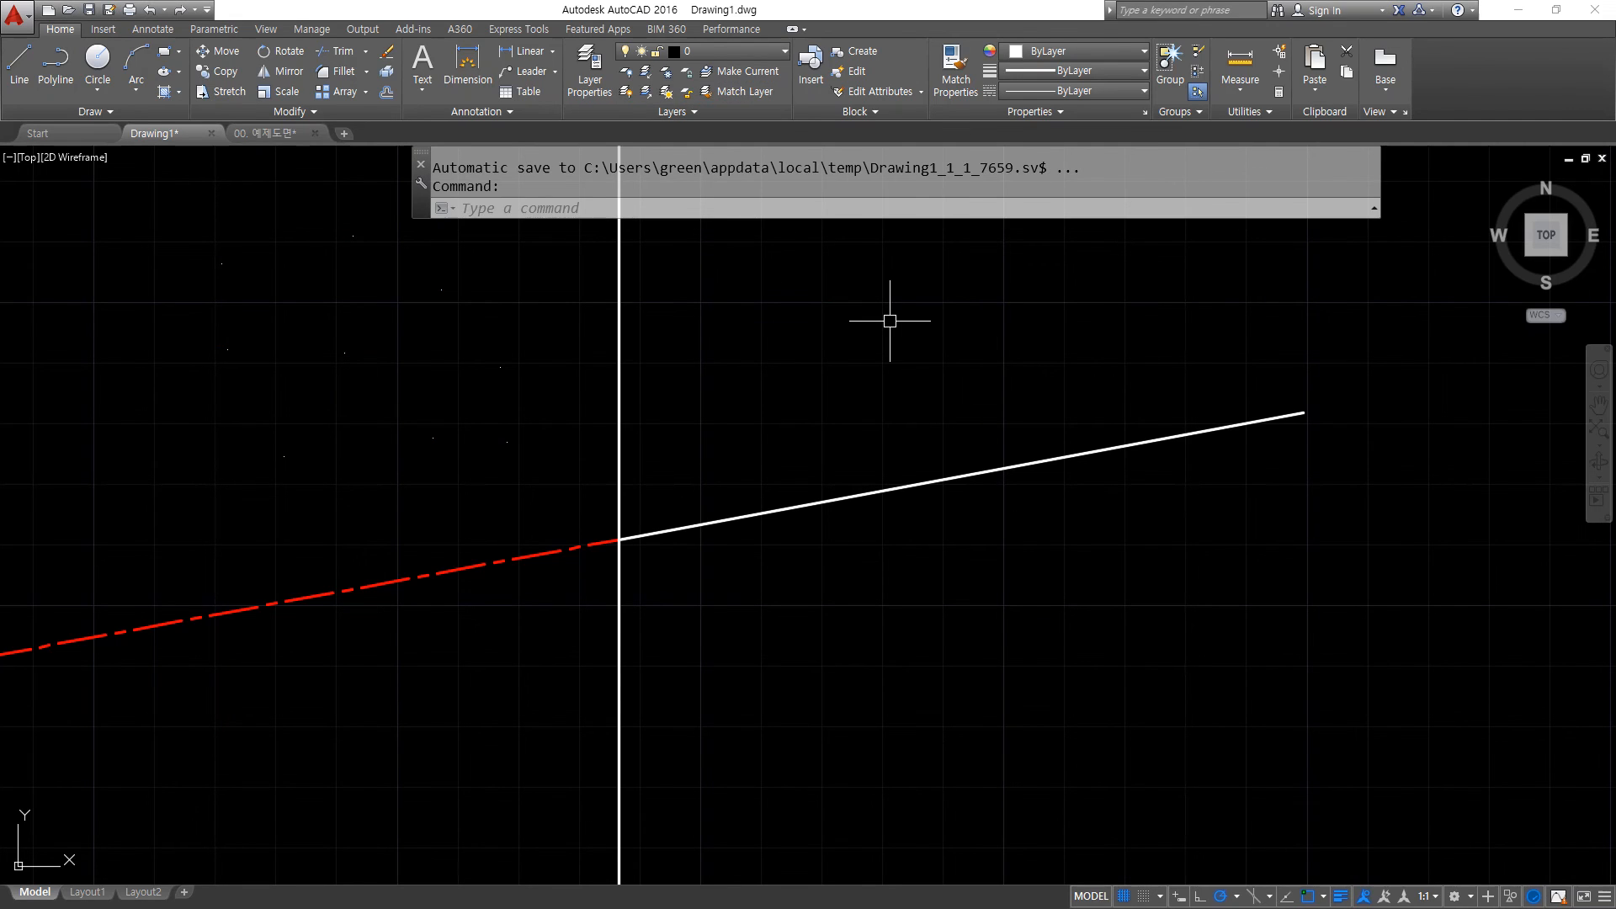
# Change the point style to the symbol combining a square, a circle and an X.
pyautogui.write('ptype')
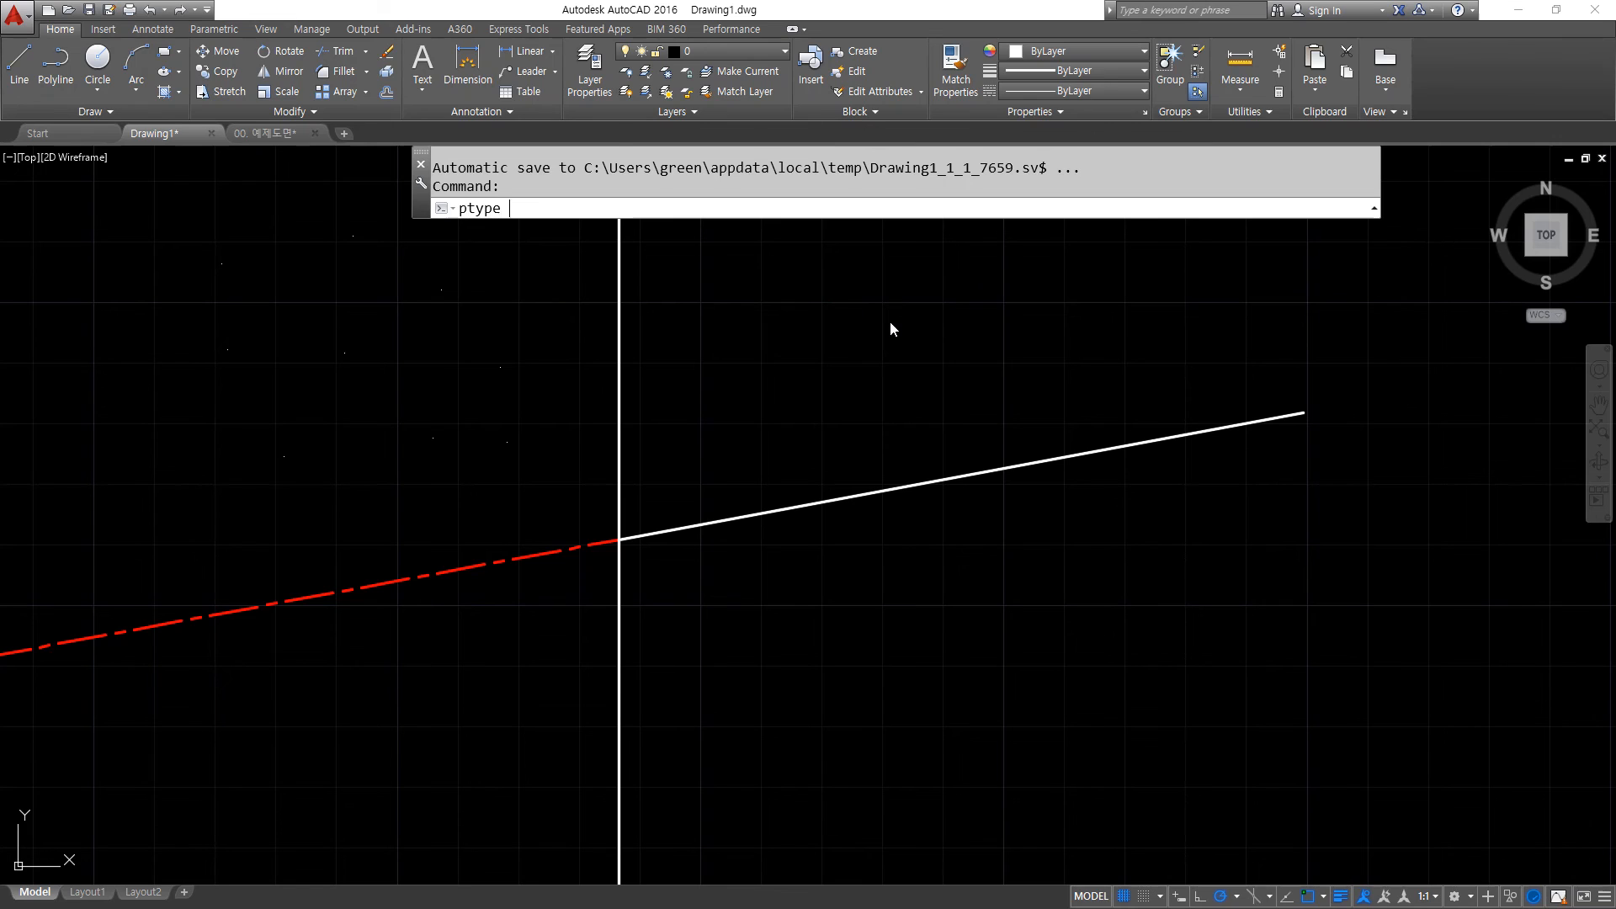
pyautogui.press('Return')
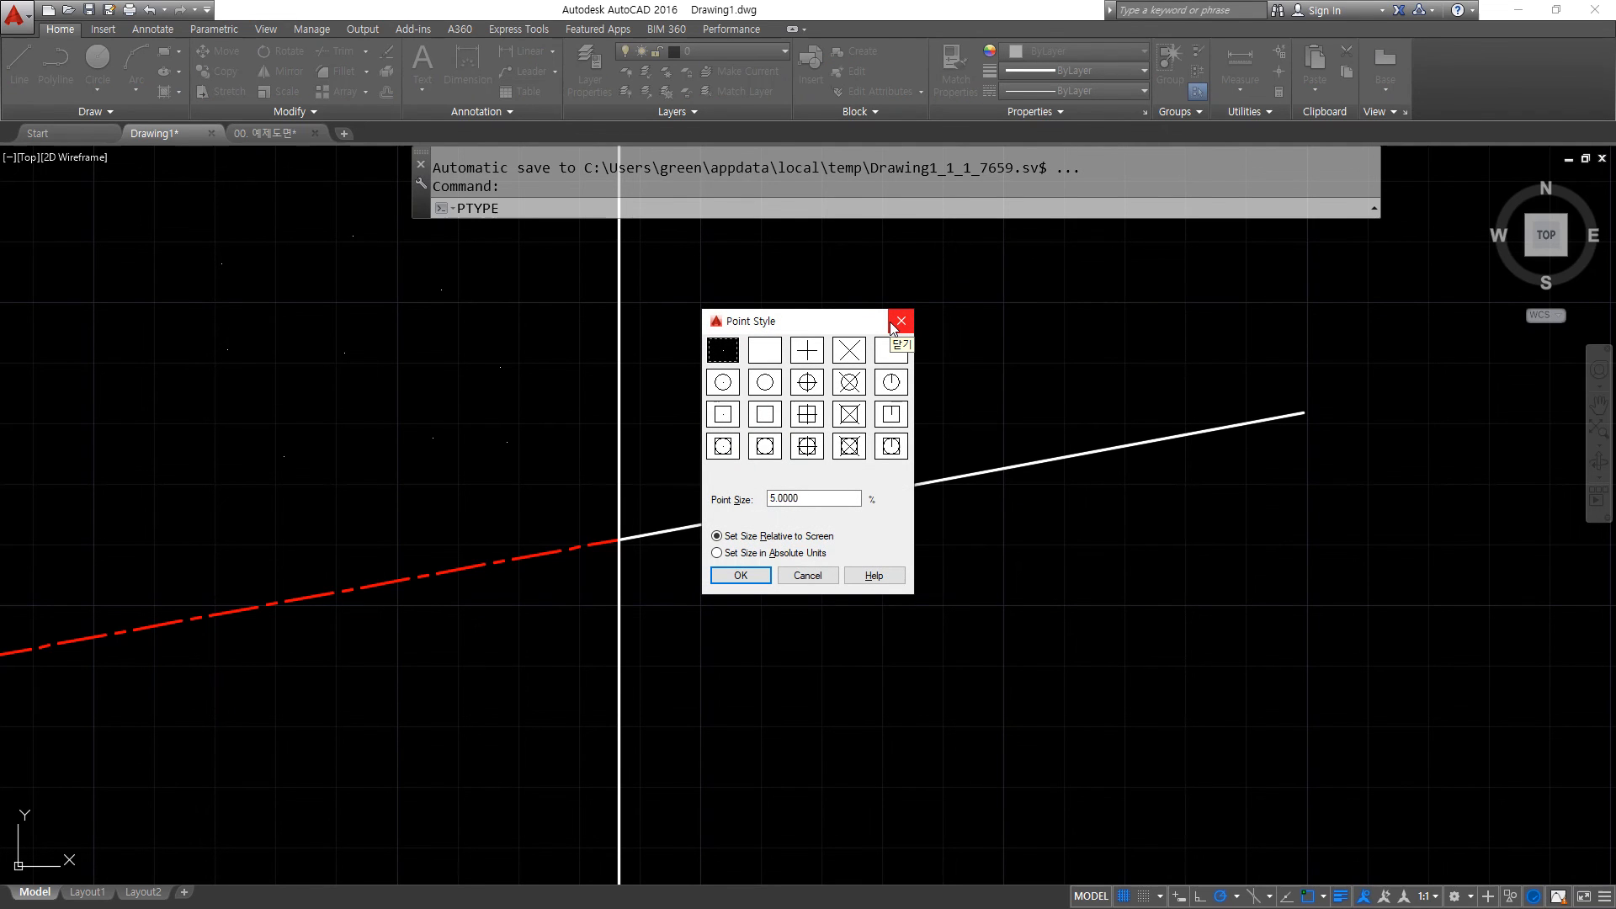
pyautogui.click(849, 447)
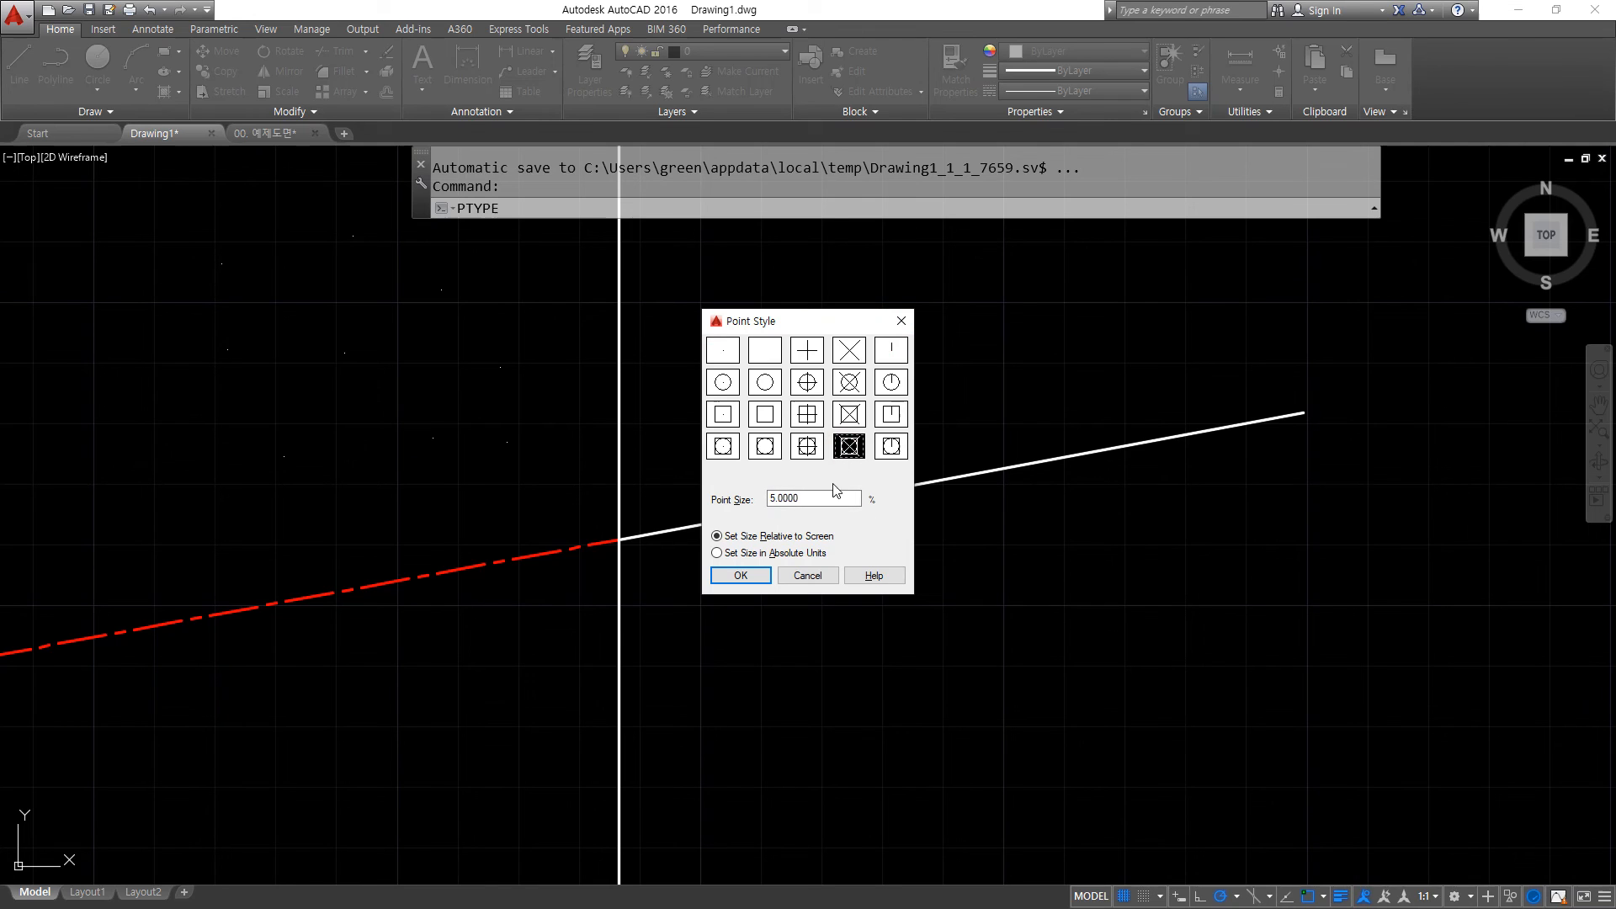
pyautogui.click(740, 575)
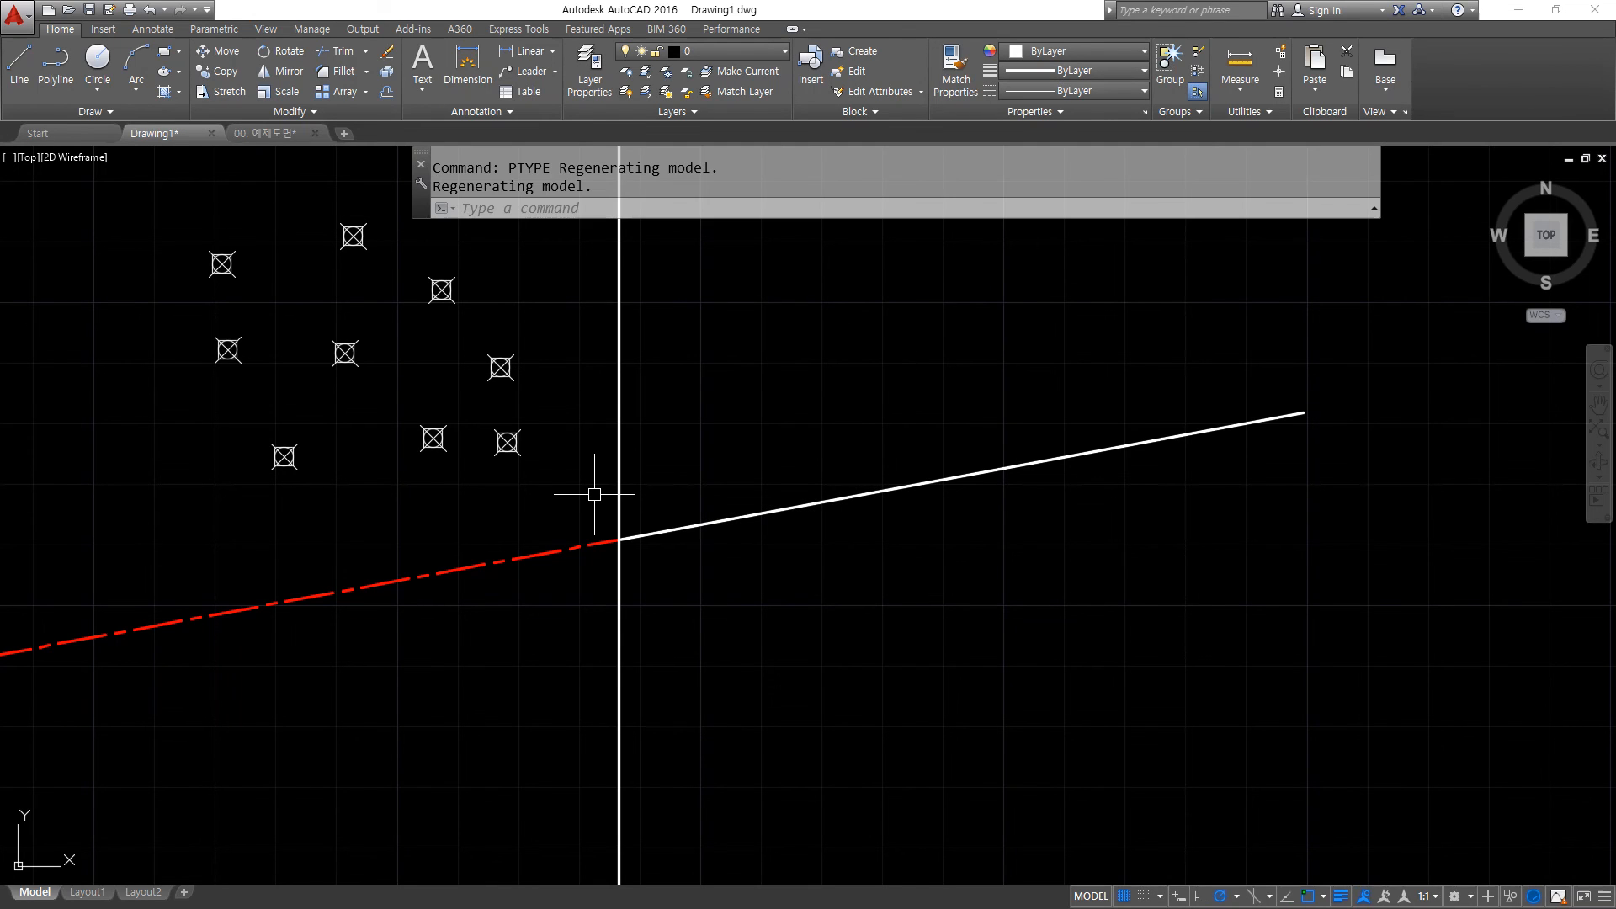
# Place five points above the white part of the slanted line and regenerate the drawing.
pyautogui.write('po')
pyautogui.press('Return')
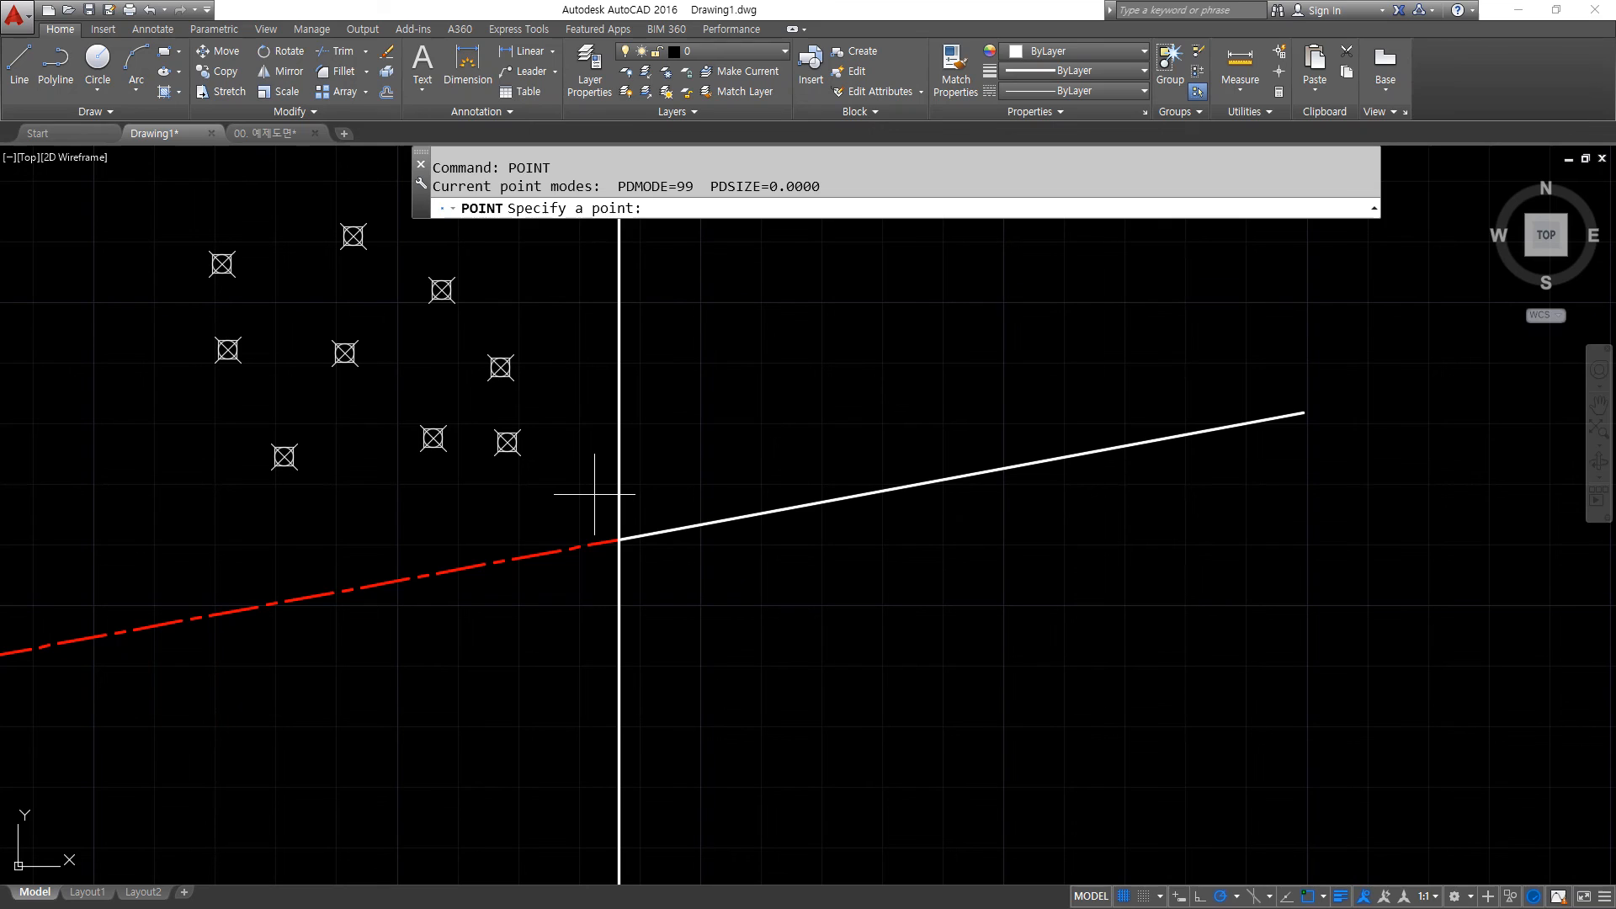
pyautogui.click(735, 372)
pyautogui.press('Return')
pyautogui.click(888, 296)
pyautogui.press('Return')
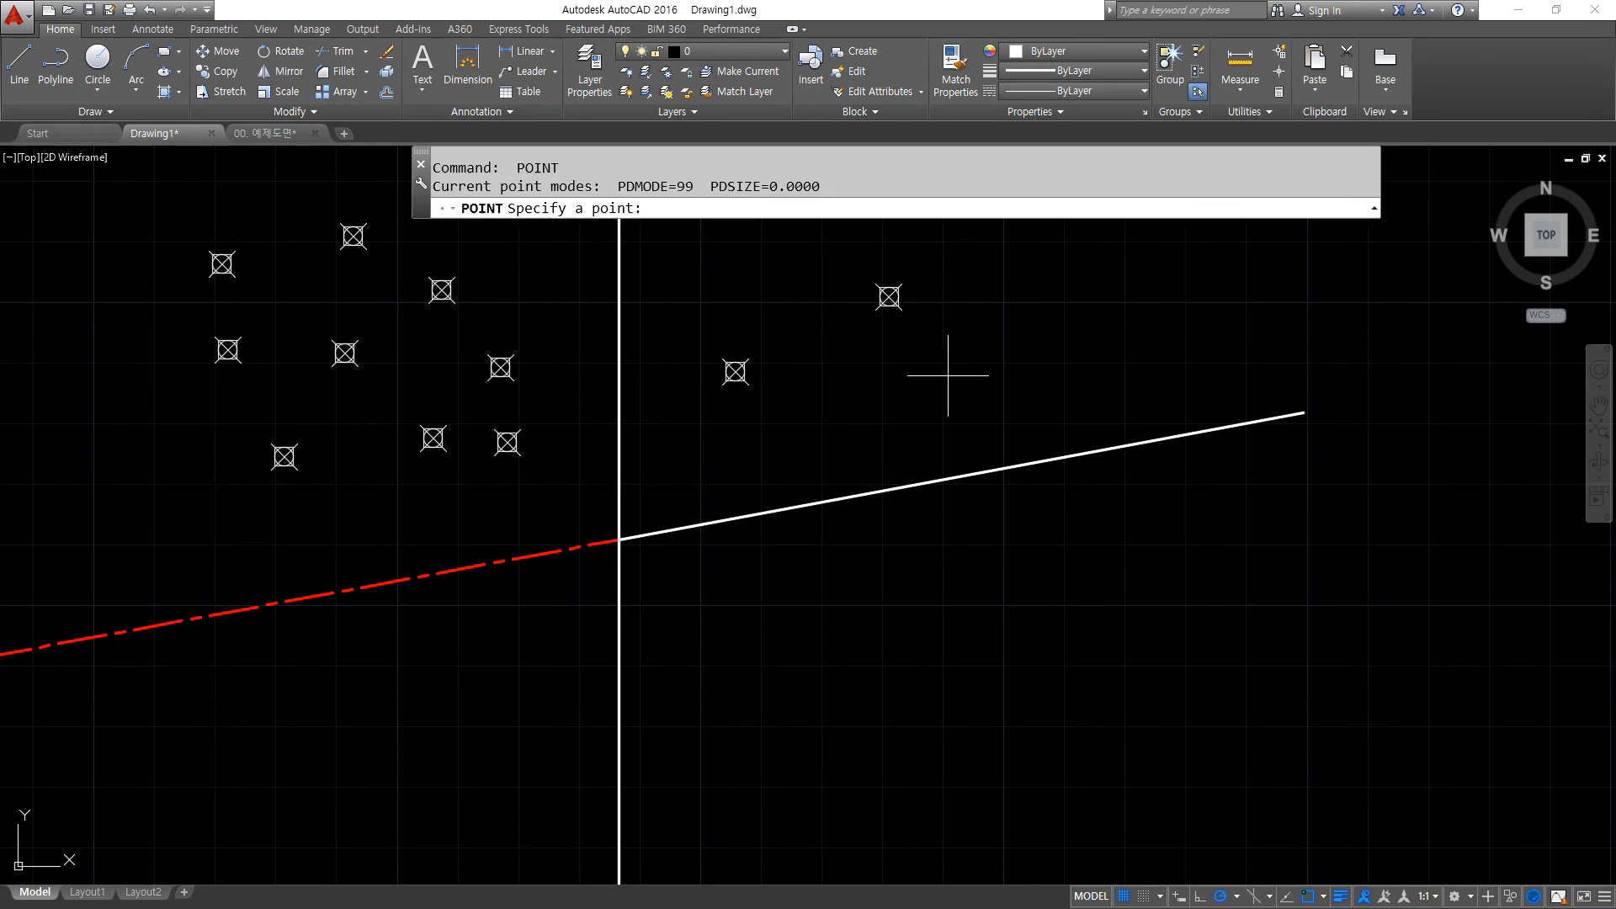
pyautogui.click(948, 376)
pyautogui.press('Return')
pyautogui.click(757, 278)
pyautogui.press('Return')
pyautogui.click(1061, 316)
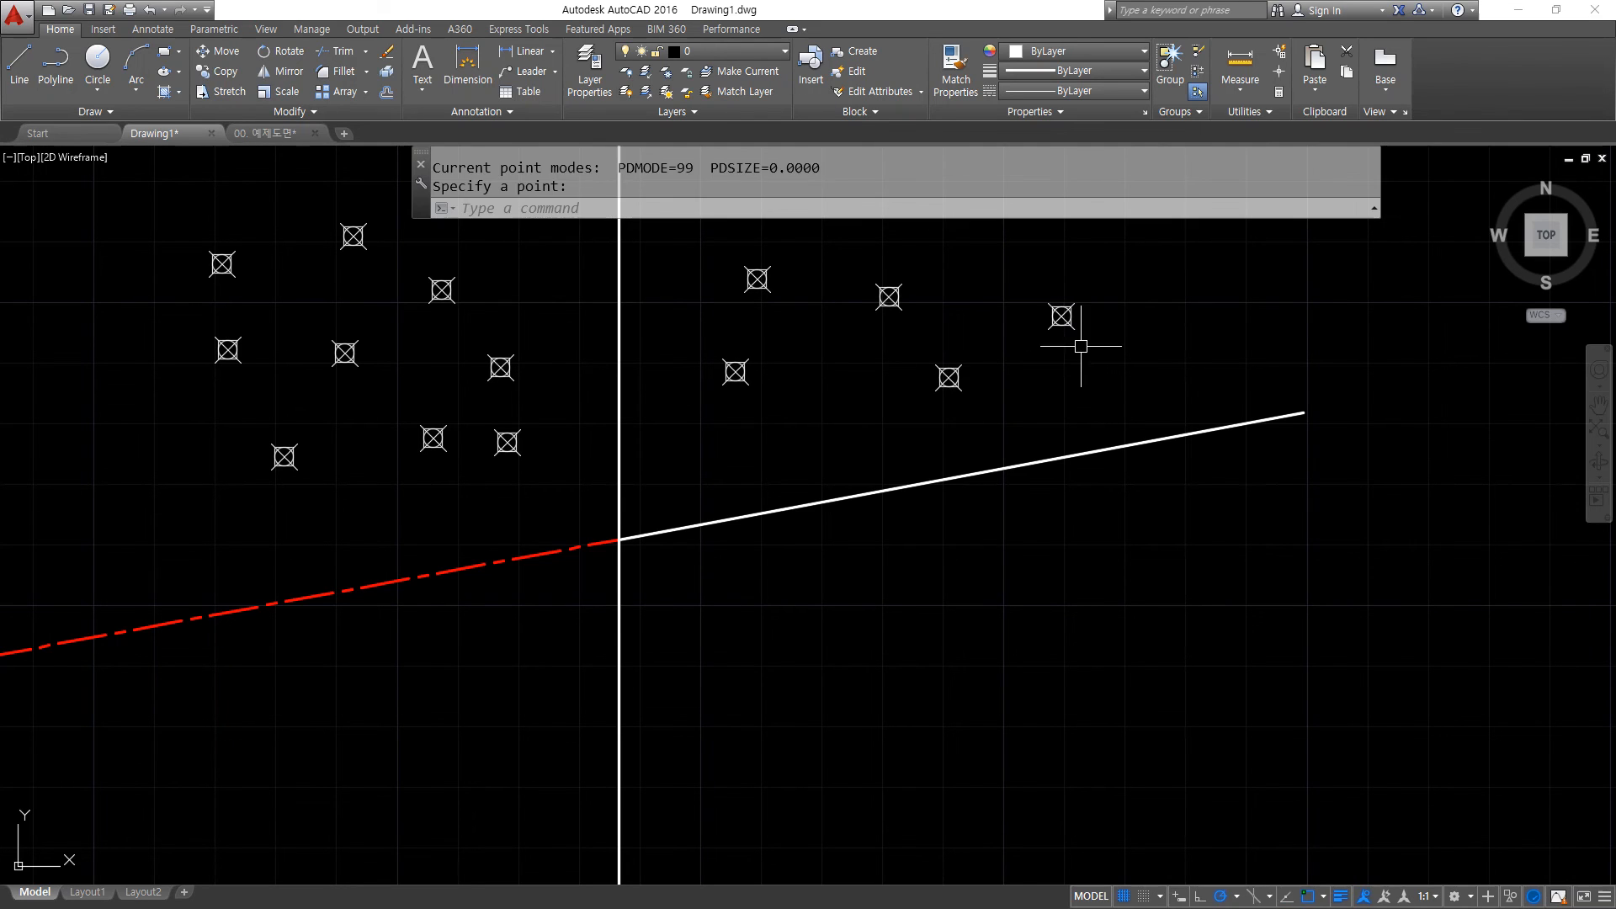
pyautogui.write('re')
pyautogui.press('Return')
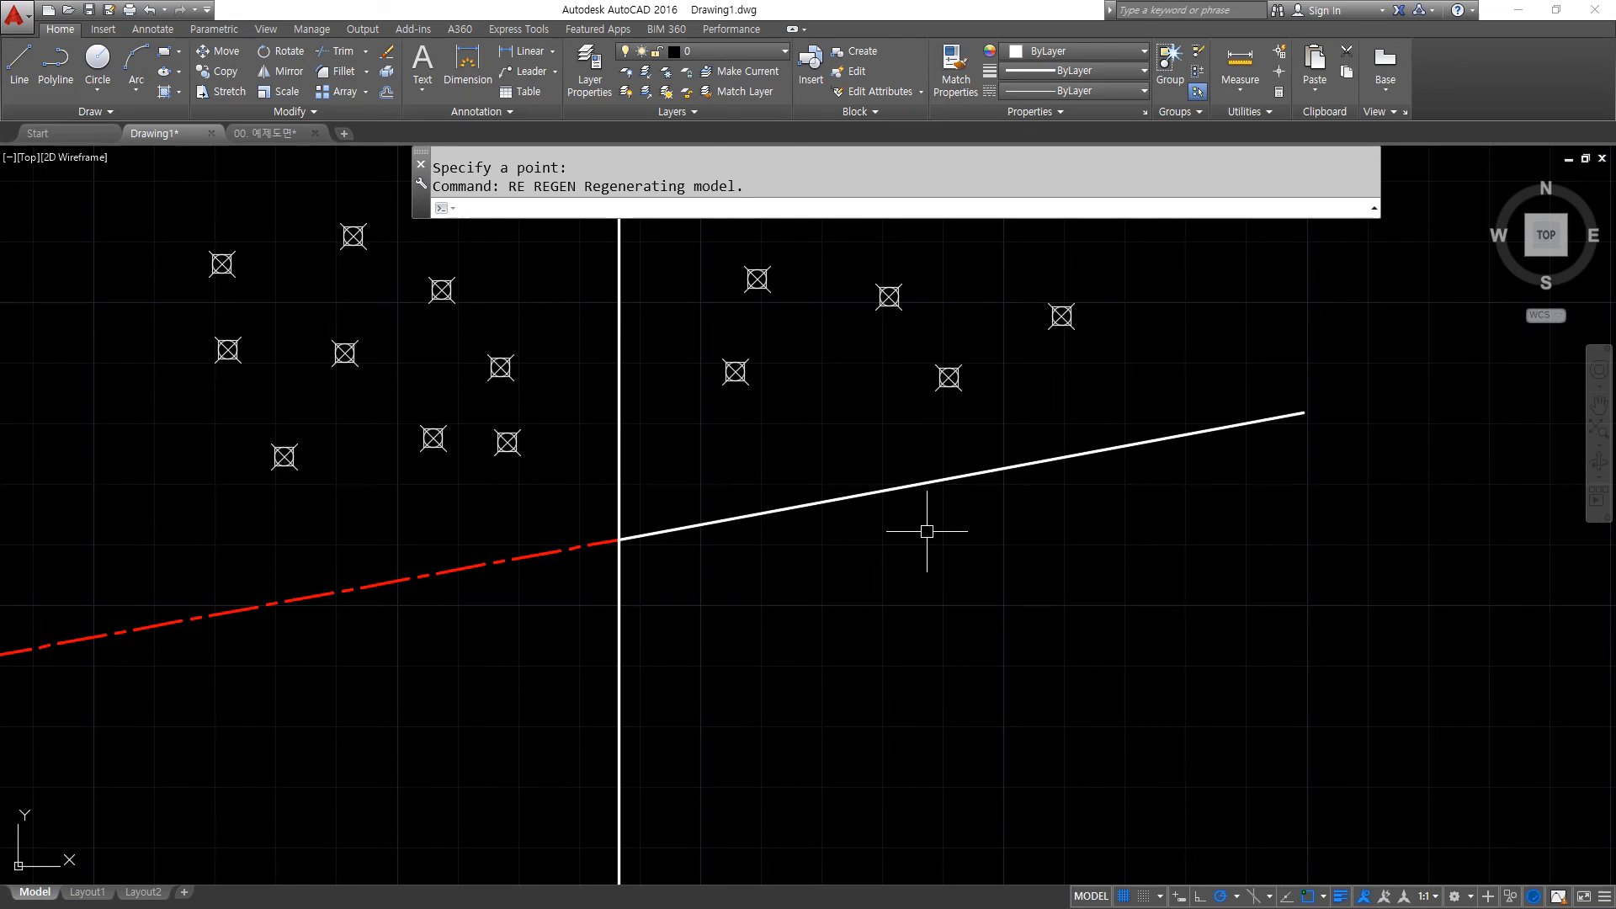
# Set the point size to 10% relative to the screen.
pyautogui.write('ptype')
pyautogui.press('Return')
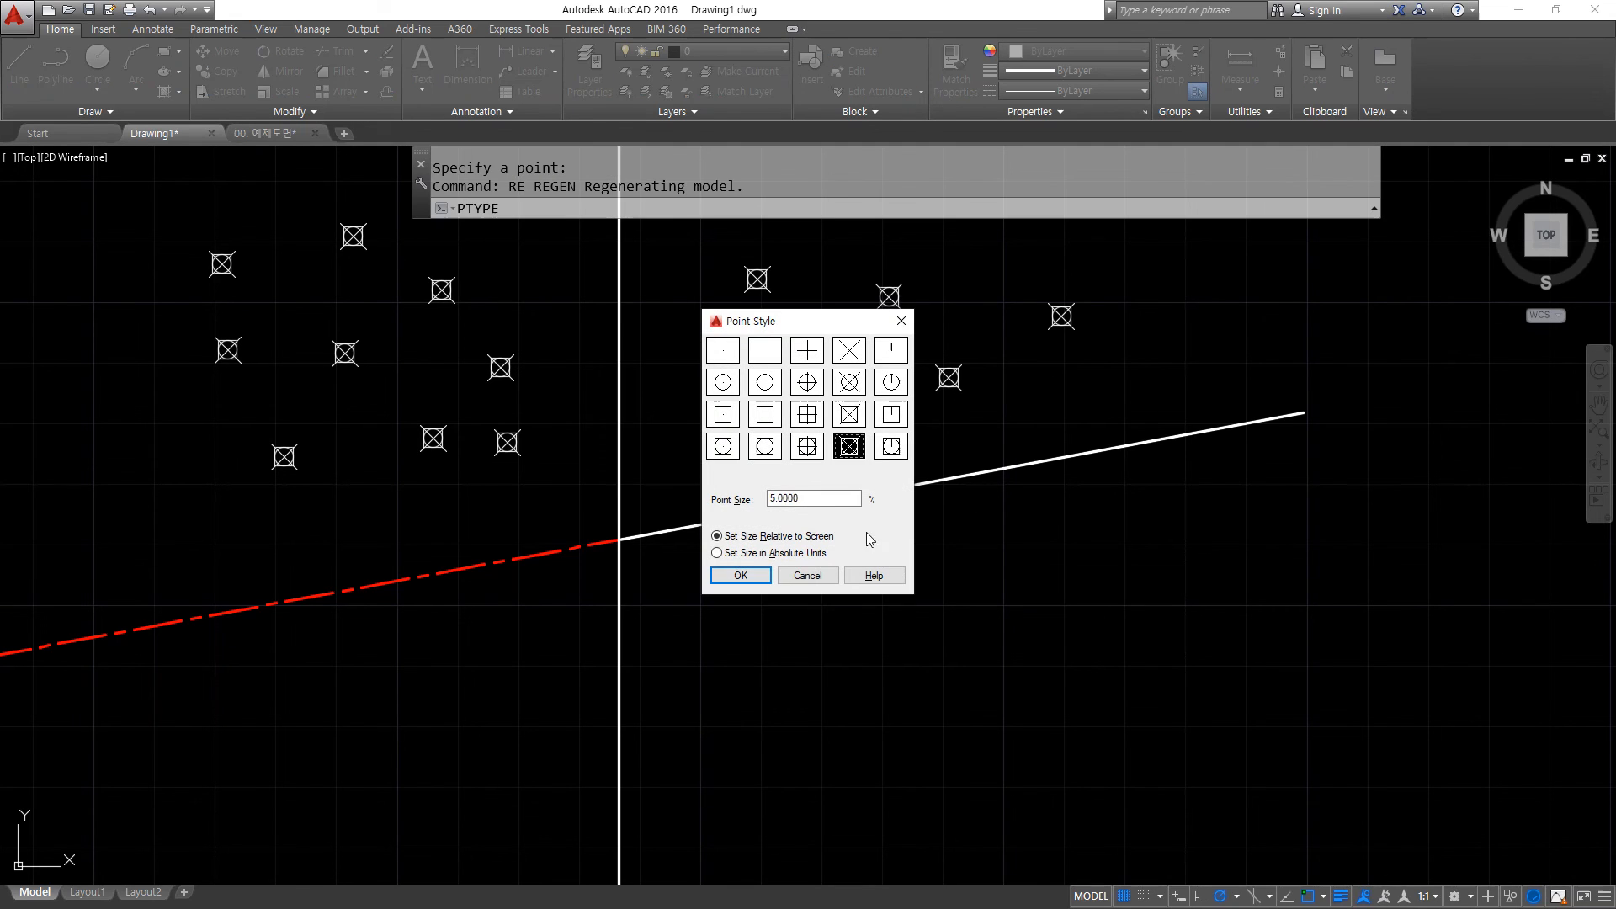
pyautogui.click(812, 498)
pyautogui.doubleClick(812, 498)
pyautogui.write('10')
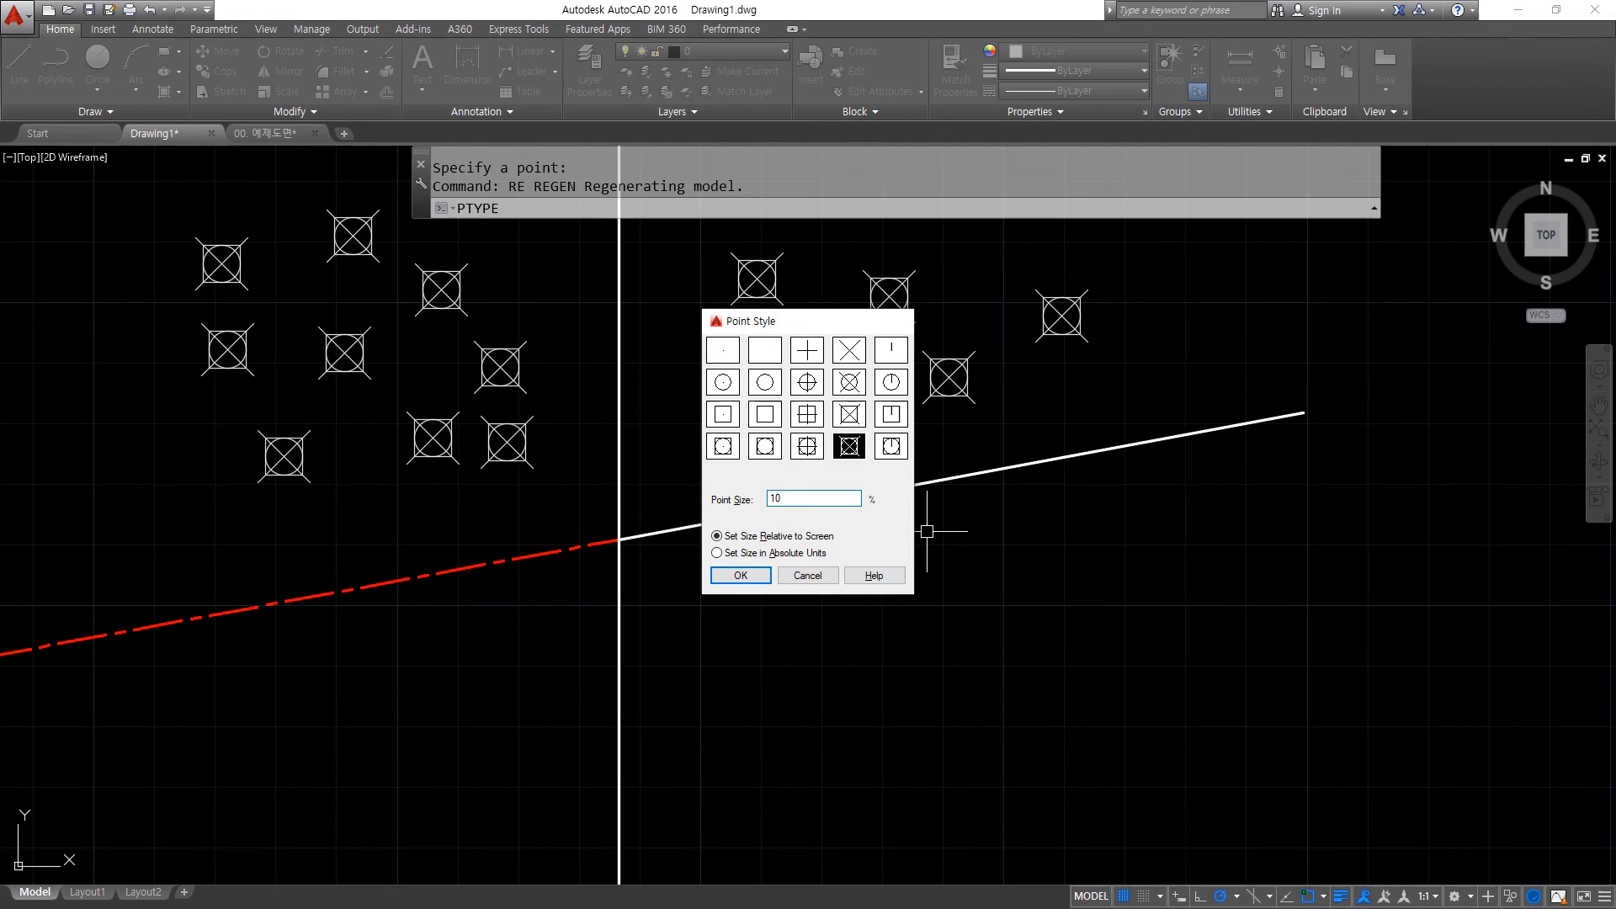
pyautogui.press('Return')
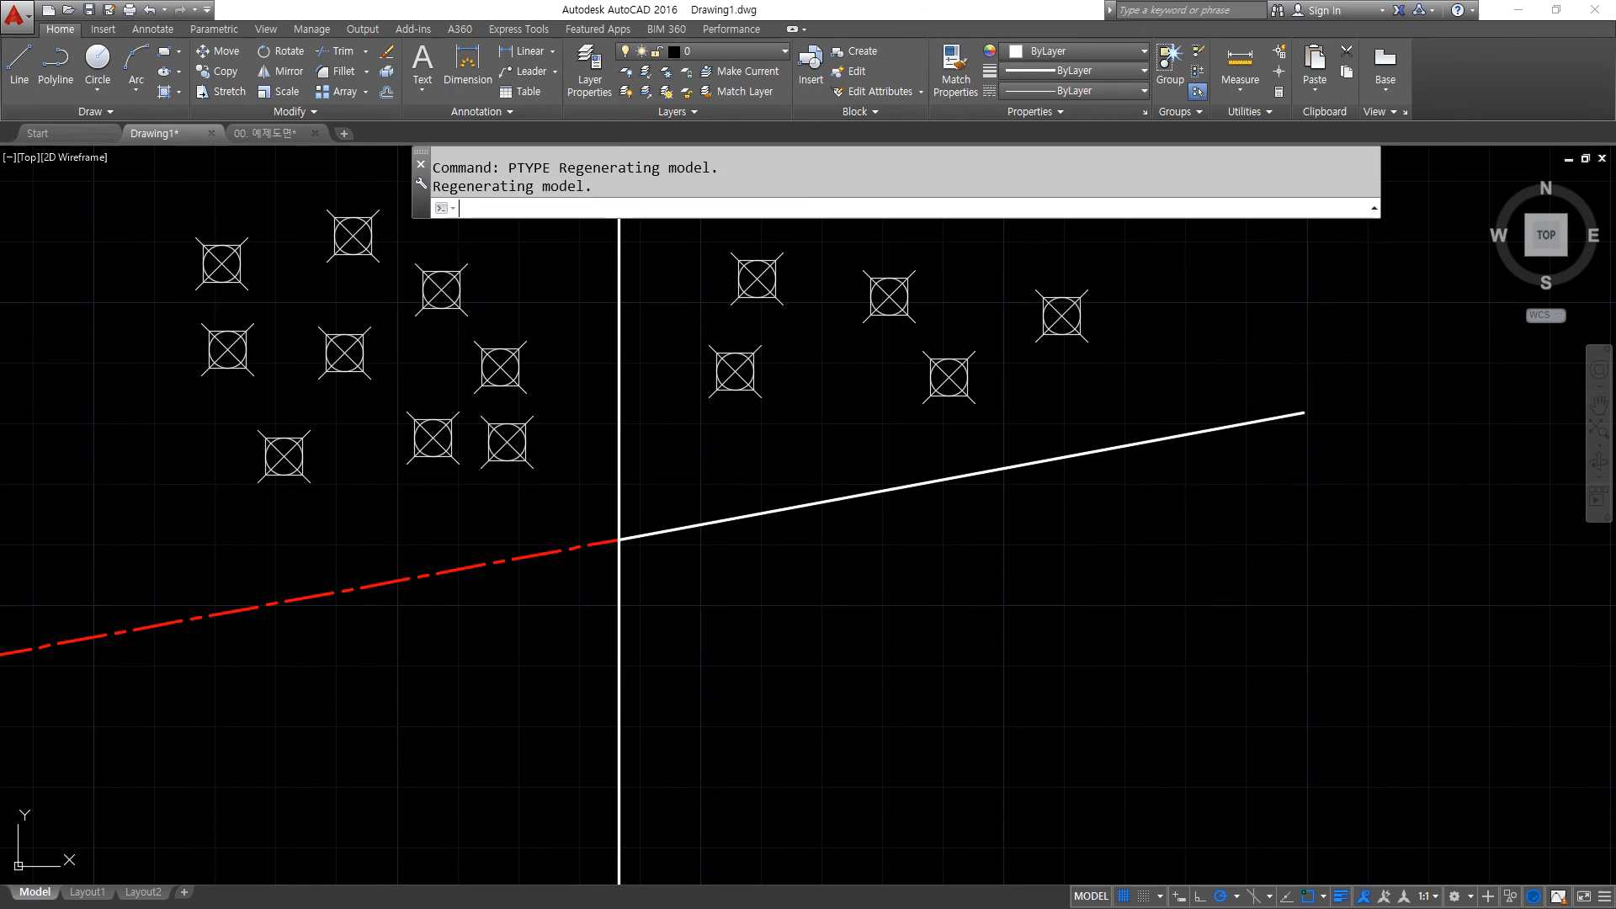
# Reduce the point size to 3% relative to the screen.
pyautogui.press('Return')
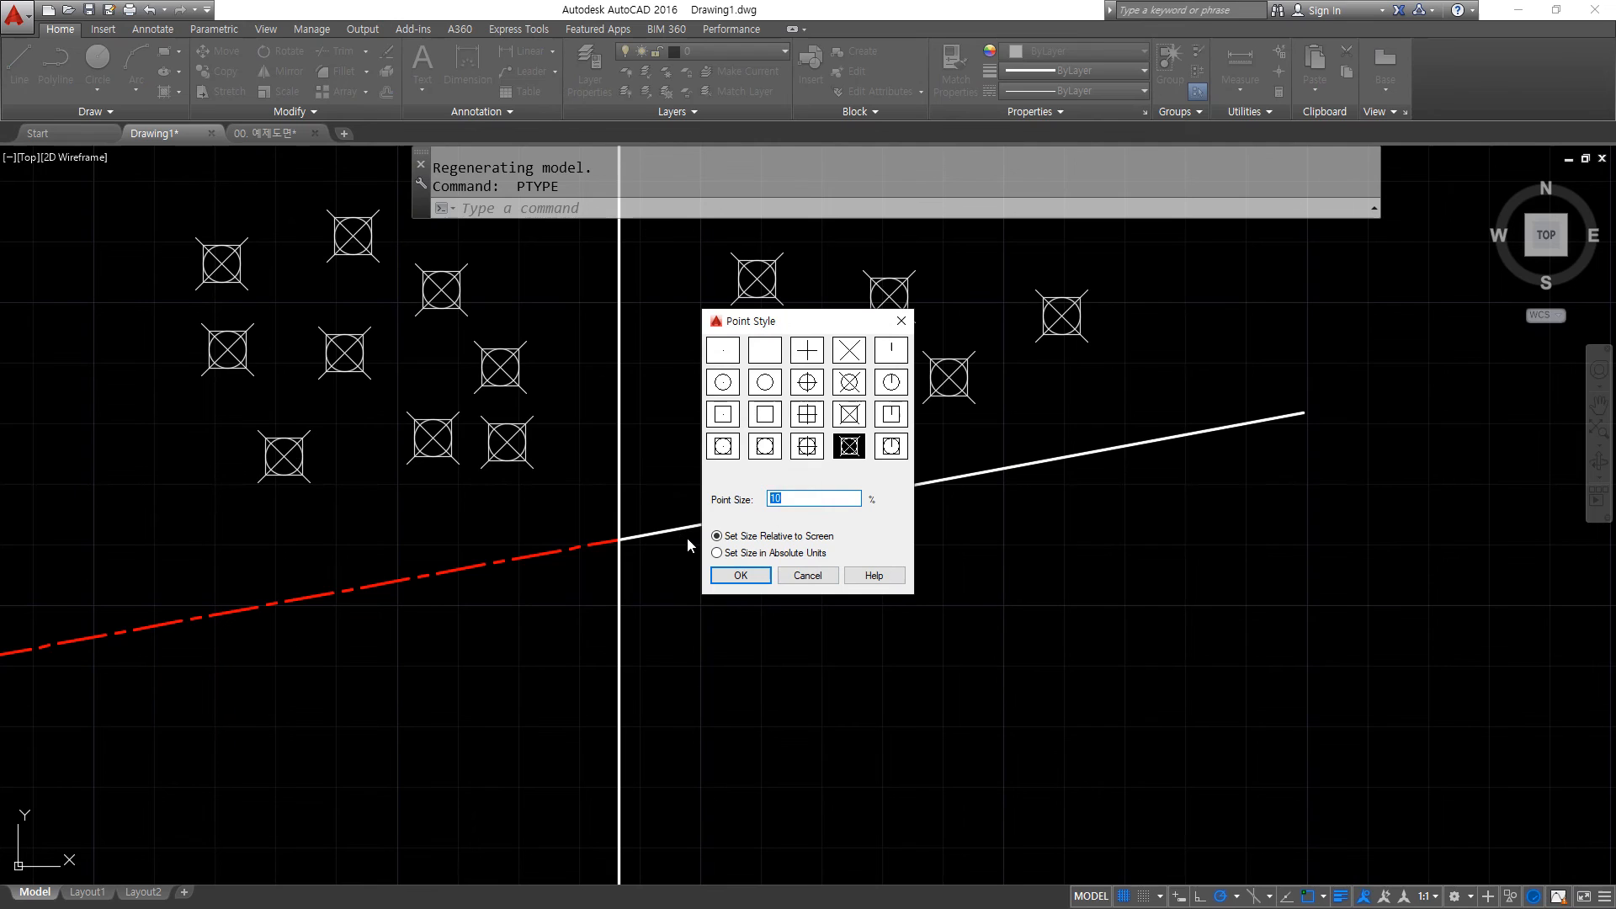
pyautogui.write('3')
pyautogui.press('Return')
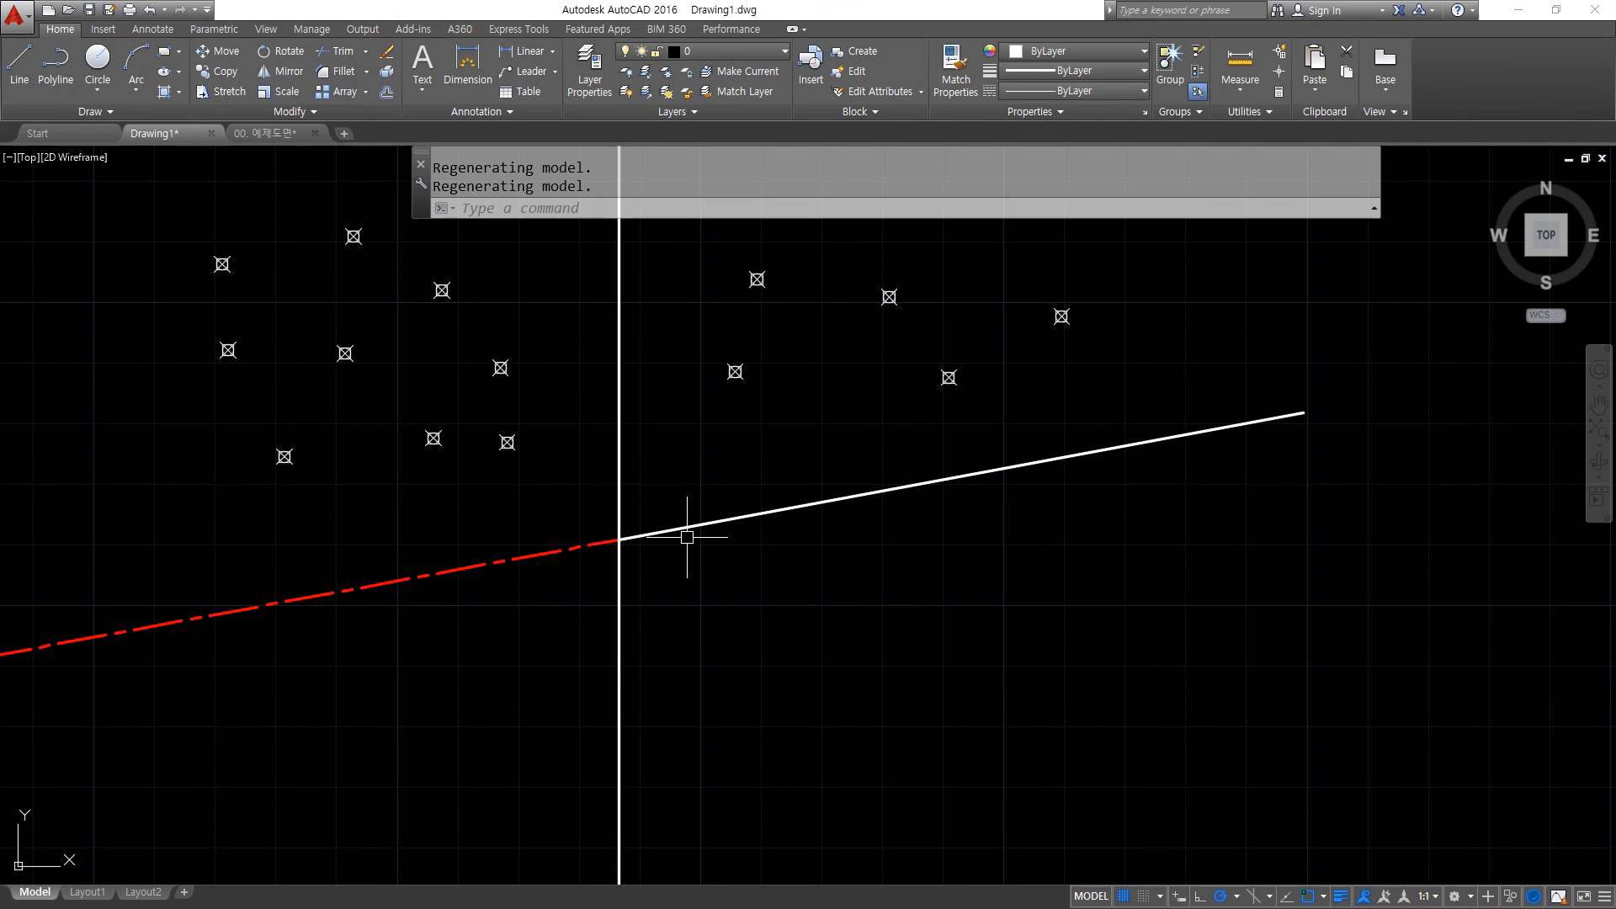
# Restore the point size to 5% relative to the screen.
pyautogui.press('Return')
pyautogui.click(780, 499)
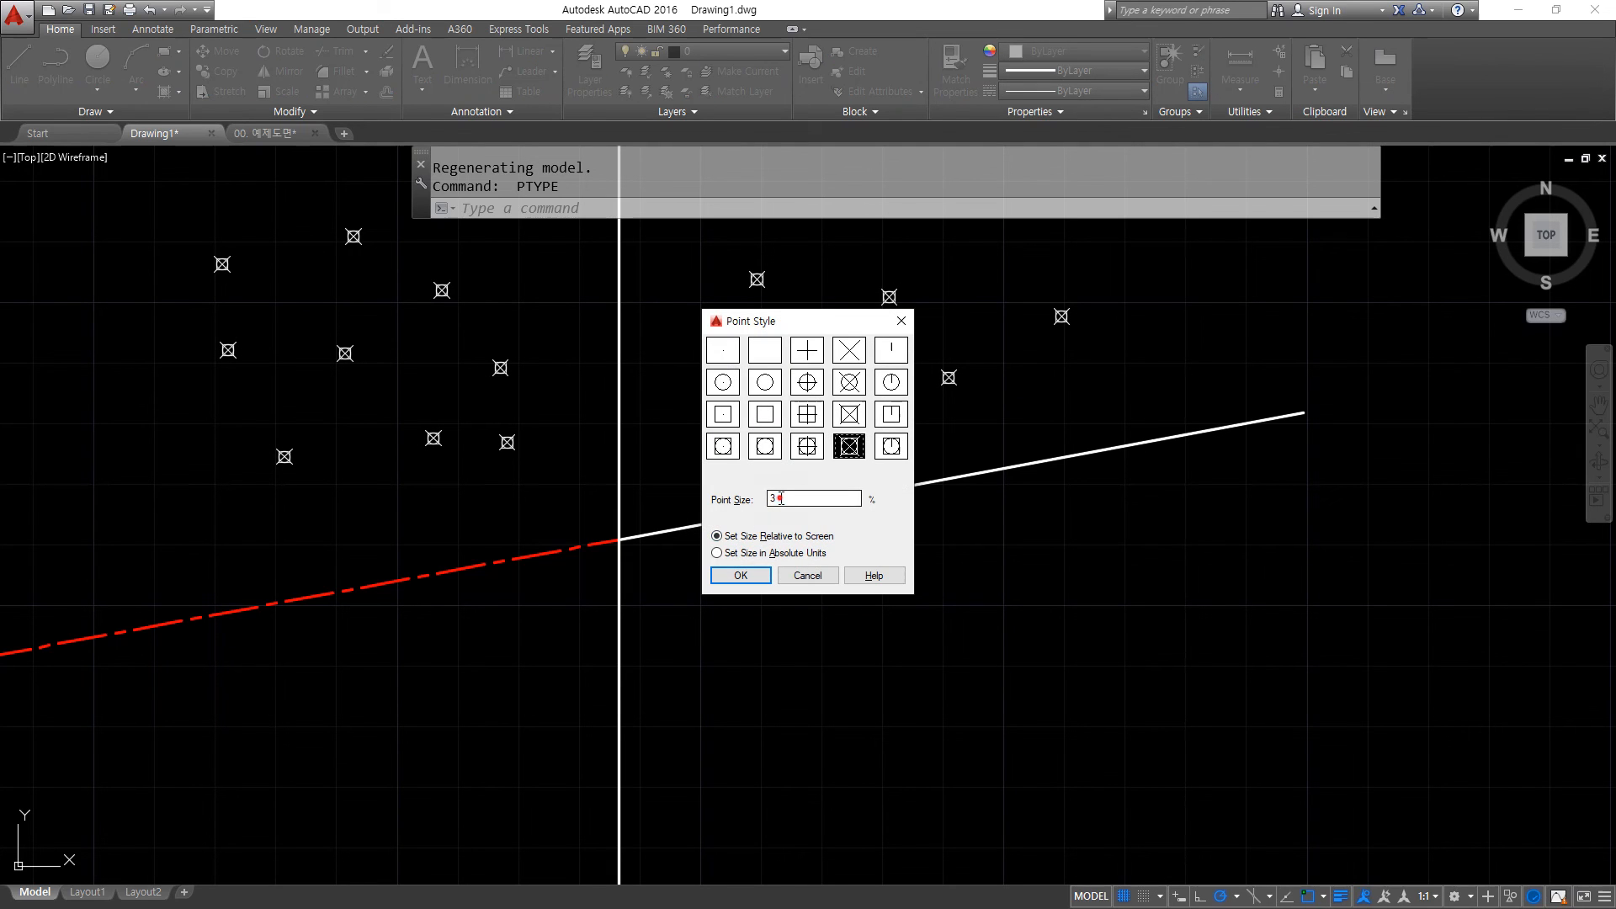
pyautogui.doubleClick(781, 499)
pyautogui.press('Return')
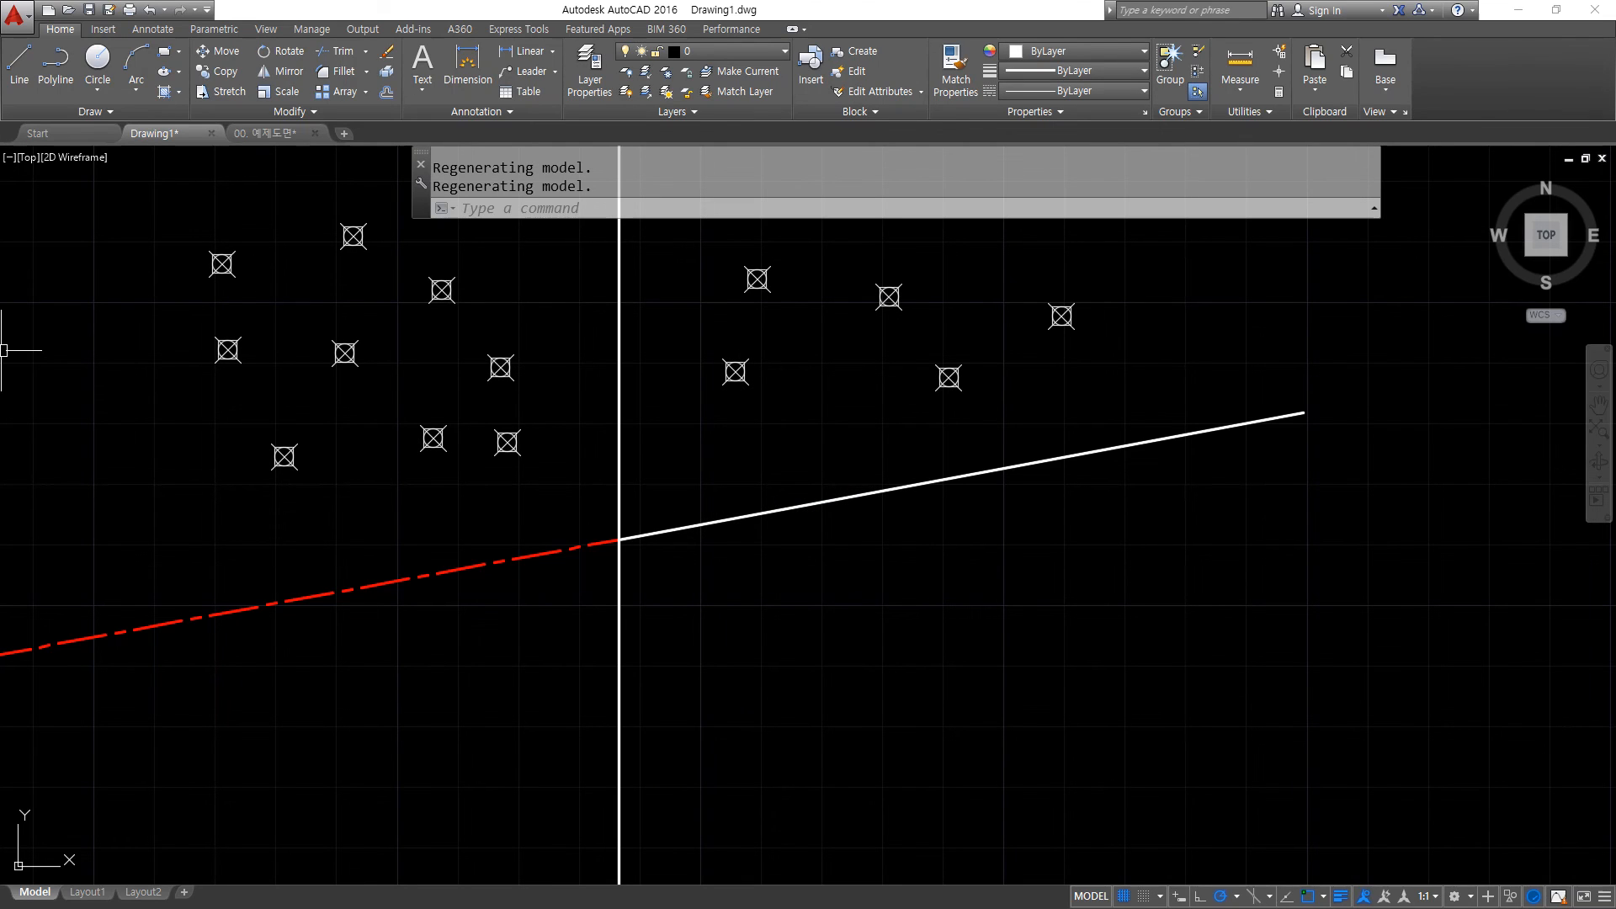
# Try to start a line at the middle of a point symbol with the Intersection snap.
pyautogui.scroll(8, 286, 463)
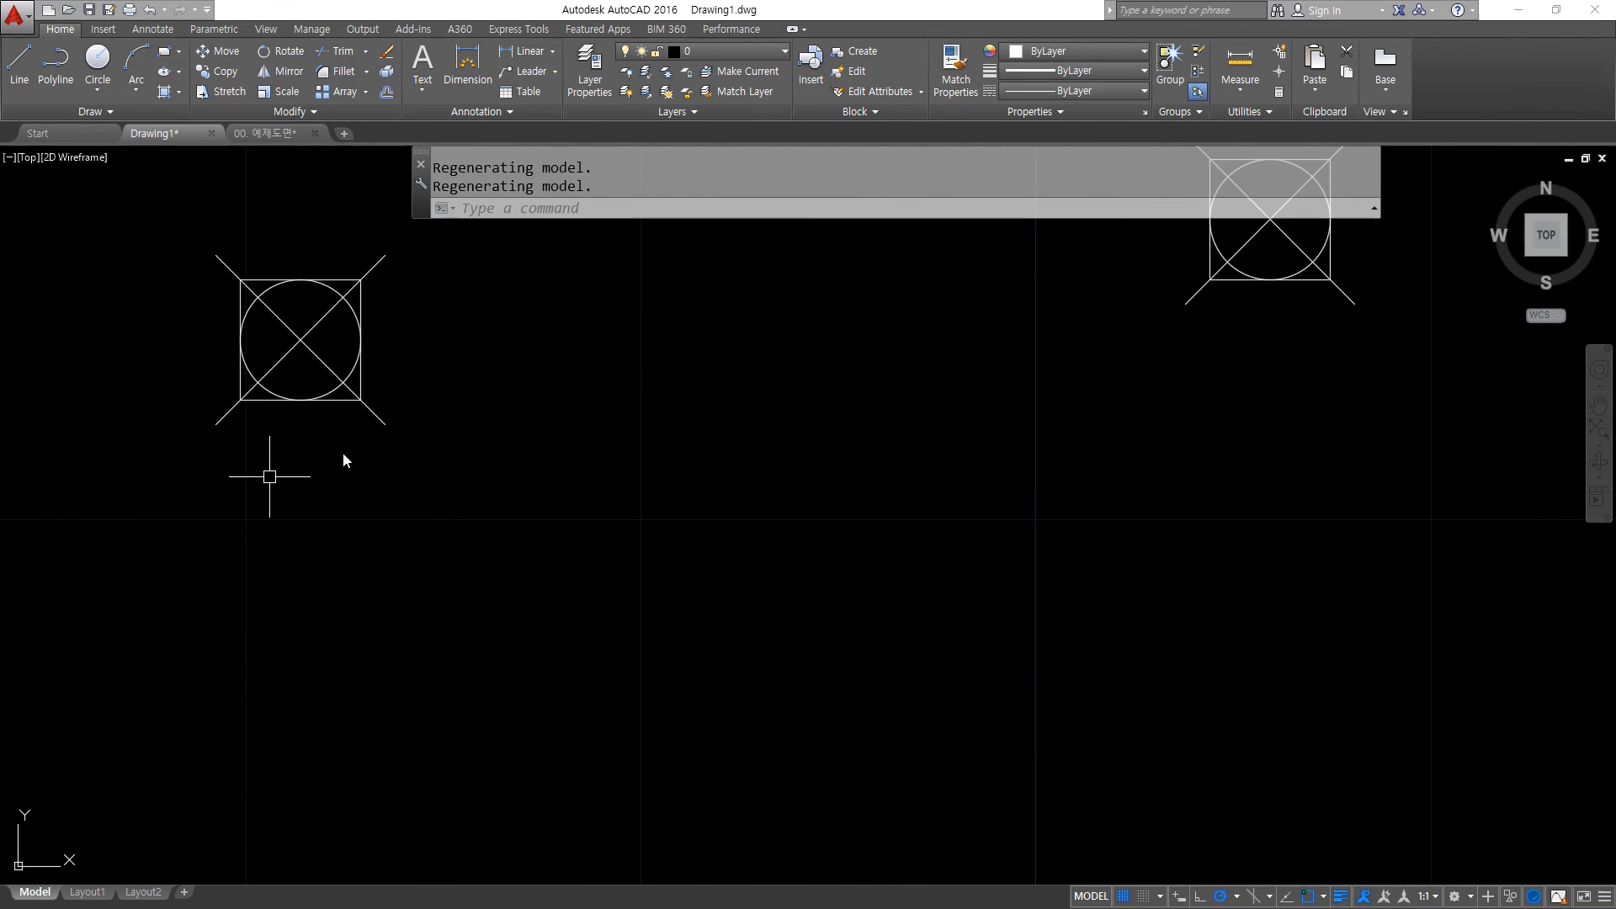
pyautogui.moveTo(578, 378); pyautogui.dragTo(562, 491, button='middle')
pyautogui.write('l')
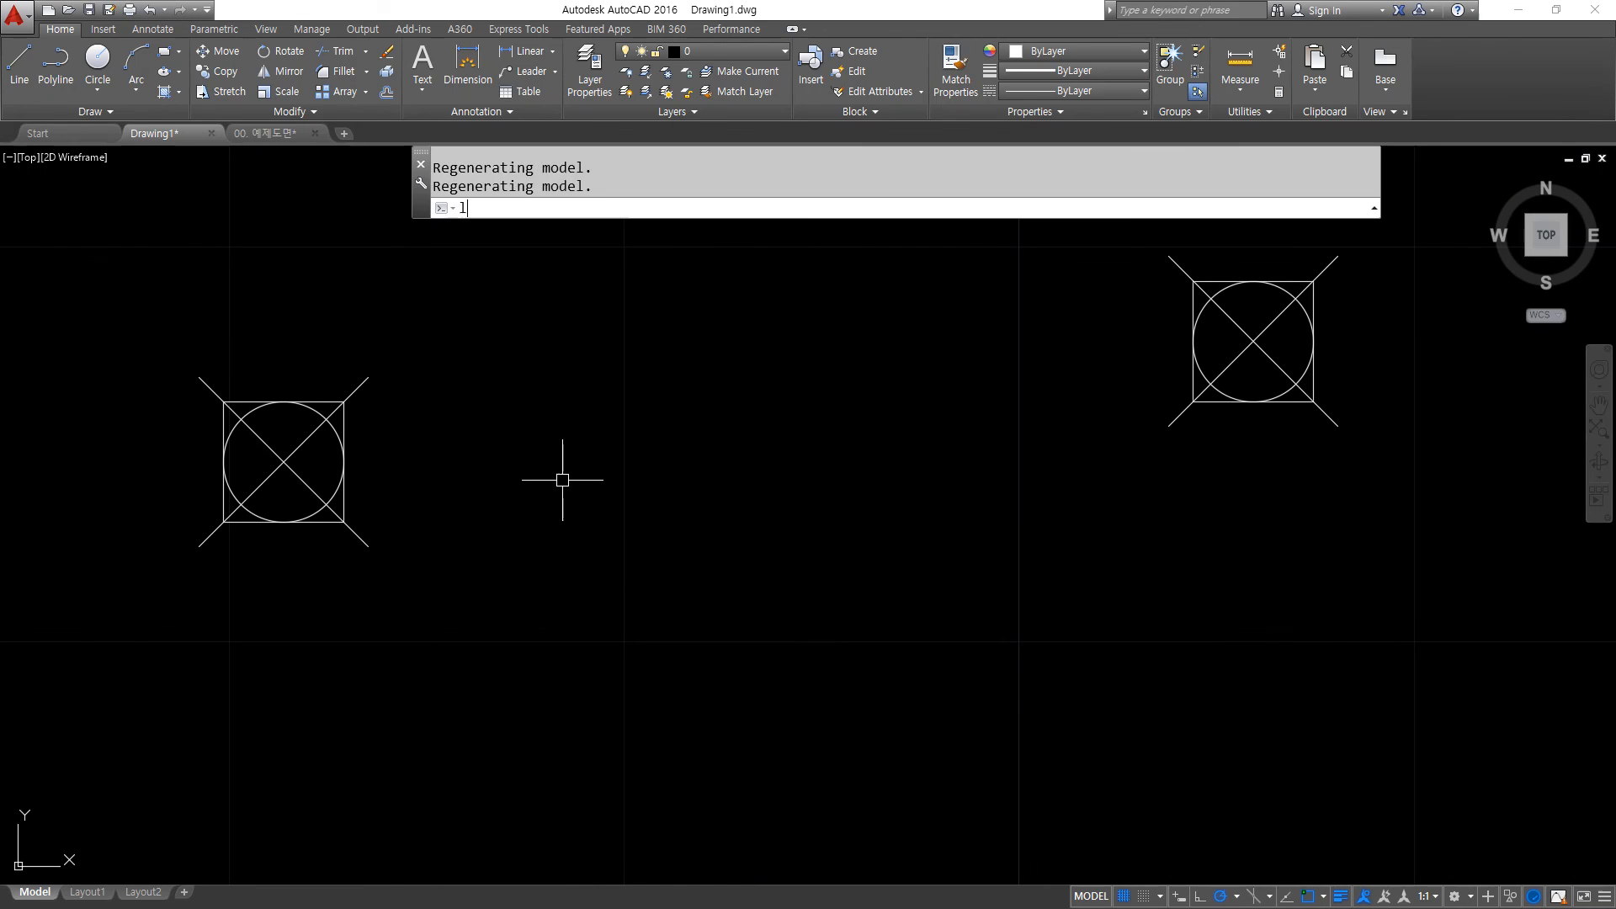
pyautogui.press('Return')
pyautogui.keyDown('shift'); pyautogui.rightClick(587, 391); pyautogui.keyUp('shift')
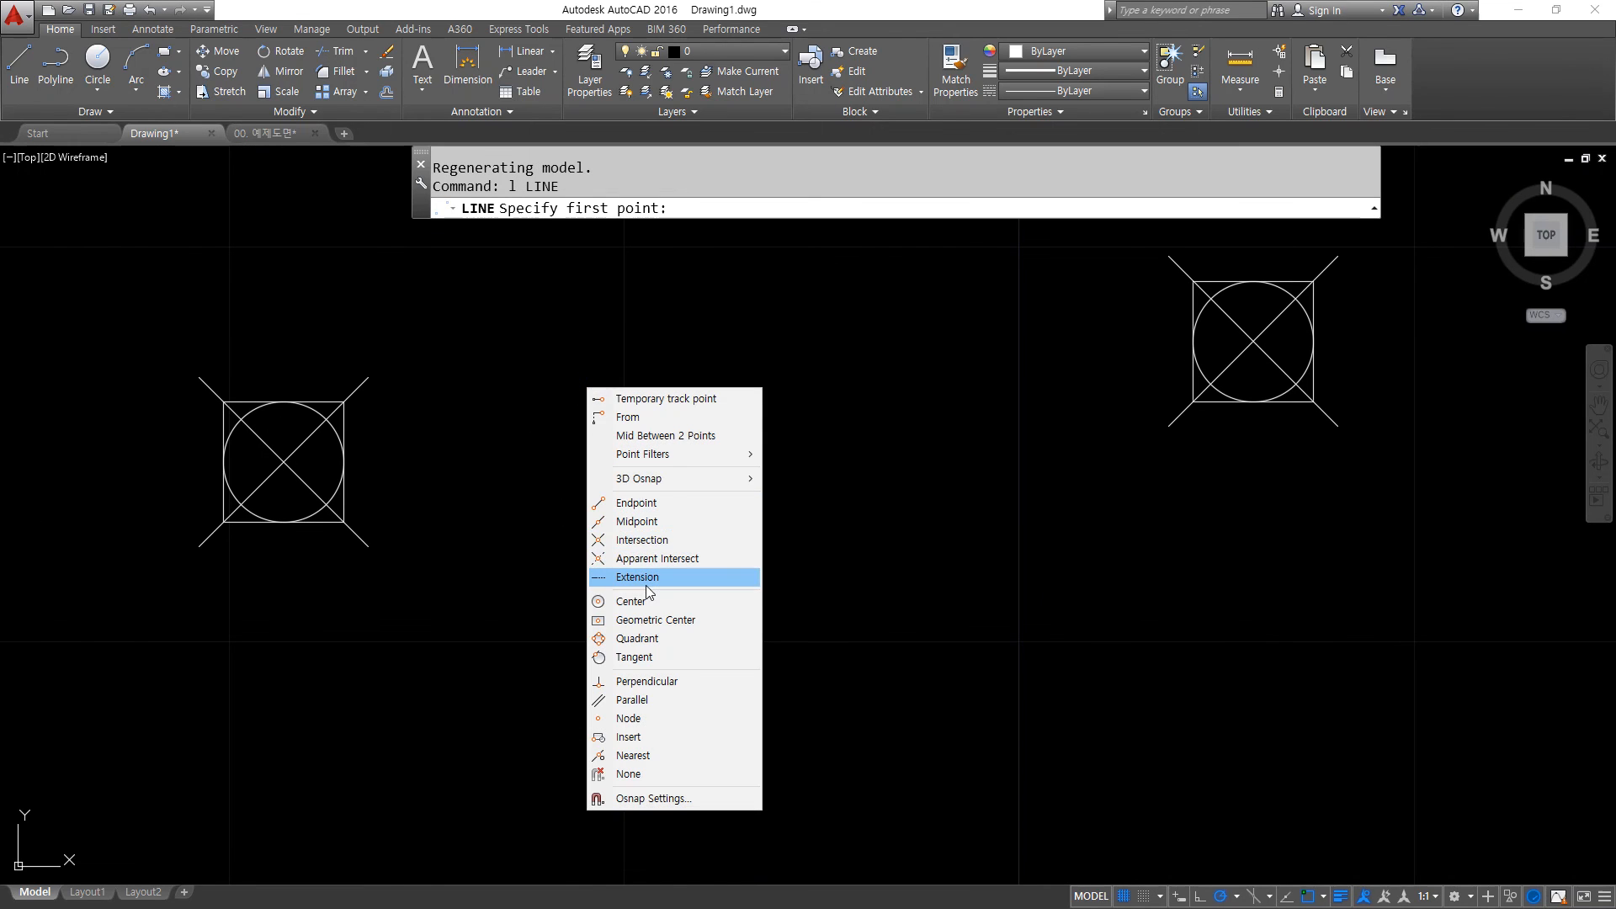
pyautogui.click(641, 540)
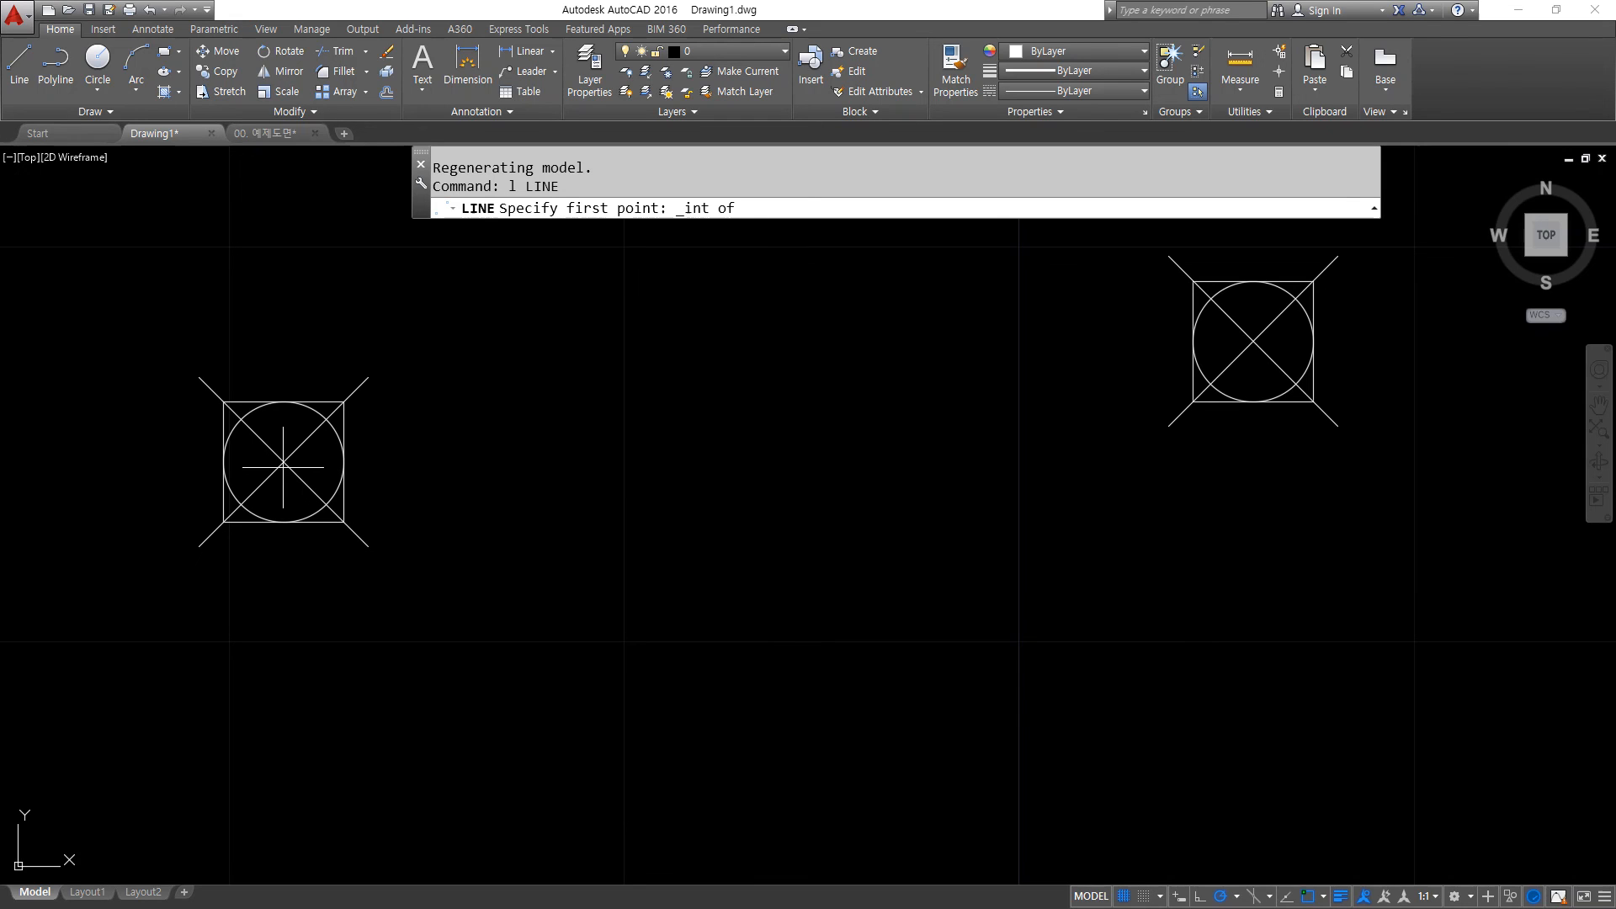
pyautogui.press('Escape')
# Try to start a line at the middle of the same point symbol with the Center snap.
pyautogui.press('Return')
pyautogui.keyDown('shift'); pyautogui.rightClick(699, 449); pyautogui.keyUp('shift')
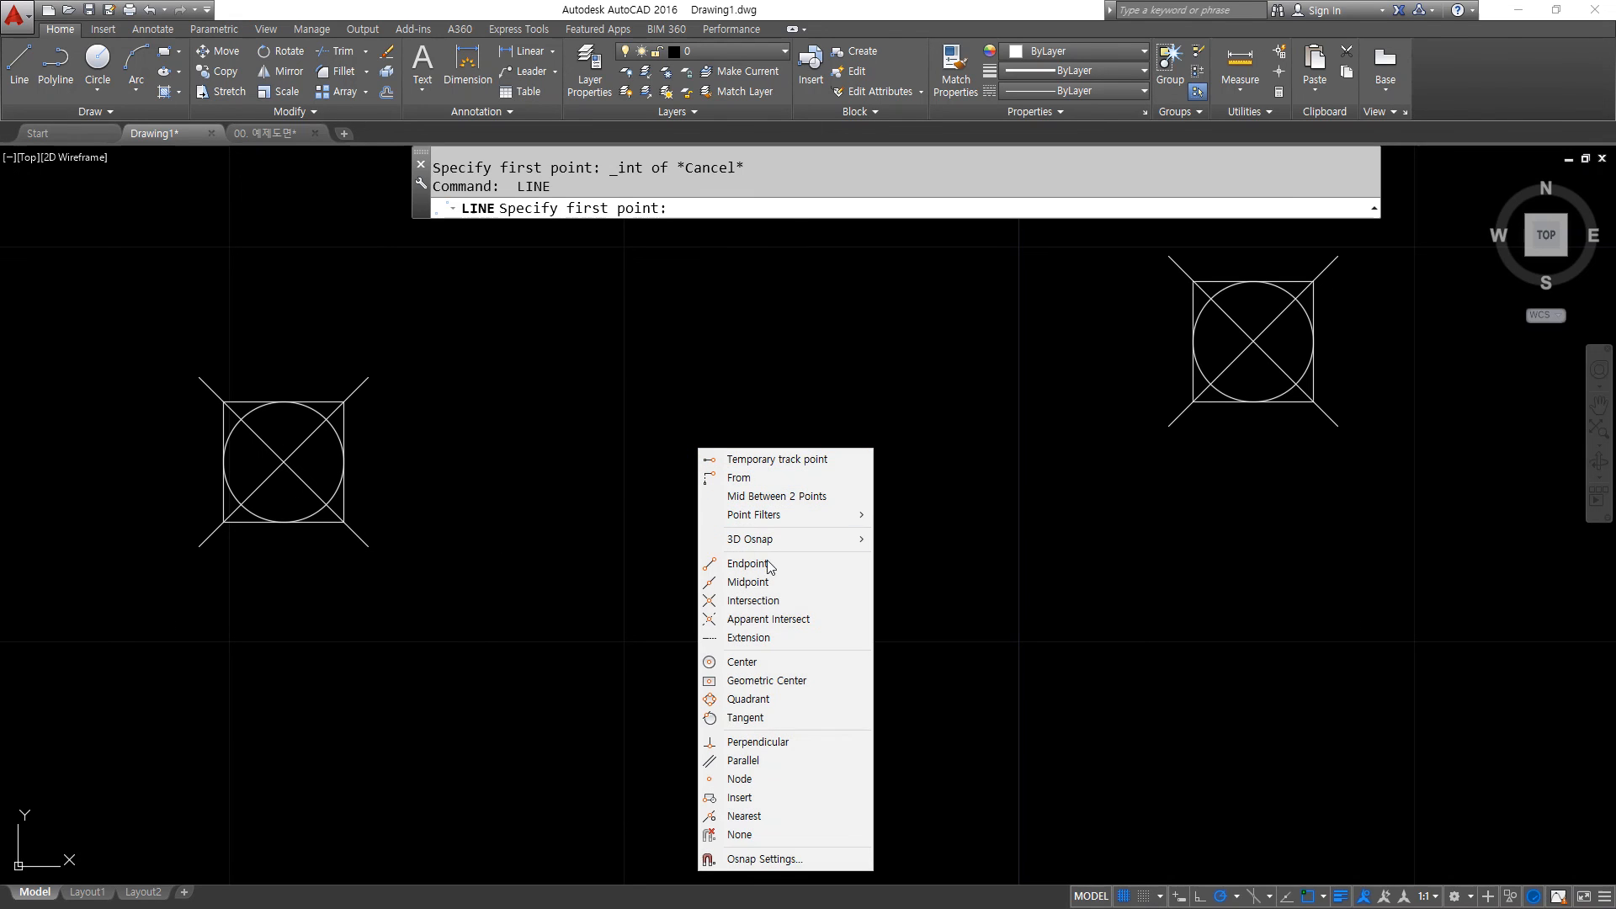
pyautogui.click(745, 662)
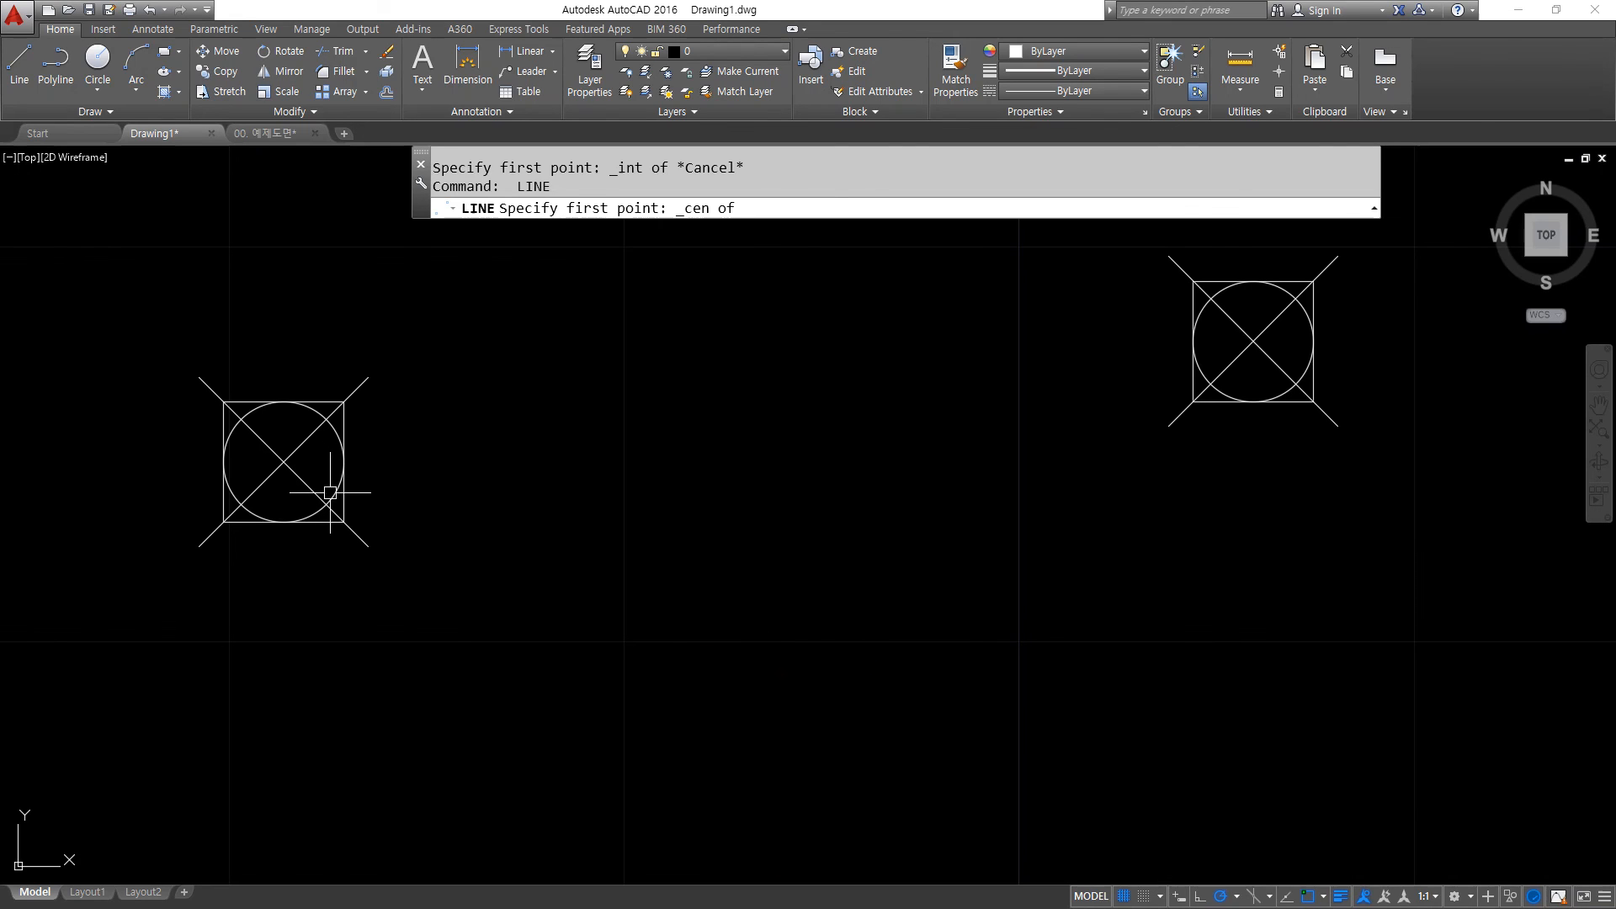
pyautogui.press('Escape')
# Try to start a line at the middle of the same point symbol with the Geometric Center snap.
pyautogui.press('Return')
pyautogui.keyDown('shift'); pyautogui.rightClick(677, 417); pyautogui.keyUp('shift')
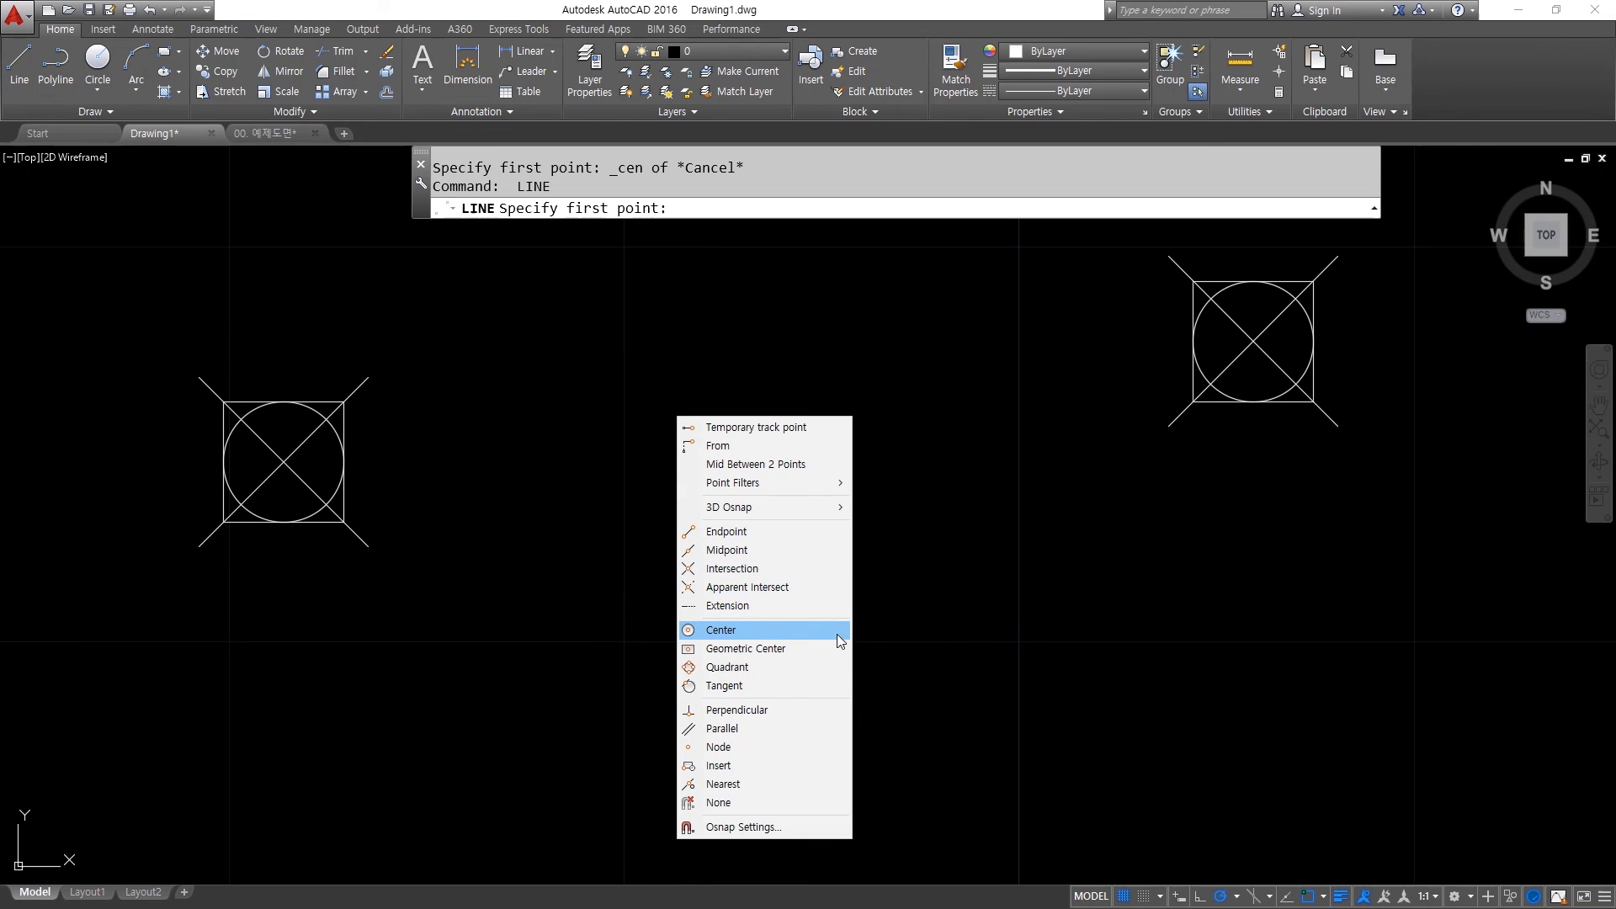
pyautogui.click(777, 648)
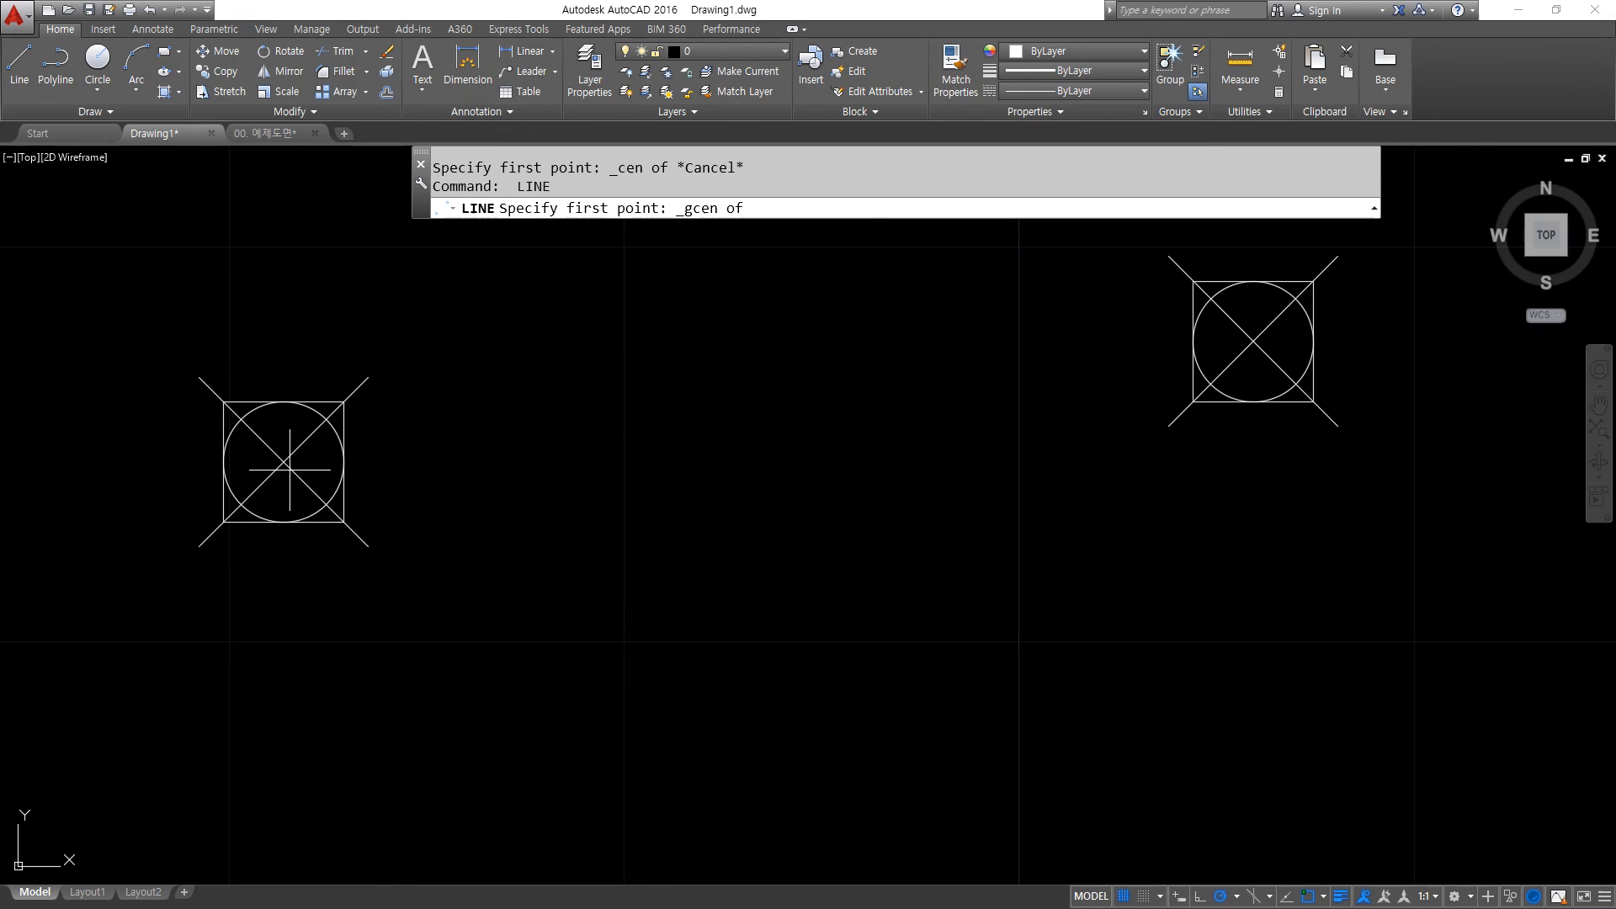
pyautogui.press('Escape')
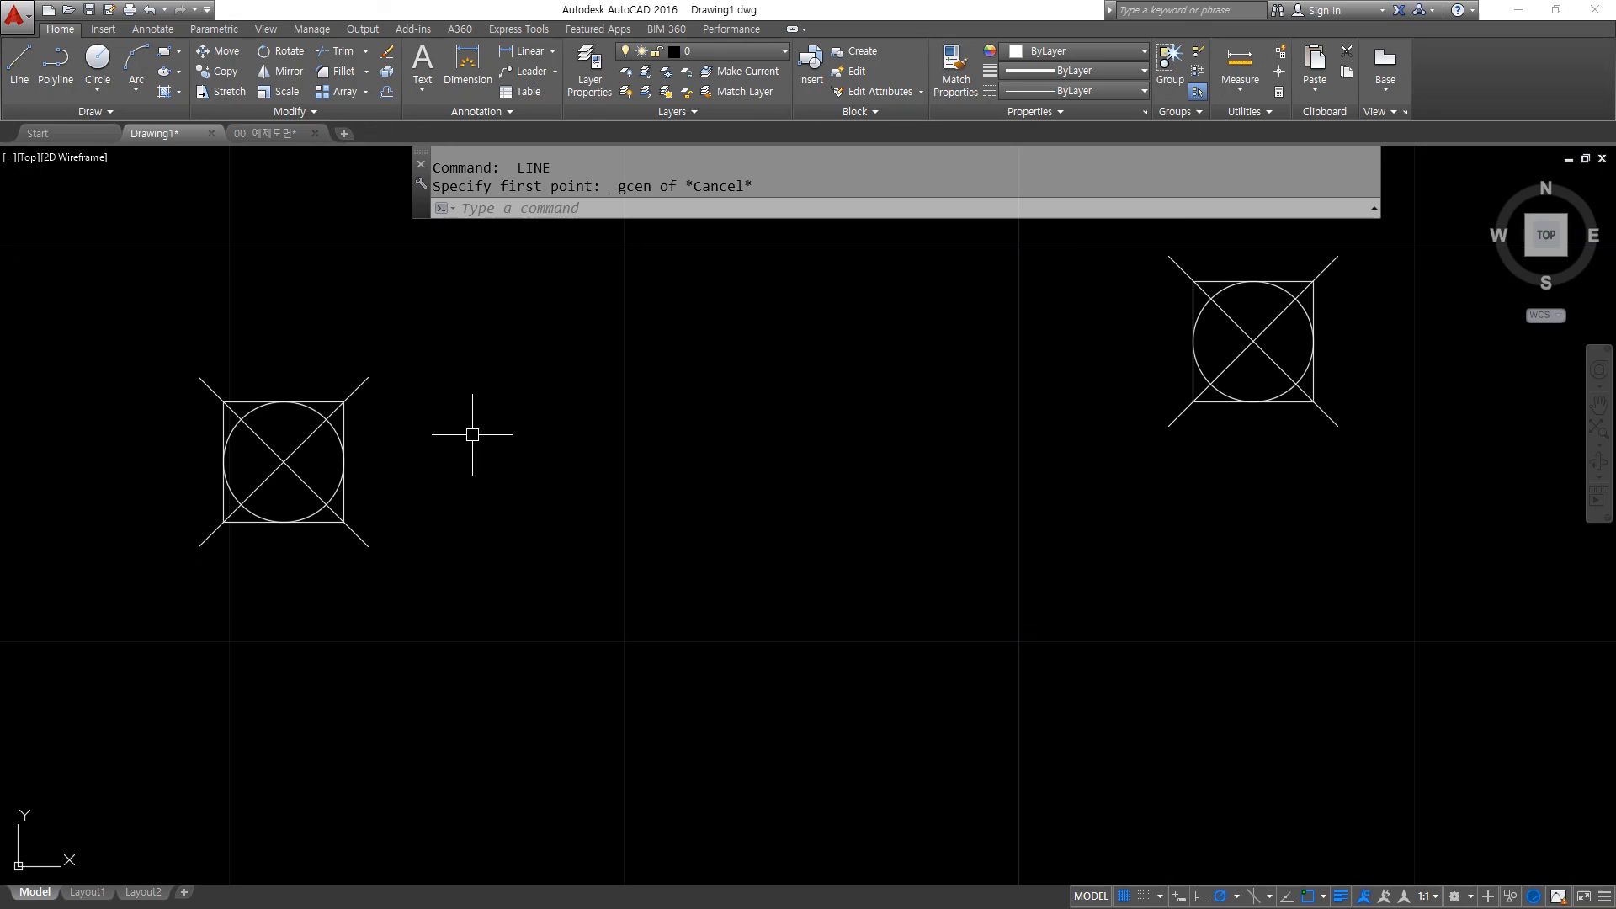
# Switch to the Notepad command list and append "NODe, NEArest(근처)" after POint.
pyautogui.hotkey('alt', 'Tab')
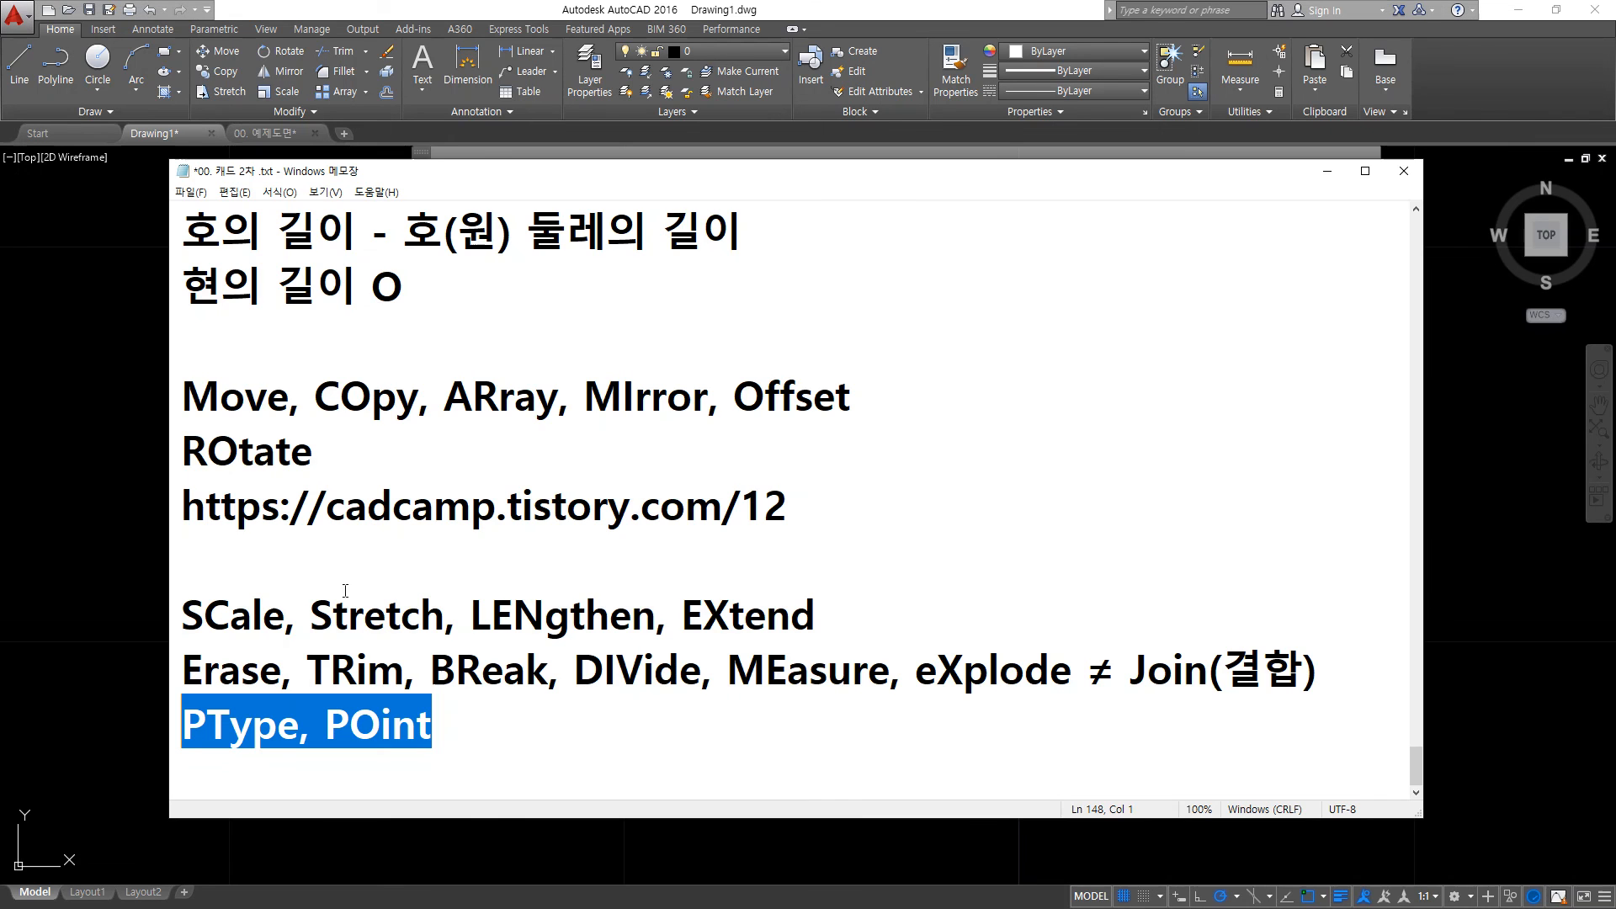
pyautogui.click(546, 737)
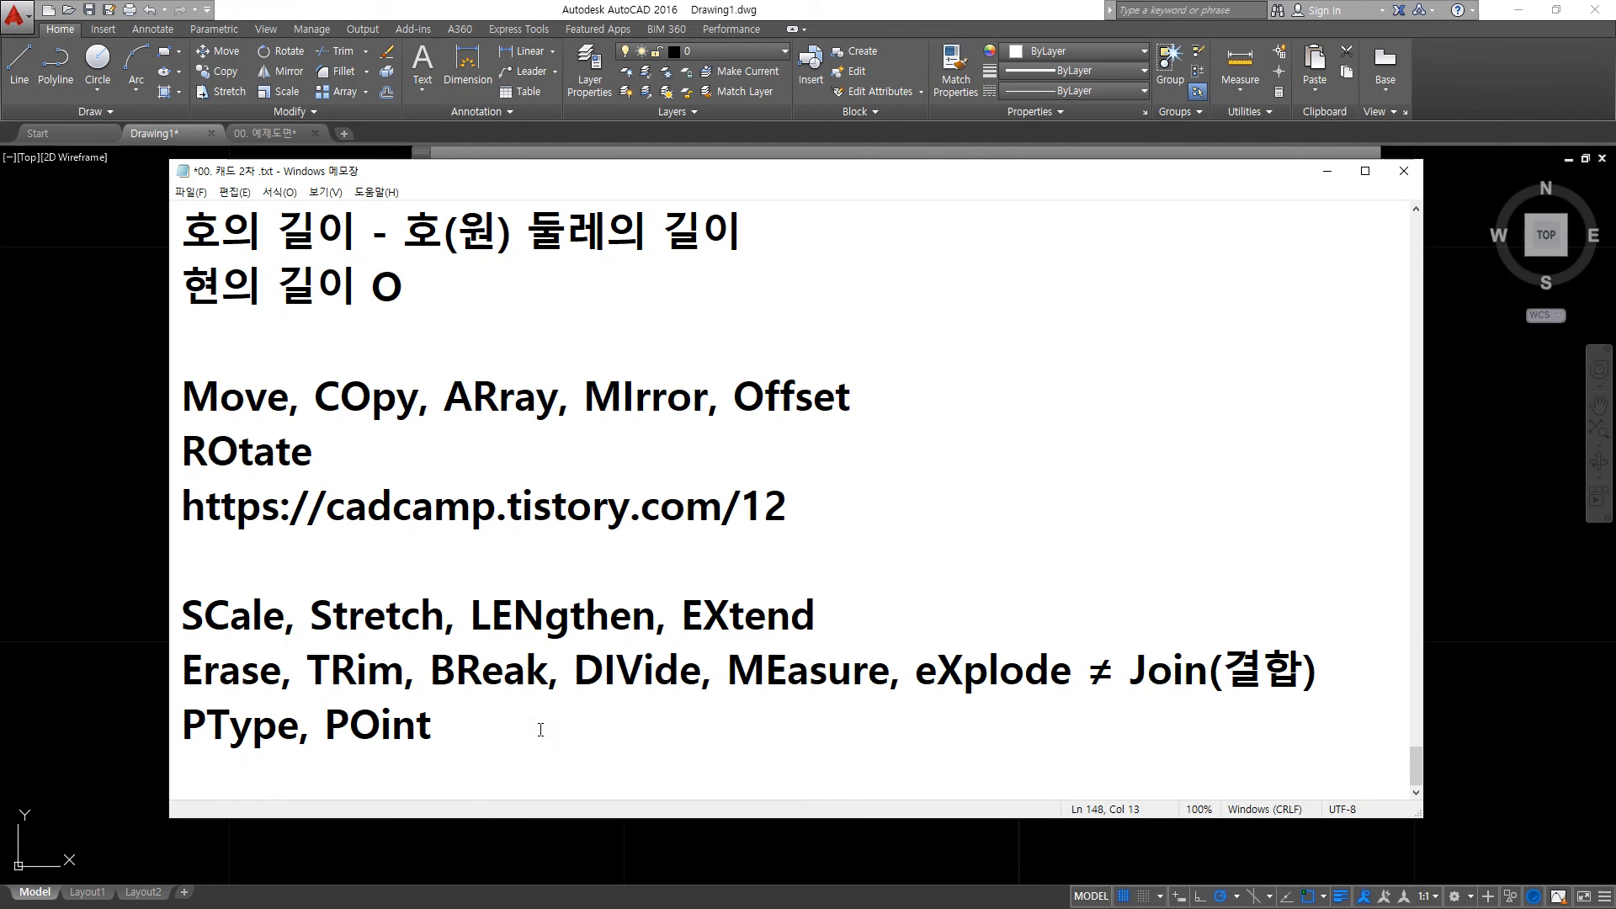
pyautogui.write('NODe, ')
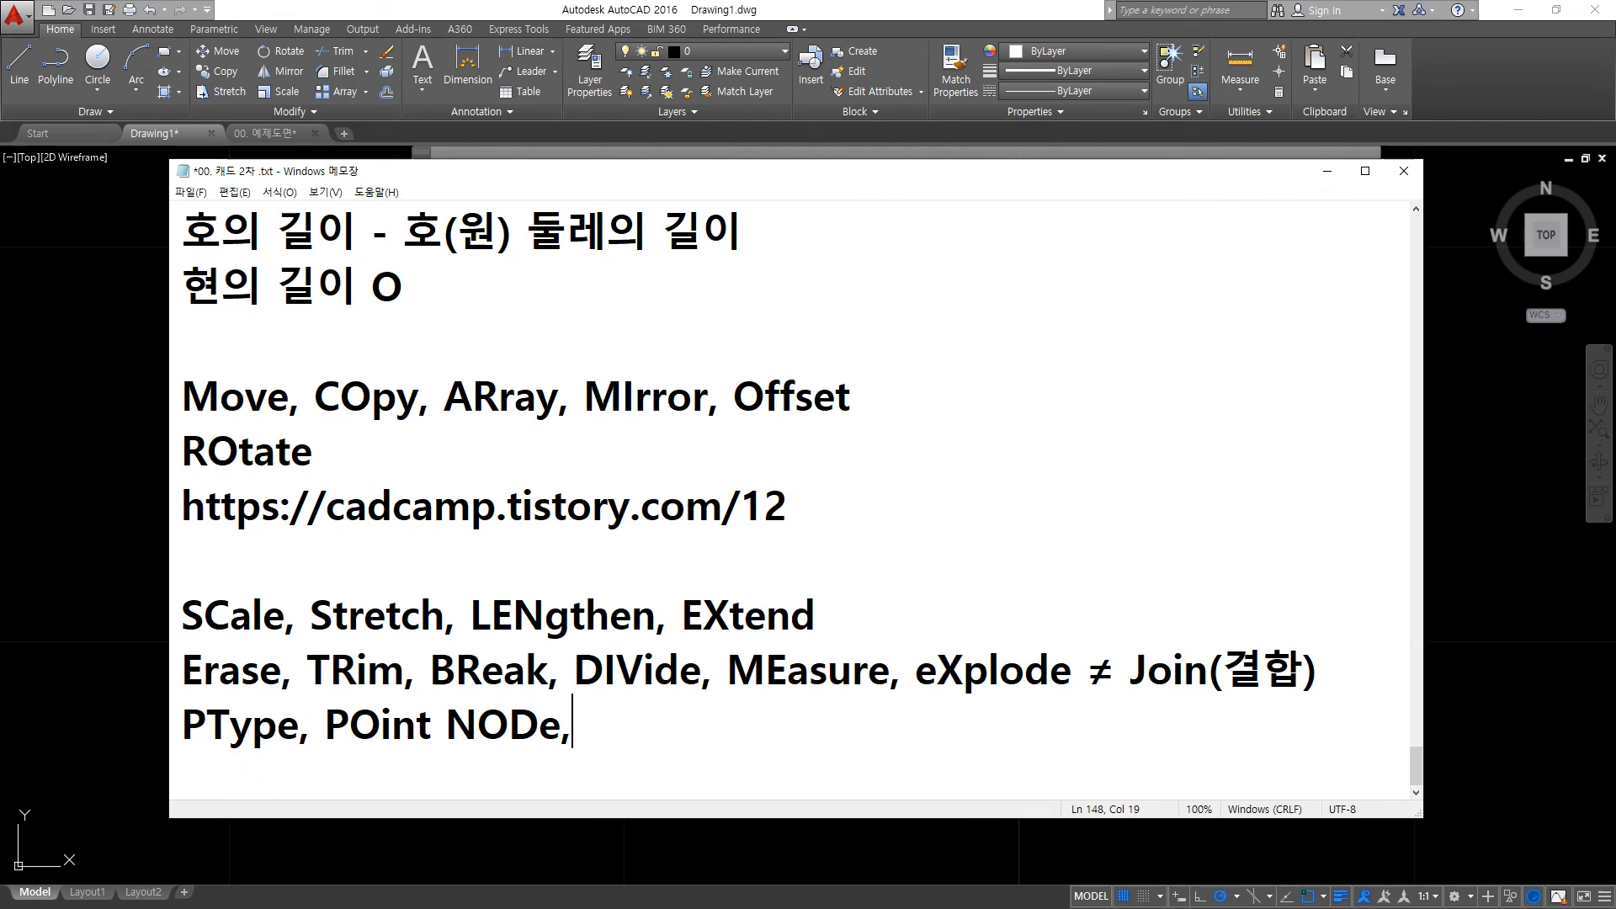
pyautogui.write('NEArest')
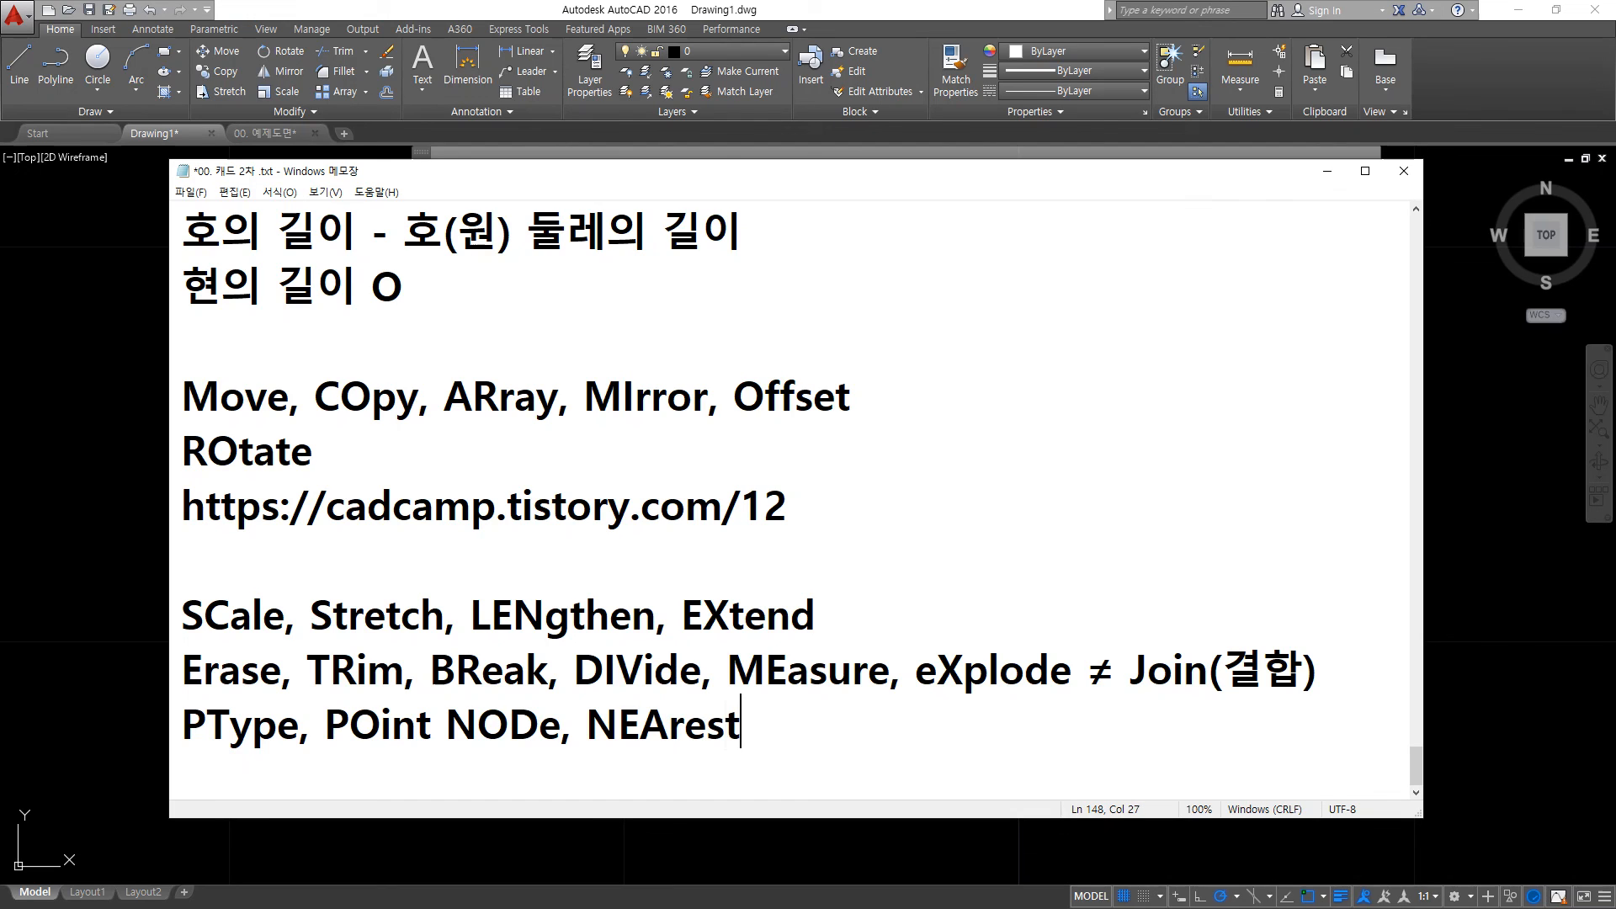
pyautogui.write('(근처)')
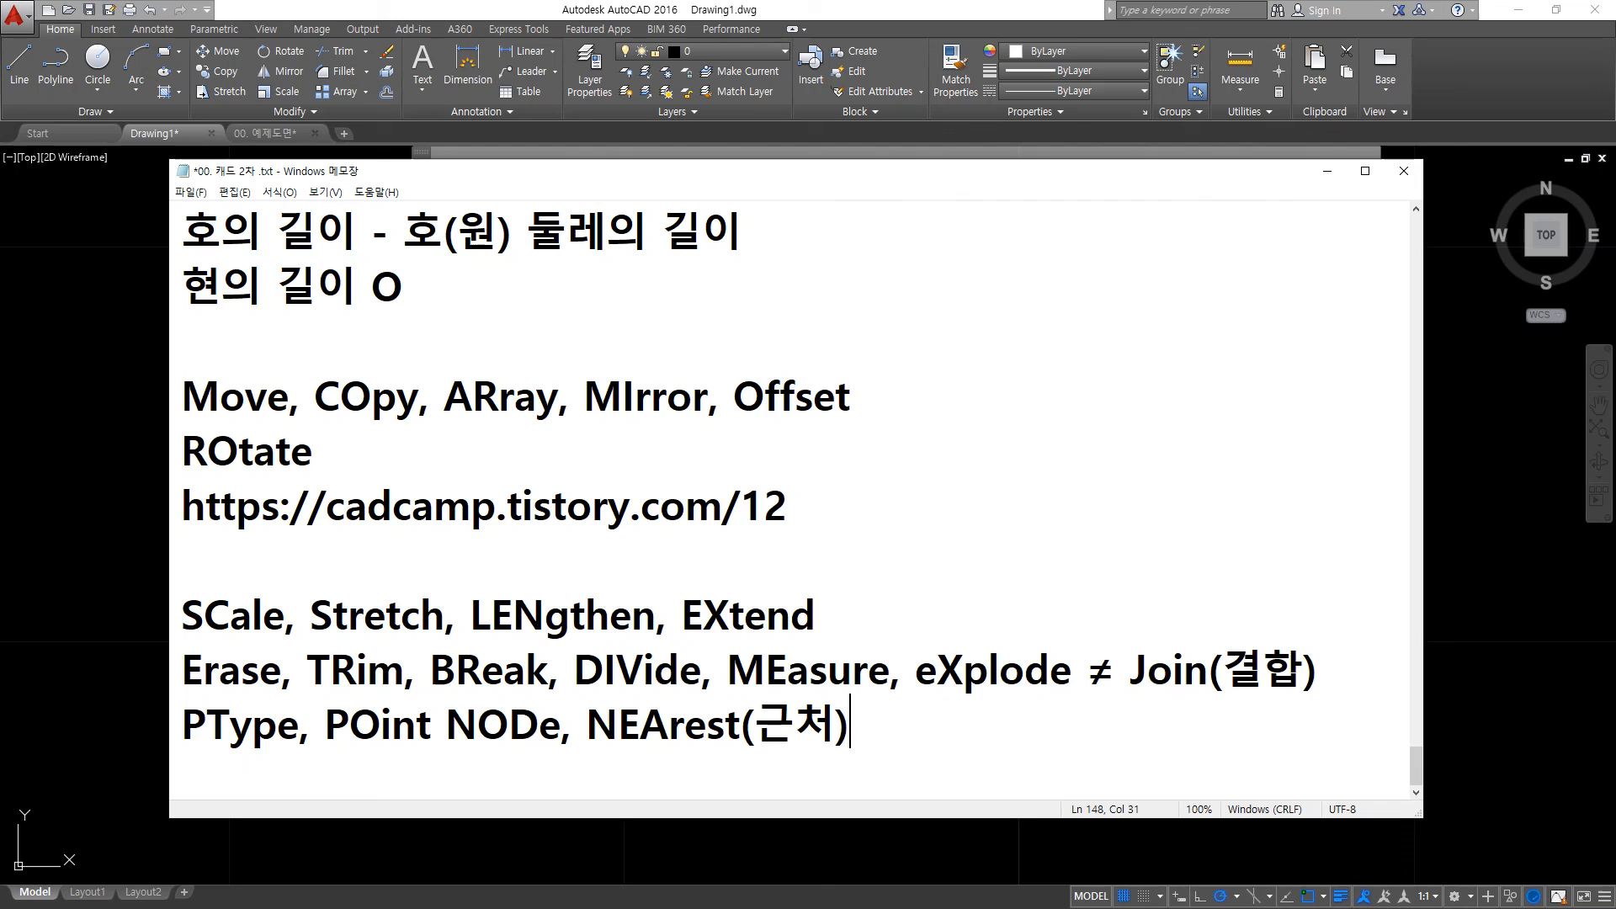
# Add the Korean note "(점)" directly after NODe in the command list.
pyautogui.press('Left')
pyautogui.press('Left')
pyautogui.press('Left')
pyautogui.press('Left')
pyautogui.press('Left')
pyautogui.press('Left')
pyautogui.write('(점)')
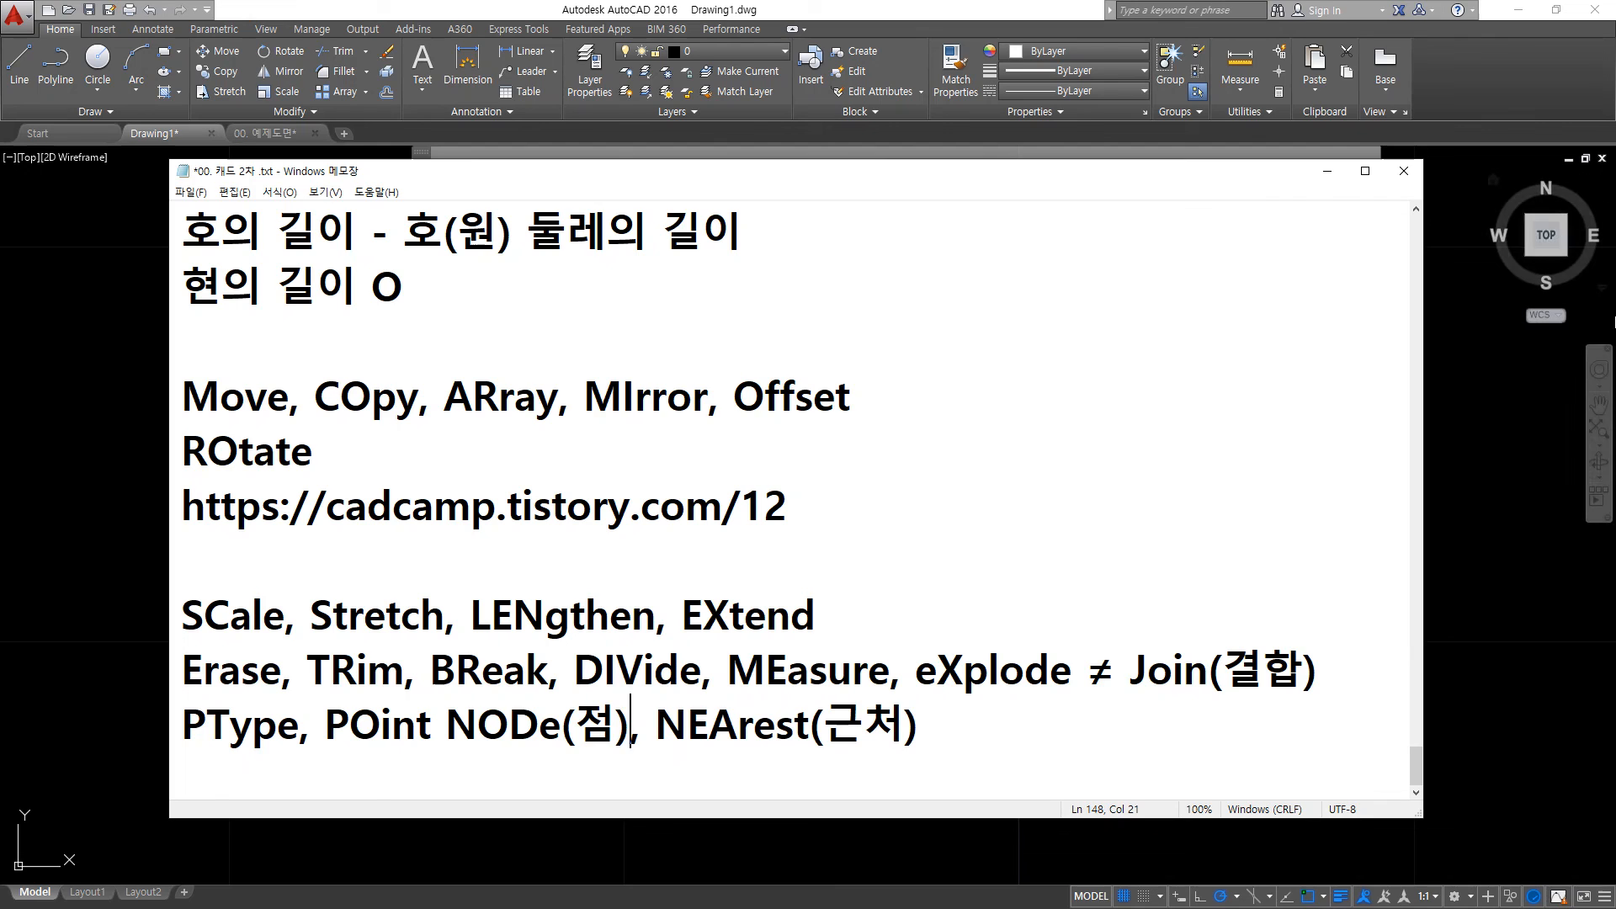
# Switch back to AutoCAD and draw a line from one point symbol to the next one up, using the Node snap for both ends.
pyautogui.hotkey('alt', 'Tab')
pyautogui.write('l')
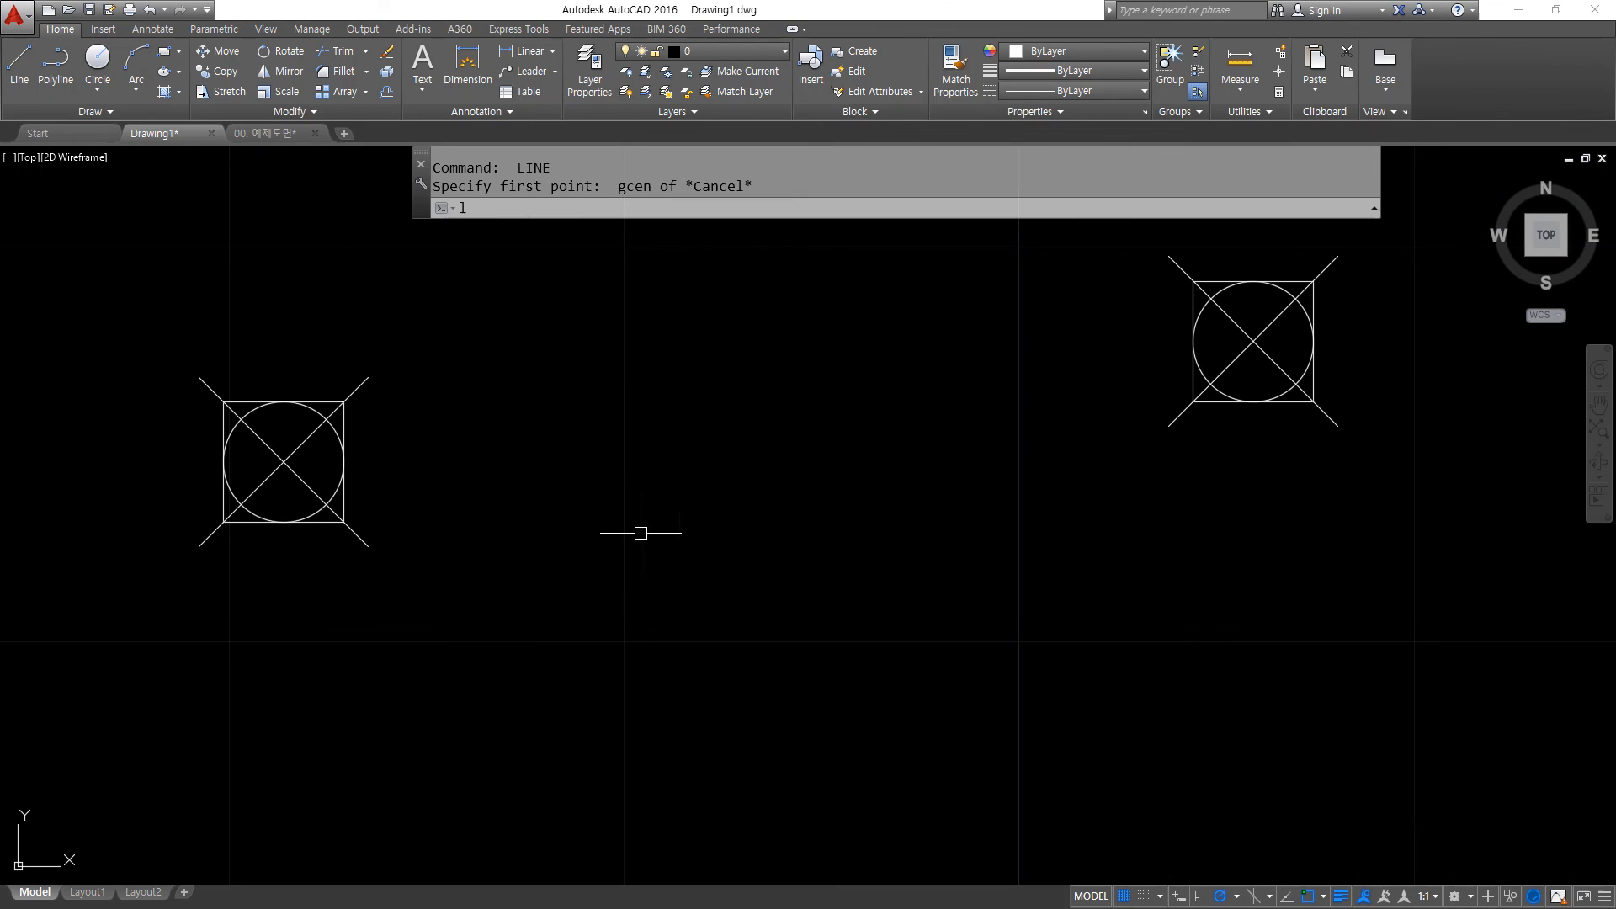
pyautogui.press('Return')
pyautogui.keyDown('shift'); pyautogui.rightClick(684, 445); pyautogui.keyUp('shift')
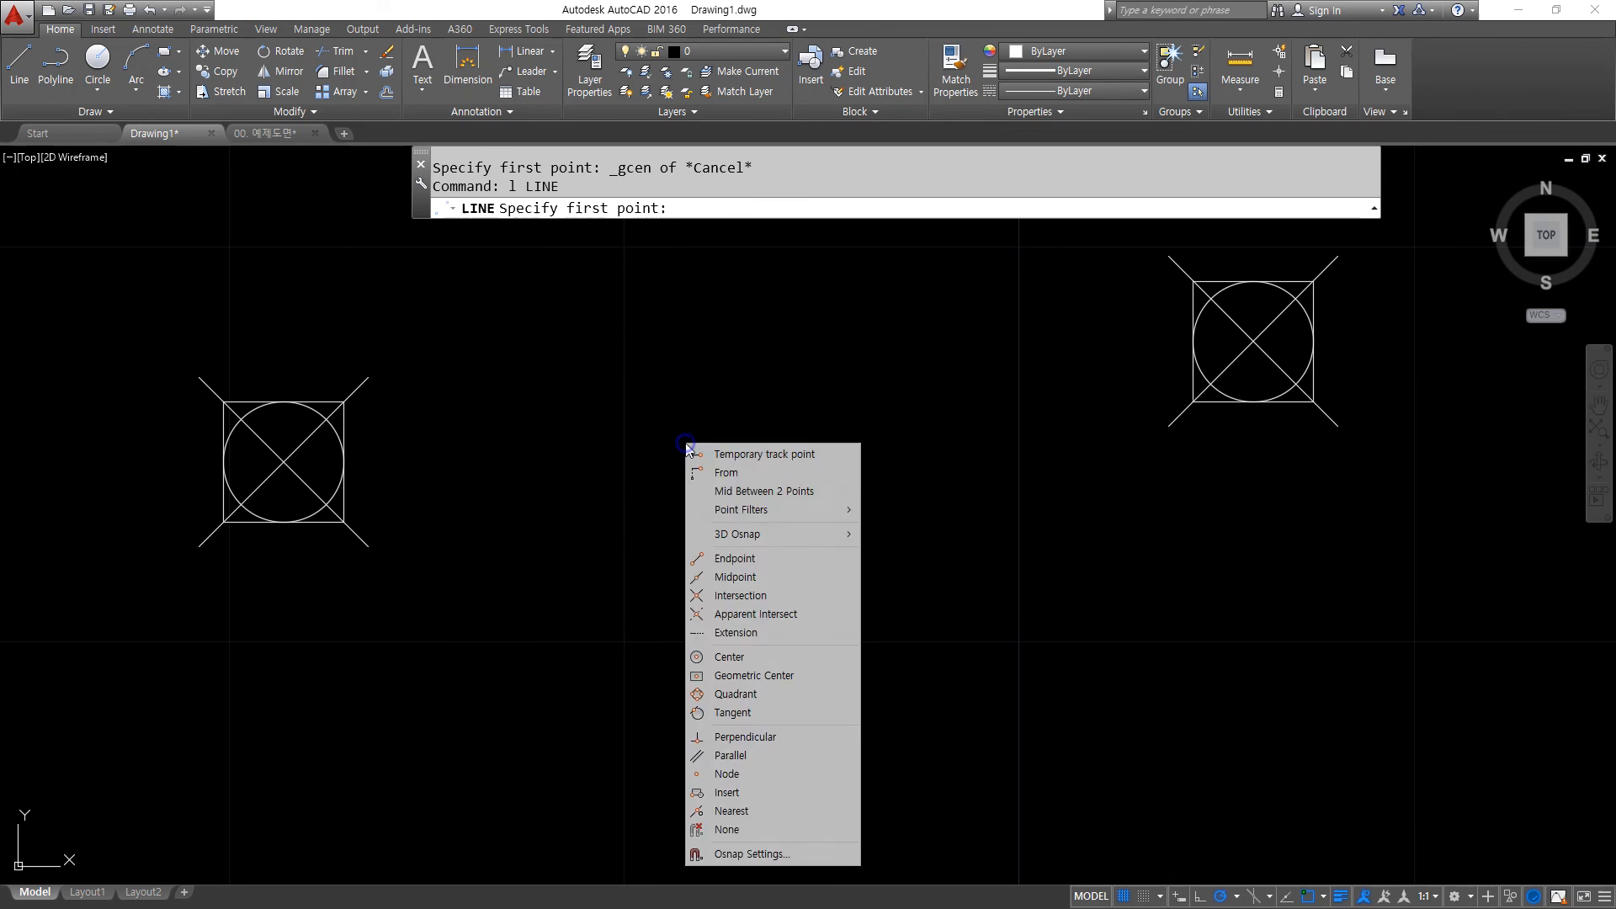
pyautogui.click(727, 774)
pyautogui.click(285, 462)
pyautogui.scroll(-4, 776, 644)
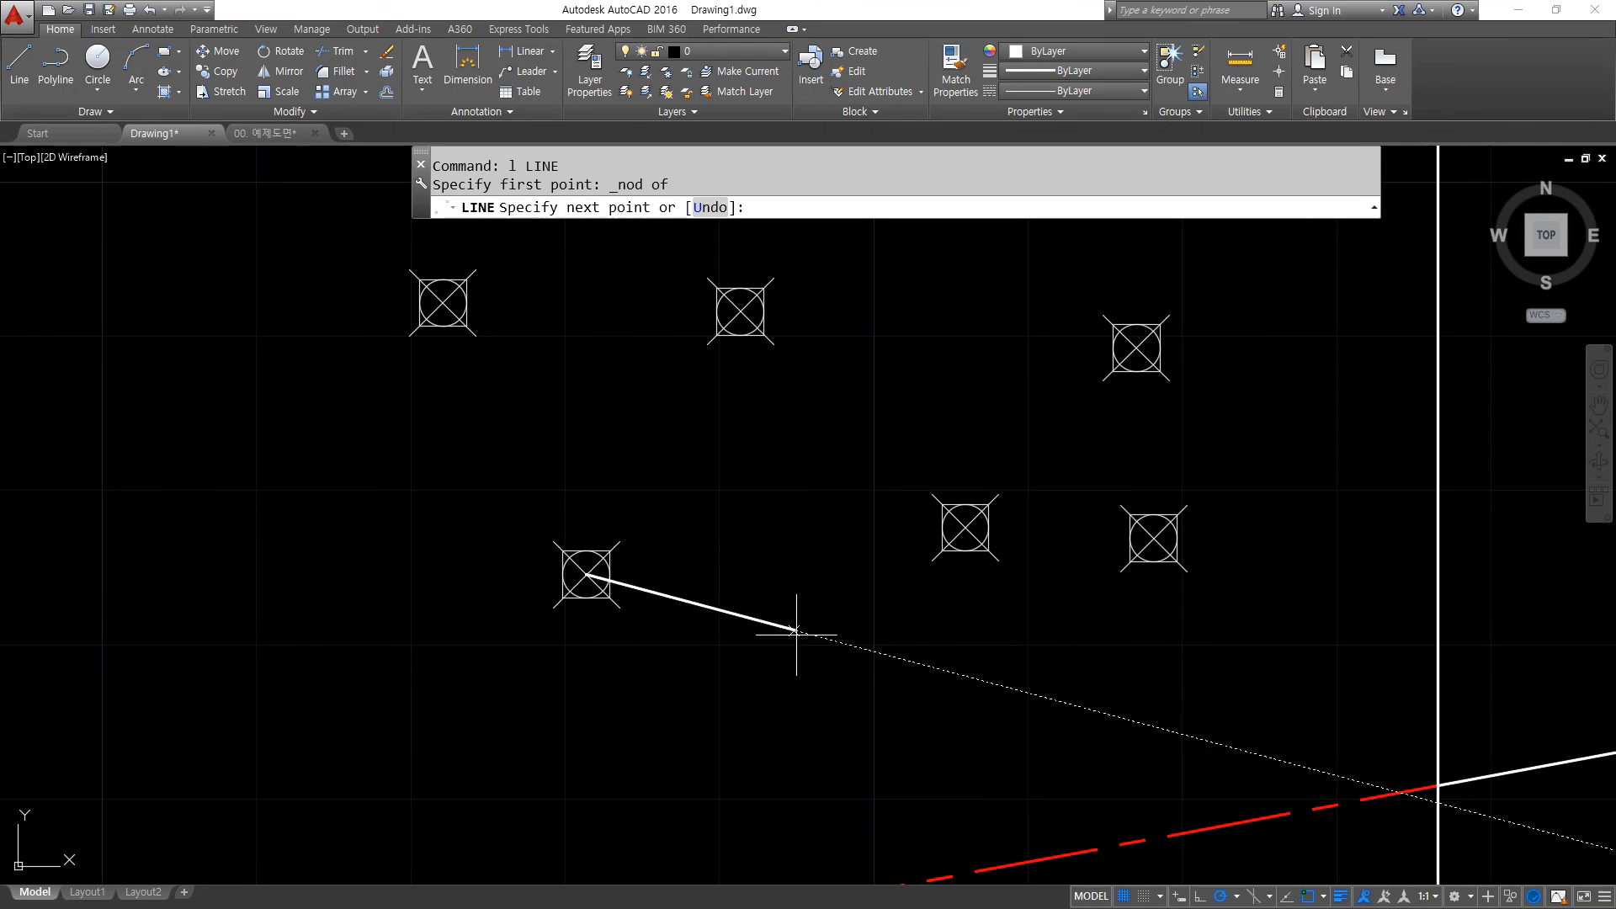
pyautogui.keyDown('shift'); pyautogui.moveTo(905, 584); pyautogui.dragTo(579, 617, button='middle'); pyautogui.keyUp('shift')
pyautogui.keyDown('shift'); pyautogui.rightClick(816, 526); pyautogui.keyUp('shift')
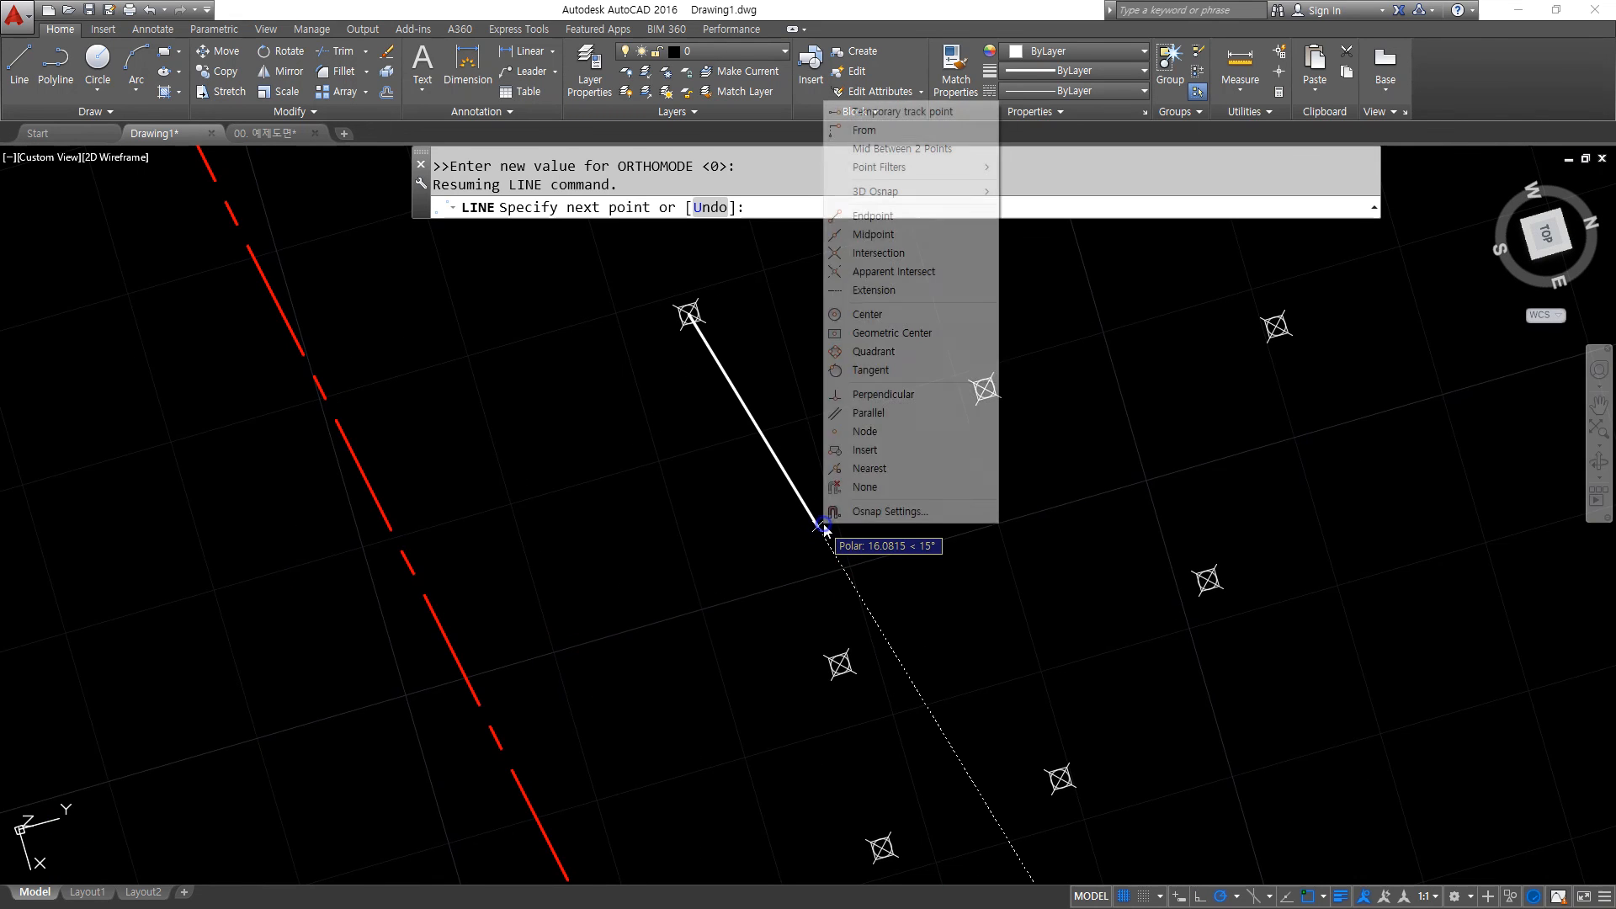
pyautogui.click(865, 431)
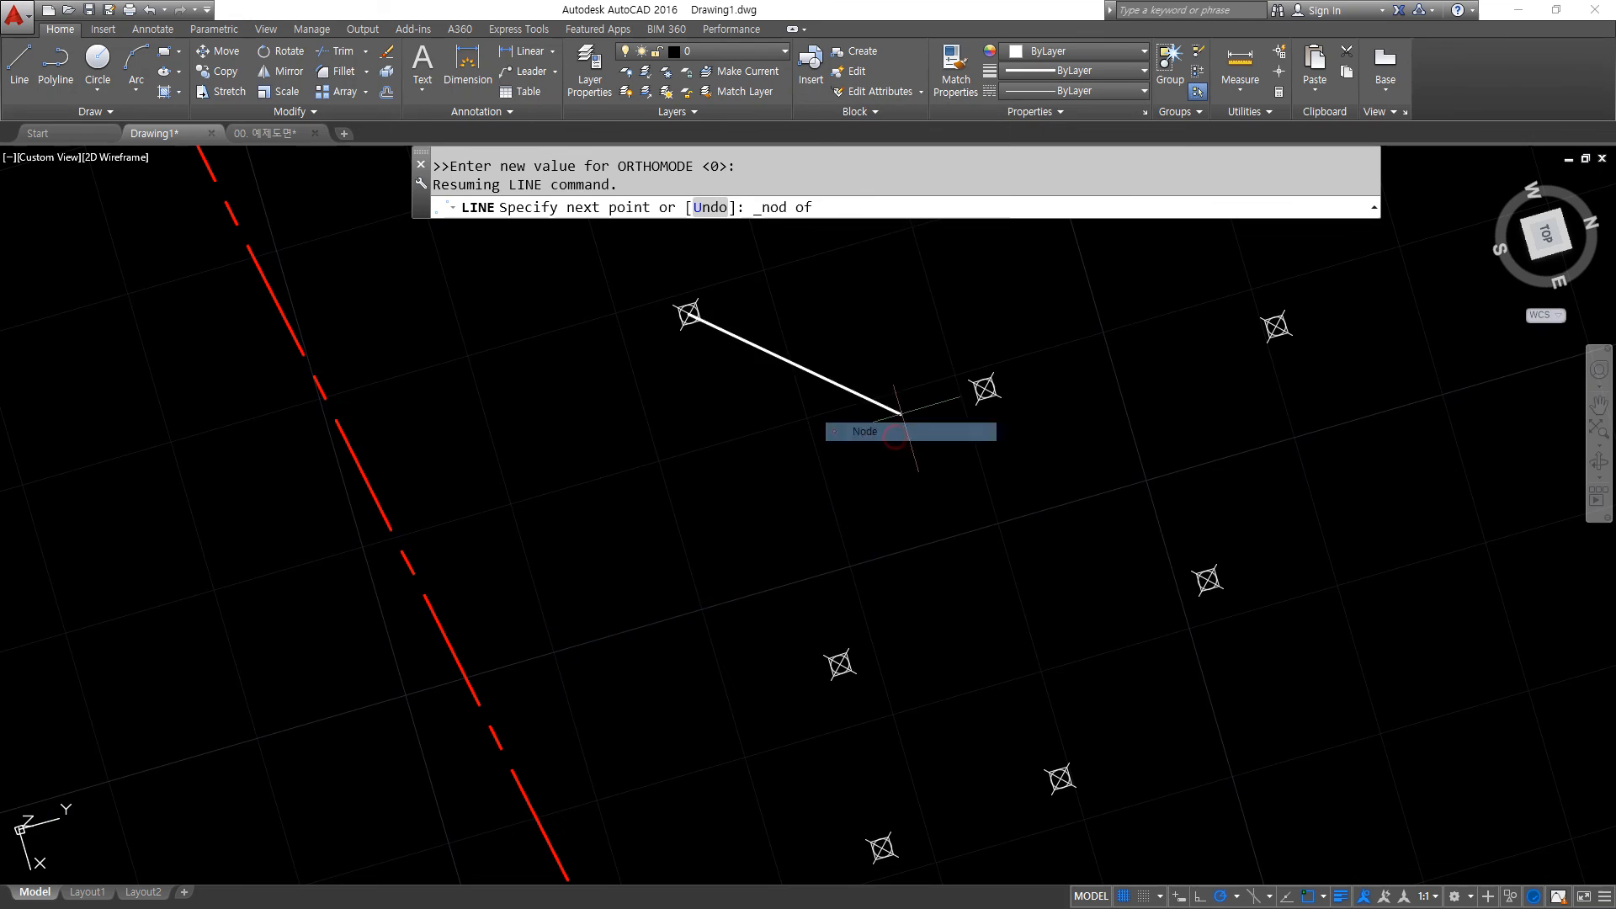
pyautogui.click(985, 388)
# Continue the line to a third point symbol with the Node snap and end the line.
pyautogui.keyDown('shift'); pyautogui.rightClick(983, 451); pyautogui.keyUp('shift')
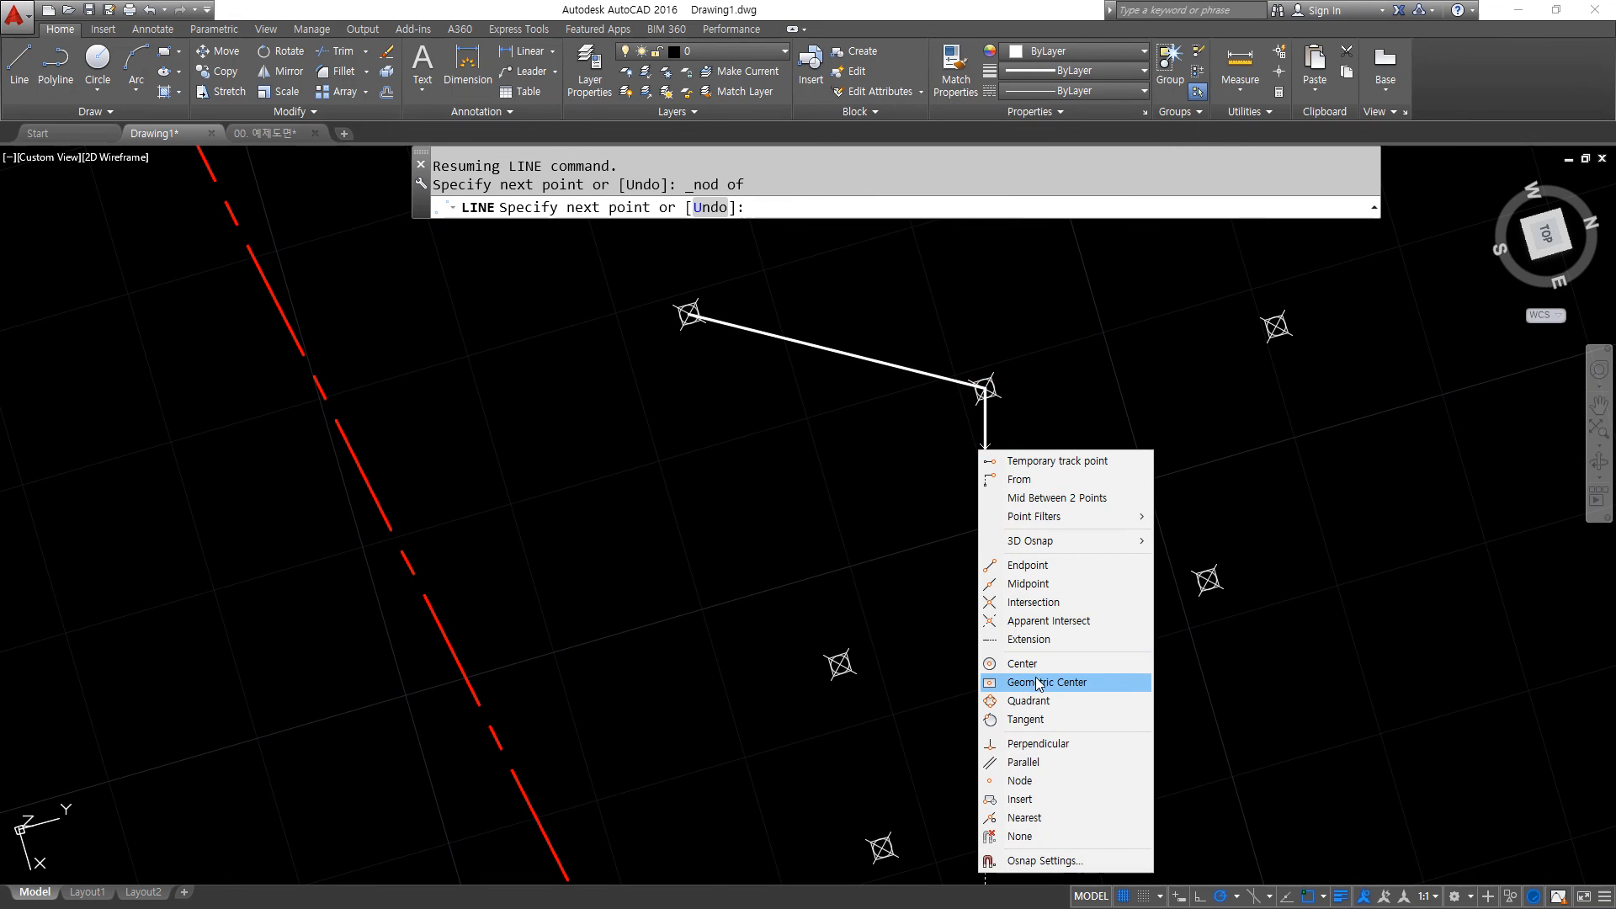
pyautogui.click(1054, 781)
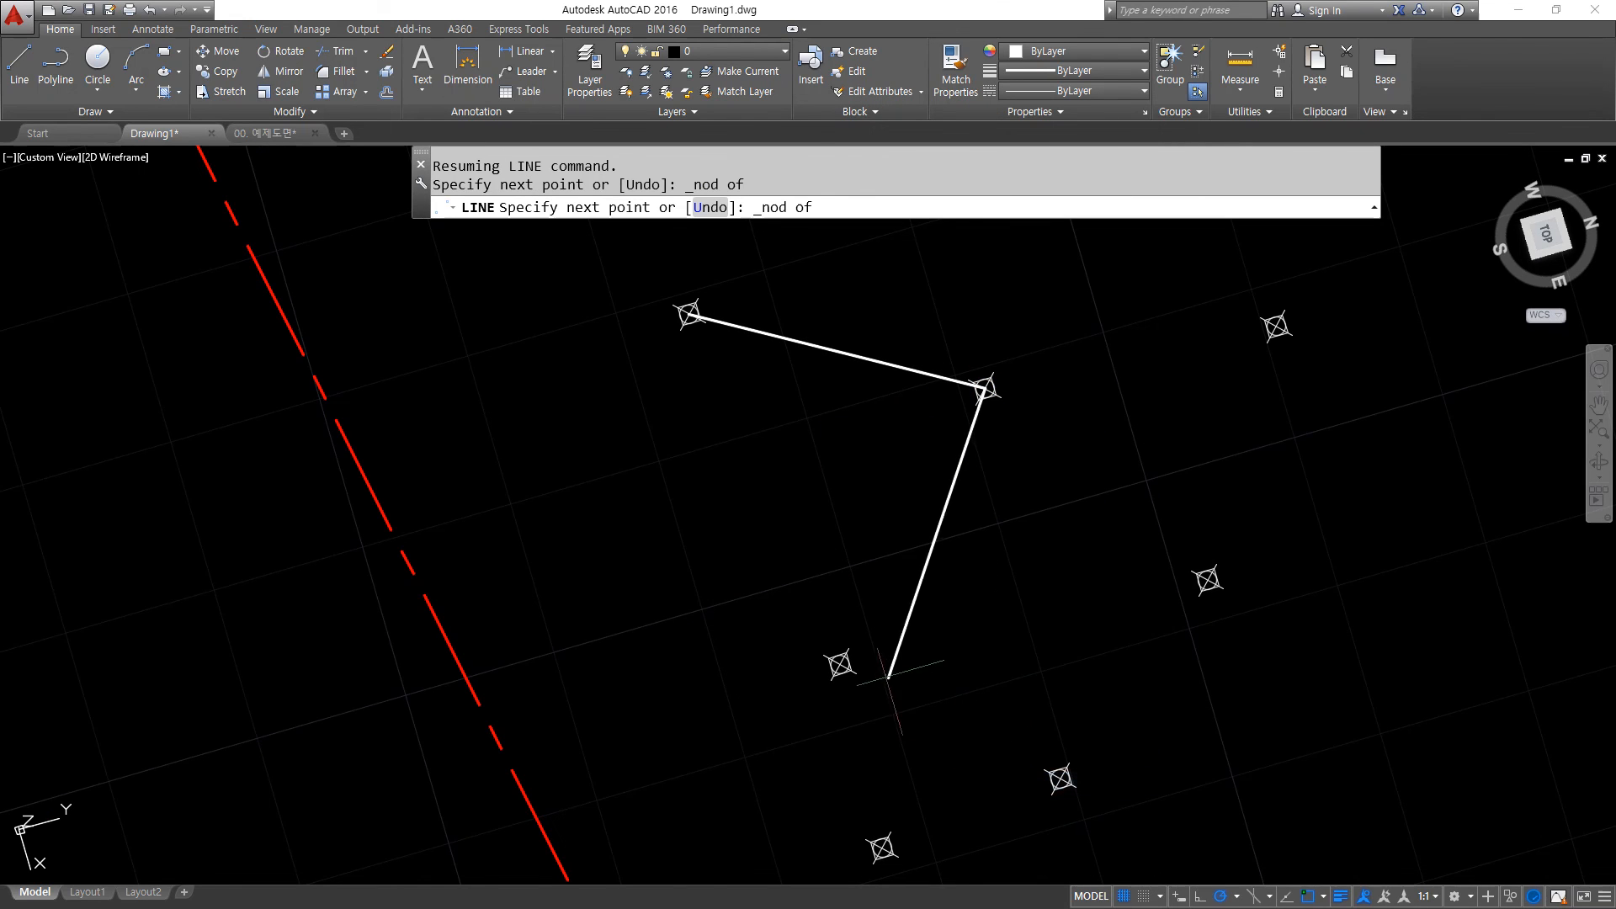
pyautogui.click(840, 664)
pyautogui.press('Return')
# Return the view to Top with north up and regenerate the drawing.
pyautogui.click(1556, 232)
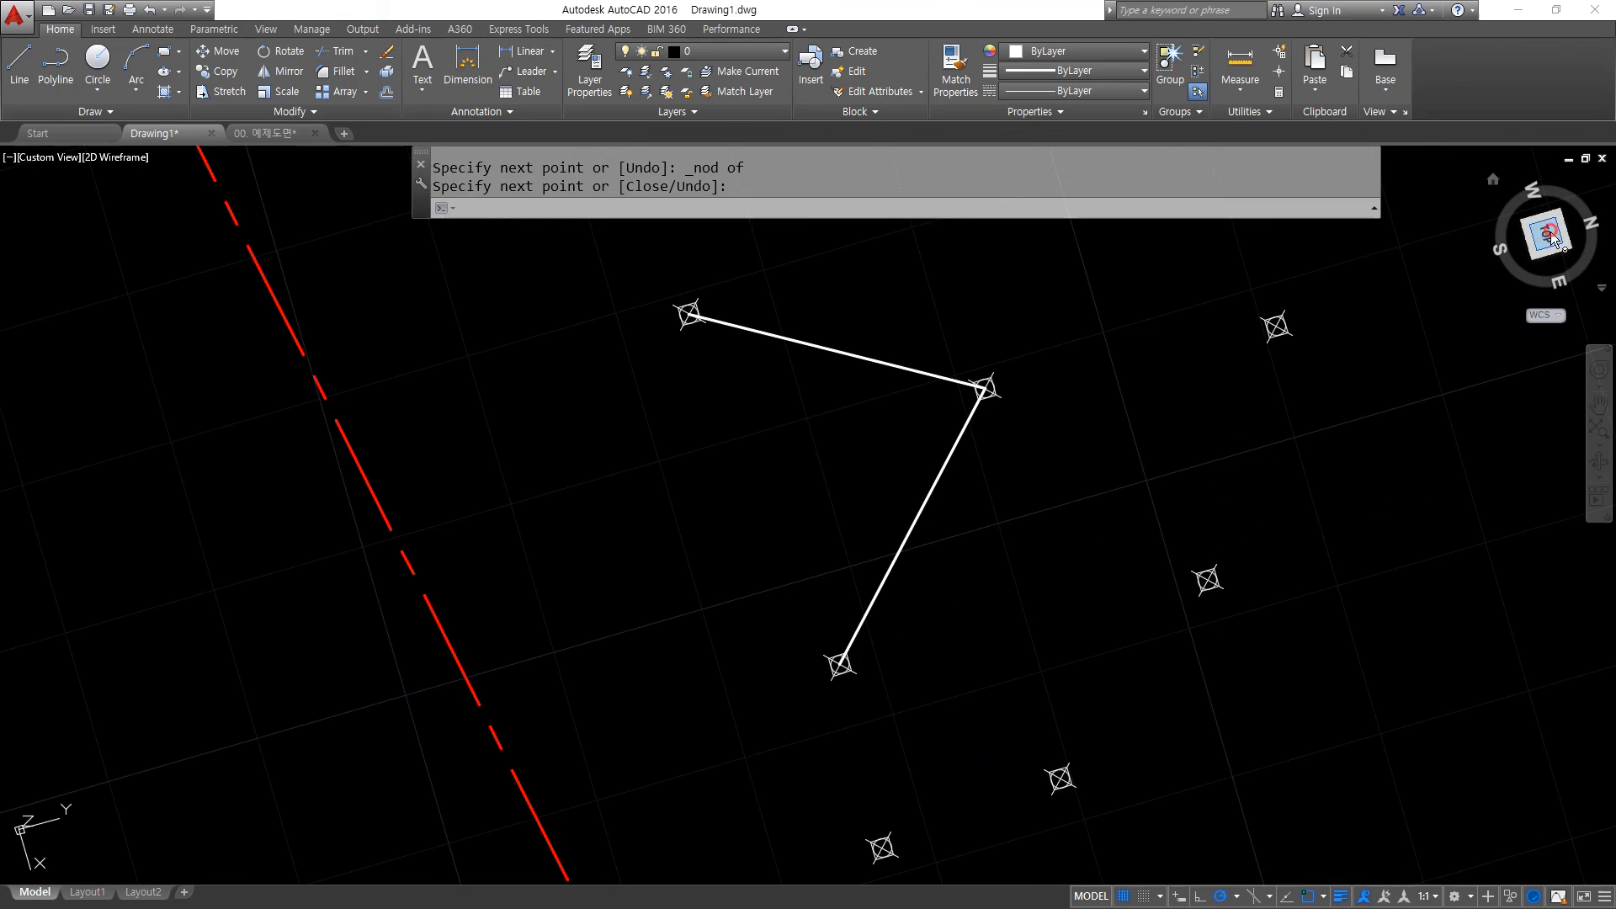
pyautogui.click(1584, 181)
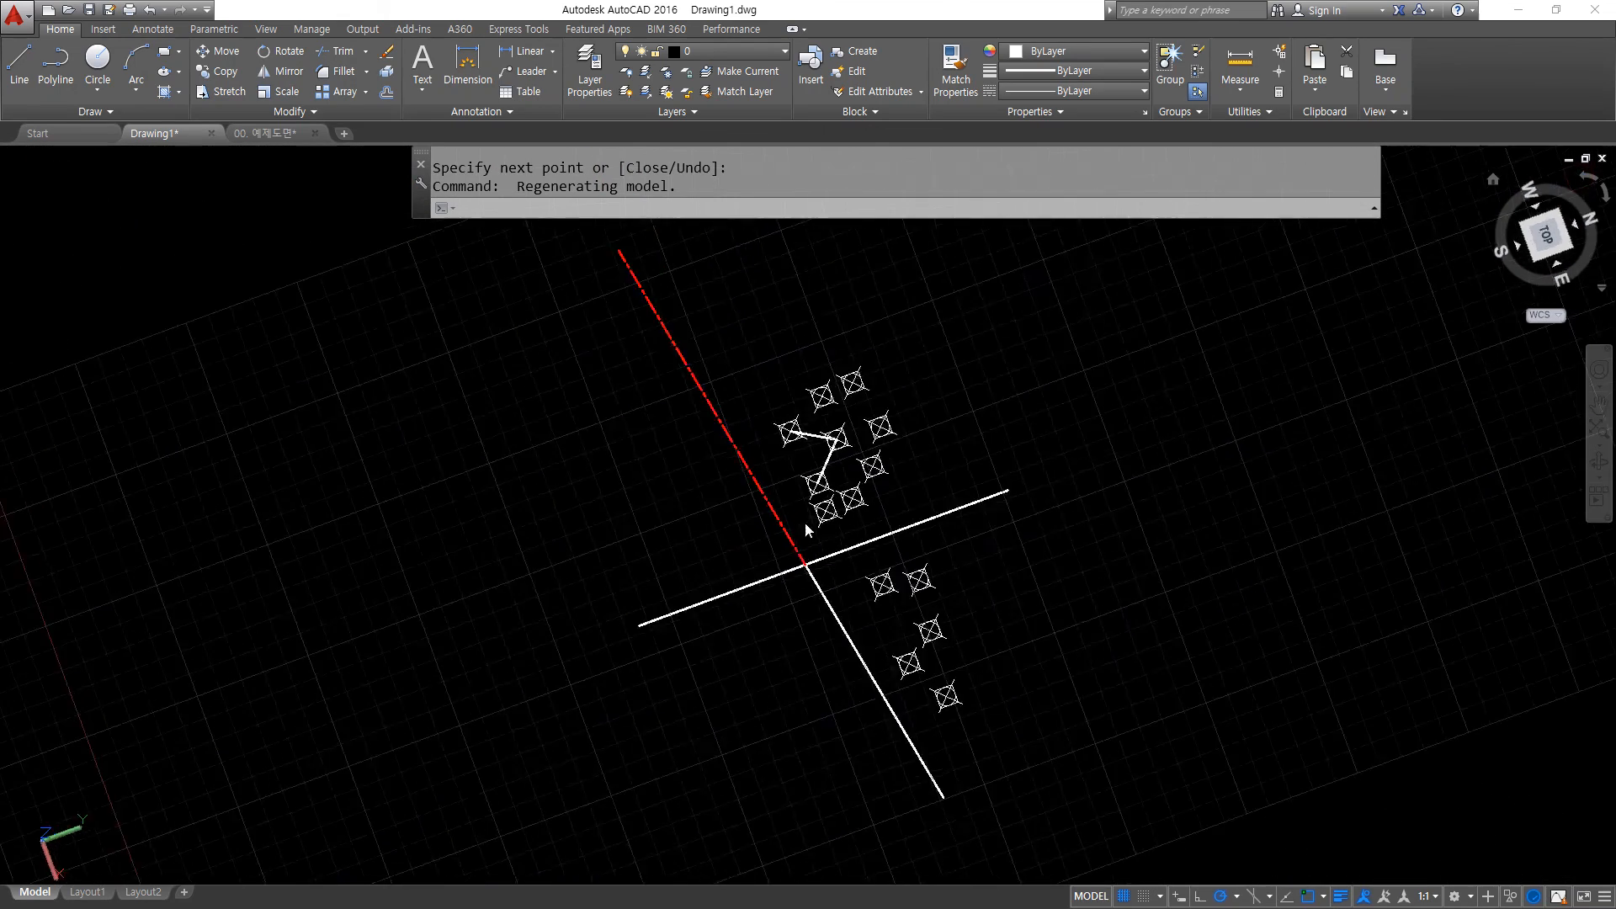
pyautogui.scroll(7, 783, 522)
pyautogui.scroll(-2, 763, 541)
pyautogui.moveTo(763, 541); pyautogui.dragTo(728, 562, button='middle')
pyautogui.write('re')
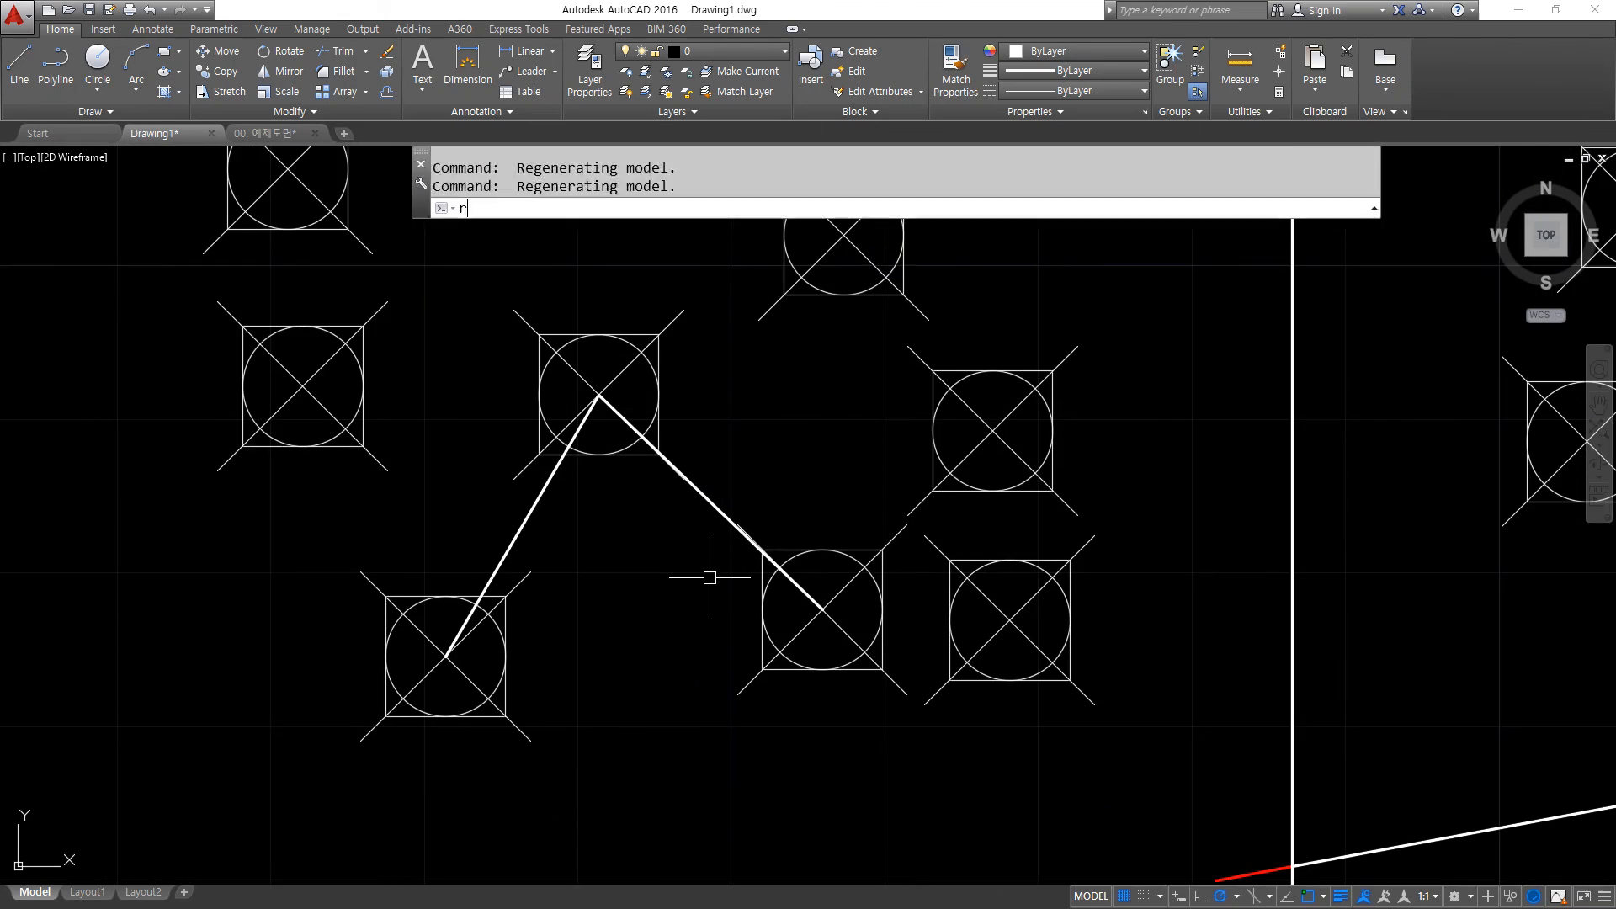
pyautogui.press('Return')
pyautogui.moveTo(642, 588); pyautogui.dragTo(548, 621, button='middle')
# Draw a line from the V-shape's lower-right end to the adjacent point symbol, entering the "nod" snap override for both ends.
pyautogui.write('l')
pyautogui.press('Return')
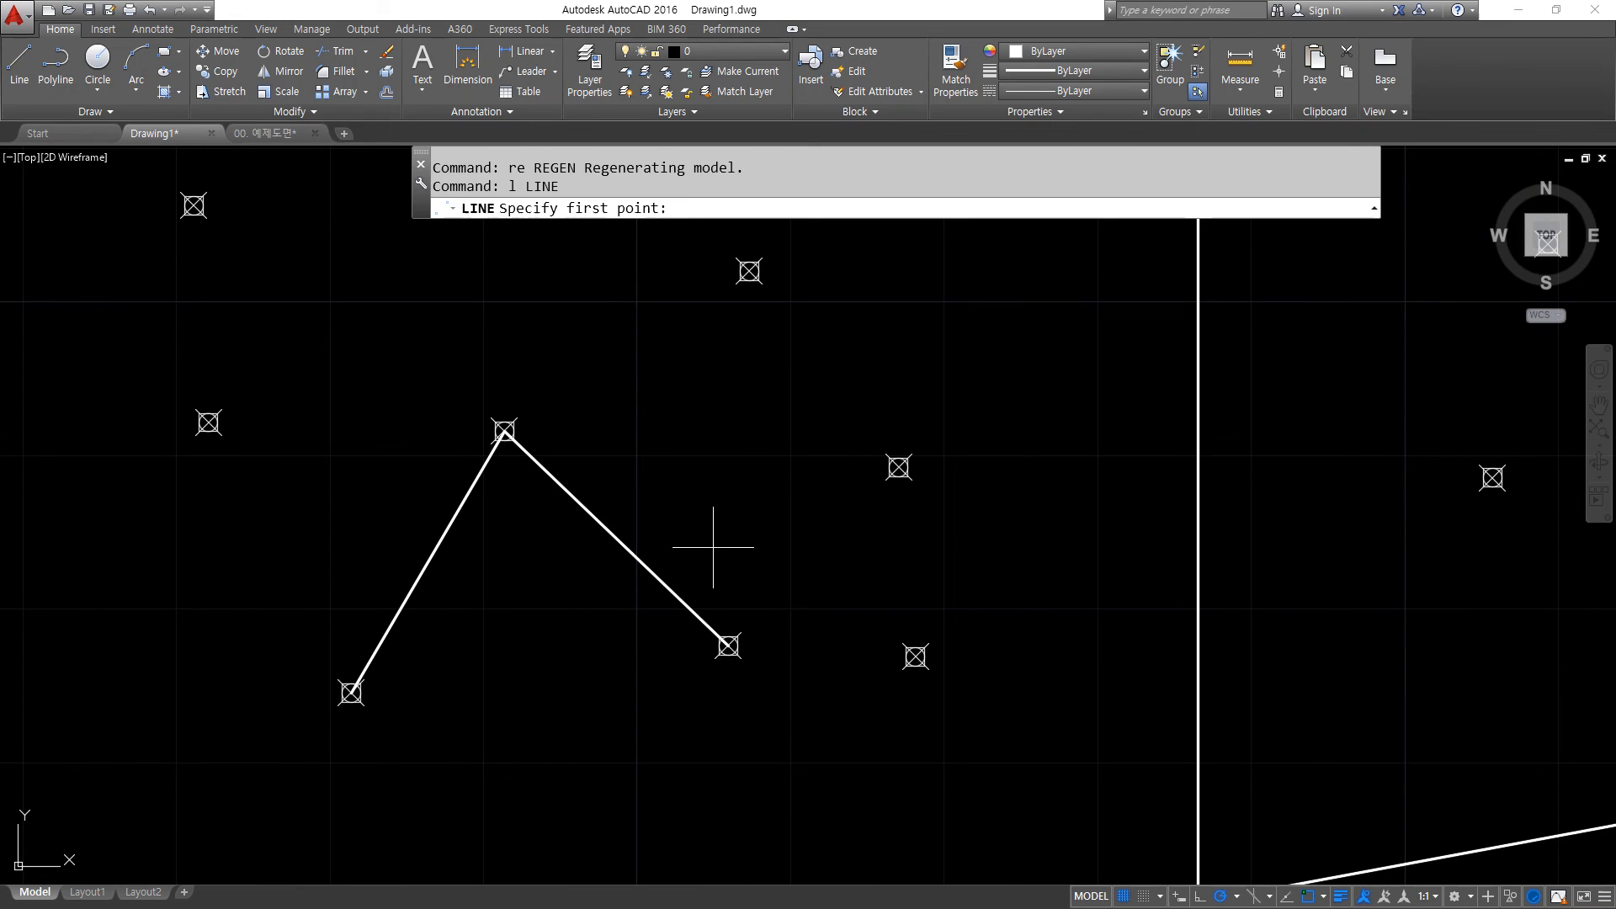
pyautogui.write('nod')
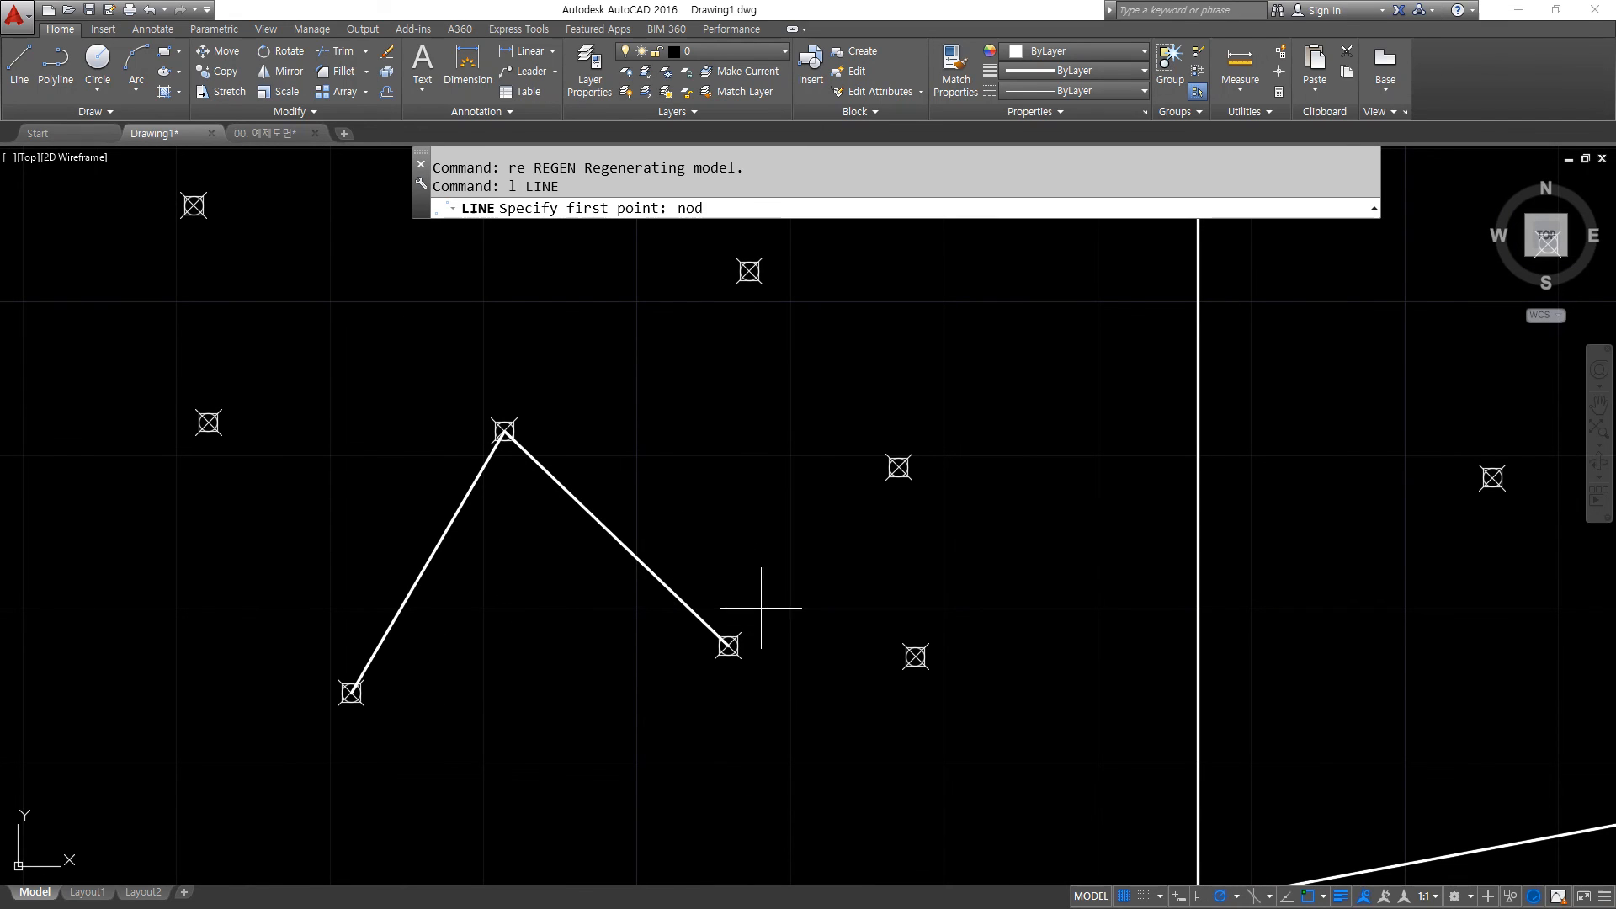
pyautogui.press('Return')
pyautogui.click(745, 657)
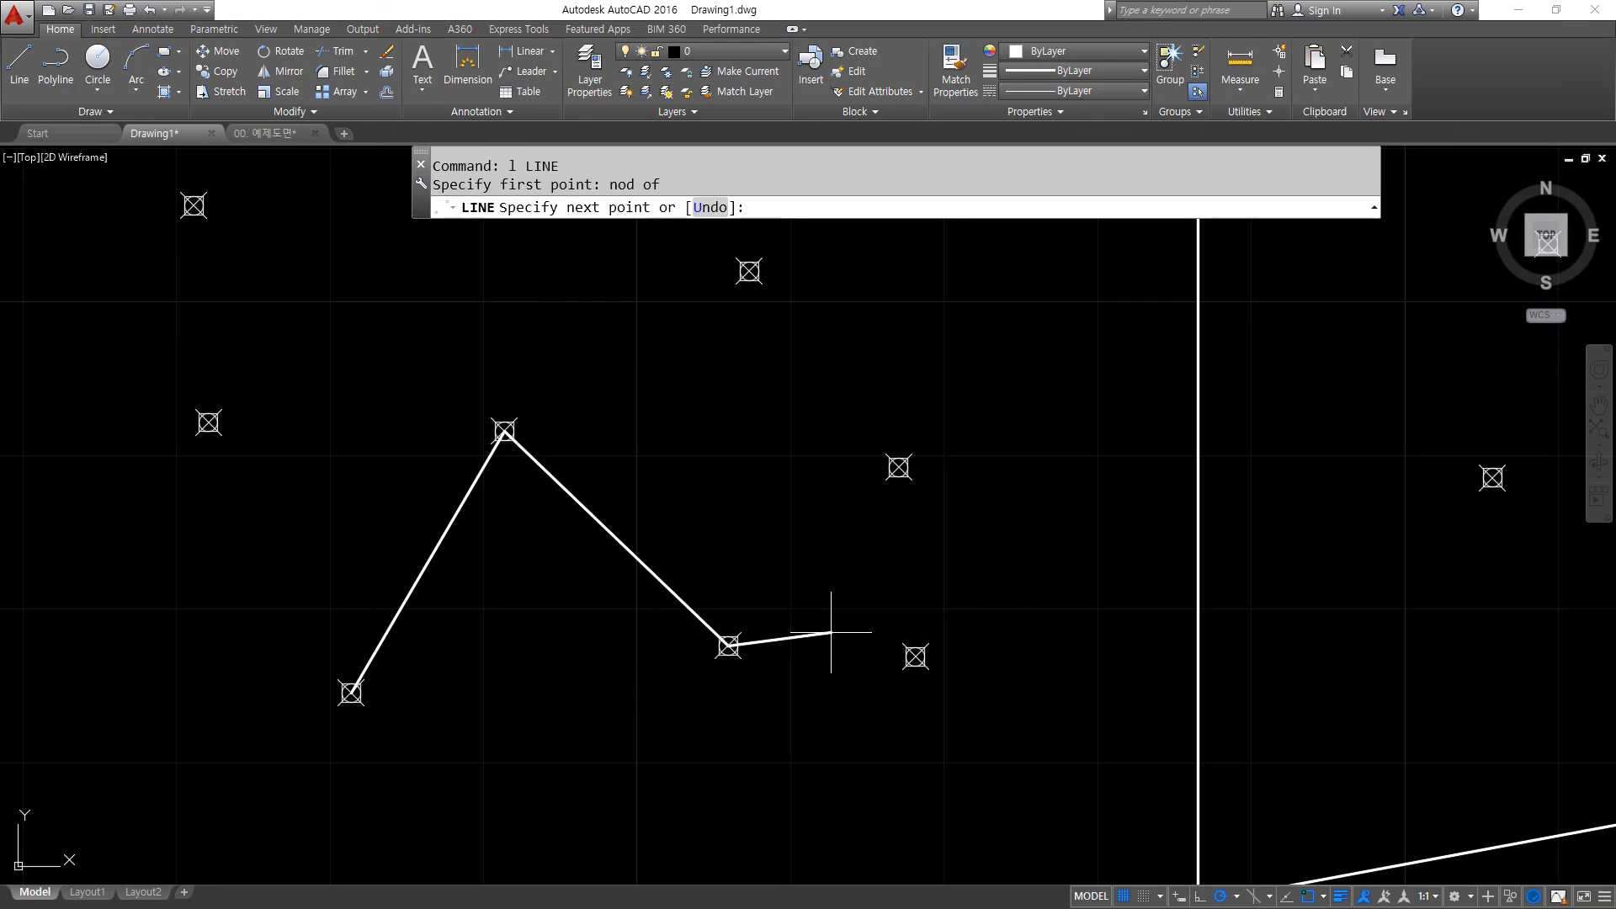
pyautogui.write('nod')
pyautogui.press('Return')
pyautogui.click(908, 662)
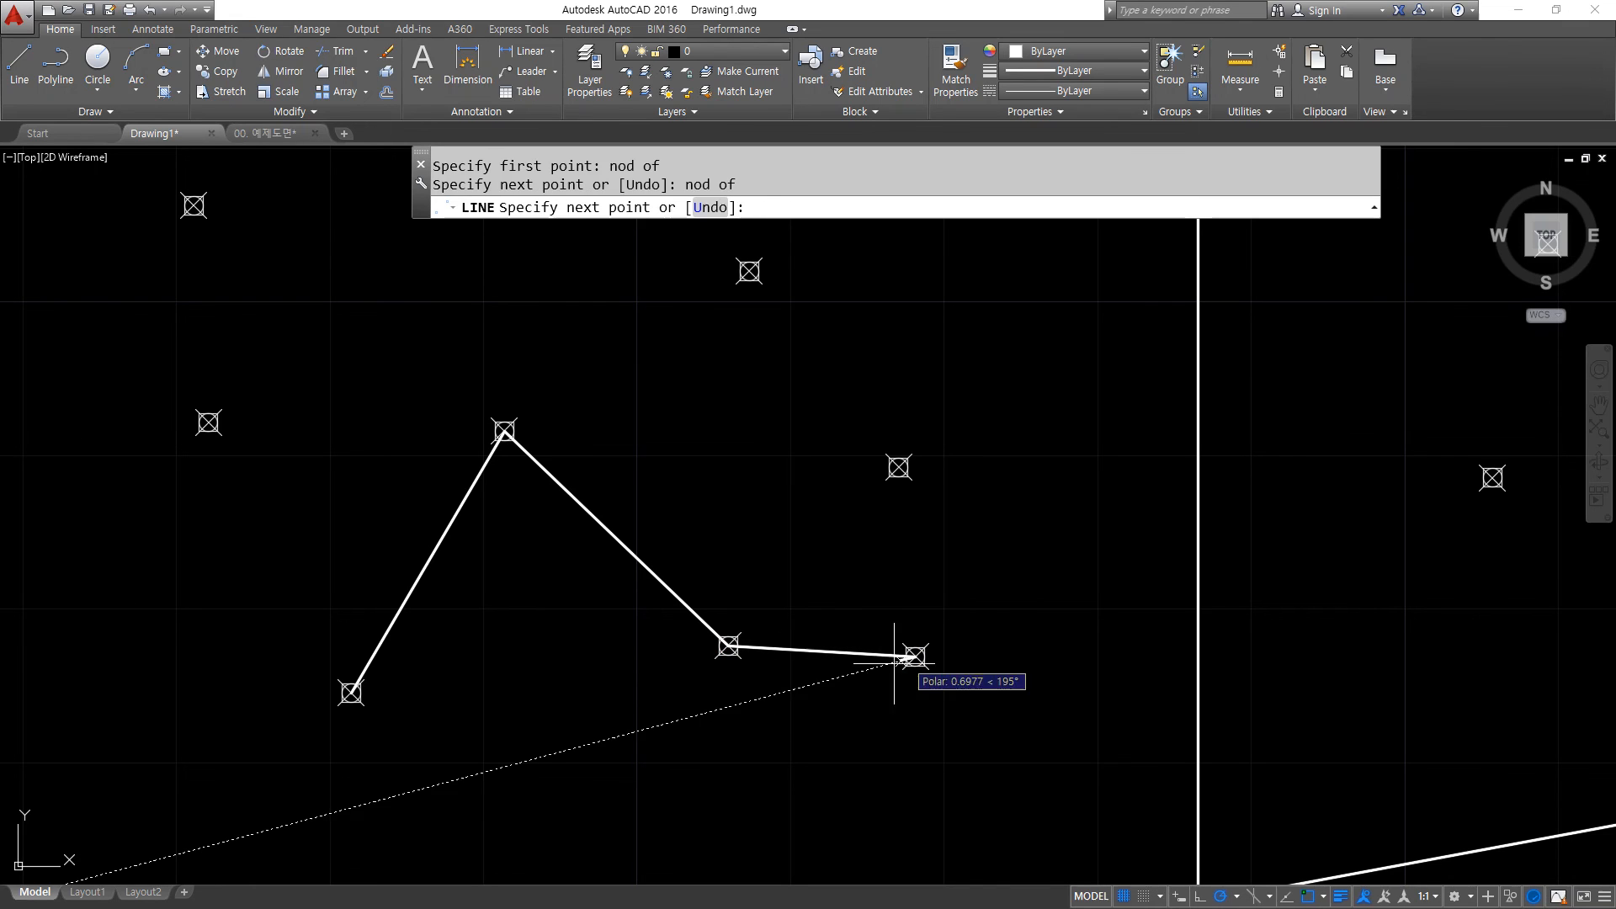
pyautogui.press('Return')
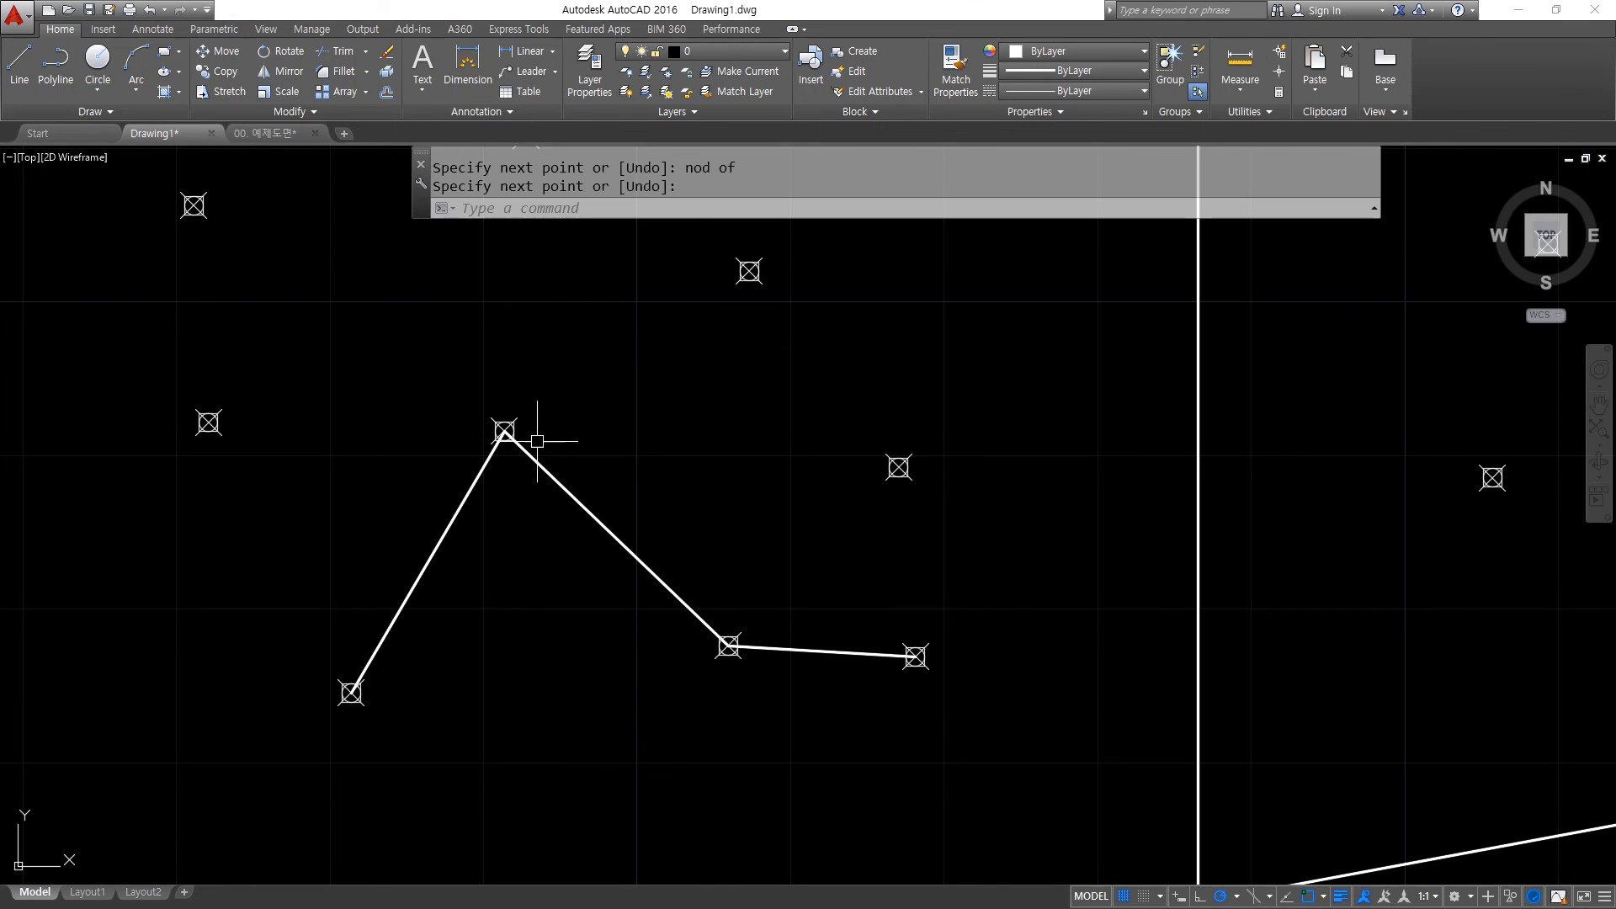
# Draw a line from partway along the downward-sloping segment to the unconnected point symbol beside it, using the Nearest snap for both ends.
pyautogui.write('l')
pyautogui.press('Return')
pyautogui.keyDown('shift'); pyautogui.rightClick(671, 404); pyautogui.keyUp('shift')
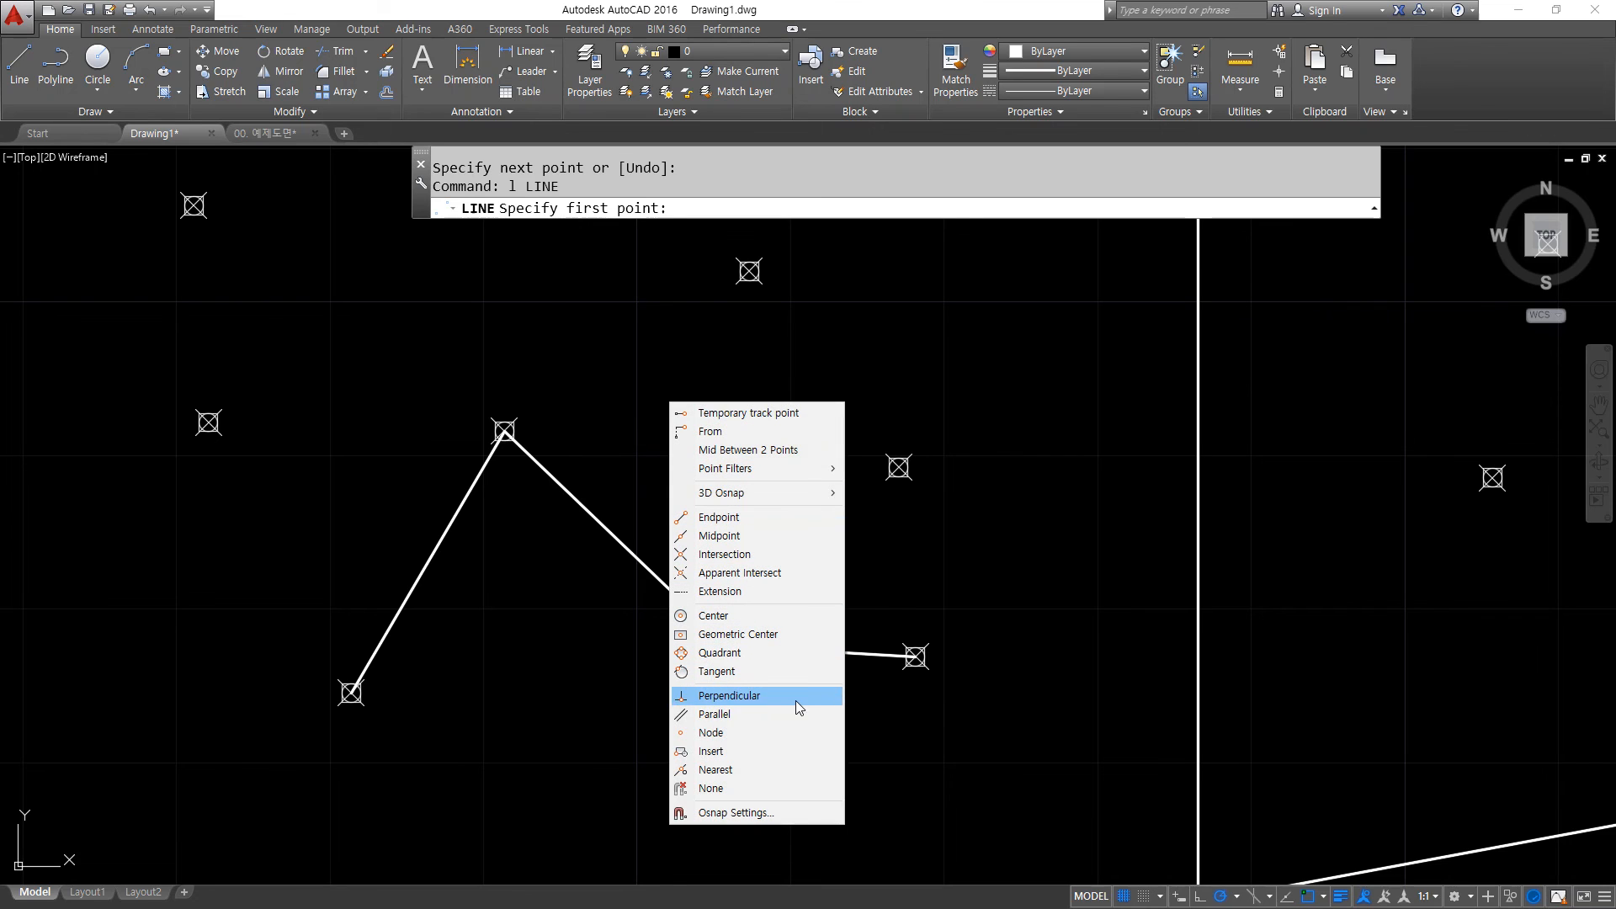
pyautogui.click(762, 768)
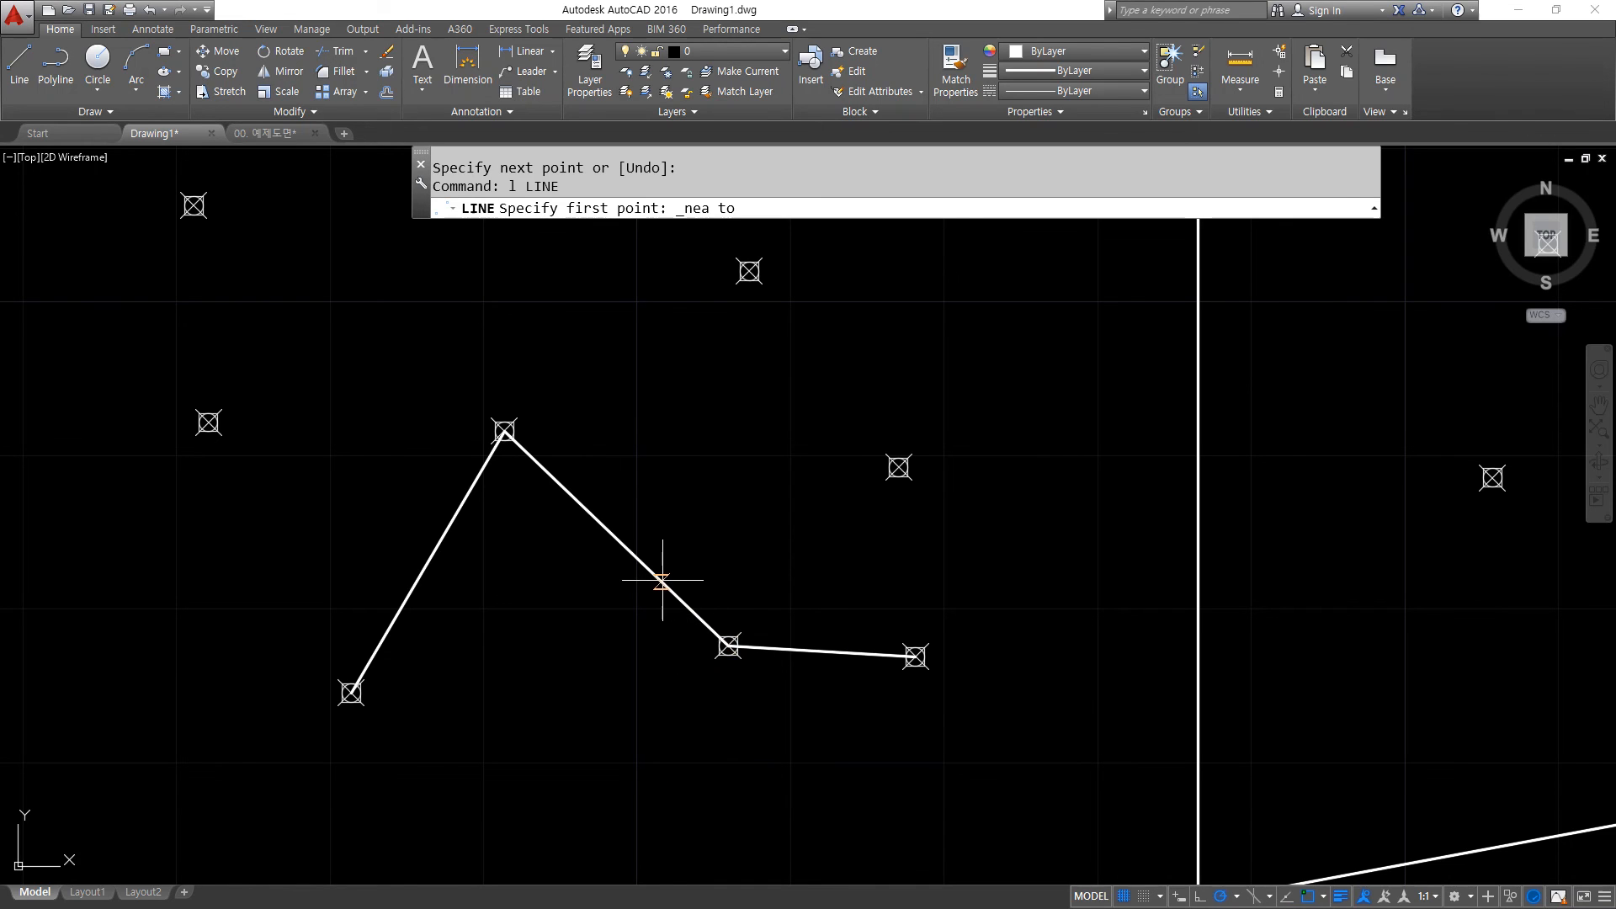
pyautogui.press('super+plus')
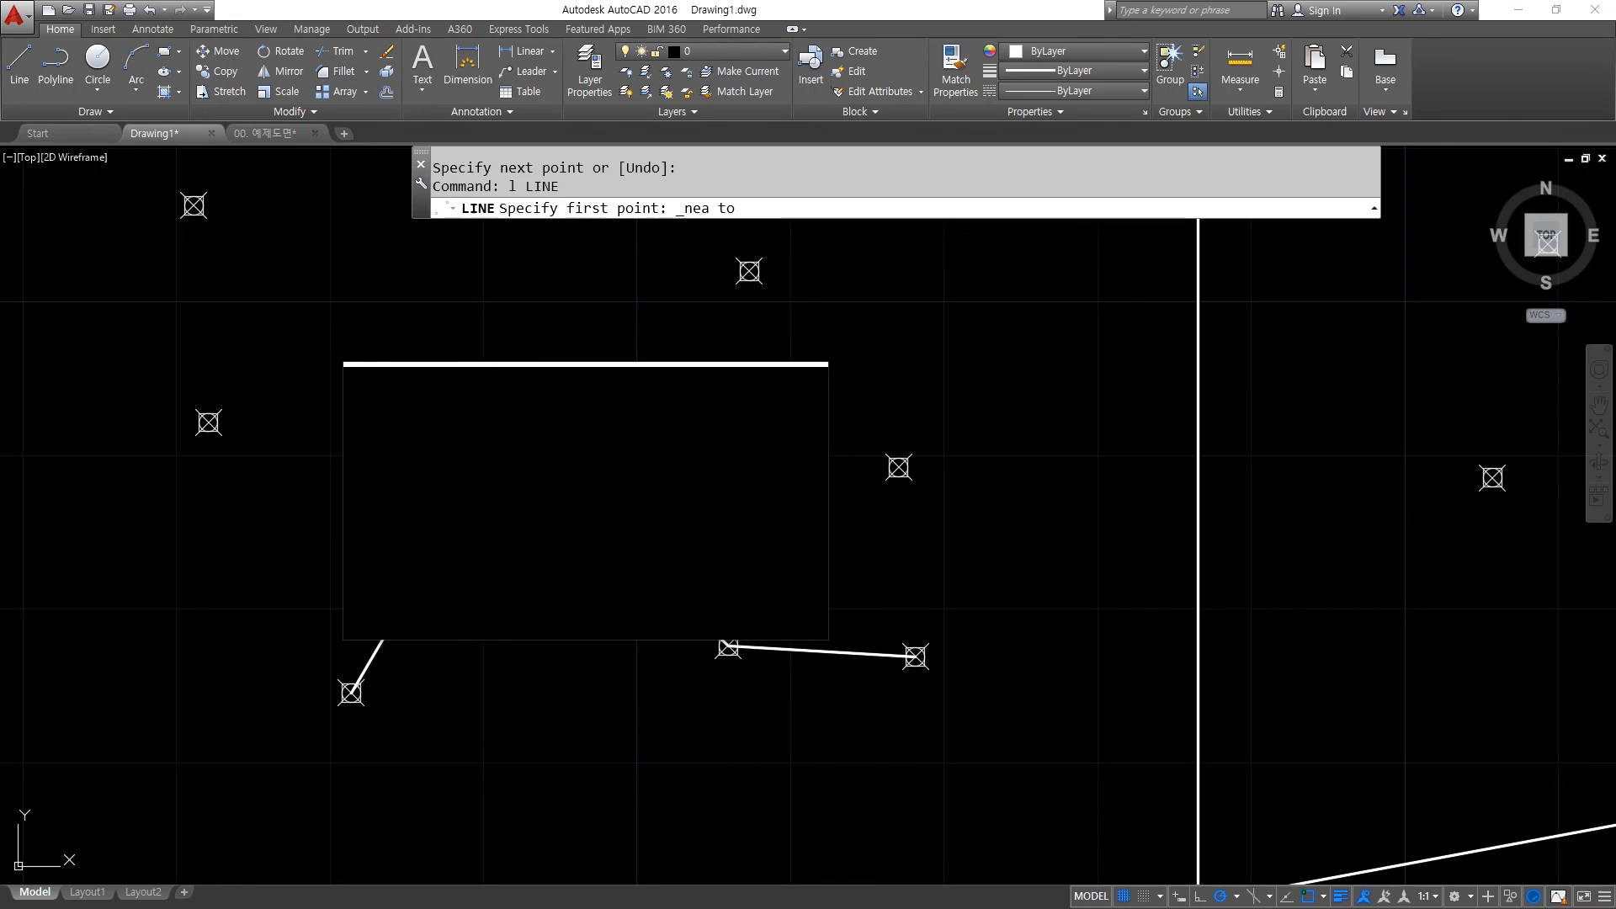
pyautogui.click(586, 501)
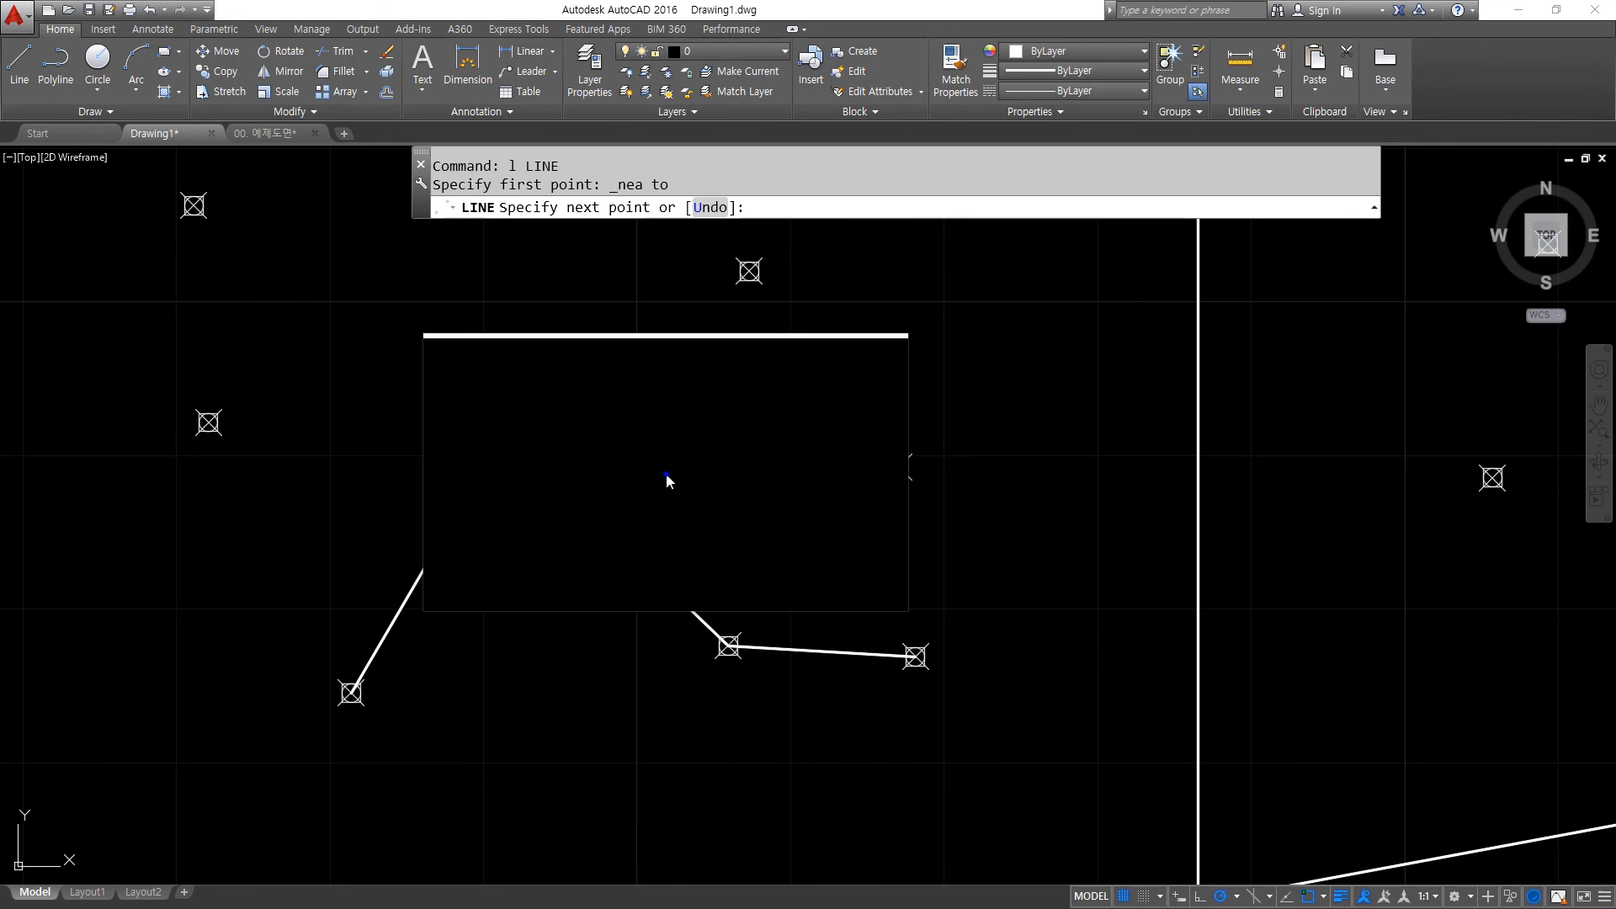
pyautogui.keyDown('shift'); pyautogui.rightClick(667, 473); pyautogui.keyUp('shift')
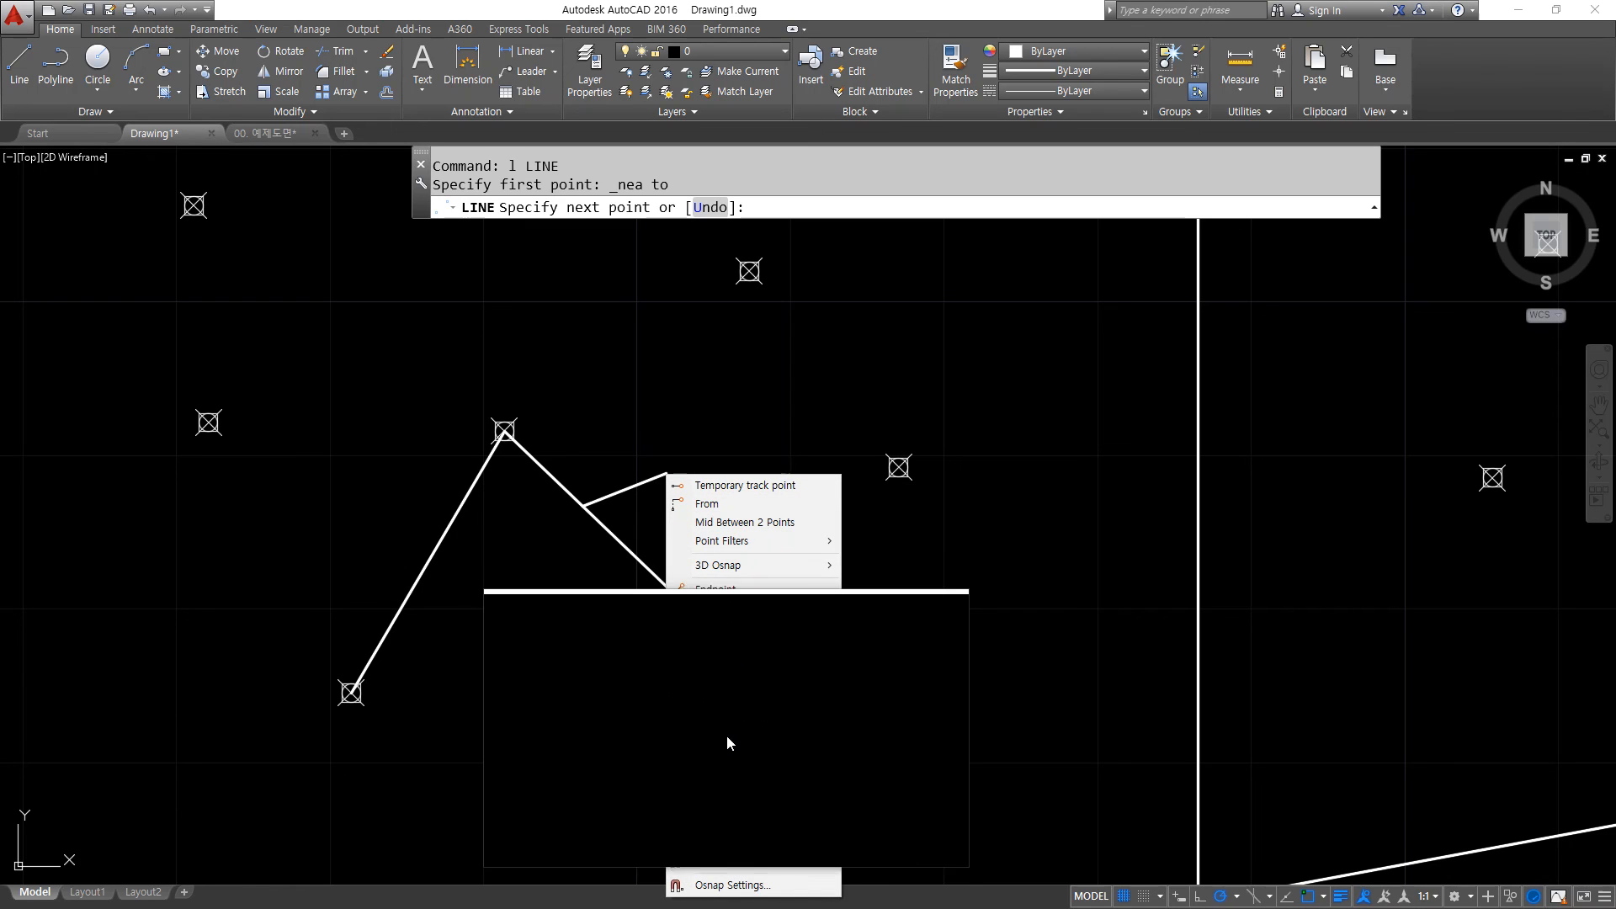
pyautogui.click(716, 824)
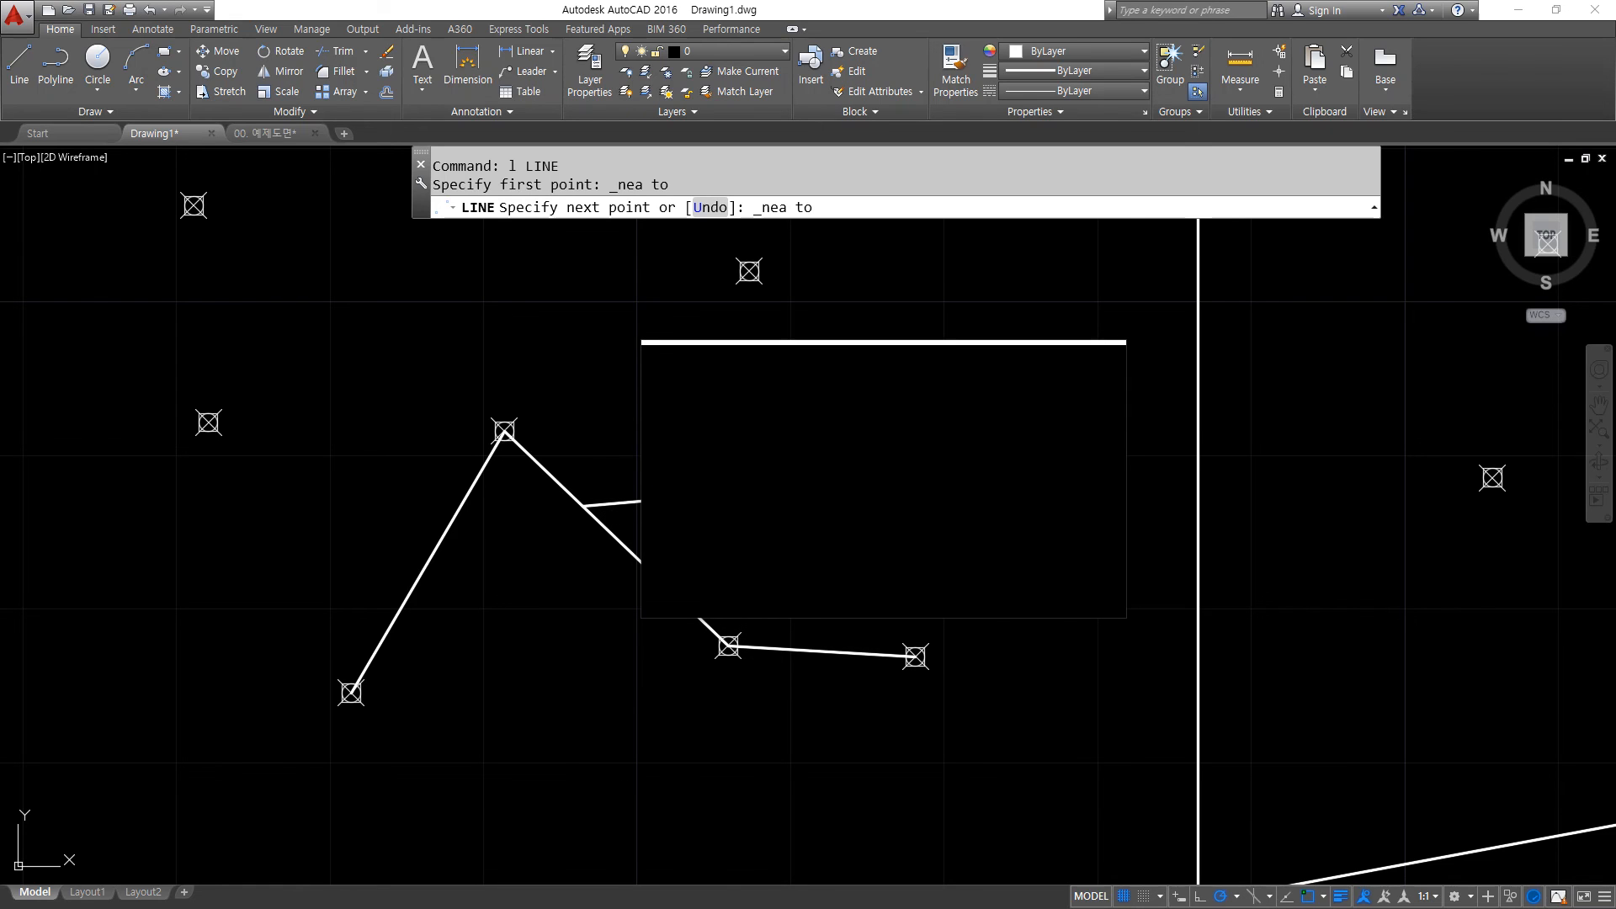
pyautogui.click(884, 478)
pyautogui.press('Return')
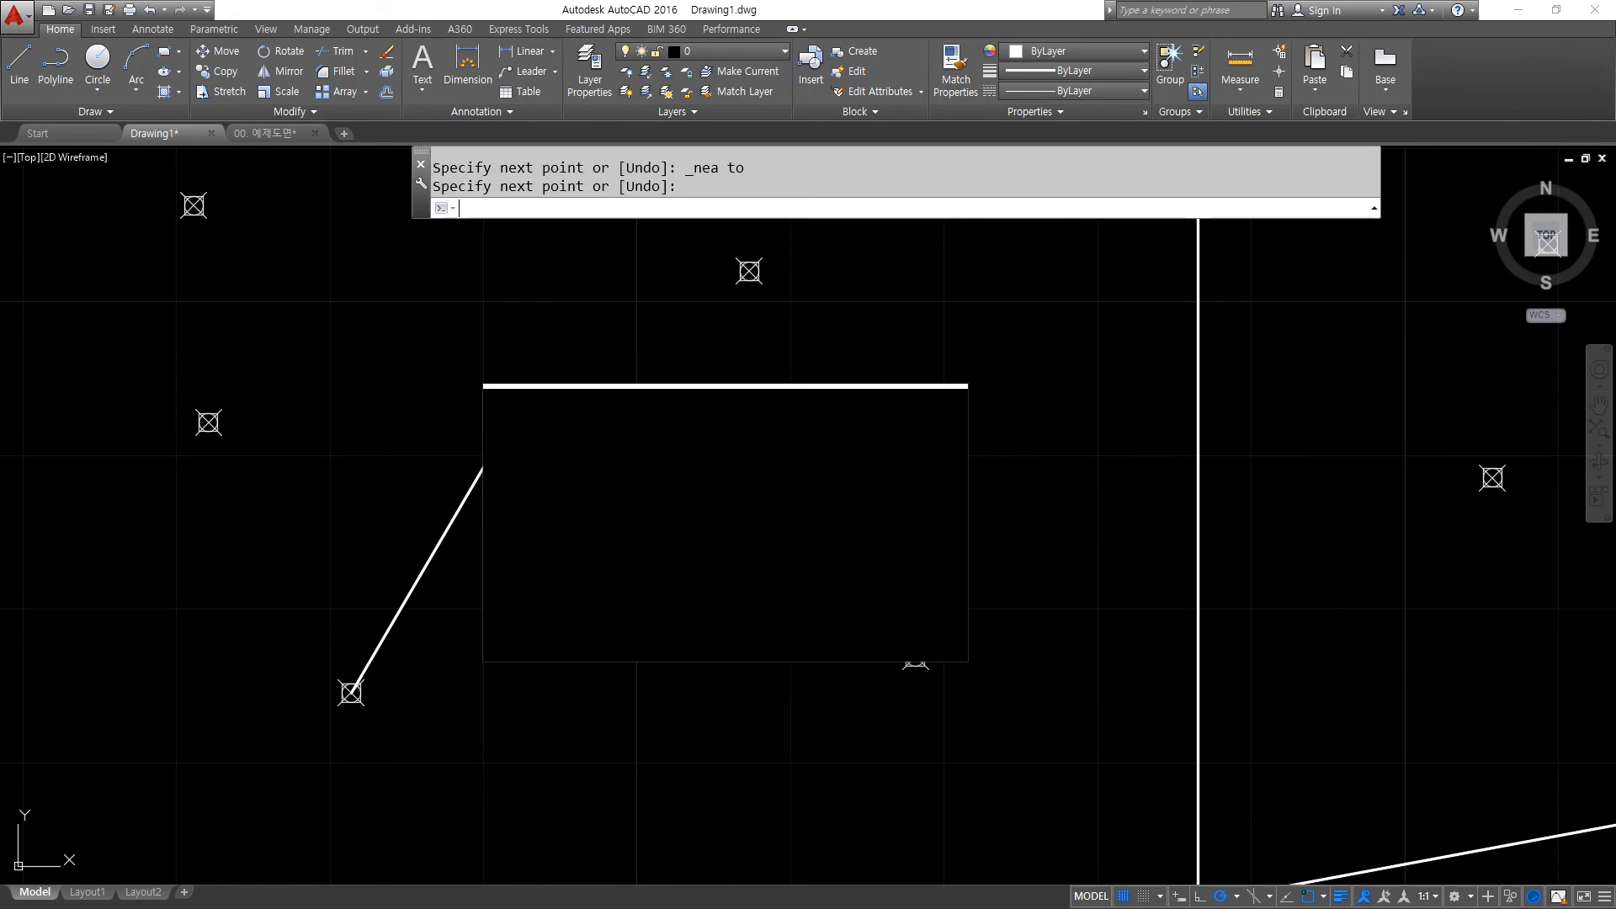
pyautogui.press('Escape')
pyautogui.hotkey('ctrl', '2')
pyautogui.moveTo(924, 506)
pyautogui.mouseDown()
pyautogui.moveTo(912, 426)
pyautogui.moveTo(908, 510)
pyautogui.mouseUp()
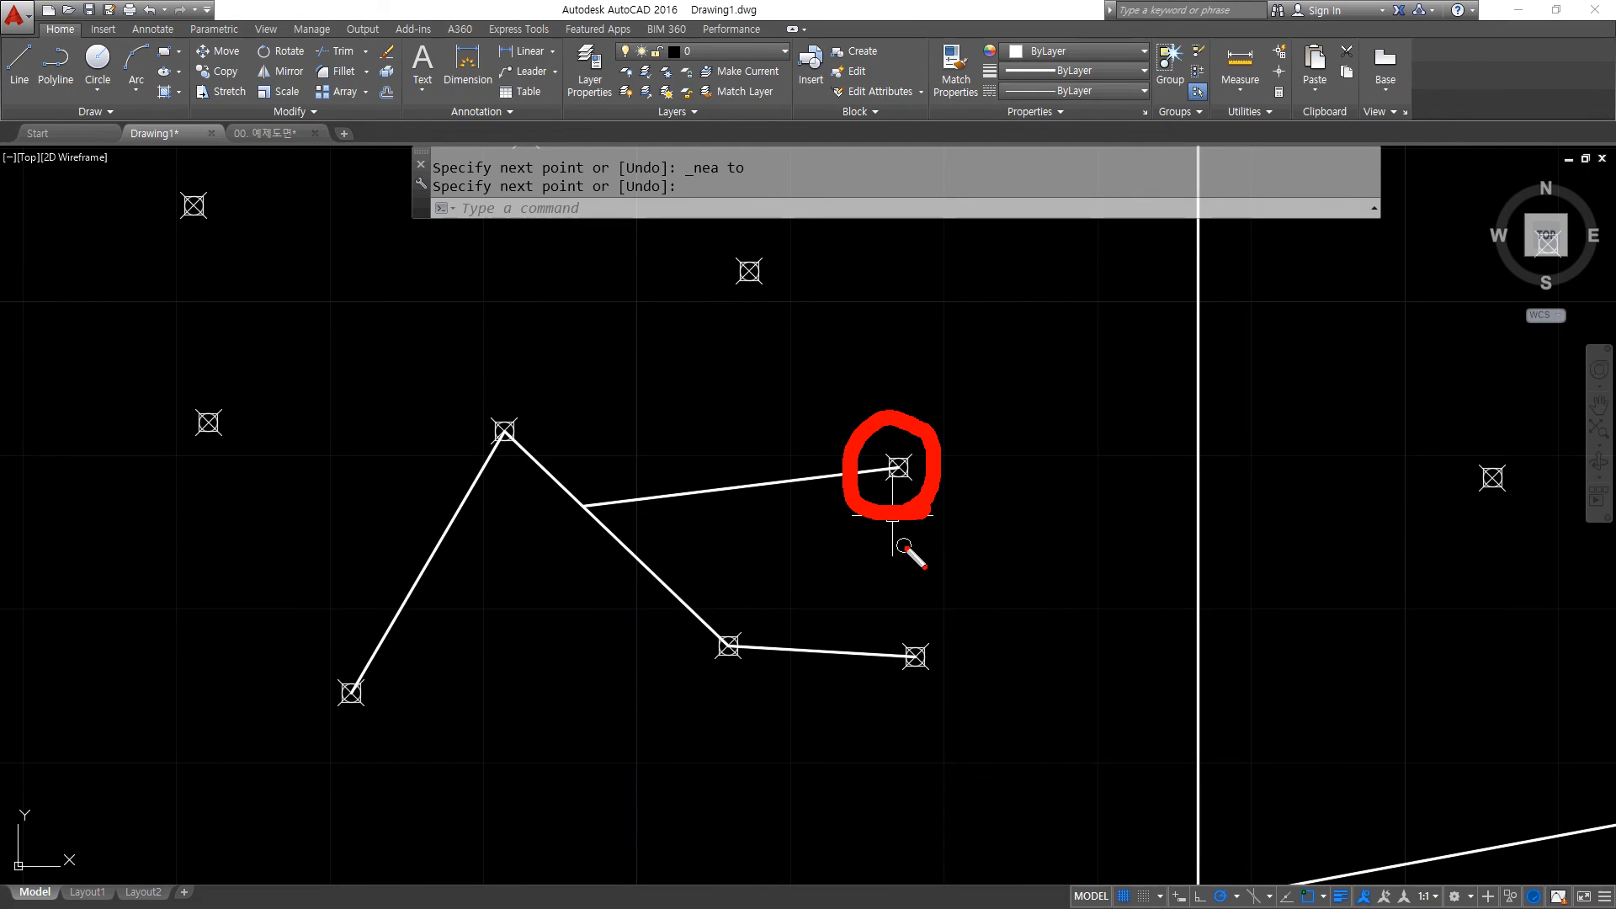
pyautogui.press('Escape')
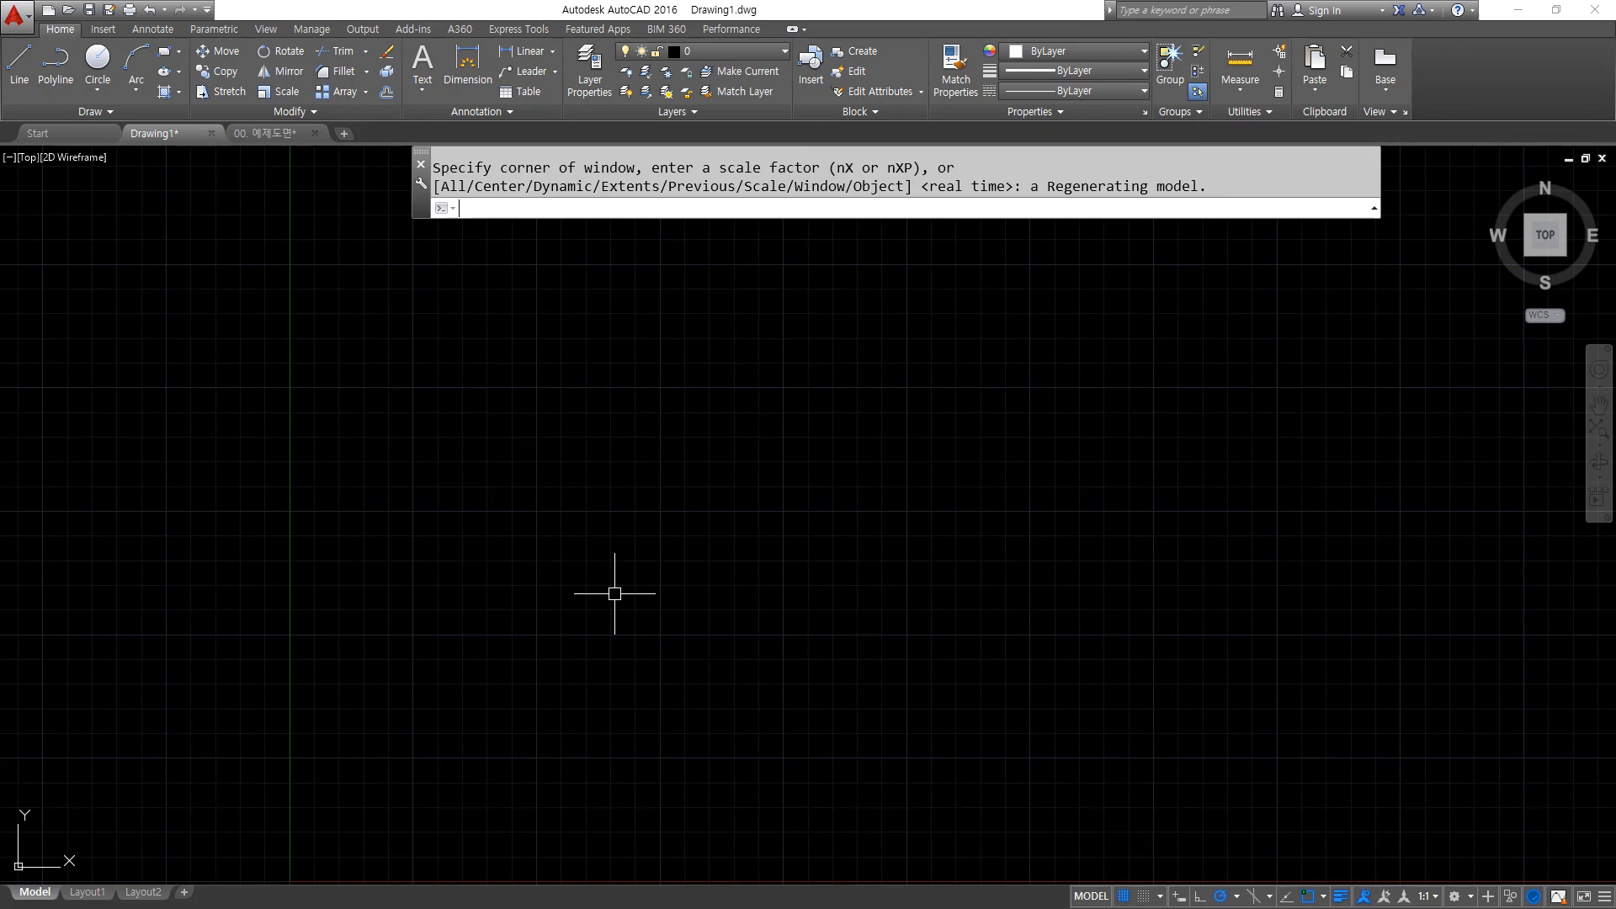
# Draw a slanted line rising to the right across the empty drawing and start the Divide command.
pyautogui.write('l')
pyautogui.press('Return')
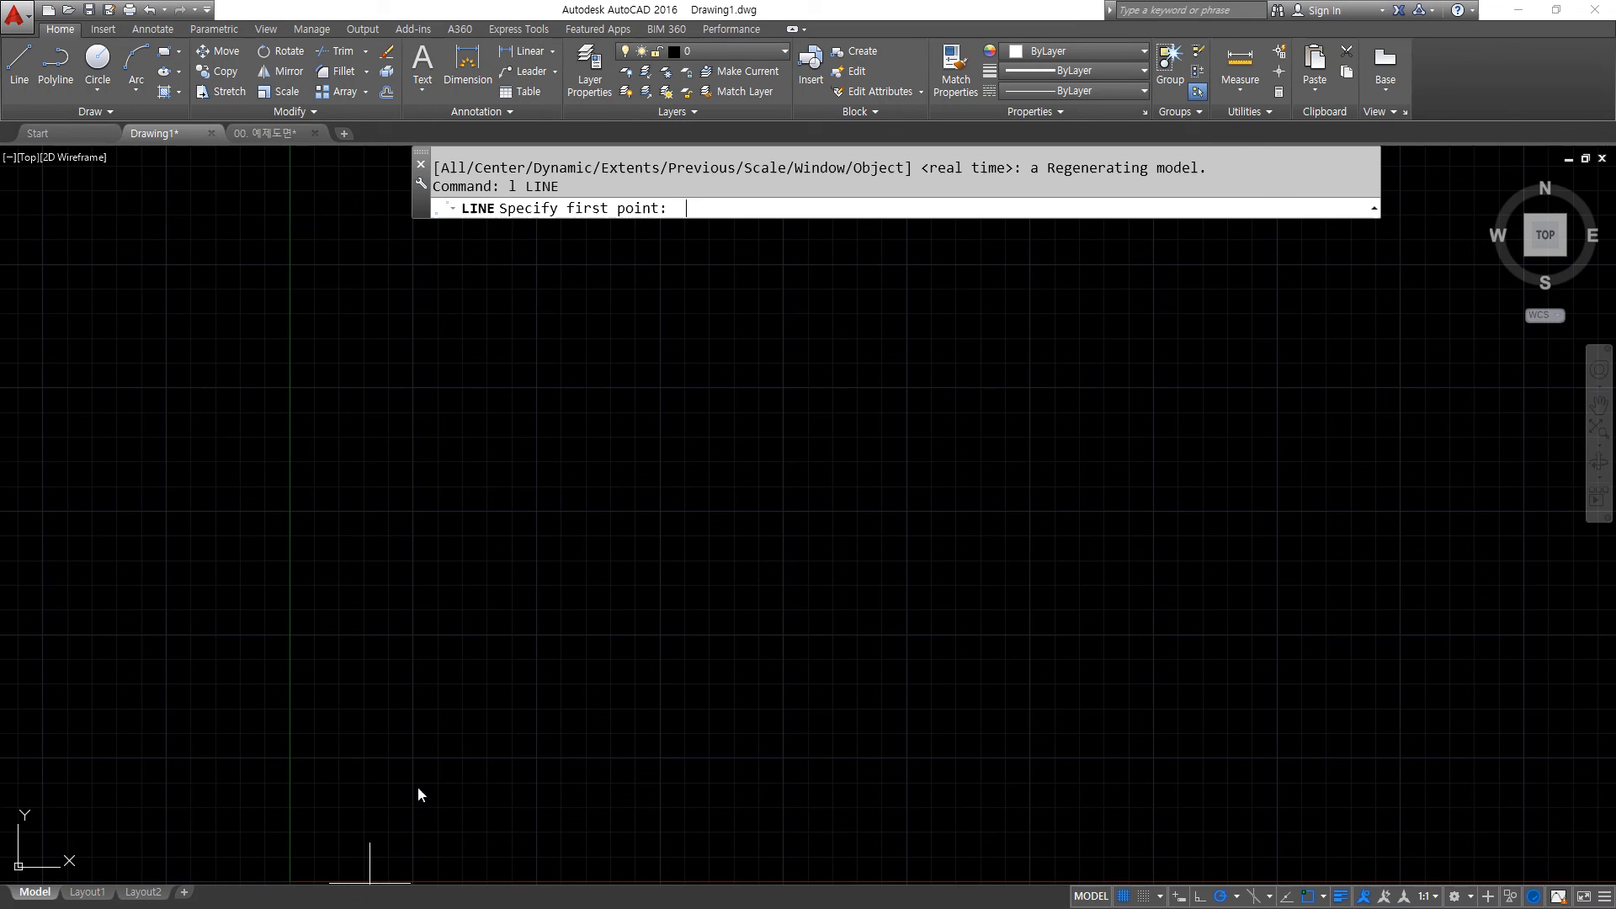
pyautogui.click(408, 578)
pyautogui.click(1100, 408)
pyautogui.press('Return')
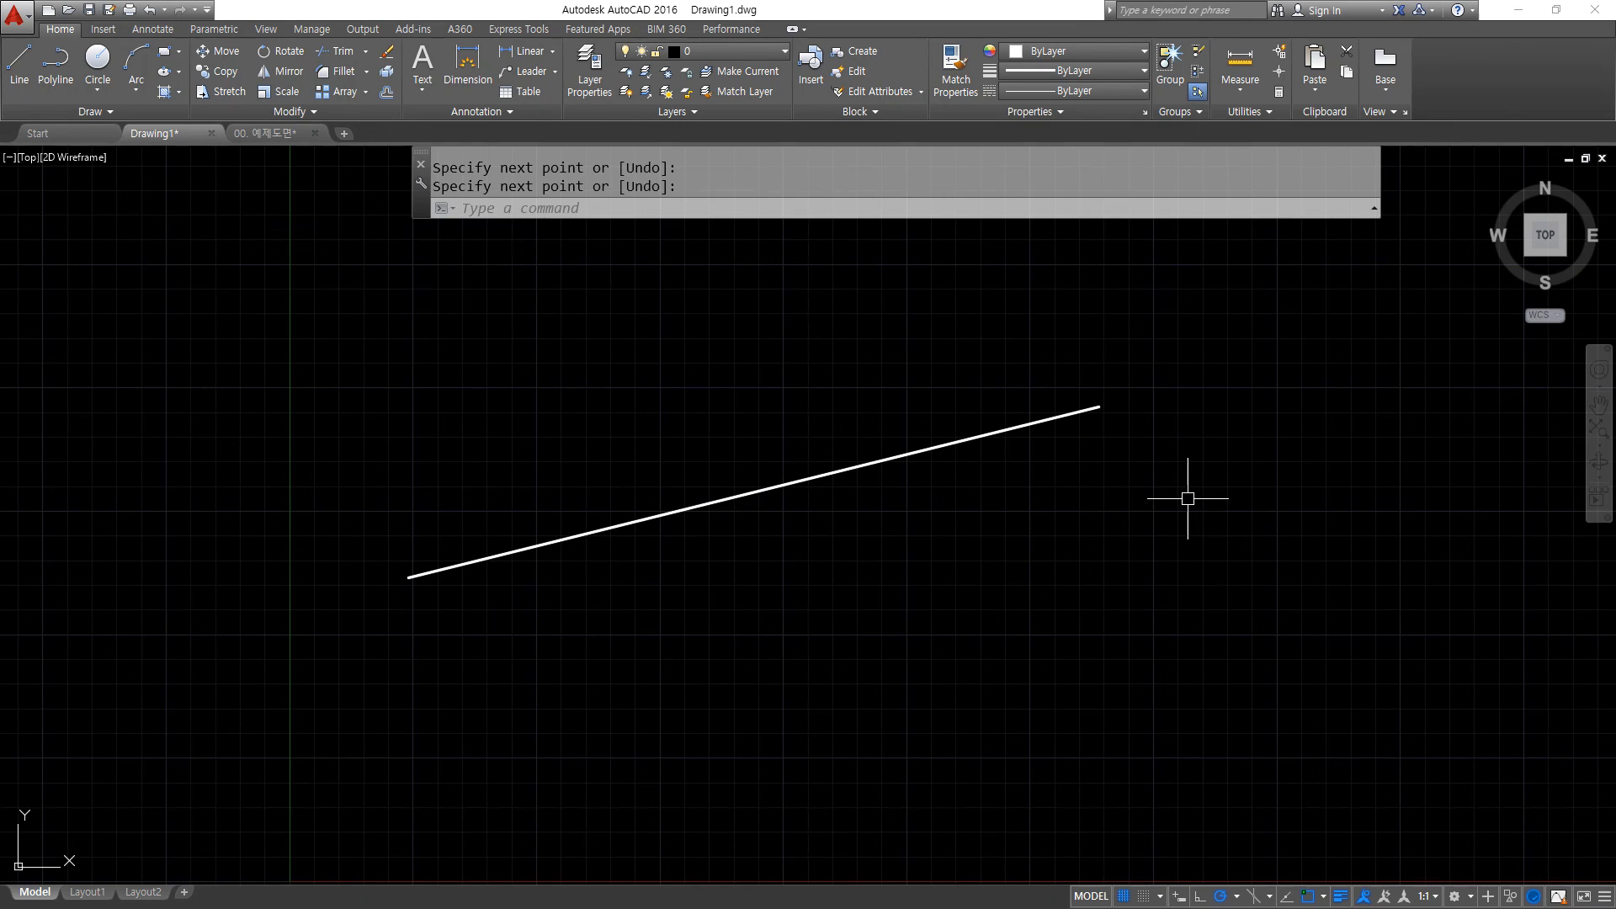
pyautogui.write('div')
pyautogui.press('Return')
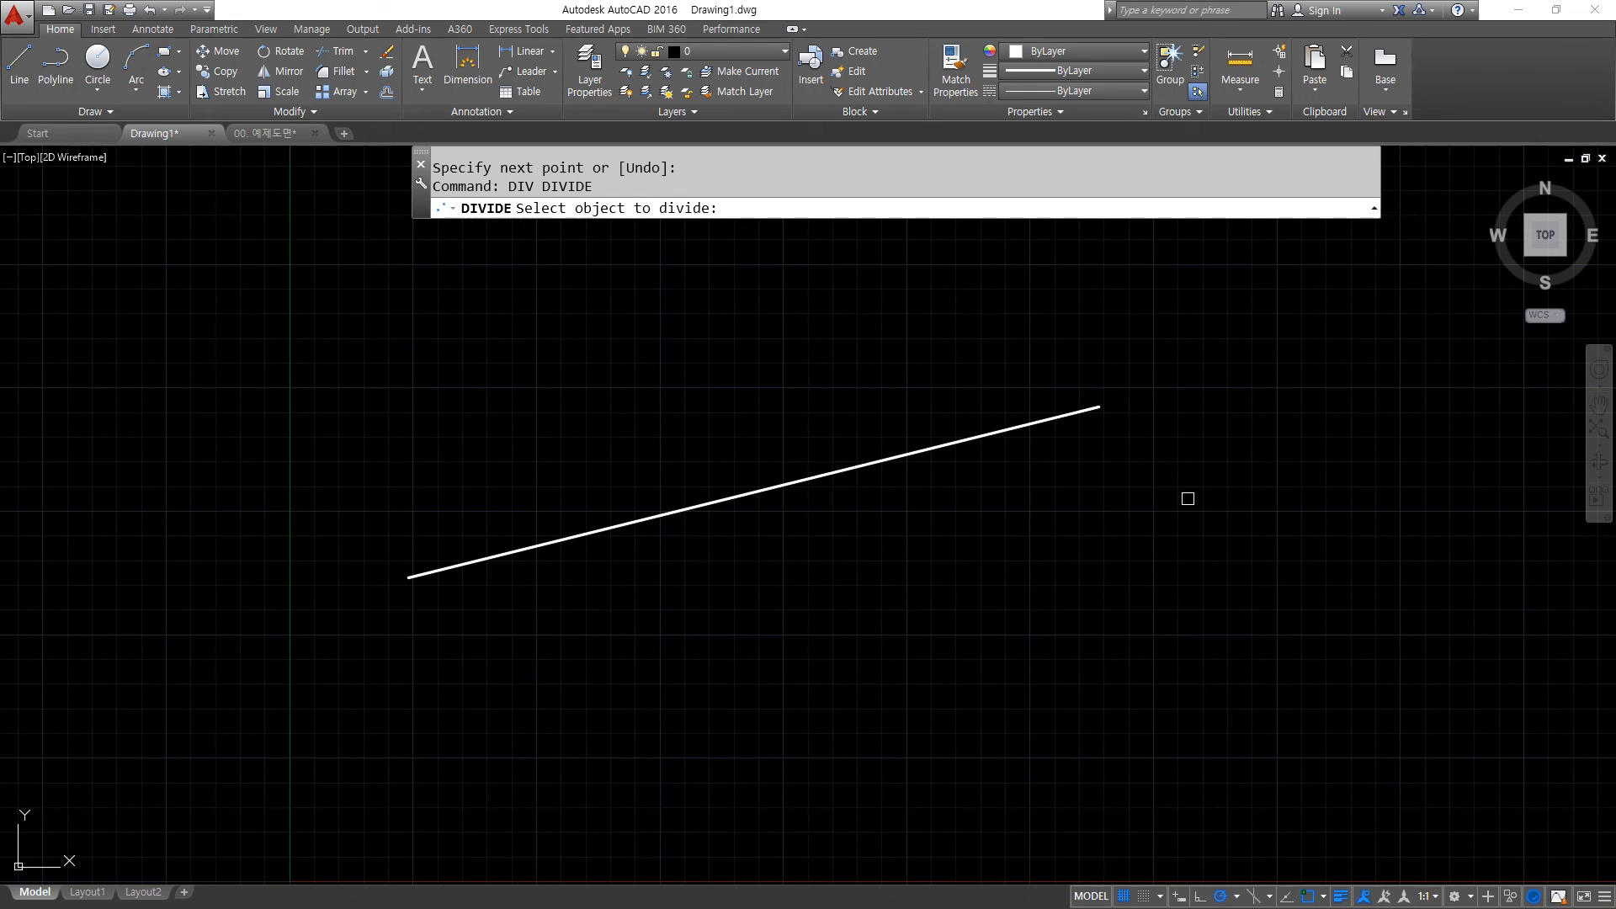
# Switch to the Notepad command list and add the notes "(등분)" after DIVide and "(분할)" after MEasure.
pyautogui.hotkey('alt', 'Tab')
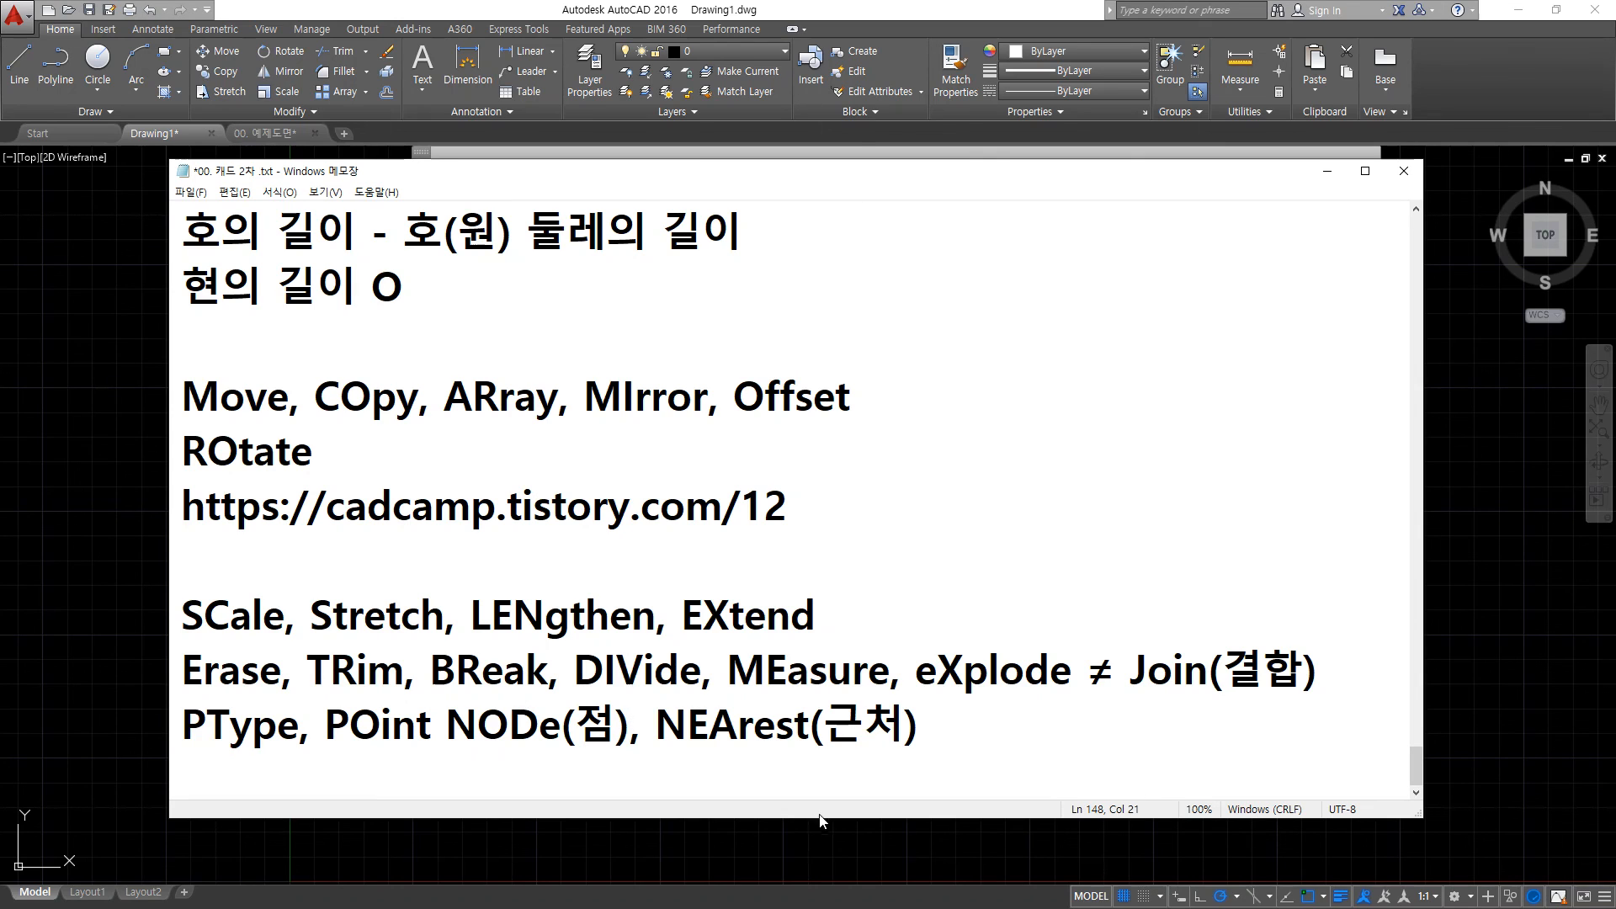
pyautogui.click(697, 679)
pyautogui.write('(등분)')
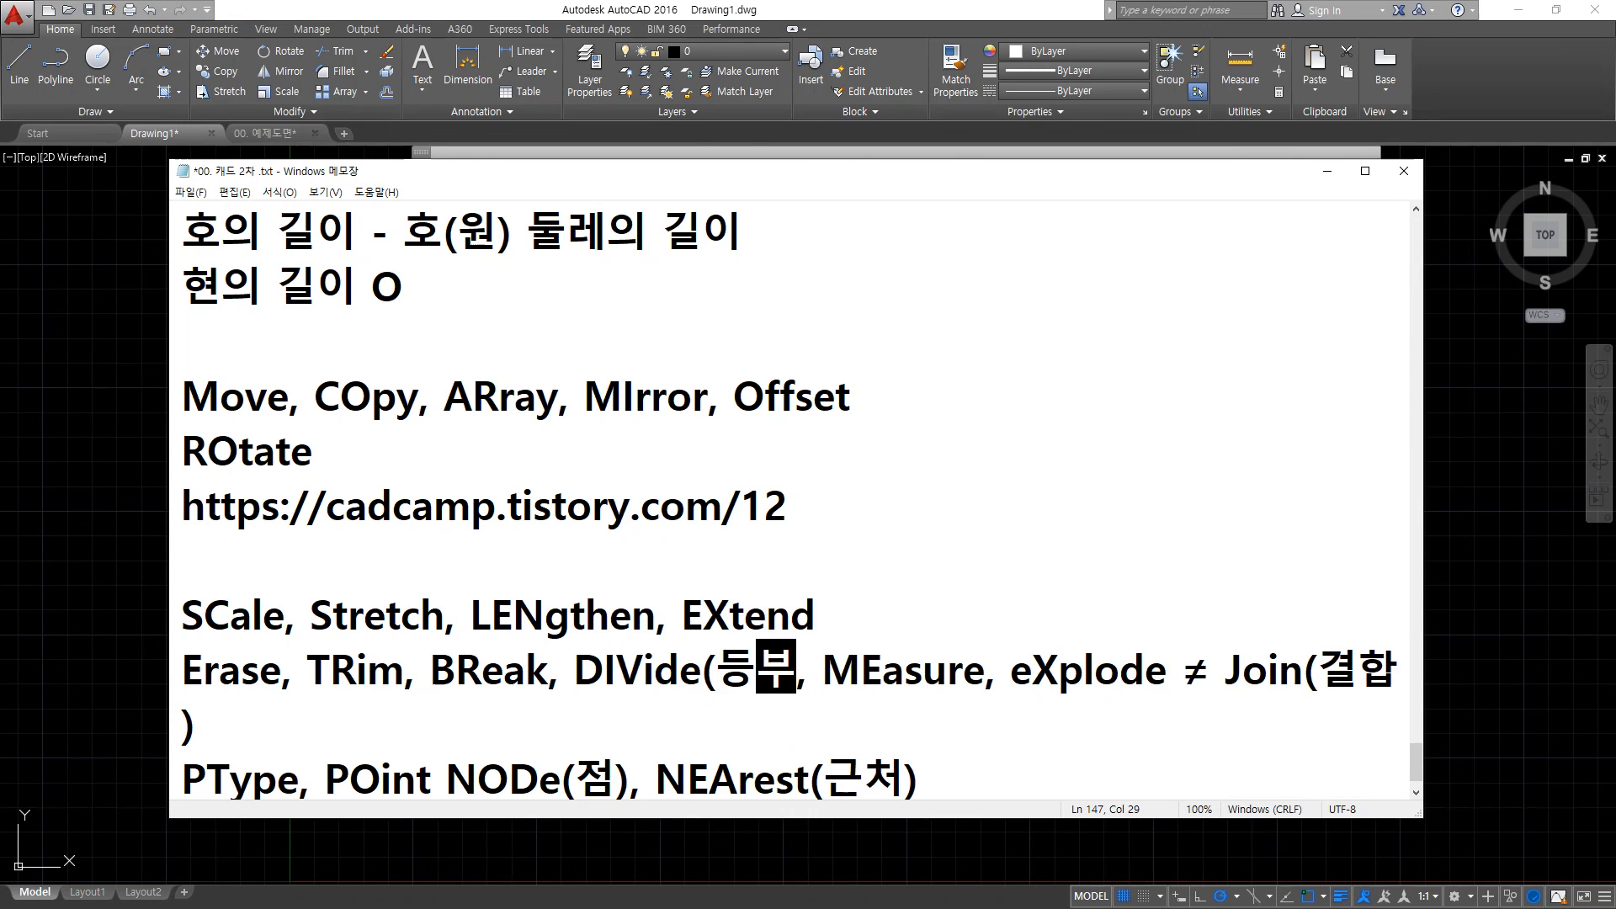
pyautogui.press('Right')
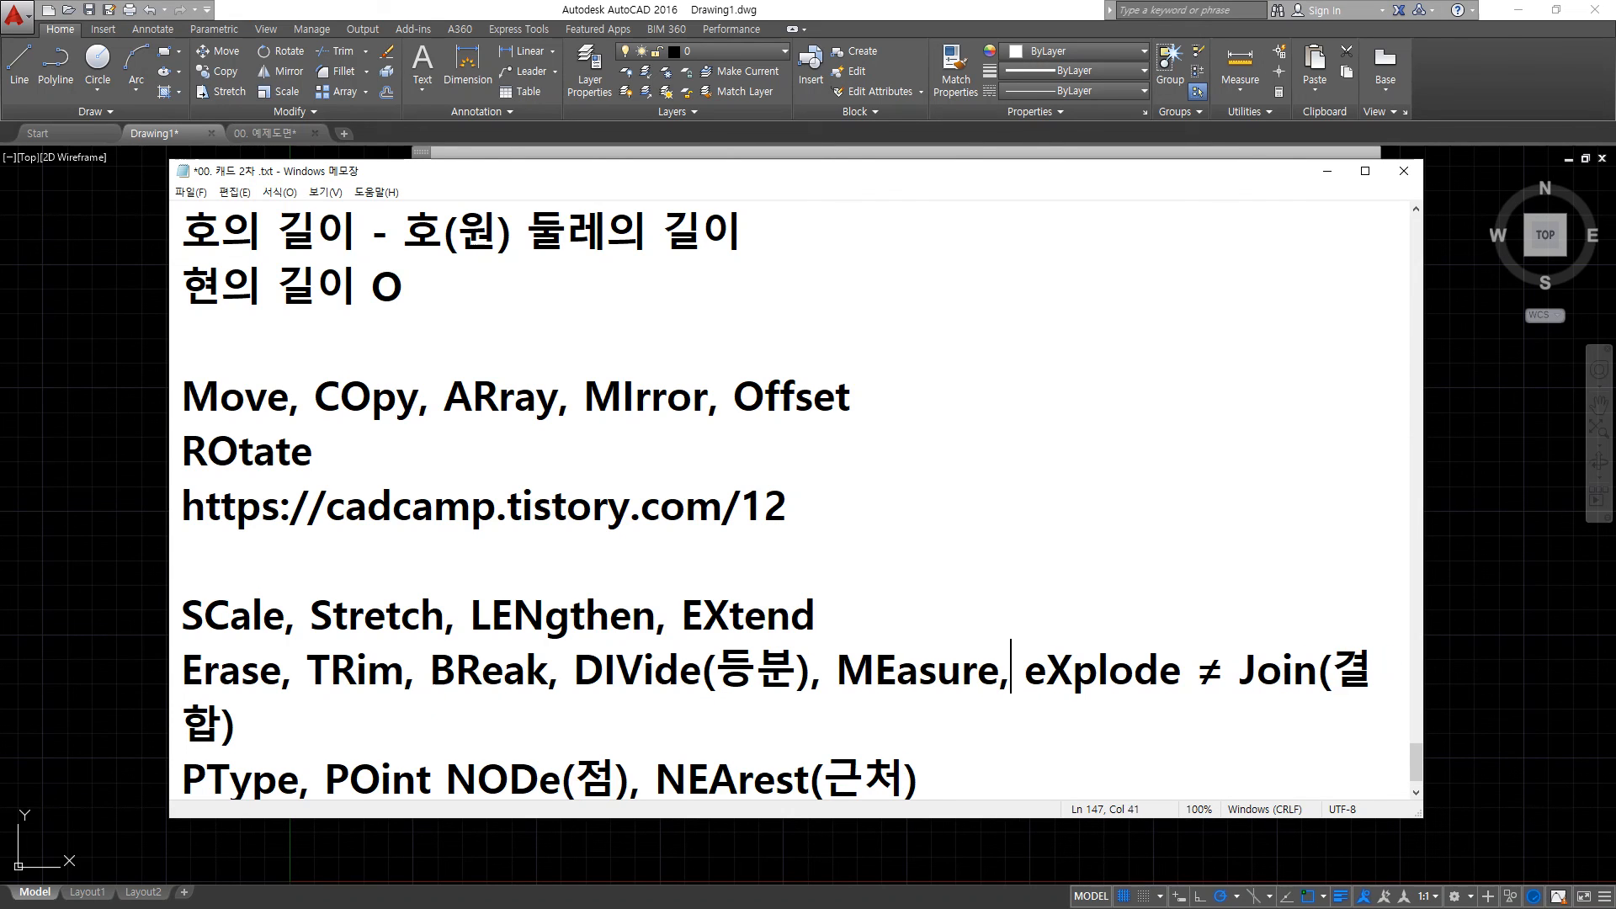
pyautogui.press('Left')
pyautogui.write('(분할)')
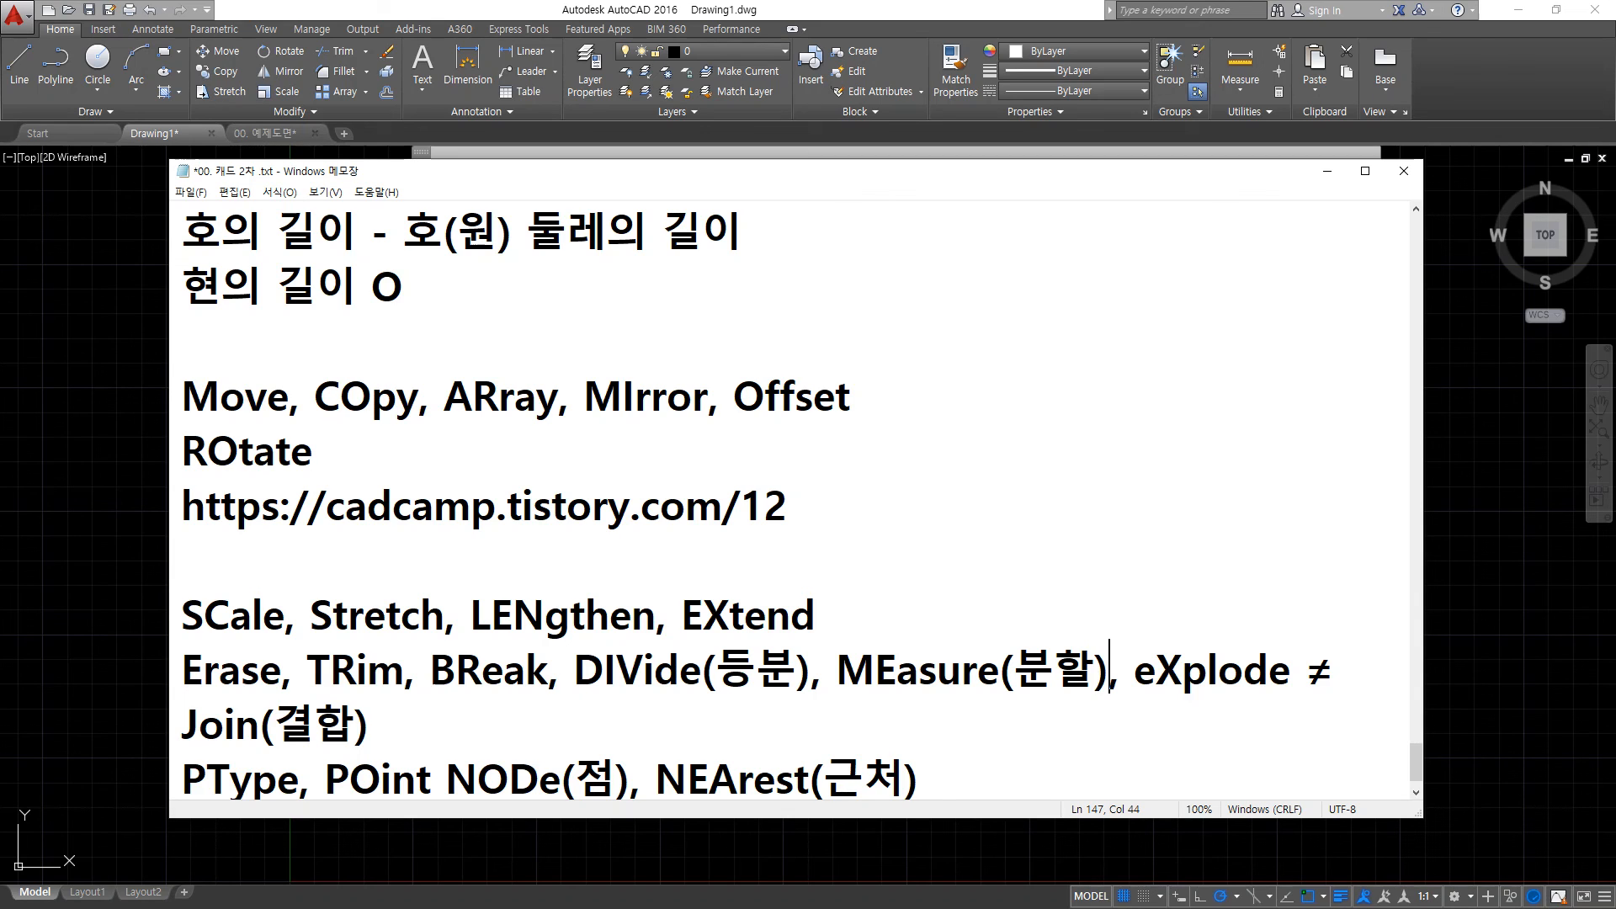
# Switch back to AutoCAD and divide the slanted line into 6 segments.
pyautogui.click(875, 145)
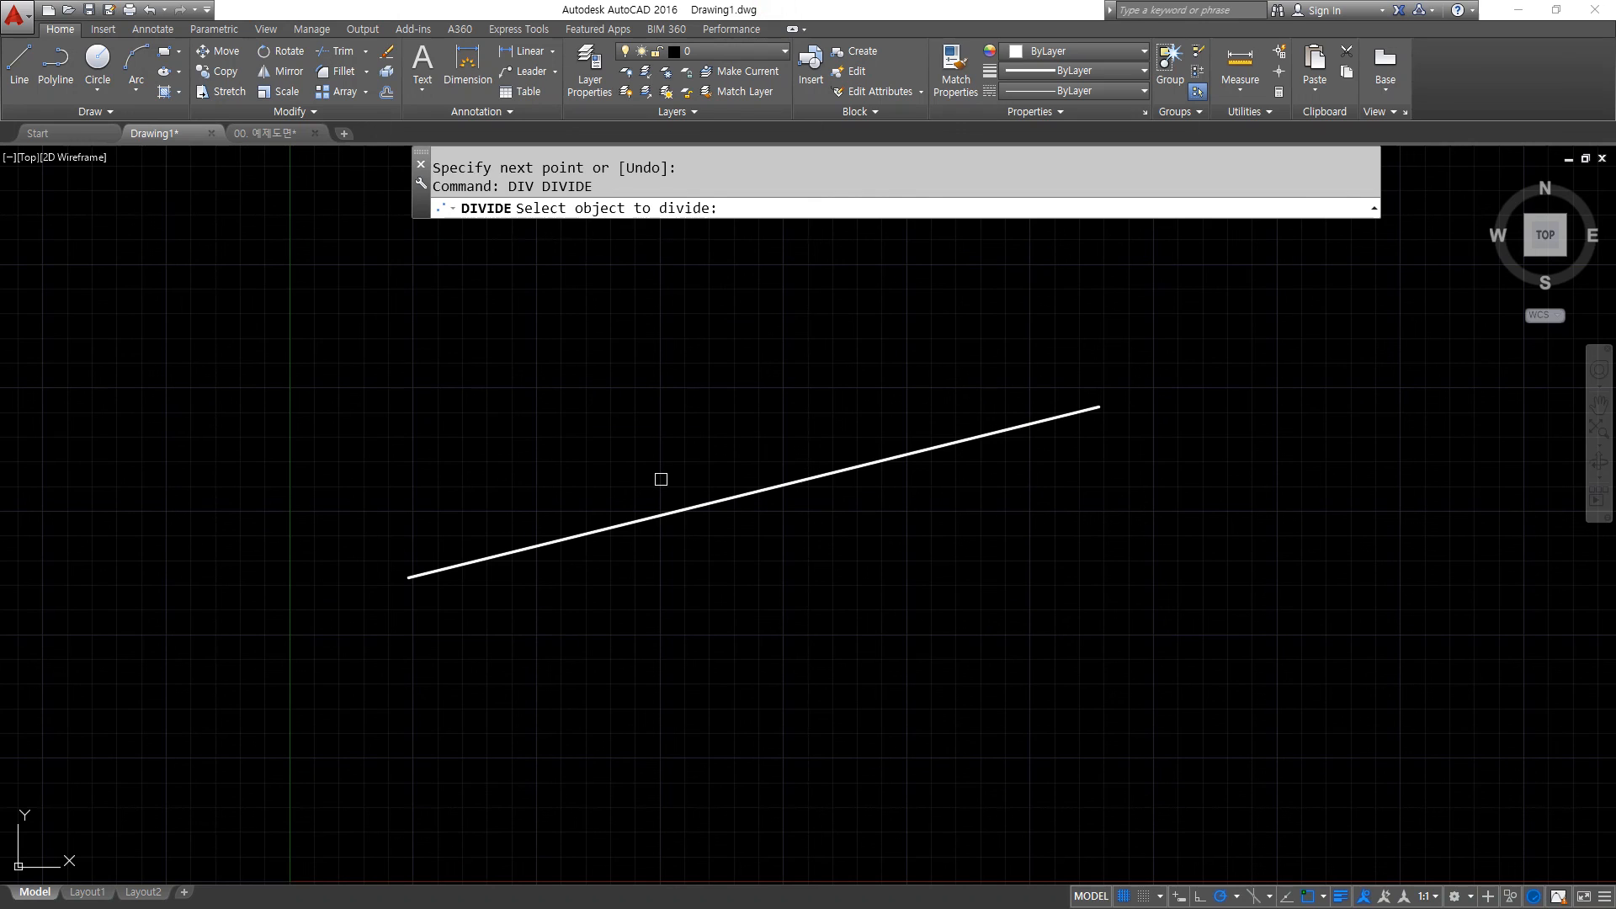
pyautogui.click(609, 528)
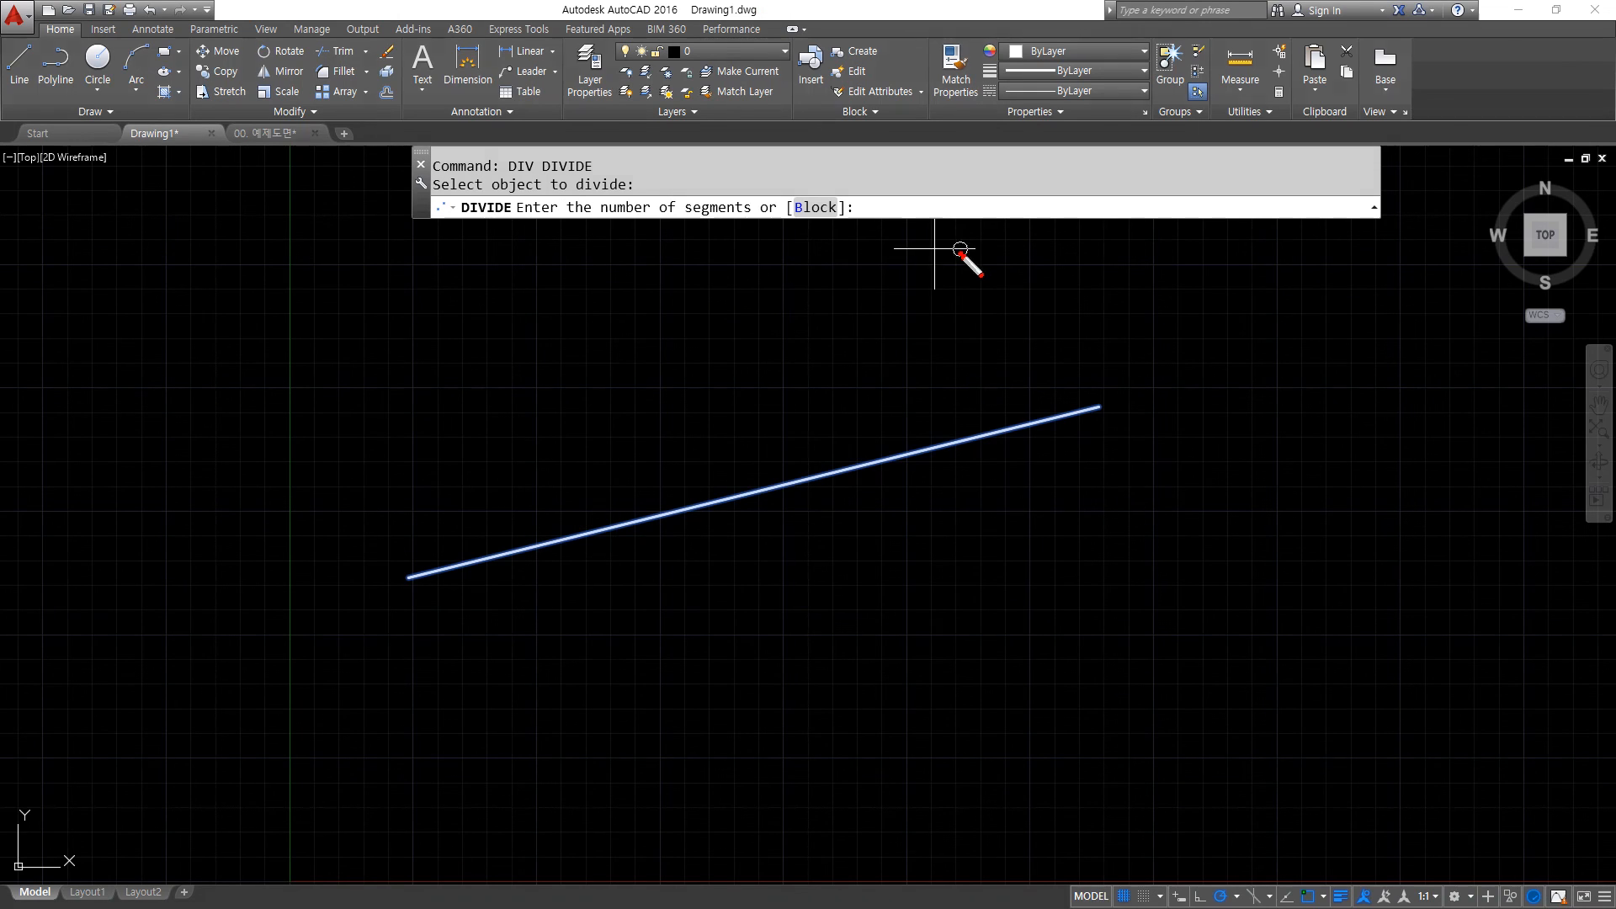
pyautogui.moveTo(964, 254)
pyautogui.mouseDown()
pyautogui.moveTo(895, 166)
pyautogui.moveTo(931, 278)
pyautogui.mouseUp()
pyautogui.write('6')
pyautogui.press('Return')
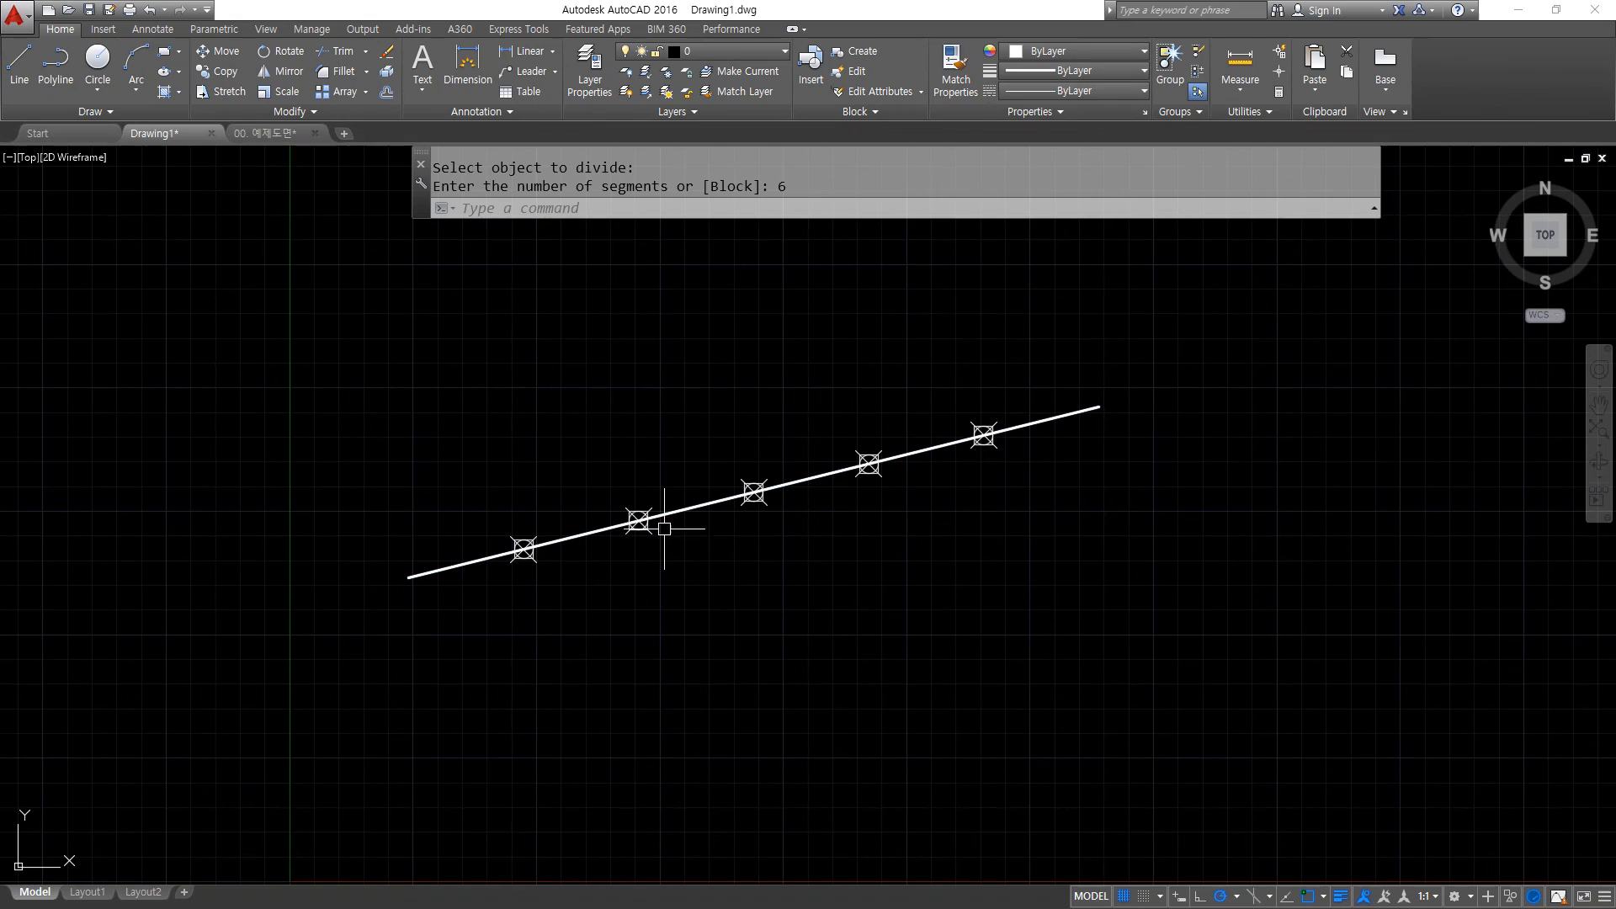
pyautogui.scroll(2, 665, 527)
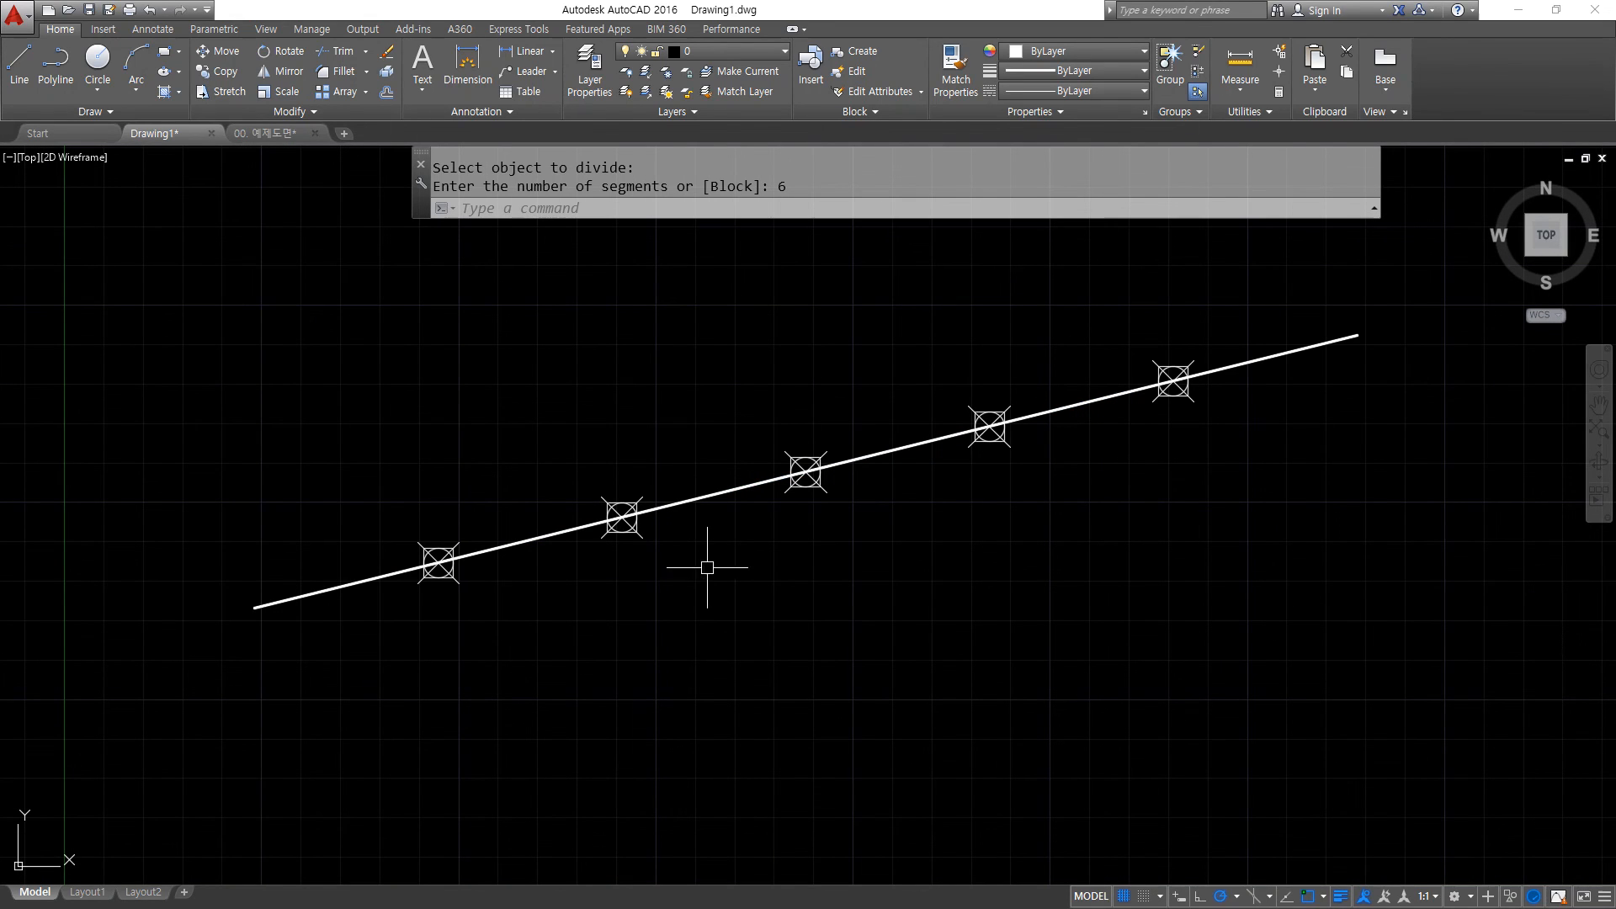
# Move the slanted line slightly upward off its division points, and undo the move.
pyautogui.write('m')
pyautogui.press('Return')
pyautogui.click(688, 503)
pyautogui.press('Return')
pyautogui.click(743, 676)
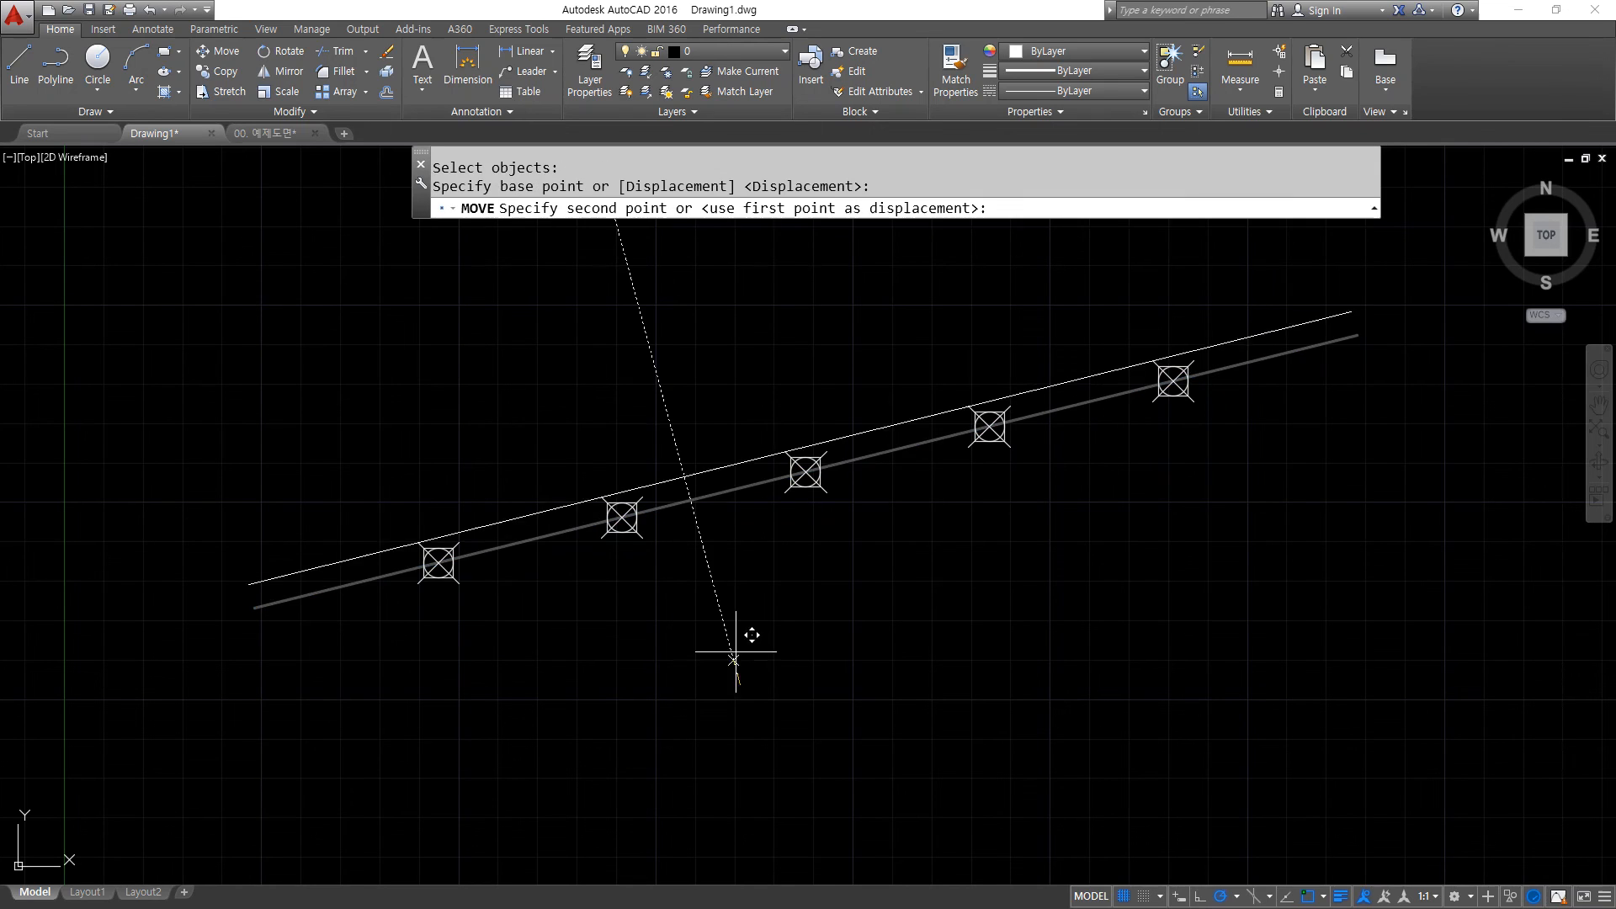
pyautogui.click(731, 630)
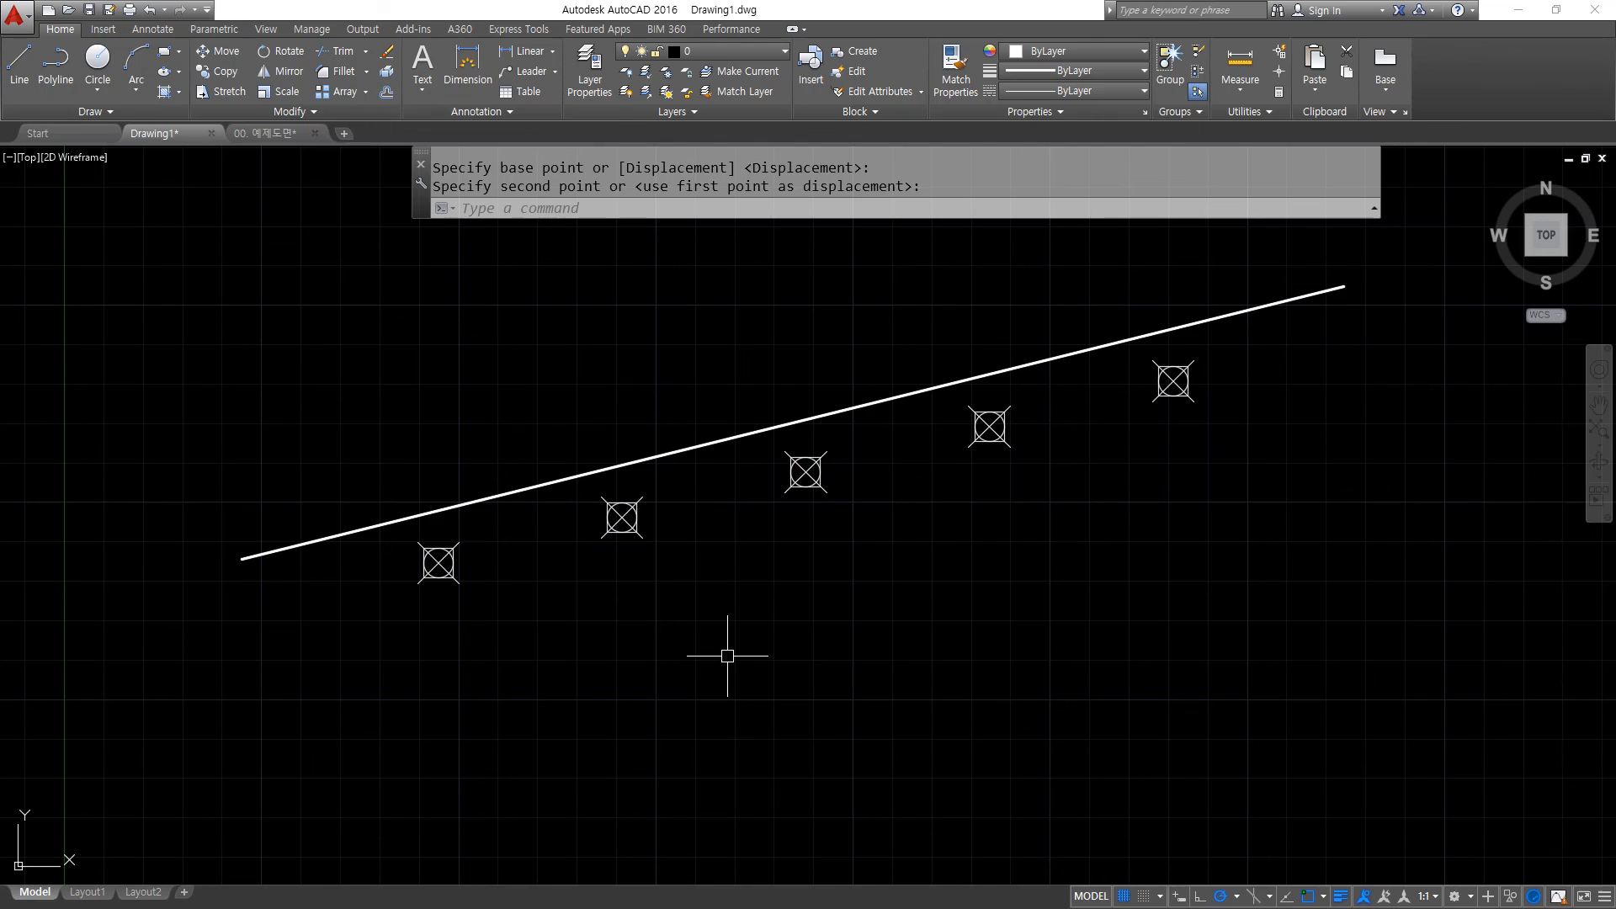
pyautogui.hotkey('ctrl', 'z')
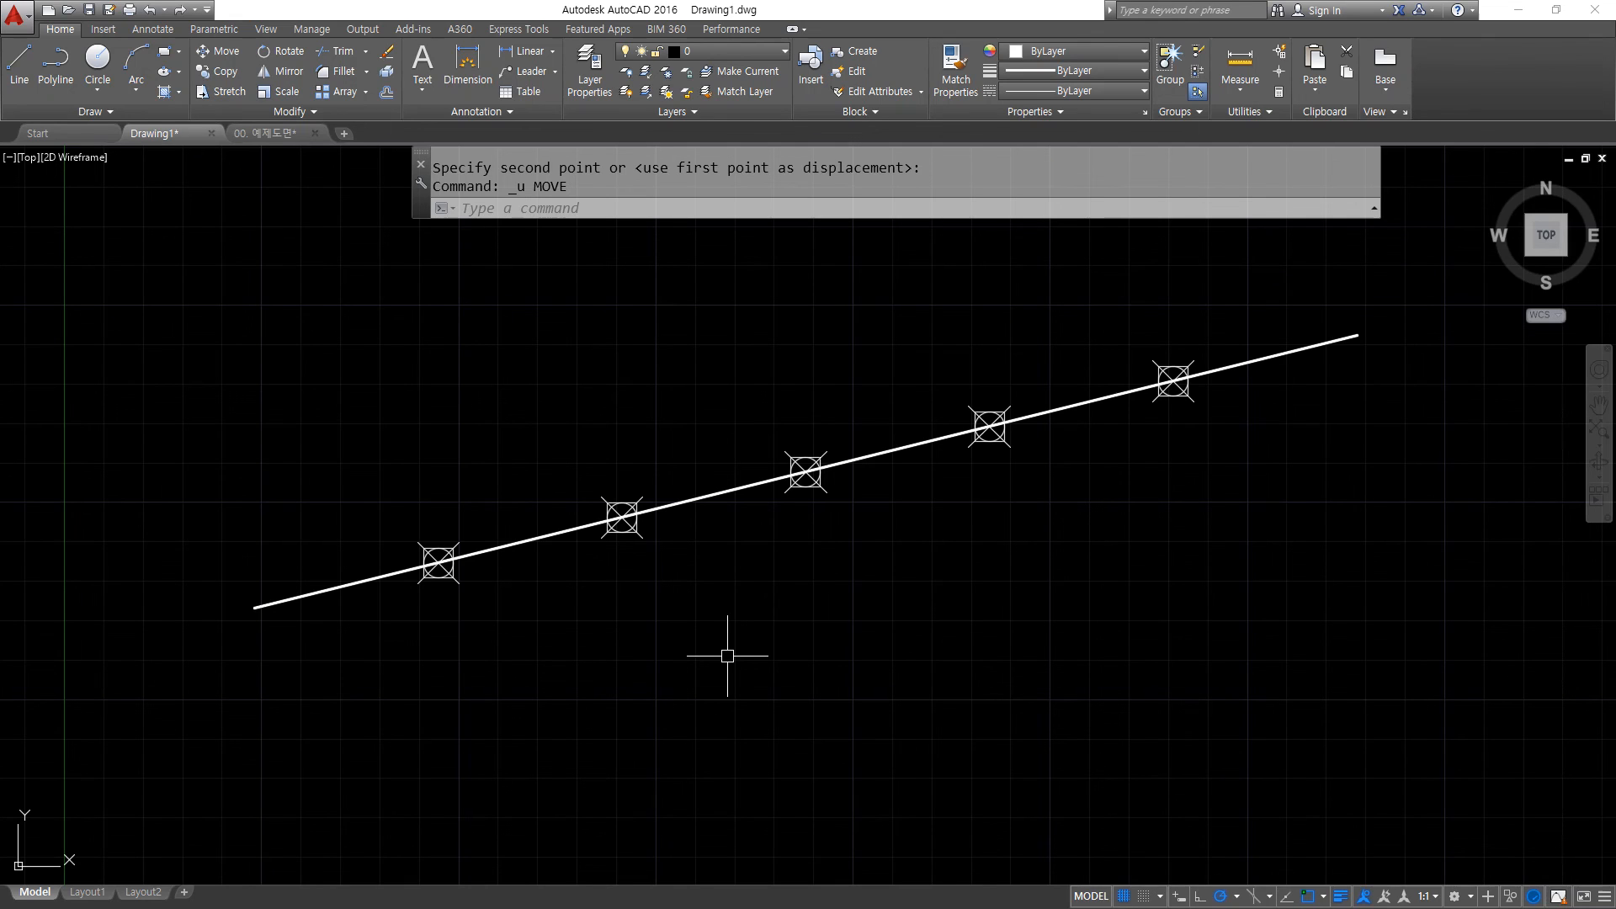
# Select all the division points along the slanted line without the line itself and delete them.
pyautogui.click(305, 234)
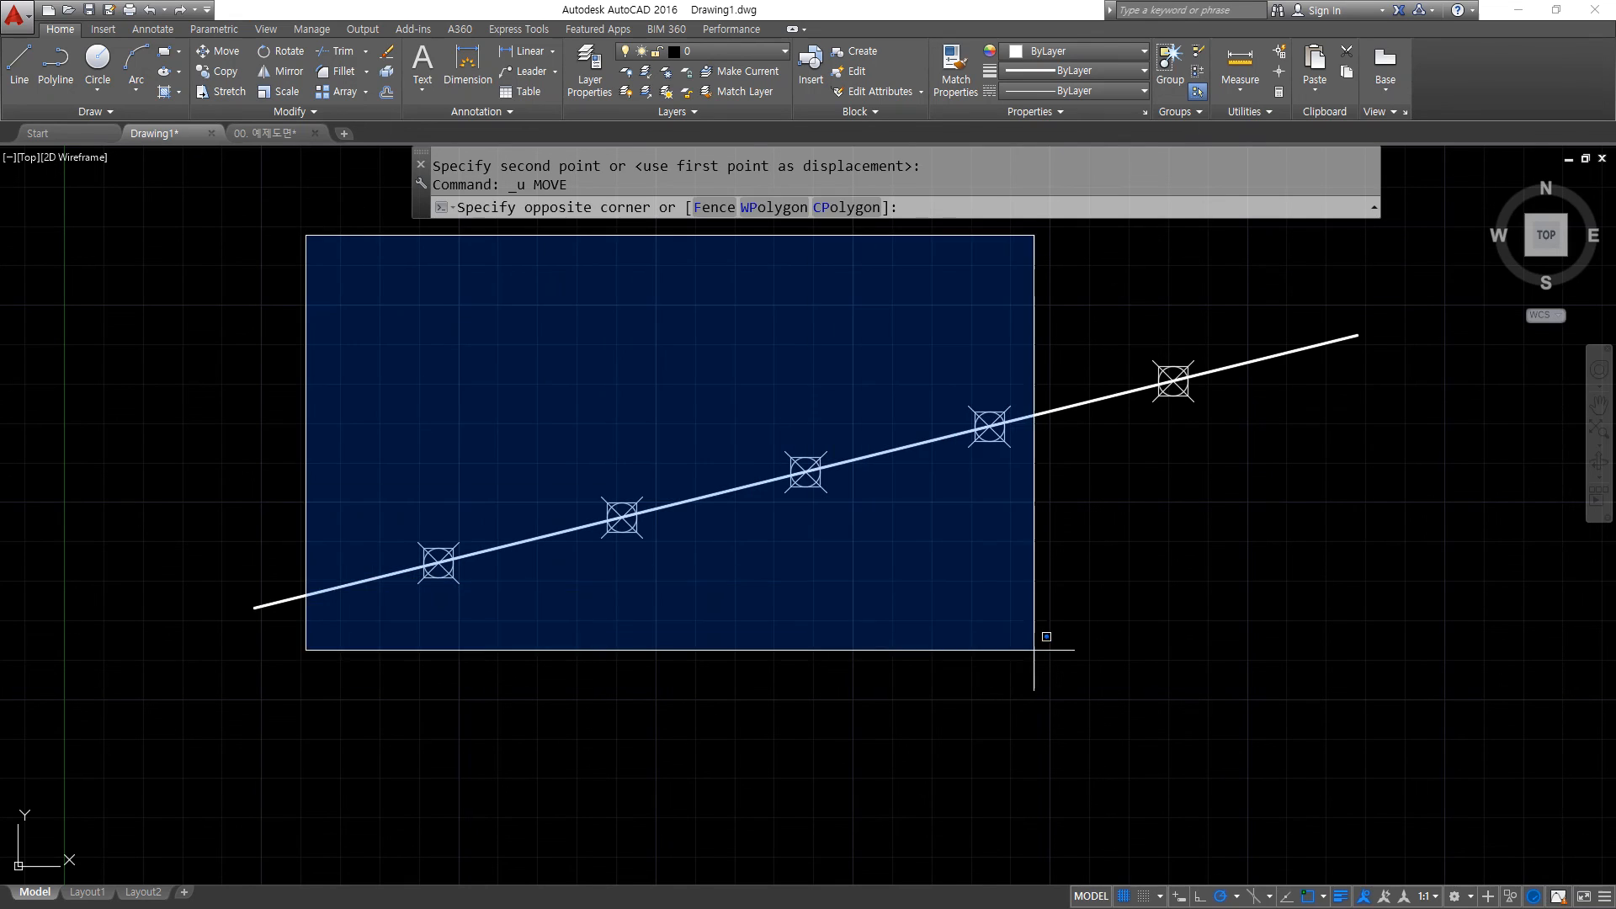
pyautogui.click(1237, 732)
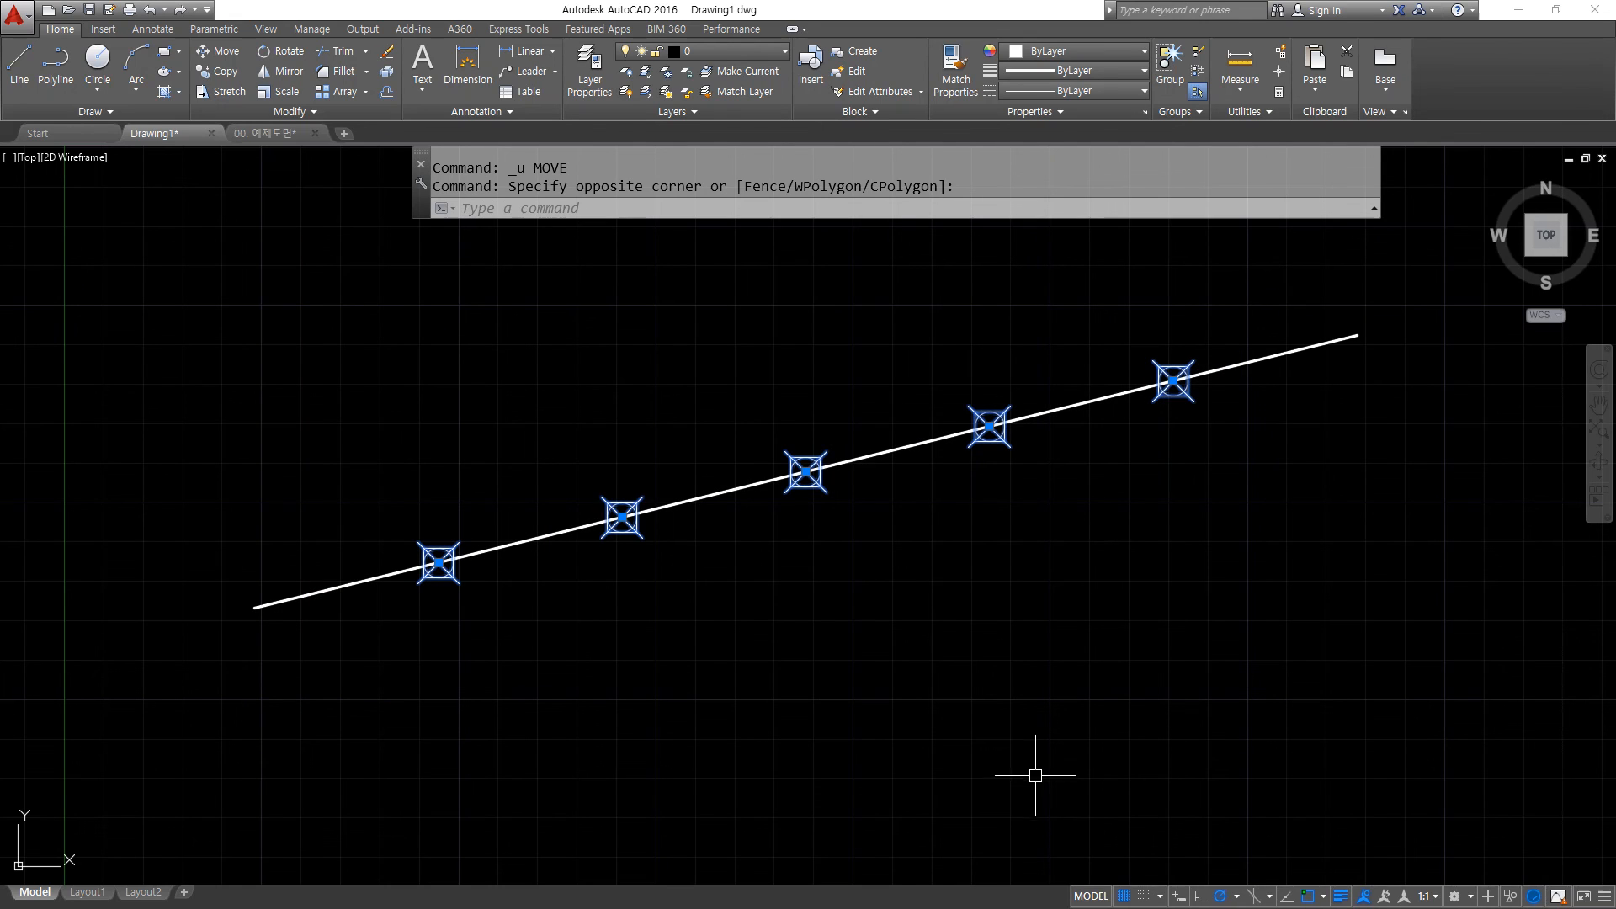
pyautogui.press('Delete')
# Use the Measure command to place points along the slanted line at a segment length of 70, starting from its lower end.
pyautogui.write('me')
pyautogui.press('Return')
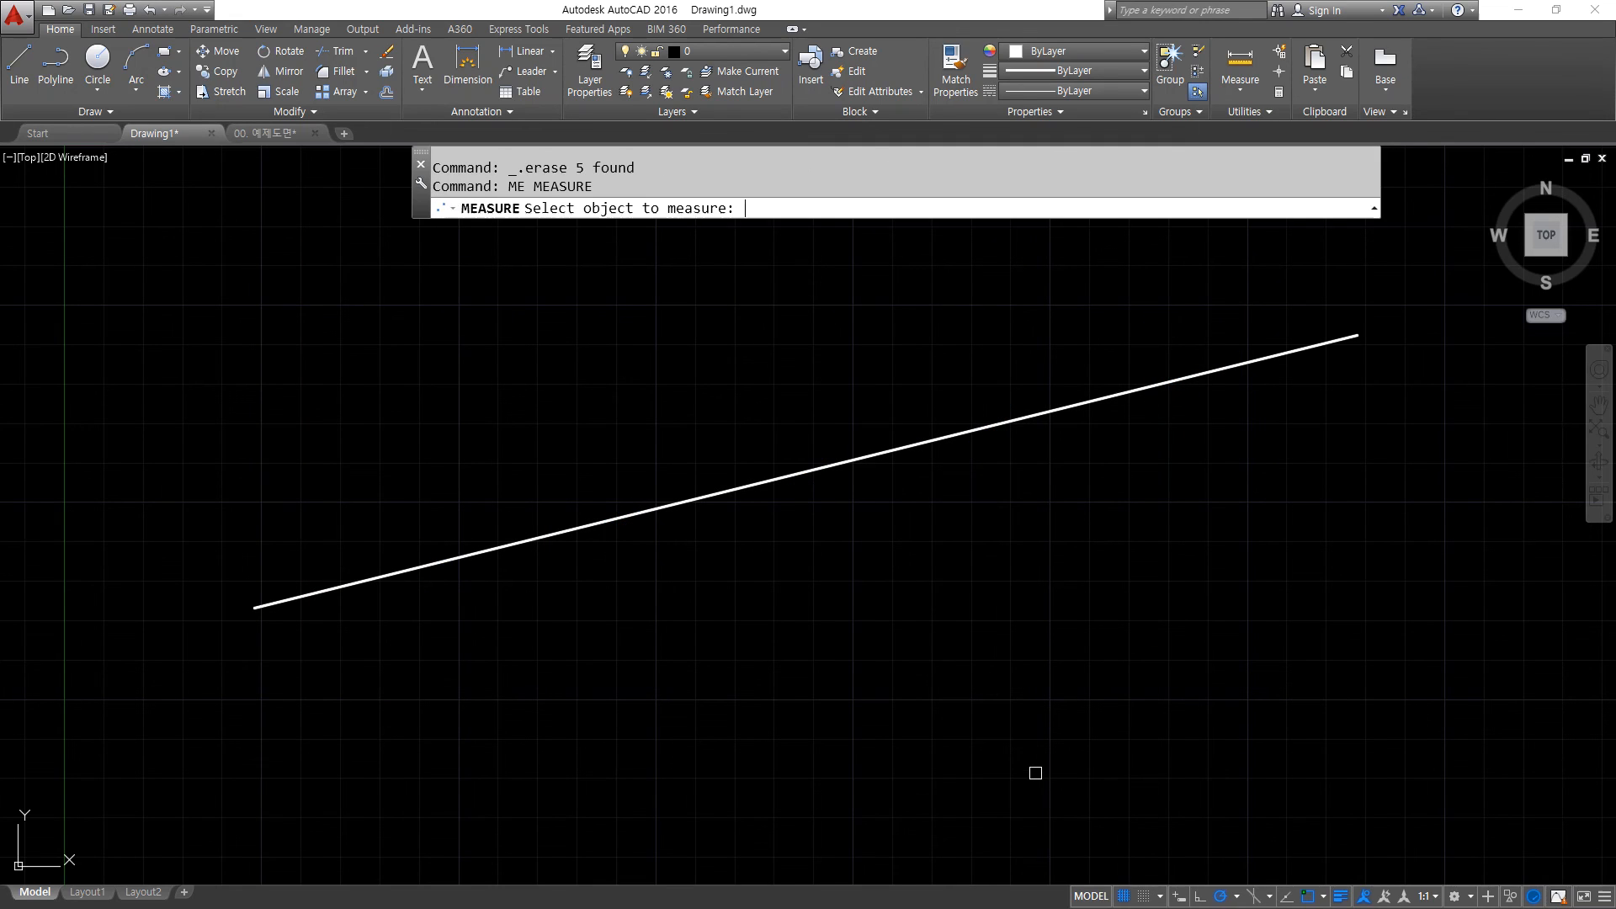
pyautogui.click(349, 579)
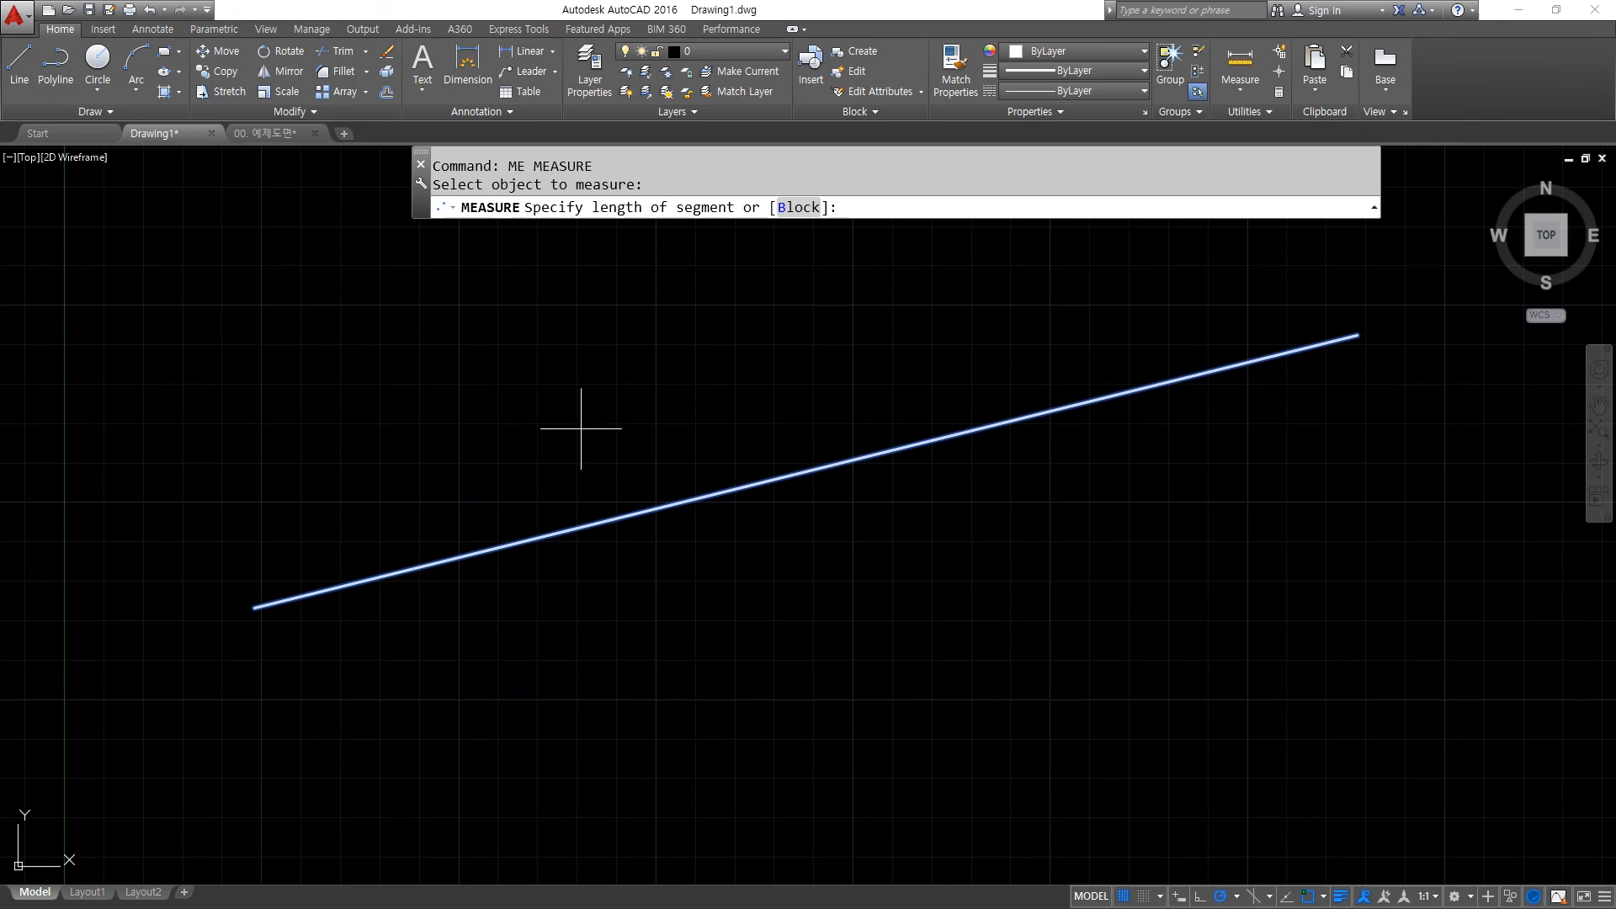
pyautogui.moveTo(932, 257)
pyautogui.mouseDown()
pyautogui.moveTo(836, 166)
pyautogui.moveTo(873, 260)
pyautogui.mouseUp()
pyautogui.press('Escape')
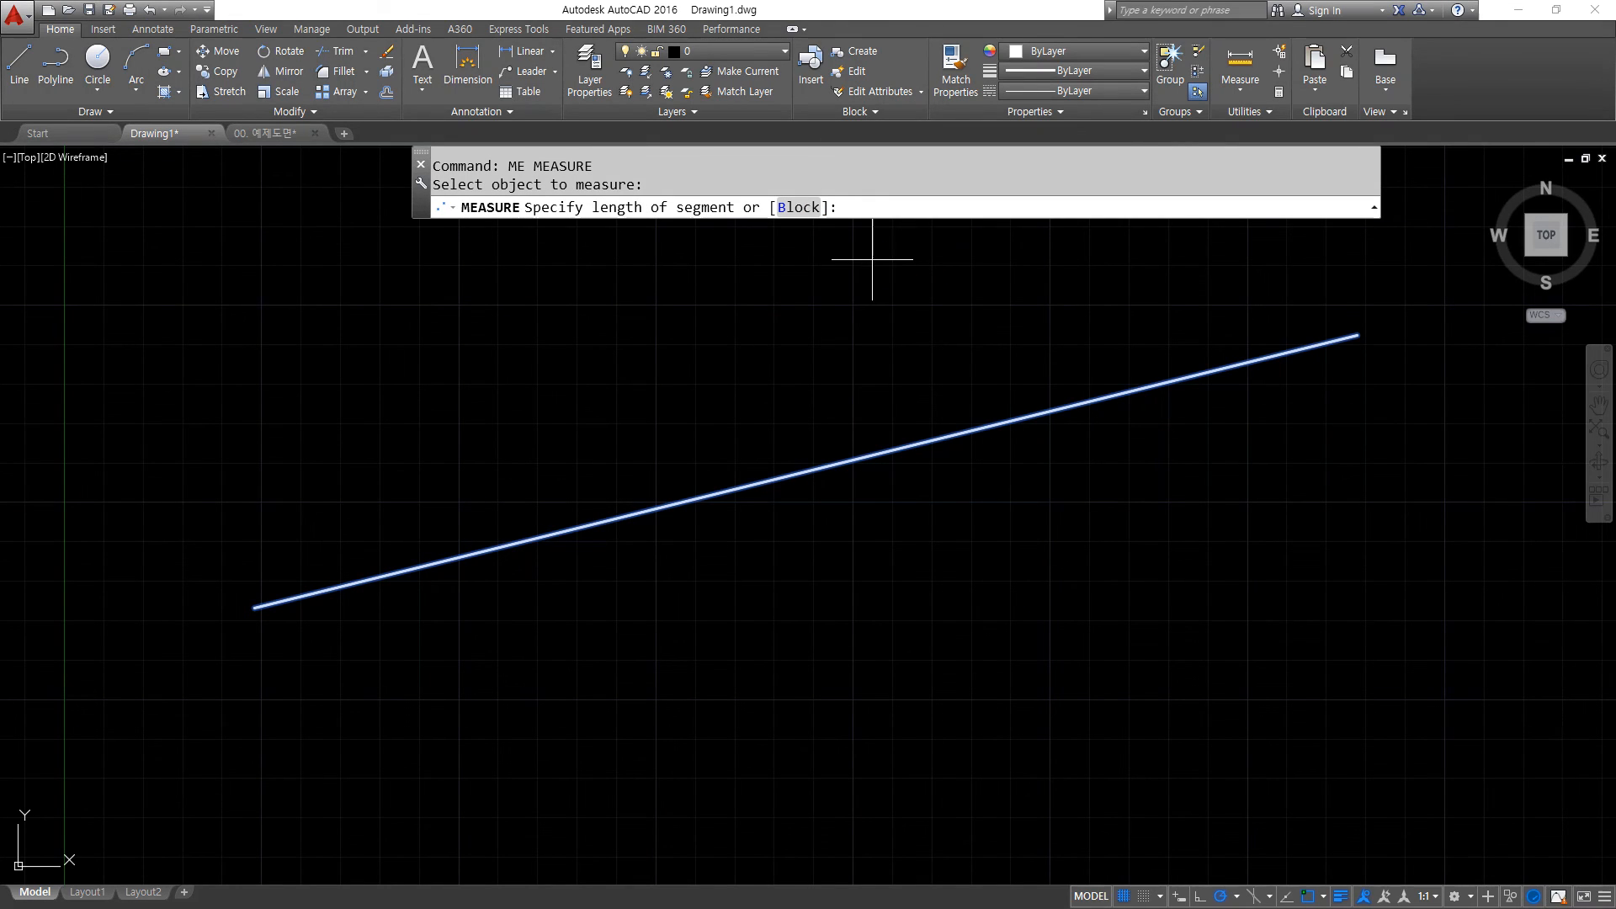
pyautogui.press('Return')
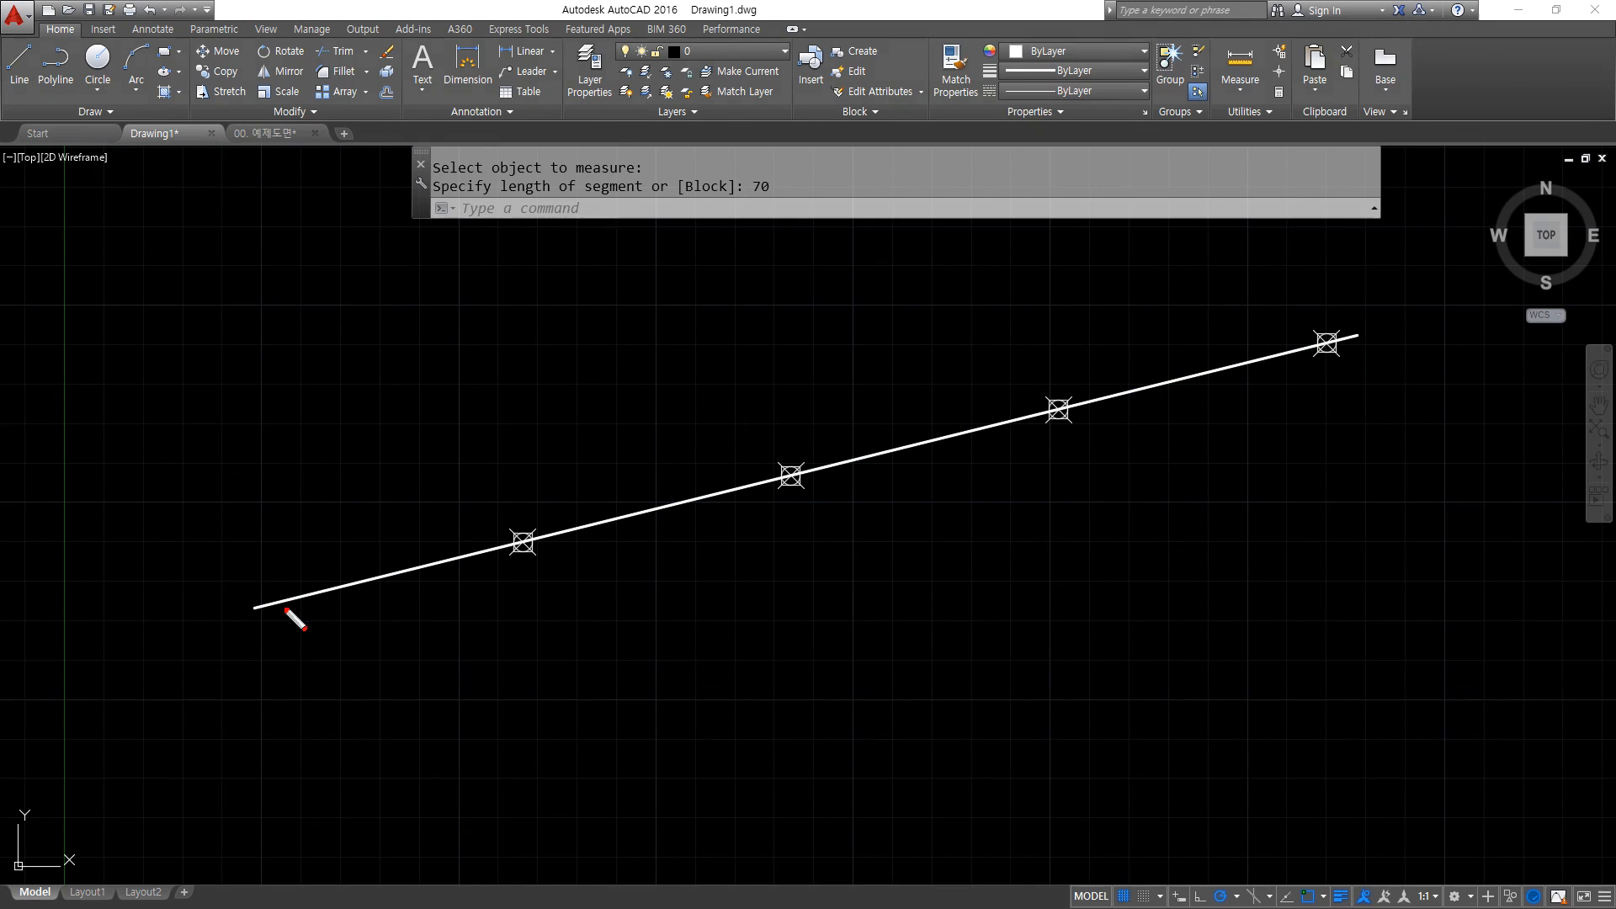
pyautogui.moveTo(251, 665)
pyautogui.mouseDown()
pyautogui.moveTo(462, 566)
pyautogui.moveTo(452, 551)
pyautogui.moveTo(311, 538)
pyautogui.moveTo(253, 551)
pyautogui.moveTo(293, 537)
pyautogui.moveTo(566, 476)
pyautogui.moveTo(876, 366)
pyautogui.moveTo(1200, 319)
pyautogui.moveTo(1244, 330)
pyautogui.mouseUp()
pyautogui.moveTo(1352, 369); pyautogui.dragTo(1371, 346)
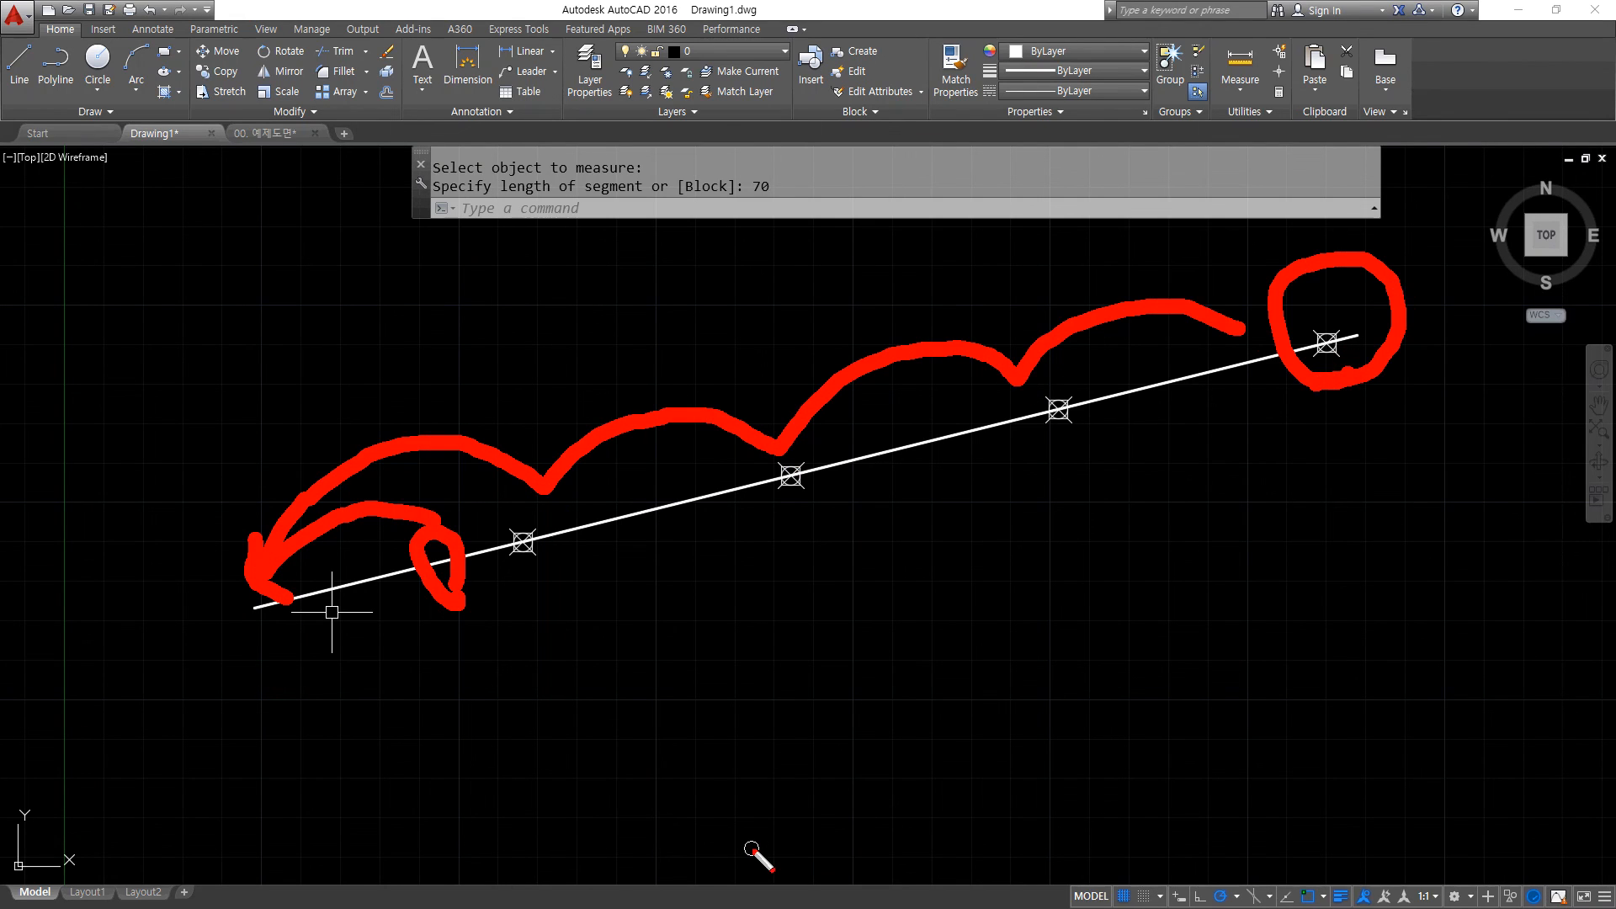
pyautogui.press('Escape')
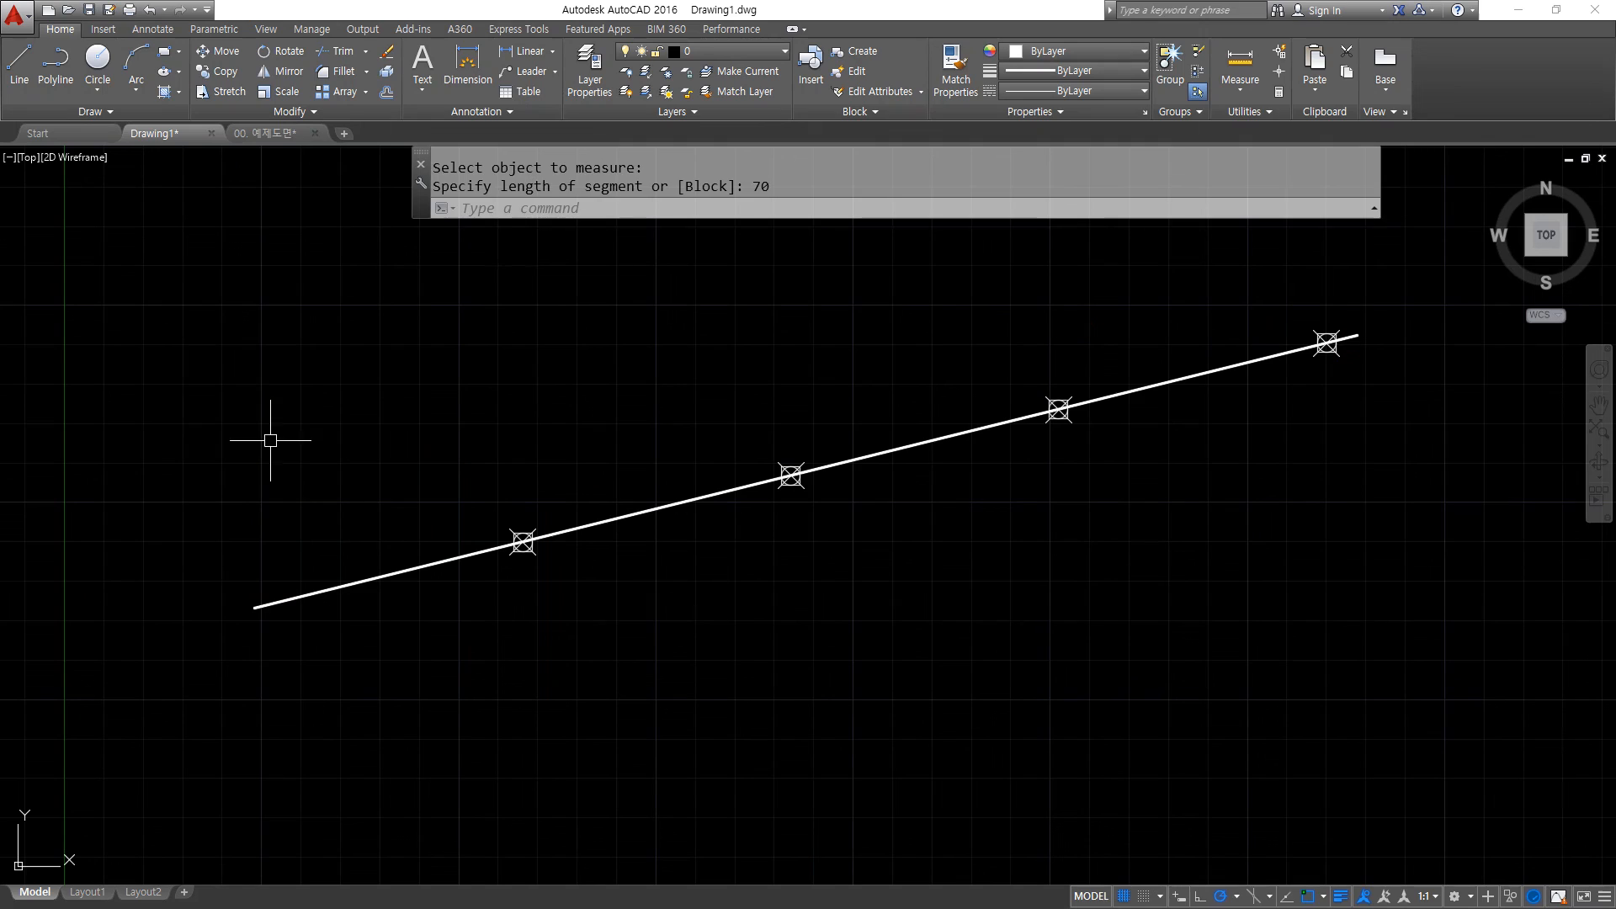